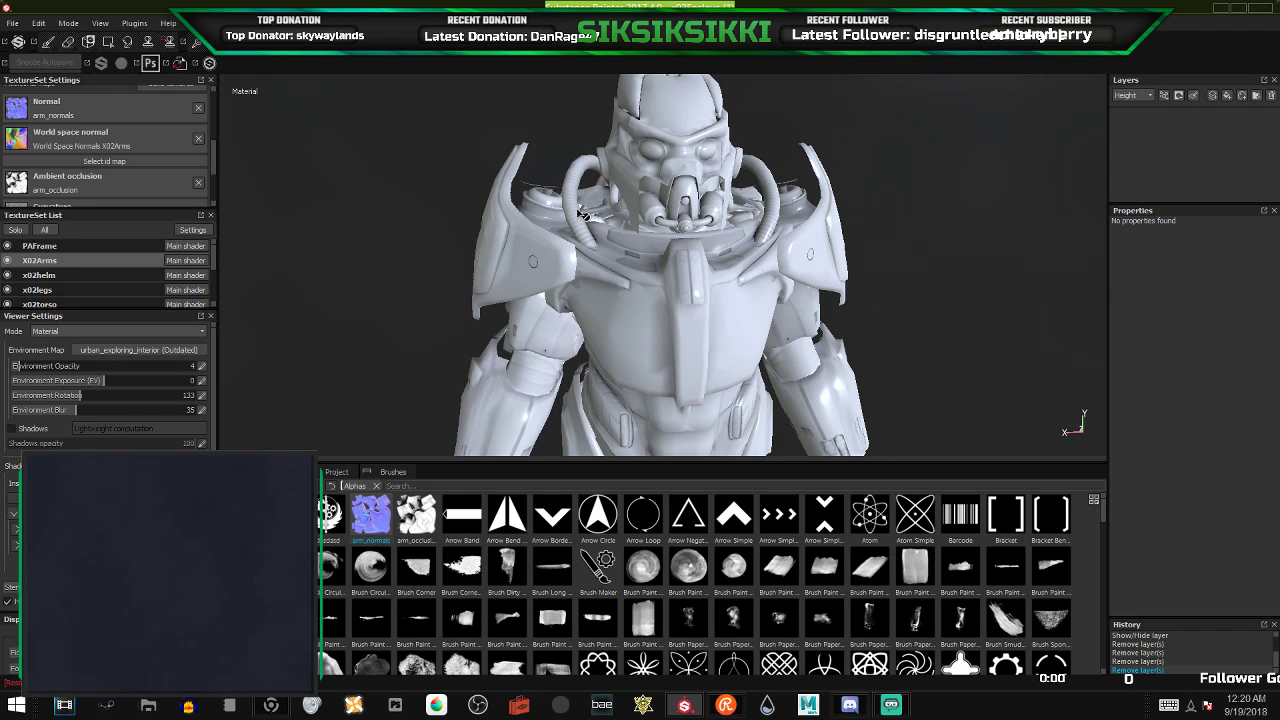
- Examine the untextured power armor model from several angles, including the helmet, chest, waist and arms
mouse_move(584, 217)
left_mouse_down("alt")
mouse_move(569, 211)
mouse_move(563, 225)
left_mouse_up("alt")
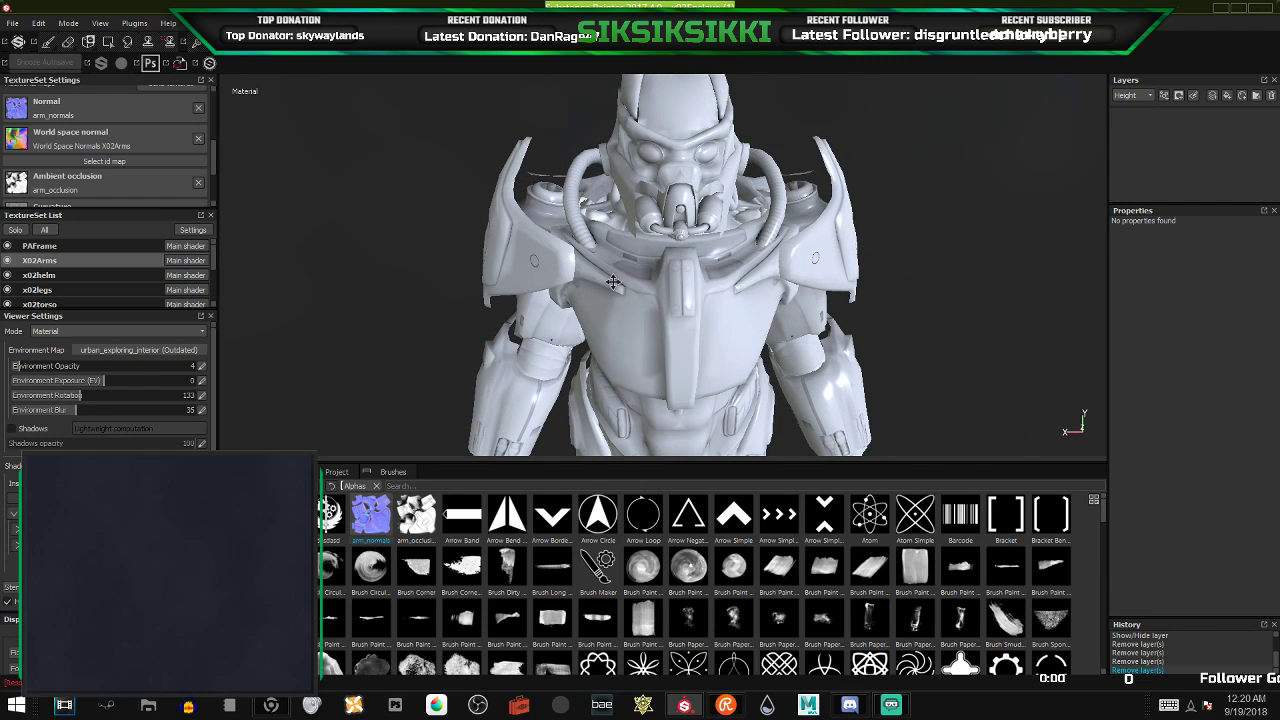
left_click_drag(613, 282, 606, 300, "alt")
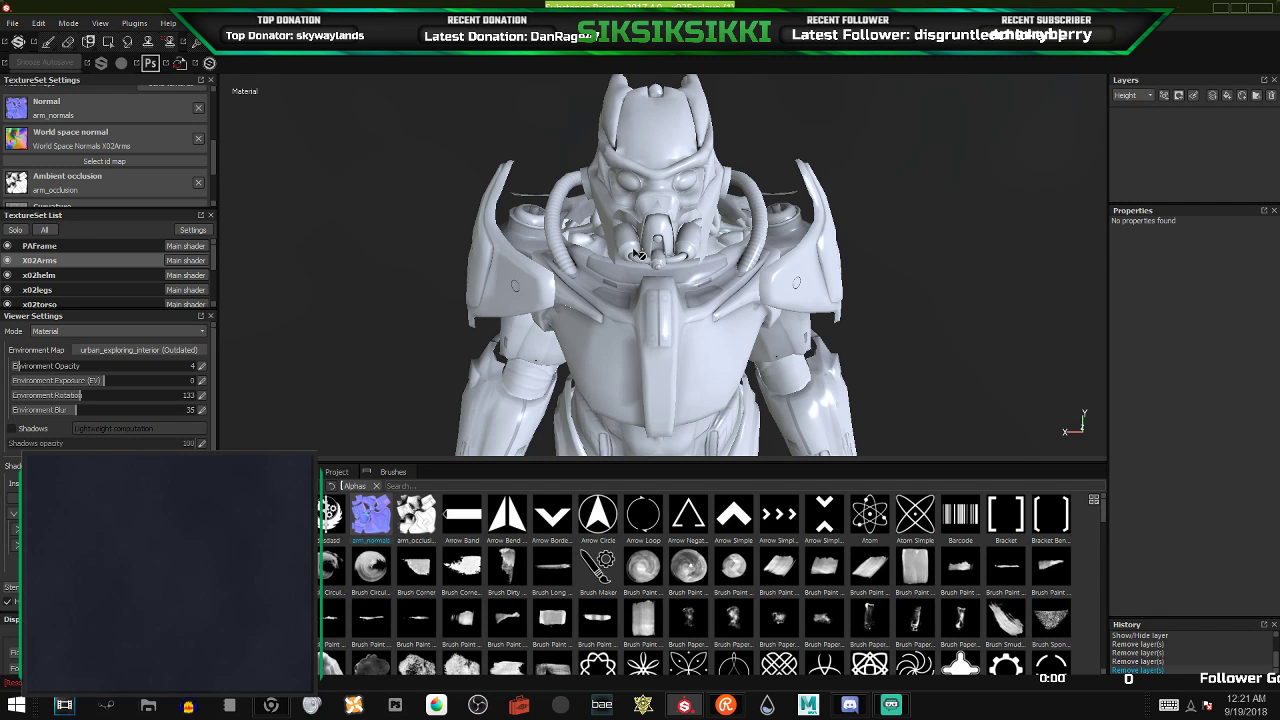
mouse_move(610, 266)
left_mouse_down("alt")
mouse_move(899, 254)
mouse_move(399, 331)
mouse_move(373, 293)
mouse_move(350, 312)
mouse_move(752, 302)
left_mouse_up("alt")
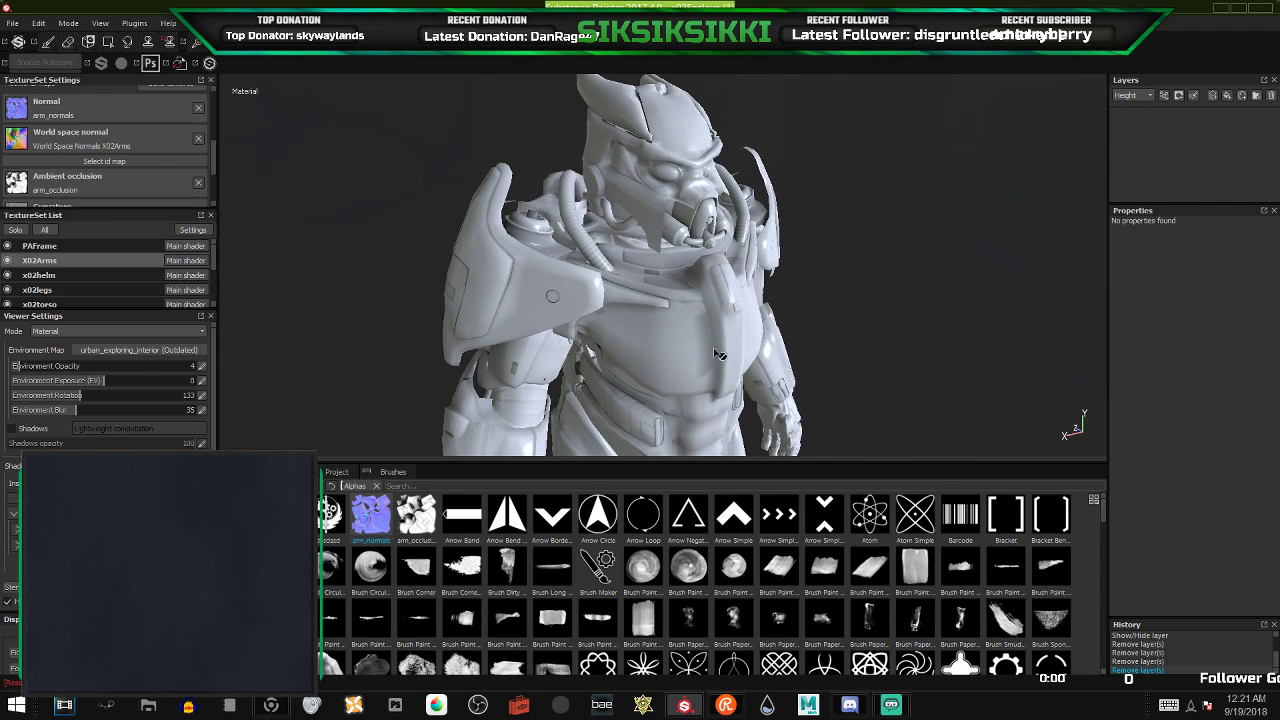
middle_click_drag(720, 355, 702, 141, "alt")
left_click_drag(664, 345, 676, 277, "alt")
right_click_drag(676, 277, 874, 220, "alt")
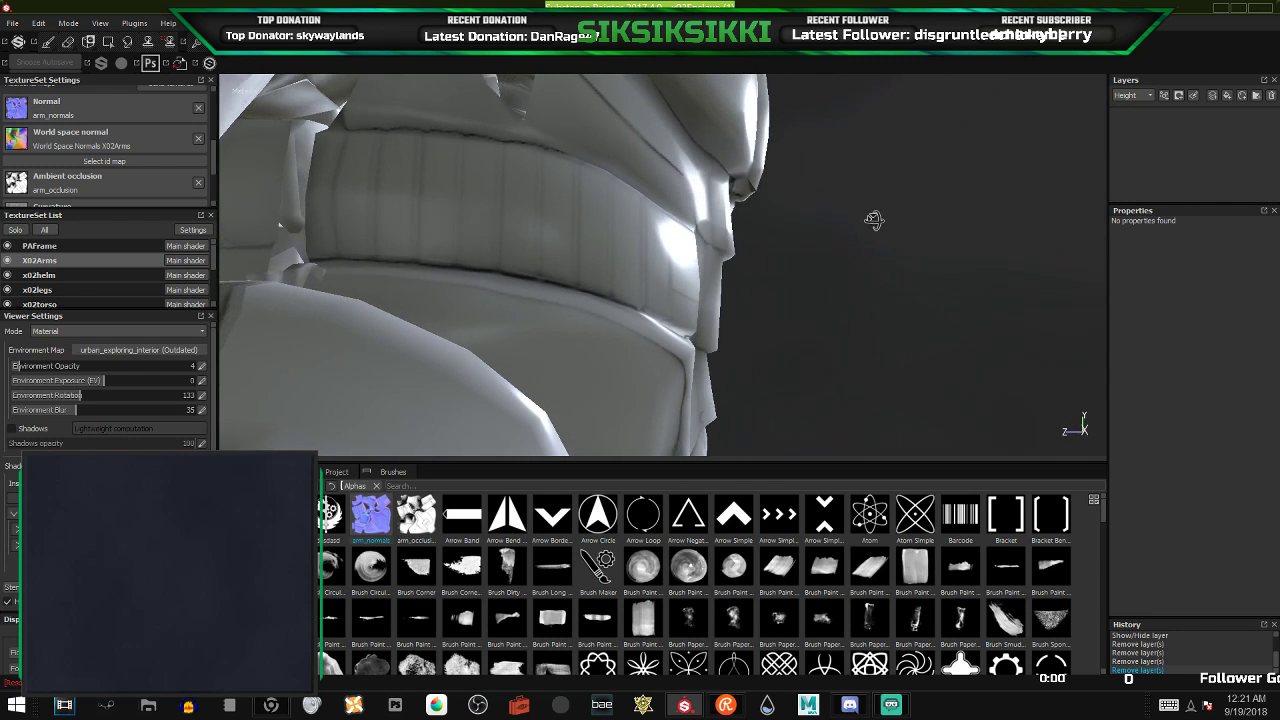
left_click_drag(874, 220, 571, 246, "alt")
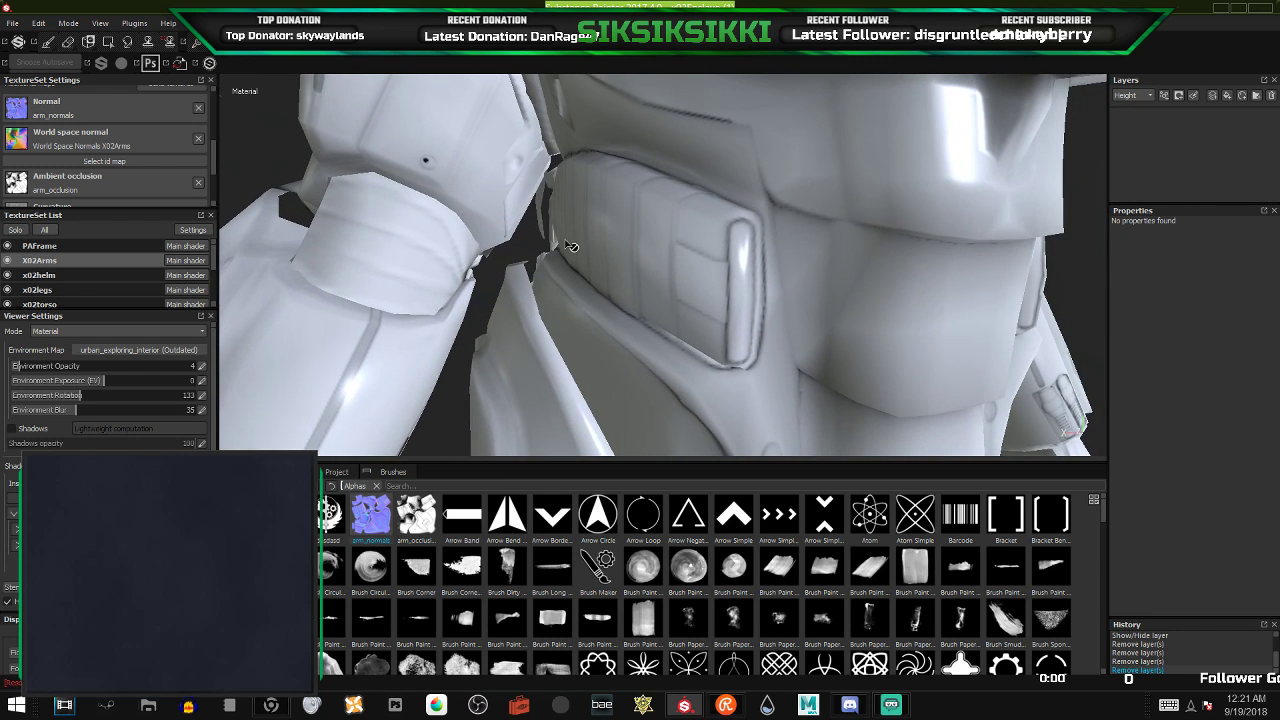
right_click_drag(611, 260, 546, 278, "alt")
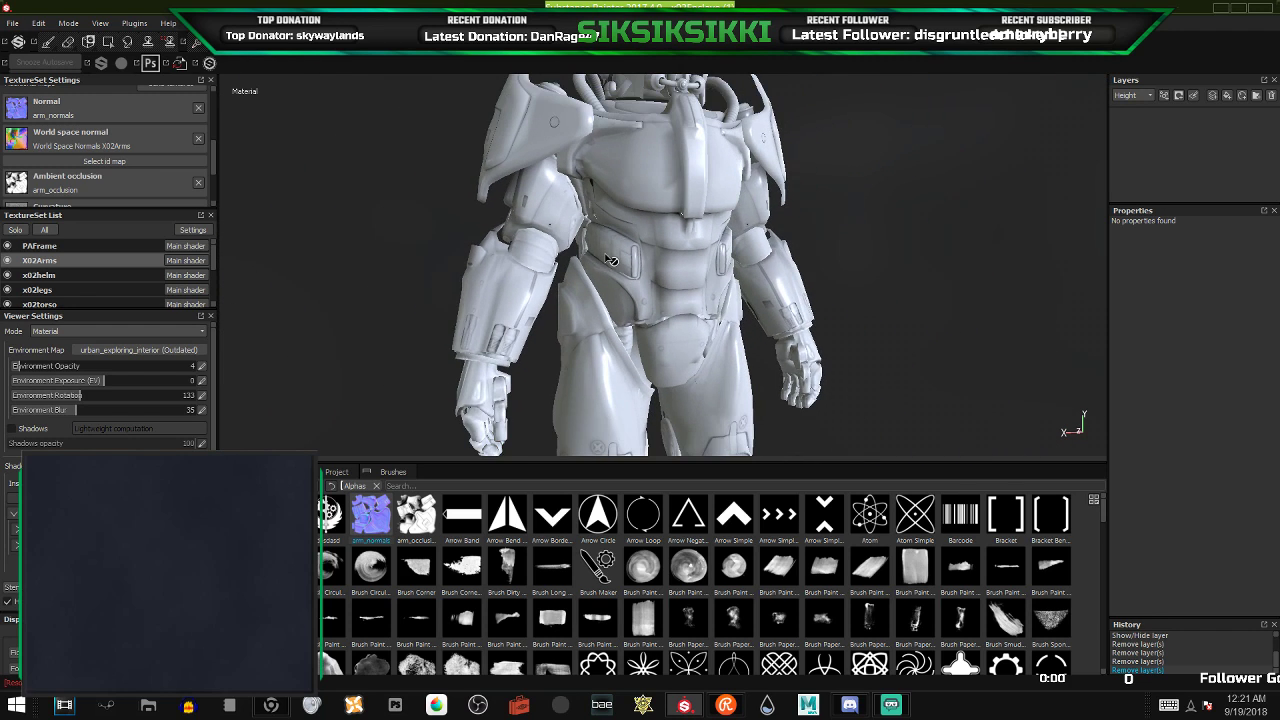
middle_click_drag(546, 278, 594, 360, "alt")
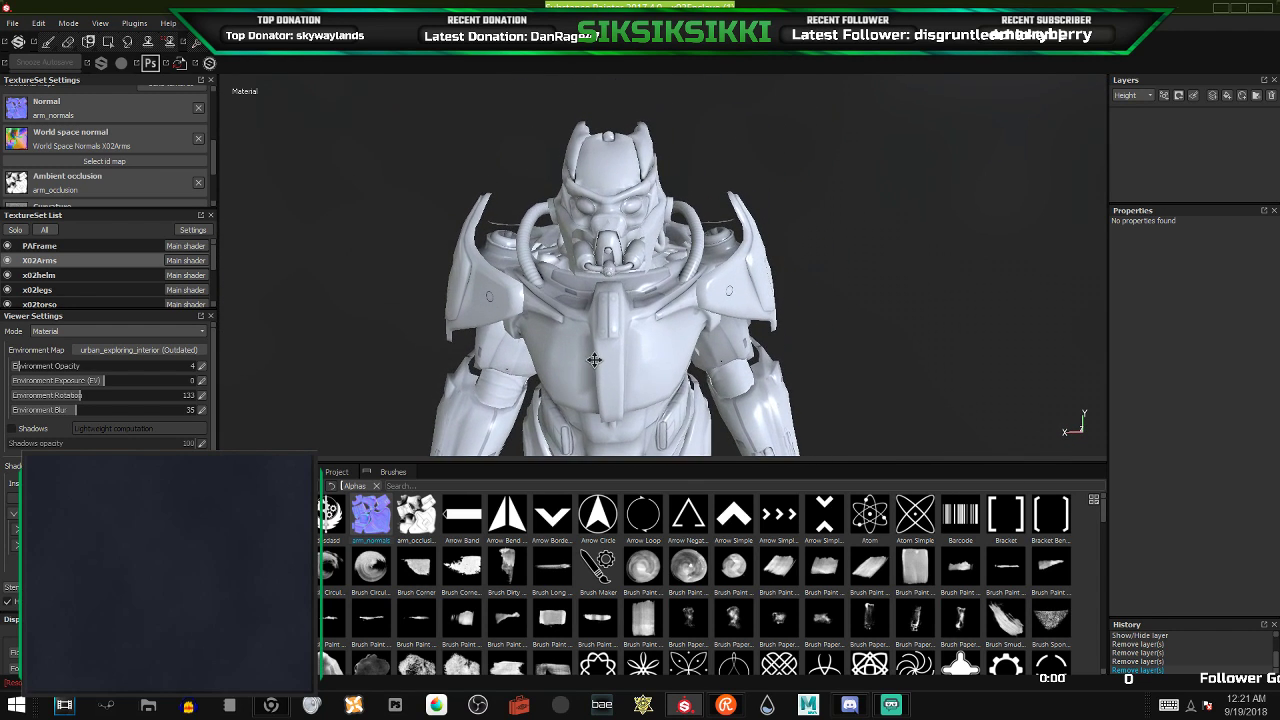
mouse_move(595, 324)
left_mouse_down("alt")
mouse_move(640, 323)
mouse_move(604, 319)
left_mouse_up("alt")
middle_click_drag(604, 319, 606, 316, "alt")
scroll(105, 390, "down", 1)
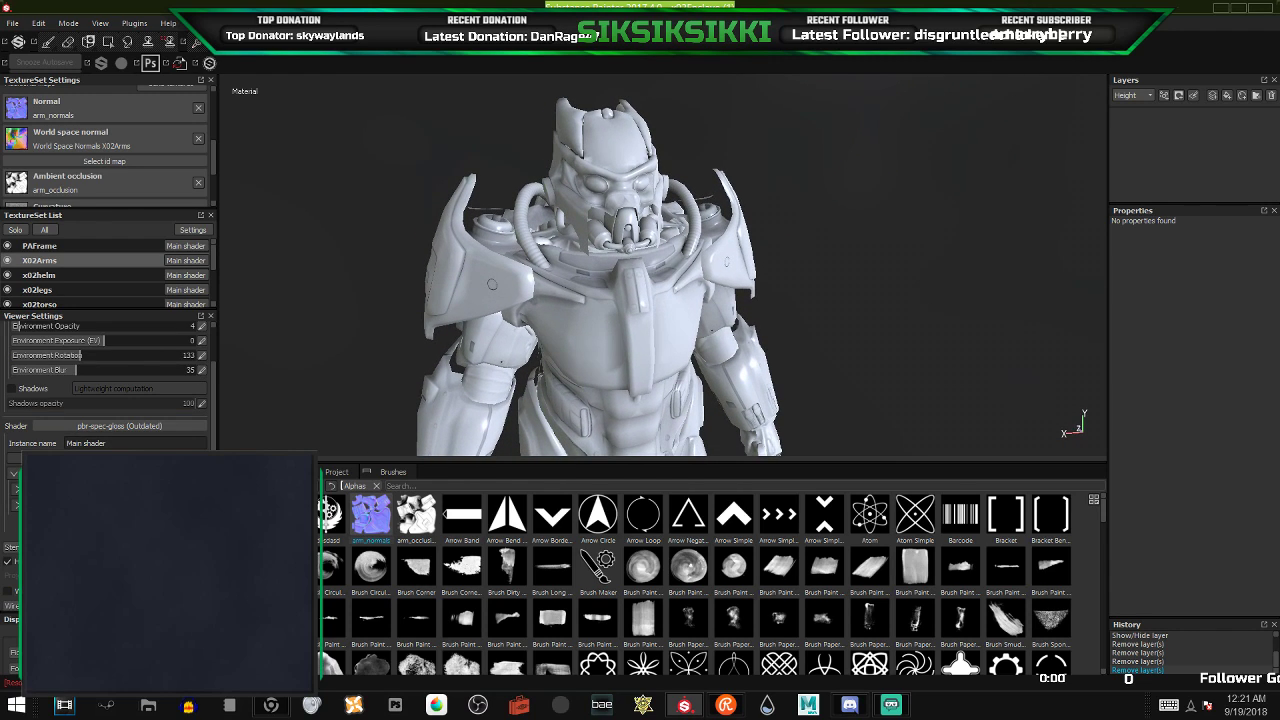
scroll(105, 380, "up", 2)
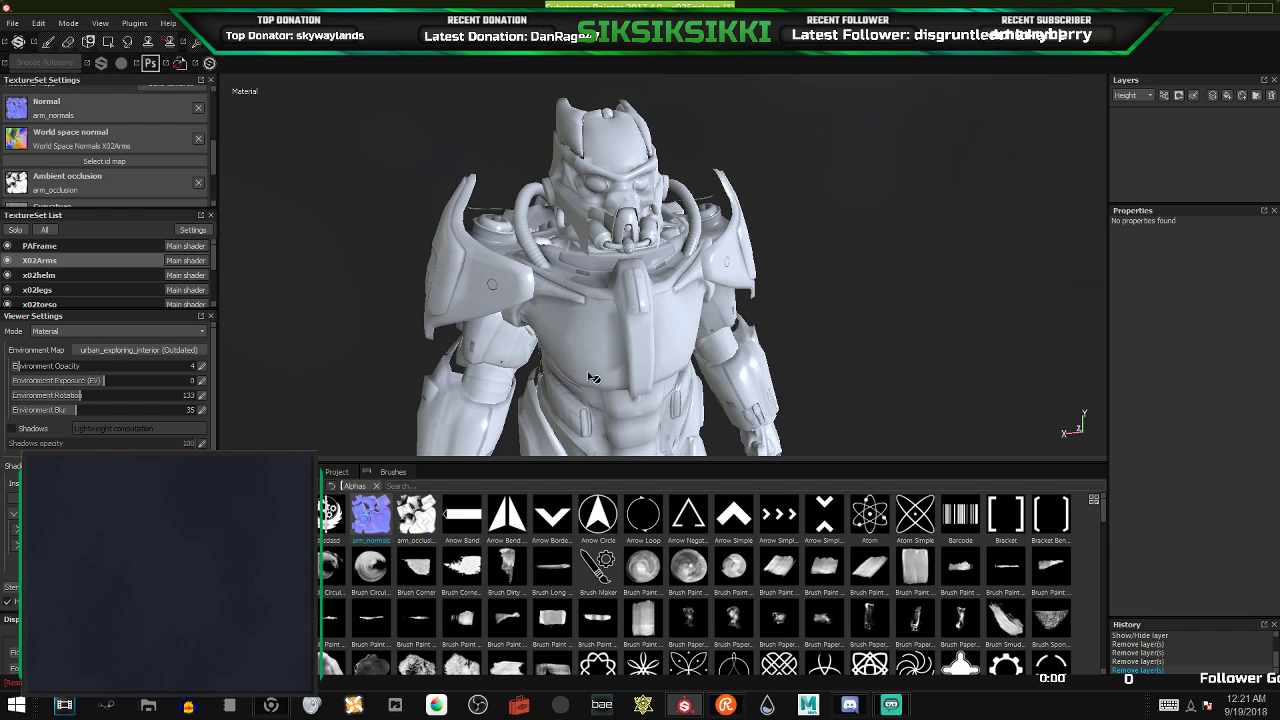
left_click_drag(592, 377, 604, 325, "alt")
scroll(600, 264, "up", 2)
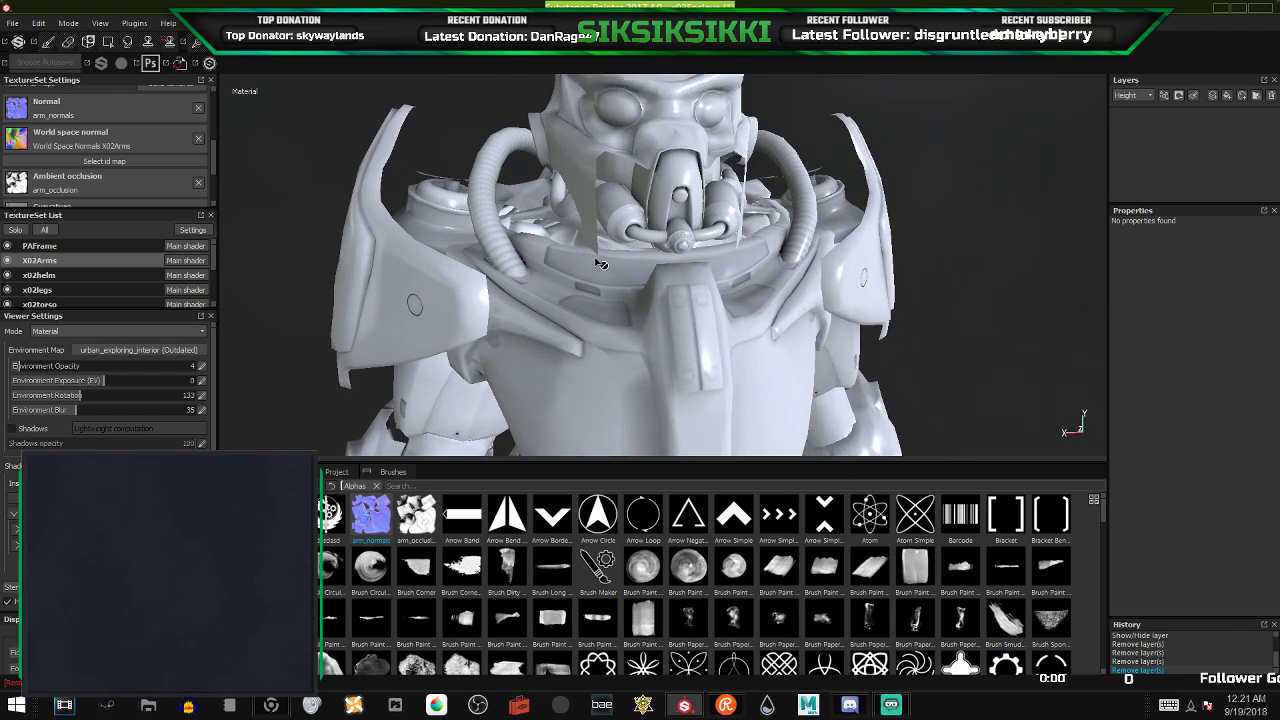
scroll(600, 264, "up", 2)
scroll(658, 316, "down", 5)
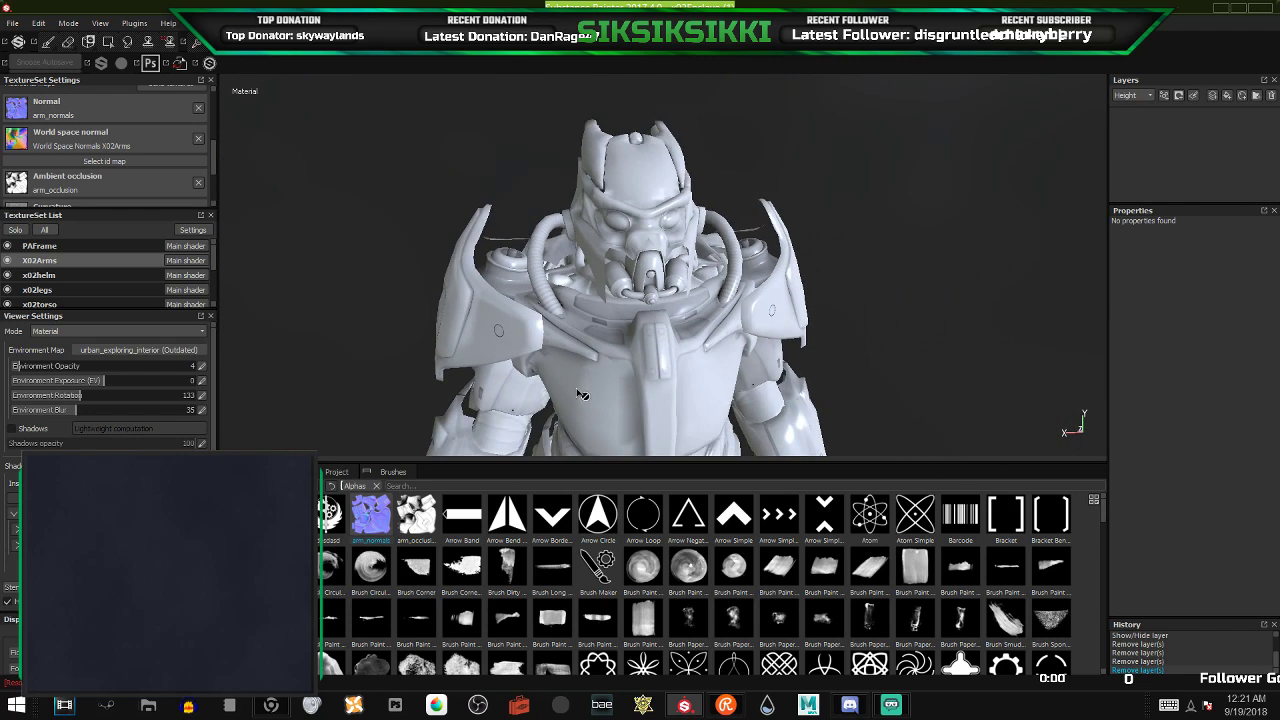
left_click_drag(581, 395, 611, 333, "alt")
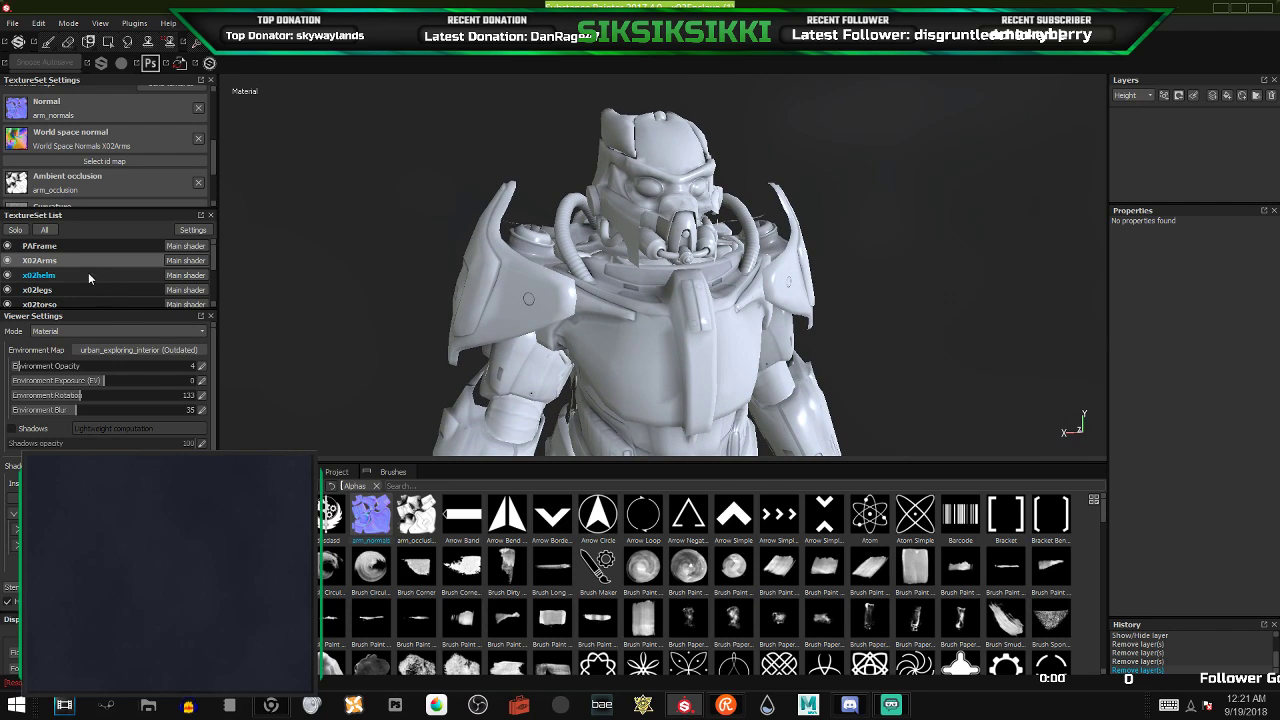
- Make x02torso the active texture set
left_click(60, 276)
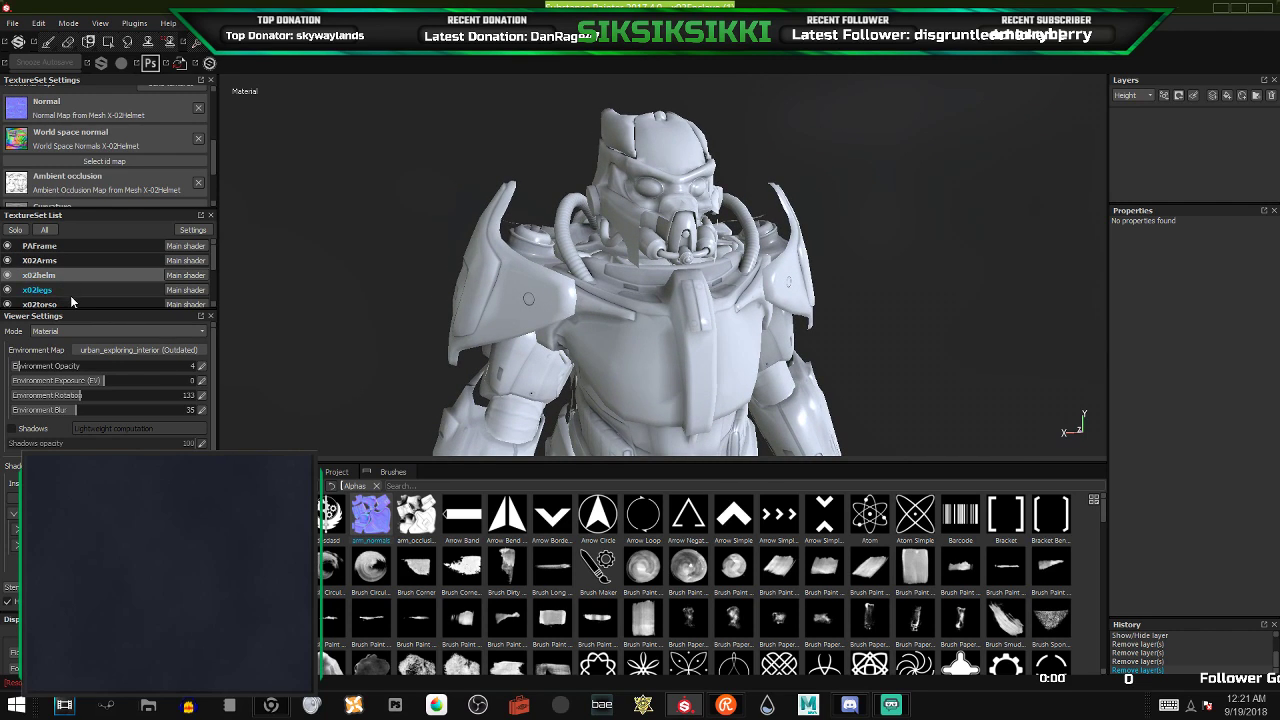
left_click(70, 299)
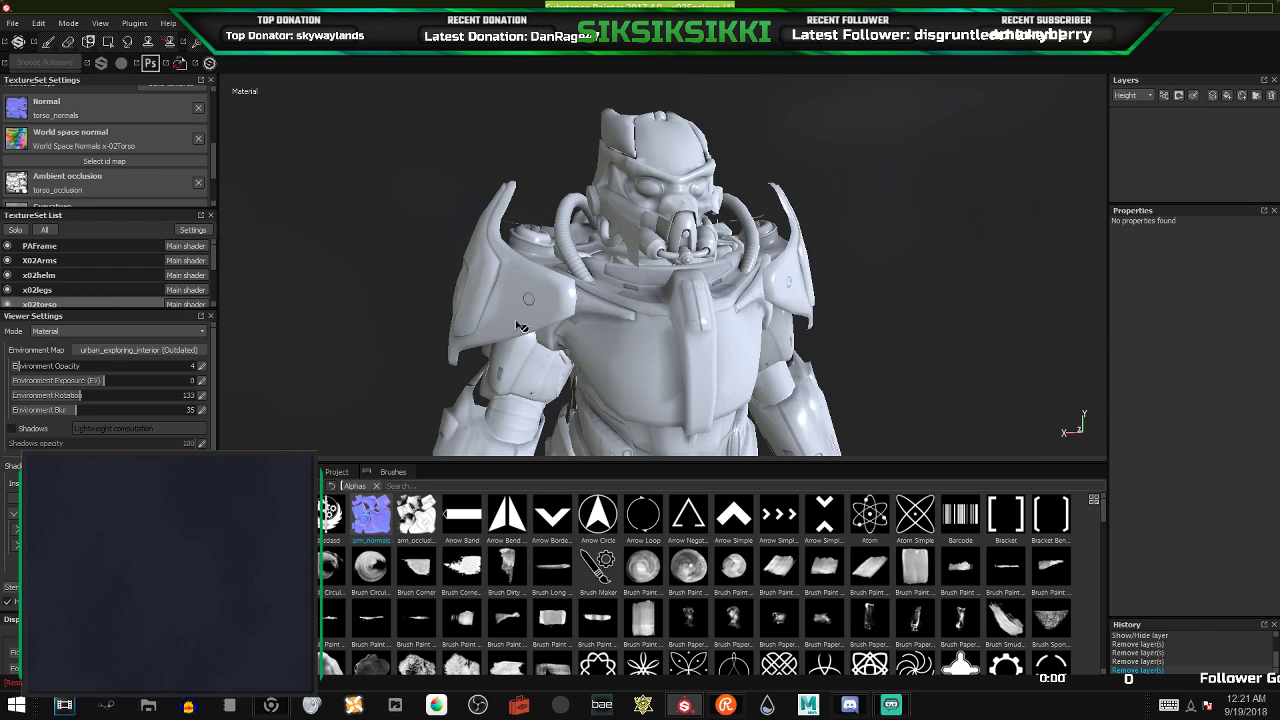
left_click_drag(638, 300, 565, 320, "alt")
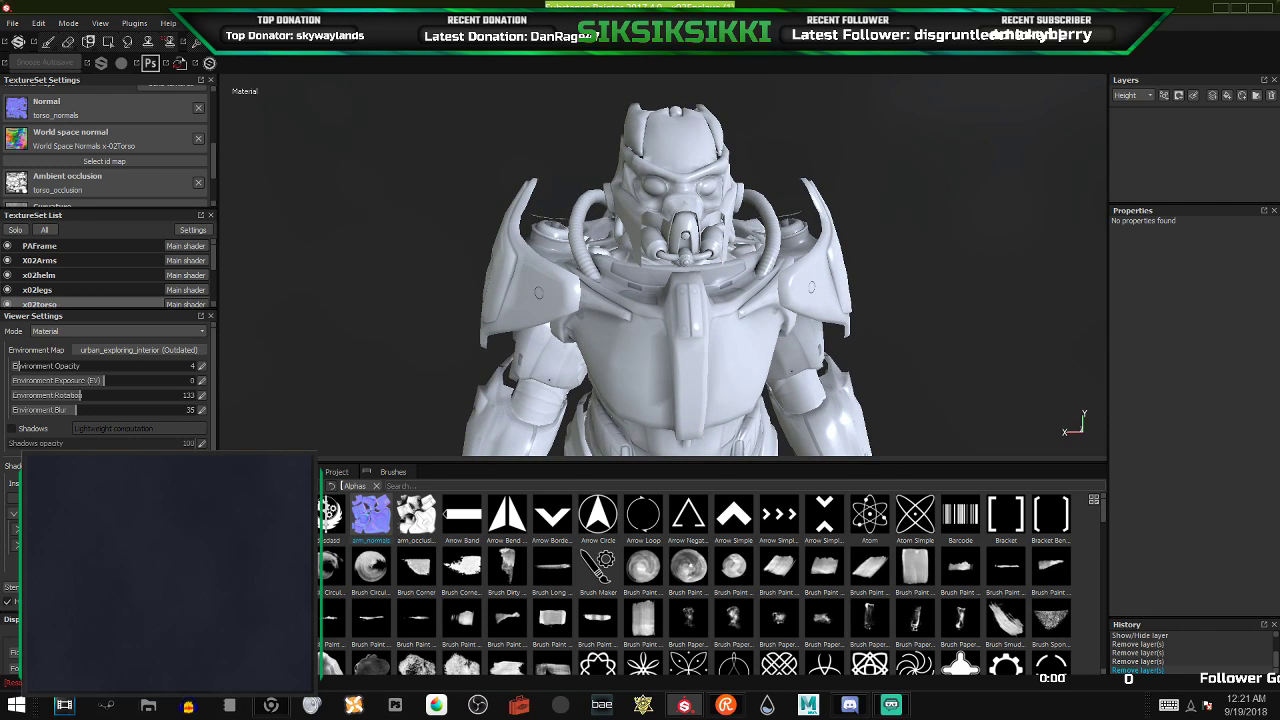
- Apply the Steel Bright Layered smart material to the torso and check it on the chest plate
left_click(262, 645)
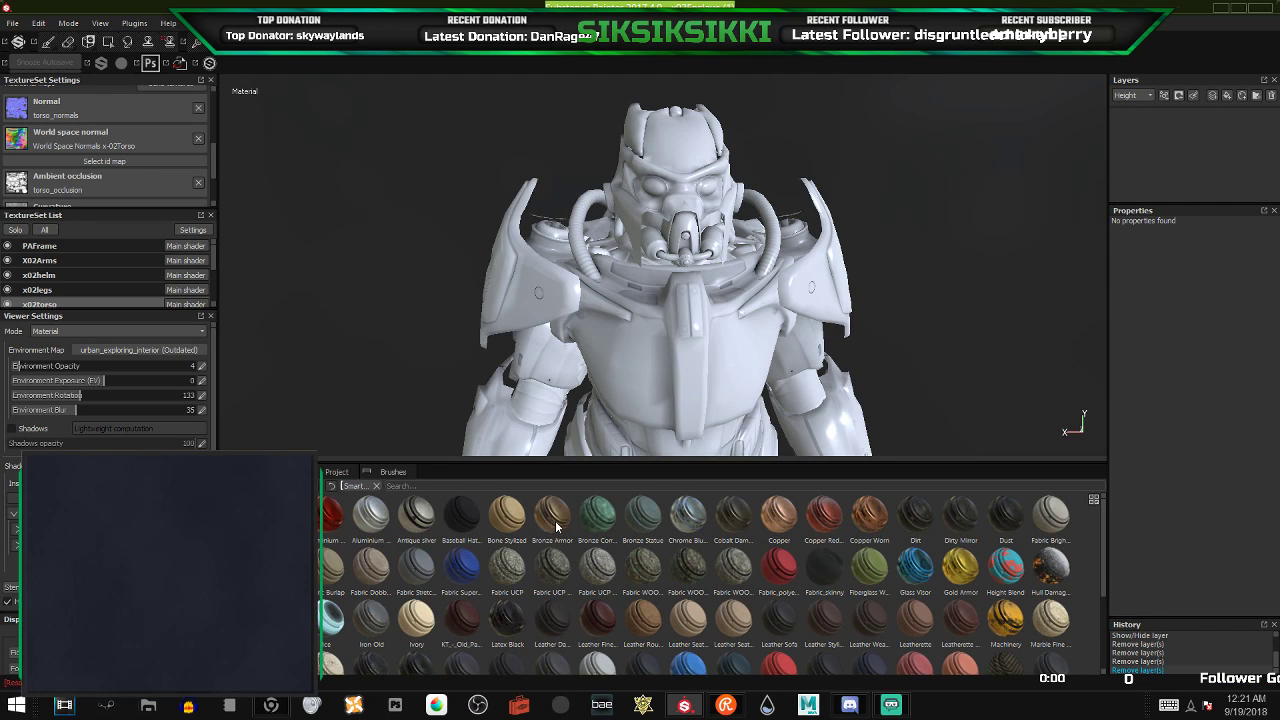
scroll(600, 570, "down", 3)
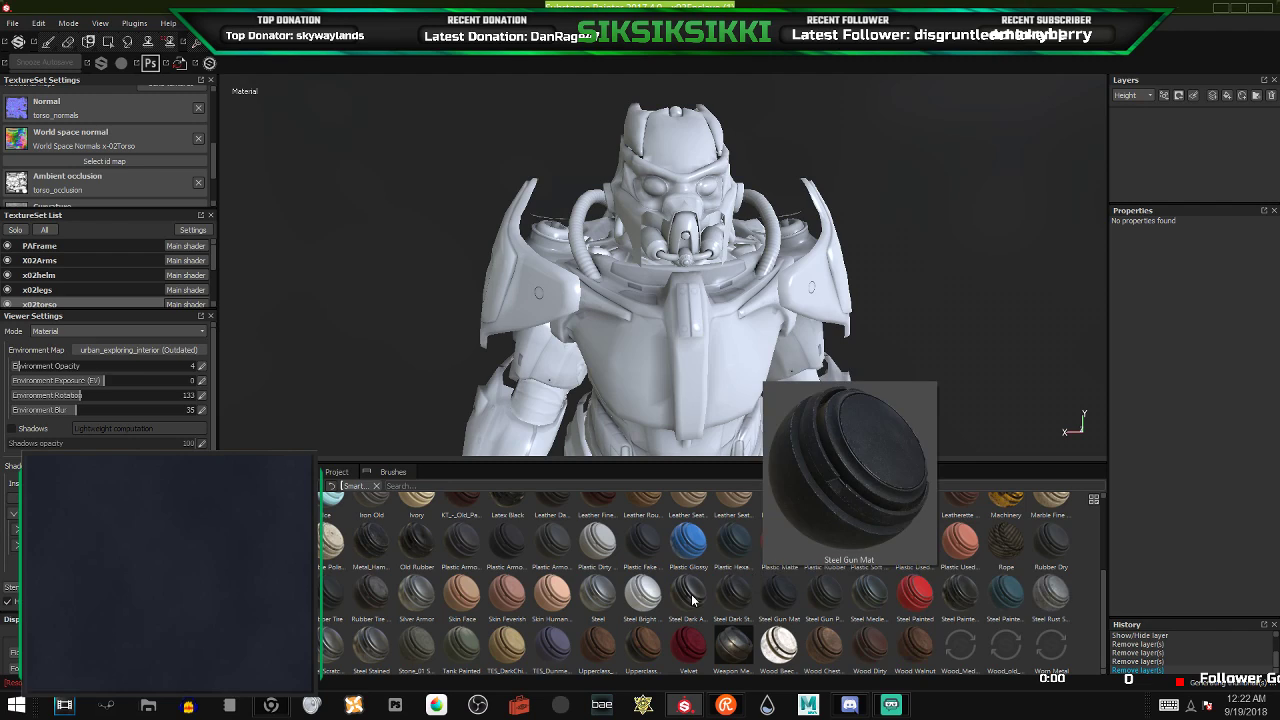
left_click_drag(650, 600, 1200, 248)
left_click_drag(624, 329, 734, 380, "alt")
scroll(728, 356, "up", 3)
left_click_drag(711, 317, 540, 270, "alt")
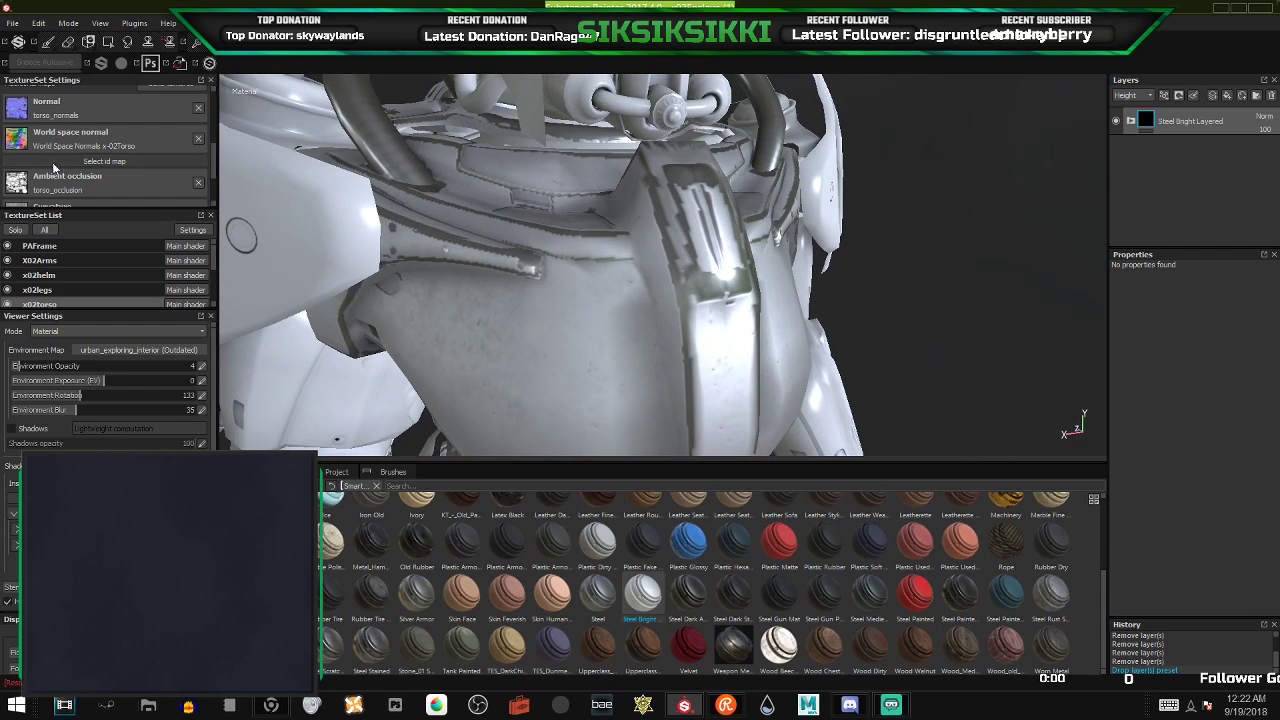
- Set the x02torso texture set's resolution to 2048
scroll(58, 135, "up", 5)
left_click(76, 94)
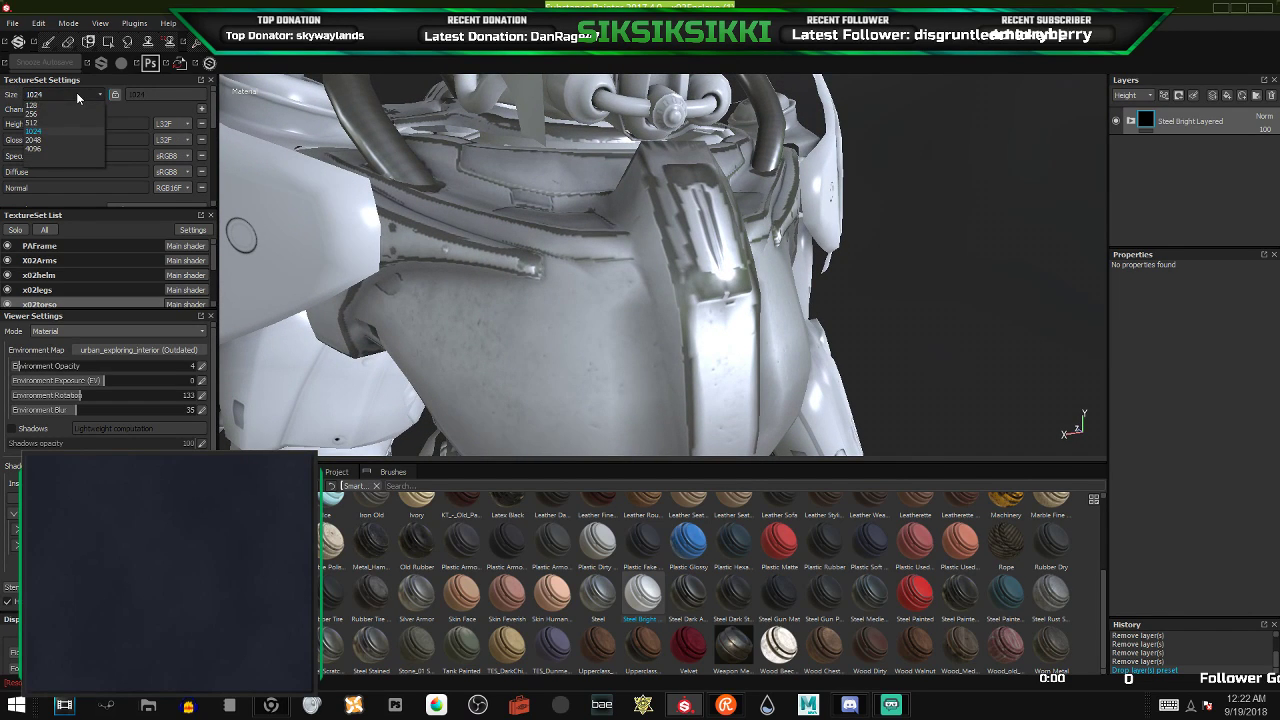
left_click(40, 132)
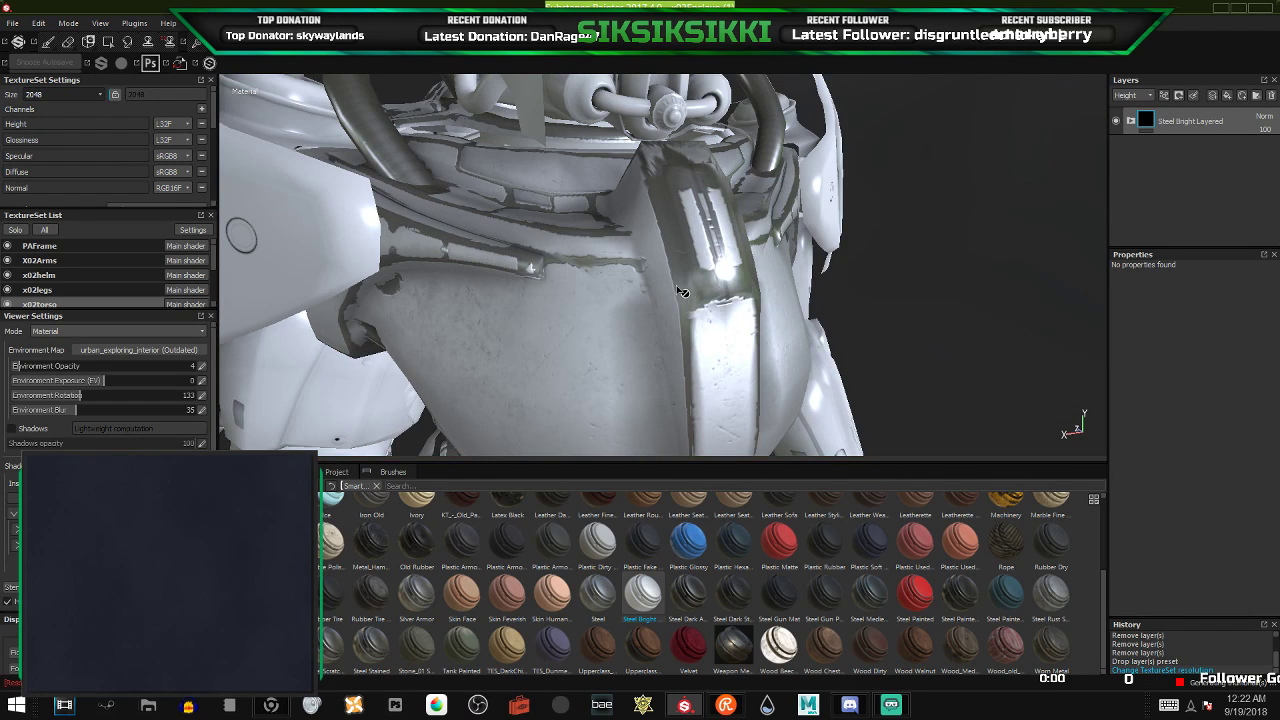
mouse_move(680, 290)
left_mouse_down("alt")
mouse_move(513, 262)
mouse_move(489, 305)
mouse_move(650, 430)
mouse_move(665, 368)
mouse_move(627, 313)
mouse_move(660, 300)
mouse_move(567, 305)
mouse_move(590, 289)
mouse_move(459, 262)
mouse_move(323, 283)
mouse_move(346, 317)
mouse_move(737, 280)
mouse_move(703, 287)
left_mouse_up("alt")
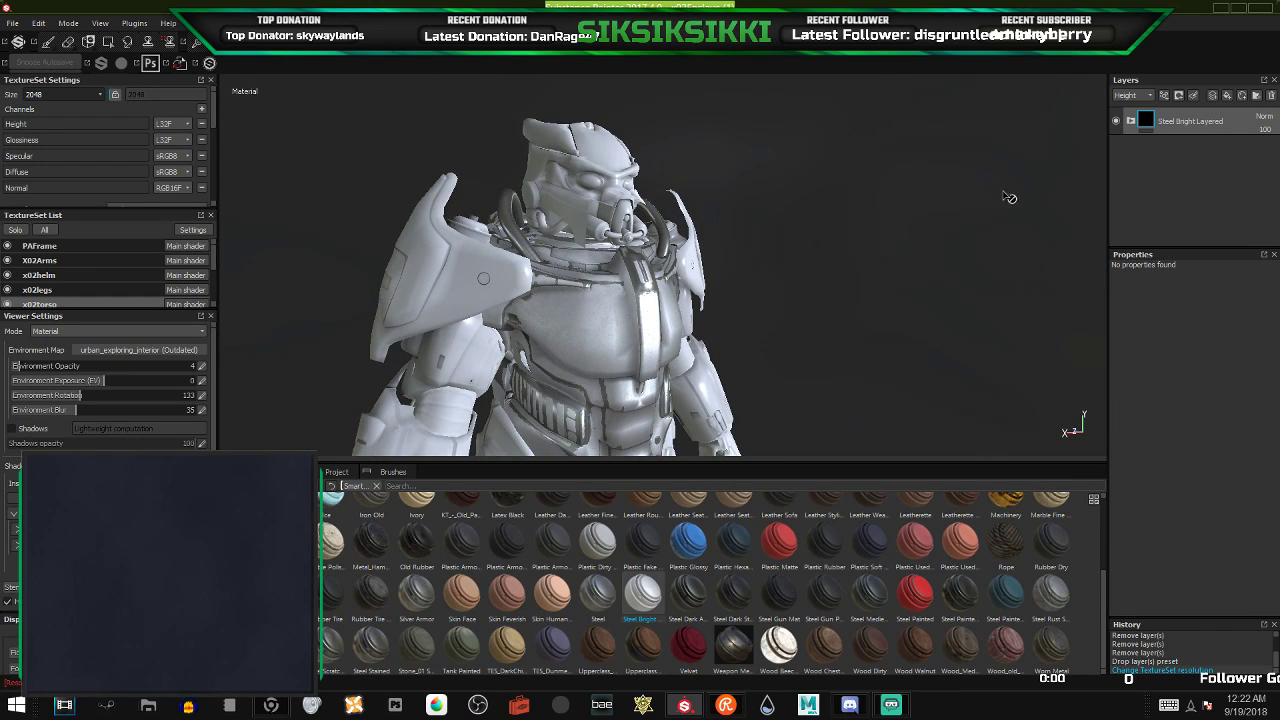
- Replace the torso's Steel Bright Layered material with the Weapon Metal smart material
left_click(1272, 95)
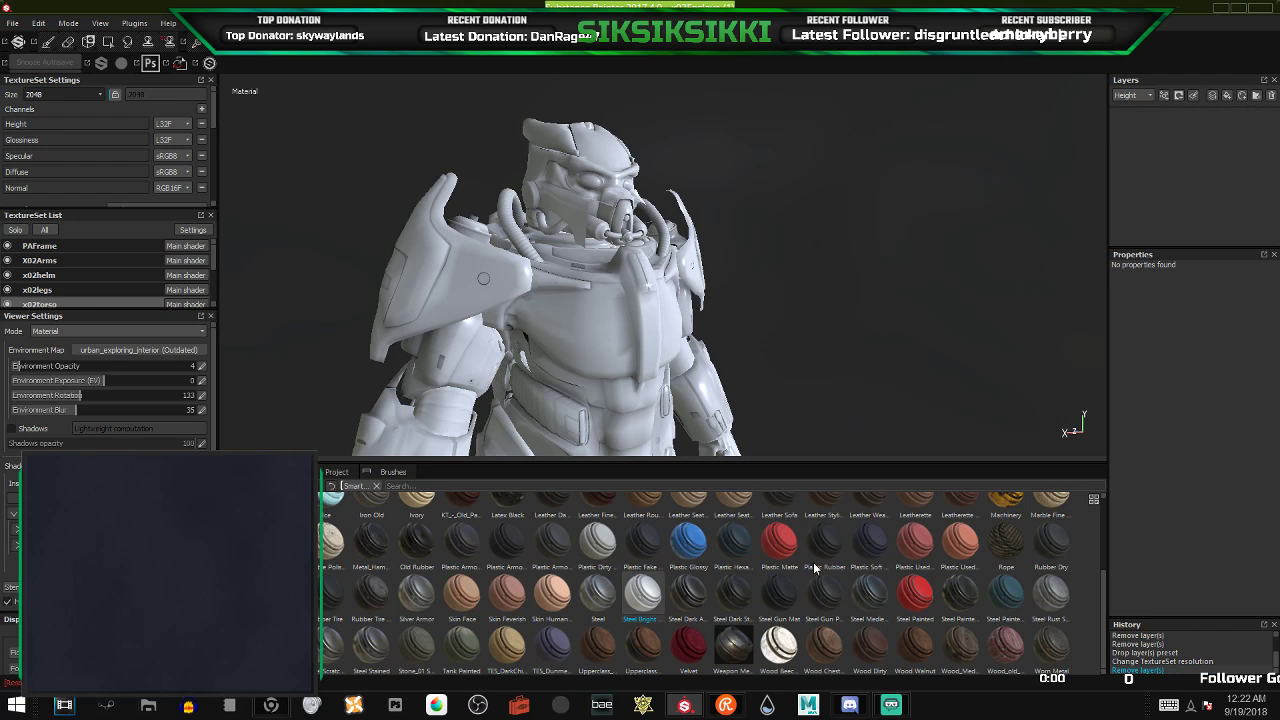
mouse_move(742, 647)
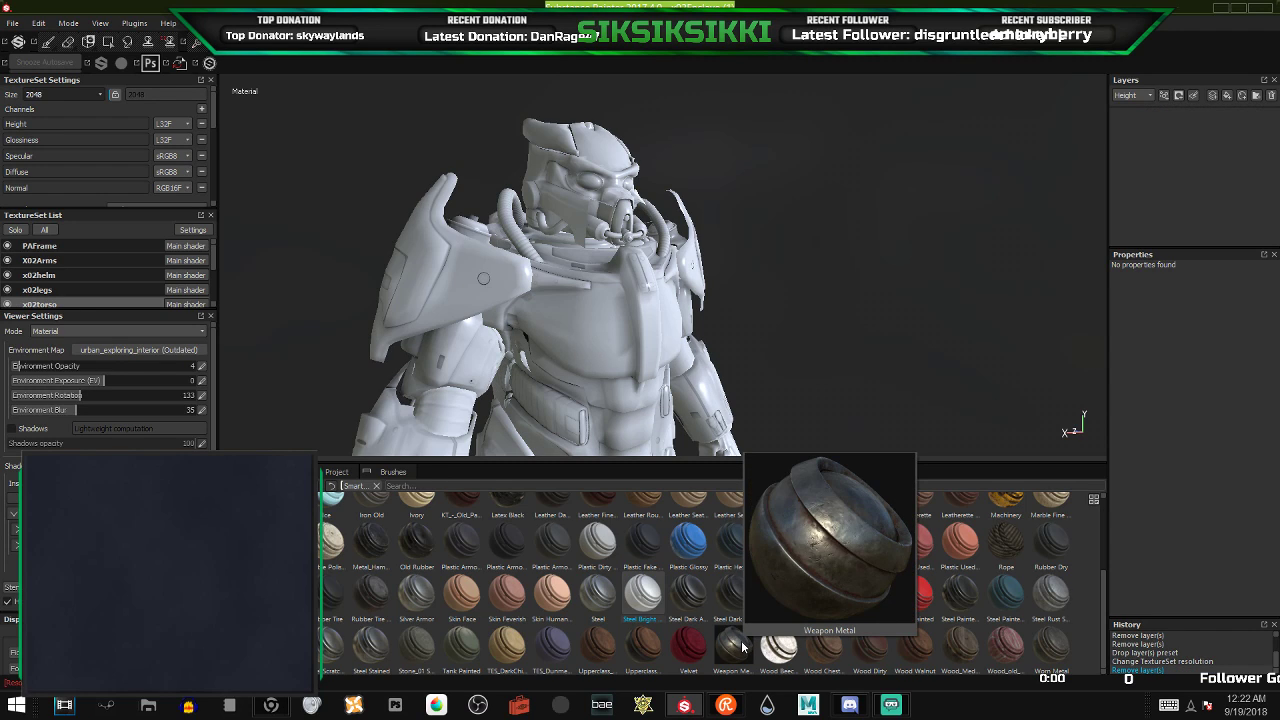
left_click_drag(728, 654, 1142, 155)
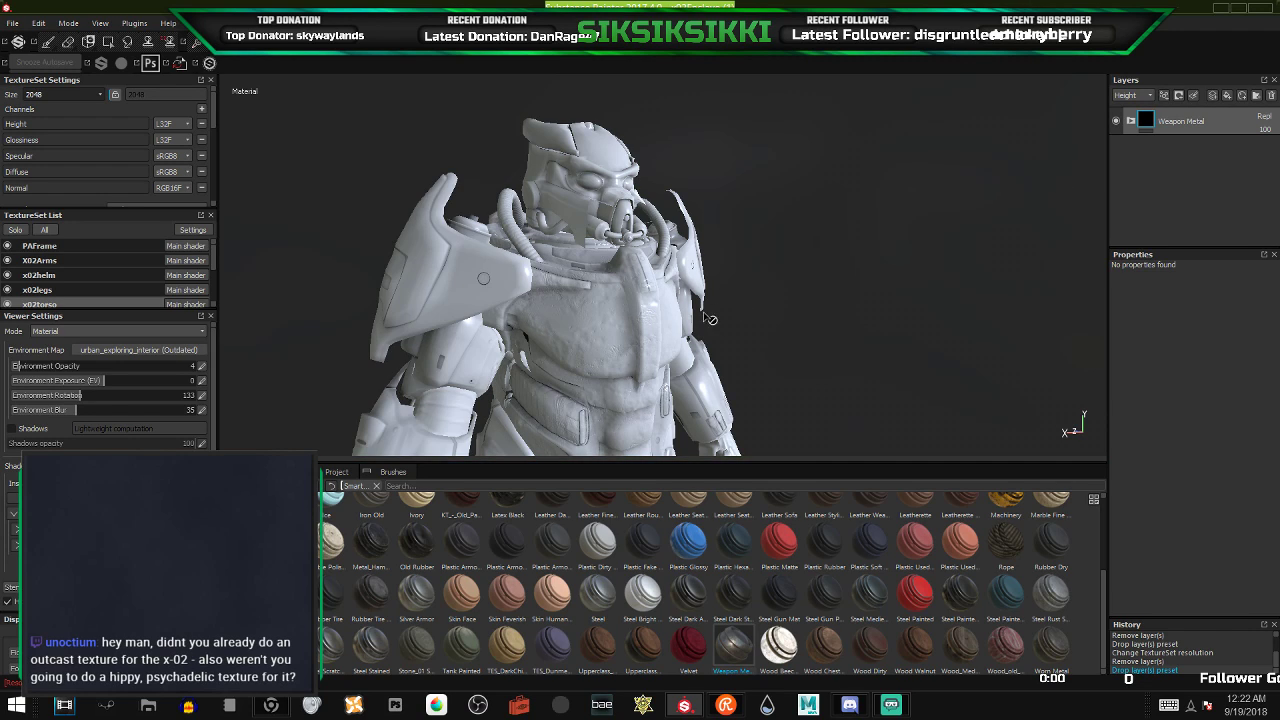
- Inspect the Weapon Metal surface on the torso from several sides and delete its layer
left_click_drag(708, 318, 620, 345, "alt")
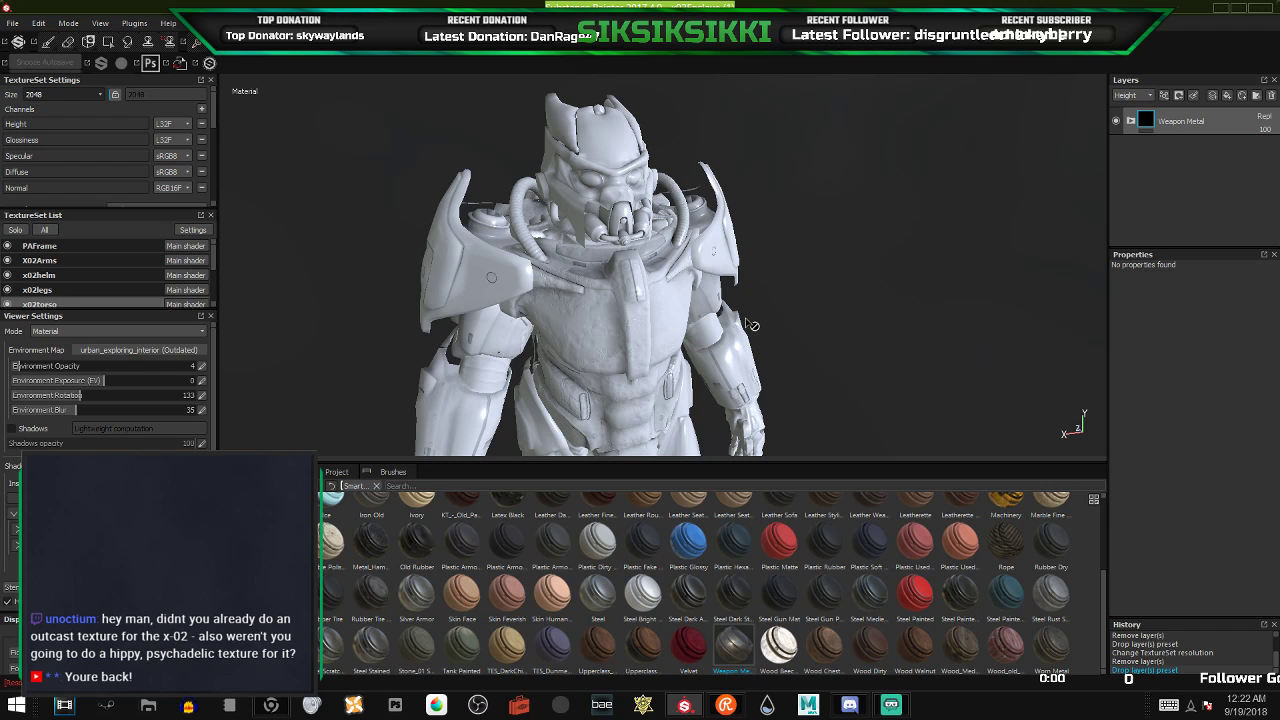
left_click_drag(578, 284, 1108, 308, "alt")
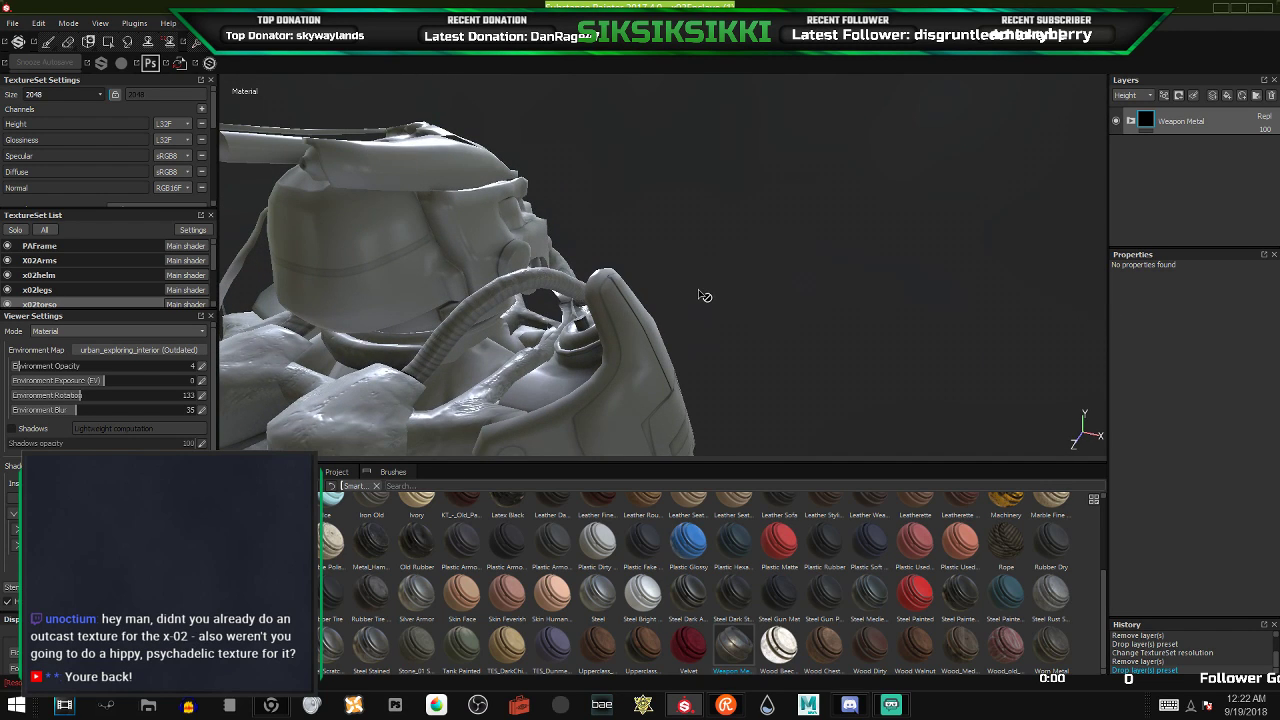
scroll(704, 296, "down", 5)
left_click_drag(706, 294, 510, 236, "alt")
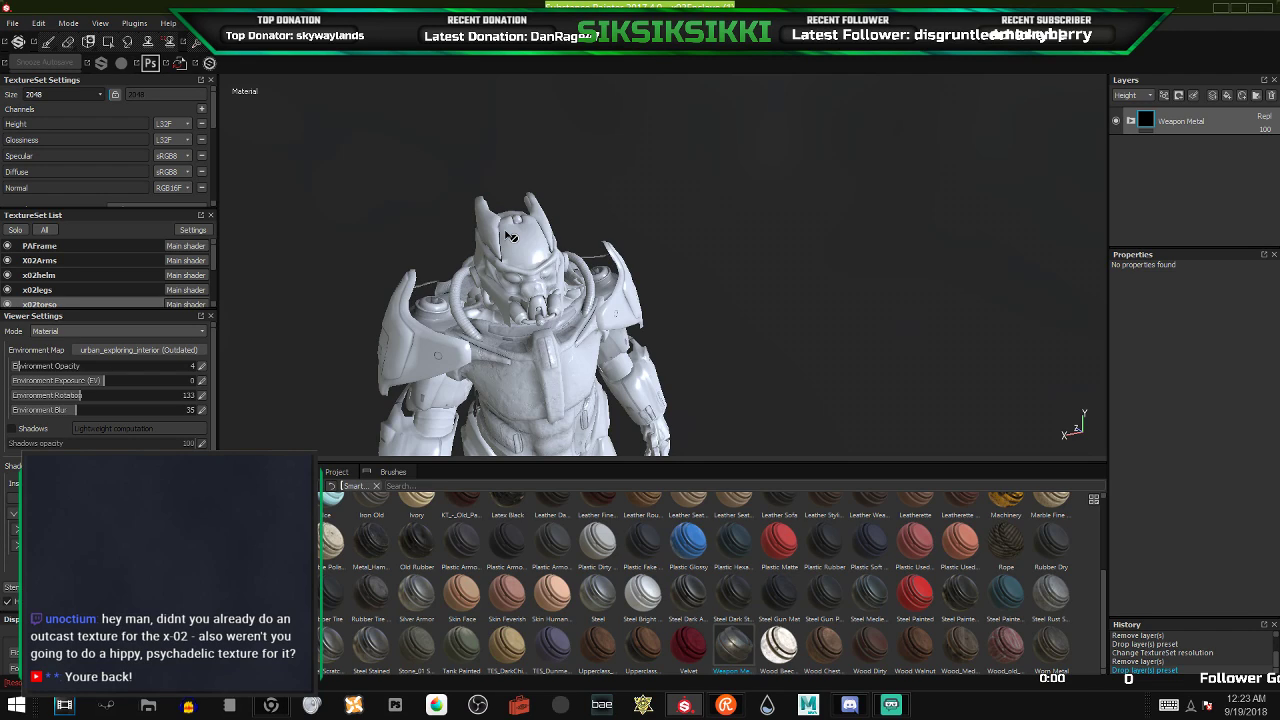
left_click_drag(518, 283, 557, 268, "alt")
middle_click_drag(558, 269, 690, 124, "alt")
scroll(675, 207, "up", 3)
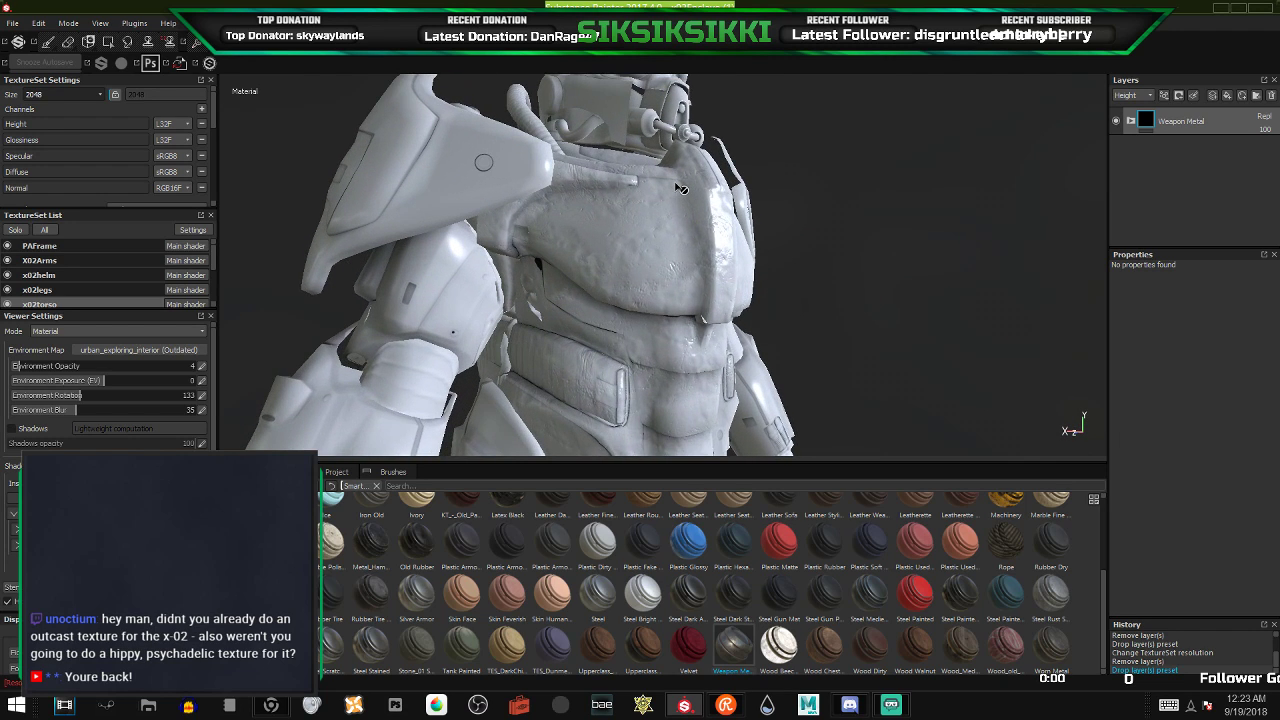
left_click_drag(677, 221, 639, 270, "alt")
left_click(1271, 95)
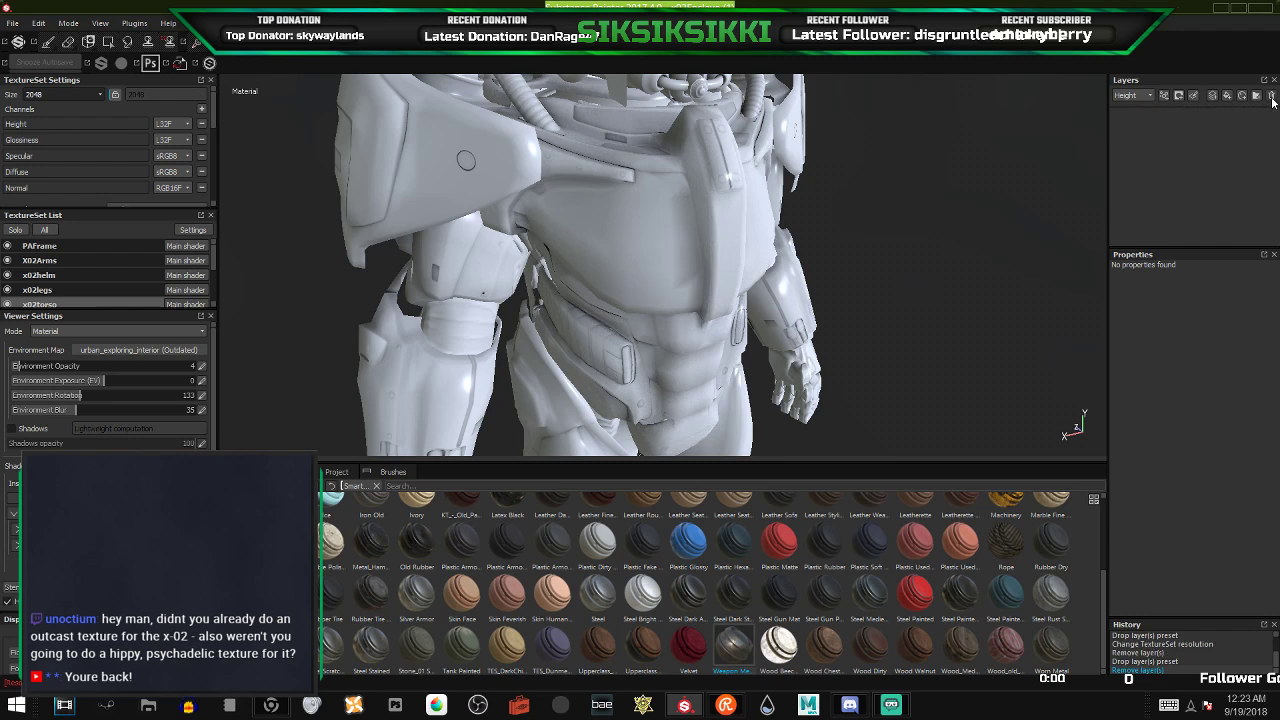
- Apply the Steel smart material to the bare x02torso texture set
left_click_drag(736, 257, 636, 240, "alt")
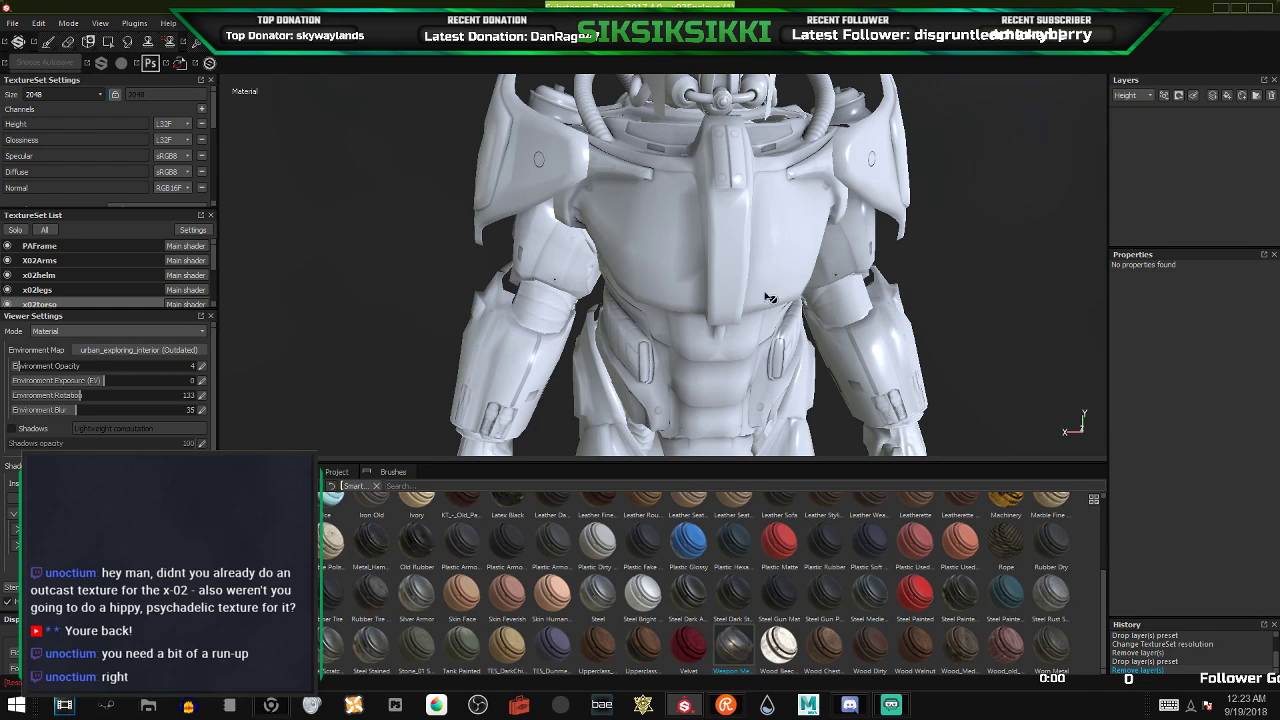
left_click_drag(660, 295, 673, 222, "alt")
middle_click_drag(670, 219, 685, 322, "alt")
middle_click_drag(702, 176, 702, 232, "alt")
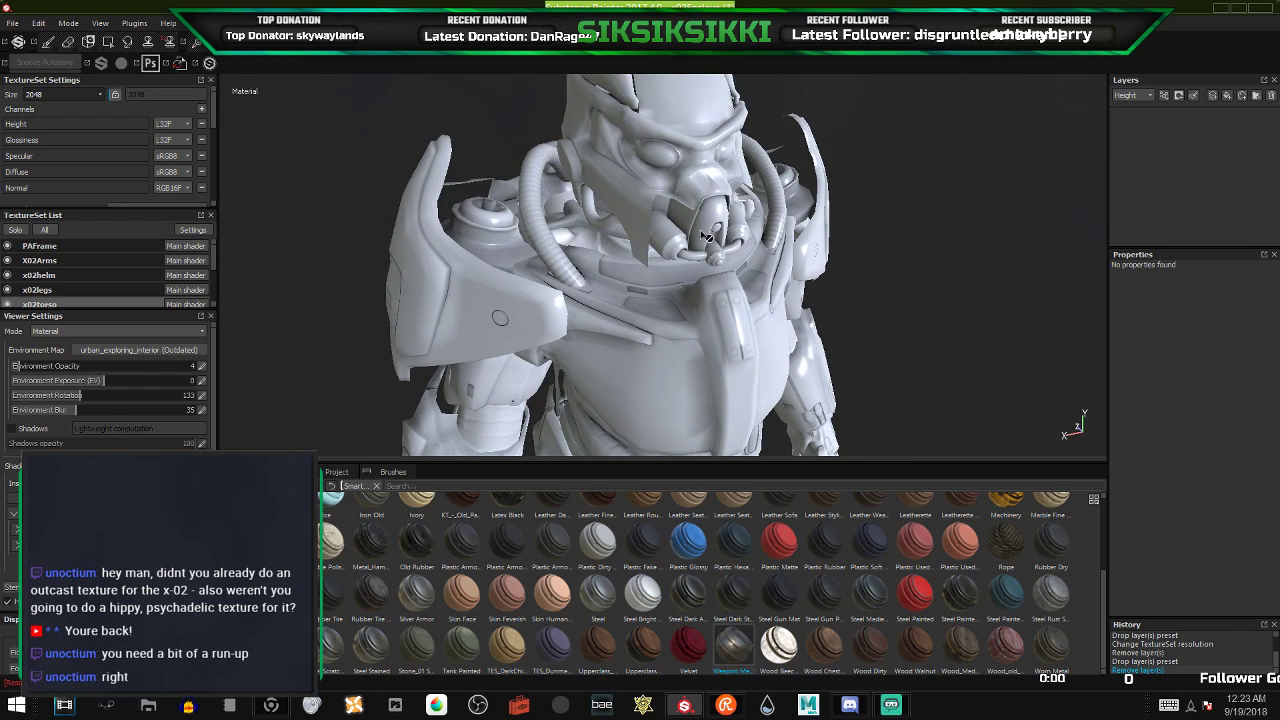
left_click_drag(662, 262, 636, 247, "alt")
left_click_drag(596, 293, 690, 319, "alt")
middle_click_drag(690, 319, 679, 181, "alt")
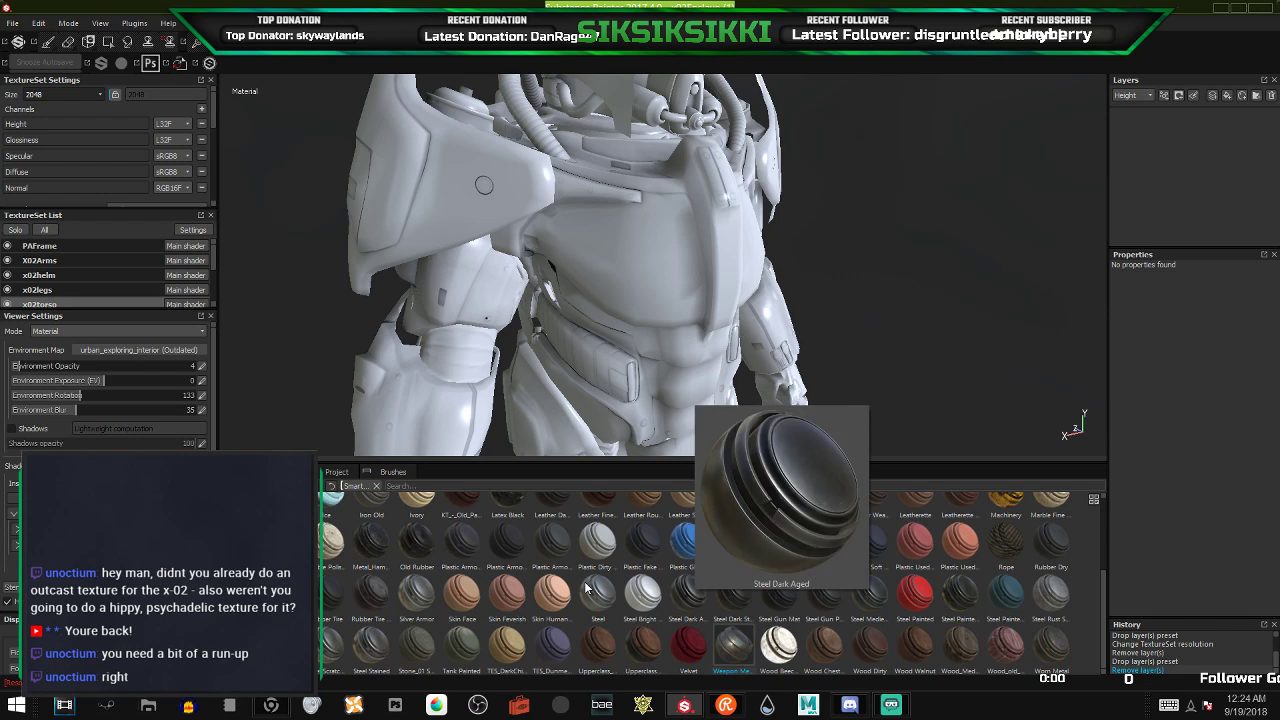
left_click_drag(598, 592, 1146, 142)
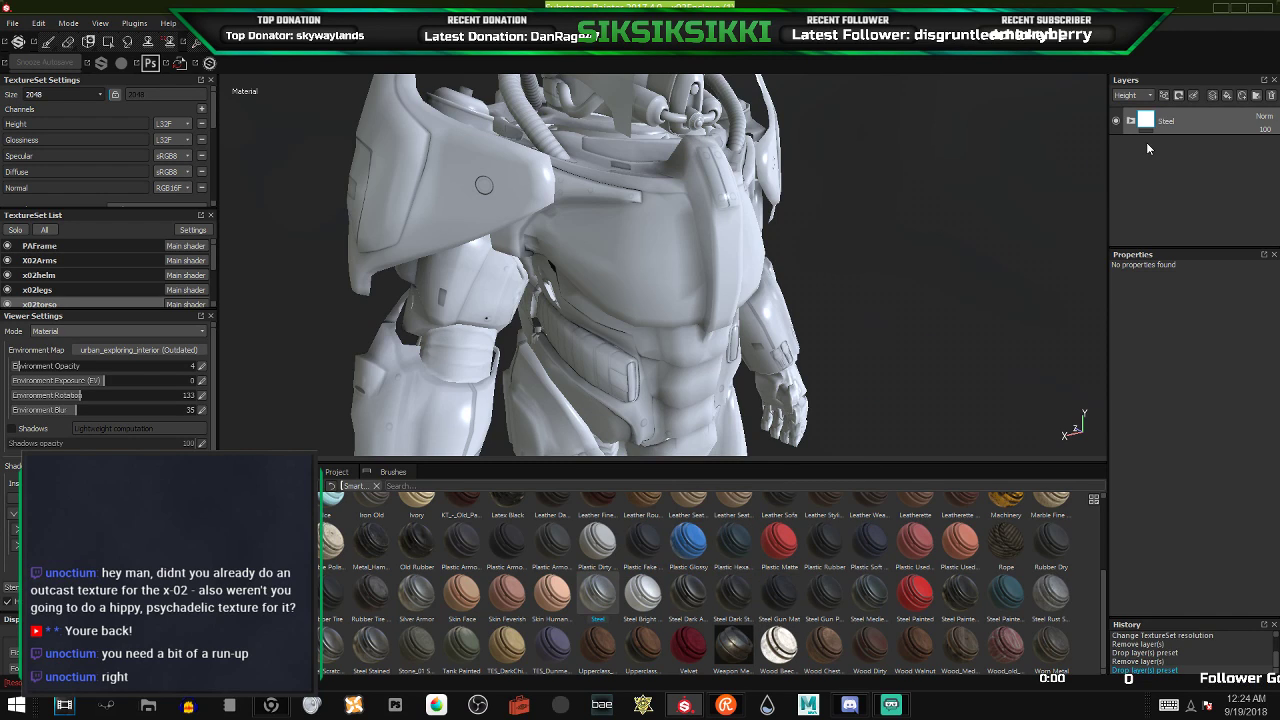
left_click_drag(663, 250, 389, 266, "alt")
left_click_drag(642, 263, 585, 266, "alt")
- Set the diffuse colour of the Steel material's Base layer to a blue-grey with RGB 0.156, 0.177, 0.180
left_click(1133, 121)
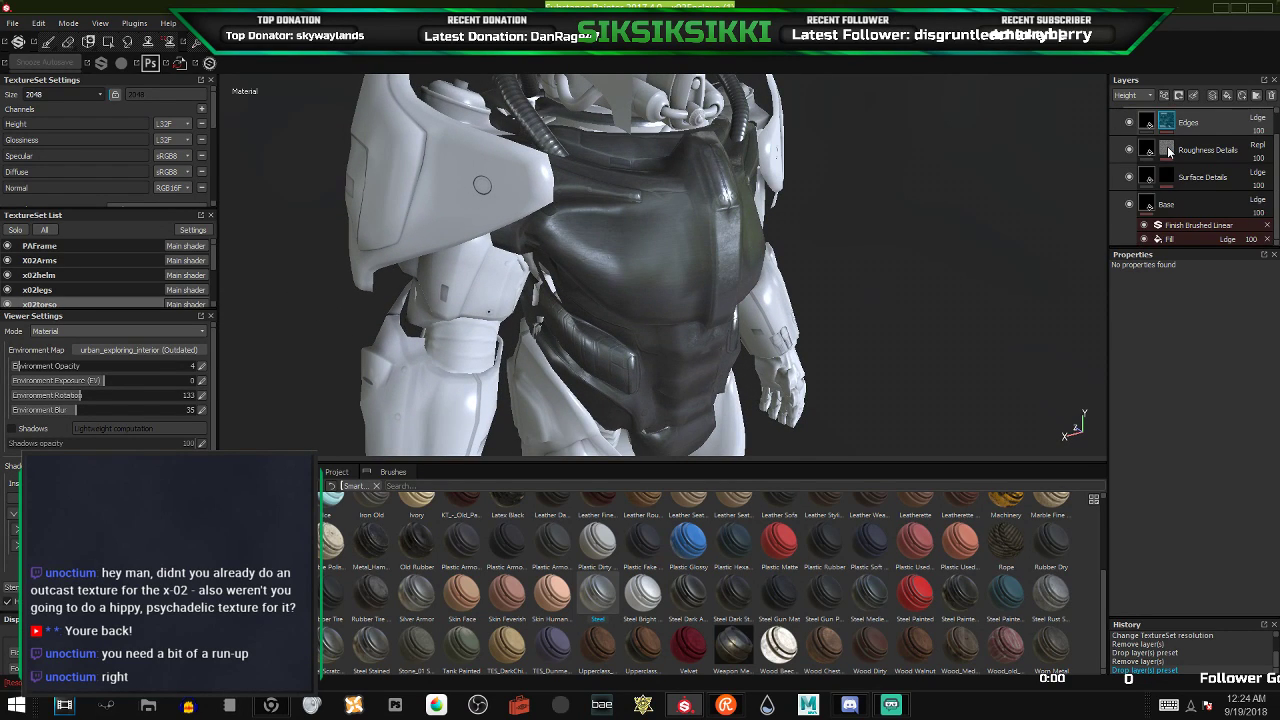
left_click(1148, 202)
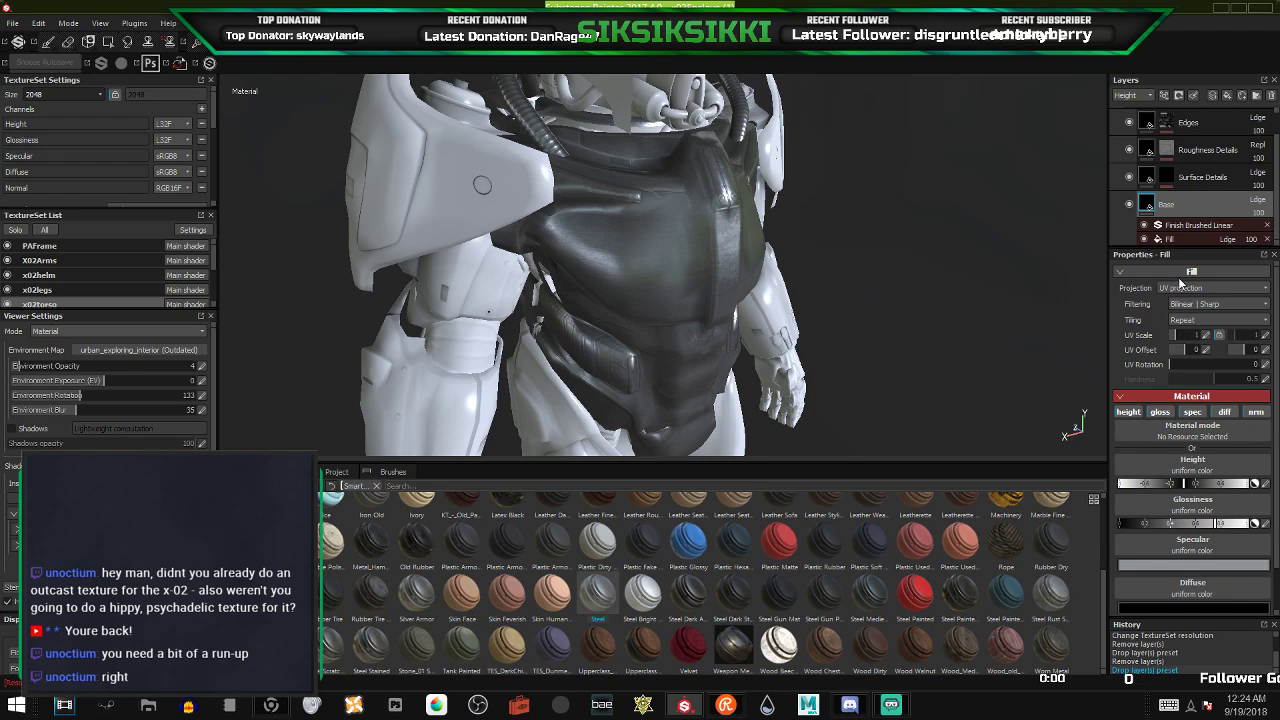
left_click(1175, 240)
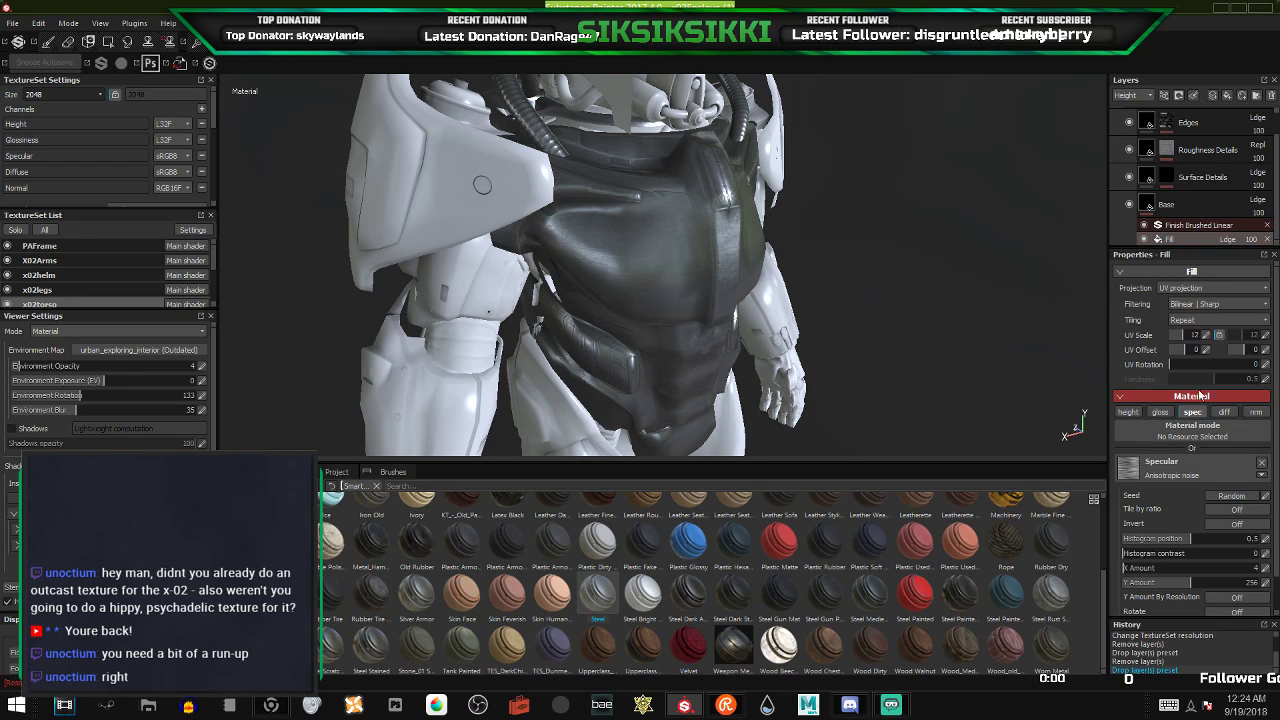
scroll(1195, 461, "down", 1)
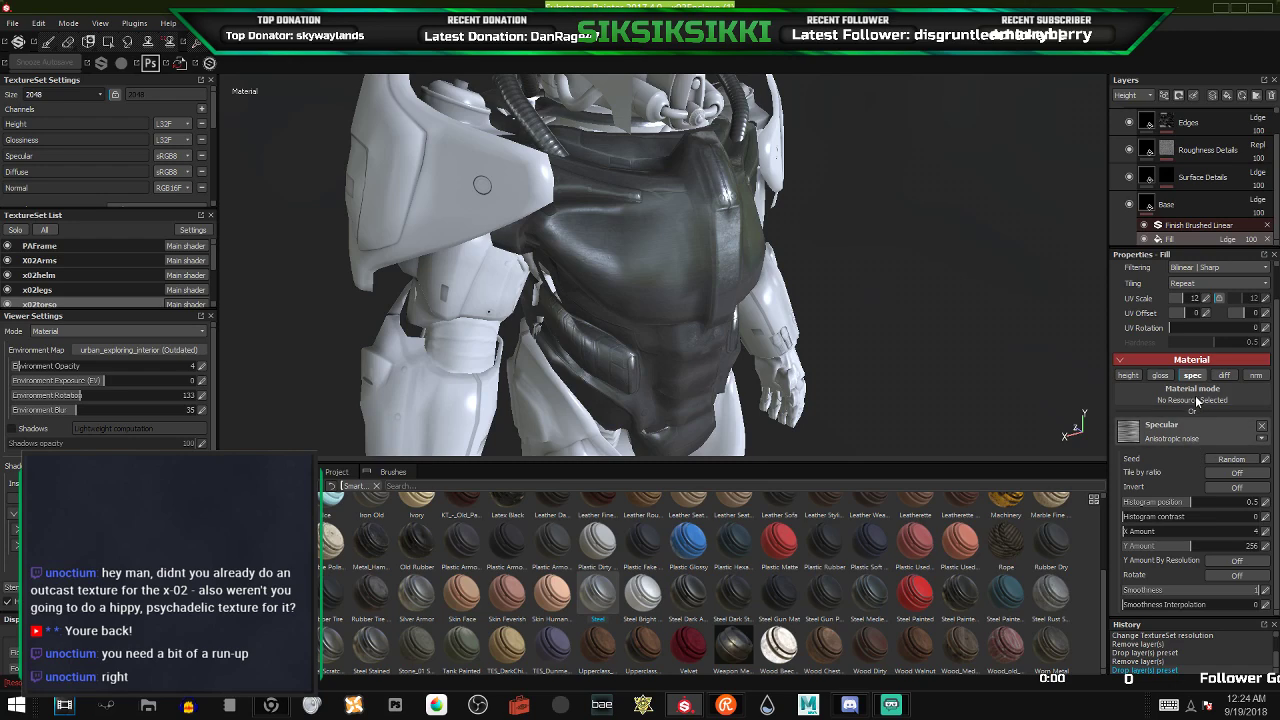
left_click(1148, 200)
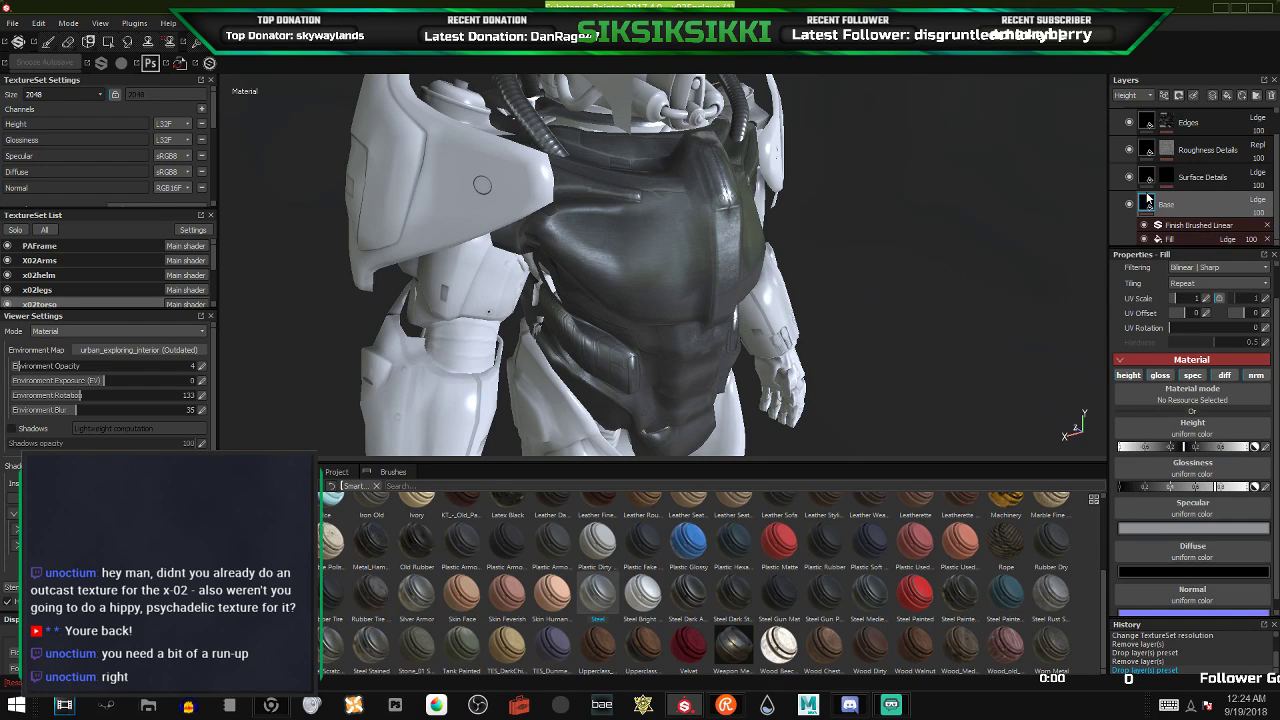
left_click(1190, 574)
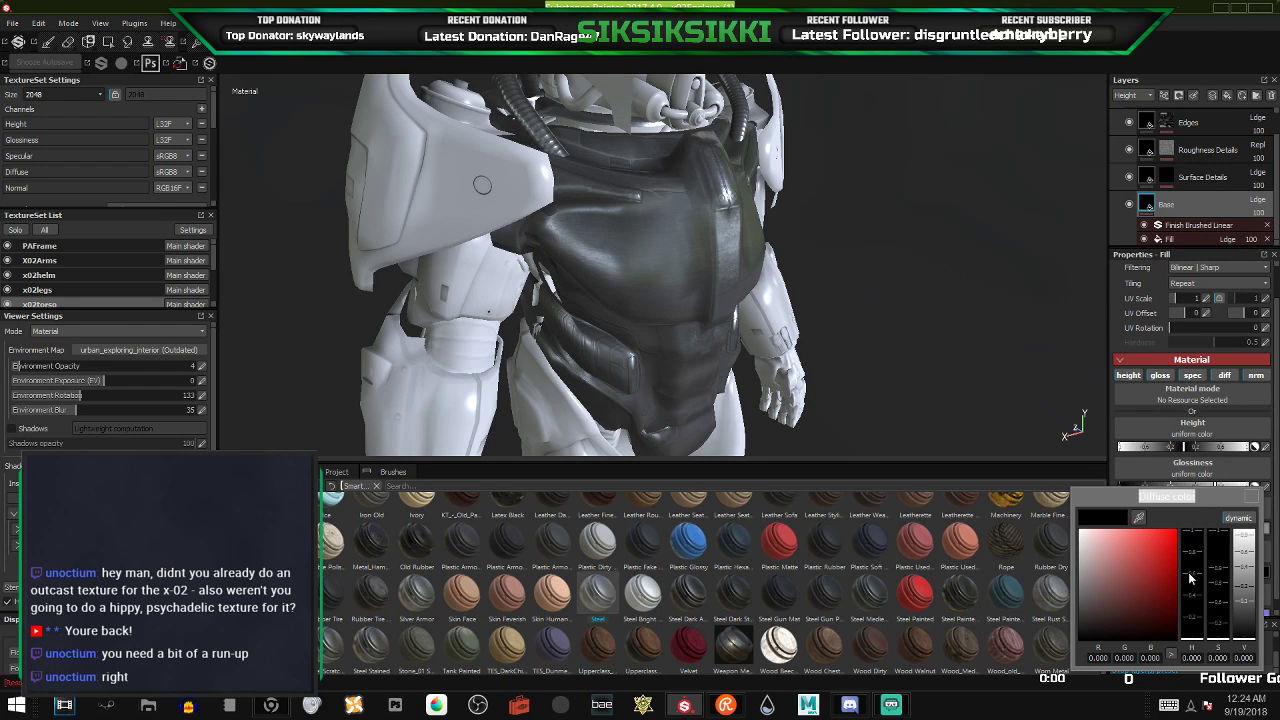
left_click(1100, 549)
left_click_drag(1100, 548, 1066, 530)
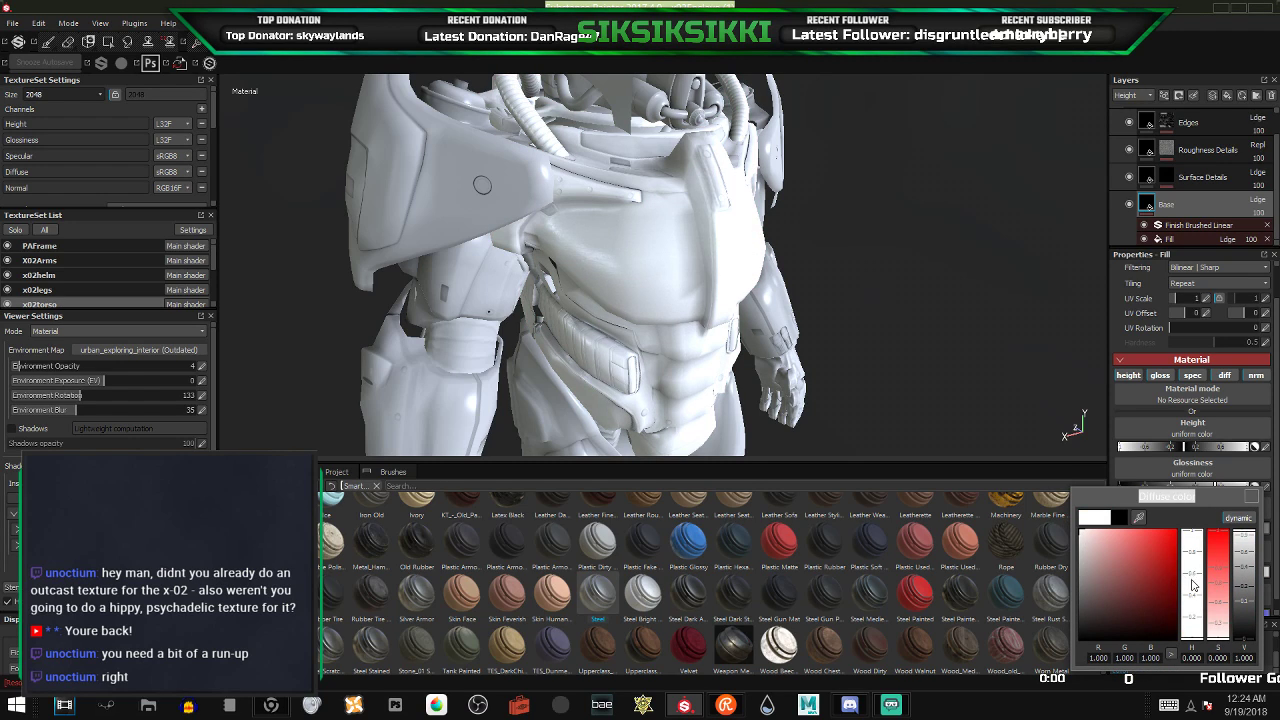
left_click_drag(1192, 585, 1193, 588)
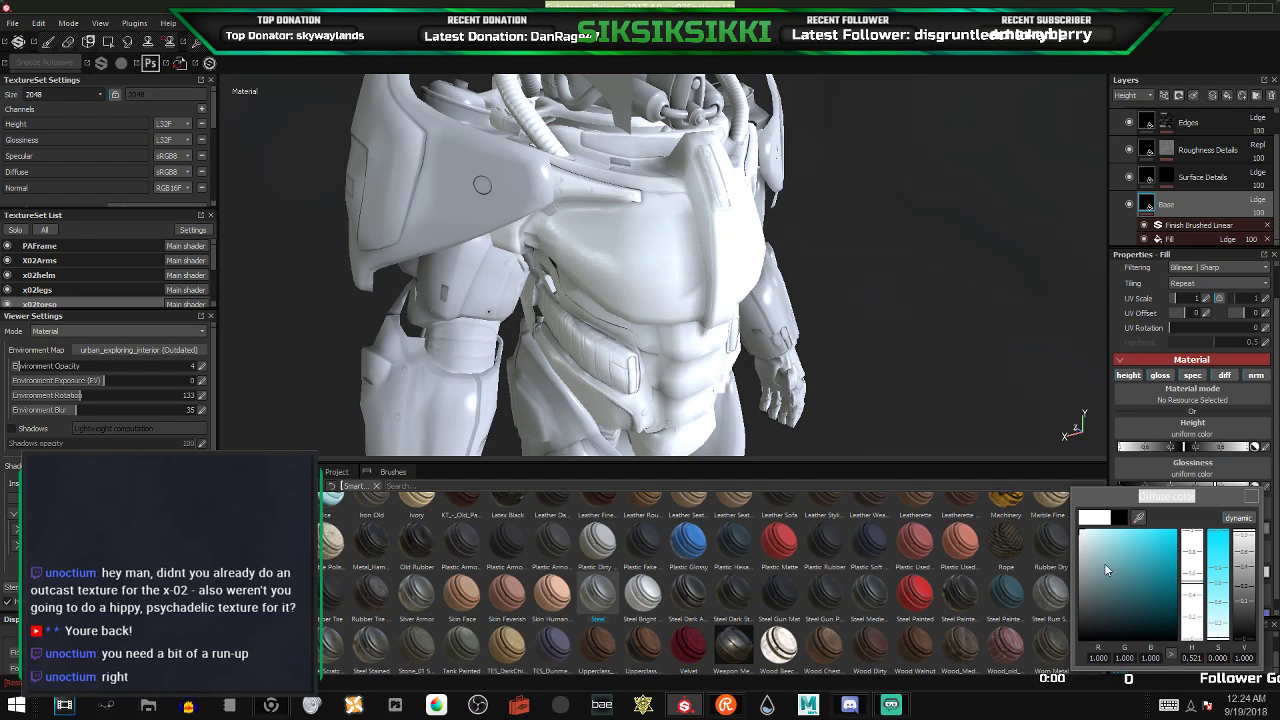
mouse_move(1104, 563)
left_mouse_down()
mouse_move(1087, 564)
mouse_move(1087, 593)
left_mouse_up()
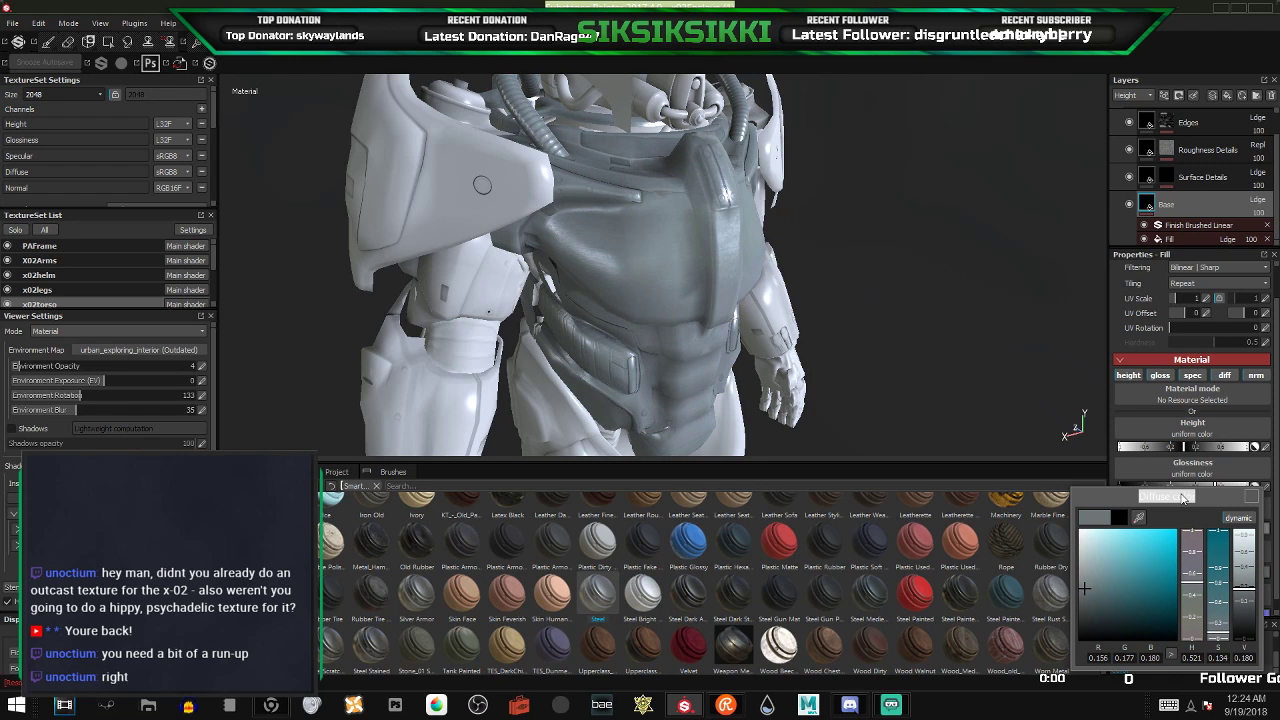
left_click(1253, 498)
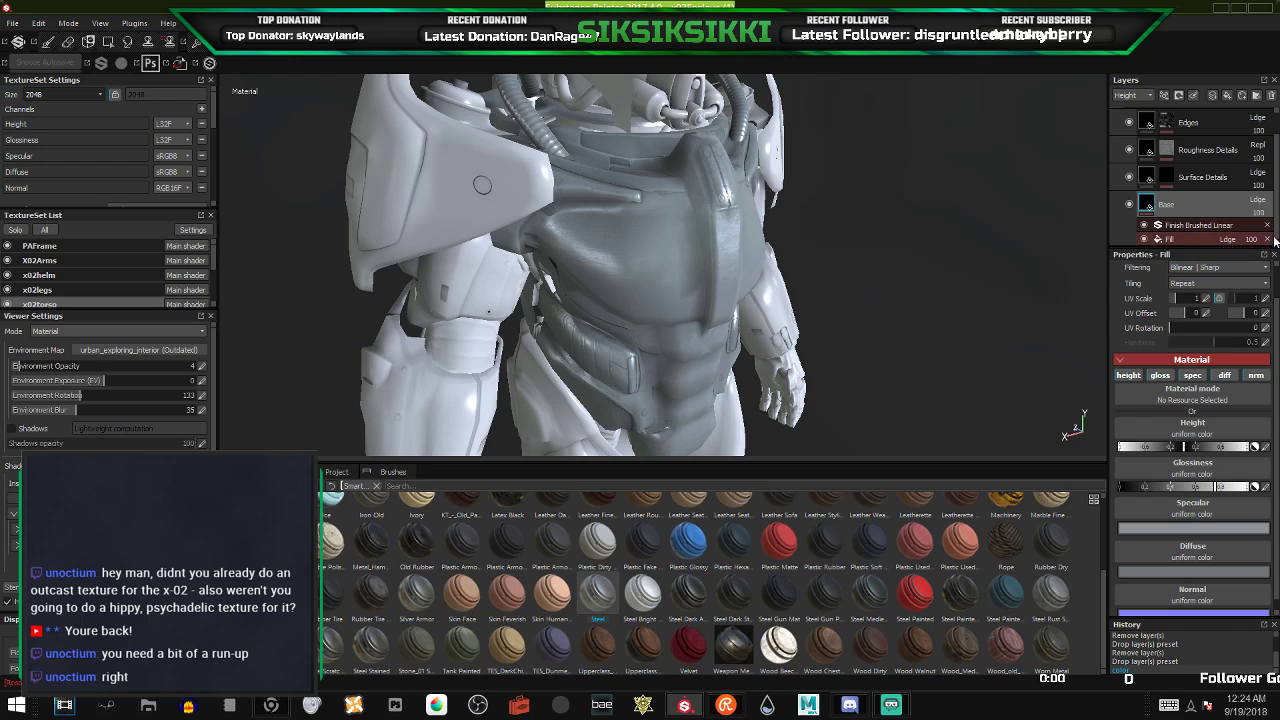
- Toggle the Edges, Roughness Details and Surface Details layers to compare their effect, and collapse the Steel group
scroll(1250, 180, "up", 2)
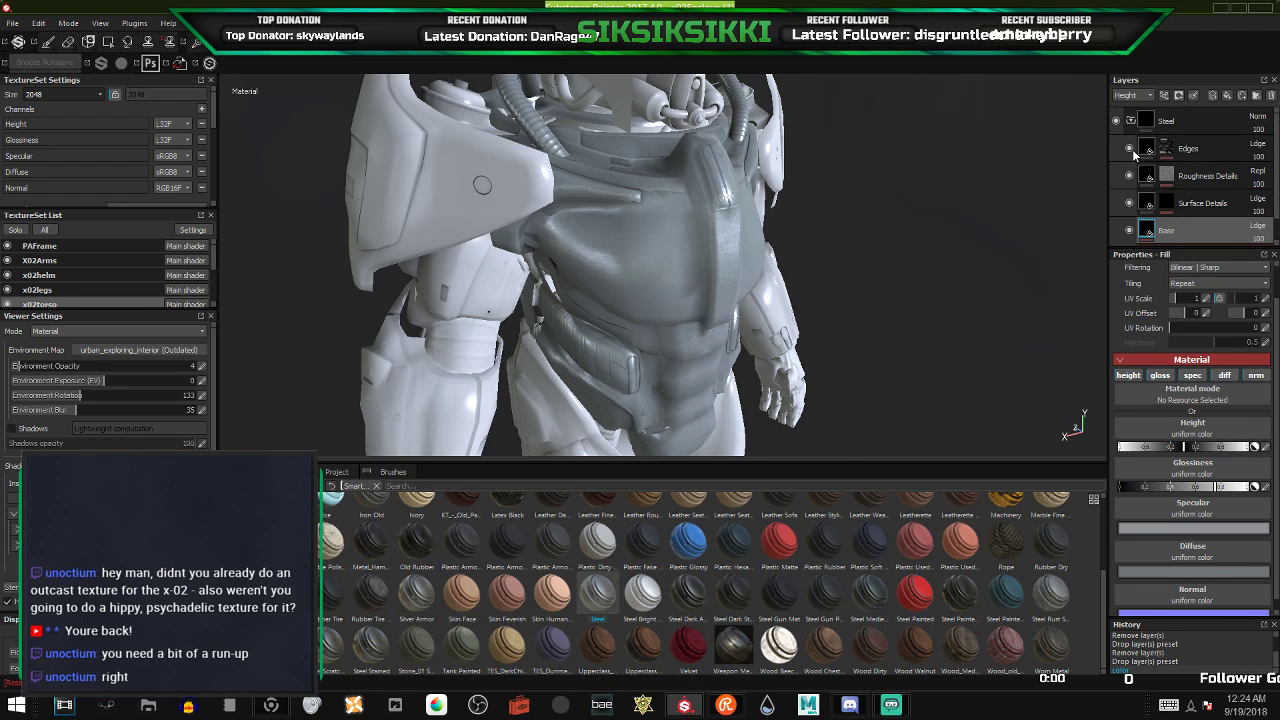
left_click(1130, 149)
left_click(1130, 149)
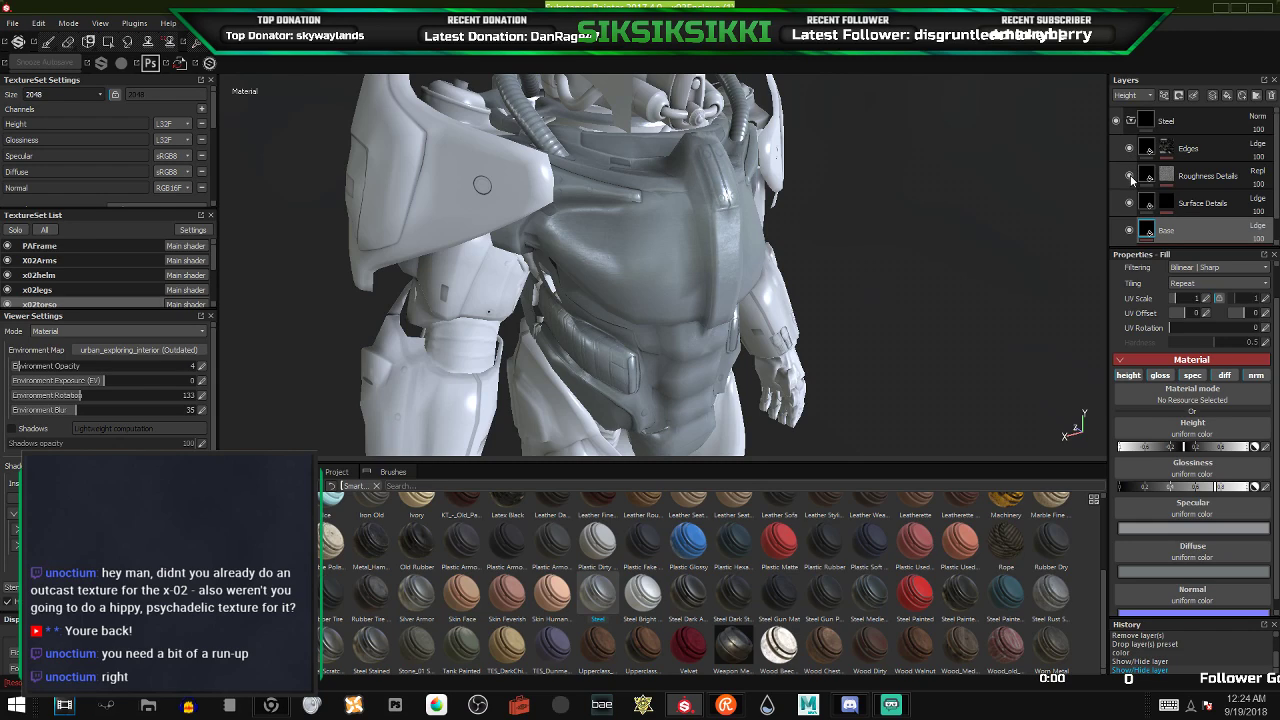
left_click(1130, 176)
left_click(1130, 176)
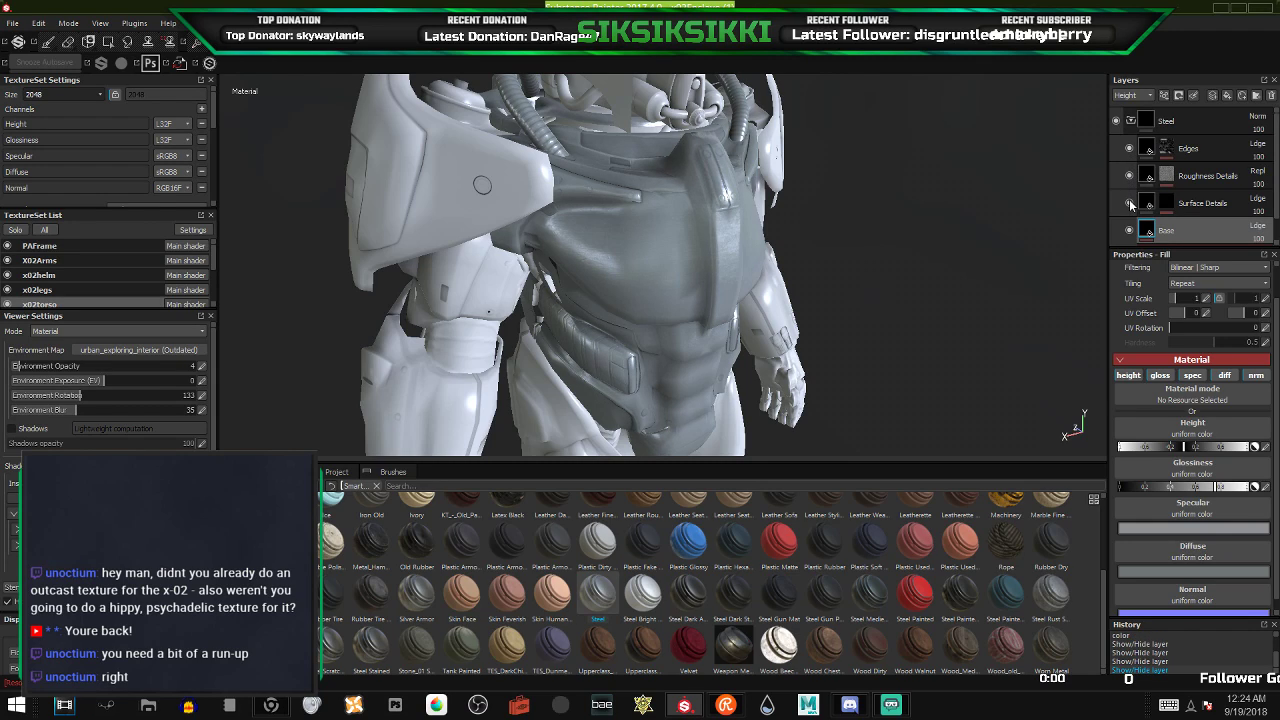
left_click(1130, 204)
left_click(1130, 204)
left_click(1130, 120)
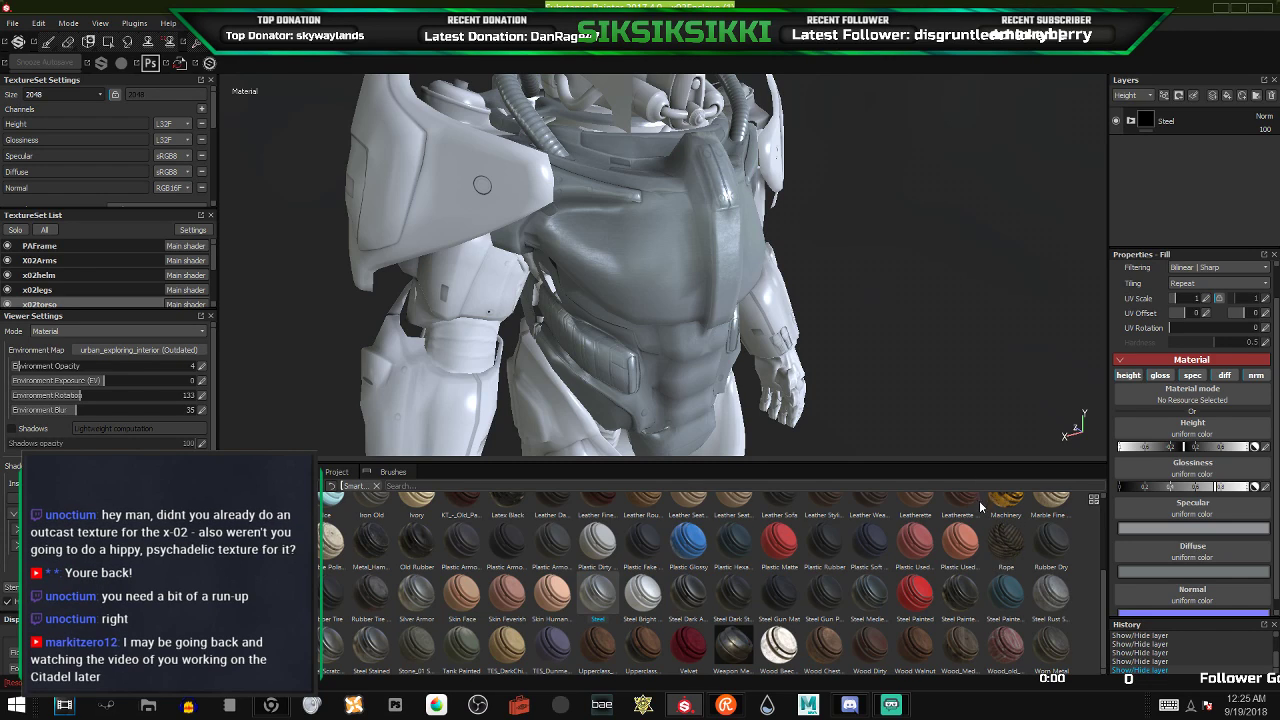
- Add the Steel Painted Stained smart material above the Steel layer and inspect it on the torso from several sides
mouse_move(1013, 597)
left_mouse_down()
mouse_move(1026, 512)
mouse_move(1188, 116)
left_mouse_up()
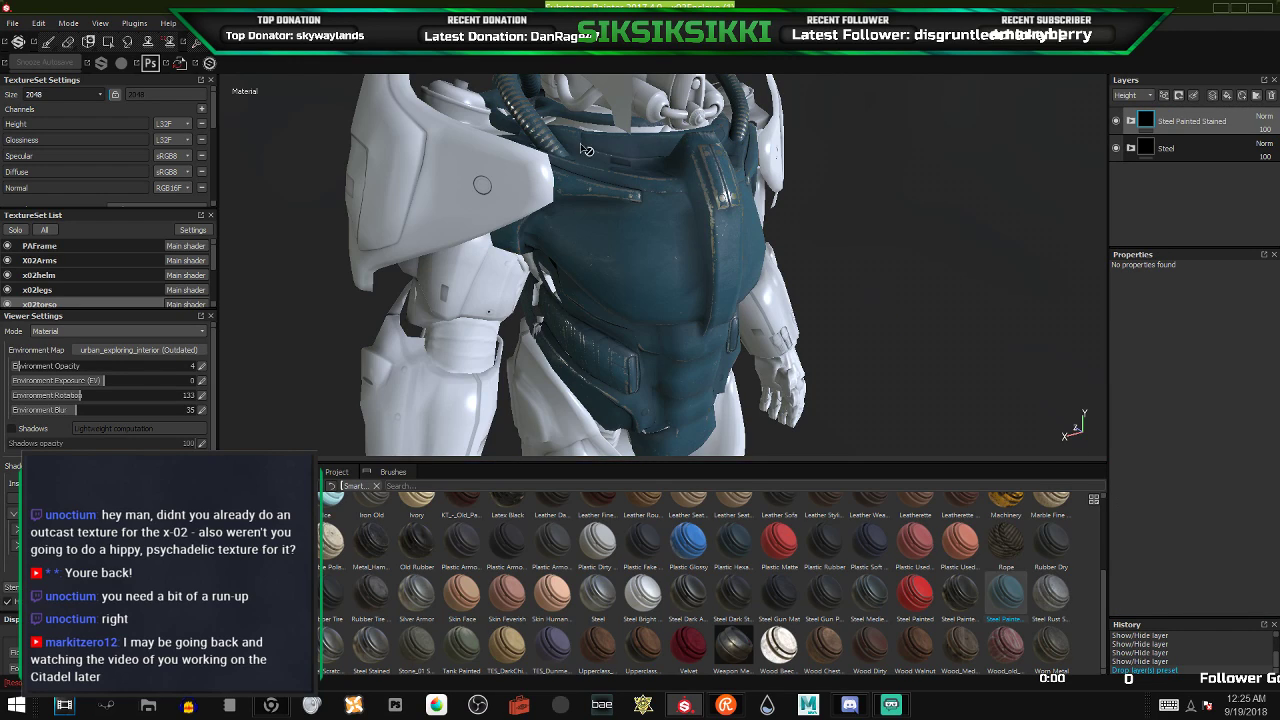
mouse_move(635, 220)
left_mouse_down("alt")
mouse_move(451, 197)
mouse_move(540, 262)
mouse_move(671, 211)
mouse_move(632, 228)
left_mouse_up("alt")
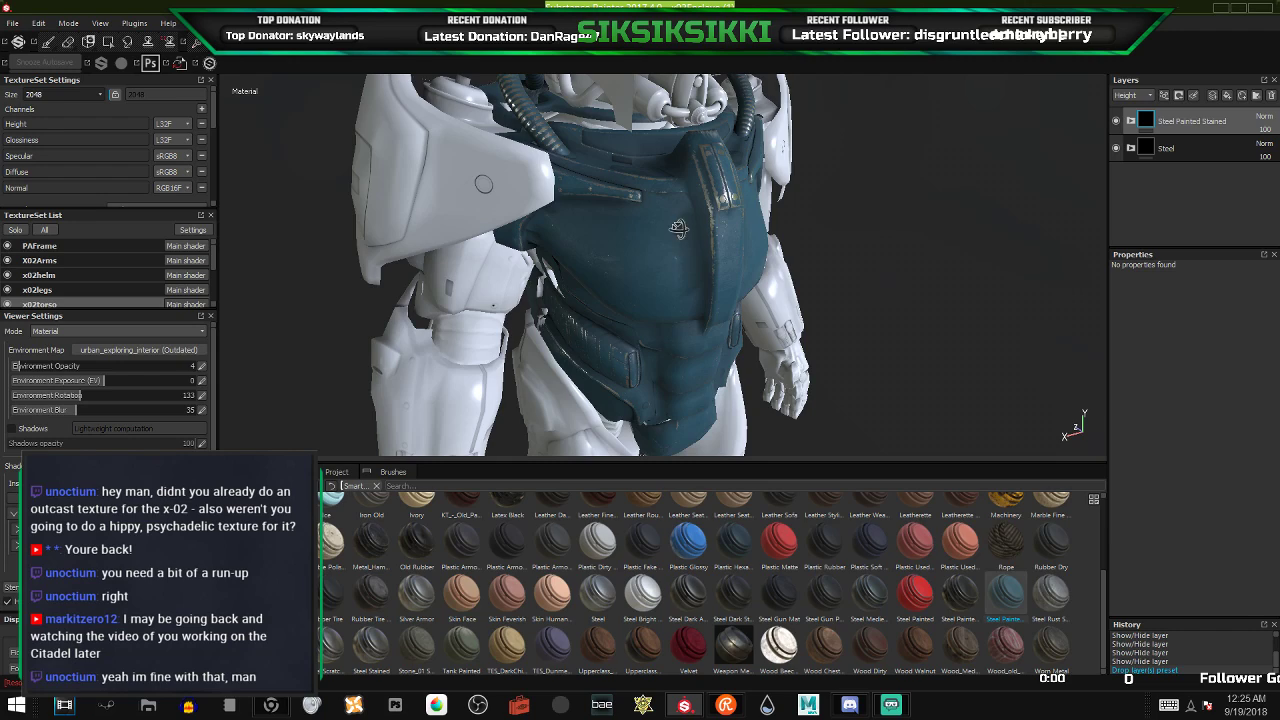
left_click_drag(677, 233, 666, 313, "alt")
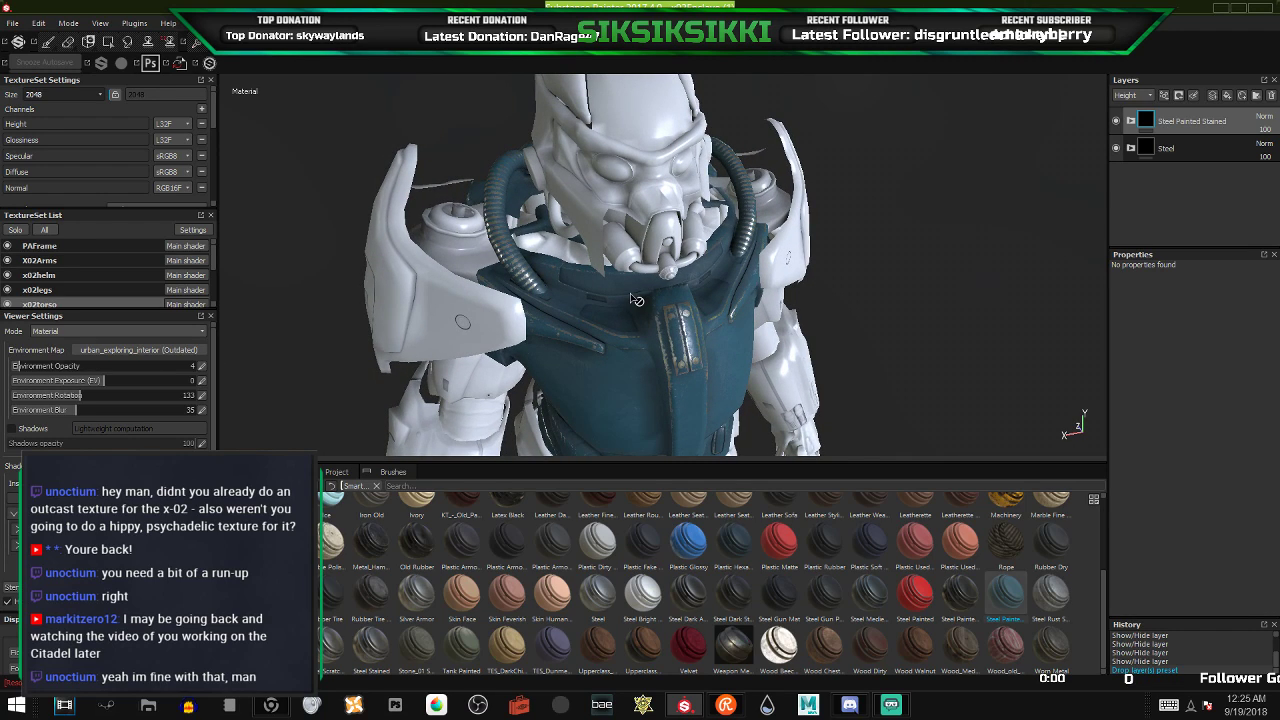
left_click_drag(588, 327, 807, 278, "alt")
scroll(720, 280, "down", 3)
scroll(745, 288, "down", 3)
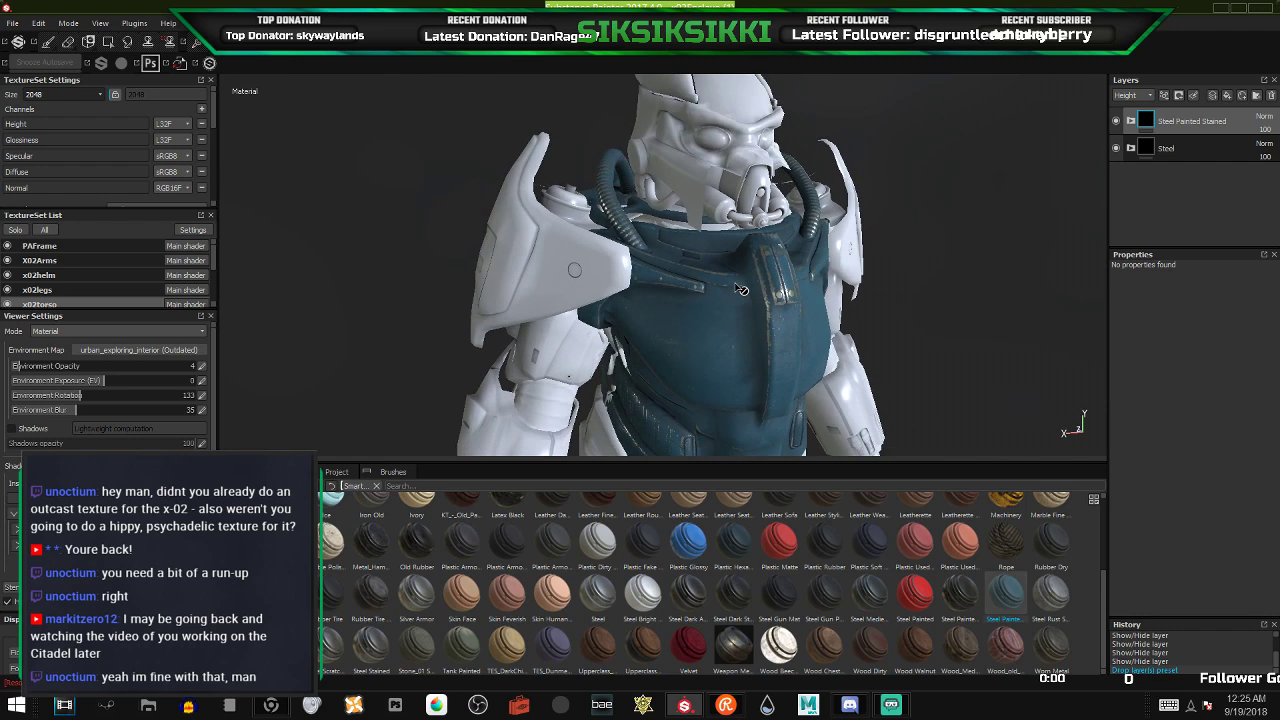
scroll(740, 288, "down", 4)
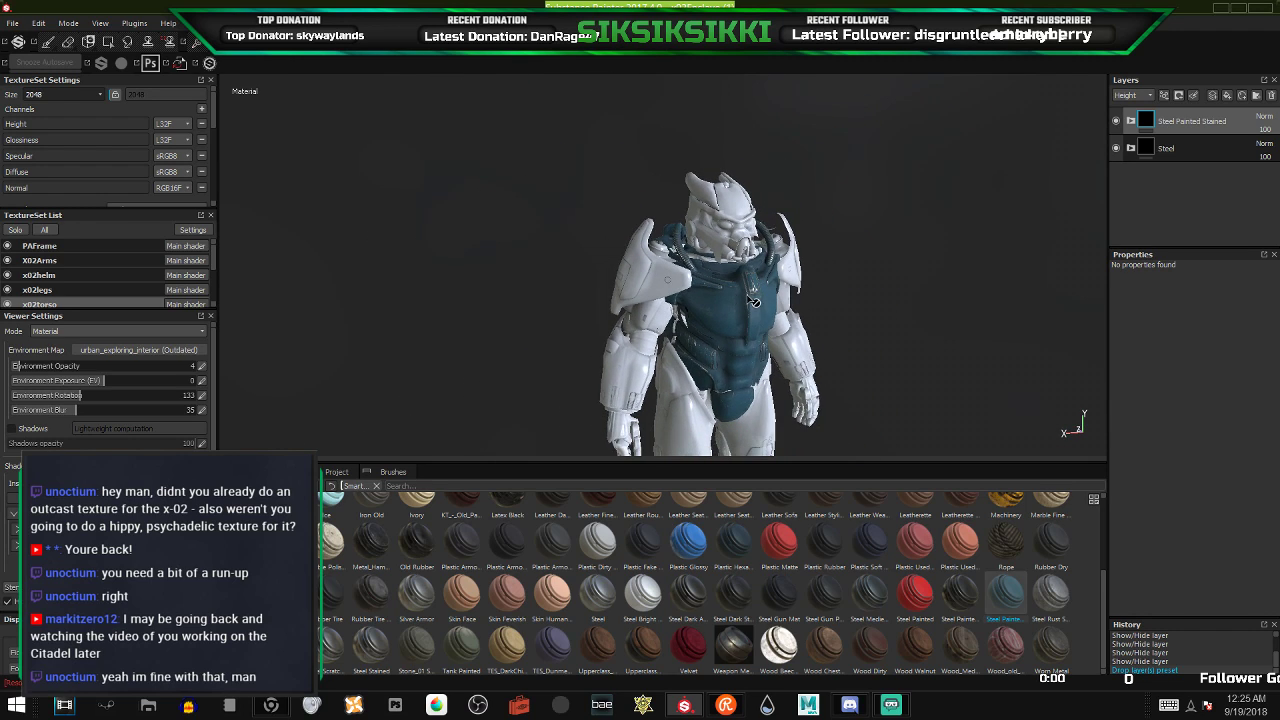
left_click_drag(732, 294, 518, 283, "alt")
middle_click_drag(722, 262, 668, 264, "alt")
scroll(712, 273, "up", 4)
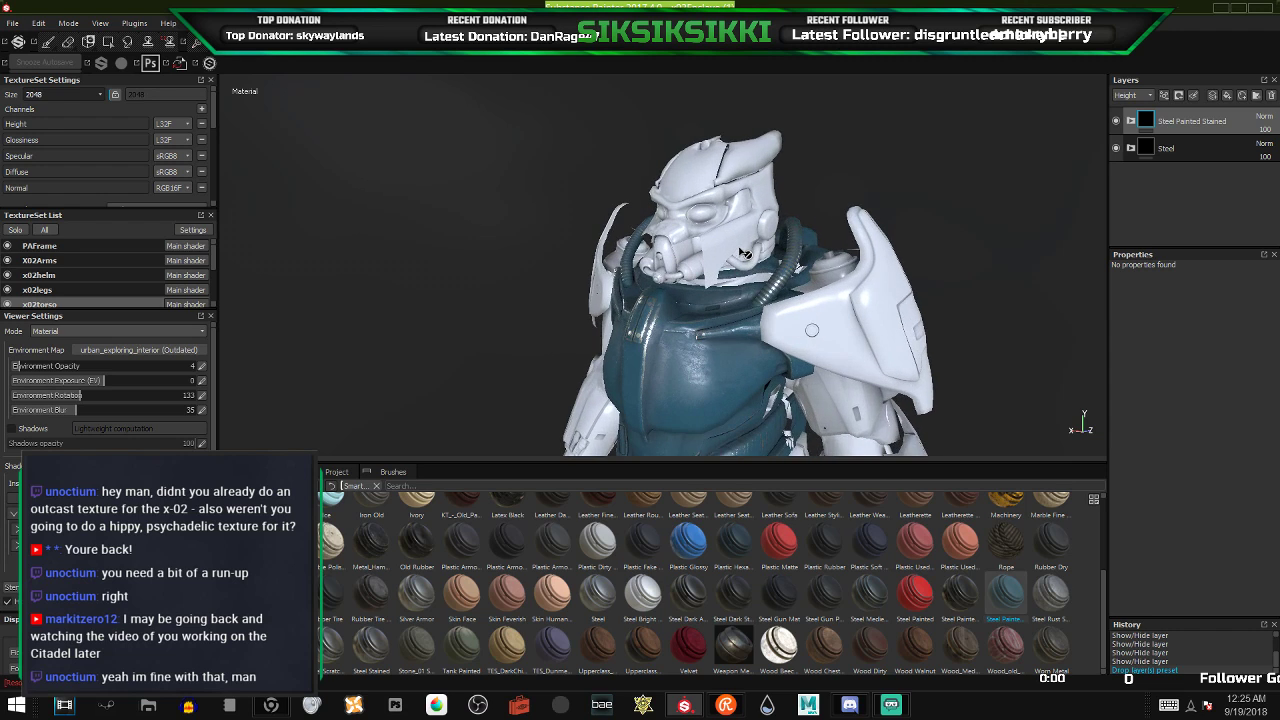
left_click_drag(714, 337, 660, 372, "alt")
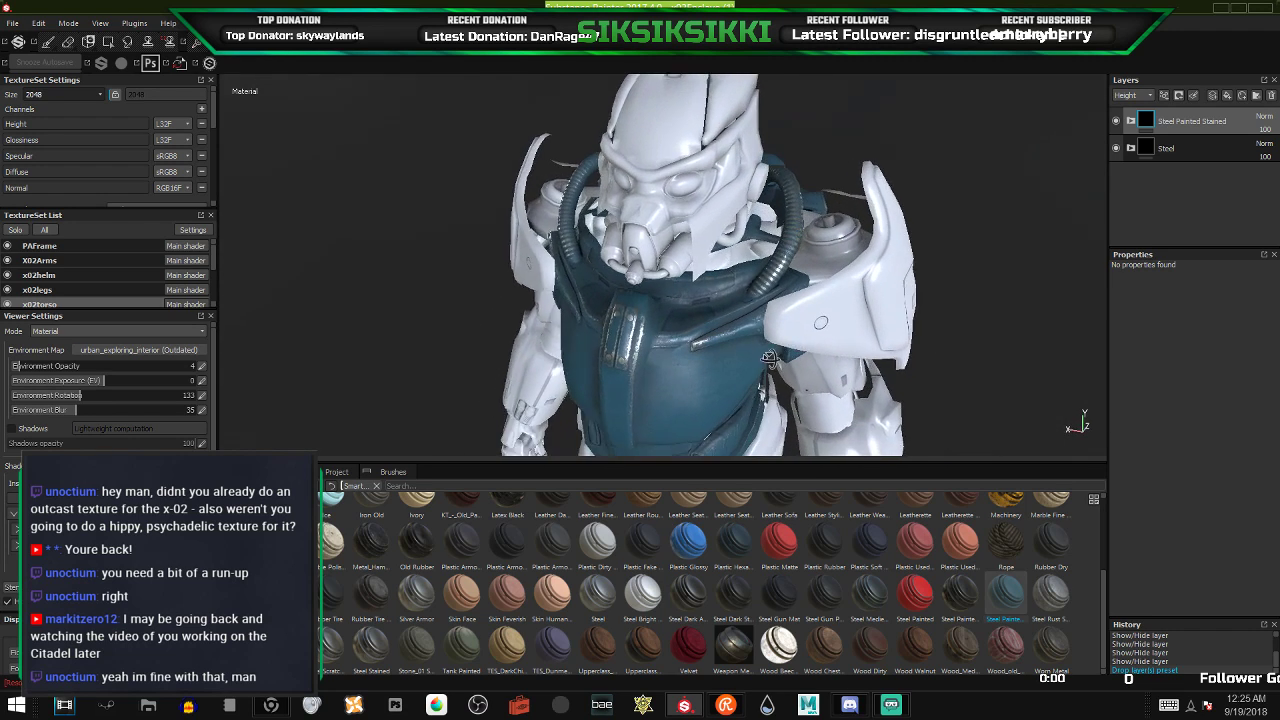
middle_click_drag(660, 372, 710, 376, "alt")
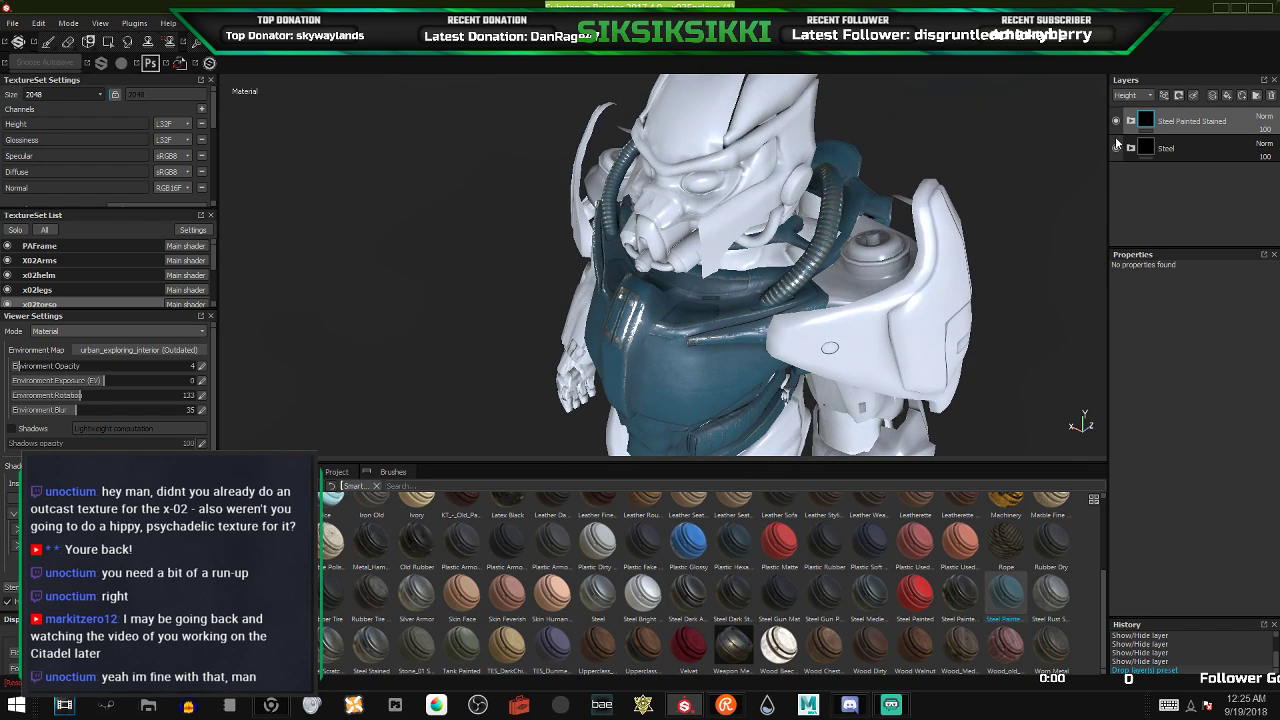
- Group the Steel Painted Stained and Steel layers in a new folder and add a black mask to it
left_click(1256, 96)
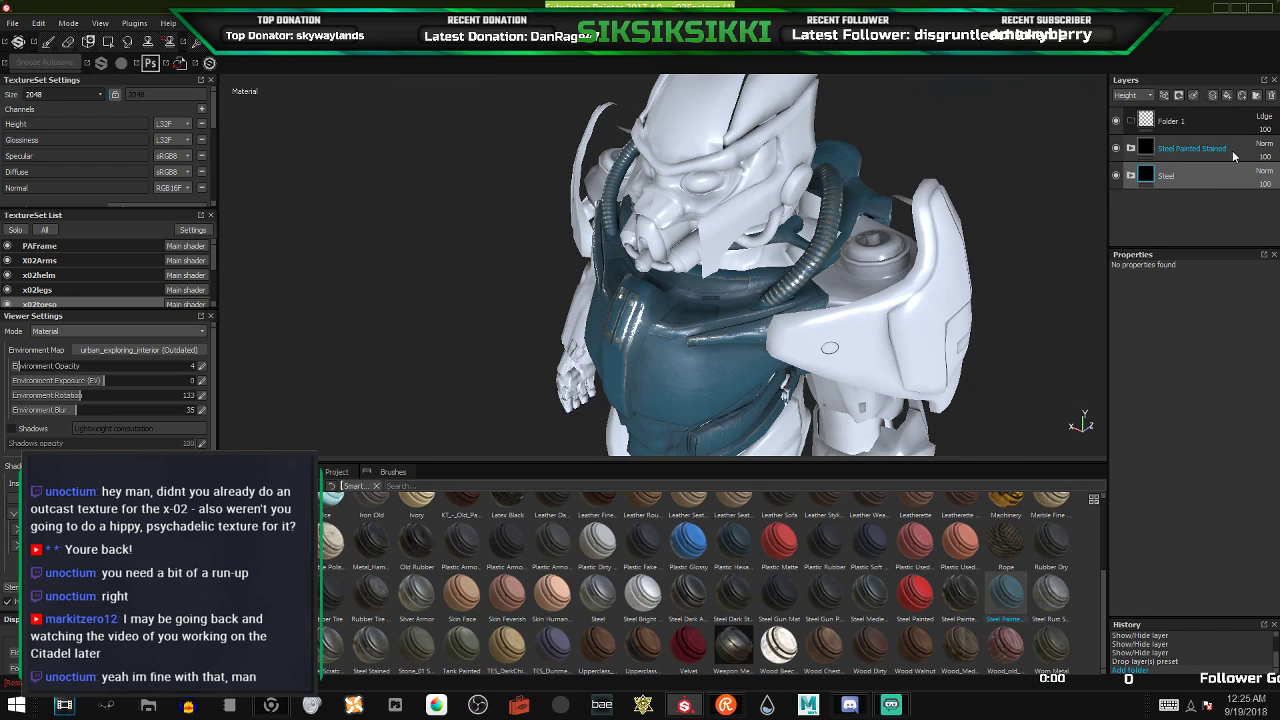
left_click_drag(1231, 165, 1231, 126)
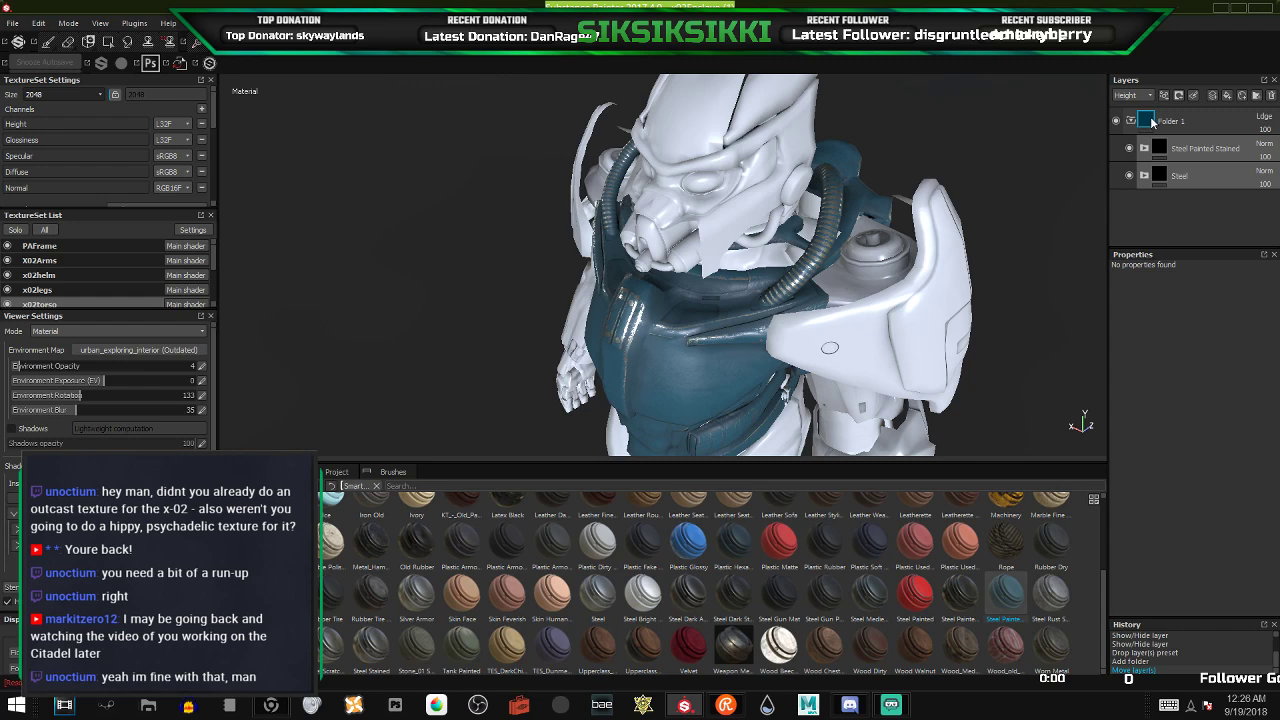
left_click(1219, 123)
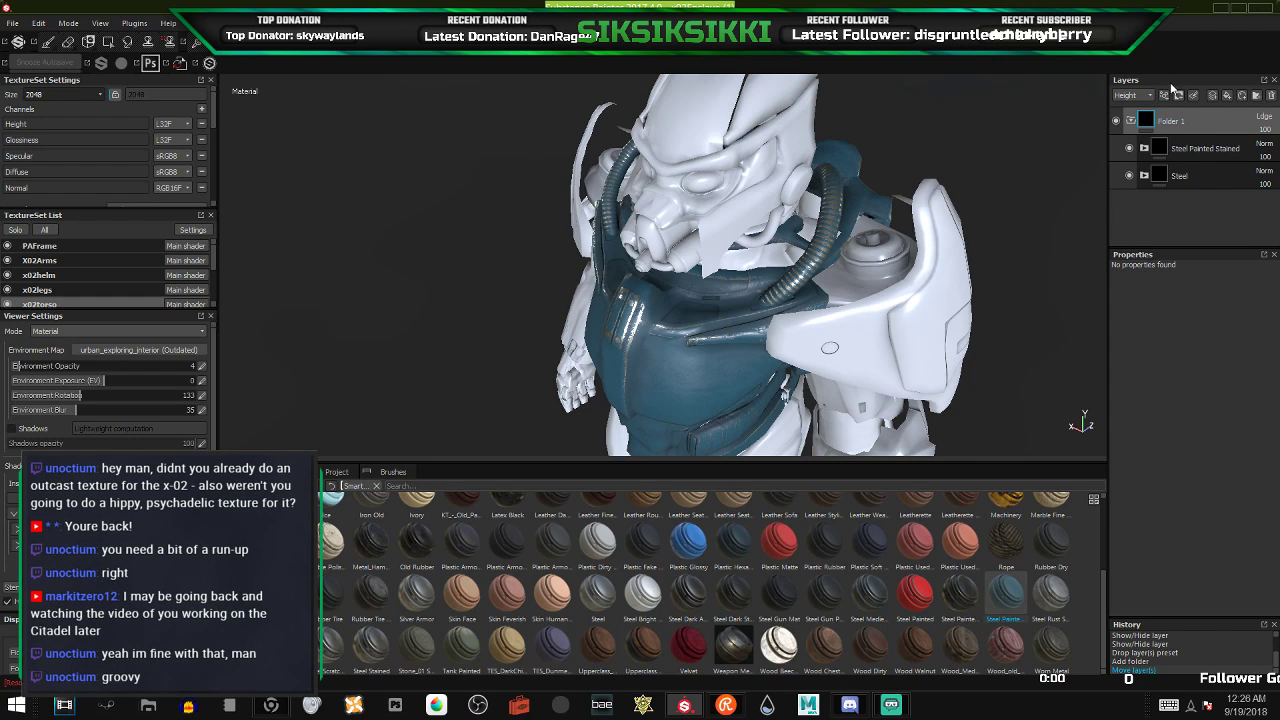
left_click(1179, 96)
left_click(1200, 114)
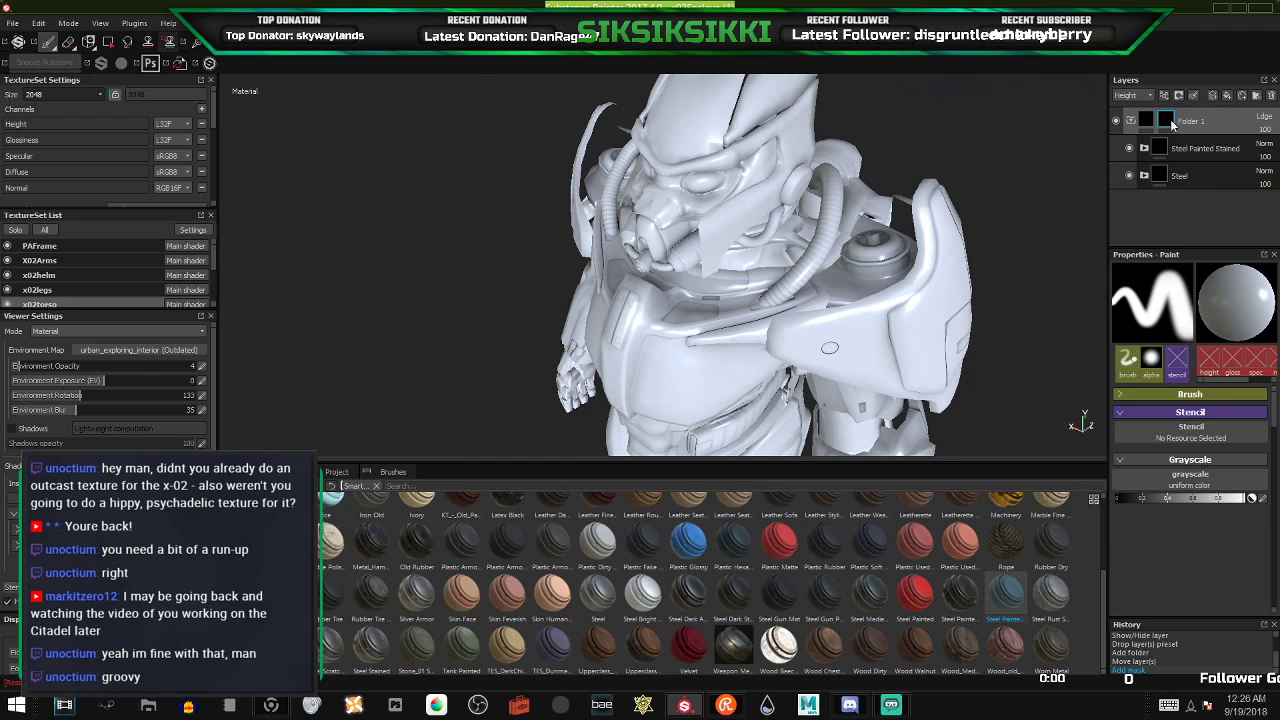
- Isolate the x02torso texture set and fill the whole torso into the folder's mask using Polygon Fill in UV chunk mode
left_click(16, 231)
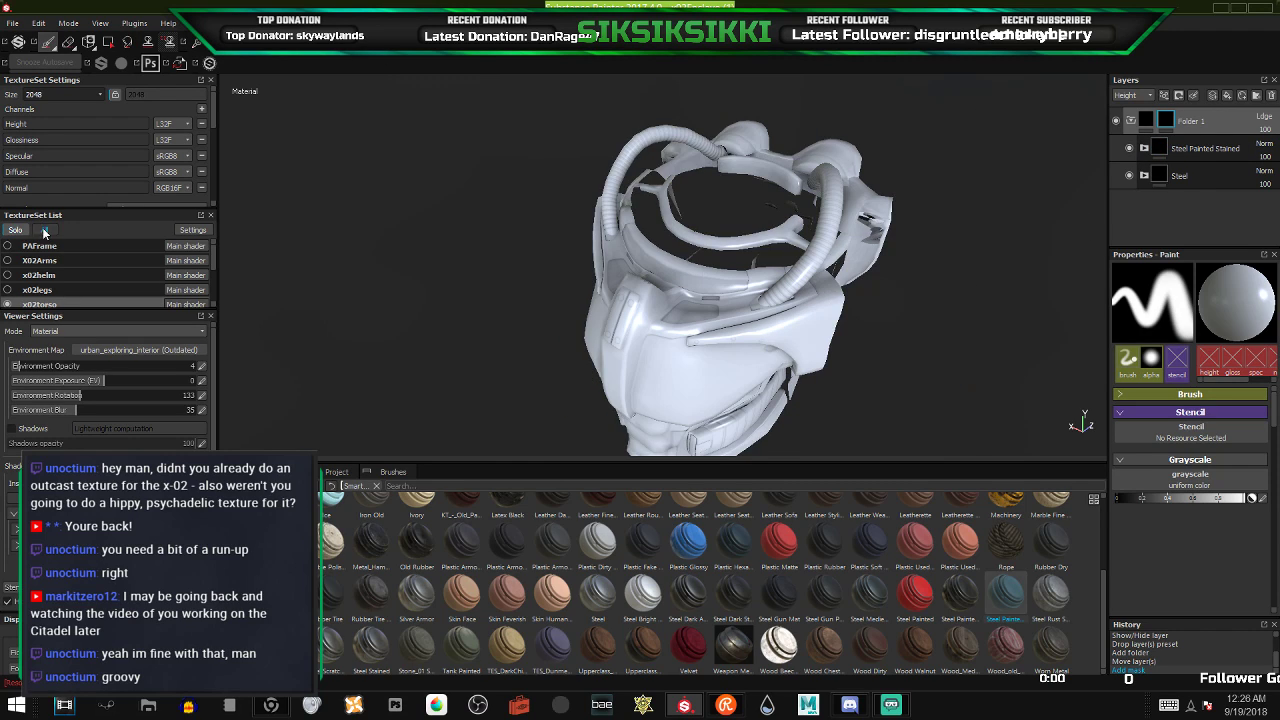
left_click_drag(735, 310, 954, 286, "alt")
left_click(108, 40)
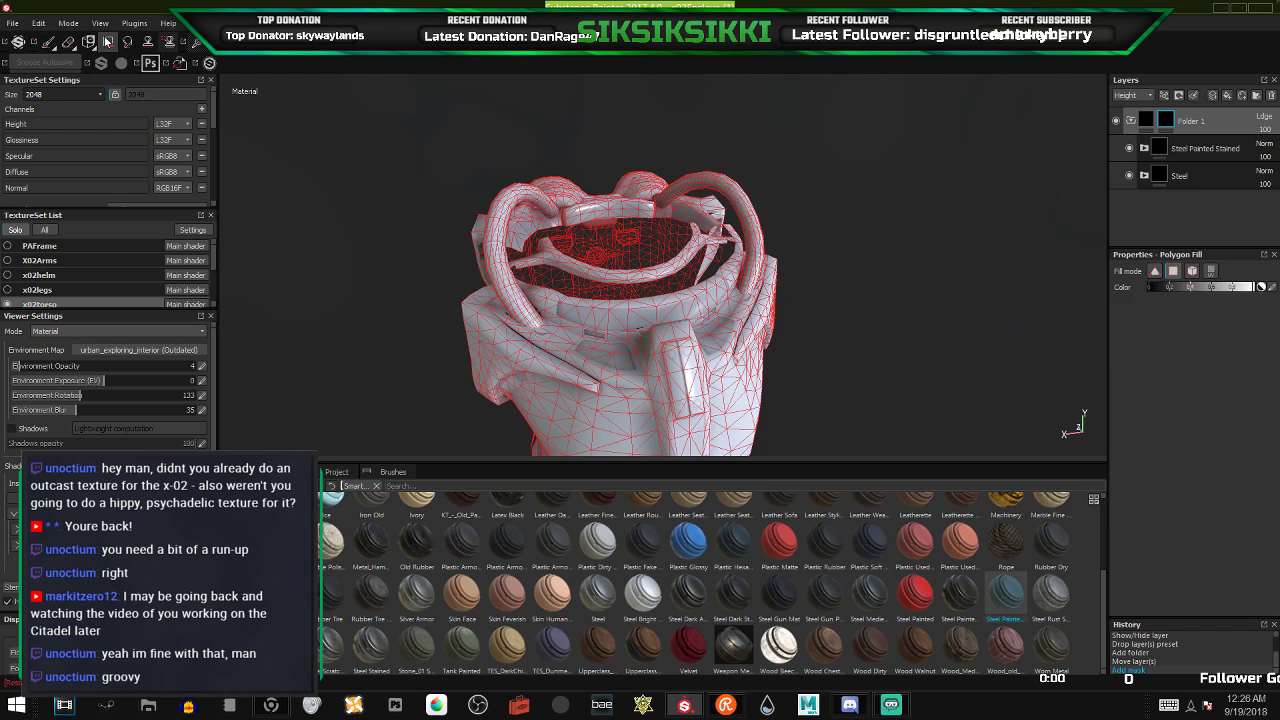
left_click_drag(658, 275, 698, 200, "alt")
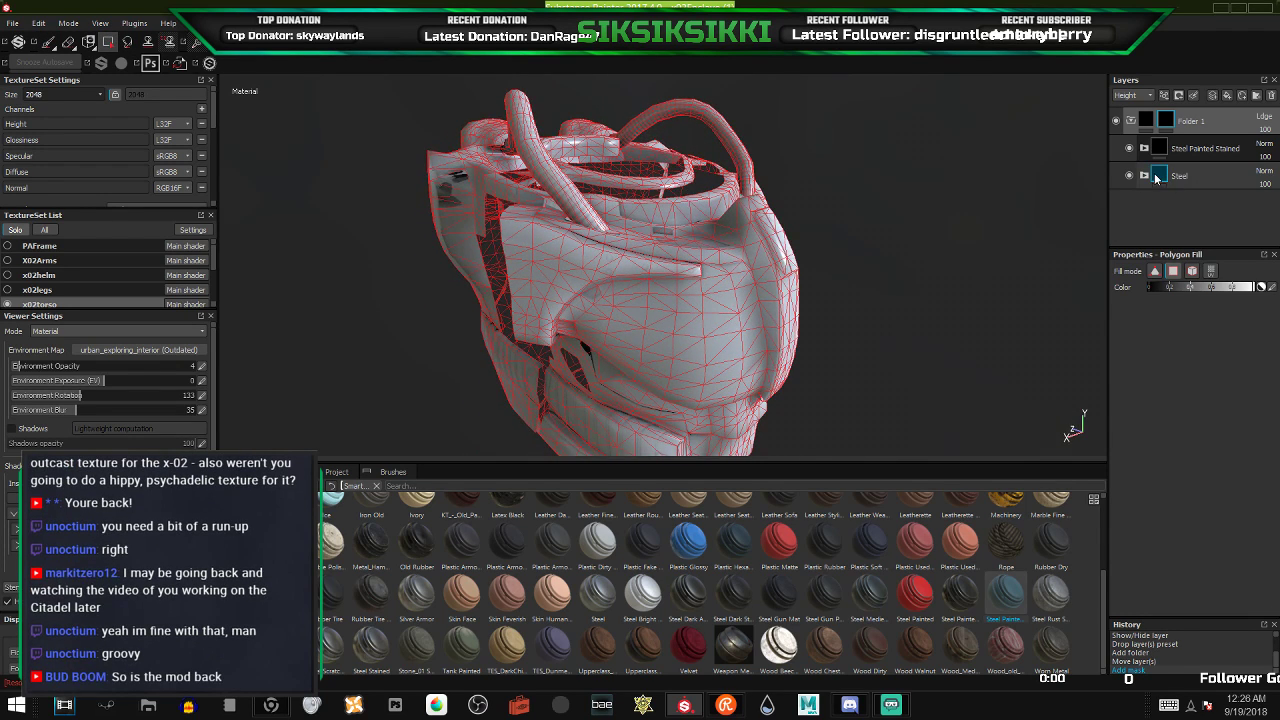
left_click(715, 273)
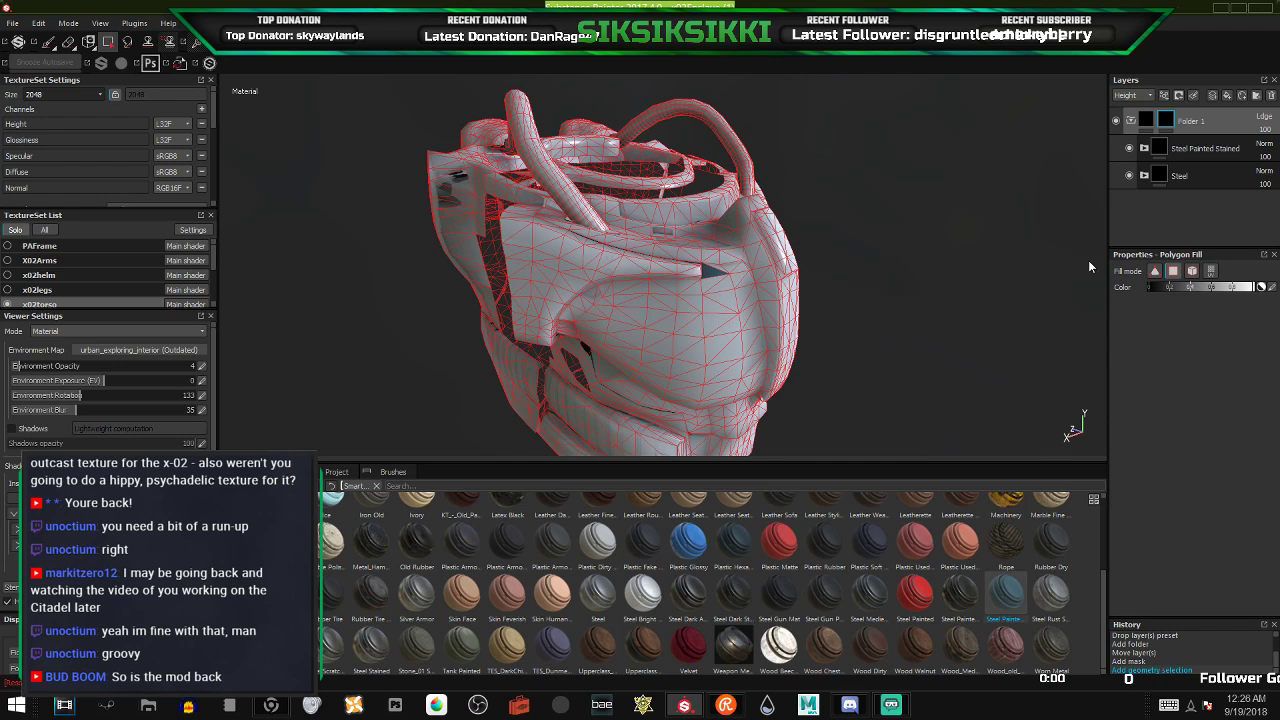
left_click(1210, 271)
mouse_move(865, 131)
right_mouse_down("alt")
mouse_move(861, 164)
mouse_move(865, 138)
right_mouse_up("alt")
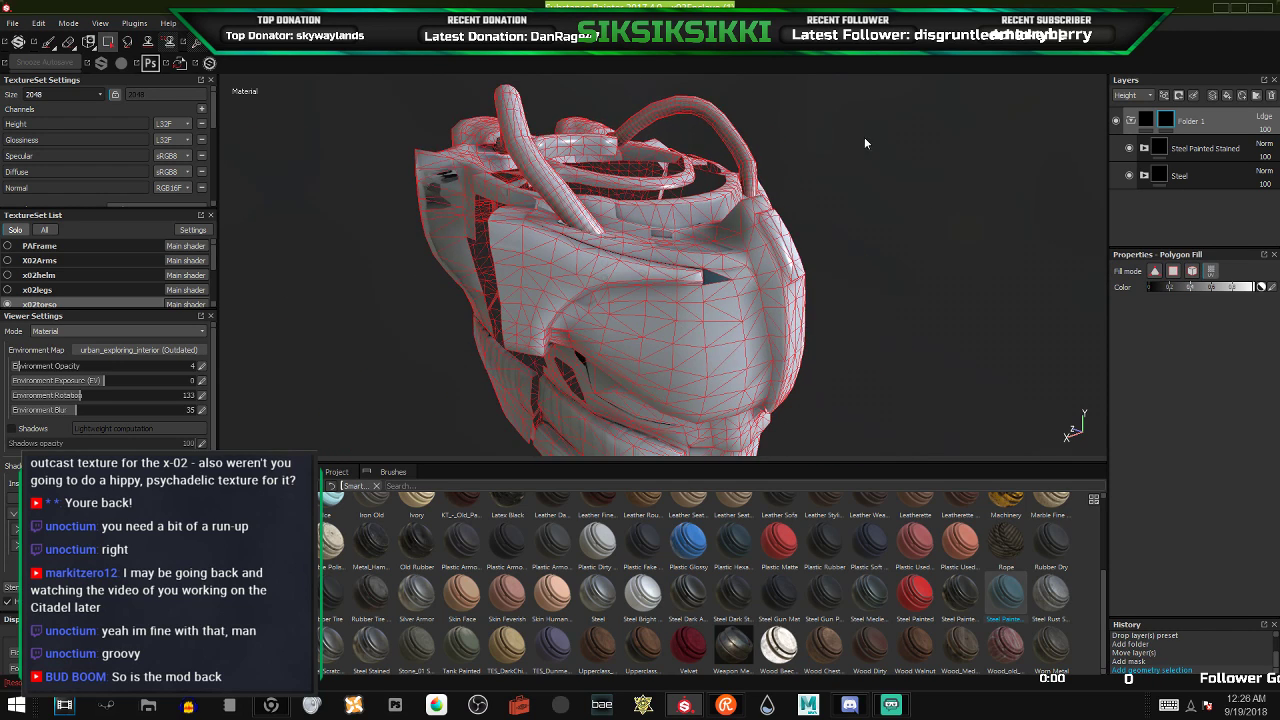
left_click_drag(754, 119, 532, 410)
- Take both ribbed neck hoses out of the folder's mask with Polygon Fill, undo the stray fill, and leave the tool
left_click_drag(692, 257, 546, 221, "alt")
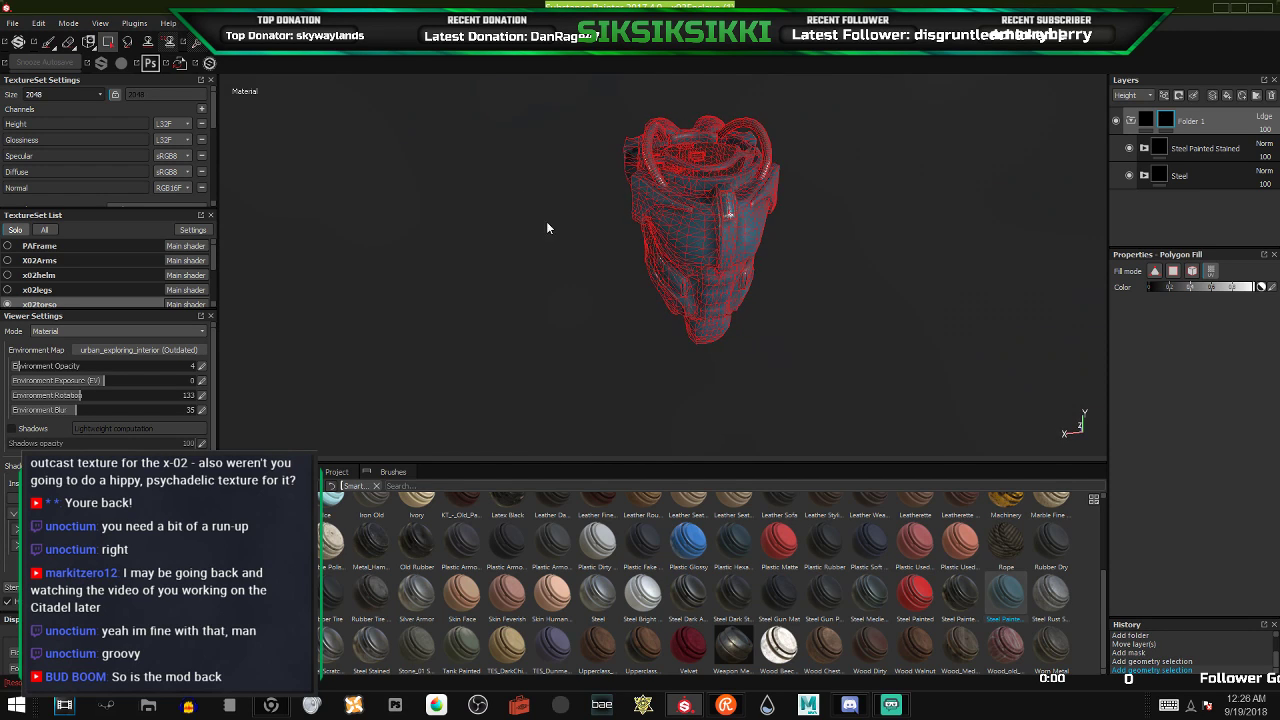
scroll(591, 168, "up", 2)
scroll(604, 150, "up", 2)
left_click_drag(604, 150, 604, 312, "alt")
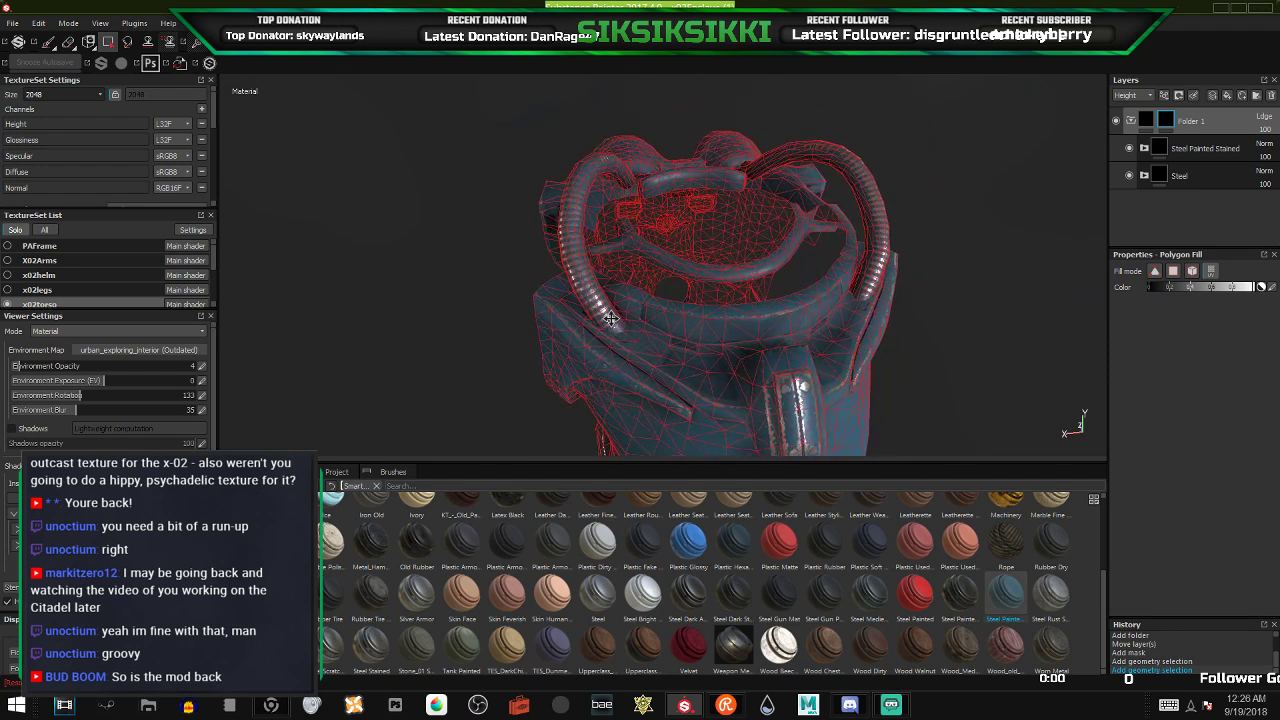
scroll(603, 234, "up", 4)
left_click_drag(603, 234, 535, 238, "alt")
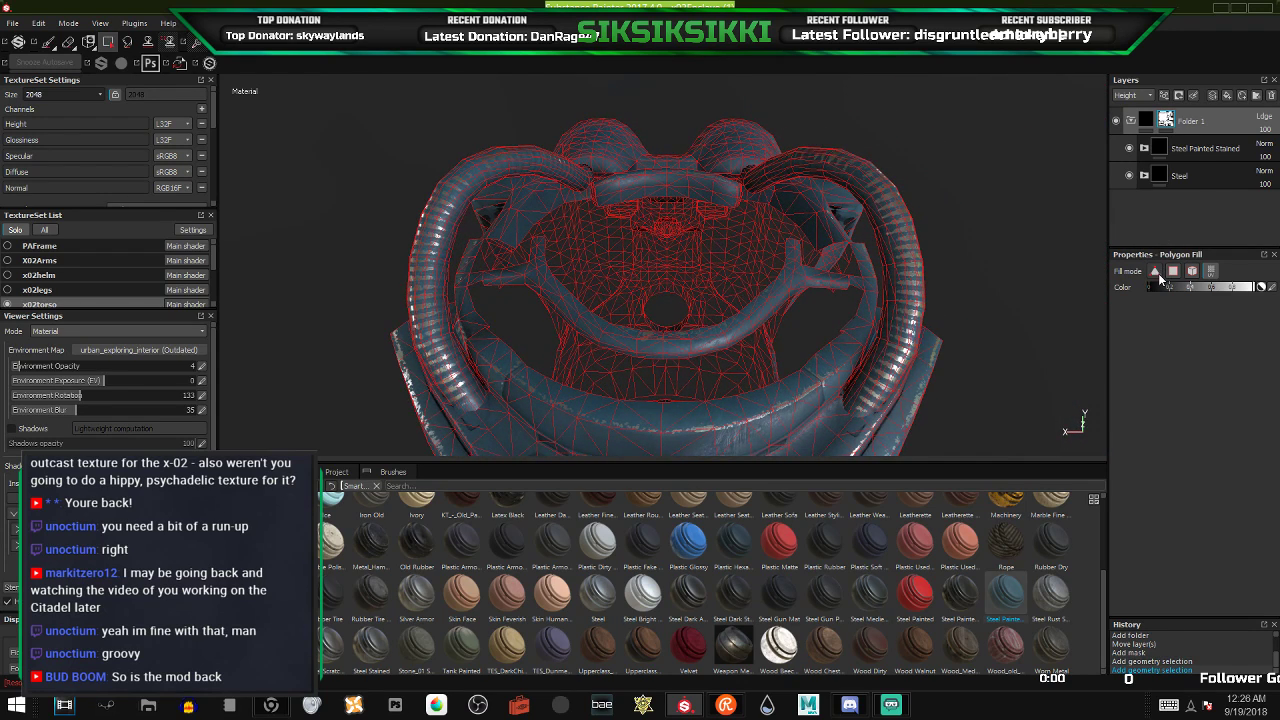
left_click(895, 246)
left_click(434, 238)
mouse_move(440, 290)
left_mouse_down("alt")
mouse_move(560, 300)
mouse_move(682, 284)
mouse_move(692, 317)
mouse_move(632, 397)
left_mouse_up("alt")
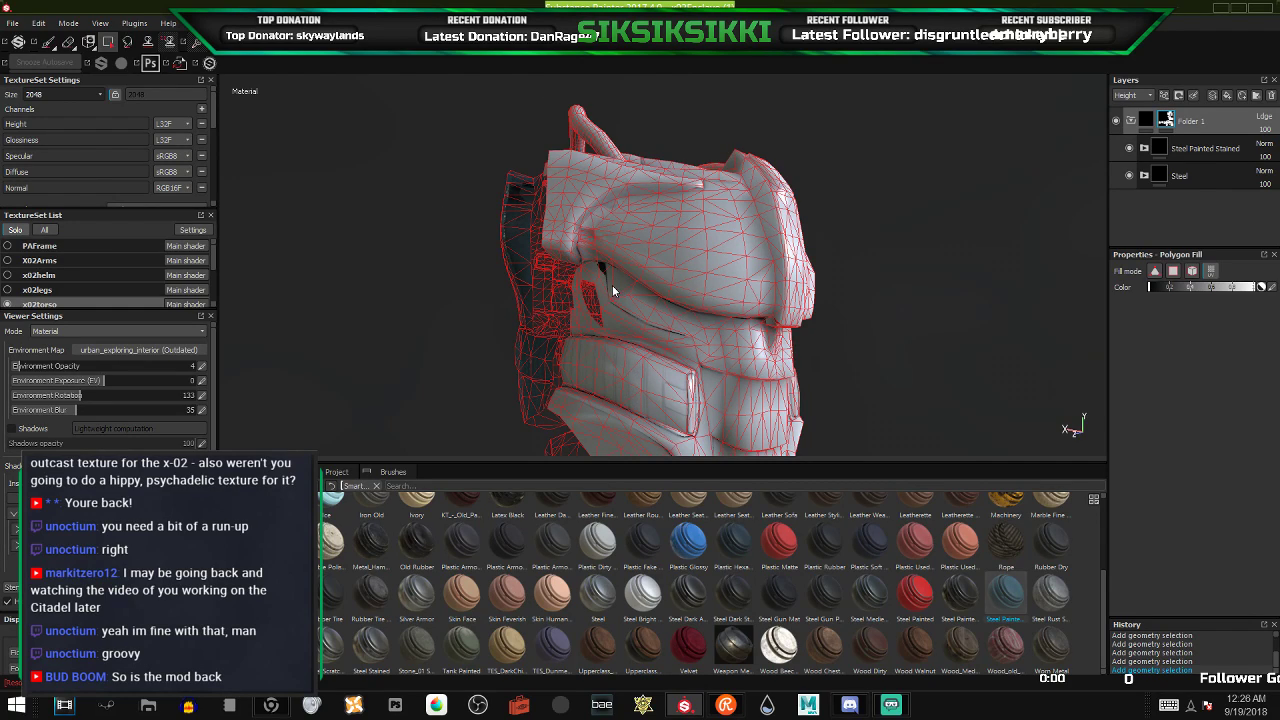
key("ctrl+z")
left_click_drag(624, 312, 461, 266, "alt")
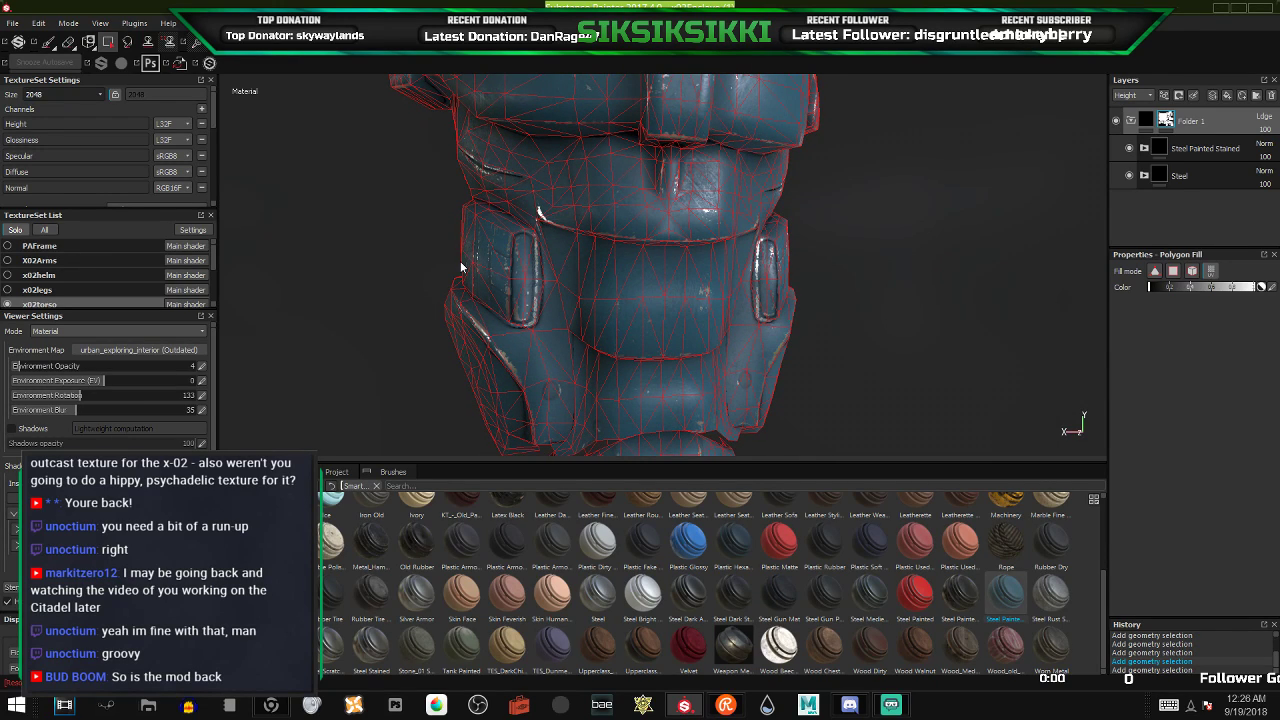
left_click_drag(576, 323, 717, 226, "alt")
scroll(717, 227, "down", 3)
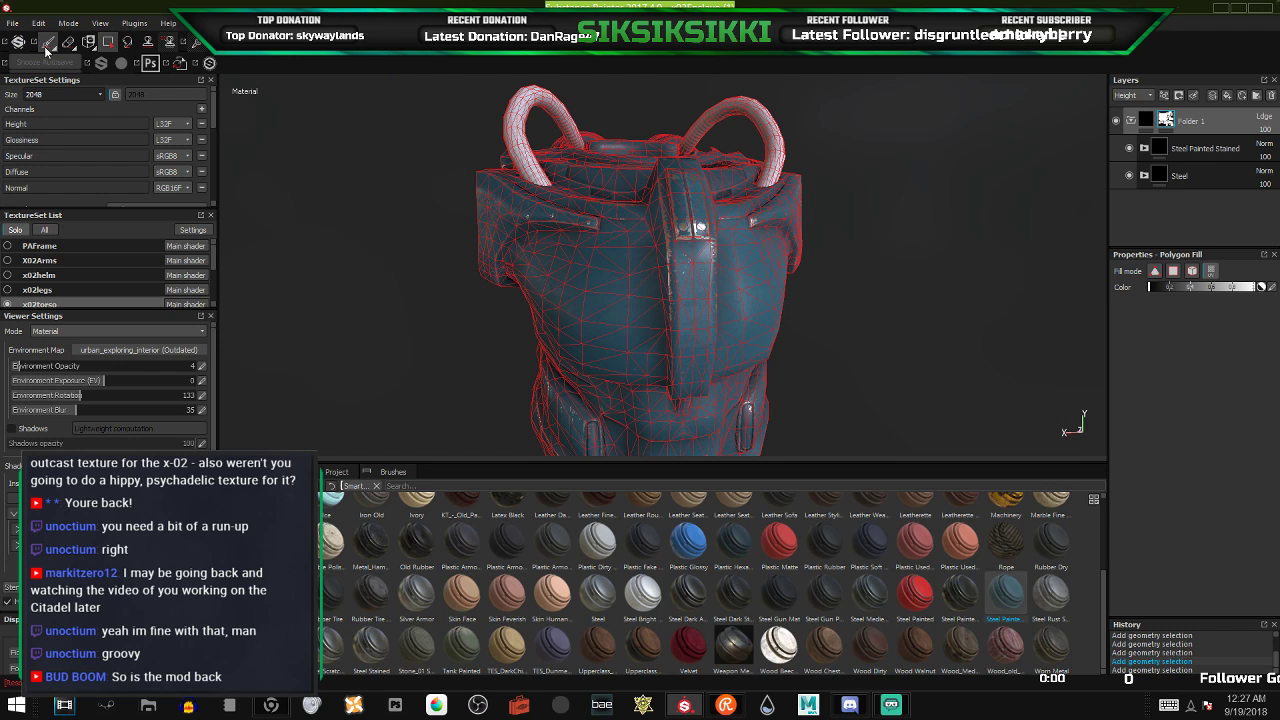
left_click(44, 46)
mouse_move(529, 257)
left_mouse_down("alt")
mouse_move(647, 284)
mouse_move(829, 274)
mouse_move(786, 234)
mouse_move(739, 259)
mouse_move(543, 271)
left_mouse_up("alt")
- Expand the Steel Painted Stained group and set its Base Paint layer's diffuse color to a near-black dark grey
left_click(1161, 150)
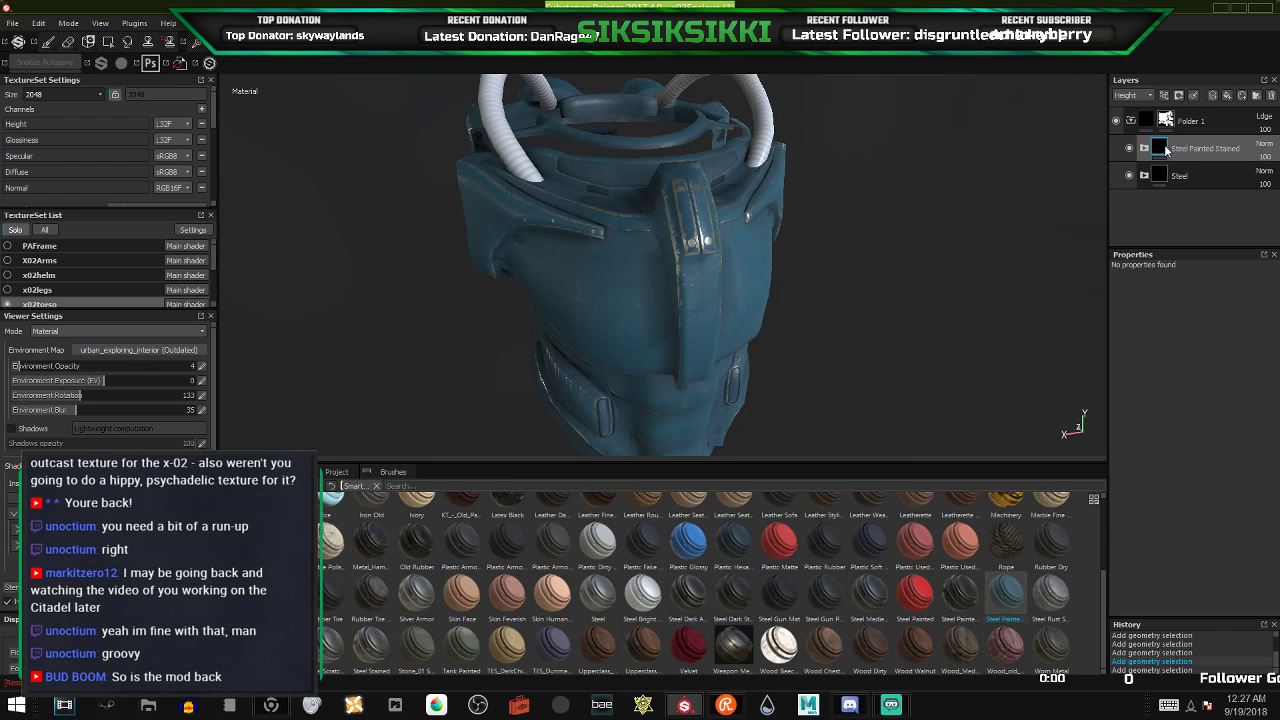
left_click_drag(563, 293, 592, 282, "alt")
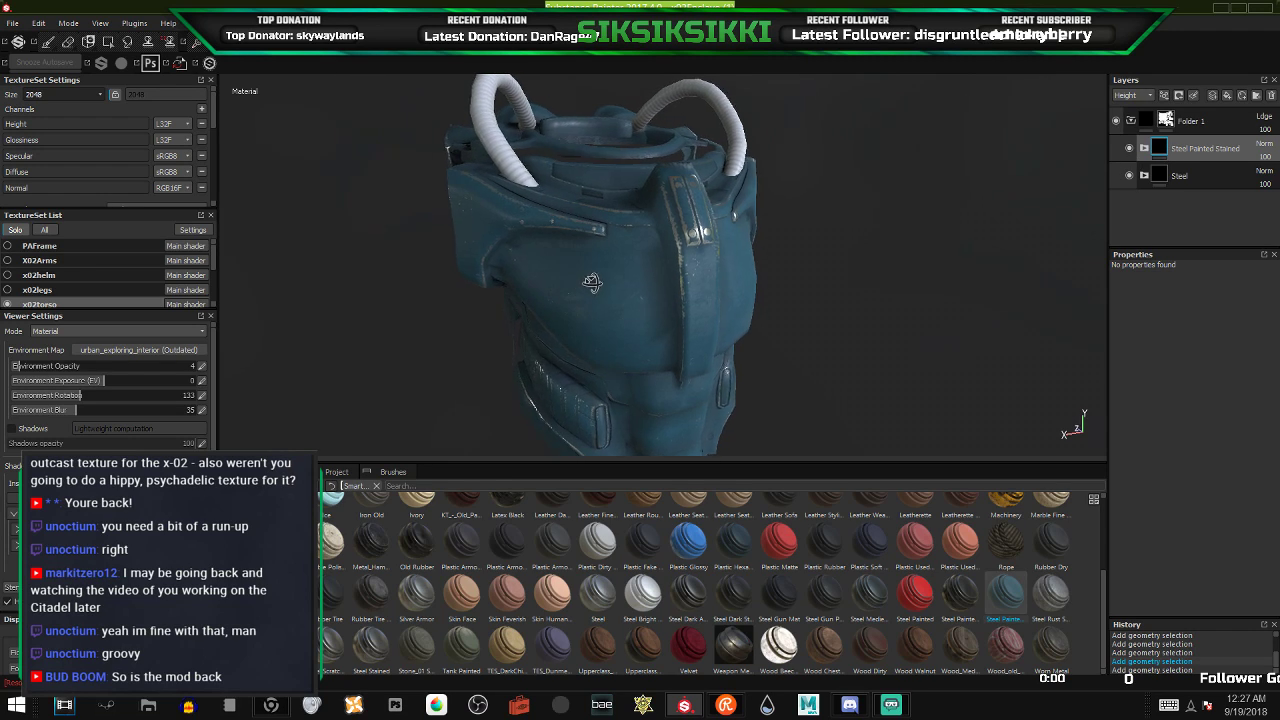
left_click(1143, 148)
scroll(1203, 195, "down", 3)
left_click(1162, 189)
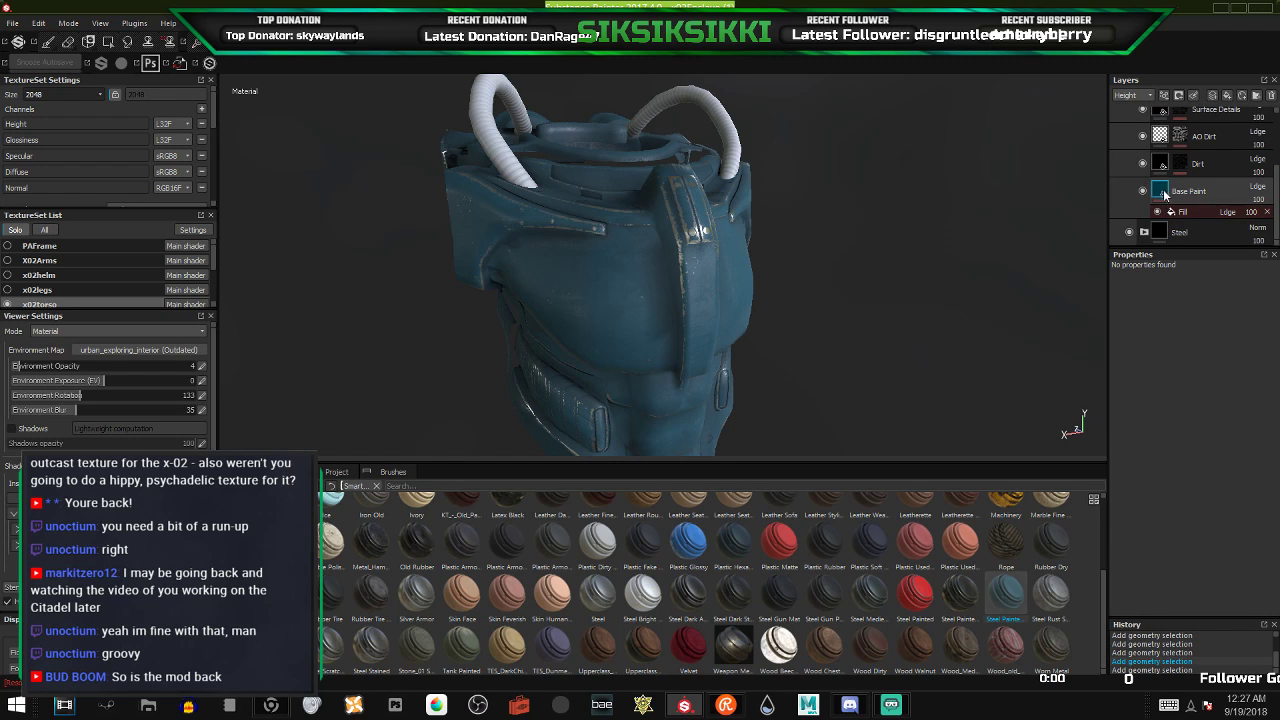
scroll(1190, 368, "down", 2)
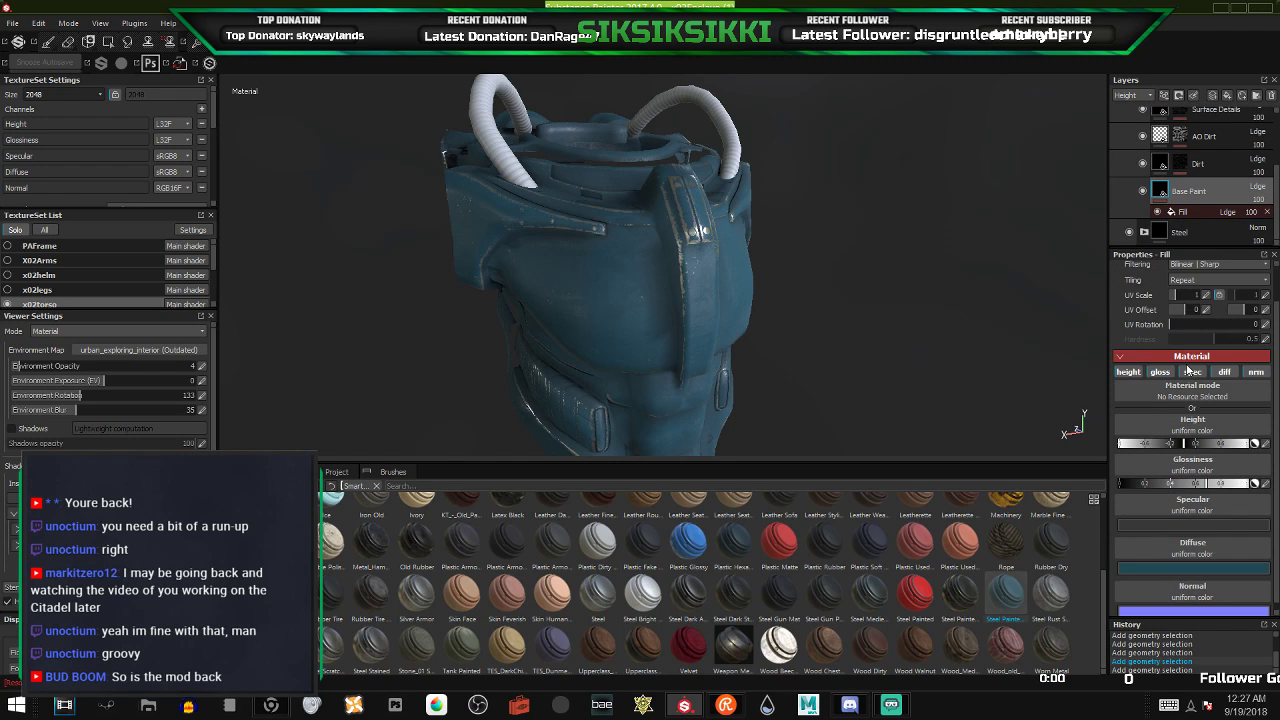
left_click(1134, 567)
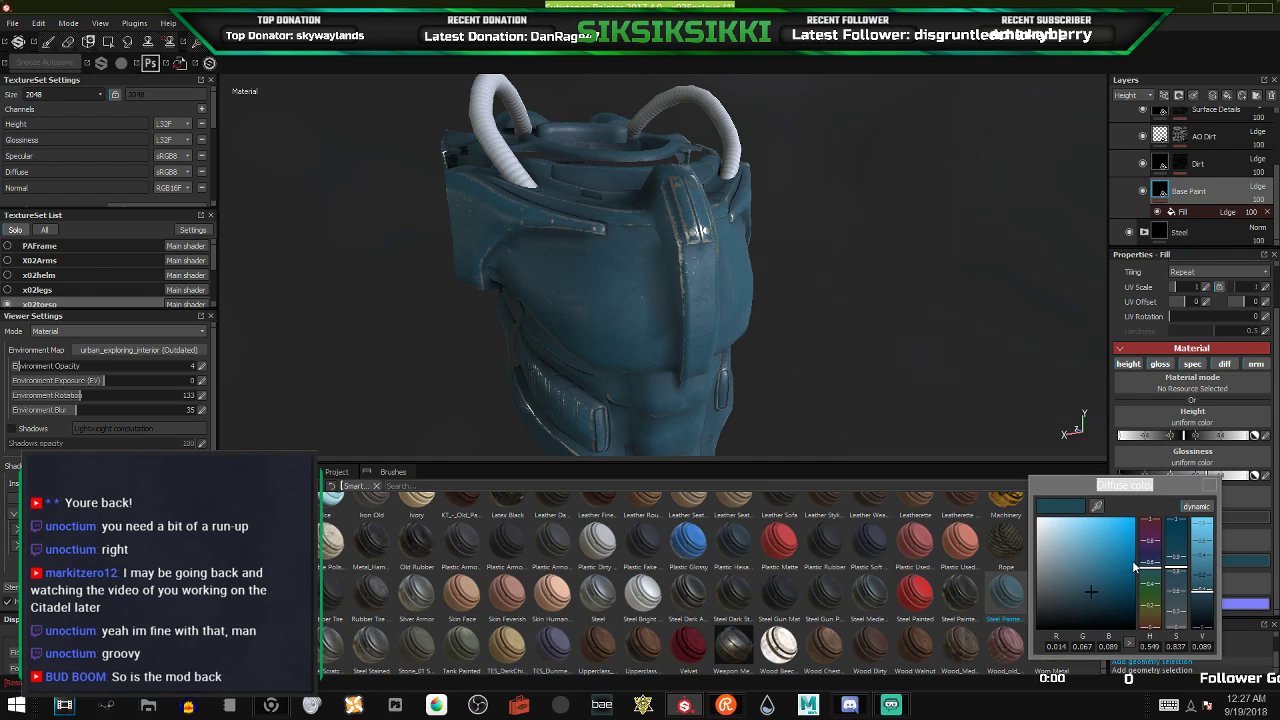
left_click_drag(1070, 607, 1059, 620)
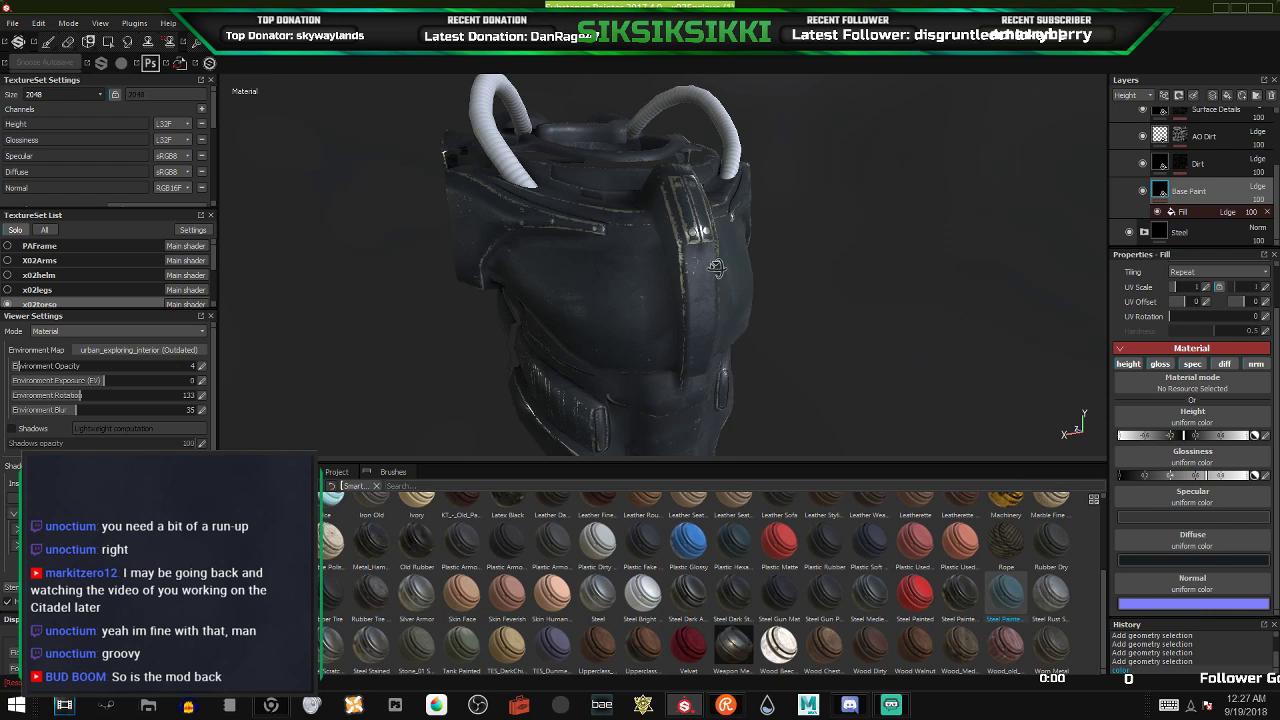
- Collapse the Steel Painted Stained group and rename Folder 1 as "Base & Paint"
left_click_drag(716, 268, 764, 266, "alt")
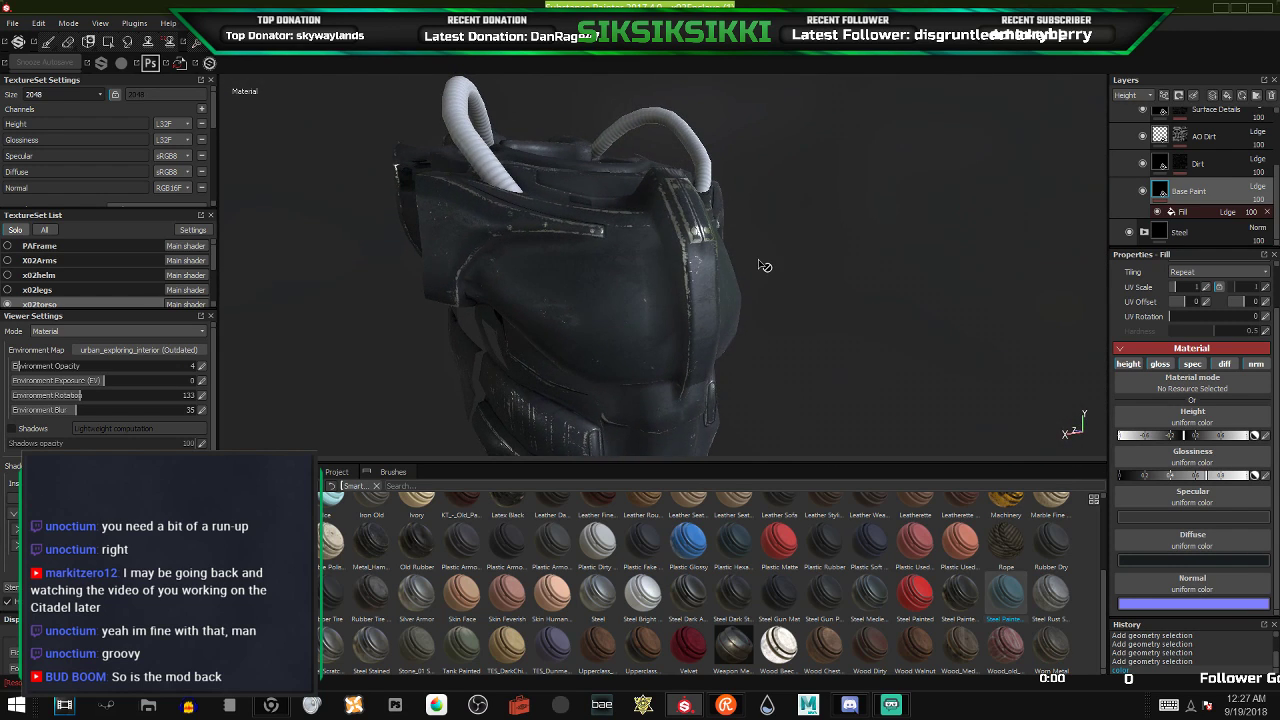
scroll(642, 258, "up", 3)
left_click_drag(620, 271, 551, 275, "alt")
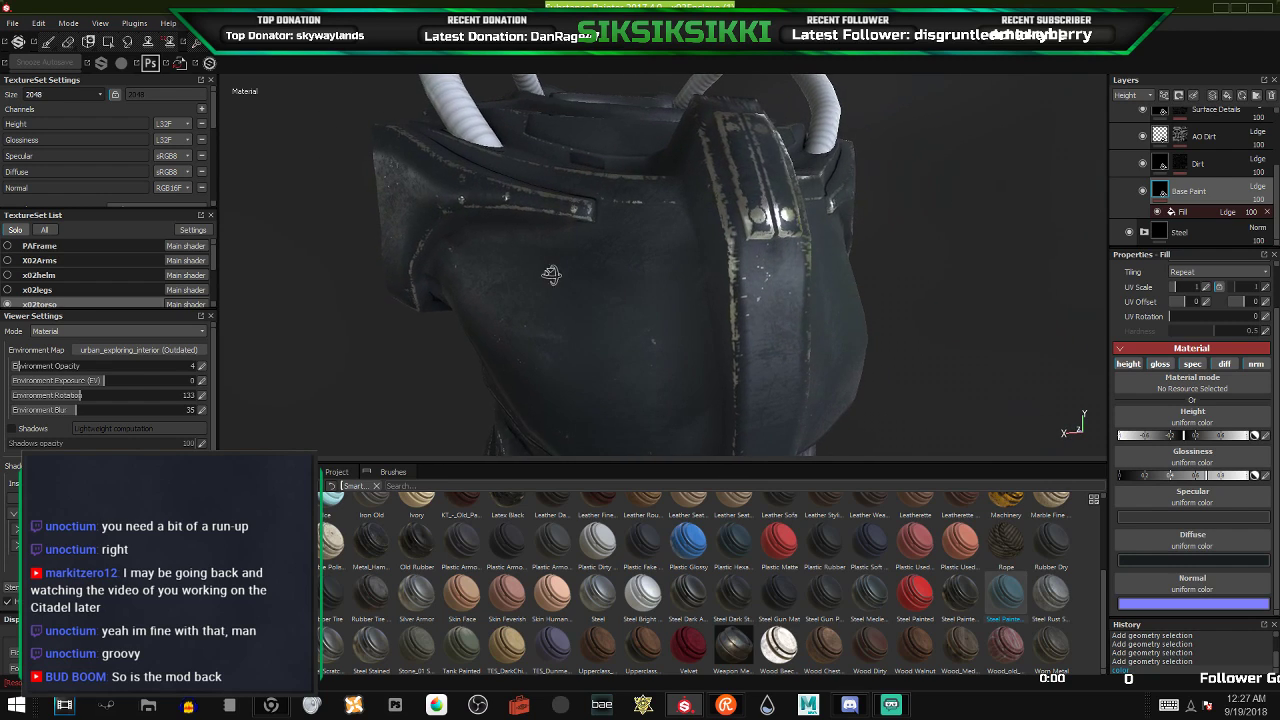
scroll(1140, 168, "up", 3)
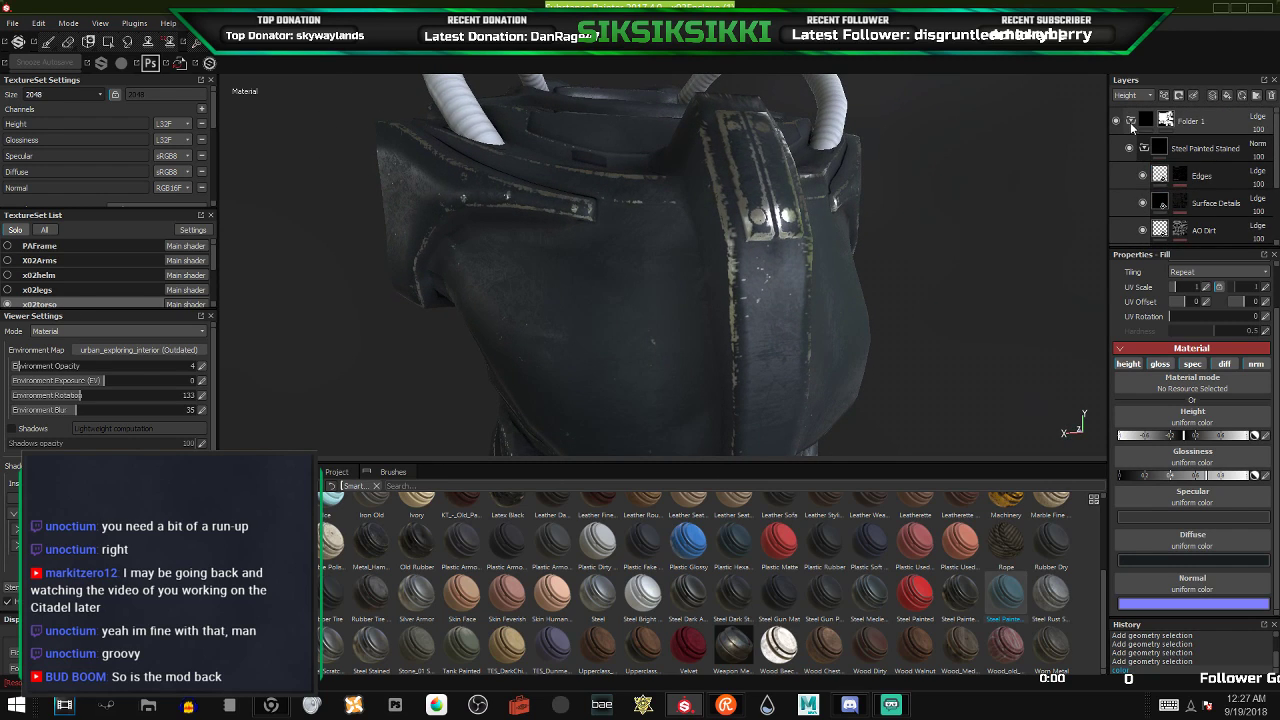
left_click(1144, 148)
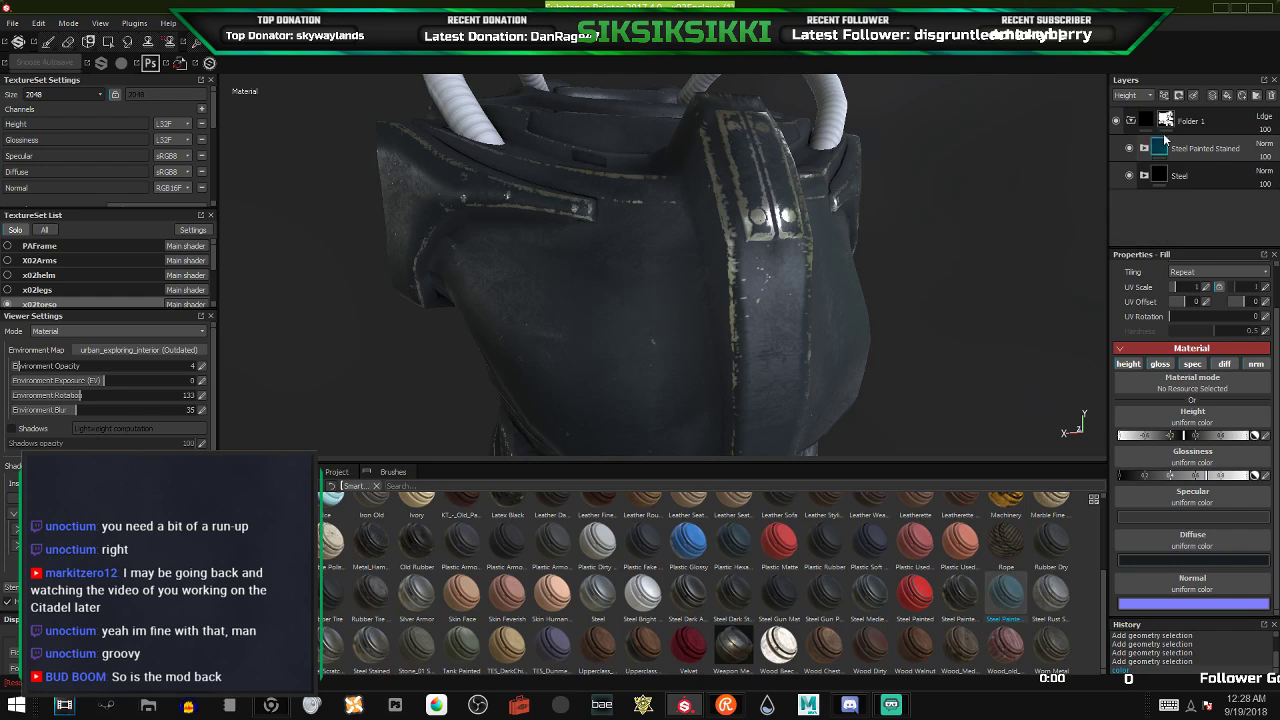
double_click(1192, 120)
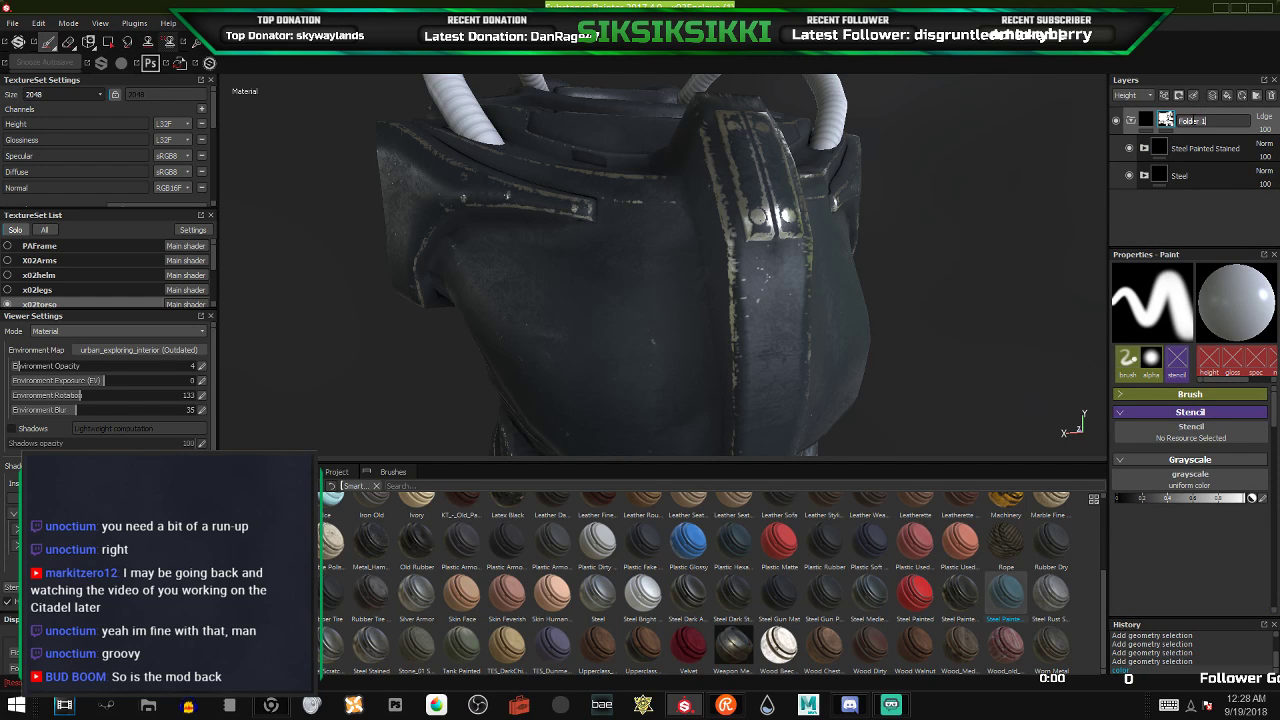
type("Base & Paint")
key("Return")
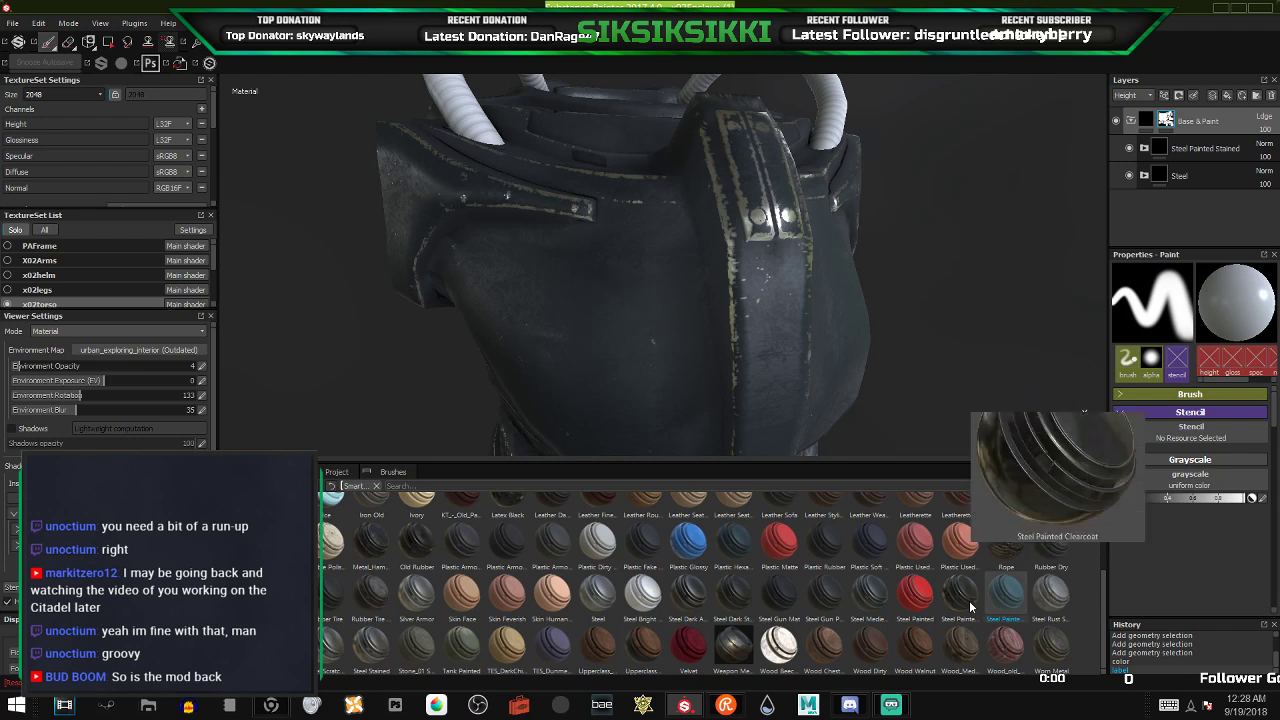
- Add the KT_-_Old_Painted_Metal smart material inside the Base & Paint folder, above Steel Painted Stained
mouse_move(914, 604)
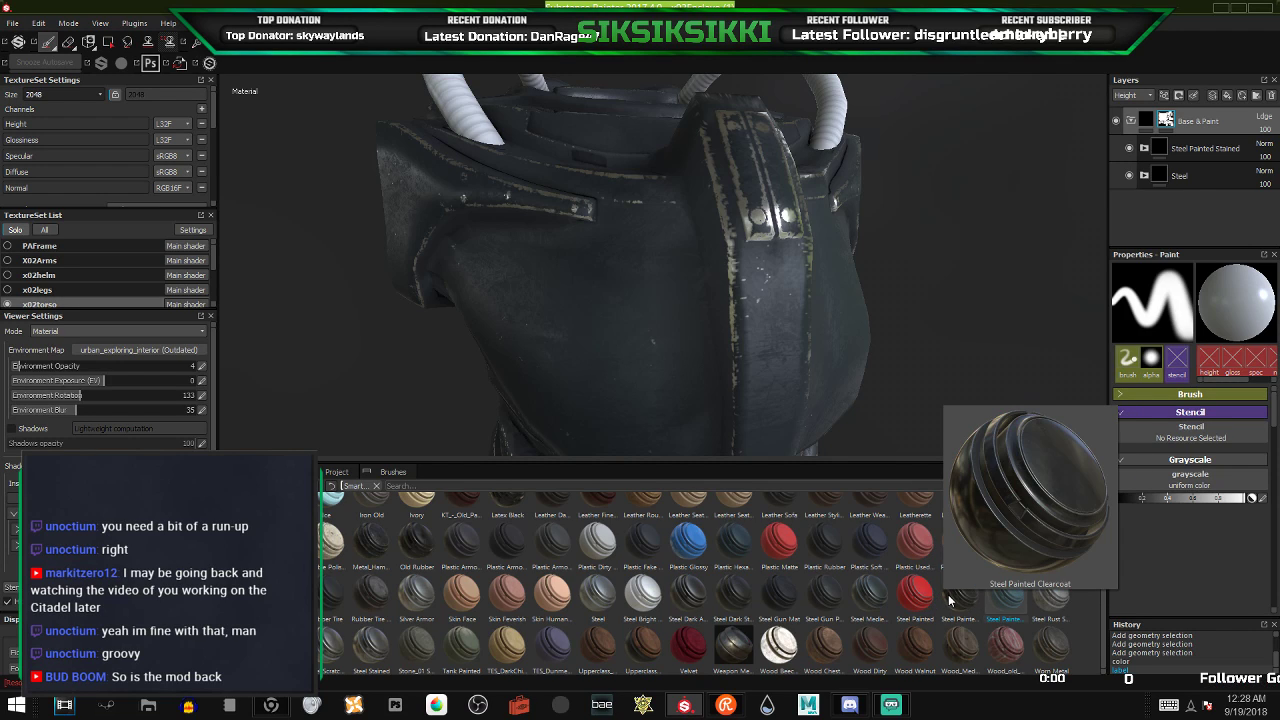
mouse_move(1048, 603)
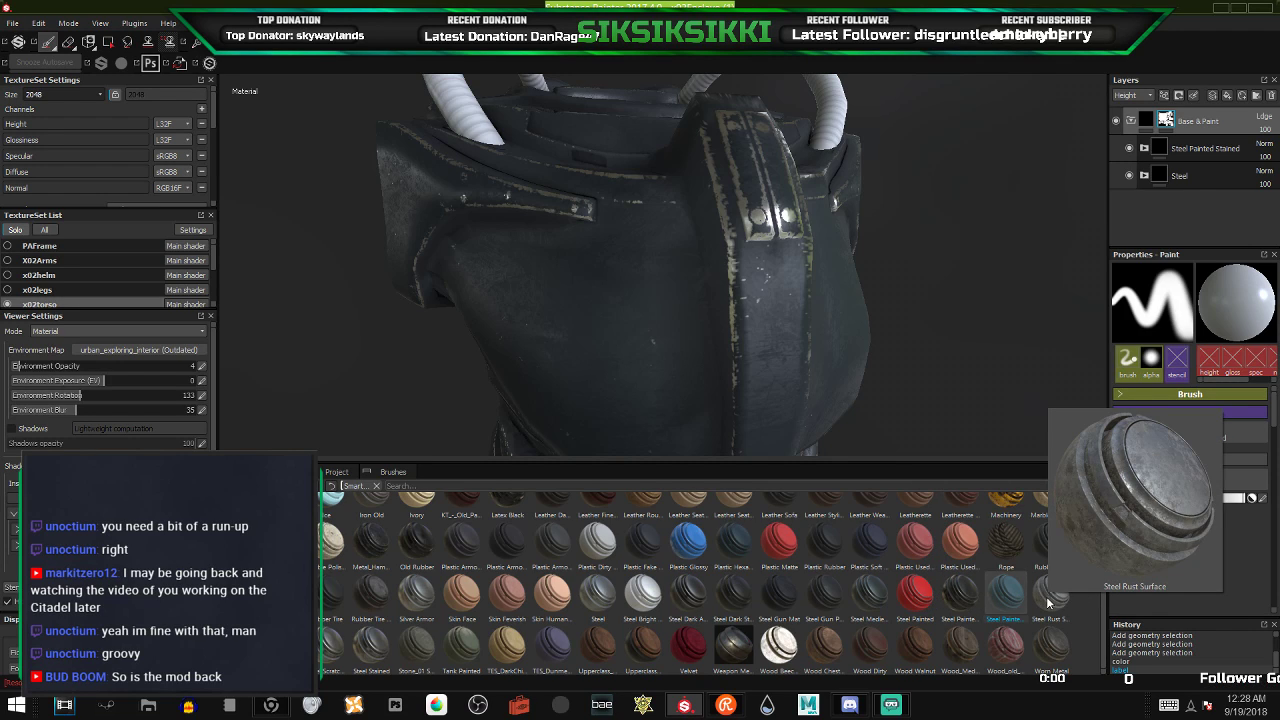
mouse_move(907, 552)
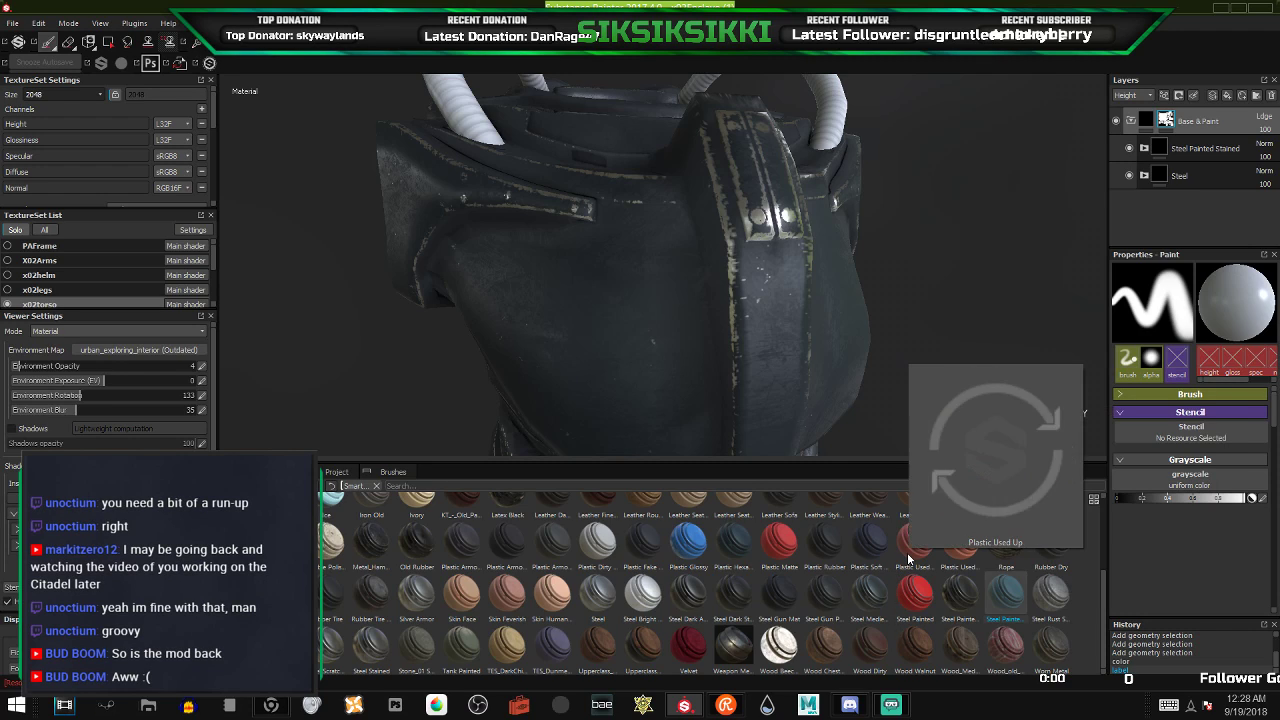
scroll(915, 555, "up", 3)
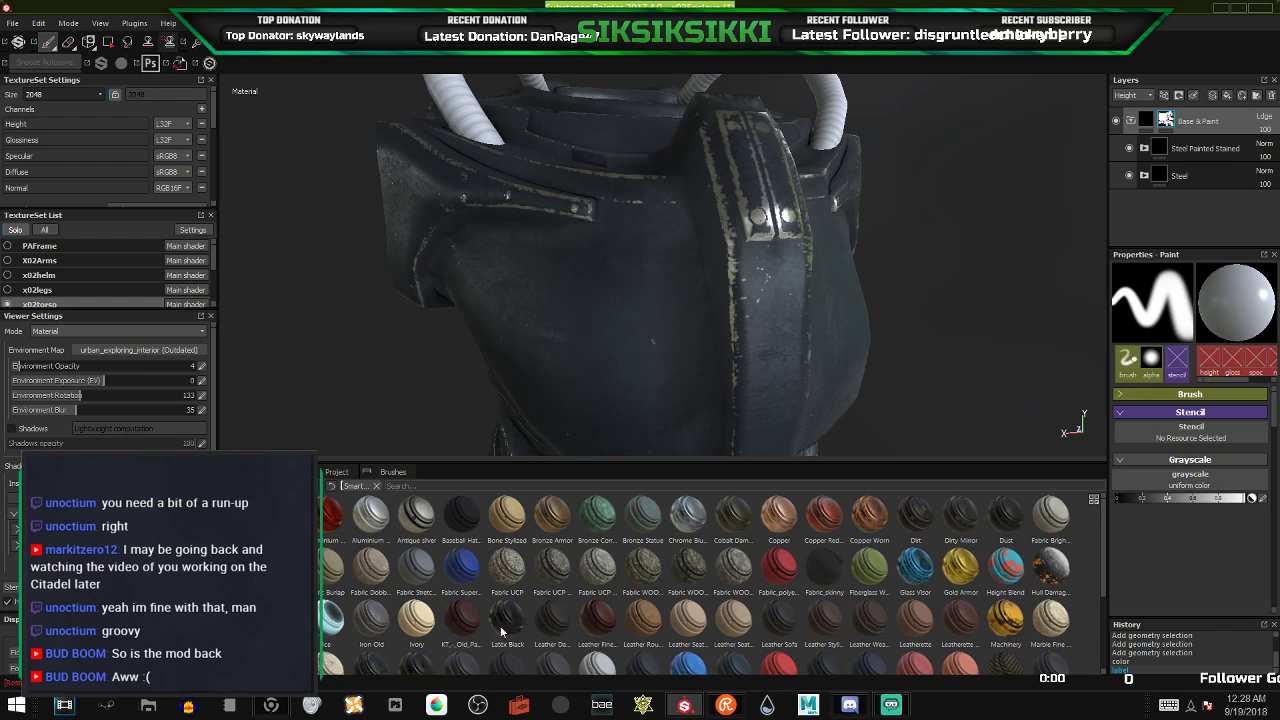
mouse_move(477, 634)
left_mouse_down()
mouse_move(703, 530)
mouse_move(1204, 184)
mouse_move(1220, 135)
left_mouse_up()
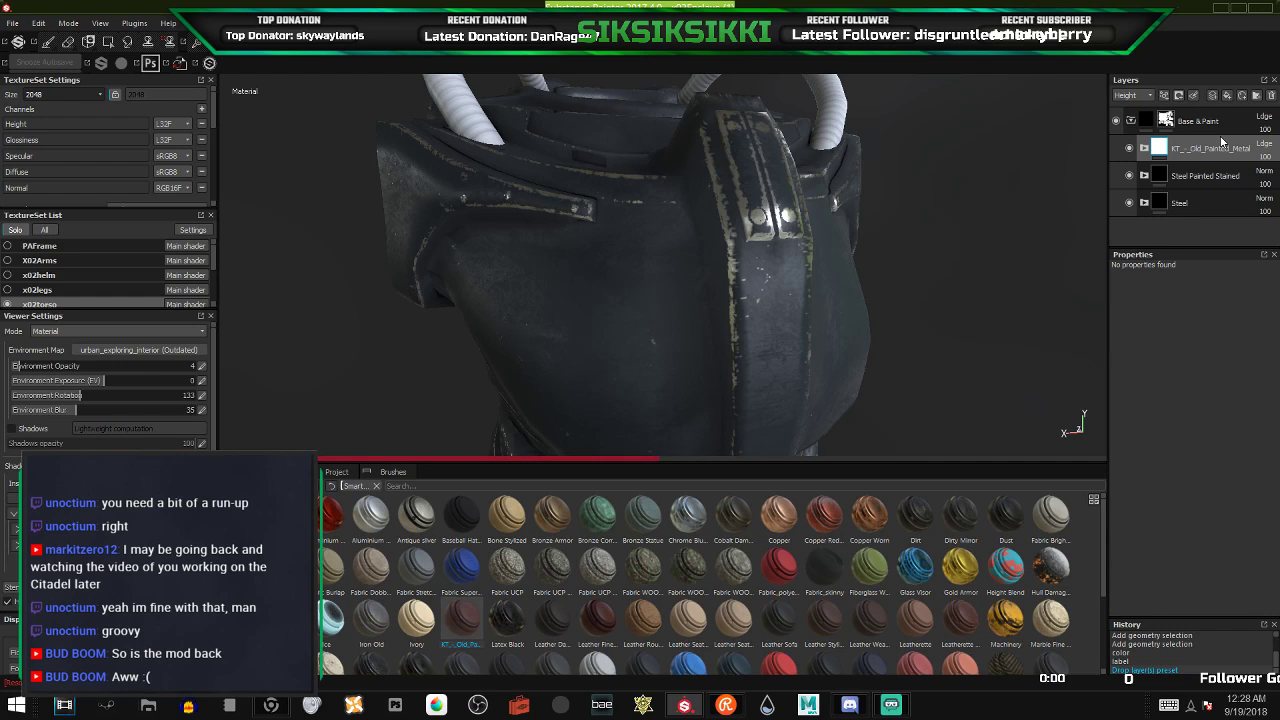
- Enable the diffuse channel on Old Painted Metal's Base layer and color it dark reddish brown, RGB 0.034, 0.006, 0.000
left_click(1144, 149)
scroll(1148, 165, "down", 3)
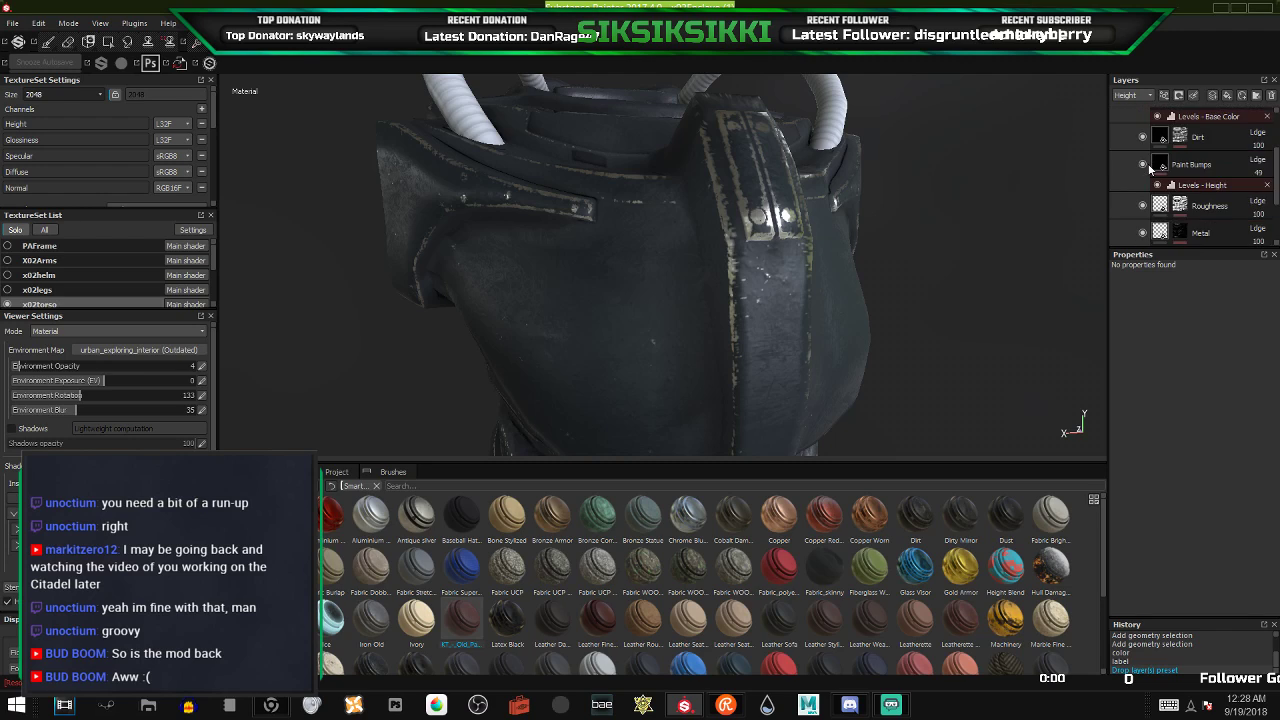
scroll(1150, 168, "down", 2)
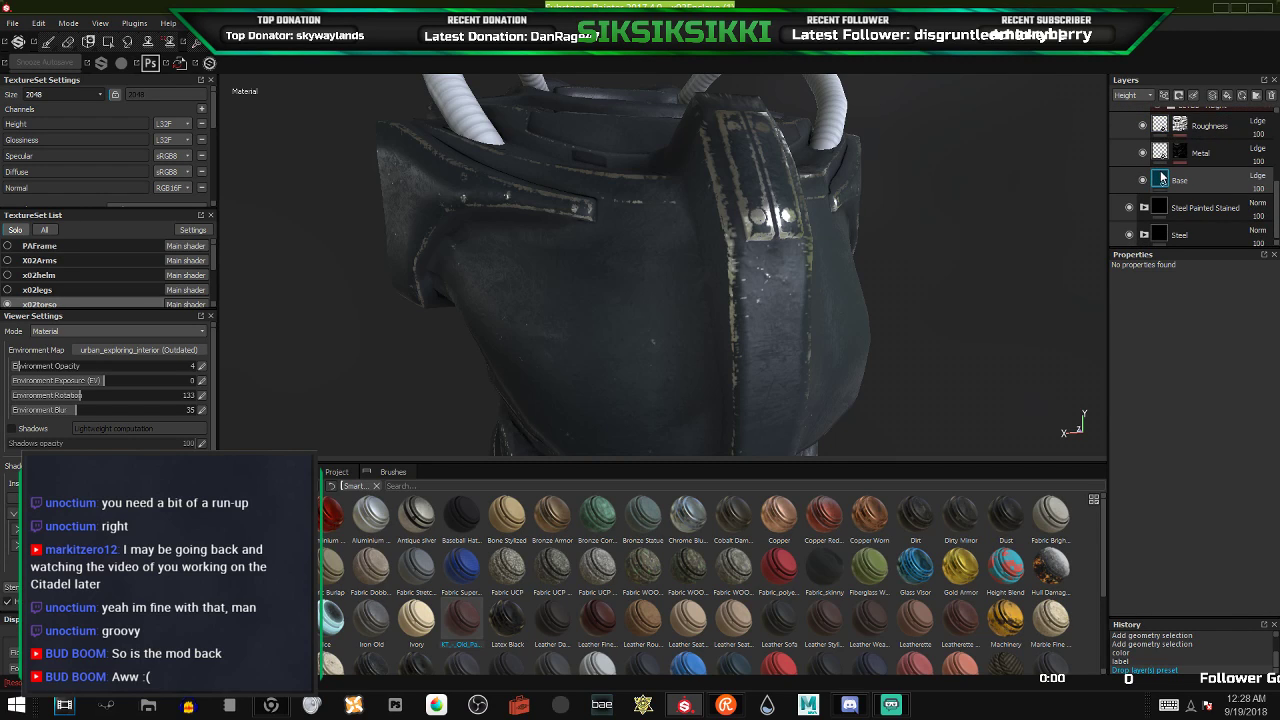
left_click(1160, 179)
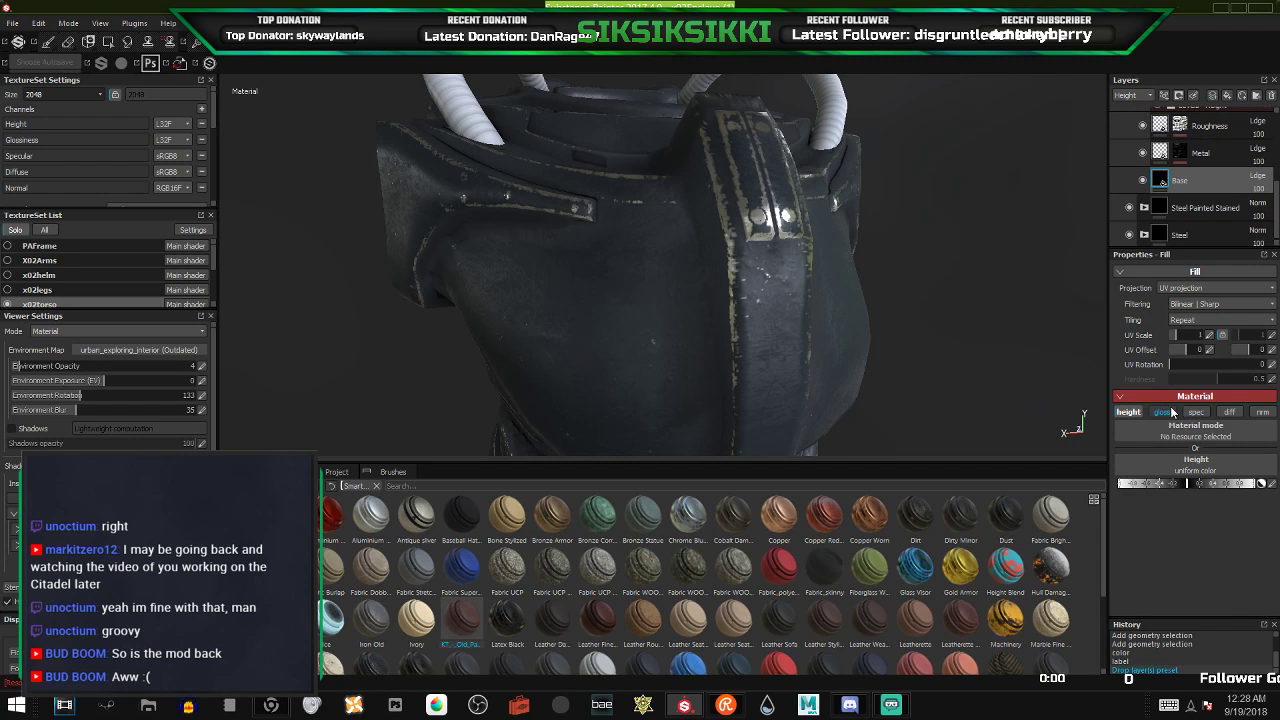
left_click(1230, 412)
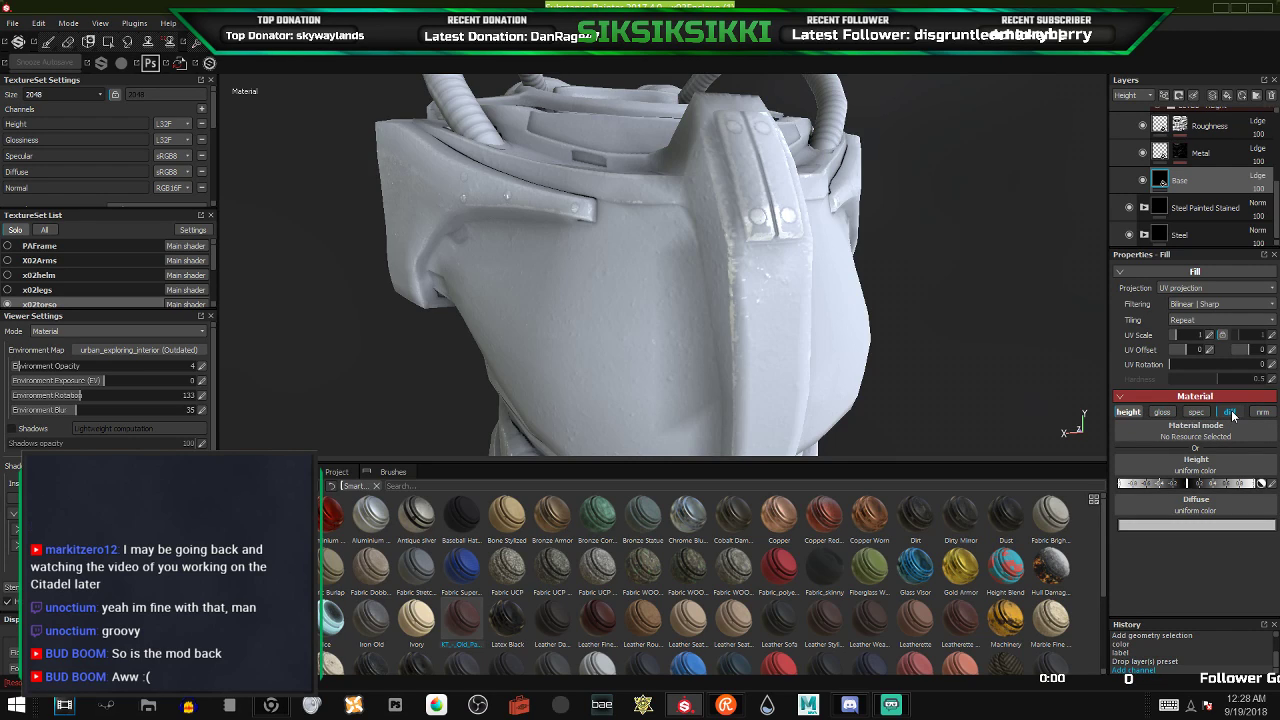
left_click(1185, 526)
left_click_drag(1196, 582, 1198, 588)
left_click(1151, 551)
mouse_move(1151, 551)
left_mouse_down()
mouse_move(1101, 559)
mouse_move(1197, 592)
mouse_move(1150, 546)
mouse_move(1172, 568)
mouse_move(1185, 557)
mouse_move(1188, 595)
mouse_move(1170, 571)
left_mouse_up()
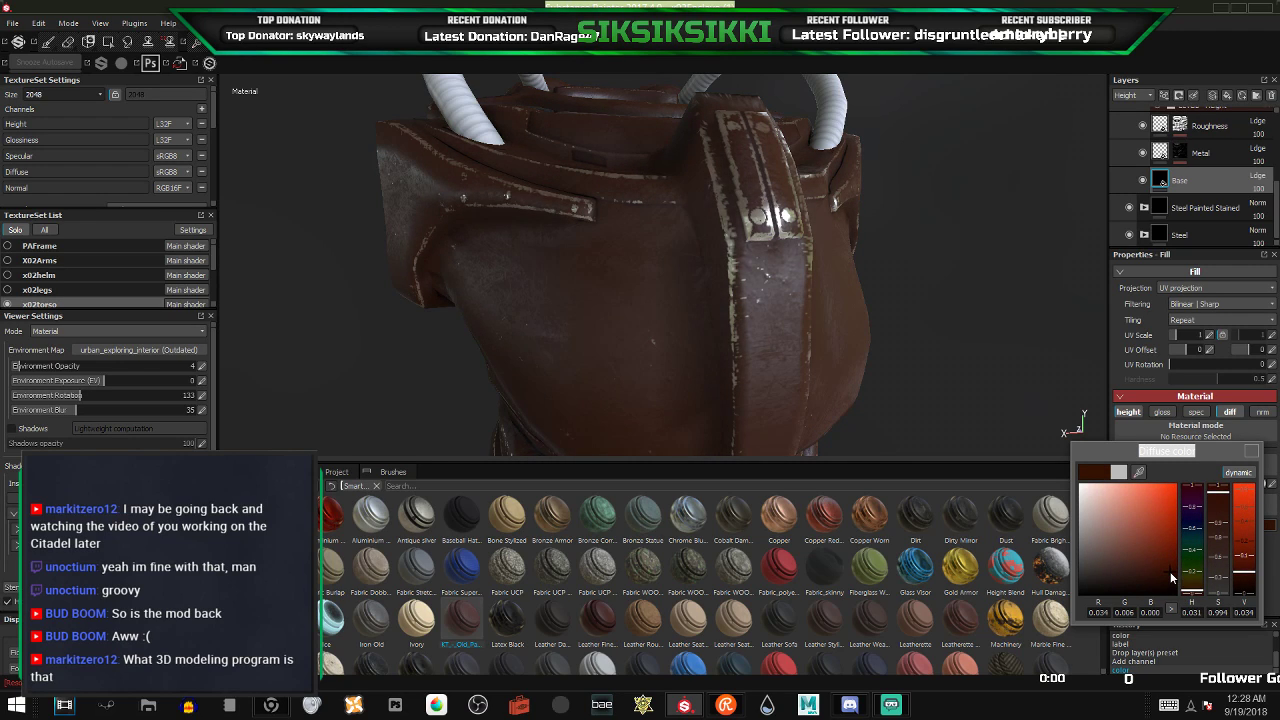
scroll(857, 361, "down", 5)
left_click_drag(849, 372, 791, 297, "alt")
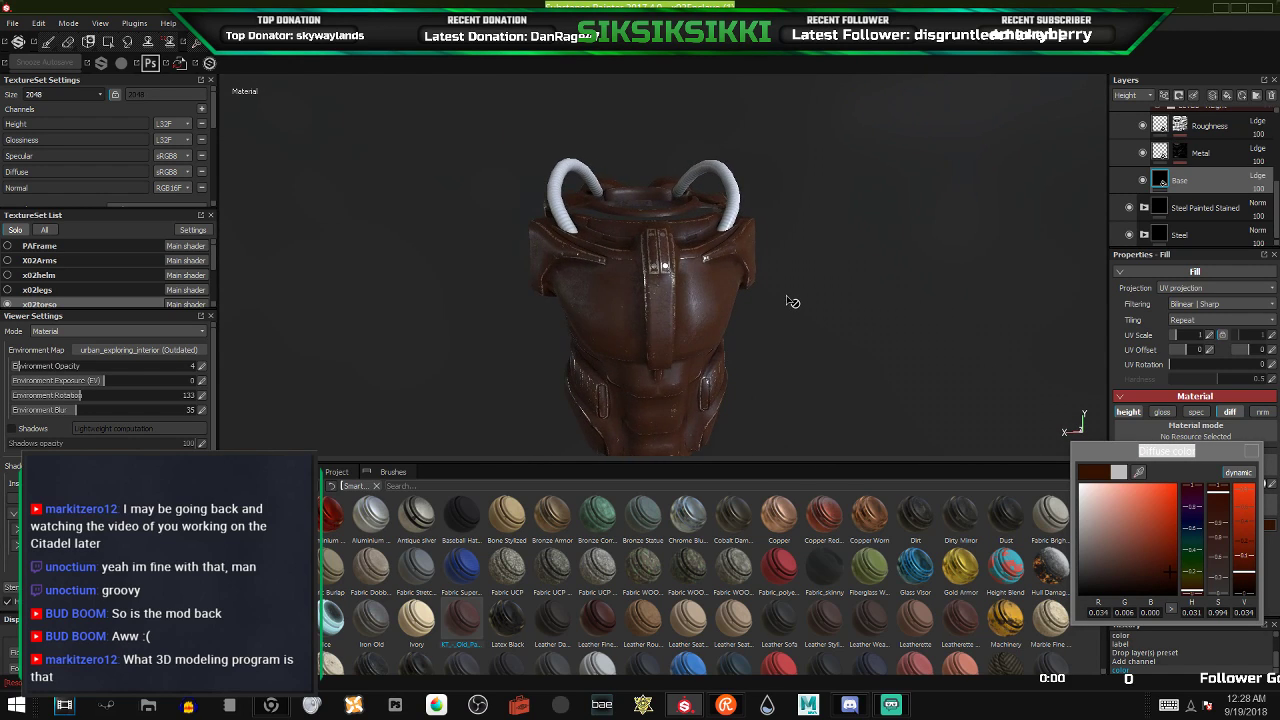
scroll(791, 298, "up", 5)
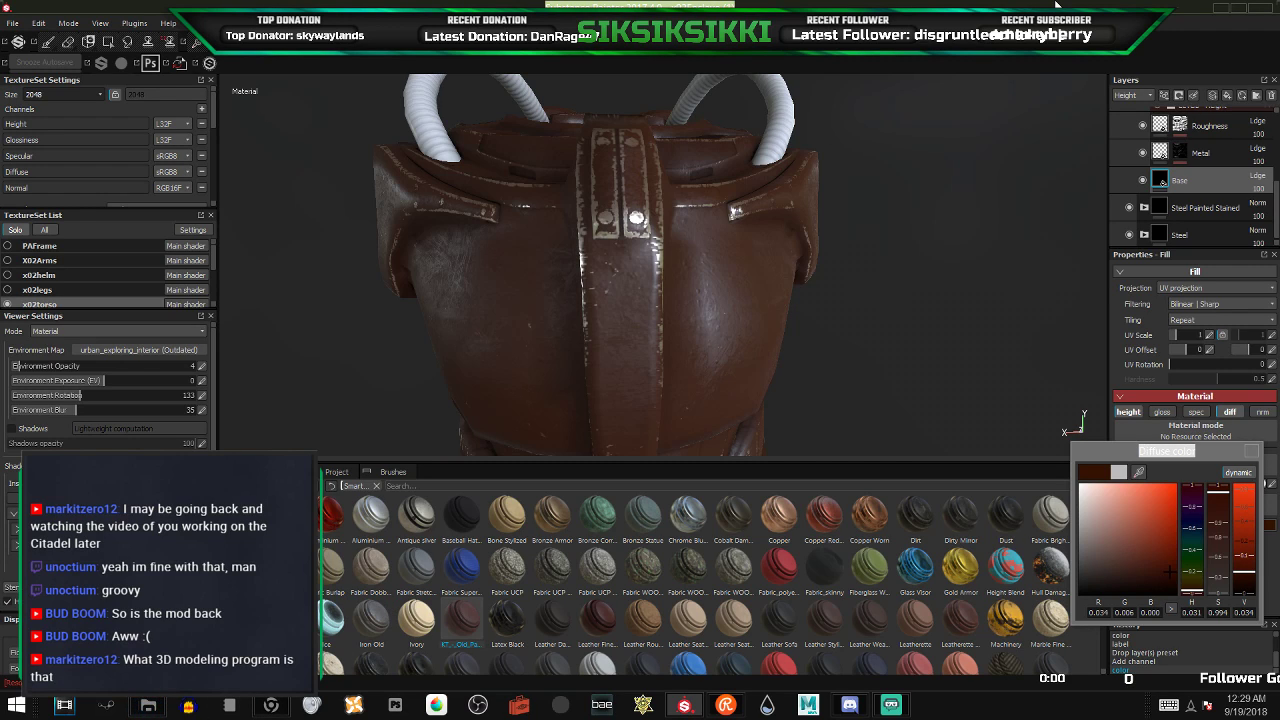
- Open BAE's archive file dialog and look through the archives in the Fallout 4 Data folder
key("super+e")
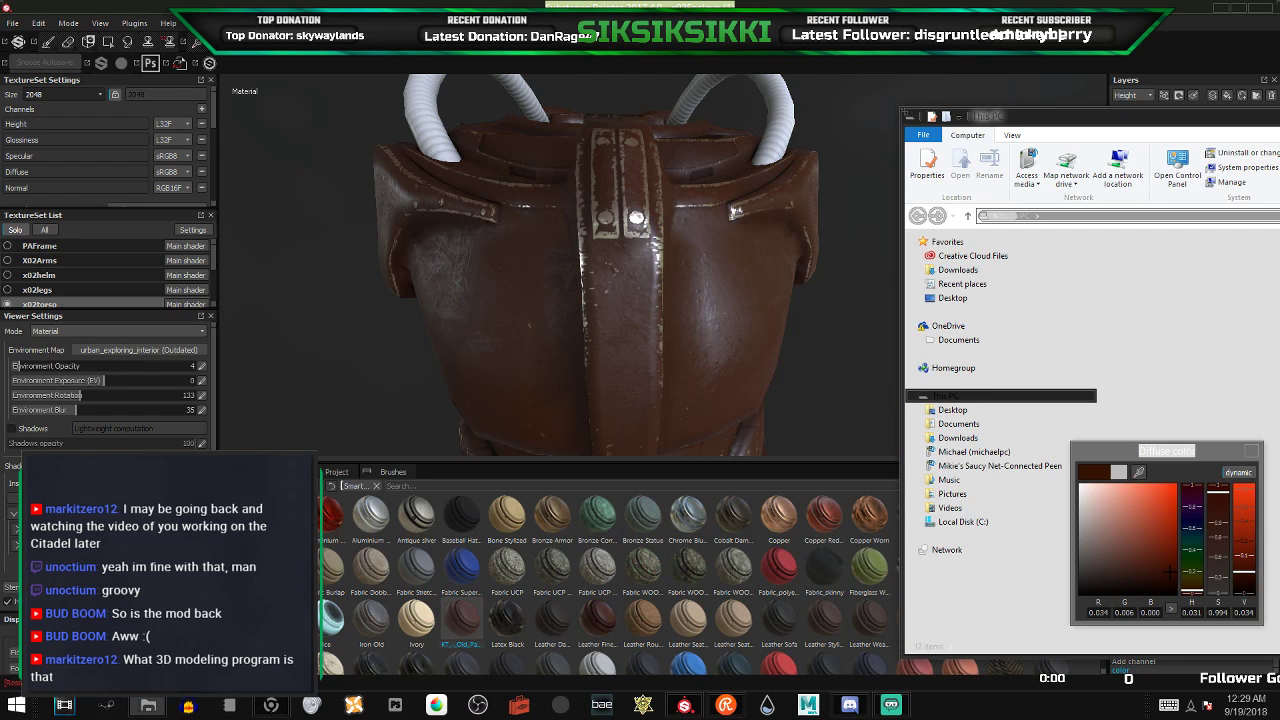
left_click_drag(1240, 116, 1279, 116)
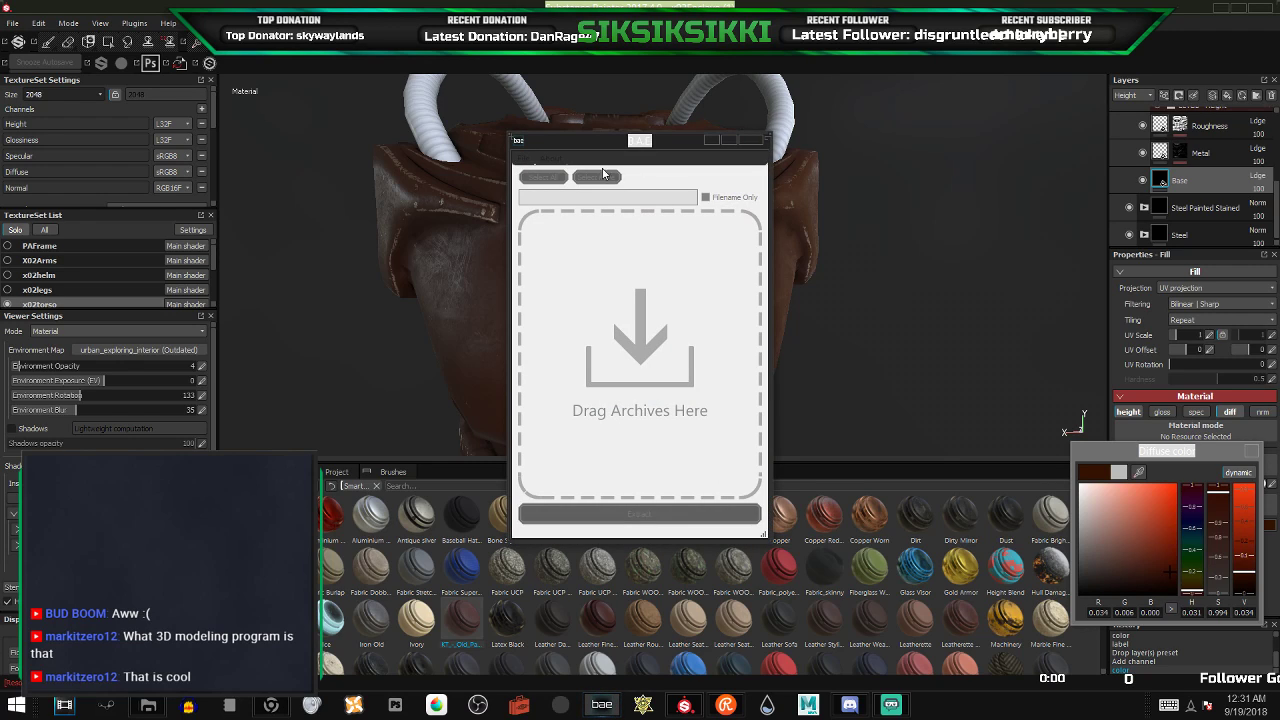
left_click(522, 158)
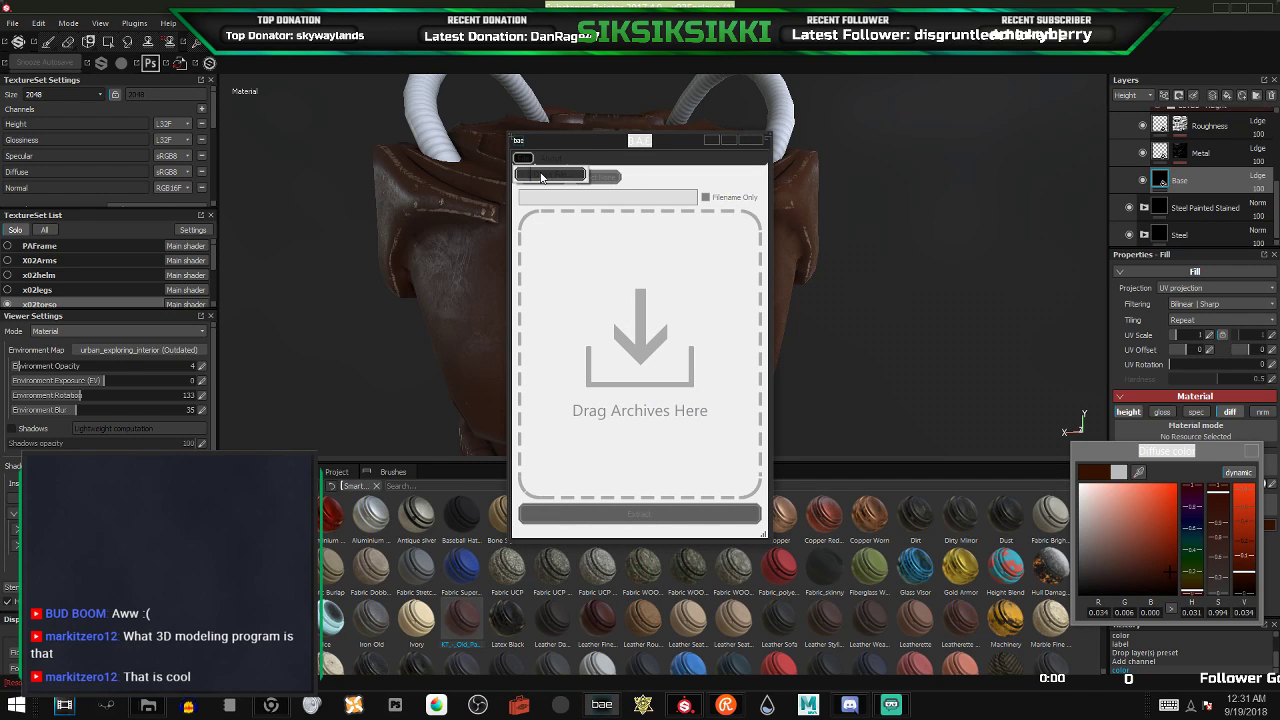
left_click(543, 175)
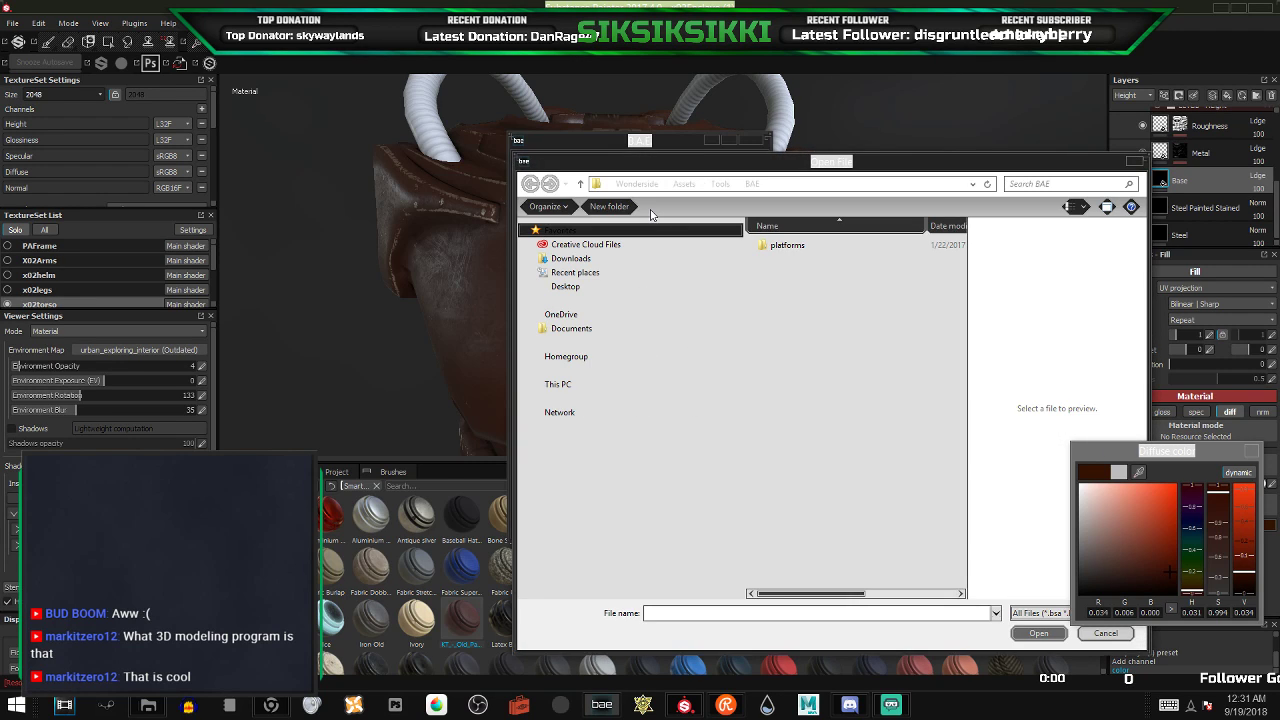
left_click(972, 184)
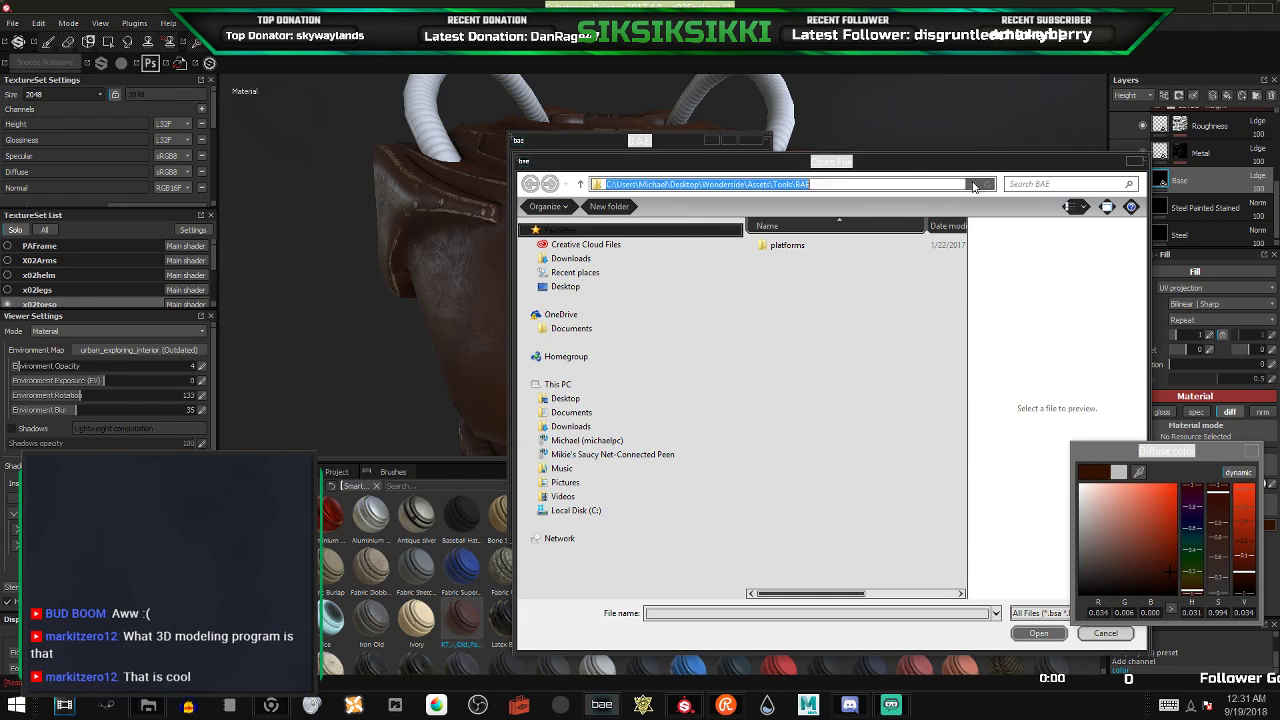
left_click(908, 198)
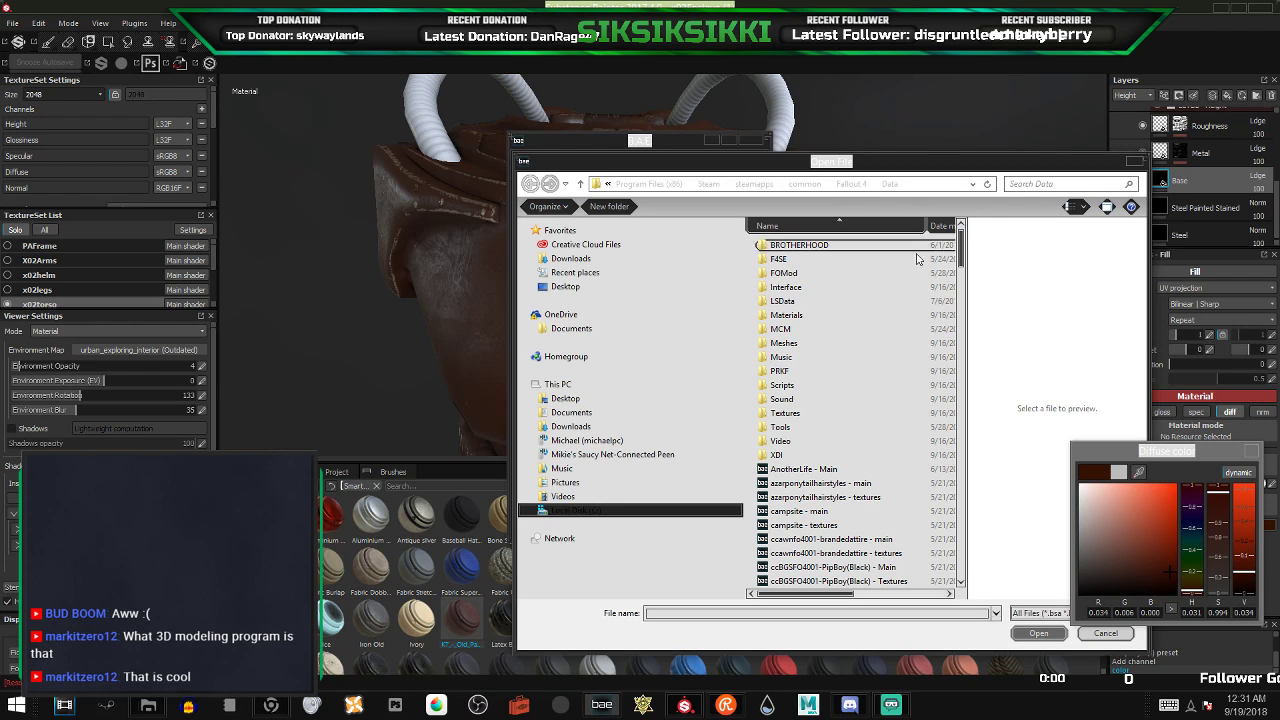
left_click_drag(961, 245, 955, 510)
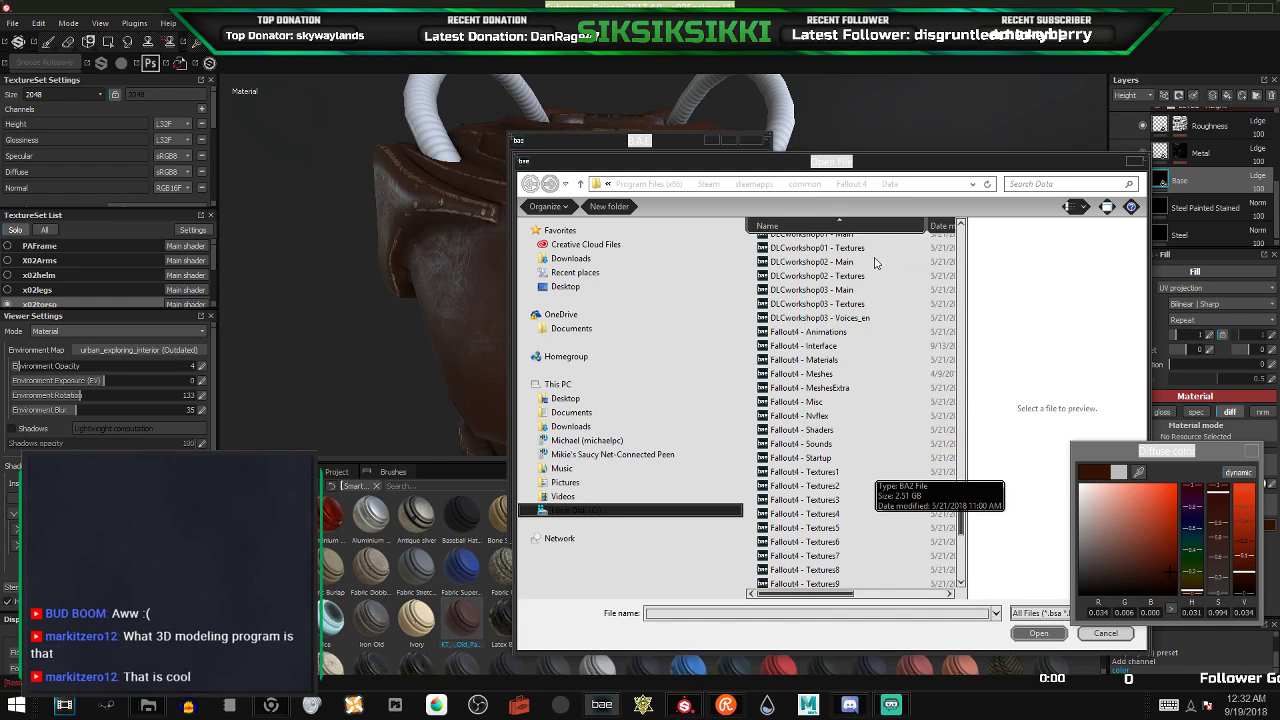
- Browse to the Fallout 3 goty Data folder and open the Fallout - Textures archive
left_click(815, 186)
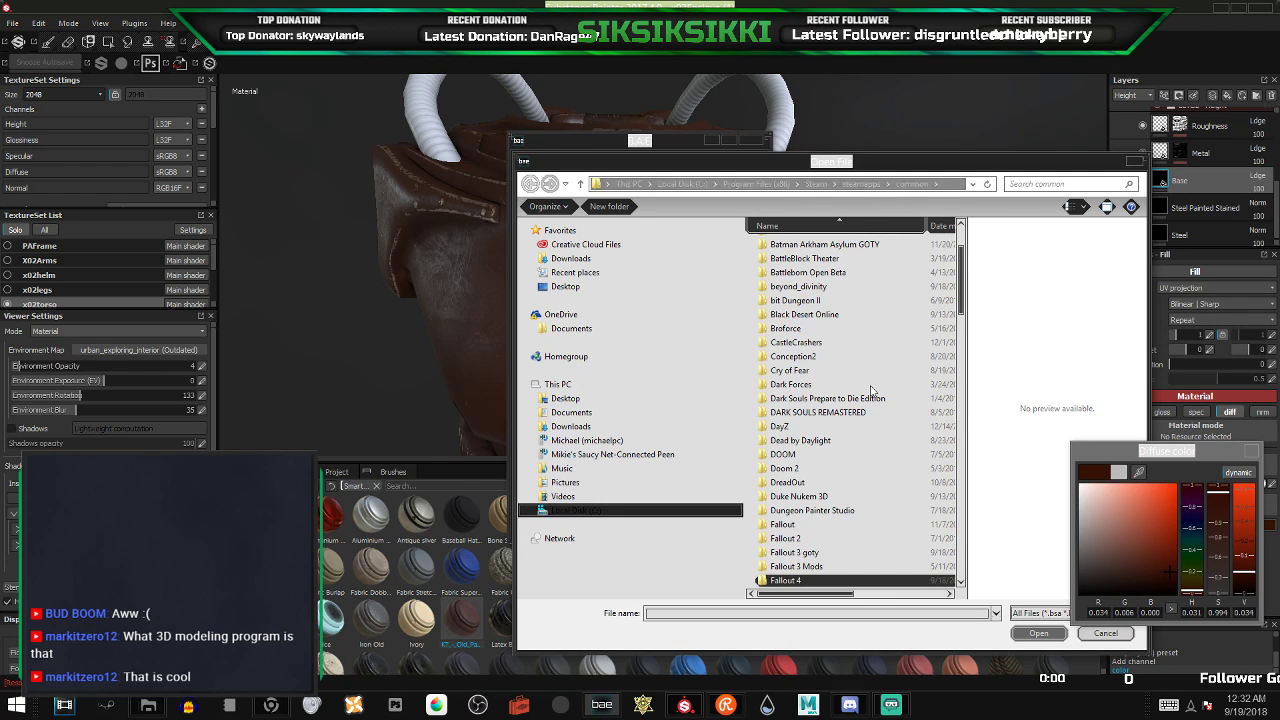
left_click(838, 557)
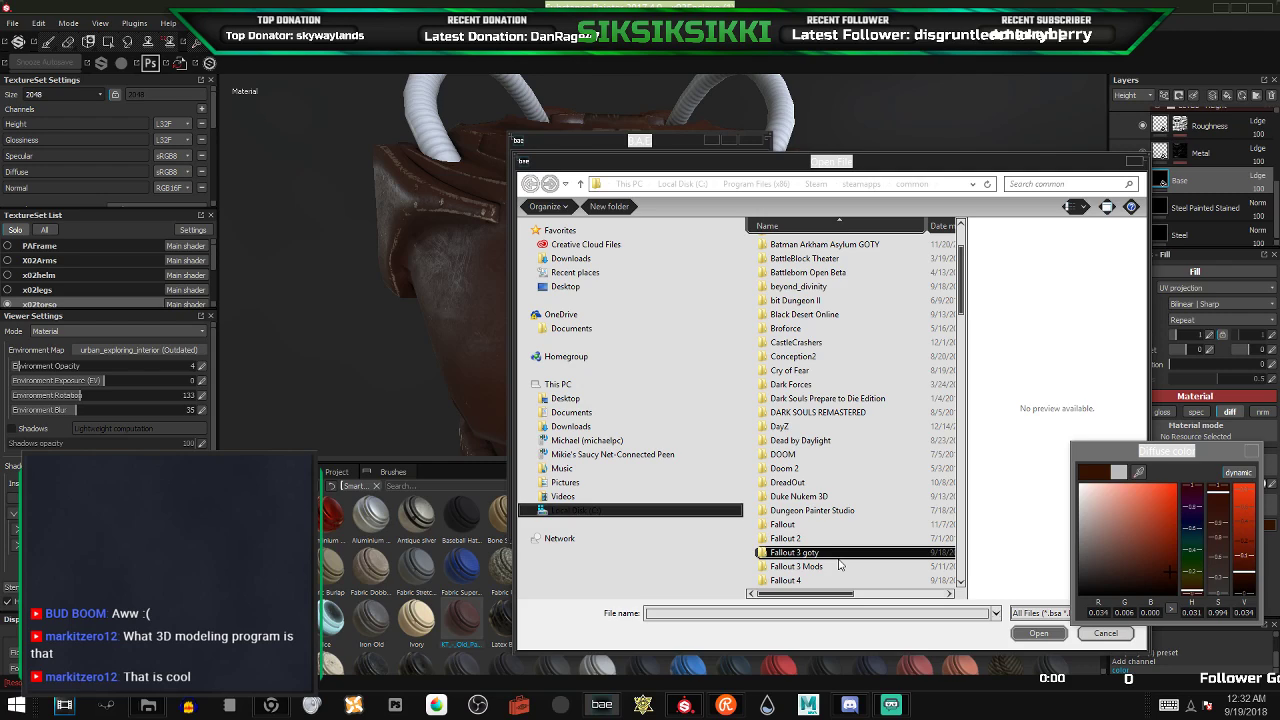
double_click(850, 559)
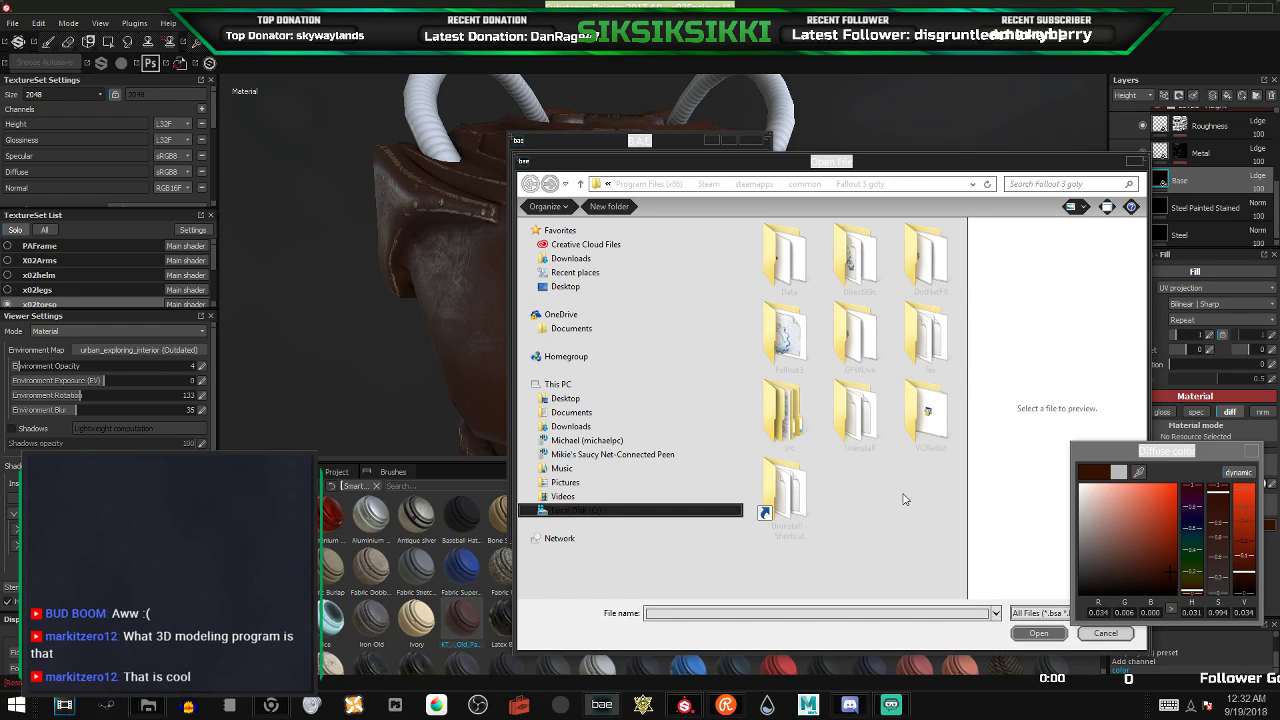
double_click(786, 256)
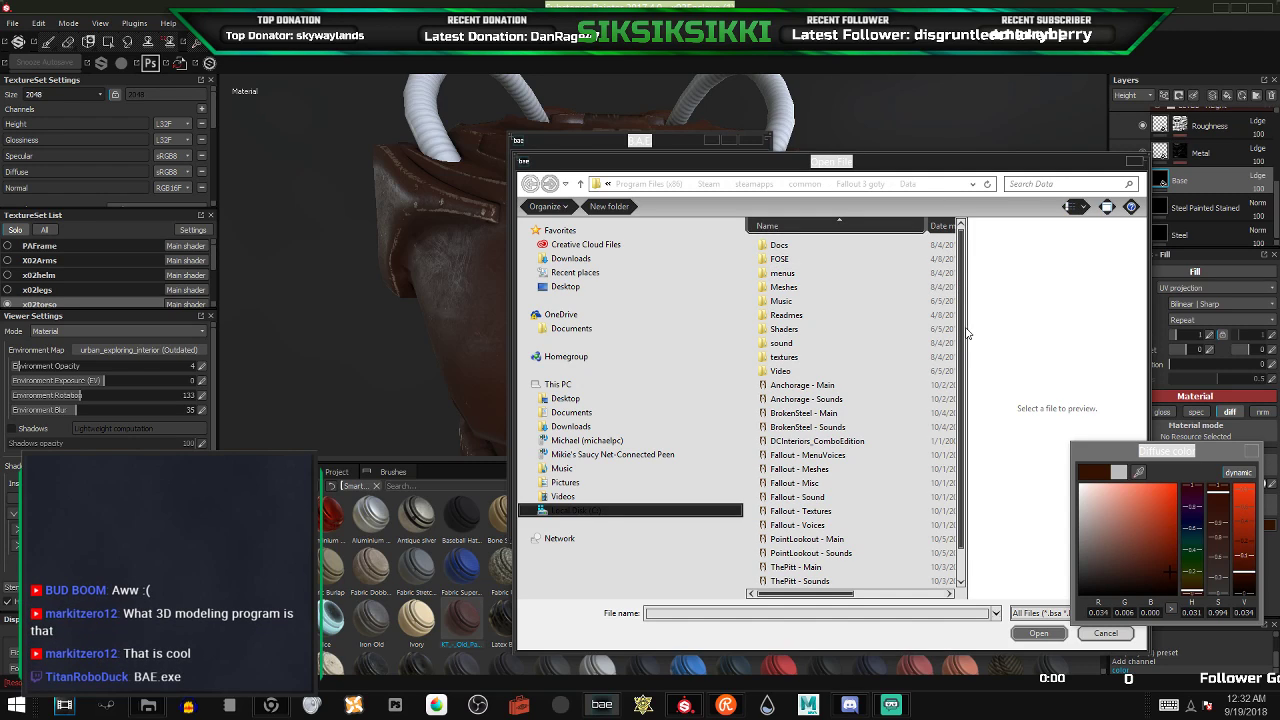
left_click_drag(966, 338, 960, 400)
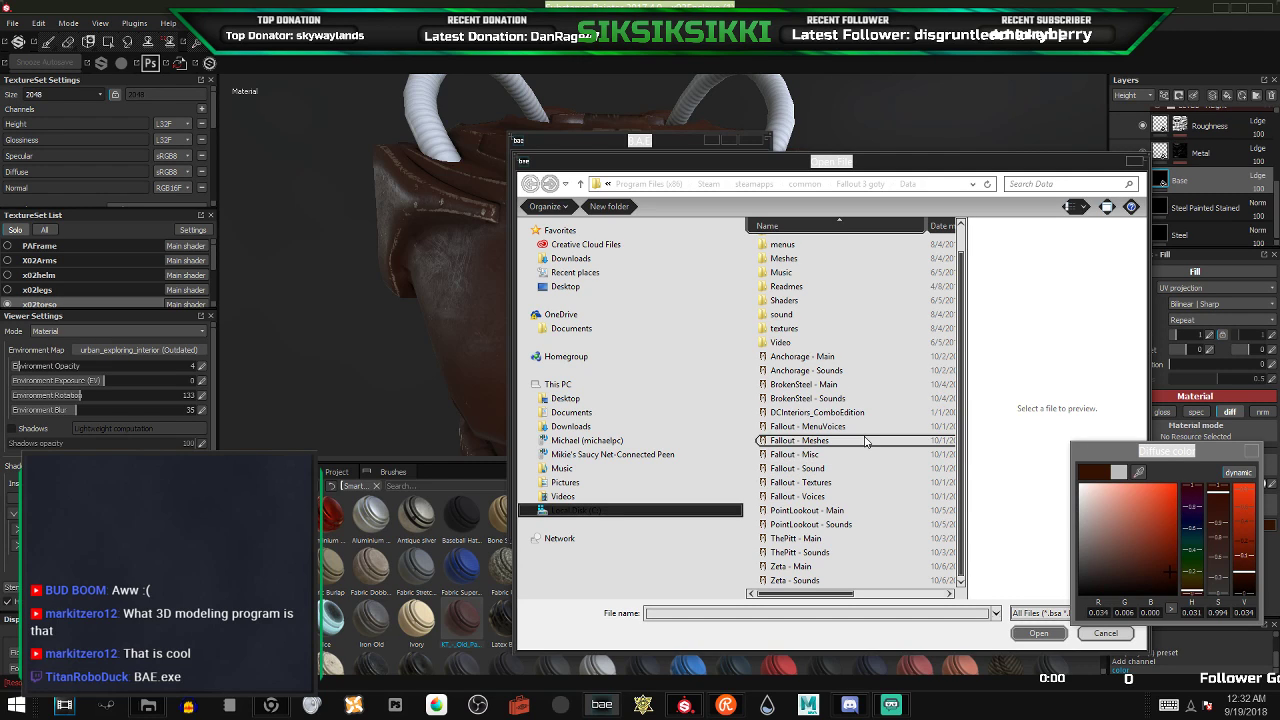
double_click(848, 483)
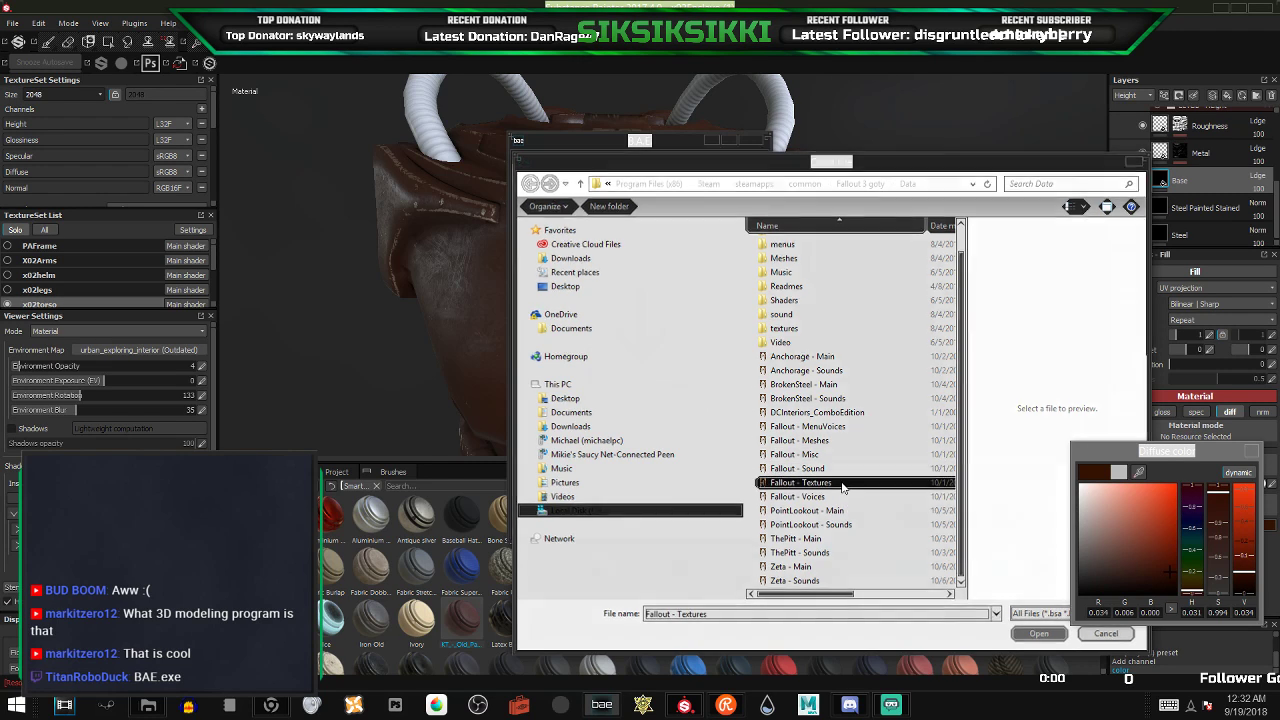
- Deselect the whole archive, filter it for "outcast", and mark powerarmorbodyoutcast.dds and outcastdecal.dds for extraction
left_click(541, 230)
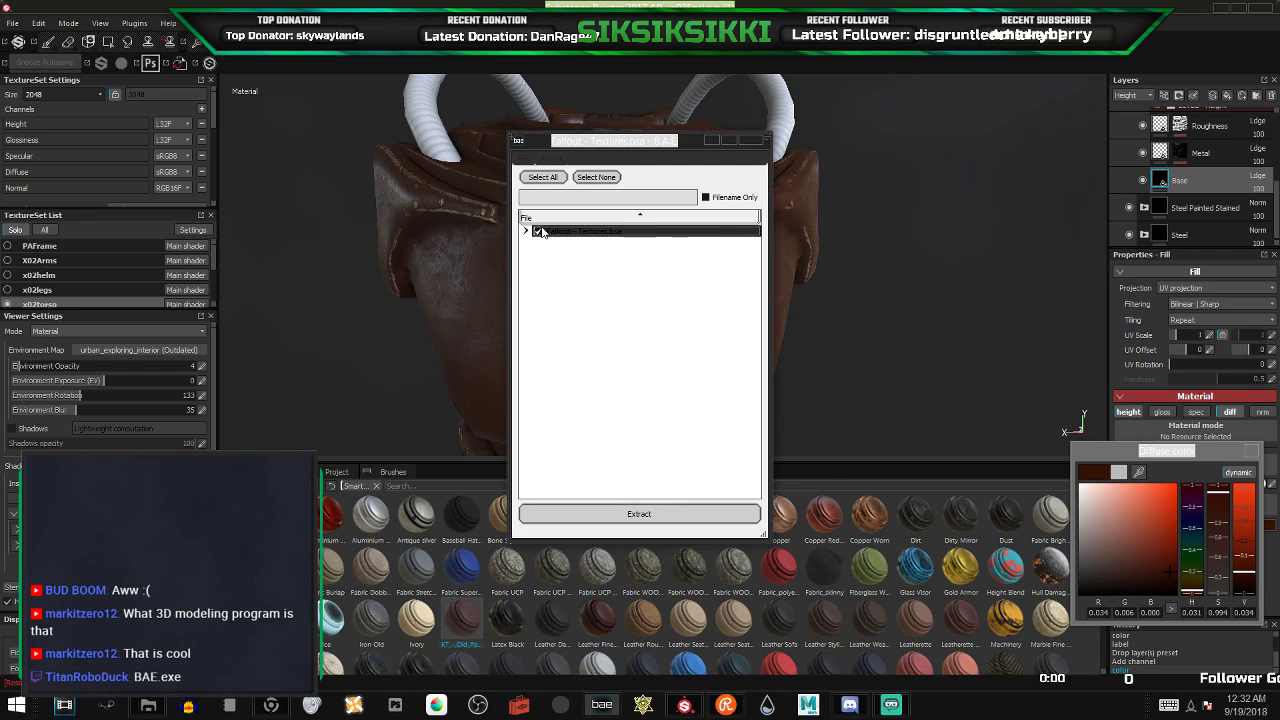
left_click(567, 196)
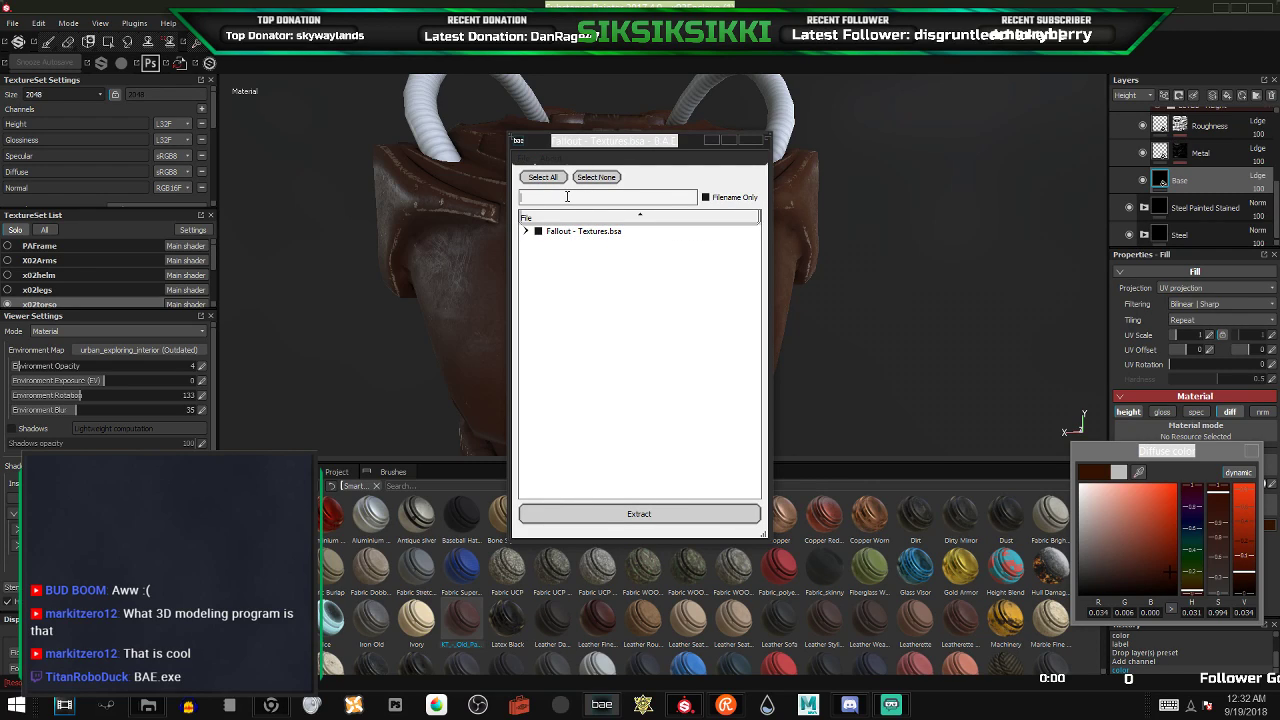
type("outcast")
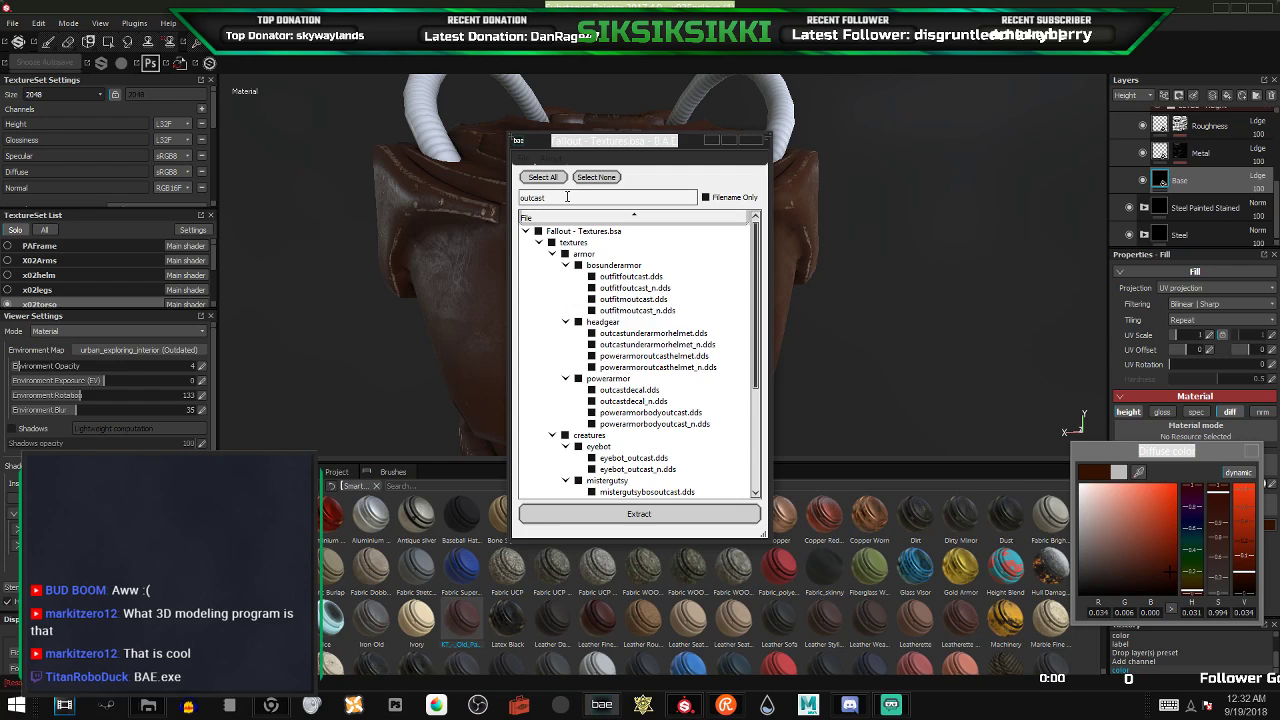
left_click(636, 390)
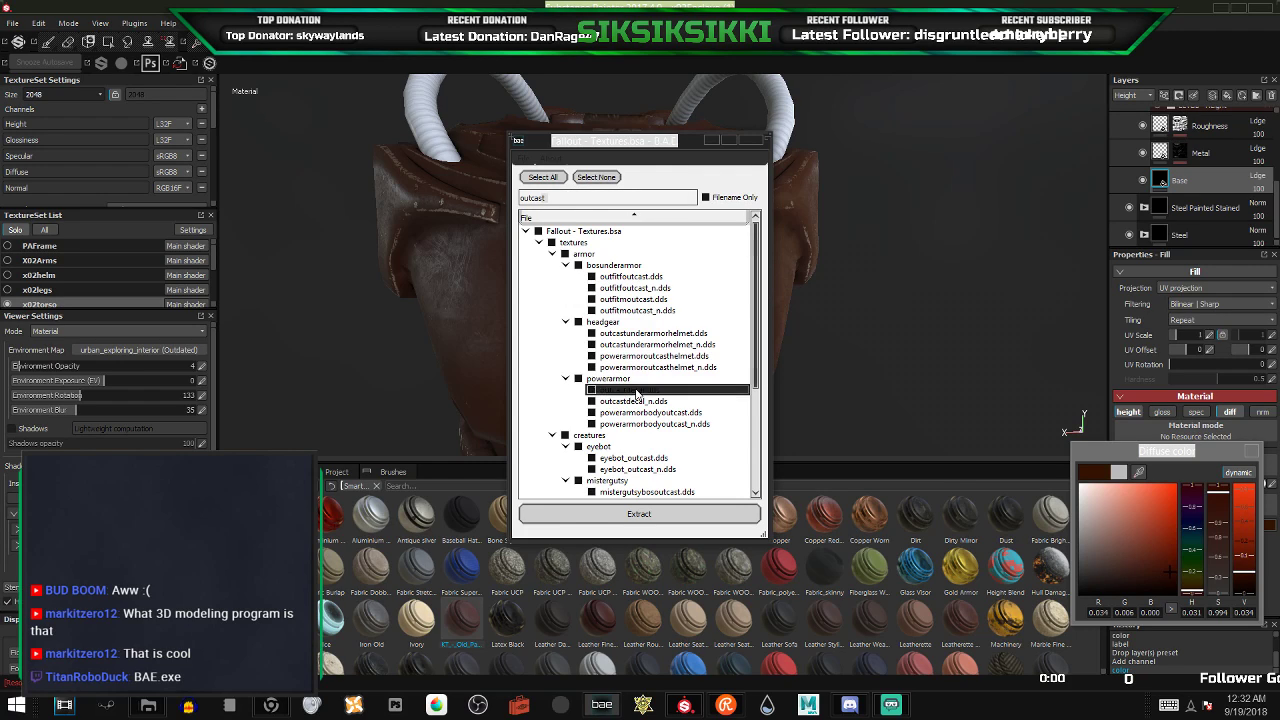
left_click_drag(636, 394, 599, 416)
left_click(592, 413)
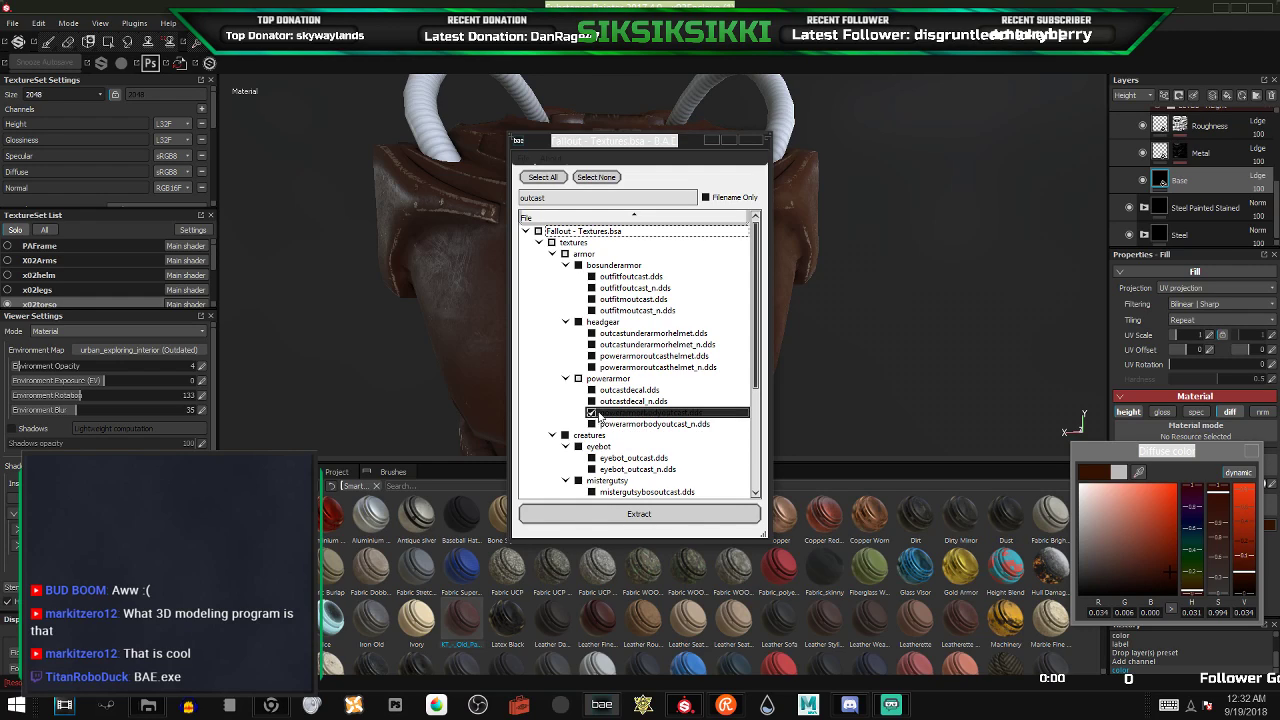
left_click(592, 390)
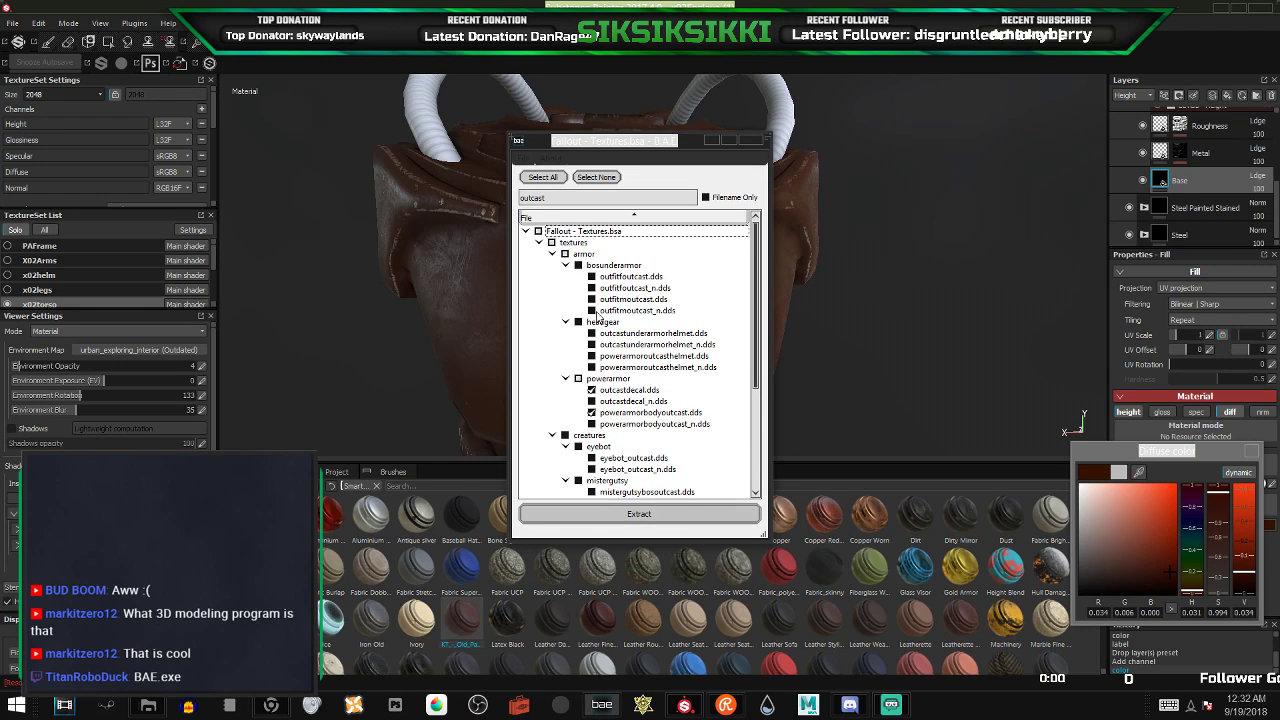
- Extract the marked textures to the Desktop
left_click(663, 515)
left_click(565, 287)
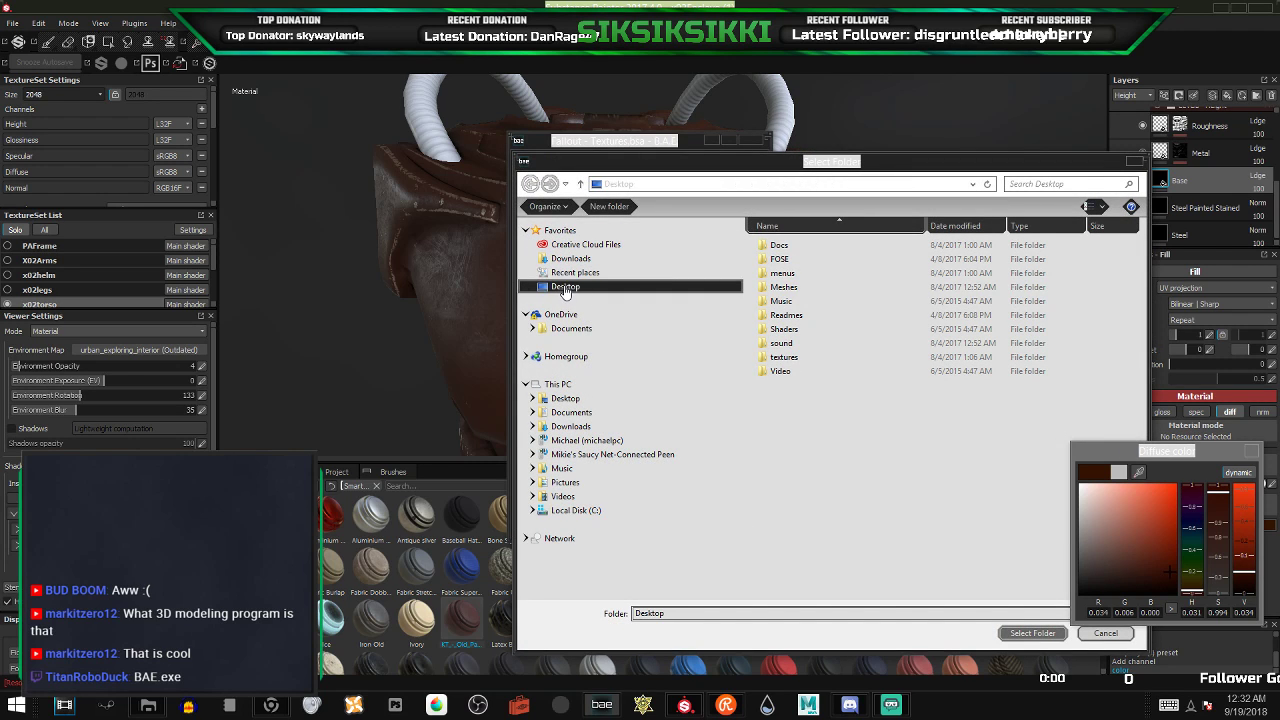
left_click(1040, 634)
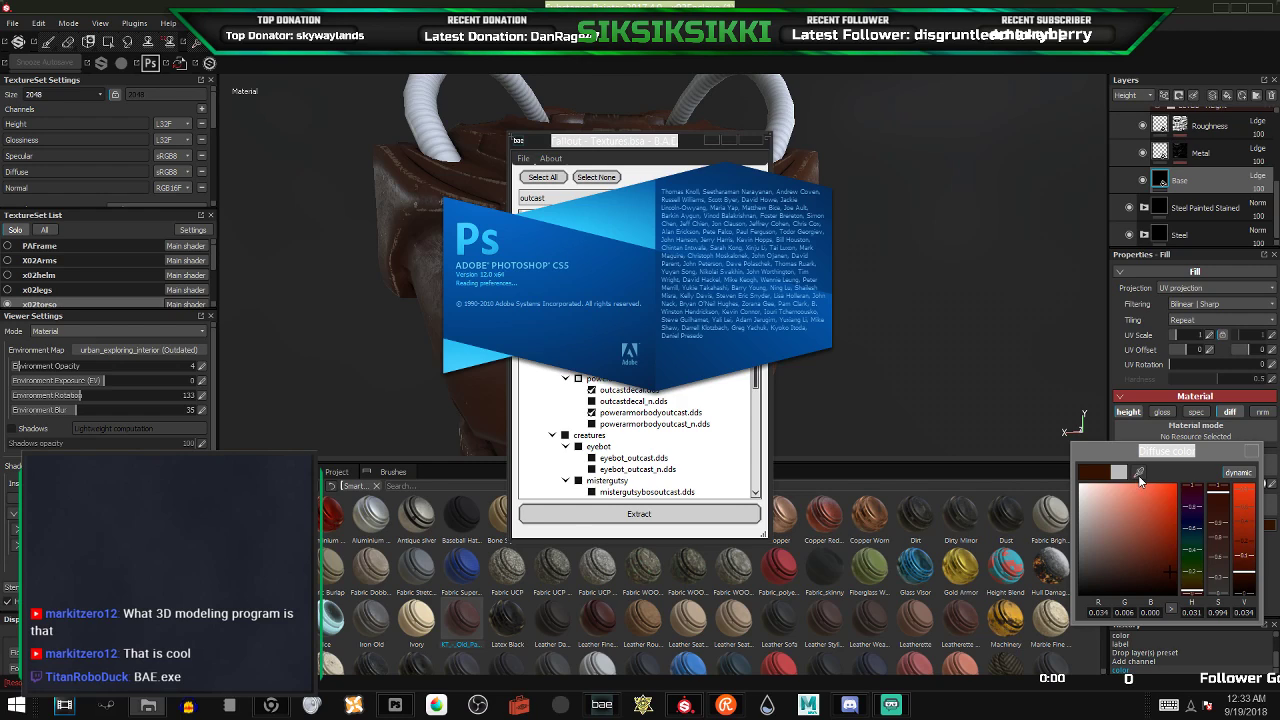
- Try sampling on-screen colors with the eyedropper for the Base layer's diffuse color, ending on a dark blue
left_click(1138, 472)
left_click_drag(1160, 466, 1279, 466)
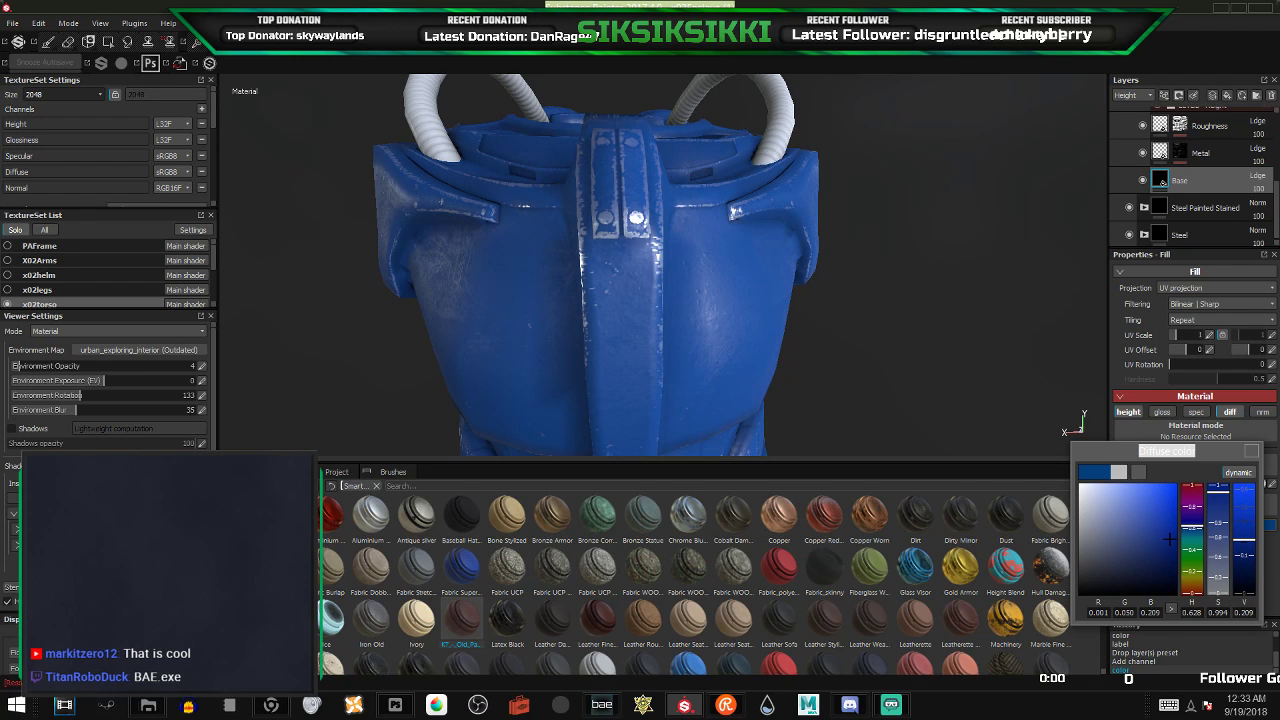
left_click_drag(1279, 466, 1279, 466)
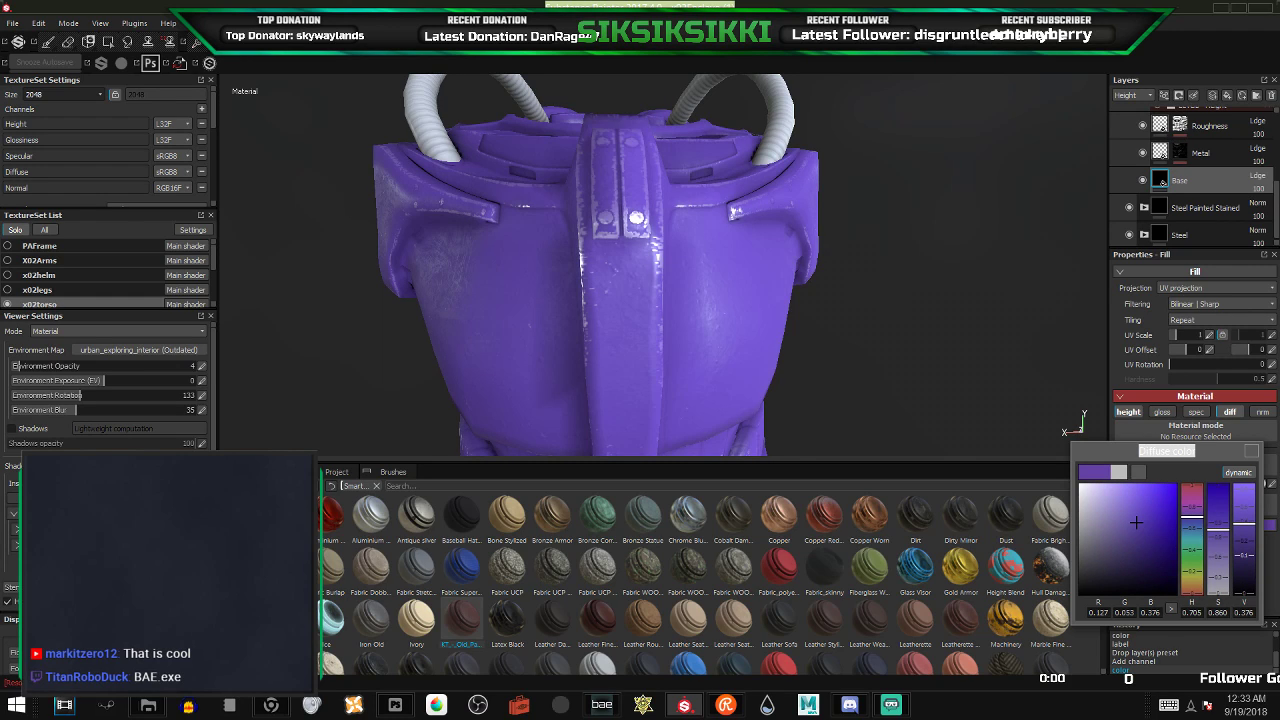
left_click_drag(1279, 466, 1279, 466)
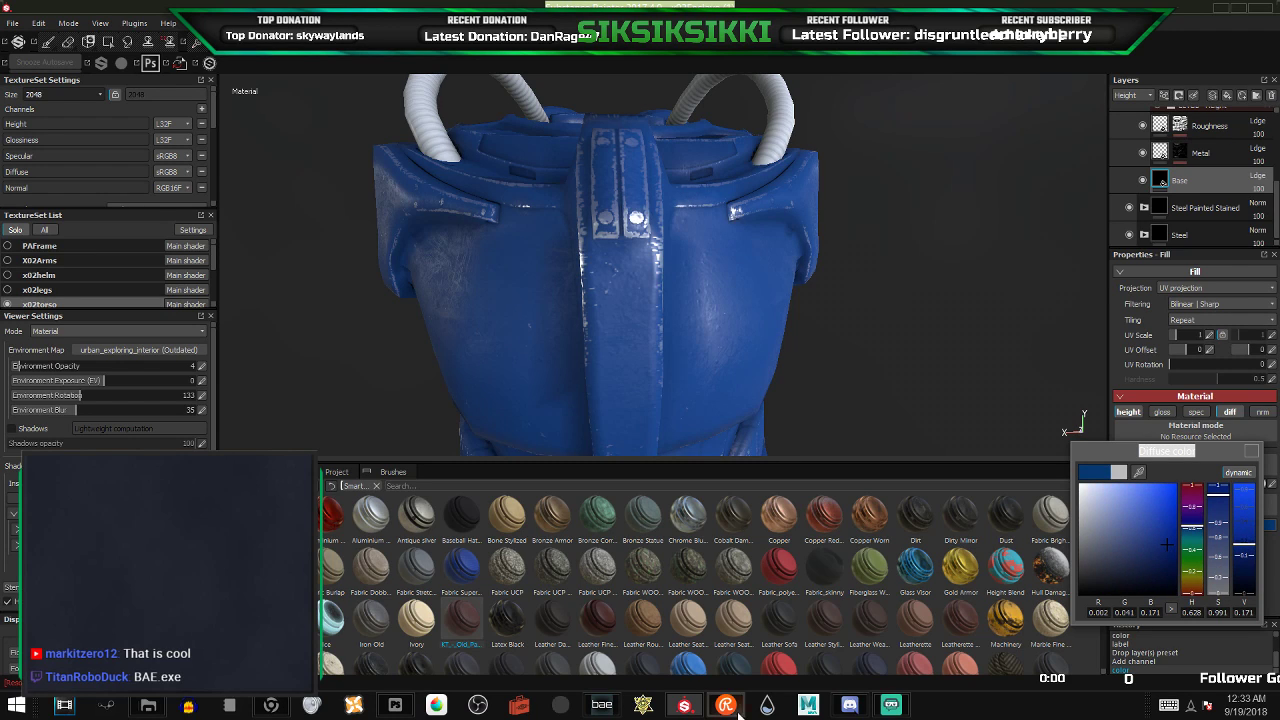
- Switch to Photoshop and load powerarmorbodyoutcast.dds without splitting its mip-maps into separate layers
left_click(395, 705)
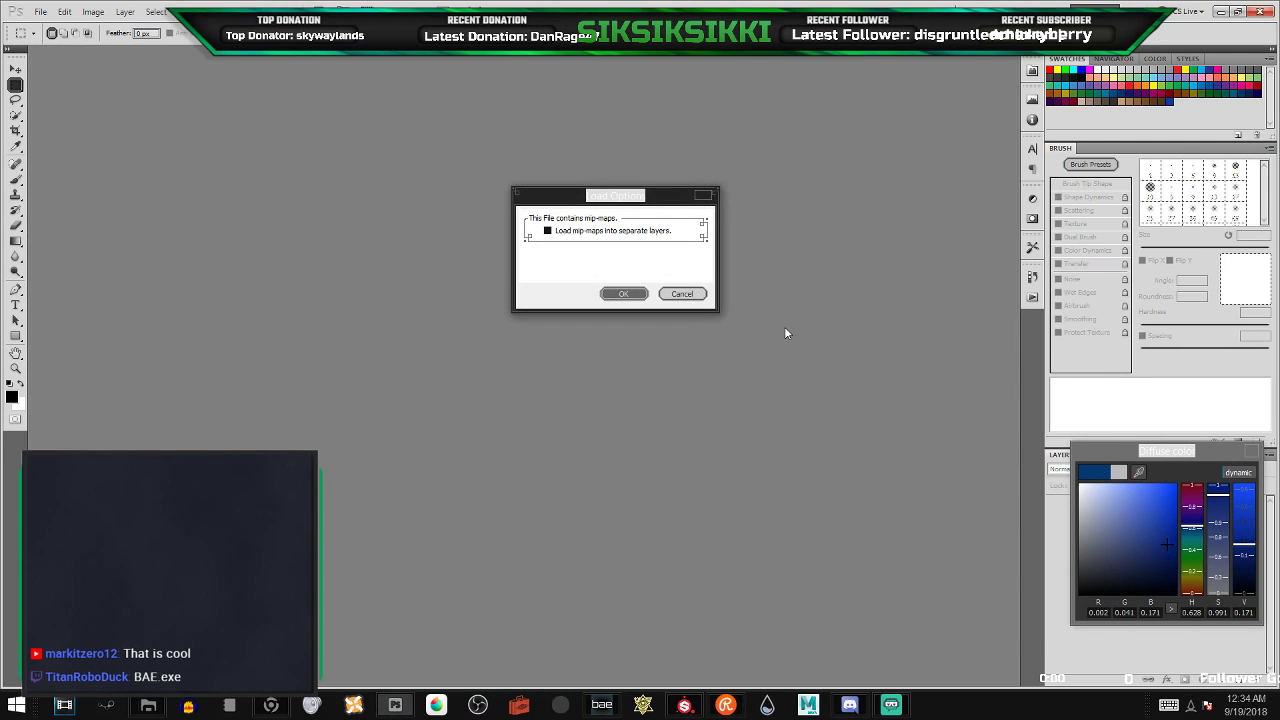
left_click(626, 294)
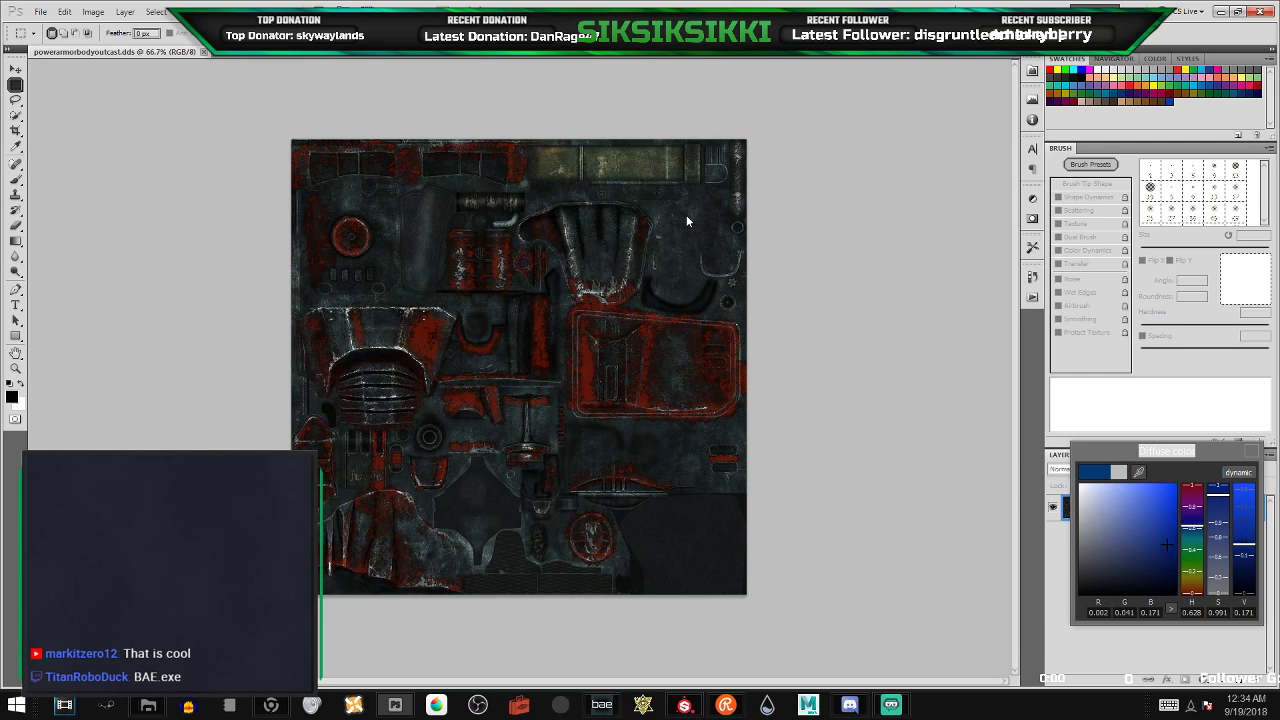
- Examine the red painted areas of the outcast armor texture up close, especially the ribbed plate
key("ctrl+plus")
key("ctrl+plus")
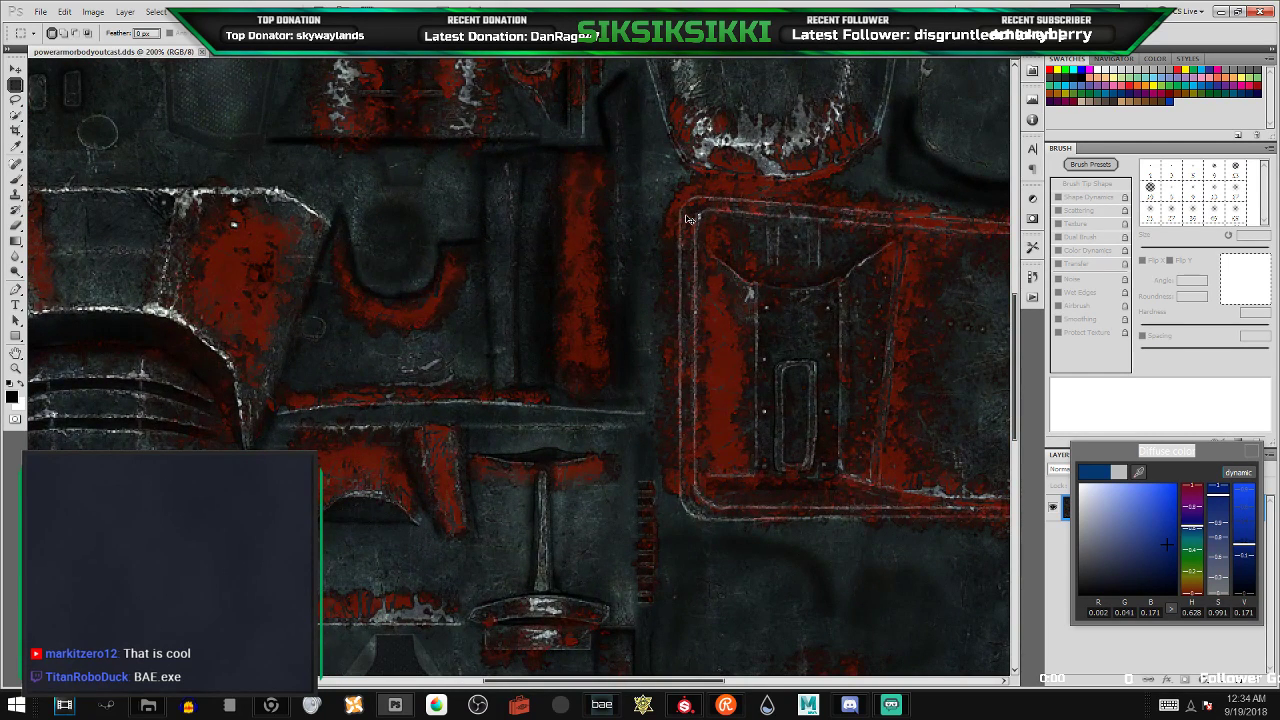
key("ctrl+minus")
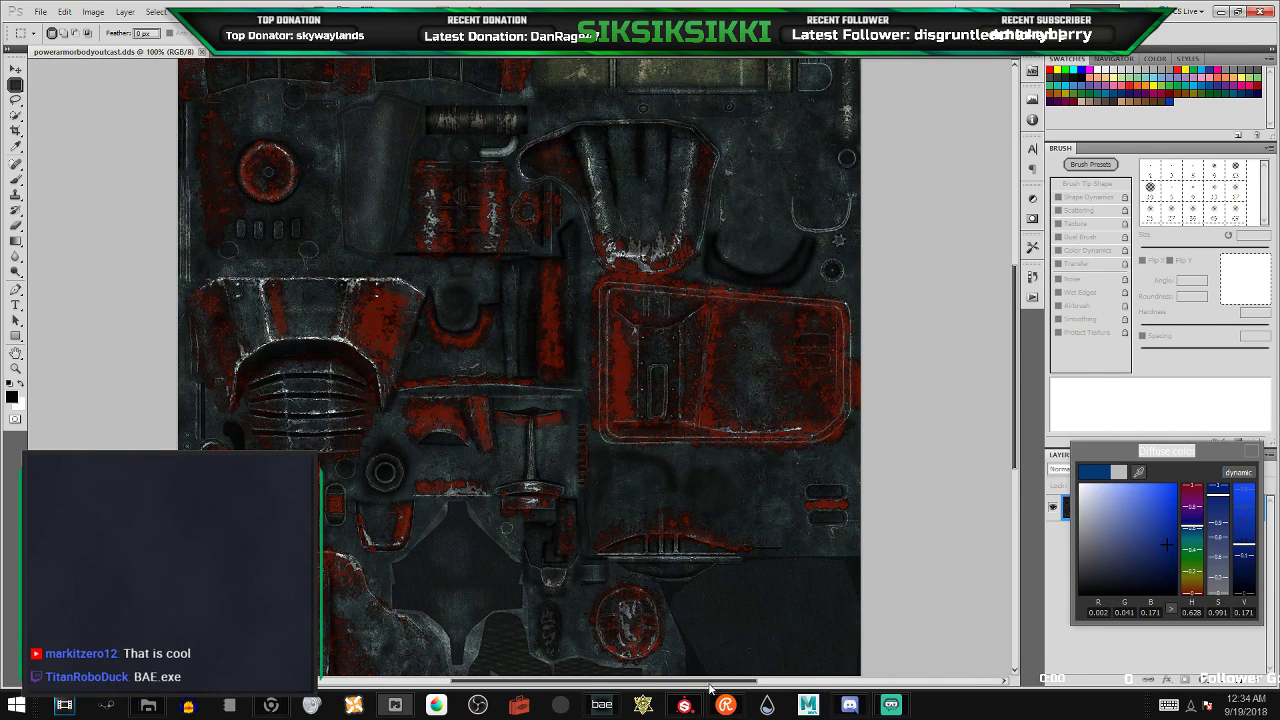
left_click_drag(716, 684, 647, 689)
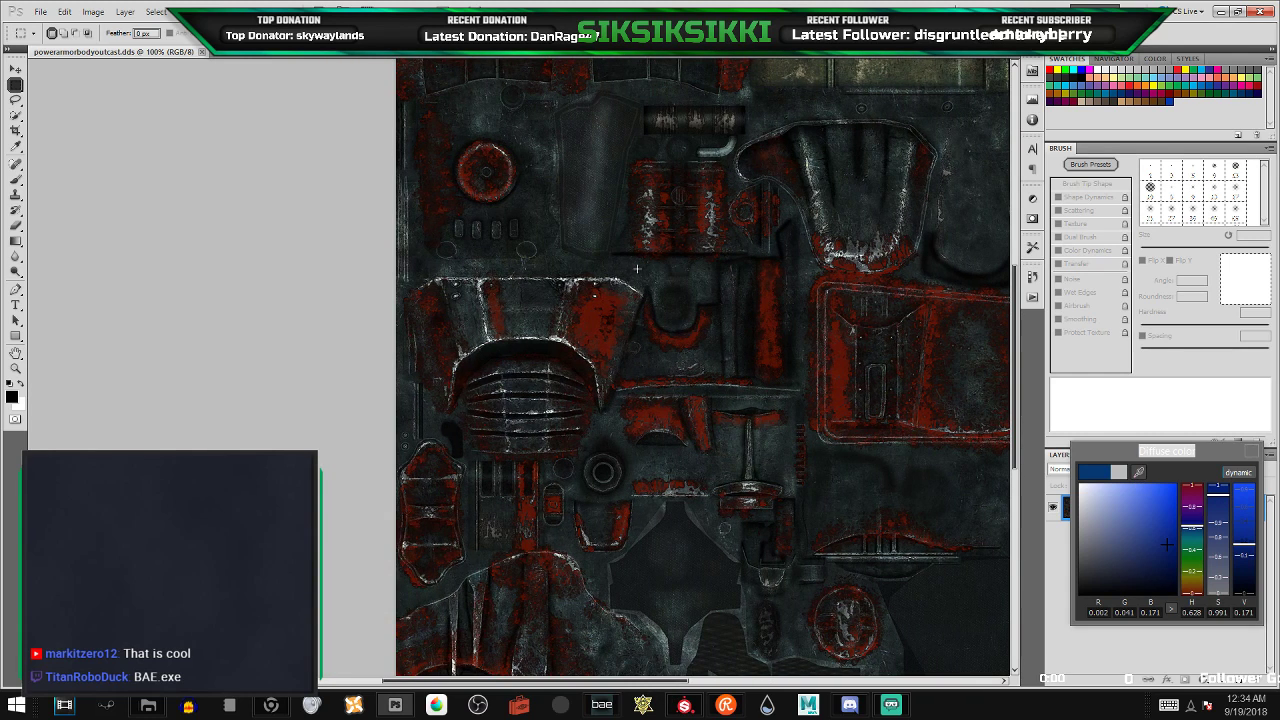
key("ctrl+plus")
key("ctrl+plus")
key("ctrl+plus")
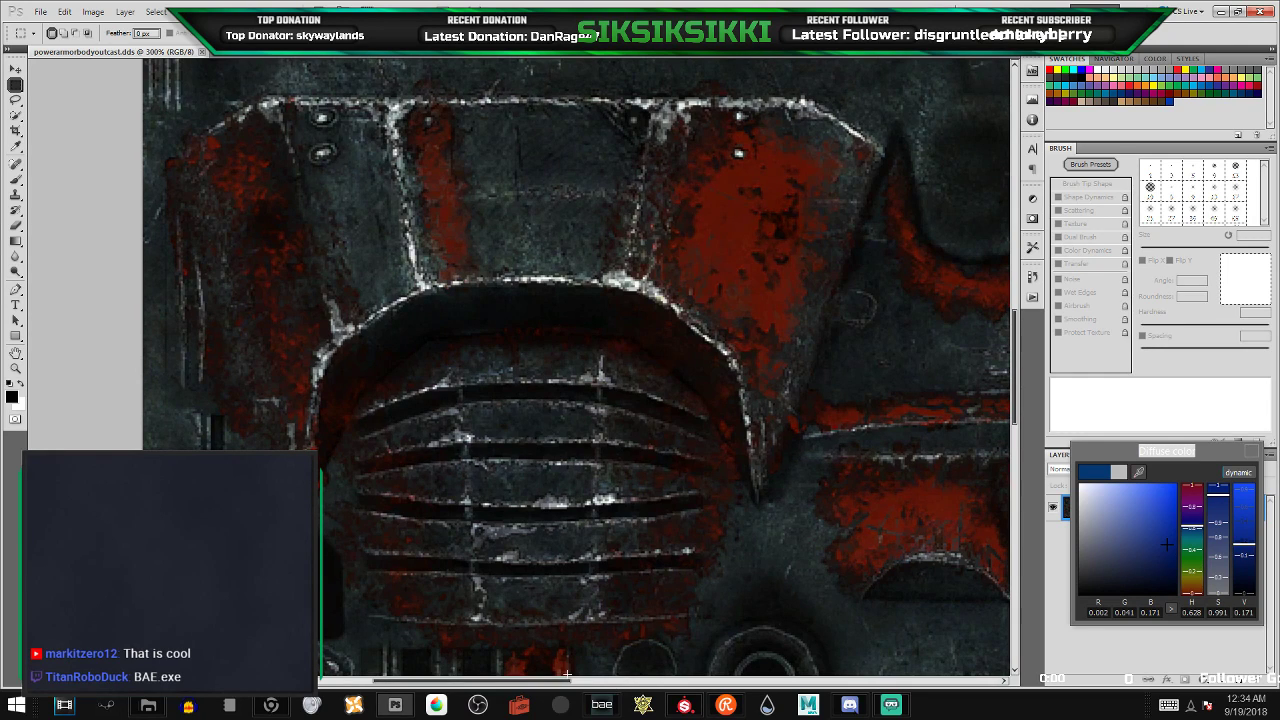
left_click_drag(567, 681, 603, 684)
scroll(554, 319, "up", 3)
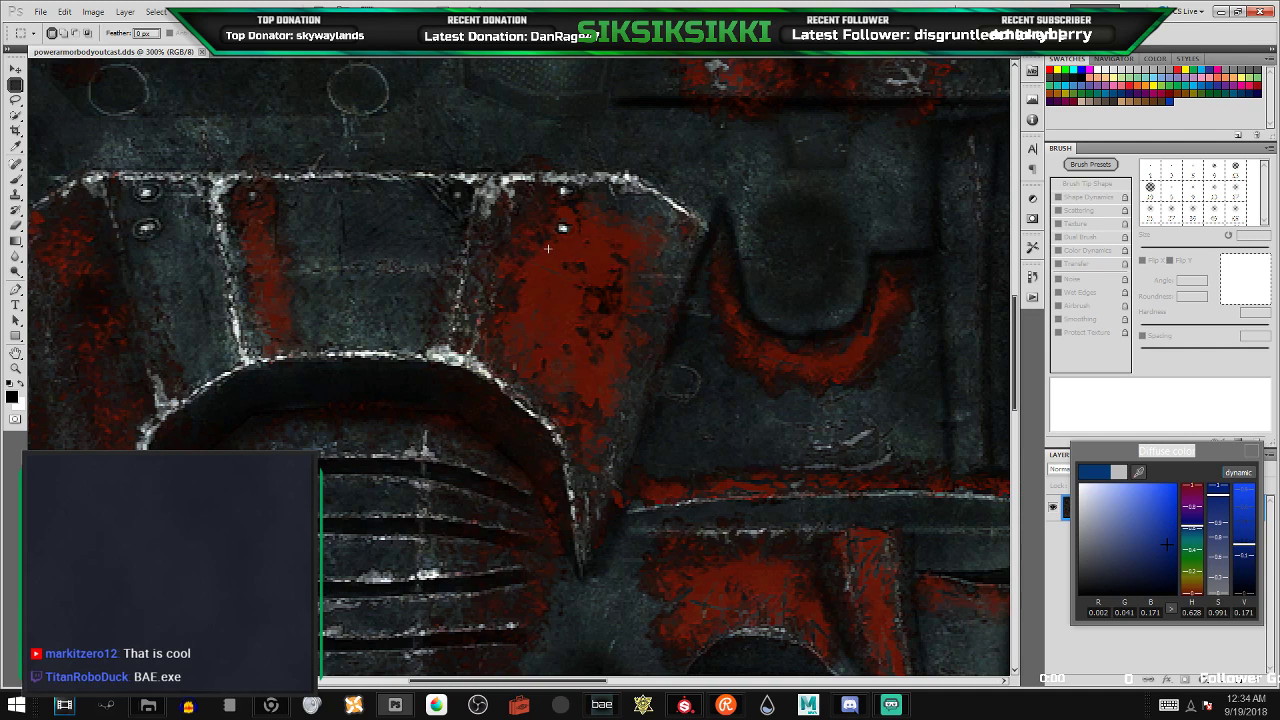
- Back in Substance Painter, sample the outcast texture's red paint as the Base layer's diffuse color, RGB 0.117, 0.011, 0.004
mouse_move(1136, 470)
left_mouse_down()
mouse_move(1100, 525)
mouse_move(832, 624)
mouse_move(406, 688)
mouse_move(401, 712)
mouse_move(760, 630)
mouse_move(1085, 490)
mouse_move(1123, 521)
left_mouse_up()
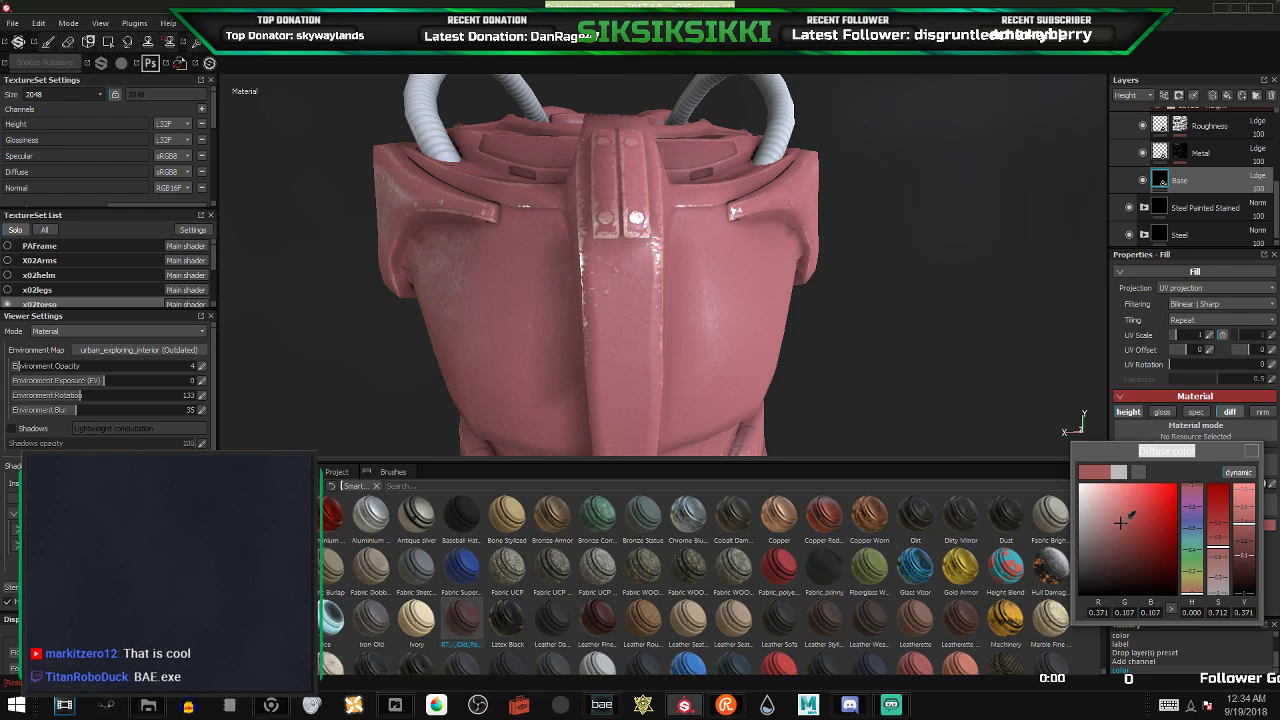
left_click(395, 705)
mouse_move(756, 4)
left_mouse_down()
mouse_move(1130, 89)
mouse_move(1279, 30)
left_mouse_up()
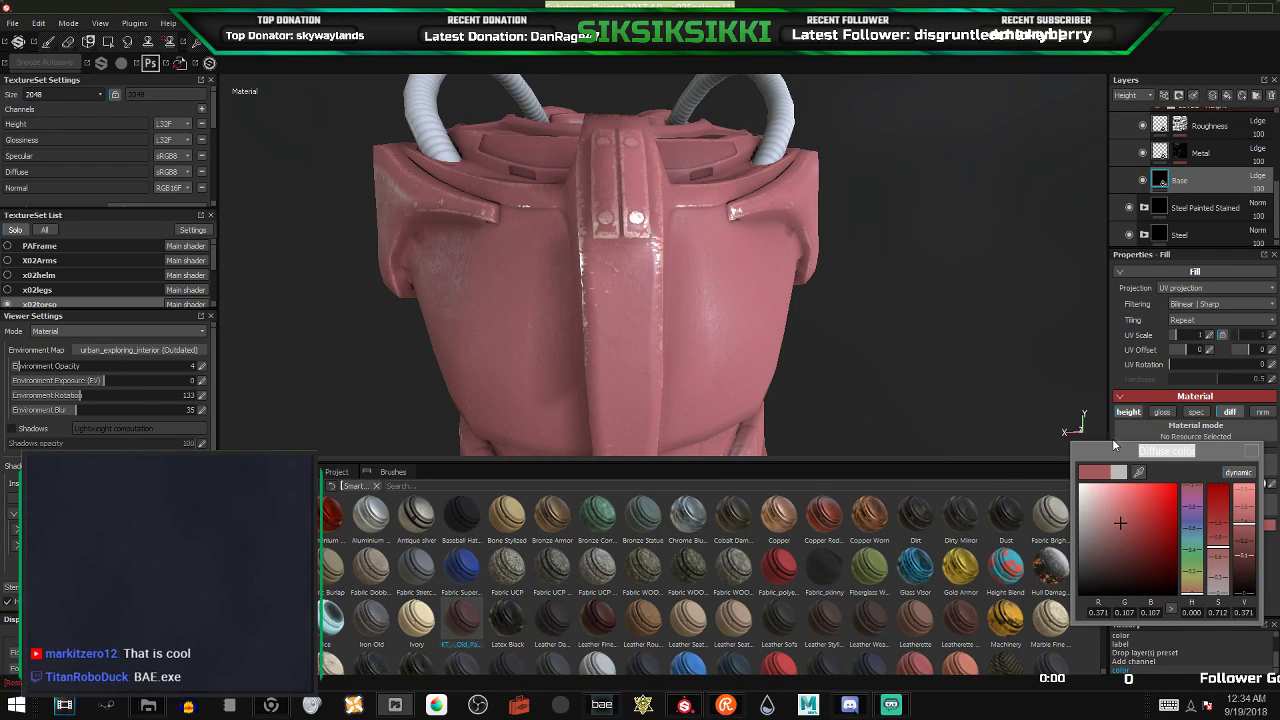
left_click_drag(1140, 472, 1279, 472)
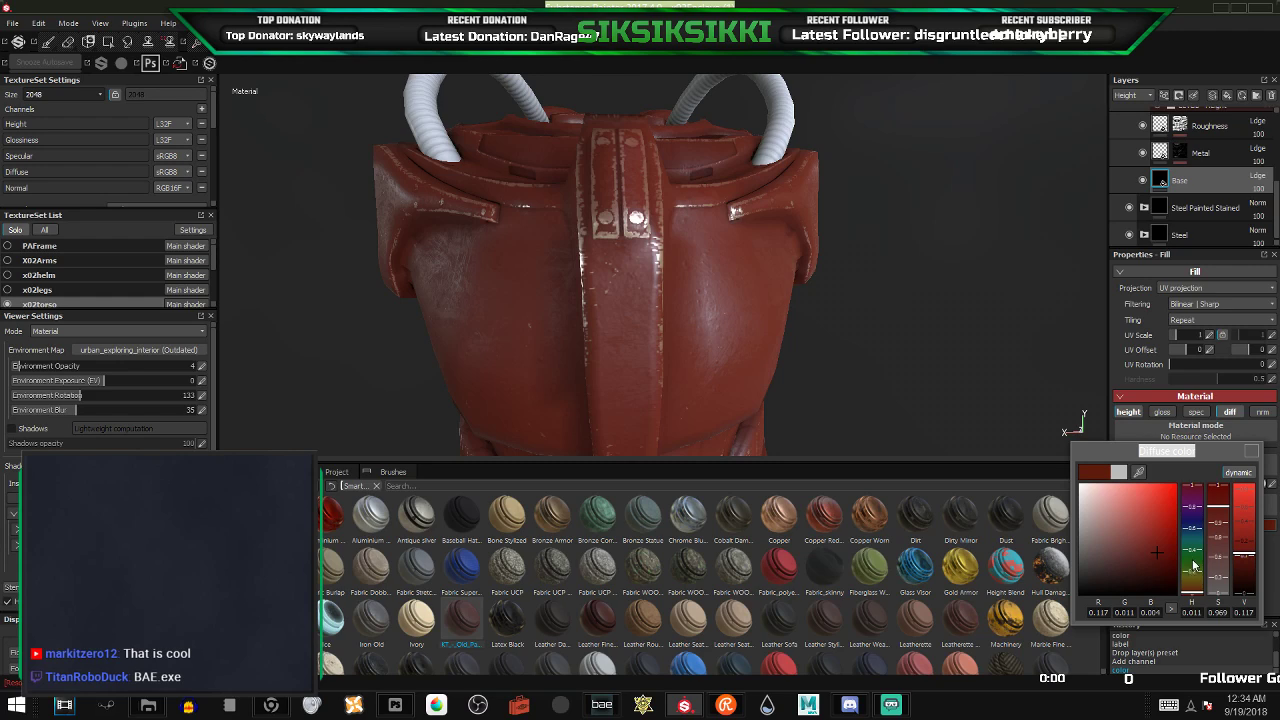
left_click(1256, 453)
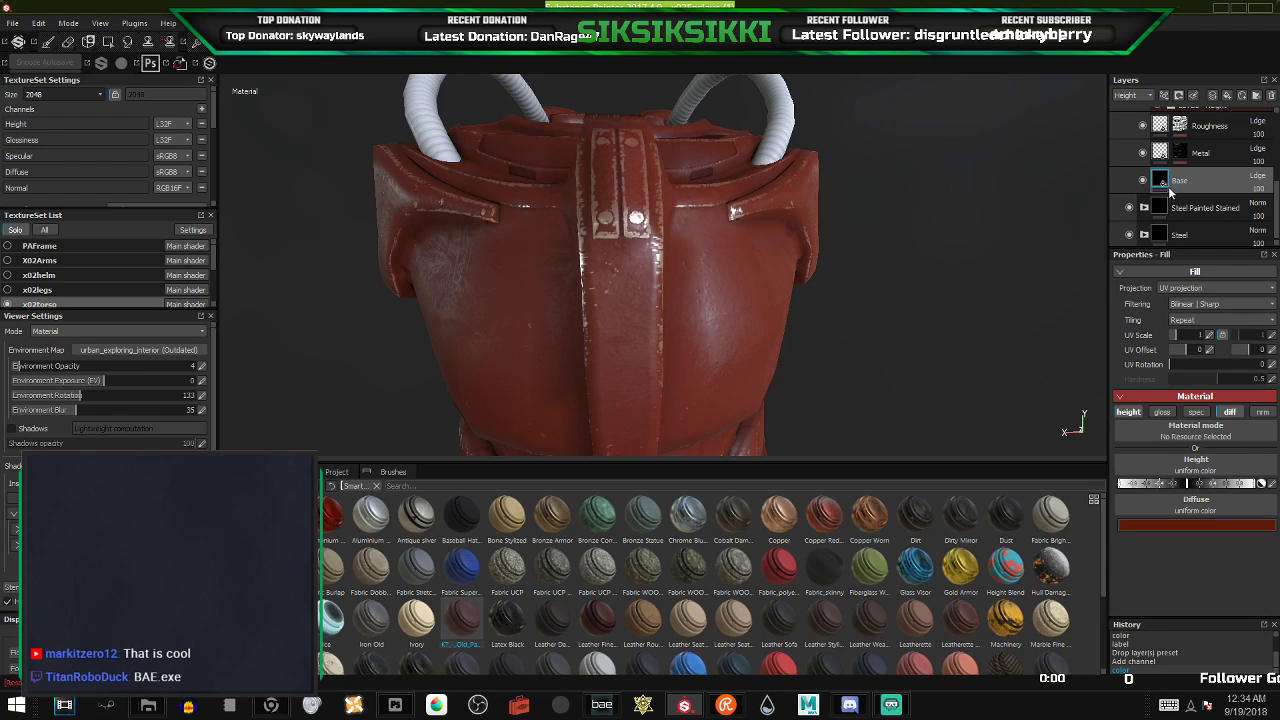
- Collapse the KT Old Painted Metal folder and add a black mask to it
scroll(1210, 175, "up", 5)
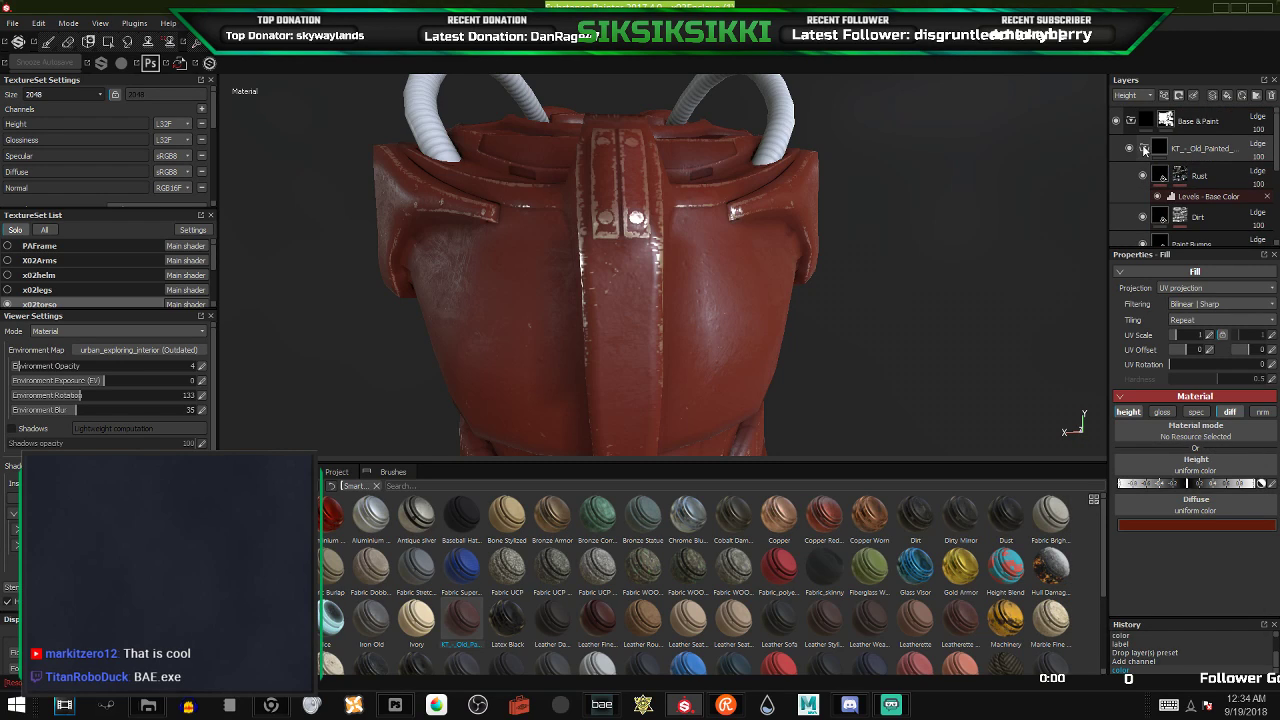
left_click(1144, 150)
left_click(1201, 147)
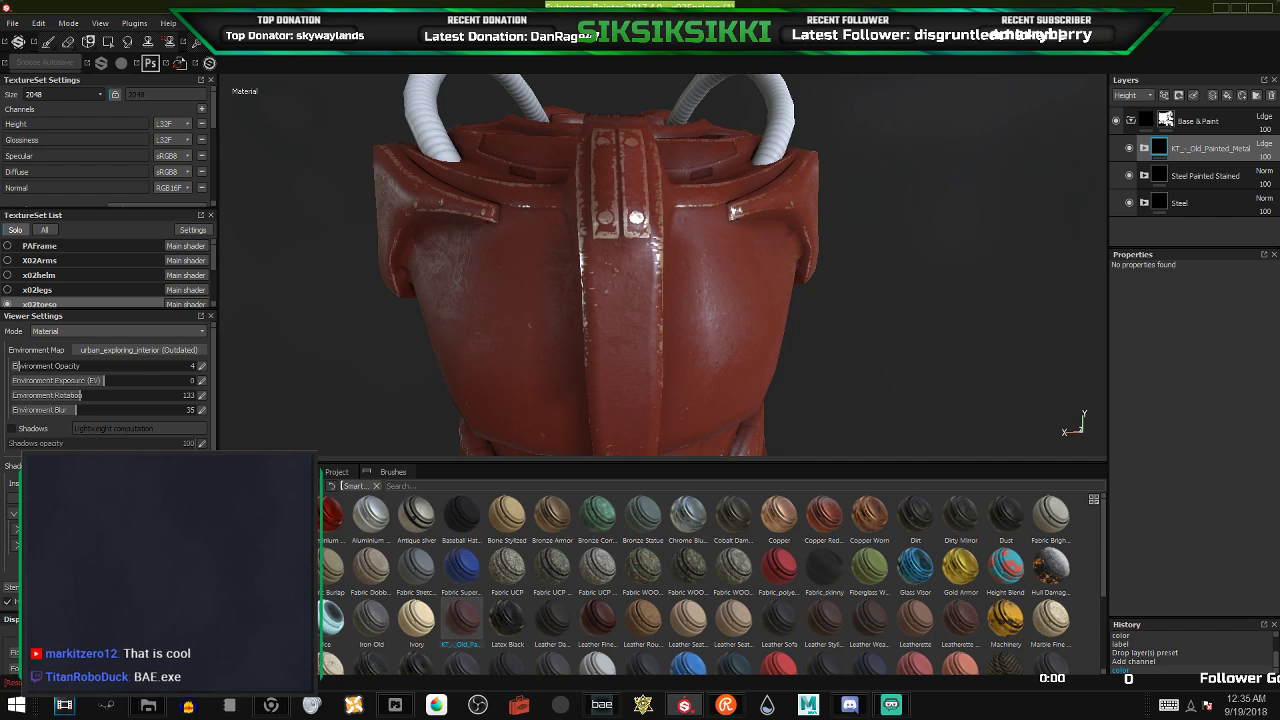
left_click_drag(580, 288, 630, 282, "alt")
scroll(505, 280, "down", 4)
scroll(630, 282, "up", 4)
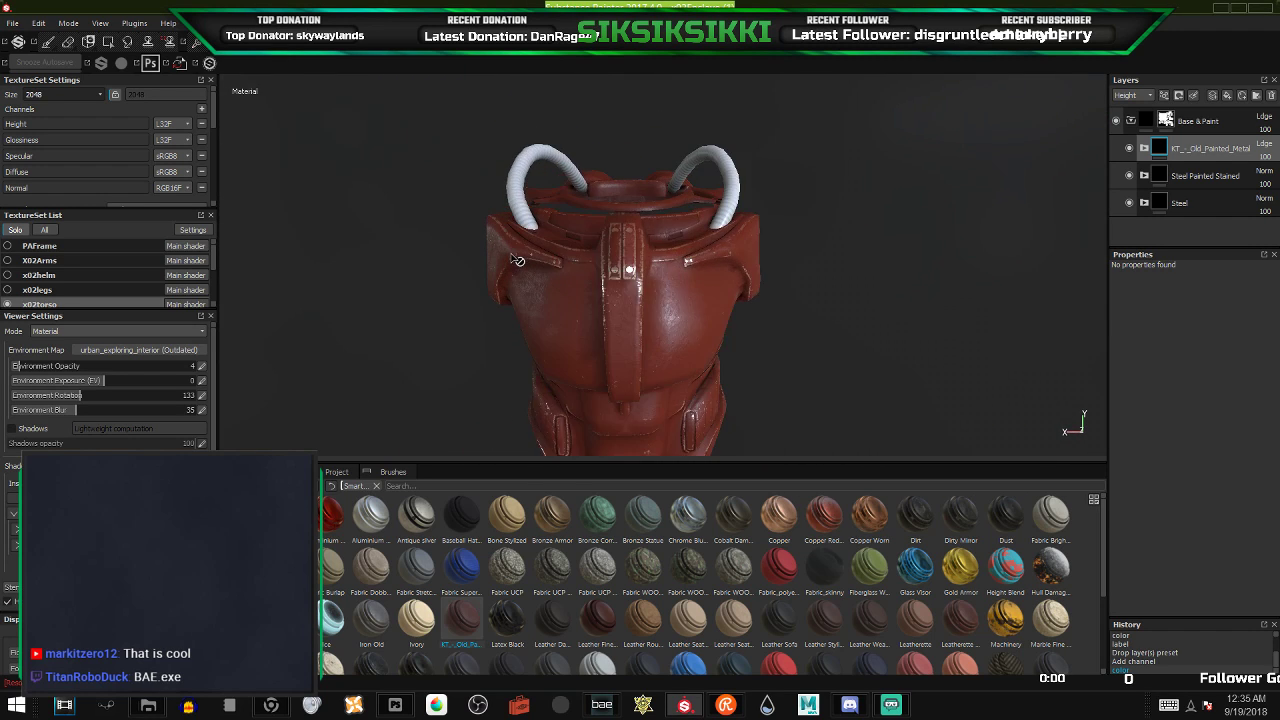
left_click(1183, 93)
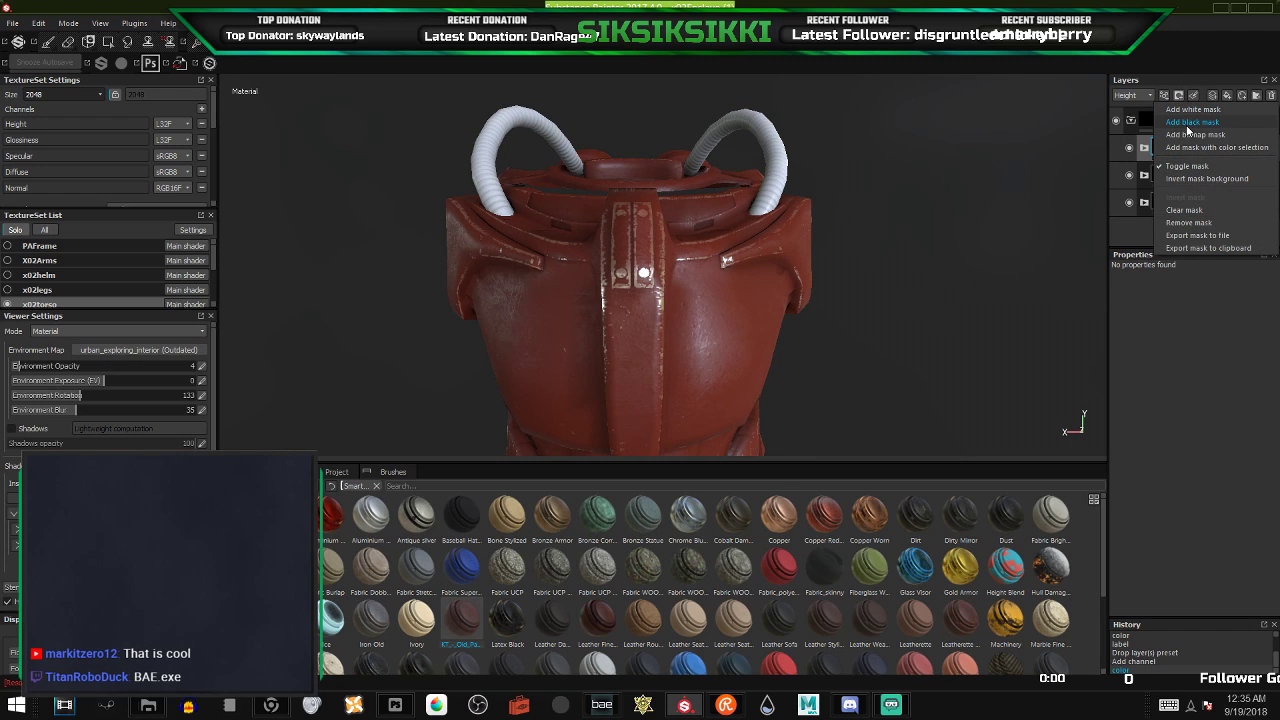
left_click(1185, 125)
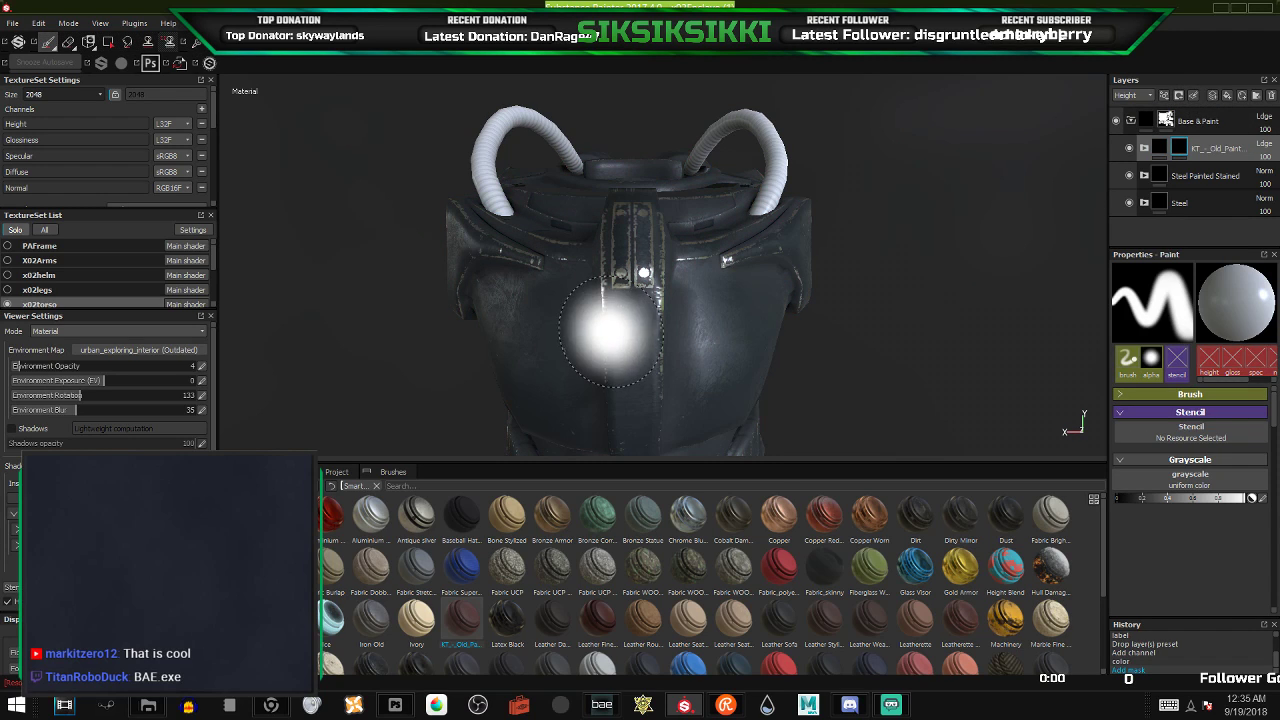
- Choose the Dirt 1 brush for the mask, with size jitter 10 and position jitter 13
mouse_move(611, 331)
left_mouse_down("alt")
mouse_move(598, 340)
mouse_move(606, 352)
left_mouse_up("alt")
middle_click_drag(606, 352, 720, 286, "alt")
scroll(640, 264, "up", 3)
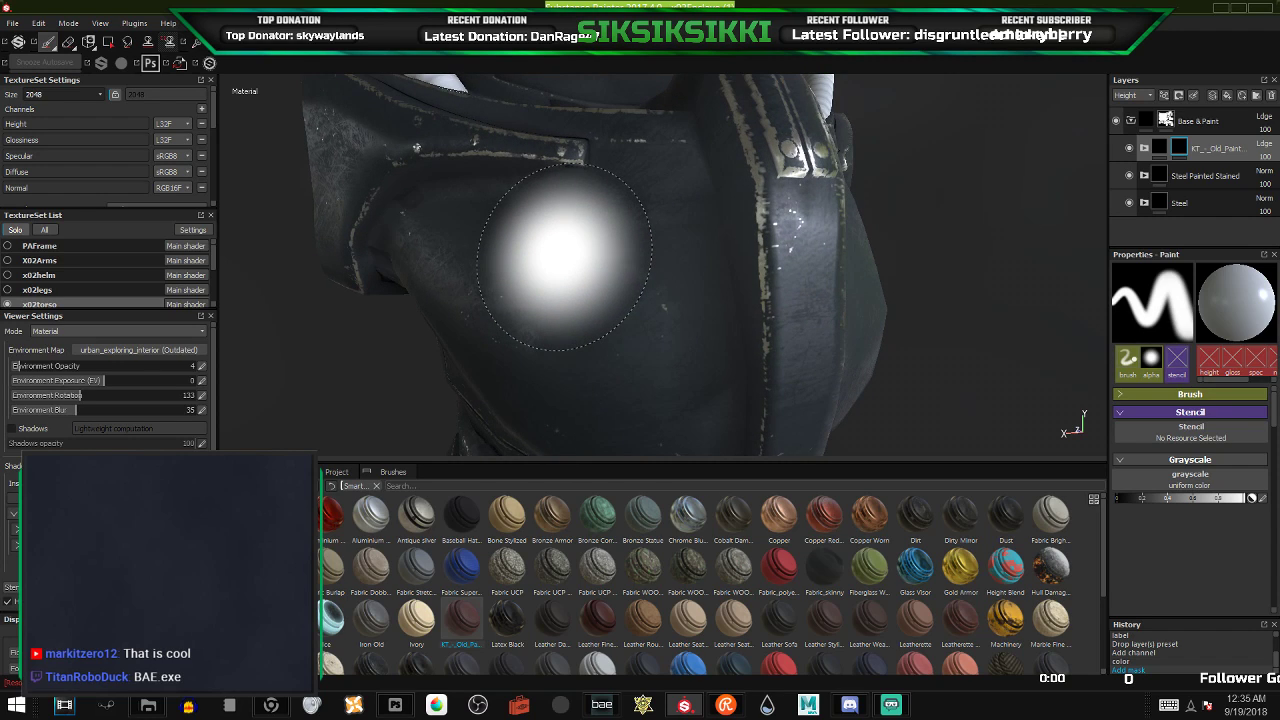
left_click(262, 600)
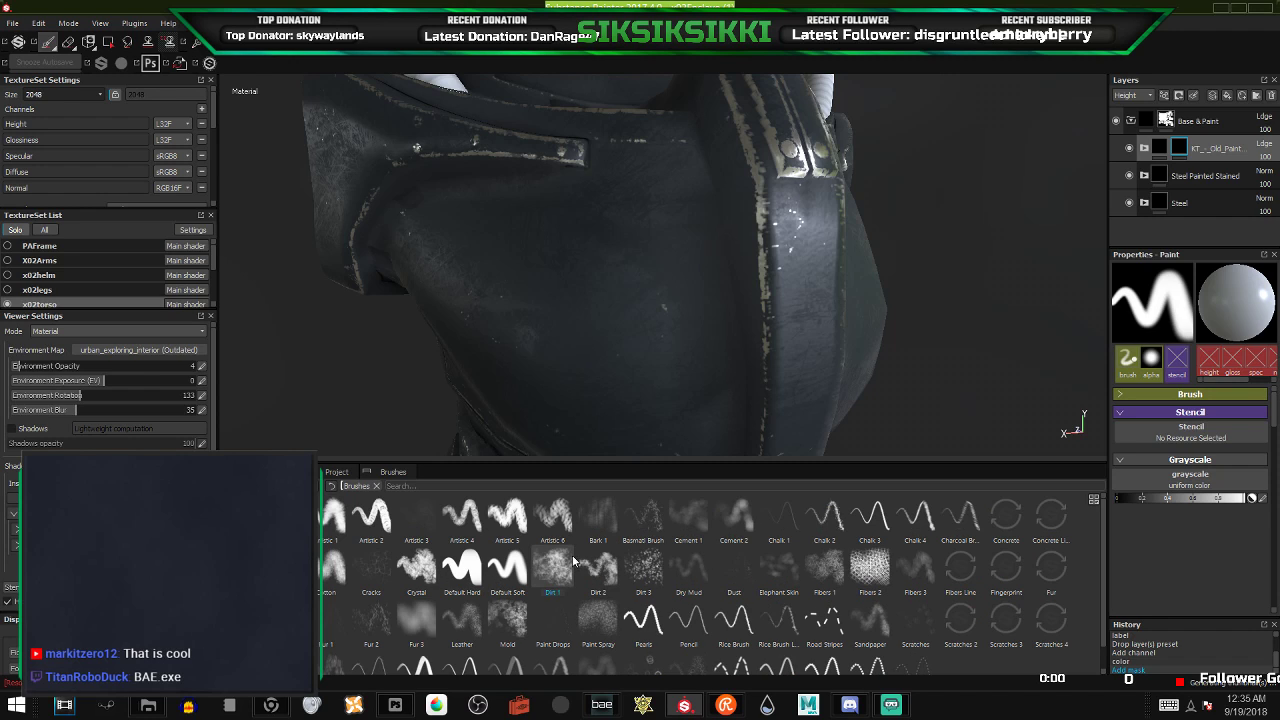
left_click(563, 566)
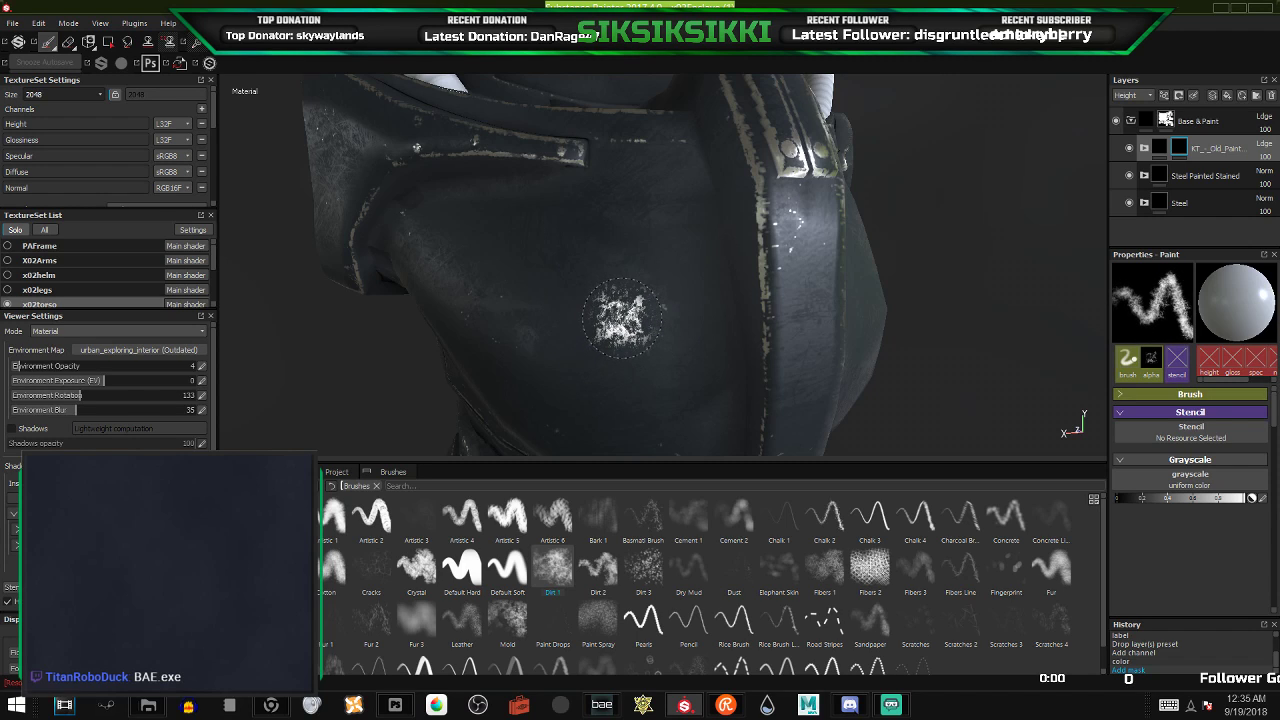
left_click(1180, 394)
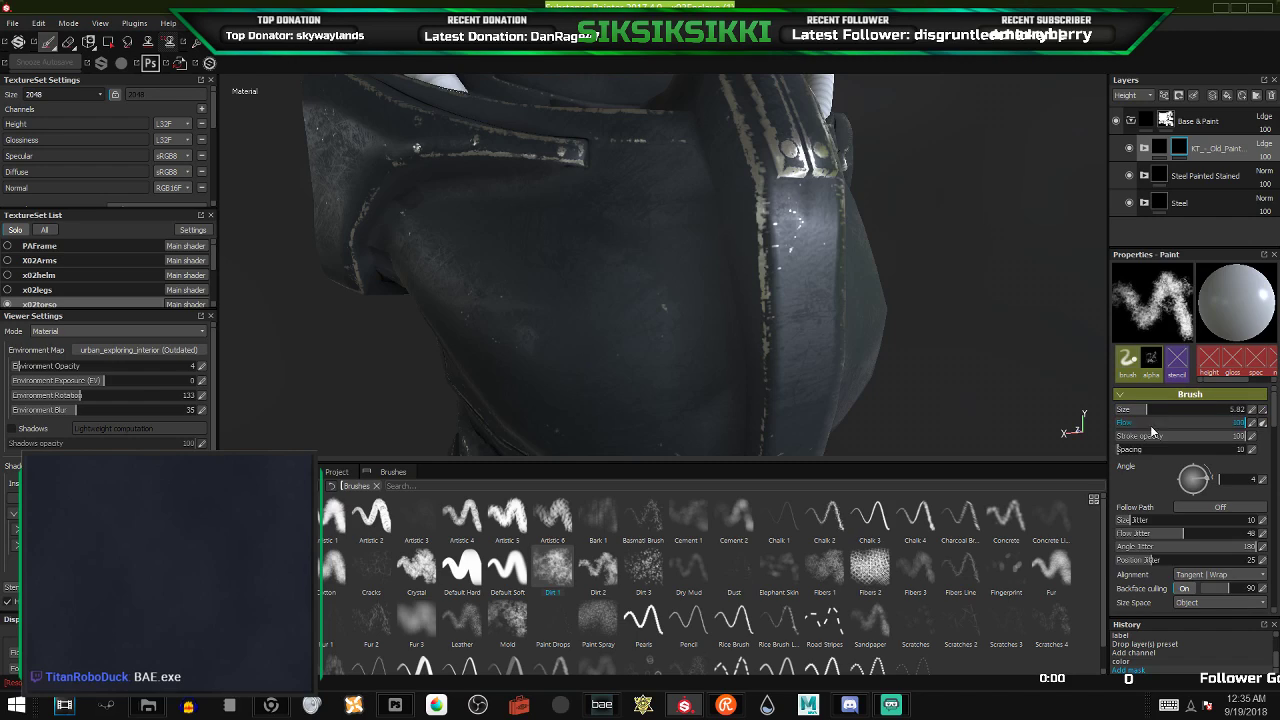
left_click(1128, 521)
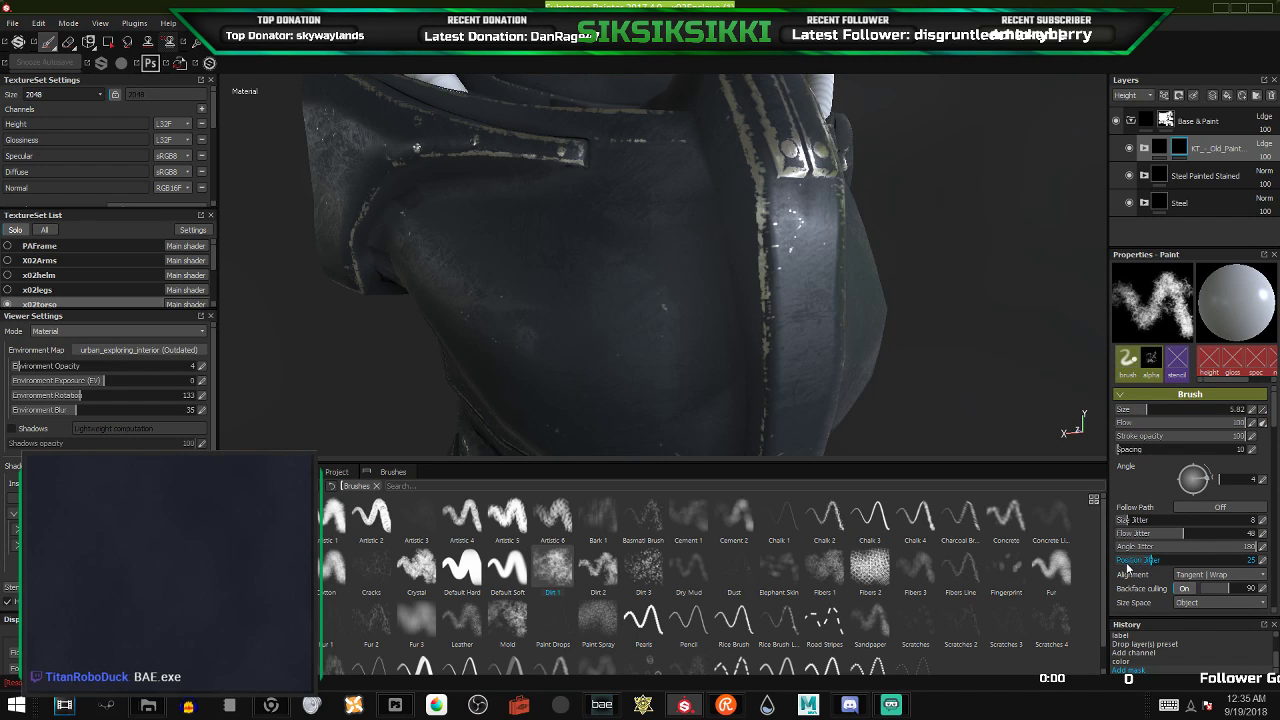
left_click(1130, 561)
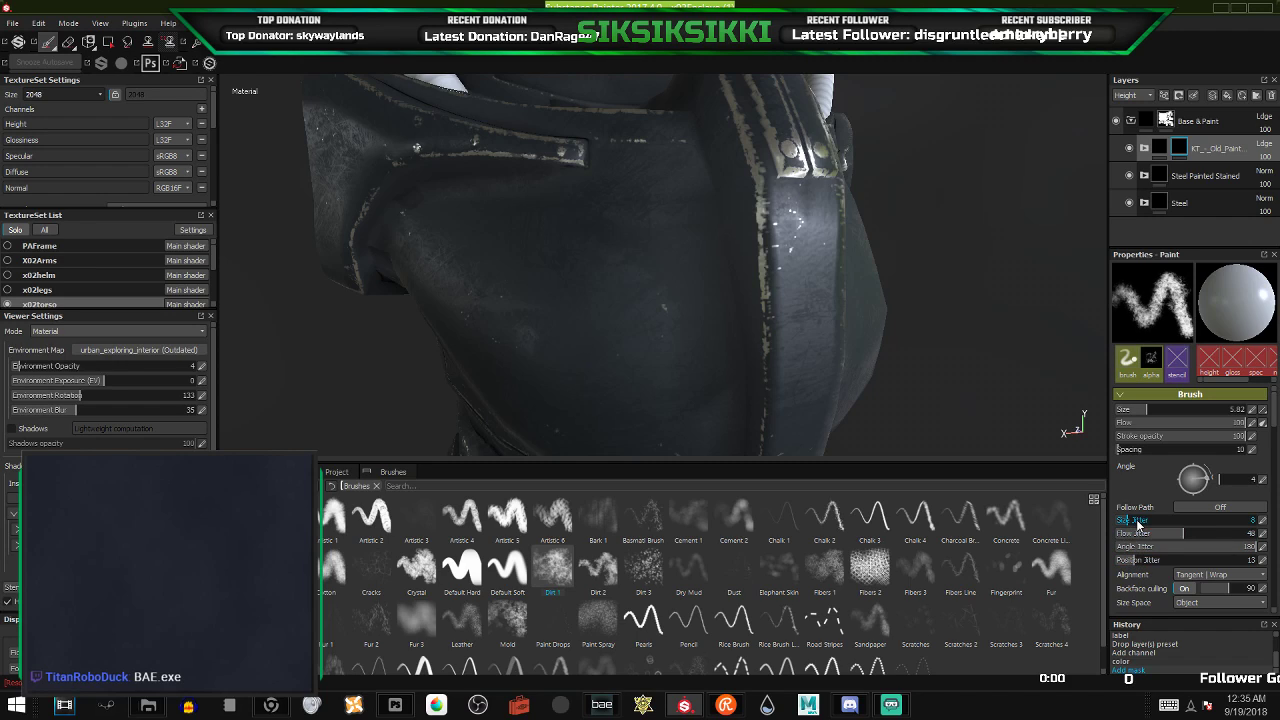
left_click(1132, 522)
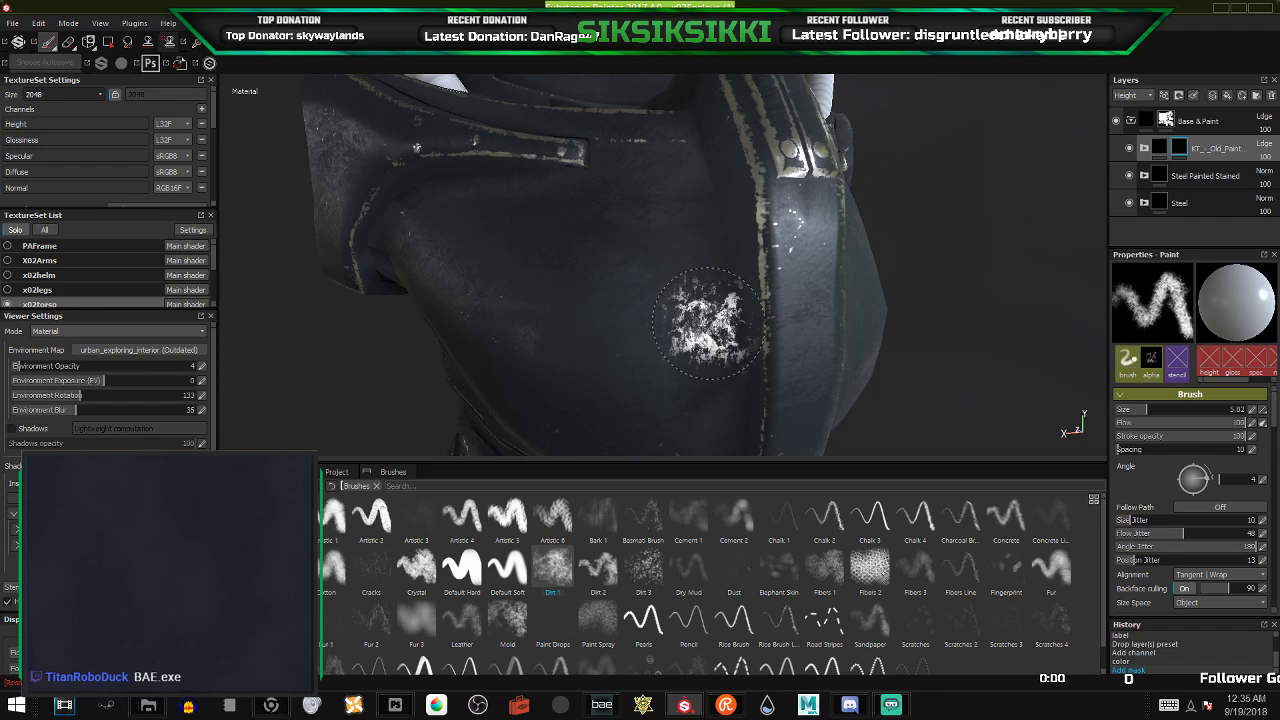
- Try painting the red metal into the mask across the armor's right chest plate, filling it out to the side
mouse_move(609, 254)
left_mouse_down("alt")
mouse_move(586, 257)
mouse_move(640, 251)
mouse_move(622, 237)
left_mouse_up("alt")
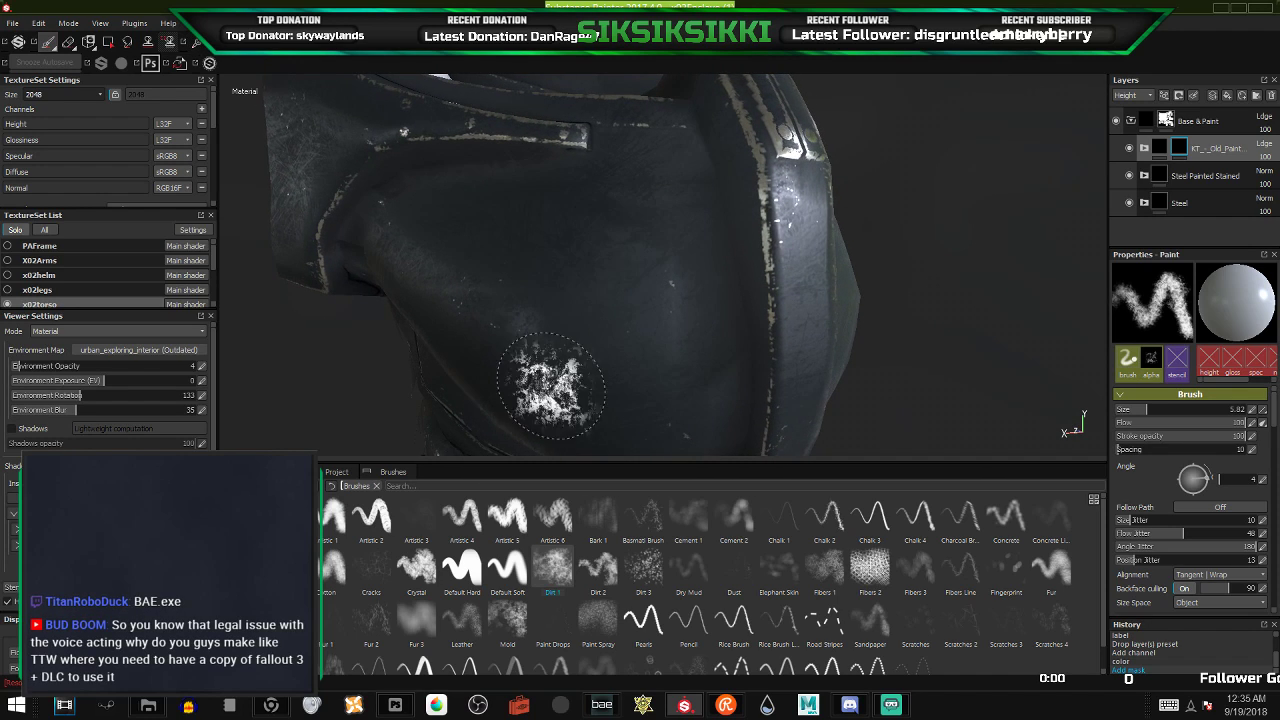
left_click(499, 258)
mouse_move(519, 276)
left_mouse_down()
mouse_move(500, 238)
mouse_move(508, 251)
mouse_move(545, 226)
mouse_move(628, 251)
mouse_move(630, 205)
mouse_move(615, 195)
mouse_move(665, 372)
mouse_move(615, 410)
mouse_move(458, 289)
left_mouse_up()
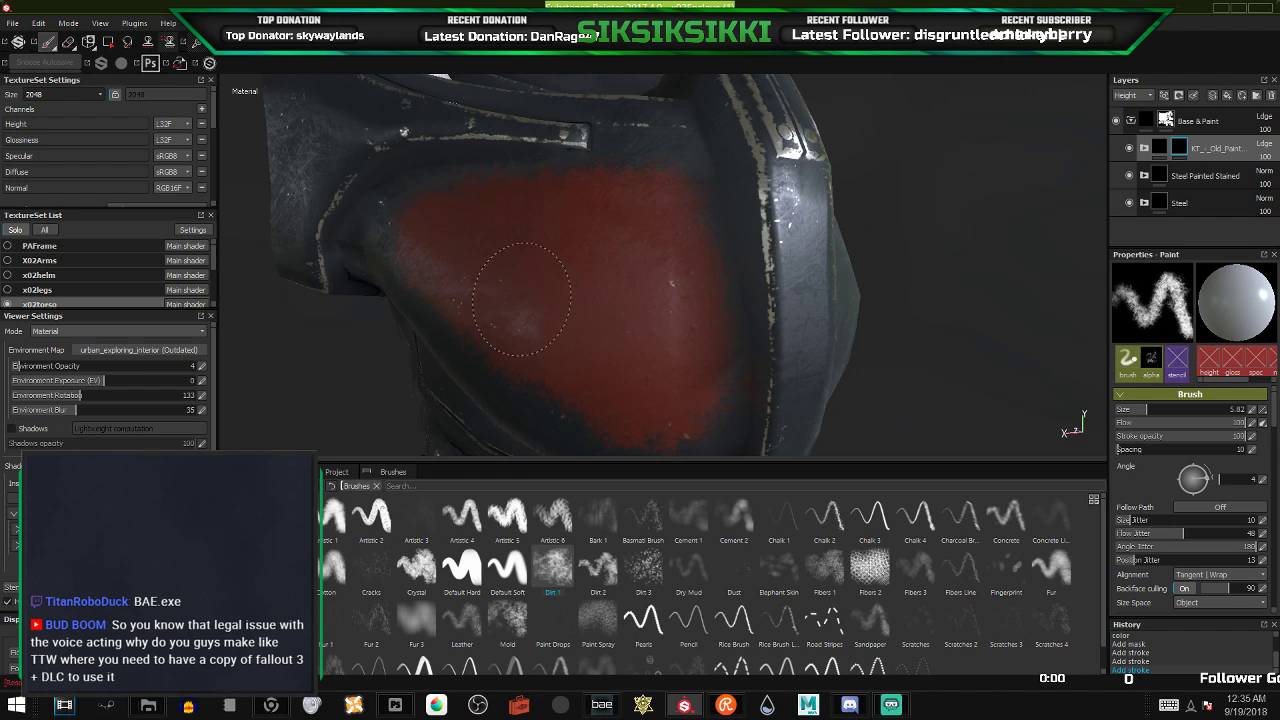
left_click(569, 358)
scroll(569, 358, "down", 6)
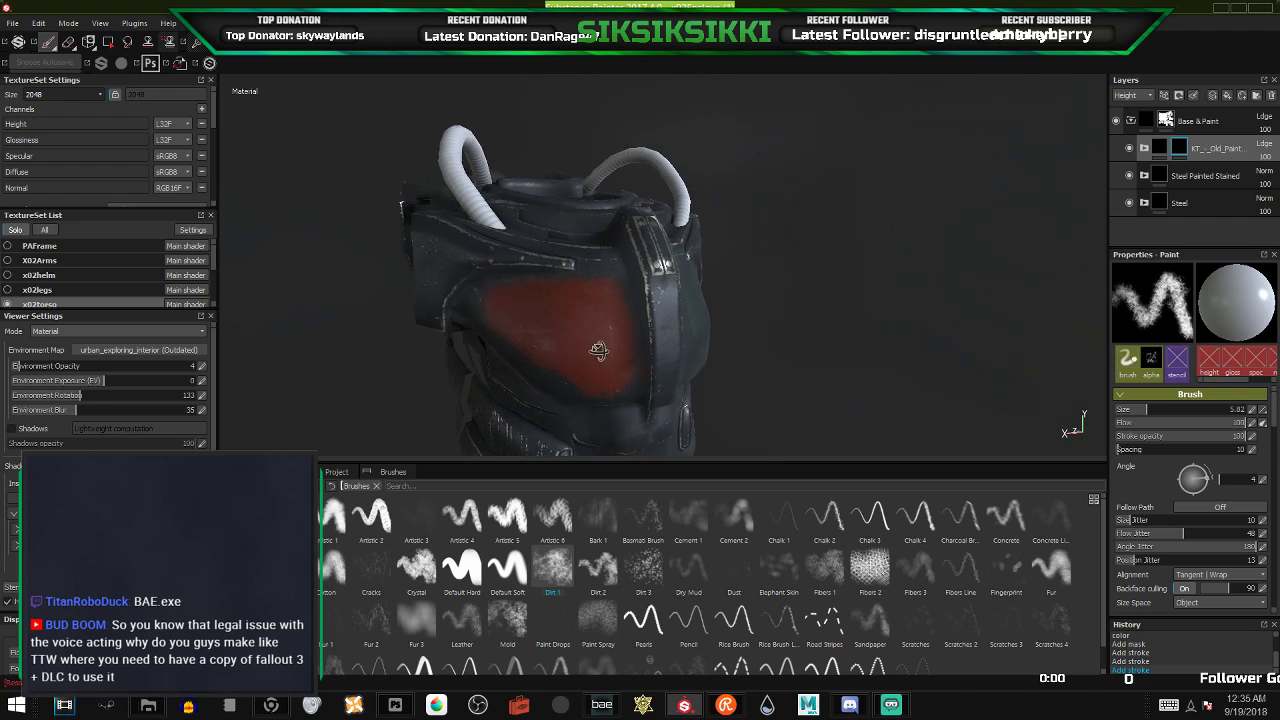
middle_click_drag(600, 355, 641, 264, "alt")
scroll(615, 275, "up", 2)
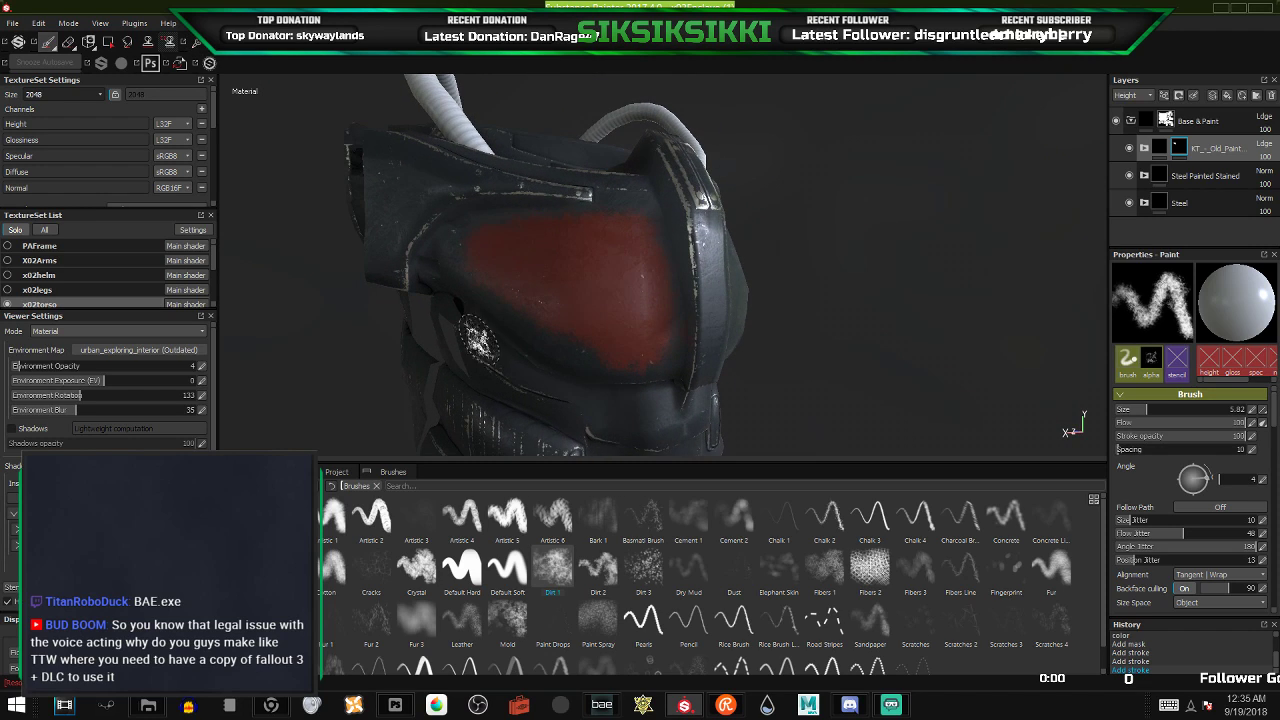
left_click_drag(483, 262, 489, 254)
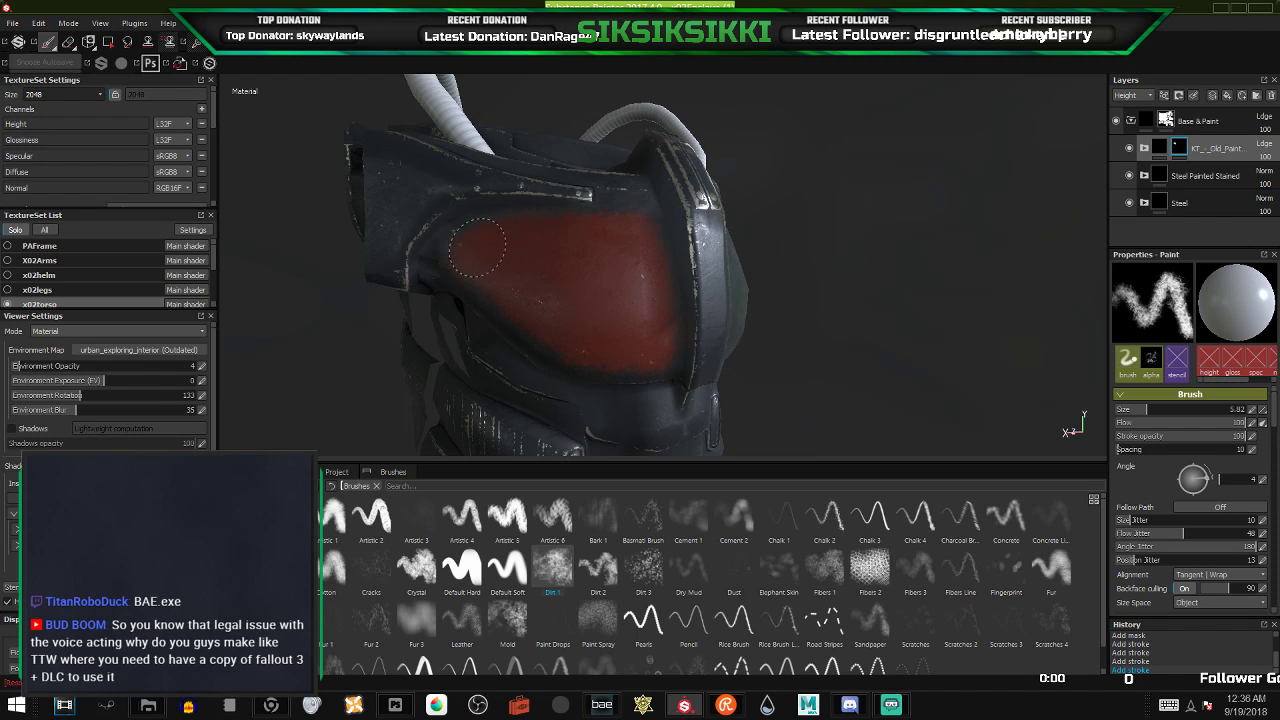
- In the web browser, search images for "fallout 3 outcast power armor" and examine the front and back view of the armor
left_click(266, 706)
key("ctrl+t")
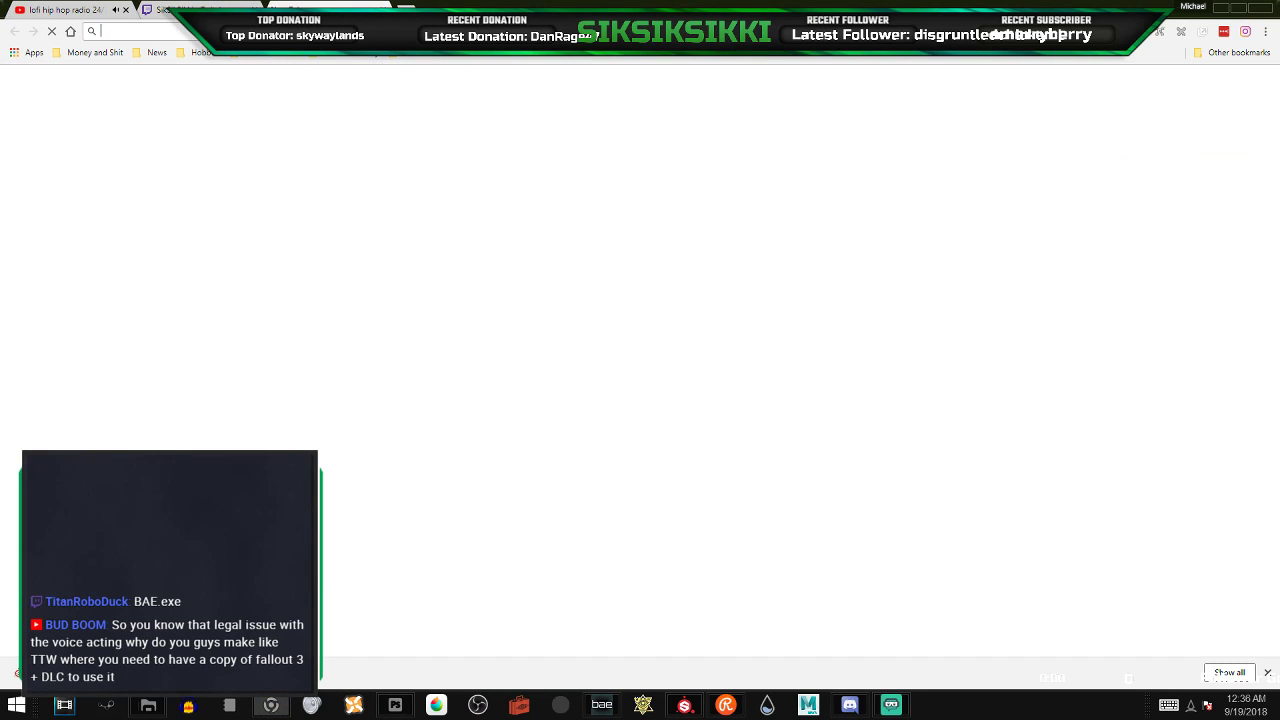
type("fallout 3 out")
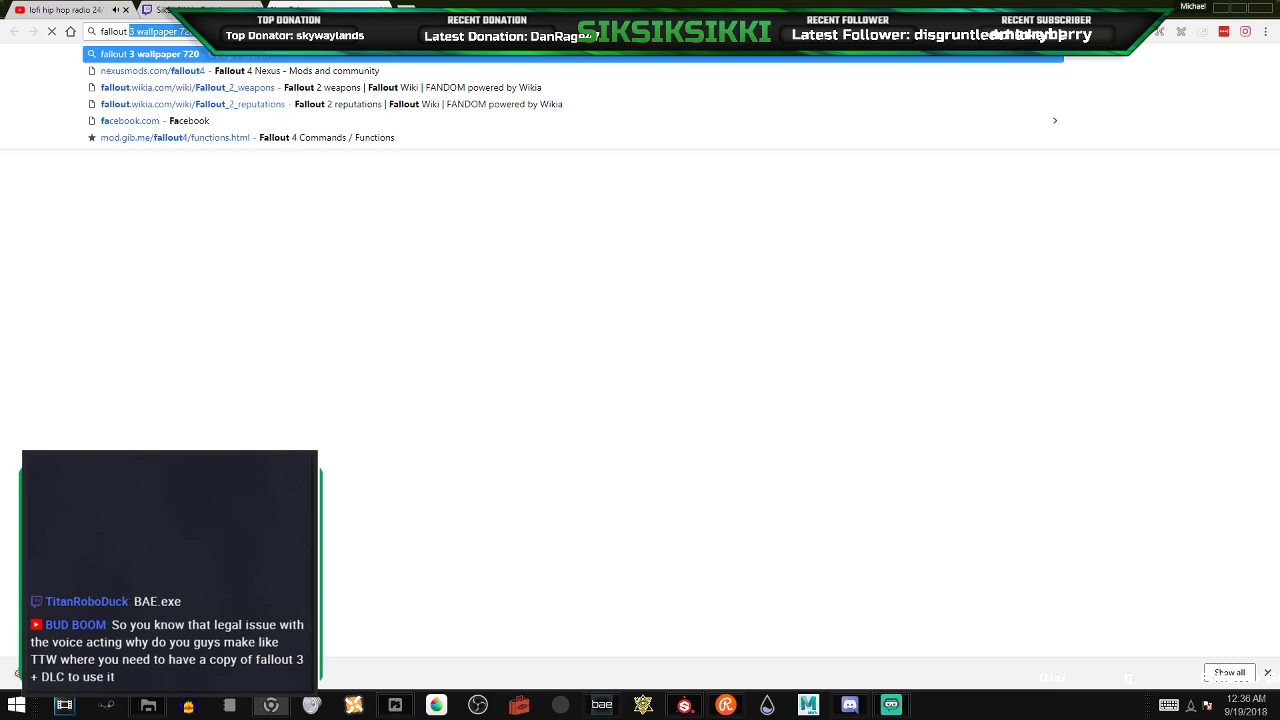
type("cast power a")
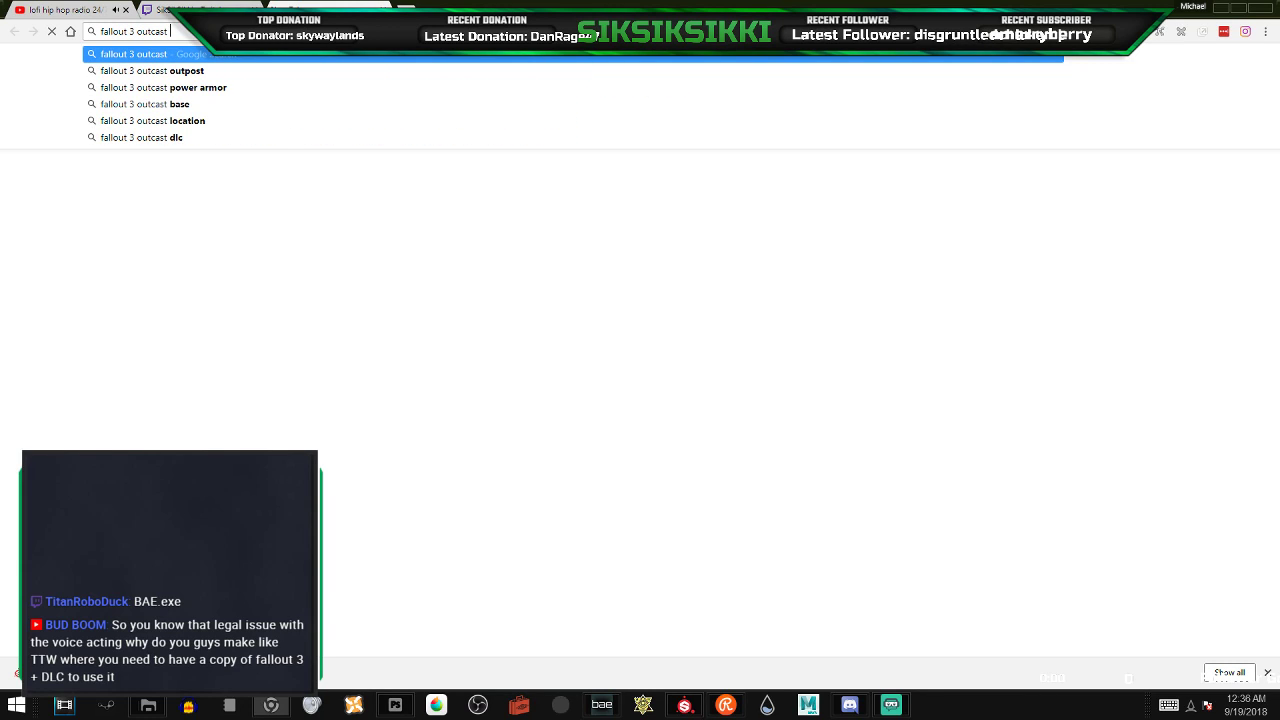
key("Return")
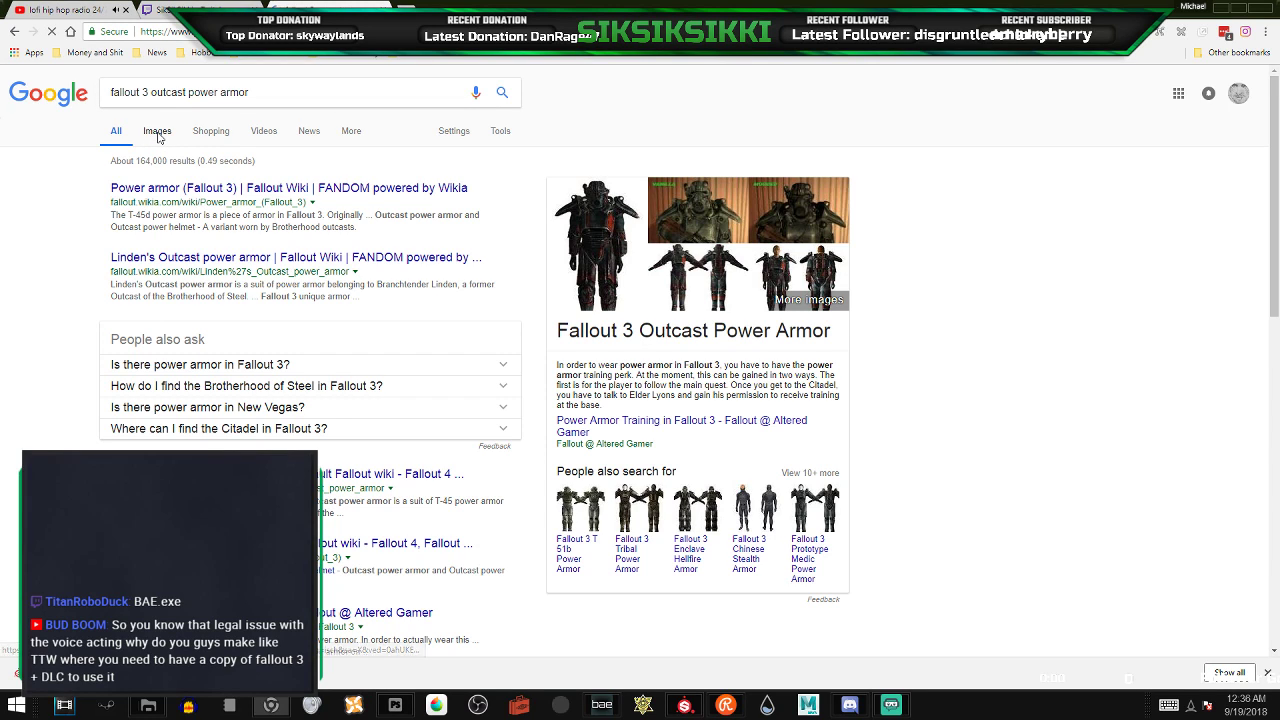
left_click(157, 133)
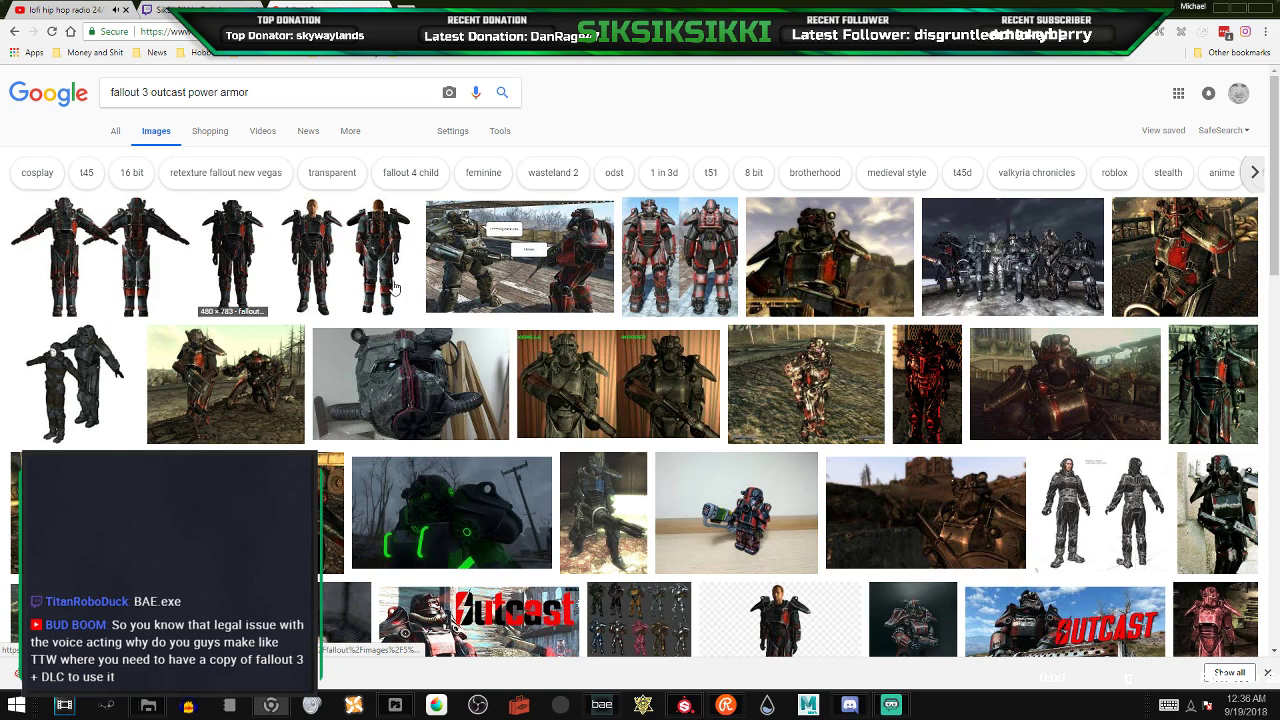
left_click(91, 231)
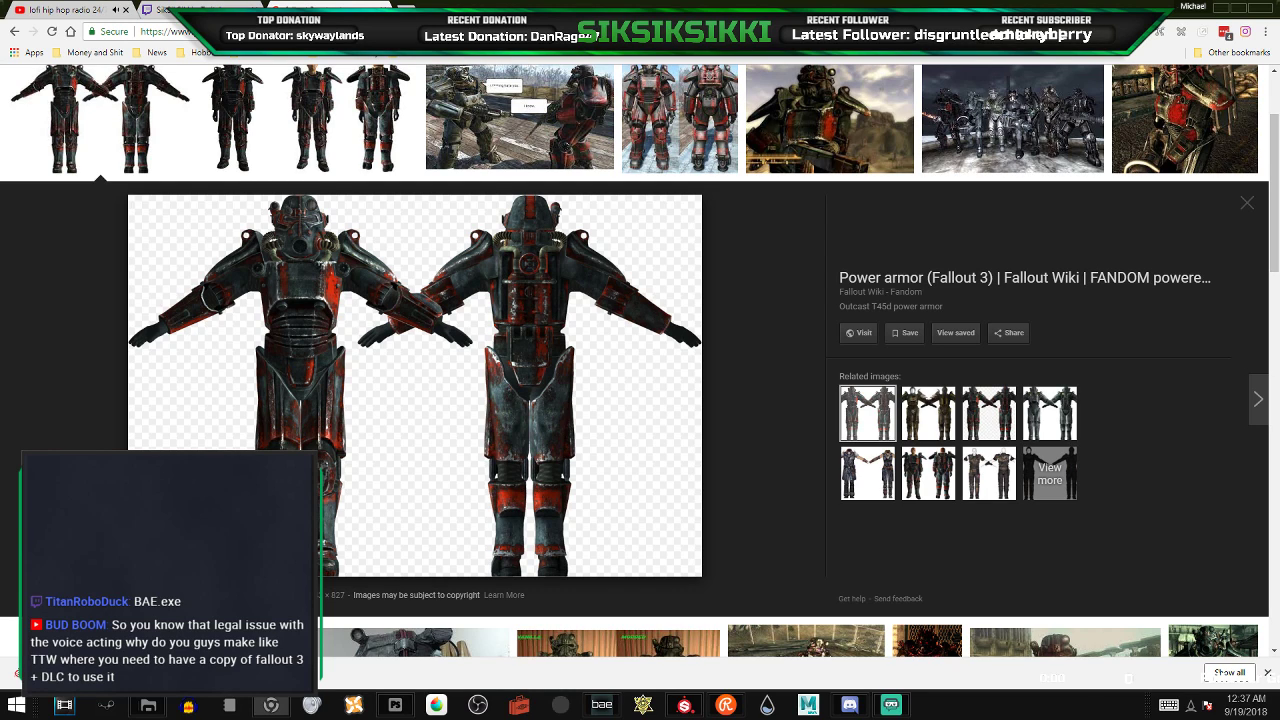
mouse_move(640, 8)
left_mouse_down()
mouse_move(1150, 148)
mouse_move(1279, 150)
left_mouse_up()
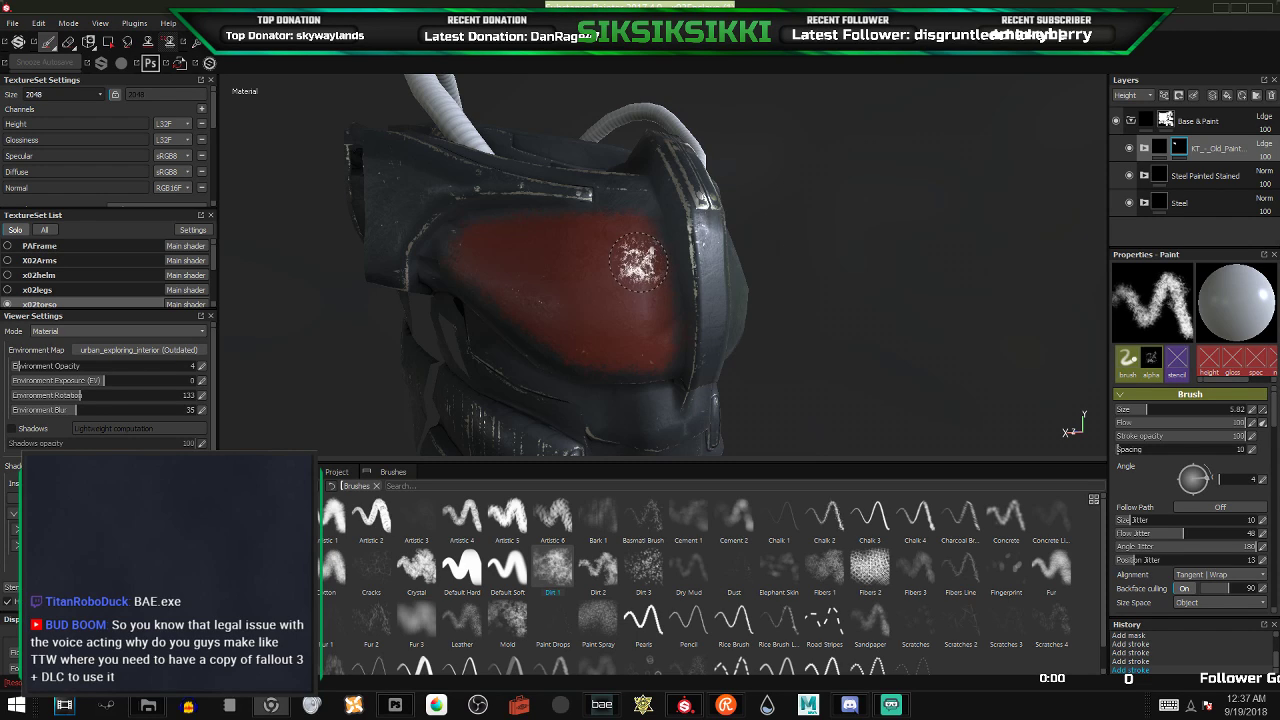
- Back in Substance Painter, erase the red paint from the armor's right chest plate
left_click_drag(640, 260, 577, 279, "alt")
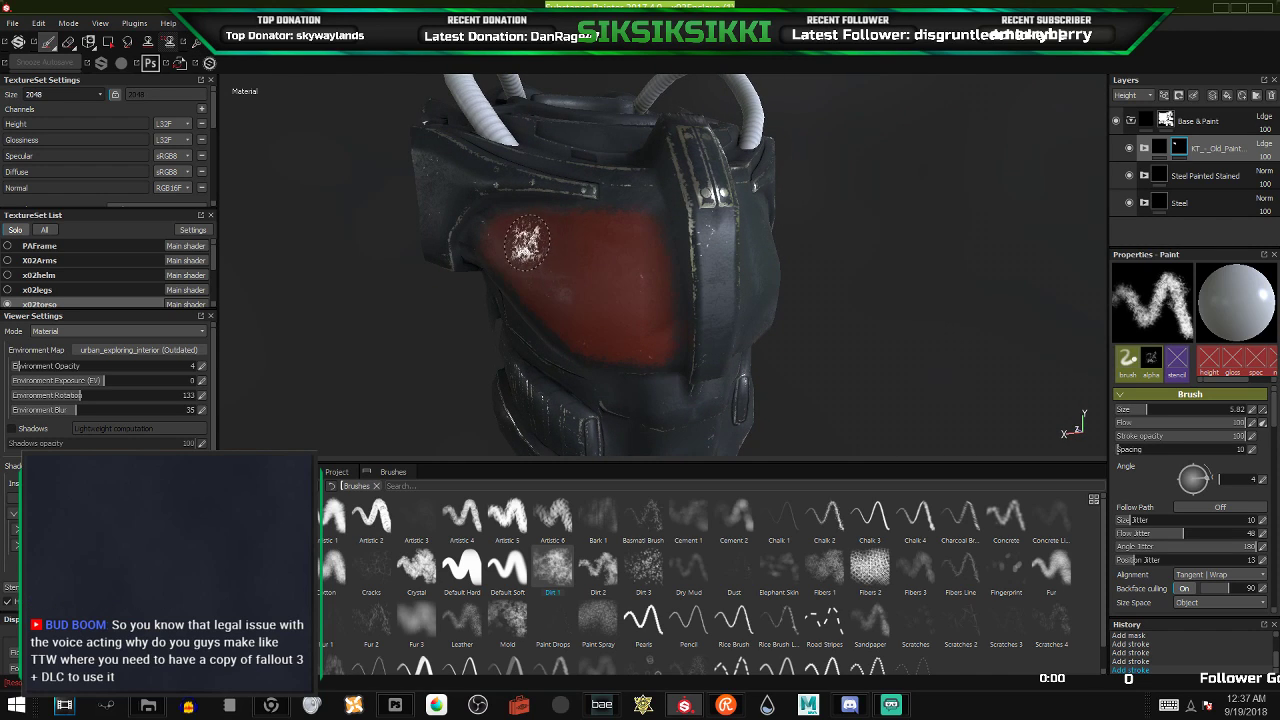
key("e")
mouse_move(548, 258)
left_mouse_down()
mouse_move(580, 255)
mouse_move(655, 345)
mouse_move(585, 275)
mouse_move(587, 296)
mouse_move(563, 237)
mouse_move(590, 218)
left_mouse_up()
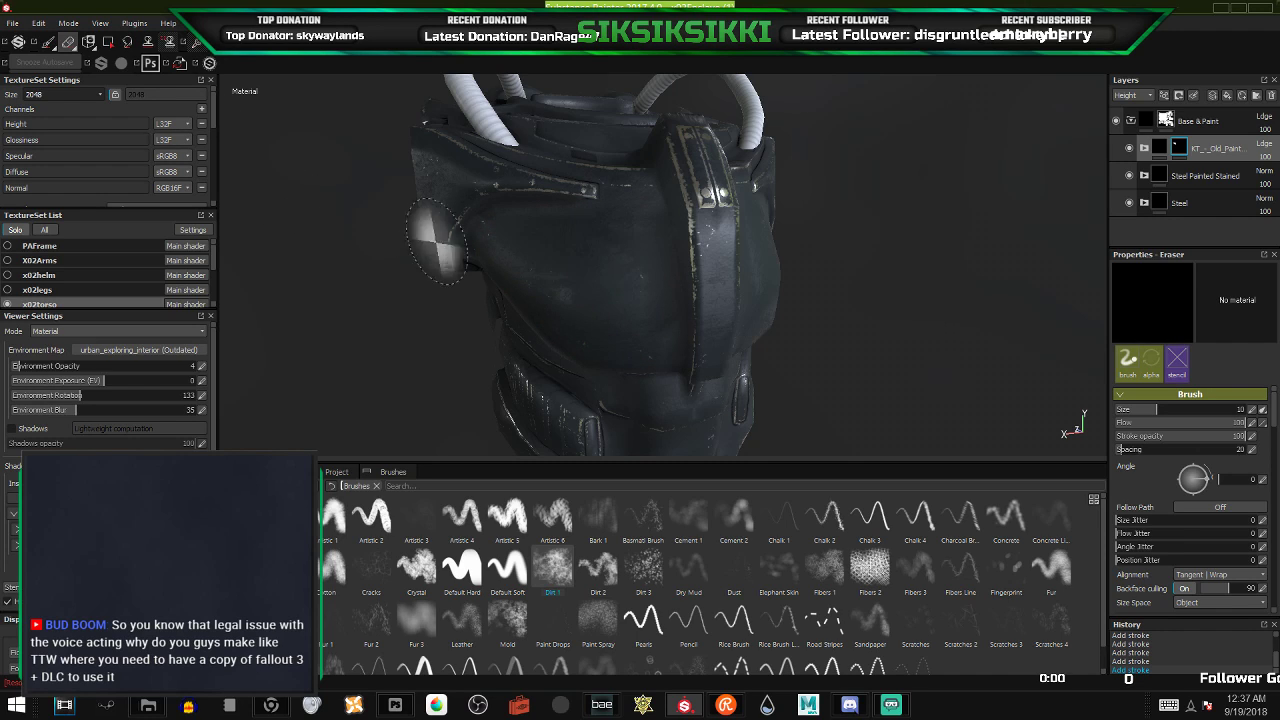
- Paint the red metal into the mask over the armor's left chest plate, reducing the brush size to 3.93 for its outline and fill
key("p")
mouse_move(700, 315)
left_mouse_down("alt")
mouse_move(556, 294)
mouse_move(715, 298)
mouse_move(765, 260)
left_mouse_up("alt")
left_click_drag(757, 263, 612, 300, "alt")
left_click_drag(597, 371, 602, 338)
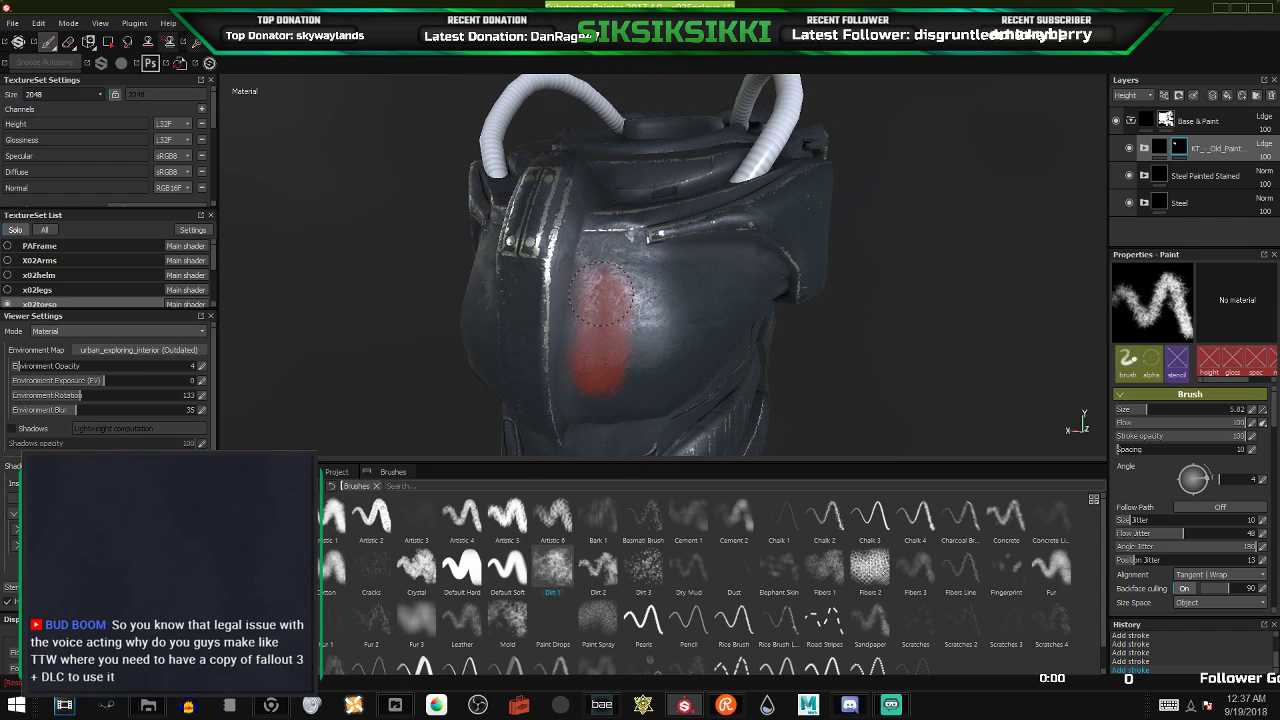
left_click_drag(607, 272, 740, 272)
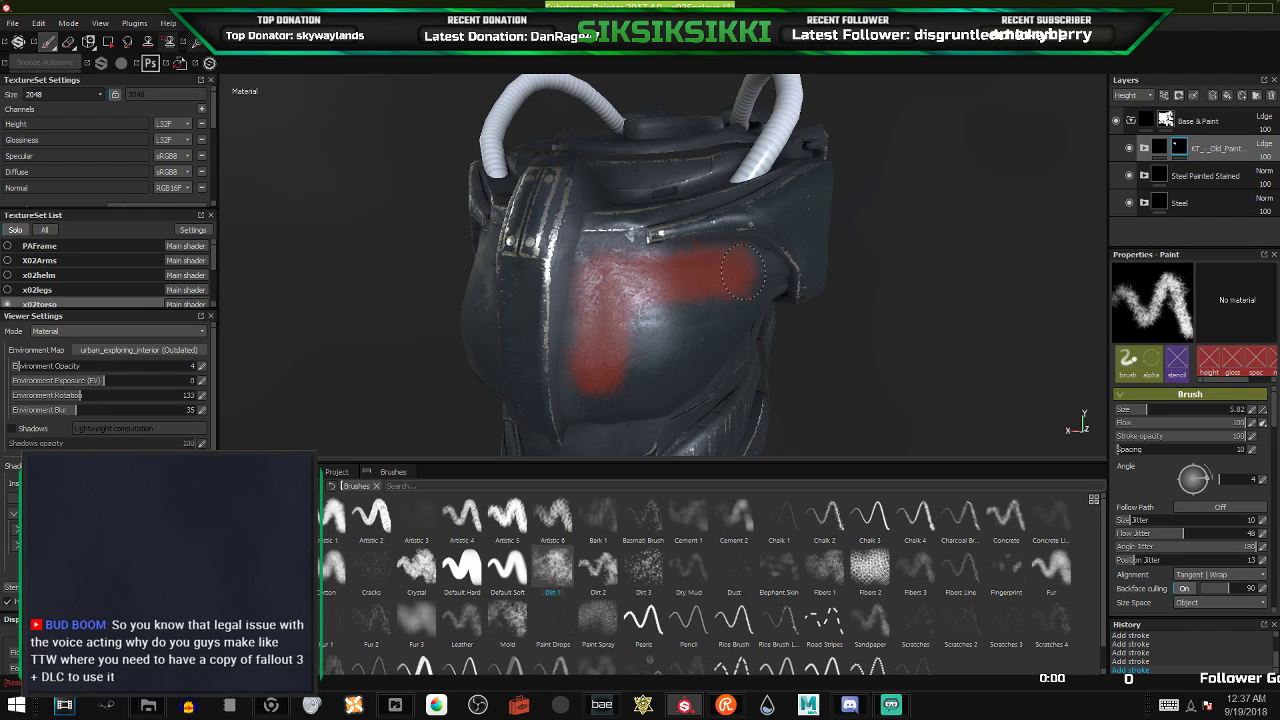
left_click(1141, 411)
mouse_move(746, 290)
left_mouse_down()
mouse_move(720, 332)
mouse_move(641, 391)
left_mouse_up()
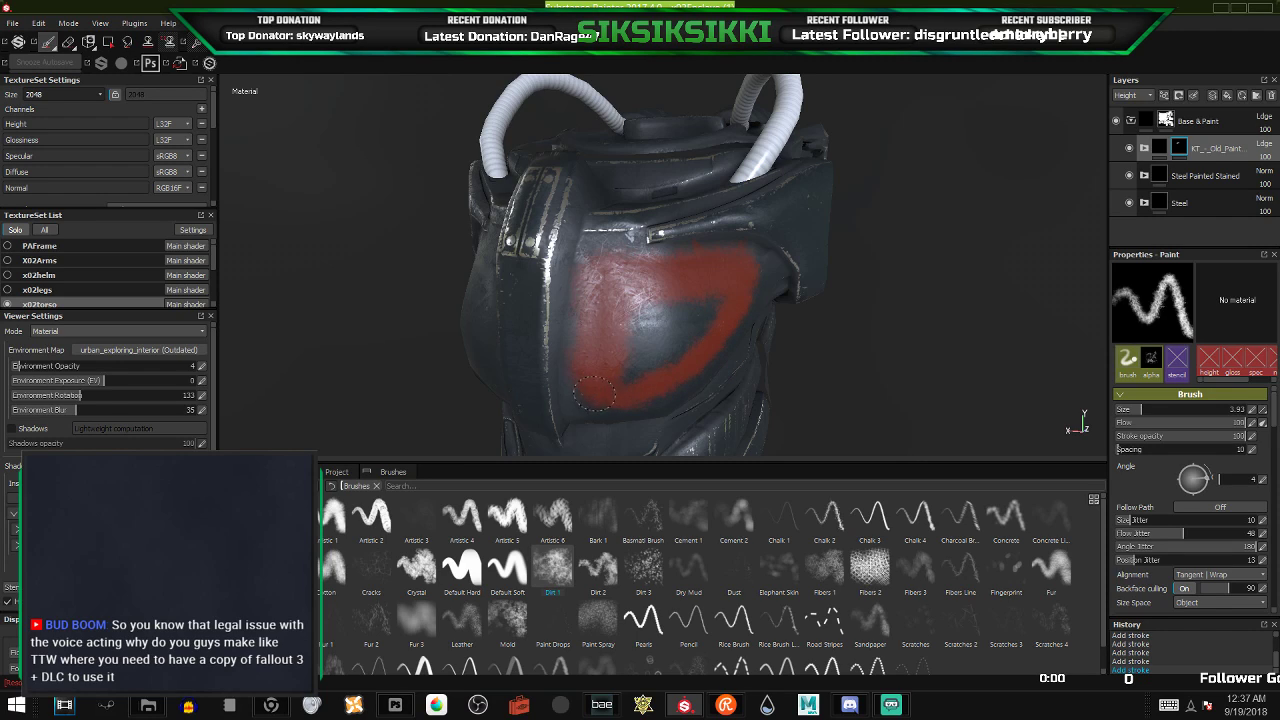
left_click_drag(660, 287, 700, 304)
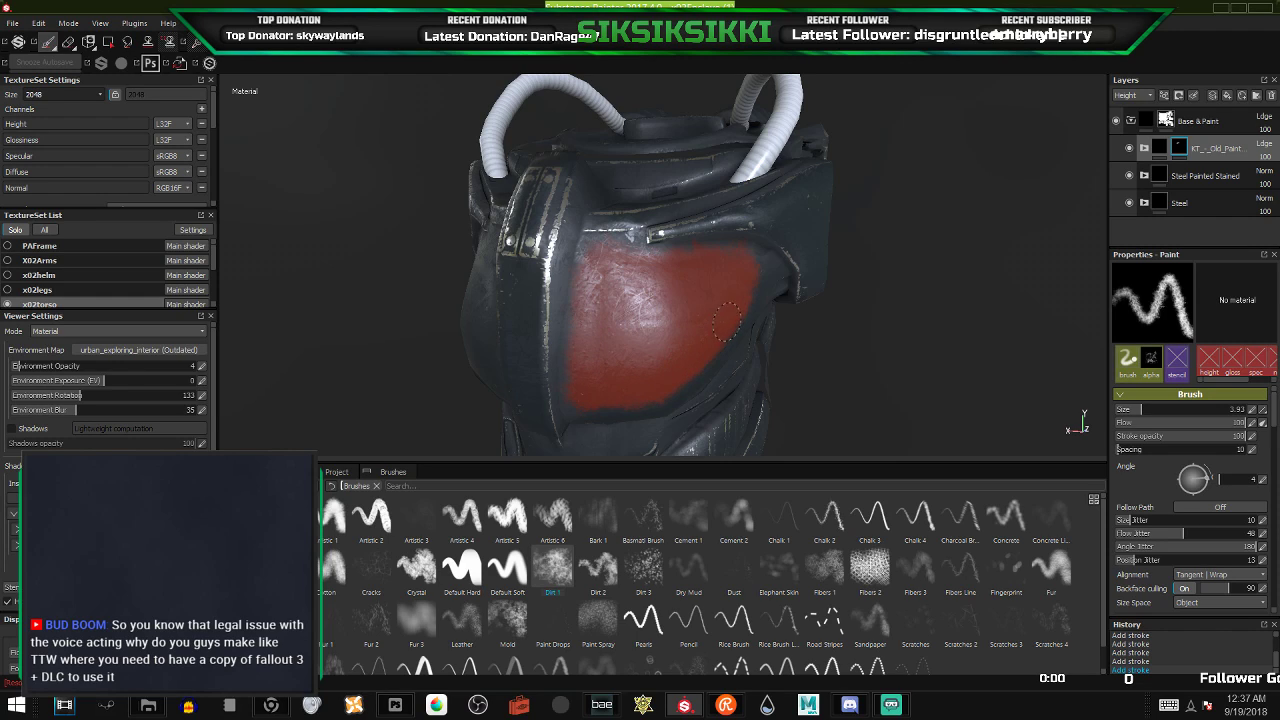
left_click_drag(727, 320, 771, 320, "alt")
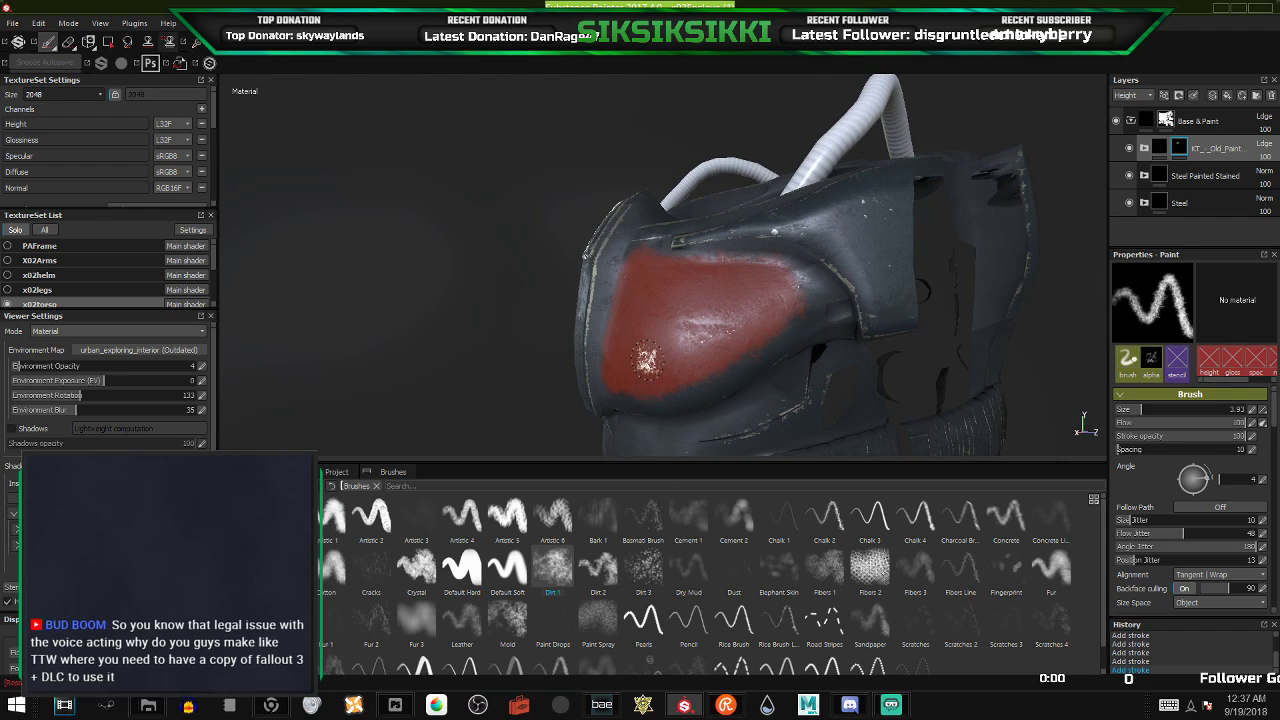
left_click_drag(660, 352, 958, 377, "alt")
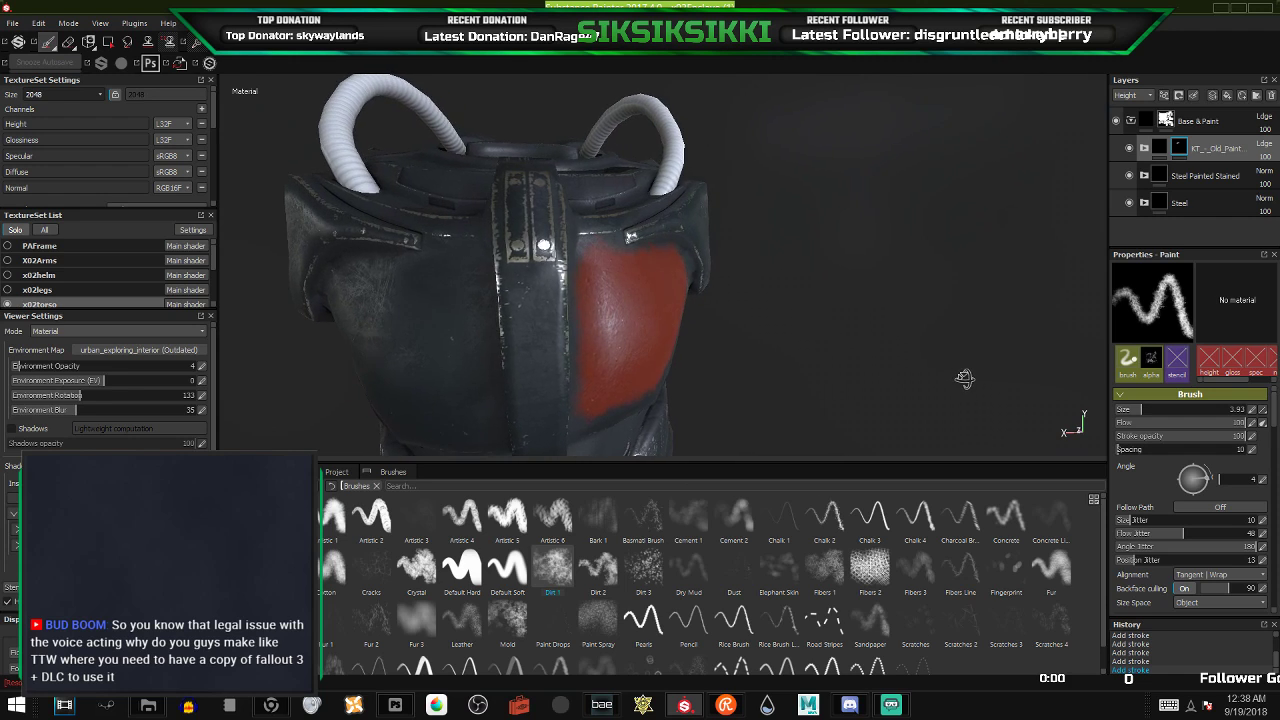
mouse_move(643, 374)
left_mouse_down("alt")
mouse_move(700, 366)
mouse_move(663, 374)
mouse_move(680, 372)
left_mouse_up("alt")
left_click_drag(603, 365, 677, 206, "alt")
mouse_move(525, 305)
left_mouse_down("alt")
mouse_move(563, 302)
mouse_move(423, 289)
mouse_move(511, 305)
left_mouse_up("alt")
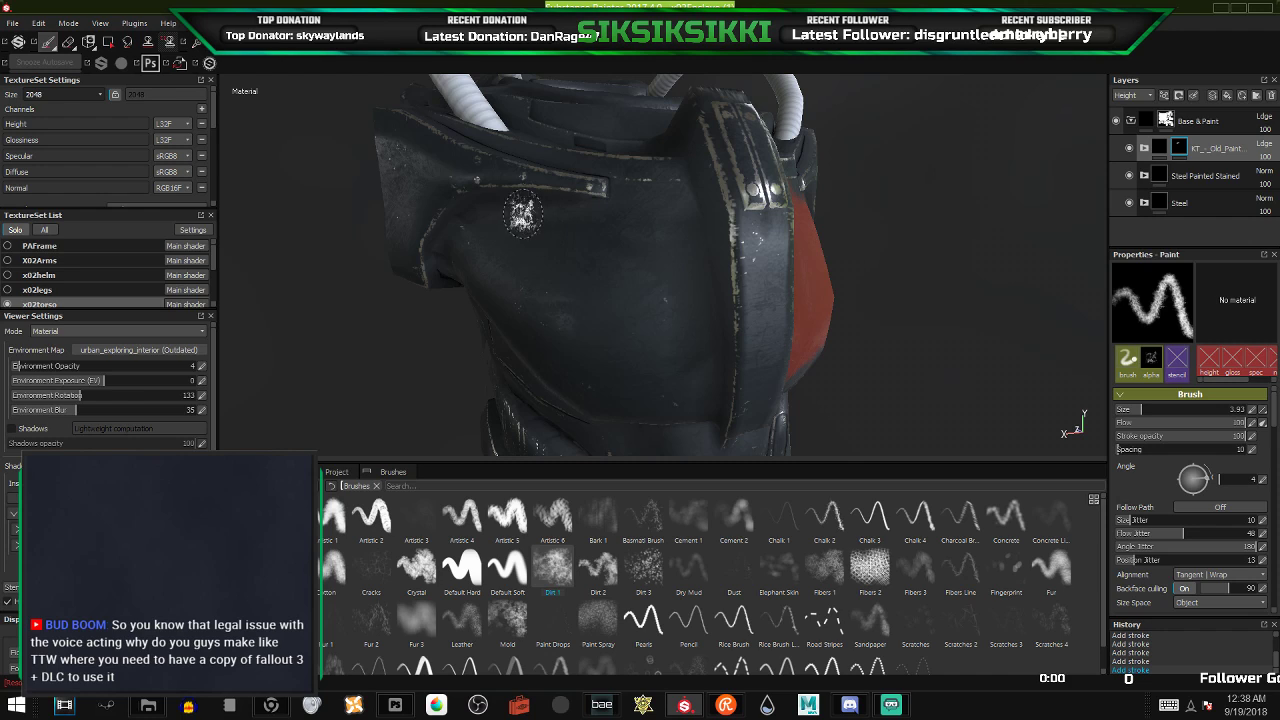
left_click_drag(530, 214, 551, 348)
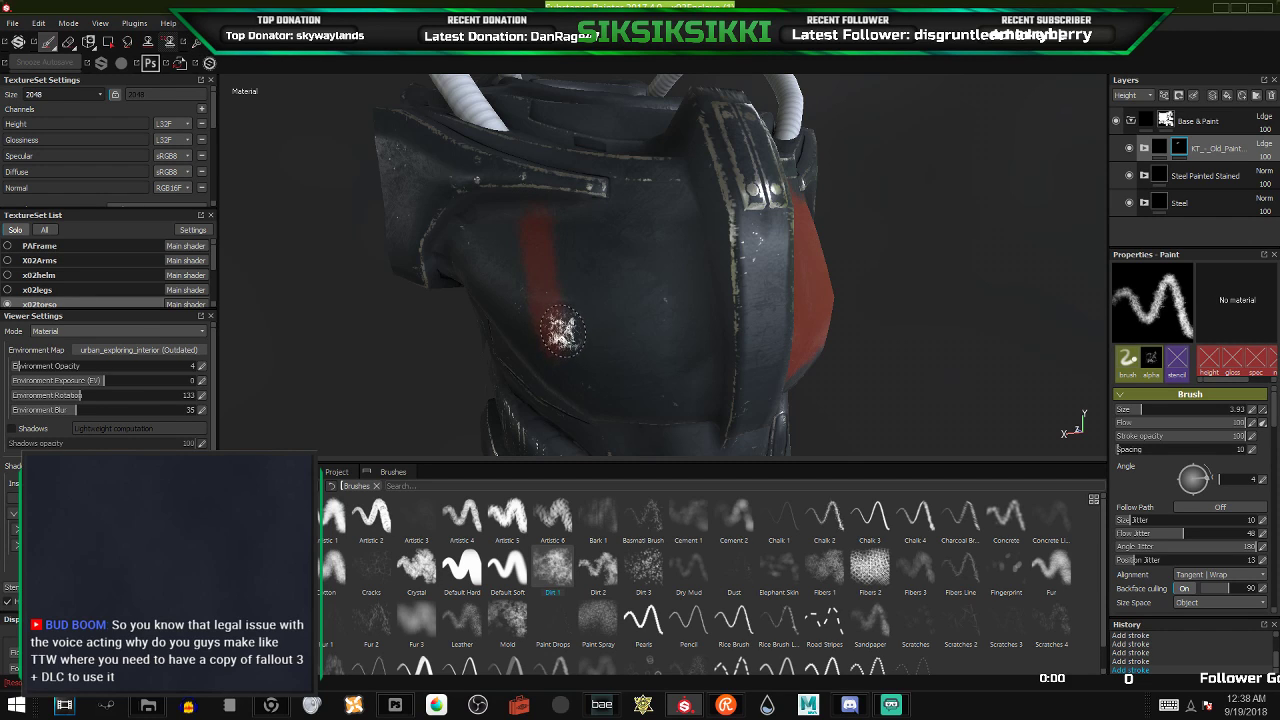
key("ctrl+z")
- Paint a red diagonal band into the mask along the outer and lower edge of the armor's right chest plate
mouse_move(570, 372)
left_mouse_down("alt")
mouse_move(600, 340)
mouse_move(609, 363)
mouse_move(444, 207)
mouse_move(500, 278)
mouse_move(555, 317)
left_mouse_up("alt")
left_click(406, 206)
left_click_drag(504, 280, 627, 333)
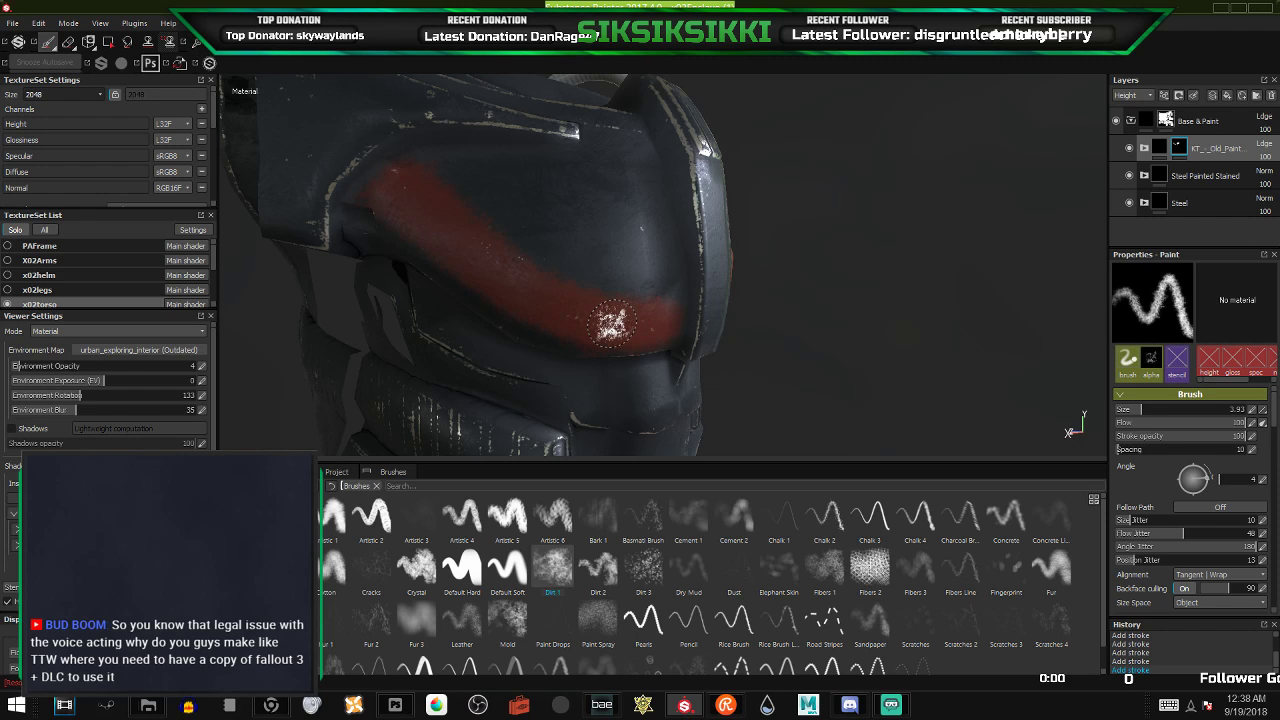
scroll(612, 323, "down", 5)
left_click_drag(614, 323, 423, 314, "alt")
left_click_drag(618, 303, 620, 260, "alt")
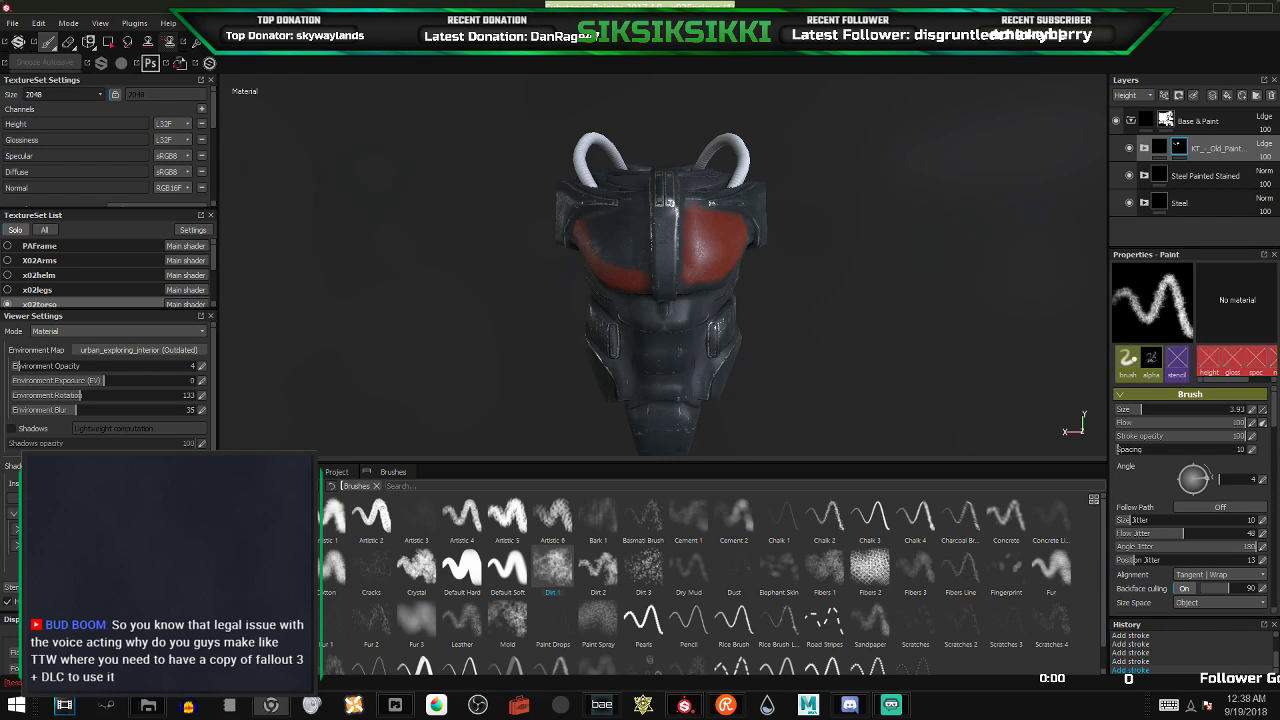
- Paint a red vertical stripe into the mask down the armor's right side of the abdomen, from below the chest to the lowest segment
mouse_move(685, 300)
left_mouse_down("alt")
mouse_move(857, 271)
mouse_move(701, 288)
left_mouse_up("alt")
scroll(690, 335, "up", 5)
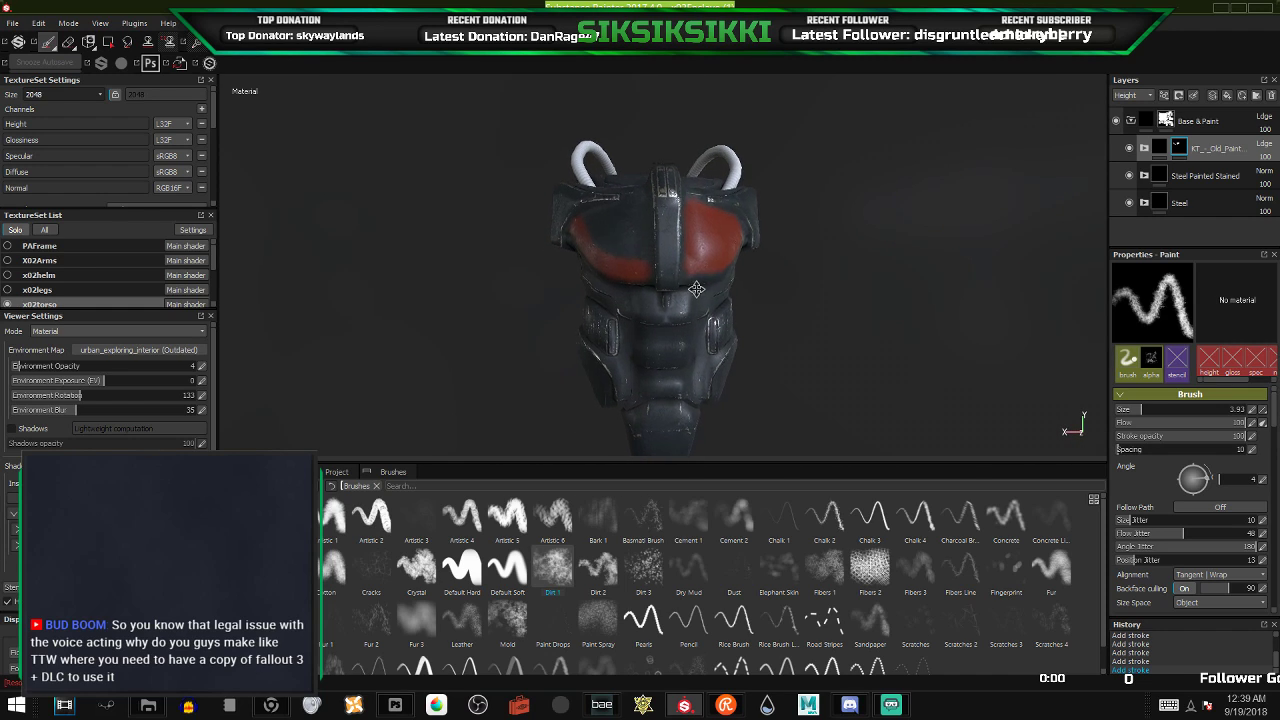
scroll(686, 343, "up", 4)
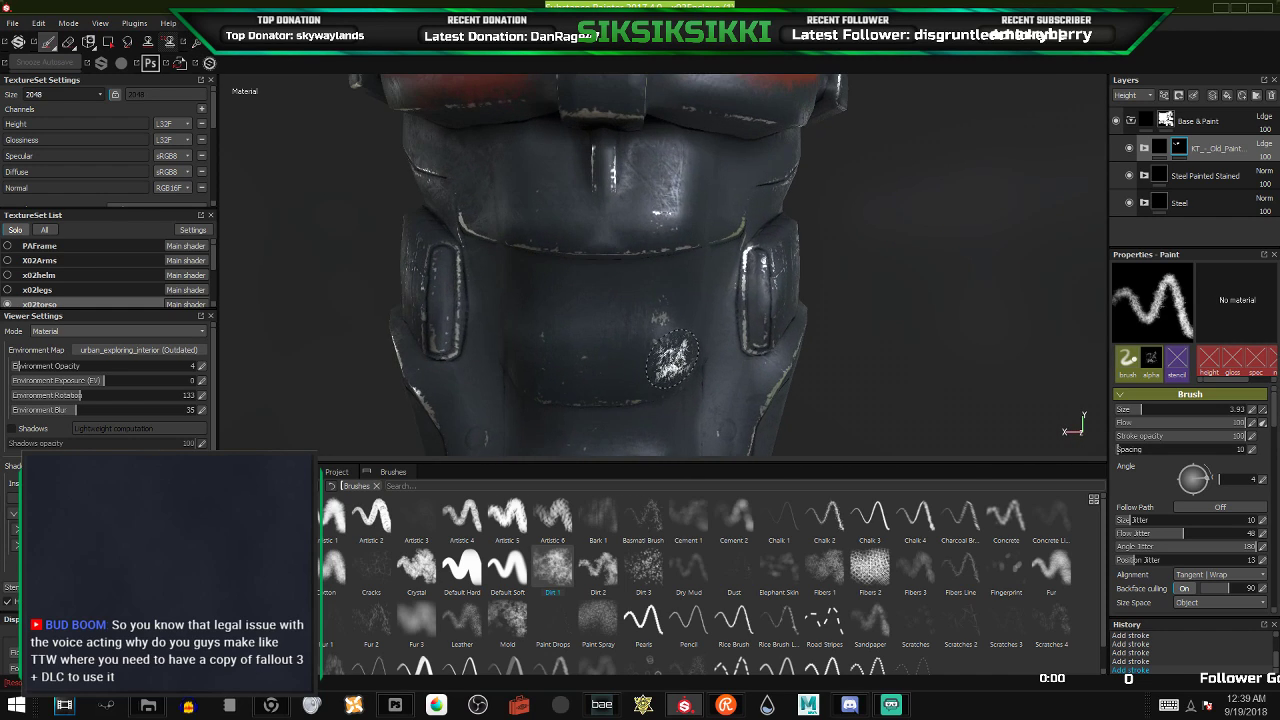
mouse_move(677, 371)
left_mouse_down("alt")
mouse_move(651, 353)
mouse_move(643, 366)
left_mouse_up("alt")
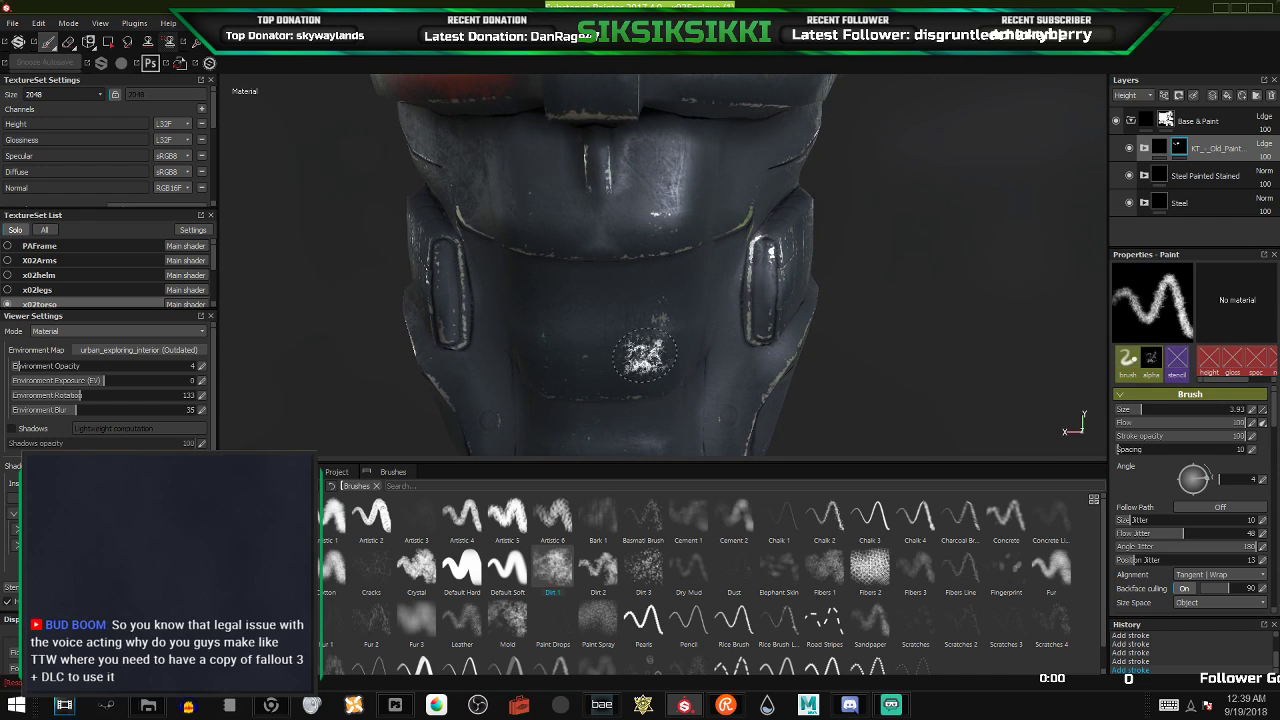
middle_click_drag(600, 288, 612, 284, "alt")
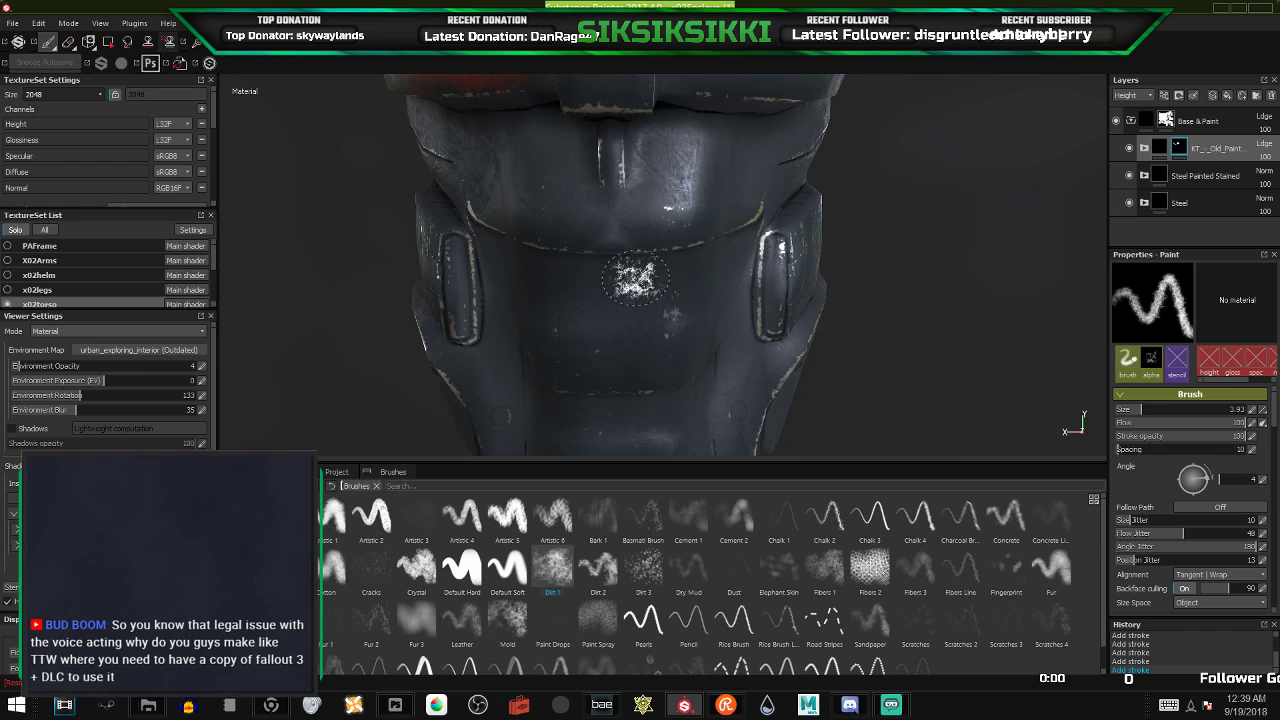
mouse_move(652, 393)
left_mouse_down("alt")
mouse_move(600, 320)
mouse_move(662, 197)
mouse_move(643, 313)
mouse_move(591, 366)
mouse_move(586, 314)
mouse_move(649, 181)
mouse_move(580, 423)
mouse_move(694, 380)
left_mouse_up("alt")
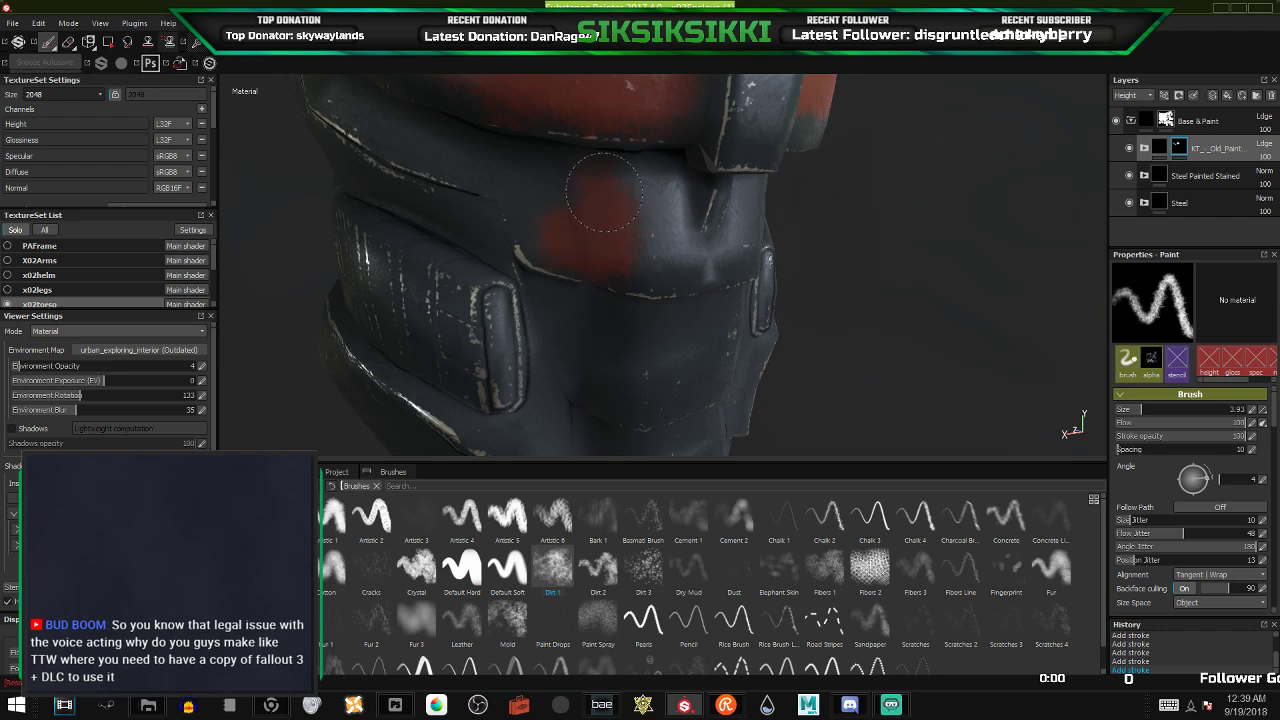
mouse_move(623, 297)
left_mouse_down("alt")
mouse_move(437, 271)
mouse_move(458, 372)
left_mouse_up("alt")
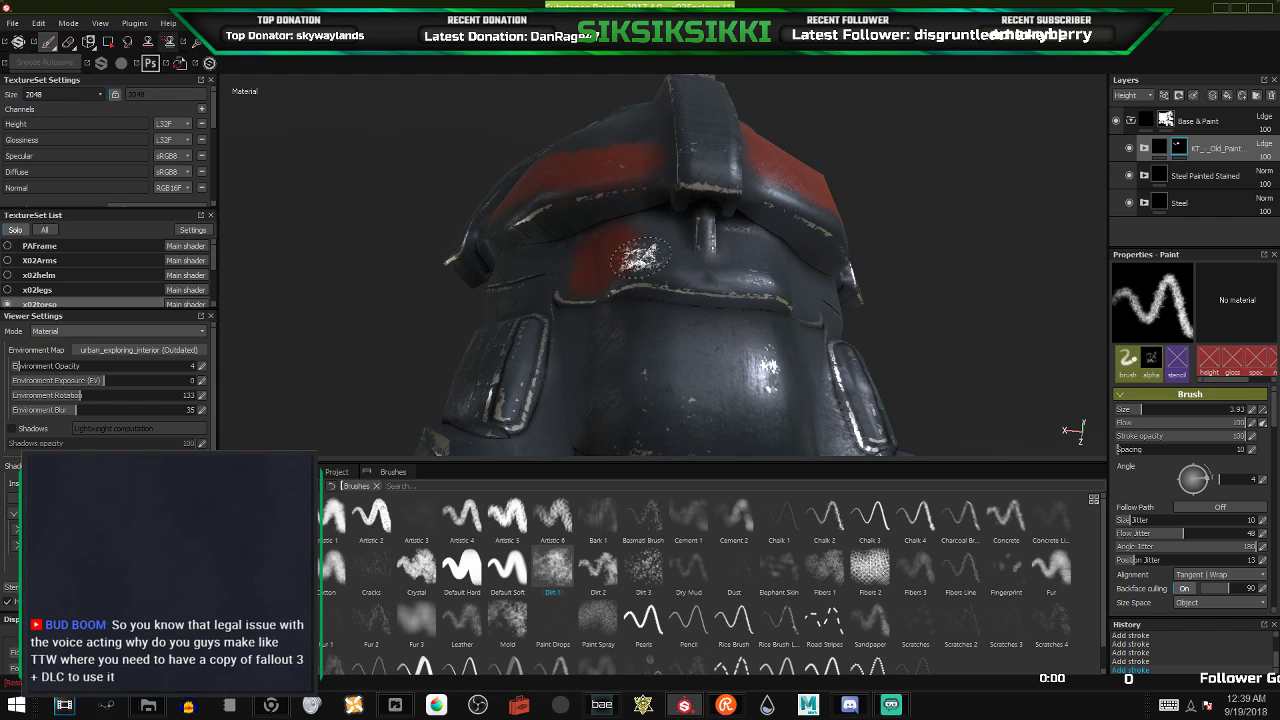
left_click_drag(641, 257, 631, 296, "alt")
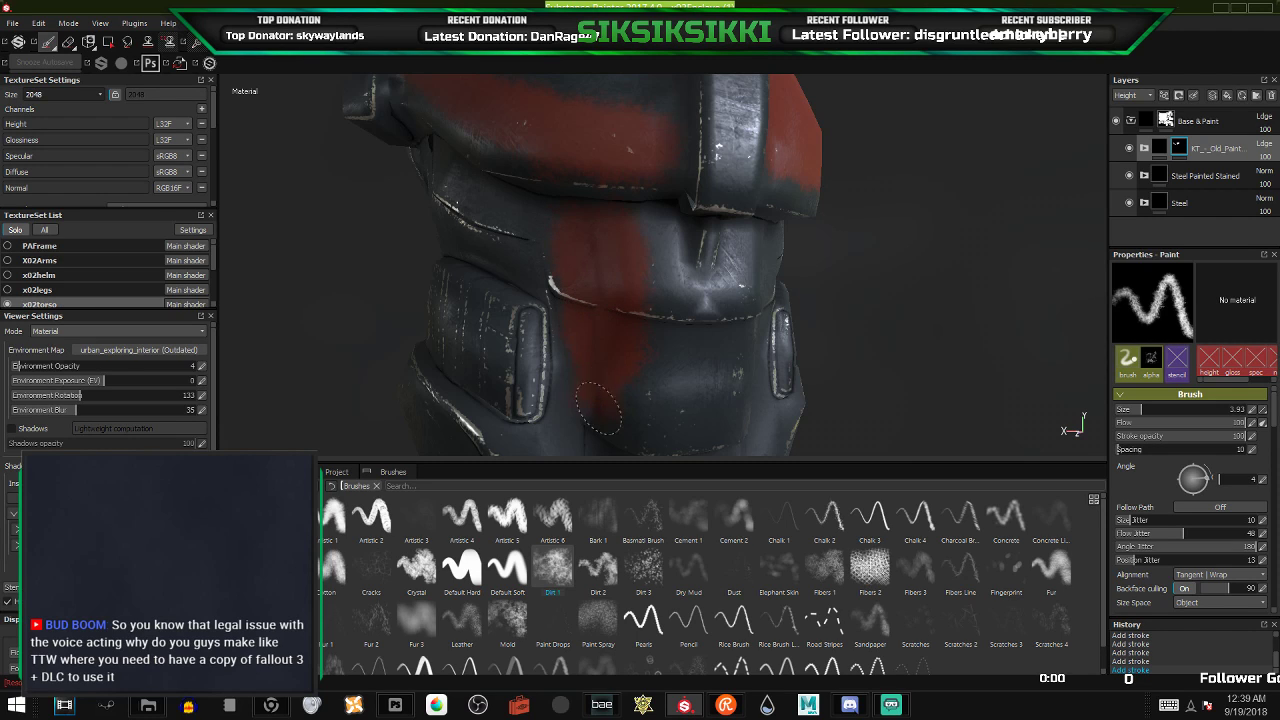
mouse_move(613, 408)
left_mouse_down("alt")
mouse_move(610, 440)
mouse_move(646, 120)
left_mouse_up("alt")
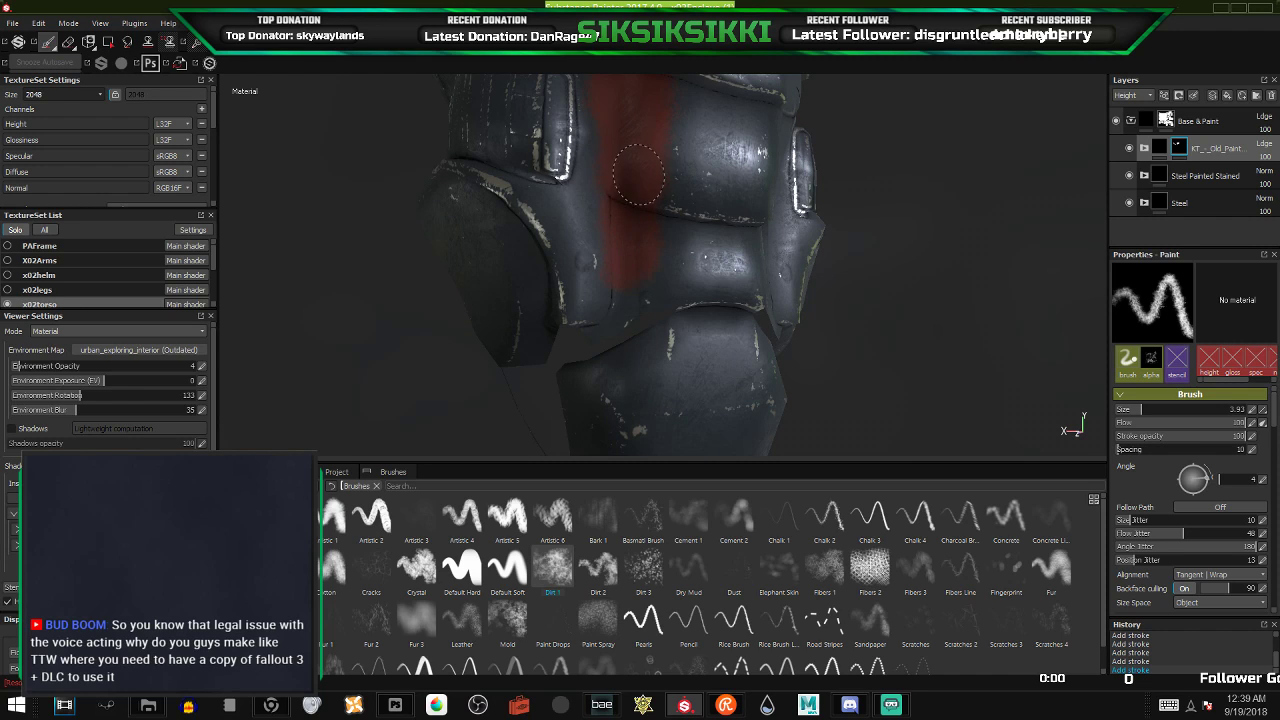
left_click_drag(628, 260, 660, 270, "alt")
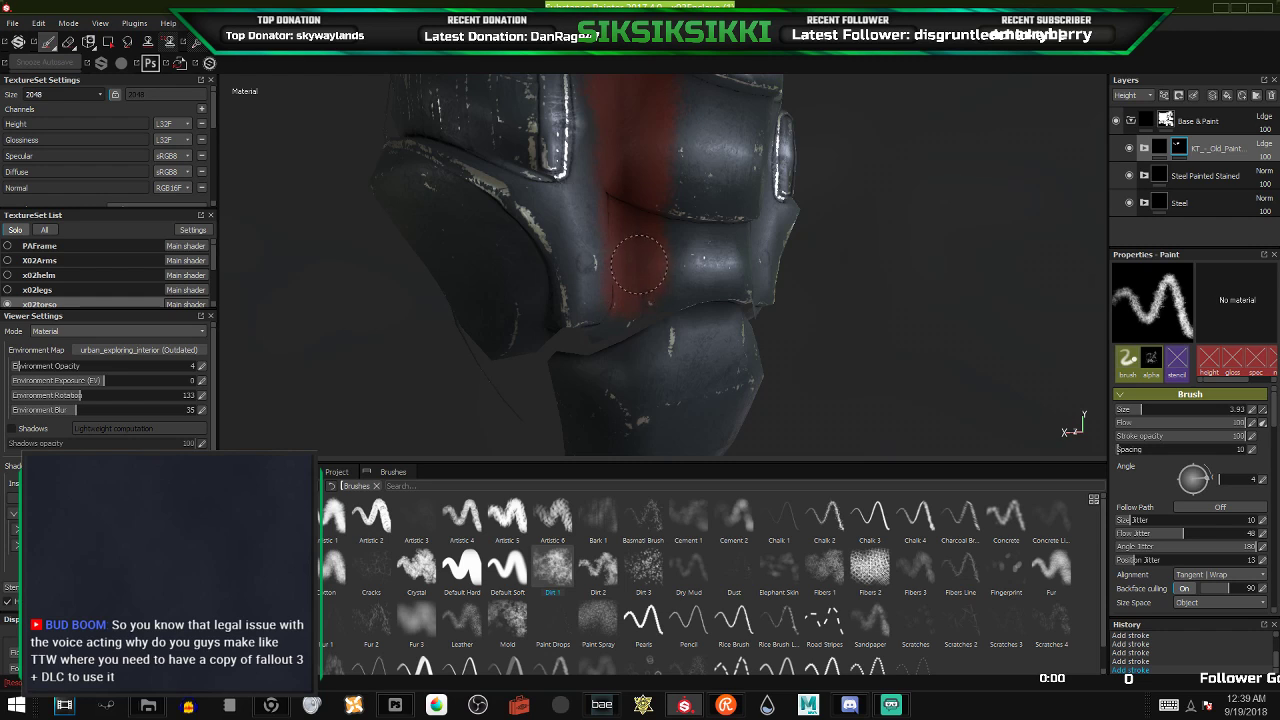
- Paint a matching red vertical stripe into the mask down the armor's left side of the abdomen
left_click_drag(680, 280, 828, 425, "alt")
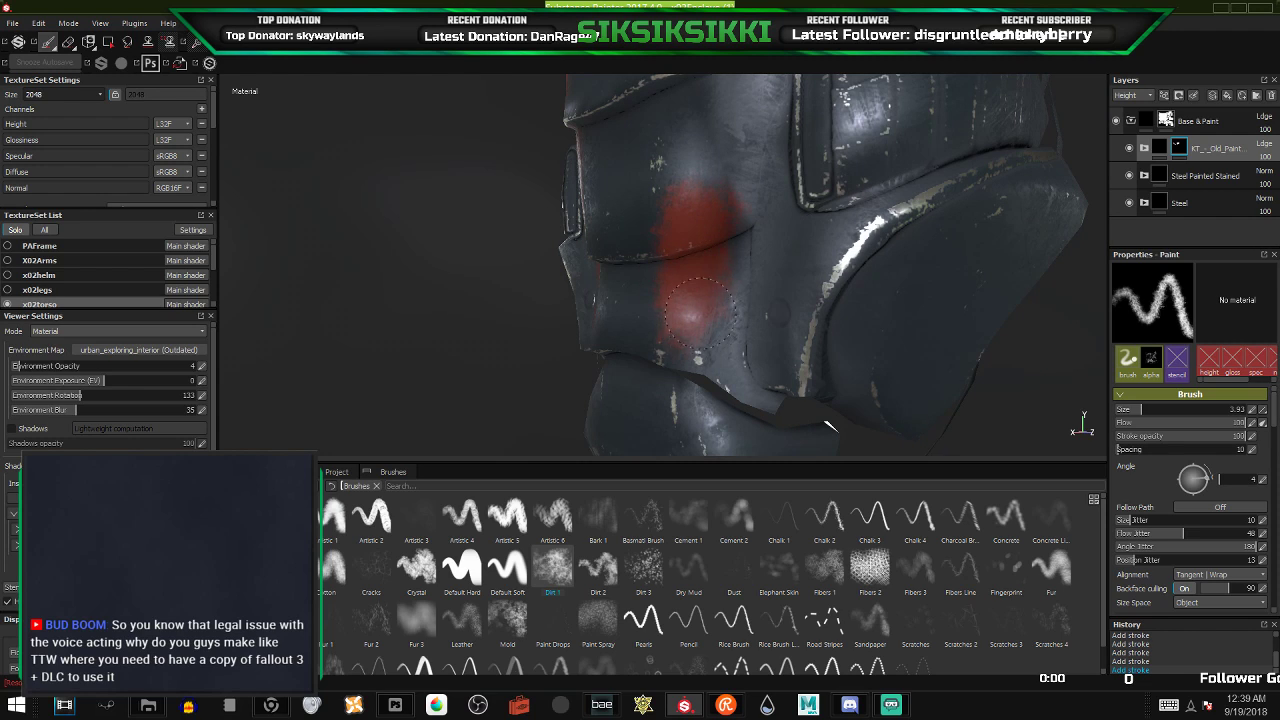
left_click_drag(828, 425, 655, 330, "alt")
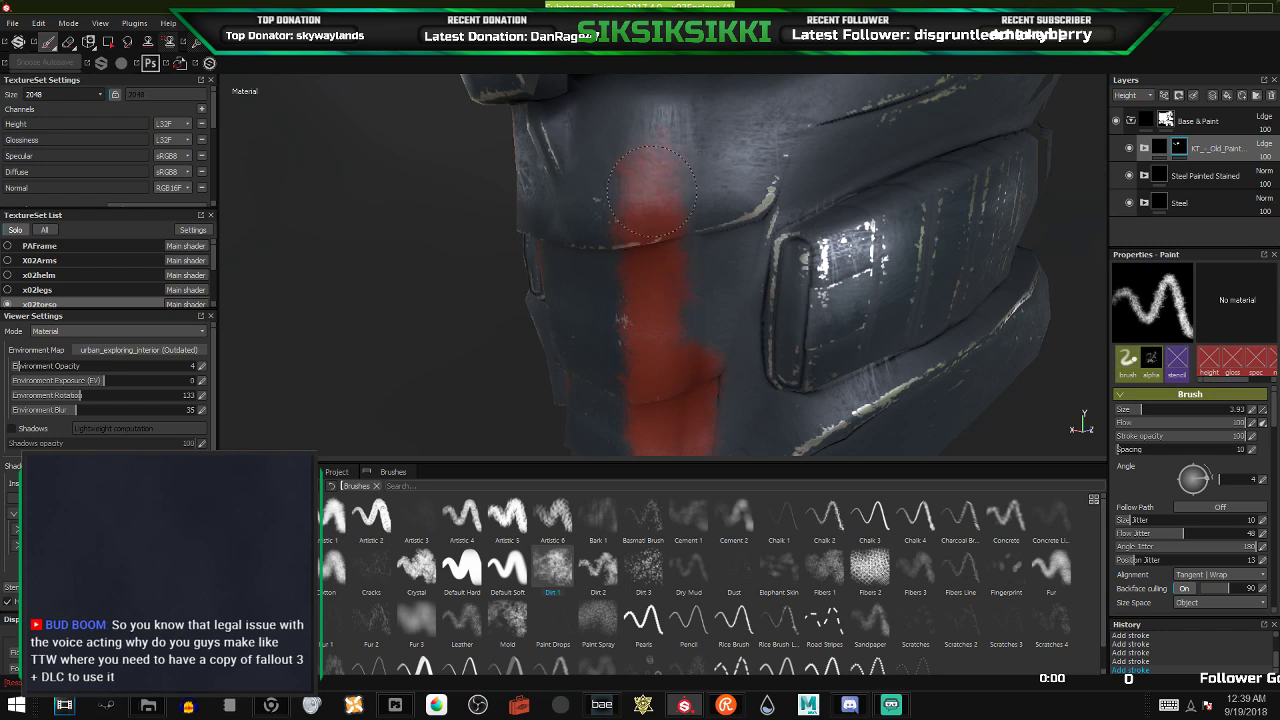
mouse_move(697, 328)
left_mouse_down("alt")
mouse_move(677, 285)
mouse_move(633, 375)
mouse_move(591, 290)
left_mouse_up("alt")
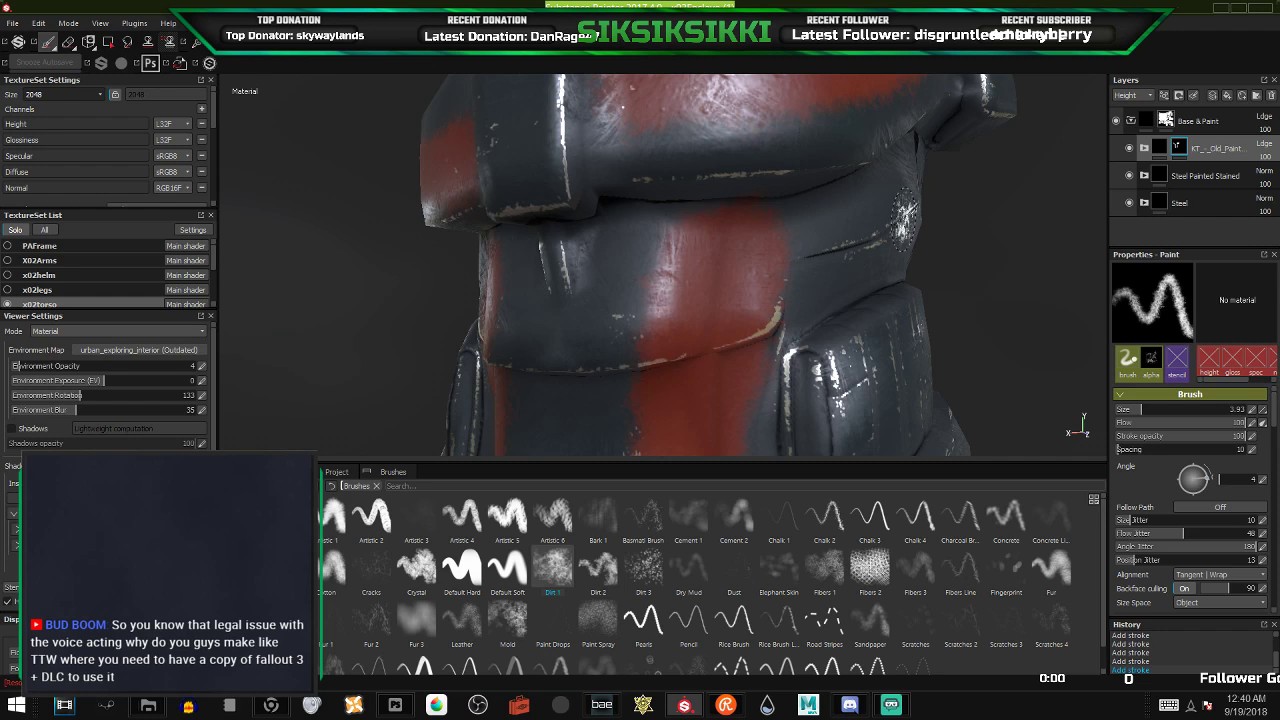
scroll(890, 220, "down", 6)
left_click_drag(745, 325, 883, 331, "alt")
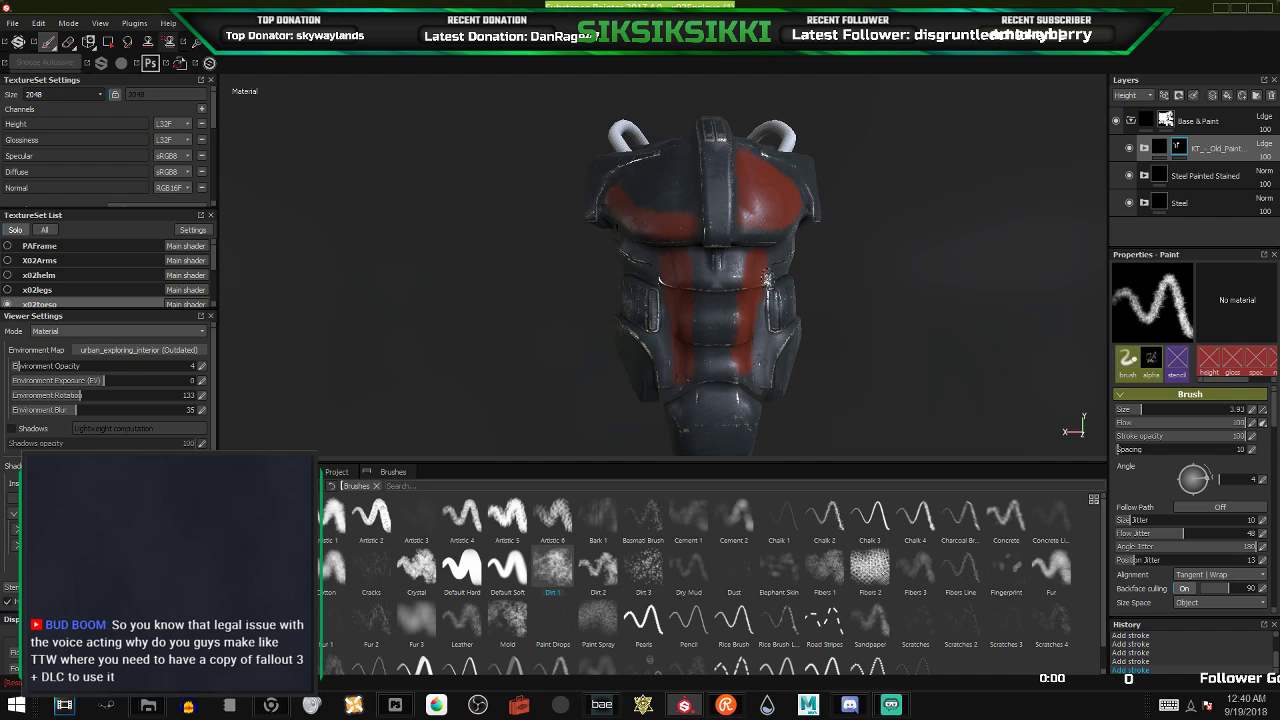
- Paint the red metal into the mask over the left side of the groin plate, outlining it and filling it in
middle_click_drag(767, 278, 710, 117, "alt")
scroll(738, 260, "up", 4)
left_click_drag(752, 302, 702, 292, "alt")
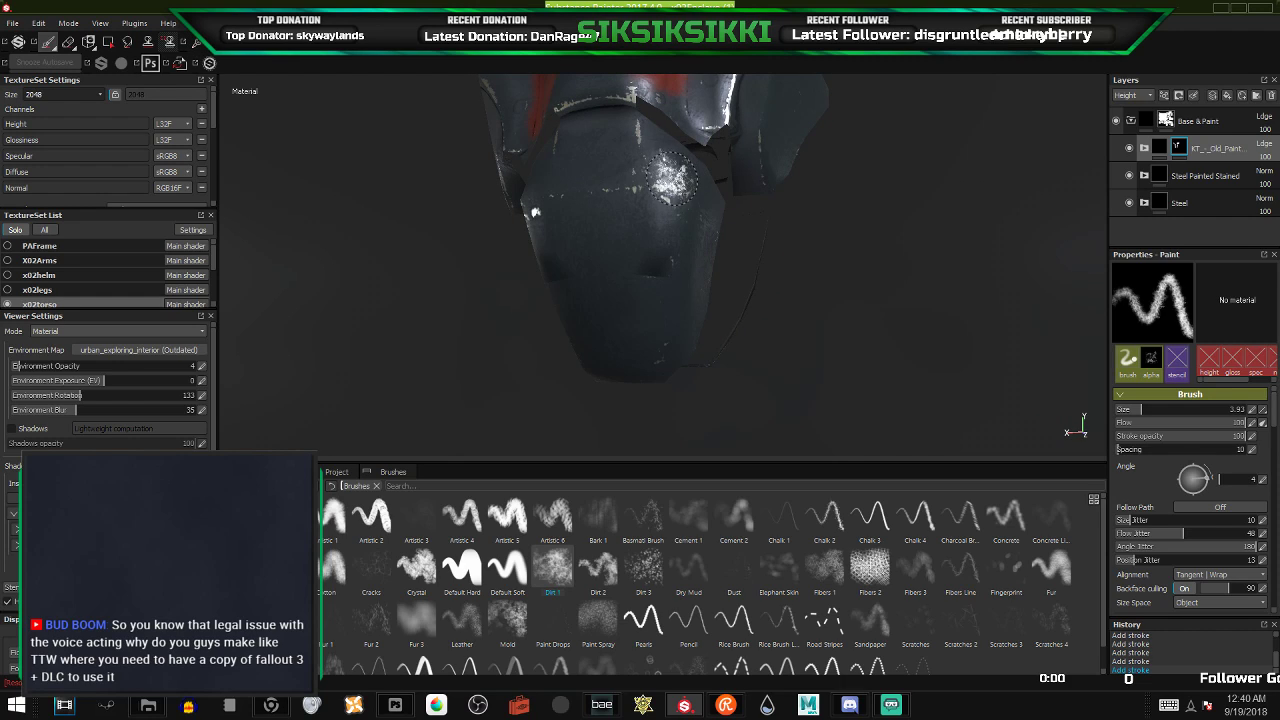
mouse_move(670, 178)
left_mouse_down()
mouse_move(660, 320)
mouse_move(660, 228)
left_mouse_up()
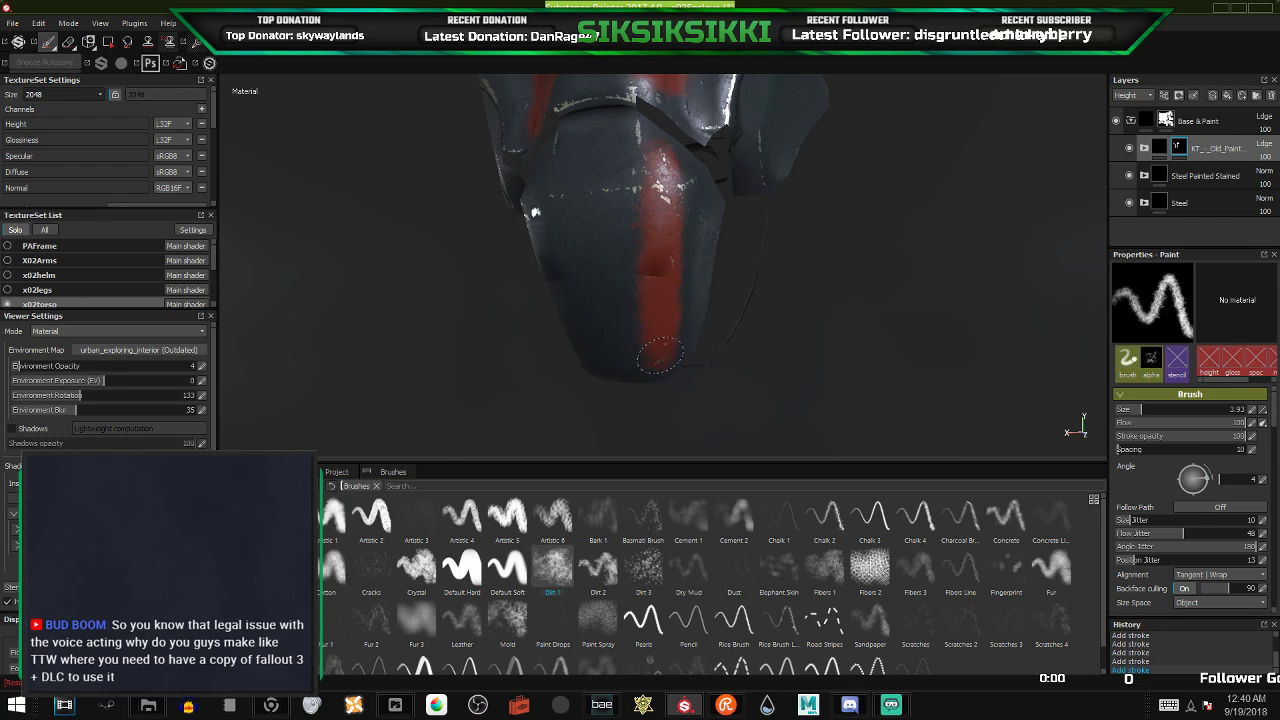
mouse_move(669, 352)
left_mouse_down()
mouse_move(682, 324)
mouse_move(606, 300)
mouse_move(528, 343)
left_mouse_up()
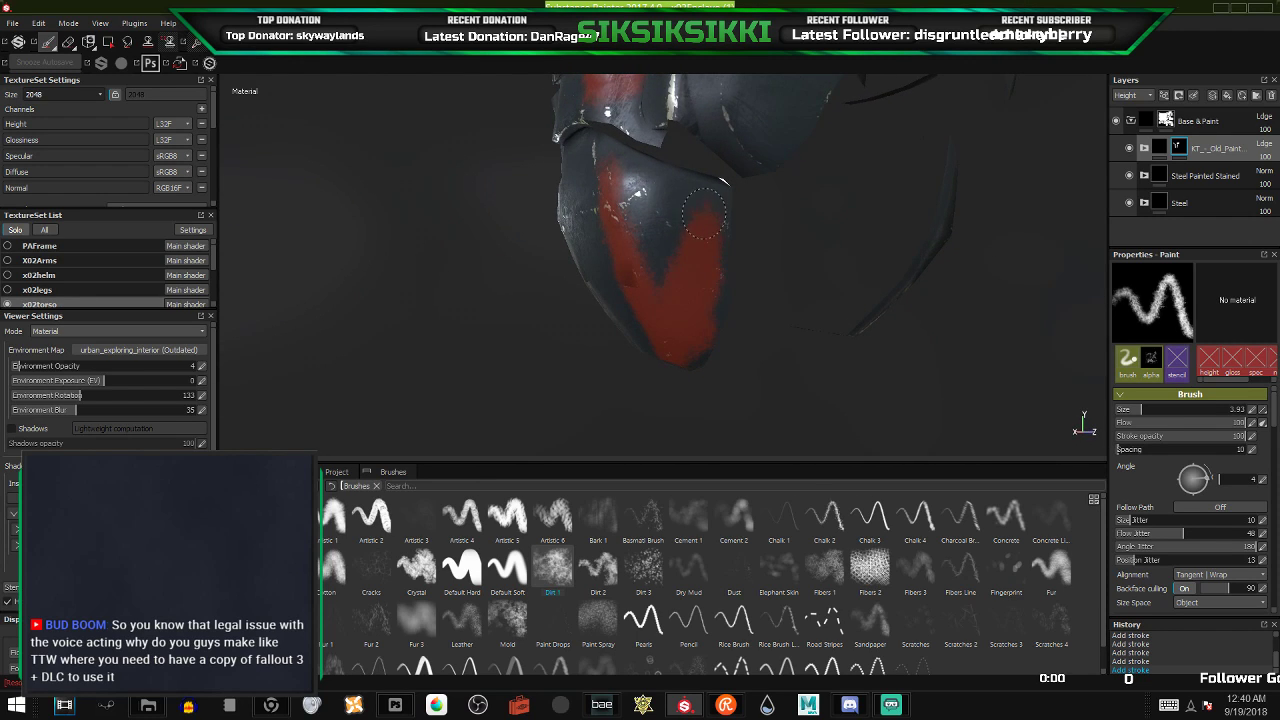
mouse_move(703, 213)
left_mouse_down()
mouse_move(613, 170)
mouse_move(655, 248)
mouse_move(662, 214)
left_mouse_up()
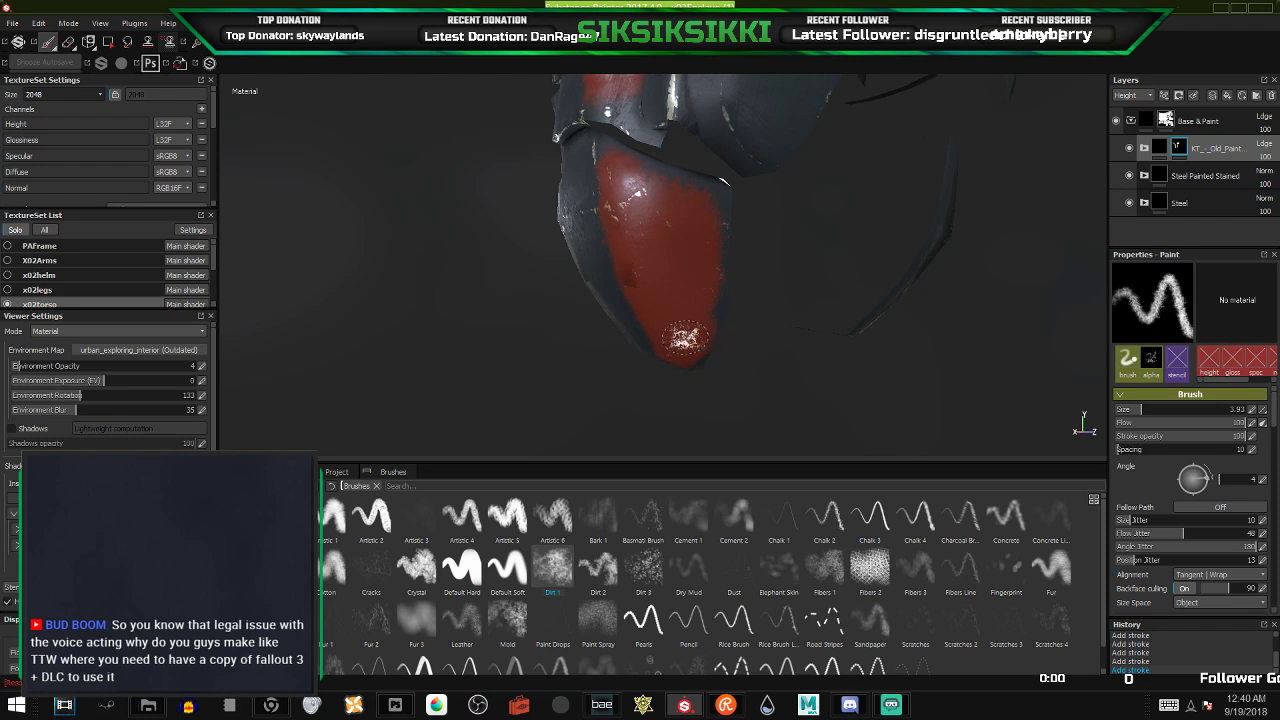
- Paint a red stripe into the mask down the right side of the groin plate to its lower tip
left_click_drag(695, 345, 895, 289, "alt")
mouse_move(626, 316)
left_mouse_down("alt")
mouse_move(694, 300)
mouse_move(648, 316)
left_mouse_up("alt")
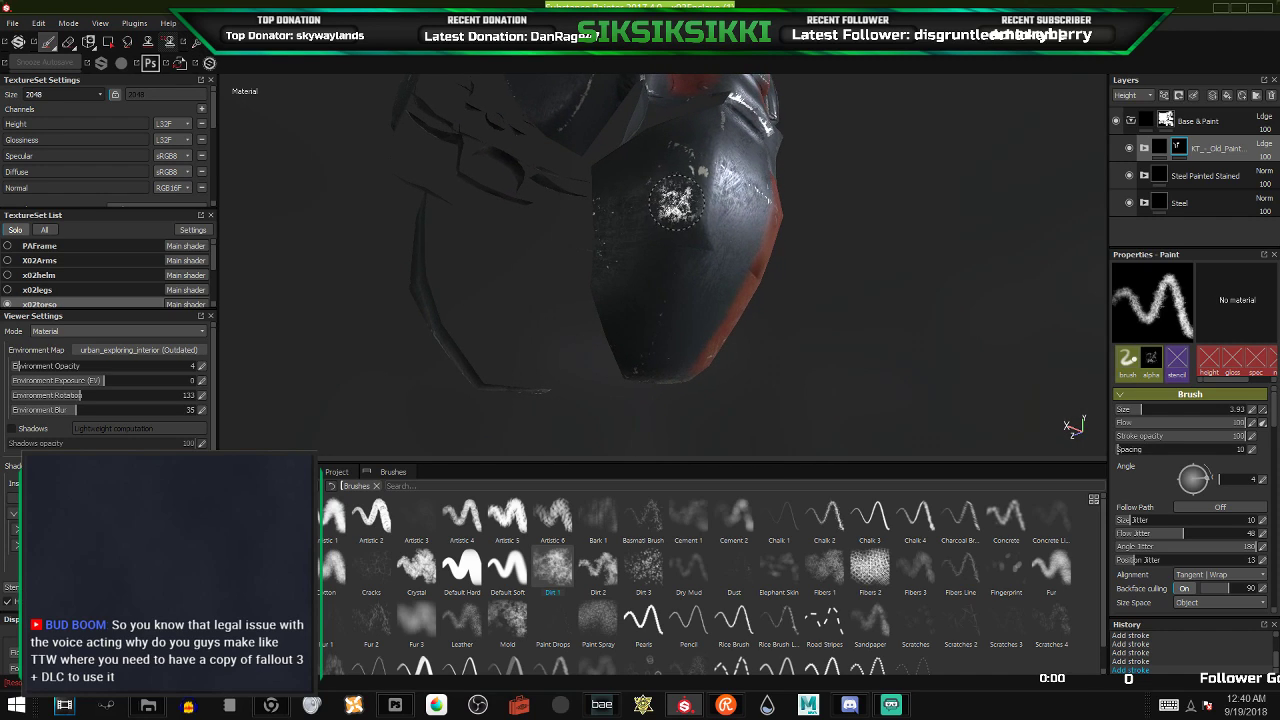
mouse_move(697, 195)
left_mouse_down()
mouse_move(703, 170)
mouse_move(647, 350)
left_mouse_up()
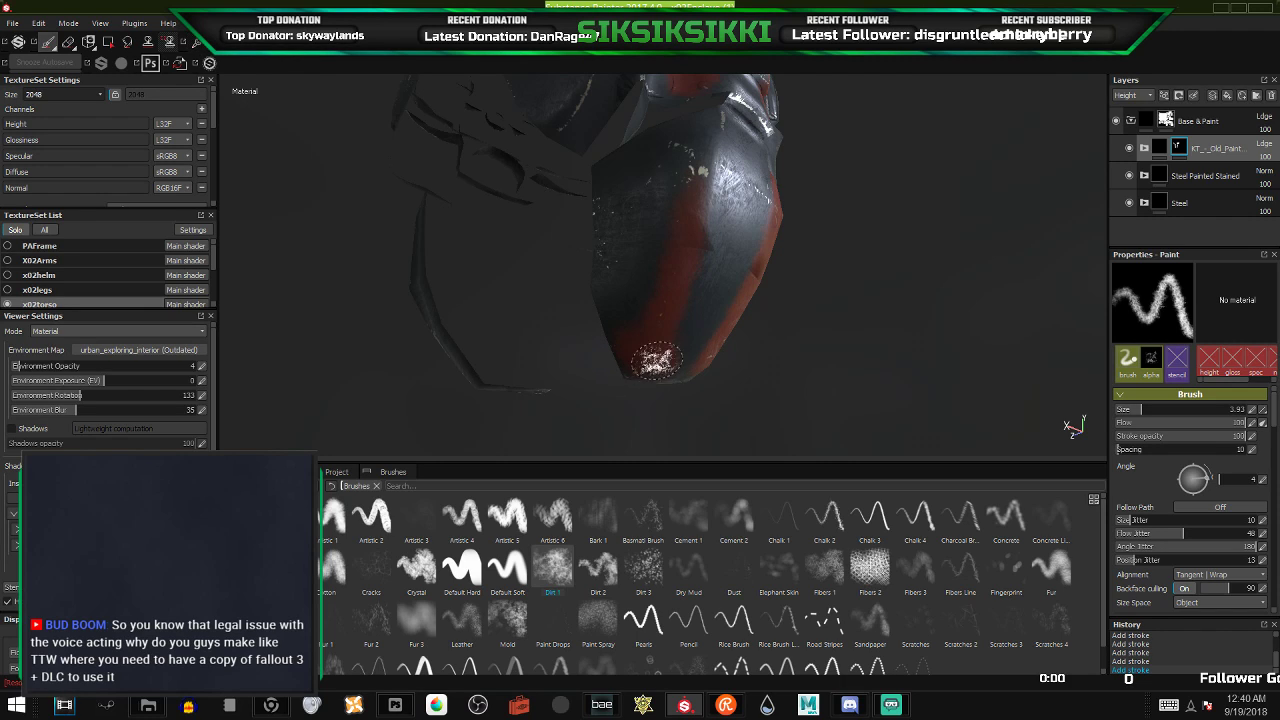
left_click_drag(654, 363, 514, 317, "alt")
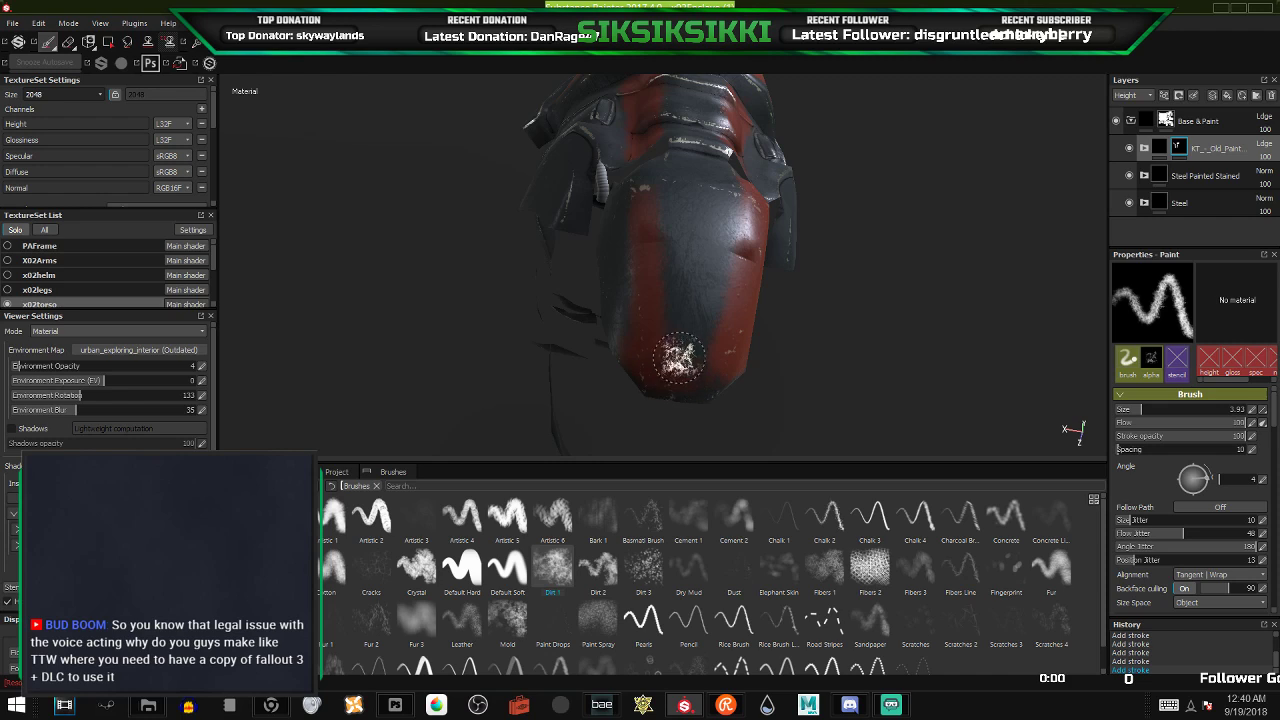
left_click_drag(680, 372, 659, 415, "alt")
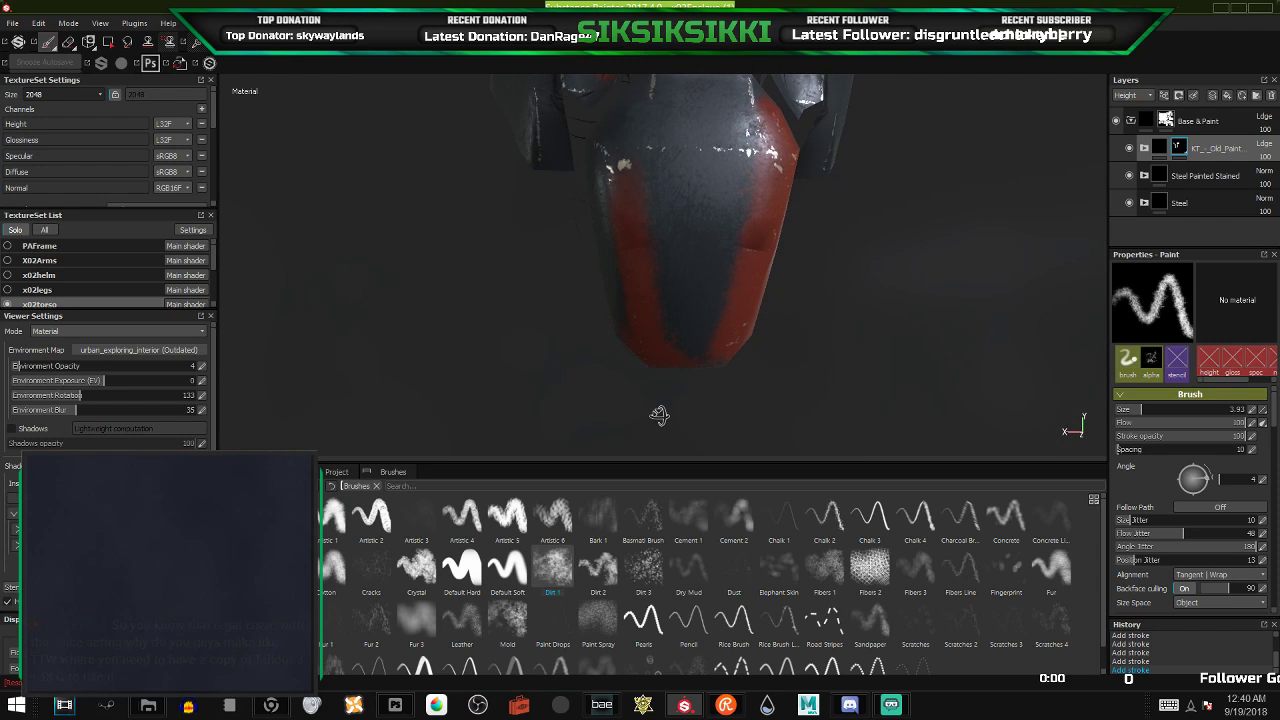
- Reduce the brush size to 2.33 and paint the armor's left shoulder plate red in the mask, outline first, then the fill
left_click_drag(686, 366, 700, 236, "alt")
scroll(700, 236, "up", 1)
left_click_drag(778, 170, 716, 208, "alt")
left_click_drag(1143, 409, 1134, 409)
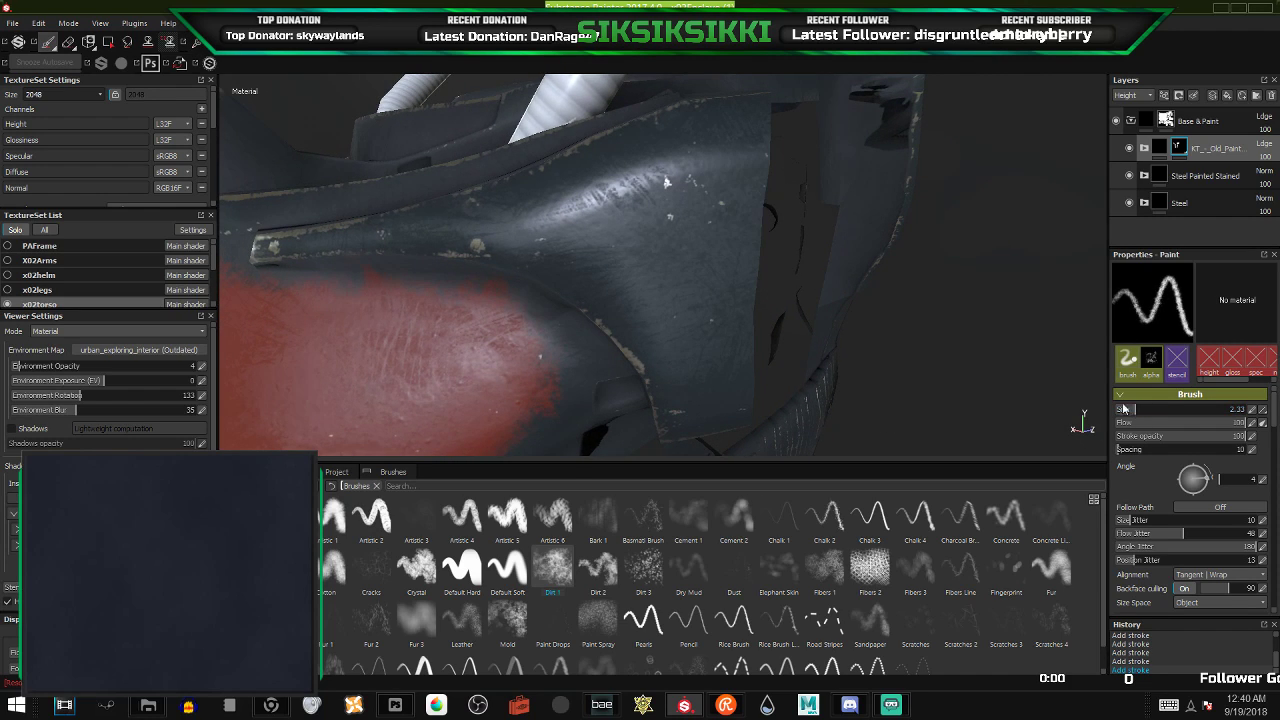
left_click_drag(465, 229, 630, 175)
mouse_move(737, 131)
left_mouse_down()
mouse_move(740, 222)
mouse_move(717, 321)
mouse_move(728, 392)
mouse_move(702, 406)
mouse_move(670, 395)
left_mouse_up()
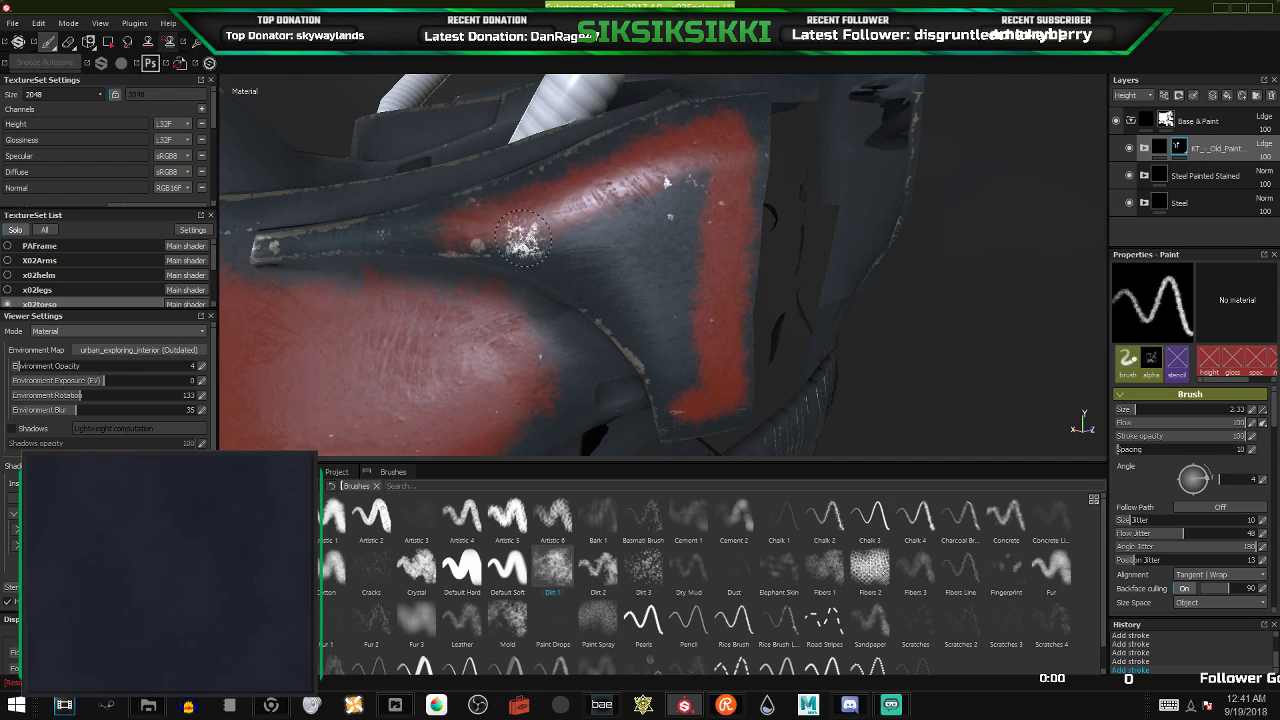
mouse_move(522, 239)
left_mouse_down()
mouse_move(643, 326)
mouse_move(678, 385)
mouse_move(676, 230)
mouse_move(685, 260)
mouse_move(660, 200)
mouse_move(623, 233)
mouse_move(630, 272)
mouse_move(665, 302)
left_mouse_up()
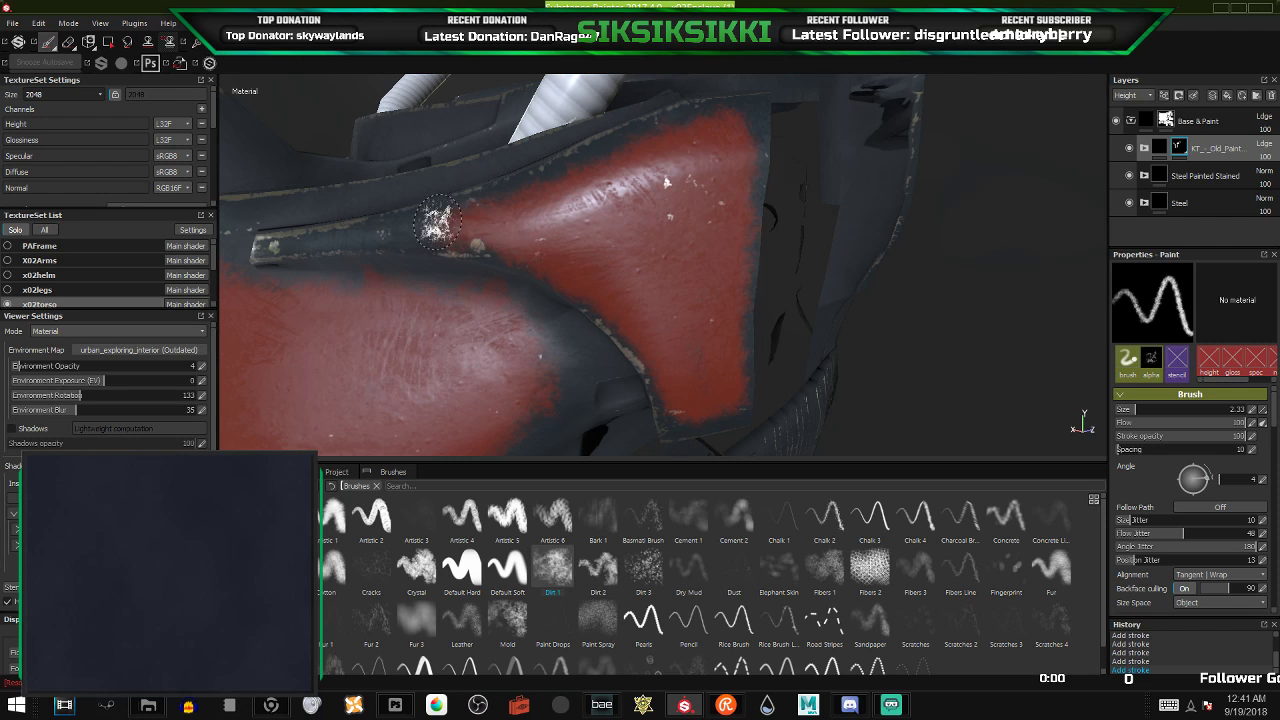
- Paint the armor's right shoulder plate red in the mask, following its outer edge and filling the inside
scroll(437, 224, "down", 10)
left_click_drag(507, 271, 811, 283, "alt")
scroll(607, 244, "up", 5)
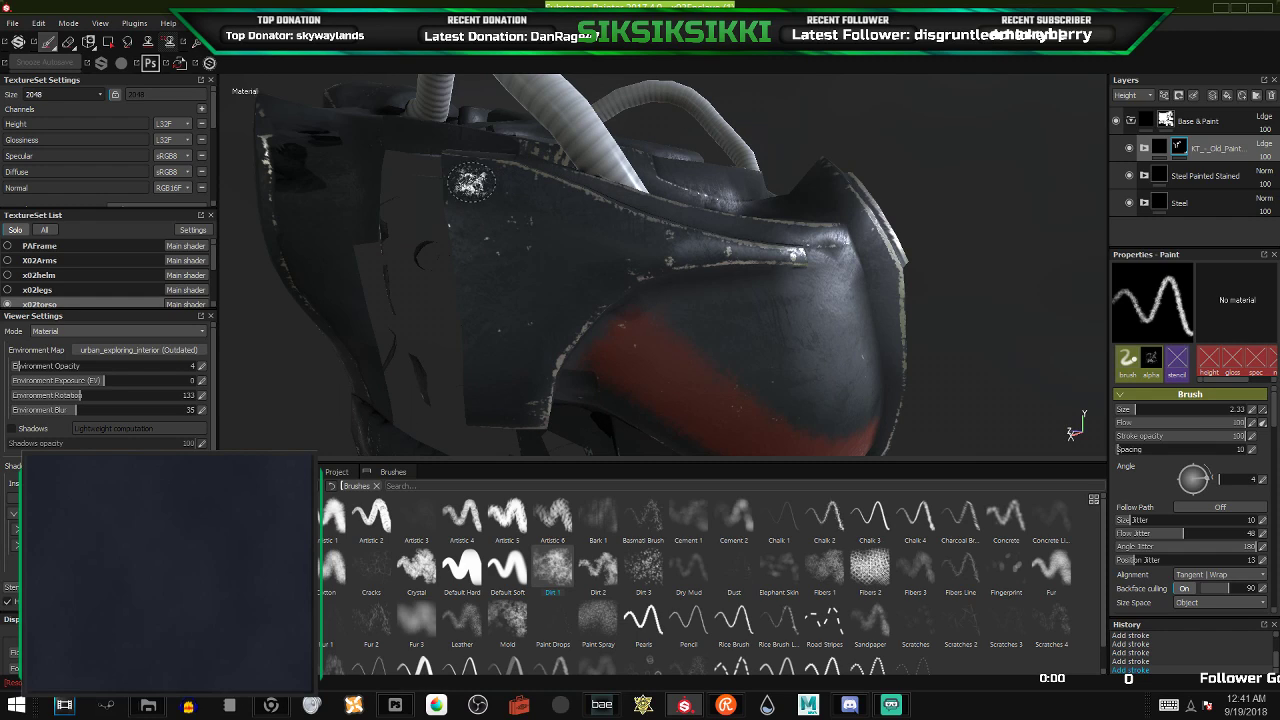
left_click_drag(472, 182, 480, 231)
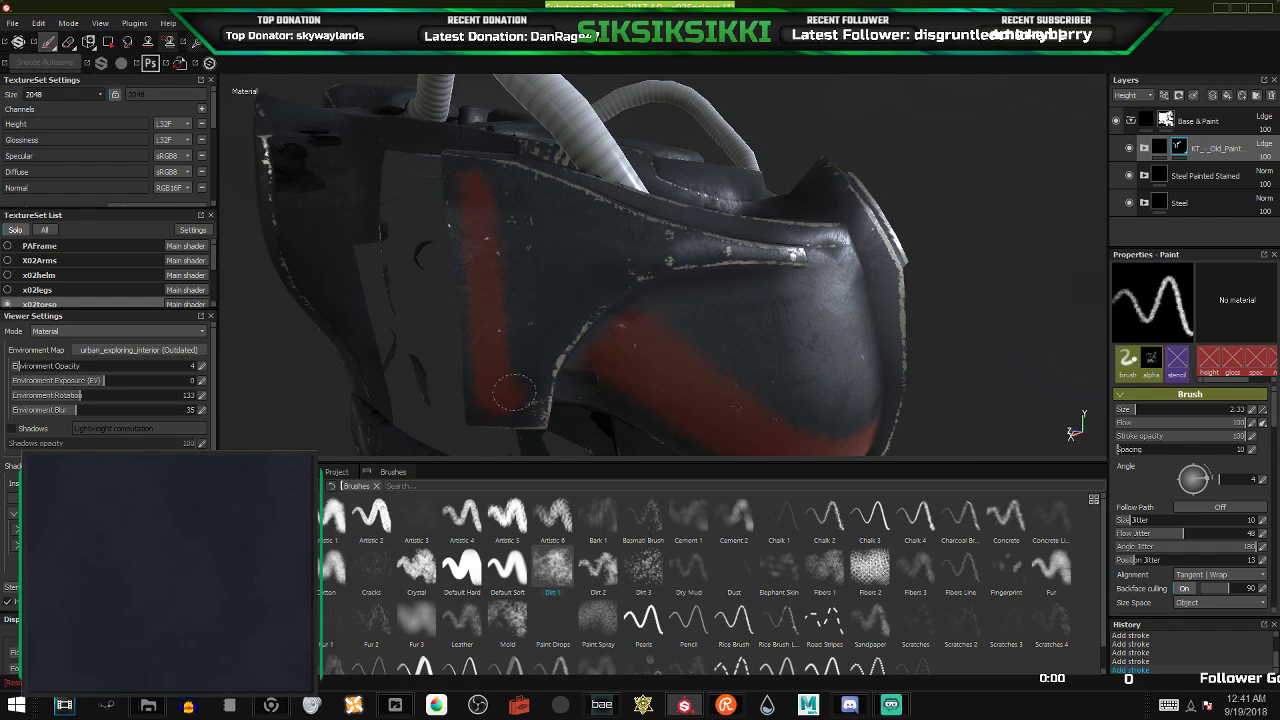
mouse_move(526, 349)
left_mouse_down()
mouse_move(591, 268)
mouse_move(626, 258)
mouse_move(535, 348)
left_mouse_up()
mouse_move(577, 277)
left_mouse_down("alt")
mouse_move(654, 305)
mouse_move(551, 277)
mouse_move(782, 318)
mouse_move(700, 310)
left_mouse_up("alt")
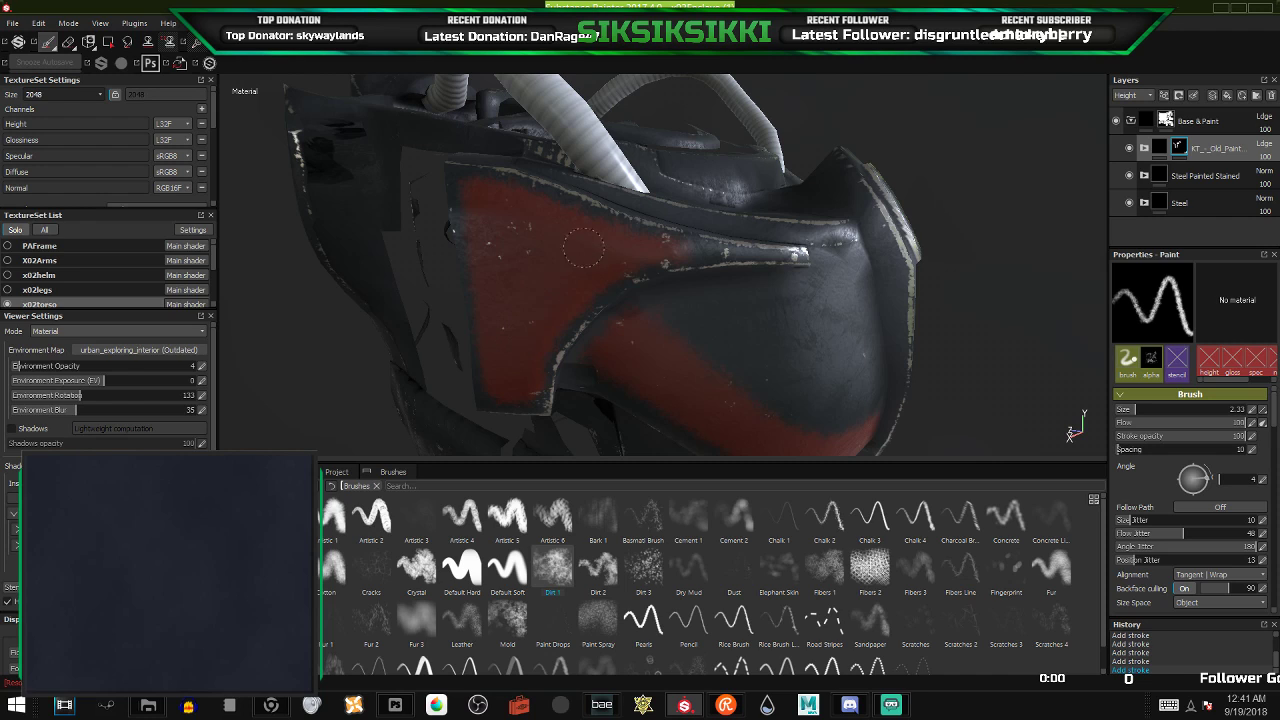
- Rotate the environment lighting to 275 and examine the back of the torso, from the backpack to the lower back plates
left_click_drag(528, 338, 808, 332, "alt")
middle_click_drag(381, 285, 529, 263, "alt")
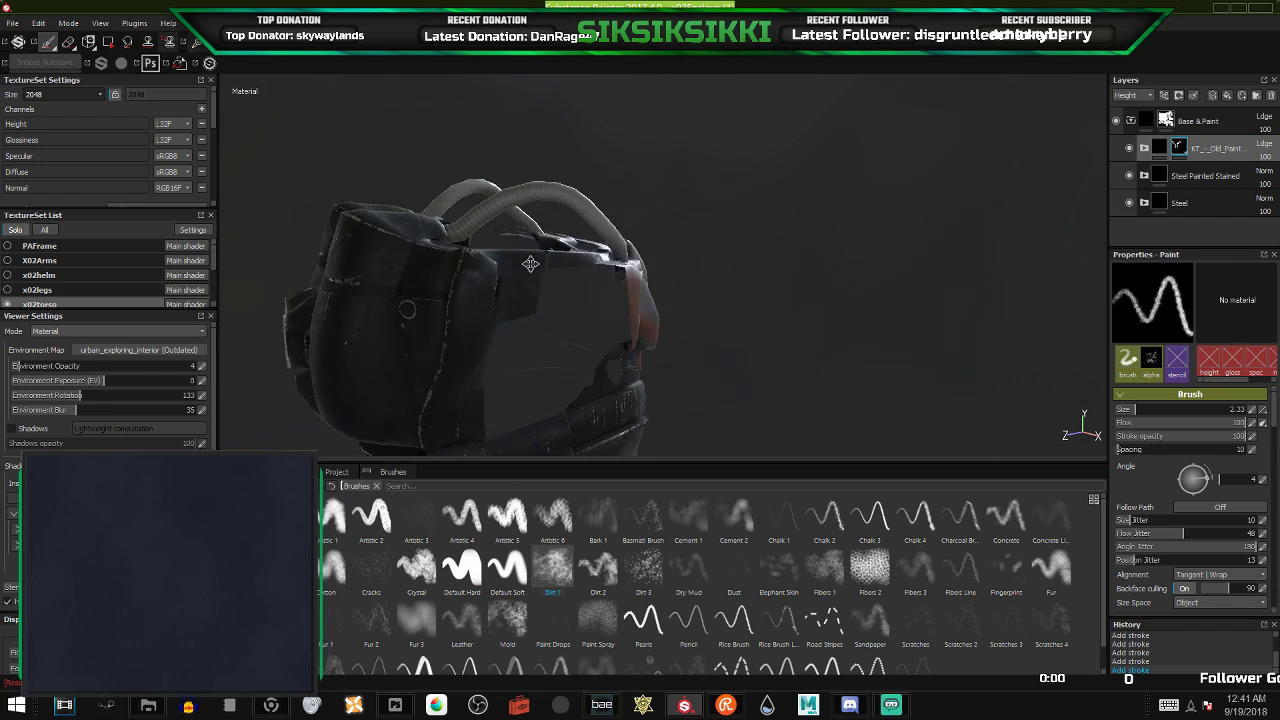
left_click_drag(529, 263, 786, 309, "alt")
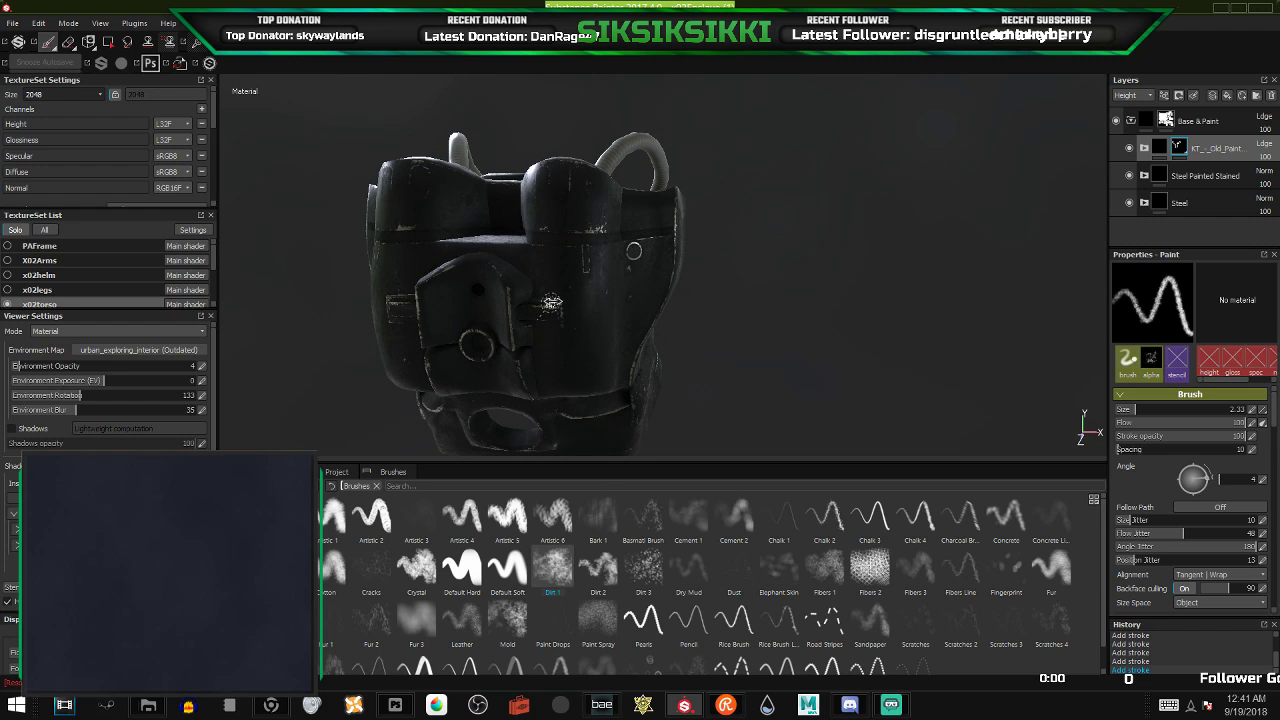
right_click_drag(551, 302, 603, 296, "shift")
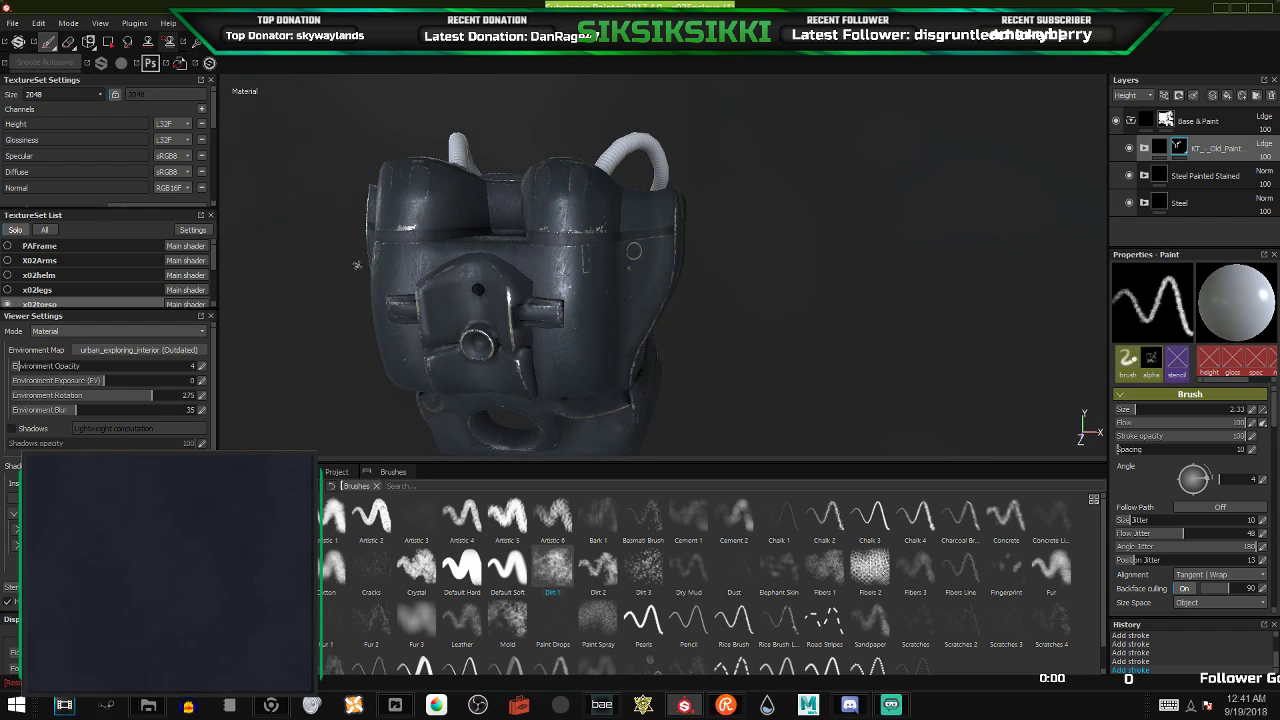
left_click_drag(633, 250, 1064, 307, "alt")
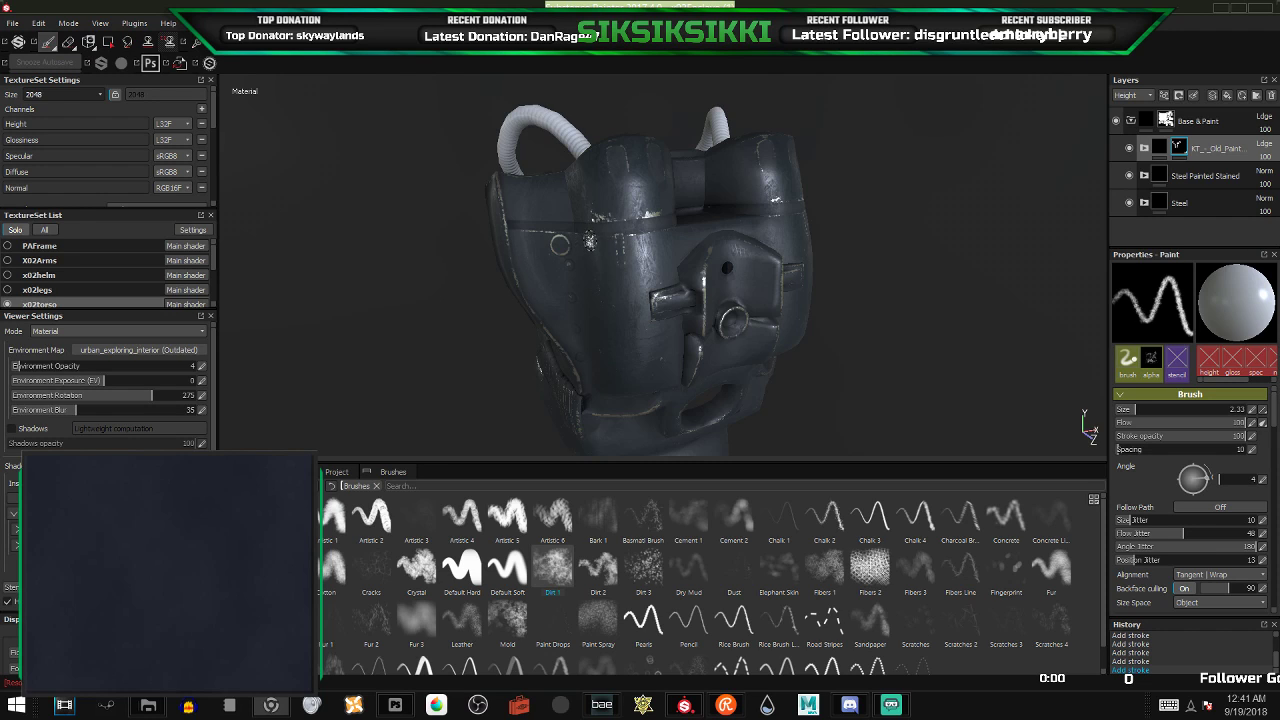
mouse_move(732, 283)
left_mouse_down("alt")
mouse_move(640, 278)
mouse_move(684, 176)
mouse_move(613, 238)
mouse_move(603, 230)
left_mouse_up("alt")
middle_click_drag(687, 248, 665, 230, "alt")
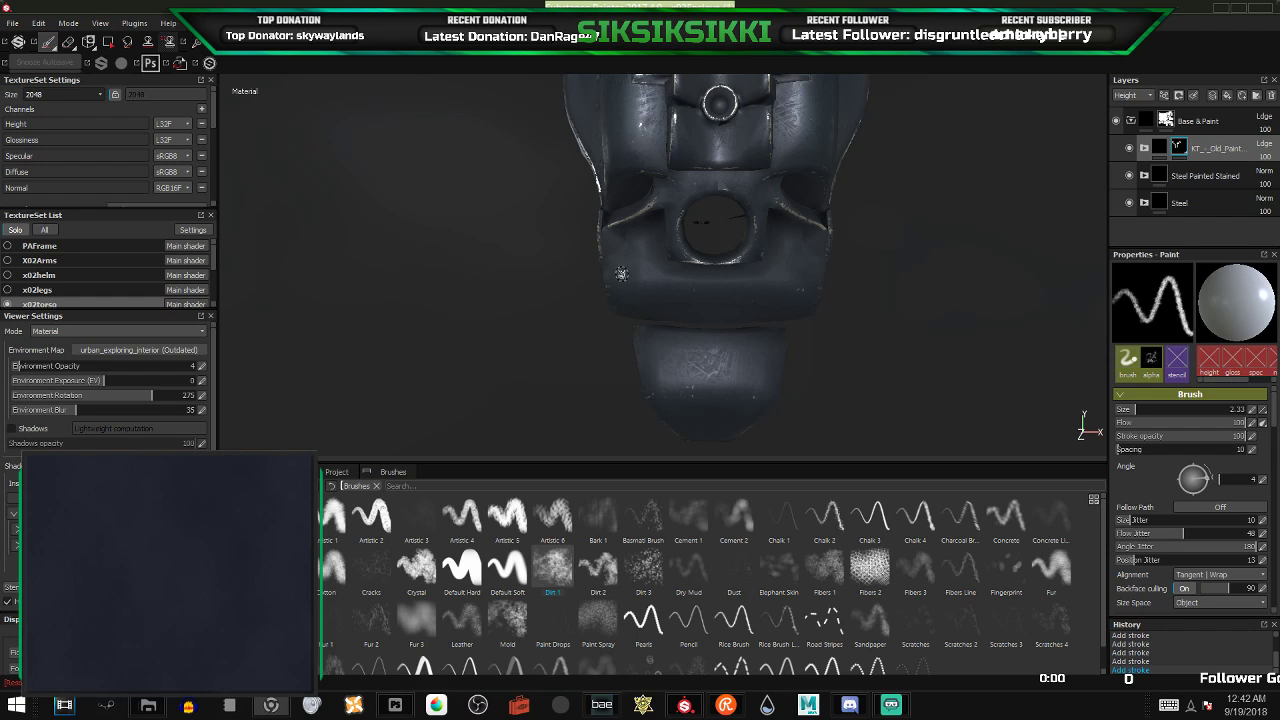
left_click_drag(621, 273, 650, 268, "alt")
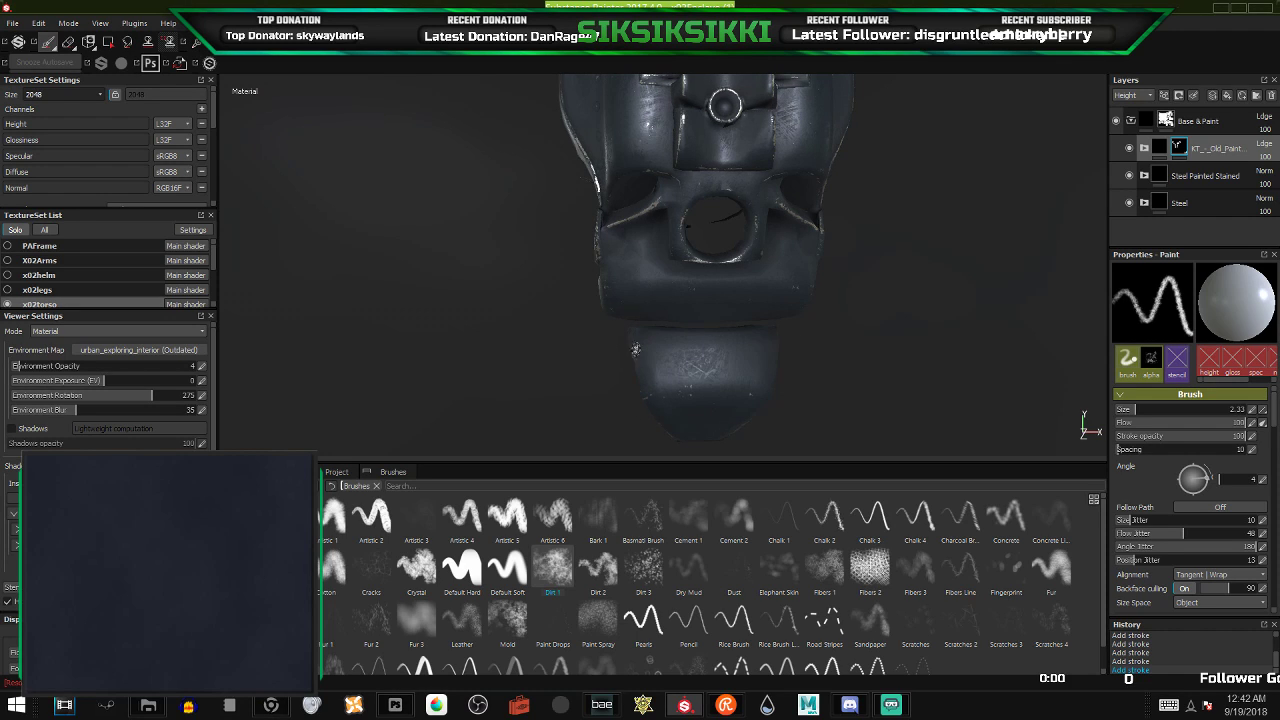
- Paint a wide red stripe into the mask on the lower back plate, right of the round opening as seen from behind
left_click_drag(689, 405, 646, 392, "alt")
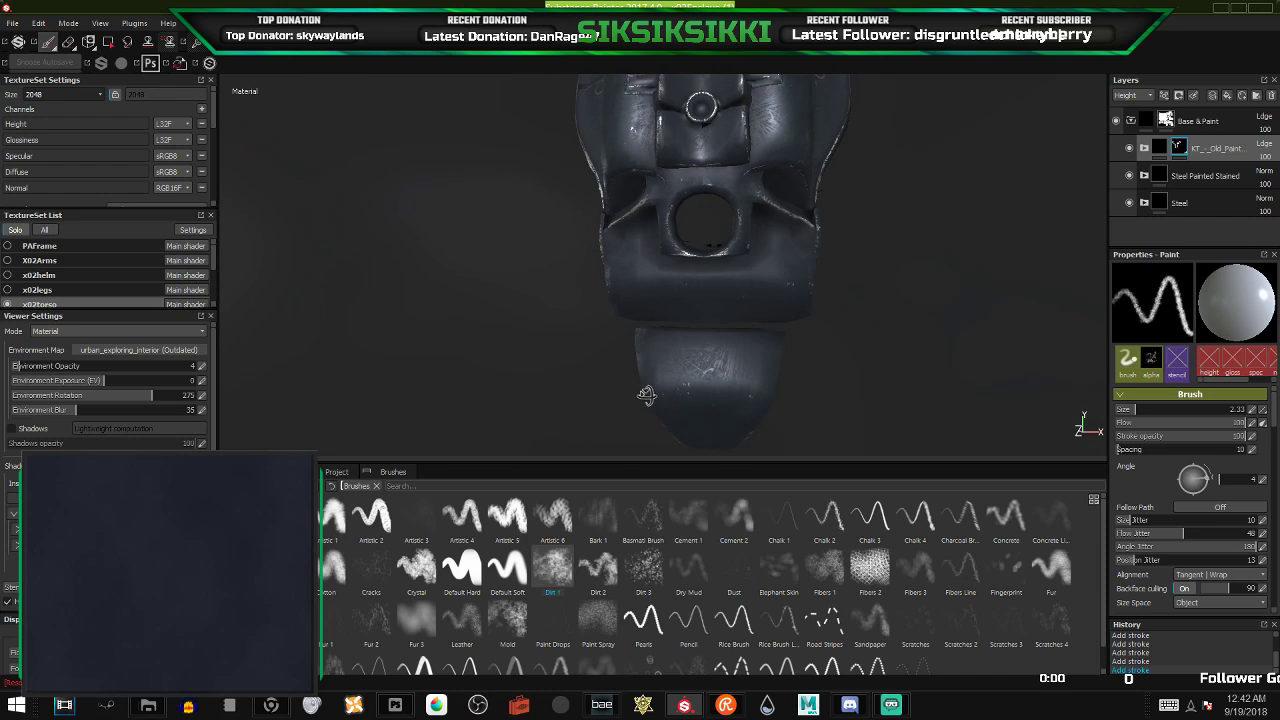
left_click_drag(726, 297, 731, 271, "alt")
scroll(764, 222, "up", 3)
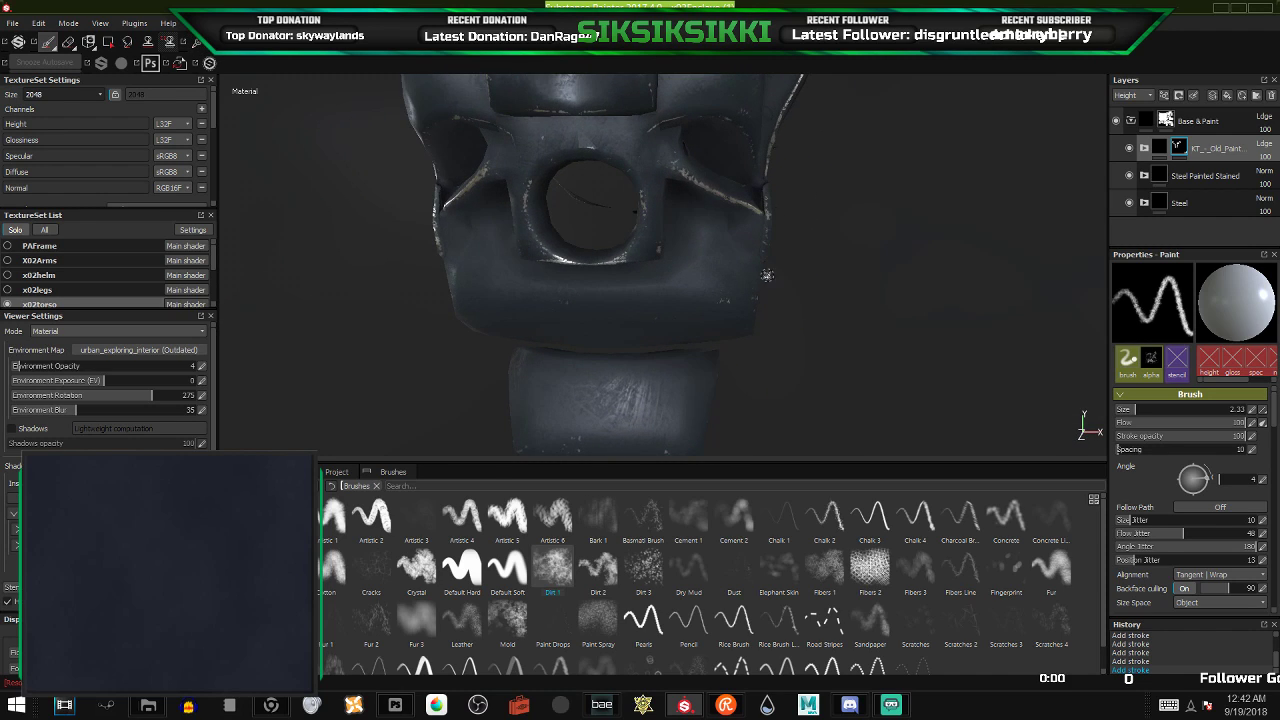
left_click_drag(690, 268, 650, 232, "alt")
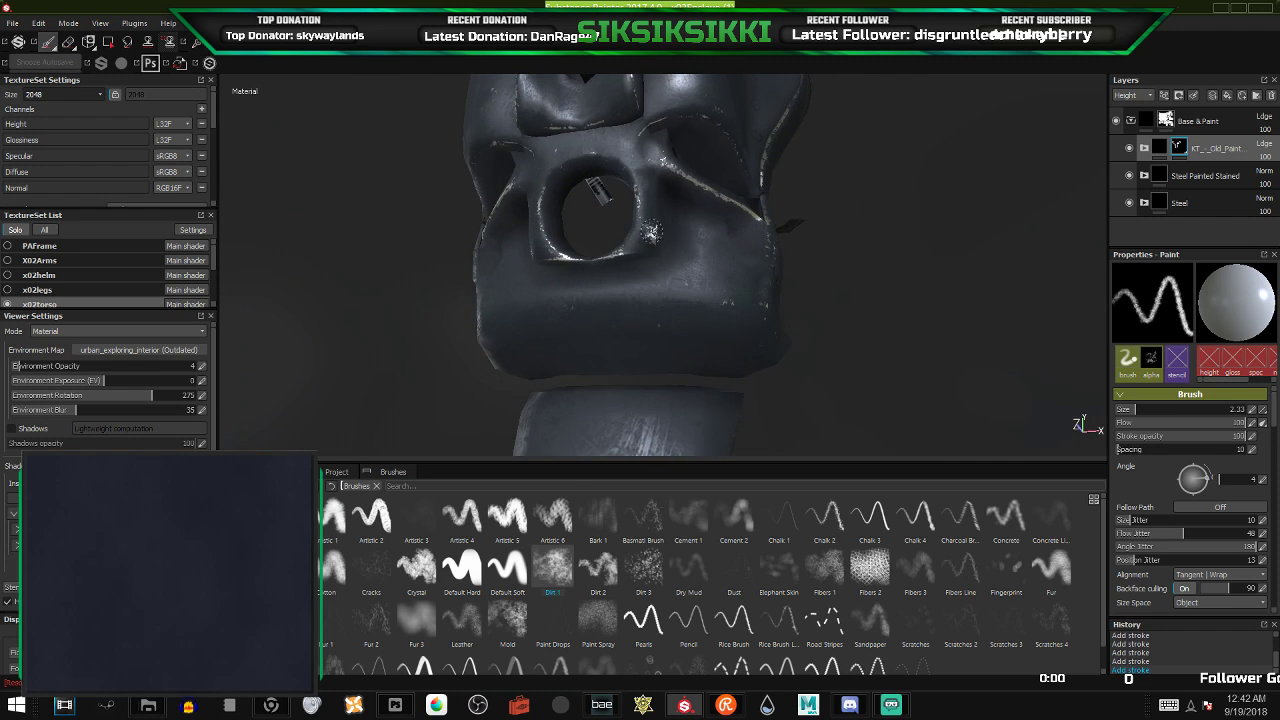
left_click_drag(679, 302, 684, 225)
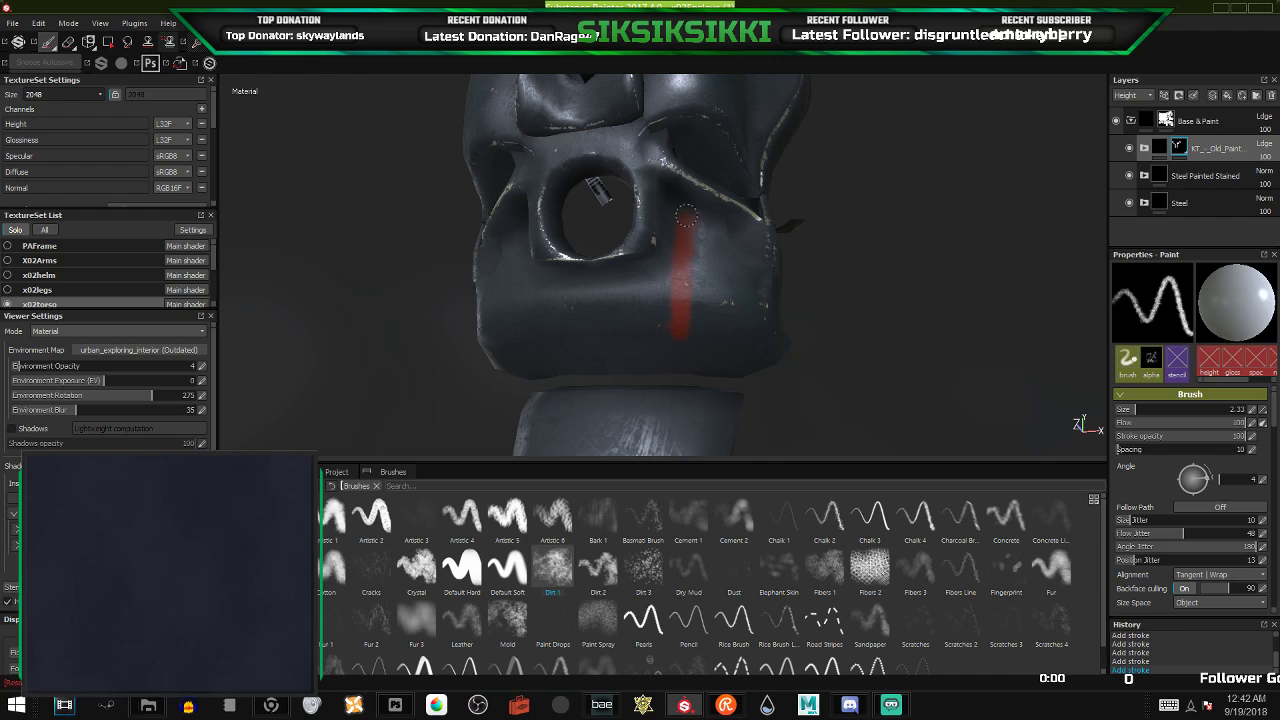
mouse_move(740, 236)
left_mouse_down()
mouse_move(741, 320)
mouse_move(726, 274)
mouse_move(674, 334)
mouse_move(700, 305)
left_mouse_up()
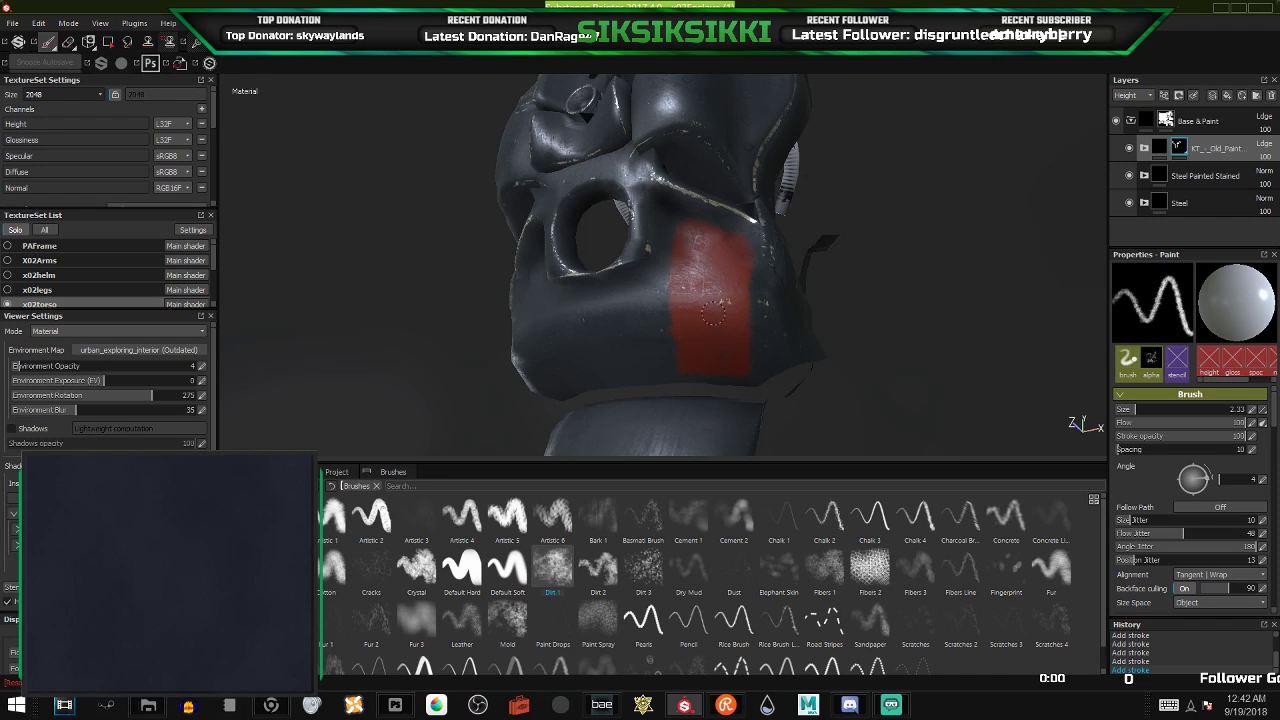
mouse_move(718, 301)
left_mouse_down("alt")
mouse_move(623, 337)
mouse_move(737, 380)
mouse_move(666, 334)
mouse_move(703, 271)
left_mouse_up("alt")
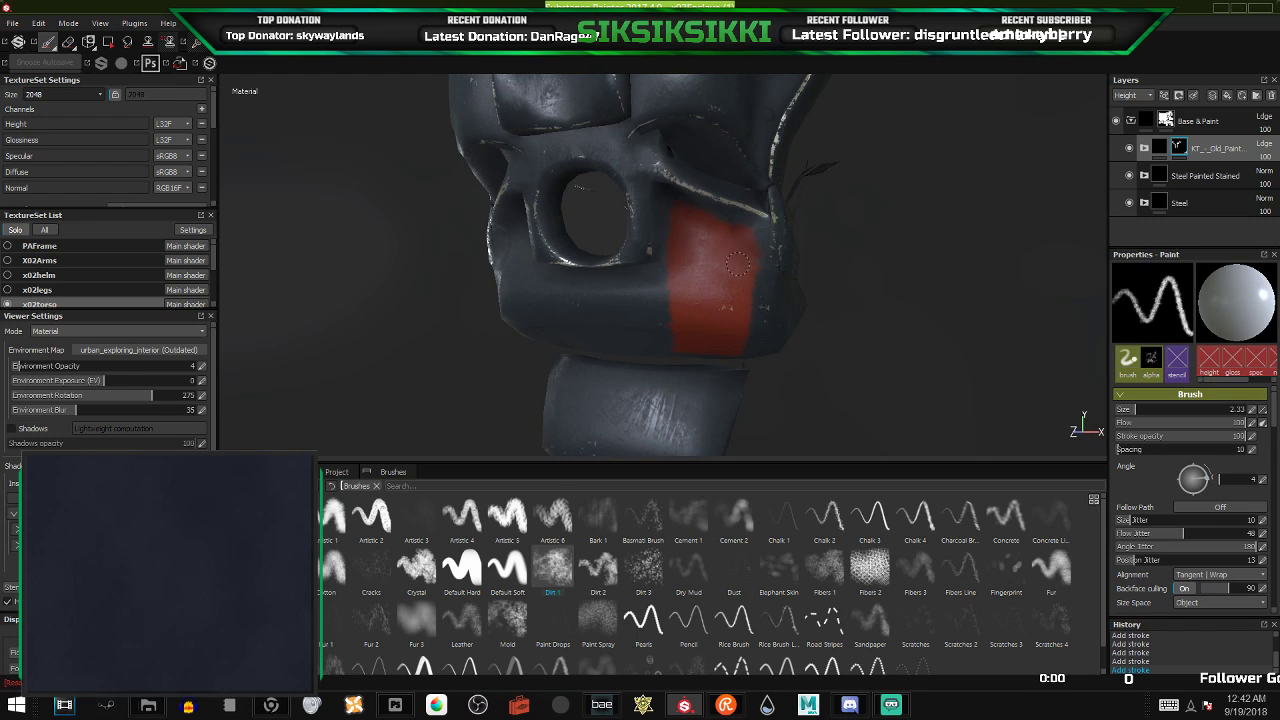
mouse_move(714, 277)
left_mouse_down("alt")
mouse_move(728, 286)
mouse_move(714, 337)
left_mouse_up("alt")
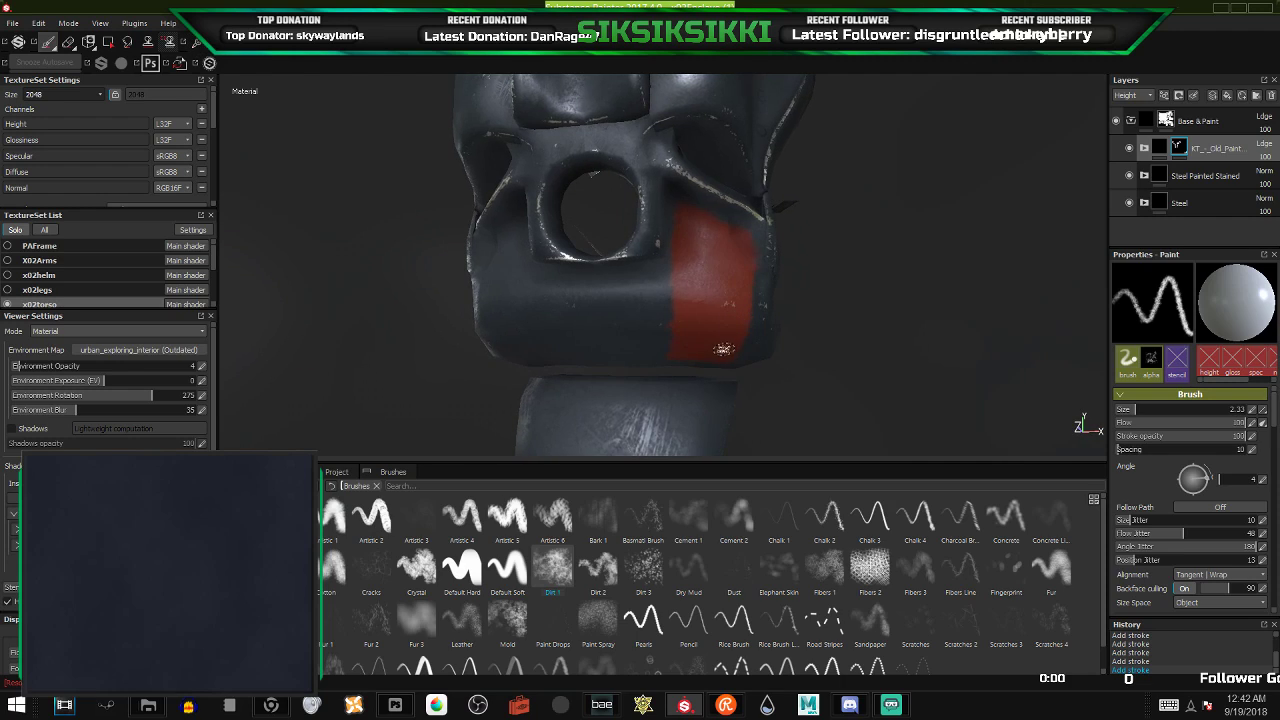
left_click_drag(705, 391, 709, 359, "alt")
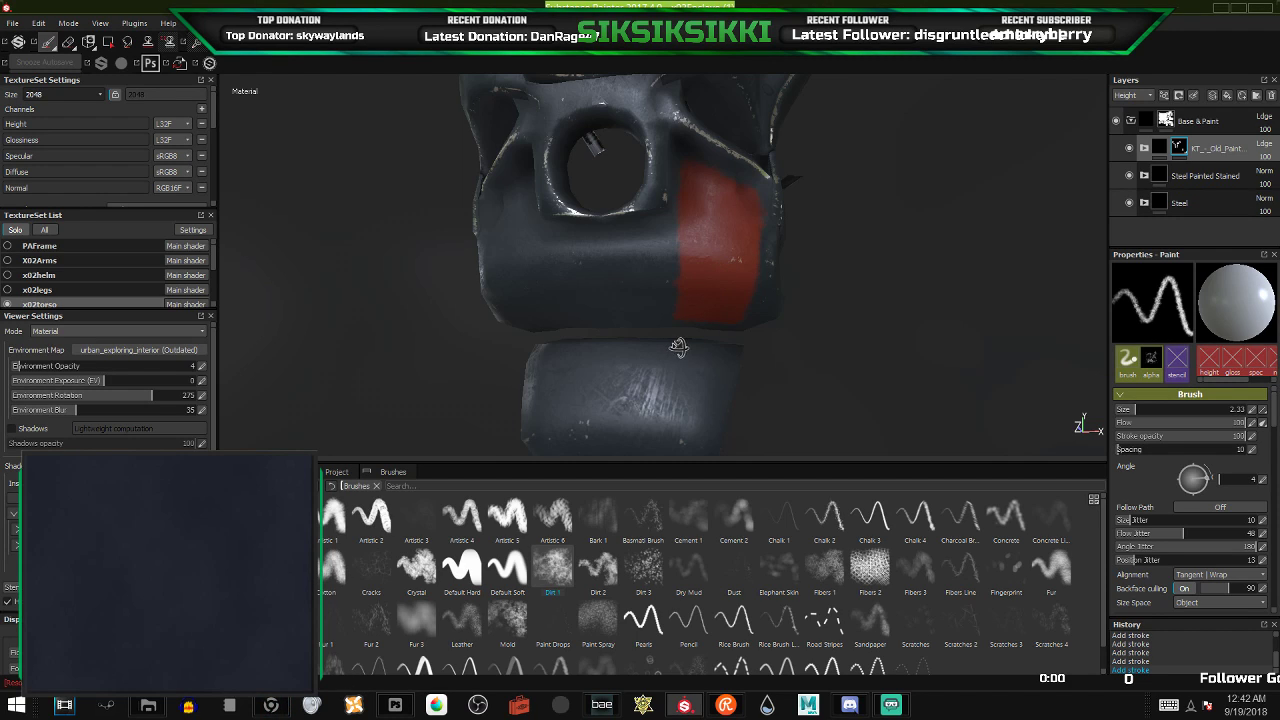
- Continue the red stripe onto the tail plate below, outlining and filling its right side down to the lower tip
left_click_drag(680, 346, 734, 398, "alt")
middle_click_drag(668, 378, 697, 230, "alt")
mouse_move(682, 226)
left_mouse_down()
mouse_move(710, 224)
mouse_move(735, 250)
mouse_move(741, 229)
left_mouse_up()
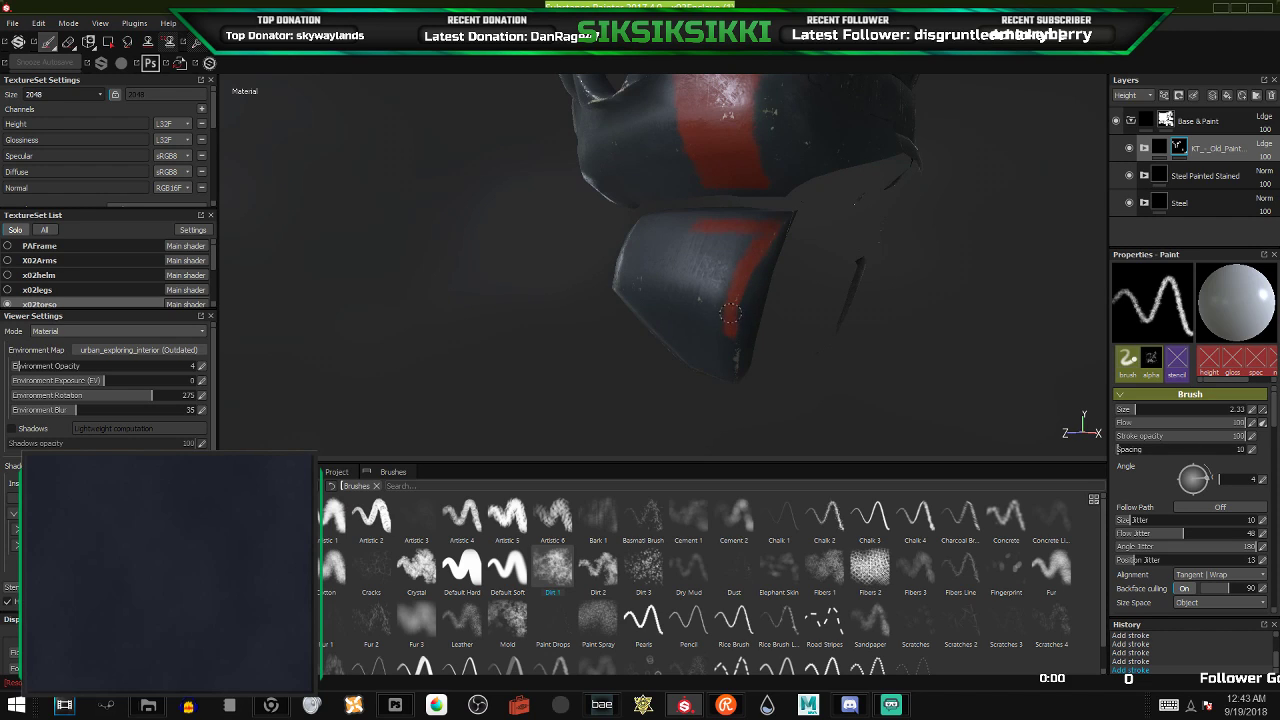
mouse_move(732, 341)
left_mouse_down("alt")
mouse_move(743, 280)
mouse_move(812, 298)
left_mouse_up("alt")
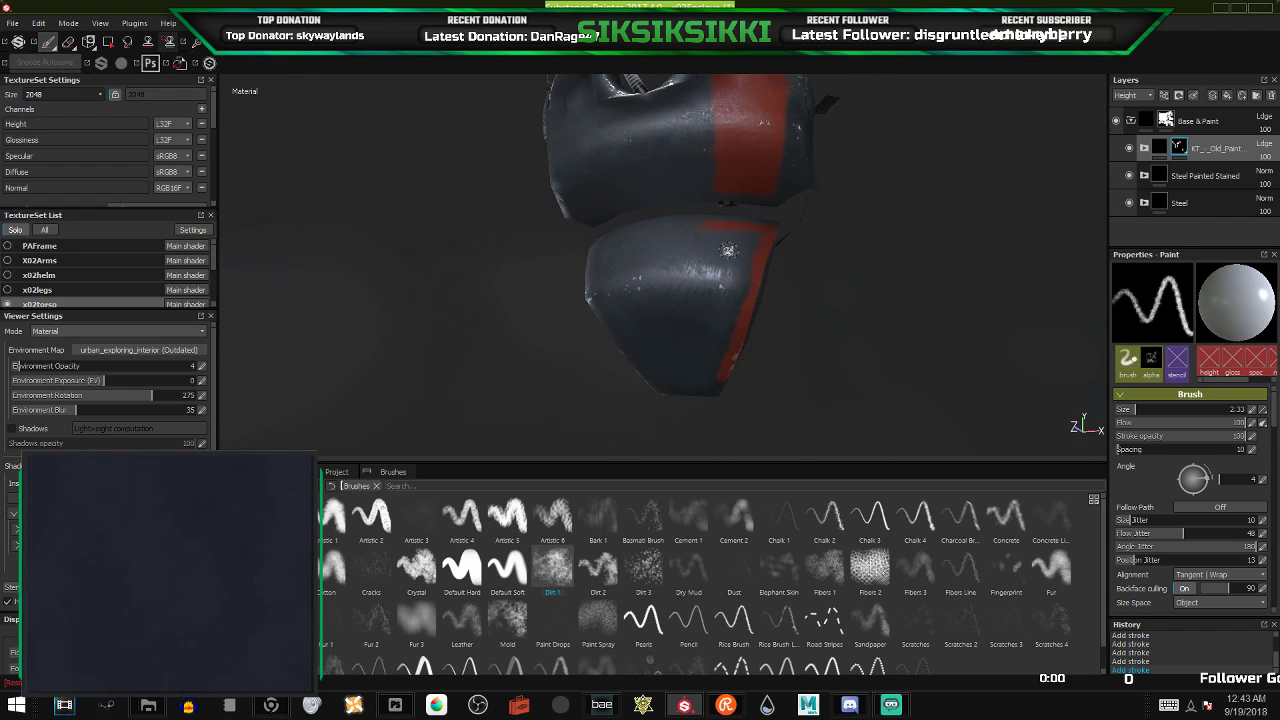
mouse_move(706, 228)
left_mouse_down()
mouse_move(704, 376)
mouse_move(721, 352)
left_mouse_up()
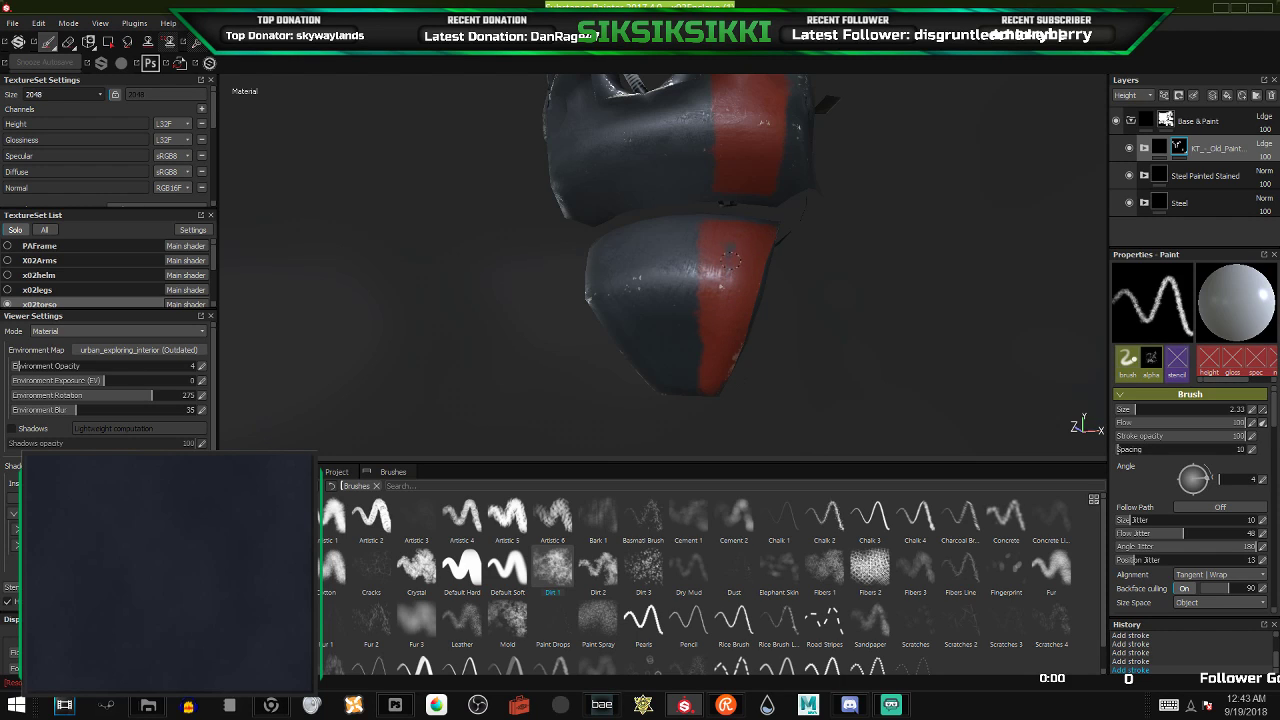
mouse_move(727, 247)
left_mouse_down("alt")
mouse_move(760, 297)
mouse_move(689, 224)
left_mouse_up("alt")
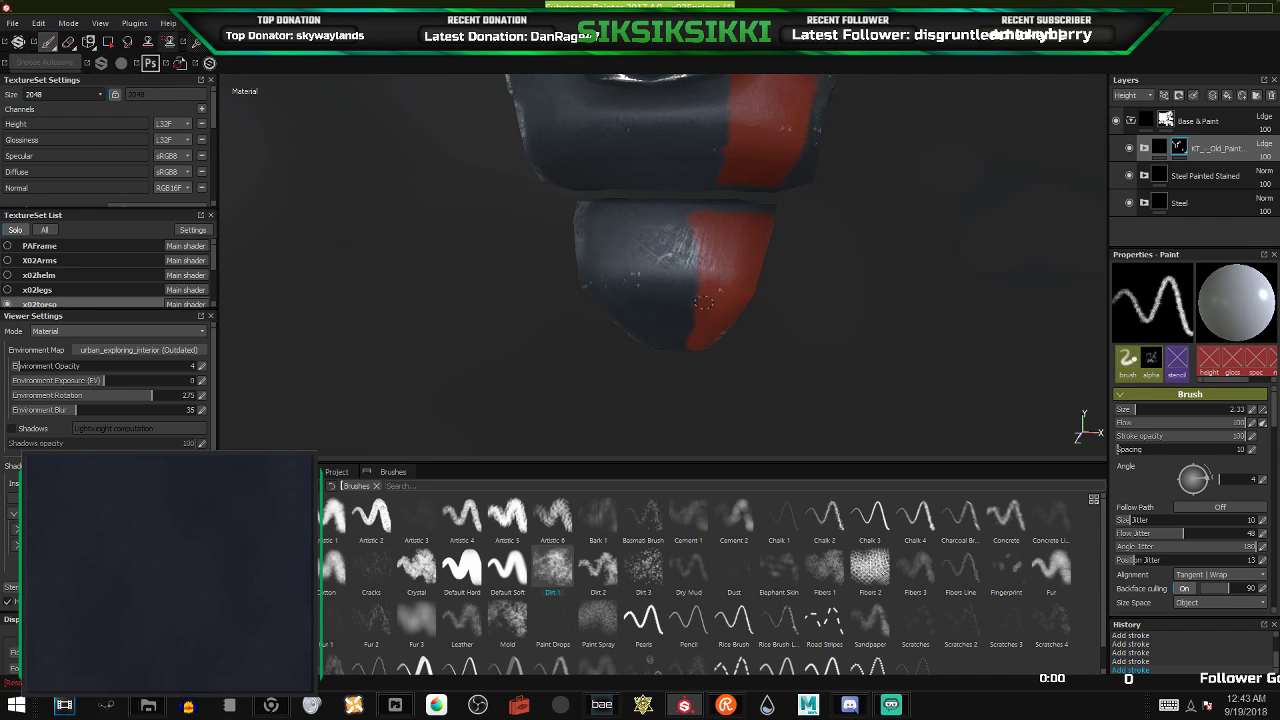
- Paint the left side edge of the tail plate red in the mask, from its upper corner to the lower tip
left_click_drag(701, 330, 777, 306, "alt")
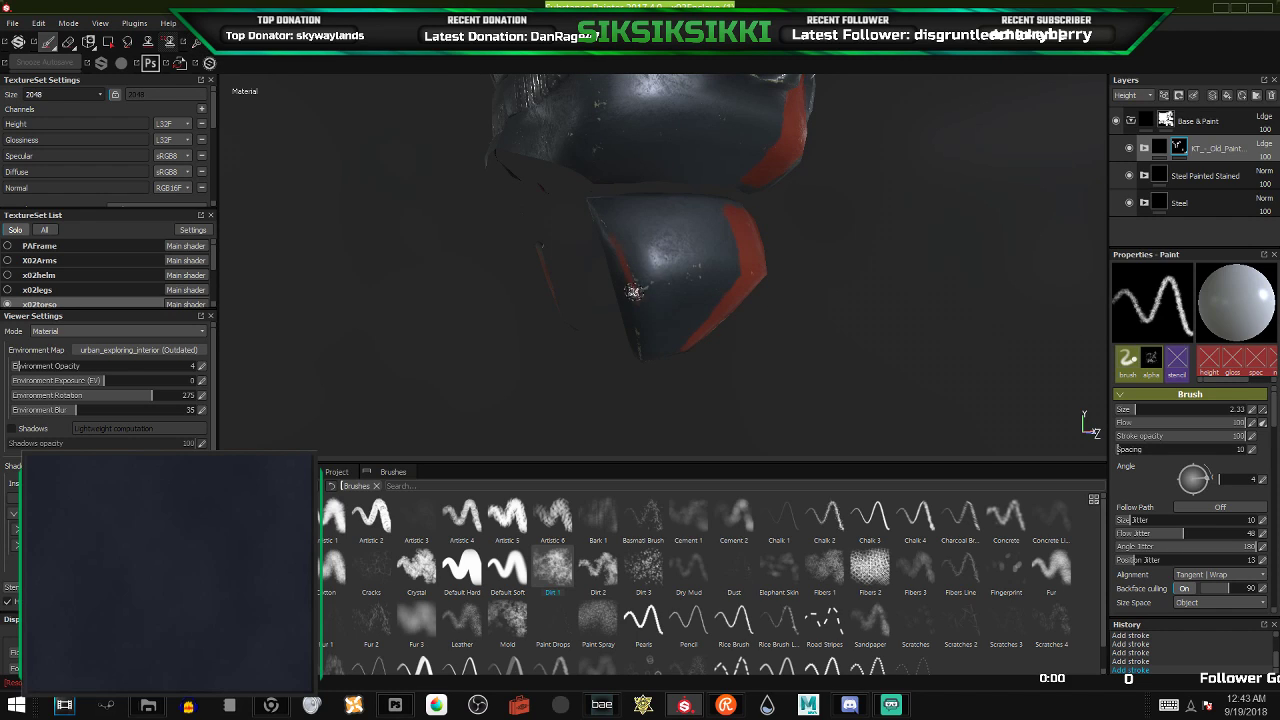
left_click_drag(634, 292, 628, 255, "alt")
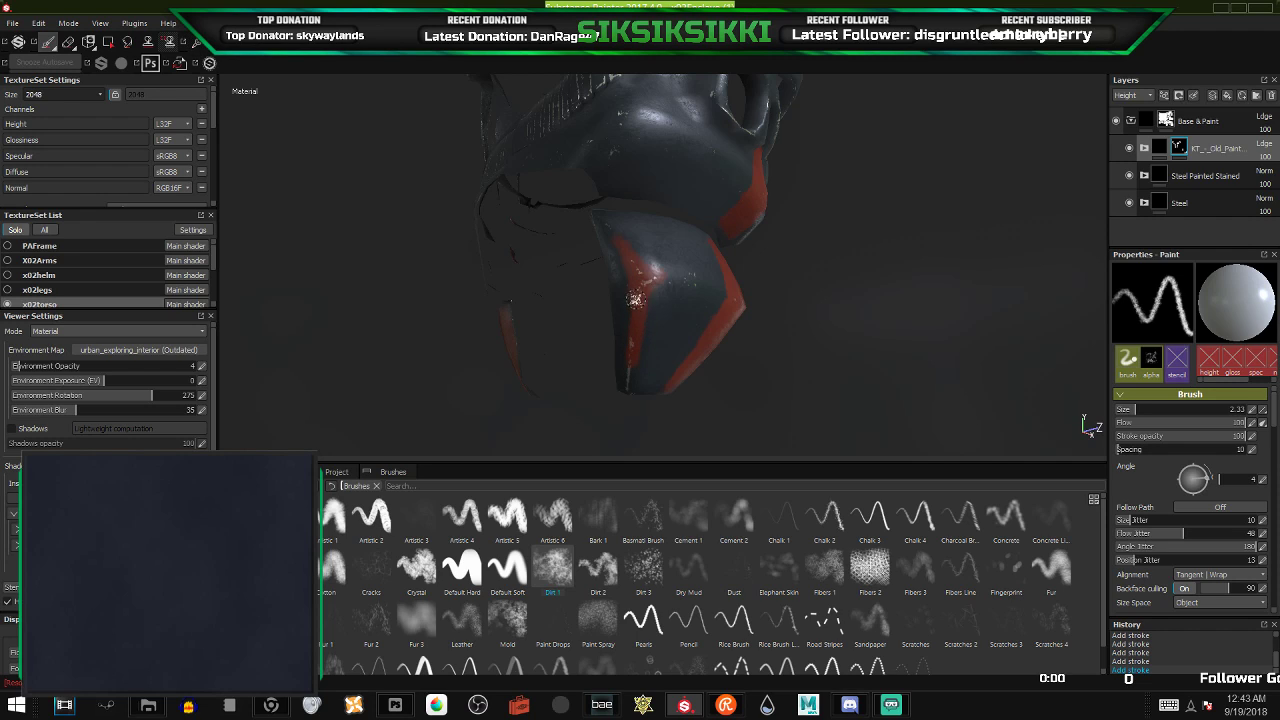
mouse_move(634, 290)
left_mouse_down("alt")
mouse_move(675, 348)
mouse_move(668, 338)
left_mouse_up("alt")
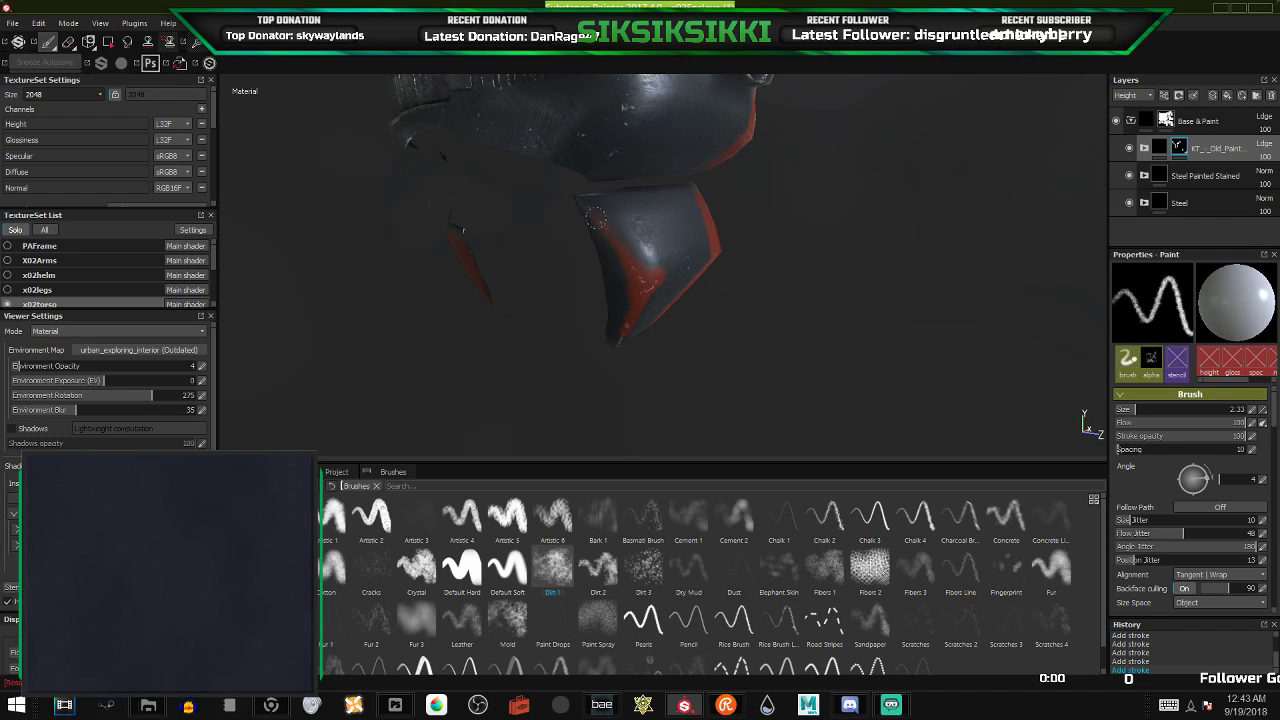
left_click_drag(648, 268, 466, 258, "alt")
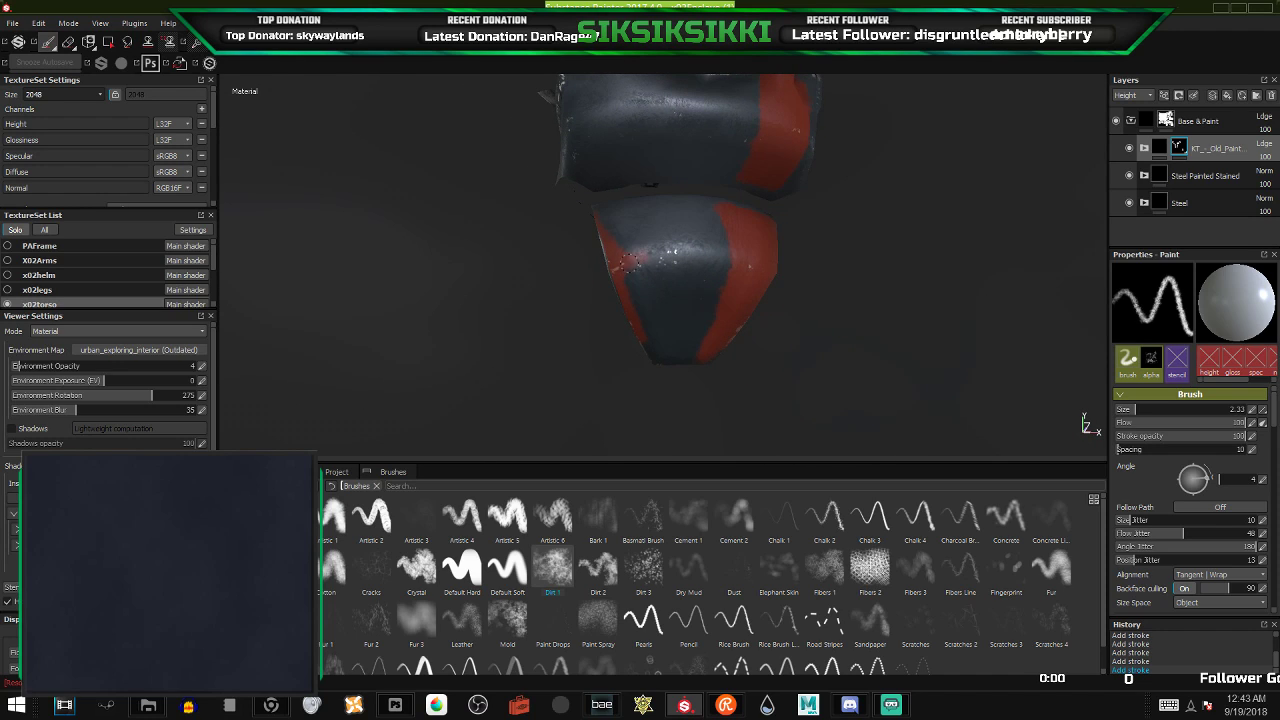
left_click_drag(628, 308, 625, 250, "alt")
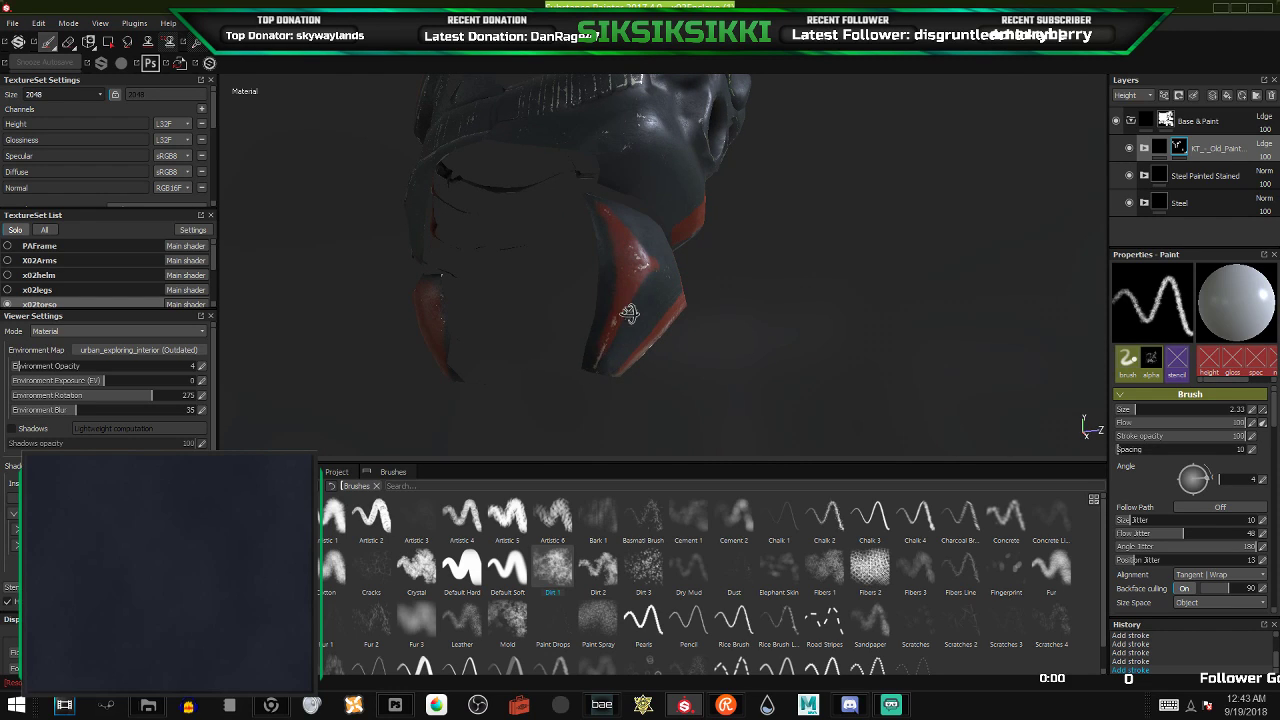
- Paint the right half of the central back plate red in the mask, above and below the round ring
left_click_drag(629, 314, 543, 323, "alt")
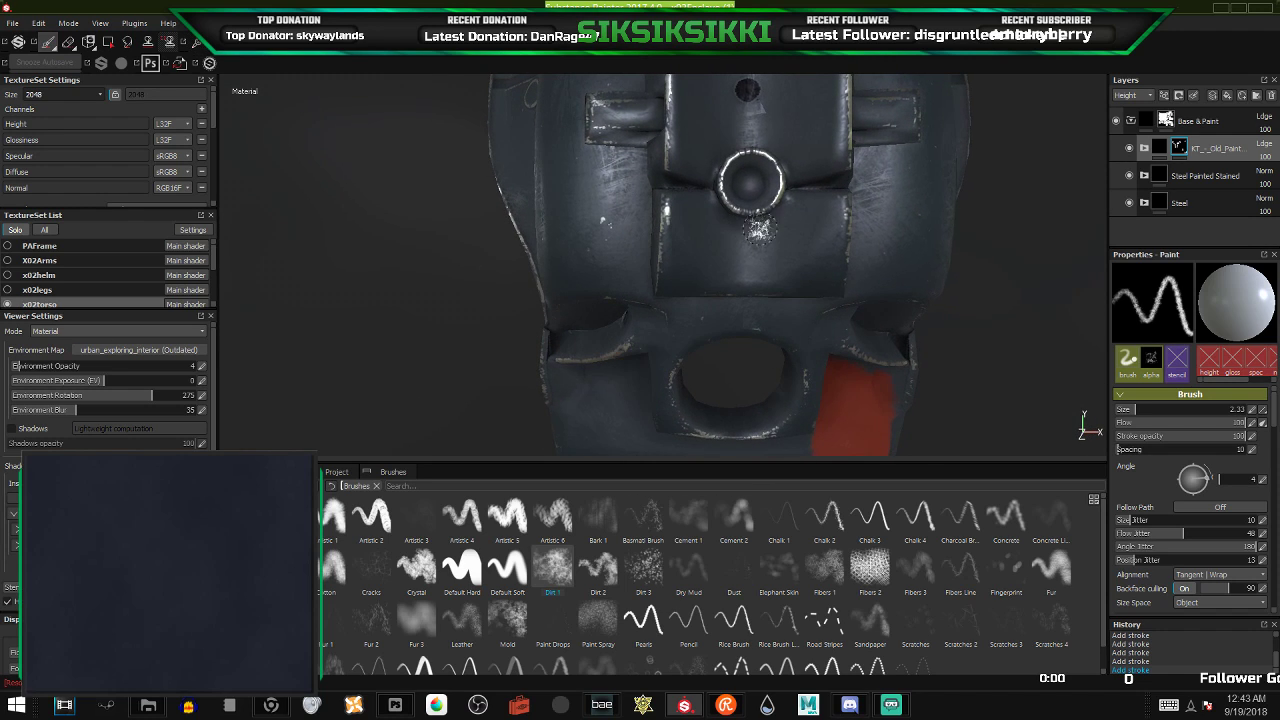
mouse_move(752, 190)
middle_mouse_down("alt")
mouse_move(742, 215)
mouse_move(613, 302)
mouse_move(671, 289)
middle_mouse_up("alt")
left_click_drag(665, 285, 636, 256, "alt")
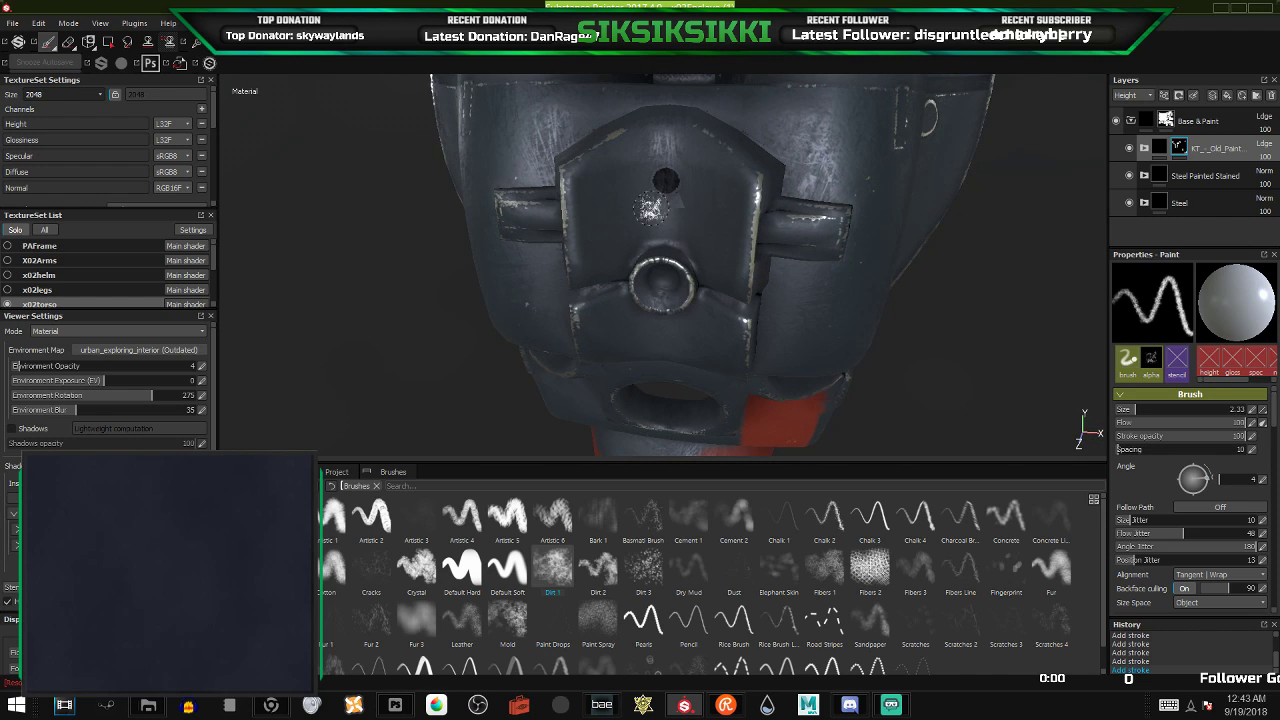
left_click_drag(680, 220, 672, 232, "alt")
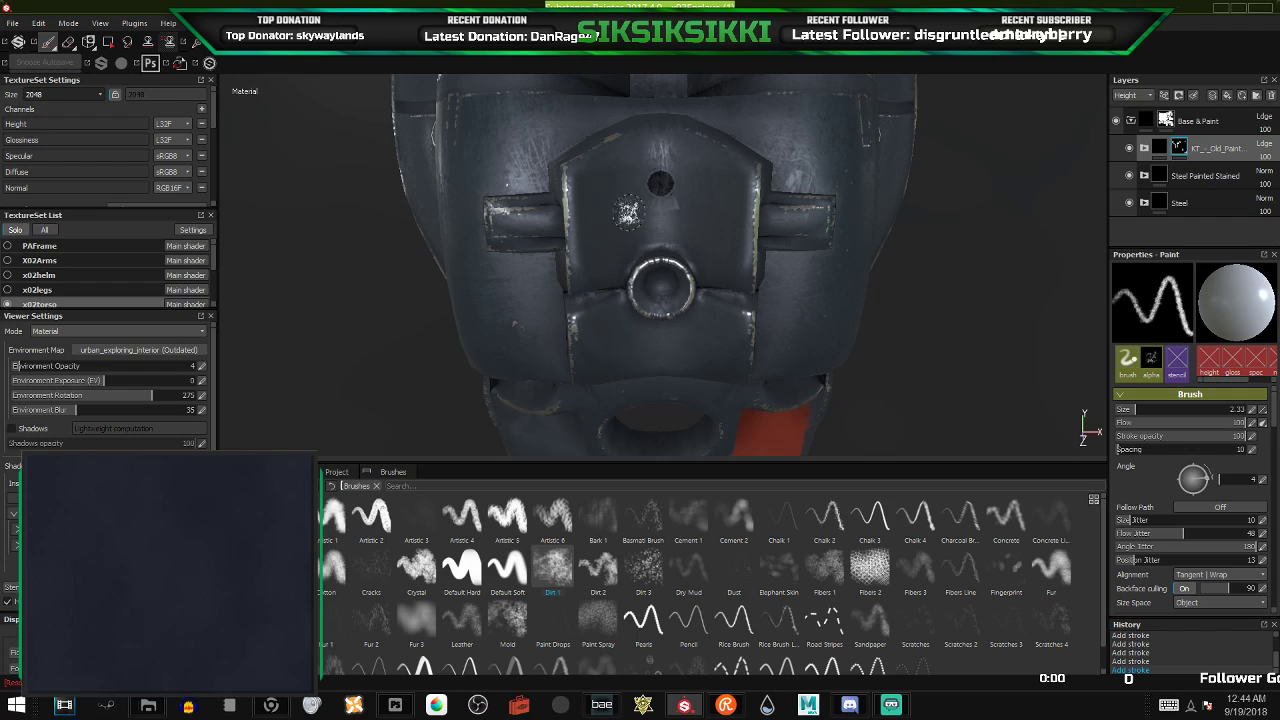
left_click(677, 150)
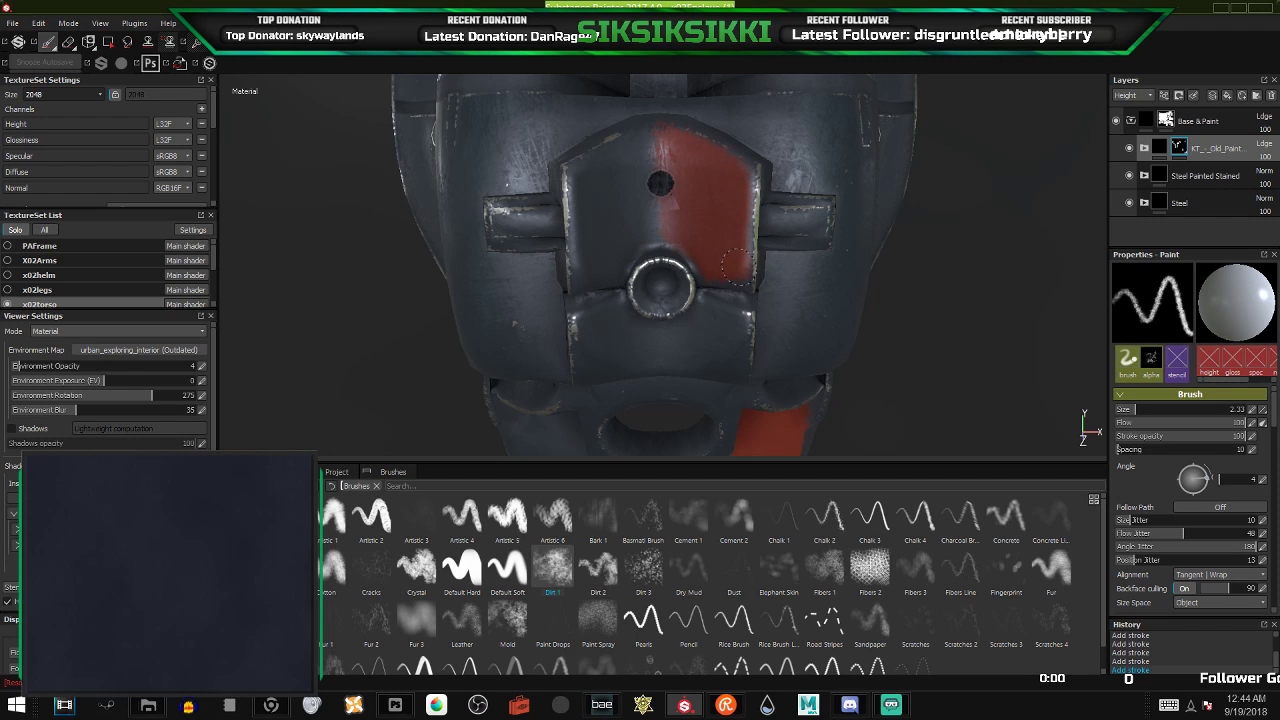
mouse_move(710, 267)
left_mouse_down("alt")
mouse_move(657, 290)
mouse_move(652, 335)
left_mouse_up("alt")
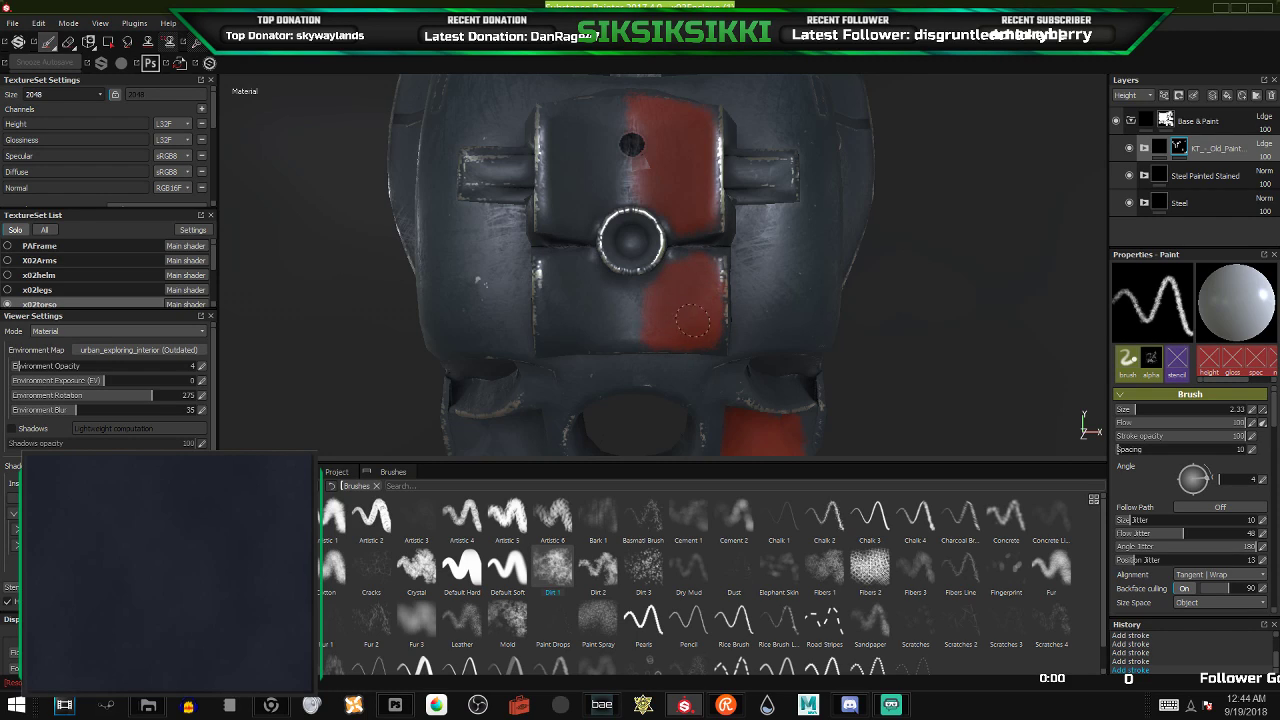
- Paint the lower back shell red in the mask, right of the central plate and below the side bracket
left_click_drag(677, 337, 632, 343, "alt")
middle_click_drag(672, 369, 530, 310, "alt")
mouse_move(530, 311)
left_mouse_down("alt")
mouse_move(615, 220)
mouse_move(646, 294)
mouse_move(650, 265)
left_mouse_up("alt")
middle_click_drag(650, 265, 632, 260, "alt")
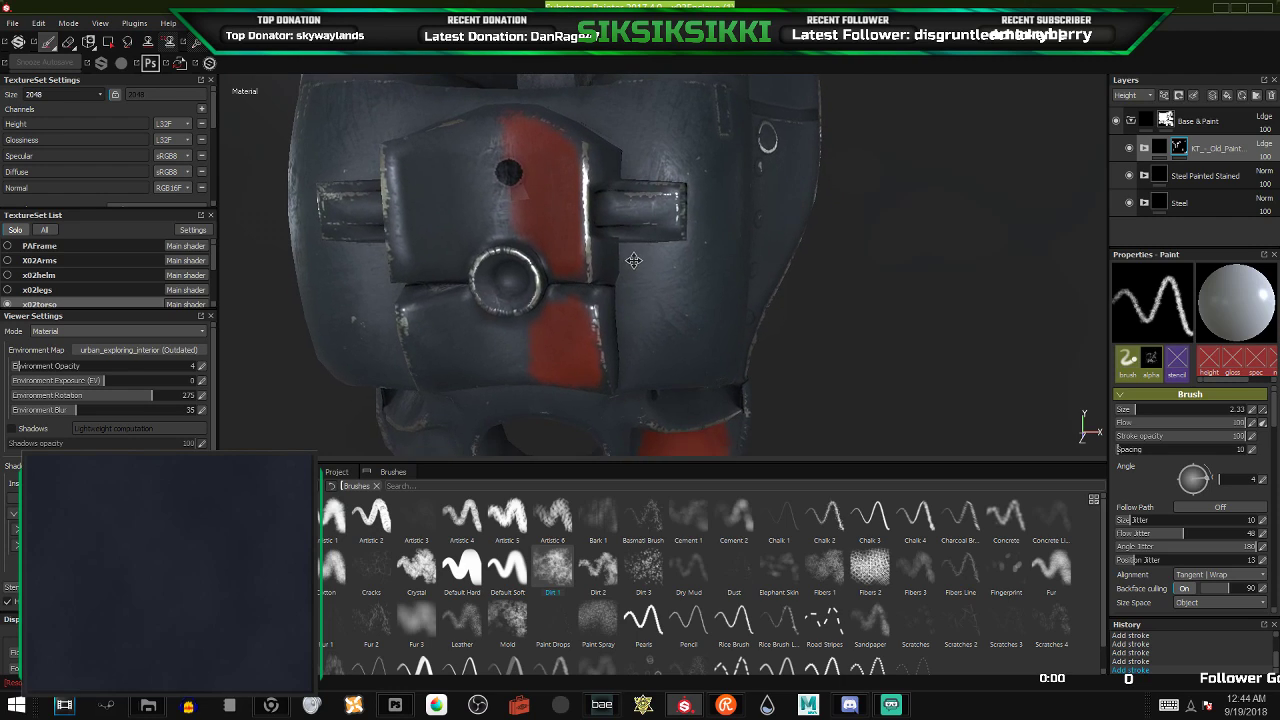
left_click_drag(700, 264, 670, 272)
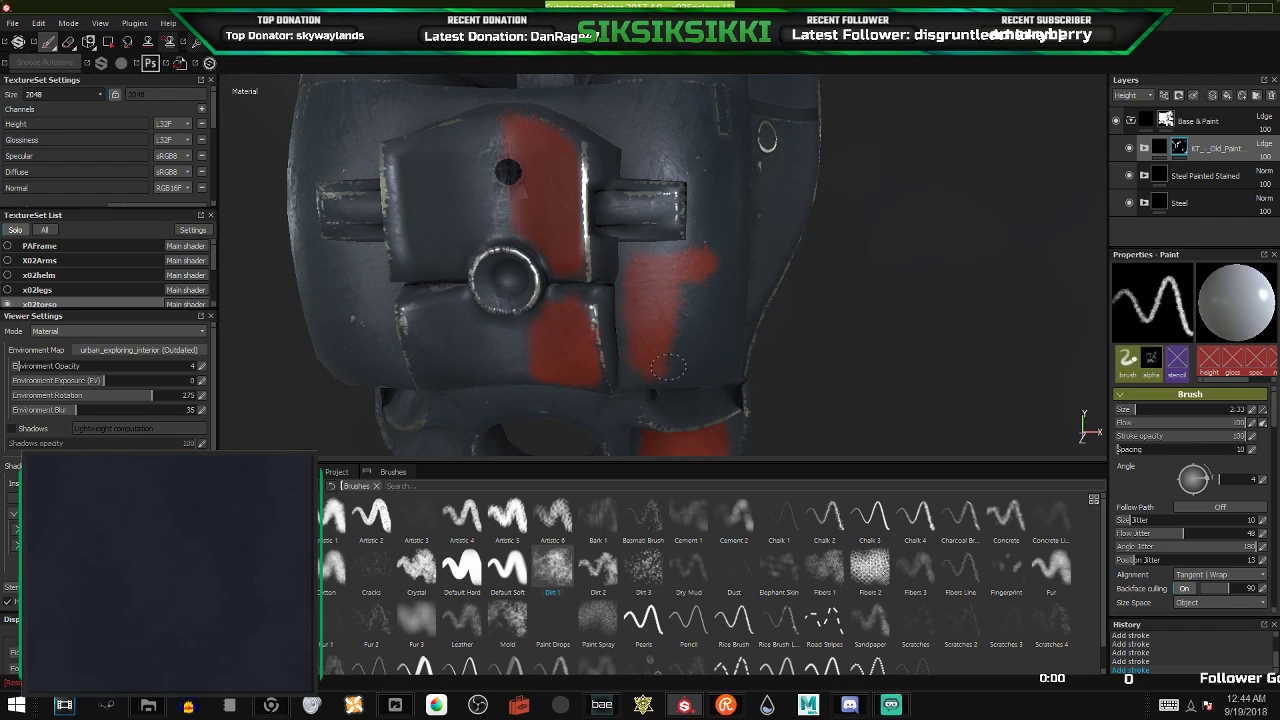
mouse_move(685, 357)
left_mouse_down()
mouse_move(697, 315)
mouse_move(586, 346)
mouse_move(670, 361)
left_mouse_up()
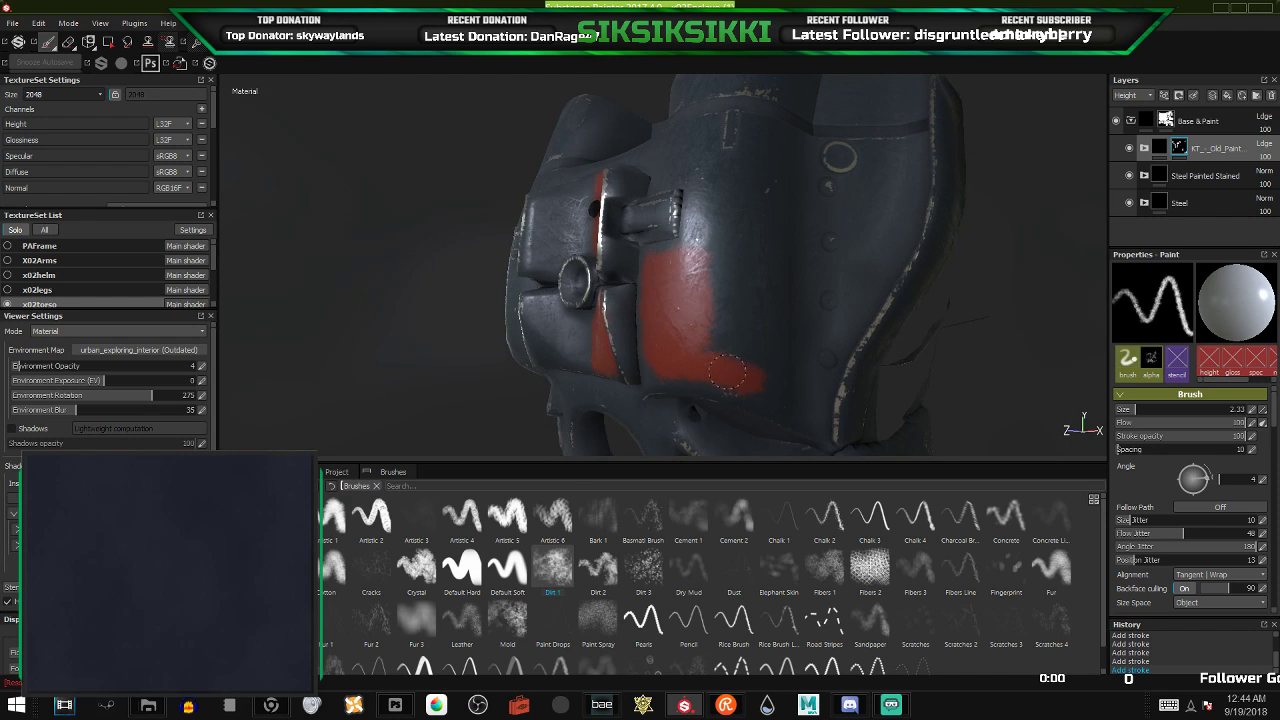
mouse_move(775, 378)
left_mouse_down()
mouse_move(755, 260)
mouse_move(712, 345)
left_mouse_up()
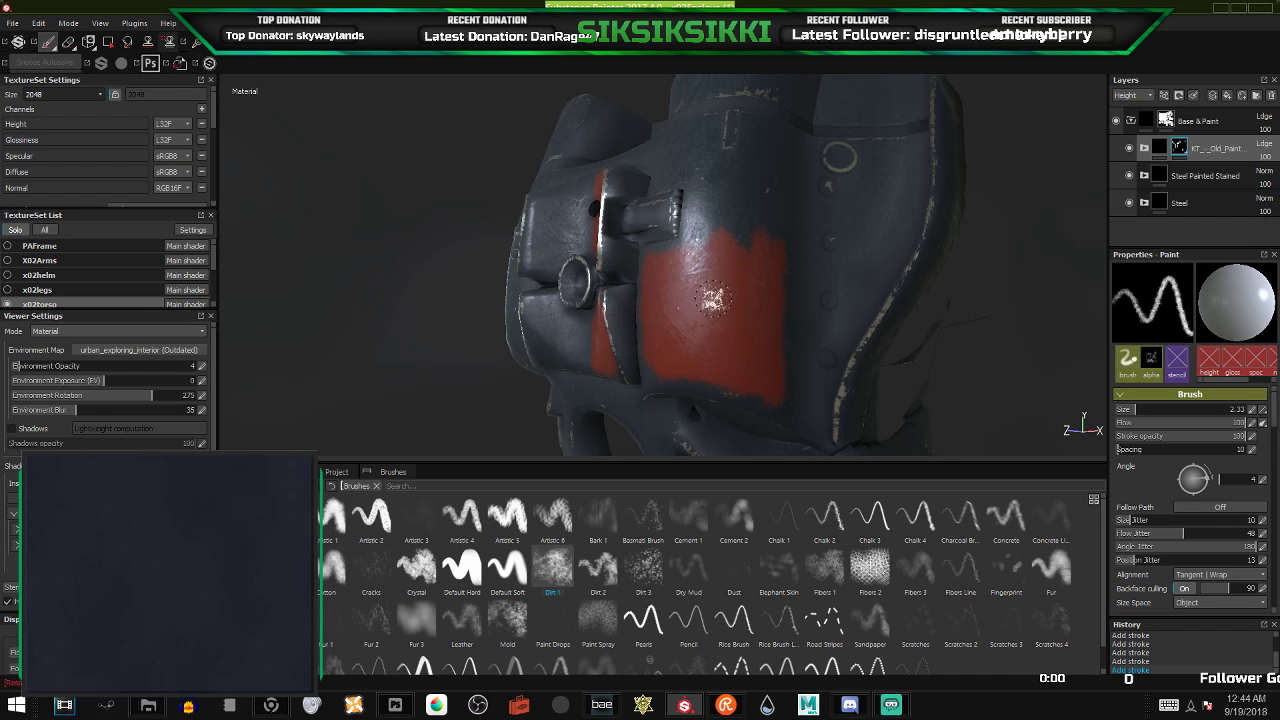
- Extend the red on the back shell upward around the side bracket to just below the horizontal seam
mouse_move(714, 297)
left_mouse_down("alt")
mouse_move(722, 258)
mouse_move(700, 300)
mouse_move(696, 368)
left_mouse_up("alt")
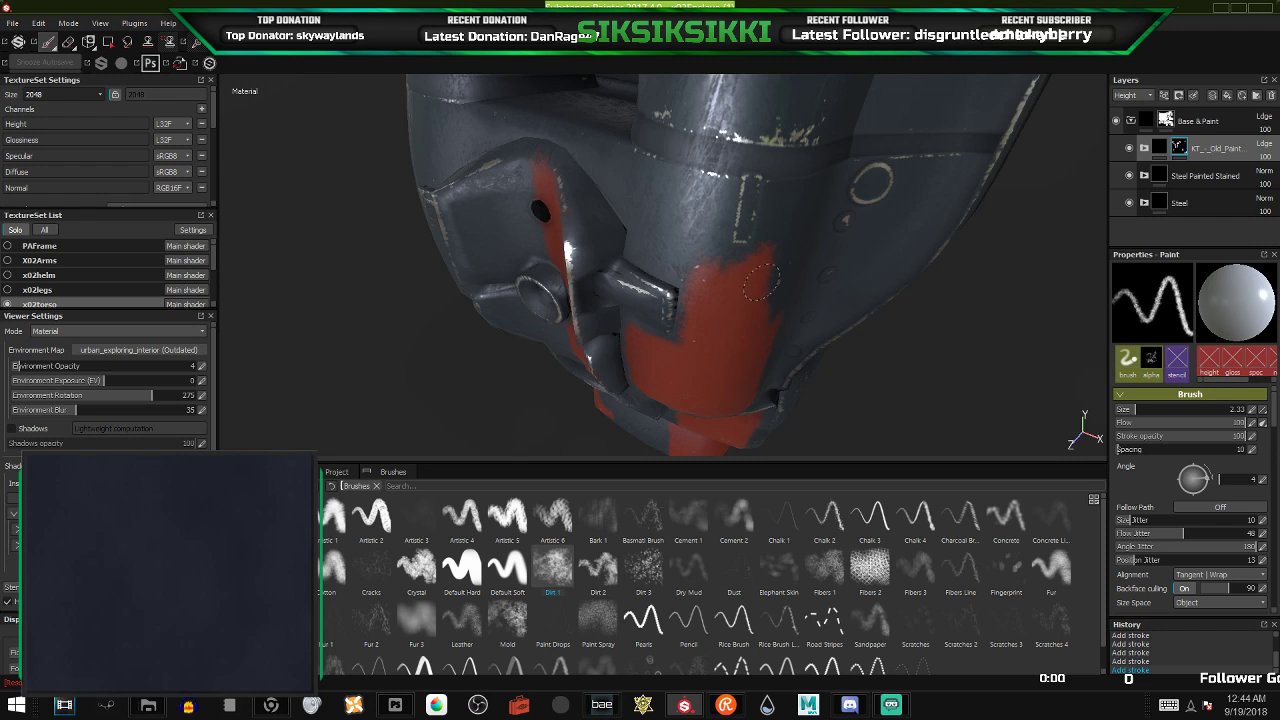
left_click_drag(762, 282, 775, 215)
left_click_drag(763, 326, 682, 311, "alt")
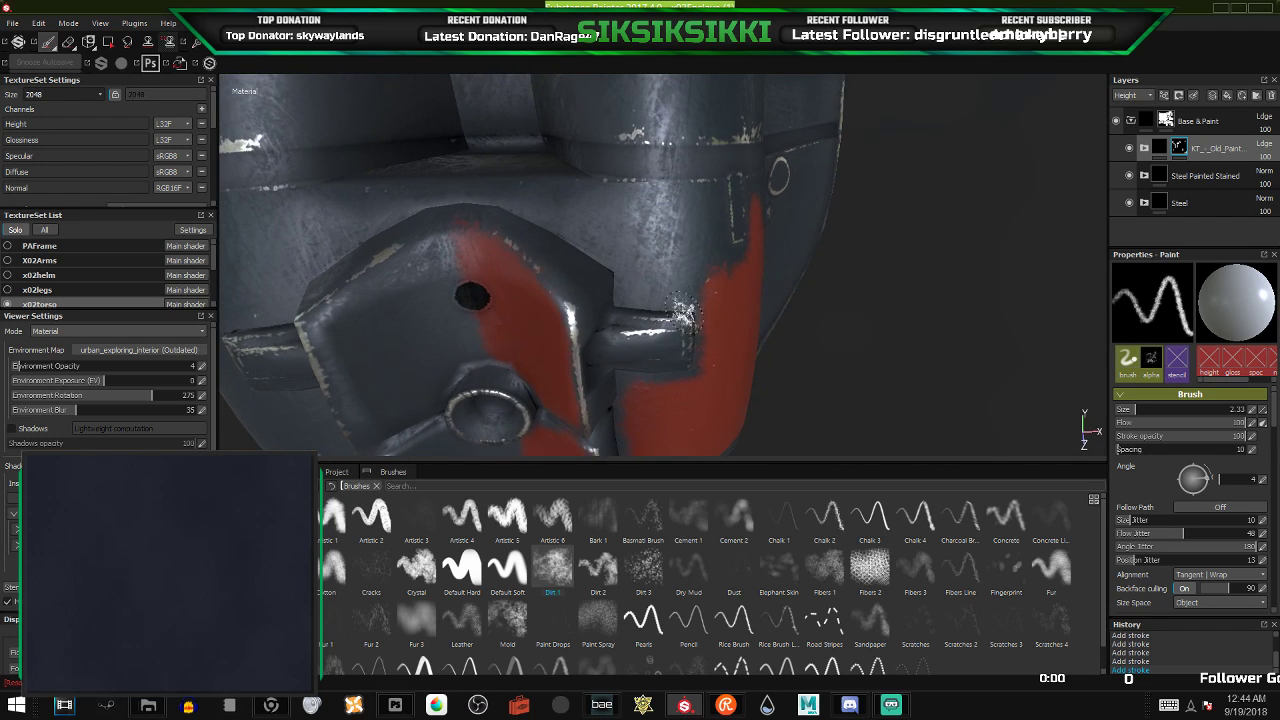
left_click(635, 274)
mouse_move(661, 207)
left_mouse_down()
mouse_move(695, 212)
mouse_move(707, 268)
left_mouse_up()
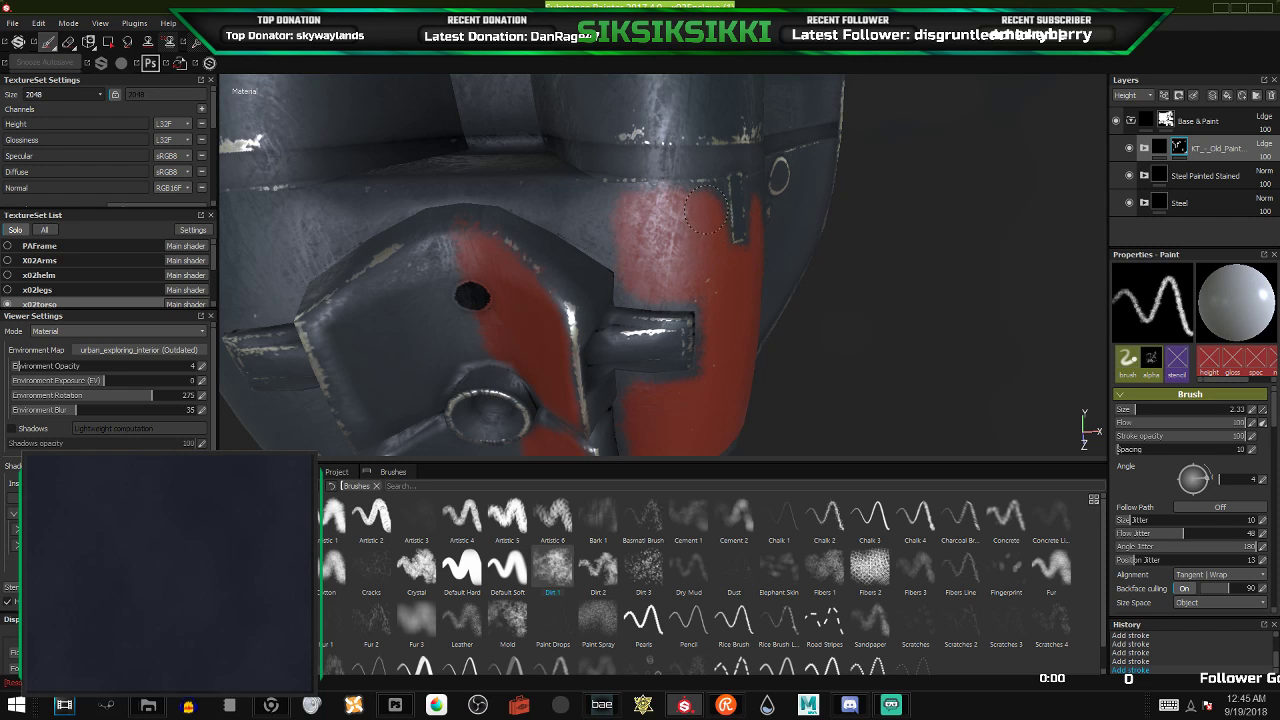
- Widen the red area around the side of the back shell toward the rivet row and fill the gap inside it
mouse_move(749, 286)
left_mouse_down("alt")
mouse_move(469, 263)
mouse_move(760, 294)
mouse_move(652, 150)
left_mouse_up("alt")
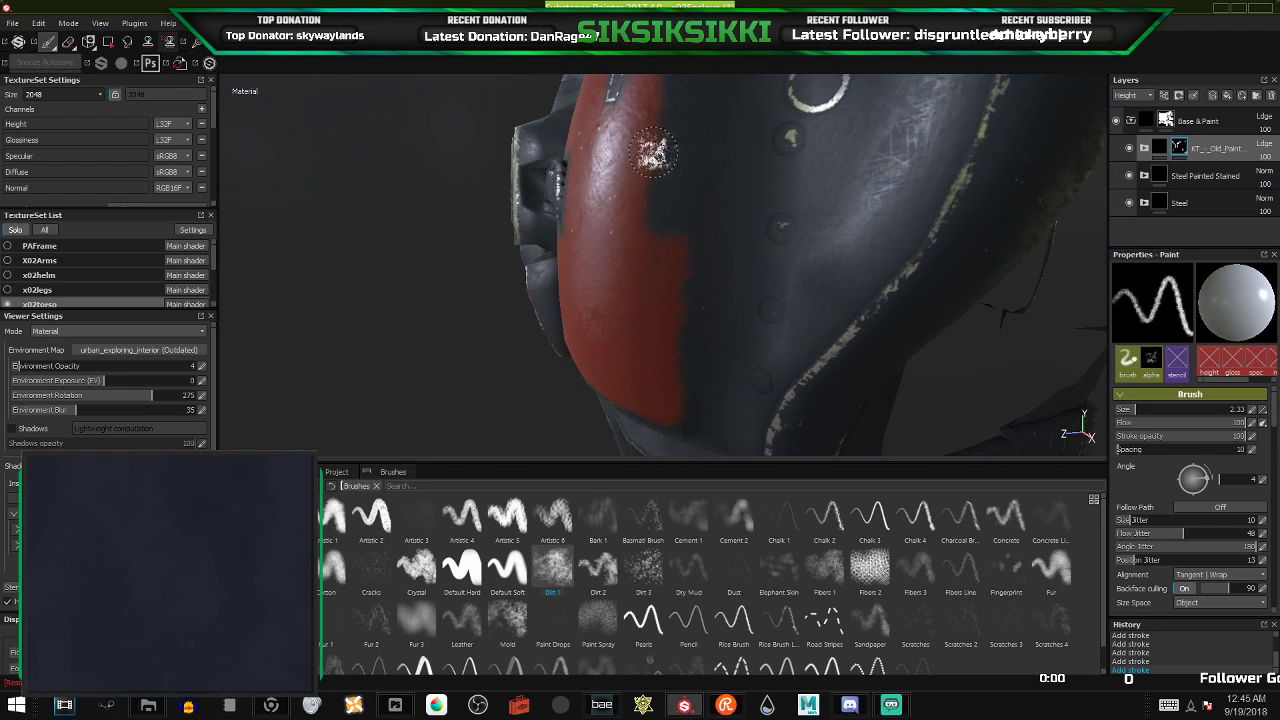
mouse_move(663, 306)
left_mouse_down("alt")
mouse_move(651, 251)
mouse_move(640, 340)
mouse_move(630, 282)
mouse_move(640, 330)
mouse_move(677, 363)
mouse_move(669, 337)
mouse_move(701, 147)
left_mouse_up("alt")
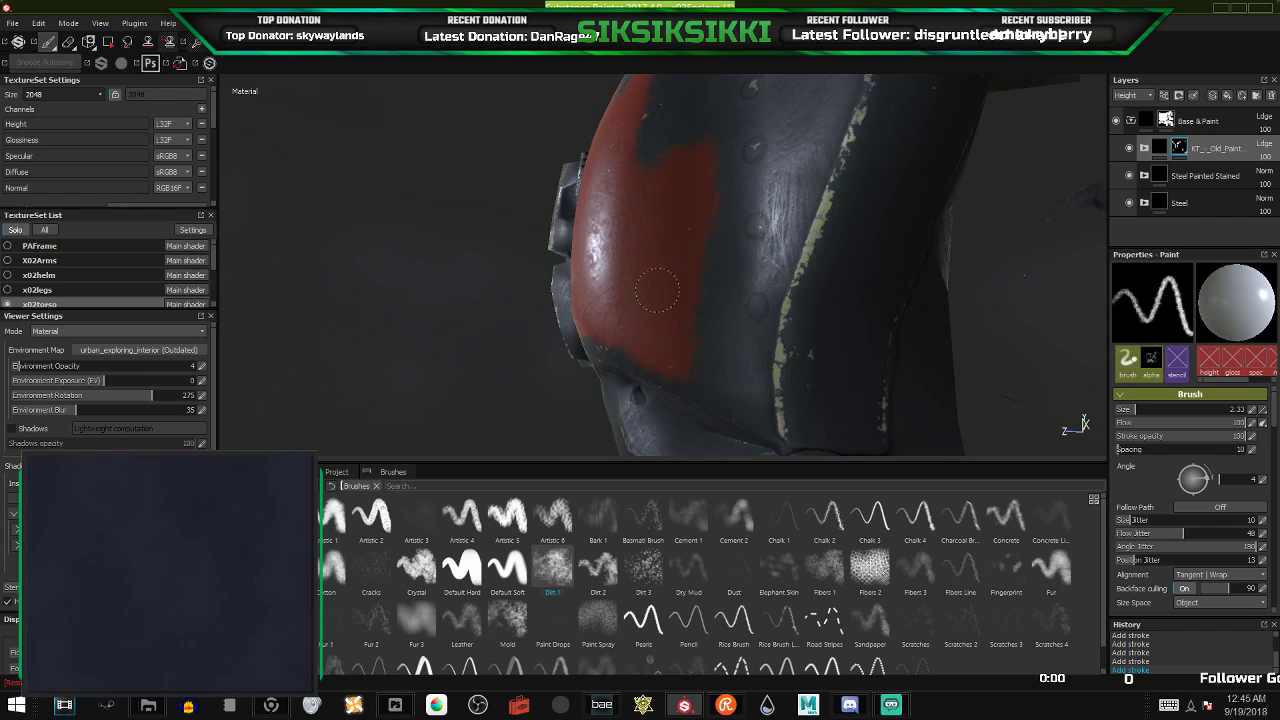
mouse_move(686, 223)
left_mouse_down("alt")
mouse_move(686, 206)
mouse_move(660, 306)
left_mouse_up("alt")
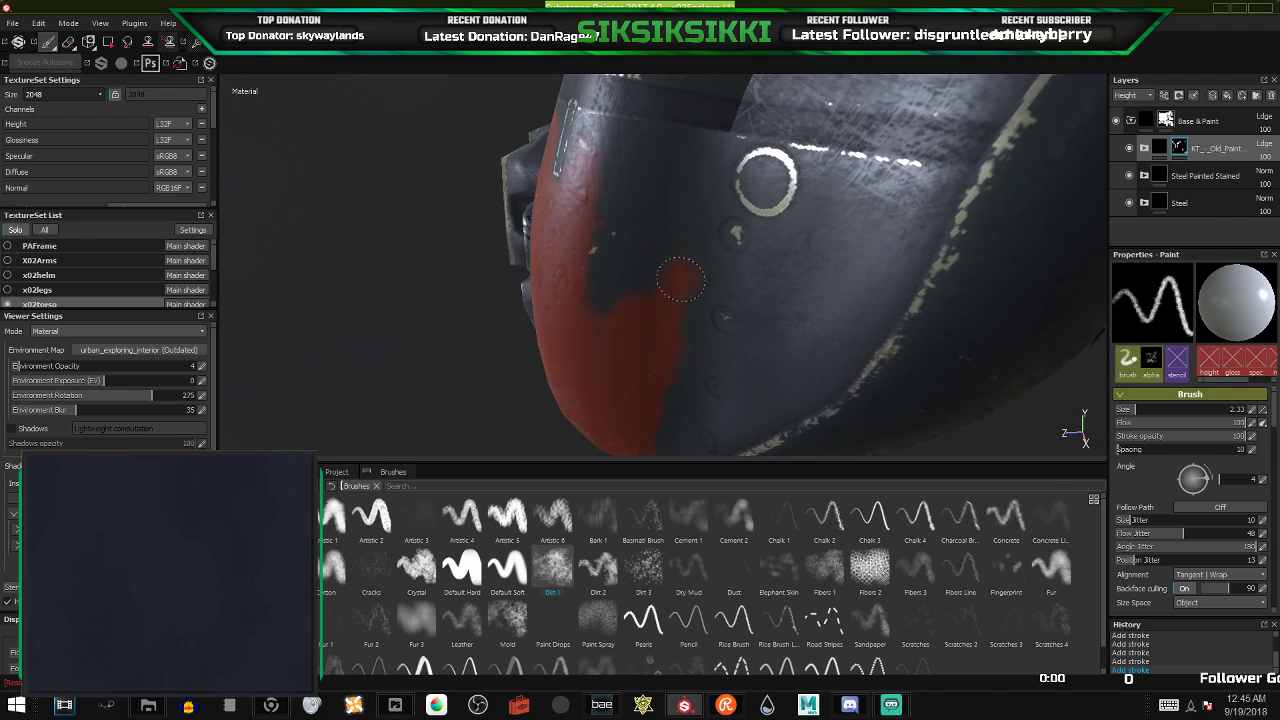
left_click_drag(693, 173, 600, 158, "alt")
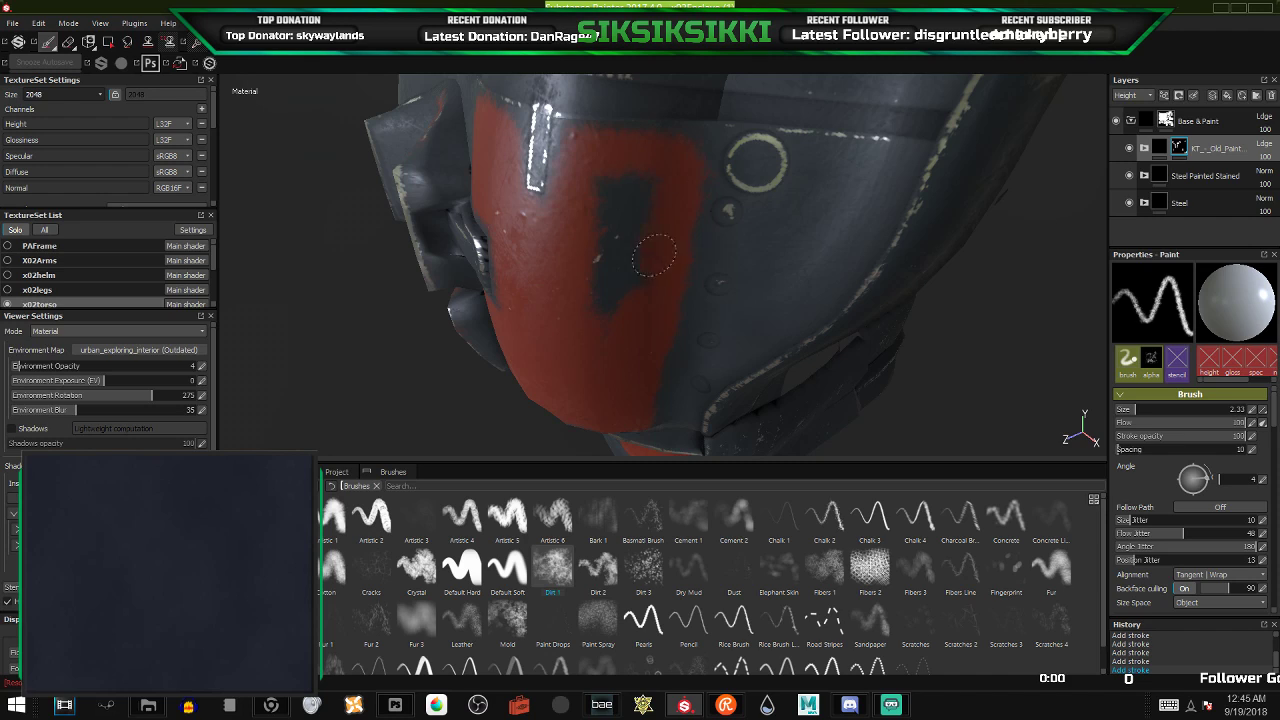
left_click_drag(633, 281, 624, 181)
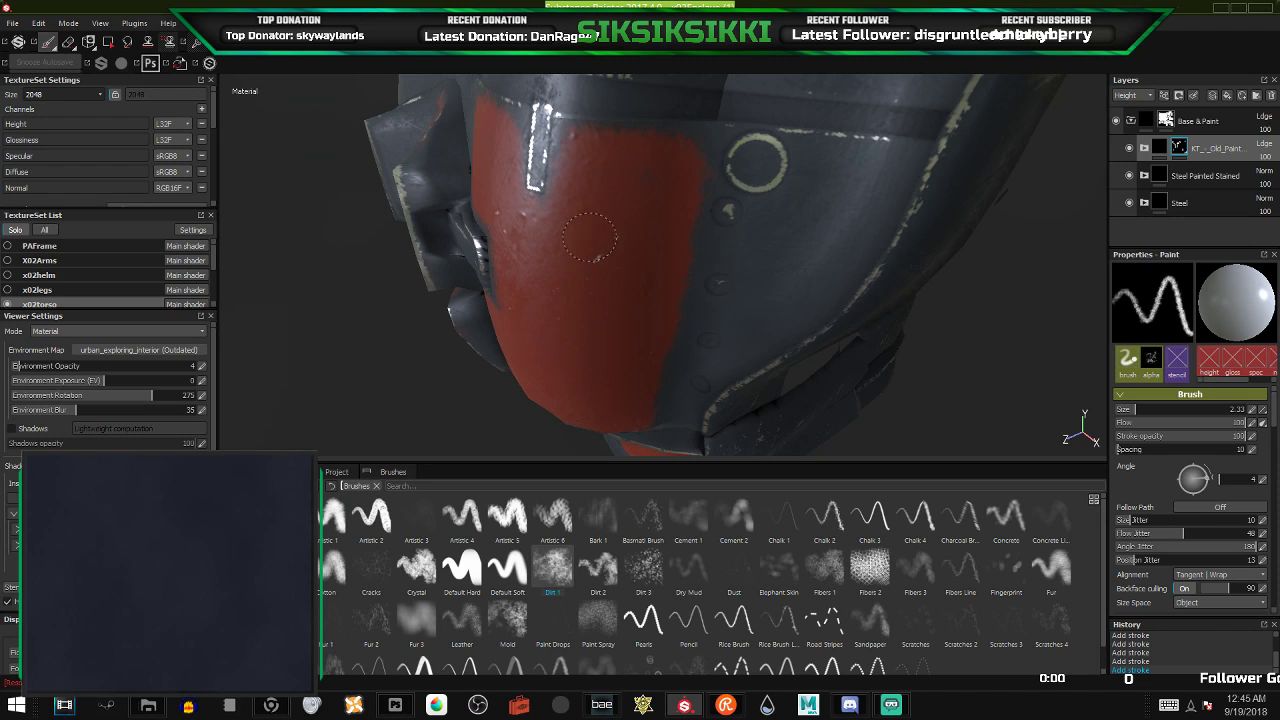
left_click_drag(600, 249, 727, 284, "alt")
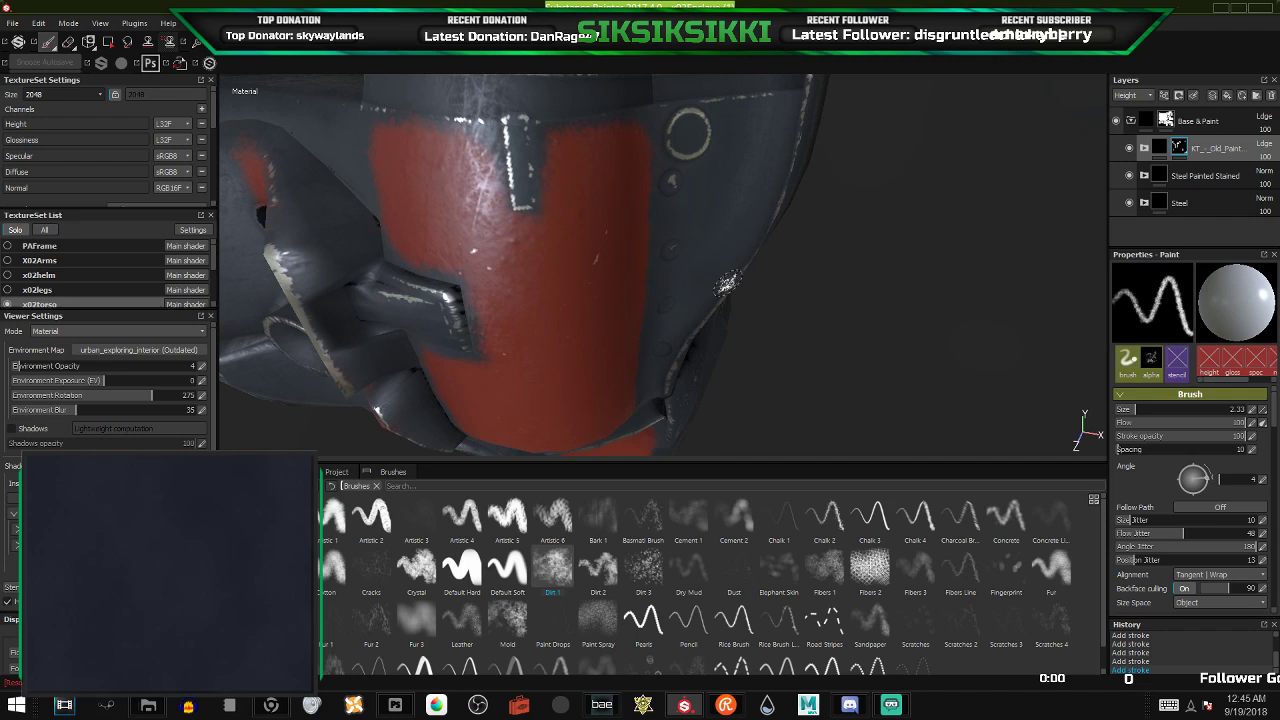
- Adjust the height of the Base fill layer inside the old paint folder and check the red paint's relief on the armor
left_click(1144, 149)
scroll(1168, 166, "down", 1)
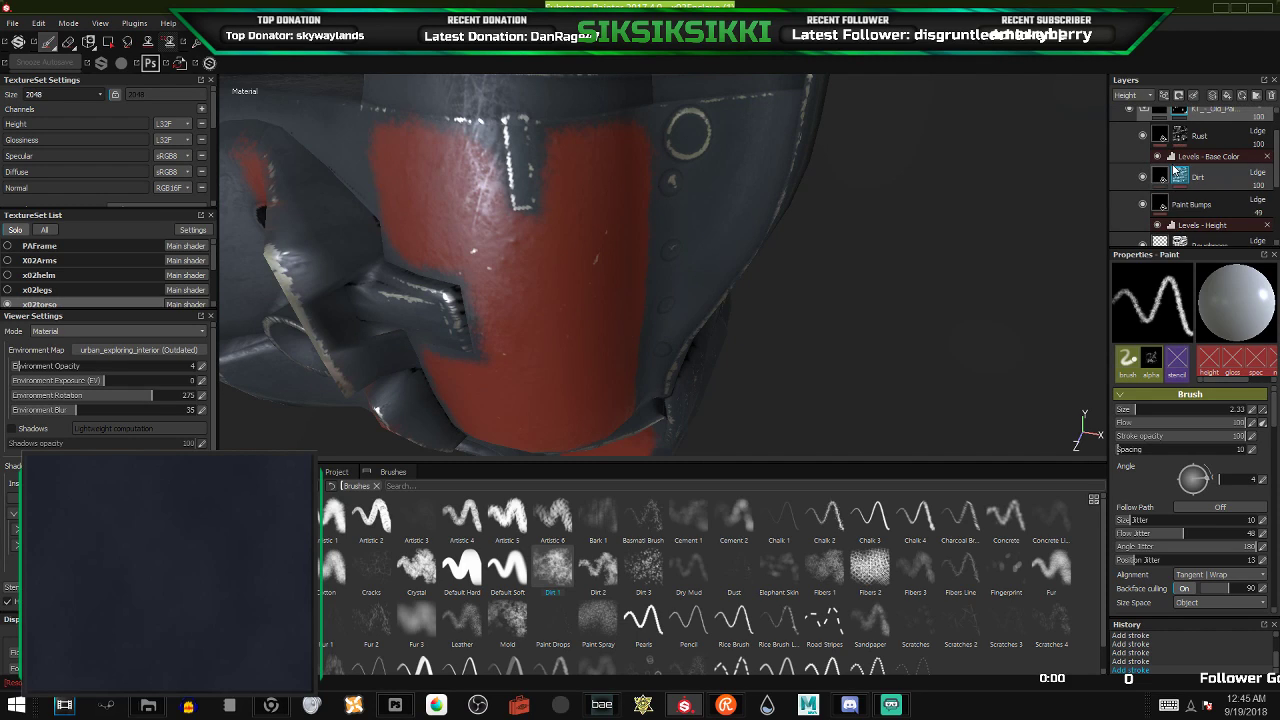
left_click(1228, 208)
scroll(1229, 208, "down", 2)
scroll(1219, 191, "down", 1)
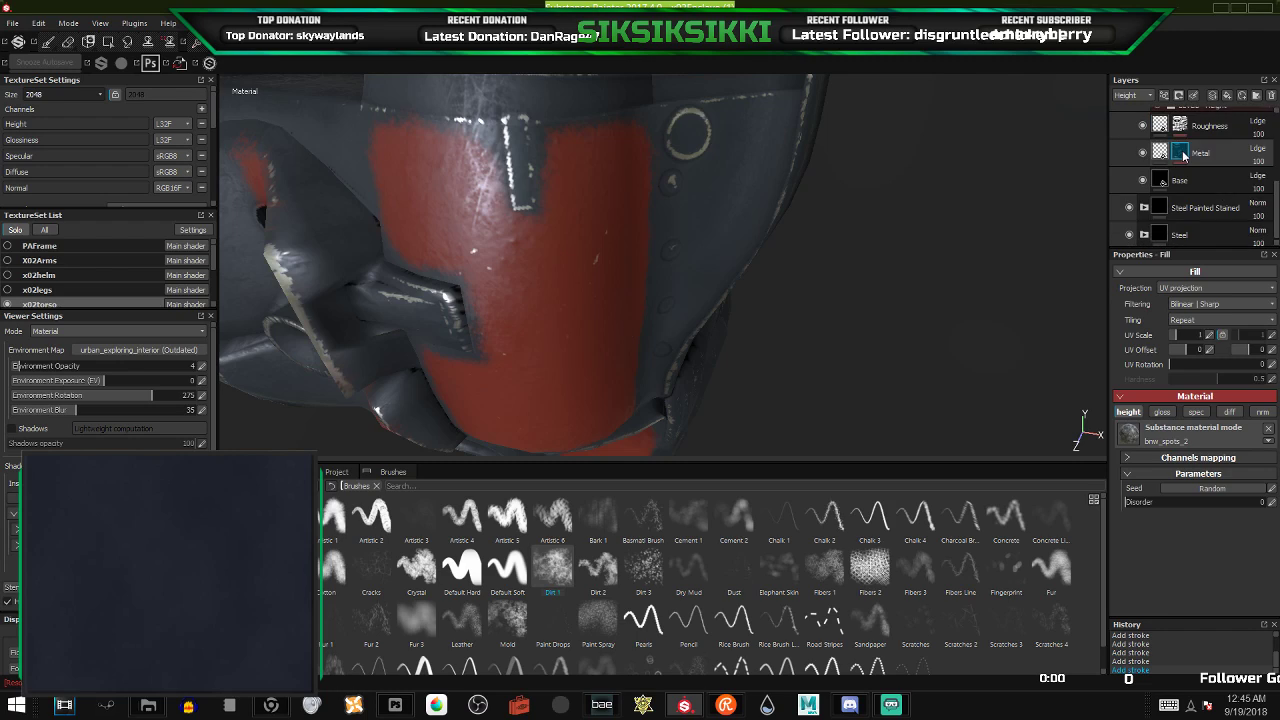
left_click(1158, 177)
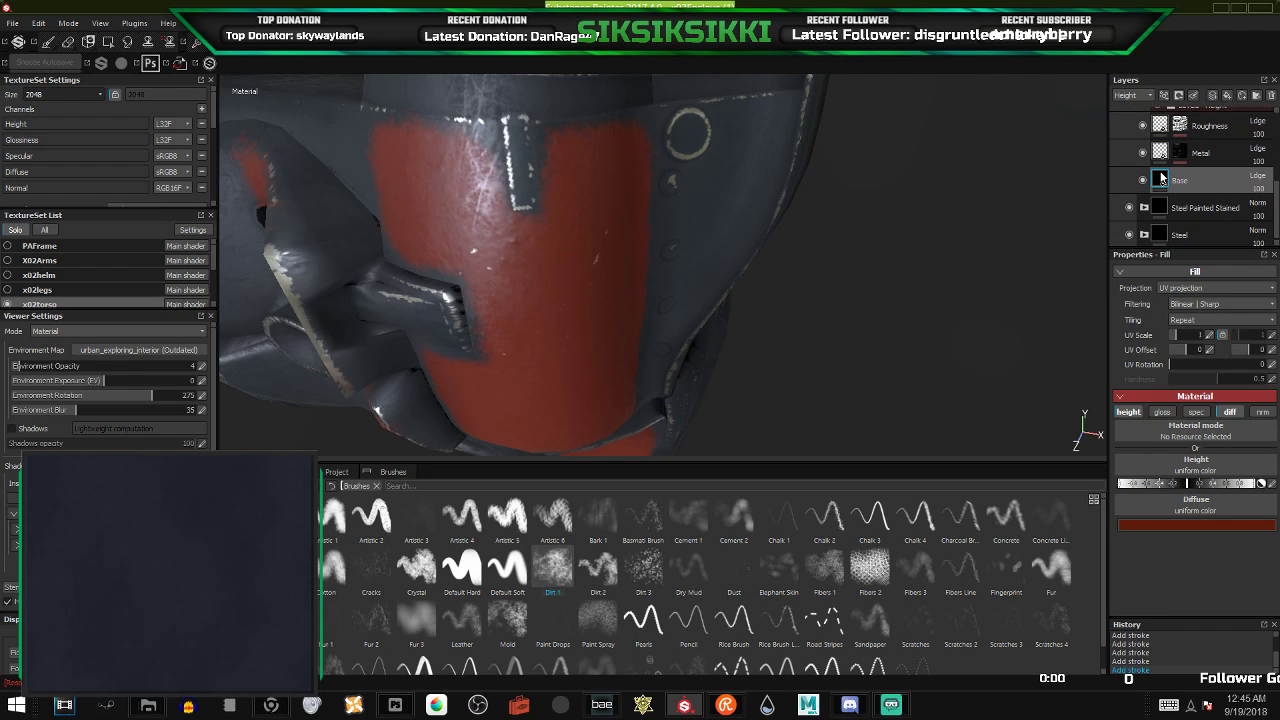
left_click(1188, 484)
mouse_move(688, 333)
left_mouse_down("alt")
mouse_move(733, 278)
mouse_move(648, 248)
mouse_move(557, 290)
mouse_move(663, 251)
mouse_move(729, 191)
mouse_move(636, 265)
mouse_move(670, 180)
left_mouse_up("alt")
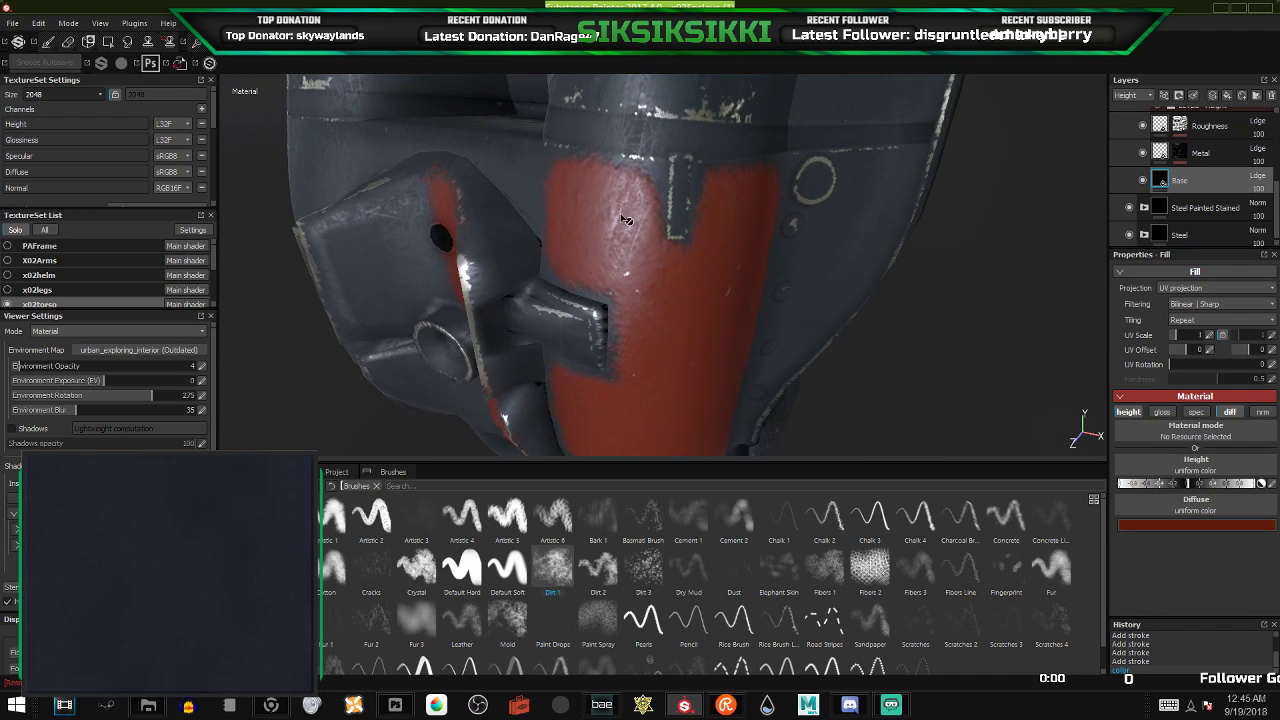
mouse_move(625, 219)
left_mouse_down("alt")
mouse_move(579, 223)
mouse_move(588, 215)
left_mouse_up("alt")
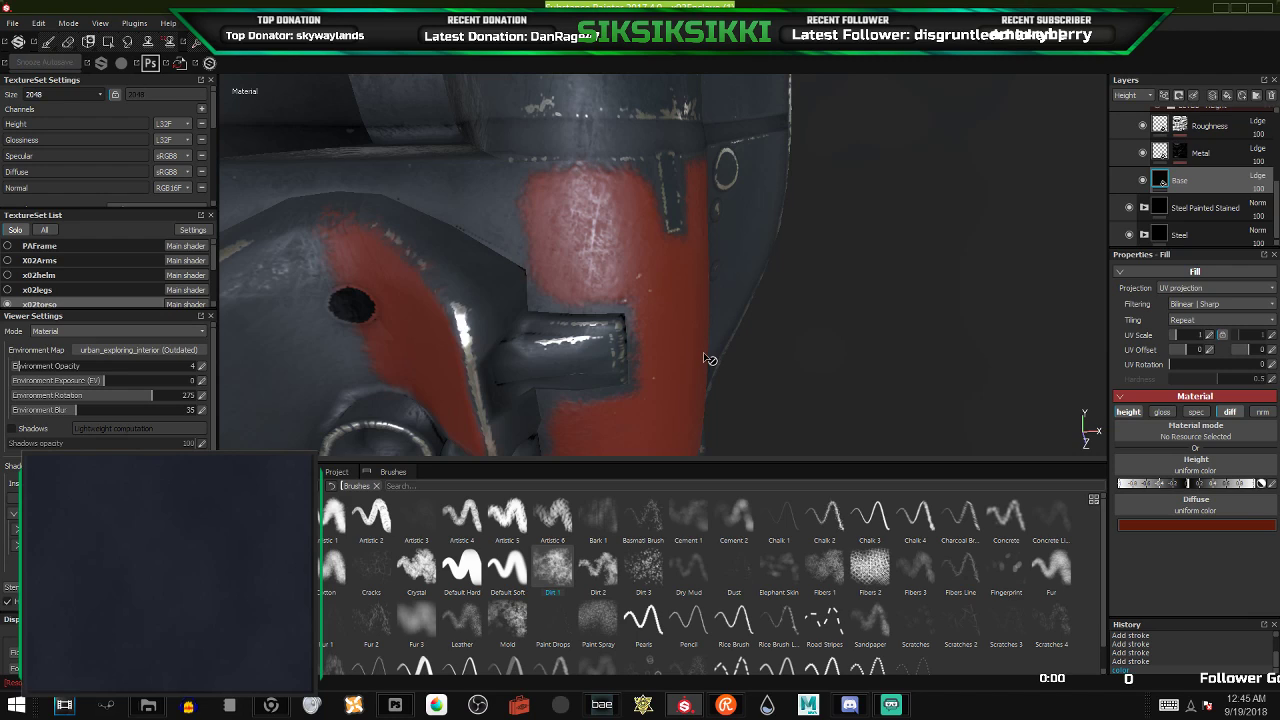
scroll(1166, 170, "up", 3)
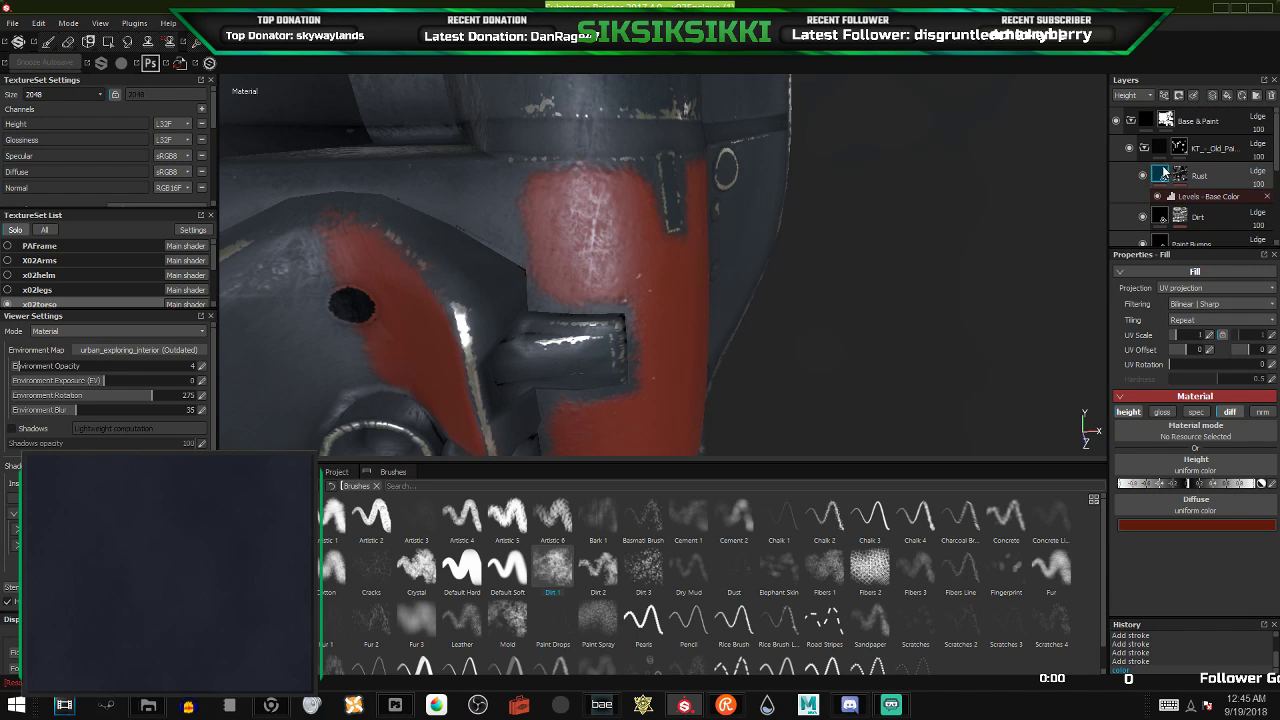
left_click(1145, 148)
- Paint a vertical red stripe in the old paint mask on the other side of the lower shell, beside the rivet row
left_click(1180, 149)
right_click_drag(674, 224, 607, 218, "alt")
mouse_move(607, 218)
left_mouse_down("alt")
mouse_move(380, 189)
mouse_move(746, 197)
mouse_move(681, 205)
mouse_move(751, 248)
mouse_move(688, 230)
left_mouse_up("alt")
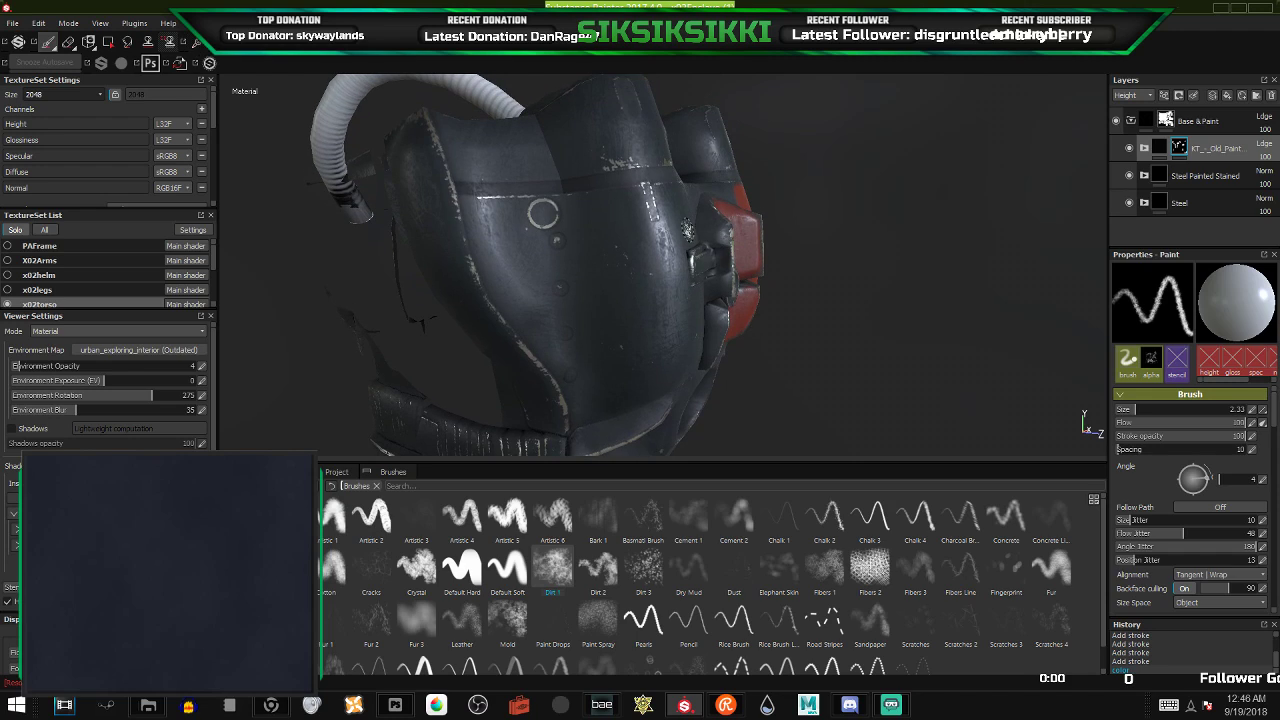
left_click(585, 205)
mouse_move(622, 222)
left_mouse_down()
mouse_move(623, 363)
mouse_move(618, 290)
mouse_move(621, 322)
mouse_move(662, 269)
left_mouse_up()
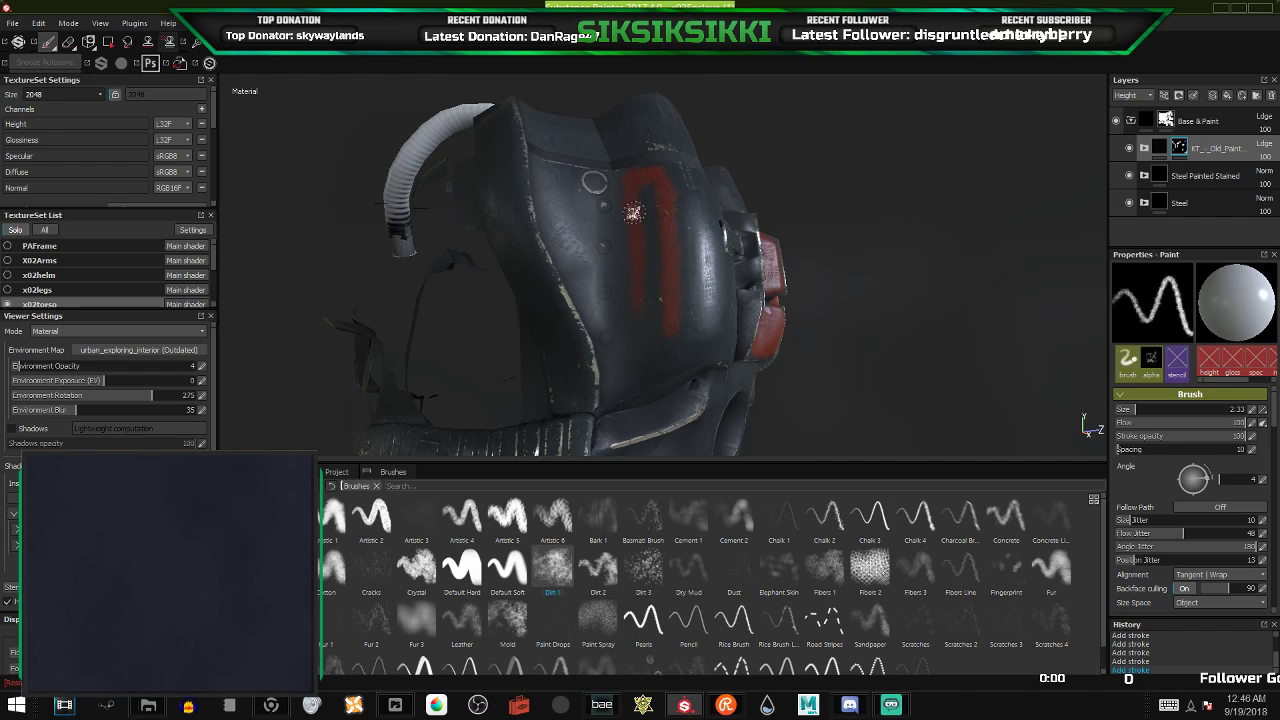
left_click_drag(633, 212, 635, 354)
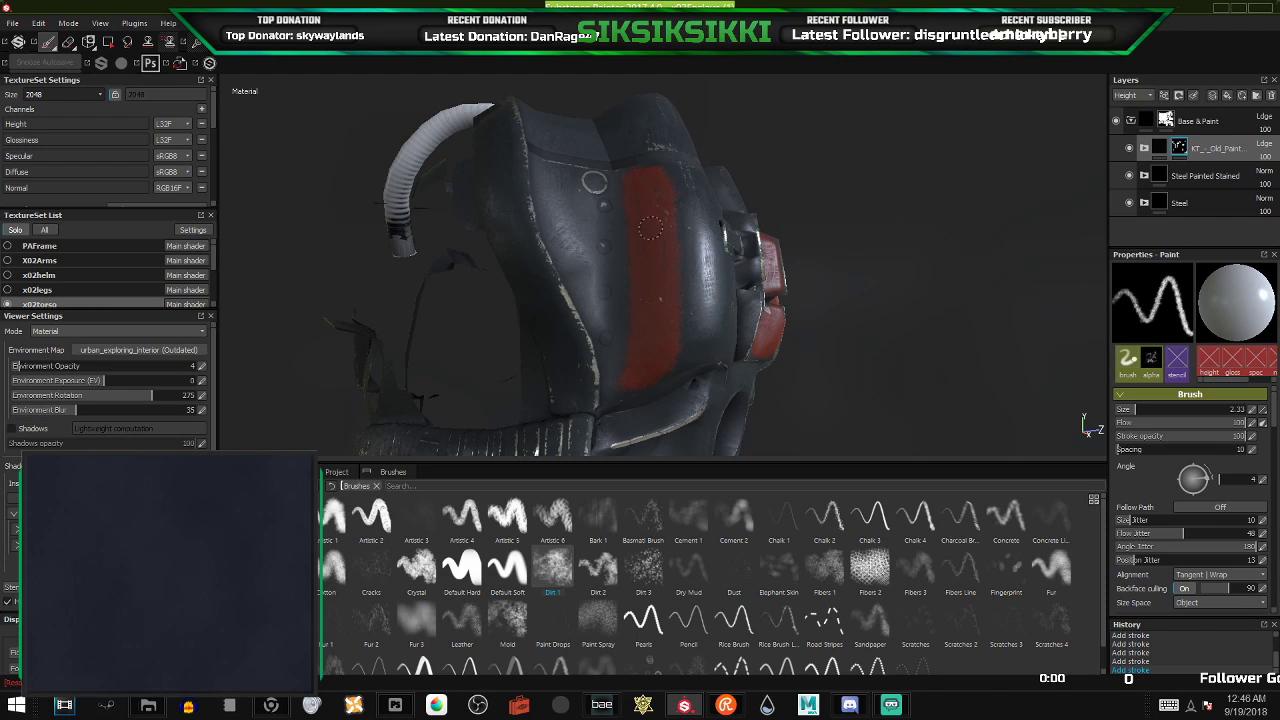
left_click_drag(657, 300, 622, 180, "alt")
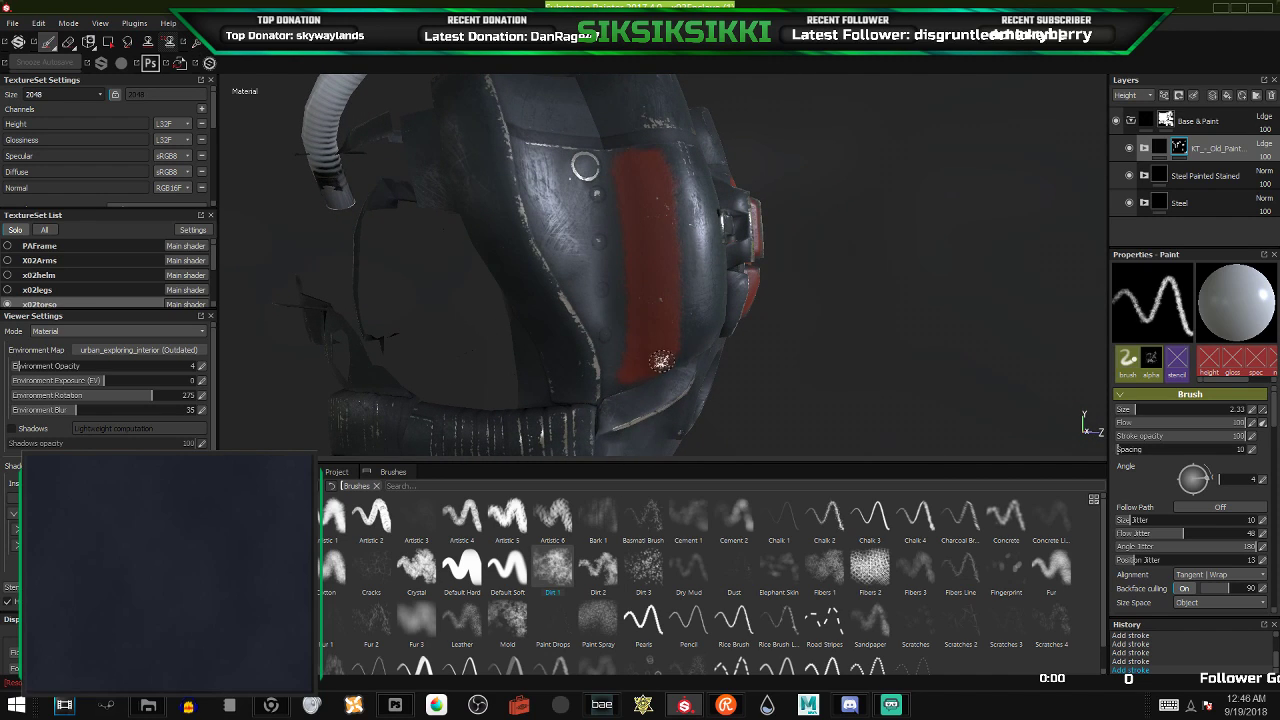
- Continue the red stripe in the mask onto the upper shell panel above the horizontal seam
mouse_move(637, 253)
left_mouse_down("alt")
mouse_move(636, 182)
mouse_move(677, 267)
mouse_move(662, 246)
mouse_move(671, 230)
left_mouse_up("alt")
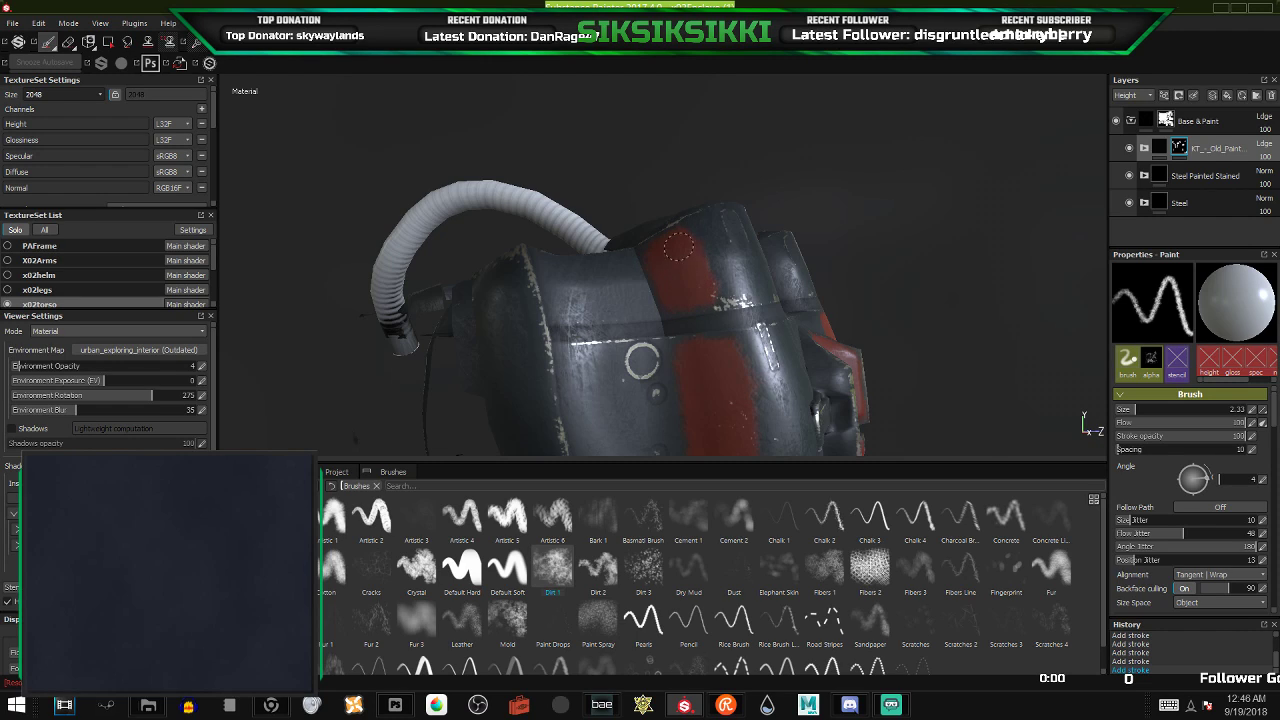
mouse_move(694, 283)
left_mouse_down("alt")
mouse_move(825, 270)
mouse_move(697, 284)
left_mouse_up("alt")
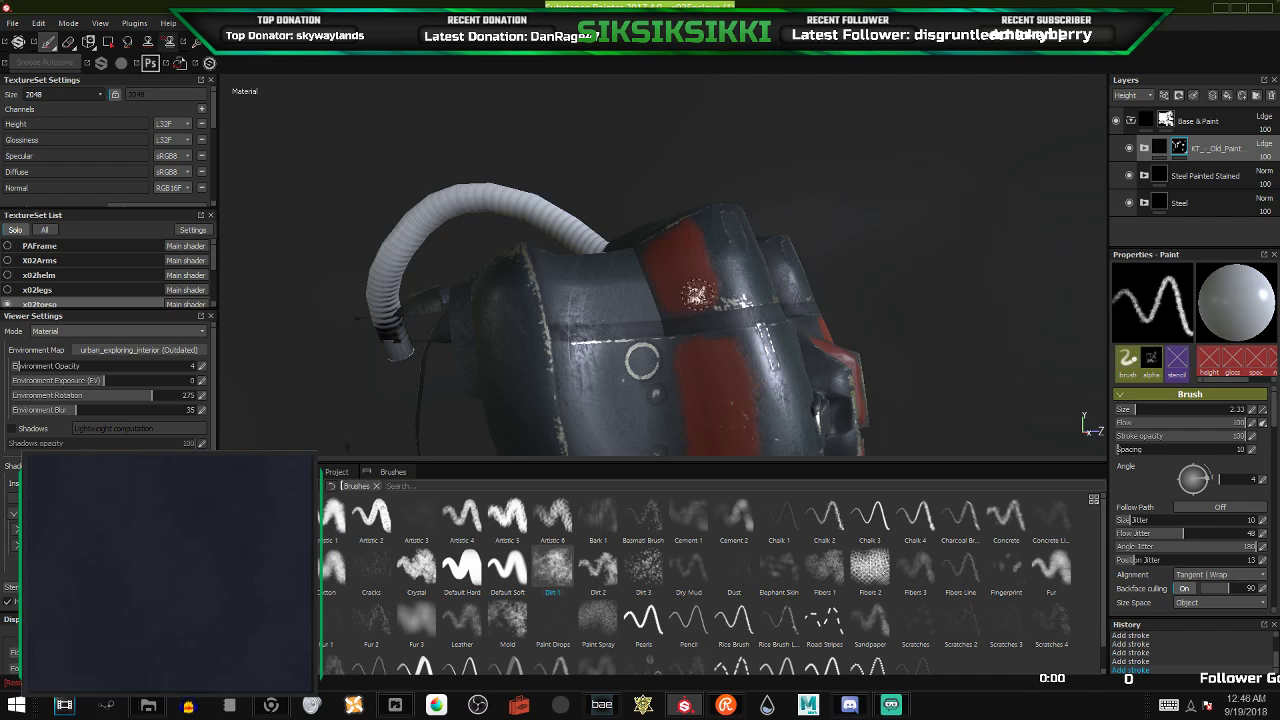
mouse_move(697, 293)
left_mouse_down("alt")
mouse_move(686, 266)
mouse_move(686, 285)
left_mouse_up("alt")
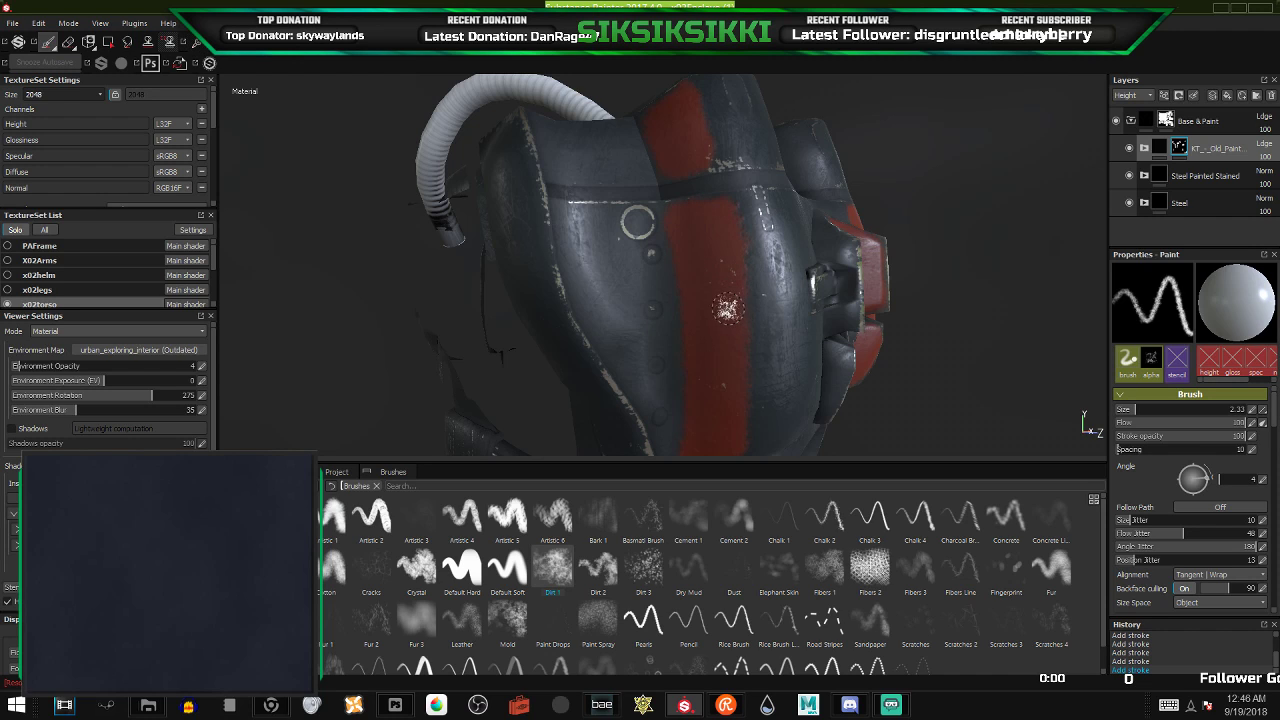
mouse_move(727, 309)
left_mouse_down("alt")
mouse_move(703, 294)
mouse_move(705, 205)
mouse_move(711, 367)
left_mouse_up("alt")
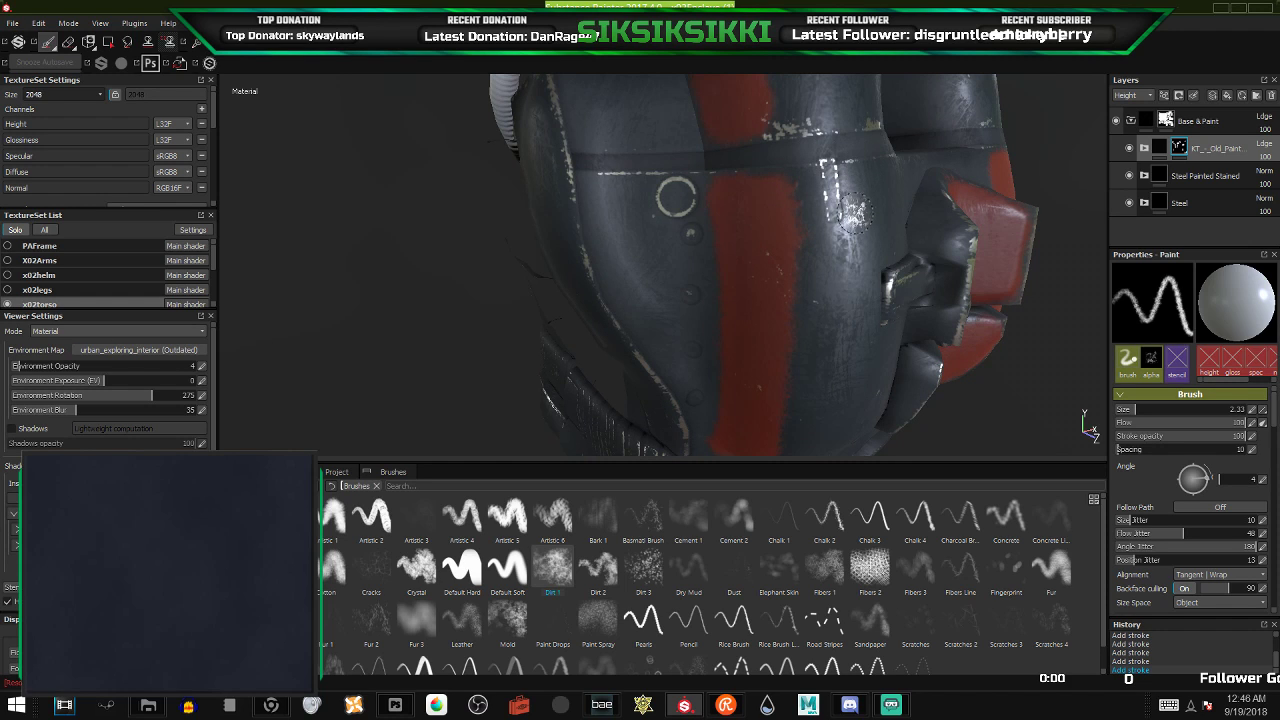
mouse_move(852, 212)
left_mouse_down("alt")
mouse_move(868, 252)
mouse_move(856, 236)
left_mouse_up("alt")
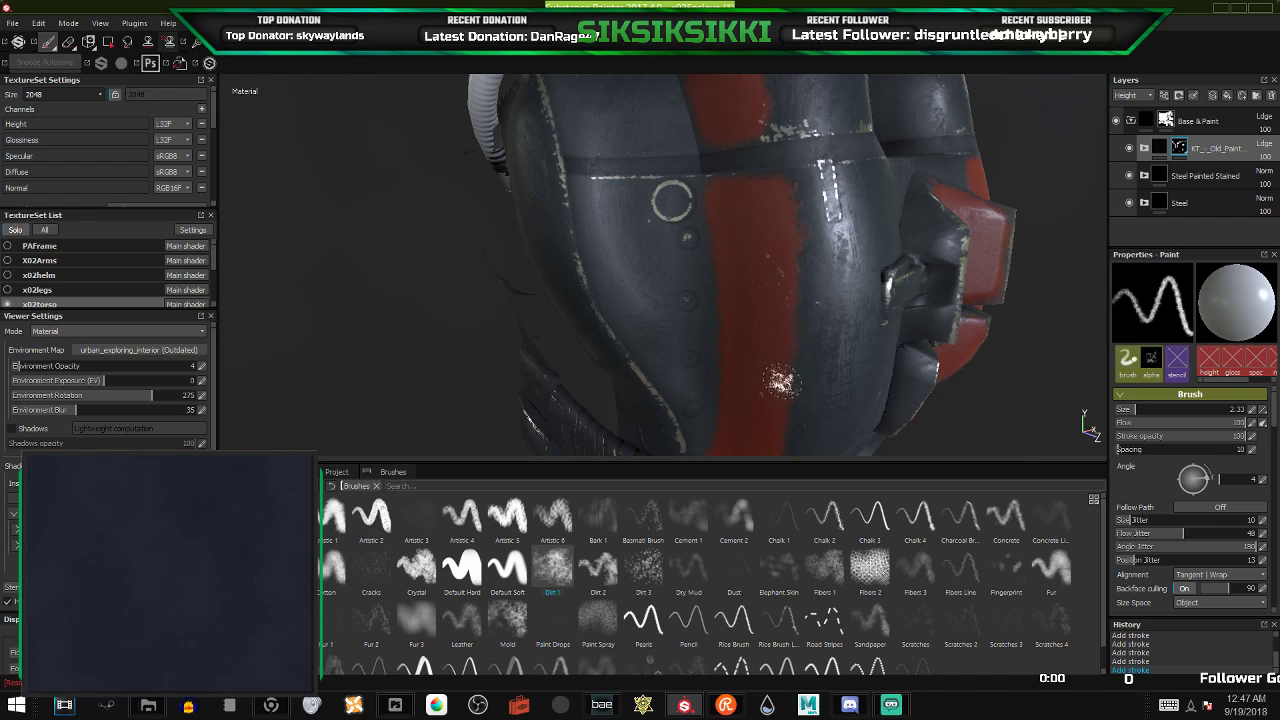
left_click_drag(748, 300, 758, 301, "alt")
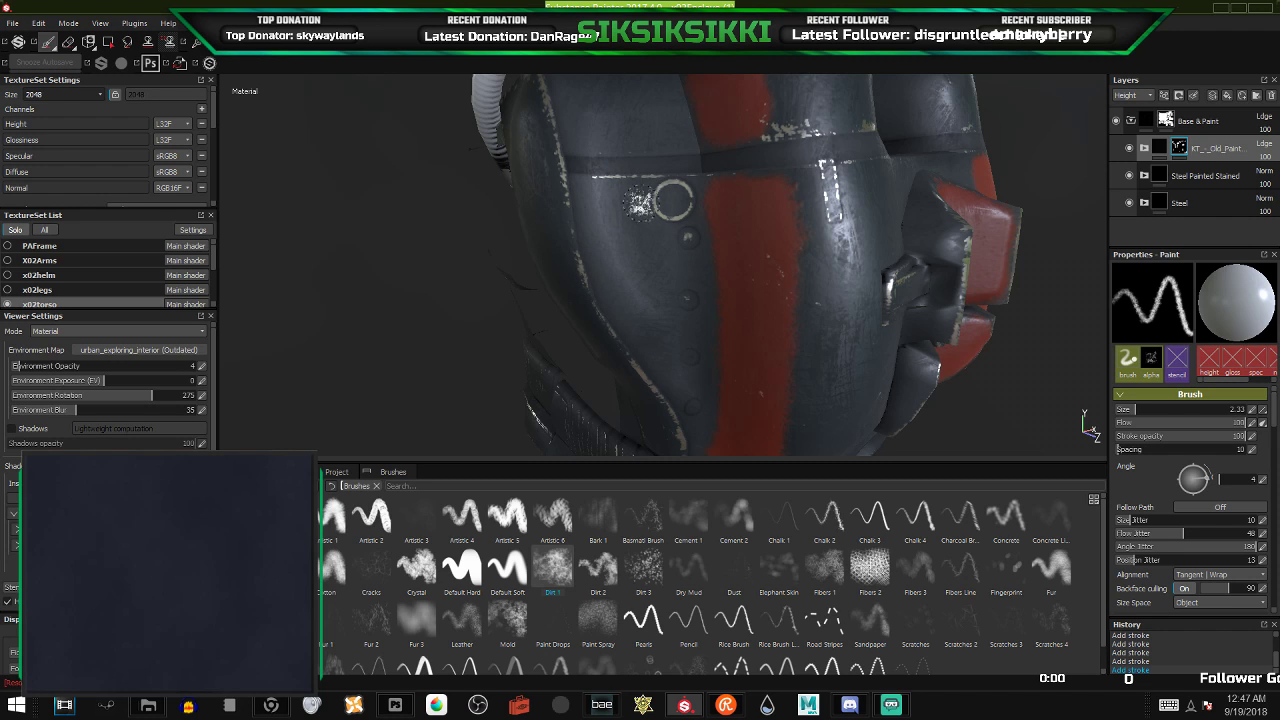
- Paint the outer side rim next to the striped shell panel red, from its upper end down to the waist band
mouse_move(651, 315)
left_mouse_down("alt")
mouse_move(606, 262)
mouse_move(842, 311)
left_mouse_up("alt")
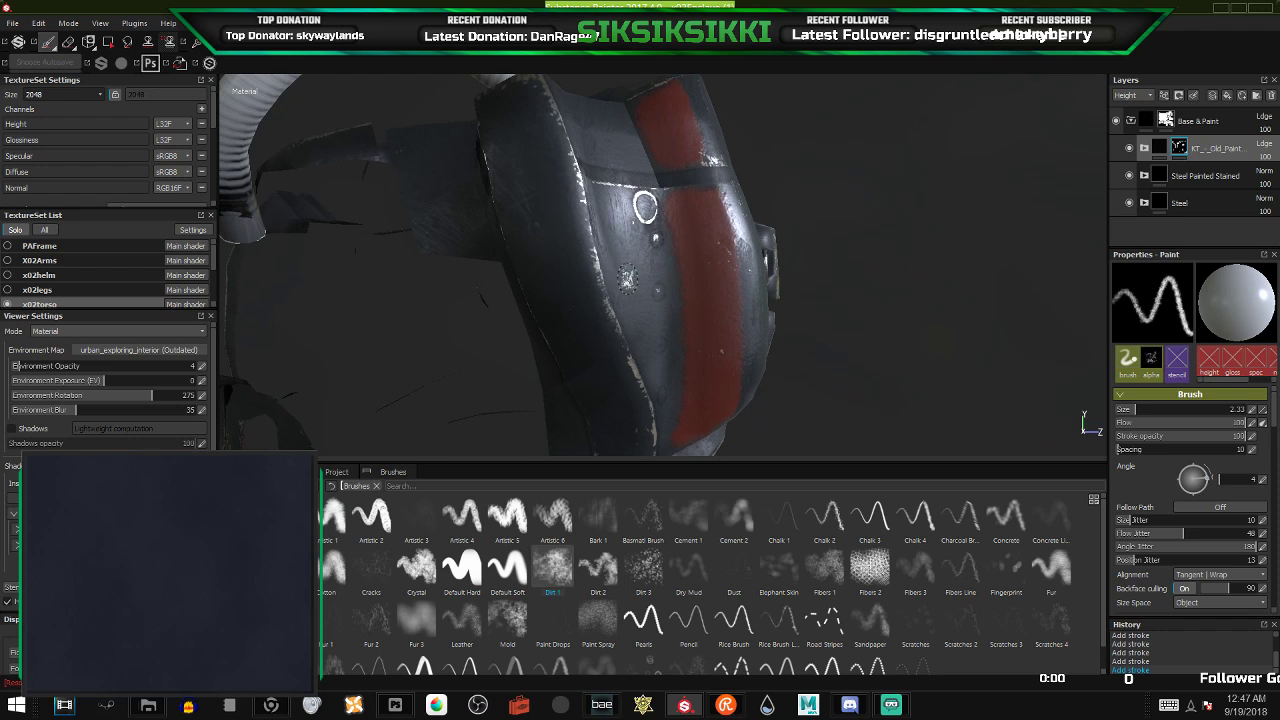
left_click_drag(643, 308, 735, 298, "alt")
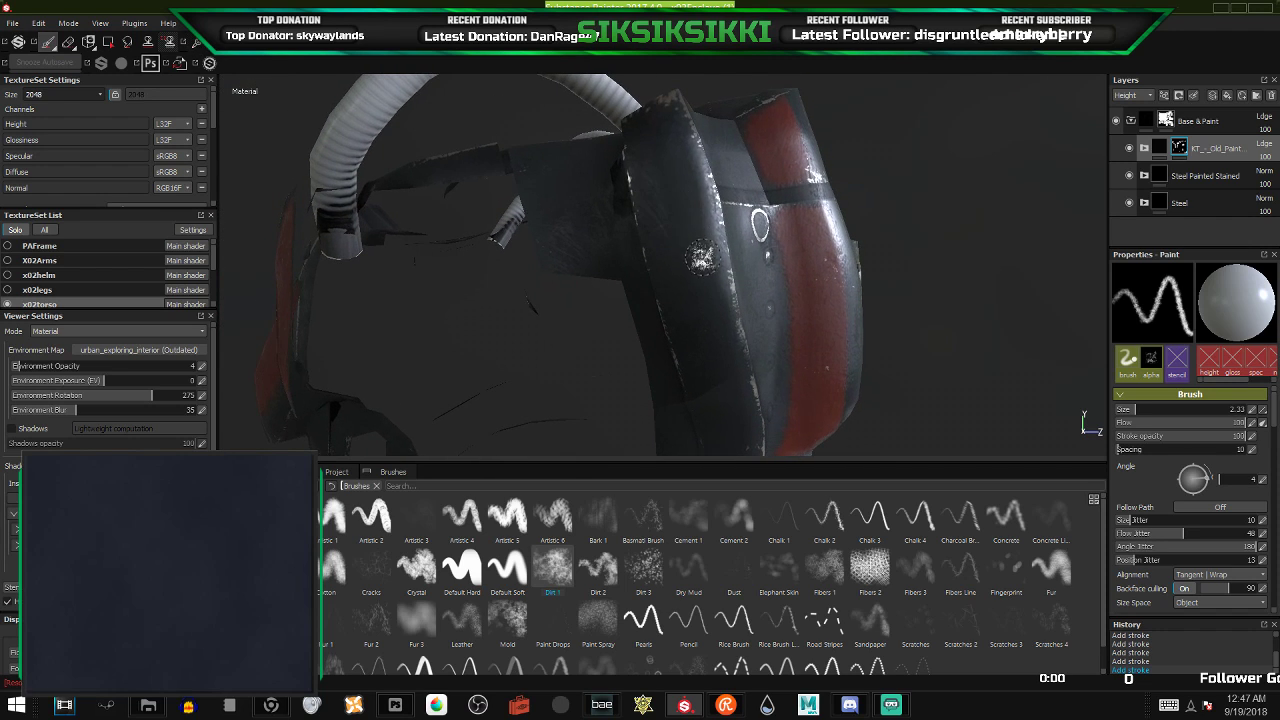
mouse_move(704, 257)
left_mouse_down("alt")
mouse_move(680, 298)
mouse_move(692, 250)
mouse_move(680, 222)
left_mouse_up("alt")
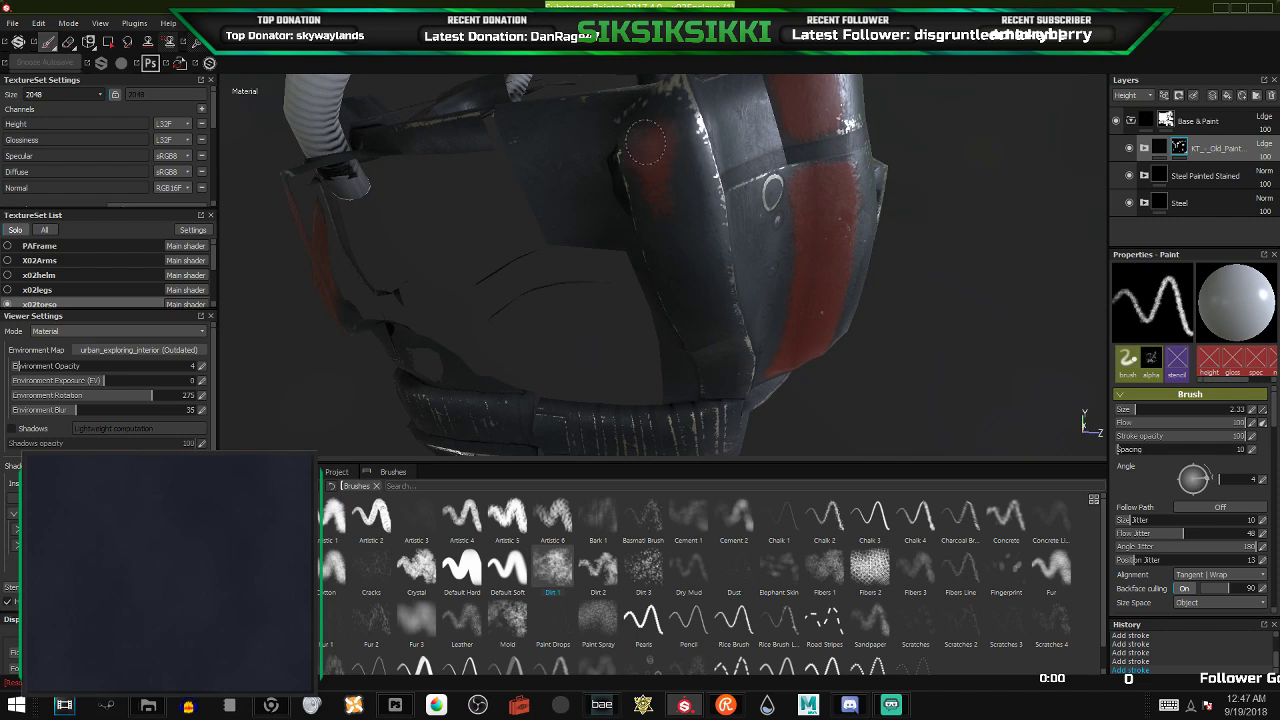
left_click_drag(651, 133, 688, 207)
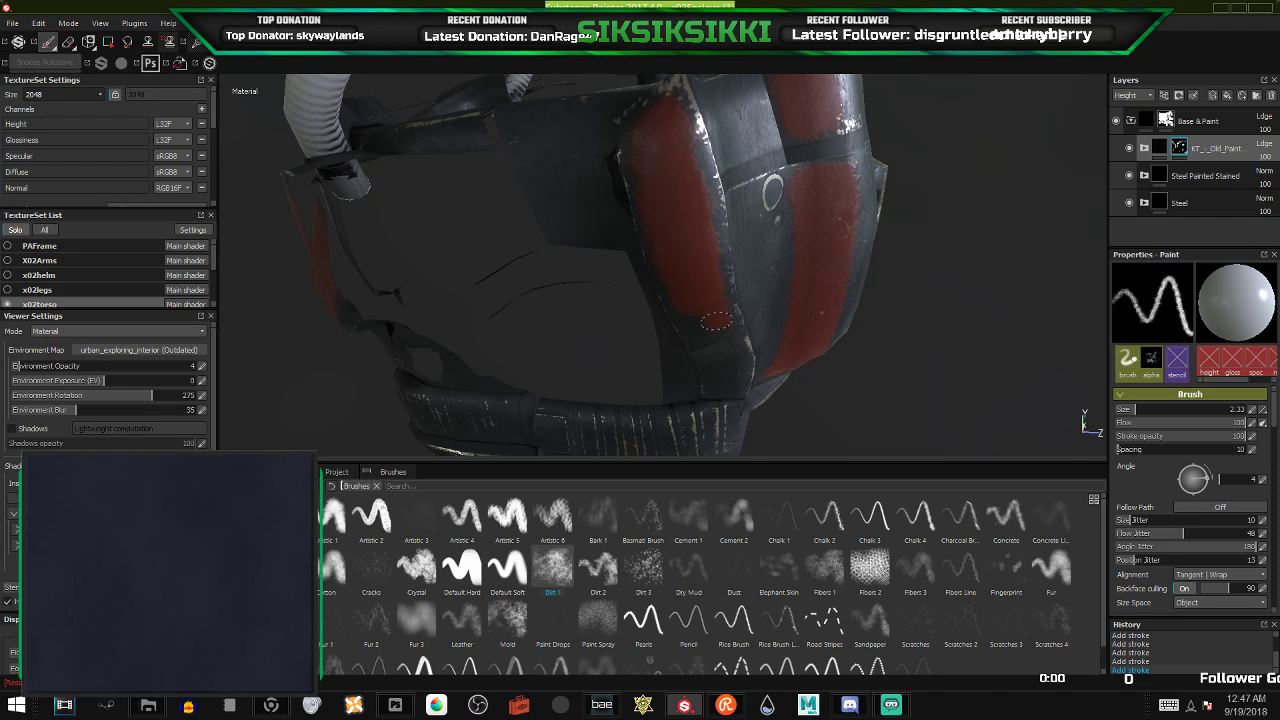
mouse_move(716, 321)
left_mouse_down("alt")
mouse_move(668, 263)
mouse_move(706, 308)
mouse_move(654, 185)
left_mouse_up("alt")
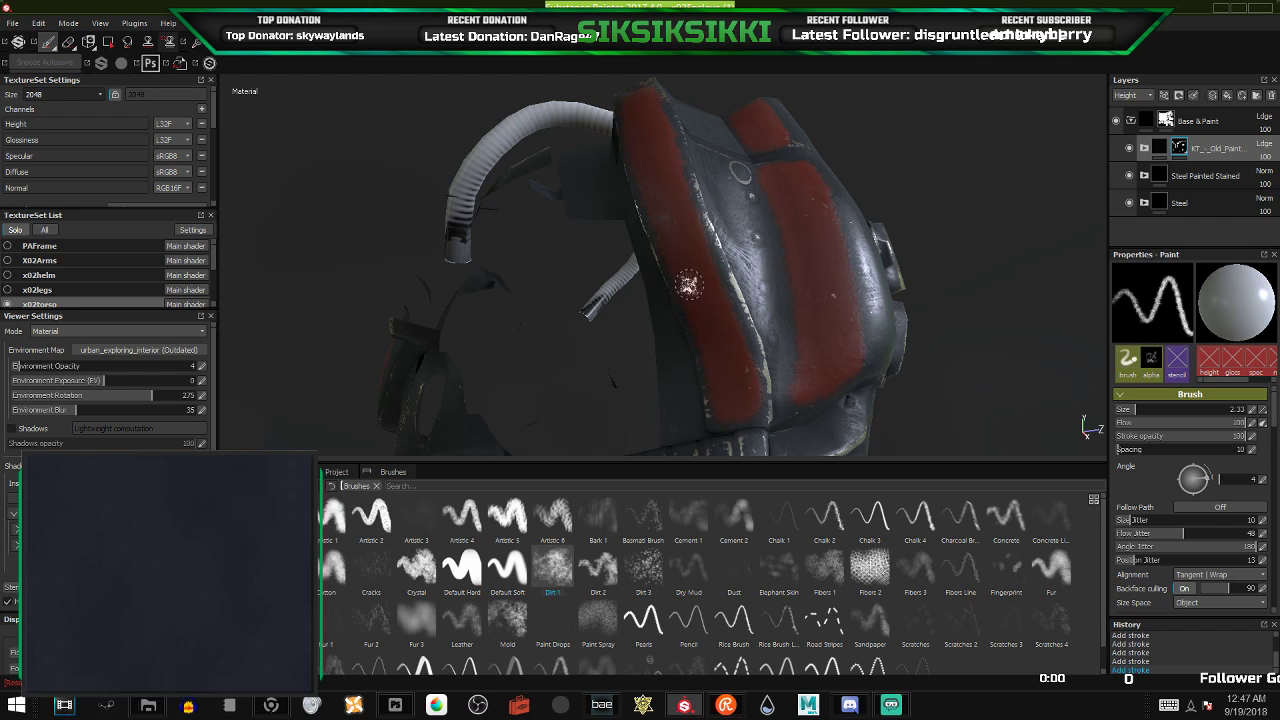
mouse_move(690, 285)
left_mouse_down("alt")
mouse_move(705, 320)
mouse_move(681, 351)
mouse_move(768, 340)
mouse_move(717, 354)
mouse_move(739, 287)
left_mouse_up("alt")
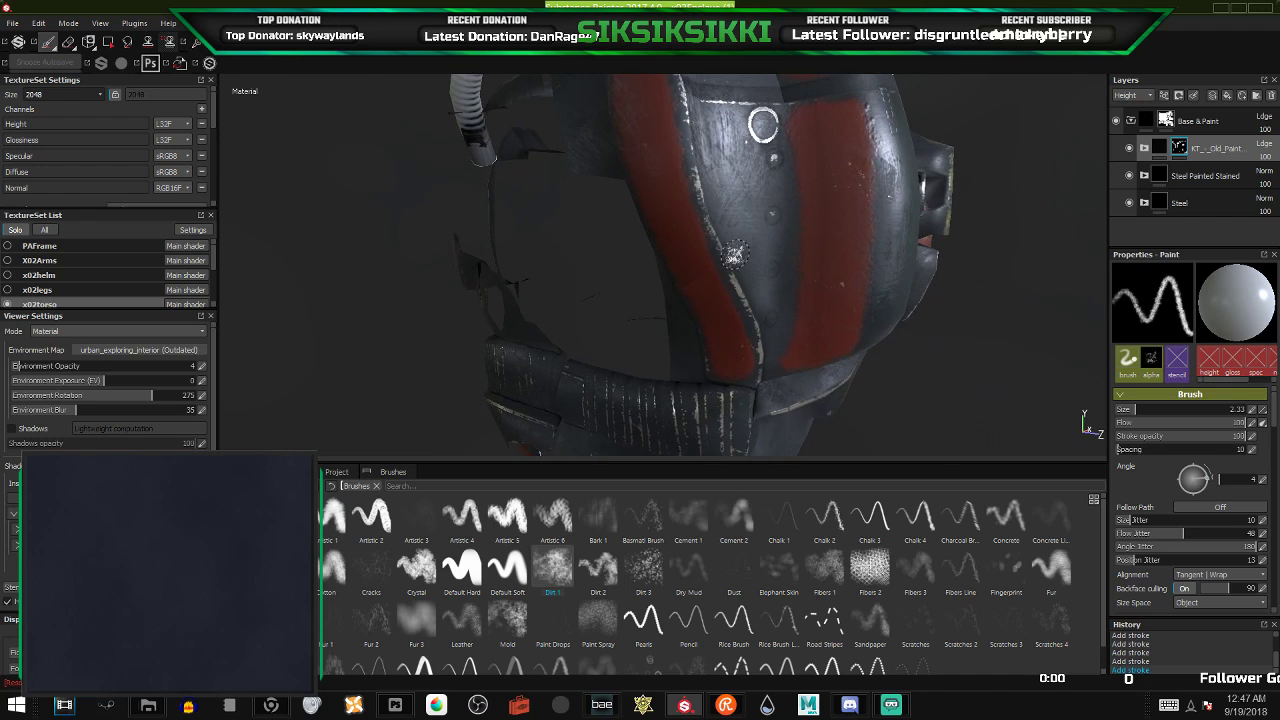
middle_click_drag(734, 254, 727, 360, "alt")
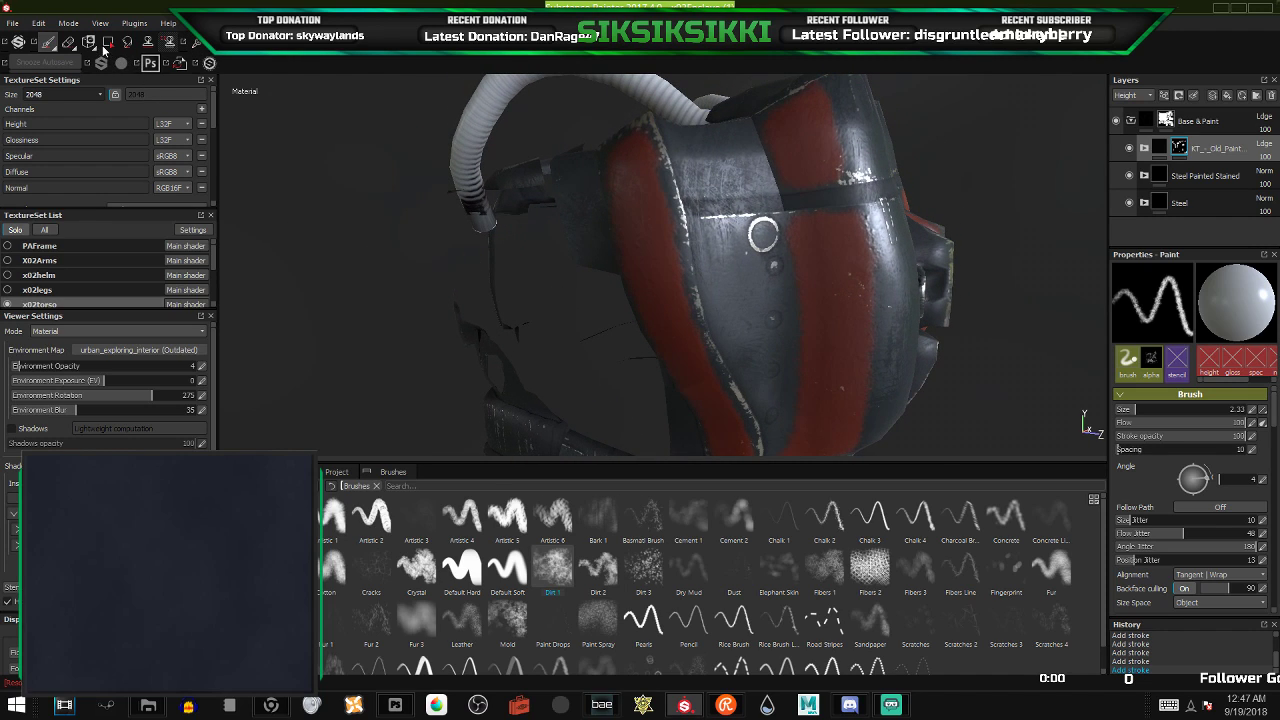
left_click_drag(623, 250, 623, 170, "alt")
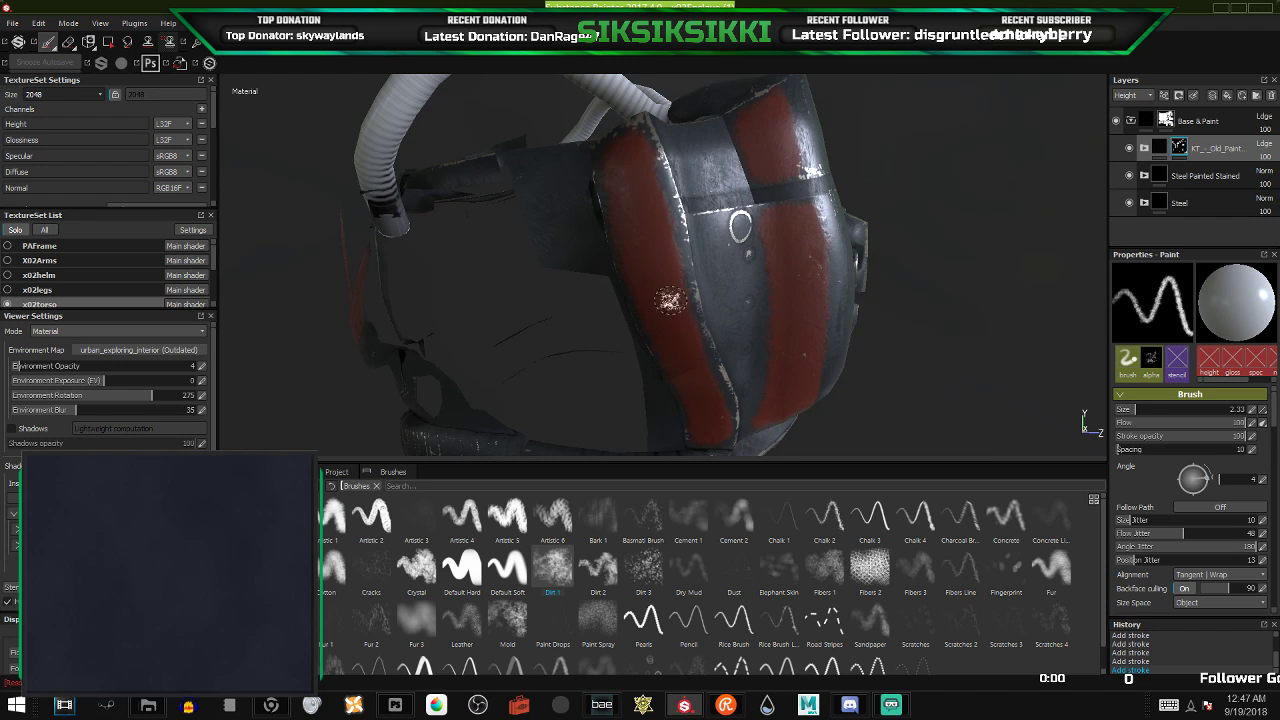
- Paint the matching outer side rim red on the opposite side, beside the wide red area, down to the waist band
left_click_drag(883, 284, 929, 271, "alt")
middle_click_drag(929, 271, 655, 266, "alt")
left_click_drag(655, 266, 330, 284, "alt")
scroll(574, 236, "down", 2)
scroll(574, 236, "down", 2)
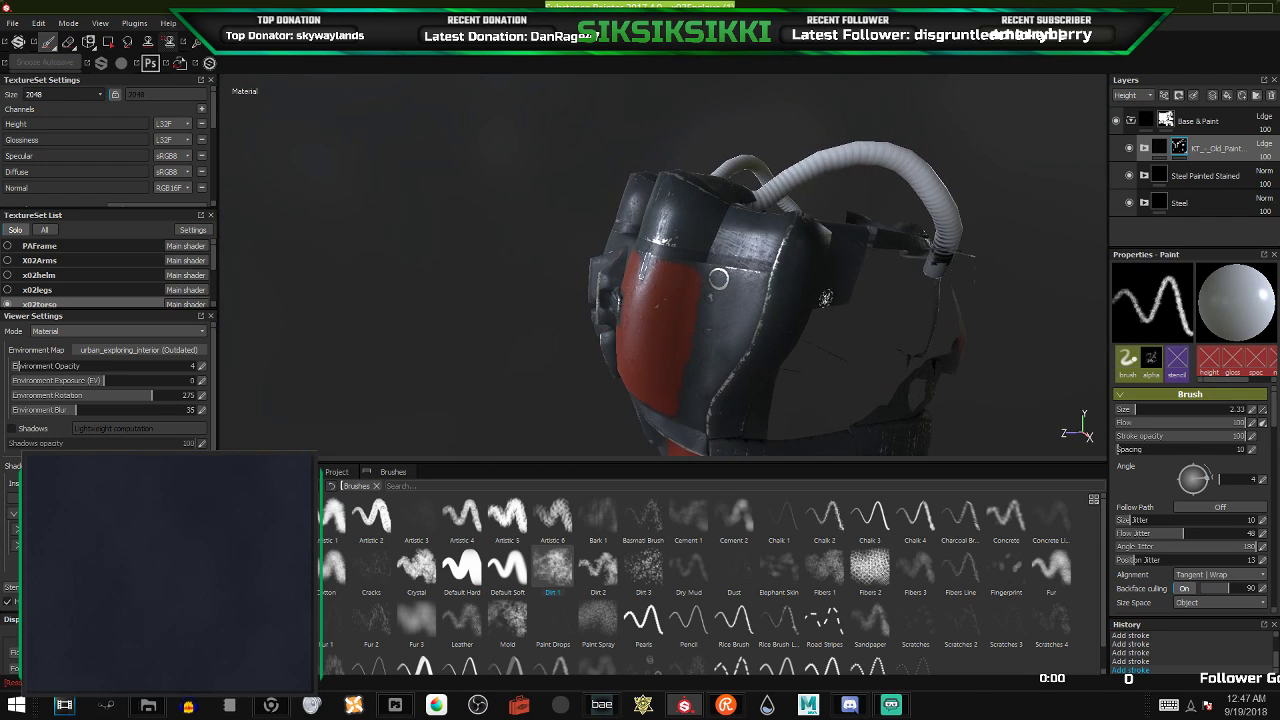
left_click_drag(718, 279, 604, 210, "alt")
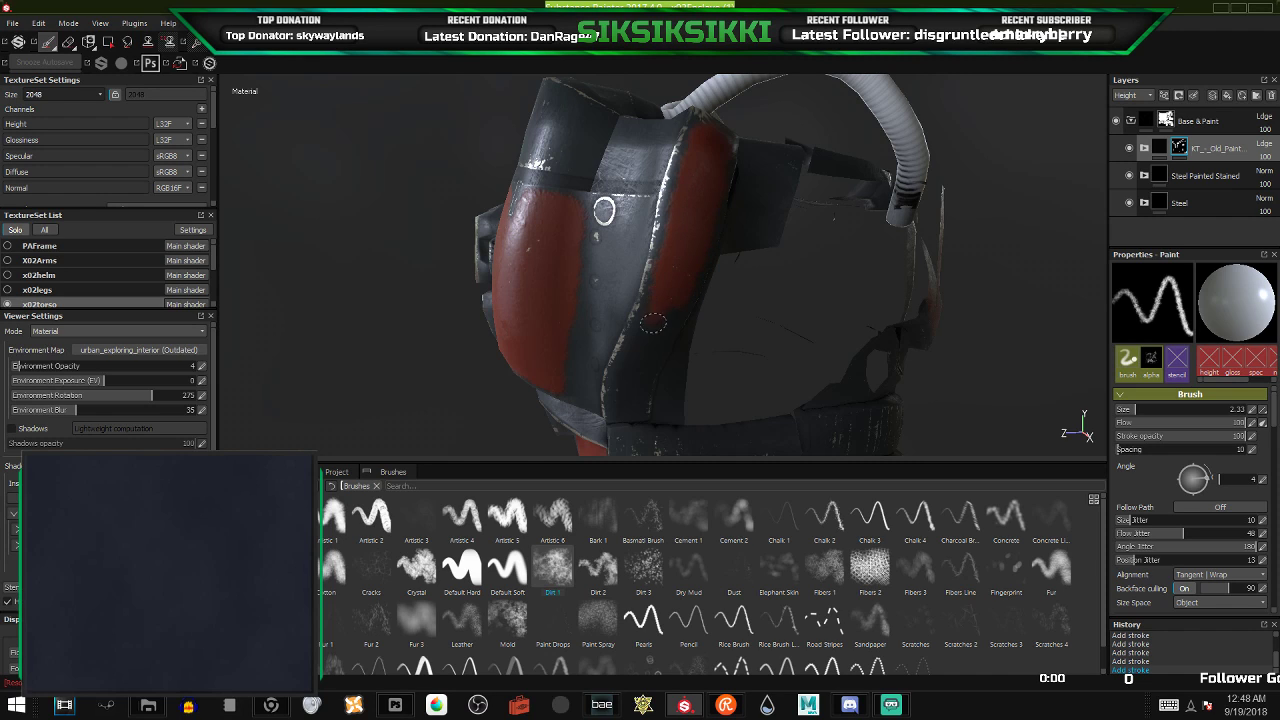
mouse_move(674, 321)
left_mouse_down("alt")
mouse_move(678, 286)
mouse_move(663, 293)
left_mouse_up("alt")
middle_click_drag(651, 356, 704, 200, "alt")
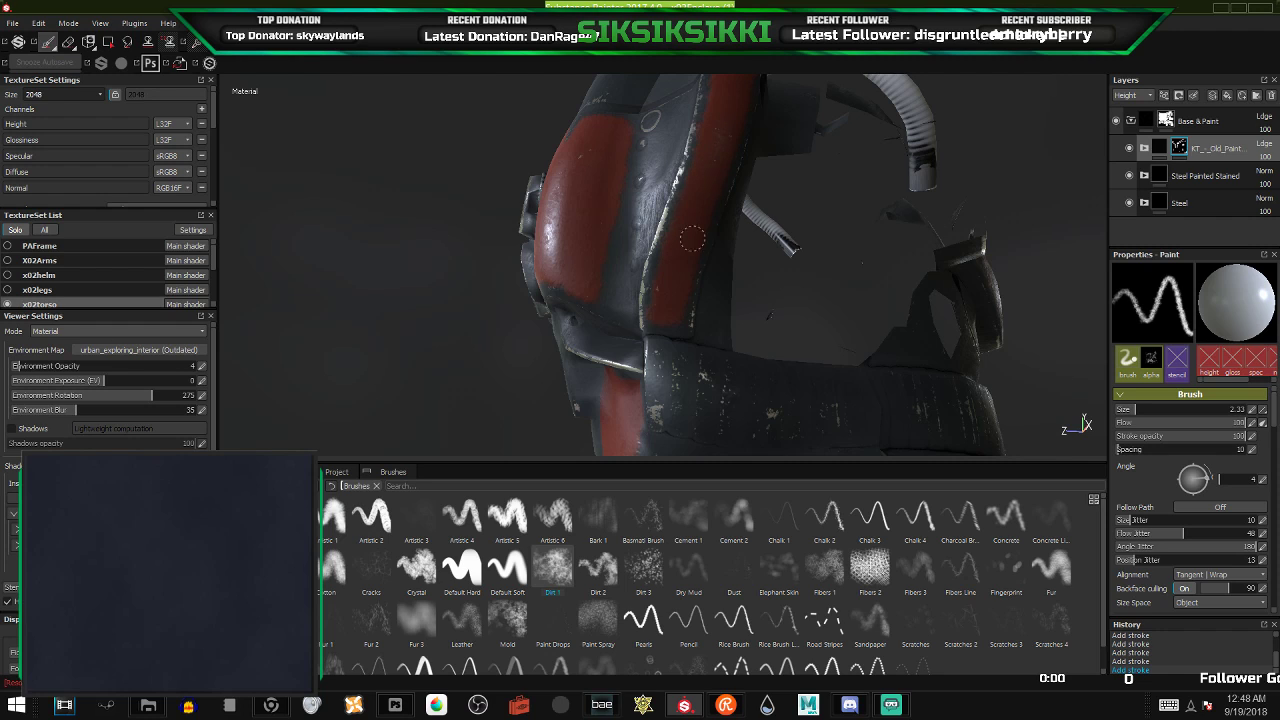
- Paint the upper shell bulge above the wide red area red, from the horizontal seam up around the recessed slots
mouse_move(654, 271)
left_mouse_down("alt")
mouse_move(666, 294)
mouse_move(851, 329)
left_mouse_up("alt")
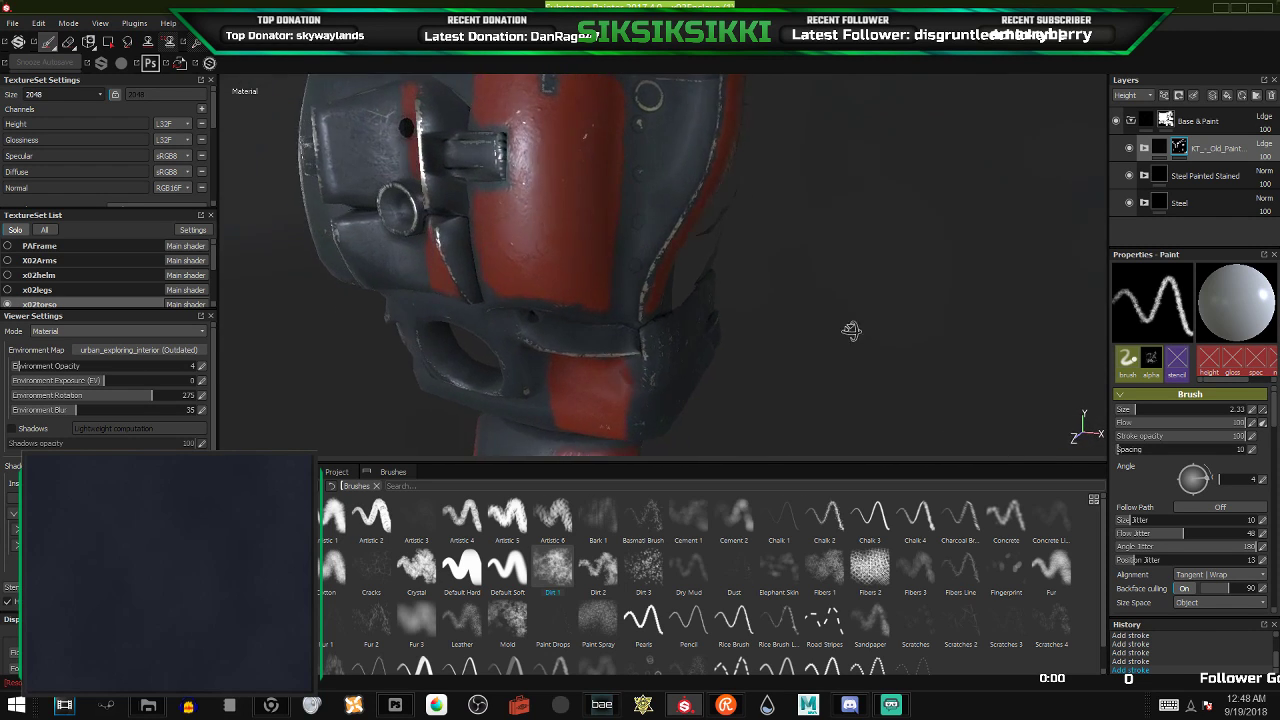
right_click_drag(851, 329, 714, 343, "alt")
middle_click_drag(597, 252, 682, 422, "alt")
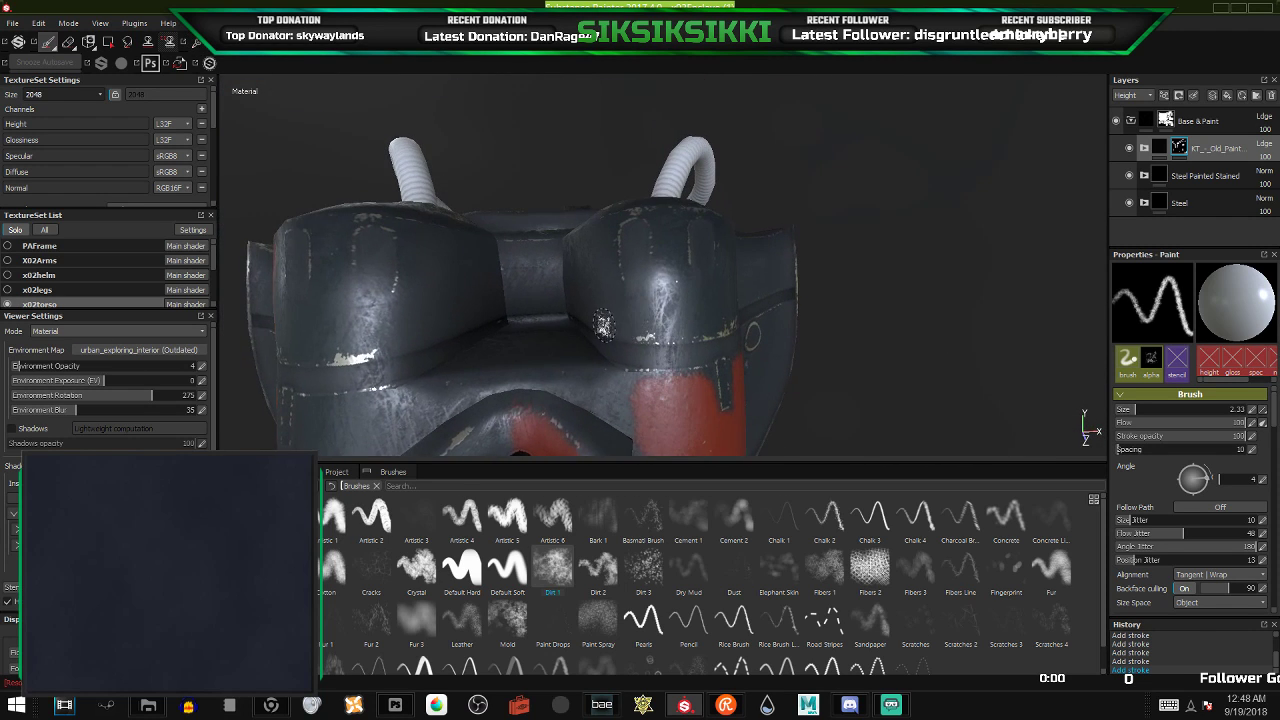
mouse_move(605, 326)
left_mouse_down("alt")
mouse_move(586, 329)
mouse_move(588, 349)
mouse_move(860, 210)
left_mouse_up("alt")
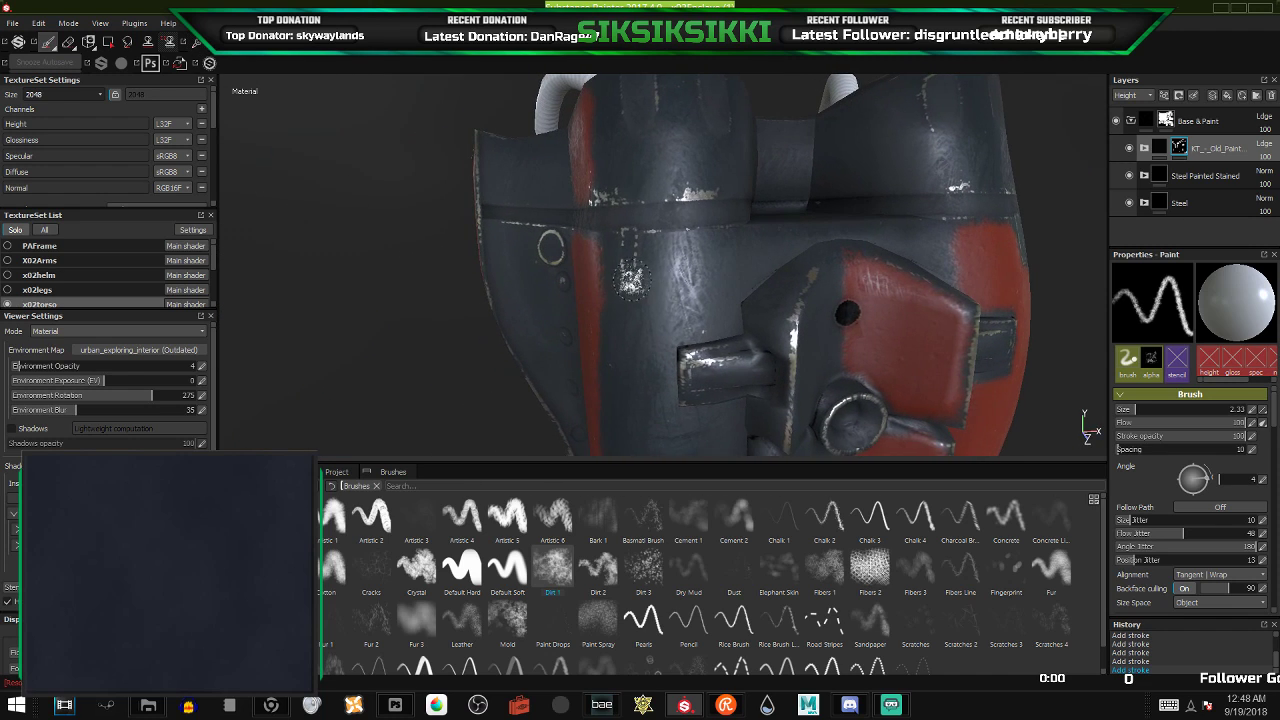
mouse_move(630, 277)
left_mouse_down("alt")
mouse_move(604, 222)
mouse_move(709, 255)
mouse_move(570, 315)
left_mouse_up("alt")
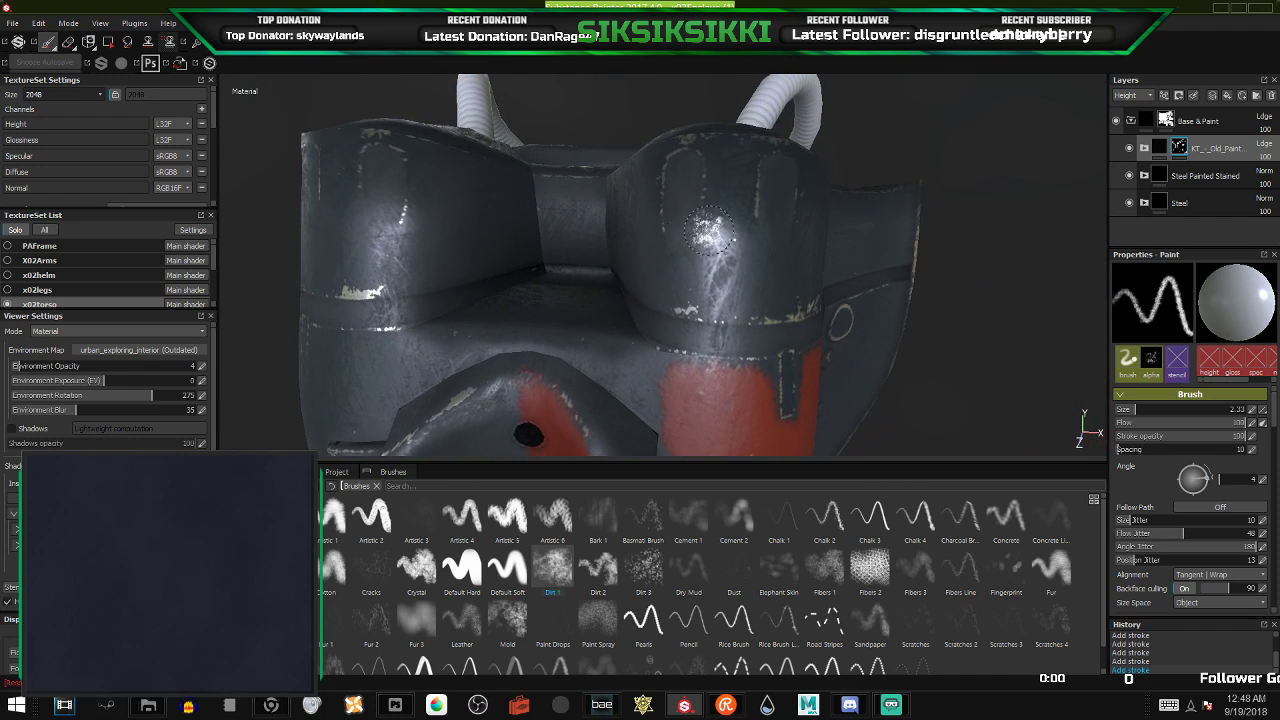
mouse_move(688, 256)
left_mouse_down()
mouse_move(686, 281)
mouse_move(712, 230)
mouse_move(738, 238)
mouse_move(724, 230)
mouse_move(718, 180)
mouse_move(707, 284)
mouse_move(752, 300)
mouse_move(766, 272)
mouse_move(732, 251)
mouse_move(790, 280)
mouse_move(770, 293)
left_mouse_up()
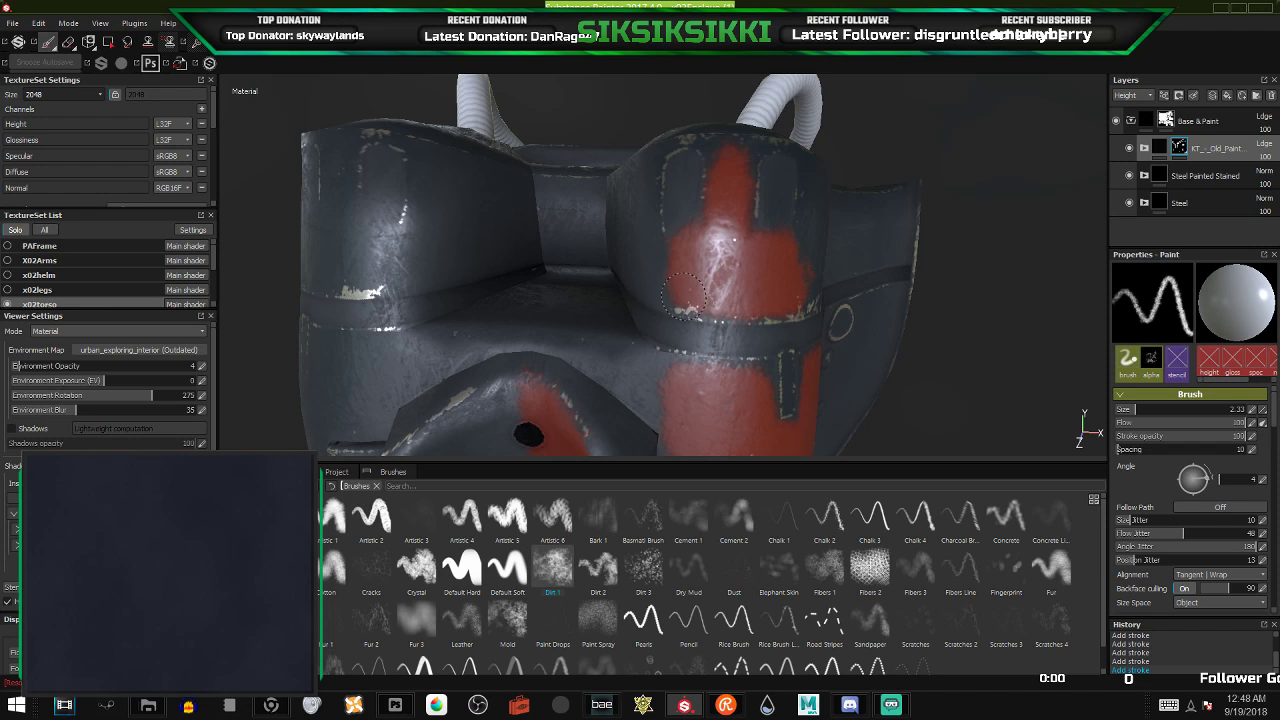
mouse_move(796, 311)
left_mouse_down("alt")
mouse_move(532, 294)
mouse_move(669, 311)
mouse_move(710, 240)
mouse_move(762, 222)
mouse_move(797, 237)
mouse_move(798, 328)
mouse_move(785, 352)
mouse_move(715, 330)
mouse_move(763, 333)
mouse_move(772, 303)
mouse_move(780, 322)
mouse_move(922, 342)
left_mouse_up("alt")
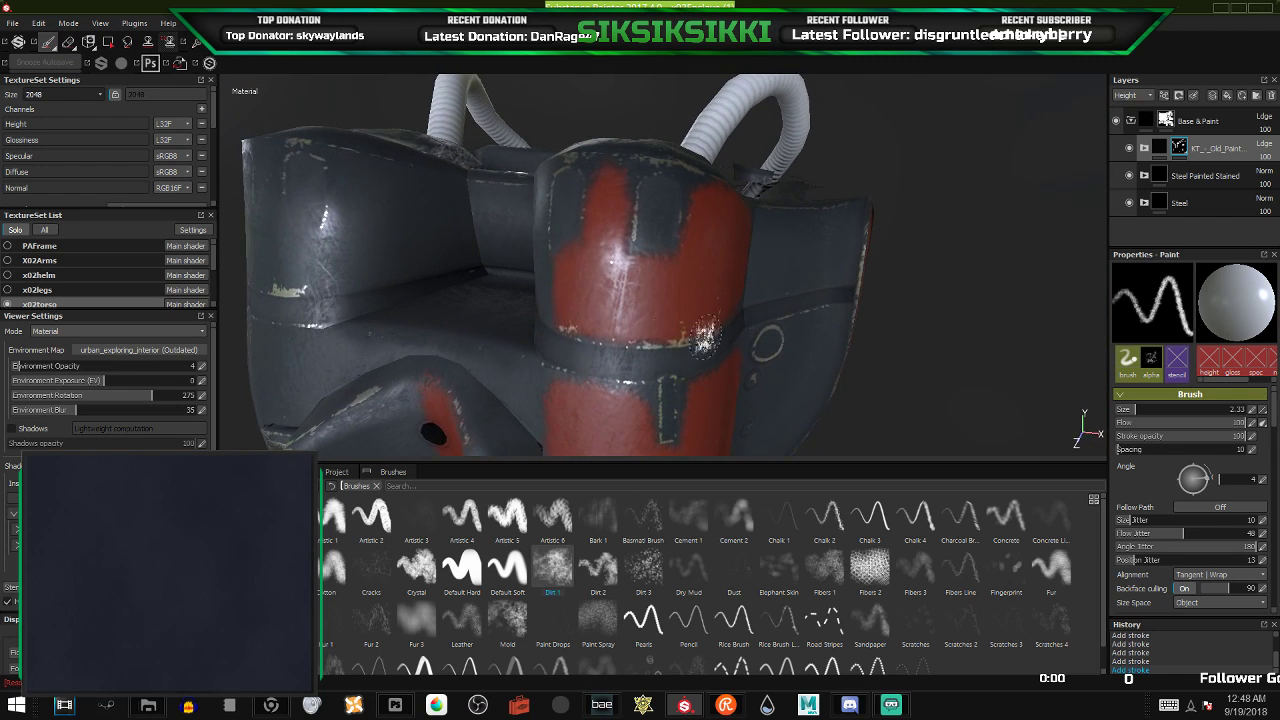
- Set the brush size to 1.89 and extend the red between the recessed slots of the upper shell bulge up to the edge
mouse_move(628, 331)
left_mouse_down("alt")
mouse_move(649, 291)
mouse_move(712, 338)
left_mouse_up("alt")
middle_click_drag(712, 338, 717, 348, "alt")
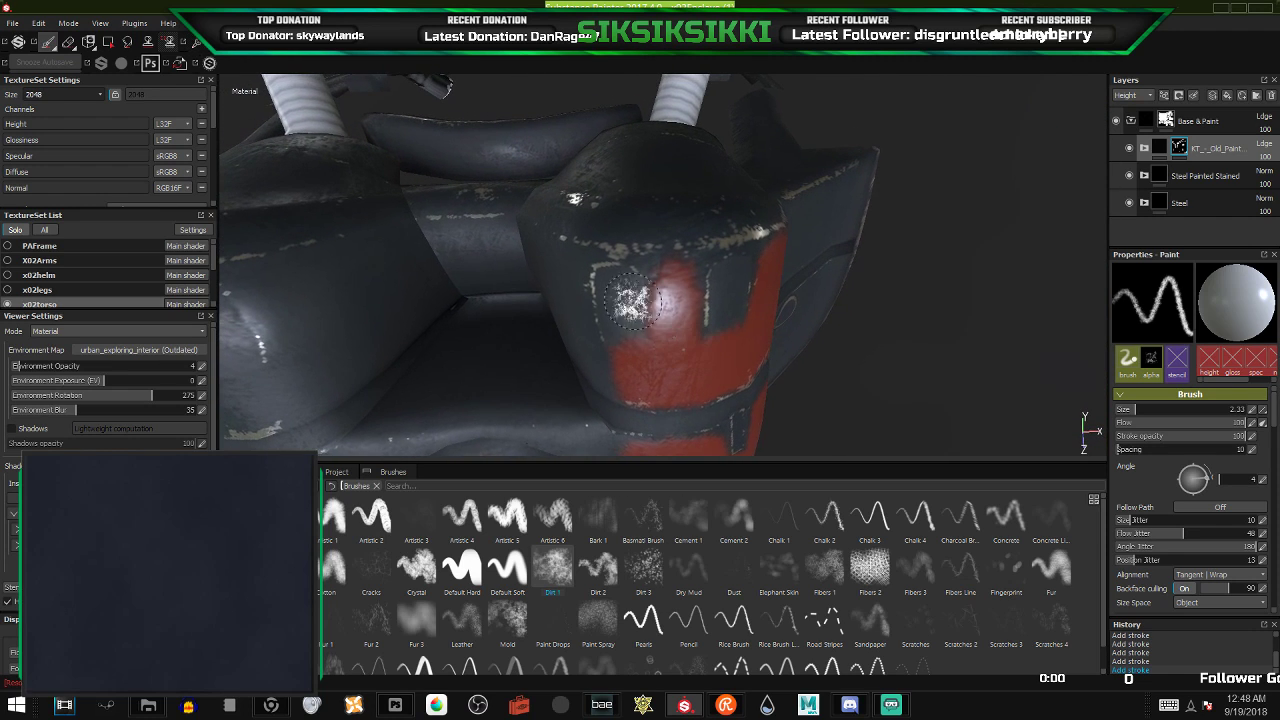
left_click_drag(1133, 410, 1129, 410)
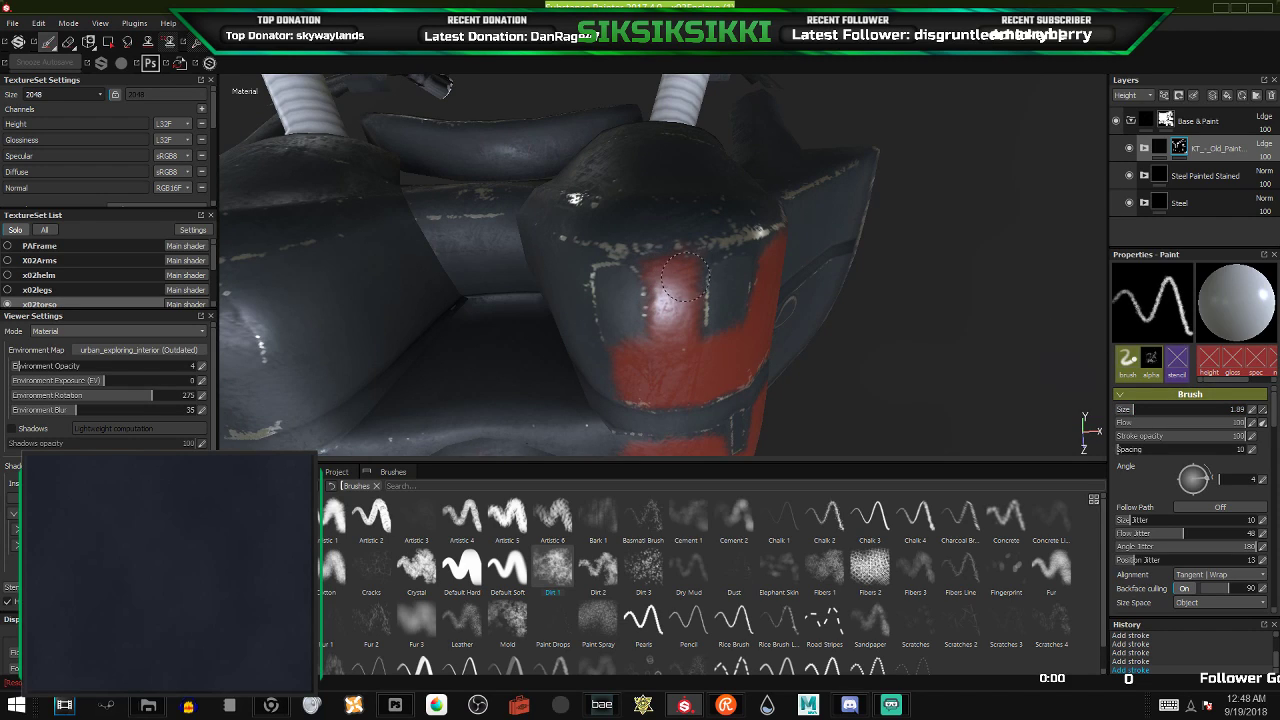
scroll(675, 305, "down", 6)
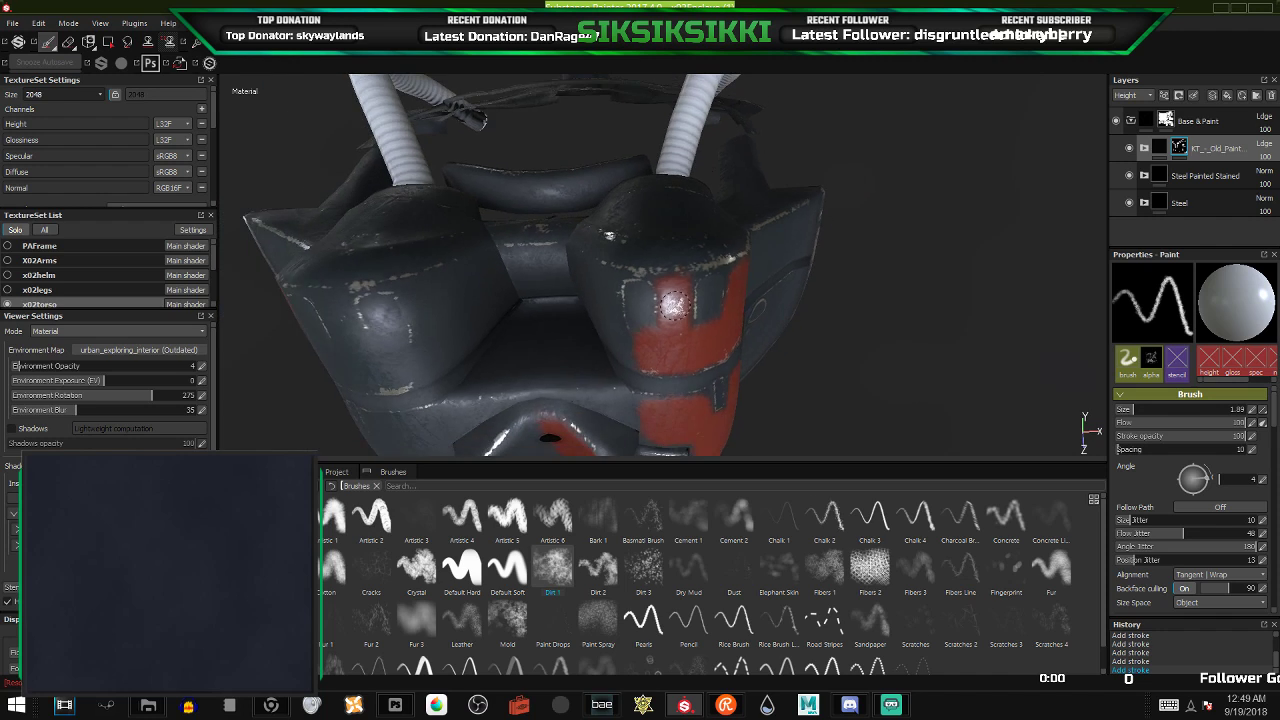
- Examine the torso's abdomen, outer side, back plates and collar opening for areas without red paint
mouse_move(670, 322)
left_mouse_down("alt")
mouse_move(672, 248)
mouse_move(713, 345)
mouse_move(761, 327)
left_mouse_up("alt")
scroll(758, 337, "up", 3)
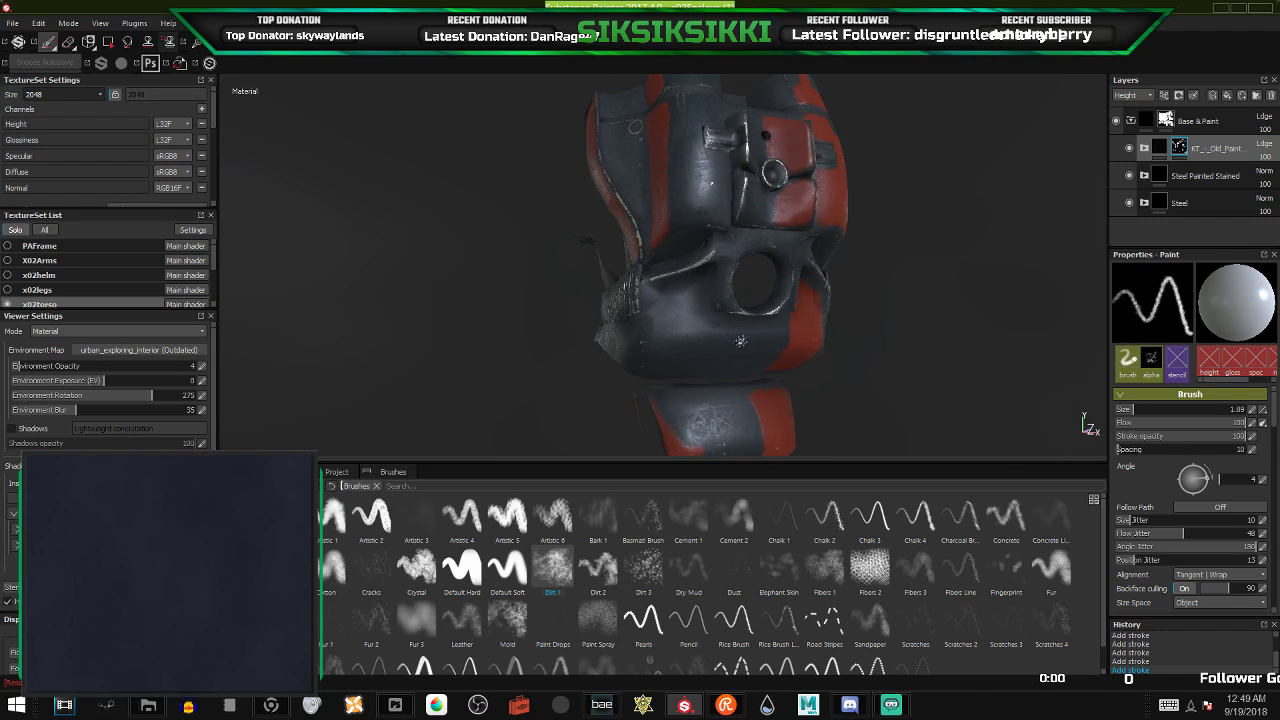
mouse_move(672, 328)
left_mouse_down("alt")
mouse_move(831, 346)
mouse_move(738, 331)
mouse_move(643, 254)
mouse_move(671, 307)
mouse_move(831, 322)
left_mouse_up("alt")
mouse_move(665, 325)
left_mouse_down("alt")
mouse_move(703, 306)
mouse_move(682, 261)
mouse_move(612, 300)
left_mouse_up("alt")
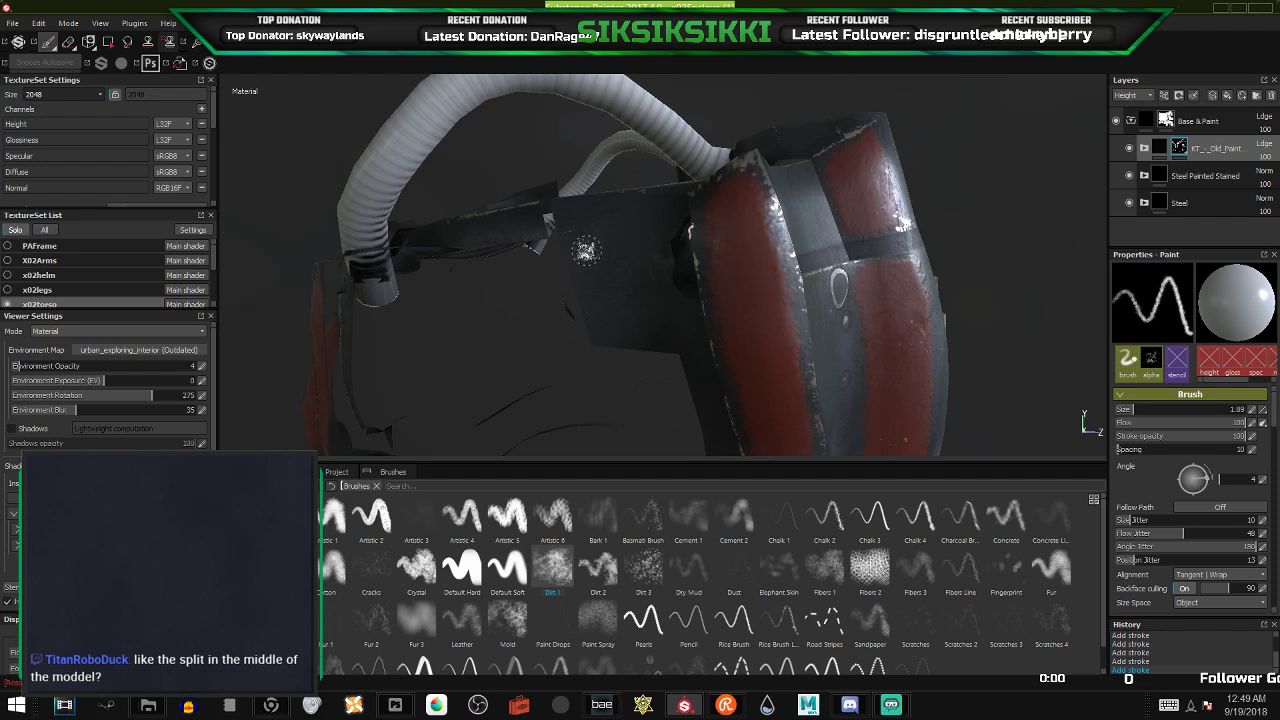
left_click_drag(585, 250, 587, 325, "alt")
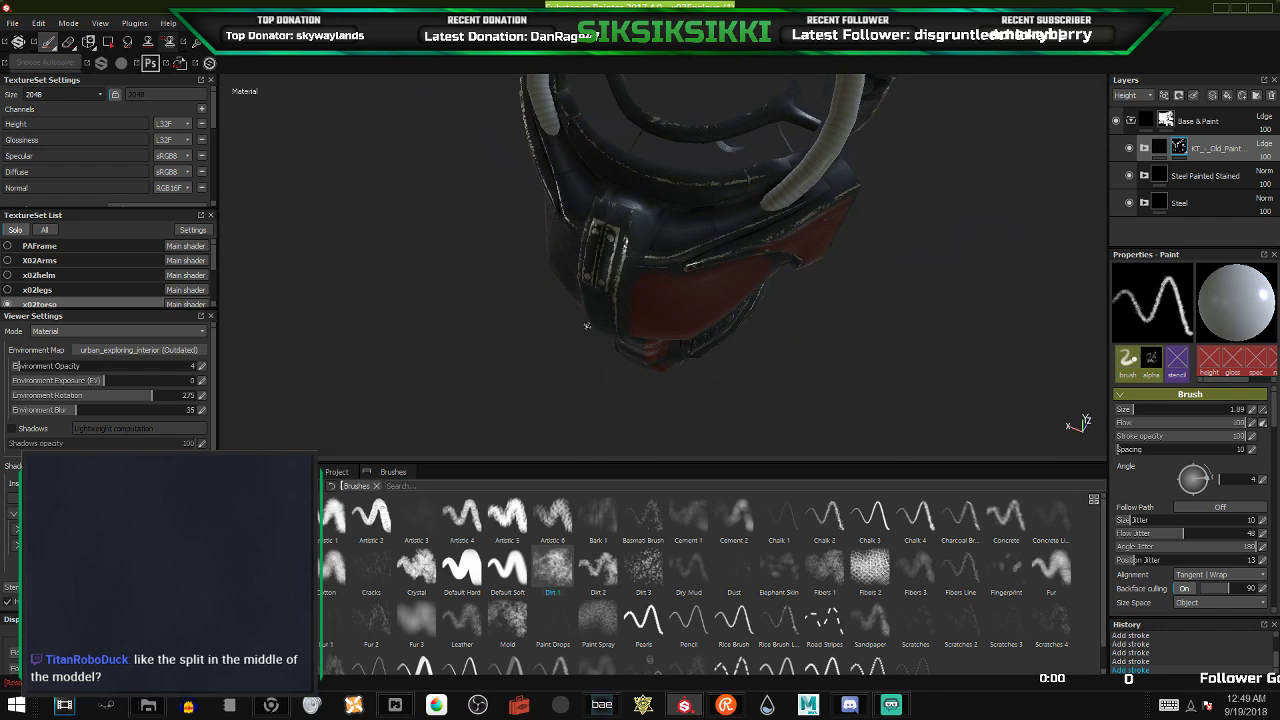
left_click_drag(670, 190, 577, 259, "alt")
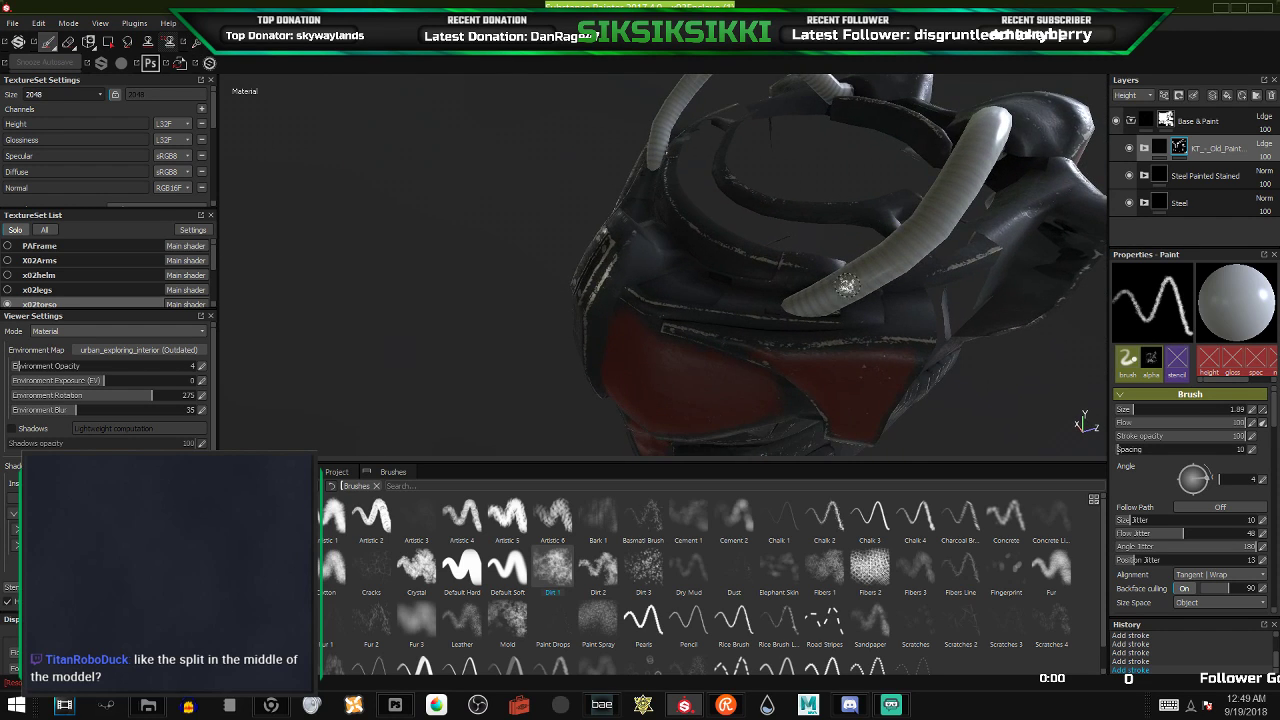
left_click_drag(848, 285, 915, 300, "alt")
middle_click_drag(915, 300, 963, 262, "alt")
left_click_drag(962, 262, 368, 287, "alt")
- Paint the top face of the unpainted chest bulge red, around the scratched crease and up to the hose base
scroll(677, 309, "up", 5)
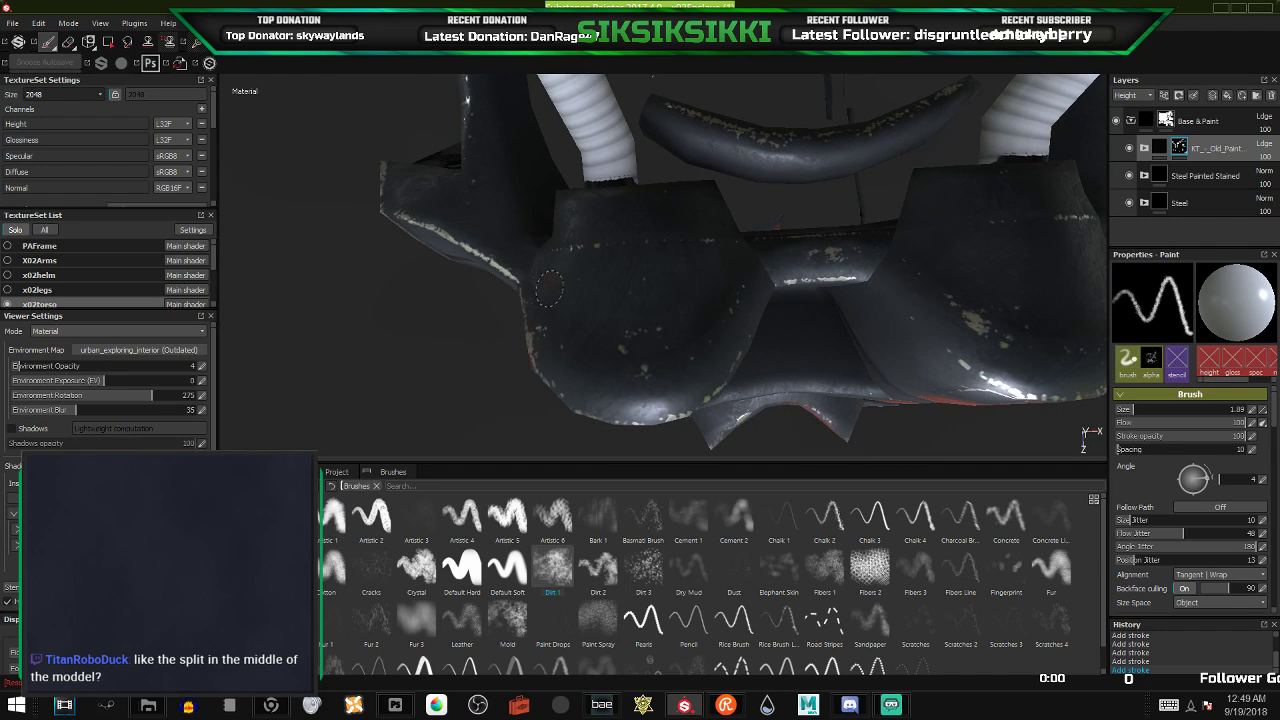
left_click_drag(580, 268, 680, 263)
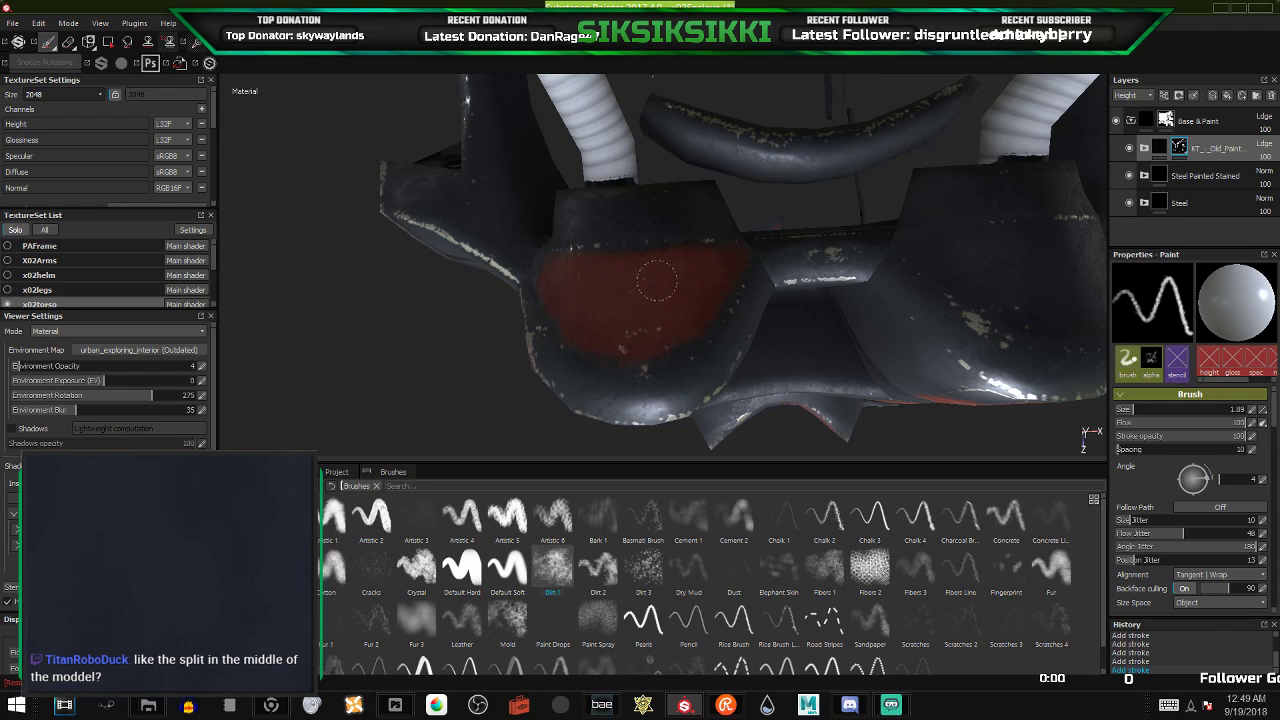
mouse_move(639, 343)
left_mouse_down("alt")
mouse_move(483, 264)
mouse_move(565, 260)
left_mouse_up("alt")
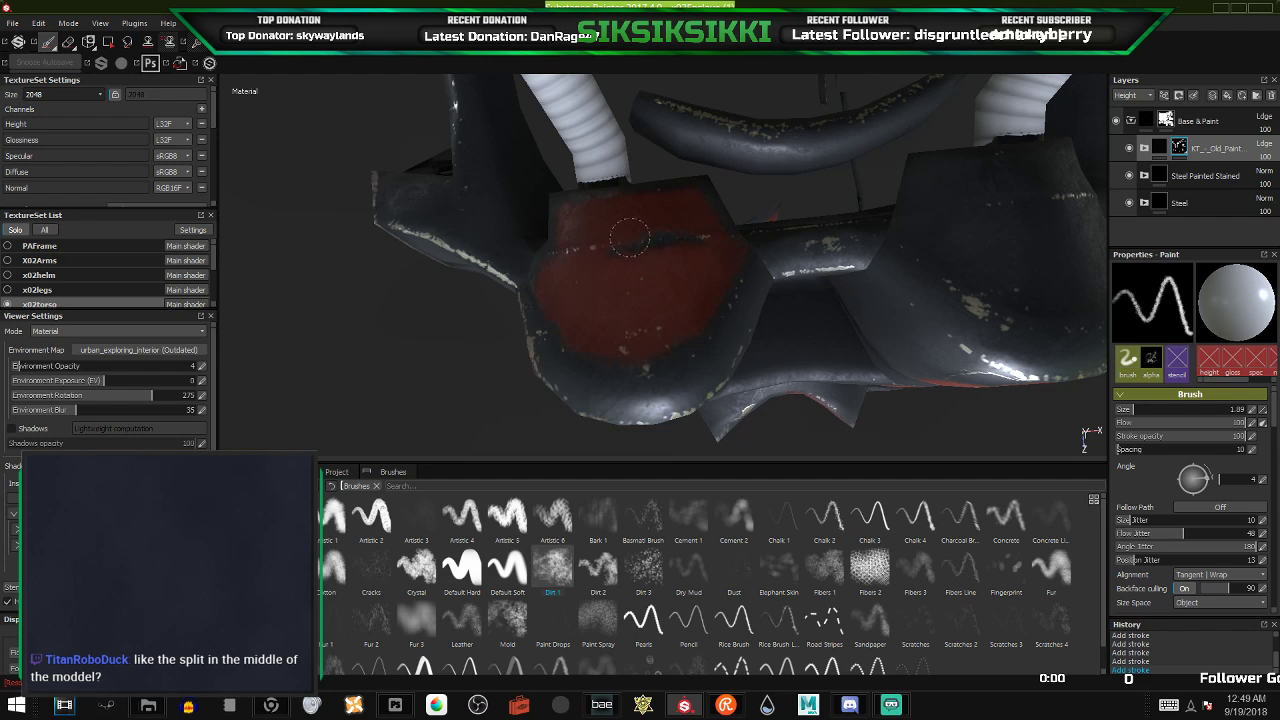
- Paint the top face of the opposite chest bulge red, plus the adjoining side panel above the horizontal seam
mouse_move(730, 310)
left_mouse_down("alt")
mouse_move(790, 303)
mouse_move(631, 328)
mouse_move(720, 304)
mouse_move(696, 305)
left_mouse_up("alt")
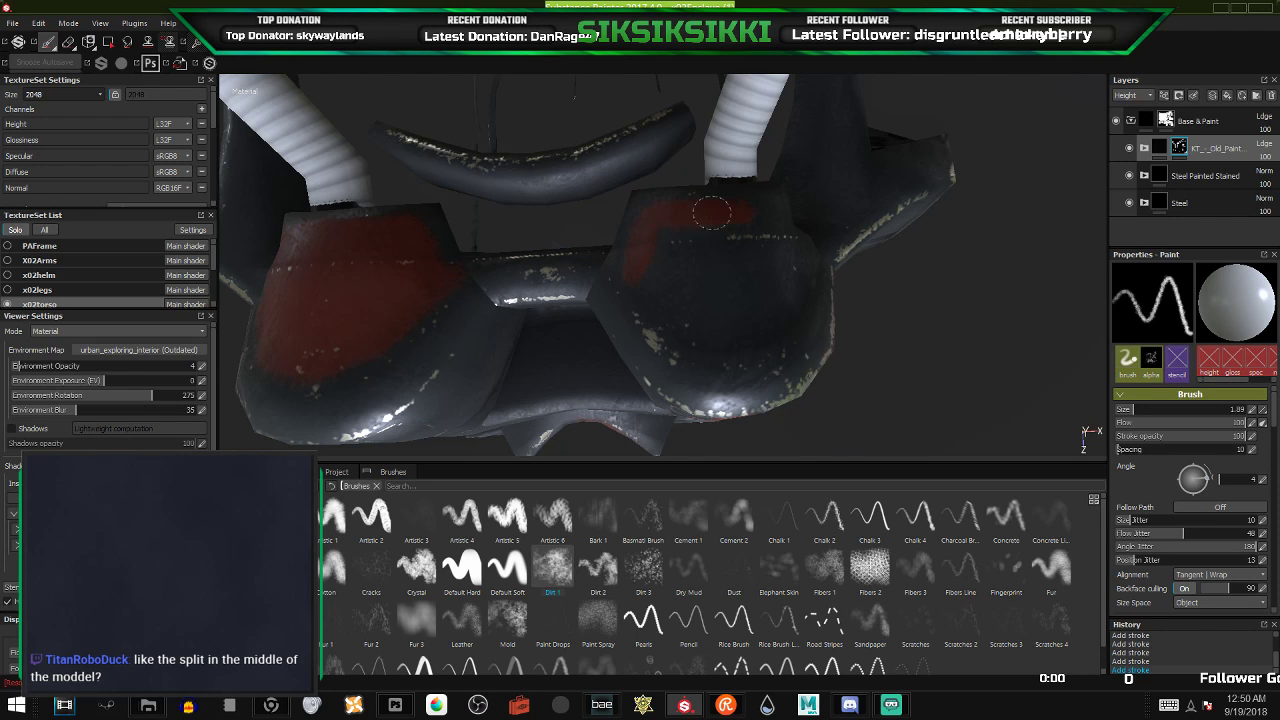
left_click_drag(748, 211, 643, 280, "alt")
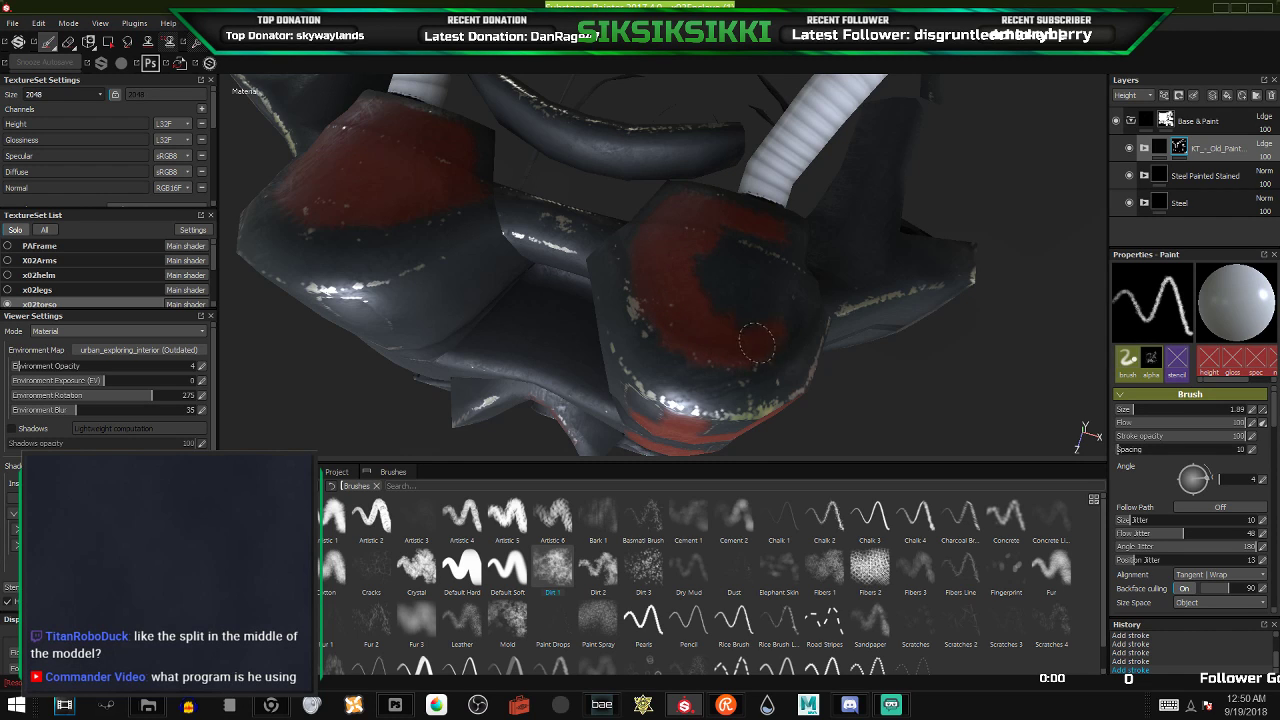
left_click_drag(757, 343, 615, 330, "alt")
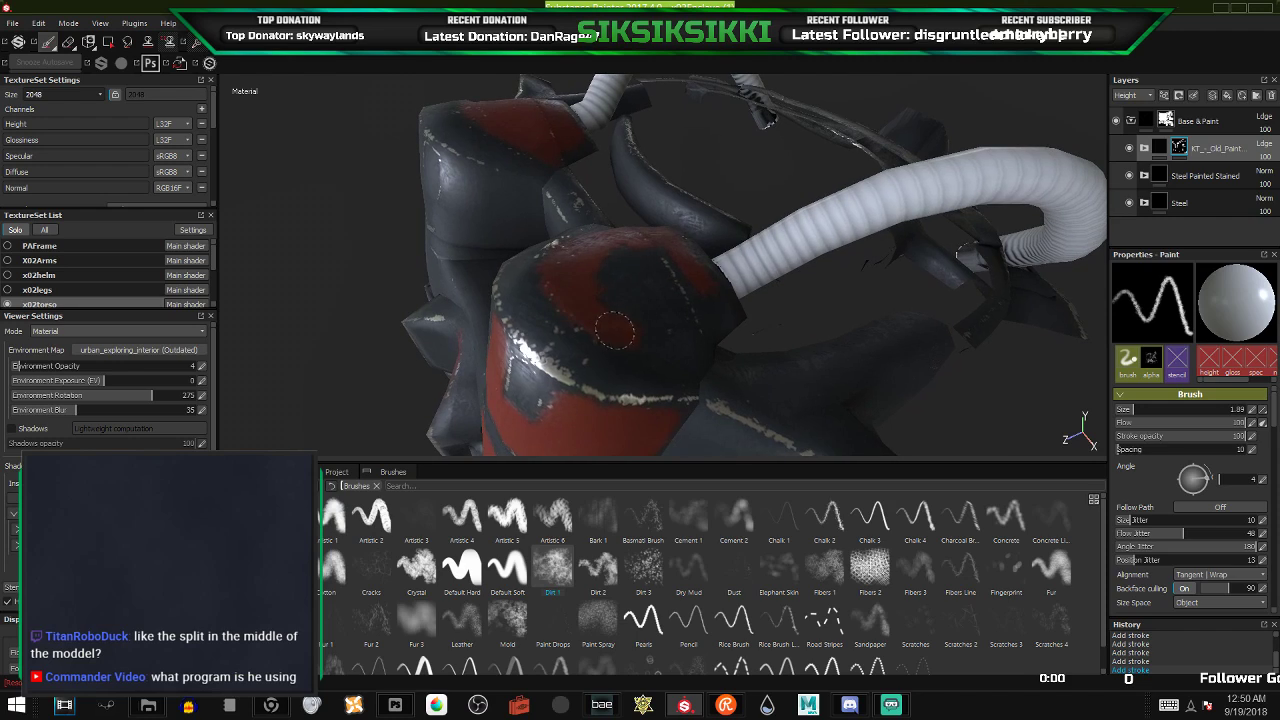
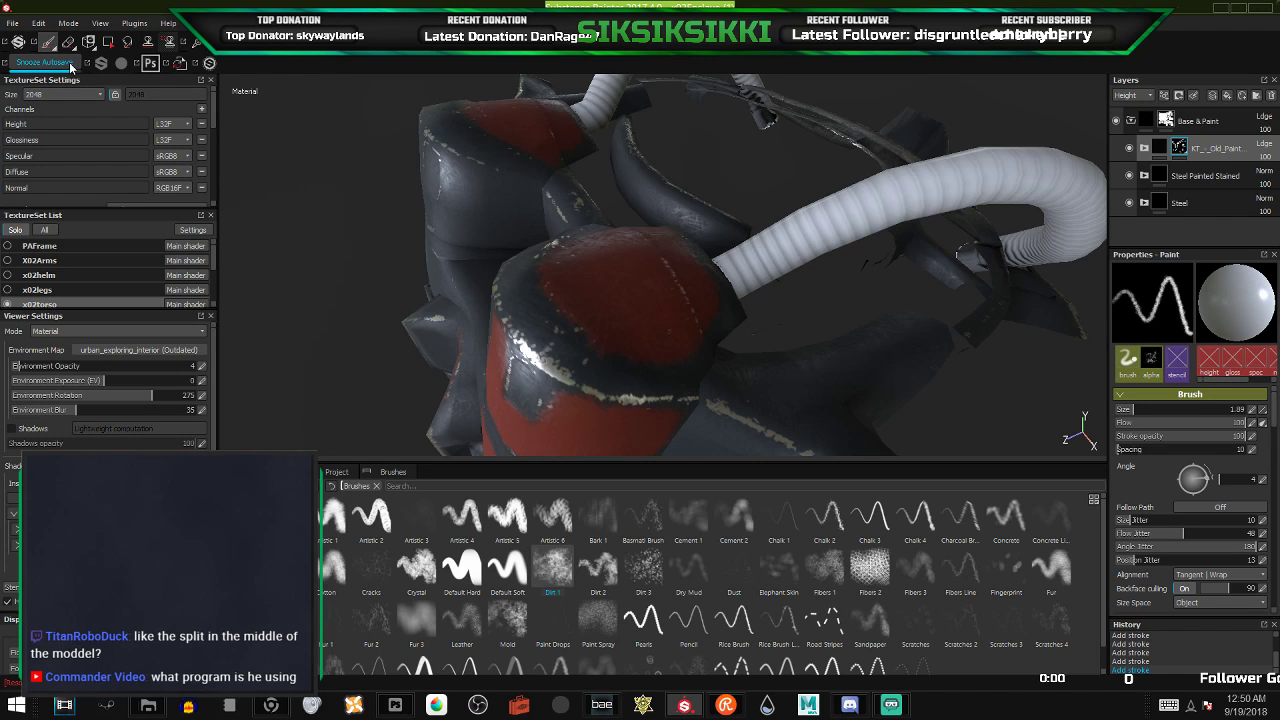
mouse_move(587, 299)
left_mouse_down("alt")
mouse_move(700, 333)
mouse_move(654, 345)
mouse_move(586, 214)
mouse_move(650, 285)
mouse_move(565, 253)
mouse_move(600, 258)
mouse_move(553, 261)
left_mouse_up("alt")
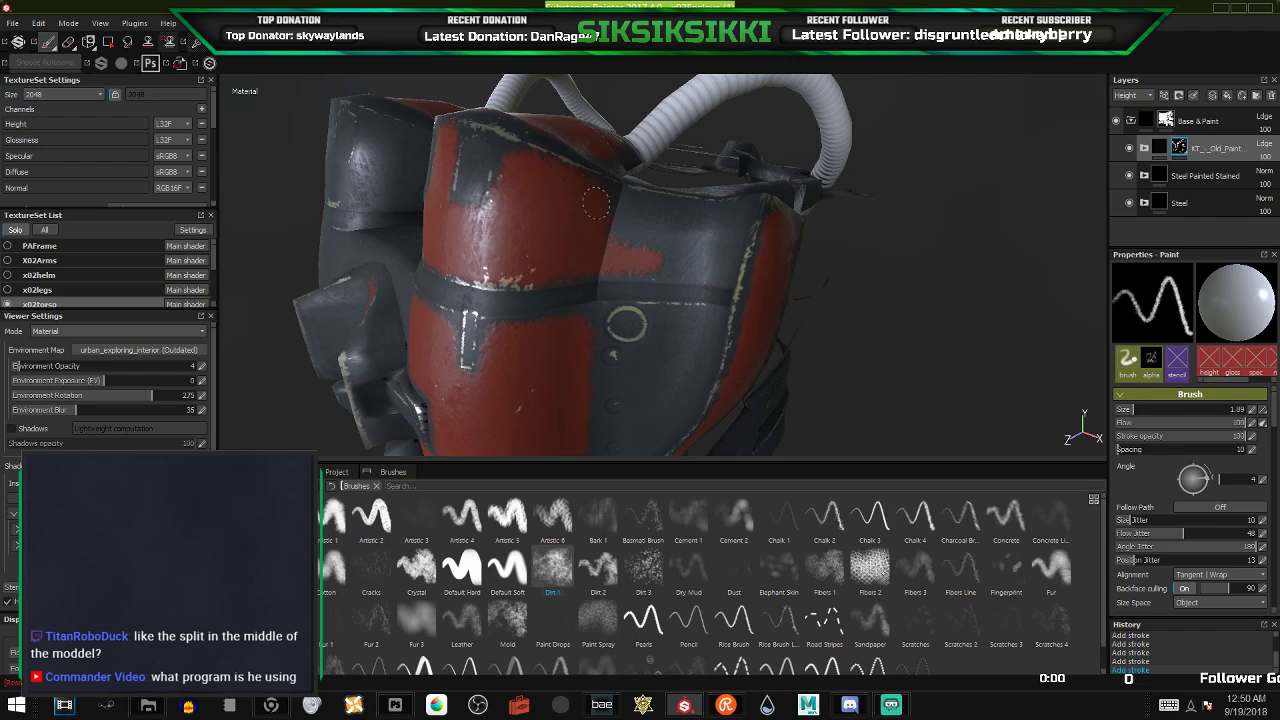
mouse_move(597, 201)
left_mouse_down()
mouse_move(625, 217)
mouse_move(728, 222)
mouse_move(719, 266)
mouse_move(725, 246)
mouse_move(670, 267)
mouse_move(619, 266)
mouse_move(647, 238)
left_mouse_up()
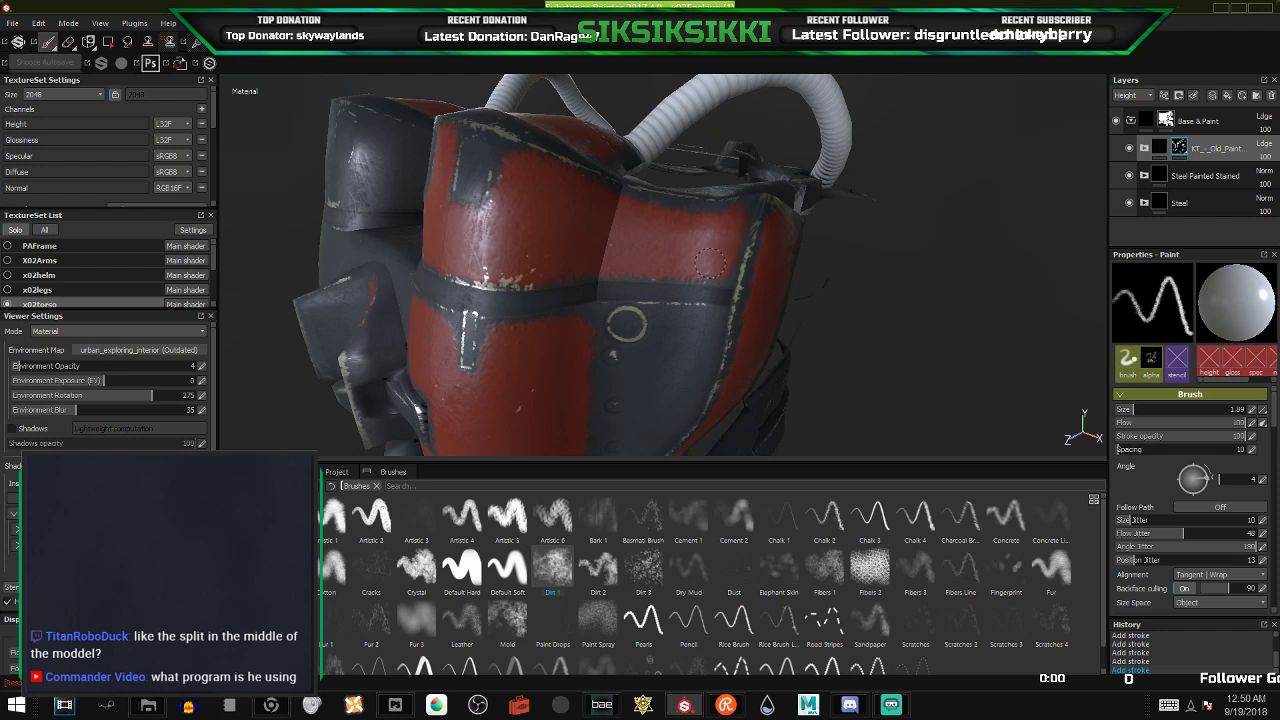
- Continue the red below the central chest plate, across the ridge and down one side of the round abdomen opening
mouse_move(603, 324)
left_mouse_down("alt")
mouse_move(596, 345)
mouse_move(646, 297)
mouse_move(632, 271)
mouse_move(649, 286)
mouse_move(657, 338)
left_mouse_up("alt")
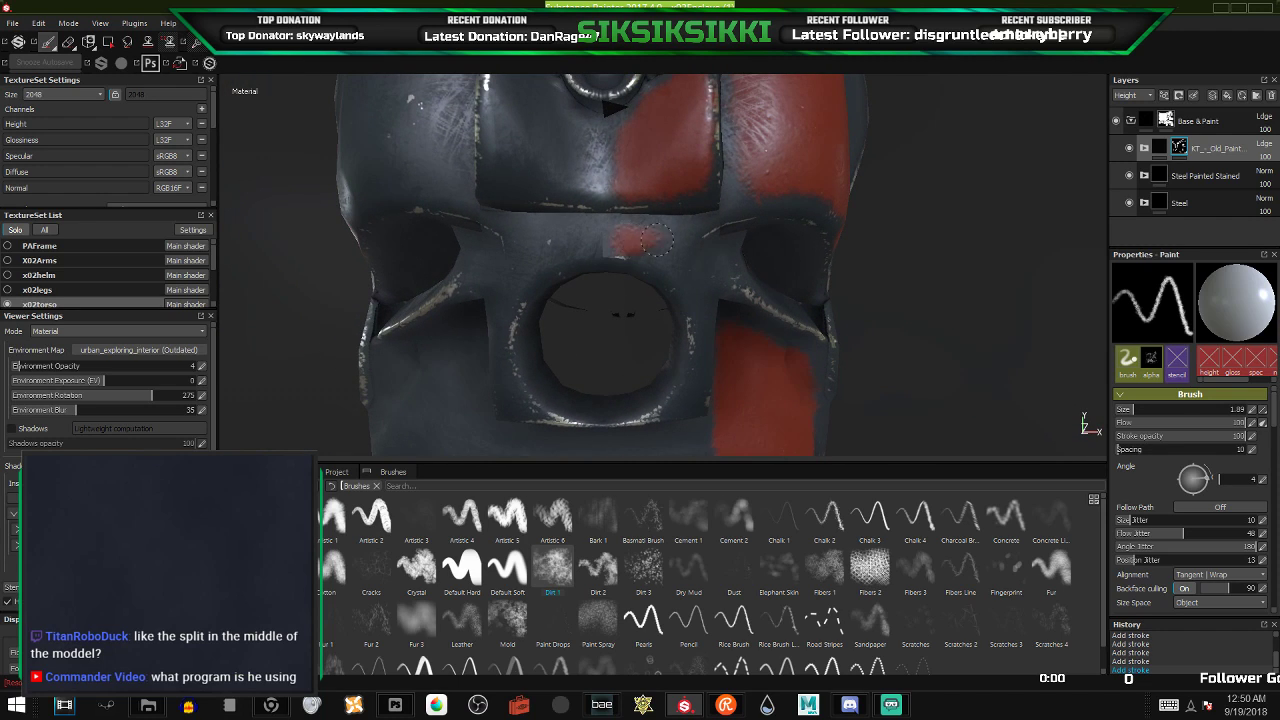
left_click_drag(655, 240, 689, 233)
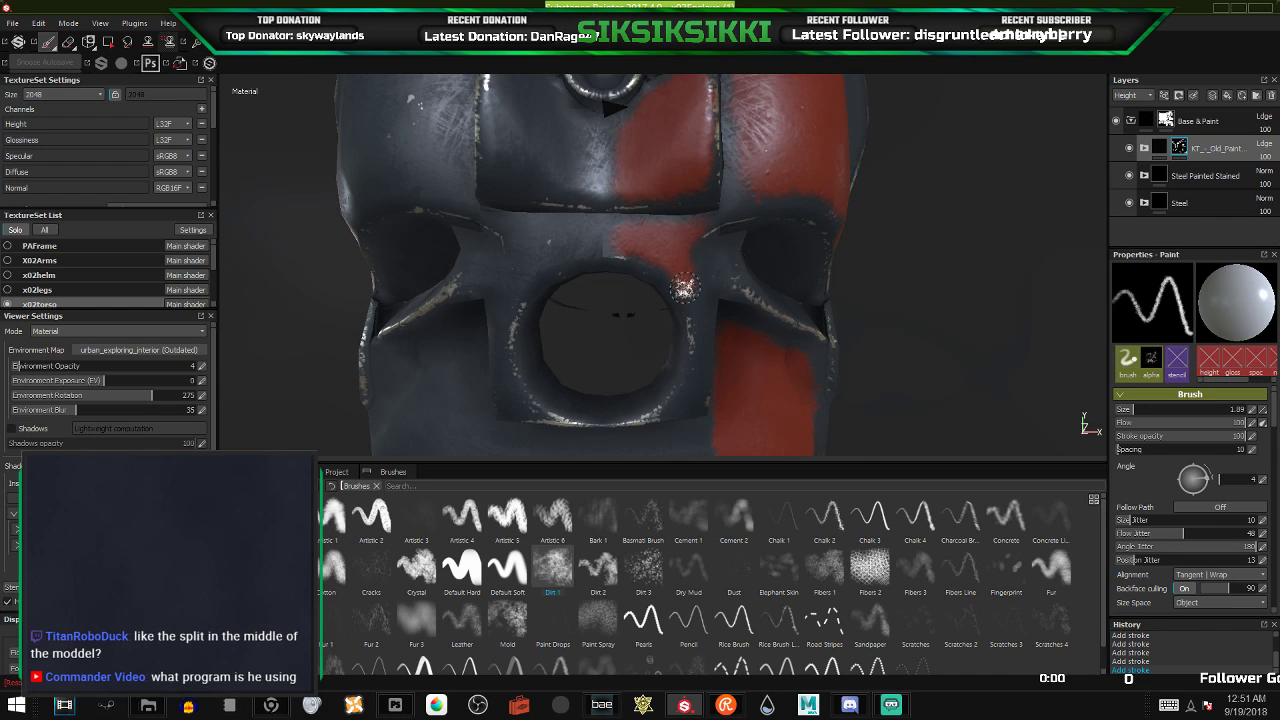
left_click_drag(686, 295, 677, 262, "alt")
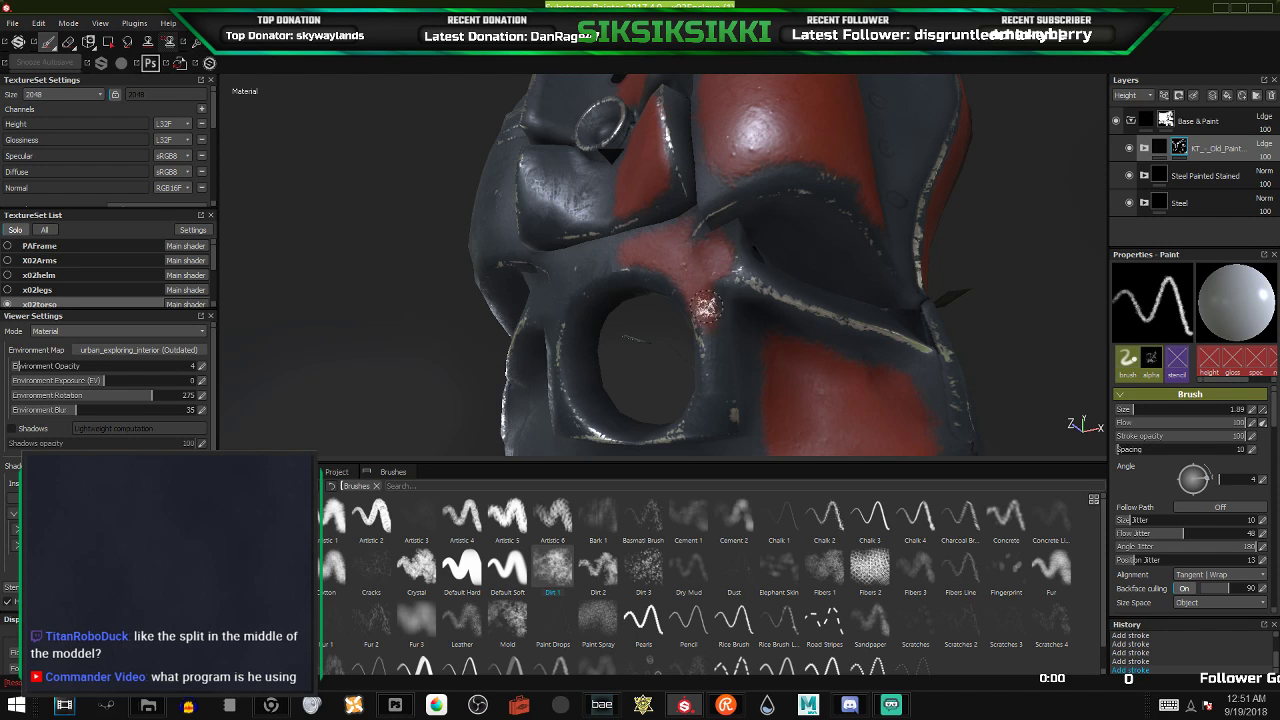
mouse_move(704, 316)
left_mouse_down()
mouse_move(719, 378)
mouse_move(733, 259)
left_mouse_up()
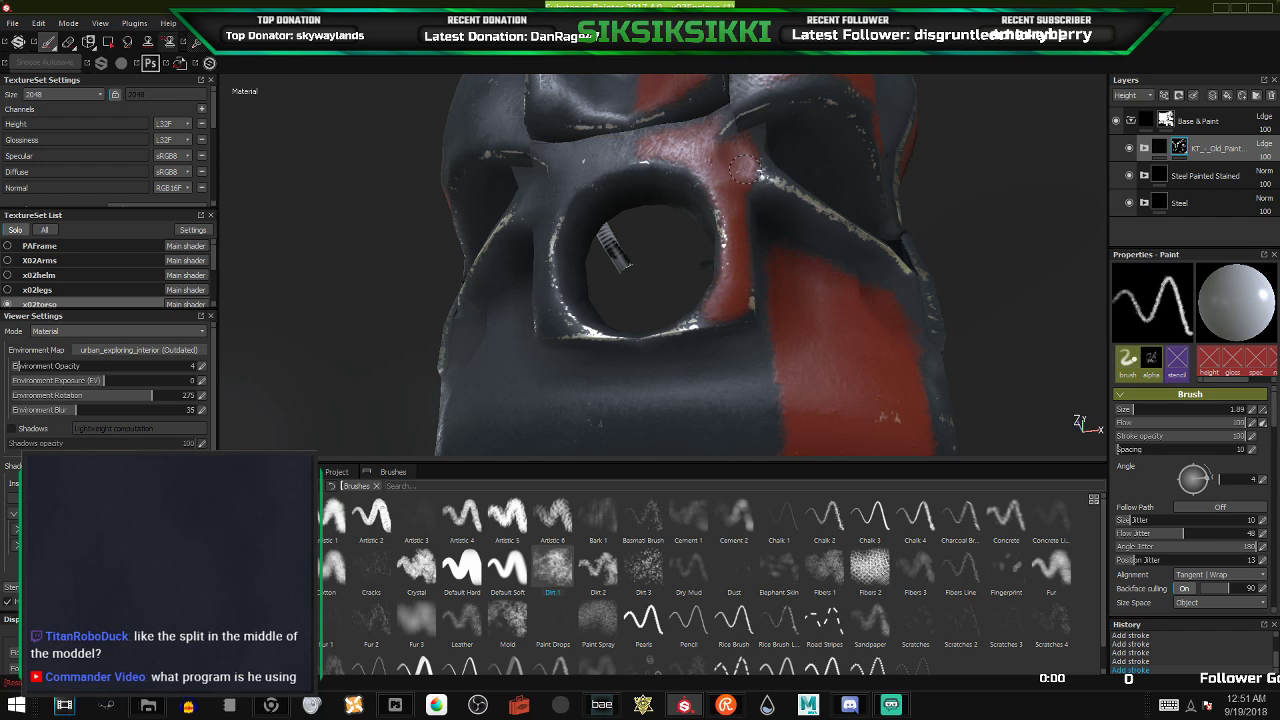
mouse_move(705, 206)
left_mouse_down("alt")
mouse_move(734, 266)
mouse_move(774, 273)
mouse_move(727, 273)
left_mouse_up("alt")
scroll(731, 177, "down", 4)
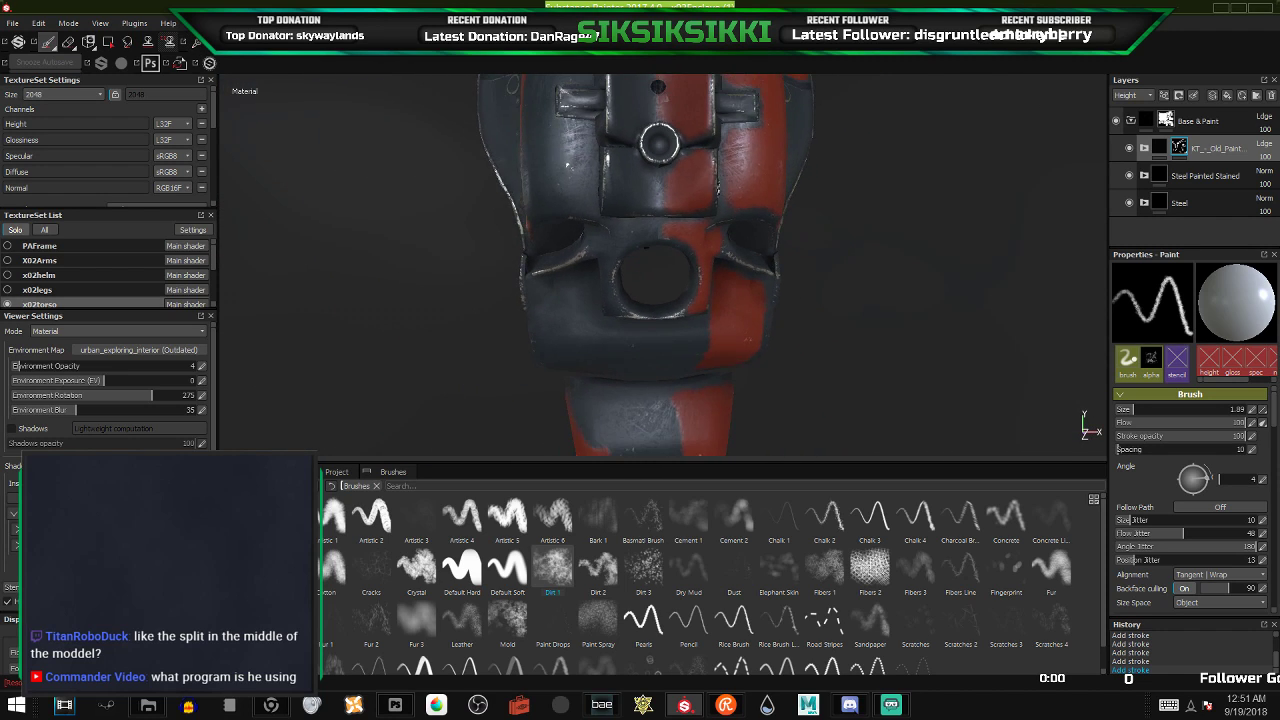
- Paint a vertical red stripe on the dark half of the chest, below and above the side bracket and up onto the bulge
left_click_drag(726, 187, 632, 203, "alt")
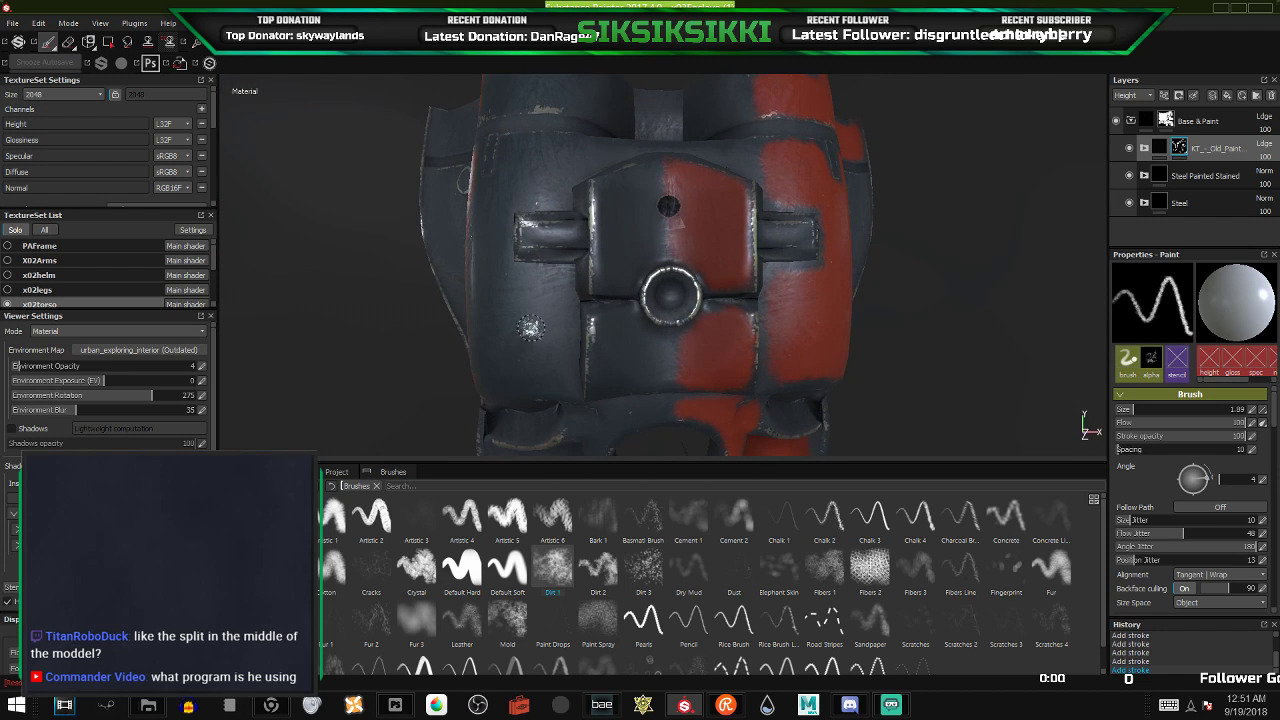
mouse_move(531, 326)
left_mouse_down("alt")
mouse_move(555, 338)
mouse_move(538, 346)
mouse_move(667, 247)
left_mouse_up("alt")
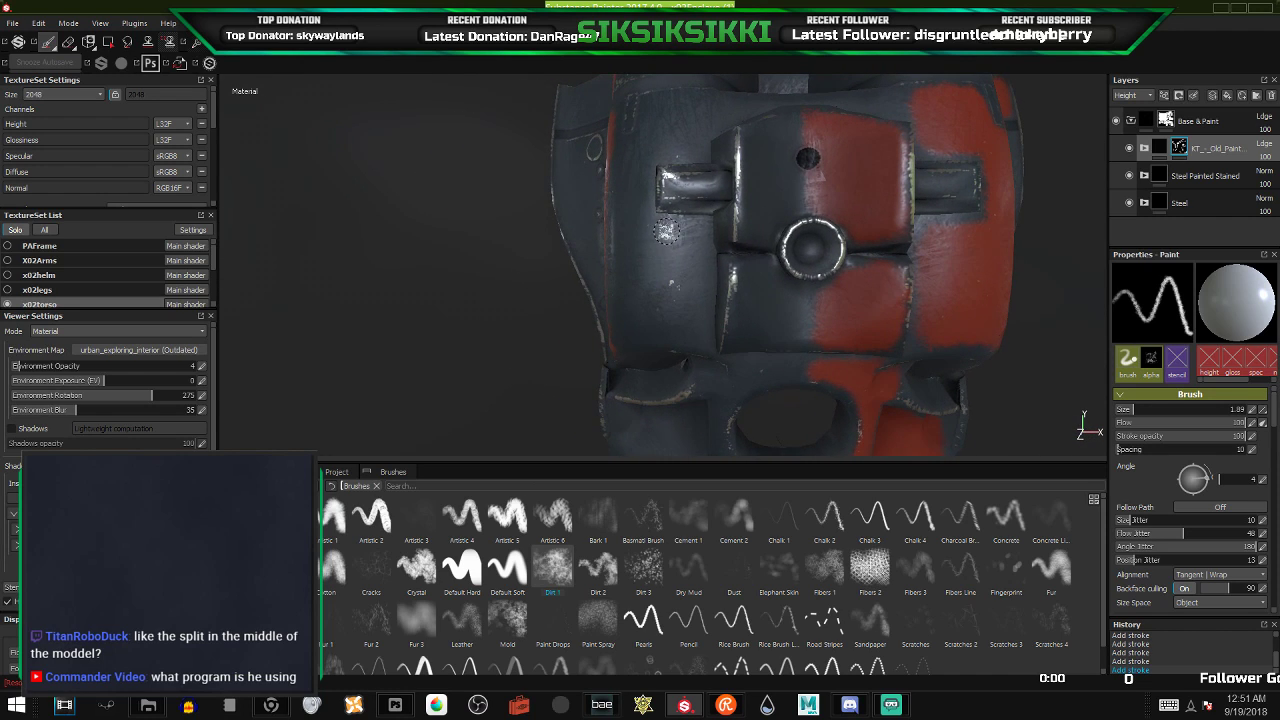
left_click(669, 228)
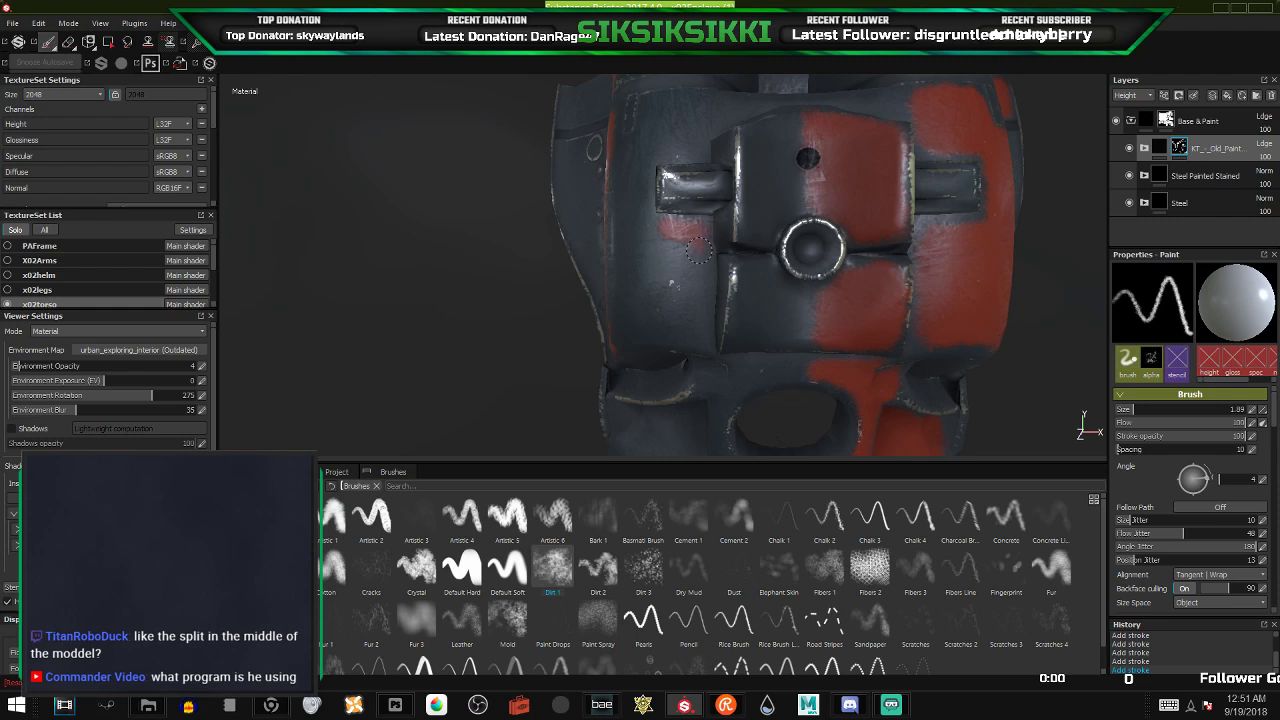
left_click_drag(699, 250, 698, 265)
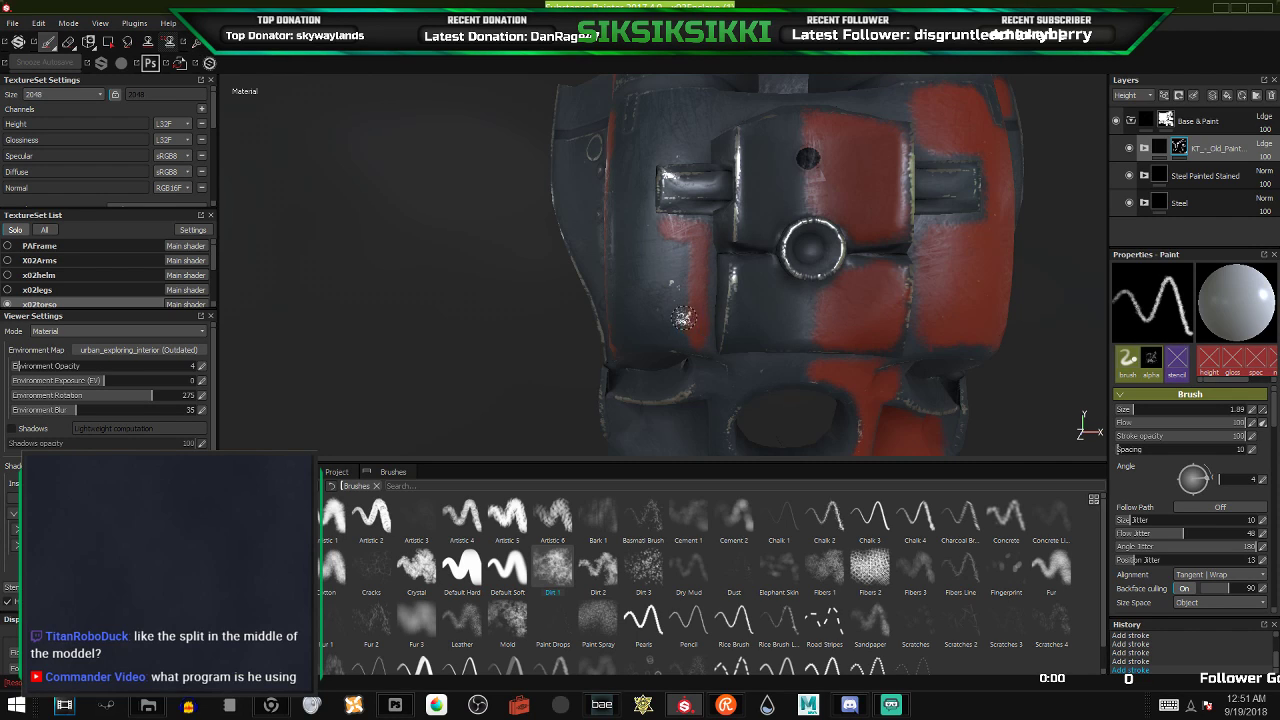
left_click_drag(683, 318, 667, 329, "alt")
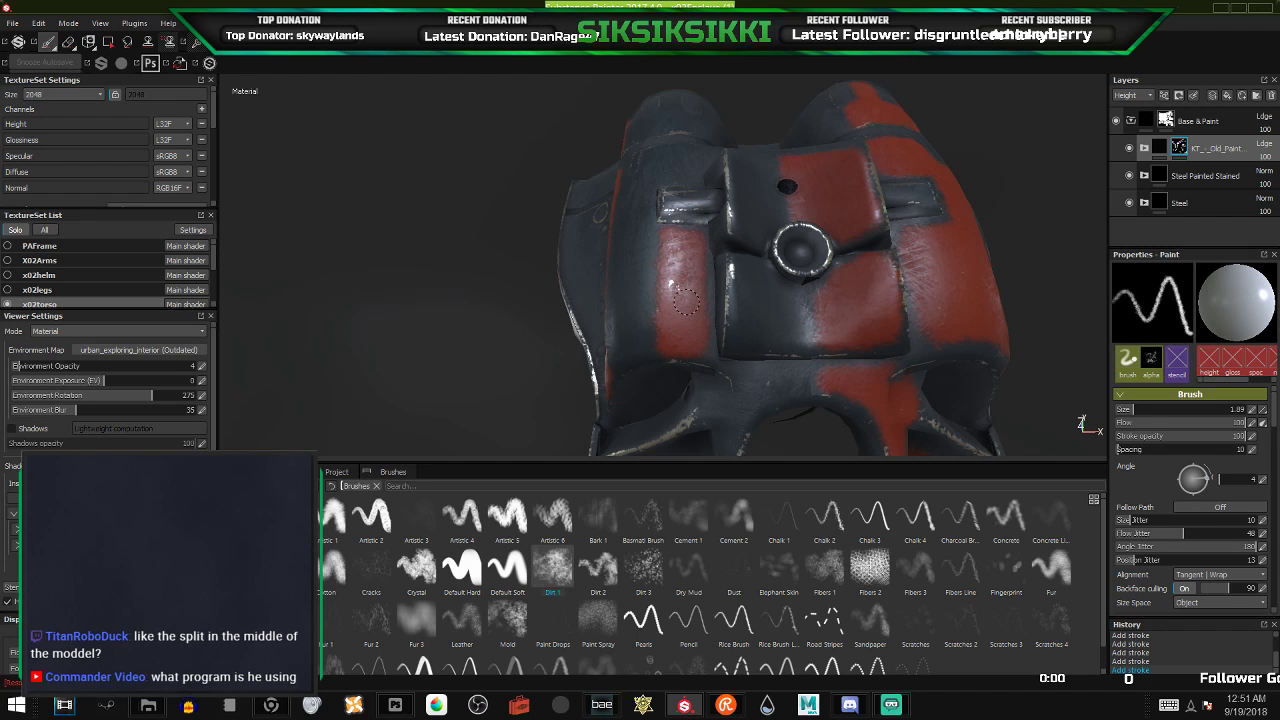
mouse_move(682, 300)
left_mouse_down("alt")
mouse_move(662, 297)
mouse_move(667, 273)
mouse_move(694, 292)
left_mouse_up("alt")
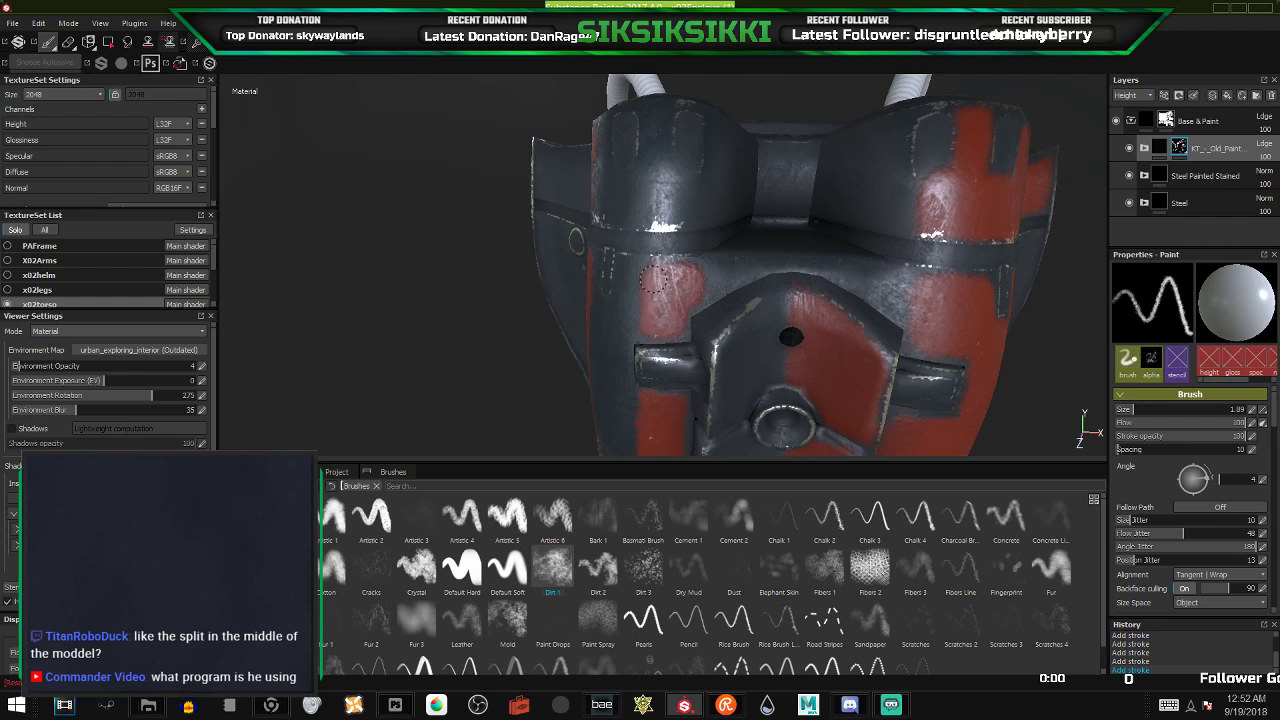
left_click_drag(655, 285, 656, 194, "alt")
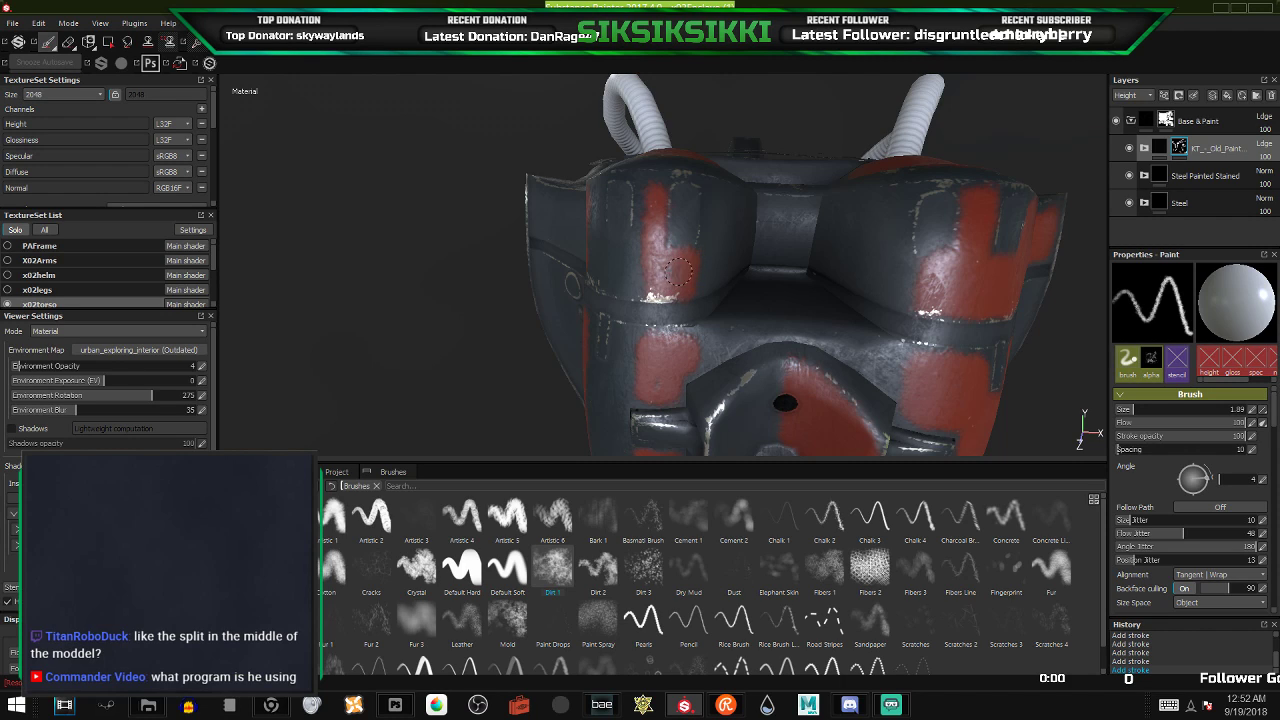
- Paint a vertical red stripe on the dark side of the abdomen, from below the worn ridge to the lower edge
mouse_move(662, 238)
left_mouse_down("alt")
mouse_move(654, 208)
mouse_move(665, 343)
mouse_move(652, 338)
mouse_move(682, 344)
left_mouse_up("alt")
middle_click_drag(668, 430, 648, 353, "alt")
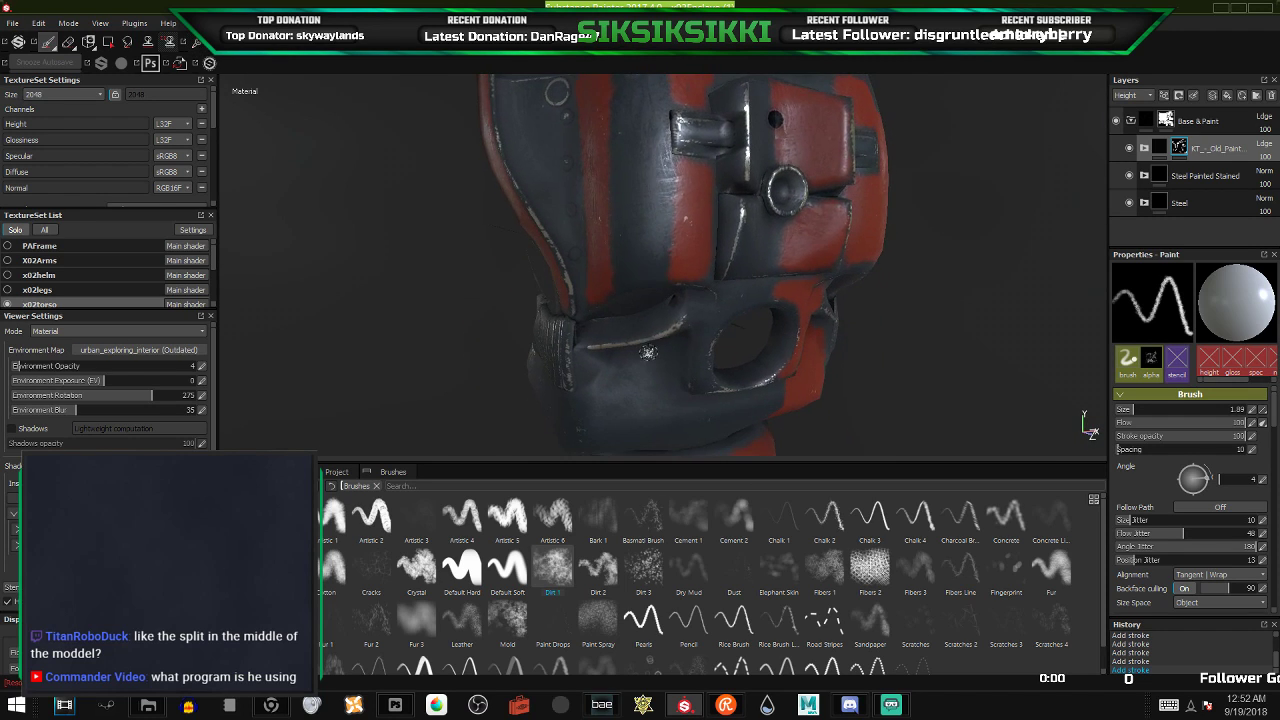
left_click_drag(648, 353, 668, 249, "alt")
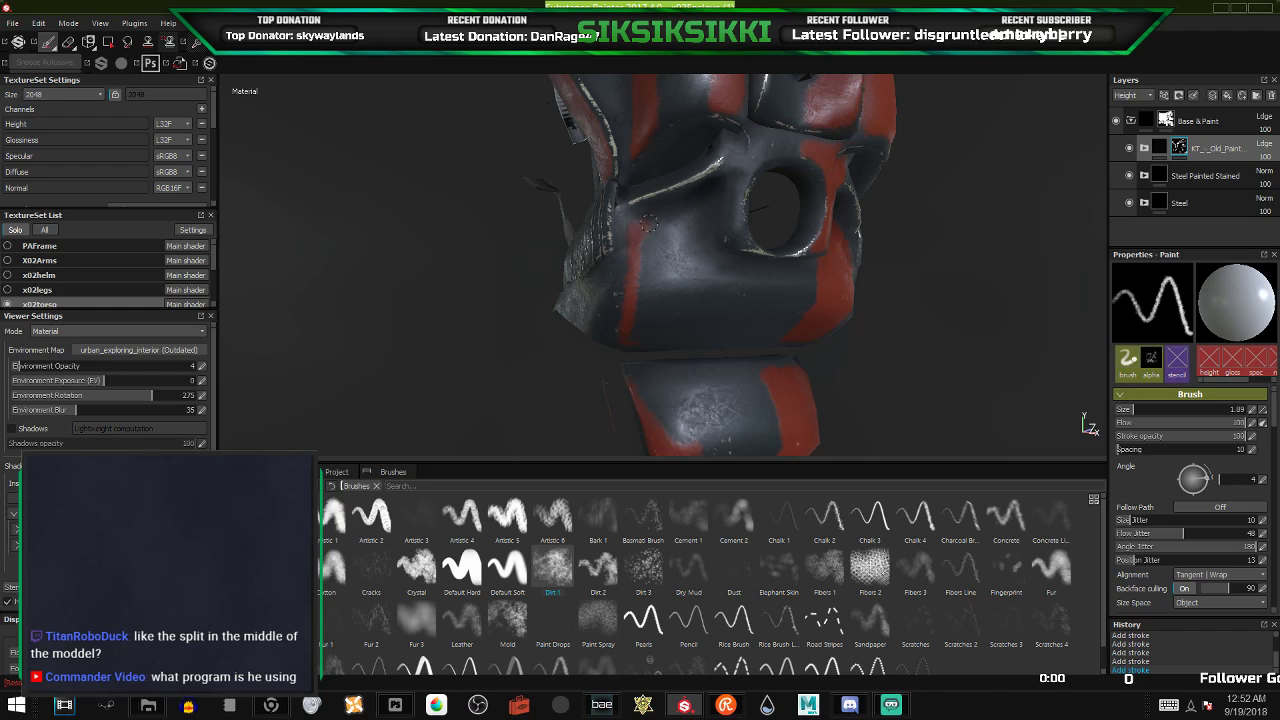
left_click_drag(657, 218, 651, 302)
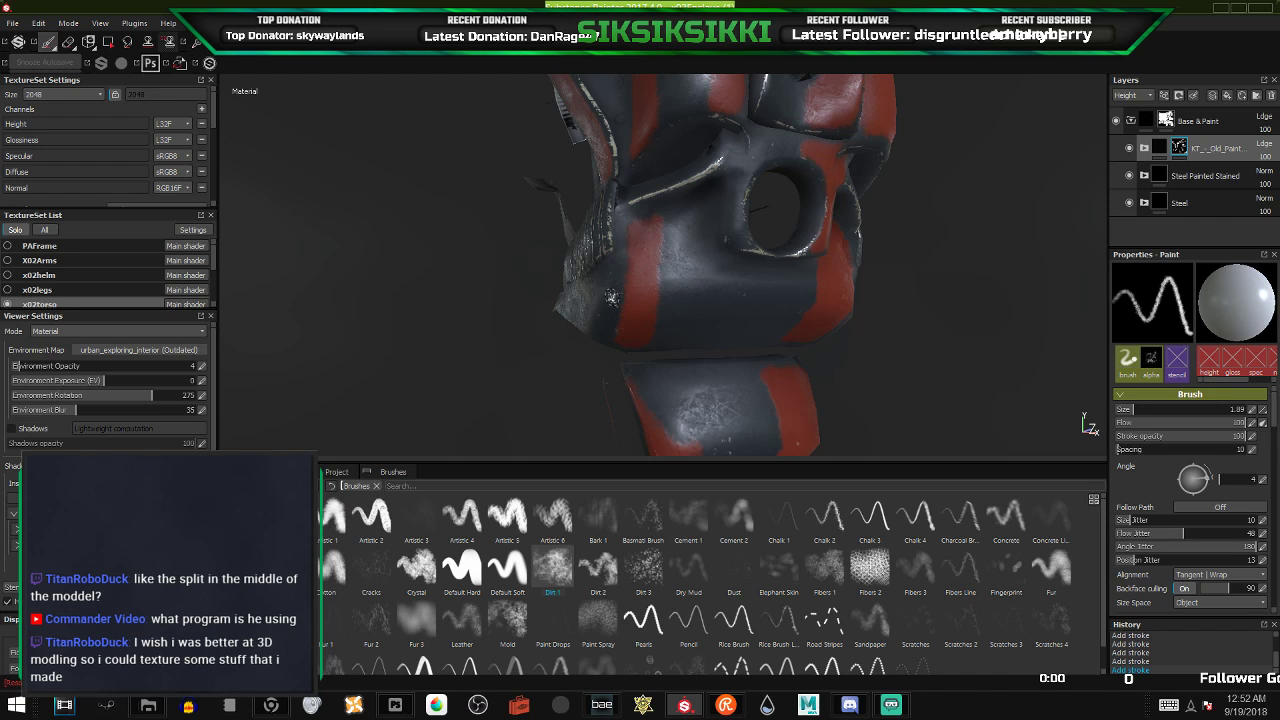
- Widen the lower end of the abdomen stripe with red around the outer corner beneath the ribbed side section
mouse_move(633, 358)
left_mouse_down("alt")
mouse_move(649, 291)
mouse_move(631, 346)
mouse_move(616, 304)
left_mouse_up("alt")
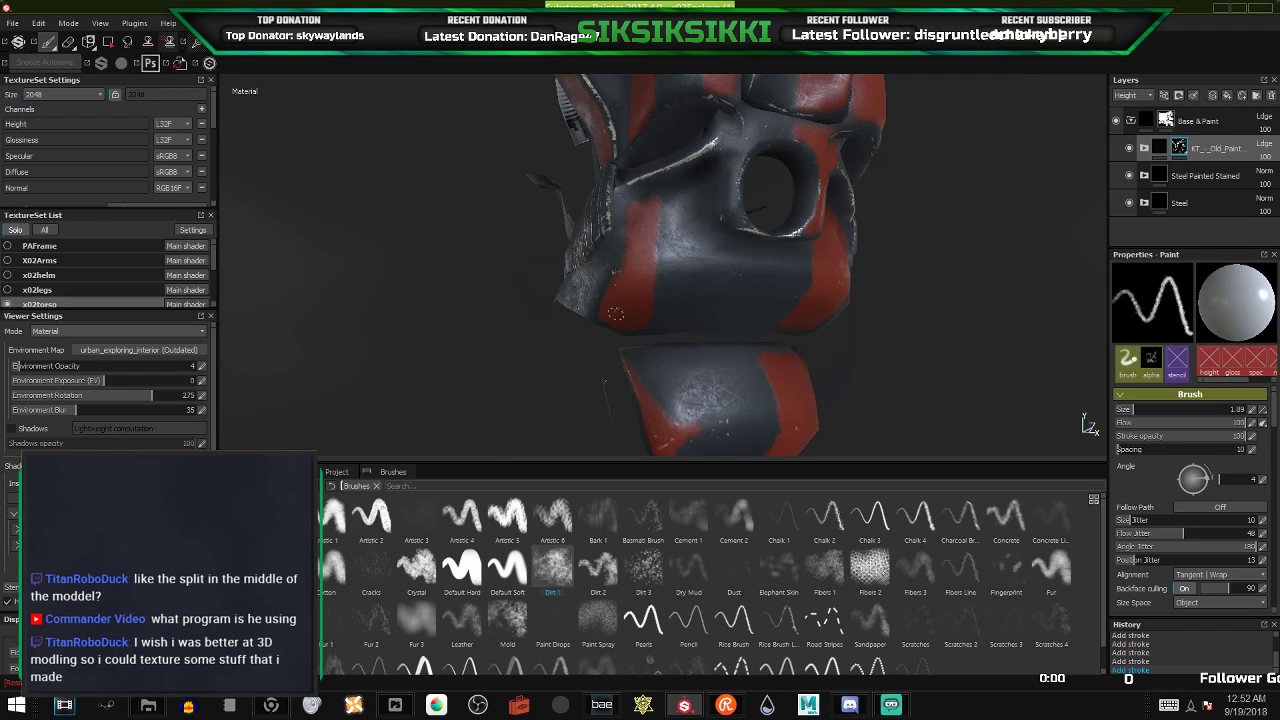
left_click(611, 295)
left_click_drag(645, 235, 754, 289, "alt")
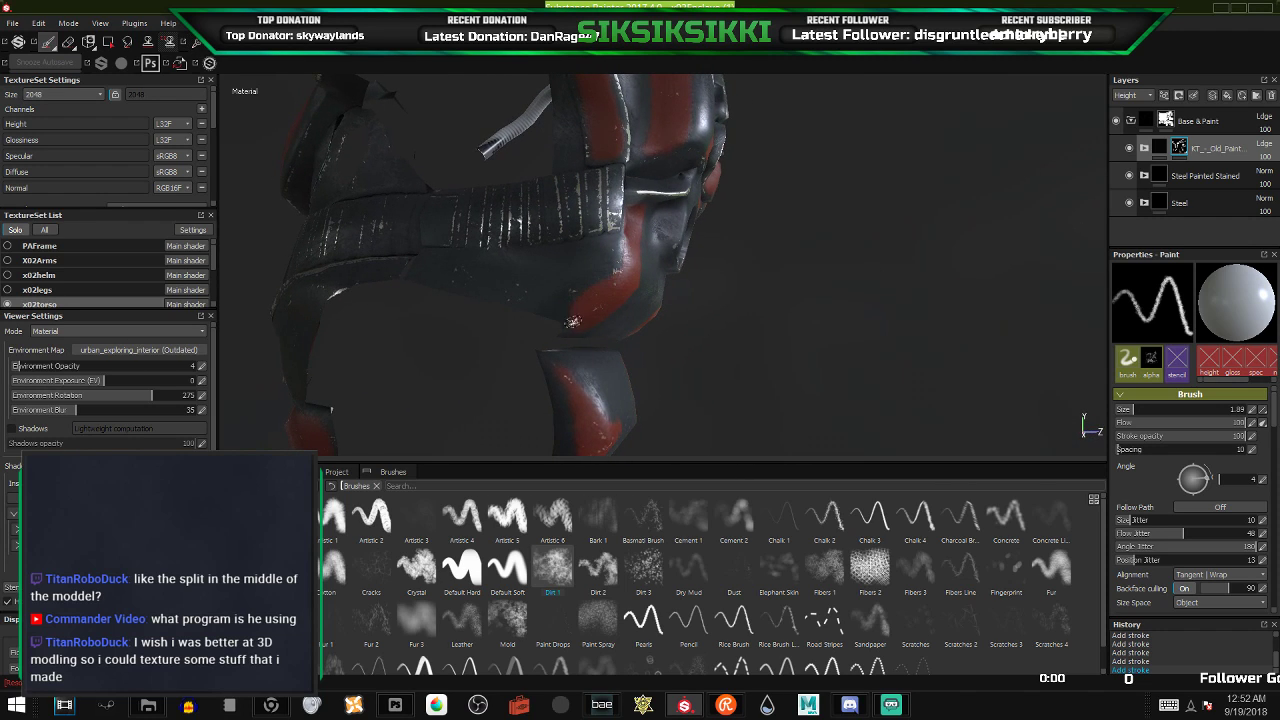
left_click_drag(568, 308, 573, 323, "alt")
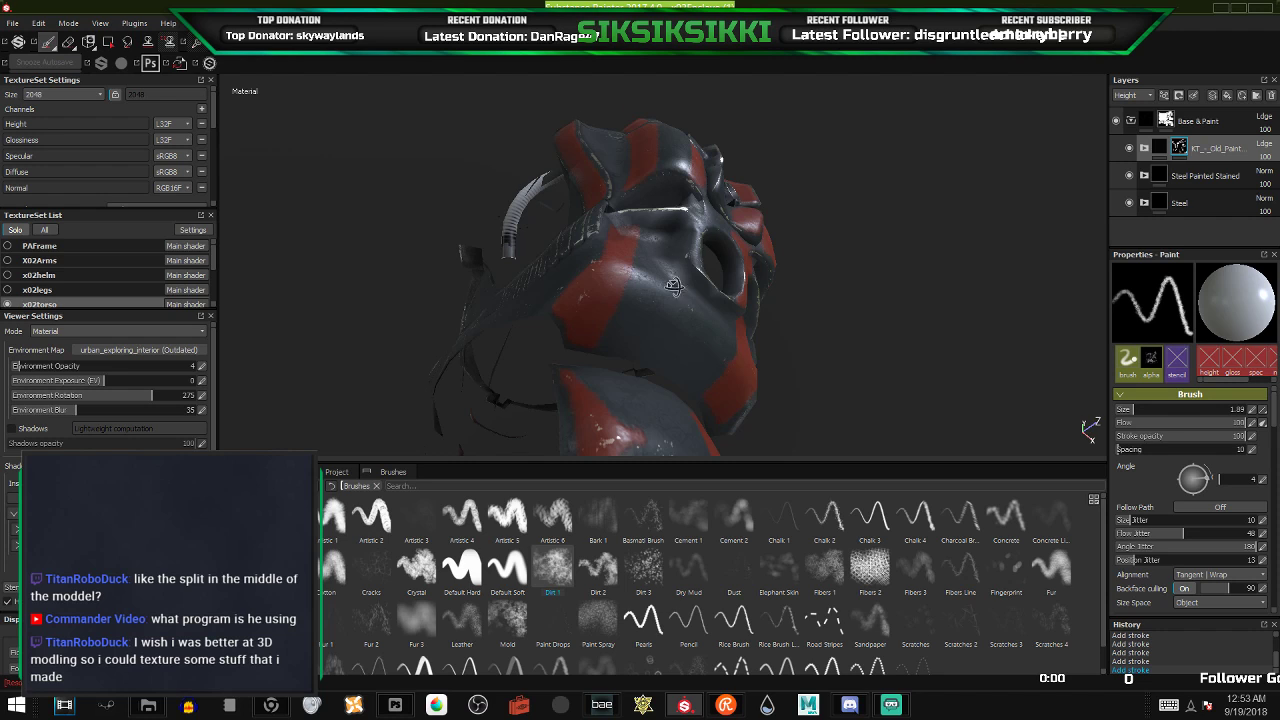
left_click_drag(675, 287, 684, 401, "alt")
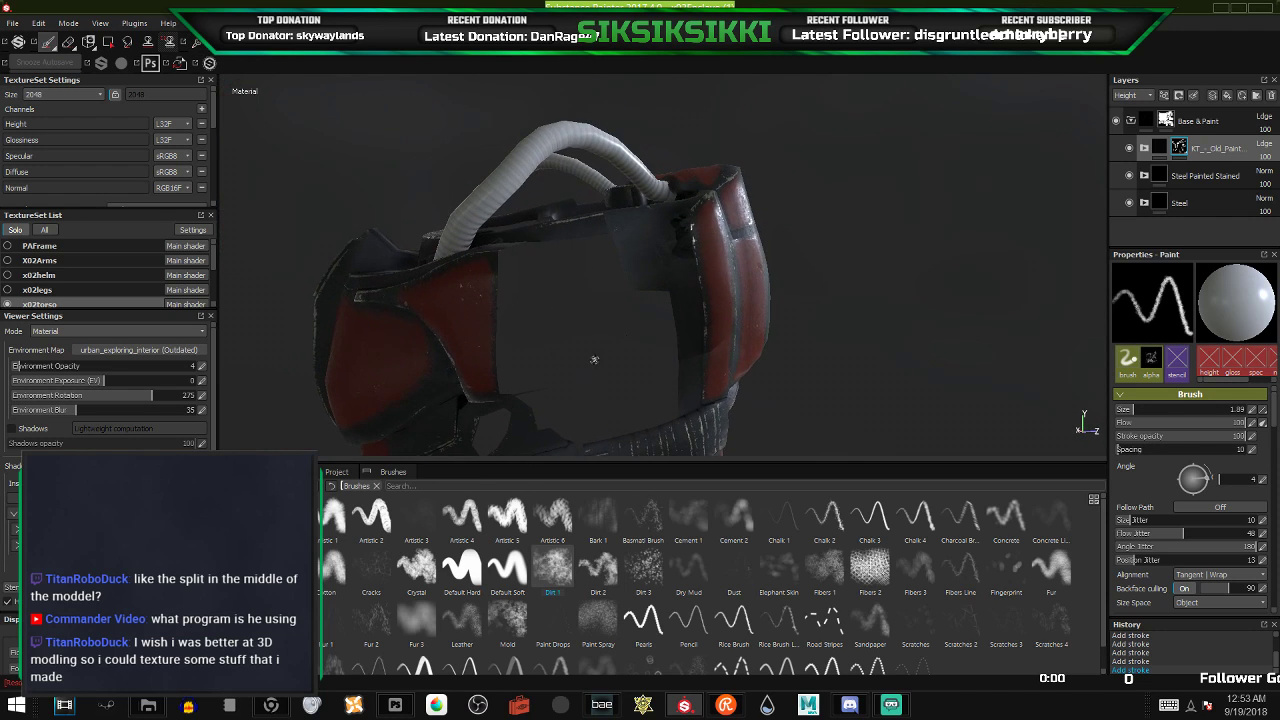
- Paint the lower abdomen side plate beneath the ribbed section red, leaving a dark border along its worn rim
left_click_drag(595, 359, 768, 347, "alt")
left_click_drag(620, 392, 639, 290, "alt")
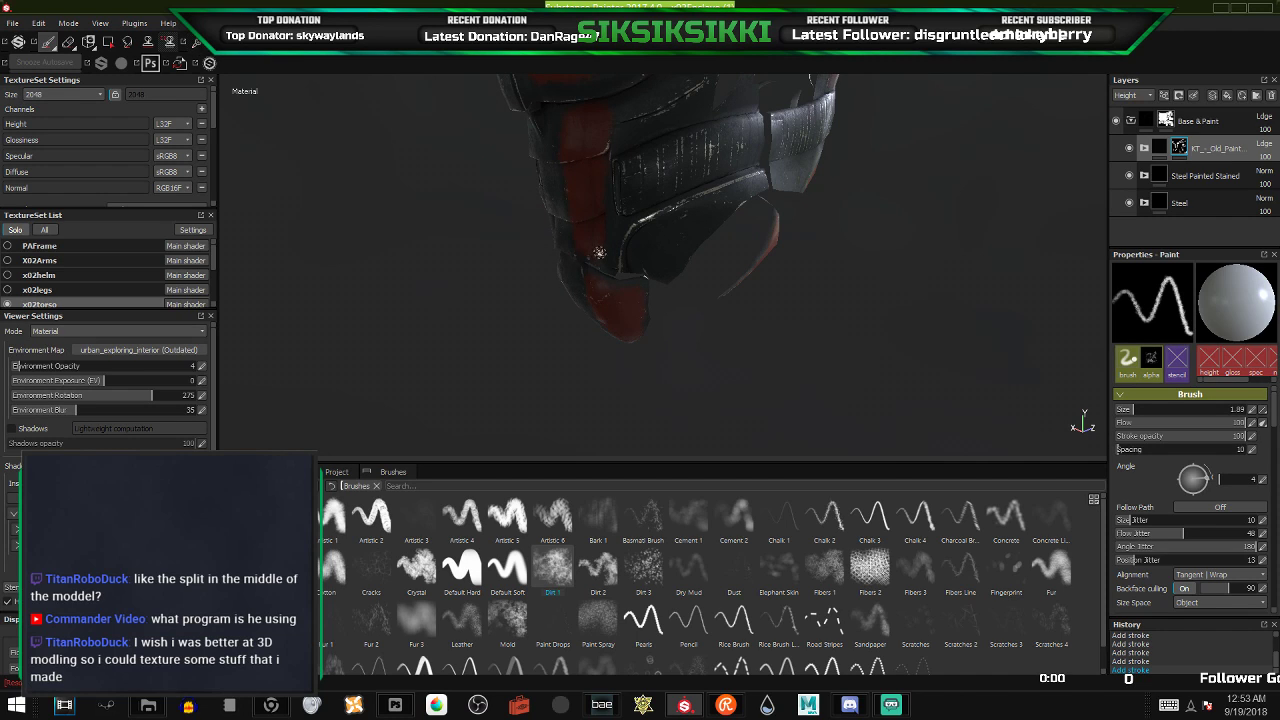
left_click_drag(599, 253, 611, 226, "alt")
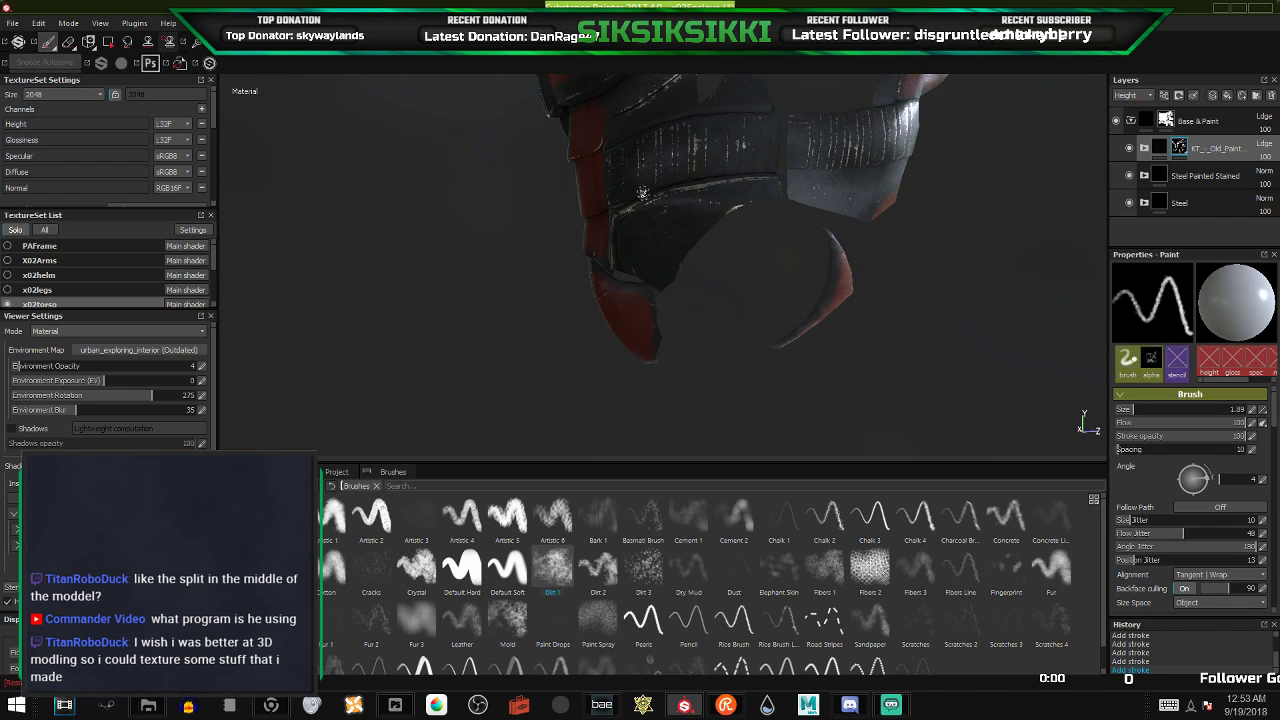
right_click_drag(643, 193, 704, 181, "alt")
left_click_drag(777, 267, 826, 220, "alt")
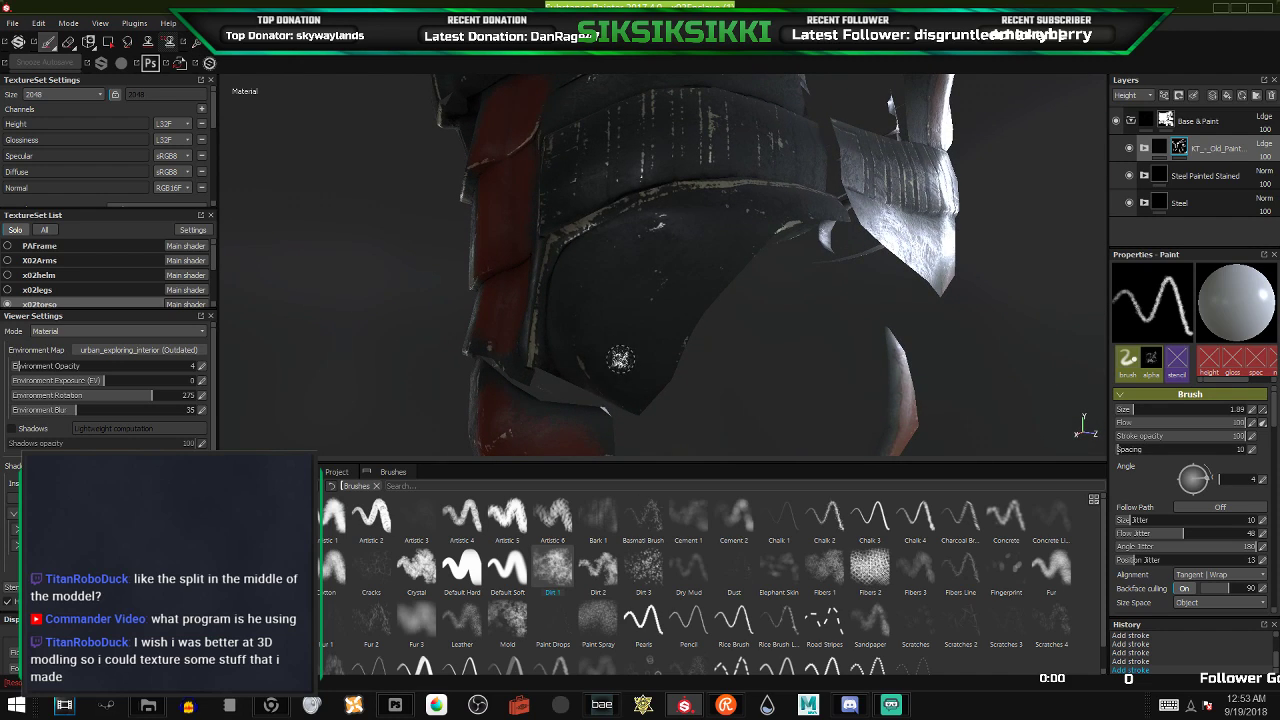
mouse_move(637, 381)
left_mouse_down()
mouse_move(625, 278)
mouse_move(607, 357)
mouse_move(625, 275)
left_mouse_up()
left_click_drag(638, 380, 655, 240)
mouse_move(607, 322)
left_mouse_down()
mouse_move(648, 242)
mouse_move(692, 226)
mouse_move(745, 236)
mouse_move(691, 287)
mouse_move(657, 360)
mouse_move(560, 380)
mouse_move(617, 374)
left_mouse_up()
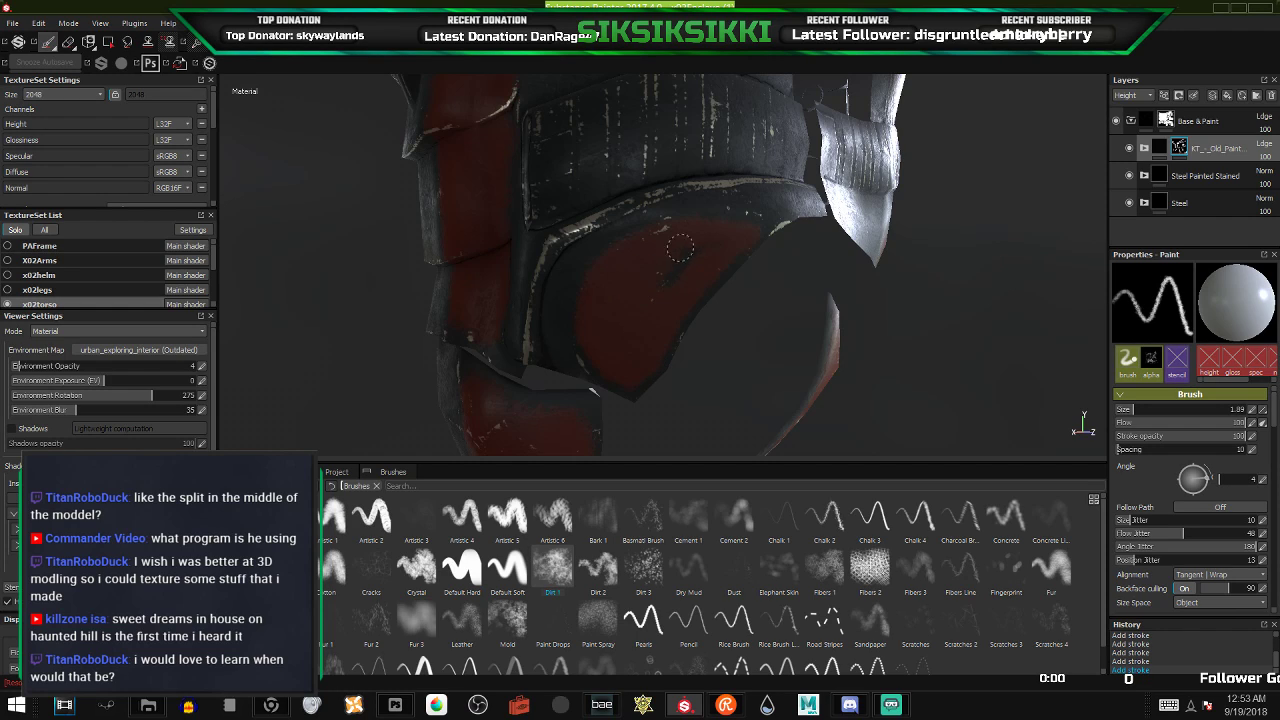
- Paint the matching lower abdomen side plate on the opposite side of the torso red, keeping its rim dark
mouse_move(612, 303)
left_mouse_down("alt")
mouse_move(666, 303)
mouse_move(574, 311)
mouse_move(646, 280)
mouse_move(573, 293)
mouse_move(912, 286)
mouse_move(826, 286)
mouse_move(622, 237)
mouse_move(622, 219)
mouse_move(665, 300)
mouse_move(657, 360)
mouse_move(618, 342)
left_mouse_up("alt")
left_click_drag(523, 234, 630, 376)
left_click(596, 326)
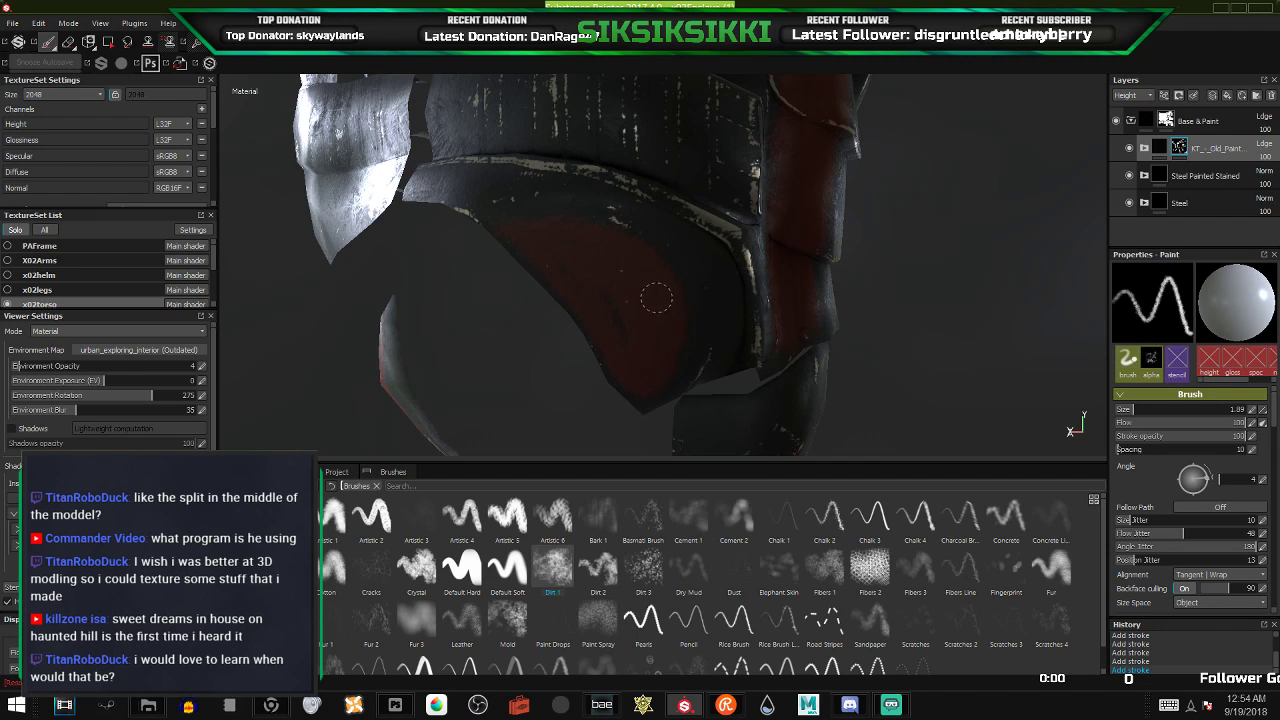
mouse_move(554, 255)
left_mouse_down("alt")
mouse_move(589, 257)
mouse_move(580, 231)
left_mouse_up("alt")
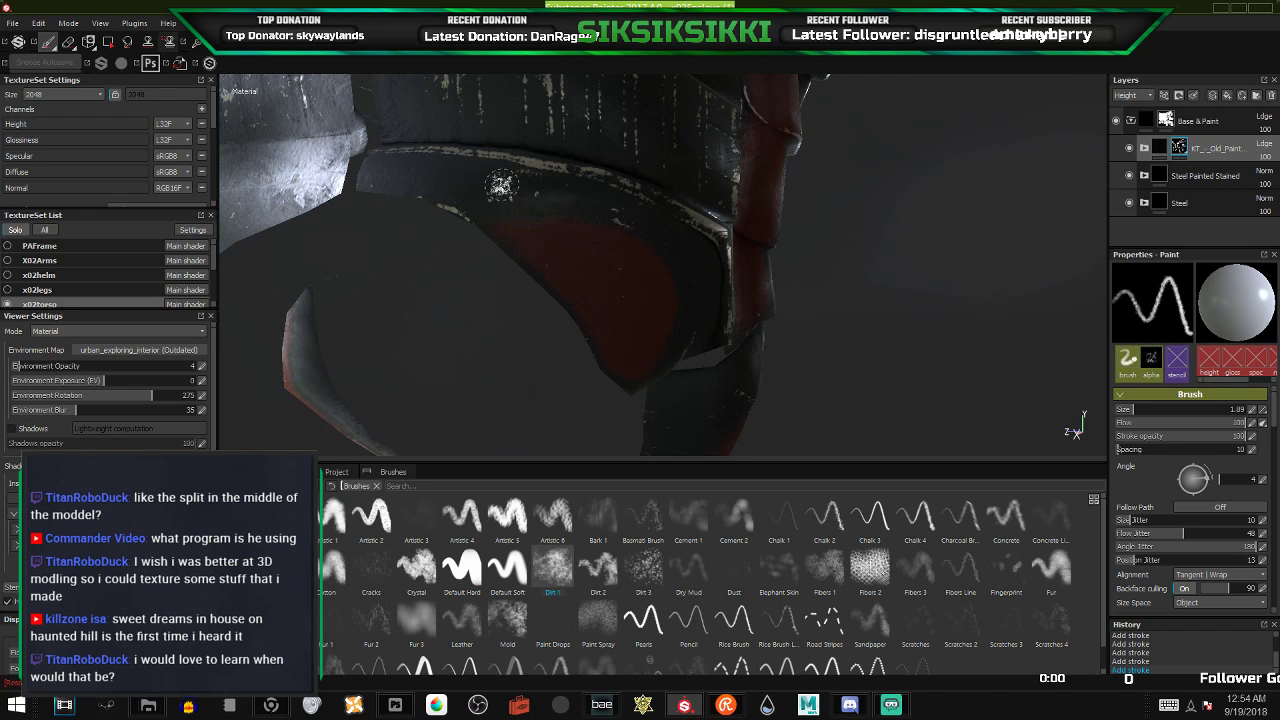
left_click_drag(503, 185, 474, 153, "alt")
scroll(628, 234, "down", 6)
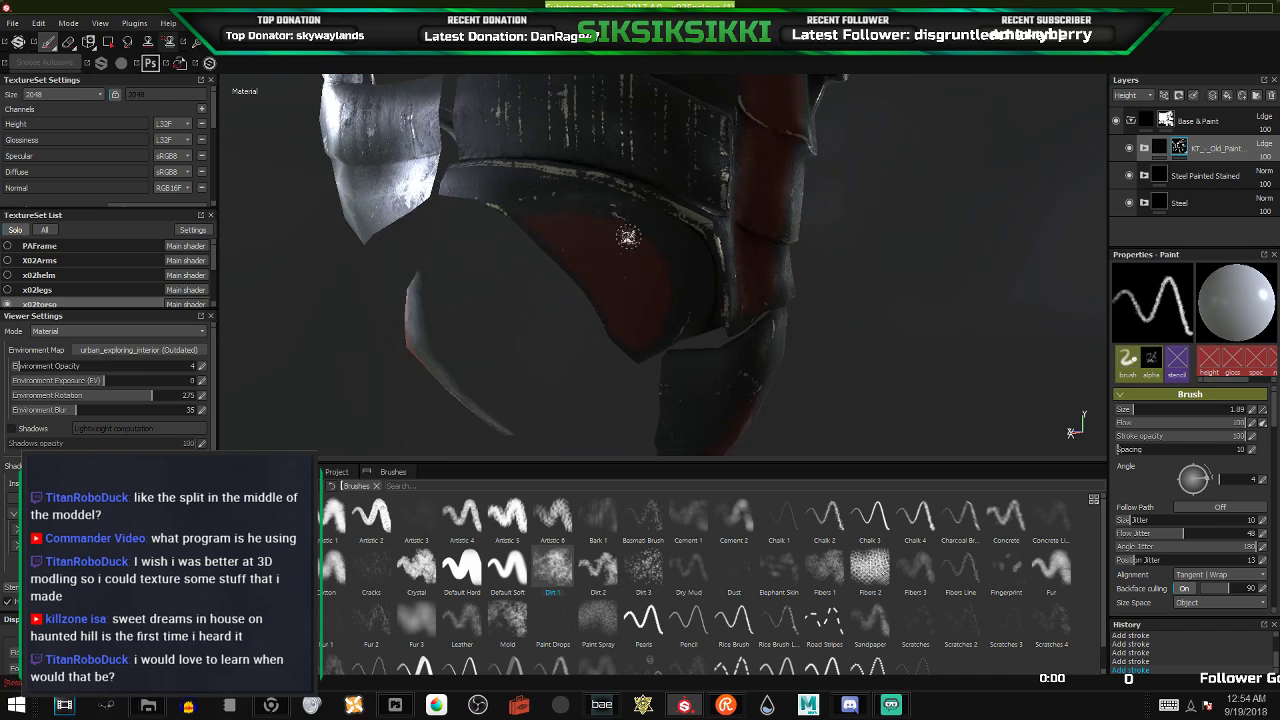
- Paint a thin red strip along the inner side of the raised outer rim next to the red side chest plate
left_click_drag(646, 238, 620, 309, "alt")
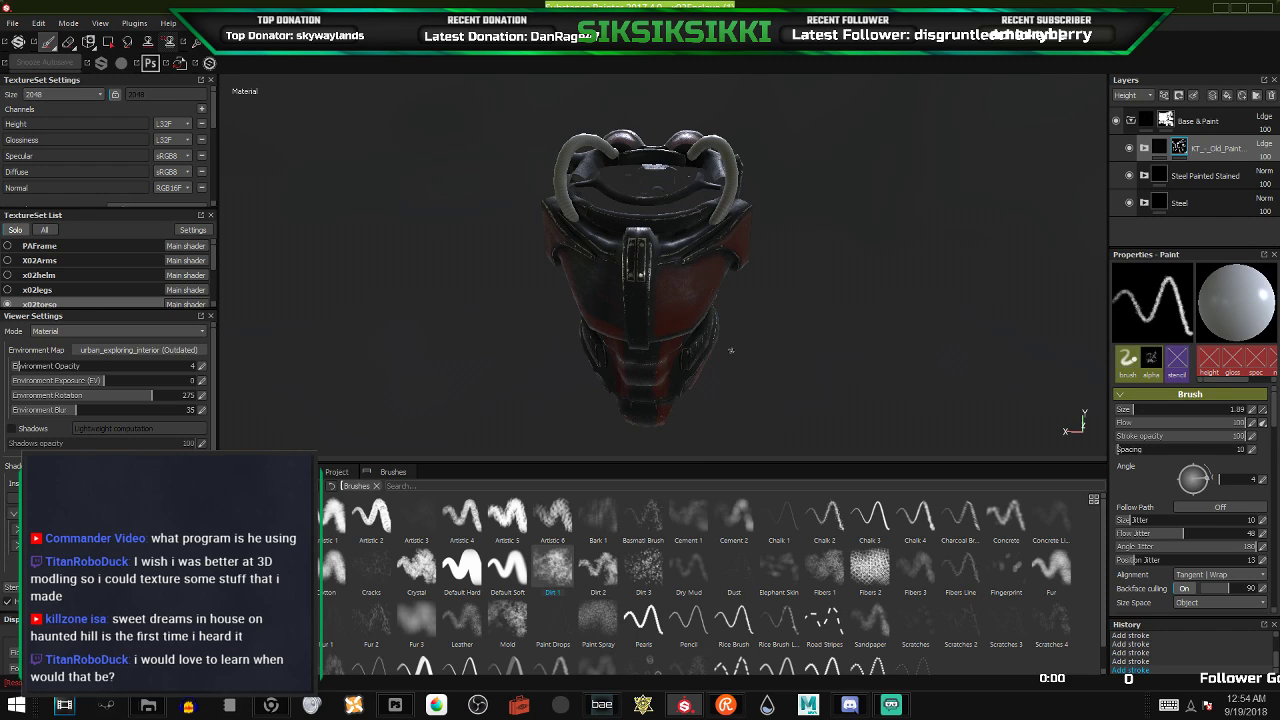
key("ctrl+z")
right_click_drag(677, 341, 703, 311, "alt")
scroll(618, 317, "up", 5)
mouse_move(608, 317)
left_mouse_down("alt")
mouse_move(781, 243)
mouse_move(823, 266)
mouse_move(737, 283)
mouse_move(412, 259)
mouse_move(446, 277)
mouse_move(412, 293)
left_mouse_up("alt")
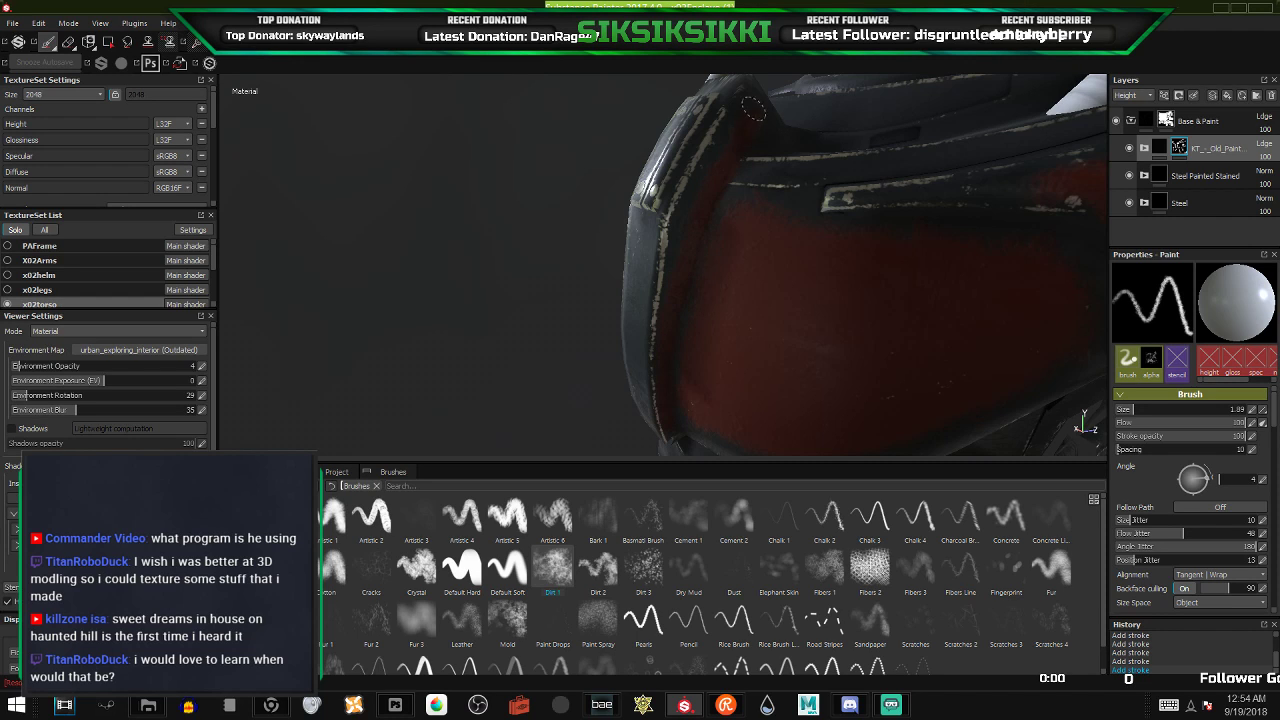
- Paint the pointed top corner of the rim red and add red bands to the collar ring on both halves
mouse_move(720, 264)
left_mouse_down("alt")
mouse_move(577, 280)
mouse_move(720, 247)
mouse_move(632, 255)
mouse_move(645, 258)
left_mouse_up("alt")
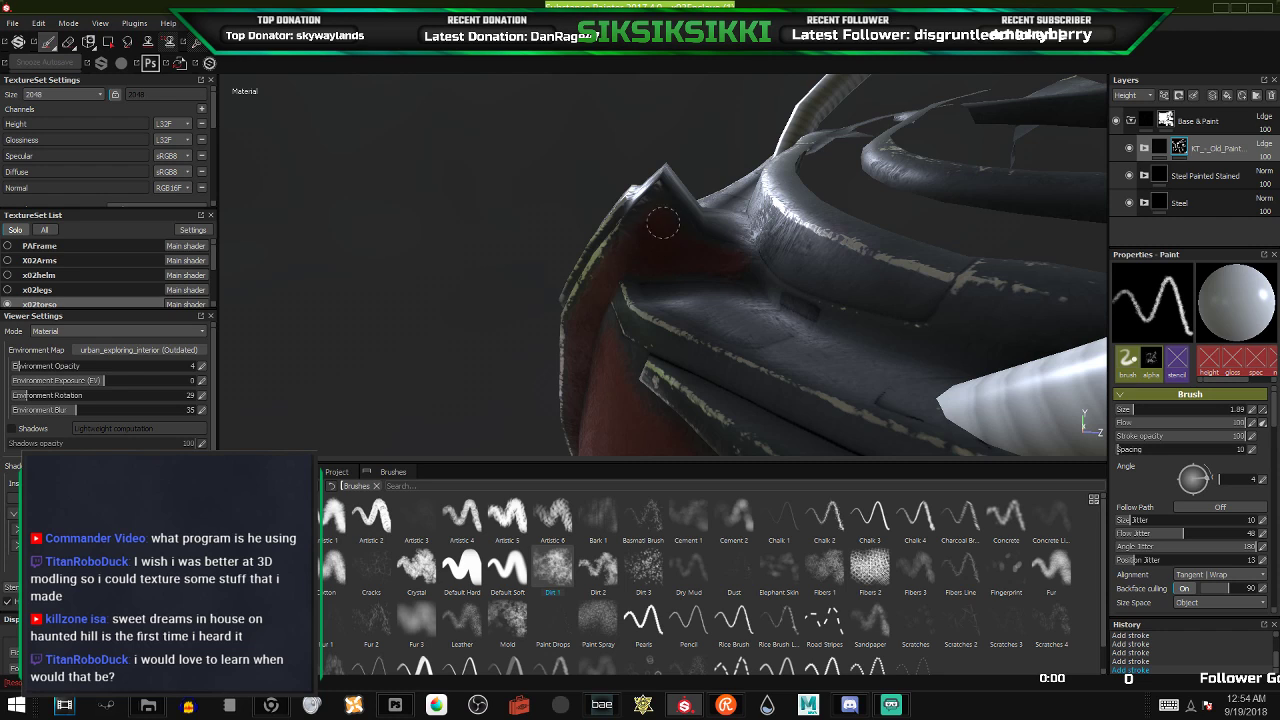
mouse_move(706, 251)
left_mouse_down("alt")
mouse_move(675, 256)
mouse_move(682, 330)
mouse_move(618, 298)
mouse_move(643, 313)
mouse_move(682, 307)
left_mouse_up("alt")
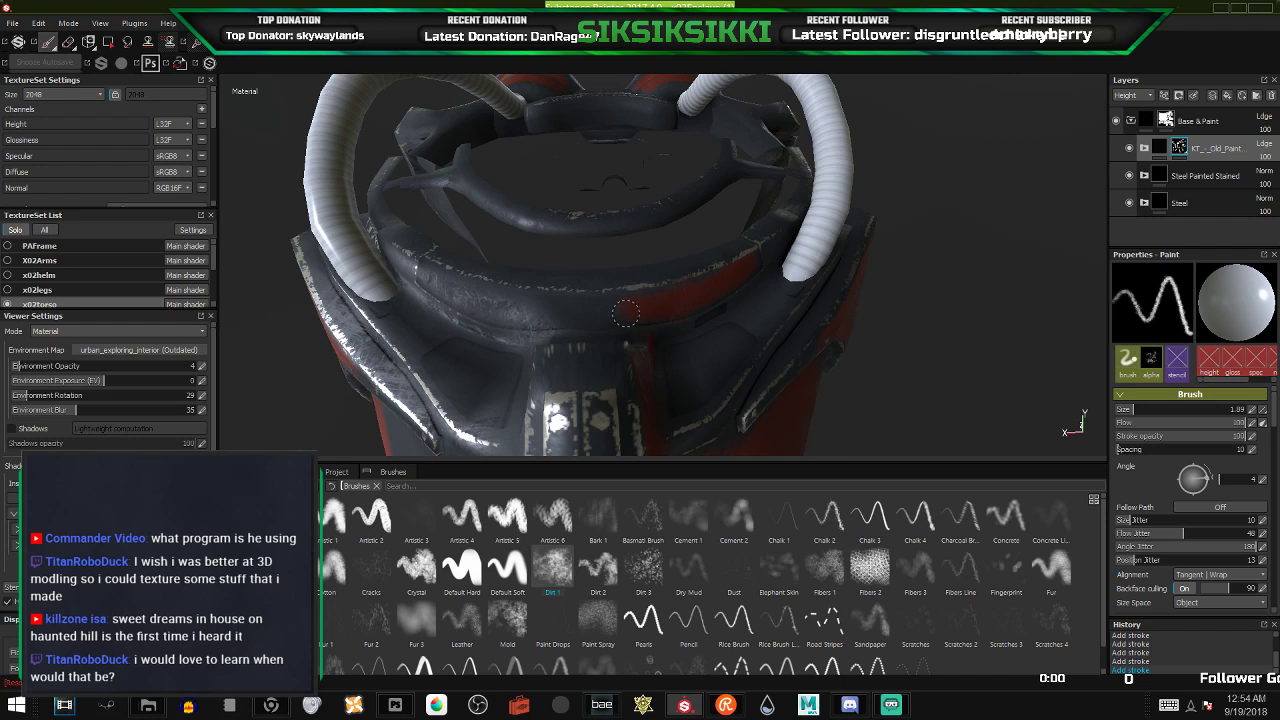
left_click_drag(700, 285, 744, 287, "alt")
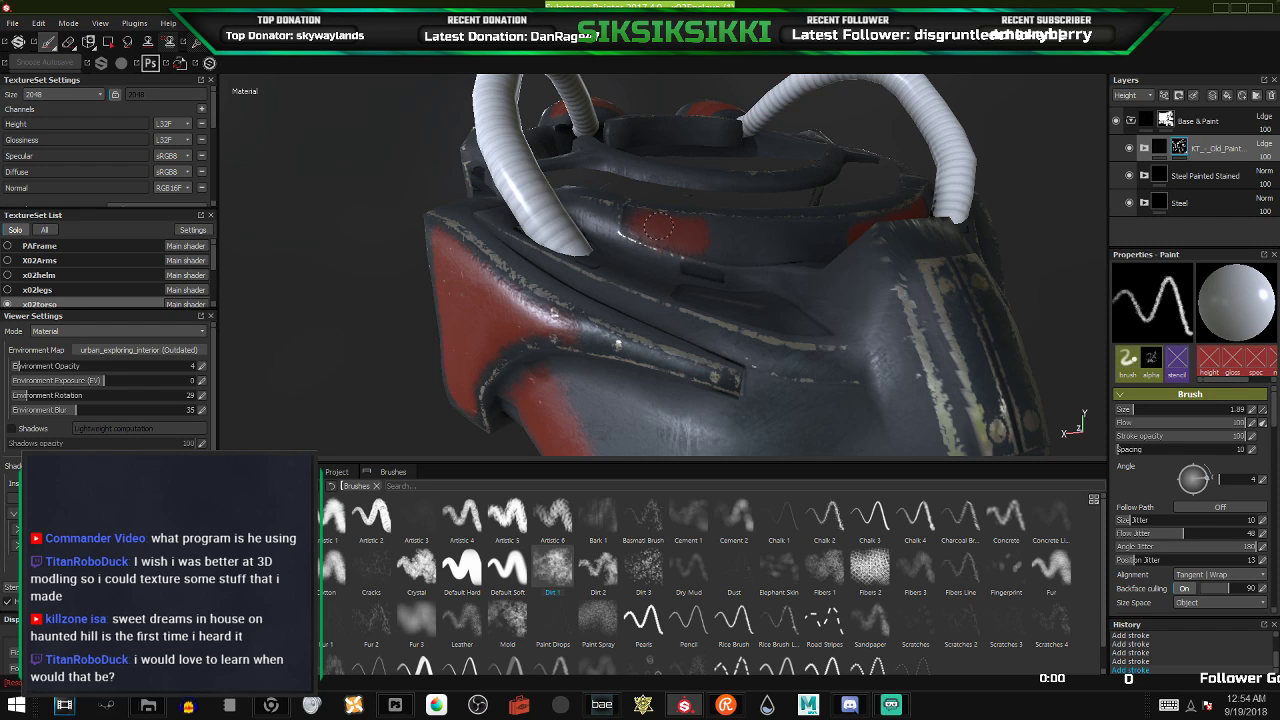
- Paint a red stripe on the dark chest half from the collar along the central ridge's edge to its lower end
left_click_drag(686, 280, 711, 297, "alt")
middle_click_drag(711, 297, 836, 289, "alt")
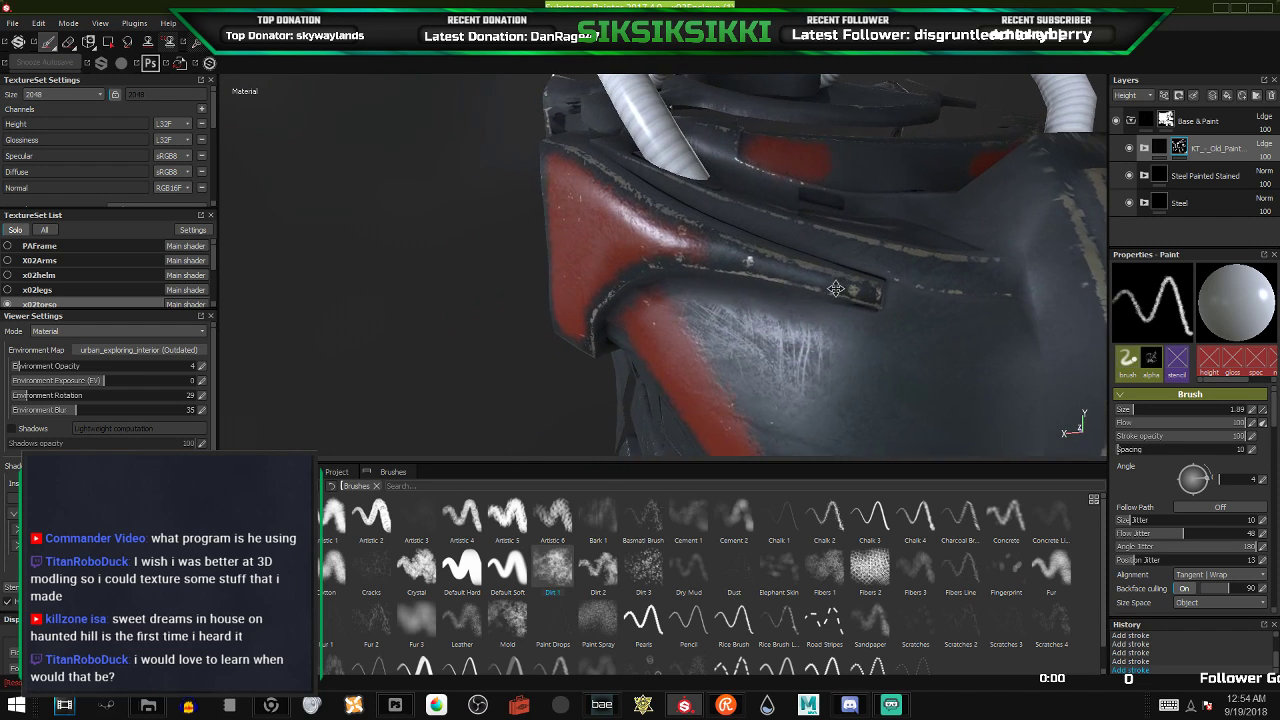
left_click_drag(836, 289, 920, 266, "alt")
middle_click_drag(920, 266, 674, 277, "alt")
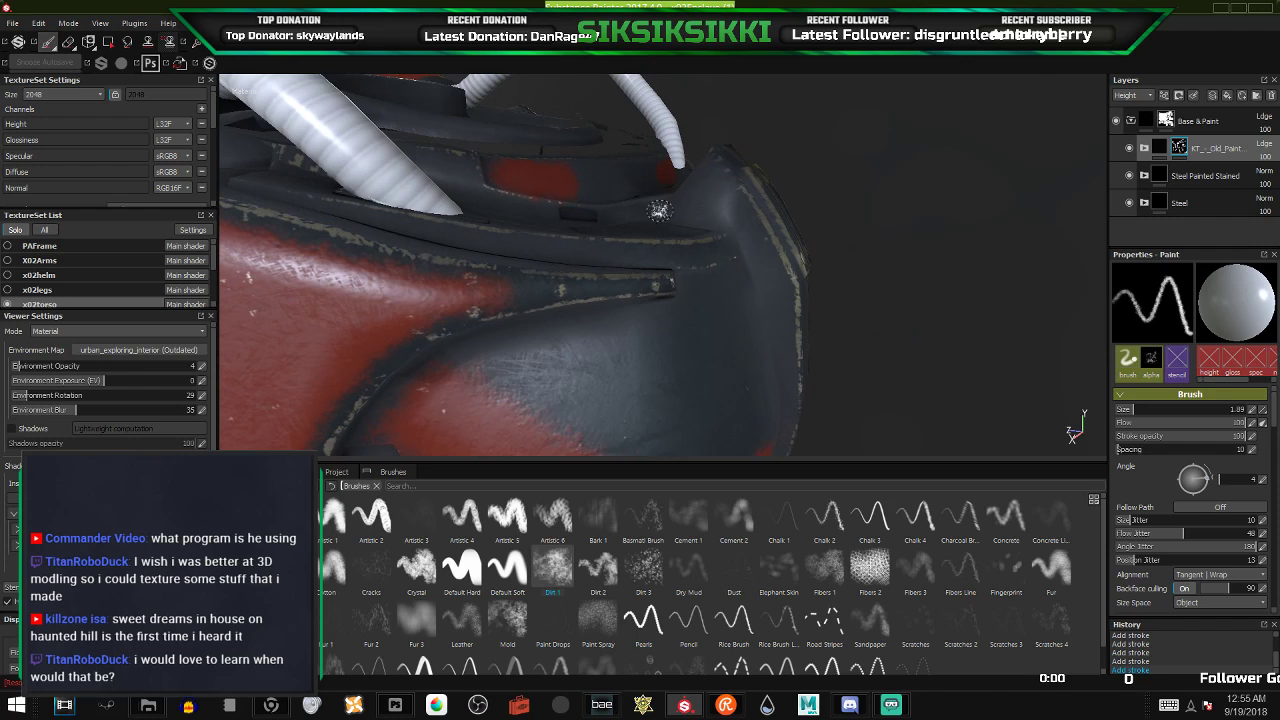
left_click_drag(659, 210, 699, 212)
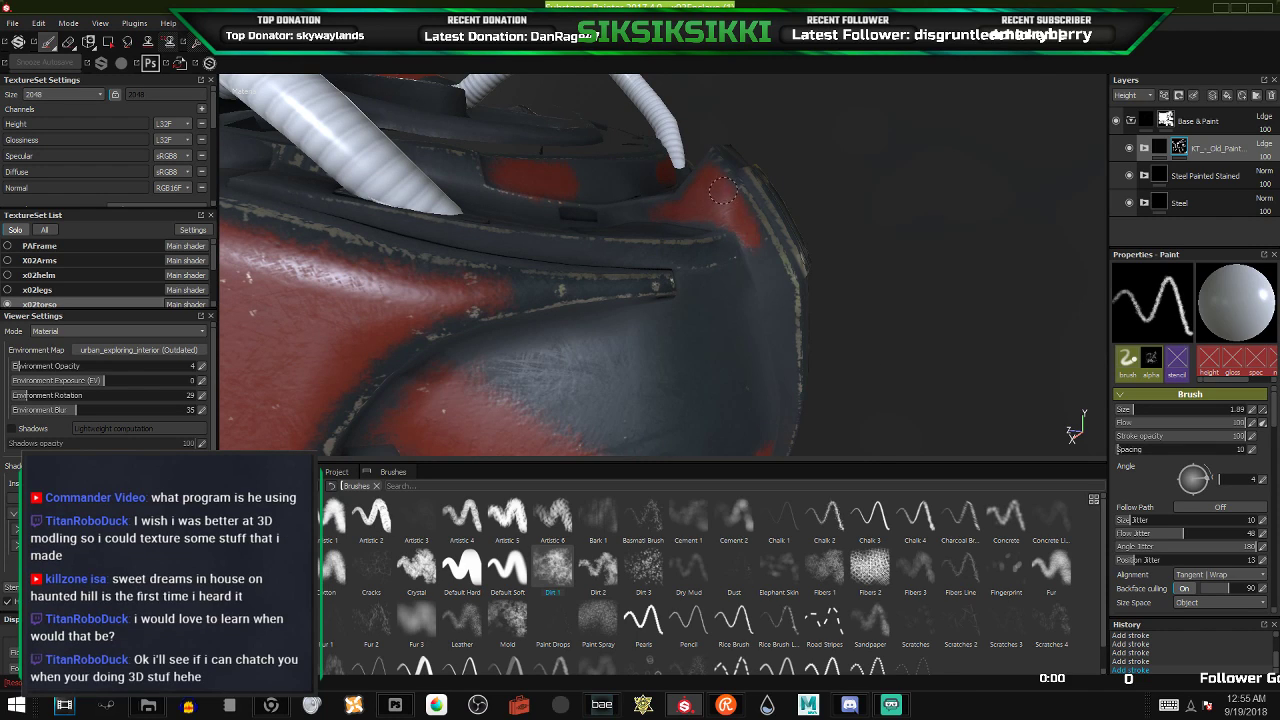
left_click_drag(723, 190, 777, 285)
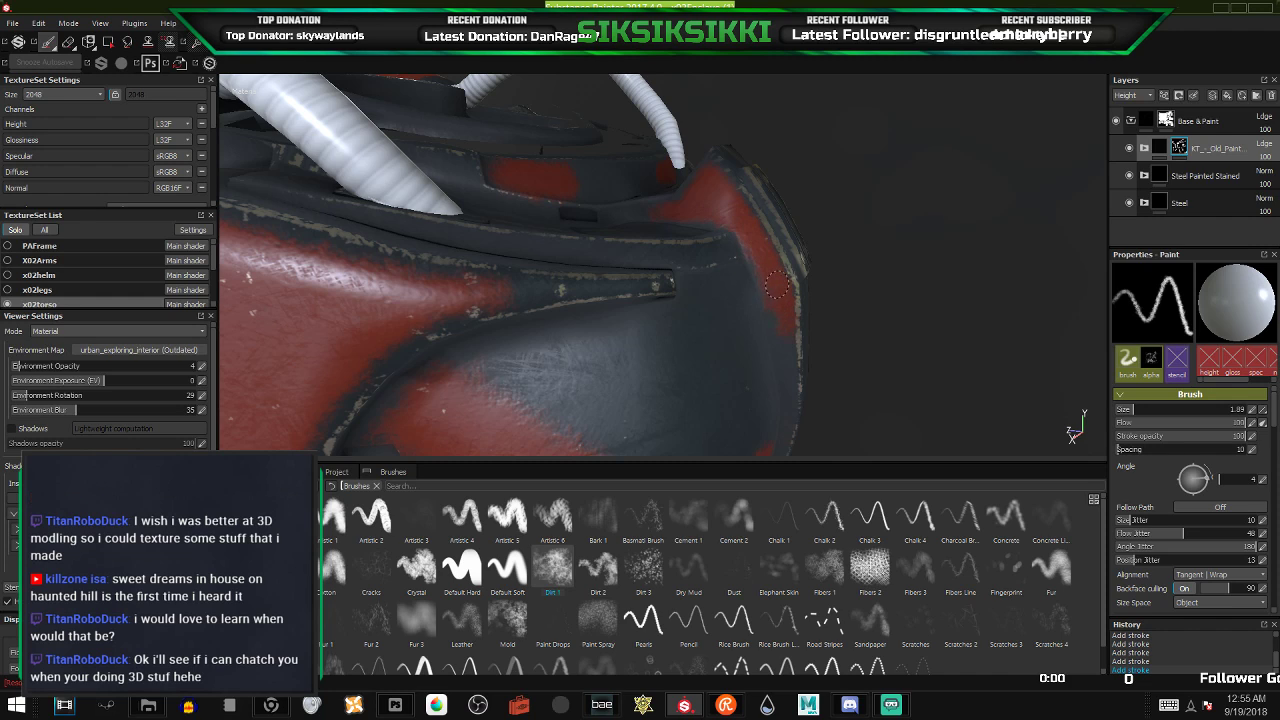
mouse_move(776, 354)
left_mouse_down("alt")
mouse_move(781, 344)
mouse_move(783, 372)
mouse_move(739, 293)
mouse_move(700, 165)
left_mouse_up("alt")
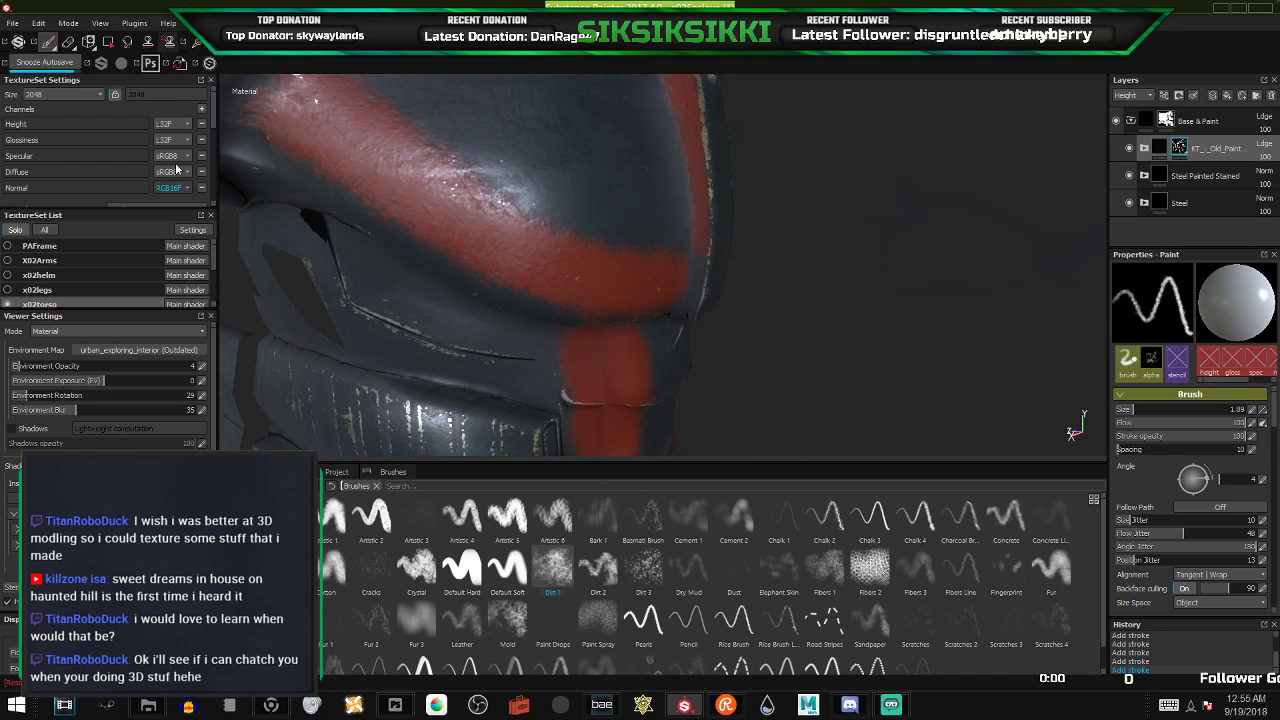
left_click(72, 66)
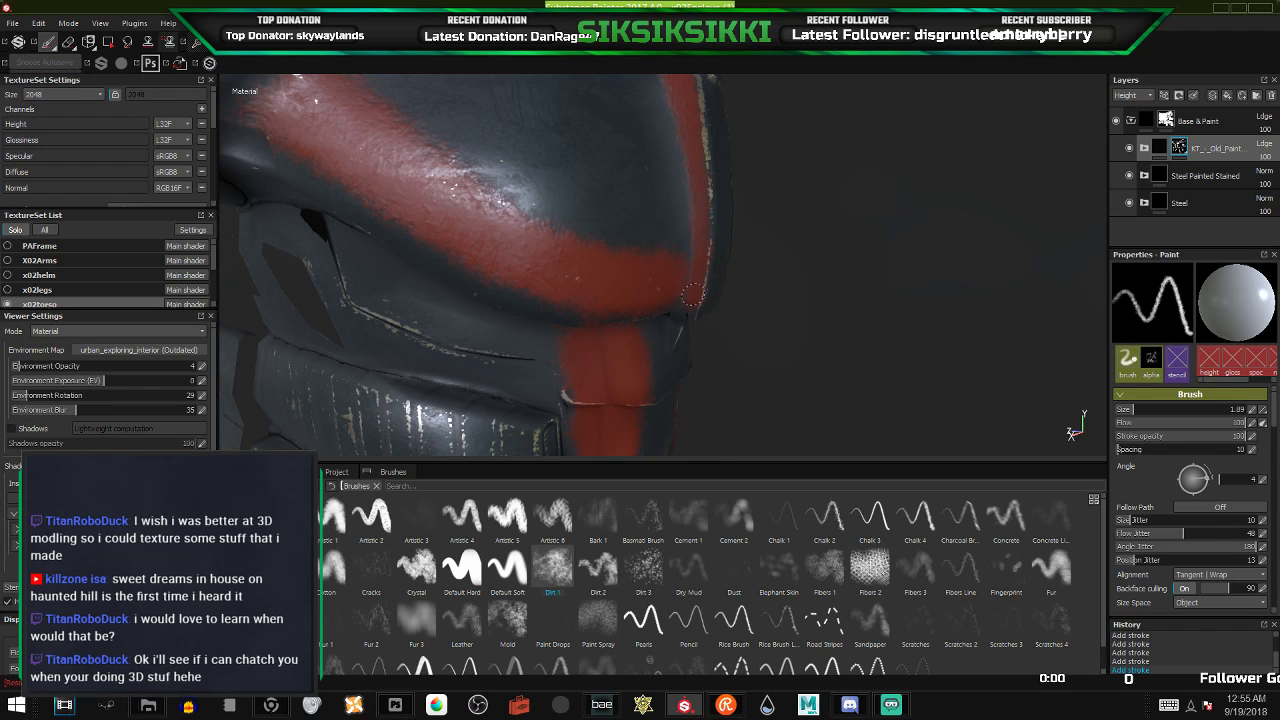
- Paint the upper abdomen bands beneath the chest plates red on both sides, joining them to the vertical abdomen stripes
left_click_drag(656, 330, 566, 281, "alt")
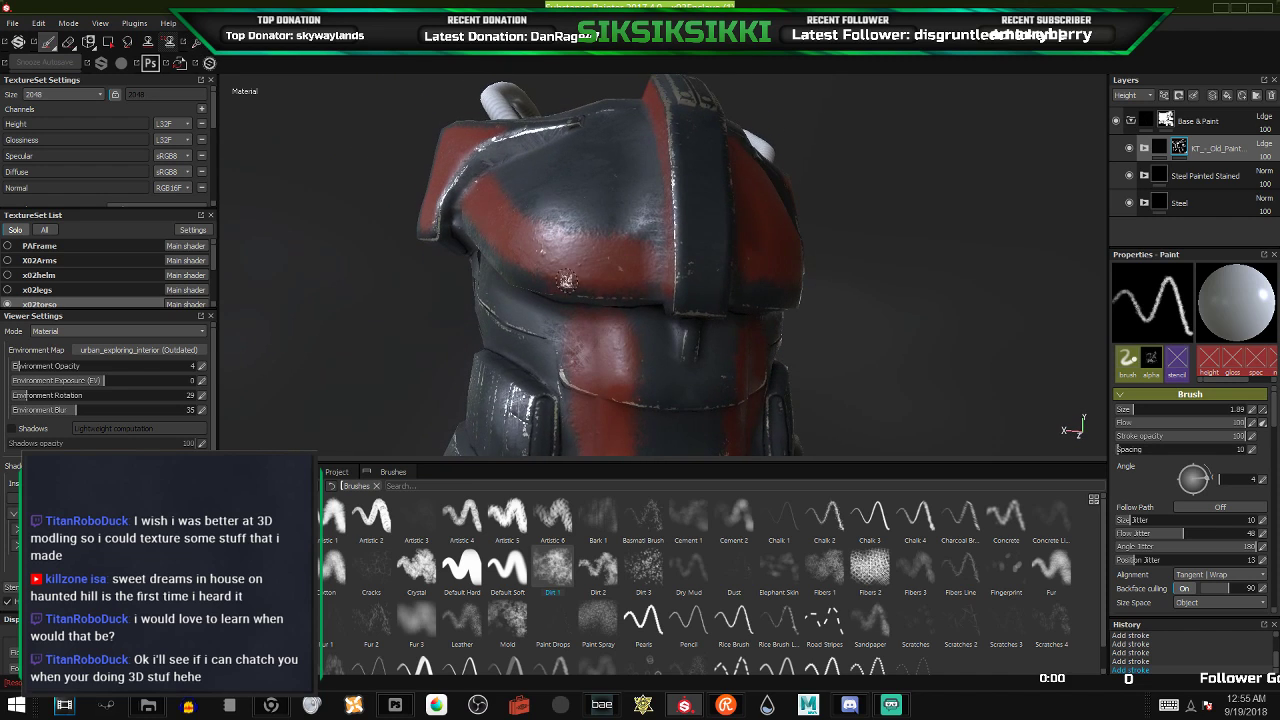
mouse_move(648, 311)
left_mouse_down("alt")
mouse_move(417, 309)
mouse_move(568, 336)
mouse_move(400, 333)
mouse_move(603, 340)
left_mouse_up("alt")
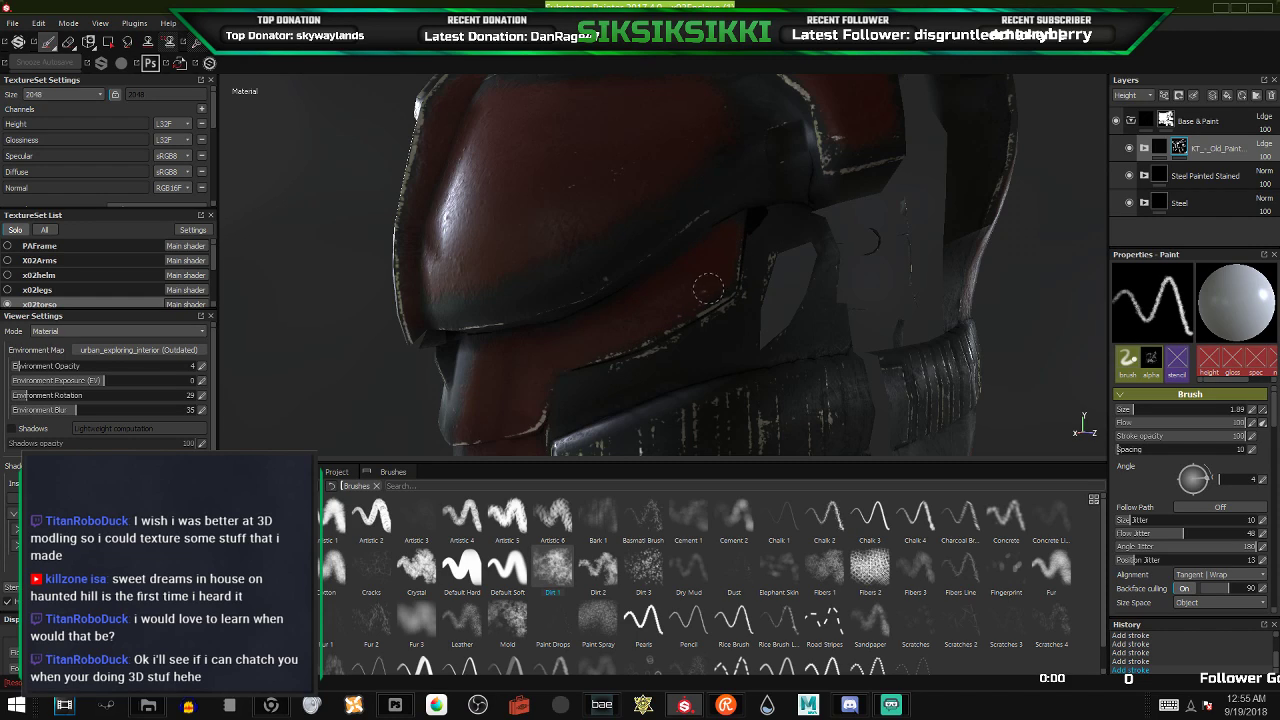
mouse_move(528, 356)
left_mouse_down("alt")
mouse_move(760, 354)
mouse_move(767, 371)
mouse_move(877, 254)
mouse_move(800, 270)
mouse_move(631, 263)
left_mouse_up("alt")
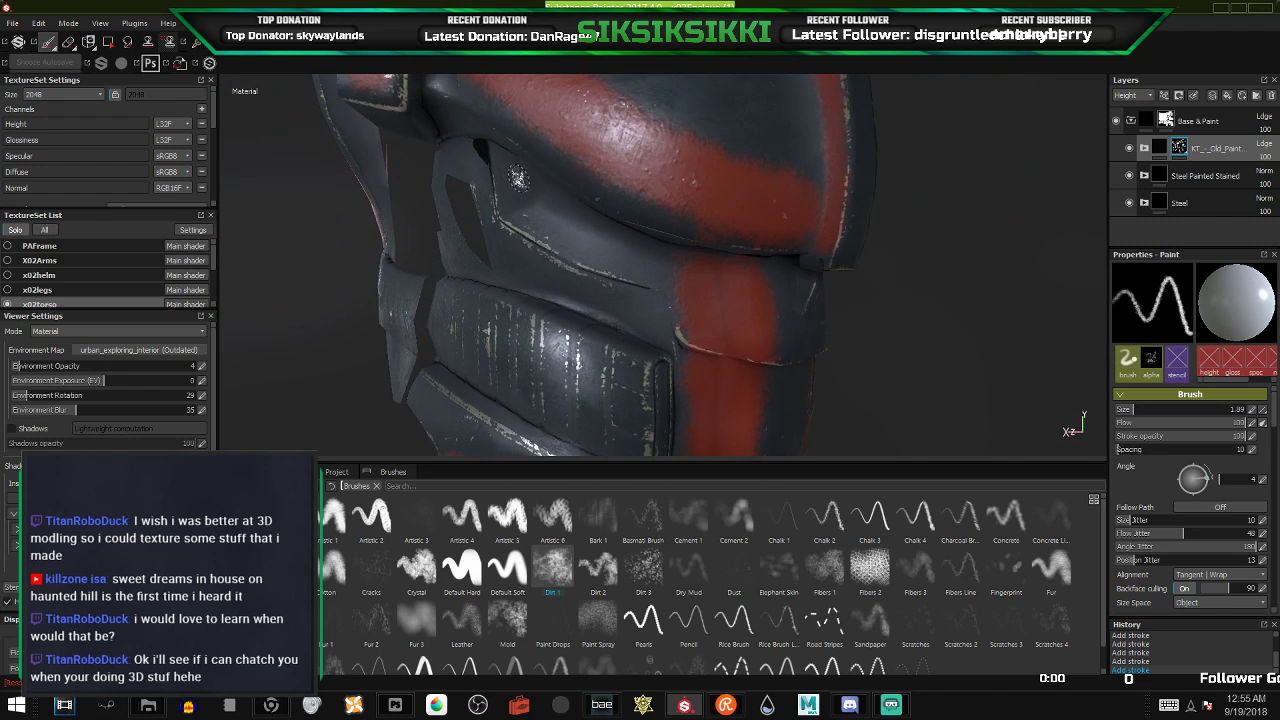
left_click(509, 188)
left_click_drag(509, 177, 577, 249)
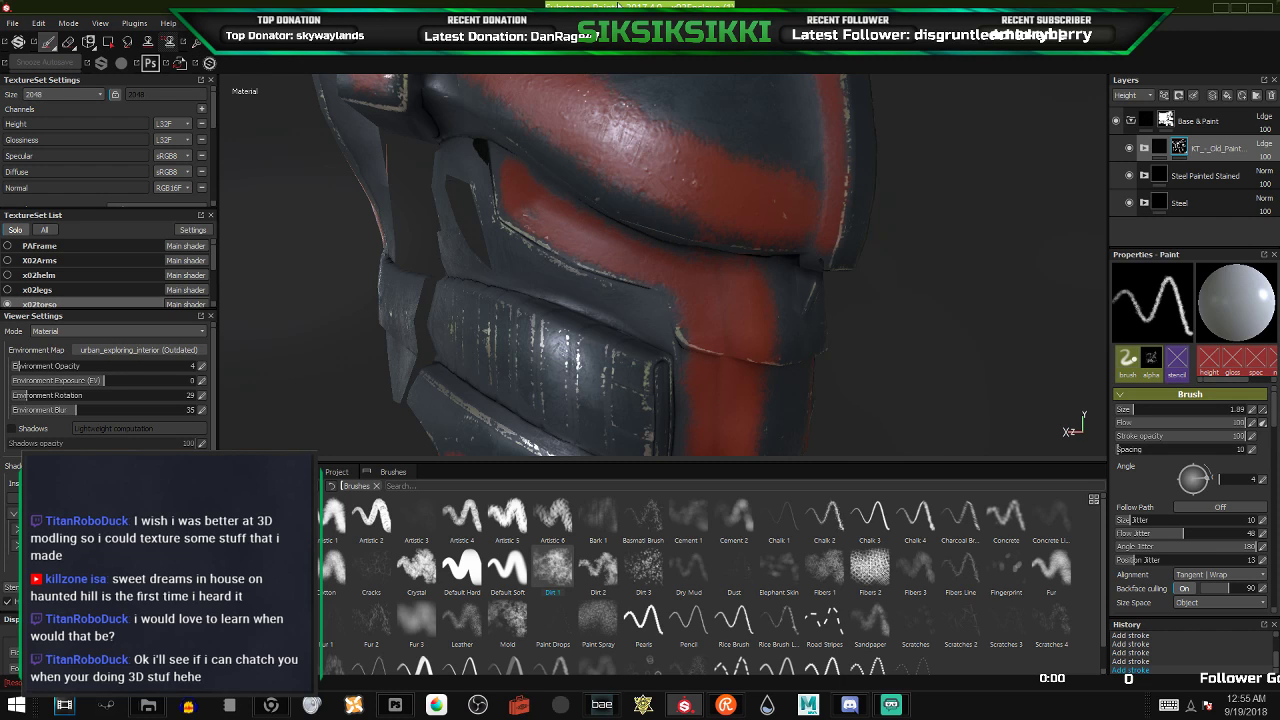
- Copy the torso's Base & Paint layer group
left_click_drag(548, 168, 470, 190, "alt")
scroll(470, 190, "down", 4)
left_click_drag(559, 282, 632, 275, "alt")
scroll(83, 285, "down", 1)
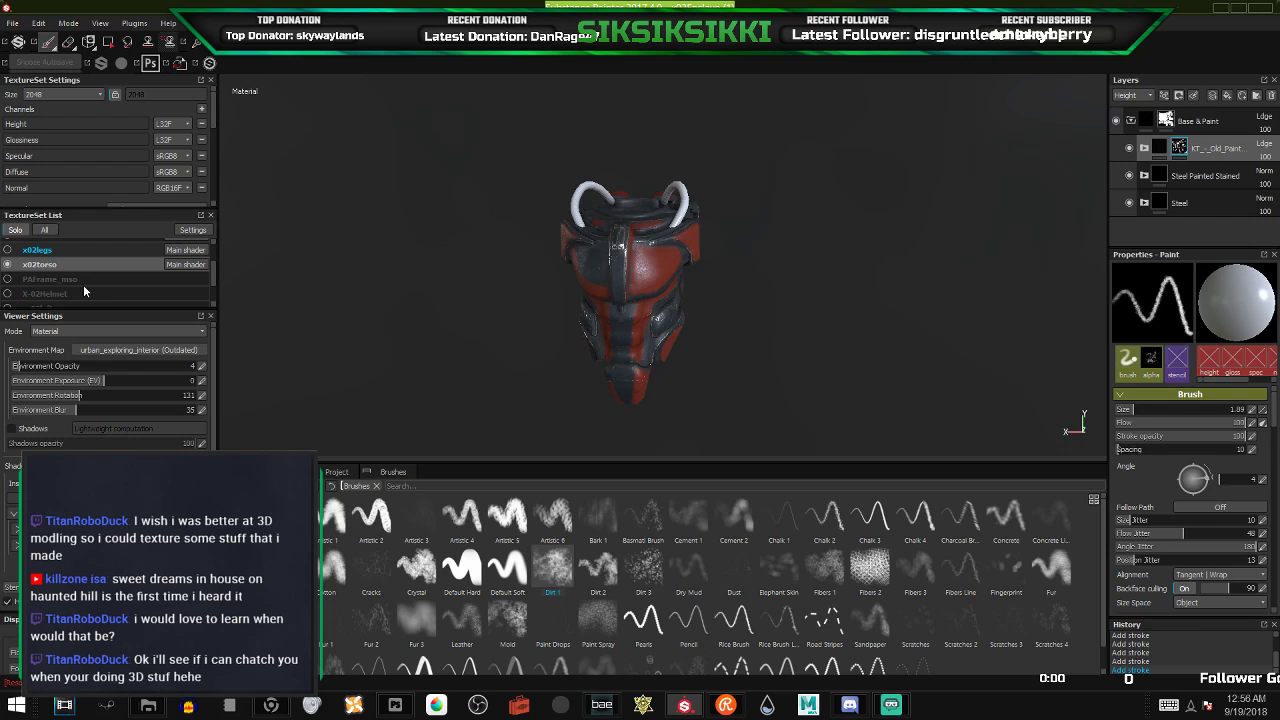
scroll(83, 284, "up", 1)
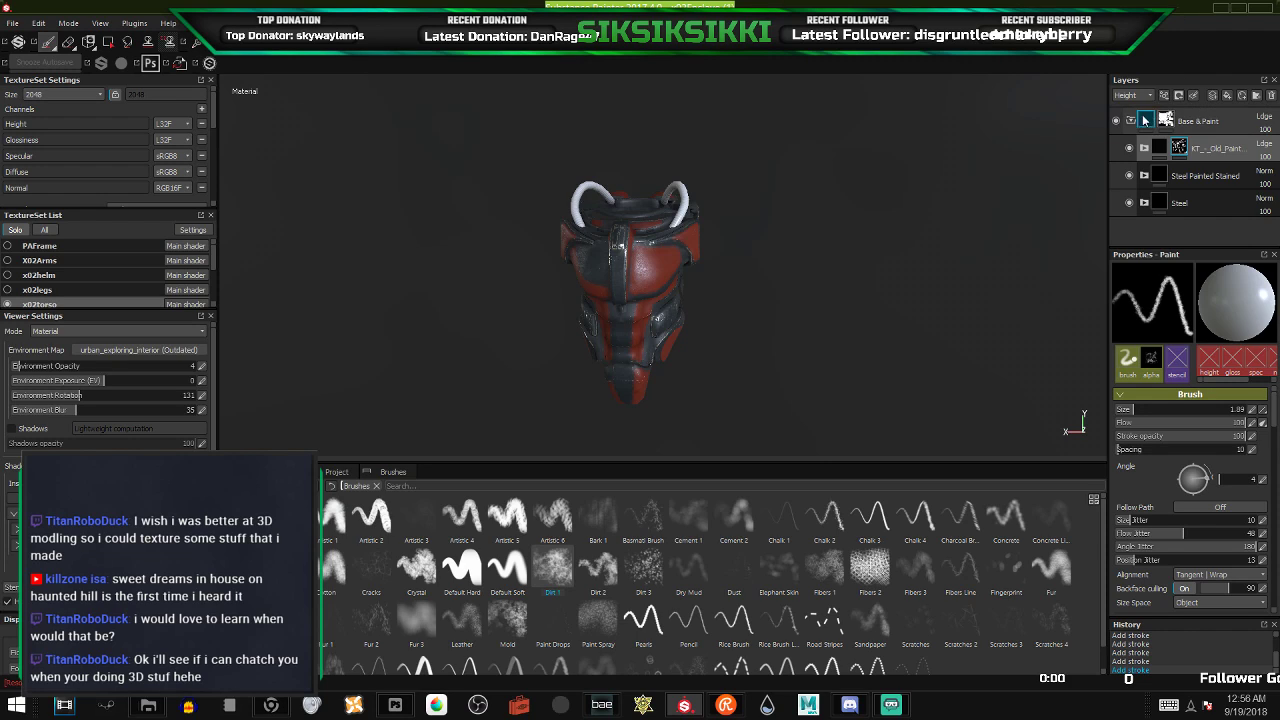
right_click(1228, 127)
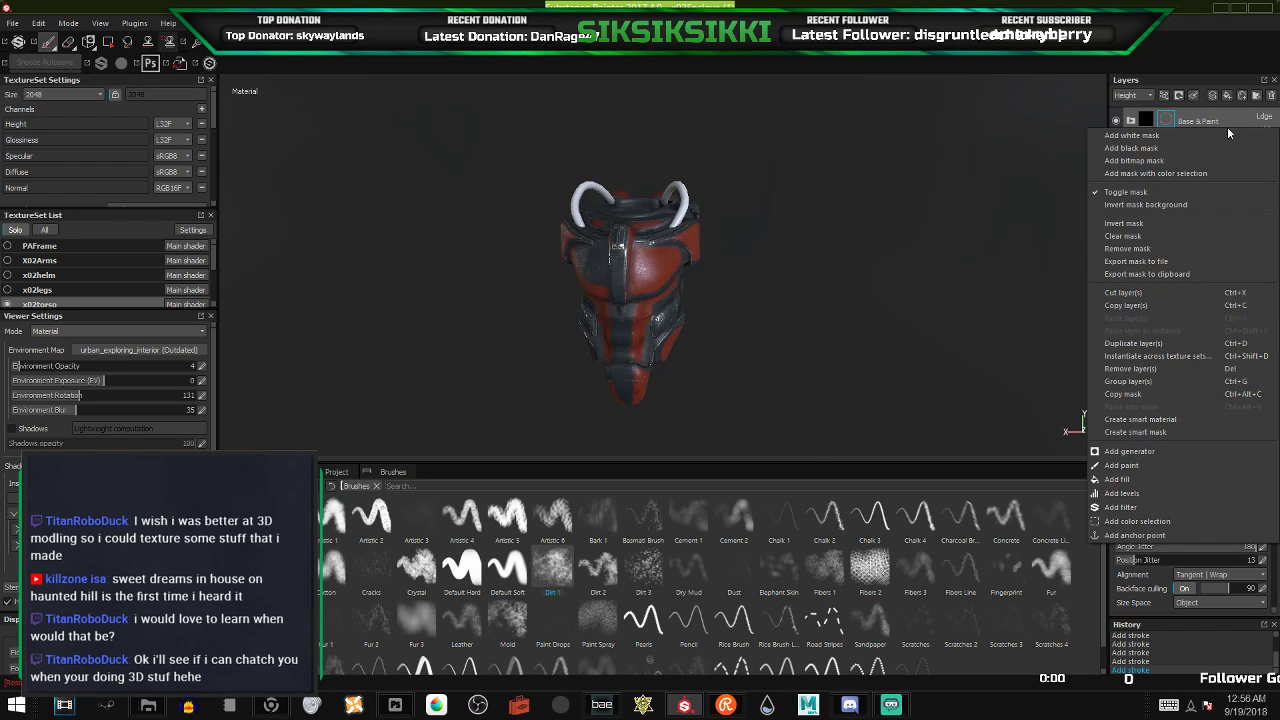
left_click(1150, 306)
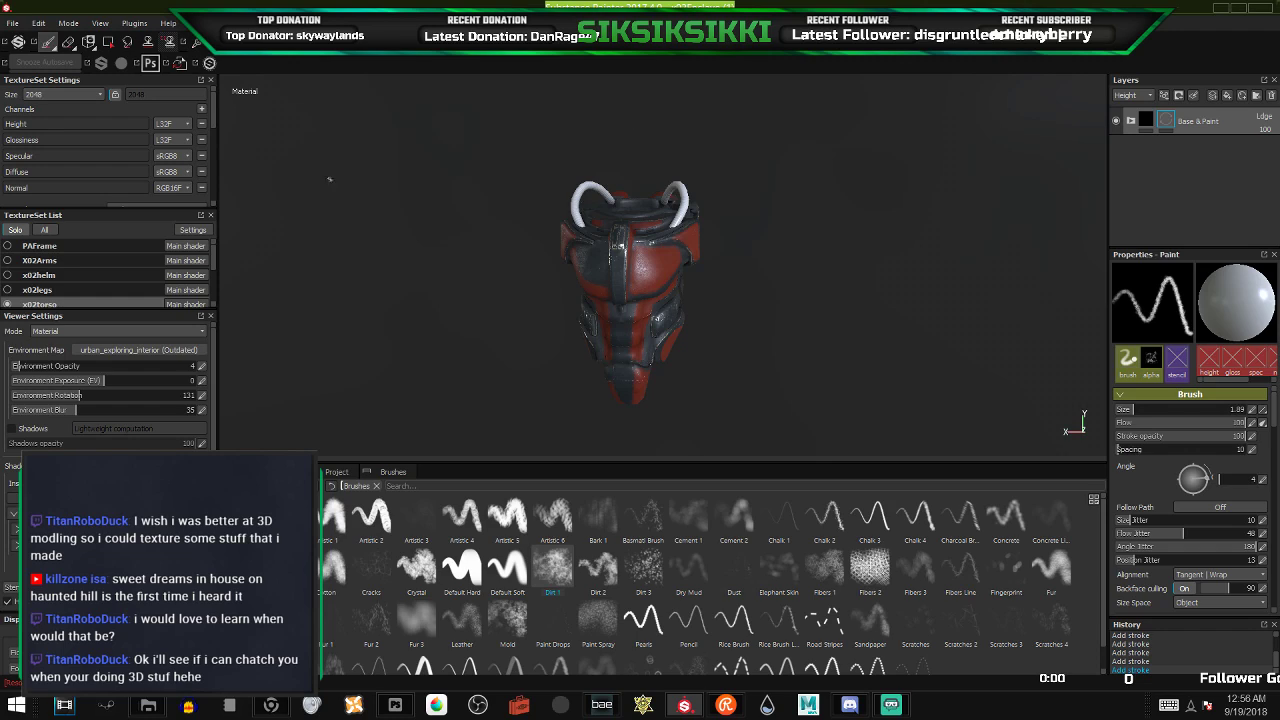
- Show the x02helm texture set and paste the copied Base & Paint layer group into it
left_click(76, 276)
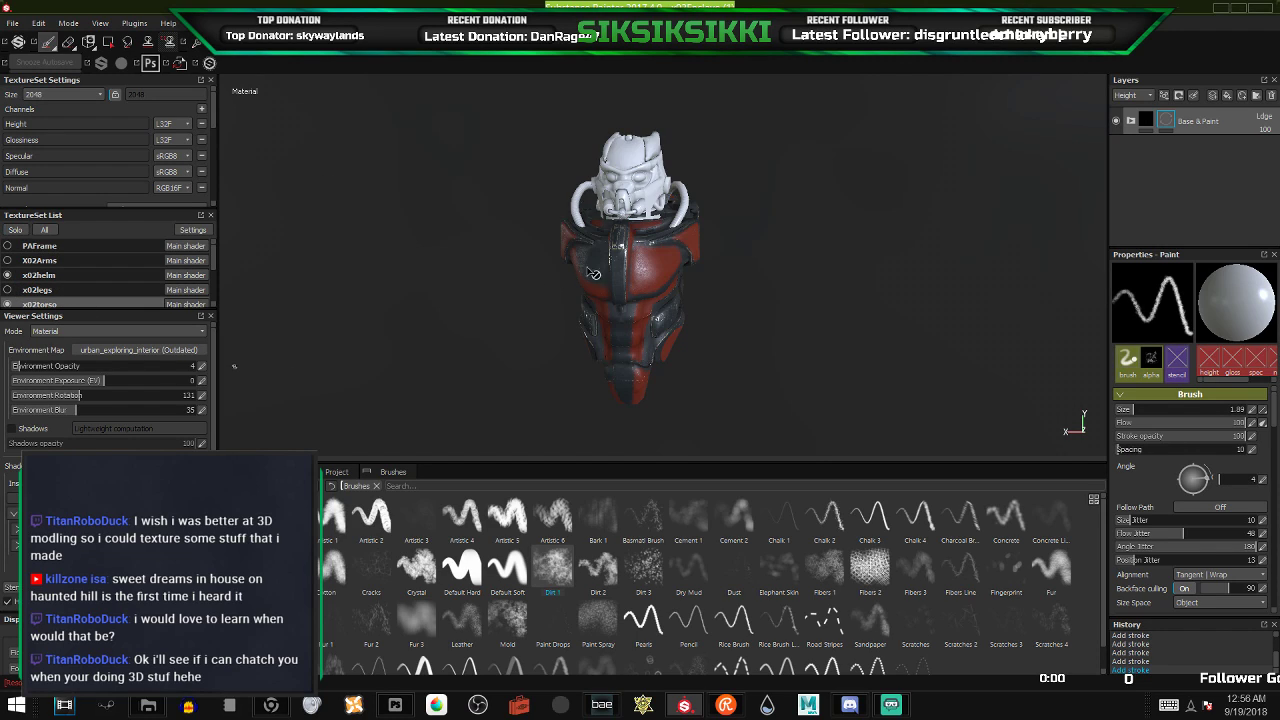
right_click(628, 202, "ctrl+alt")
scroll(621, 160, "up", 4)
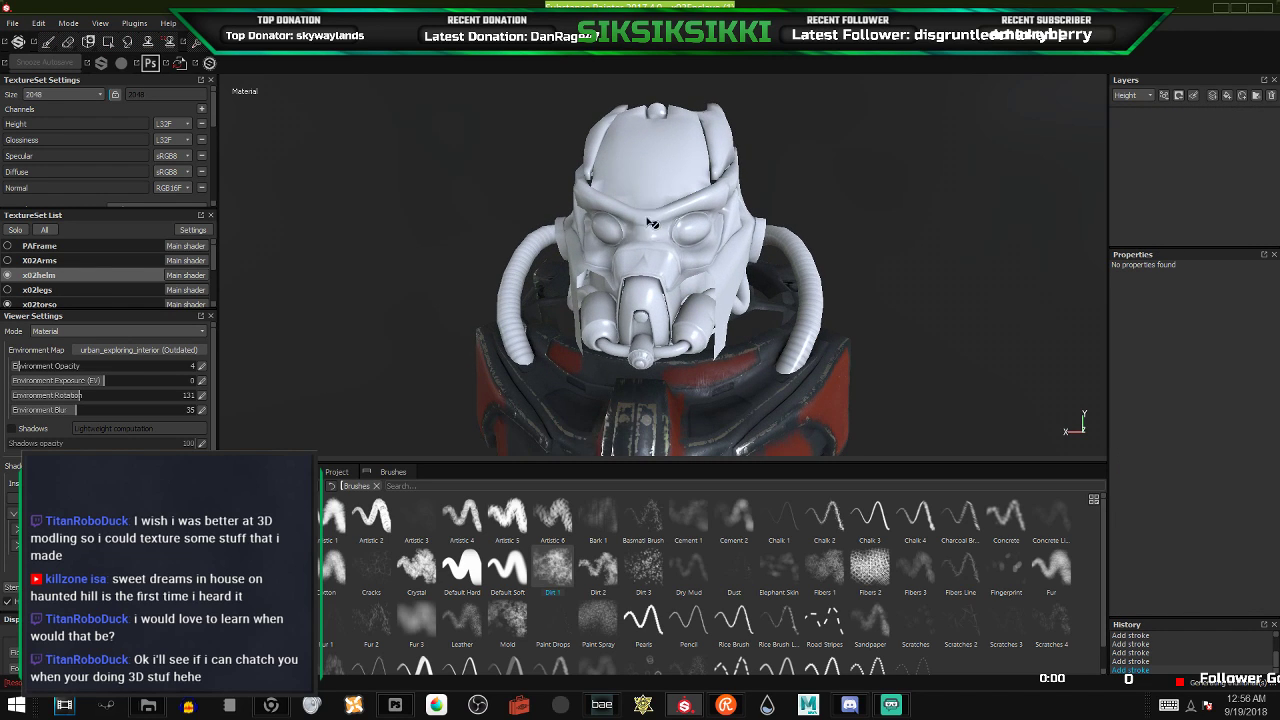
left_click_drag(652, 223, 780, 205, "alt")
right_click(1162, 150)
left_click(1135, 340)
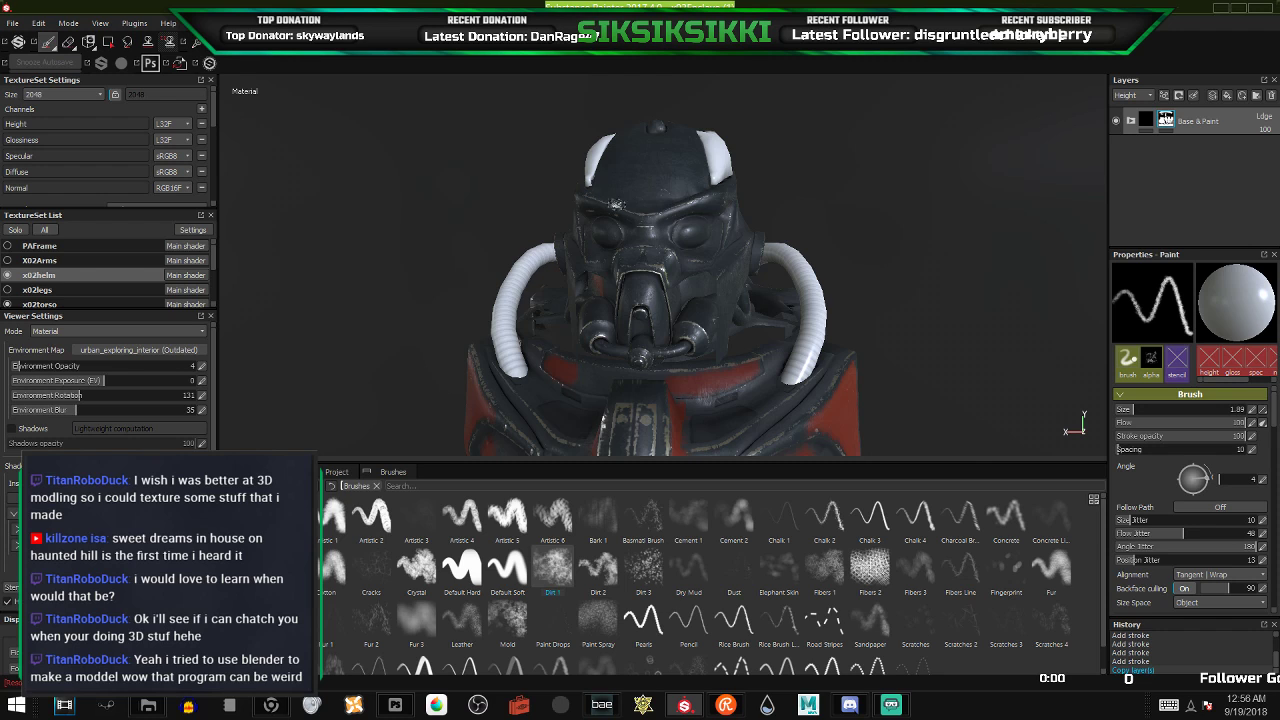
- Examine the helmet with the pasted materials from several angles for areas the copied masks leave uncovered
left_click_drag(616, 204, 676, 316, "alt")
left_click_drag(584, 241, 627, 318, "alt")
middle_click_drag(628, 318, 594, 170, "alt")
scroll(594, 170, "down", 5)
left_click_drag(595, 169, 667, 167, "alt")
middle_click_drag(623, 166, 666, 272, "alt")
scroll(666, 274, "up", 5)
left_click_drag(668, 268, 612, 296, "alt")
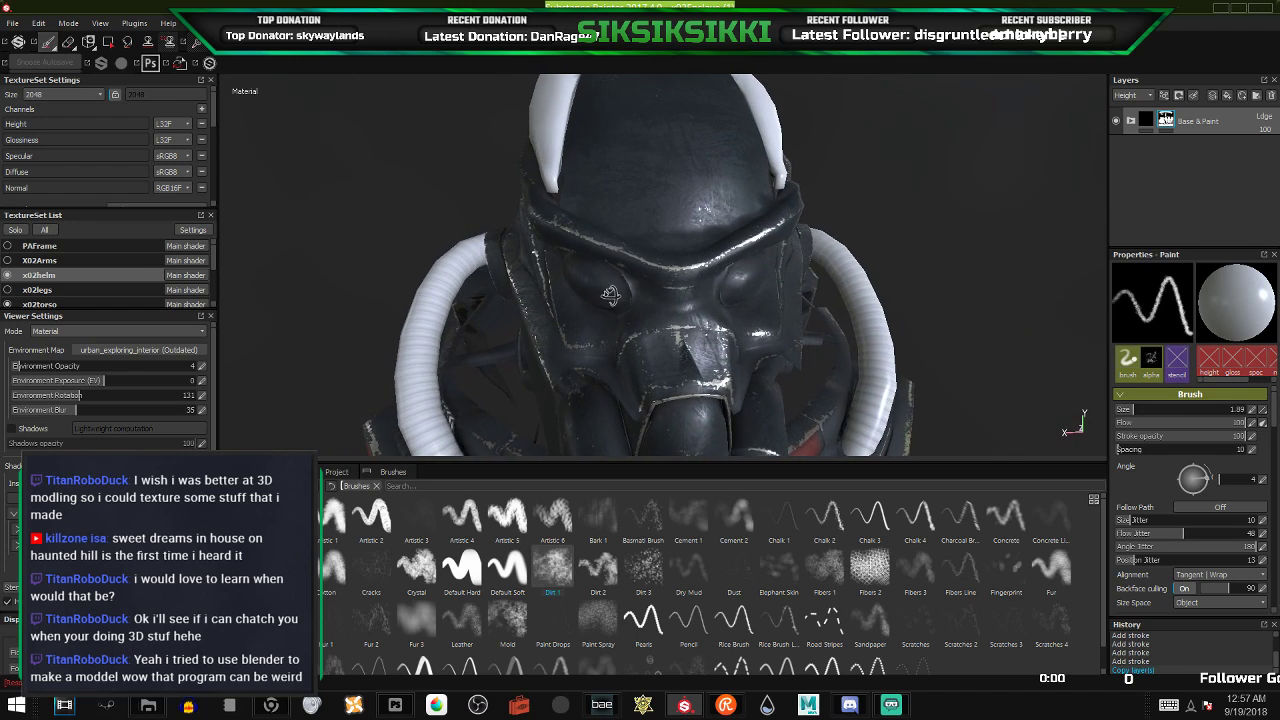
- Clear the helmet's masks on the KT_-_Old_Paint layer and the Base & Paint group
left_click(1131, 121)
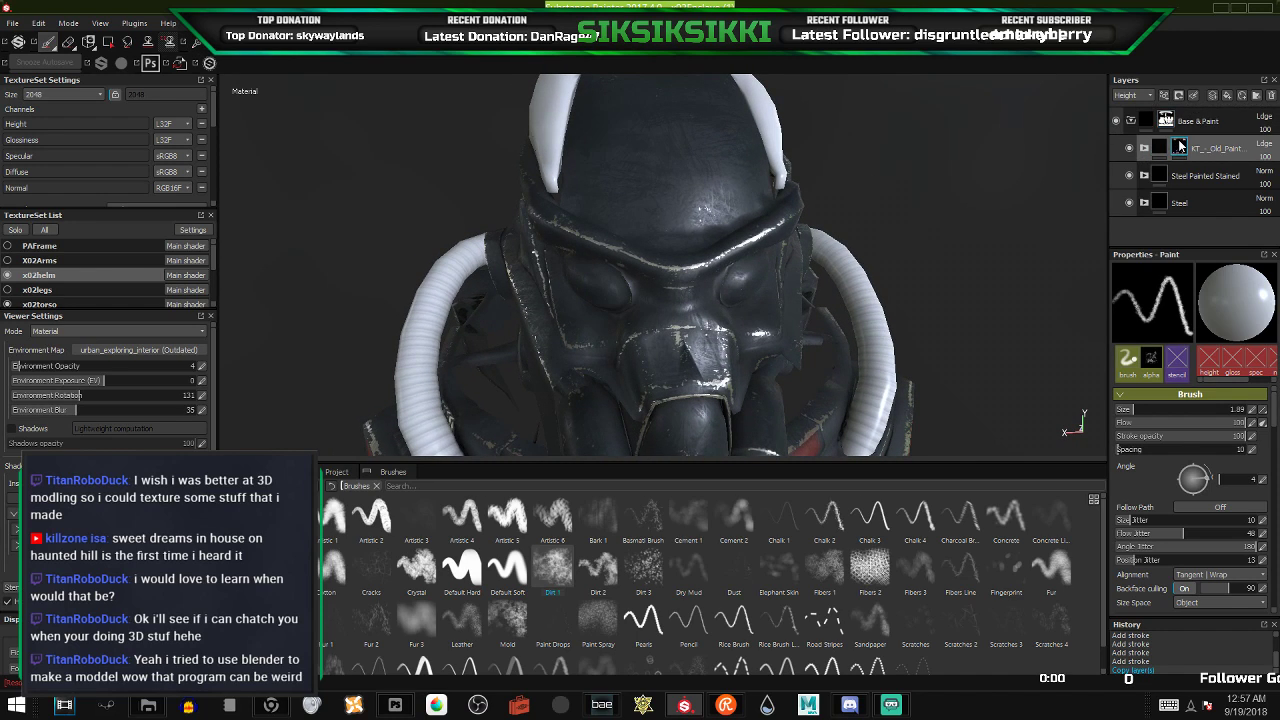
right_click(1180, 146)
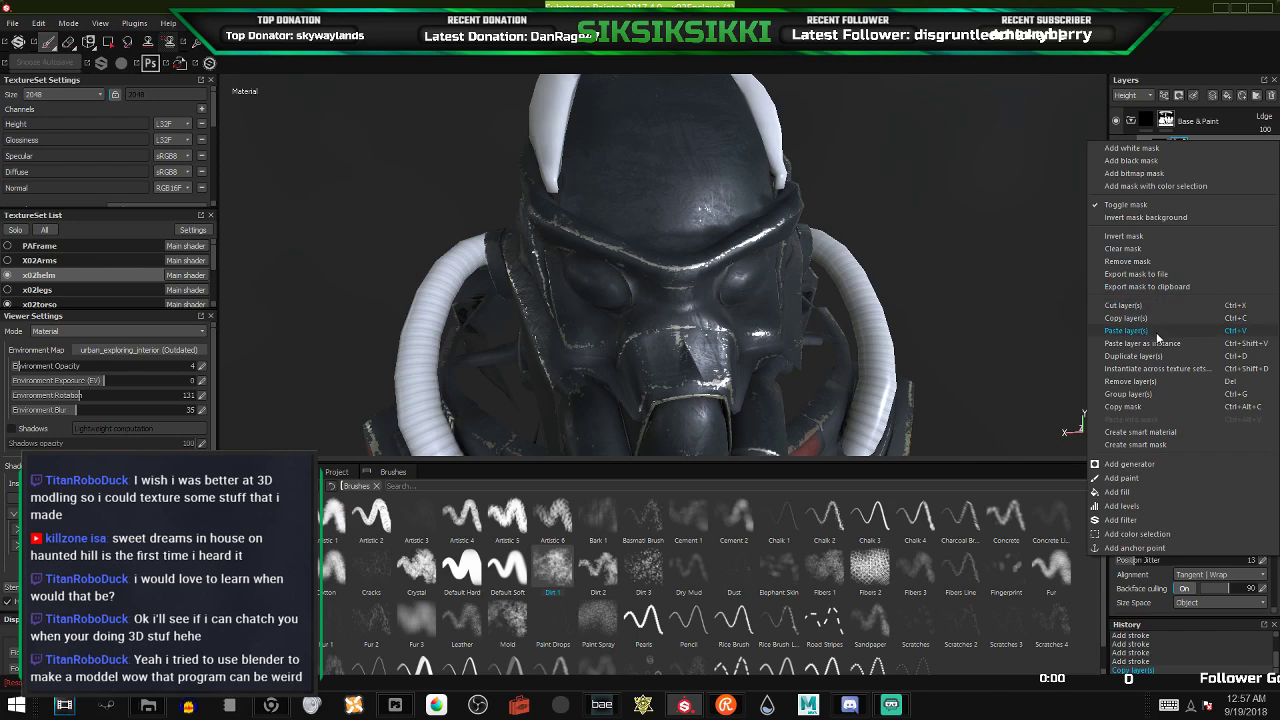
left_click(1146, 253)
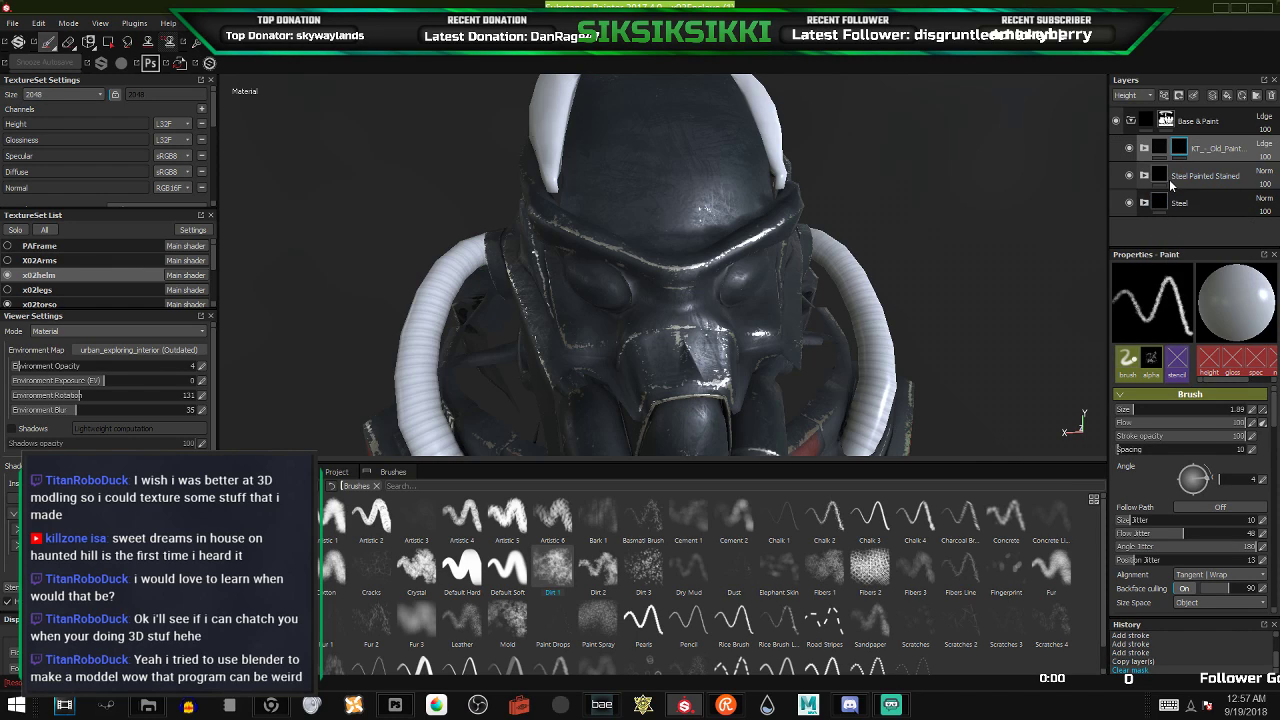
right_click(1166, 120)
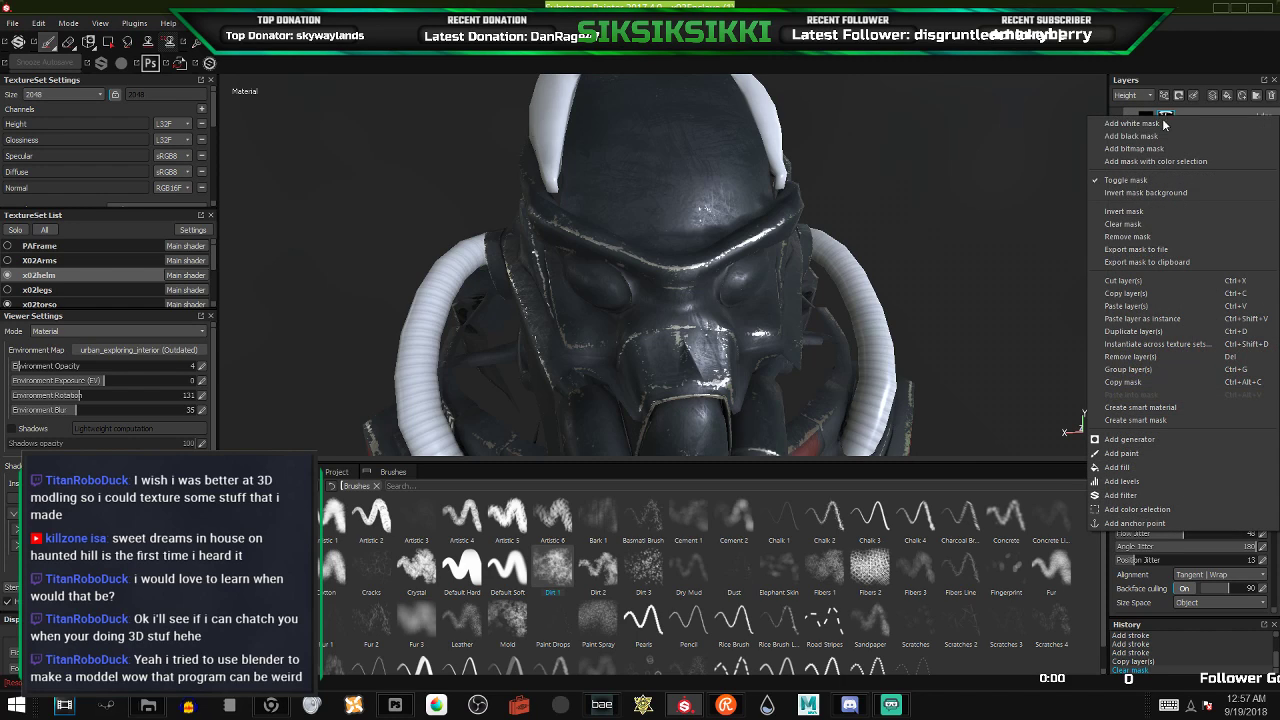
left_click(1143, 224)
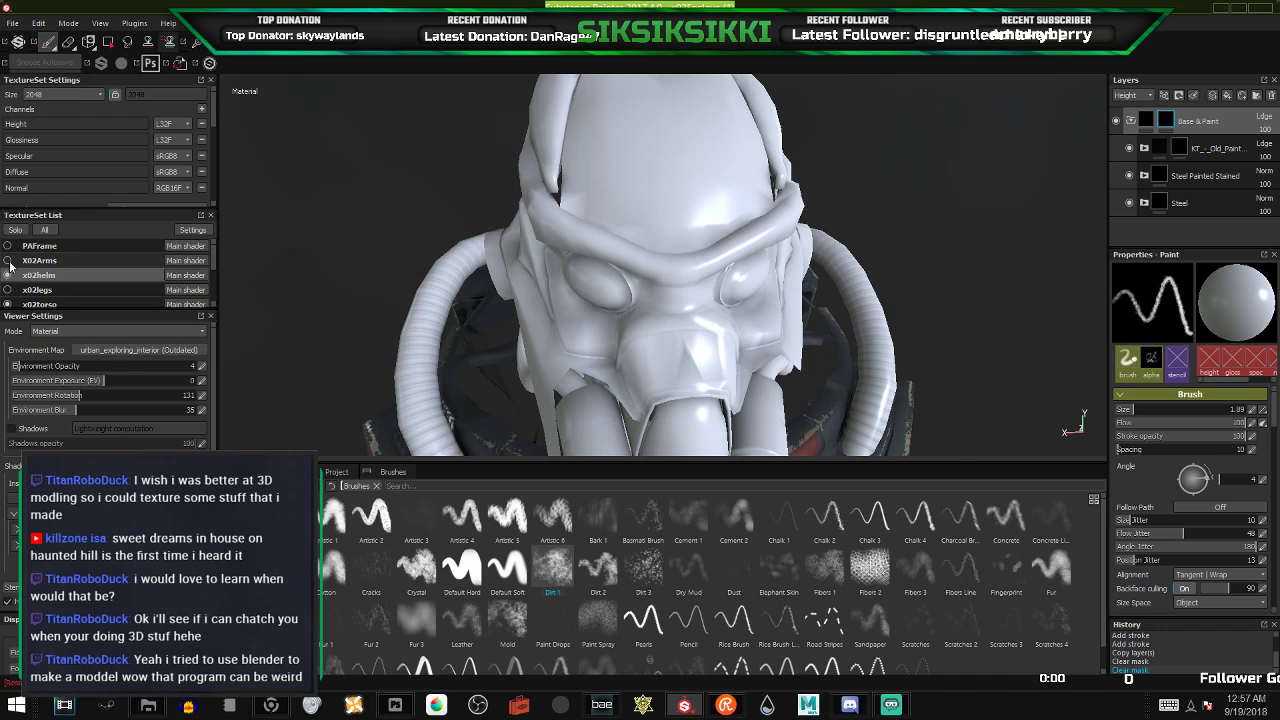
- Isolate the x02helm texture set and turn the helmet to a side view
left_click(15, 230)
scroll(694, 254, "down", 5)
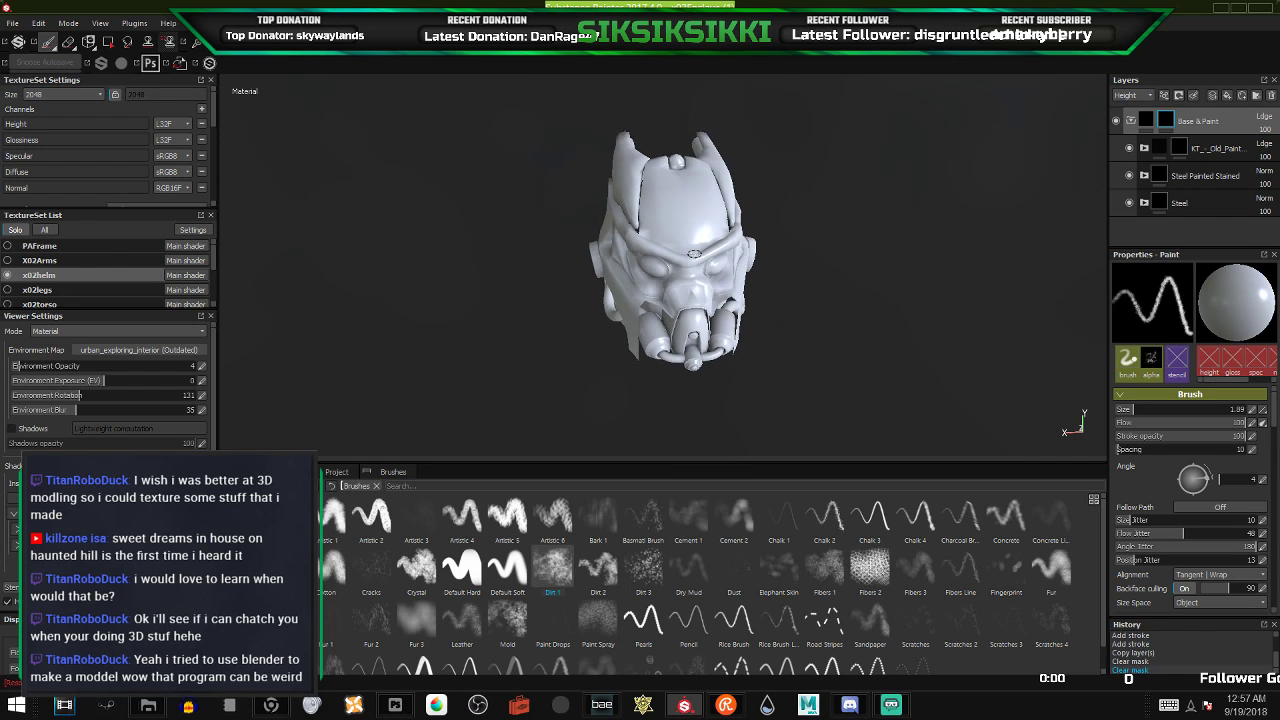
left_click_drag(665, 223, 963, 192, "alt")
scroll(672, 253, "up", 4)
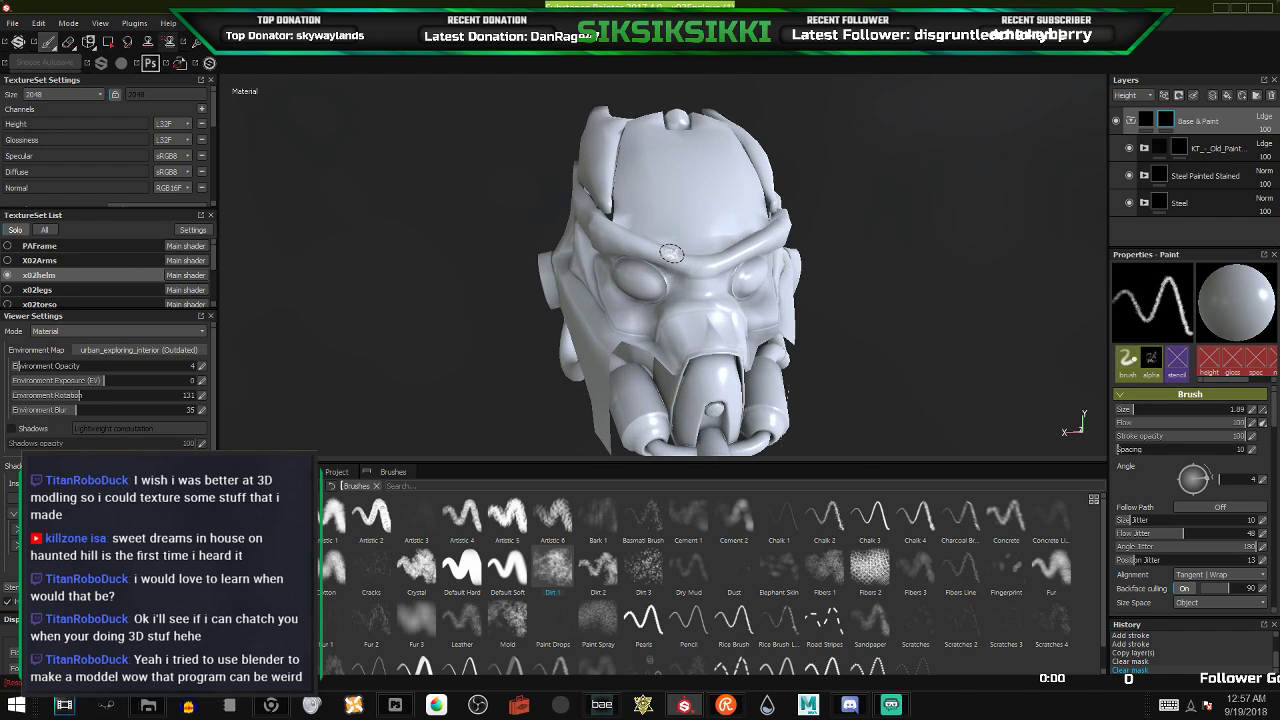
left_click_drag(648, 312, 788, 300, "alt")
middle_click_drag(617, 319, 627, 305, "alt")
left_click_drag(627, 305, 680, 298, "alt")
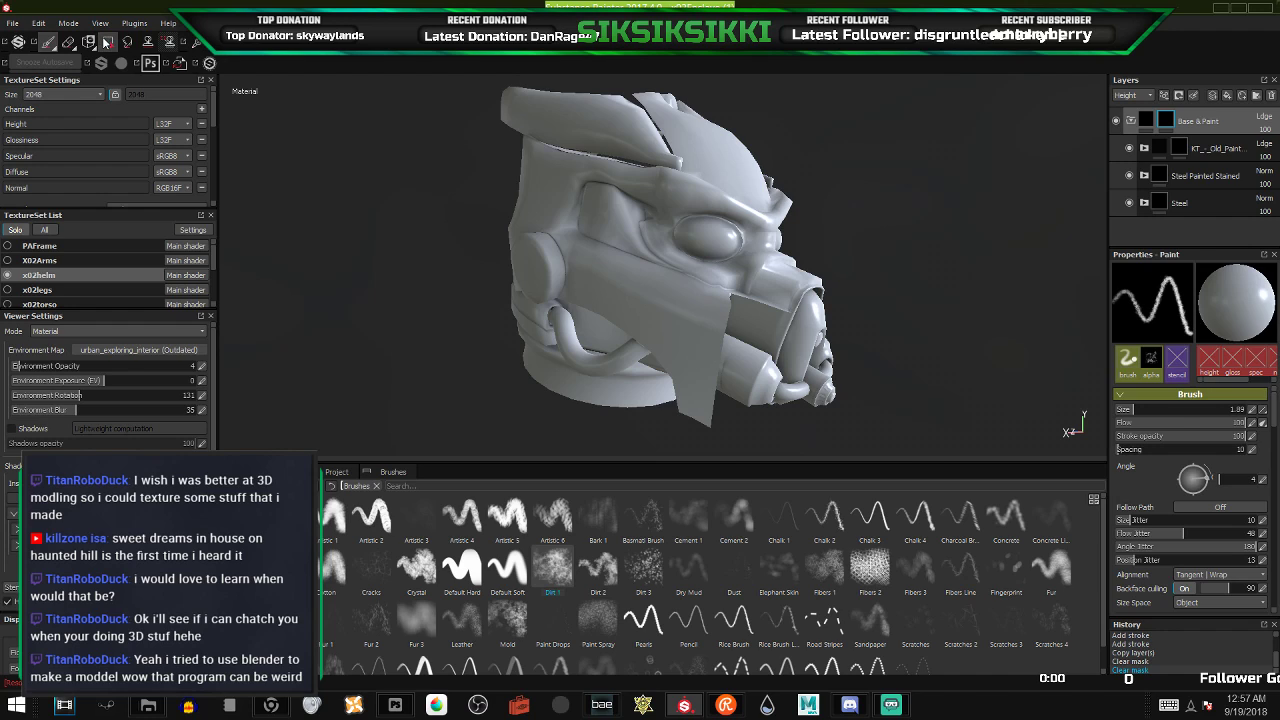
- Polygon-fill the Base & Paint group's mask across the whole helmet mesh to reveal its materials
key("4")
scroll(639, 233, "up", 3)
scroll(660, 228, "down", 5)
left_click_drag(488, 101, 832, 358)
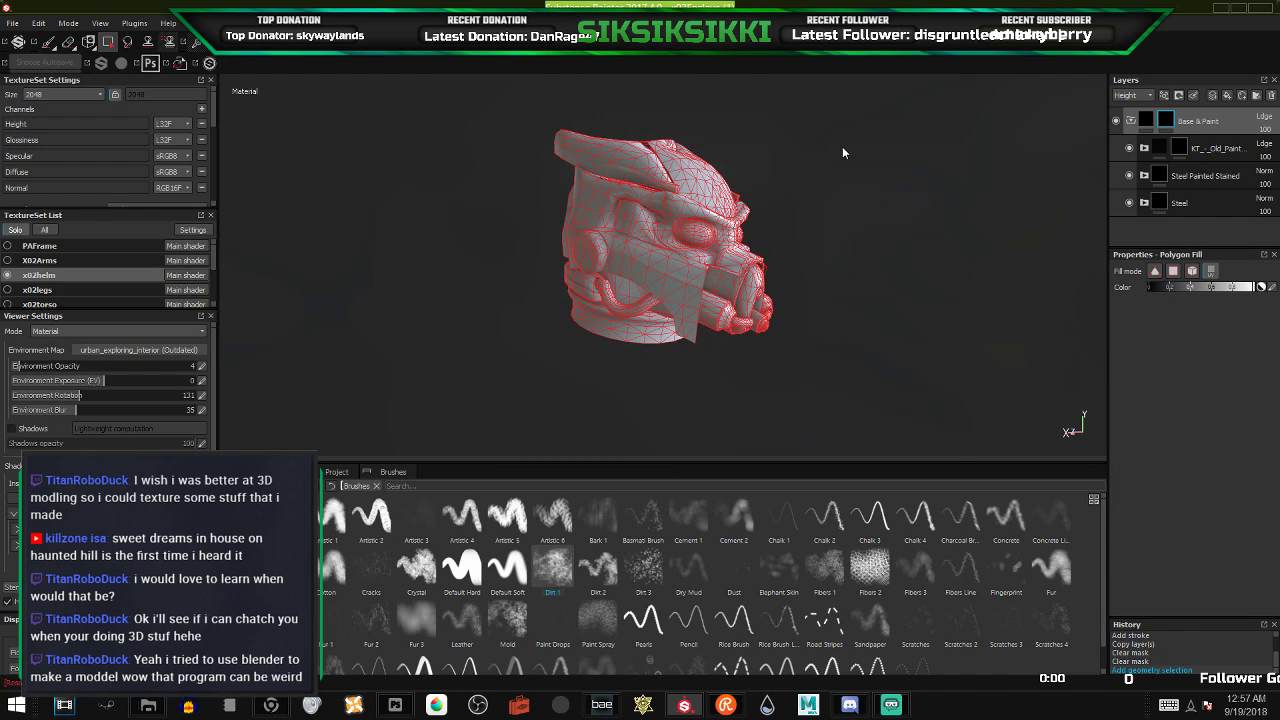
left_click_drag(808, 124, 502, 382)
left_click(1189, 290)
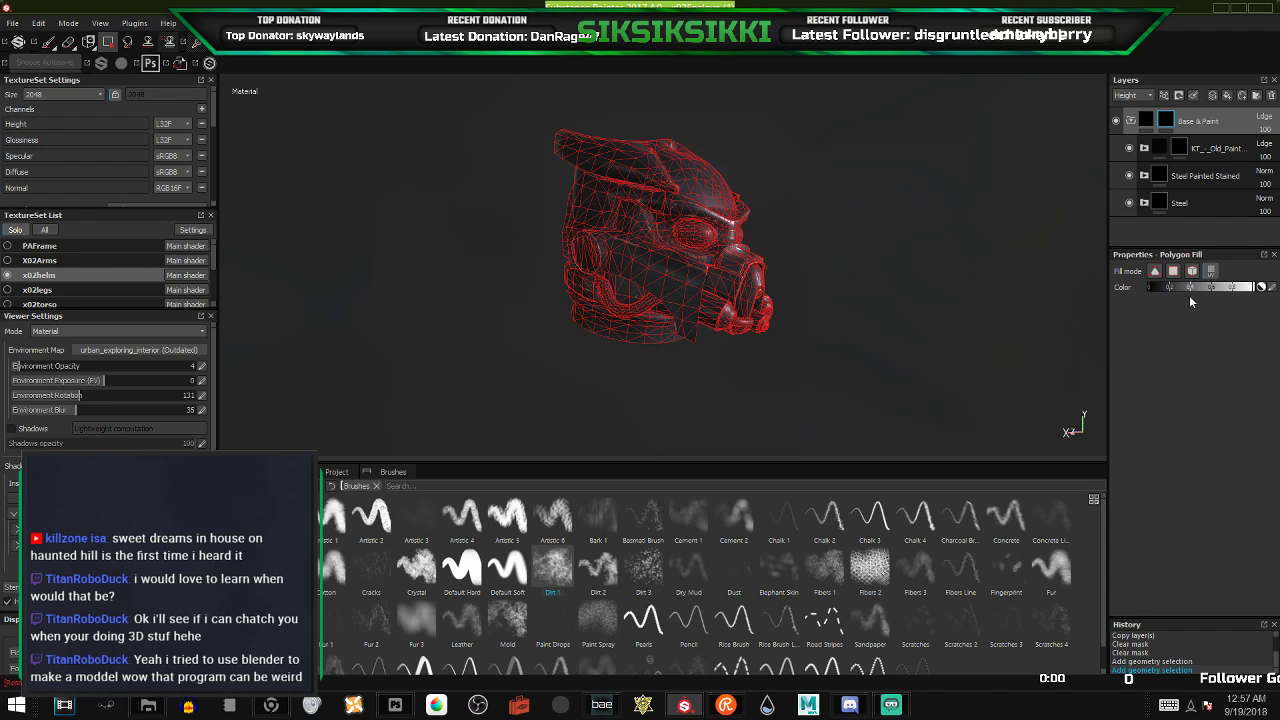
scroll(627, 196, "up", 3)
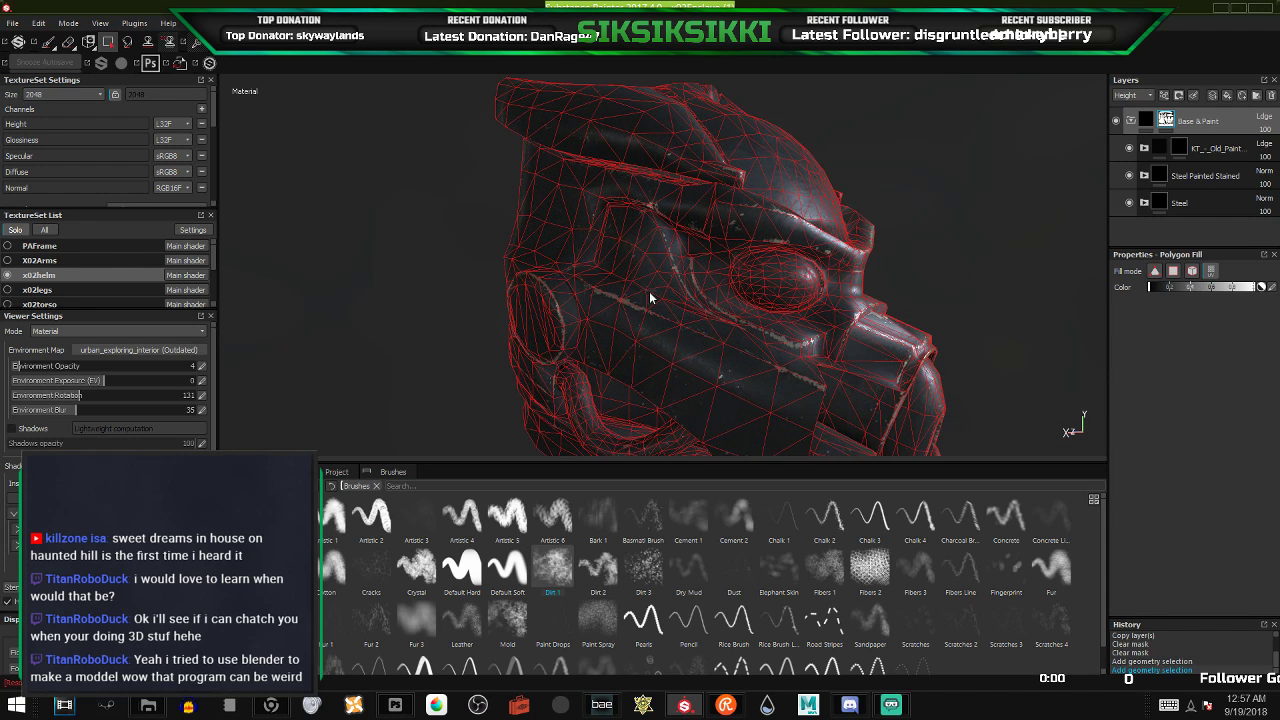
- Mask the side hoses and the curved front breathing tubes out of the Base & Paint folder with Polygon Fill
left_click(578, 404)
left_click_drag(838, 293, 1134, 318, "alt")
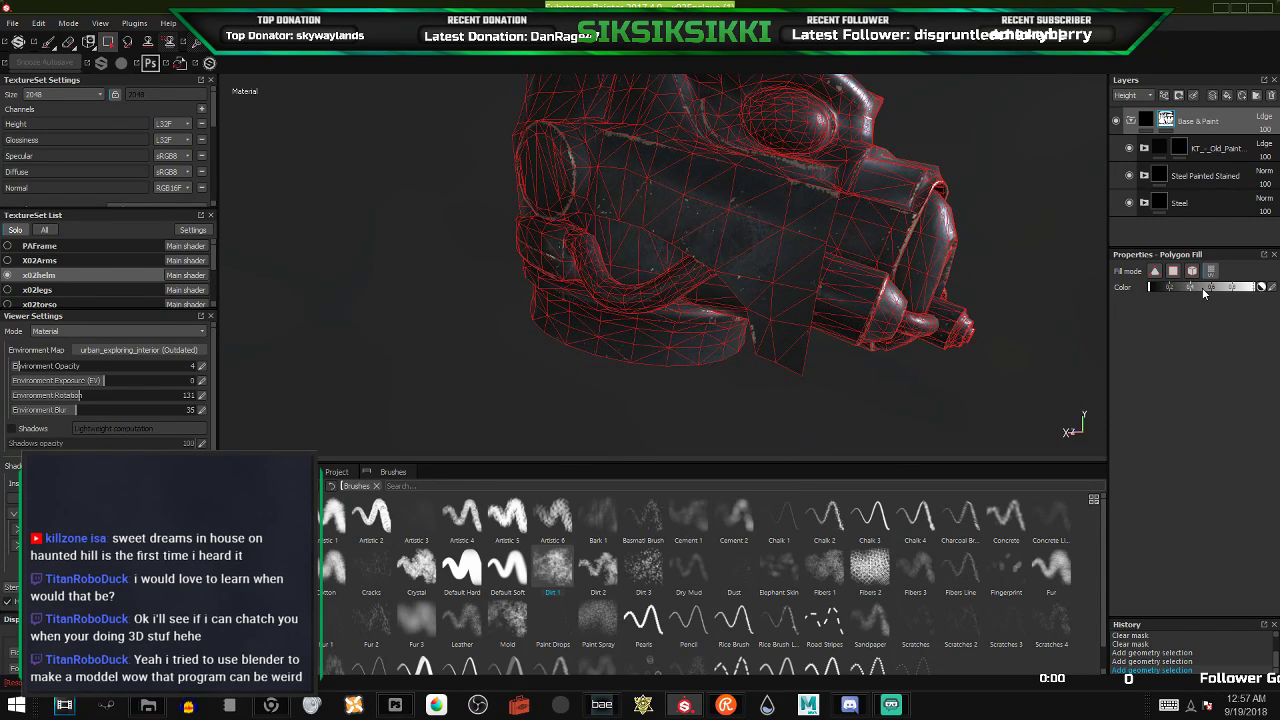
left_click(664, 295)
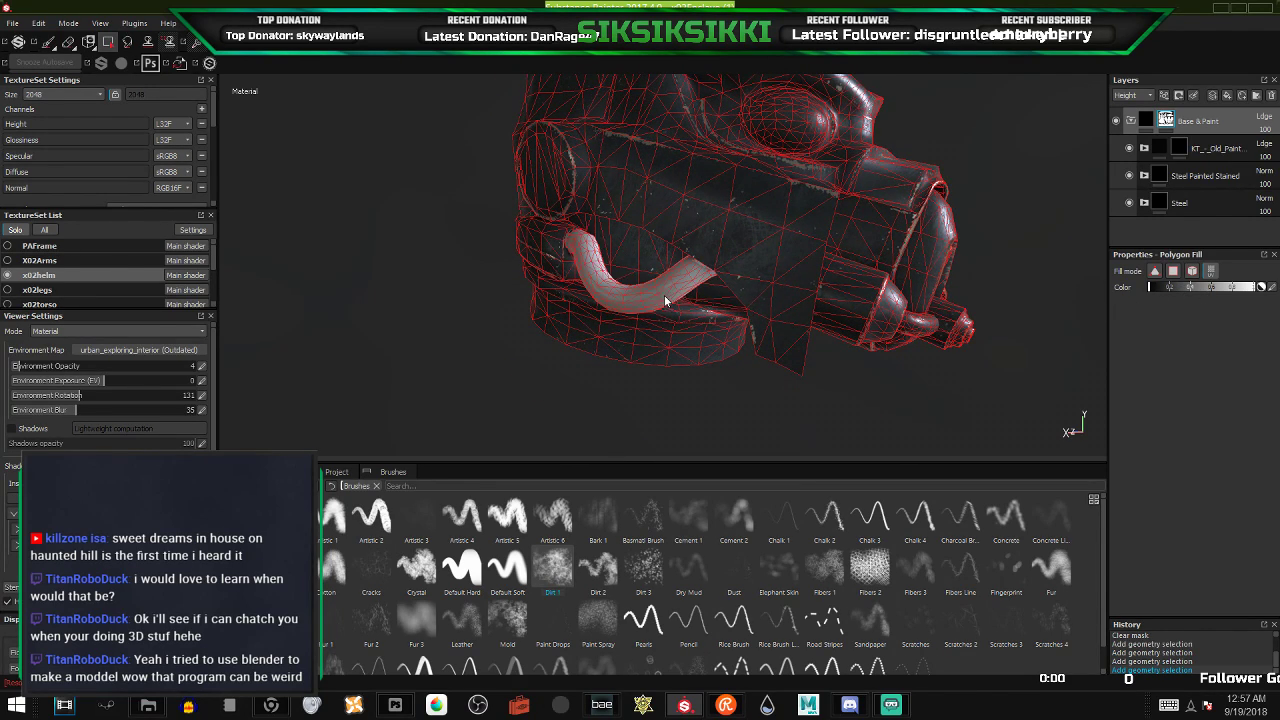
left_click_drag(836, 284, 790, 275, "alt")
left_click(754, 280)
scroll(790, 275, "up", 3)
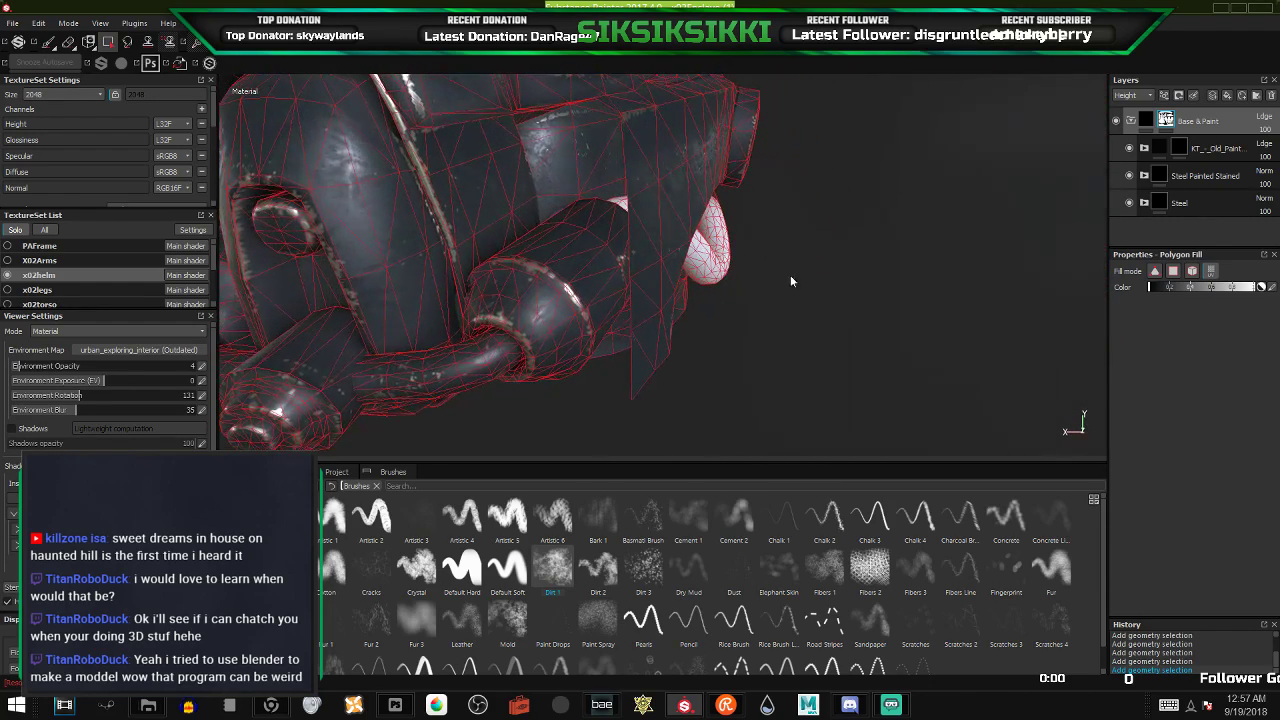
left_click_drag(472, 362, 852, 328, "alt")
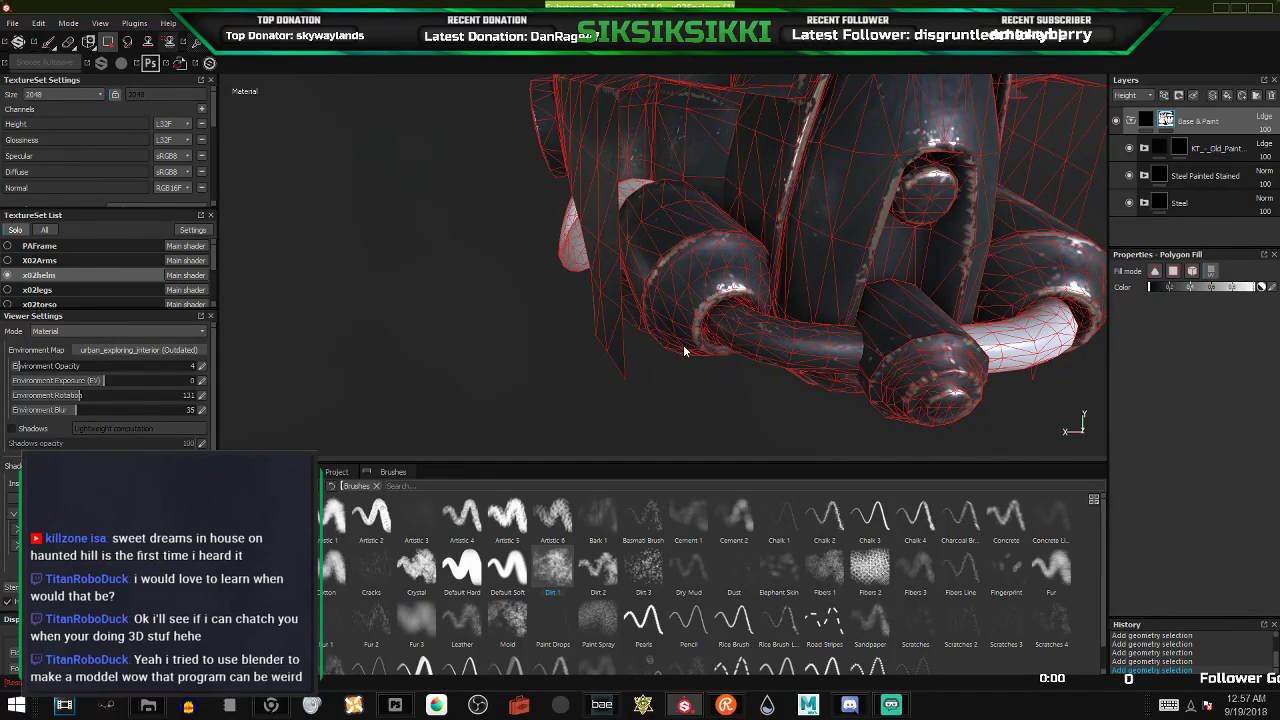
left_click(775, 356)
left_click_drag(610, 284, 560, 274, "alt")
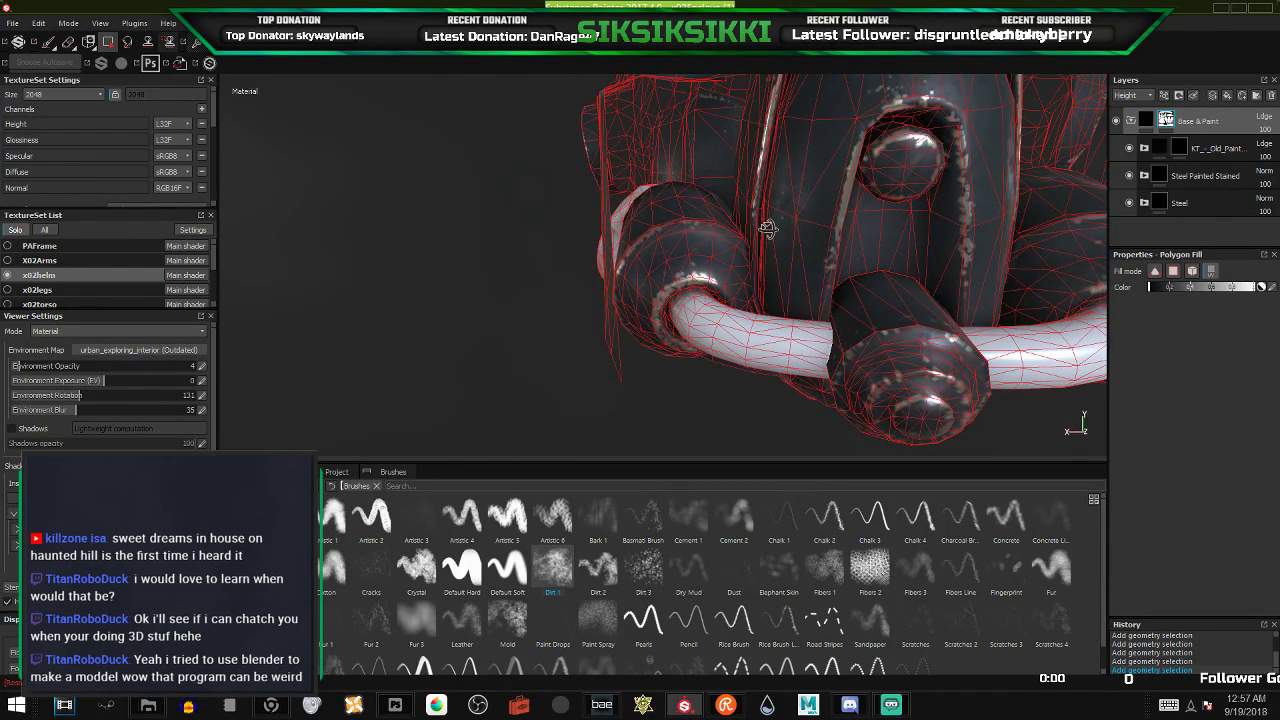
- Mask both eye lenses and the small round snout knob out of the Base & Paint folder with Polygon Fill
left_click_drag(767, 228, 551, 410, "alt")
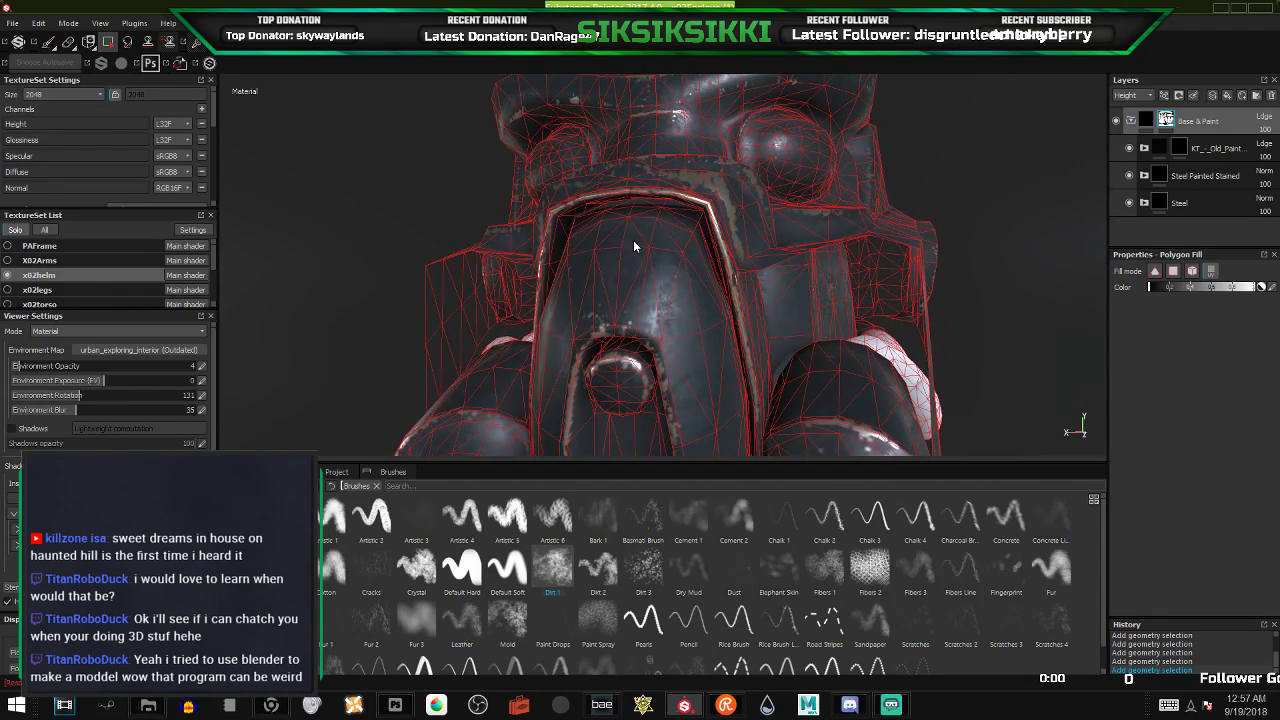
key("f")
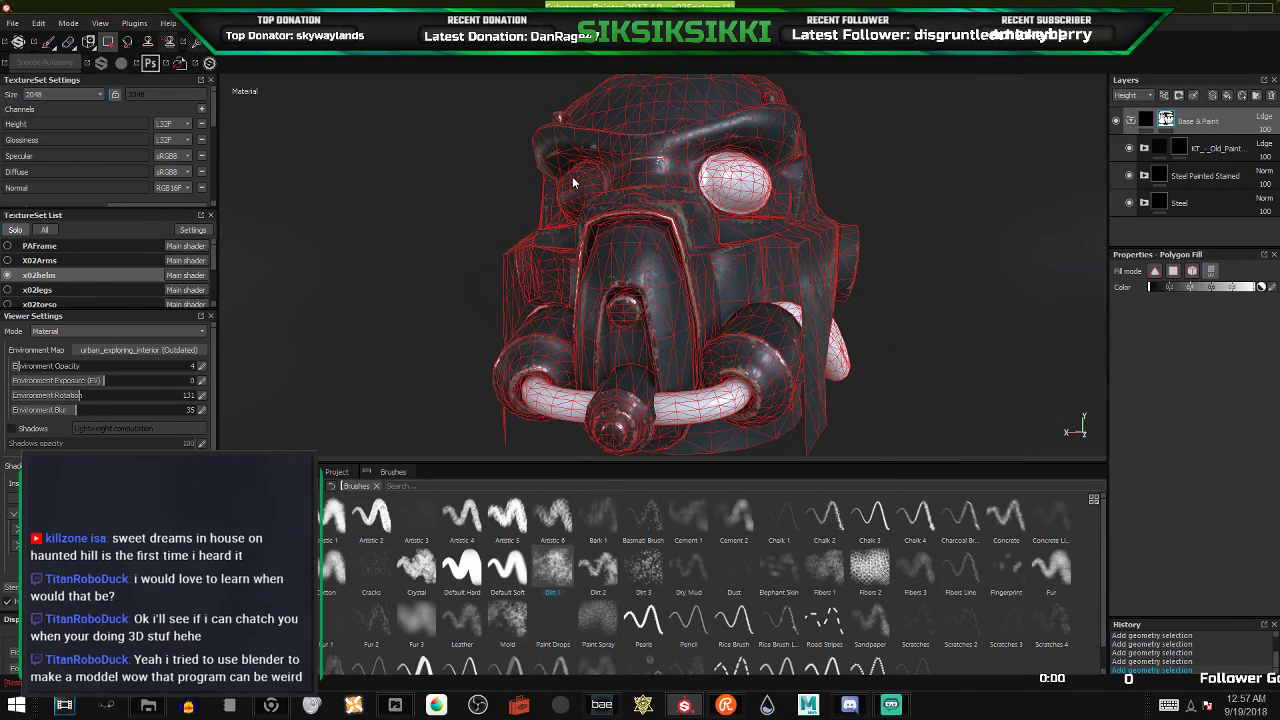
left_click_drag(581, 210, 688, 297, "alt")
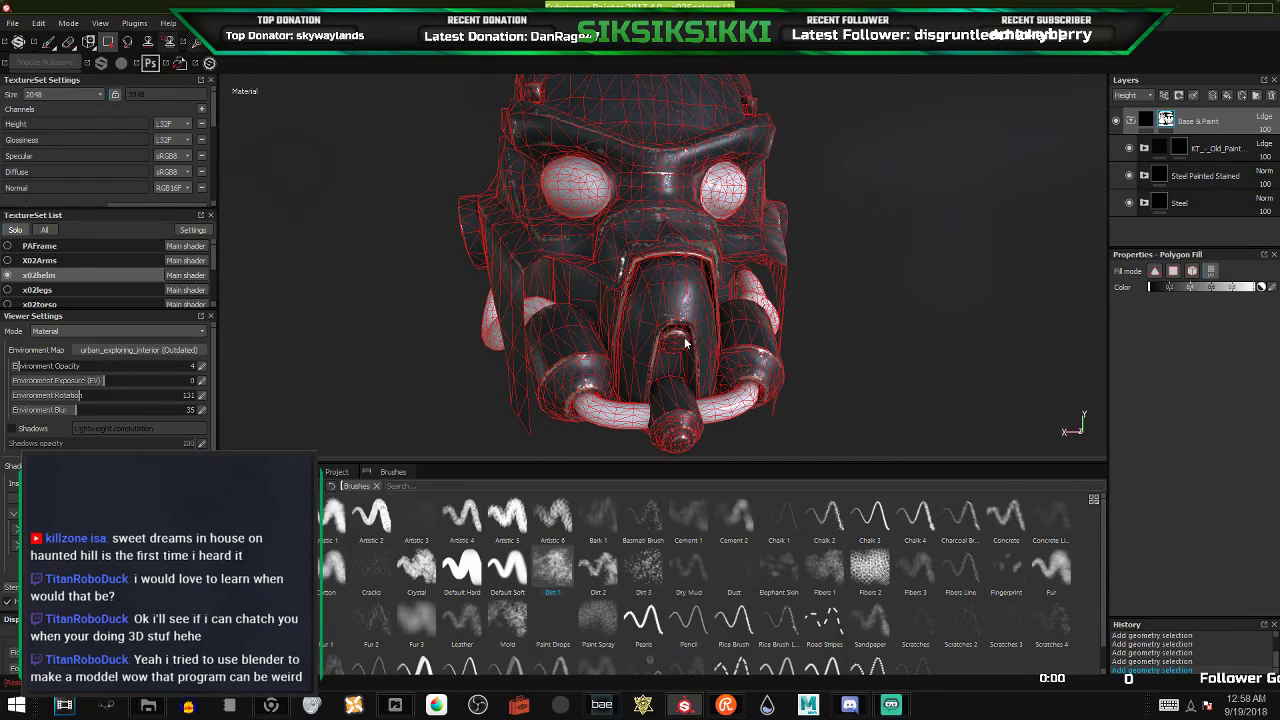
mouse_move(676, 343)
left_mouse_down("alt")
mouse_move(581, 177)
mouse_move(573, 262)
mouse_move(589, 320)
mouse_move(821, 271)
mouse_move(720, 250)
mouse_move(684, 262)
mouse_move(718, 220)
mouse_move(795, 296)
mouse_move(830, 250)
mouse_move(628, 245)
mouse_move(760, 270)
mouse_move(689, 229)
mouse_move(595, 257)
mouse_move(770, 232)
mouse_move(523, 243)
mouse_move(670, 110)
mouse_move(621, 229)
mouse_move(405, 185)
mouse_move(811, 208)
mouse_move(528, 188)
mouse_move(540, 236)
mouse_move(590, 245)
mouse_move(690, 205)
mouse_move(791, 206)
mouse_move(351, 214)
mouse_move(420, 249)
mouse_move(718, 253)
mouse_move(663, 212)
left_mouse_up("alt")
- Switch to the Paint tool and make the mask of the KT_-_Old_Paint layer the painting target
left_click(47, 42)
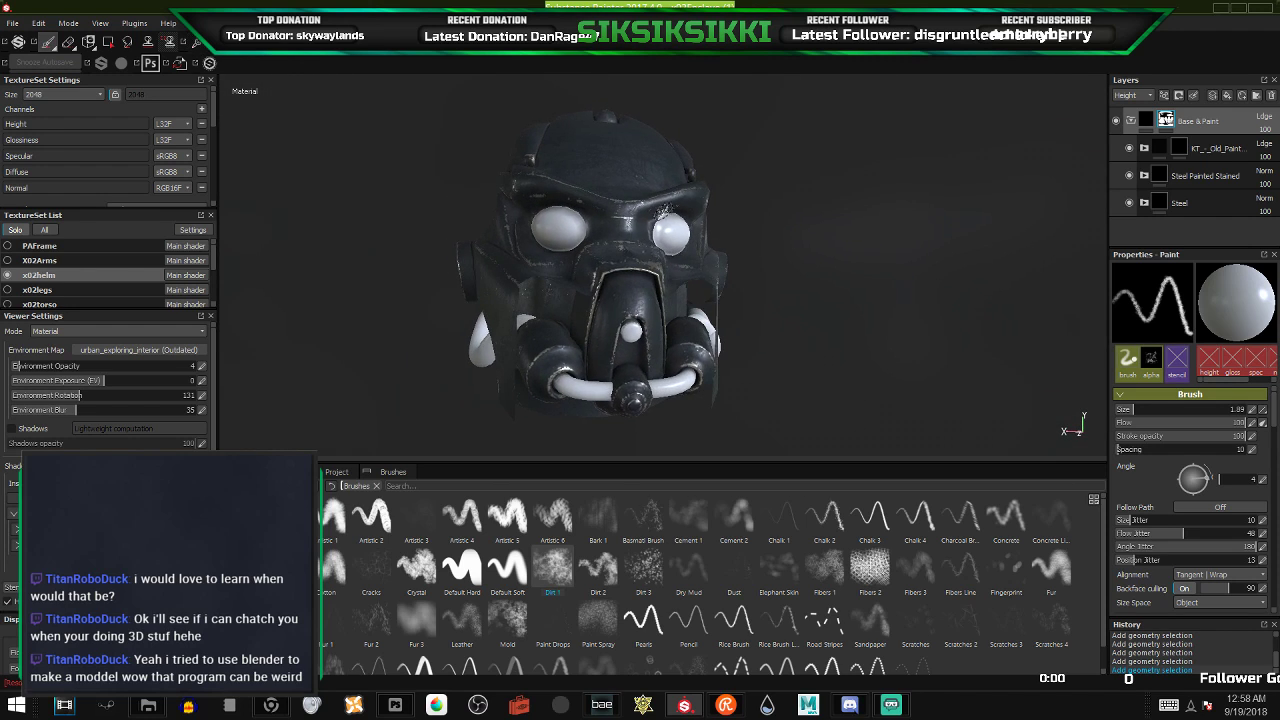
left_click_drag(605, 398, 492, 432, "alt")
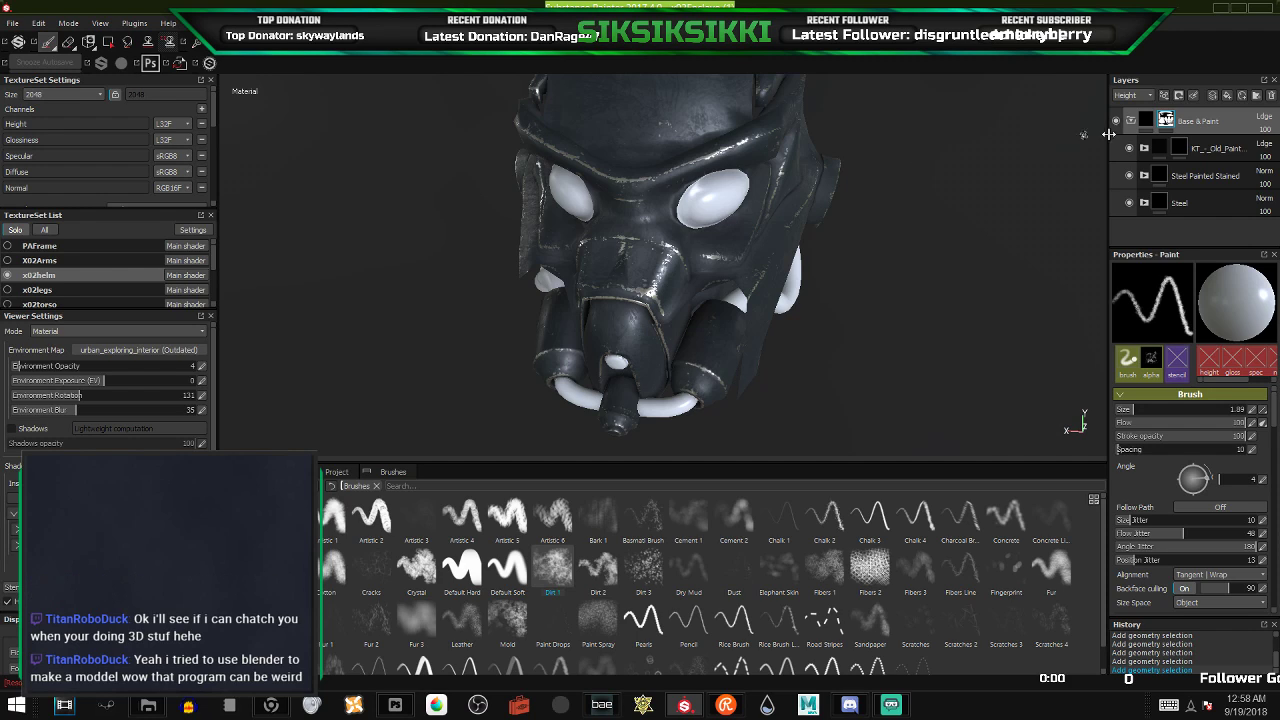
left_click(1184, 147)
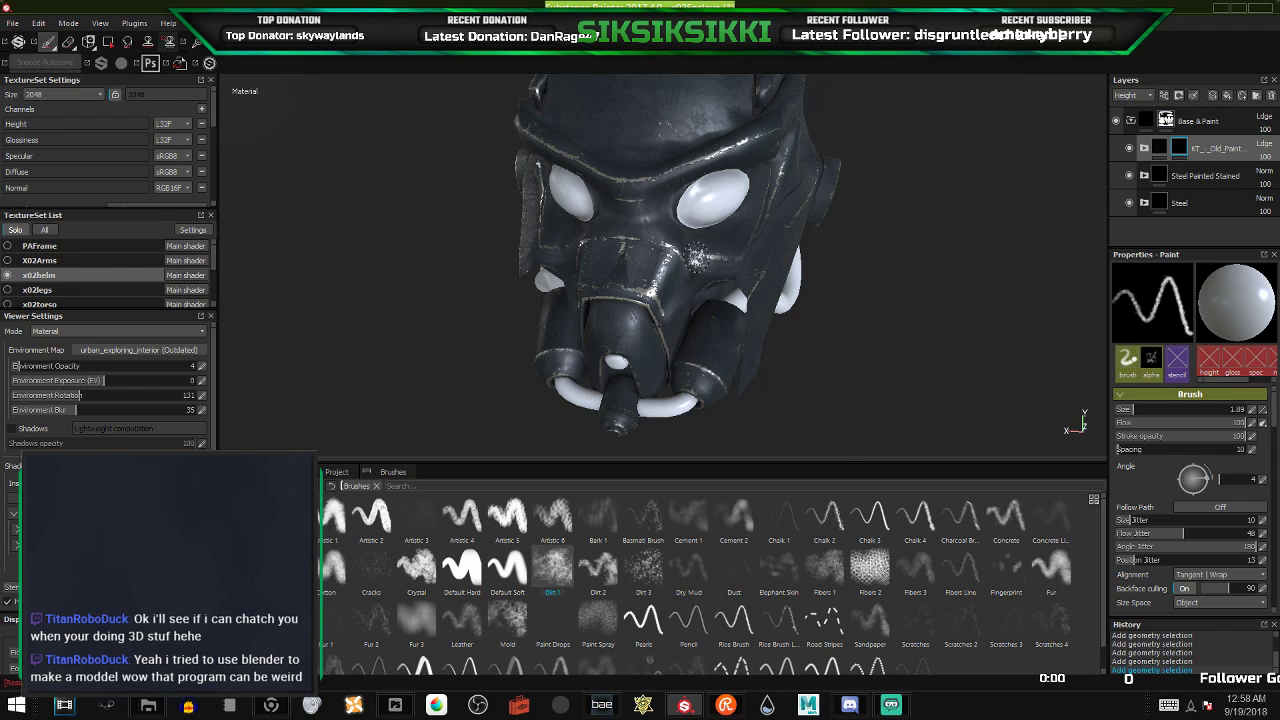
mouse_move(696, 258)
left_mouse_down("alt")
mouse_move(712, 205)
mouse_move(664, 253)
mouse_move(692, 240)
left_mouse_up("alt")
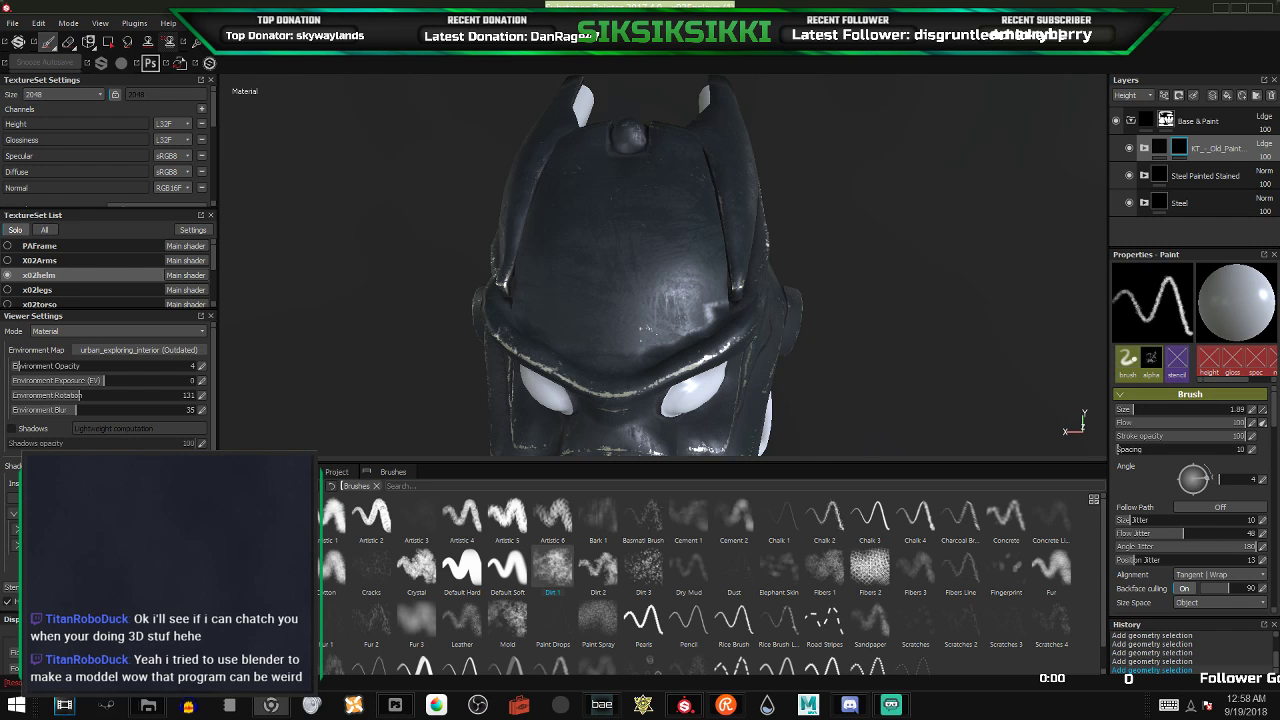
- Switch to the browser and examine the helmet's red paint pattern on the power armor reference image
left_click_drag(1279, 60, 814, 5)
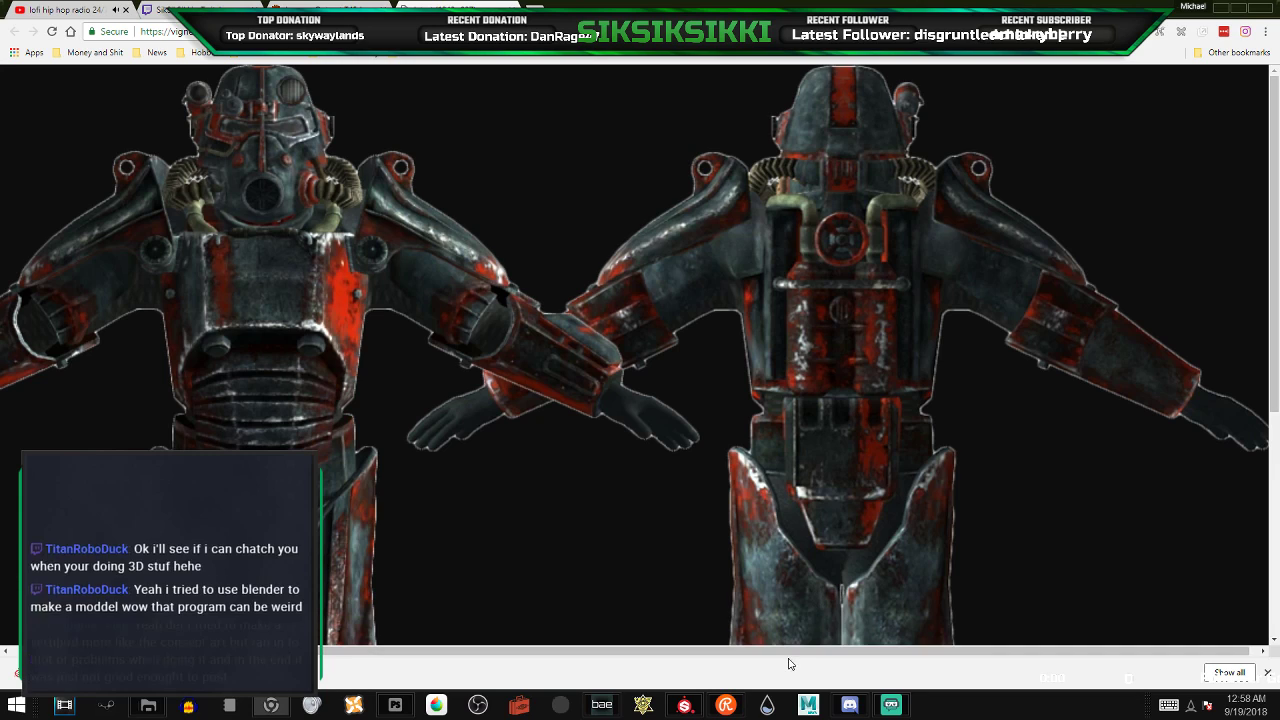
left_click_drag(800, 652, 593, 573)
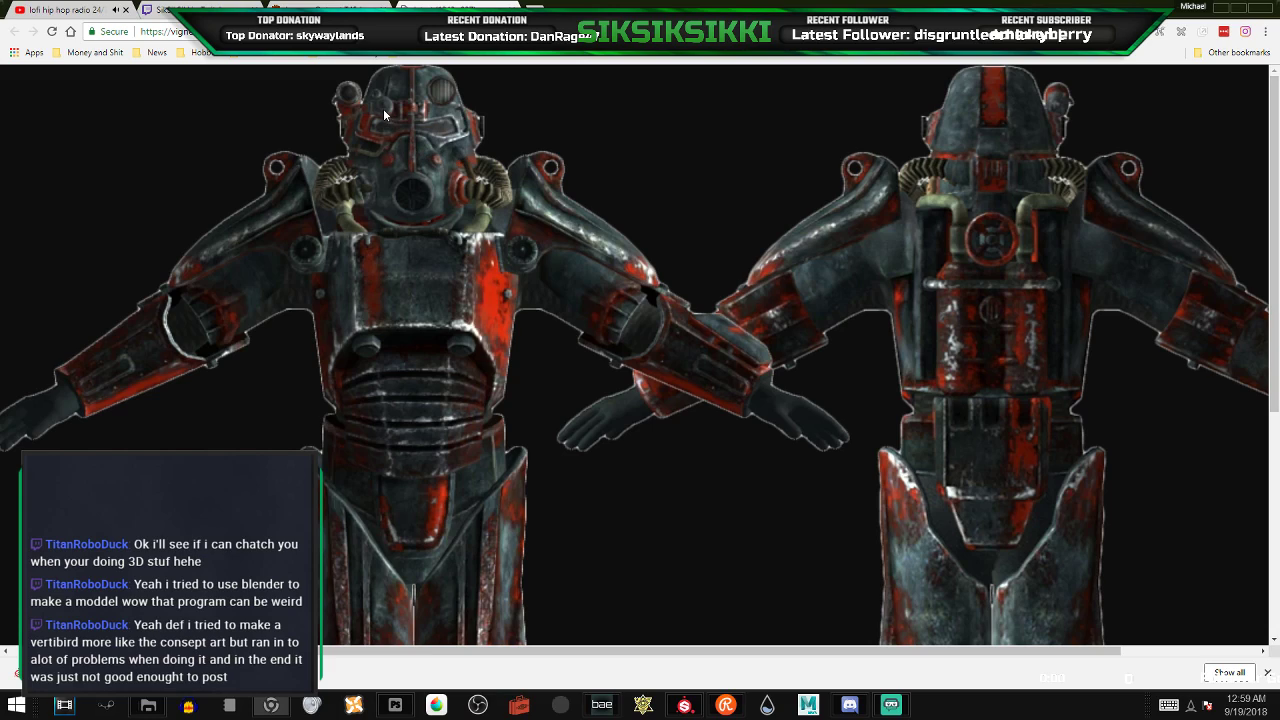
left_click(1221, 10)
- Set the brush size to 0.87 and paint the red layer into the recess beside and below the helmet's right eye
mouse_move(555, 380)
left_mouse_down("alt")
mouse_move(738, 346)
mouse_move(445, 207)
mouse_move(439, 221)
left_mouse_up("alt")
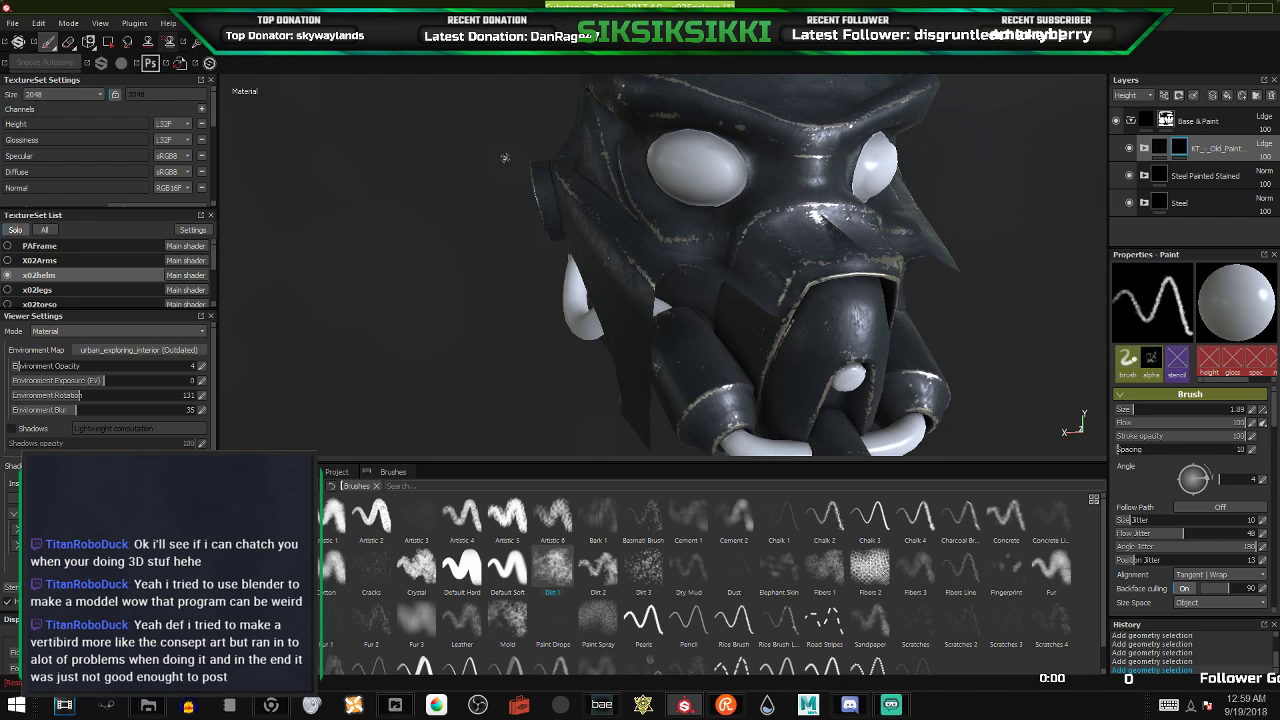
scroll(700, 154, "up", 3)
mouse_move(694, 149)
left_mouse_down("alt")
mouse_move(748, 200)
mouse_move(706, 254)
mouse_move(700, 286)
left_mouse_up("alt")
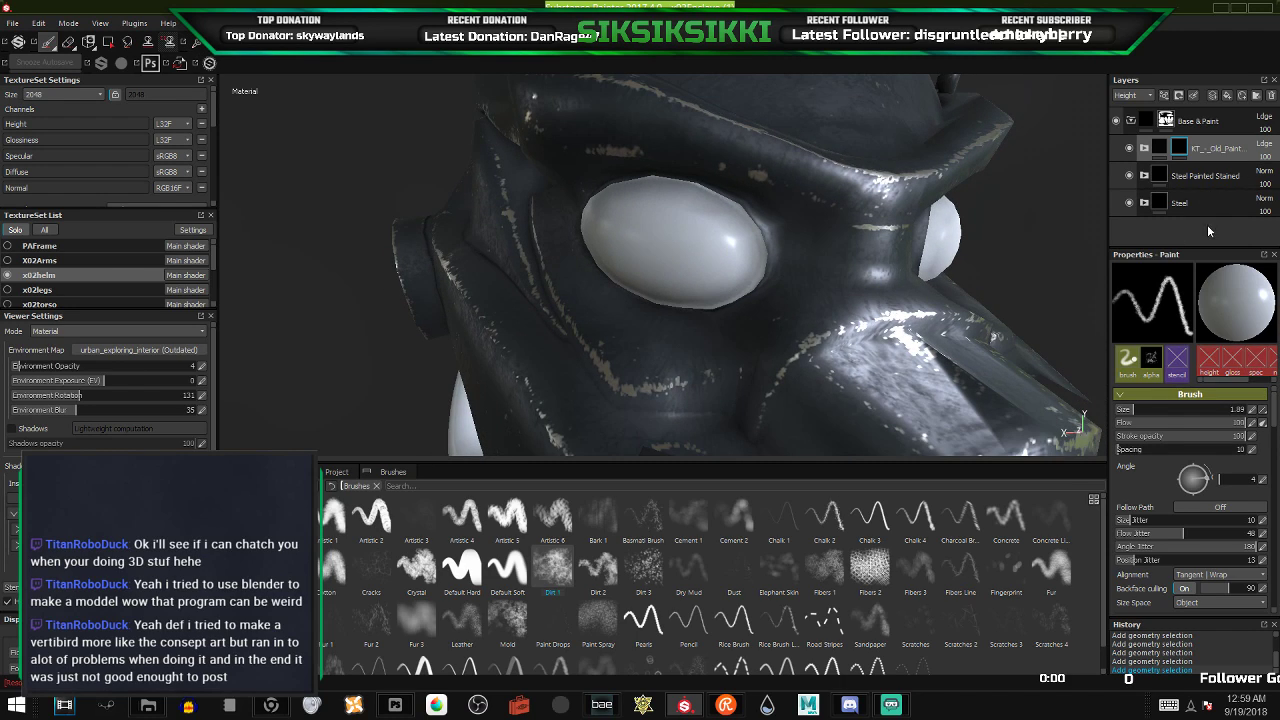
left_click(1122, 409)
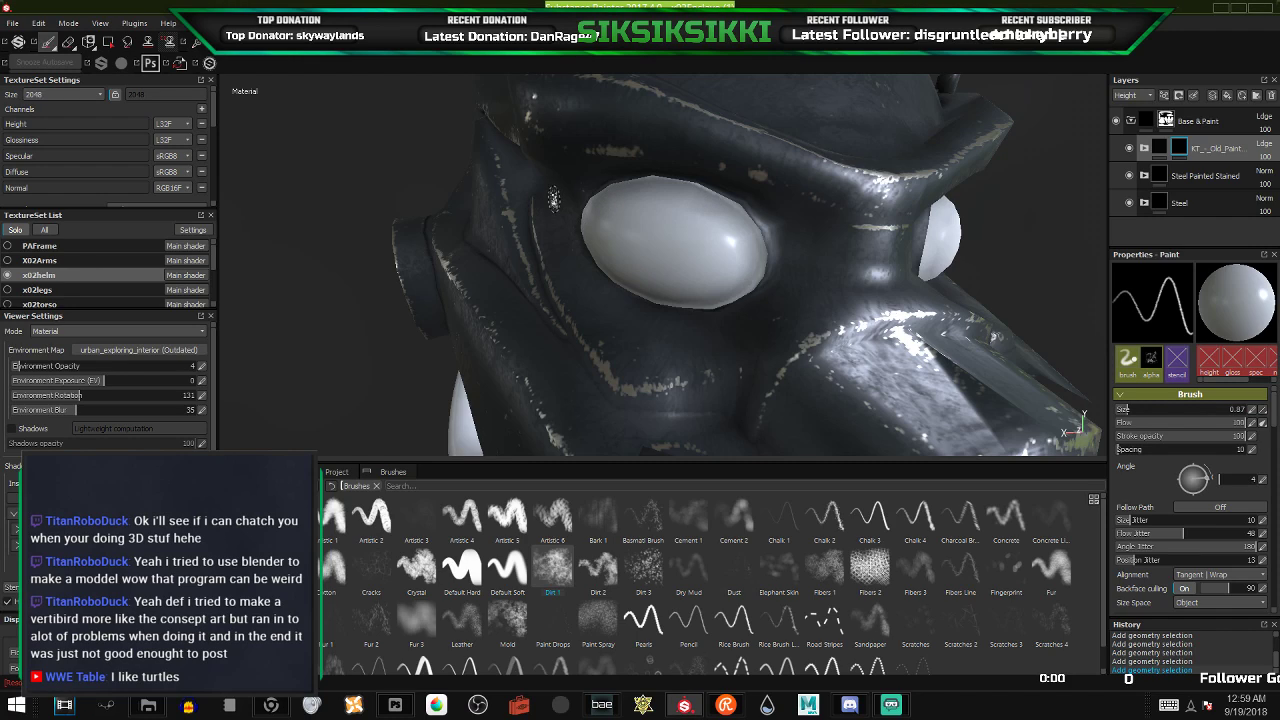
left_click(550, 210)
mouse_move(548, 220)
left_mouse_down()
mouse_move(584, 288)
mouse_move(609, 270)
mouse_move(564, 250)
mouse_move(578, 275)
left_mouse_up()
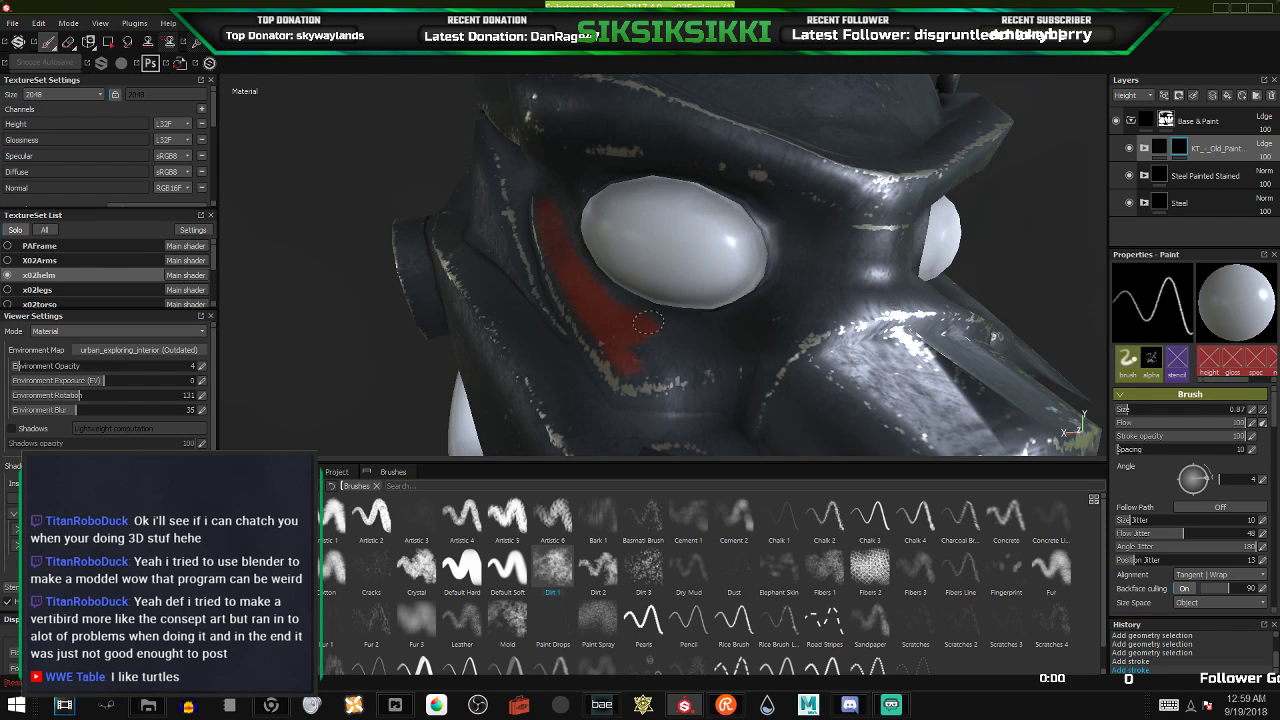
mouse_move(648, 322)
left_mouse_down()
mouse_move(619, 331)
mouse_move(645, 345)
left_mouse_up()
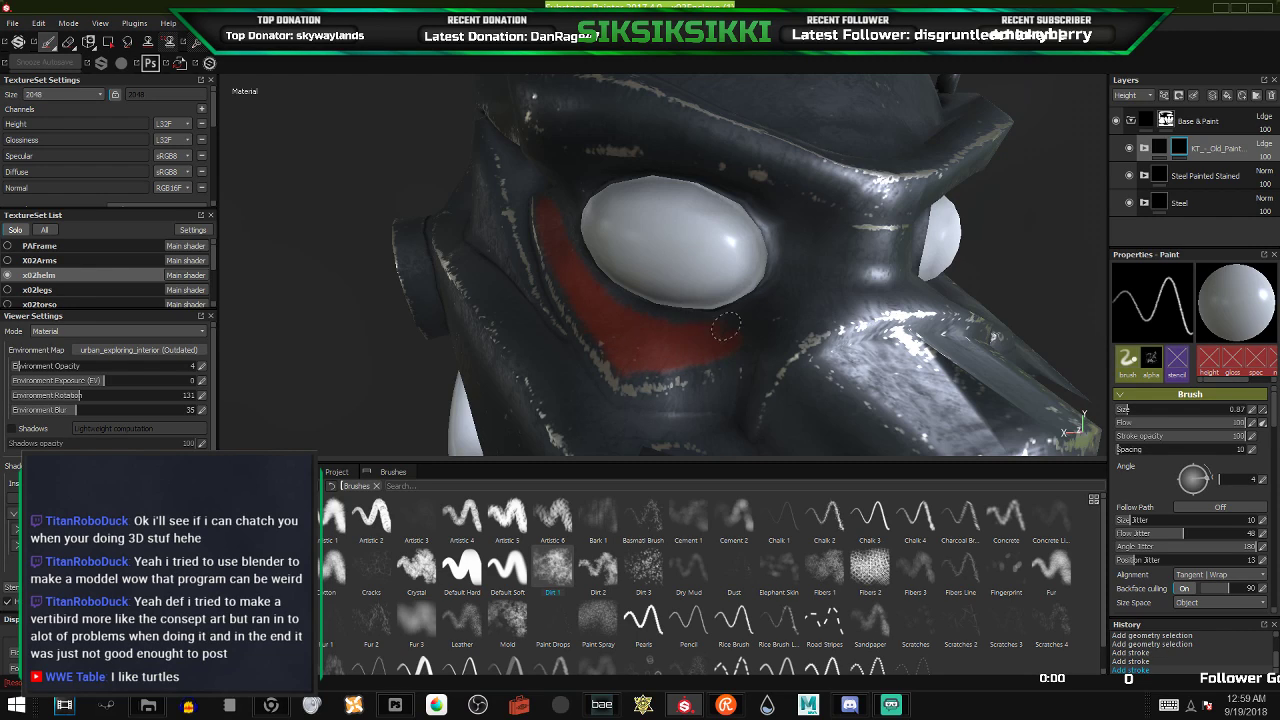
mouse_move(728, 335)
left_mouse_down()
mouse_move(646, 280)
mouse_move(630, 292)
mouse_move(741, 279)
mouse_move(705, 280)
left_mouse_up()
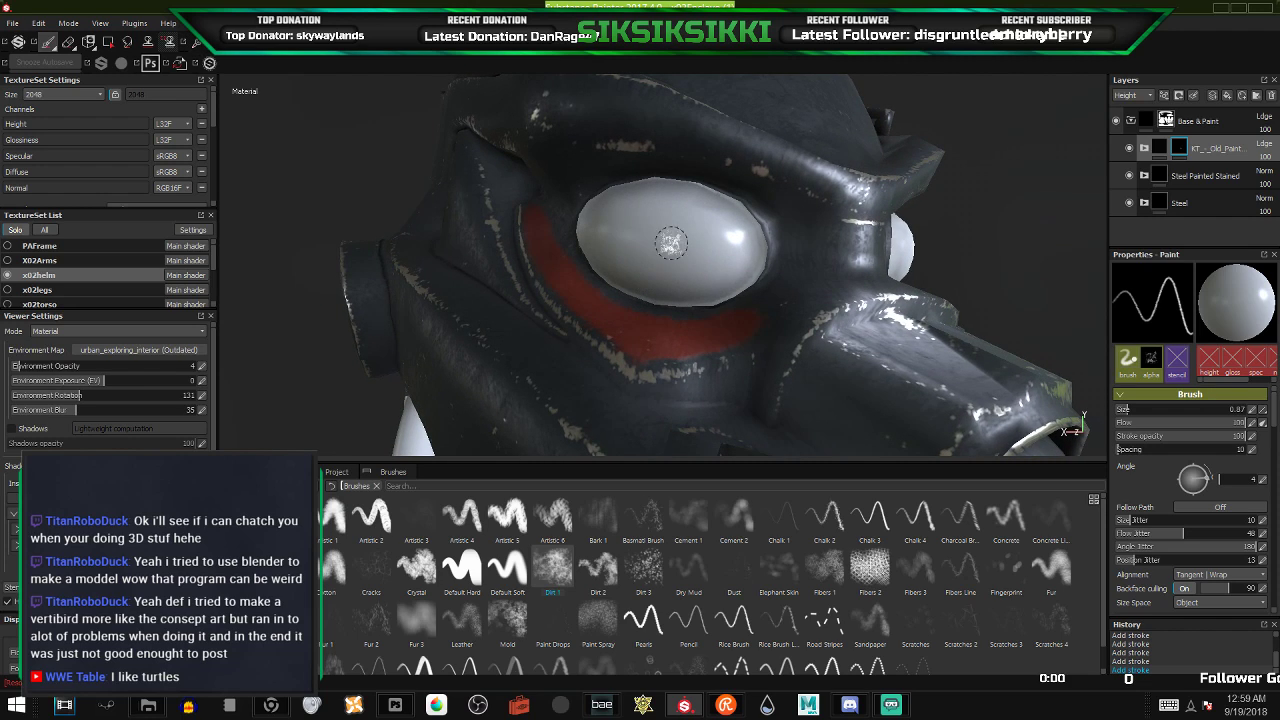
middle_click_drag(585, 233, 663, 303, "alt")
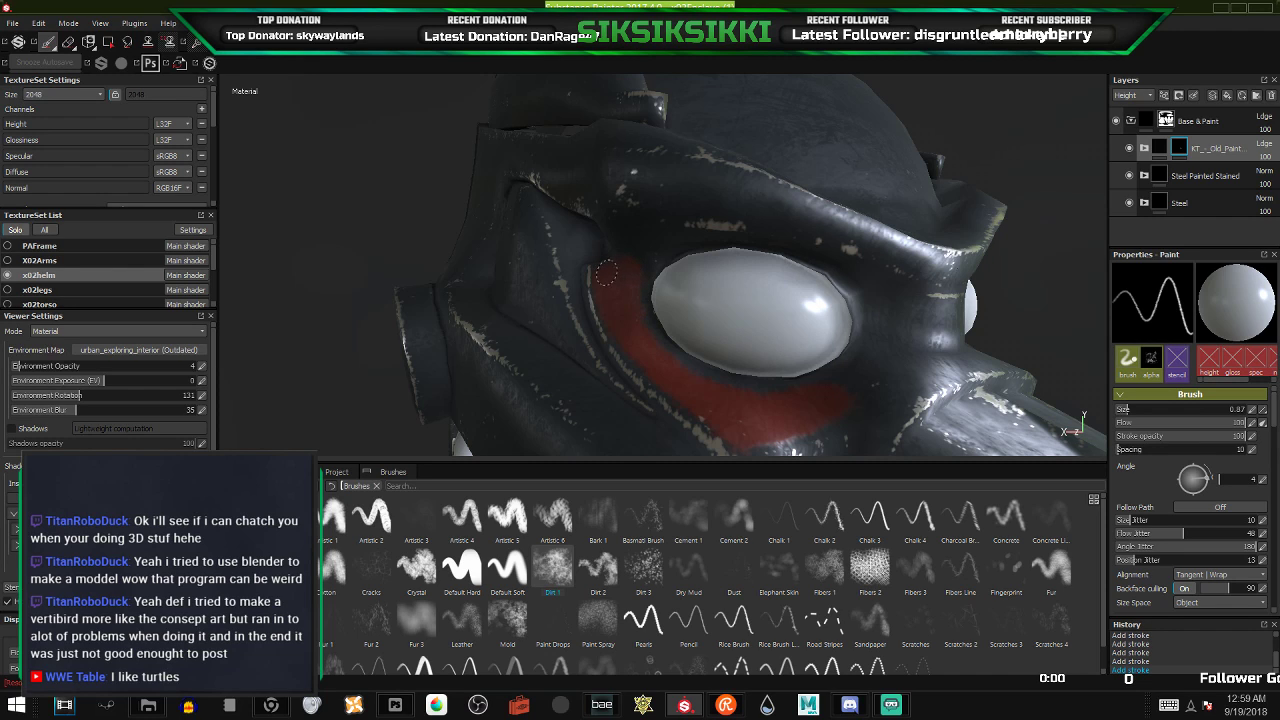
- Paint the red layer over the recessed side panel behind the helmet's right eye
mouse_move(576, 290)
left_mouse_down("alt")
mouse_move(560, 300)
mouse_move(567, 316)
left_mouse_up("alt")
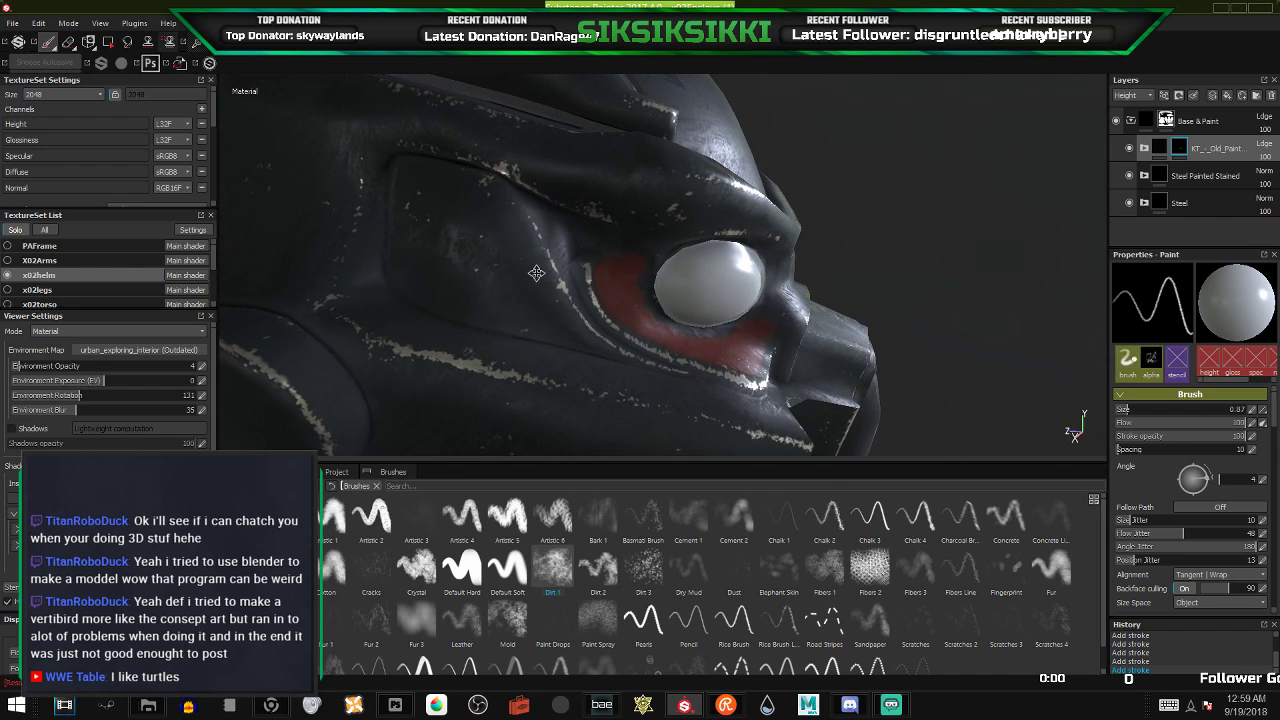
left_click_drag(536, 273, 562, 297, "alt")
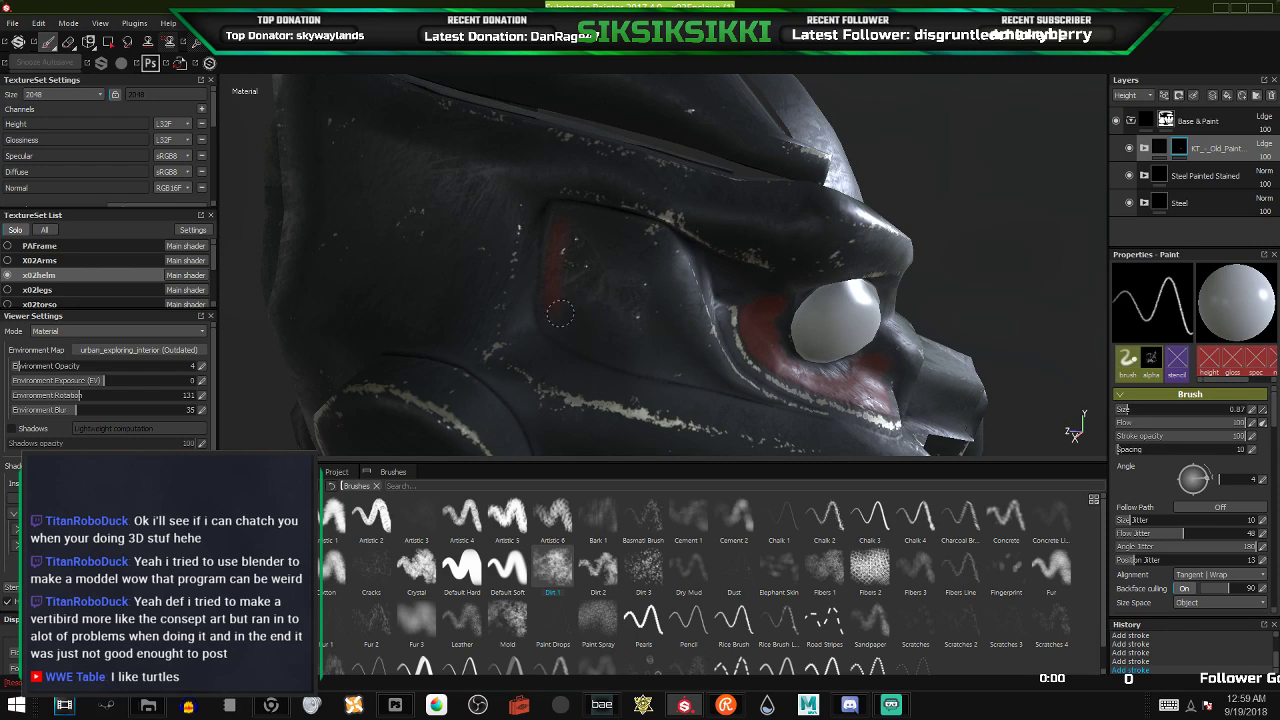
mouse_move(570, 224)
left_mouse_down()
mouse_move(664, 281)
mouse_move(635, 251)
mouse_move(660, 270)
mouse_move(698, 348)
left_mouse_up()
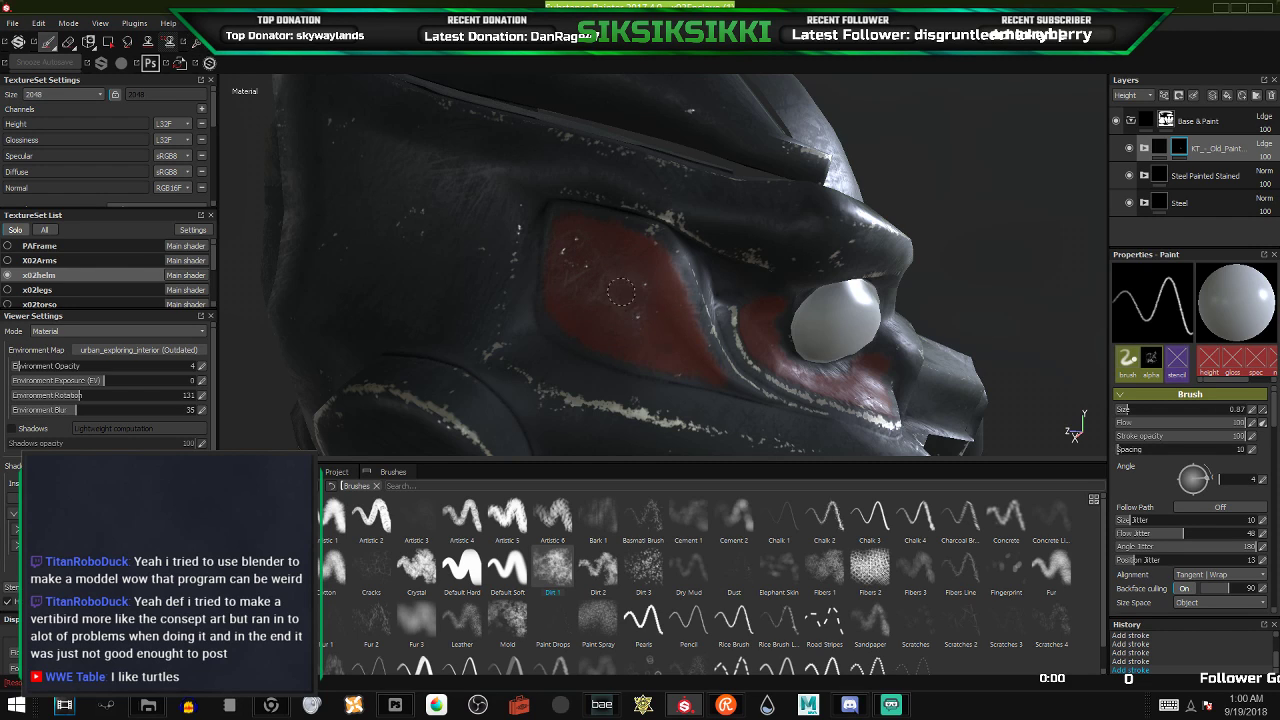
- Check the painted helmet from the front and compare it with the power armor reference image in the browser
left_click_drag(620, 291, 490, 218, "alt")
scroll(590, 234, "down", 4)
left_click(56, 61)
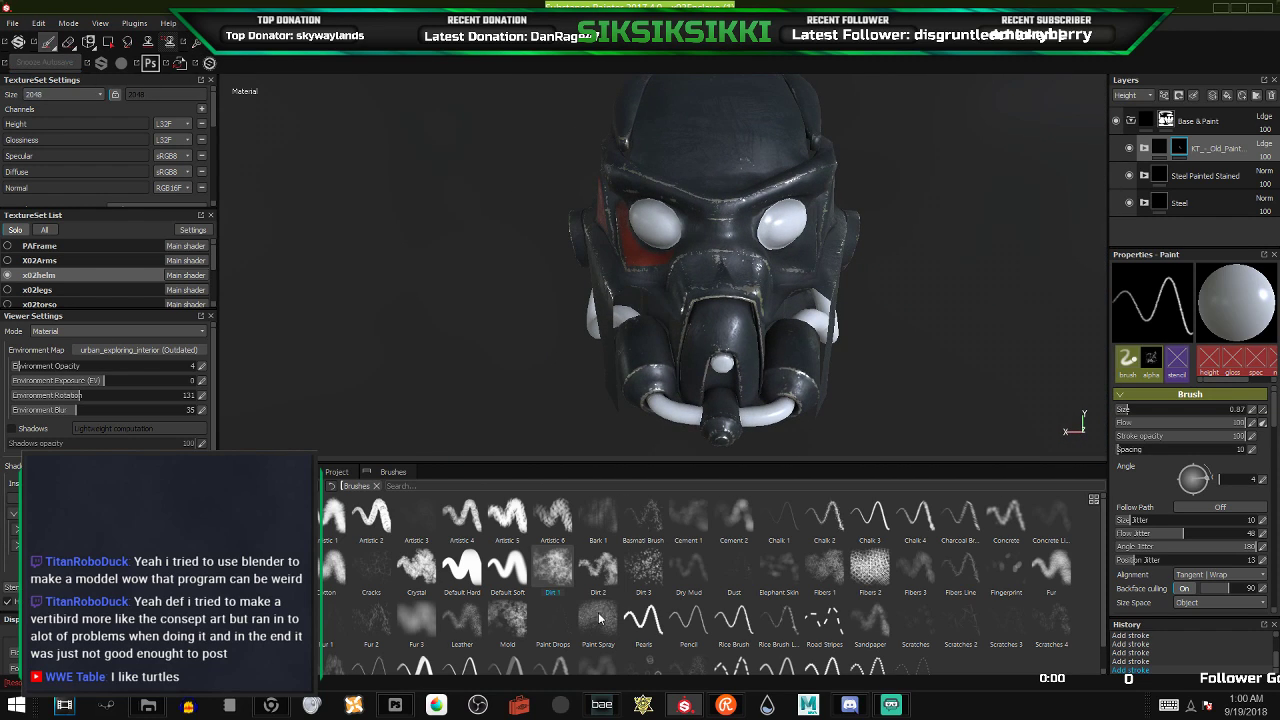
left_click(272, 706)
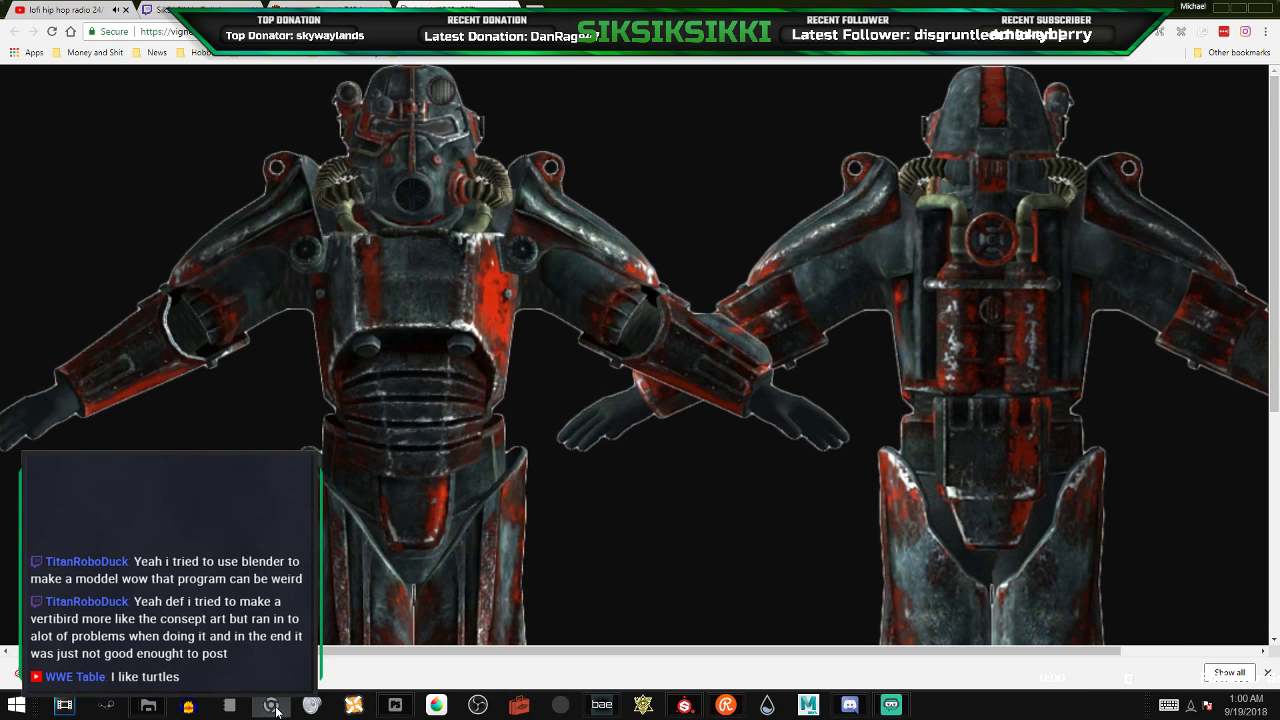
left_click(273, 707)
- Paint the red layer over the brow above the helmet's right eye, from its outer corner toward the nose bridge
scroll(662, 300, "up", 5)
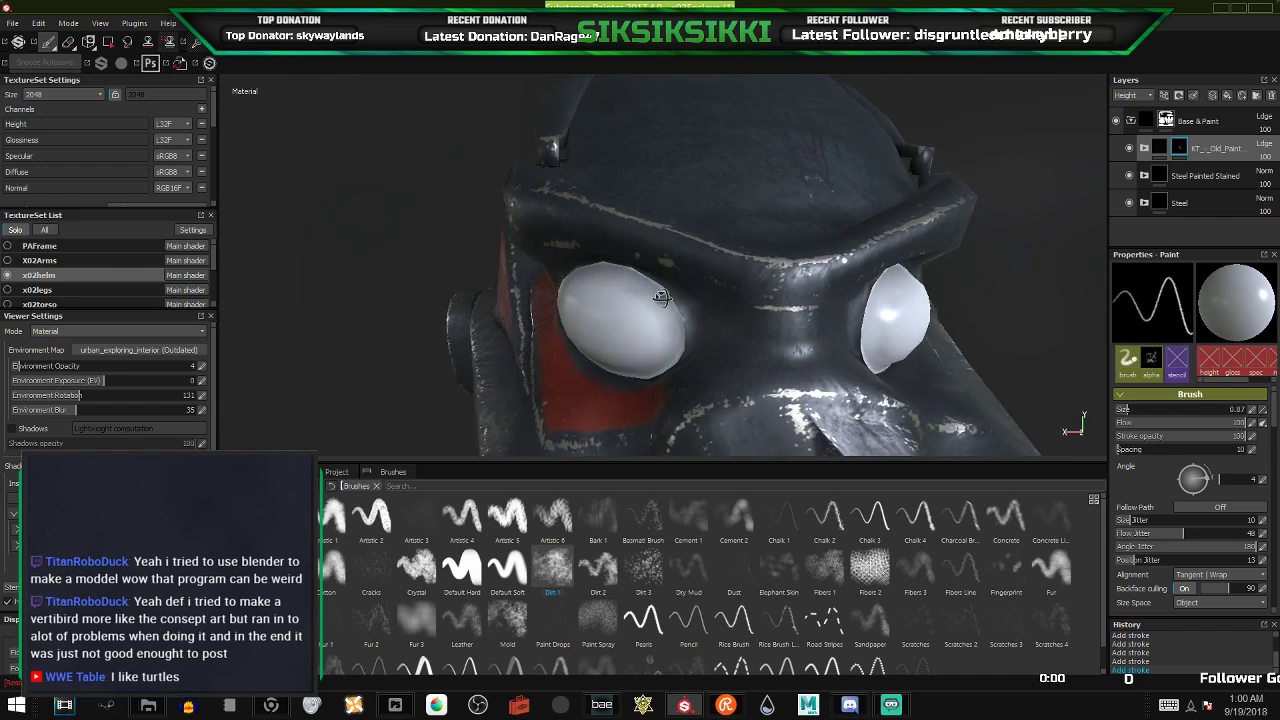
left_click_drag(662, 297, 716, 282, "alt")
mouse_move(606, 280)
left_mouse_down("alt")
mouse_move(700, 271)
mouse_move(634, 318)
mouse_move(655, 288)
mouse_move(482, 305)
mouse_move(542, 307)
left_mouse_up("alt")
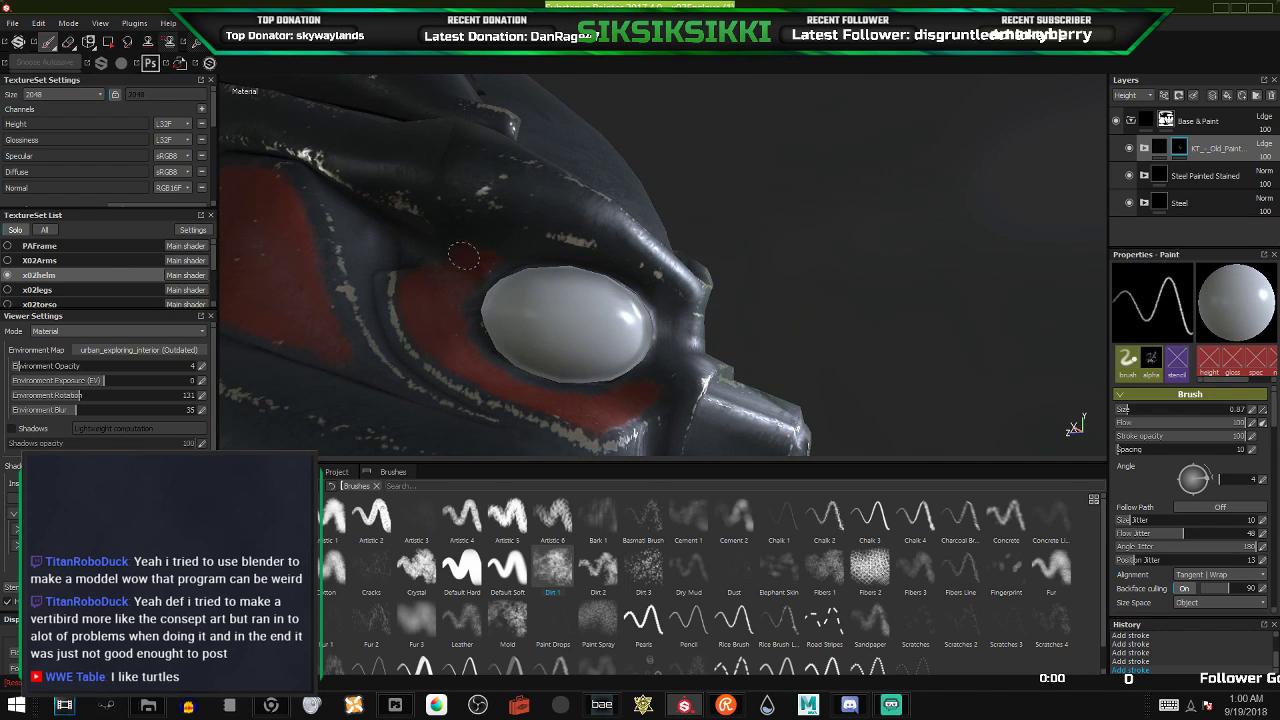
mouse_move(464, 250)
left_mouse_down()
mouse_move(455, 205)
mouse_move(471, 153)
left_mouse_up()
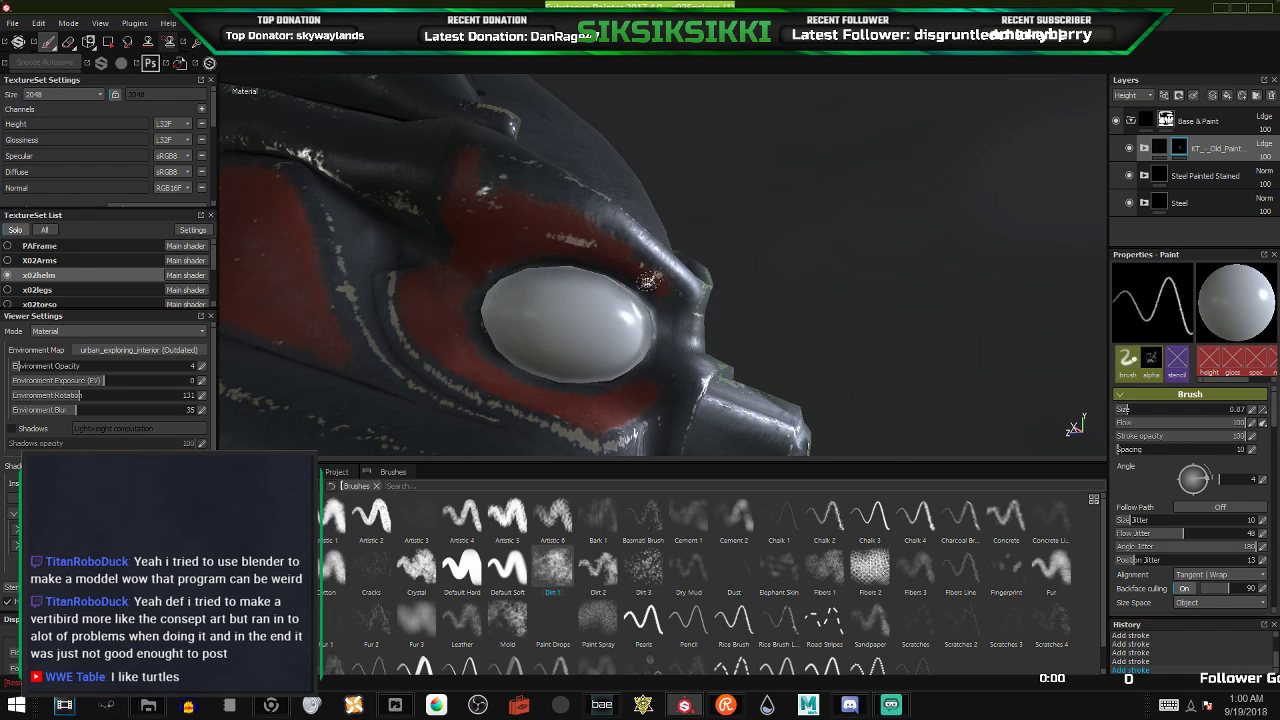
mouse_move(700, 302)
left_mouse_down("alt")
mouse_move(560, 320)
mouse_move(620, 305)
left_mouse_up("alt")
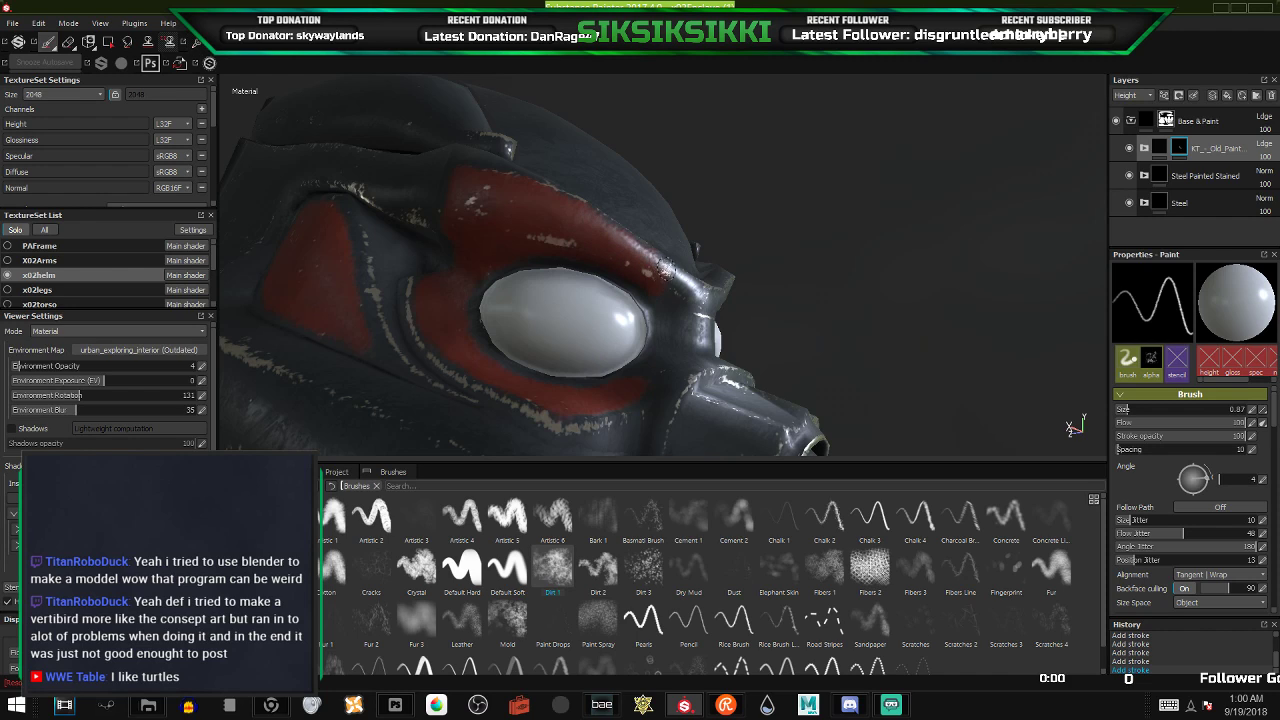
left_click_drag(660, 284, 668, 282, "alt")
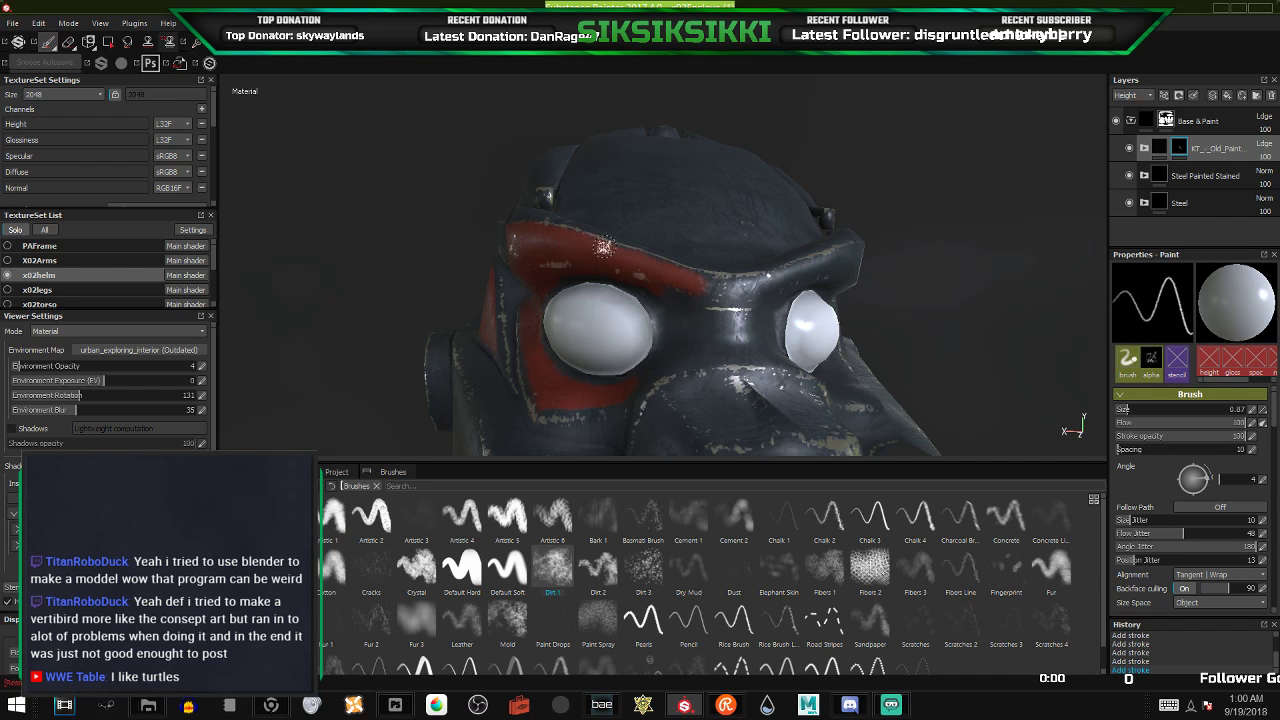
- Paint the red layer between the helmet's right eye and nose bridge, joining the brow to the area below the eye
mouse_move(664, 278)
left_mouse_down("alt")
mouse_move(692, 298)
mouse_move(650, 388)
mouse_move(617, 393)
left_mouse_up("alt")
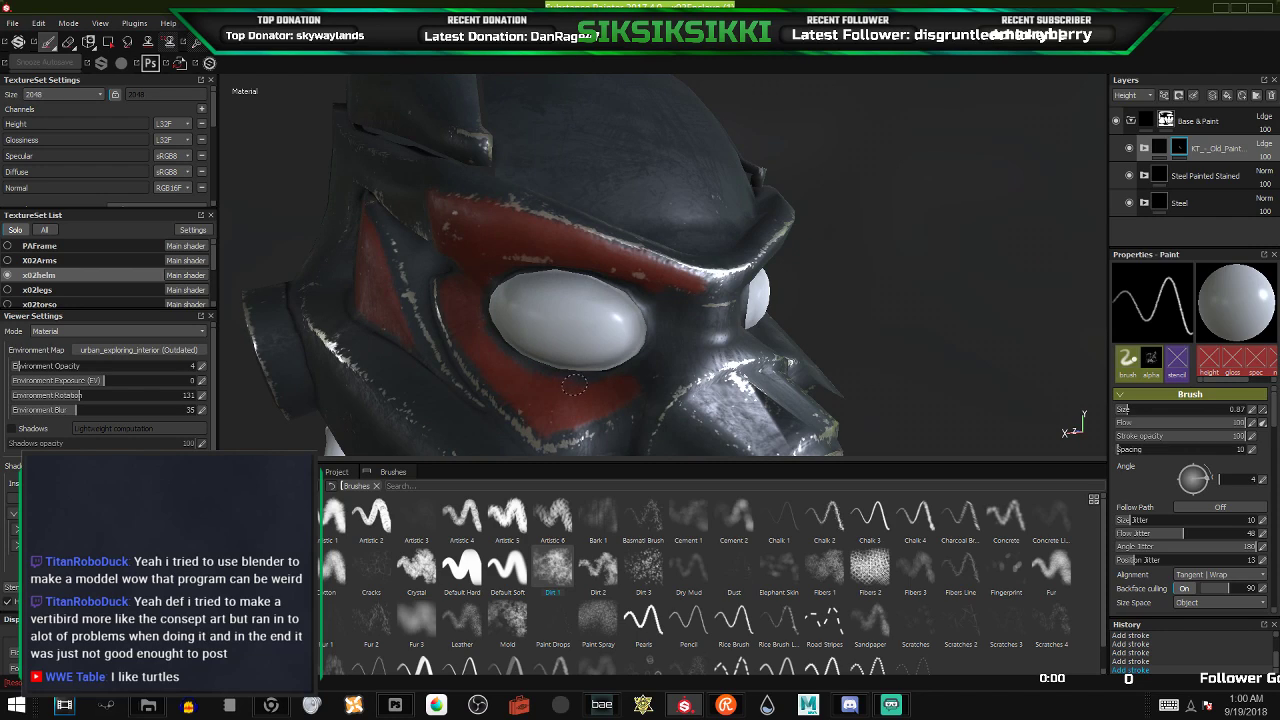
left_click(678, 356)
left_click_drag(685, 336, 686, 344)
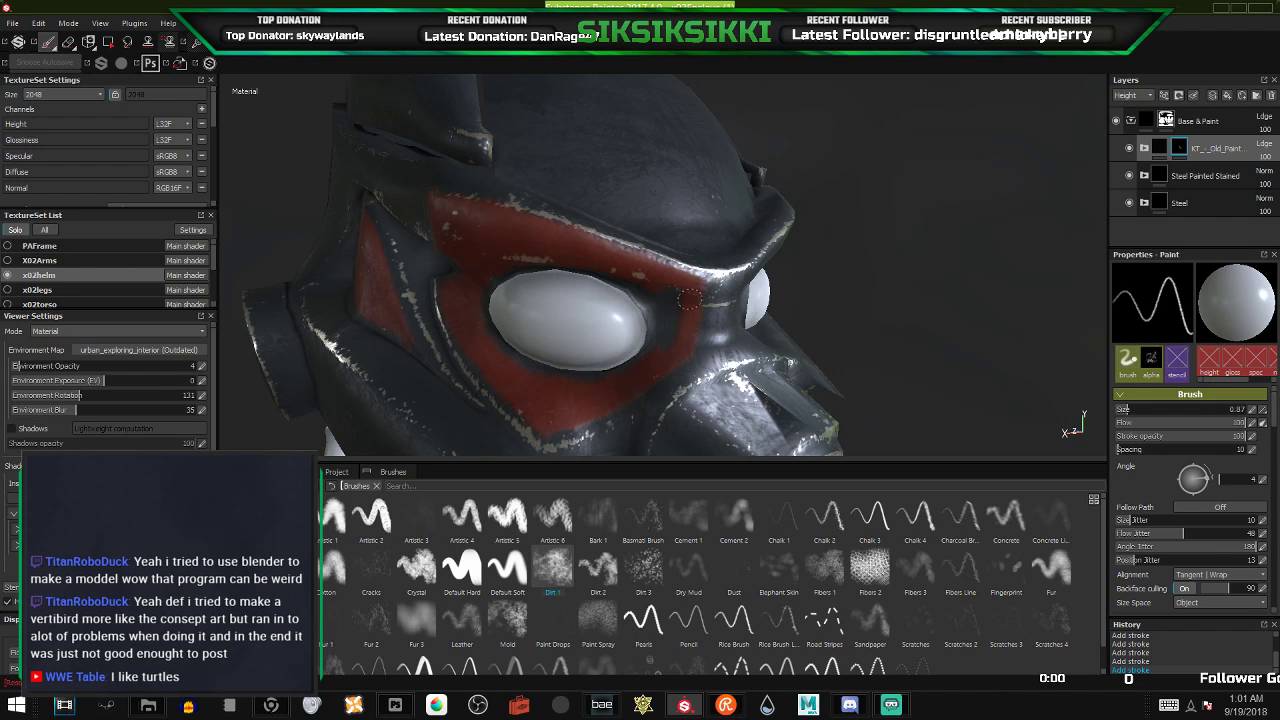
left_click_drag(690, 299, 662, 290, "alt")
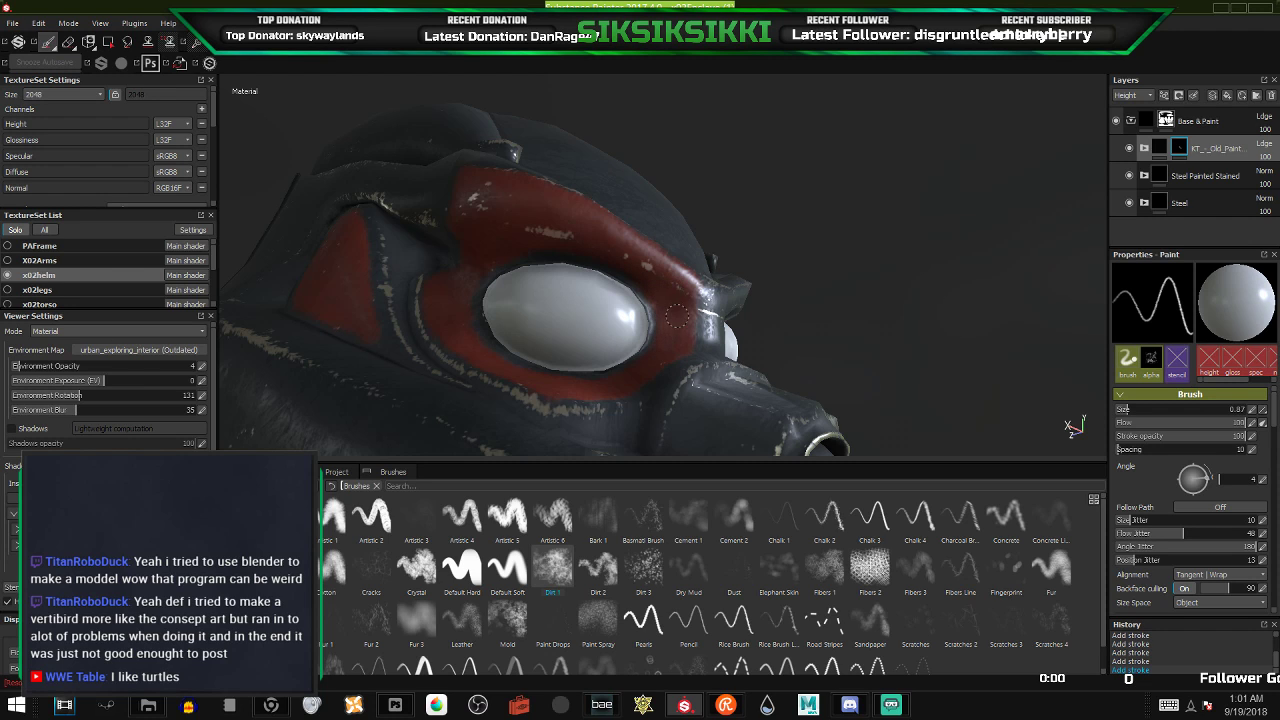
mouse_move(671, 335)
left_mouse_down("alt")
mouse_move(628, 290)
mouse_move(640, 293)
left_mouse_up("alt")
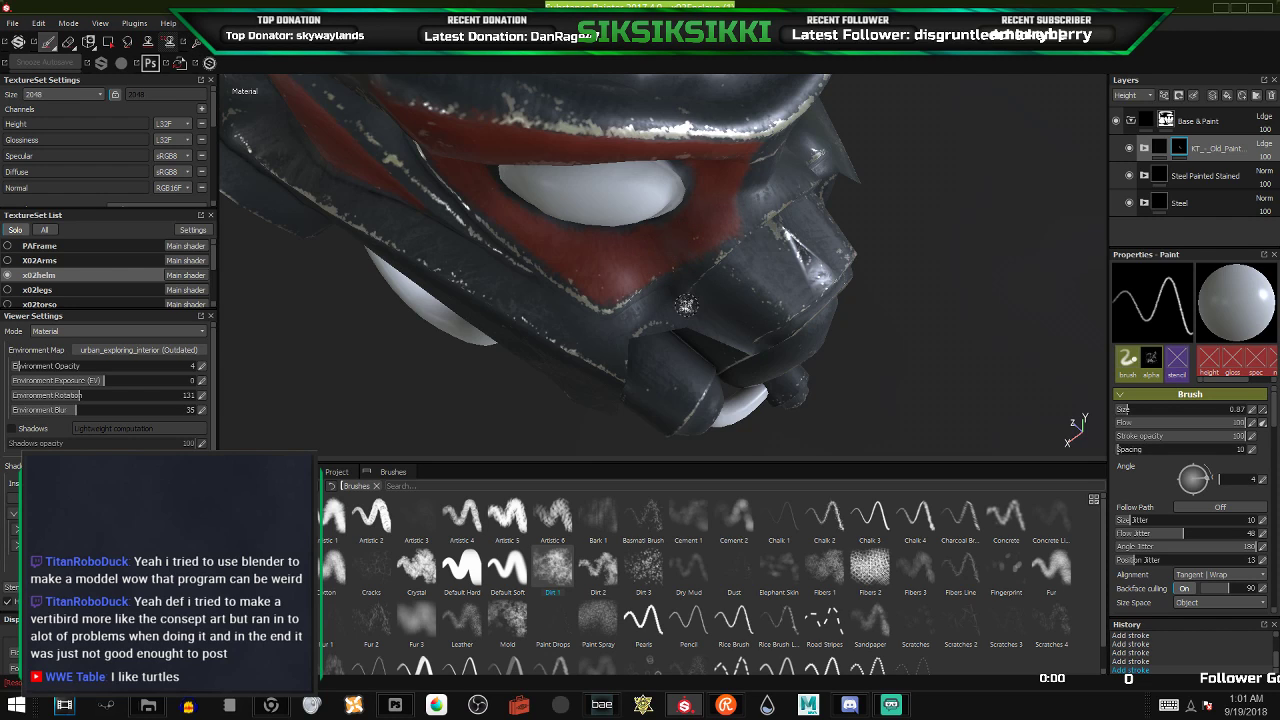
- Paint the red layer over the right half of the snout plate, below the helmet's right eye
left_click_drag(685, 305, 583, 278, "alt")
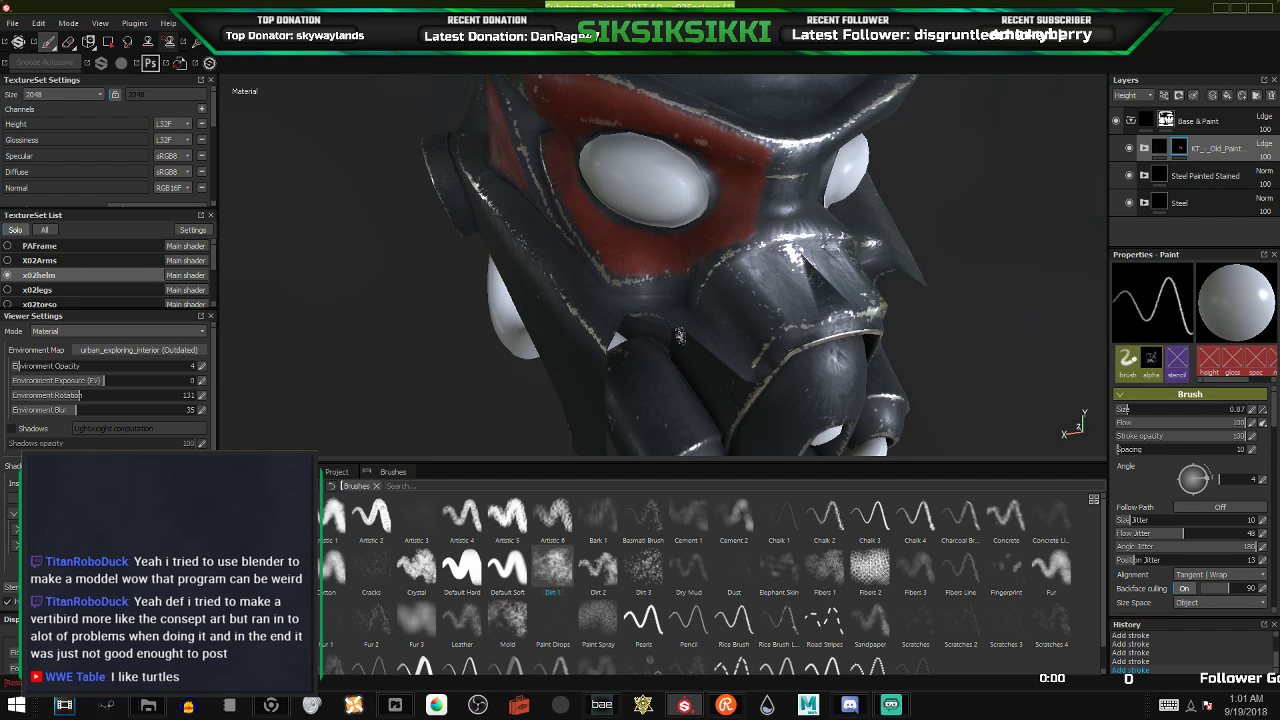
mouse_move(681, 336)
left_mouse_down("alt")
mouse_move(625, 296)
mouse_move(712, 300)
left_mouse_up("alt")
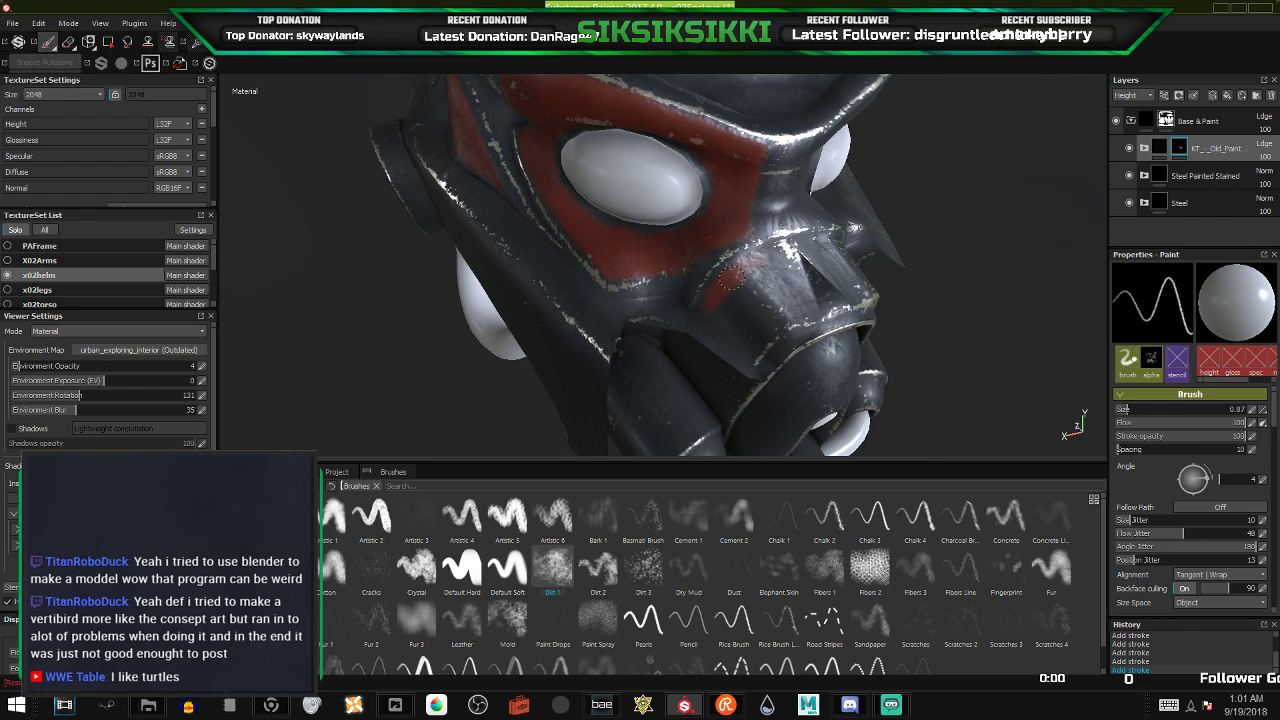
mouse_move(772, 258)
left_mouse_down("alt")
mouse_move(760, 262)
mouse_move(792, 293)
mouse_move(799, 282)
mouse_move(752, 314)
mouse_move(713, 318)
left_mouse_up("alt")
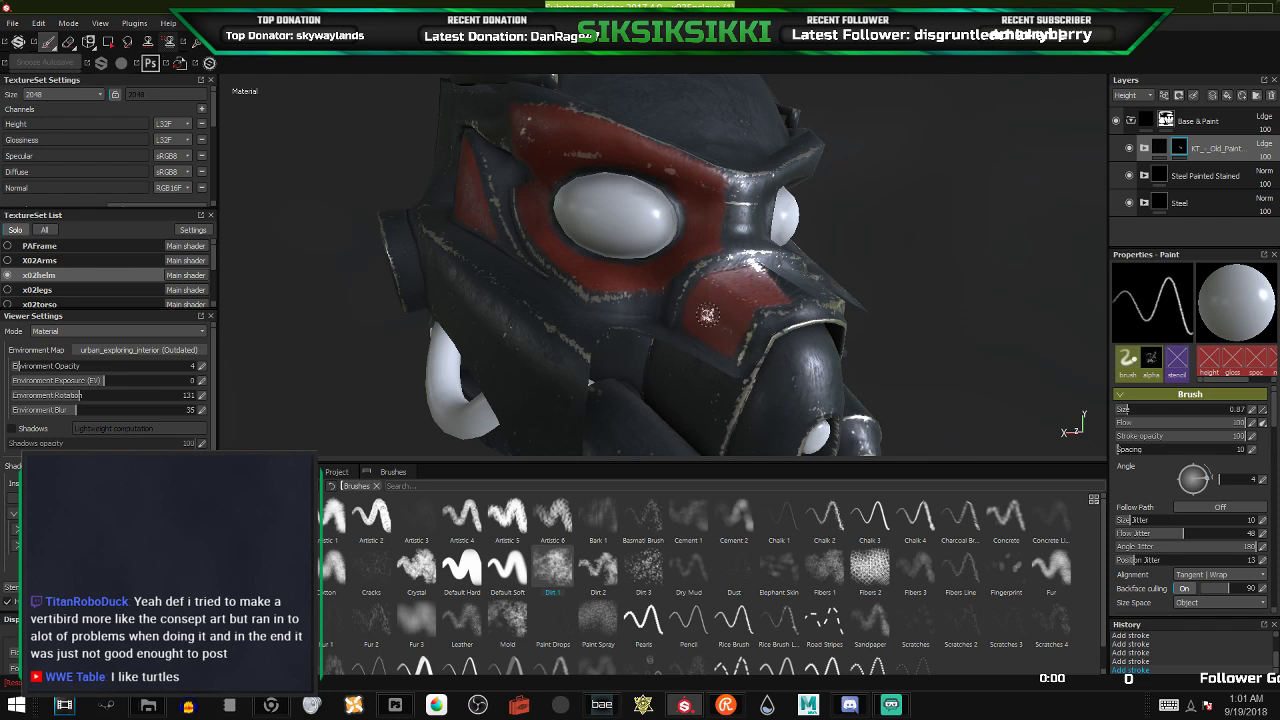
mouse_move(707, 314)
left_mouse_down("alt")
mouse_move(480, 320)
mouse_move(540, 318)
mouse_move(515, 318)
mouse_move(622, 210)
mouse_move(606, 206)
mouse_move(603, 282)
mouse_move(643, 378)
left_mouse_up("alt")
- Check the power armor reference image in the browser and paint the red layer over the top ridge of the helmet's right brow
left_click(273, 707)
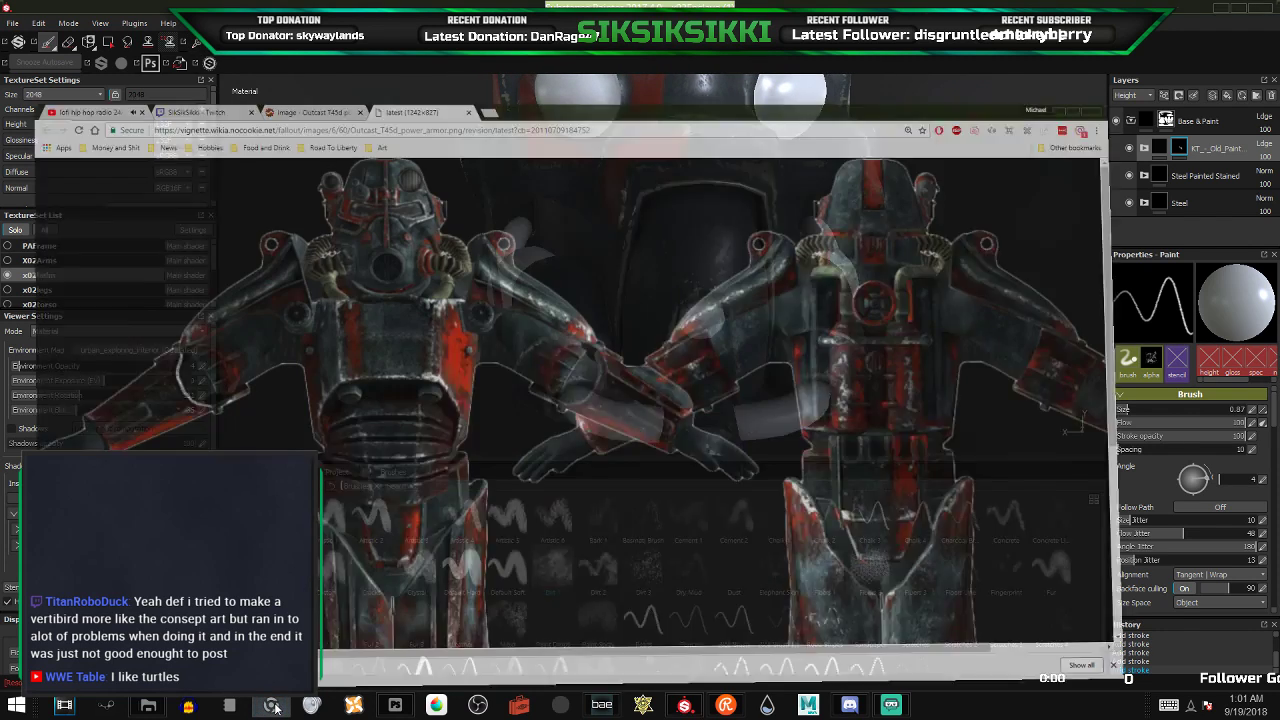
left_click(275, 708)
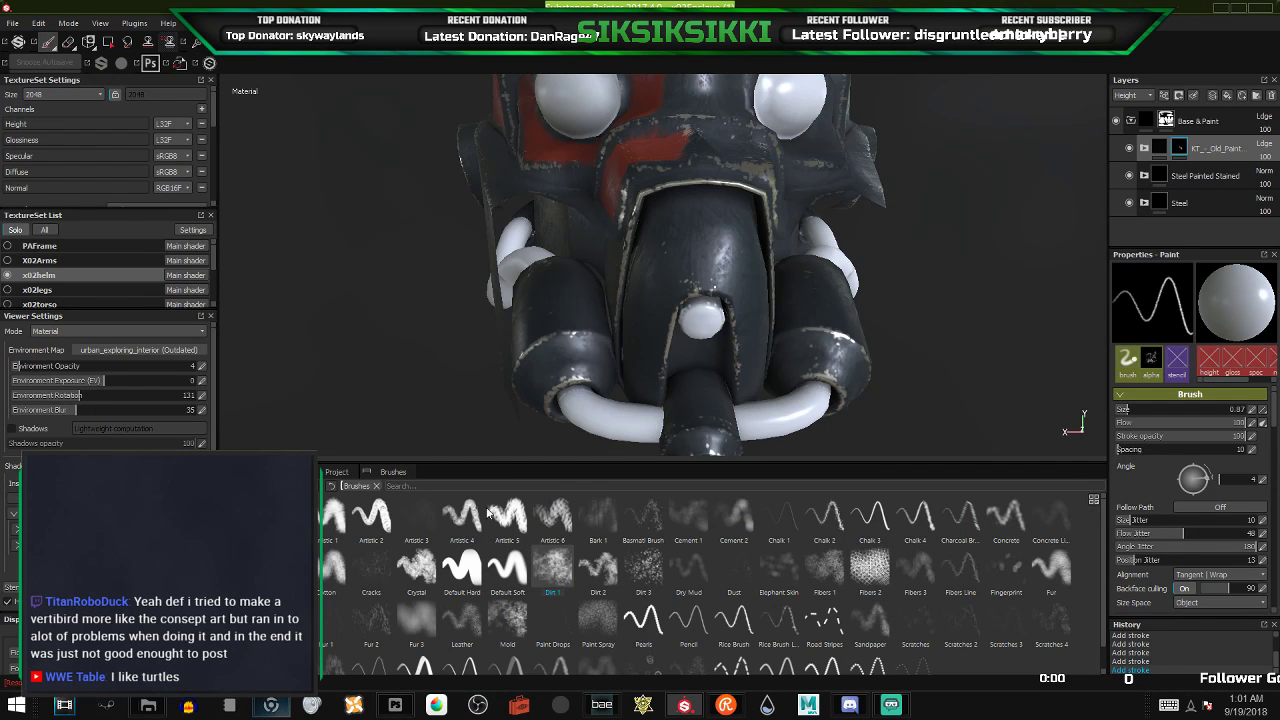
left_click_drag(712, 312, 656, 328, "alt")
middle_click_drag(690, 203, 663, 317, "alt")
left_click_drag(663, 317, 679, 342, "alt")
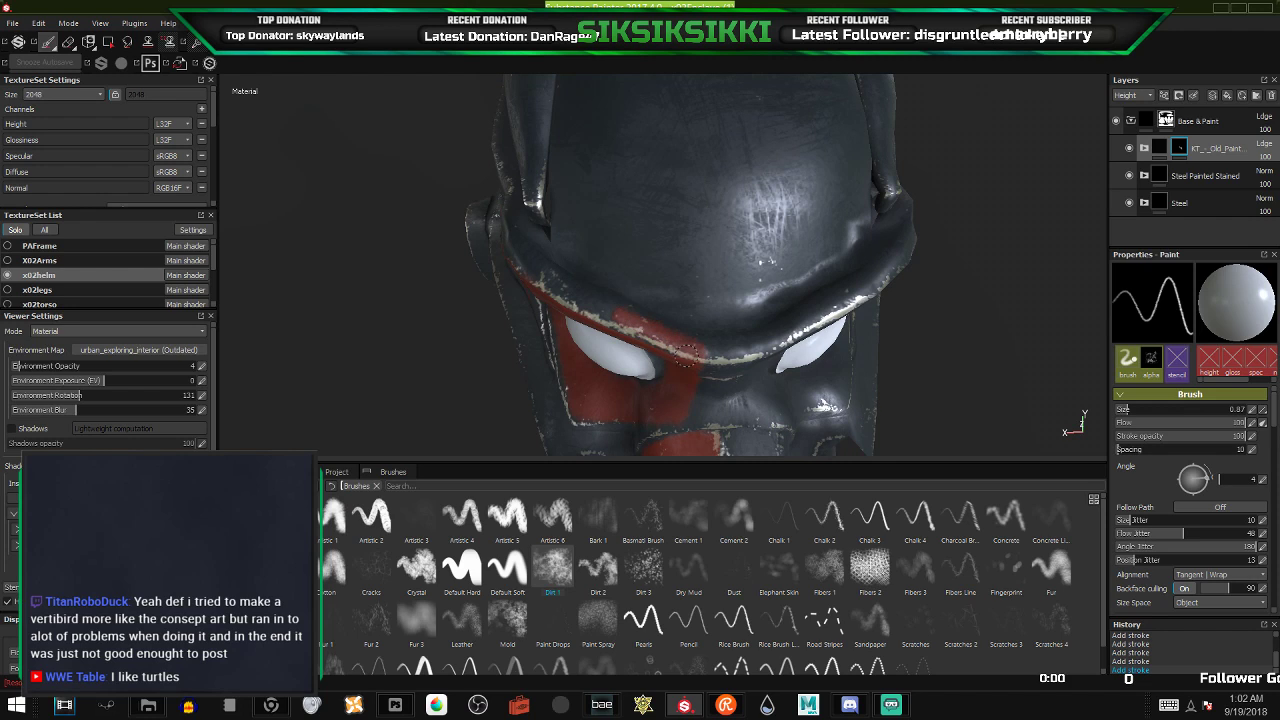
left_click_drag(607, 306, 475, 322, "alt")
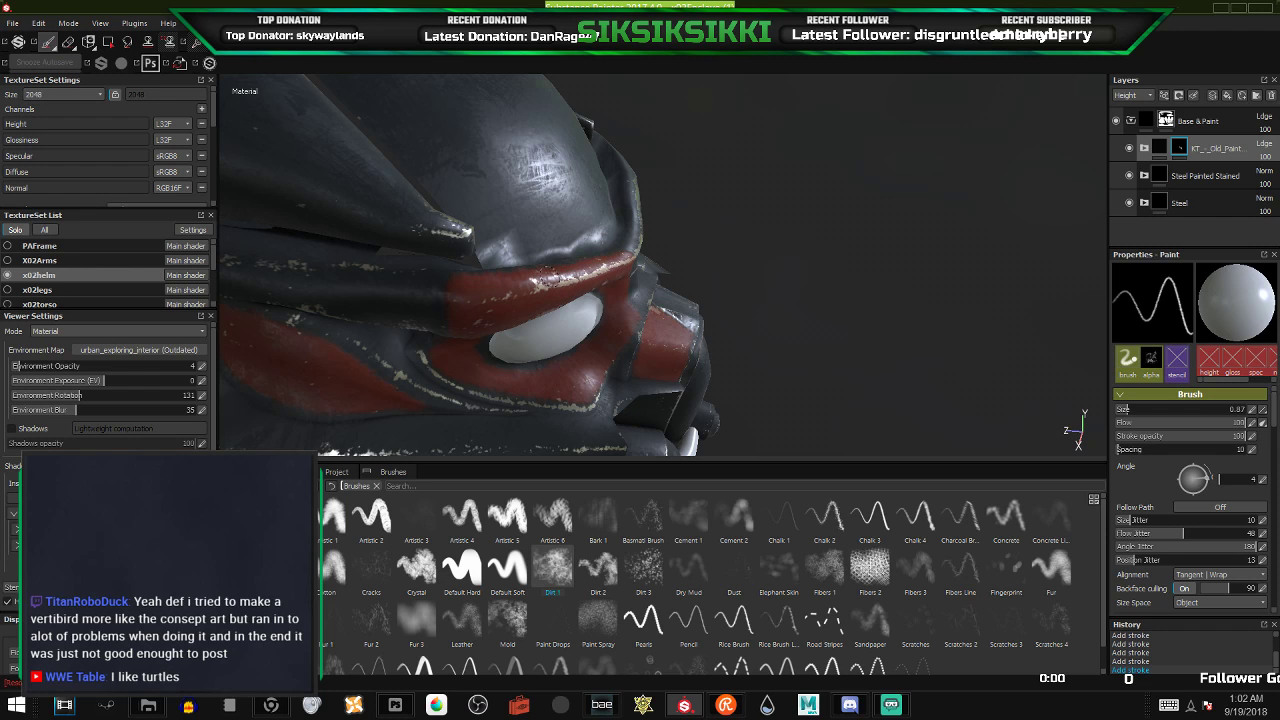
mouse_move(493, 327)
left_mouse_down("alt")
mouse_move(400, 300)
mouse_move(354, 314)
mouse_move(479, 344)
left_mouse_up("alt")
left_click_drag(639, 350, 500, 290, "alt")
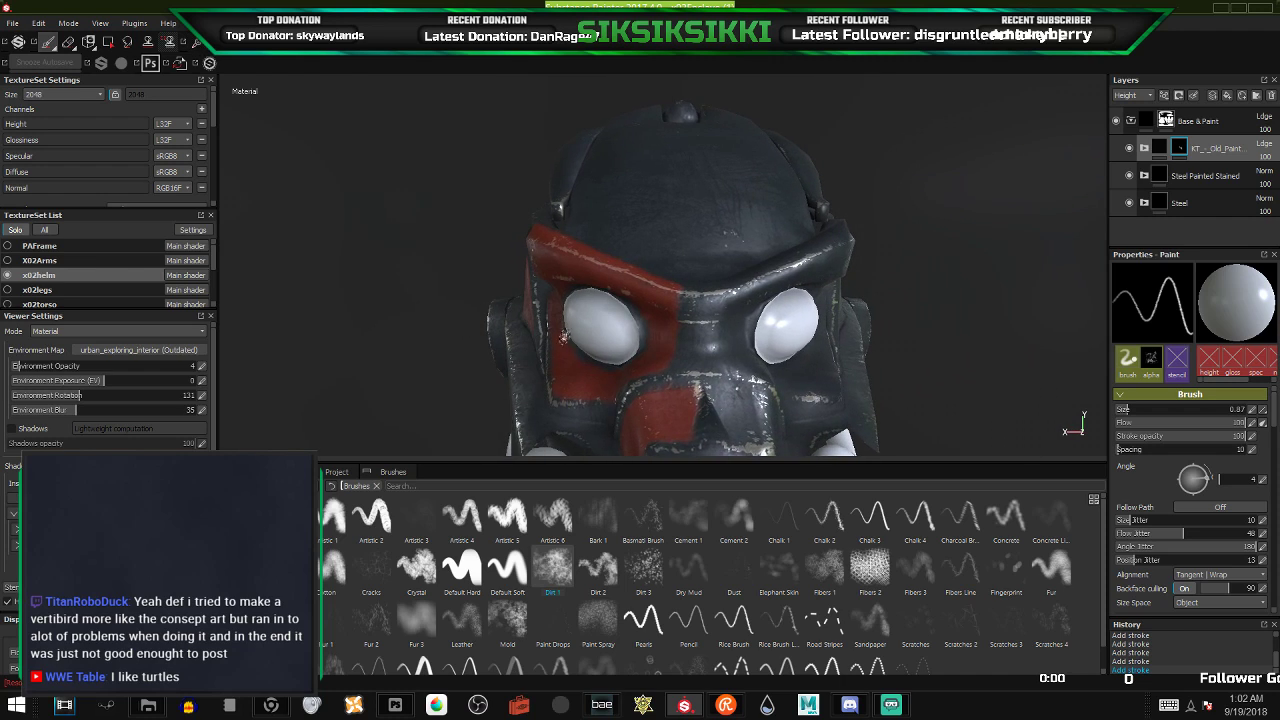
middle_click_drag(565, 337, 615, 273, "alt")
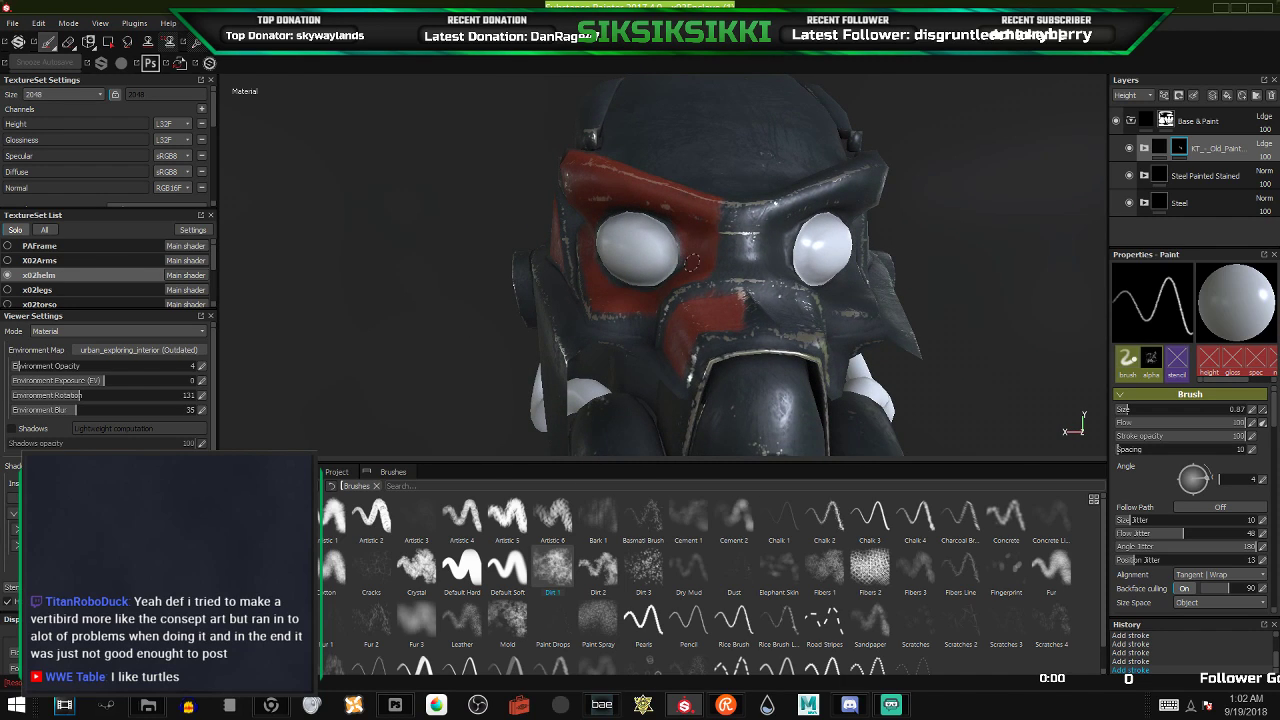
left_click_drag(630, 272, 695, 289, "alt")
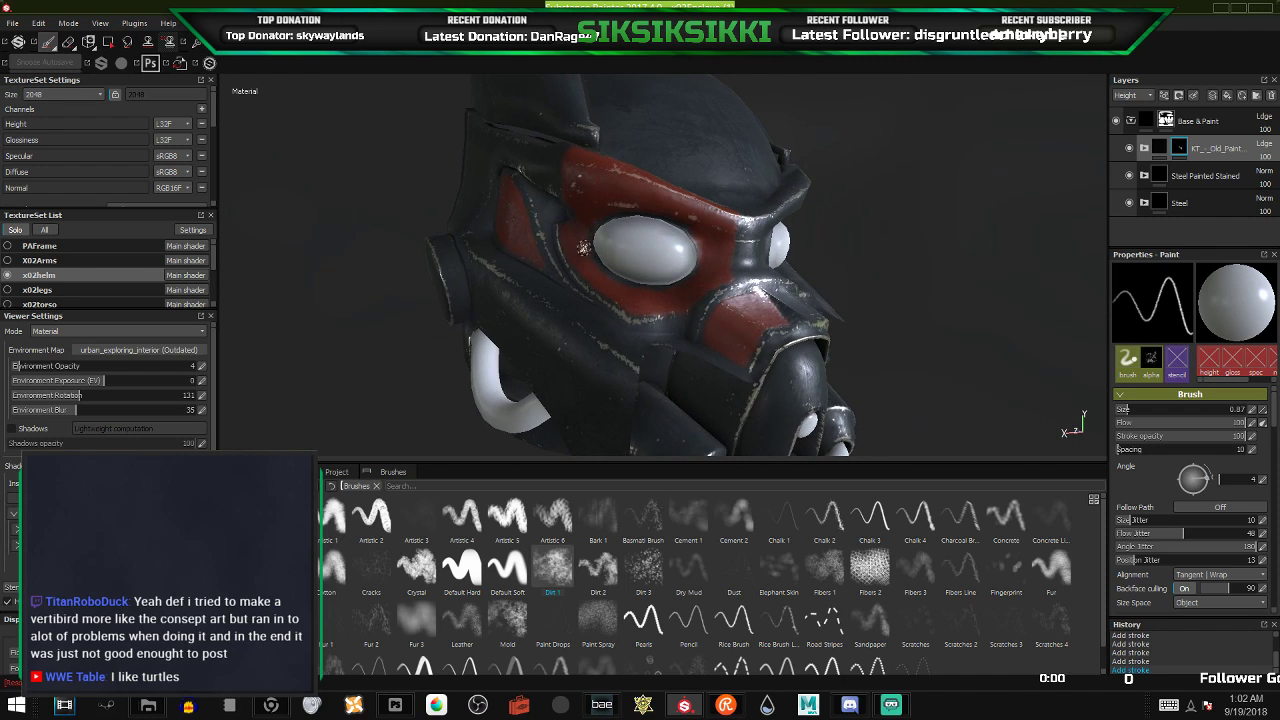
left_click_drag(597, 296, 530, 335, "alt")
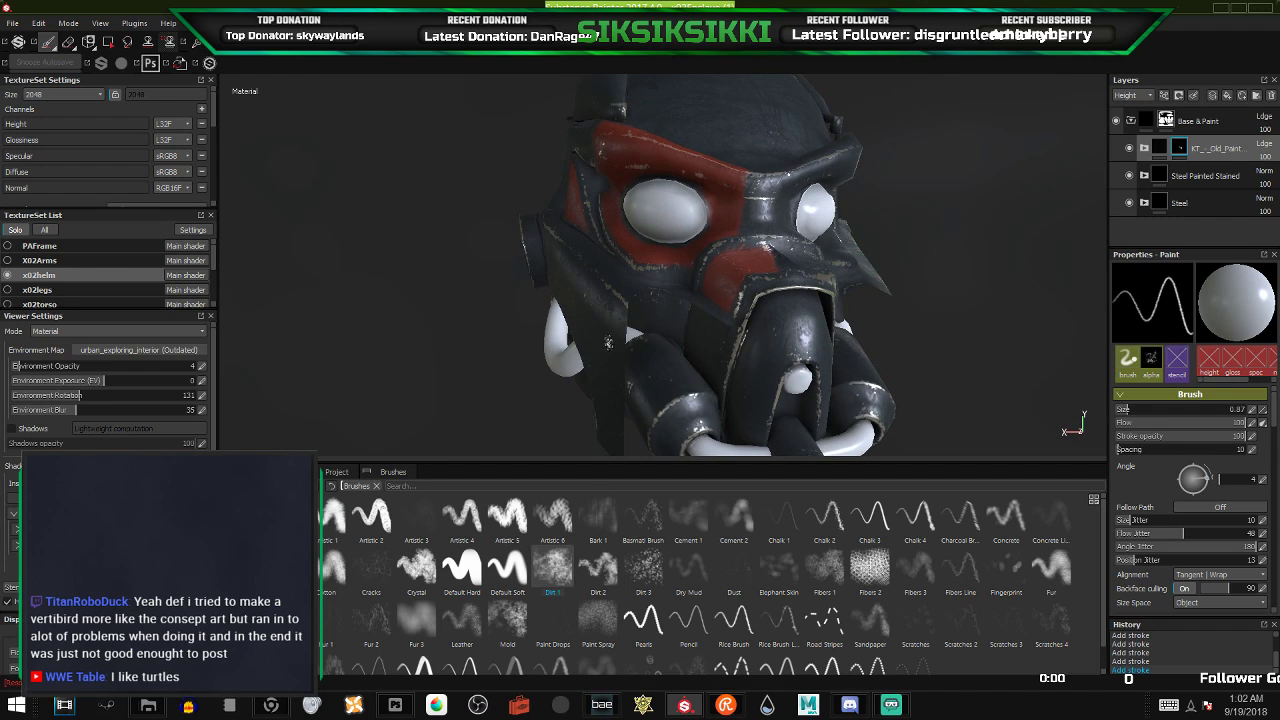
- Paint the red layer over the rear tip and along the upper inner edge of the helmet's right fin
mouse_move(608, 343)
left_mouse_down("alt")
mouse_move(554, 314)
mouse_move(650, 362)
mouse_move(632, 342)
left_mouse_up("alt")
left_click_drag(682, 198, 701, 258, "alt")
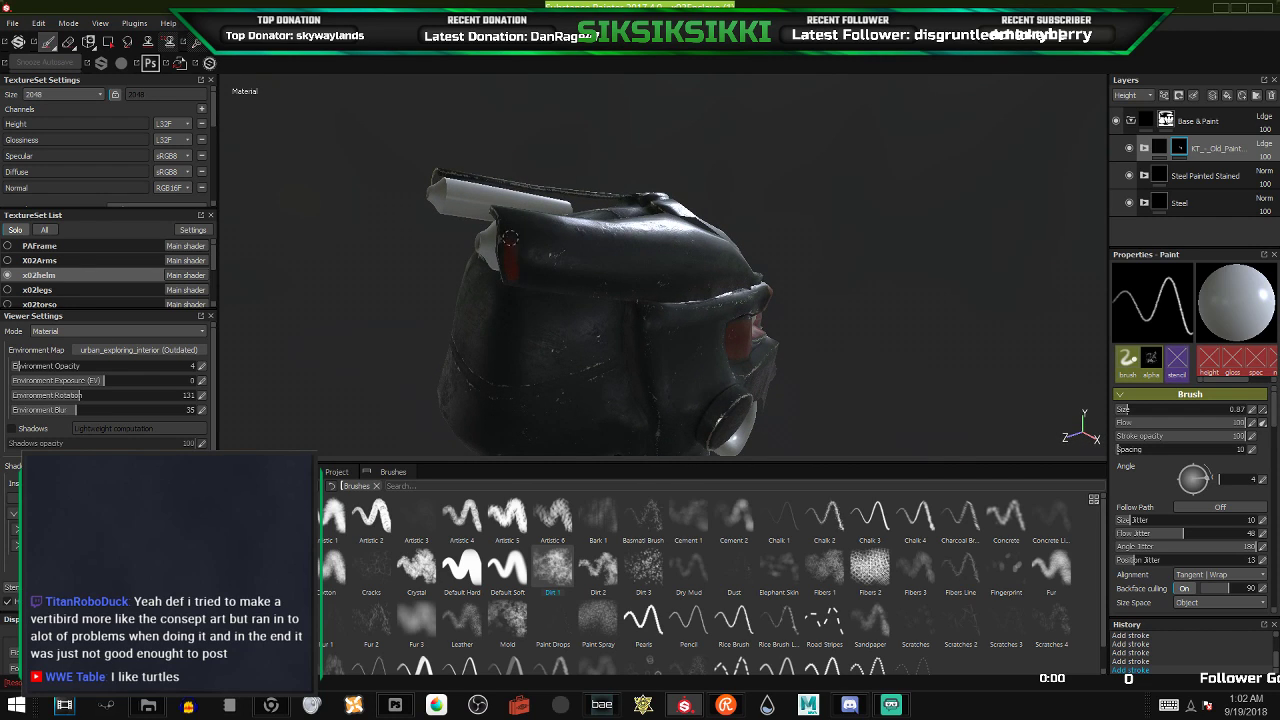
mouse_move(536, 254)
left_mouse_down("alt")
mouse_move(553, 231)
mouse_move(533, 262)
left_mouse_up("alt")
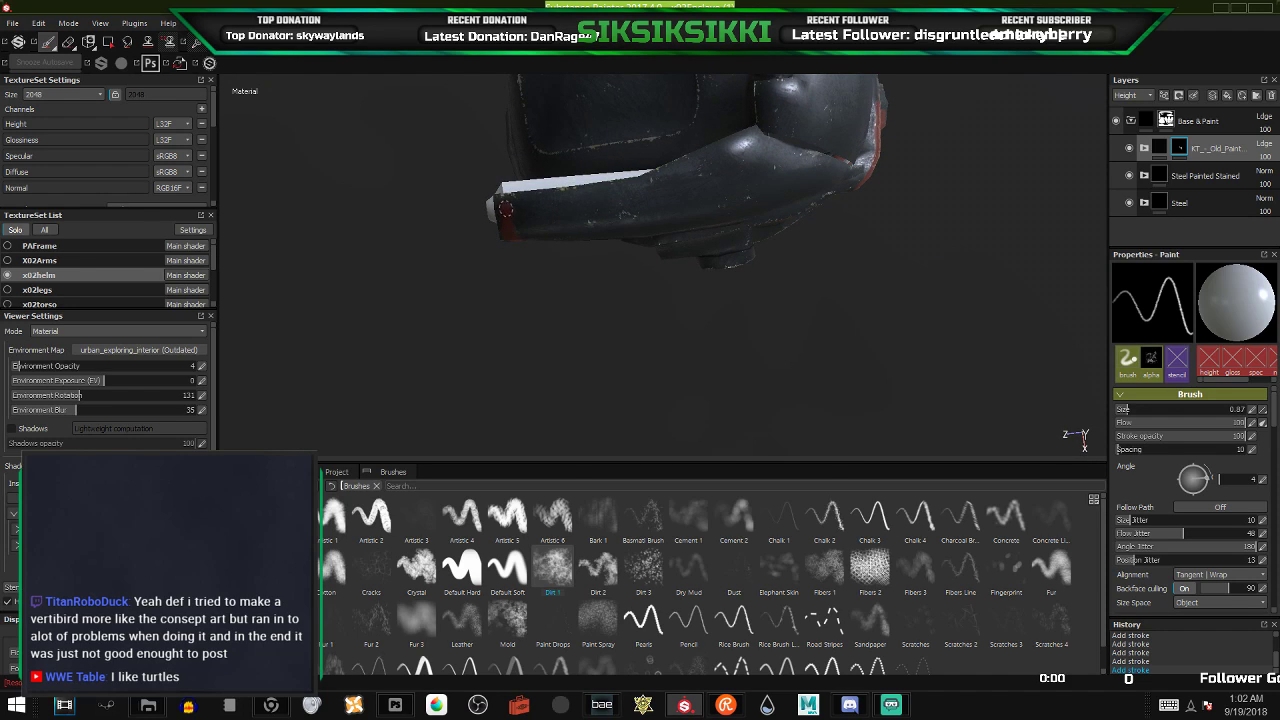
mouse_move(505, 203)
left_mouse_down()
mouse_move(700, 188)
mouse_move(641, 189)
left_mouse_up()
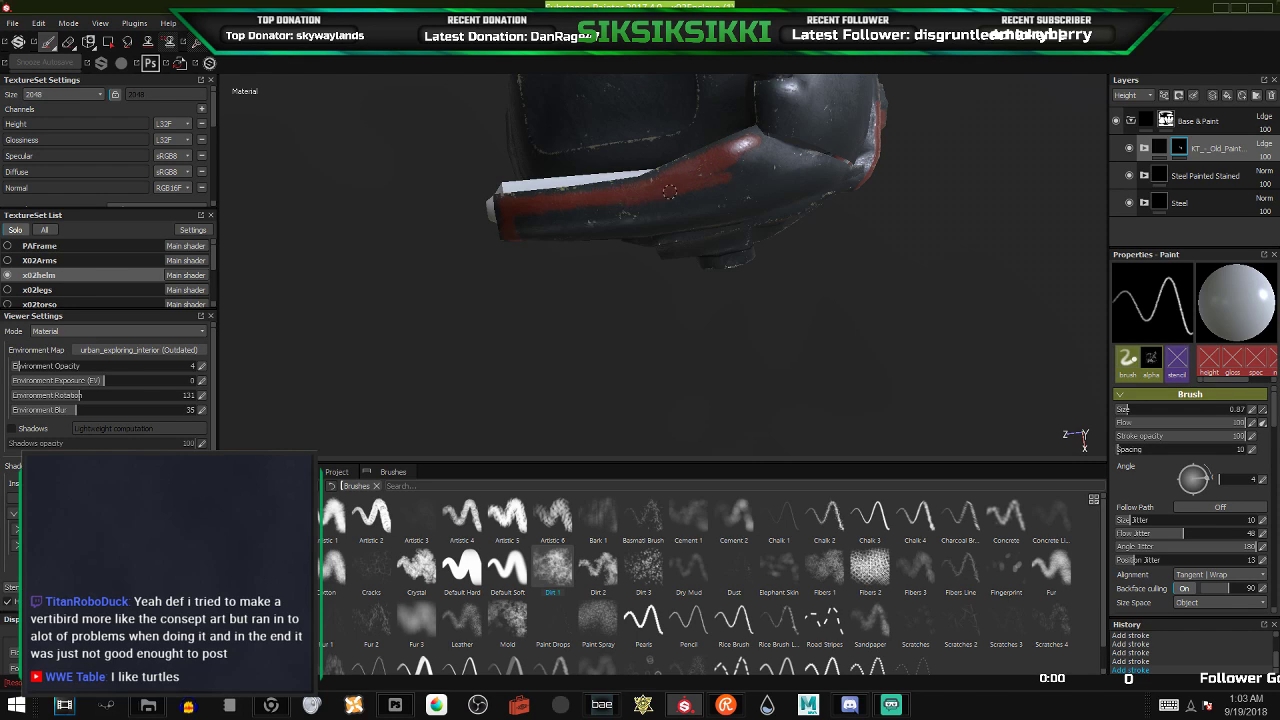
- Set the brush size to 1.89 and fill the rest of the right fin with the red layer down to its front point
mouse_move(629, 240)
left_mouse_down("alt")
mouse_move(669, 120)
mouse_move(690, 115)
left_mouse_up("alt")
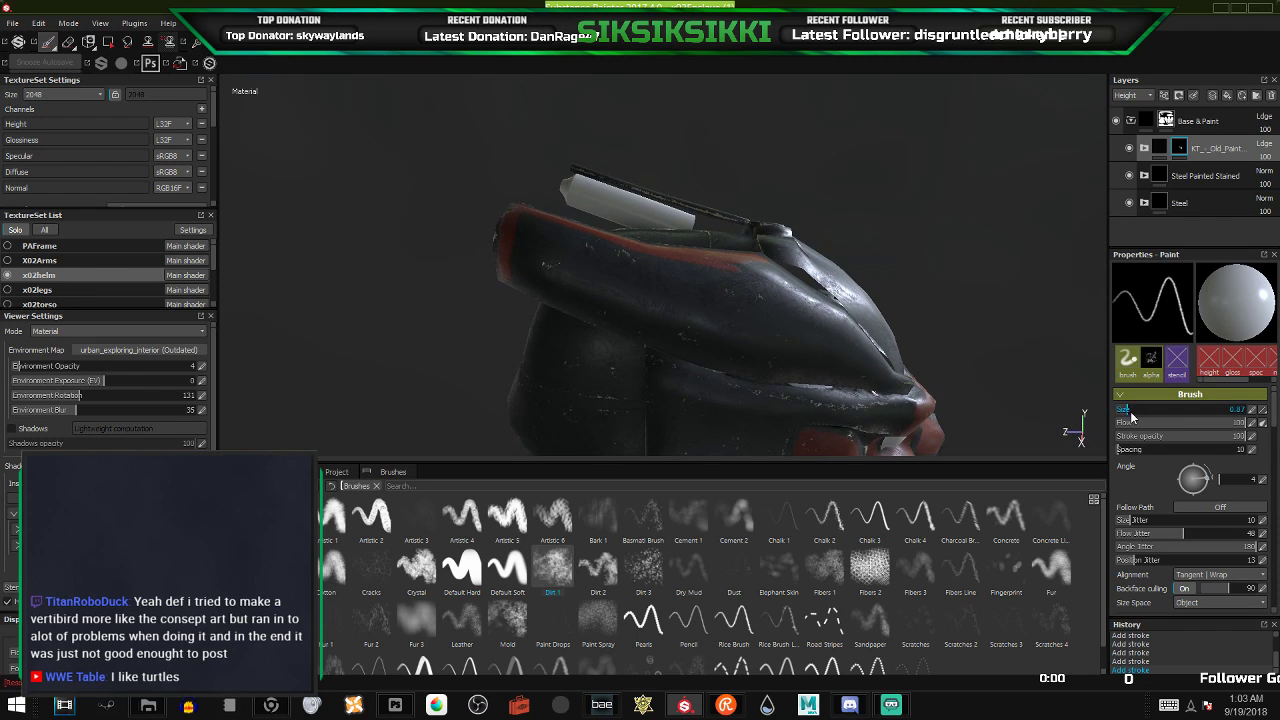
left_click_drag(1131, 417, 1135, 417)
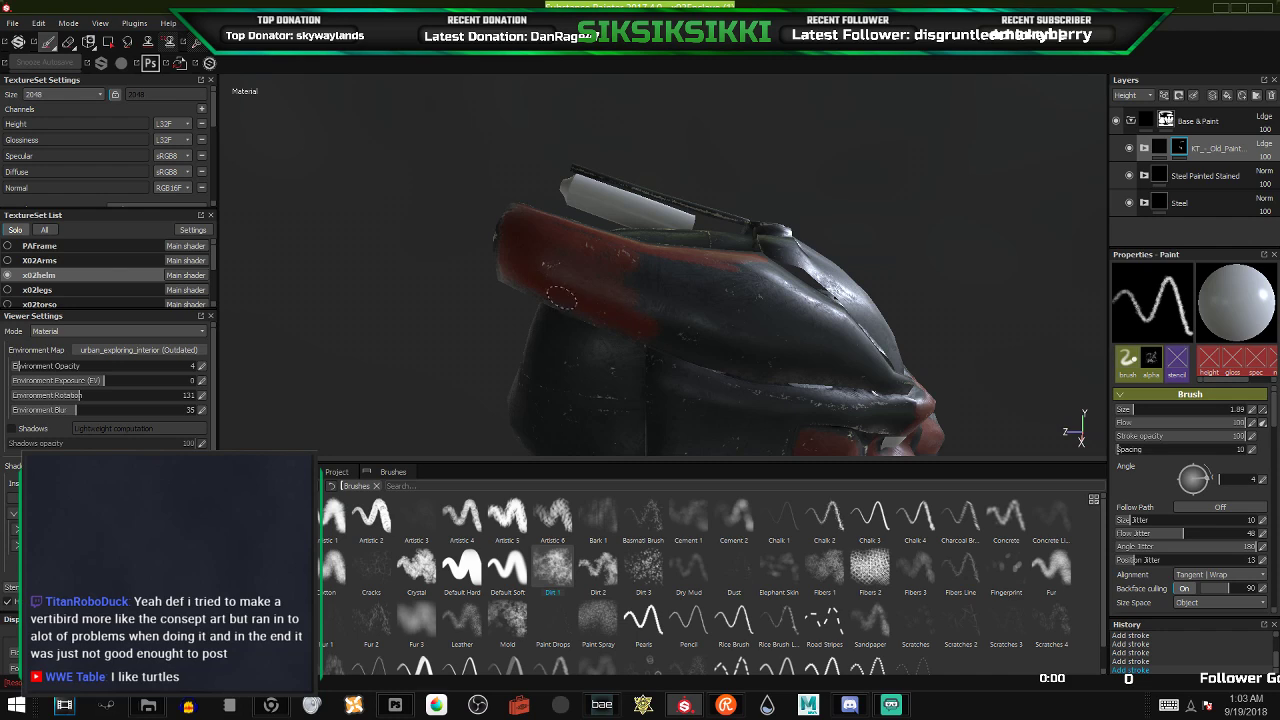
left_click_drag(571, 249, 640, 210, "alt")
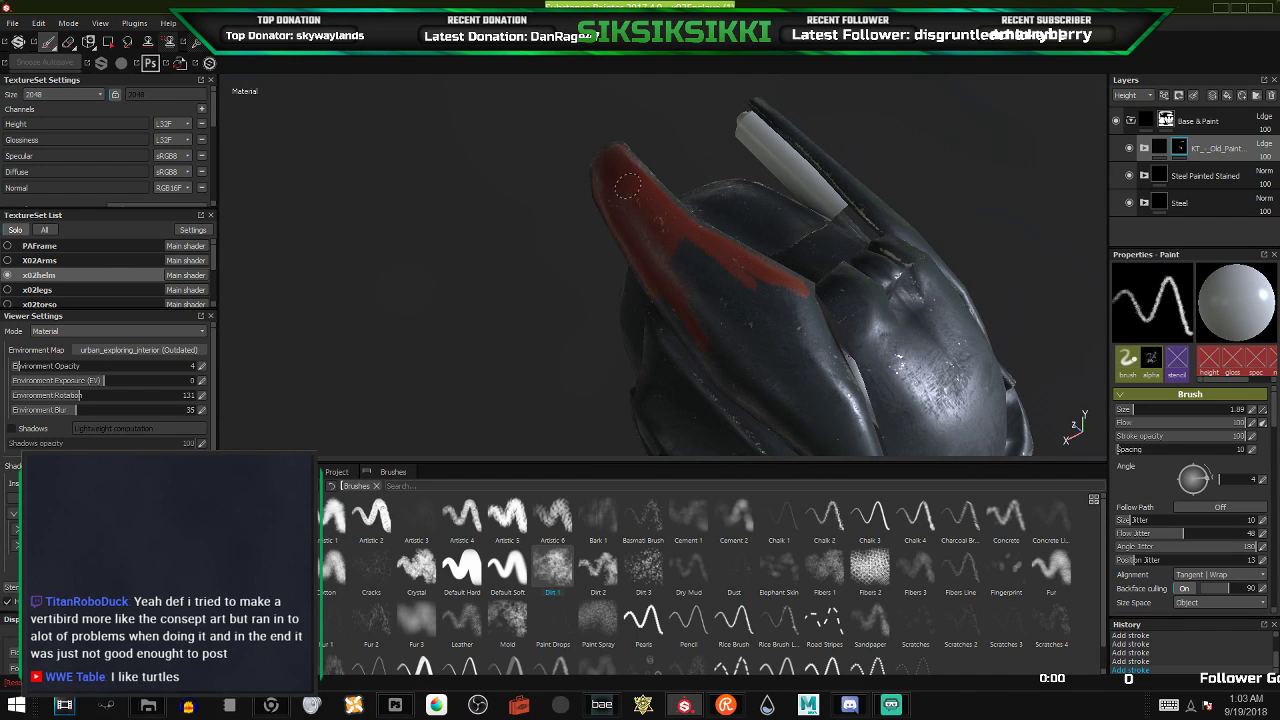
mouse_move(754, 292)
left_mouse_down()
mouse_move(800, 320)
mouse_move(820, 375)
mouse_move(795, 300)
left_mouse_up()
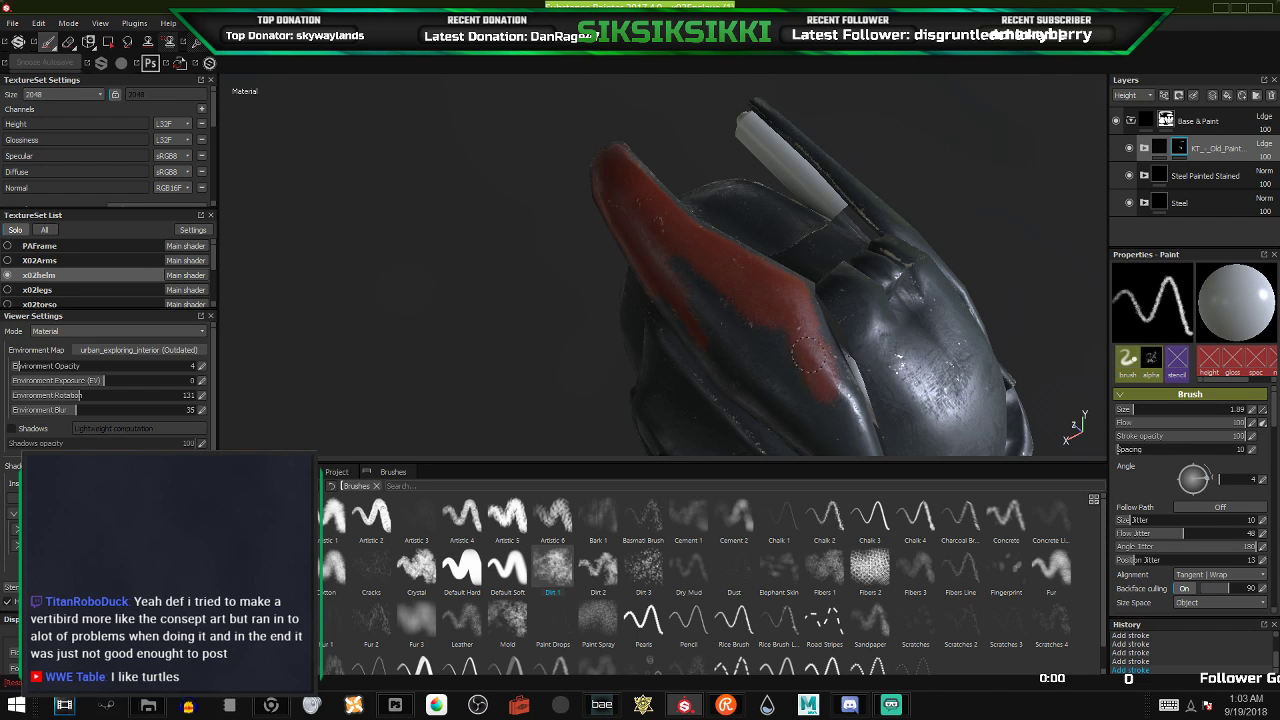
left_click_drag(709, 332, 581, 297, "alt")
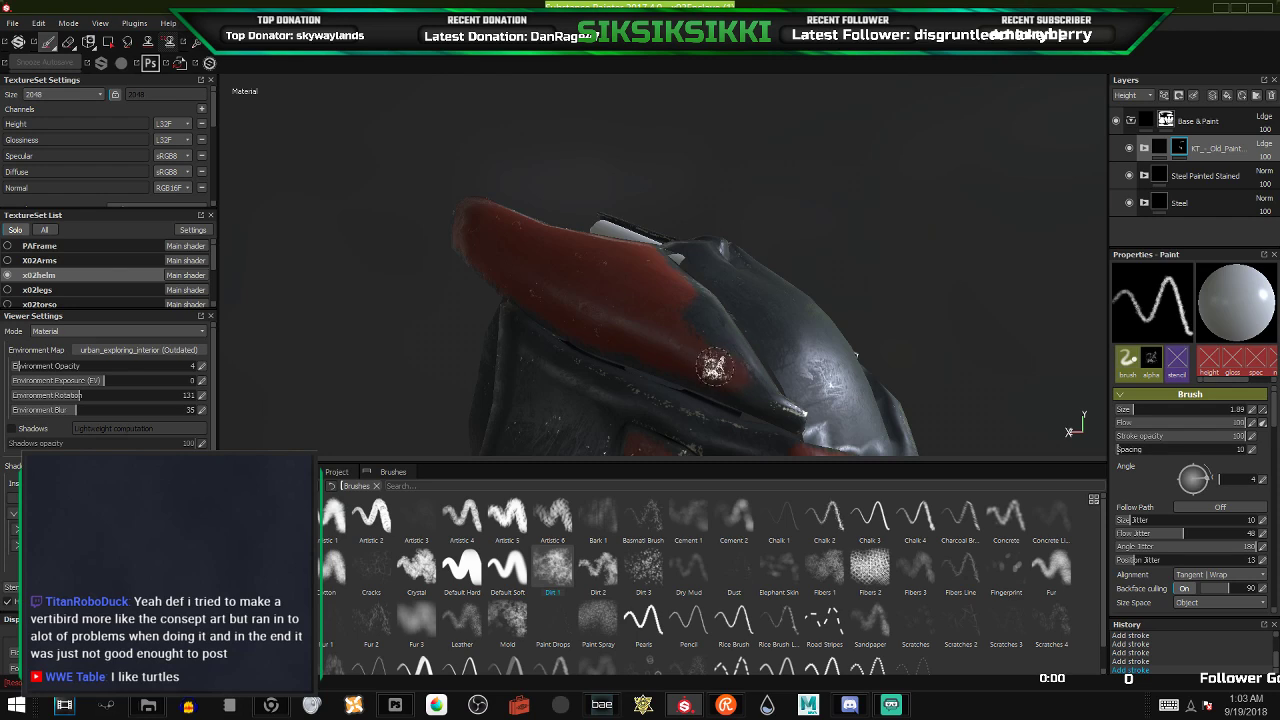
left_click_drag(716, 371, 586, 357, "alt")
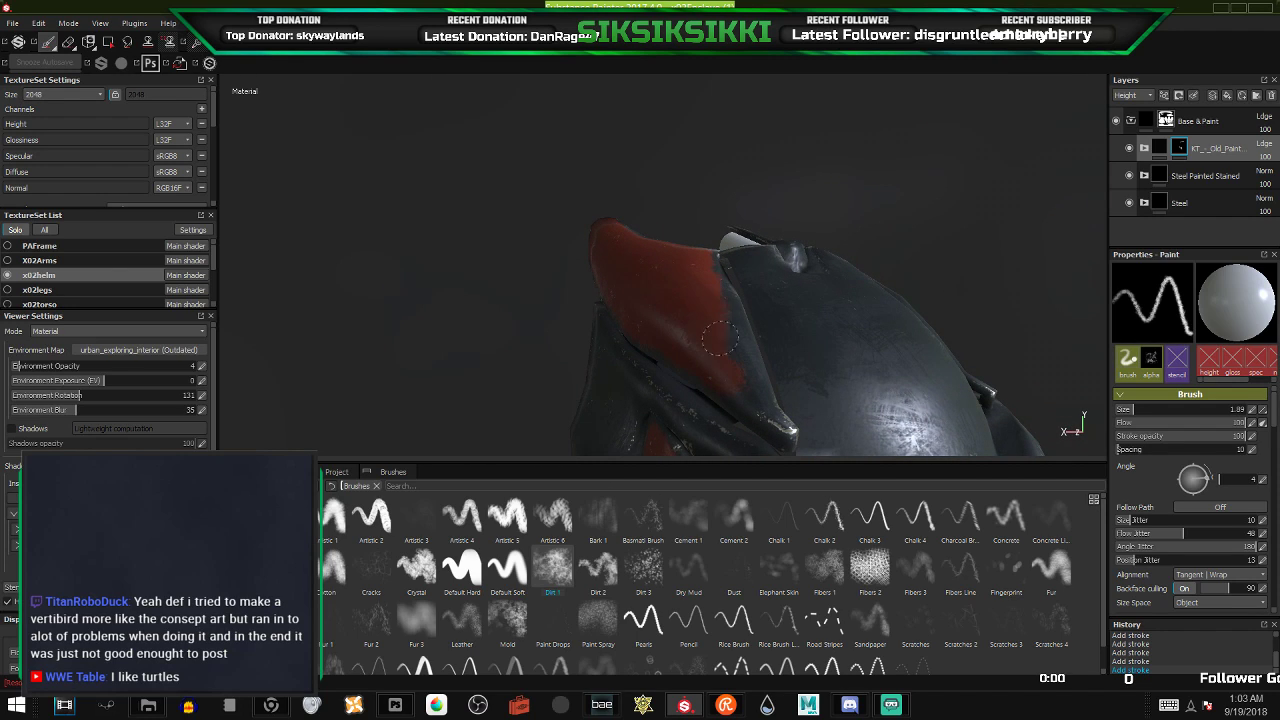
mouse_move(720, 340)
left_mouse_down()
mouse_move(741, 369)
mouse_move(721, 237)
left_mouse_up()
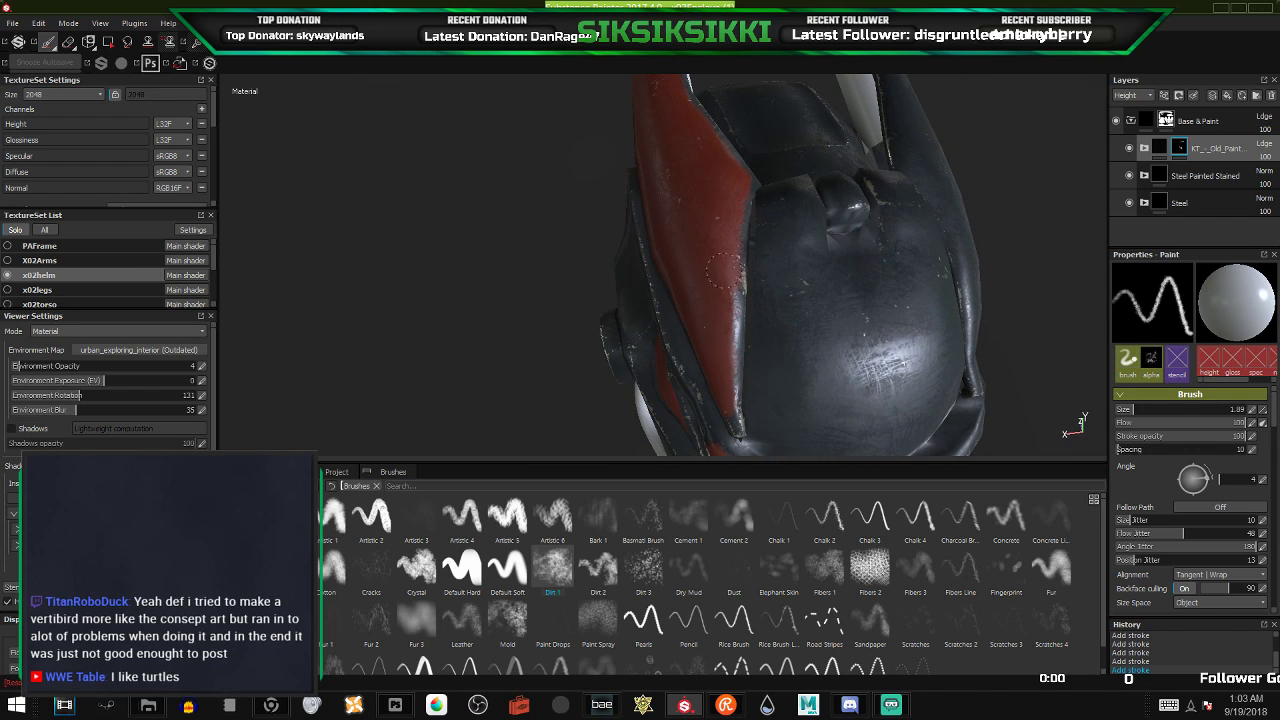
left_click_drag(726, 416, 389, 270, "alt")
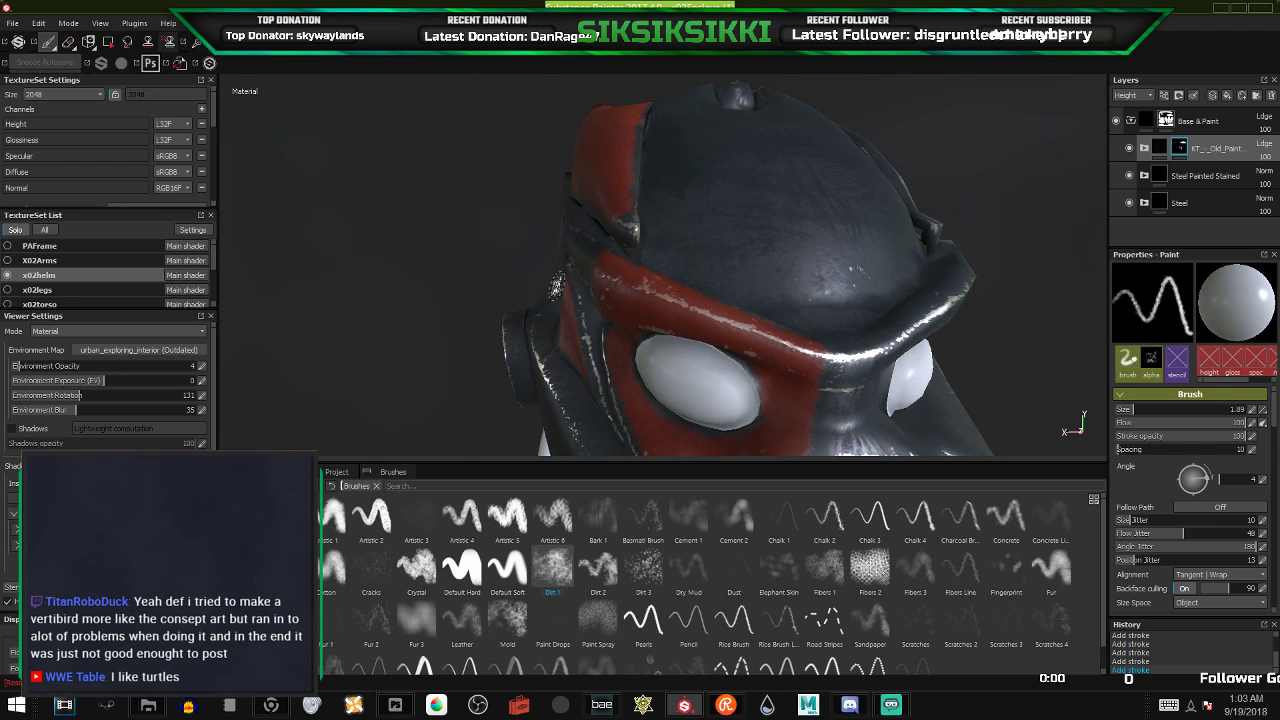
- Compare the whole helmet with the power armor reference image and paint the red layer over the round disc on its right side
scroll(601, 206, "down", 8)
left_click_drag(607, 277, 872, 286, "alt")
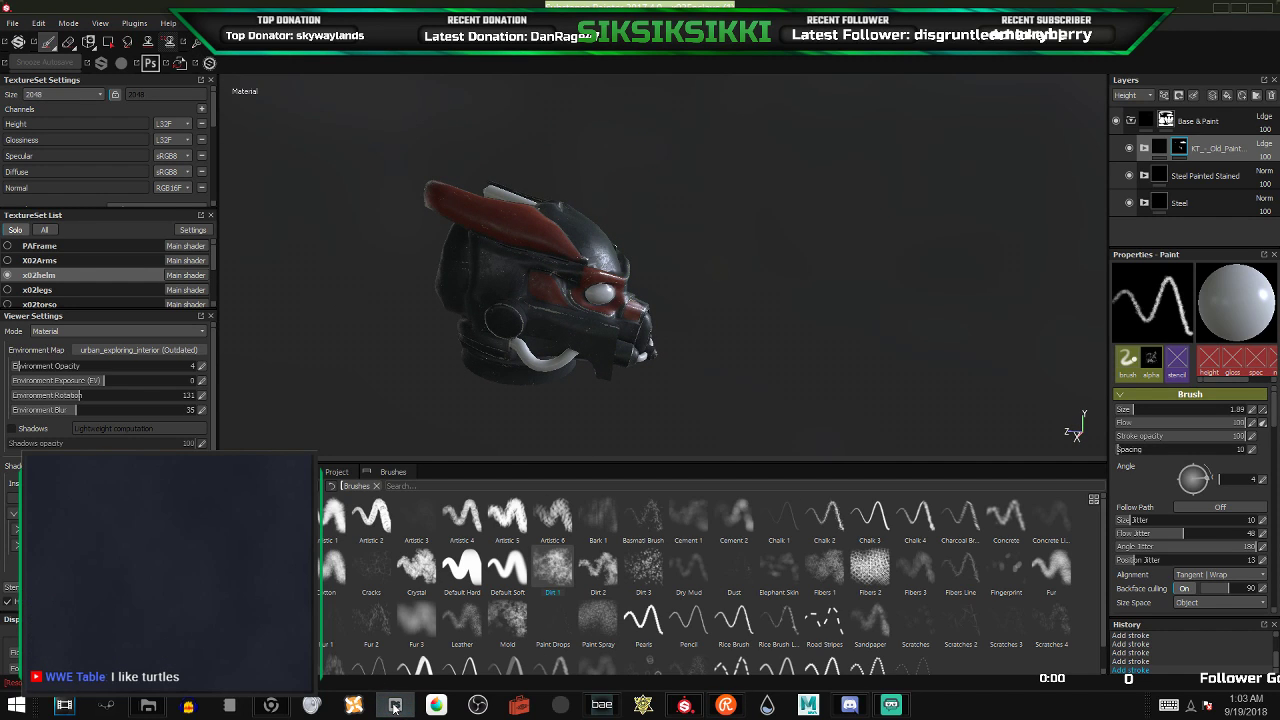
left_click(273, 705)
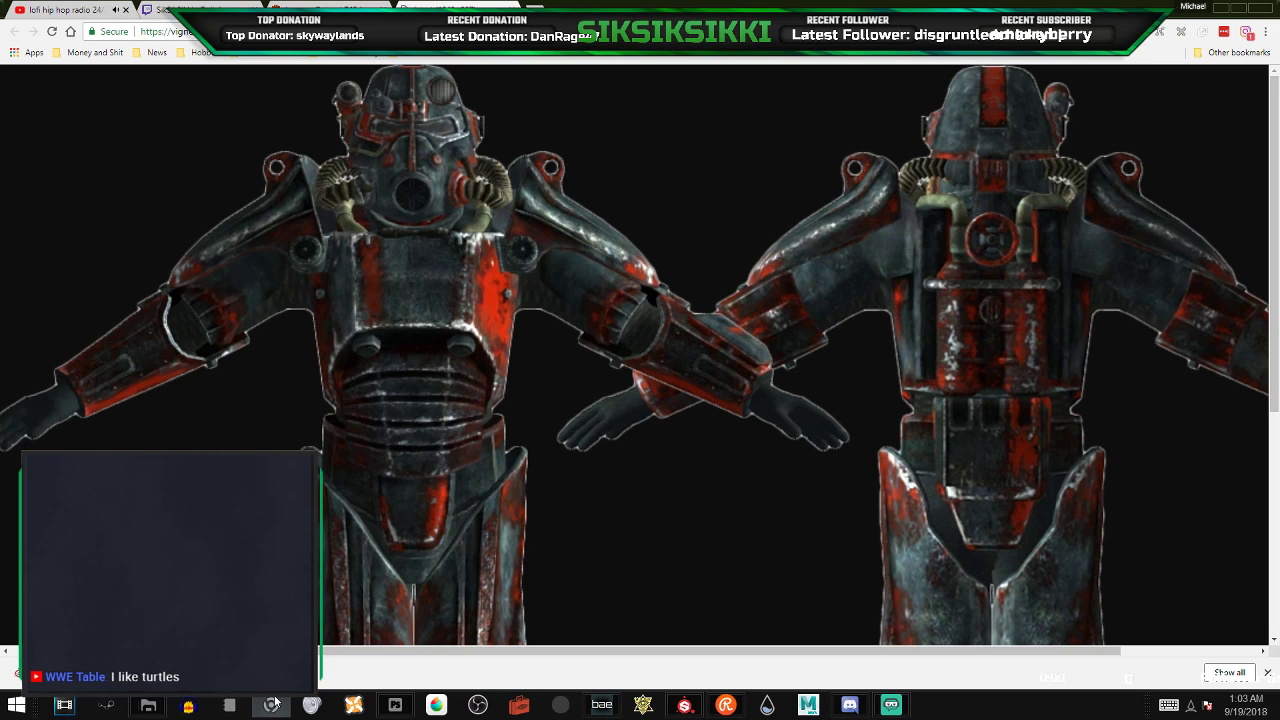
left_click(274, 703)
left_click_drag(538, 348, 571, 327, "alt")
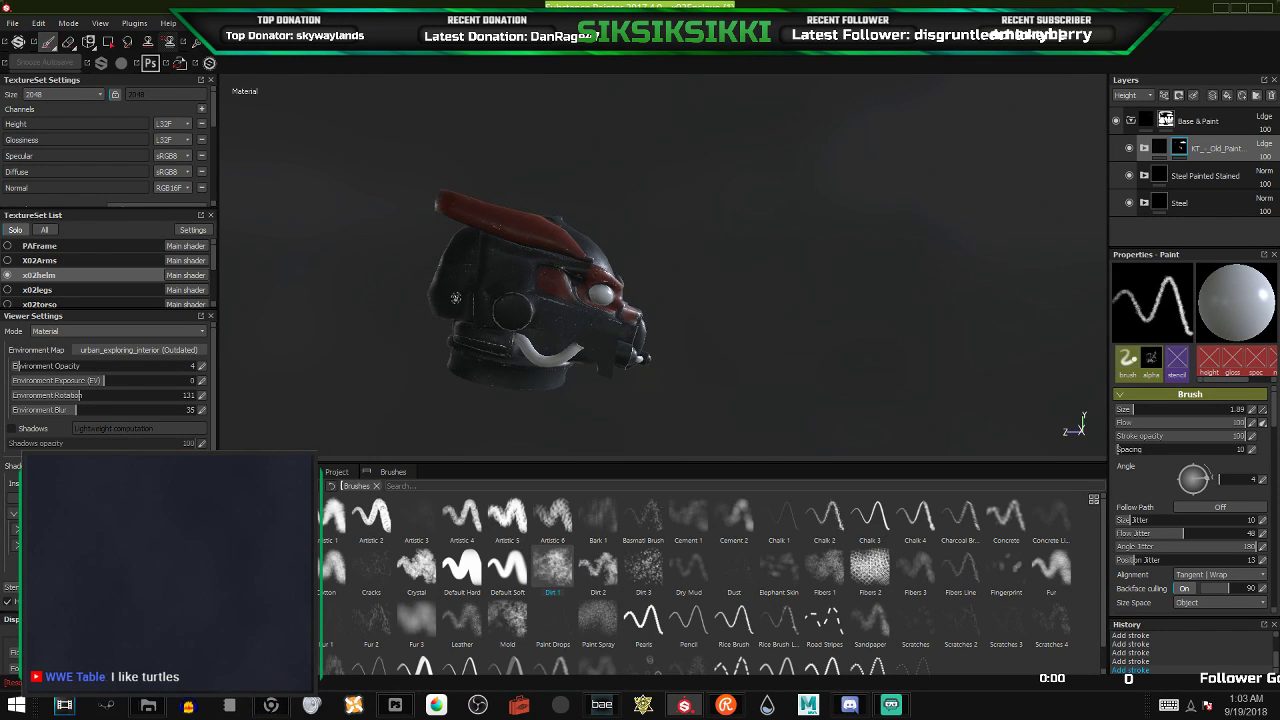
mouse_move(460, 300)
right_mouse_down("alt")
mouse_move(532, 302)
mouse_move(591, 323)
right_mouse_up("alt")
left_click_drag(591, 323, 607, 307)
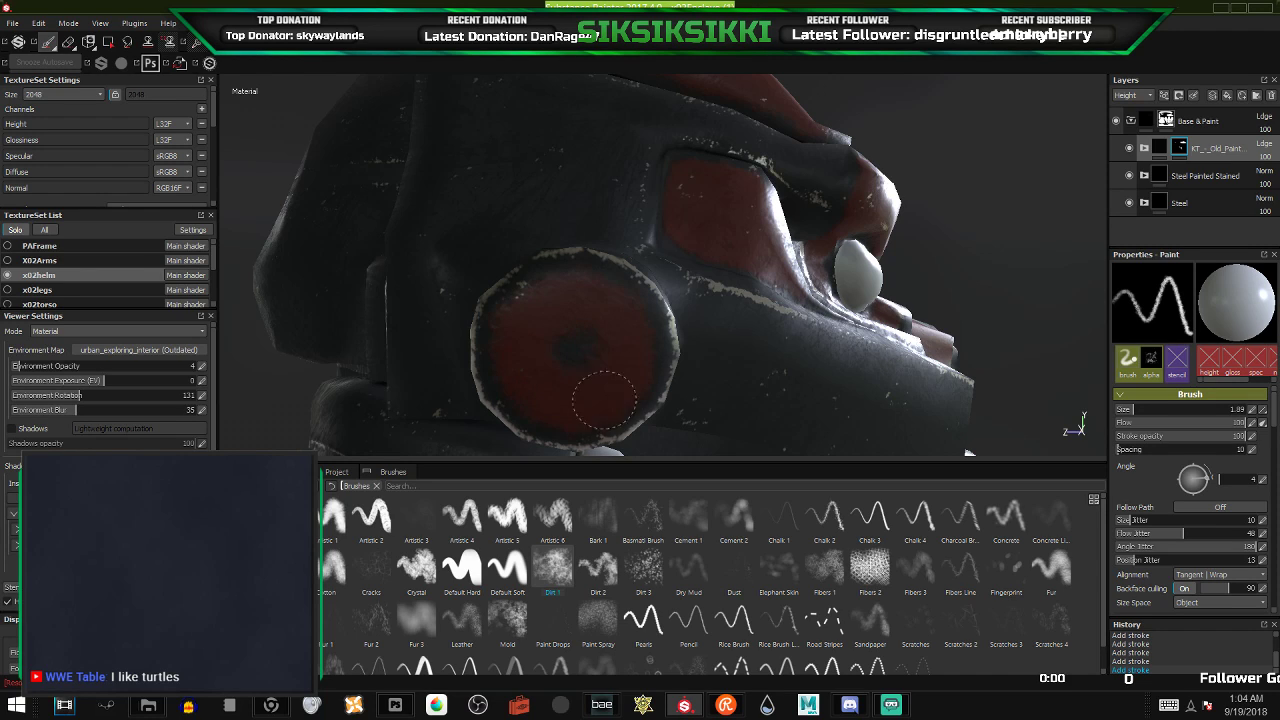
- Check the armor reference again and paint a red band around the helmet's lower back, from the left side across the rear
left_click(276, 708)
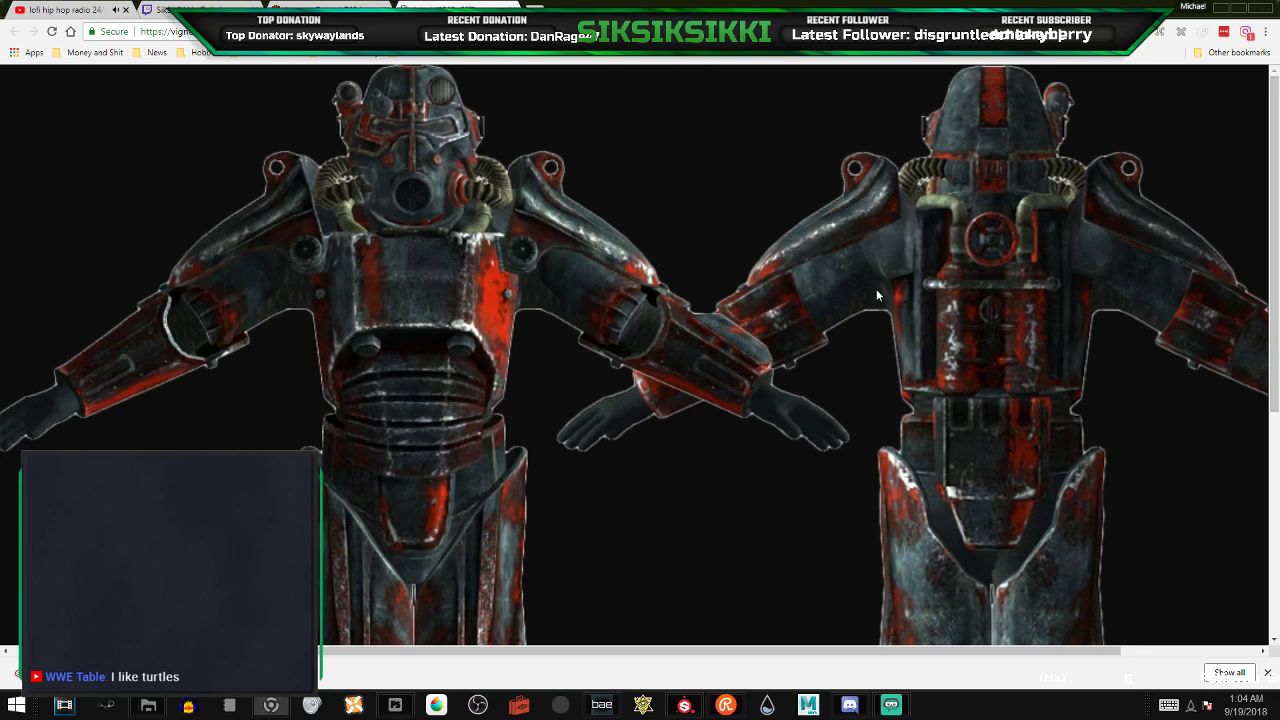
left_click(1222, 8)
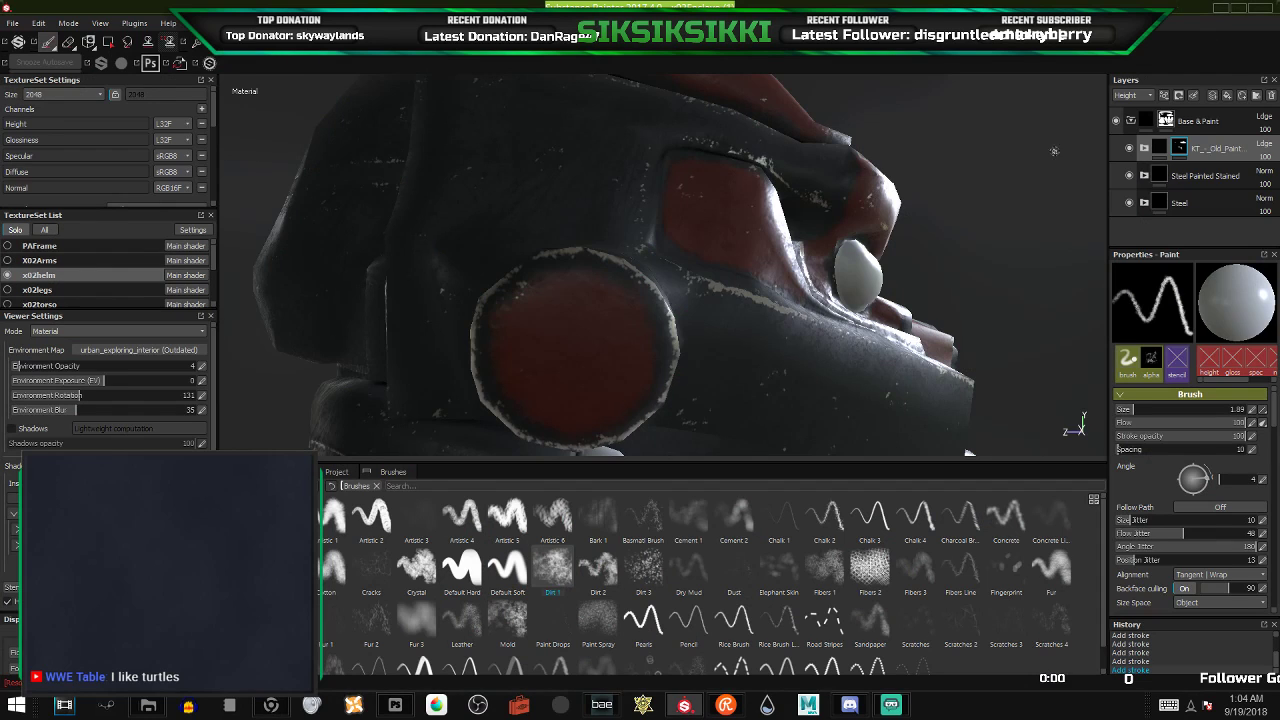
left_click_drag(598, 308, 789, 277, "alt")
mouse_move(512, 288)
left_mouse_down()
mouse_move(508, 330)
mouse_move(504, 280)
mouse_move(548, 340)
mouse_move(630, 320)
mouse_move(548, 296)
mouse_move(594, 277)
mouse_move(677, 291)
mouse_move(743, 283)
mouse_move(587, 309)
mouse_move(597, 334)
left_mouse_up()
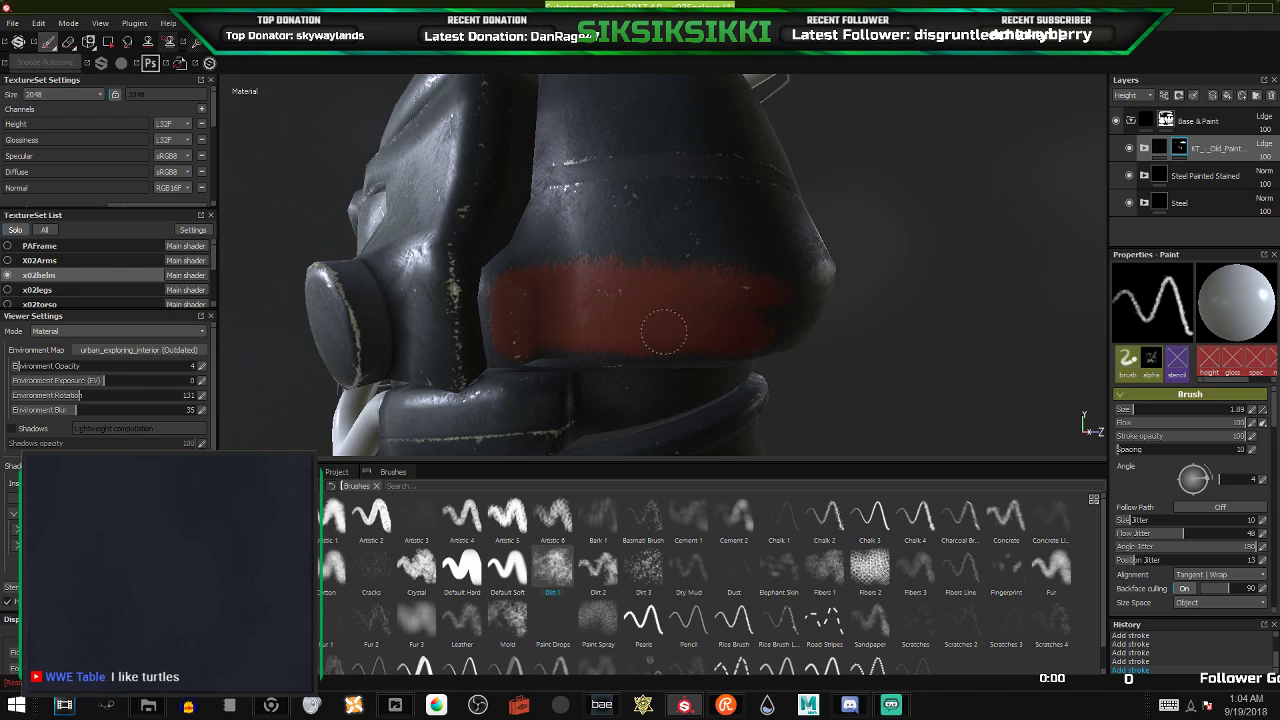
left_click_drag(801, 300, 566, 314, "alt")
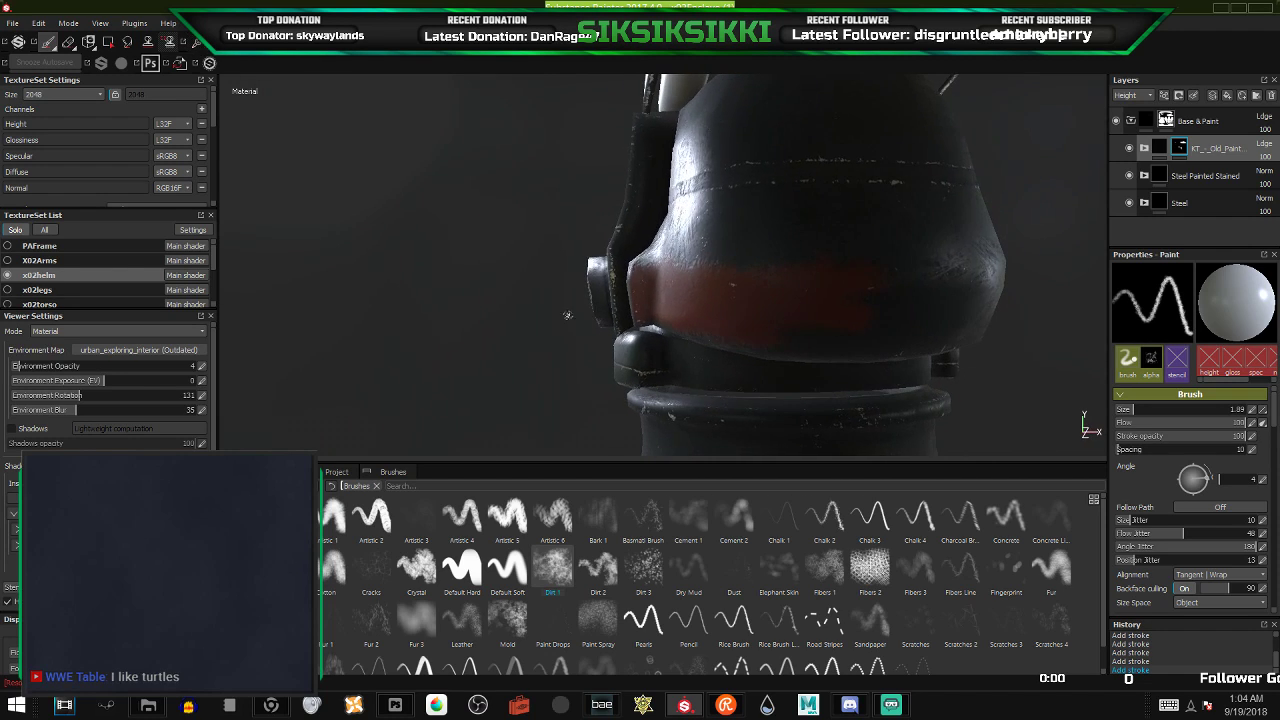
middle_click_drag(827, 306, 634, 285, "alt")
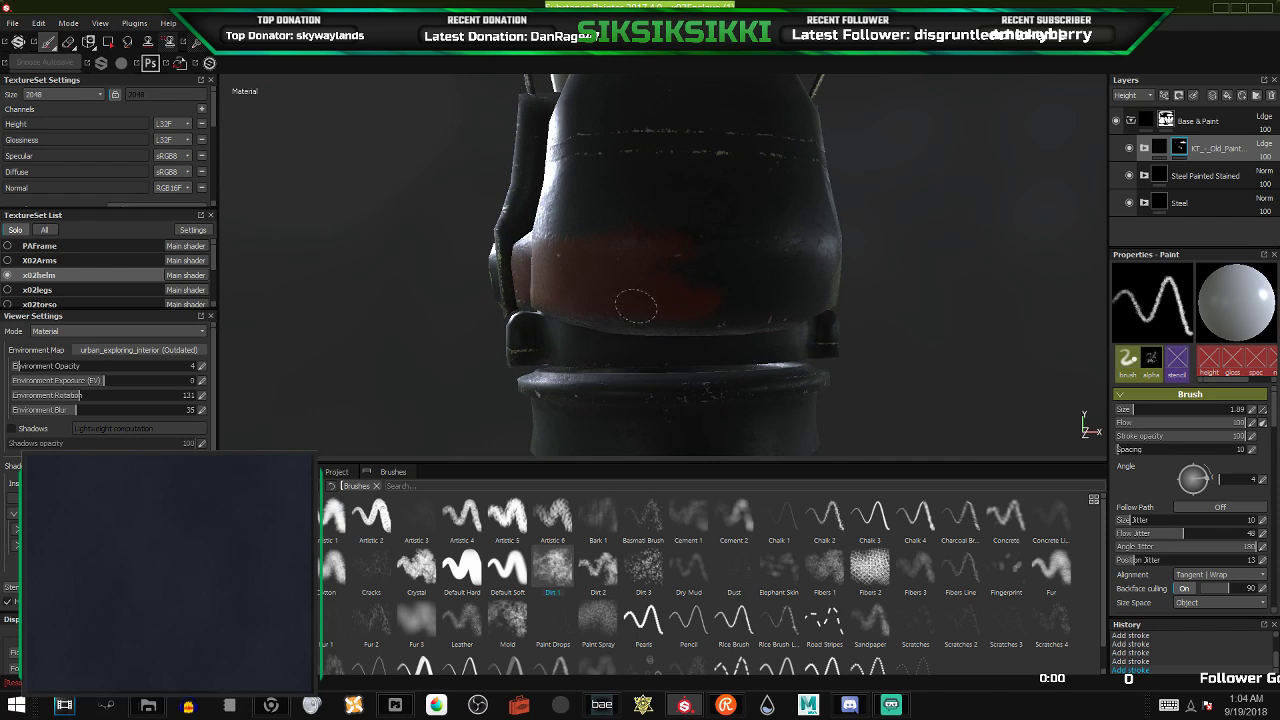
mouse_move(687, 300)
left_mouse_down()
mouse_move(677, 260)
mouse_move(766, 274)
mouse_move(822, 253)
left_mouse_up()
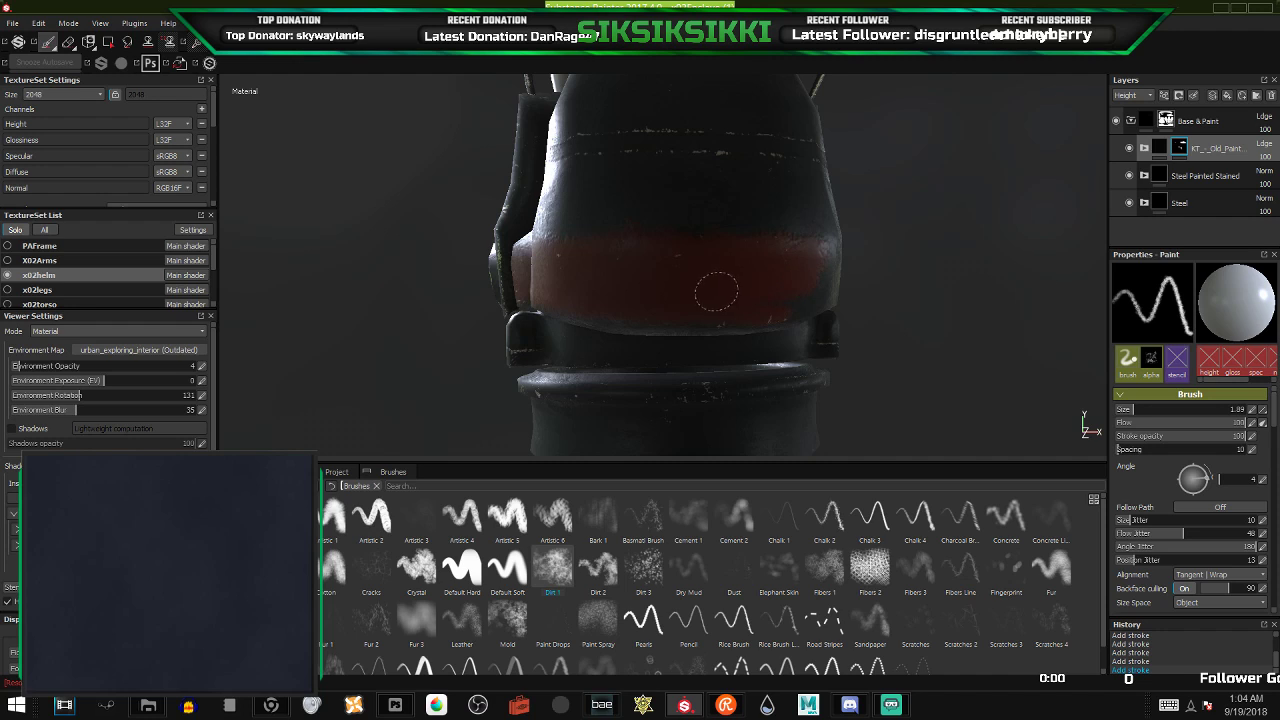
- Extend the red band around the lower back along the helmet's right side toward the disc, filling its lower edge
mouse_move(772, 336)
left_mouse_down("alt")
mouse_move(517, 306)
mouse_move(646, 280)
mouse_move(594, 286)
mouse_move(675, 287)
left_mouse_up("alt")
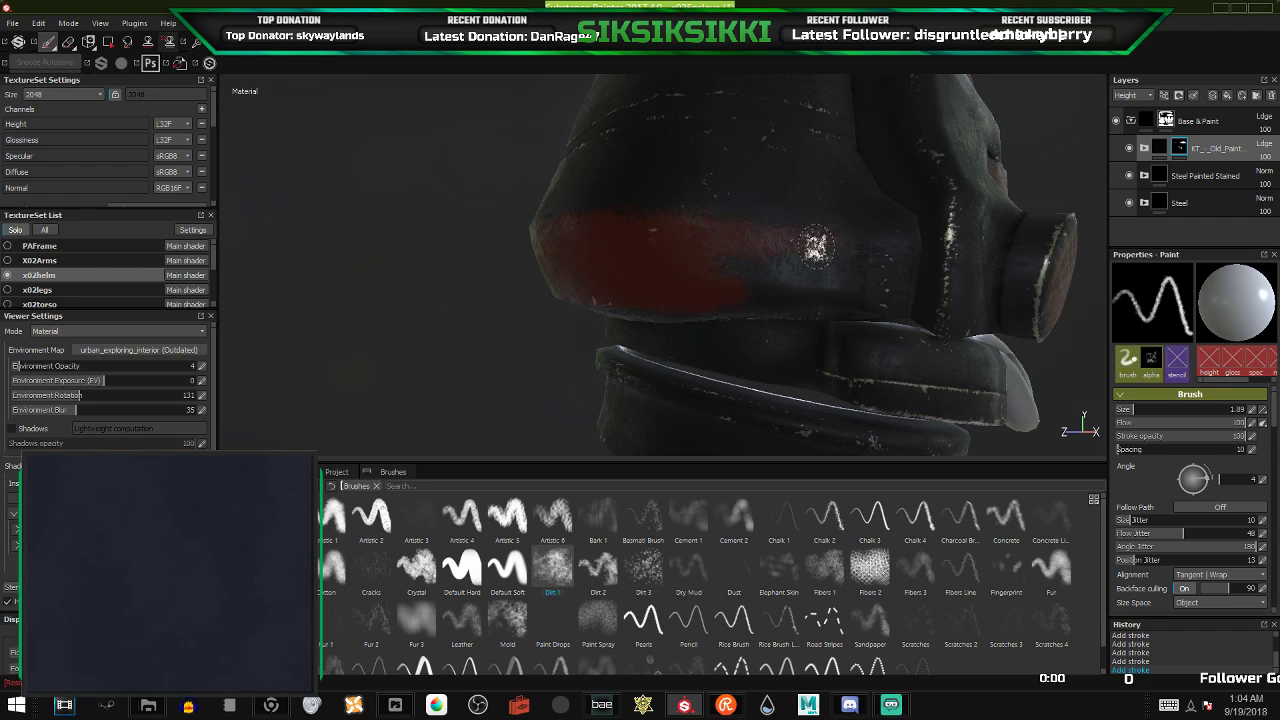
mouse_move(615, 245)
left_mouse_down("alt")
mouse_move(743, 251)
mouse_move(580, 263)
mouse_move(973, 258)
mouse_move(706, 286)
mouse_move(677, 323)
mouse_move(386, 351)
mouse_move(737, 272)
left_mouse_up("alt")
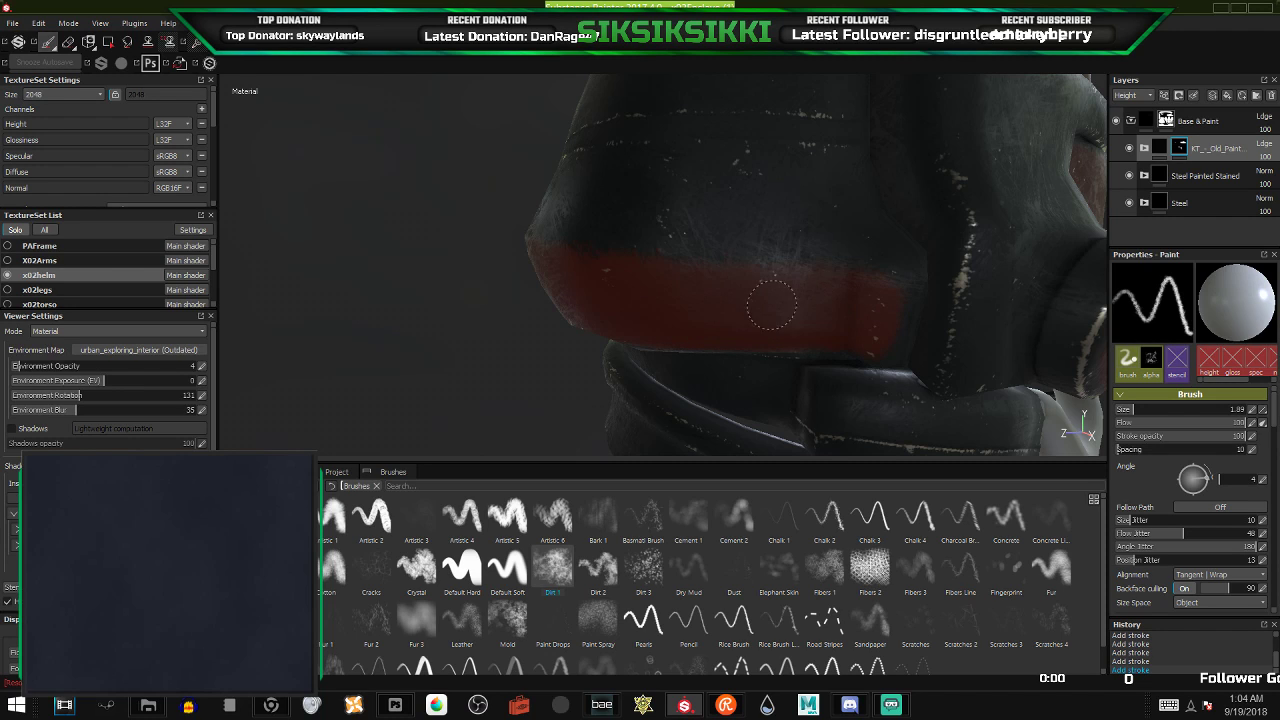
mouse_move(709, 277)
left_mouse_down("alt")
mouse_move(903, 194)
mouse_move(884, 168)
mouse_move(575, 310)
mouse_move(766, 350)
left_mouse_up("alt")
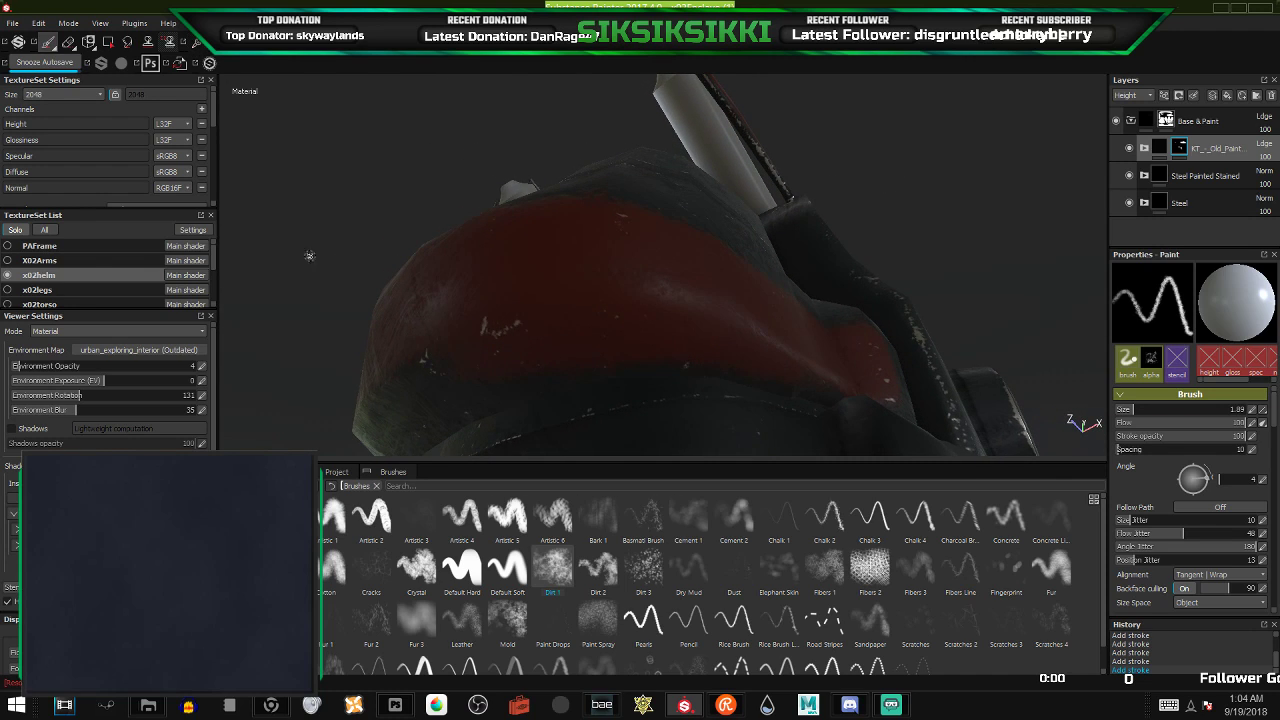
- Paint the red layer over the round disc on the helmet's left side, leaving its worn metal rim uncovered
mouse_move(366, 257)
left_mouse_down("alt")
mouse_move(629, 329)
mouse_move(782, 291)
mouse_move(870, 290)
left_mouse_up("alt")
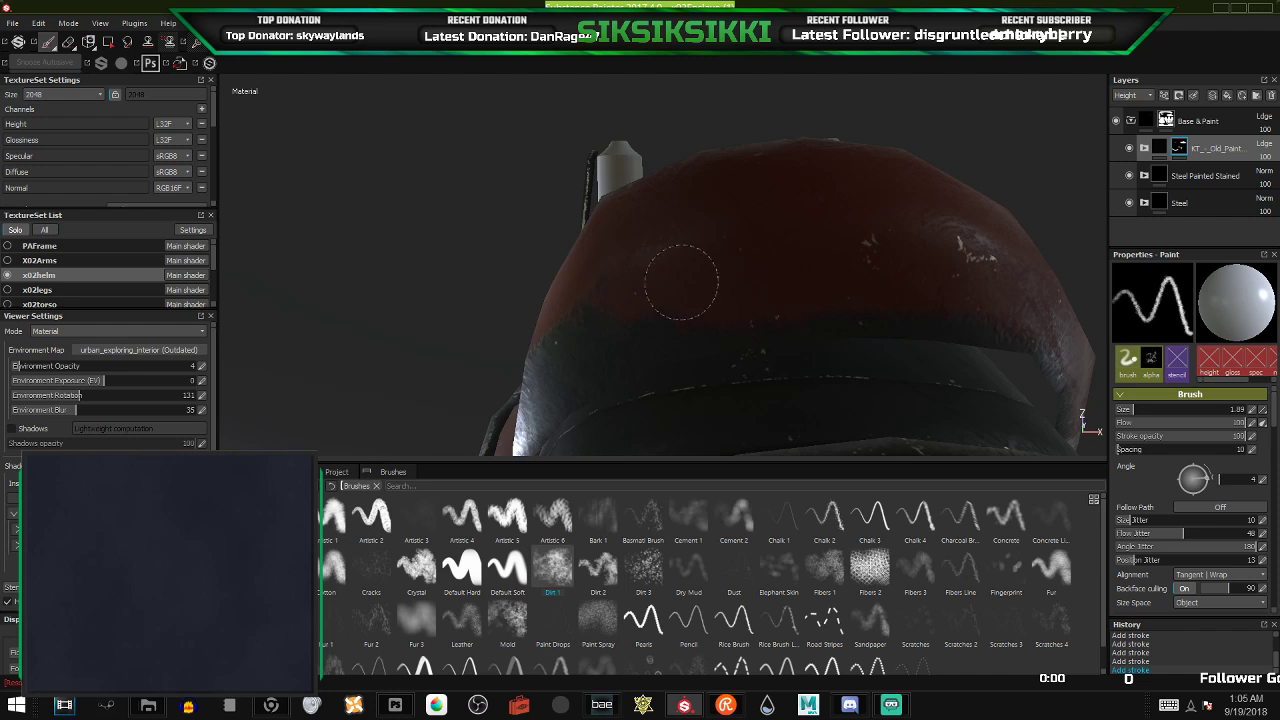
mouse_move(686, 294)
left_mouse_down("alt")
mouse_move(674, 314)
mouse_move(749, 400)
mouse_move(791, 281)
mouse_move(740, 306)
mouse_move(695, 285)
left_mouse_up("alt")
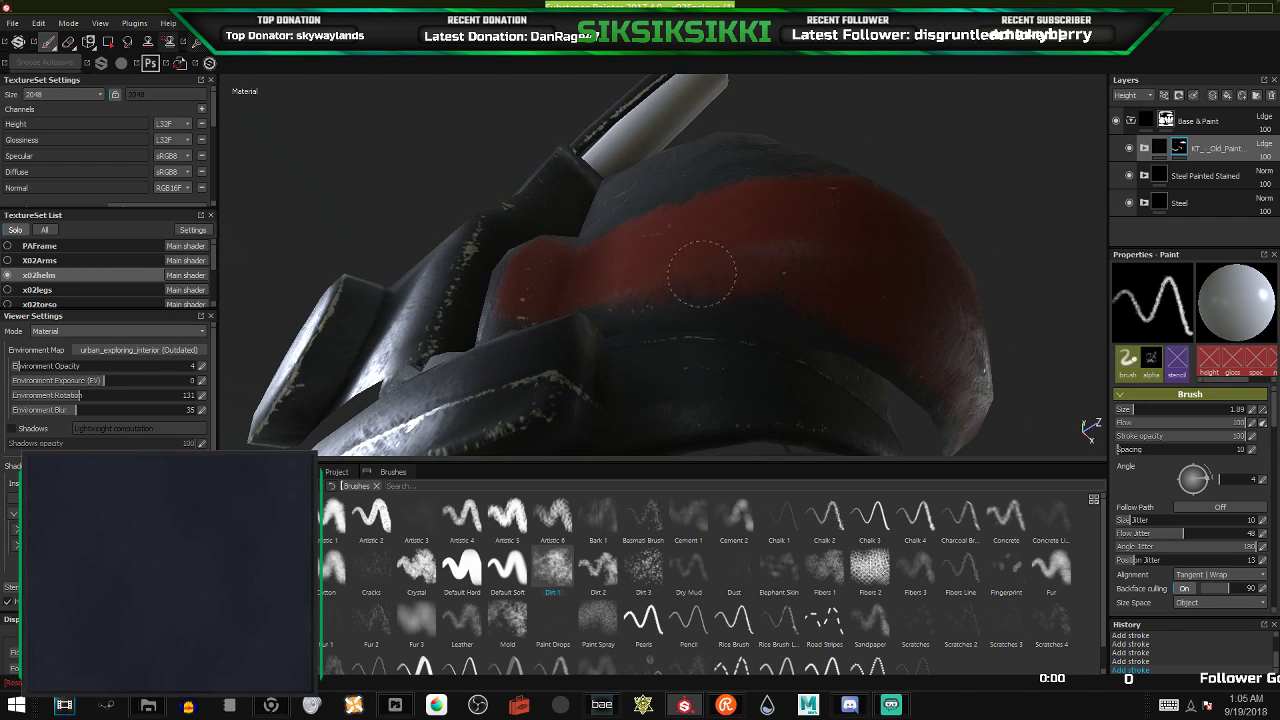
mouse_move(855, 265)
left_mouse_down("alt")
mouse_move(720, 286)
mouse_move(737, 294)
mouse_move(749, 263)
mouse_move(749, 277)
mouse_move(580, 322)
mouse_move(609, 364)
mouse_move(663, 220)
mouse_move(634, 232)
mouse_move(794, 223)
mouse_move(771, 217)
mouse_move(756, 229)
mouse_move(609, 194)
mouse_move(777, 277)
mouse_move(909, 380)
left_mouse_up("alt")
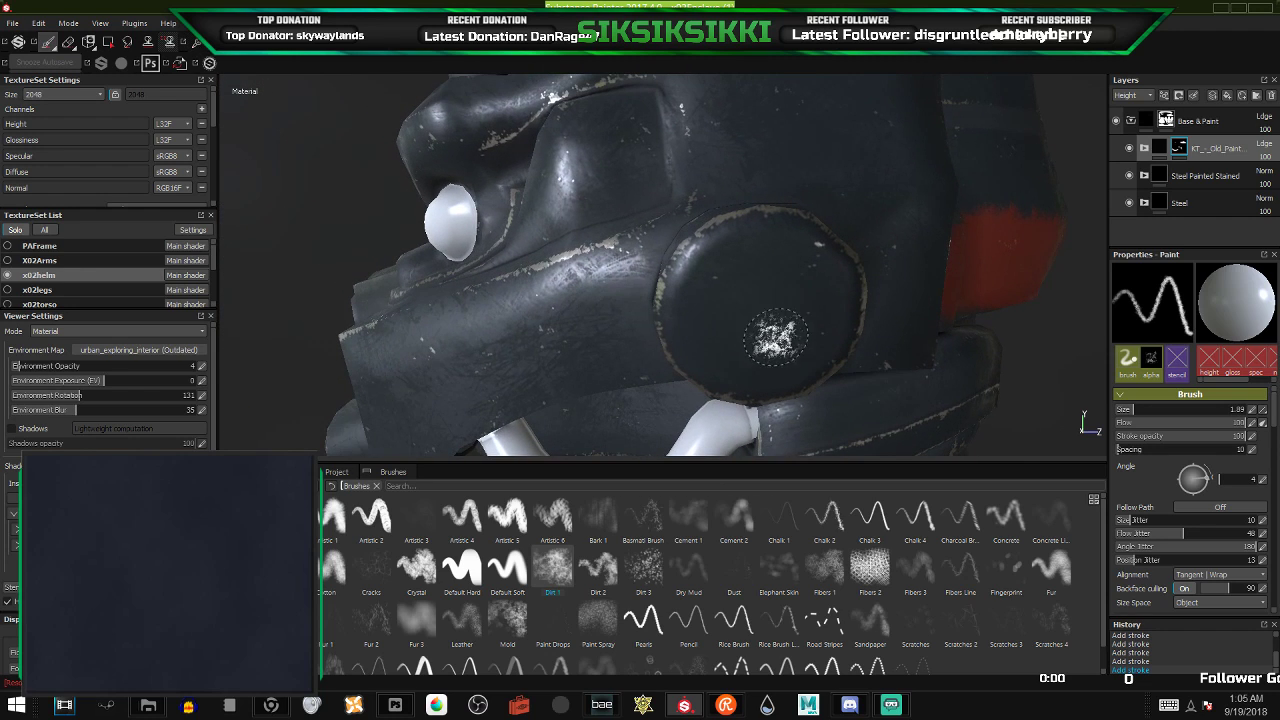
mouse_move(775, 338)
left_mouse_down()
mouse_move(836, 286)
mouse_move(790, 372)
mouse_move(818, 292)
mouse_move(772, 340)
left_mouse_up()
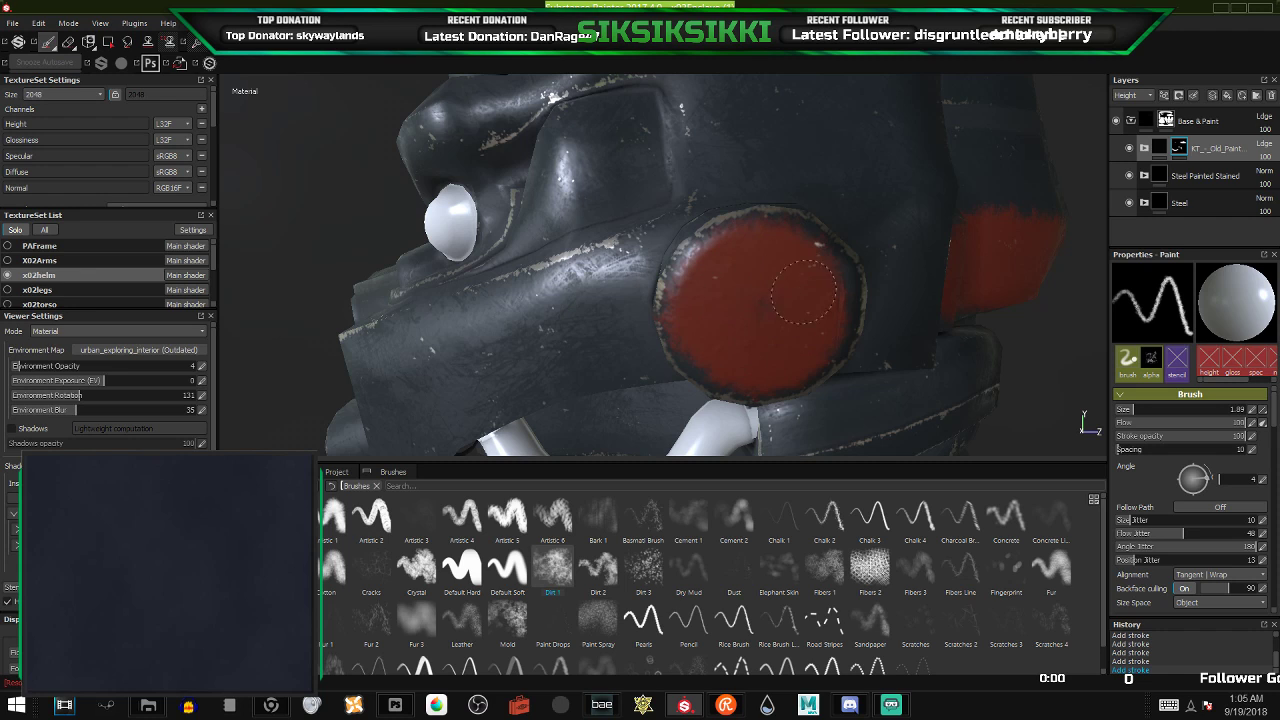
- Check the power armor reference, set the brush size to 0.87 and paint a red patch on the upper left half of the mouthpiece
left_click_drag(793, 290, 560, 445, "alt")
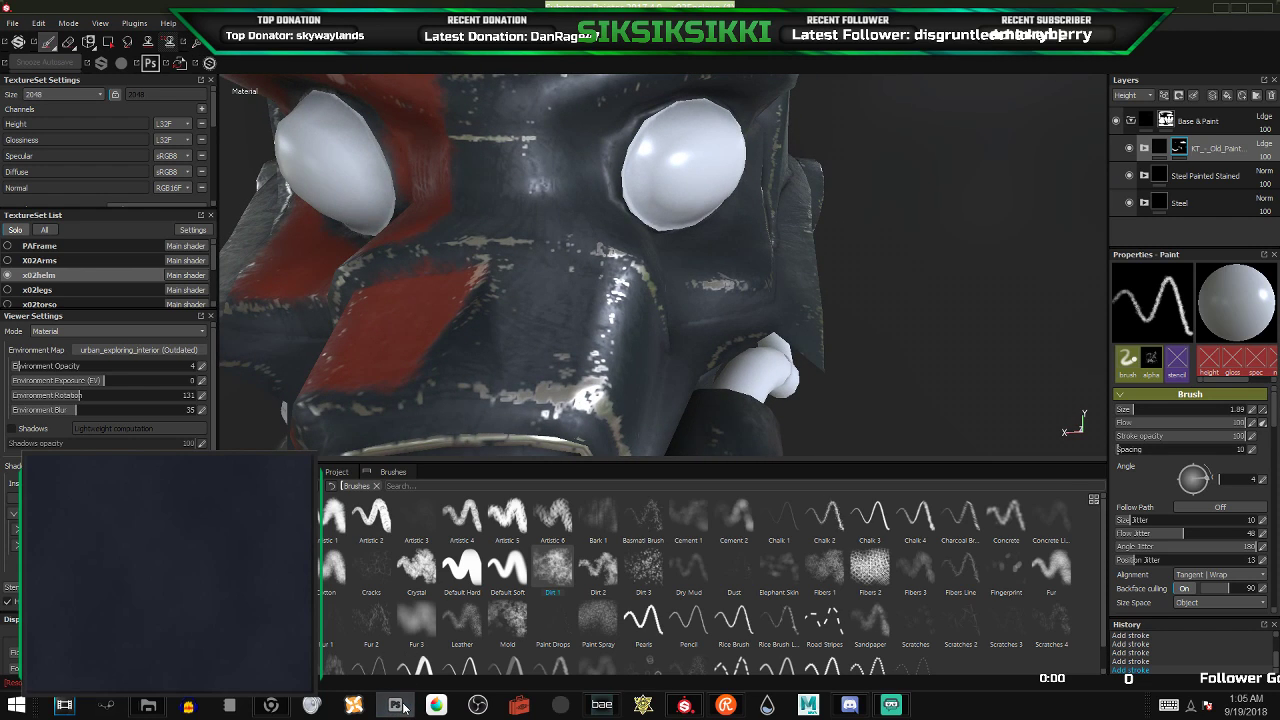
left_click(270, 707)
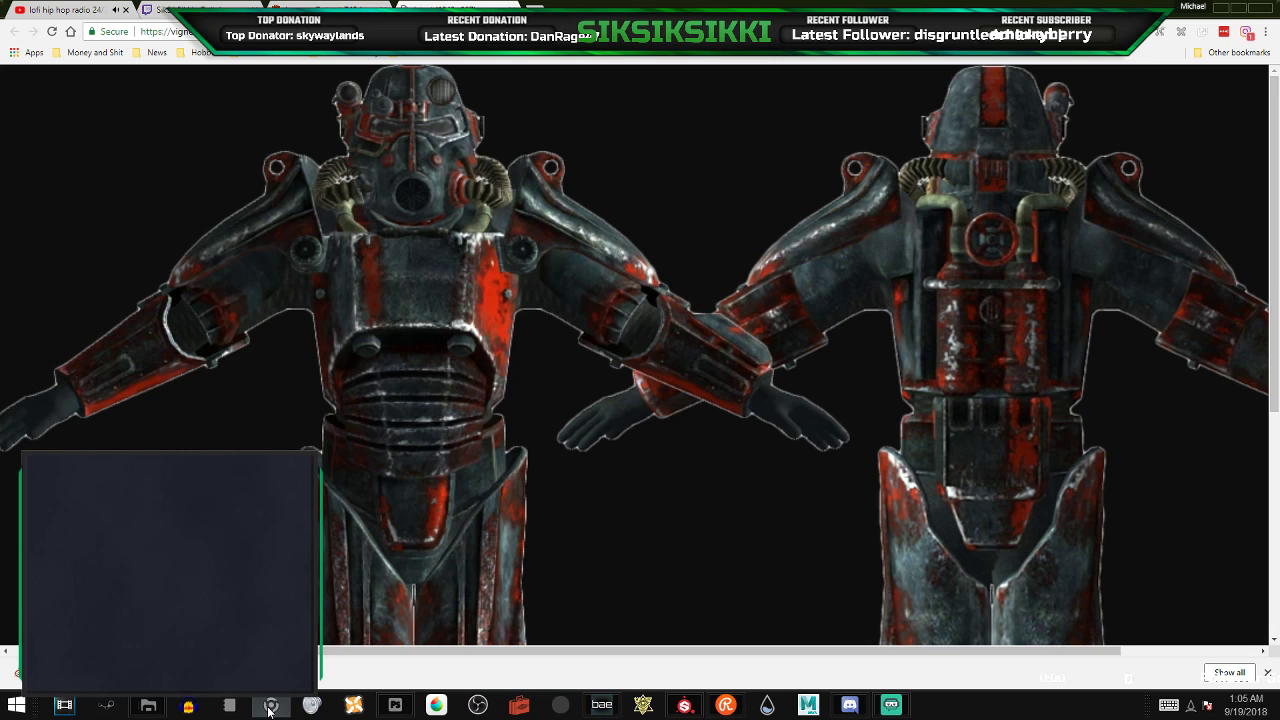
left_click(268, 708)
left_click_drag(489, 402, 535, 355, "alt")
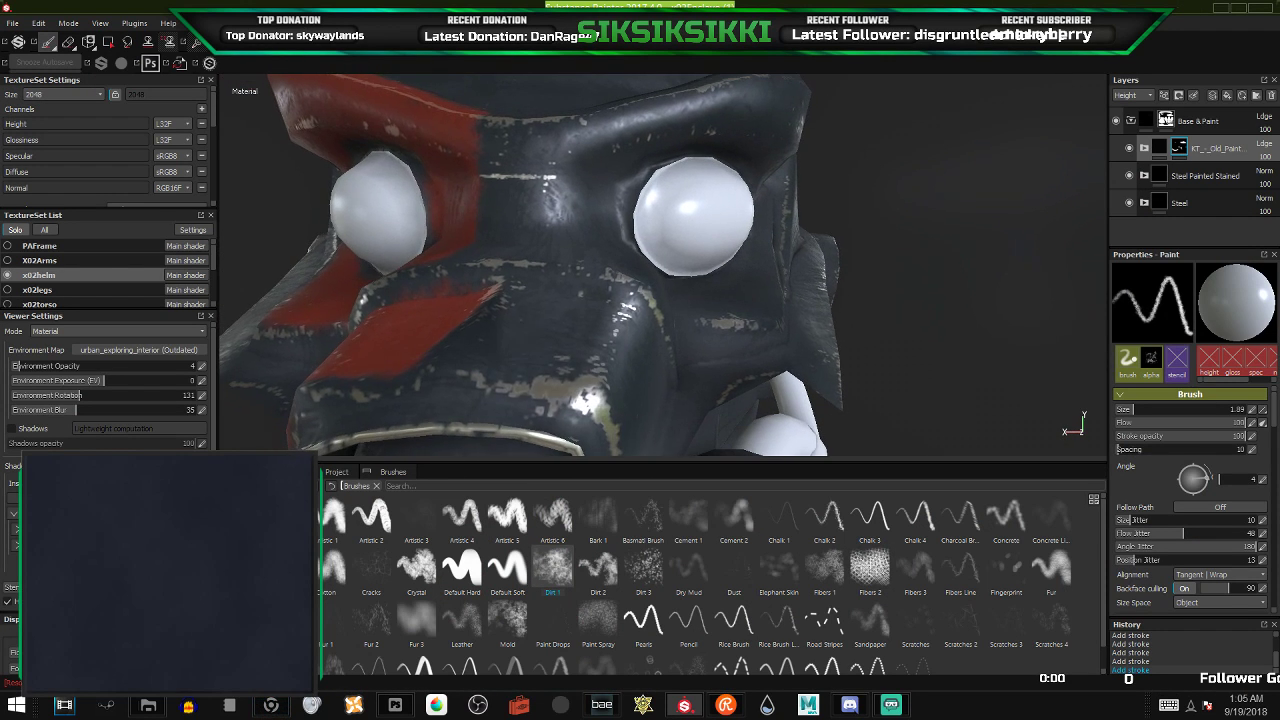
mouse_move(535, 355)
middle_mouse_down("alt")
mouse_move(556, 172)
mouse_move(540, 106)
middle_mouse_up("alt")
scroll(625, 240, "down", 5)
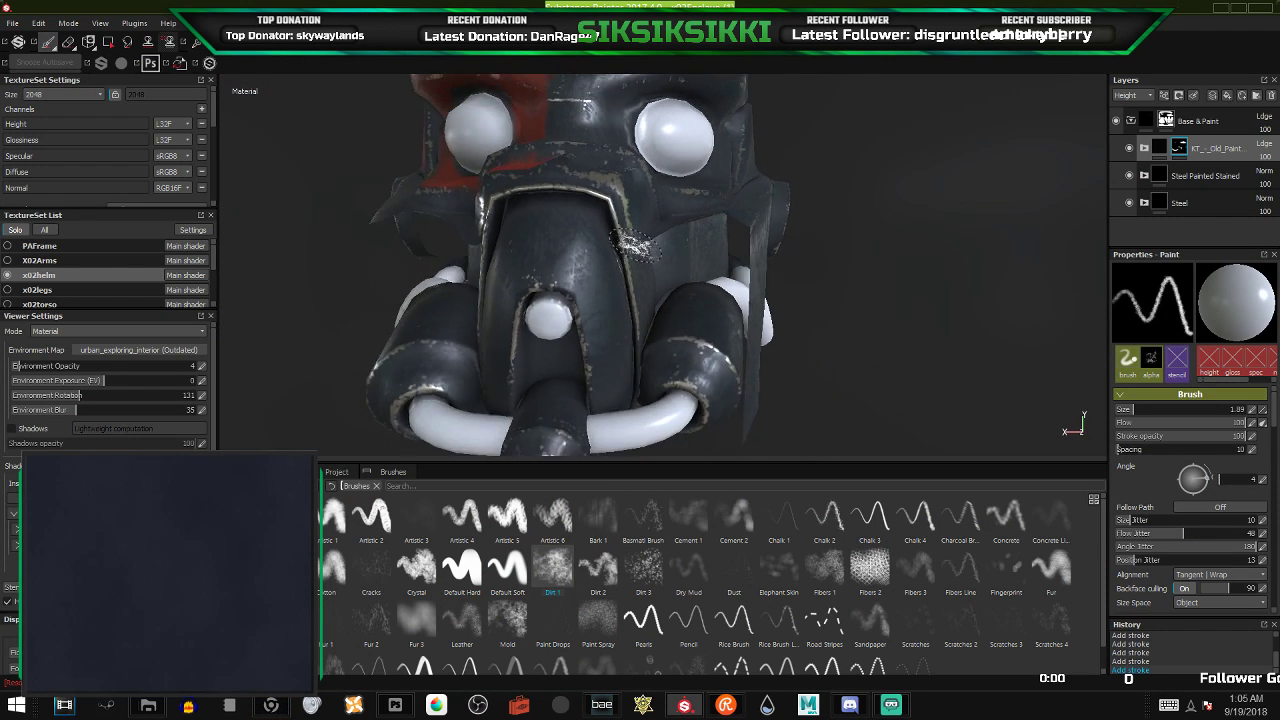
scroll(621, 249, "up", 5)
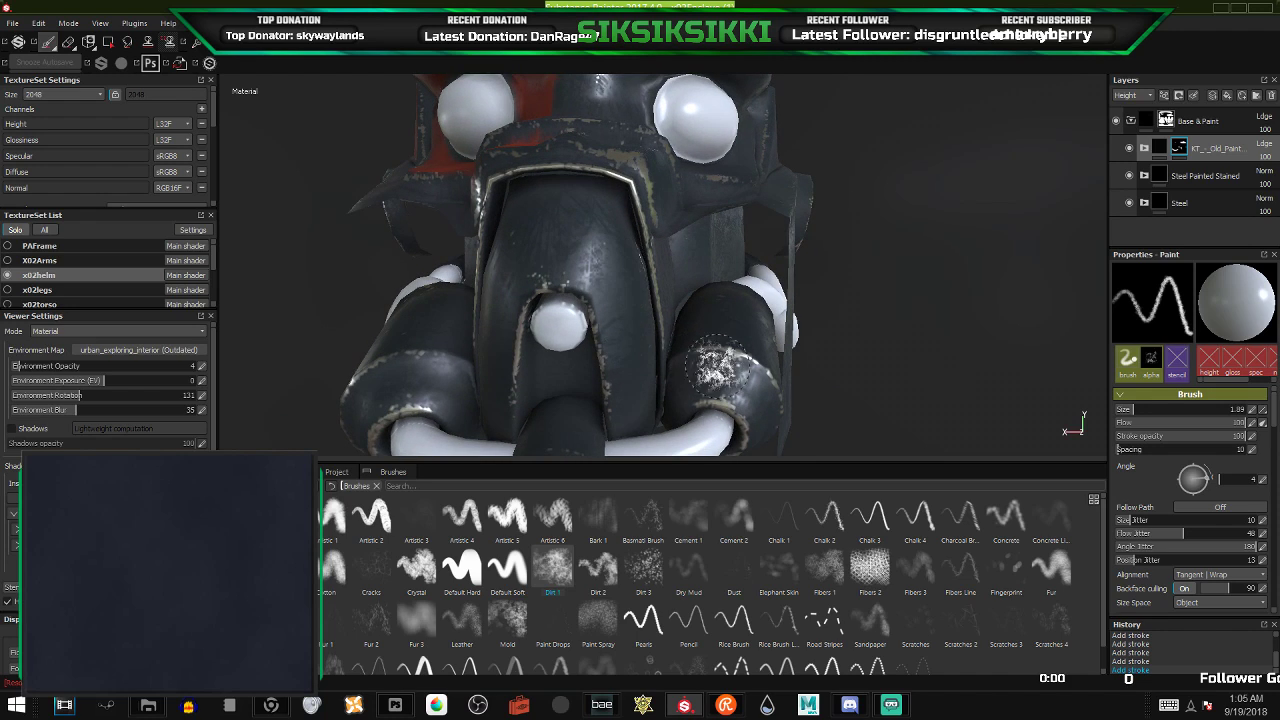
left_click(1127, 411)
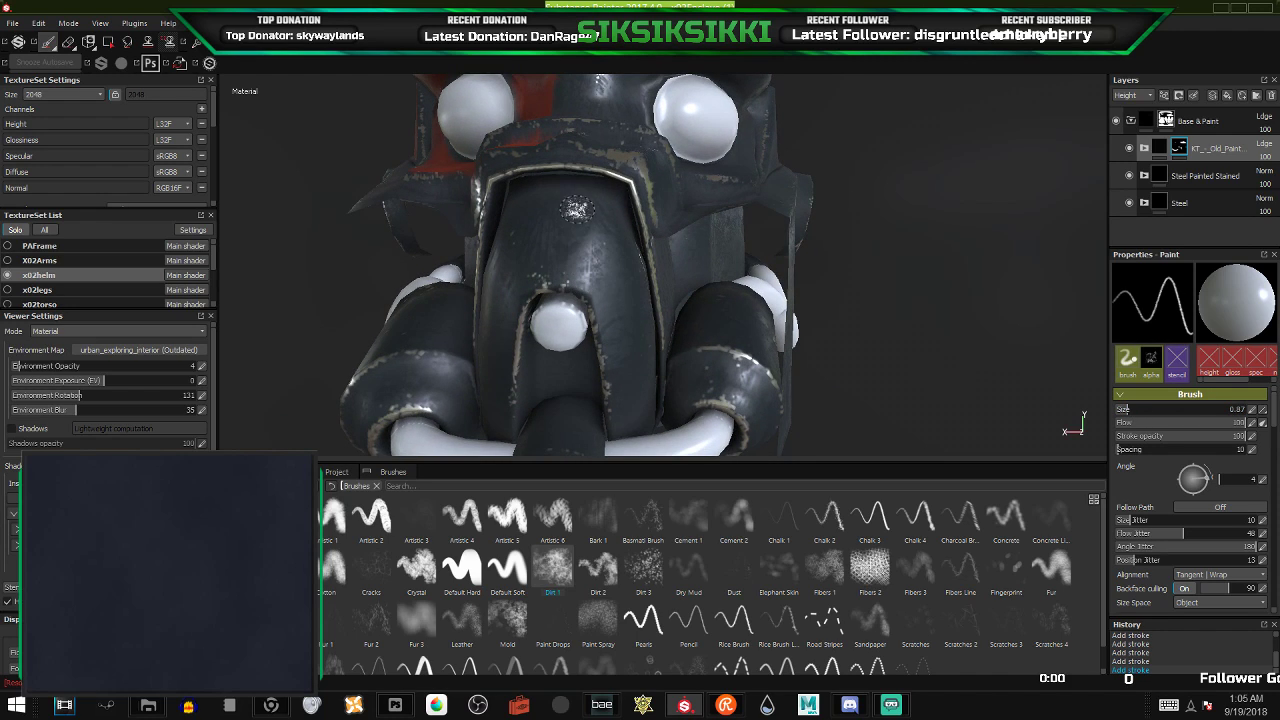
mouse_move(575, 206)
left_mouse_down()
mouse_move(570, 195)
mouse_move(568, 258)
mouse_move(592, 280)
mouse_move(608, 292)
mouse_move(581, 218)
mouse_move(590, 204)
mouse_move(652, 290)
mouse_move(640, 262)
left_mouse_up()
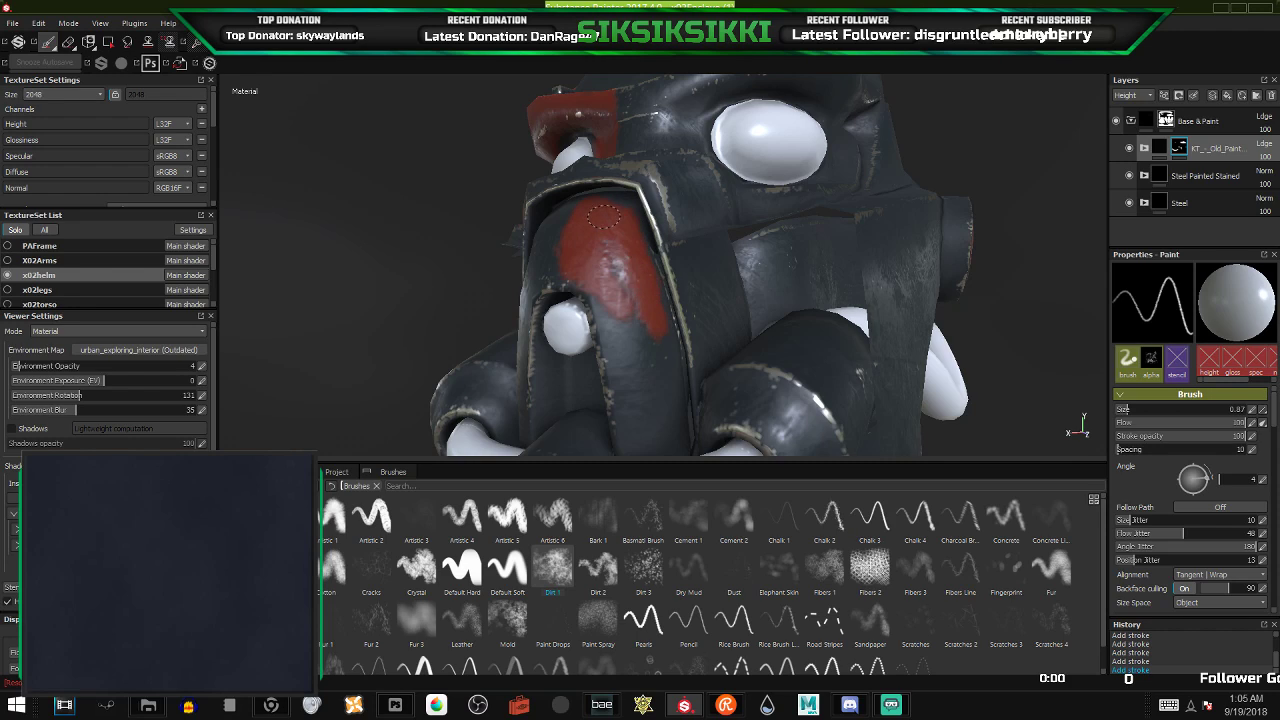
- Extend the mouthpiece's red patch down its left side to the lower tip above the white tube
mouse_move(603, 217)
left_mouse_down()
mouse_move(645, 366)
mouse_move(637, 410)
mouse_move(656, 385)
left_mouse_up()
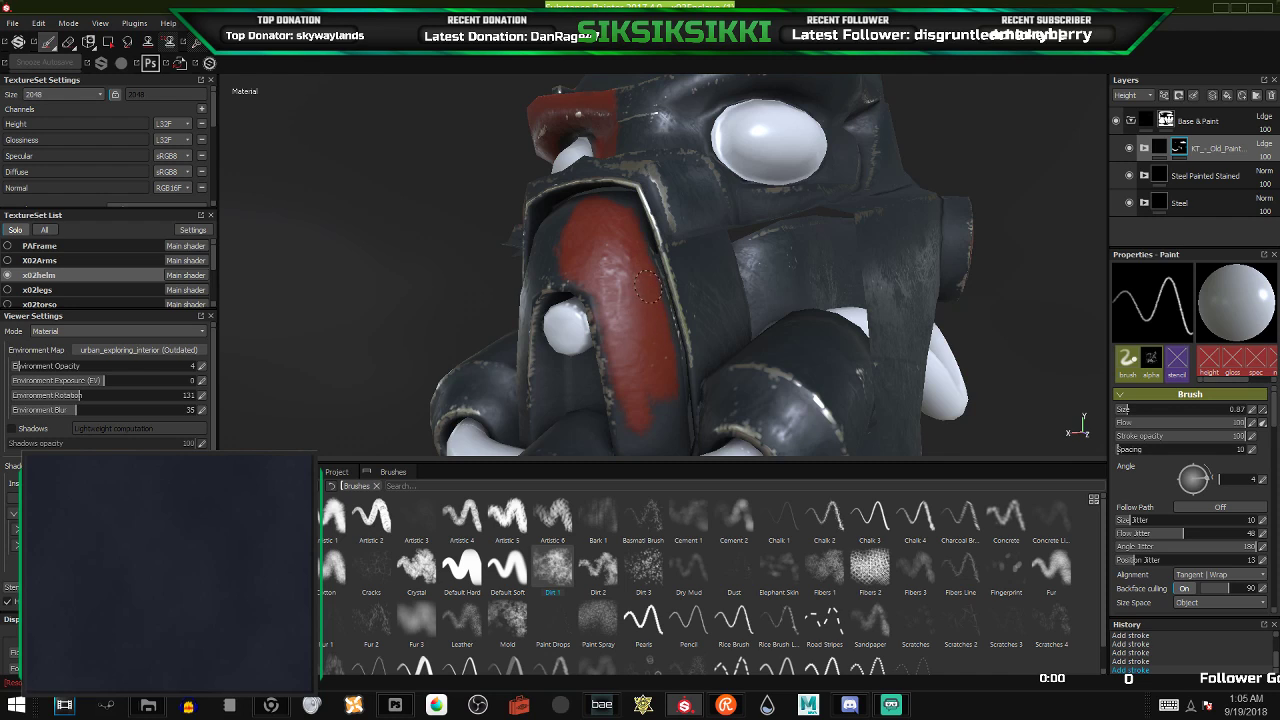
mouse_move(651, 366)
left_mouse_down("alt")
mouse_move(640, 400)
mouse_move(606, 266)
mouse_move(587, 335)
mouse_move(625, 291)
left_mouse_up("alt")
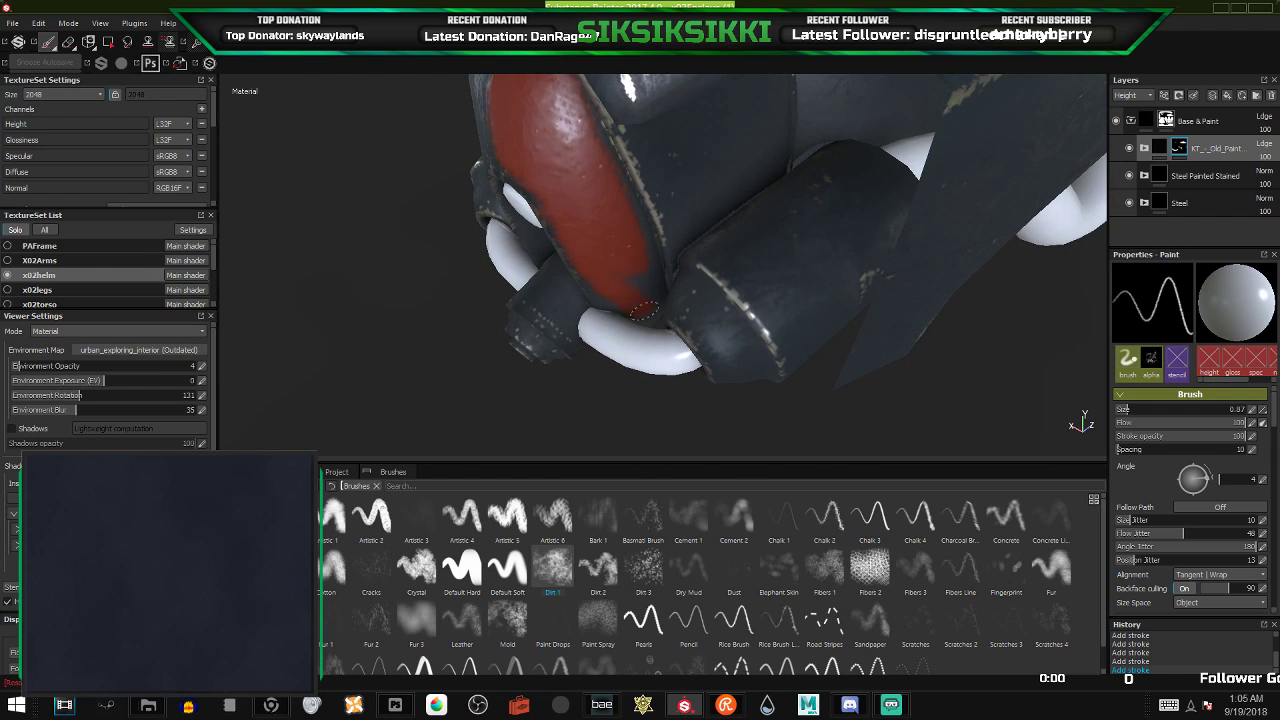
left_click_drag(643, 300, 650, 302, "alt")
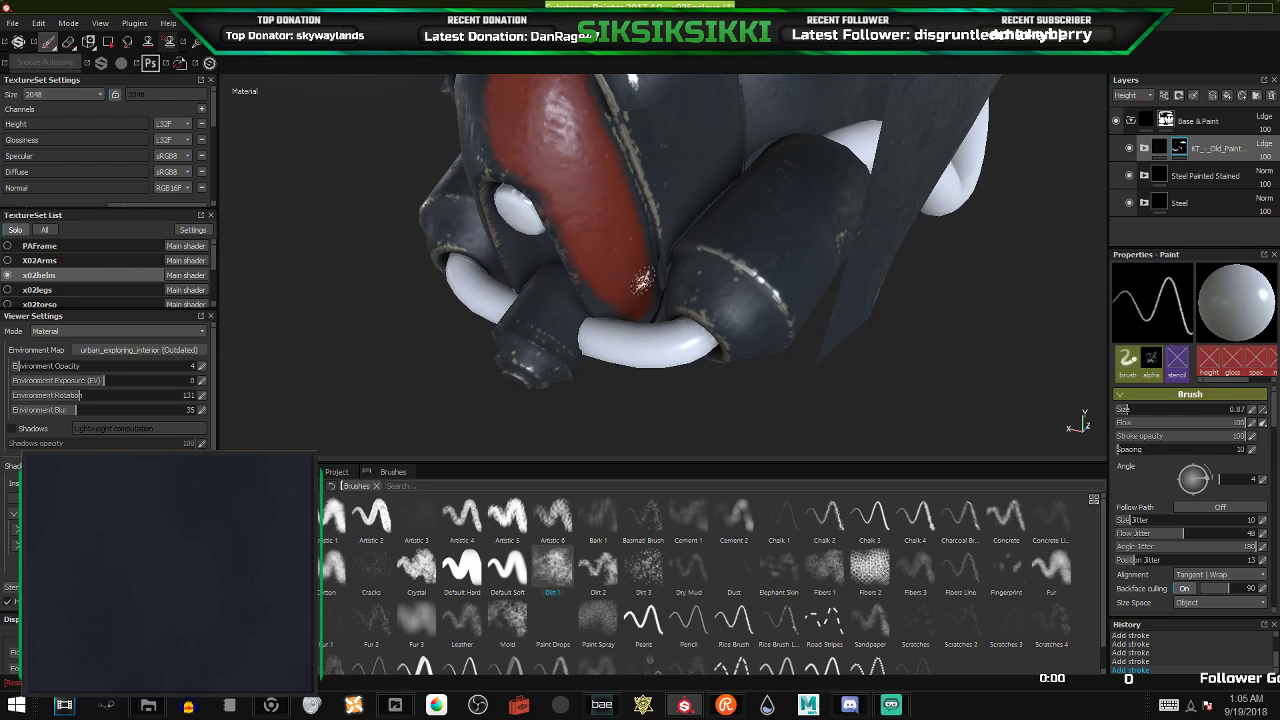
mouse_move(619, 262)
left_mouse_down("alt")
mouse_move(829, 234)
mouse_move(710, 253)
mouse_move(690, 268)
mouse_move(695, 305)
mouse_move(831, 234)
mouse_move(700, 265)
left_mouse_up("alt")
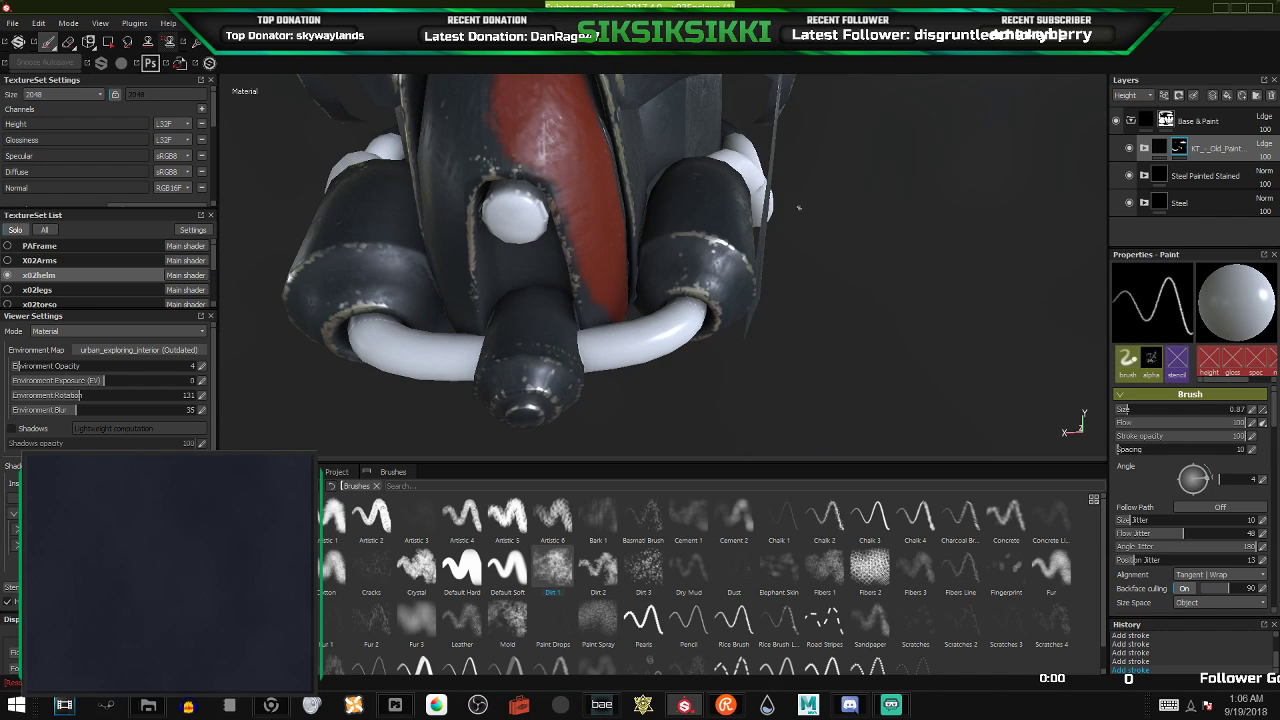
- Paint the red layer around the rear section of the left cylindrical canister, up to its worn metal ring
scroll(799, 208, "down", 5)
scroll(625, 245, "up", 6)
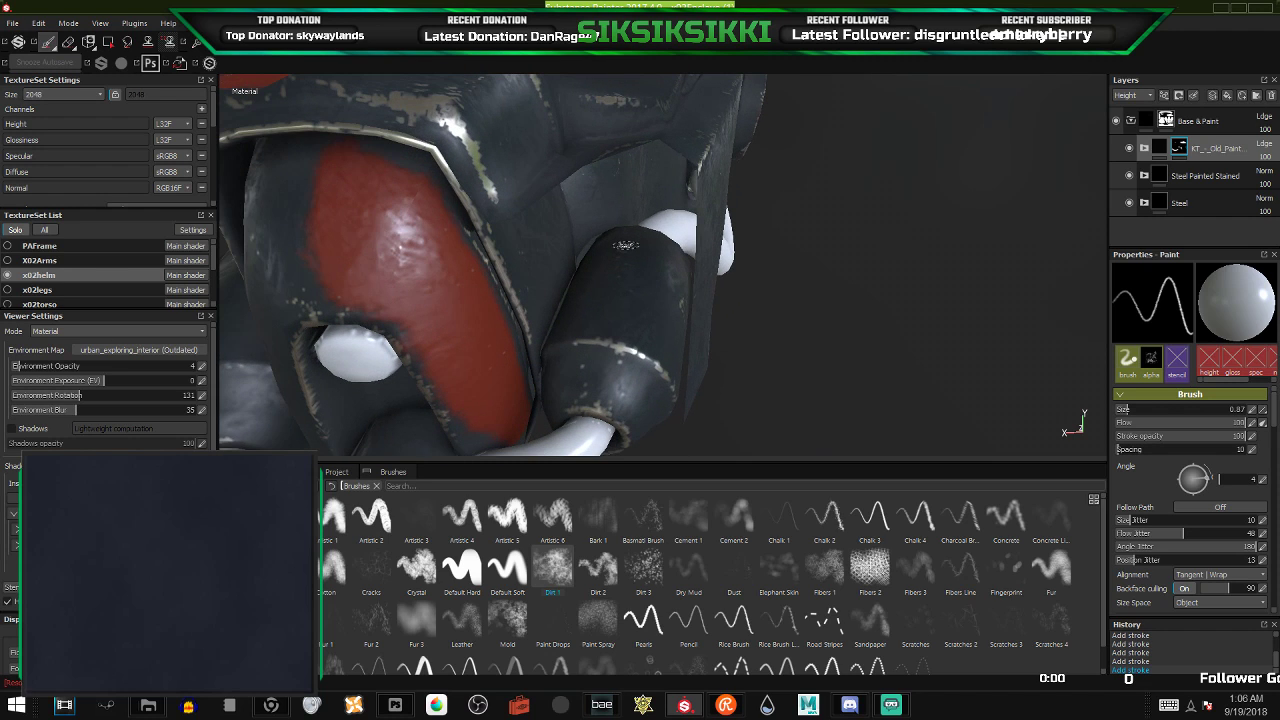
mouse_move(625, 245)
left_mouse_down("alt")
mouse_move(672, 304)
mouse_move(646, 295)
mouse_move(594, 311)
mouse_move(630, 325)
mouse_move(626, 289)
left_mouse_up("alt")
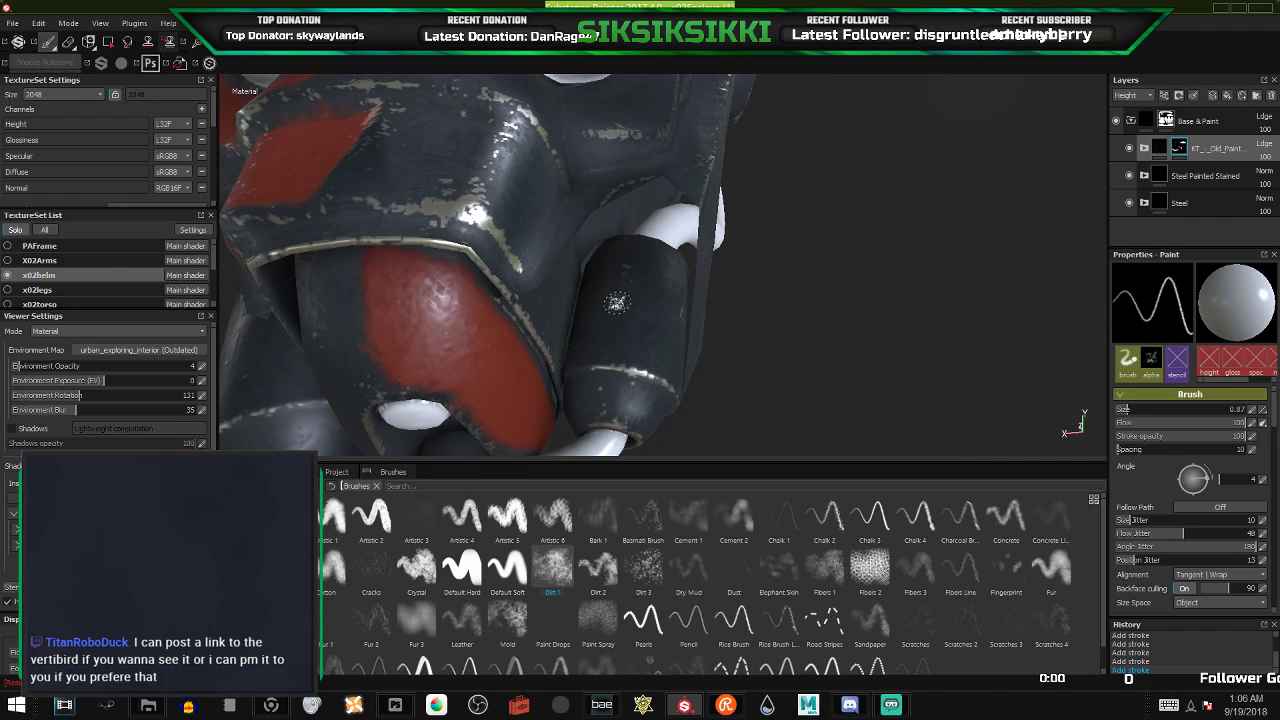
left_click_drag(586, 336, 593, 305)
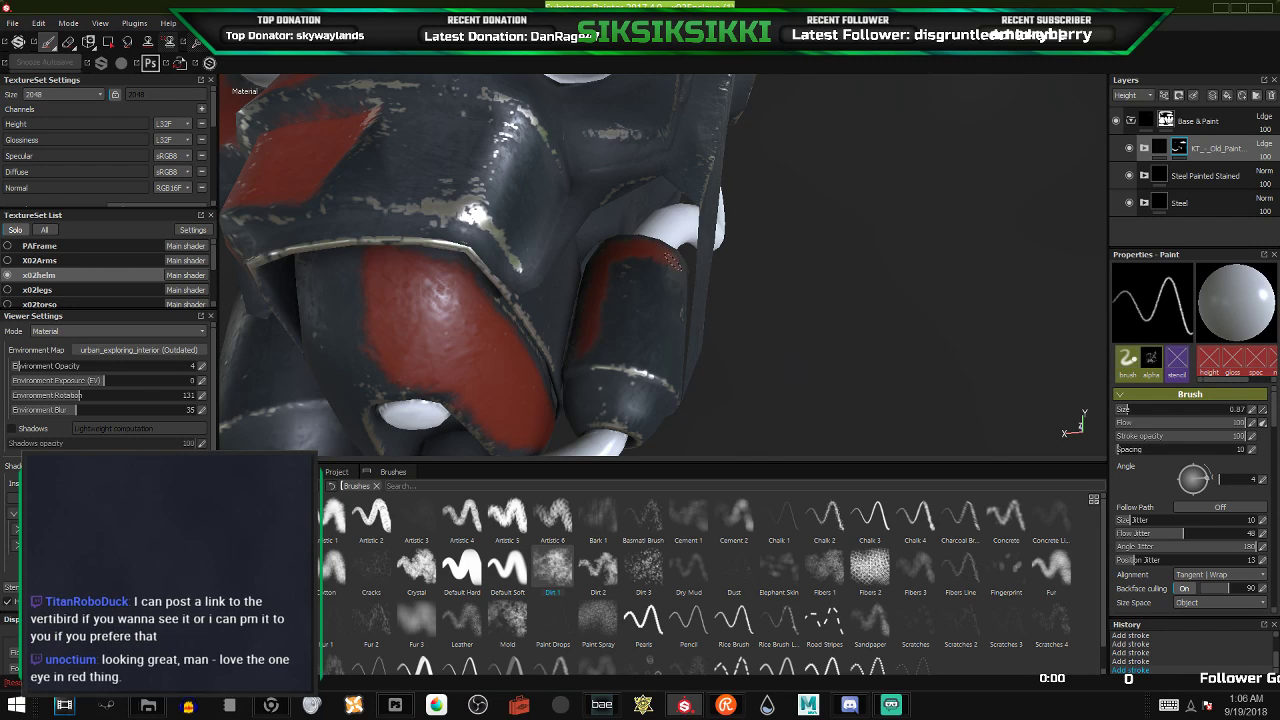
mouse_move(676, 260)
left_mouse_down()
mouse_move(670, 351)
mouse_move(640, 346)
mouse_move(626, 278)
mouse_move(642, 260)
mouse_move(662, 300)
mouse_move(657, 340)
left_mouse_up()
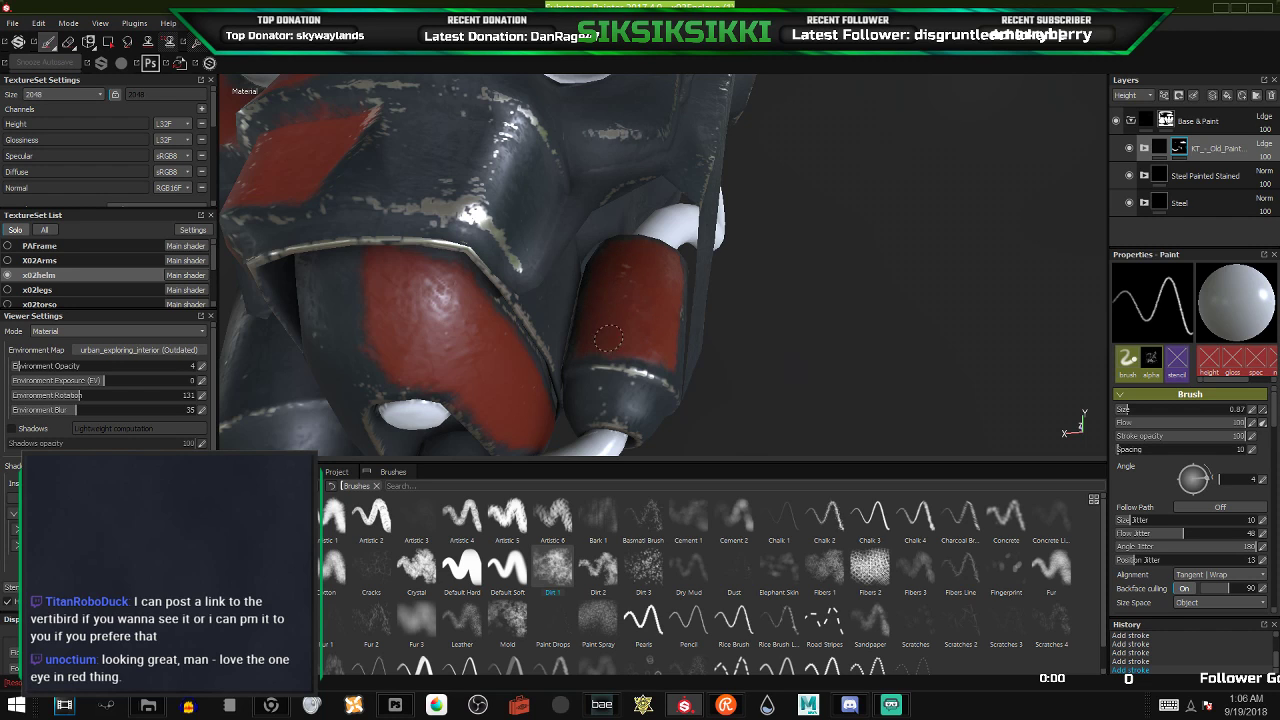
mouse_move(640, 360)
left_mouse_down("alt")
mouse_move(610, 355)
mouse_move(675, 362)
mouse_move(651, 371)
mouse_move(651, 287)
mouse_move(632, 280)
left_mouse_up("alt")
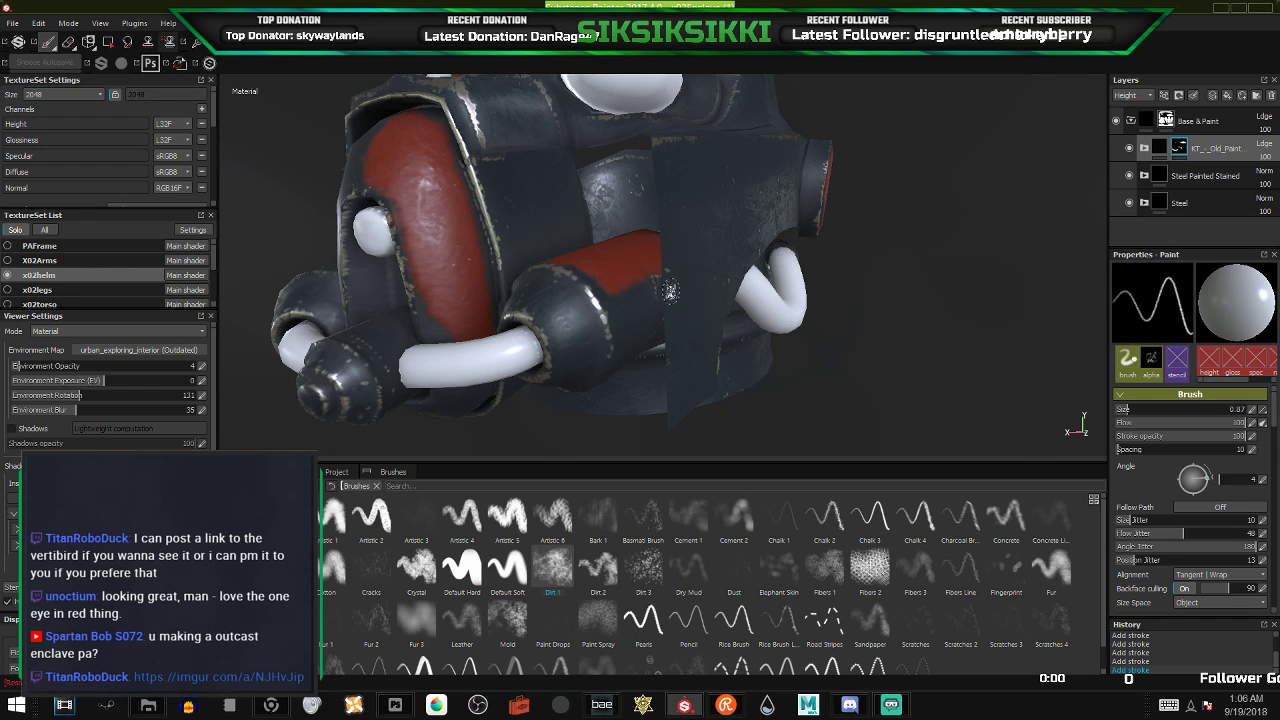
left_click_drag(603, 280, 678, 267, "alt")
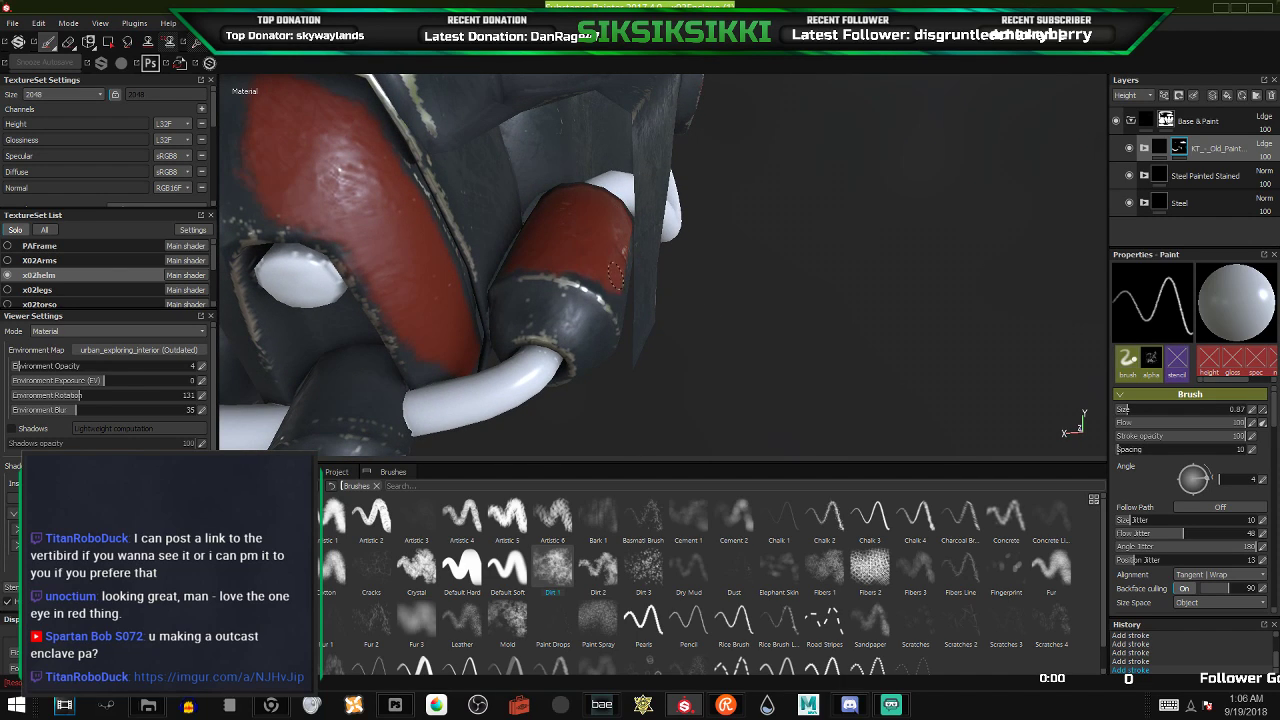
left_click(612, 287)
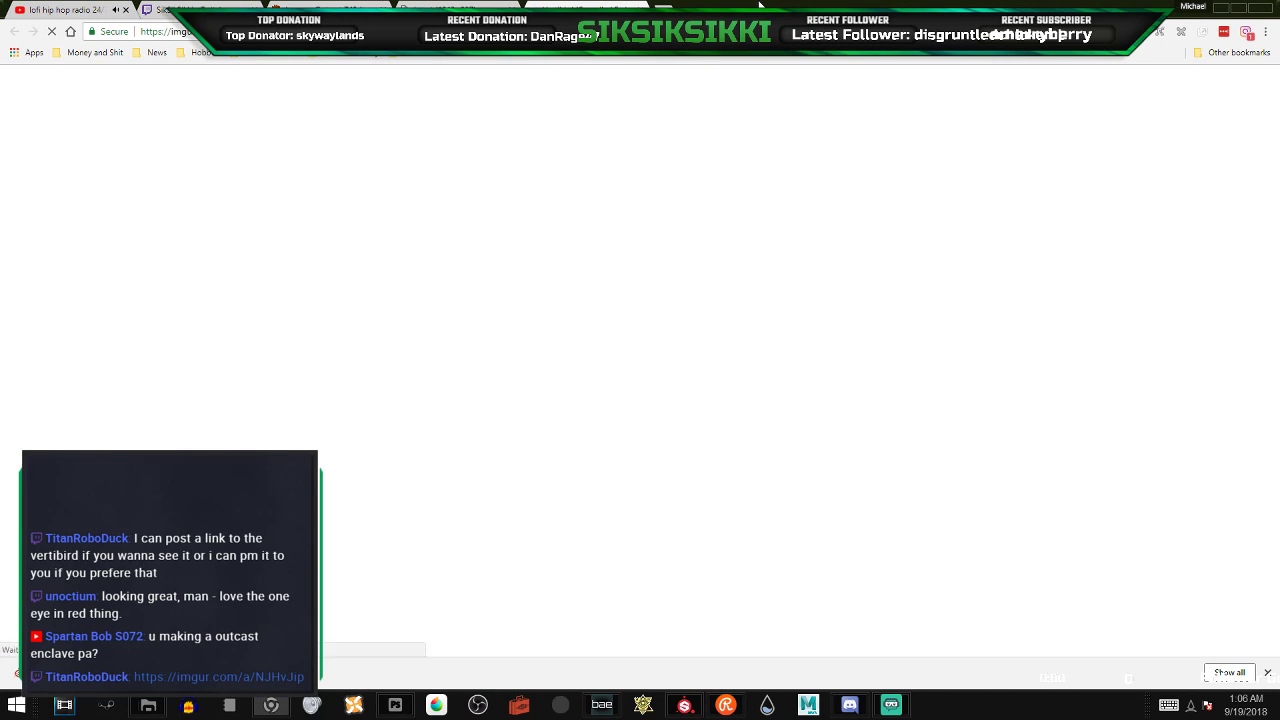
- View the linked imgur page in the browser and return to the helmet project
key("alt+Tab")
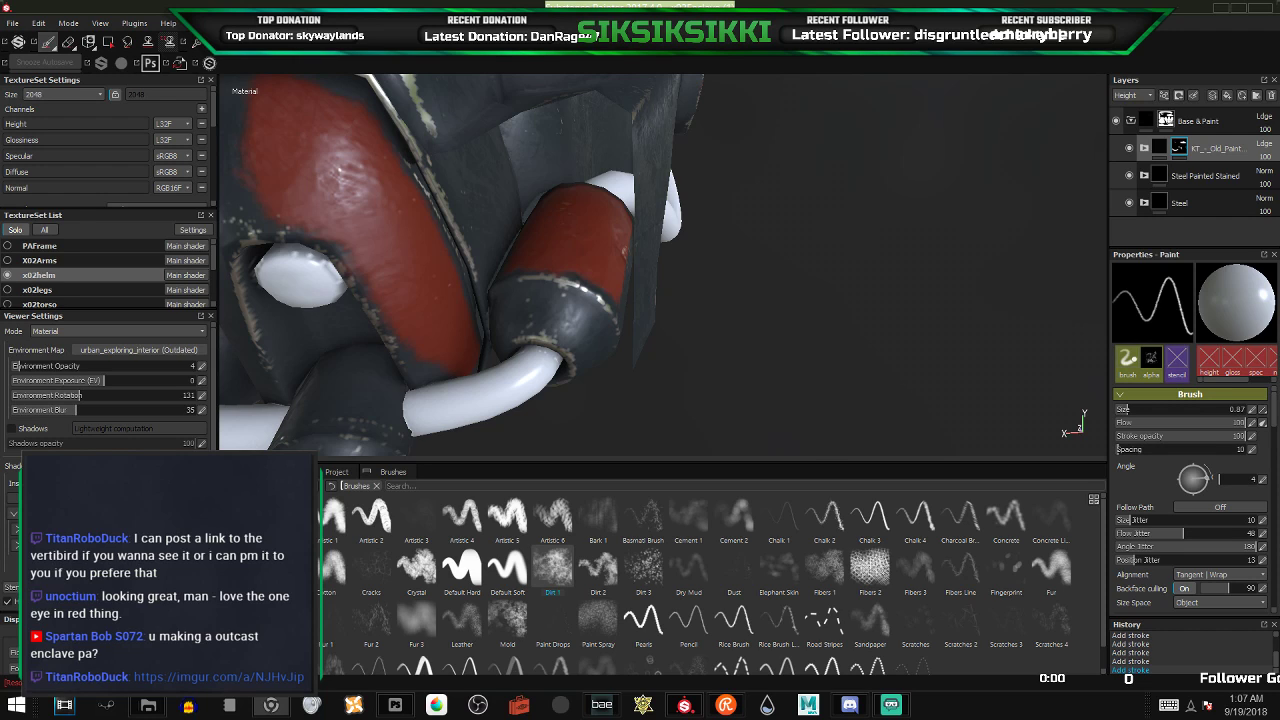
left_click_drag(1279, 222, 477, 4)
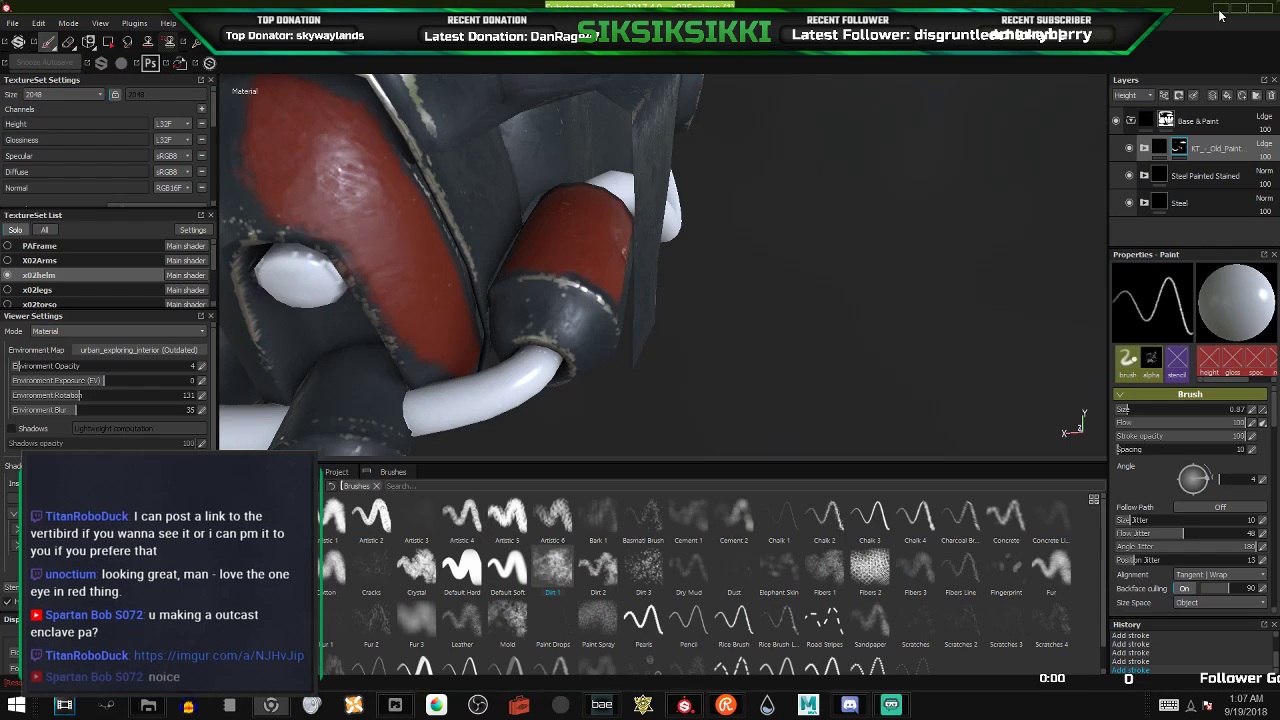
left_click(1220, 10)
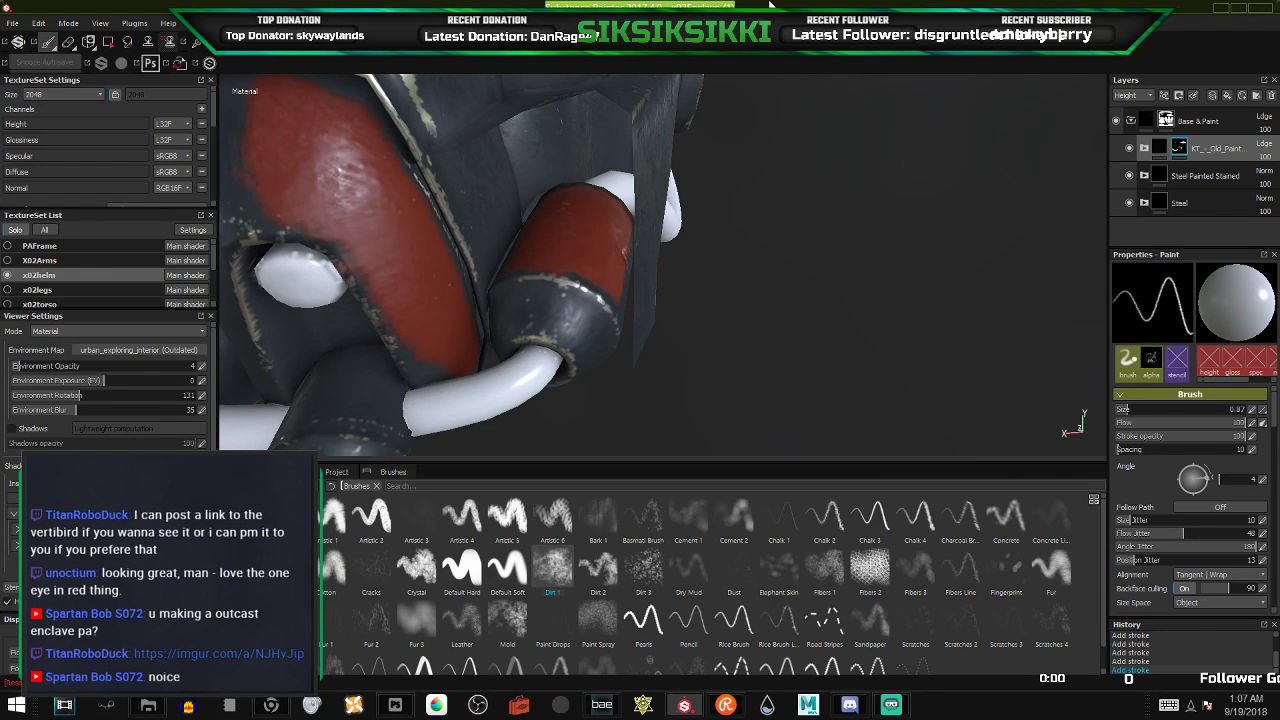
- Outline the left cheek fin along its edges back to the side disc and fill the inside with the red layer
right_click_drag(648, 143, 540, 190, "alt")
left_click_drag(540, 190, 445, 325, "alt")
right_click_drag(523, 194, 641, 346, "alt")
mouse_move(578, 298)
left_mouse_down("alt")
mouse_move(546, 215)
mouse_move(575, 396)
left_mouse_up("alt")
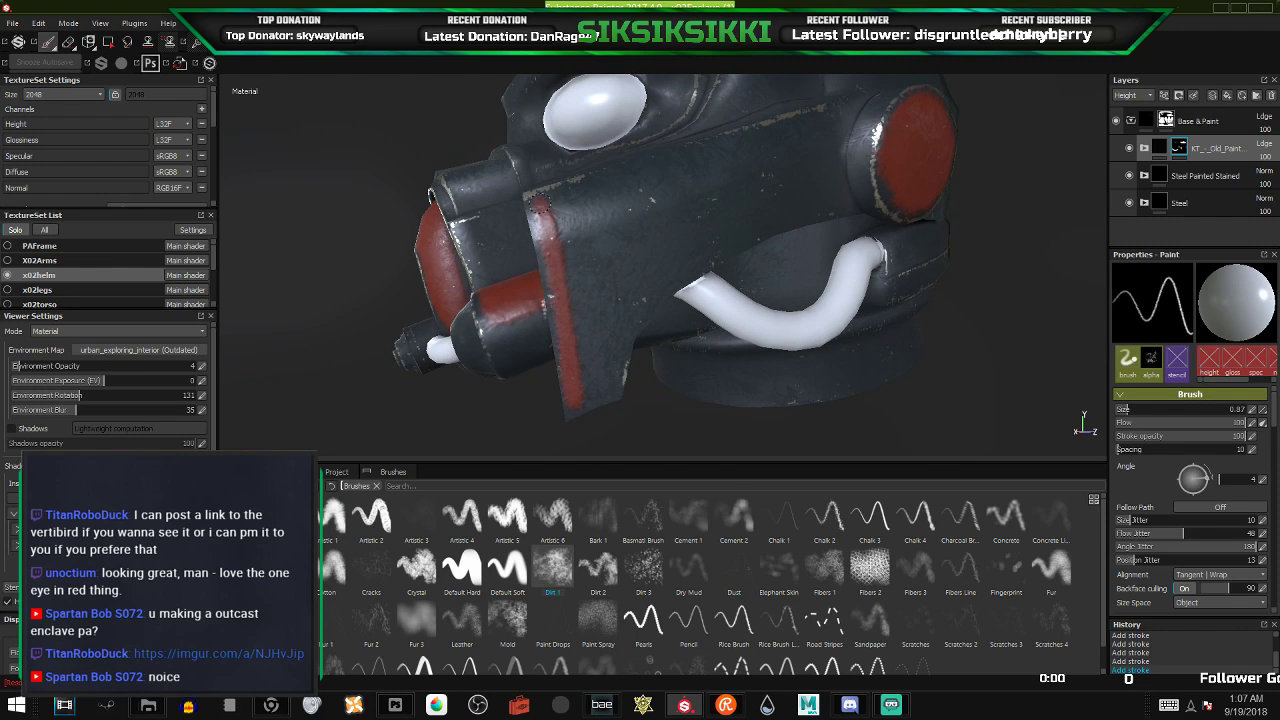
left_click_drag(541, 208, 738, 146)
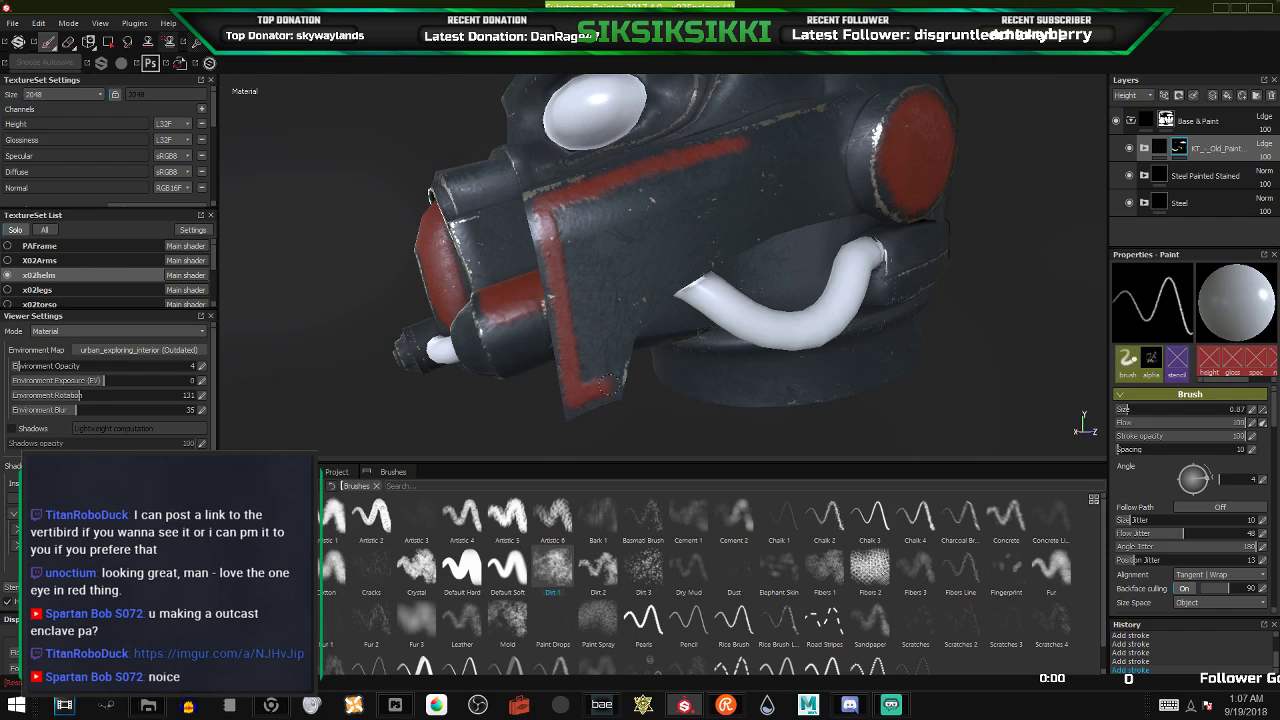
mouse_move(611, 380)
left_mouse_down()
mouse_move(680, 225)
mouse_move(739, 151)
mouse_move(780, 148)
mouse_move(736, 160)
left_mouse_up()
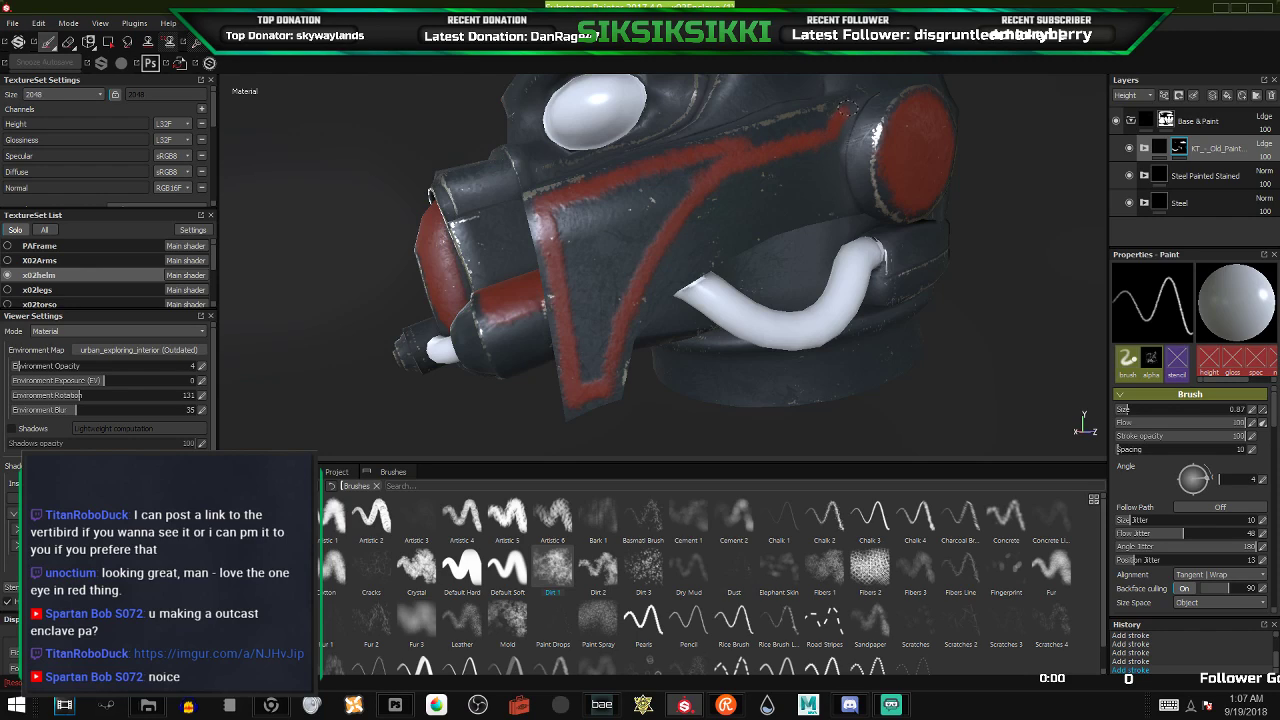
mouse_move(851, 105)
left_mouse_down()
mouse_move(565, 214)
mouse_move(550, 238)
mouse_move(692, 178)
mouse_move(612, 290)
mouse_move(592, 378)
mouse_move(571, 290)
mouse_move(575, 303)
left_mouse_up()
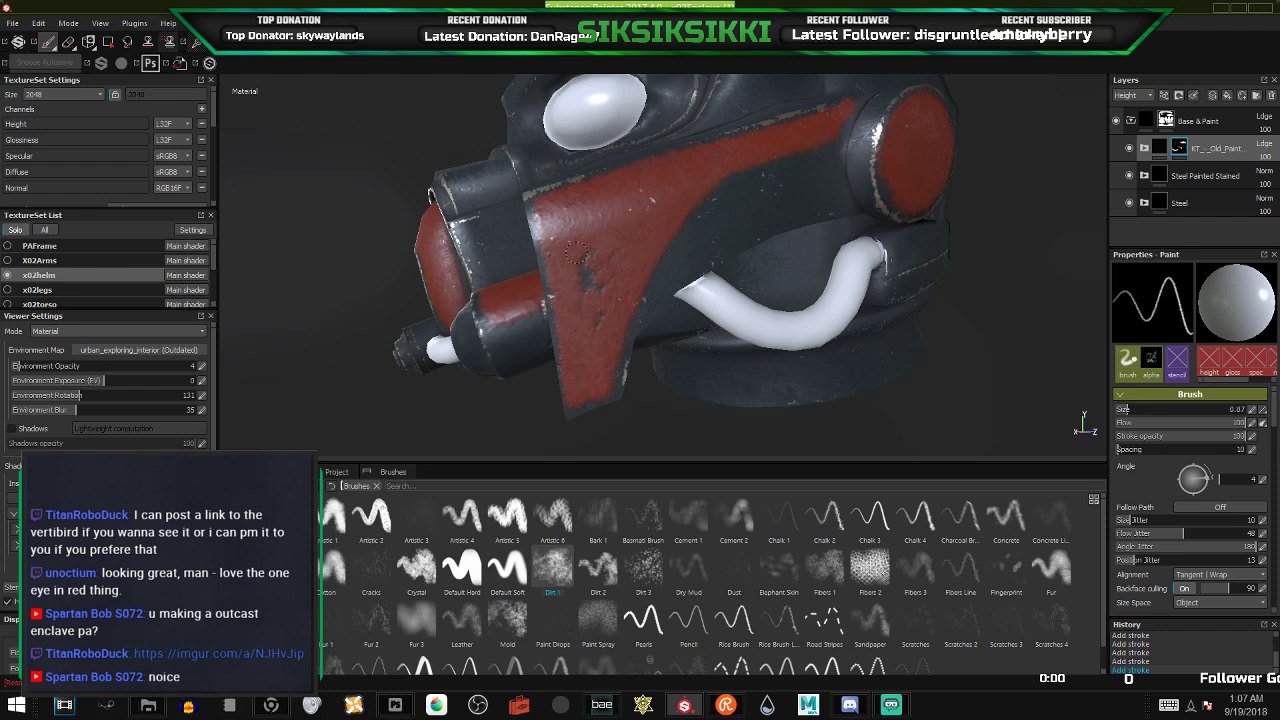
mouse_move(576, 253)
left_mouse_down()
mouse_move(602, 250)
mouse_move(743, 337)
mouse_move(692, 320)
mouse_move(627, 237)
mouse_move(660, 320)
mouse_move(600, 334)
left_mouse_up()
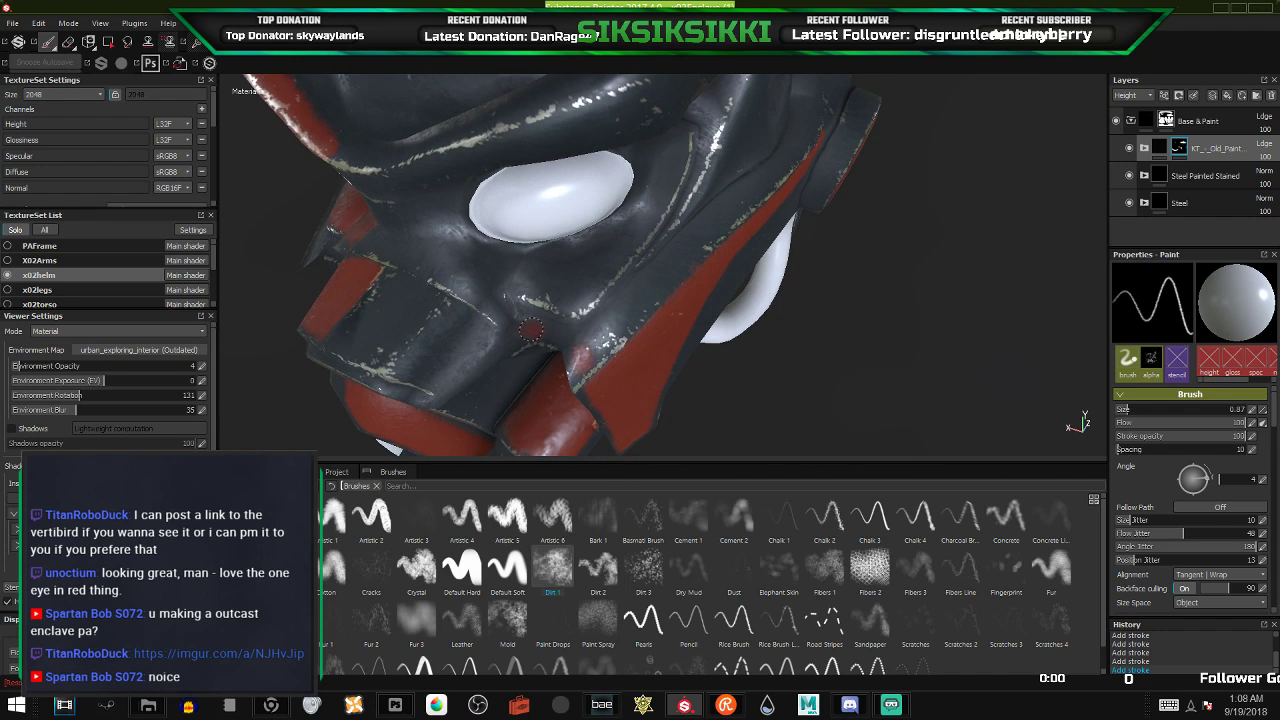
- Paint the red layer along the ledge above the left cheek fin, from beside the snout up to the side disc
mouse_move(560, 337)
left_mouse_down()
mouse_move(598, 346)
mouse_move(683, 252)
left_mouse_up()
left_click_drag(638, 308, 690, 251)
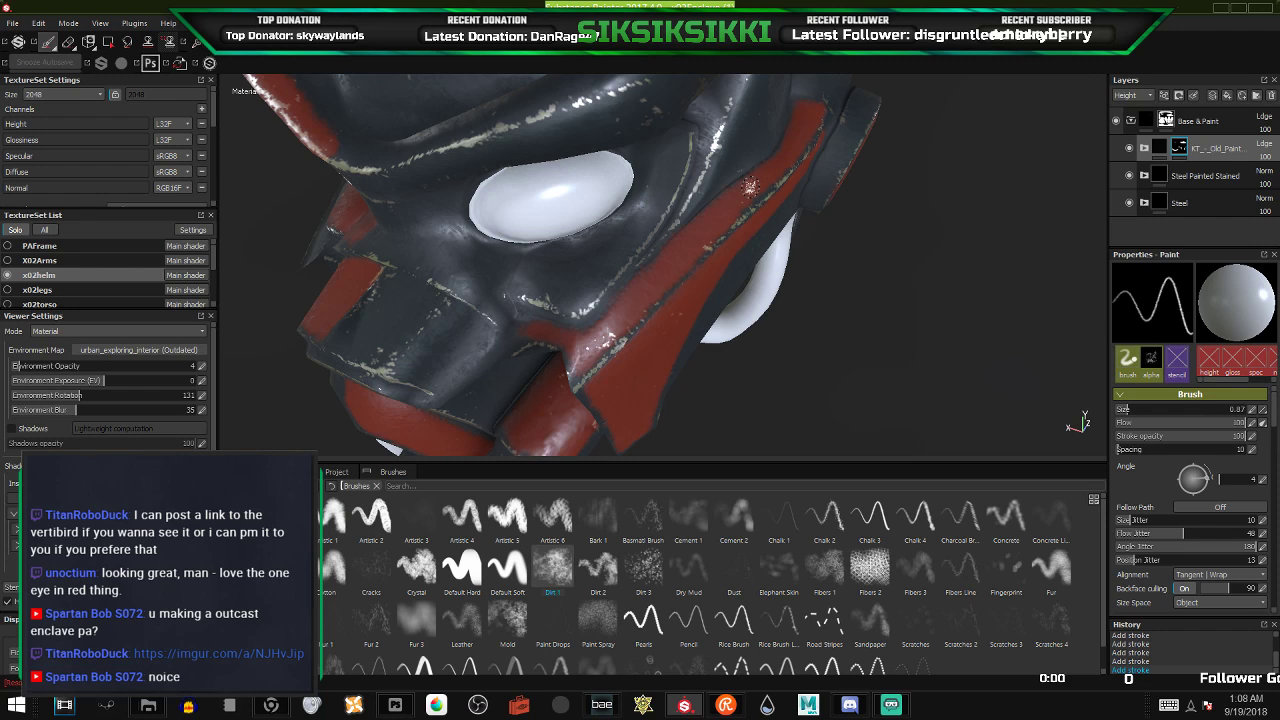
scroll(750, 188, "down", 5)
- Outline the panel between the snout and the left canister with the red layer and fill in its middle
mouse_move(757, 172)
left_mouse_down("alt")
mouse_move(801, 245)
mouse_move(917, 246)
mouse_move(612, 226)
mouse_move(722, 236)
mouse_move(645, 237)
mouse_move(722, 225)
mouse_move(664, 220)
mouse_move(671, 260)
mouse_move(698, 252)
left_mouse_up("alt")
scroll(675, 178, "up", 2)
scroll(675, 178, "up", 4)
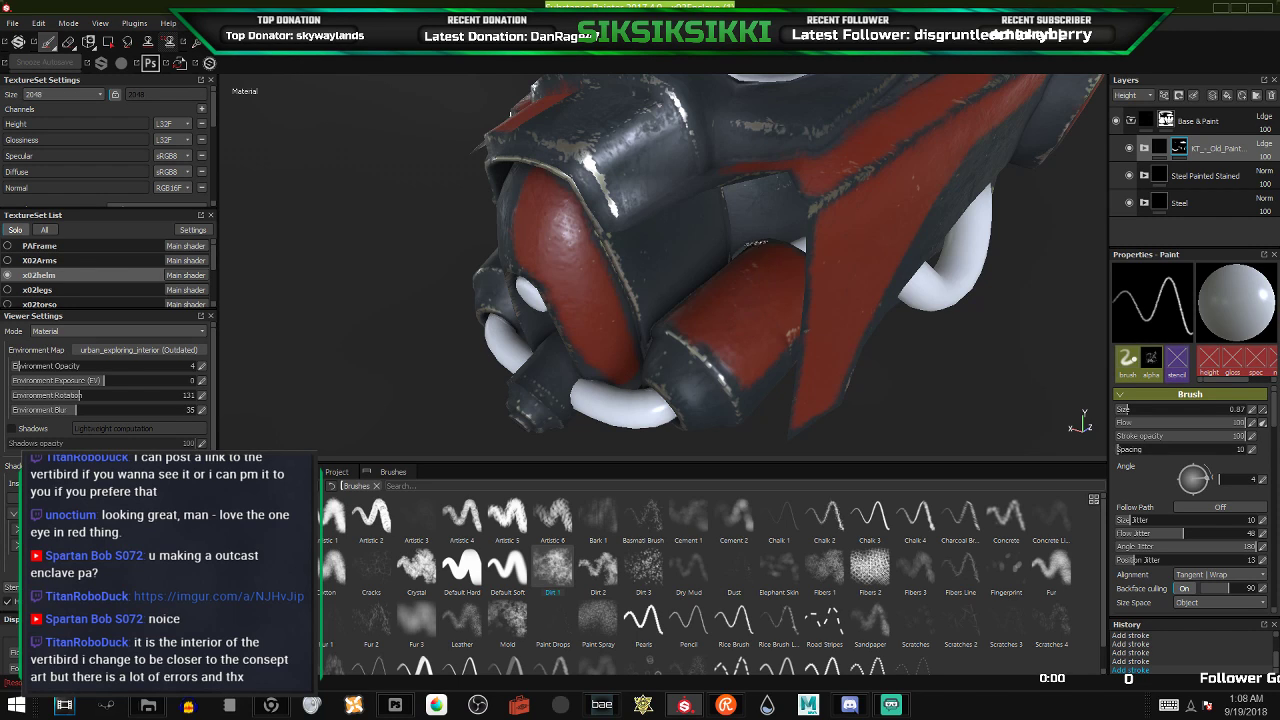
scroll(638, 237, "up", 3)
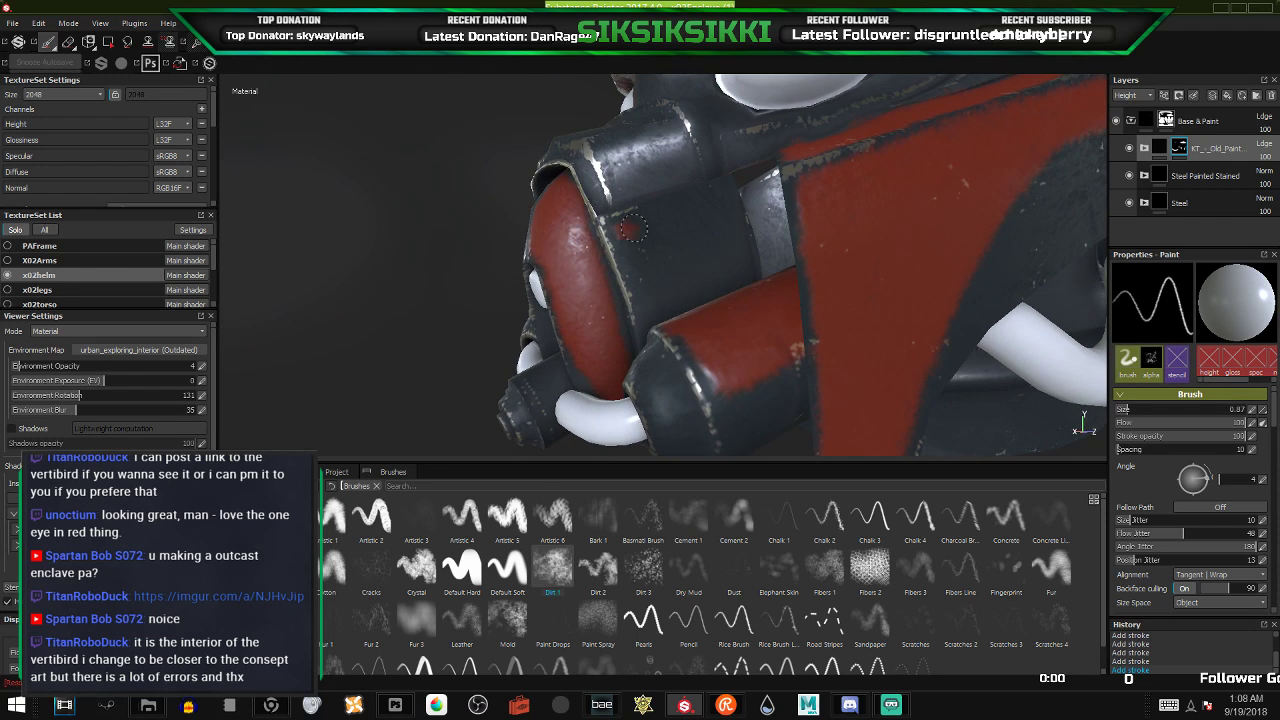
mouse_move(622, 232)
left_mouse_down()
mouse_move(709, 204)
mouse_move(741, 262)
left_mouse_up()
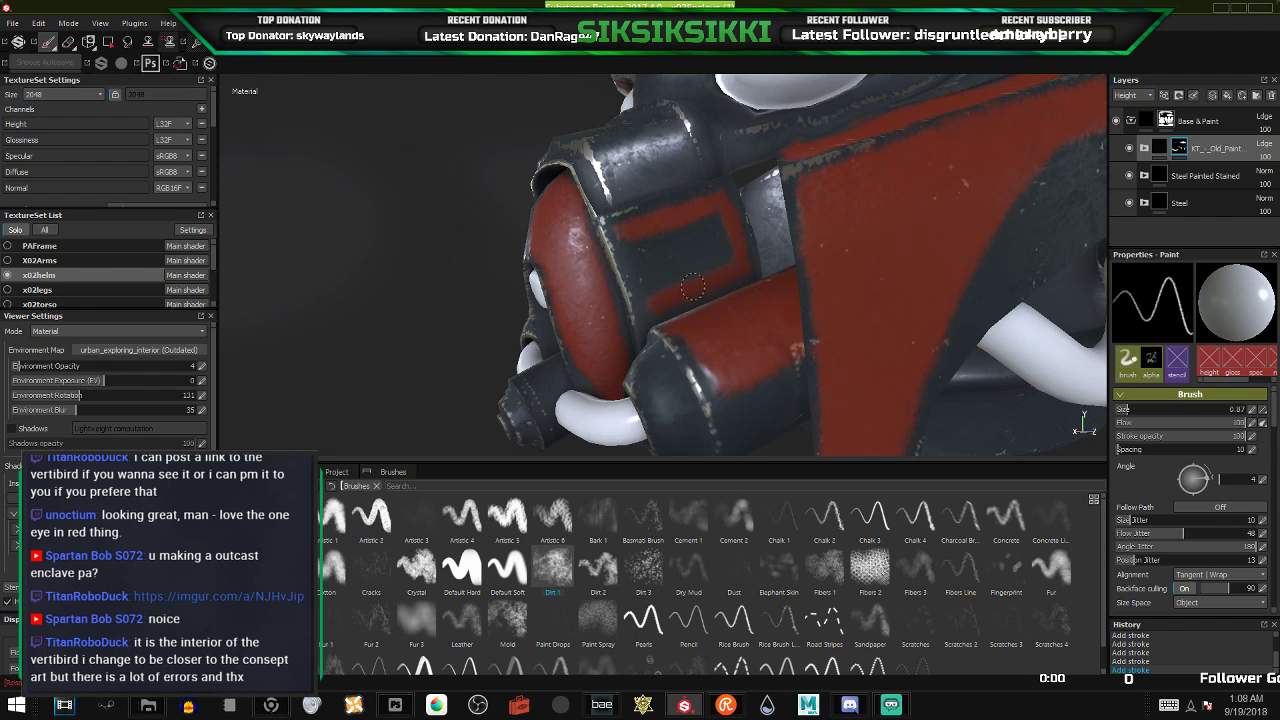
mouse_move(636, 264)
left_mouse_down()
mouse_move(620, 240)
mouse_move(633, 290)
mouse_move(638, 268)
mouse_move(655, 298)
left_mouse_up()
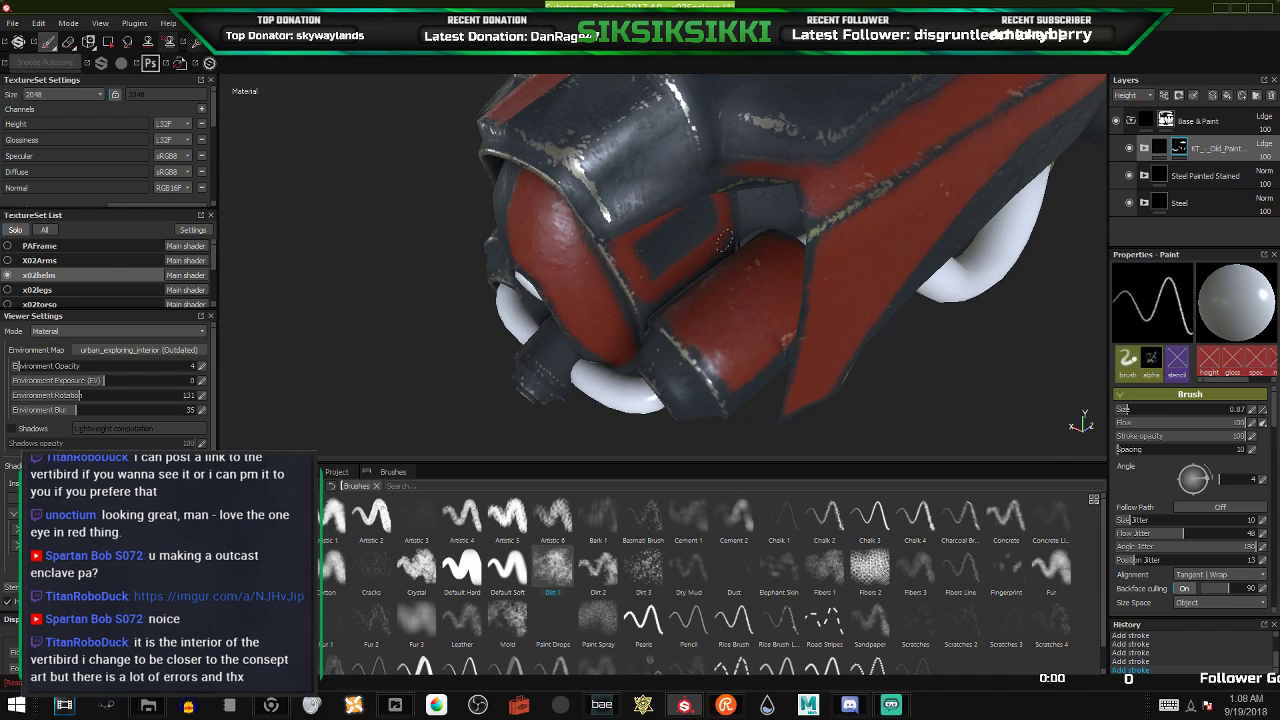
mouse_move(680, 257)
left_mouse_down()
mouse_move(662, 265)
mouse_move(660, 226)
mouse_move(702, 195)
mouse_move(704, 209)
left_mouse_up()
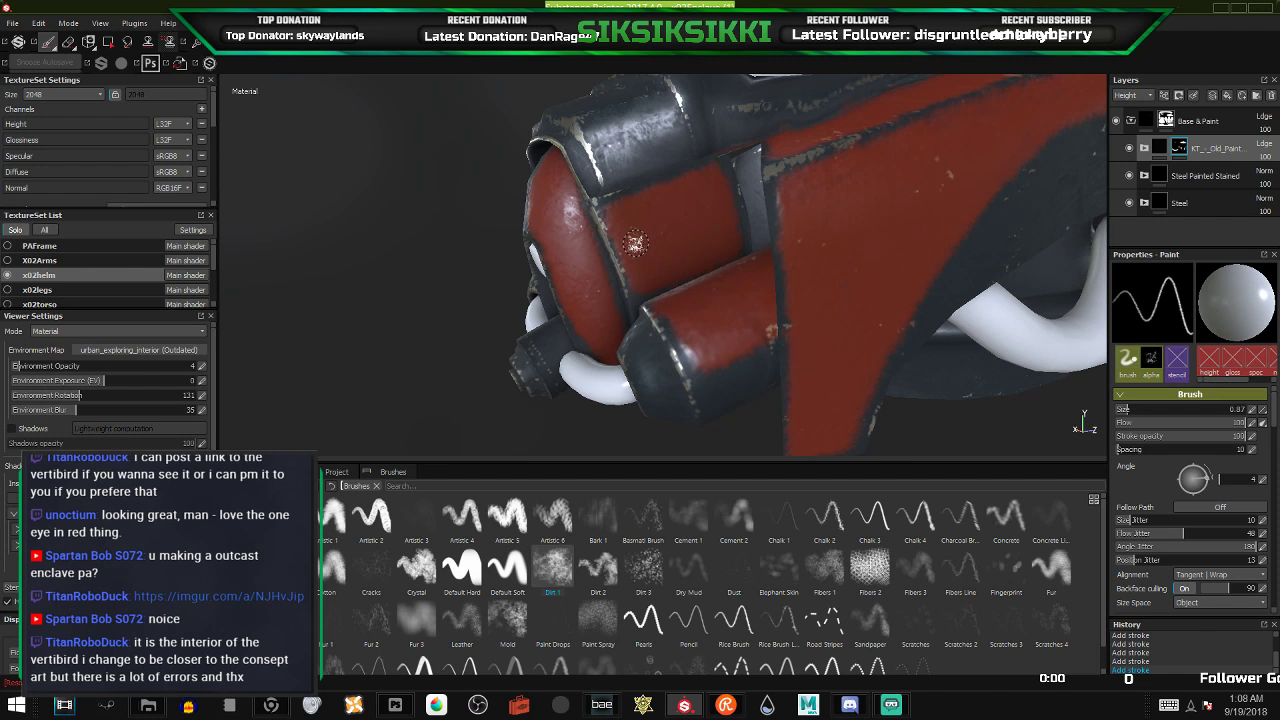
- Set the brush size to 0.62 and extend the red ledge marking down the narrow strip between the snout and left canister
scroll(654, 234, "down", 4)
left_click_drag(690, 217, 764, 187, "alt")
middle_click_drag(719, 161, 700, 246, "alt")
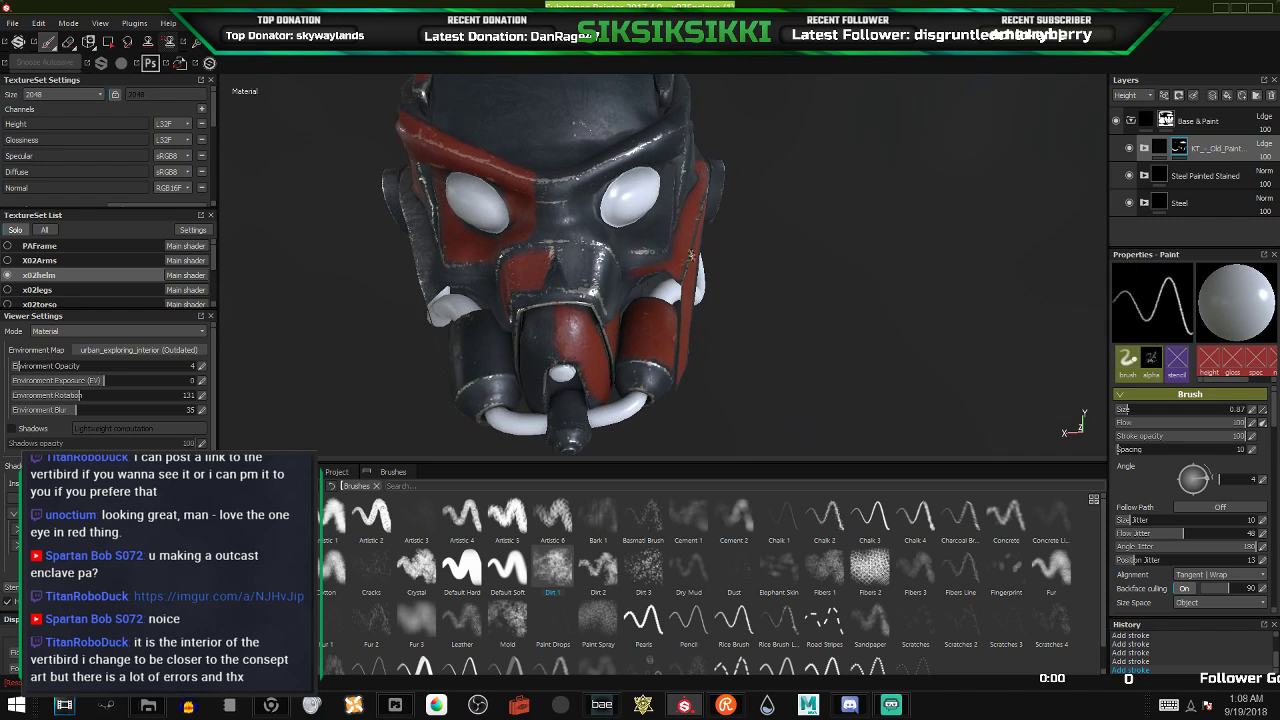
scroll(680, 300, "up", 3)
left_click_drag(668, 361, 651, 393, "alt")
scroll(647, 365, "up", 2)
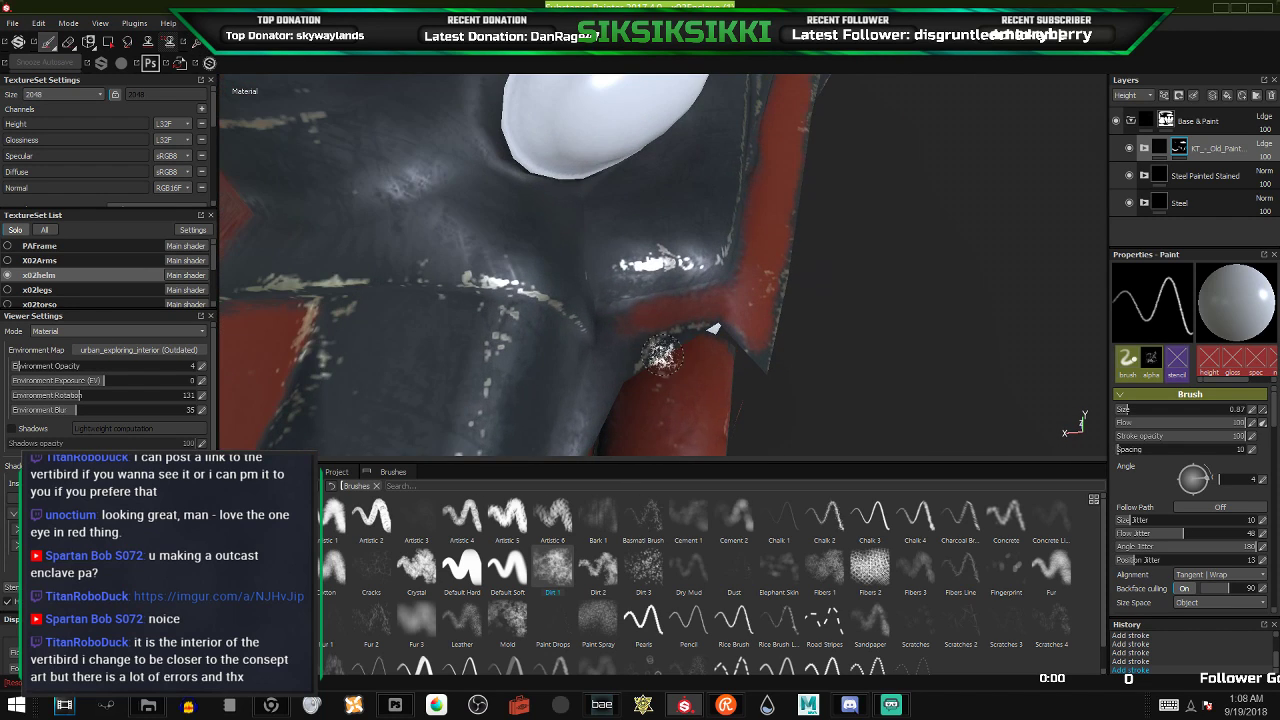
middle_click_drag(654, 361, 688, 300, "alt")
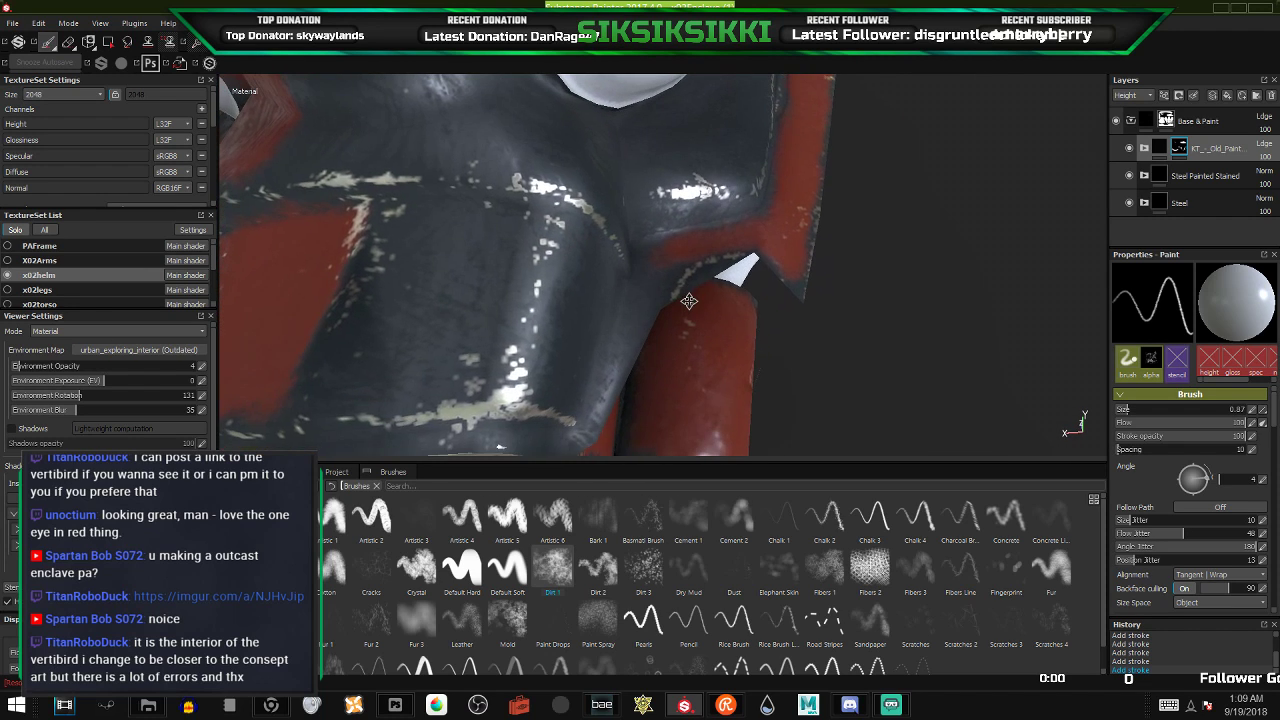
left_click(1125, 410)
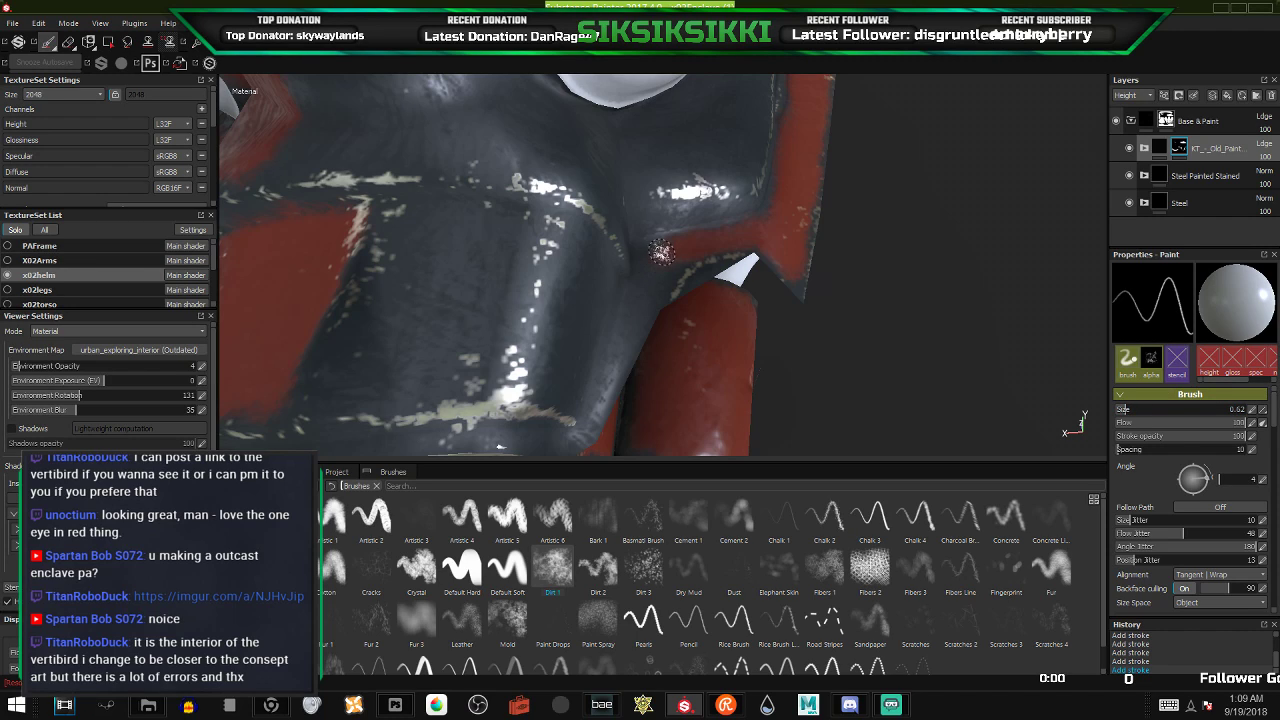
left_click_drag(659, 254, 624, 336)
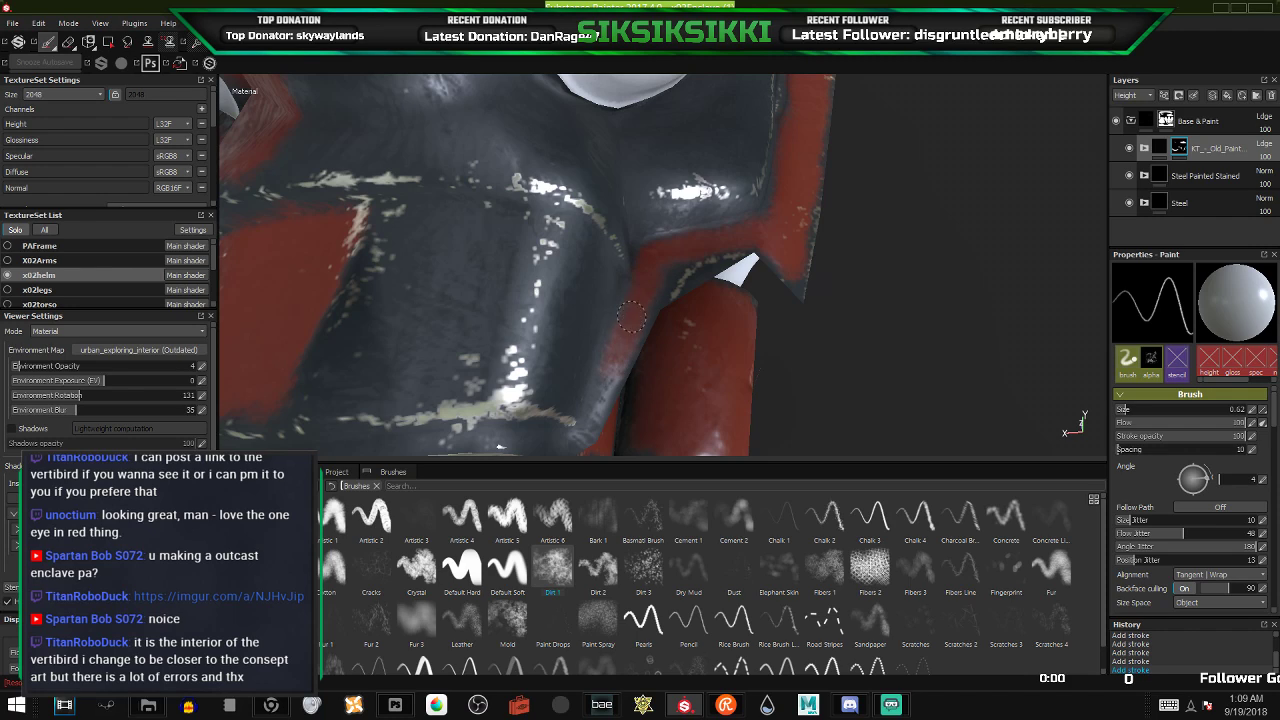
left_click_drag(642, 292, 631, 364)
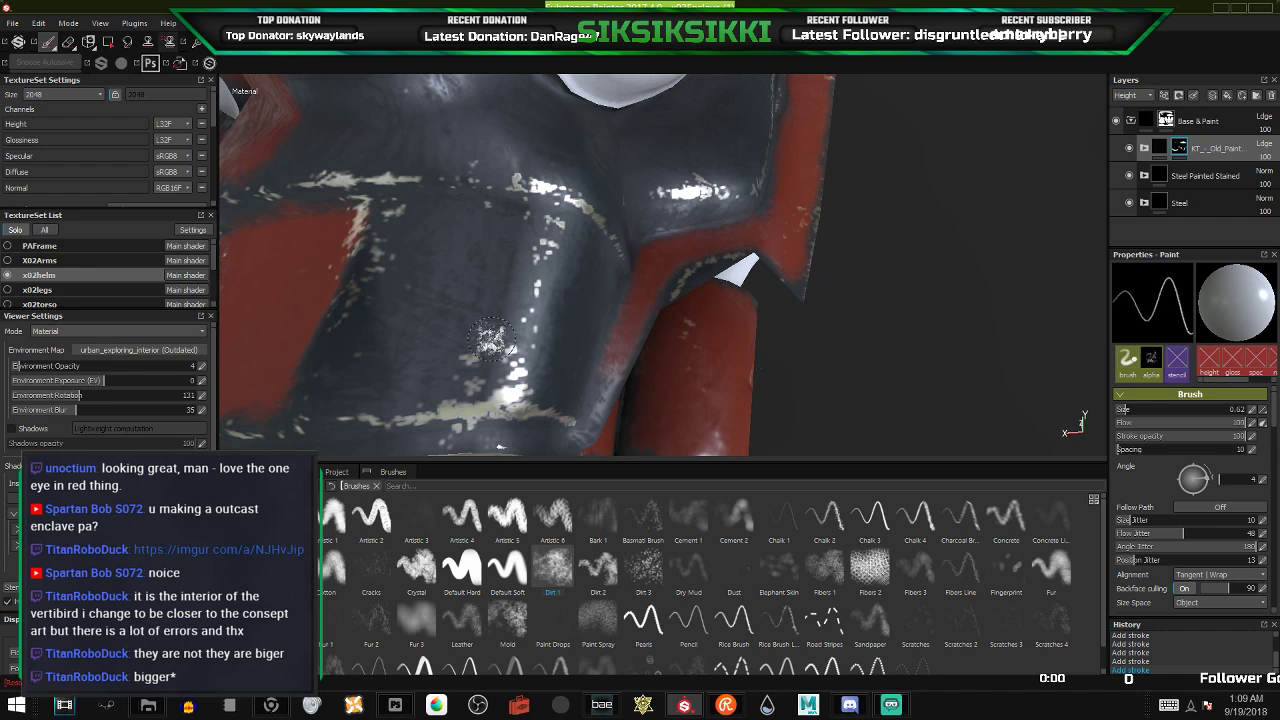
- Examine the helmet's left side from the eye and side disc back to the rear section
scroll(491, 341, "down", 5)
left_click_drag(556, 200, 591, 281, "alt")
scroll(728, 273, "up", 4)
scroll(728, 273, "down", 4)
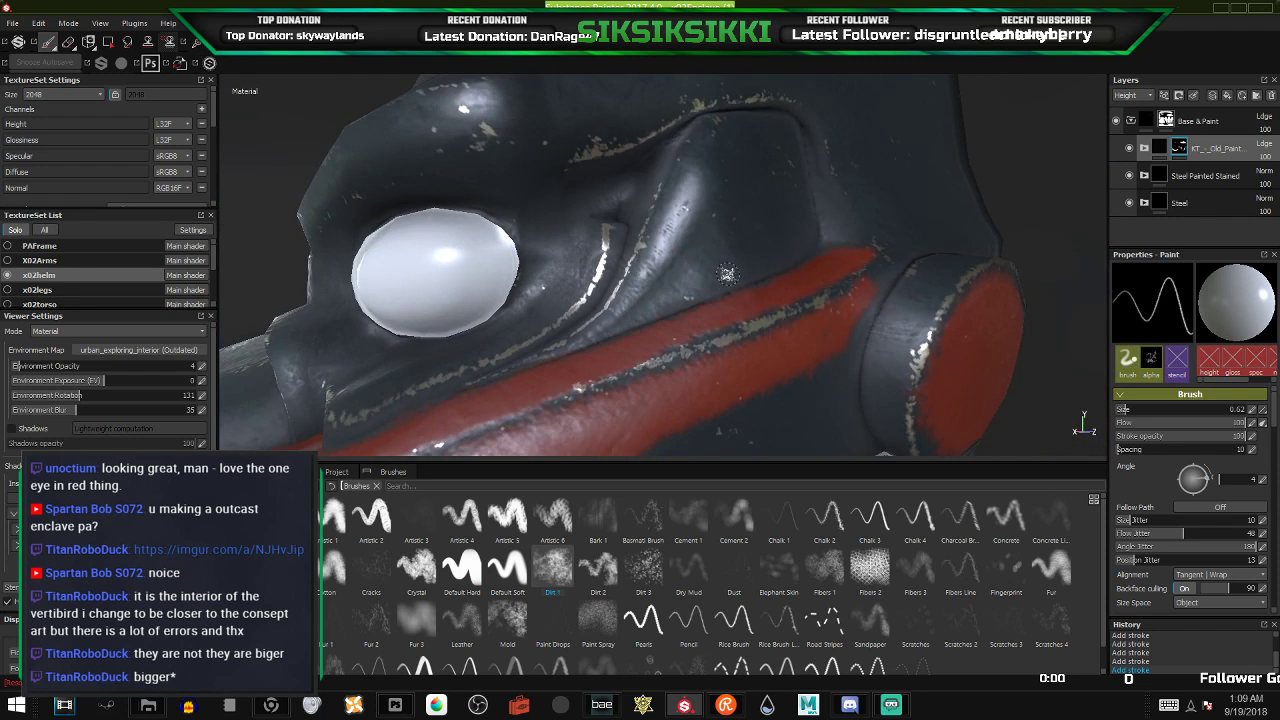
left_click_drag(743, 278, 634, 292, "alt")
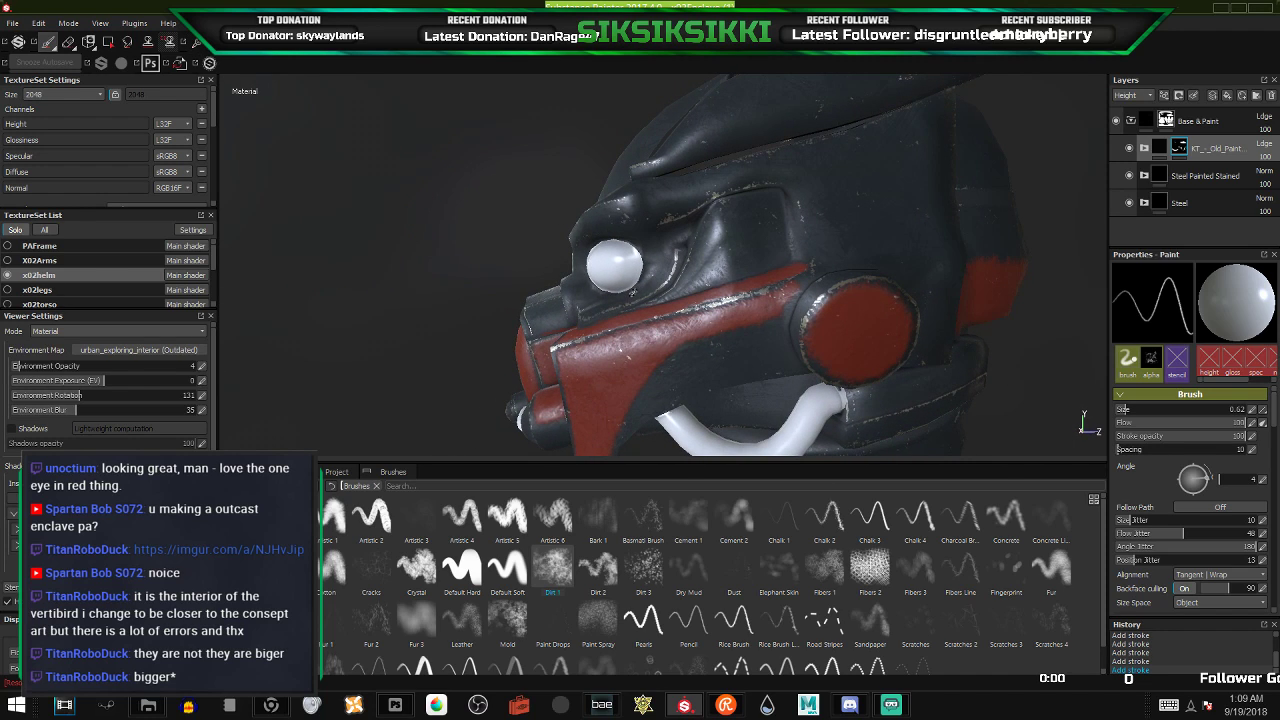
middle_click_drag(787, 252, 614, 278, "alt")
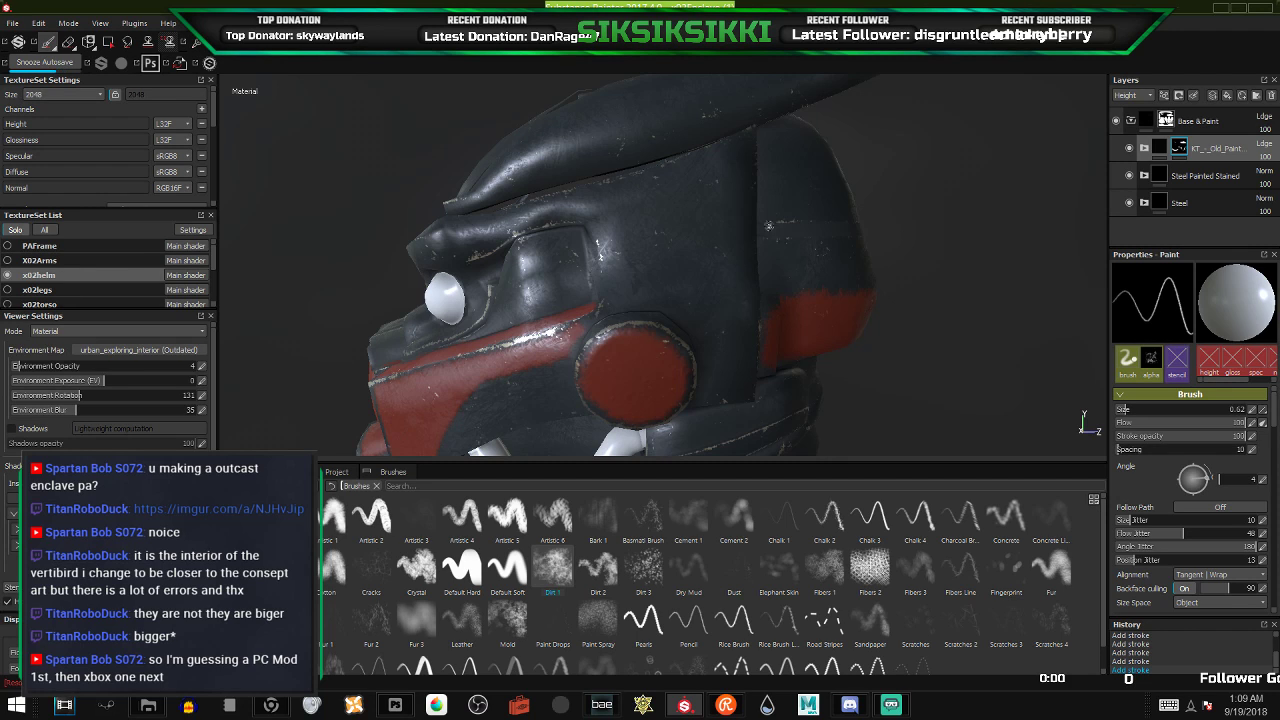
scroll(769, 226, "up", 3)
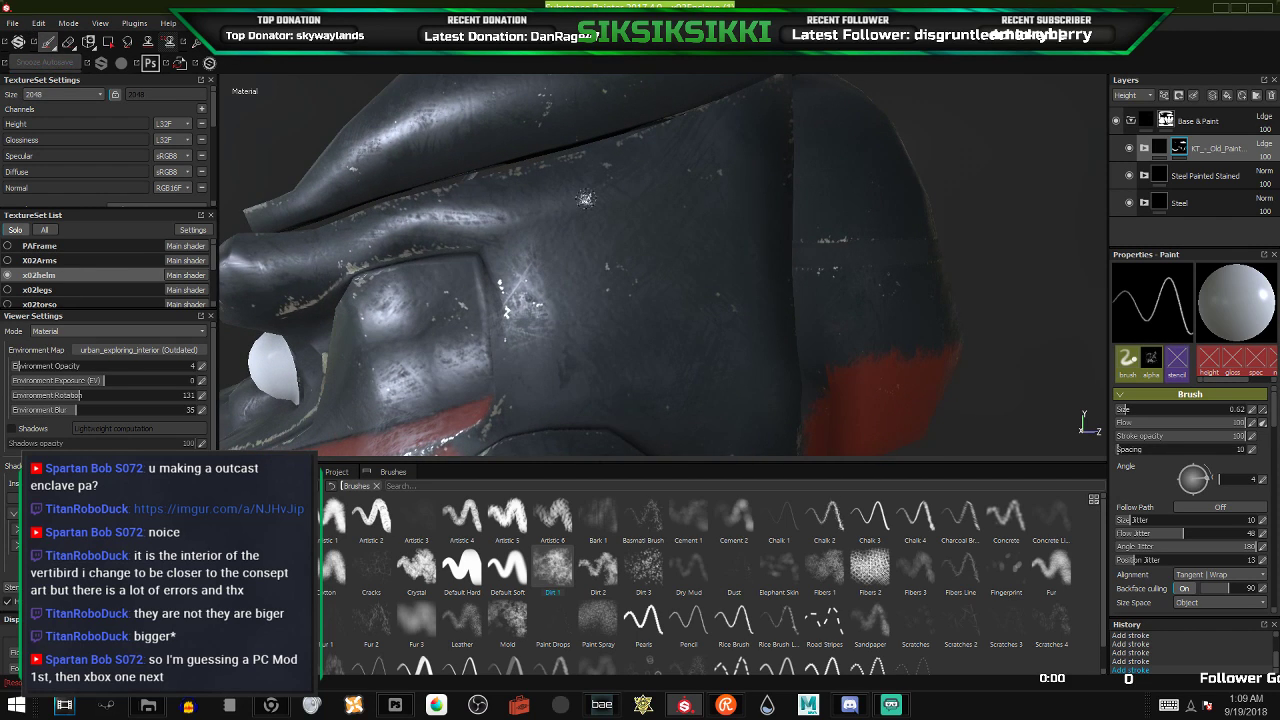
scroll(797, 255, "down", 3)
left_click_drag(800, 258, 749, 257, "alt")
middle_click_drag(749, 257, 652, 208, "alt")
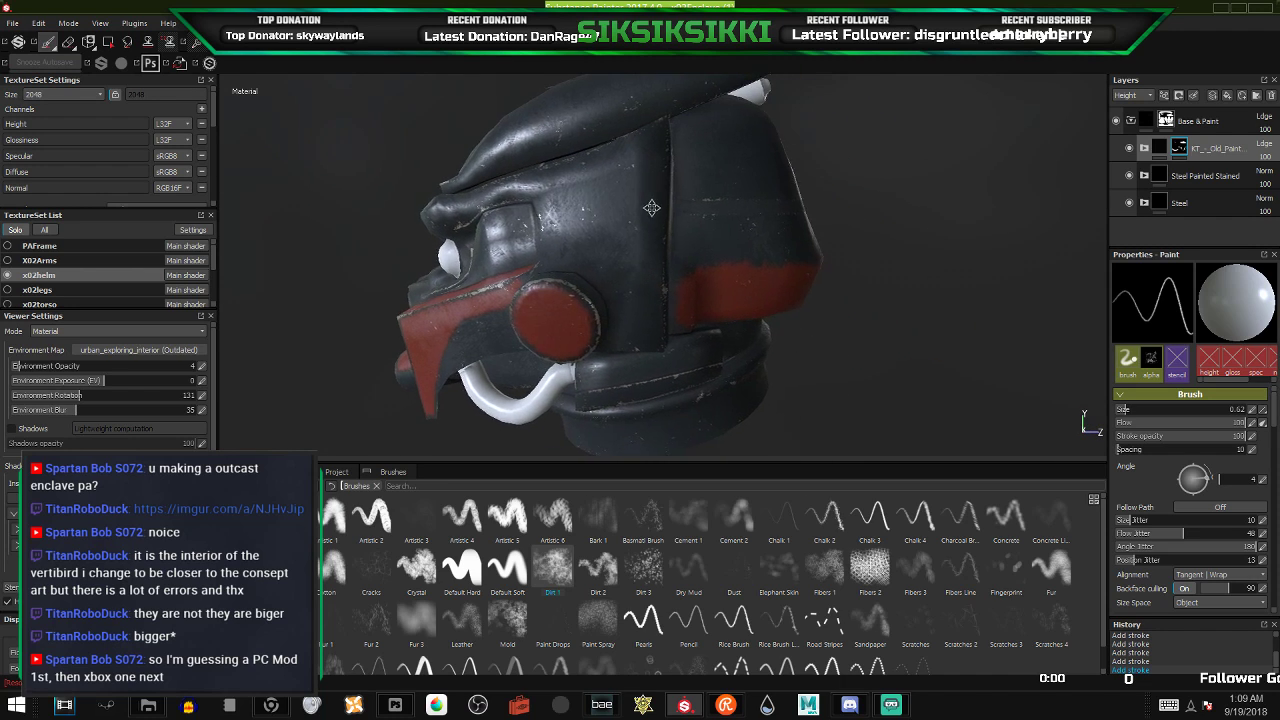
- Outline the panel between the left side disc and the vertical rear seam with the red layer and fill it in
scroll(692, 311, "up", 4)
left_click_drag(692, 311, 577, 257, "alt")
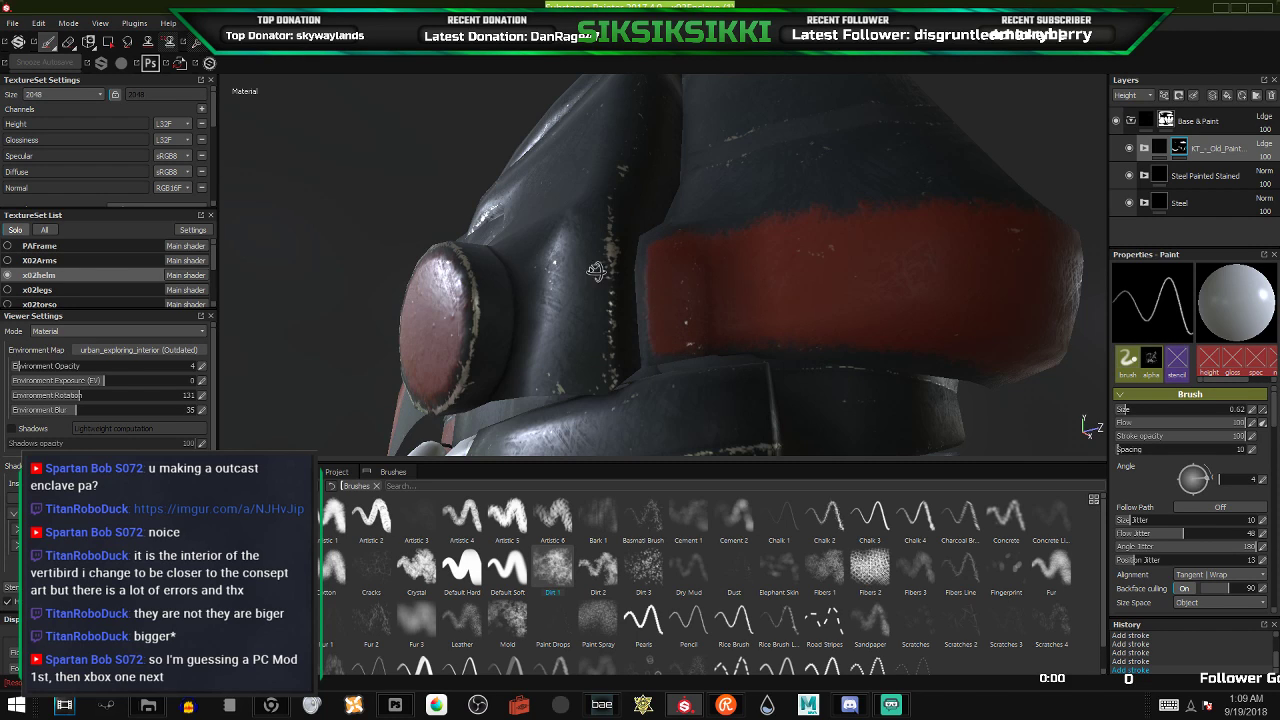
mouse_move(597, 272)
left_mouse_down("alt")
mouse_move(560, 255)
mouse_move(671, 219)
mouse_move(651, 229)
mouse_move(630, 197)
left_mouse_up("alt")
mouse_move(709, 191)
left_mouse_down()
mouse_move(622, 194)
mouse_move(636, 203)
left_mouse_up()
mouse_move(637, 205)
left_mouse_down()
mouse_move(745, 192)
mouse_move(748, 331)
mouse_move(675, 312)
mouse_move(641, 283)
left_mouse_up()
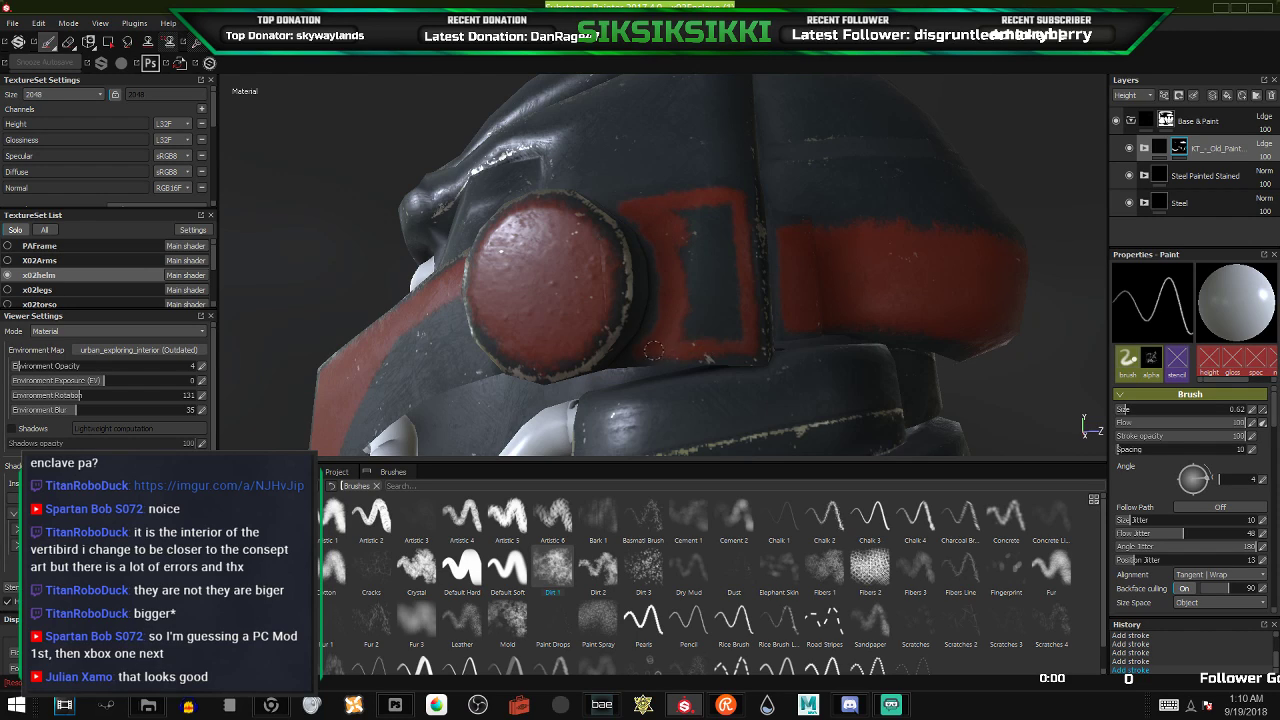
mouse_move(686, 338)
left_mouse_down()
mouse_move(700, 240)
mouse_move(705, 310)
mouse_move(722, 330)
left_mouse_up()
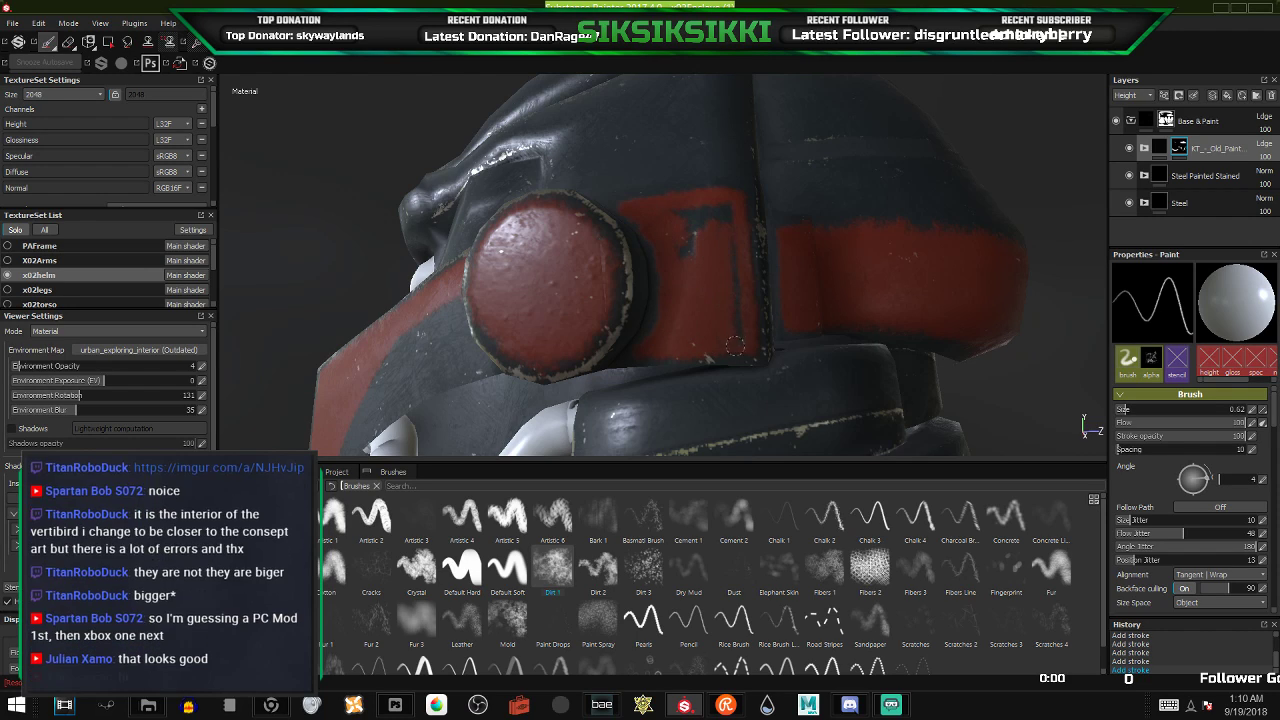
left_click_drag(730, 205, 675, 227)
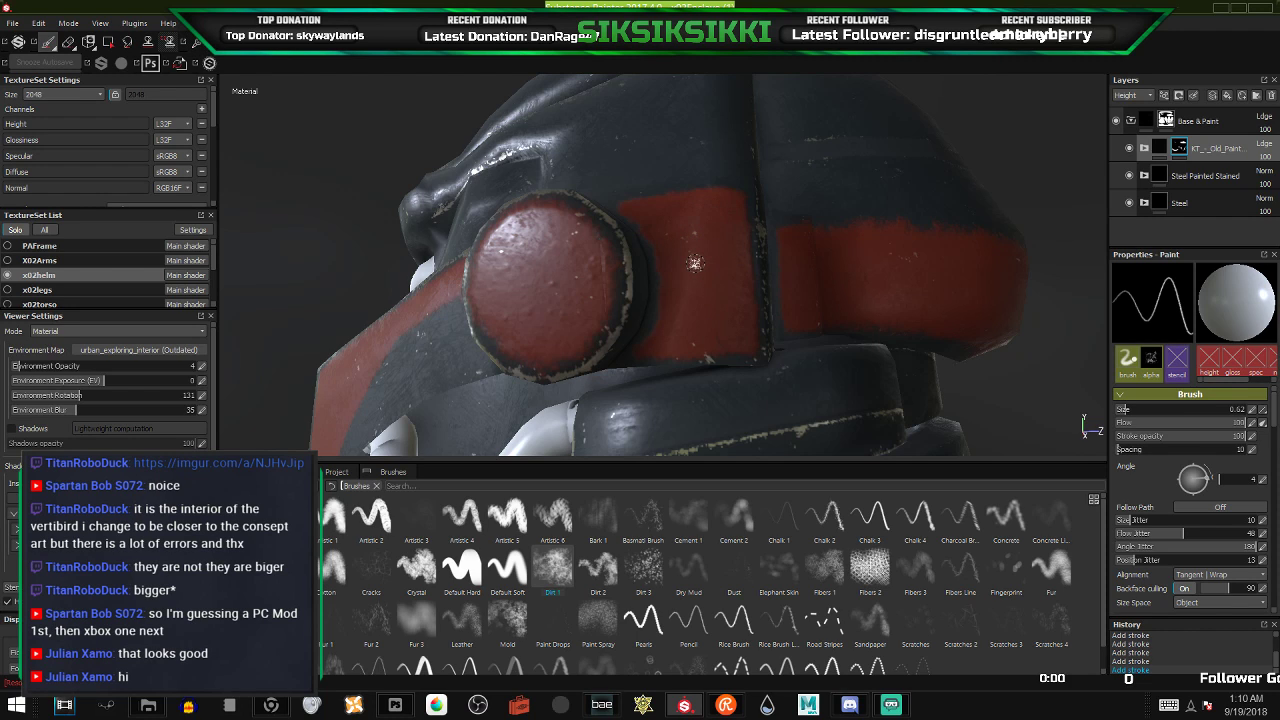
- Check the markings on the reference power armor image in the browser and return to the helmet project
scroll(695, 262, "down", 7)
left_click_drag(695, 264, 724, 272, "alt")
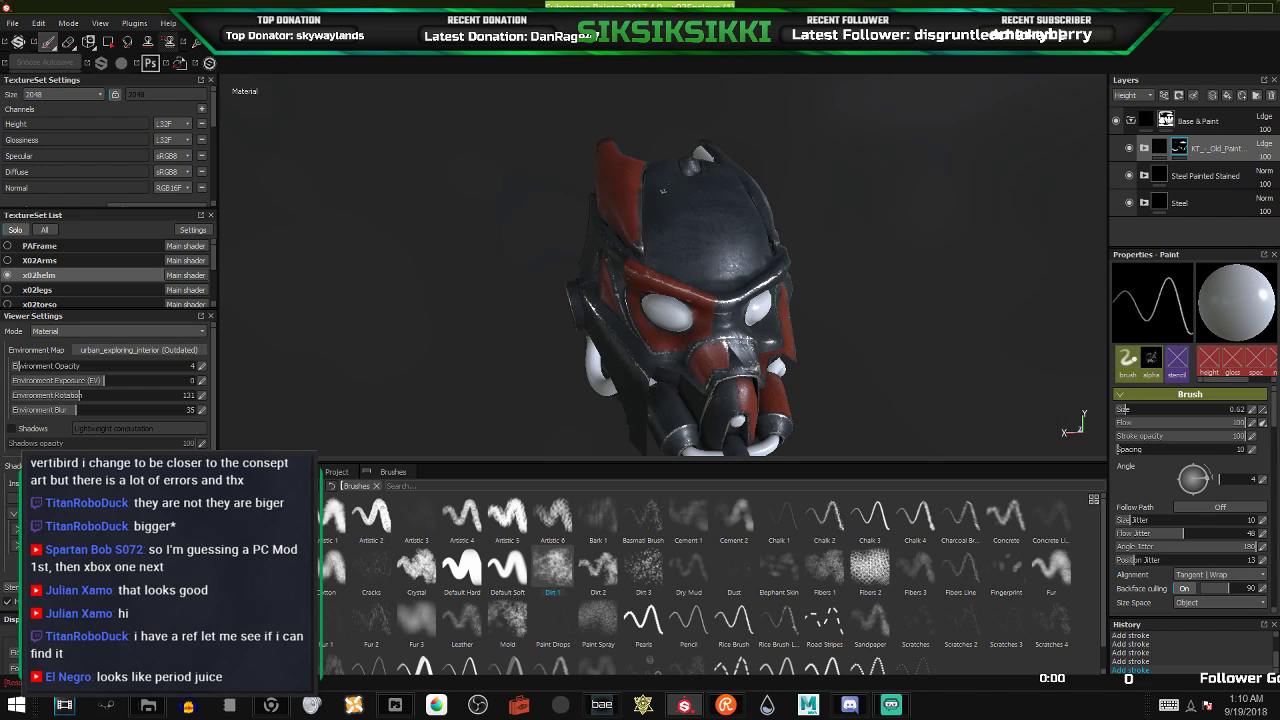
left_click(271, 705)
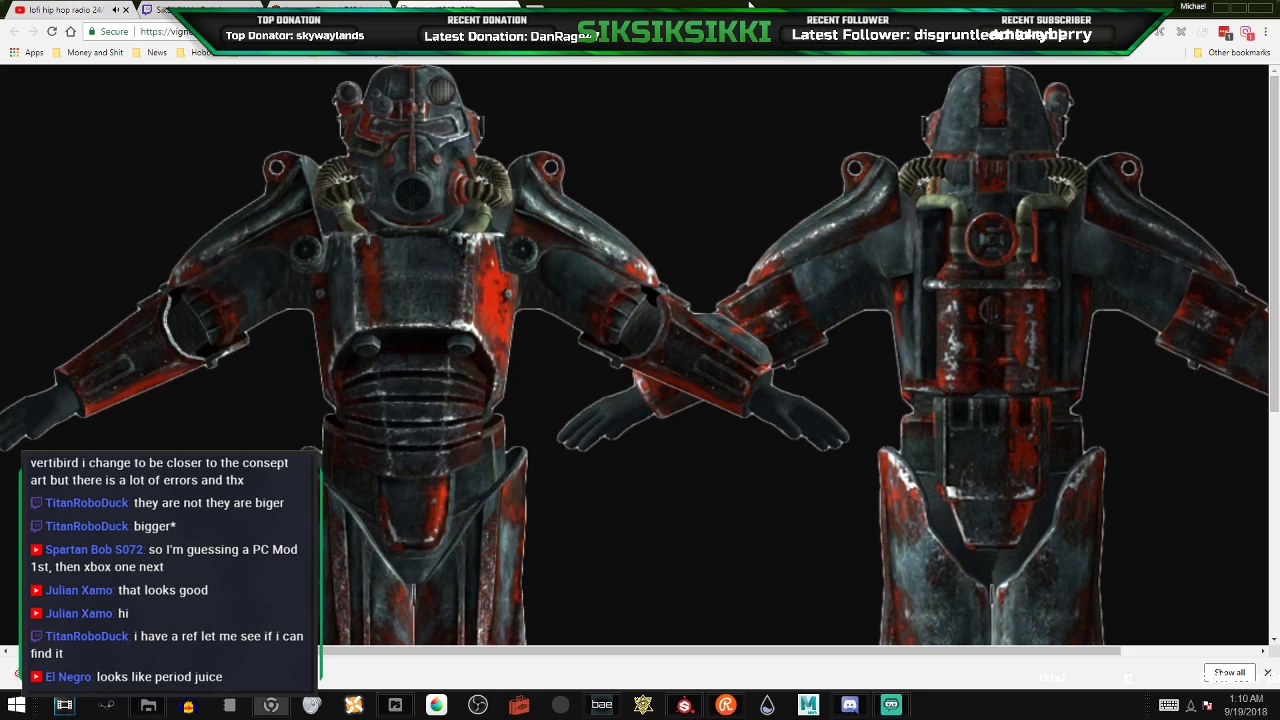
left_click(1262, 7)
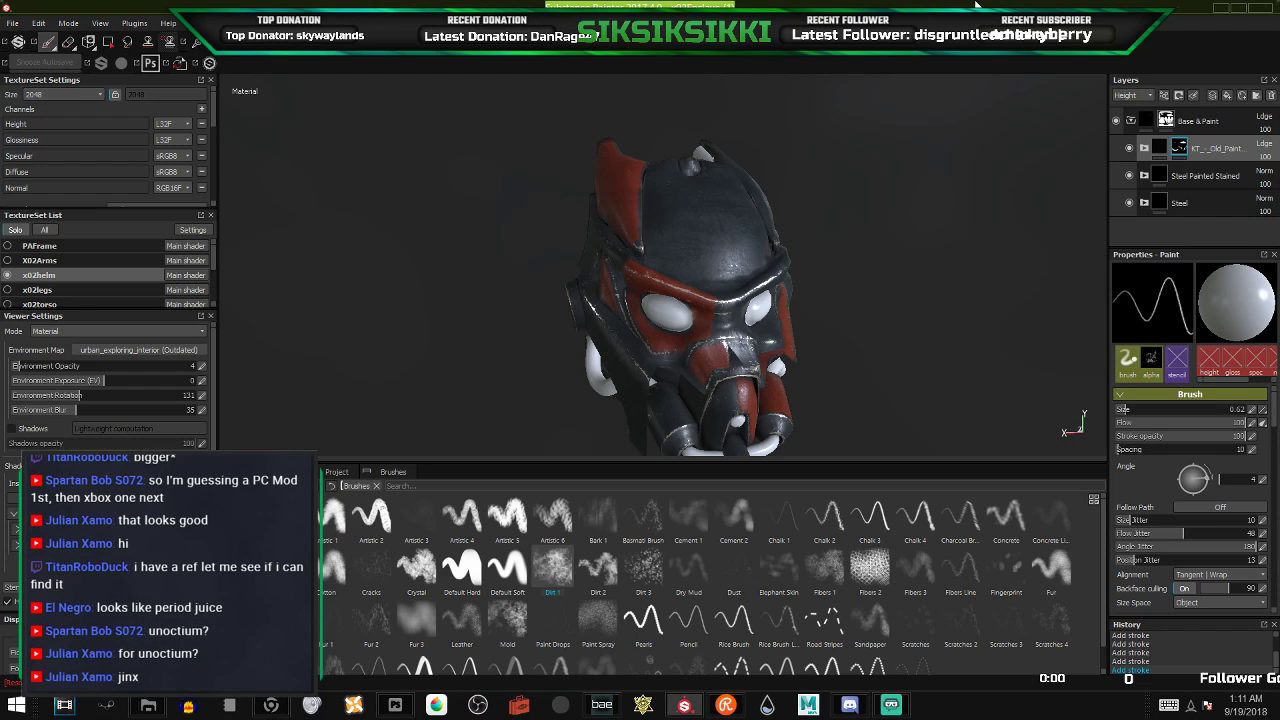
- Examine the helmet's crown, brow ridge and eye area from above and from the front
scroll(725, 127, "up", 3)
left_click_drag(725, 127, 701, 171, "alt")
middle_click_drag(701, 171, 689, 264, "alt")
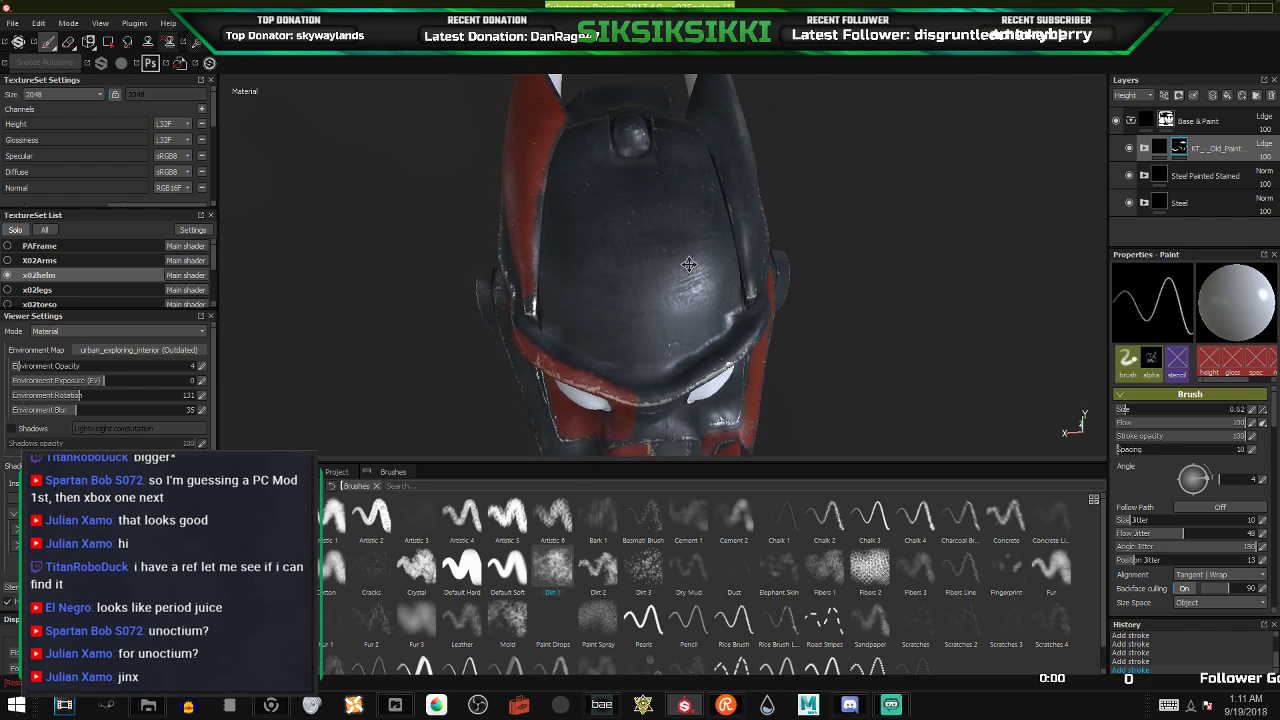
left_click_drag(689, 264, 679, 202, "alt")
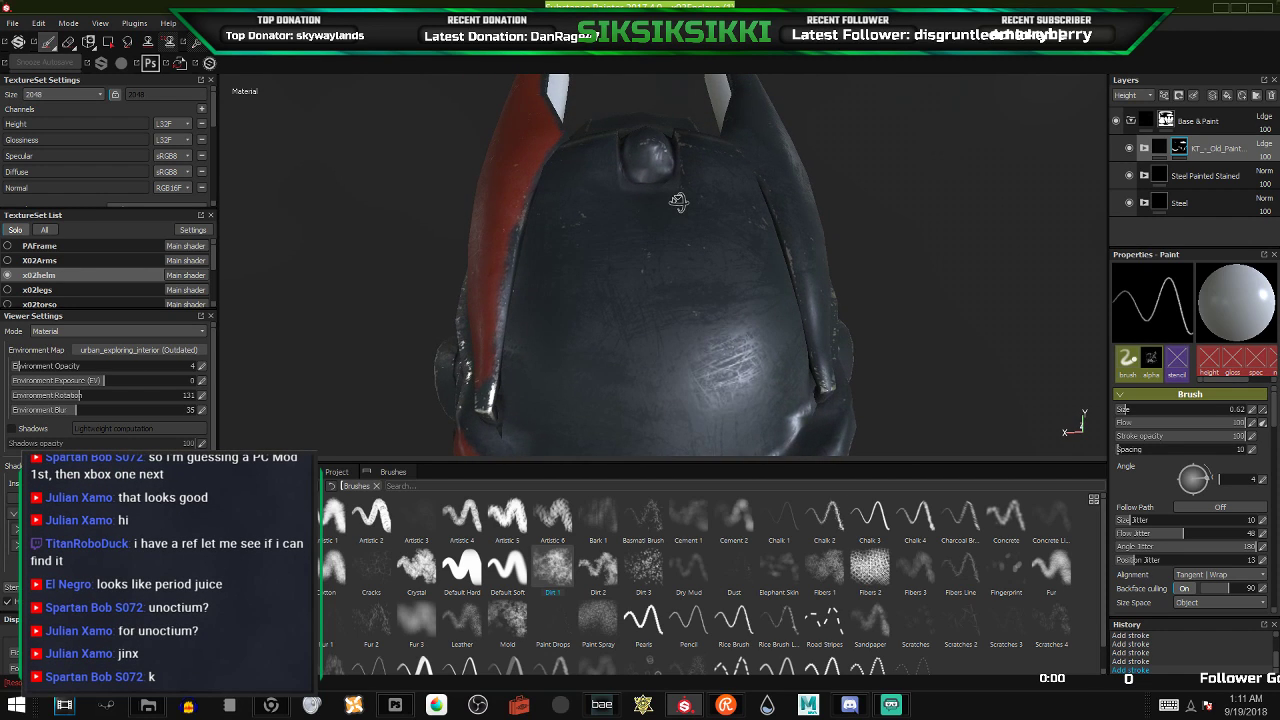
left_click_drag(674, 263, 663, 161, "alt")
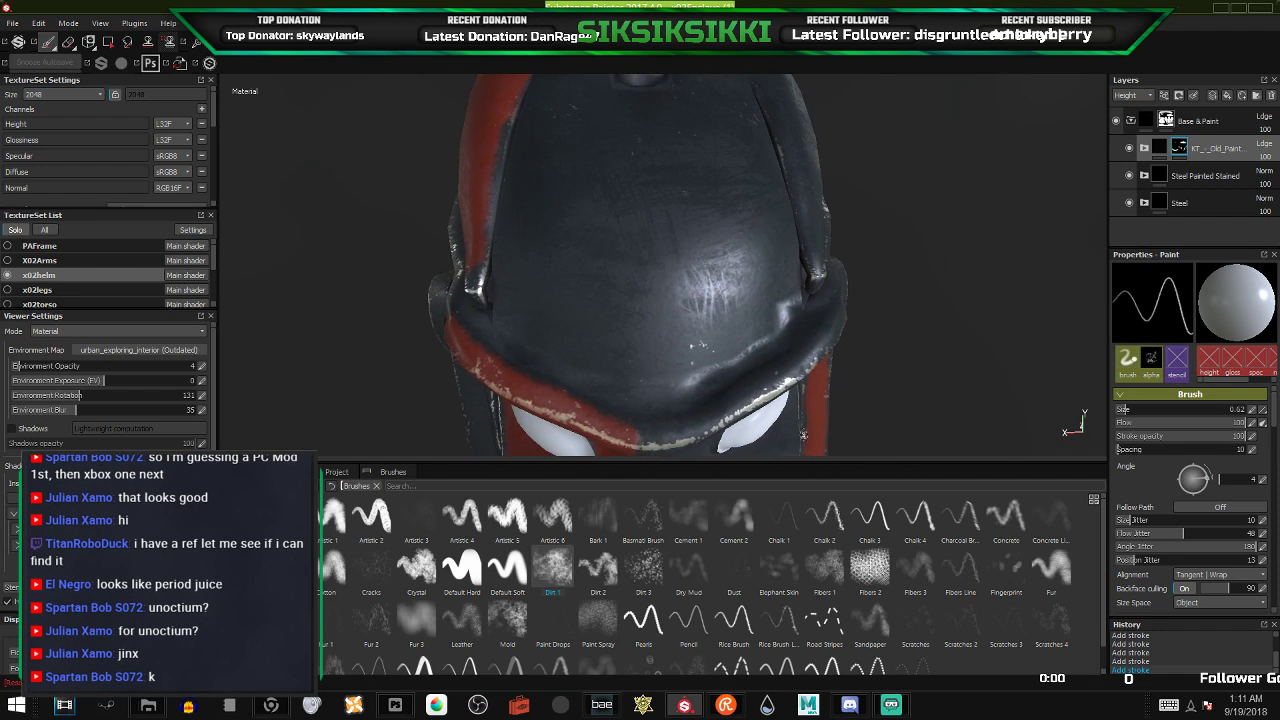
left_click_drag(706, 350, 700, 290, "alt")
scroll(712, 292, "down", 3)
scroll(704, 285, "up", 6)
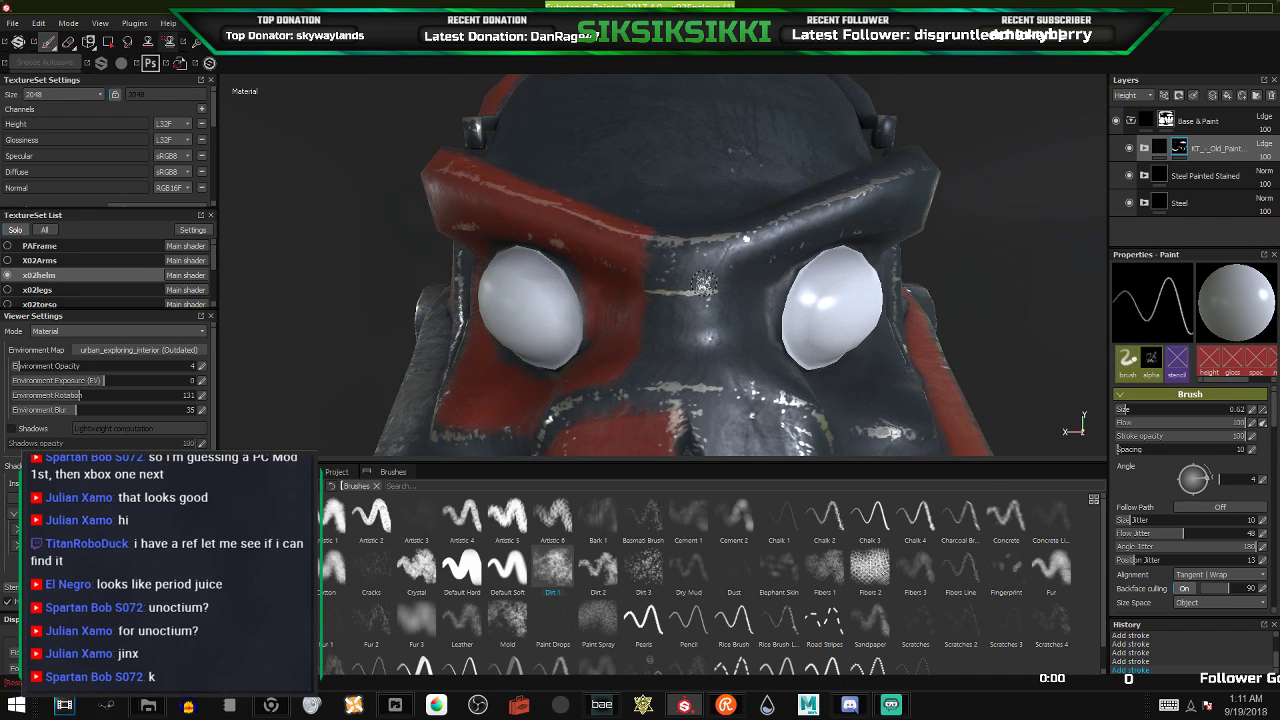
- Extend the red layer along the right brow to the helmet's centre line and down between the eyes to the snout
left_click_drag(689, 231, 666, 303, "alt")
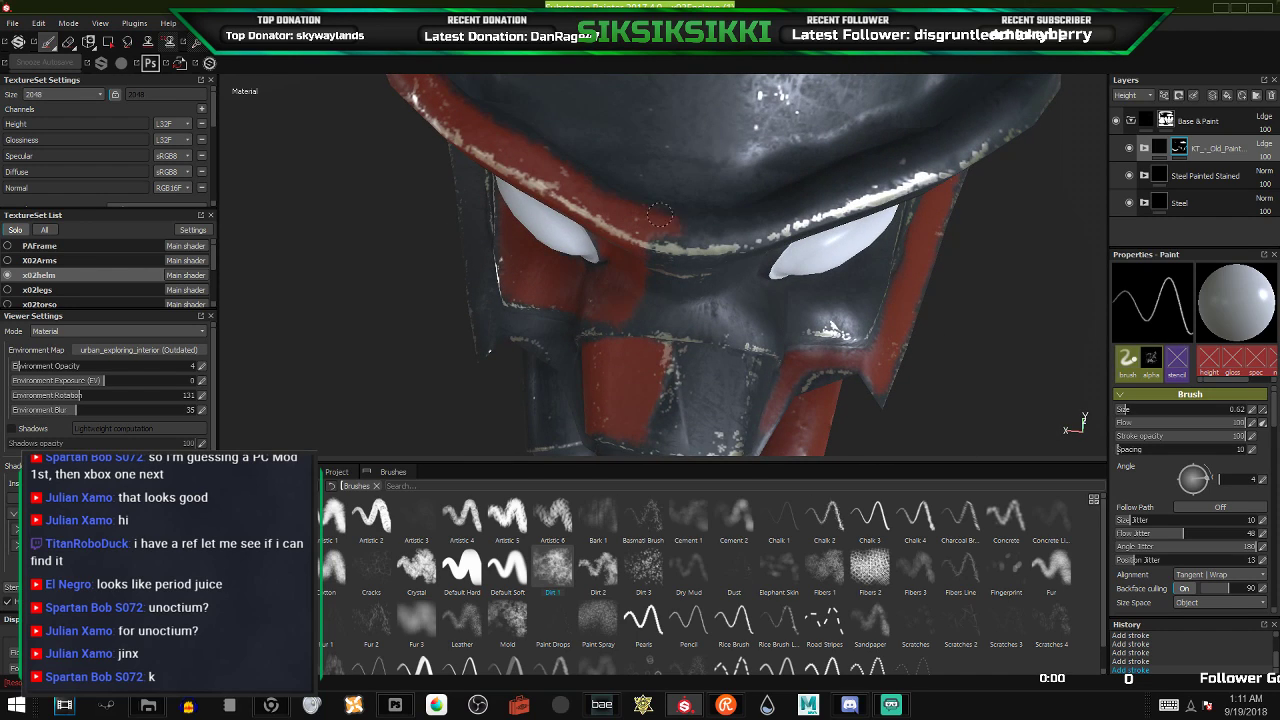
mouse_move(675, 233)
left_mouse_down()
mouse_move(676, 266)
mouse_move(670, 218)
left_mouse_up()
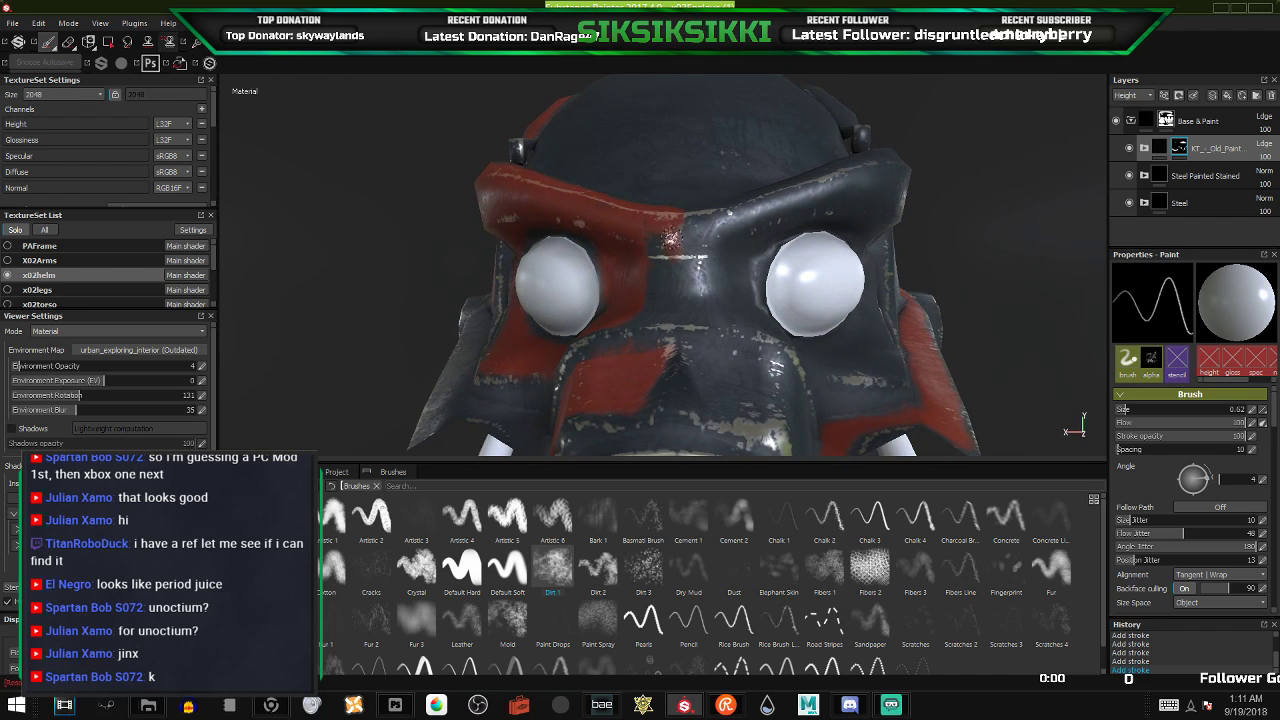
mouse_move(673, 290)
left_mouse_down("alt")
mouse_move(630, 317)
mouse_move(720, 302)
mouse_move(676, 300)
left_mouse_up("alt")
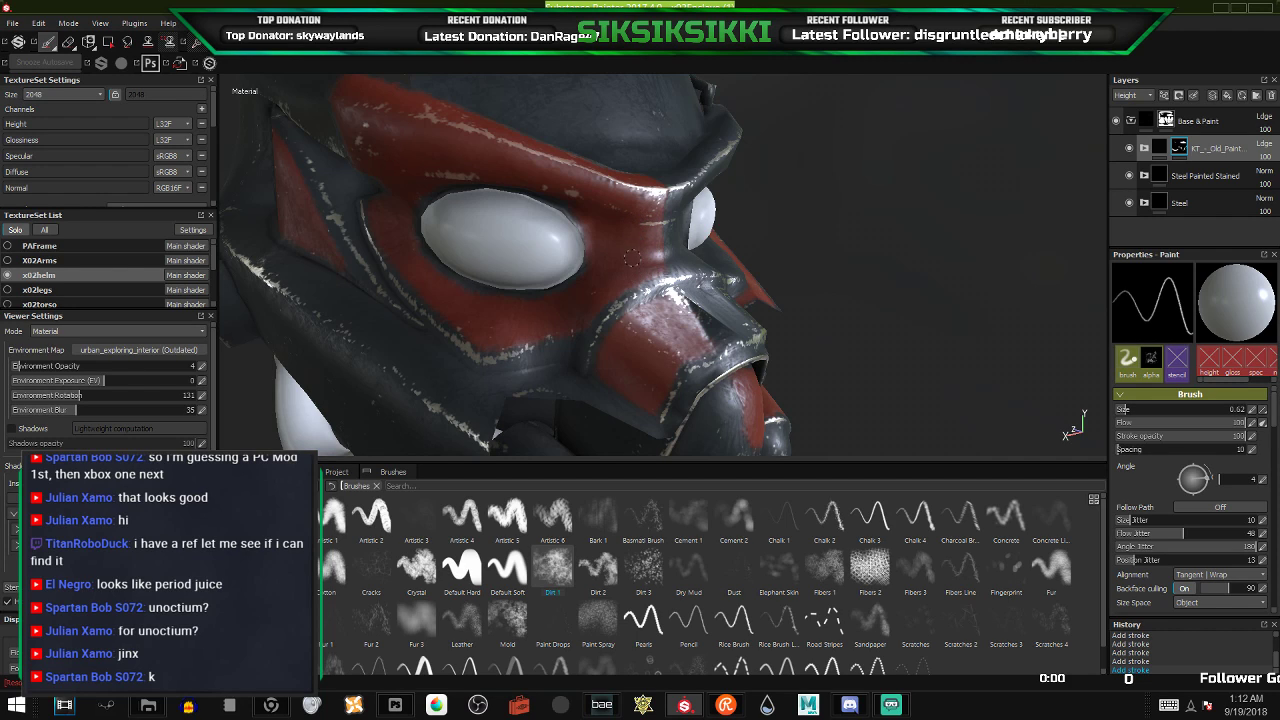
- Inspect the red markings across the whole face and the smooth crown between the two top fins
scroll(628, 227, "down", 5)
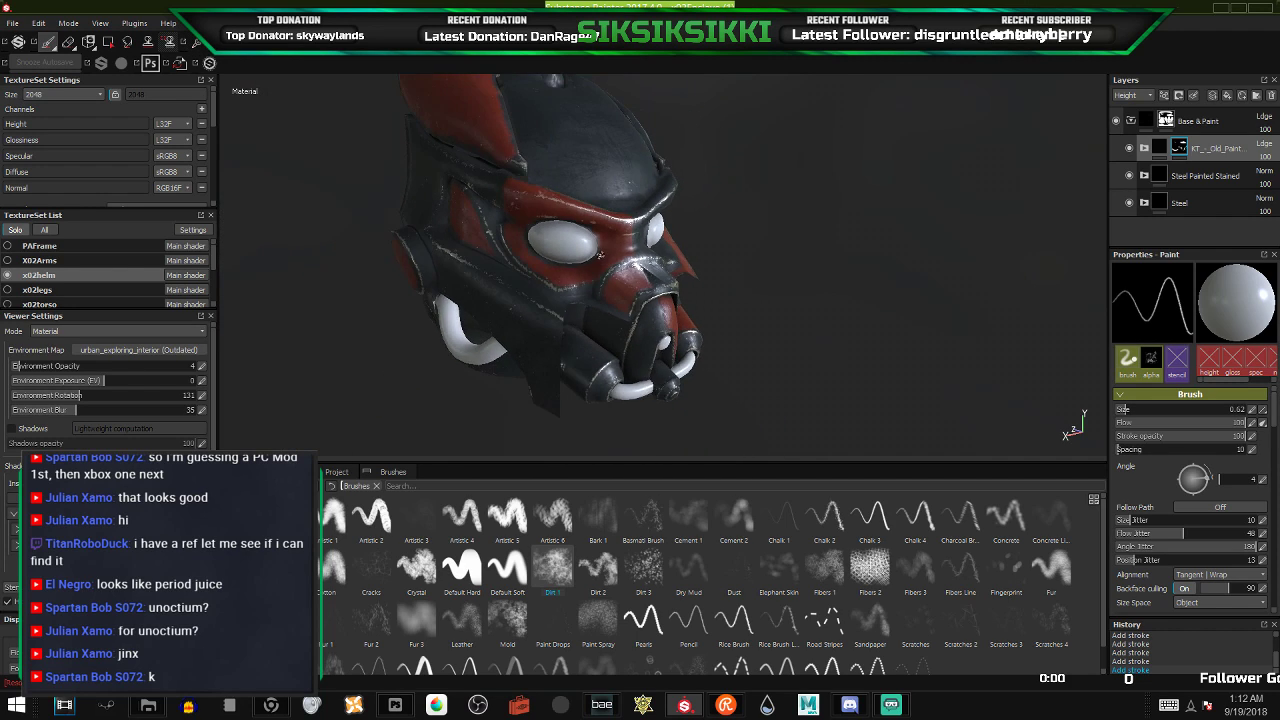
mouse_move(628, 227)
left_mouse_down("alt")
mouse_move(540, 217)
mouse_move(625, 258)
mouse_move(600, 271)
mouse_move(607, 291)
left_mouse_up("alt")
scroll(630, 245, "up", 5)
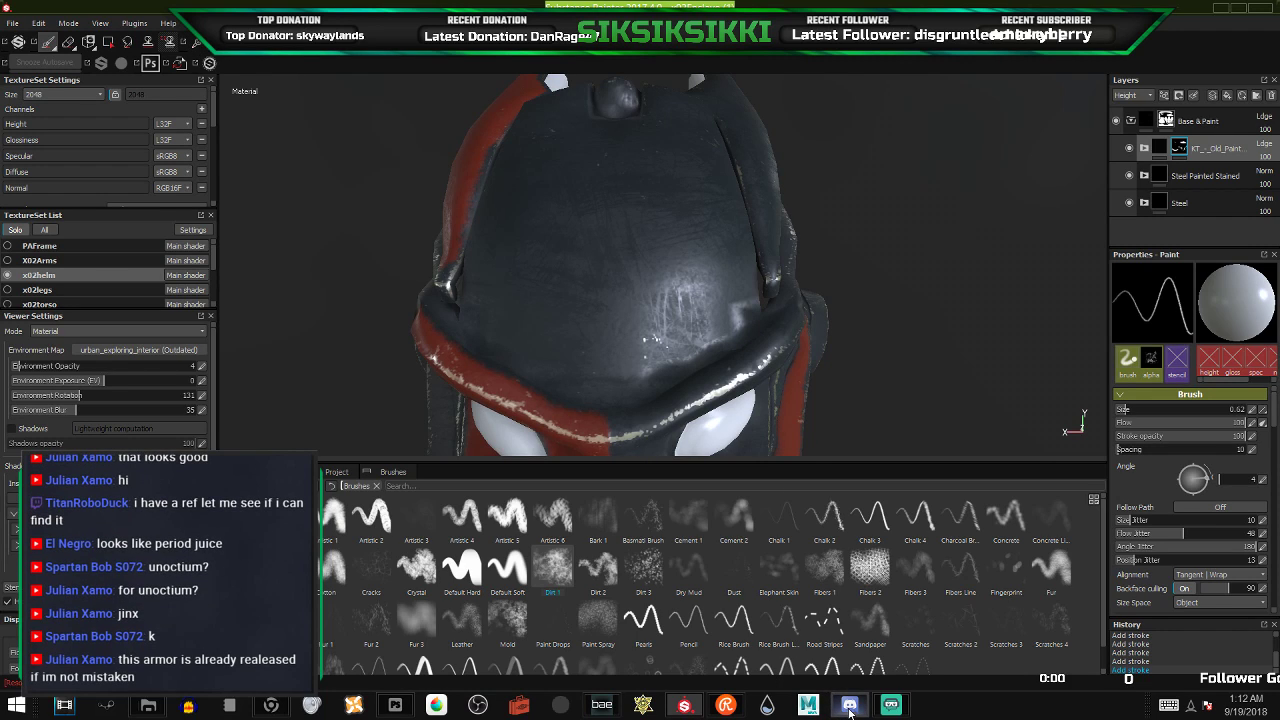
mouse_move(848, 708)
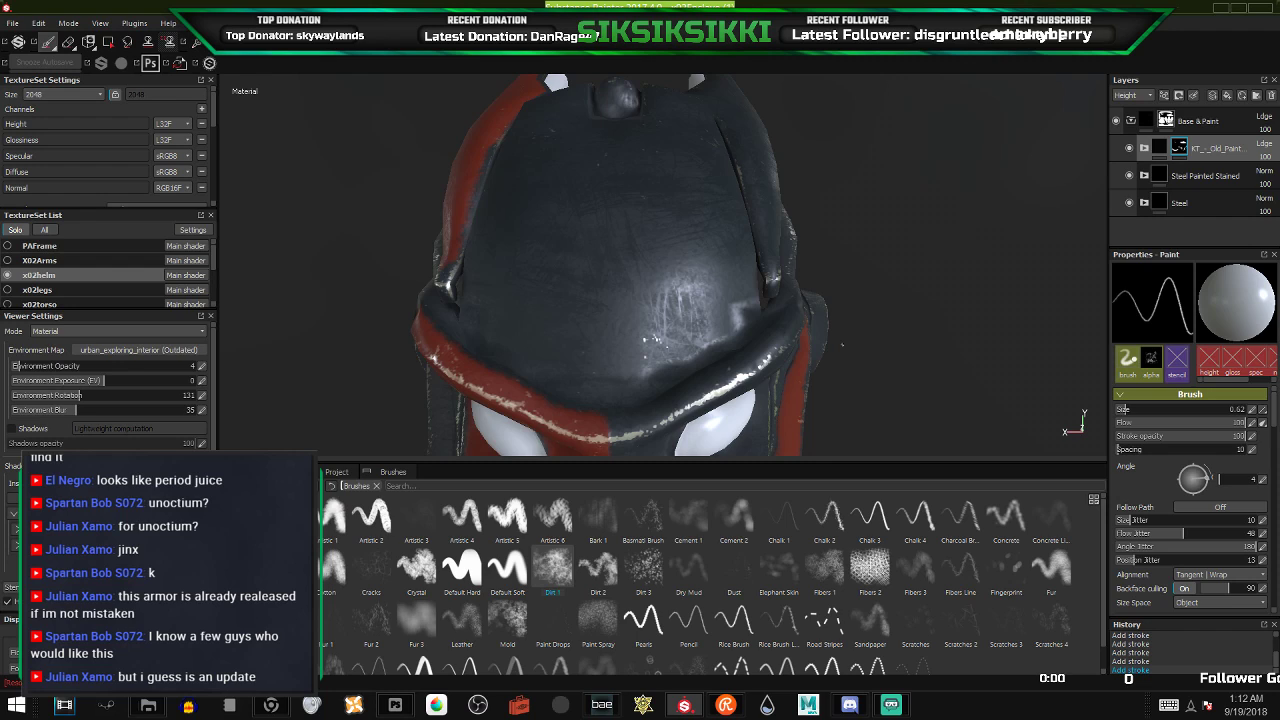
scroll(669, 272, "down", 5)
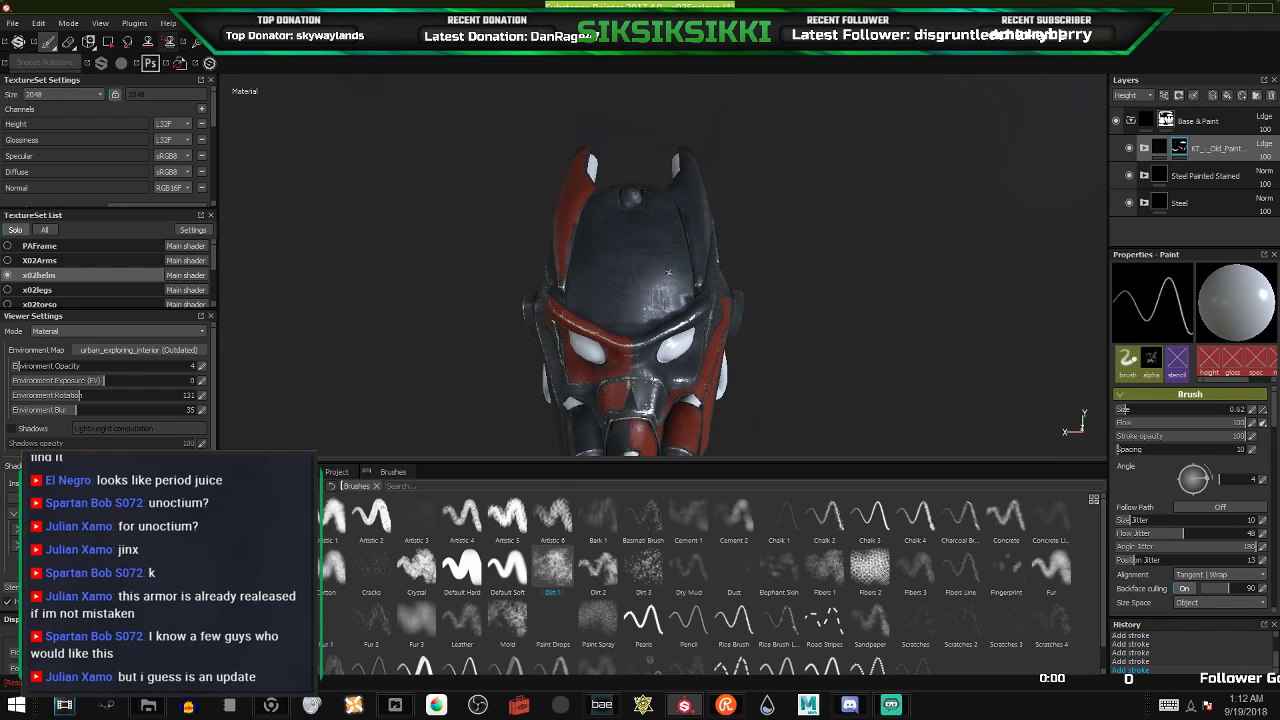
scroll(669, 272, "down", 3)
left_click_drag(669, 272, 636, 240, "alt")
scroll(636, 238, "up", 6)
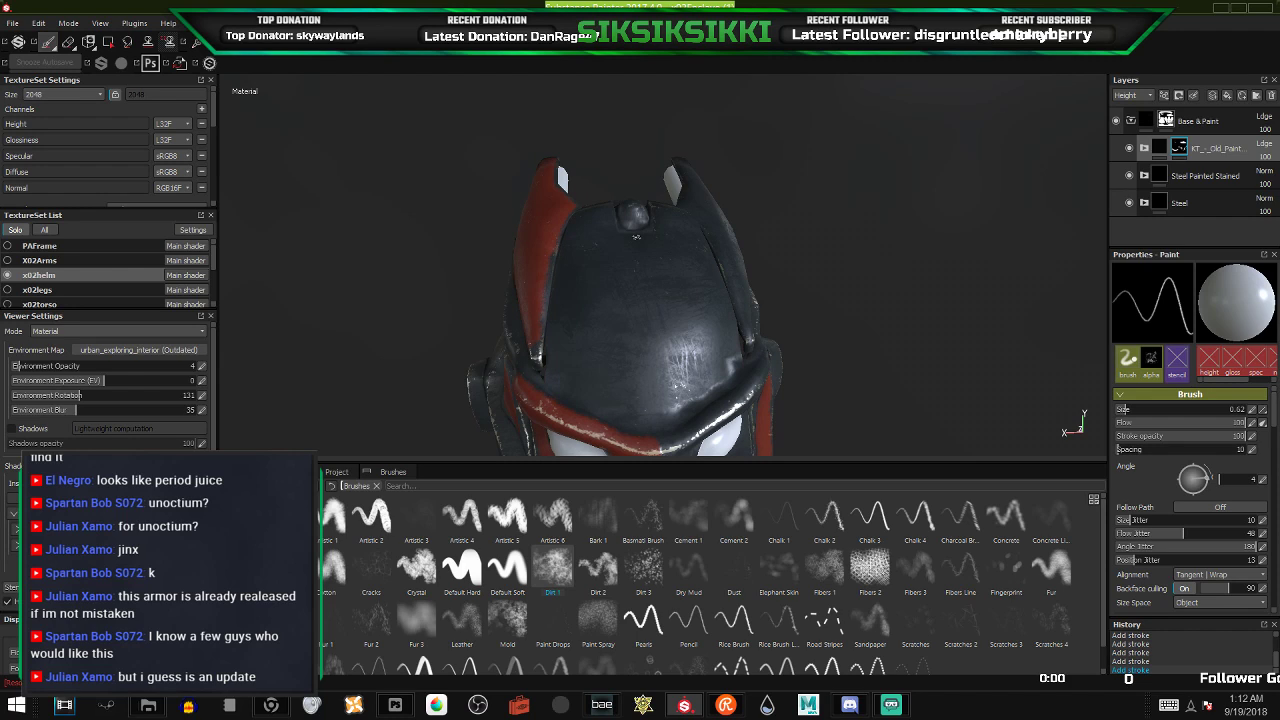
- Extend the red layer over the bare front tip of the helmet's right top fin
left_click_drag(636, 237, 460, 262, "alt")
right_click_drag(460, 262, 494, 231, "alt")
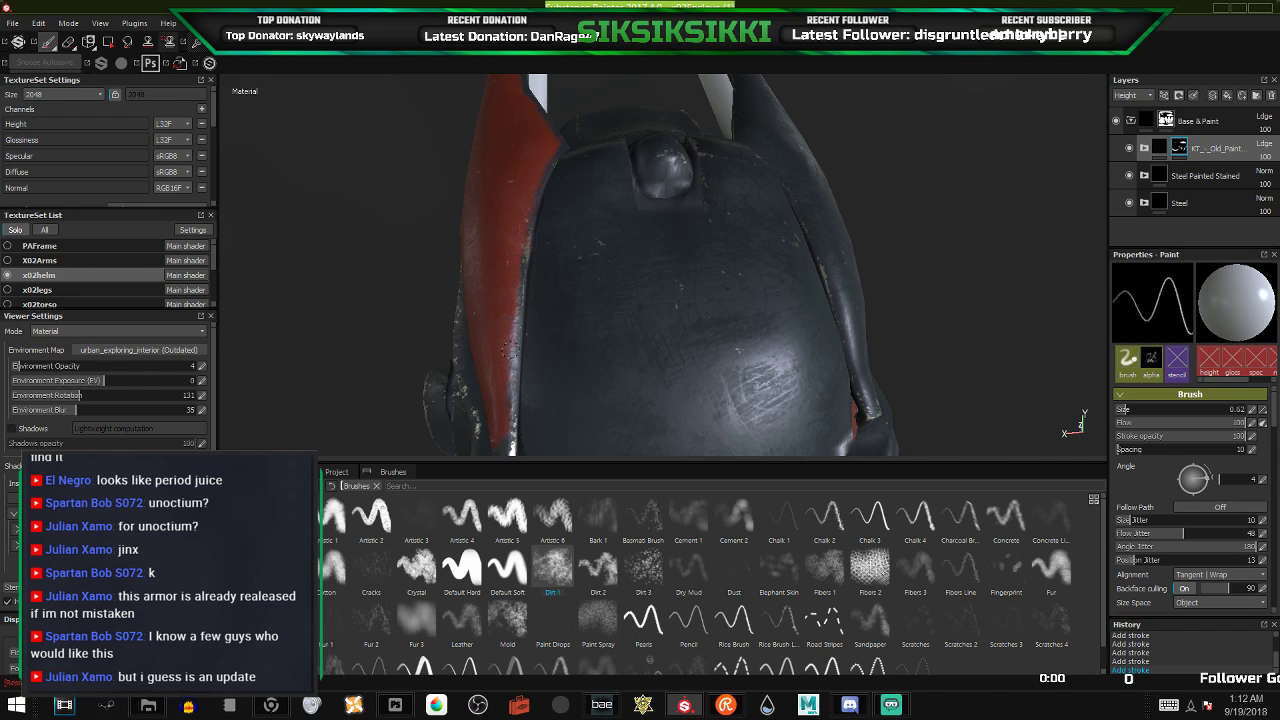
left_click_drag(505, 365, 532, 277, "alt")
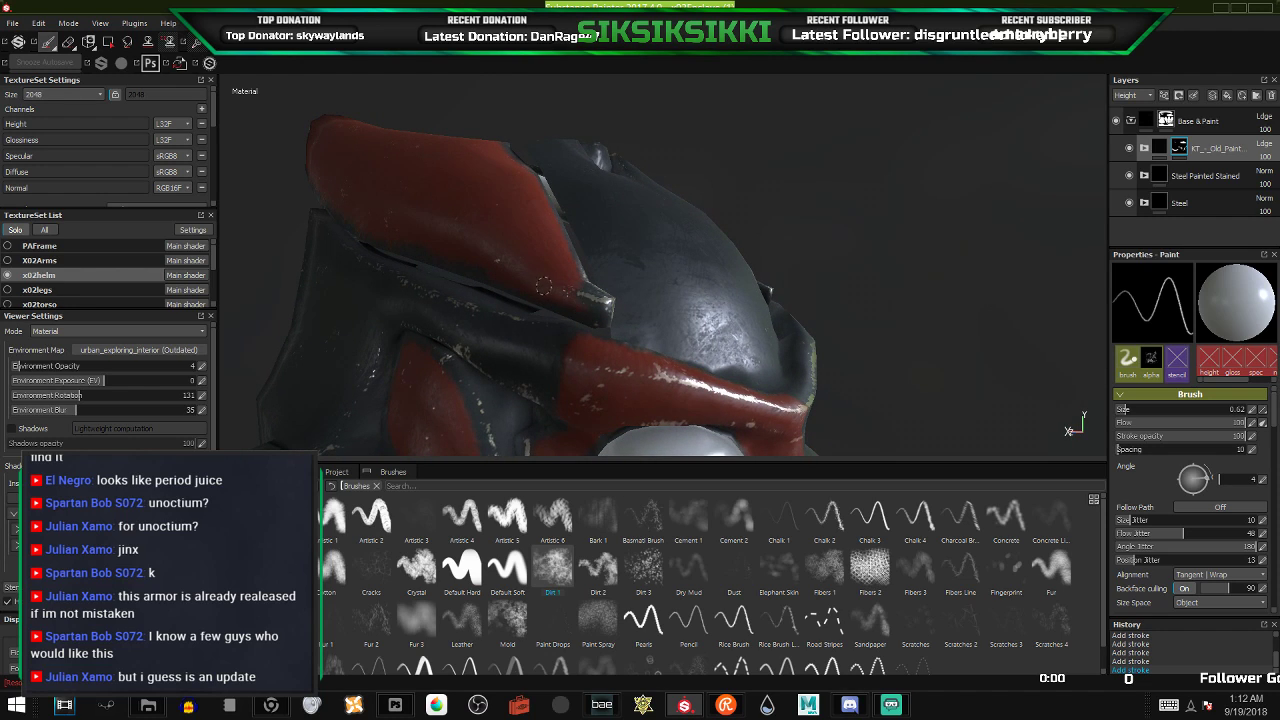
left_click_drag(566, 288, 600, 273, "alt")
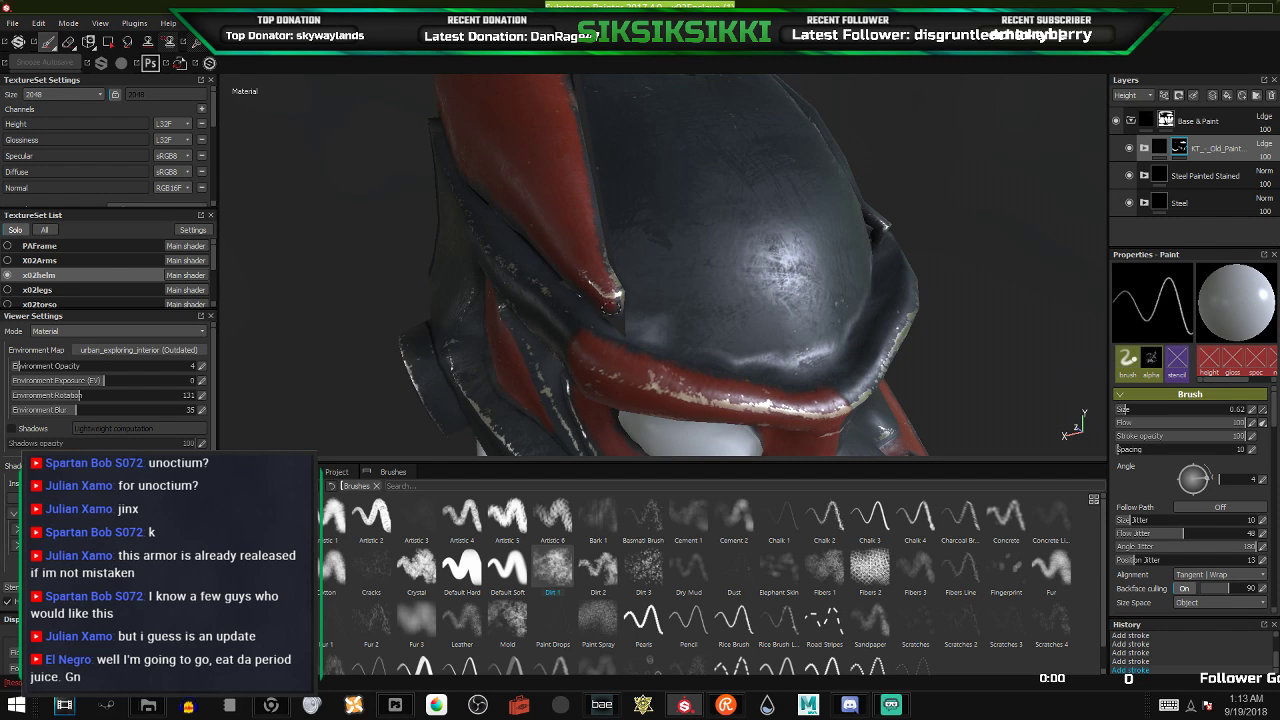
left_click_drag(611, 308, 607, 288, "alt")
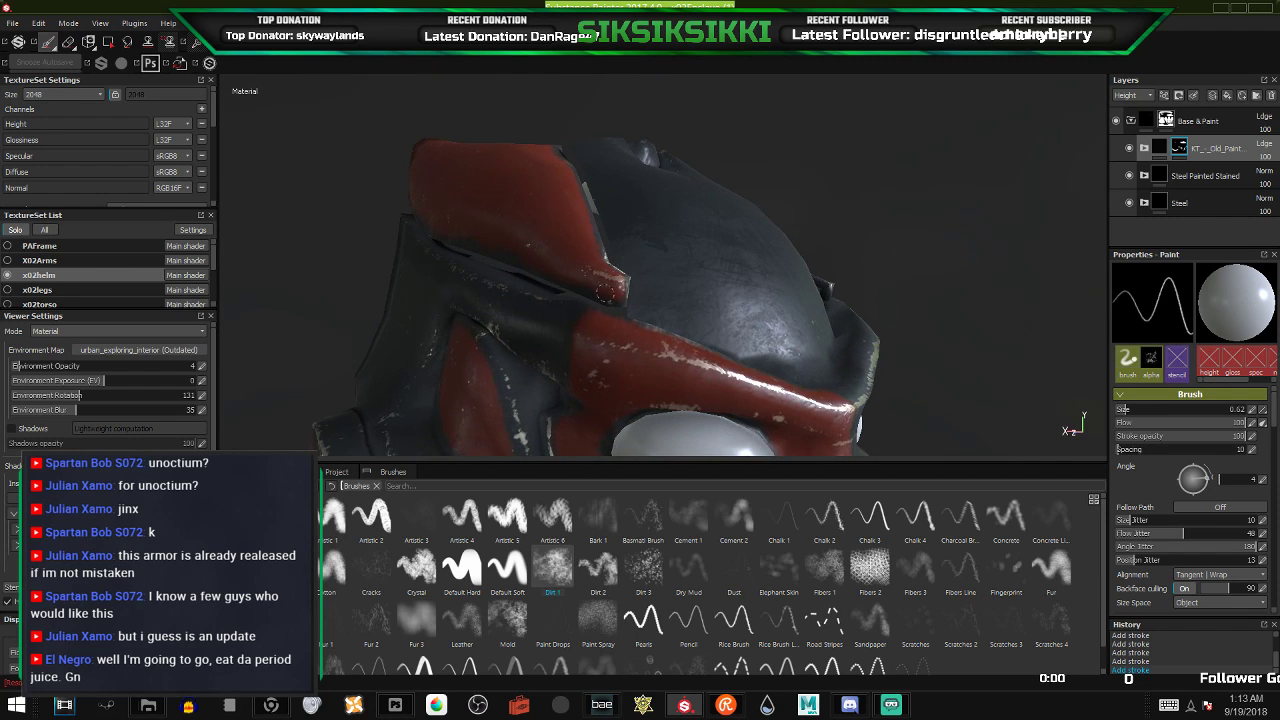
left_click_drag(562, 250, 597, 265, "alt")
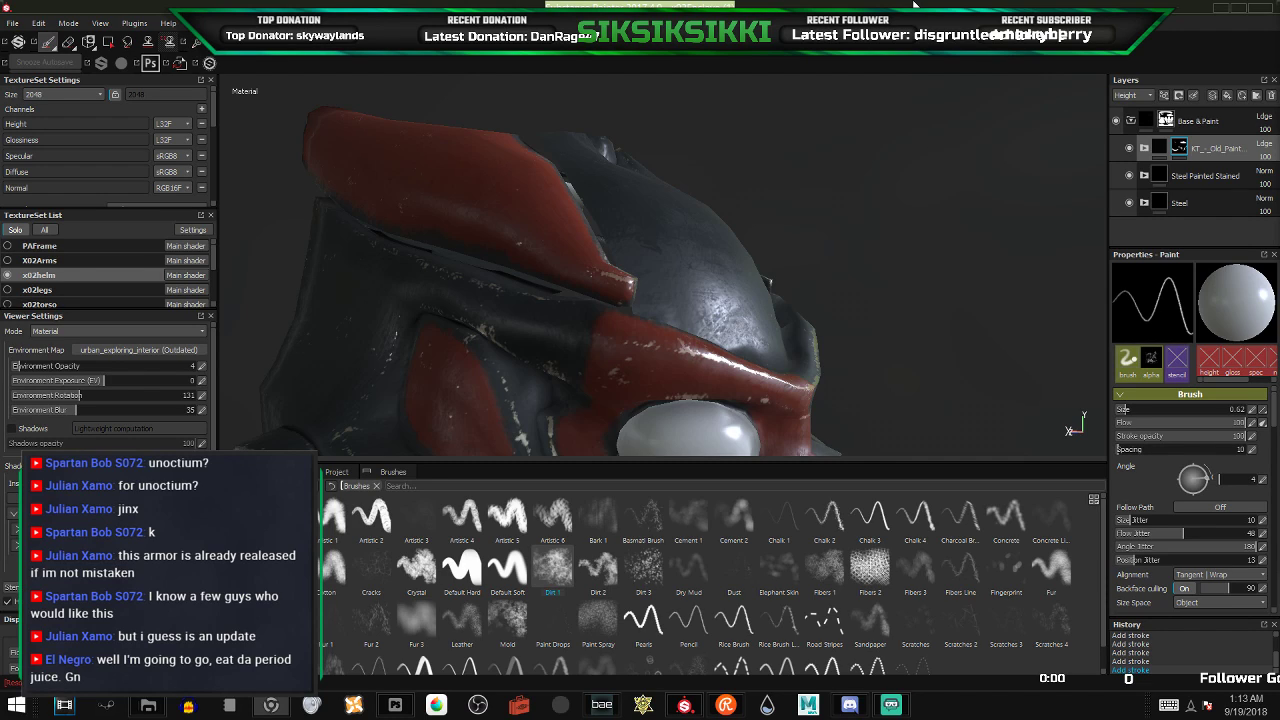
- Inspect the crown and brow from the front and the red markings on the left side of the face
left_click_drag(614, 342, 585, 292, "alt")
left_click_drag(757, 311, 769, 285, "alt")
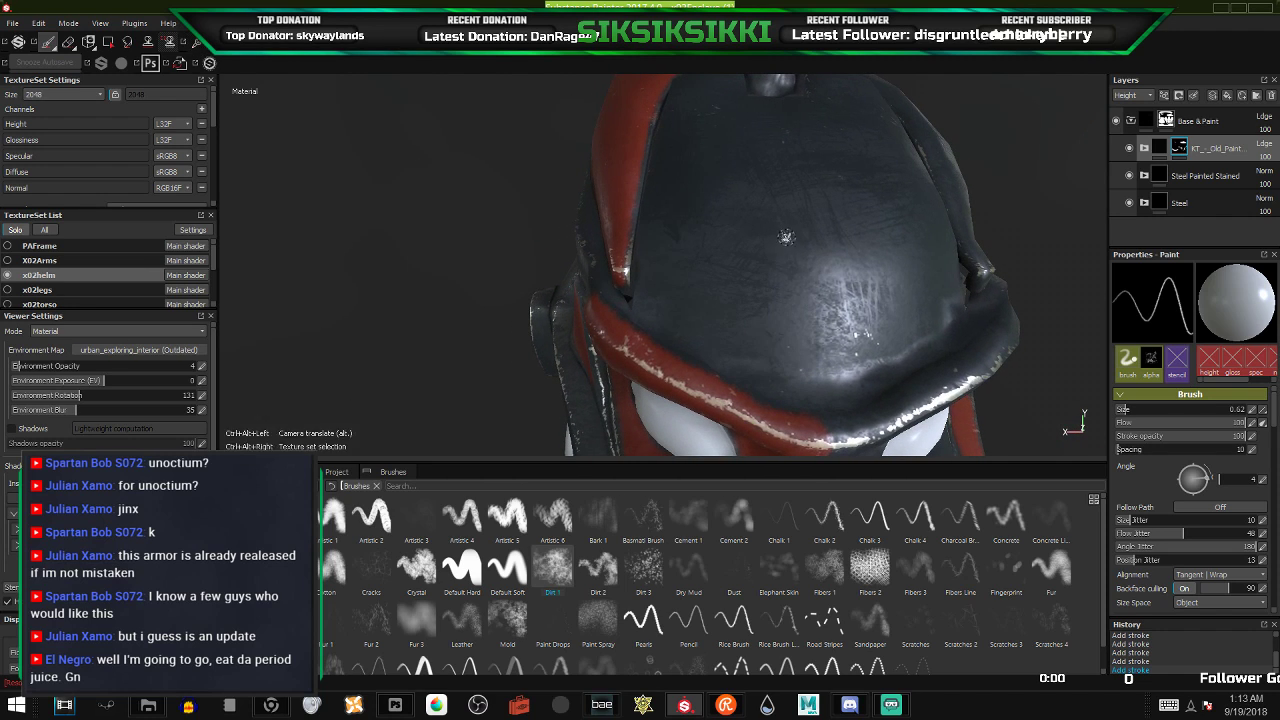
middle_click_drag(769, 265, 667, 260, "alt")
left_click_drag(667, 260, 602, 282, "alt")
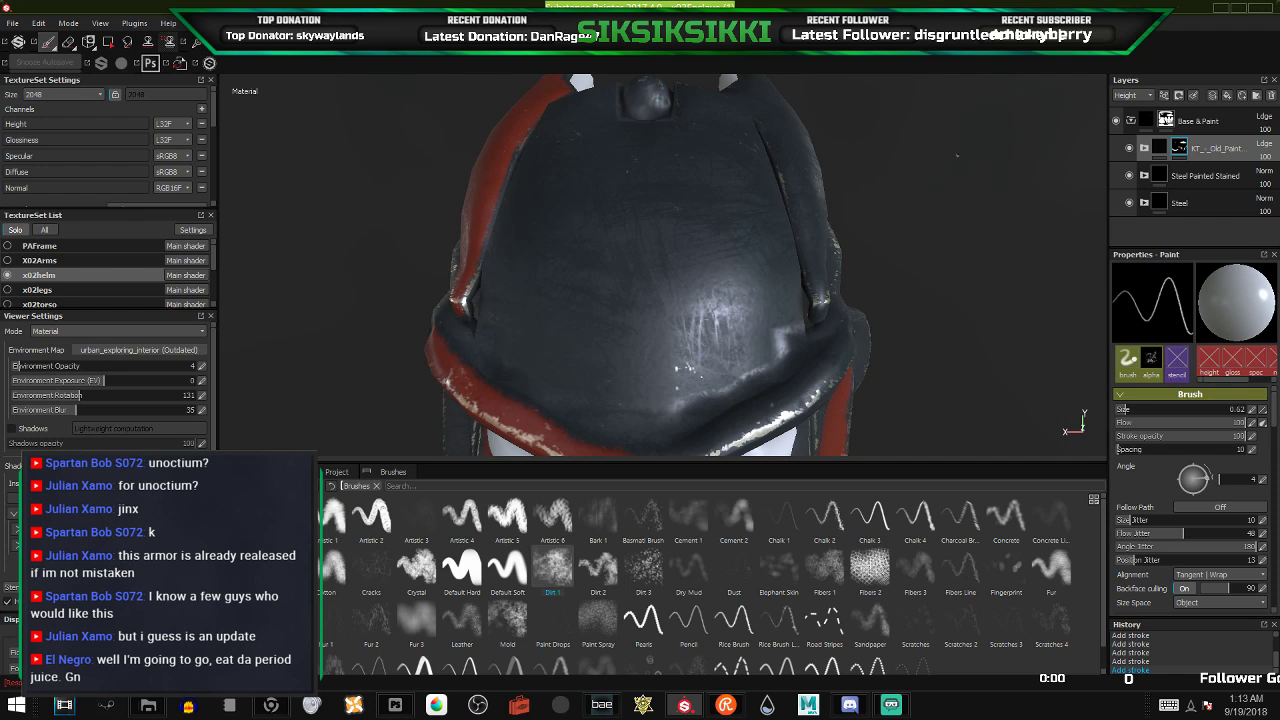
left_click_drag(636, 245, 610, 293, "alt")
middle_click_drag(685, 264, 581, 265, "alt")
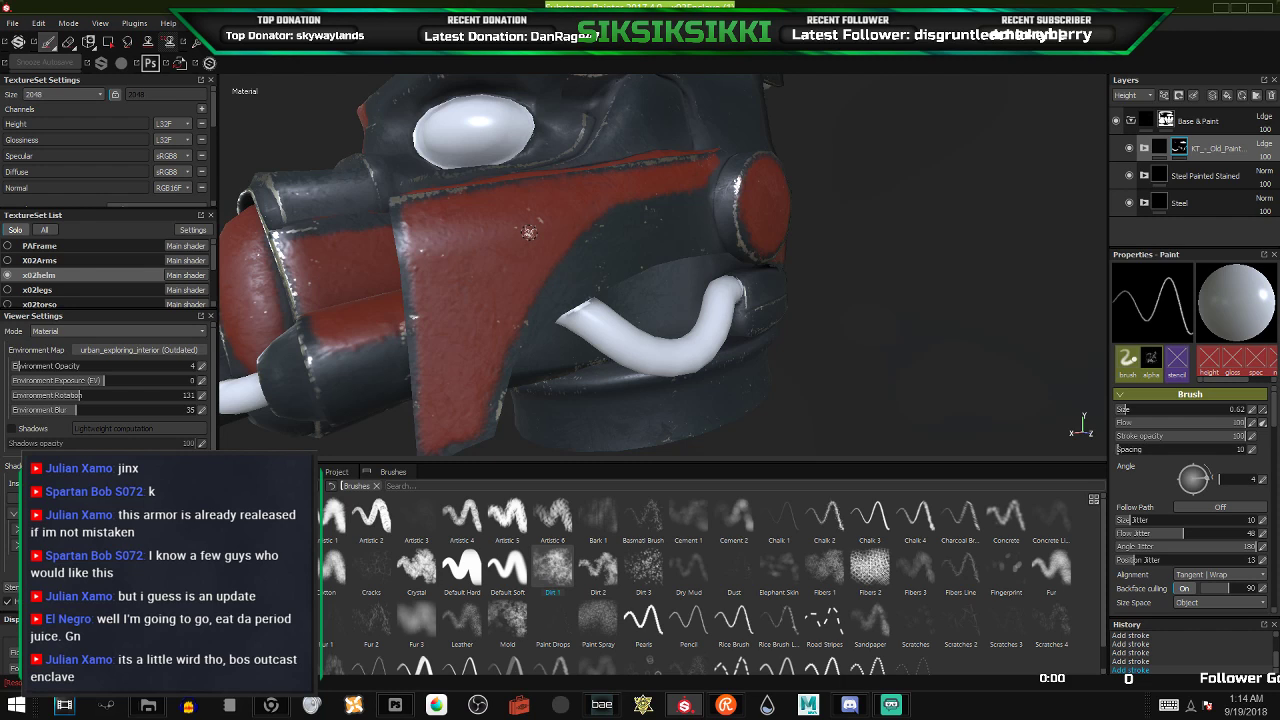
- Paint the upper band of the ribbed block at the end of the left hose red, up to its grooved edge
scroll(531, 212, "down", 2)
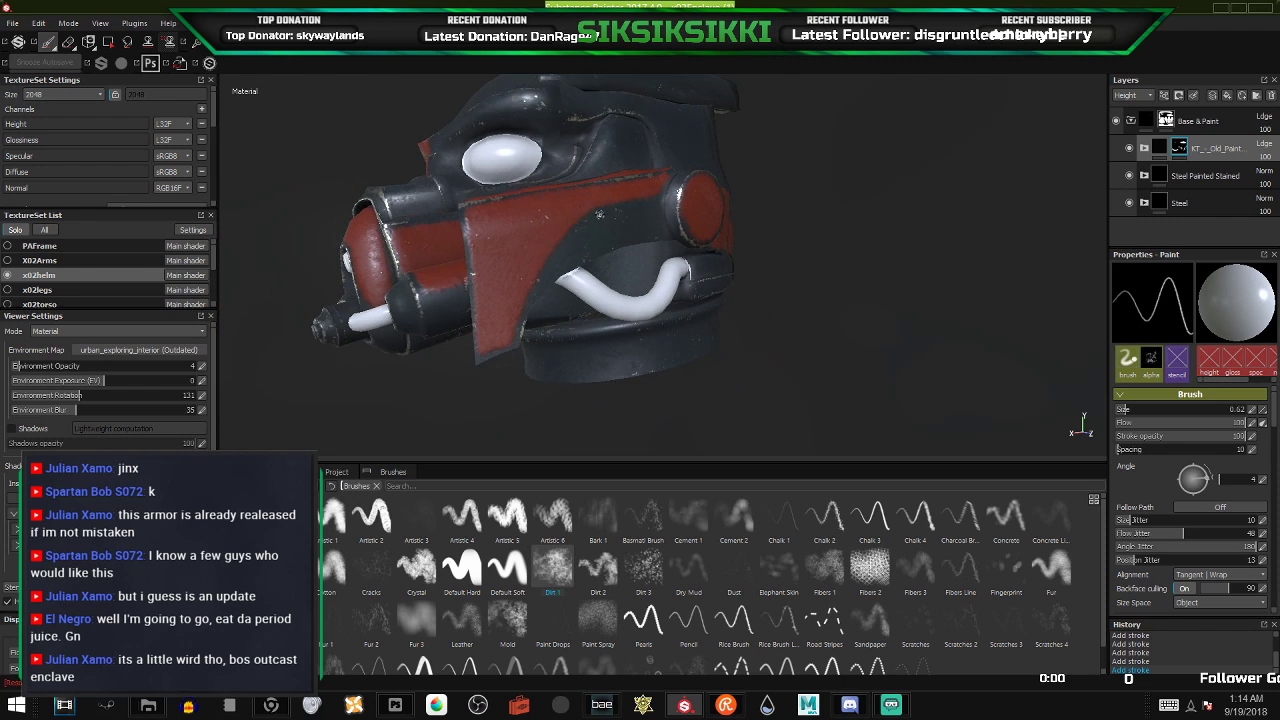
scroll(615, 197, "up", 2)
left_click_drag(697, 218, 650, 276, "alt")
left_click_drag(736, 286, 497, 292, "alt")
mouse_move(650, 263)
left_mouse_down("alt")
mouse_move(615, 268)
mouse_move(635, 271)
left_mouse_up("alt")
scroll(612, 268, "up", 4)
middle_click_drag(652, 310, 610, 216, "alt")
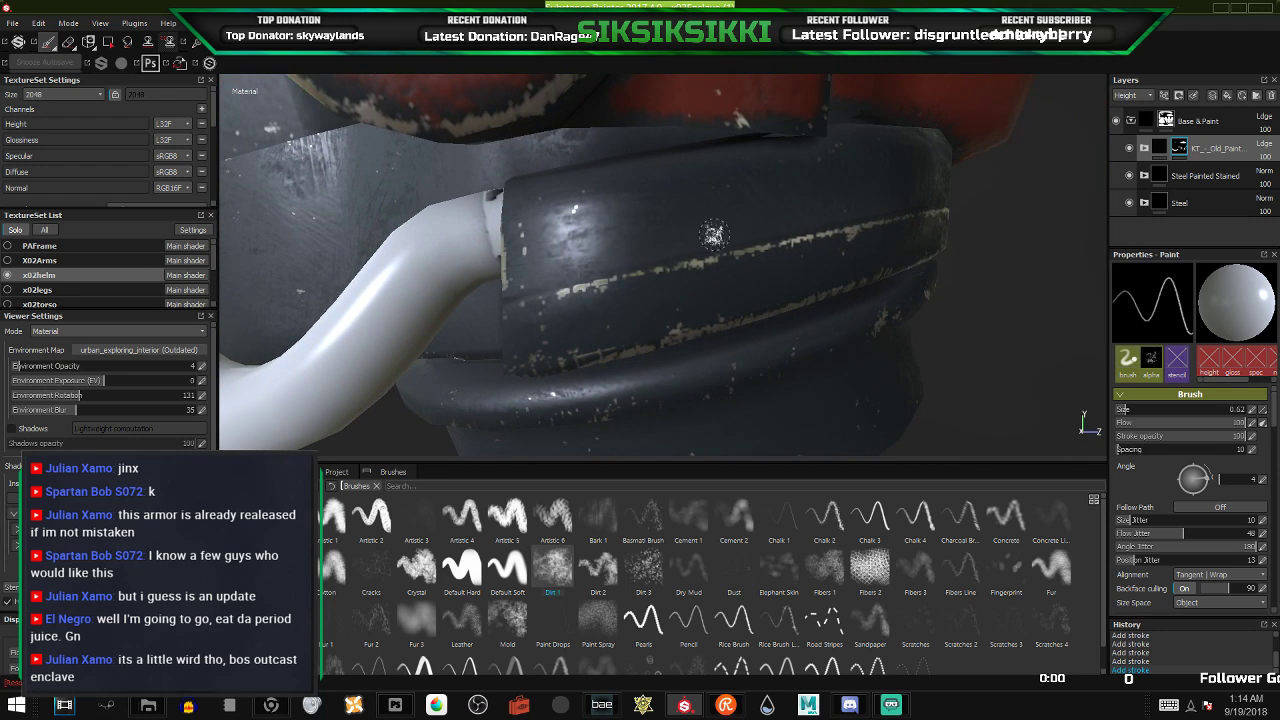
mouse_move(609, 216)
left_mouse_down("alt")
mouse_move(590, 250)
mouse_move(570, 230)
left_mouse_up("alt")
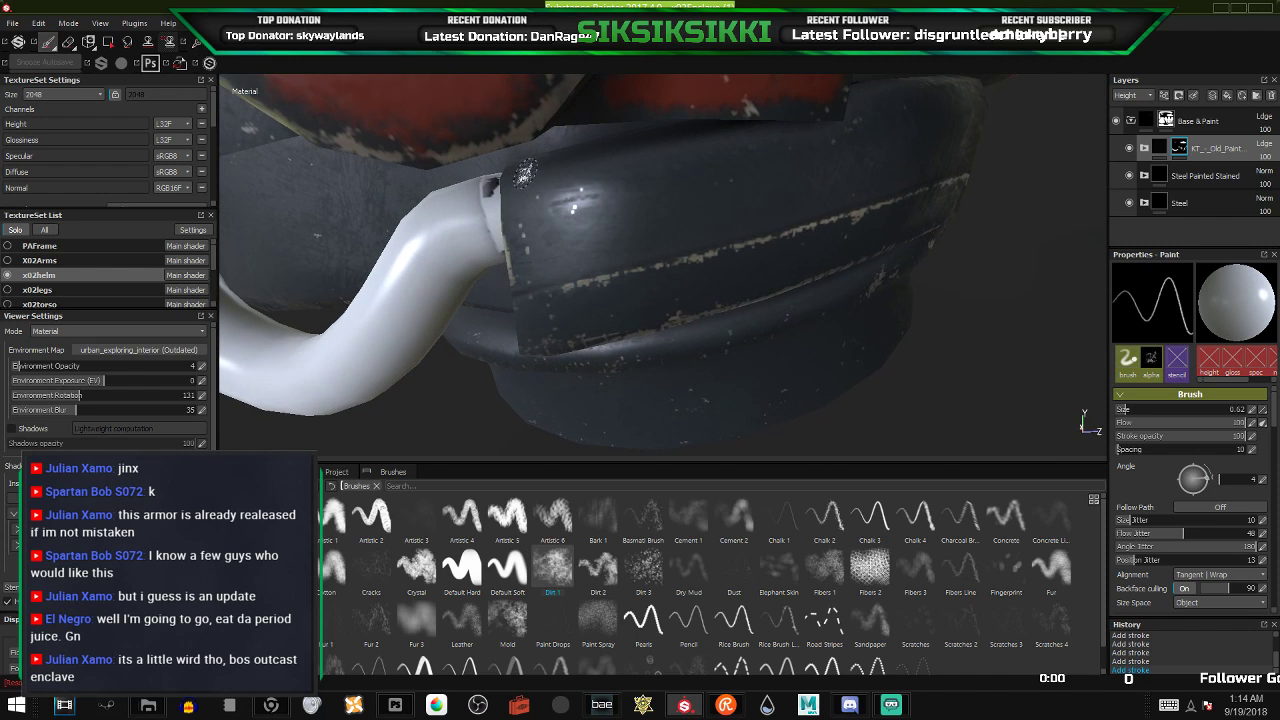
mouse_move(527, 172)
left_mouse_down()
mouse_move(523, 250)
mouse_move(537, 262)
mouse_move(533, 238)
left_mouse_up()
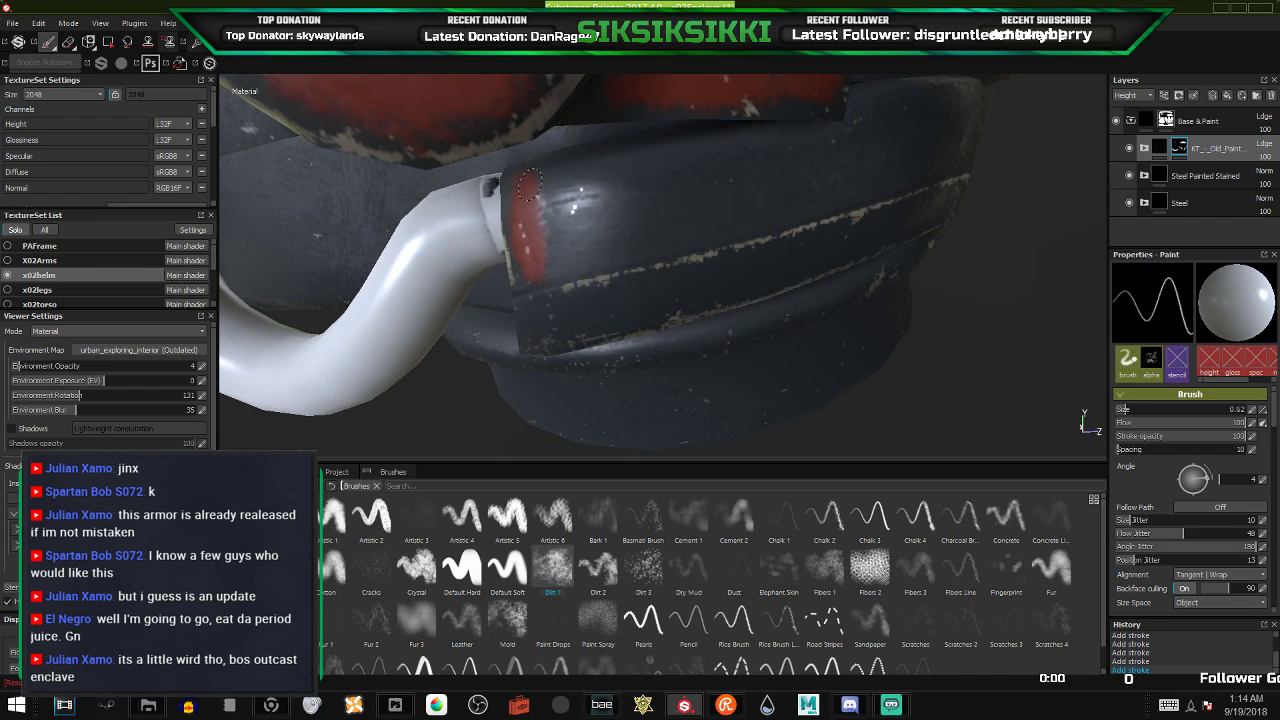
mouse_move(530, 184)
left_mouse_down()
mouse_move(552, 164)
mouse_move(660, 150)
mouse_move(629, 157)
left_mouse_up()
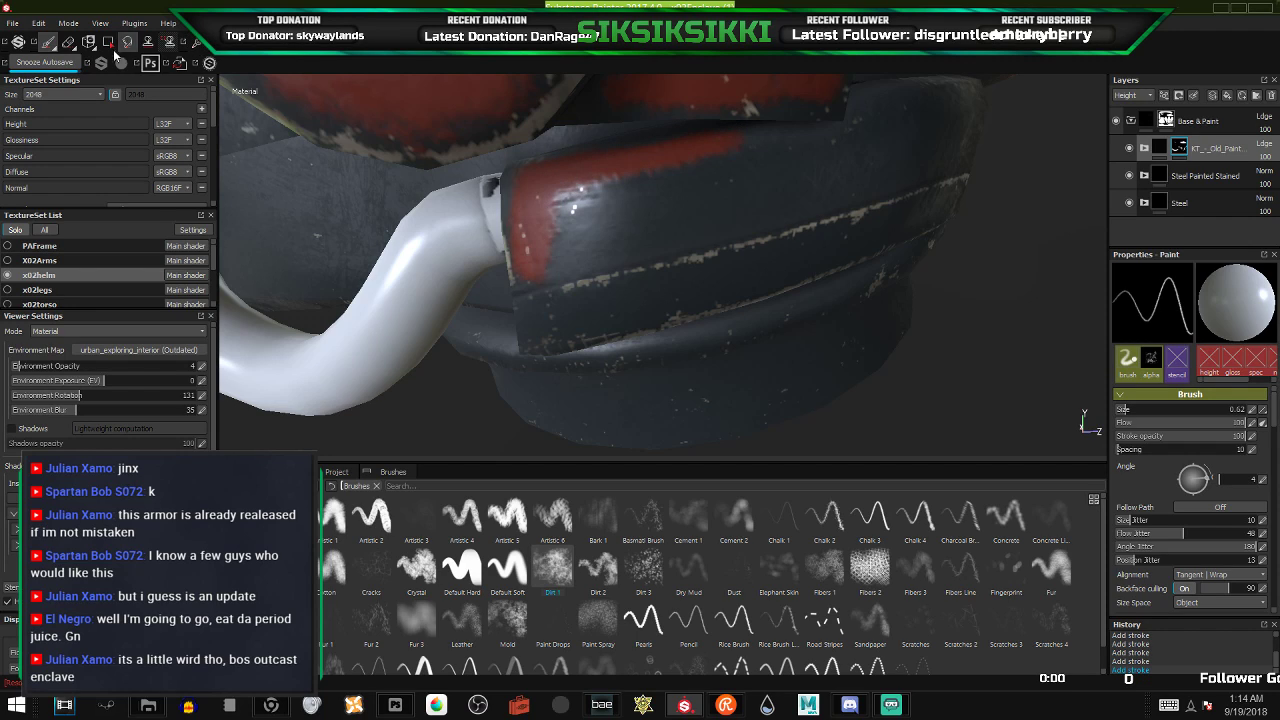
mouse_move(552, 232)
left_mouse_down()
mouse_move(540, 282)
mouse_move(580, 245)
mouse_move(585, 205)
mouse_move(667, 166)
left_mouse_up()
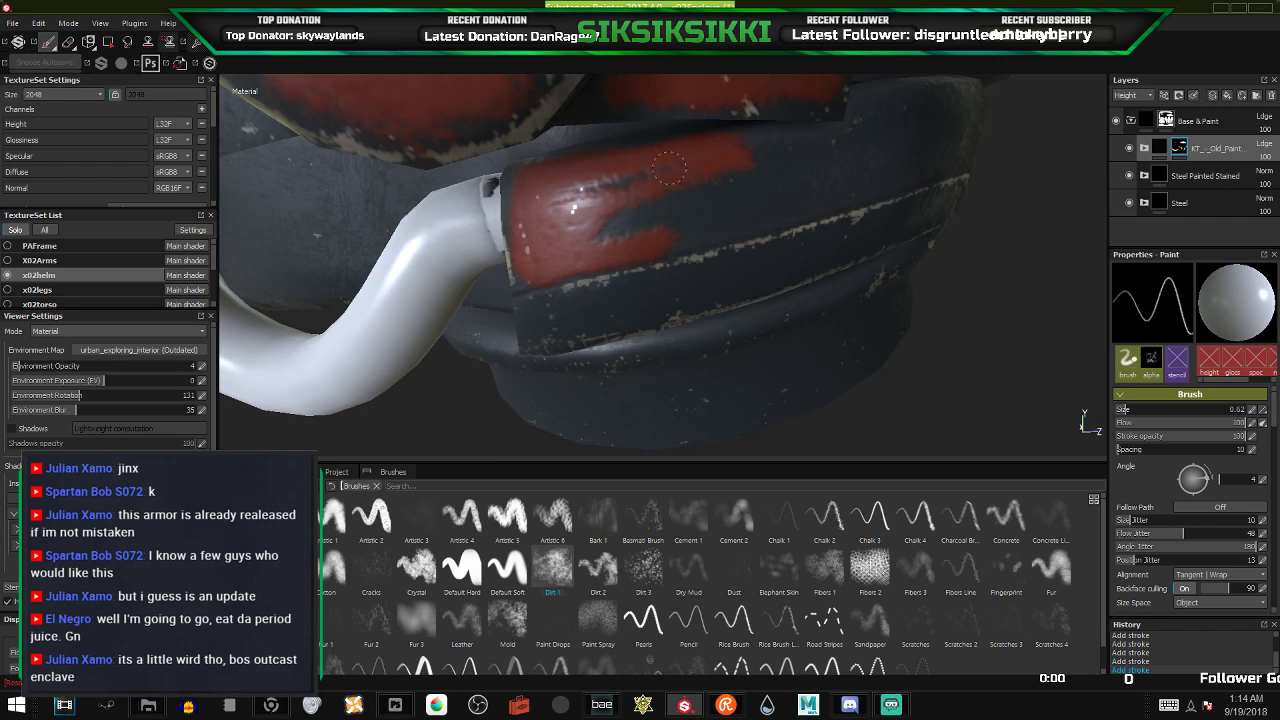
mouse_move(739, 150)
left_mouse_down()
mouse_move(870, 140)
mouse_move(795, 145)
mouse_move(605, 225)
mouse_move(820, 200)
mouse_move(918, 162)
left_mouse_up()
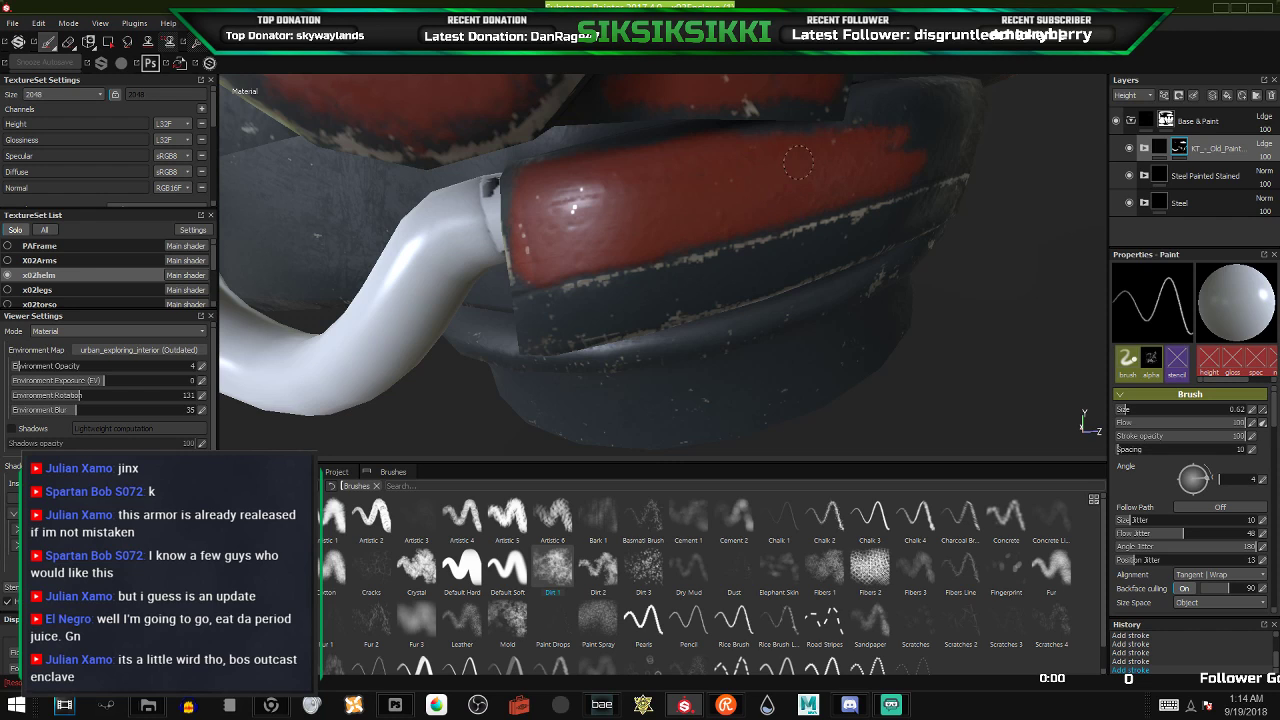
left_click(658, 209)
- Carry the red paint of the block's upper band around to its rear end, beneath the back panel
left_click_drag(658, 209, 506, 237, "alt")
left_click_drag(807, 224, 819, 225, "alt")
middle_click_drag(819, 225, 769, 297, "alt")
left_click_drag(769, 297, 677, 319, "alt")
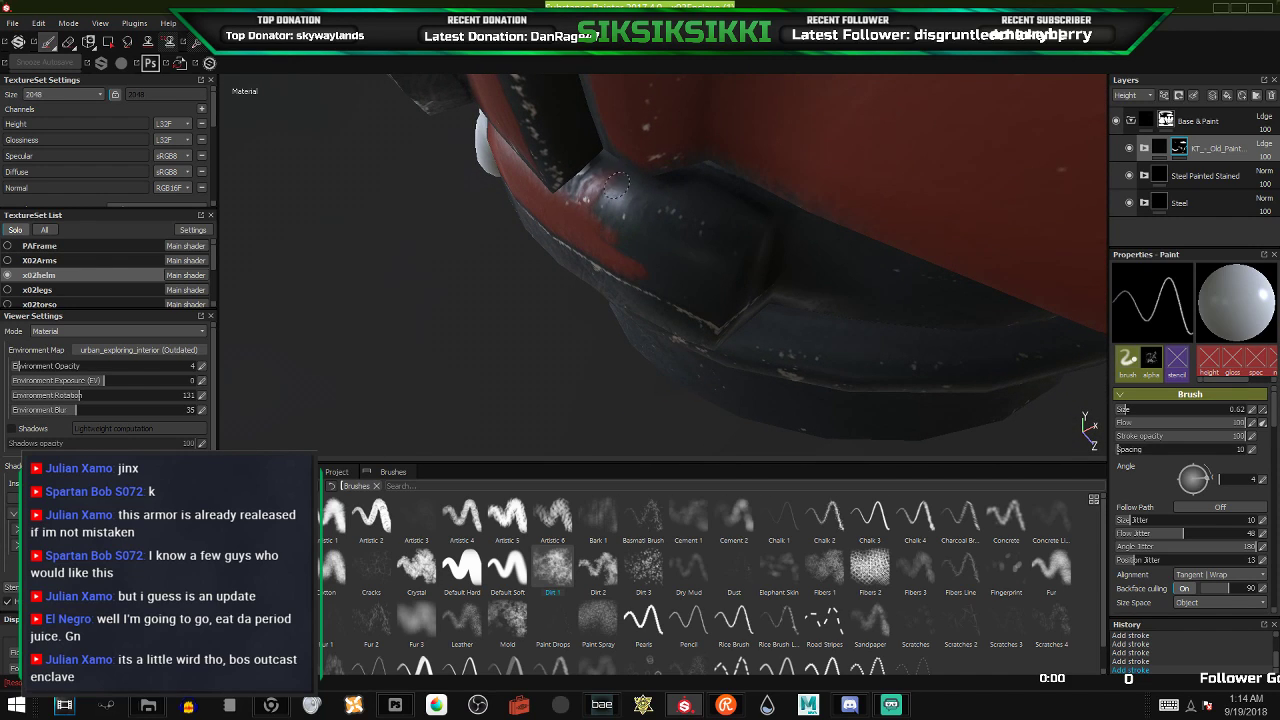
left_click_drag(599, 203, 648, 221)
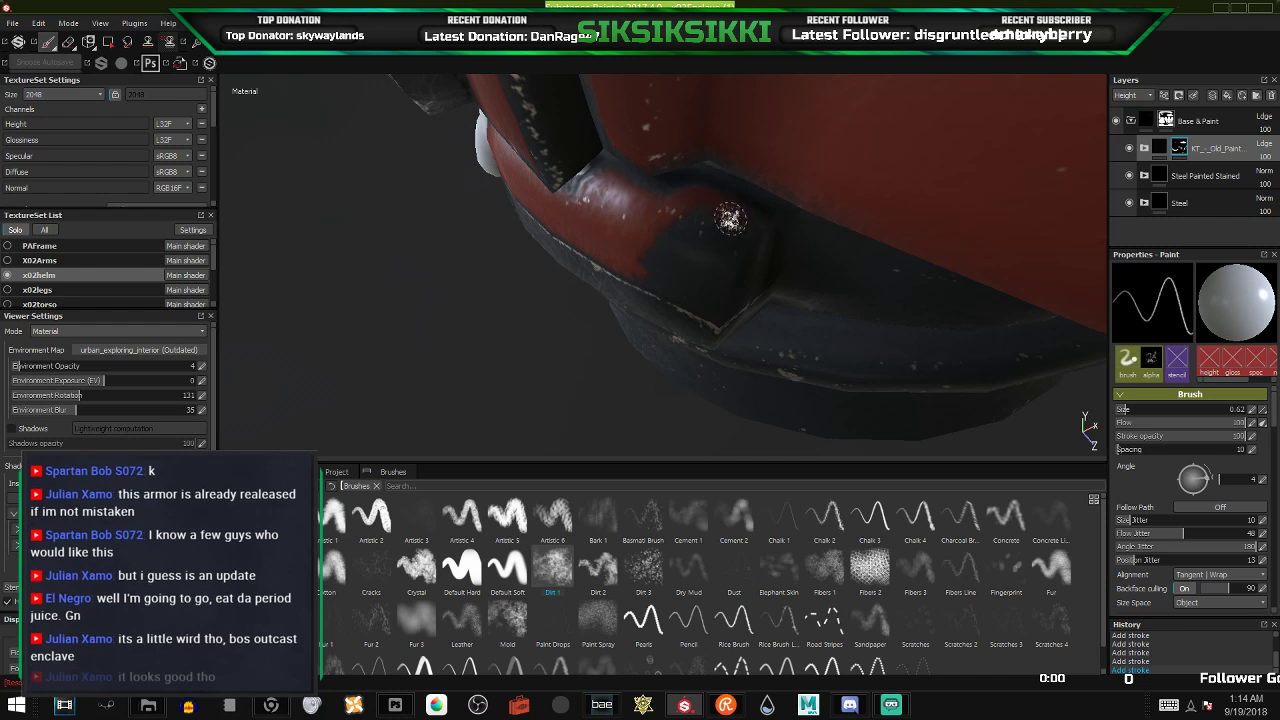
left_click_drag(731, 219, 616, 308, "alt")
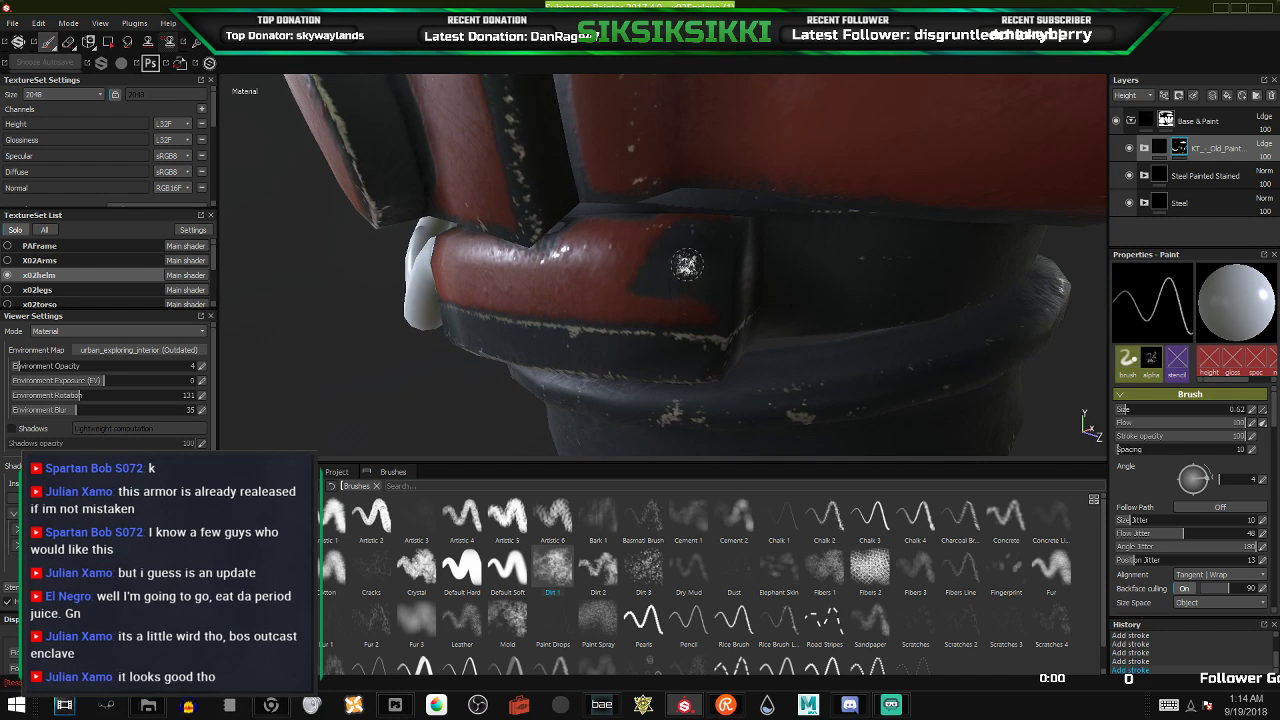
mouse_move(686, 266)
left_mouse_down("alt")
mouse_move(733, 220)
mouse_move(708, 270)
left_mouse_up("alt")
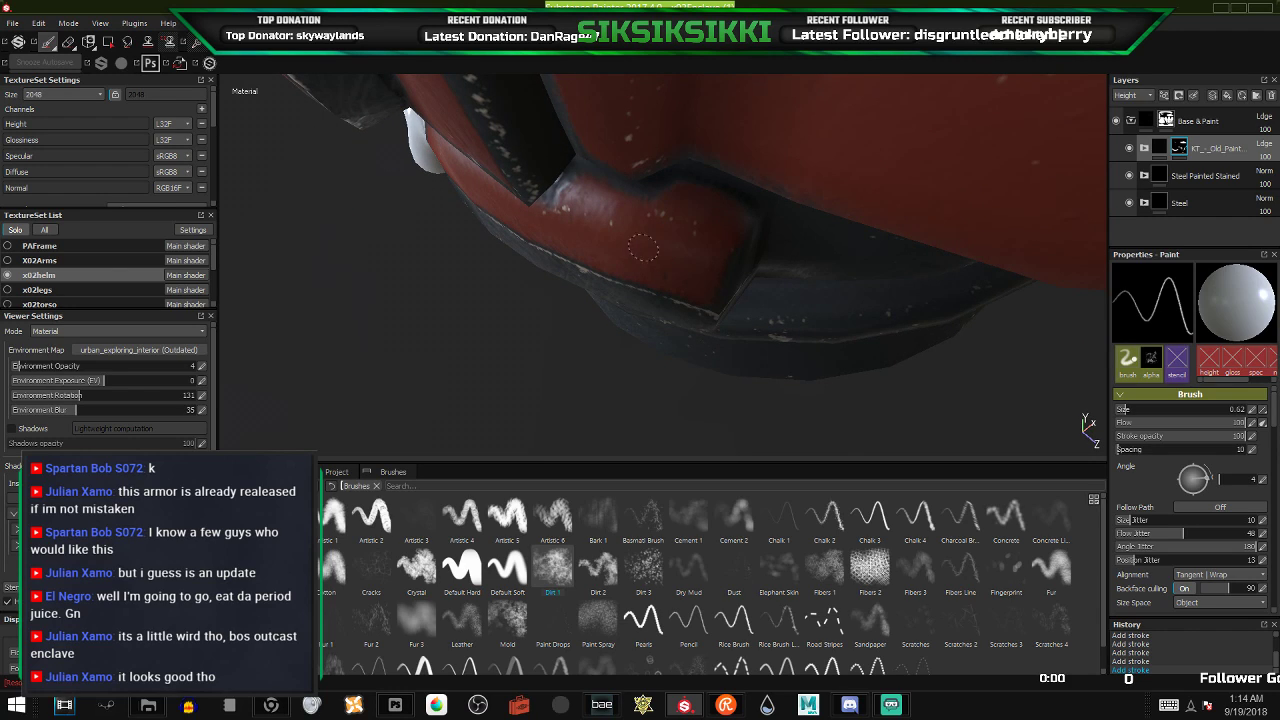
- Paint the lower band of the left hose block red, leaving the worn groove between both bands dark
mouse_move(652, 324)
left_mouse_down("alt")
mouse_move(525, 322)
mouse_move(595, 304)
mouse_move(644, 236)
mouse_move(697, 228)
left_mouse_up("alt")
left_click_drag(614, 247, 724, 224)
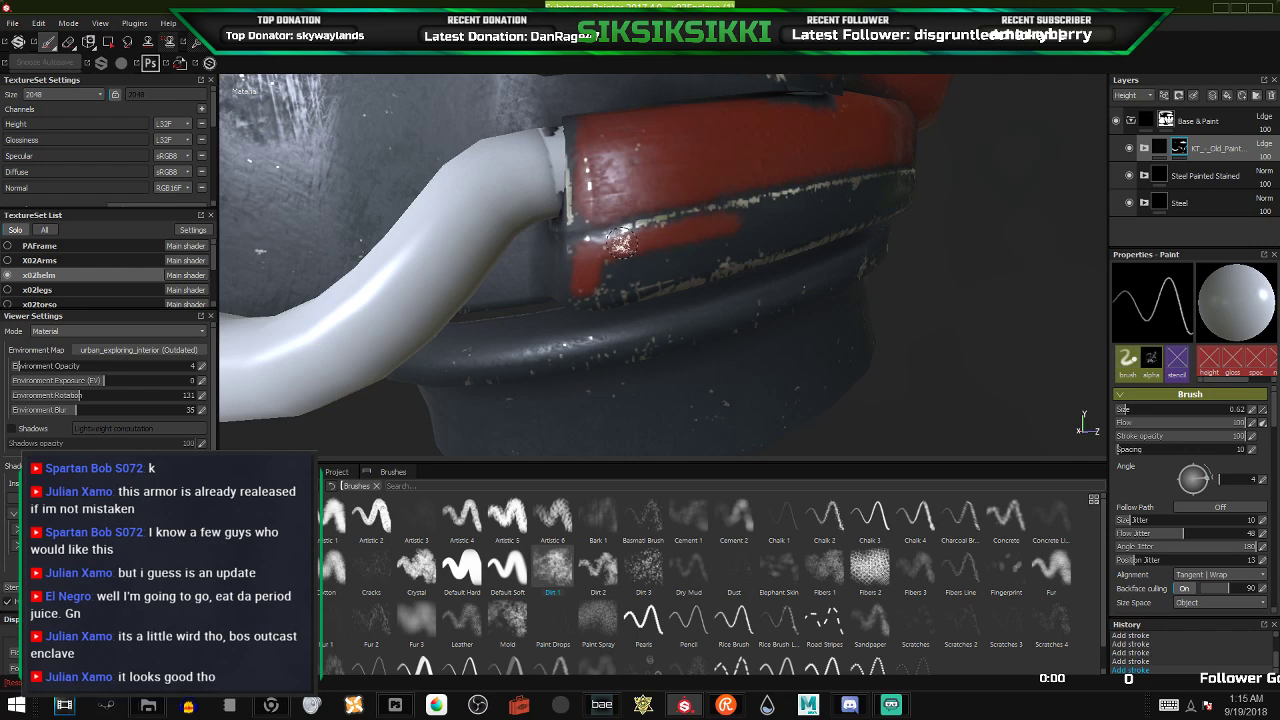
mouse_move(590, 292)
left_mouse_down()
mouse_move(745, 245)
mouse_move(740, 262)
mouse_move(640, 266)
mouse_move(585, 288)
mouse_move(710, 238)
mouse_move(735, 245)
left_mouse_up()
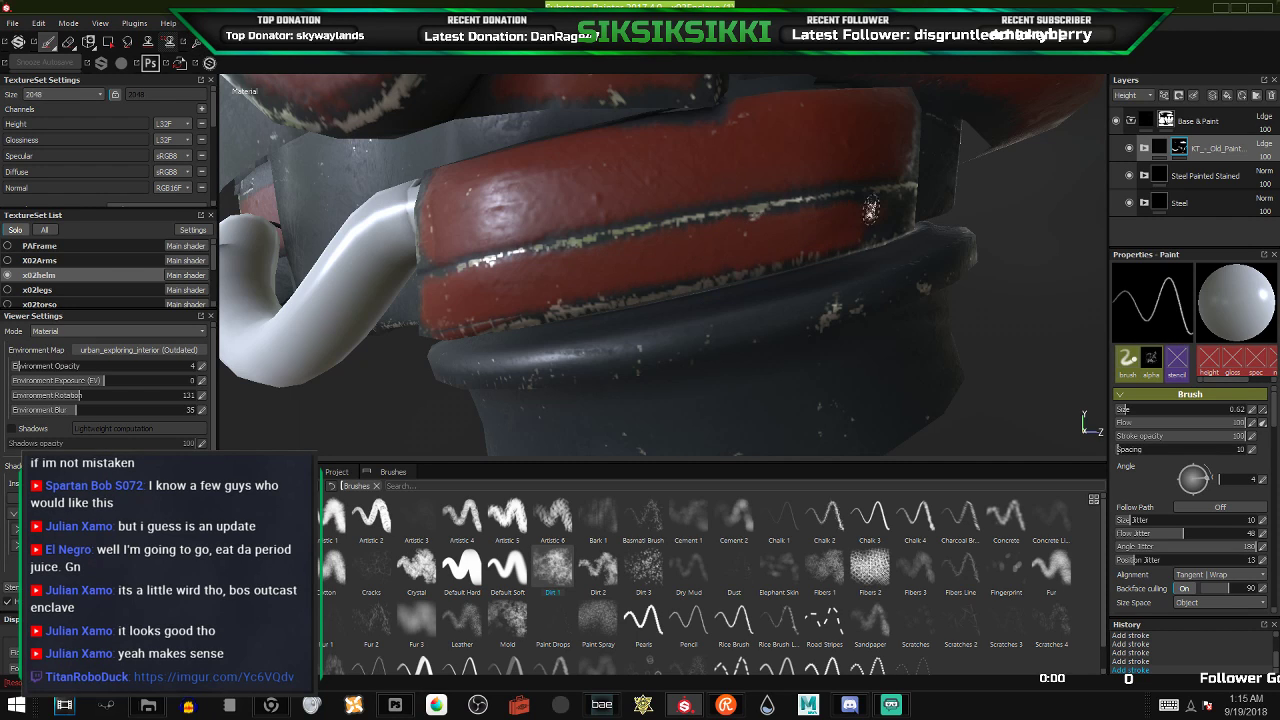
left_click_drag(853, 228, 706, 273, "alt")
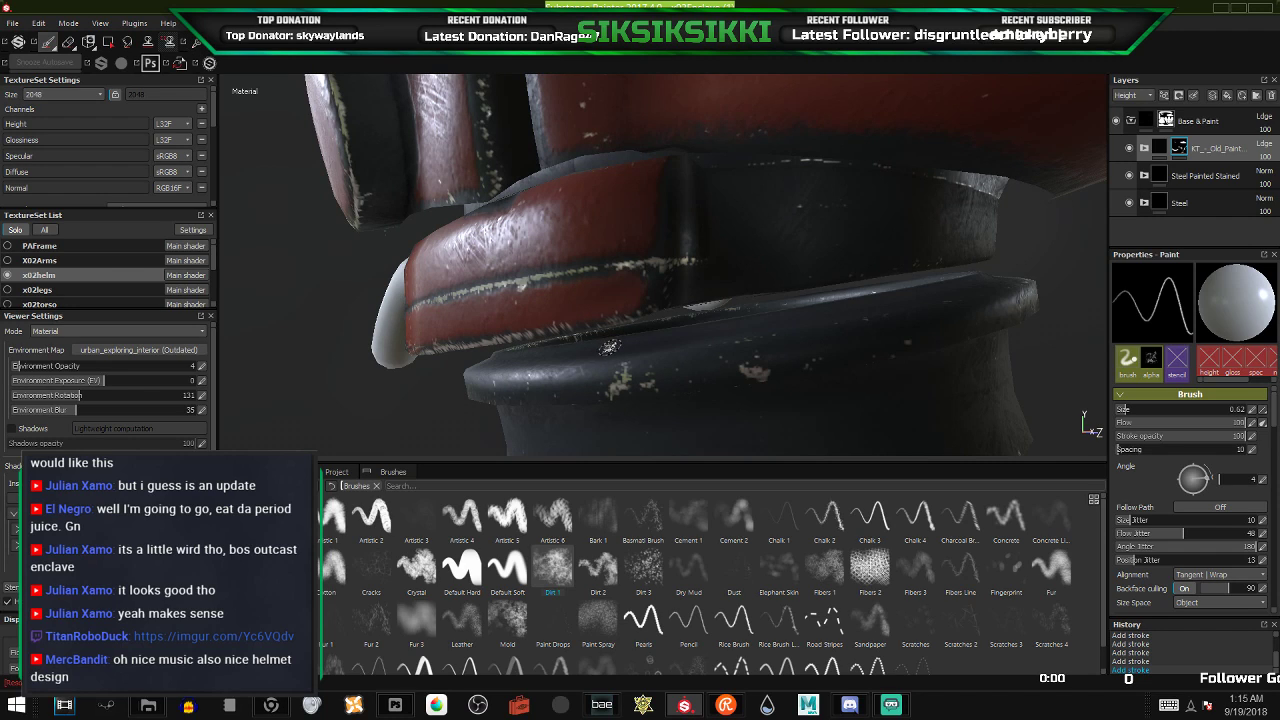
scroll(628, 310, "down", 6)
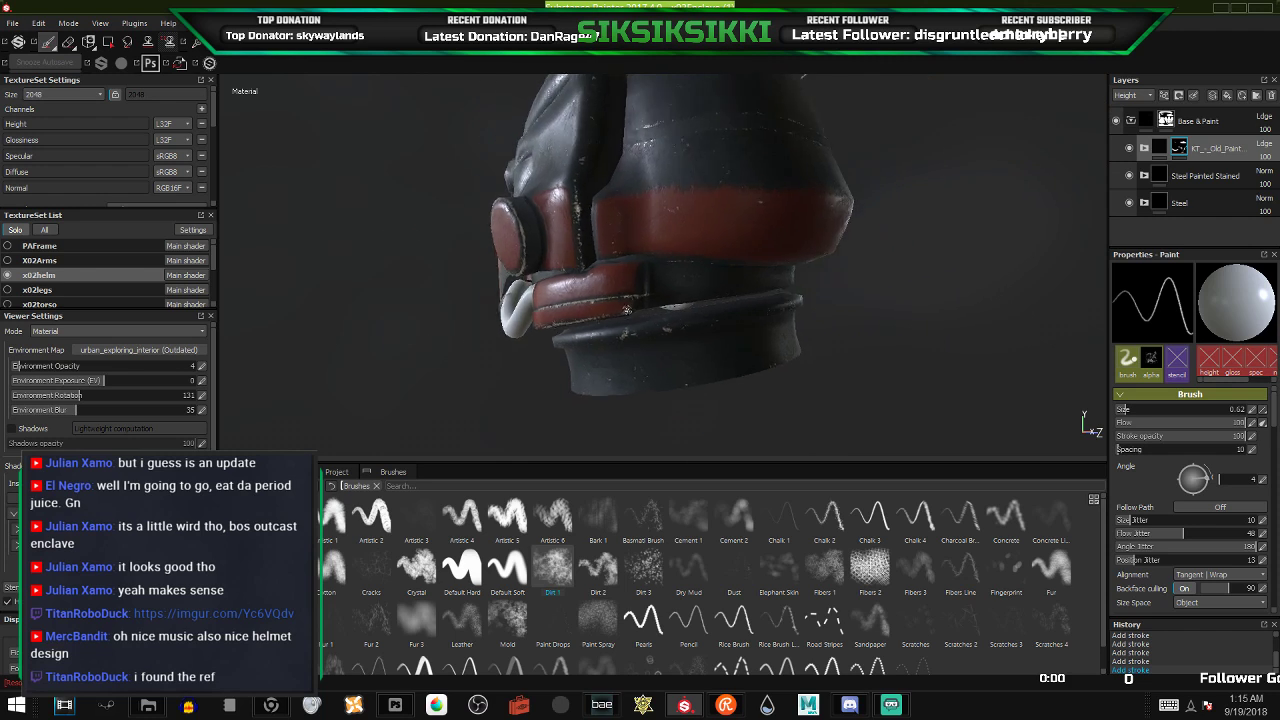
- Paint a red stripe along the left top fin from its front tip towards the rear, enlarging the brush for the wider part
mouse_move(628, 310)
left_mouse_down("alt")
mouse_move(762, 322)
mouse_move(700, 300)
mouse_move(600, 295)
mouse_move(756, 297)
mouse_move(737, 269)
mouse_move(632, 285)
left_mouse_up("alt")
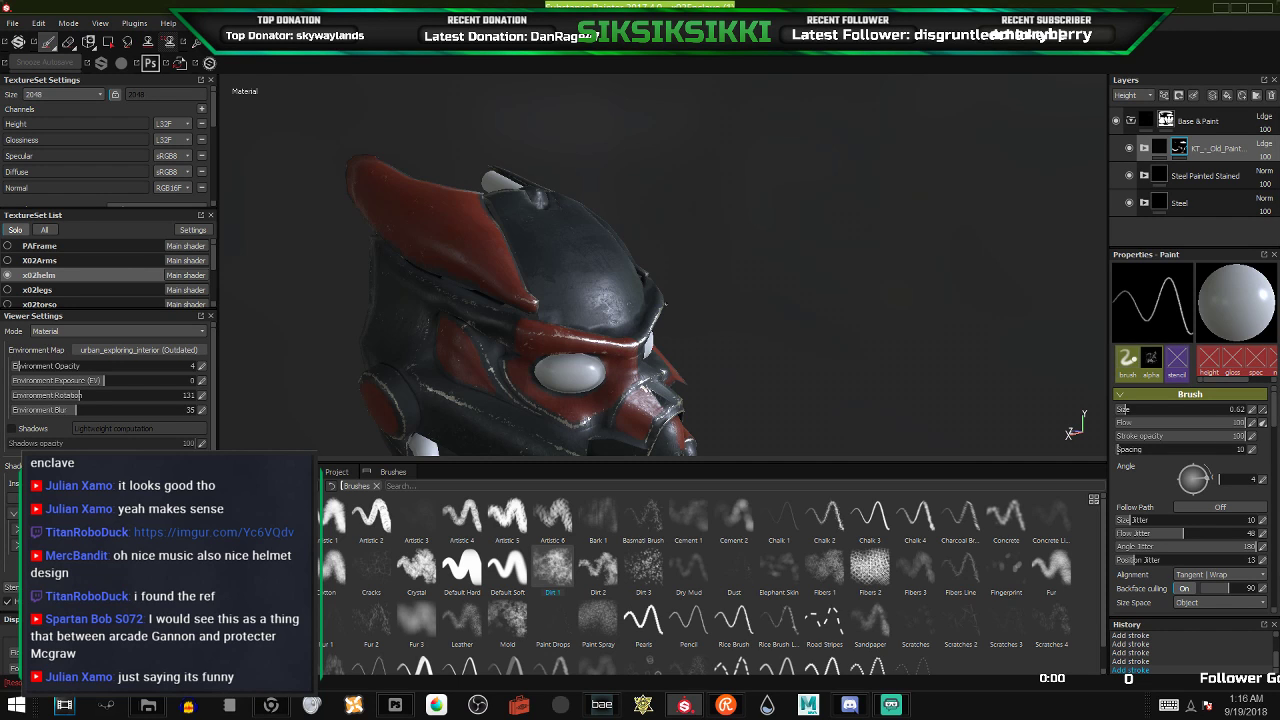
left_click_drag(665, 304, 234, 323, "alt")
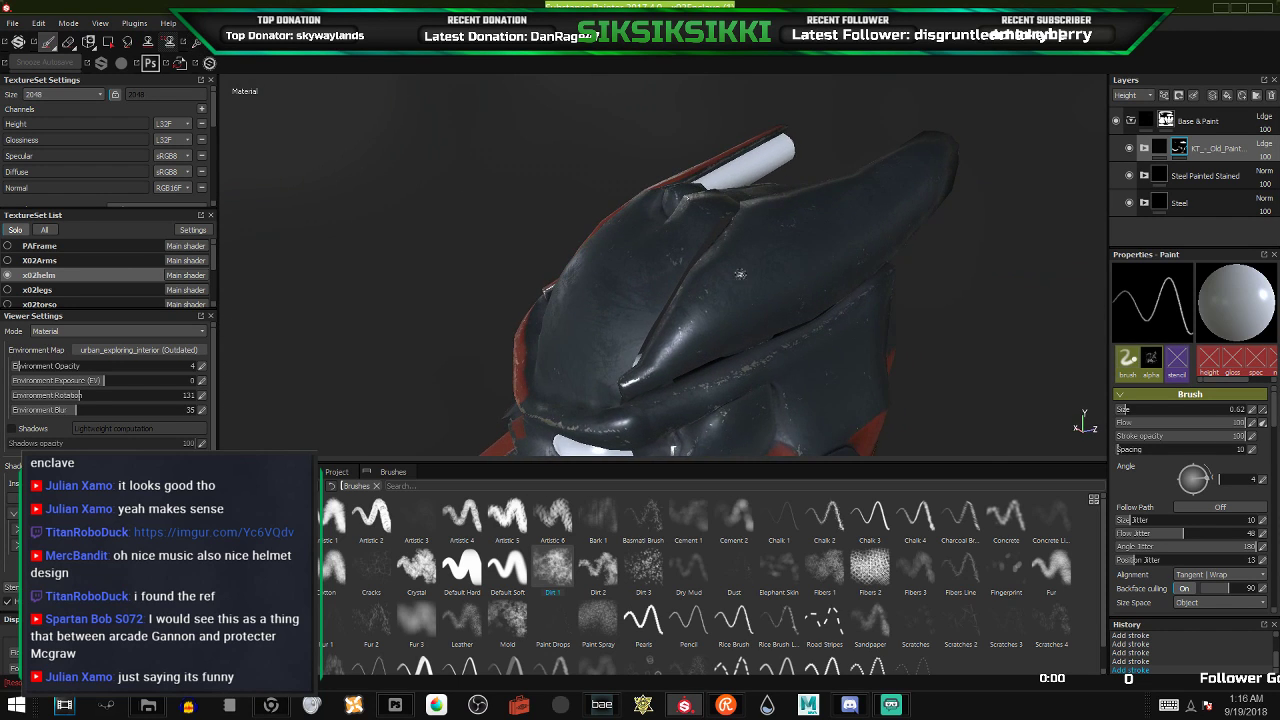
left_click_drag(740, 274, 641, 268, "alt")
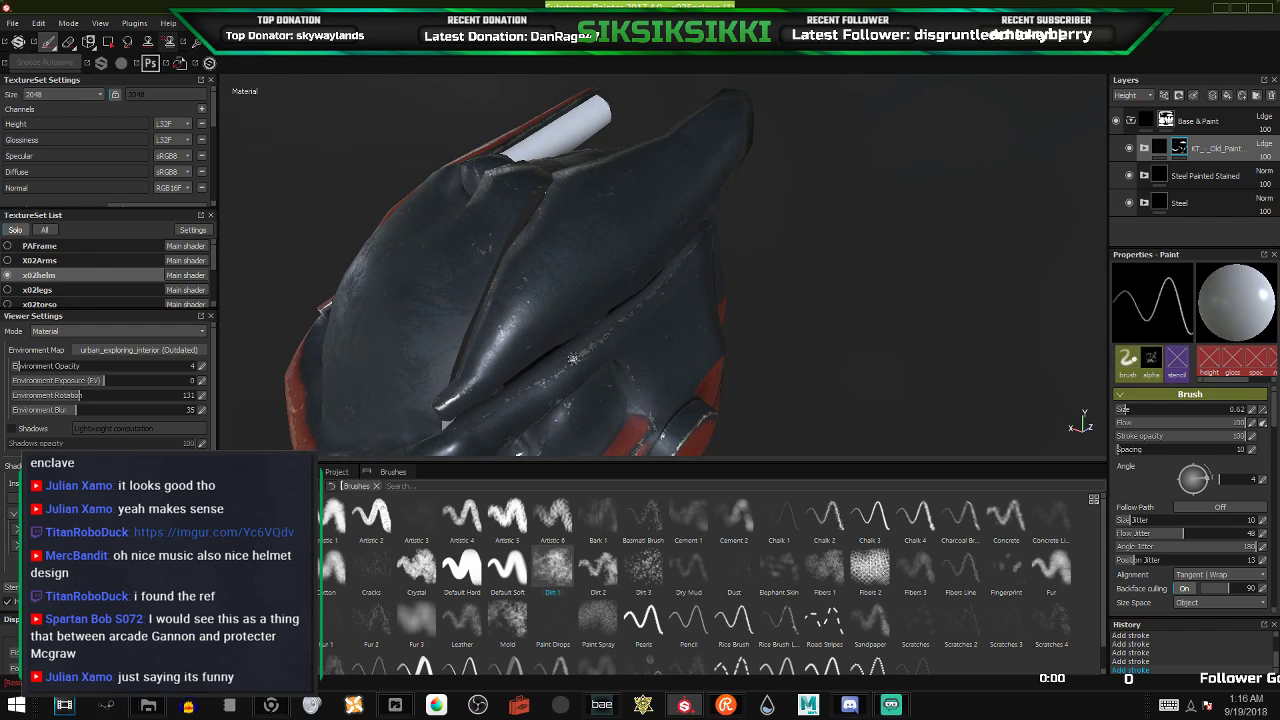
left_click_drag(573, 358, 444, 349, "alt")
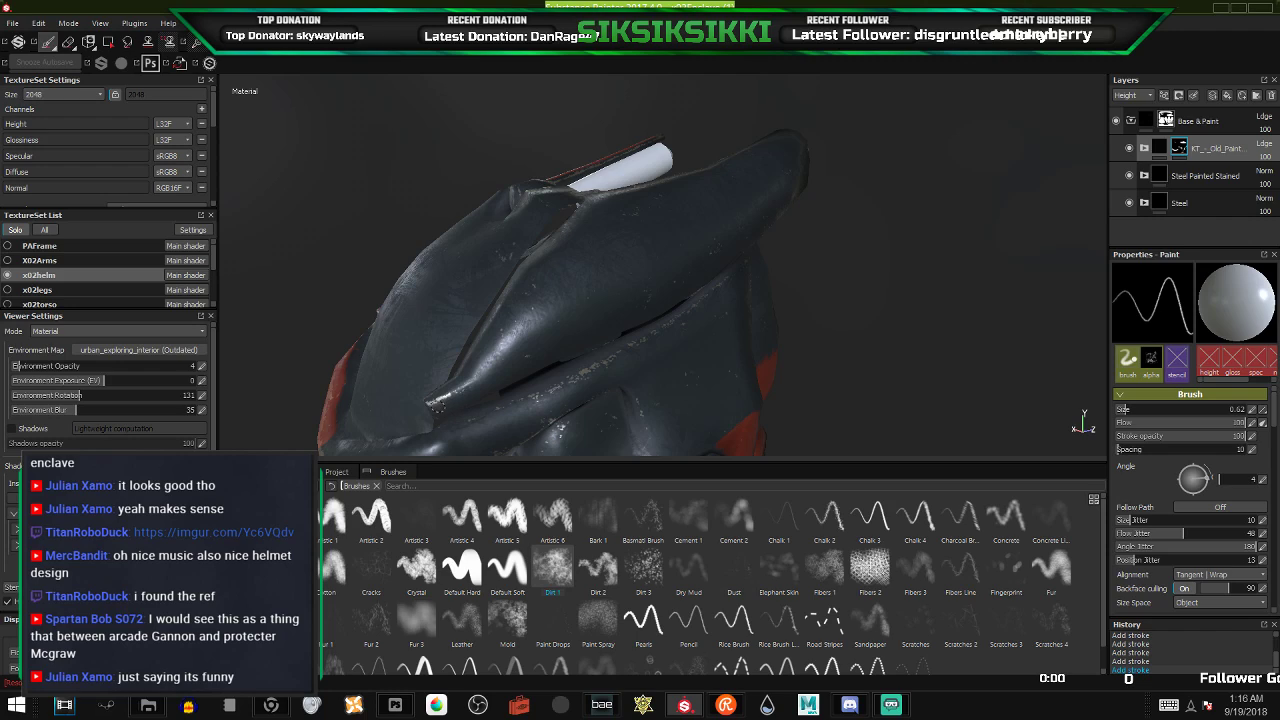
left_click_drag(437, 406, 537, 345)
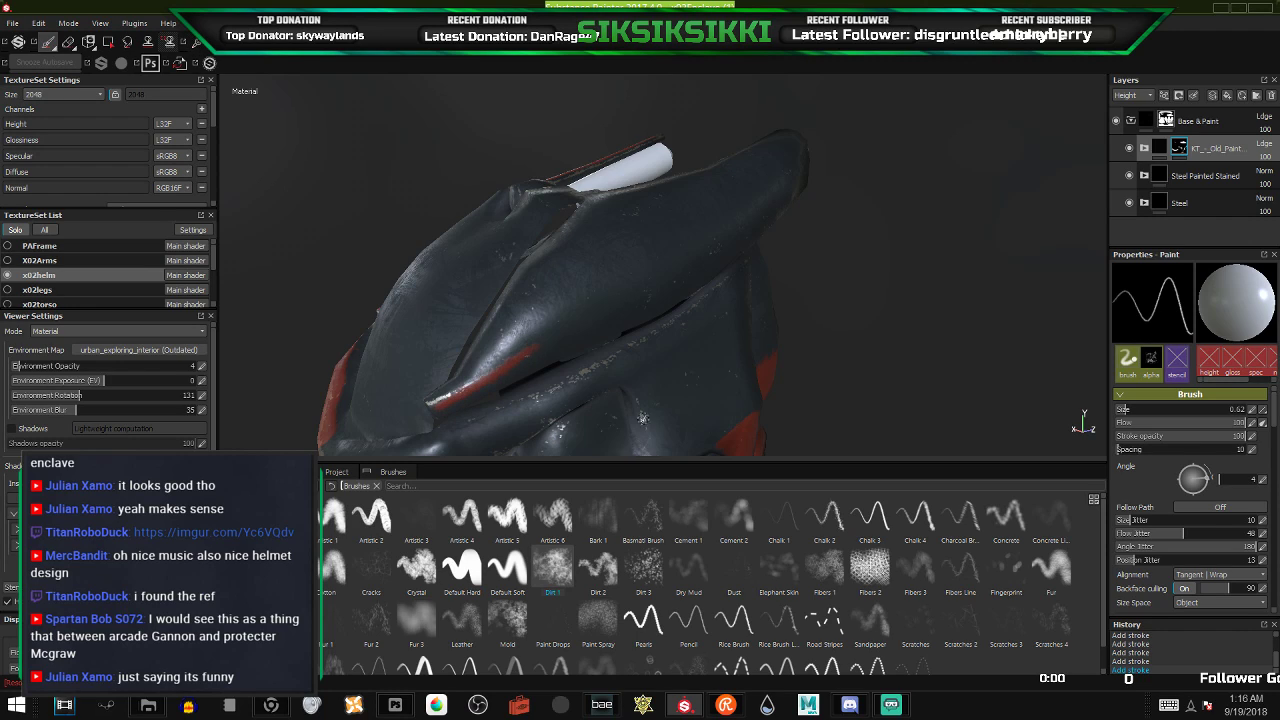
left_click(1129, 409)
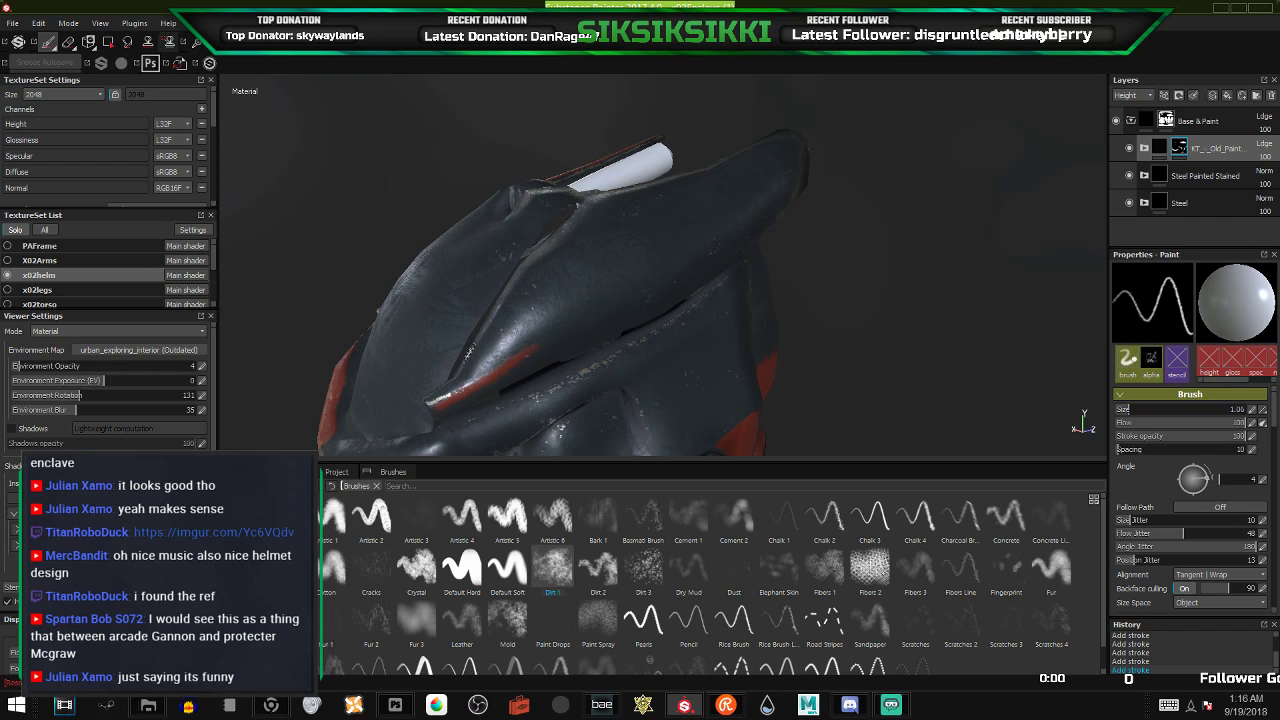
left_click_drag(482, 381, 606, 288)
left_click_drag(534, 338, 760, 189)
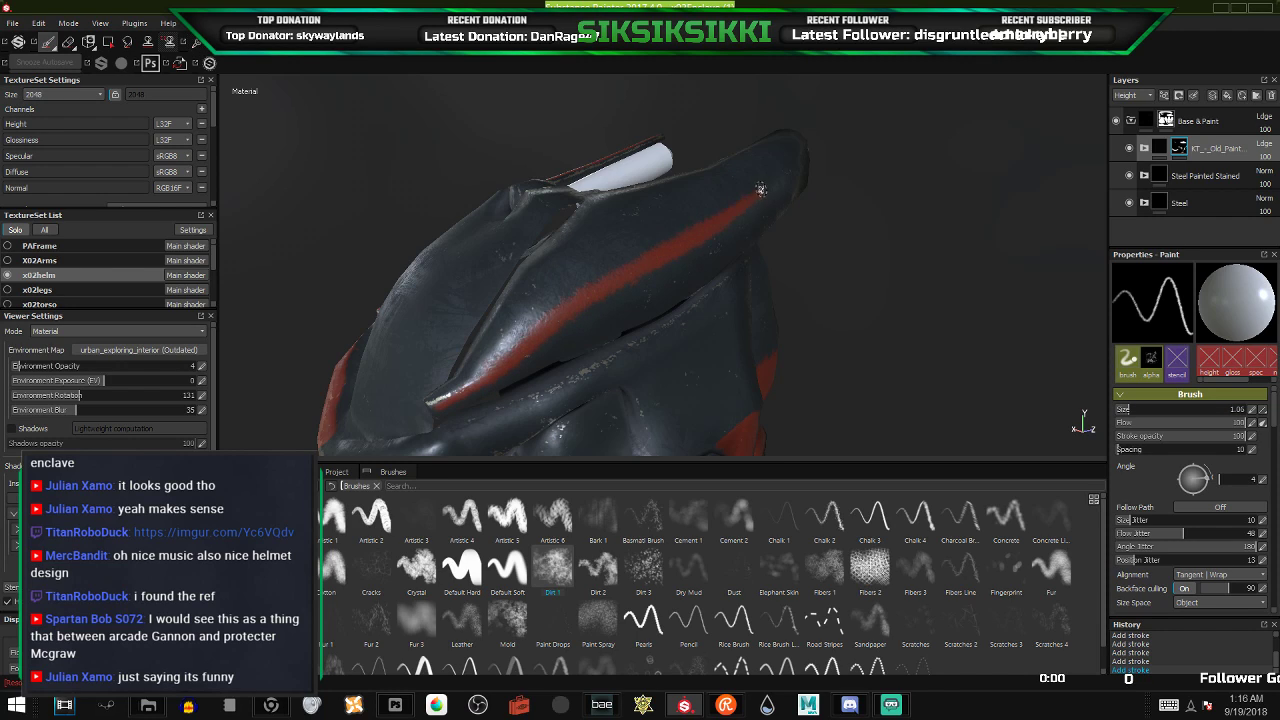
- Fill the lower half of the left top fin with red from the stripe down to its bottom edge and back to its rear end
left_click_drag(456, 386, 441, 408)
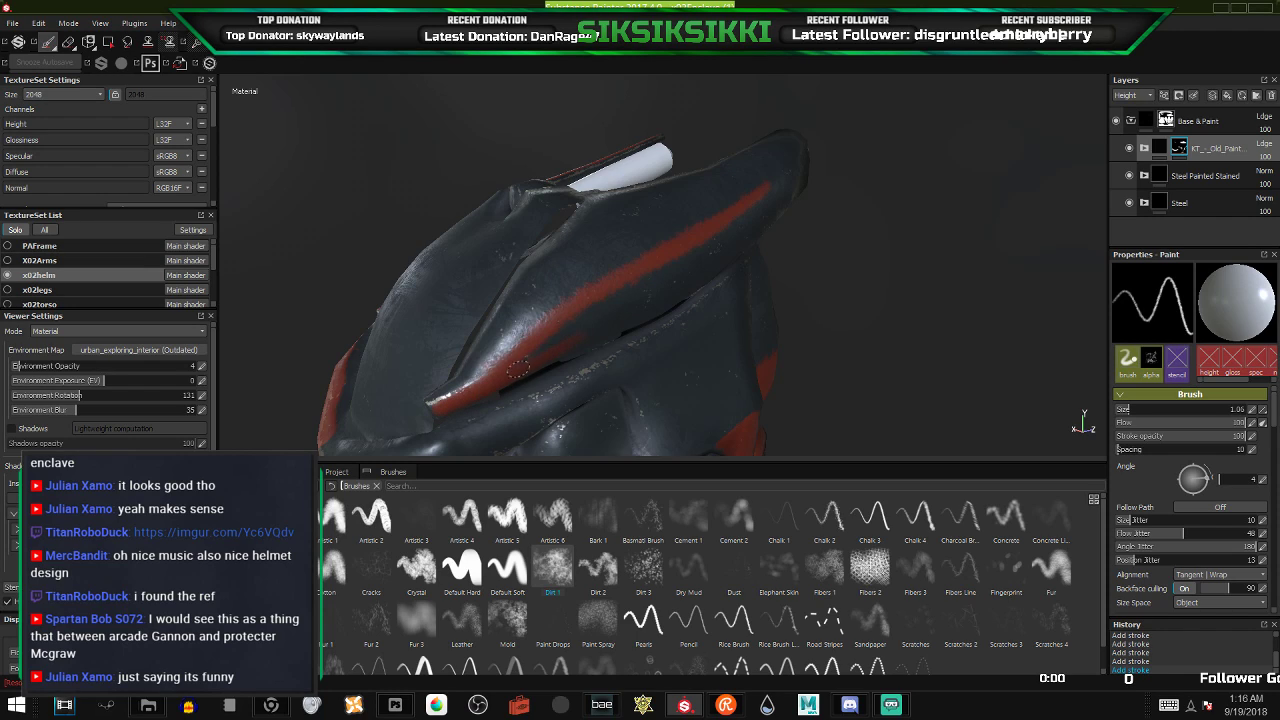
left_click_drag(544, 346, 640, 293)
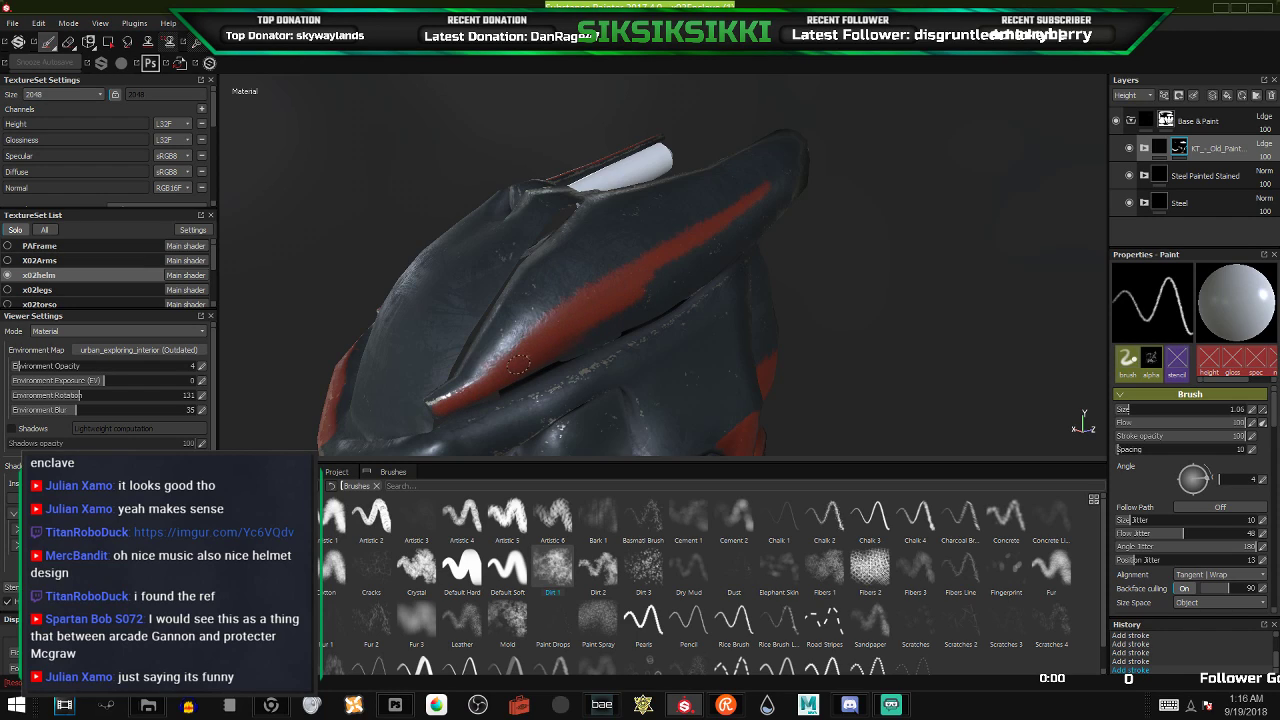
mouse_move(563, 343)
left_mouse_down()
mouse_move(680, 290)
mouse_move(736, 223)
left_mouse_up()
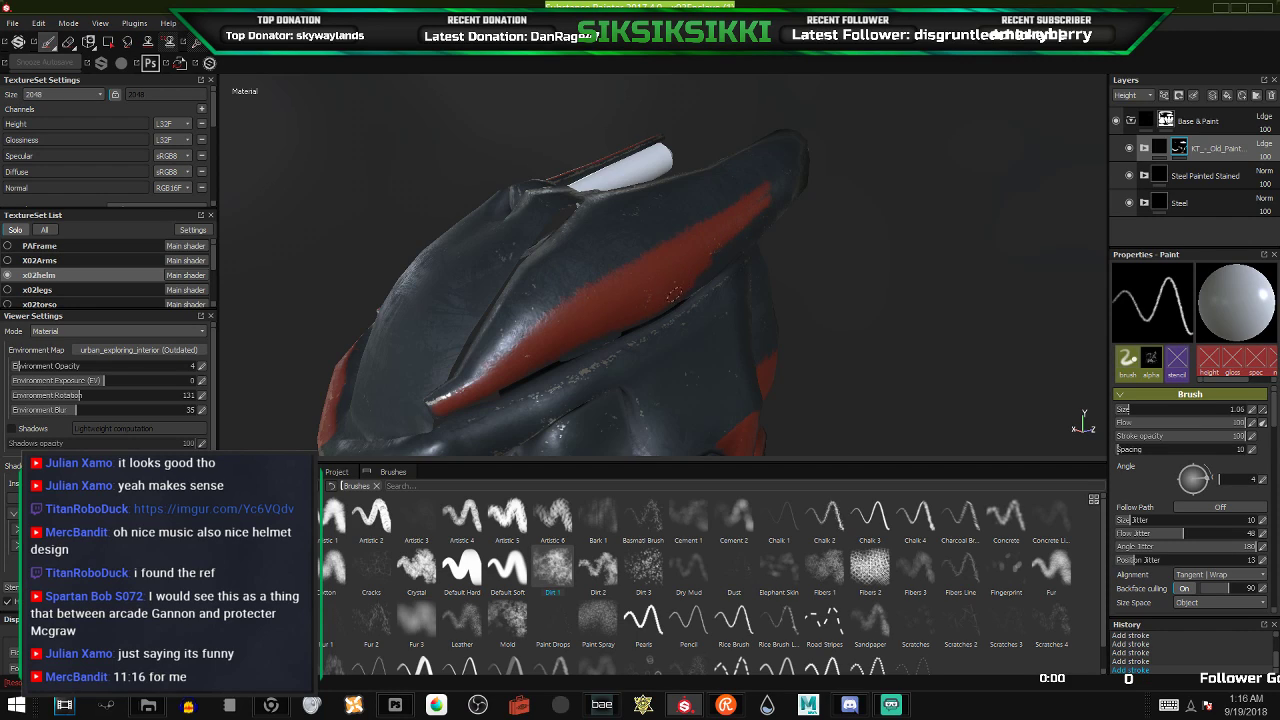
mouse_move(754, 219)
left_mouse_down()
mouse_move(705, 258)
mouse_move(732, 290)
mouse_move(638, 275)
left_mouse_up()
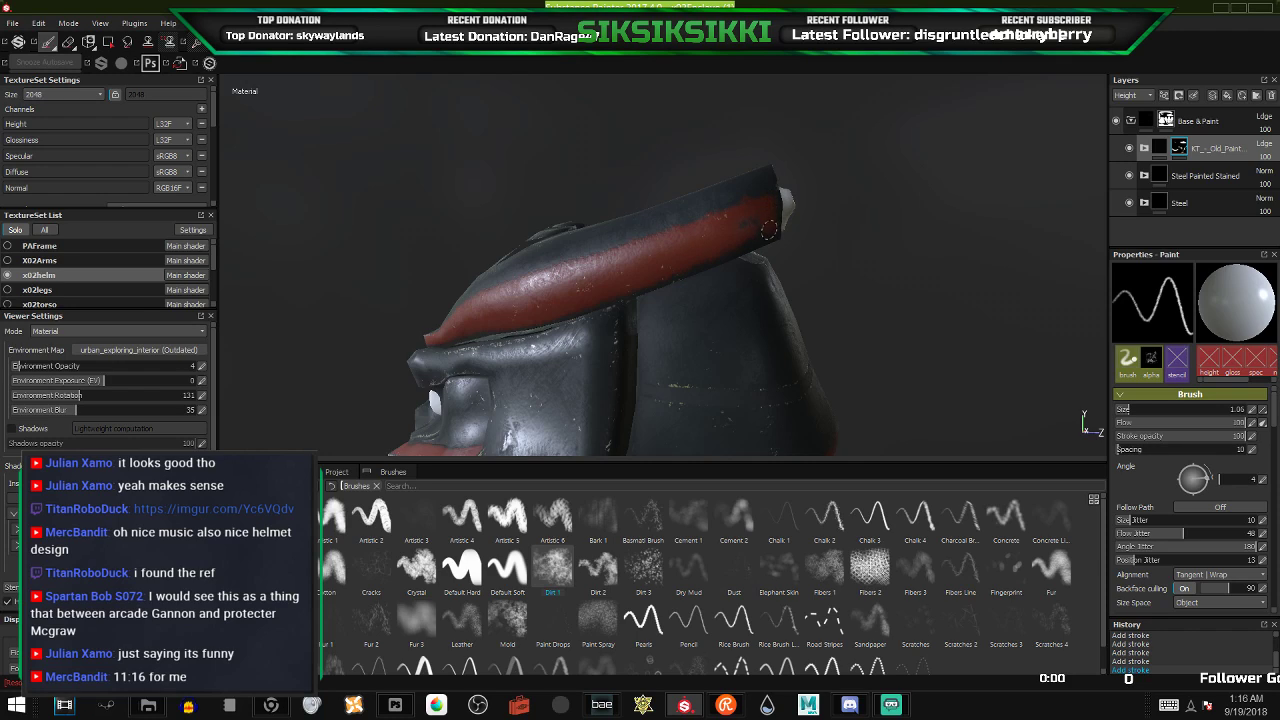
left_click(662, 266)
left_click_drag(605, 290, 643, 213, "alt")
middle_click_drag(643, 213, 603, 240, "alt")
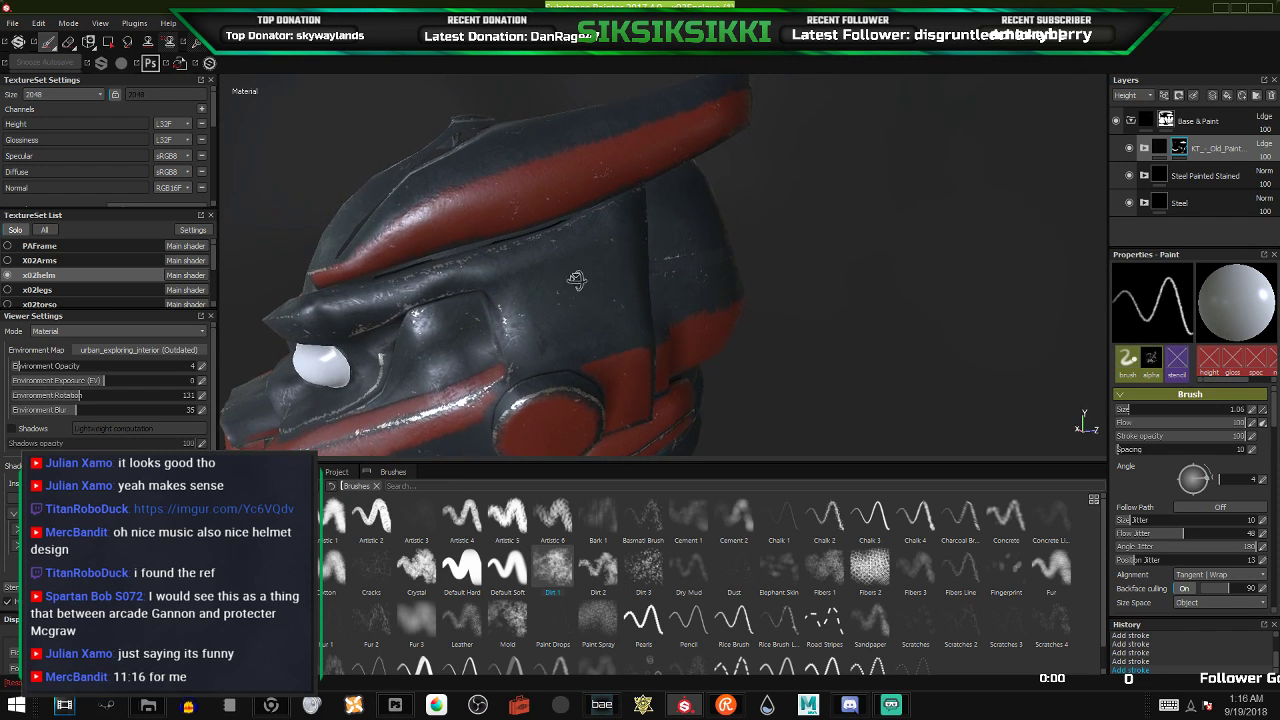
- Paint the upper front half of the left top fin red, from its front tip up to its inner edge beside the crown
mouse_move(577, 280)
left_mouse_down("alt")
mouse_move(884, 297)
mouse_move(774, 257)
mouse_move(729, 269)
mouse_move(774, 343)
left_mouse_up("alt")
scroll(617, 285, "down", 8)
scroll(603, 220, "up", 8)
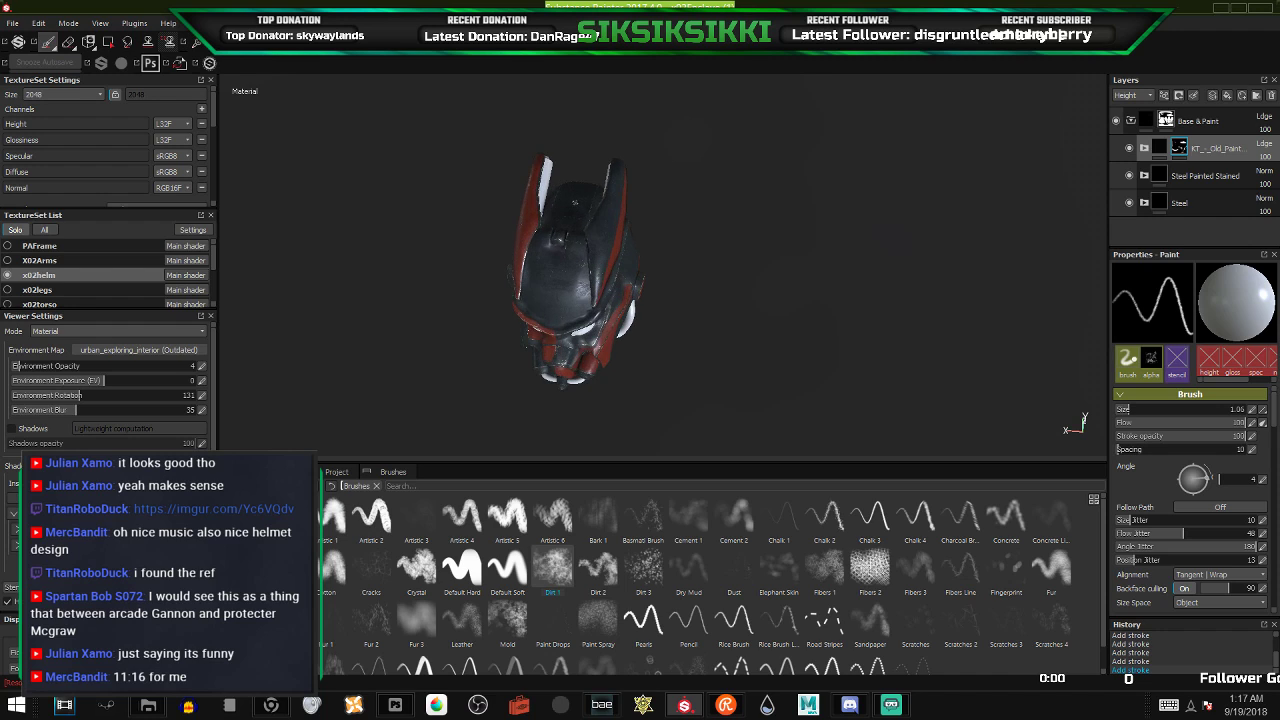
mouse_move(603, 220)
left_mouse_down("alt")
mouse_move(591, 246)
mouse_move(510, 290)
mouse_move(585, 283)
mouse_move(443, 314)
mouse_move(610, 306)
mouse_move(675, 308)
mouse_move(672, 318)
left_mouse_up("alt")
middle_click_drag(574, 375, 668, 246, "alt")
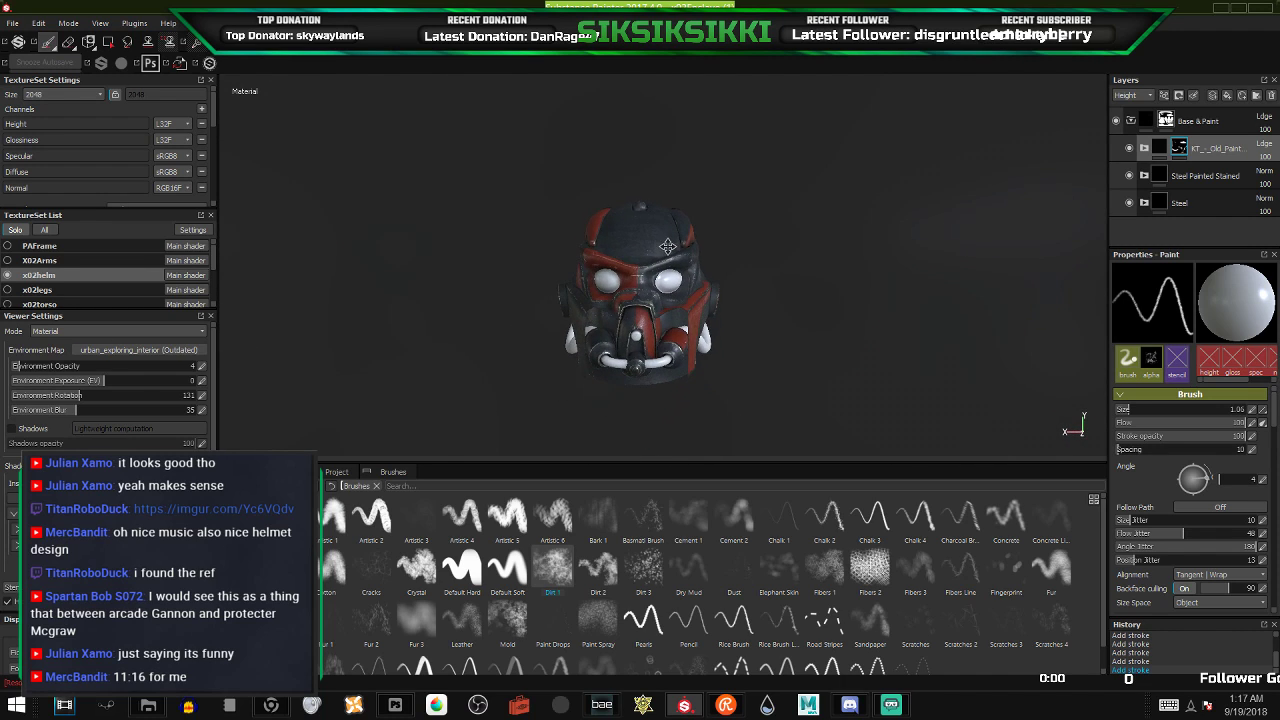
left_click_drag(662, 265, 434, 320, "alt")
right_click_drag(434, 320, 819, 127, "alt")
middle_click_drag(819, 127, 767, 204, "alt")
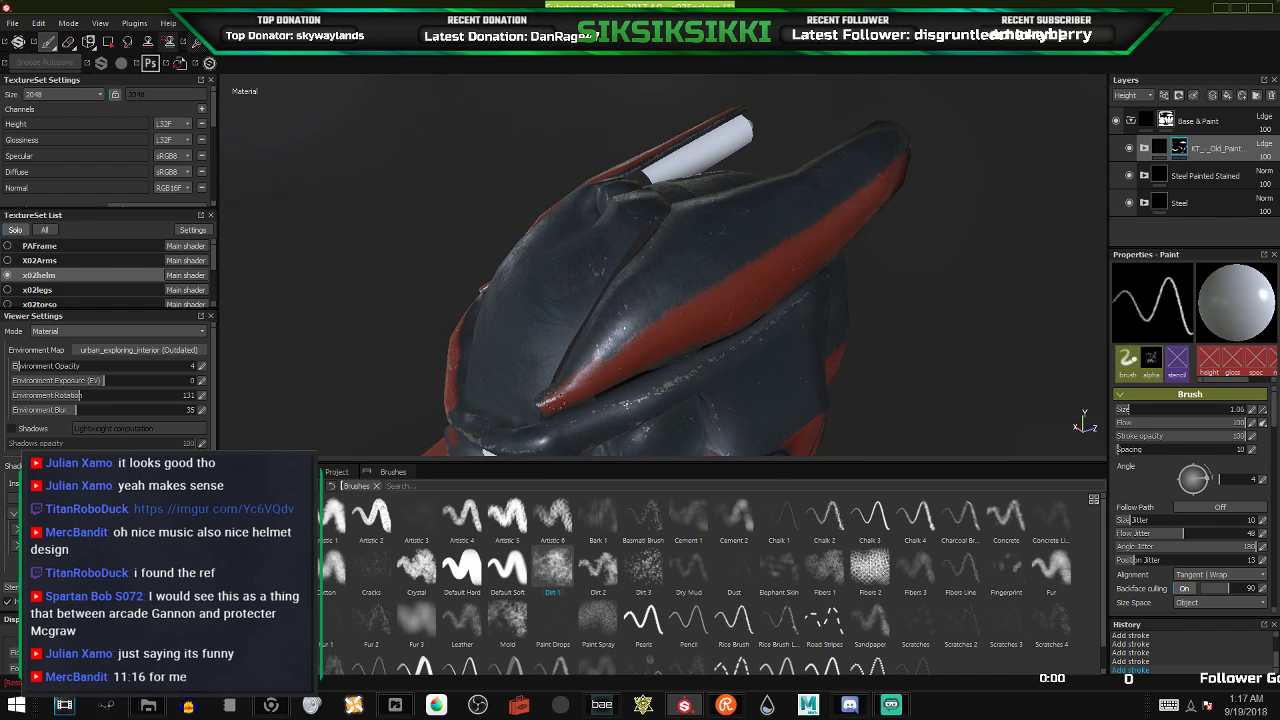
left_click_drag(606, 337, 594, 405, "alt")
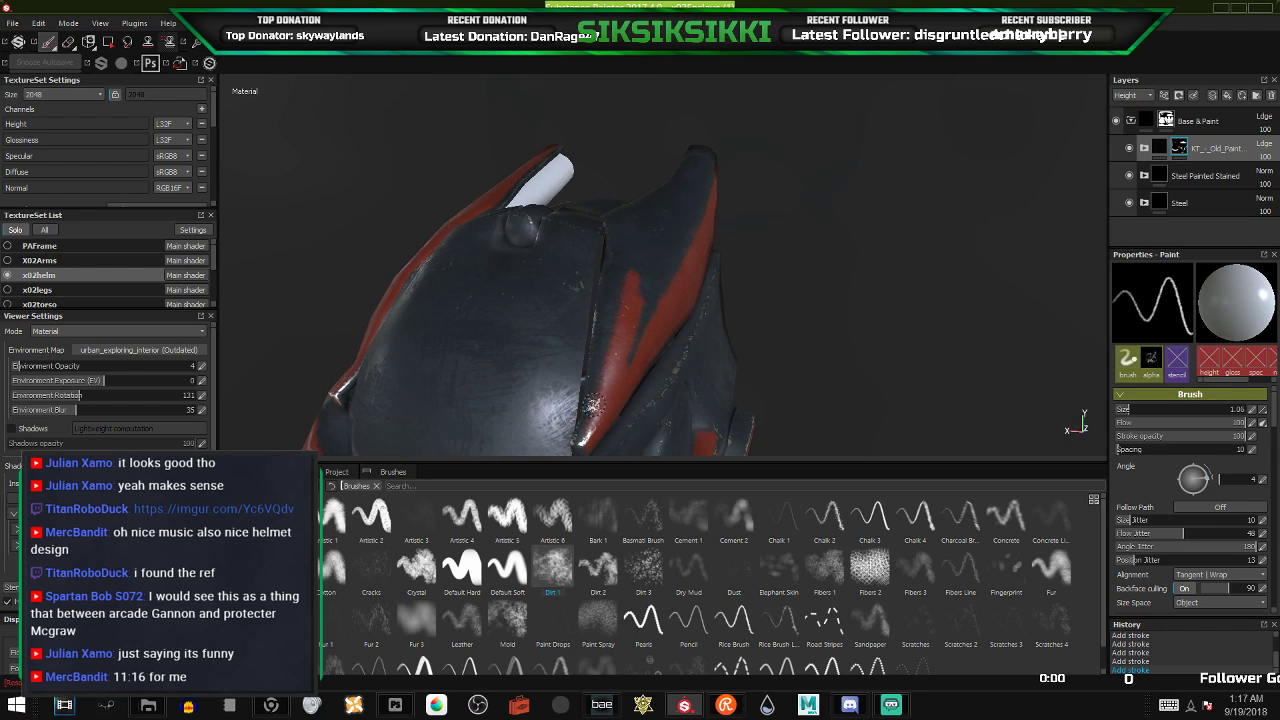
mouse_move(629, 226)
left_mouse_down()
mouse_move(655, 280)
mouse_move(645, 331)
mouse_move(630, 340)
mouse_move(617, 298)
left_mouse_up()
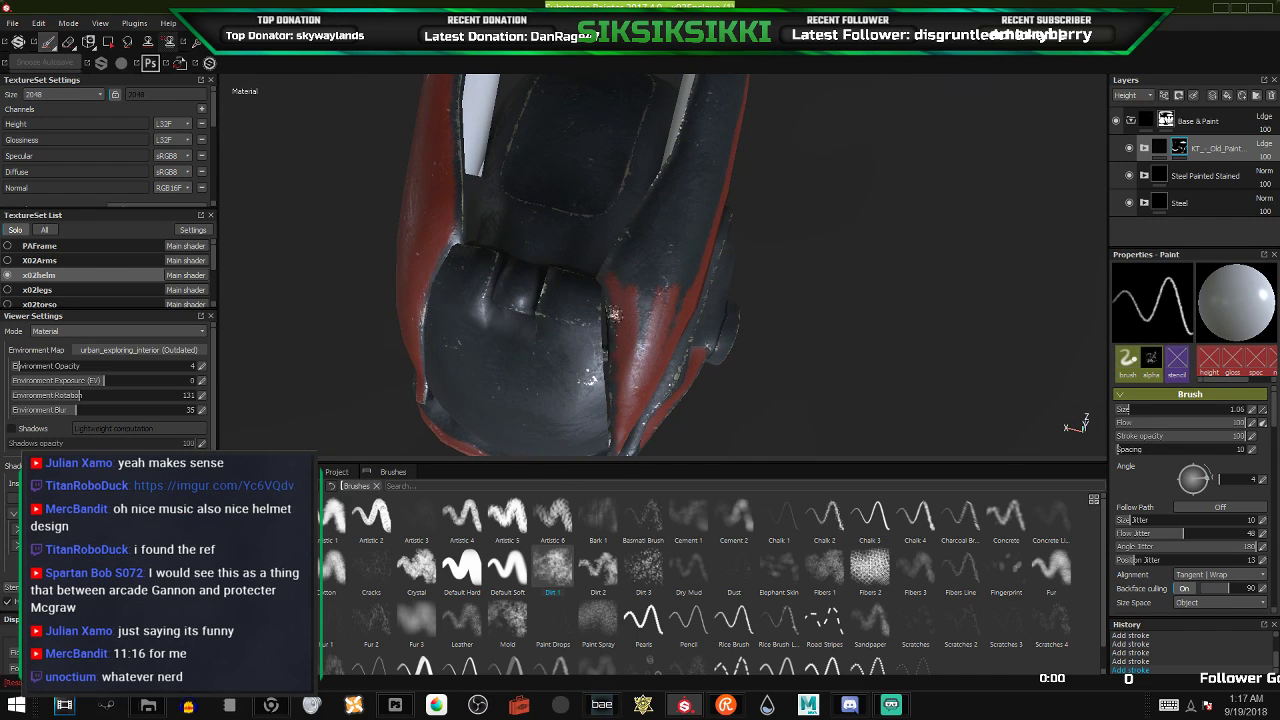
mouse_move(645, 330)
left_mouse_down()
mouse_move(655, 285)
mouse_move(628, 270)
mouse_move(675, 200)
left_mouse_up()
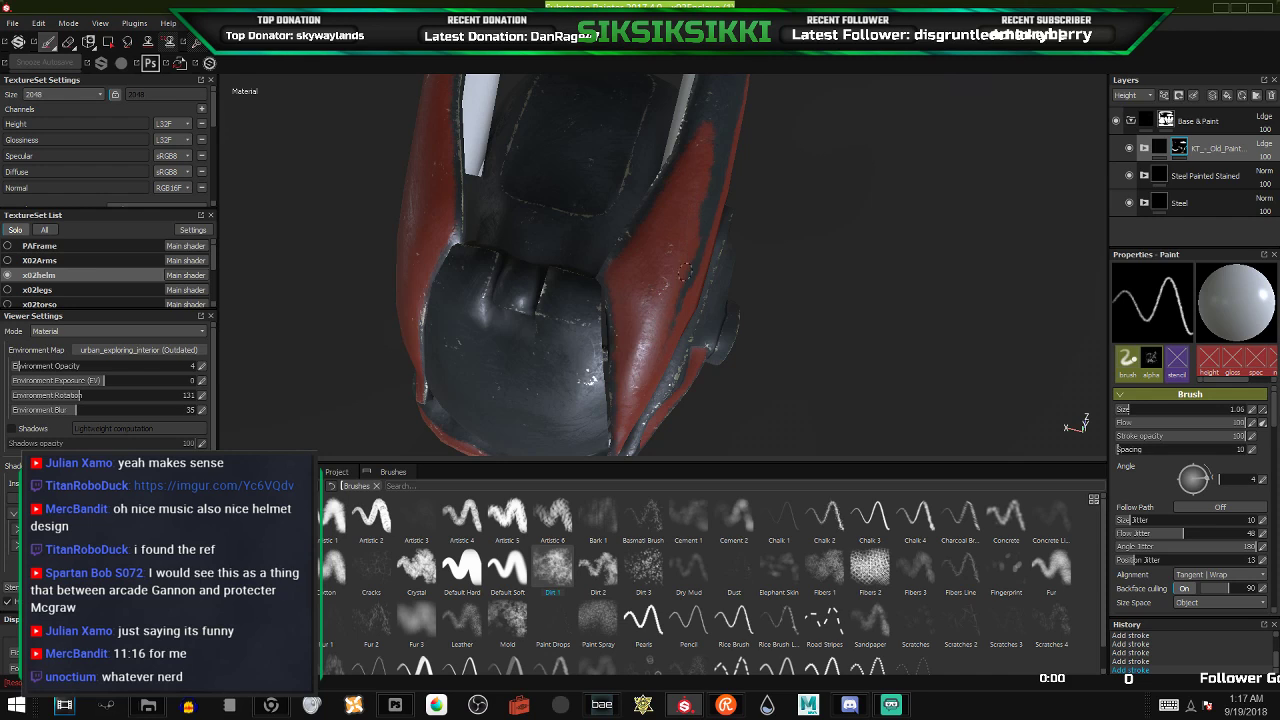
- Continue the red over the top of the left fin back to its rear end
mouse_move(662, 340)
left_mouse_down("alt")
mouse_move(690, 265)
mouse_move(618, 317)
mouse_move(738, 270)
mouse_move(638, 279)
mouse_move(746, 247)
mouse_move(635, 228)
left_mouse_up("alt")
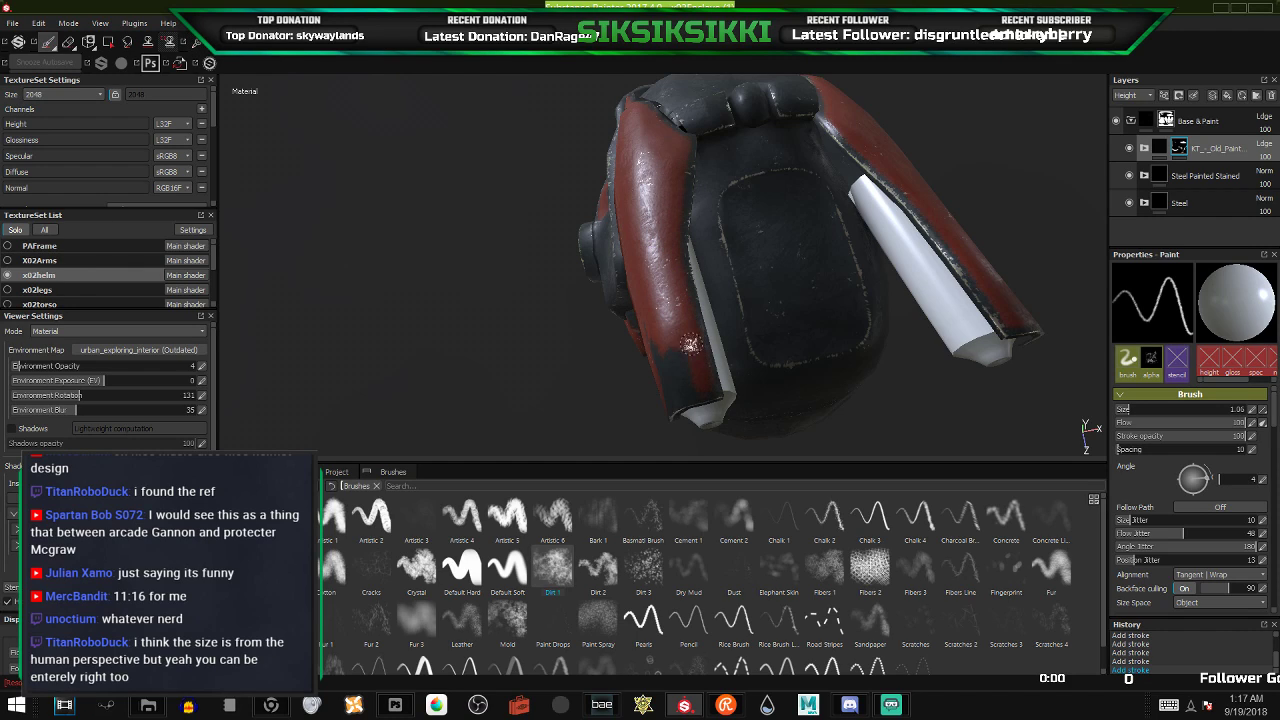
left_click_drag(690, 388, 652, 252, "alt")
mouse_move(680, 297)
left_mouse_down()
mouse_move(678, 238)
mouse_move(676, 260)
mouse_move(624, 283)
mouse_move(660, 267)
mouse_move(645, 250)
mouse_move(658, 235)
mouse_move(628, 302)
left_mouse_up()
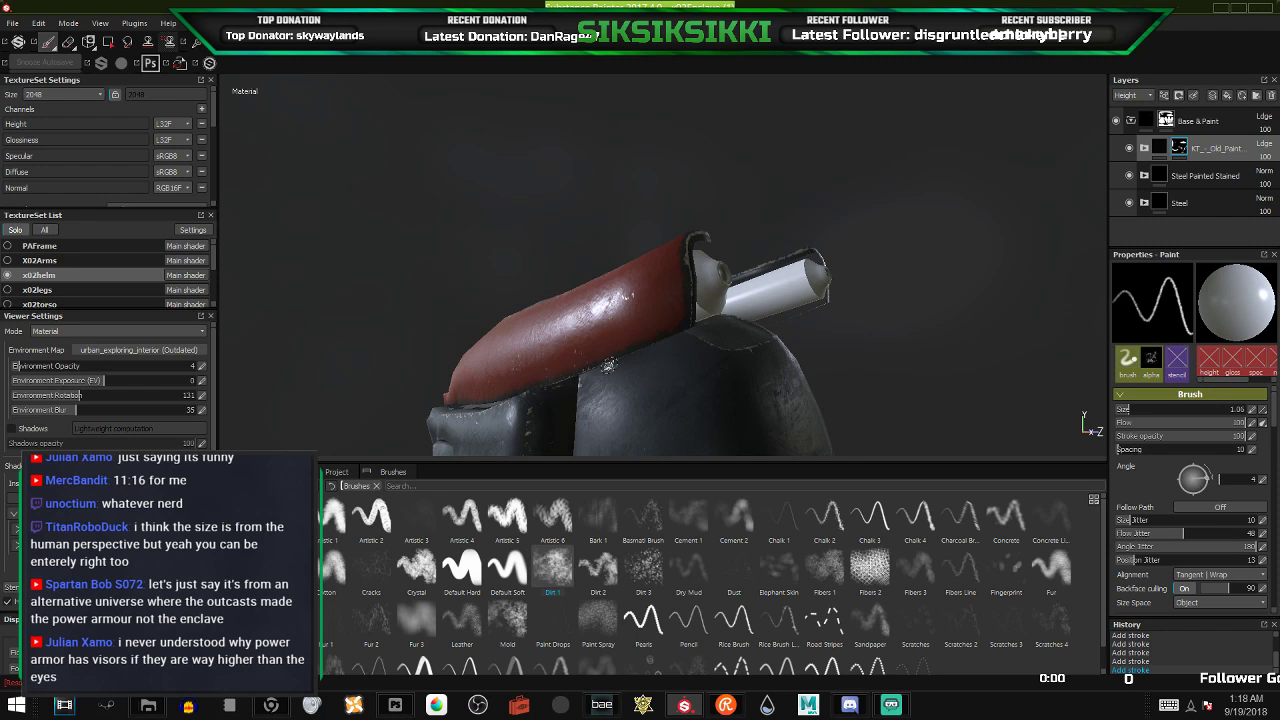
left_click_drag(607, 366, 519, 410, "alt")
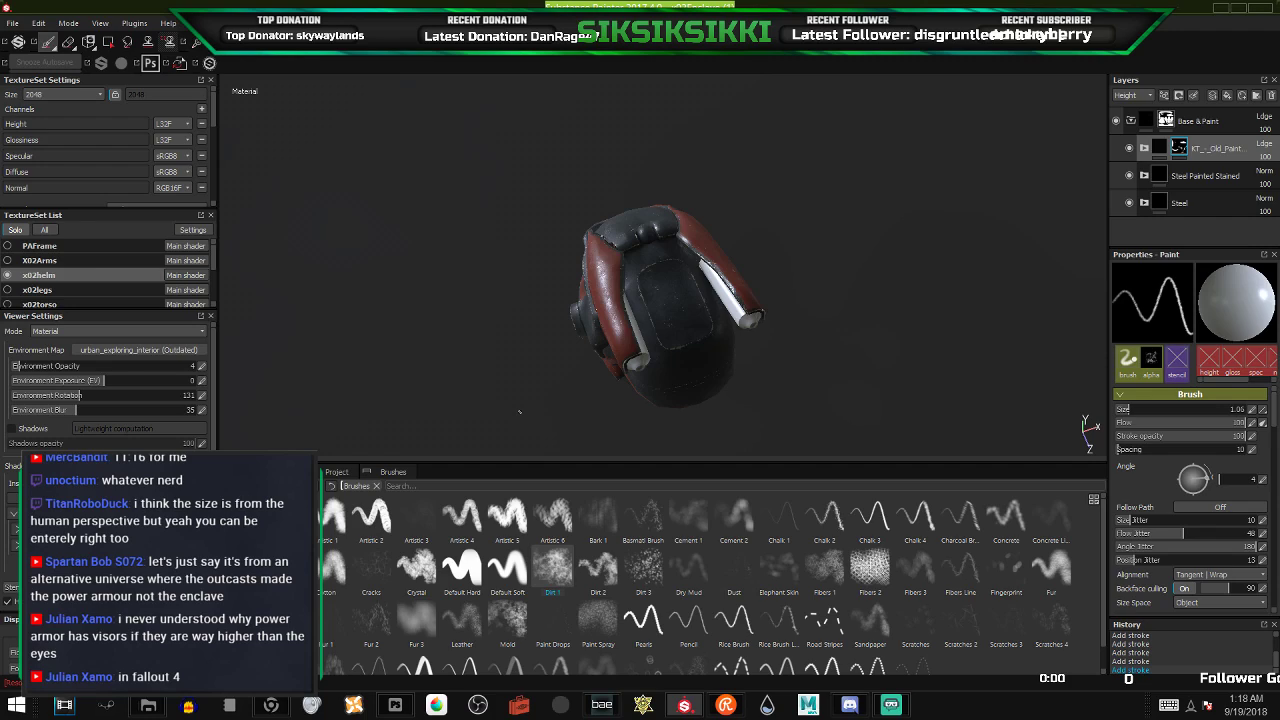
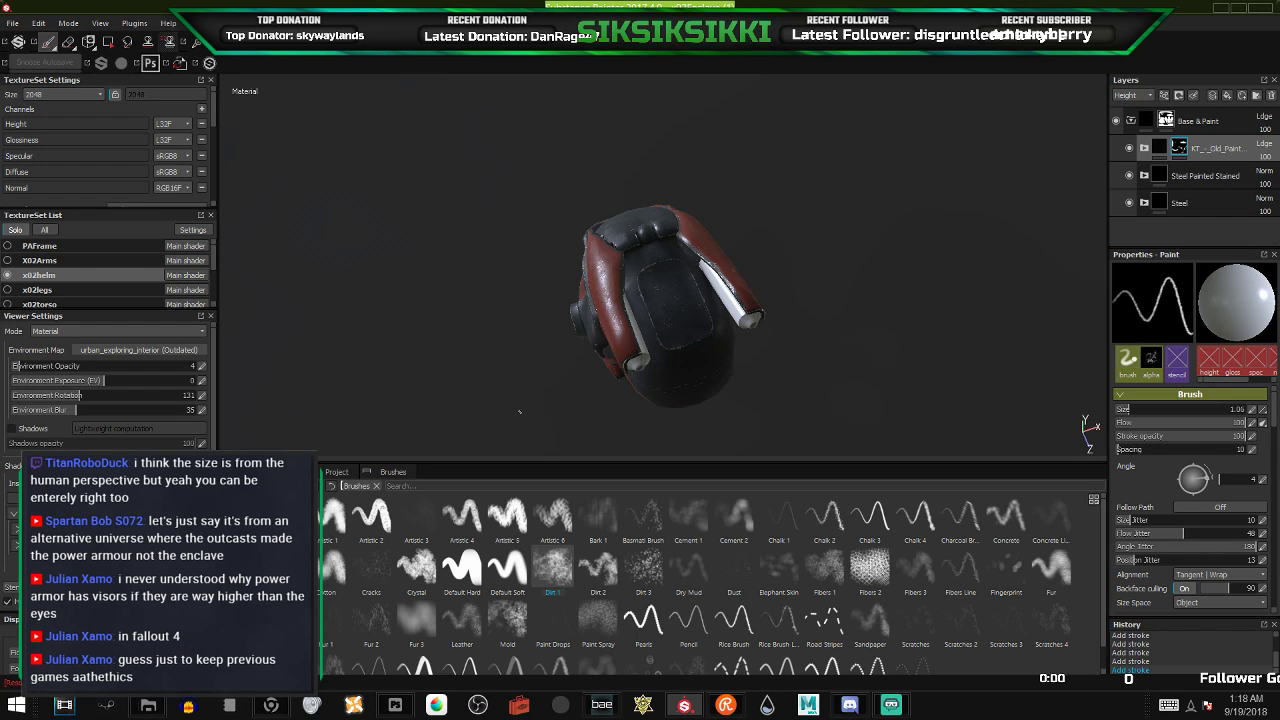
- Check the painted left fin from the side and snooze the autosave
scroll(550, 306, "up", 5)
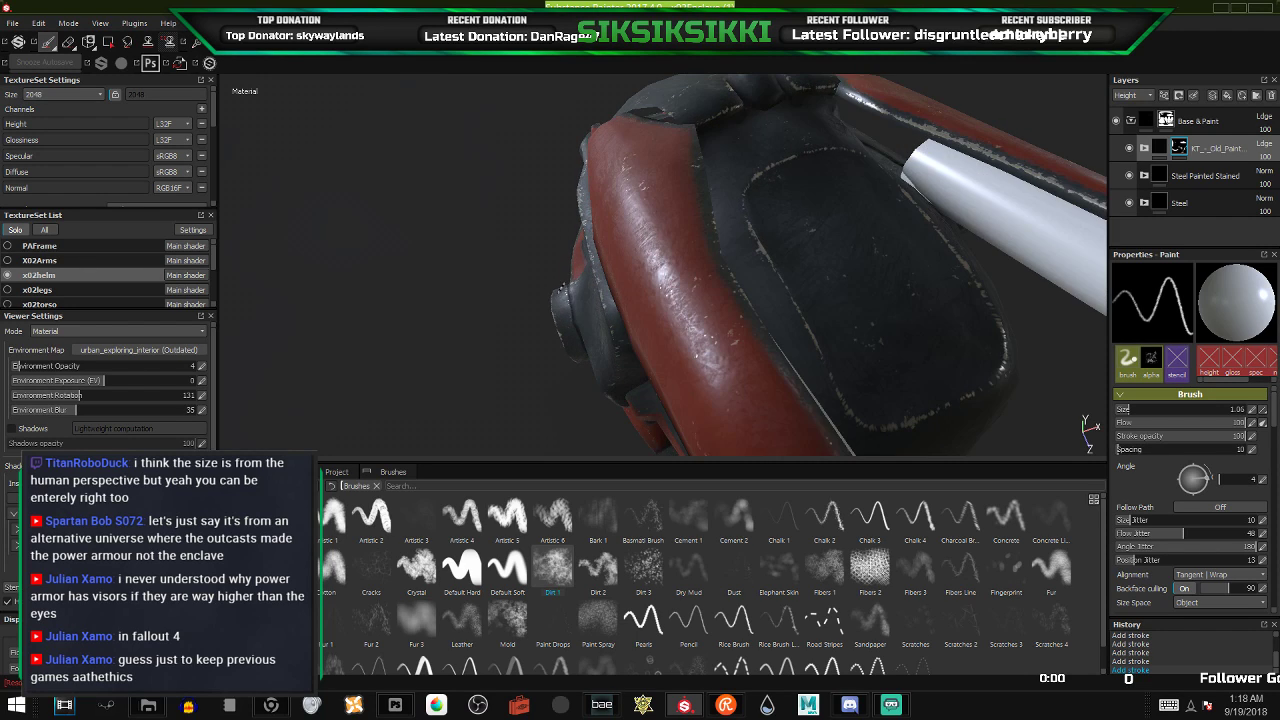
left_click_drag(565, 285, 1027, 240, "alt")
left_click_drag(449, 232, 400, 204, "alt")
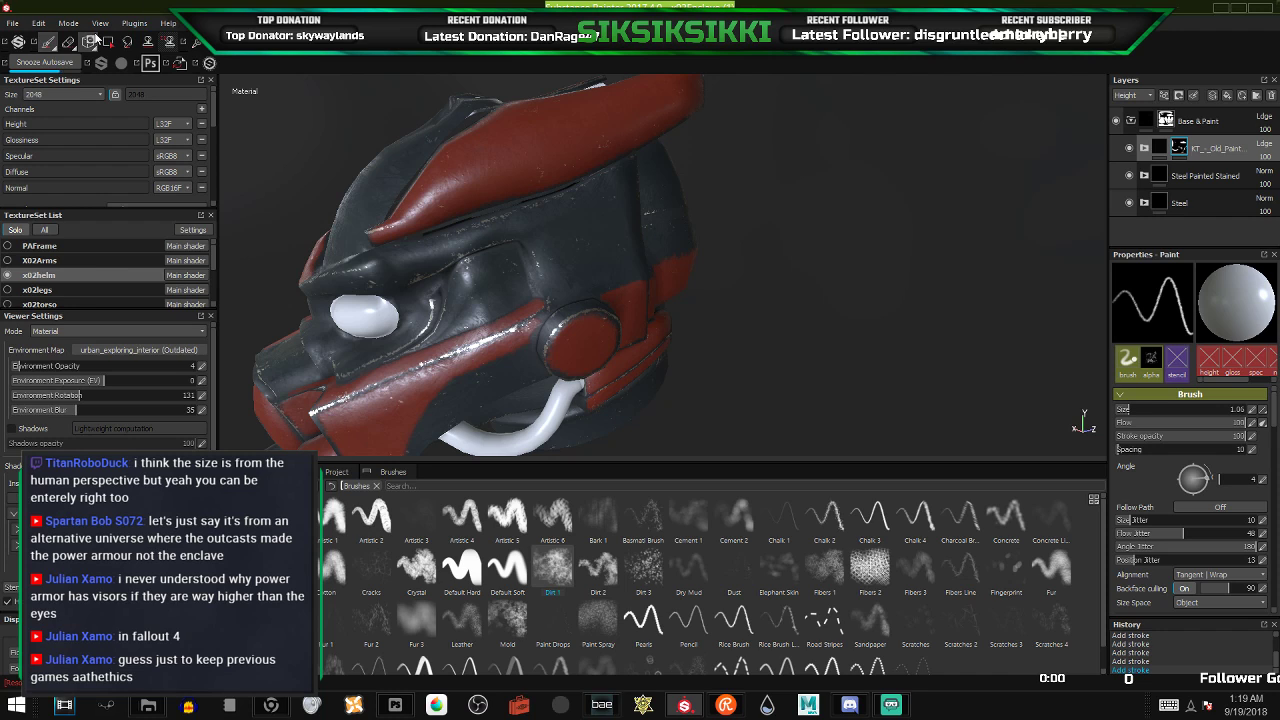
left_click(61, 62)
- Paint a red stripe down the outer edge of the crown's right half, from beside the center knob to the brow
mouse_move(509, 258)
left_mouse_down("alt")
mouse_move(703, 248)
mouse_move(671, 209)
mouse_move(690, 248)
left_mouse_up("alt")
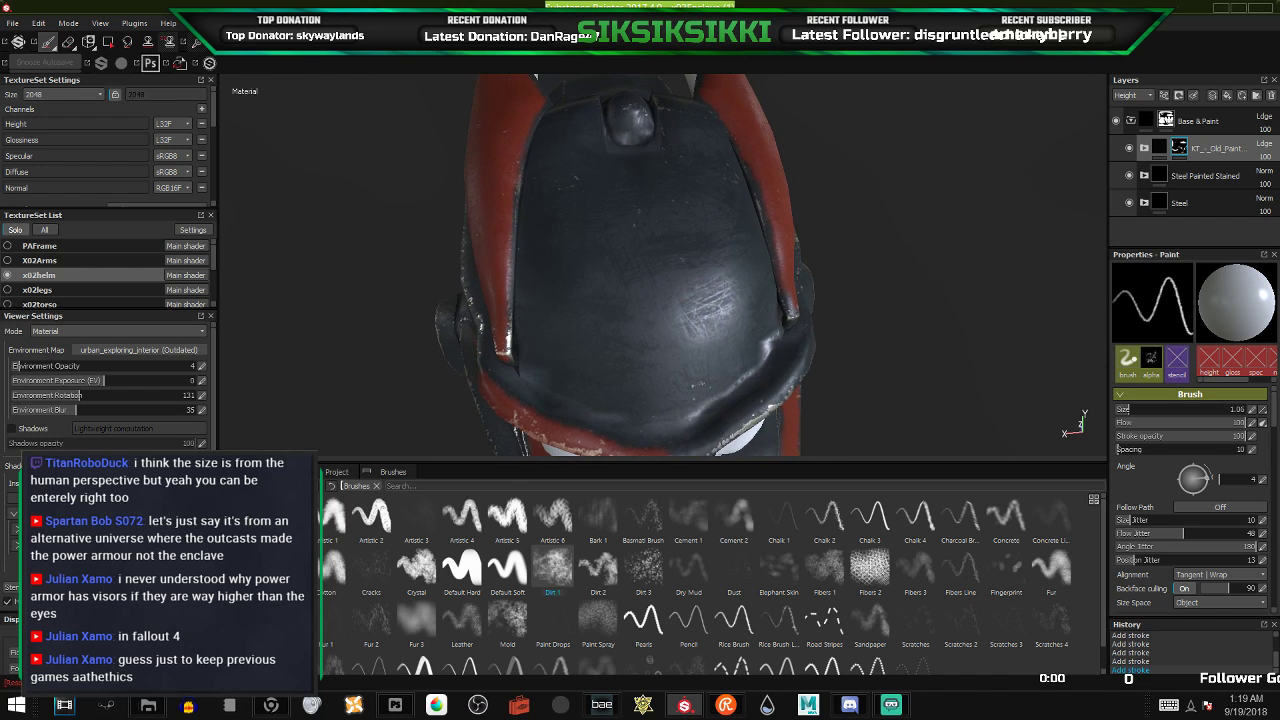
mouse_move(624, 272)
left_mouse_down("alt")
mouse_move(600, 182)
mouse_move(640, 174)
mouse_move(650, 268)
left_mouse_up("alt")
left_click_drag(606, 190, 605, 308)
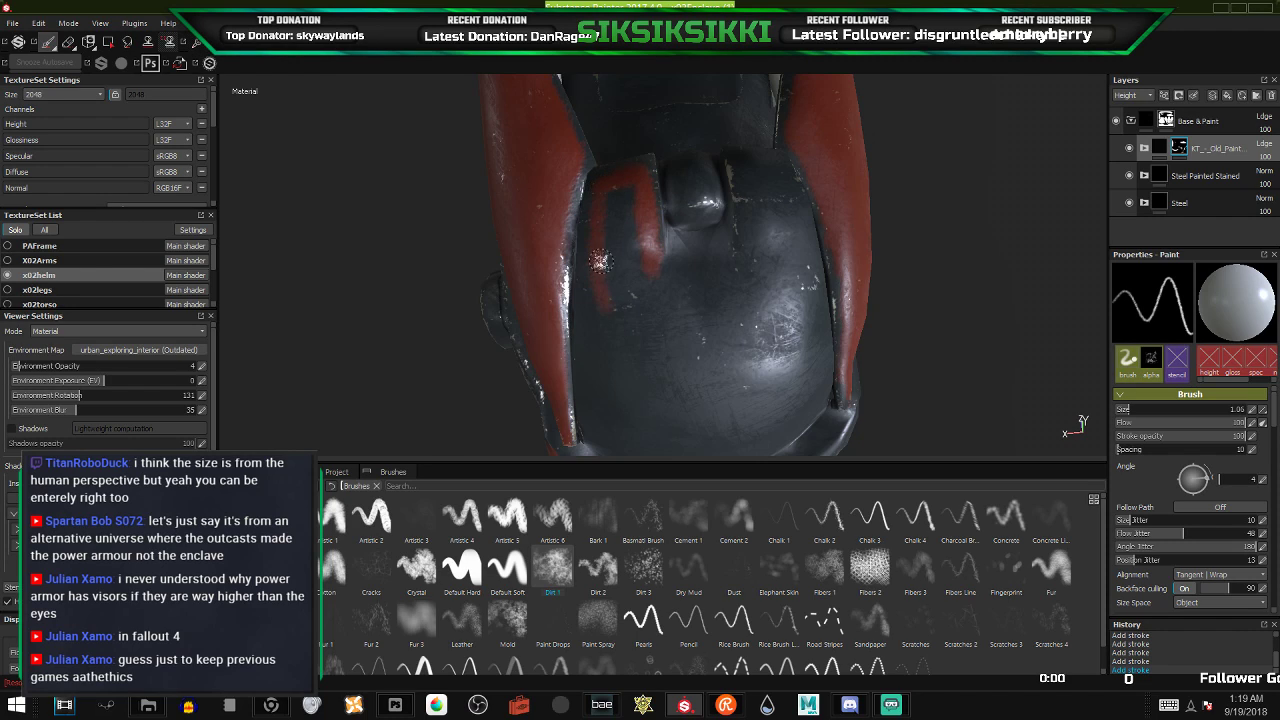
left_click_drag(613, 369, 609, 241, "alt")
left_click_drag(606, 113, 600, 240)
left_click_drag(599, 172, 597, 278)
left_click_drag(593, 204, 597, 325)
left_click_drag(590, 196, 600, 377)
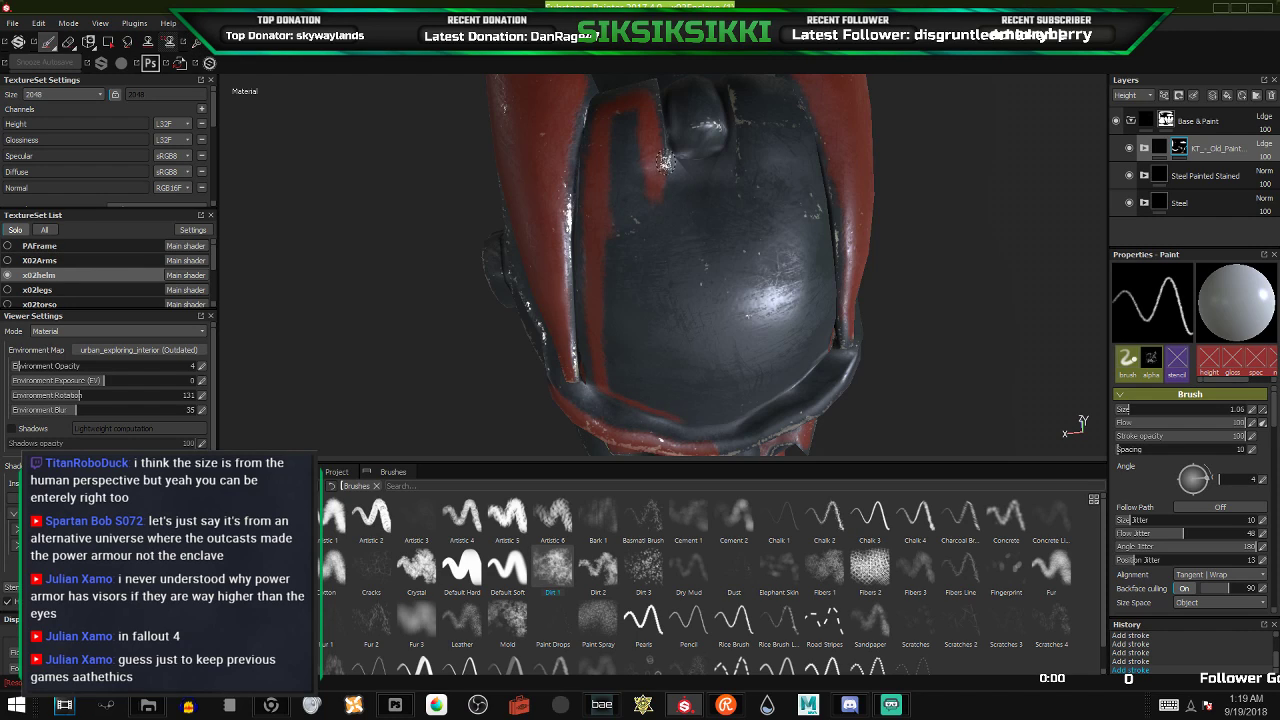
- Extend a red stripe from the center knob down the crown's middle to the brow, marking the right half's inner edge
left_click_drag(656, 150, 674, 298)
left_click_drag(659, 174, 674, 332)
left_click_drag(661, 197, 675, 345)
mouse_move(662, 221)
left_mouse_down()
mouse_move(687, 404)
mouse_move(667, 361)
mouse_move(628, 388)
mouse_move(605, 303)
mouse_move(627, 393)
mouse_move(621, 361)
left_mouse_up()
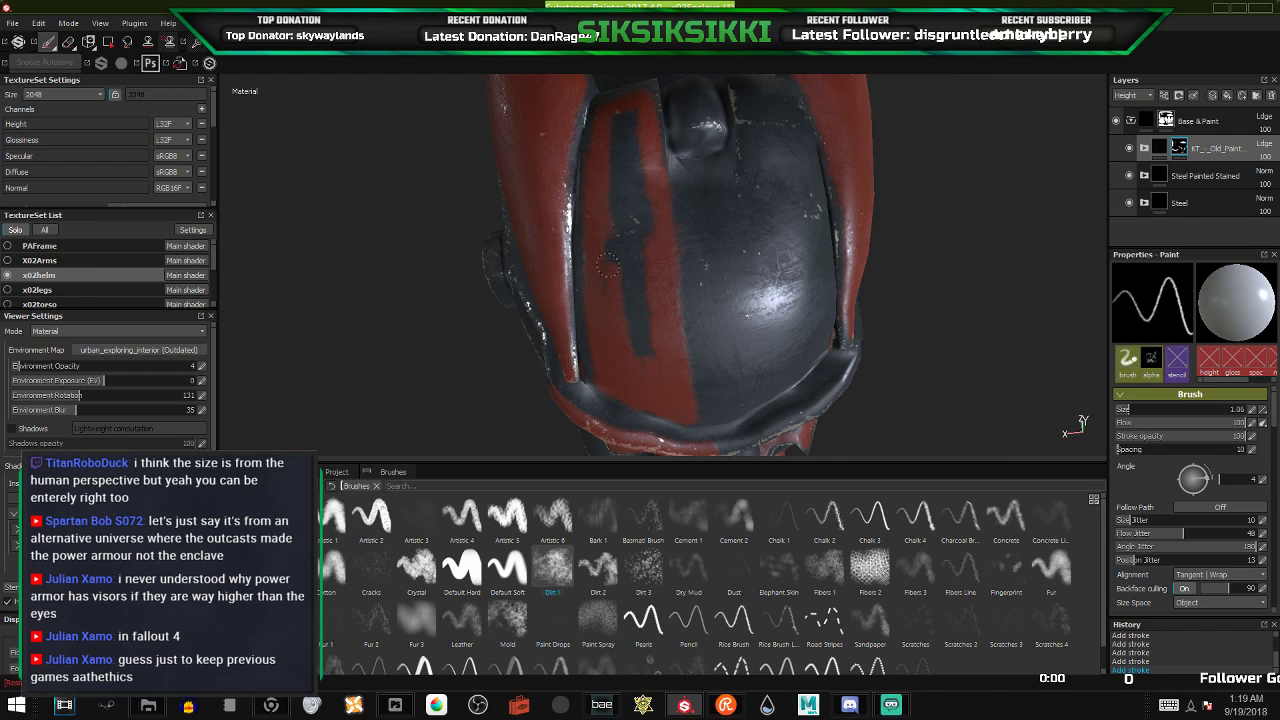
- Fill the remaining dark area between the two crown stripes with red, up to the crown's rear edge beside the knob
mouse_move(607, 265)
left_mouse_down()
mouse_move(608, 340)
mouse_move(624, 222)
mouse_move(647, 334)
left_mouse_up()
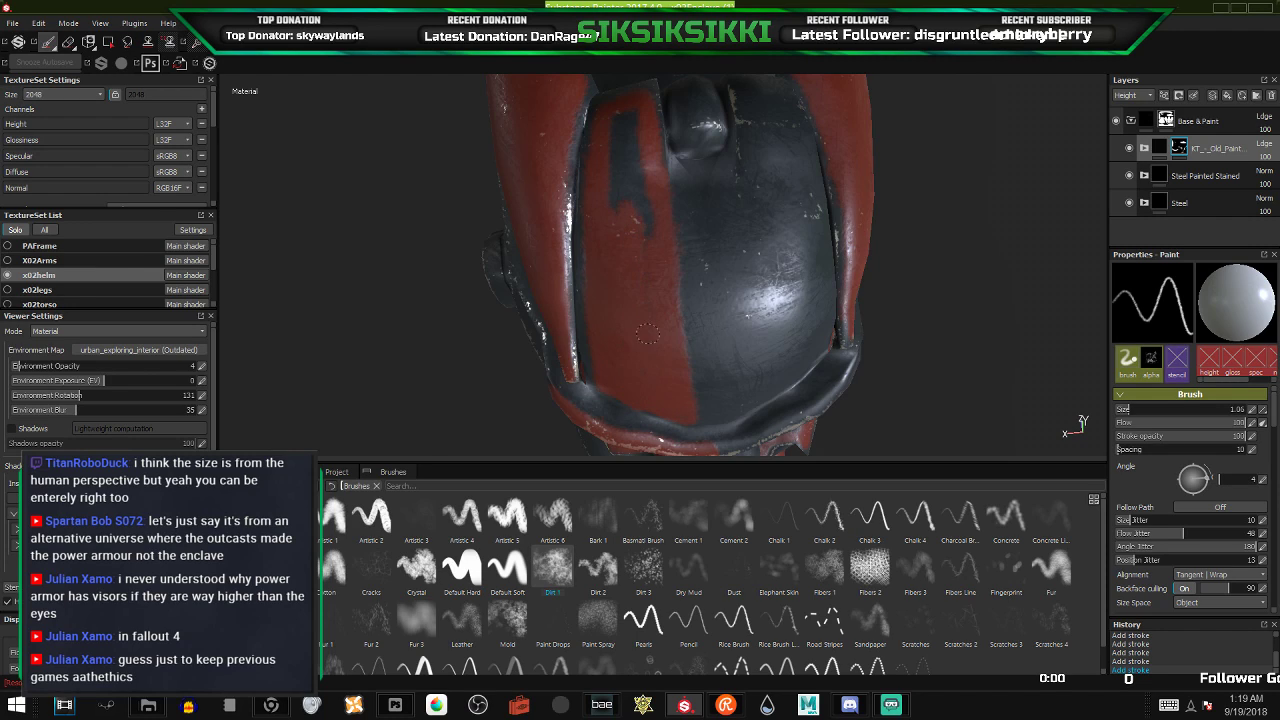
mouse_move(647, 257)
left_mouse_down("alt")
mouse_move(652, 244)
mouse_move(670, 260)
mouse_move(654, 246)
left_mouse_up("alt")
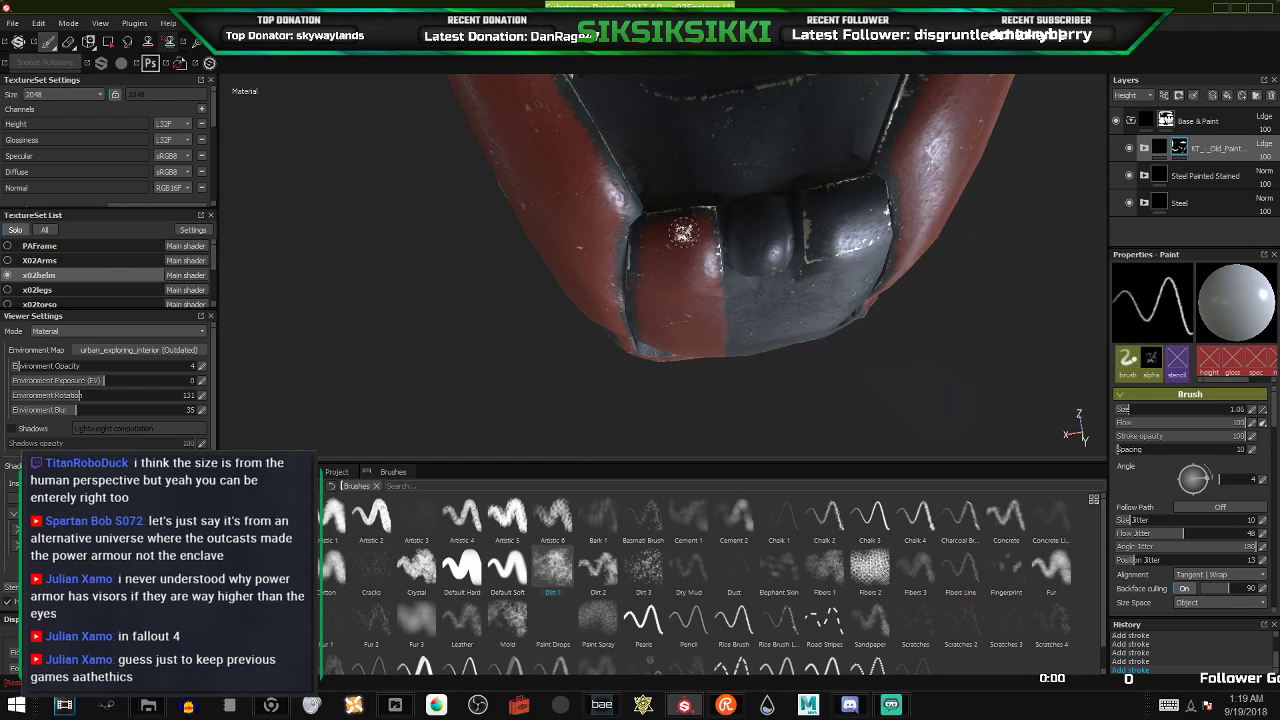
left_click(655, 270)
left_click_drag(655, 270, 661, 291, "alt")
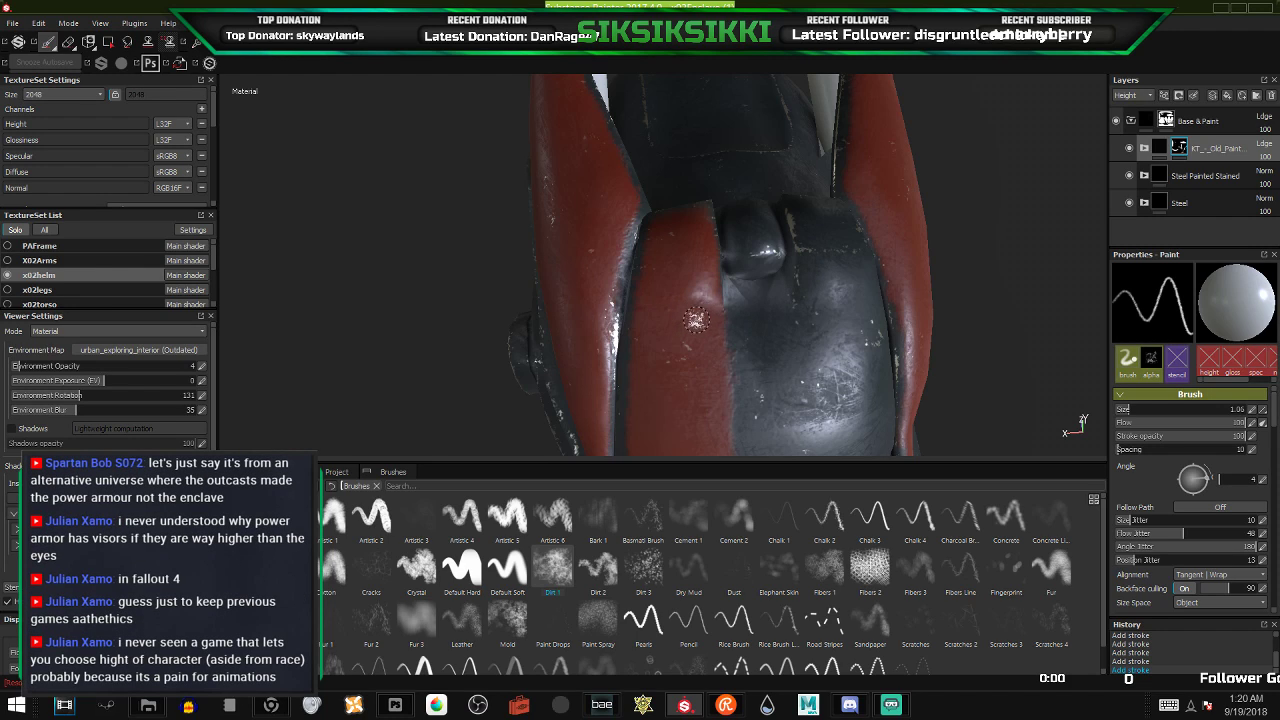
mouse_move(686, 312)
left_mouse_down("alt")
mouse_move(675, 246)
mouse_move(785, 295)
left_mouse_up("alt")
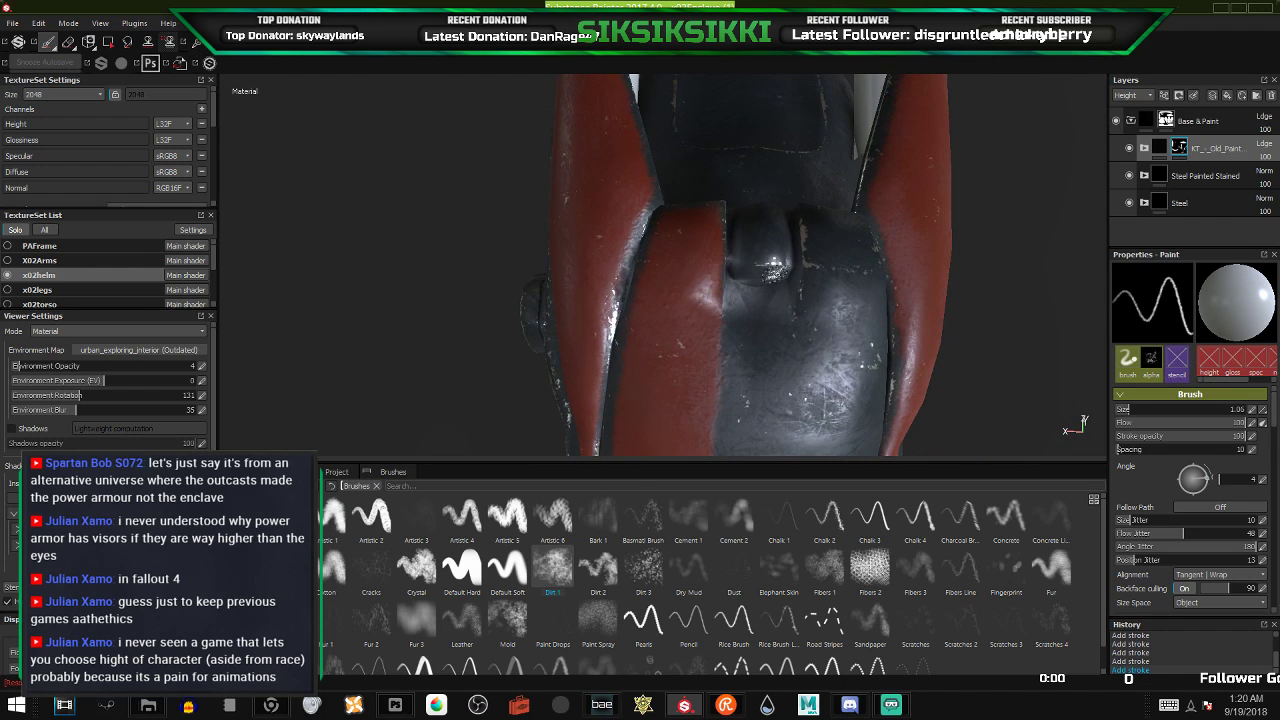
- Fill the rounded rectangular panel on the helmet's back with red, keeping its worn border dark
left_click_drag(685, 145, 581, 290, "alt")
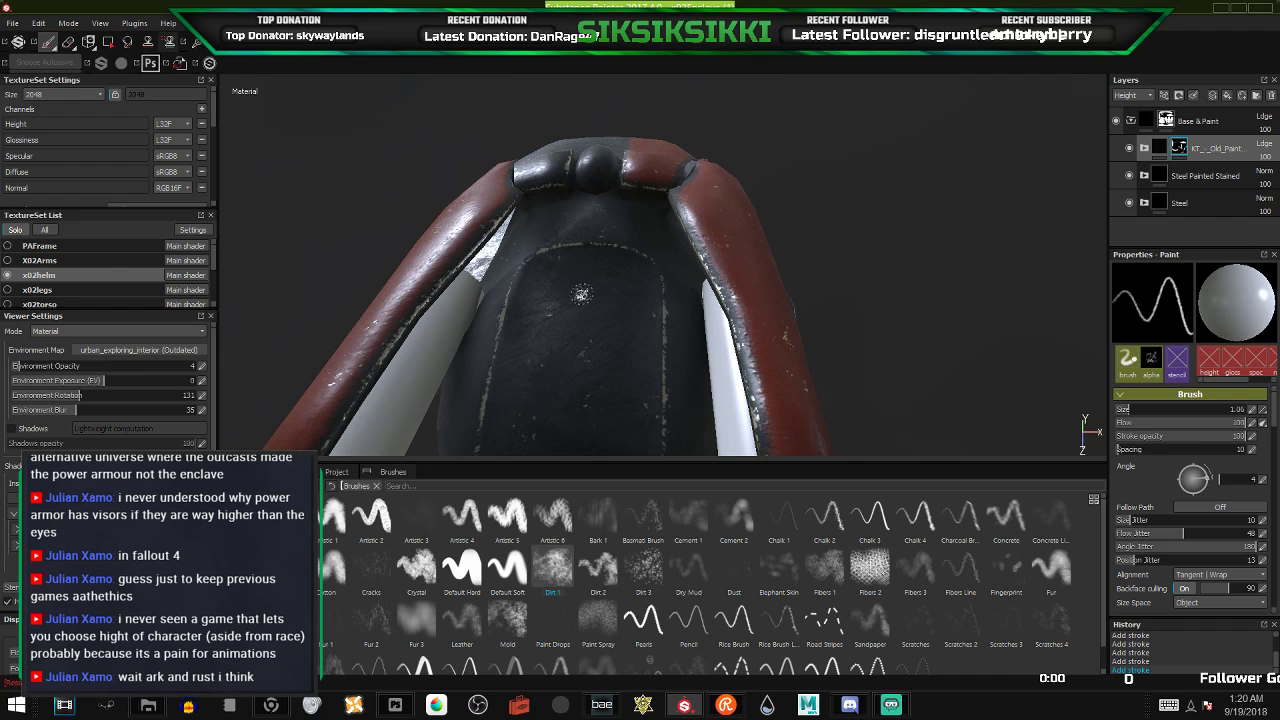
mouse_move(581, 293)
left_mouse_down("alt")
mouse_move(614, 174)
mouse_move(655, 271)
left_mouse_up("alt")
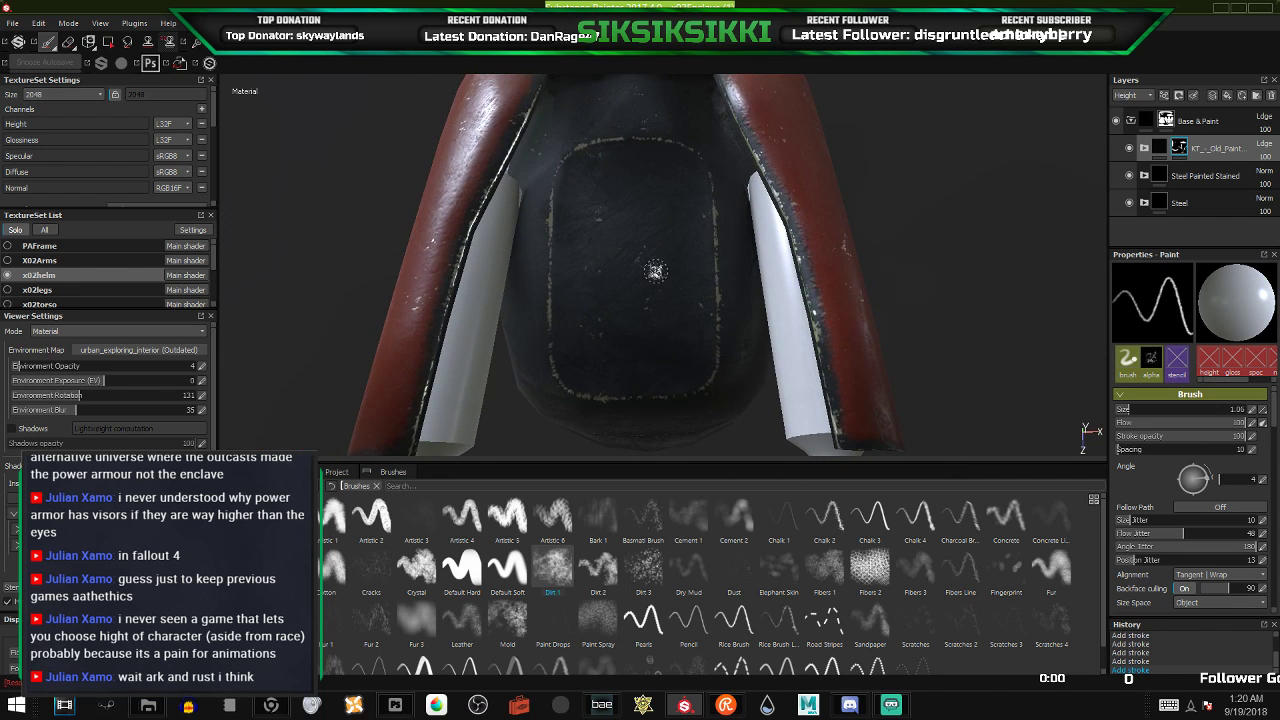
left_click_drag(570, 200, 570, 337)
mouse_move(564, 270)
left_mouse_down()
mouse_move(574, 370)
mouse_move(574, 358)
mouse_move(587, 366)
mouse_move(588, 298)
mouse_move(630, 355)
mouse_move(612, 354)
mouse_move(607, 377)
mouse_move(687, 380)
mouse_move(700, 220)
mouse_move(697, 335)
mouse_move(680, 362)
mouse_move(675, 240)
mouse_move(660, 365)
mouse_move(660, 235)
mouse_move(612, 315)
mouse_move(592, 212)
mouse_move(592, 280)
mouse_move(595, 200)
mouse_move(593, 218)
mouse_move(586, 208)
mouse_move(616, 172)
mouse_move(676, 156)
mouse_move(694, 185)
mouse_move(678, 230)
mouse_move(625, 173)
left_mouse_up()
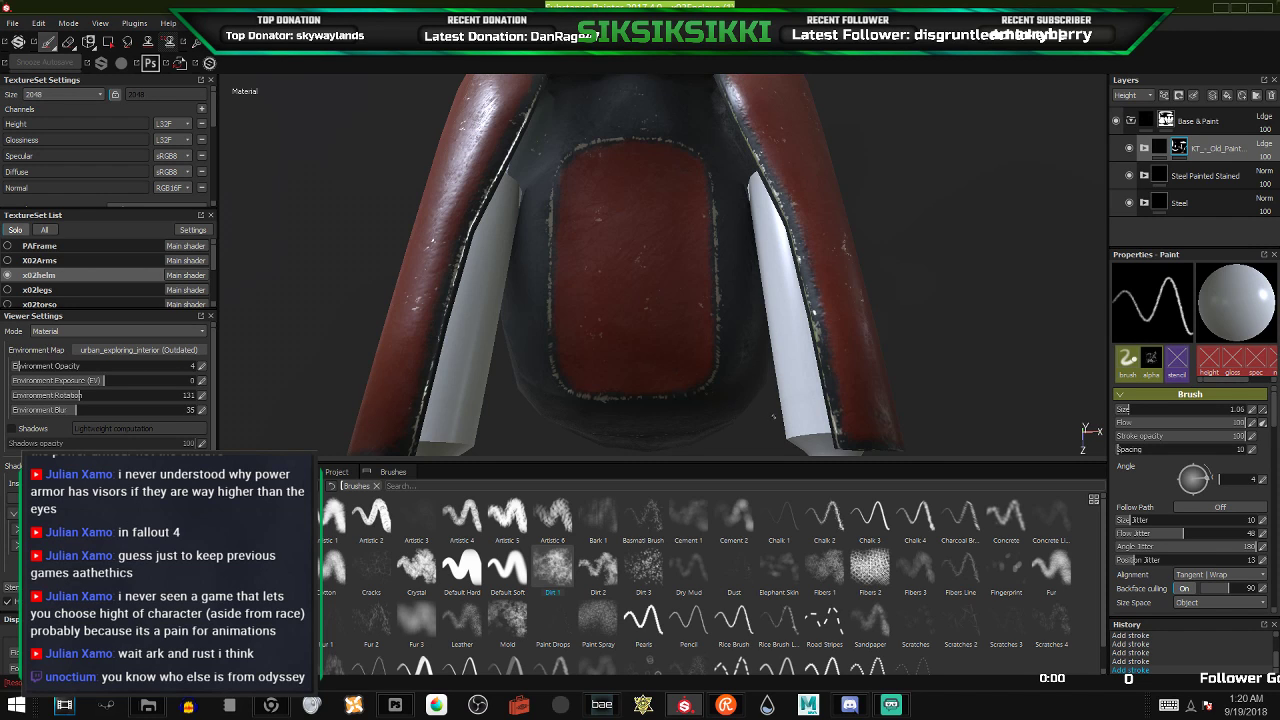
- Paint red into the recessed strip behind the right side plate, starting below the top fin
left_click_drag(640, 257, 853, 232, "alt")
right_click_drag(853, 232, 865, 263, "alt")
mouse_move(865, 263)
left_mouse_down("alt")
mouse_move(636, 282)
mouse_move(708, 290)
left_mouse_up("alt")
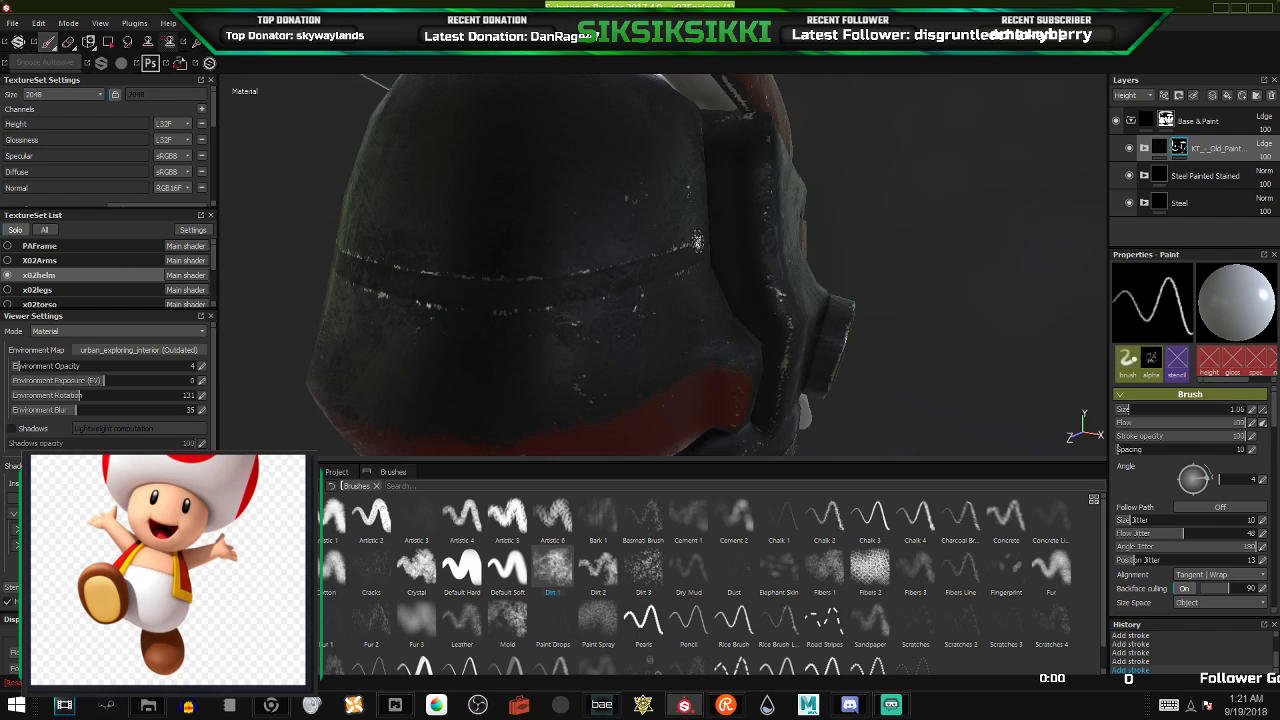
left_click_drag(692, 266, 749, 259, "alt")
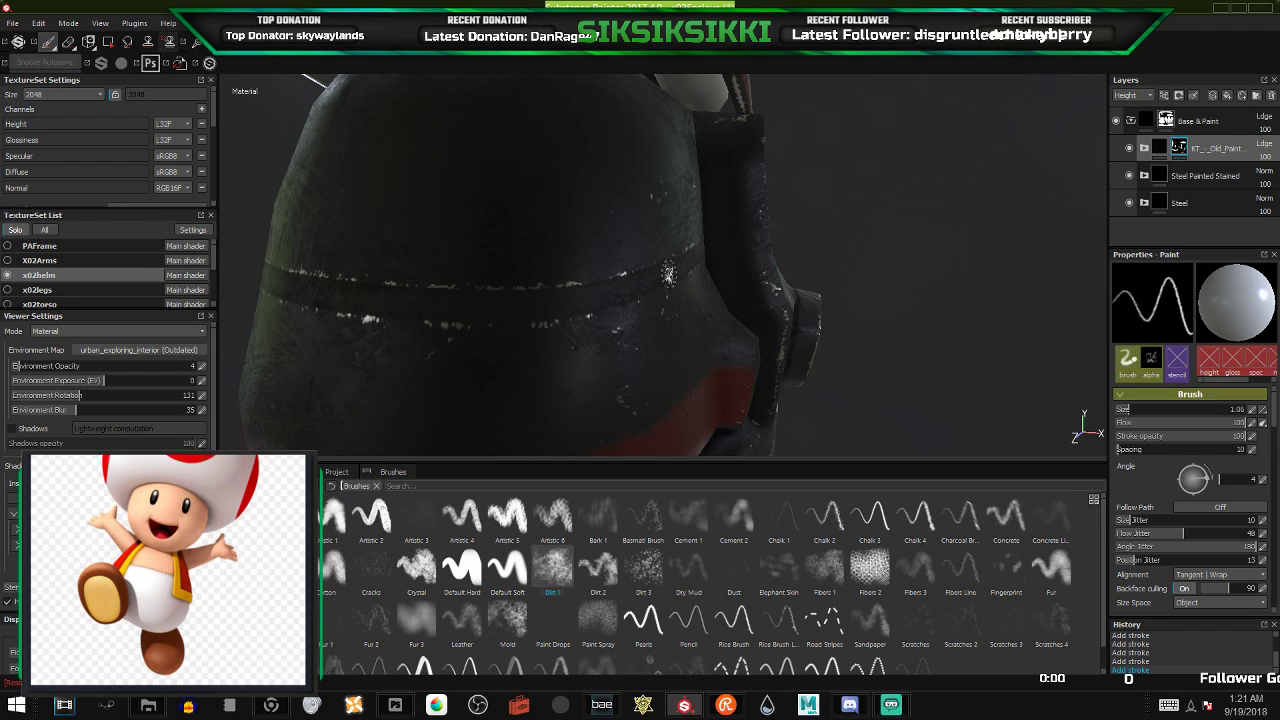
mouse_move(666, 280)
left_mouse_down("alt")
mouse_move(647, 312)
mouse_move(611, 312)
left_mouse_up("alt")
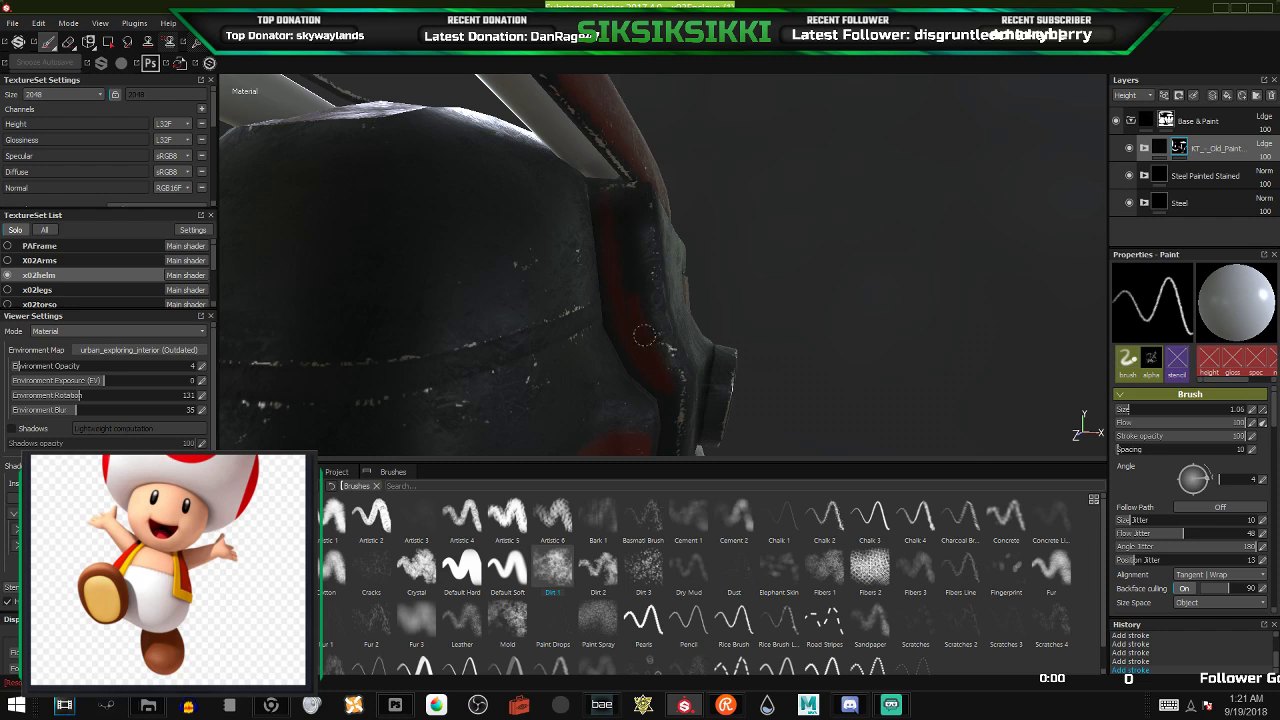
- Fill out the right recessed strip with red and carry it down to the rear band, extending that band to the seam
mouse_move(649, 340)
left_mouse_down("alt")
mouse_move(615, 236)
mouse_move(619, 413)
left_mouse_up("alt")
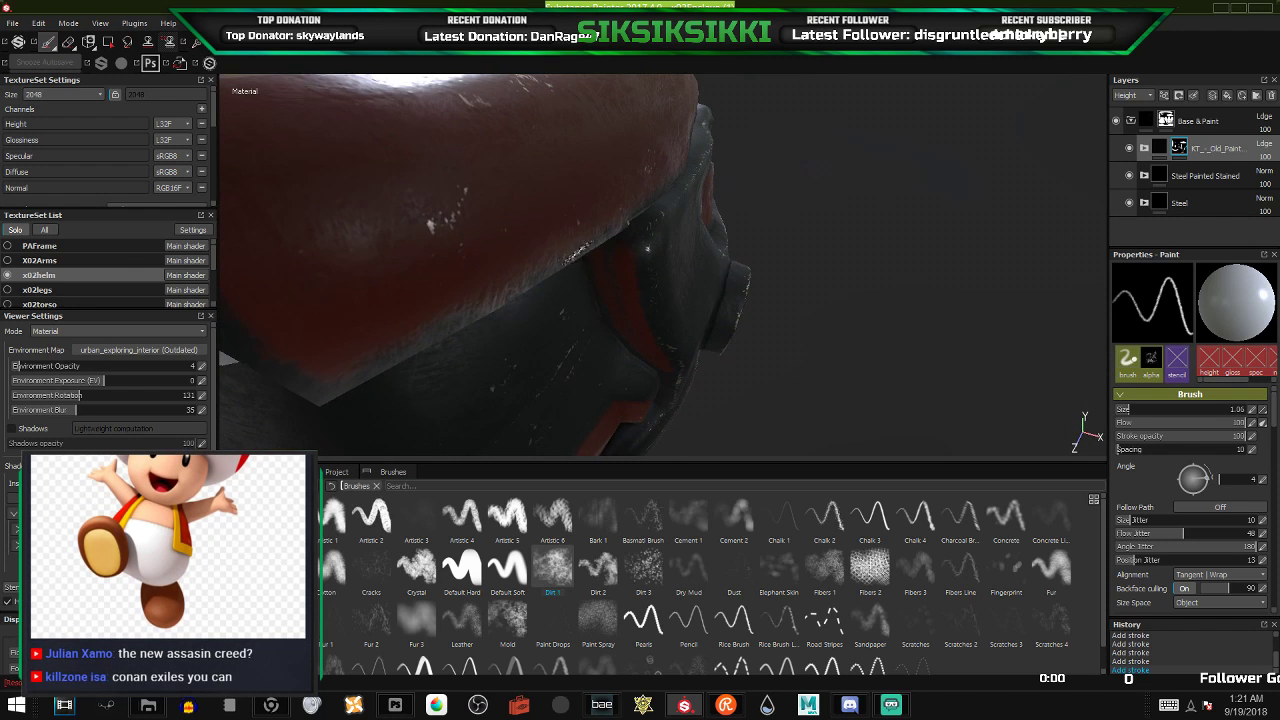
mouse_move(611, 260)
left_mouse_down("alt")
mouse_move(622, 240)
mouse_move(605, 237)
left_mouse_up("alt")
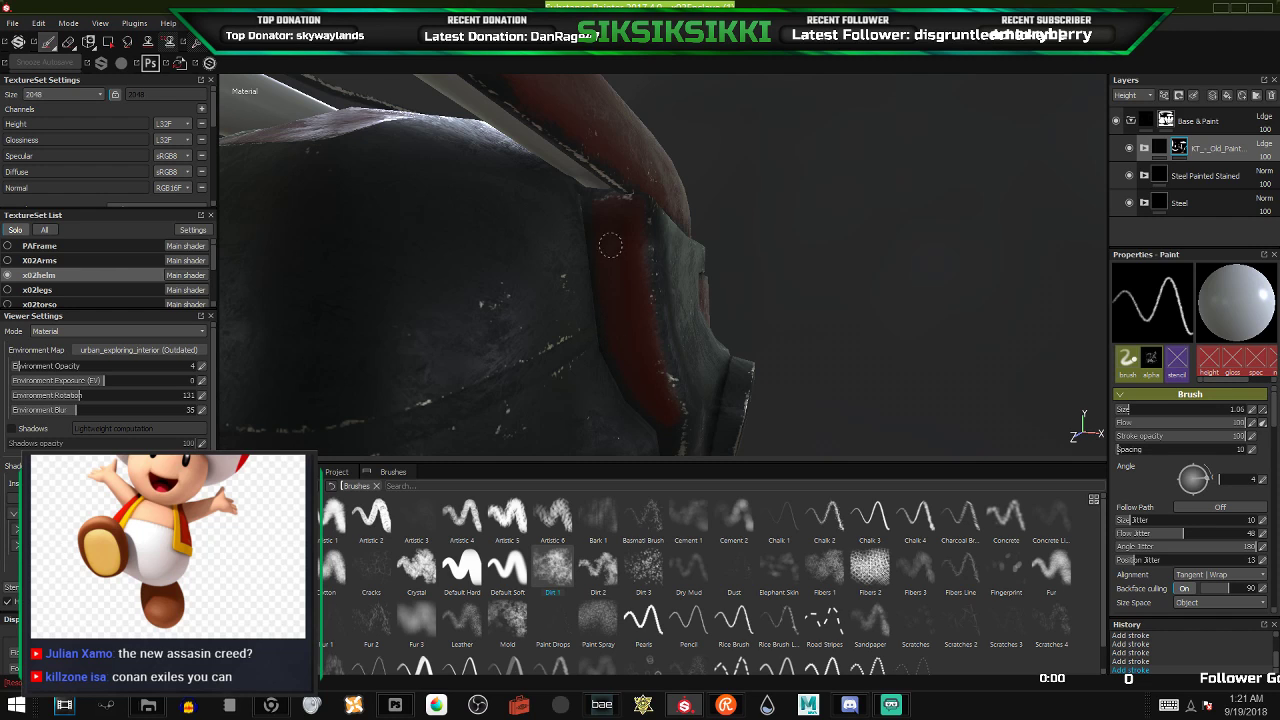
left_click_drag(615, 285, 600, 240, "alt")
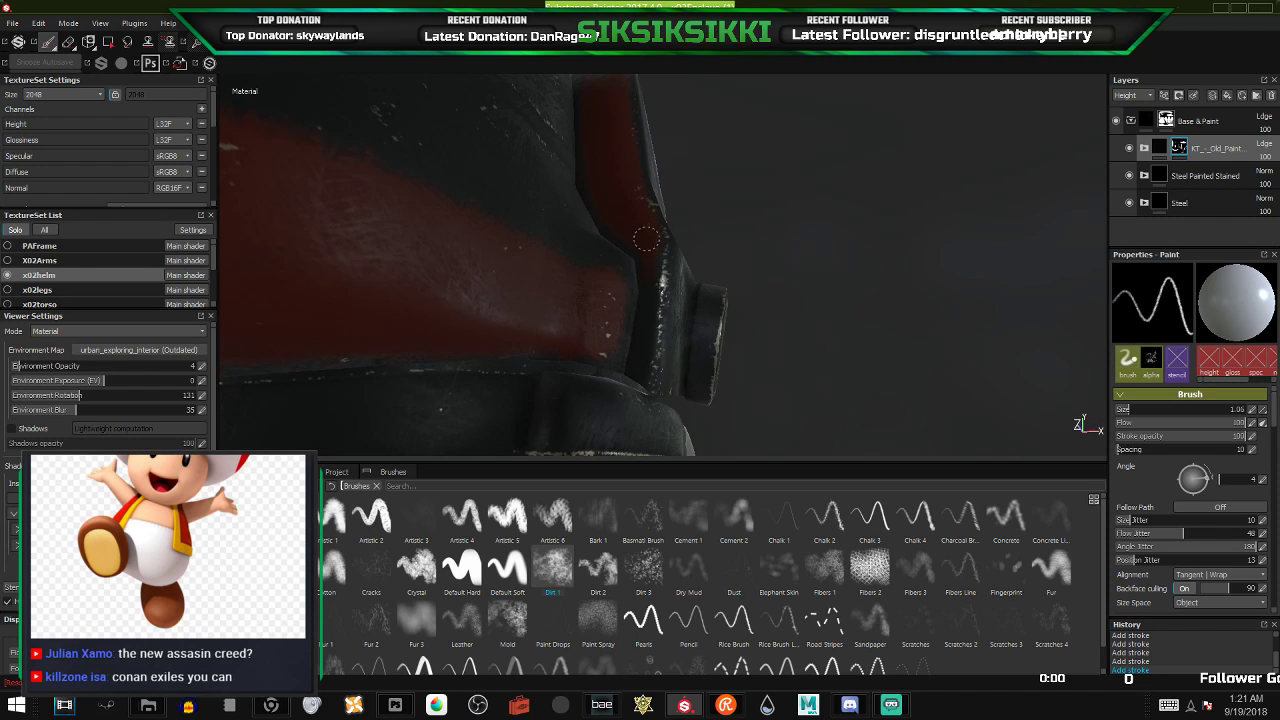
left_click_drag(646, 238, 646, 310)
left_click_drag(643, 249, 528, 313, "alt")
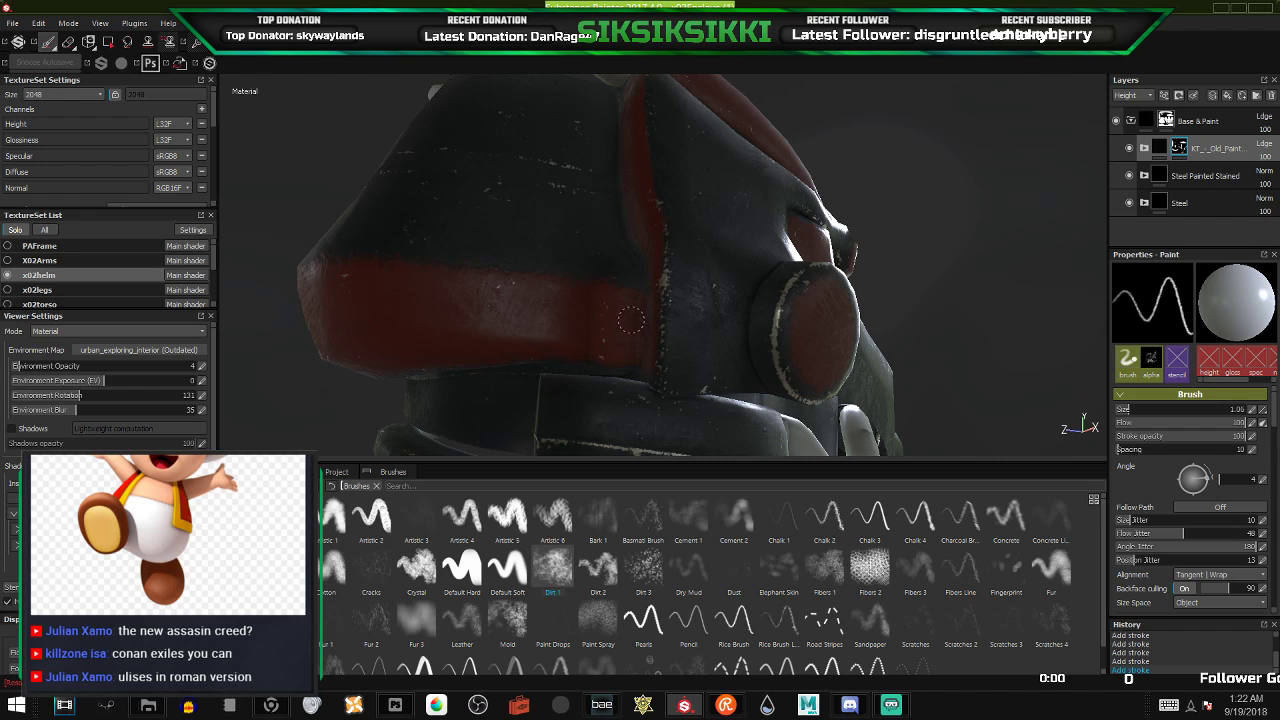
- Examine the red markings on the helmet's left side, cheek and rear band, and compare them with the right side
scroll(640, 306, "down", 5)
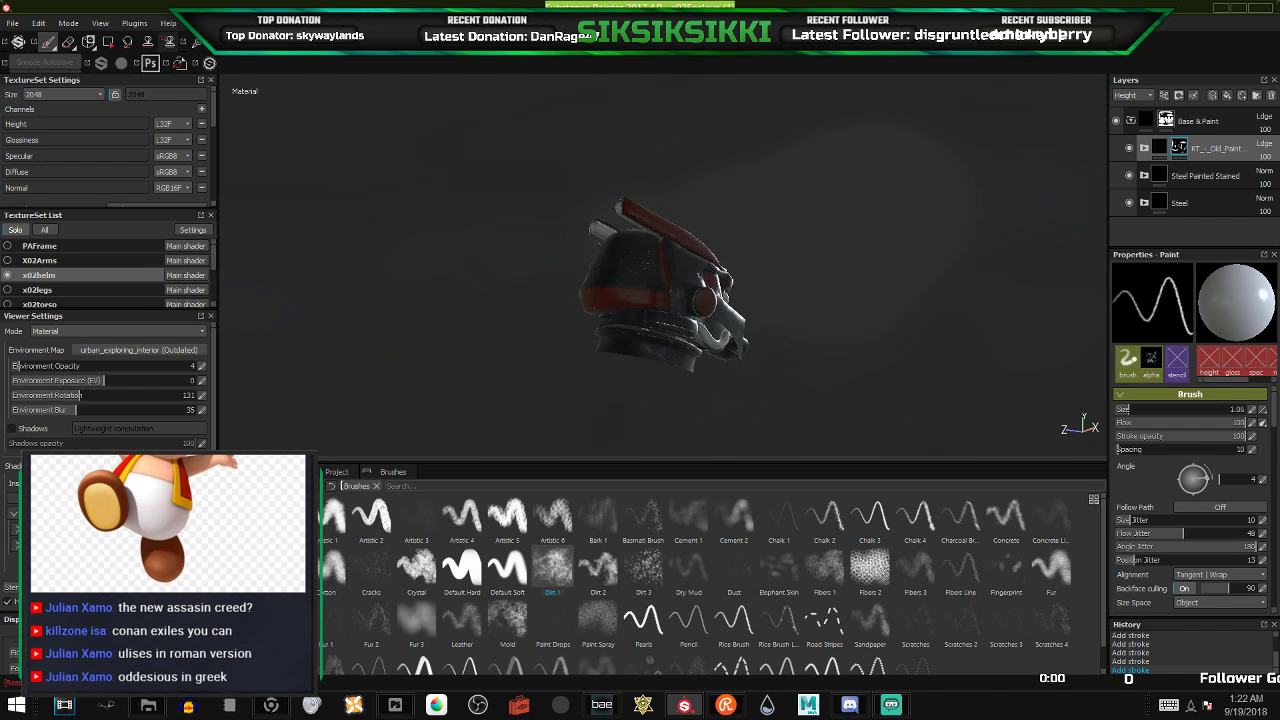
left_click_drag(718, 342, 909, 251, "alt")
middle_click_drag(651, 343, 677, 268, "alt")
scroll(637, 323, "up", 5)
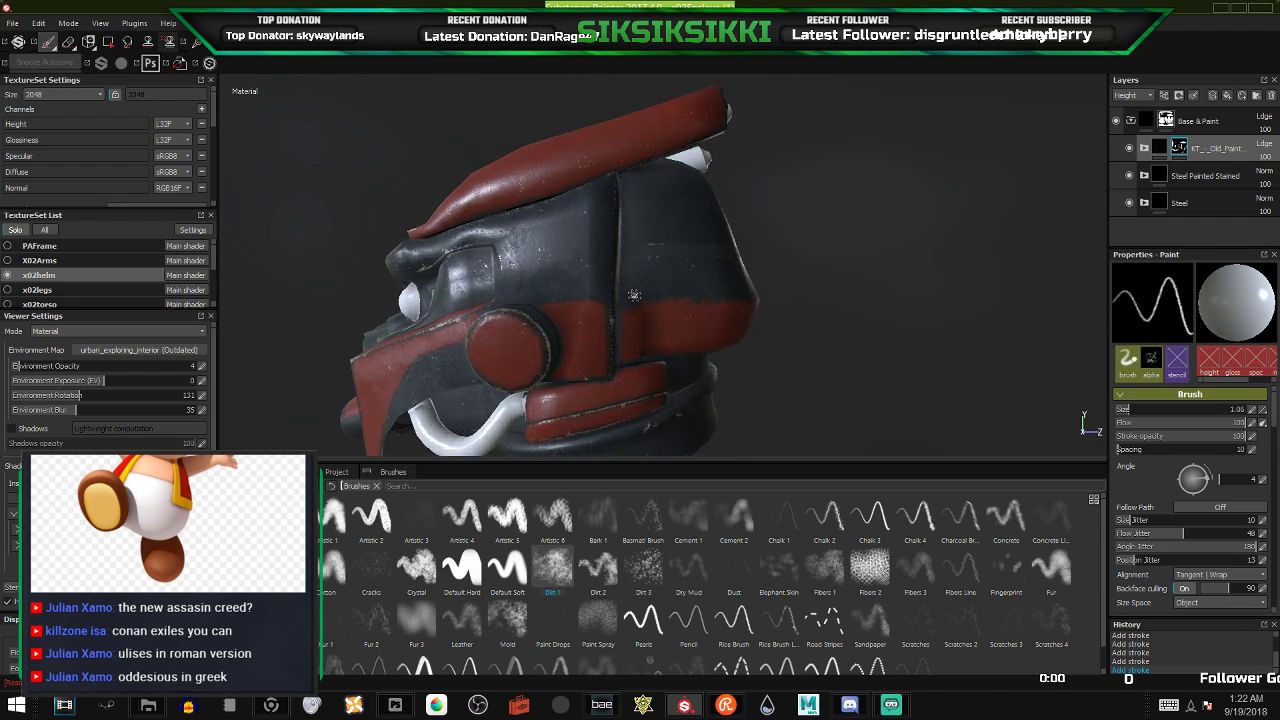
left_click_drag(637, 323, 594, 386, "alt")
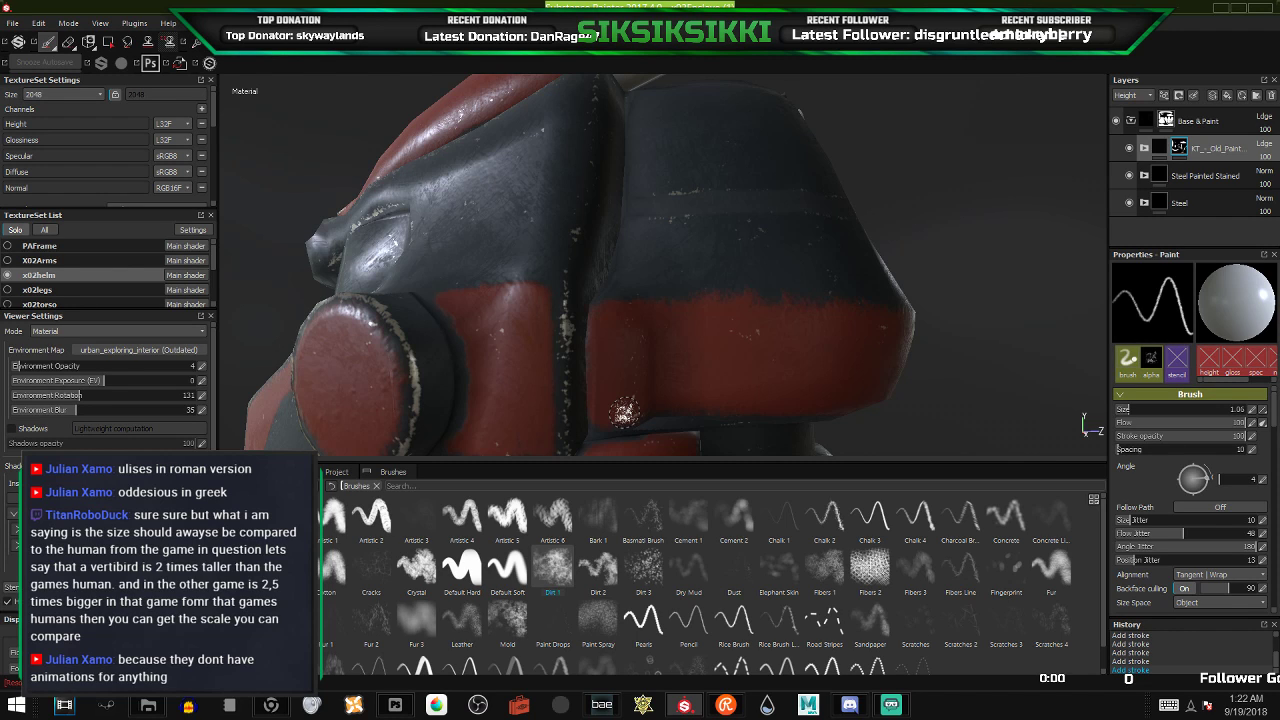
mouse_move(468, 268)
left_mouse_down("alt")
mouse_move(543, 294)
mouse_move(594, 286)
mouse_move(624, 255)
mouse_move(752, 249)
left_mouse_up("alt")
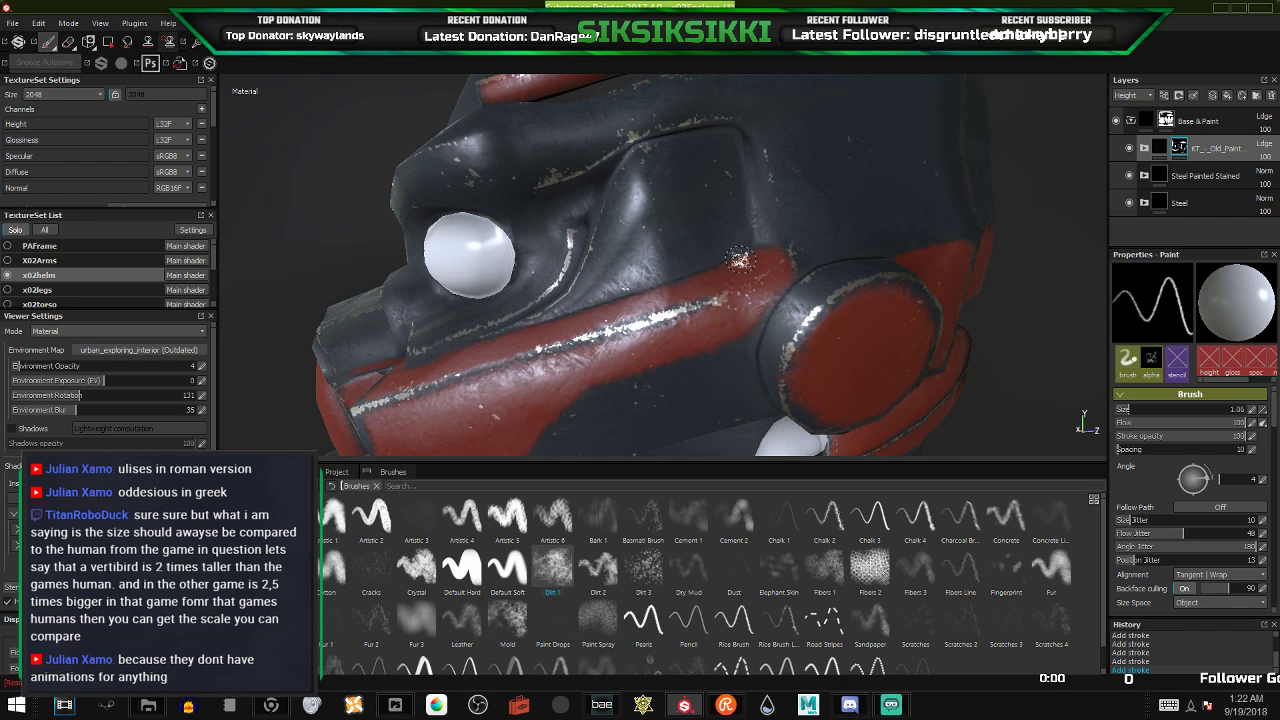
mouse_move(677, 289)
left_mouse_down("alt")
mouse_move(566, 352)
mouse_move(601, 346)
mouse_move(480, 354)
mouse_move(846, 329)
mouse_move(833, 355)
left_mouse_up("alt")
scroll(576, 322, "down", 5)
scroll(583, 306, "up", 2)
mouse_move(409, 309)
left_mouse_down("alt")
mouse_move(600, 314)
mouse_move(602, 263)
mouse_move(696, 244)
left_mouse_up("alt")
left_click_drag(605, 282, 603, 284, "alt")
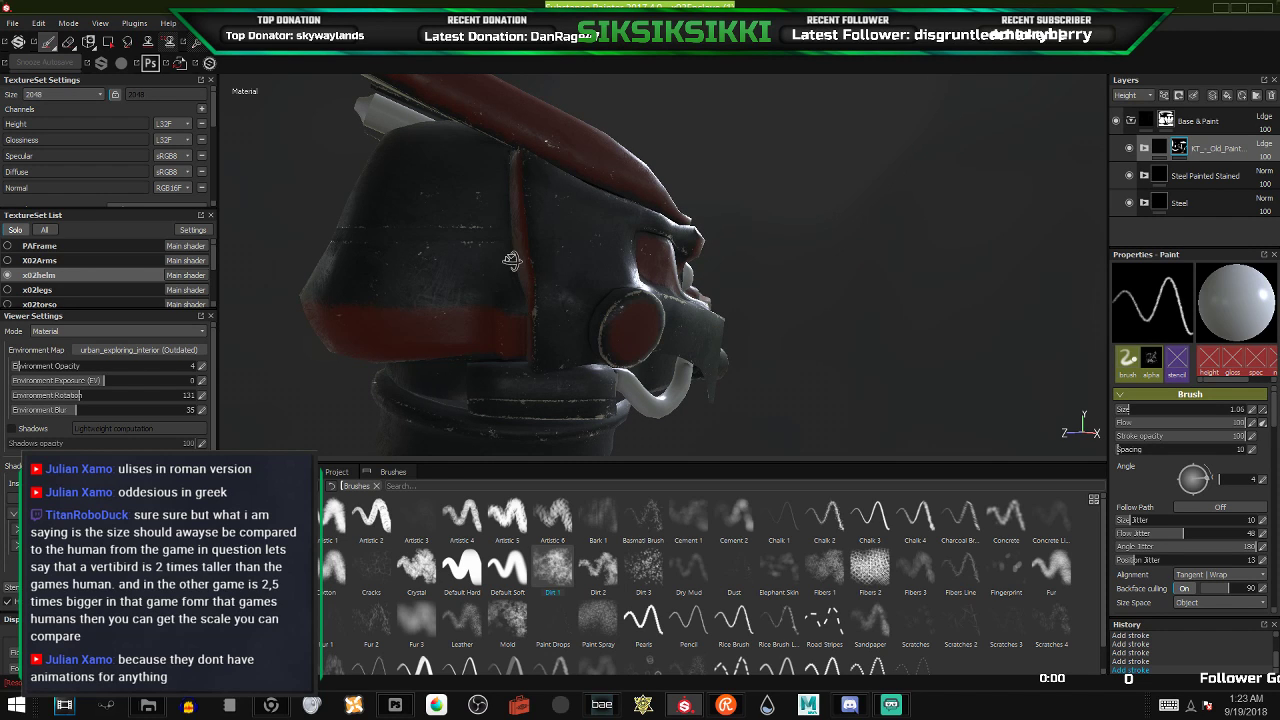
- Paint red into the cheek area beneath and beside the helmet's left eye lens, up to the worn lower ridge
left_click_drag(512, 261, 412, 260, "alt")
left_click_drag(633, 332, 378, 334, "alt")
mouse_move(910, 334)
left_mouse_down("alt")
mouse_move(687, 315)
mouse_move(712, 336)
mouse_move(637, 327)
mouse_move(757, 349)
mouse_move(588, 311)
mouse_move(722, 338)
left_mouse_up("alt")
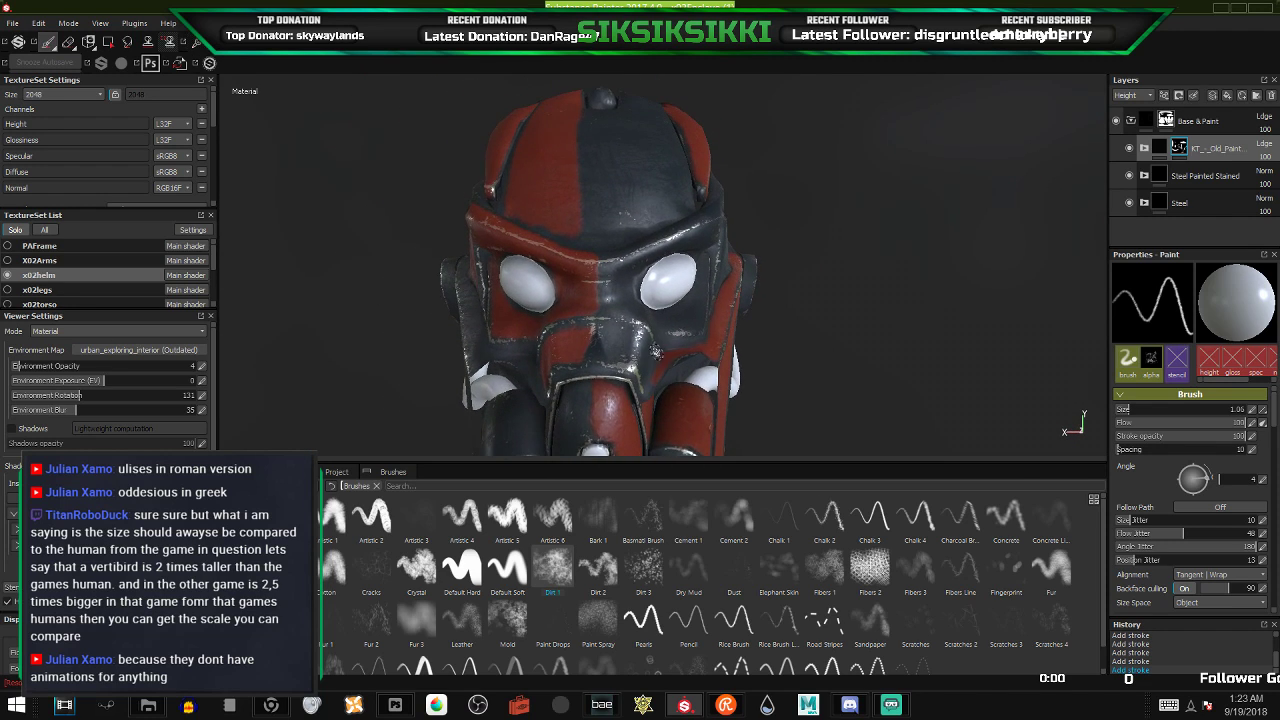
scroll(715, 325, "down", 3)
scroll(640, 305, "up", 8)
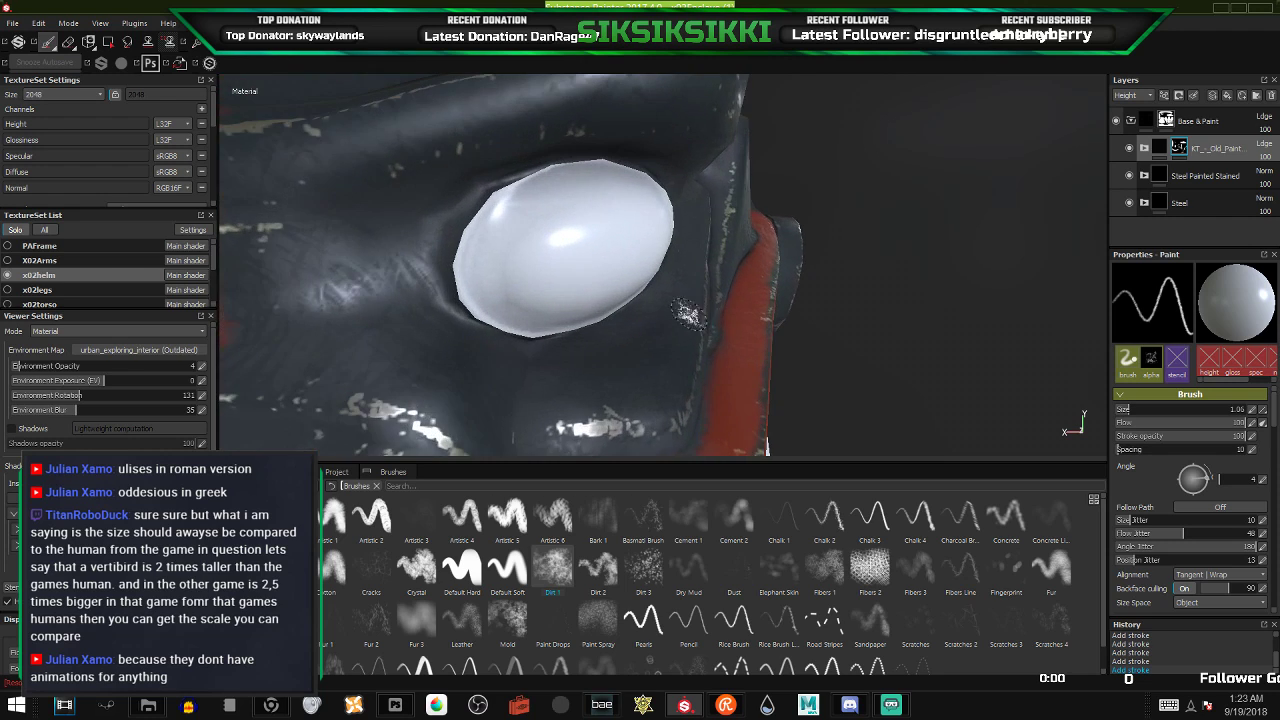
left_click_drag(556, 343, 764, 275, "alt")
left_click(550, 368)
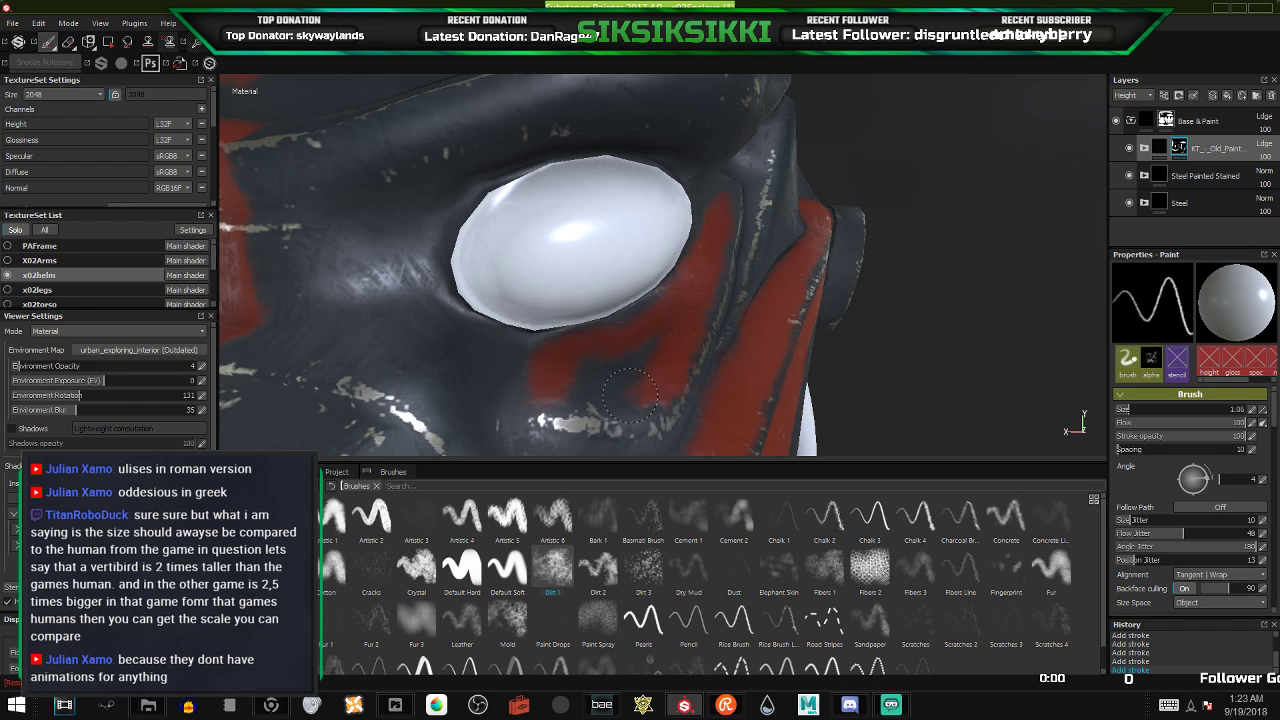
left_click_drag(630, 394, 610, 376)
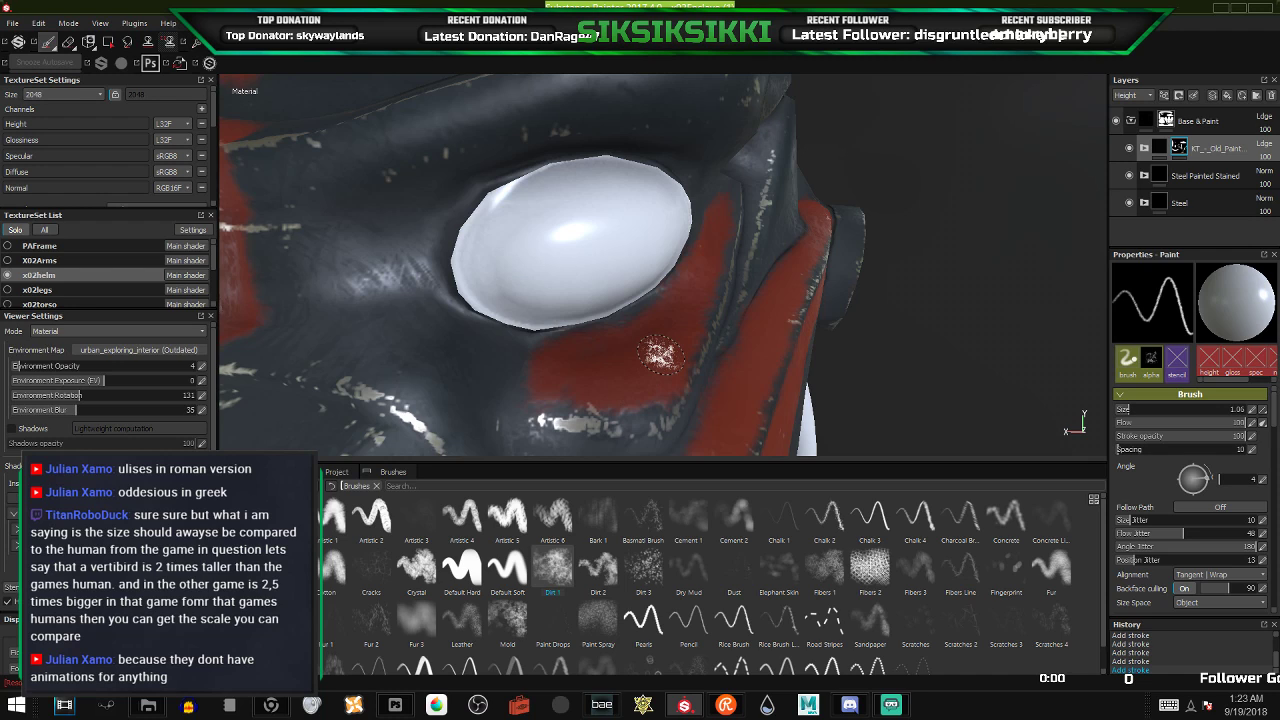
- Fill the upper strip of the hose block below the right disc with red
scroll(660, 353, "down", 10)
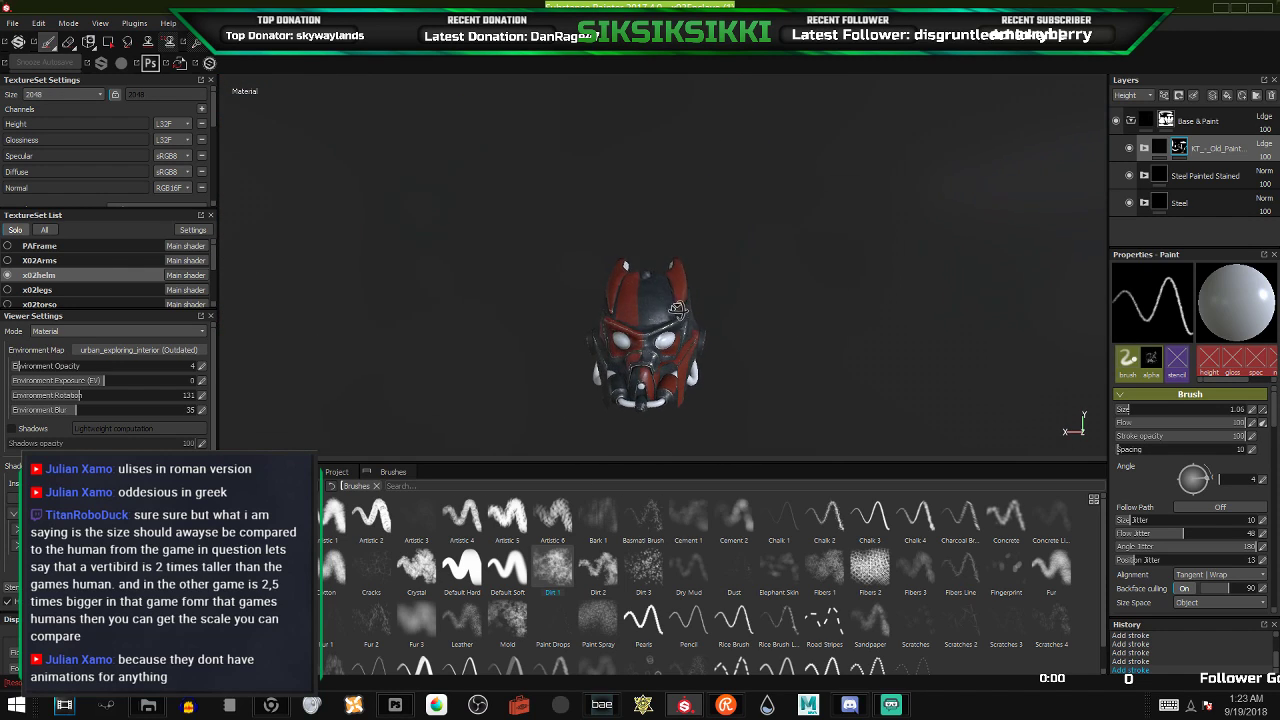
left_click_drag(677, 308, 396, 311, "alt")
left_click_drag(723, 338, 196, 298, "alt")
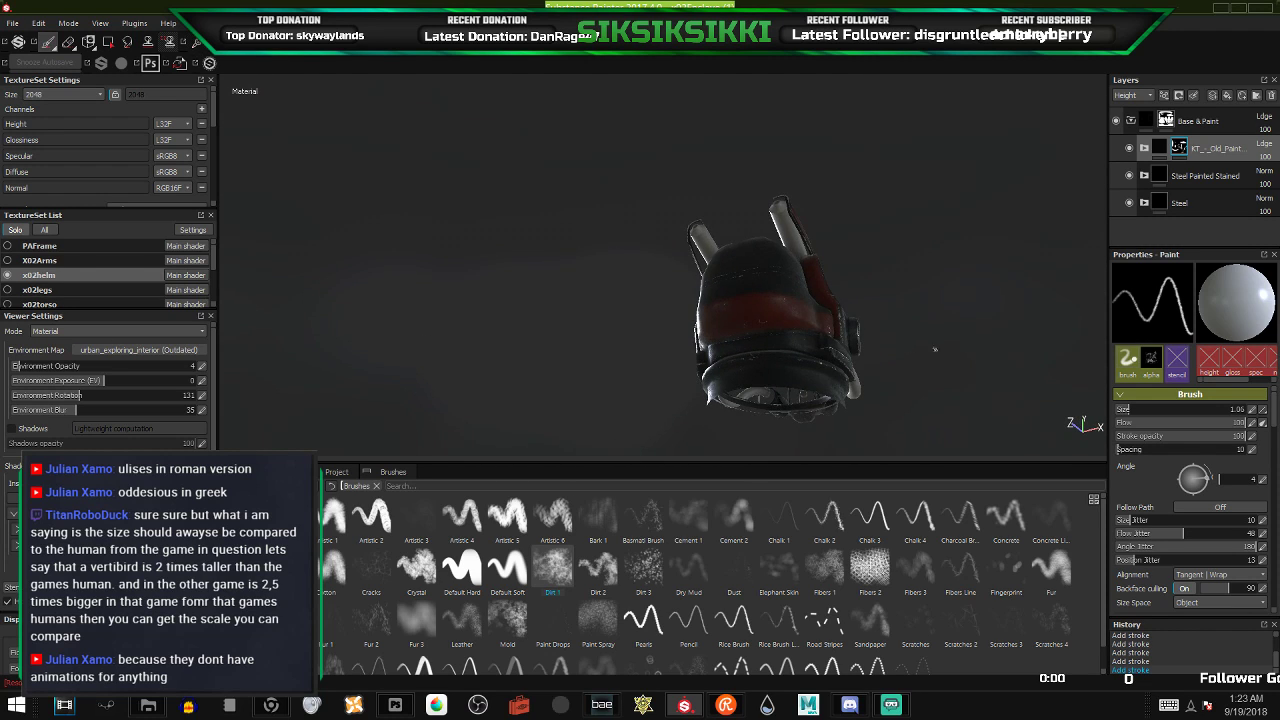
left_click_drag(934, 349, 770, 320, "alt")
scroll(792, 341, "up", 5)
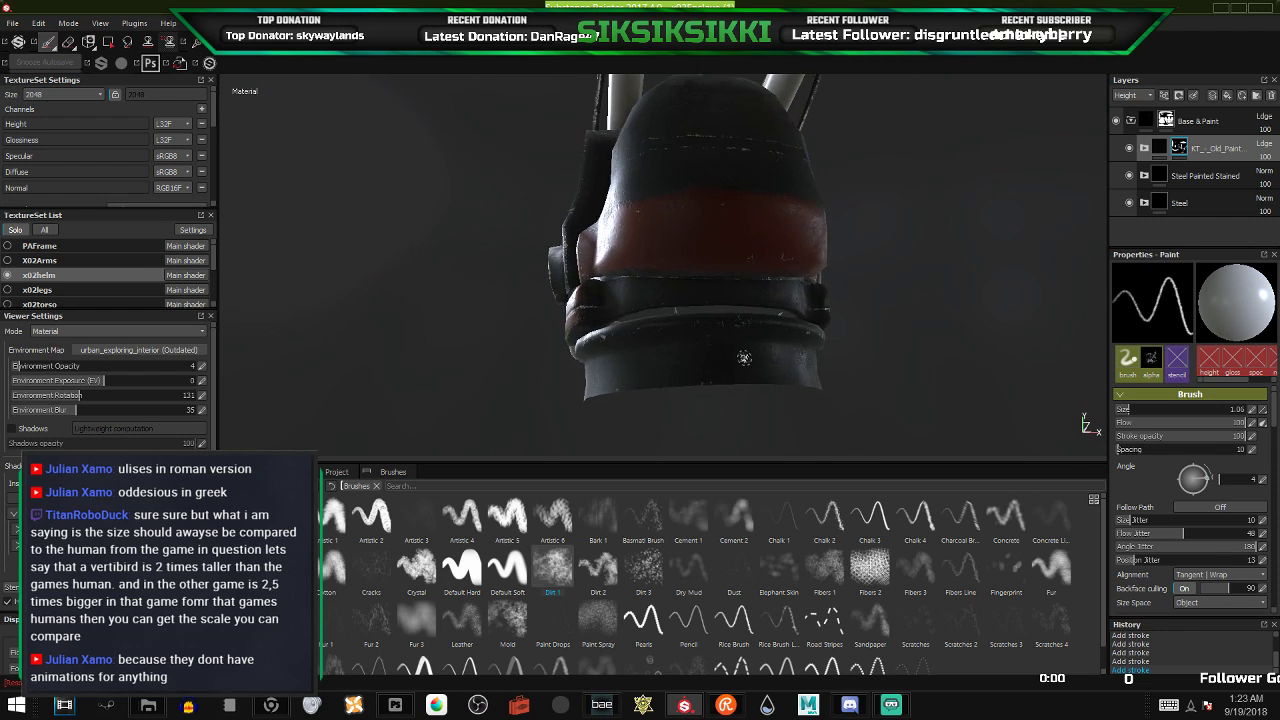
left_click_drag(834, 292, 1010, 265, "alt")
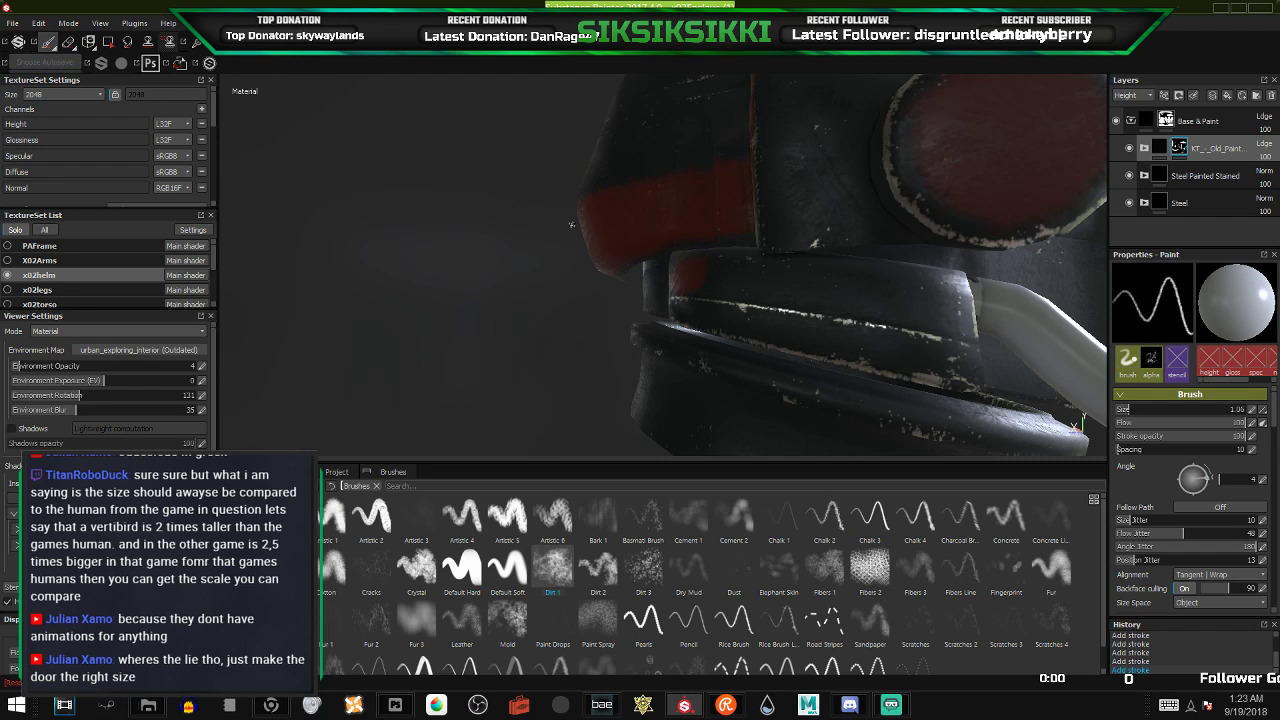
left_click_drag(741, 278, 712, 280, "alt")
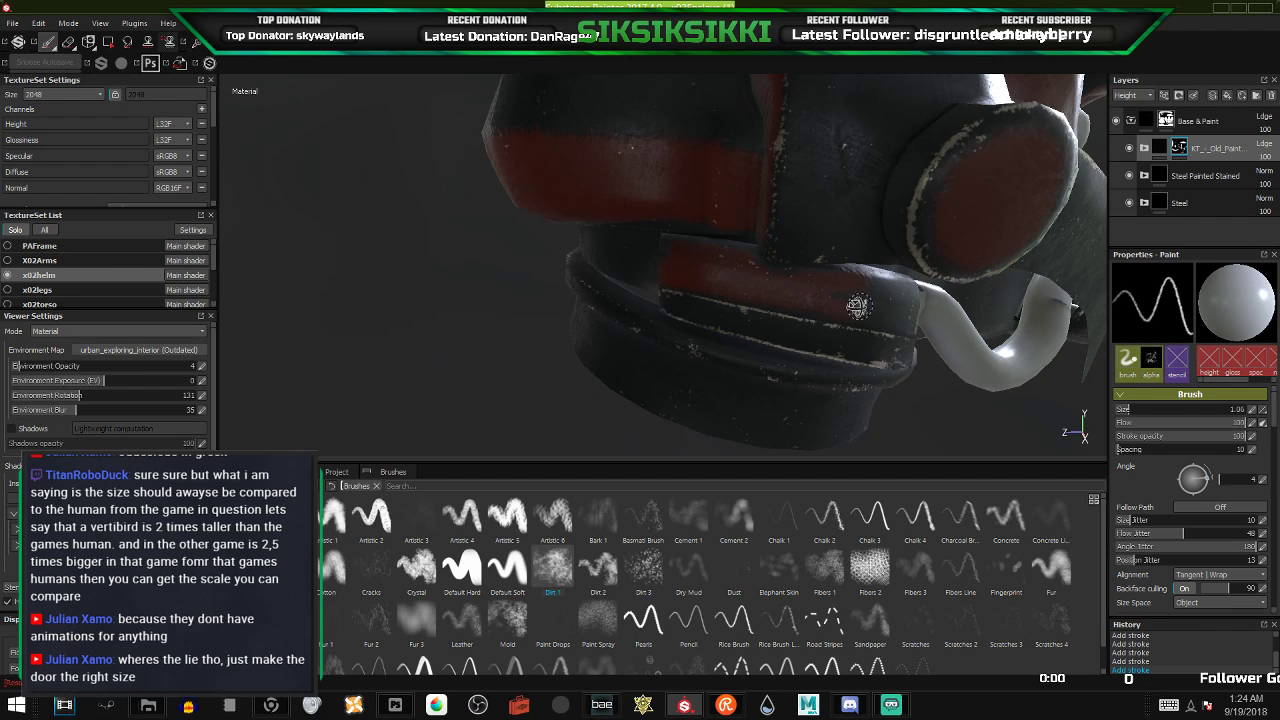
left_click_drag(858, 292, 884, 298, "alt")
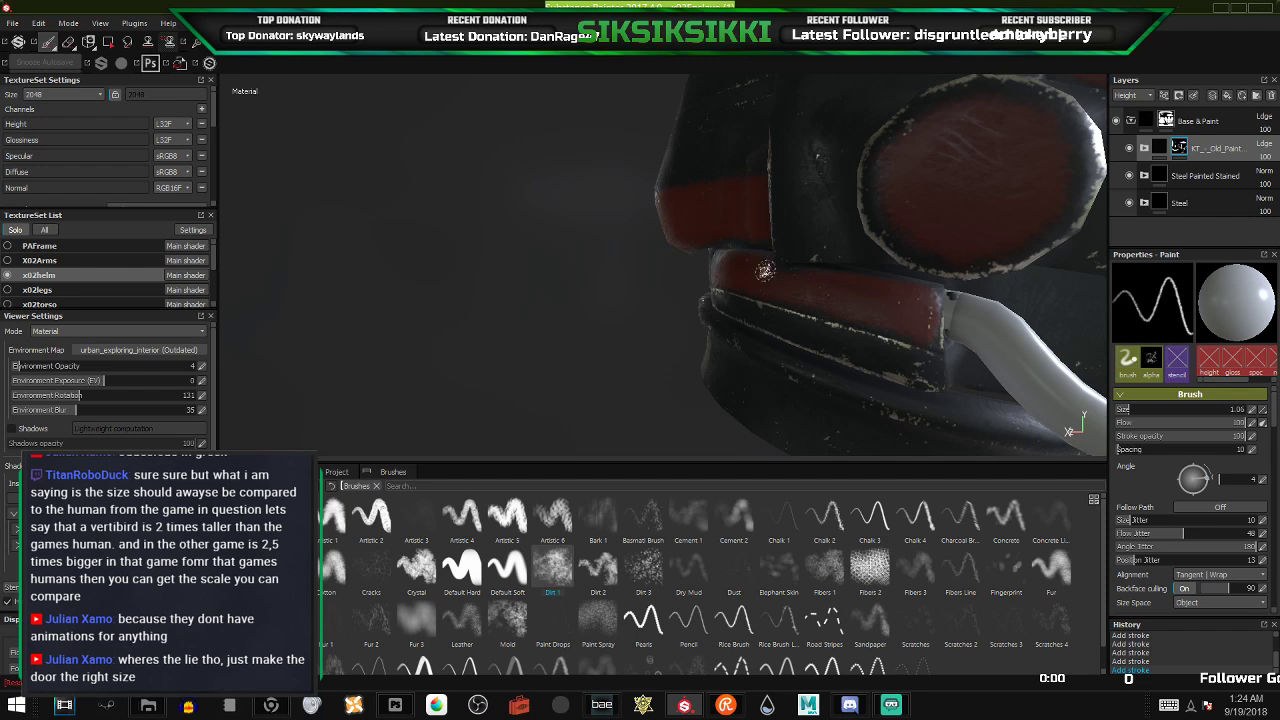
- Paint the lower strip of the right hose block red out to its front corner, leaving the worn dividing edge
left_click_drag(766, 256, 819, 305, "alt")
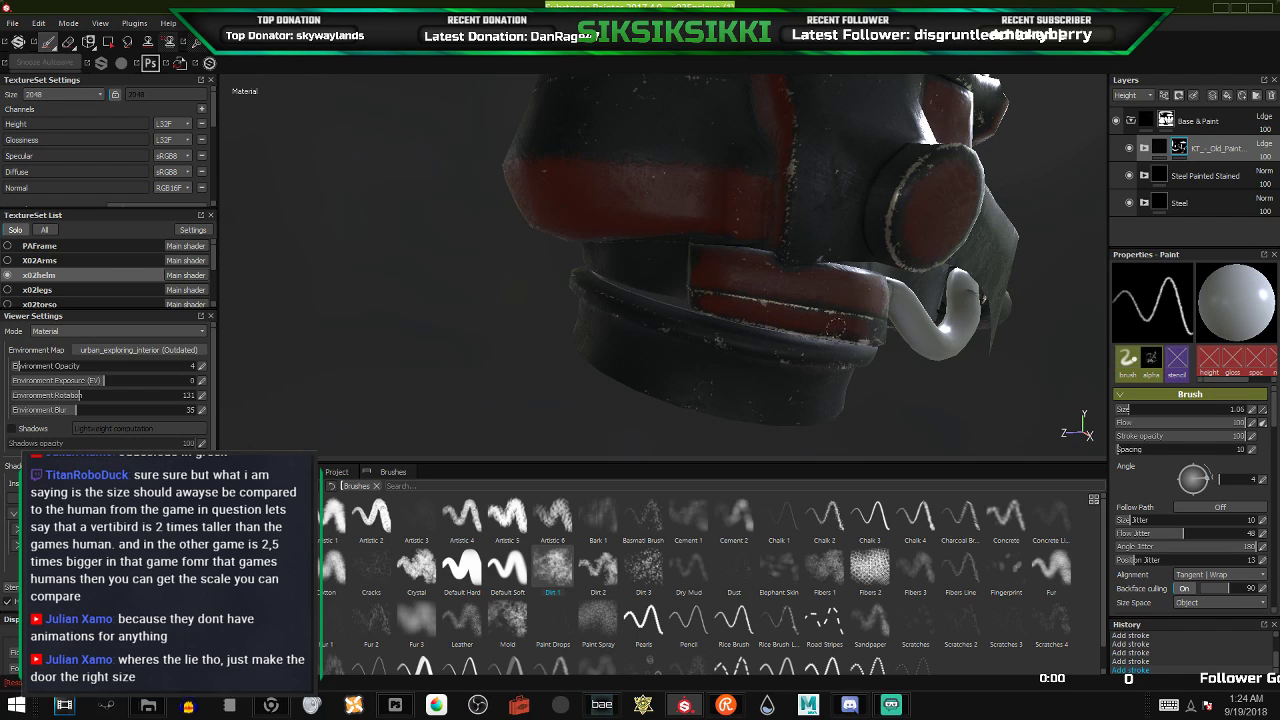
left_click_drag(853, 332, 766, 319, "alt")
scroll(786, 304, "up", 5)
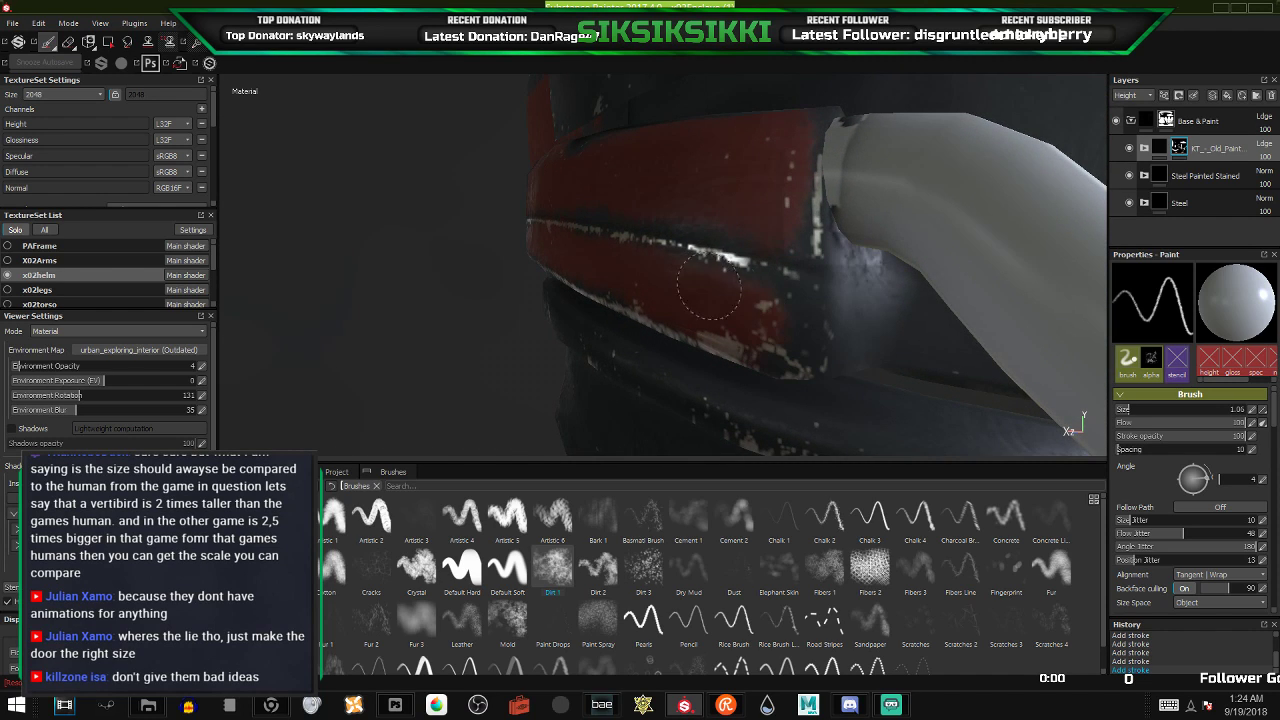
left_click(742, 322)
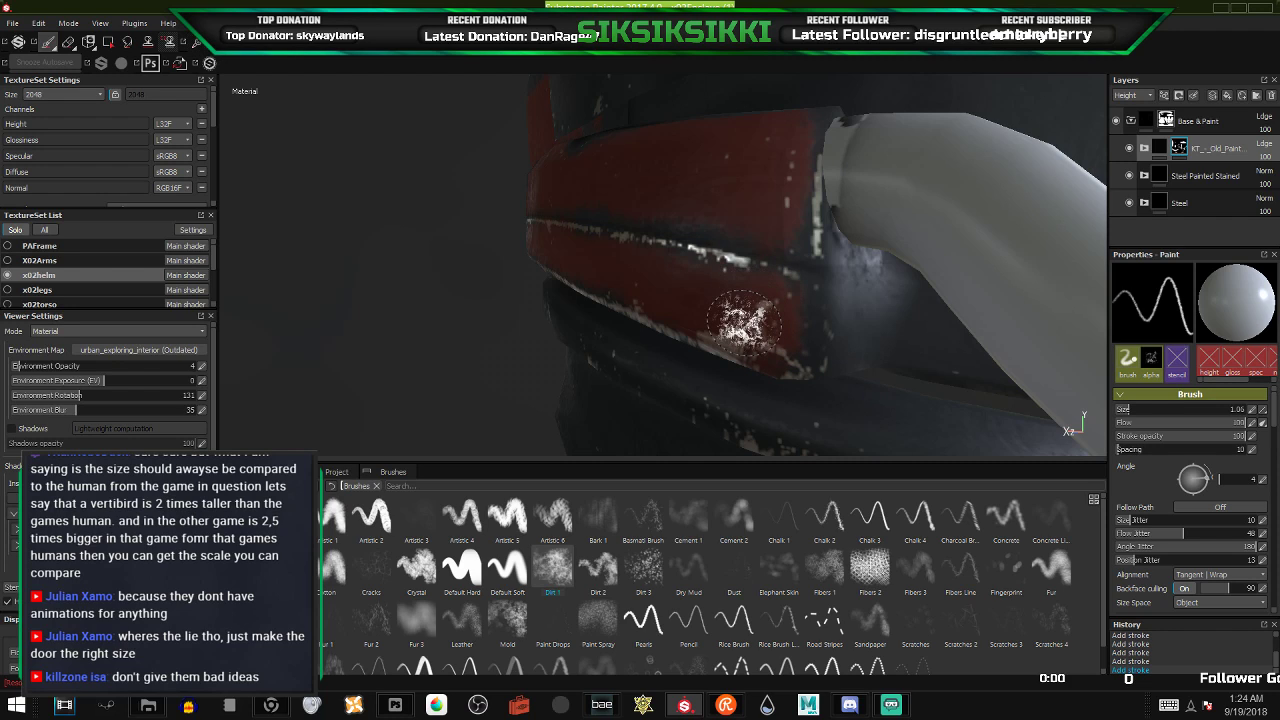
scroll(703, 137, "down", 6)
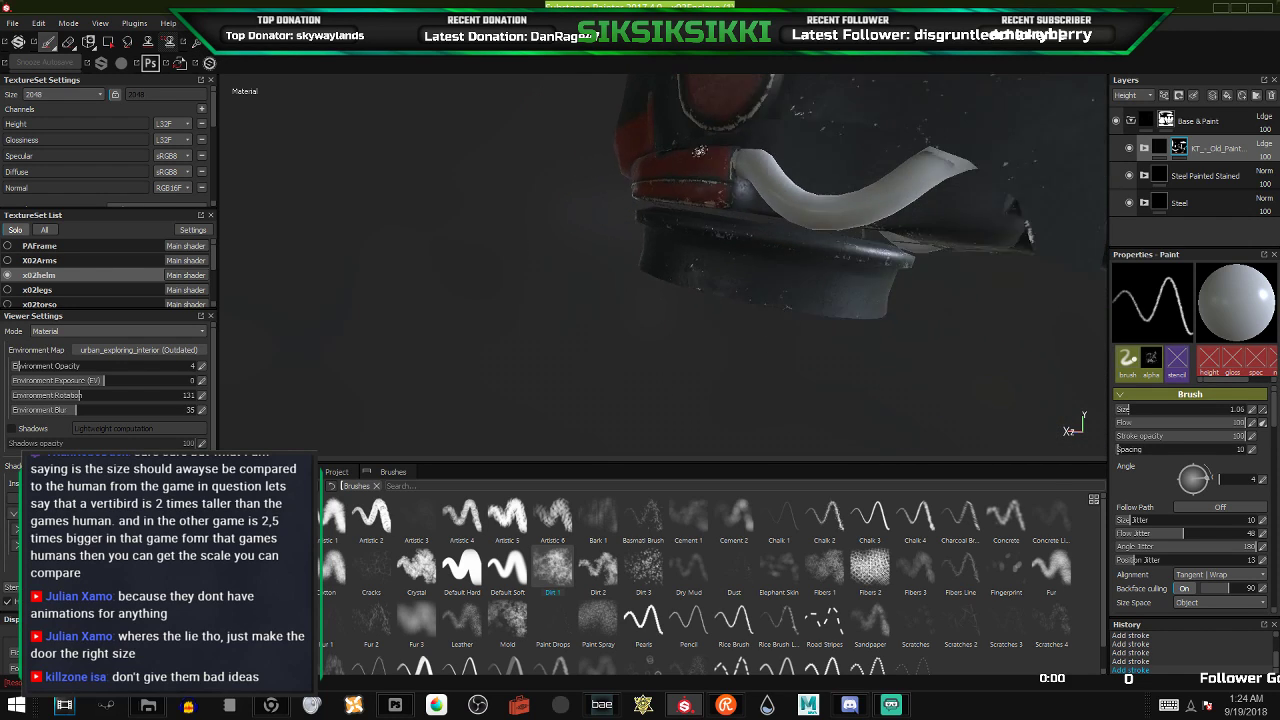
- Extend the red half of the crown down into the groove above the brow ridge
left_click_drag(759, 142, 674, 212, "alt")
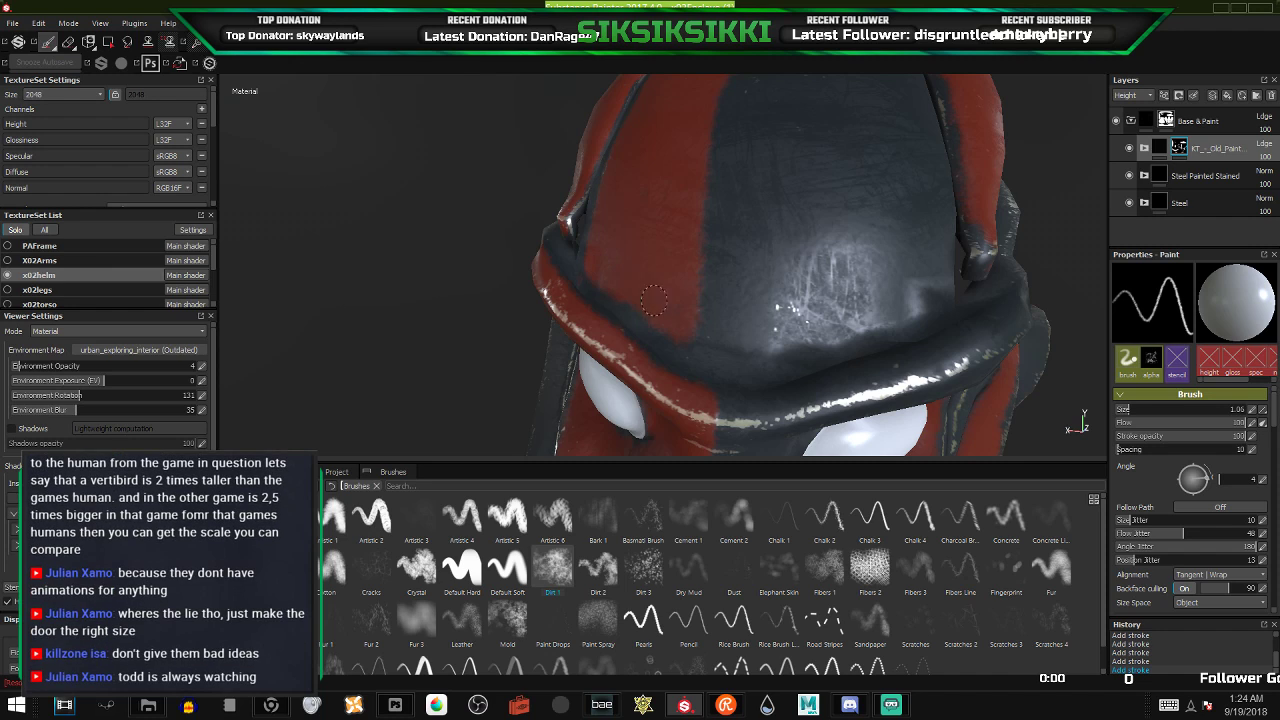
mouse_move(693, 306)
left_mouse_down("alt")
mouse_move(749, 327)
mouse_move(628, 281)
left_mouse_up("alt")
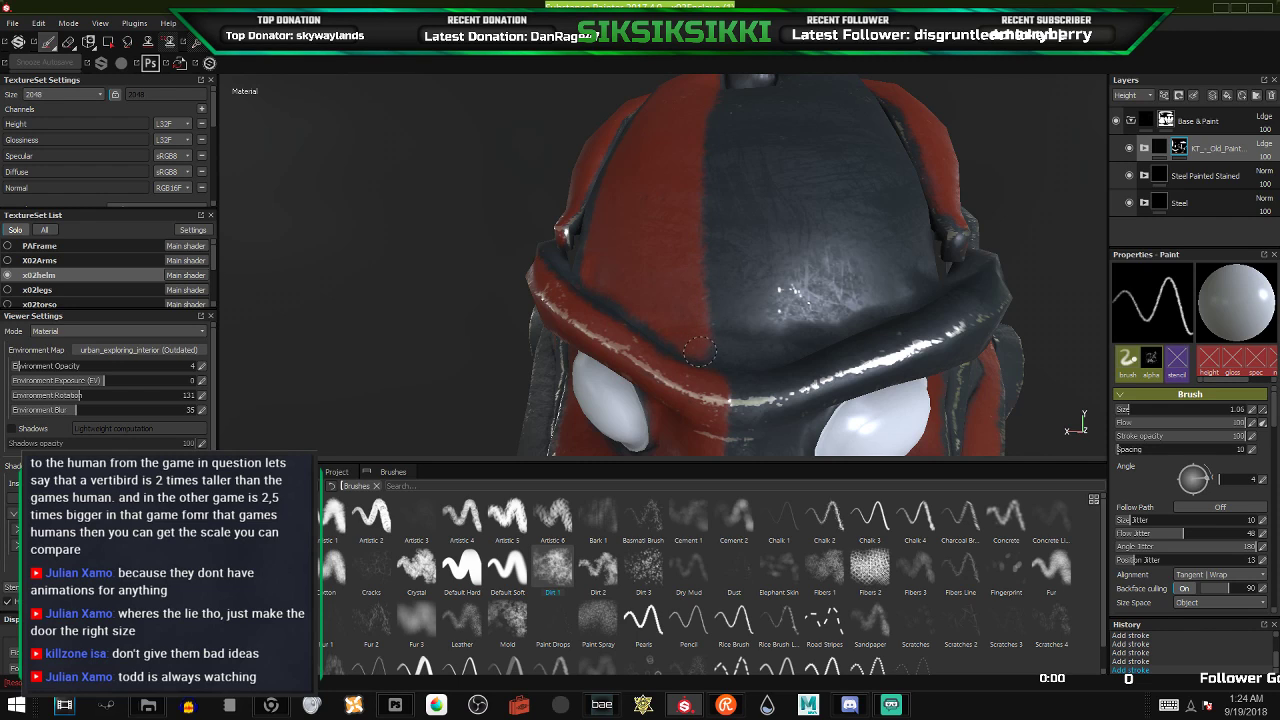
mouse_move(678, 233)
left_mouse_down("alt")
mouse_move(702, 176)
mouse_move(665, 268)
mouse_move(584, 337)
mouse_move(786, 266)
left_mouse_up("alt")
scroll(786, 266, "down", 8)
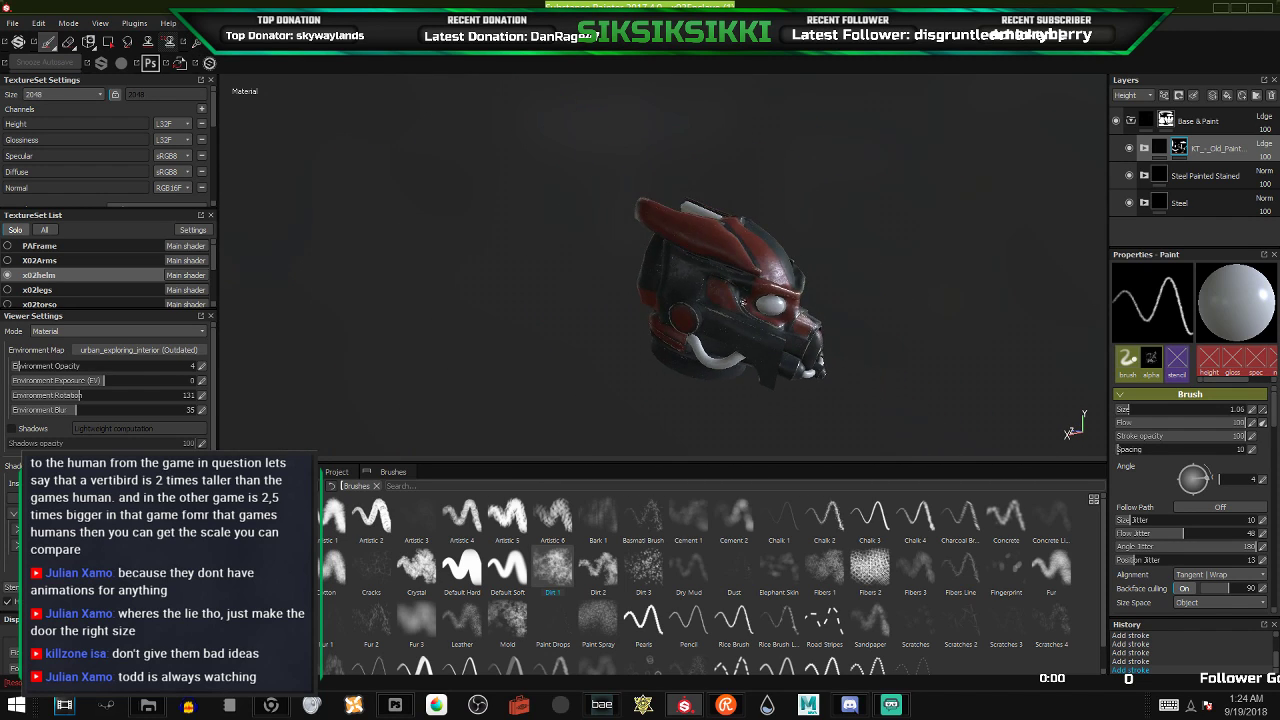
- Fill the right side plate above the disc with red at brush size 2.65, reducing the brush to 1.06 for its edges
mouse_move(773, 334)
left_mouse_down("alt")
mouse_move(275, 320)
mouse_move(871, 346)
left_mouse_up("alt")
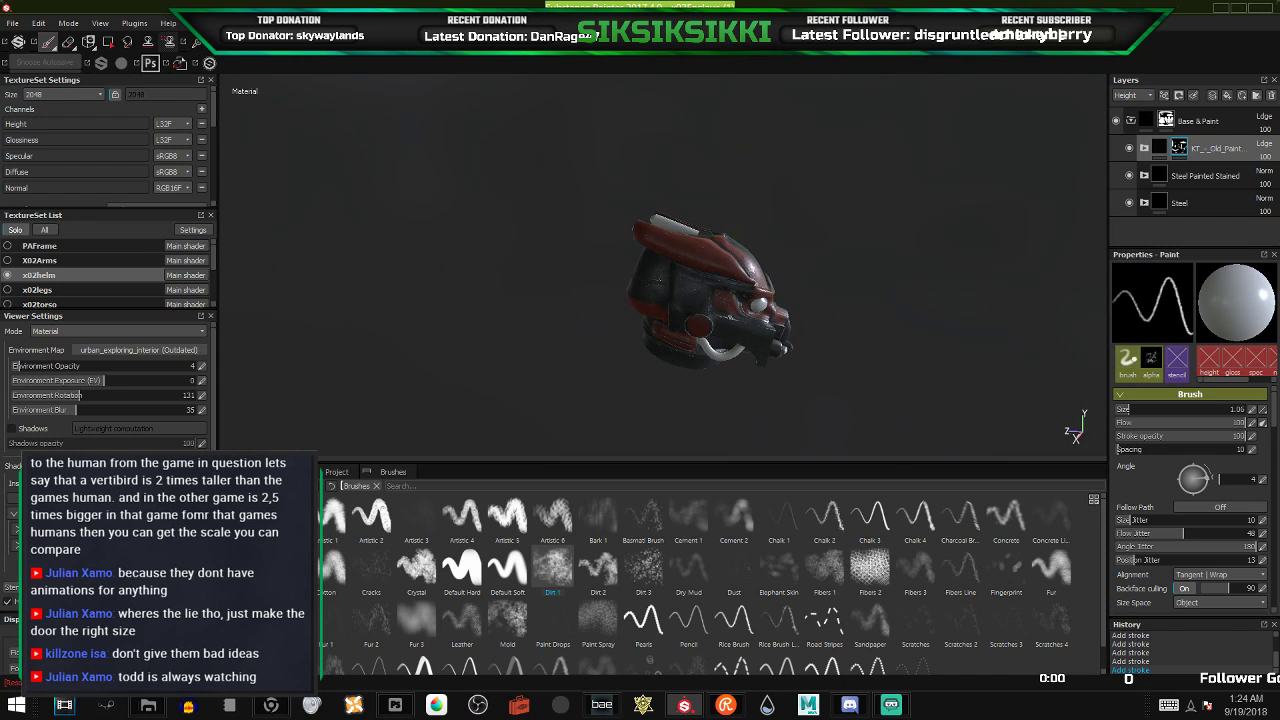
scroll(676, 298, "up", 4)
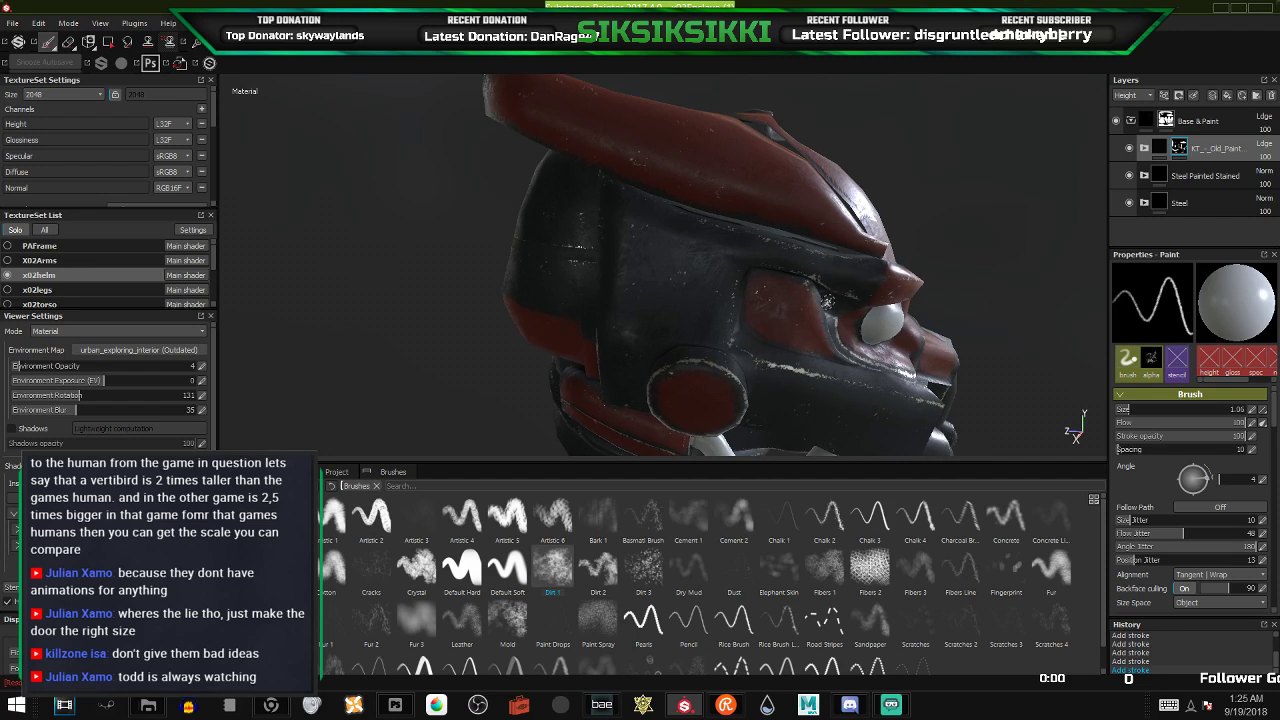
left_click_drag(1128, 409, 1137, 409)
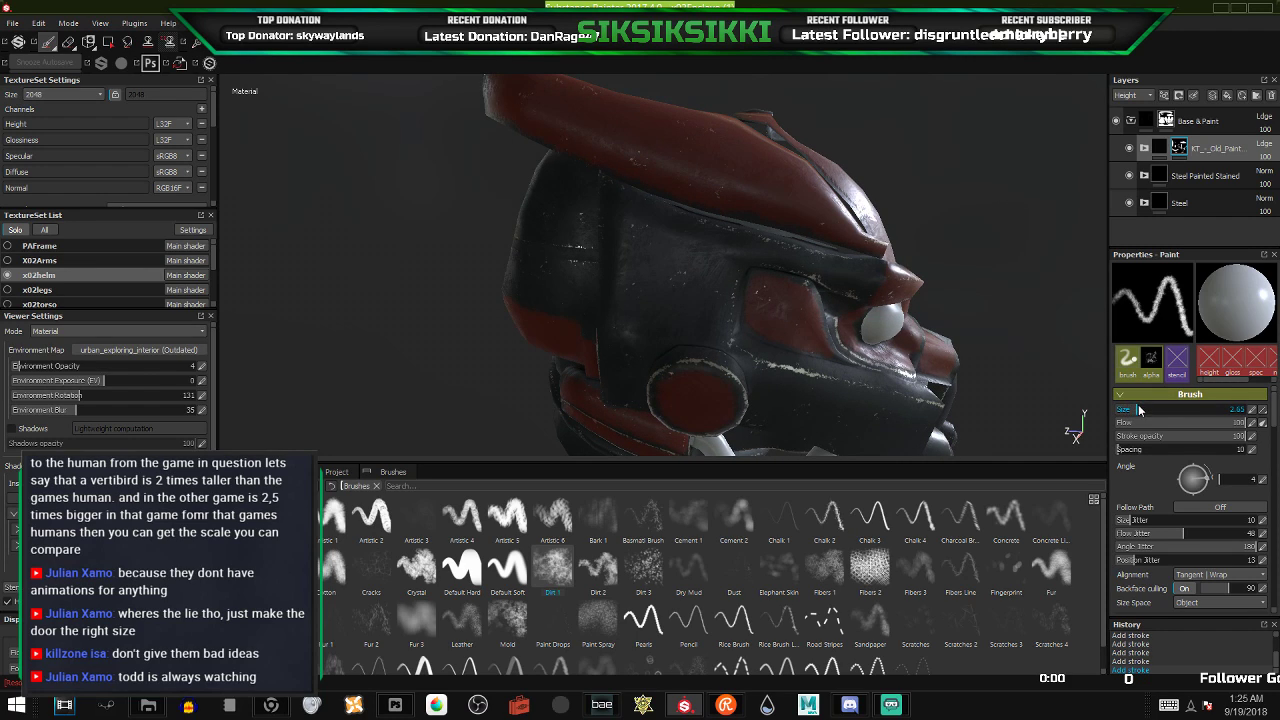
left_click_drag(618, 205, 625, 328)
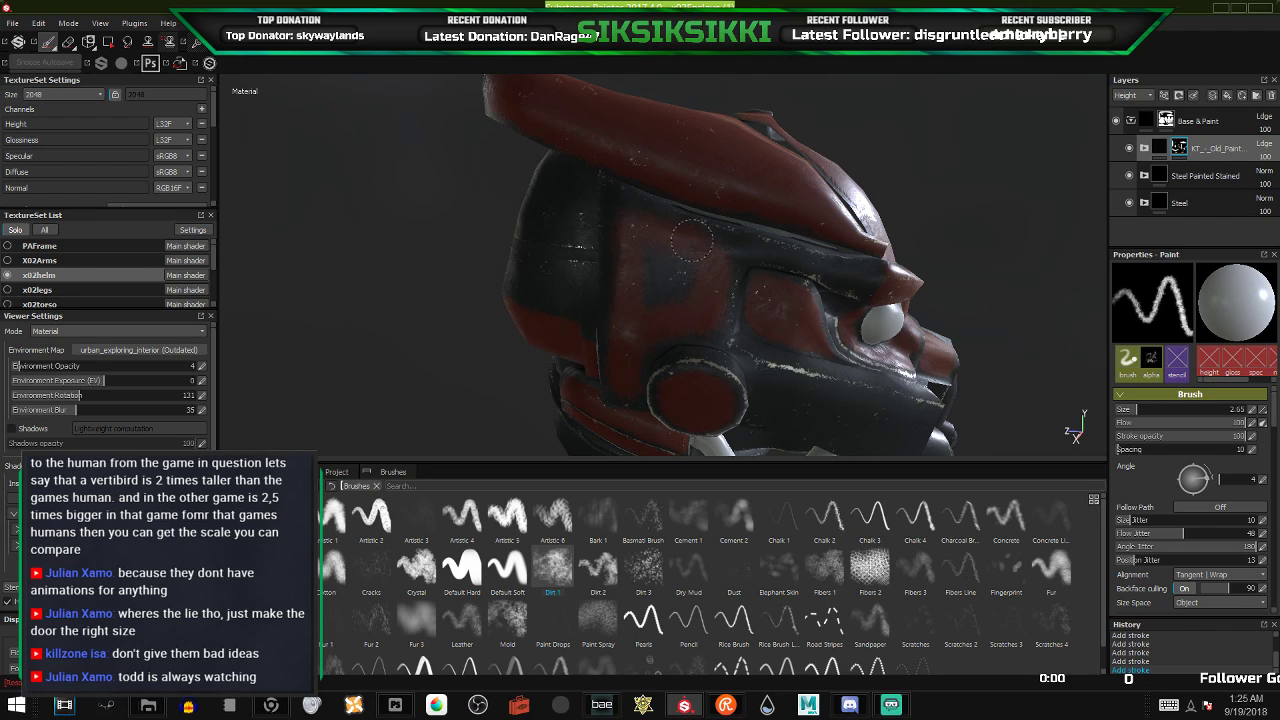
key("[")
key("[")
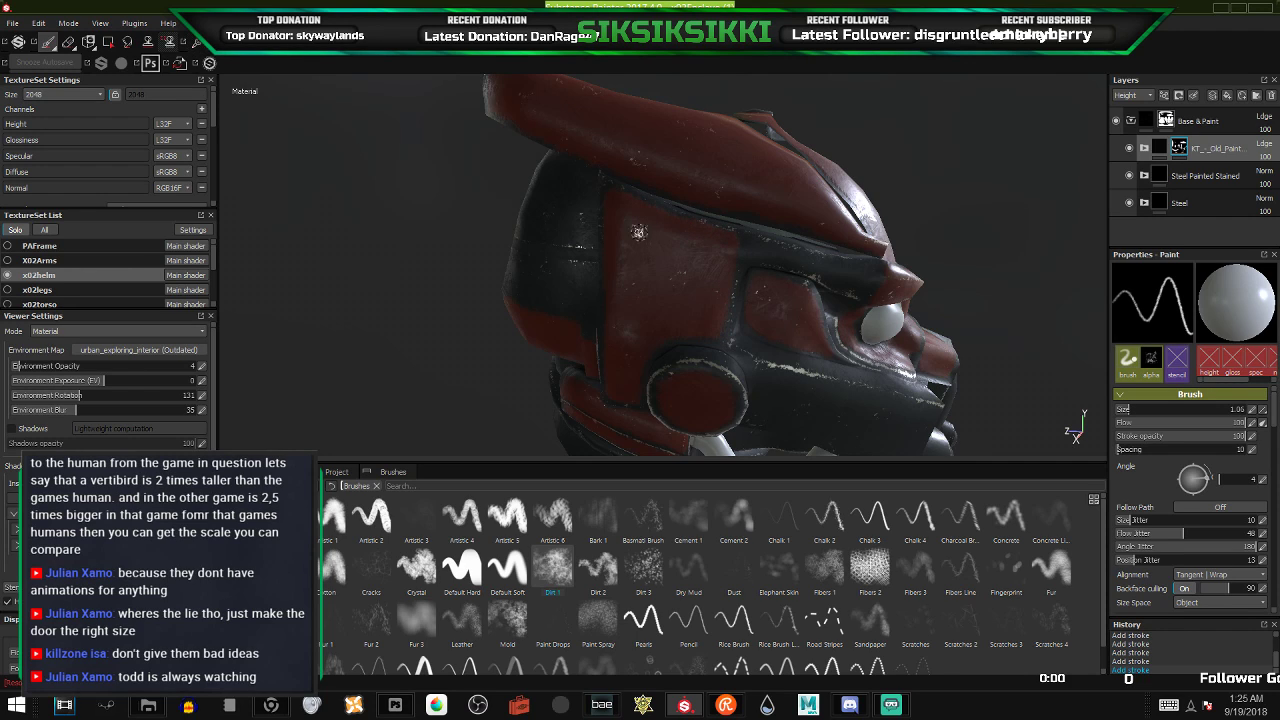
- Paint a narrow red stripe around the back of the helmet between the two worn seam lines
mouse_move(639, 233)
left_mouse_down("alt")
mouse_move(531, 366)
mouse_move(626, 334)
mouse_move(740, 326)
mouse_move(877, 344)
mouse_move(925, 319)
mouse_move(1000, 330)
left_mouse_up("alt")
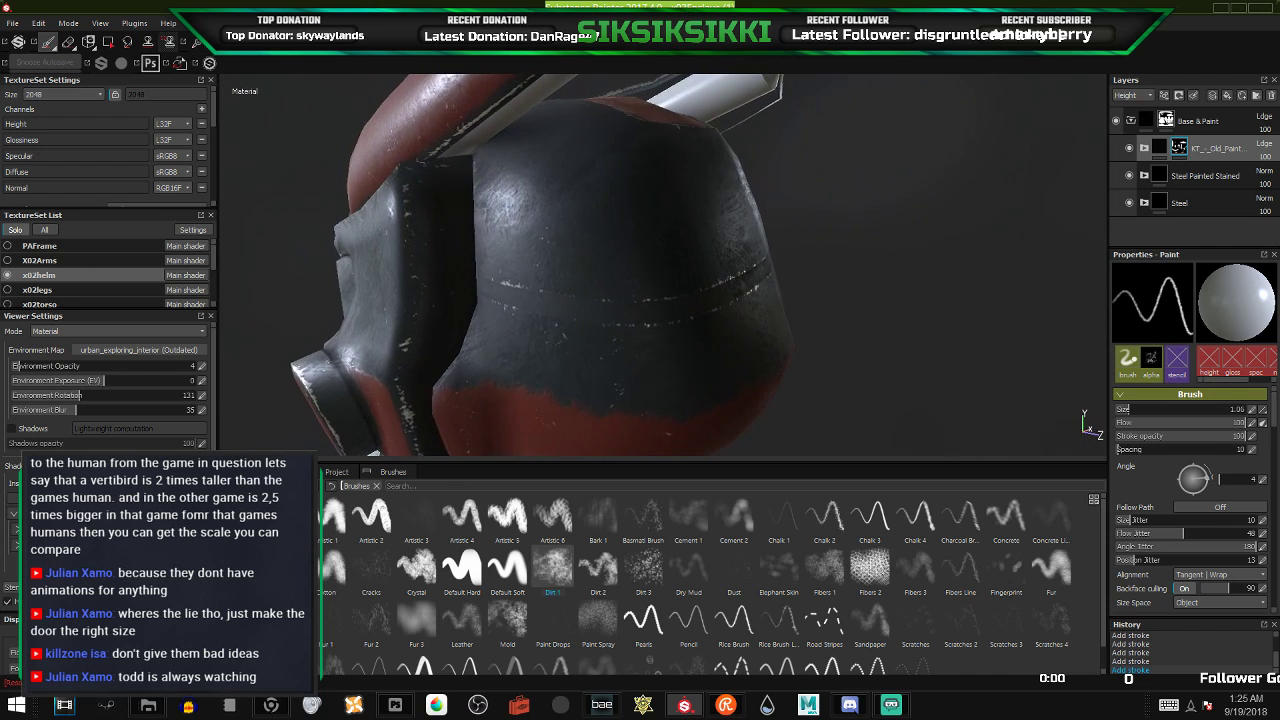
left_click_drag(660, 349, 760, 340, "alt")
left_click_drag(376, 320, 622, 320)
left_click_drag(527, 318, 654, 315)
left_click(653, 316)
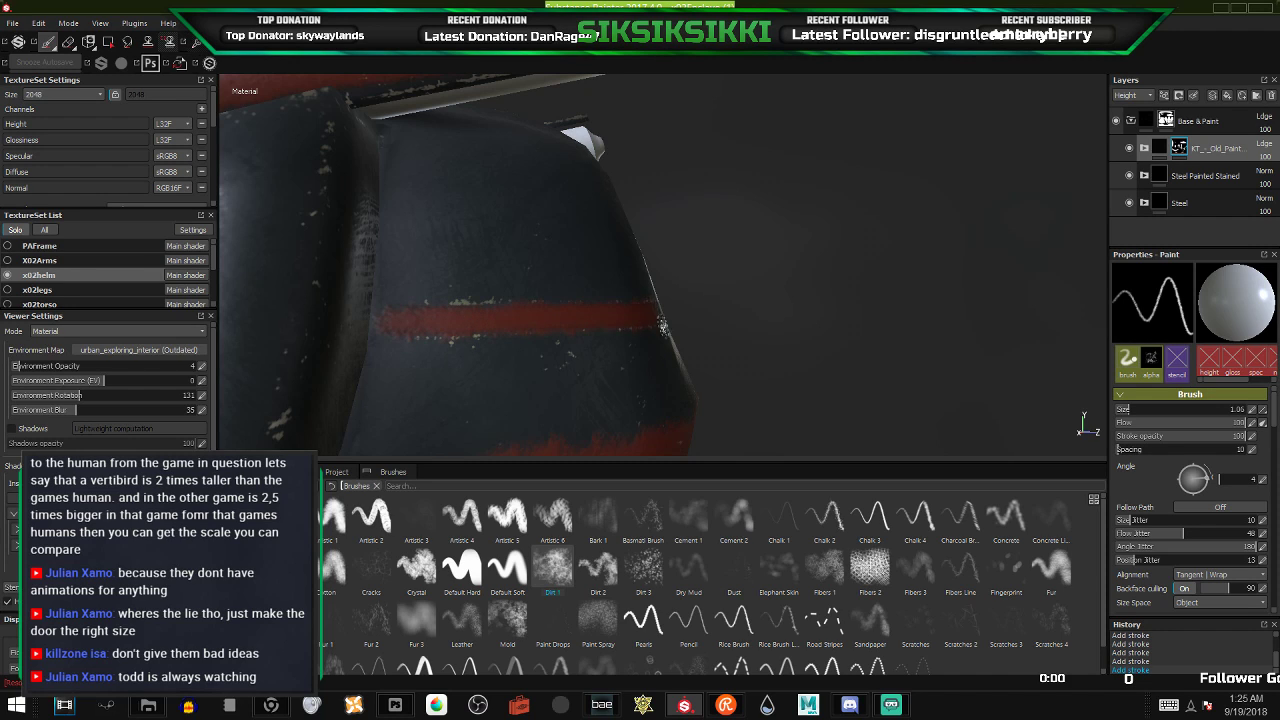
scroll(652, 312, "down", 5)
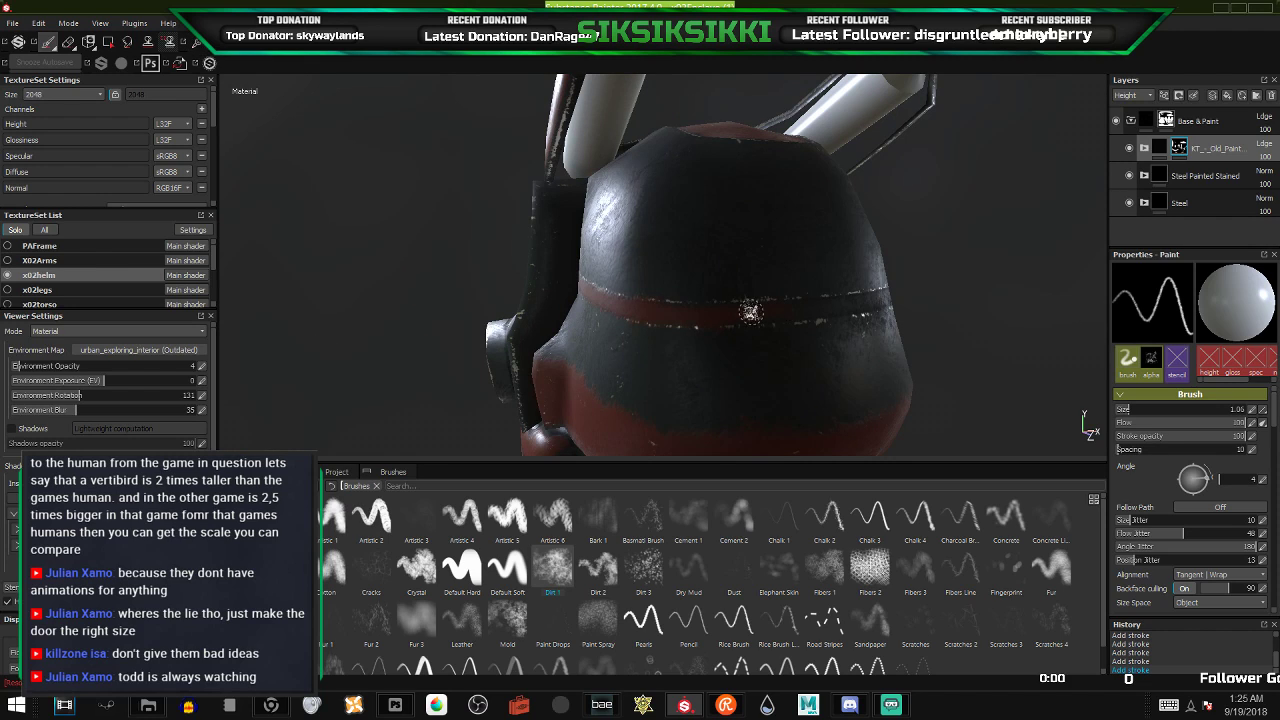
mouse_move(842, 307)
left_mouse_down("alt")
mouse_move(606, 302)
mouse_move(600, 329)
left_mouse_up("alt")
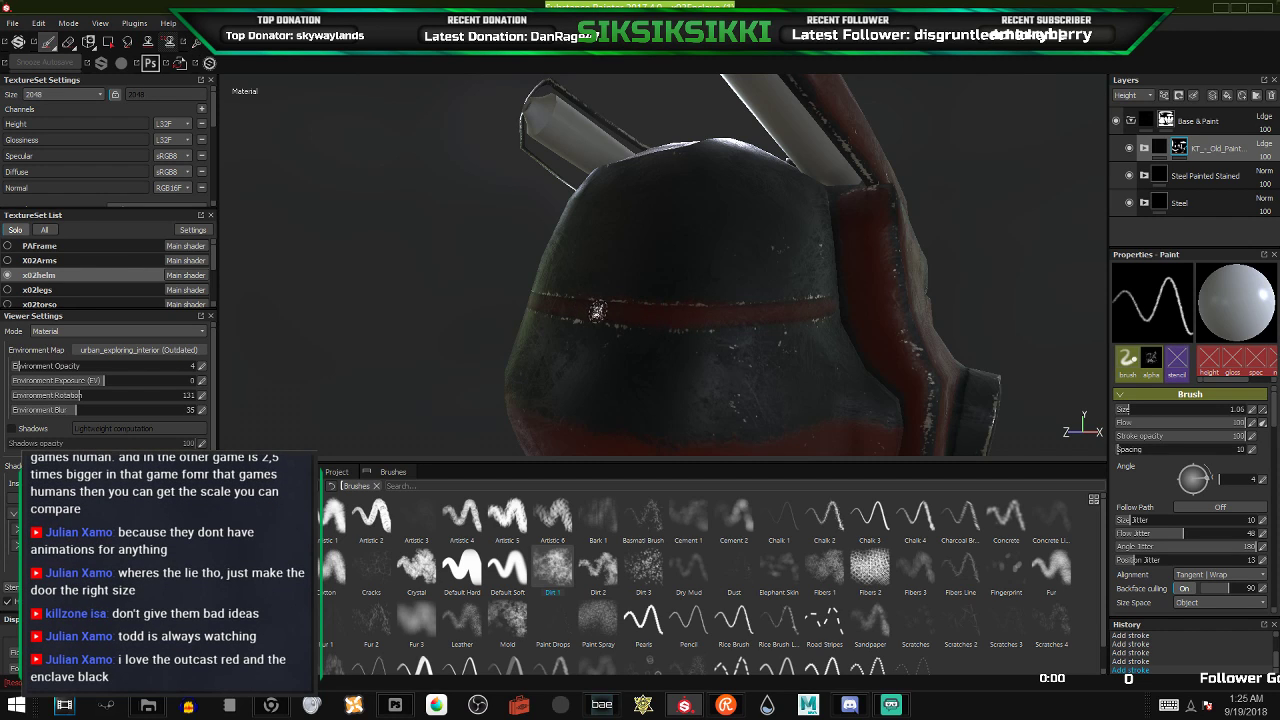
left_click_drag(600, 312, 740, 350, "alt")
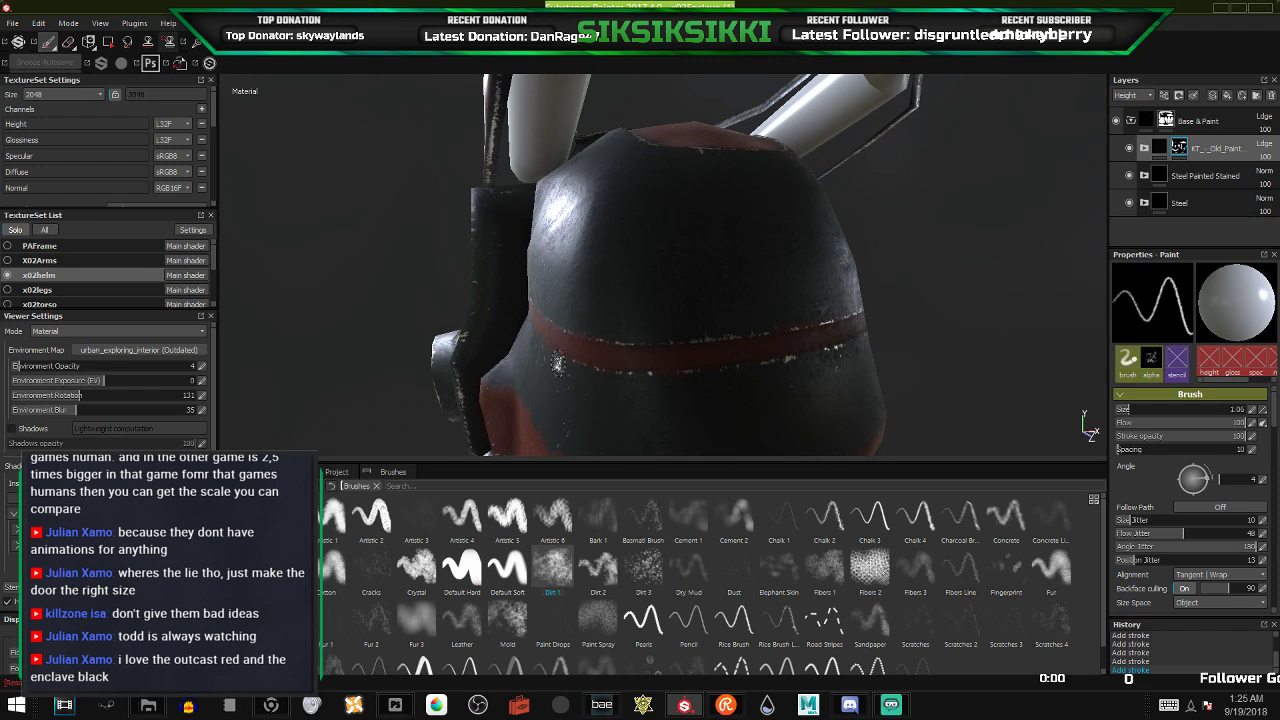
- Show the x02torso texture set together with the helmet and compare their red markings from the front
scroll(558, 363, "down", 5)
left_click_drag(558, 363, 800, 372, "alt")
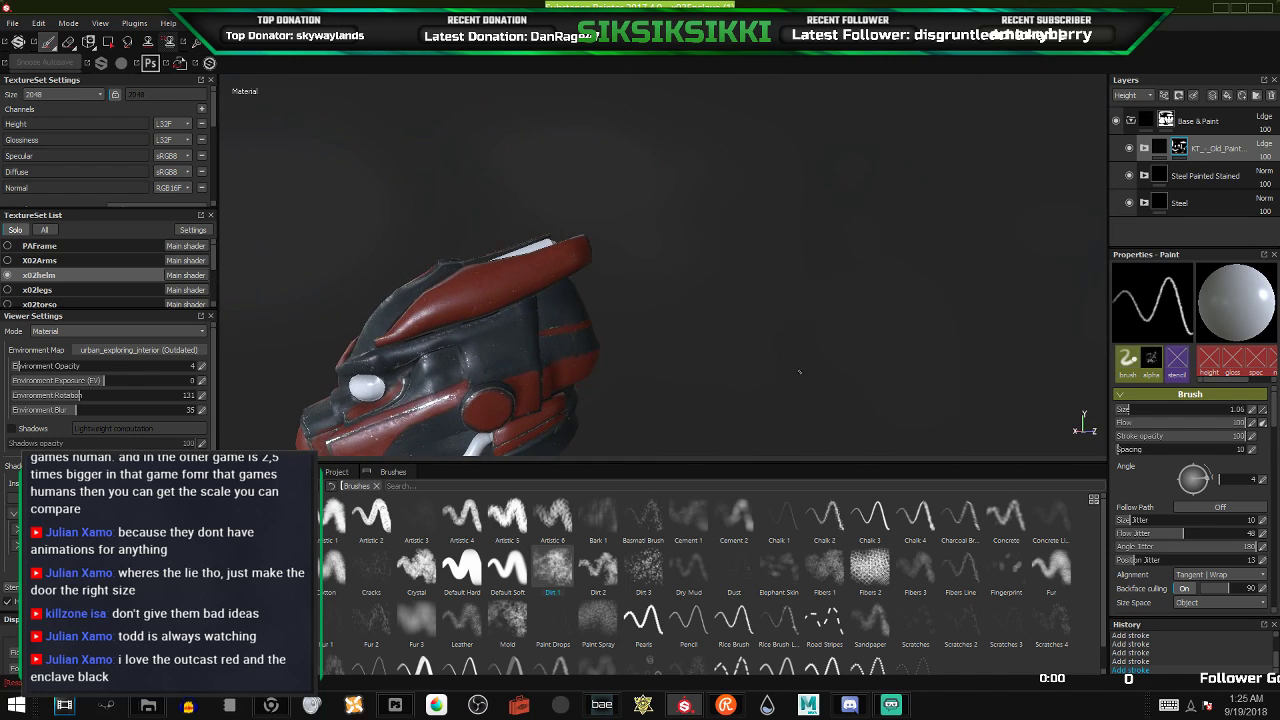
left_click_drag(613, 367, 549, 209, "alt")
middle_click_drag(549, 209, 634, 90, "alt")
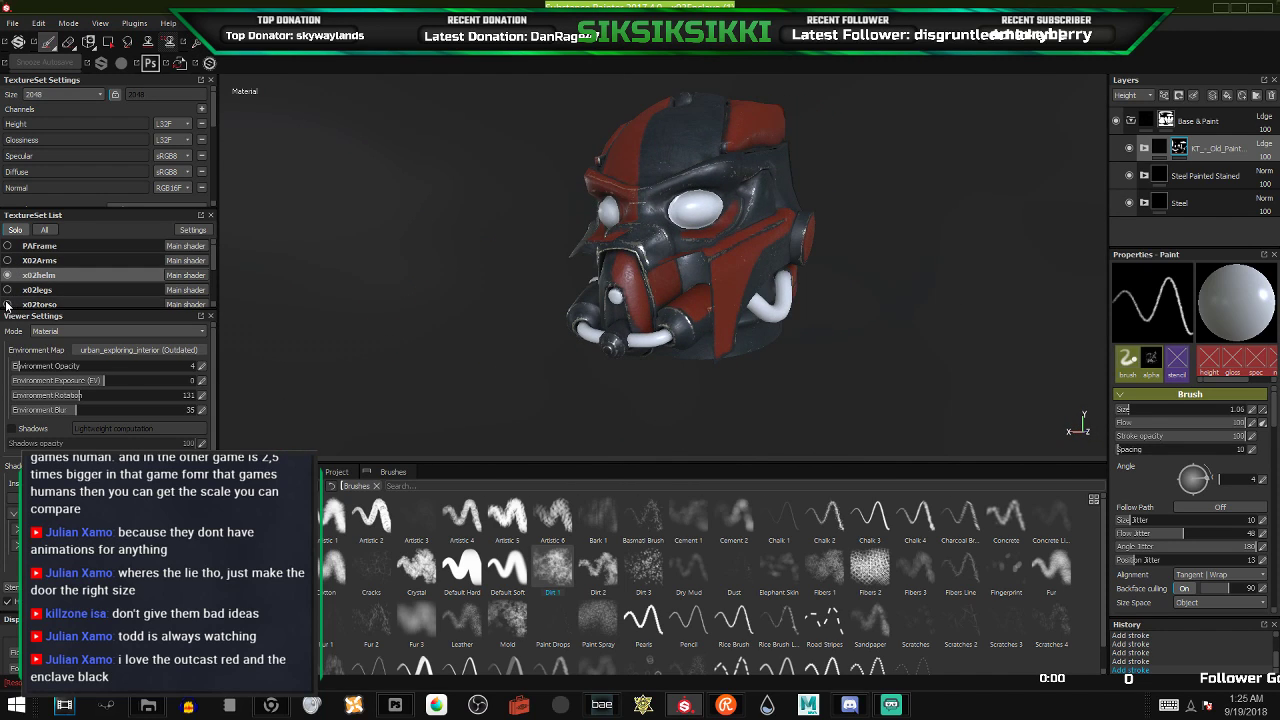
left_click(7, 303)
scroll(610, 218, "down", 6)
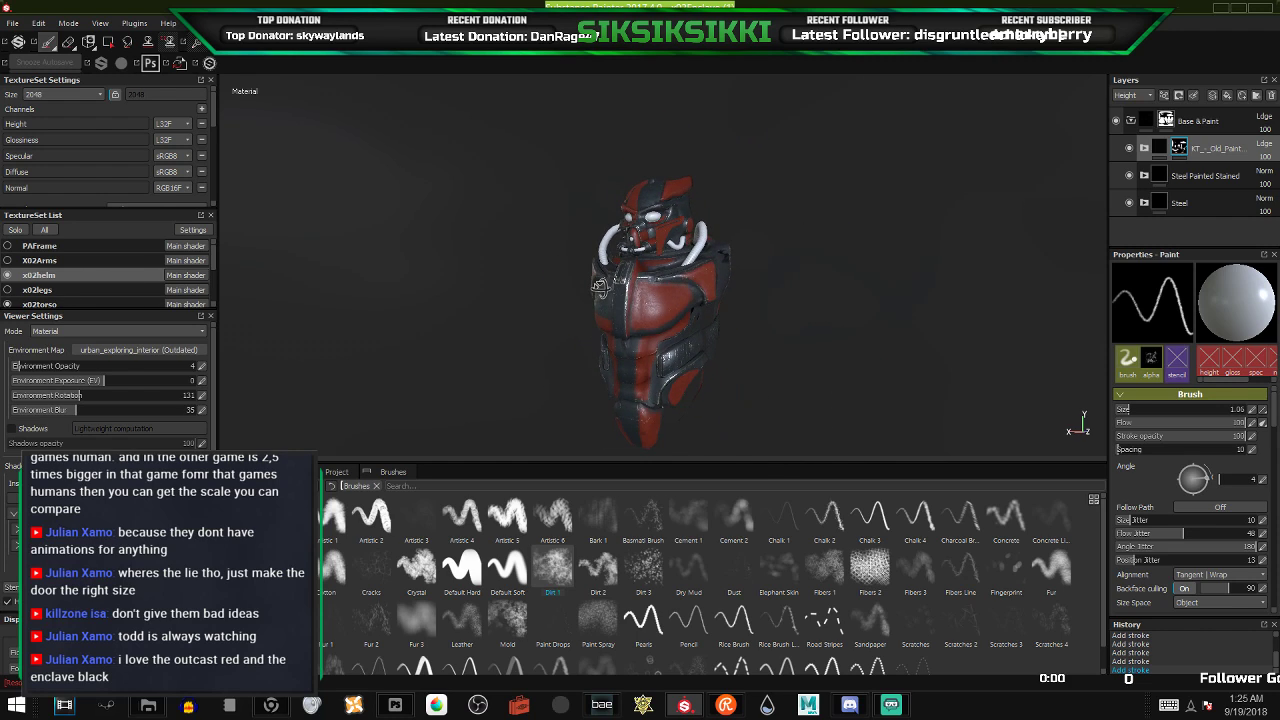
left_click_drag(600, 287, 699, 293, "alt")
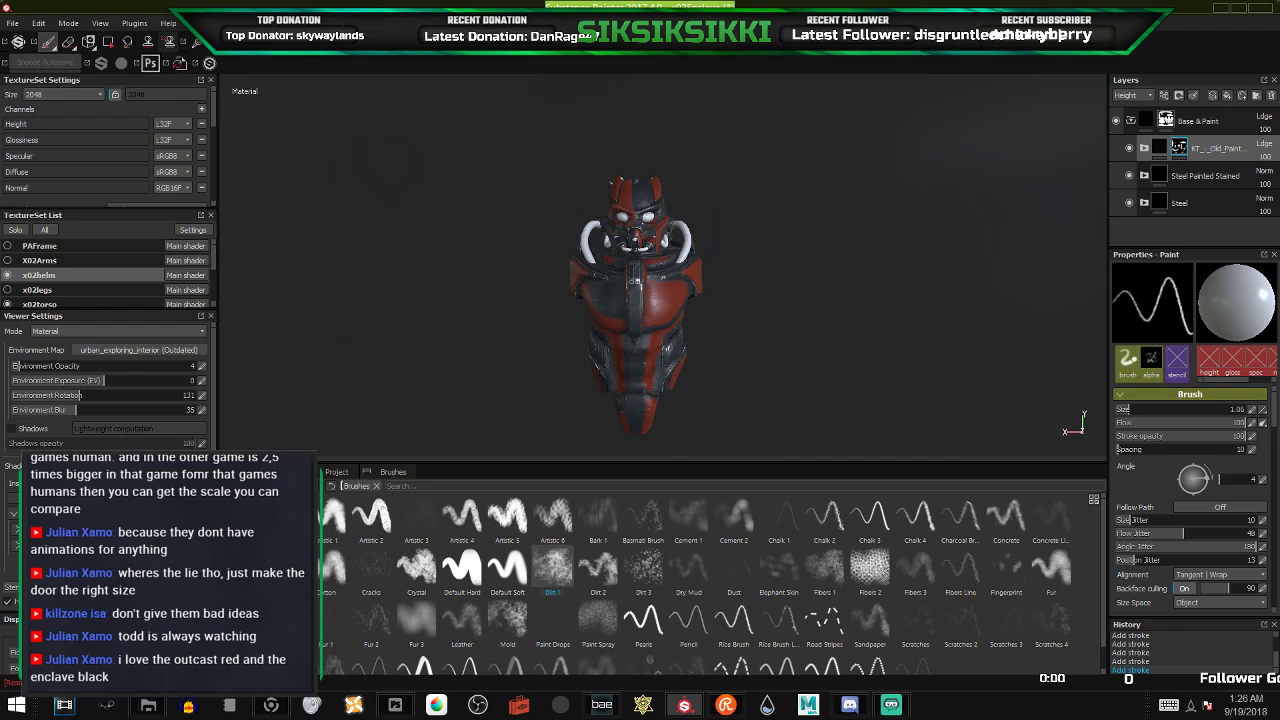
scroll(595, 314, "up", 4)
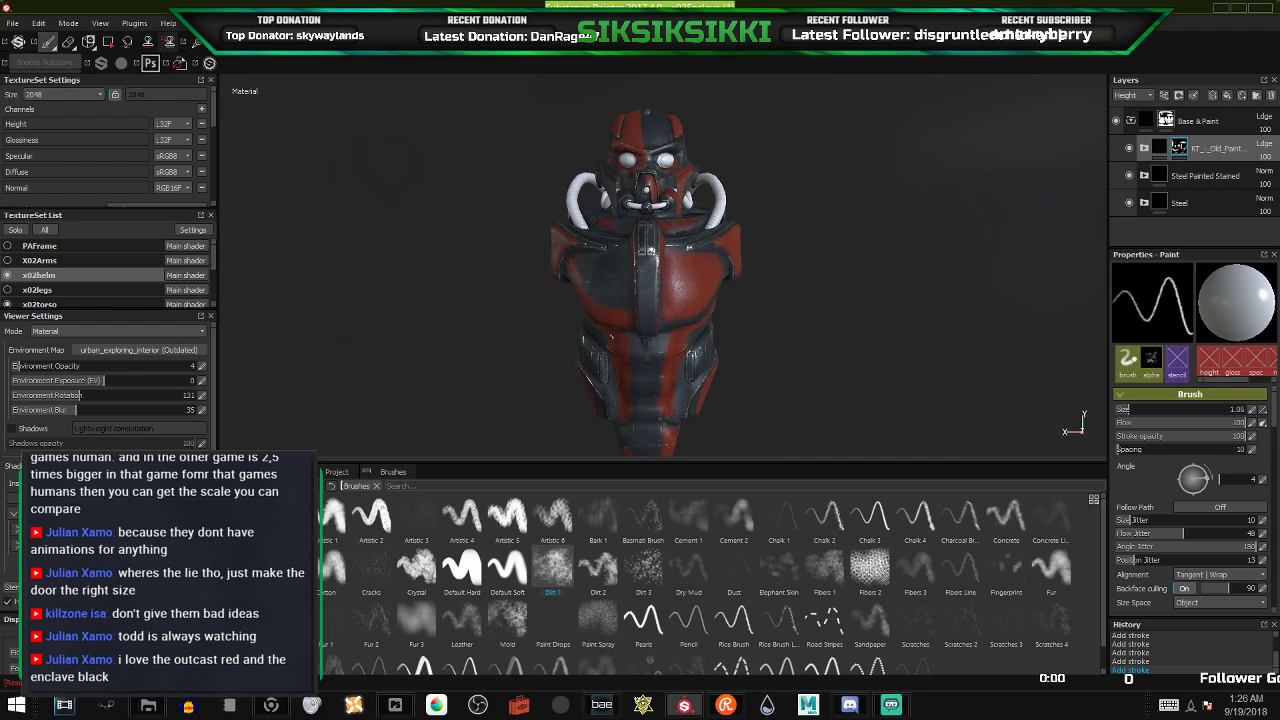
- Show and select the x02Arms texture set and paste the copied Base & Paint layer group into it
left_click(7, 260)
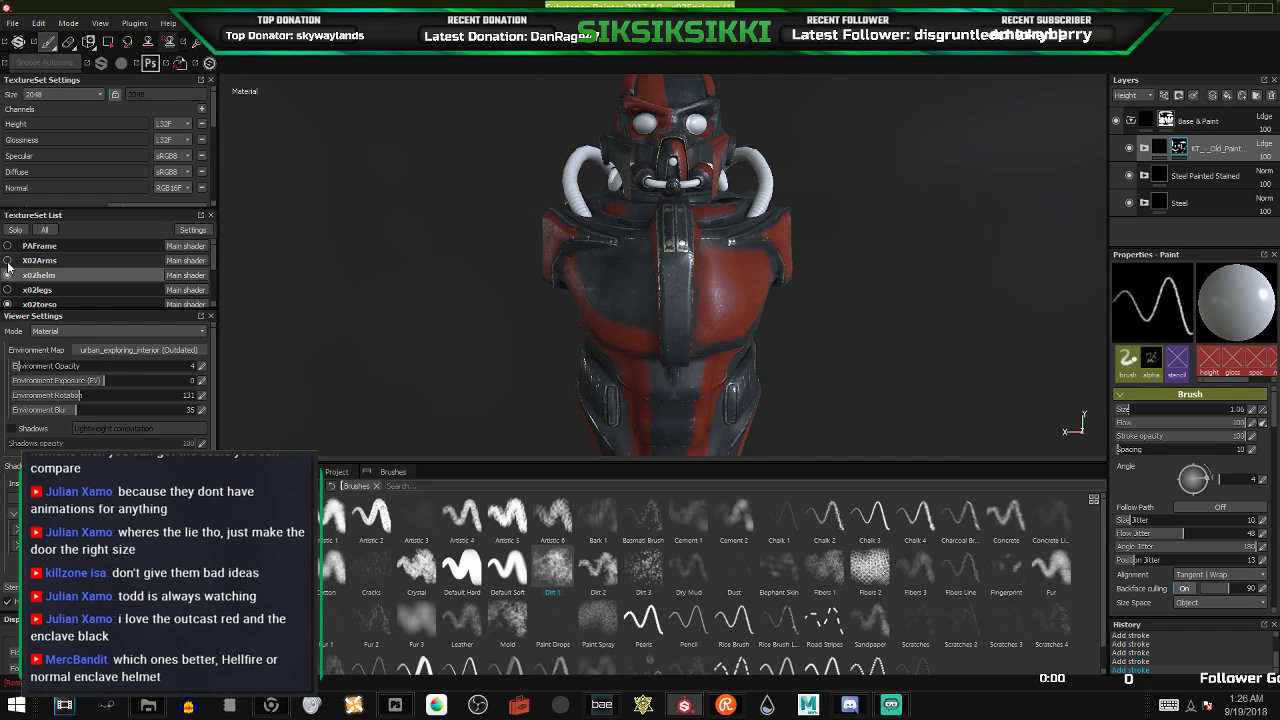
left_click(94, 258)
right_click(1118, 156)
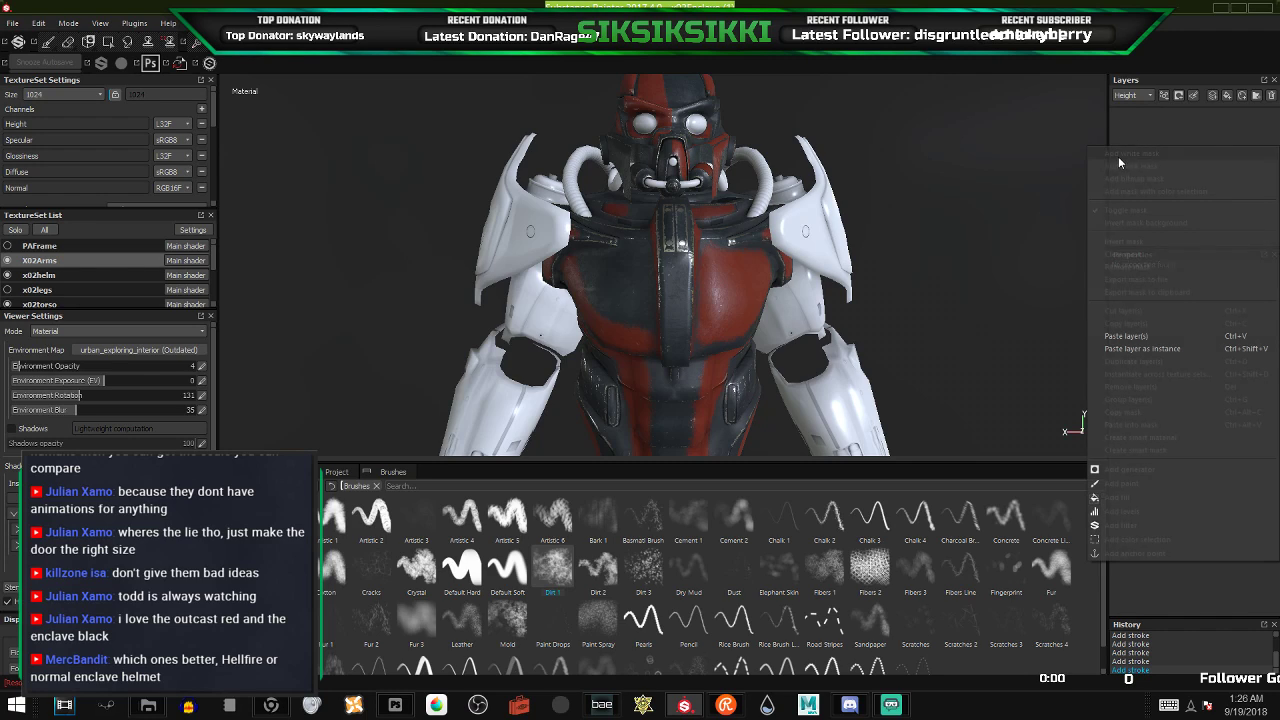
left_click(1148, 336)
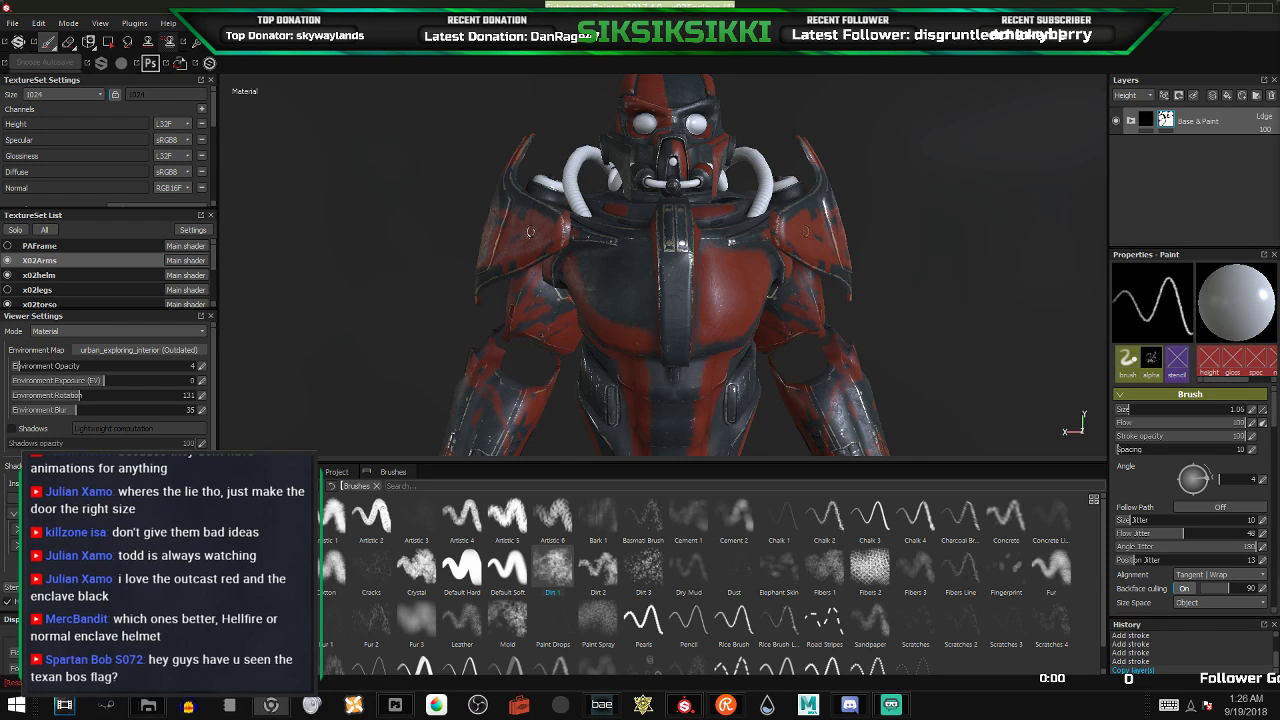
- Switch to the browser, search Google Images for "enclave power armor" and preview the Vanilla Style Retex helmet close-up
left_click_drag(1279, 58, 618, 0)
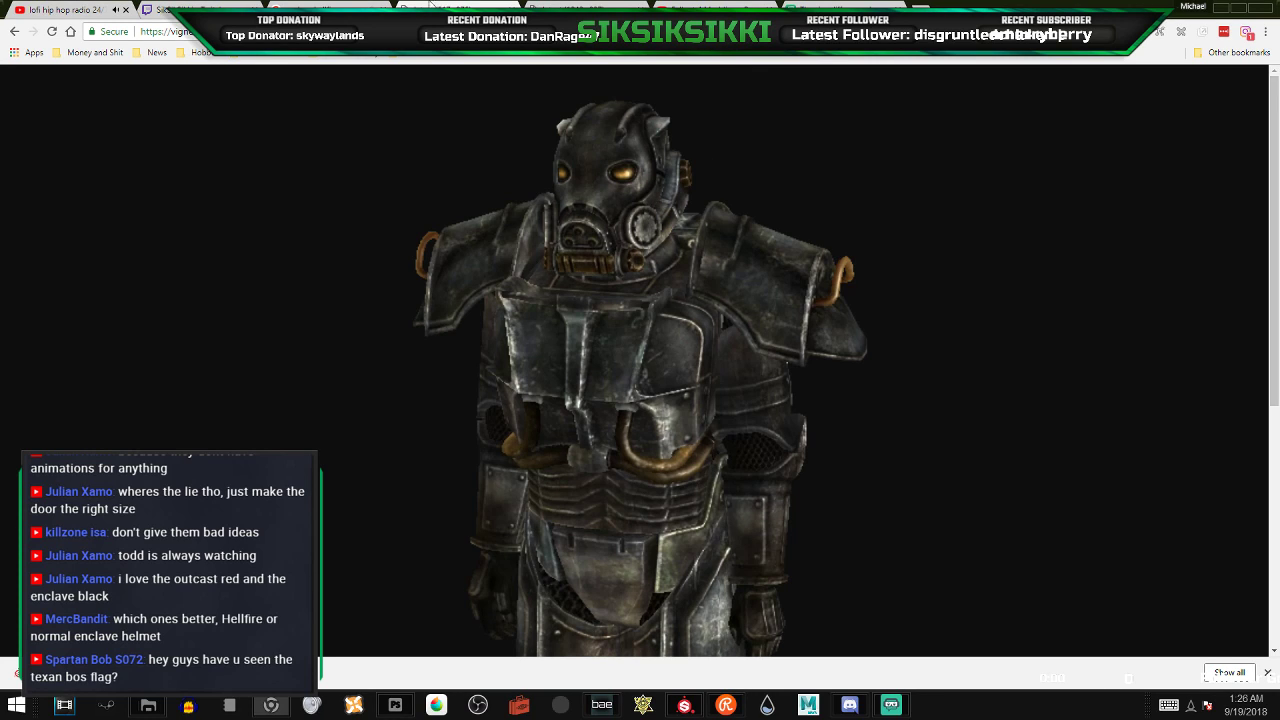
left_click(318, 4)
scroll(652, 298, "up", 2)
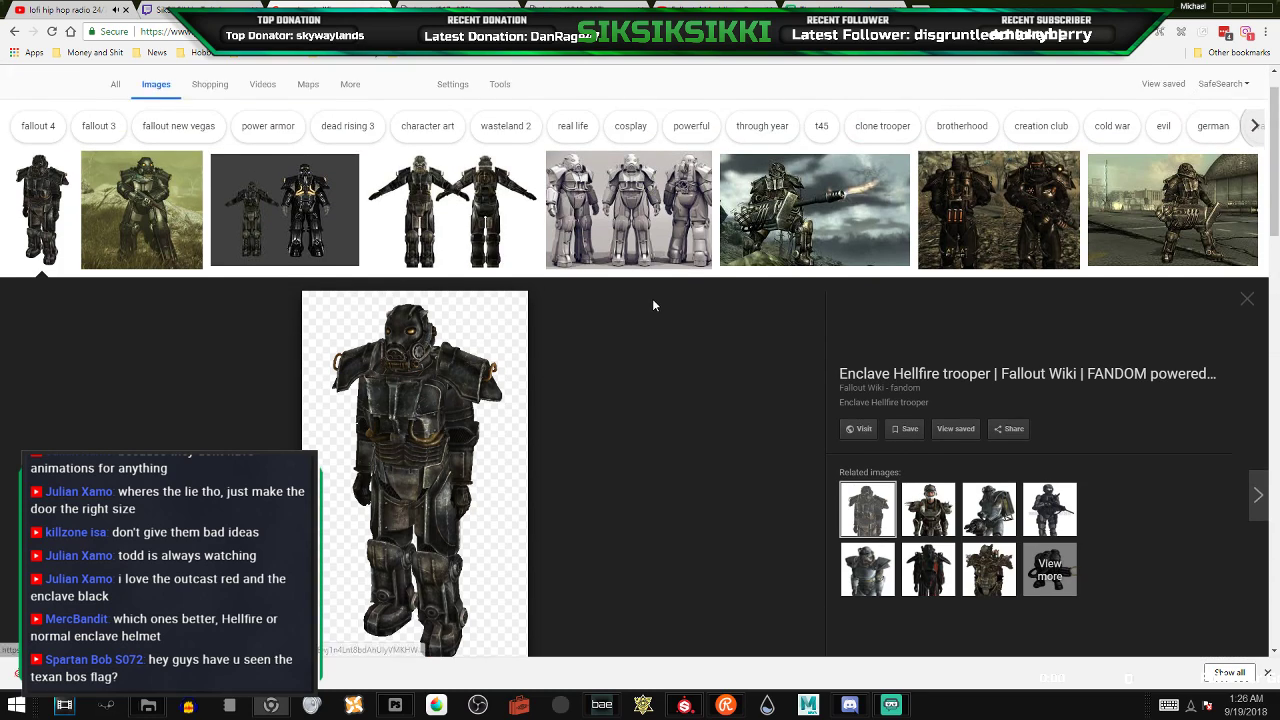
left_click_drag(216, 92, 166, 93)
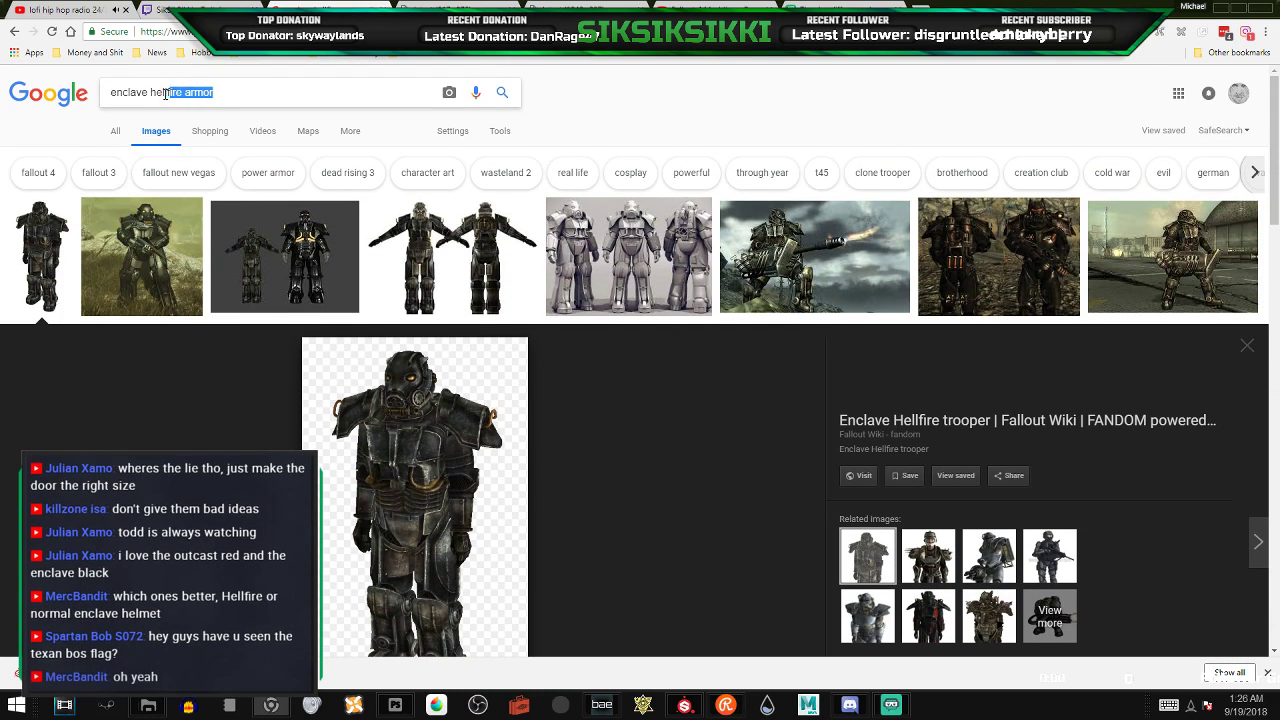
type("power armor")
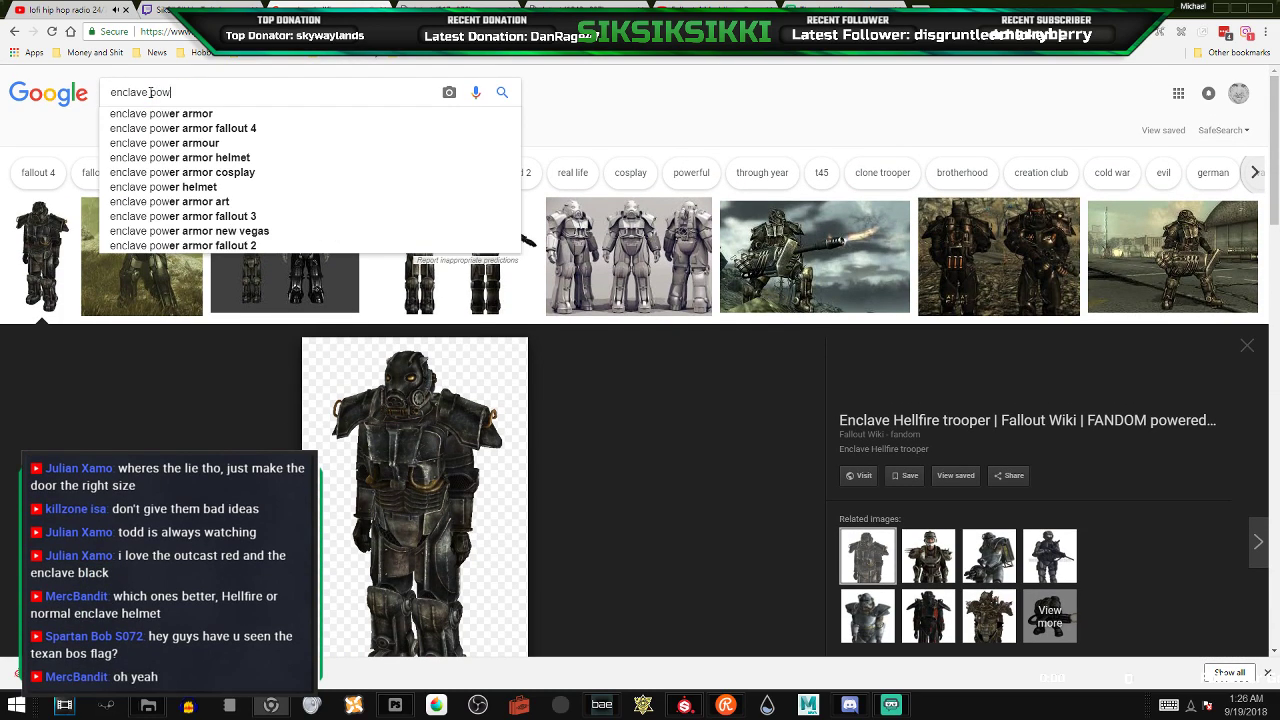
key("Return")
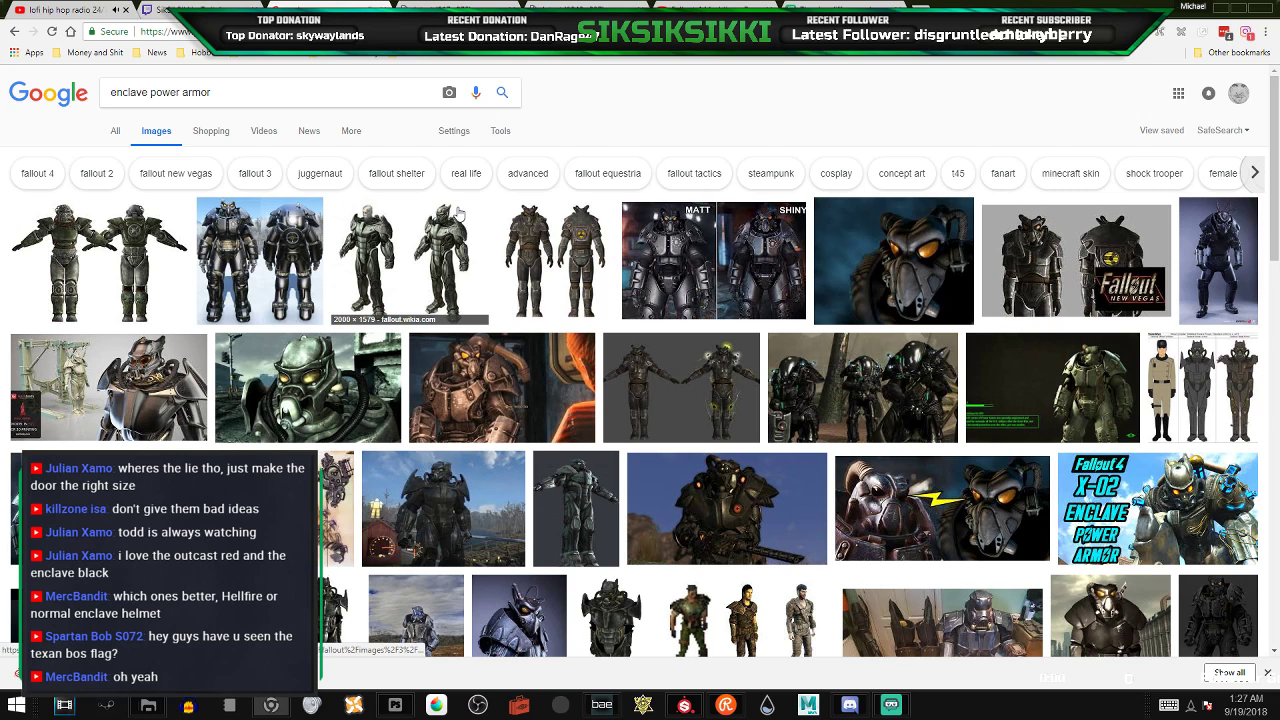
left_click(312, 373)
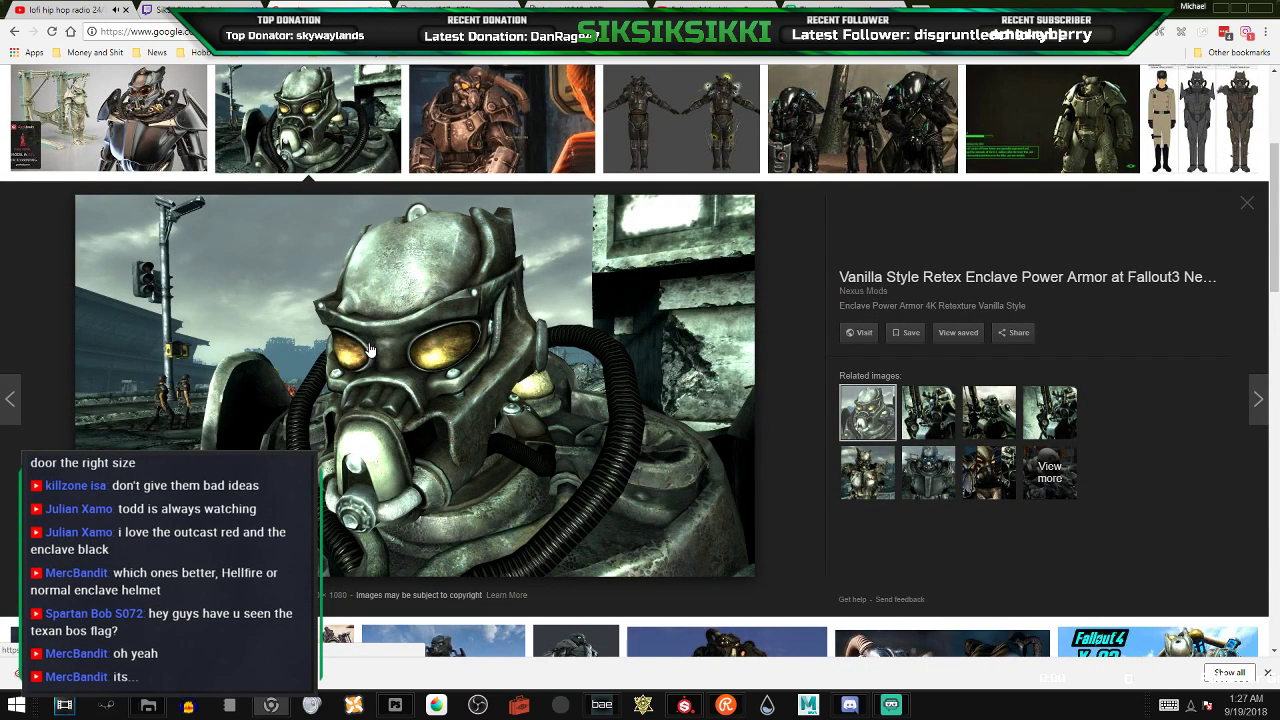
- Open the Fallout Wiki article on Enclave power armor and view its Advanced power armor Mk II image at full size
scroll(370, 349, "up", 1)
scroll(372, 347, "up", 3)
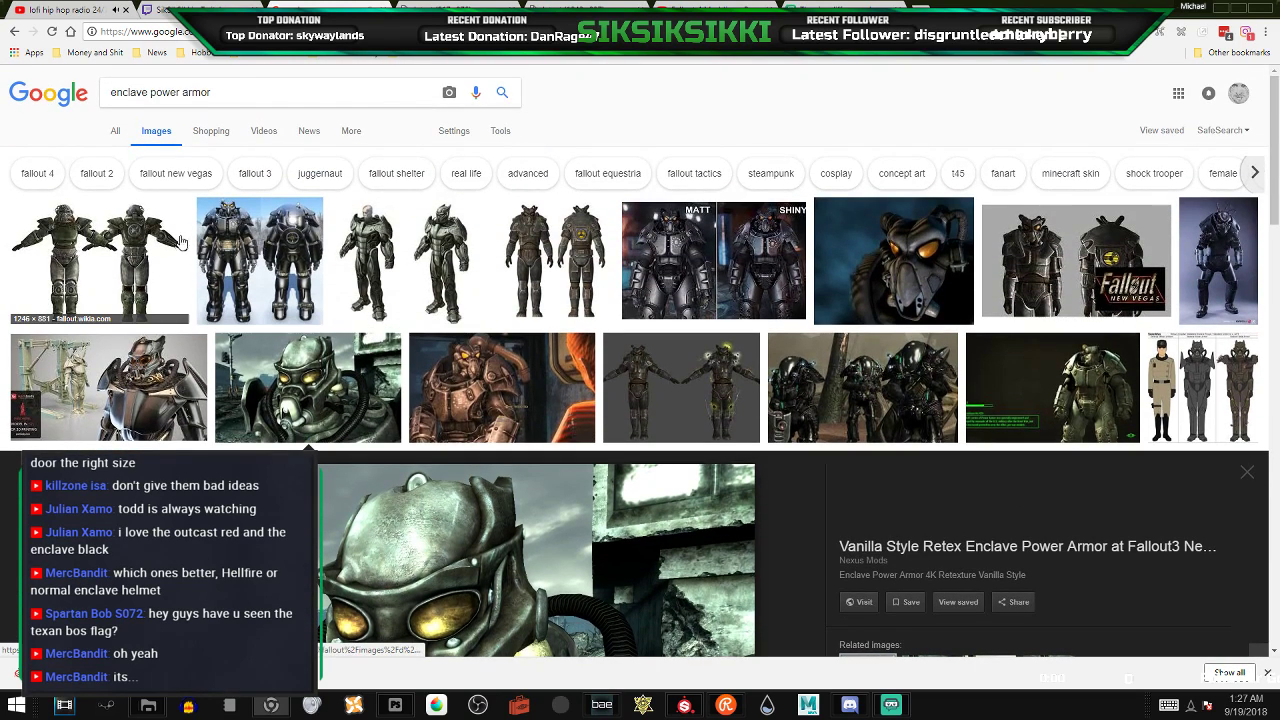
left_click(116, 134)
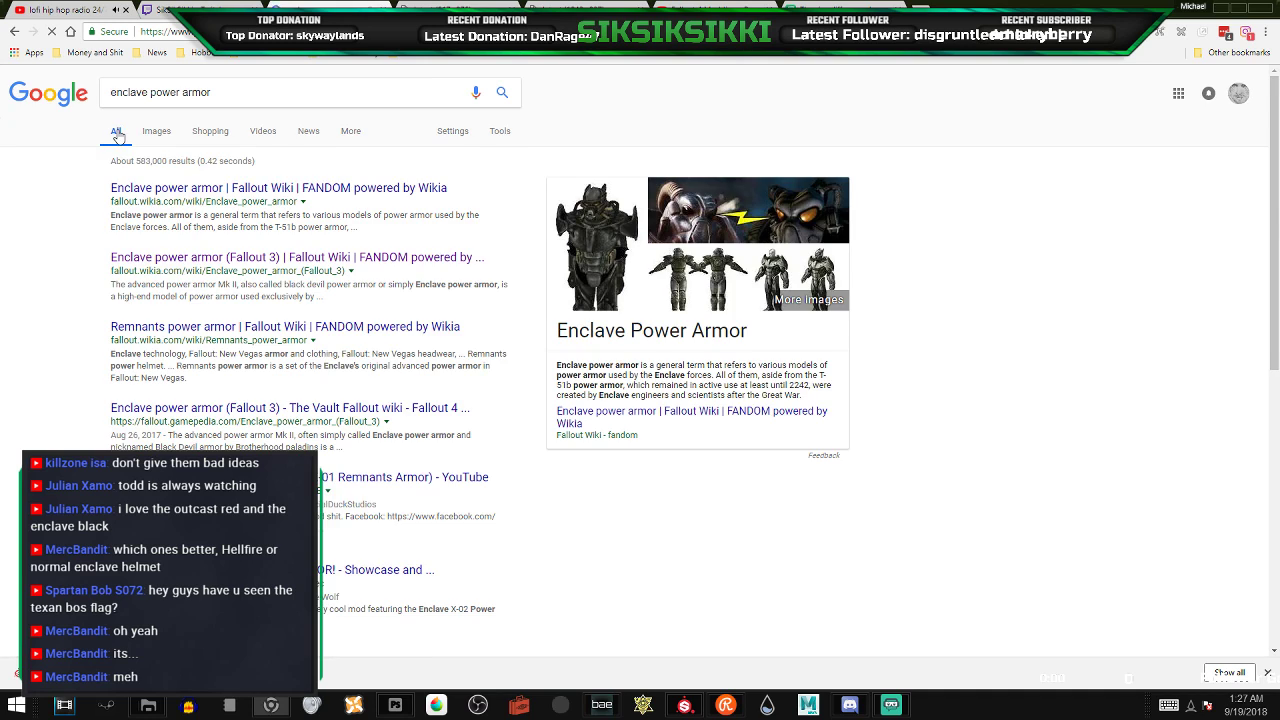
left_click(258, 202)
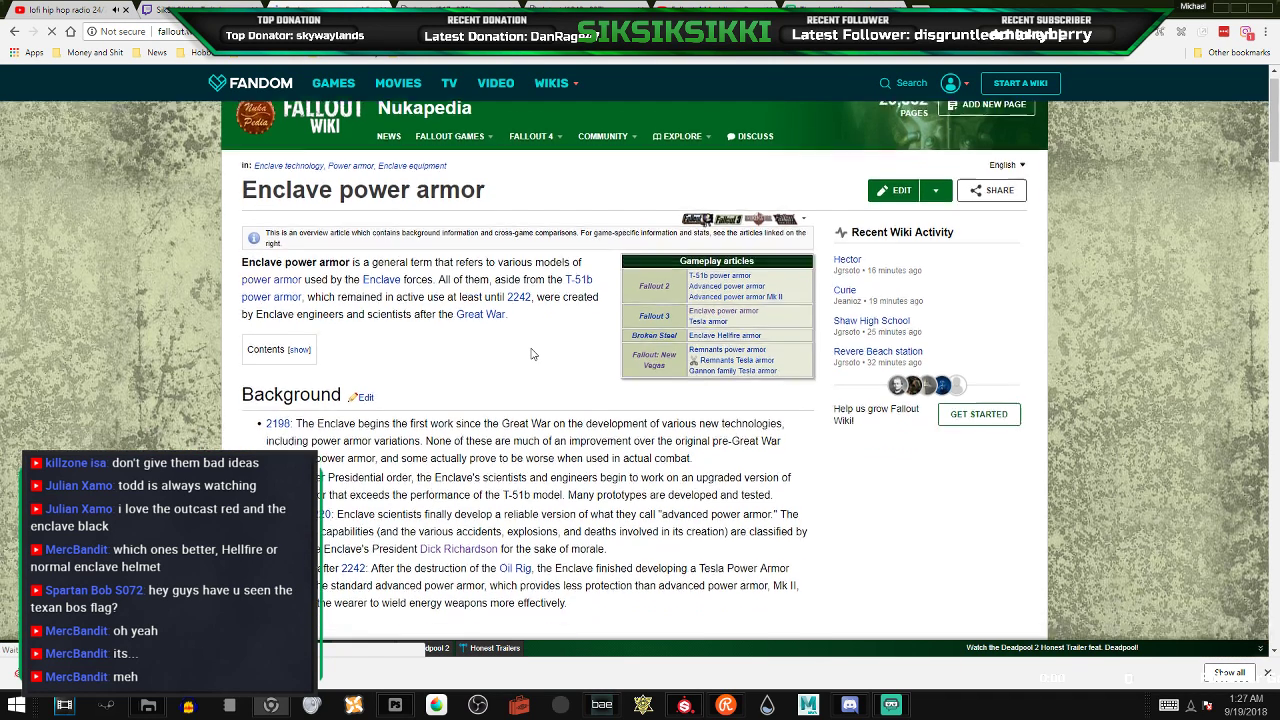
scroll(533, 354, "down", 10)
scroll(533, 354, "down", 3)
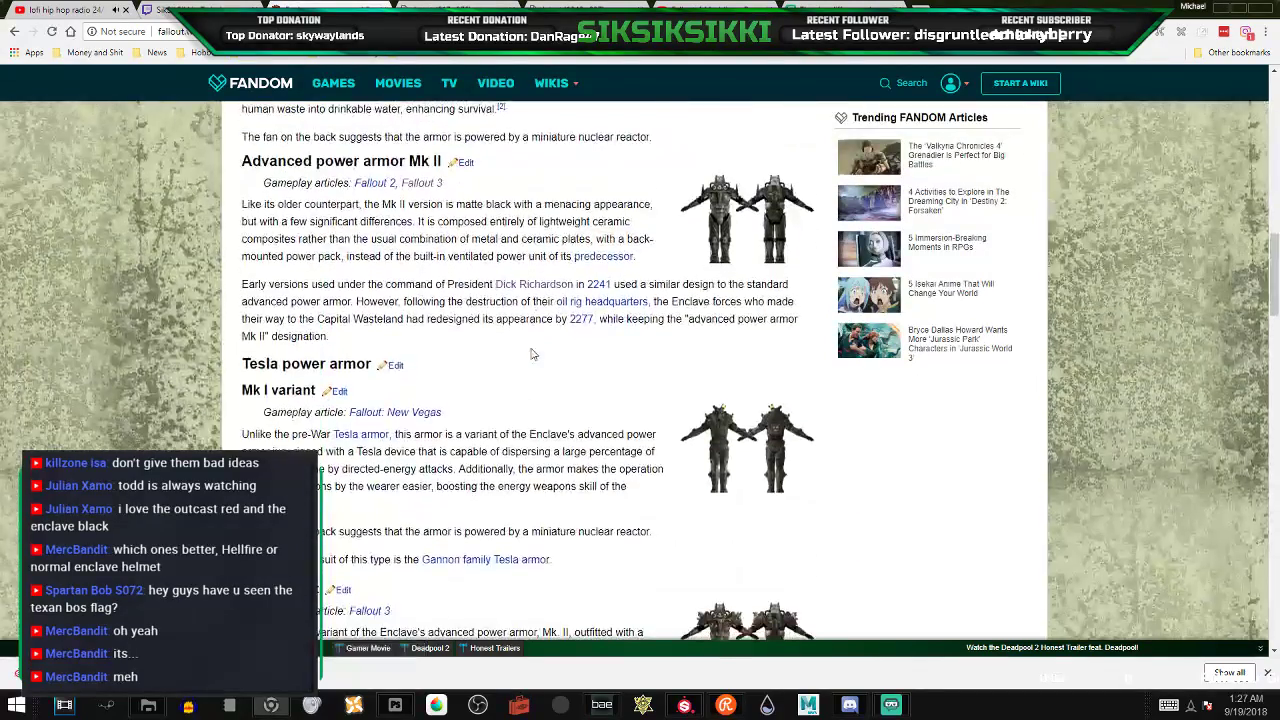
left_click(718, 226)
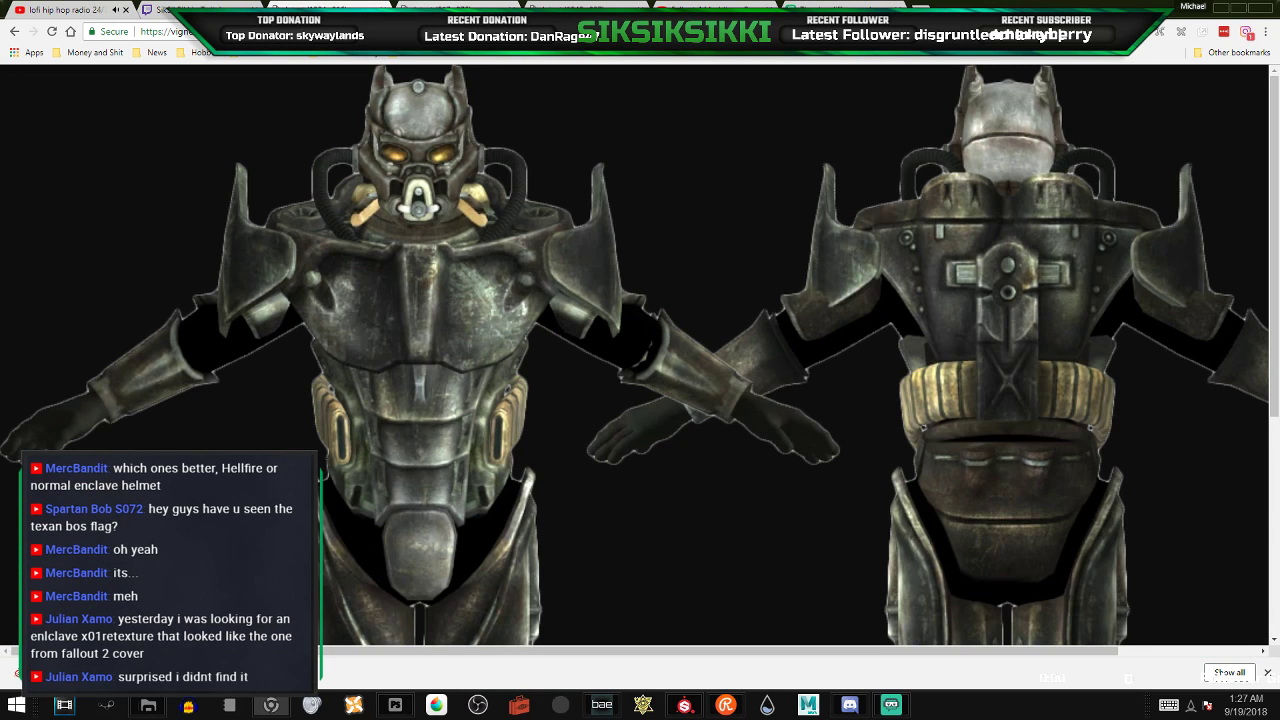
- Compare the Hellfire trooper armor reference image with the Advanced power armor Mk II image
left_click(458, 4)
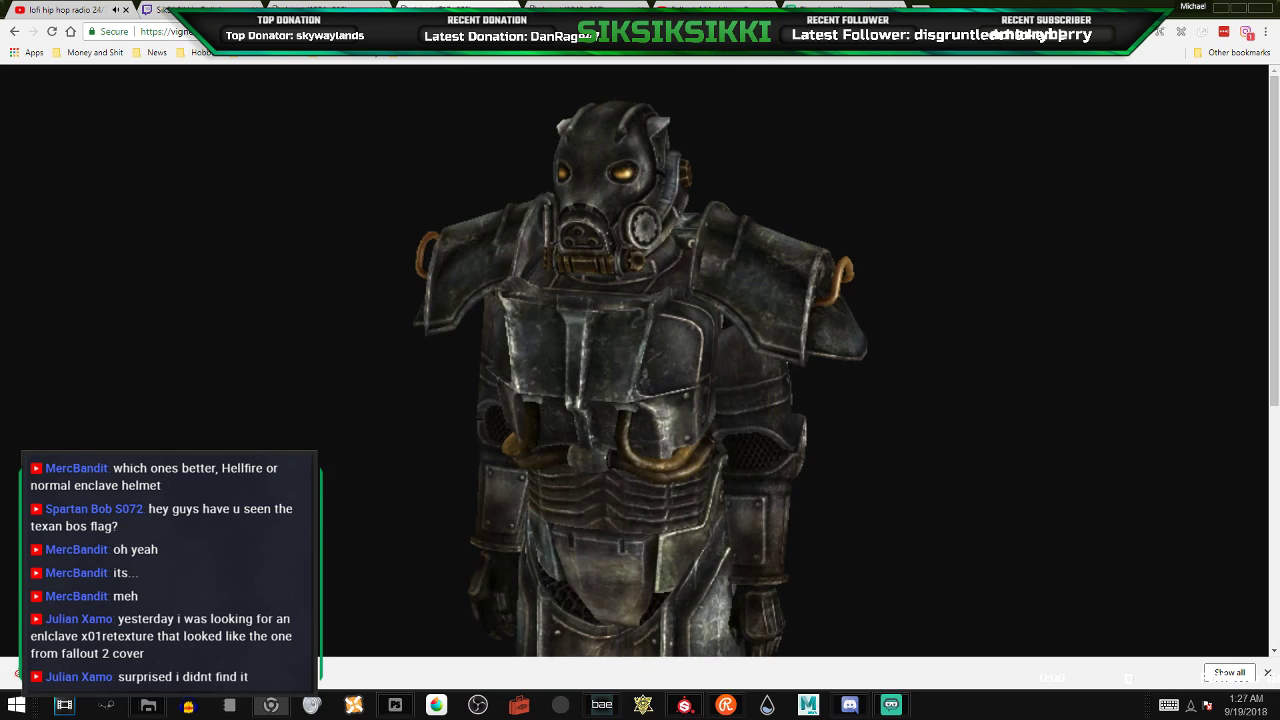
left_click(338, 4)
left_click(458, 3)
left_click(346, 7)
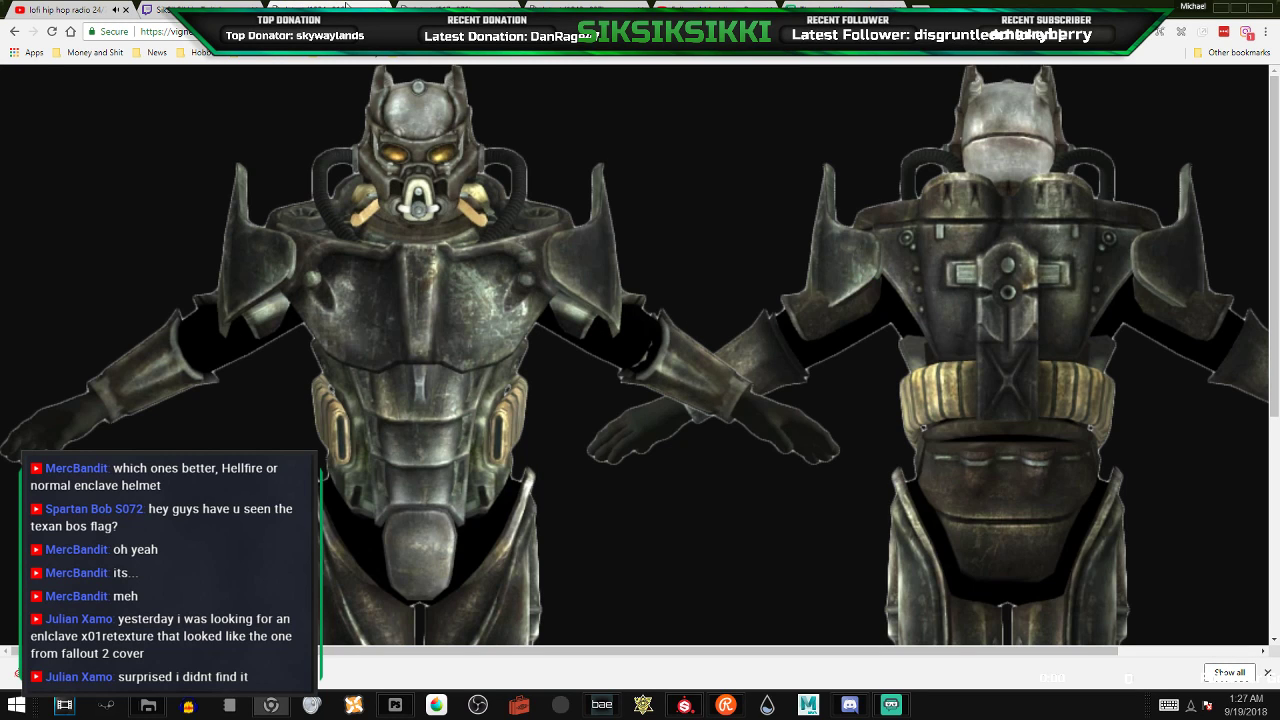
left_click(463, 7)
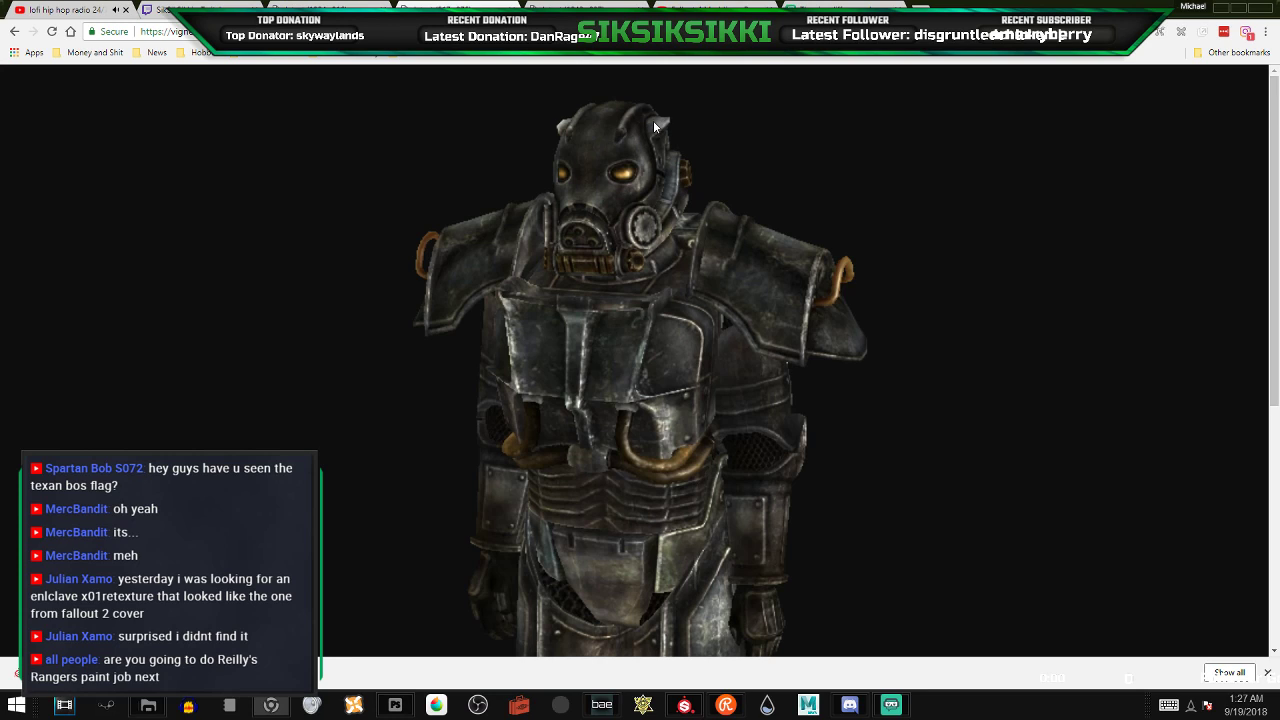
left_click(345, 6)
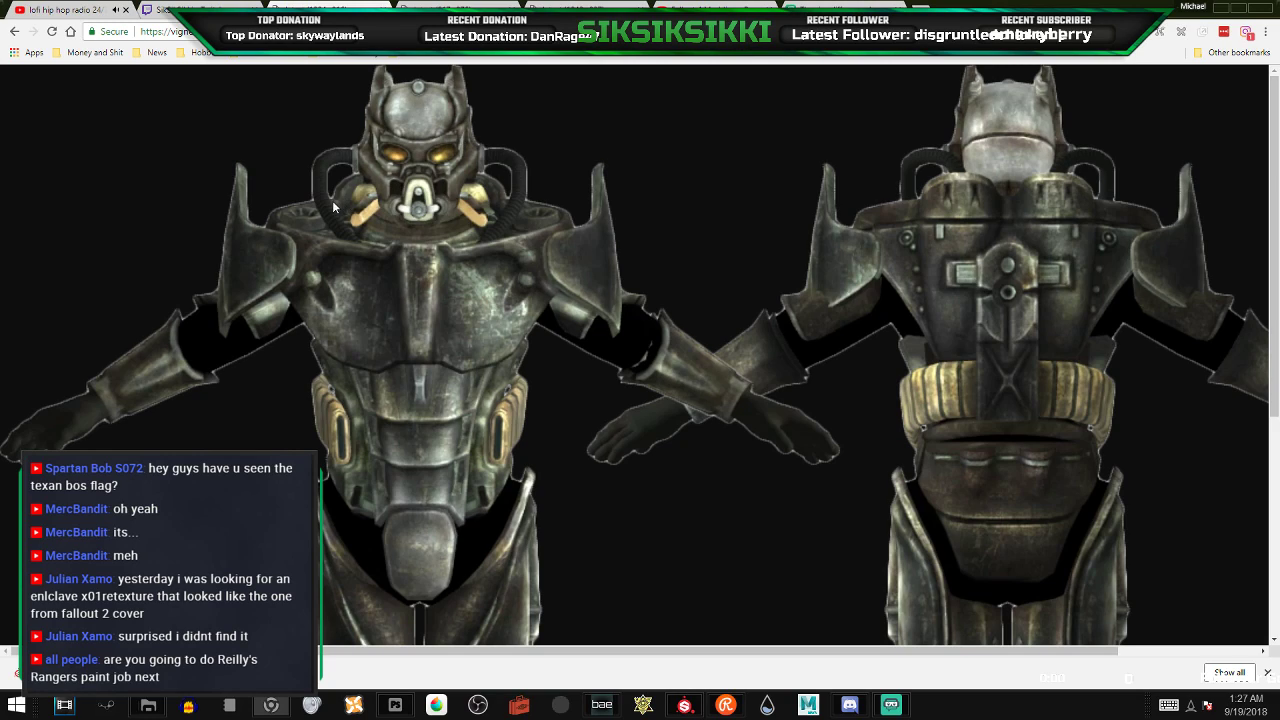
- Return to Substance Painter, clear the KT_-_Old_Paint layer's mask inside the arms' Base & Paint group, and snooze the autosave
left_click(1221, 9)
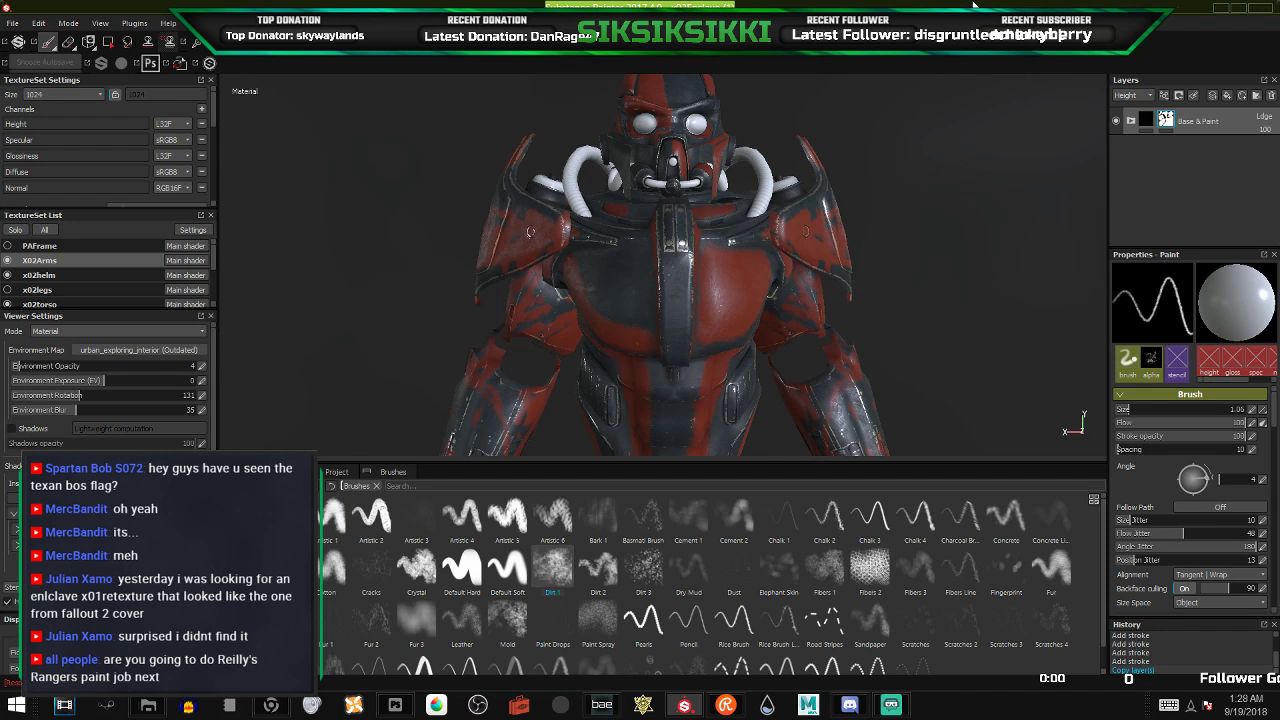
left_click(1132, 123)
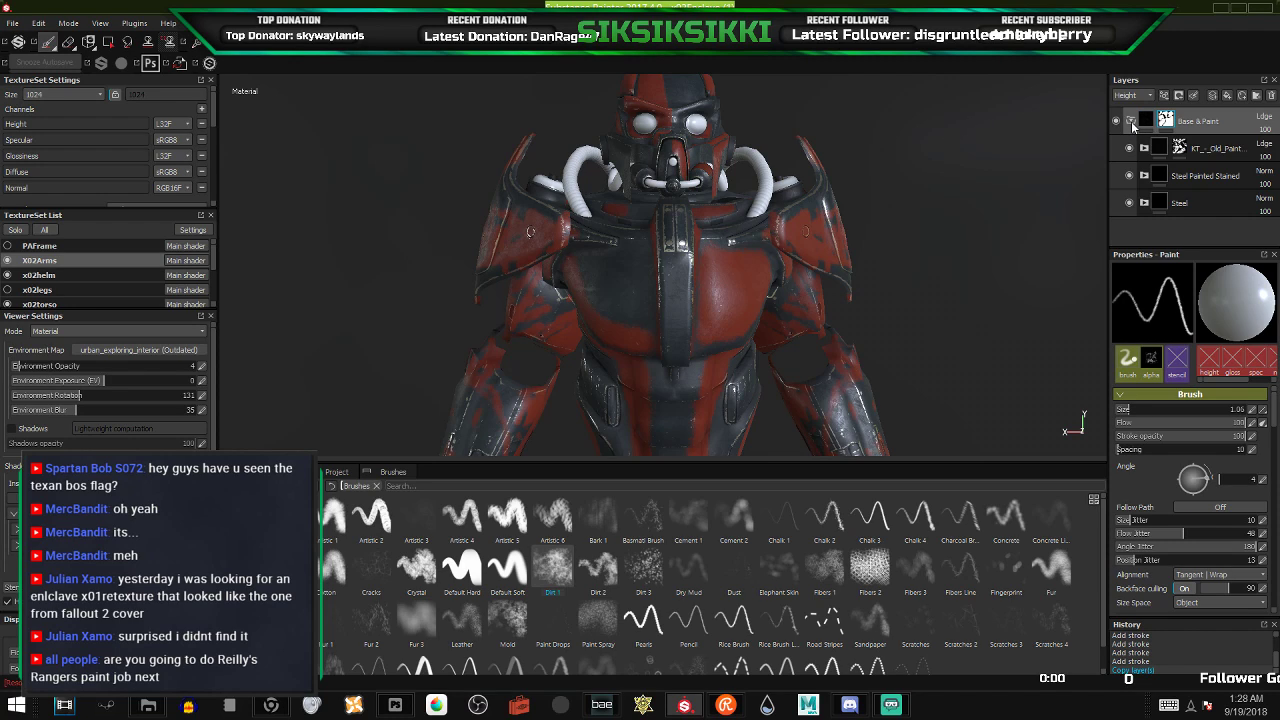
left_click(1179, 148)
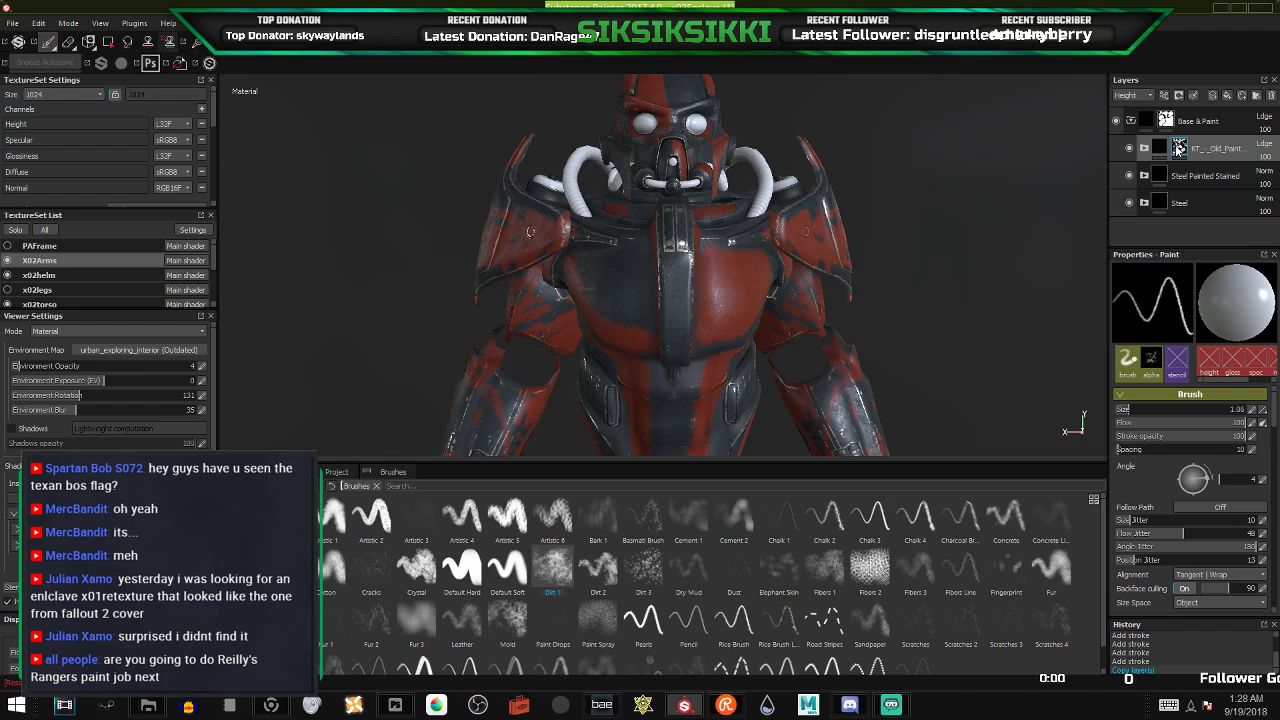
right_click(1179, 148)
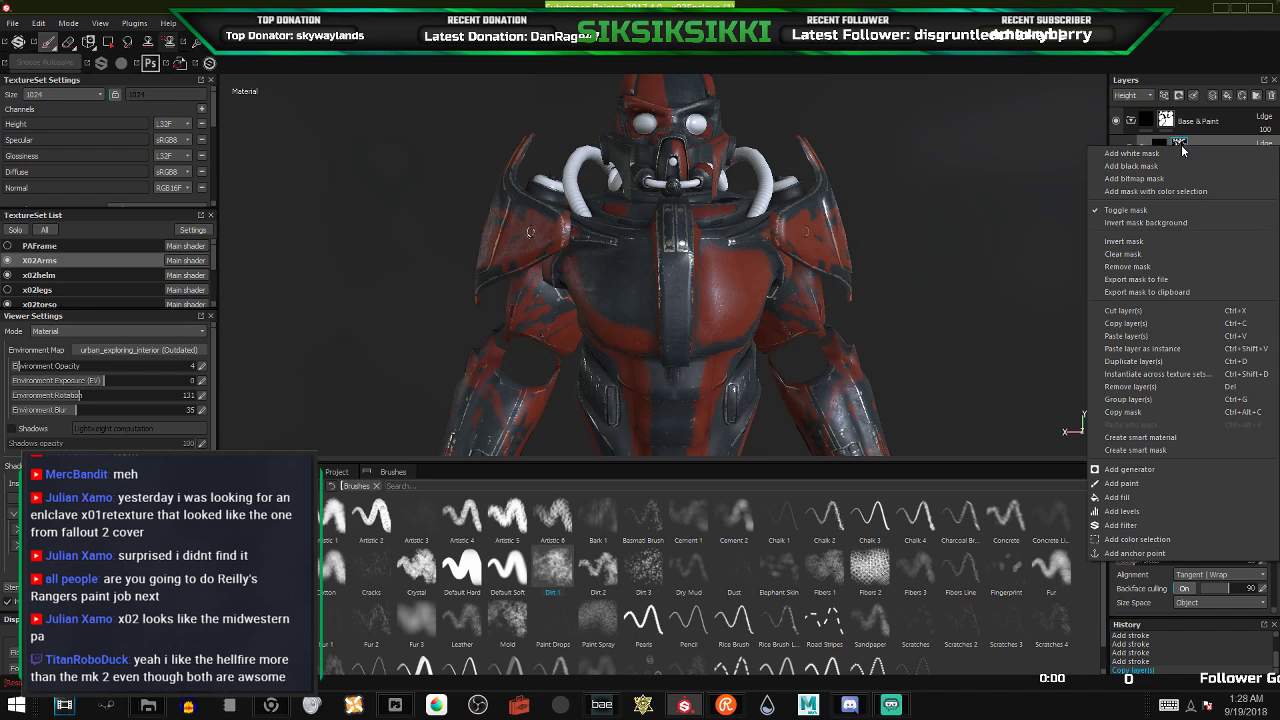
left_click(1152, 254)
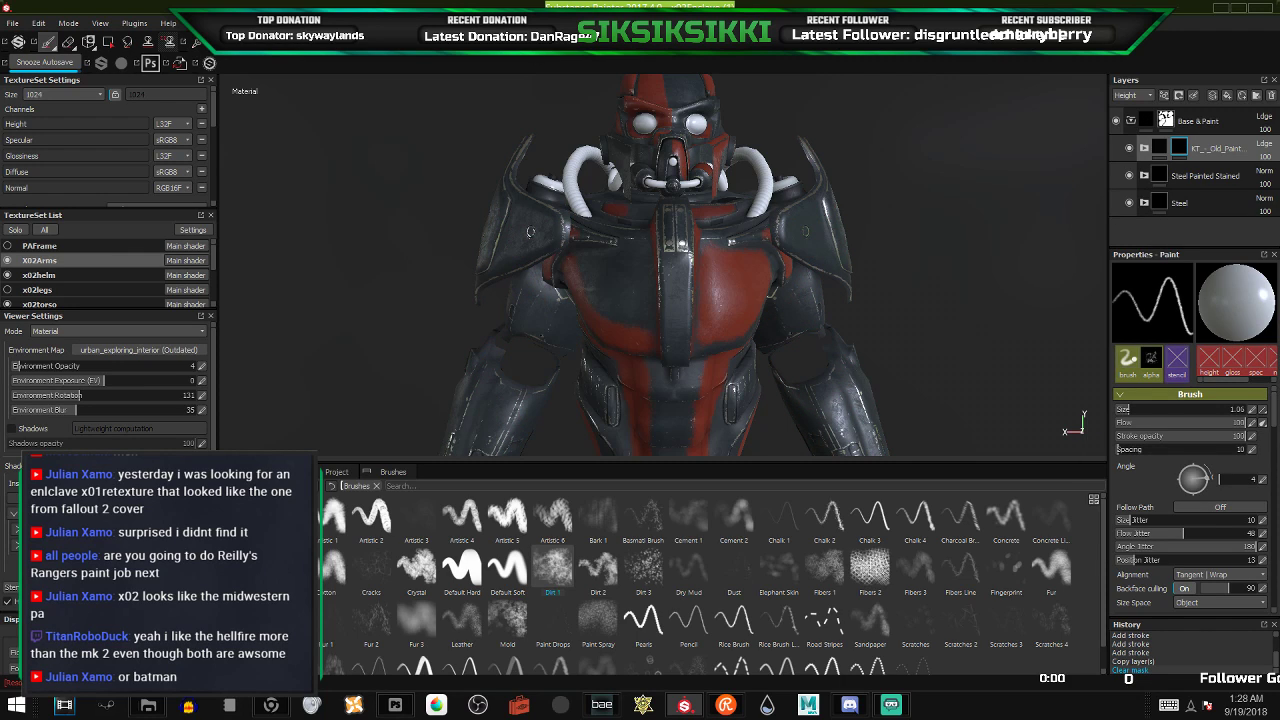
left_click(56, 64)
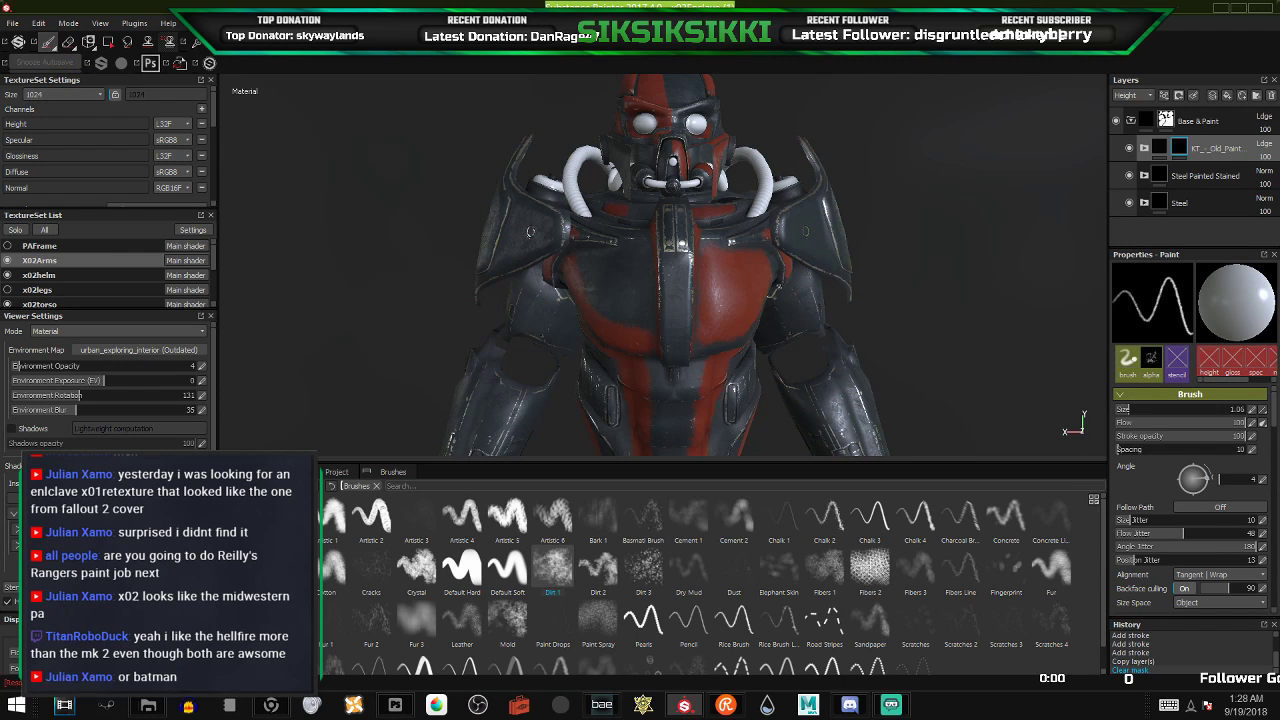
- Examine the cleared shoulder armor beside the painted torso and helmet from the front and the side
left_click_drag(530, 231, 50, 228, "alt")
left_click_drag(701, 281, 573, 262, "alt")
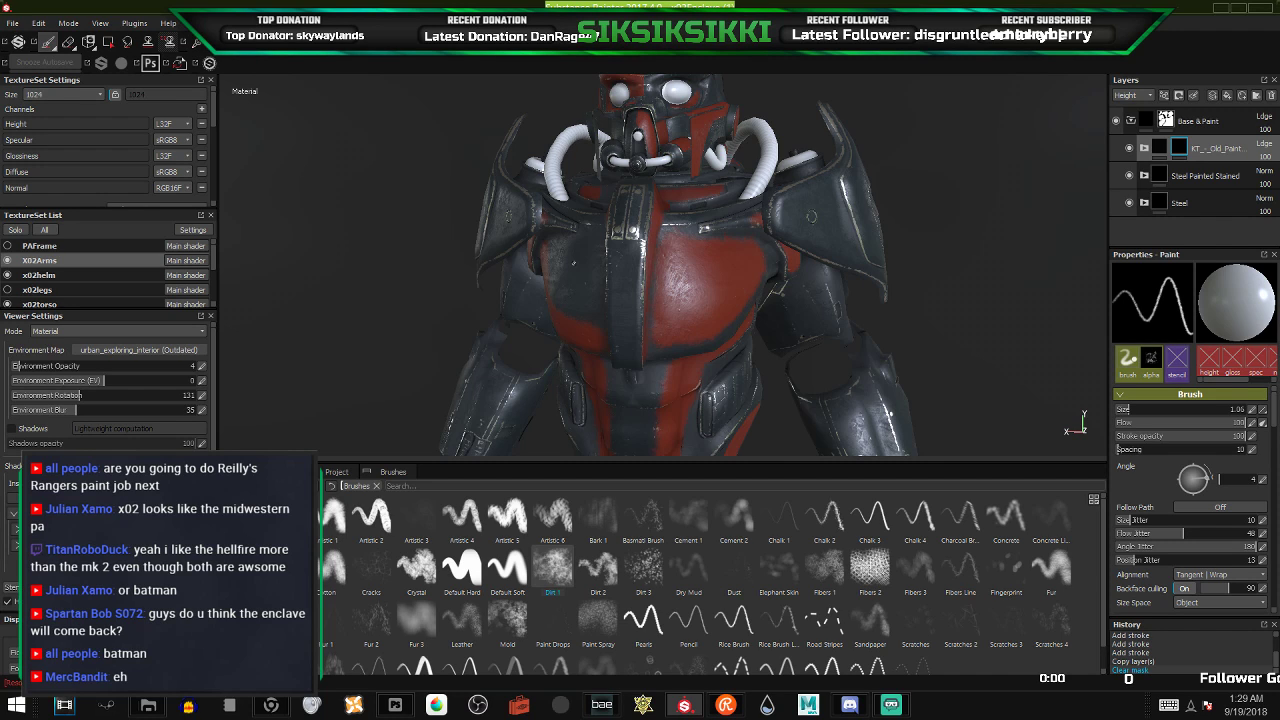
mouse_move(880, 260)
left_mouse_down("alt")
mouse_move(863, 214)
mouse_move(828, 272)
mouse_move(866, 222)
left_mouse_up("alt")
left_click_drag(832, 312, 650, 325, "alt")
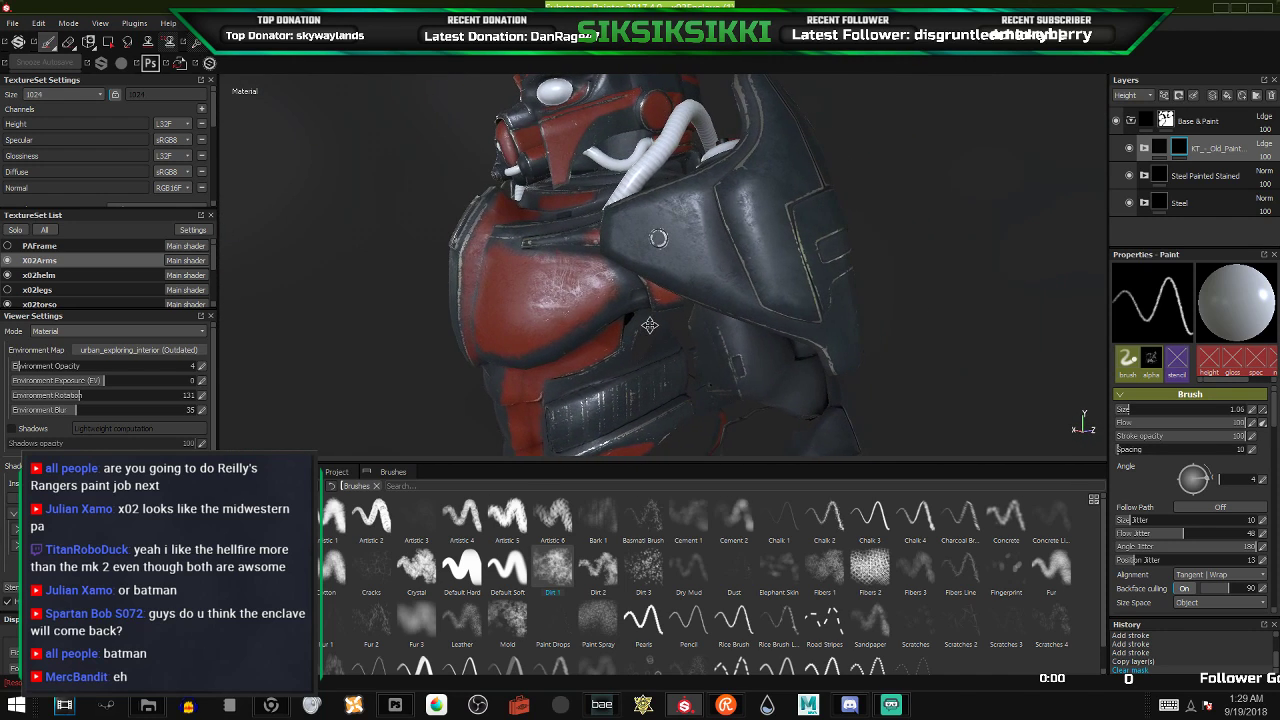
left_click_drag(794, 291, 720, 326, "alt")
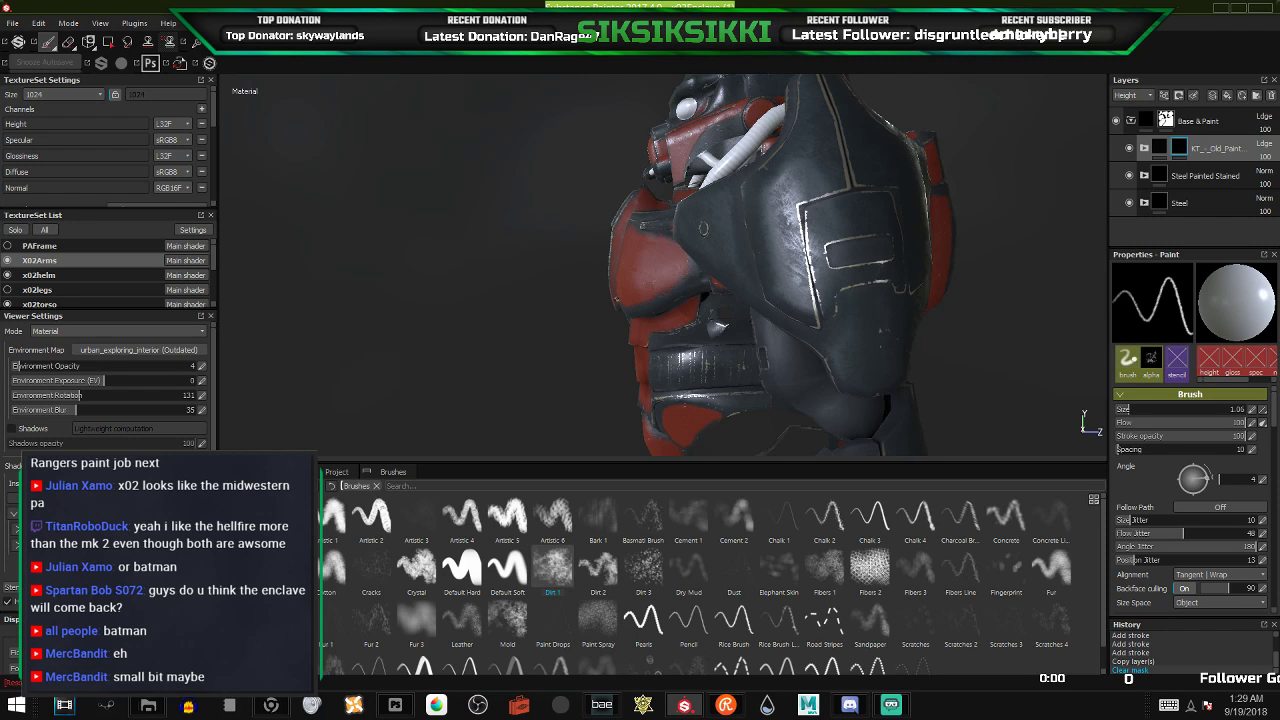
left_click_drag(764, 186, 837, 203, "alt")
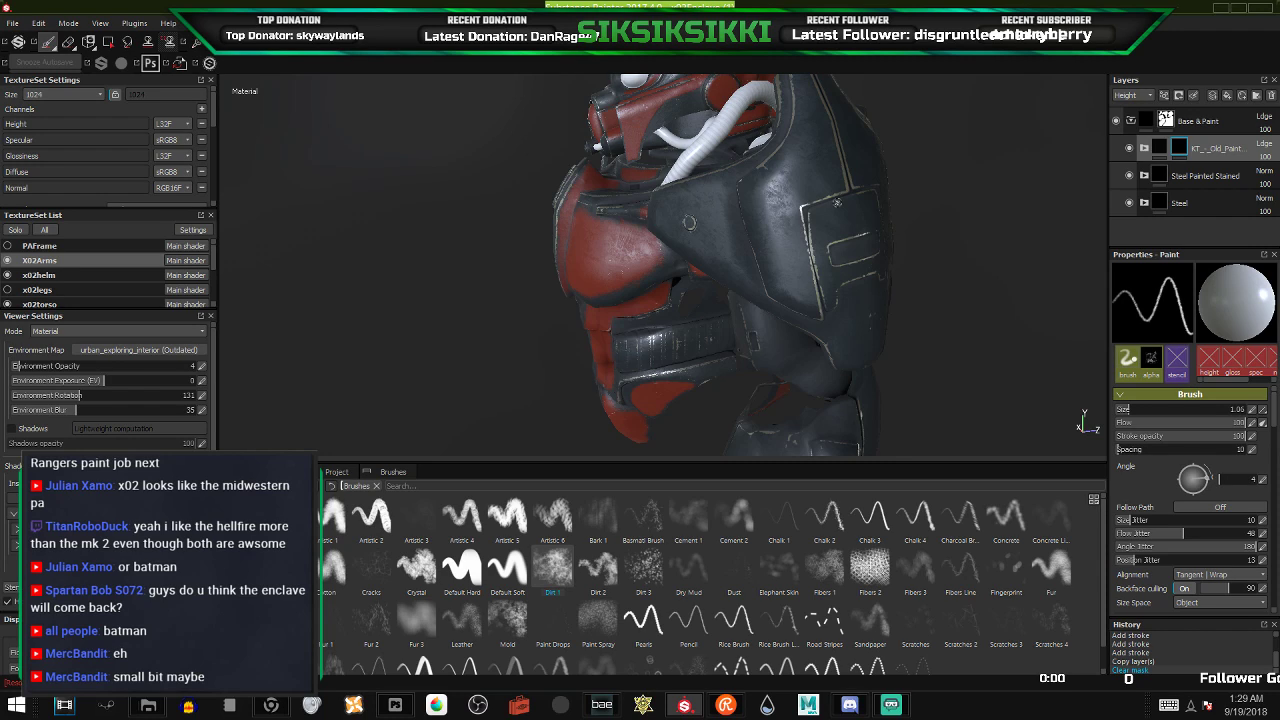
left_click_drag(848, 202, 731, 267, "alt")
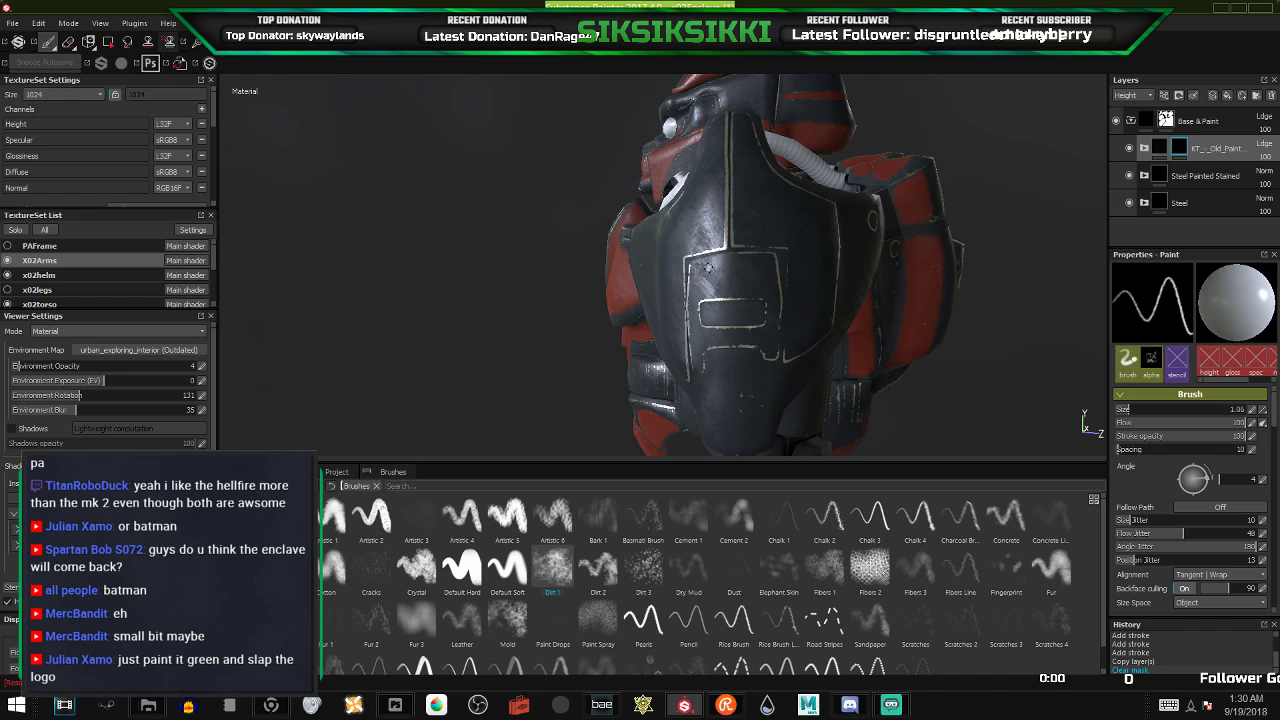
left_click_drag(731, 267, 815, 241, "alt")
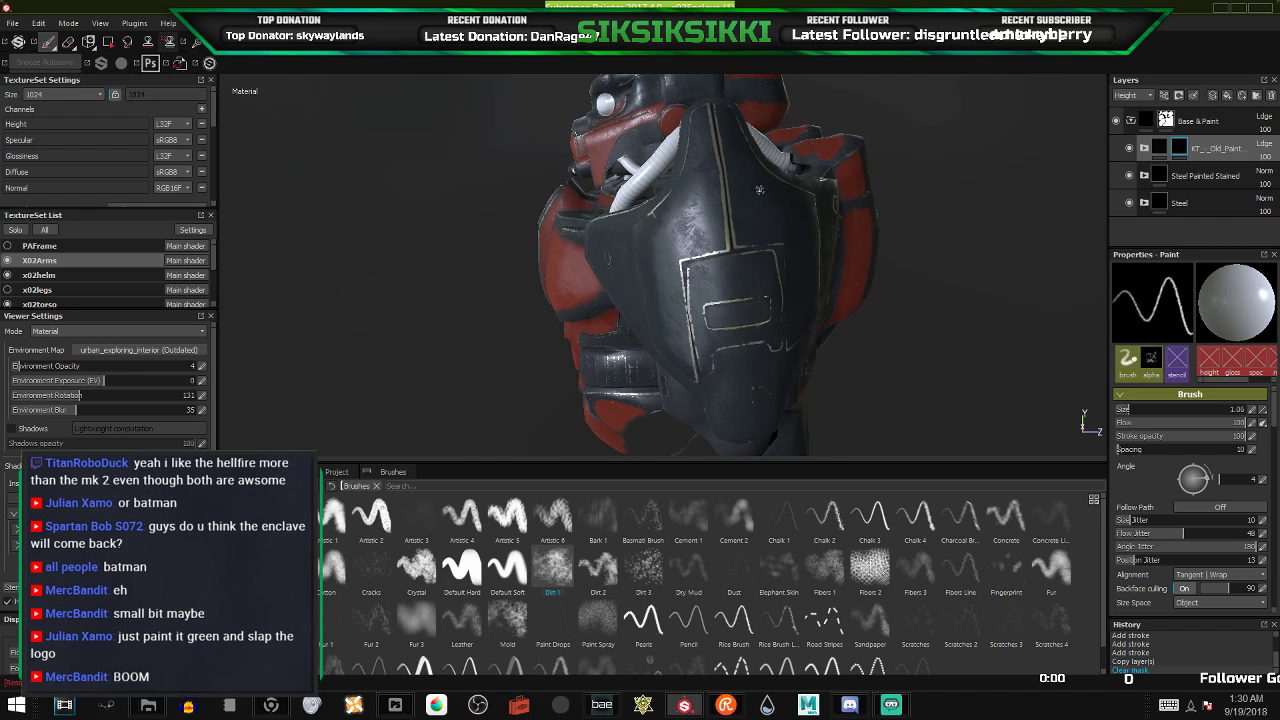
left_click_drag(760, 190, 584, 315, "alt")
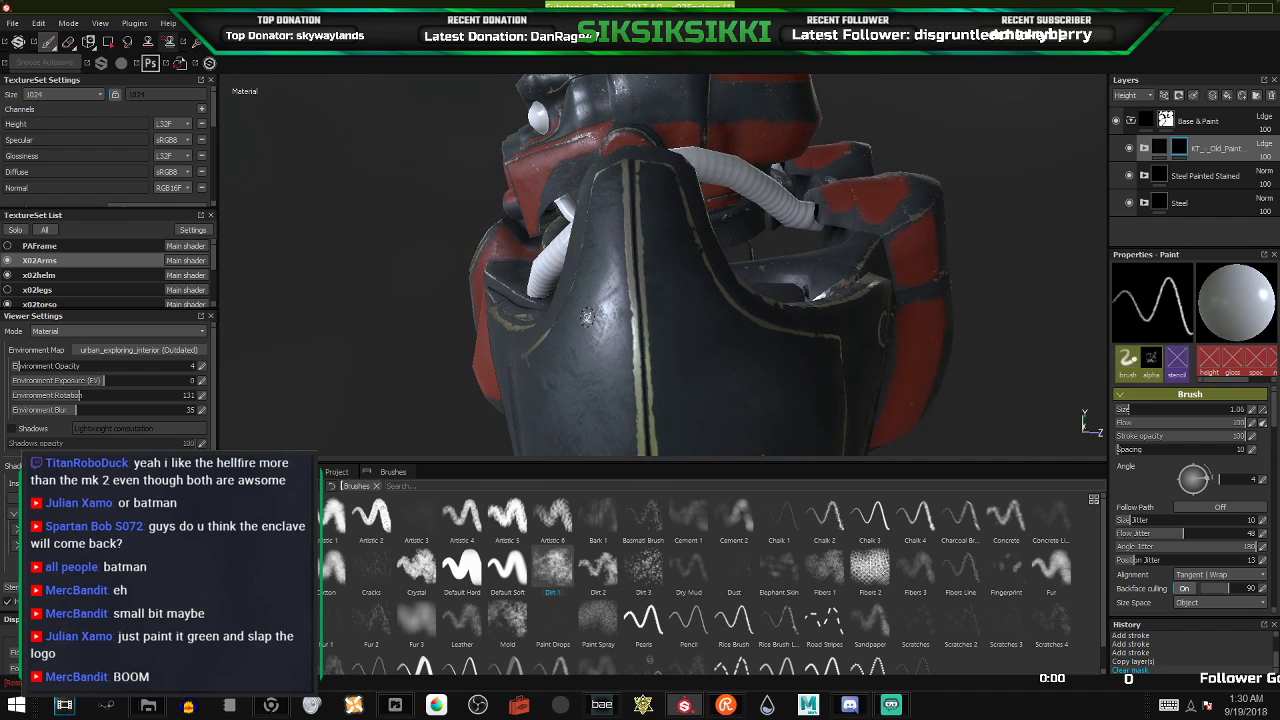
- Rotate the environment lighting to 149 and examine the shoulder plate's central seam, rectangular panel outline and edges
mouse_move(587, 316)
right_mouse_down("shift")
mouse_move(600, 315)
mouse_move(589, 315)
right_mouse_up("shift")
left_click_drag(589, 315, 655, 294, "alt")
right_click_drag(620, 303, 622, 304, "shift")
left_click_drag(622, 304, 604, 326, "alt")
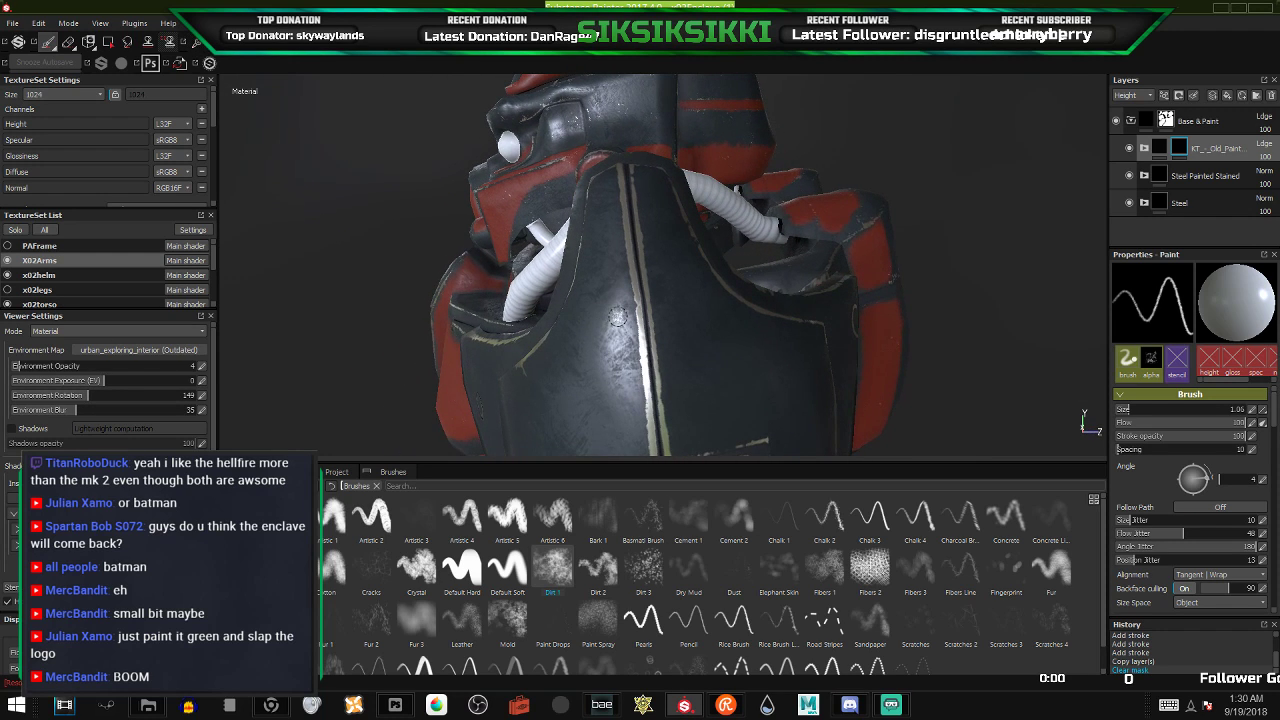
middle_click_drag(604, 326, 622, 251, "alt")
left_click_drag(621, 252, 634, 270, "alt")
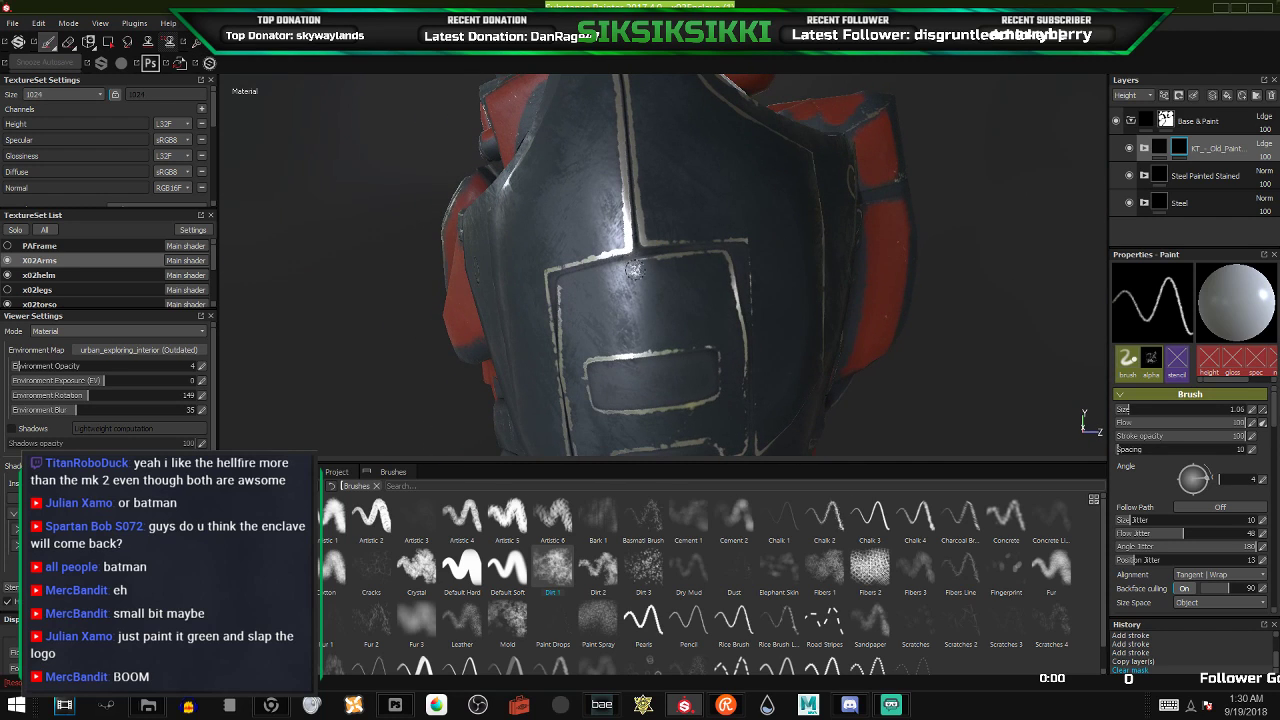
middle_click_drag(658, 280, 691, 131, "alt")
left_click_drag(691, 131, 717, 245, "alt")
scroll(687, 278, "down", 5)
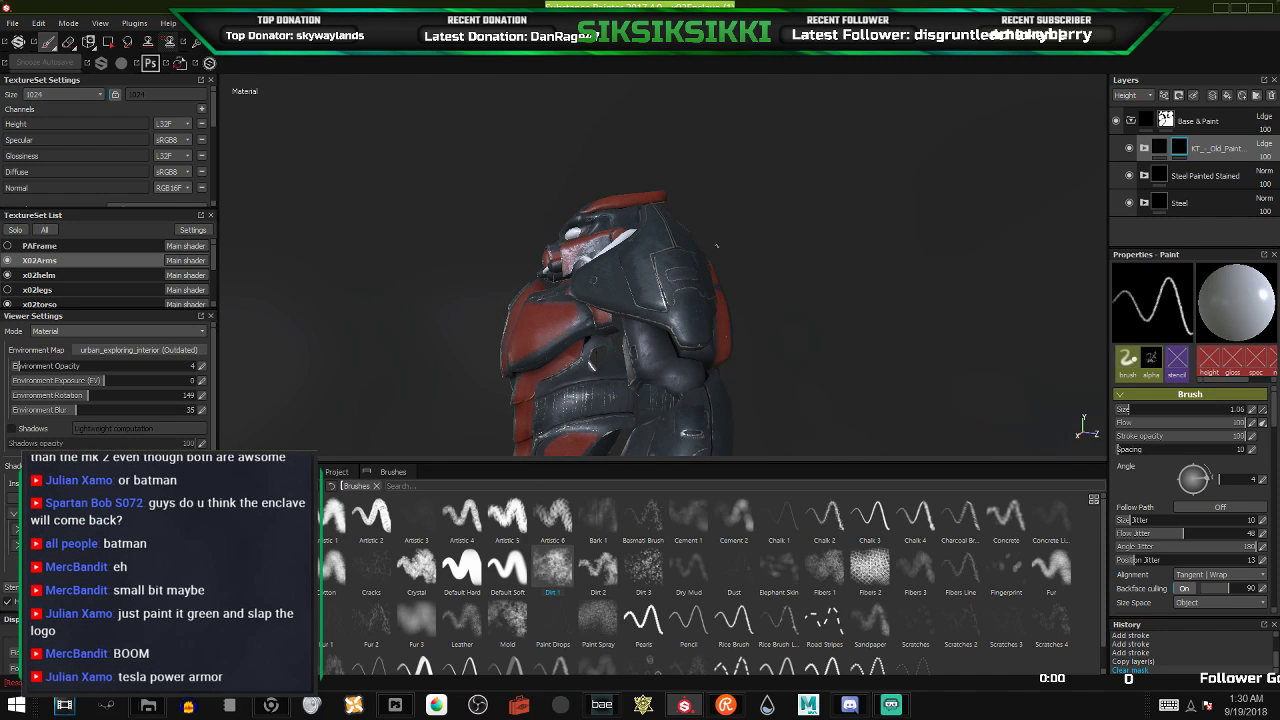
mouse_move(716, 245)
left_mouse_down("alt")
mouse_move(596, 323)
mouse_move(595, 339)
left_mouse_up("alt")
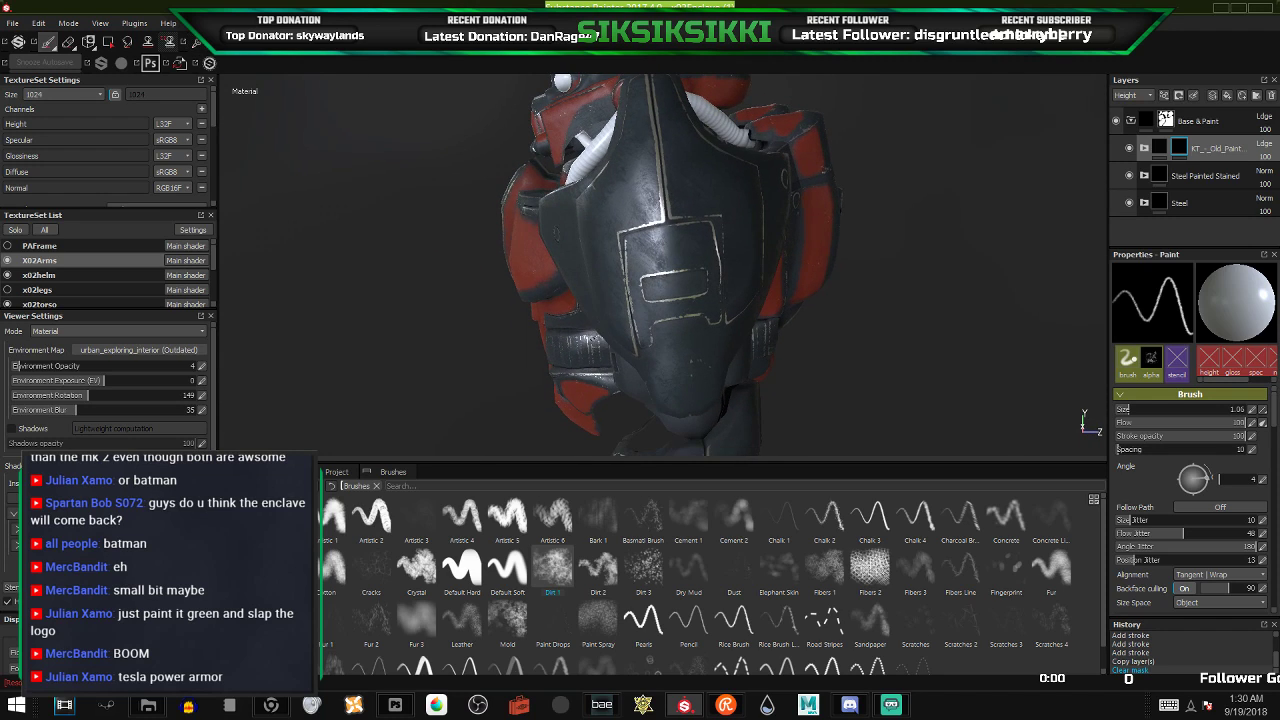
scroll(595, 339, "up", 2)
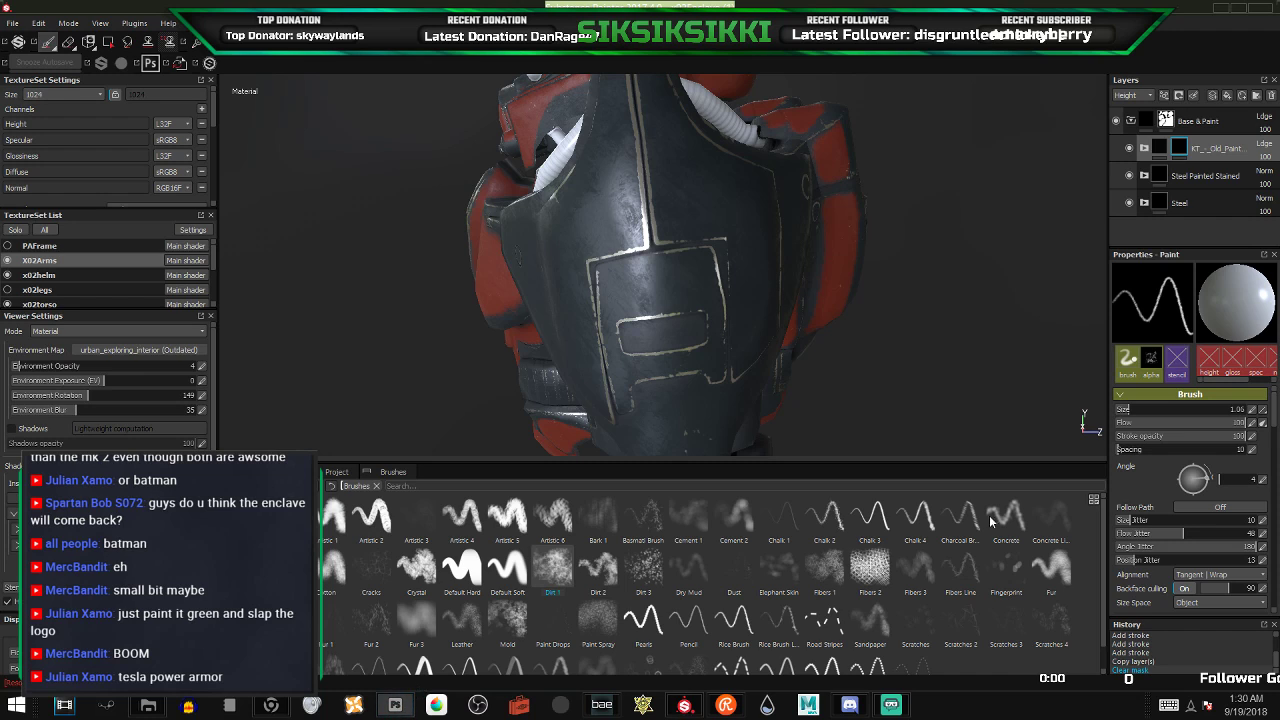
- Switch to the browser and view the front and back reference image of the red-marked power armor
left_click(396, 706)
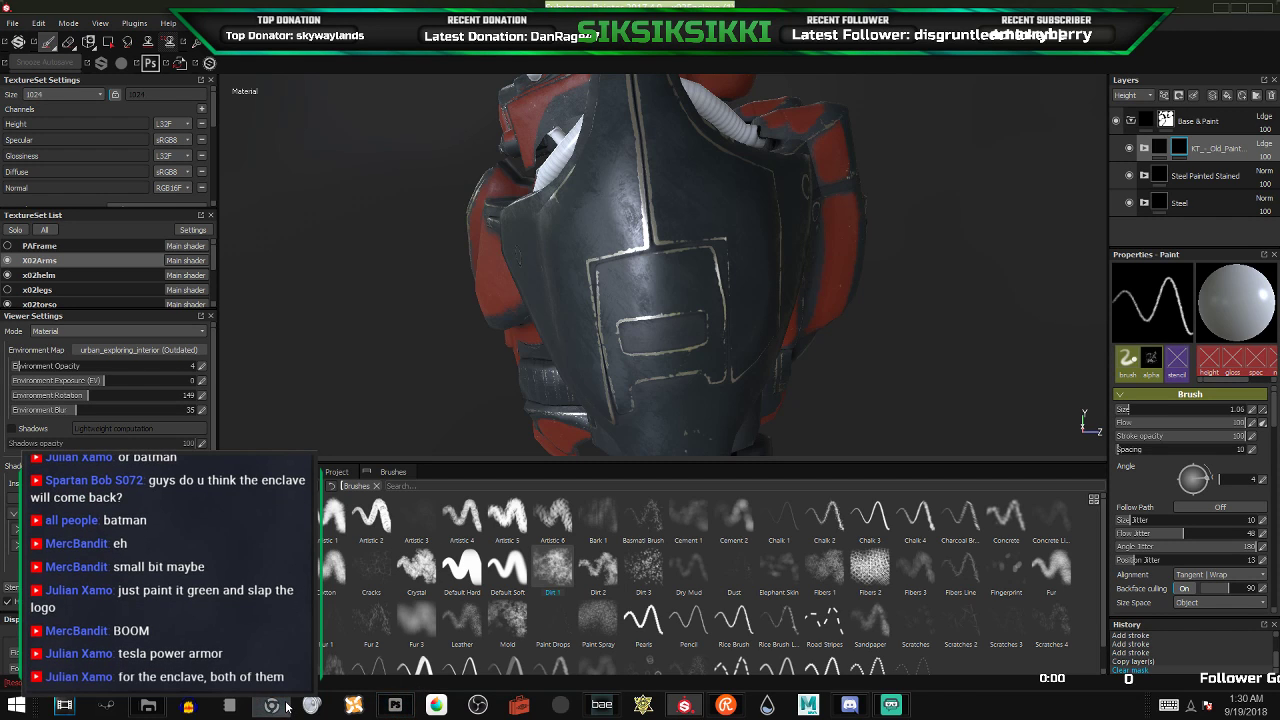
left_click(553, 4)
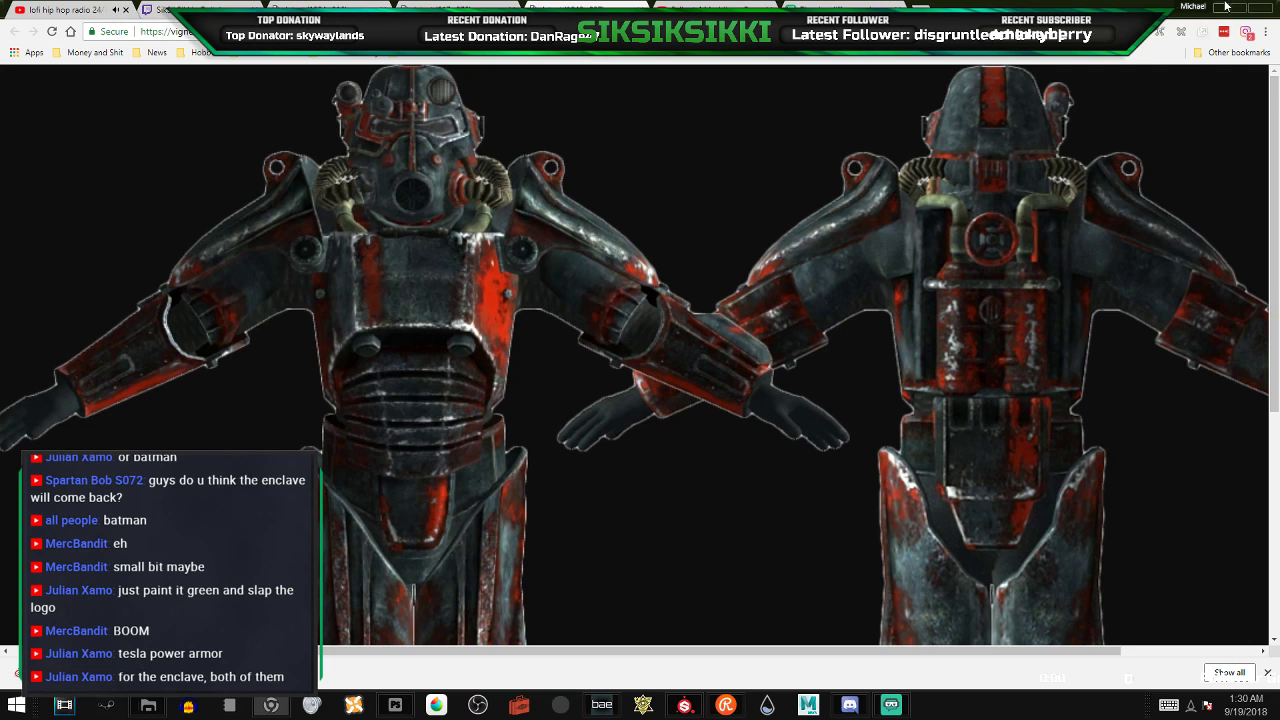
- Switch back to Substance Painter and examine the unpainted shoulder armor beside the red torso and helmet from the side and front
left_click(1220, 9)
left_click_drag(645, 255, 806, 237, "alt")
middle_click_drag(436, 217, 708, 163, "alt")
left_click_drag(675, 265, 747, 267, "alt")
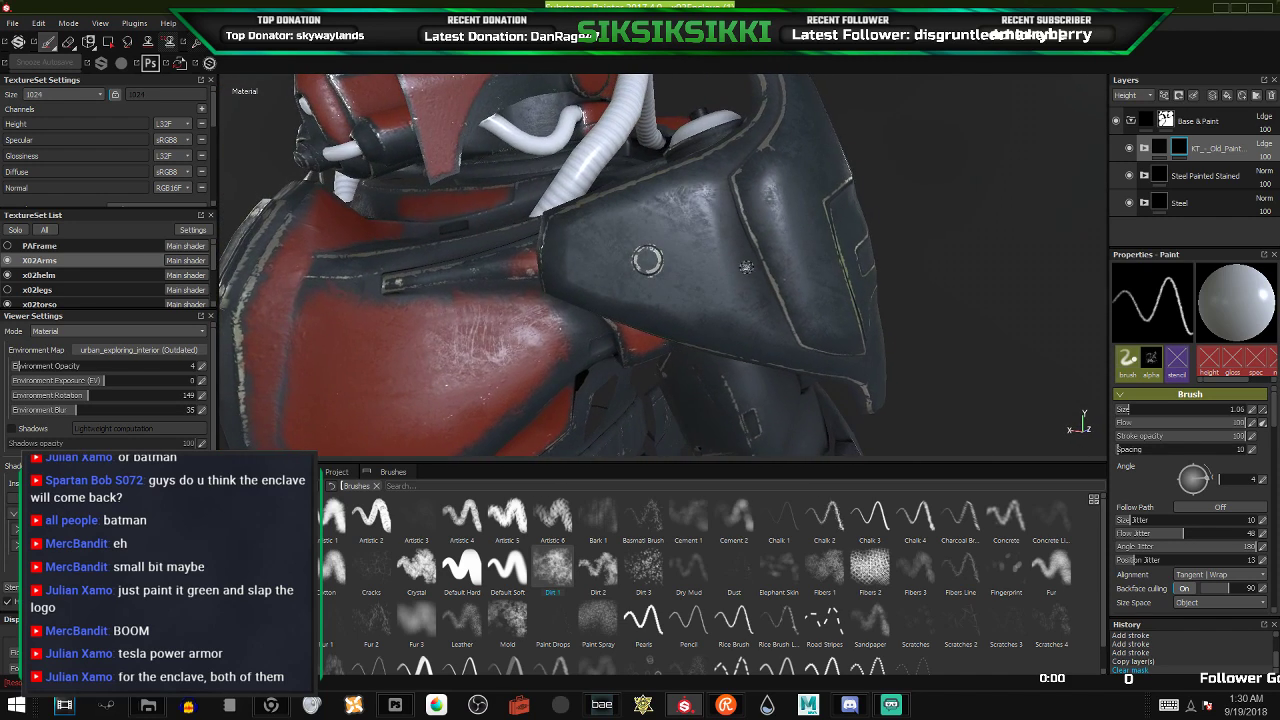
right_click_drag(724, 268, 632, 263, "alt")
left_click_drag(631, 263, 655, 254, "alt")
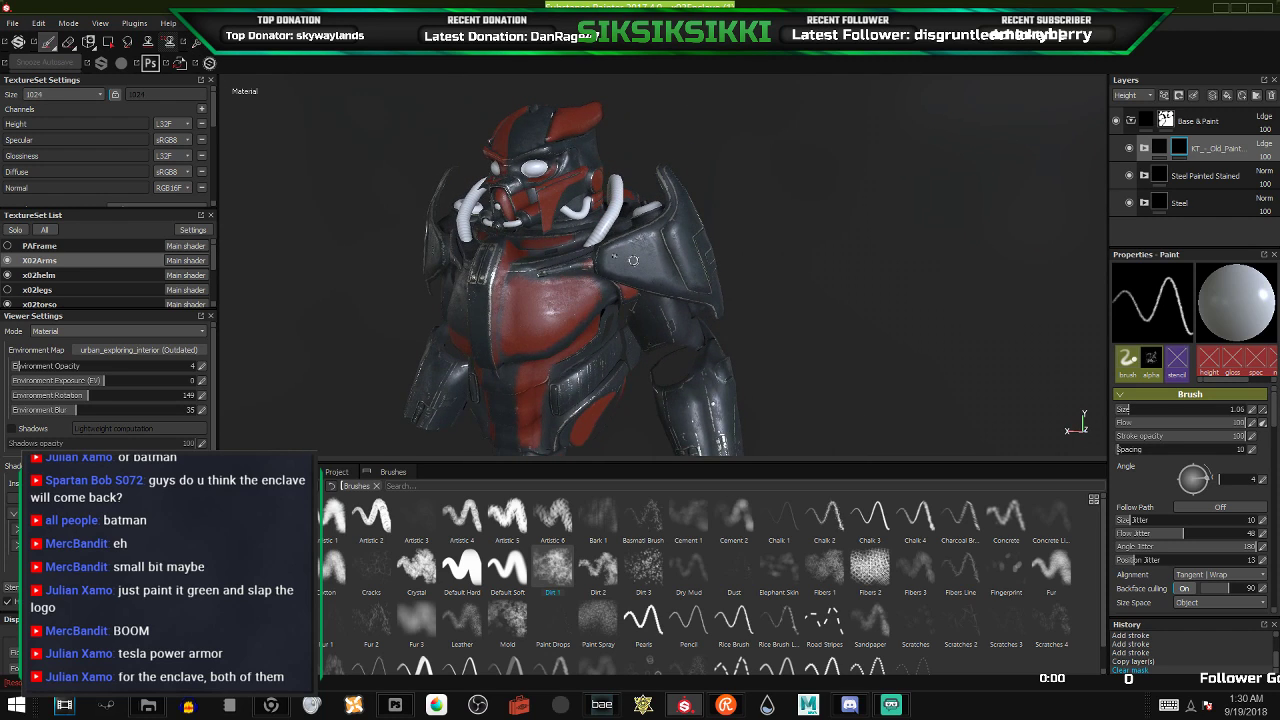
scroll(655, 254, "up", 3)
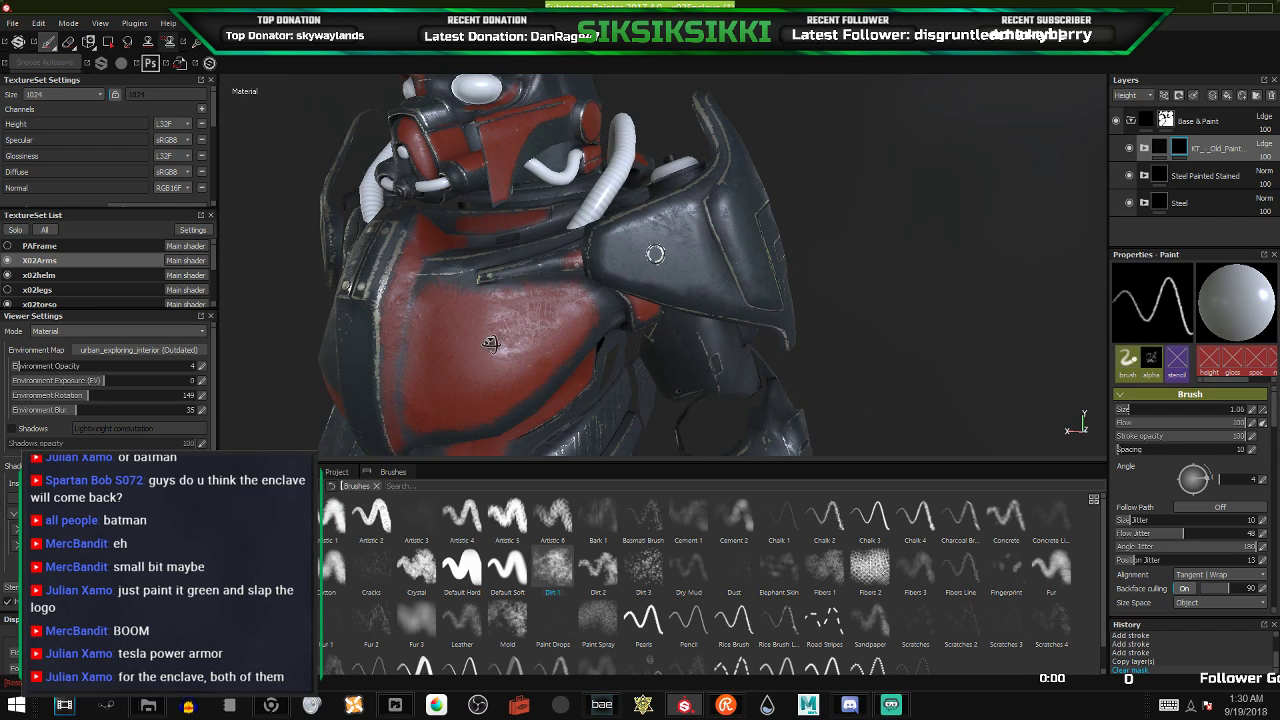
left_click_drag(491, 345, 568, 332, "alt")
middle_click_drag(478, 250, 488, 296, "alt")
left_click_drag(631, 294, 584, 350, "alt")
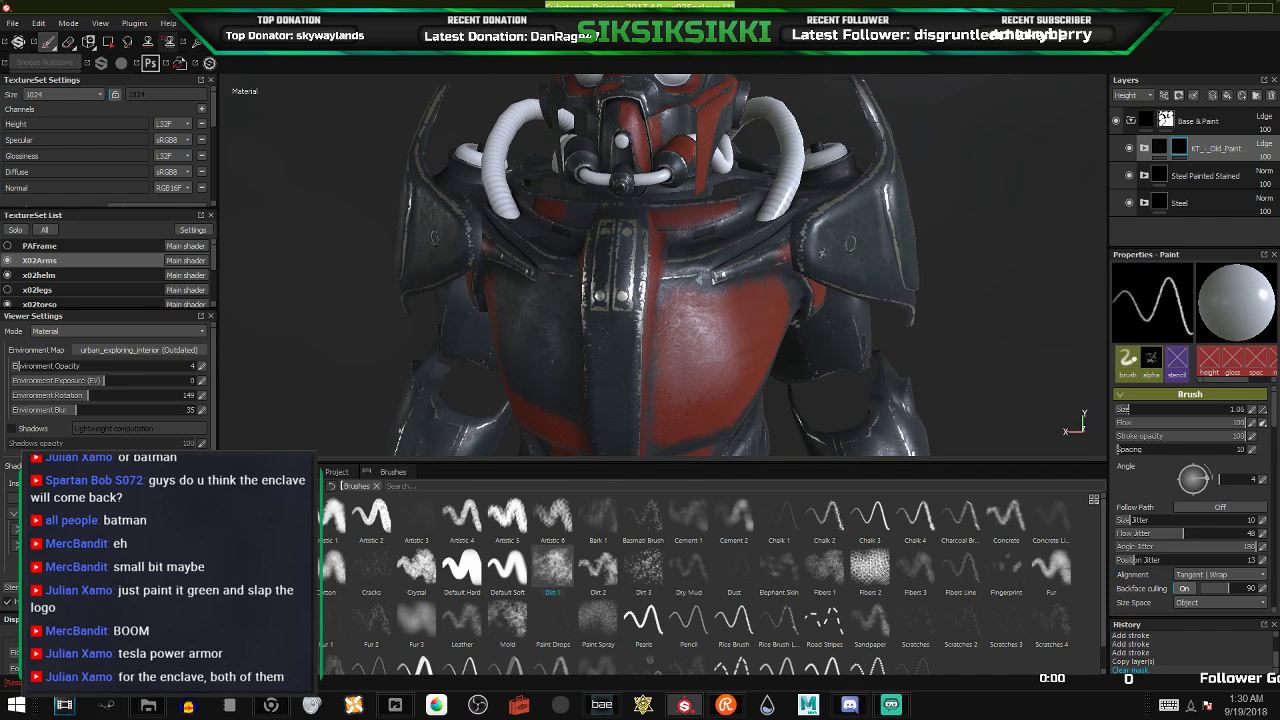
- Try a short red stroke on the front face of the shoulder armor with only the arms displayed, and undo it
key("alt+q")
left_click_drag(825, 232, 830, 247)
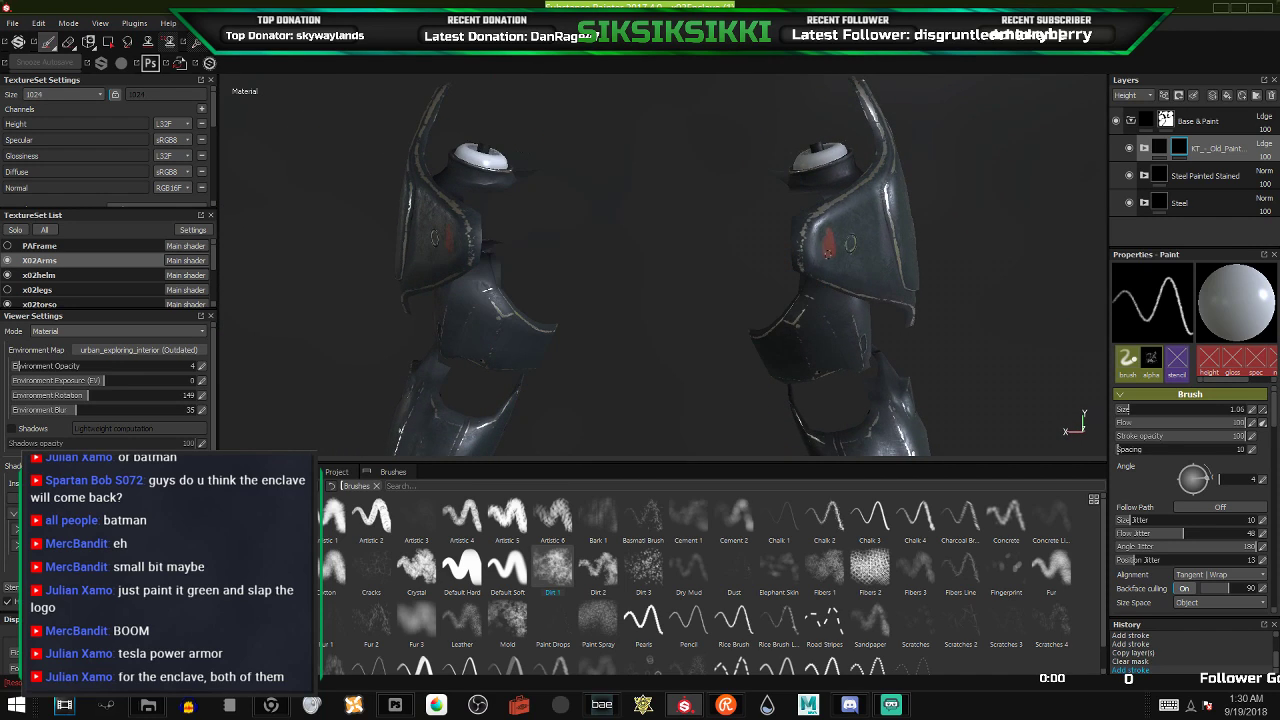
key("alt+q")
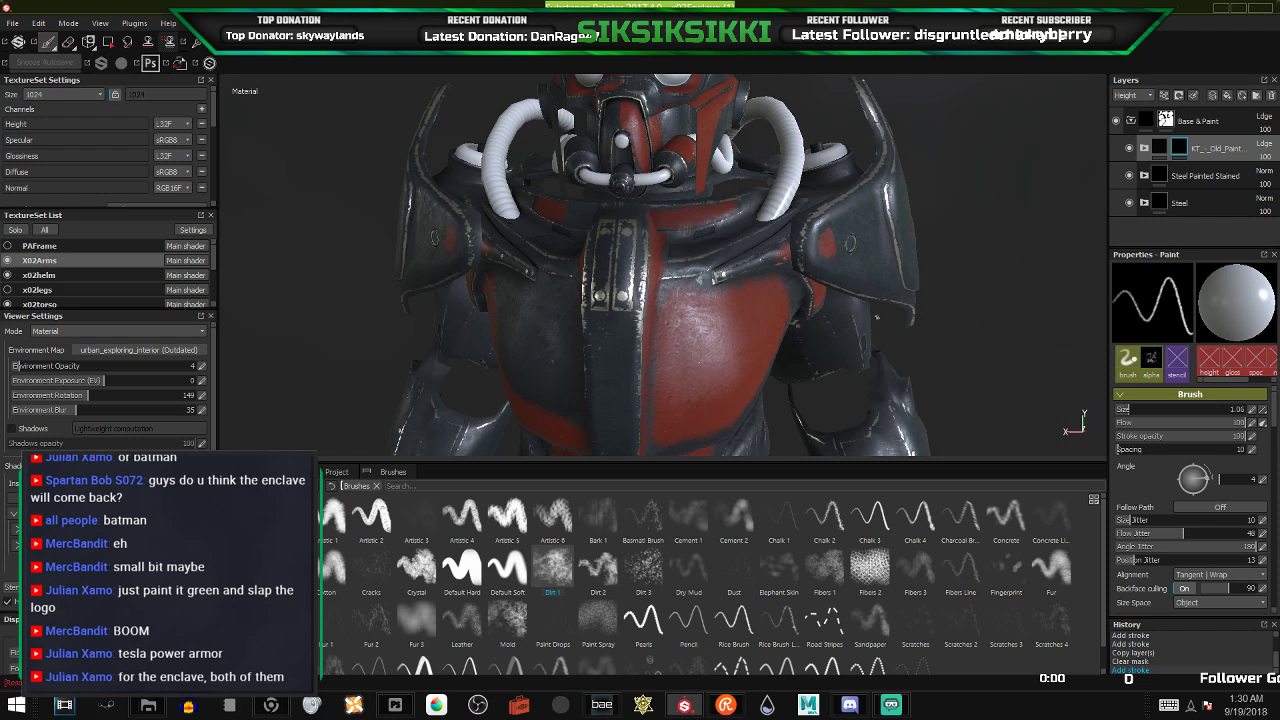
key("ctrl+z")
- Paint the upper front half of the shoulder plate red, between its curved front edge, the central seam and the rectangular panel outline
left_click_drag(811, 288, 560, 295, "alt")
left_click_drag(855, 299, 746, 312, "alt")
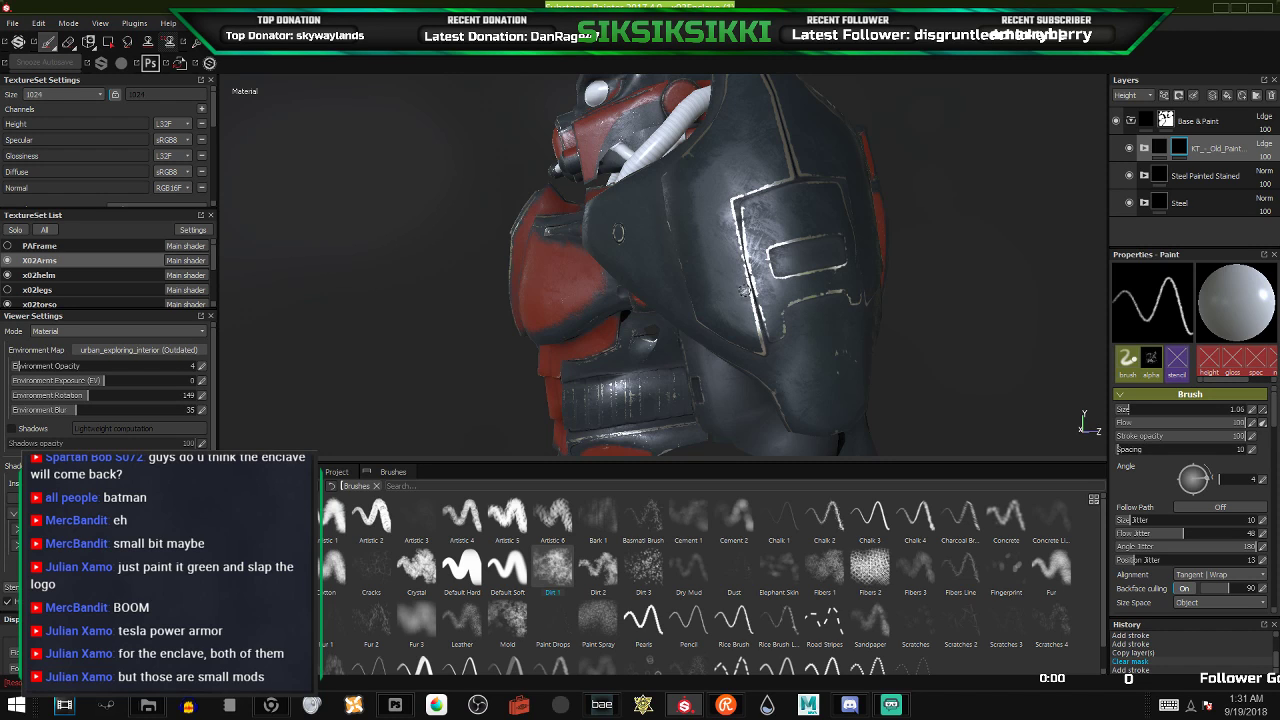
mouse_move(748, 290)
left_mouse_down("alt")
mouse_move(706, 301)
mouse_move(728, 292)
mouse_move(718, 254)
mouse_move(679, 285)
mouse_move(689, 291)
left_mouse_up("alt")
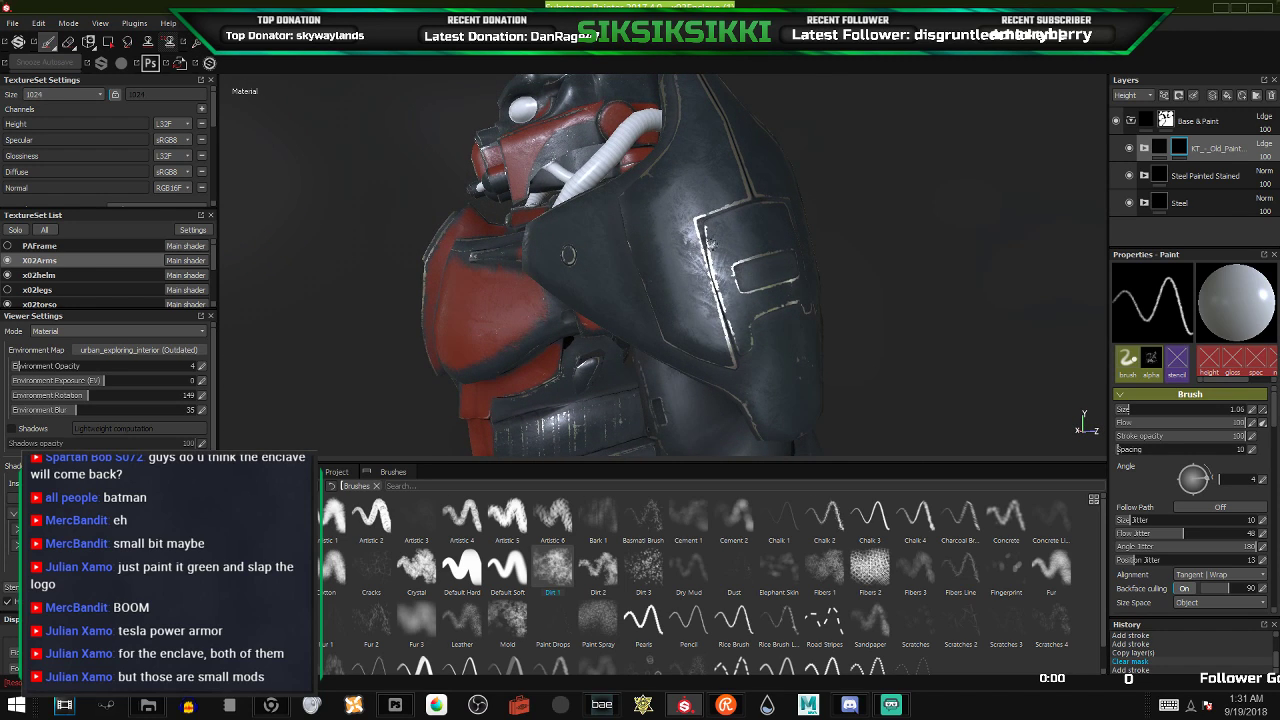
left_click_drag(710, 242, 624, 309, "alt")
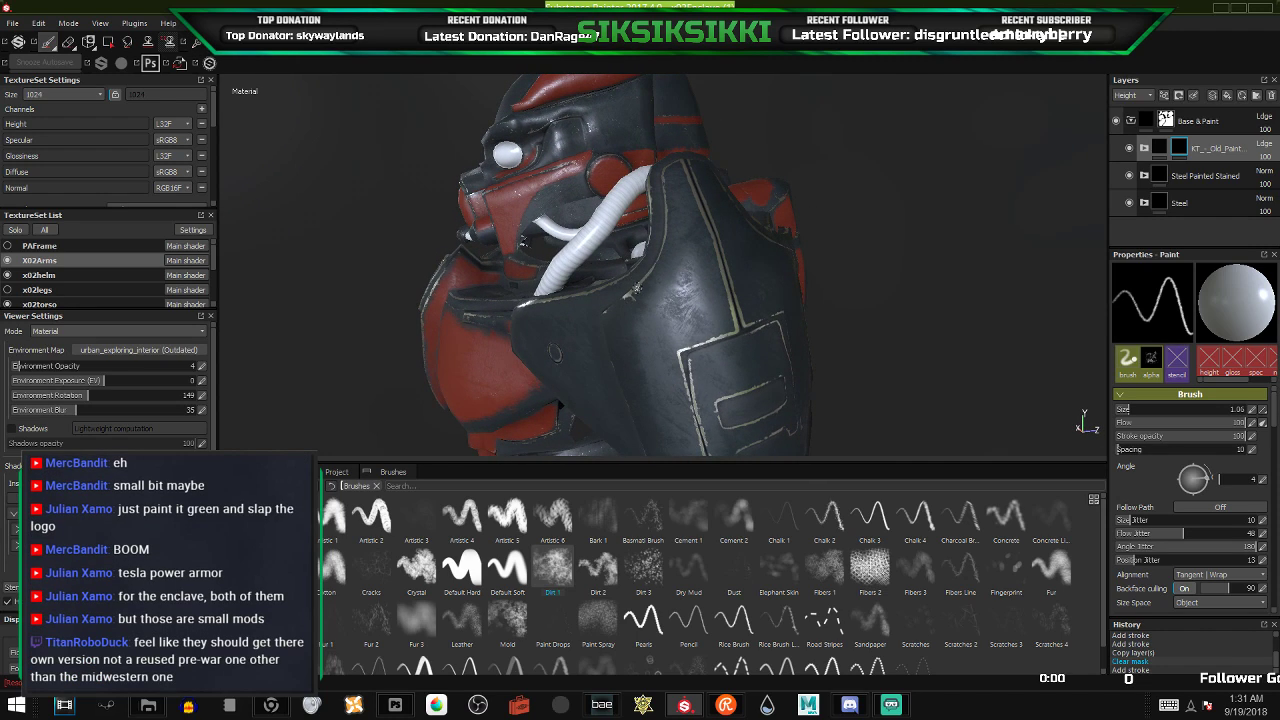
mouse_move(623, 315)
left_mouse_down()
mouse_move(665, 275)
mouse_move(679, 206)
left_mouse_up()
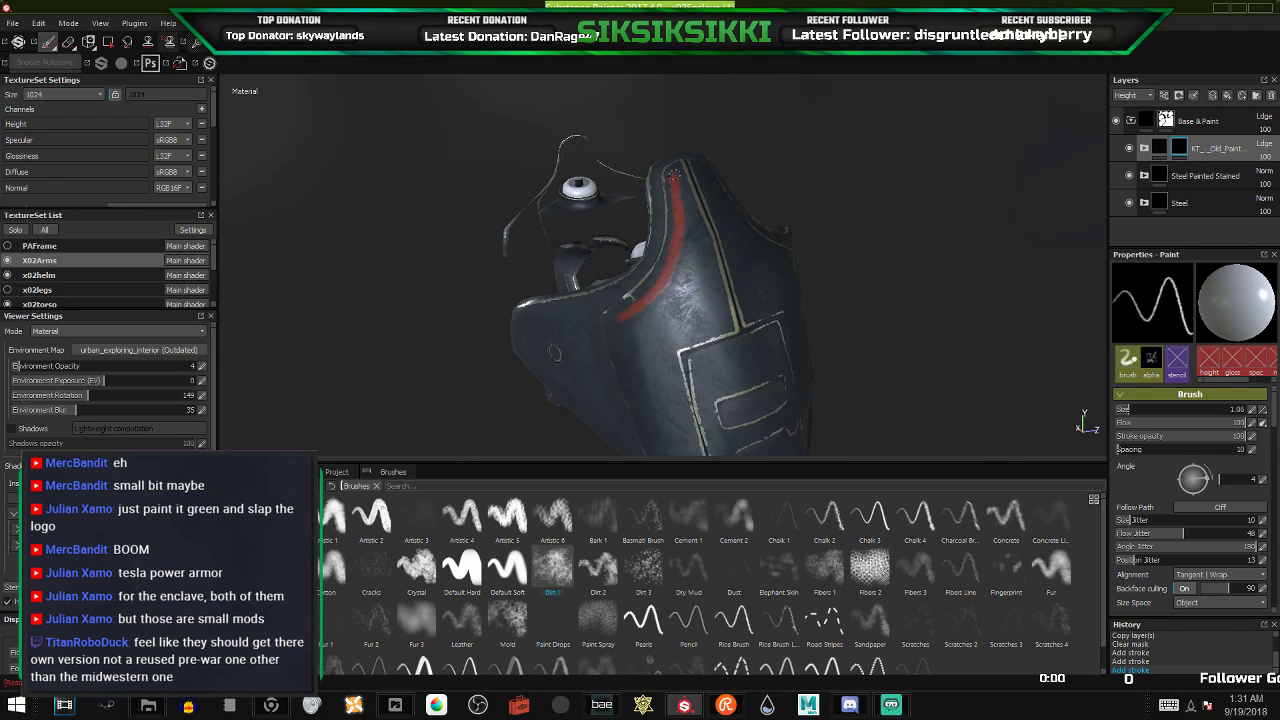
mouse_move(680, 172)
left_mouse_down()
mouse_move(723, 318)
mouse_move(675, 341)
mouse_move(718, 327)
left_mouse_up()
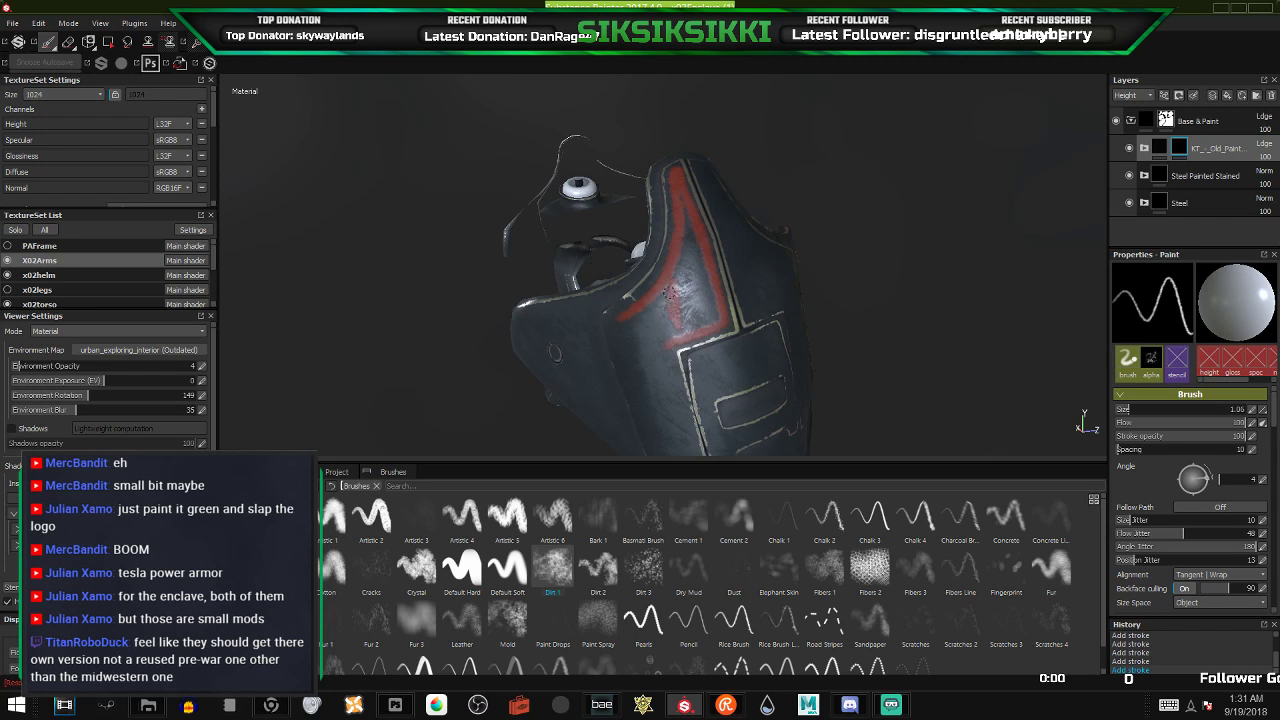
mouse_move(670, 293)
left_mouse_down()
mouse_move(686, 214)
mouse_move(704, 288)
left_mouse_up()
mouse_move(683, 244)
left_mouse_down()
mouse_move(714, 309)
mouse_move(684, 331)
mouse_move(686, 312)
mouse_move(688, 326)
mouse_move(704, 309)
left_mouse_up()
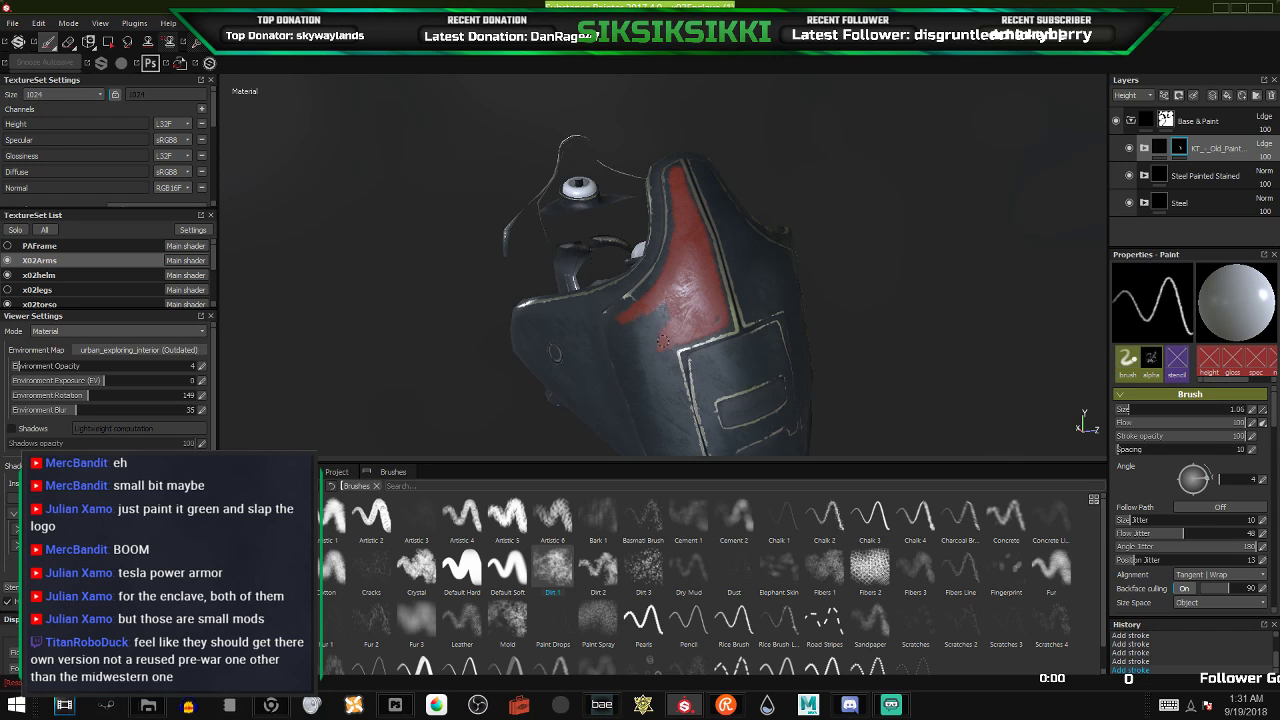
- Extend the red down the plate's front side, filling the strip between the front ridge and the rectangular panel to its lower corner
key("alt+q")
mouse_move(670, 371)
left_mouse_down("alt")
mouse_move(630, 370)
mouse_move(659, 313)
mouse_move(647, 236)
mouse_move(644, 304)
left_mouse_up("alt")
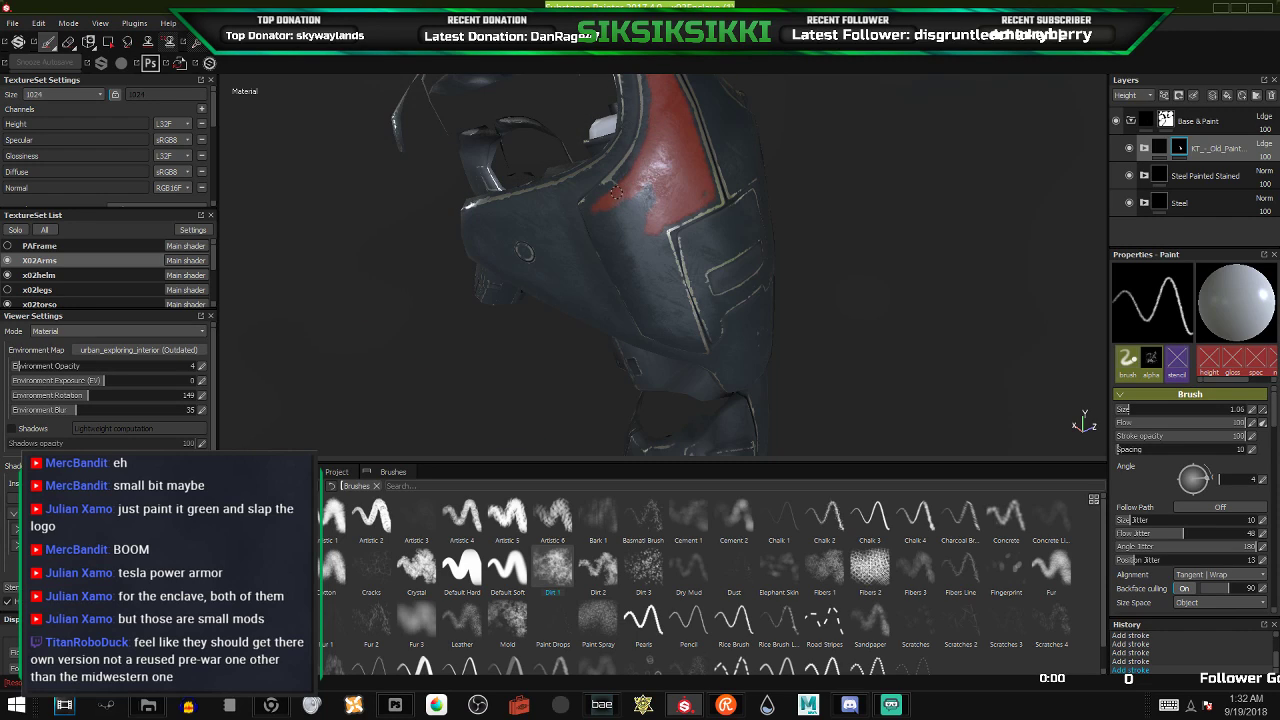
left_click_drag(596, 206, 640, 310)
left_click_drag(616, 268, 635, 300)
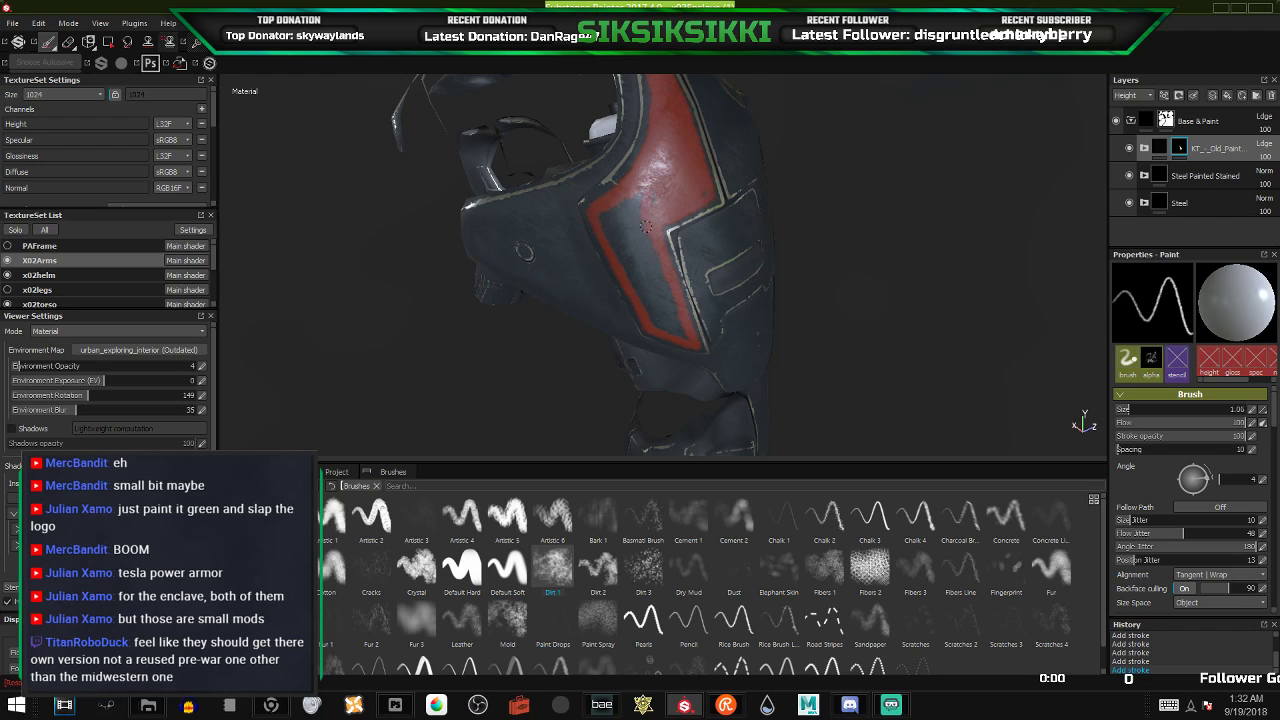
mouse_move(606, 204)
left_mouse_down()
mouse_move(657, 274)
mouse_move(654, 238)
left_mouse_up()
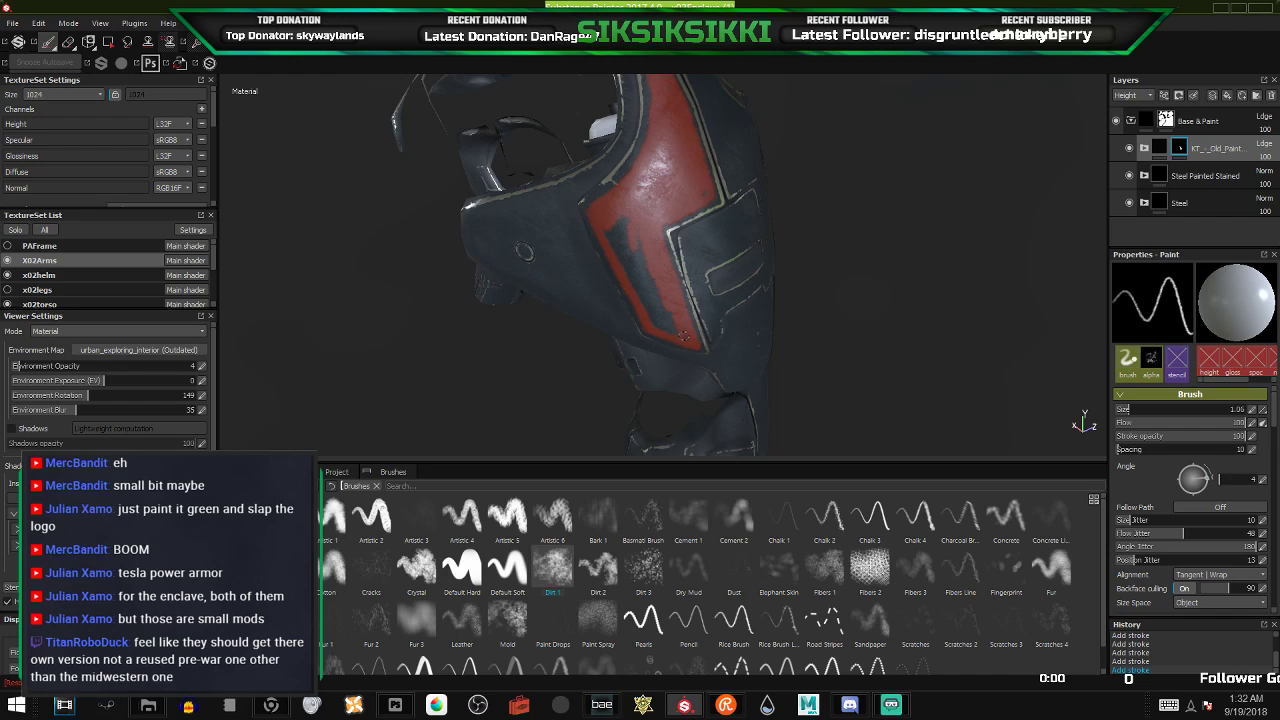
mouse_move(653, 318)
left_mouse_down()
mouse_move(613, 237)
mouse_move(648, 300)
mouse_move(634, 235)
left_mouse_up()
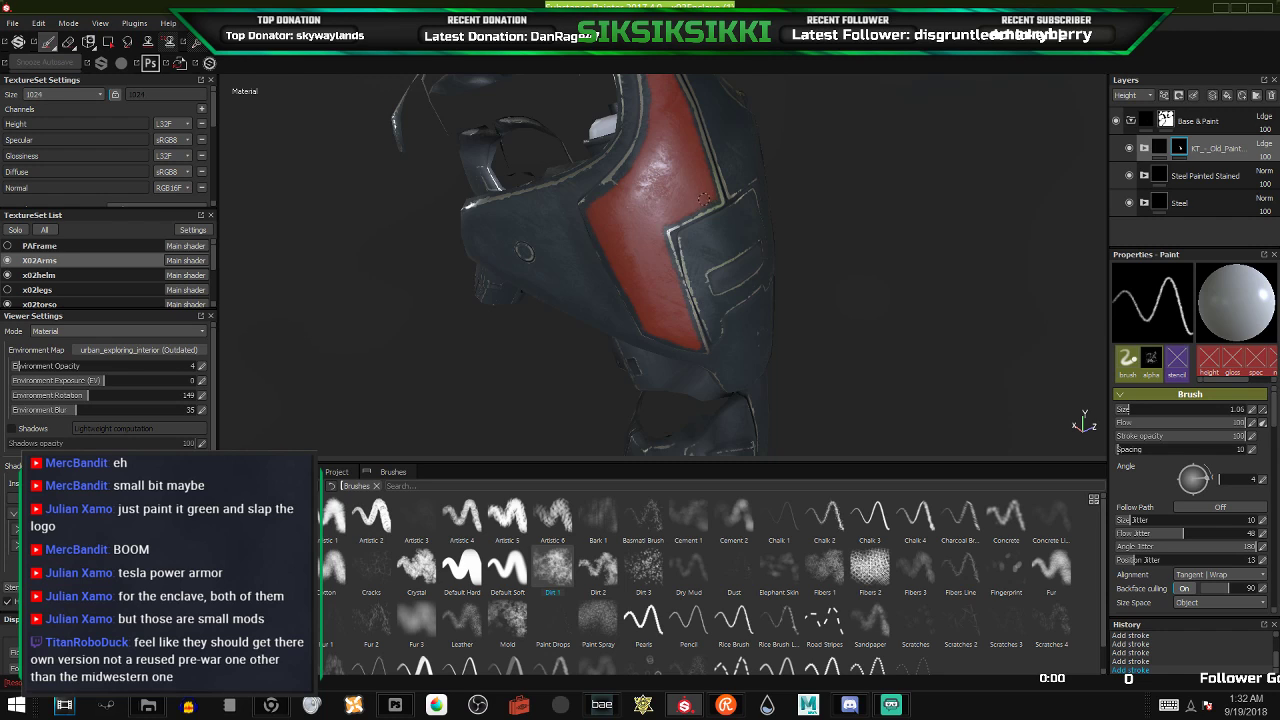
- Paint red on the rear side of the shoulder plate's central seam, from the plate's peak down along the seam
mouse_move(697, 201)
left_mouse_down("alt")
mouse_move(491, 260)
mouse_move(519, 240)
mouse_move(517, 306)
mouse_move(645, 242)
mouse_move(665, 352)
left_mouse_up("alt")
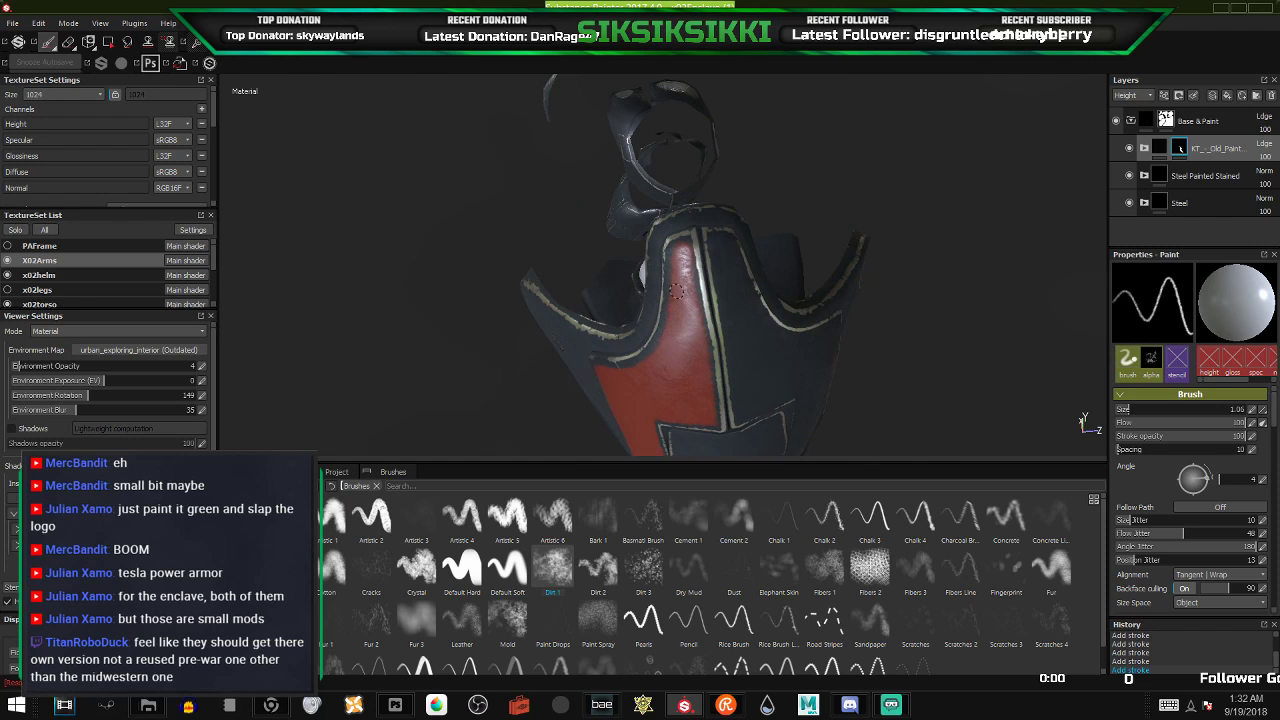
left_click_drag(677, 266, 619, 341, "alt")
mouse_move(716, 360)
middle_mouse_down("alt")
mouse_move(662, 262)
mouse_move(642, 253)
middle_mouse_up("alt")
mouse_move(681, 167)
left_mouse_down()
mouse_move(676, 180)
mouse_move(675, 151)
left_mouse_up()
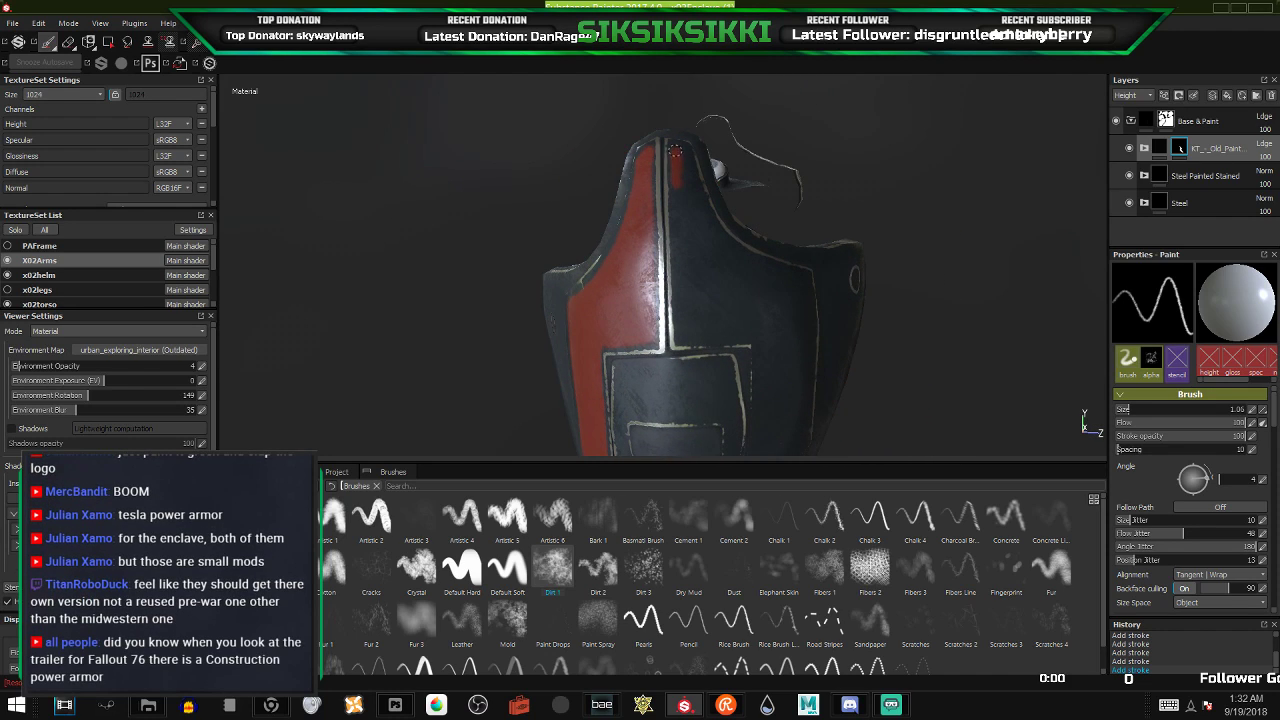
key("alt+q")
key("alt+q")
key("alt+q")
key("alt+q")
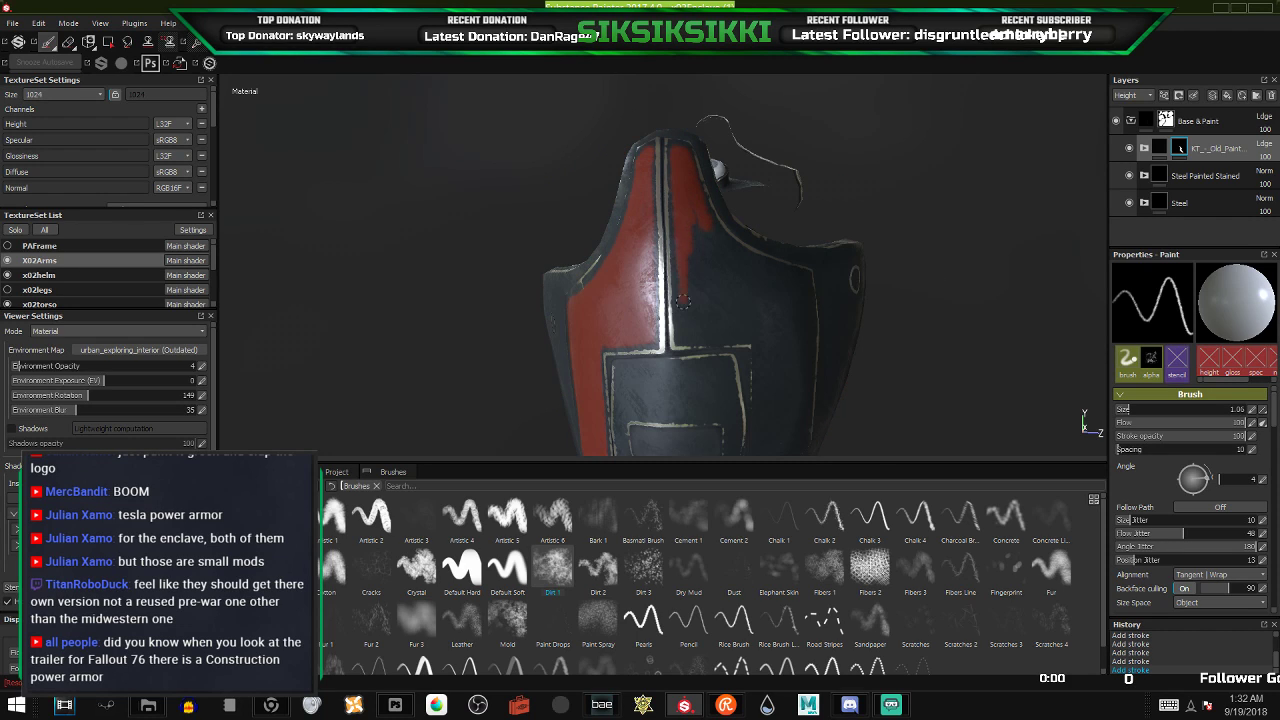
key("alt+q")
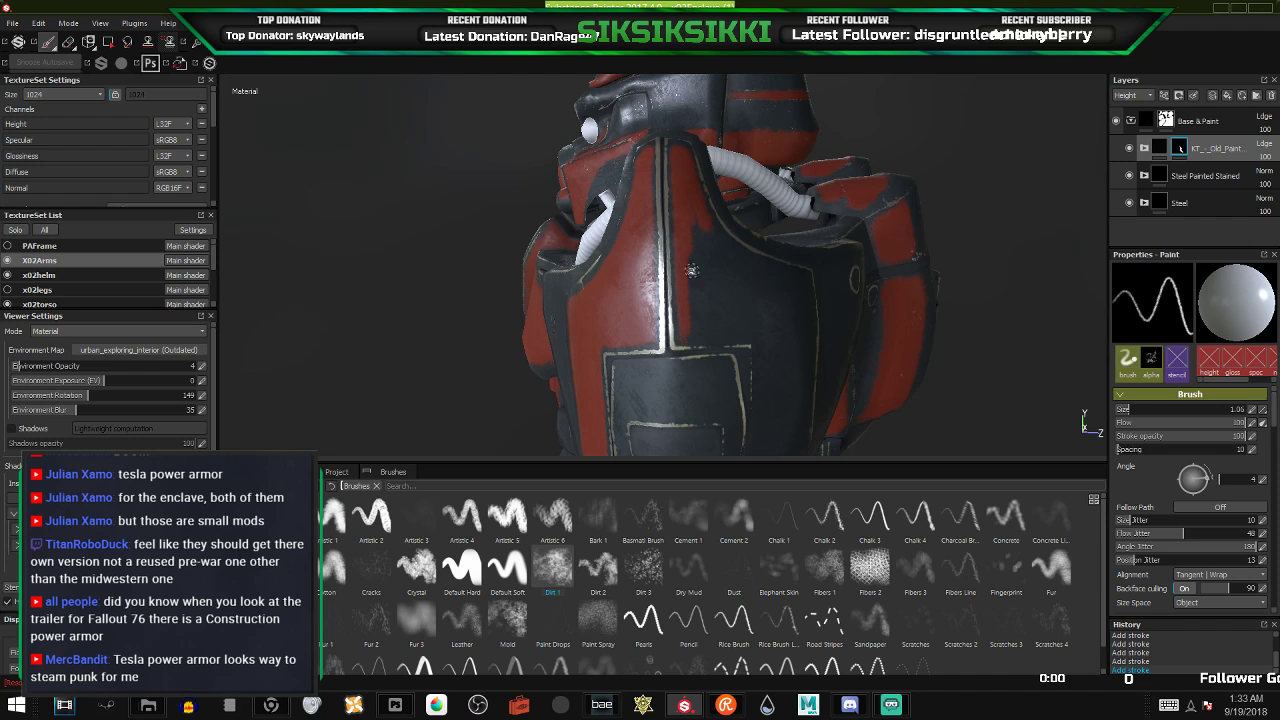
- Carry the red along the top edge of the rectangular panel and fill the rear area beside the central seam
mouse_move(728, 322)
left_mouse_down("alt")
mouse_move(714, 358)
mouse_move(650, 333)
left_mouse_up("alt")
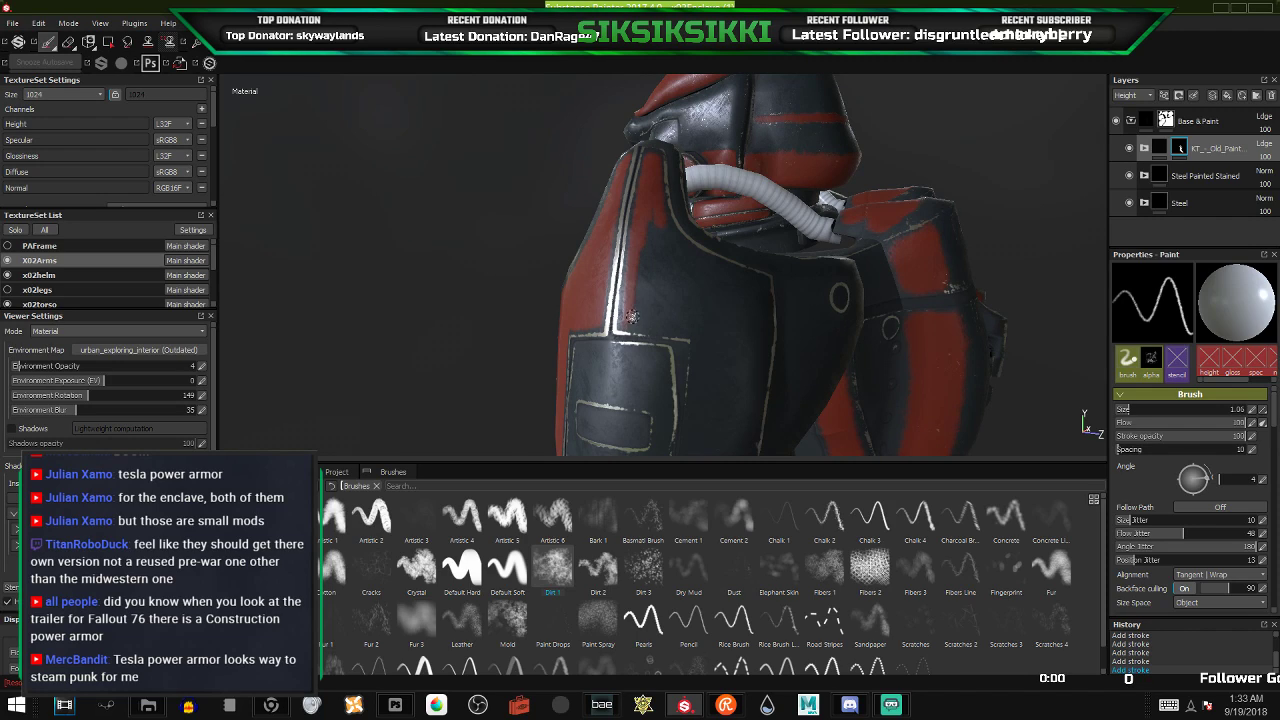
key("alt+q")
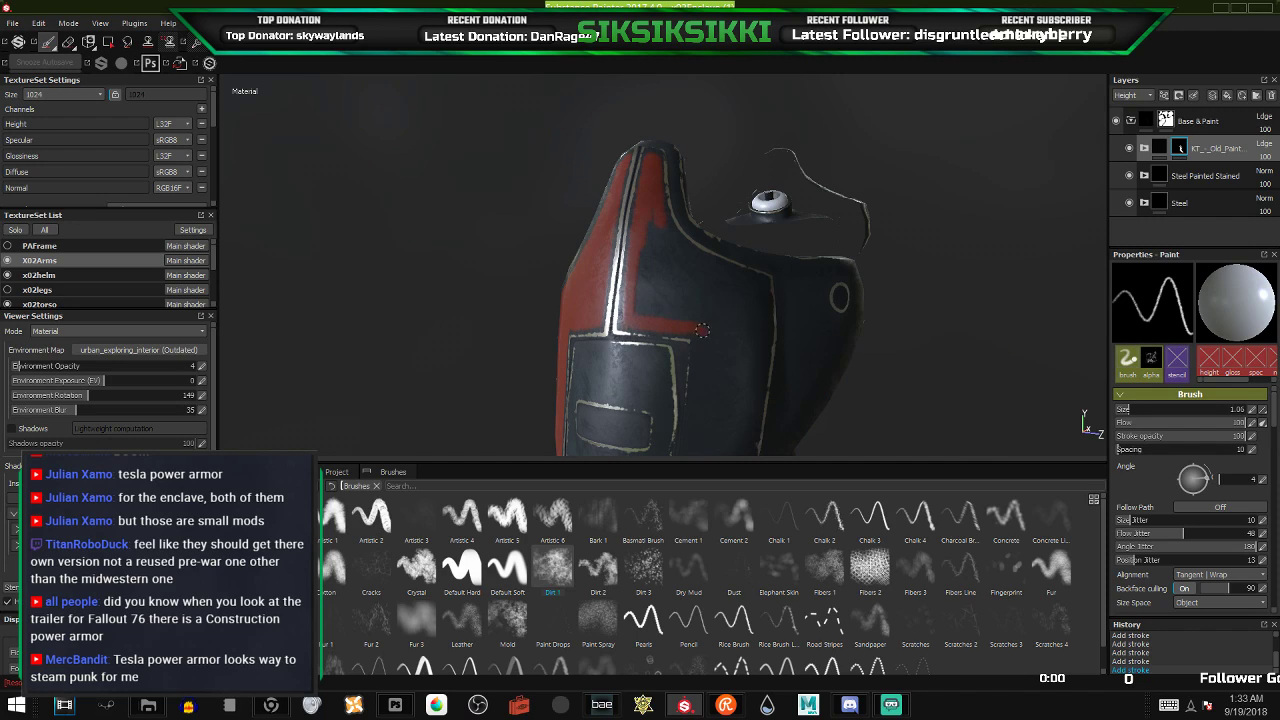
mouse_move(700, 330)
left_mouse_down()
mouse_move(652, 233)
mouse_move(680, 316)
mouse_move(643, 240)
mouse_move(675, 316)
mouse_move(643, 262)
mouse_move(657, 321)
left_mouse_up()
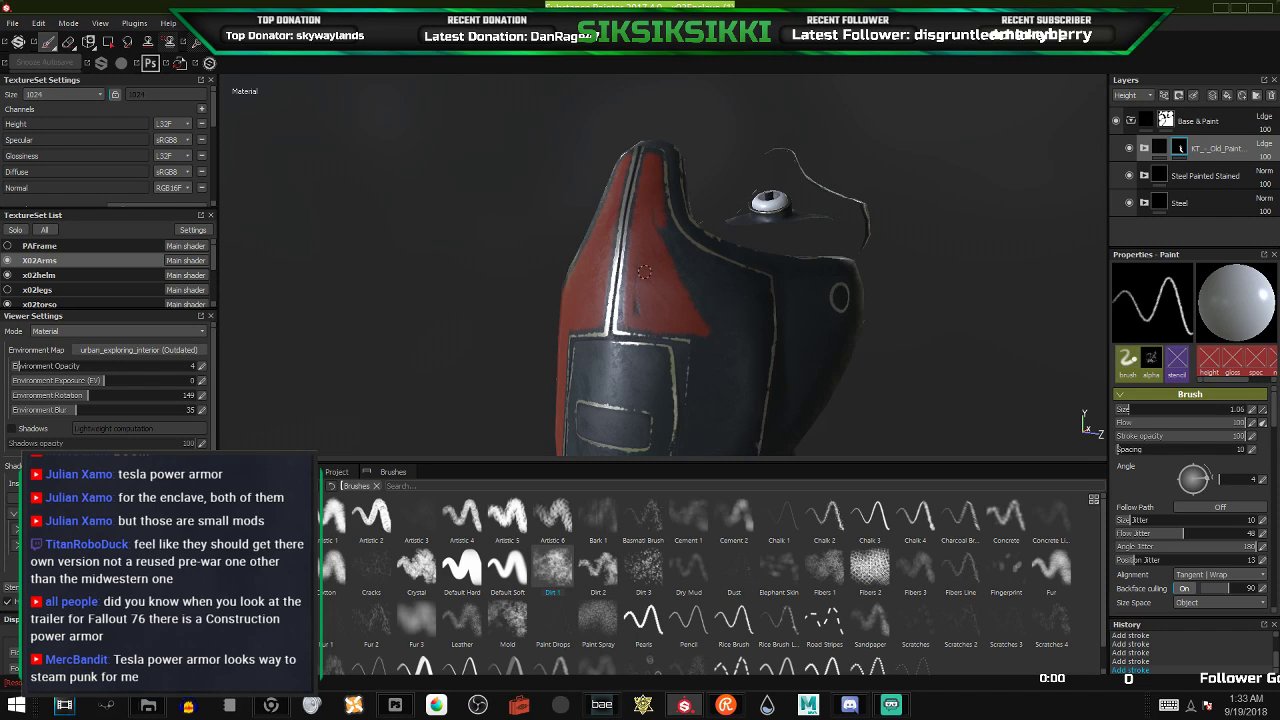
mouse_move(656, 209)
left_mouse_down()
mouse_move(673, 257)
mouse_move(671, 231)
mouse_move(697, 266)
left_mouse_up()
key("alt+q")
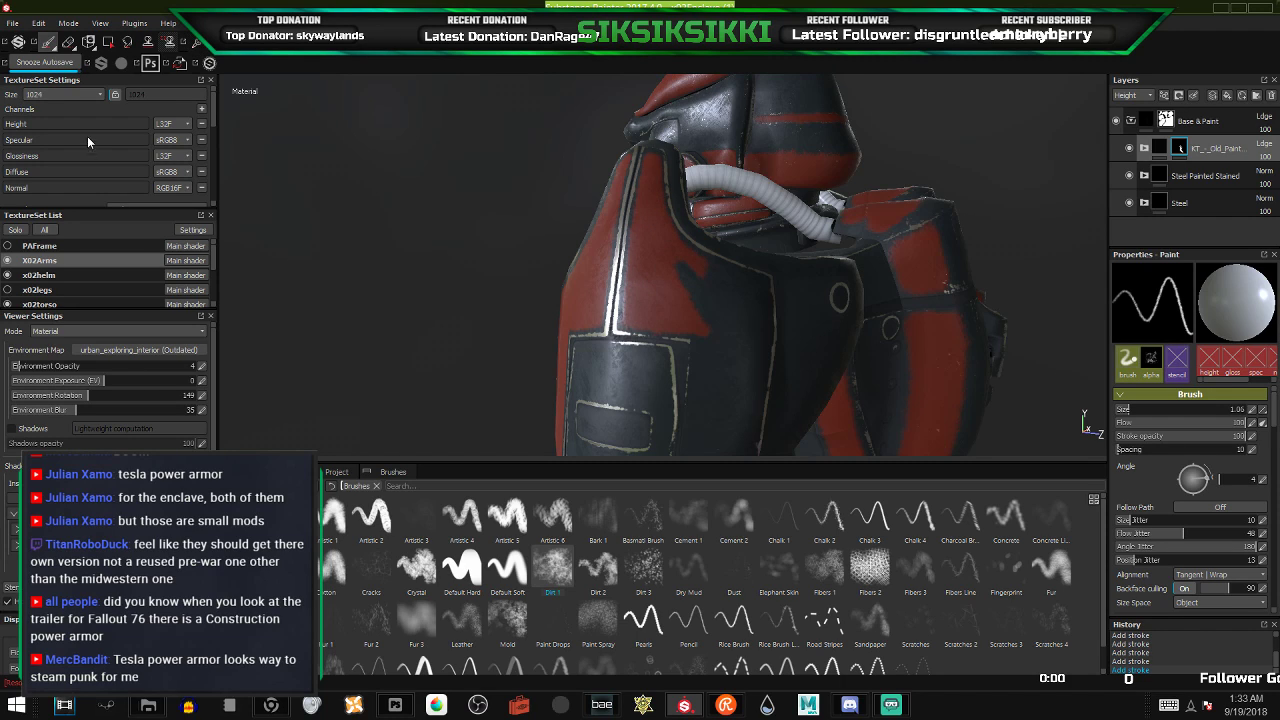
- Snooze the autosave and extend the red across the plate's upper rear section to its outer edge line
left_click(55, 64)
key("alt+q")
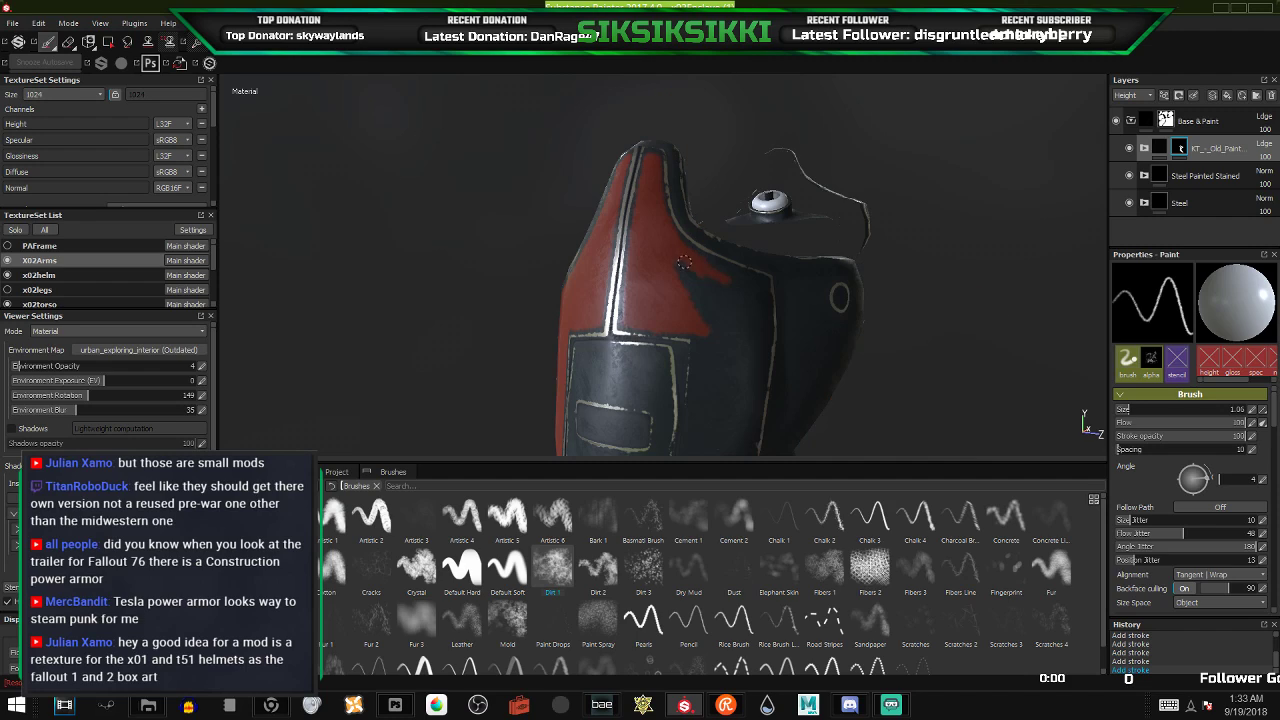
left_click_drag(709, 314, 704, 318)
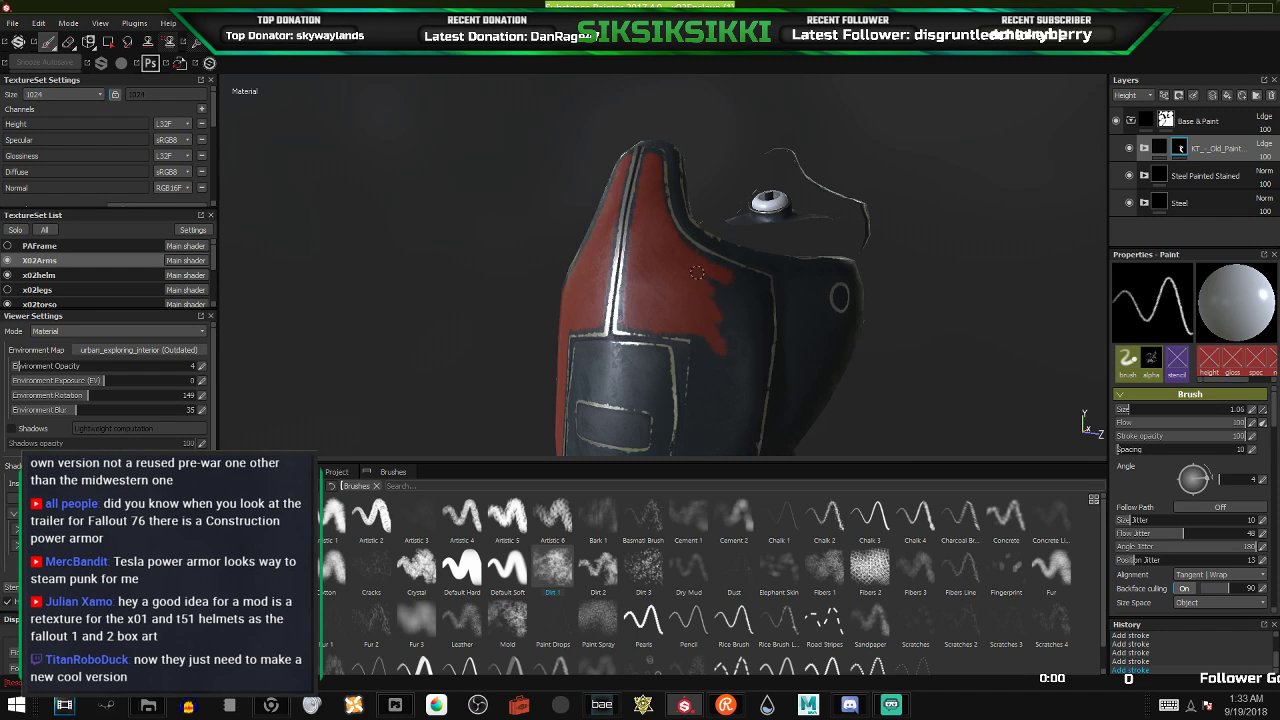
mouse_move(697, 273)
left_mouse_down()
mouse_move(716, 277)
mouse_move(759, 360)
left_mouse_up()
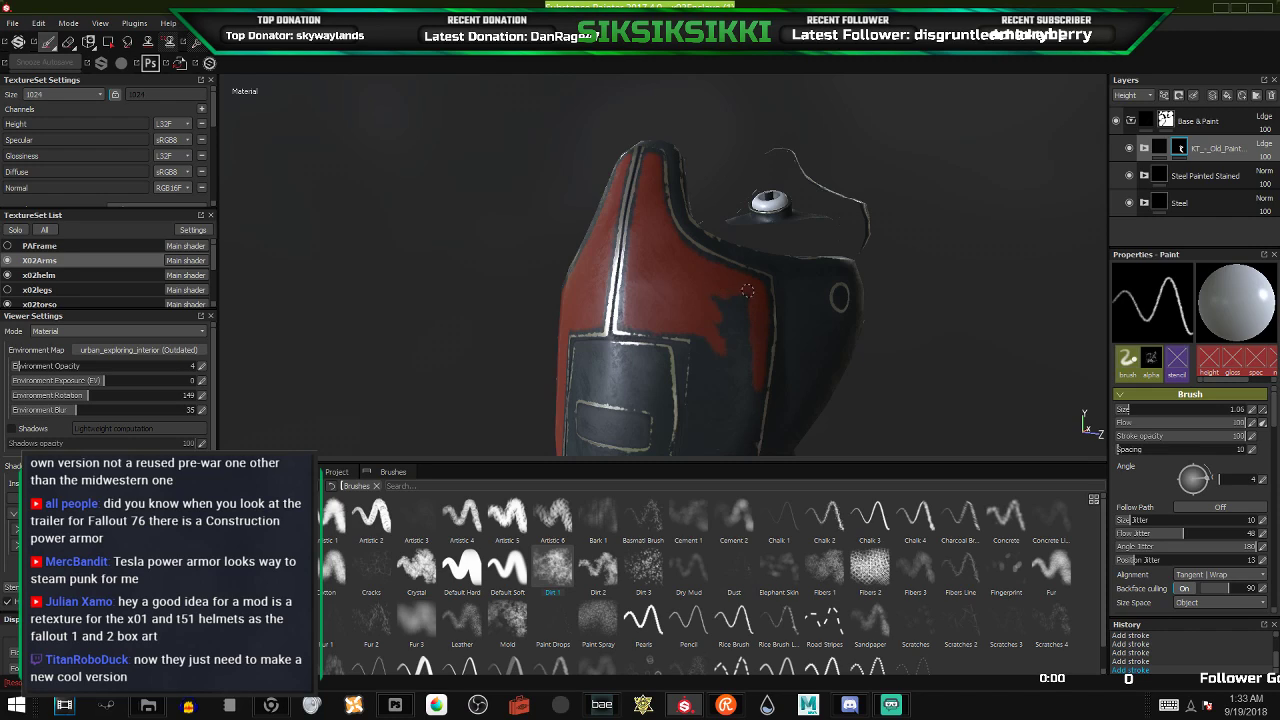
mouse_move(747, 290)
left_mouse_down()
mouse_move(718, 298)
mouse_move(745, 300)
mouse_move(753, 341)
mouse_move(728, 400)
left_mouse_up()
- Fill the lower rear strip between the rectangular panel and the outer edge line with red down to its bottom corner
middle_click_drag(749, 363, 743, 223, "alt")
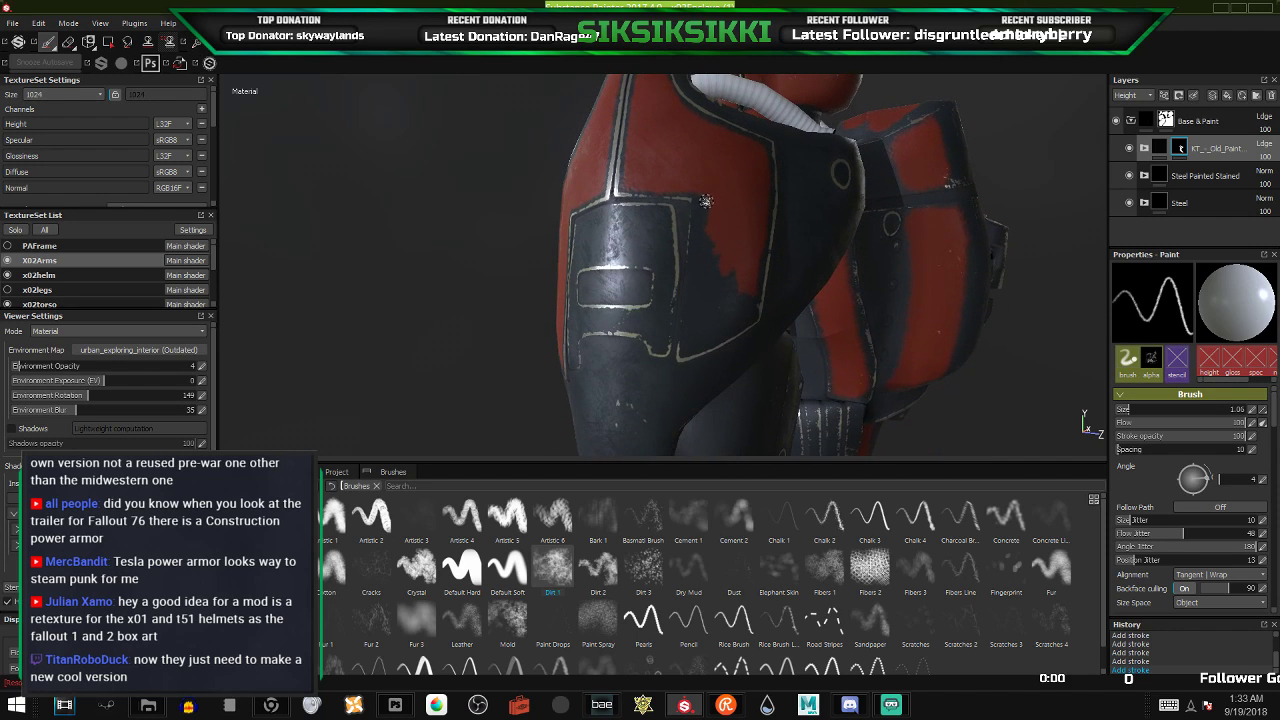
mouse_move(706, 202)
left_mouse_down()
mouse_move(706, 176)
mouse_move(692, 339)
left_mouse_up()
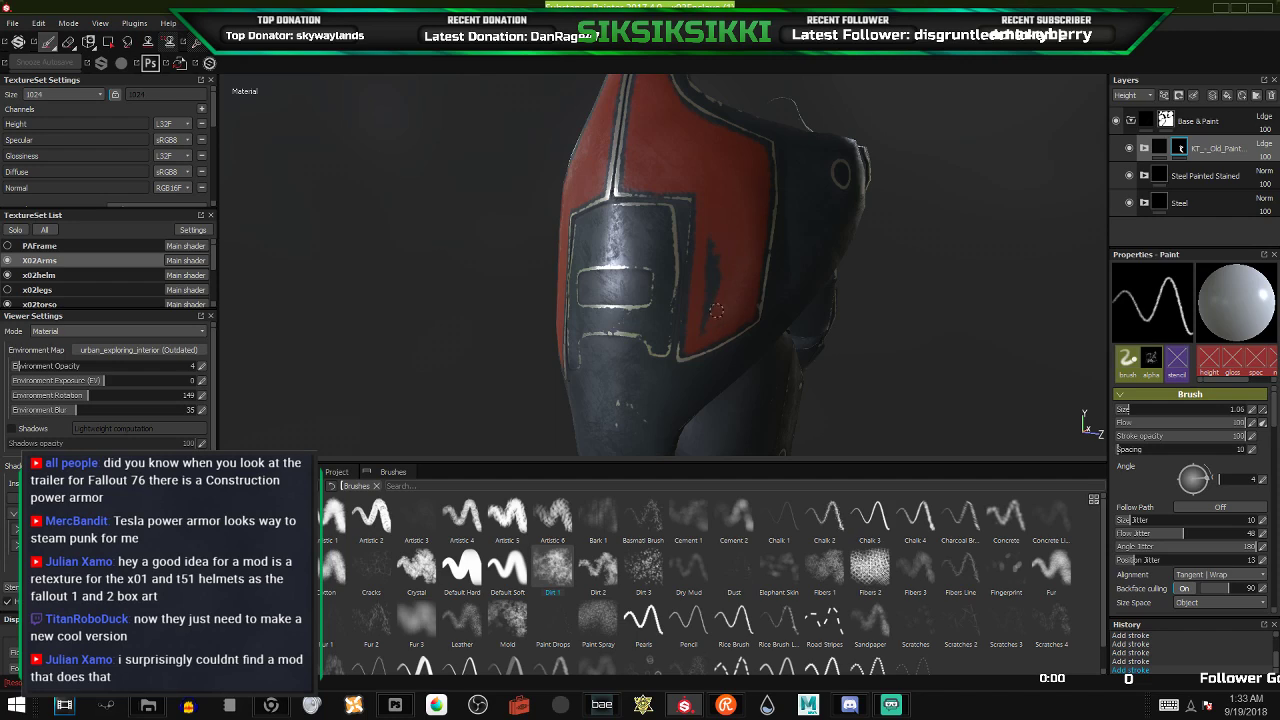
mouse_move(700, 341)
left_mouse_down()
mouse_move(713, 276)
mouse_move(706, 294)
left_mouse_up()
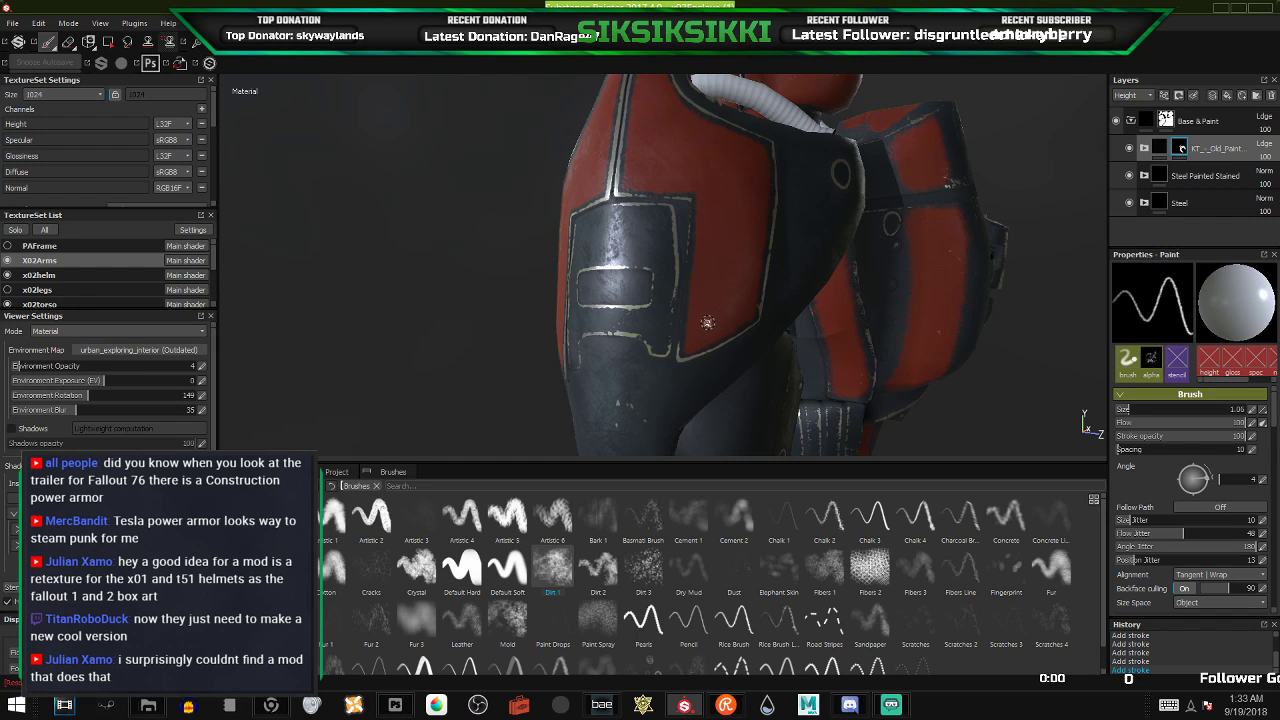
- Examine the painted shoulder plate from behind, the side and the front against the torso and helmet
left_click_drag(650, 286, 651, 160, "alt")
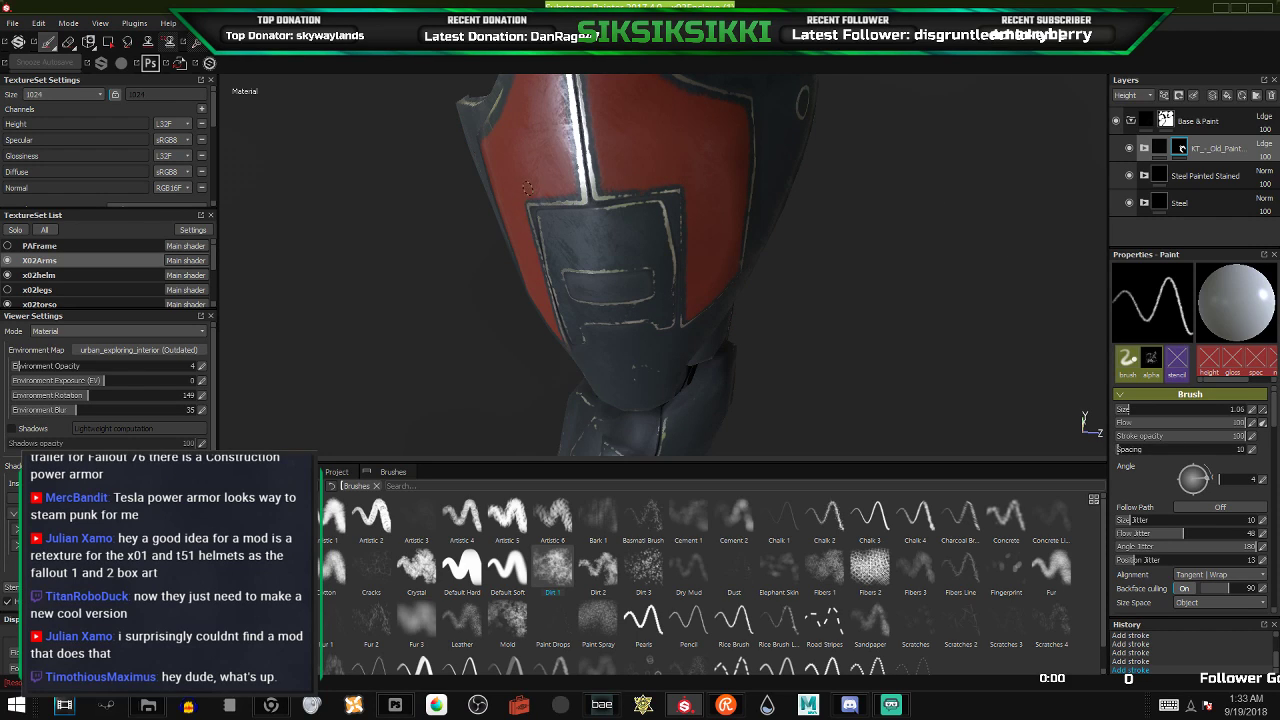
left_click_drag(628, 236, 670, 236, "alt")
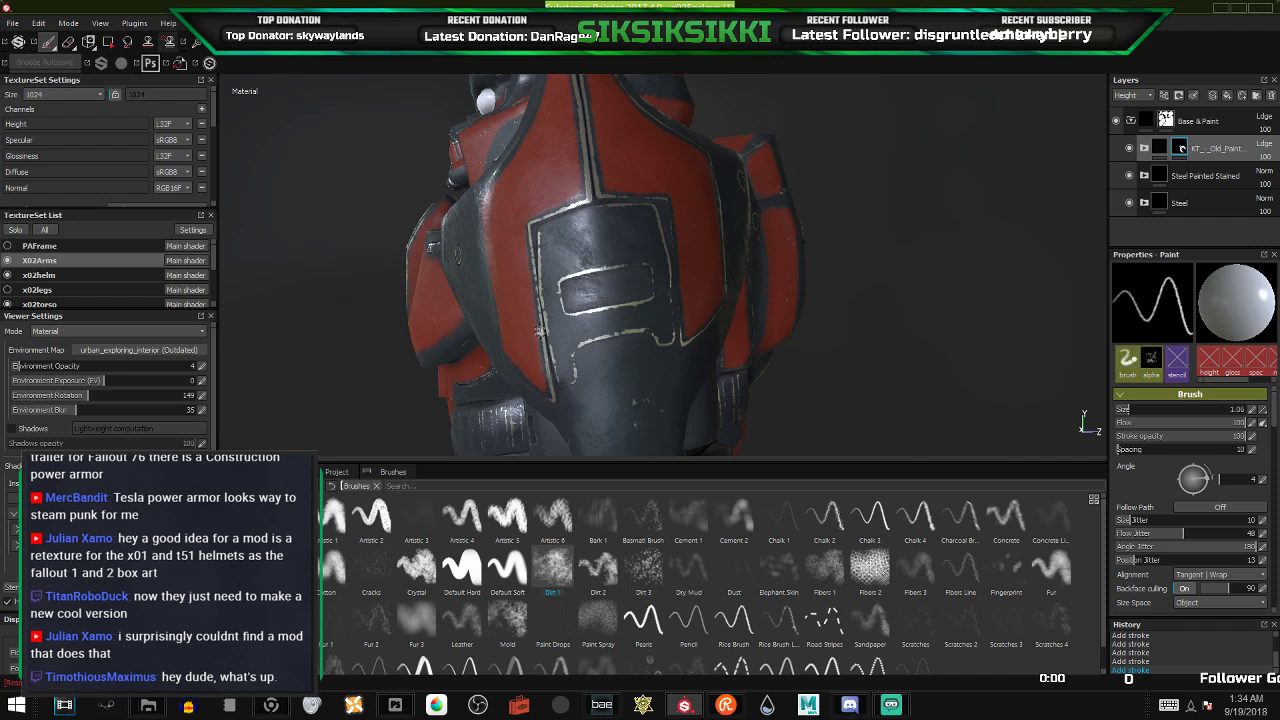
left_click_drag(540, 330, 597, 304, "alt")
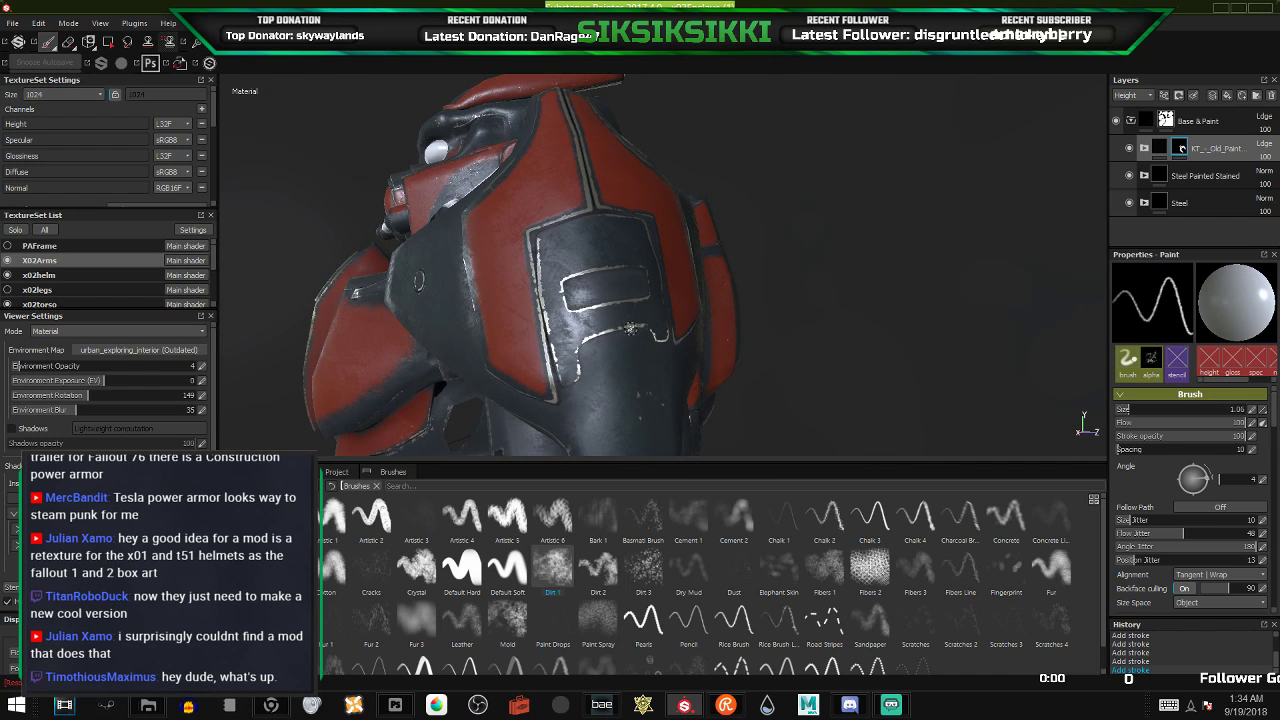
left_click_drag(654, 369, 617, 352, "alt")
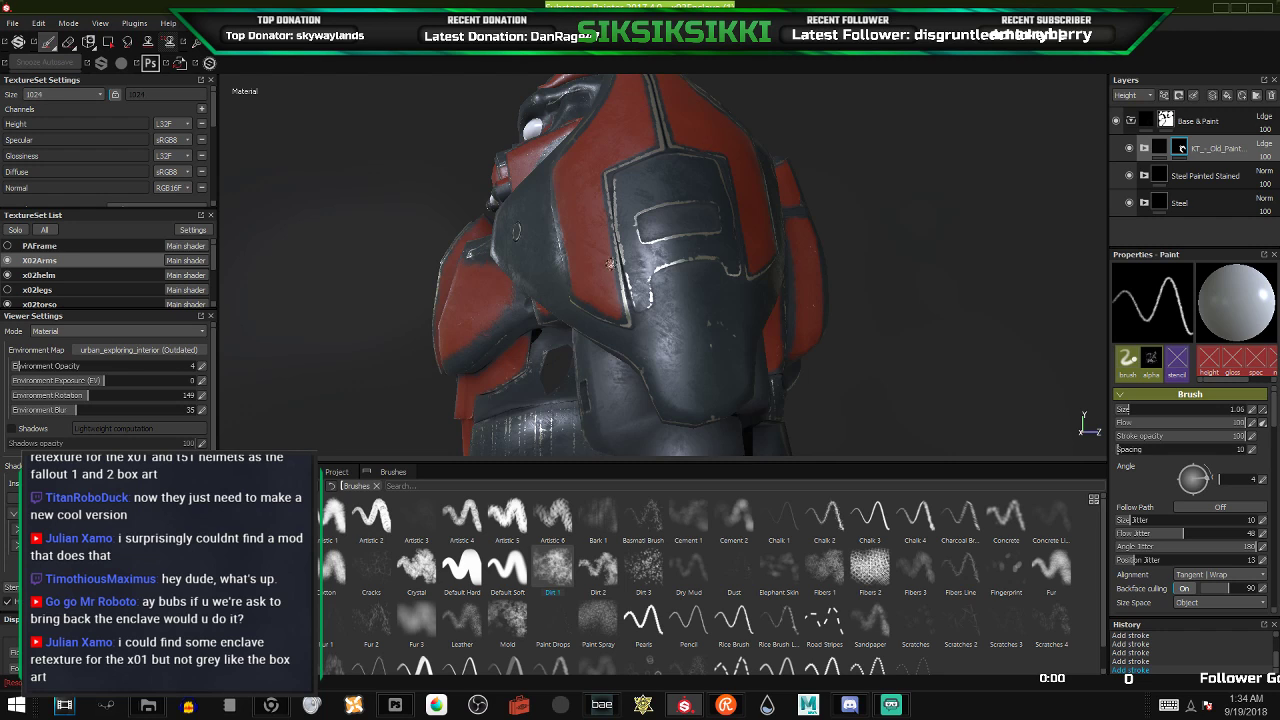
left_click_drag(603, 287, 671, 304, "alt")
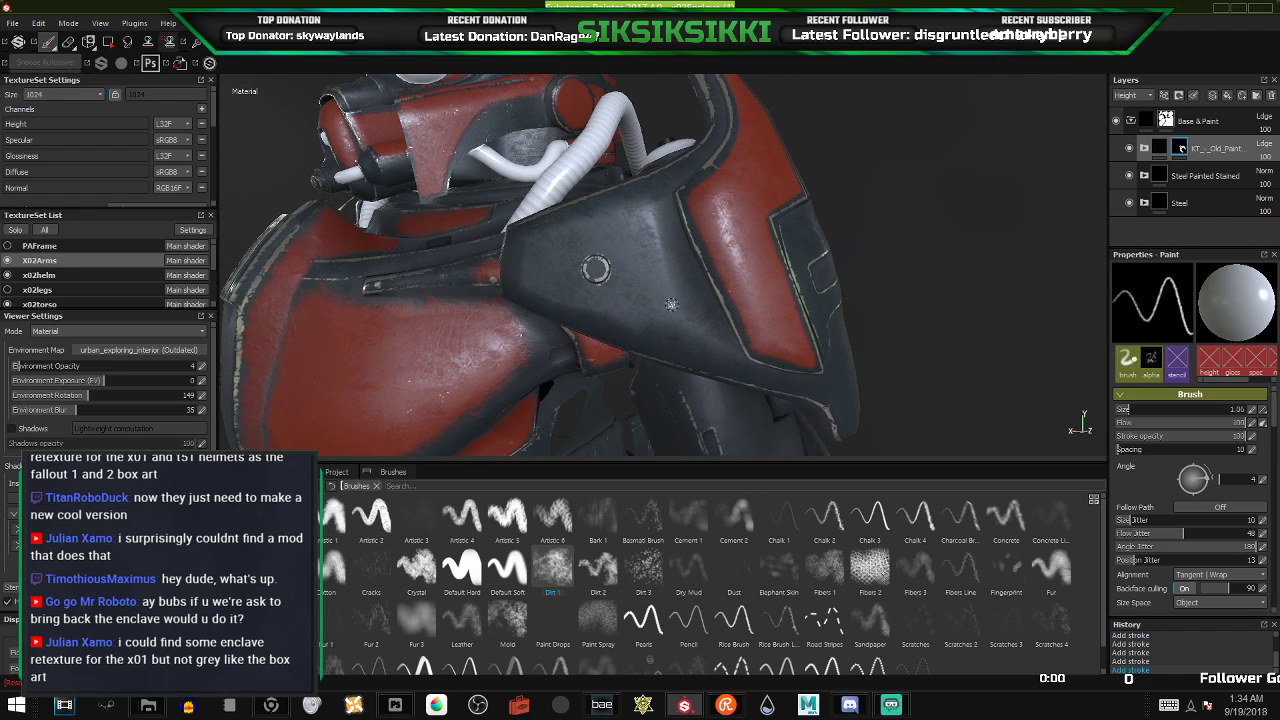
- Paint a red band down the shoulder plate's front edge and along its lower front edge toward the outer side
left_click_drag(535, 276, 764, 295, "alt")
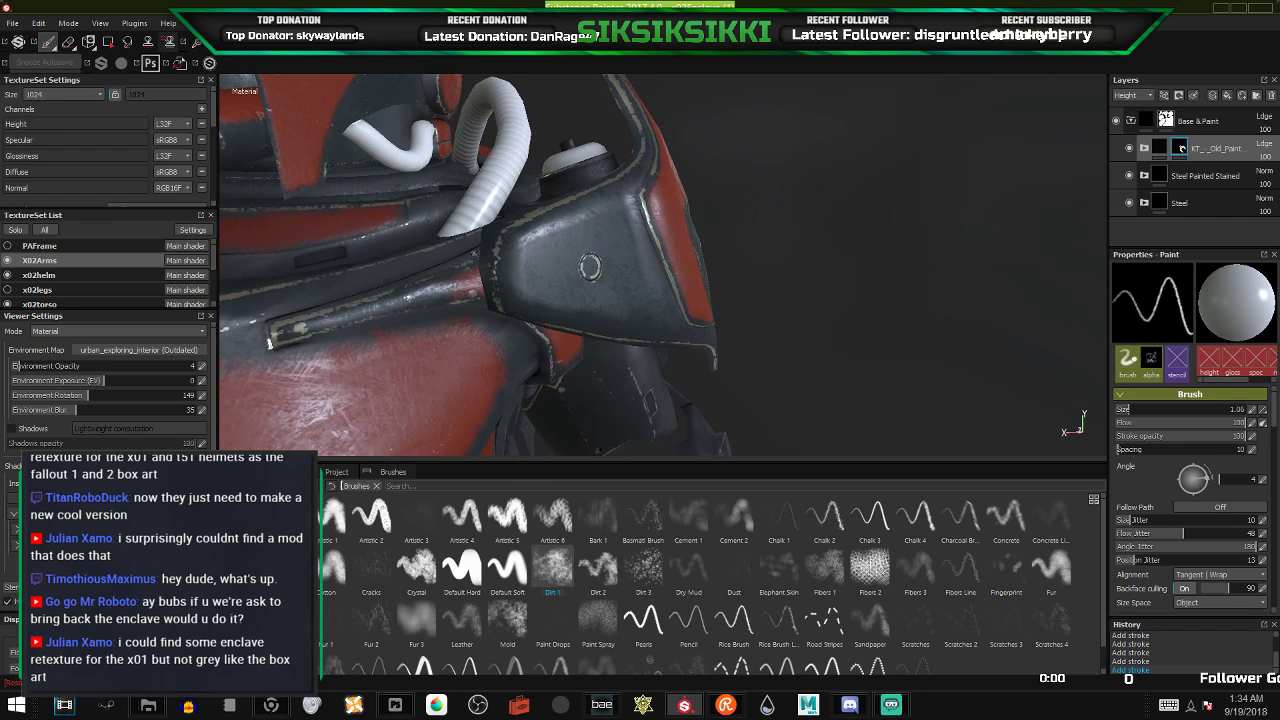
left_click_drag(516, 243, 512, 295)
left_click_drag(516, 243, 517, 247)
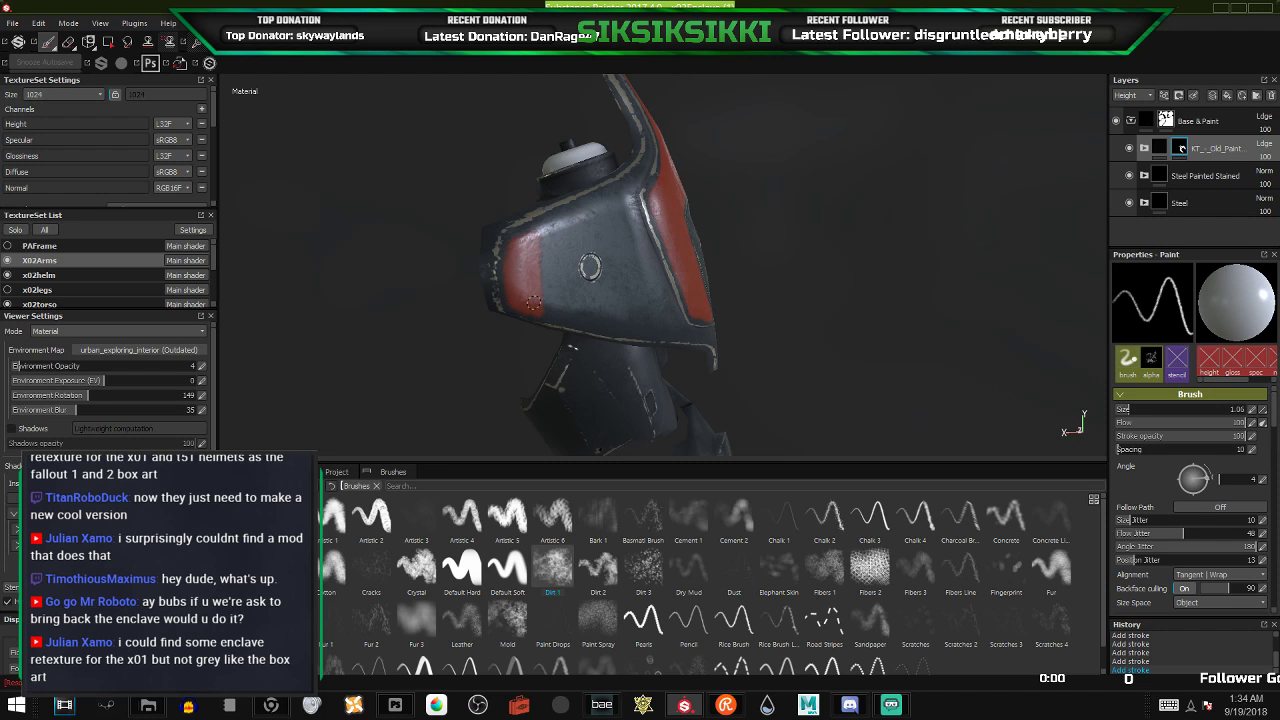
left_click_drag(527, 290, 494, 277, "alt")
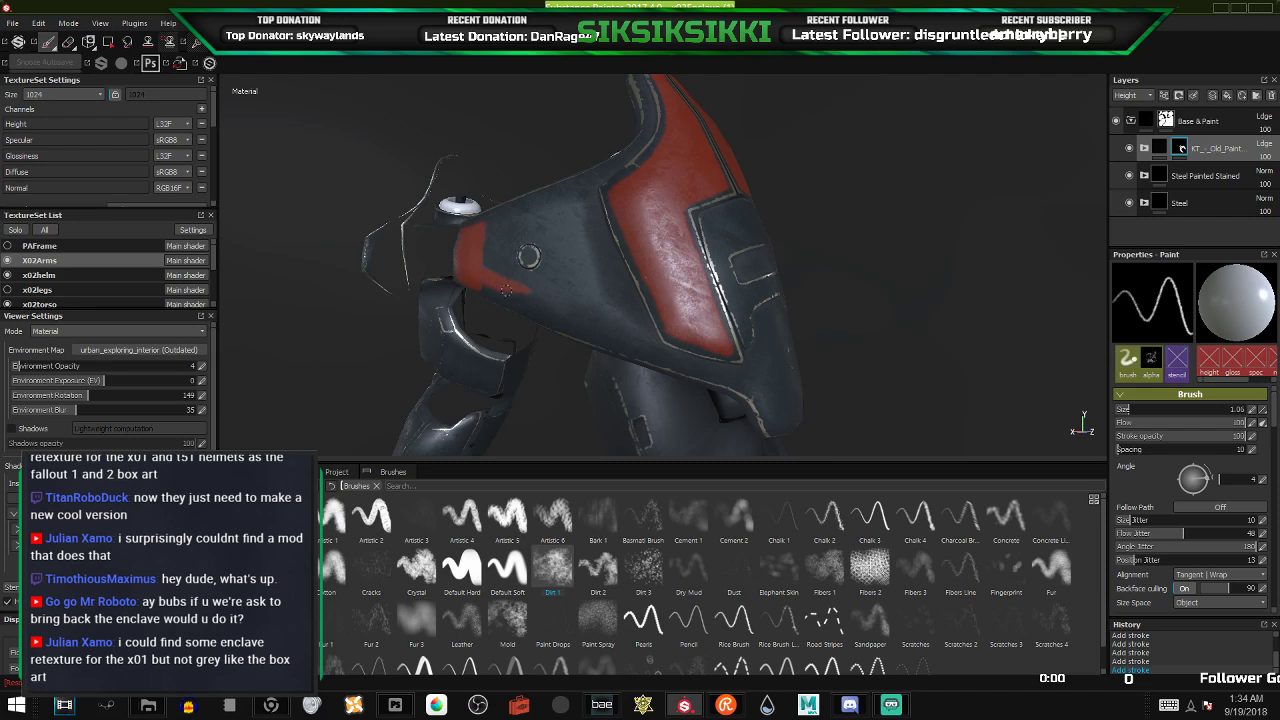
mouse_move(548, 305)
left_mouse_down()
mouse_move(620, 344)
mouse_move(610, 325)
left_mouse_up()
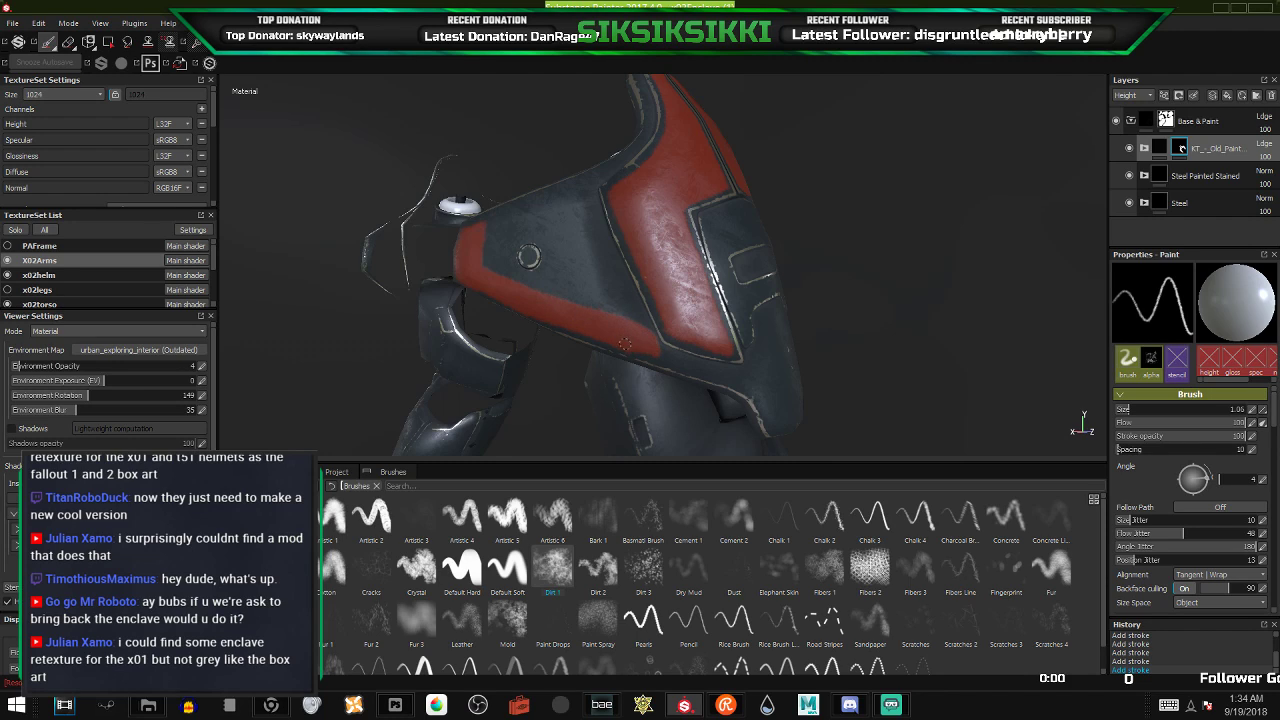
- Continue the red band across the outer face below the rectangular panel and onto the rear lower edge
mouse_move(624, 344)
left_mouse_down("alt")
mouse_move(743, 382)
mouse_move(532, 406)
left_mouse_up("alt")
left_click(619, 344)
left_click_drag(727, 354, 805, 350, "alt")
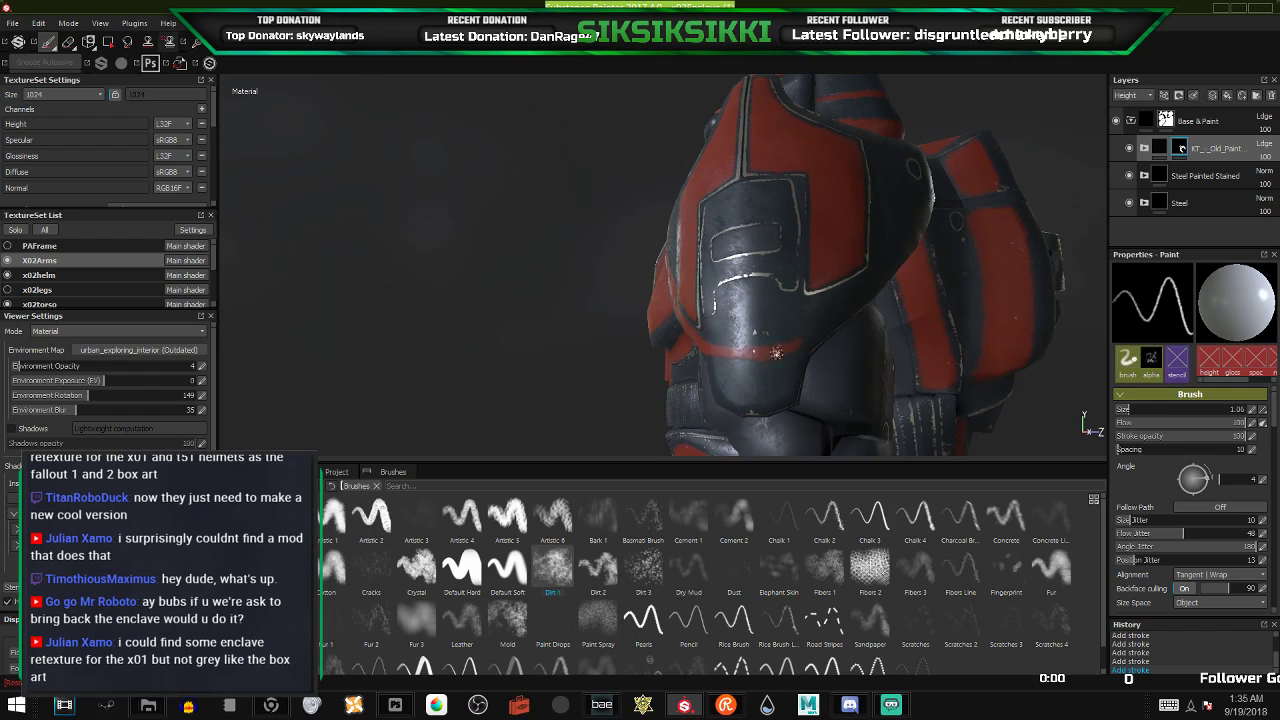
key("alt+q")
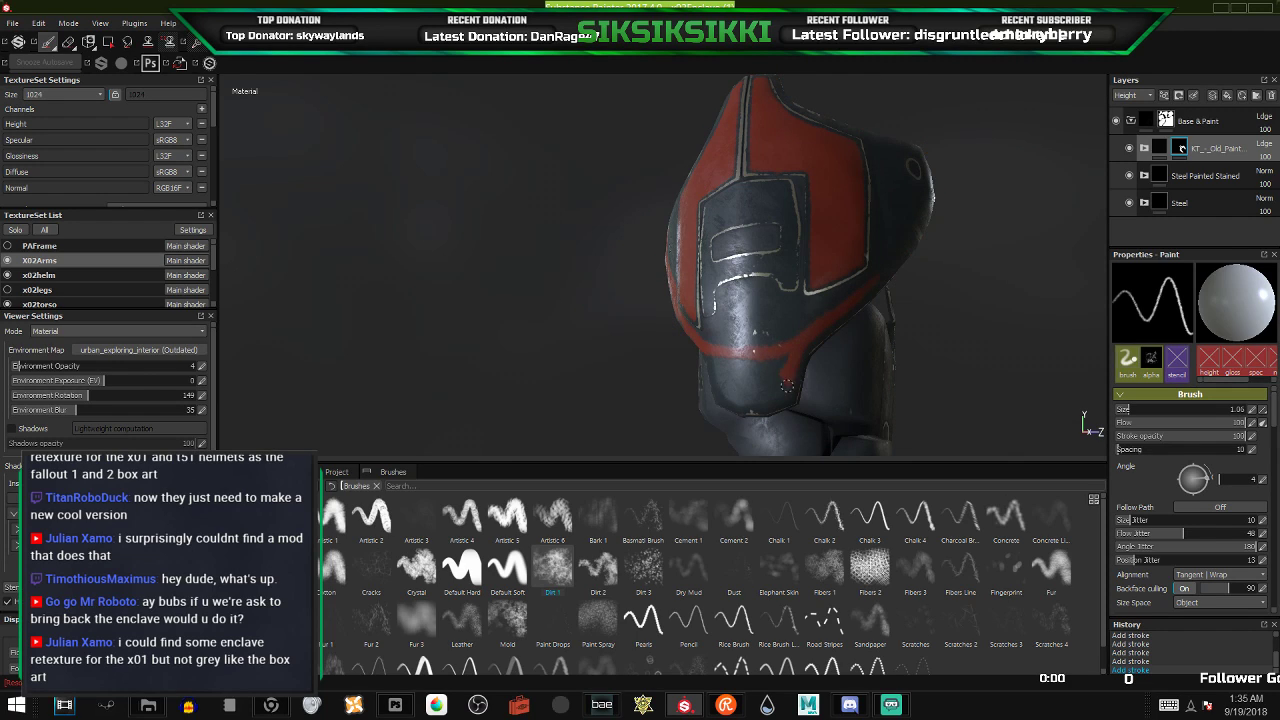
- Fill the shoulder plate's bottom tip below the rectangular panel with red up to its edge line
left_click_drag(787, 384, 714, 394, "alt")
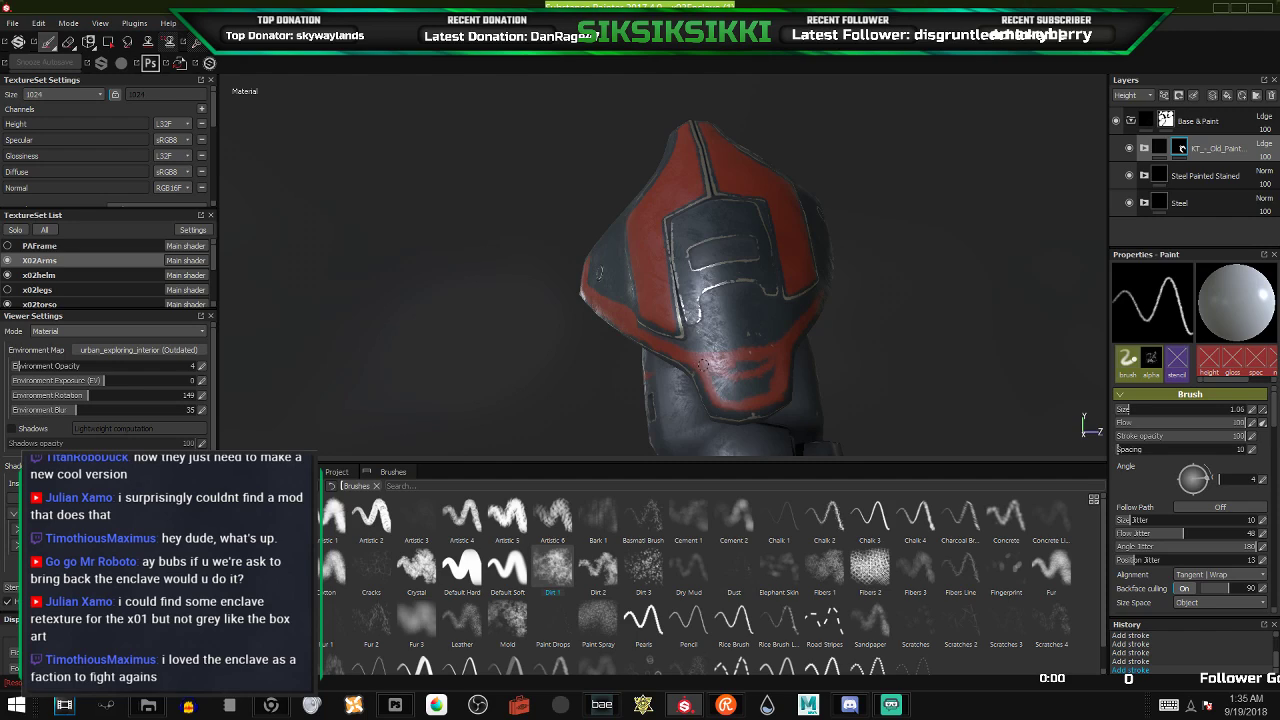
mouse_move(703, 386)
left_mouse_down()
mouse_move(716, 395)
mouse_move(739, 361)
left_mouse_up()
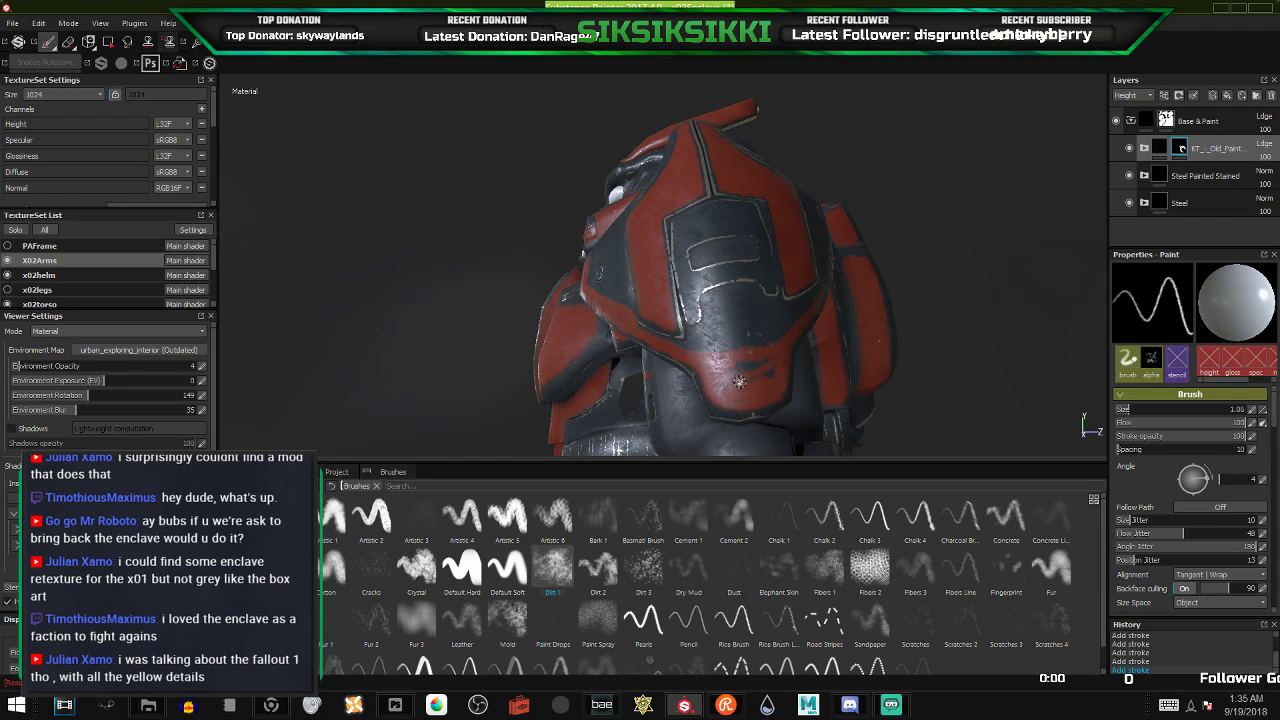
key("alt+q")
key("alt+q")
key("alt+q")
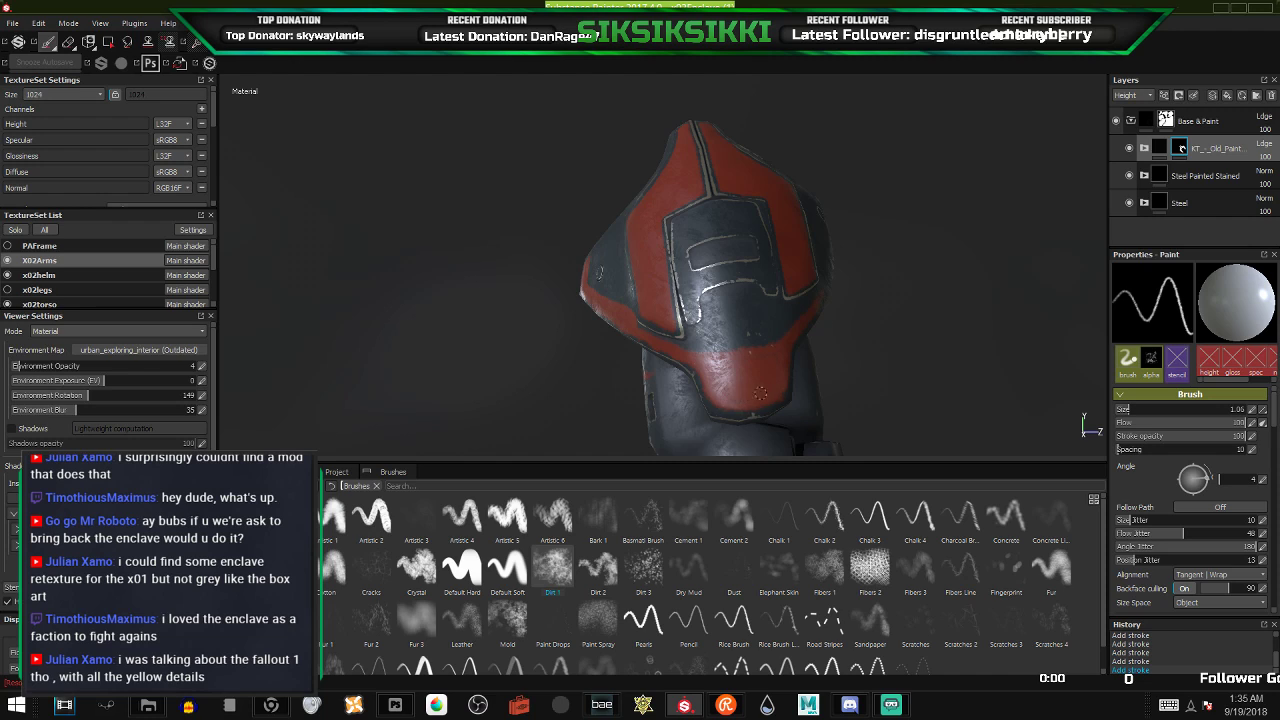
key("alt+q")
- Extend the red band along the plate's rear lower edge and up around the rear flap to its upper corner
left_click_drag(782, 360, 695, 356, "alt")
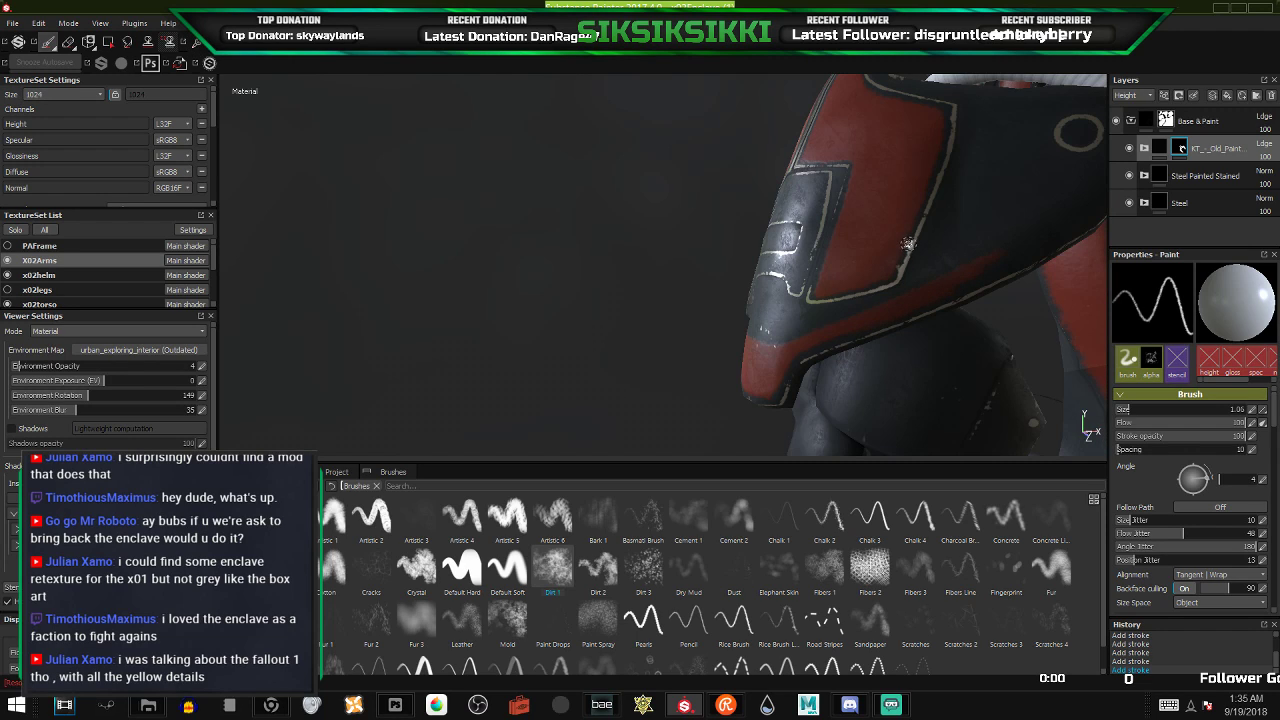
left_click_drag(910, 274, 800, 290, "alt")
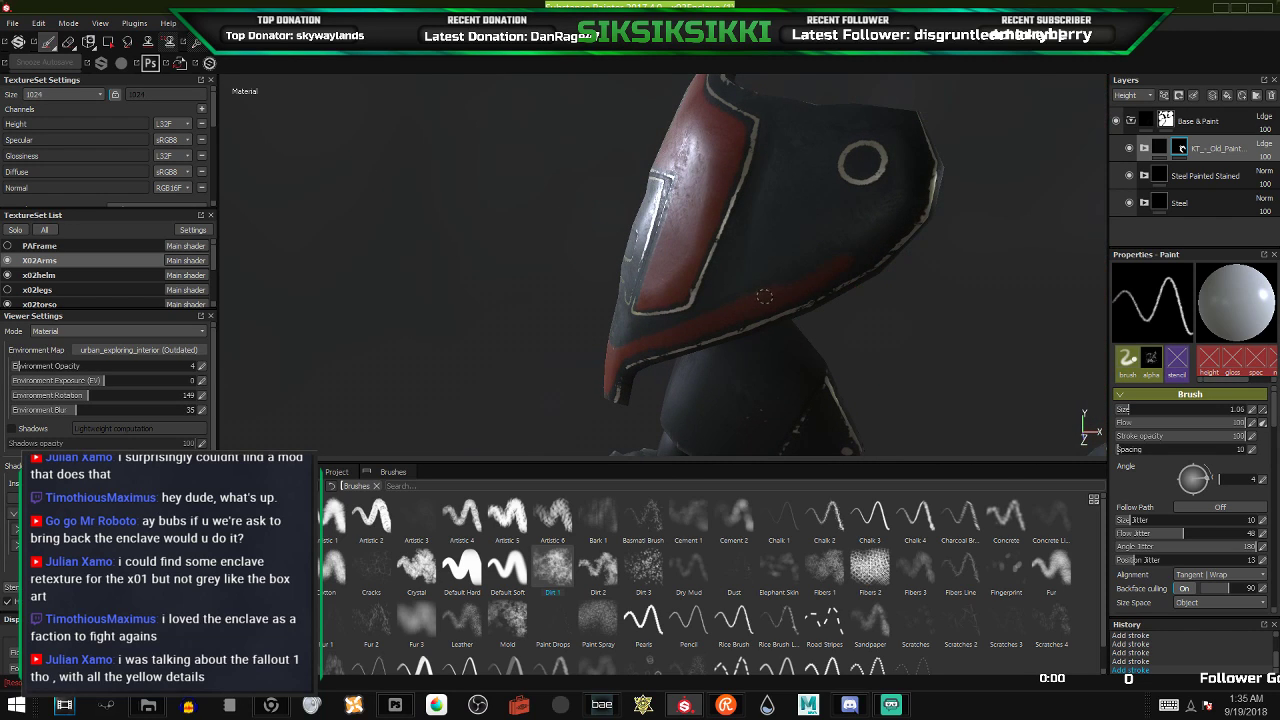
left_click_drag(791, 275, 606, 350, "alt")
middle_click_drag(606, 350, 962, 276, "alt")
left_click_drag(961, 276, 921, 279, "alt")
left_click_drag(843, 323, 913, 286, "alt")
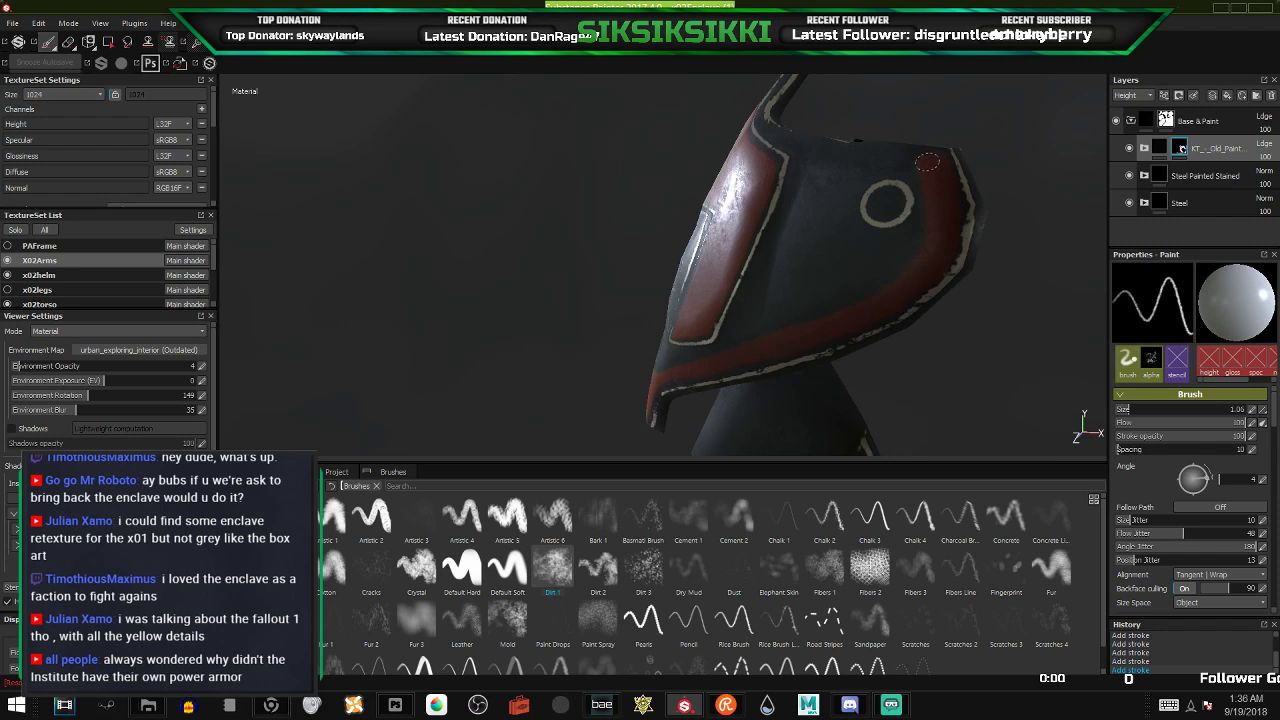
mouse_move(927, 164)
left_mouse_down("alt")
mouse_move(939, 232)
mouse_move(914, 154)
left_mouse_up("alt")
mouse_move(885, 204)
left_mouse_down("alt")
mouse_move(1017, 166)
mouse_move(1040, 136)
left_mouse_up("alt")
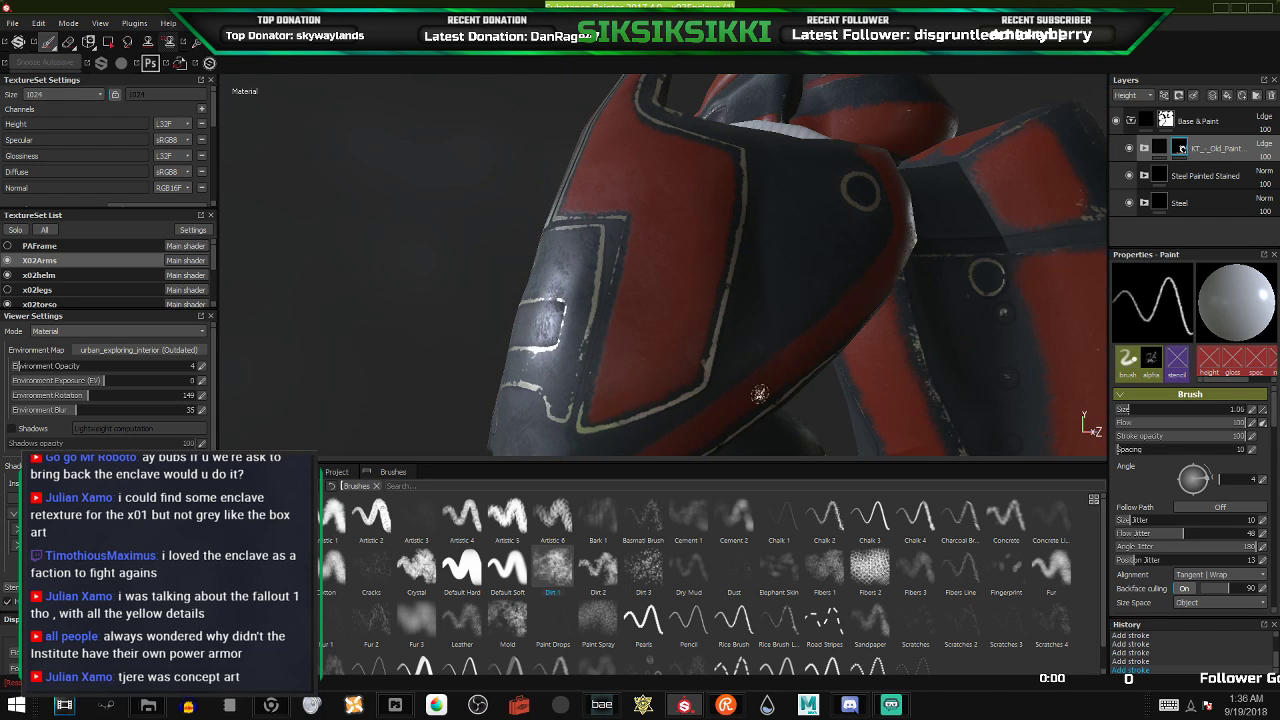
- Fill in the red at the front flap's upper corner and compare it with the surrounding torso
left_click_drag(664, 402, 1075, 266, "alt")
left_click_drag(740, 308, 937, 289, "alt")
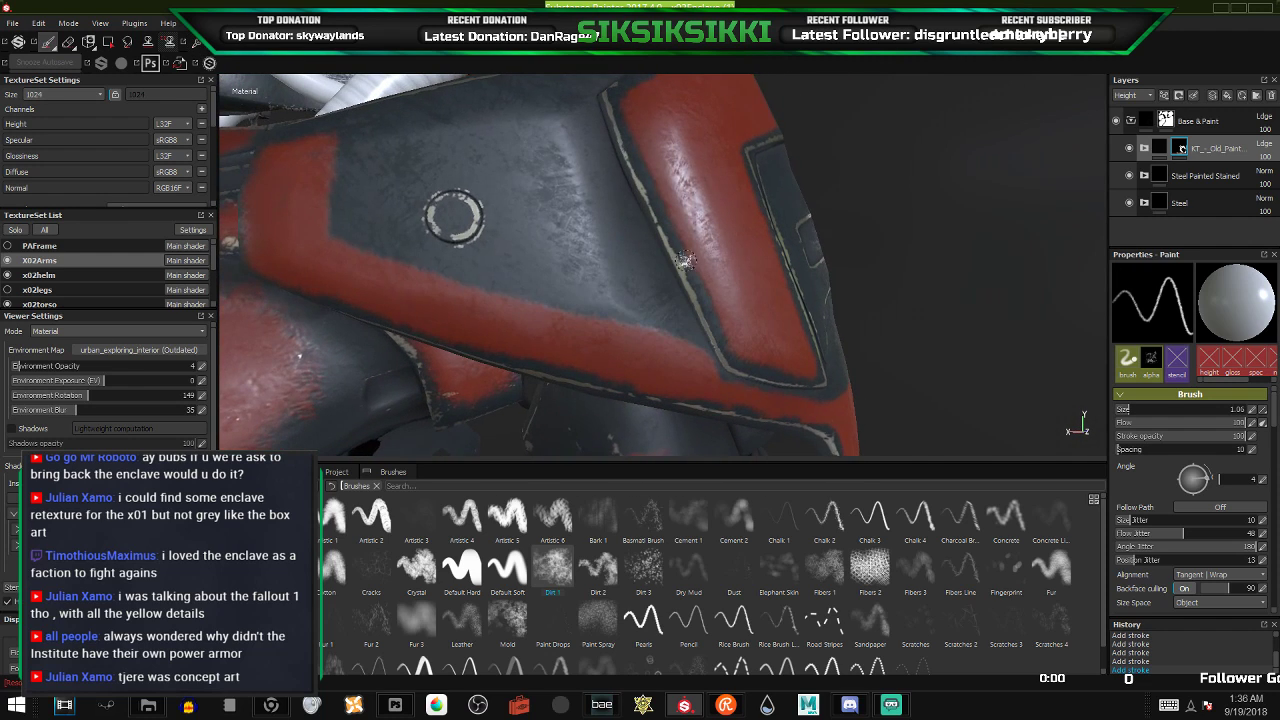
mouse_move(683, 260)
middle_mouse_down("alt")
mouse_move(902, 305)
mouse_move(1046, 369)
middle_mouse_up("alt")
key("alt+q")
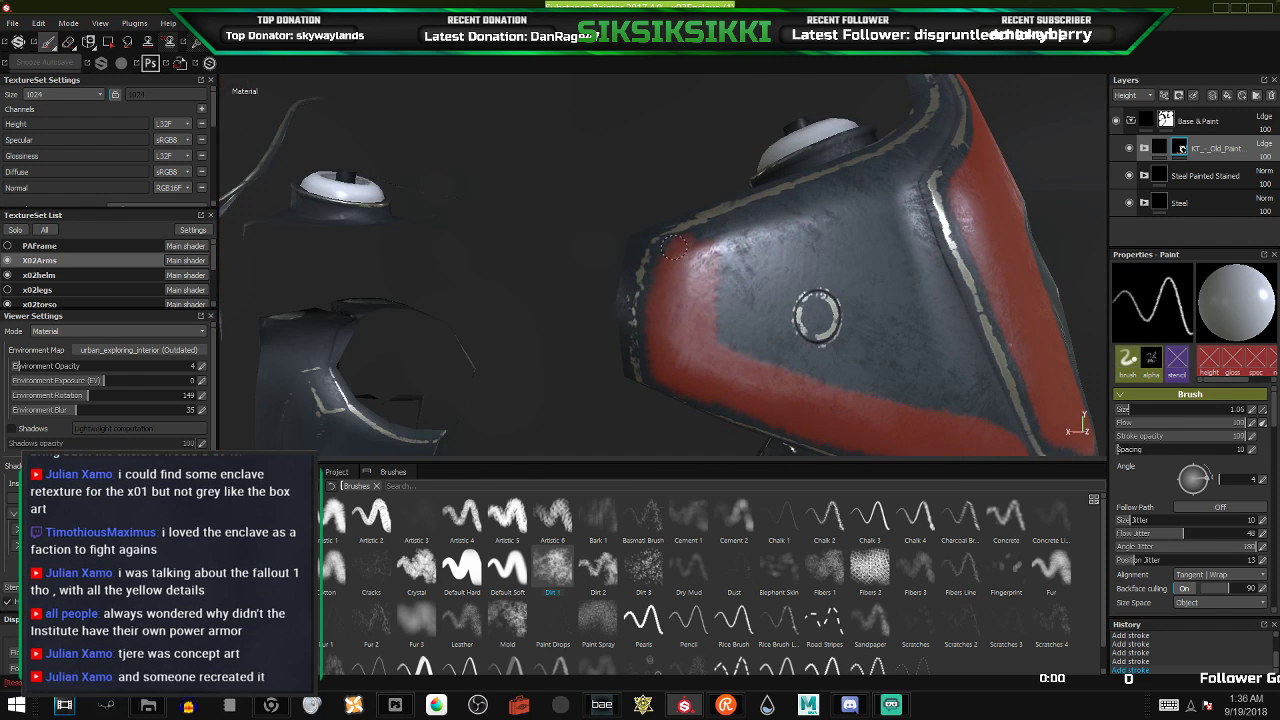
key("alt+q")
key("alt+q")
key("alt+q")
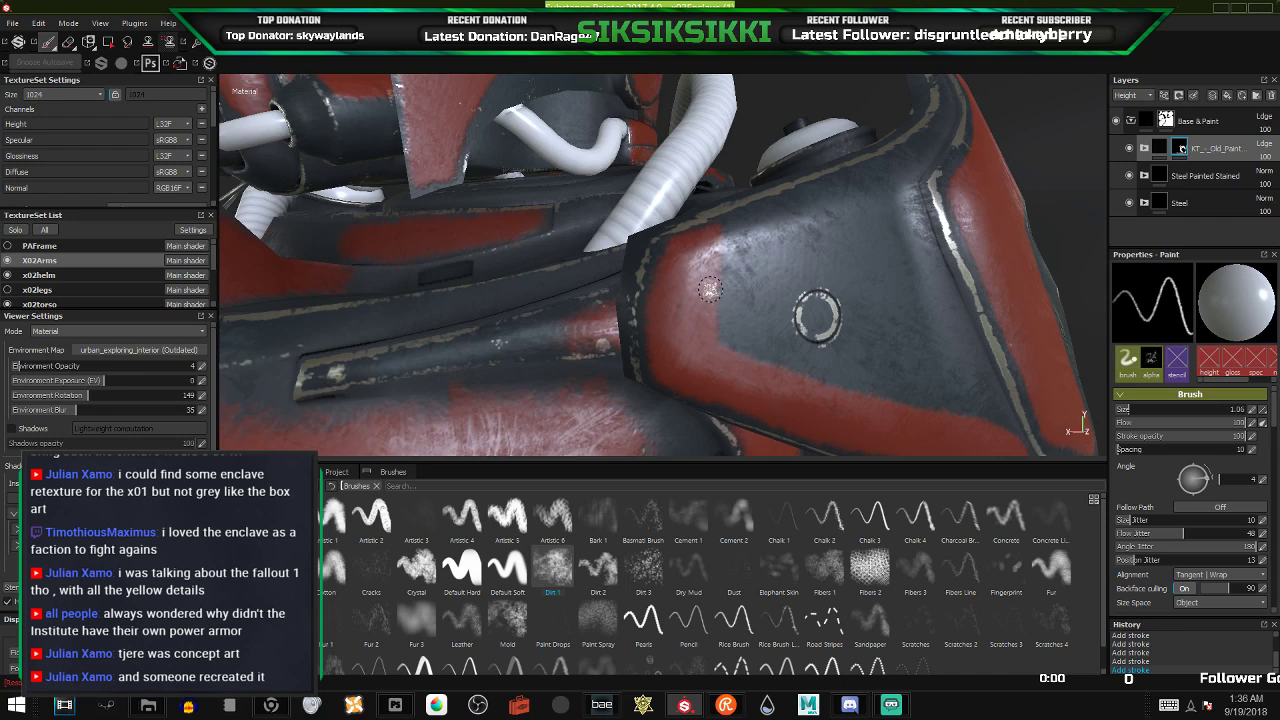
- Remove the stray red paint from the upper arm beneath the shoulder plate and return to the Paint tool
scroll(692, 316, "down", 5)
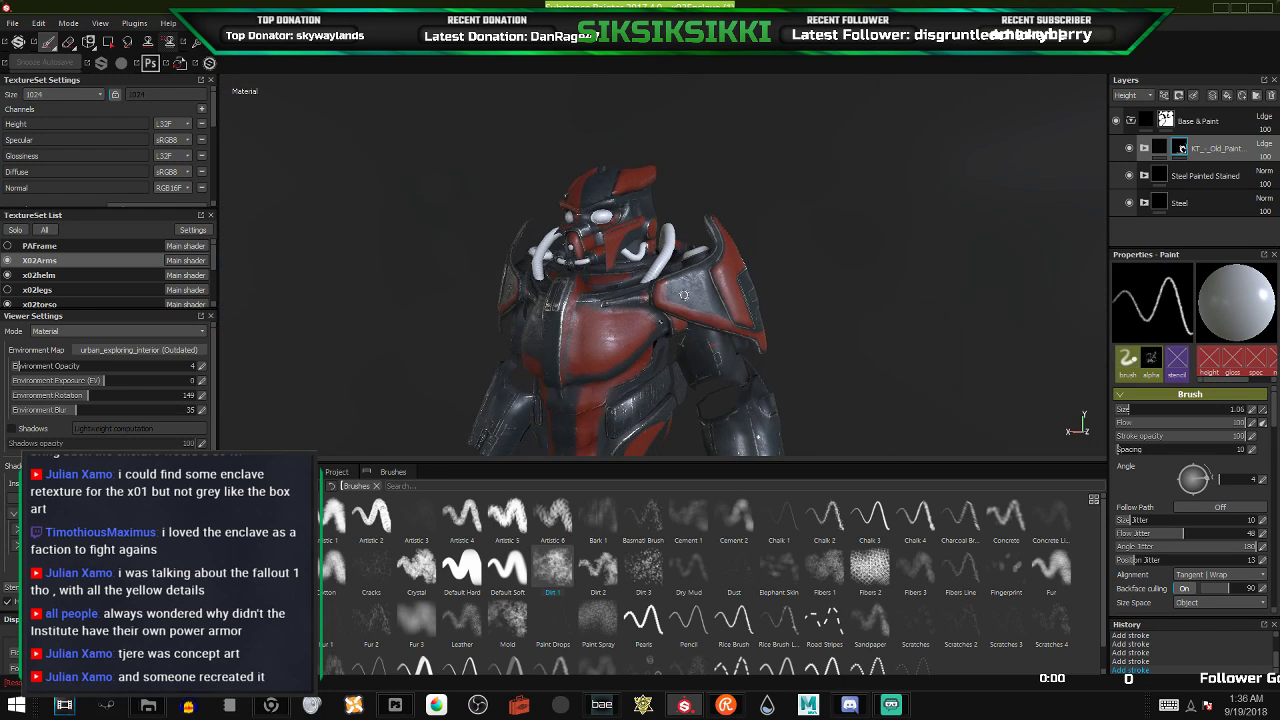
left_click_drag(673, 321, 551, 338, "alt")
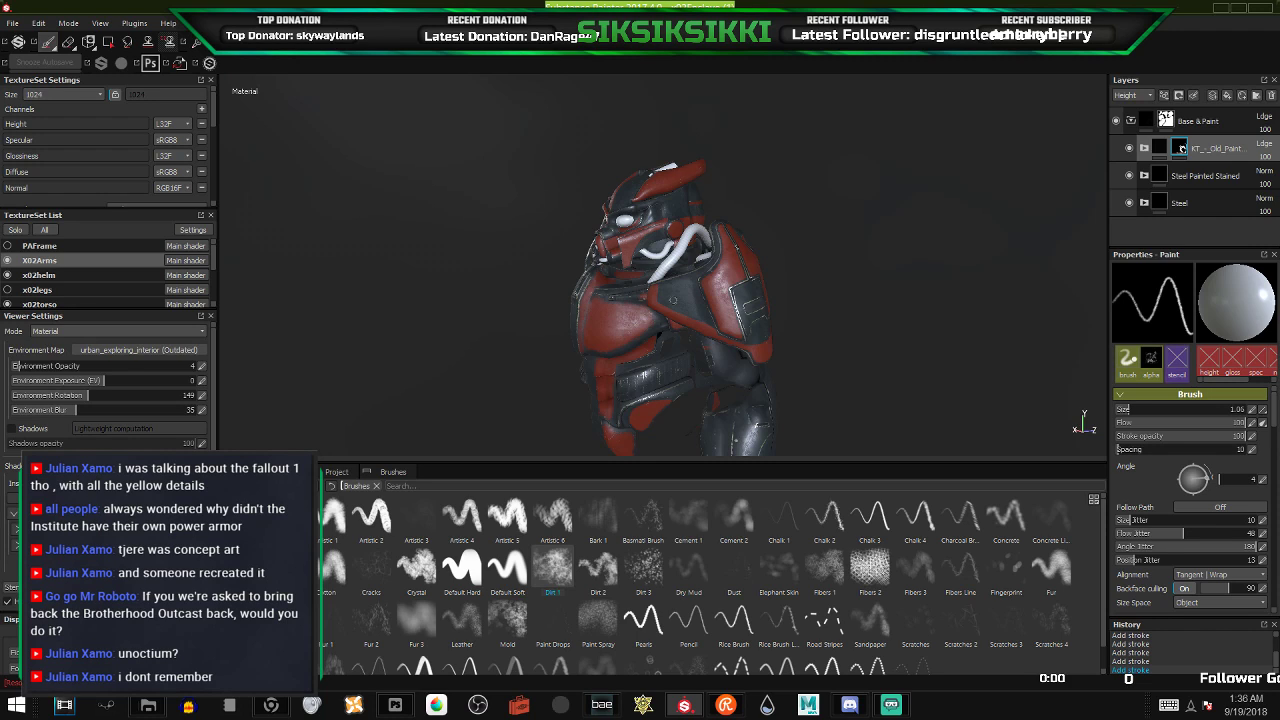
scroll(686, 292, "up", 3)
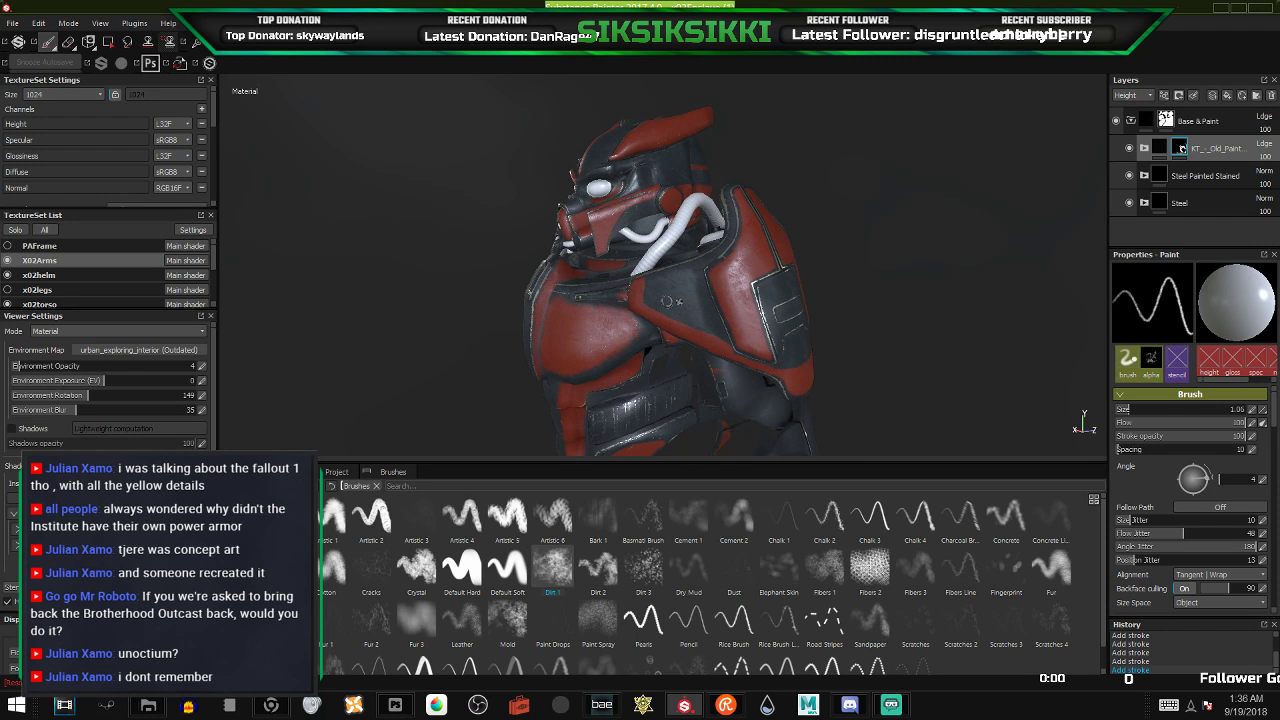
right_click_drag(685, 410, 835, 323, "alt")
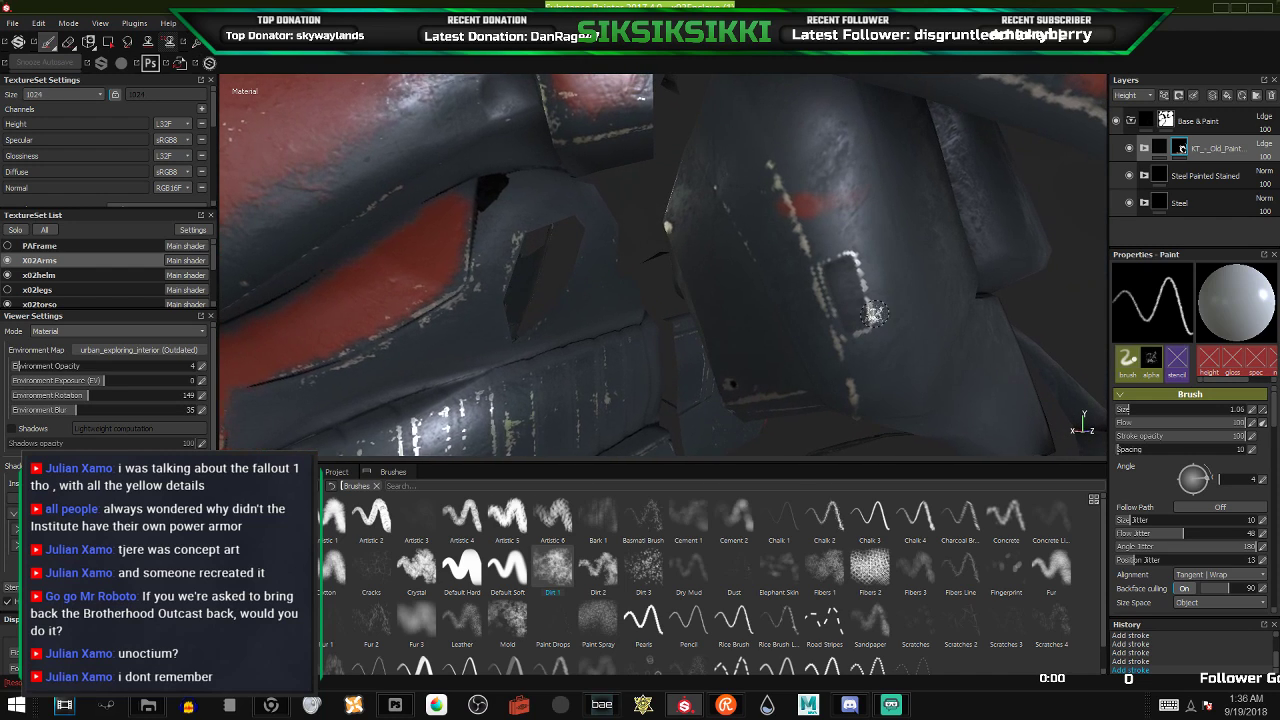
key("2")
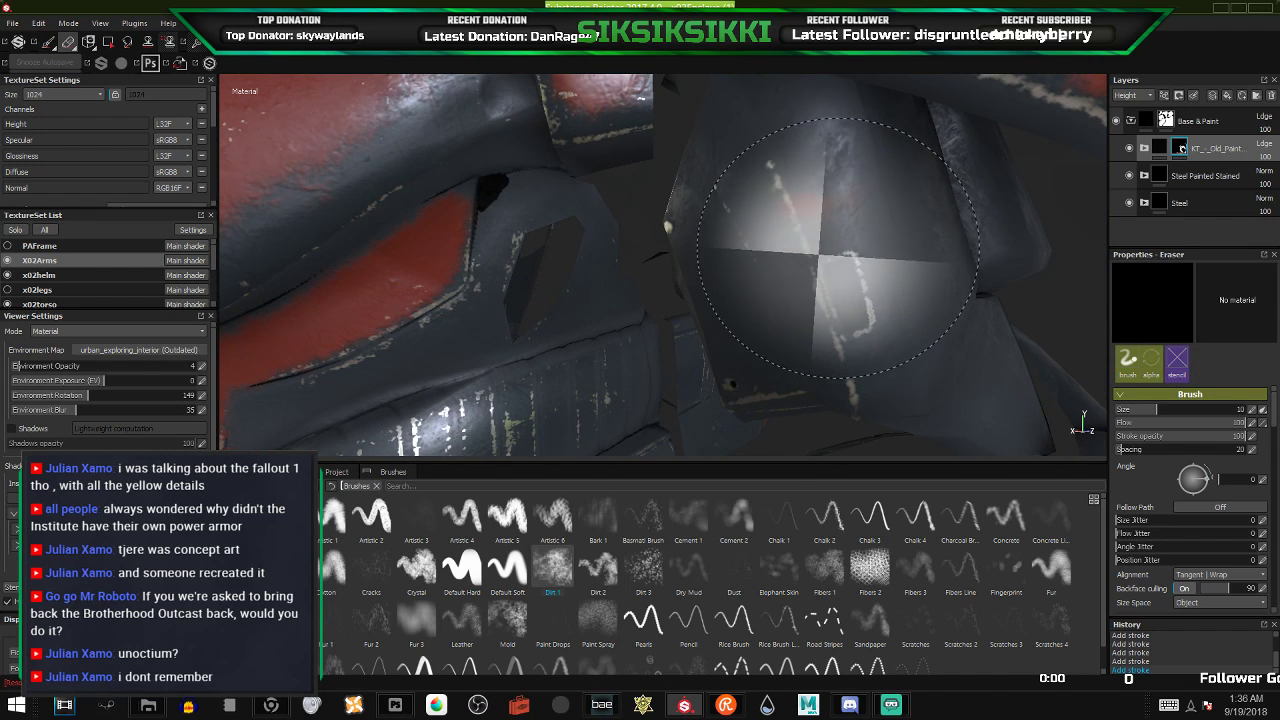
key("1")
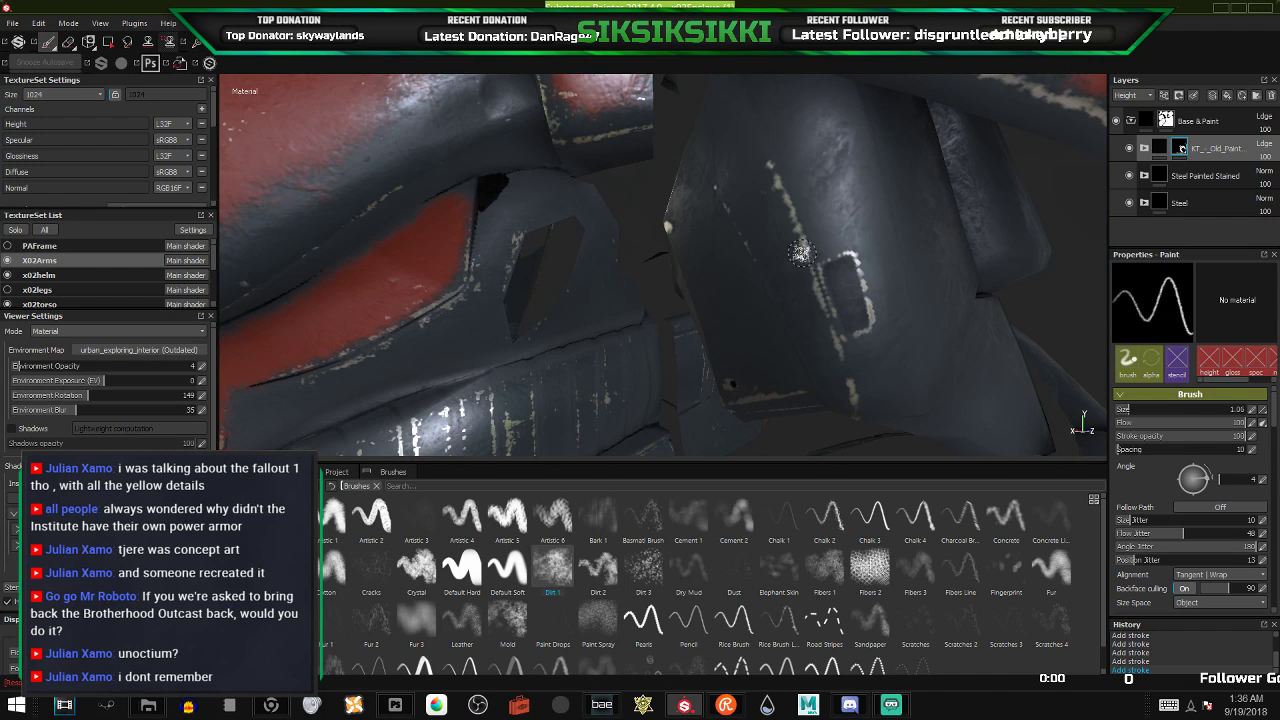
- Examine the armor from the side and front, and check its arm markings against the reference image in the web browser
scroll(781, 309, "down", 5)
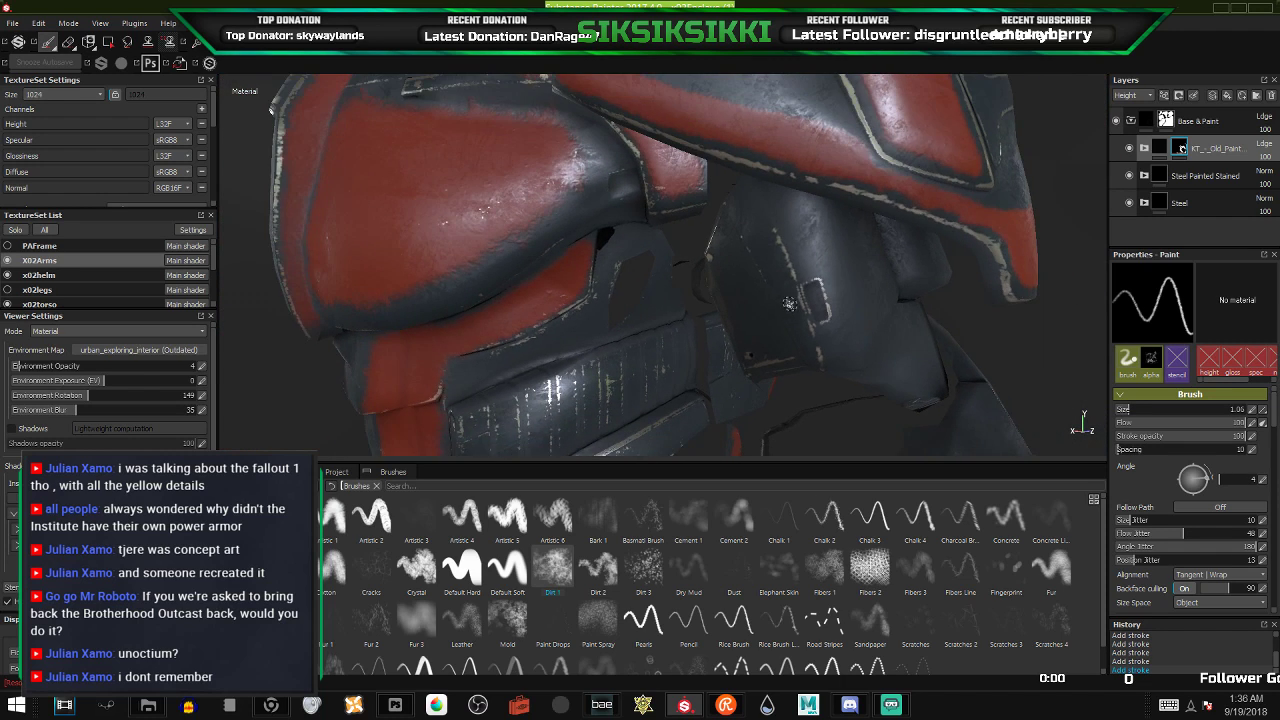
left_click_drag(810, 327, 622, 307, "alt")
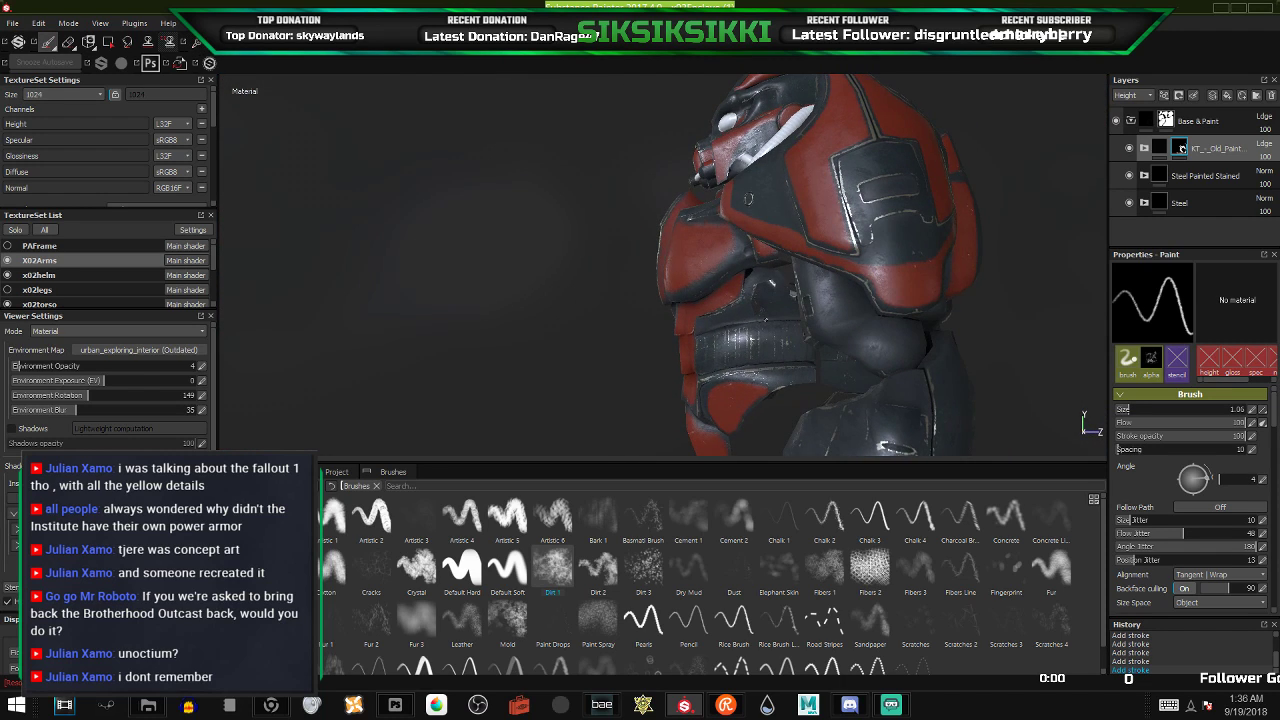
left_click_drag(900, 346, 1100, 355, "alt")
middle_click_drag(852, 305, 781, 291, "alt")
mouse_move(780, 291)
left_mouse_down("alt")
mouse_move(741, 298)
mouse_move(850, 310)
mouse_move(784, 300)
left_mouse_up("alt")
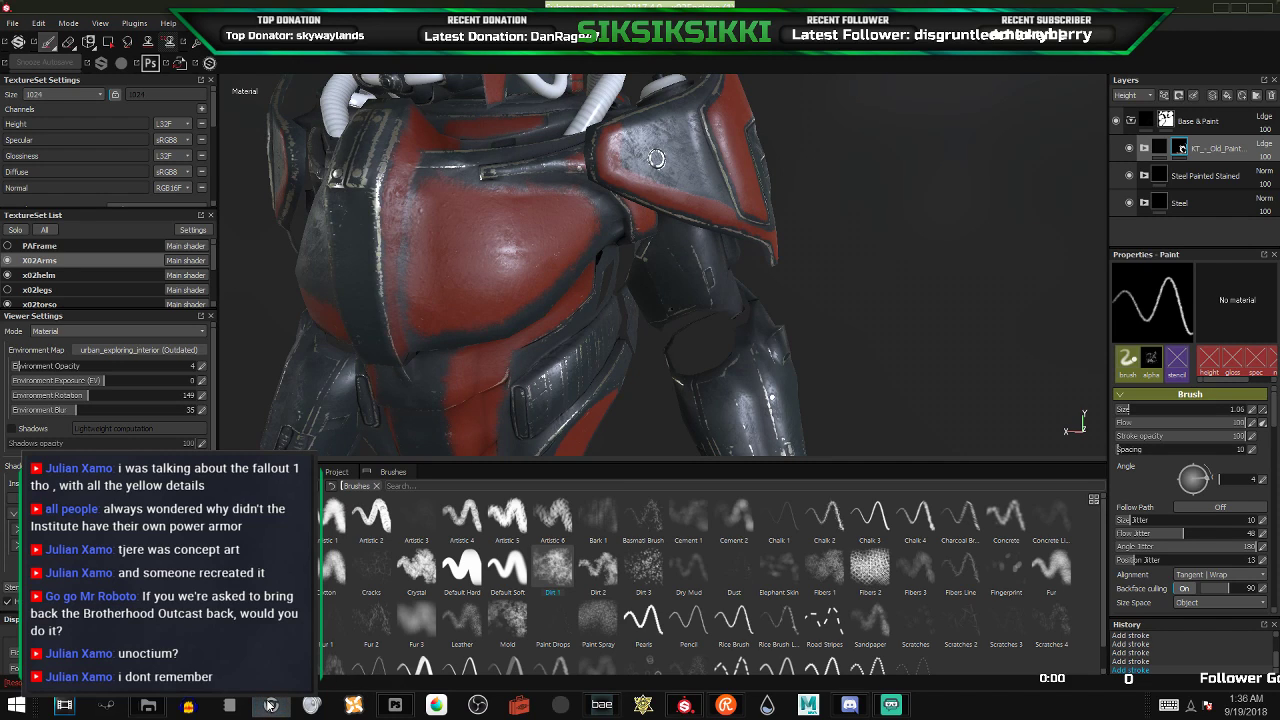
left_click(270, 705)
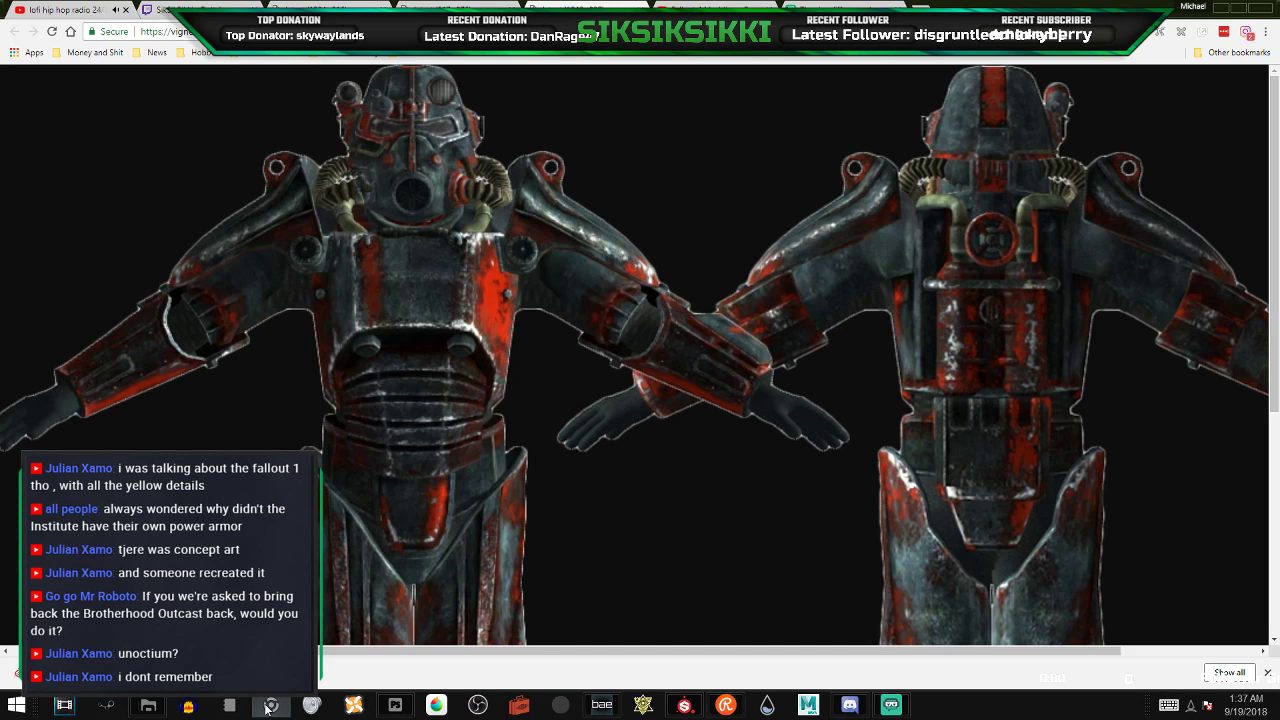
left_click(268, 706)
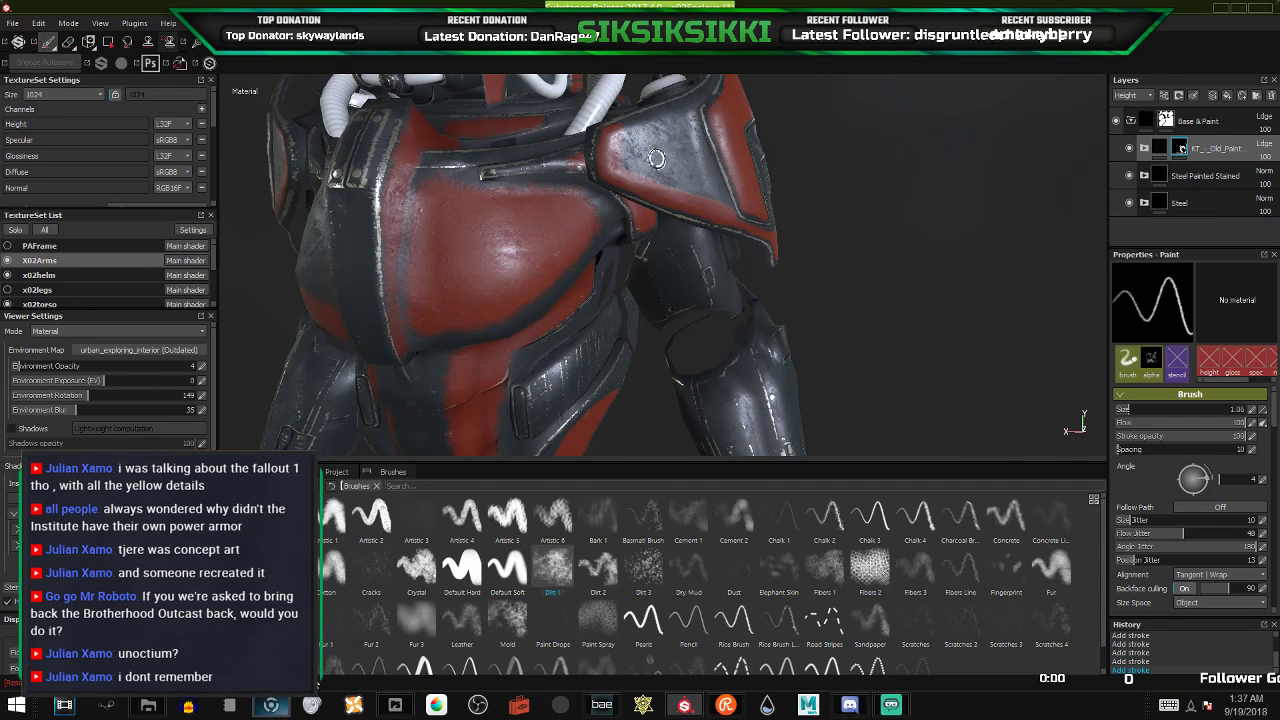
- Paint a tapering red strip down the front of the upper arm, from below the shoulder plate to the small rectangular detail
mouse_move(637, 368)
left_mouse_down("alt")
mouse_move(664, 321)
mouse_move(665, 359)
mouse_move(625, 374)
left_mouse_up("alt")
scroll(666, 354, "up", 1)
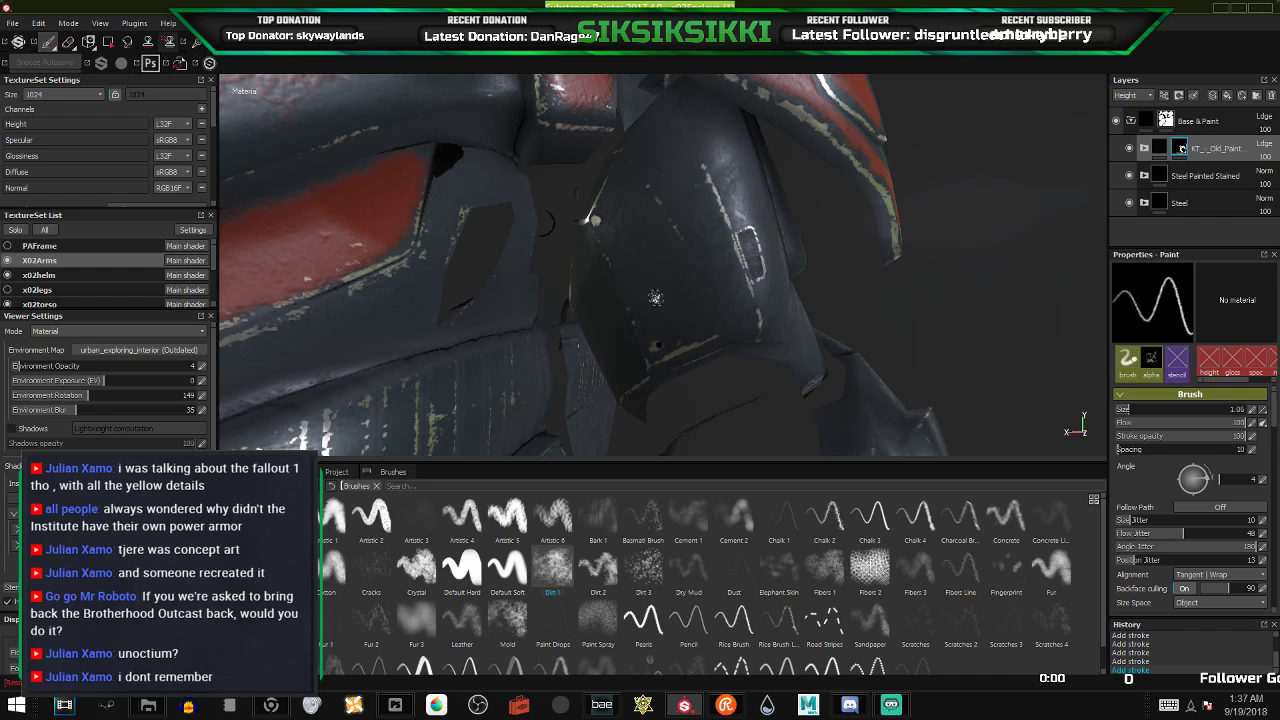
mouse_move(656, 298)
left_mouse_down("alt")
mouse_move(703, 299)
mouse_move(690, 267)
left_mouse_up("alt")
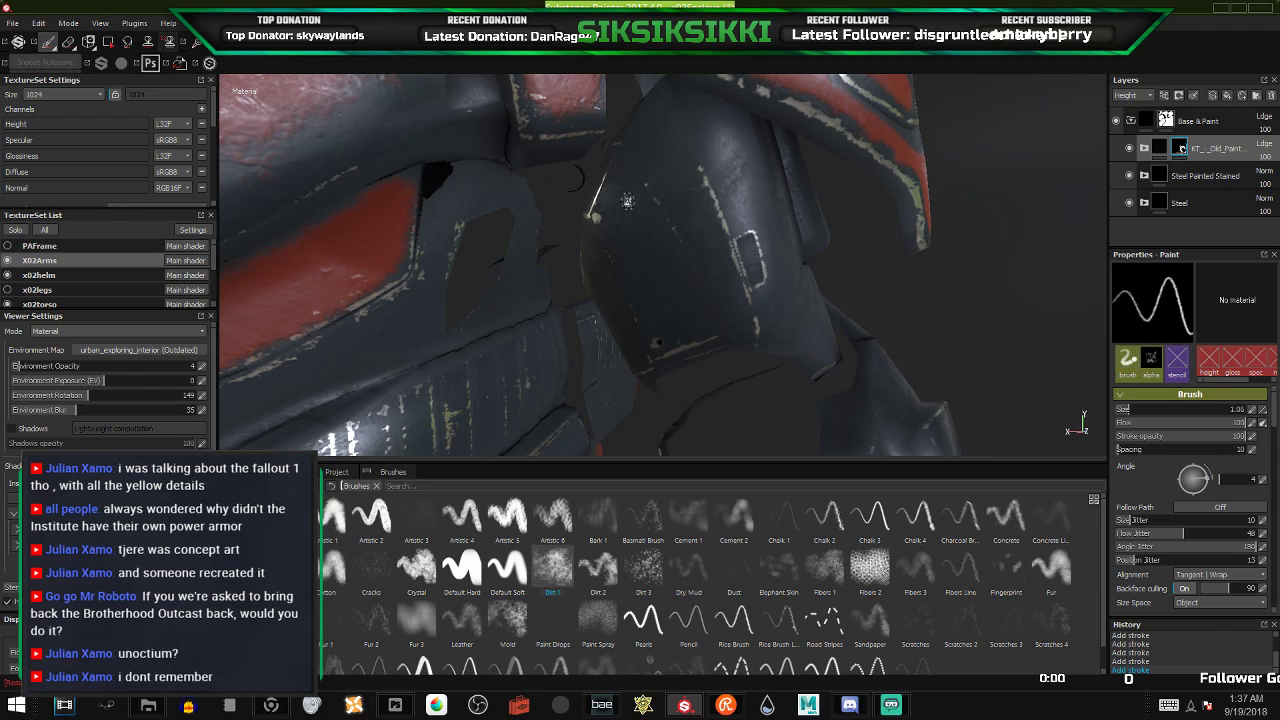
mouse_move(661, 270)
left_mouse_down("alt")
mouse_move(736, 207)
mouse_move(656, 188)
mouse_move(630, 203)
mouse_move(642, 184)
left_mouse_up("alt")
left_click_drag(636, 194, 622, 219)
mouse_move(624, 215)
left_mouse_down()
mouse_move(648, 175)
mouse_move(684, 232)
mouse_move(652, 192)
mouse_move(660, 250)
mouse_move(623, 222)
left_mouse_up()
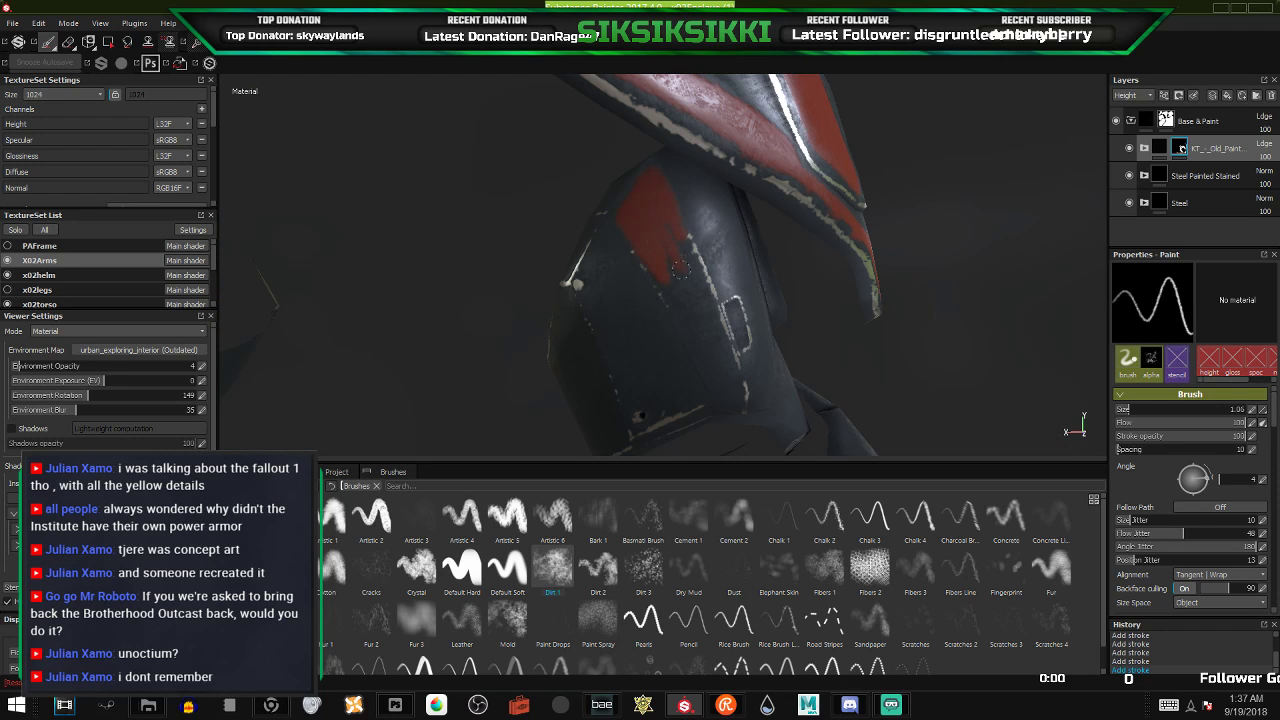
mouse_move(680, 268)
left_mouse_down()
mouse_move(708, 302)
mouse_move(676, 233)
left_mouse_up()
left_click_drag(695, 296, 700, 340)
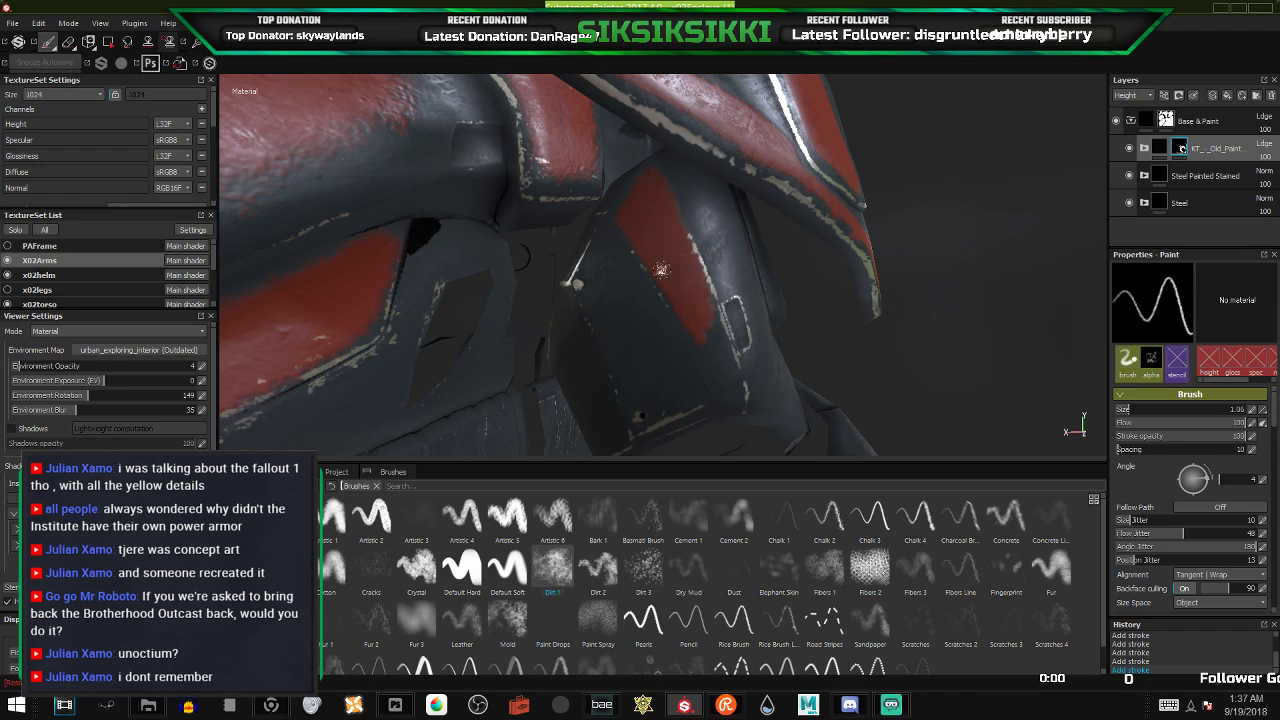
- Paint the red stripe down the upper arm's plate to its lower edge, beside the small rectangular recess
left_click_drag(653, 259, 654, 261)
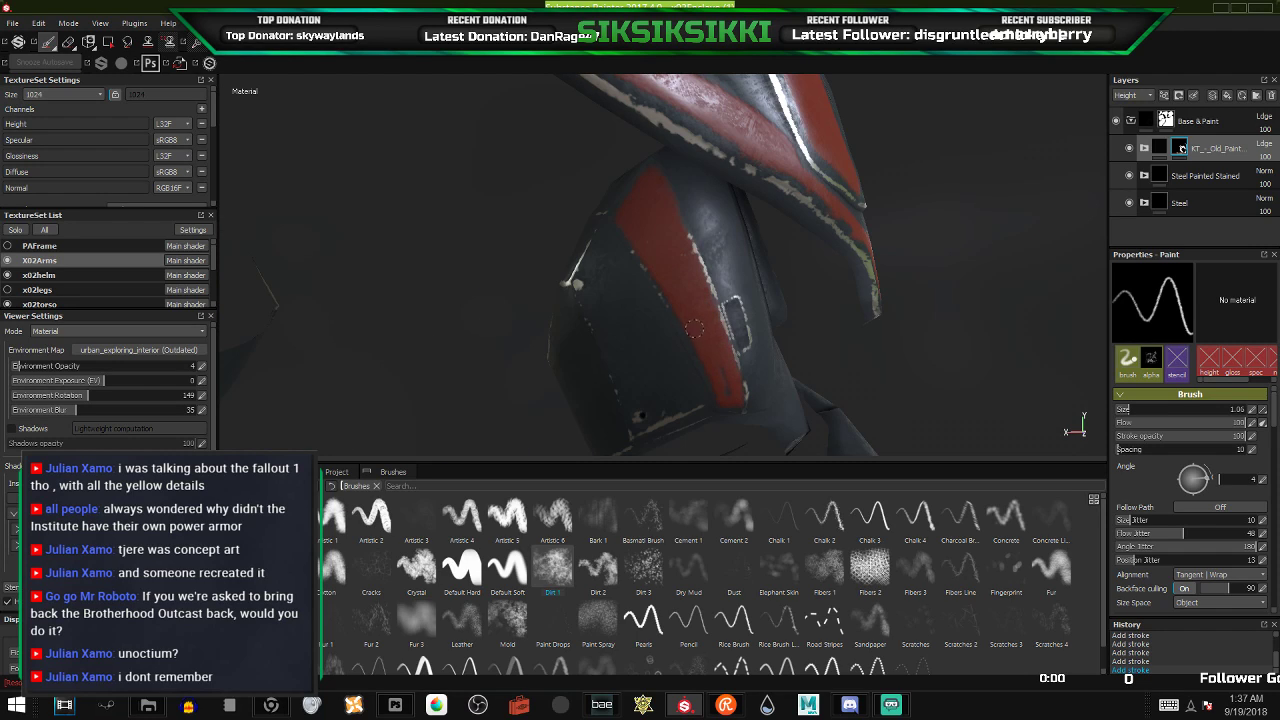
left_click_drag(726, 384, 730, 384)
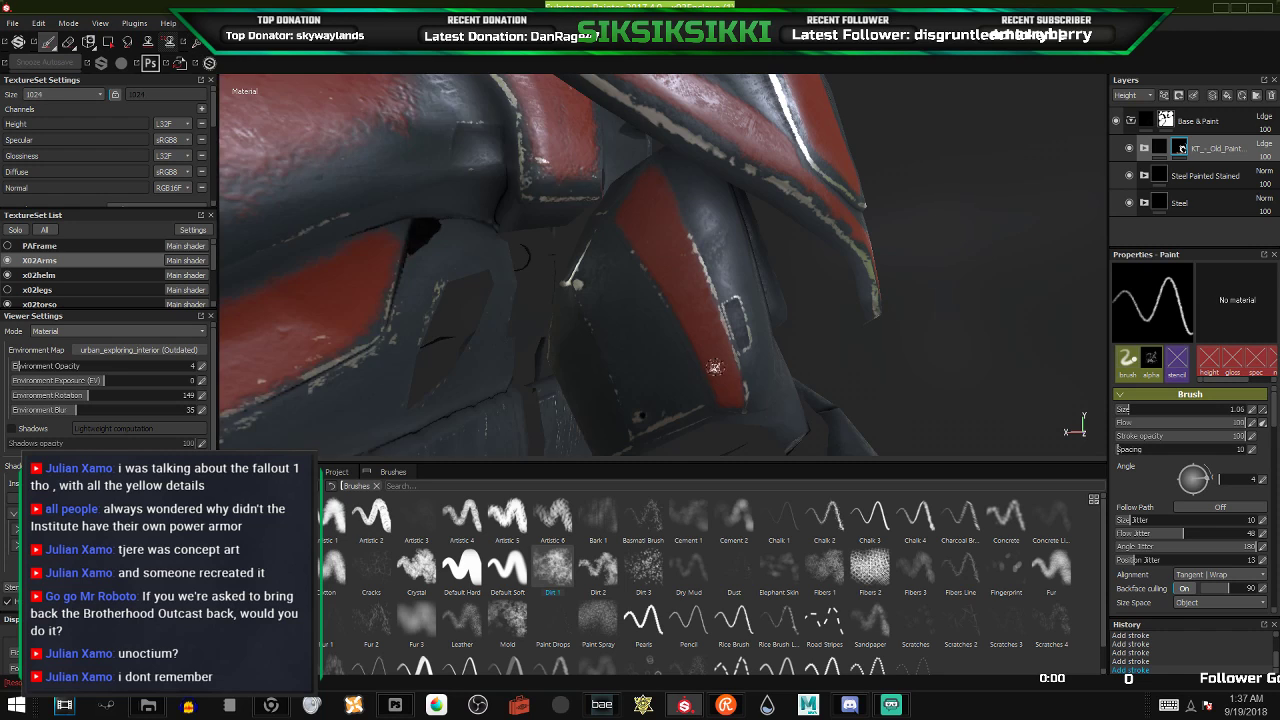
mouse_move(692, 330)
left_mouse_down("alt")
mouse_move(597, 300)
mouse_move(723, 305)
mouse_move(709, 381)
mouse_move(600, 397)
mouse_move(712, 219)
mouse_move(686, 189)
mouse_move(634, 313)
mouse_move(580, 295)
left_mouse_up("alt")
left_click(630, 228)
left_click(643, 256)
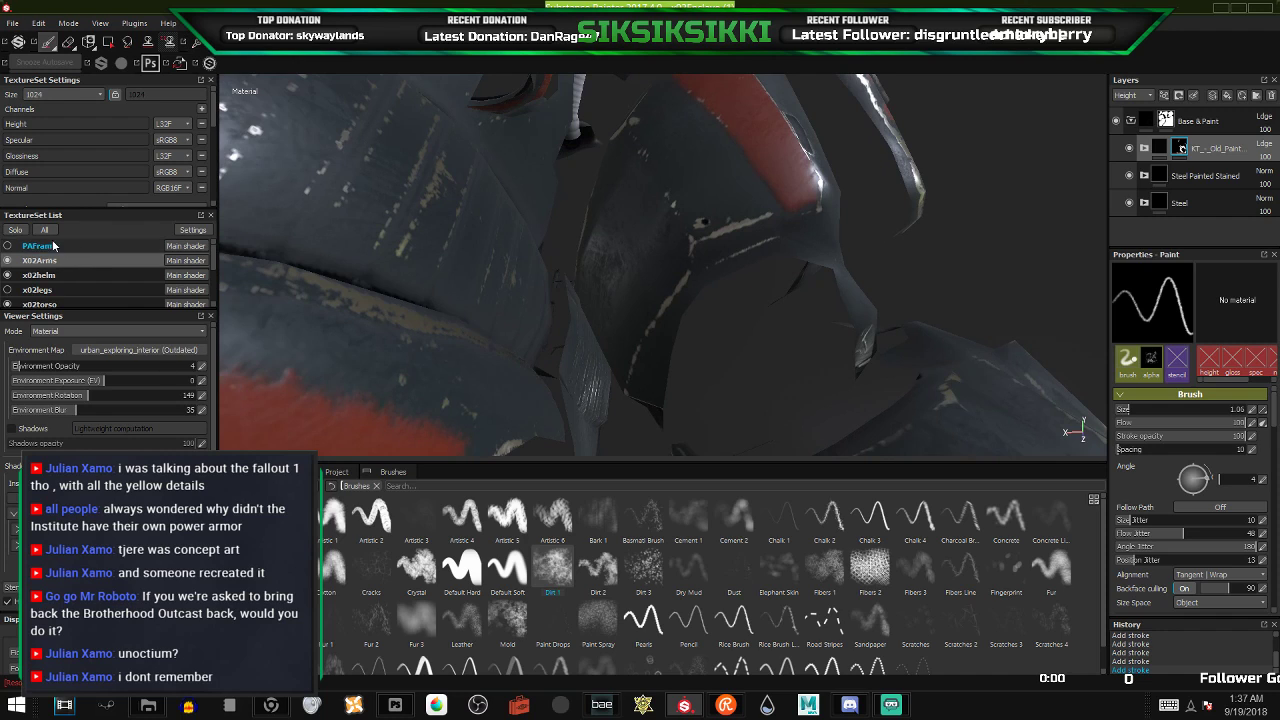
- Isolate the x02Arms texture set and fill the upper arm's large inner panel with red, following its chipped edges
left_click(15, 229)
left_click_drag(639, 256, 548, 294, "alt")
left_click_drag(517, 253, 548, 333)
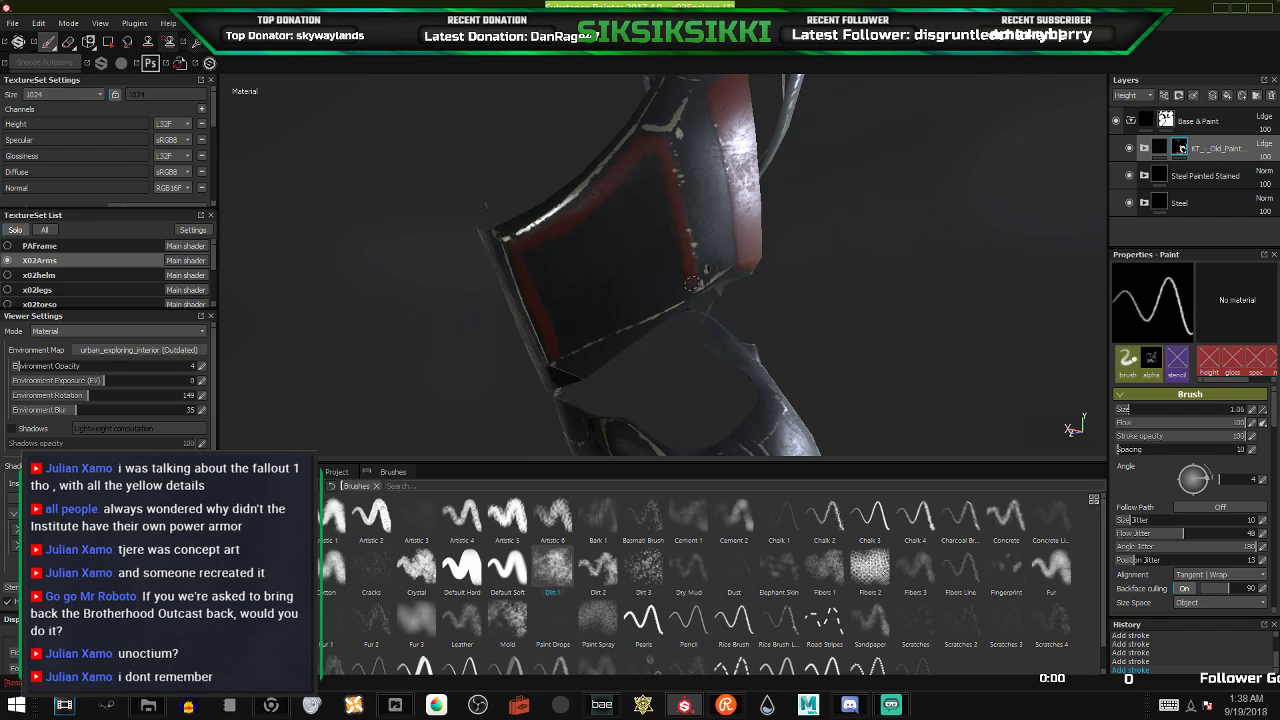
left_click_drag(600, 325, 555, 350)
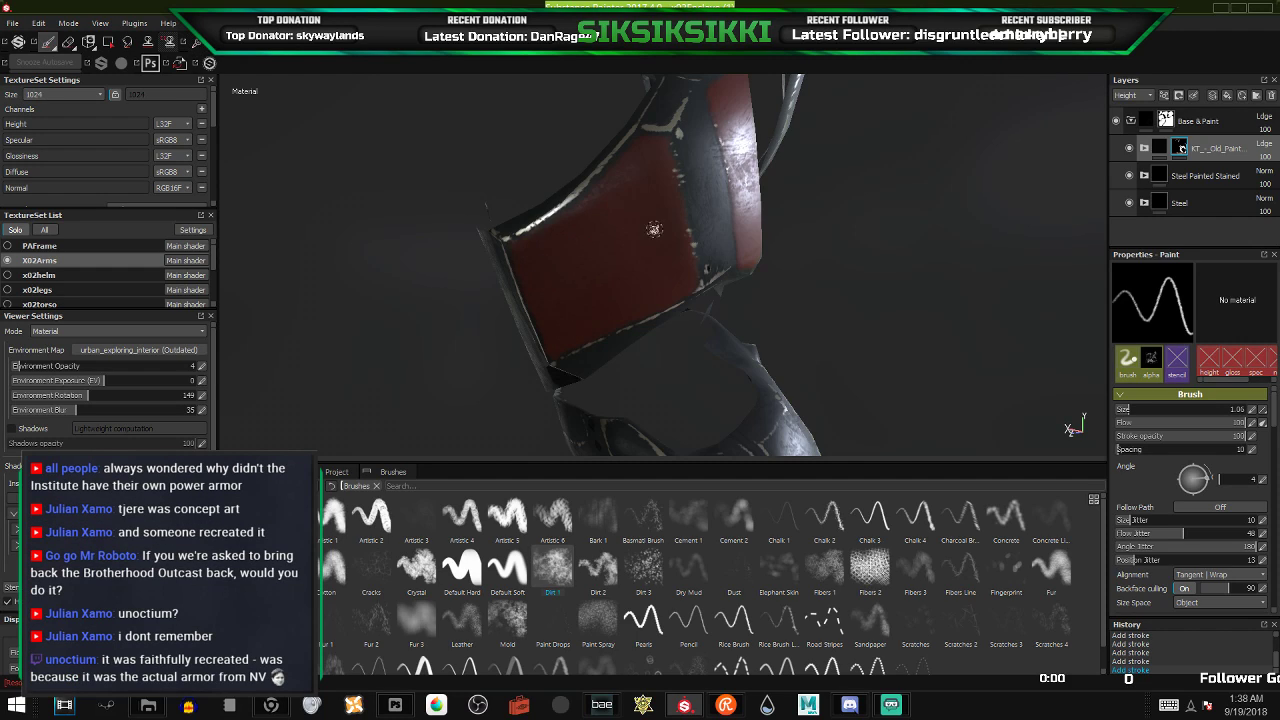
- Paint a red strip along the upper arm's lower edge, joining the inner panel to the front stripe
left_click_drag(694, 265, 330, 335, "alt")
mouse_move(815, 241)
left_mouse_down("alt")
mouse_move(686, 218)
mouse_move(640, 268)
mouse_move(647, 283)
left_mouse_up("alt")
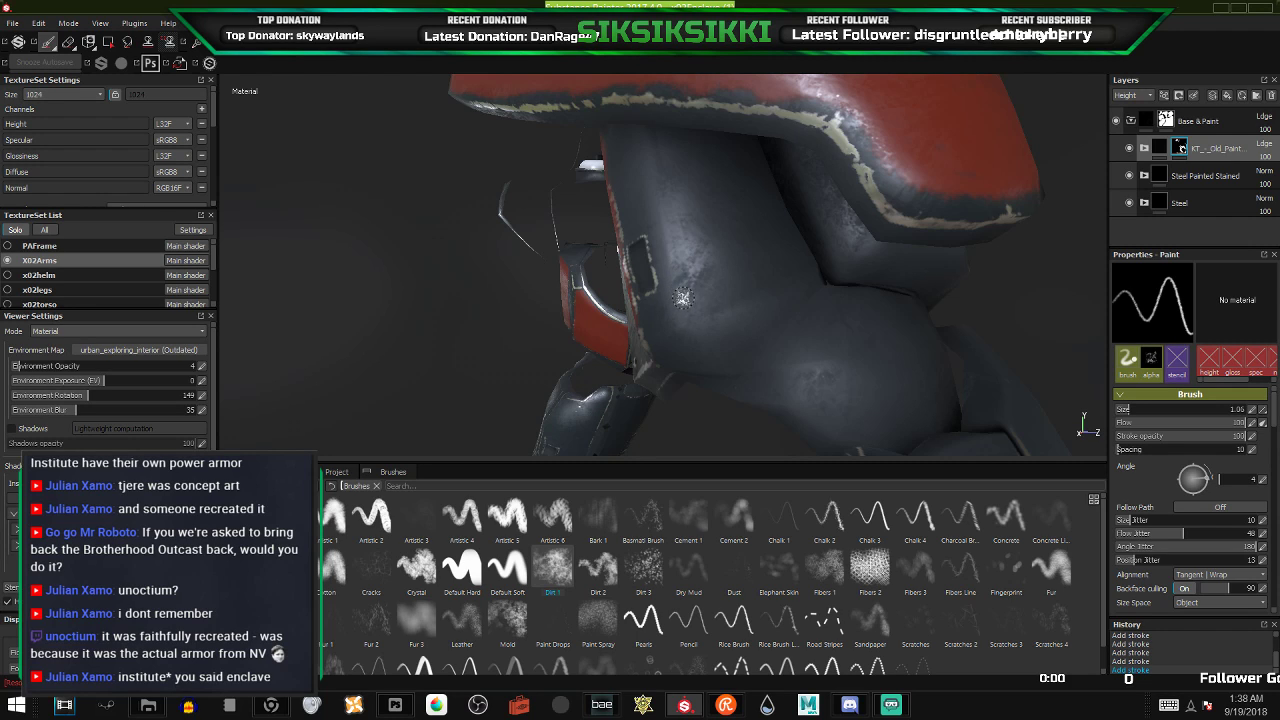
left_click_drag(687, 300, 932, 288, "alt")
scroll(760, 335, "down", 7)
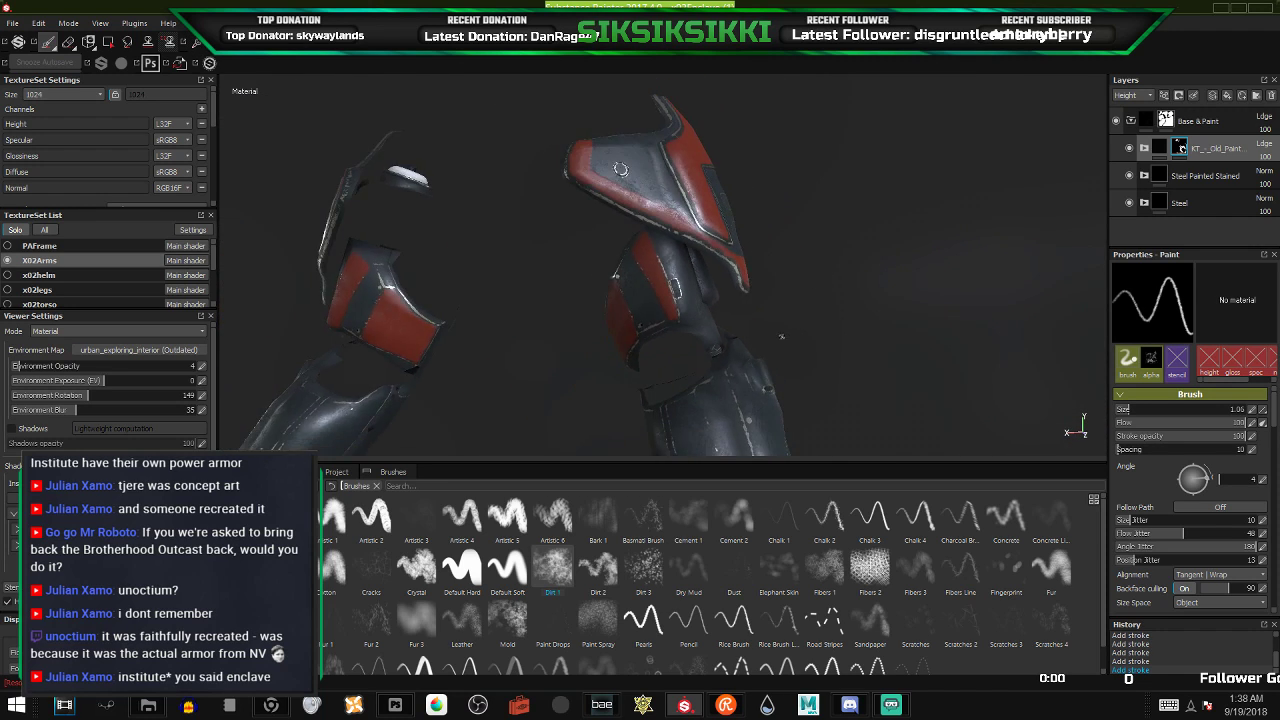
scroll(655, 315, "up", 7)
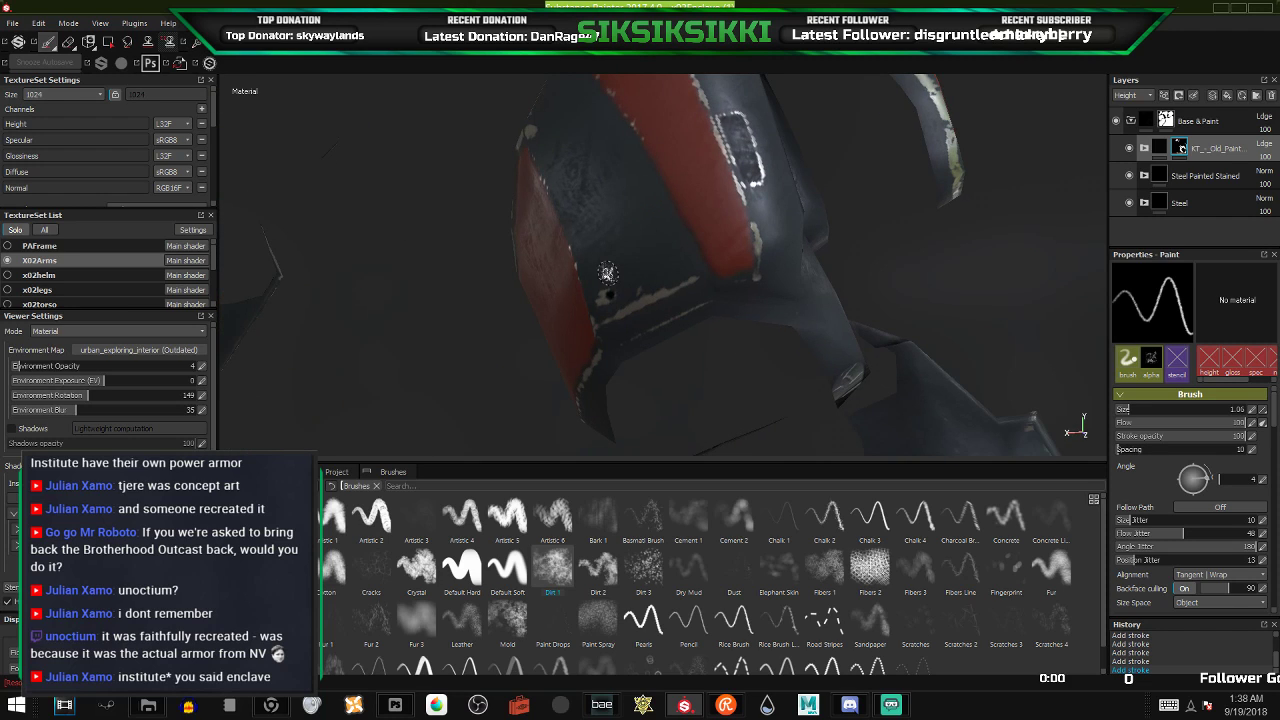
left_click_drag(590, 350, 673, 322, "alt")
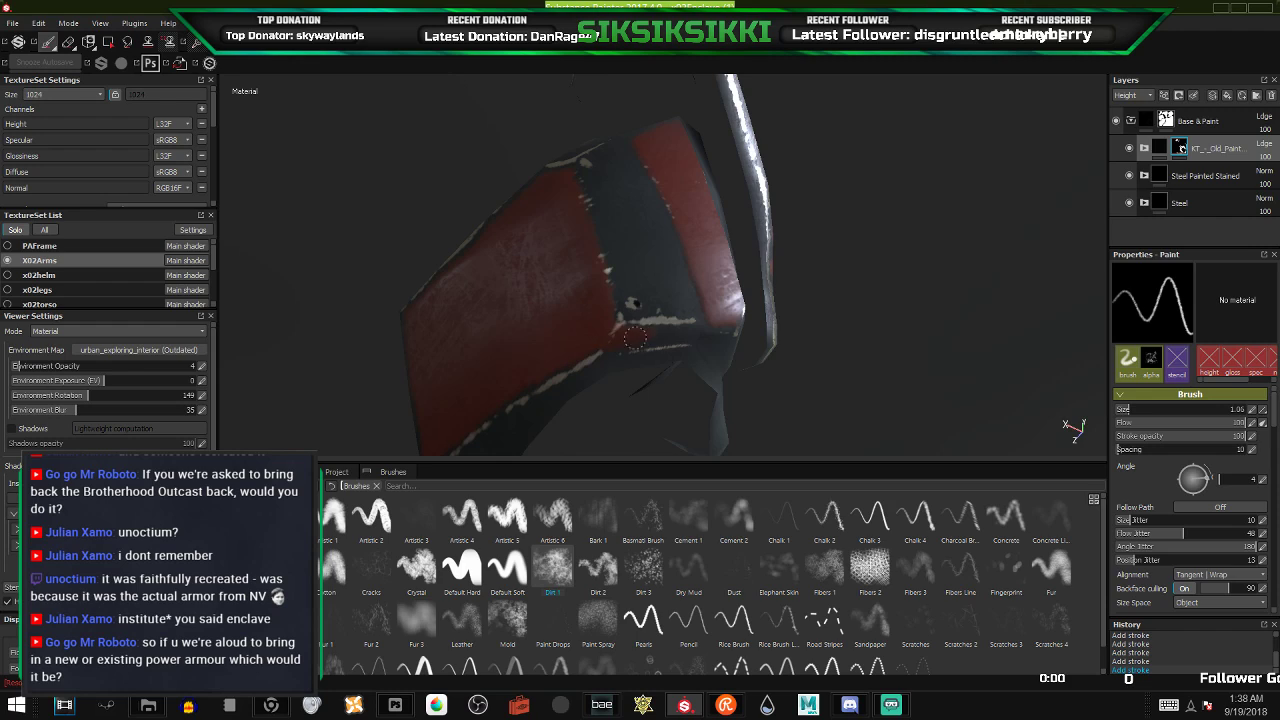
left_click_drag(683, 333, 718, 327, "alt")
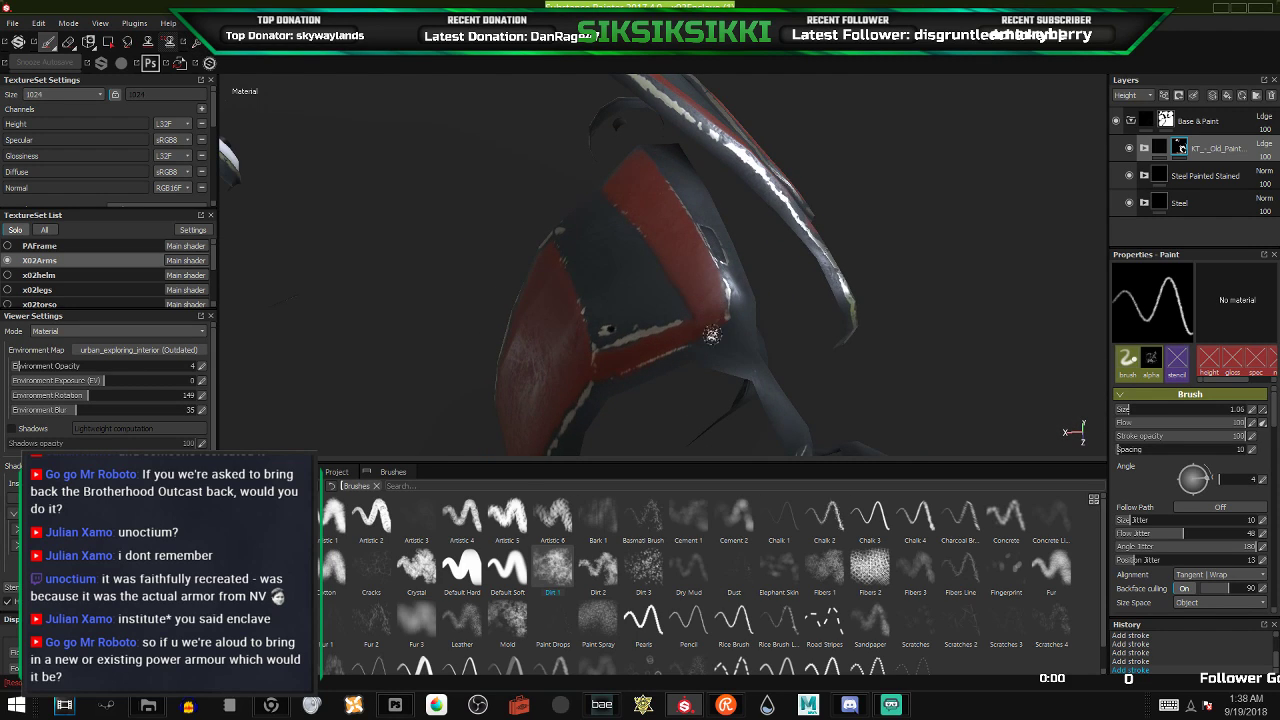
left_click(714, 312)
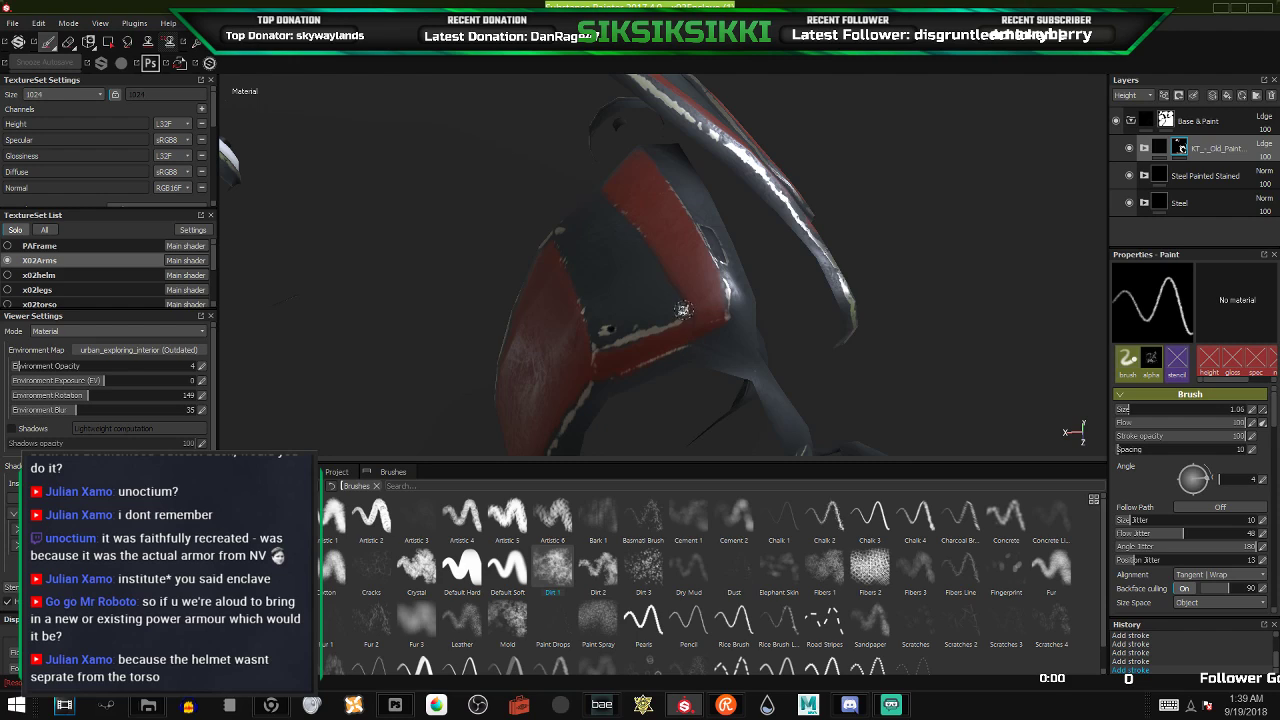
- Extend the red across the outer upper arm as a wide lower band with a stripe rising beside the recess
mouse_move(710, 326)
left_mouse_down("alt")
mouse_move(622, 312)
mouse_move(736, 313)
left_mouse_up("alt")
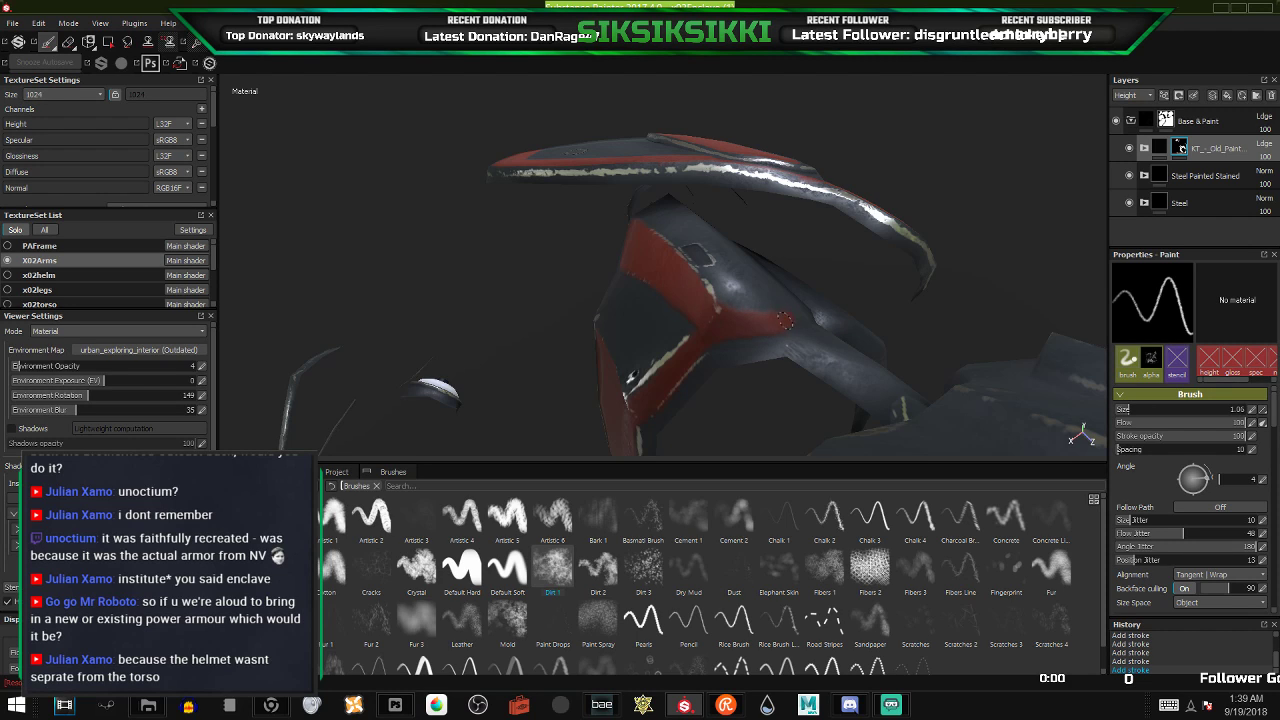
left_click_drag(785, 324, 826, 251, "alt")
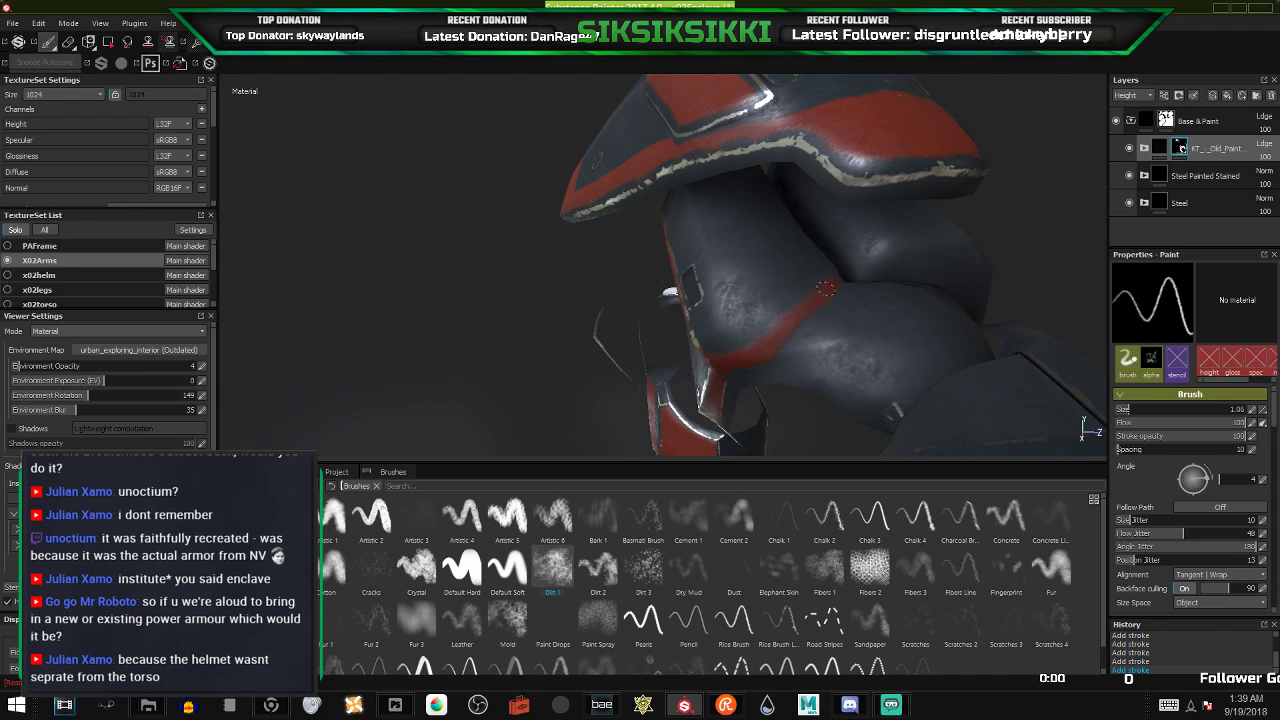
left_click_drag(748, 329, 703, 348, "alt")
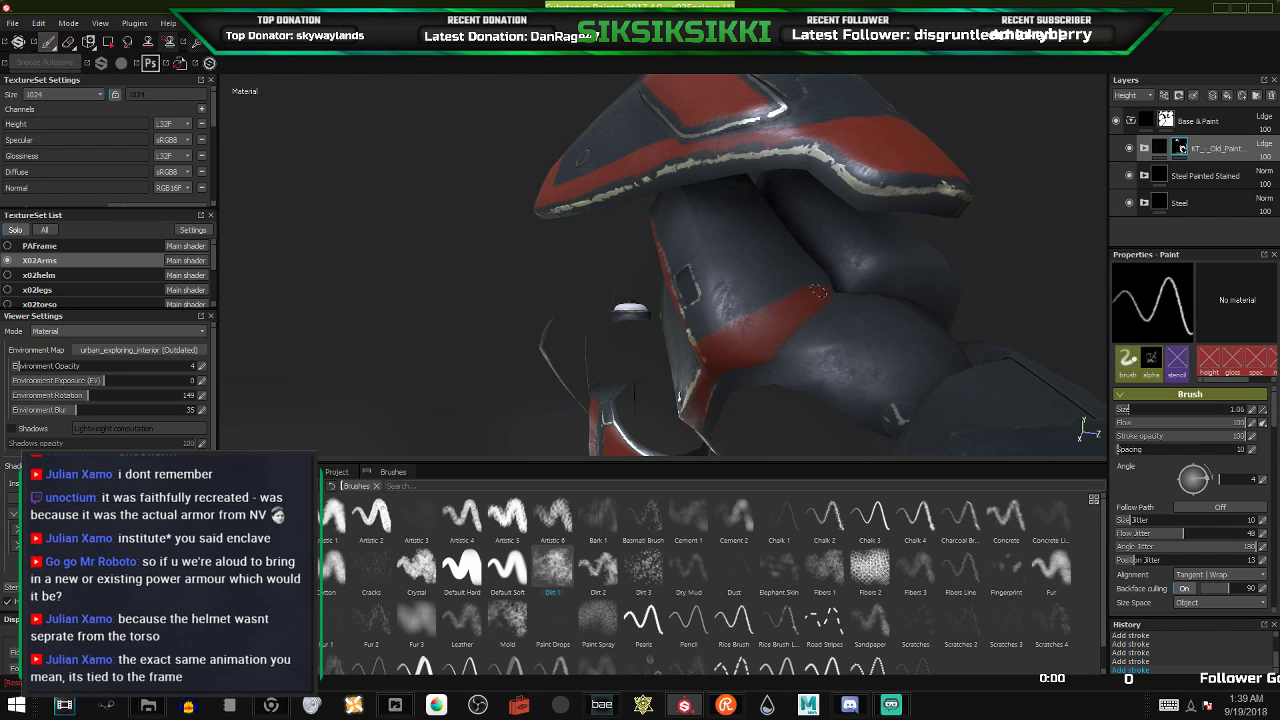
left_click(765, 313)
left_click_drag(752, 317, 715, 282, "alt")
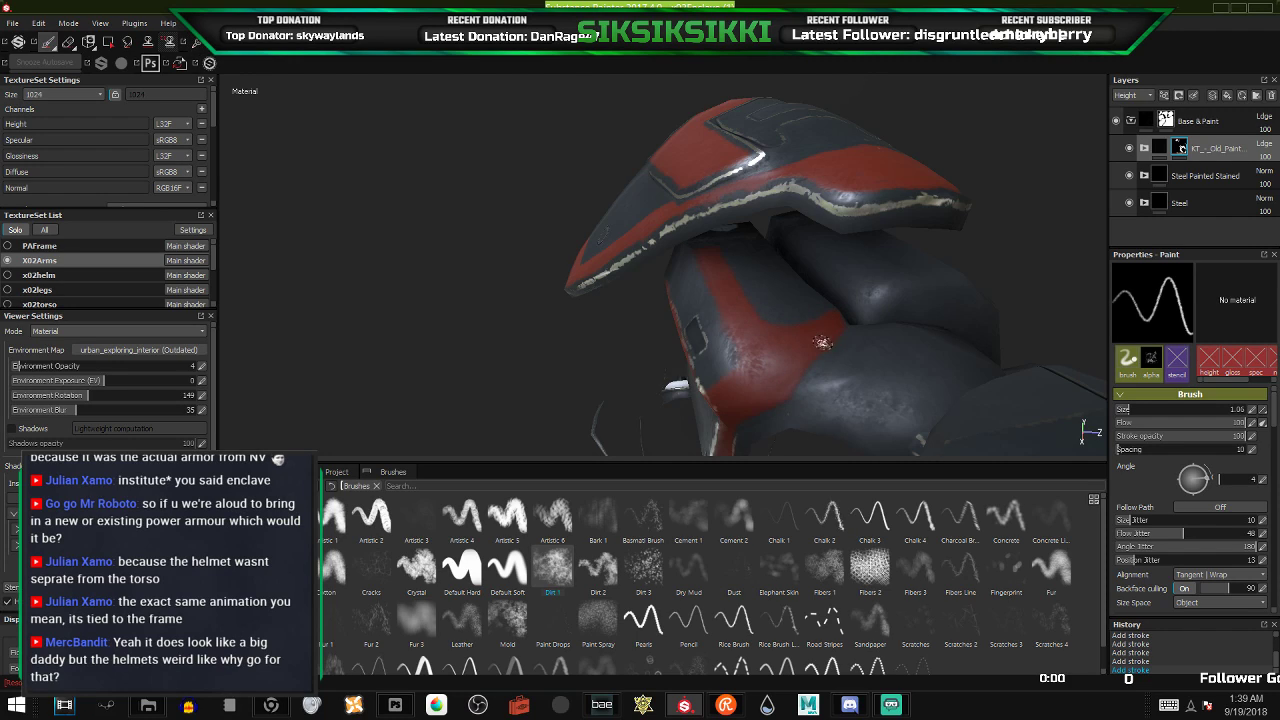
left_click(808, 396)
- Paint a curved red border around the rounded elbow piece, joining it to the upper arm's band and leaving the centre dark
left_click_drag(800, 354, 725, 350, "alt")
middle_click_drag(725, 350, 665, 270, "alt")
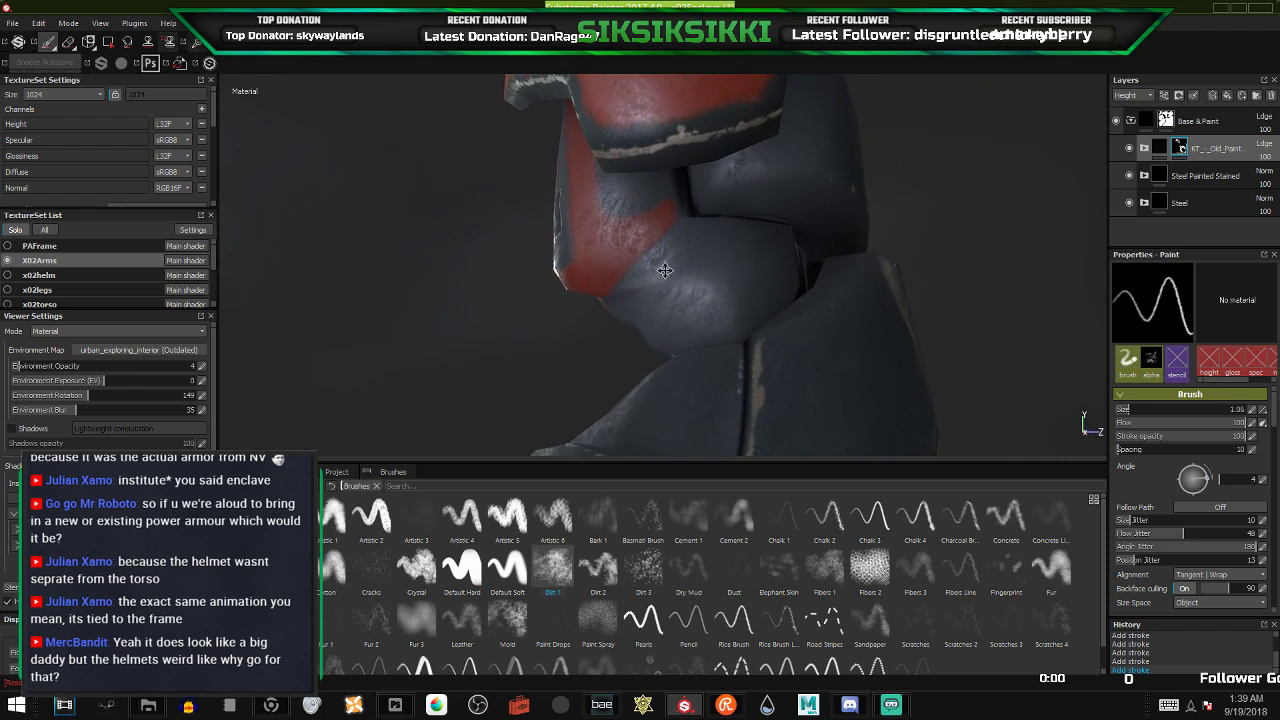
mouse_move(665, 270)
left_mouse_down("alt")
mouse_move(677, 317)
mouse_move(750, 327)
mouse_move(729, 344)
left_mouse_up("alt")
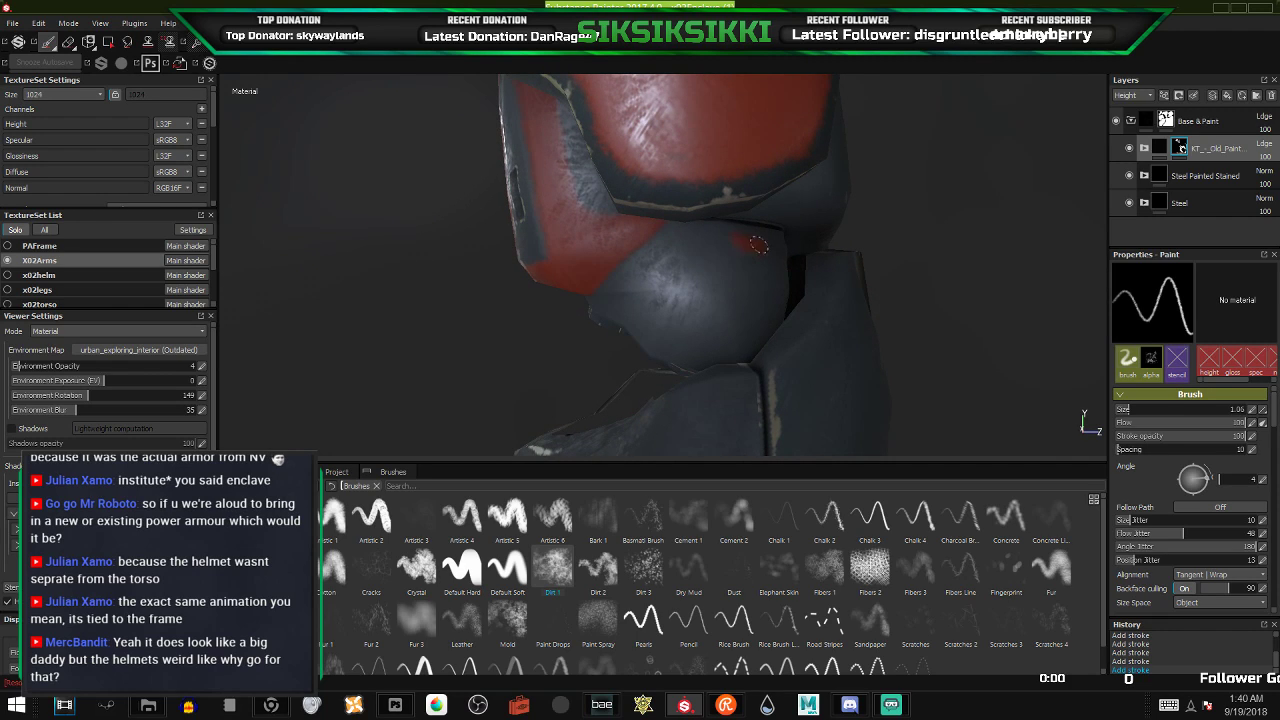
mouse_move(772, 260)
left_mouse_down()
mouse_move(771, 308)
mouse_move(748, 341)
mouse_move(634, 338)
mouse_move(664, 349)
left_mouse_up()
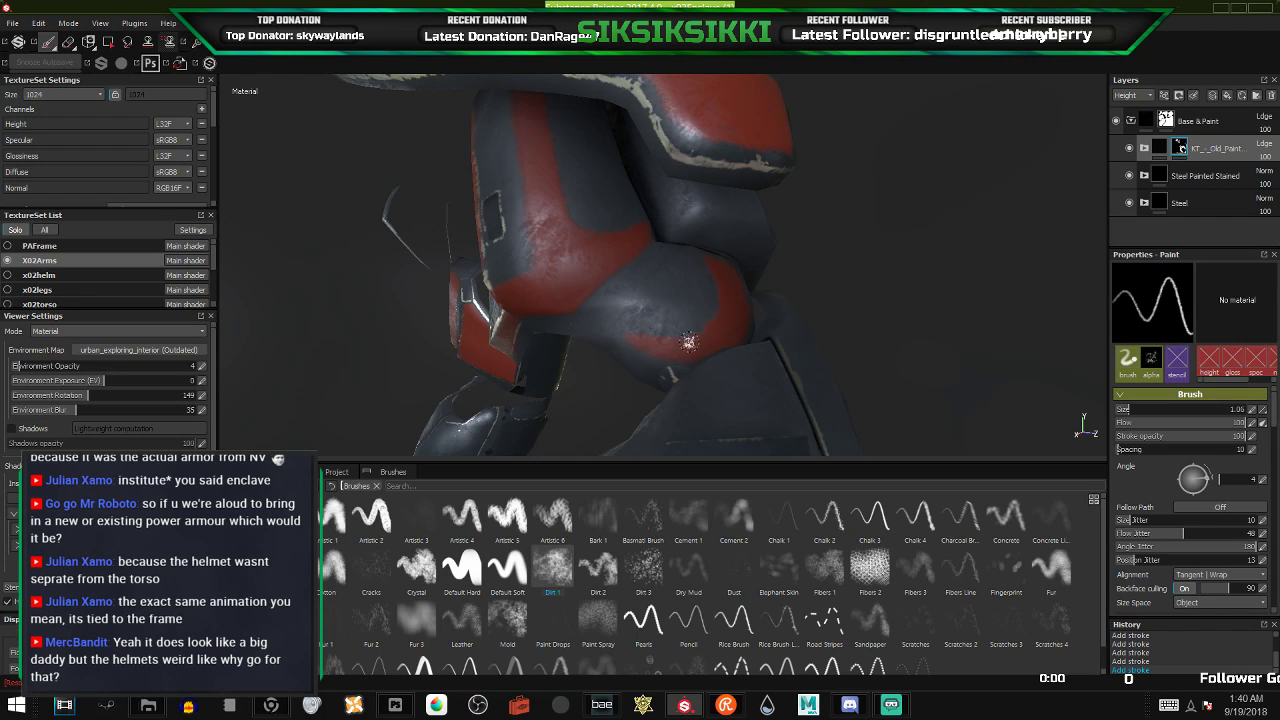
left_click_drag(643, 357, 594, 320, "alt")
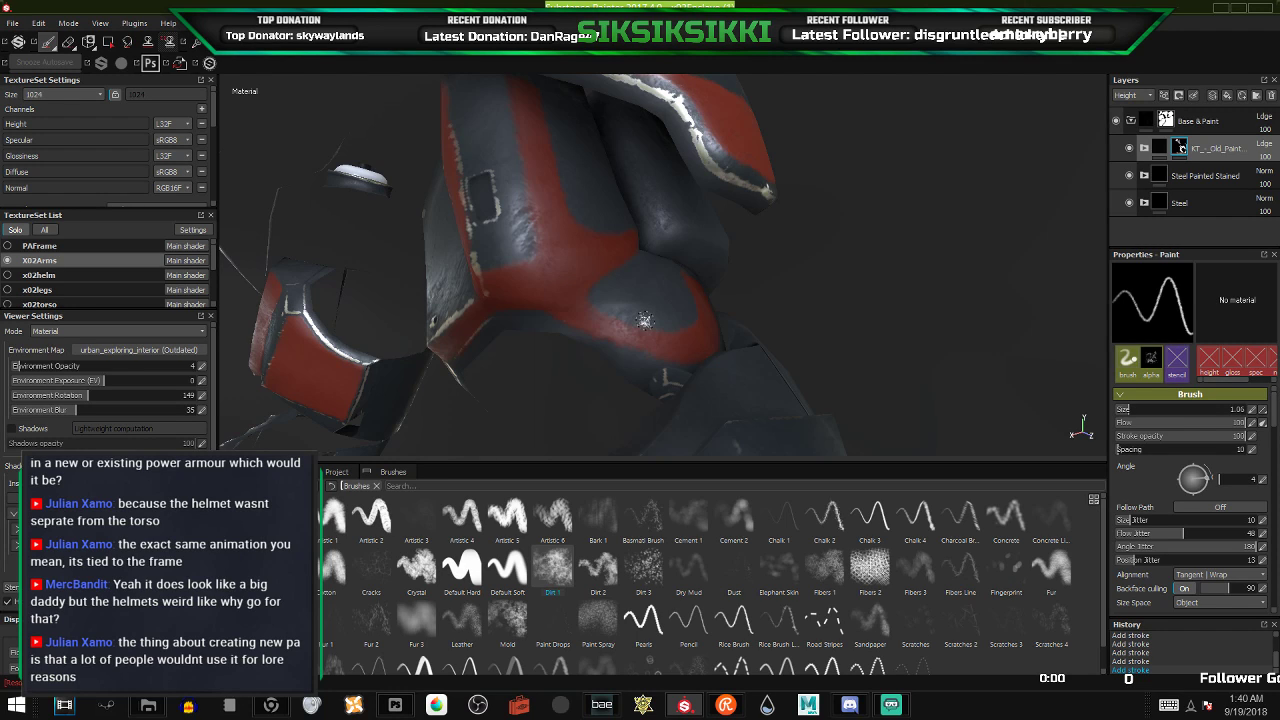
- Fill the forearm's top section below the elbow with red, up to the seam above the slotted panel
left_click_drag(759, 340, 700, 343, "alt")
middle_click_drag(700, 343, 729, 180, "alt")
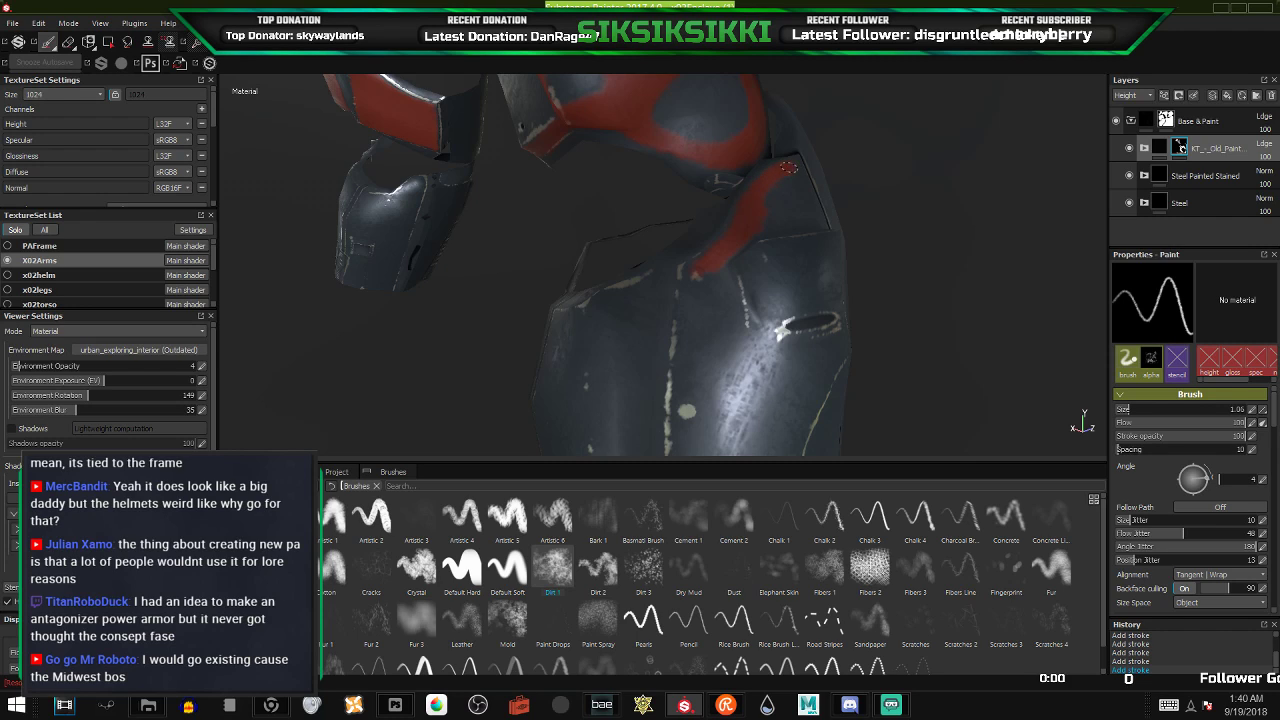
left_click_drag(789, 167, 671, 257, "alt")
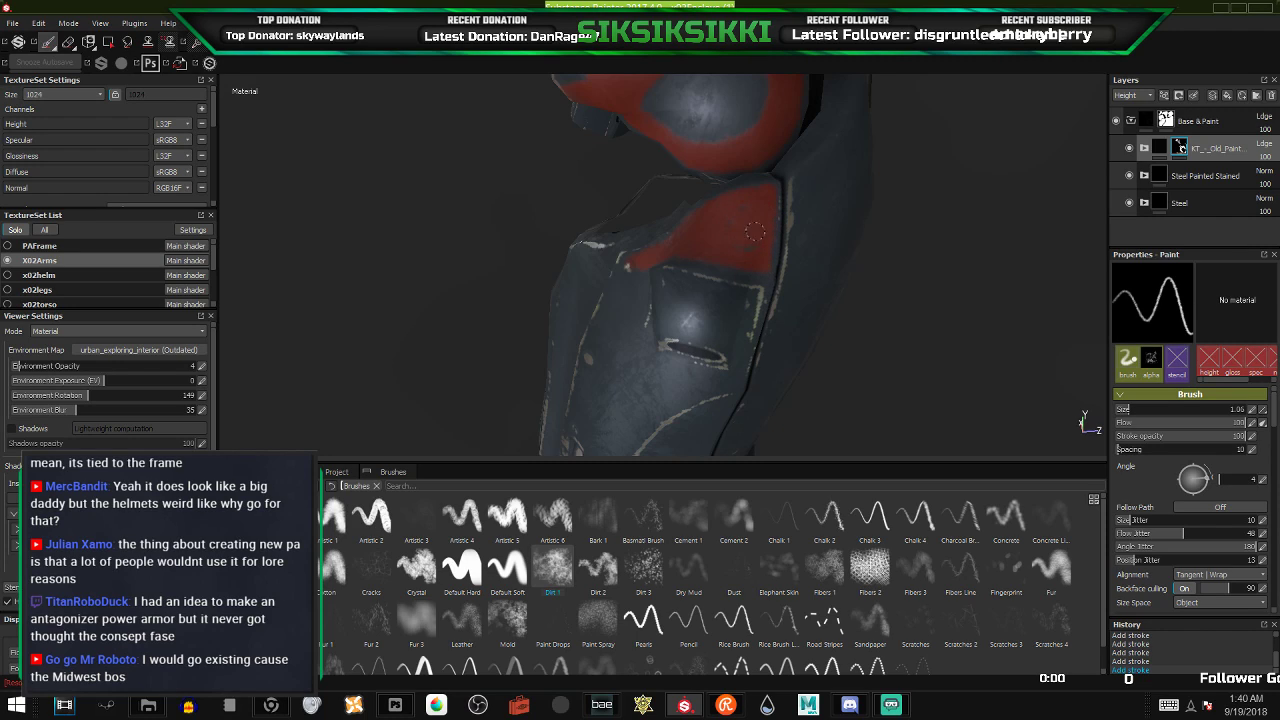
- Continue the red as a vertical stripe down the middle of the forearm, ending above the lower vents
mouse_move(659, 280)
left_mouse_down("alt")
mouse_move(806, 206)
mouse_move(651, 311)
left_mouse_up("alt")
middle_click_drag(651, 312, 694, 214, "alt")
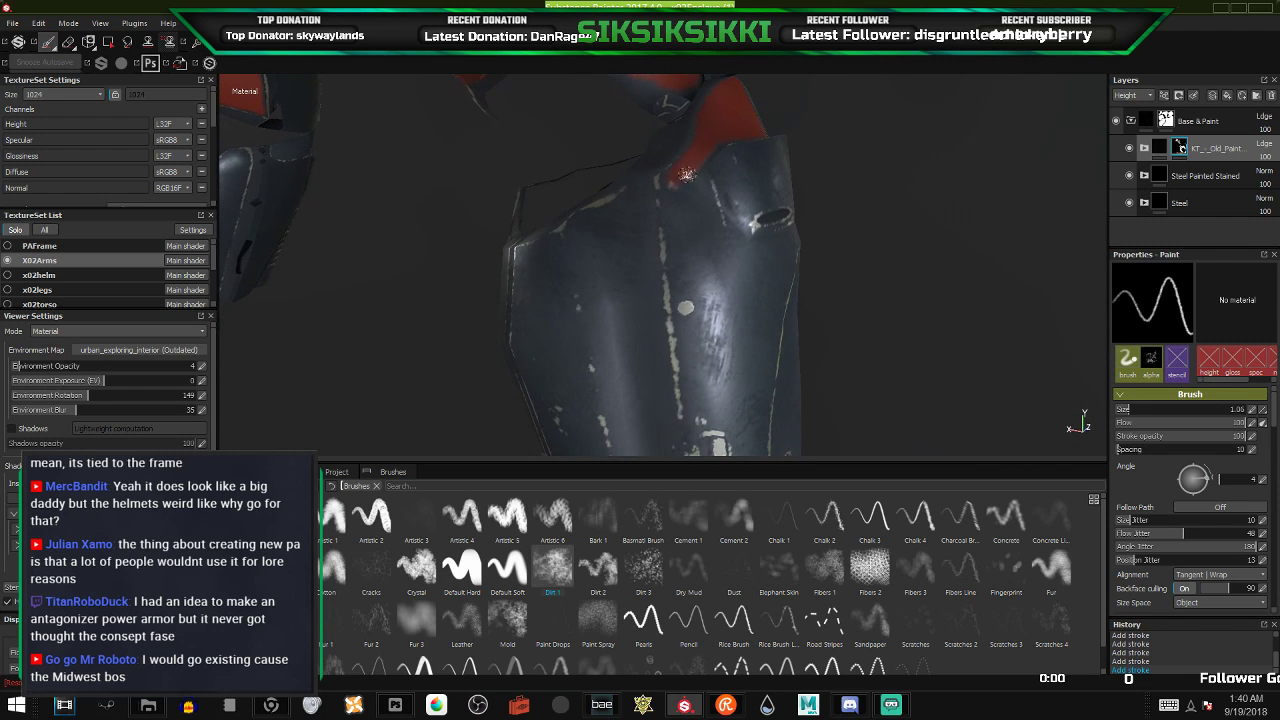
scroll(645, 233, "down", 5)
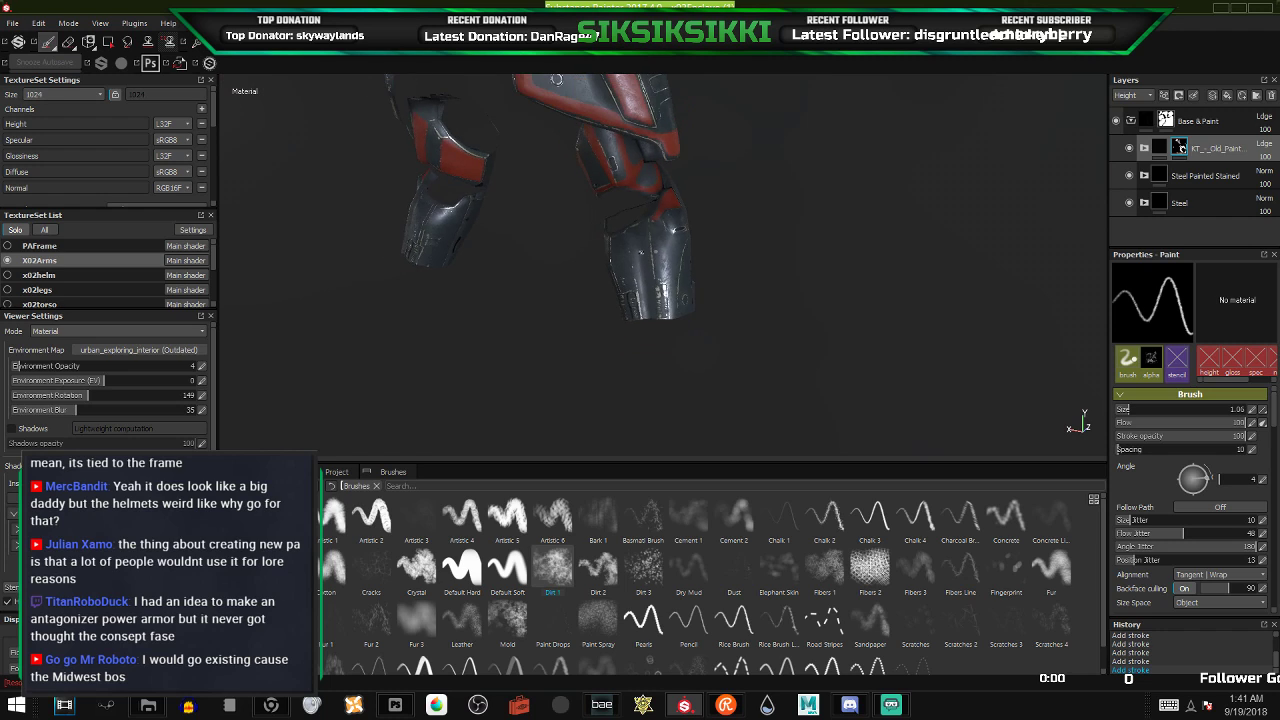
mouse_move(645, 233)
left_mouse_down("alt")
mouse_move(833, 225)
mouse_move(600, 266)
mouse_move(346, 266)
mouse_move(578, 288)
mouse_move(655, 230)
left_mouse_up("alt")
scroll(663, 223, "up", 4)
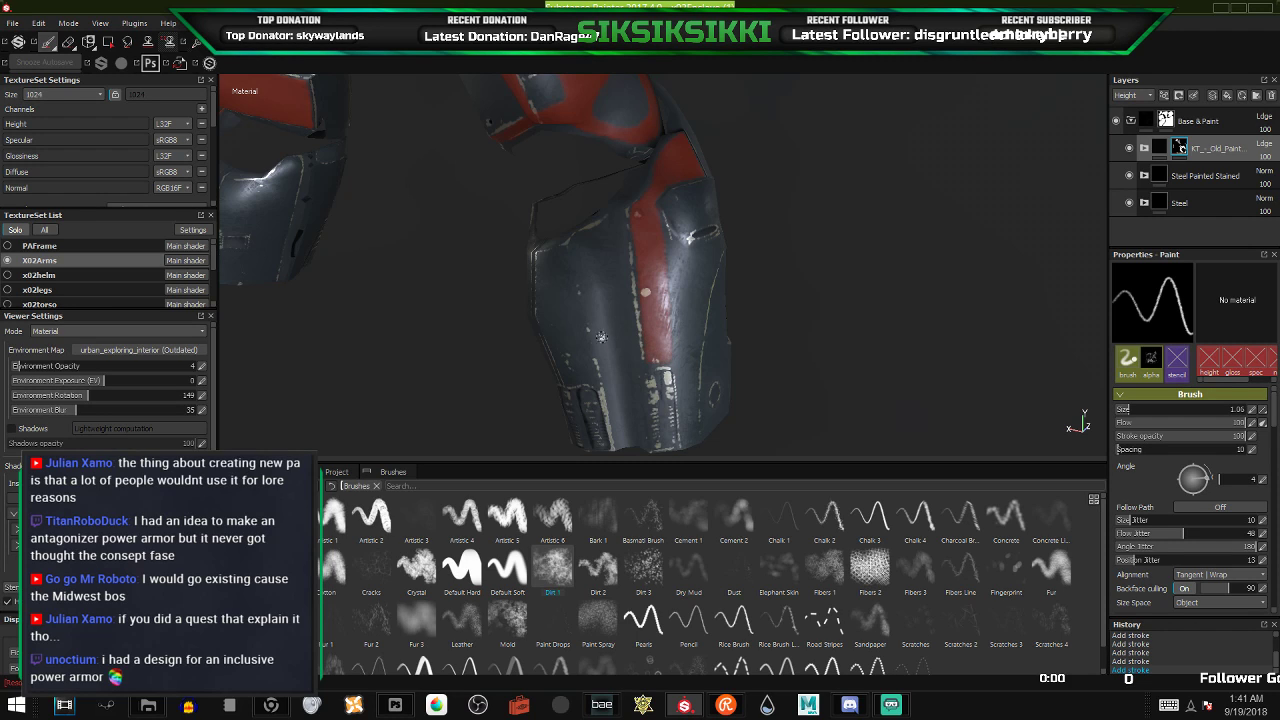
- Outline the long inner forearm panel above the vents in red and fill it completely
mouse_move(602, 337)
left_mouse_down("alt")
mouse_move(711, 287)
mouse_move(679, 326)
mouse_move(633, 294)
left_mouse_up("alt")
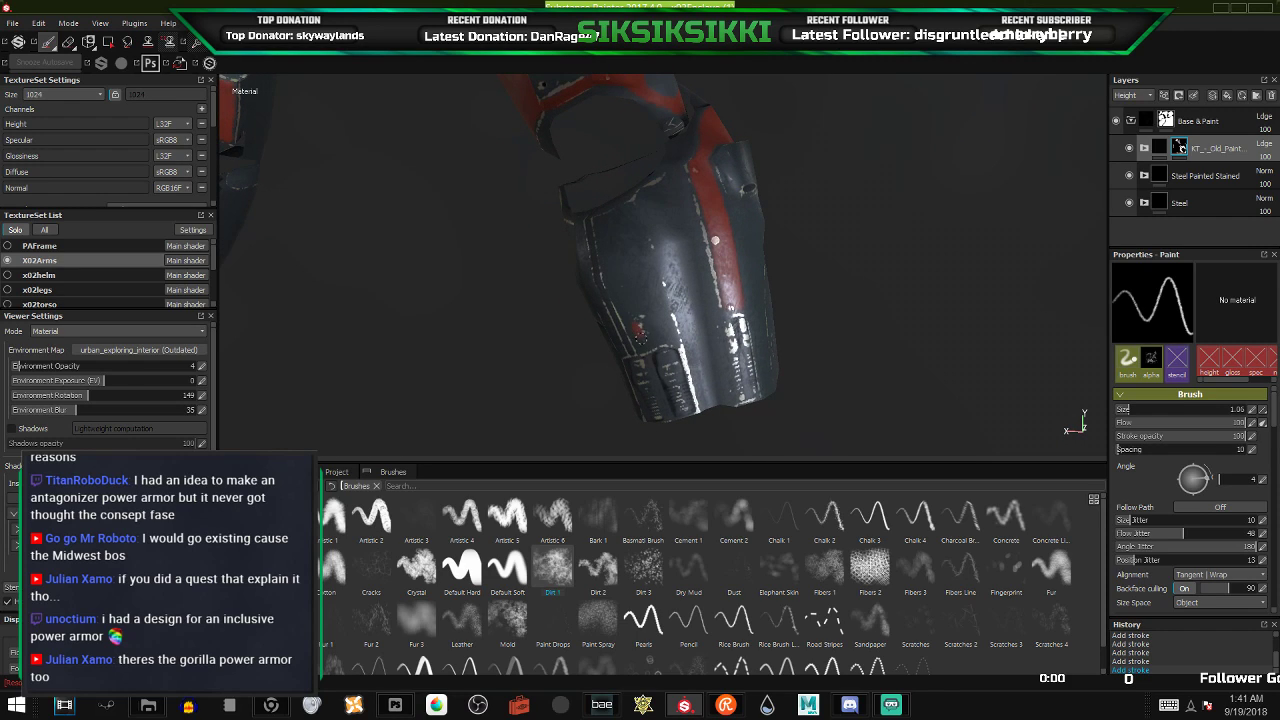
left_click_drag(640, 342, 617, 290)
mouse_move(600, 222)
left_mouse_down()
mouse_move(628, 212)
mouse_move(672, 337)
left_mouse_up()
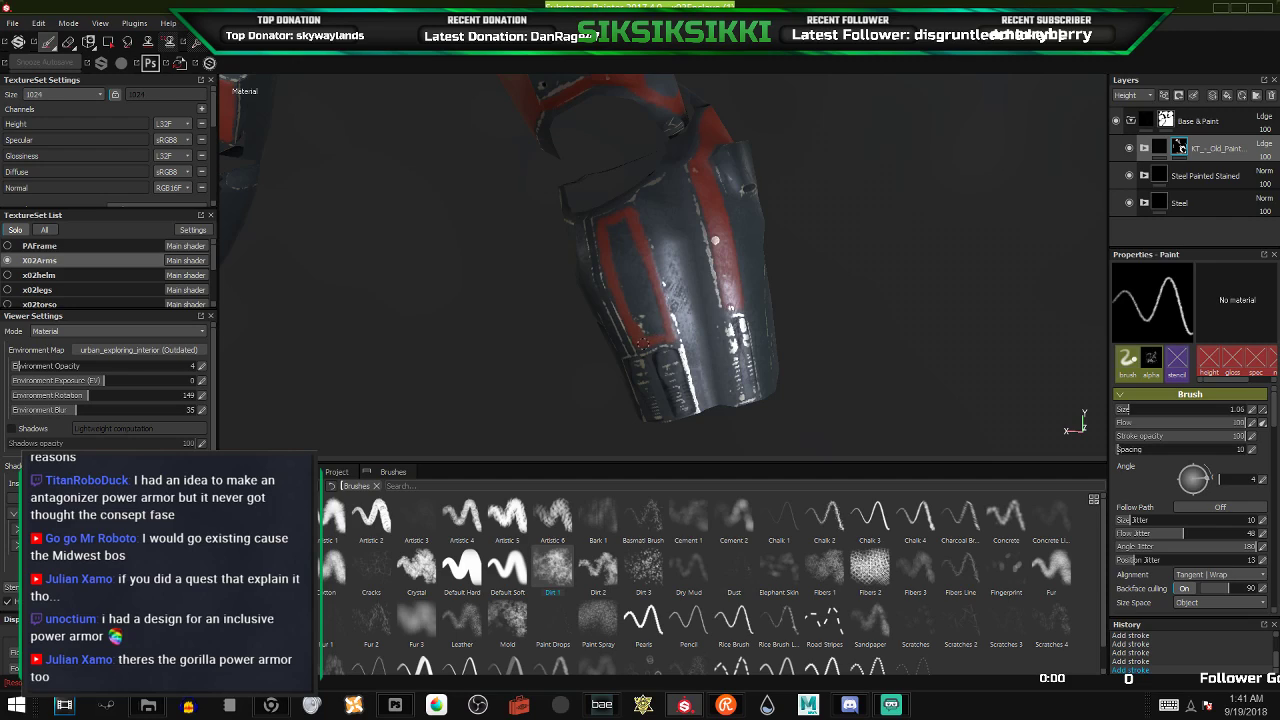
mouse_move(652, 316)
left_mouse_down()
mouse_move(664, 326)
mouse_move(629, 260)
left_mouse_up()
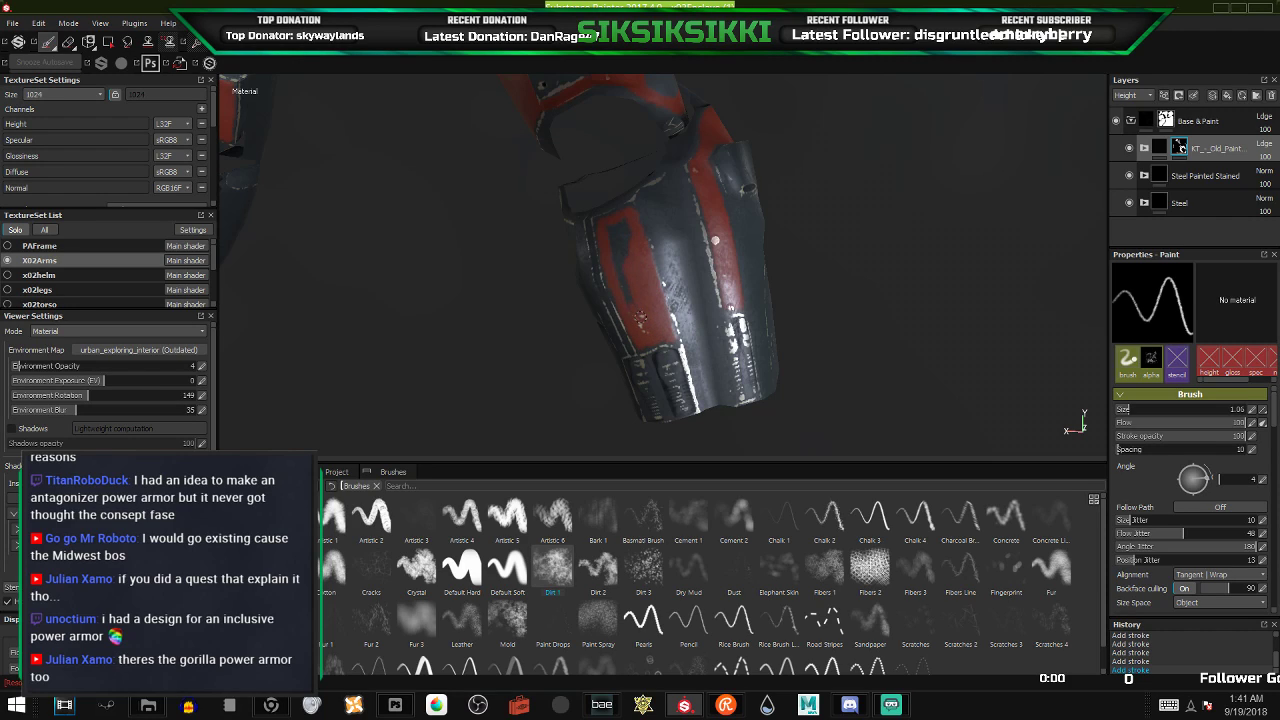
left_click_drag(639, 318, 633, 317)
left_click_drag(623, 259, 621, 224)
left_click_drag(665, 340, 620, 226)
left_click_drag(636, 278, 597, 269, "alt")
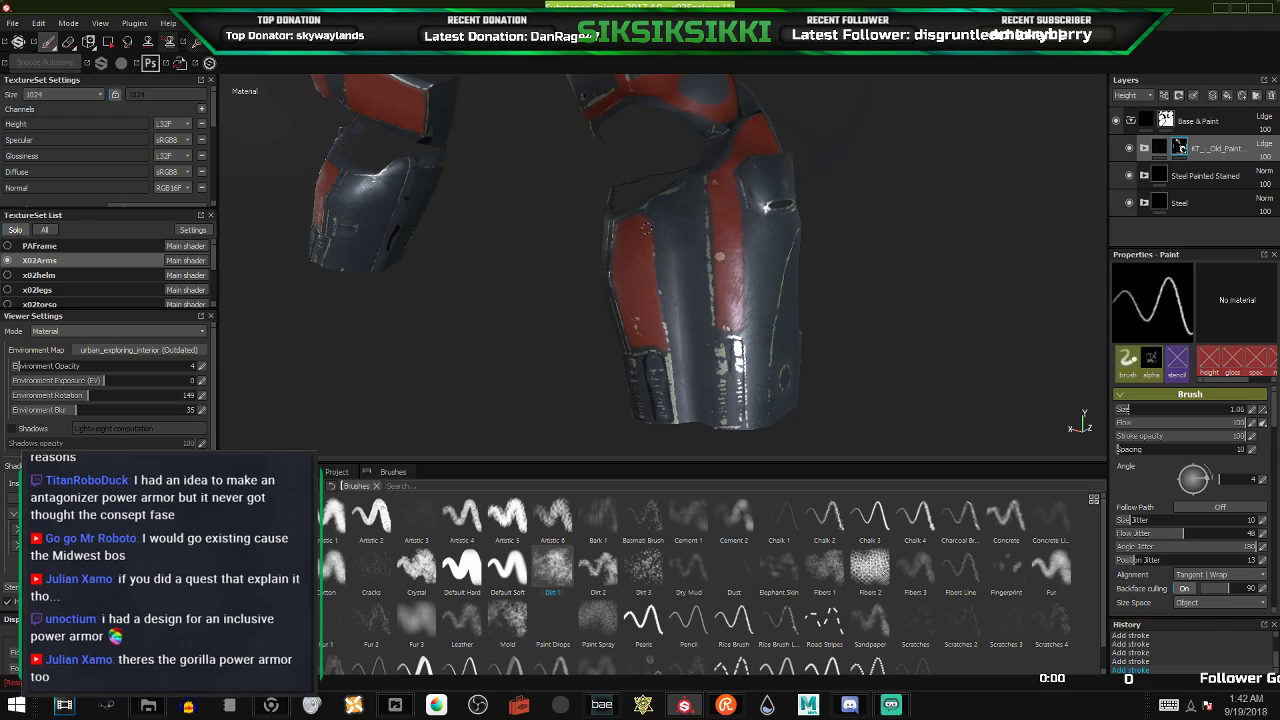
- Paint the outer forearm panel below the curved seam red, leaving the round detail dark
left_click_drag(640, 234, 604, 272, "alt")
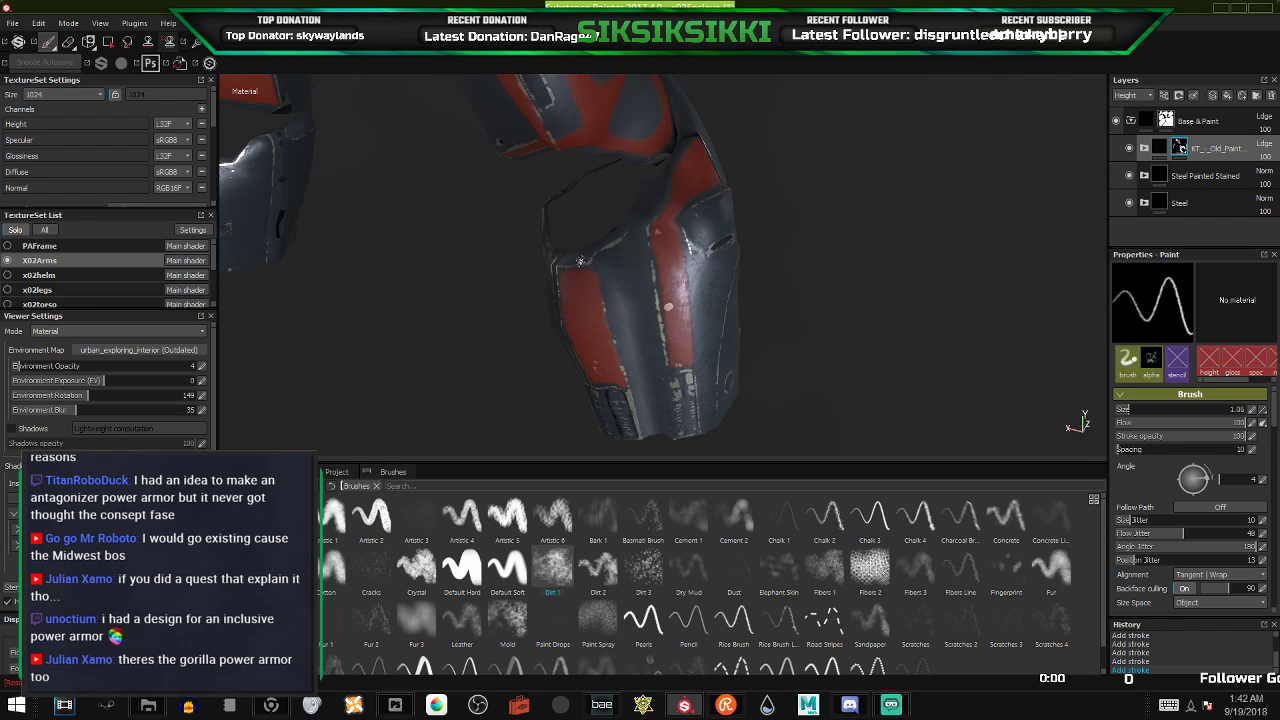
mouse_move(614, 294)
left_mouse_down("alt")
mouse_move(591, 300)
mouse_move(594, 251)
mouse_move(591, 262)
mouse_move(641, 192)
left_mouse_up("alt")
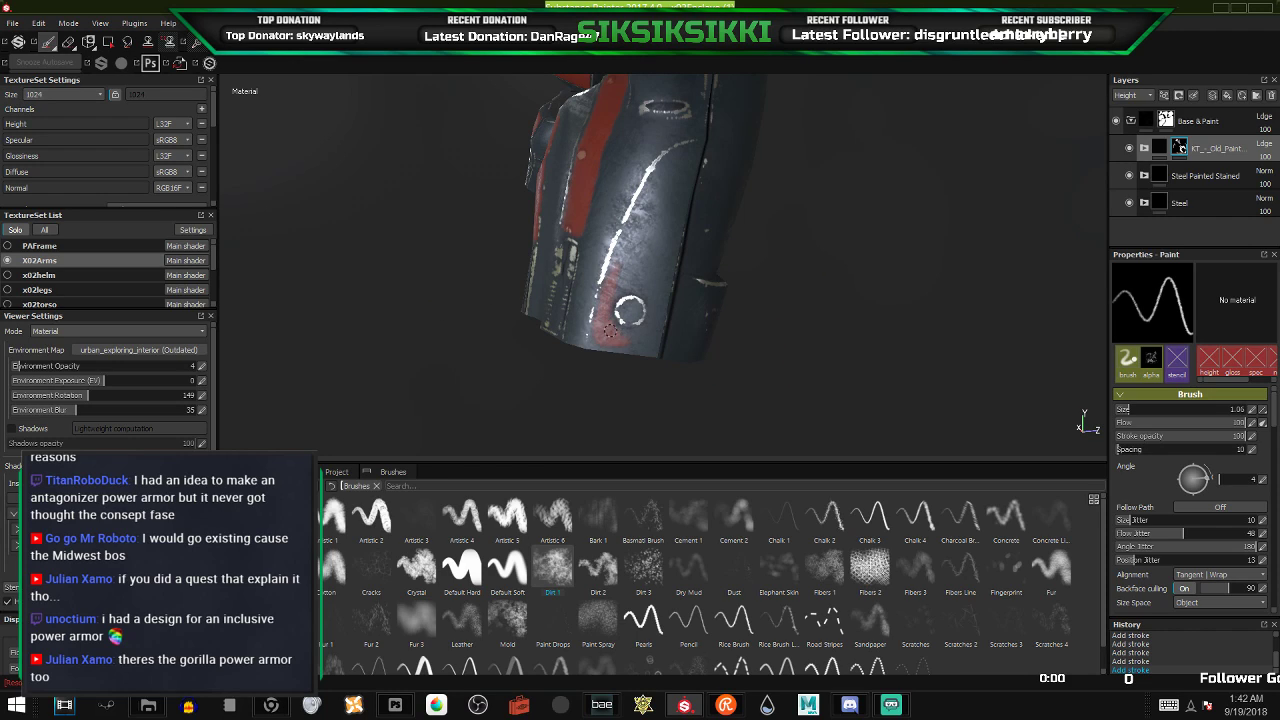
mouse_move(612, 337)
left_mouse_down()
mouse_move(632, 346)
mouse_move(654, 317)
mouse_move(637, 339)
mouse_move(687, 165)
mouse_move(631, 238)
mouse_move(666, 170)
mouse_move(612, 295)
mouse_move(630, 281)
mouse_move(649, 293)
mouse_move(636, 261)
mouse_move(652, 289)
mouse_move(642, 243)
mouse_move(674, 178)
left_mouse_up()
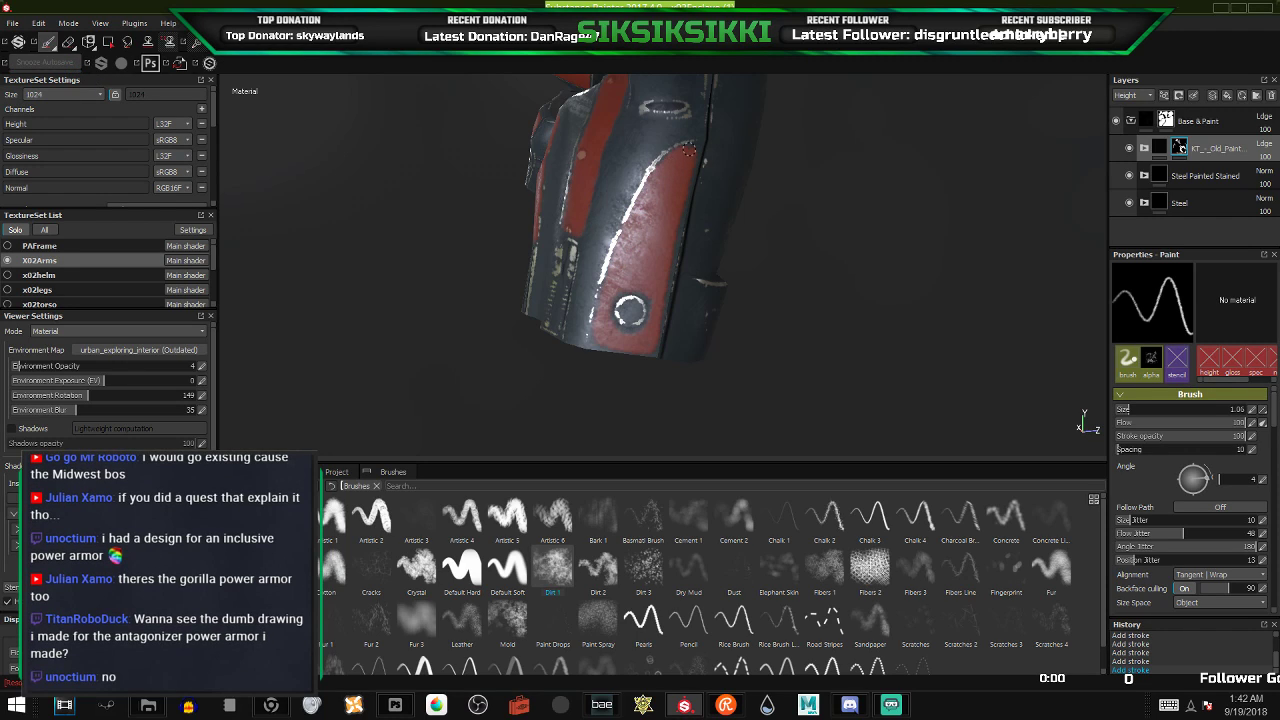
- Fill the lower cuff panel at the back of the forearm with red up to its horizontal seam
mouse_move(659, 196)
left_mouse_down("alt")
mouse_move(709, 207)
mouse_move(746, 194)
mouse_move(726, 206)
mouse_move(457, 186)
mouse_move(326, 137)
mouse_move(443, 151)
mouse_move(661, 279)
mouse_move(471, 277)
mouse_move(639, 303)
left_mouse_up("alt")
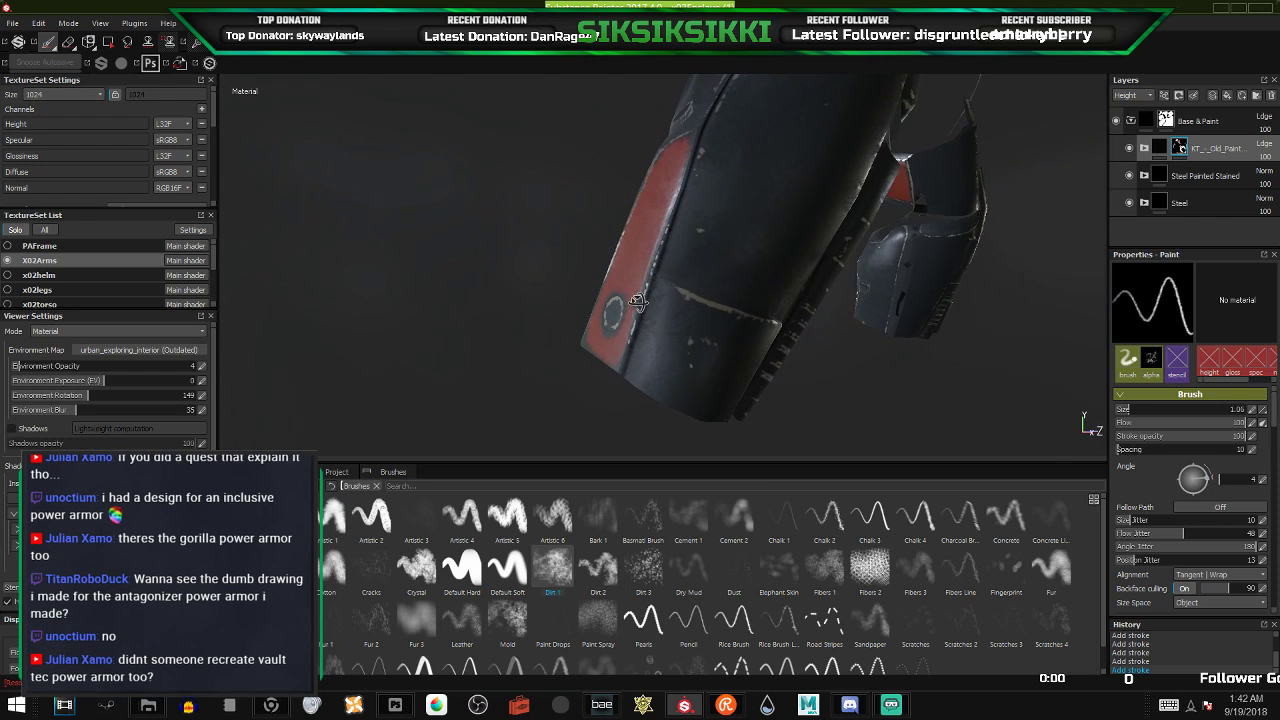
mouse_move(668, 383)
left_mouse_down()
mouse_move(626, 336)
mouse_move(672, 296)
mouse_move(643, 303)
mouse_move(726, 326)
mouse_move(680, 350)
mouse_move(637, 342)
left_mouse_up()
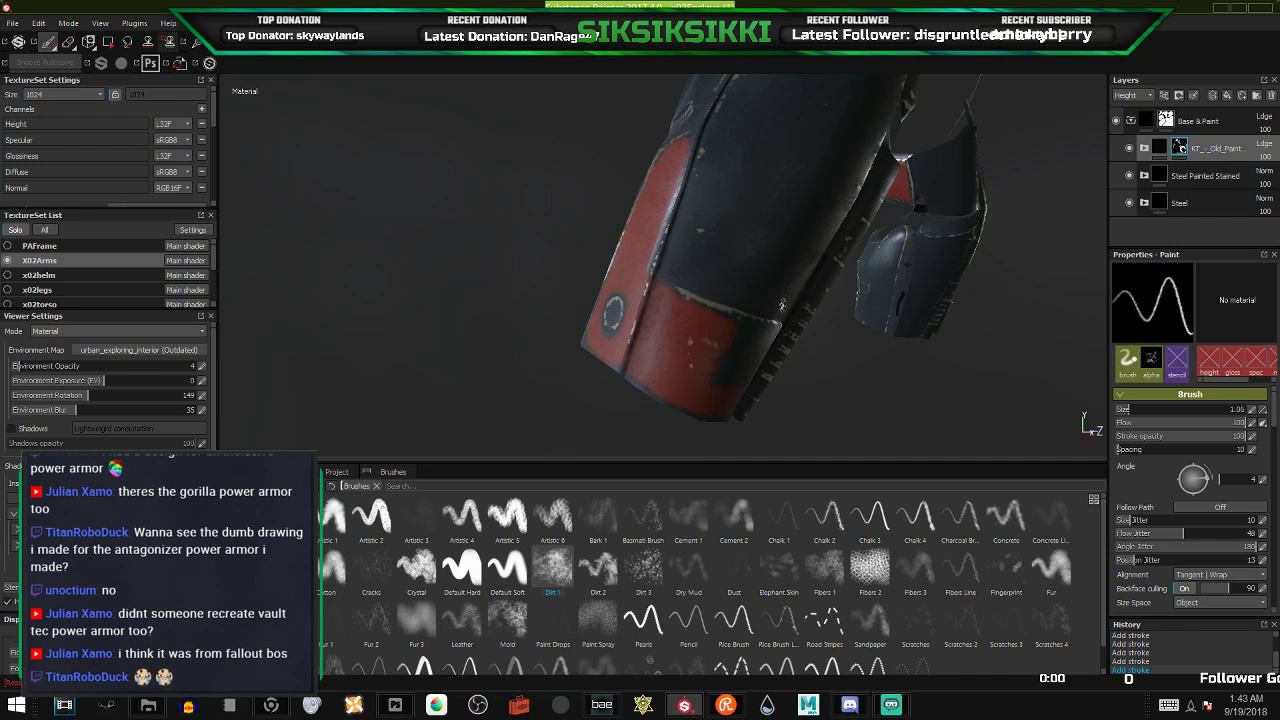
mouse_move(759, 333)
left_mouse_down("alt")
mouse_move(592, 297)
mouse_move(712, 338)
left_mouse_up("alt")
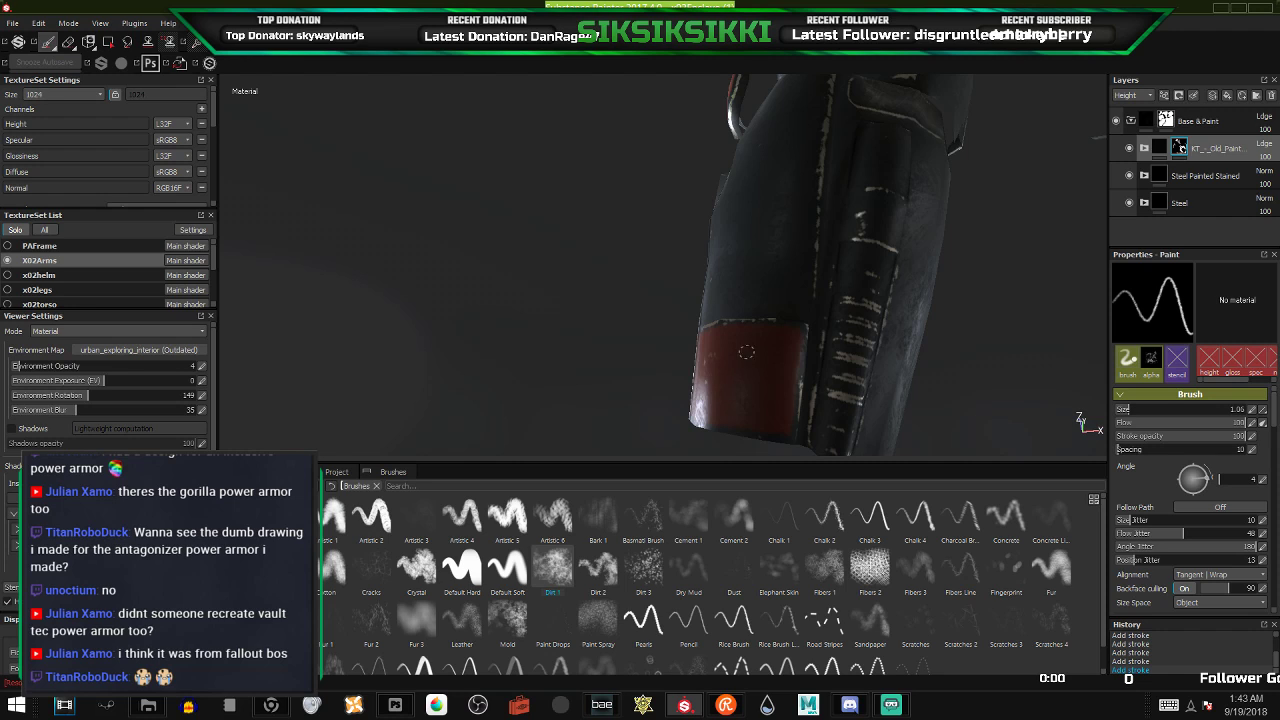
left_click_drag(709, 342, 1005, 390, "alt")
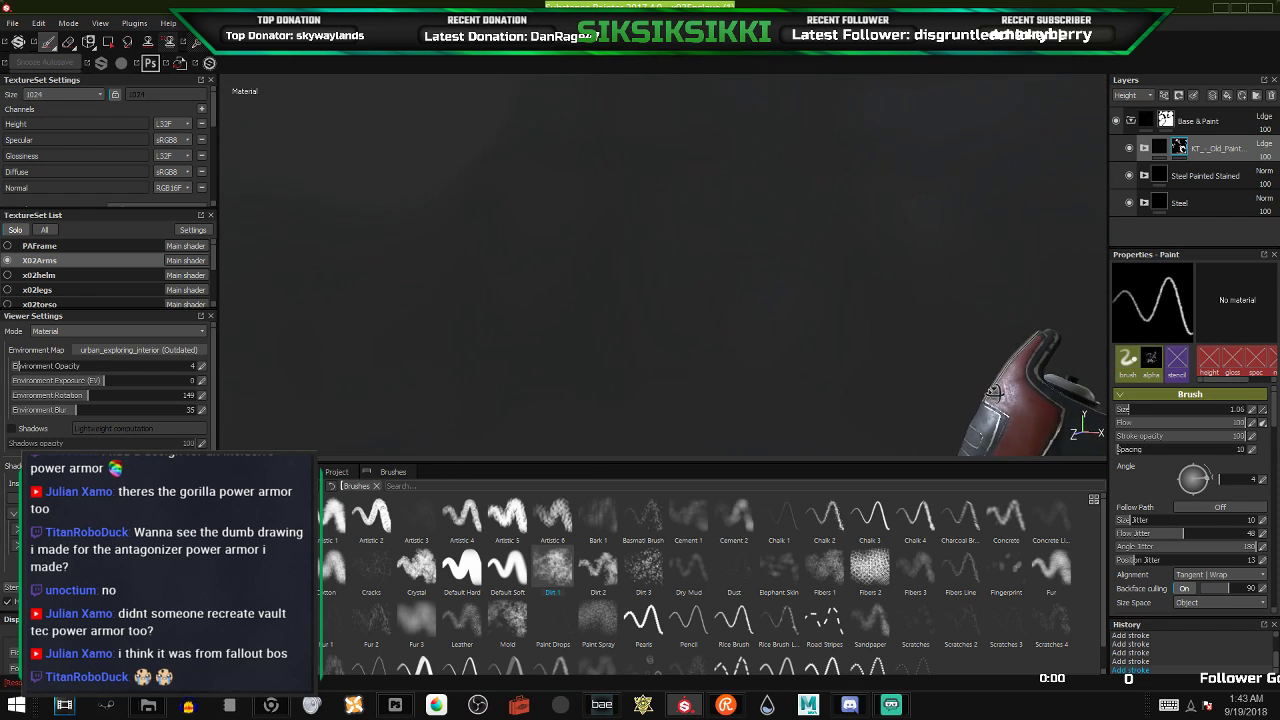
- Fill the long side panel of the upper arm with red up to its pointed end, leaving the round detail dark
middle_click_drag(1005, 390, 973, 344, "alt")
left_click_drag(972, 344, 780, 142, "alt")
left_click_drag(795, 328, 681, 288, "alt")
left_click_drag(664, 354, 657, 380)
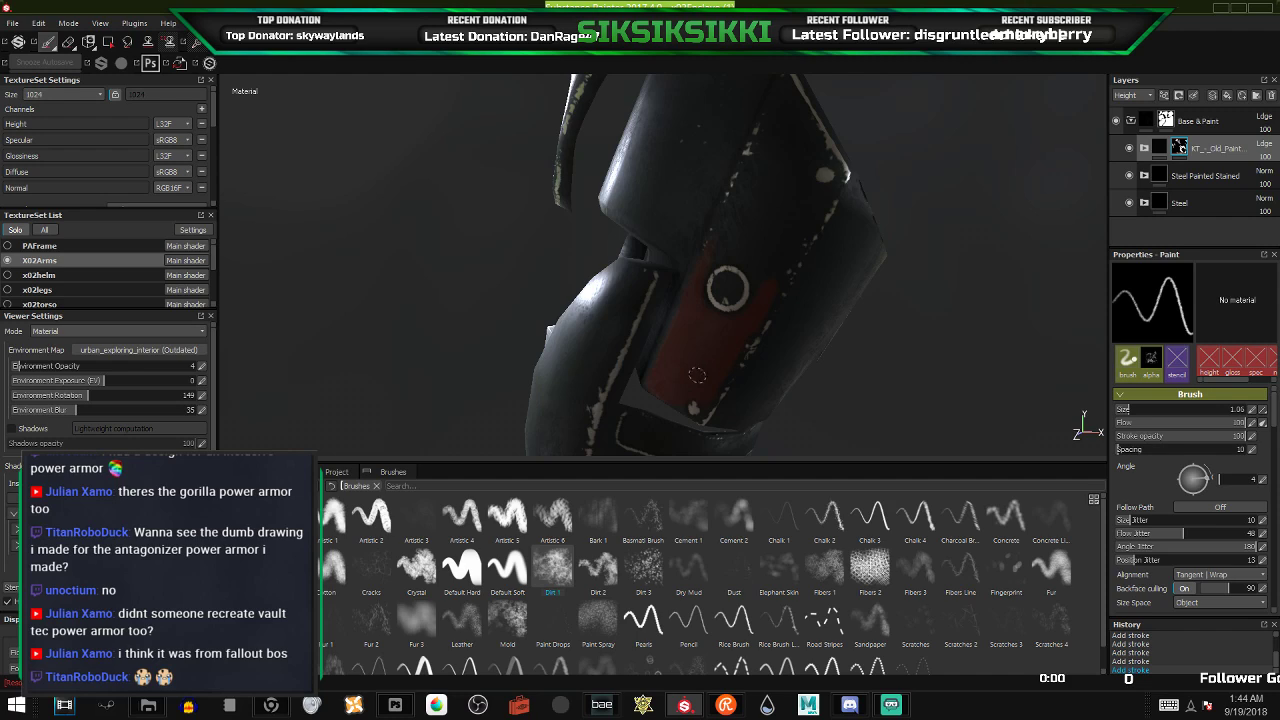
middle_click_drag(733, 252, 684, 354, "alt")
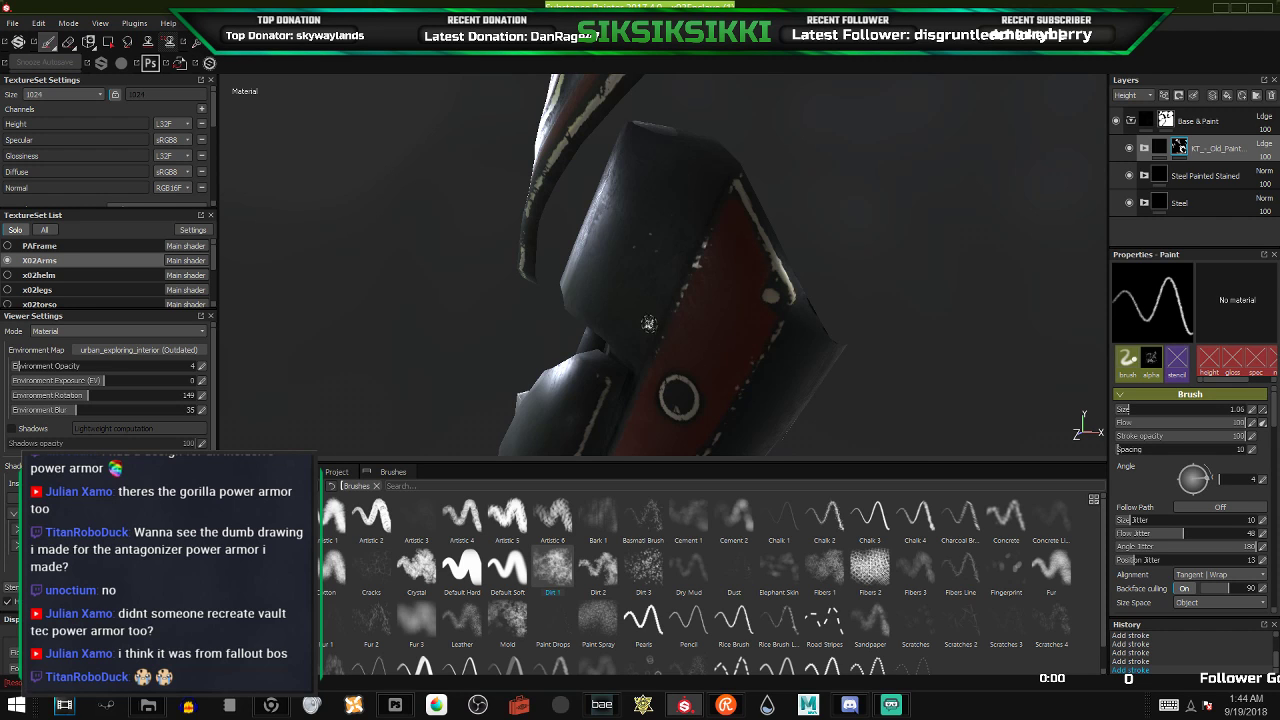
mouse_move(649, 324)
left_mouse_down("alt")
mouse_move(822, 296)
mouse_move(760, 336)
mouse_move(812, 344)
left_mouse_up("alt")
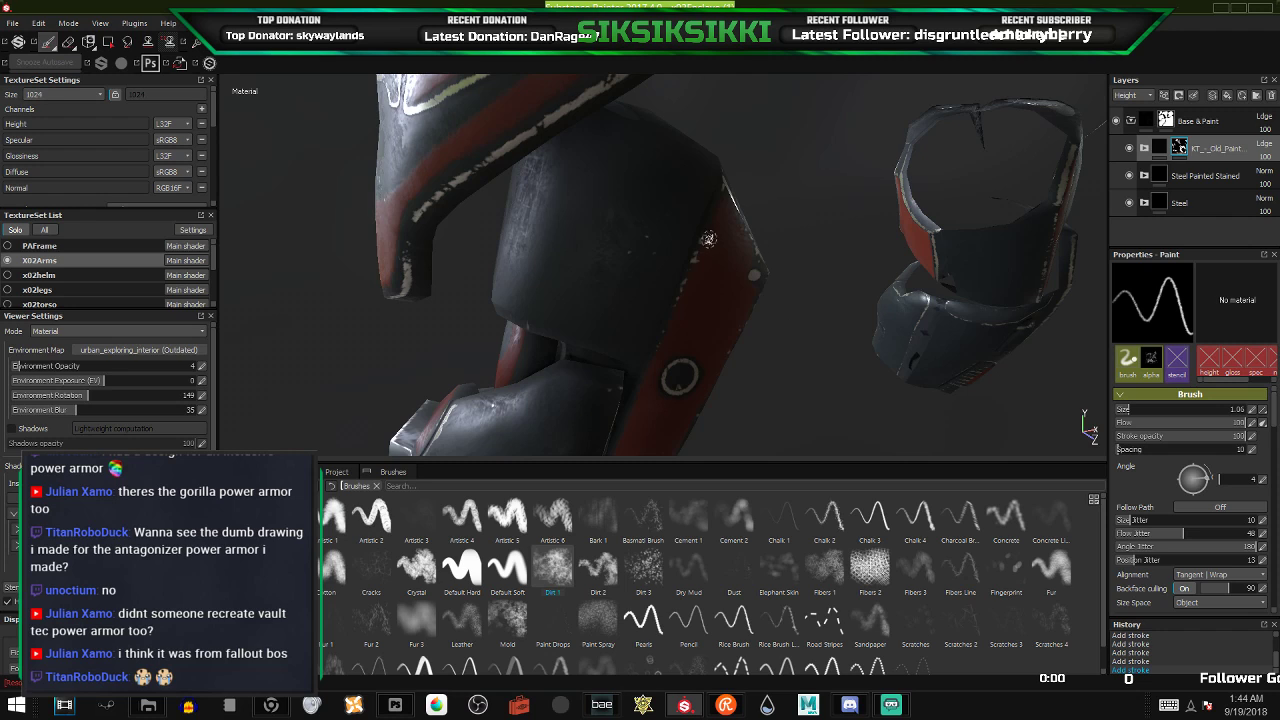
- Examine the red panels on both arms from the front, sides and back
scroll(708, 239, "down", 5)
left_click_drag(700, 300, 1022, 300, "alt")
left_click_drag(770, 300, 1003, 308, "alt")
scroll(665, 372, "down", 2)
middle_click_drag(644, 374, 817, 302, "alt")
scroll(652, 351, "up", 2)
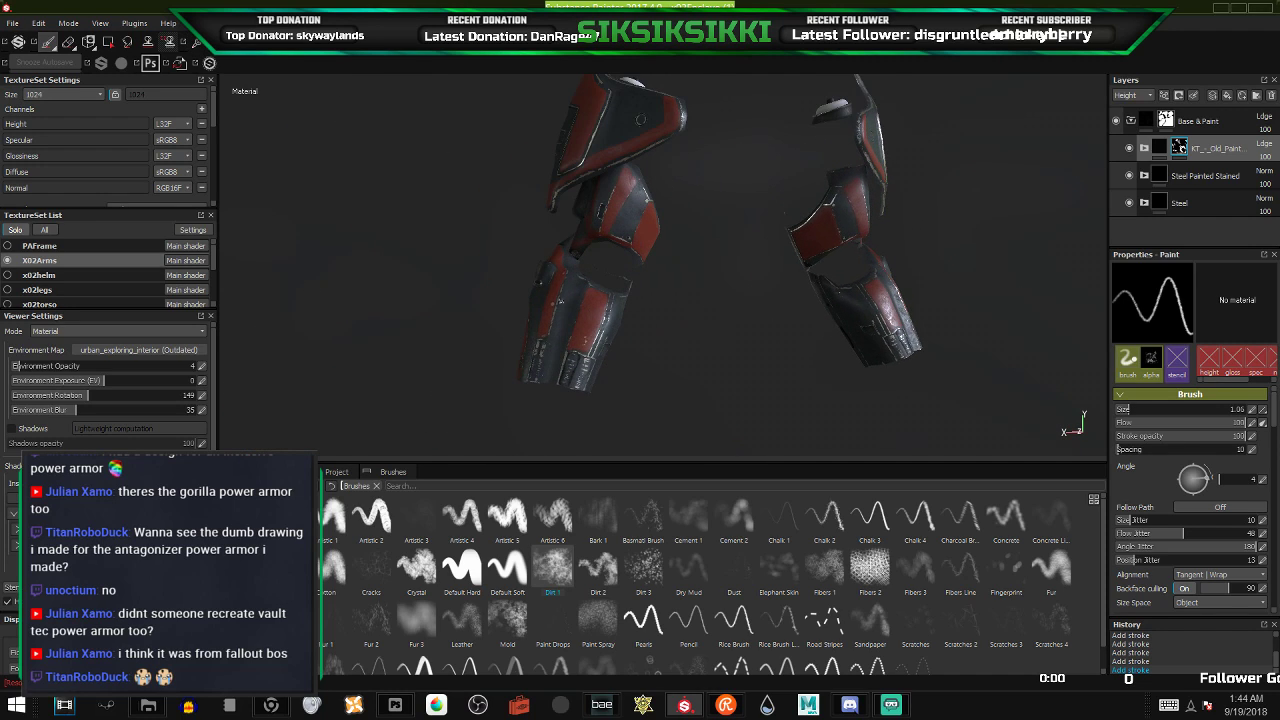
scroll(558, 297, "up", 2)
left_click_drag(558, 297, 590, 320, "alt")
middle_click_drag(746, 314, 583, 320, "alt")
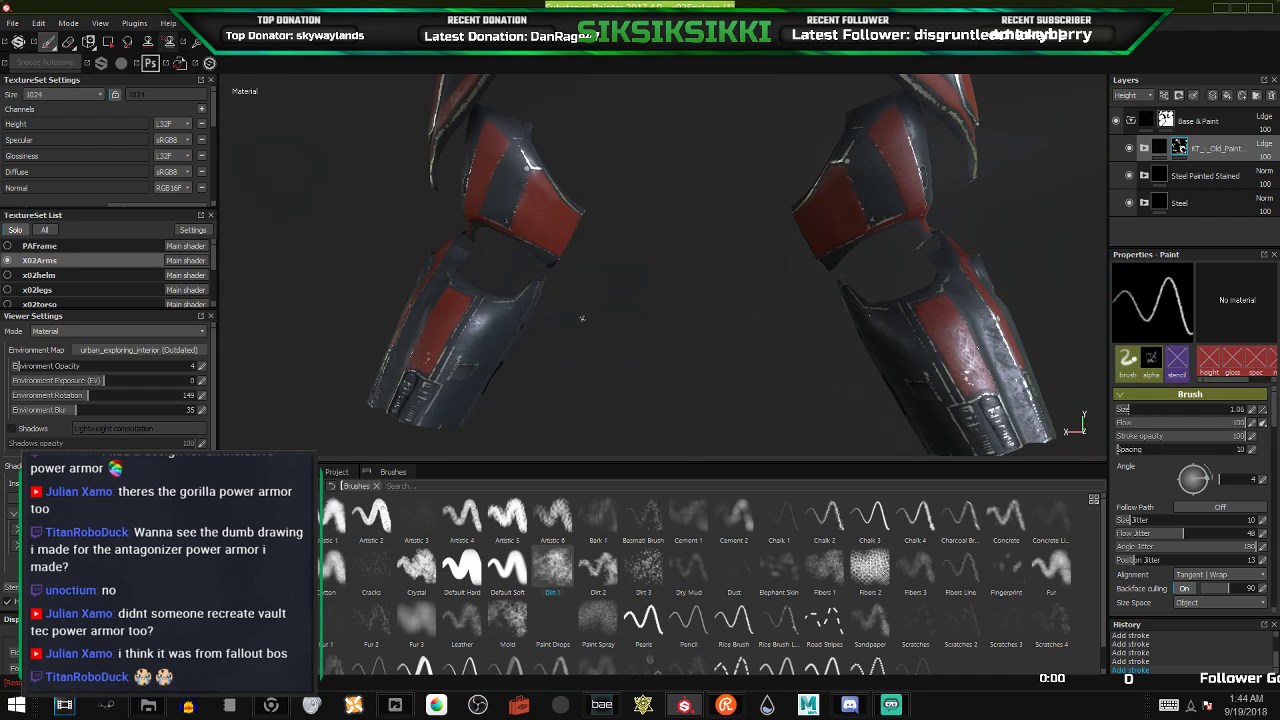
right_click_drag(583, 320, 708, 151, "alt")
- Show all texture sets and check the painted arms together with the rest of the armor
left_click(15, 230)
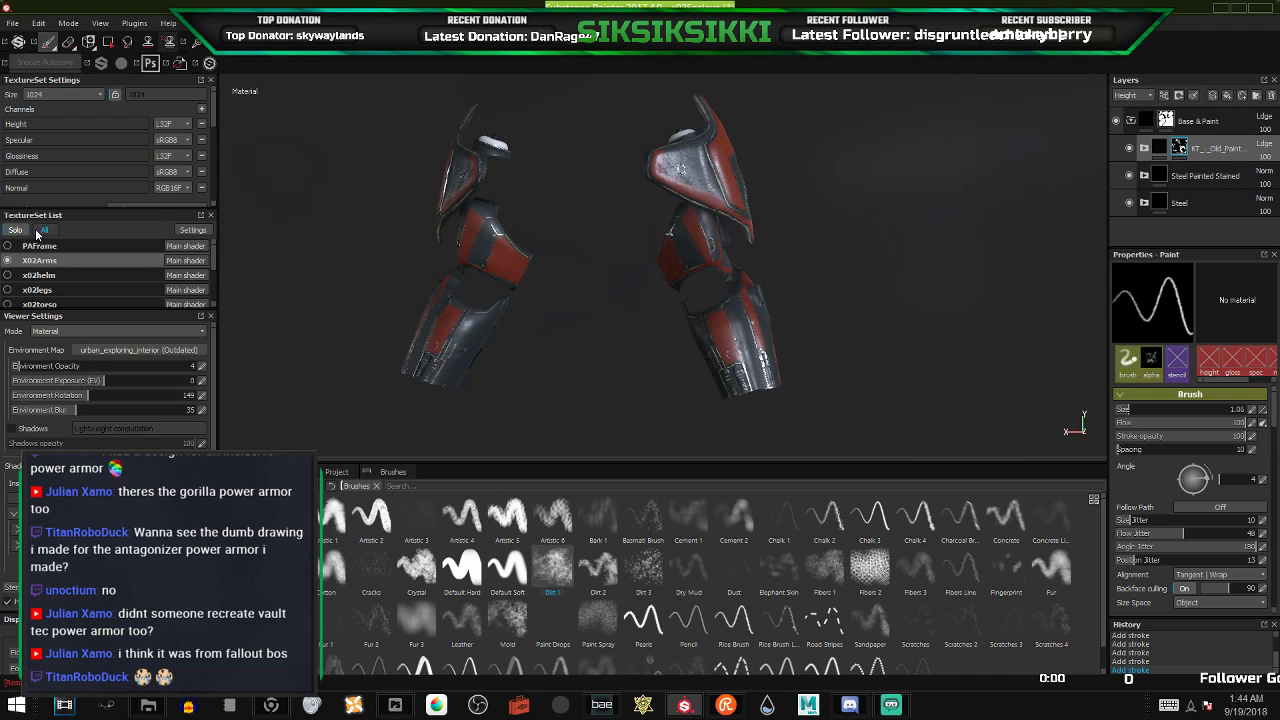
left_click_drag(567, 287, 690, 312, "alt")
scroll(541, 324, "down", 3)
mouse_move(545, 259)
left_mouse_down("alt")
mouse_move(515, 253)
mouse_move(796, 260)
mouse_move(520, 263)
left_mouse_up("alt")
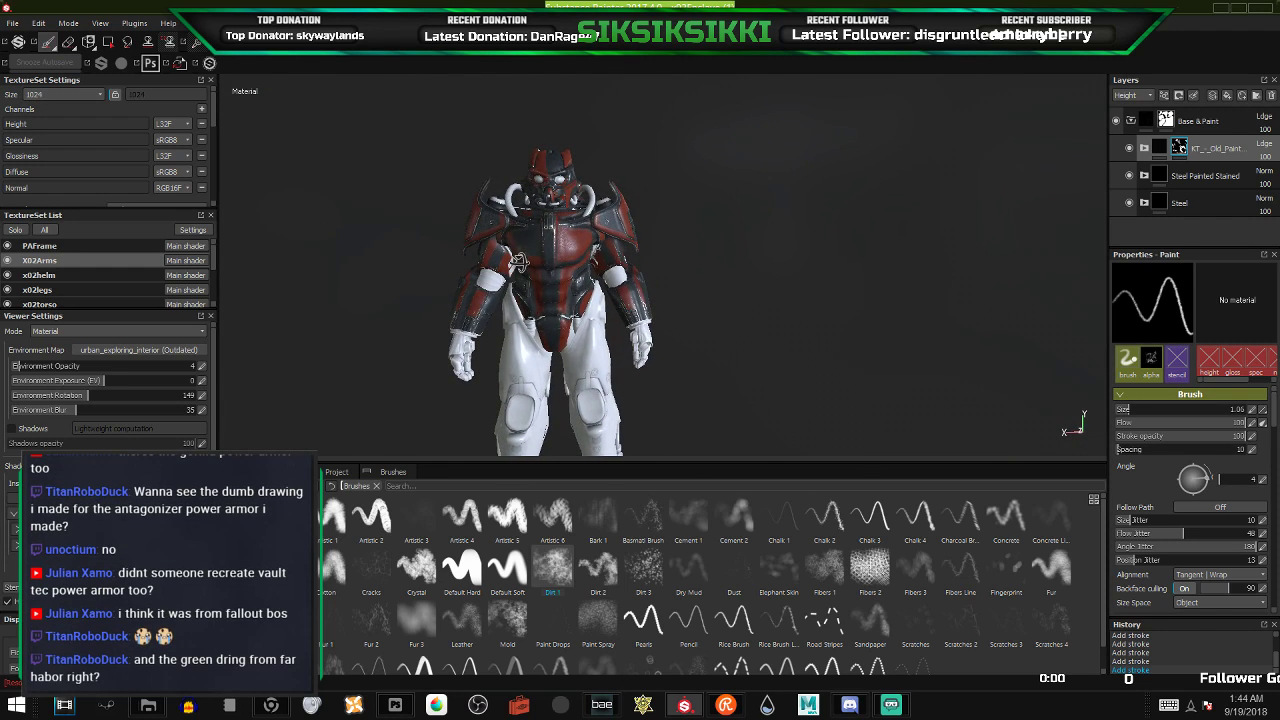
- Paste the copied Base & Paint layer group into the x02legs texture set
left_click(66, 288)
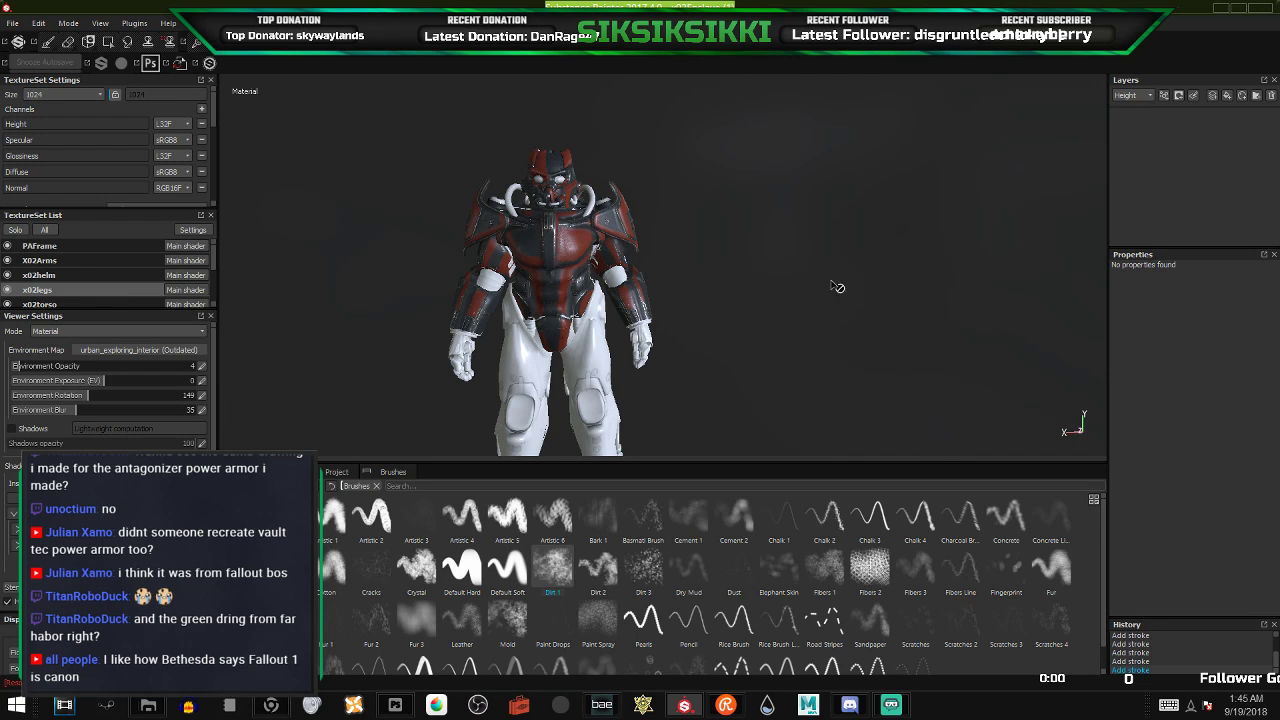
right_click(1175, 144)
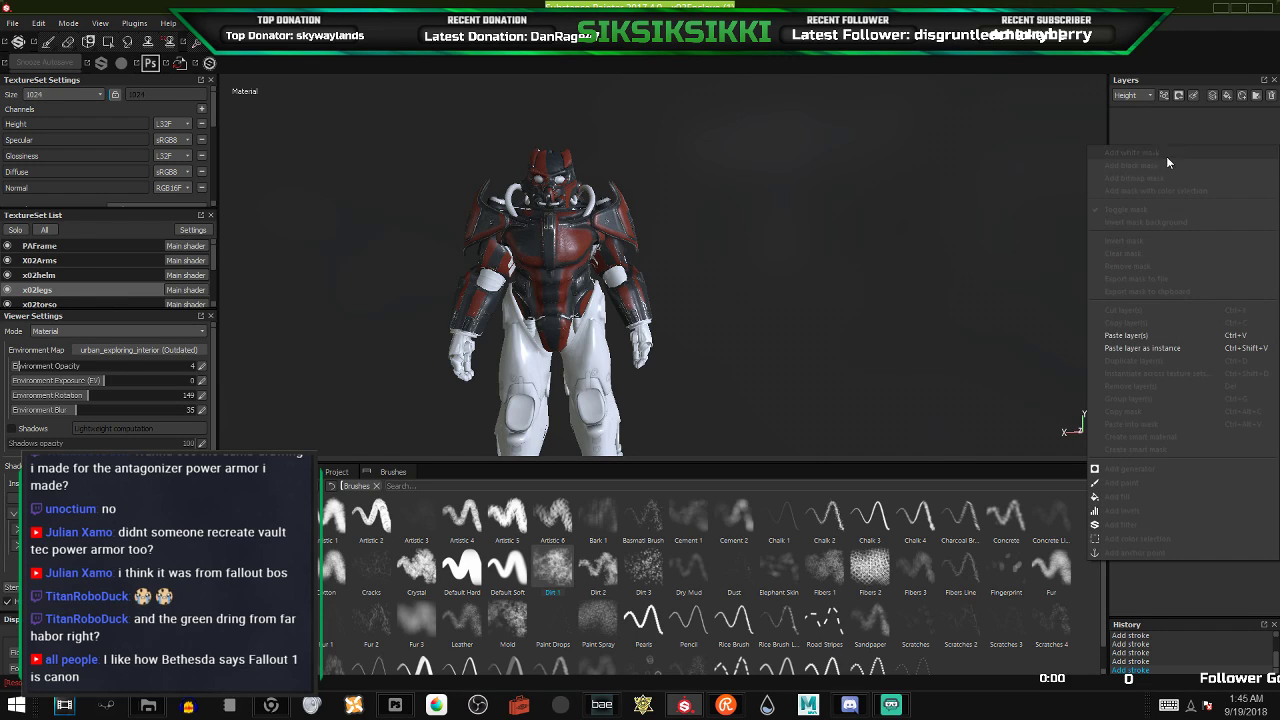
left_click(1146, 331)
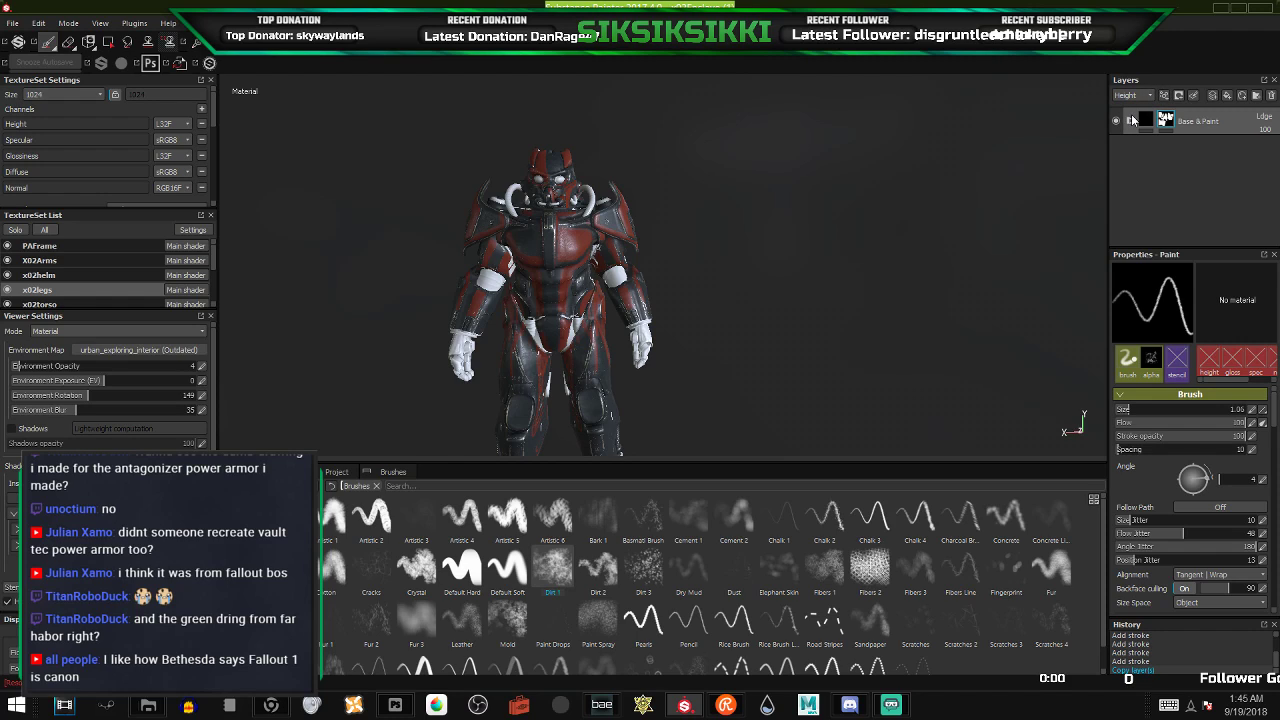
- Expand the Base & Paint group and clear the mask of its old-paint layer
left_click(1132, 120)
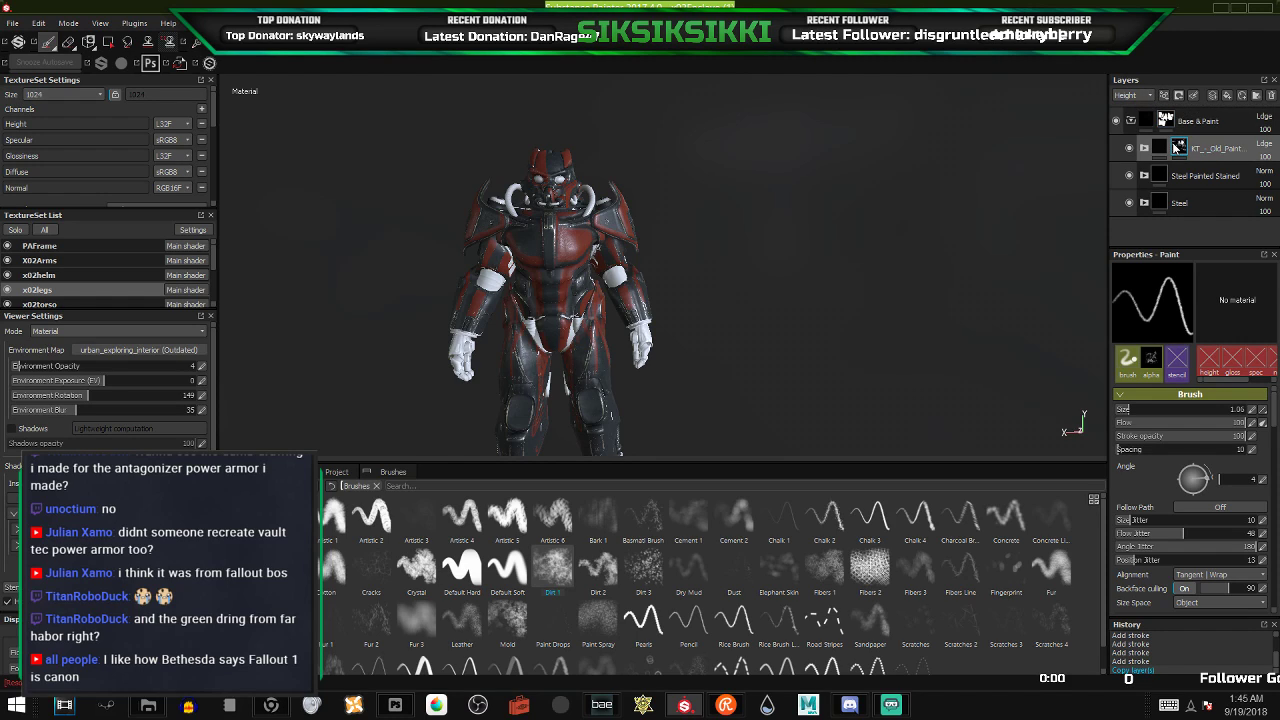
right_click(1176, 147)
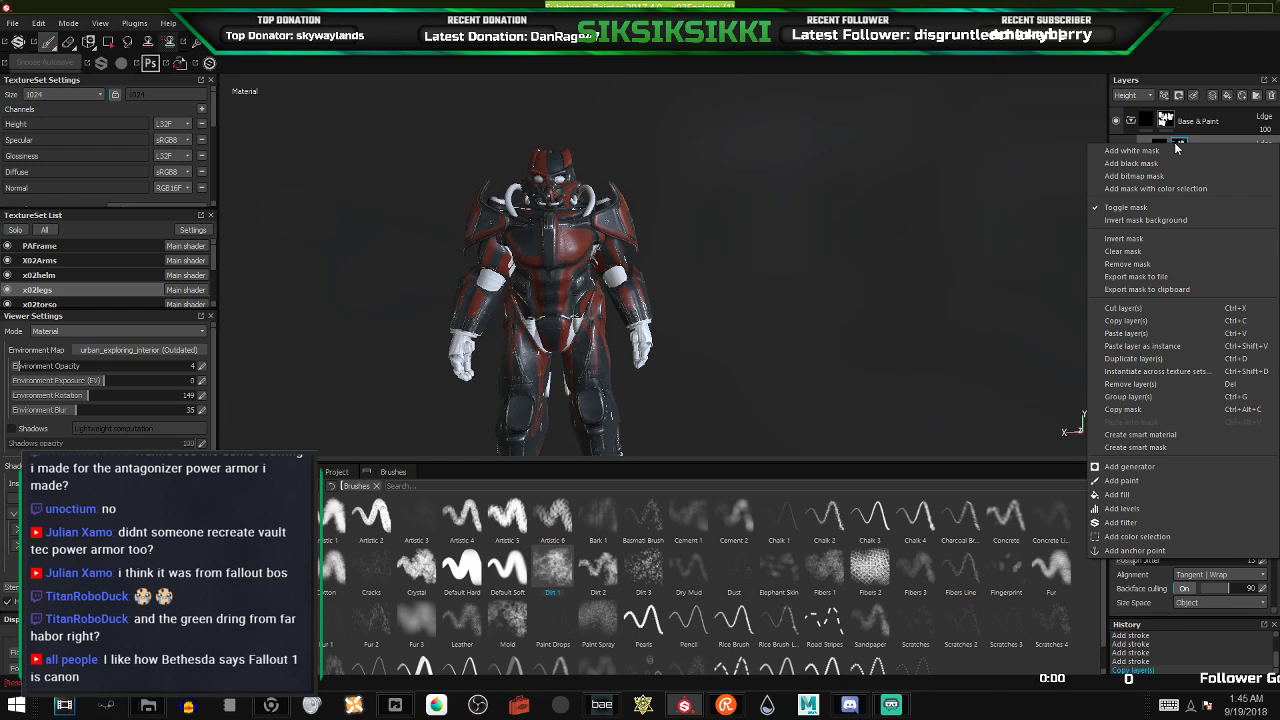
left_click(1158, 251)
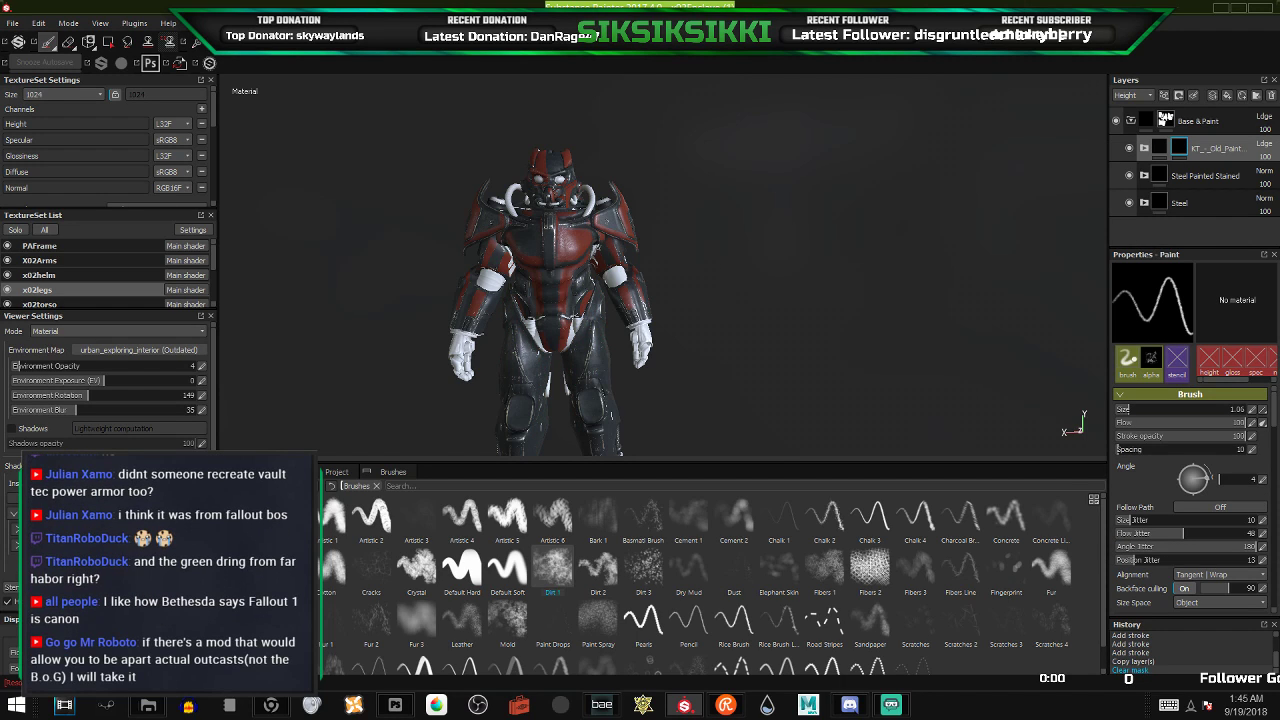
- Check the legs from the side and front, and clear the mask of the Base & Paint group
left_click_drag(600, 343, 866, 331, "alt")
middle_click_drag(598, 362, 742, 178, "alt")
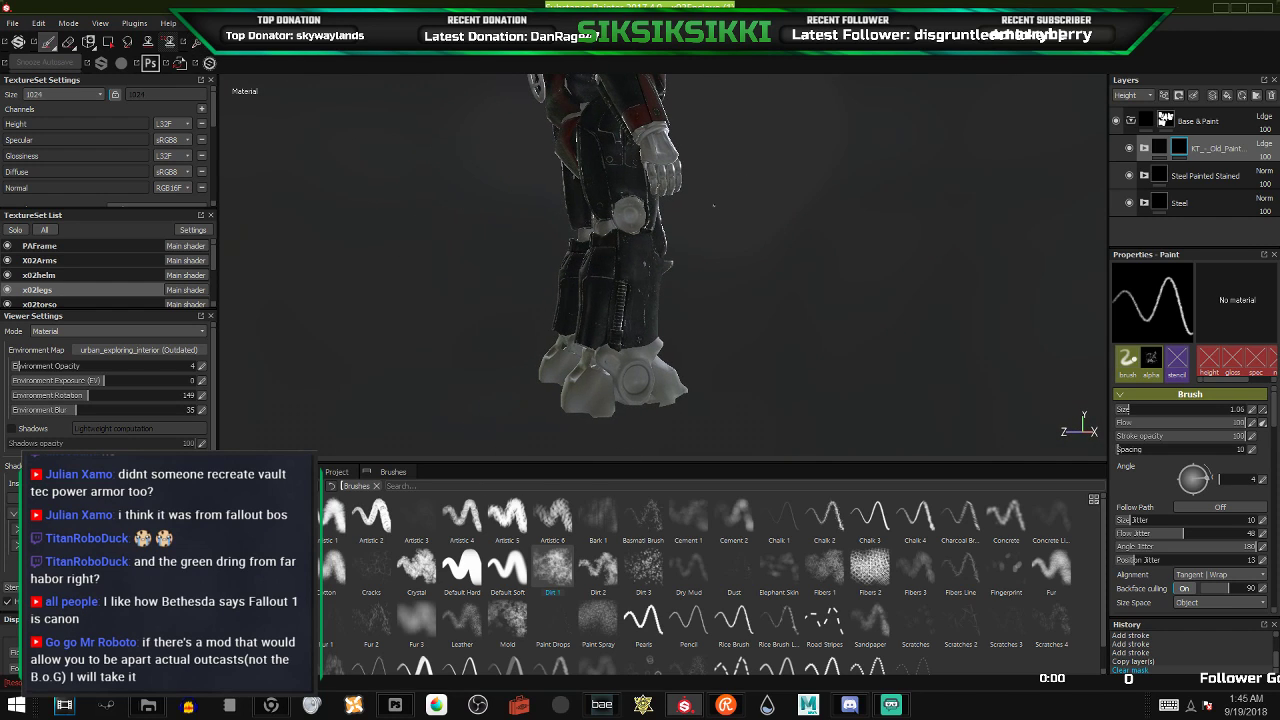
left_click_drag(673, 253, 273, 265, "alt")
middle_click_drag(566, 234, 484, 280, "alt")
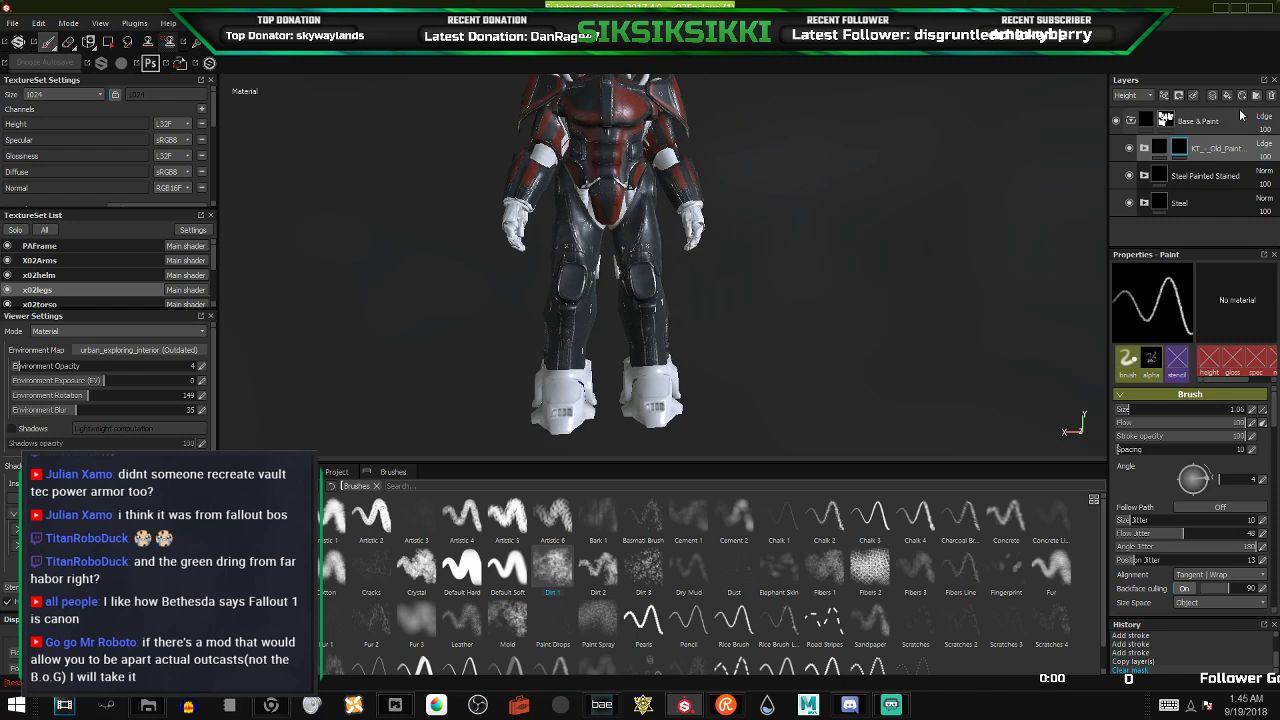
right_click(1163, 120)
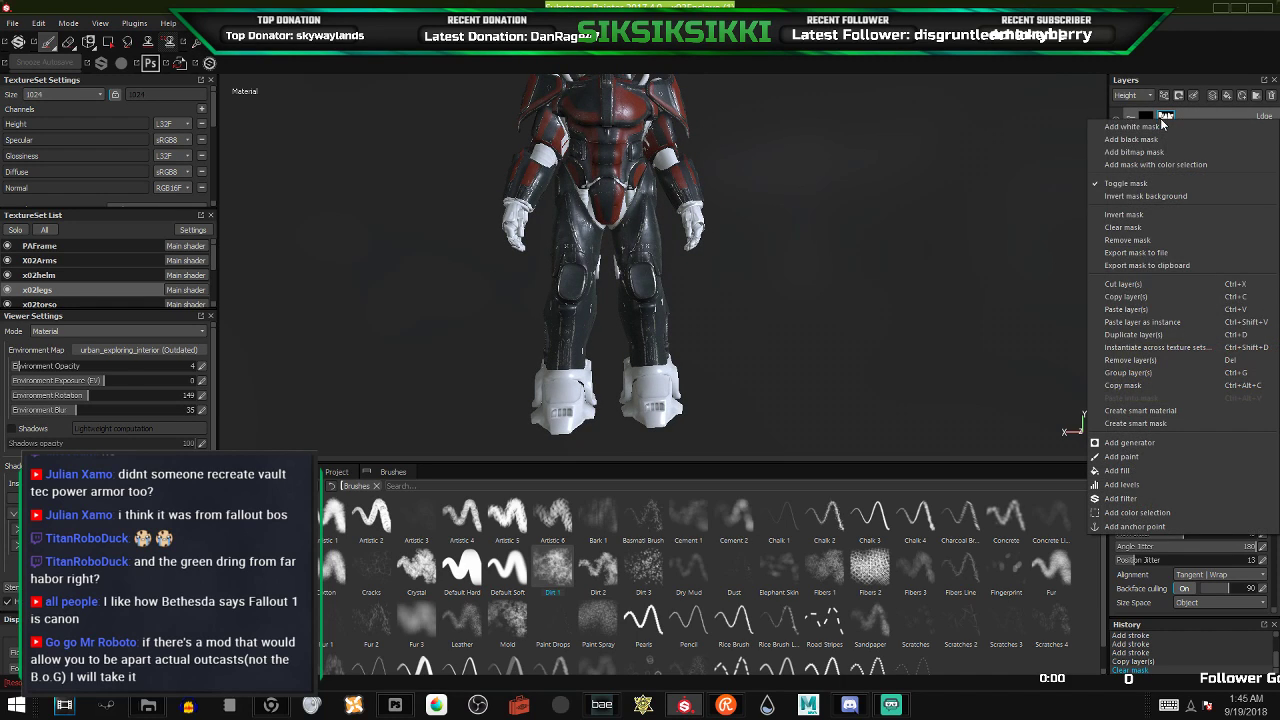
left_click(1131, 227)
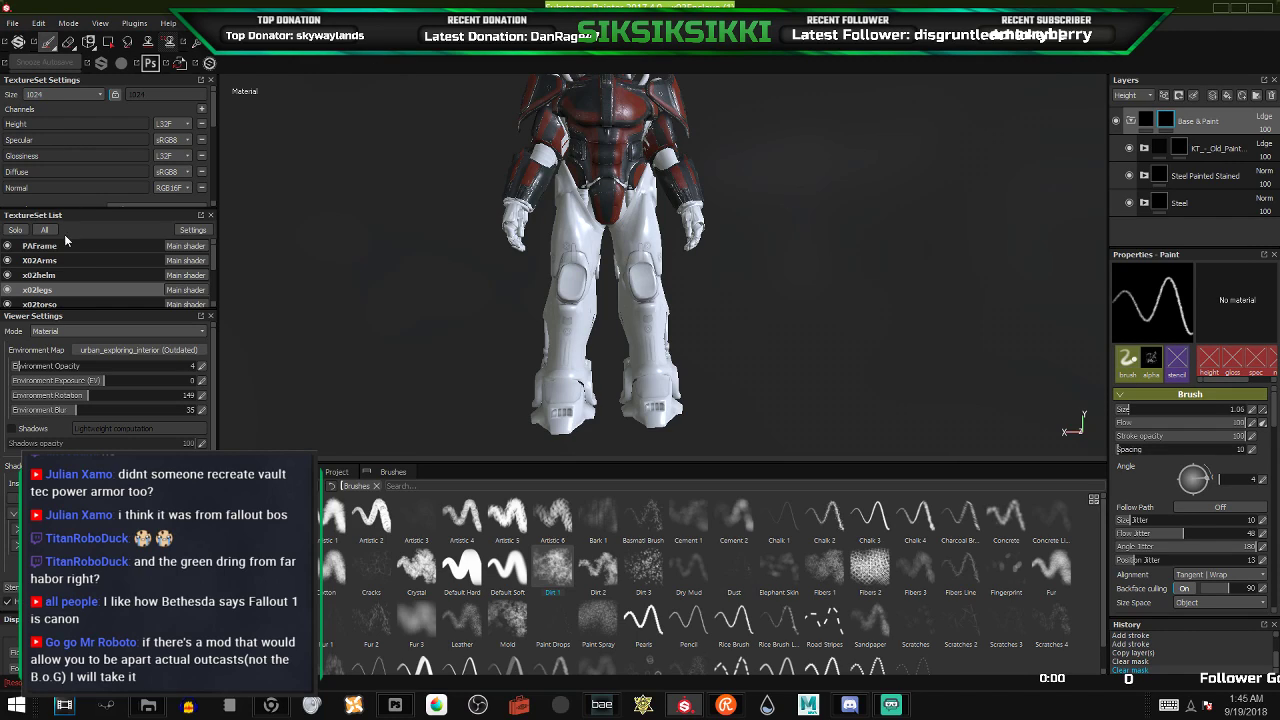
- Isolate the legs and fill all their polygons into the Base & Paint mask with Polygon Fill
left_click(15, 230)
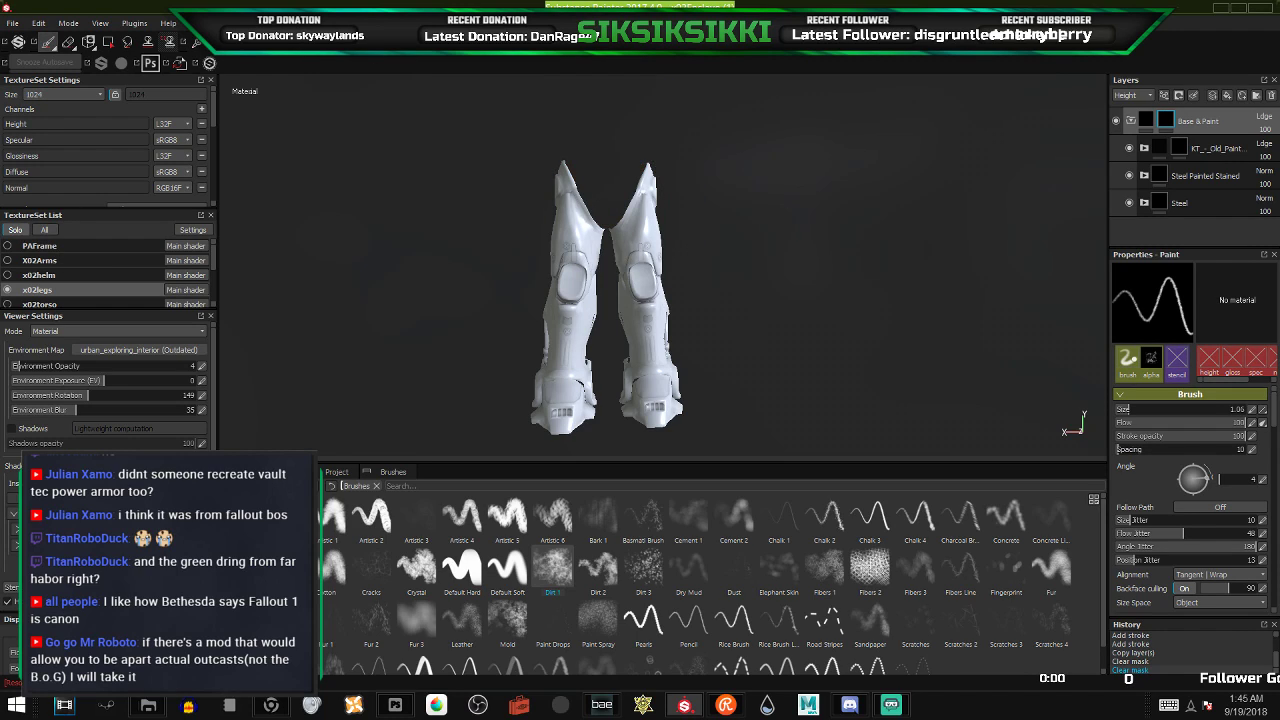
left_click(106, 42)
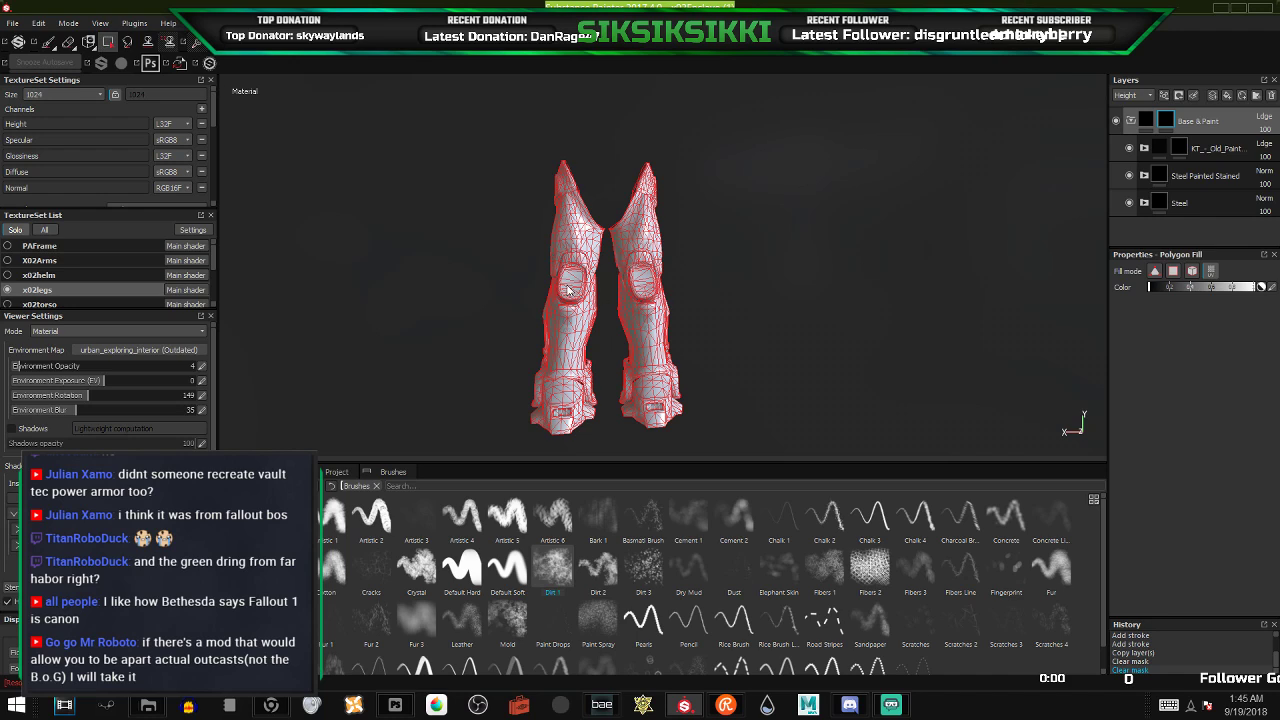
left_click_drag(661, 299, 737, 238, "alt")
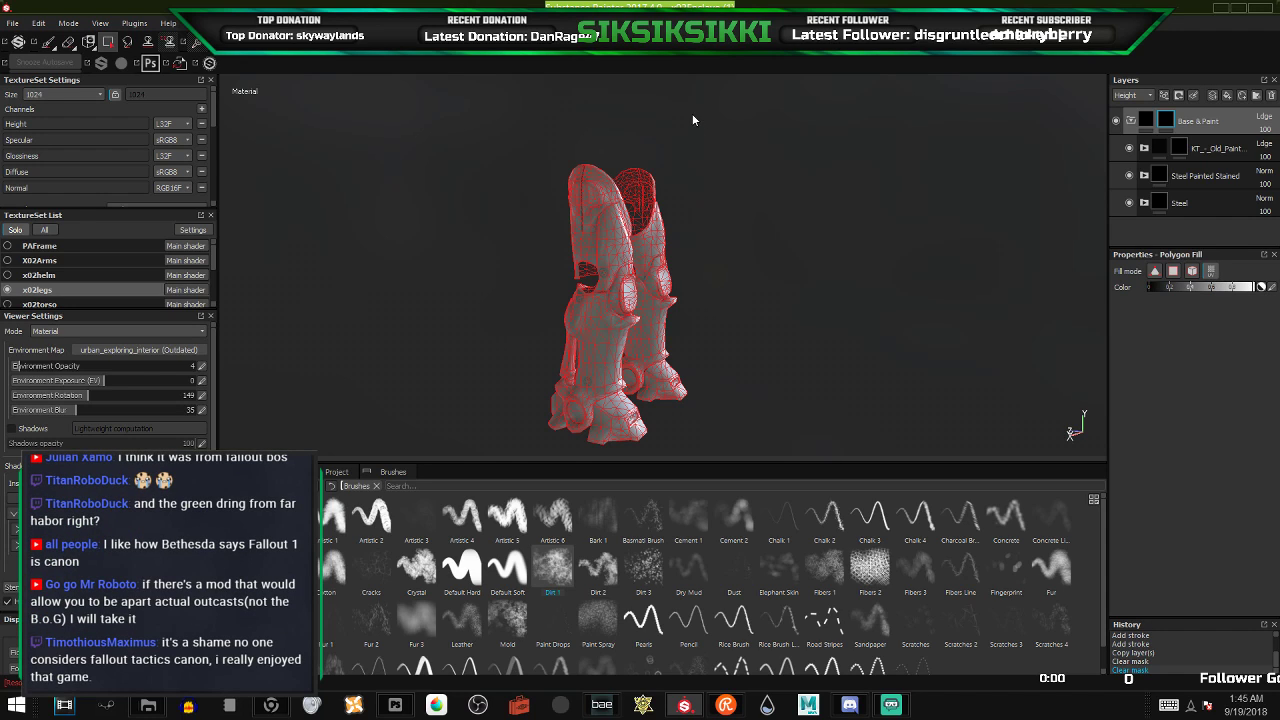
left_click_drag(692, 114, 487, 451)
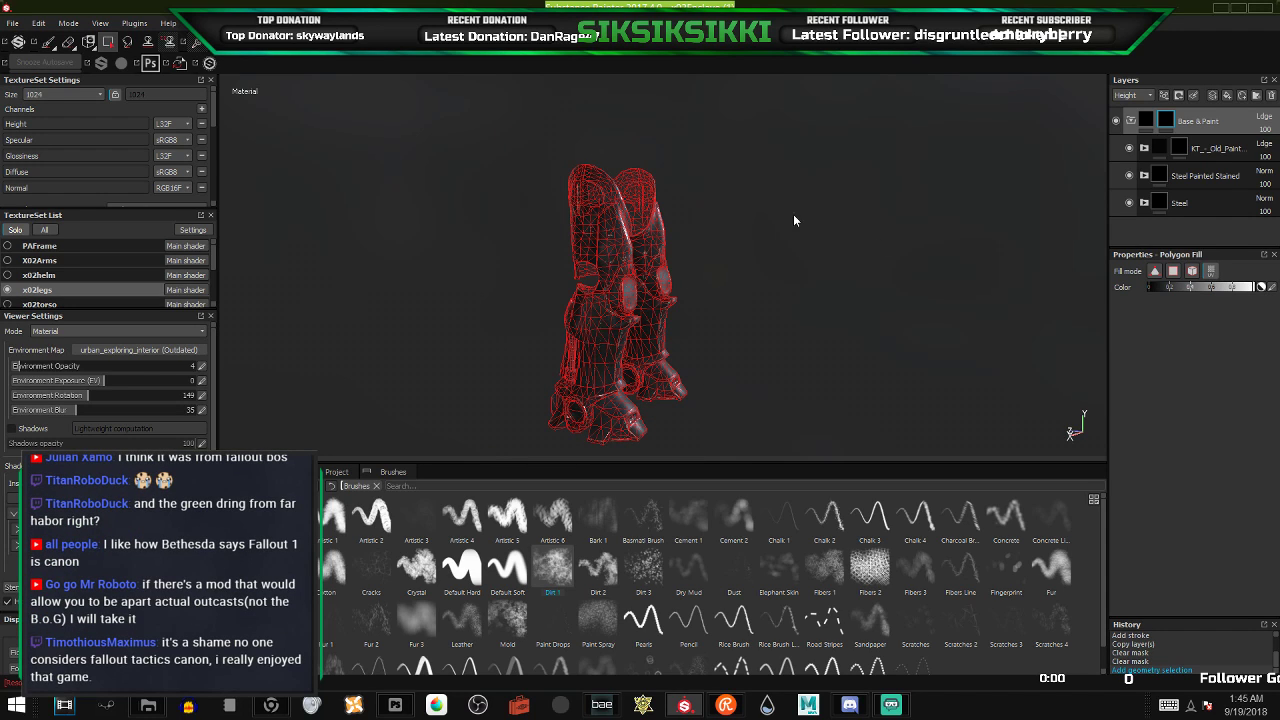
left_click_drag(646, 251, 721, 295, "alt")
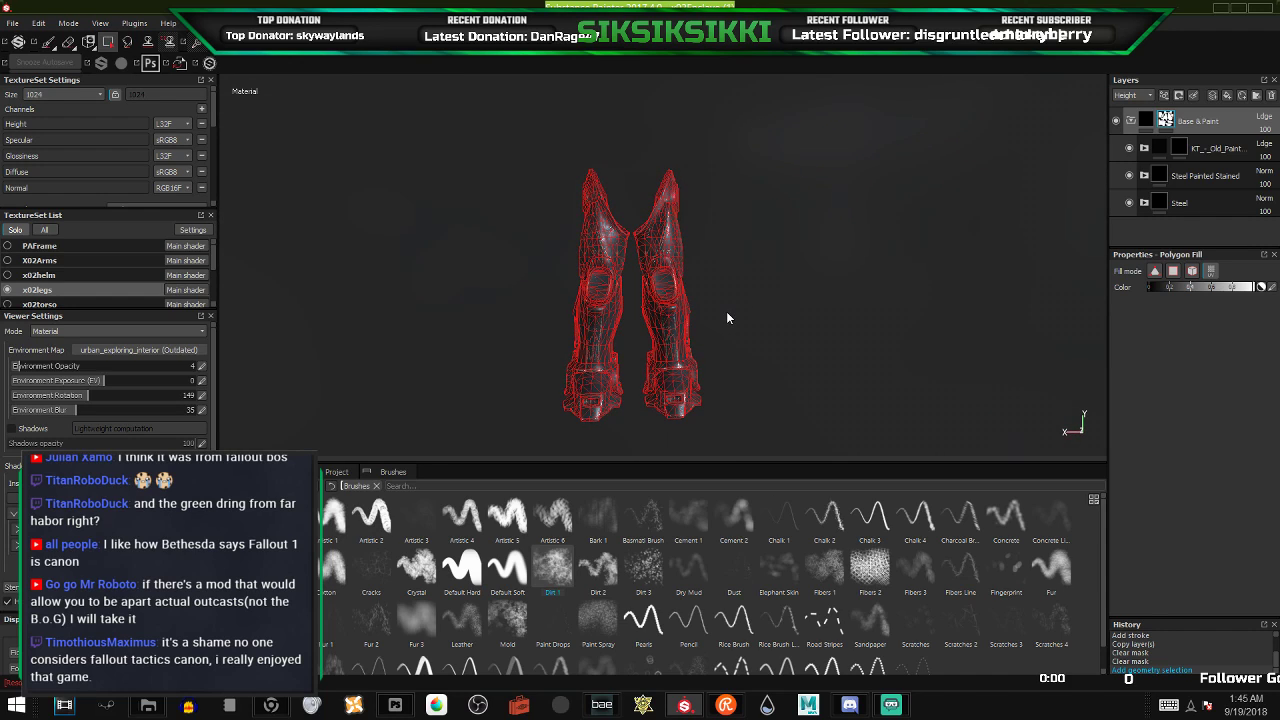
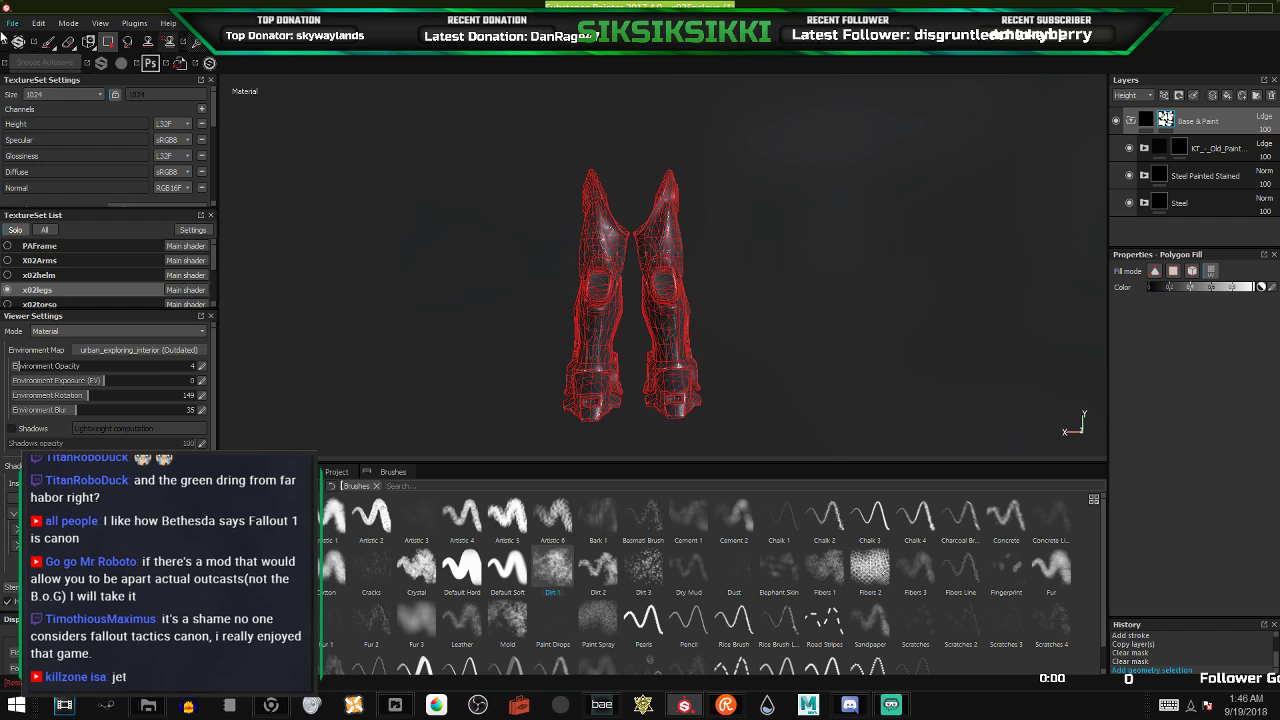
left_click(43, 40)
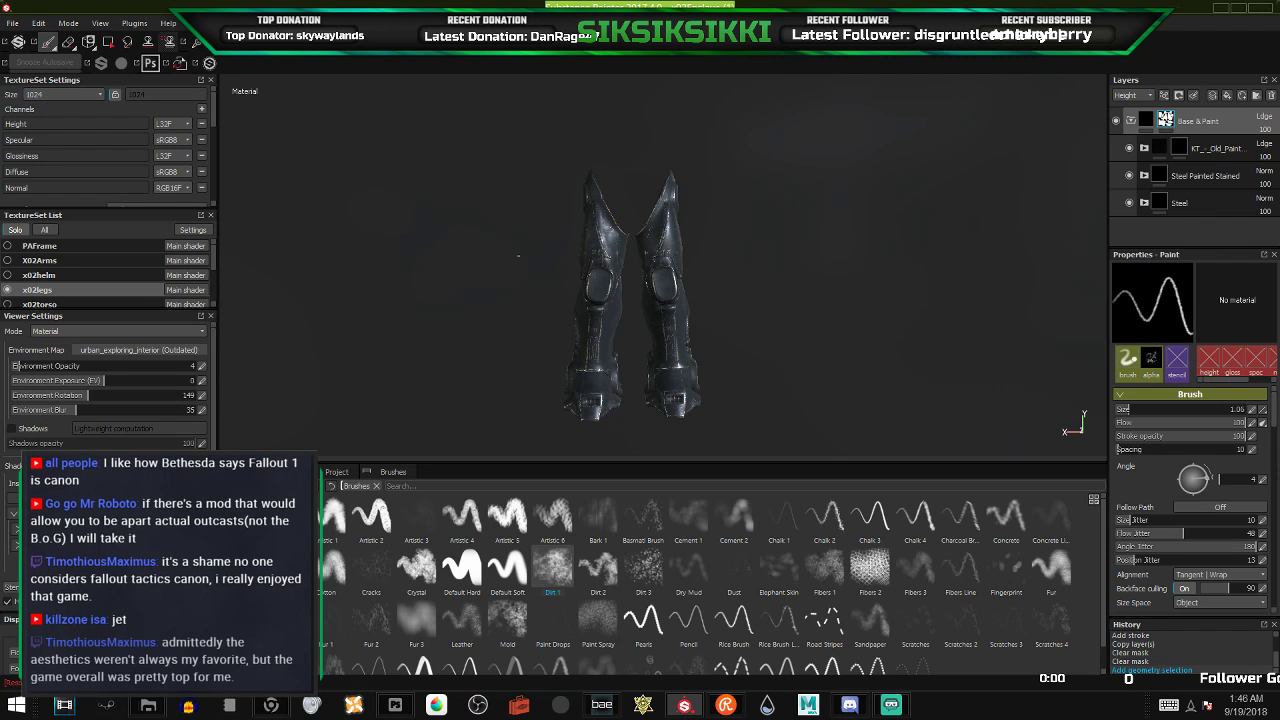
- Remove the ribbed cylinder on the lower leg from the Base & Paint mask with Polygon Fill
left_click_drag(527, 255, 650, 284, "alt")
scroll(650, 284, "up", 3)
scroll(556, 268, "up", 5)
left_click_drag(577, 263, 491, 269, "alt")
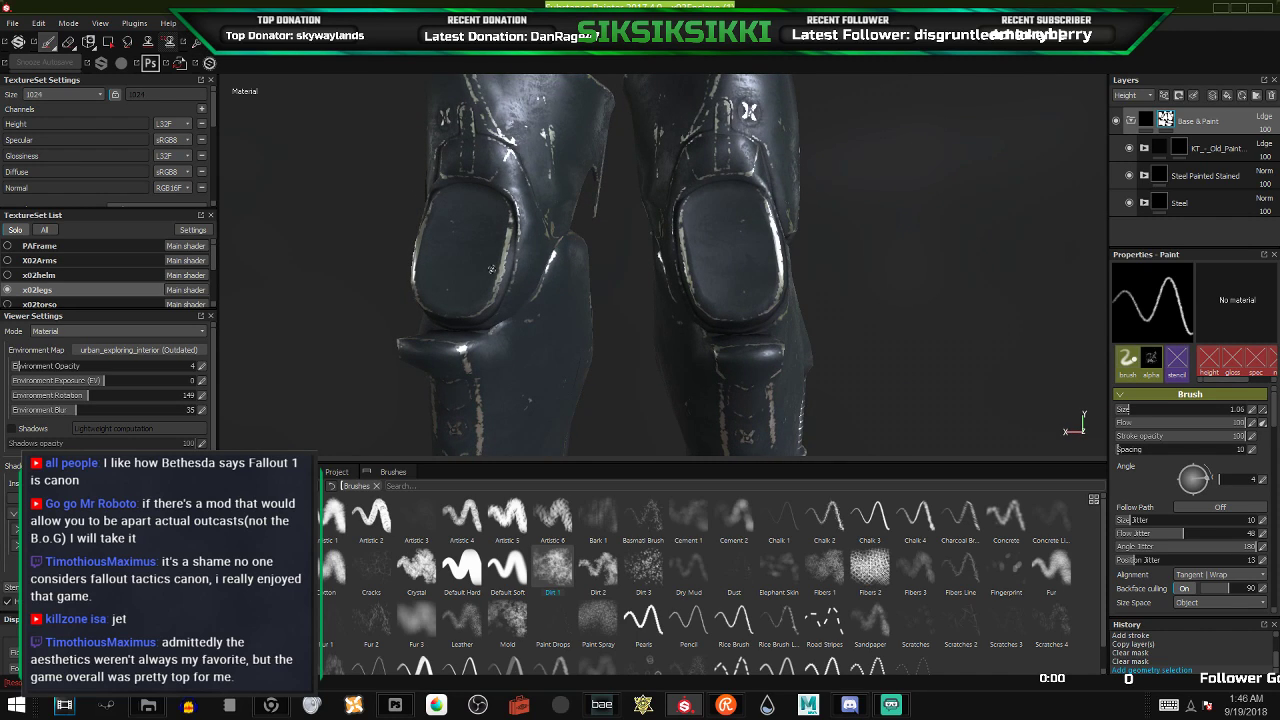
scroll(503, 265, "down", 6)
left_click_drag(503, 265, 432, 319, "alt")
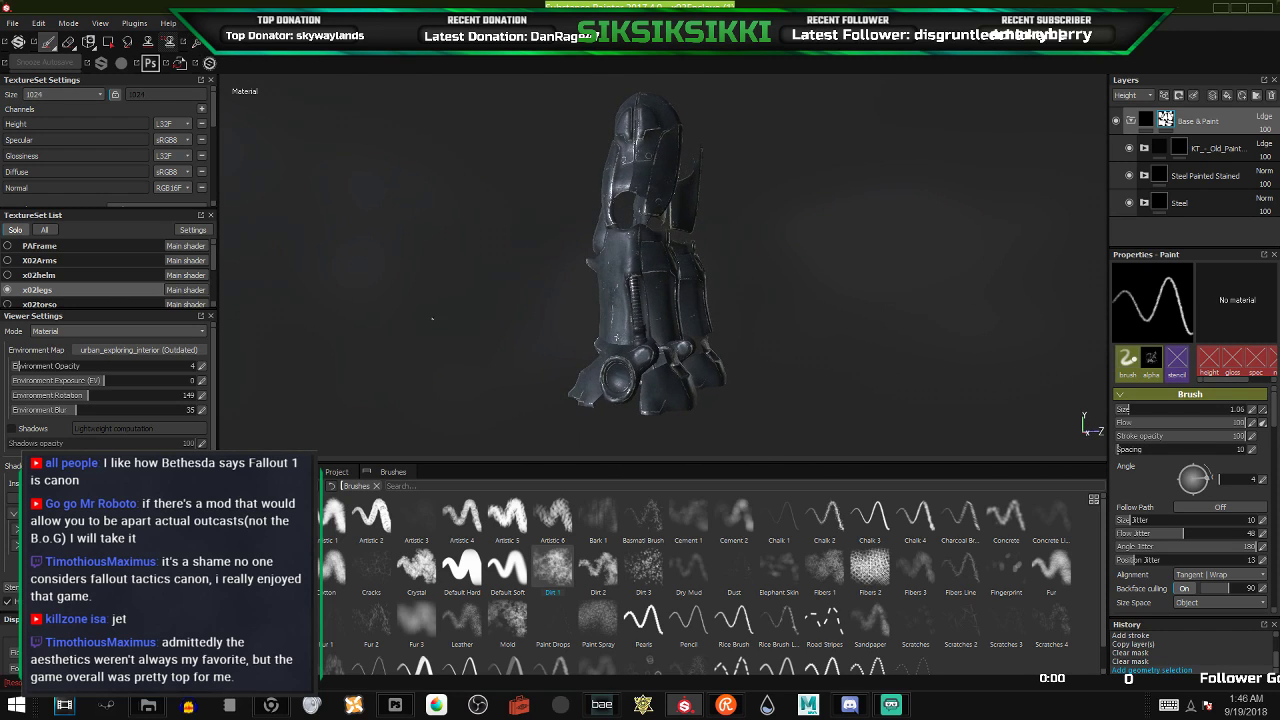
scroll(432, 319, "up", 6)
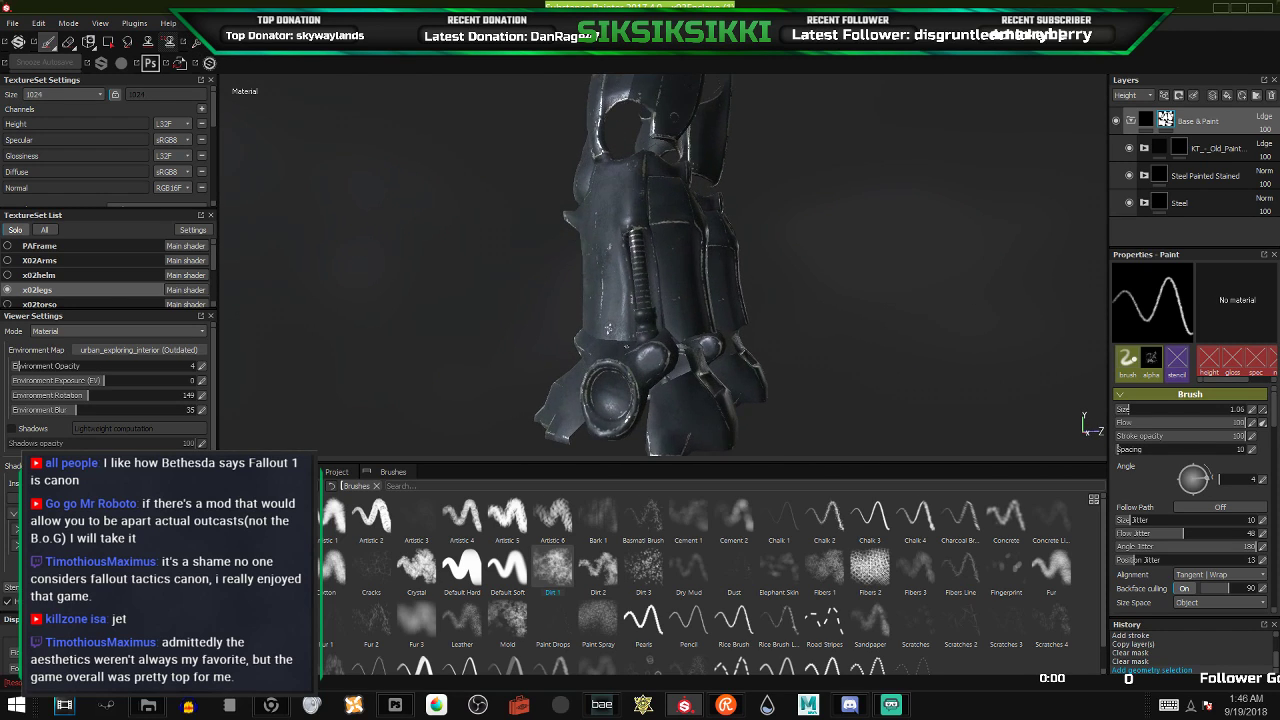
left_click(106, 42)
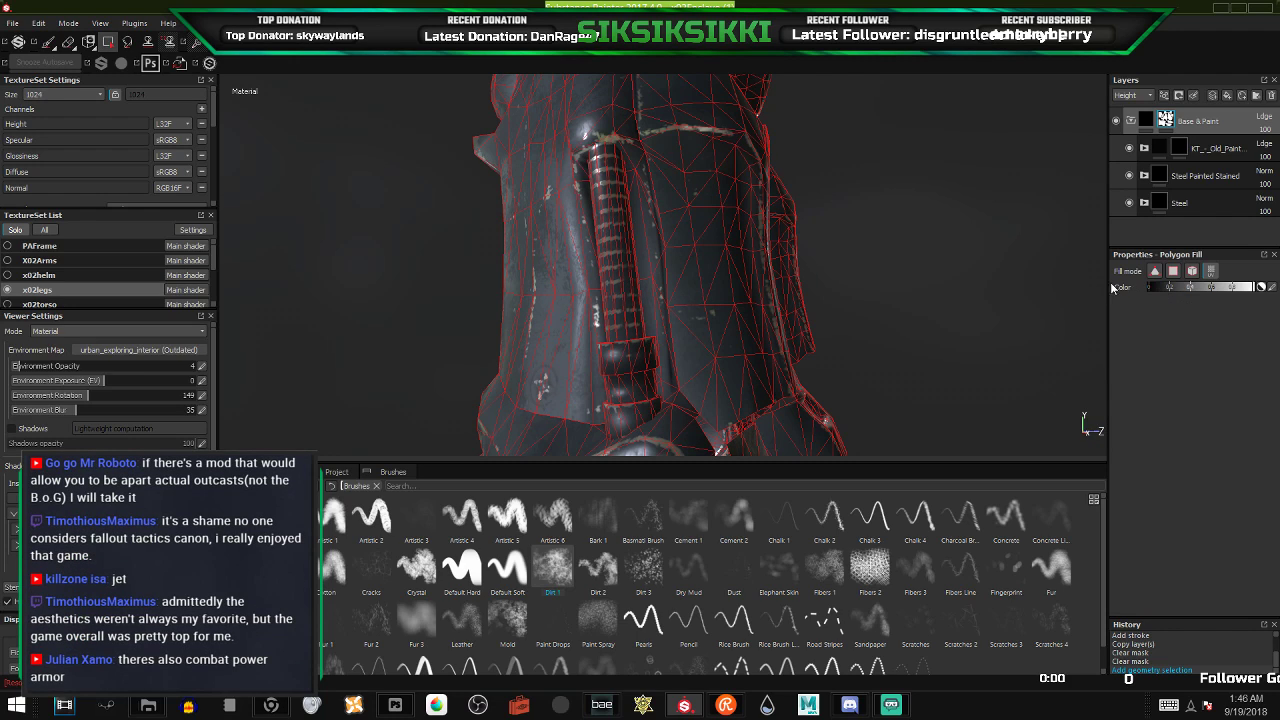
left_click(629, 274)
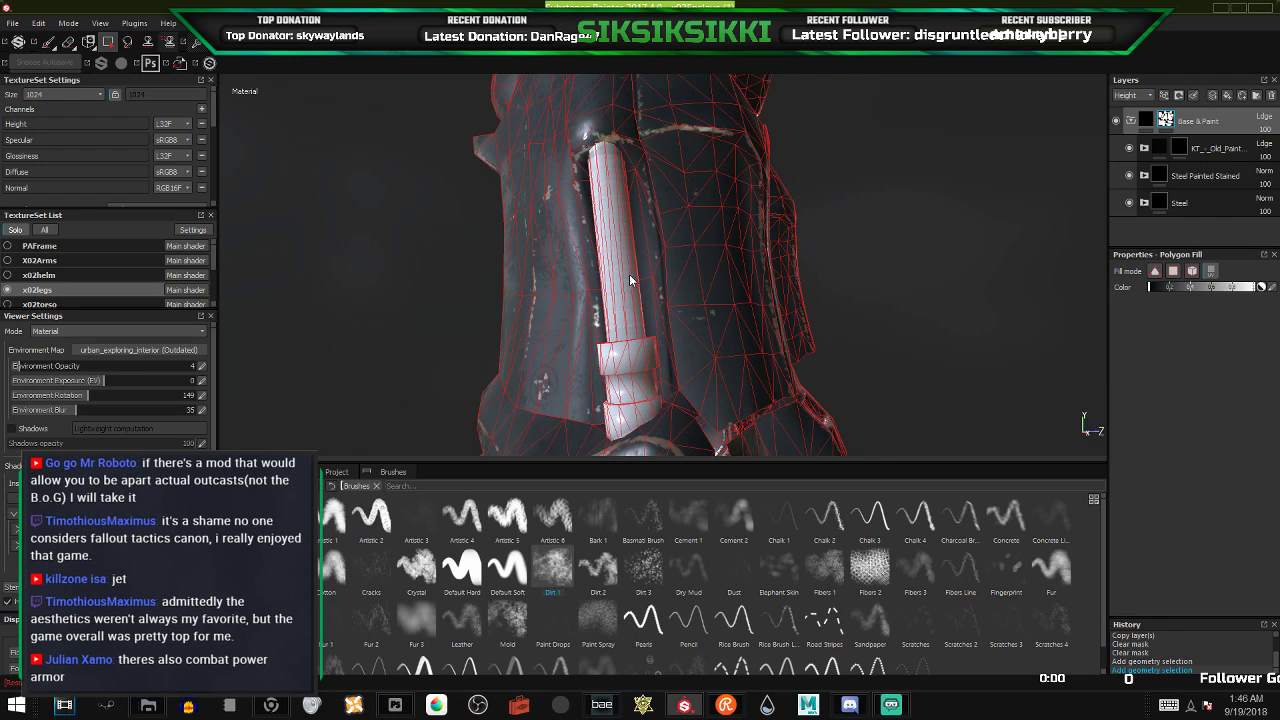
- Switch back to the Paint brush and select the mask of the old-paint layer in the Base & Paint group
left_click_drag(730, 288, 926, 235, "alt")
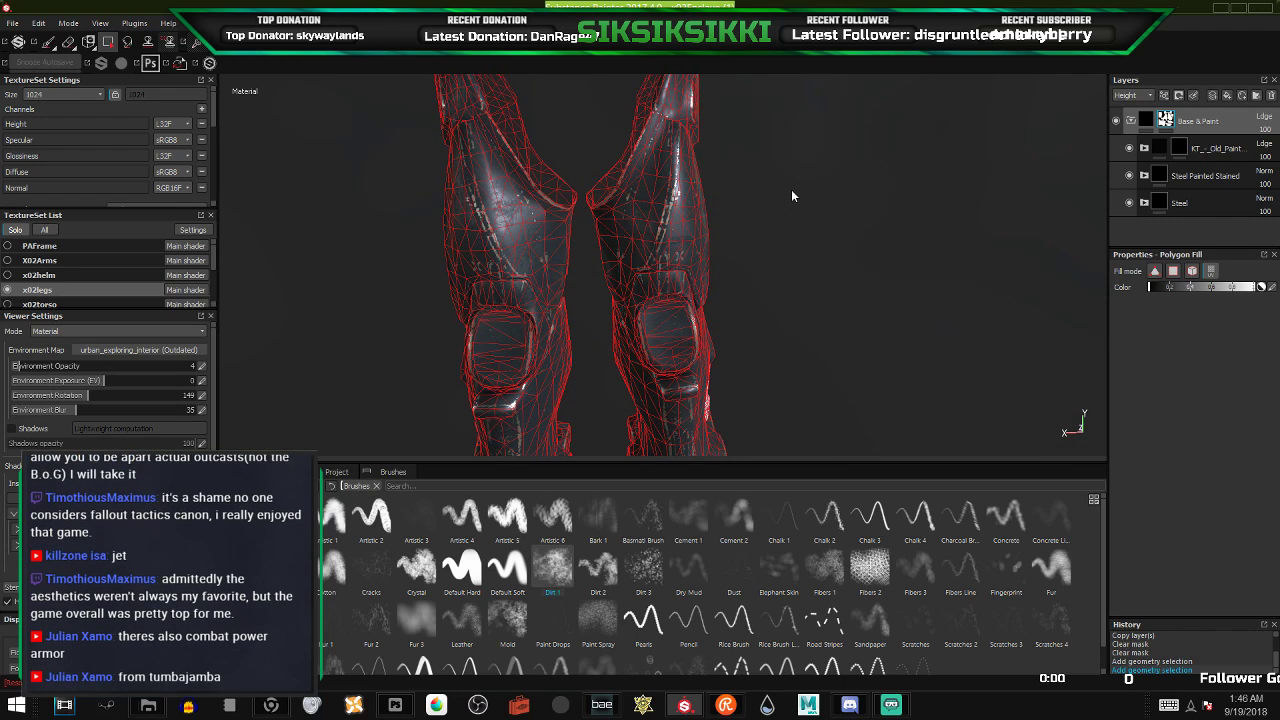
left_click(47, 42)
left_click_drag(481, 243, 565, 240, "alt")
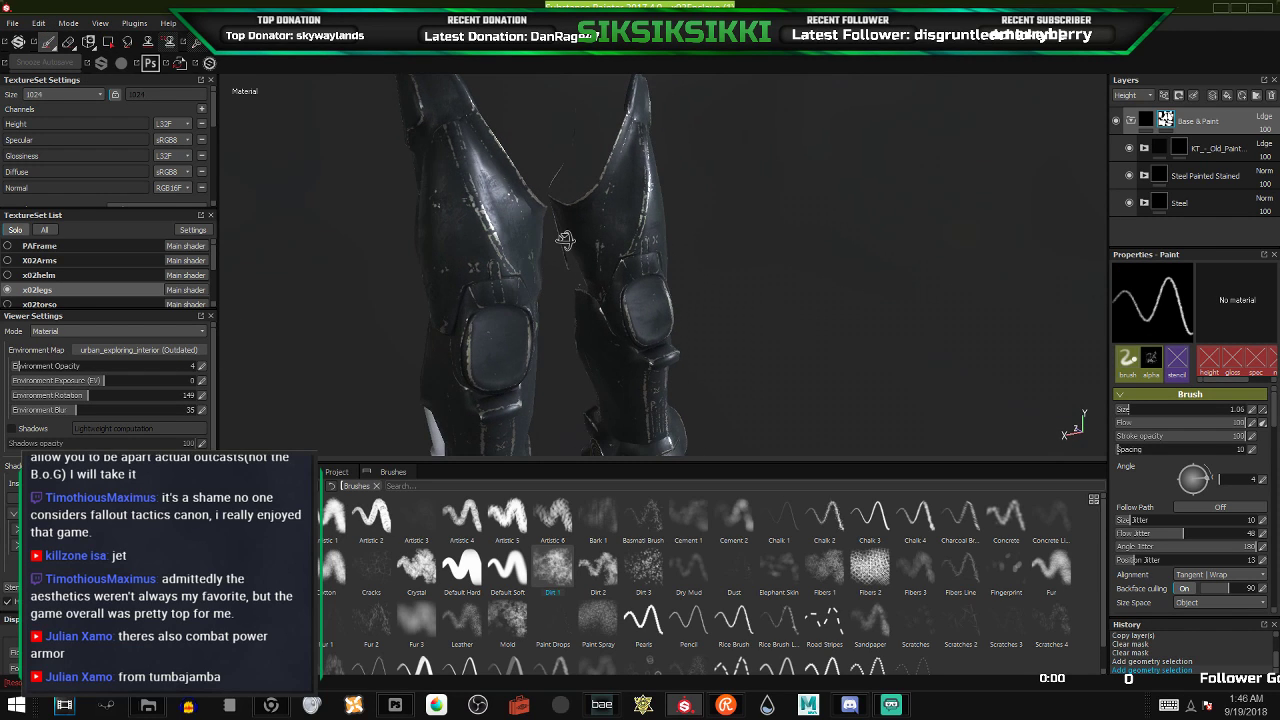
middle_click_drag(565, 240, 662, 142, "alt")
left_click_drag(585, 362, 545, 311, "alt")
left_click(1179, 149)
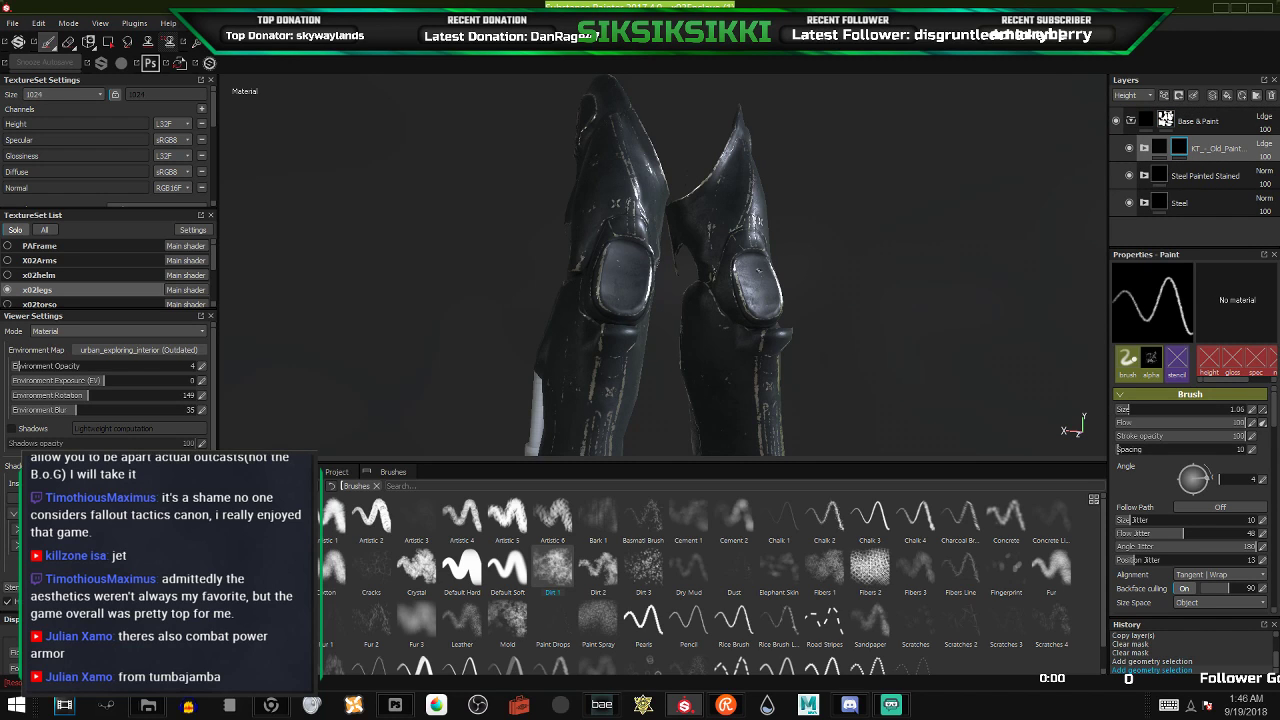
- Examine the thighs and knees, and check where the red paint sits on the legs of the browser's reference image
left_click_drag(733, 284, 529, 309, "alt")
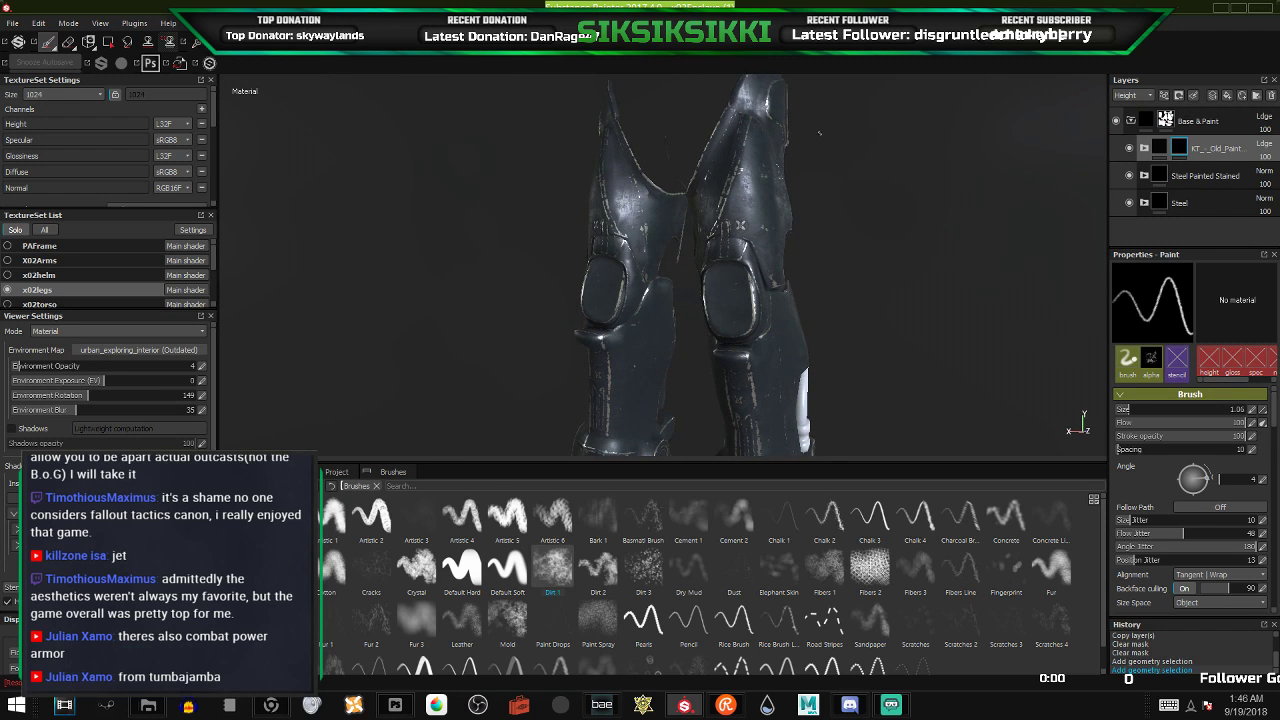
scroll(820, 133, "up", 4)
left_click_drag(820, 133, 829, 216, "alt")
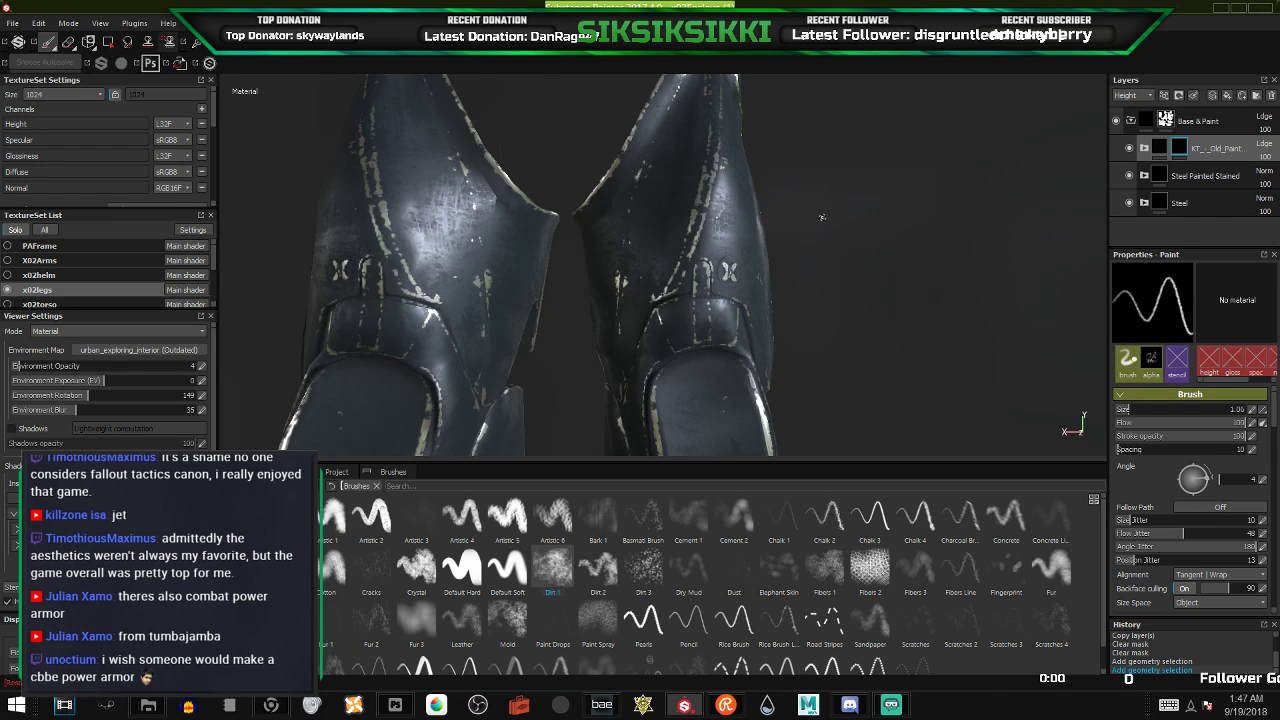
left_click_drag(779, 236, 677, 236, "alt")
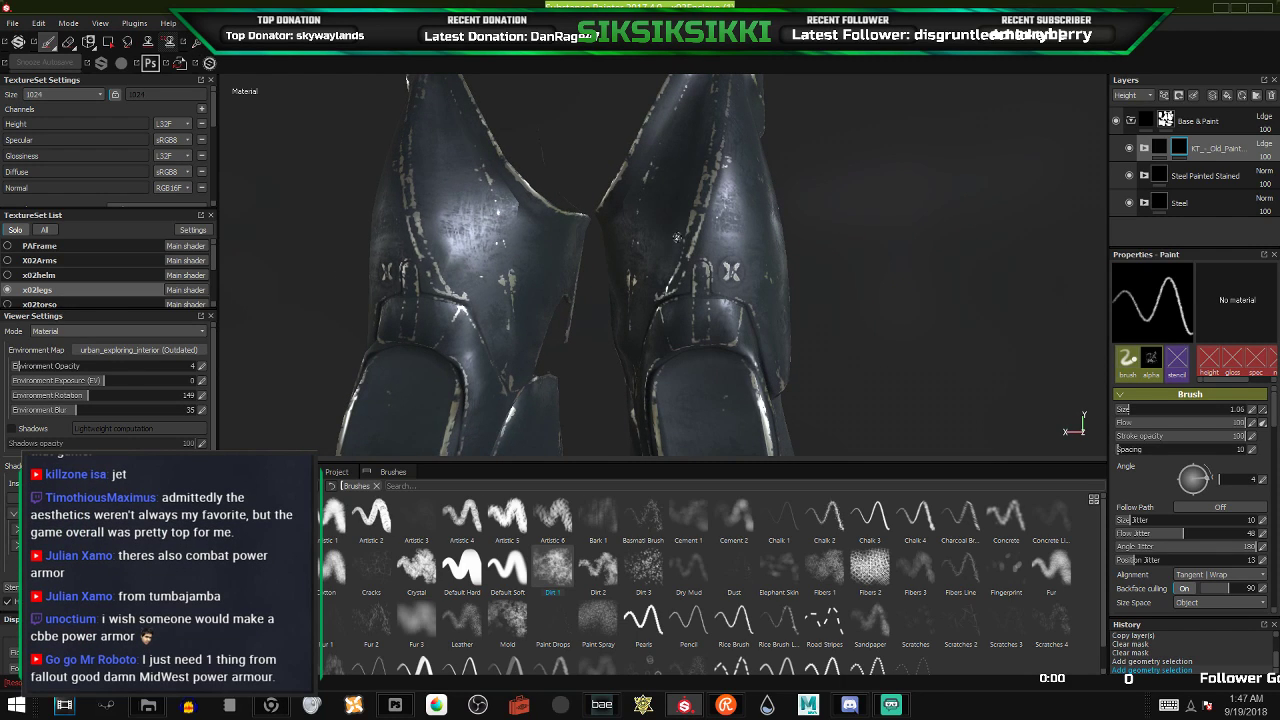
scroll(659, 256, "down", 5)
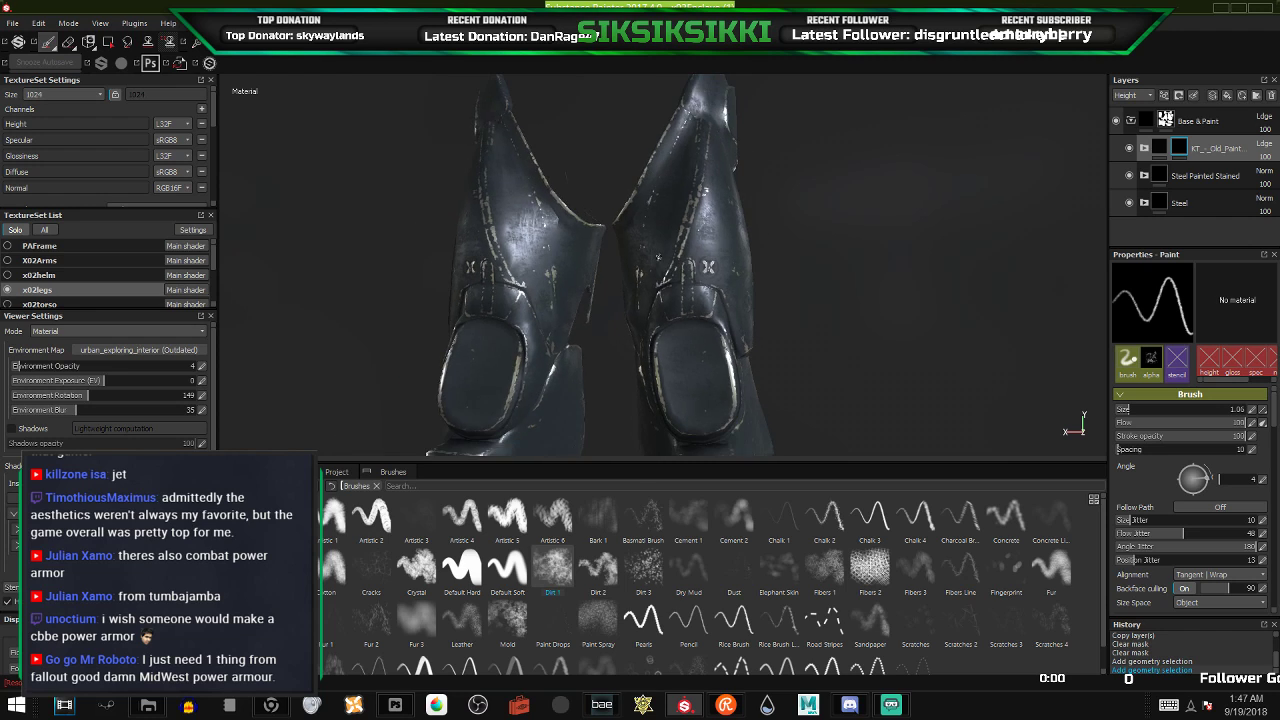
scroll(511, 231, "up", 4)
mouse_move(511, 231)
left_mouse_down("alt")
mouse_move(640, 281)
mouse_move(814, 263)
mouse_move(721, 244)
mouse_move(691, 108)
mouse_move(680, 185)
mouse_move(650, 250)
left_mouse_up("alt")
key("alt+Tab")
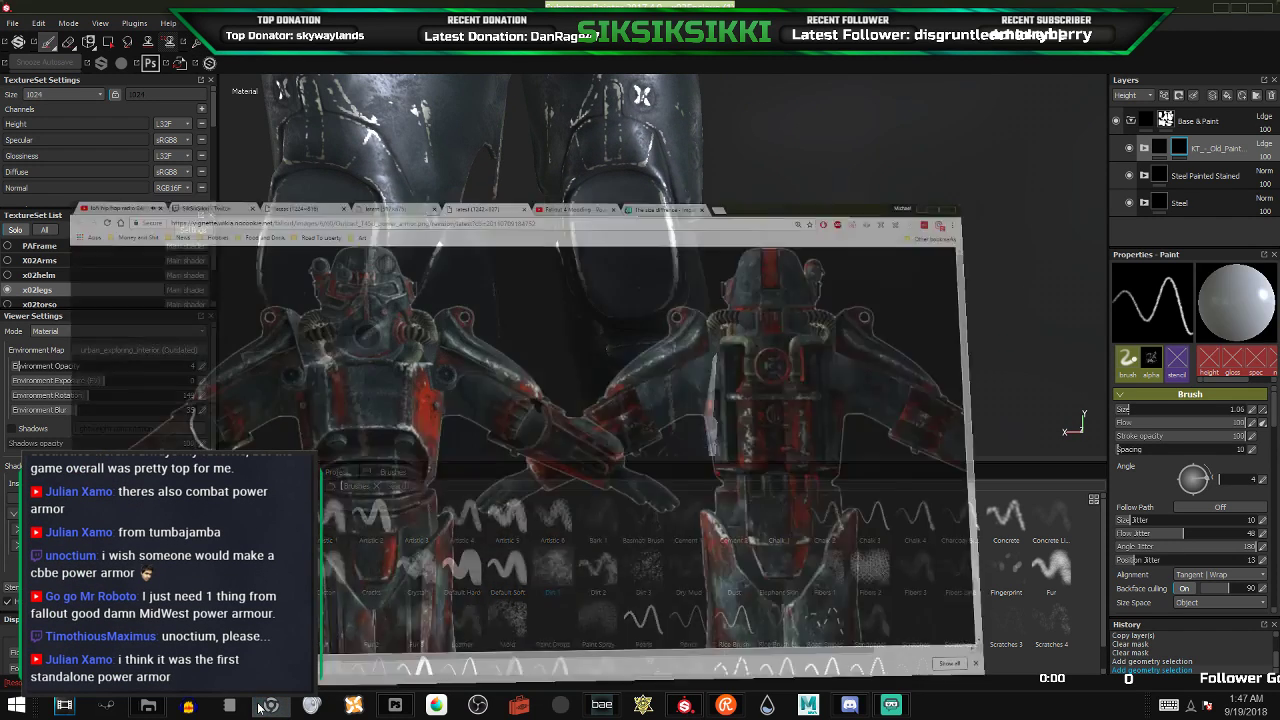
scroll(547, 489, "down", 3)
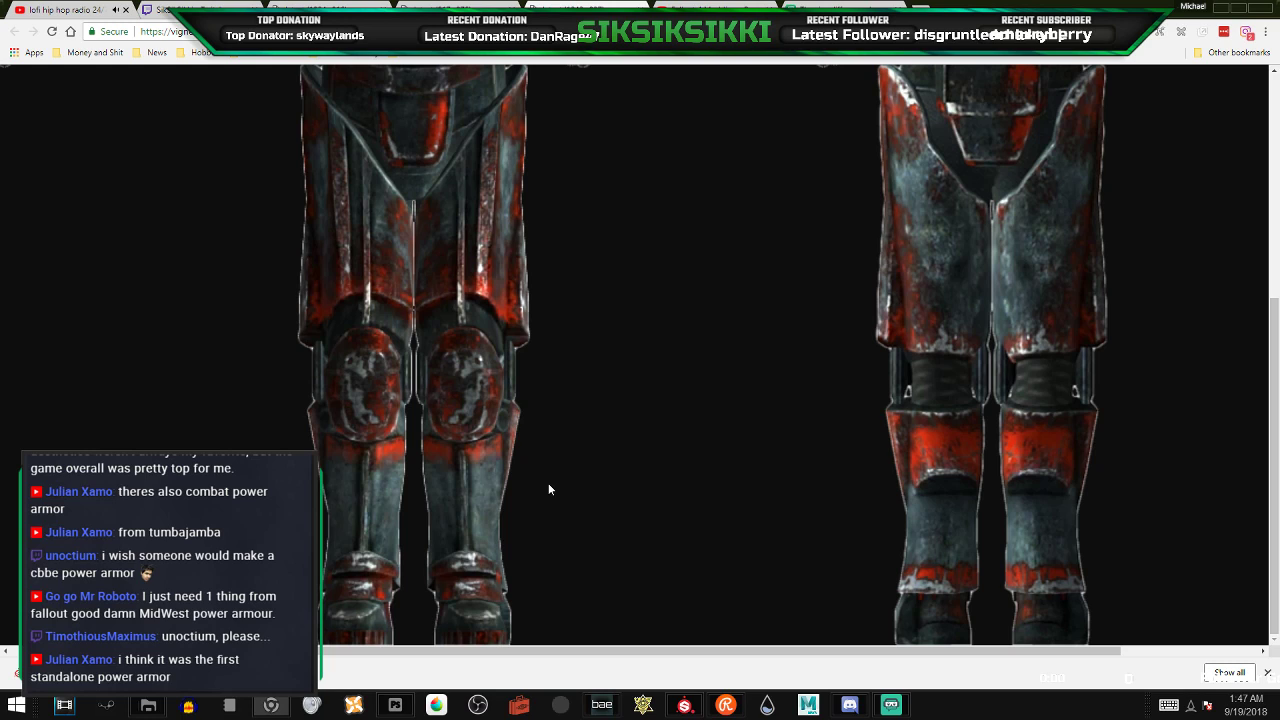
scroll(548, 489, "up", 1)
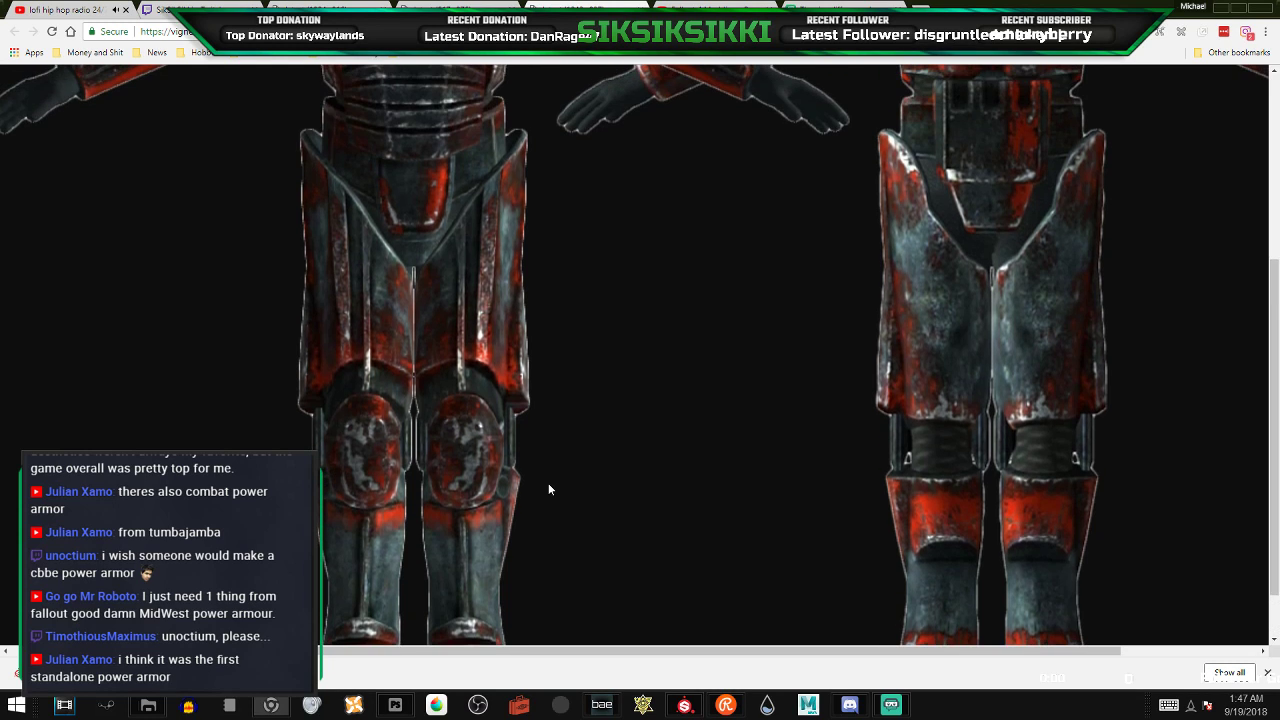
left_click(1221, 9)
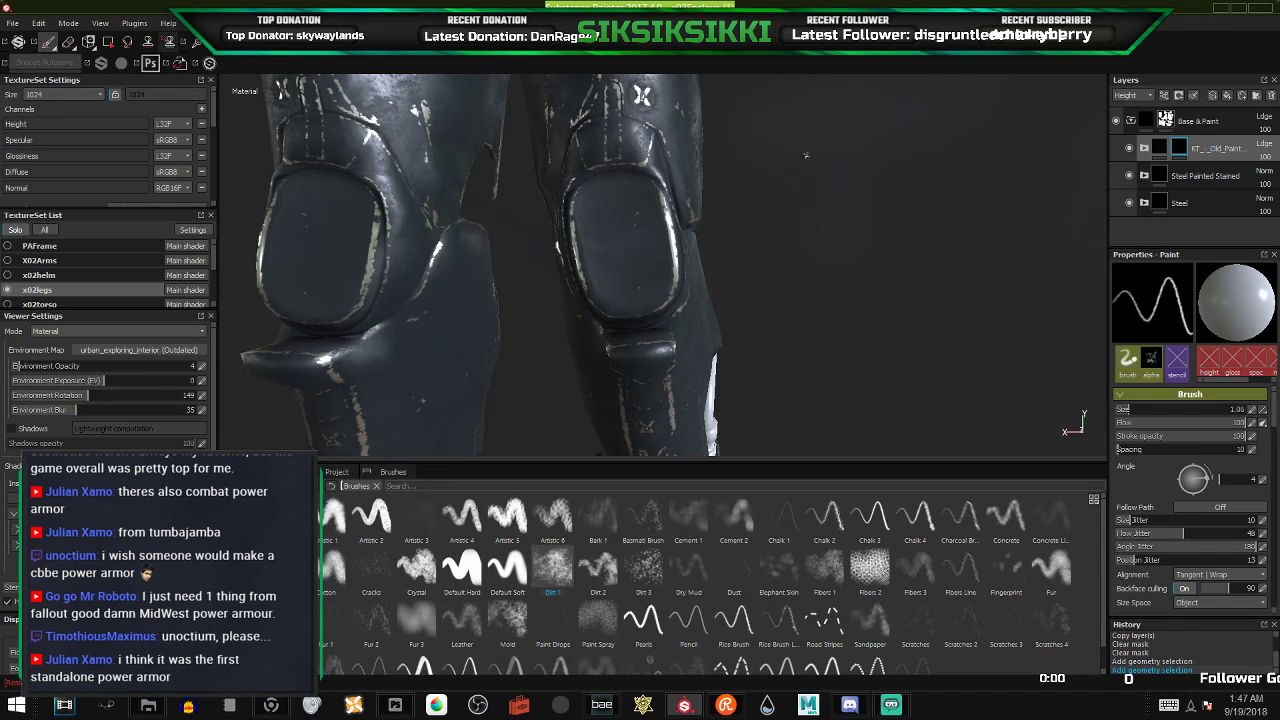
- Enlarge the brush size to about 1.75 and paint a red band down the outer edge of the knee pad
scroll(668, 235, "up", 2)
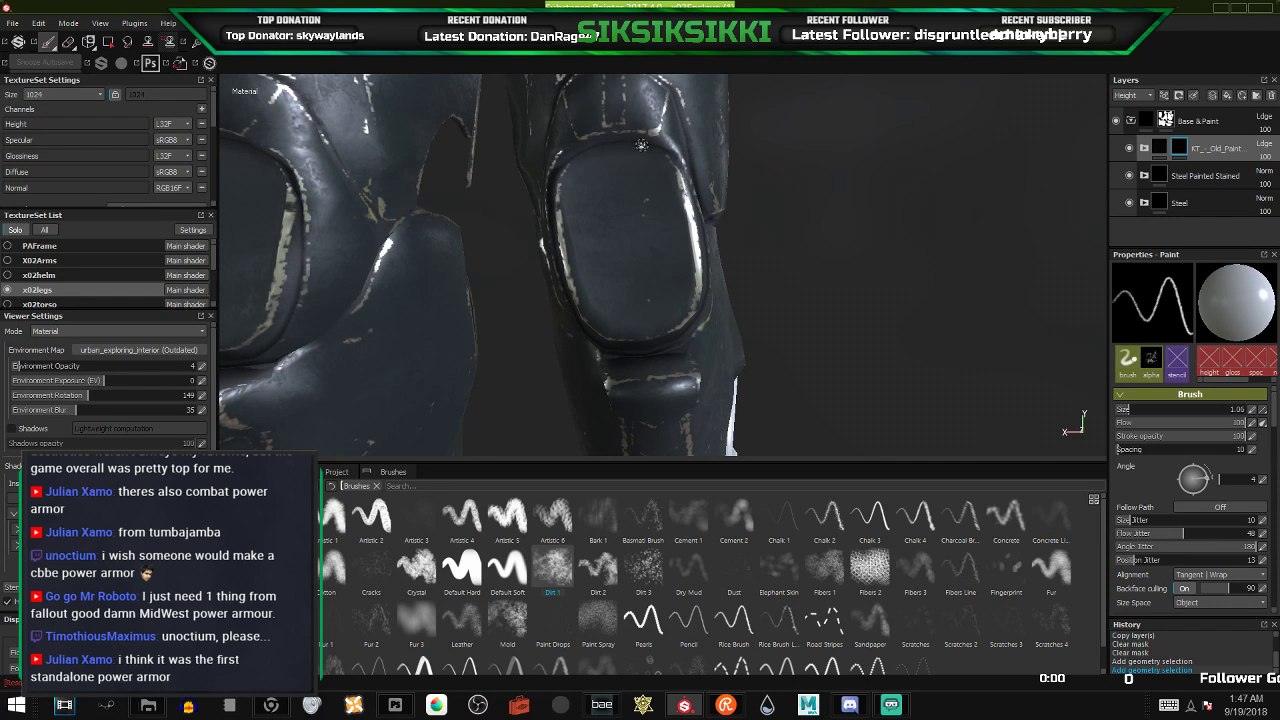
left_click_drag(639, 150, 672, 175)
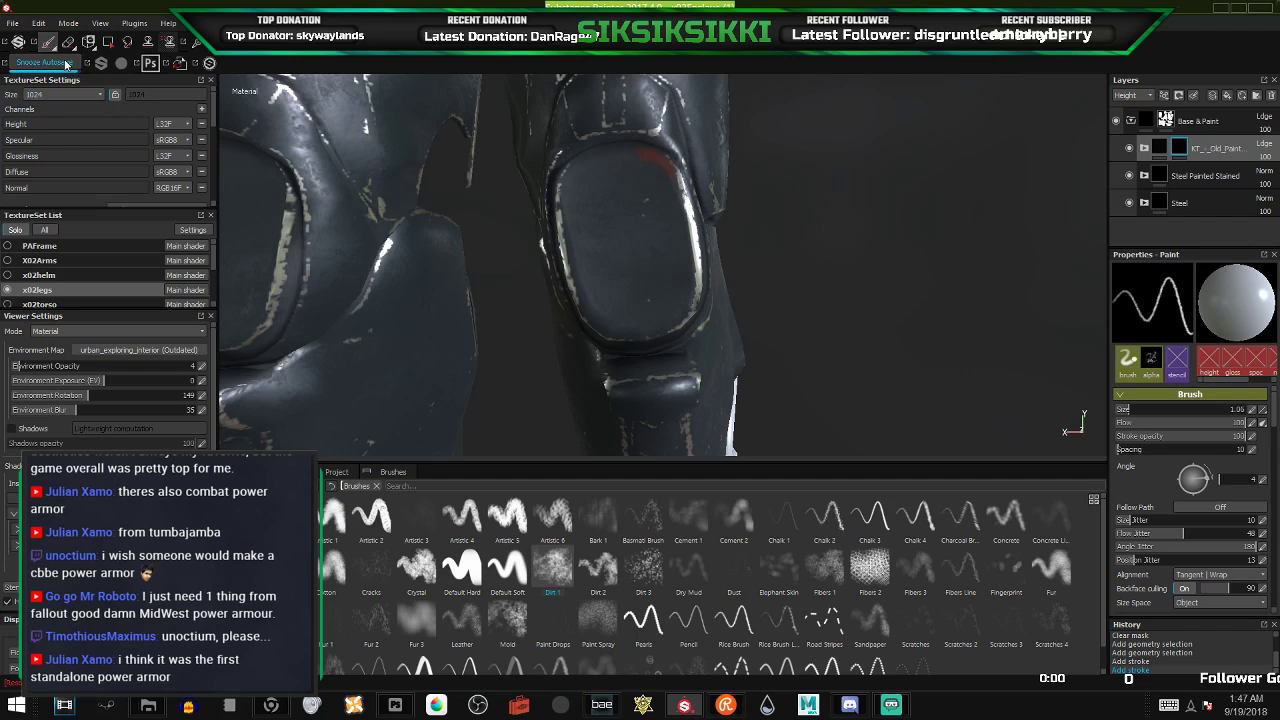
left_click(1133, 409)
left_click_drag(652, 144, 686, 232)
left_click_drag(656, 166, 682, 264)
left_click_drag(671, 215, 682, 300)
left_click_drag(684, 241, 687, 318)
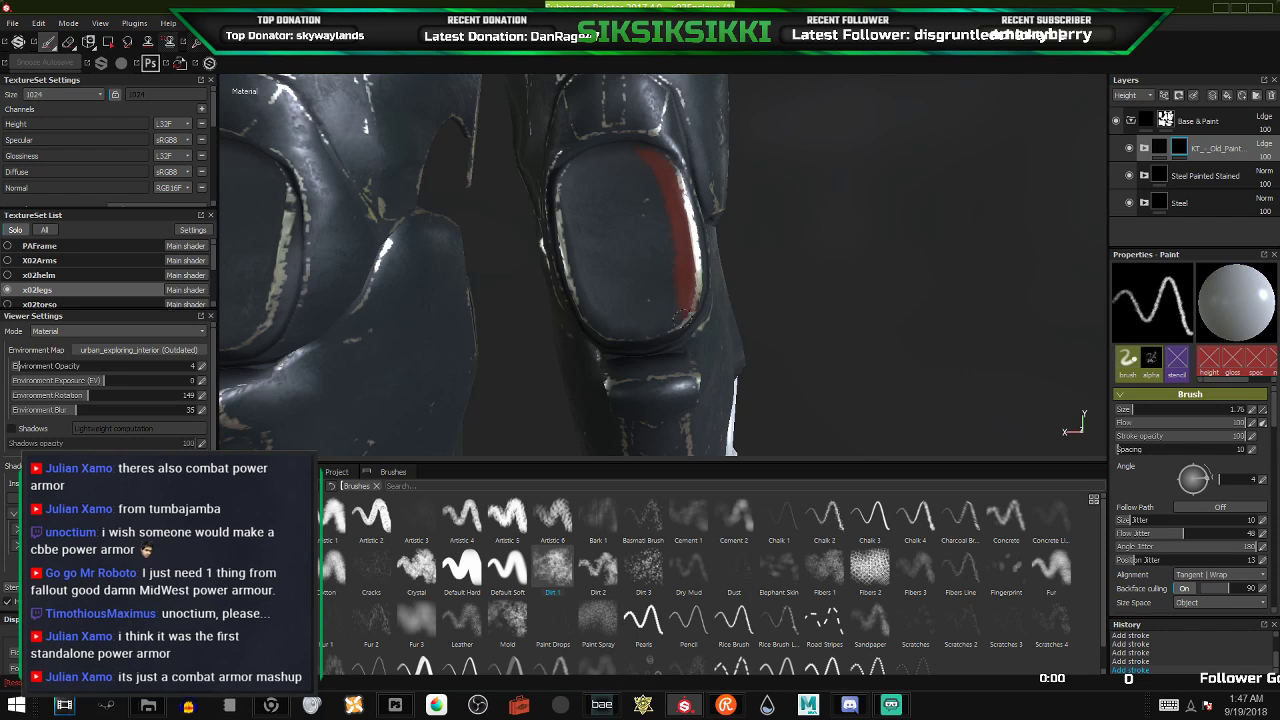
- Continue the red band around the lower edge of the knee pad and partway up its inner edge
mouse_move(567, 267)
left_mouse_down()
mouse_move(604, 330)
mouse_move(664, 315)
mouse_move(651, 177)
mouse_move(672, 315)
left_mouse_up()
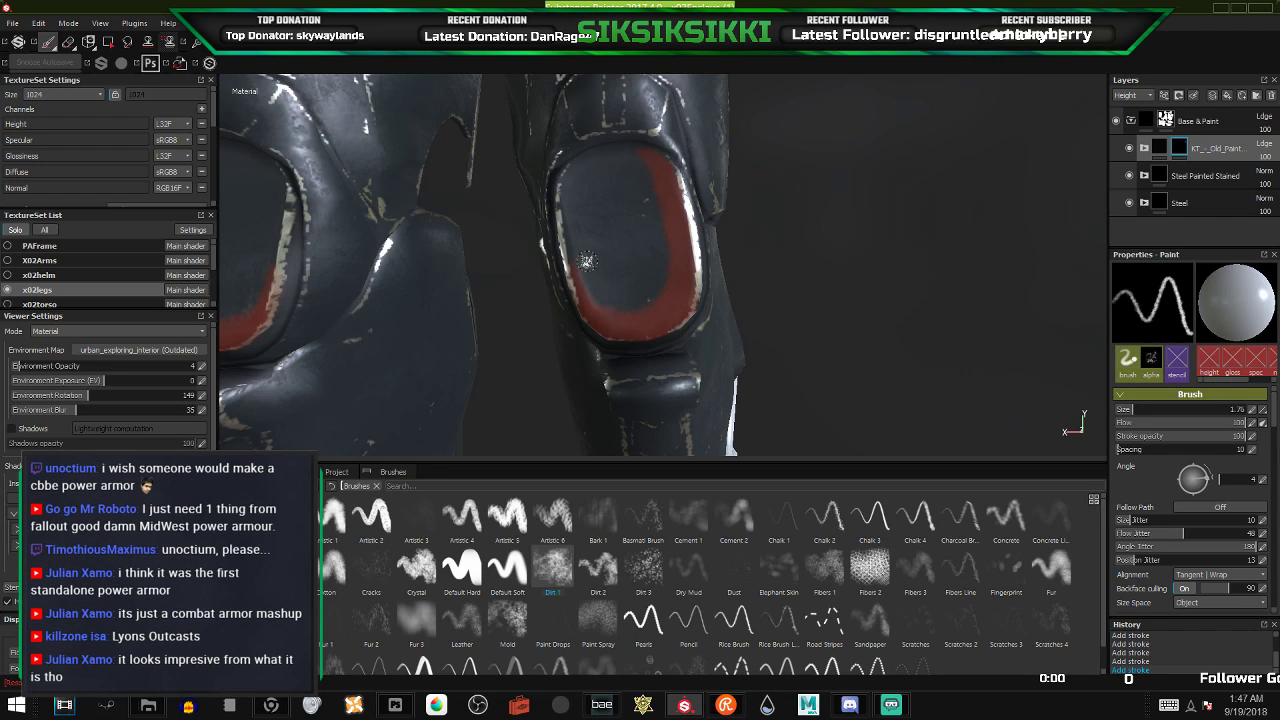
left_click_drag(579, 278, 564, 275, "alt")
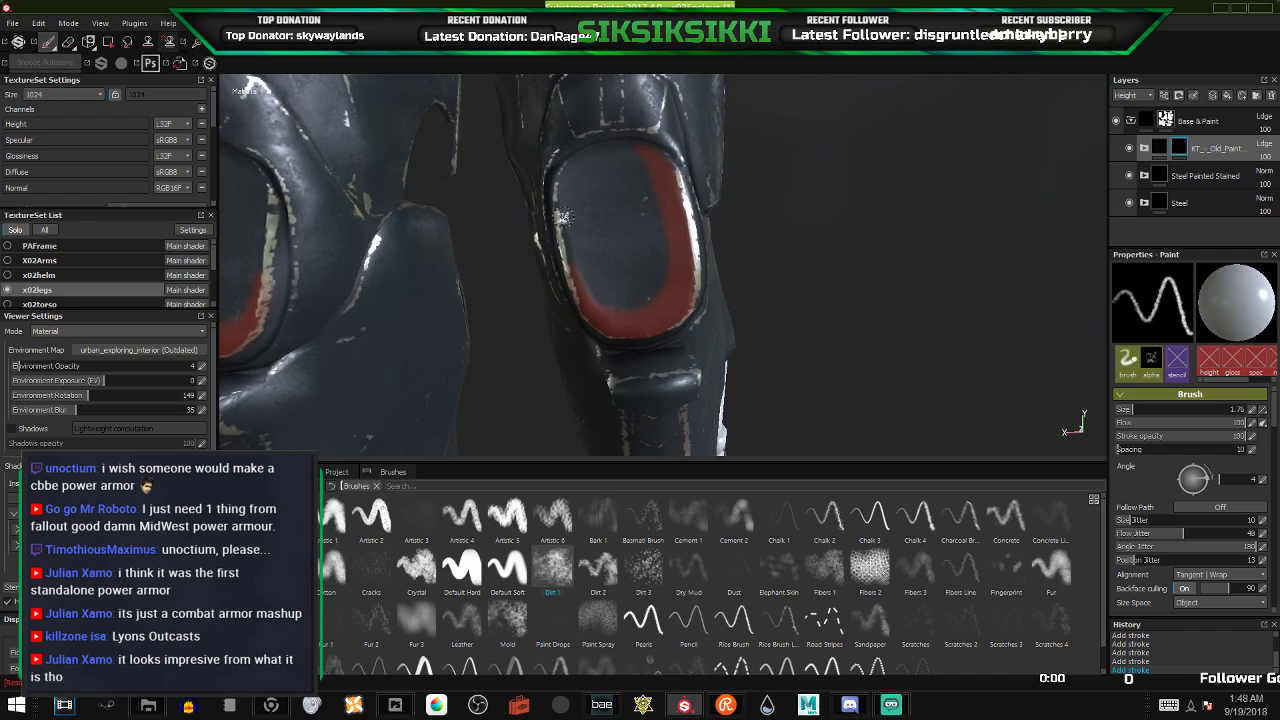
left_click_drag(563, 217, 577, 279)
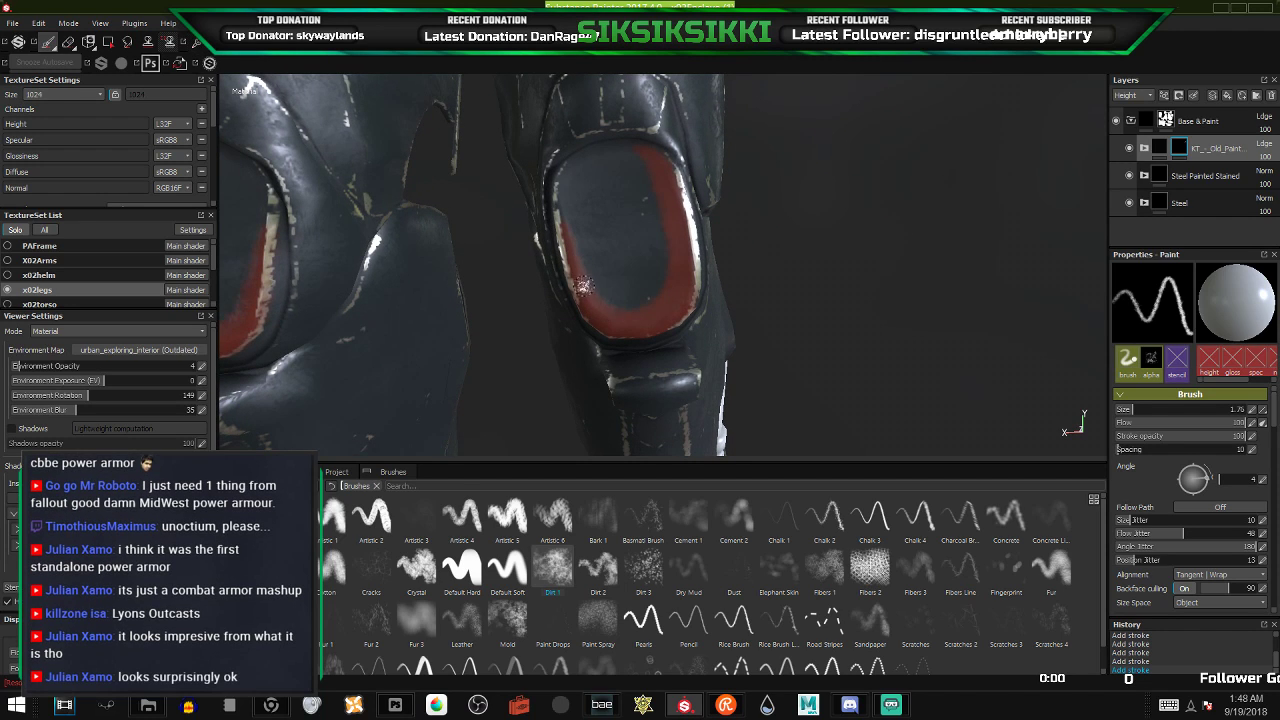
mouse_move(641, 321)
left_mouse_down("alt")
mouse_move(568, 333)
mouse_move(634, 311)
mouse_move(548, 267)
left_mouse_up("alt")
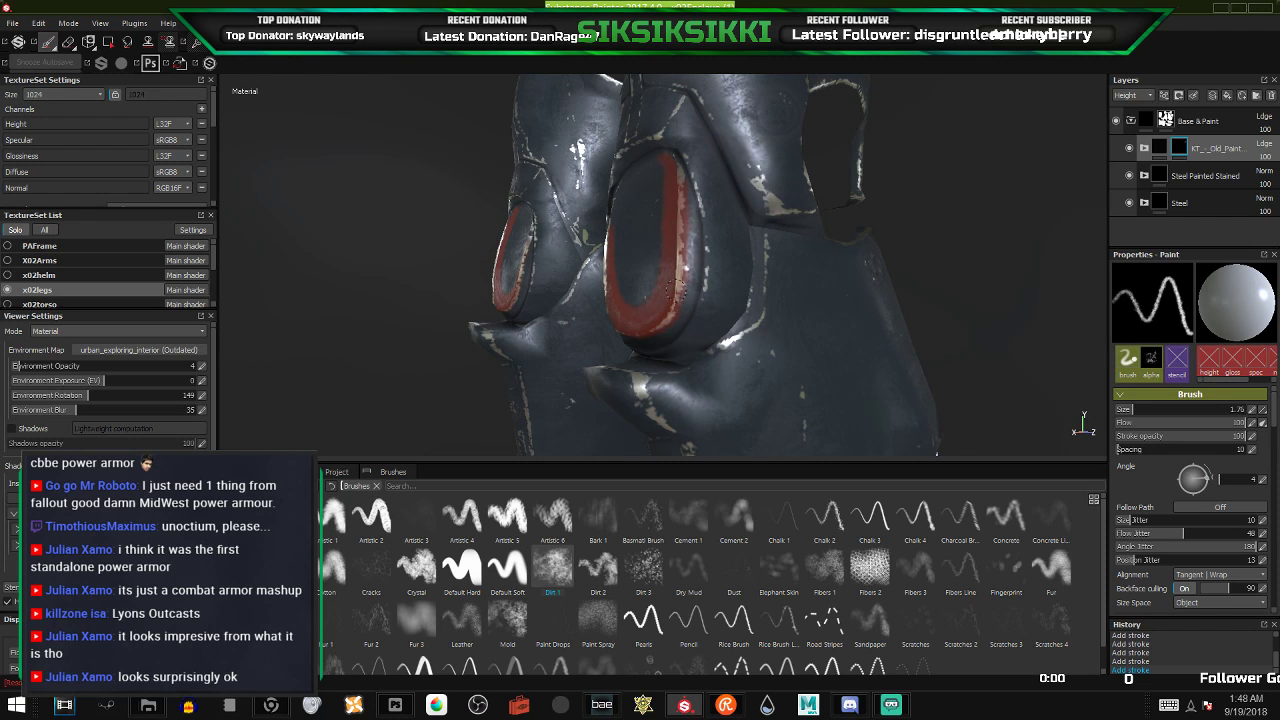
left_click_drag(678, 288, 568, 278, "alt")
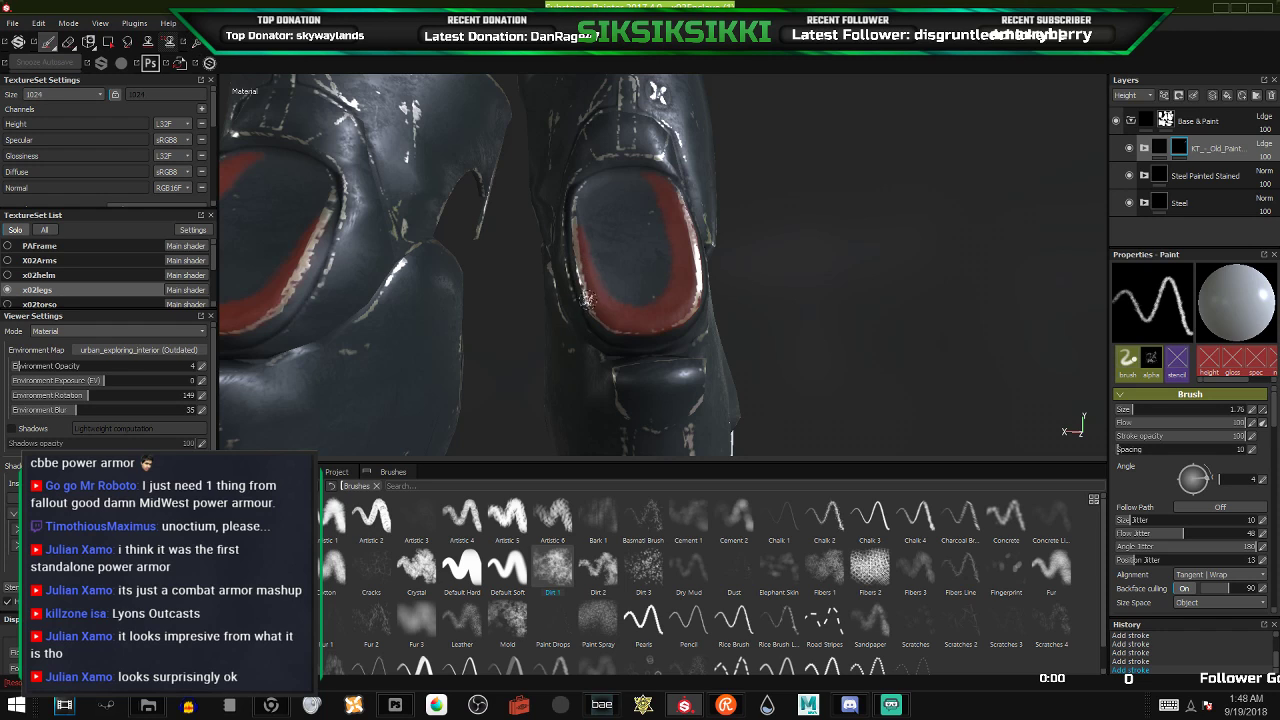
left_click_drag(622, 322, 745, 365, "alt")
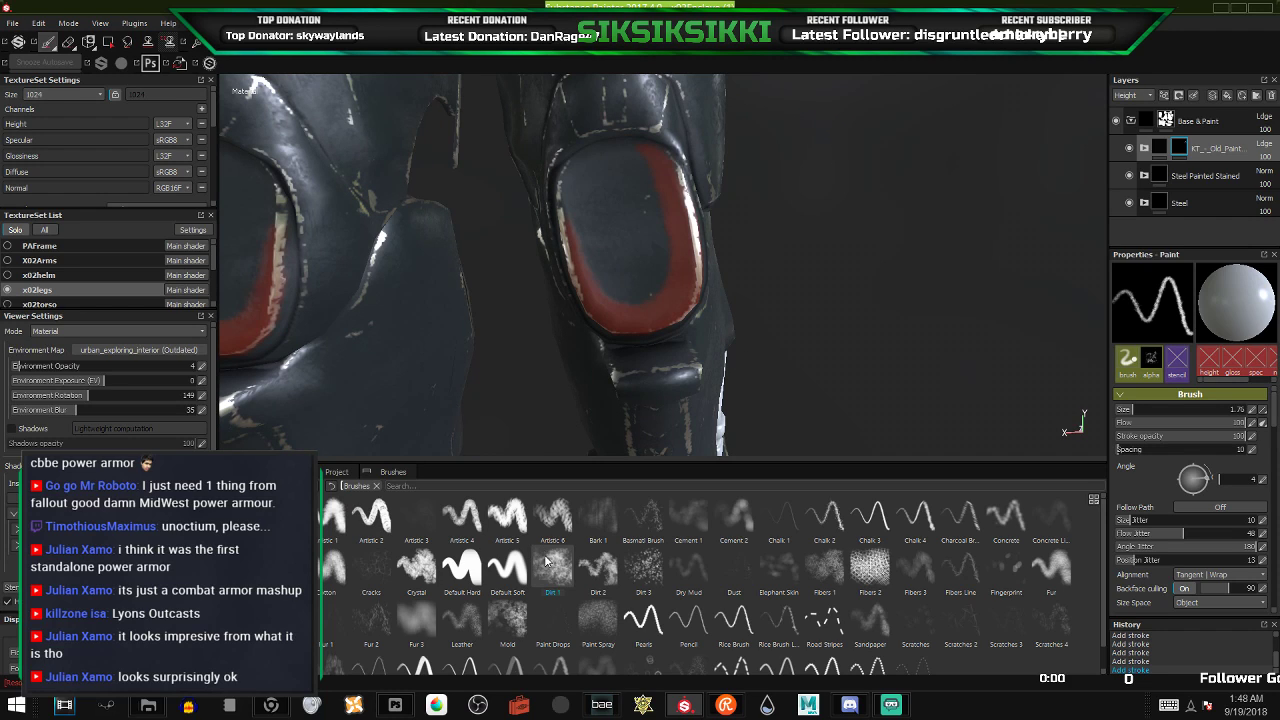
- Switch to the browser's reference image and check the red paint on the lower legs
left_click(271, 705)
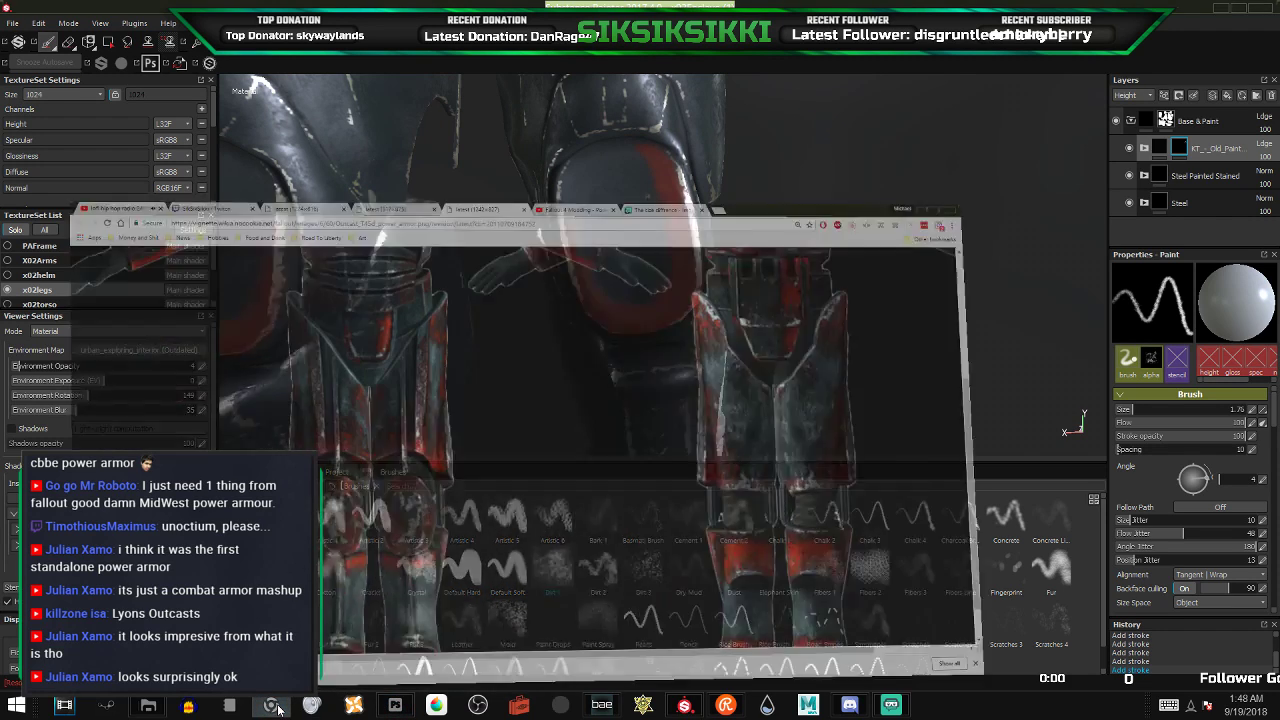
scroll(681, 438, "down", 1)
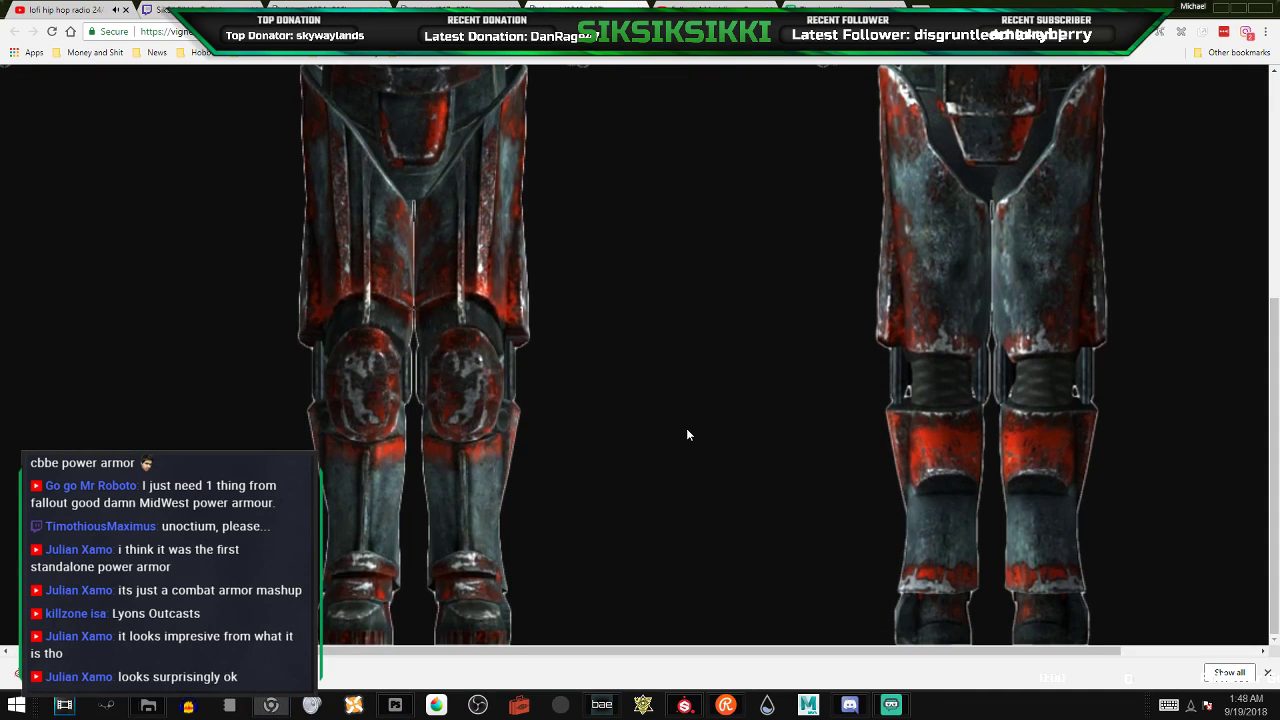
left_click(1222, 14)
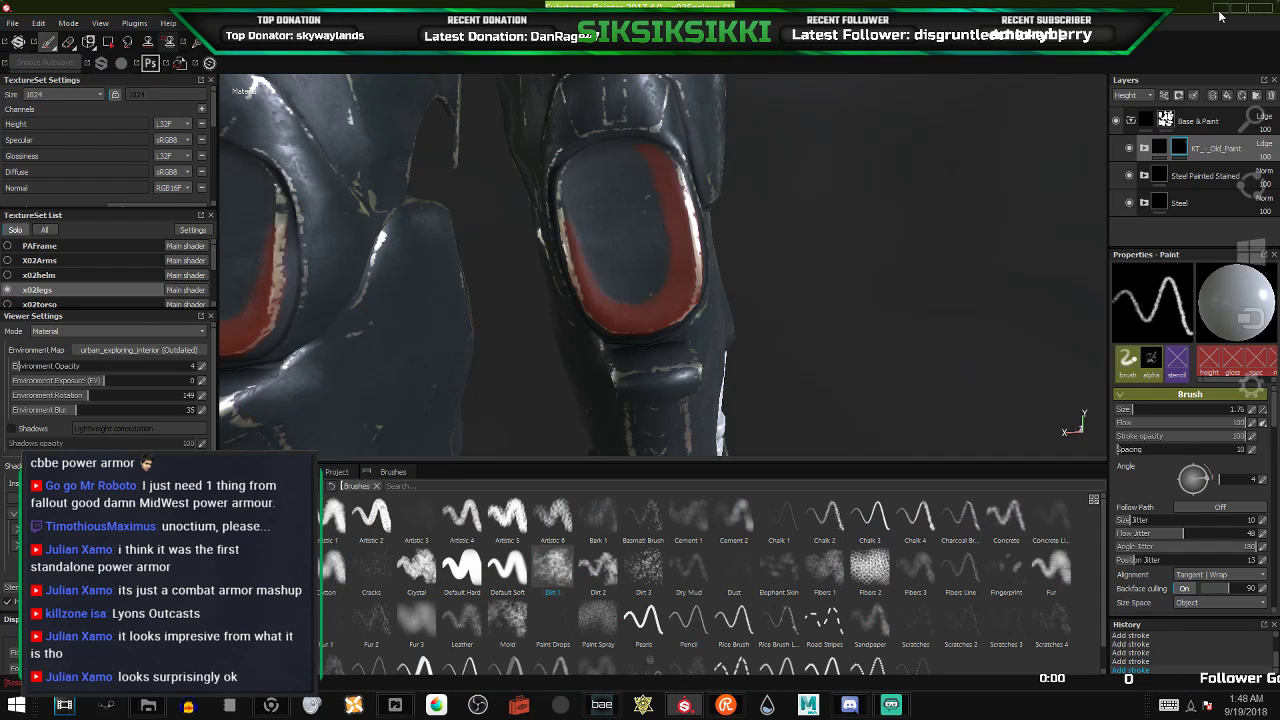
- Paint a red band from the side of the lip under the knee pad along the upper edge of the shin armor
mouse_move(748, 329)
left_mouse_down("alt")
mouse_move(637, 266)
mouse_move(588, 316)
left_mouse_up("alt")
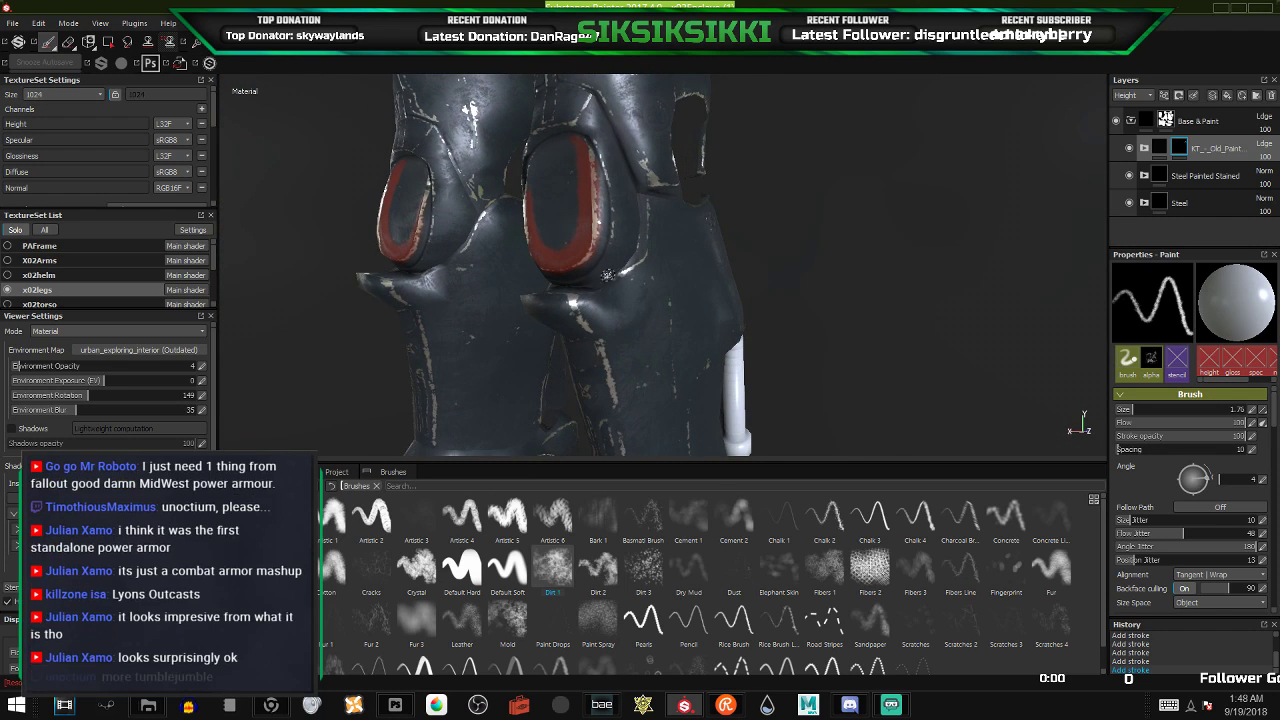
mouse_move(593, 316)
left_mouse_down()
mouse_move(586, 306)
mouse_move(631, 285)
mouse_move(610, 324)
mouse_move(650, 290)
mouse_move(600, 304)
mouse_move(663, 257)
mouse_move(471, 291)
mouse_move(500, 283)
left_mouse_up()
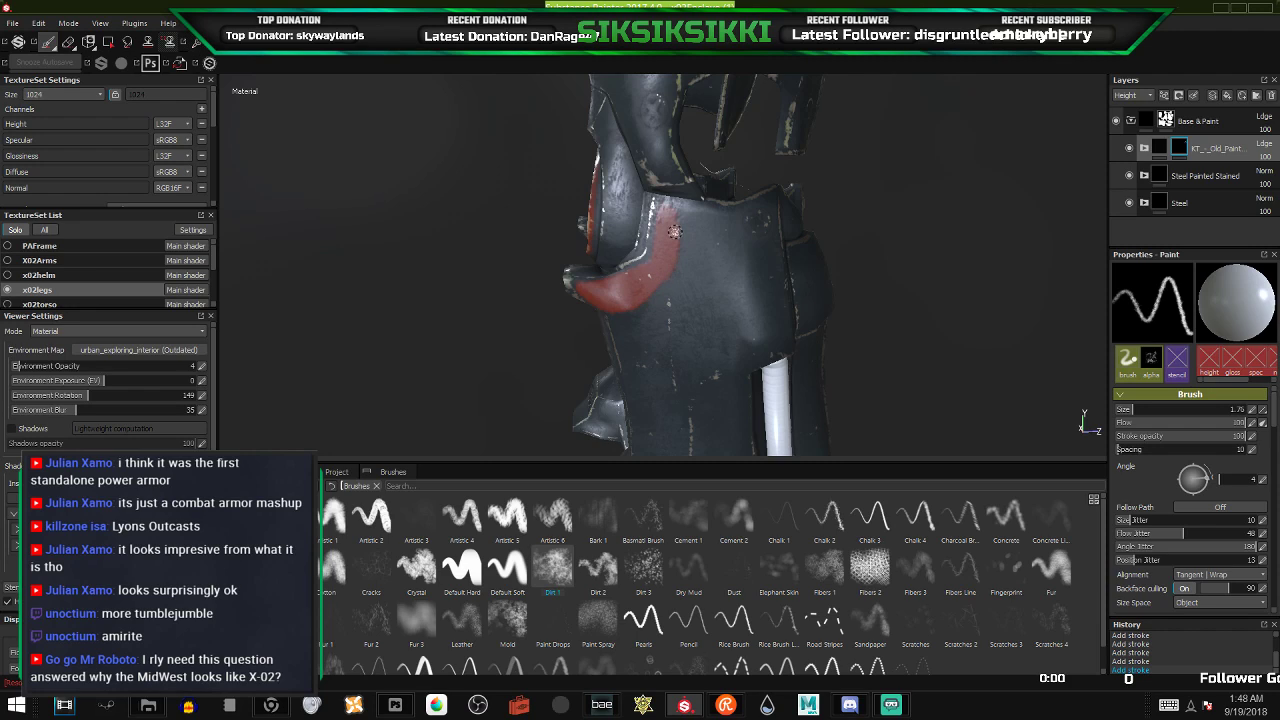
mouse_move(664, 208)
left_mouse_down()
mouse_move(706, 220)
mouse_move(678, 222)
mouse_move(766, 212)
left_mouse_up()
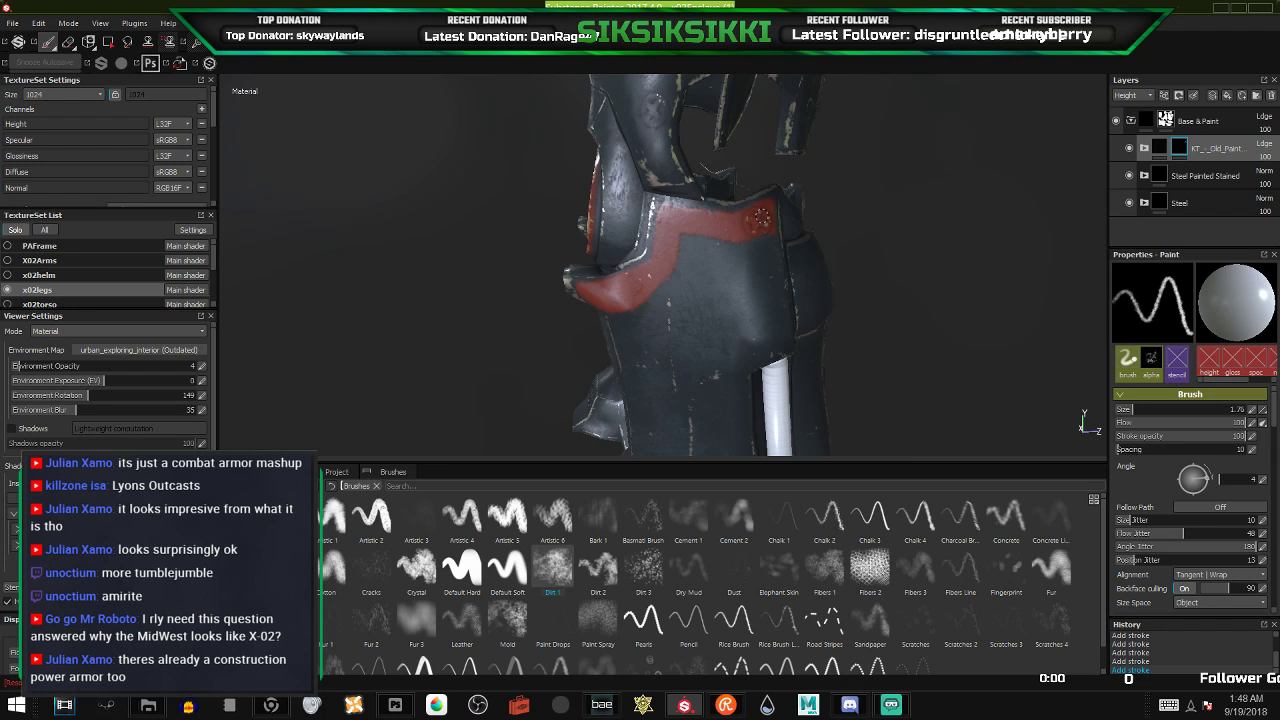
- Extend the red band down the rear edge of the shin armor's side to the top of the white cylinder
mouse_move(689, 229)
left_mouse_down("alt")
mouse_move(523, 226)
mouse_move(681, 245)
left_mouse_up("alt")
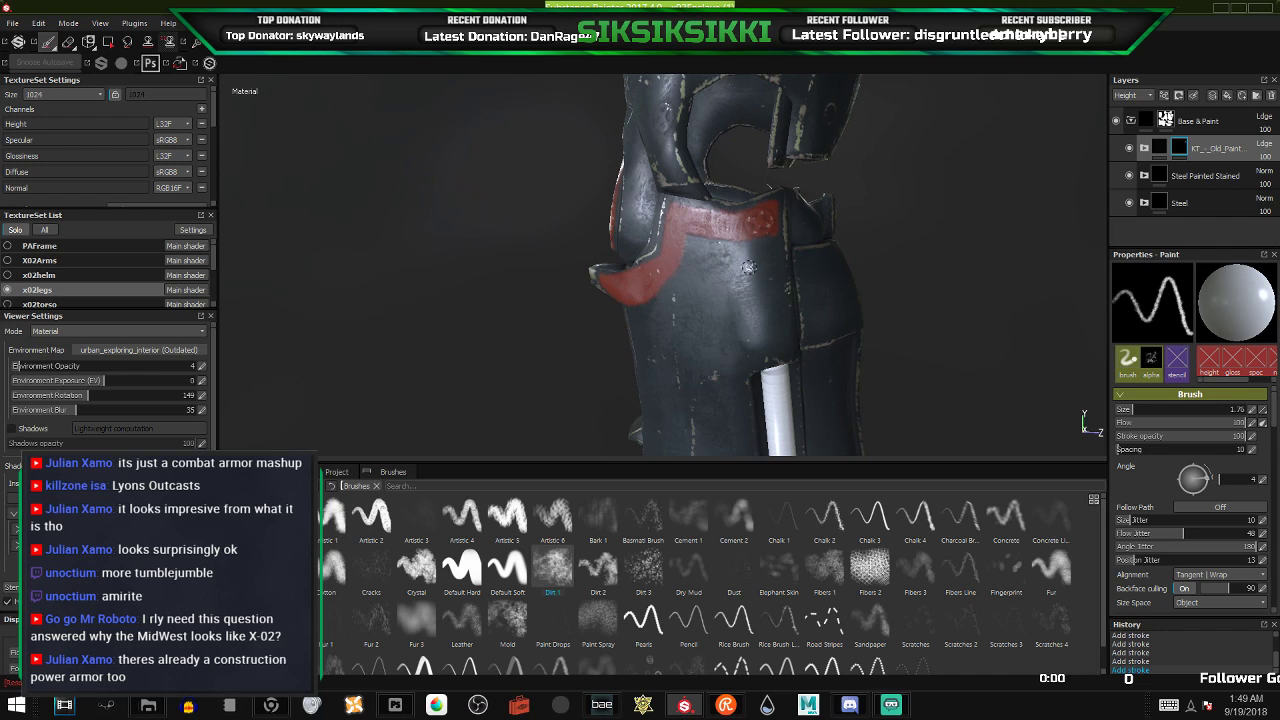
mouse_move(738, 322)
left_mouse_down("alt")
mouse_move(775, 320)
mouse_move(723, 314)
mouse_move(705, 330)
mouse_move(731, 360)
left_mouse_up("alt")
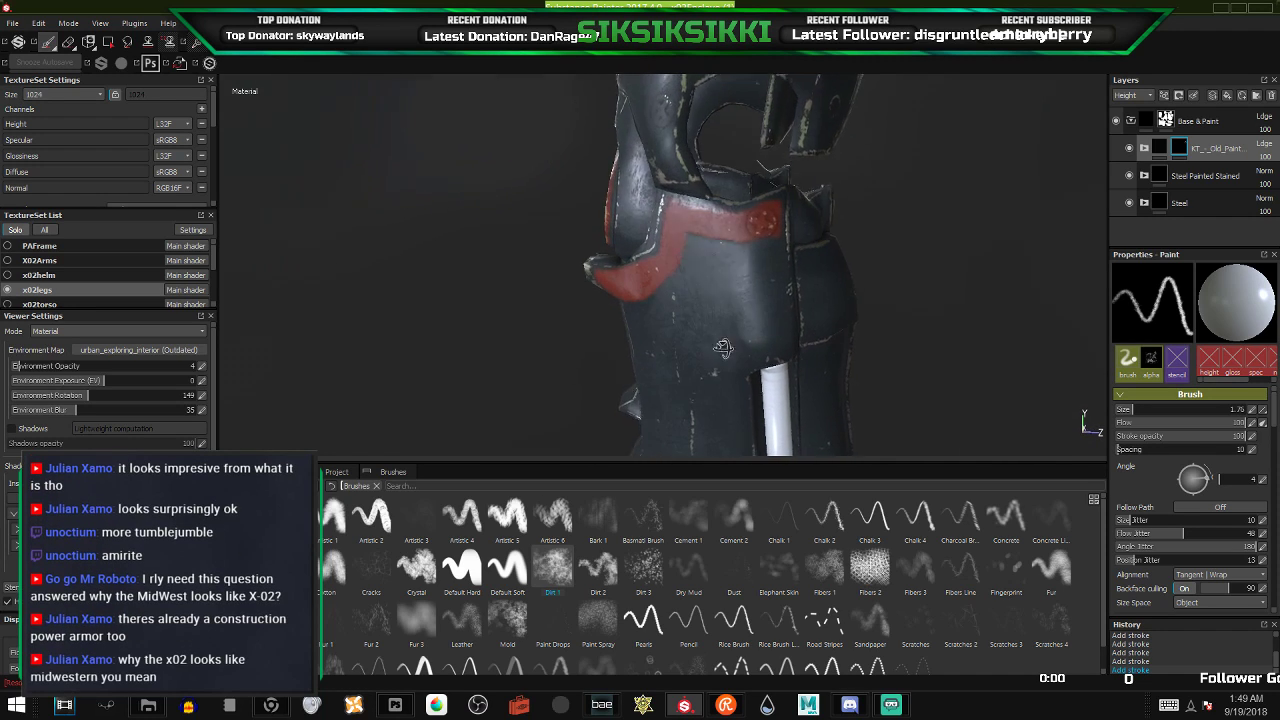
middle_click_drag(731, 360, 701, 332, "alt")
left_click_drag(701, 332, 685, 345, "alt")
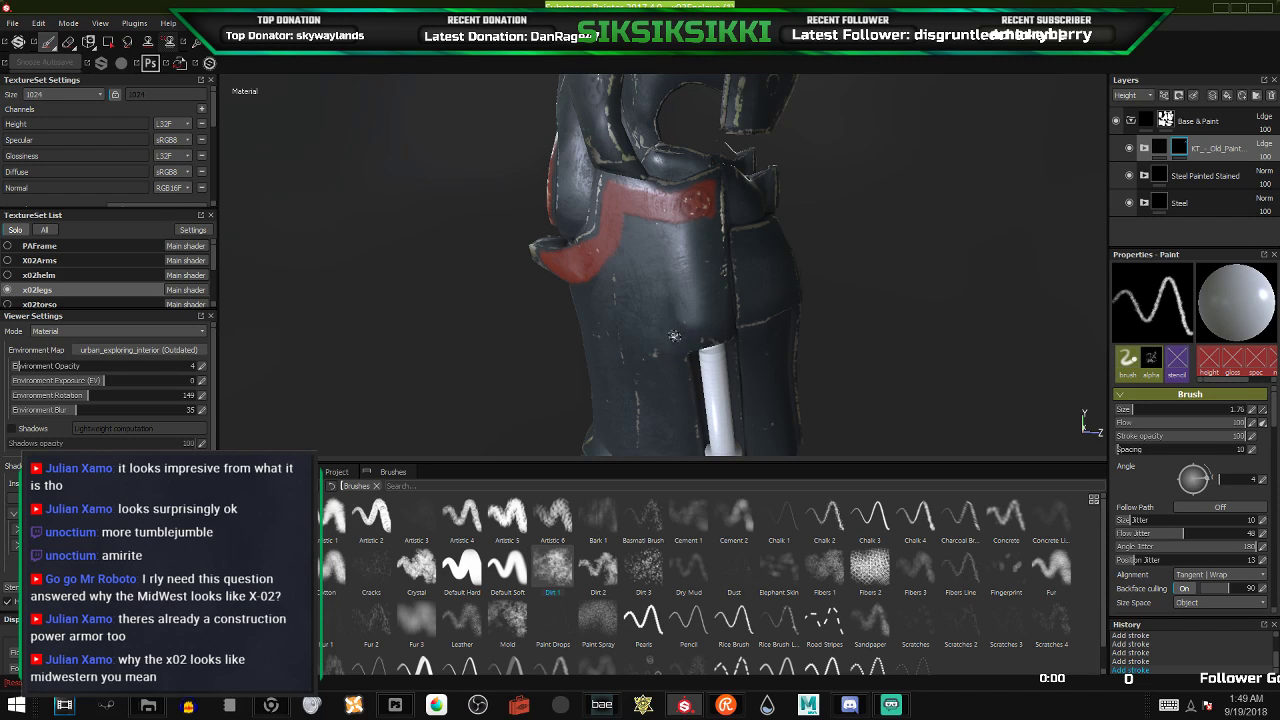
mouse_move(688, 280)
left_mouse_down("alt")
mouse_move(678, 238)
mouse_move(688, 338)
left_mouse_up("alt")
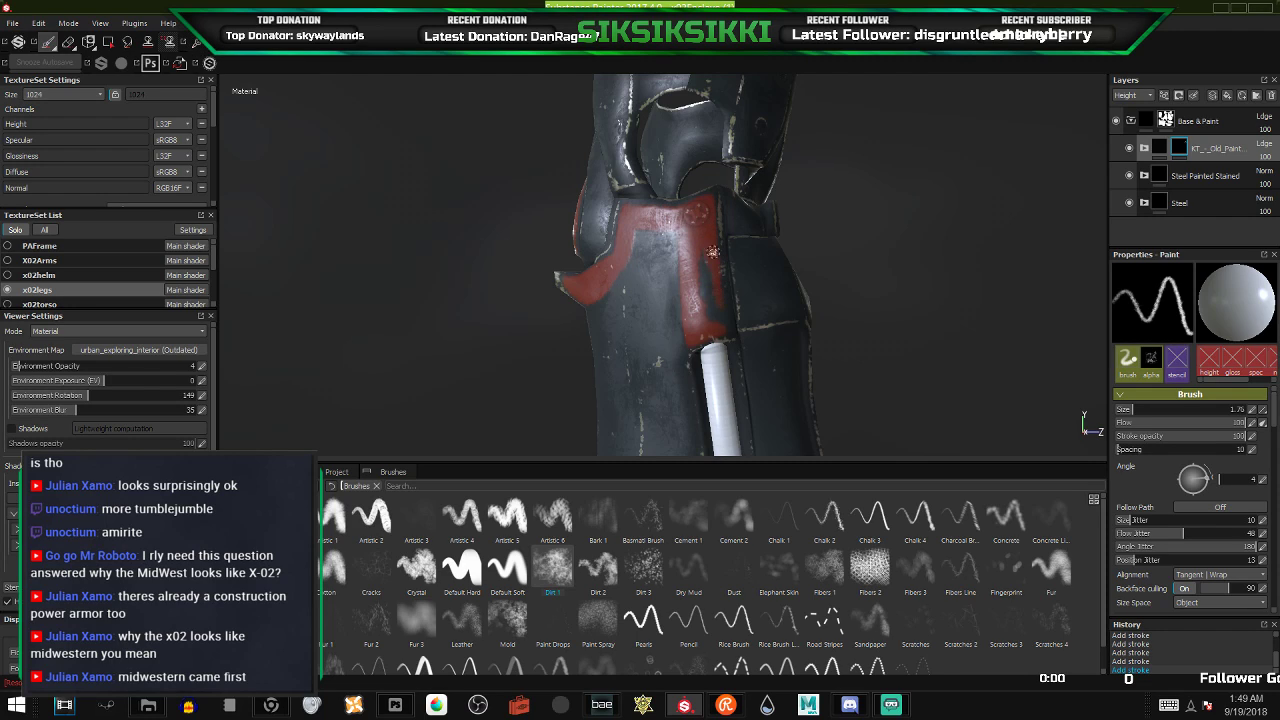
left_click_drag(718, 316, 705, 299)
left_click_drag(692, 247, 683, 264, "alt")
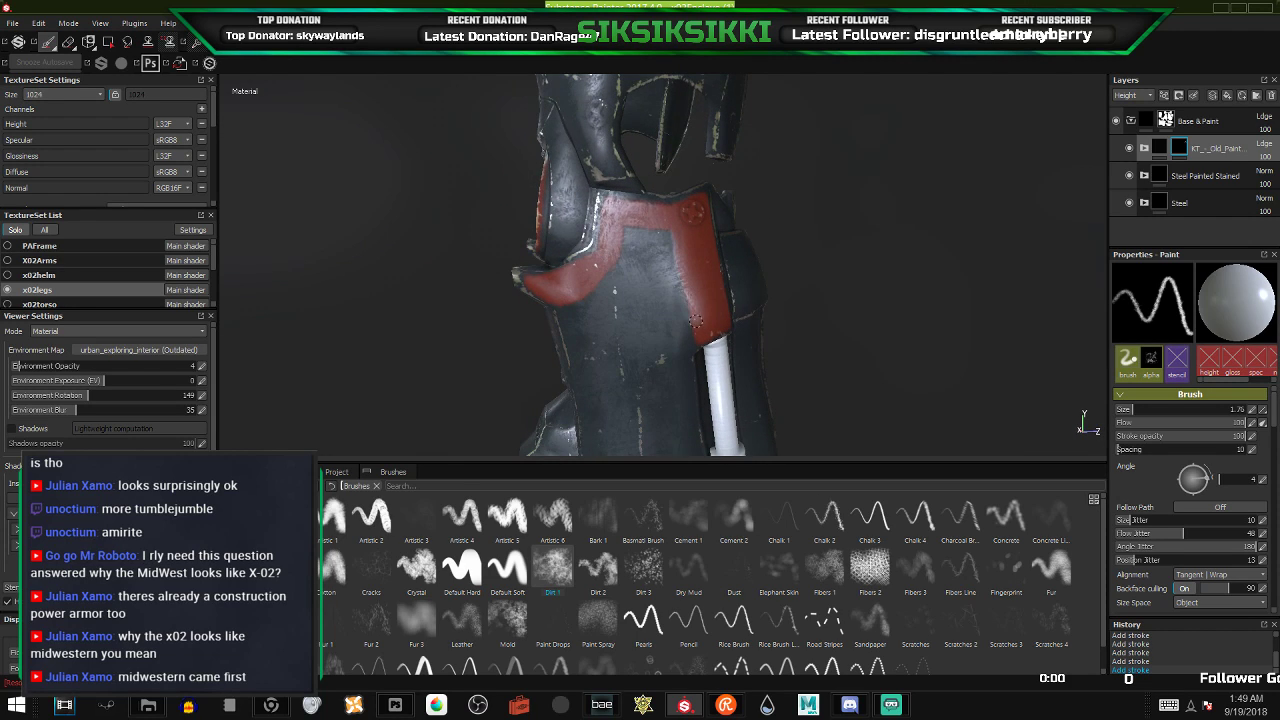
- Paint the front of the lip below the knee pad red and inspect both lower legs
left_click_drag(650, 341, 698, 314, "alt")
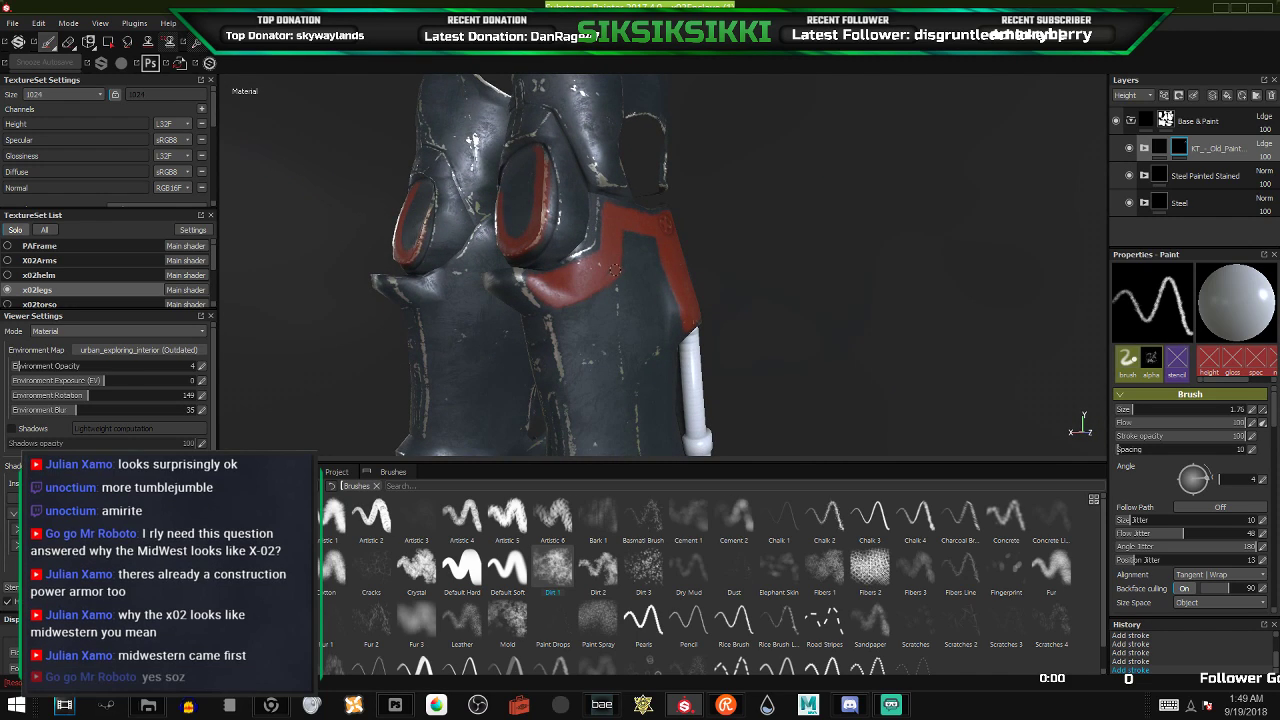
mouse_move(592, 268)
left_mouse_down("alt")
mouse_move(909, 291)
mouse_move(485, 292)
left_mouse_up("alt")
left_click_drag(562, 291, 362, 330, "alt")
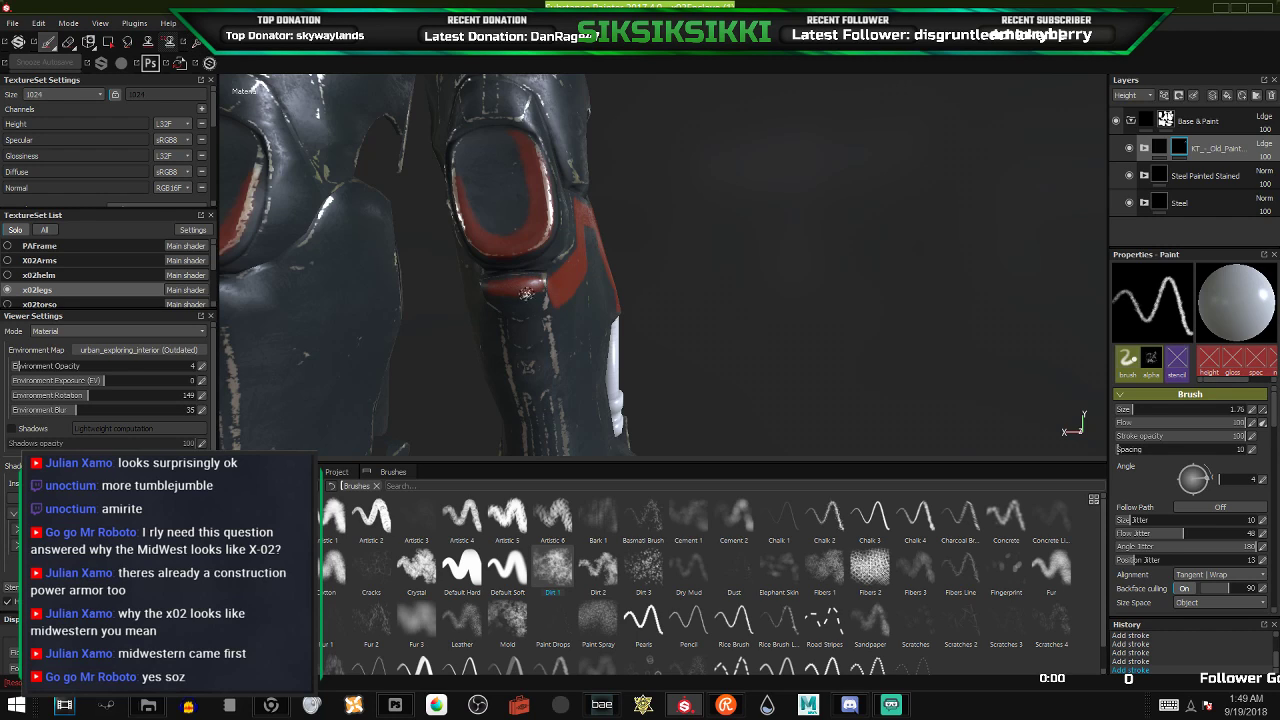
left_click_drag(525, 293, 392, 325, "alt")
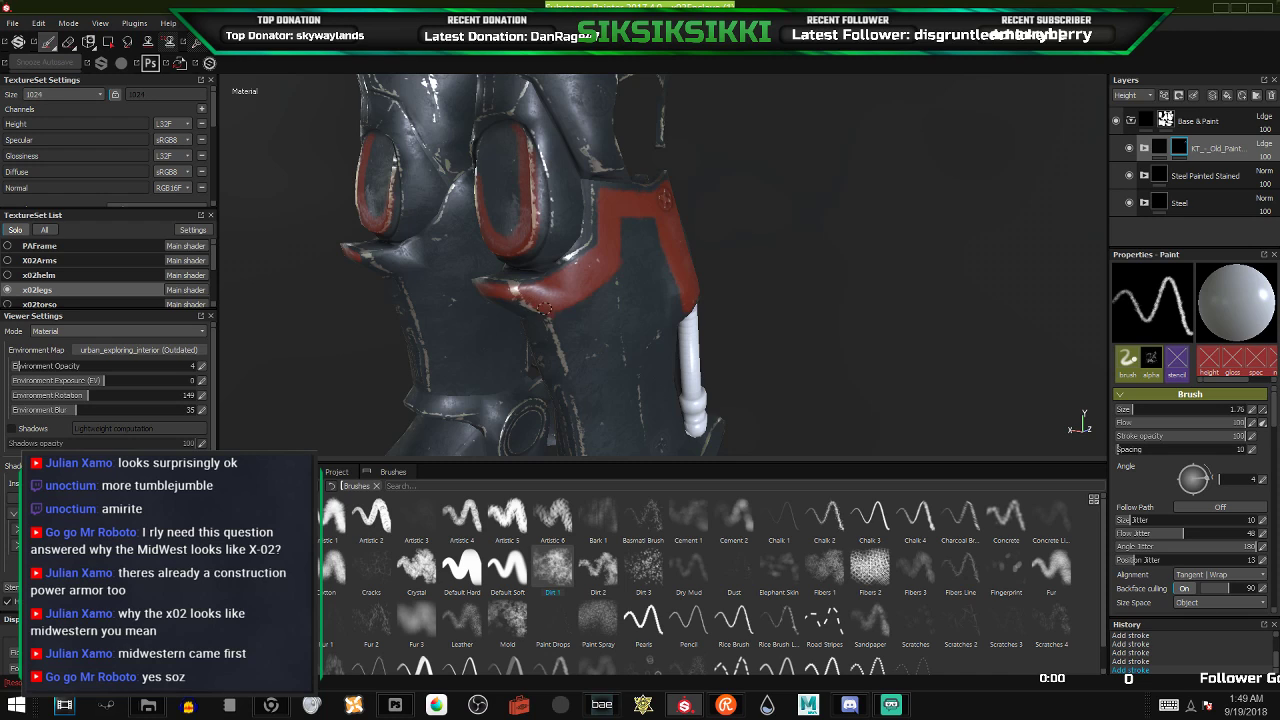
mouse_move(573, 293)
left_mouse_down("alt")
mouse_move(763, 251)
mouse_move(760, 295)
left_mouse_up("alt")
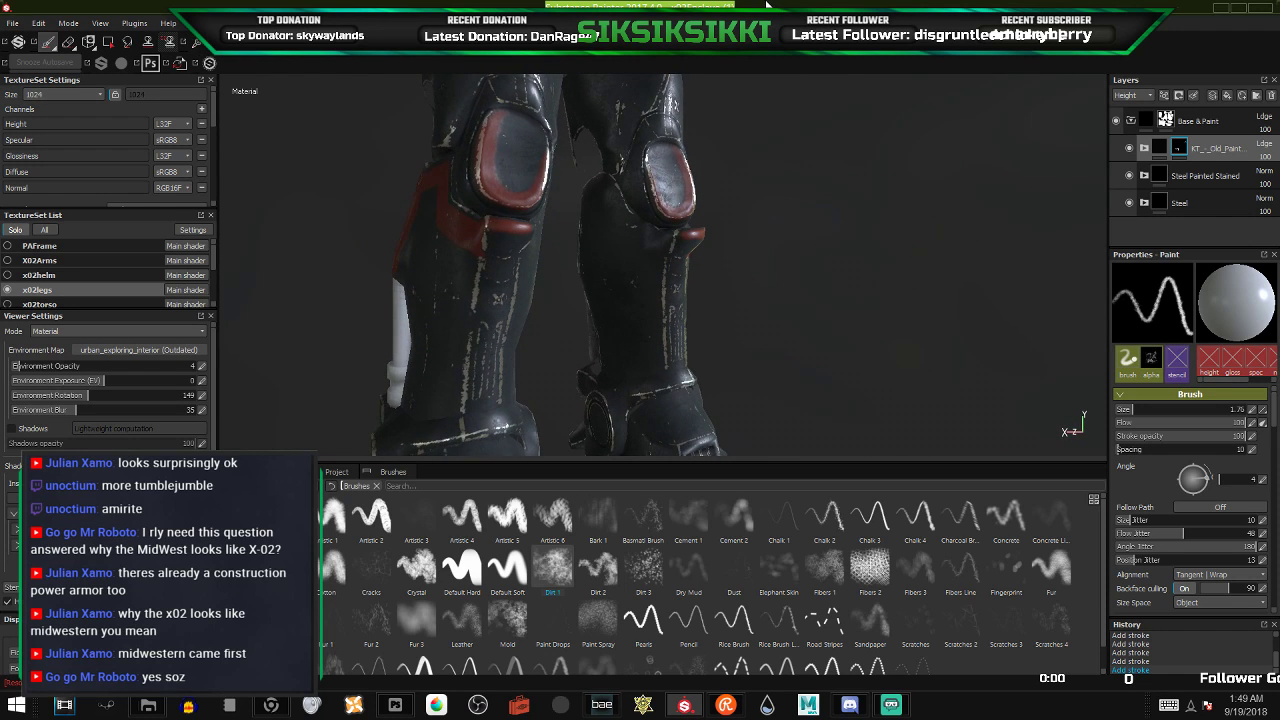
- Paint the rest of the lip under the knee pad and the raised strip down the front of the shin red to the ankle
right_click_drag(697, 262, 867, 181, "alt")
middle_click_drag(854, 203, 644, 259, "alt")
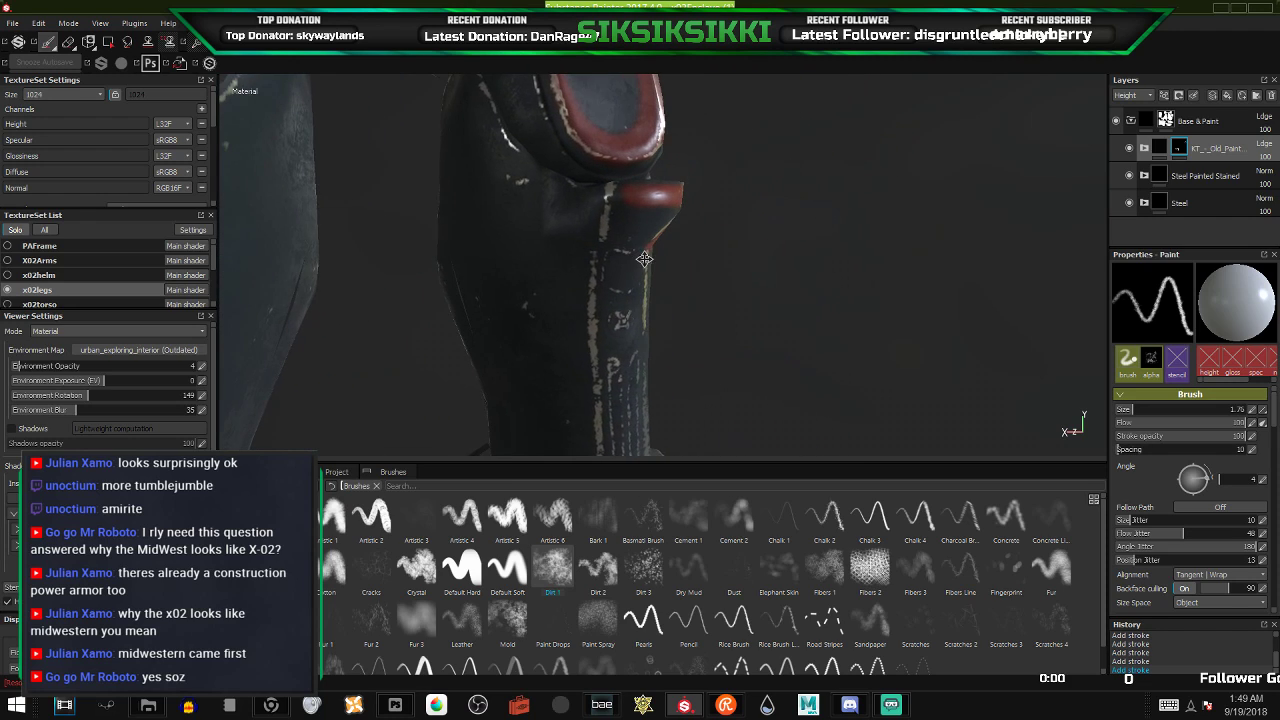
scroll(638, 247, "up", 1)
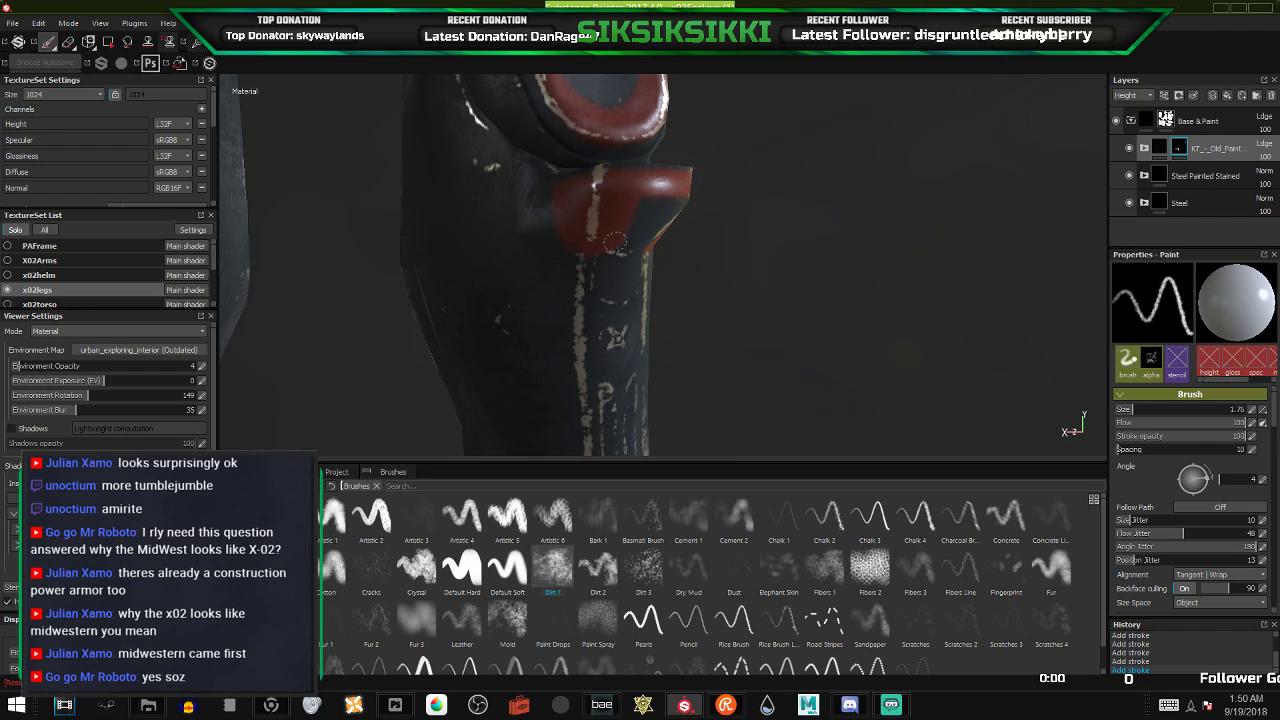
scroll(633, 232, "down", 3)
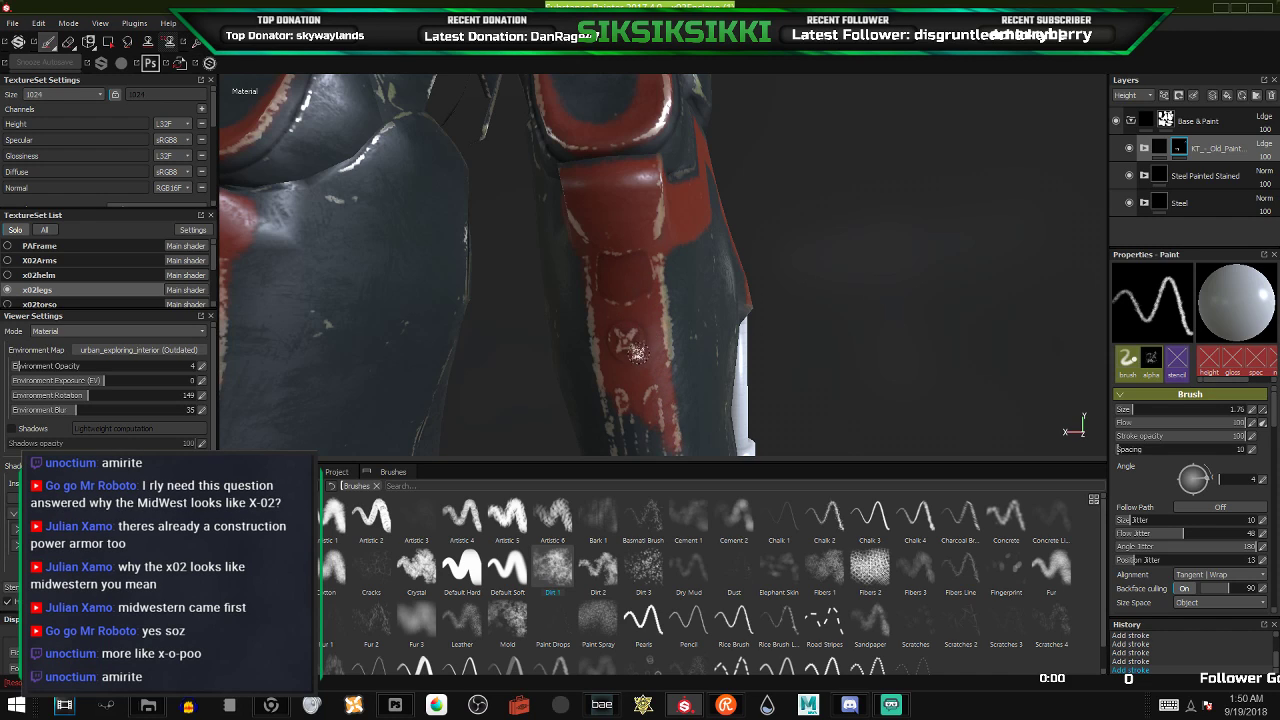
left_click_drag(639, 354, 656, 350, "alt")
middle_click_drag(640, 349, 634, 146, "alt")
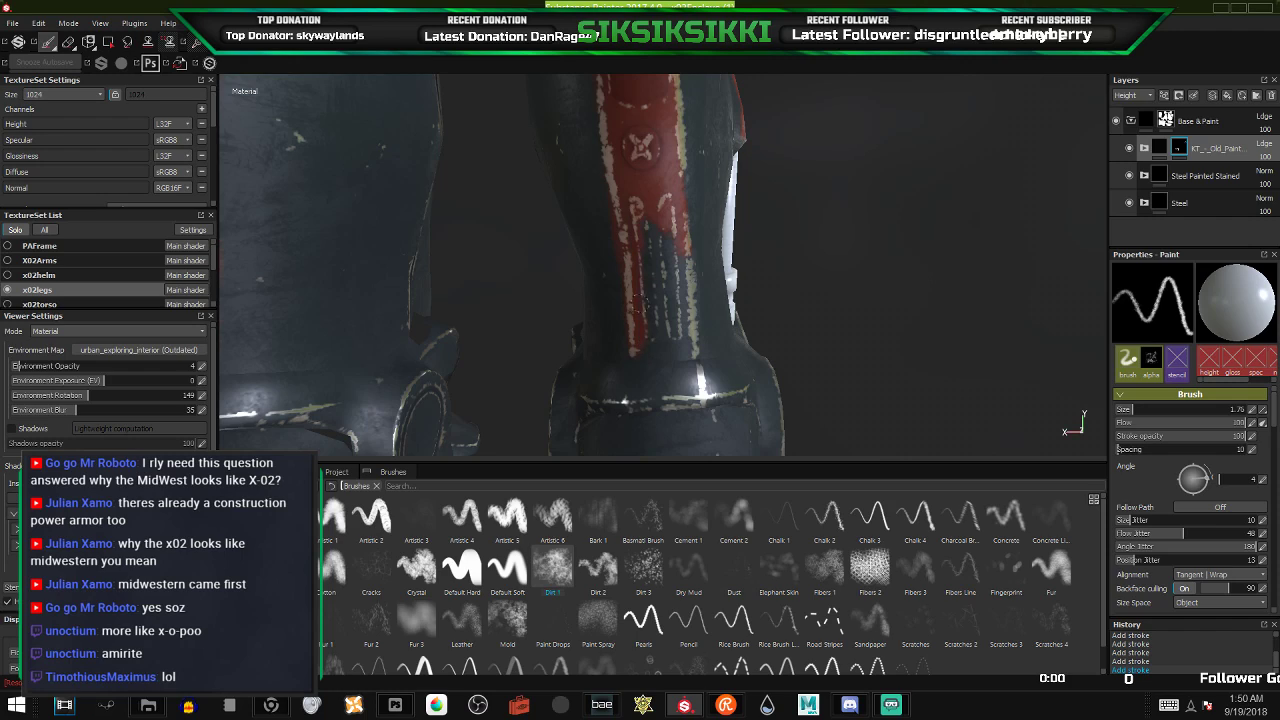
mouse_move(648, 228)
left_mouse_down()
mouse_move(650, 352)
mouse_move(674, 252)
left_mouse_up()
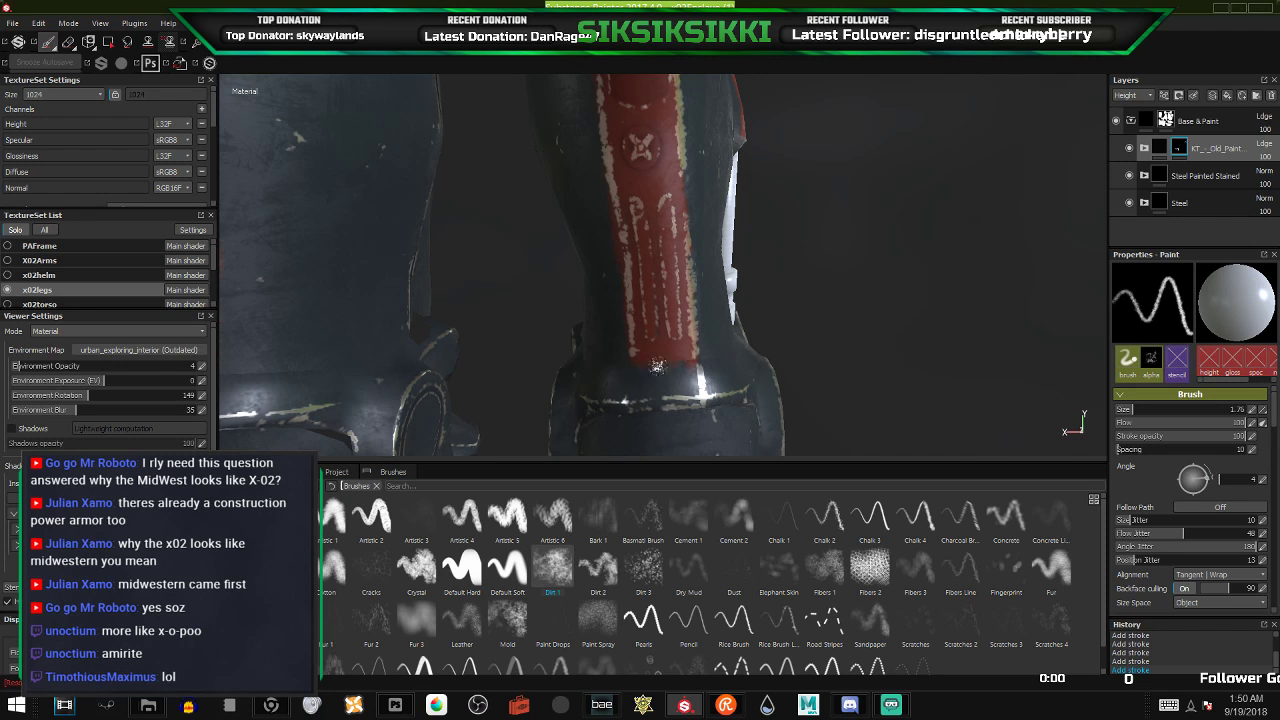
- Paint a red band around the outer side of the ankle collar, from the front strip to the base of the white cylinder
mouse_move(721, 364)
left_mouse_down("alt")
mouse_move(702, 351)
mouse_move(652, 196)
mouse_move(647, 249)
left_mouse_up("alt")
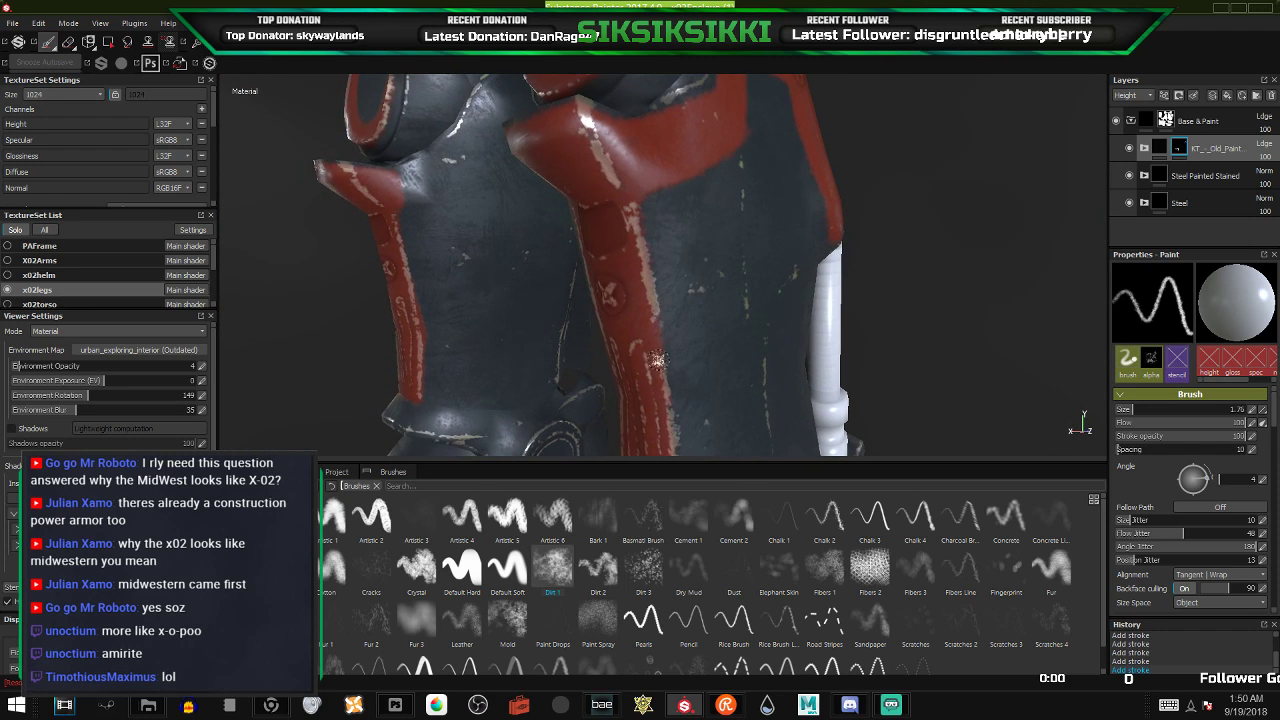
left_click_drag(668, 416, 652, 243, "alt")
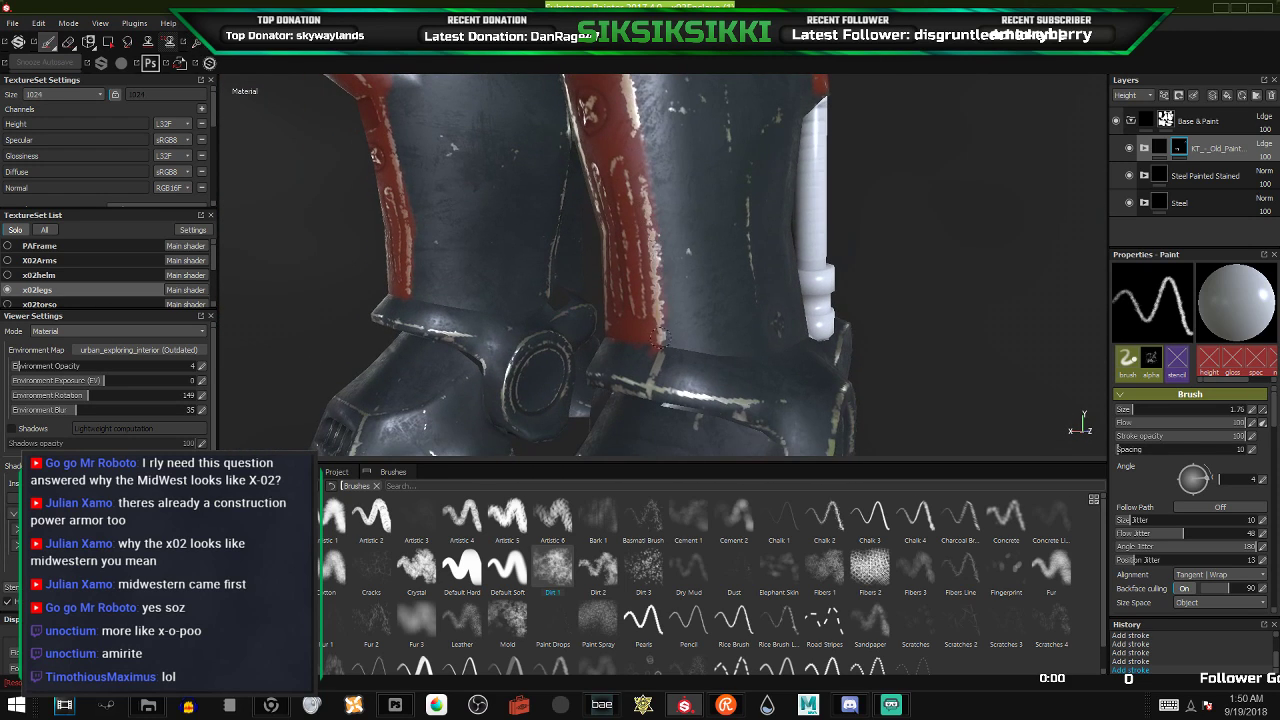
mouse_move(661, 366)
left_mouse_down("alt")
mouse_move(552, 395)
mouse_move(668, 362)
mouse_move(775, 390)
left_mouse_up("alt")
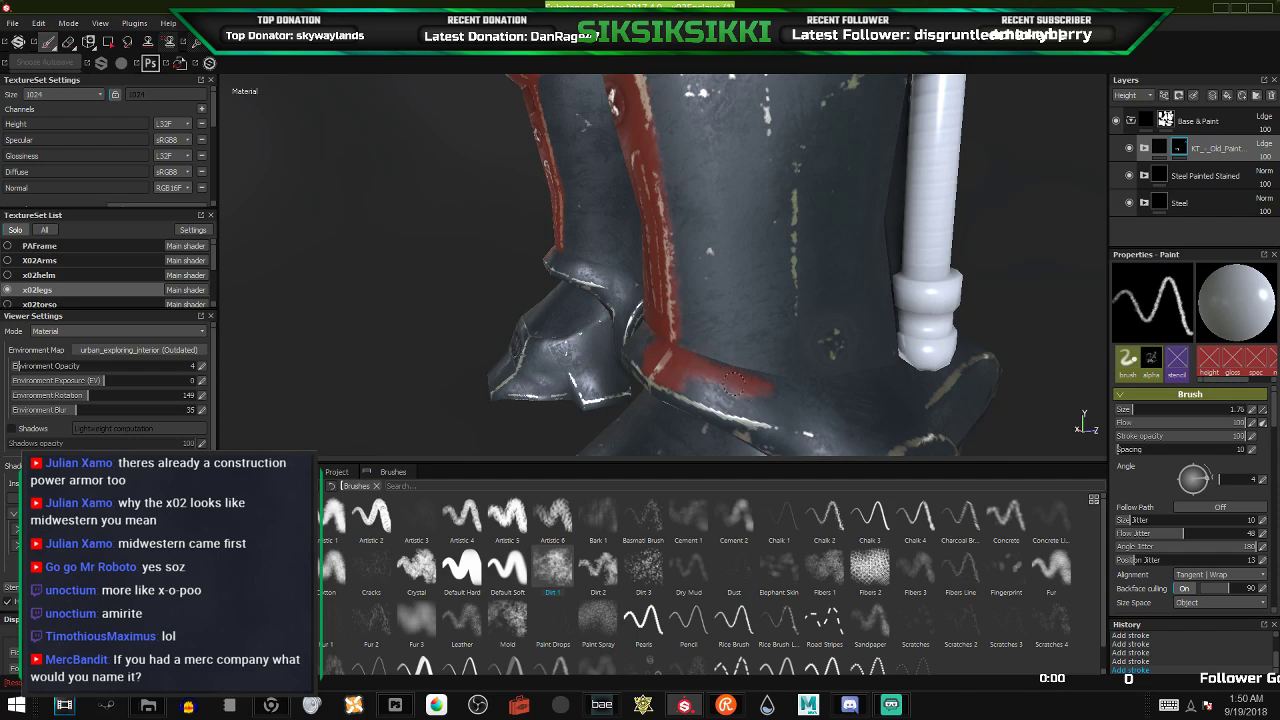
mouse_move(663, 372)
left_mouse_down()
mouse_move(768, 405)
mouse_move(822, 396)
mouse_move(746, 405)
mouse_move(805, 420)
mouse_move(858, 418)
mouse_move(845, 408)
mouse_move(900, 377)
mouse_move(648, 335)
left_mouse_up()
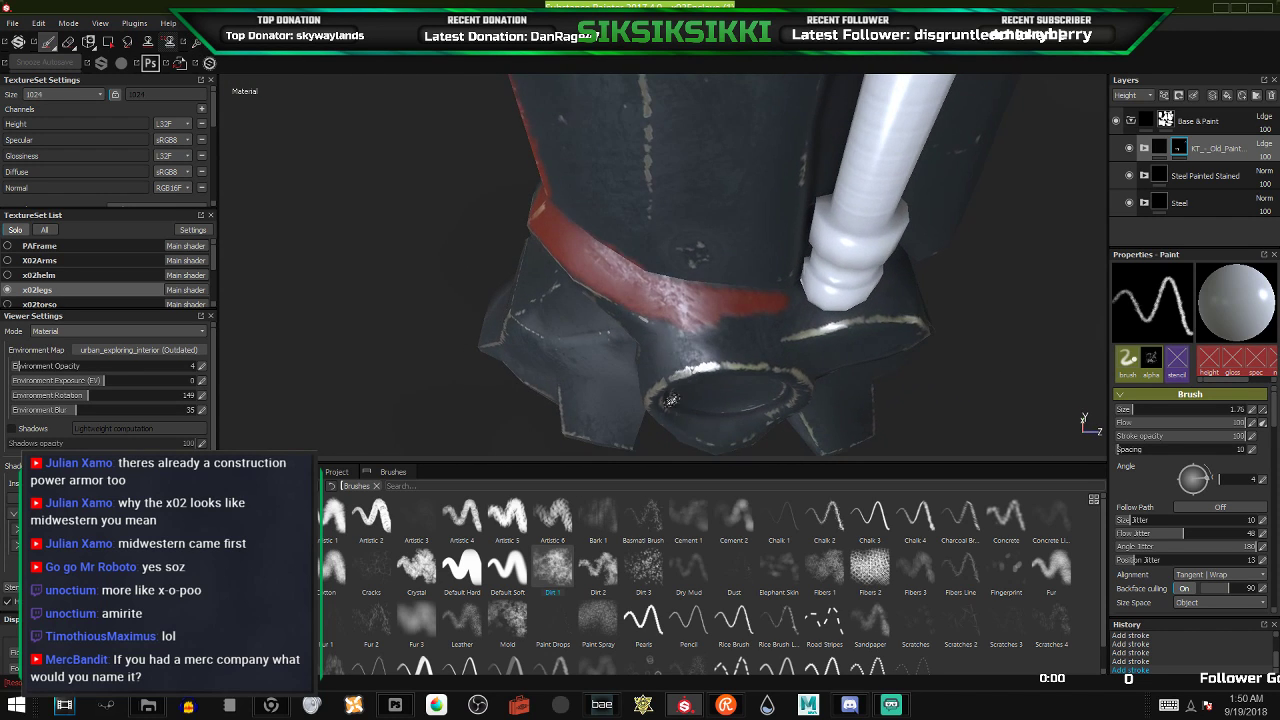
left_click_drag(656, 316, 736, 348)
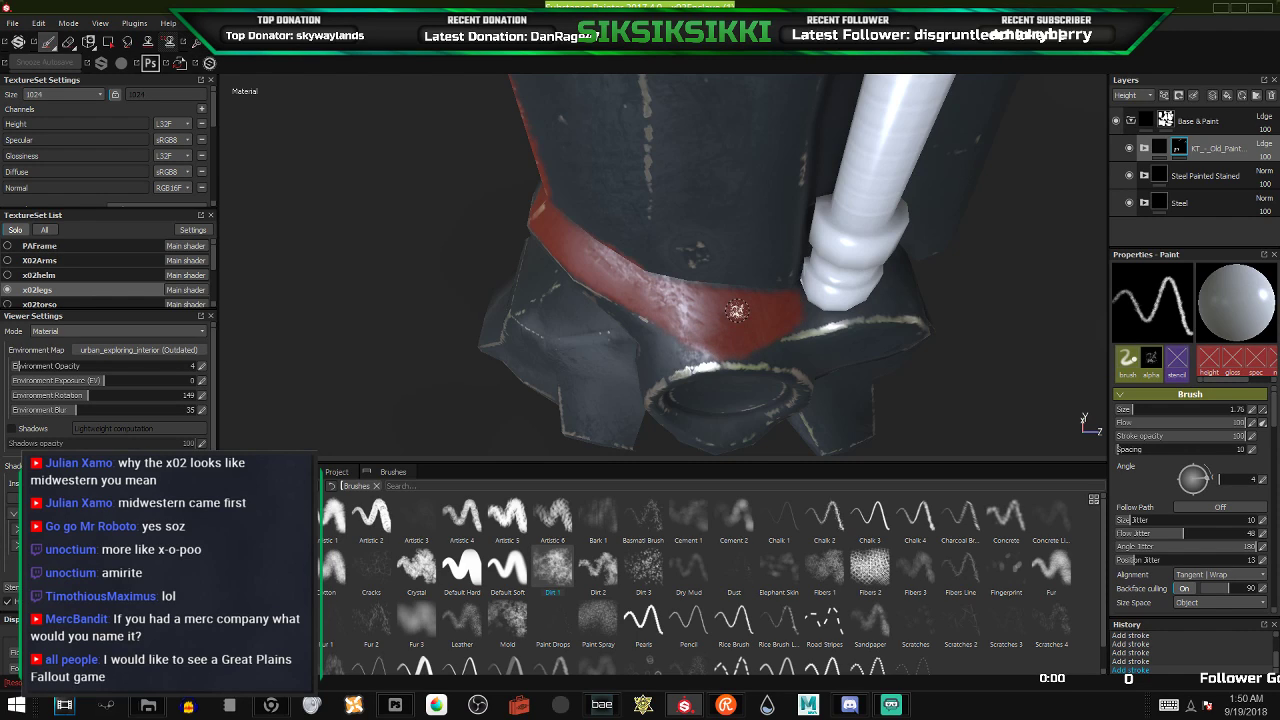
- Paint a red band from the knee lip up along the upper edge of the shin armor's inner side
scroll(741, 296, "down", 5)
left_click_drag(741, 296, 827, 249, "alt")
scroll(650, 253, "up", 10)
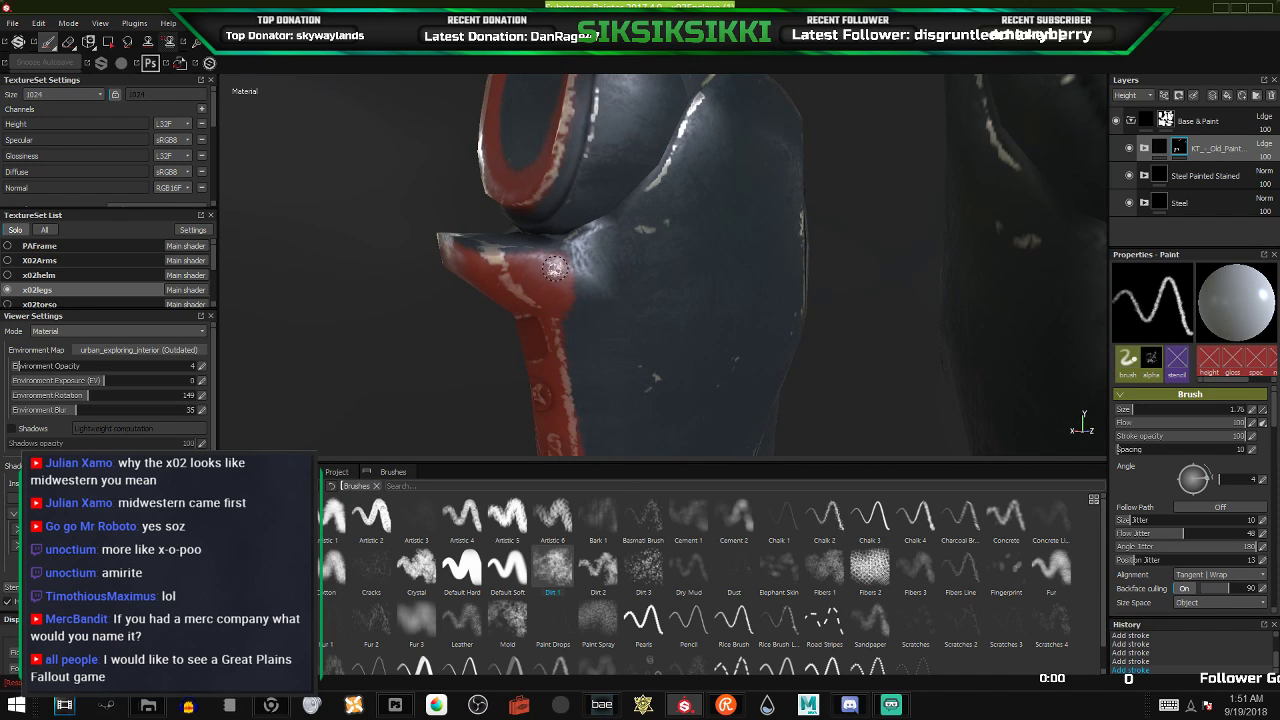
mouse_move(557, 267)
left_mouse_down()
mouse_move(608, 244)
mouse_move(568, 292)
mouse_move(640, 268)
mouse_move(670, 215)
mouse_move(655, 210)
mouse_move(665, 198)
left_mouse_up()
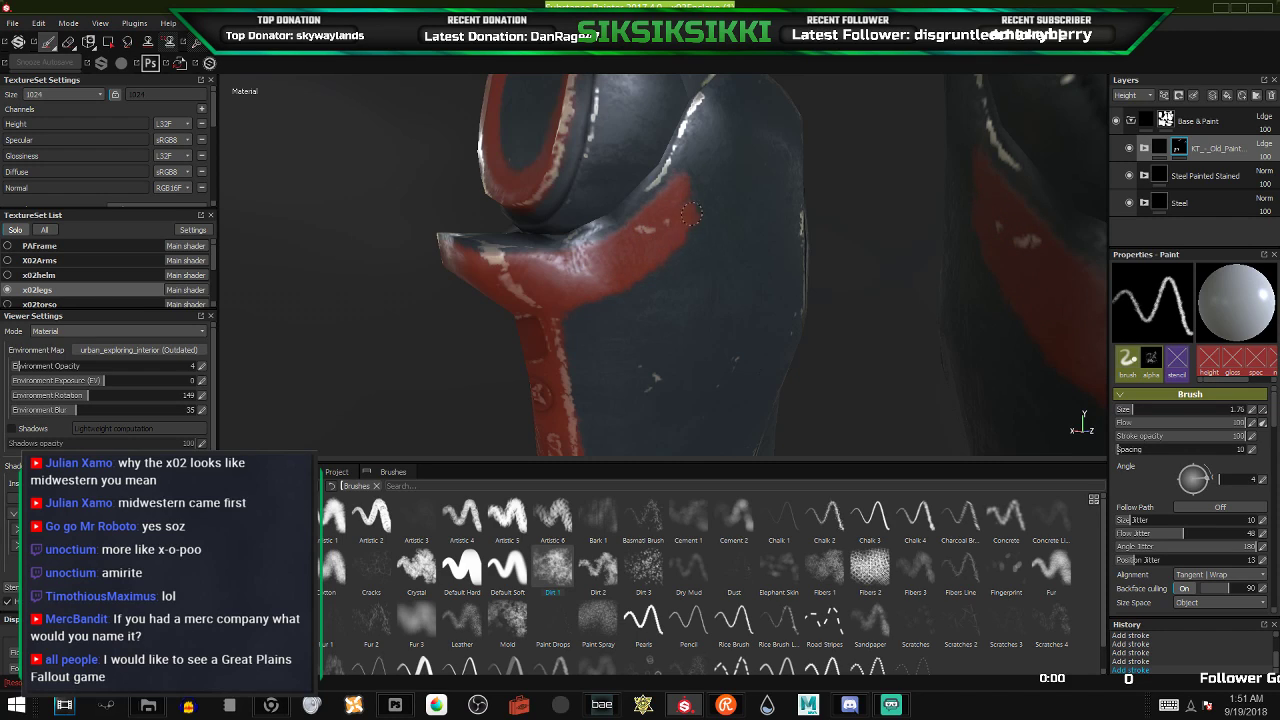
left_click_drag(700, 200, 722, 110)
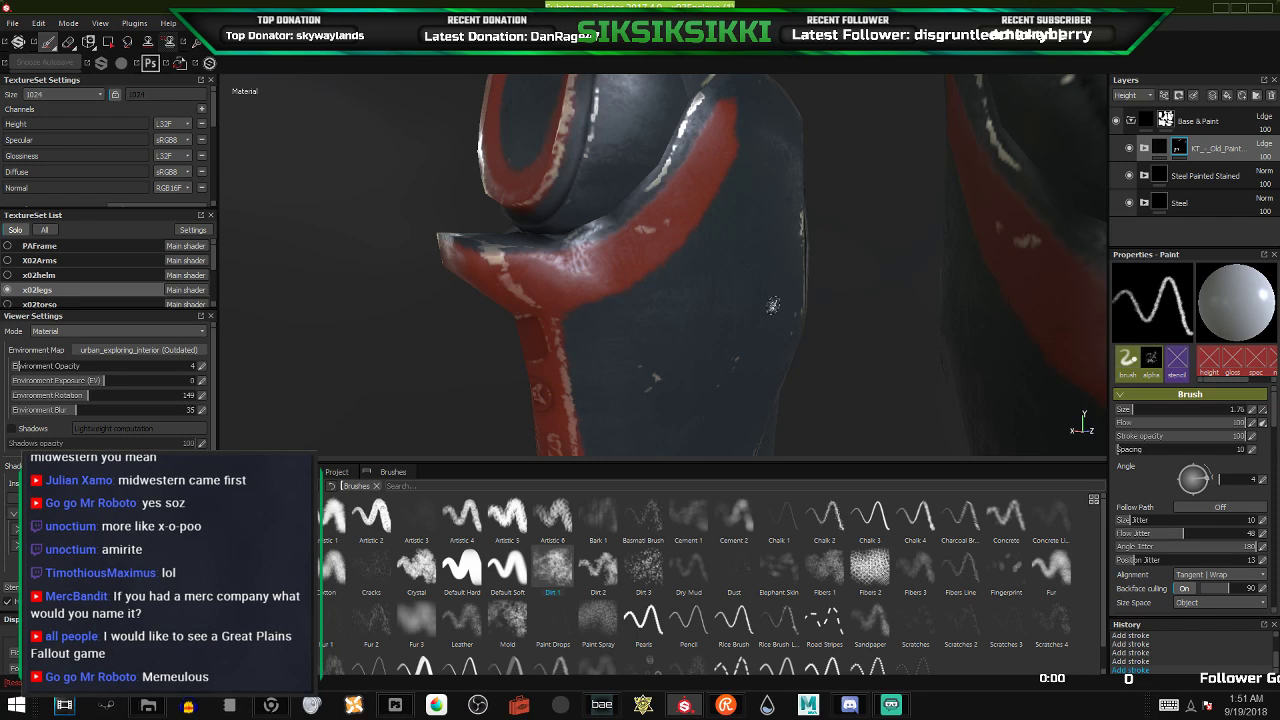
left_click_drag(794, 281, 789, 283, "alt")
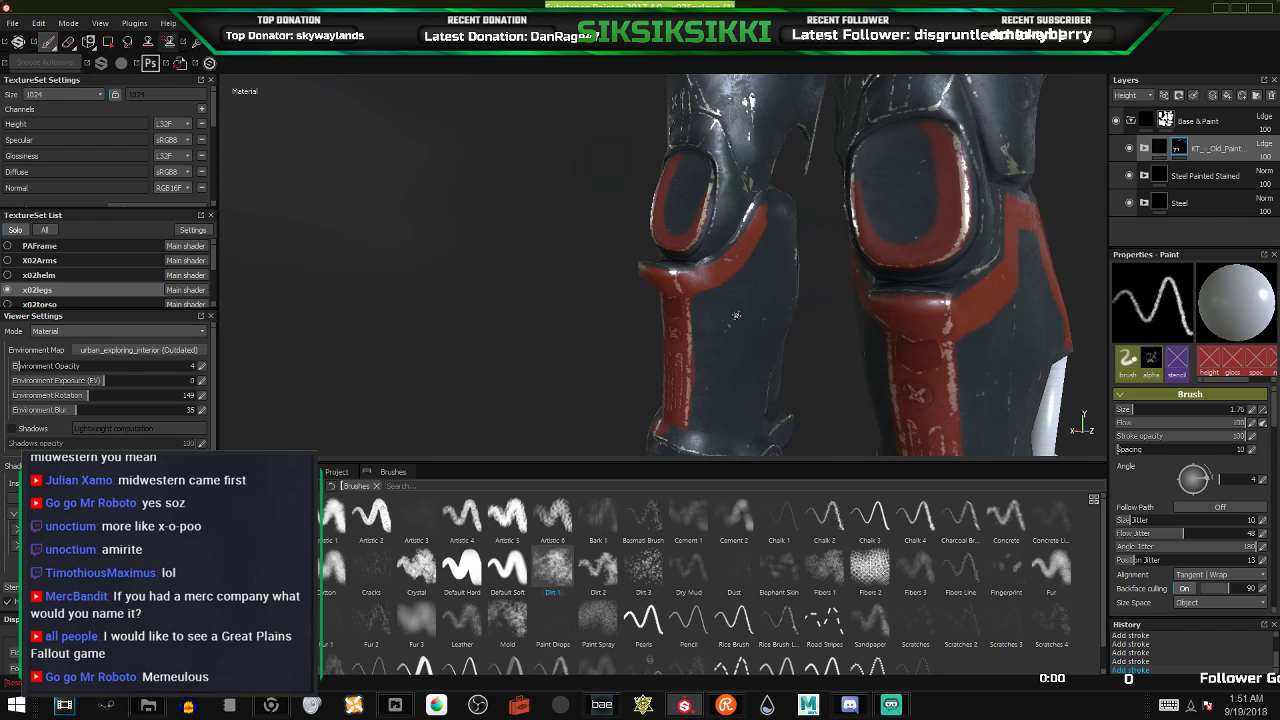
- Extend the inner side's red band over its top to the rear upper corner of the shin armor
left_click_drag(764, 297, 875, 180, "alt")
scroll(790, 214, "up", 5)
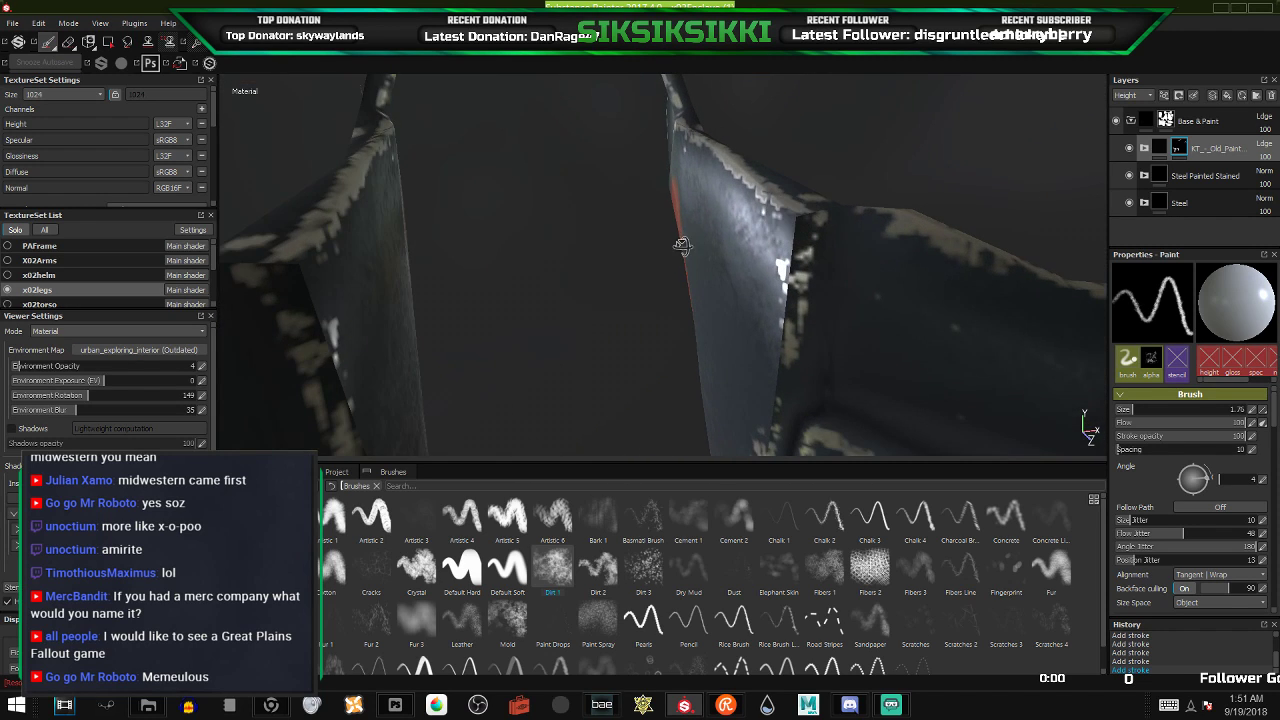
mouse_move(683, 246)
left_mouse_down("alt")
mouse_move(735, 195)
mouse_move(698, 173)
mouse_move(716, 162)
mouse_move(709, 196)
mouse_move(756, 158)
mouse_move(700, 180)
mouse_move(607, 297)
left_mouse_up("alt")
mouse_move(698, 216)
left_mouse_down()
mouse_move(708, 182)
mouse_move(769, 152)
left_mouse_up()
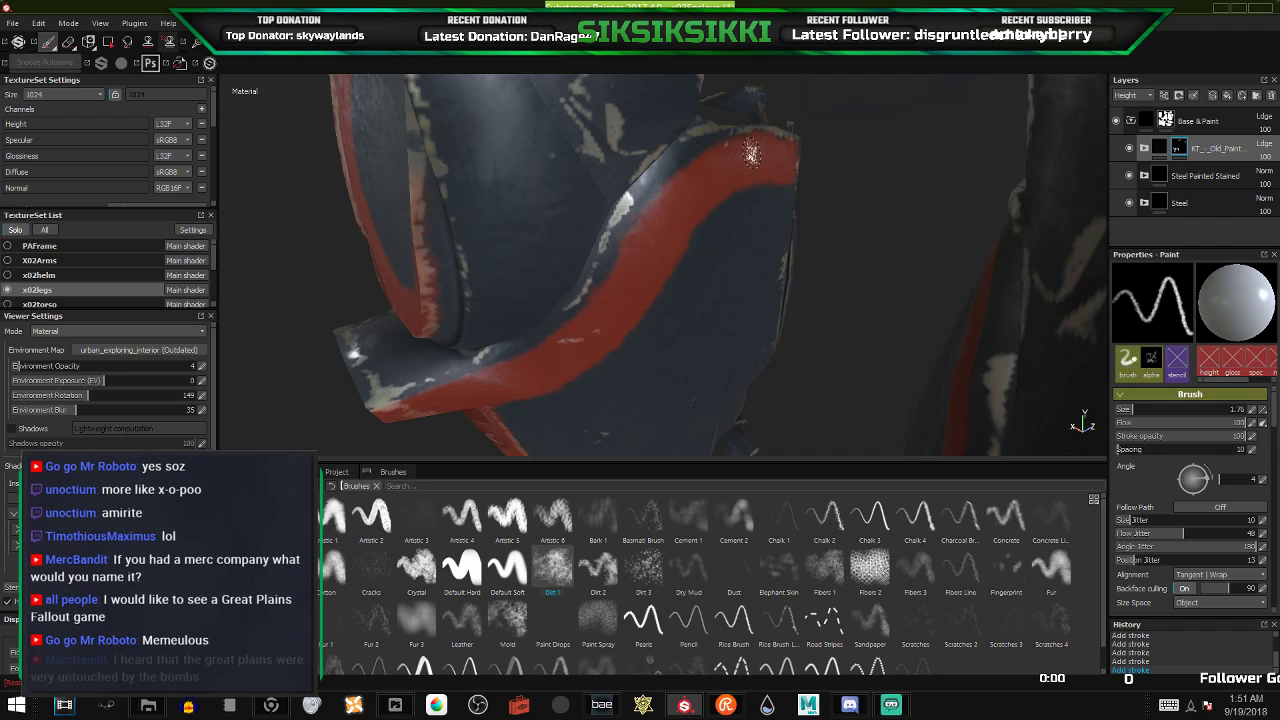
- Continue the red band from the upper corner down the rear edge of the shin armor's inner side, past the calf panel
scroll(757, 243, "down", 4)
scroll(764, 241, "down", 3)
mouse_move(764, 241)
left_mouse_down("alt")
mouse_move(686, 294)
mouse_move(366, 254)
left_mouse_up("alt")
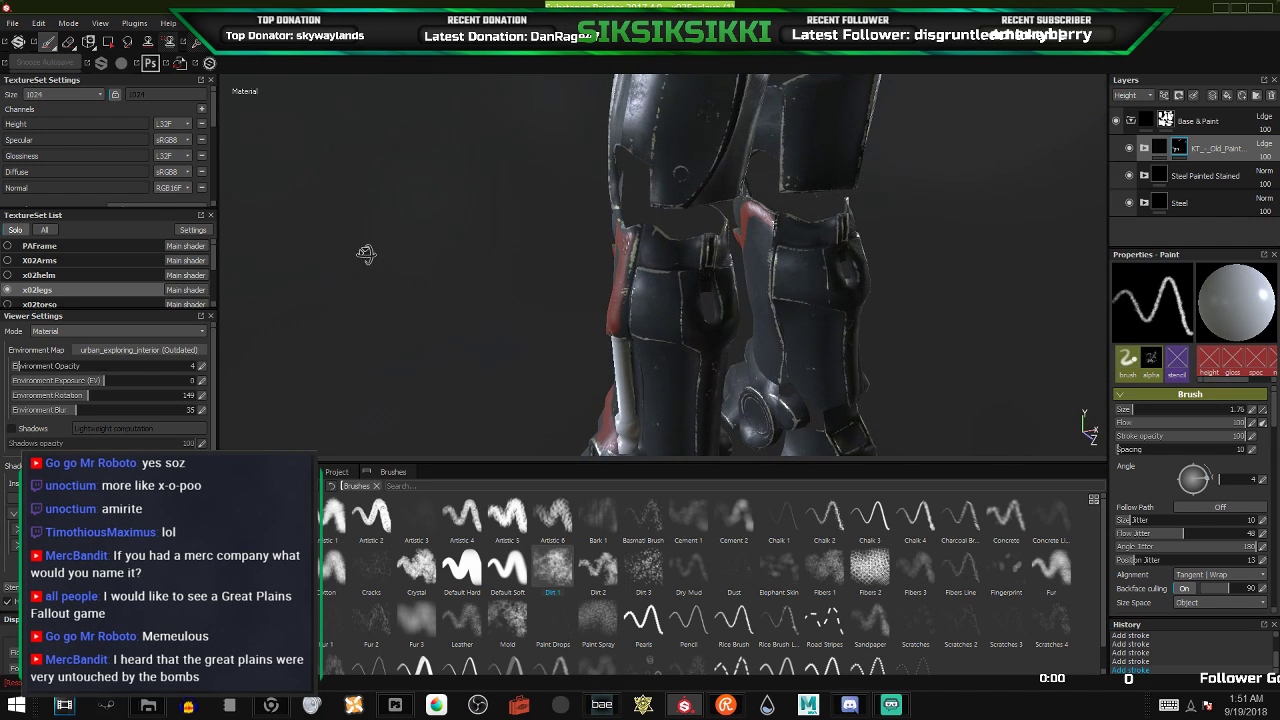
scroll(786, 226, "up", 3)
scroll(791, 225, "up", 2)
mouse_move(849, 240)
left_mouse_down("alt")
mouse_move(871, 229)
mouse_move(874, 243)
left_mouse_up("alt")
scroll(874, 243, "up", 2)
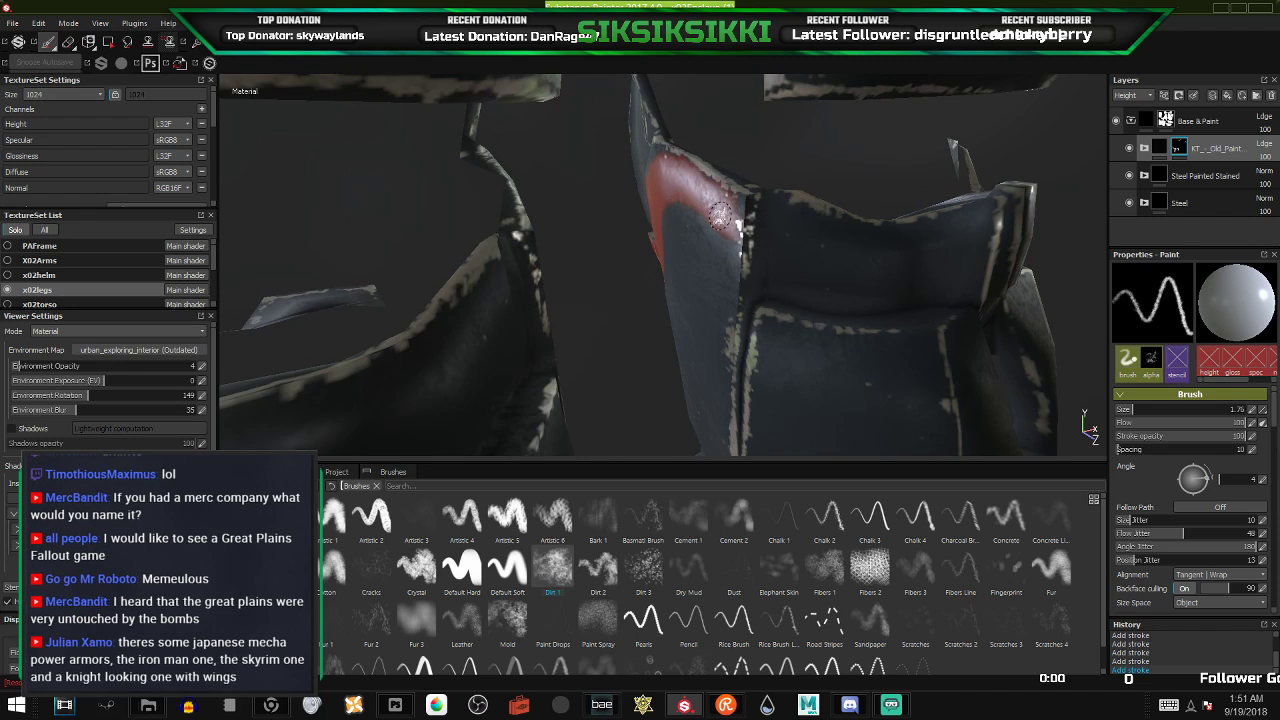
left_click_drag(732, 216, 729, 287)
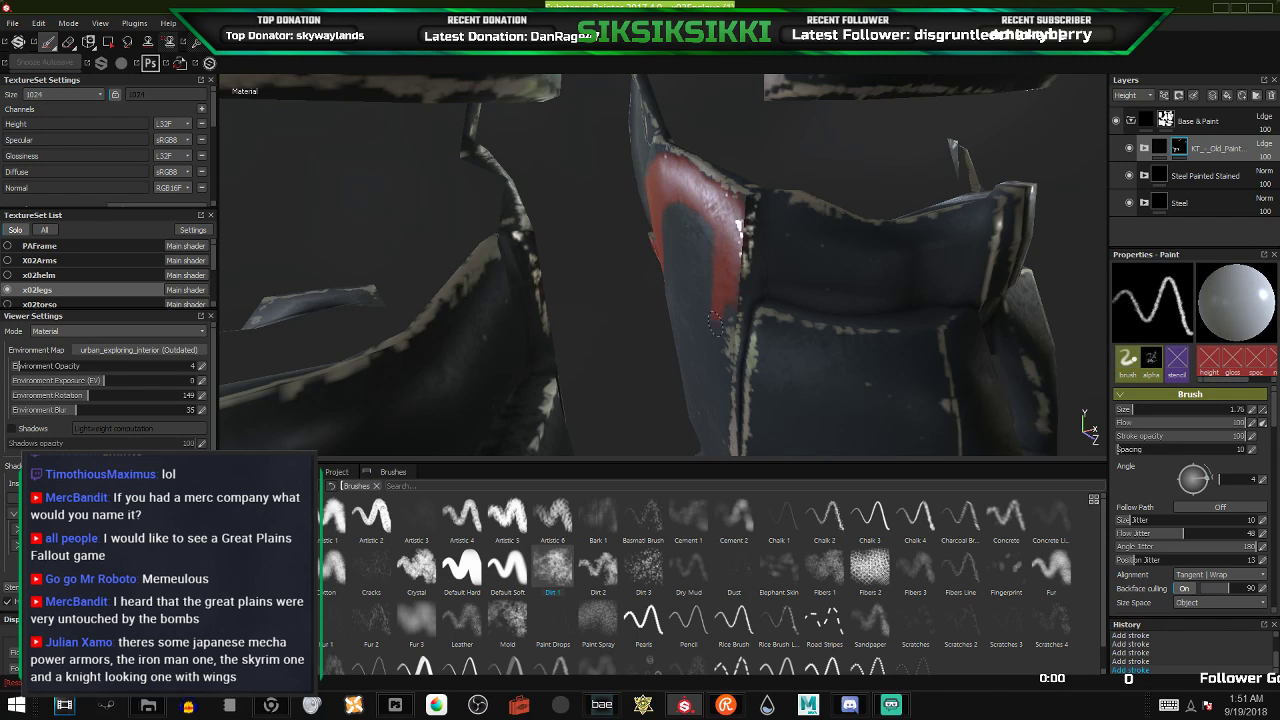
left_click_drag(716, 333, 726, 296)
middle_click_drag(697, 366, 700, 171, "alt")
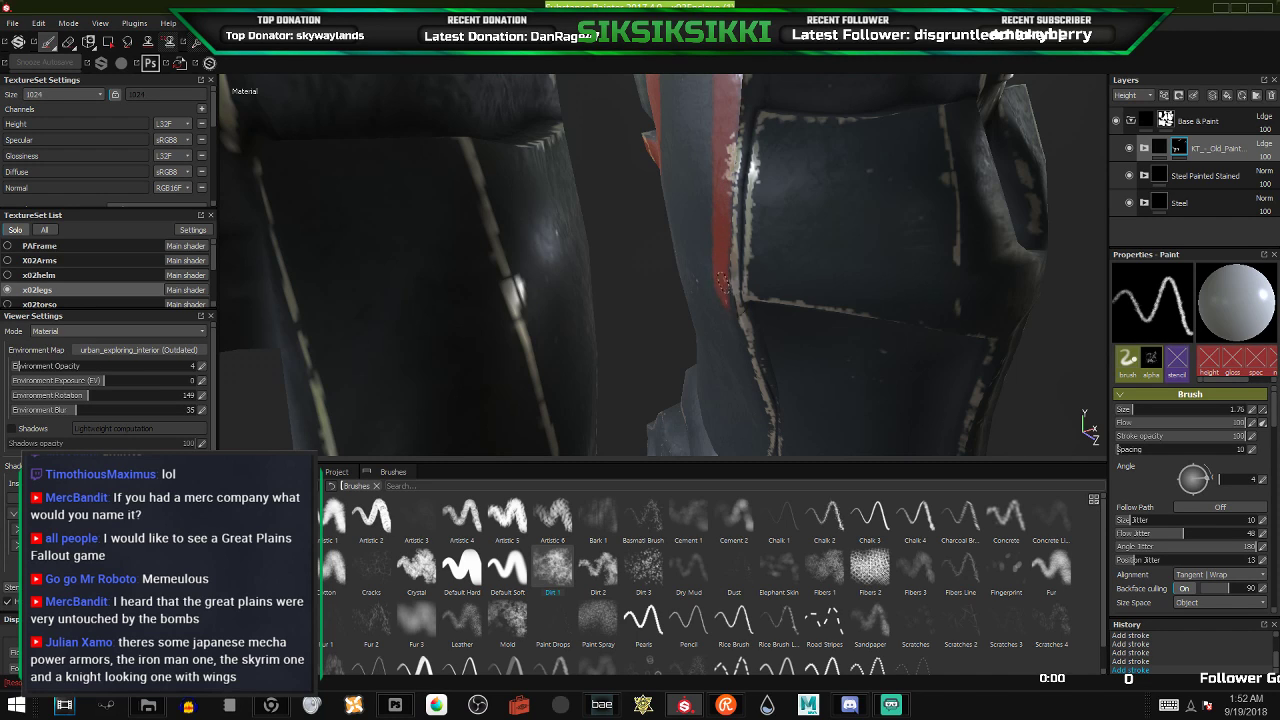
- Fill the upper rear panels behind the knee with red, snoozing the autosave while painting
mouse_move(812, 331)
left_mouse_down("alt")
mouse_move(733, 302)
mouse_move(674, 341)
left_mouse_up("alt")
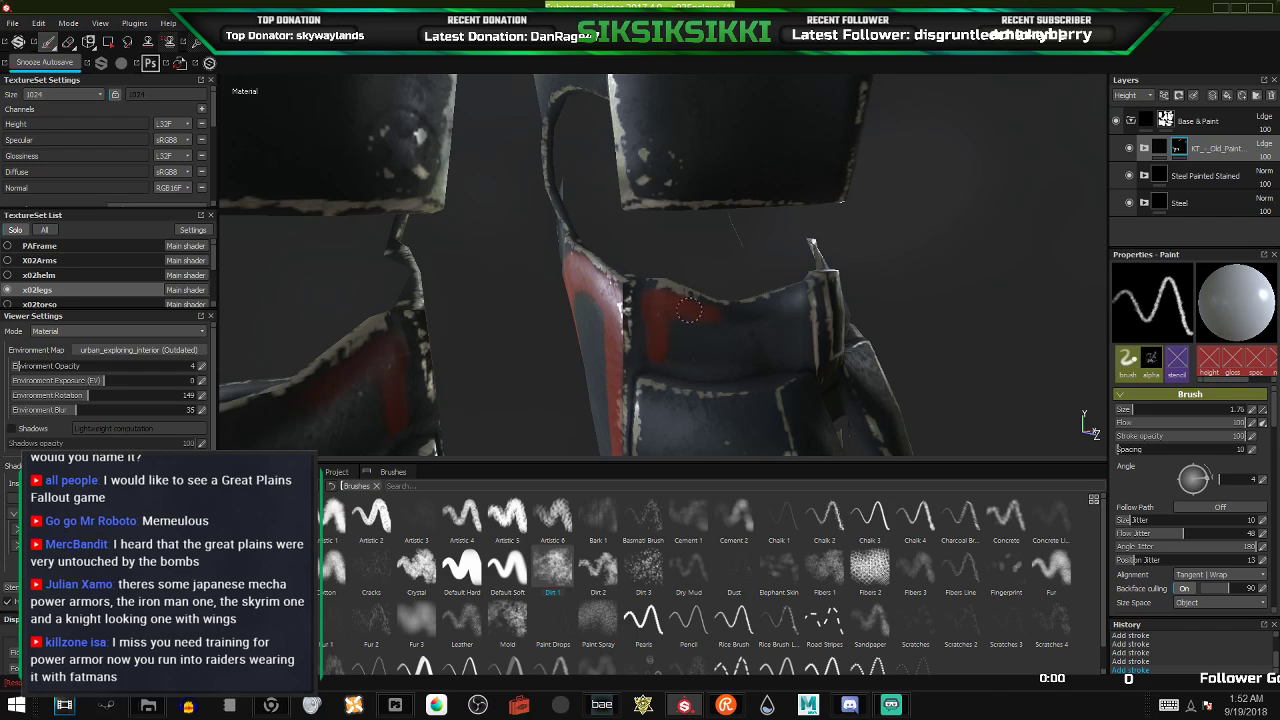
left_click(63, 67)
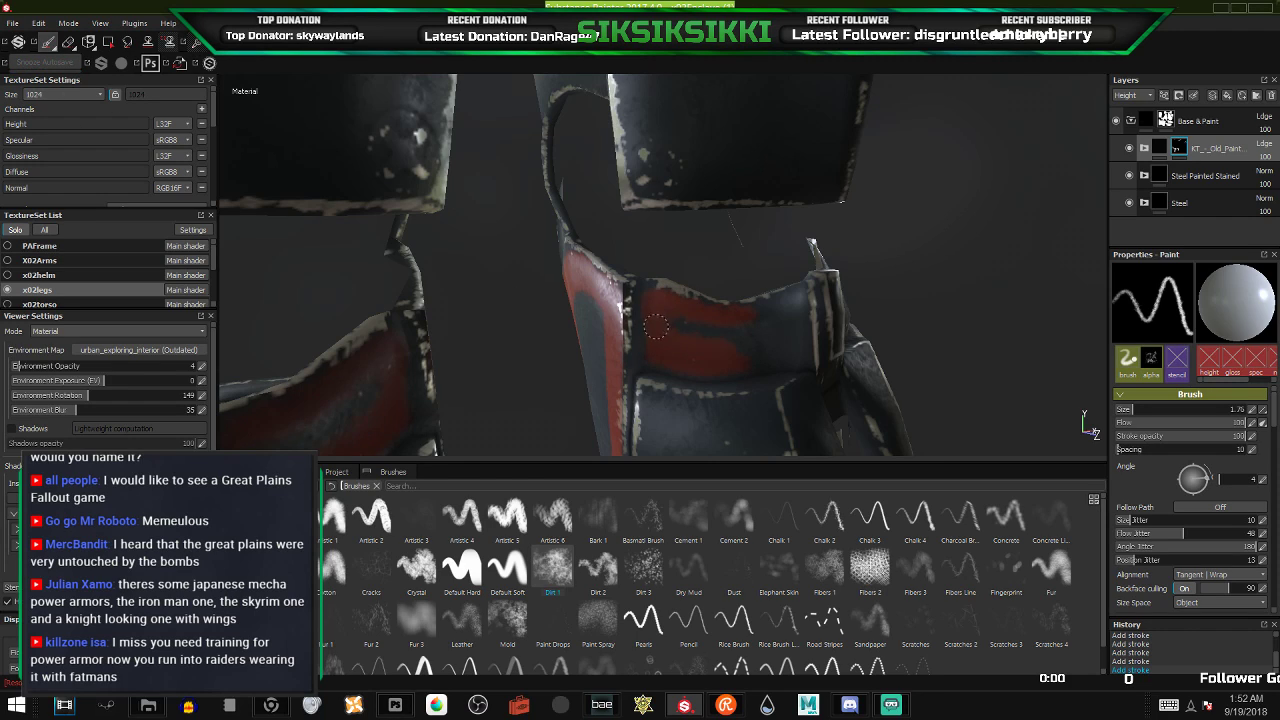
left_click_drag(655, 326, 743, 336)
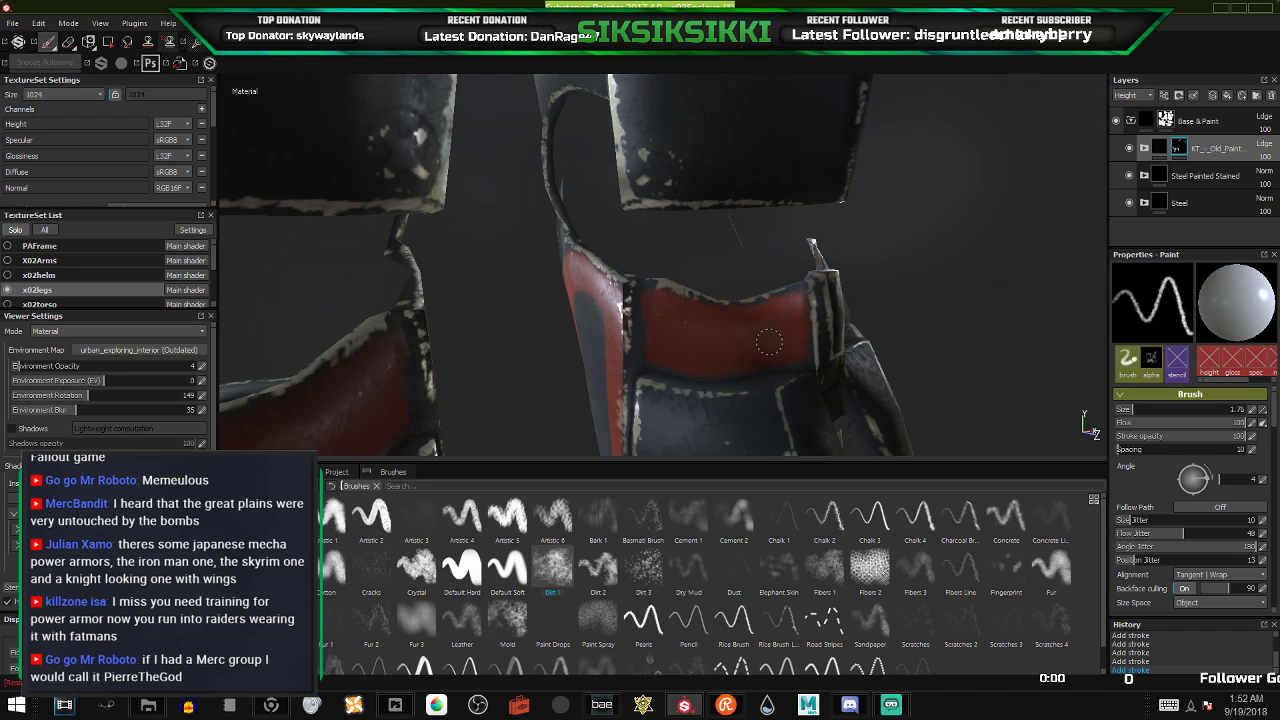
mouse_move(800, 364)
left_mouse_down("alt")
mouse_move(500, 360)
mouse_move(468, 331)
left_mouse_up("alt")
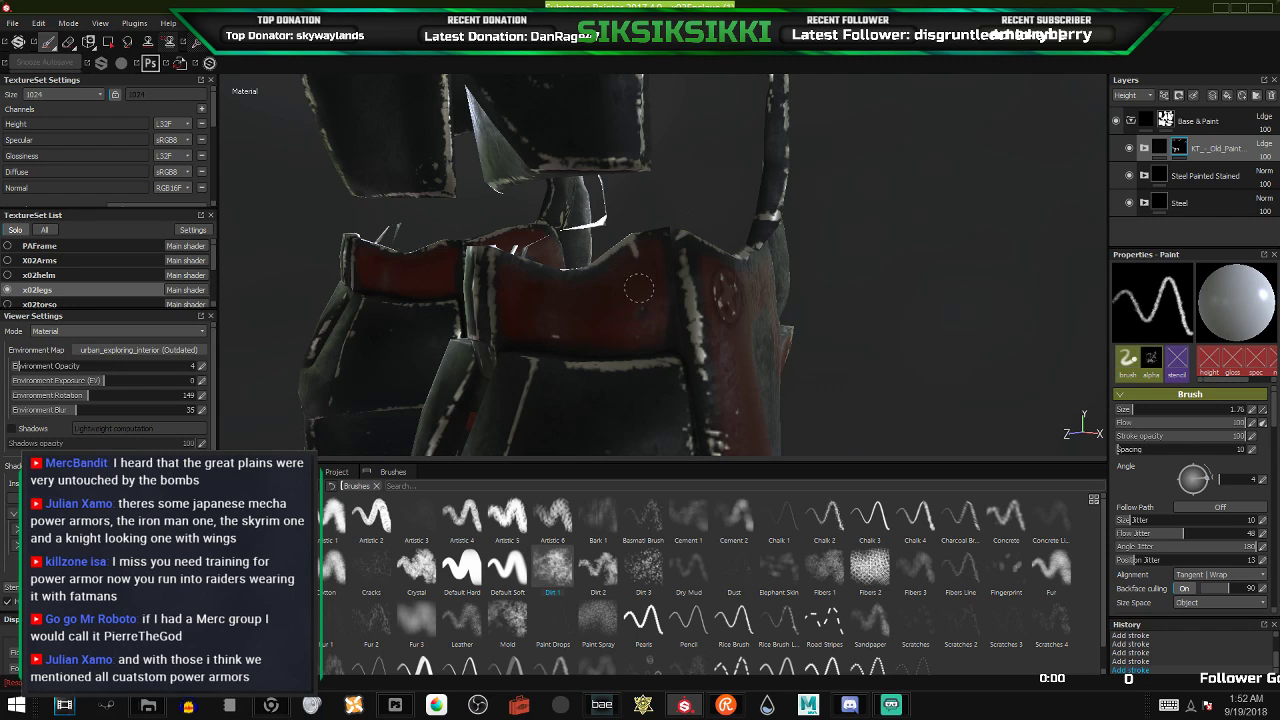
left_click_drag(604, 321, 649, 347, "alt")
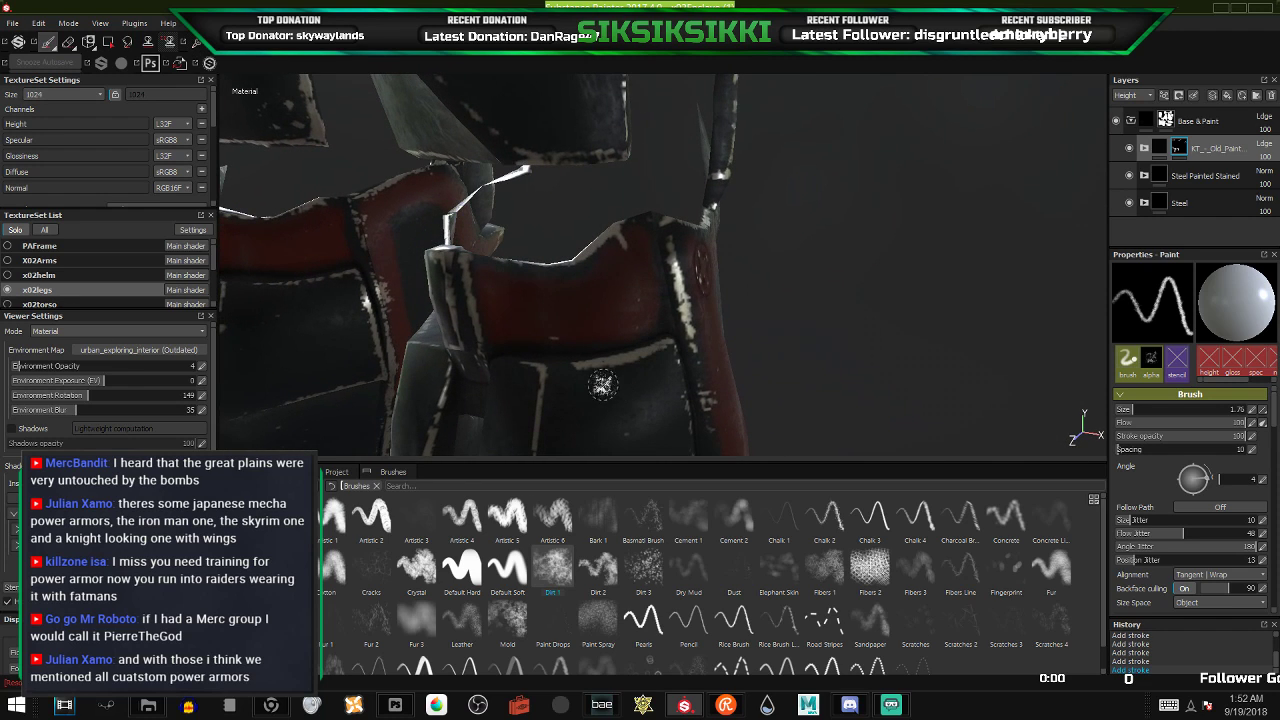
- Extend the inner side's rear red band down the lower shin to the ankle collar
middle_click_drag(604, 384, 606, 160, "alt")
left_click_drag(589, 277, 676, 290, "alt")
left_click_drag(541, 311, 700, 295, "alt")
middle_click_drag(700, 295, 923, 152, "alt")
scroll(618, 278, "down", 4)
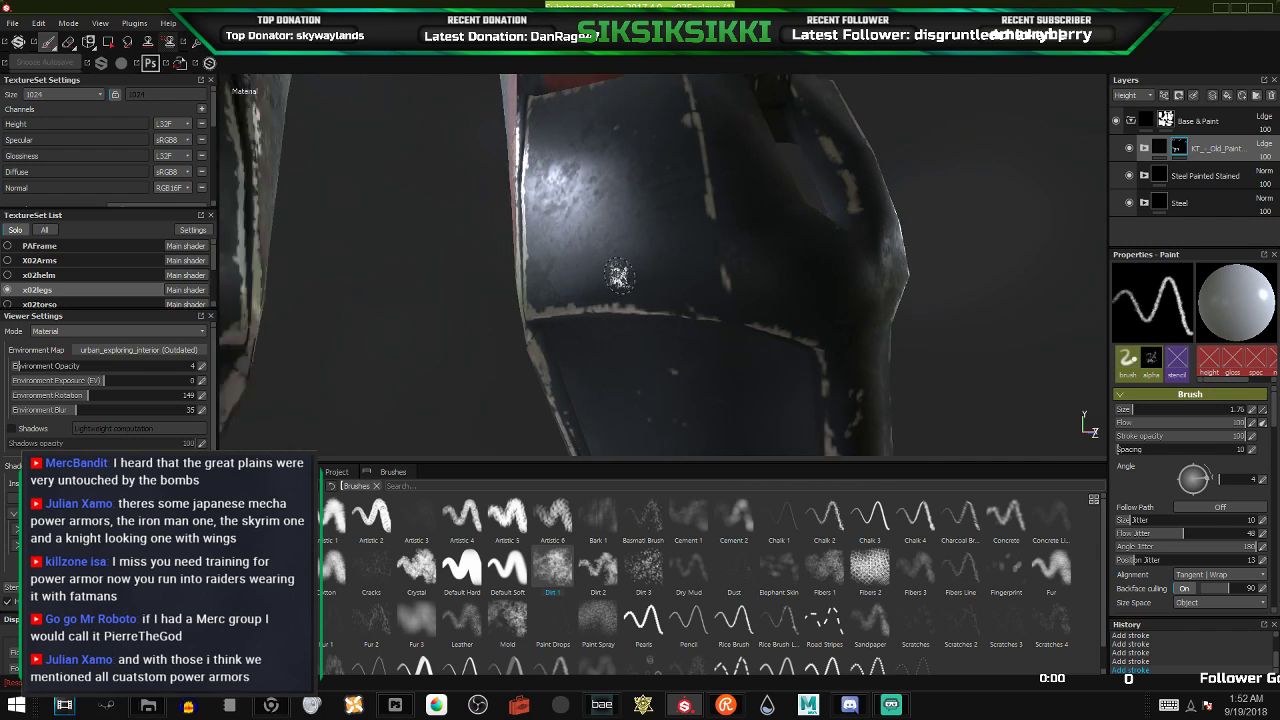
left_click_drag(635, 271, 686, 366, "alt")
middle_click_drag(598, 343, 720, 232, "alt")
left_click_drag(720, 232, 641, 347, "alt")
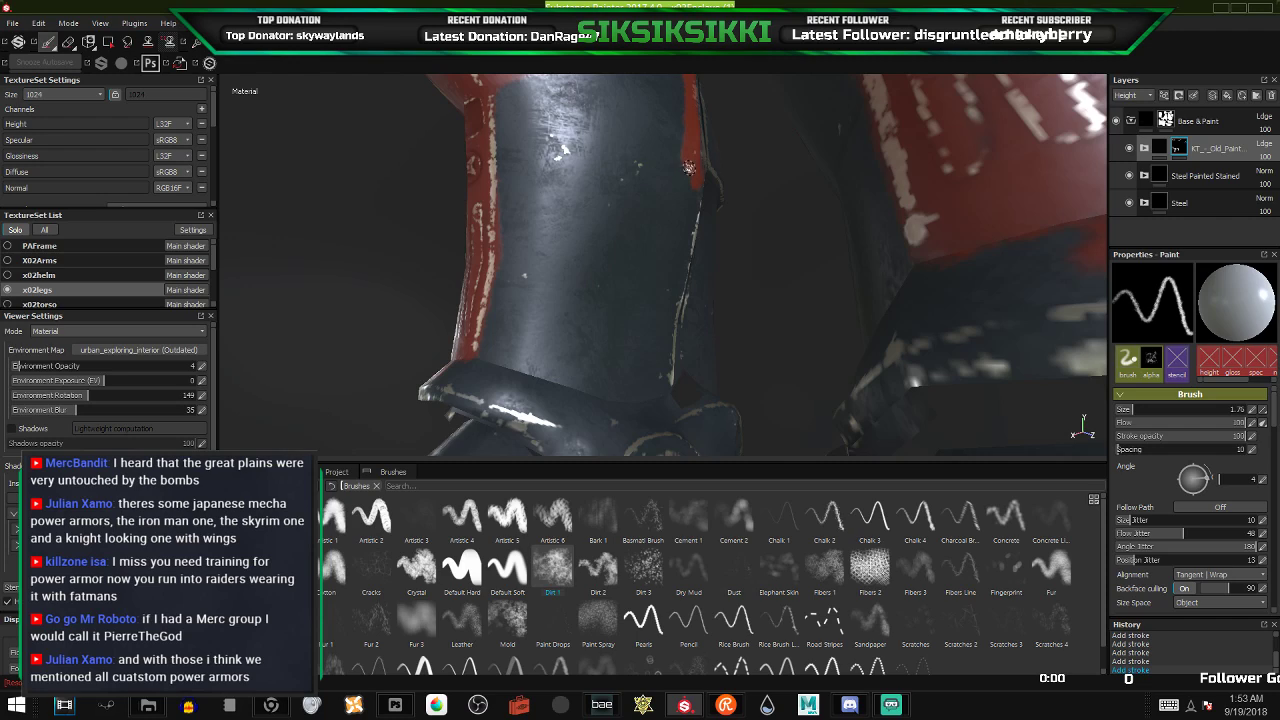
left_click_drag(690, 157, 677, 225)
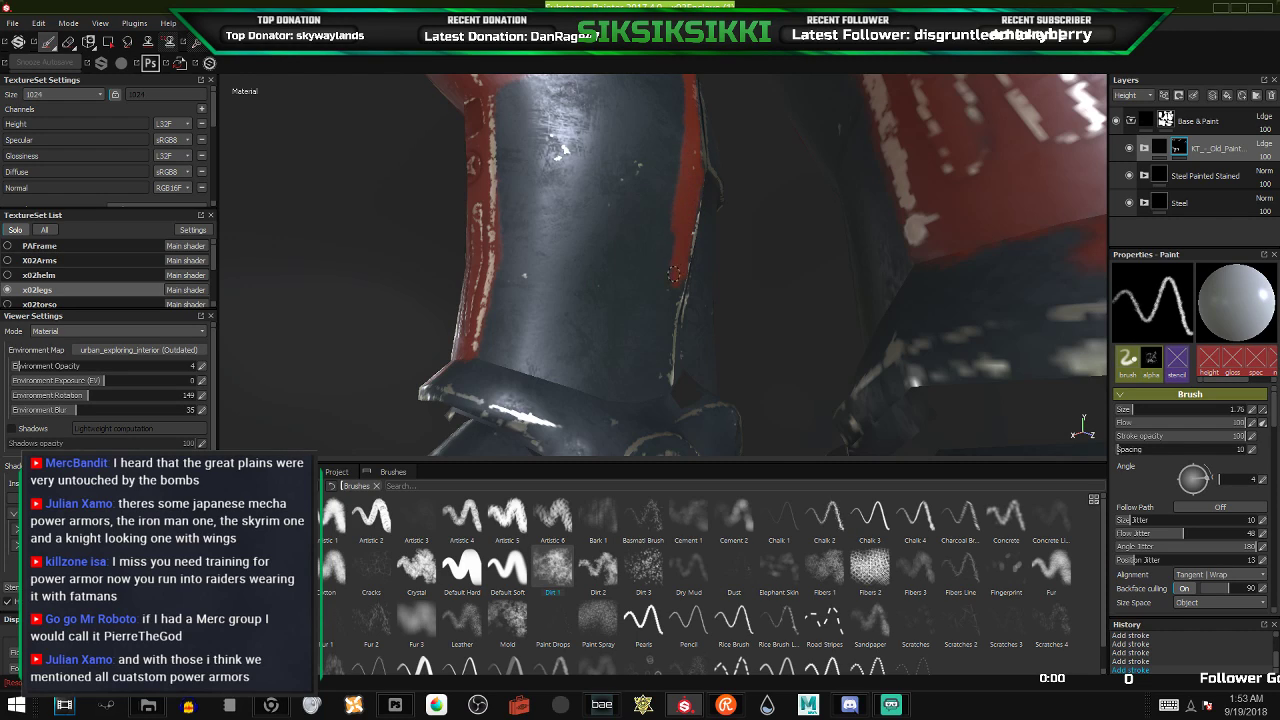
left_click_drag(679, 237, 664, 330)
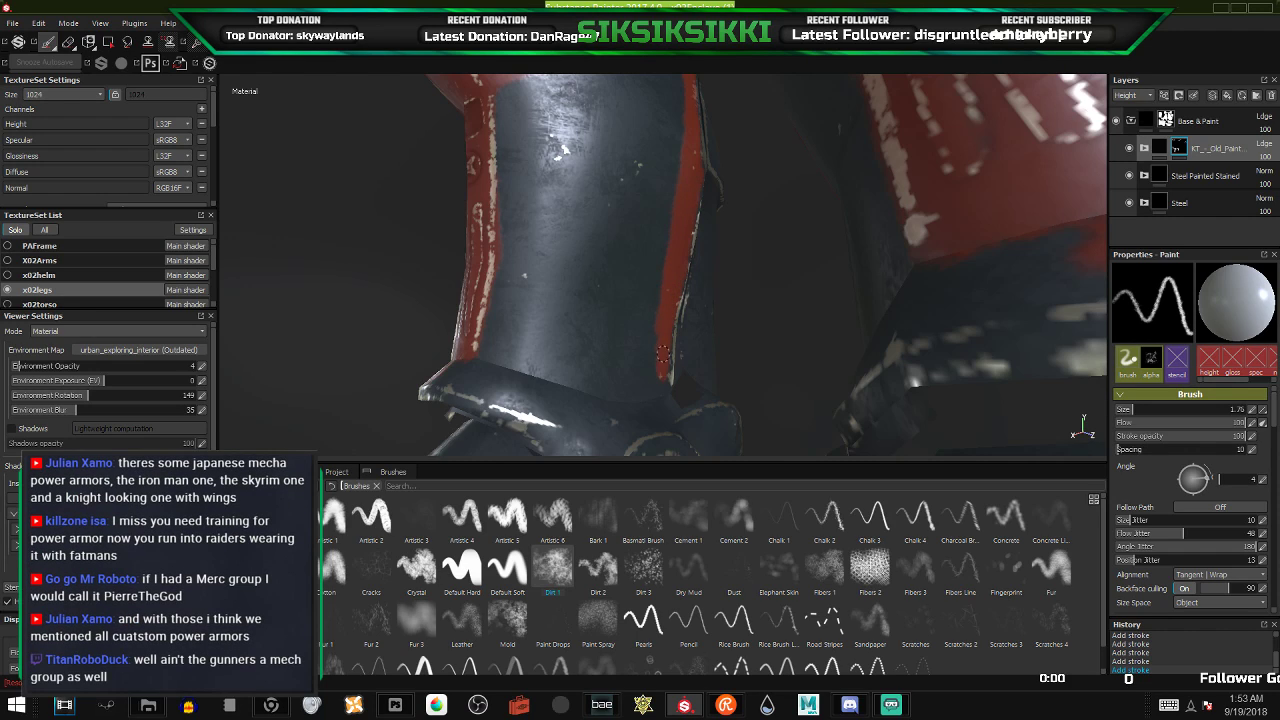
left_click_drag(647, 393, 660, 305)
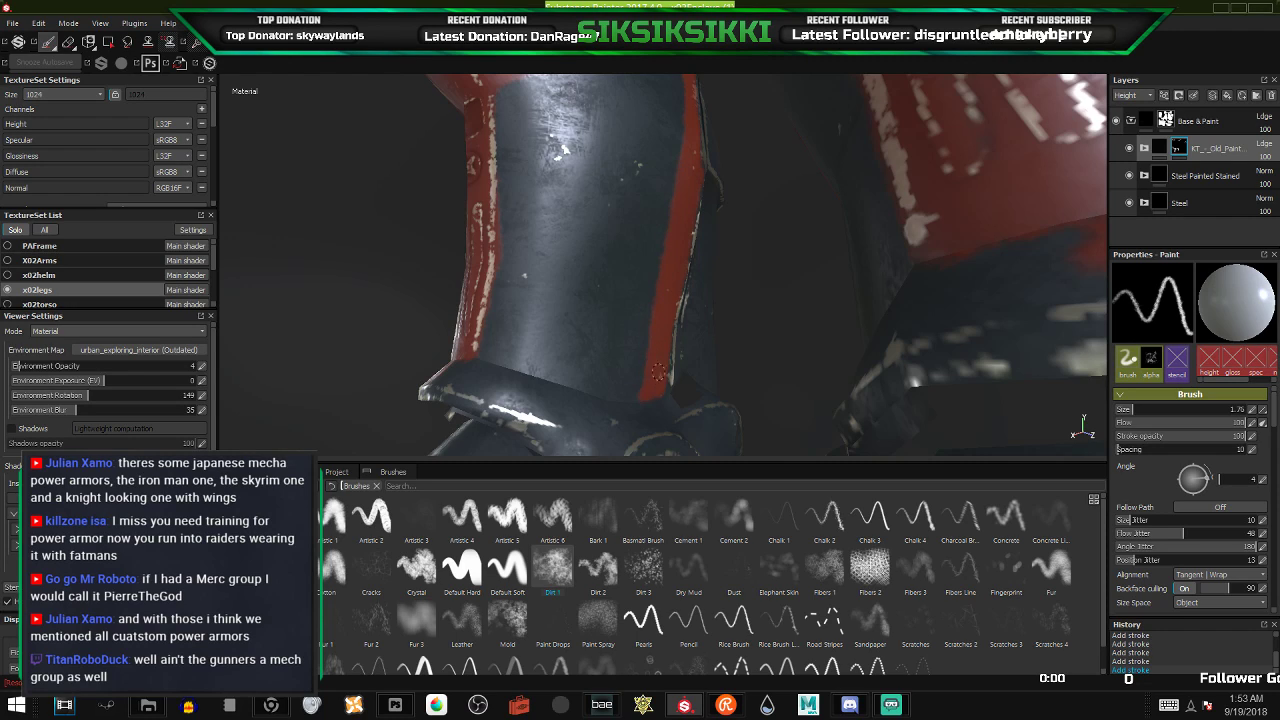
- Fill the outer calf panel below the rear knee band with red, outlining its border before covering the middle
scroll(665, 320, "down", 7)
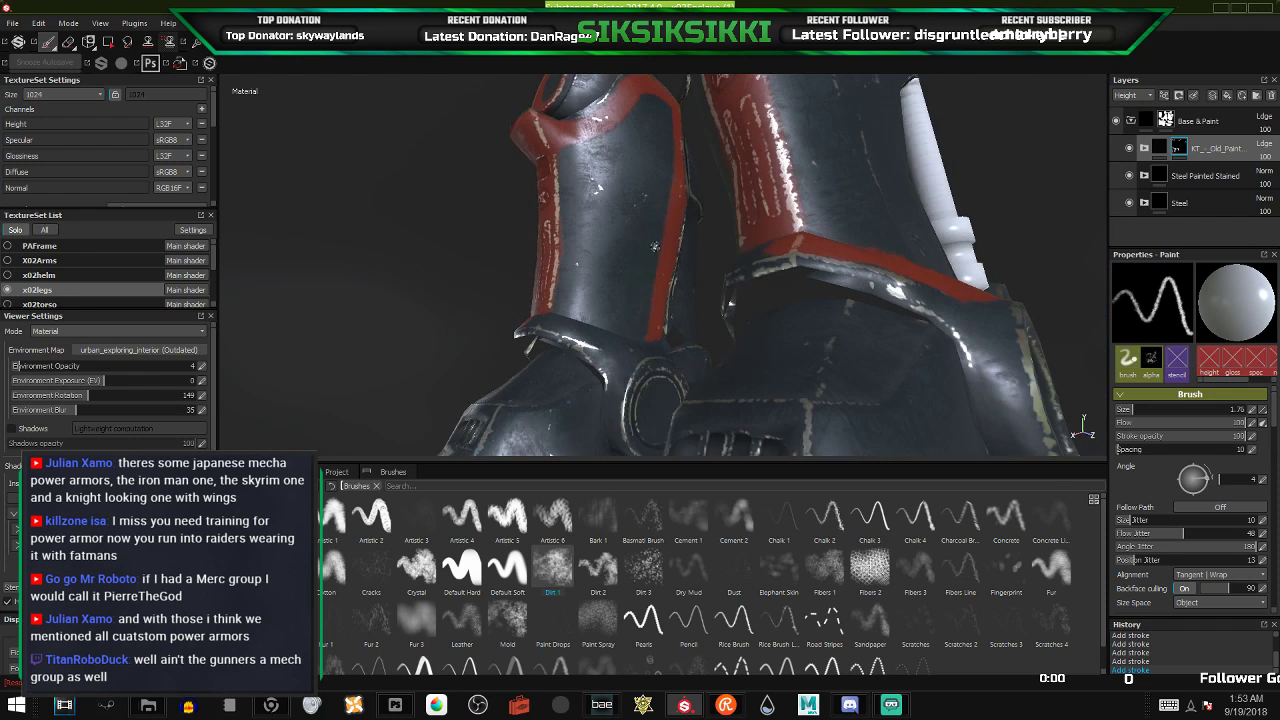
scroll(638, 170, "up", 4)
mouse_move(637, 165)
left_mouse_down("alt")
mouse_move(457, 222)
mouse_move(330, 236)
left_mouse_up("alt")
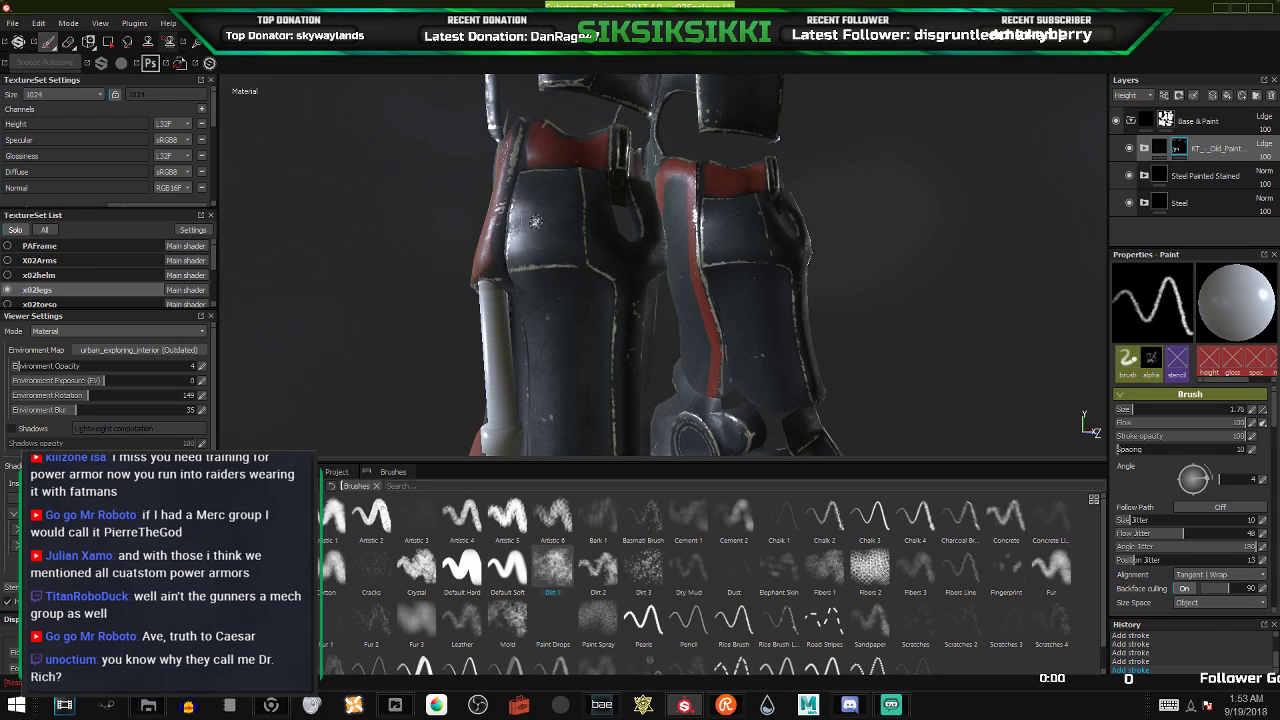
right_click_drag(518, 199, 644, 204, "alt")
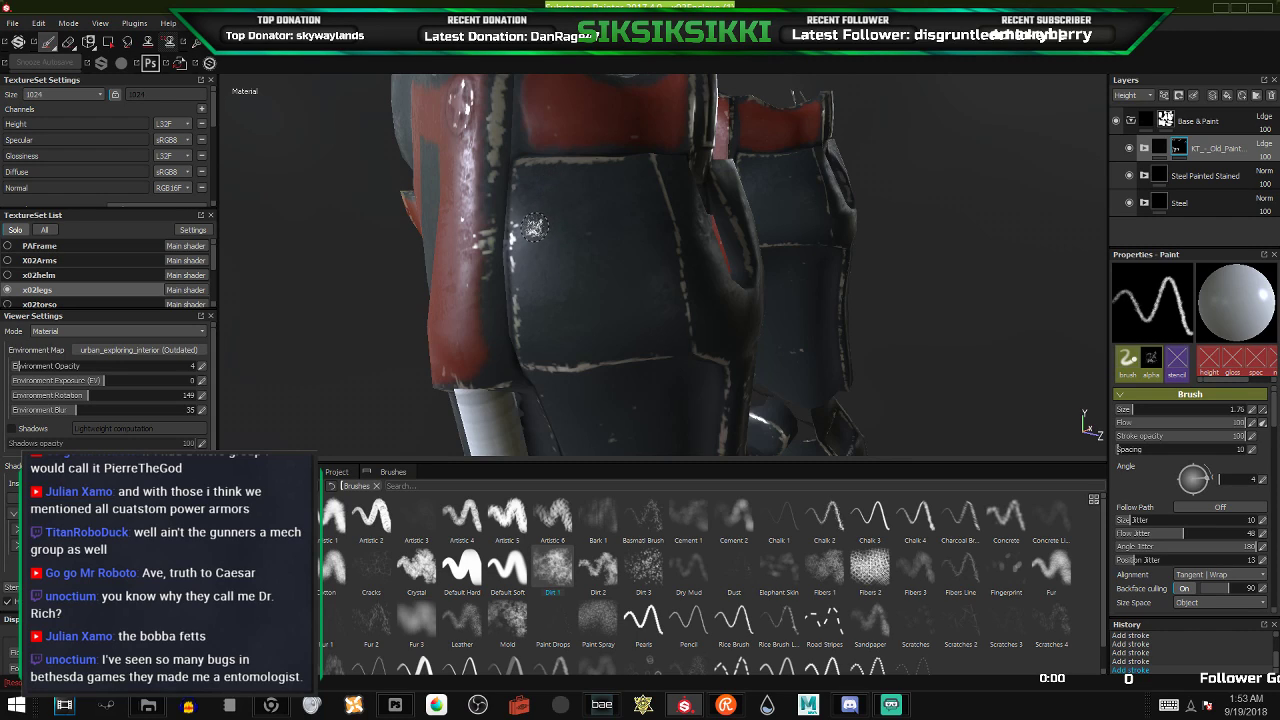
mouse_move(540, 220)
left_mouse_down("alt")
mouse_move(563, 239)
mouse_move(552, 217)
left_mouse_up("alt")
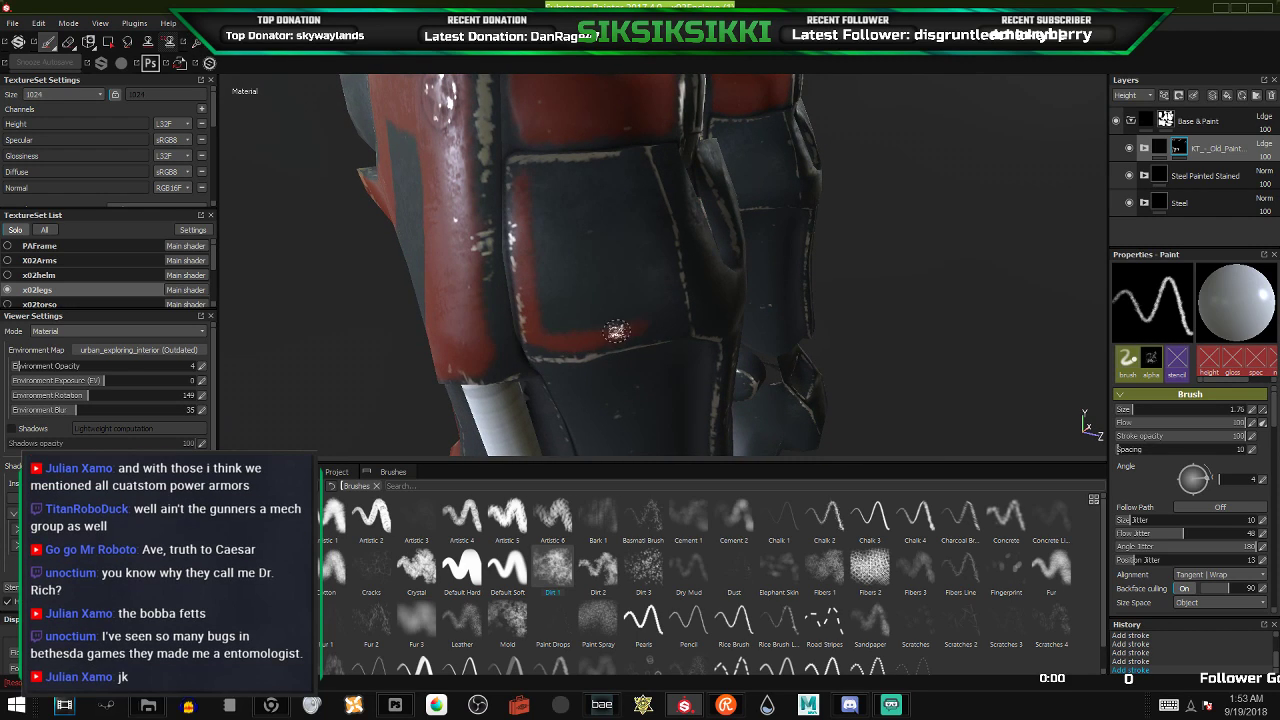
left_click_drag(657, 243, 650, 227)
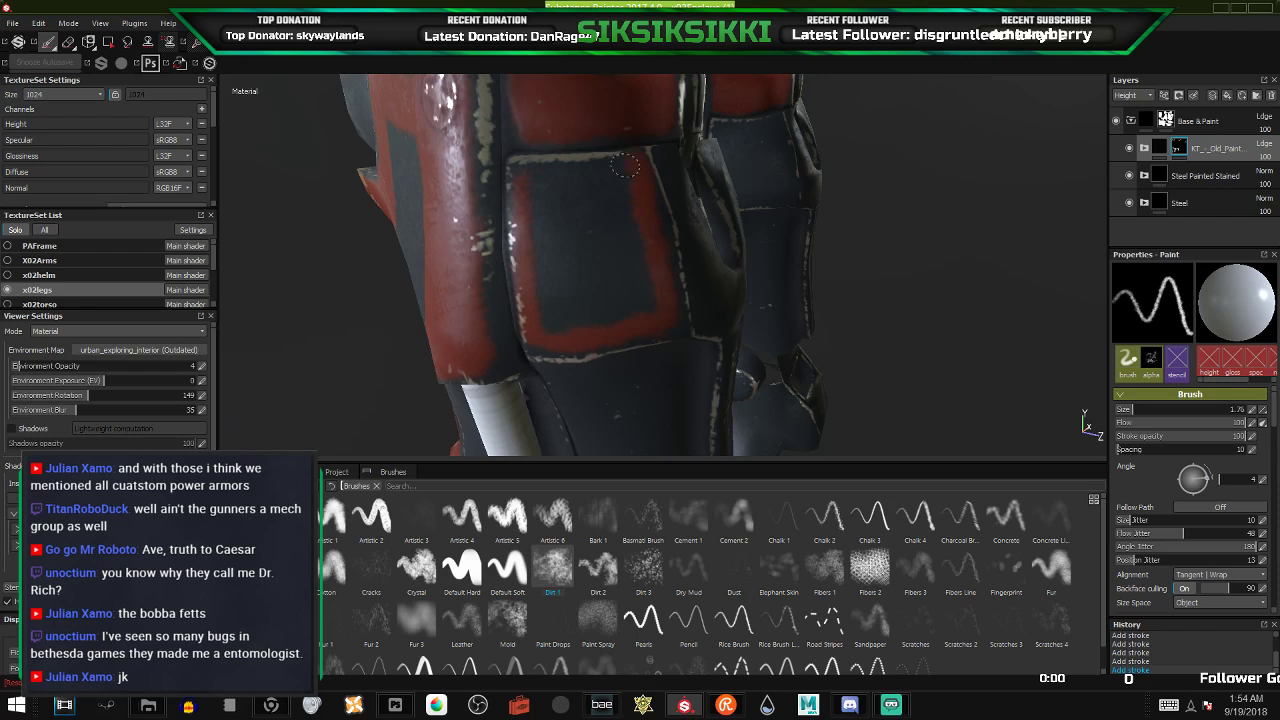
mouse_move(625, 167)
left_mouse_down()
mouse_move(565, 178)
mouse_move(648, 296)
mouse_move(558, 320)
mouse_move(555, 333)
mouse_move(545, 205)
mouse_move(526, 197)
left_mouse_up()
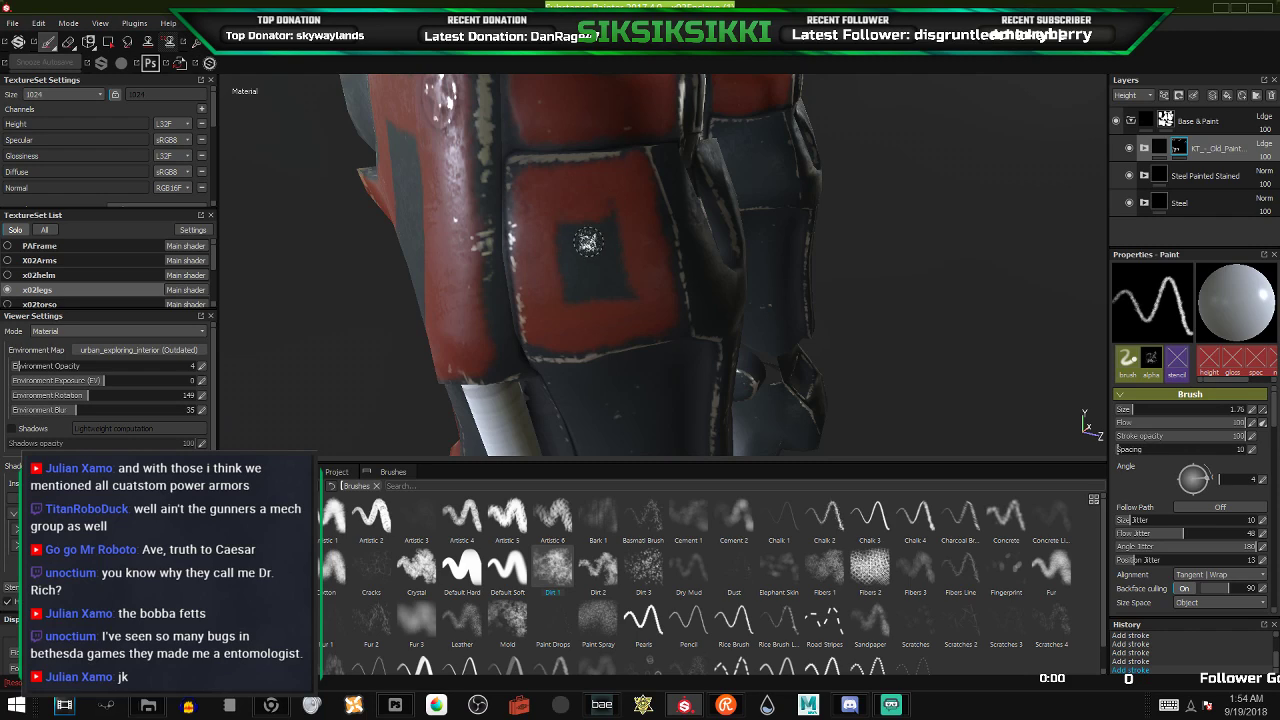
mouse_move(571, 281)
left_mouse_down()
mouse_move(568, 213)
mouse_move(548, 258)
mouse_move(556, 236)
mouse_move(562, 266)
left_mouse_up()
left_click_drag(597, 317, 625, 292)
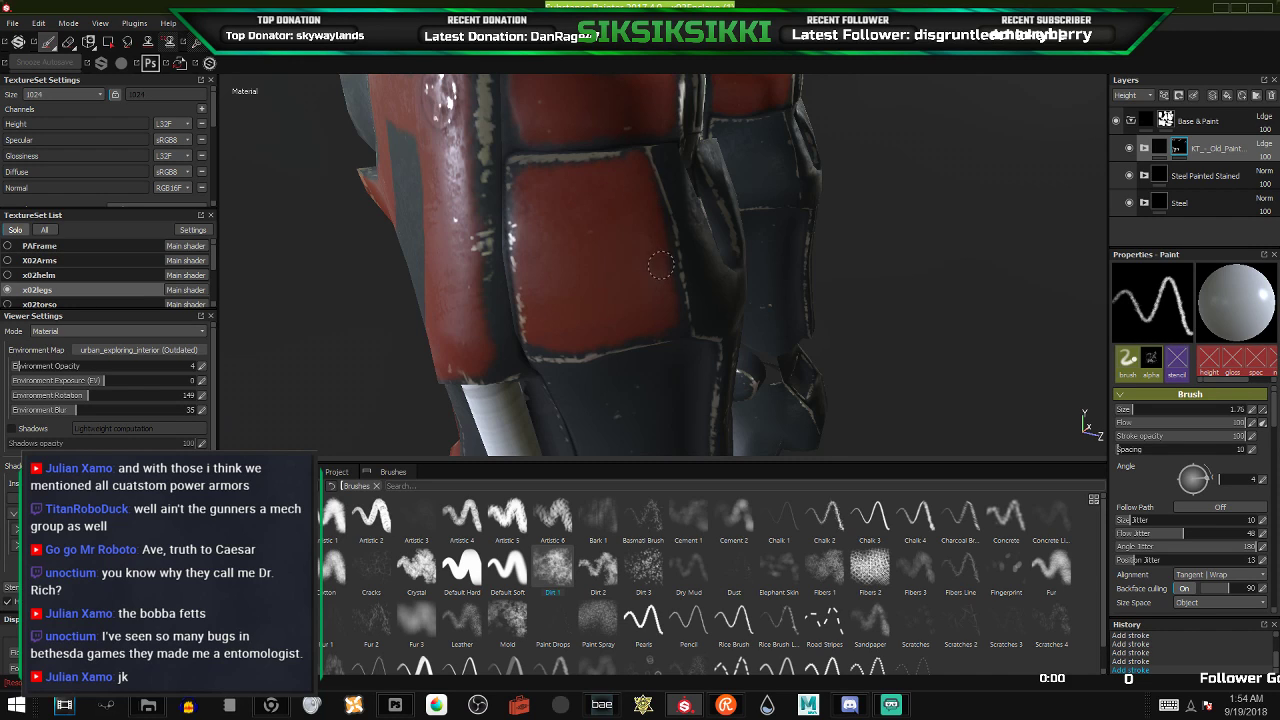
- Fill the matching calf panel on the opposite side of the central rear slot with red
key("x")
left_click_drag(666, 302, 503, 277, "alt")
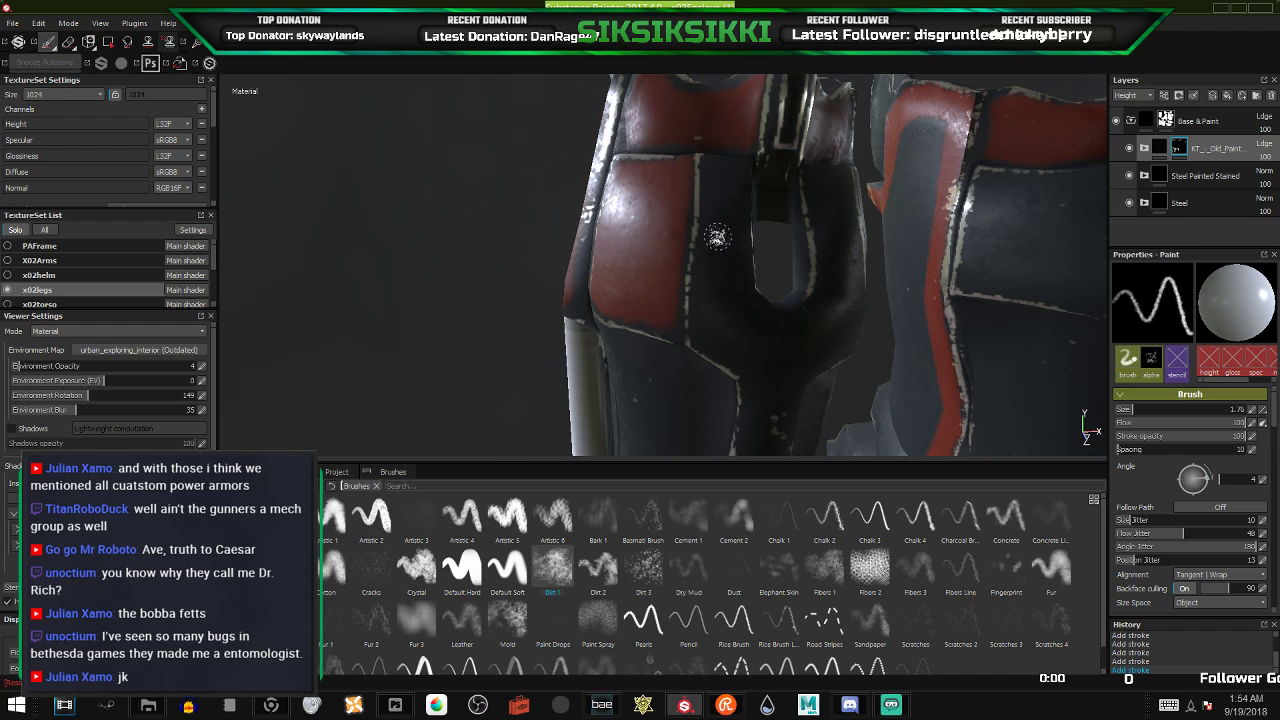
scroll(670, 279, "down", 3)
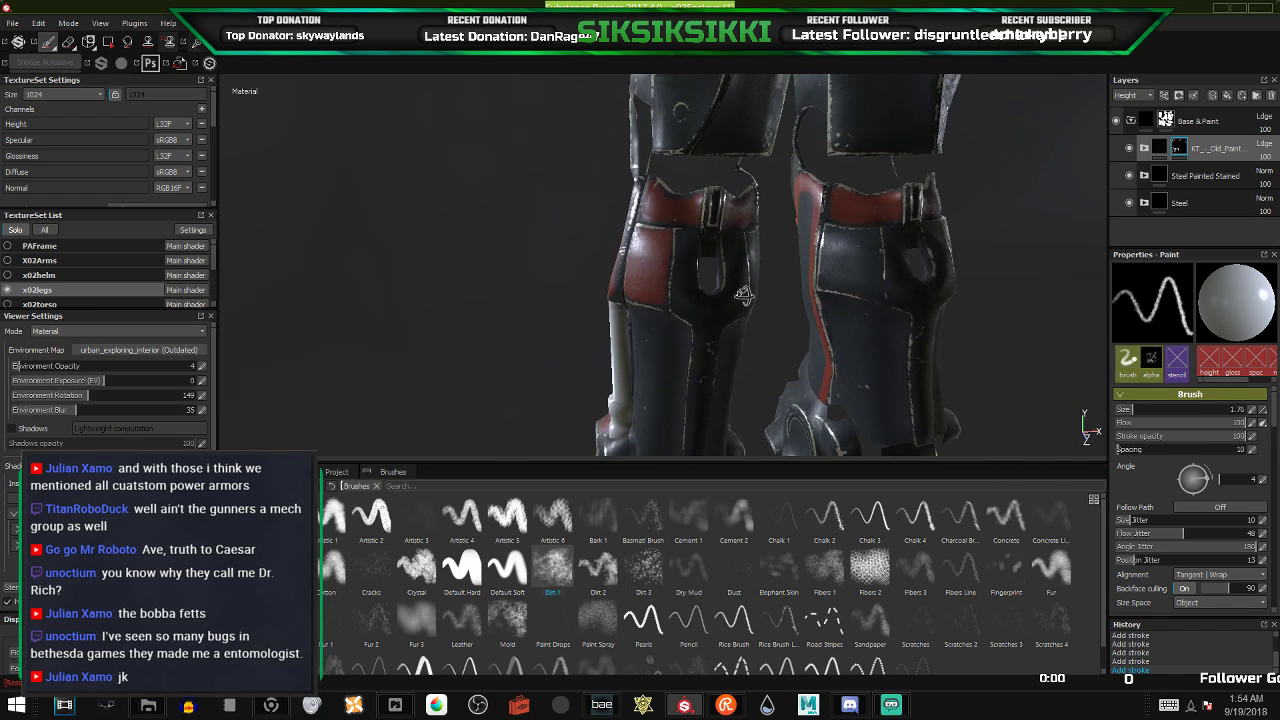
left_click_drag(745, 295, 497, 283, "alt")
scroll(805, 265, "up", 5)
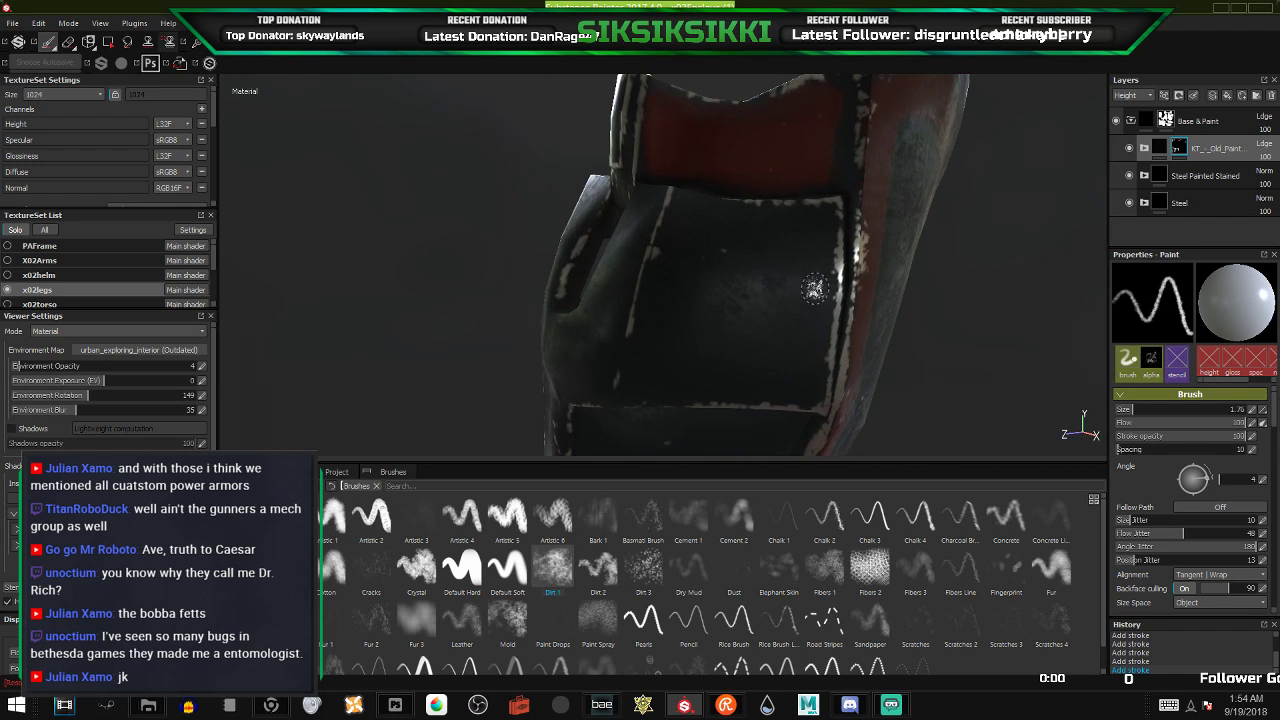
mouse_move(649, 373)
left_mouse_down()
mouse_move(671, 277)
mouse_move(662, 295)
left_mouse_up()
left_click_drag(696, 209, 817, 226)
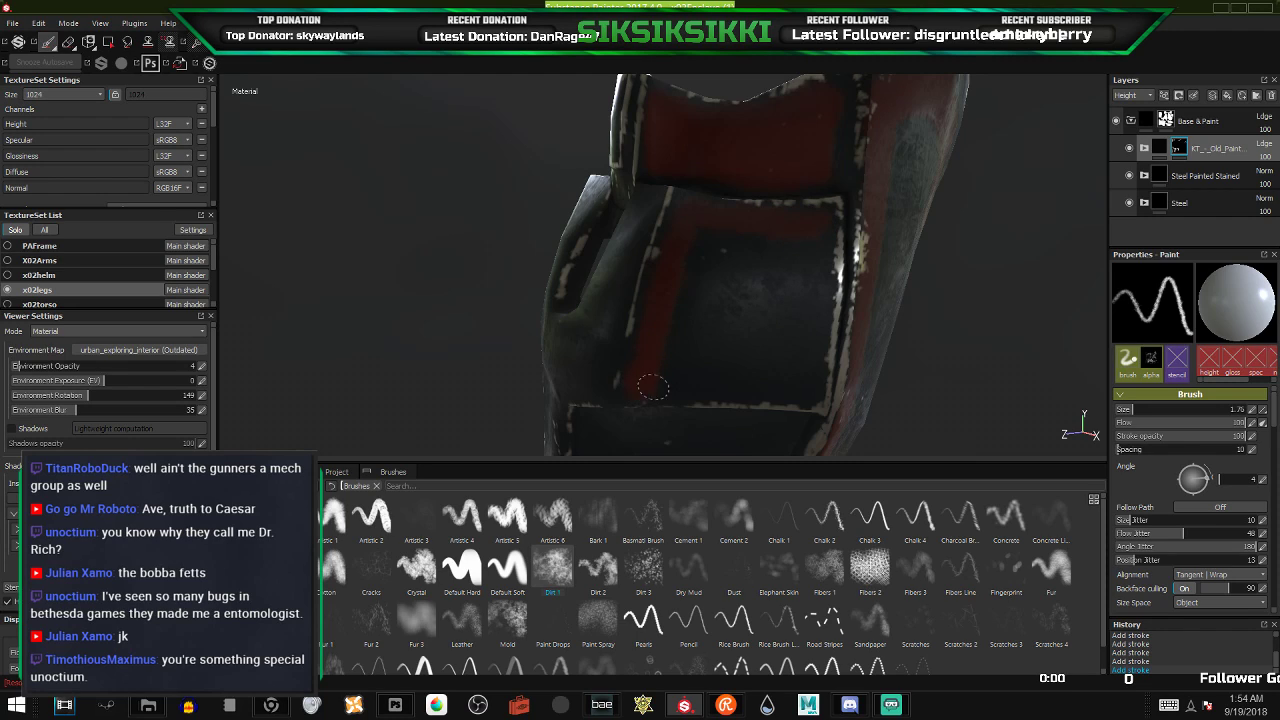
left_click_drag(653, 387, 800, 397)
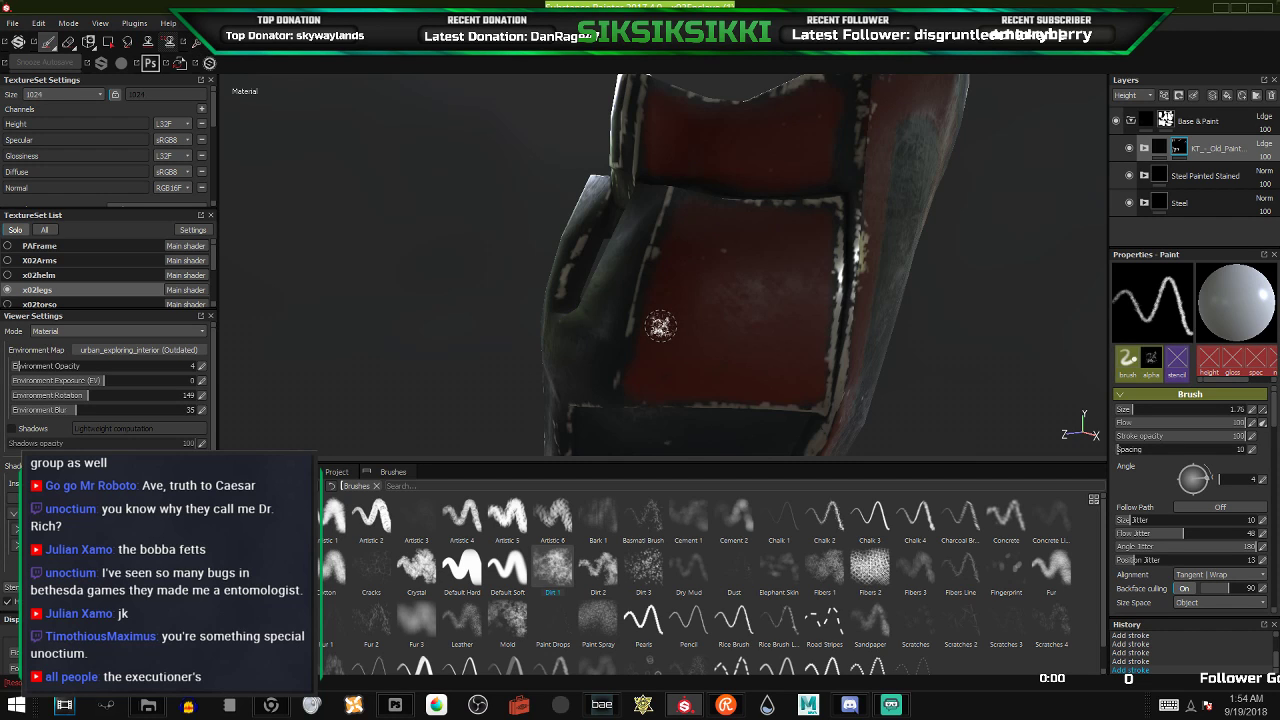
- Paint the U-shaped central rear panel around the open slot red, between the two calf panels
scroll(653, 334, "down", 5)
left_click_drag(650, 352, 886, 386, "alt")
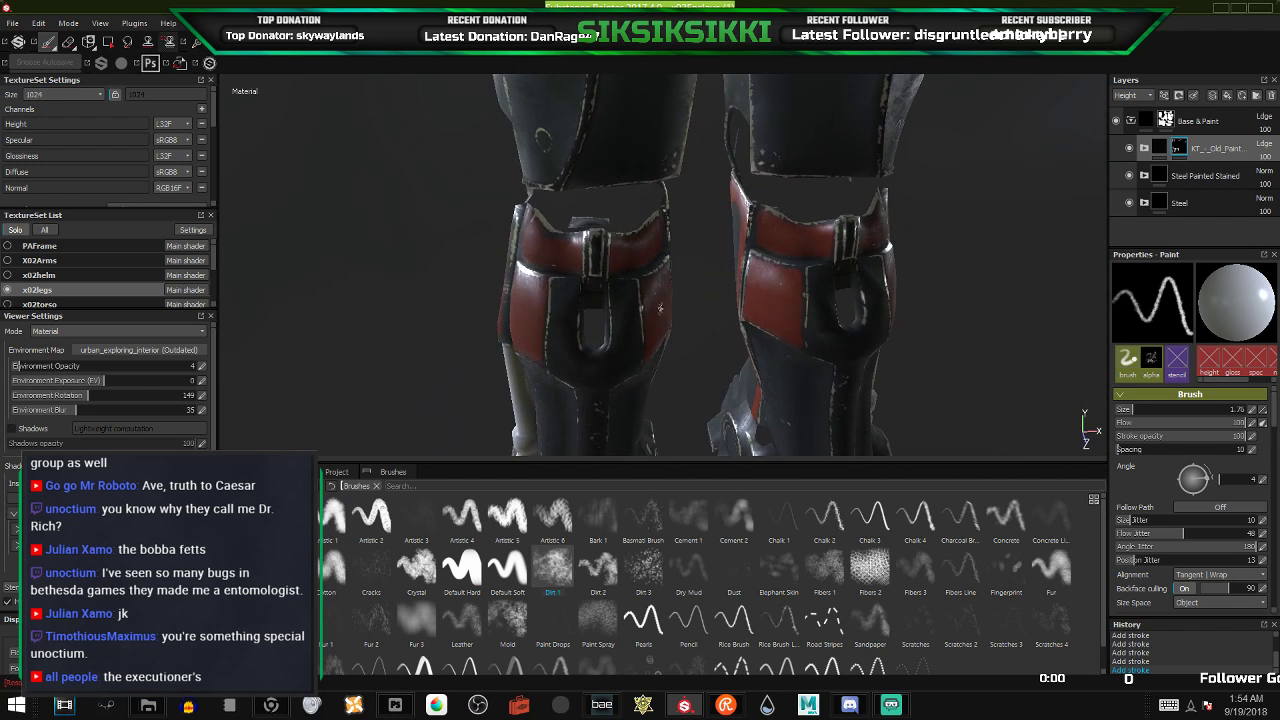
left_click_drag(660, 308, 706, 286, "alt")
scroll(620, 249, "up", 4)
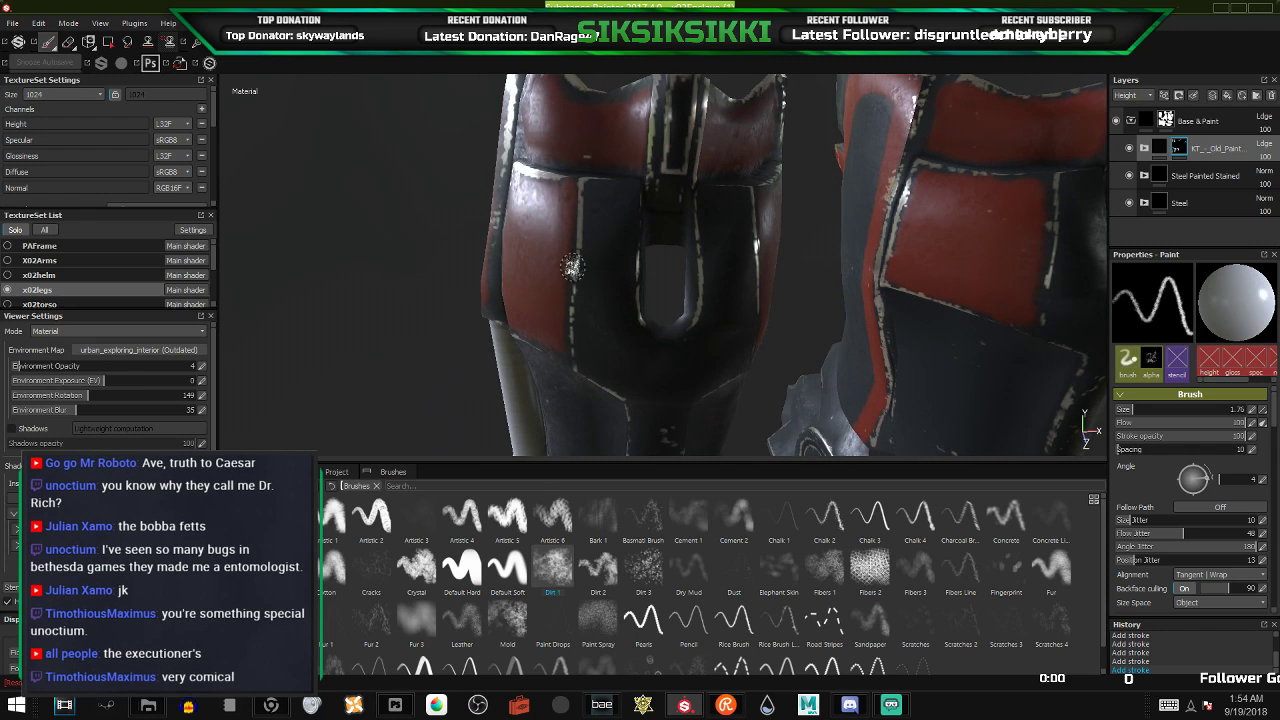
left_click_drag(571, 266, 594, 298)
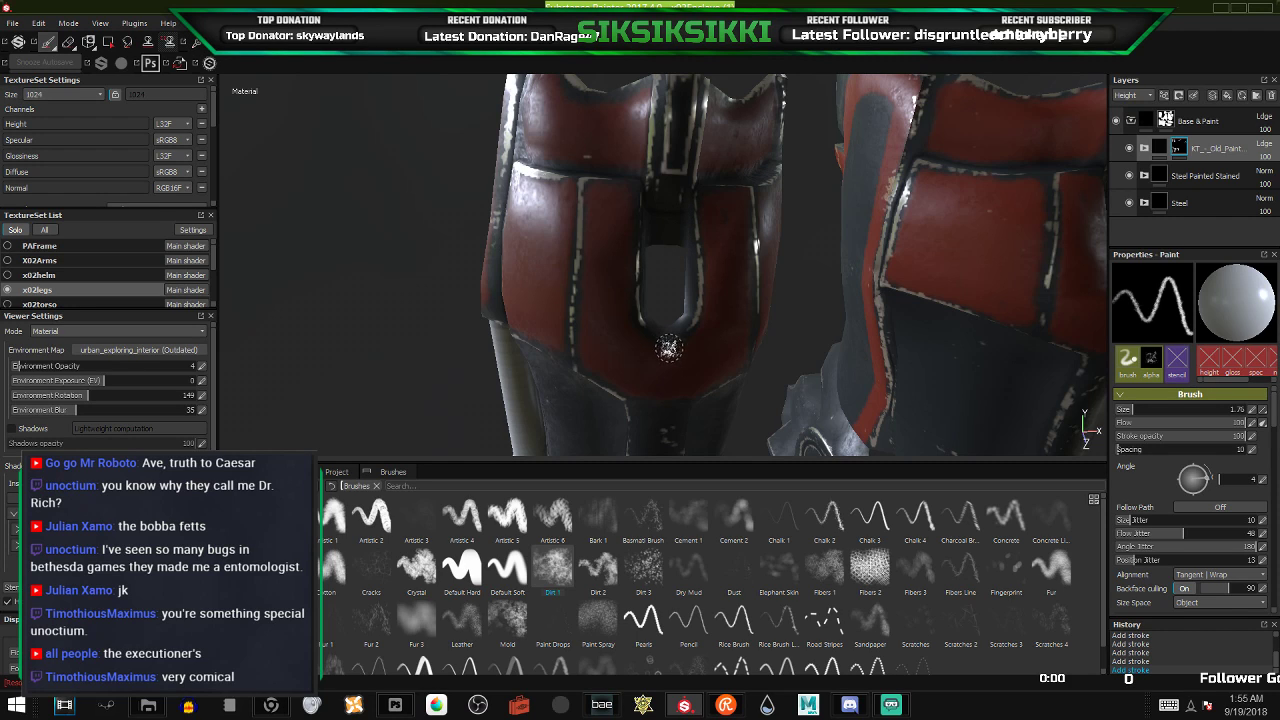
- Continue the red from the U-shaped panel down the narrow strip at the back of the shin to its lower edge
left_click_drag(664, 353, 632, 321, "alt")
middle_click_drag(679, 411, 718, 170, "alt")
left_click_drag(673, 170, 678, 259)
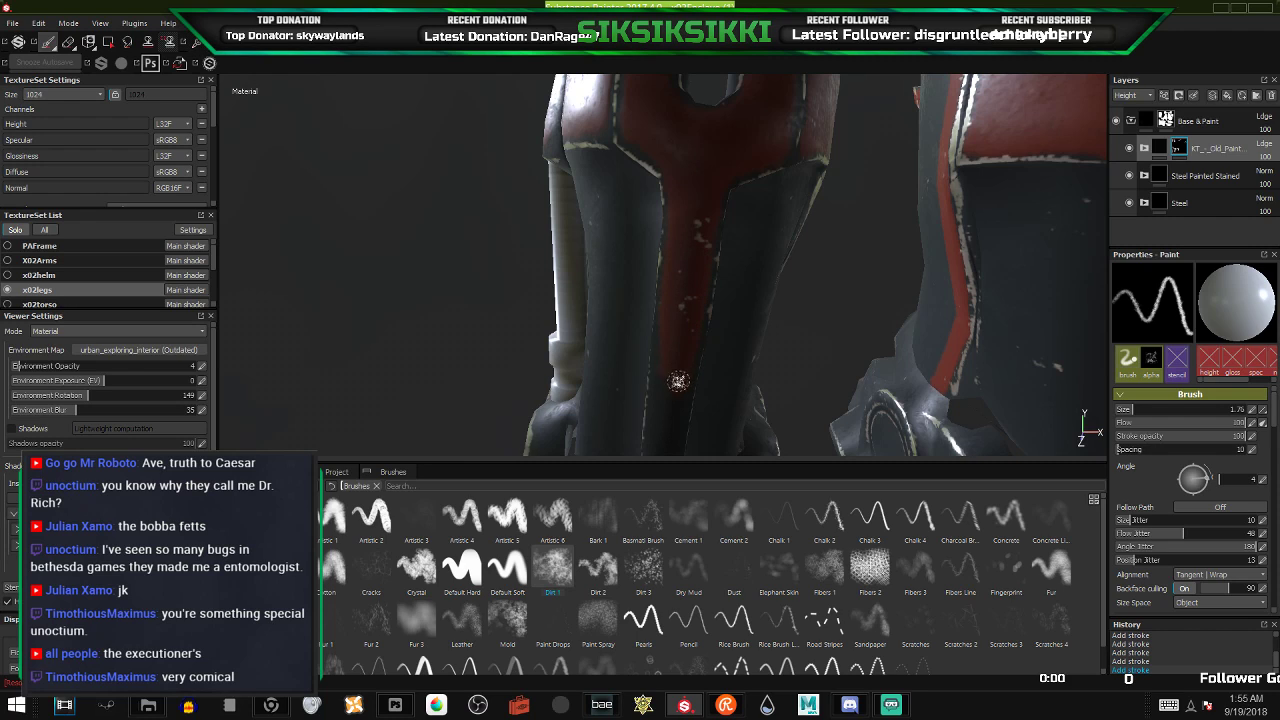
middle_click_drag(680, 372, 707, 108, "alt")
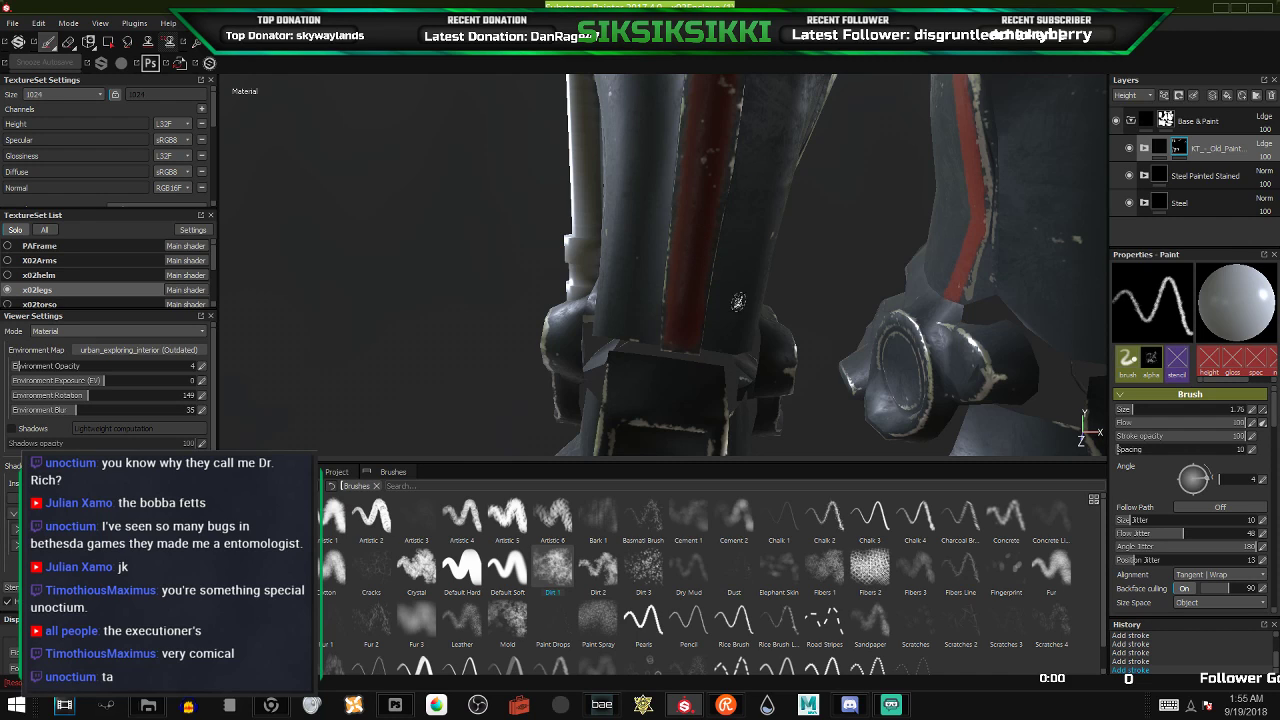
left_click_drag(603, 272, 721, 267, "alt")
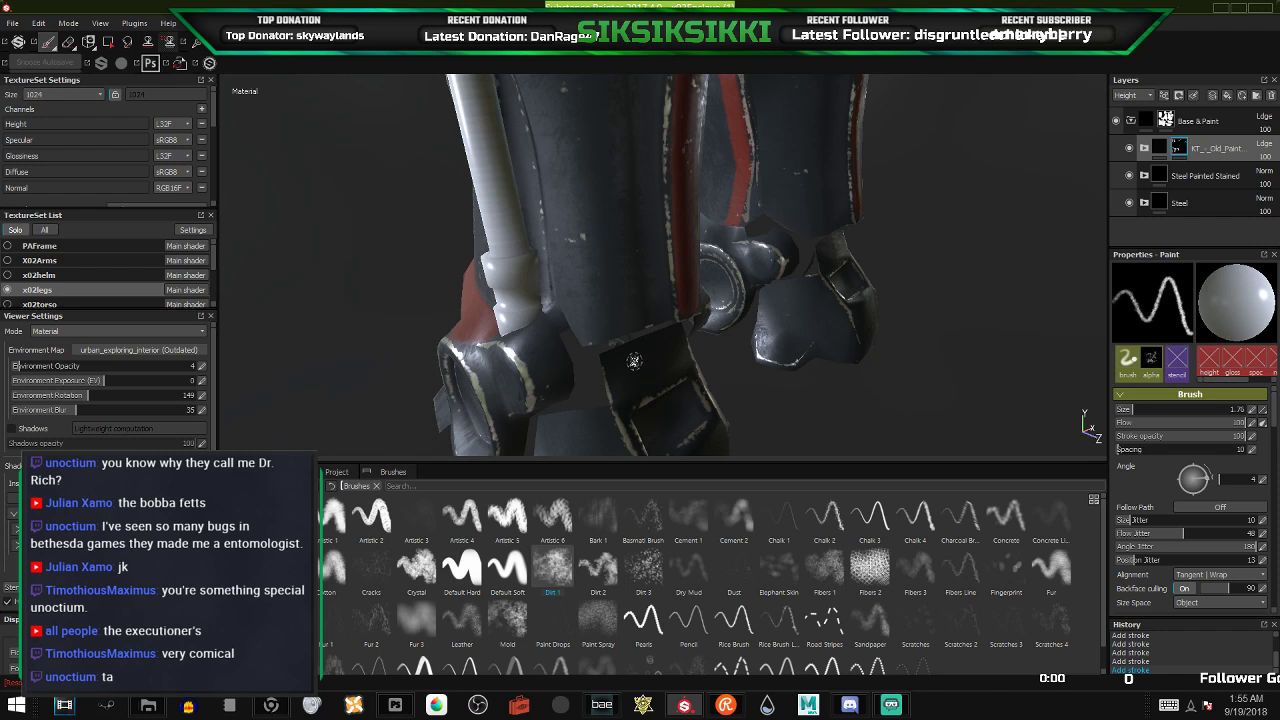
mouse_move(591, 338)
left_mouse_down("alt")
mouse_move(761, 313)
mouse_move(667, 328)
left_mouse_up("alt")
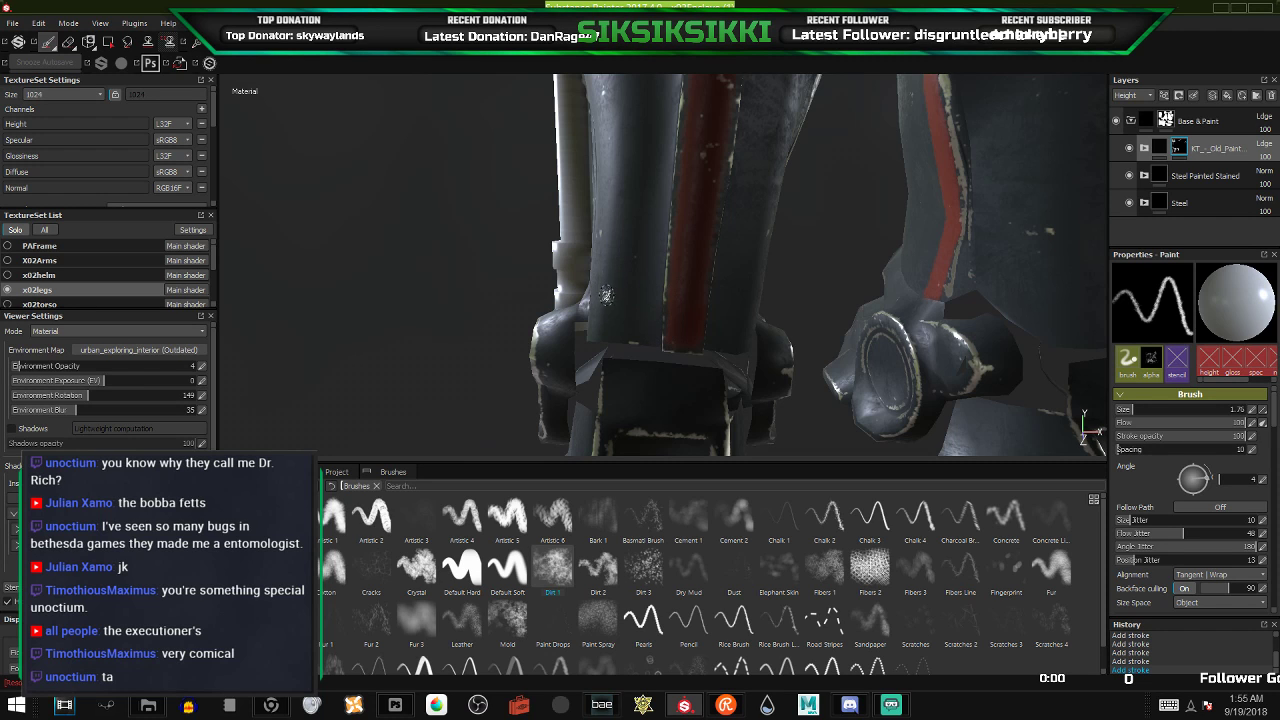
- Fill the recessed disc inside the outer ankle ring with red
left_click_drag(606, 295, 811, 325, "alt")
middle_click_drag(543, 381, 770, 174, "alt")
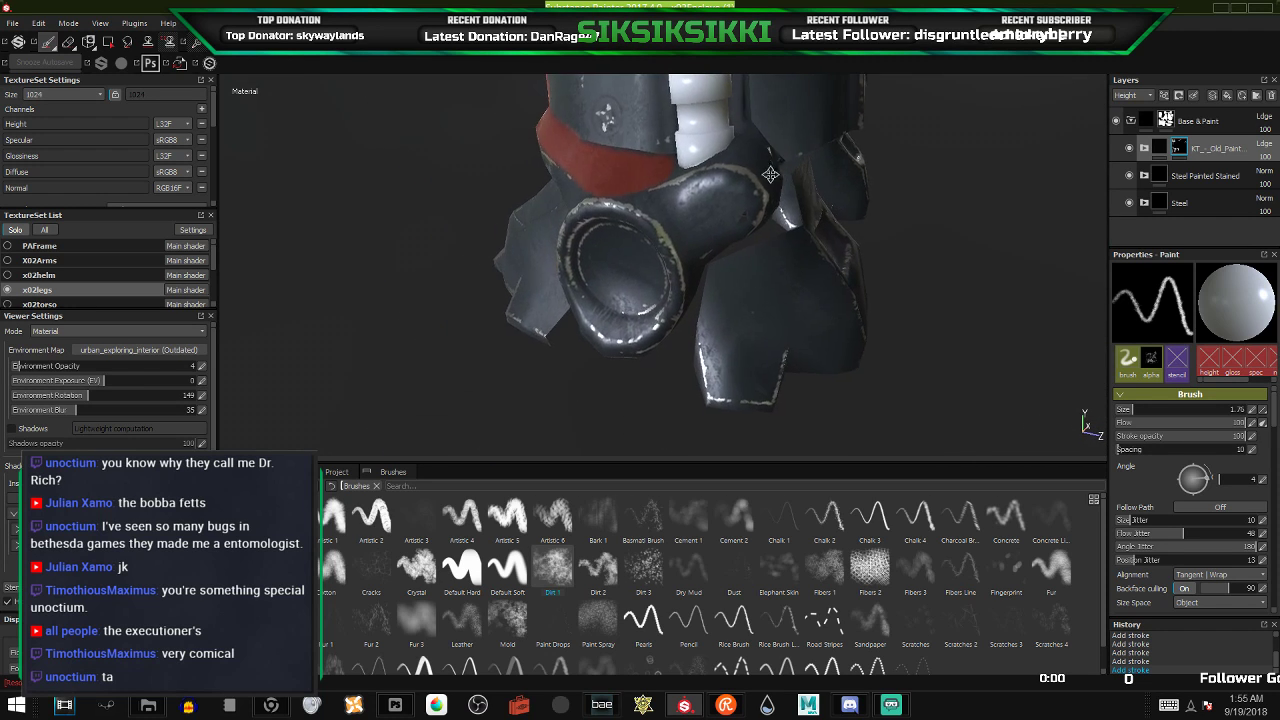
left_click_drag(770, 175, 678, 242, "alt")
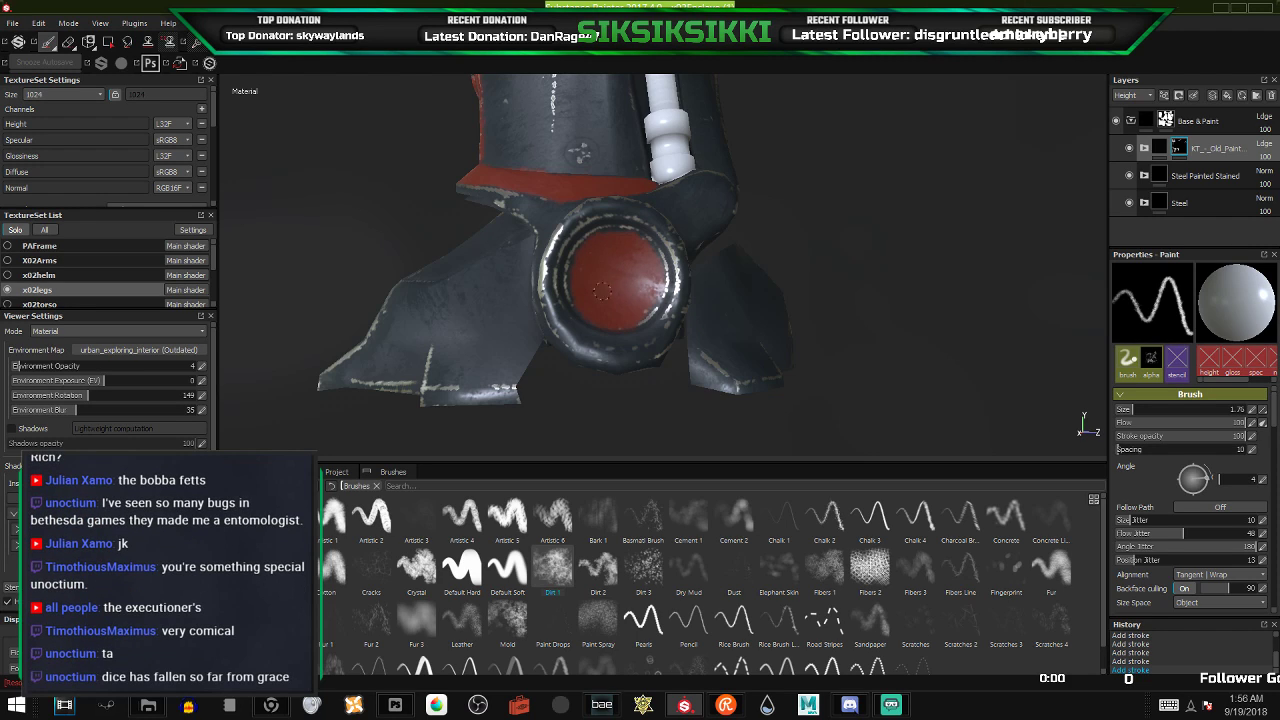
- Paint the ankle collar red from the front shin strip around the inner side, reaching the inner ankle disc
left_click_drag(657, 280, 424, 284, "alt")
scroll(632, 327, "down", 3)
left_click_drag(594, 240, 437, 226, "alt")
right_click_drag(486, 149, 709, 140, "alt")
left_click_drag(709, 140, 489, 136, "alt")
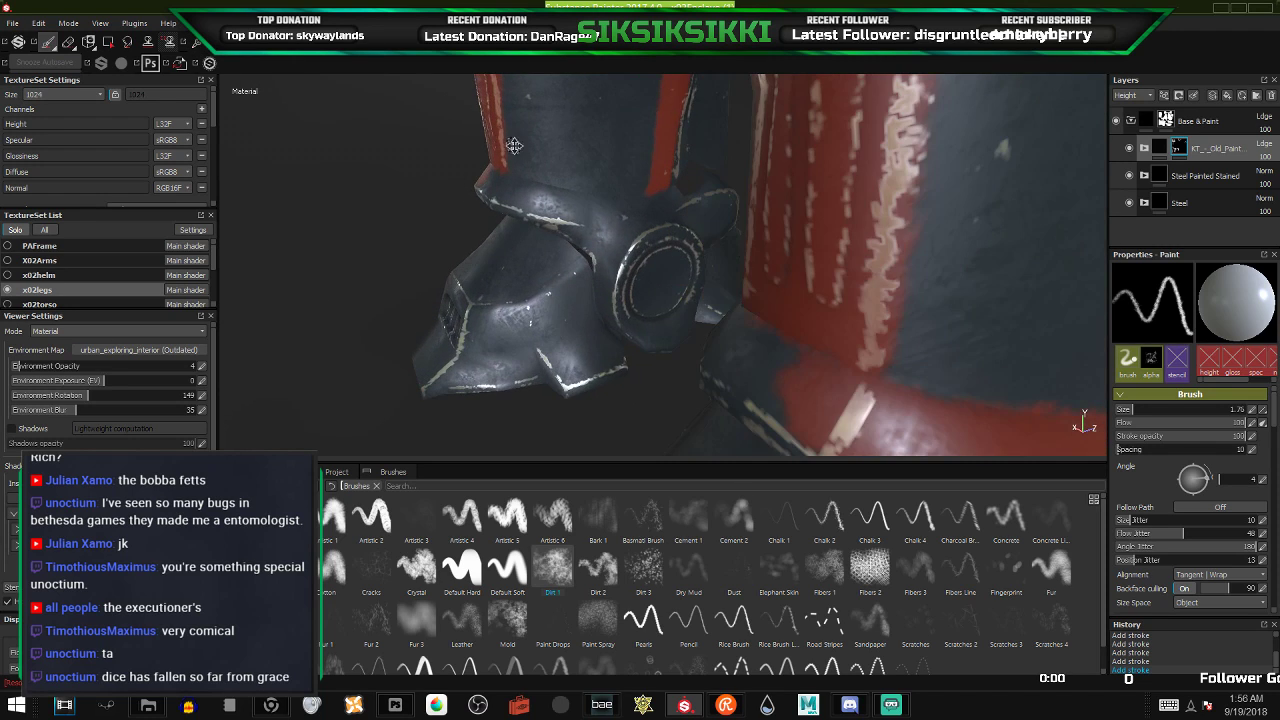
mouse_move(511, 146)
middle_mouse_down("alt")
mouse_move(669, 229)
mouse_move(692, 227)
middle_mouse_up("alt")
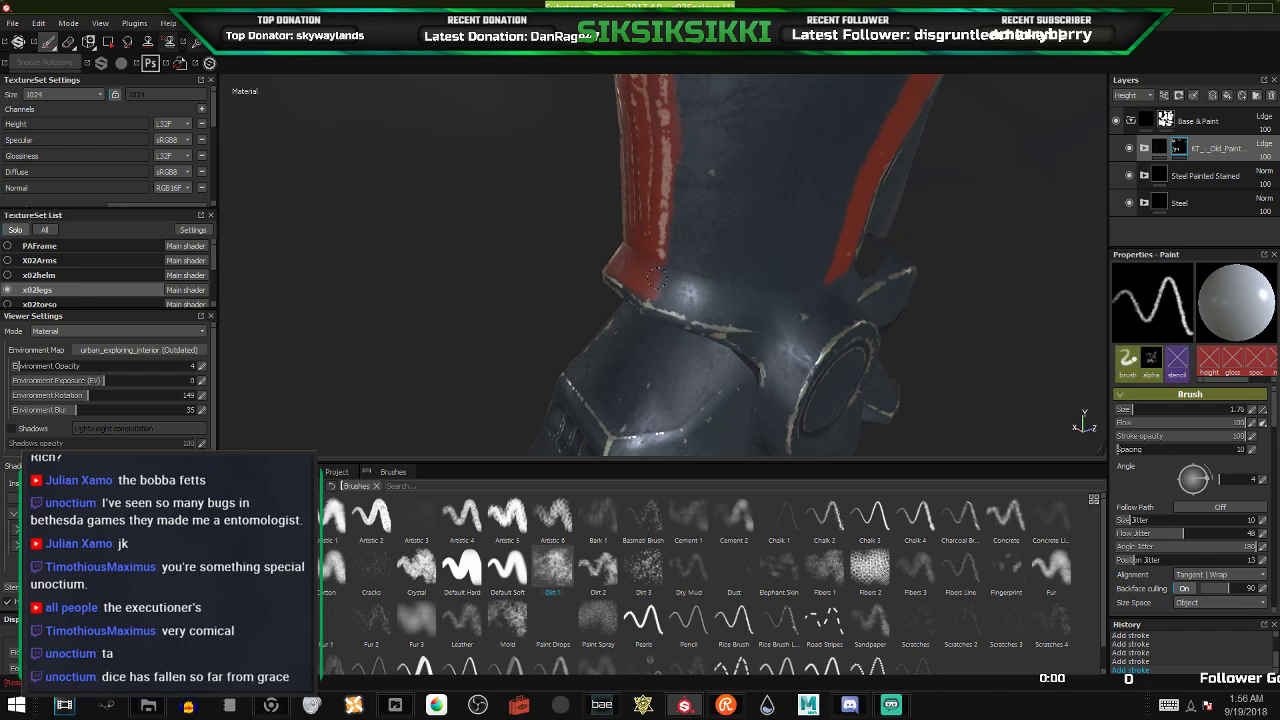
mouse_move(683, 287)
left_mouse_down()
mouse_move(646, 287)
mouse_move(712, 310)
mouse_move(702, 284)
mouse_move(768, 308)
mouse_move(706, 315)
mouse_move(808, 316)
mouse_move(769, 315)
mouse_move(775, 364)
left_mouse_up()
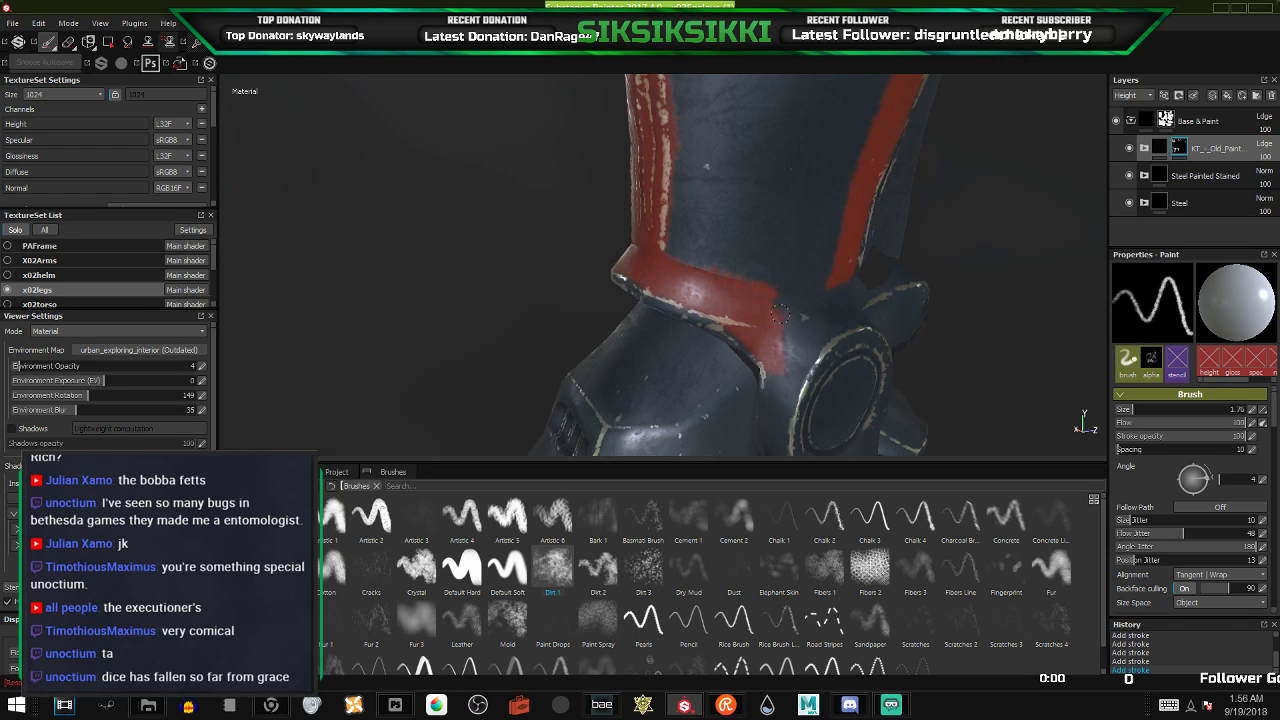
mouse_move(780, 316)
left_mouse_down()
mouse_move(786, 382)
mouse_move(811, 342)
left_mouse_up()
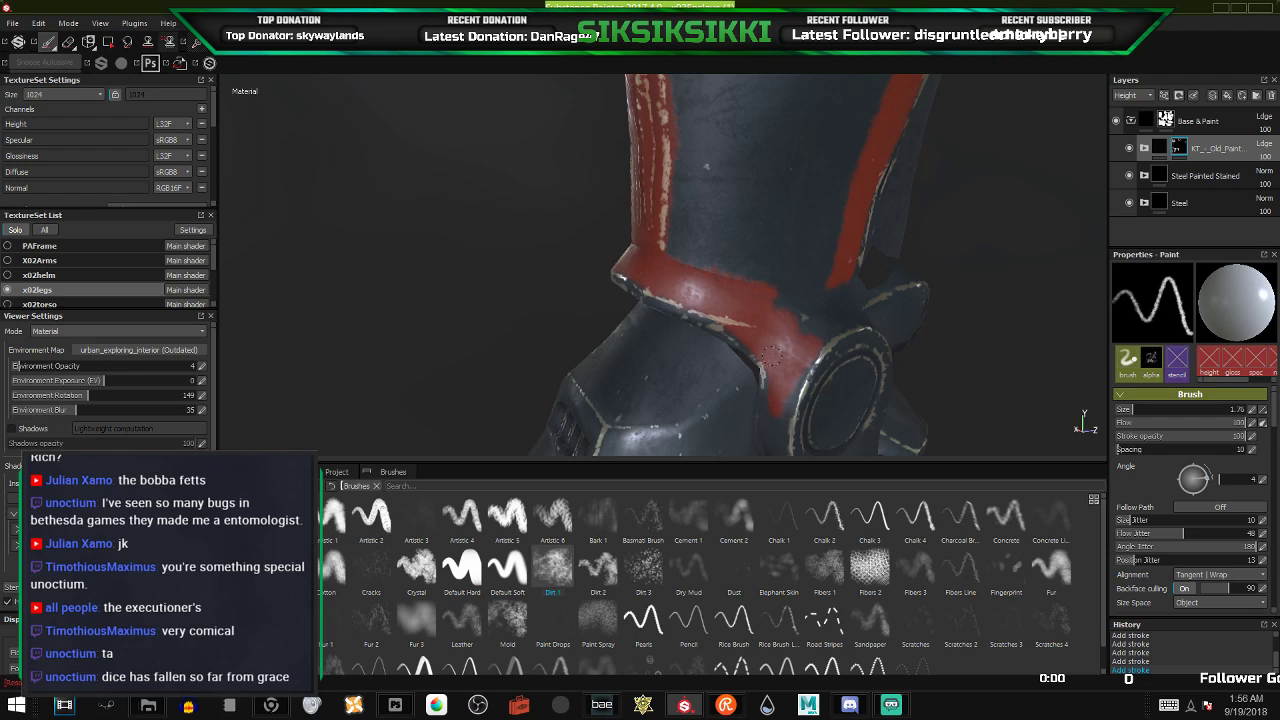
- Extend the collar's red down the front of the inner ankle disc and over the rear side of its rim
left_click_drag(772, 413, 790, 224, "alt")
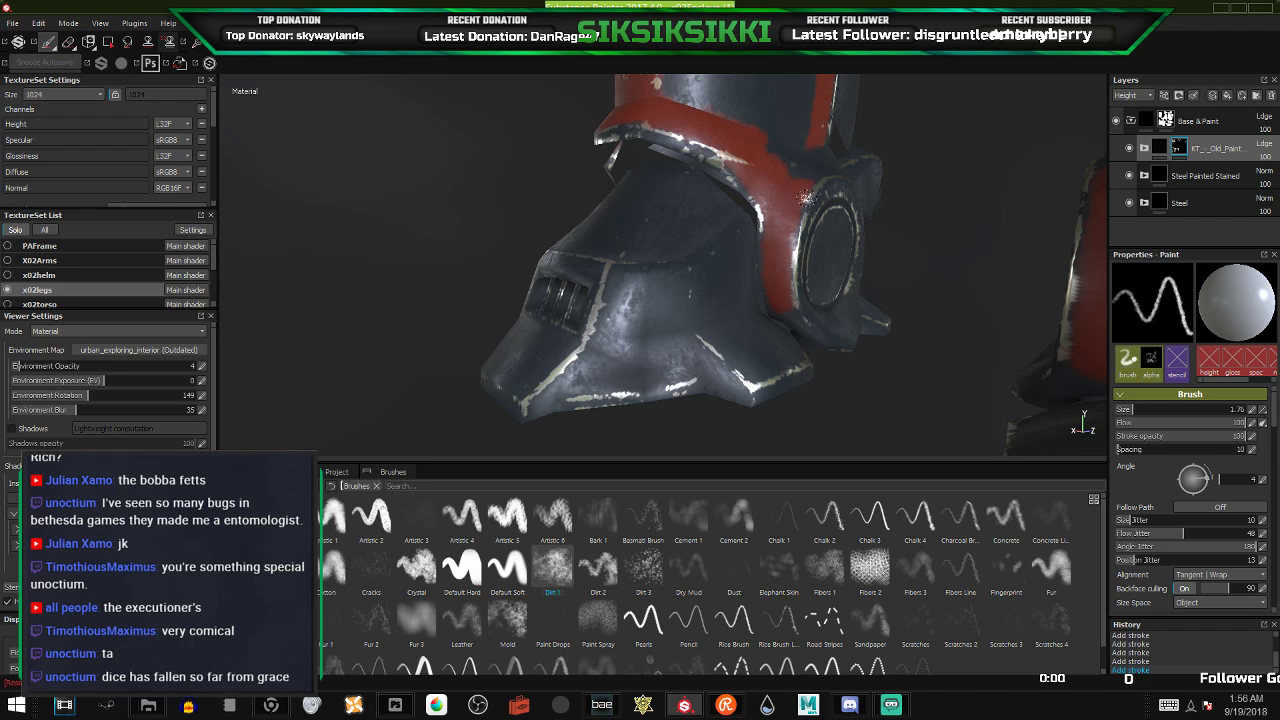
mouse_move(776, 250)
left_mouse_down("alt")
mouse_move(708, 262)
mouse_move(816, 318)
mouse_move(834, 305)
mouse_move(807, 291)
mouse_move(743, 309)
mouse_move(754, 297)
left_mouse_up("alt")
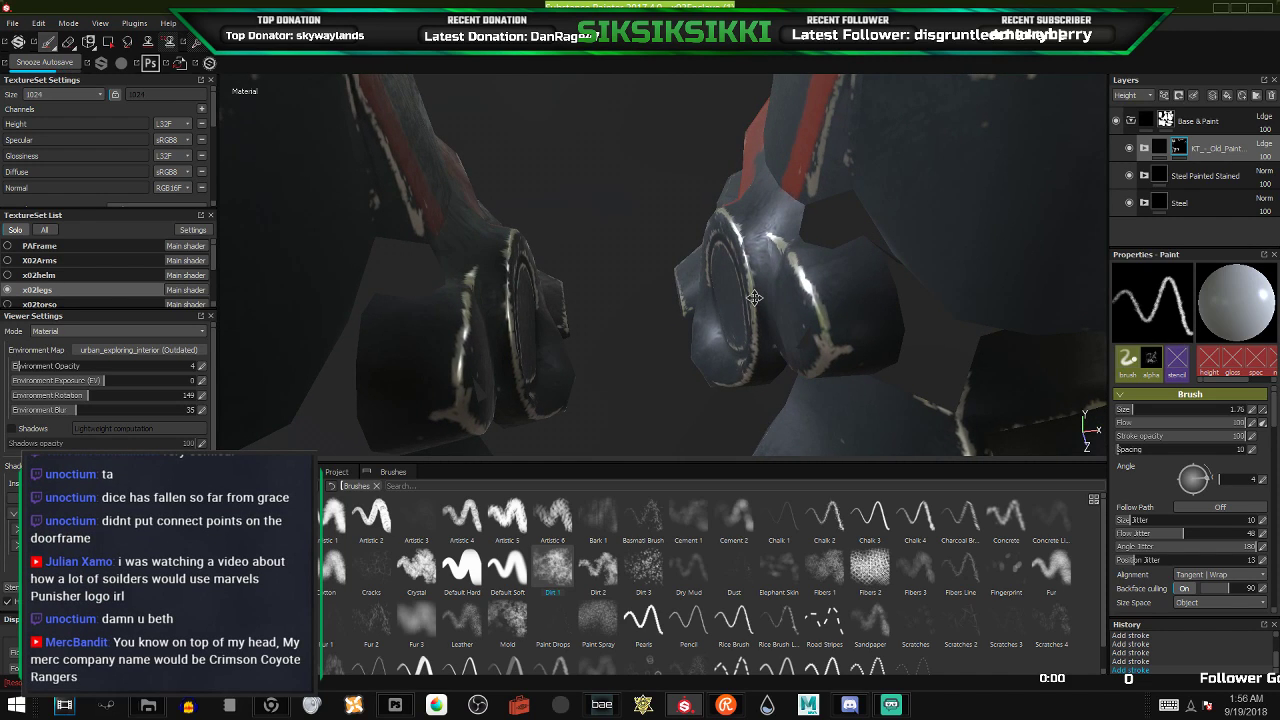
left_click_drag(754, 297, 730, 262, "alt")
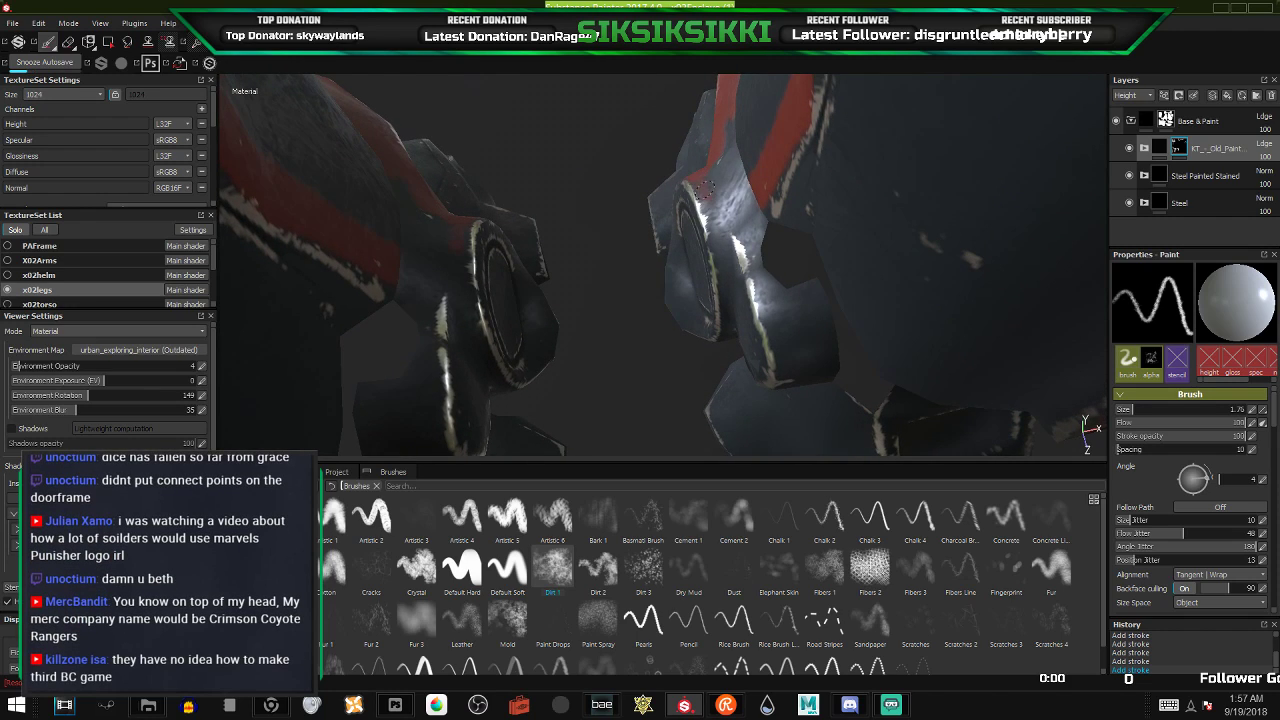
left_click_drag(705, 186, 725, 282)
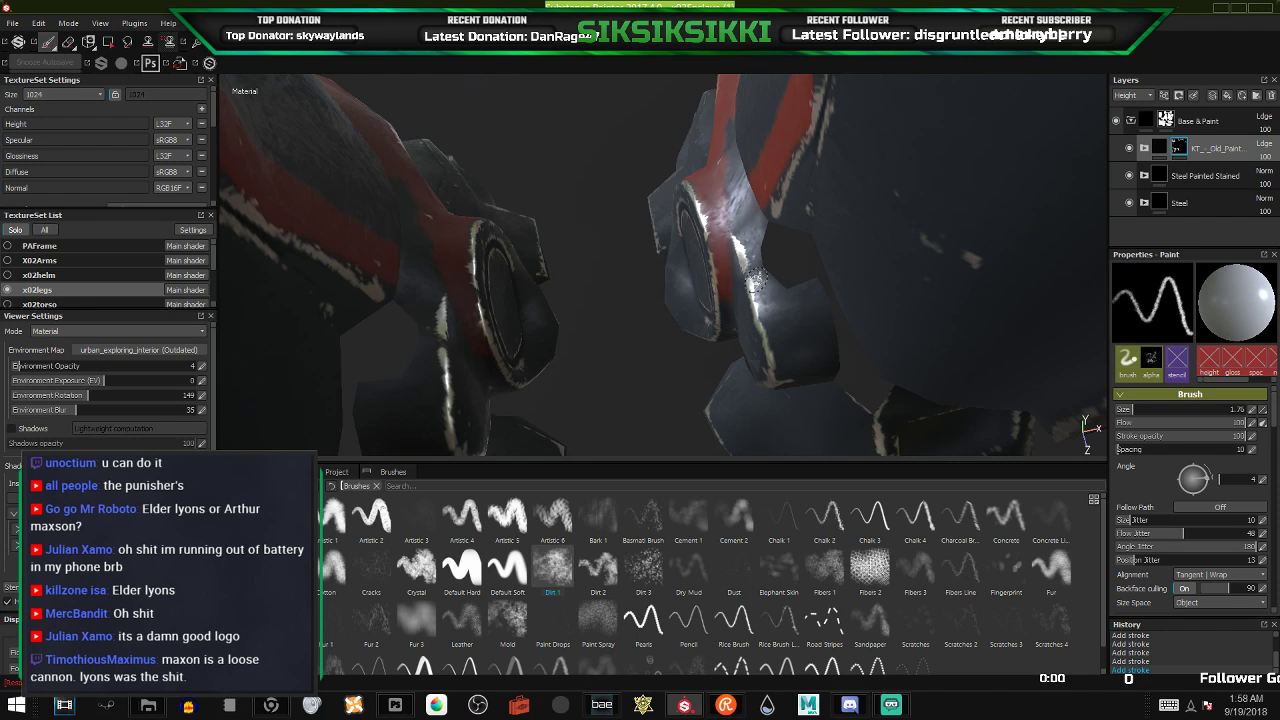
left_click_drag(757, 280, 670, 315, "alt")
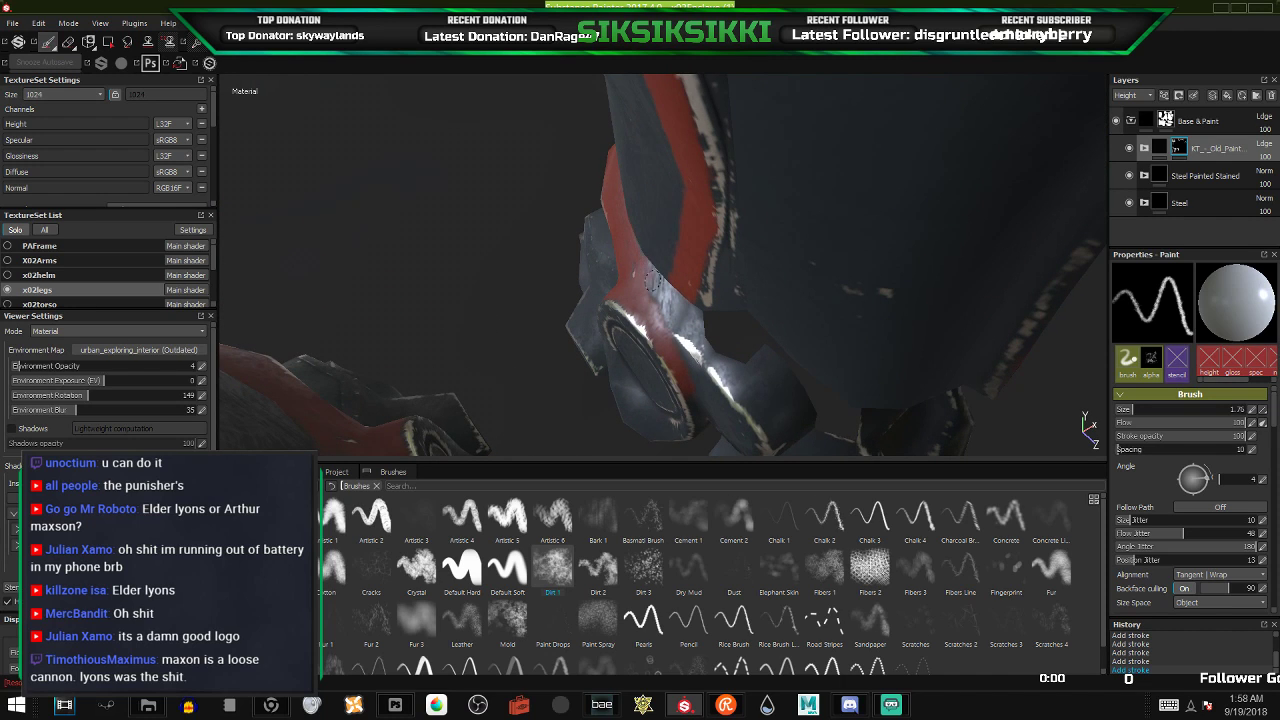
- Try a round red mark with fine strokes at brush size 0.27 on the calf plate, and erase it
mouse_move(670, 296)
left_mouse_down("alt")
mouse_move(706, 270)
mouse_move(643, 351)
left_mouse_up("alt")
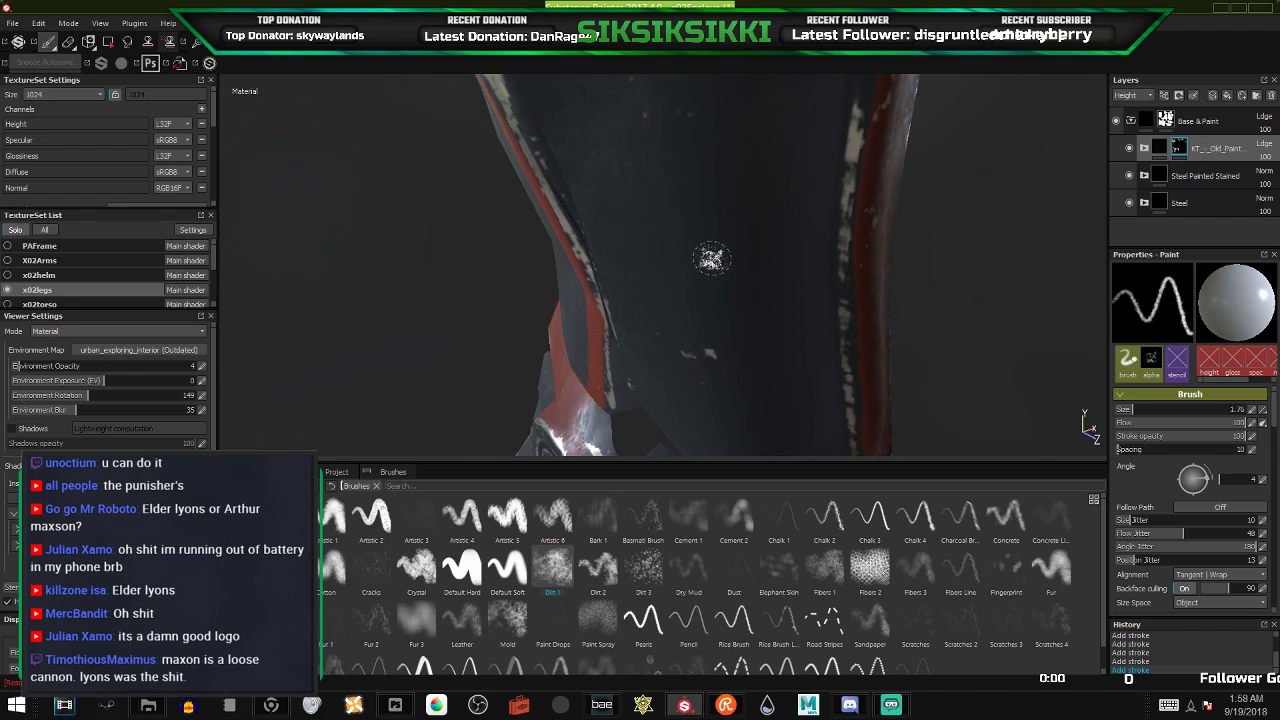
left_click(710, 232)
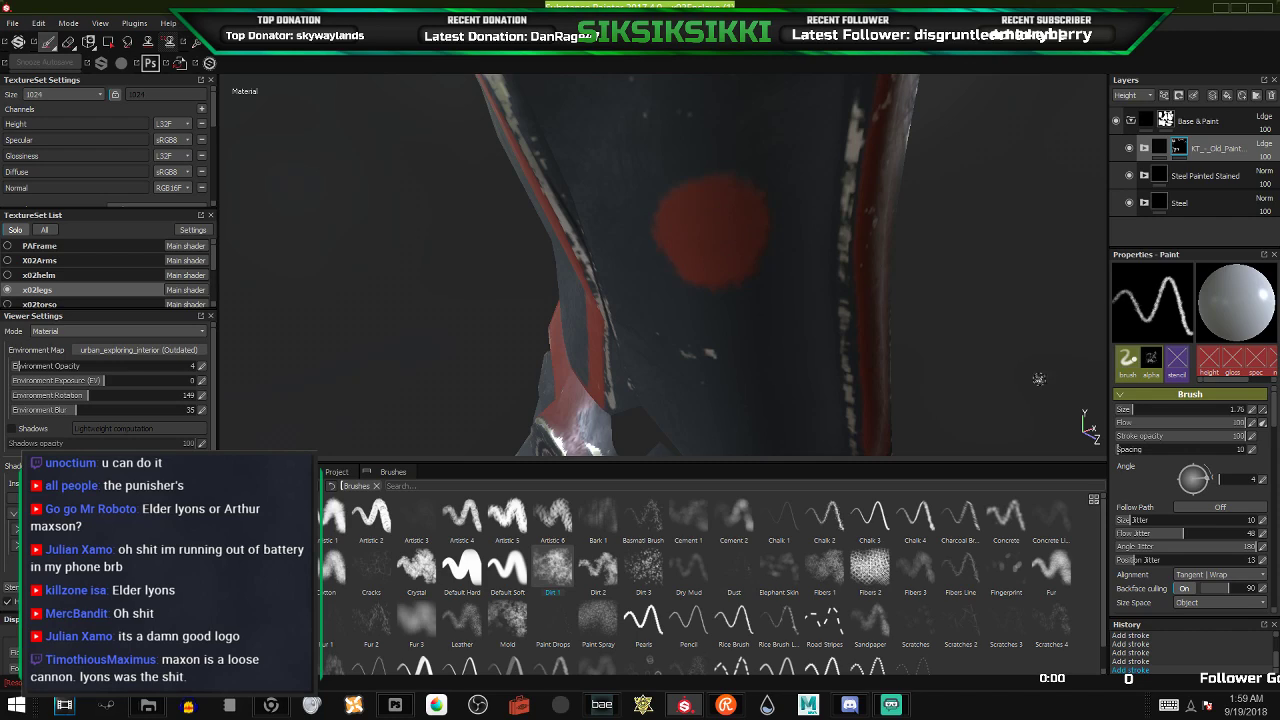
left_click(1121, 412)
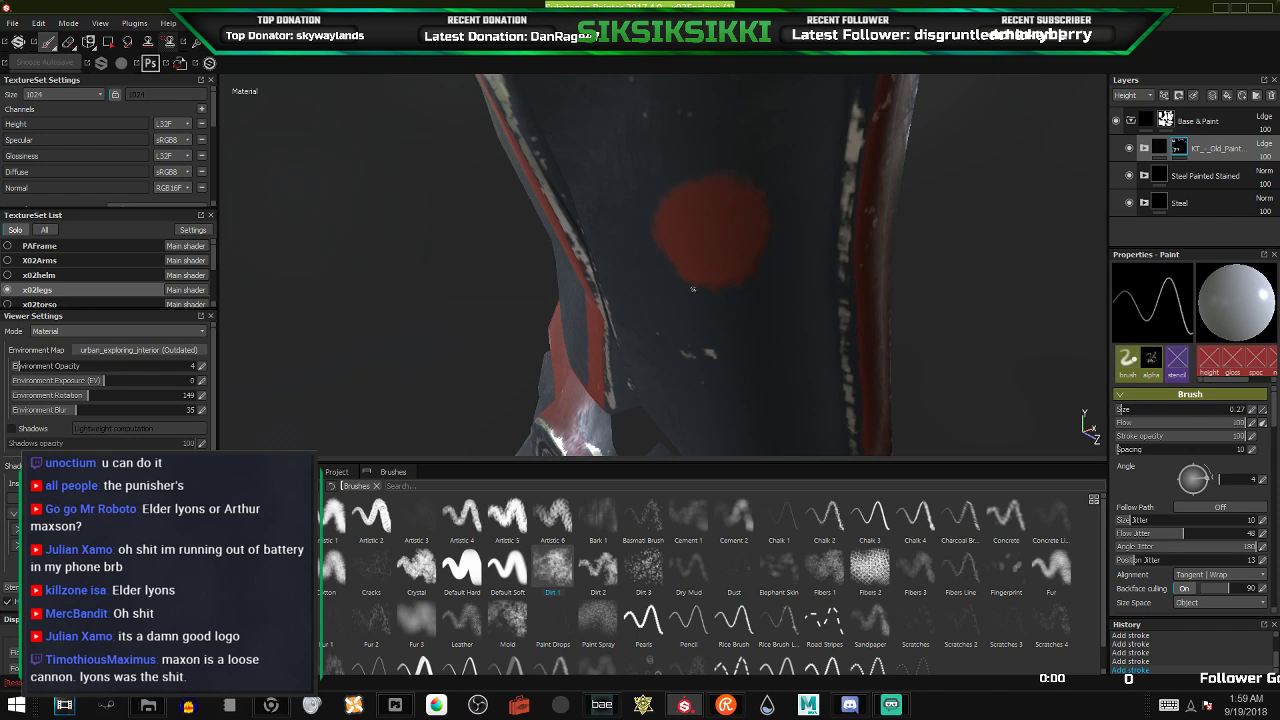
left_click_drag(686, 271, 687, 304)
key("2")
mouse_move(714, 222)
left_mouse_down()
mouse_move(709, 290)
mouse_move(733, 284)
left_mouse_up()
key("1")
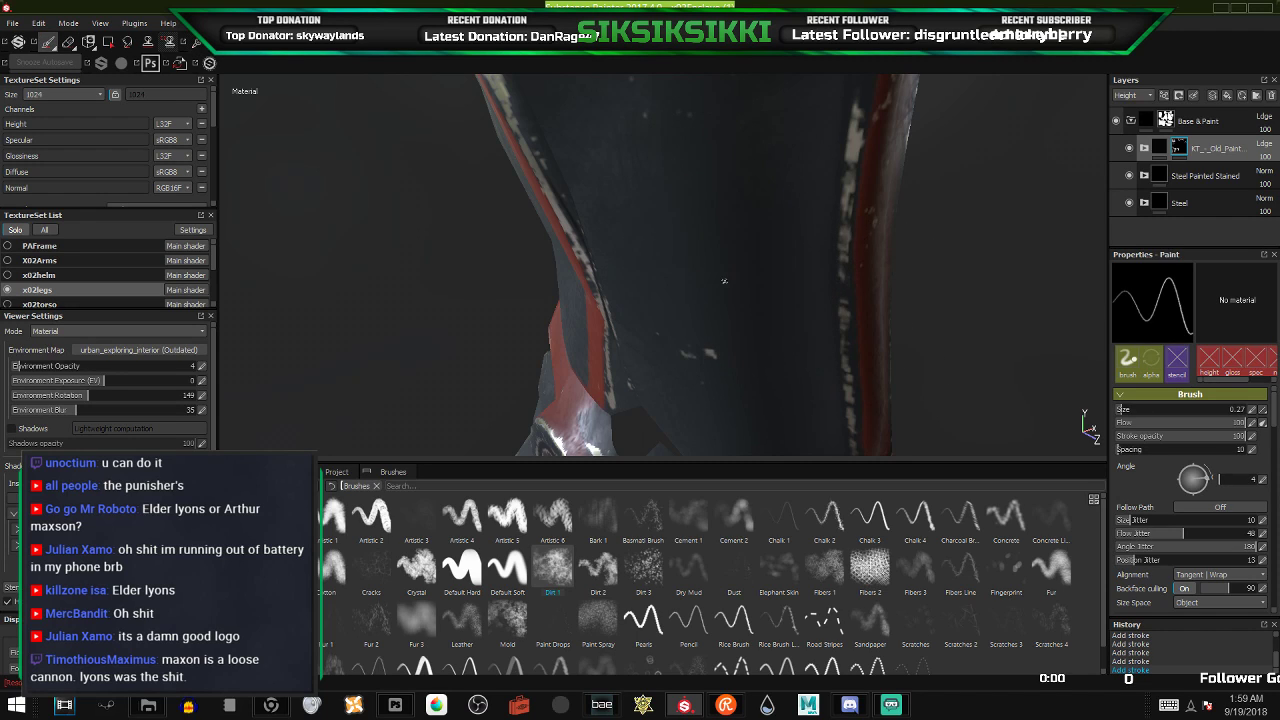
- Draw a red skull emblem with eyes and teeth on the calf plate at brush size 0.78, and erase it
left_click(1124, 409)
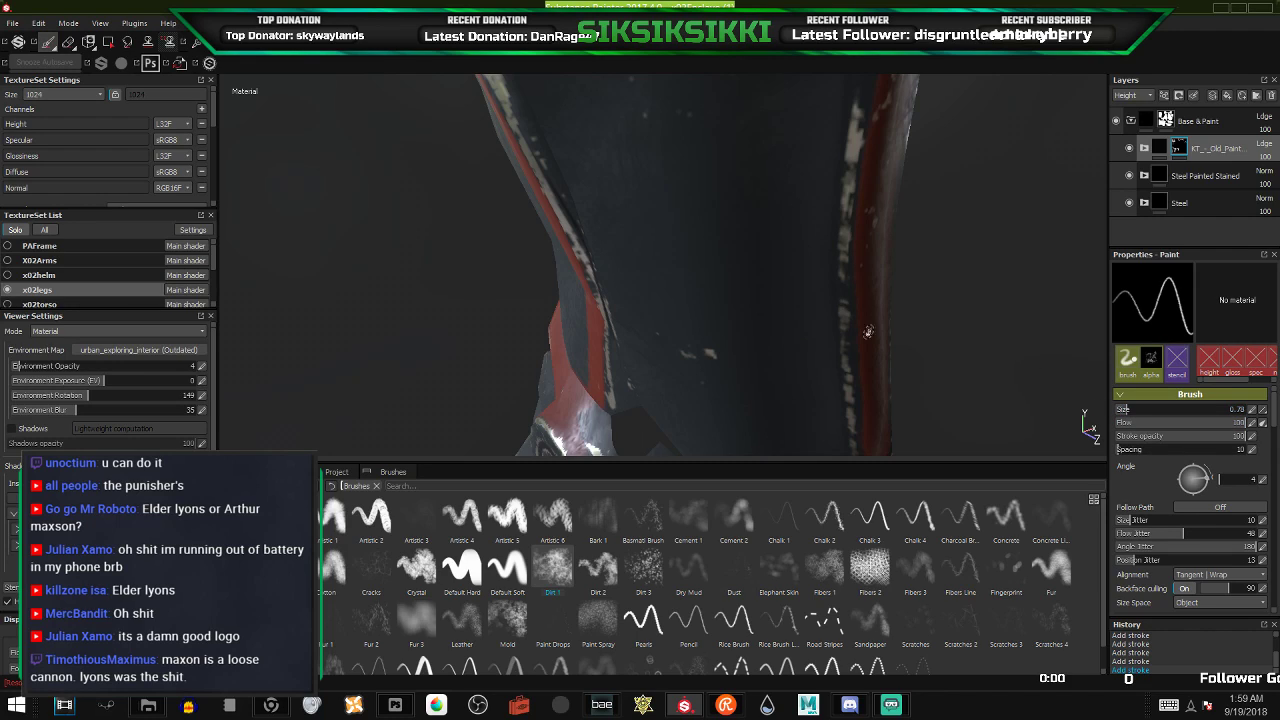
mouse_move(663, 229)
left_mouse_down()
mouse_move(696, 260)
mouse_move(647, 245)
mouse_move(653, 256)
mouse_move(691, 259)
mouse_move(636, 238)
mouse_move(639, 198)
mouse_move(694, 157)
mouse_move(745, 222)
mouse_move(701, 251)
mouse_move(745, 228)
mouse_move(734, 250)
mouse_move(703, 256)
mouse_move(745, 237)
mouse_move(757, 268)
mouse_move(729, 280)
mouse_move(727, 333)
left_mouse_up()
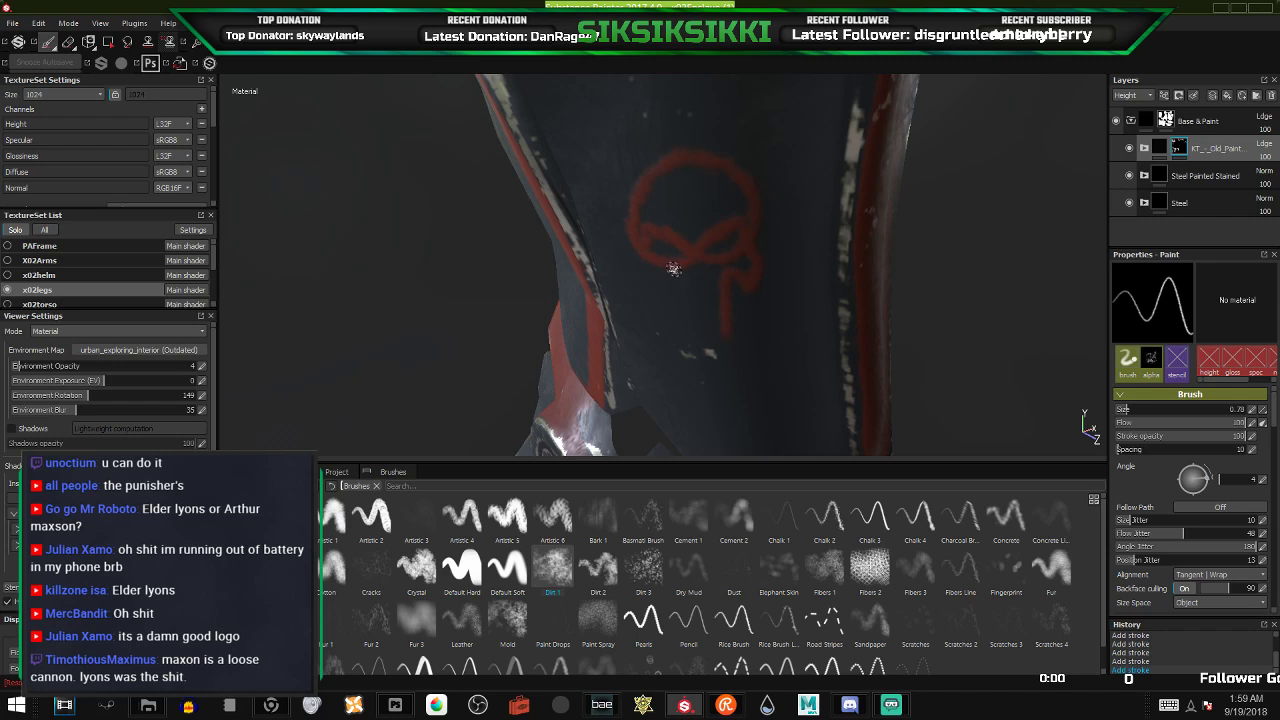
mouse_move(643, 284)
left_mouse_down()
mouse_move(676, 289)
mouse_move(682, 329)
left_mouse_up()
left_click_drag(683, 282, 709, 331)
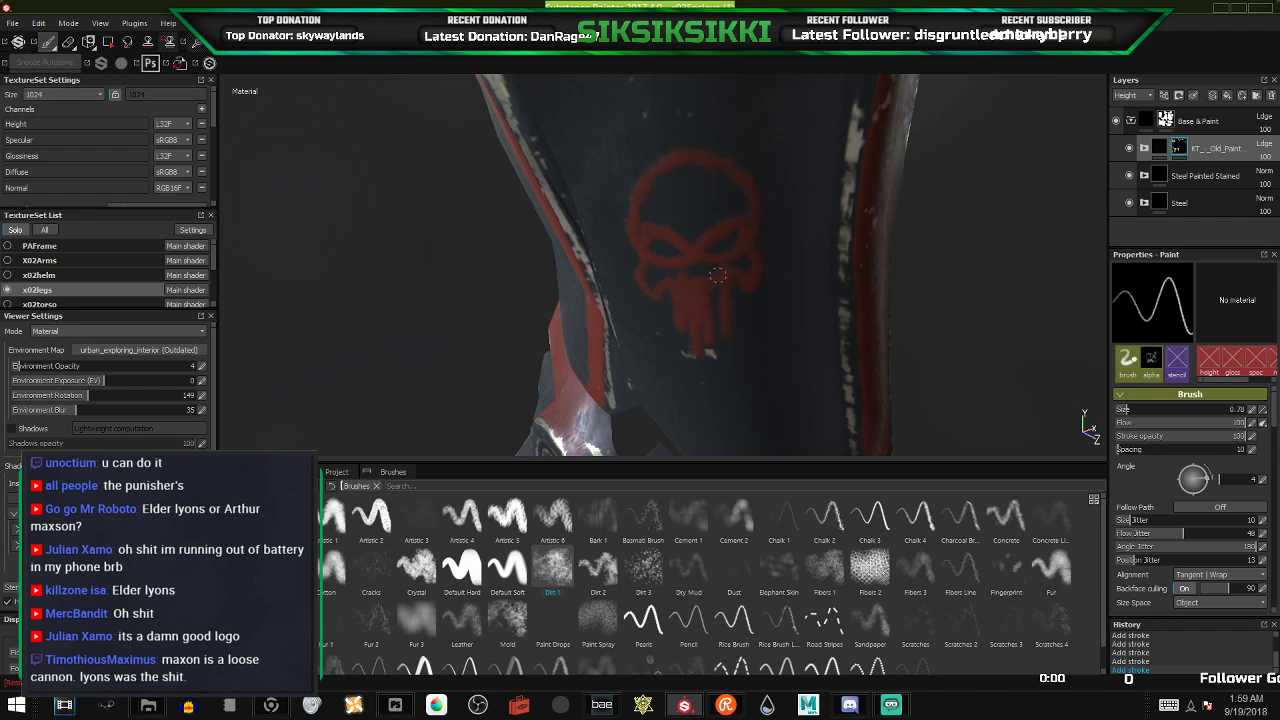
key("e")
mouse_move(668, 176)
left_mouse_down()
mouse_move(686, 286)
mouse_move(656, 220)
left_mouse_up()
key("1")
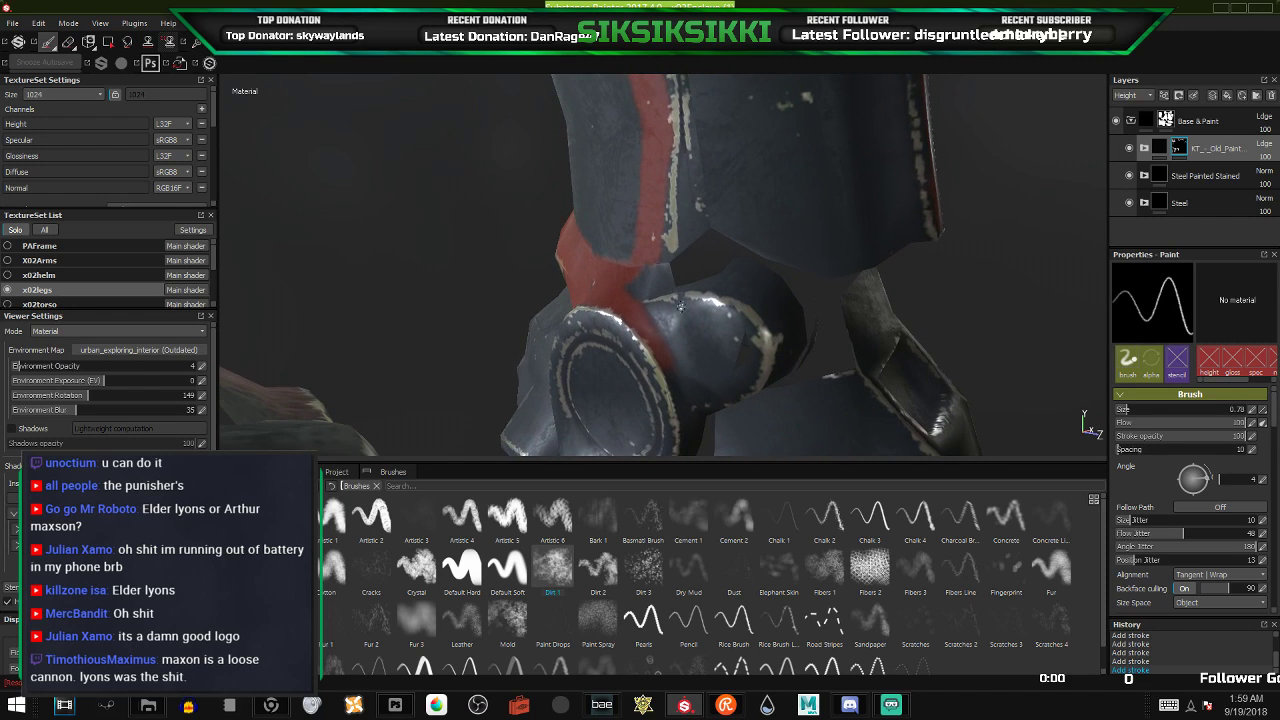
- Paint the curved ankle housing behind the inner ankle disc red at brush size 1.27
left_click(1129, 409)
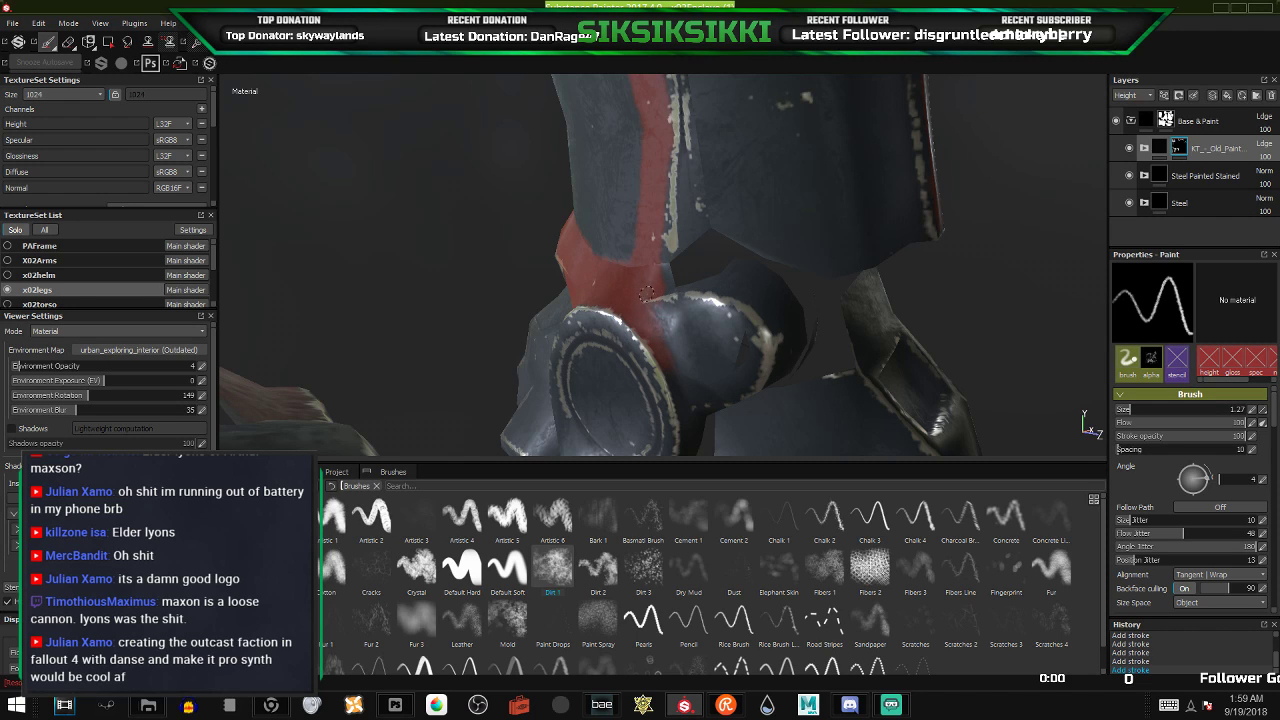
mouse_move(672, 372)
left_mouse_down("alt")
mouse_move(631, 357)
mouse_move(614, 376)
mouse_move(644, 382)
mouse_move(731, 349)
mouse_move(738, 312)
mouse_move(726, 290)
mouse_move(672, 268)
mouse_move(690, 330)
mouse_move(710, 318)
mouse_move(709, 340)
left_mouse_up("alt")
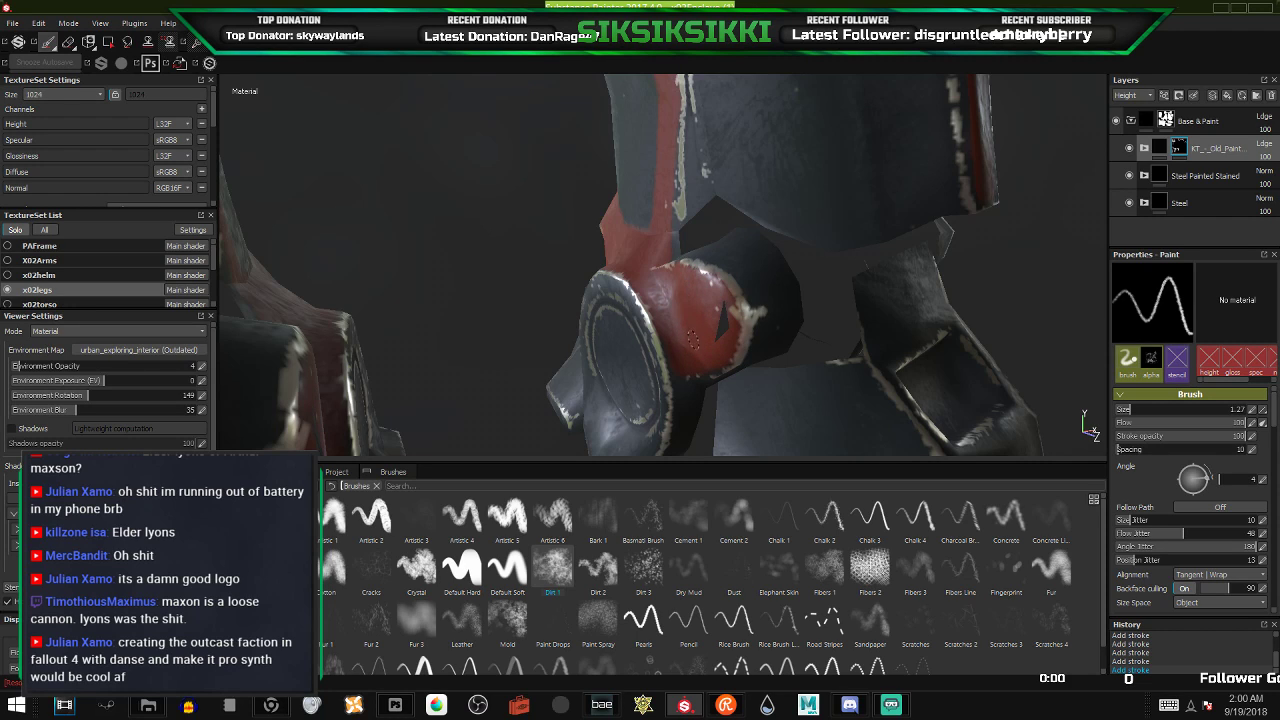
- Fill the recessed centre of the inner ankle disc with red at brush size 2.99
scroll(663, 339, "down", 6)
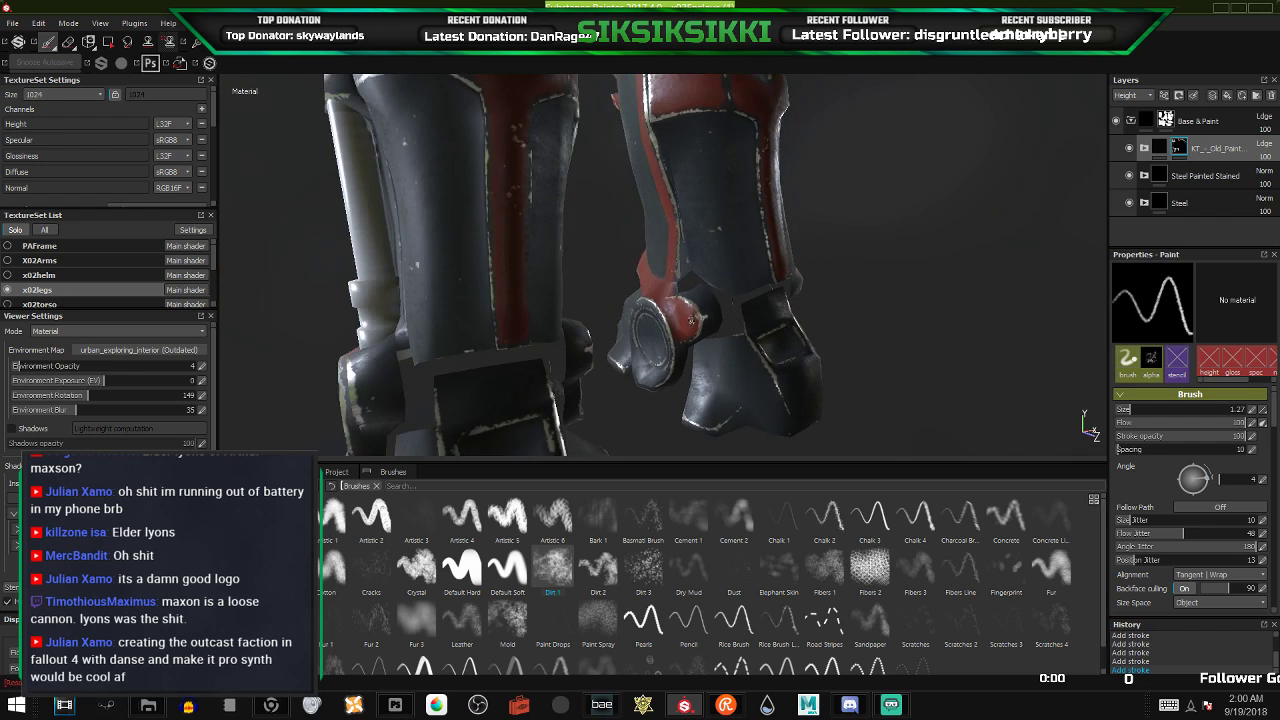
left_click_drag(655, 348, 997, 354, "alt")
left_click_drag(300, 372, 420, 386, "alt")
middle_click_drag(420, 386, 664, 308, "alt")
scroll(664, 308, "up", 4)
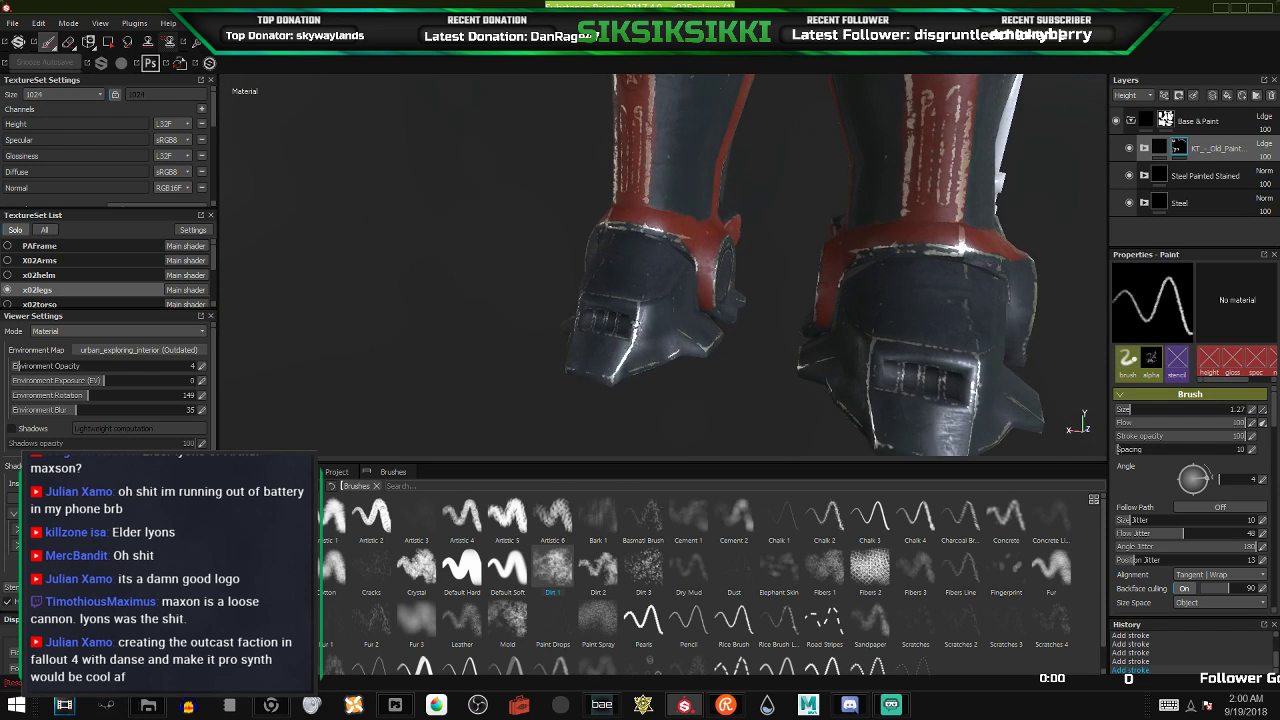
scroll(738, 264, "up", 2)
left_click_drag(738, 264, 824, 233, "alt")
scroll(824, 233, "up", 4)
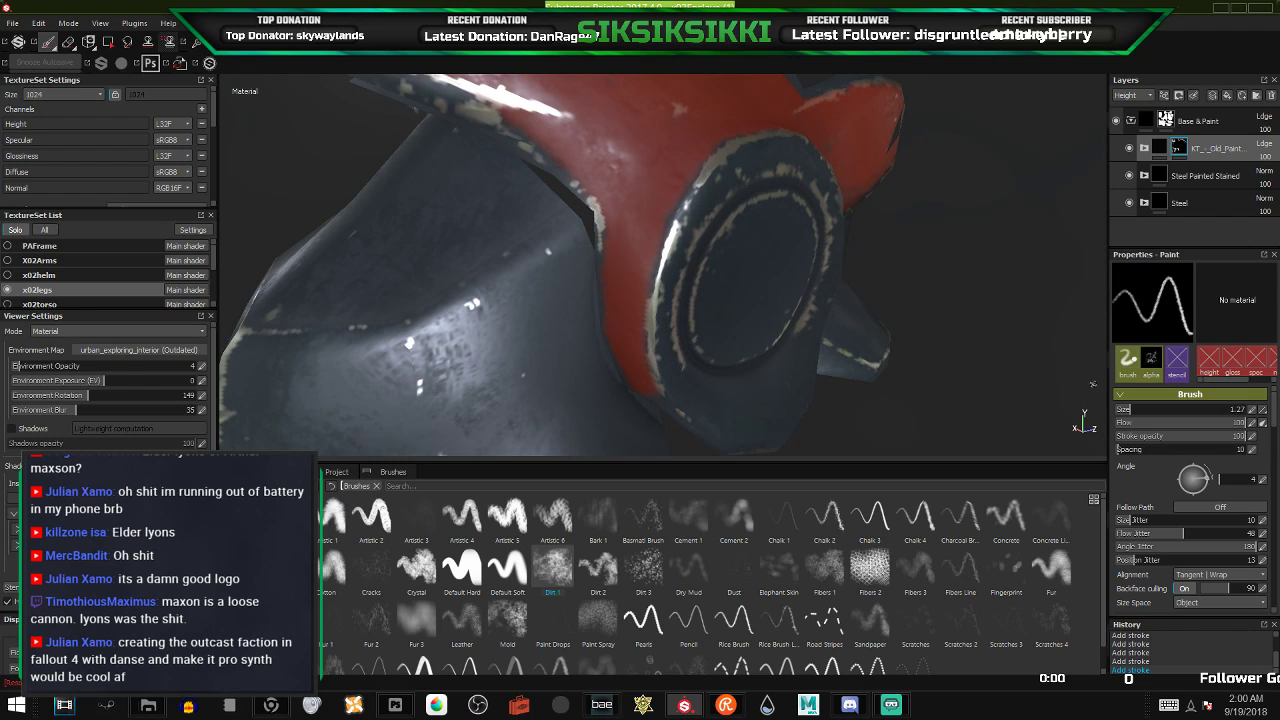
left_click_drag(1134, 413, 1139, 411)
mouse_move(766, 294)
left_mouse_down()
mouse_move(772, 262)
mouse_move(745, 241)
mouse_move(722, 330)
mouse_move(715, 290)
mouse_move(790, 240)
left_mouse_up()
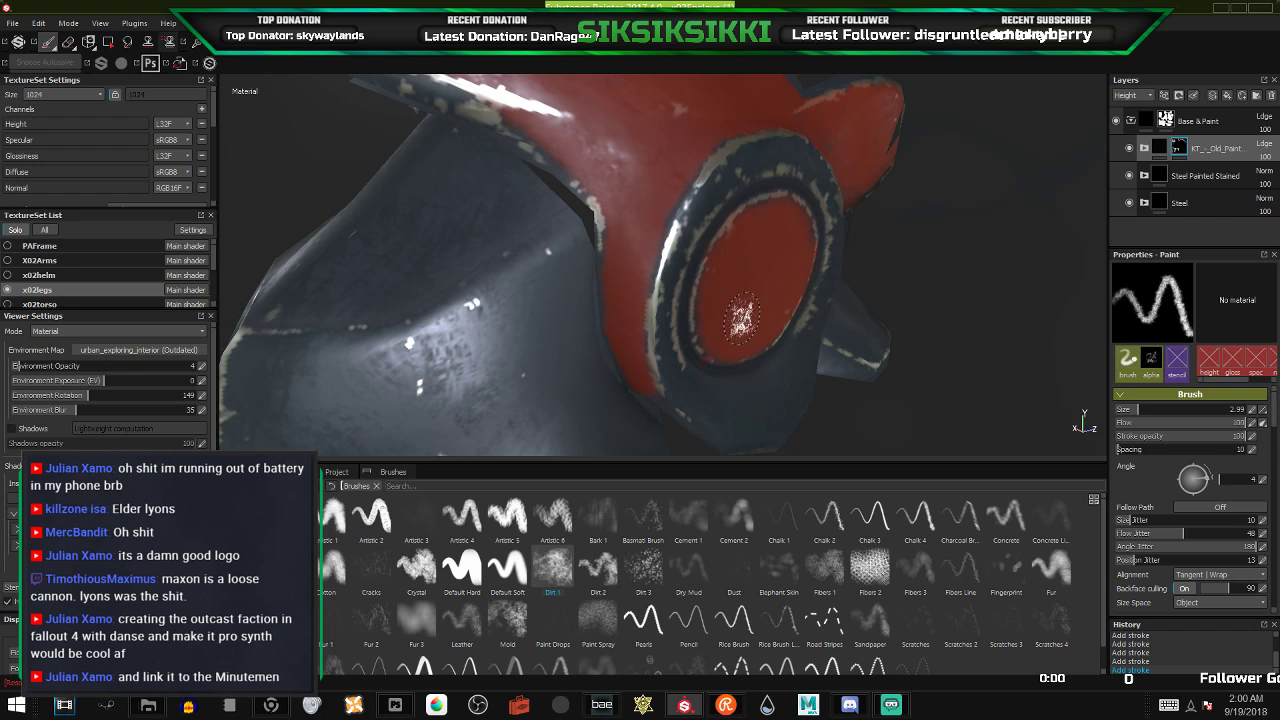
- Extend the ankle collar's red down the outer side of the ankle, in front of the outer disc
left_click_drag(547, 360, 626, 338, "alt")
scroll(626, 338, "down", 2)
scroll(606, 350, "down", 4)
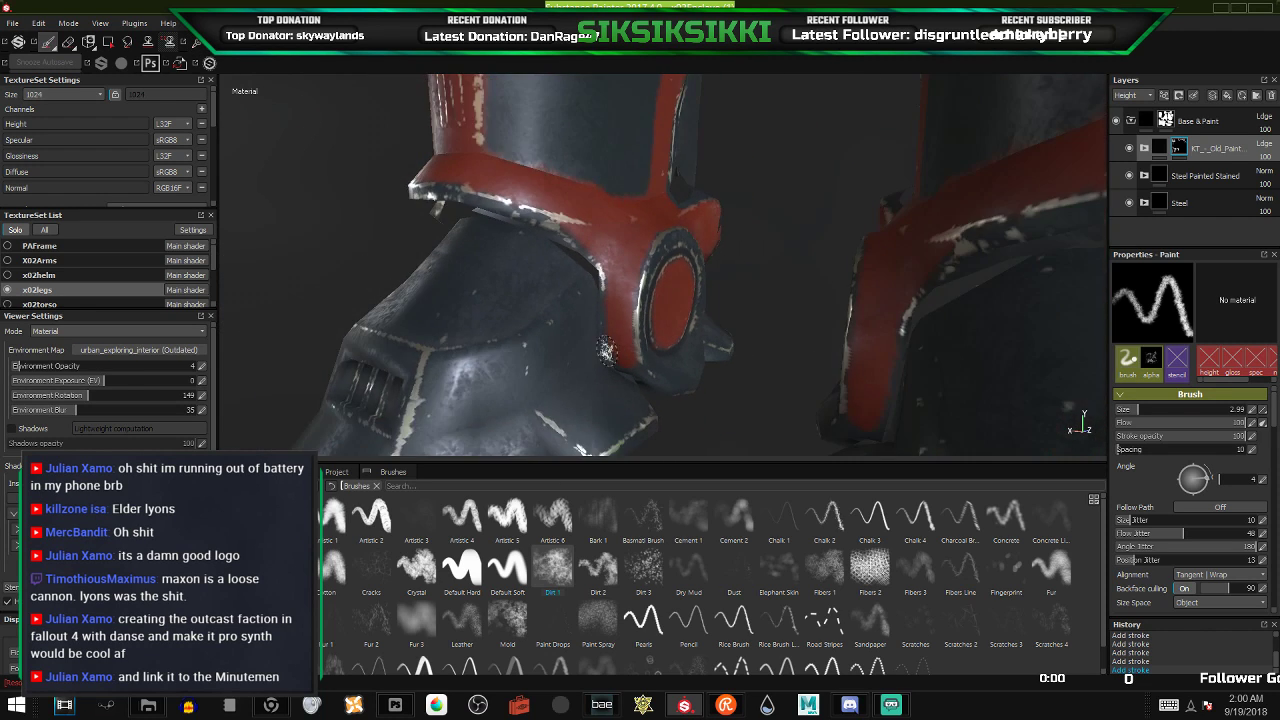
scroll(606, 353, "down", 4)
mouse_move(491, 371)
left_mouse_down("alt")
mouse_move(540, 335)
mouse_move(438, 306)
mouse_move(544, 352)
left_mouse_up("alt")
scroll(437, 305, "up", 5)
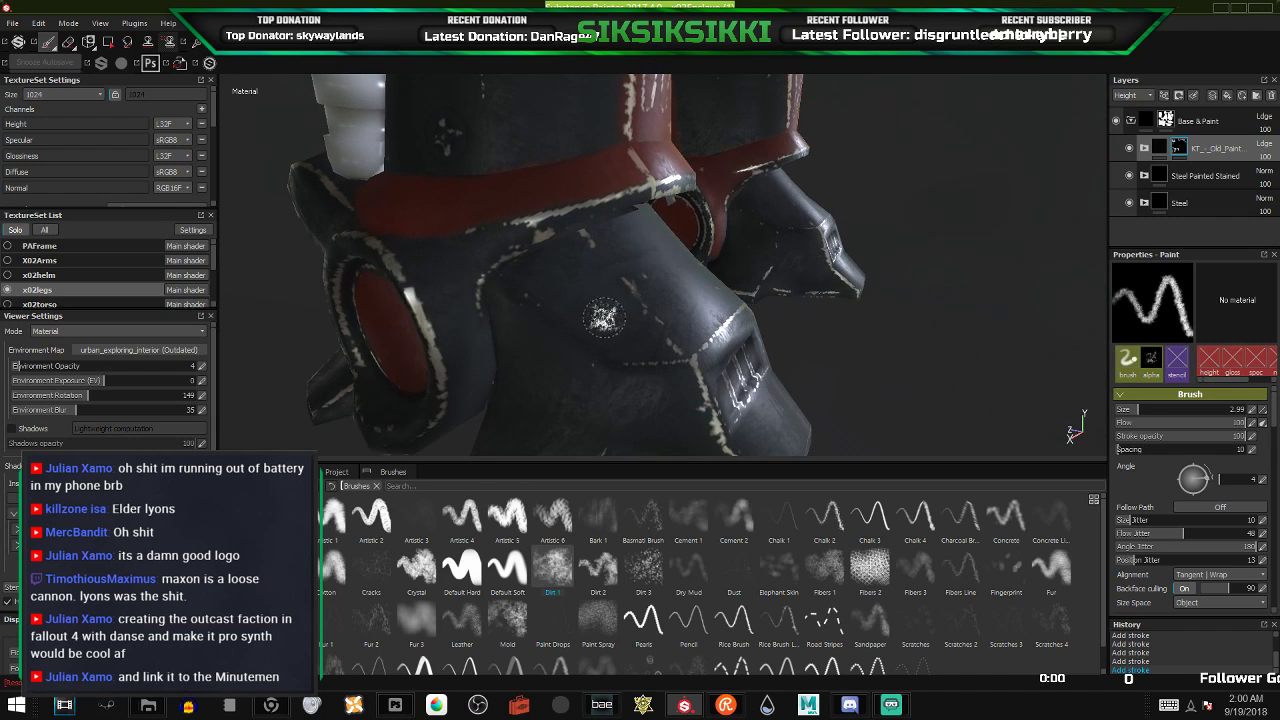
left_click_drag(588, 313, 525, 318, "alt")
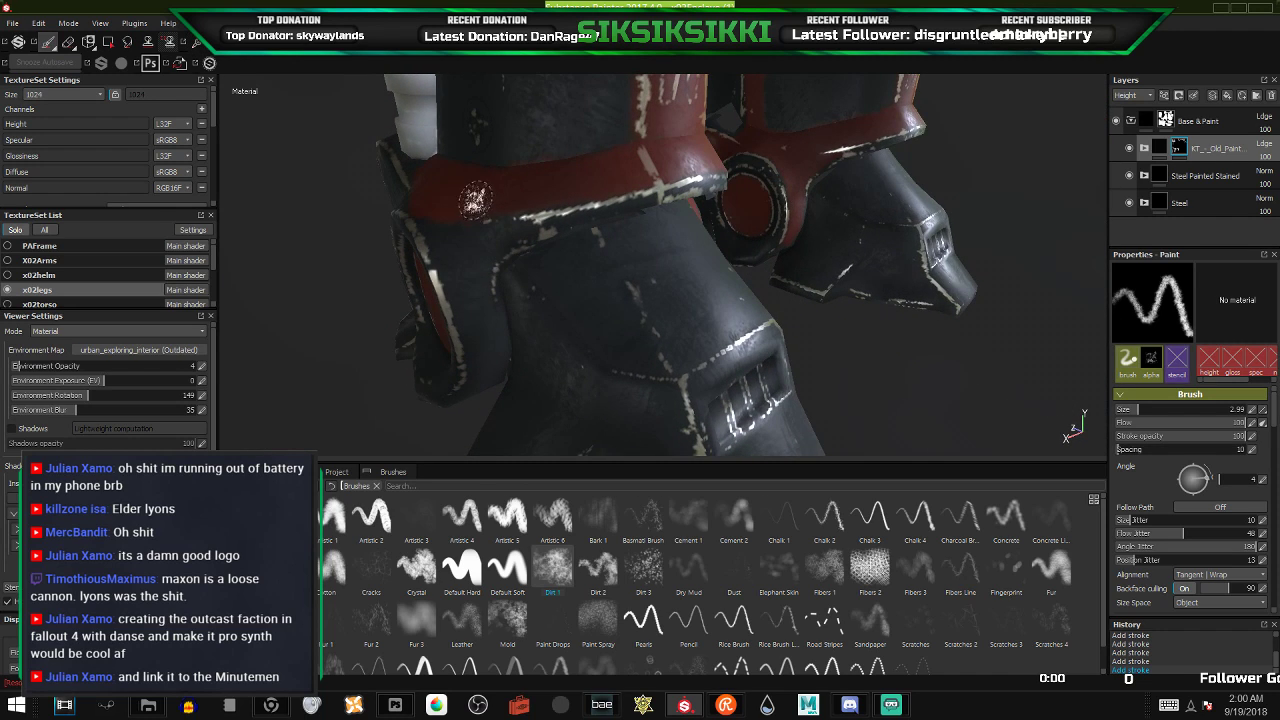
mouse_move(422, 207)
left_mouse_down()
mouse_move(452, 240)
mouse_move(484, 332)
left_mouse_up()
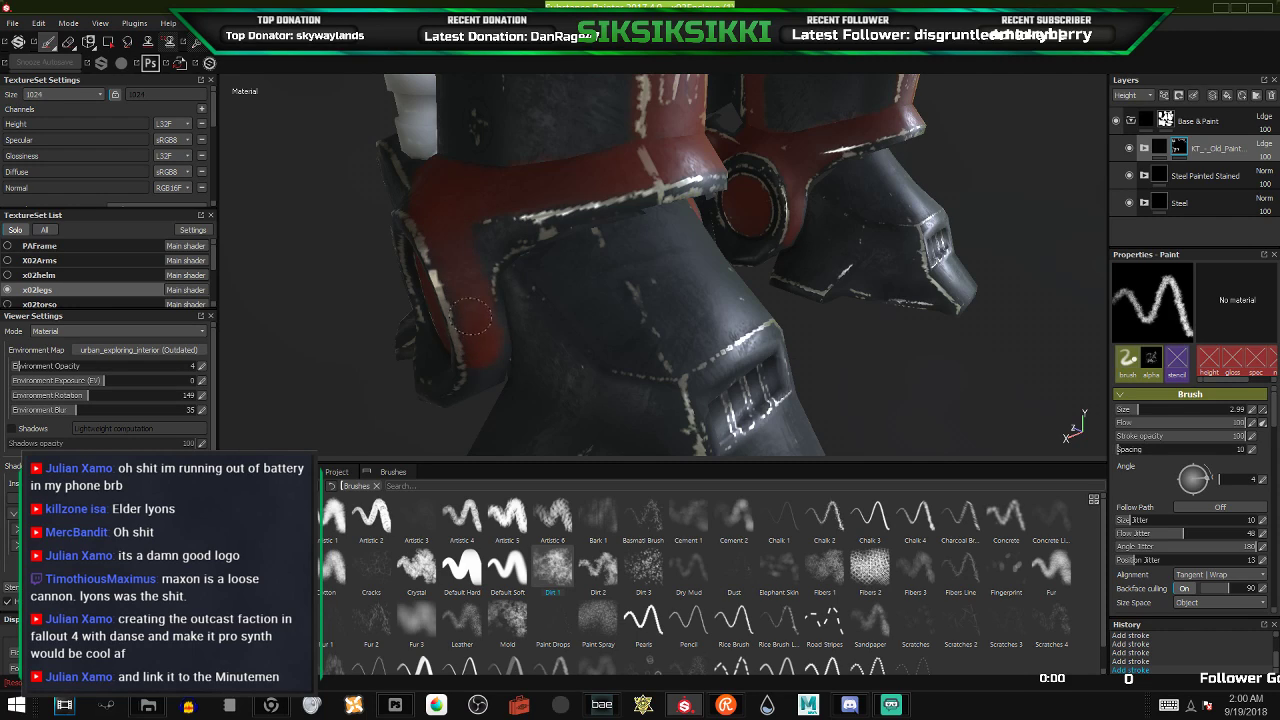
mouse_move(461, 331)
left_mouse_down("alt")
mouse_move(556, 316)
mouse_move(559, 354)
left_mouse_up("alt")
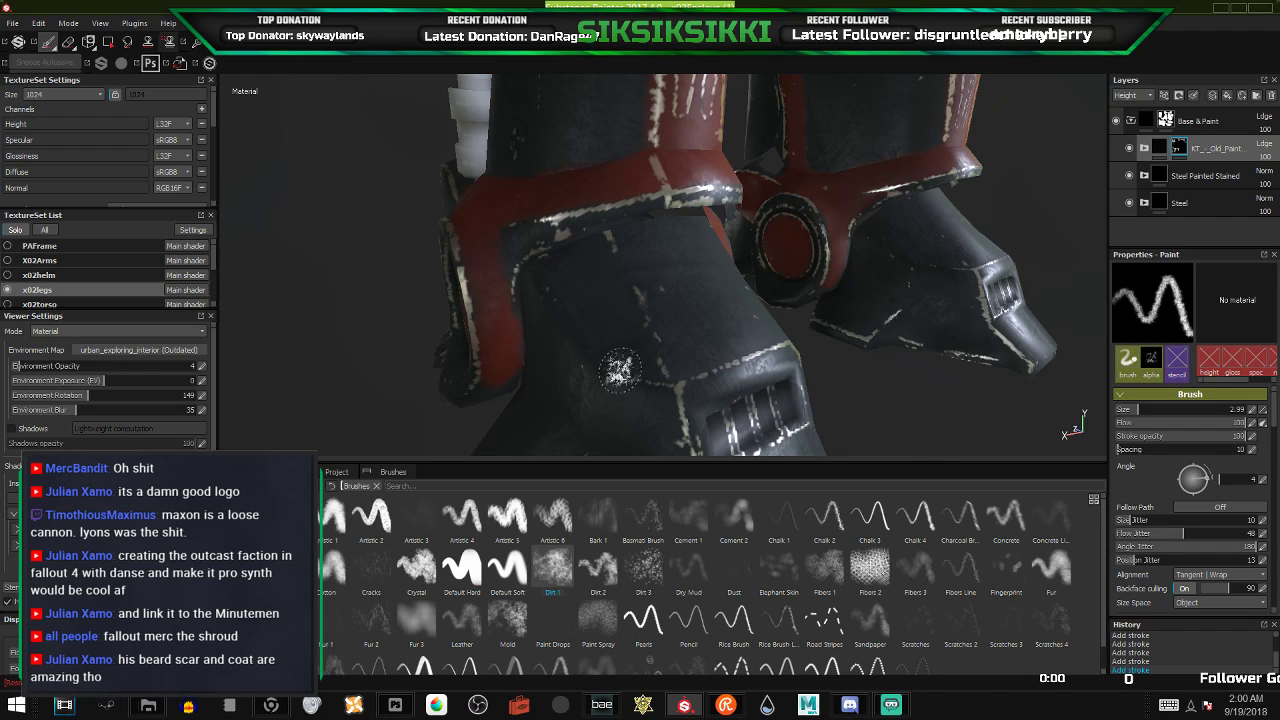
left_click_drag(595, 346, 665, 242, "alt")
left_click_drag(551, 299, 628, 295, "alt")
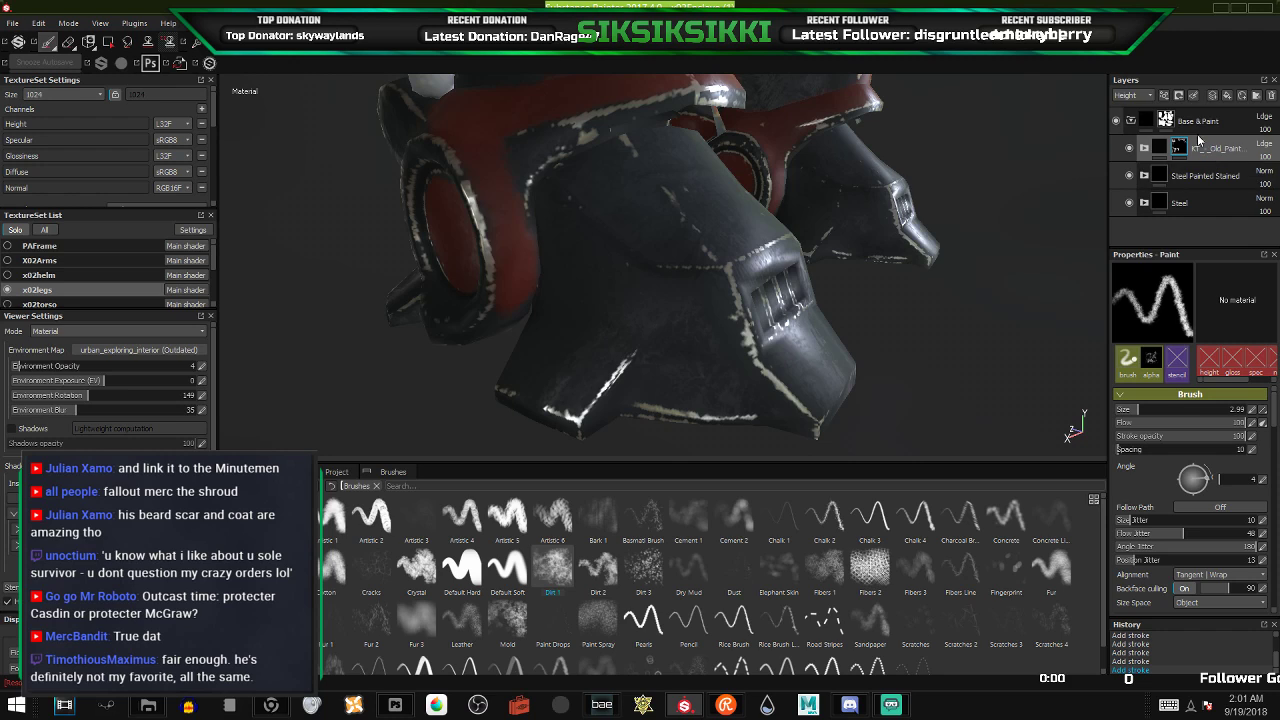
- Switch to Chrome and search the web for "protector casdin" as an Outcast armor reference
left_click(270, 705)
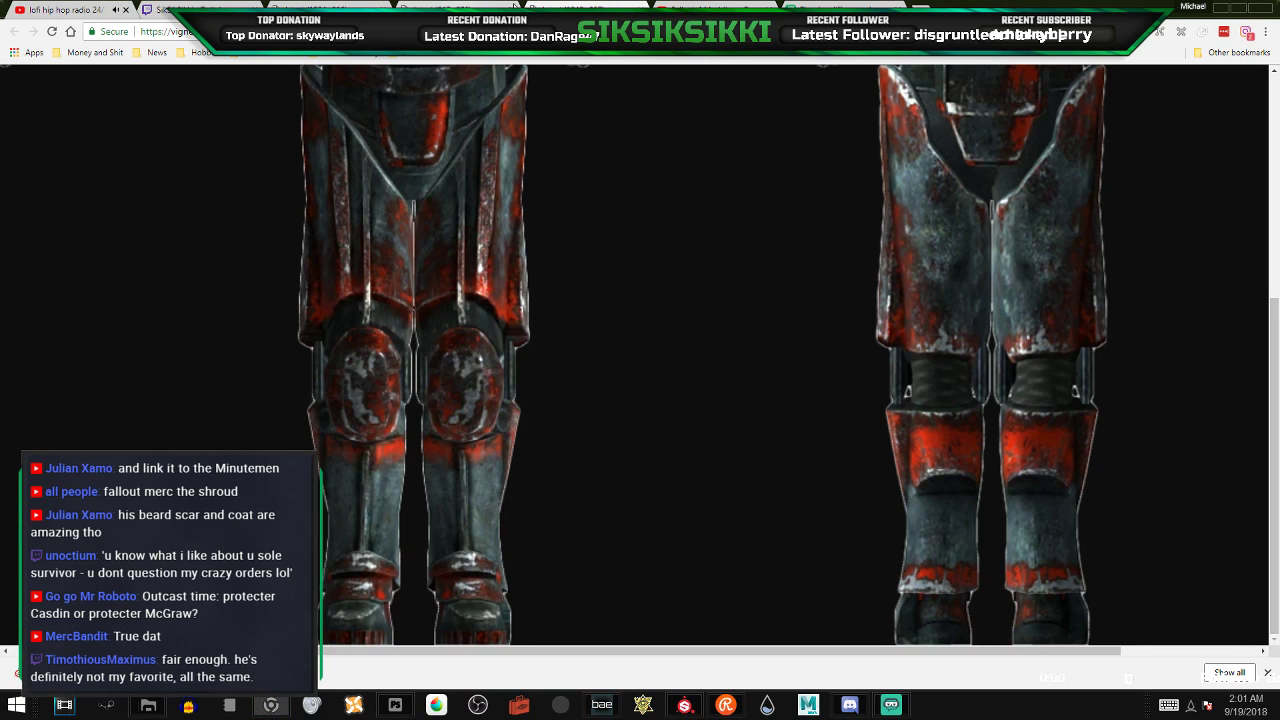
left_click(513, 7)
key("ctrl+l")
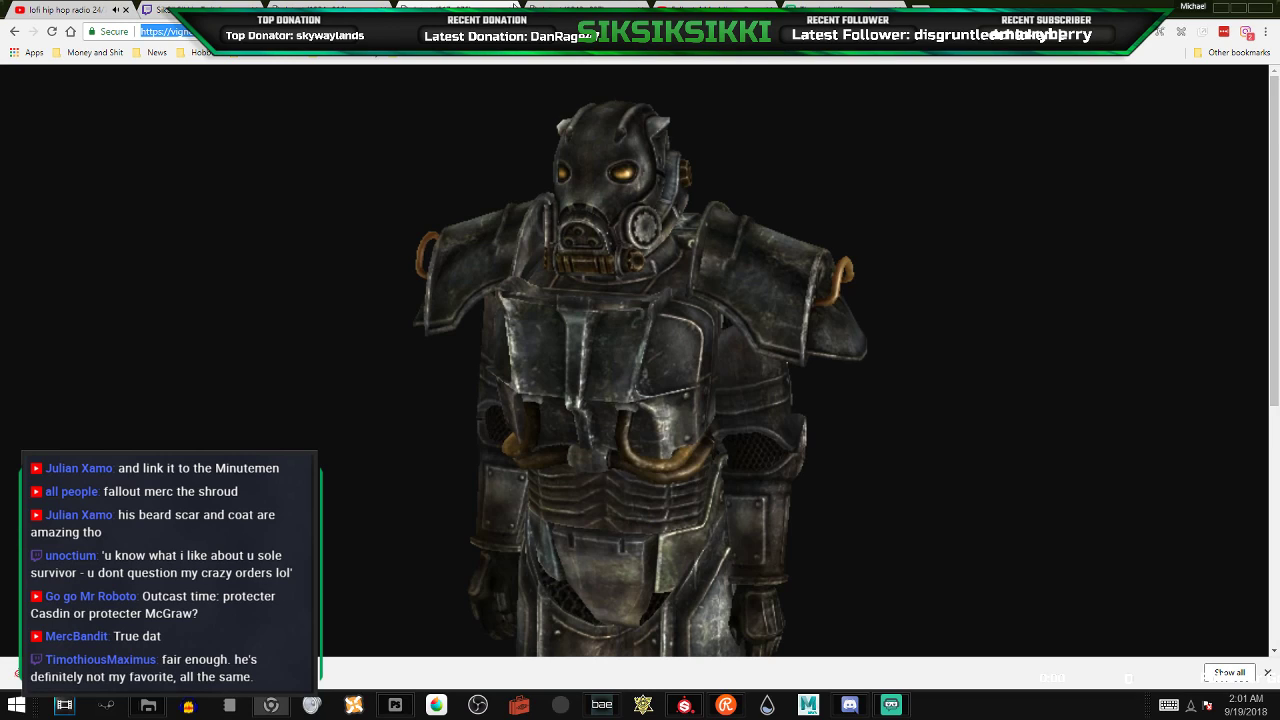
type("protector casdin")
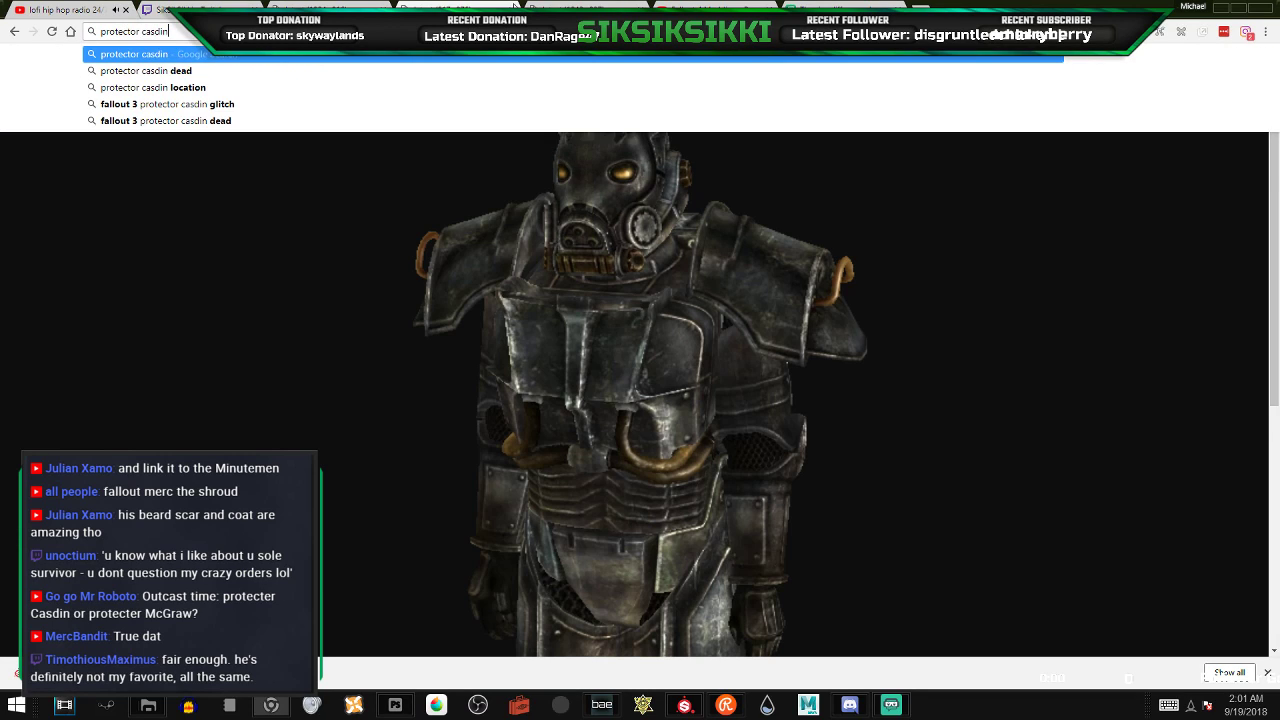
key("Return")
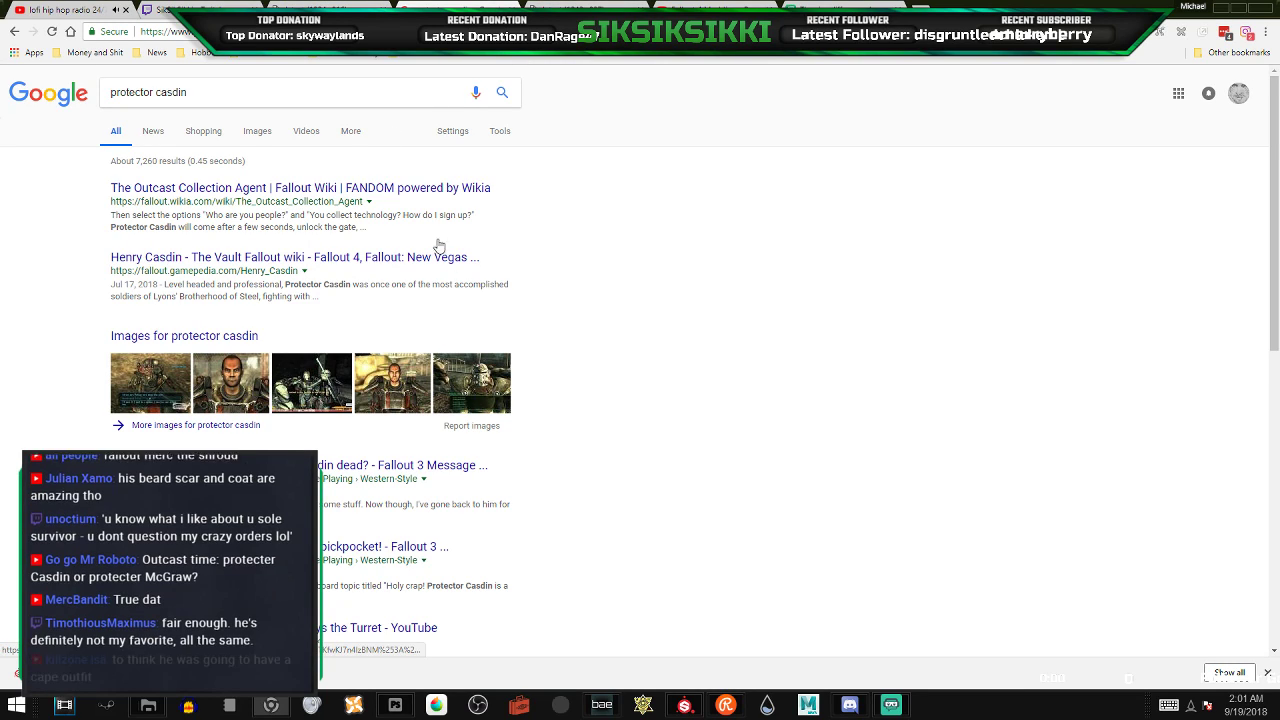
- Search for "protector mcgraw", view an enlarged image result of the armor, and return to Substance Painter
left_click_drag(198, 92, 163, 100)
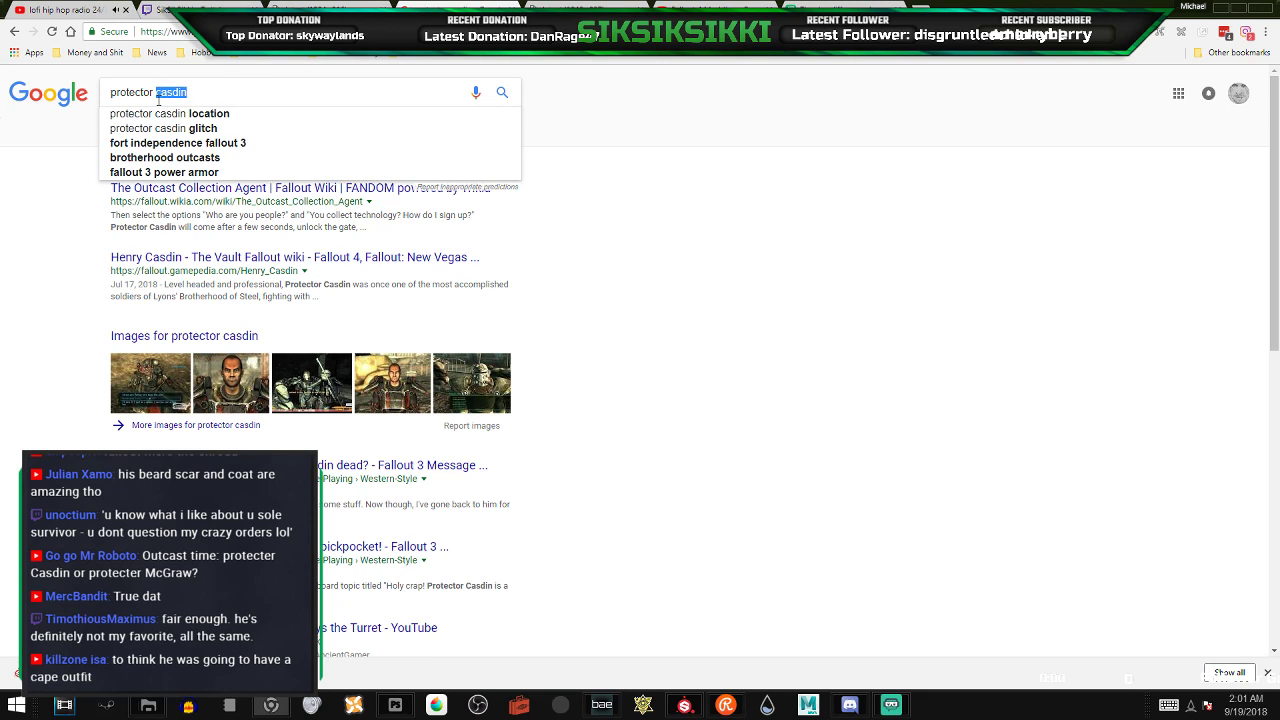
type("mcgraw")
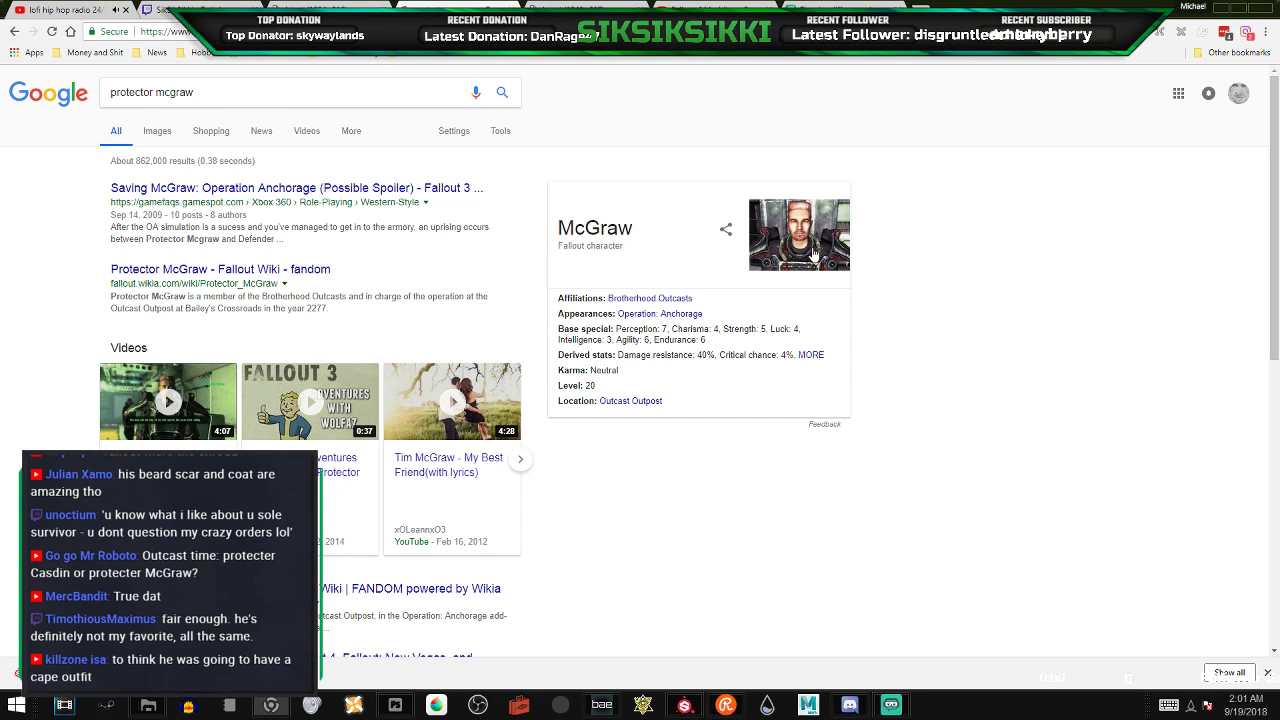
left_click(167, 133)
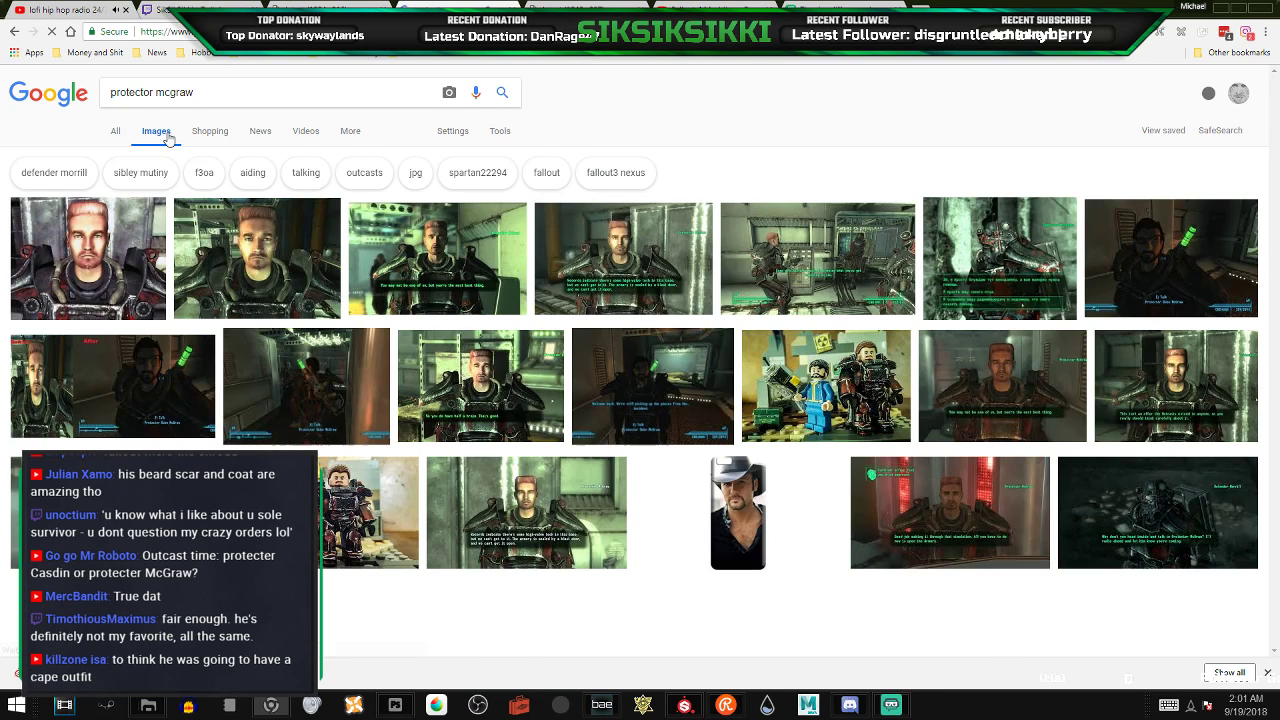
left_click(598, 297)
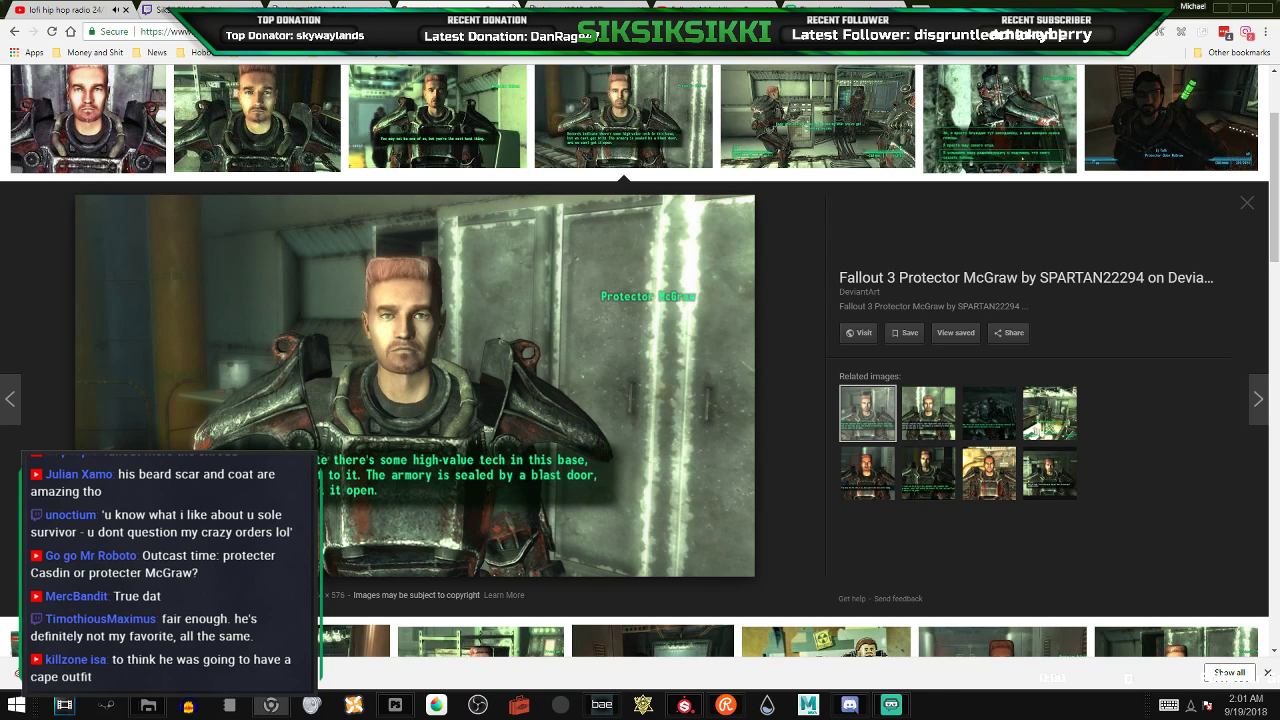
left_click(511, 8)
left_click(563, 4)
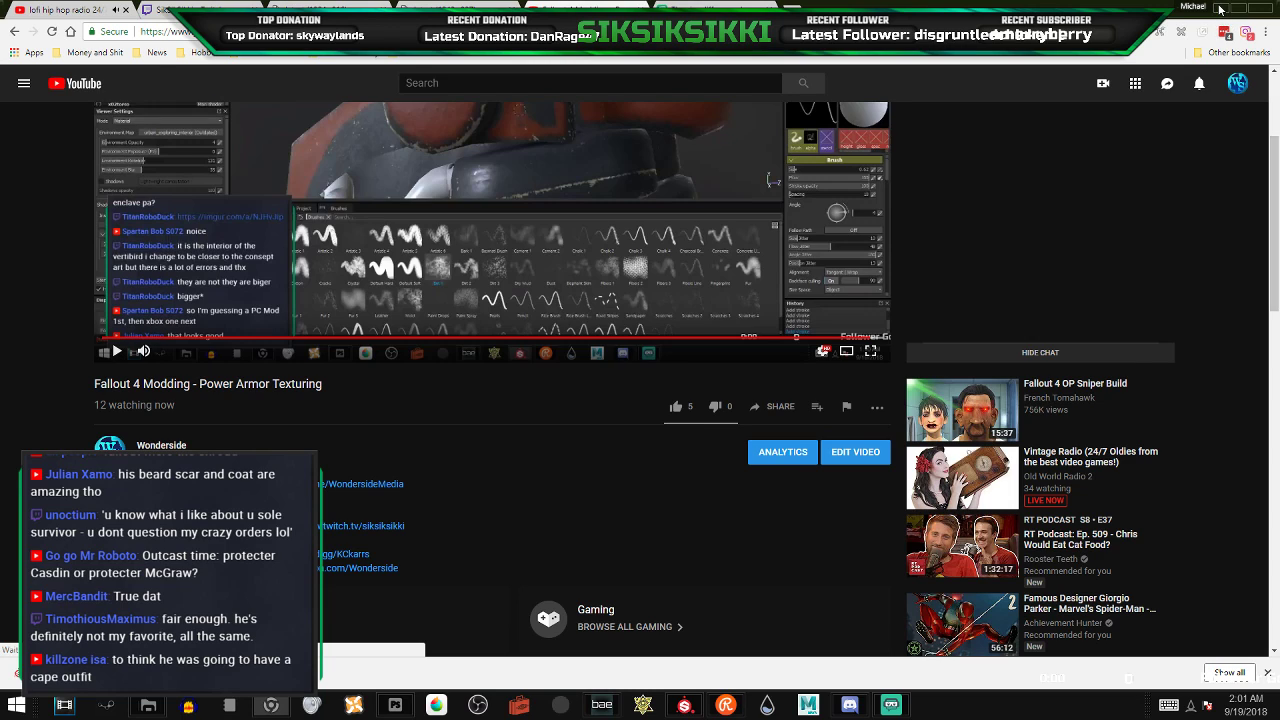
left_click(1219, 8)
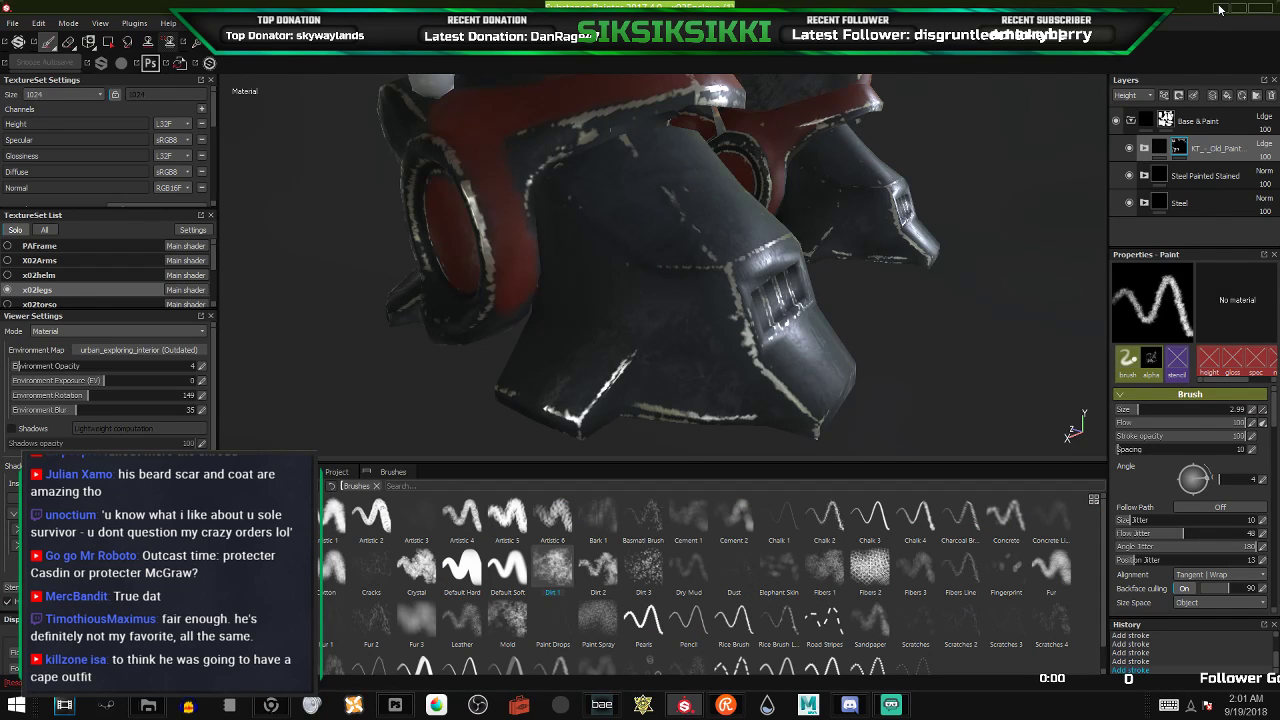
- Paint the foot's outer side panel red at brush size 2.18, keeping the top and toe dark
left_click_drag(627, 275, 678, 262, "alt")
left_click_drag(656, 360, 730, 307, "alt")
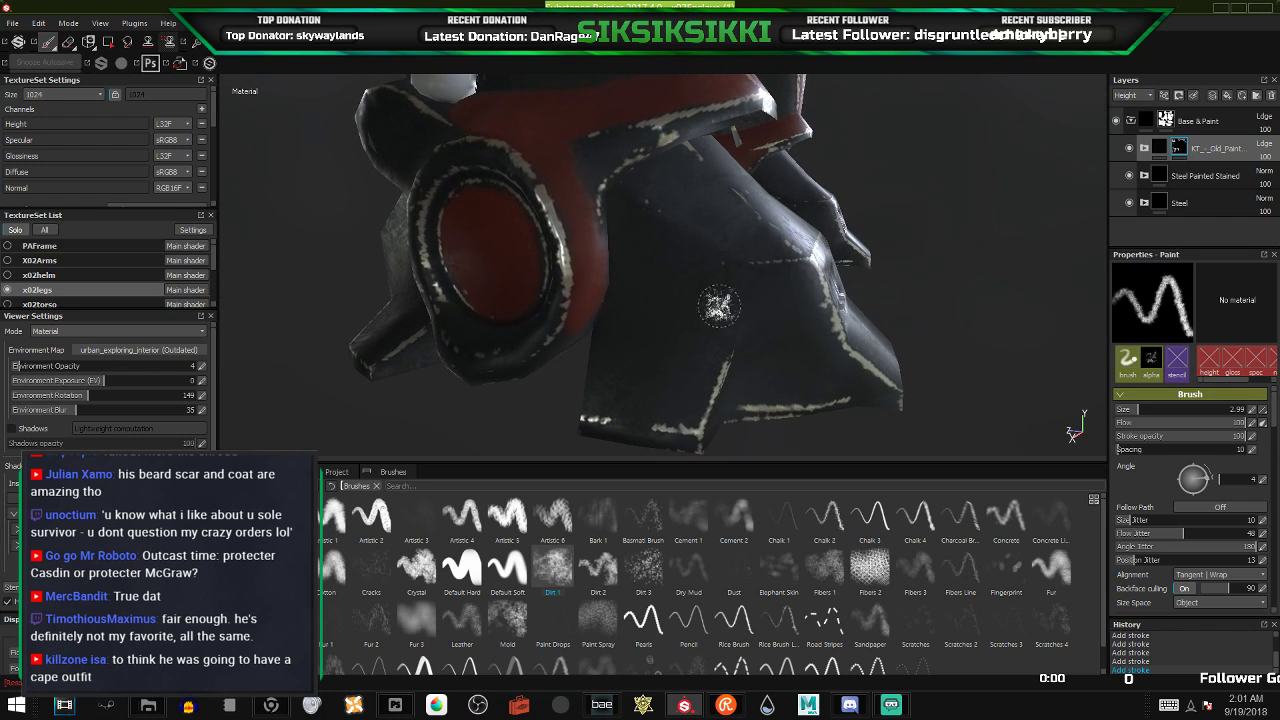
left_click_drag(1134, 414, 1131, 411)
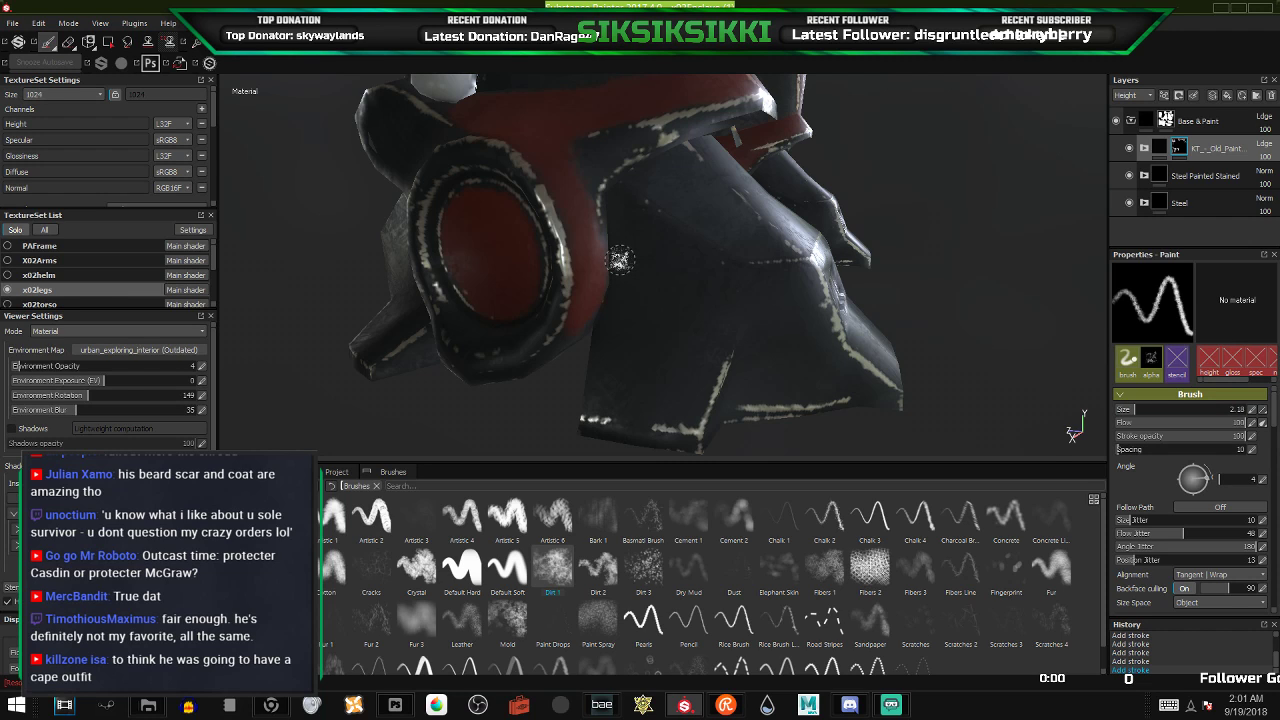
mouse_move(716, 322)
left_mouse_down("alt")
mouse_move(612, 327)
mouse_move(627, 332)
left_mouse_up("alt")
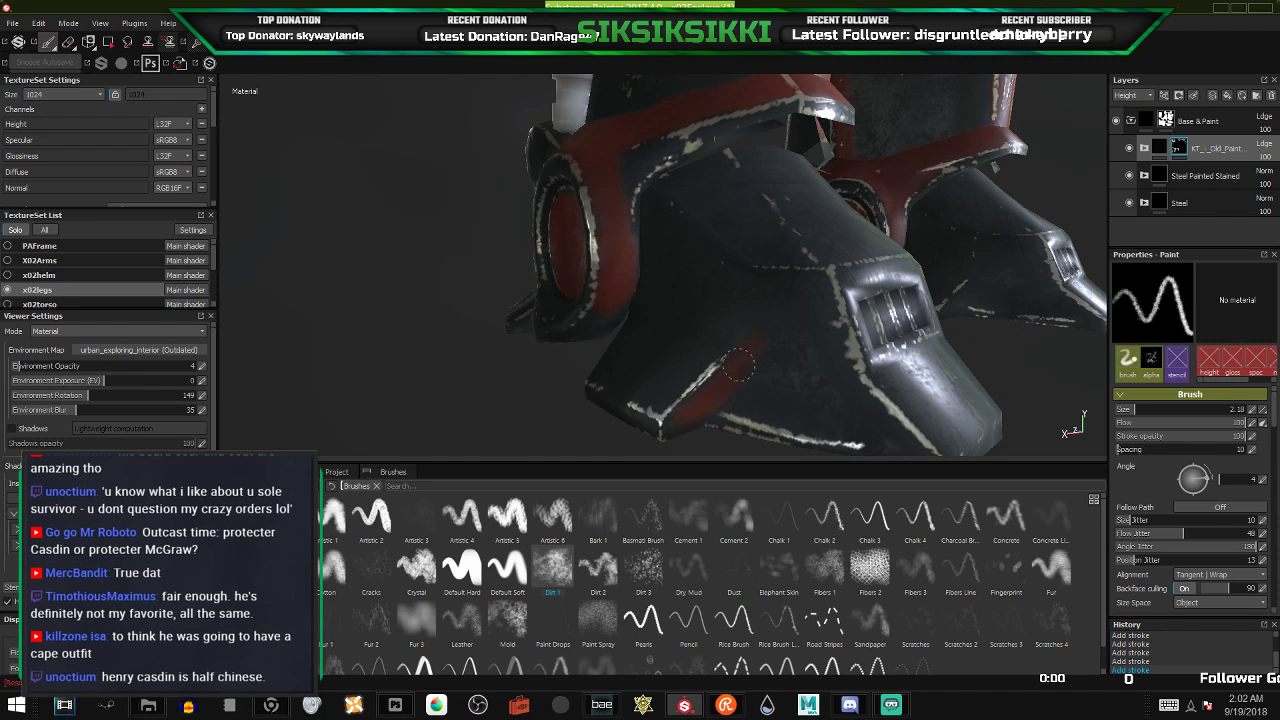
mouse_move(719, 278)
left_mouse_down("alt")
mouse_move(645, 326)
mouse_move(633, 320)
left_mouse_up("alt")
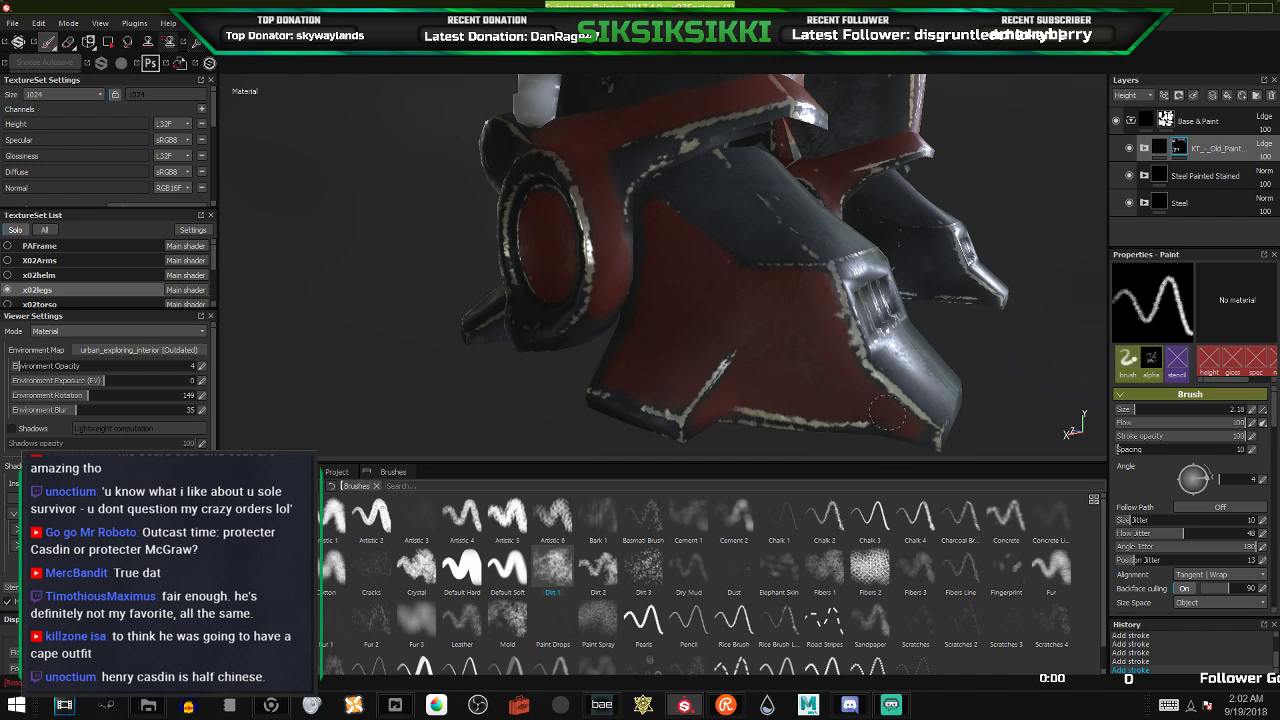
- Paint the foot's inner side panel red by outlining its edges and filling the area up to the toe
left_click_drag(875, 316, 494, 323, "alt")
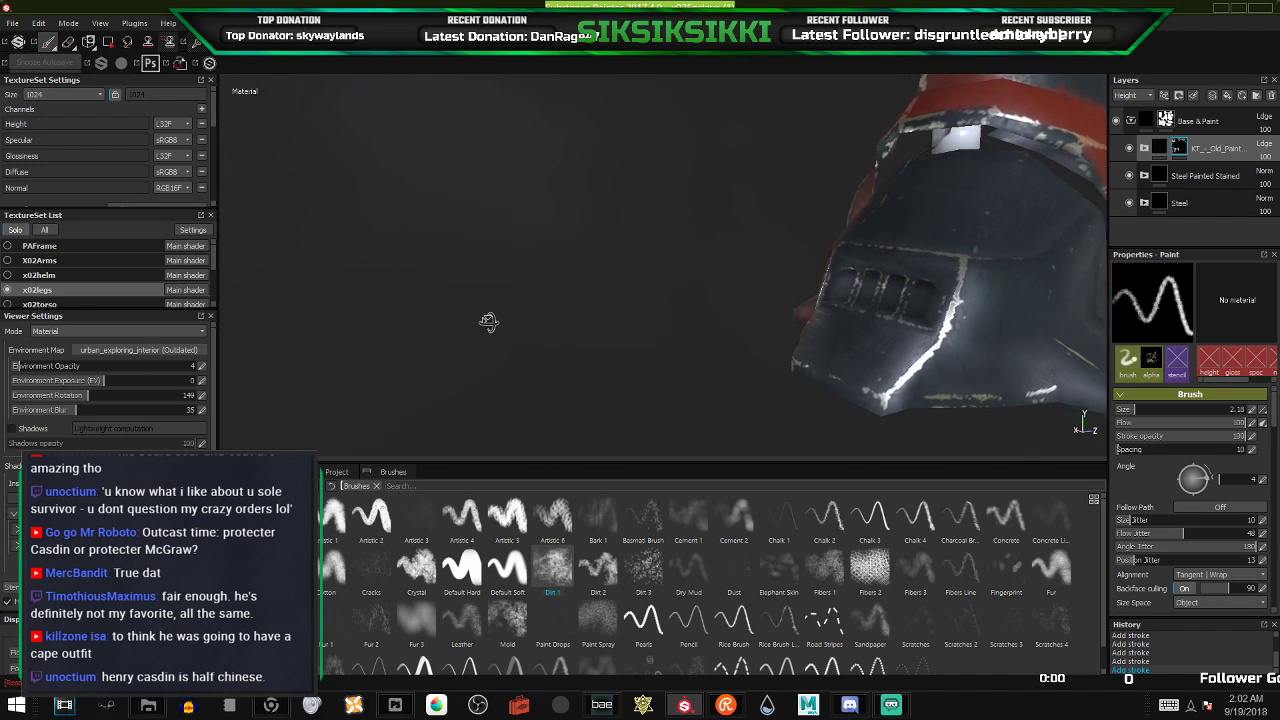
left_click_drag(814, 318, 675, 350, "alt")
middle_click_drag(676, 351, 702, 316, "alt")
mouse_move(614, 384)
left_mouse_down()
mouse_move(612, 372)
mouse_move(679, 330)
mouse_move(694, 257)
mouse_move(706, 272)
mouse_move(813, 233)
mouse_move(778, 267)
left_mouse_up()
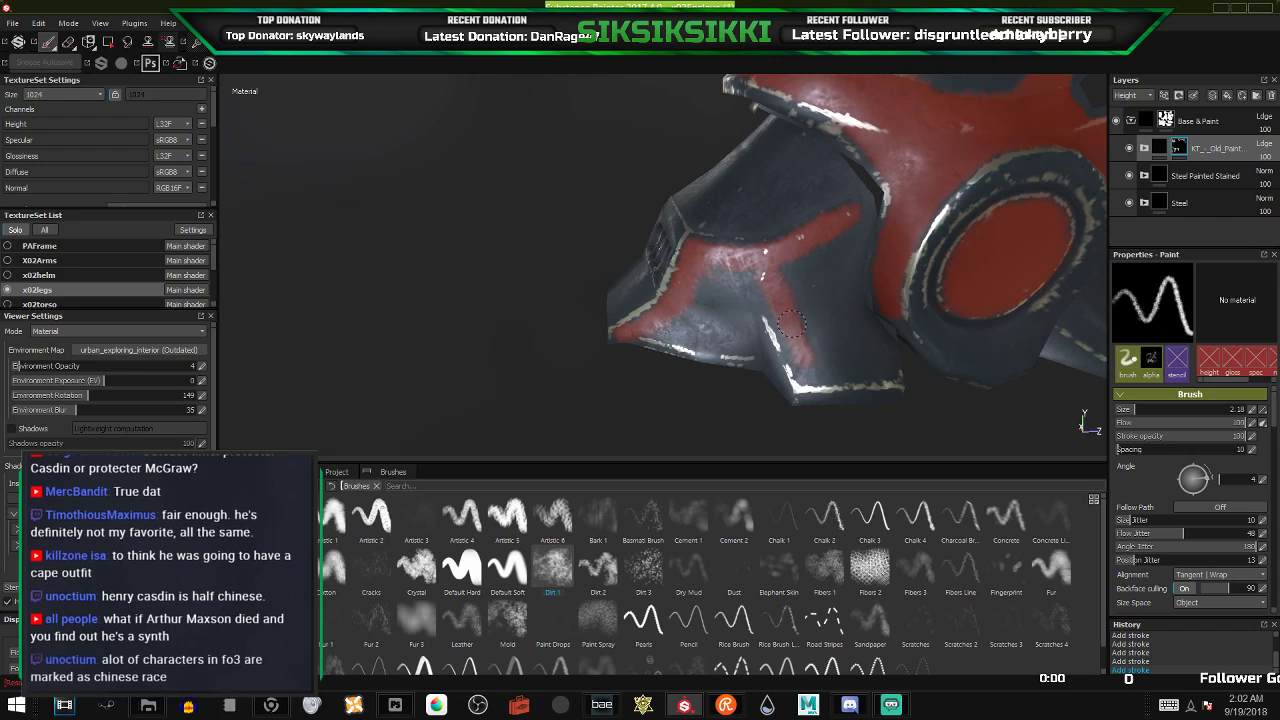
left_click_drag(812, 355, 835, 365)
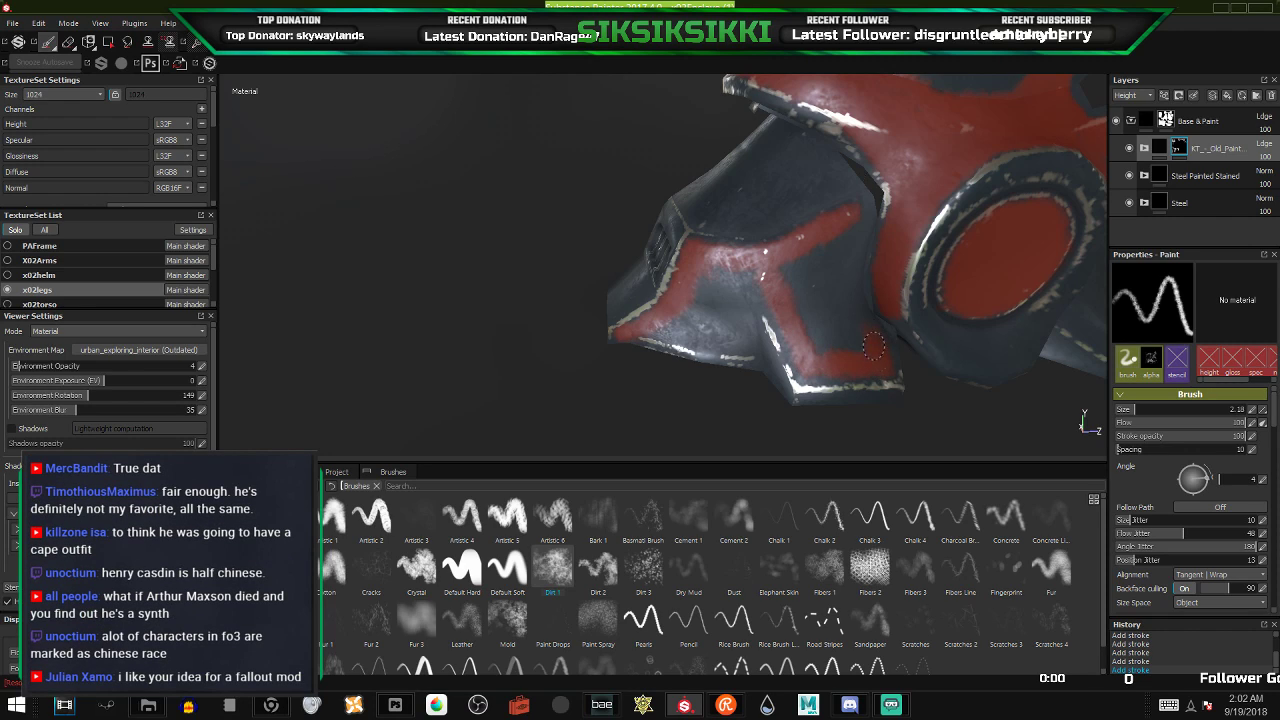
mouse_move(840, 238)
left_mouse_down()
mouse_move(802, 272)
mouse_move(804, 315)
mouse_move(830, 348)
left_mouse_up()
key("ctrl+z")
left_click_drag(719, 322, 652, 341, "alt")
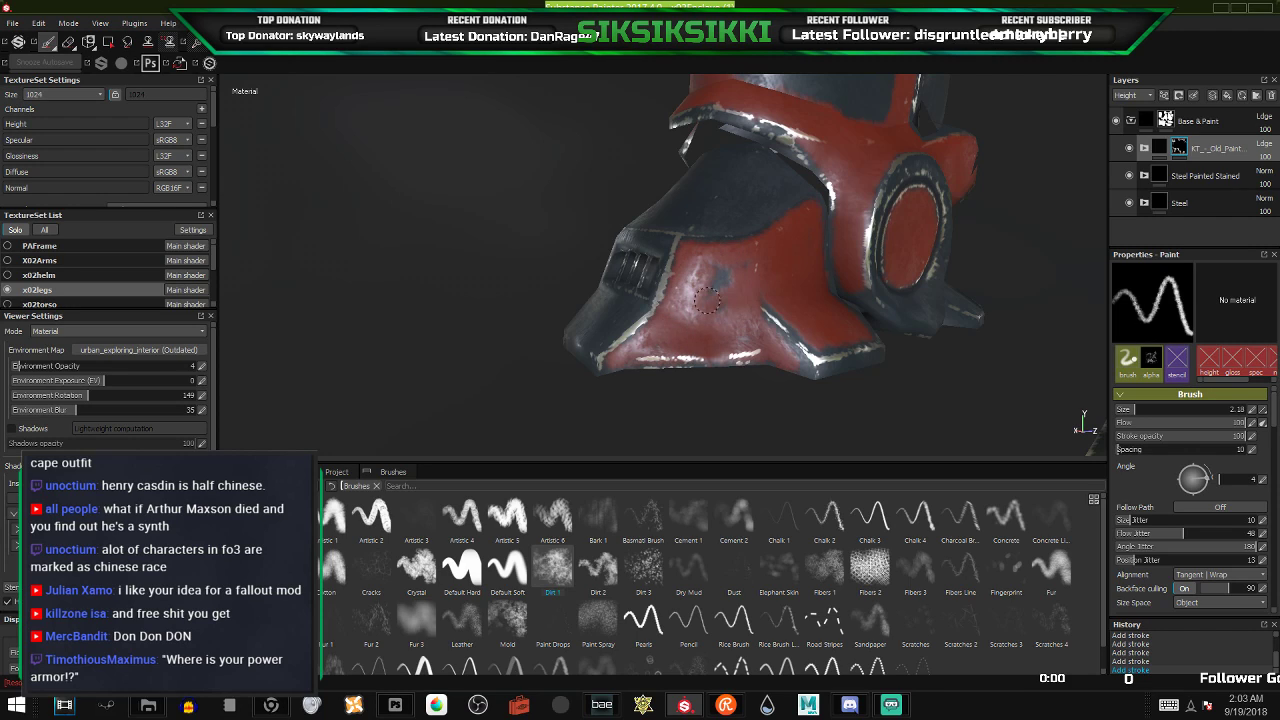
mouse_move(636, 286)
left_mouse_down("alt")
mouse_move(830, 329)
mouse_move(777, 316)
left_mouse_up("alt")
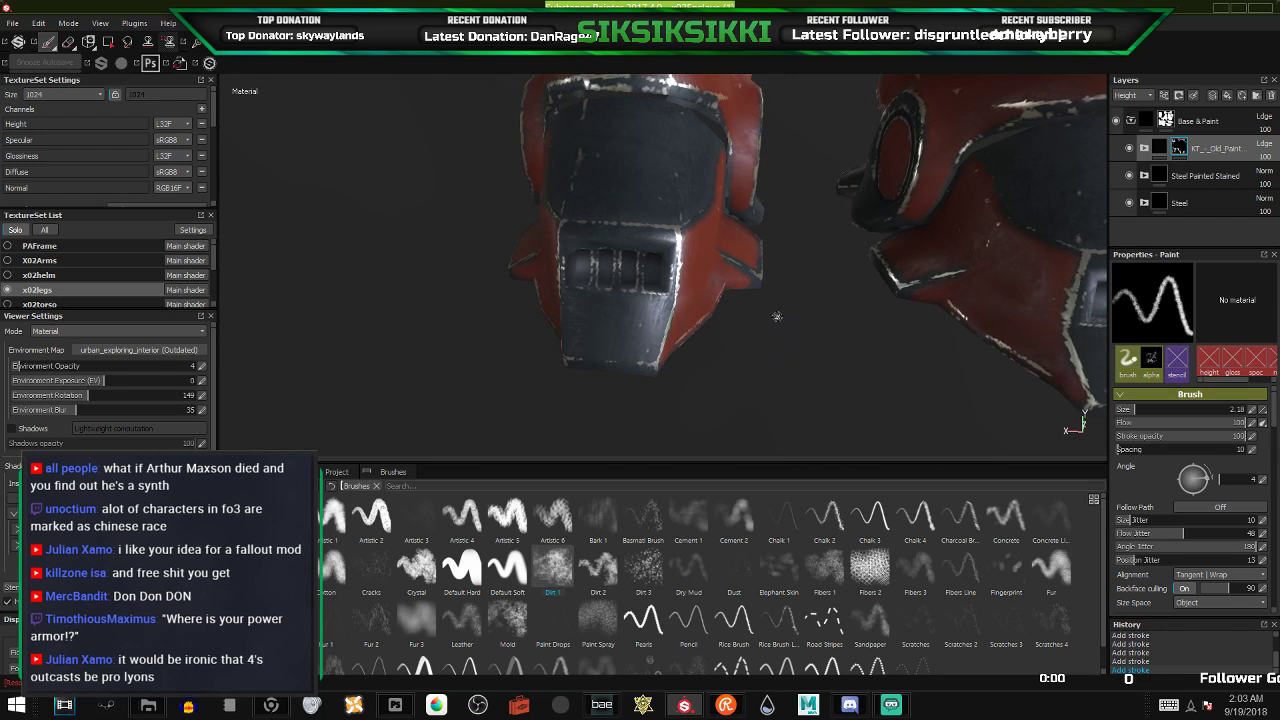
- Paint red stripes along the front and rear edges of the outer thigh panel, joining them at its upper tip
scroll(777, 316, "down", 10)
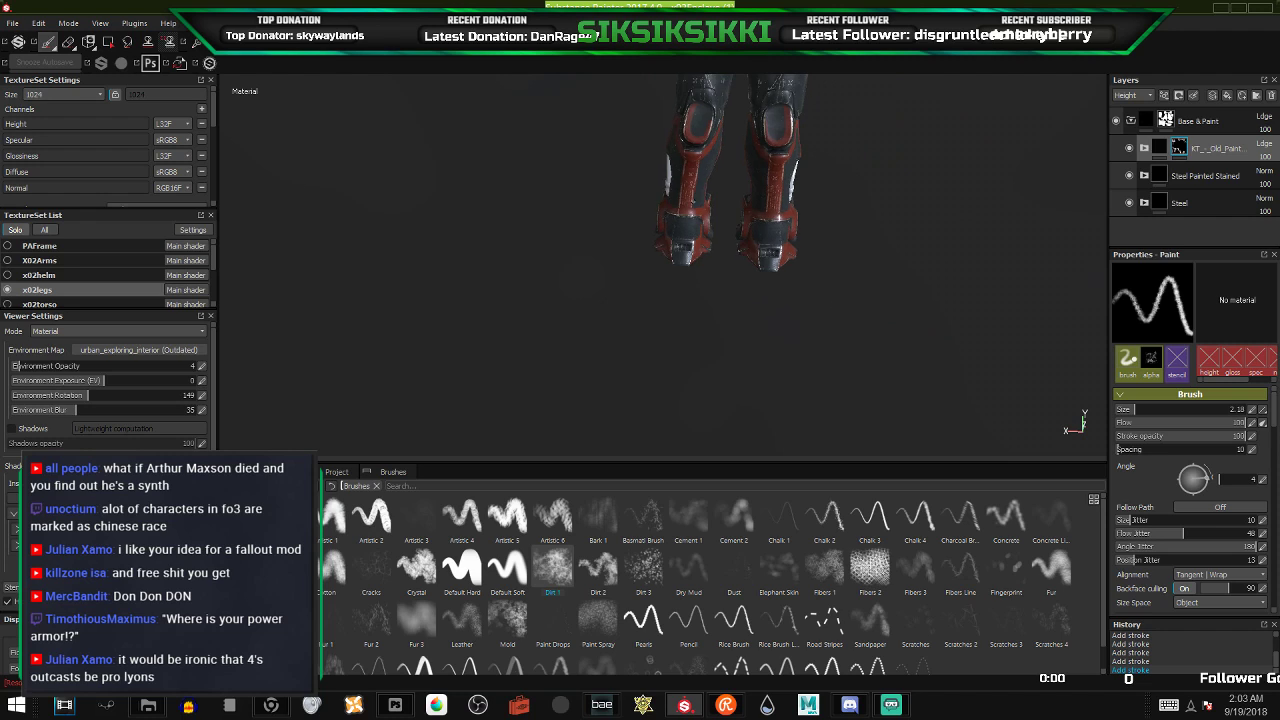
scroll(831, 239, "down", 3)
middle_click_drag(831, 239, 768, 302, "alt")
scroll(768, 302, "up", 6)
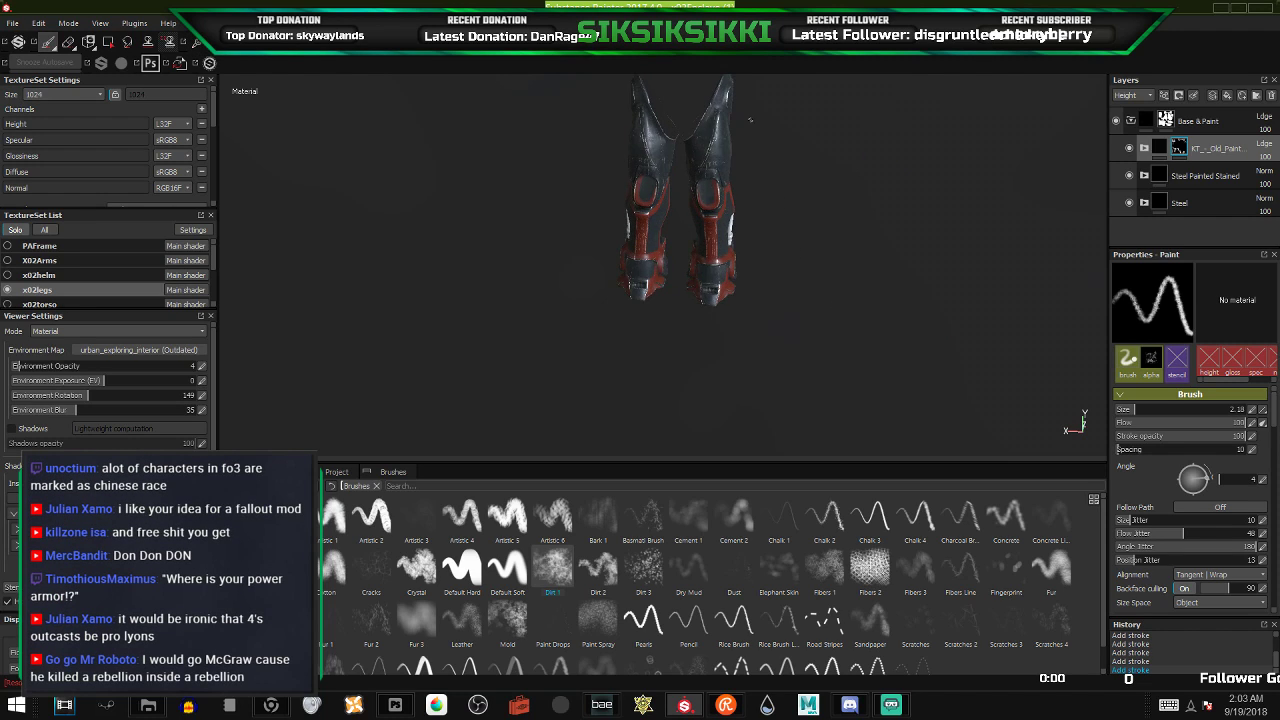
left_click_drag(754, 296, 685, 174, "alt")
middle_click_drag(685, 174, 684, 228, "alt")
right_click_drag(684, 228, 687, 186, "alt")
left_click_drag(668, 272, 889, 248, "alt")
left_click_drag(570, 349, 264, 346, "alt")
middle_click_drag(660, 294, 614, 205, "alt")
left_click_drag(614, 205, 590, 229, "alt")
scroll(602, 216, "up", 2)
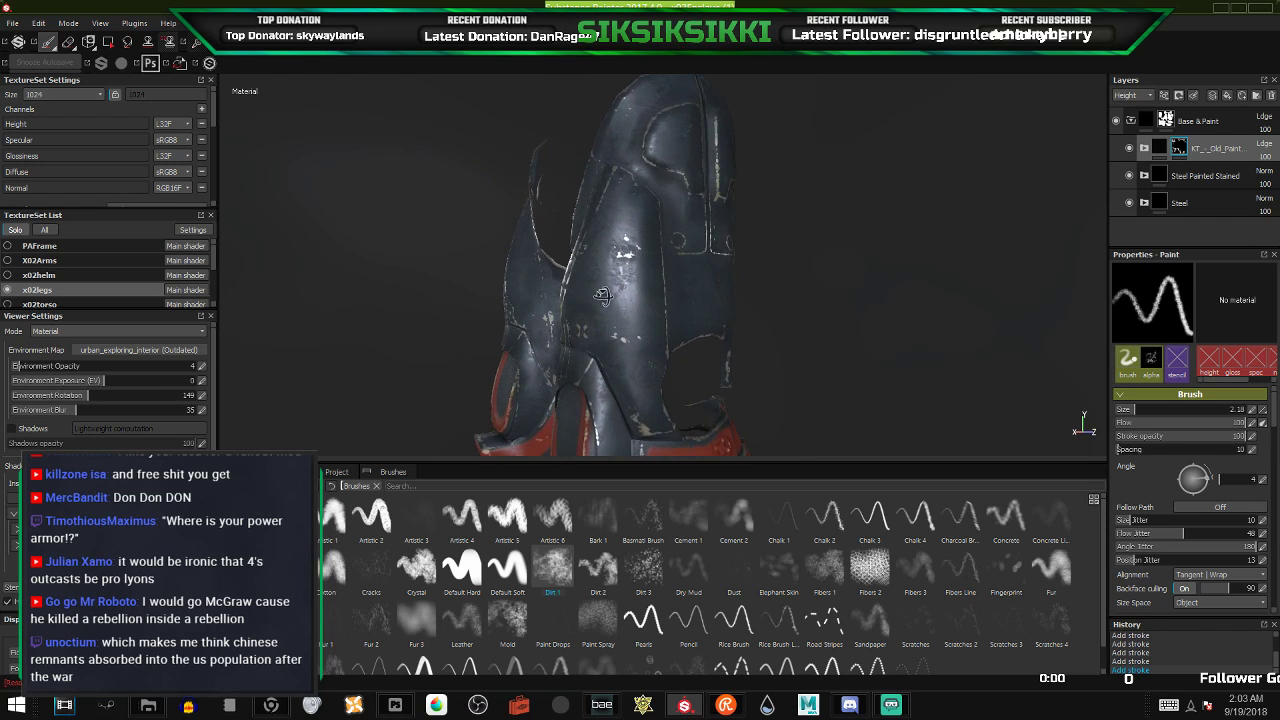
left_click_drag(603, 297, 683, 308, "alt")
scroll(602, 328, "up", 1)
mouse_move(596, 331)
left_mouse_down("alt")
mouse_move(611, 334)
mouse_move(613, 362)
left_mouse_up("alt")
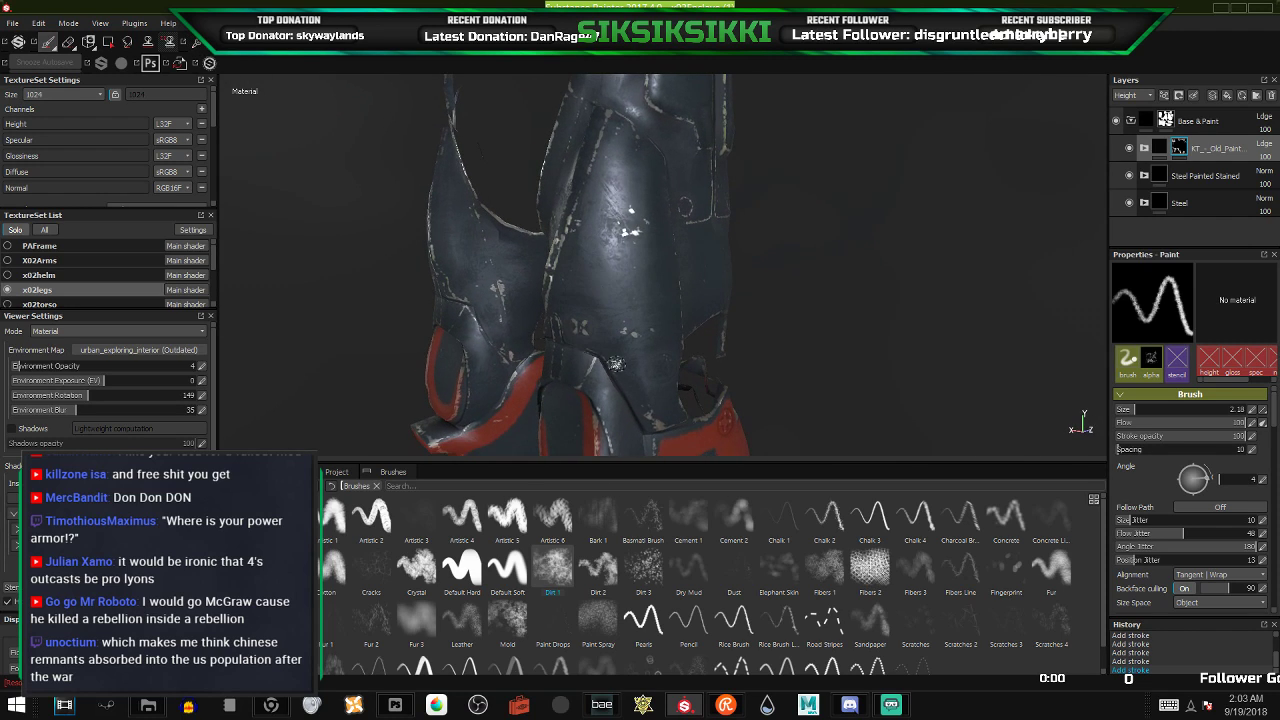
mouse_move(558, 286)
left_mouse_down("alt")
mouse_move(706, 263)
mouse_move(676, 122)
mouse_move(574, 274)
mouse_move(595, 205)
mouse_move(564, 272)
left_mouse_up("alt")
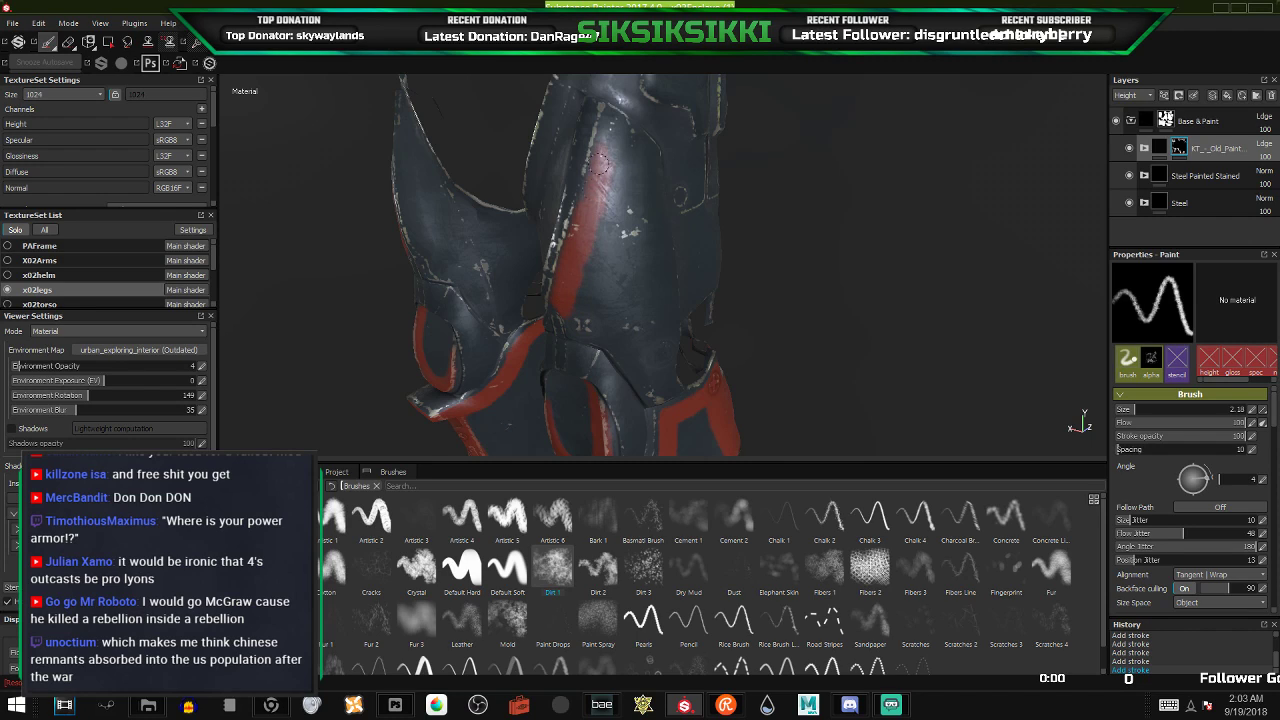
left_click_drag(608, 150, 614, 138)
left_click_drag(633, 194, 652, 153, "alt")
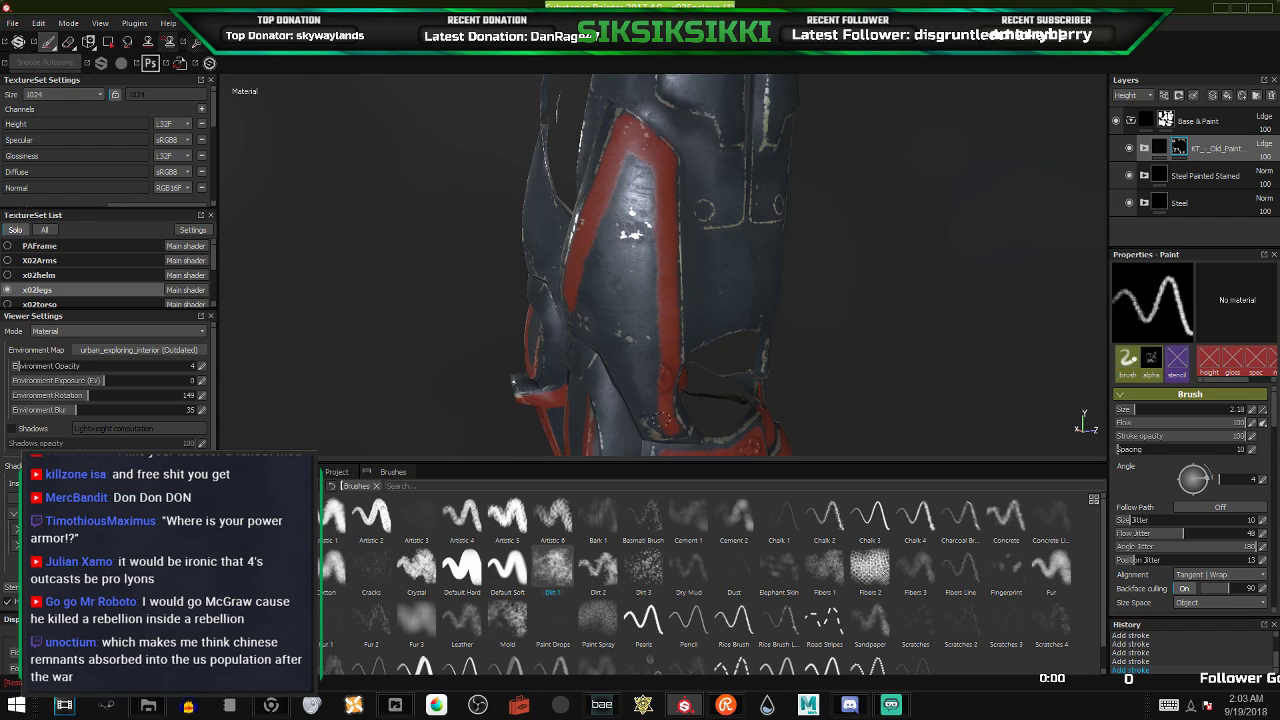
- Fill the lower rear corner of the outer thigh panel red around its round bolt, connecting to the rear stripe
left_click_drag(597, 372, 616, 351, "alt")
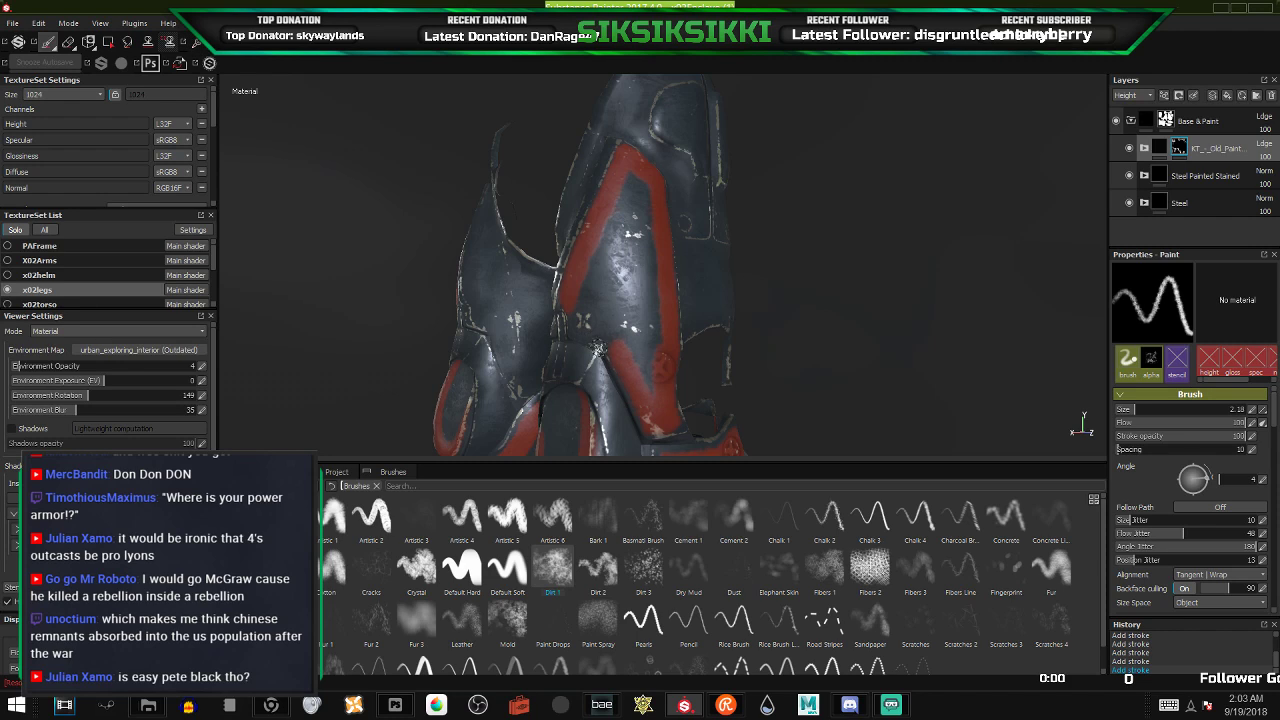
mouse_move(652, 336)
left_mouse_down("alt")
mouse_move(620, 336)
mouse_move(630, 343)
left_mouse_up("alt")
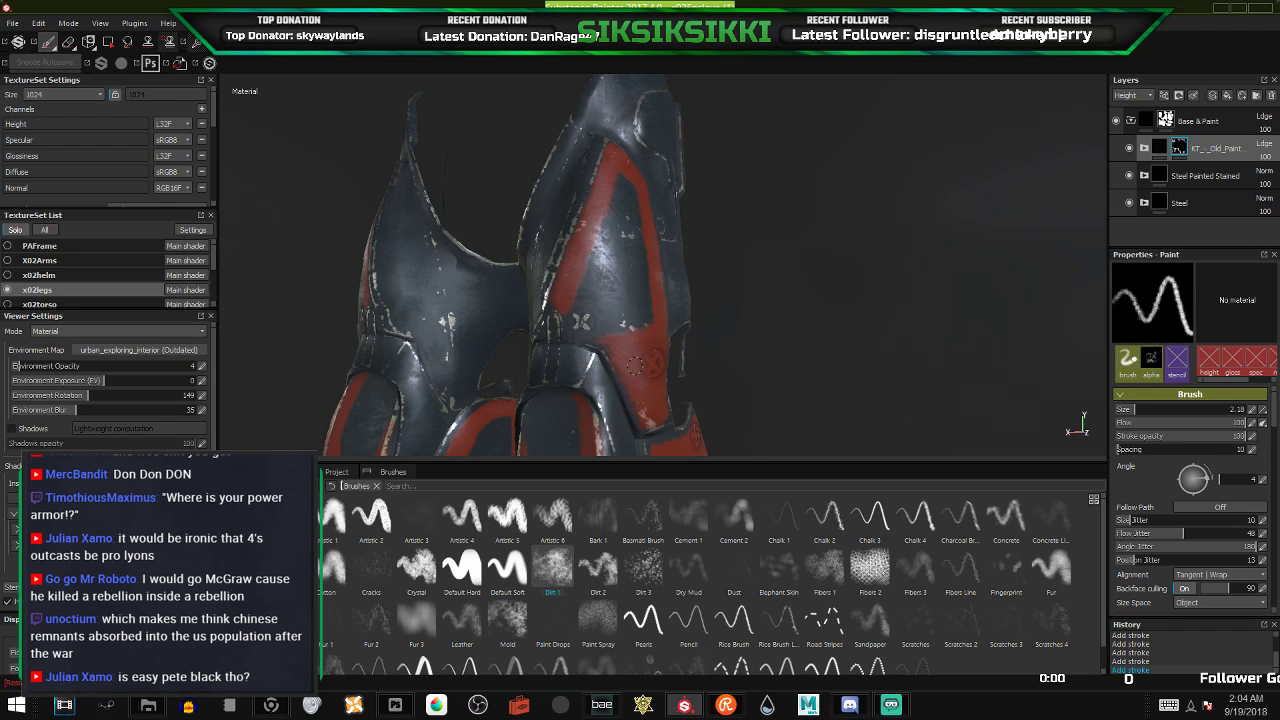
mouse_move(622, 340)
left_mouse_down("alt")
mouse_move(647, 299)
mouse_move(465, 324)
mouse_move(663, 336)
mouse_move(423, 309)
mouse_move(754, 285)
mouse_move(788, 316)
mouse_move(631, 280)
mouse_move(748, 274)
mouse_move(613, 230)
mouse_move(600, 255)
mouse_move(681, 237)
mouse_move(629, 364)
mouse_move(624, 349)
mouse_move(565, 328)
mouse_move(600, 352)
mouse_move(606, 334)
mouse_move(656, 320)
mouse_move(653, 408)
mouse_move(634, 372)
mouse_move(640, 328)
mouse_move(590, 285)
left_mouse_up("alt")
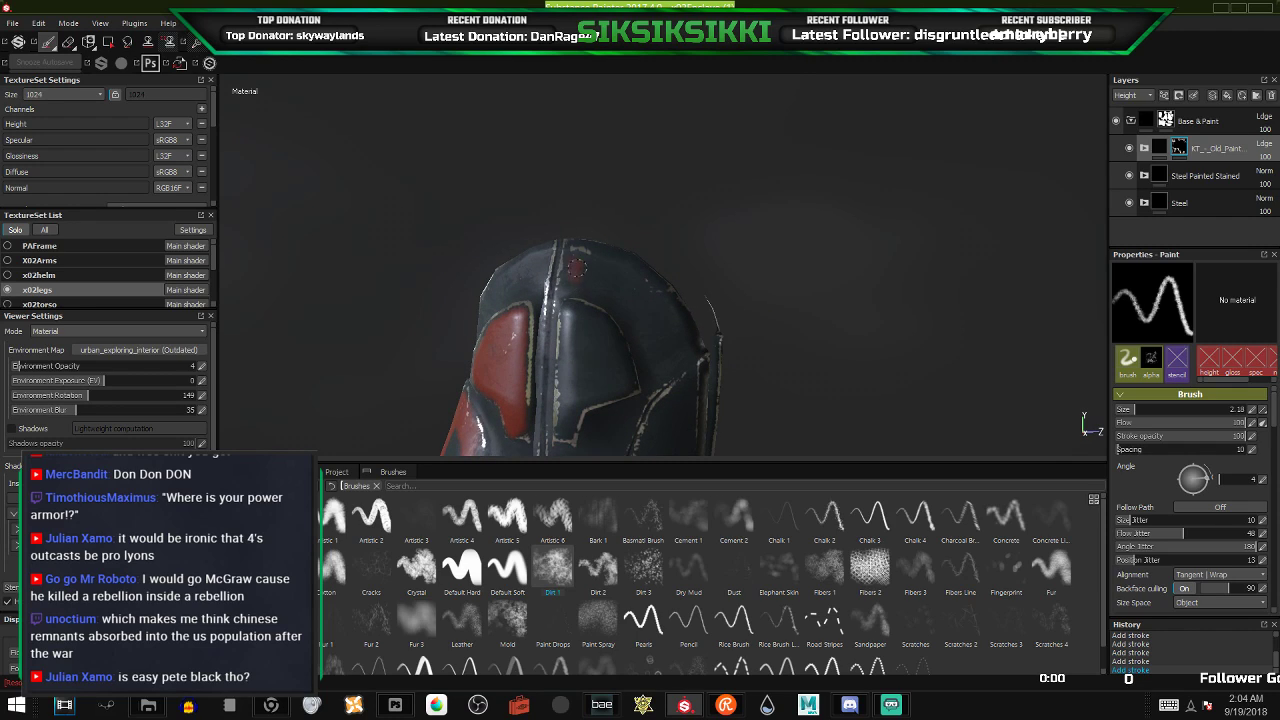
- Paint the thigh cap's rear half red around its inset, covering the rounded upper band and the area below while keeping the inset dark
mouse_move(578, 260)
left_mouse_down()
mouse_move(612, 296)
mouse_move(635, 276)
mouse_move(644, 288)
left_mouse_up()
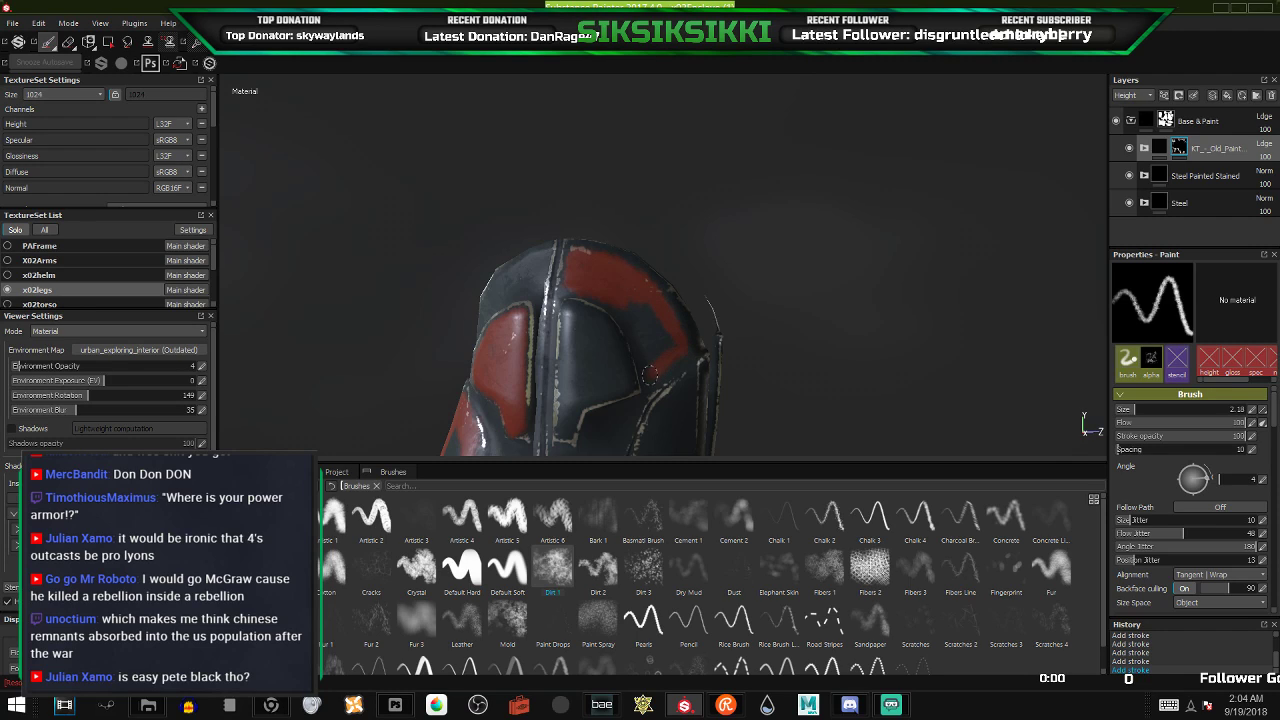
left_click_drag(659, 357, 638, 292)
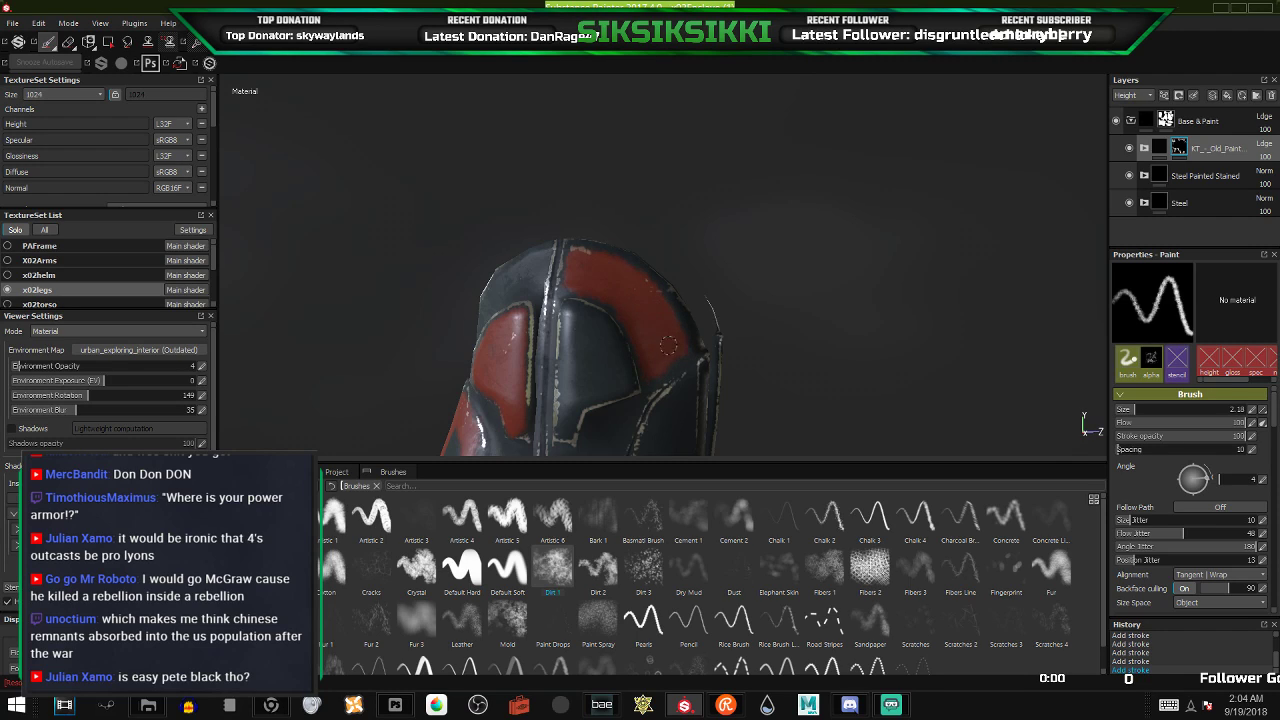
mouse_move(662, 348)
left_mouse_down("alt")
mouse_move(606, 362)
mouse_move(577, 284)
left_mouse_up("alt")
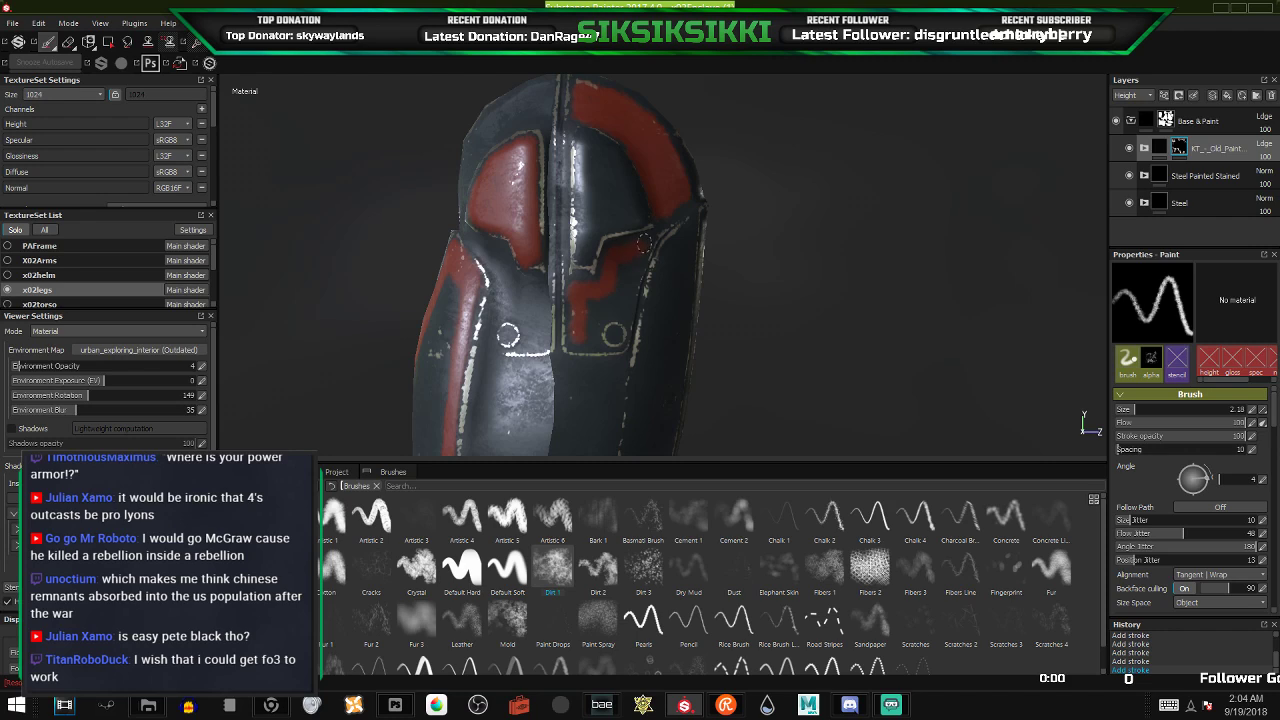
- Paint the heel's rear plate red at brush size 1.89, covering its lower face, the frame around the recess and the upper face
mouse_move(615, 308)
left_mouse_down("alt")
mouse_move(603, 390)
mouse_move(578, 388)
mouse_move(612, 250)
mouse_move(590, 246)
mouse_move(614, 172)
left_mouse_up("alt")
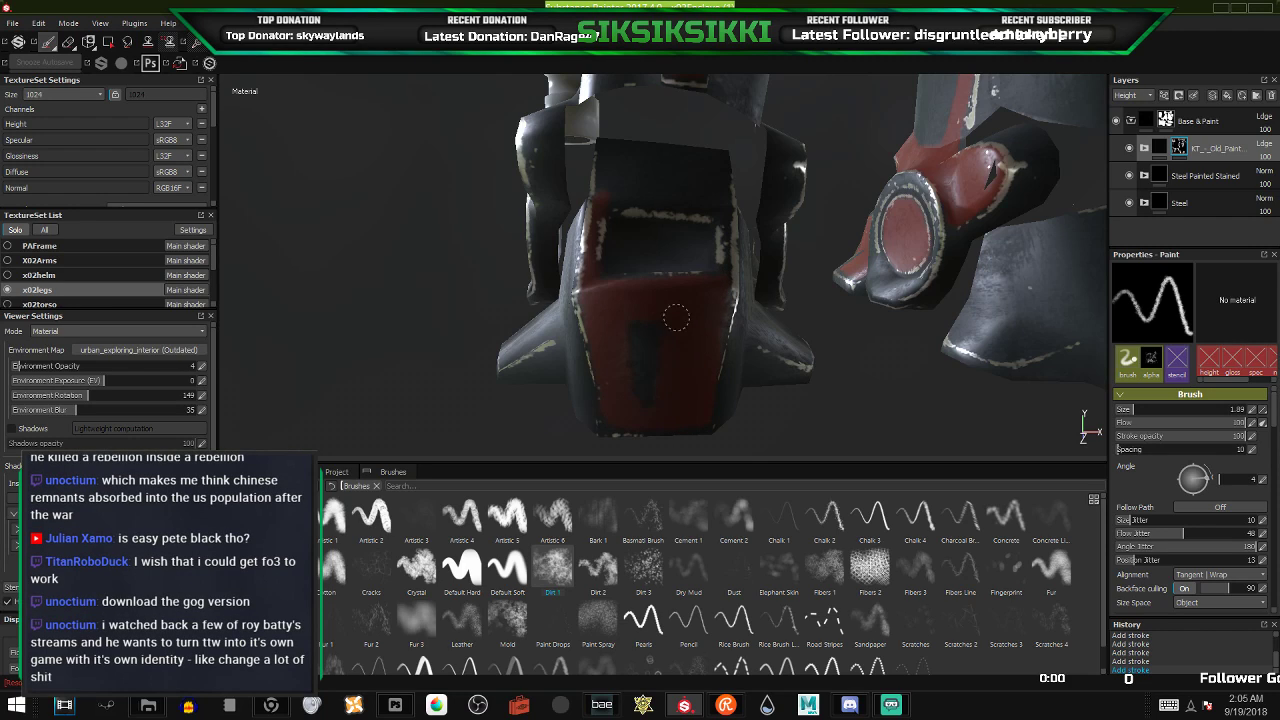
left_click_drag(649, 335, 644, 320, "alt")
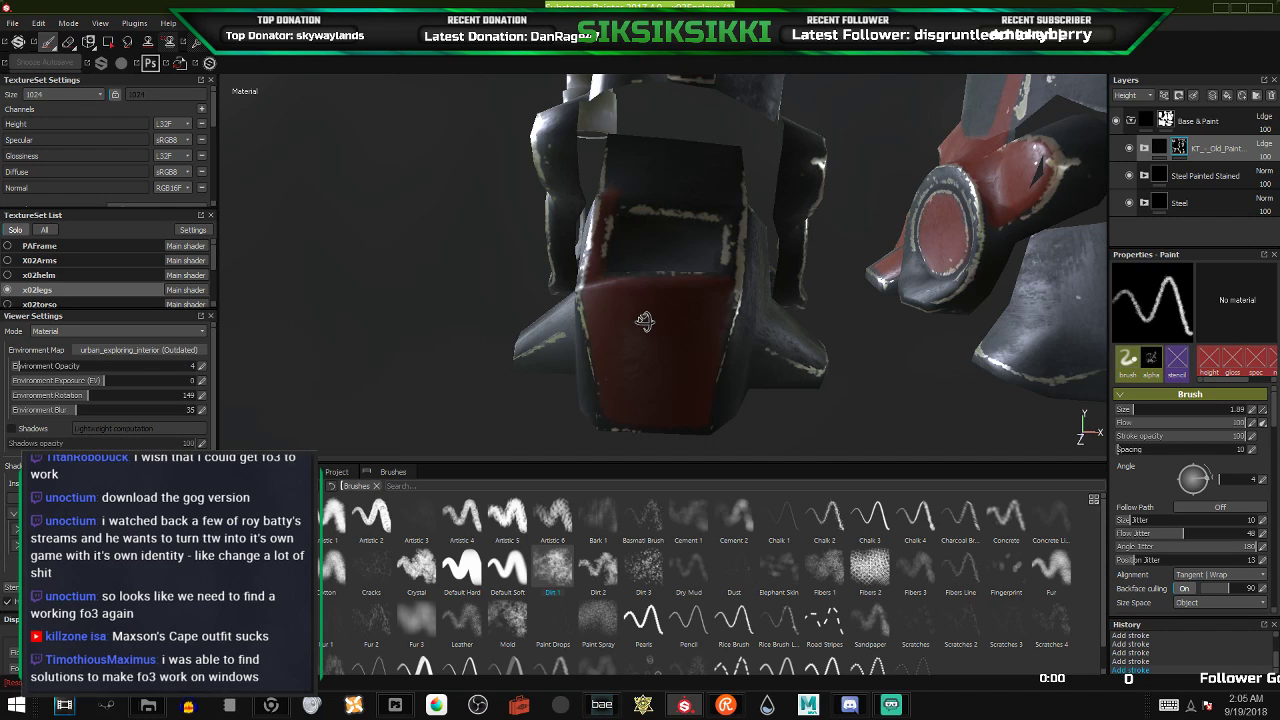
left_click_drag(644, 321, 641, 314, "alt")
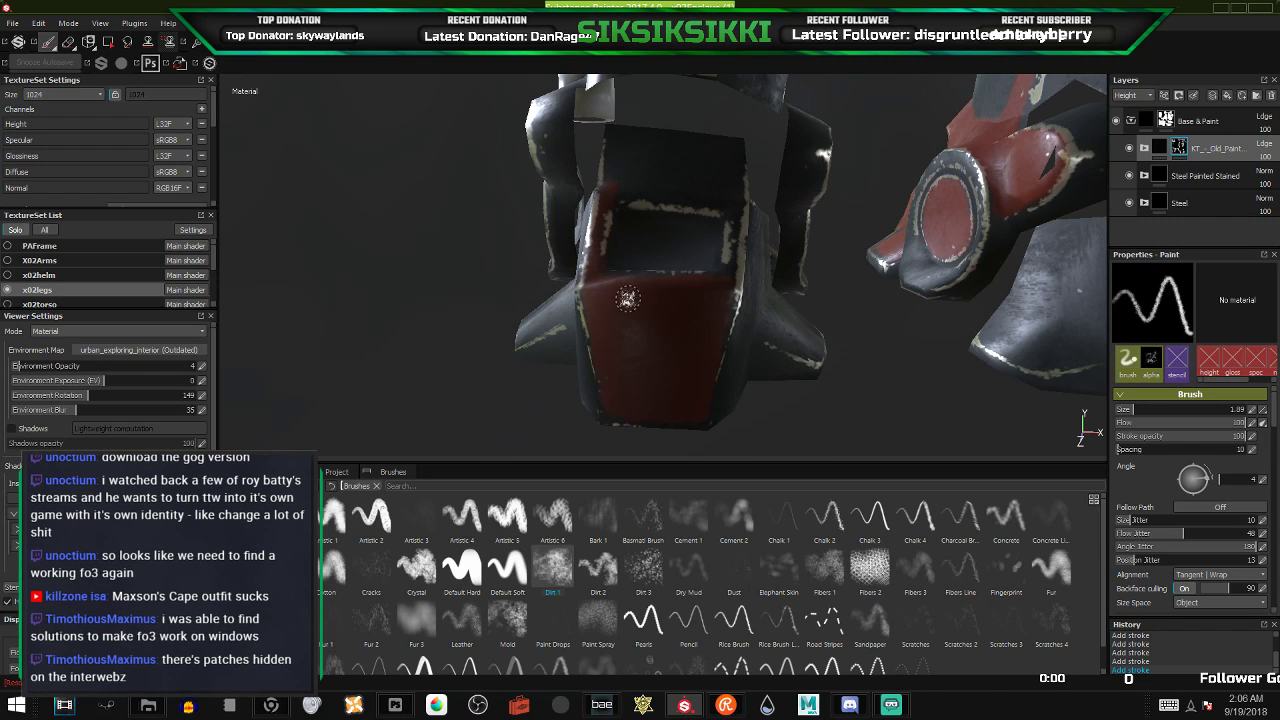
left_click_drag(652, 292, 618, 297, "alt")
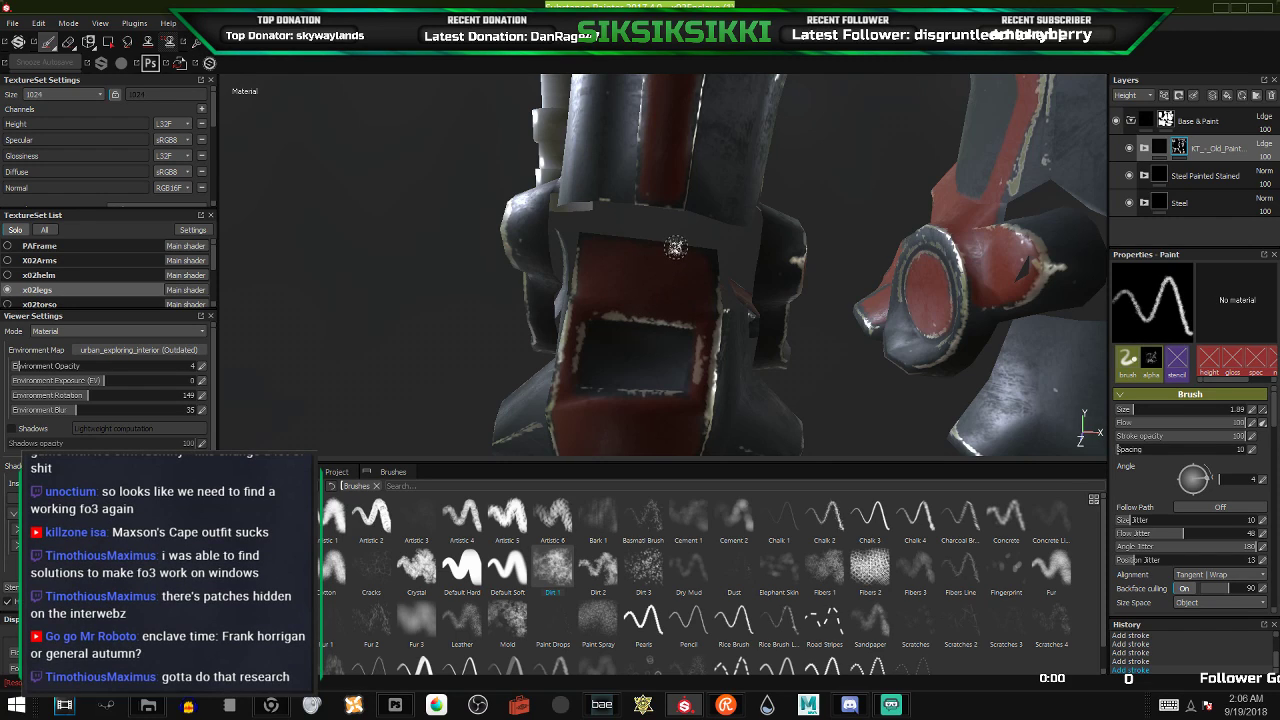
- Paint a red stripe along the curved upper edge of the inner thigh, from the front tip to the inner corner
scroll(637, 268, "down", 4)
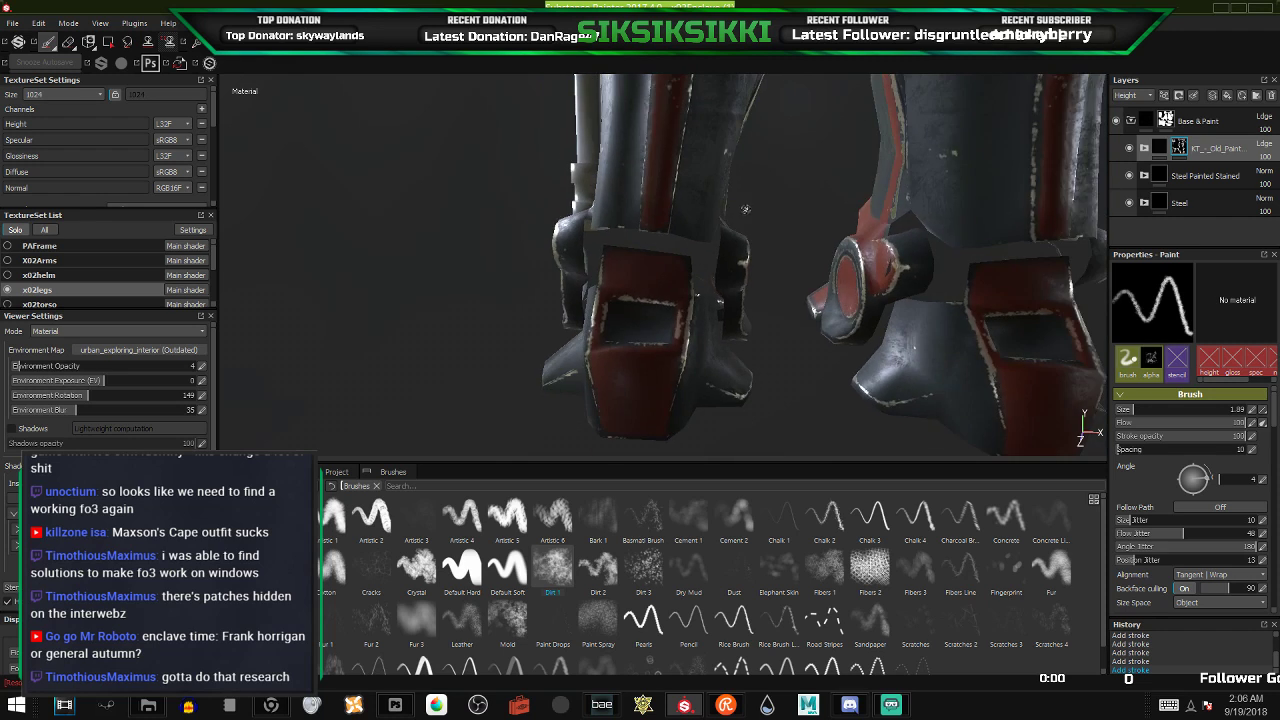
left_click_drag(659, 258, 900, 272, "alt")
left_click_drag(662, 352, 510, 169, "alt")
left_click_drag(611, 151, 770, 222, "alt")
scroll(685, 184, "up", 2)
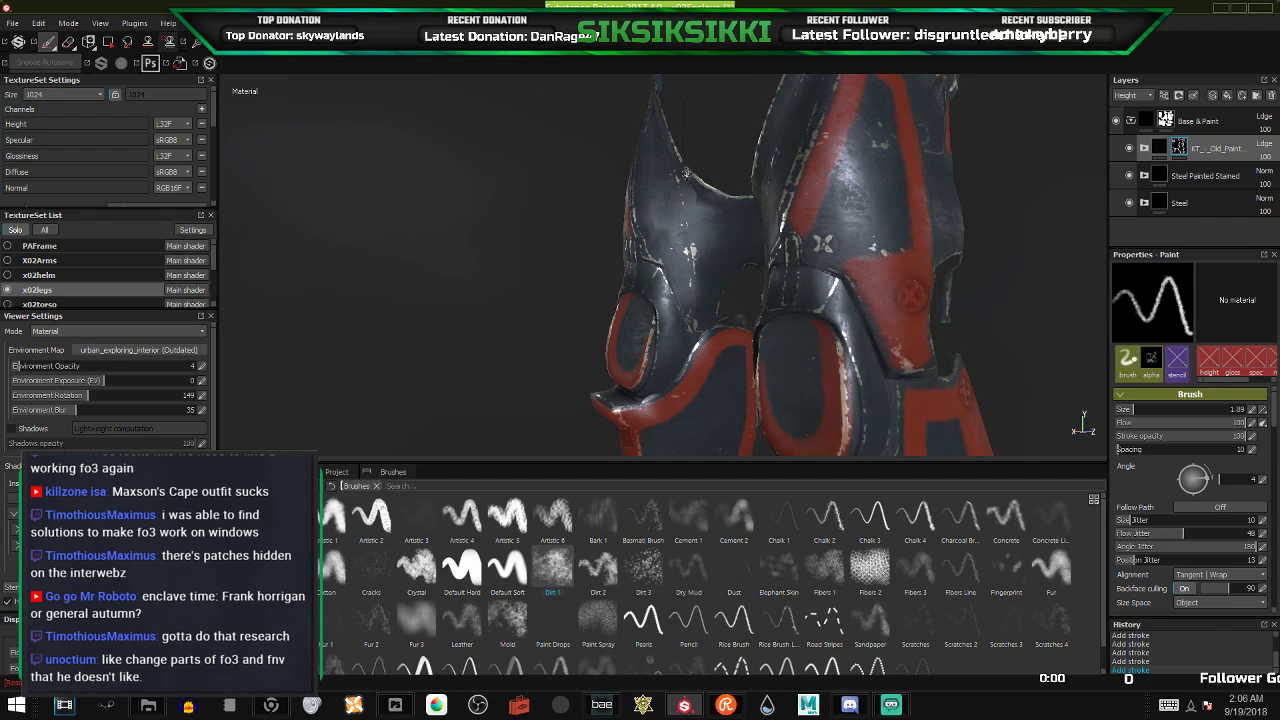
scroll(673, 139, "up", 3)
left_click_drag(743, 183, 720, 246, "alt")
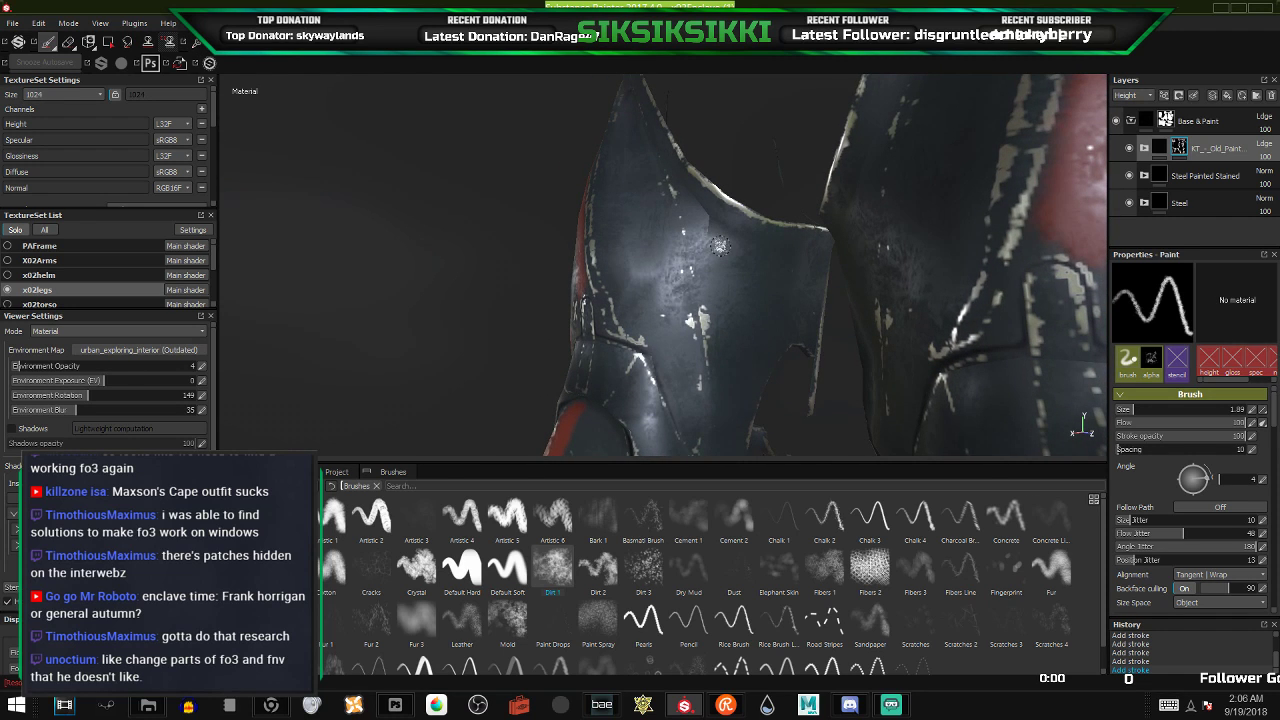
mouse_move(650, 270)
left_mouse_down("alt")
mouse_move(760, 262)
mouse_move(700, 320)
mouse_move(765, 263)
mouse_move(702, 215)
mouse_move(590, 205)
left_mouse_up("alt")
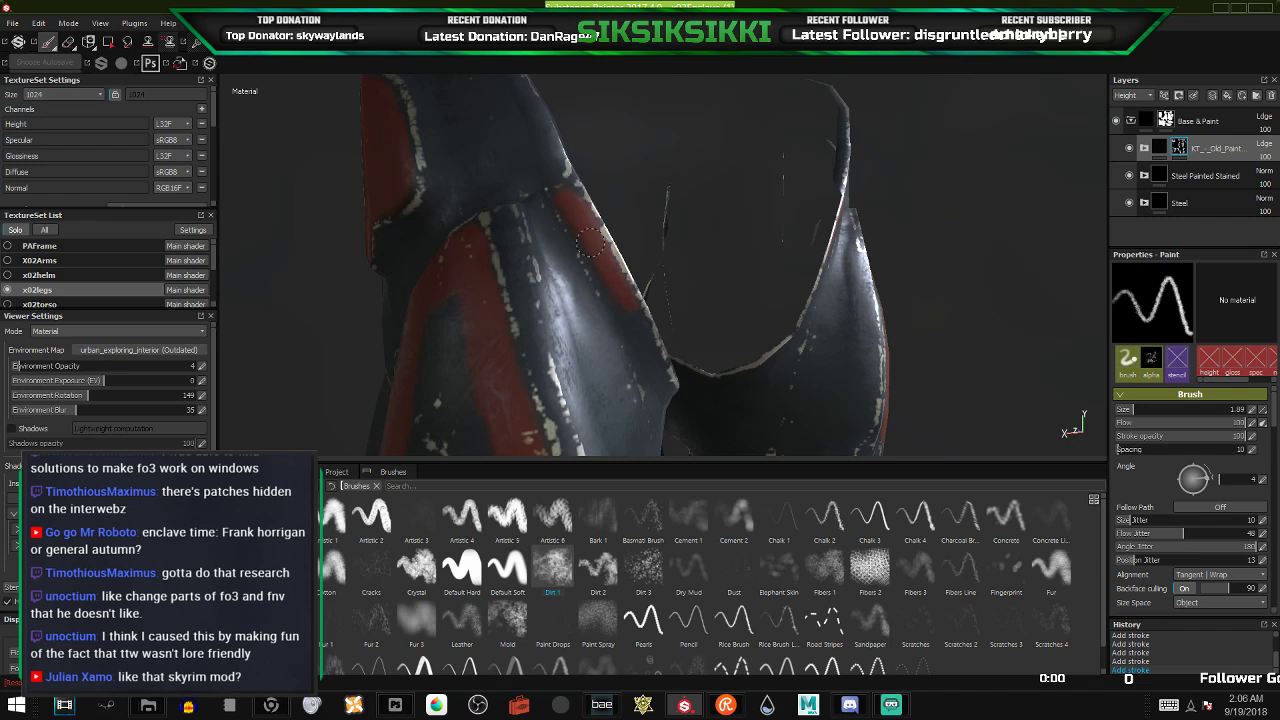
left_click_drag(660, 383, 527, 274, "alt")
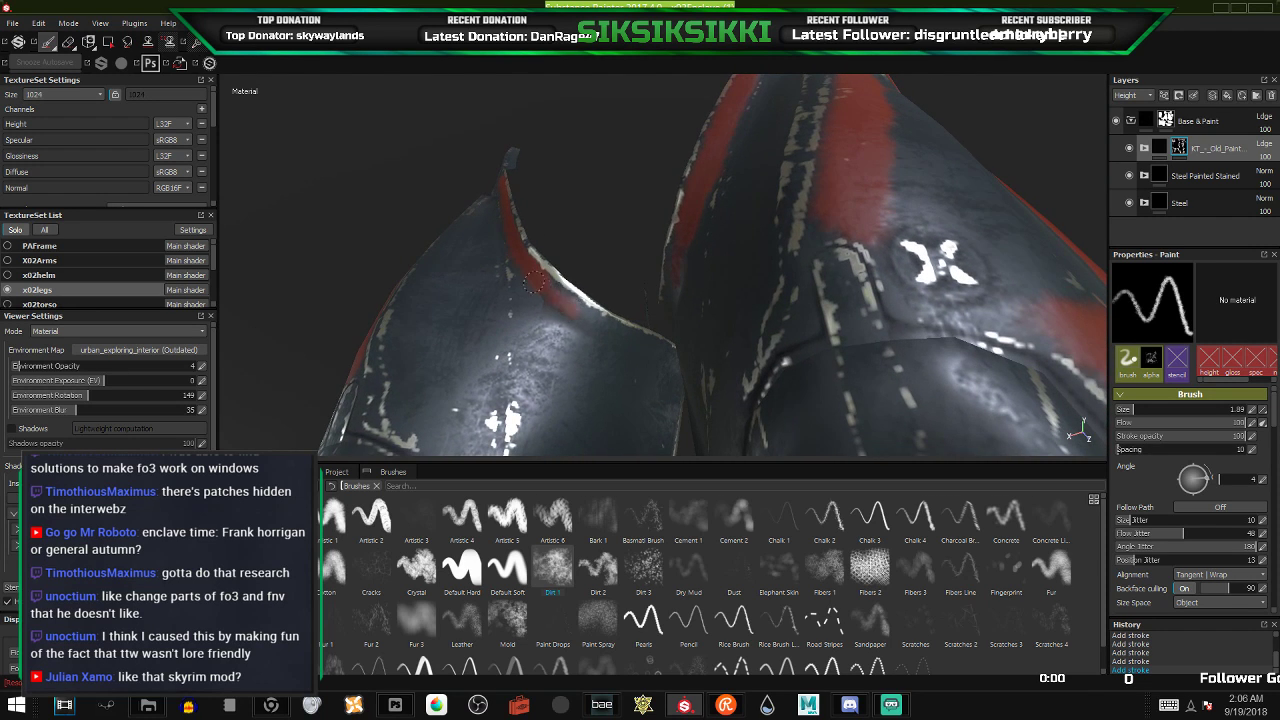
left_click_drag(587, 318, 636, 346)
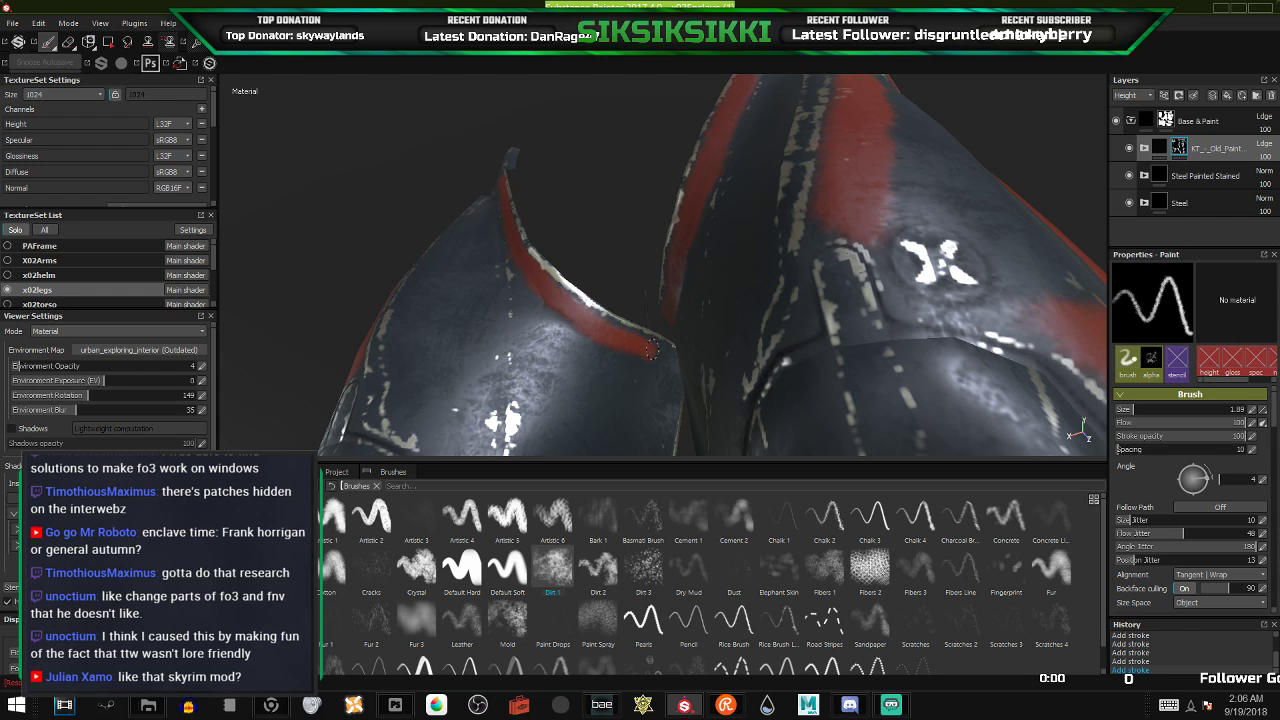
- Extend the red edge stripe around the back of the inner thigh and up to the rear seam
left_click_drag(920, 176, 590, 320, "alt")
middle_click_drag(590, 320, 348, 334, "alt")
left_click_drag(347, 333, 584, 260, "alt")
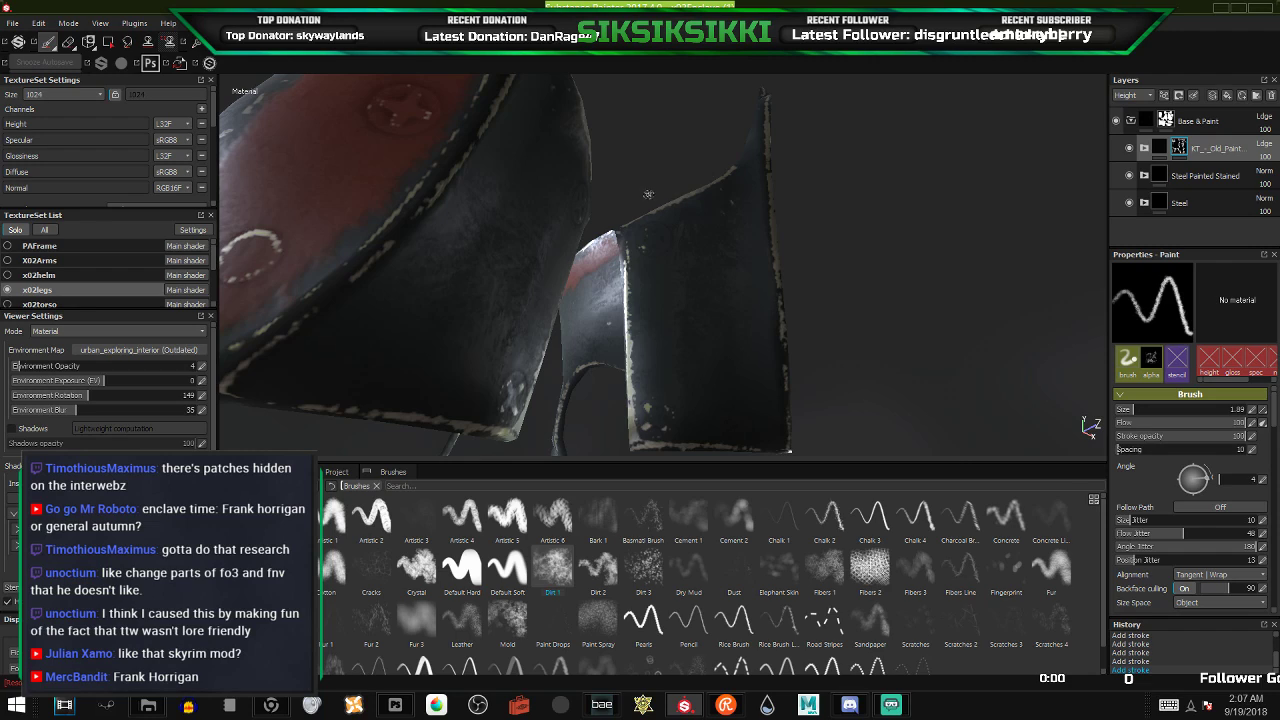
left_click_drag(631, 241, 672, 219)
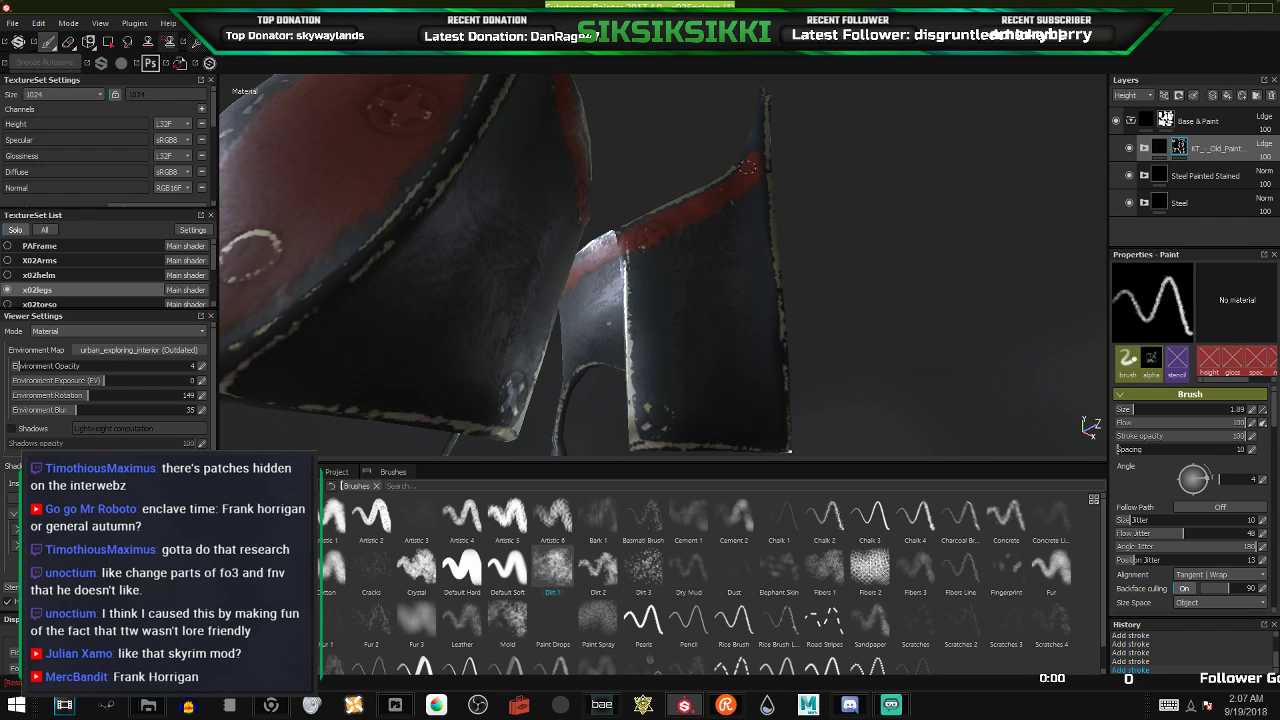
left_click_drag(738, 188, 667, 328, "alt")
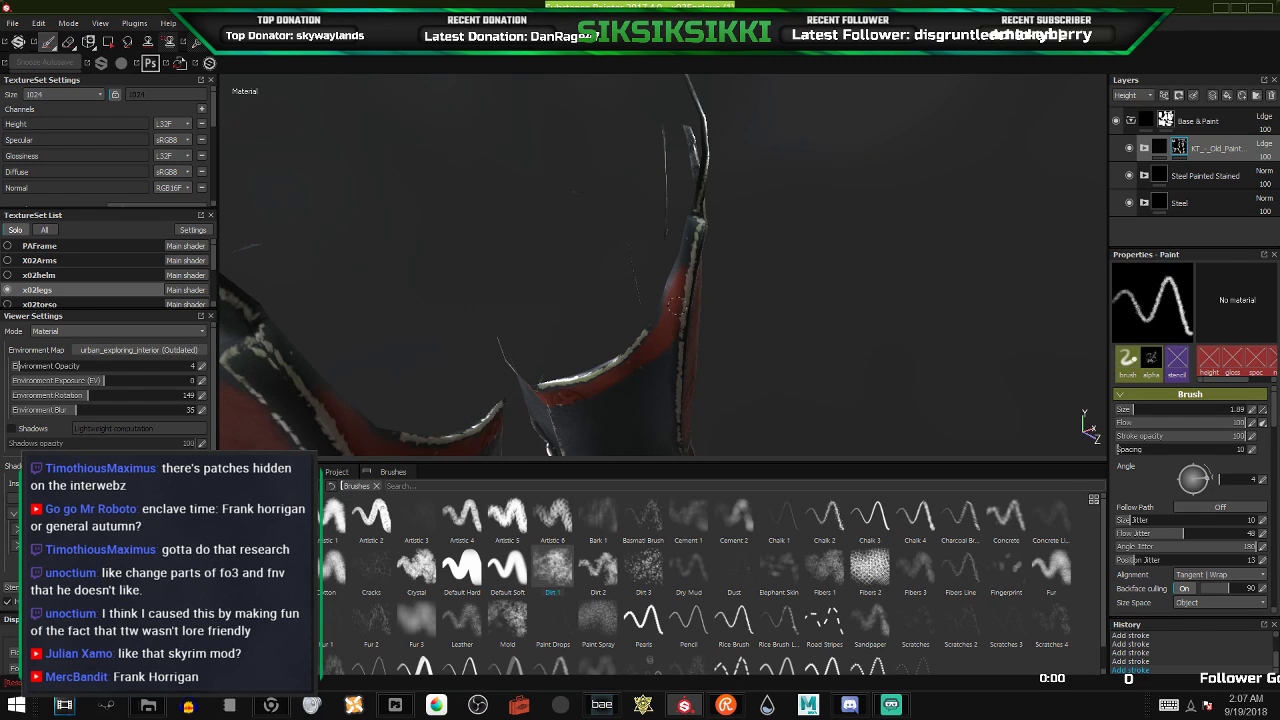
left_click_drag(682, 268, 632, 274, "alt")
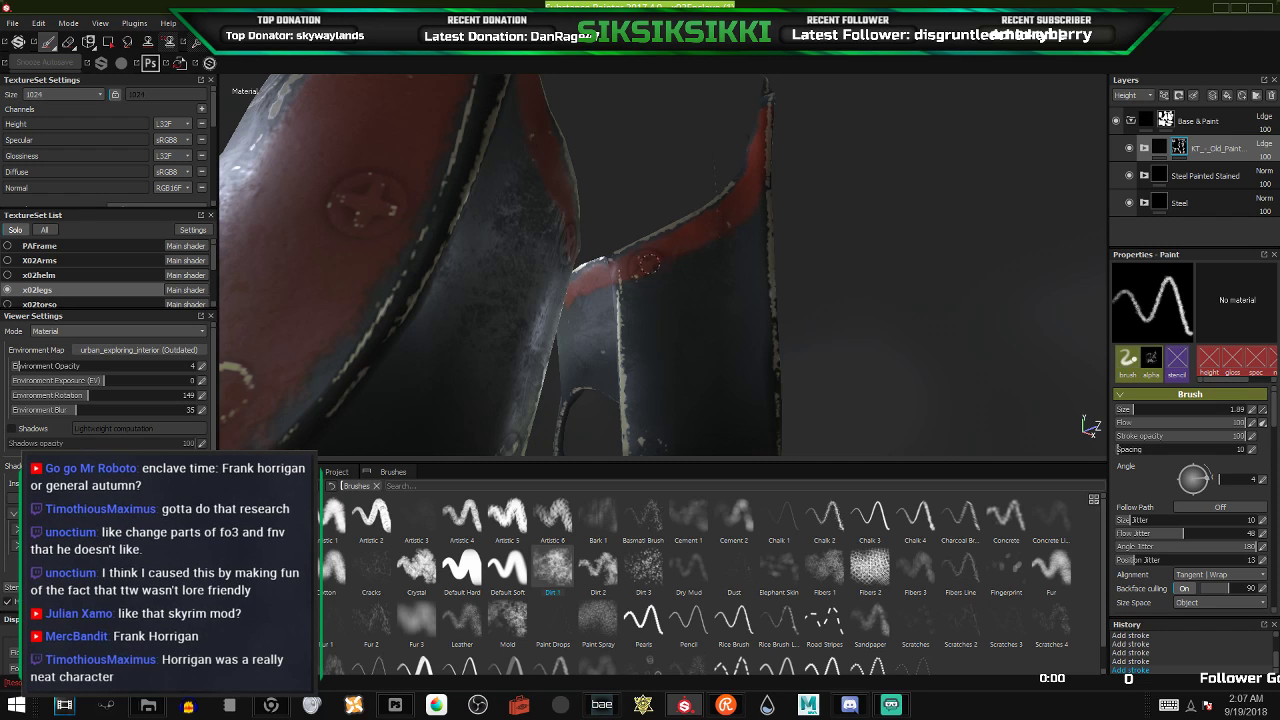
mouse_move(590, 305)
left_mouse_down("alt")
mouse_move(596, 316)
mouse_move(998, 346)
left_mouse_up("alt")
mouse_move(493, 325)
left_mouse_down("alt")
mouse_move(724, 339)
mouse_move(735, 285)
mouse_move(709, 260)
left_mouse_up("alt")
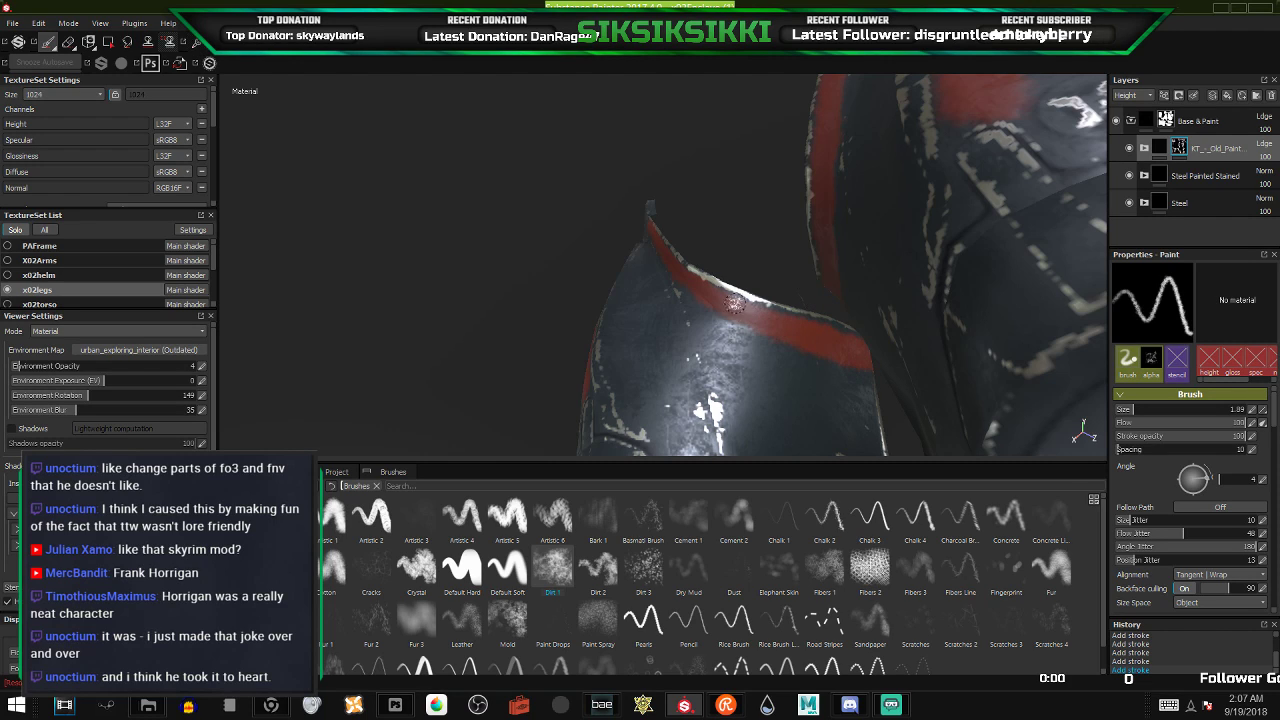
- Examine the red accents on both thighs from the side and front
scroll(736, 288, "down", 5)
left_click_drag(735, 290, 1052, 399, "alt")
left_click_drag(719, 414, 750, 400, "alt")
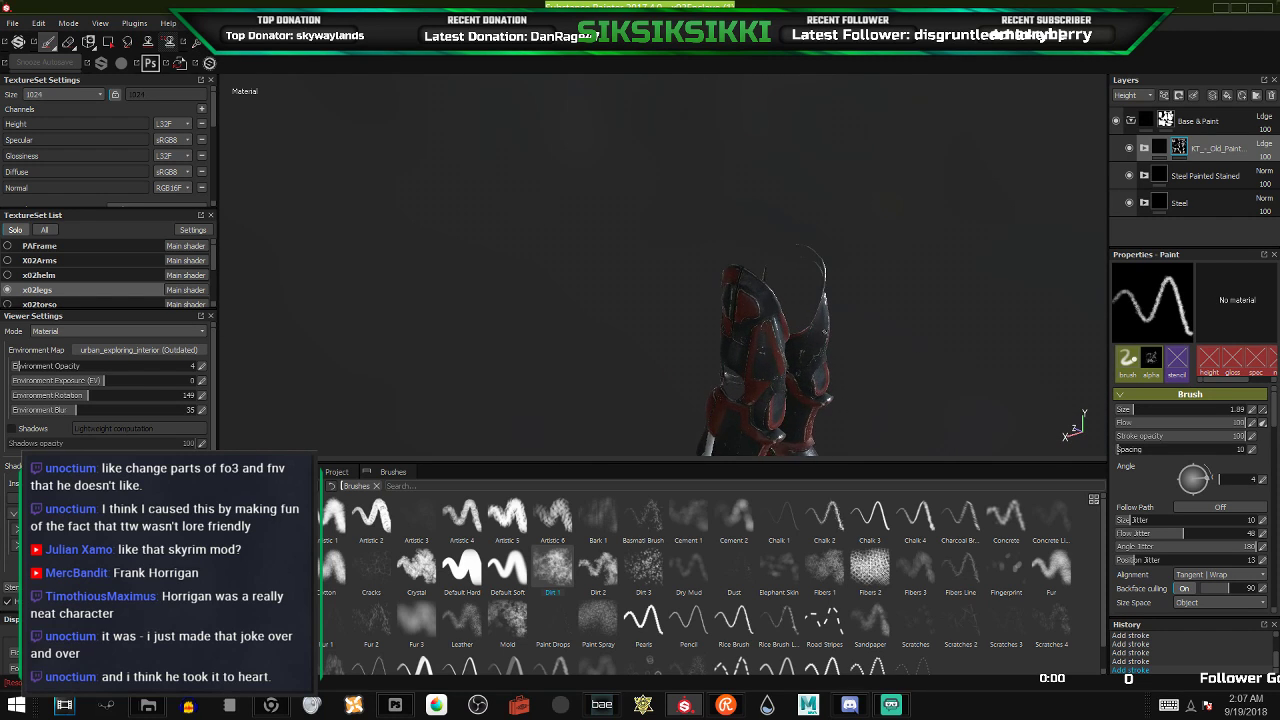
scroll(762, 300, "up", 6)
scroll(738, 231, "down", 5)
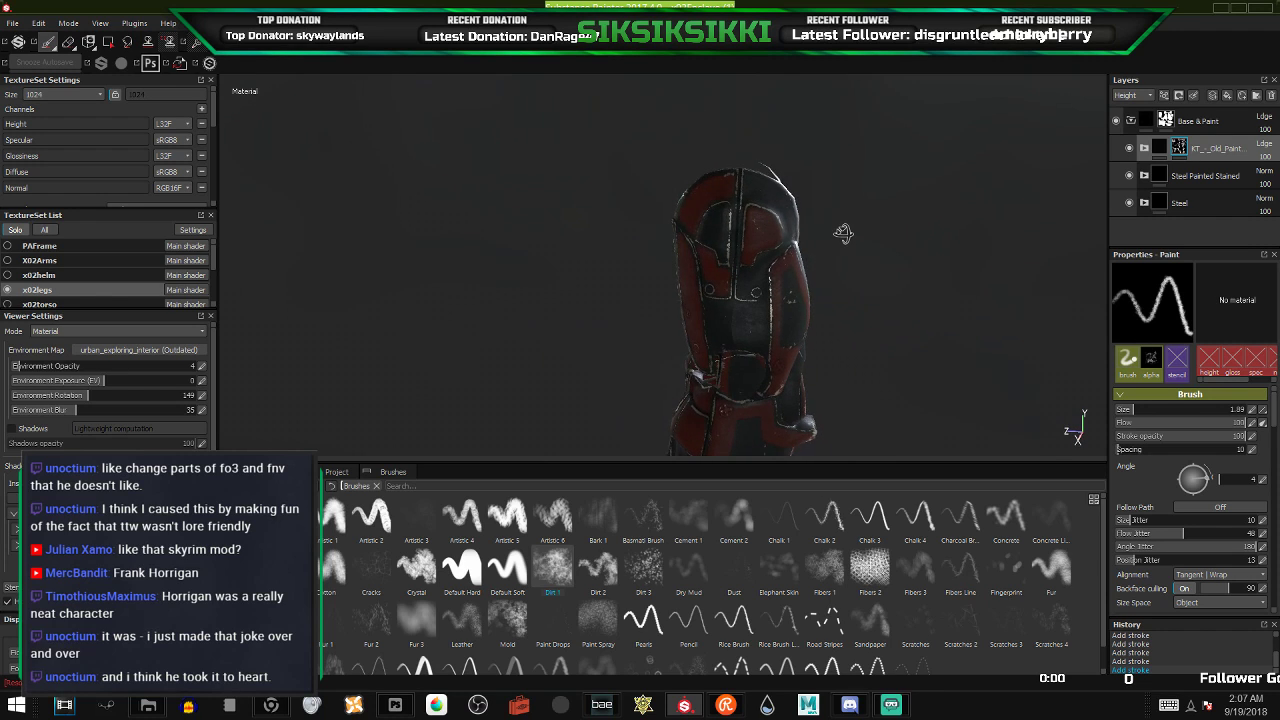
left_click_drag(843, 233, 543, 226, "alt")
left_click_drag(829, 311, 820, 271, "alt")
middle_click_drag(820, 271, 737, 226, "alt")
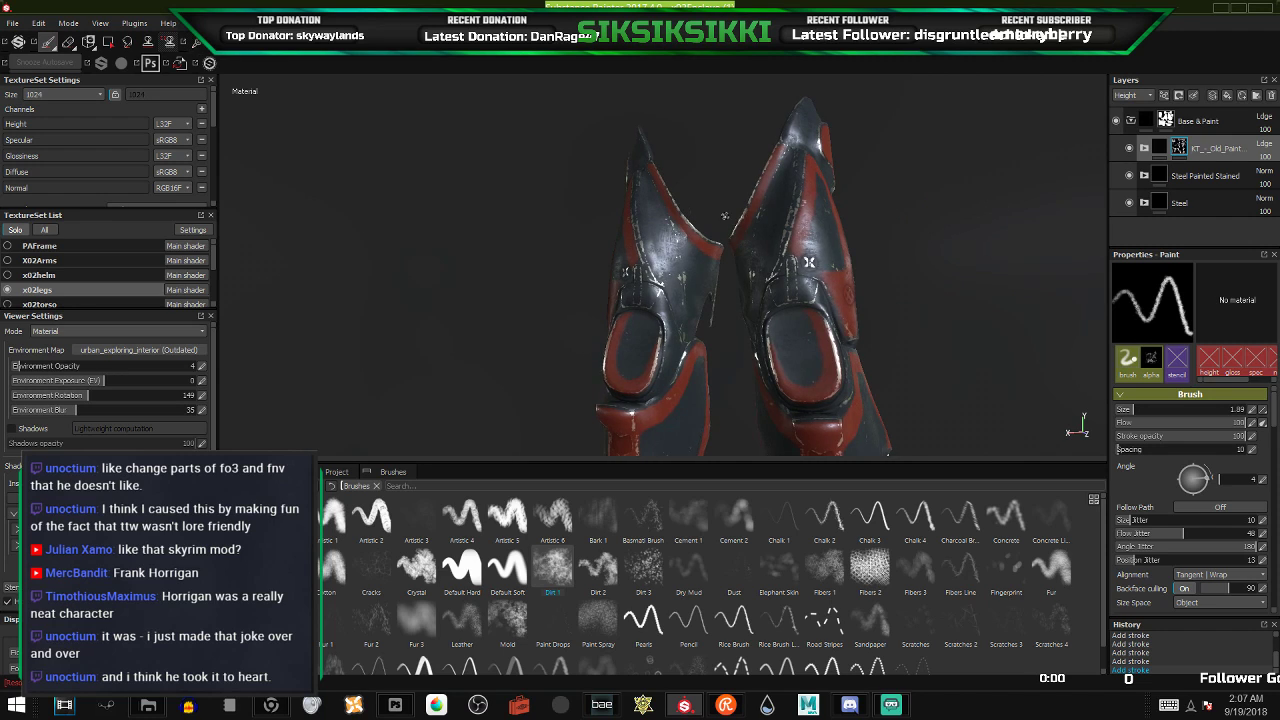
scroll(724, 216, "up", 3)
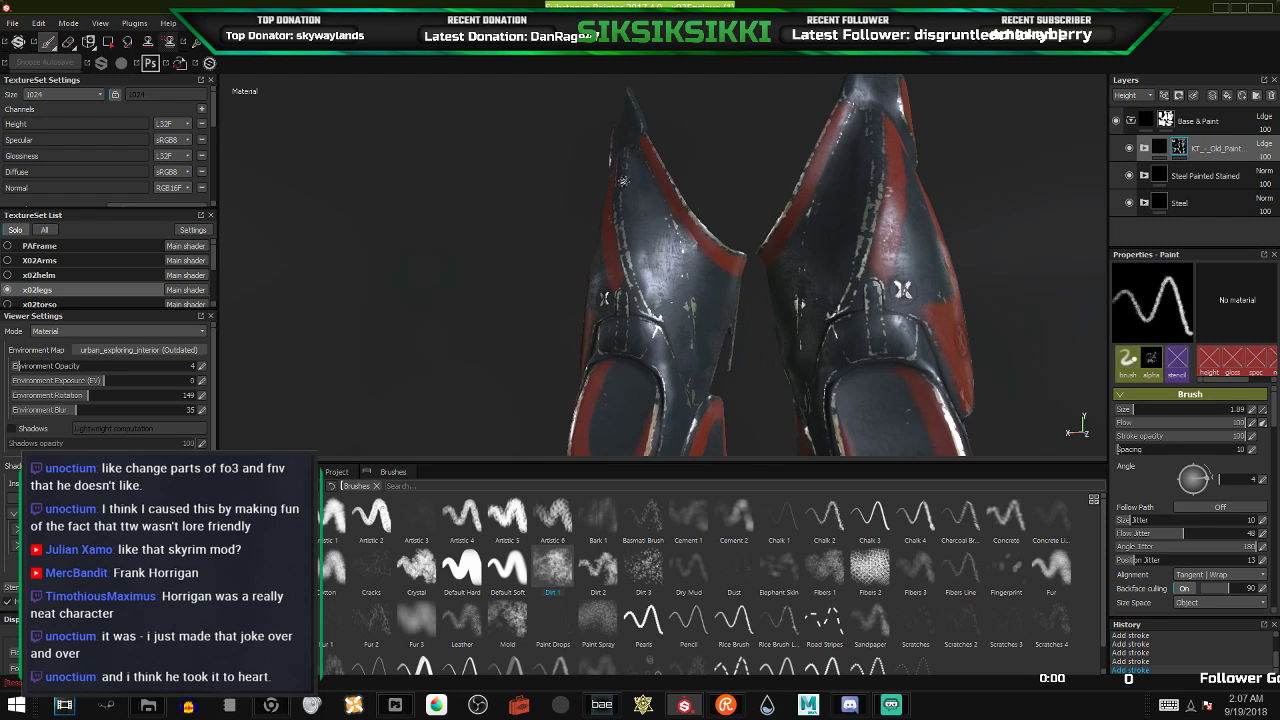
- Paint a vertical red stripe down the inner thigh, from the curved edge stripe to just above the knee
left_click_drag(766, 230, 690, 221, "alt")
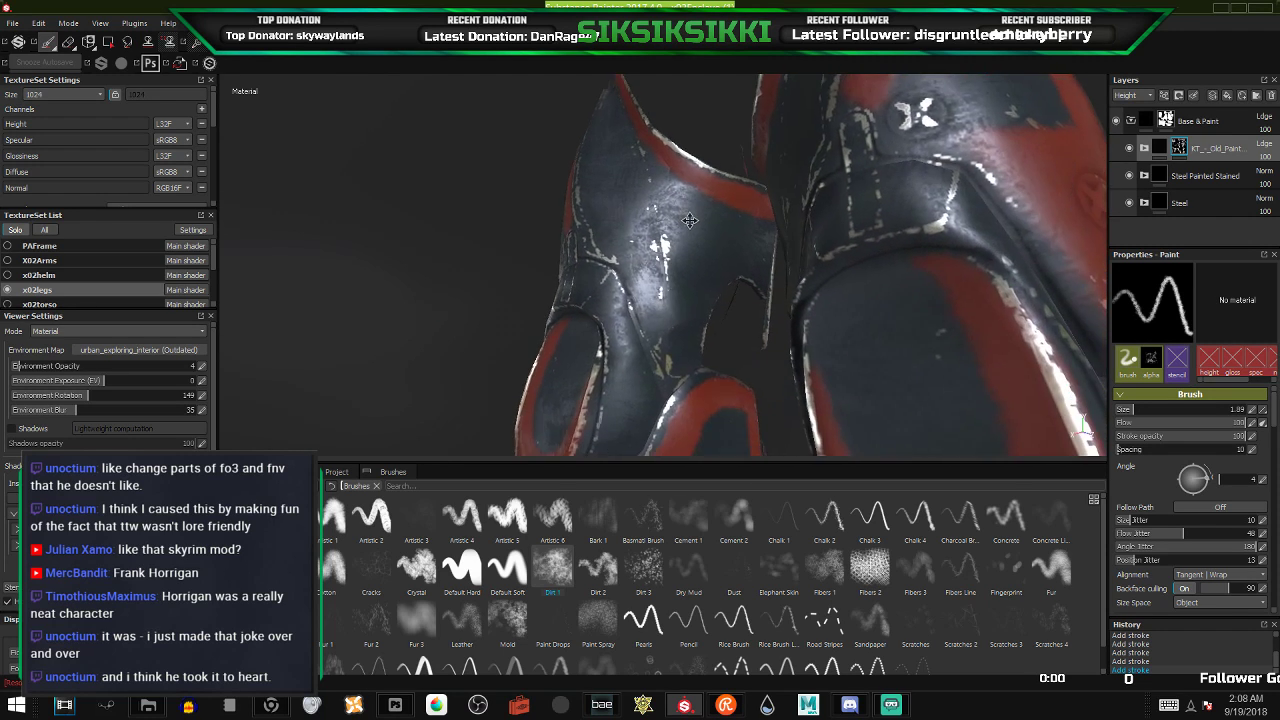
left_click_drag(692, 275, 672, 258, "alt")
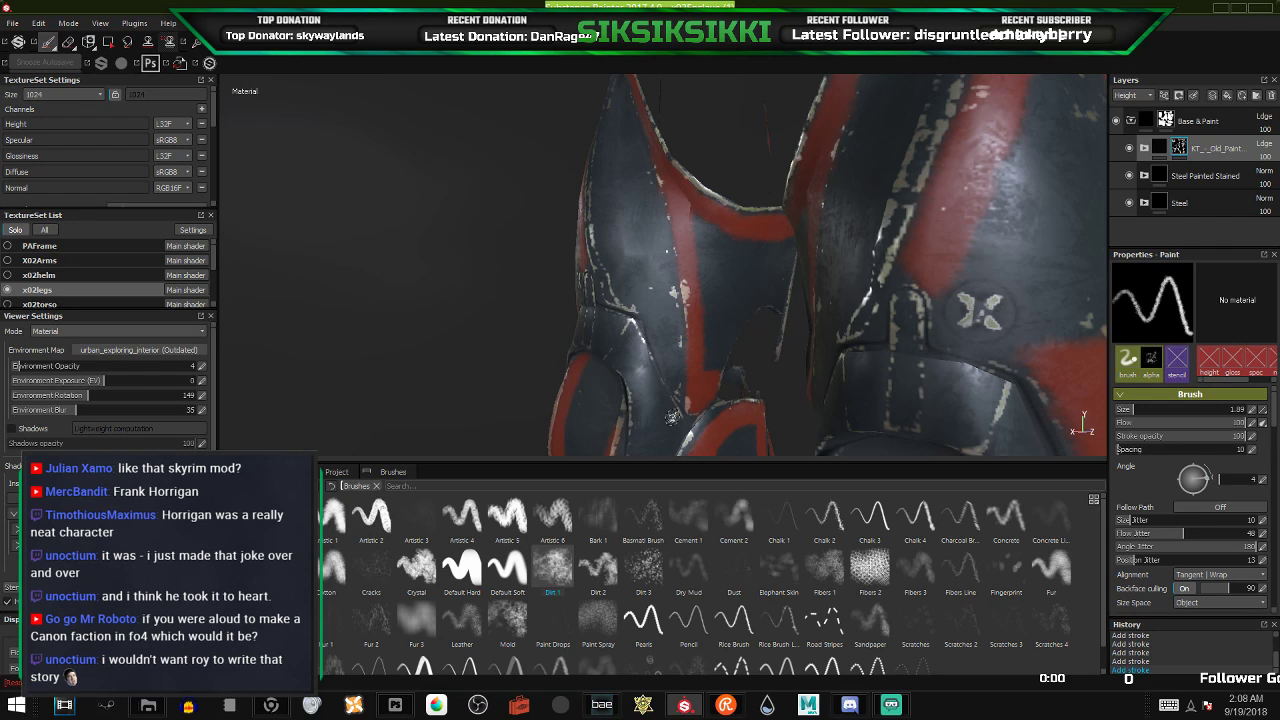
left_click_drag(627, 375, 857, 396, "alt")
middle_click_drag(498, 187, 565, 152, "alt")
mouse_move(691, 256)
left_mouse_down("alt")
mouse_move(626, 242)
mouse_move(657, 236)
mouse_move(620, 196)
left_mouse_up("alt")
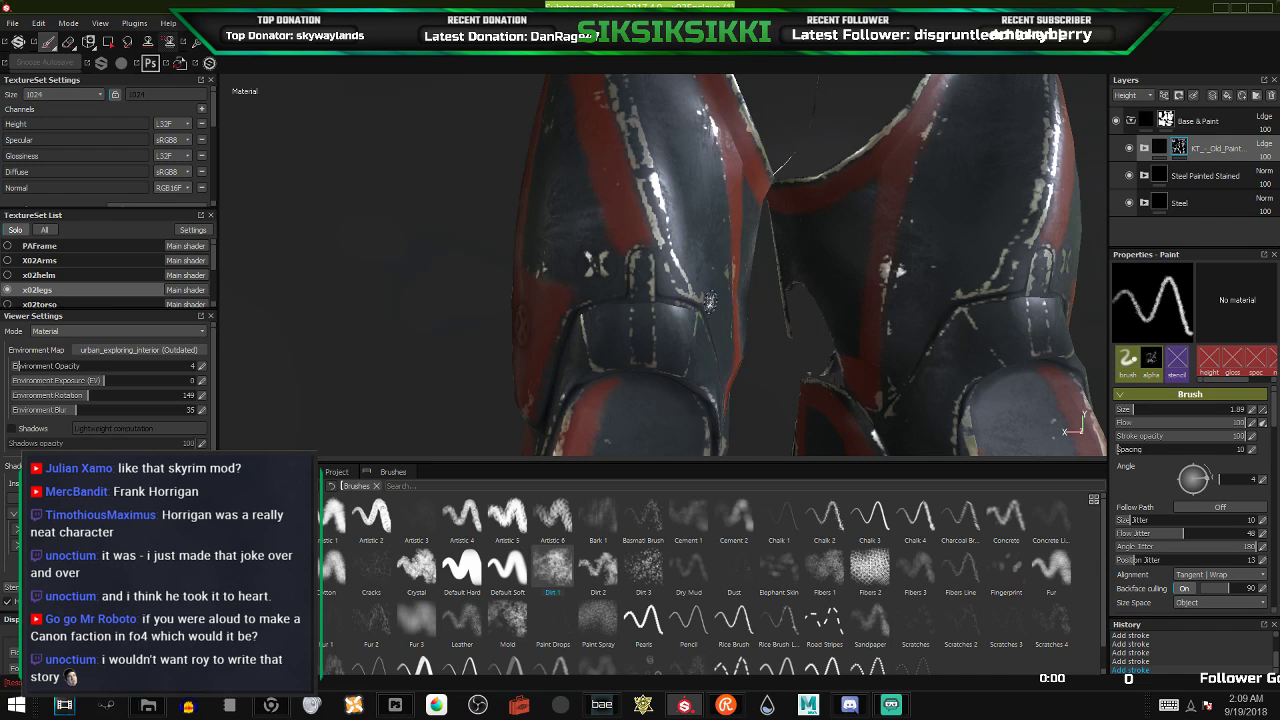
mouse_move(641, 309)
left_mouse_down("alt")
mouse_move(622, 318)
mouse_move(652, 336)
mouse_move(636, 334)
left_mouse_up("alt")
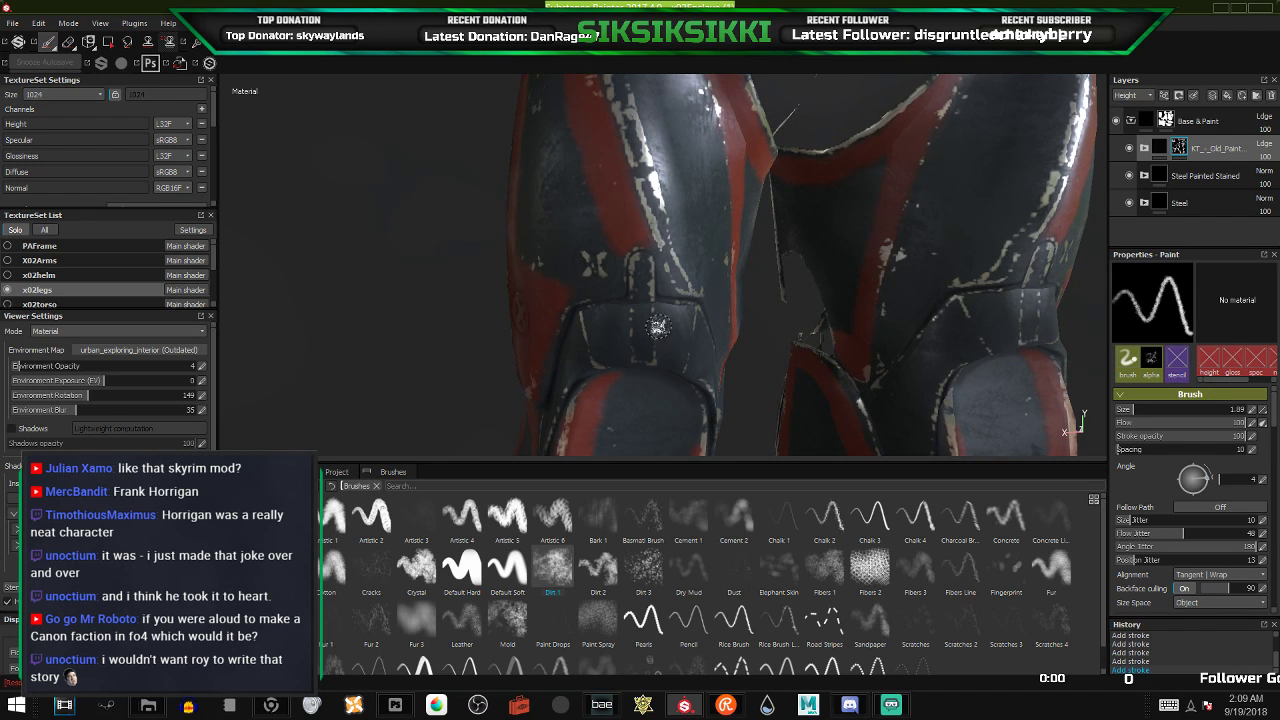
- Show all texture sets of the armor together and set the environment rotation to 85
scroll(628, 335, "down", 6)
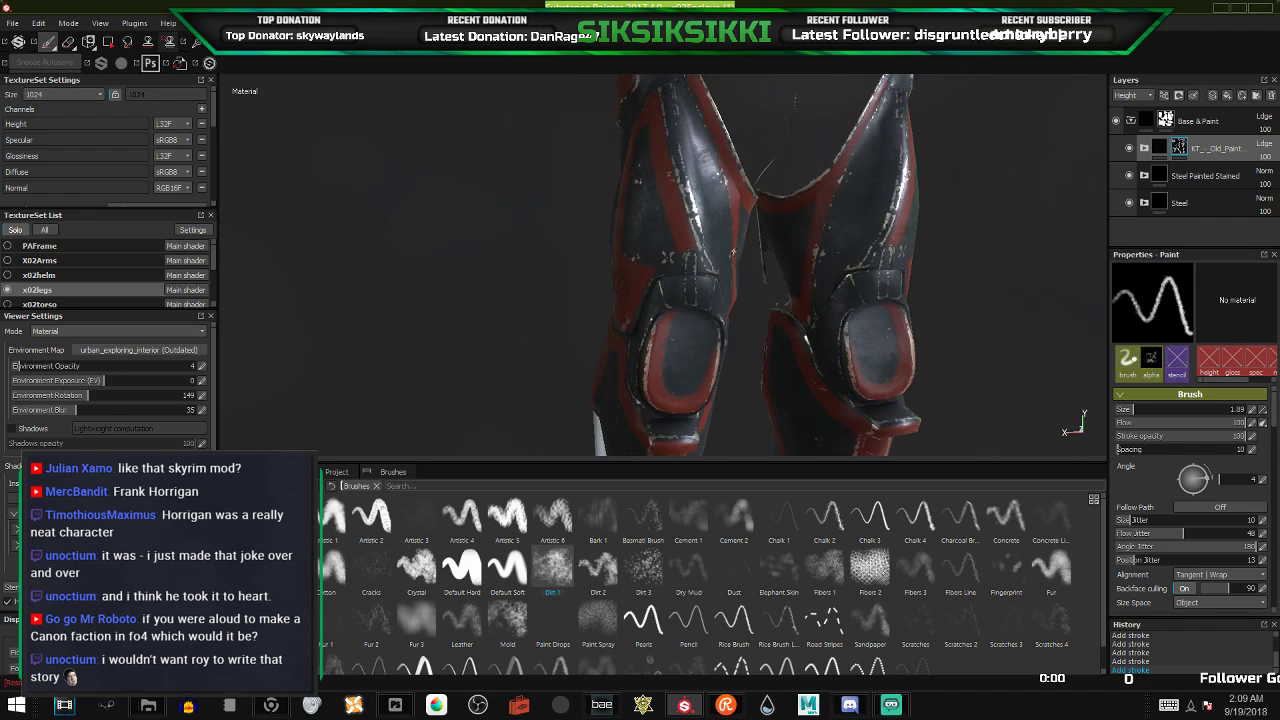
left_click_drag(763, 325, 727, 325, "alt")
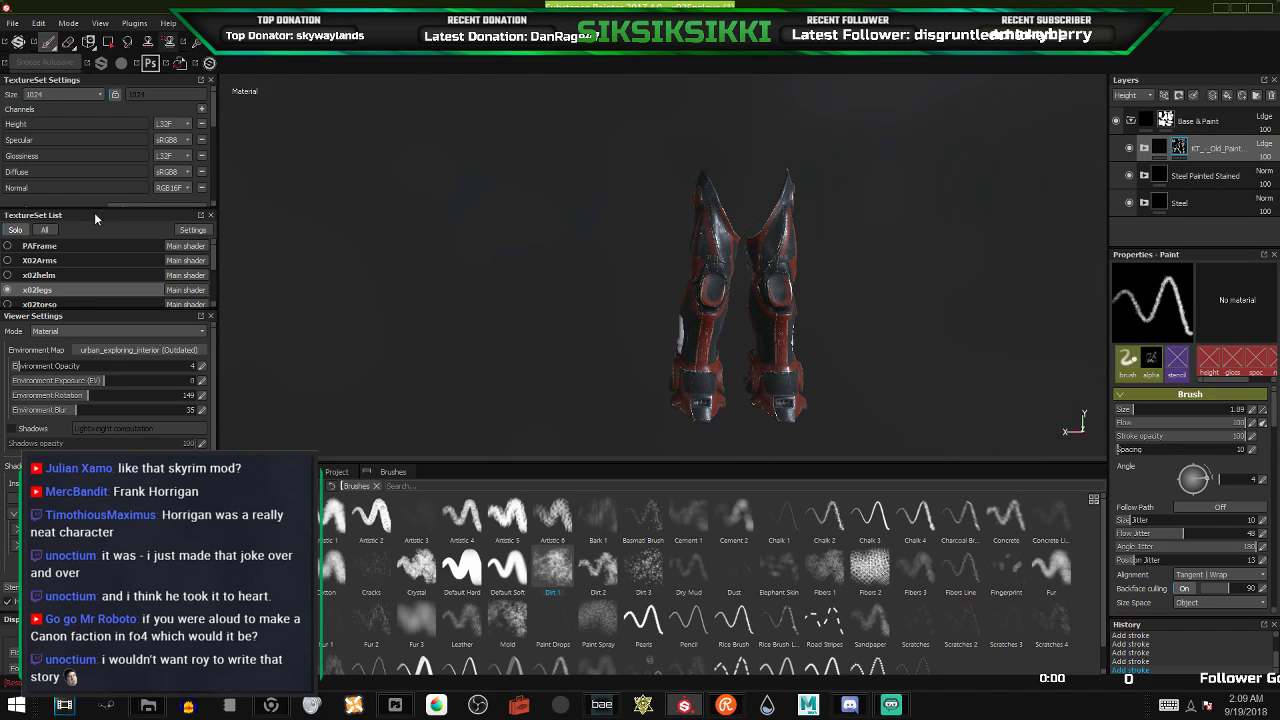
left_click(41, 229)
left_click_drag(700, 300, 706, 322, "alt")
middle_click_drag(706, 322, 597, 433, "alt")
right_click_drag(600, 262, 727, 250, "shift")
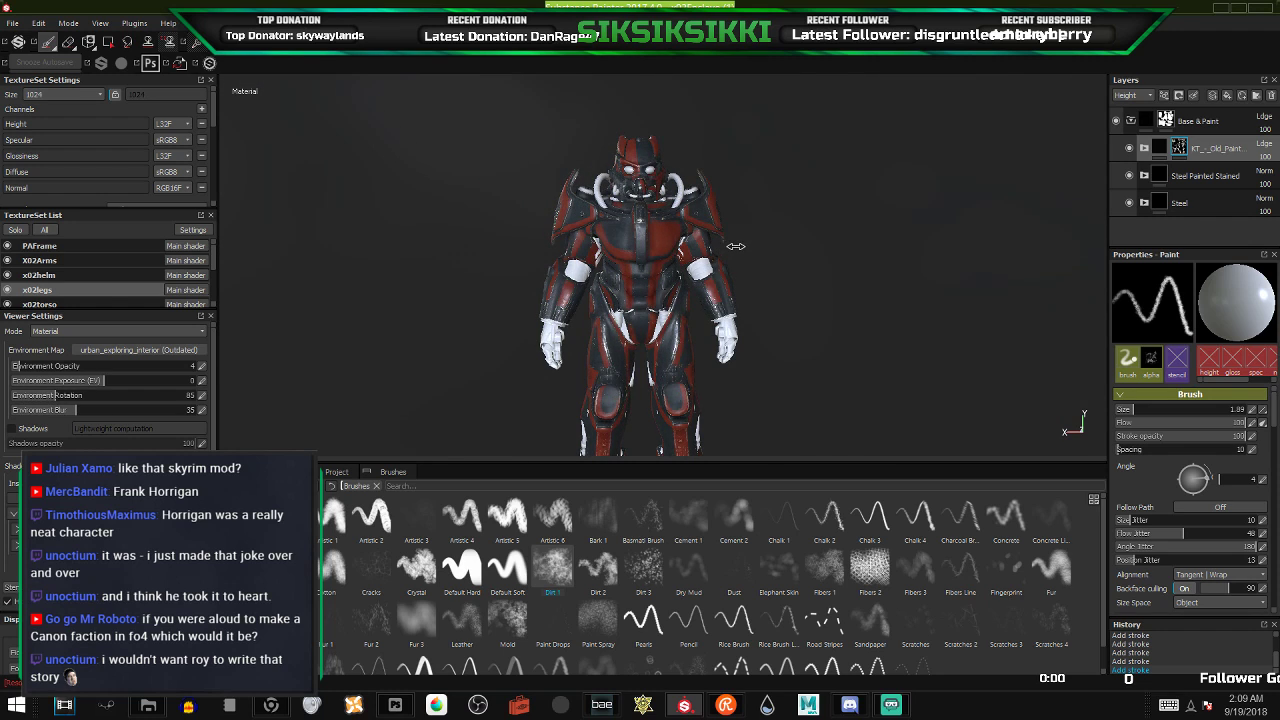
- Examine the red paint on the full armor from several angles and up close on the chest plate
left_click_drag(727, 249, 1113, 290, "alt")
left_click_drag(609, 239, 1113, 291, "alt")
left_click_drag(655, 203, 560, 222, "alt")
middle_click_drag(490, 448, 629, 280, "alt")
scroll(629, 280, "up", 5)
scroll(629, 280, "up", 5)
left_click_drag(831, 293, 667, 235, "alt")
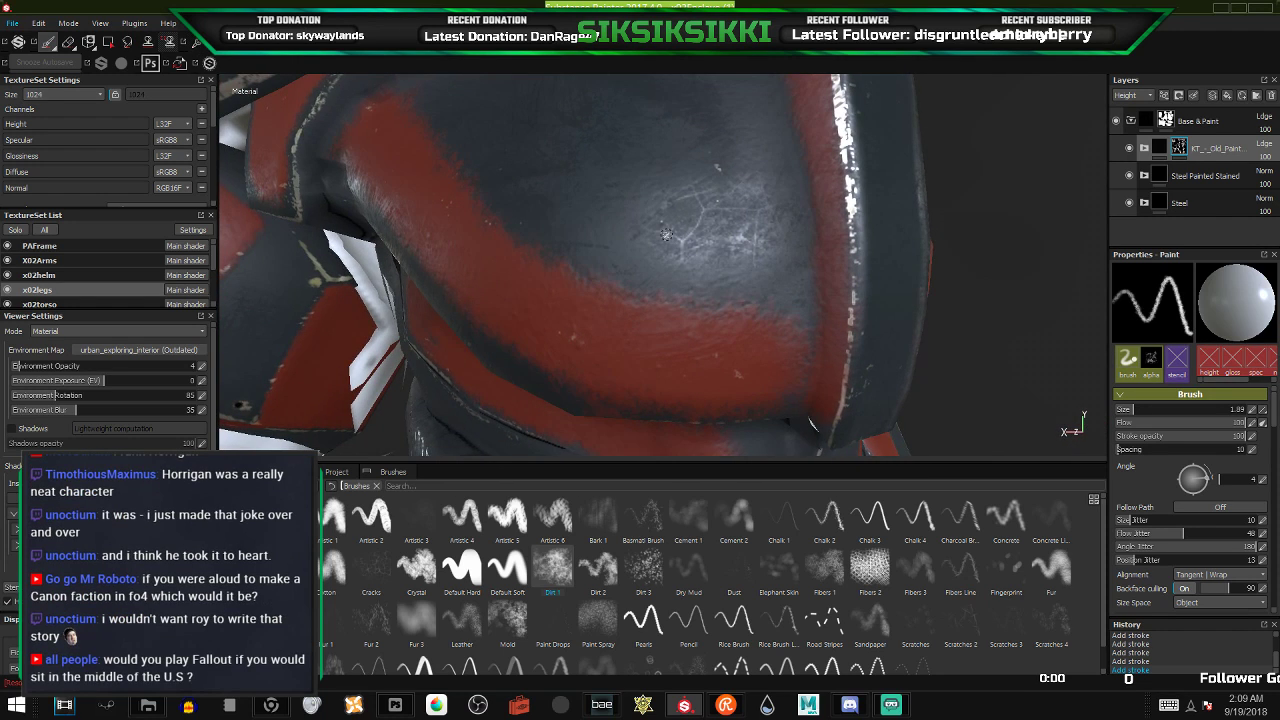
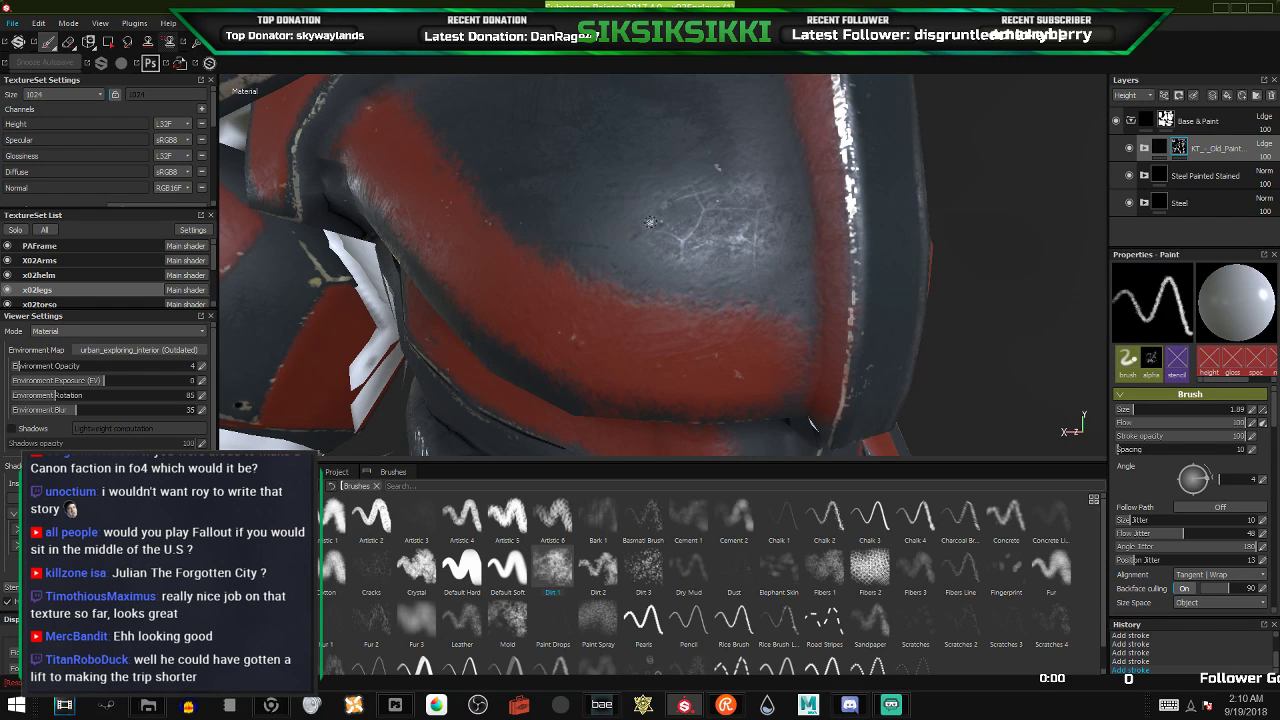
mouse_move(560, 285)
left_mouse_down("alt")
mouse_move(597, 291)
mouse_move(554, 251)
left_mouse_up("alt")
middle_click_drag(554, 251, 751, 389, "alt")
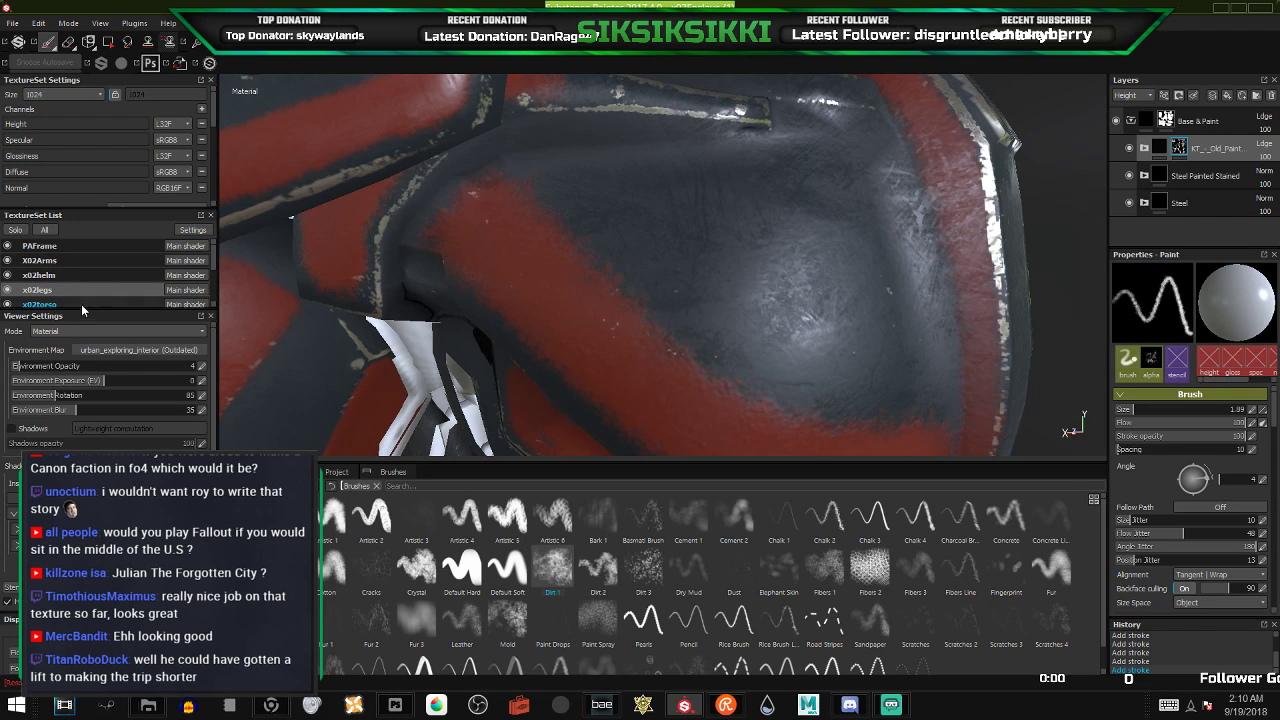
- Repaint the chest plate's diagonal red stripe with a 1.63 brush on the x02torso Old Paint layer's mask
right_click(440, 223, "ctrl+alt")
left_click(1161, 148)
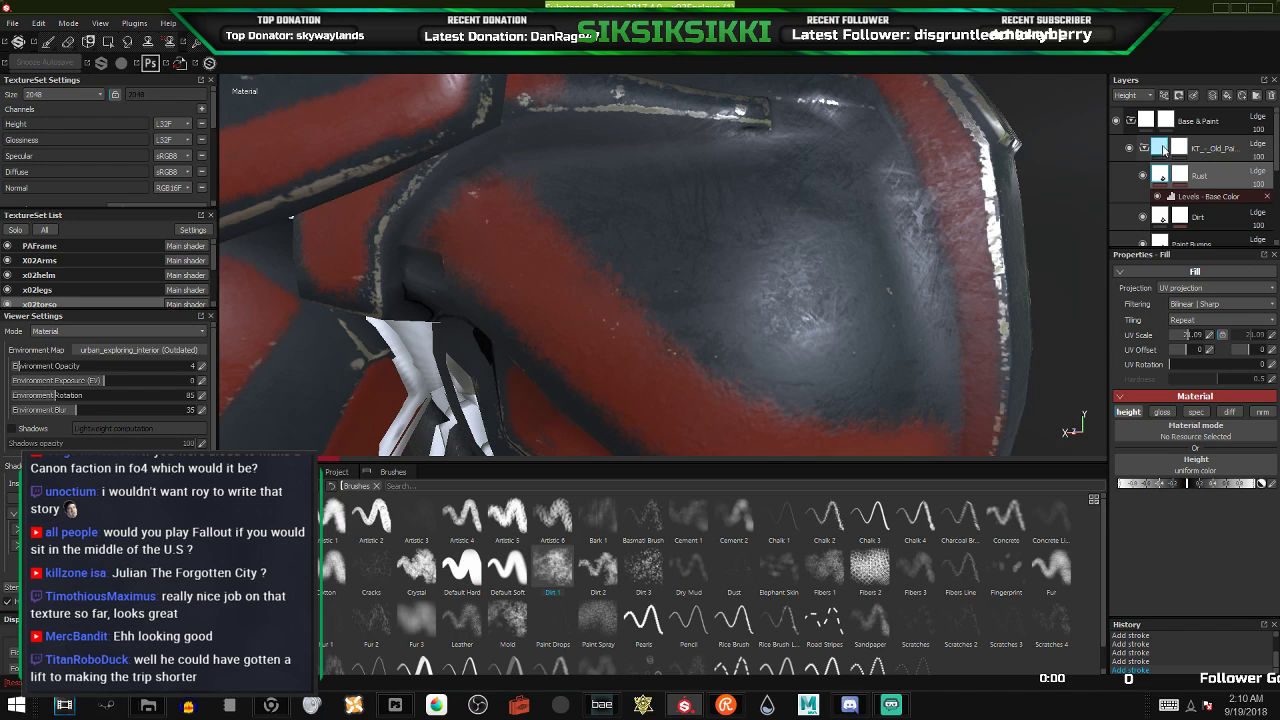
left_click(1179, 148)
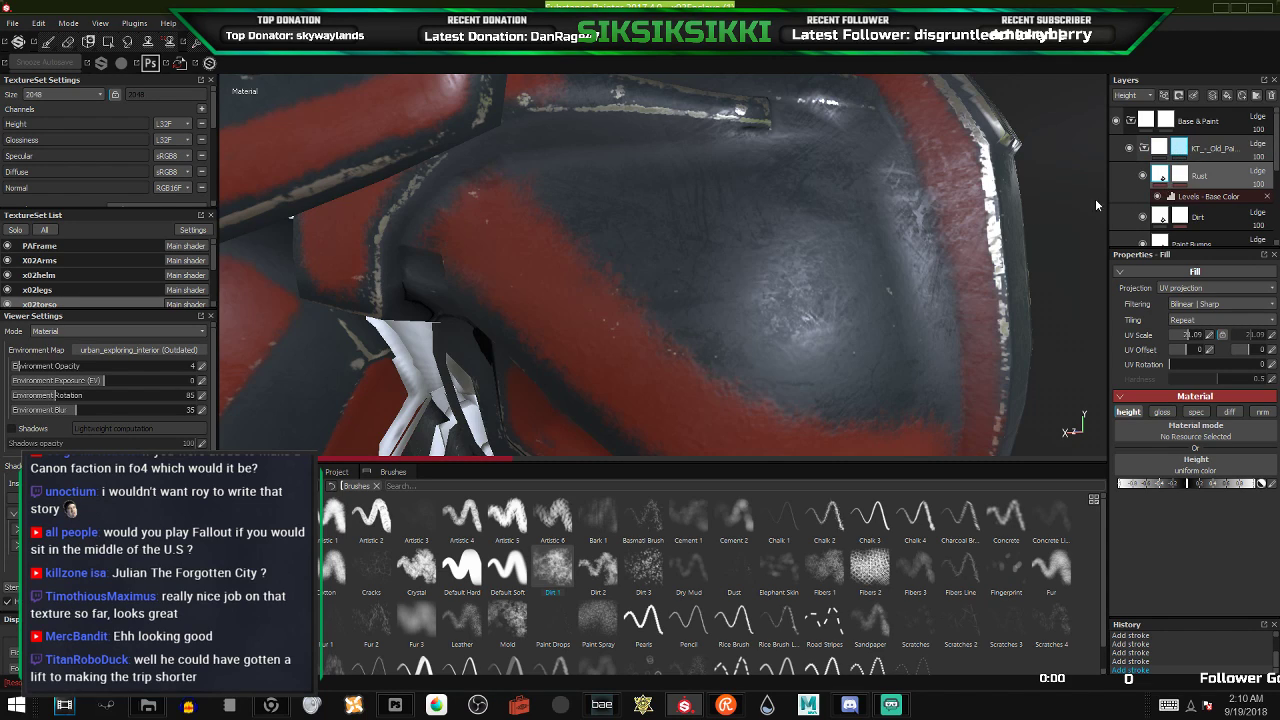
key("1")
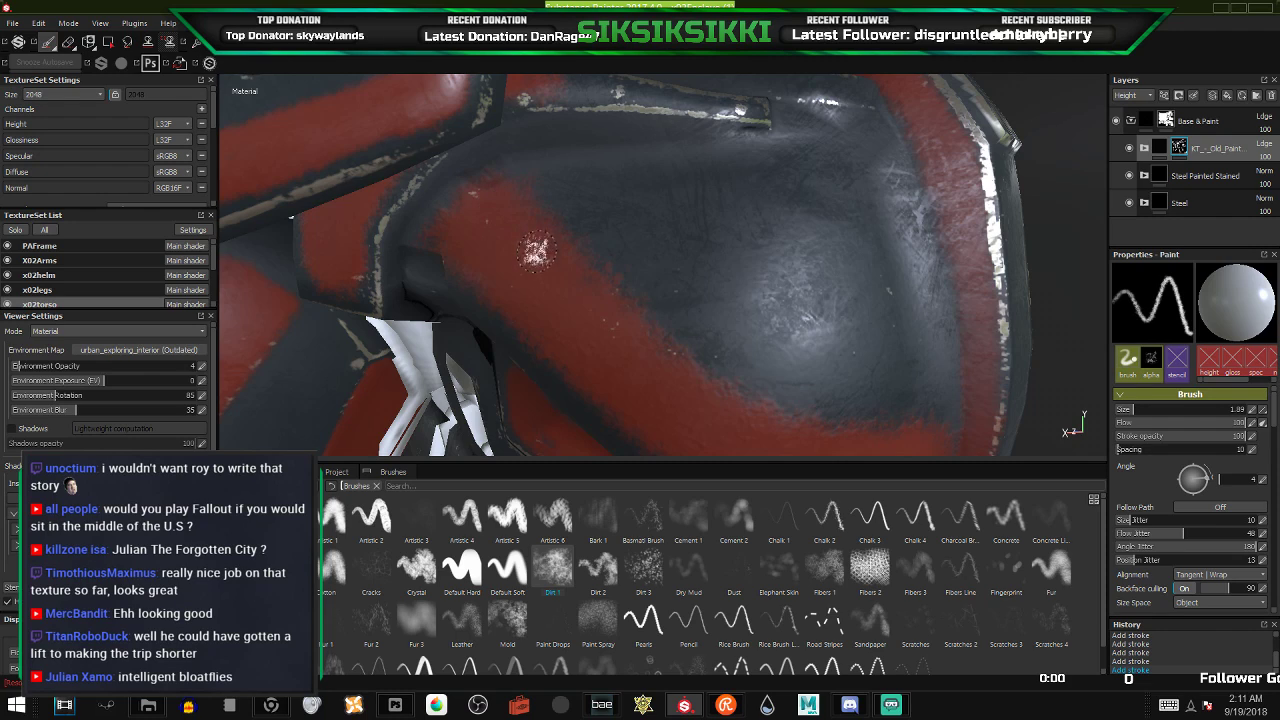
left_click(1131, 410)
mouse_move(457, 219)
left_mouse_down()
mouse_move(445, 214)
mouse_move(477, 209)
left_mouse_up()
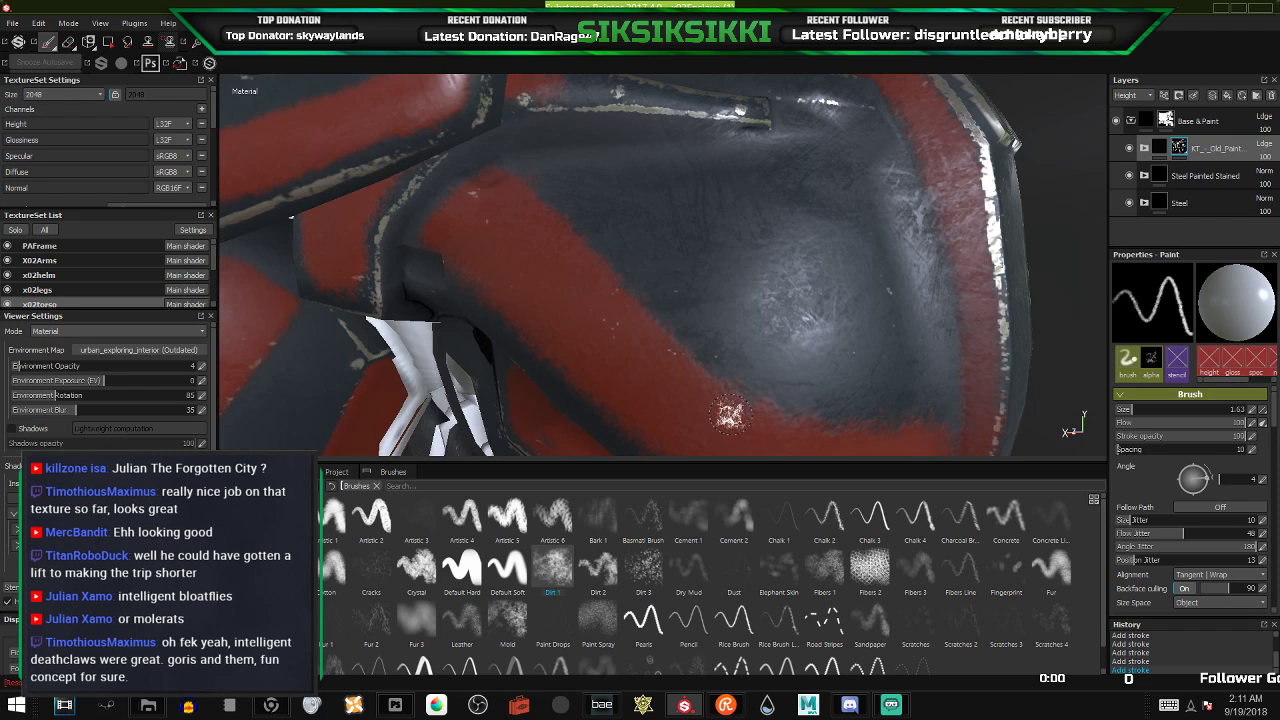
middle_click_drag(775, 400, 578, 272, "alt")
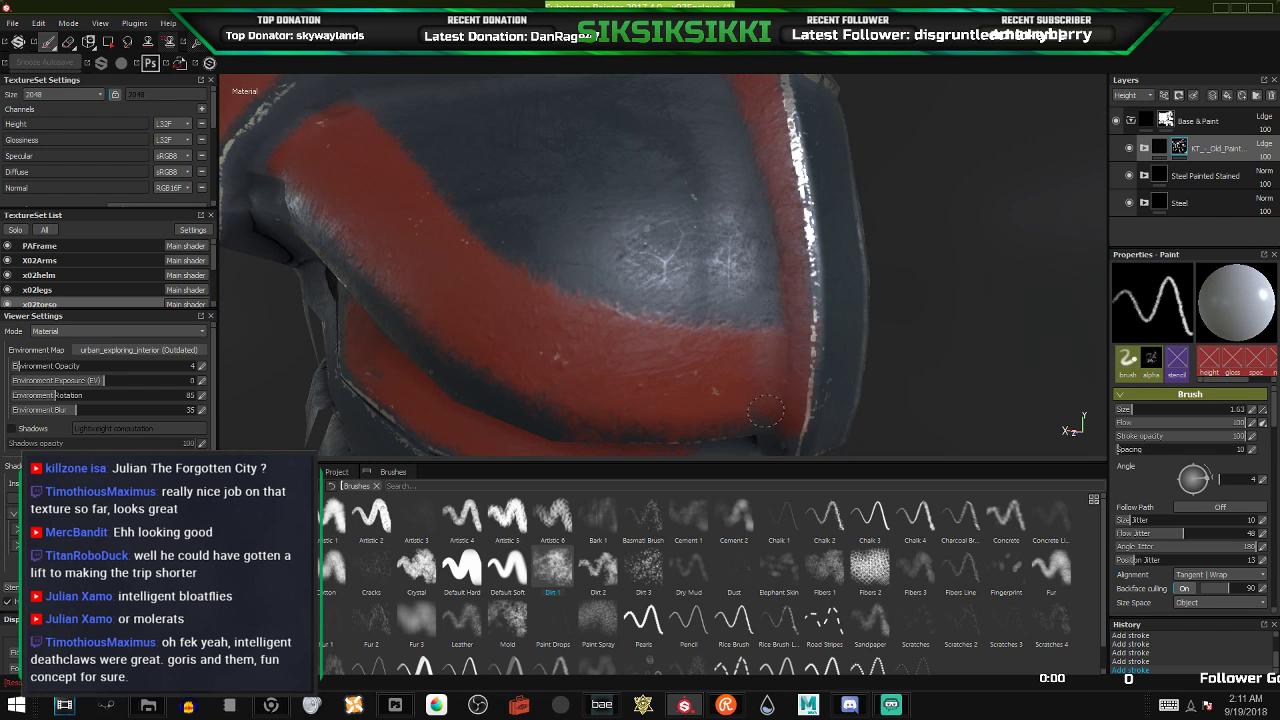
- Touch up the lower edge of the diagonal red stripe along the bottom of the chest plate
mouse_move(509, 330)
left_mouse_down("alt")
mouse_move(449, 329)
mouse_move(503, 326)
mouse_move(456, 300)
left_mouse_up("alt")
middle_click_drag(456, 300, 736, 327, "alt")
key("alt+q")
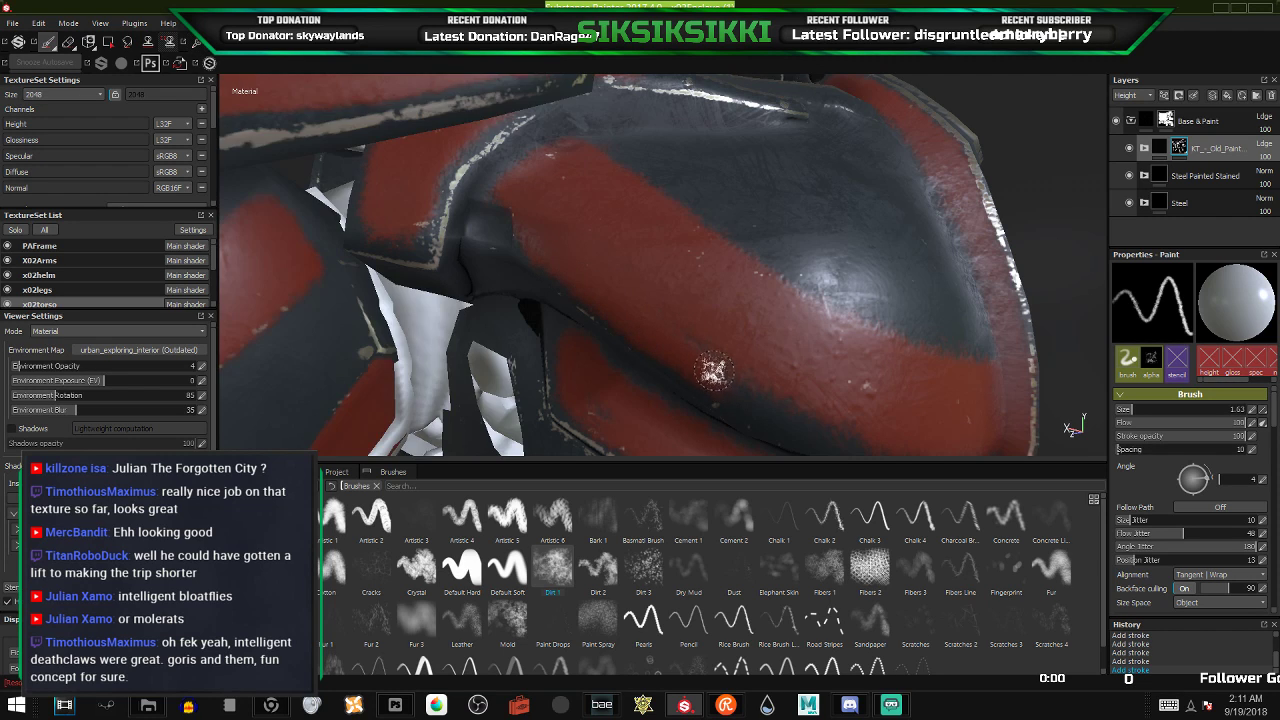
left_click_drag(824, 372, 600, 320, "alt")
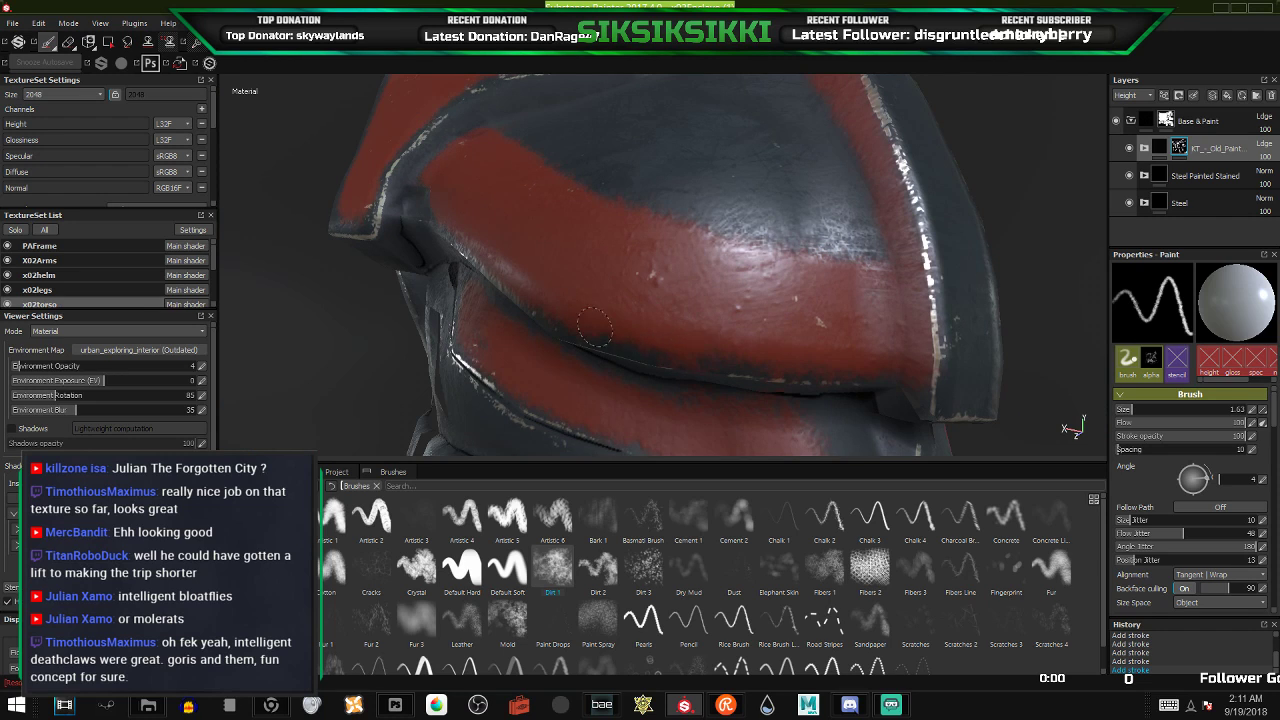
left_click_drag(760, 334, 849, 354, "alt")
- Extend the upper end of the red stripe beside the central chest ridge toward the collar
left_click_drag(842, 195, 656, 273, "alt")
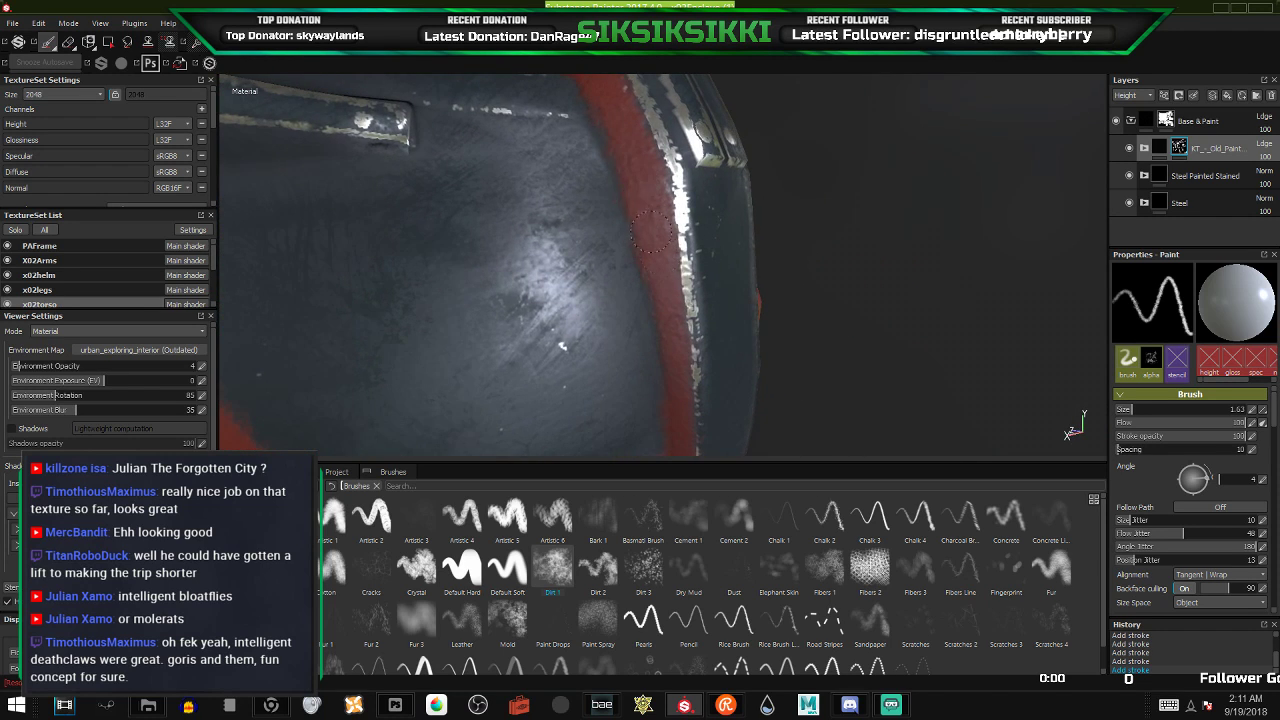
mouse_move(652, 215)
left_mouse_down("alt")
mouse_move(623, 237)
mouse_move(668, 295)
left_mouse_up("alt")
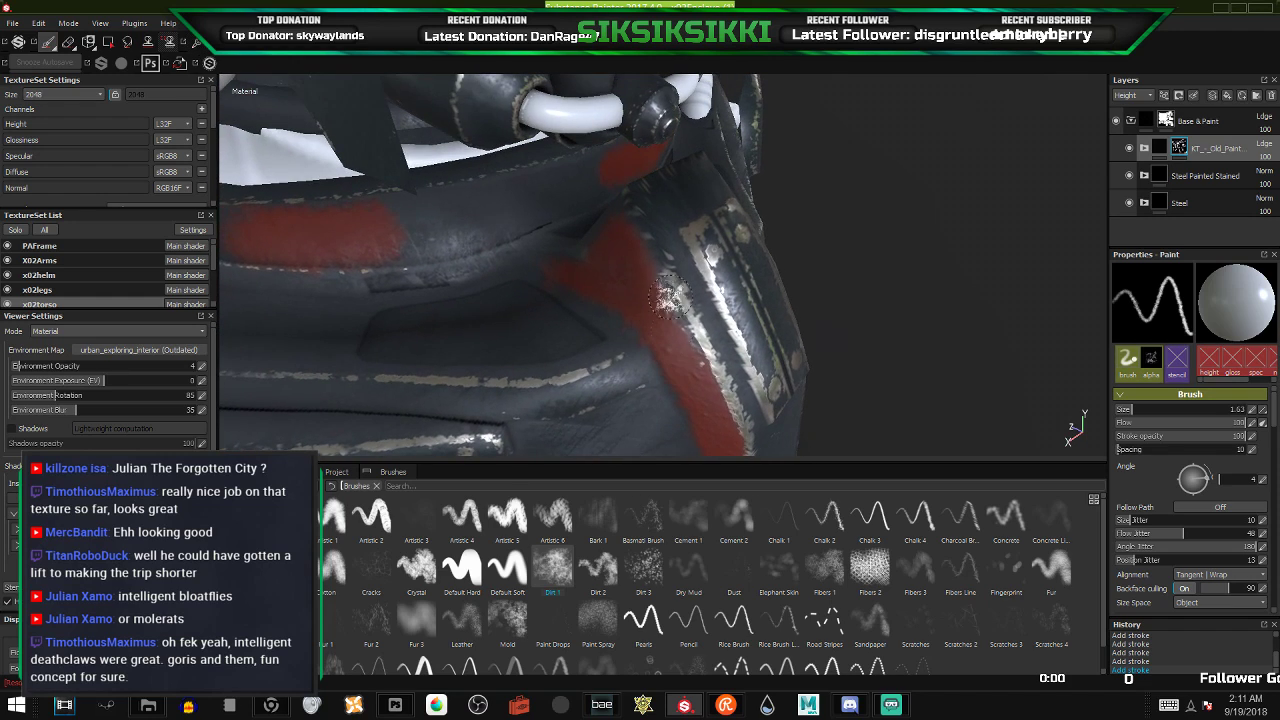
mouse_move(590, 278)
left_mouse_down("alt")
mouse_move(547, 275)
mouse_move(606, 304)
mouse_move(580, 266)
mouse_move(626, 226)
left_mouse_up("alt")
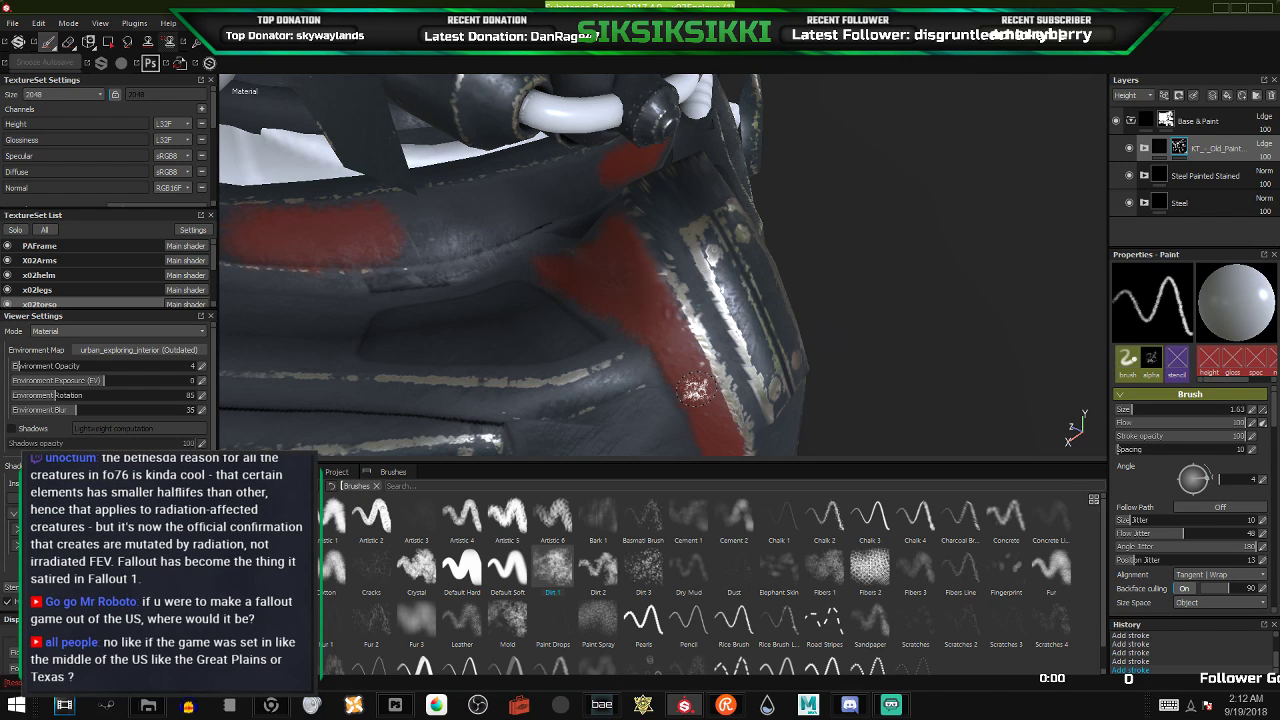
- Fill the dark gap between the solid red chest panel and the stripe beside the central ridge
left_click_drag(758, 312, 440, 300, "alt")
right_click_drag(740, 346, 630, 300, "alt")
mouse_move(600, 290)
left_mouse_down("alt")
mouse_move(480, 255)
mouse_move(515, 350)
mouse_move(580, 165)
mouse_move(705, 321)
left_mouse_up("alt")
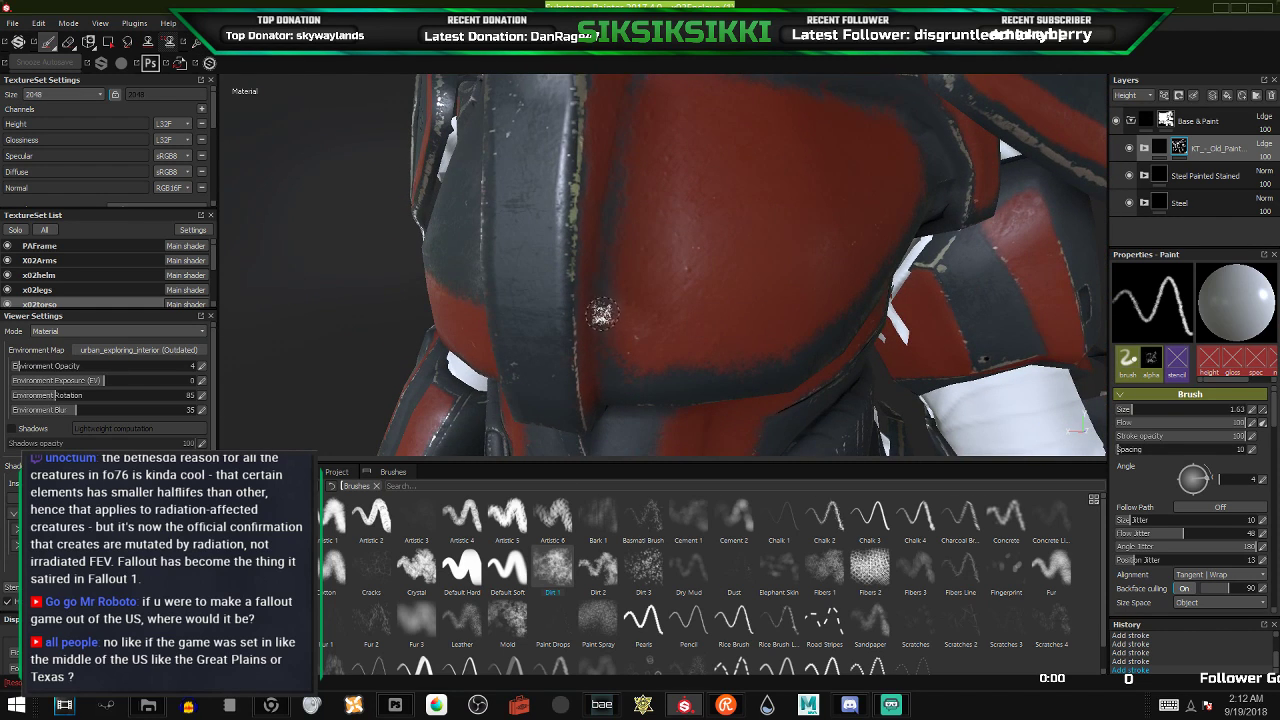
left_click_drag(650, 374, 652, 386)
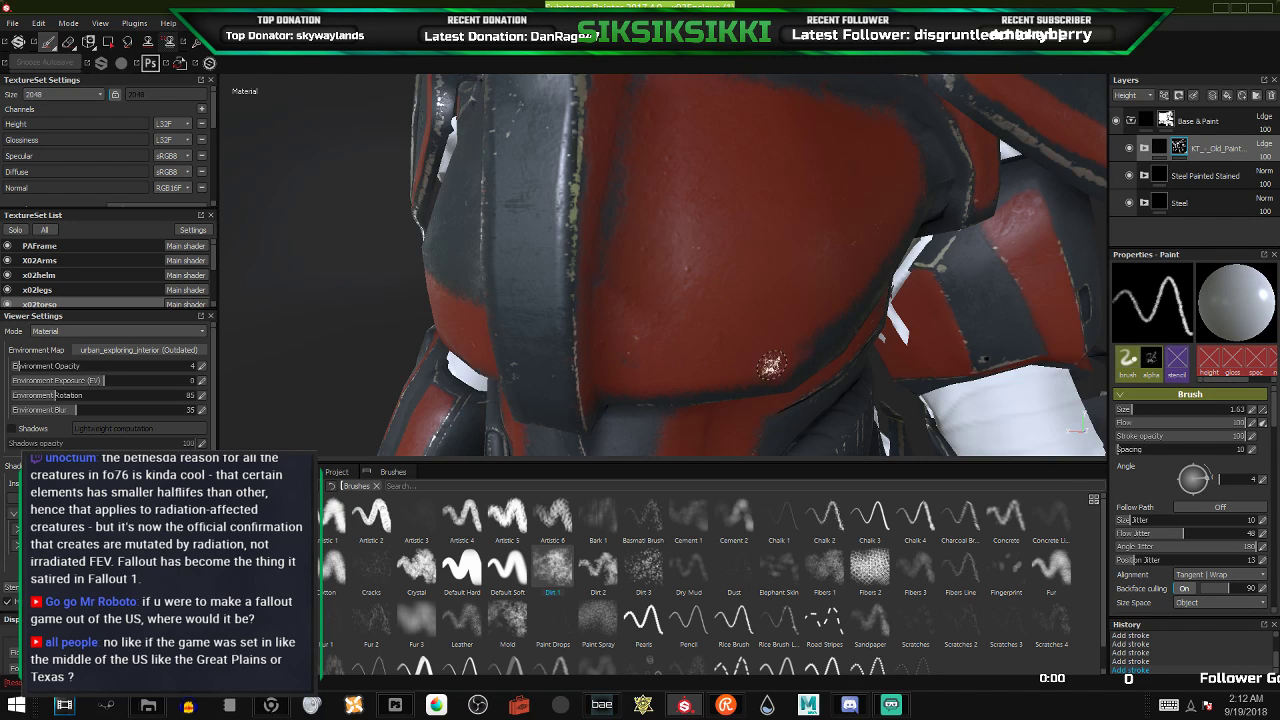
mouse_move(844, 298)
left_mouse_down("alt")
mouse_move(788, 346)
mouse_move(626, 323)
left_mouse_up("alt")
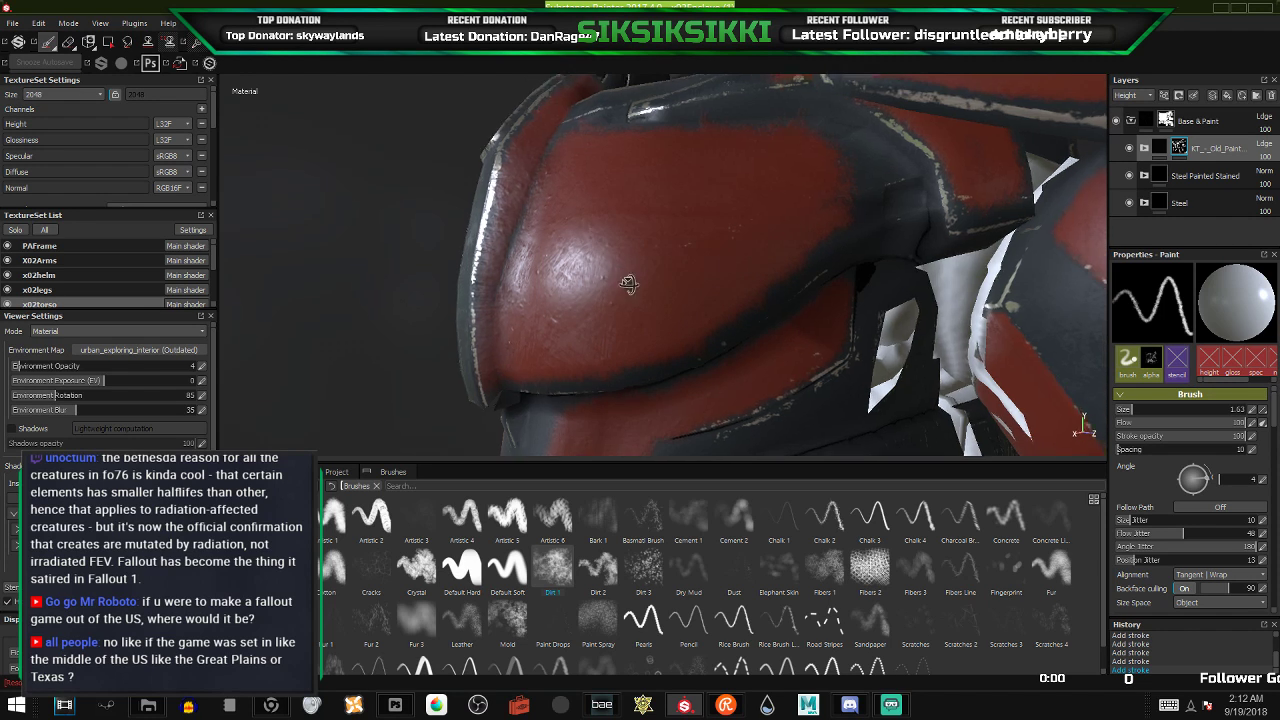
- Extend the solid red chest panel across its upper outer area to the corner near the armpit
left_click_drag(631, 286, 649, 263, "alt")
left_click_drag(624, 218, 593, 340, "alt")
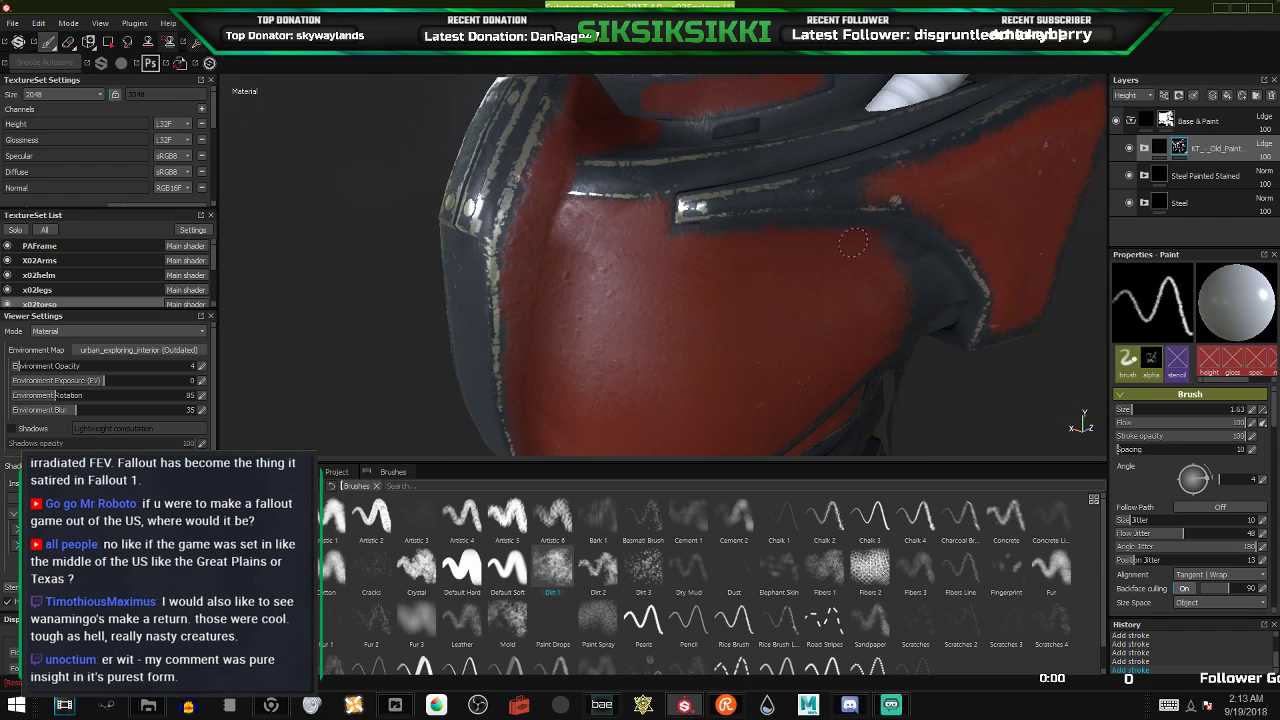
left_click_drag(684, 250, 586, 266, "alt")
left_click_drag(866, 306, 644, 245, "alt")
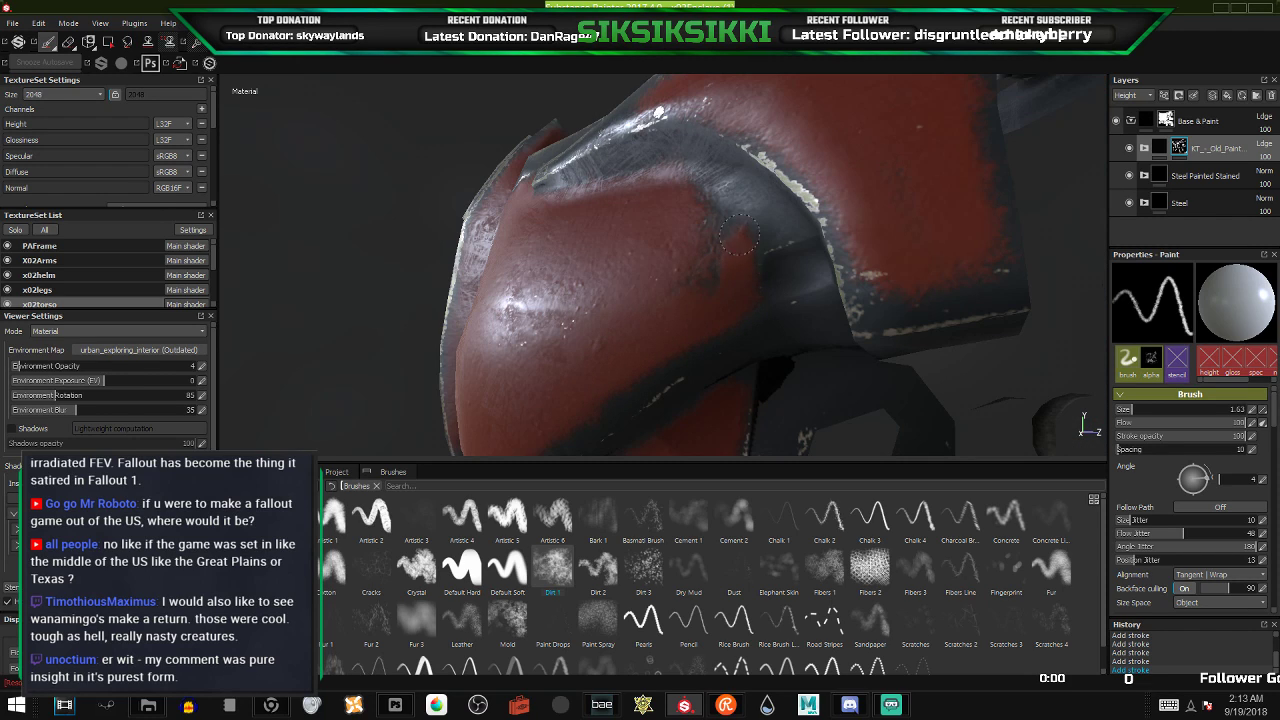
left_click_drag(766, 220, 749, 252, "alt")
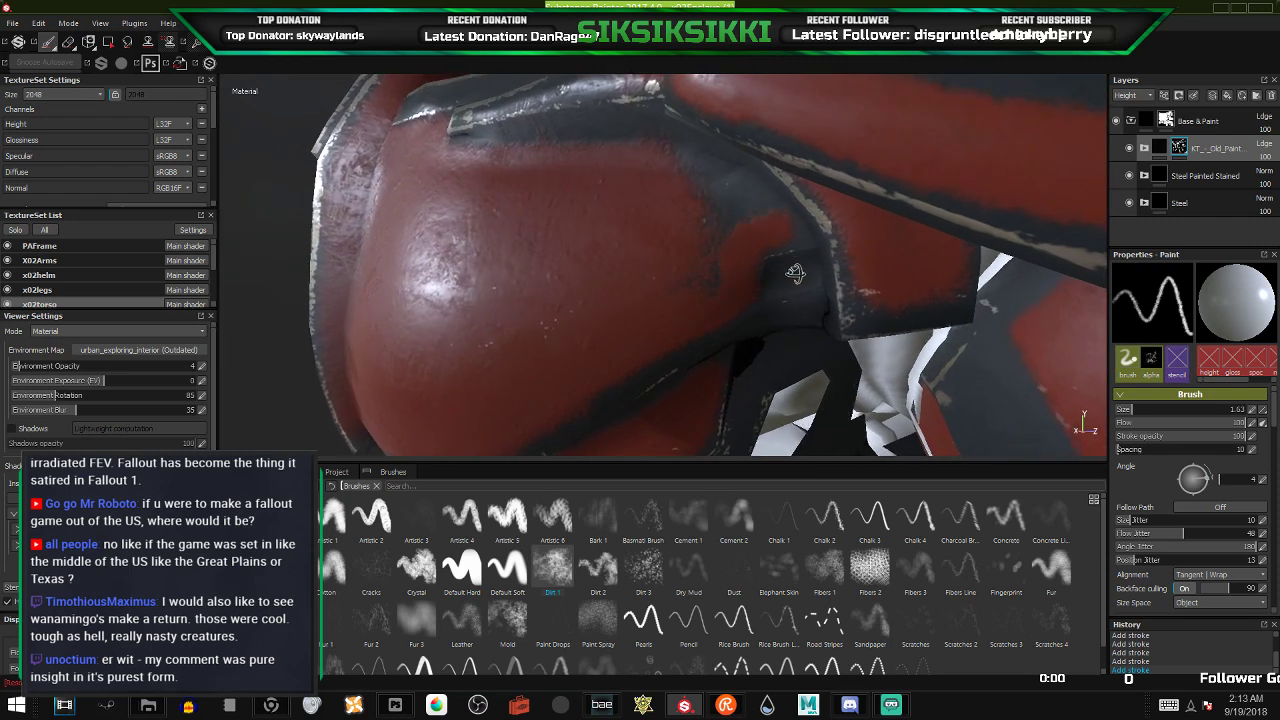
middle_click_drag(703, 260, 771, 292, "alt")
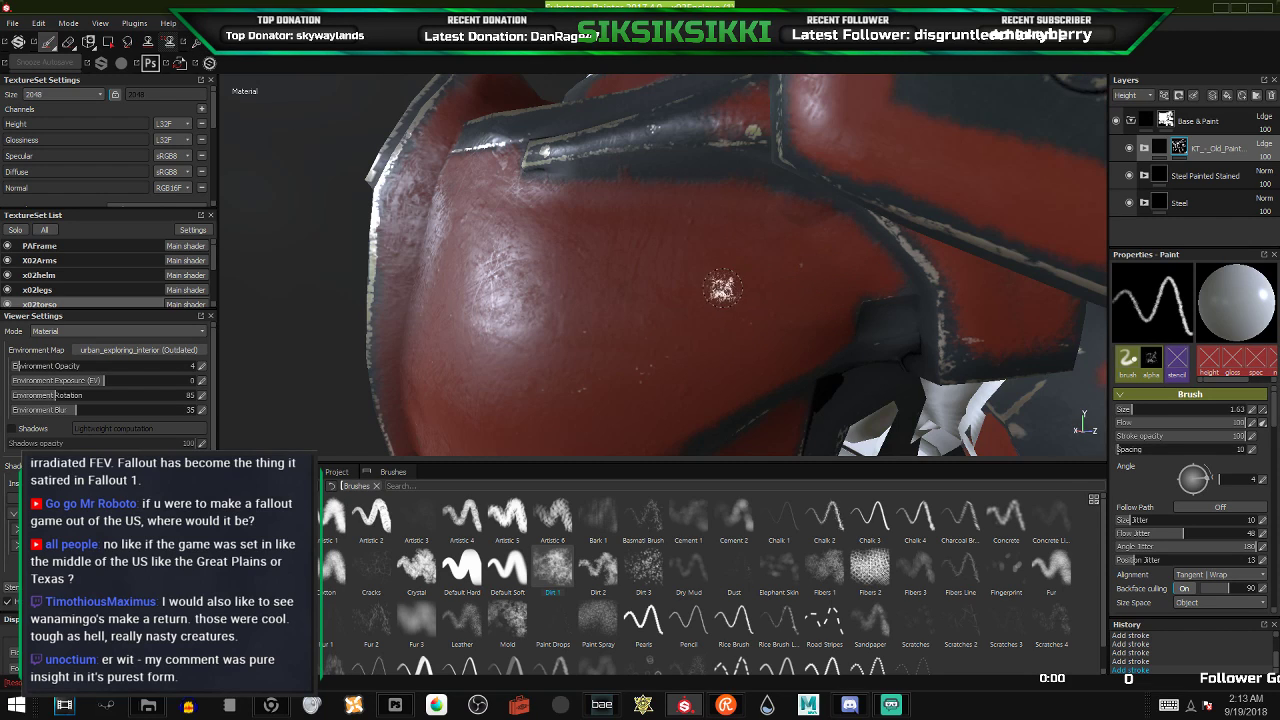
mouse_move(566, 269)
left_mouse_down("alt")
mouse_move(738, 288)
mouse_move(646, 287)
left_mouse_up("alt")
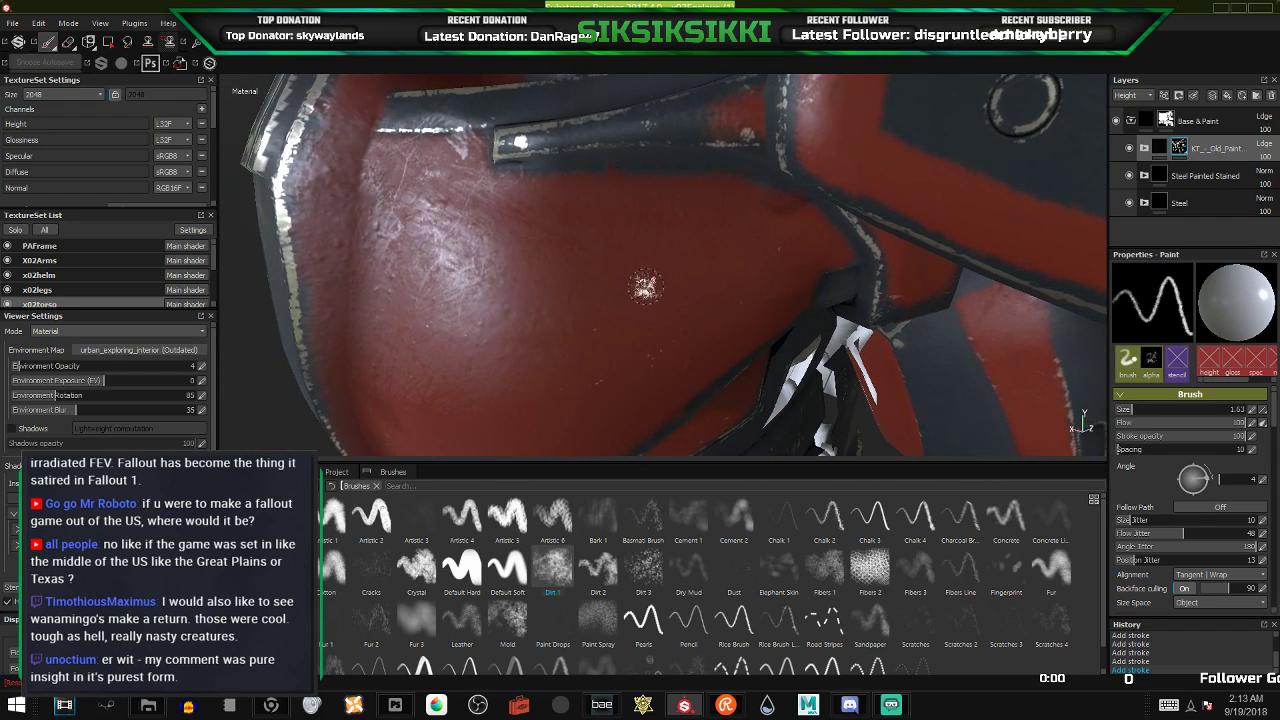
- Refine the inner edge of the red abdominal stripe below the solid red chest panel
middle_click_drag(586, 324, 754, 126, "alt")
left_click_drag(754, 126, 651, 266, "alt")
right_click_drag(651, 266, 711, 258, "alt")
middle_click_drag(615, 342, 763, 191, "alt")
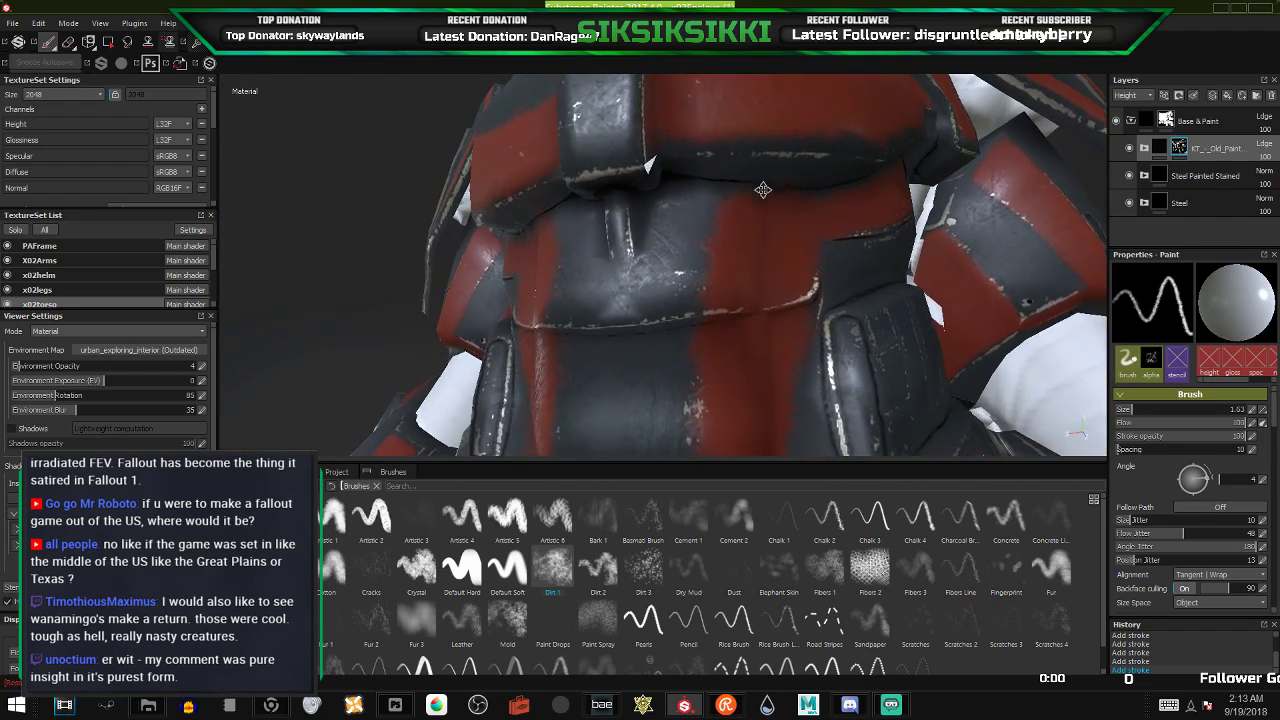
key("alt+q")
left_click_drag(722, 260, 719, 268)
left_click(712, 306)
left_click_drag(707, 420, 708, 384)
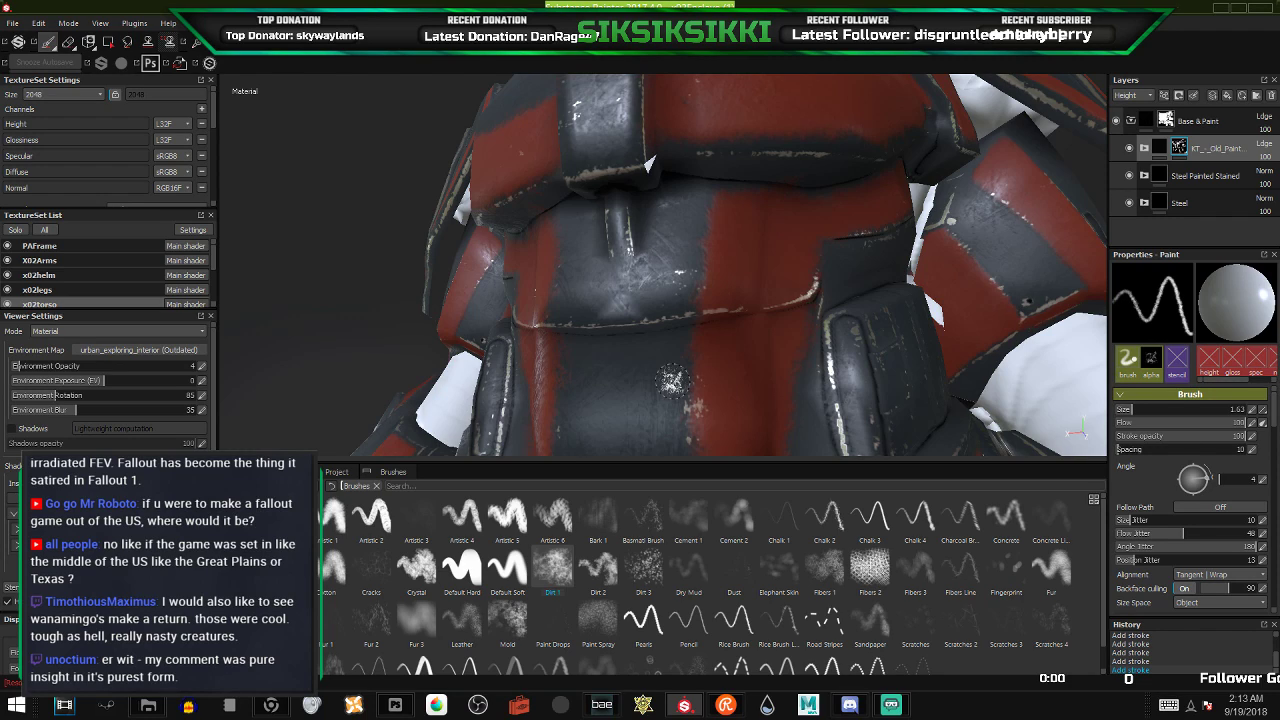
- Widen and straighten the inner edge of the red abdominal stripe below the diagonally striped chest panel
mouse_move(577, 304)
left_mouse_down("alt")
mouse_move(757, 337)
mouse_move(655, 288)
left_mouse_up("alt")
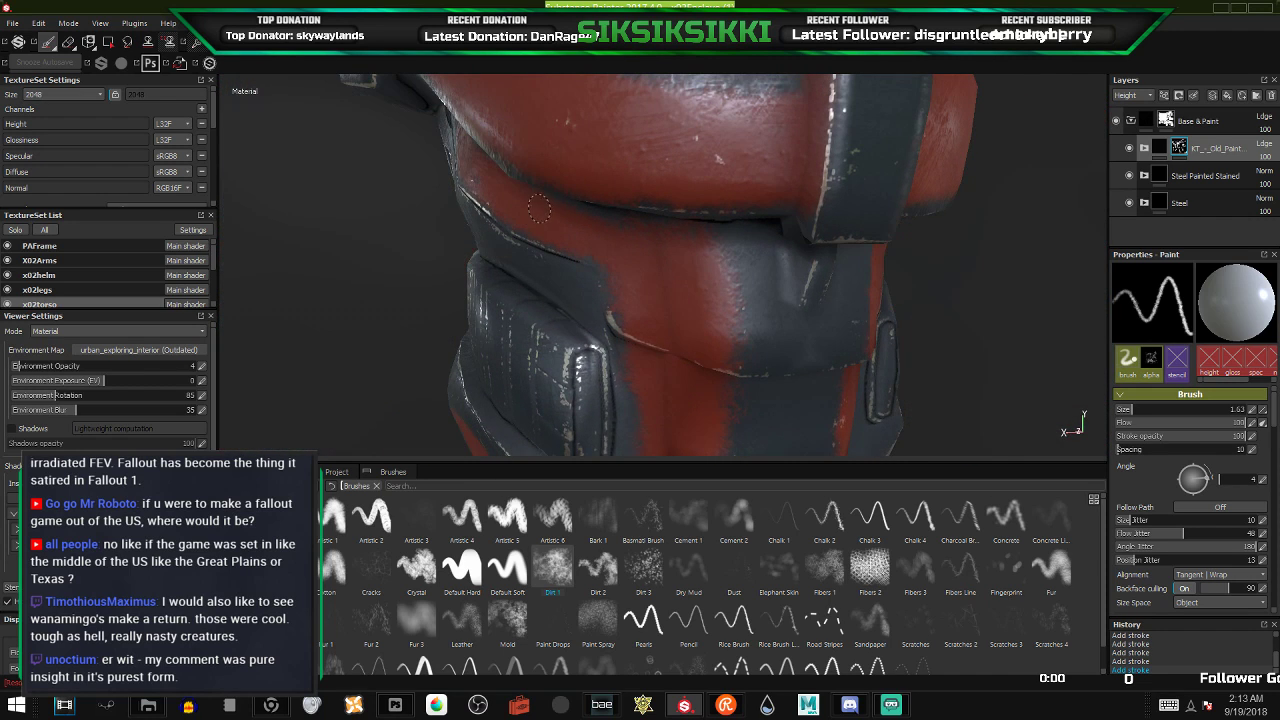
key("alt+q")
key("alt+q")
key("alt+q")
key("alt+q")
key("alt+q")
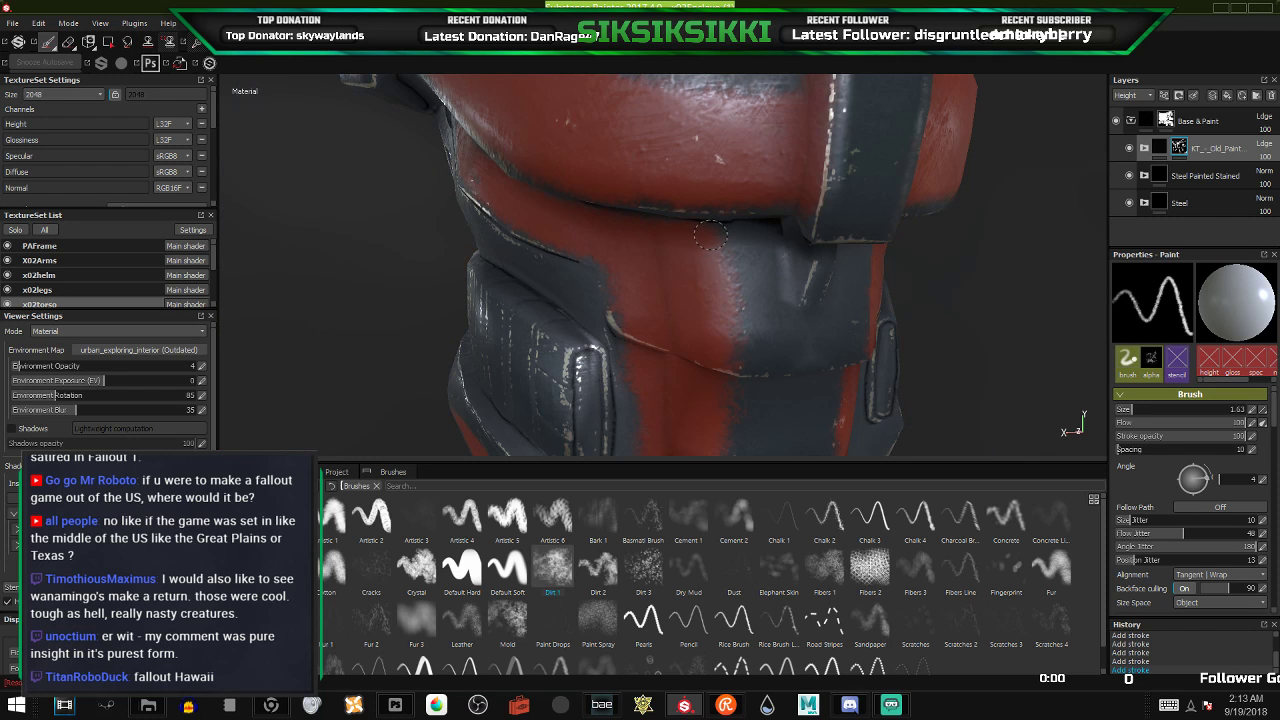
mouse_move(715, 416)
left_mouse_down()
mouse_move(714, 434)
mouse_move(706, 383)
left_mouse_up()
middle_click_drag(706, 383, 699, 246, "alt")
left_click_drag(699, 246, 708, 283)
mouse_move(708, 370)
left_mouse_down()
mouse_move(707, 395)
mouse_move(708, 347)
left_mouse_up()
left_click_drag(709, 416, 702, 345, "alt")
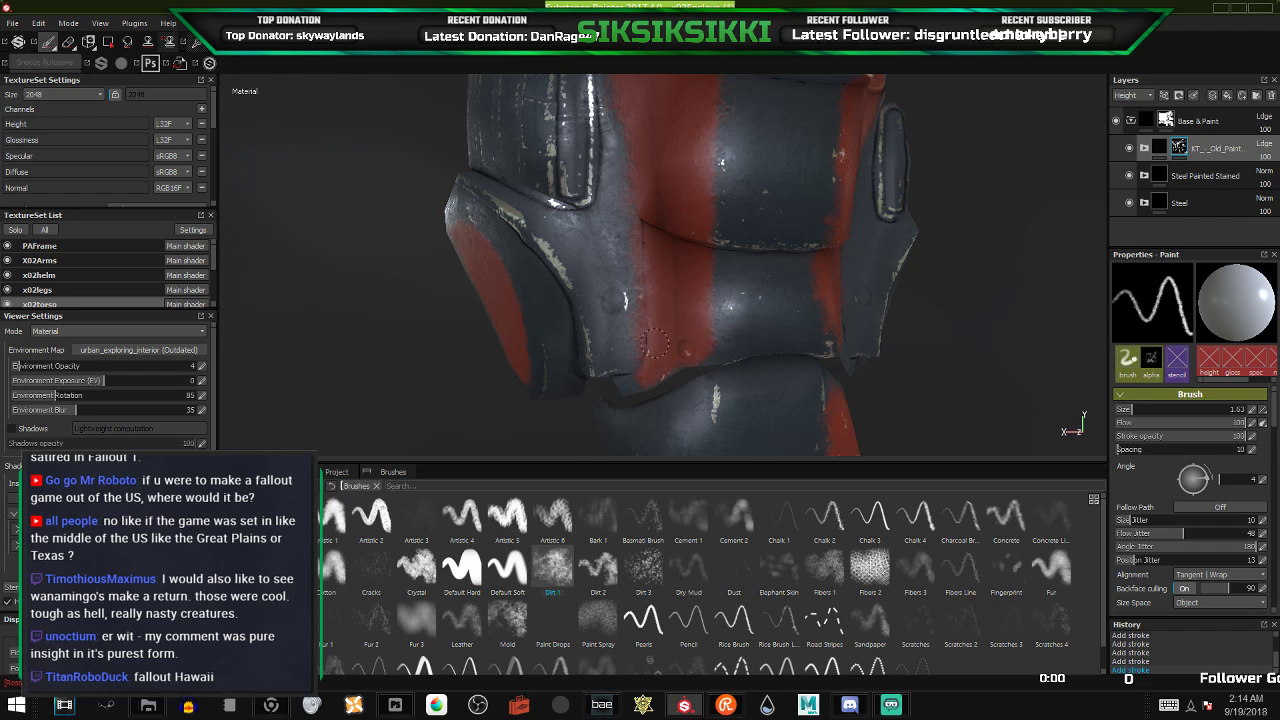
- Extend that abdominal stripe to the plate's lower rim and even out its outer edge beside the waist pouch
left_click_drag(638, 368, 646, 352)
left_click_drag(632, 113, 635, 106)
left_click_drag(643, 182, 640, 146, "alt")
middle_click_drag(640, 146, 667, 233, "alt")
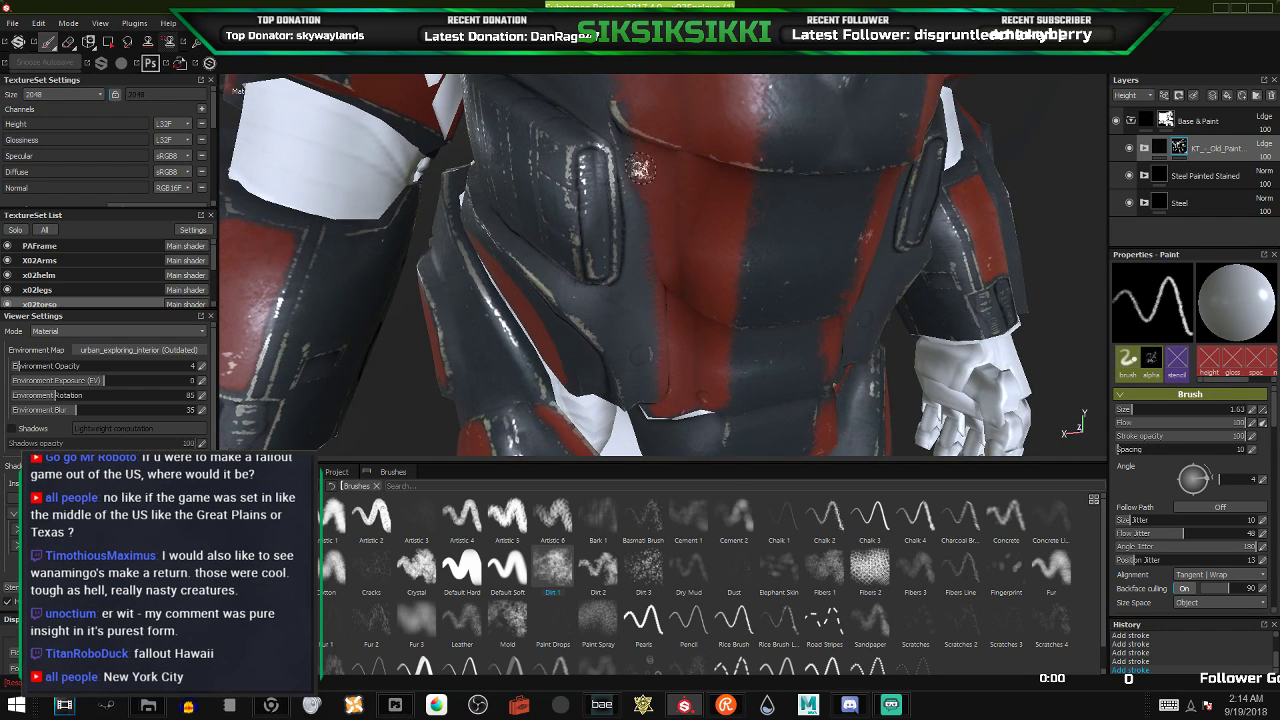
left_click_drag(660, 239, 700, 209, "alt")
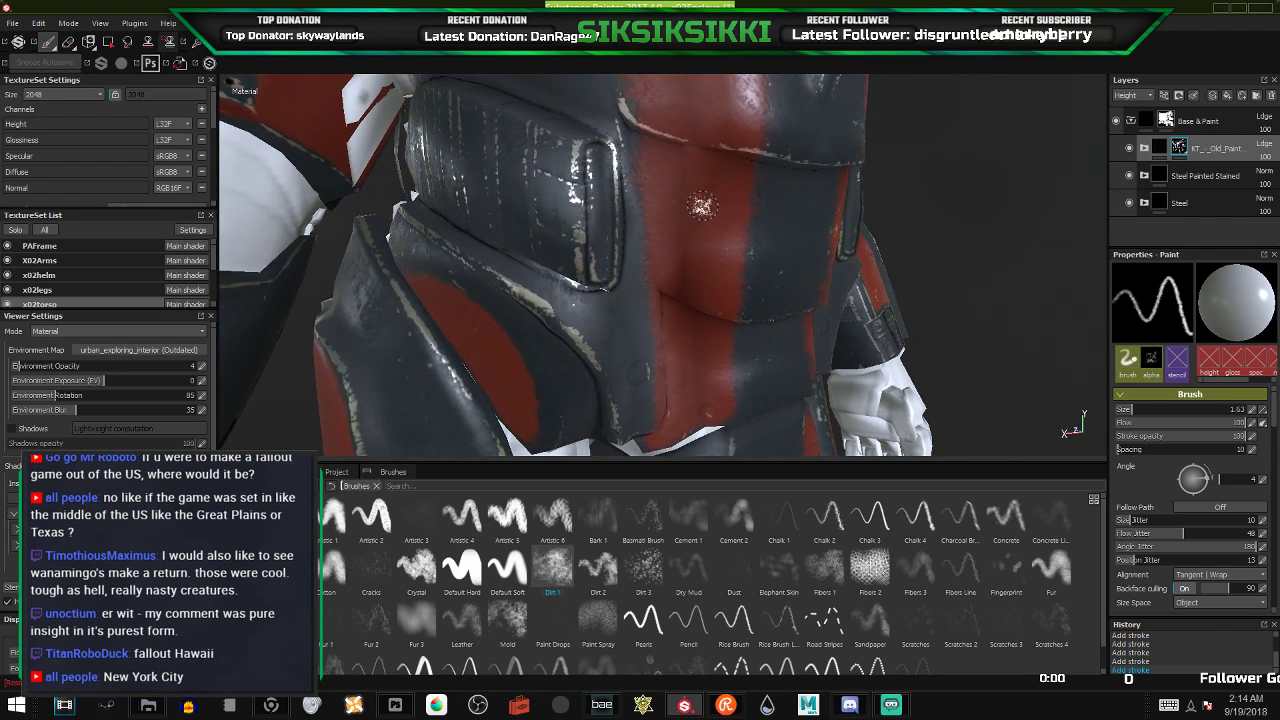
middle_click_drag(700, 209, 691, 337, "alt")
left_click_drag(668, 260, 665, 252)
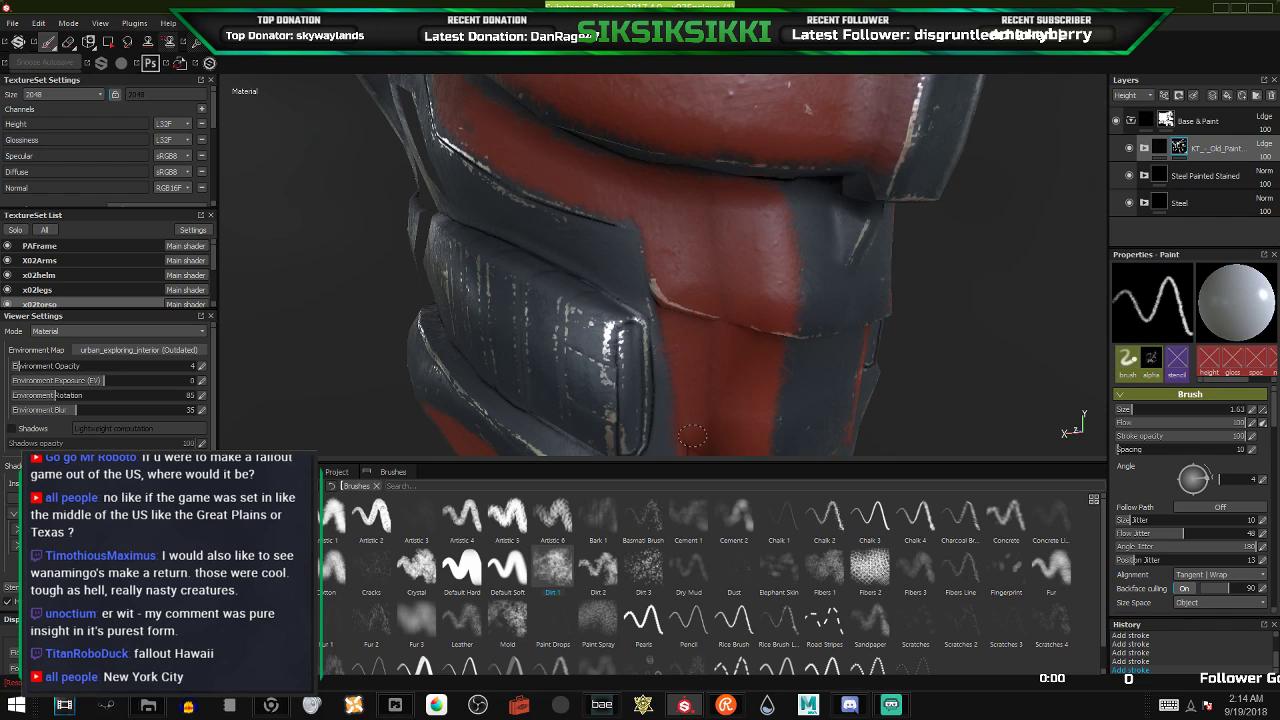
- Refine the red bands under the chest plate on both sides of the torso with a 1.38 brush
left_click_drag(643, 243, 676, 370, "alt")
mouse_move(624, 211)
left_mouse_down("alt")
mouse_move(584, 270)
mouse_move(648, 275)
left_mouse_up("alt")
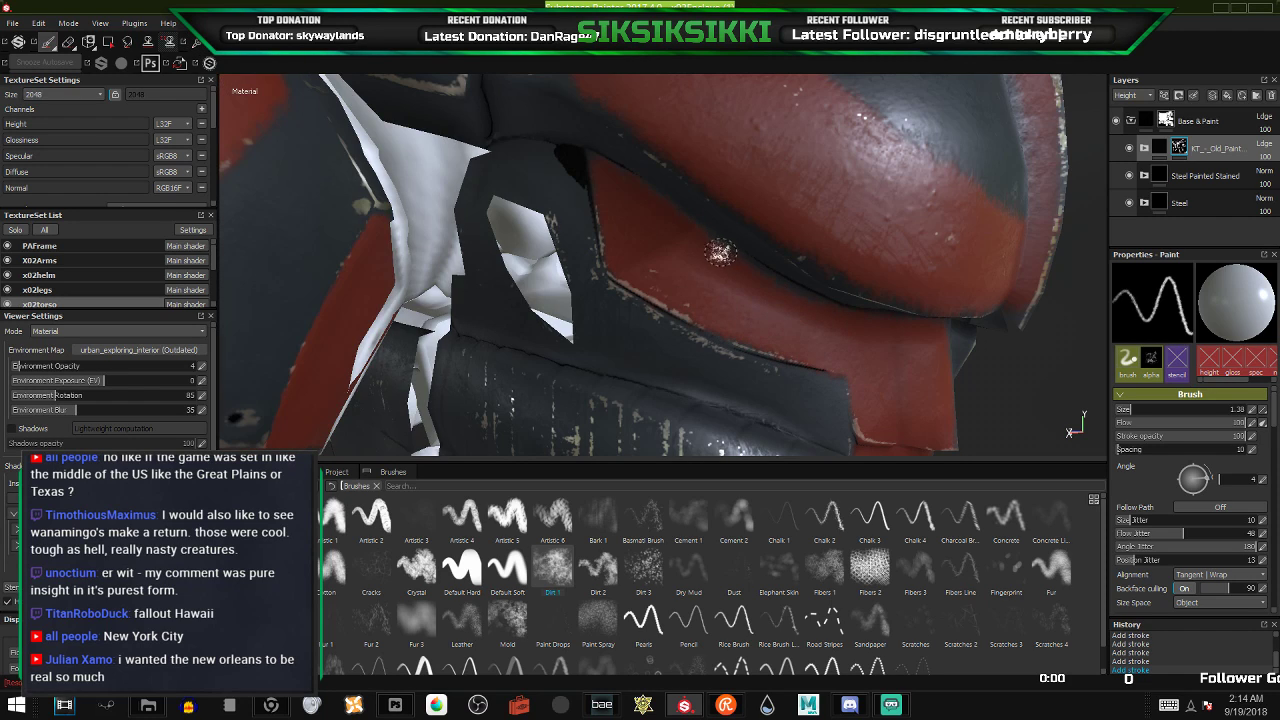
mouse_move(843, 340)
left_mouse_down("alt")
mouse_move(855, 350)
mouse_move(690, 305)
mouse_move(795, 278)
mouse_move(783, 273)
mouse_move(566, 280)
left_mouse_up("alt")
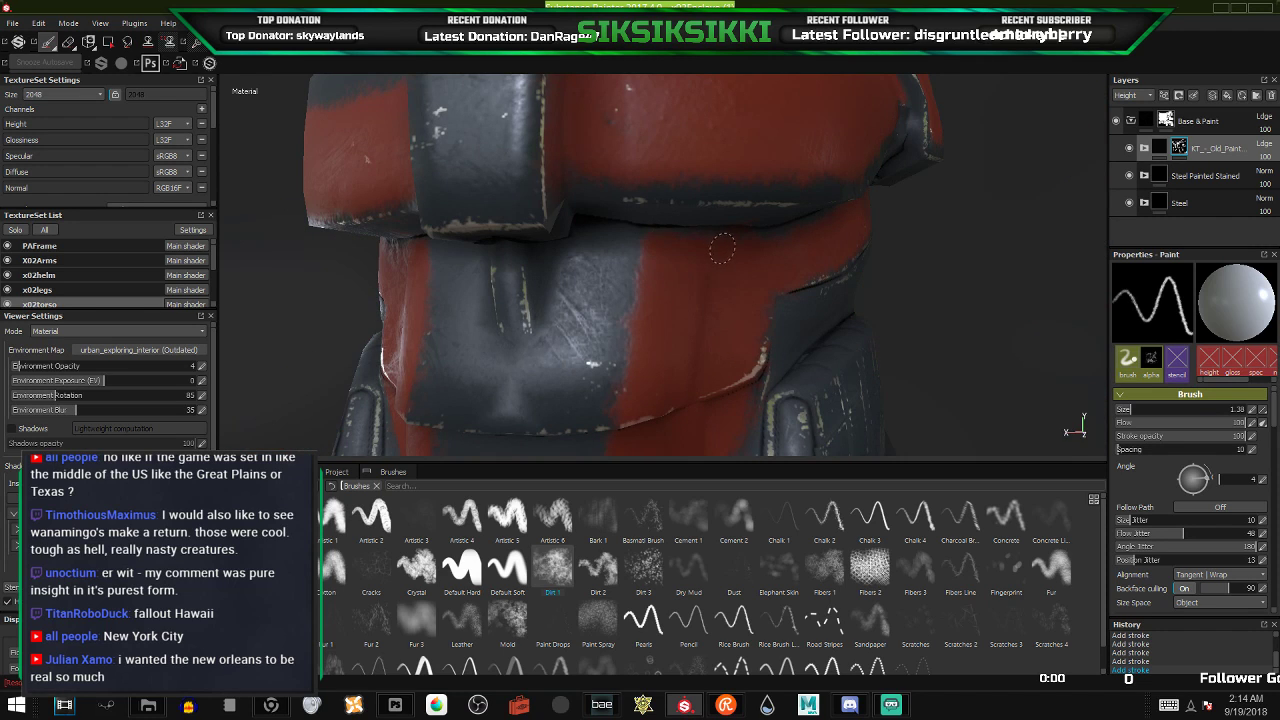
left_click_drag(810, 251, 670, 282, "alt")
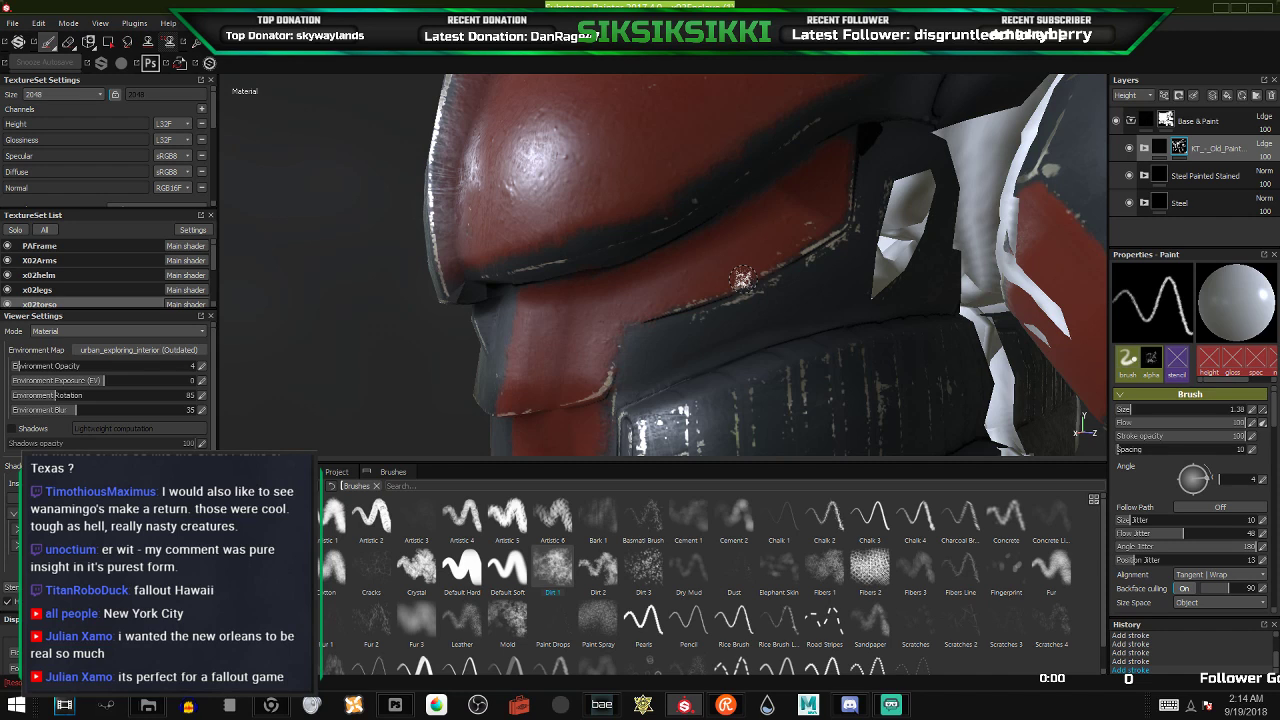
- Touch up the inner edge of the red abdominal stripe below the solid red chest panel
left_click_drag(628, 262, 747, 267, "alt")
left_click_drag(612, 340, 666, 327, "alt")
left_click(694, 241)
left_click(686, 385)
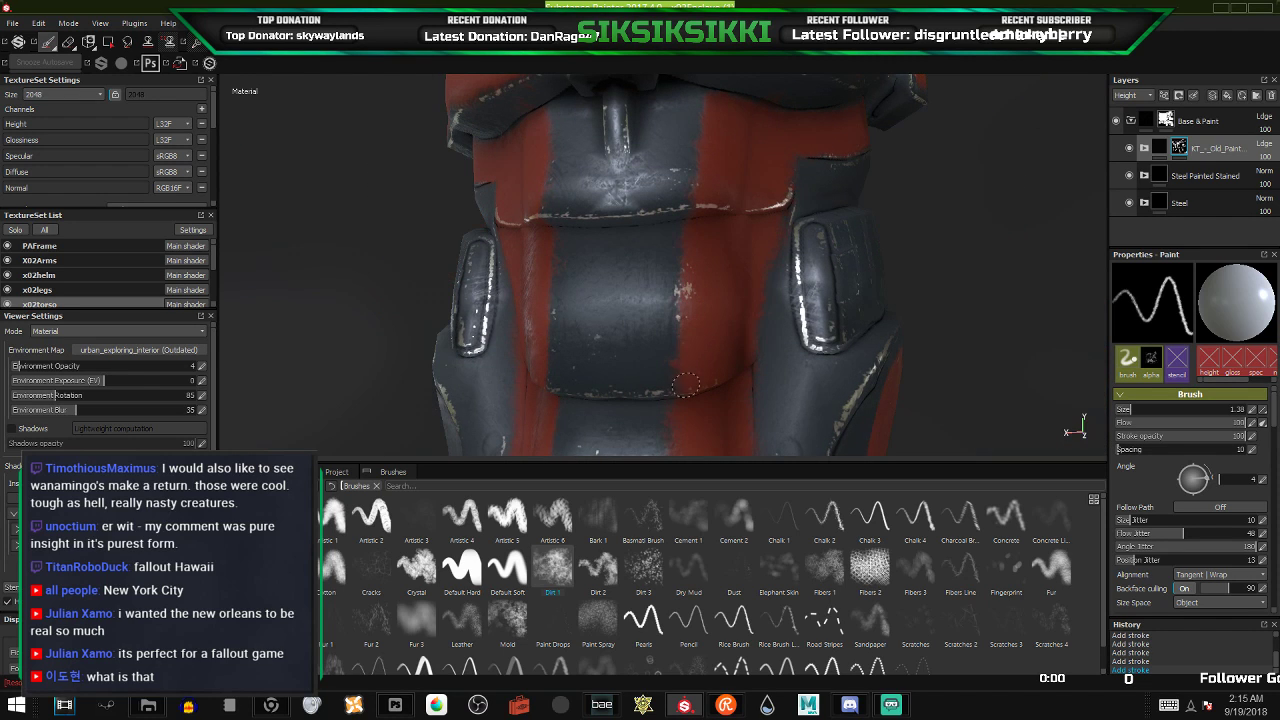
left_click_drag(685, 373, 699, 361, "alt")
left_click_drag(662, 304, 603, 315, "alt")
- Touch up that stripe's outer edge where it crosses the upper abdominal plate's lower rim beside the waist pouch
left_click(801, 224)
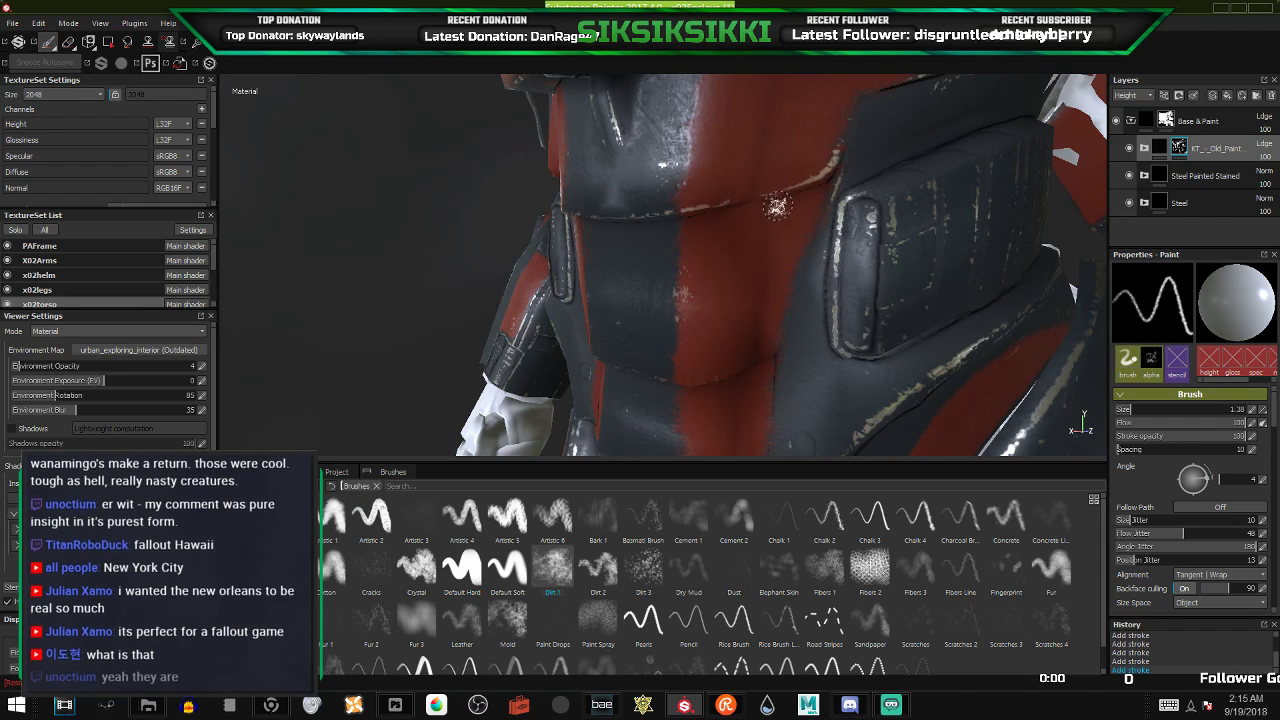
left_click_drag(777, 206, 780, 189, "alt")
middle_click_drag(780, 189, 652, 337, "alt")
left_click(685, 317)
left_click_drag(684, 318, 682, 354, "alt")
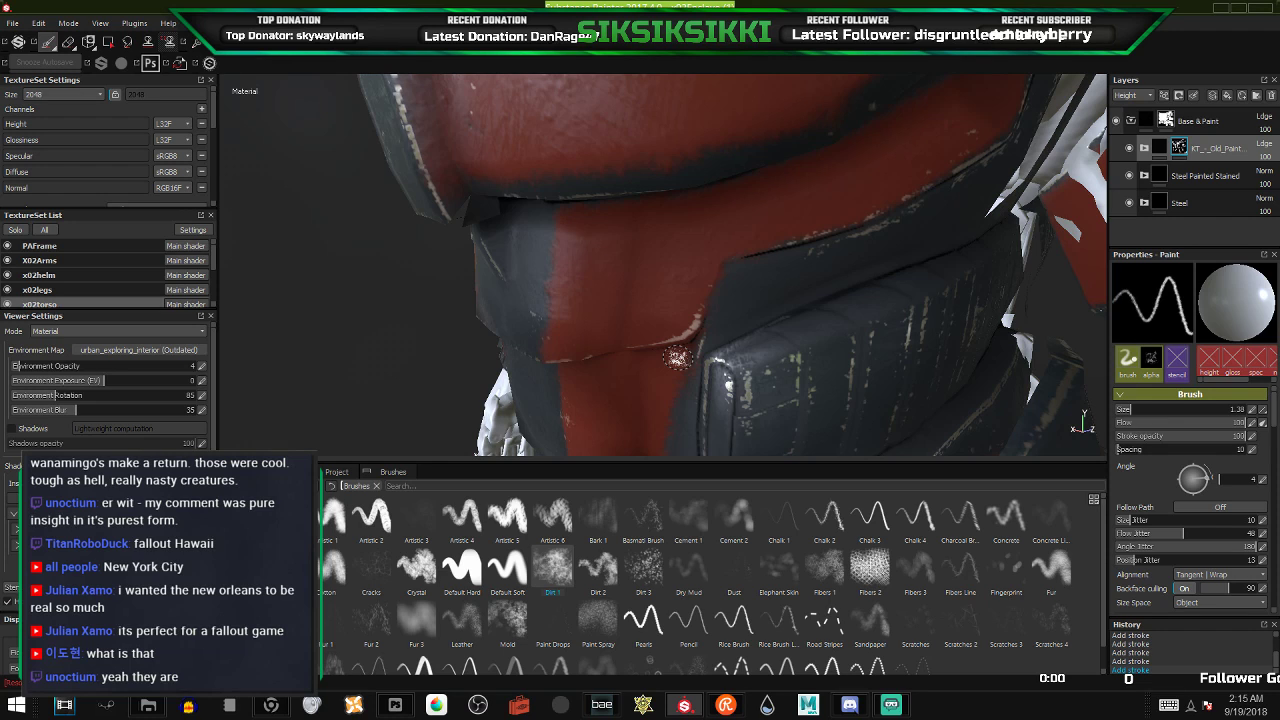
left_click_drag(619, 283, 569, 320, "alt")
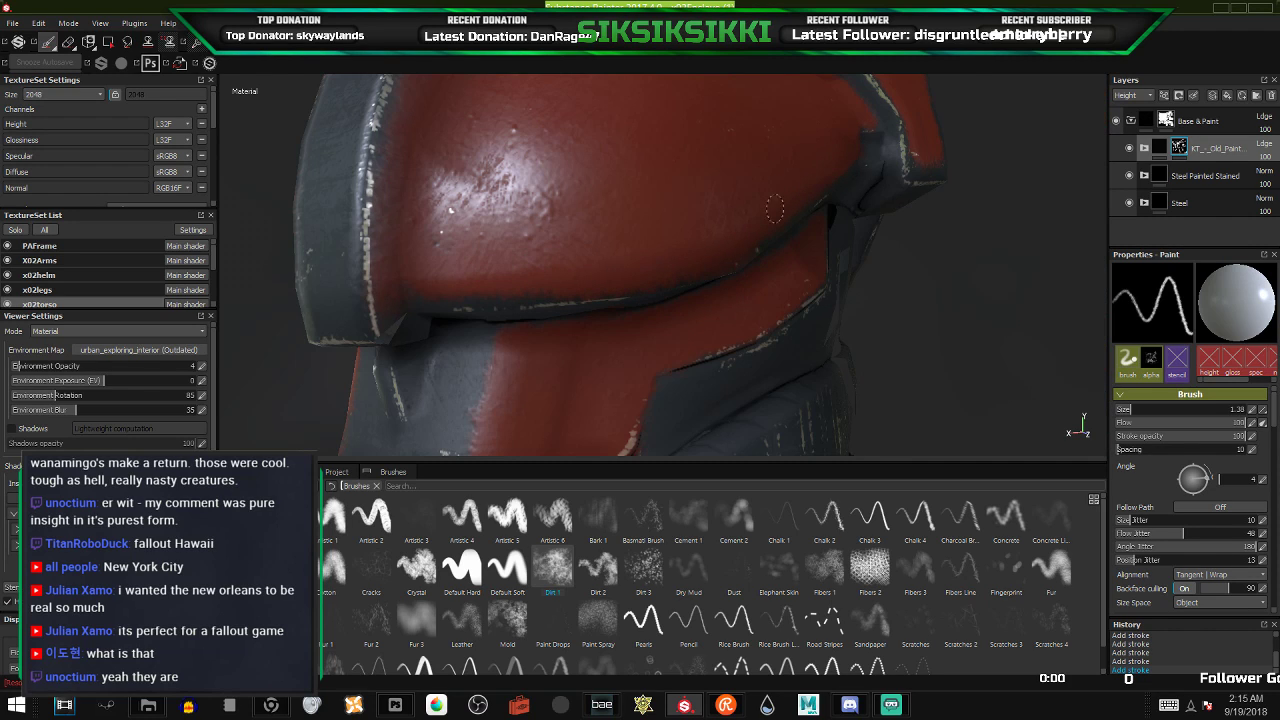
scroll(620, 264, "down", 8)
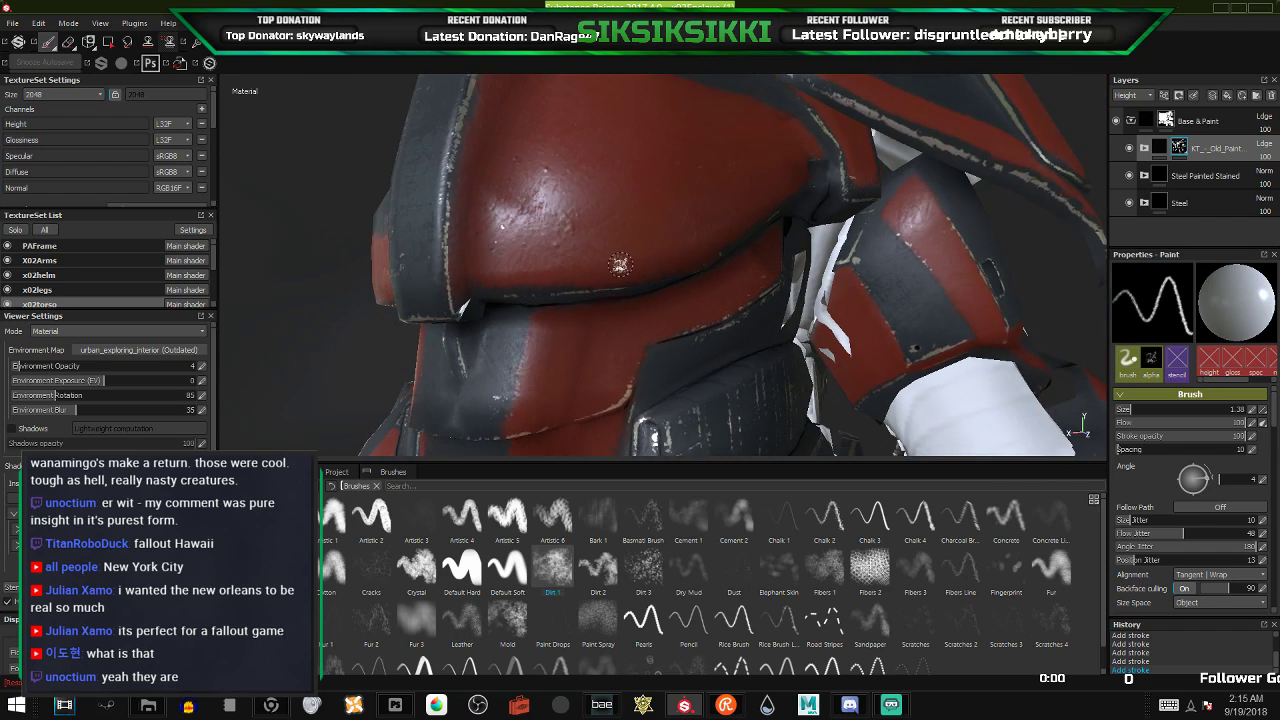
- Refine the red strip running beside the central ridge on the partly dark chest panel
left_click_drag(590, 264, 600, 333, "alt")
left_click_drag(855, 301, 985, 300, "alt")
scroll(597, 225, "up", 5)
mouse_move(582, 203)
left_mouse_down("alt")
mouse_move(440, 205)
mouse_move(522, 189)
mouse_move(491, 186)
left_mouse_up("alt")
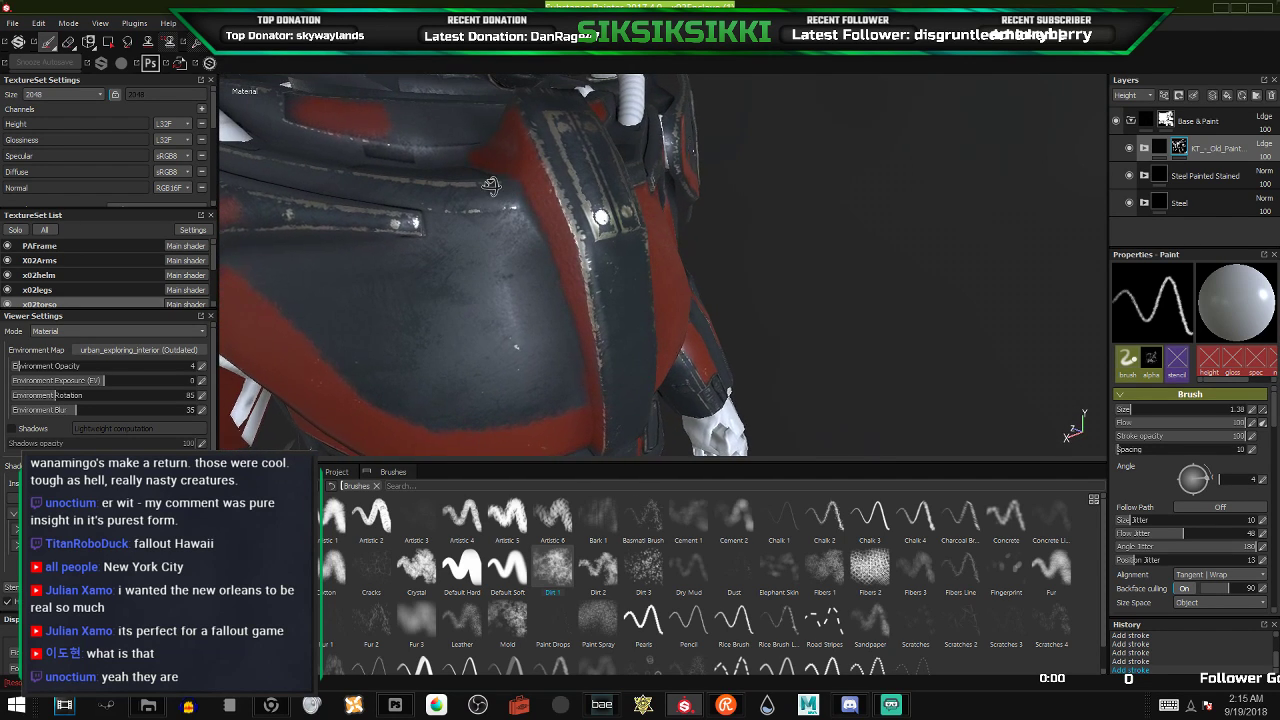
middle_click_drag(557, 257, 654, 240, "alt")
scroll(684, 198, "up", 1)
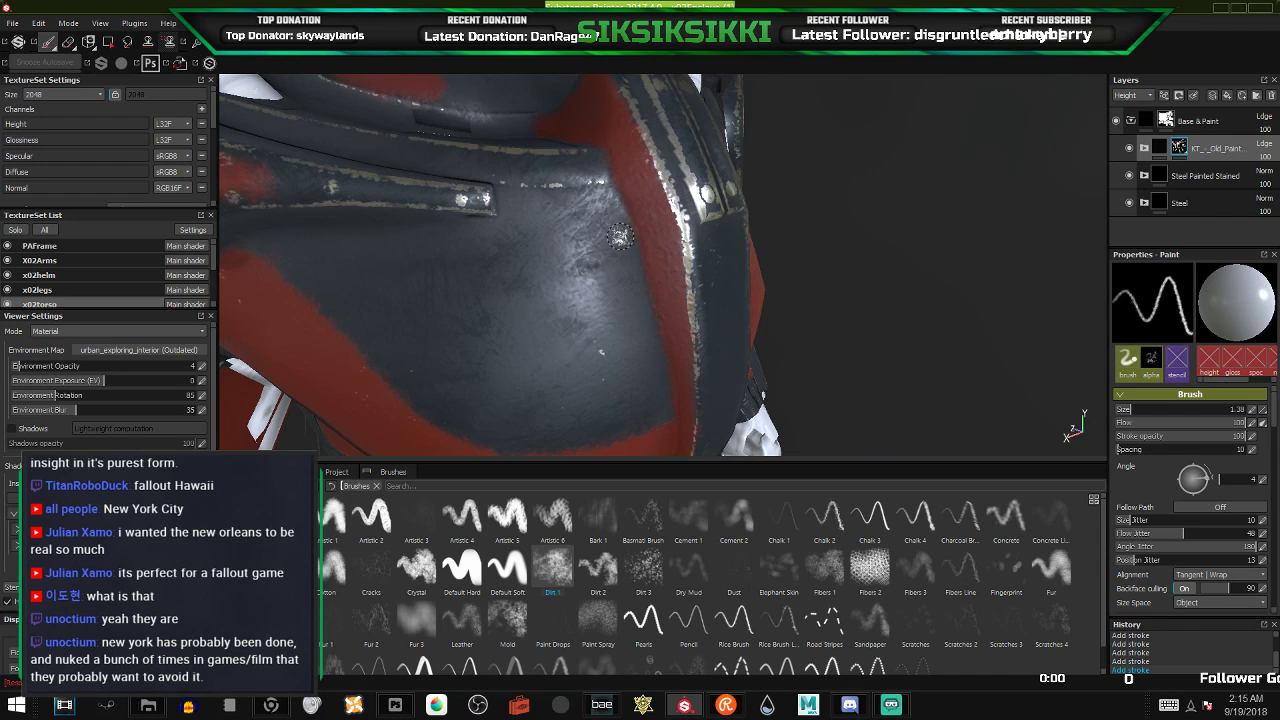
mouse_move(600, 190)
left_mouse_down("alt")
mouse_move(493, 189)
mouse_move(579, 193)
left_mouse_up("alt")
left_click_drag(611, 348, 496, 310, "alt")
middle_click_drag(478, 347, 509, 280, "alt")
left_click(450, 274)
left_click(441, 283)
- Even out the lower red band of the partly dark chest panel and undo the last stroke
left_click_drag(441, 285, 609, 393, "alt")
mouse_move(521, 368)
left_mouse_down()
mouse_move(647, 400)
mouse_move(577, 382)
left_mouse_up()
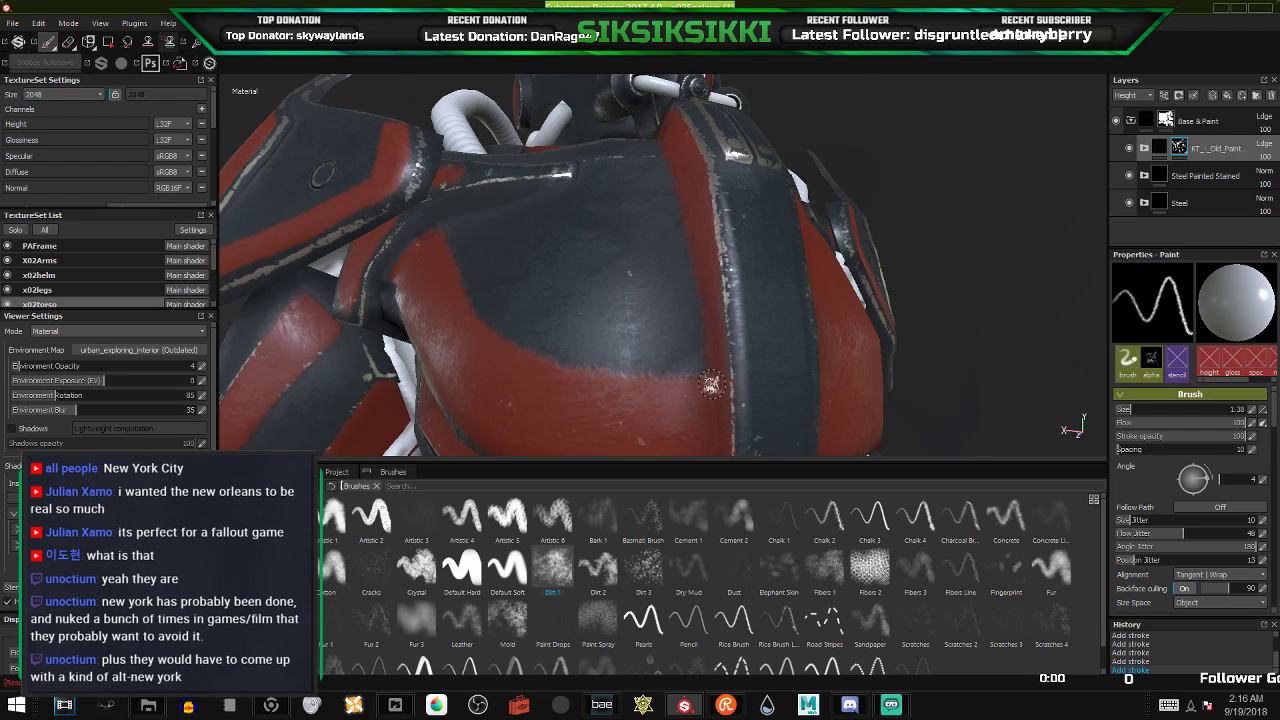
mouse_move(476, 318)
left_mouse_down("alt")
mouse_move(520, 322)
mouse_move(497, 317)
left_mouse_up("alt")
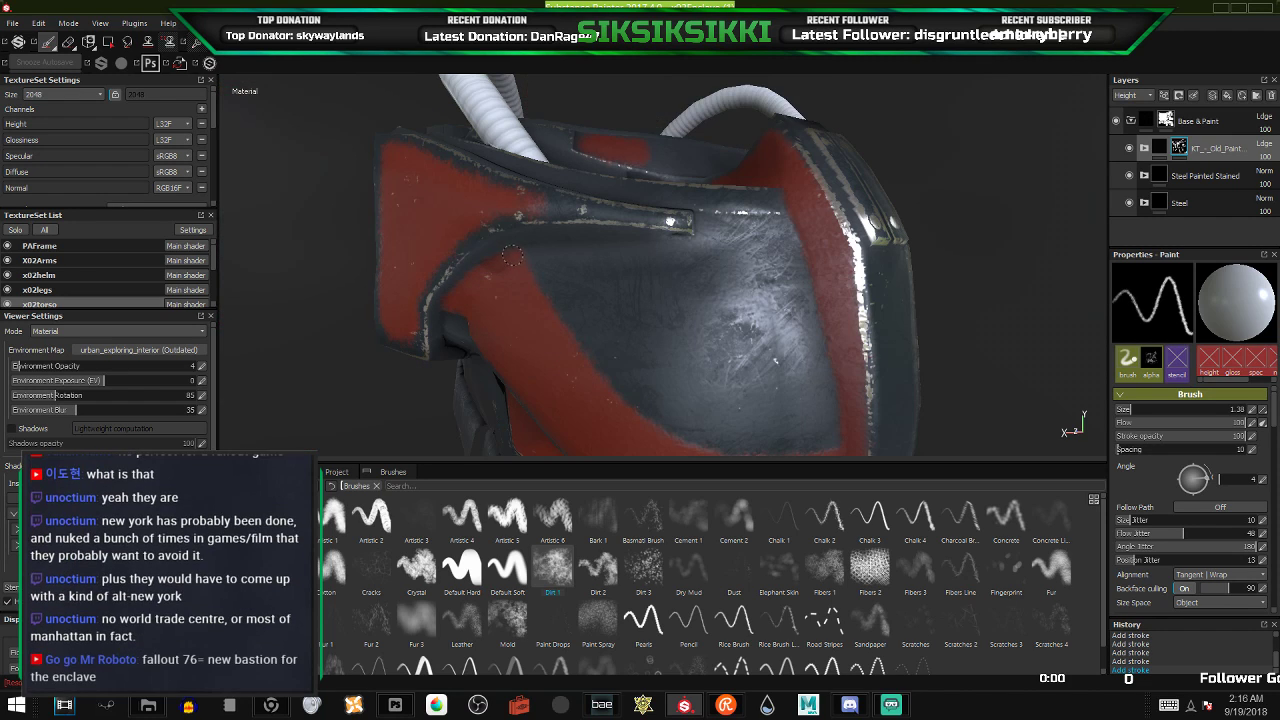
mouse_move(573, 362)
left_mouse_down("alt")
mouse_move(498, 328)
mouse_move(673, 310)
left_mouse_up("alt")
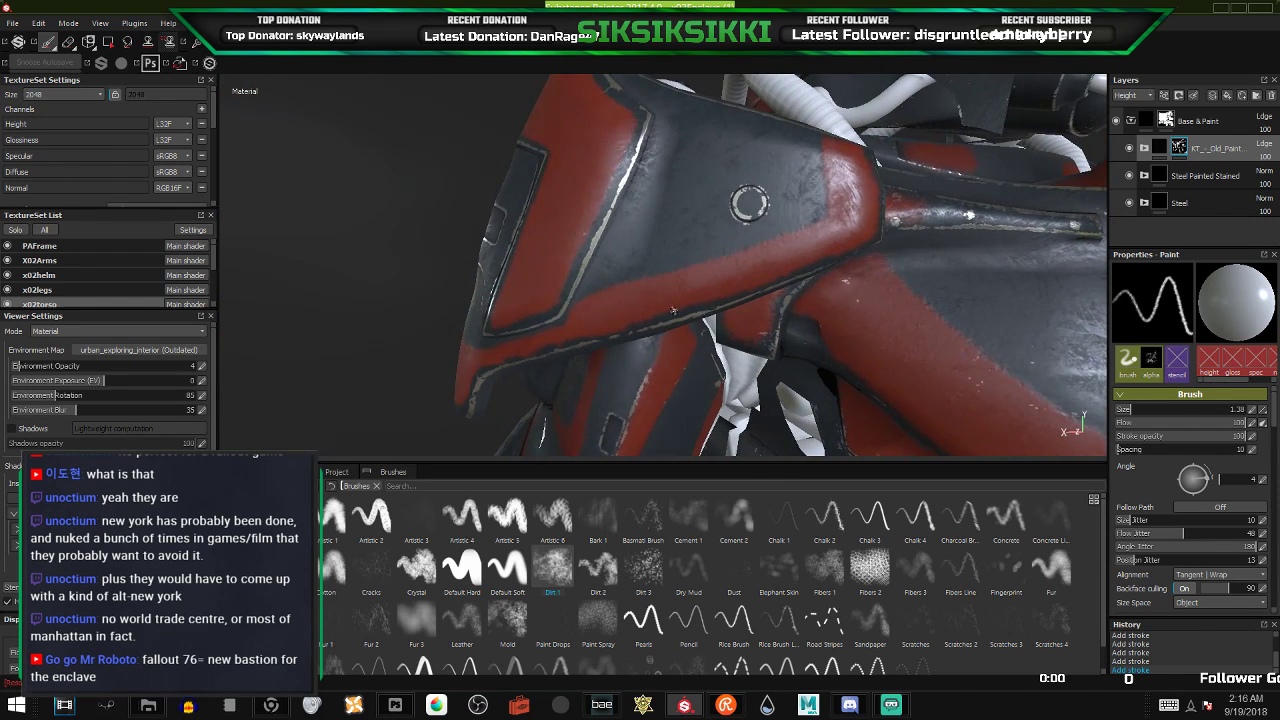
key("ctrl+z")
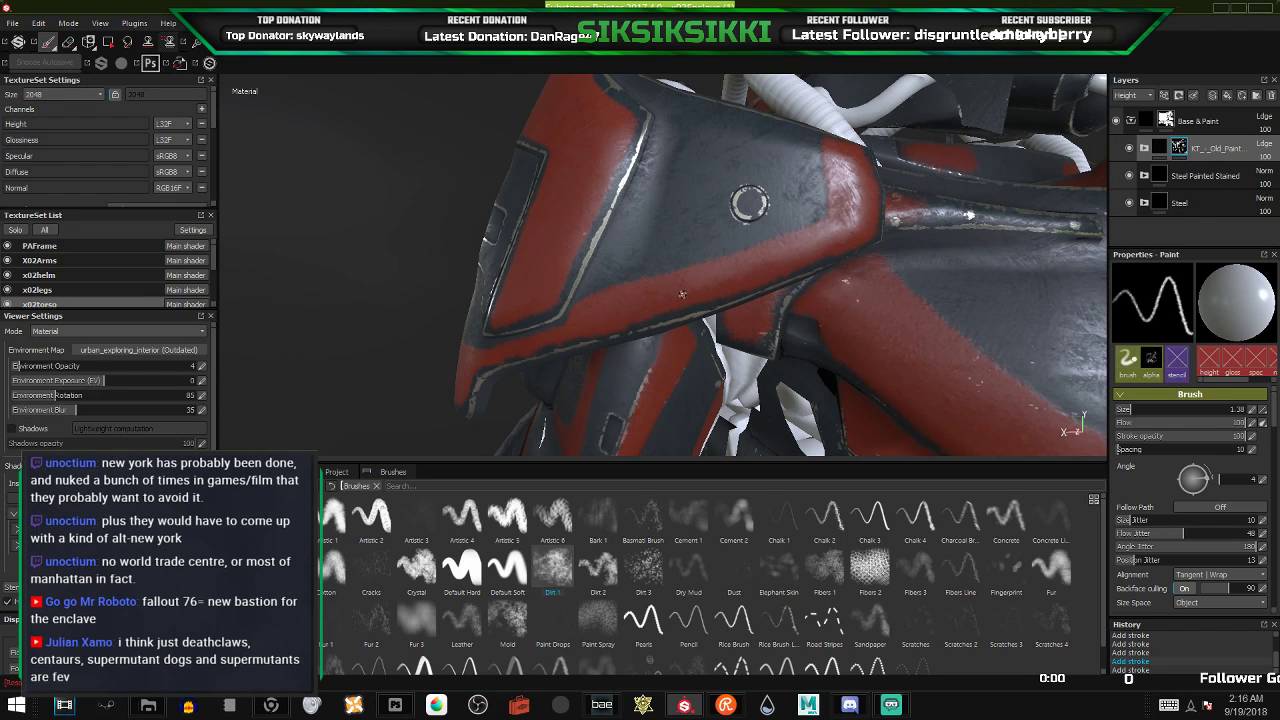
- Touch up the solid red chest panel along its lower rim and its upper edge below the collar trim
mouse_move(759, 328)
left_mouse_down("alt")
mouse_move(583, 261)
mouse_move(623, 280)
mouse_move(587, 289)
left_mouse_up("alt")
mouse_move(788, 351)
left_mouse_down("alt")
mouse_move(680, 330)
mouse_move(596, 336)
left_mouse_up("alt")
left_click(596, 336)
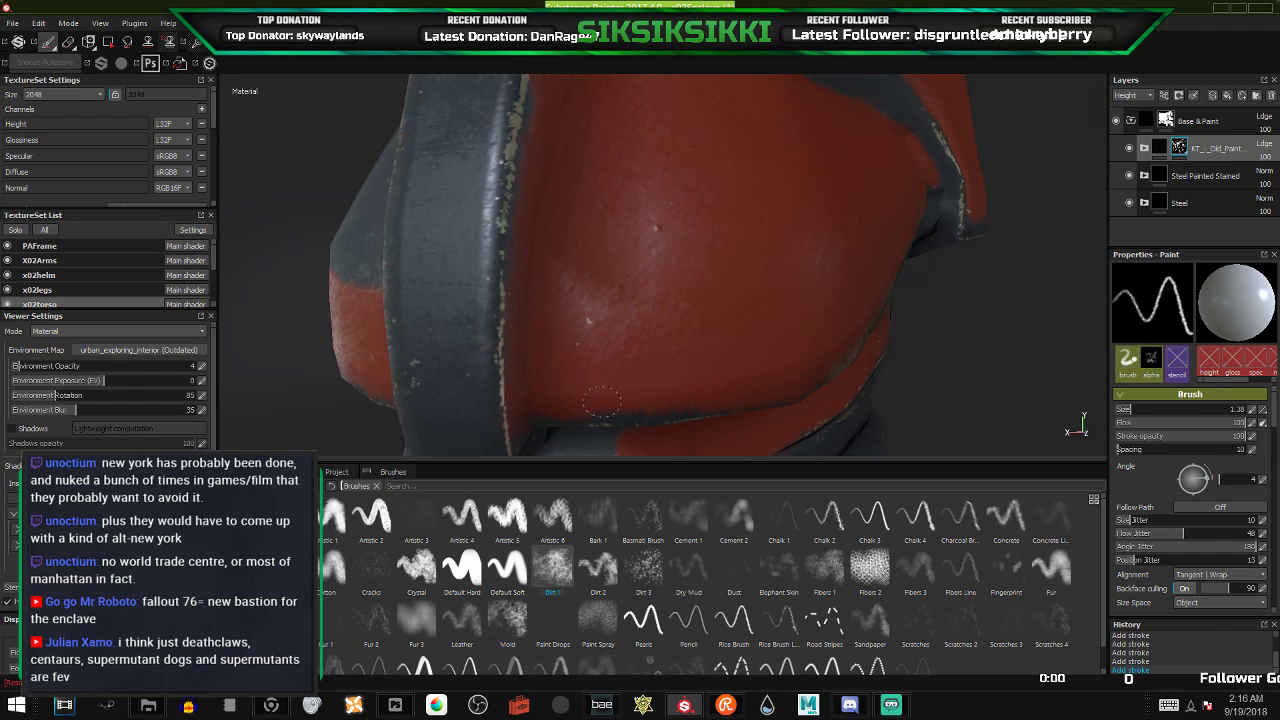
mouse_move(795, 343)
left_mouse_down("alt")
mouse_move(760, 330)
mouse_move(831, 300)
mouse_move(729, 280)
left_mouse_up("alt")
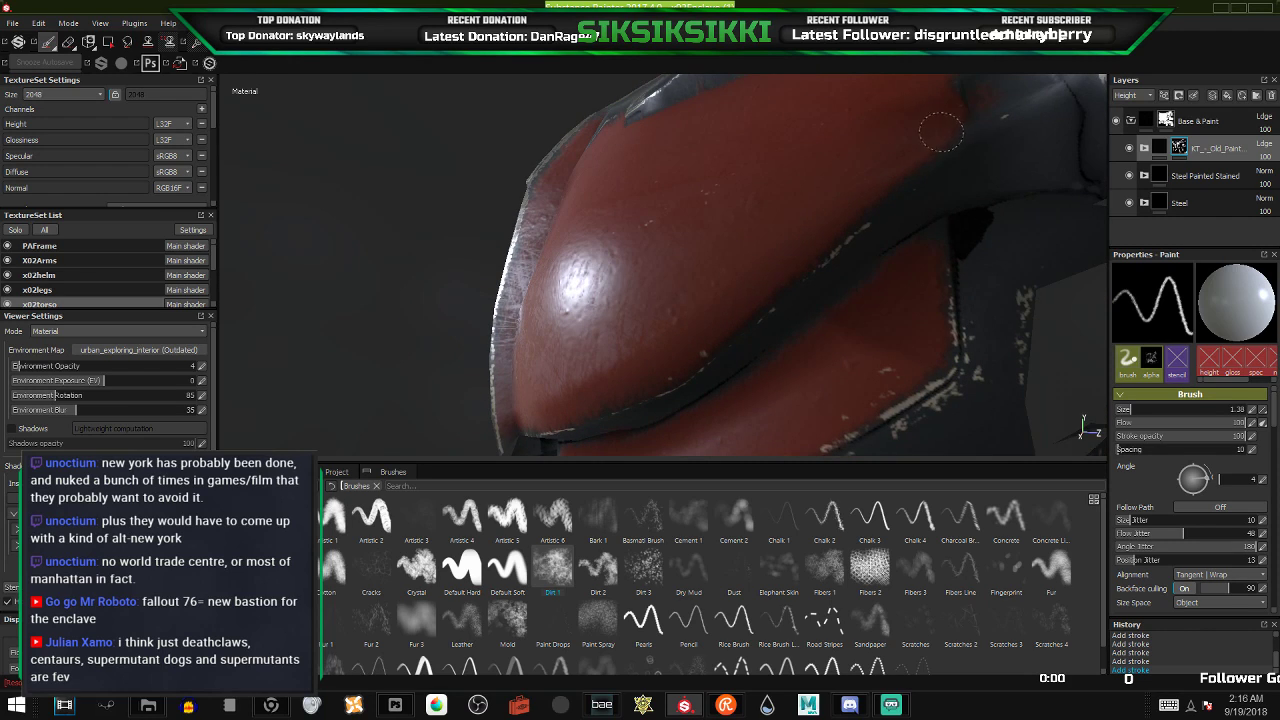
left_click_drag(851, 220, 847, 276, "alt")
middle_click_drag(888, 239, 628, 366, "alt")
mouse_move(628, 366)
left_mouse_down("alt")
mouse_move(753, 245)
mouse_move(734, 209)
mouse_move(766, 206)
mouse_move(575, 240)
left_mouse_up("alt")
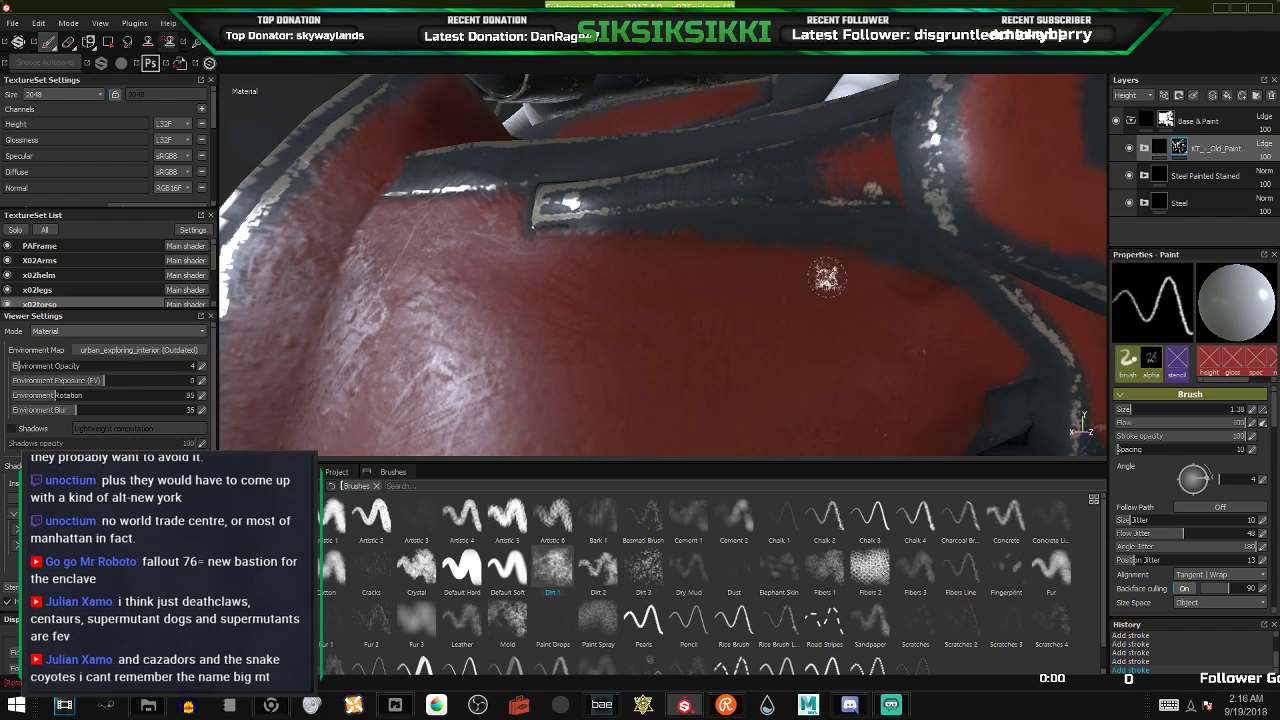
key("alt+q")
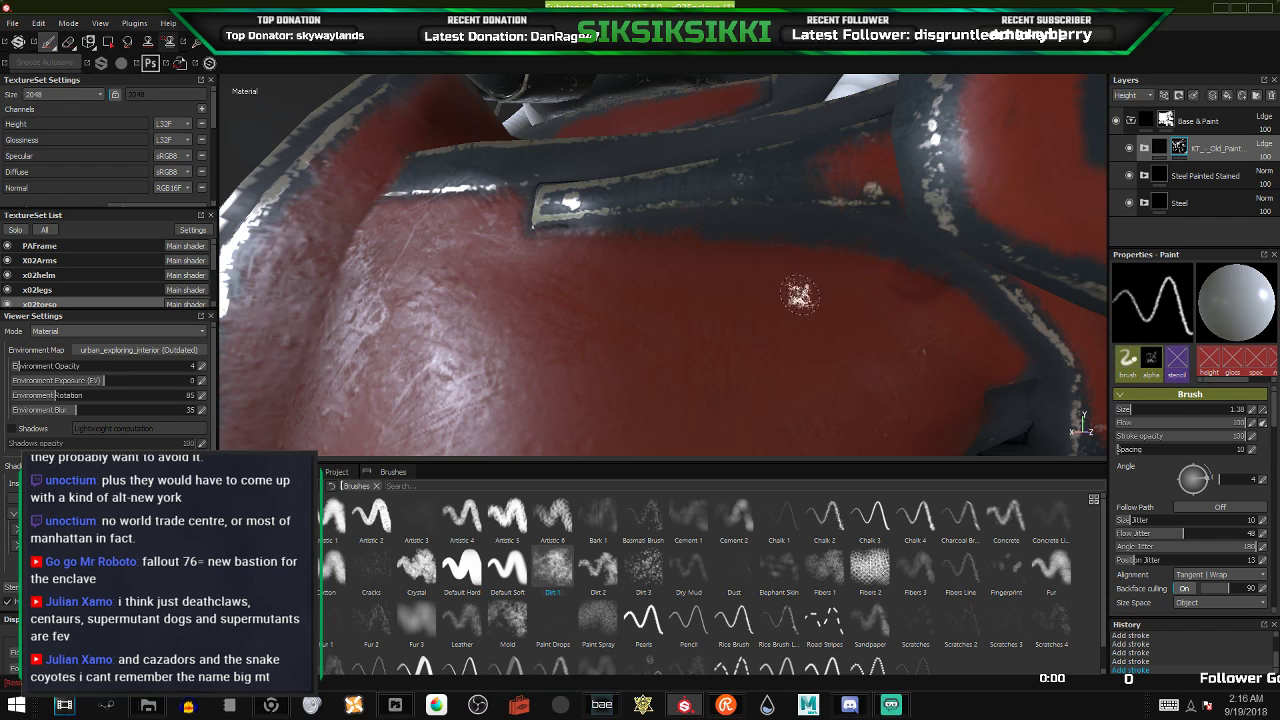
- Paint red along the solid red chest panel's inner edge beside the central ridge, down to its lower tip
mouse_move(570, 341)
left_mouse_down("alt")
mouse_move(428, 298)
mouse_move(437, 369)
mouse_move(520, 300)
mouse_move(628, 305)
left_mouse_up("alt")
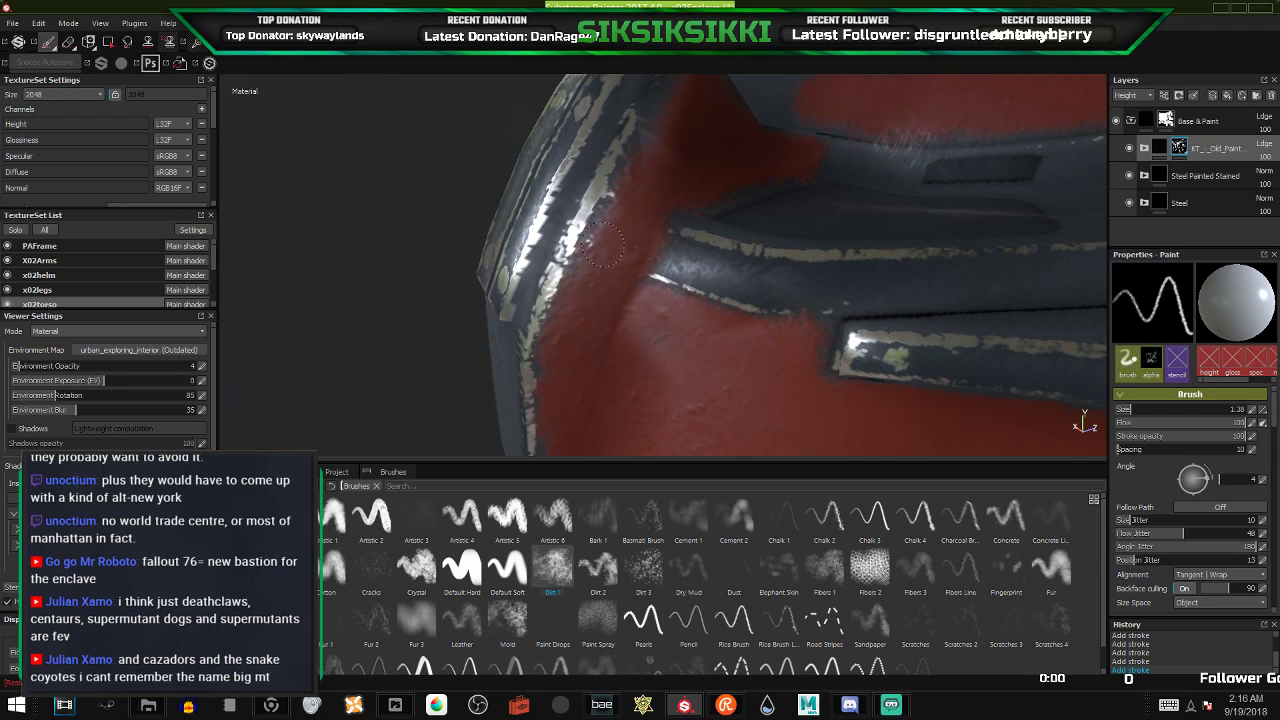
left_click_drag(606, 255, 601, 317, "alt")
left_click_drag(586, 380, 634, 227, "alt")
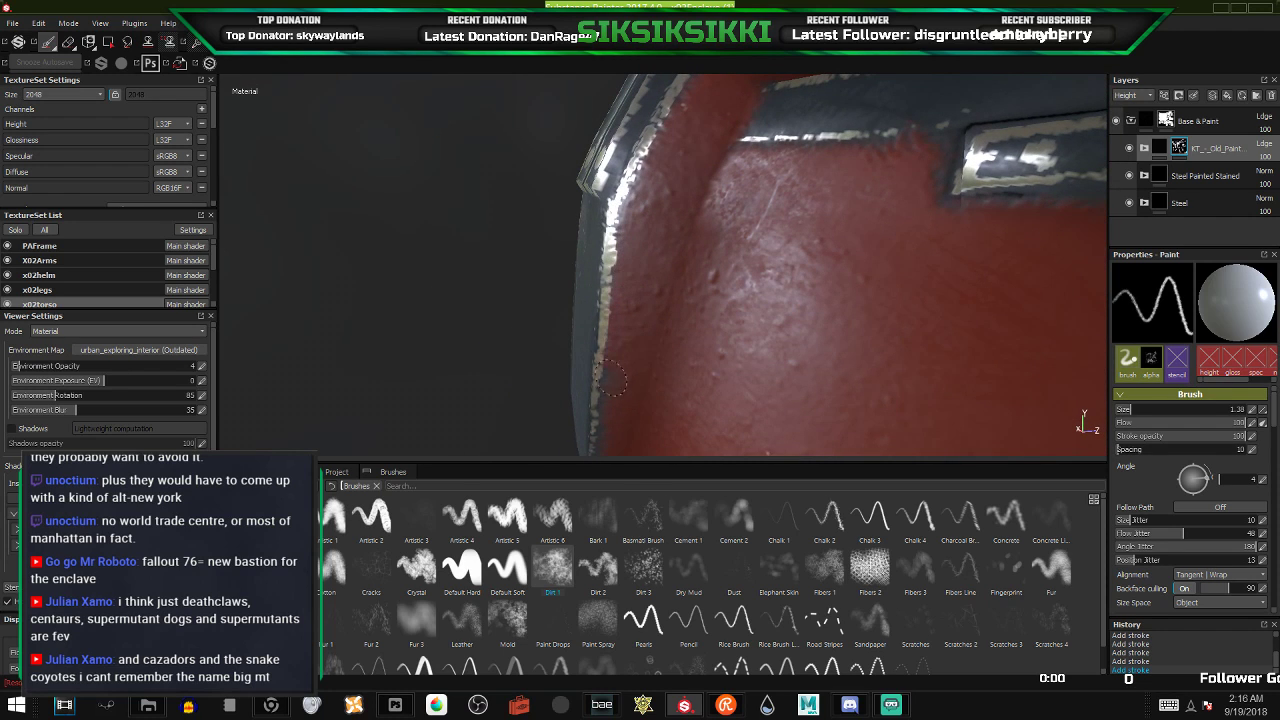
mouse_move(610, 385)
left_mouse_down("alt")
mouse_move(619, 398)
mouse_move(638, 290)
left_mouse_up("alt")
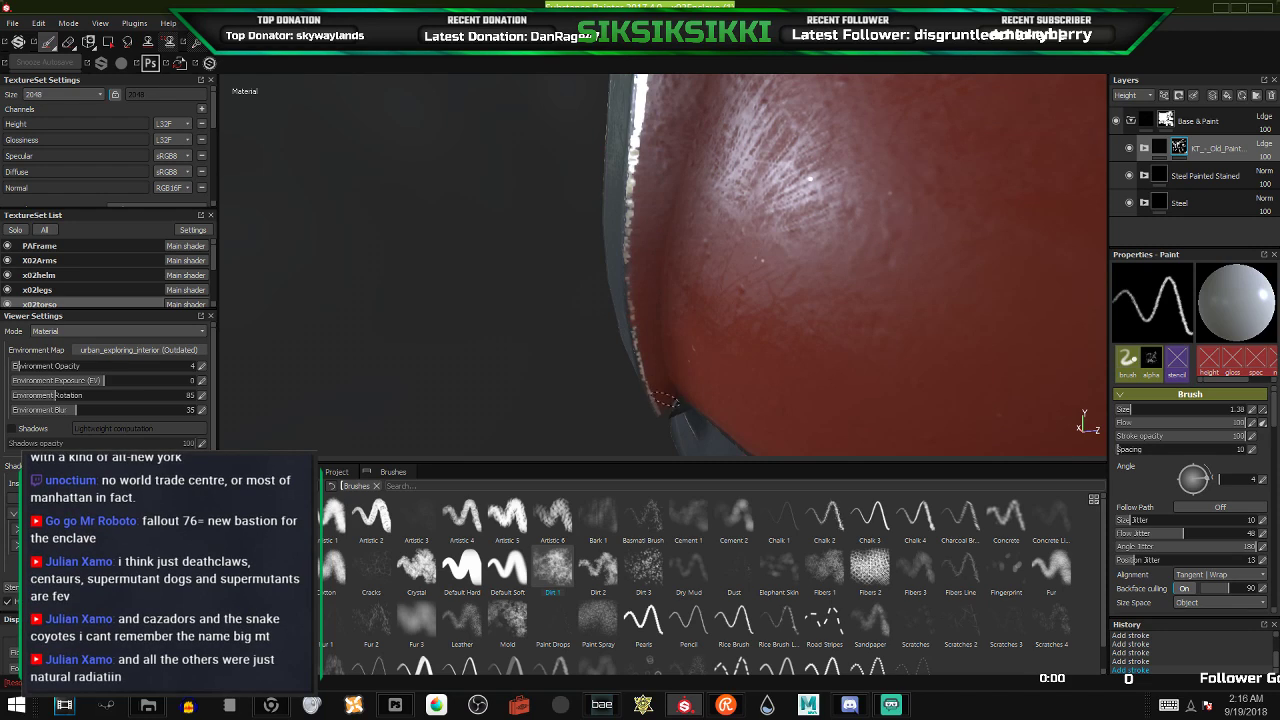
left_click_drag(664, 440, 661, 374)
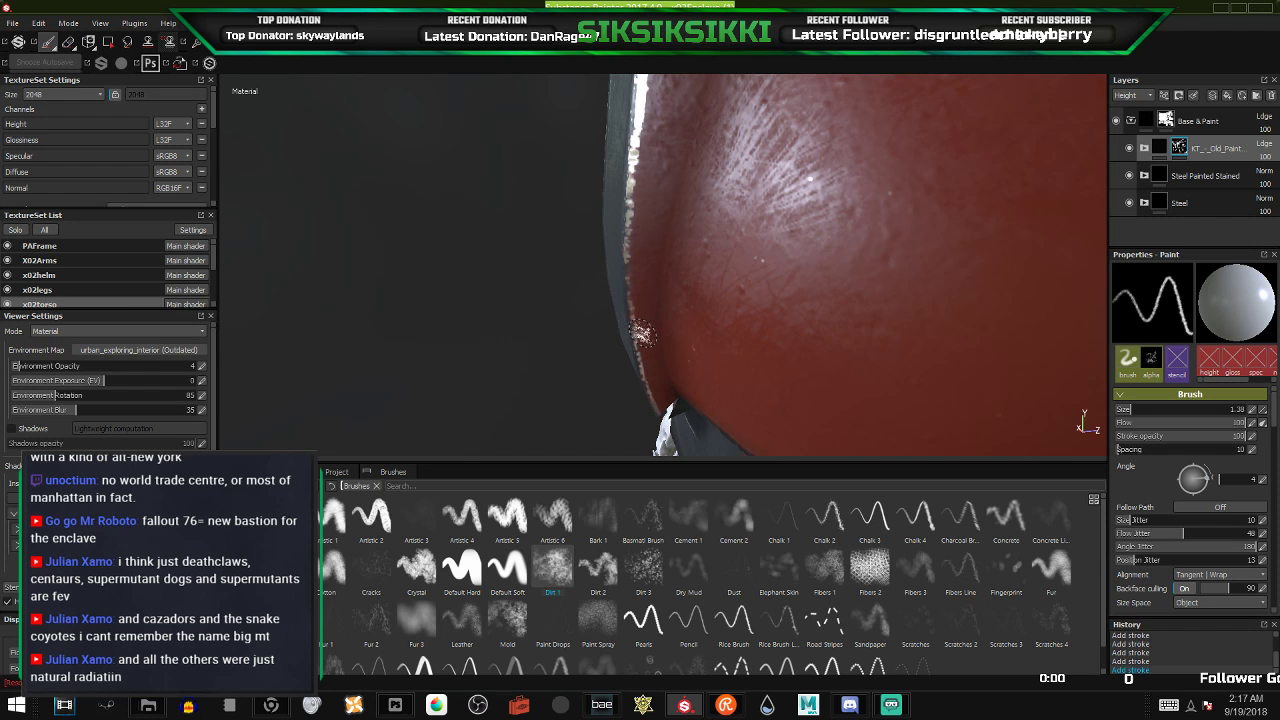
- Refine the lower red band of the partly dark chest panel along its bottom rim up to the central ridge
left_click_drag(630, 275, 811, 247, "alt")
middle_click_drag(585, 280, 638, 282, "alt")
left_click_drag(638, 282, 745, 283, "alt")
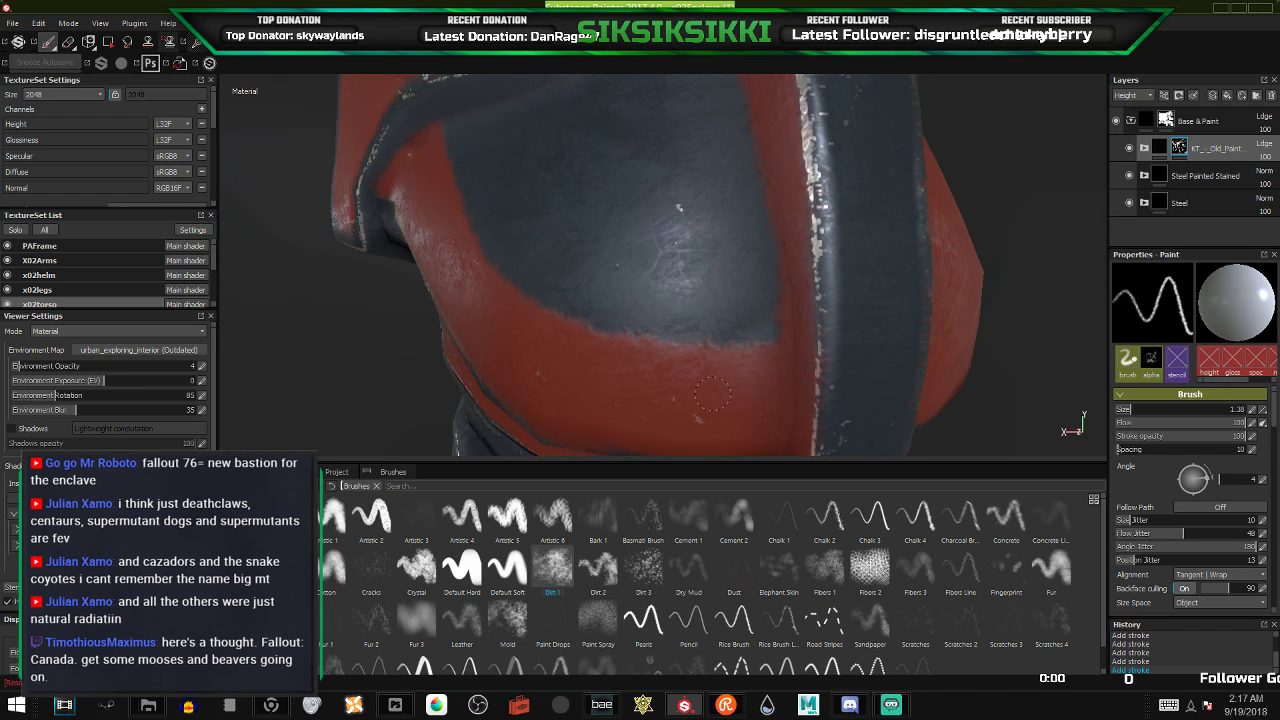
mouse_move(606, 392)
left_mouse_down("alt")
mouse_move(637, 294)
mouse_move(687, 228)
left_mouse_up("alt")
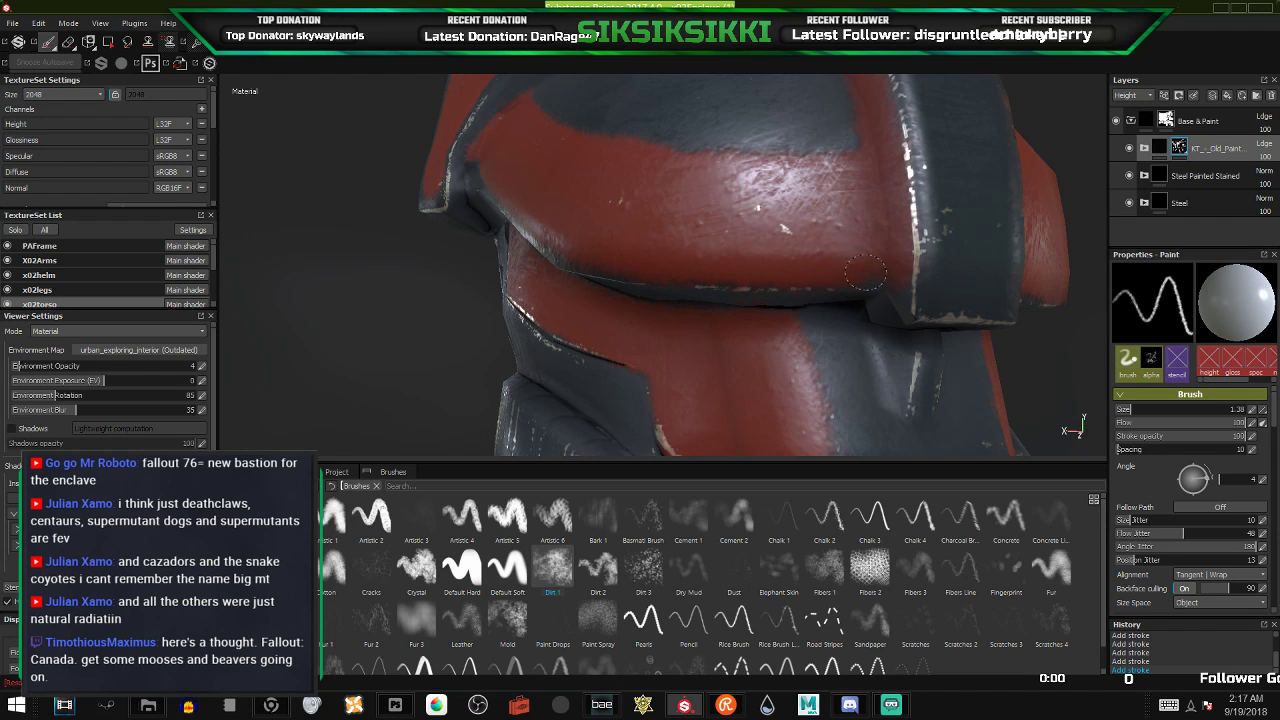
left_click_drag(866, 272, 806, 254, "alt")
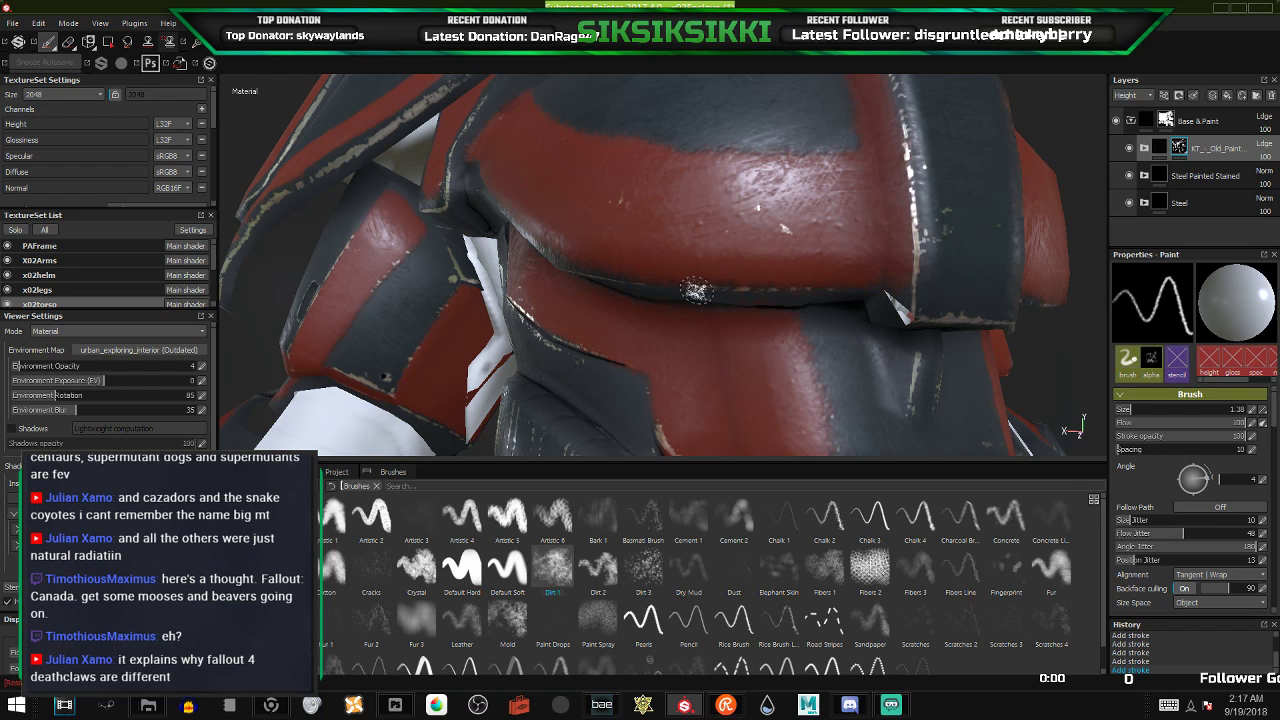
- Reduce the paint brush size to 0.17 for detail work on the partly dark chest panel
scroll(703, 285, "down", 10)
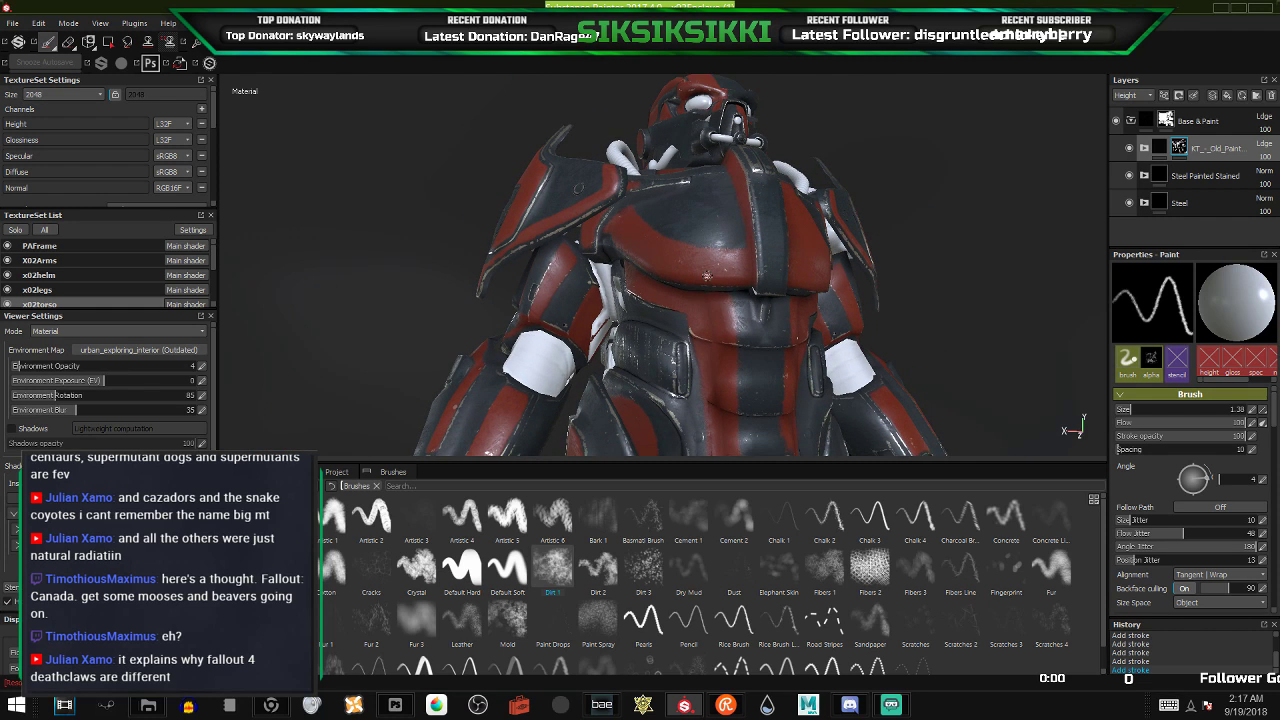
scroll(740, 280, "up", 5)
mouse_move(740, 280)
left_mouse_down("alt")
mouse_move(725, 325)
mouse_move(670, 318)
mouse_move(733, 318)
mouse_move(778, 285)
left_mouse_up("alt")
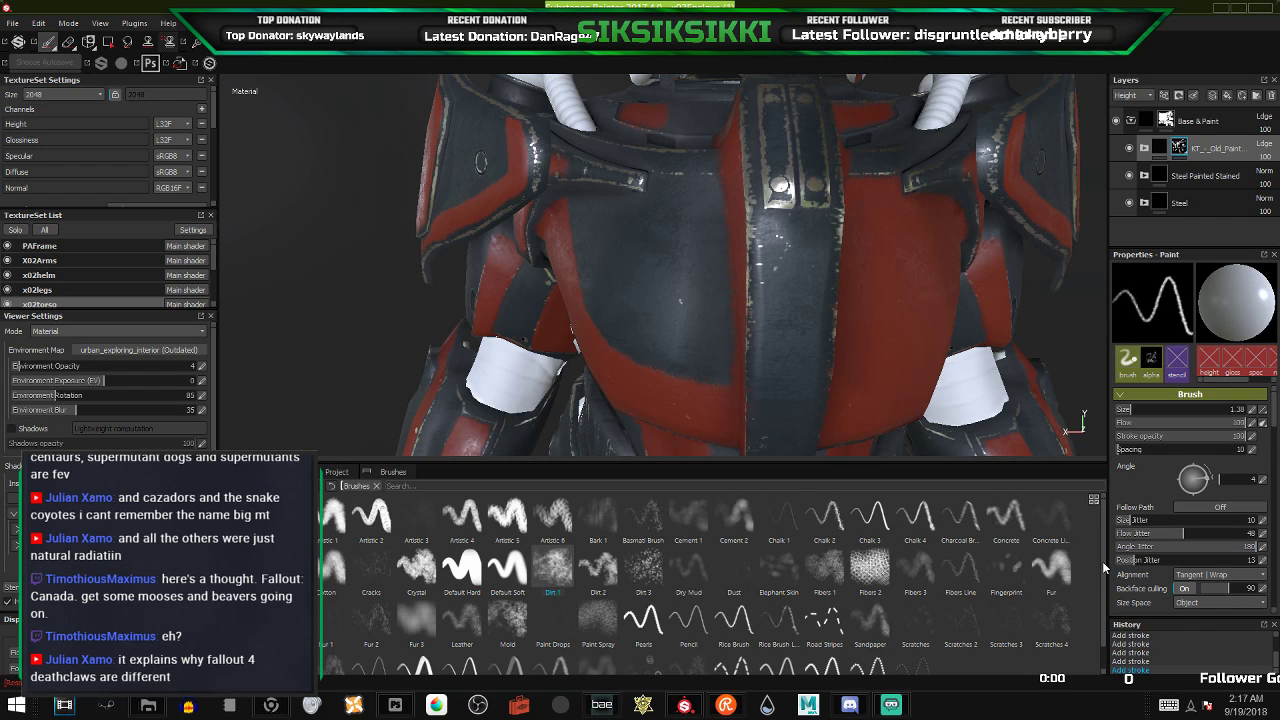
scroll(1090, 590, "down", 1)
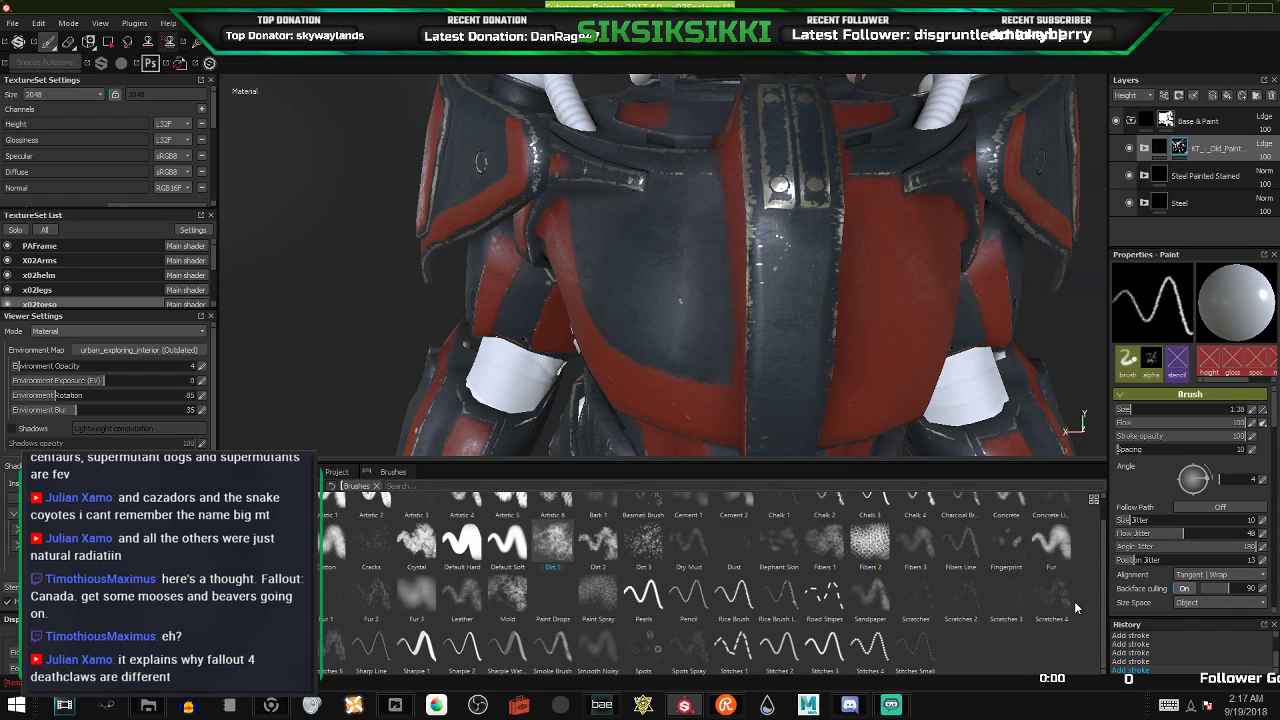
scroll(628, 331, "up", 4)
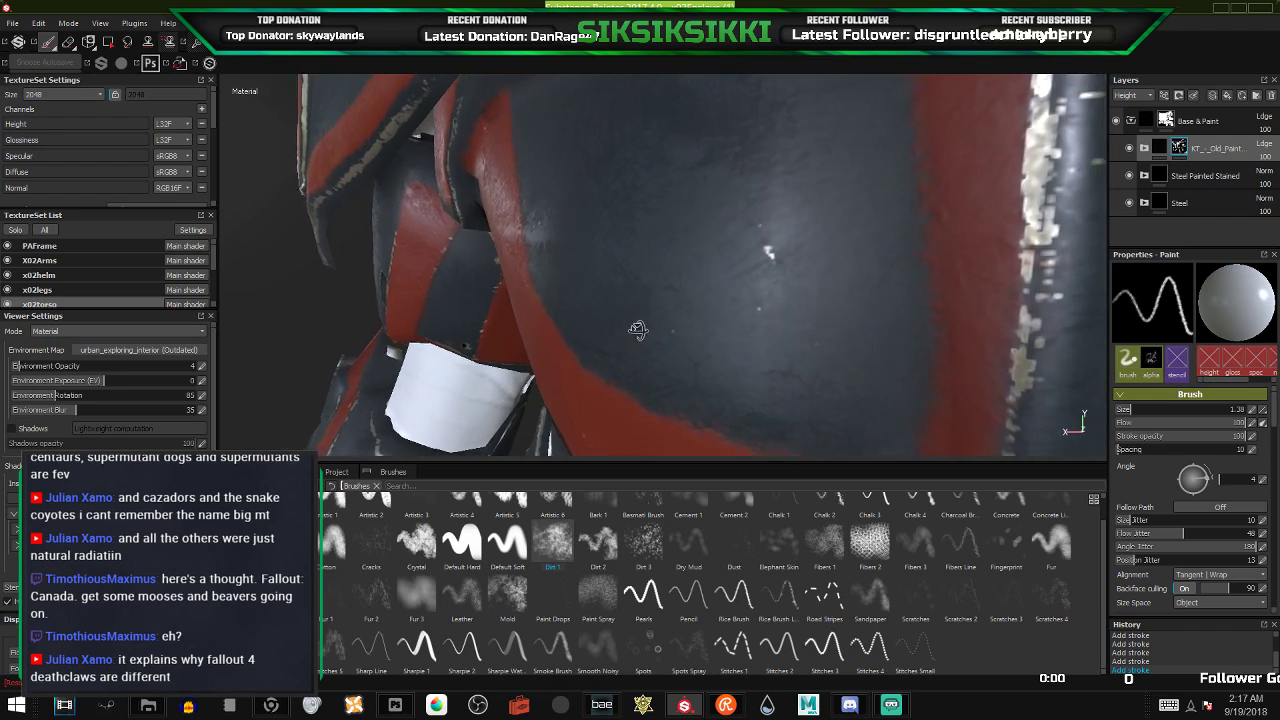
left_click_drag(637, 330, 705, 316, "alt")
scroll(706, 316, "up", 4)
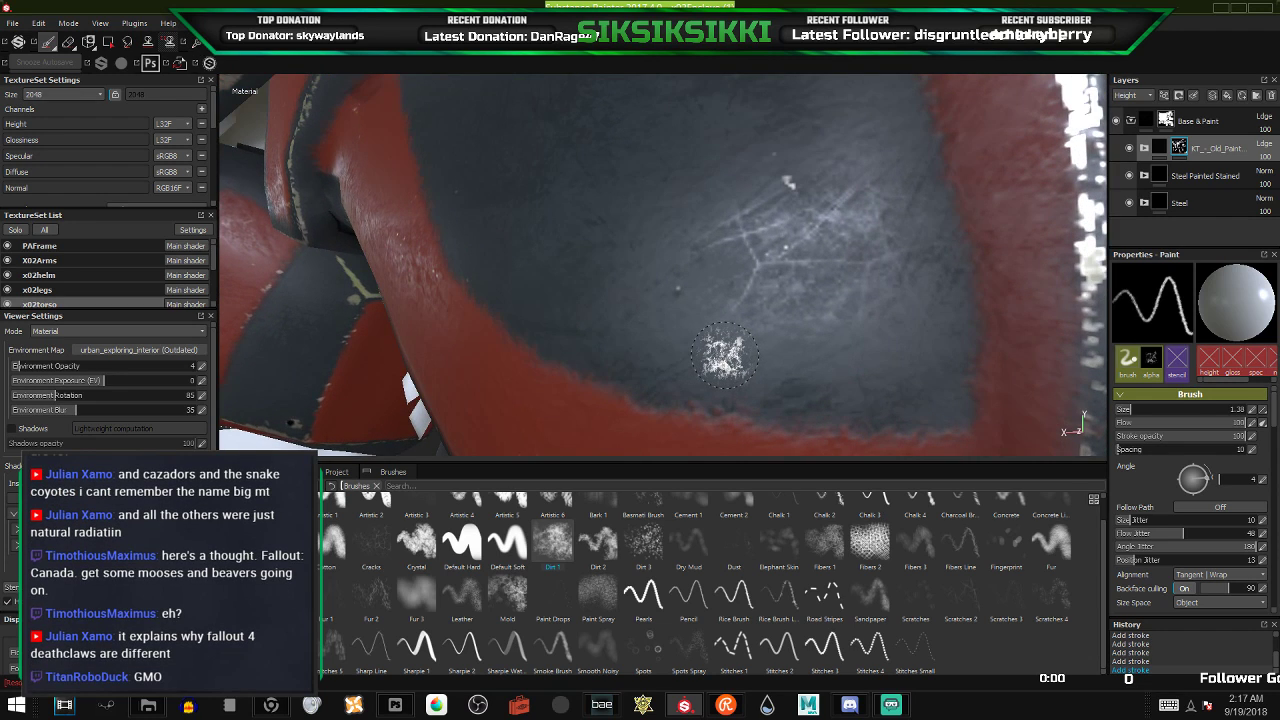
key("bracketleft")
key("bracketleft")
key("bracketleft")
key("bracketleft")
key("bracketleft")
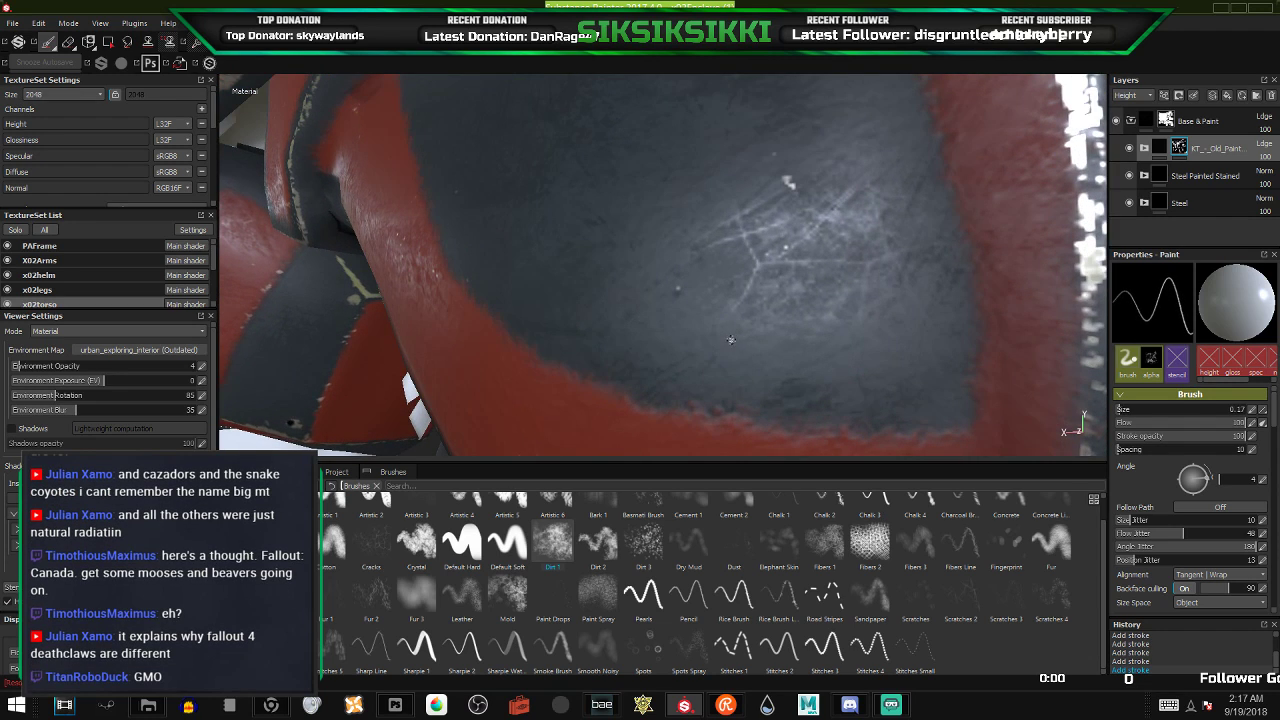
- Switch to the eraser with the Dirt 1 brush preset and set its size to 0.2
key("e")
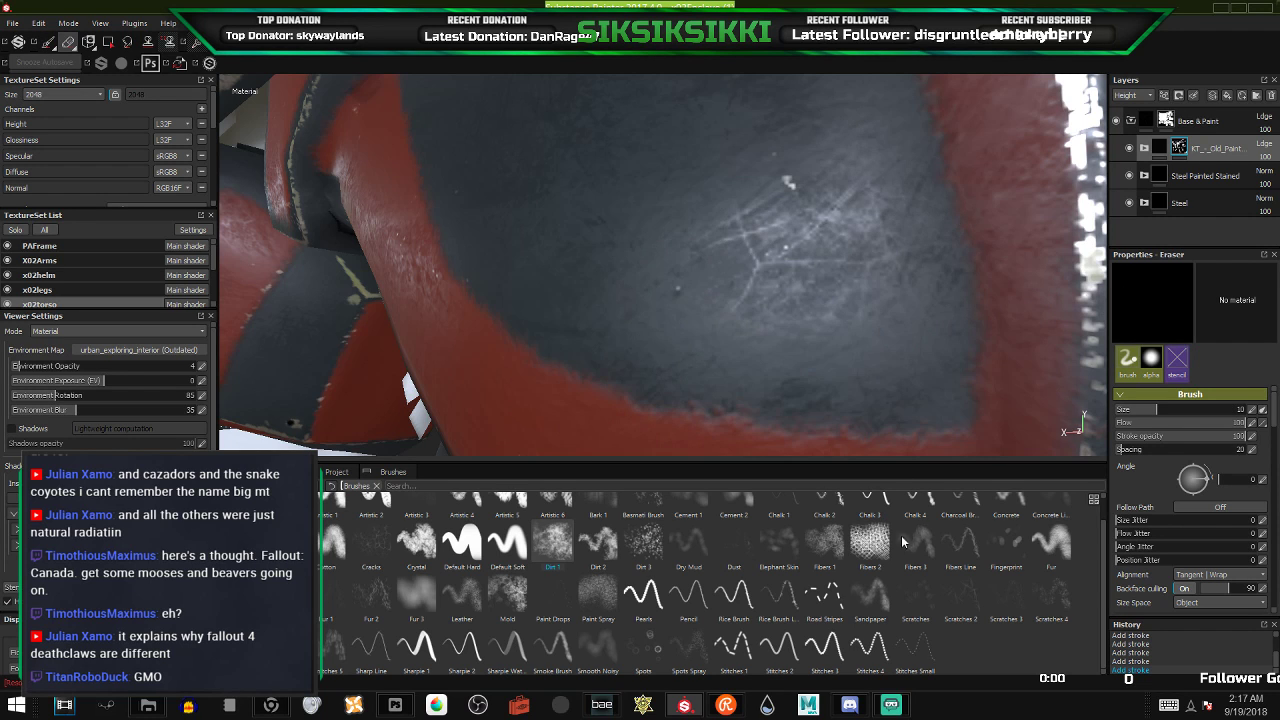
left_click(562, 550)
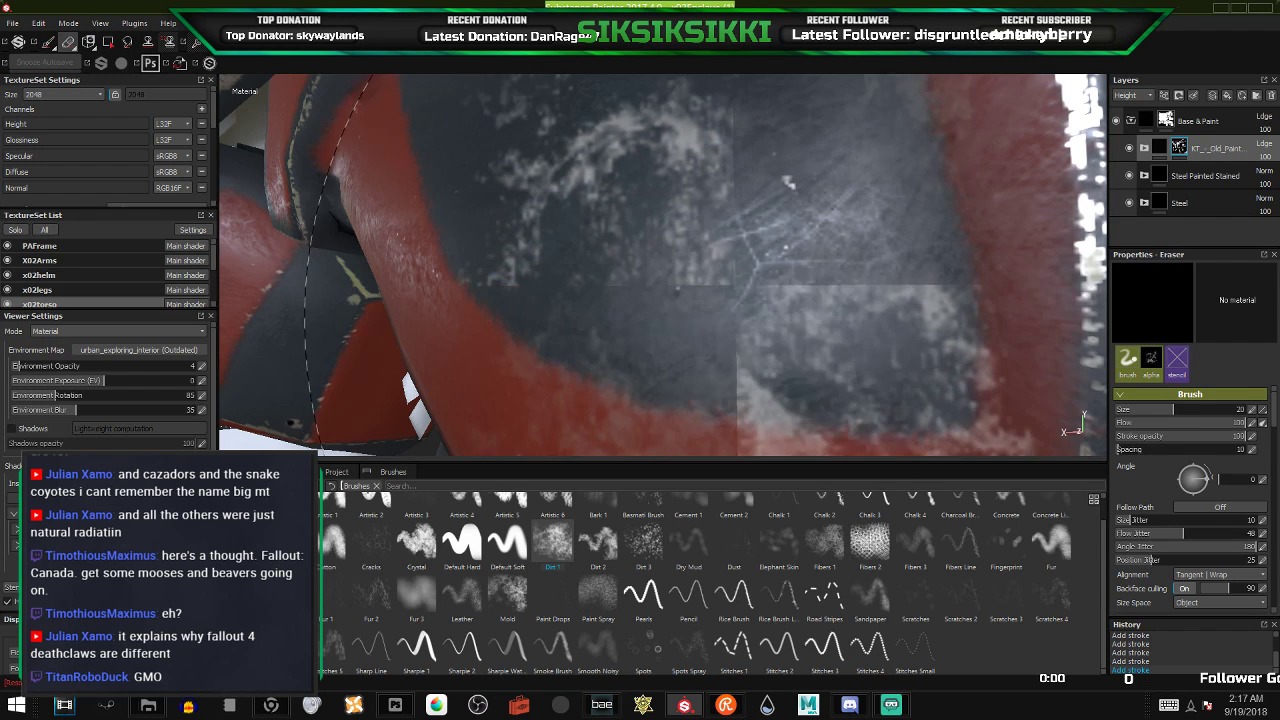
key("bracketleft")
key("bracketleft")
key("bracketleft")
key("bracketleft")
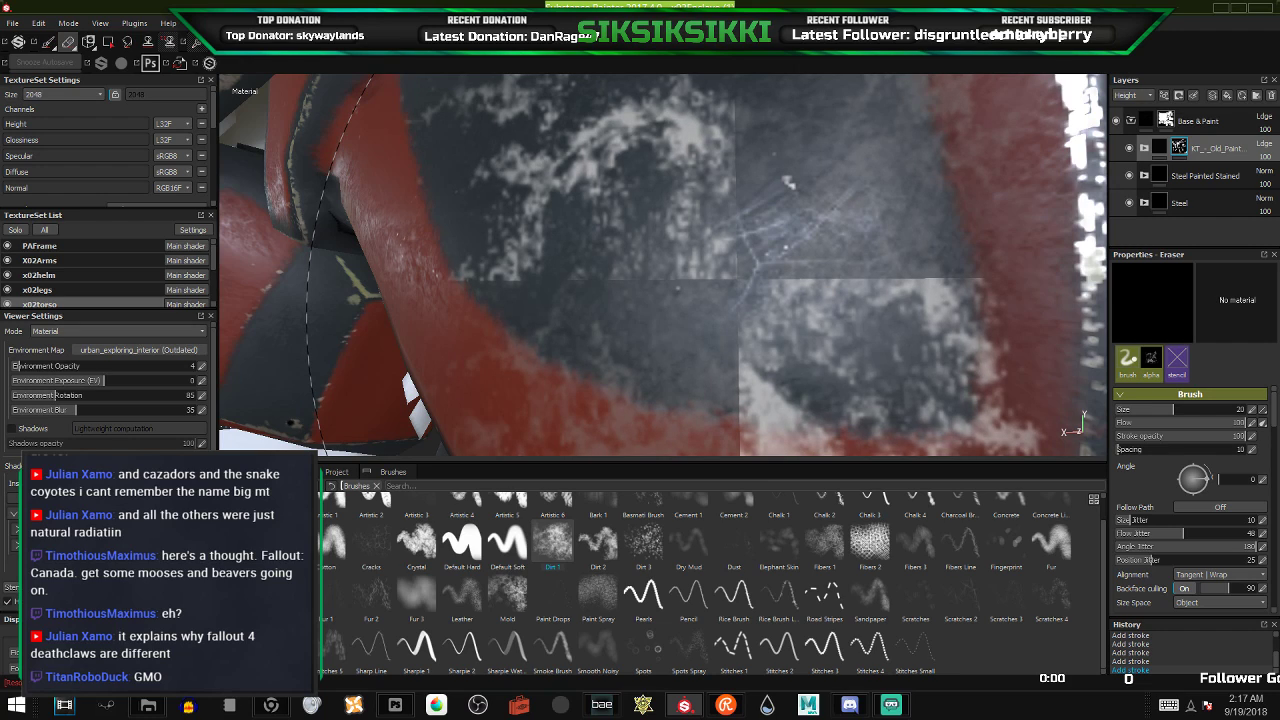
key("bracketleft")
key("bracketleft")
key("bracketleft")
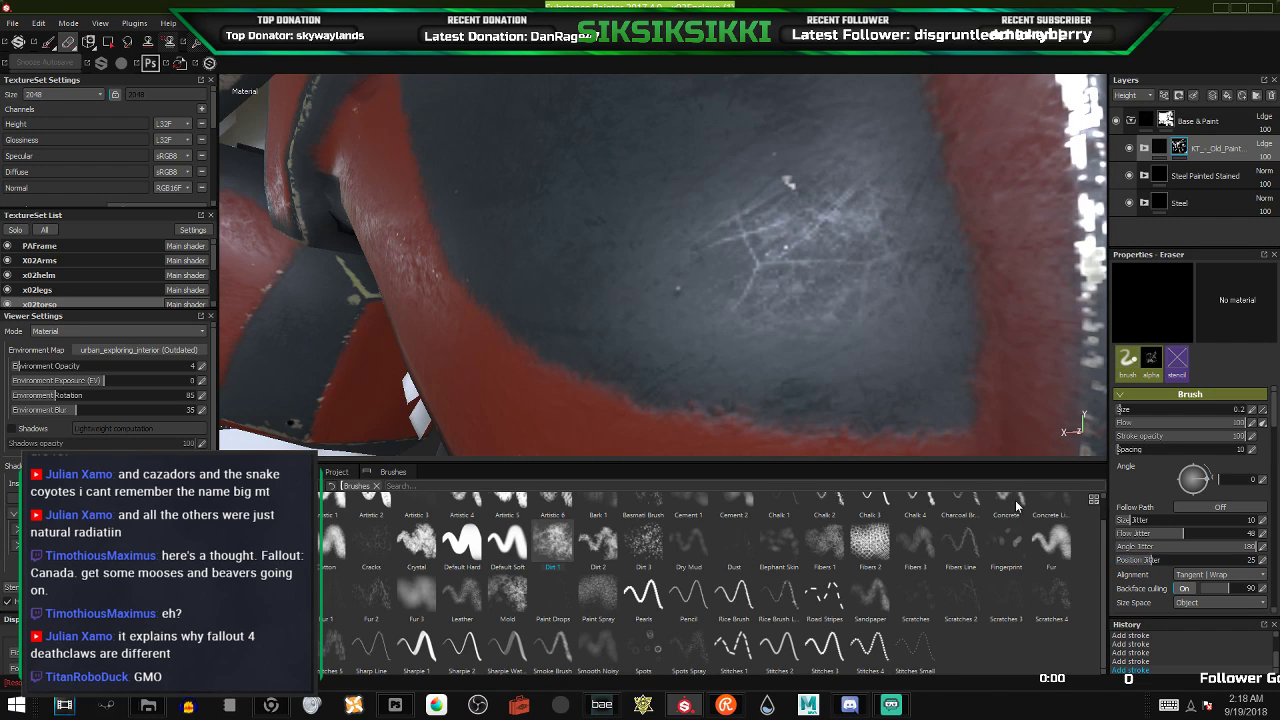
- Chip the lower red band's upper edge on the partly dark chest panel with the Dirt 1 eraser
left_click_drag(583, 324, 618, 285, "alt")
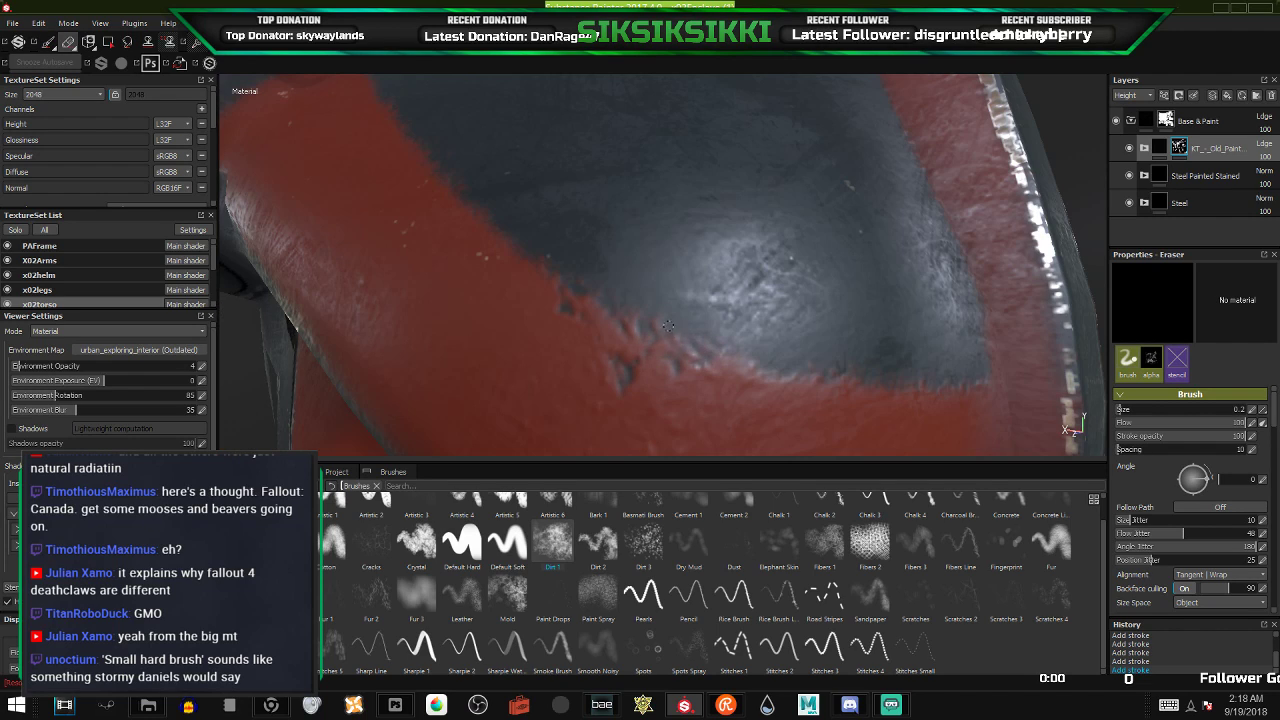
left_click(714, 370)
left_click(737, 383)
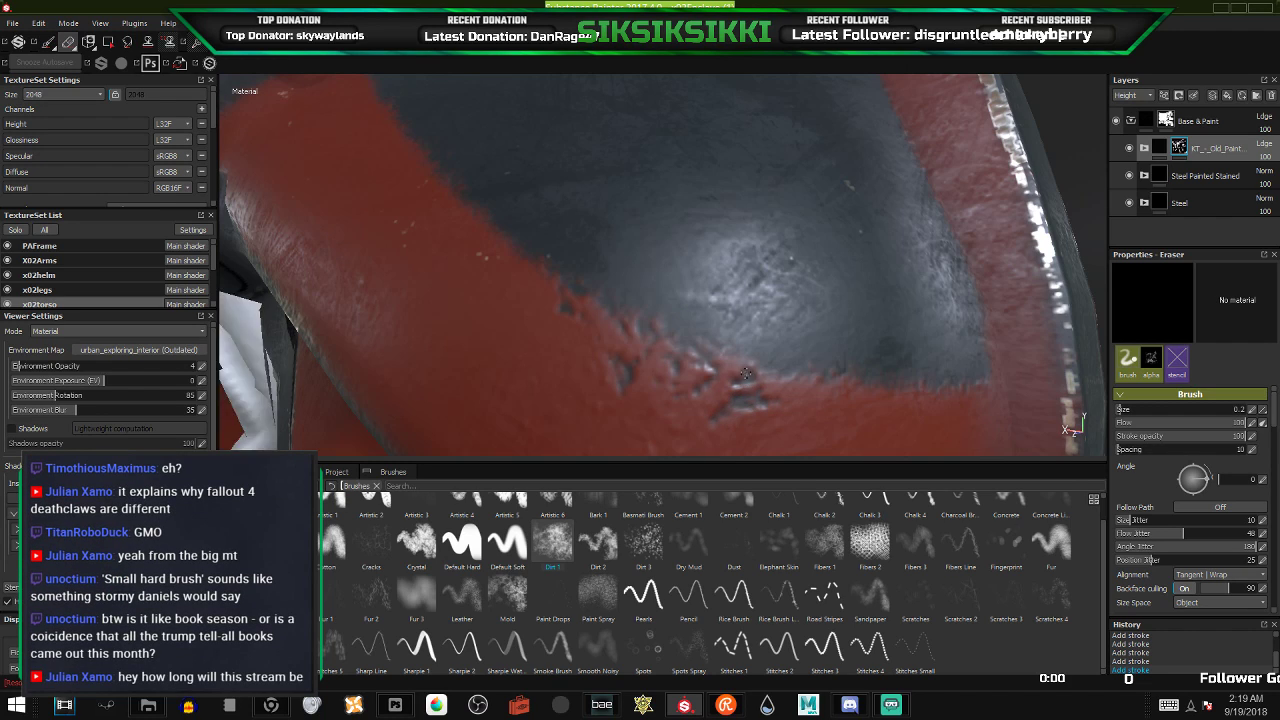
mouse_move(714, 376)
left_mouse_down("alt")
mouse_move(598, 366)
mouse_move(638, 262)
left_mouse_up("alt")
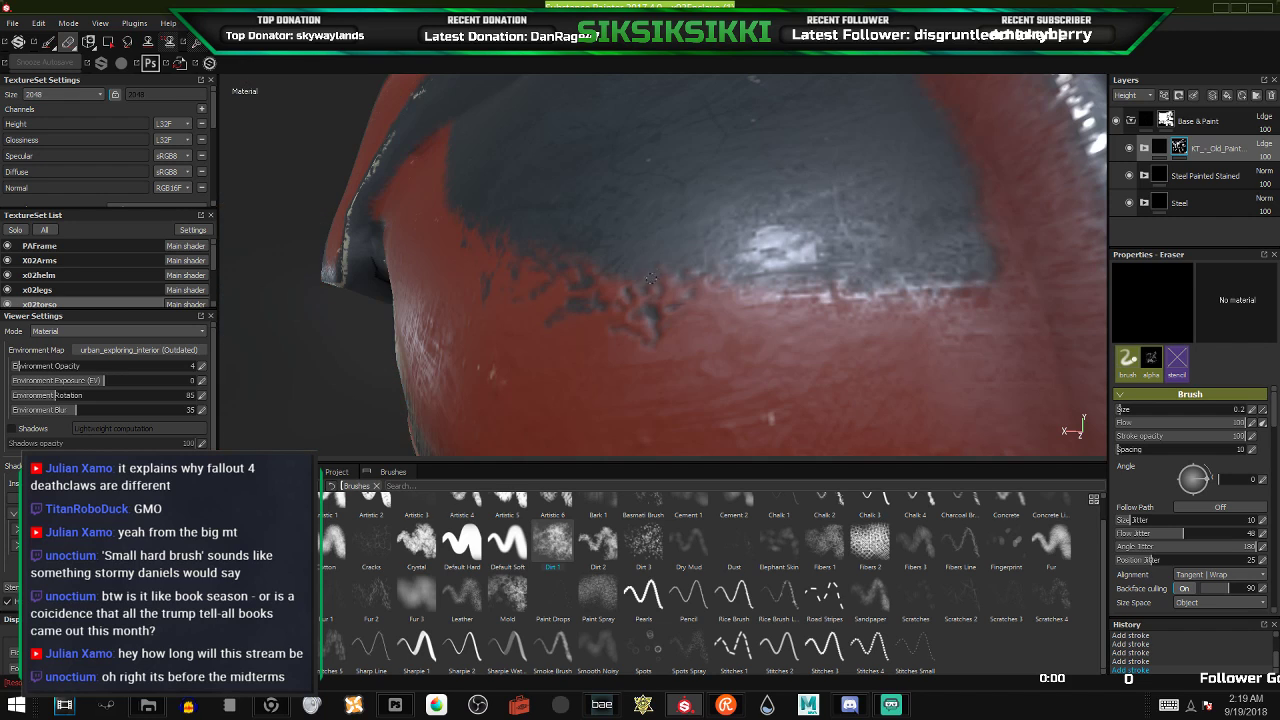
left_click_drag(677, 280, 560, 356, "alt")
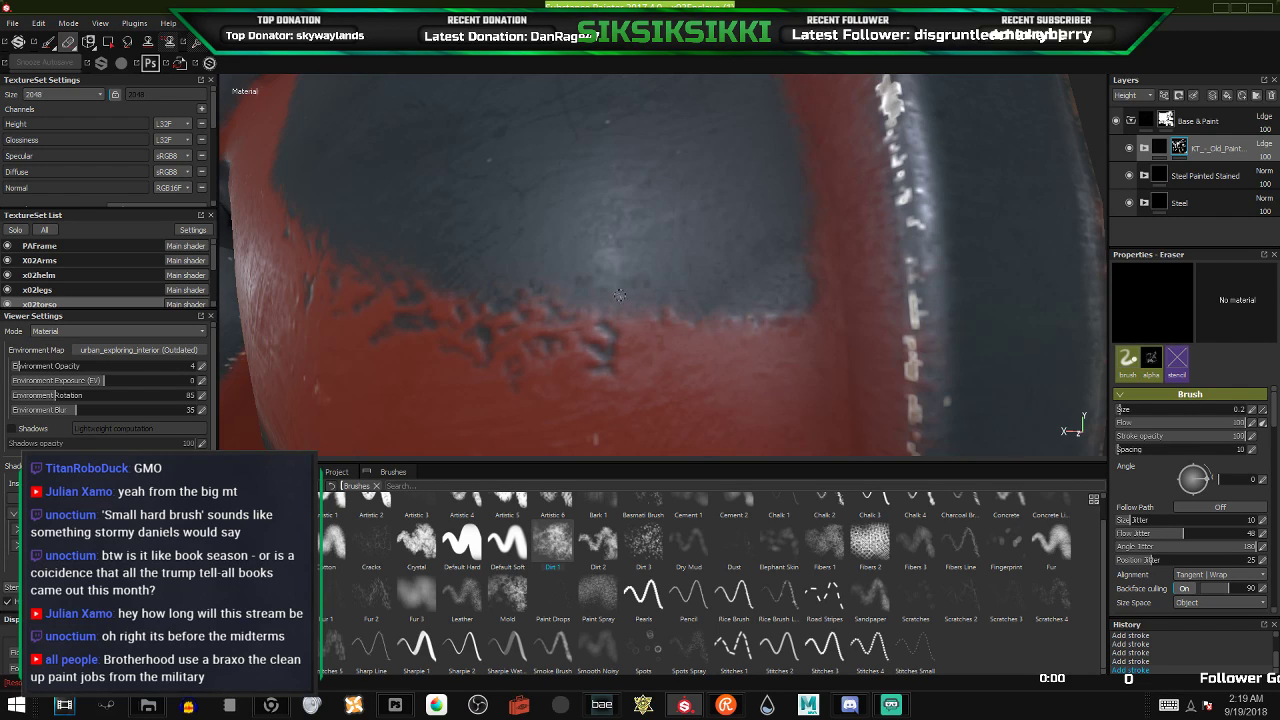
mouse_move(621, 367)
left_mouse_down()
mouse_move(693, 335)
mouse_move(662, 341)
mouse_move(632, 320)
mouse_move(627, 350)
mouse_move(643, 340)
mouse_move(622, 357)
left_mouse_up()
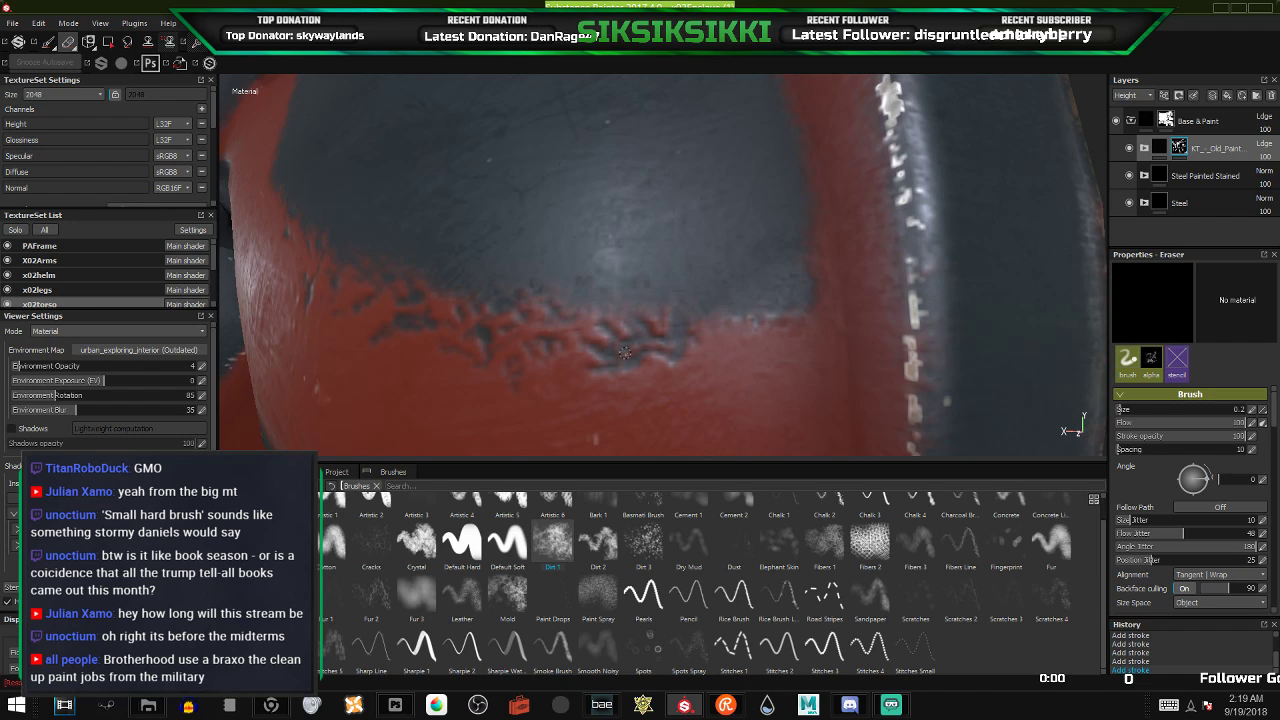
- Set the eraser size to 0.37 with position jitter 30 and chip the diagonal red band's inner edge on the partly dark chest panel
scroll(624, 352, "down", 10)
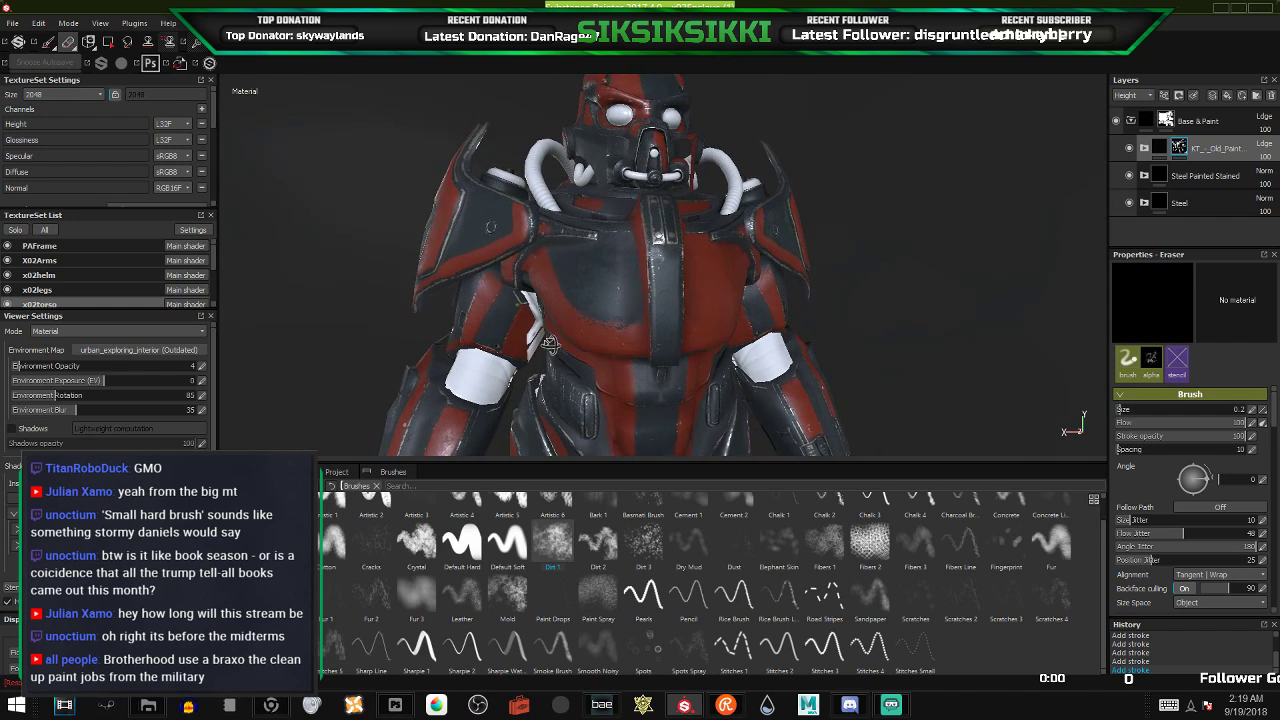
scroll(549, 344, "up", 10)
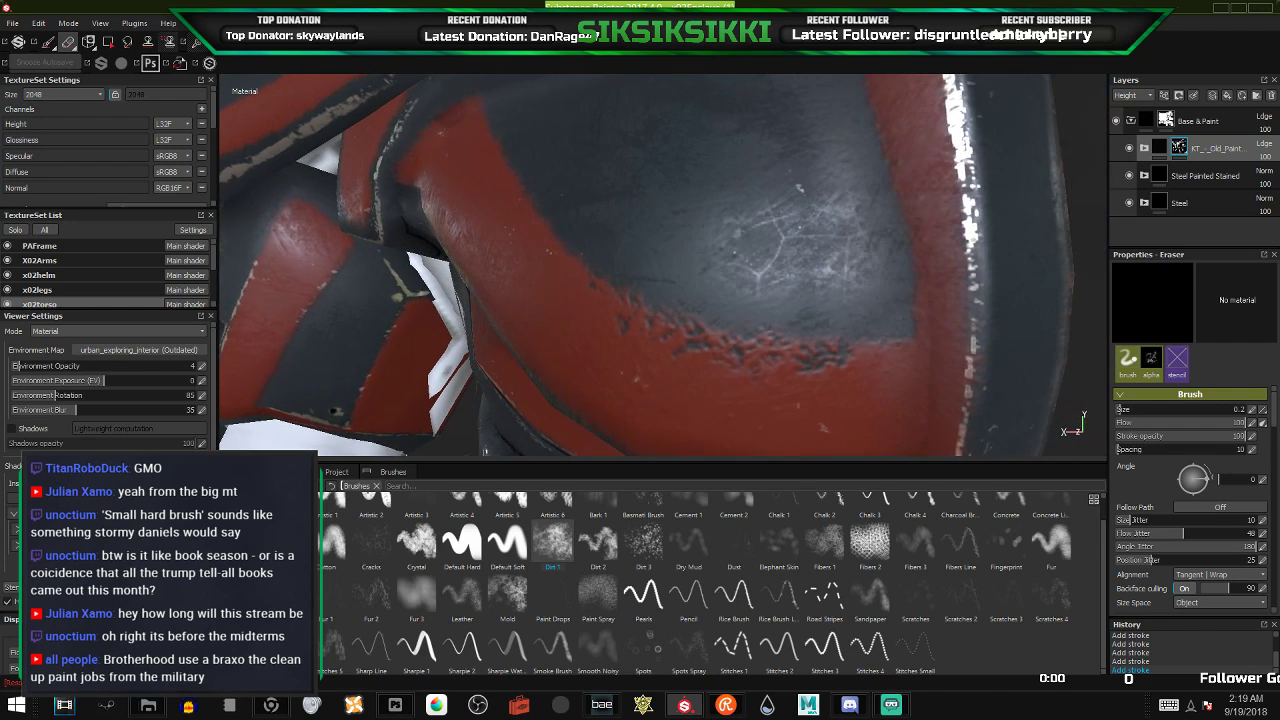
scroll(582, 215, "up", 5)
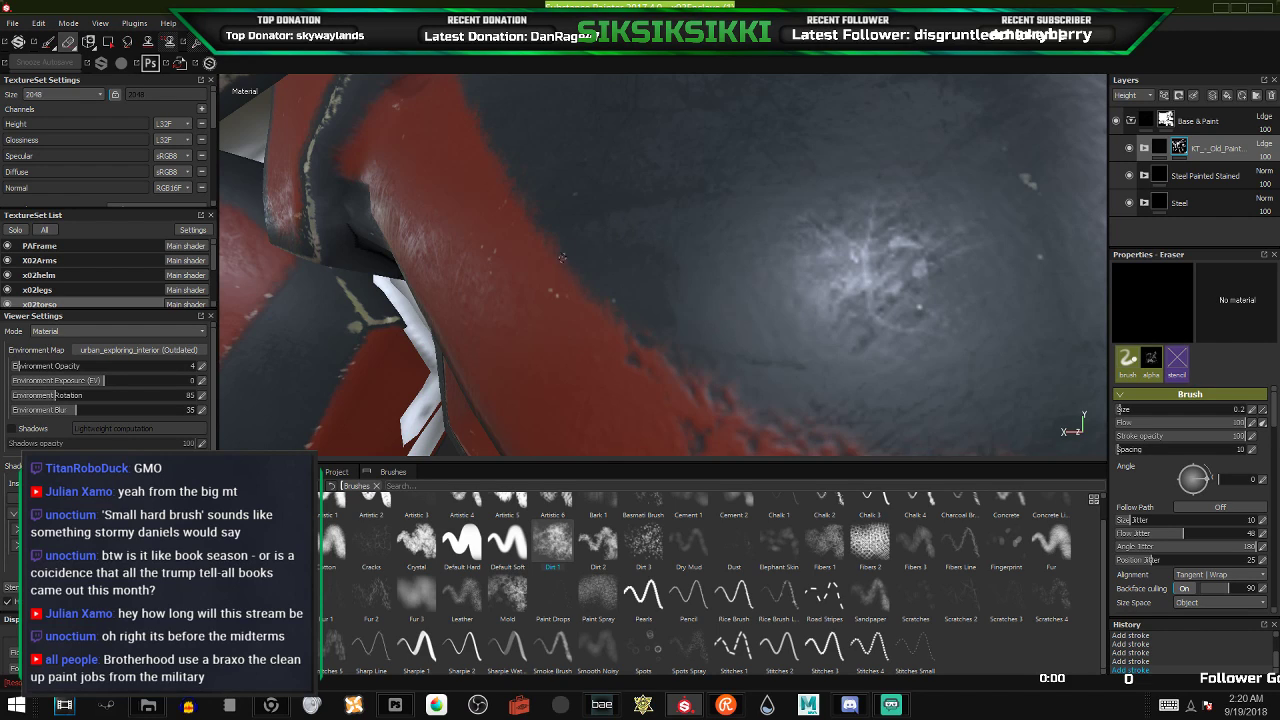
key("alt+q")
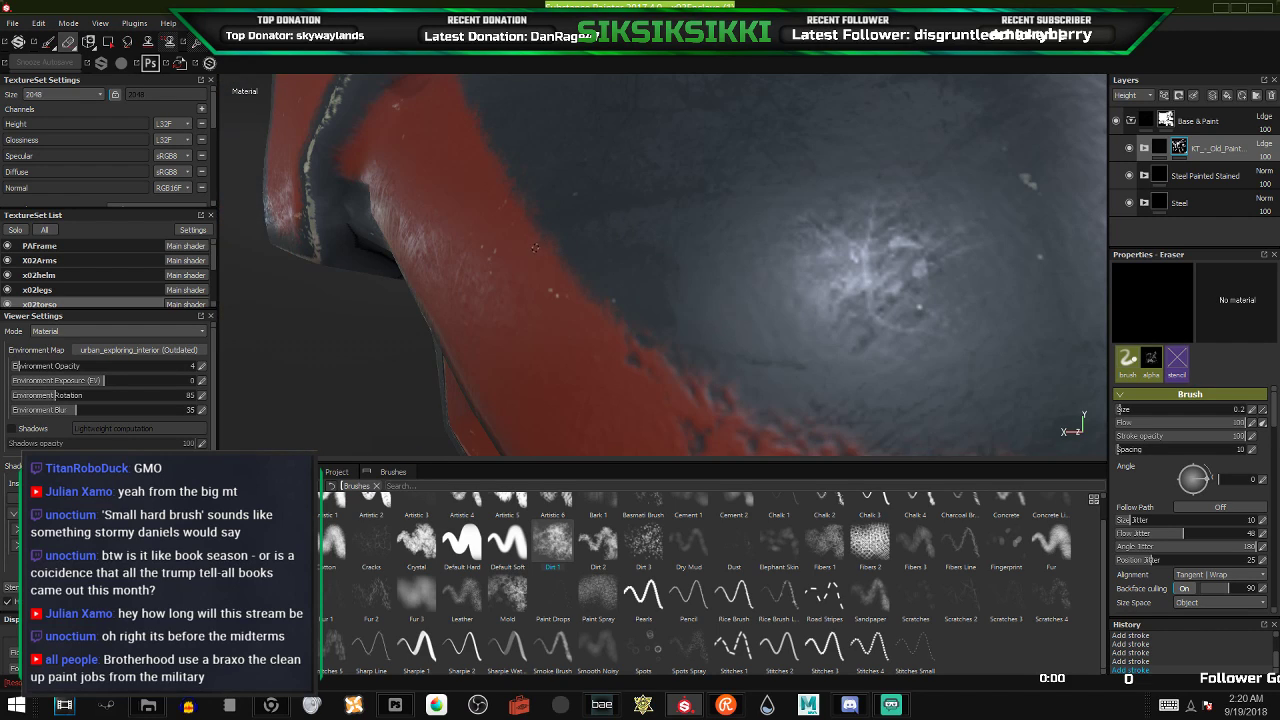
key("alt+q")
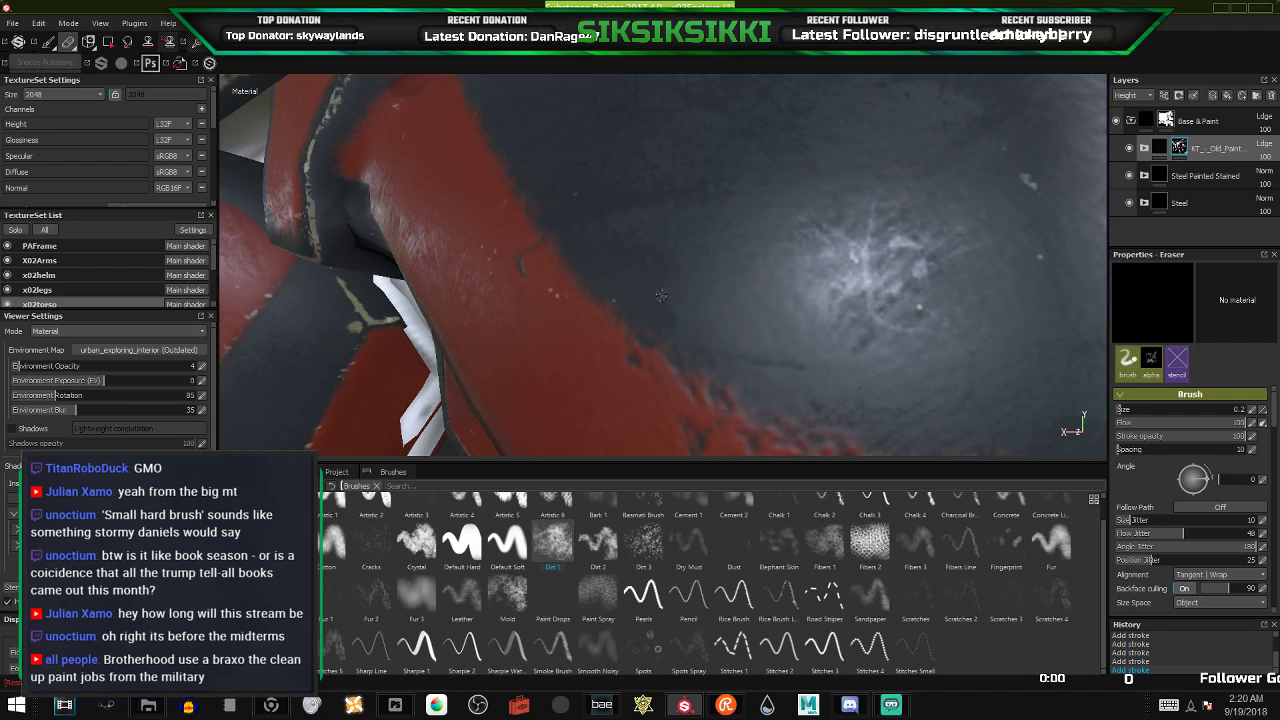
left_click_drag(1119, 409, 1123, 412)
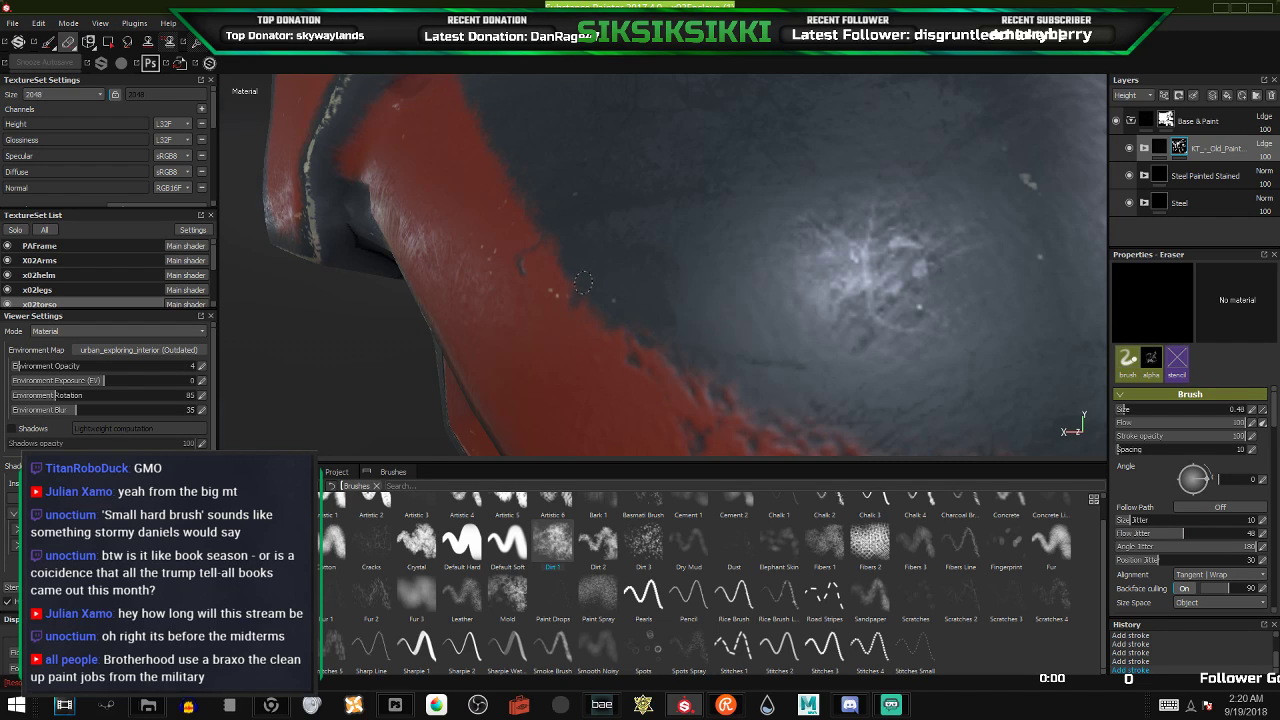
left_click(1119, 407)
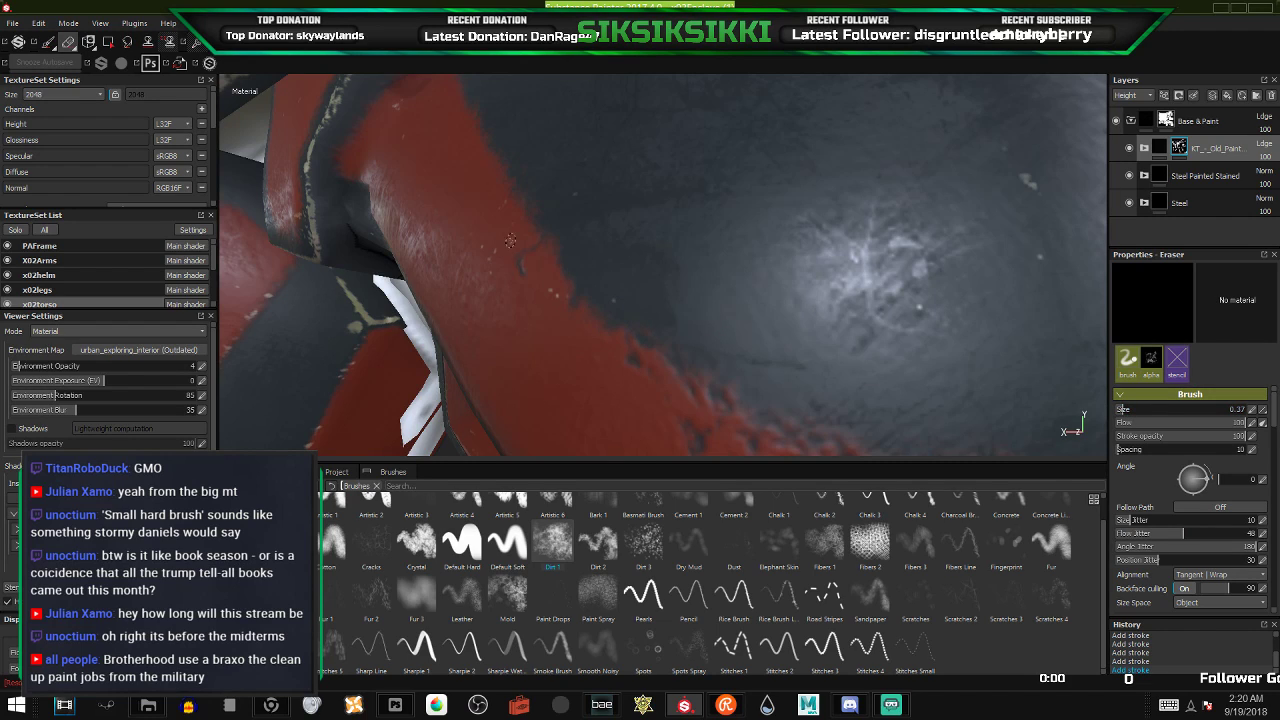
left_click_drag(522, 264, 529, 264)
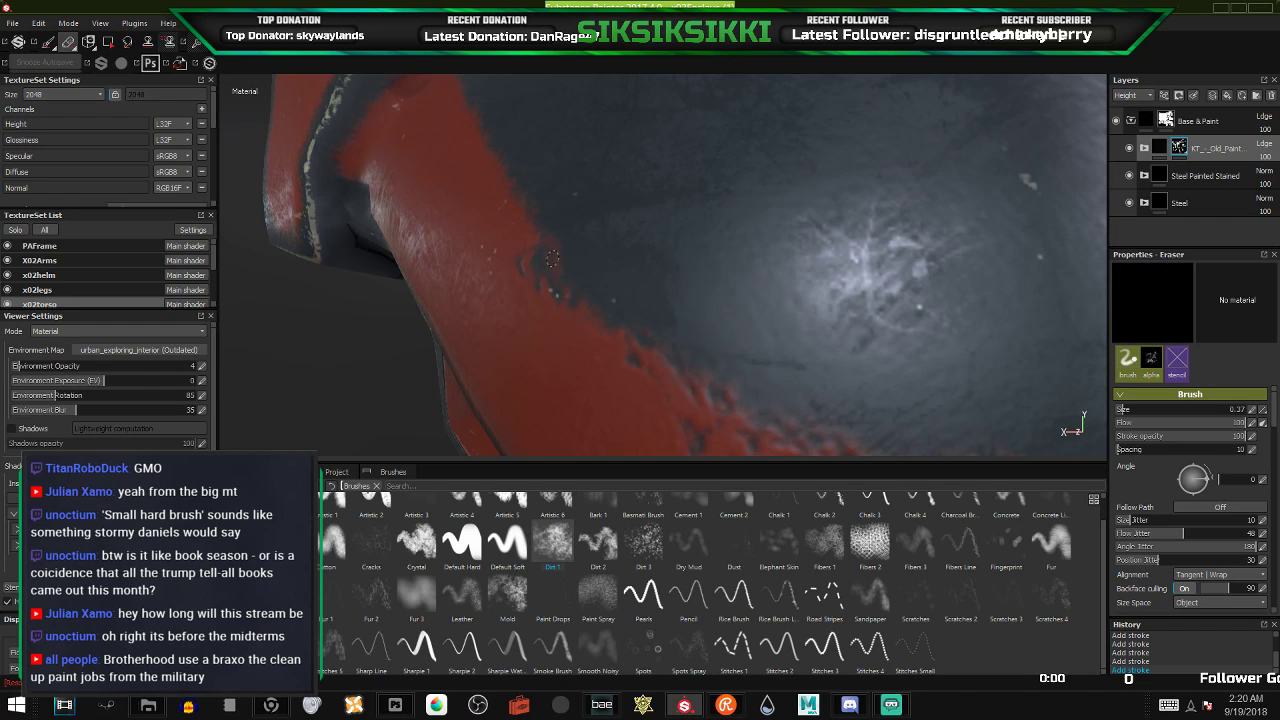
- Erase irregular worn patches from the red band's upper end beside the armpit on the partly dark chest panel
left_click_drag(556, 281, 690, 300, "alt")
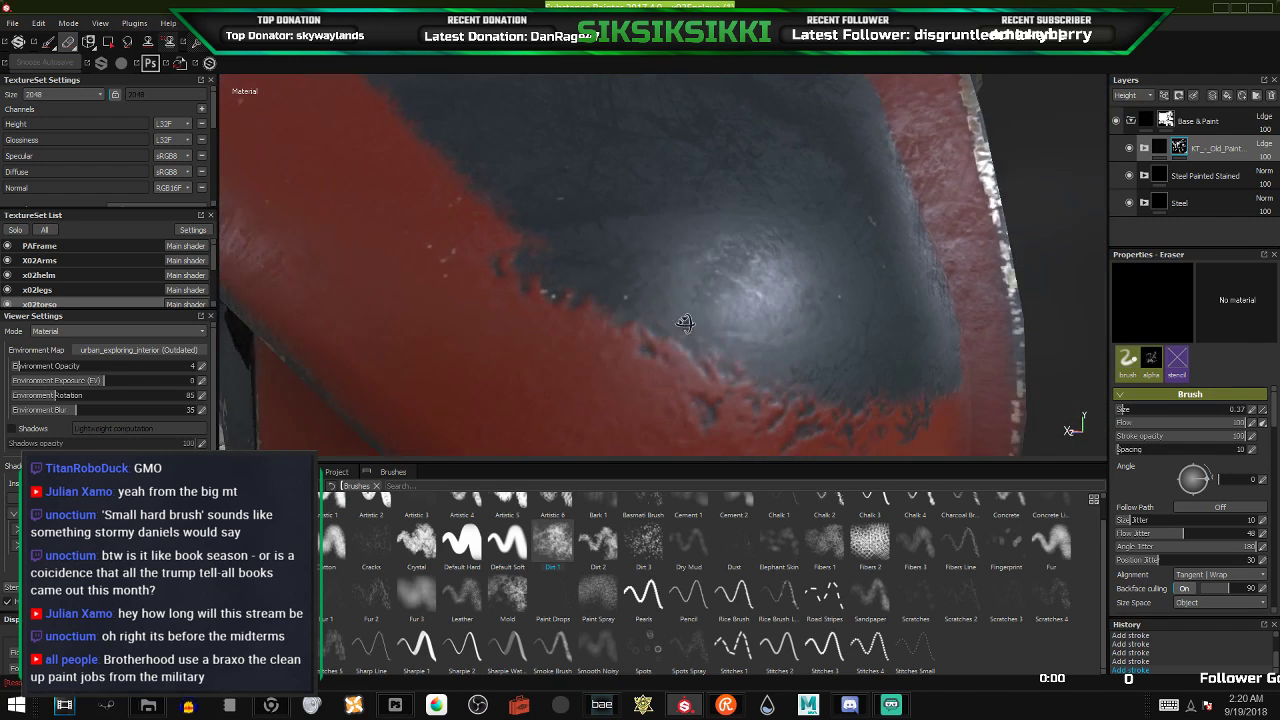
middle_click_drag(546, 229, 949, 411, "alt")
mouse_move(508, 181)
left_mouse_down()
mouse_move(567, 209)
mouse_move(615, 211)
left_mouse_up()
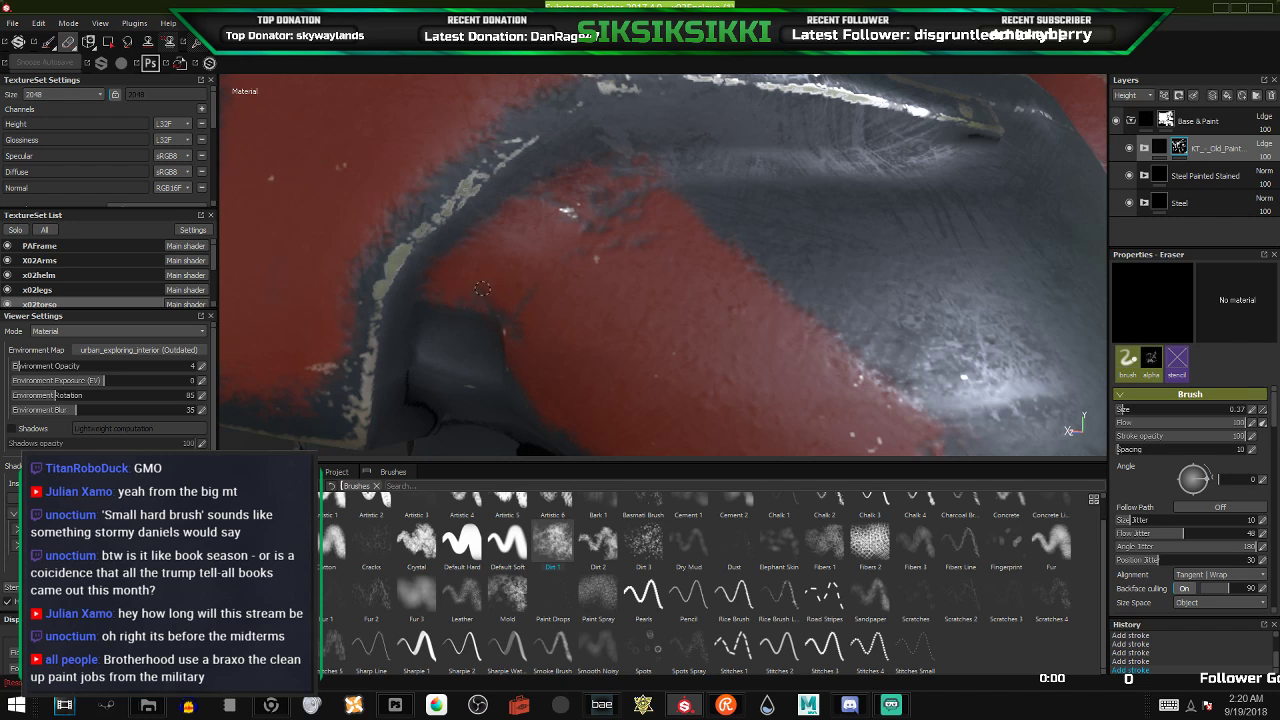
left_click_drag(568, 398, 537, 404, "alt")
middle_click_drag(577, 369, 554, 232, "alt")
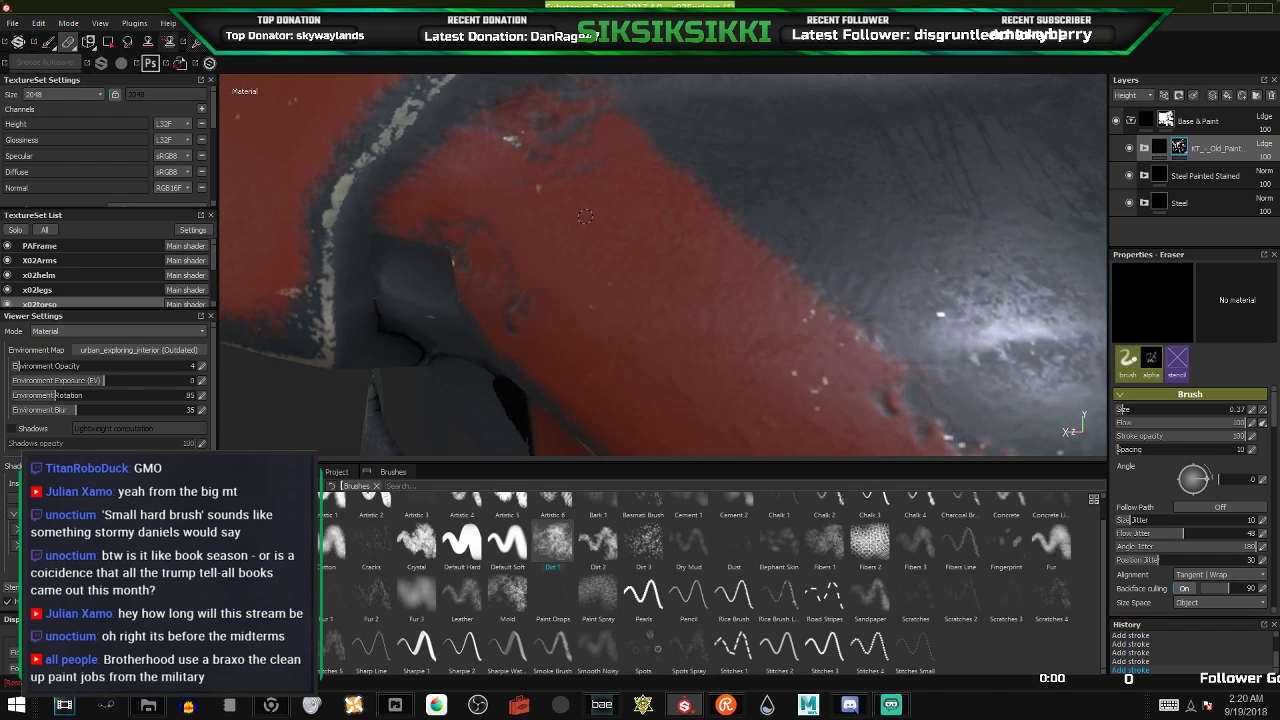
left_click_drag(597, 214, 598, 249)
left_click_drag(498, 332, 509, 292, "alt")
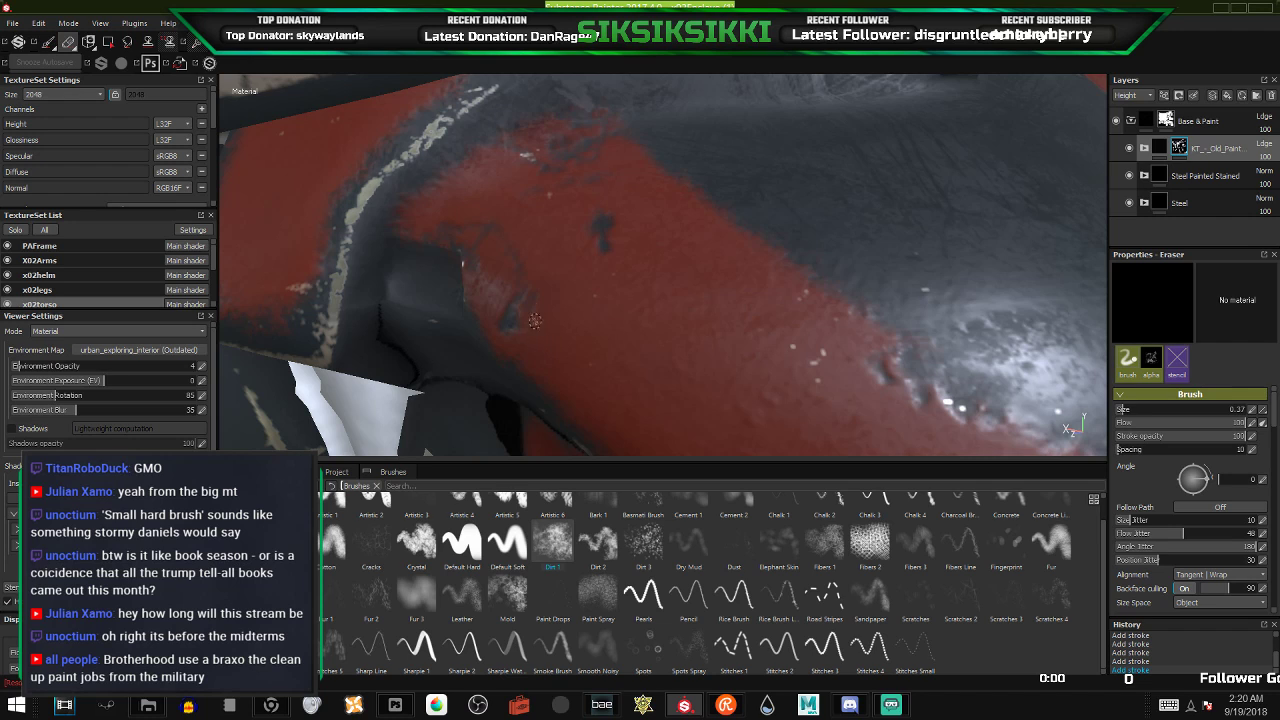
mouse_move(504, 320)
left_mouse_down("alt")
mouse_move(518, 294)
mouse_move(426, 246)
mouse_move(433, 262)
left_mouse_up("alt")
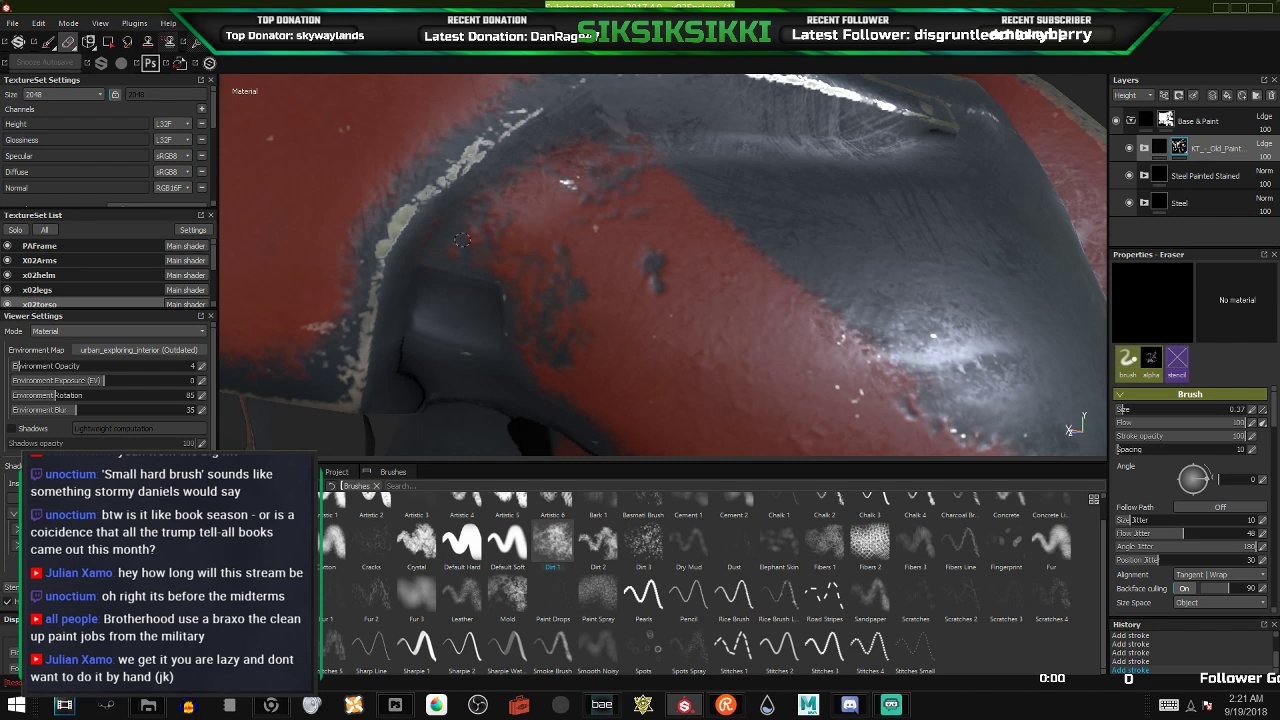
- Wear the diagonal red band's edge further with an enlarged Dirt 1 eraser, setting size 6.03, angle 357 and position jitter 0
scroll(470, 275, "down", 5)
left_click_drag(497, 265, 446, 334, "alt")
scroll(525, 340, "up", 4)
left_click_drag(524, 340, 660, 155, "alt")
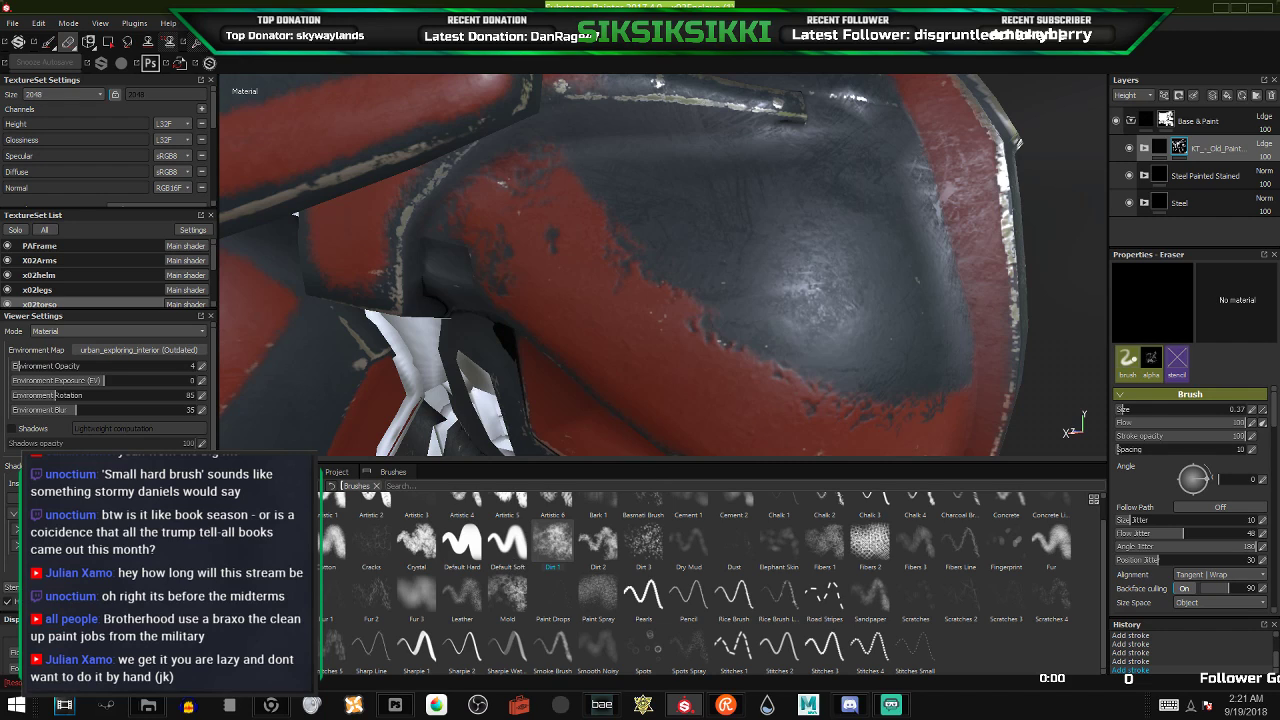
right_click_drag(701, 205, 728, 255, "ctrl")
mouse_move(733, 269)
left_mouse_down("alt")
mouse_move(721, 260)
mouse_move(693, 283)
mouse_move(637, 277)
mouse_move(707, 266)
left_mouse_up("alt")
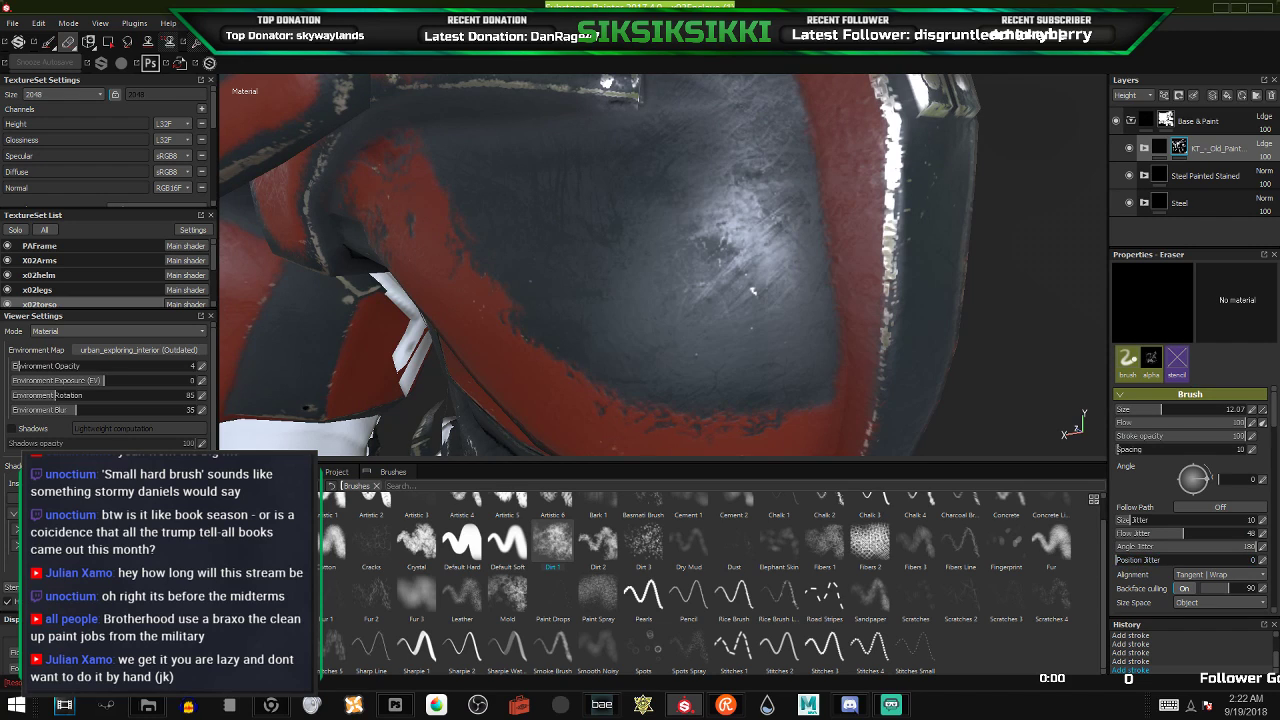
right_click_drag(750, 266, 698, 266, "ctrl")
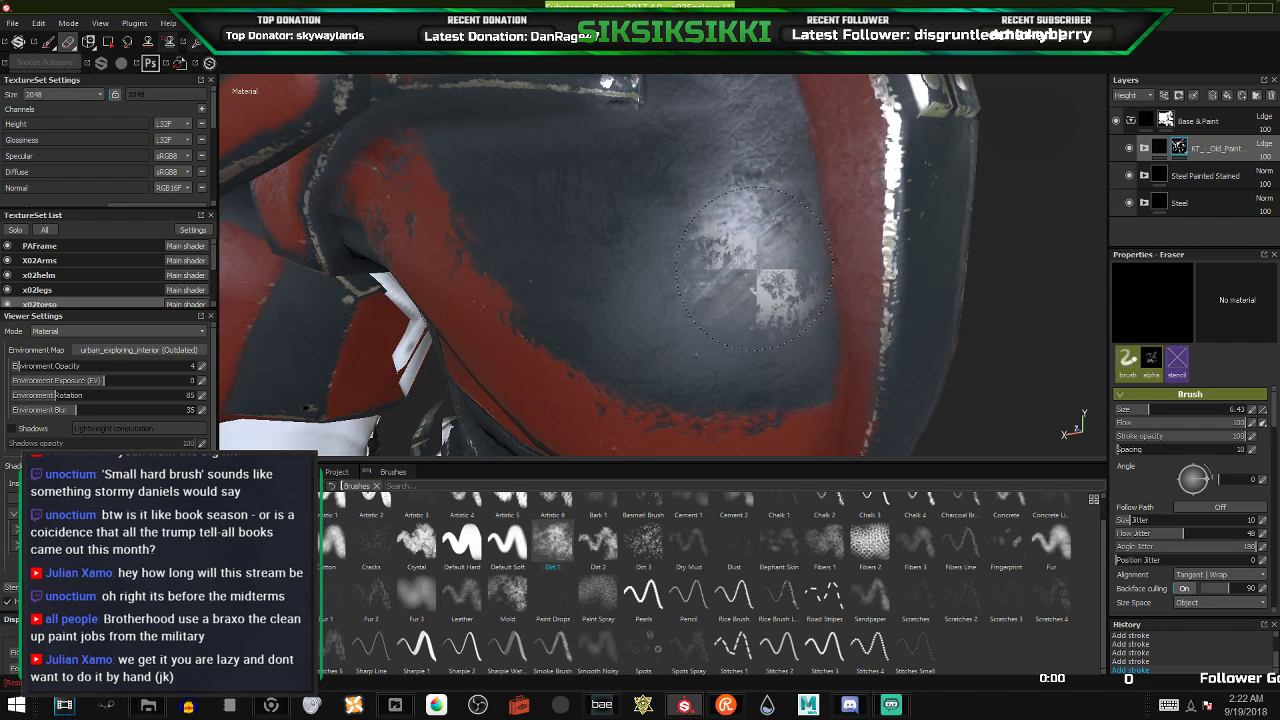
mouse_move(701, 293)
left_mouse_down("ctrl")
mouse_move(702, 322)
mouse_move(677, 313)
mouse_move(677, 293)
left_mouse_up("ctrl")
mouse_move(678, 314)
right_mouse_down("ctrl")
mouse_move(653, 314)
mouse_move(670, 314)
right_mouse_up("ctrl")
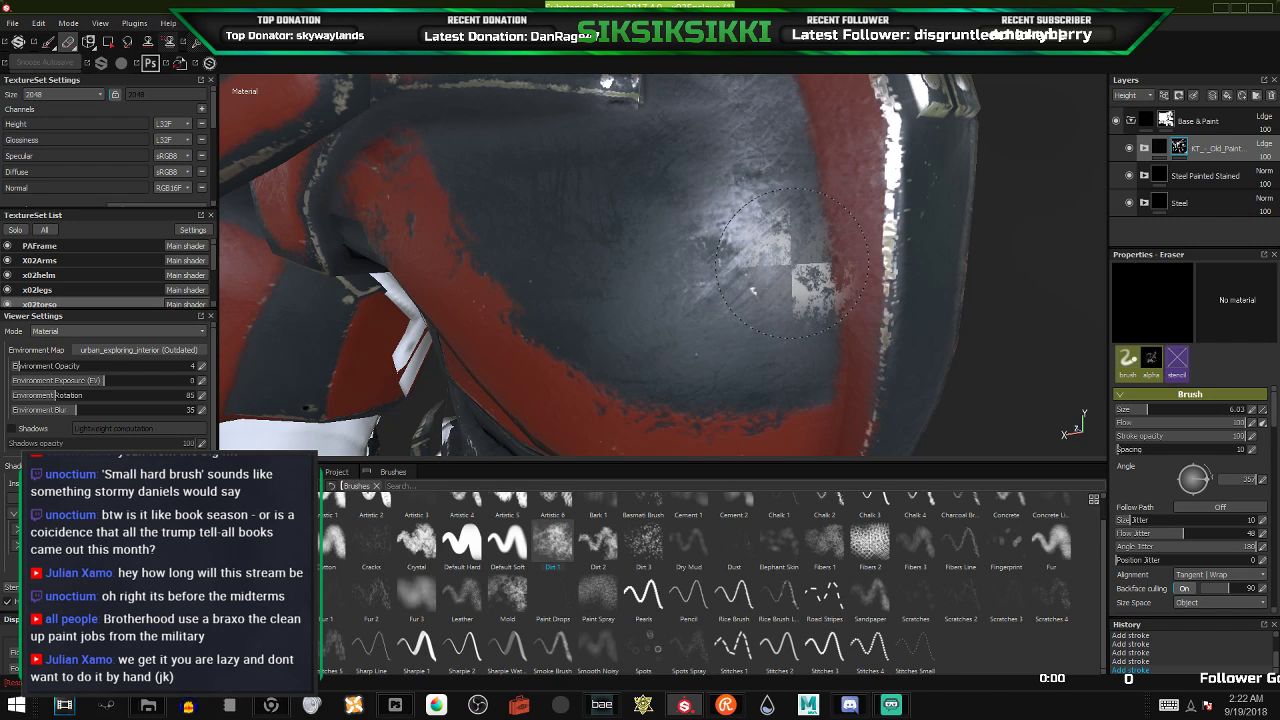
mouse_move(691, 306)
left_mouse_down("alt")
mouse_move(640, 262)
mouse_move(697, 290)
mouse_move(640, 345)
left_mouse_up("alt")
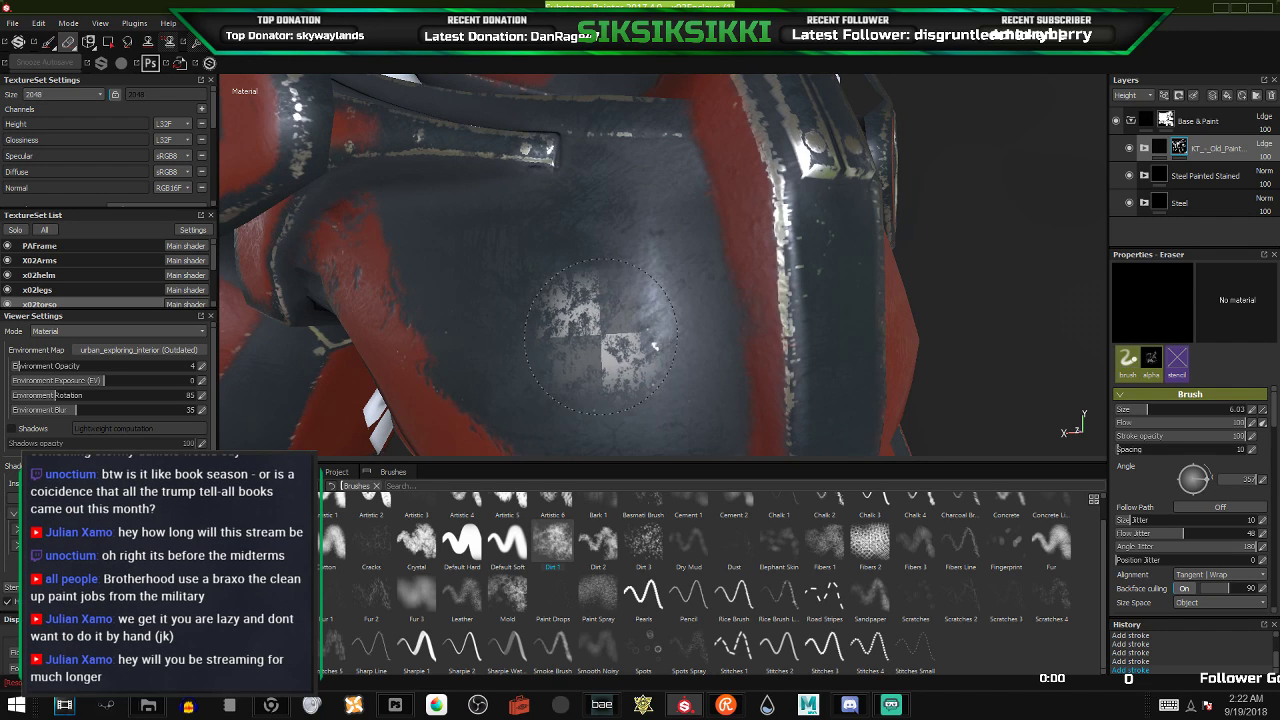
- Switch the eraser to the Default Hard preset with the Dirt Stain alpha and set its size to 9.04
scroll(517, 568, "up", 1)
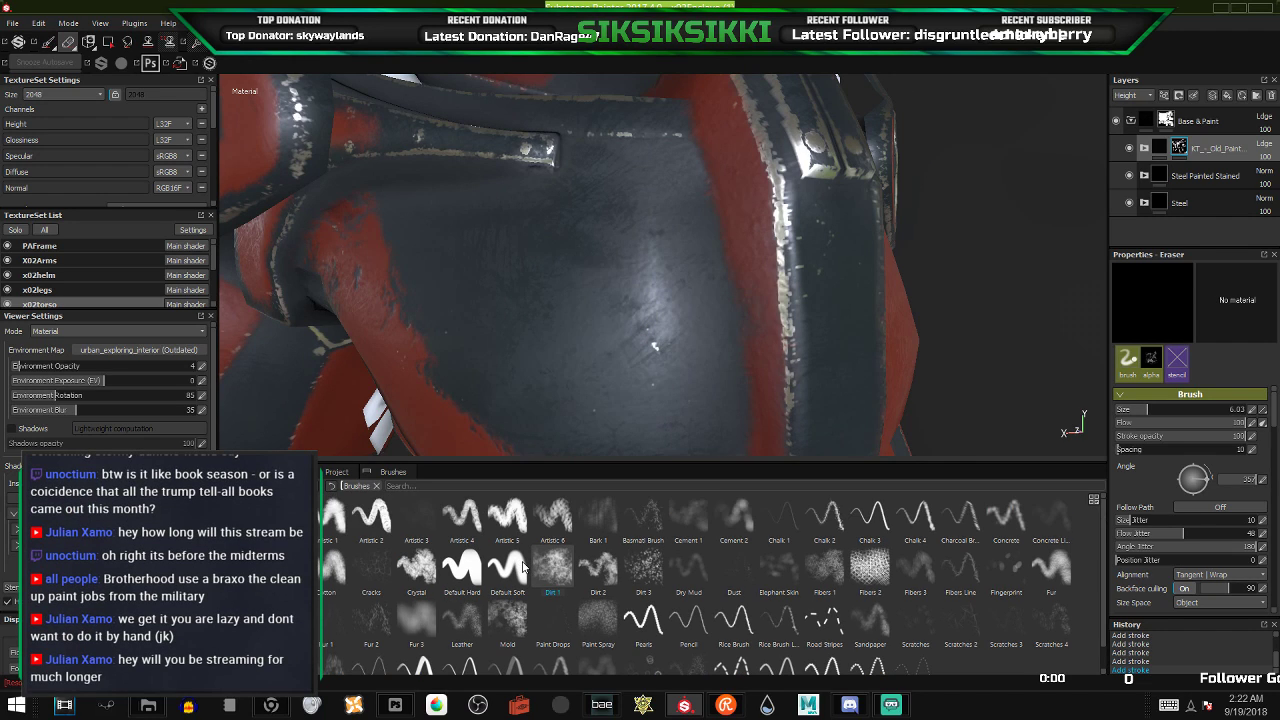
left_click(461, 575)
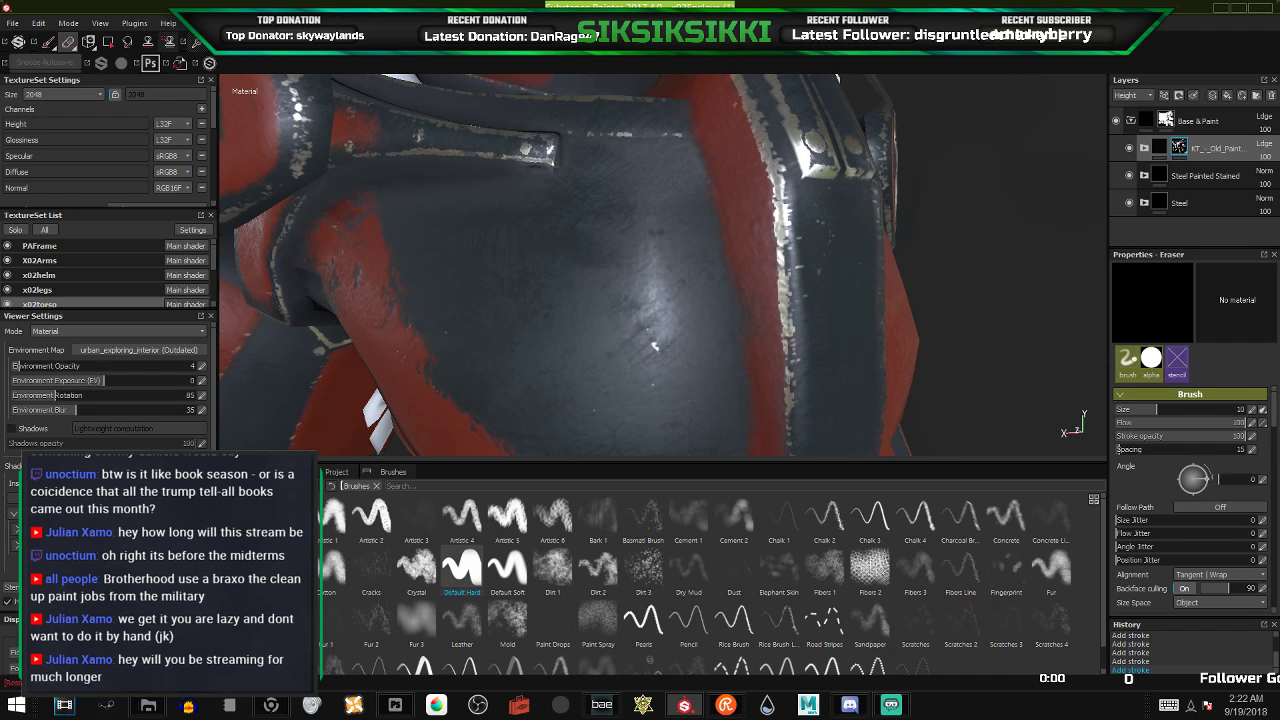
left_click(262, 515)
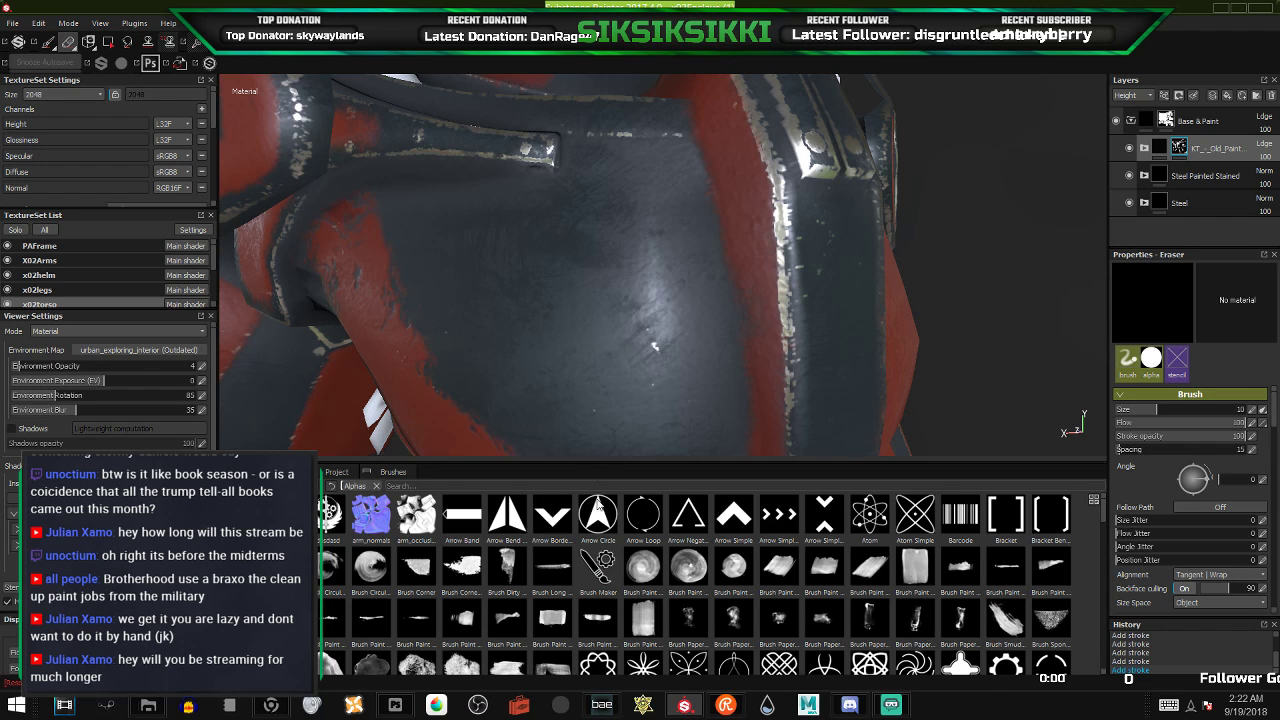
scroll(923, 610, "down", 3)
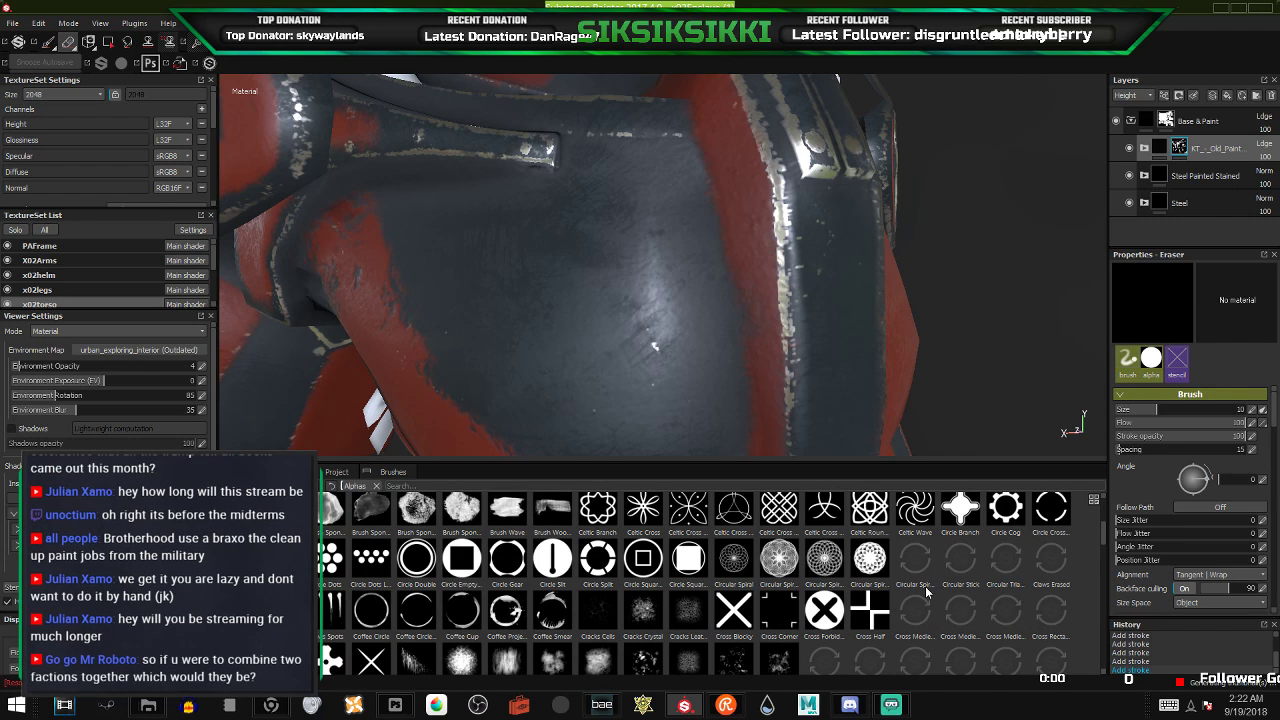
scroll(904, 574, "down", 3)
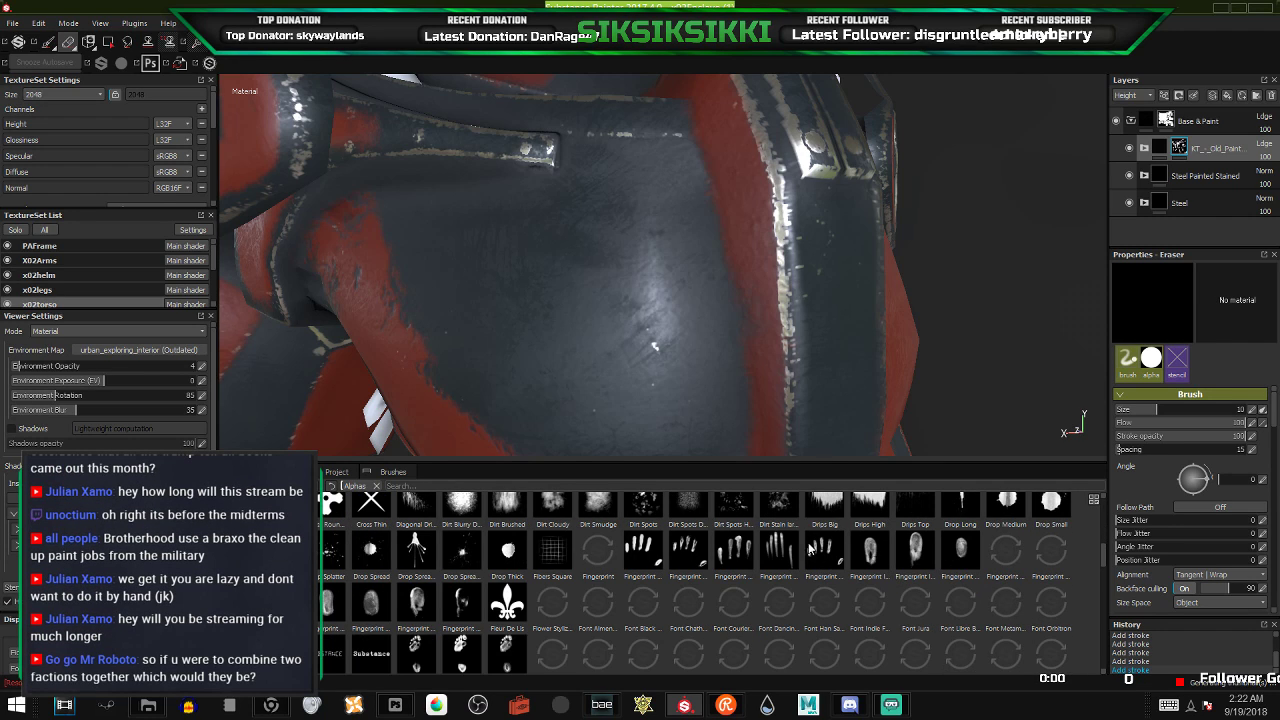
left_click(770, 517)
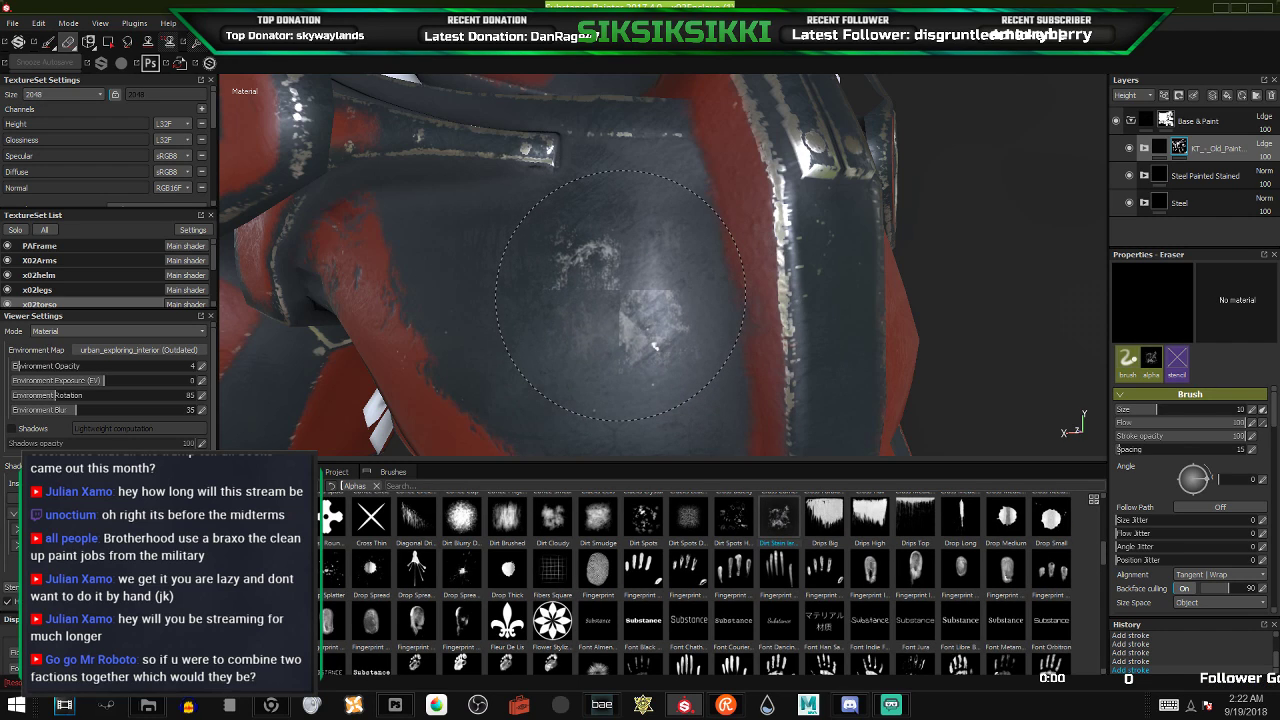
key("bracketleft")
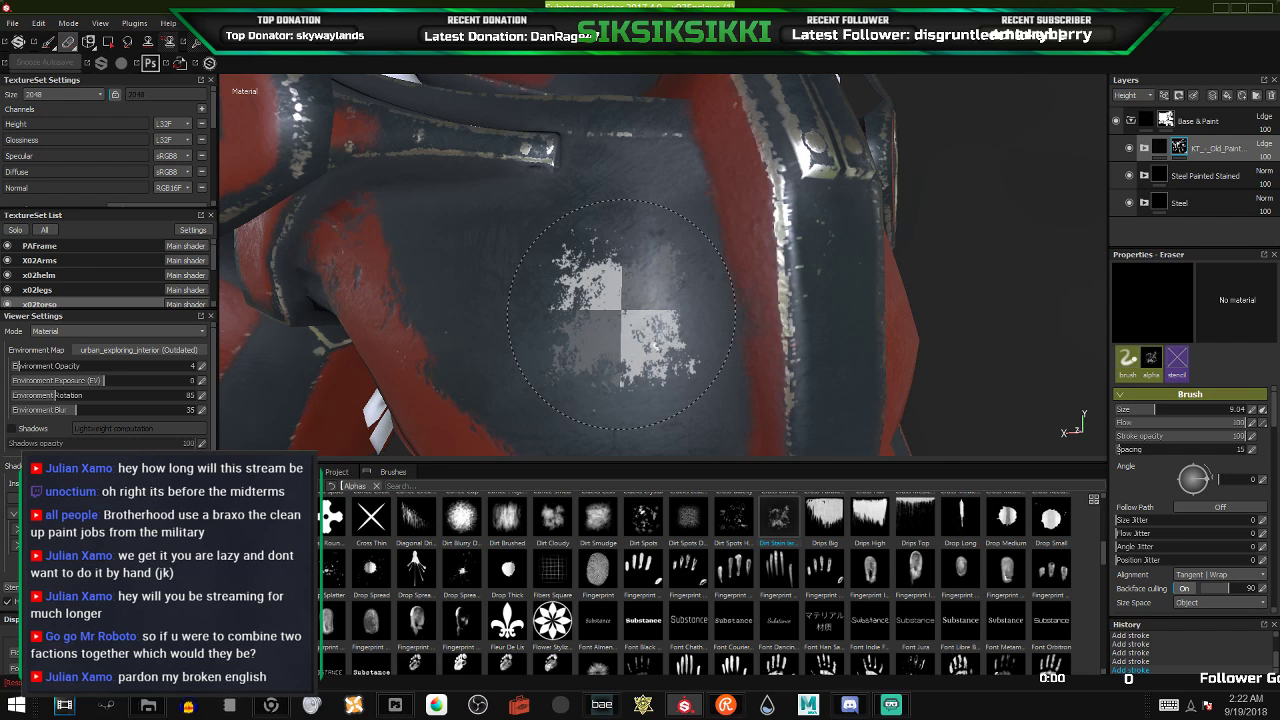
- Stamp worn chips with the Dirt Stain eraser along the lower red band's edge beneath the dark chest area
mouse_move(643, 290)
left_mouse_down("alt")
mouse_move(662, 262)
mouse_move(566, 300)
mouse_move(643, 258)
left_mouse_up("alt")
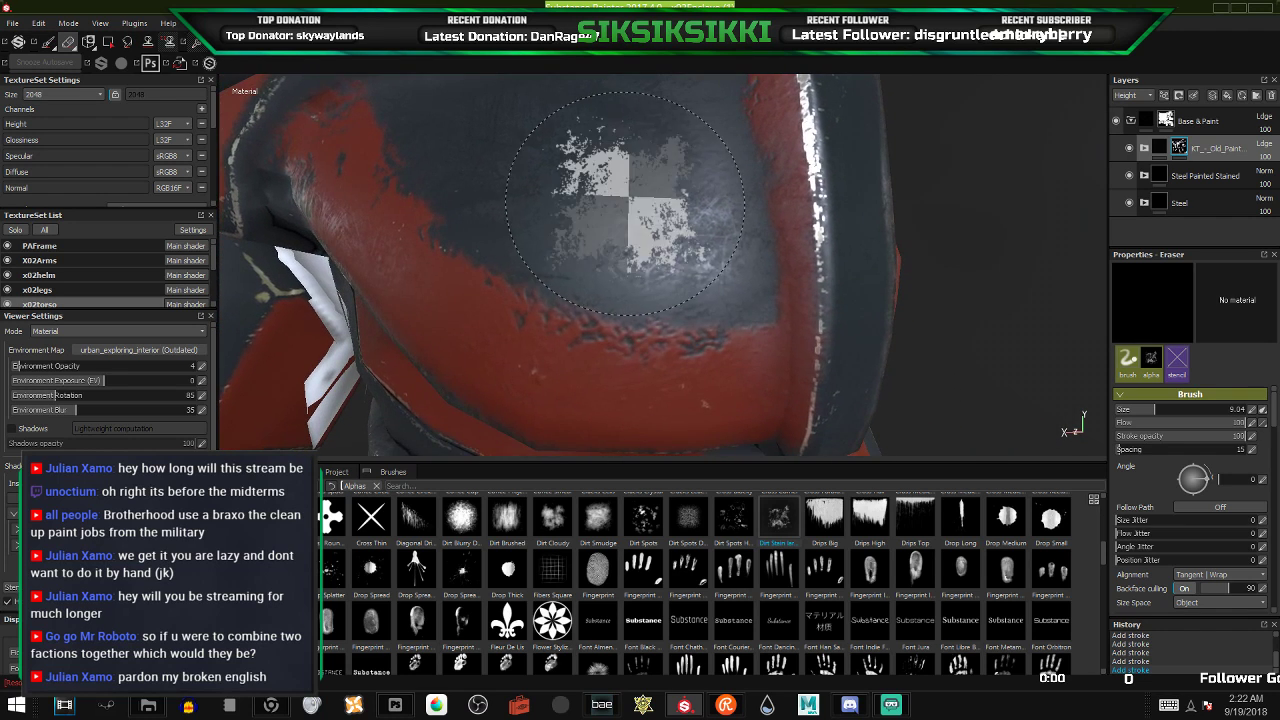
left_click(645, 268)
left_click(648, 267)
left_click(636, 260)
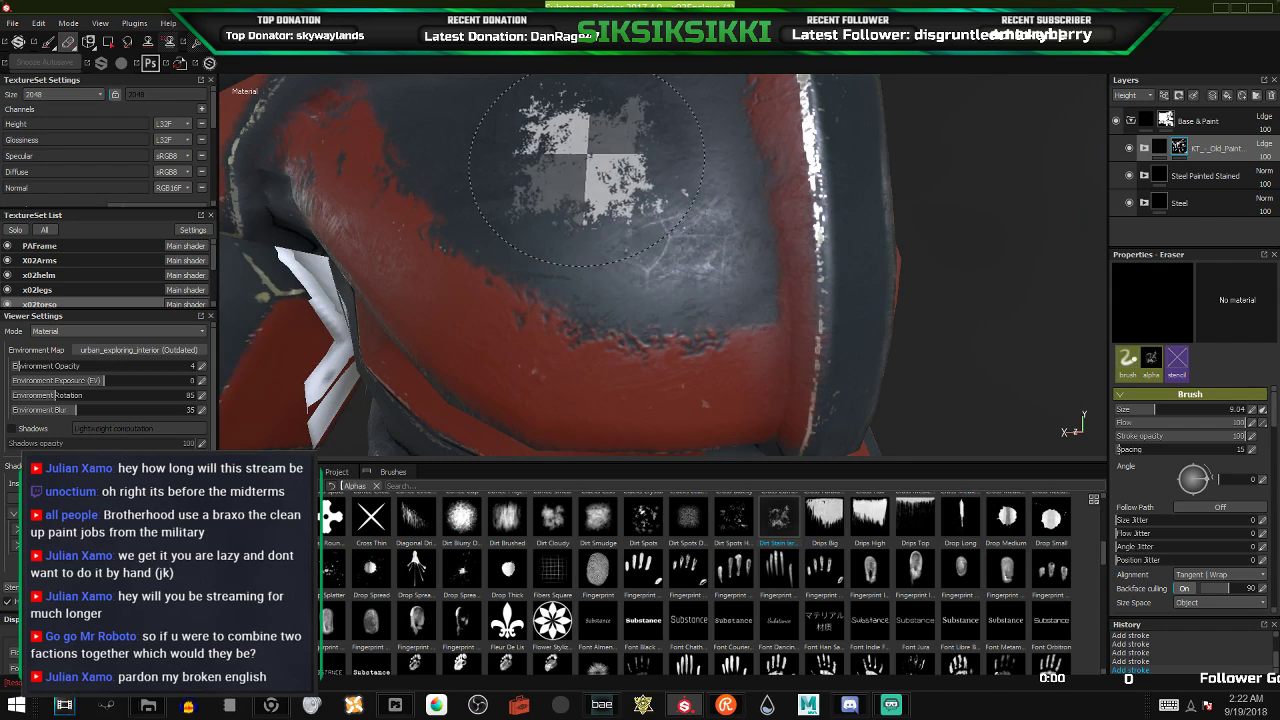
- Chip the inner edge of the red strip beside the central ridge near the collar, using eraser size 7.99 and angle 253
scroll(612, 172, "down", 4)
mouse_move(586, 157)
left_mouse_down("alt")
mouse_move(558, 176)
mouse_move(647, 312)
mouse_move(616, 243)
left_mouse_up("alt")
scroll(616, 243, "up", 5)
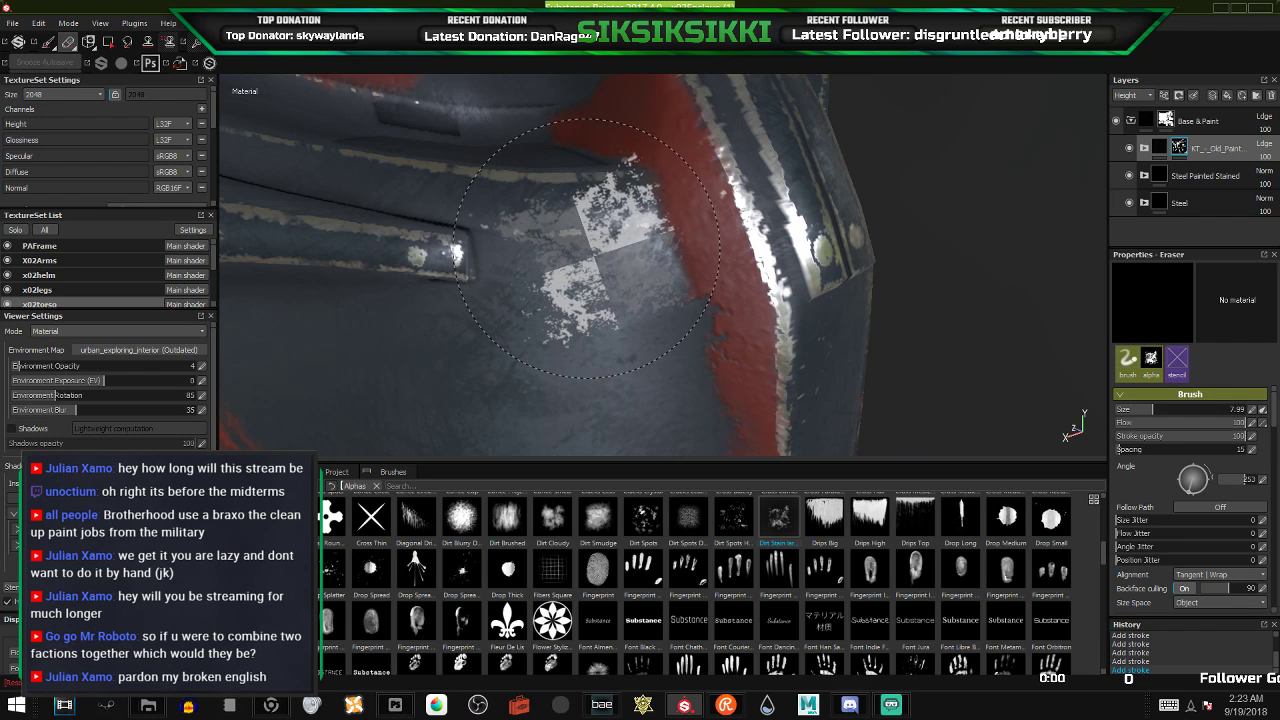
mouse_move(574, 268)
left_mouse_down("alt")
mouse_move(540, 288)
mouse_move(628, 293)
left_mouse_up("alt")
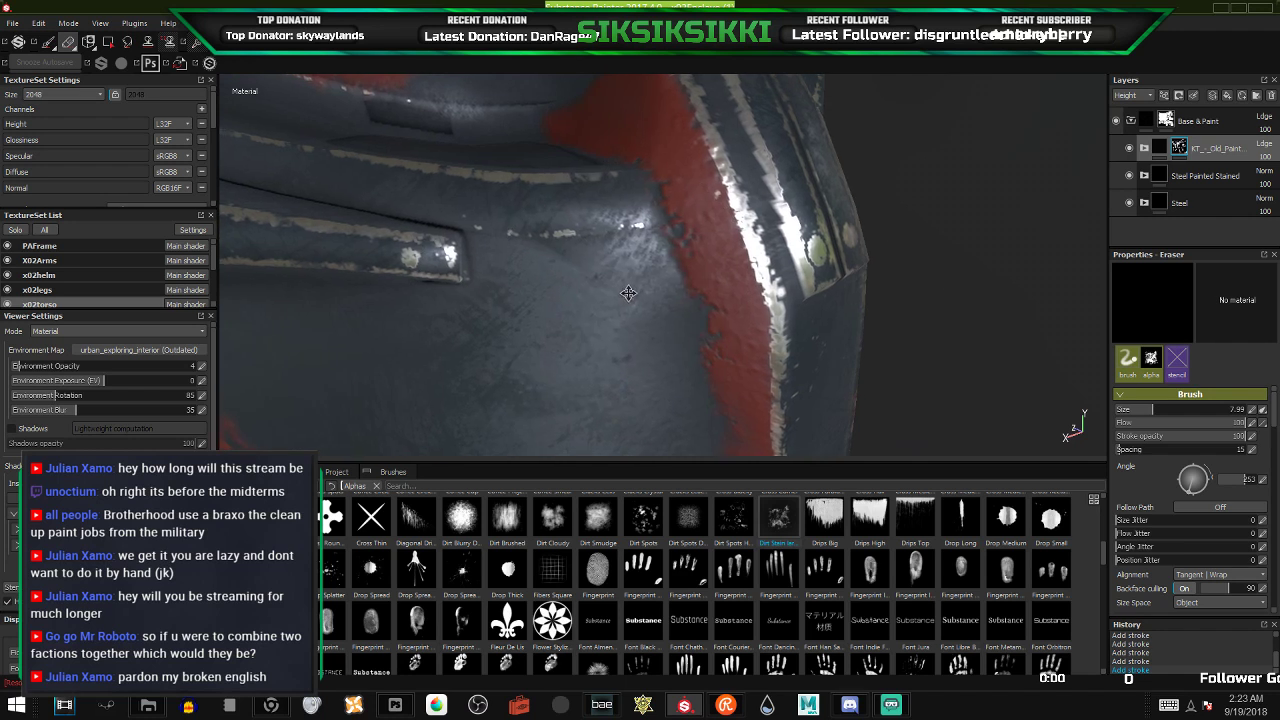
- Chip the upper end of the red strip below the collar with Dirt Stain eraser stamps, turning the eraser angle to 161
middle_click_drag(628, 293, 566, 348, "alt")
left_click(723, 282)
mouse_move(722, 282)
left_mouse_down("alt")
mouse_move(520, 298)
mouse_move(745, 298)
left_mouse_up("alt")
right_click_drag(745, 298, 795, 296, "alt")
left_click_drag(690, 297, 622, 212, "alt")
left_click(583, 297)
left_click(583, 297)
left_click_drag(615, 358, 612, 440, "ctrl")
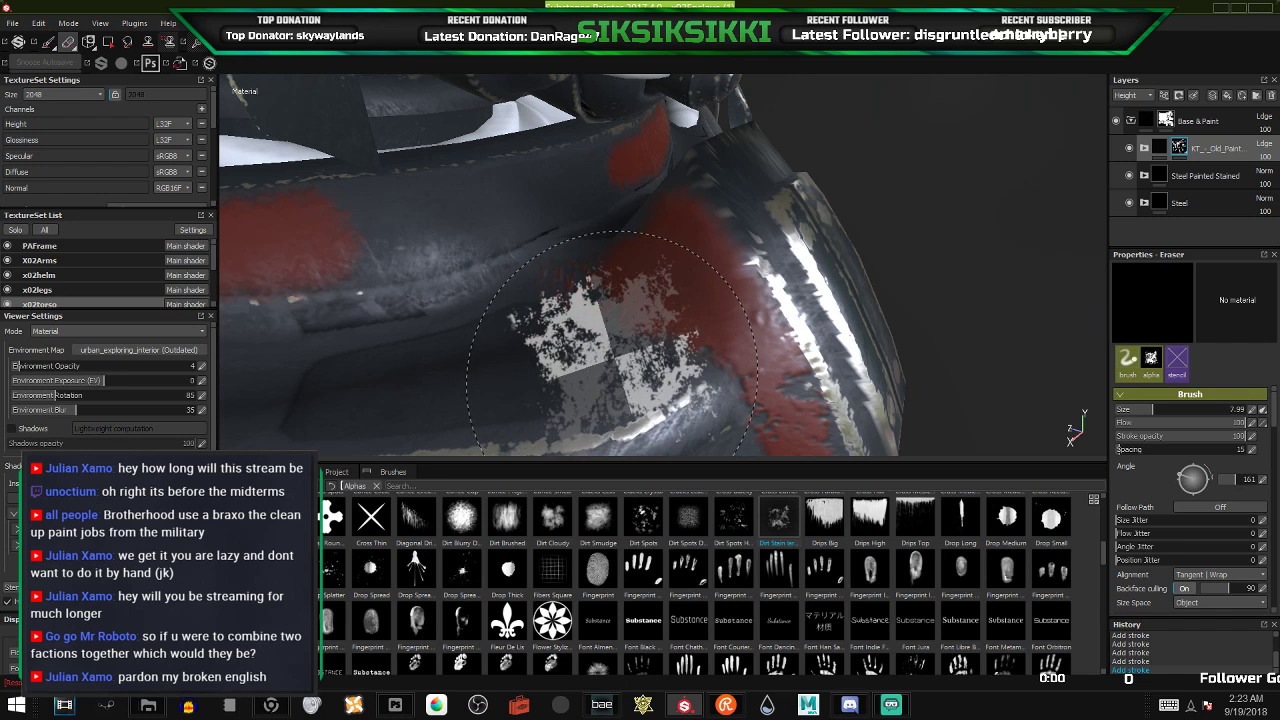
left_click(660, 366)
scroll(505, 384, "down", 5)
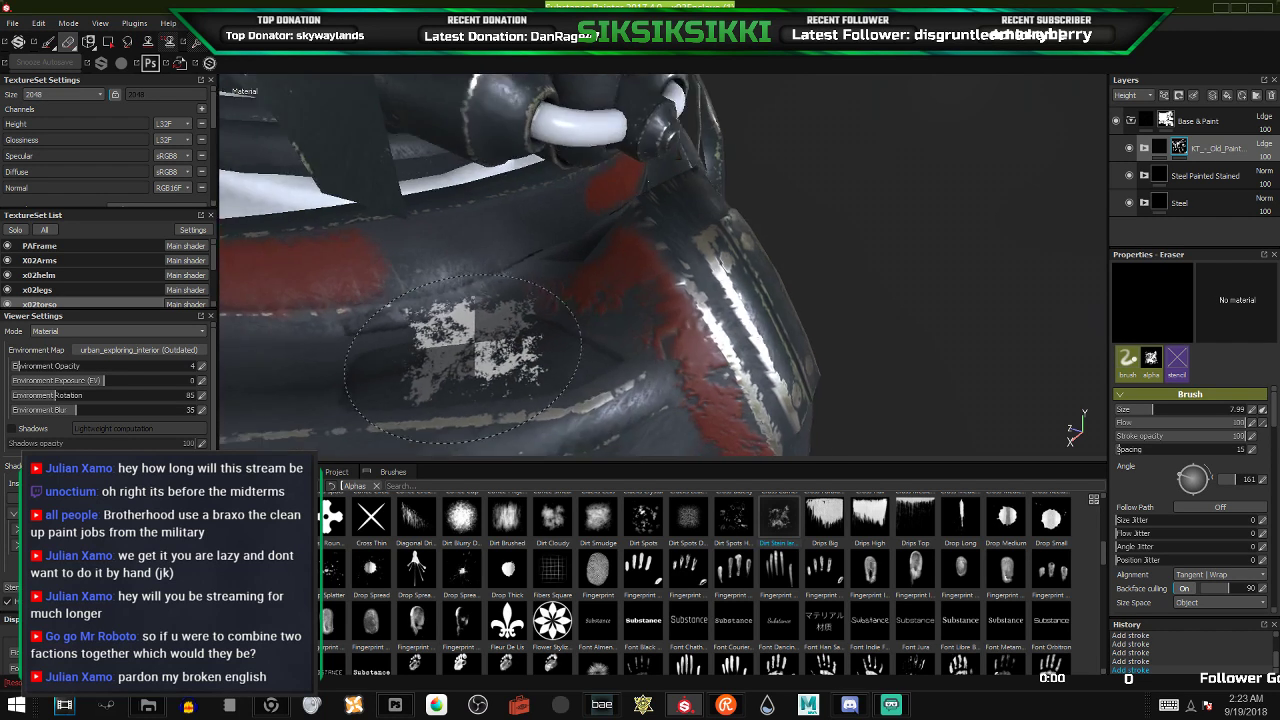
- Set the Dirt Stain eraser to size 14.62 and angle 146 for wearing the chest's diagonal red band along the dark area
left_click_drag(486, 309, 447, 250, "alt")
left_click_drag(512, 330, 547, 297, "alt")
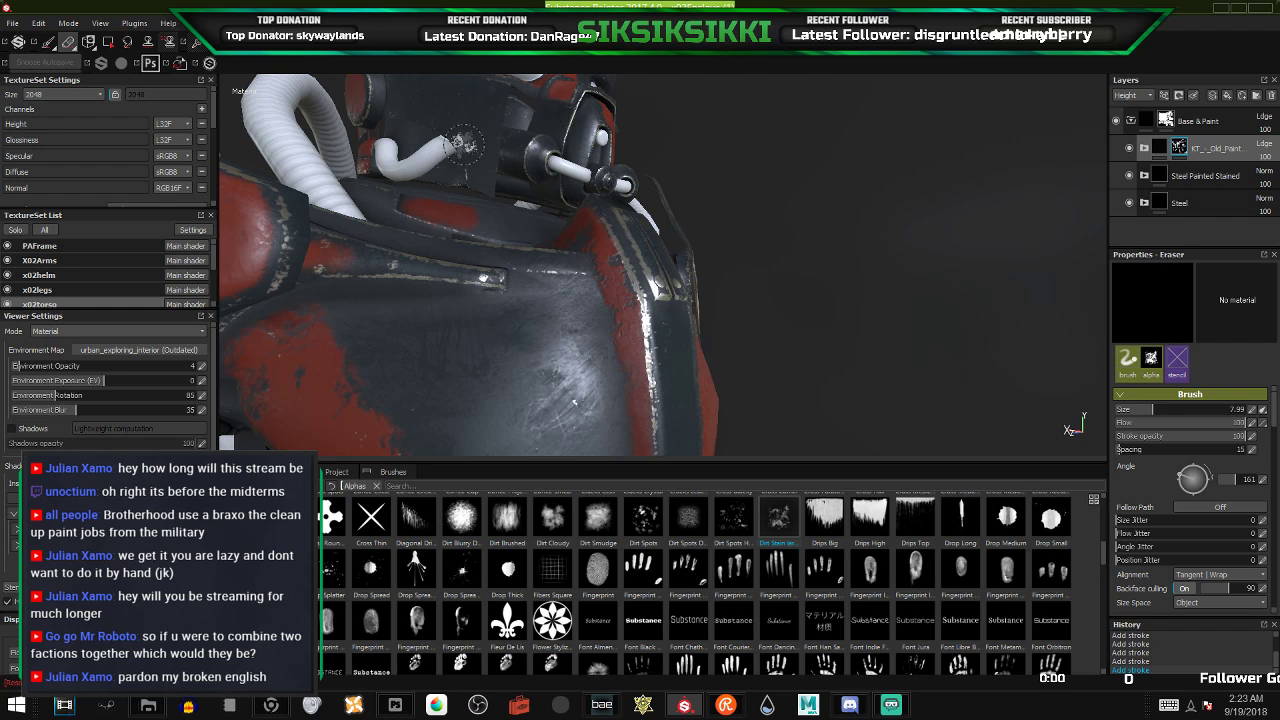
mouse_move(472, 354)
left_mouse_down("alt")
mouse_move(586, 266)
mouse_move(565, 290)
left_mouse_up("alt")
scroll(580, 262, "up", 3)
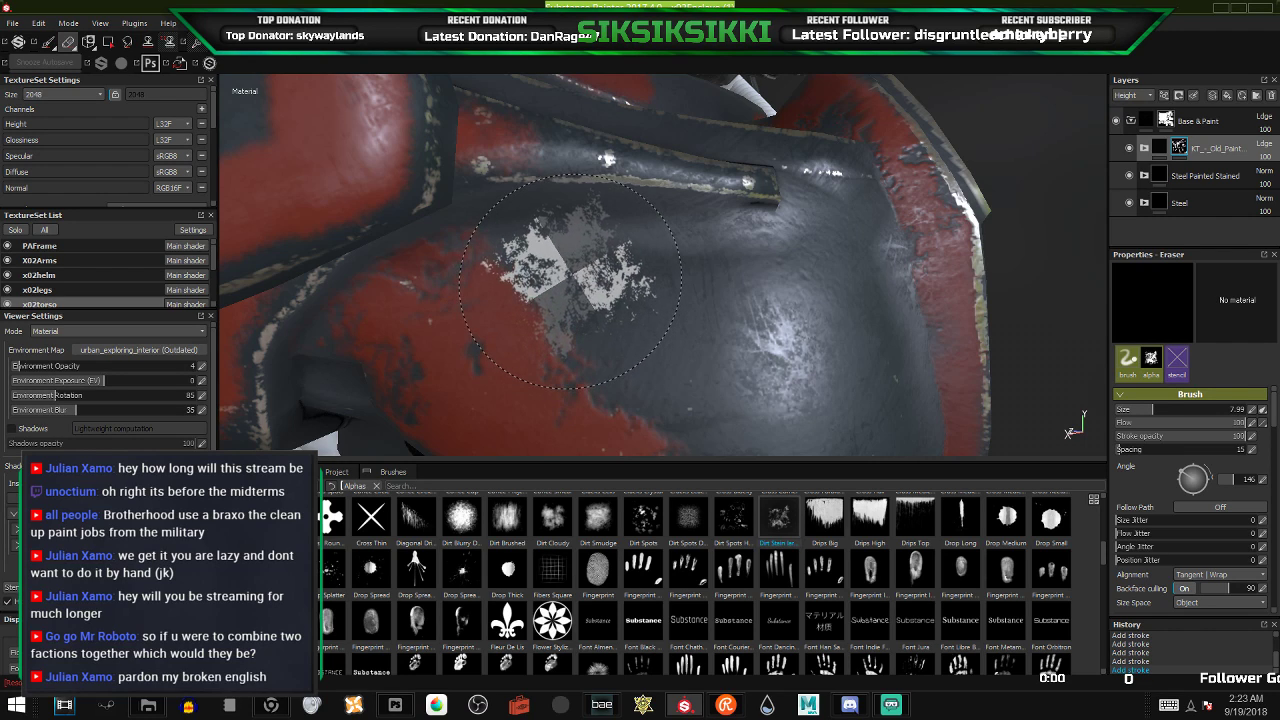
right_click_drag(559, 285, 571, 285, "ctrl")
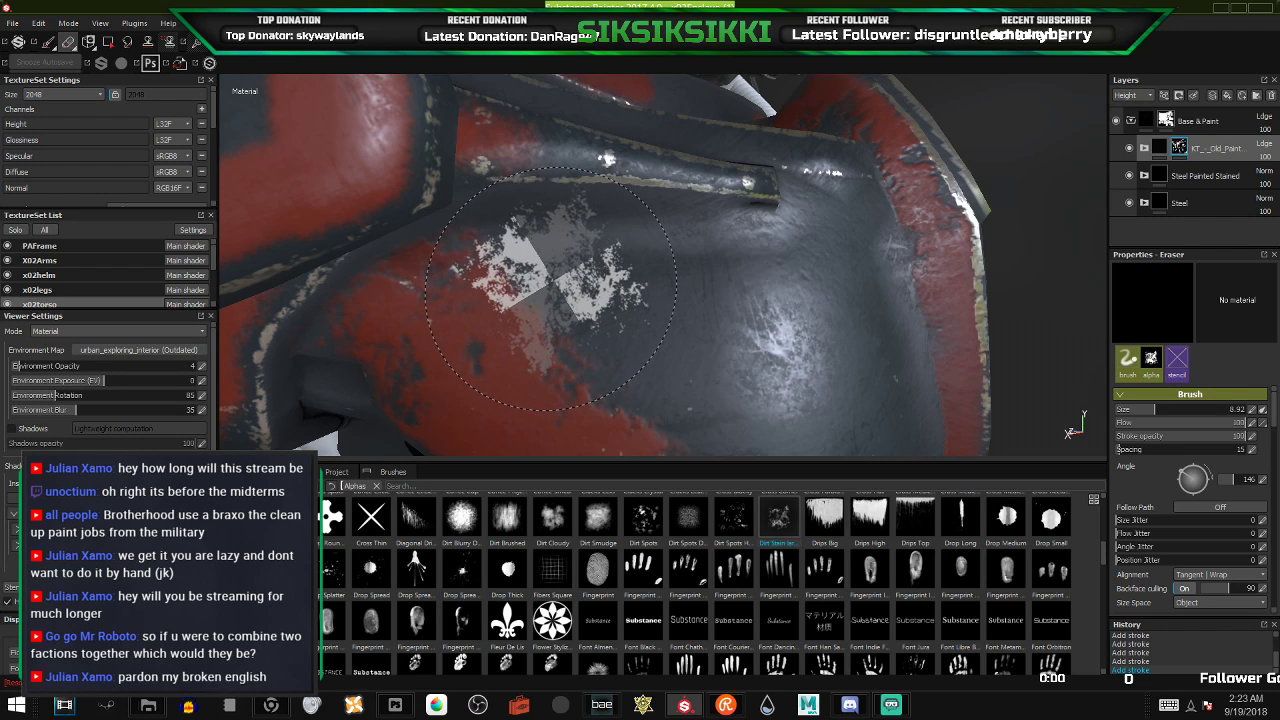
scroll(678, 300, "down", 4)
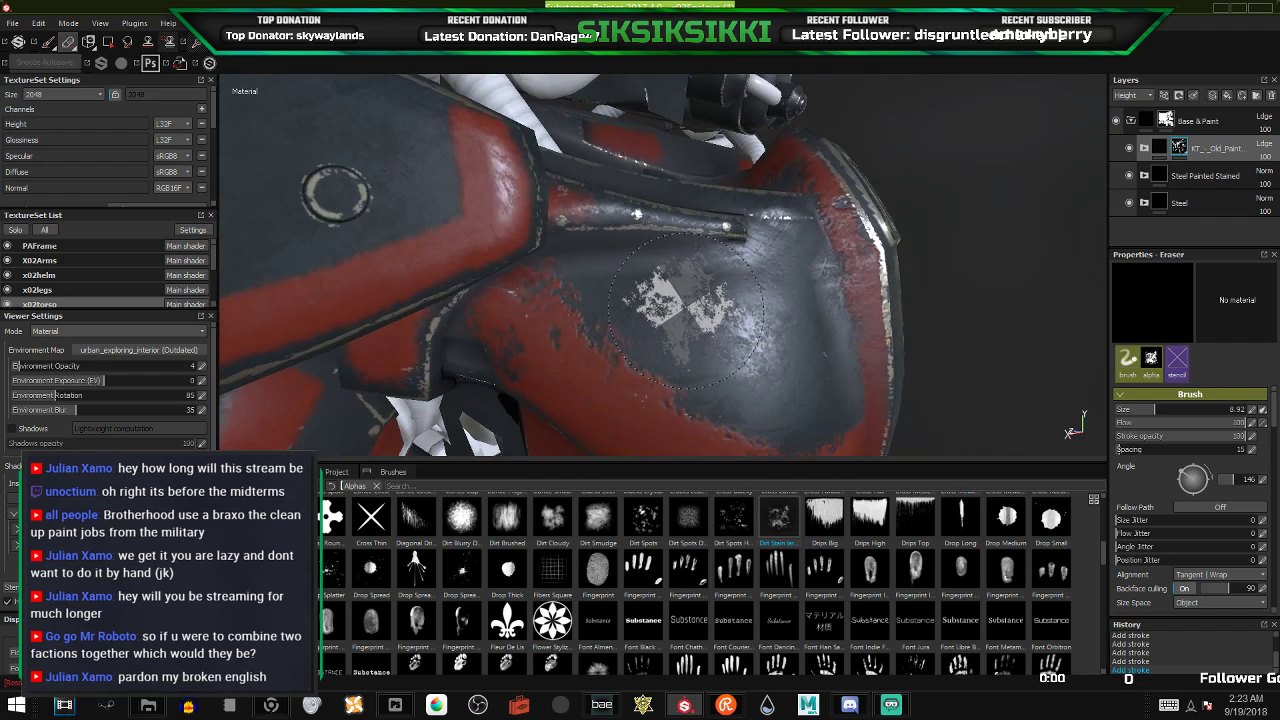
mouse_move(678, 300)
left_mouse_down("alt")
mouse_move(659, 312)
mouse_move(571, 290)
left_mouse_up("alt")
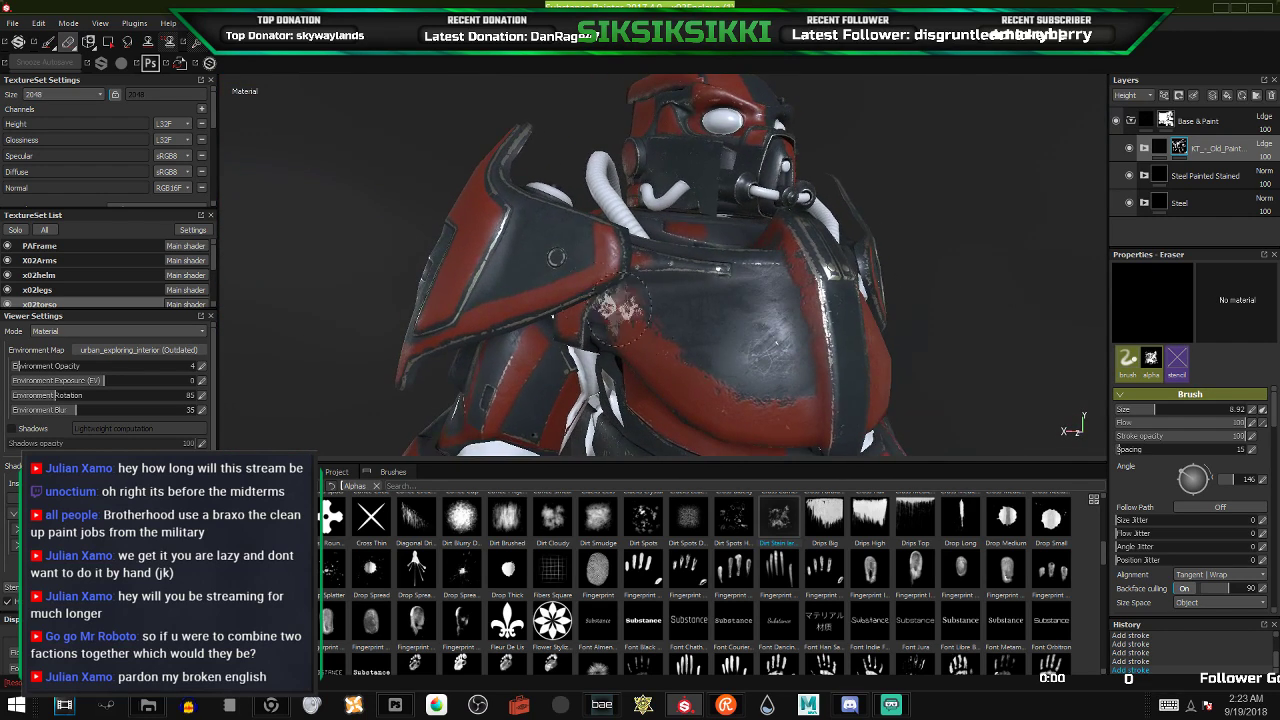
middle_click_drag(690, 332, 686, 308, "alt")
scroll(708, 354, "up", 4)
scroll(708, 354, "up", 2)
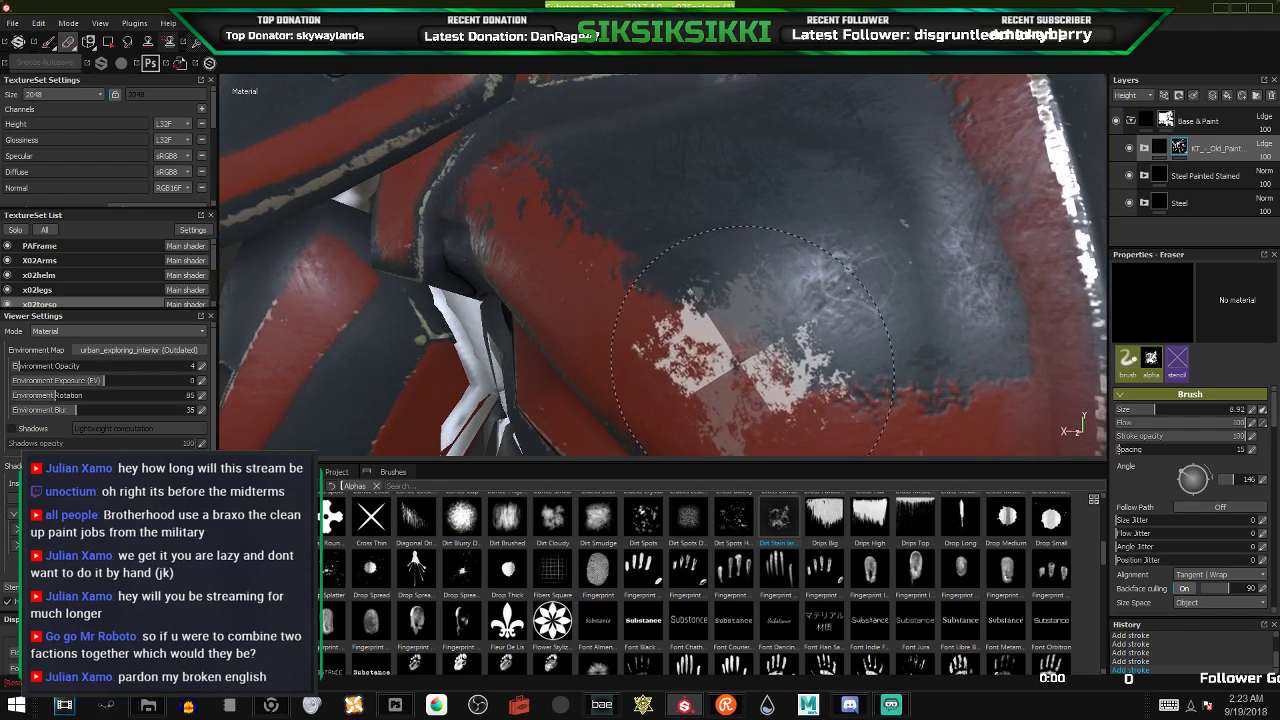
mouse_move(686, 280)
right_mouse_down("ctrl")
mouse_move(755, 286)
mouse_move(726, 286)
right_mouse_up("ctrl")
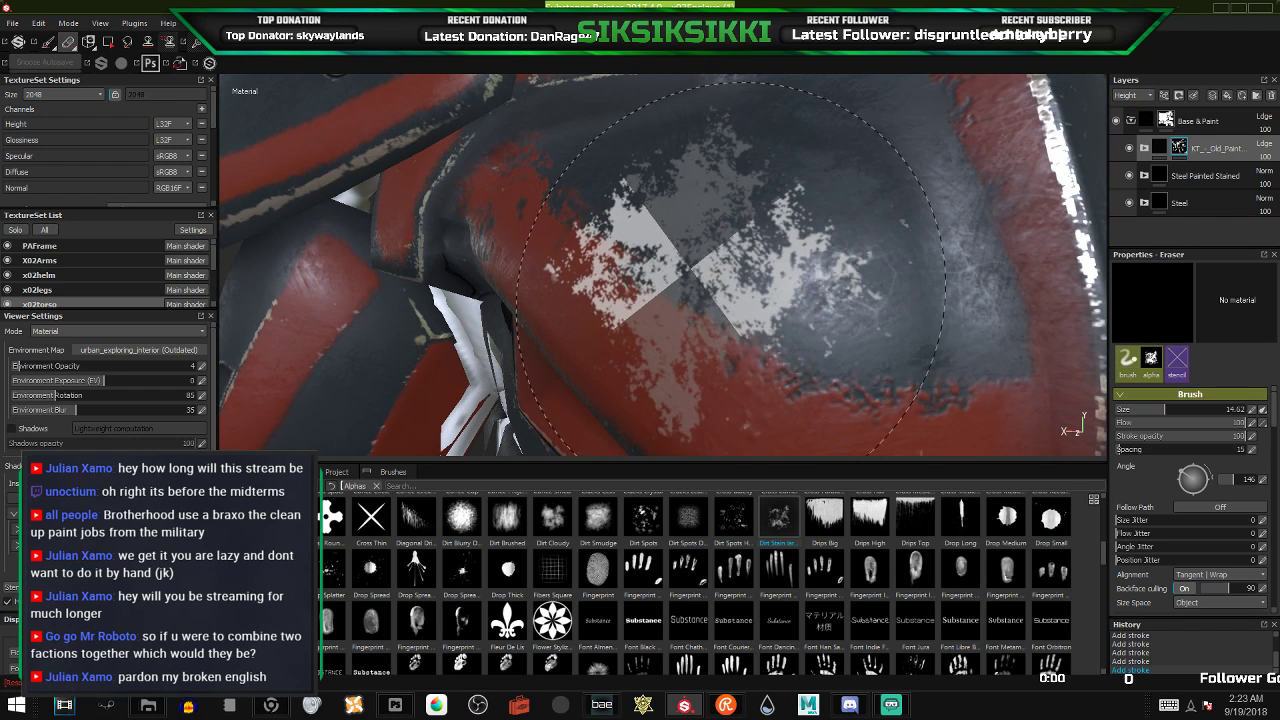
- Undo the latest eraser stamps on the chest plate's red paint and stamp its worn edge again with the dirt stain alpha
left_click(721, 282)
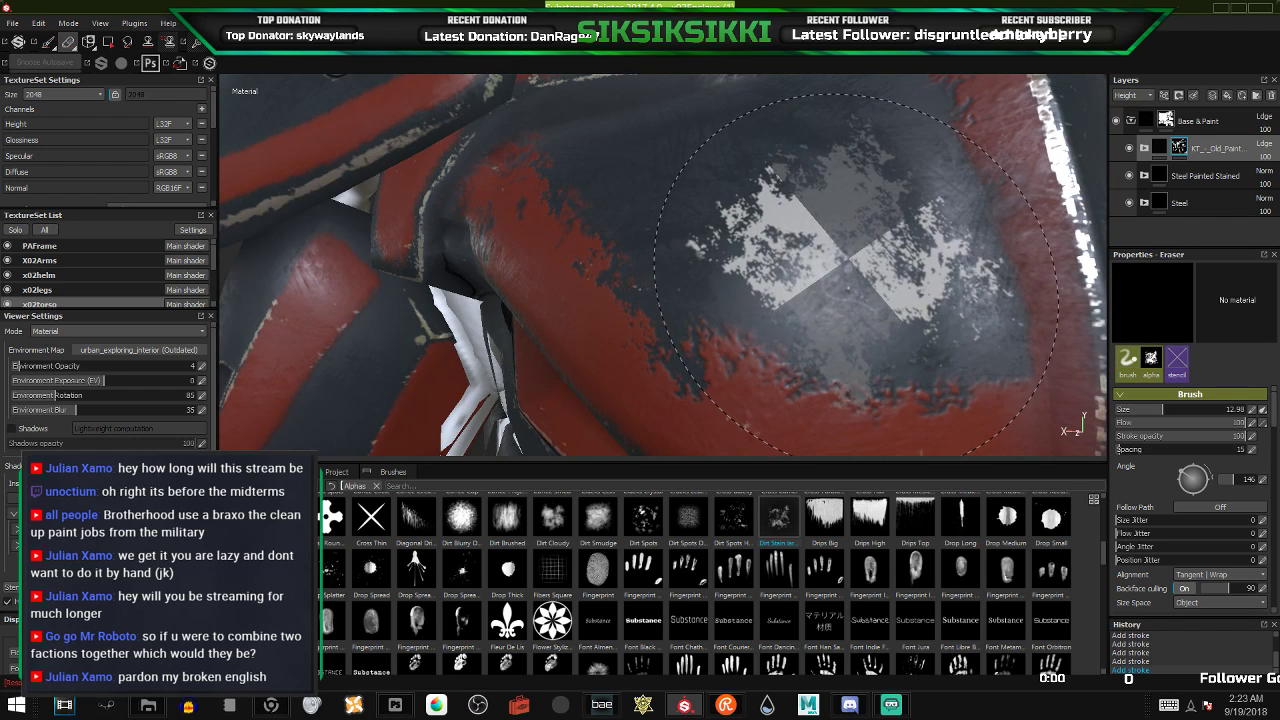
key("ctrl+z")
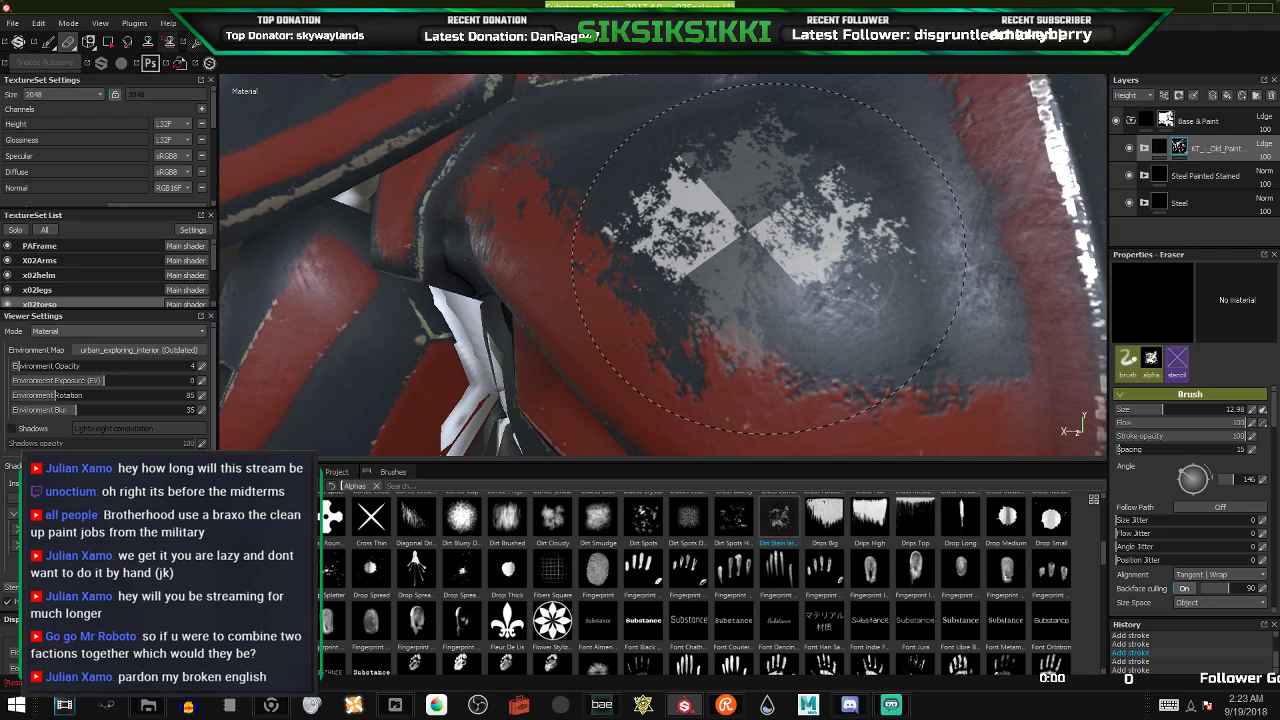
key("ctrl+z")
key("ctrl+z")
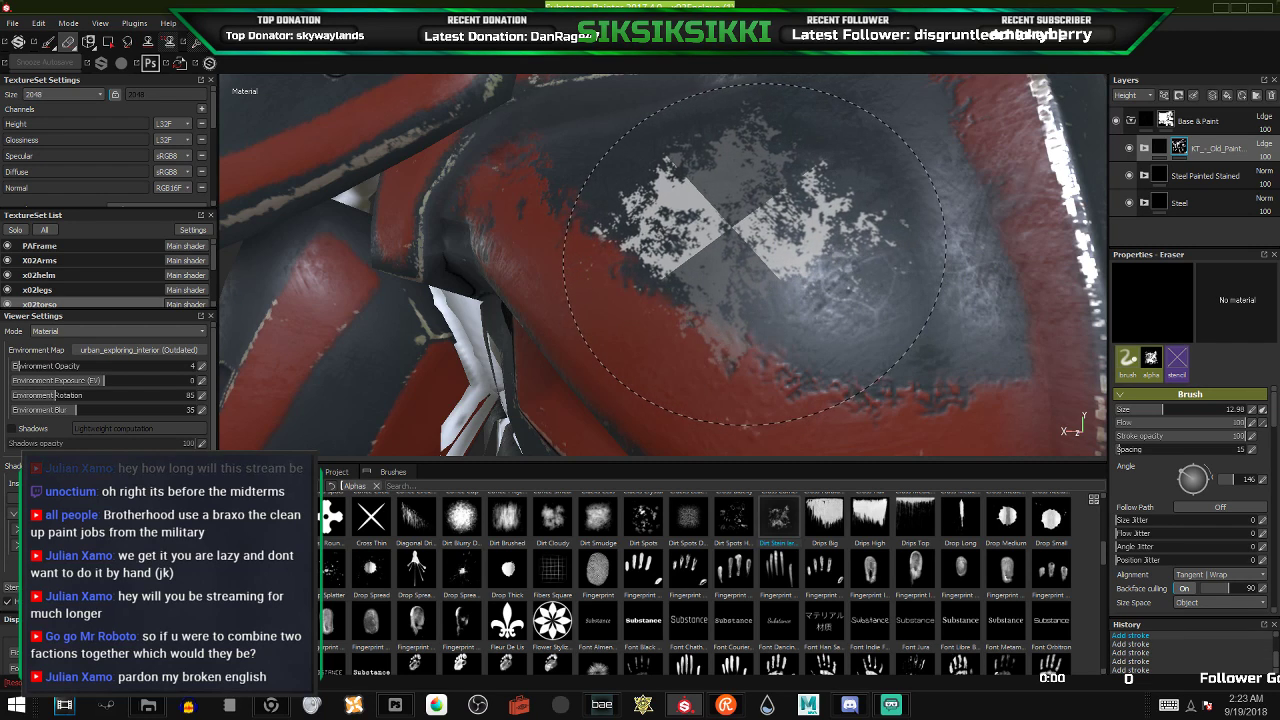
left_click(697, 222)
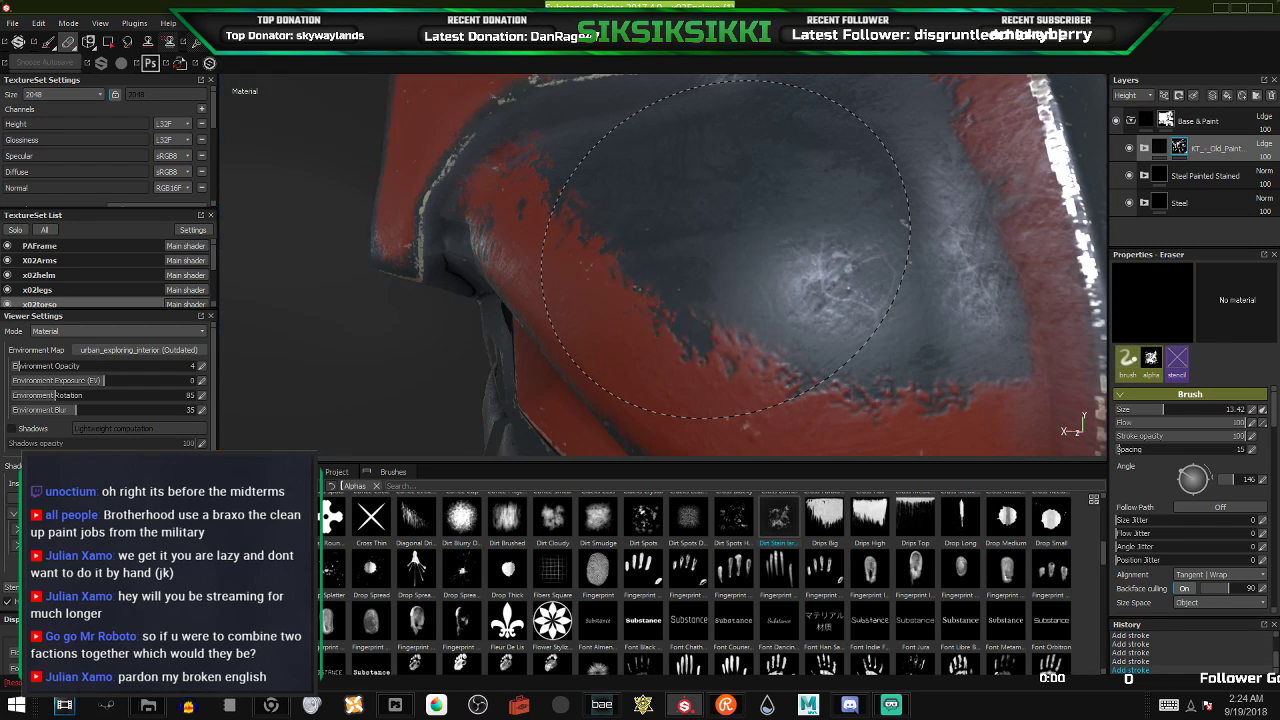
- Rotate the eraser alpha to angle 1 and wear away the red paint beside the chest's central strip
middle_click_drag(839, 271, 602, 285, "alt")
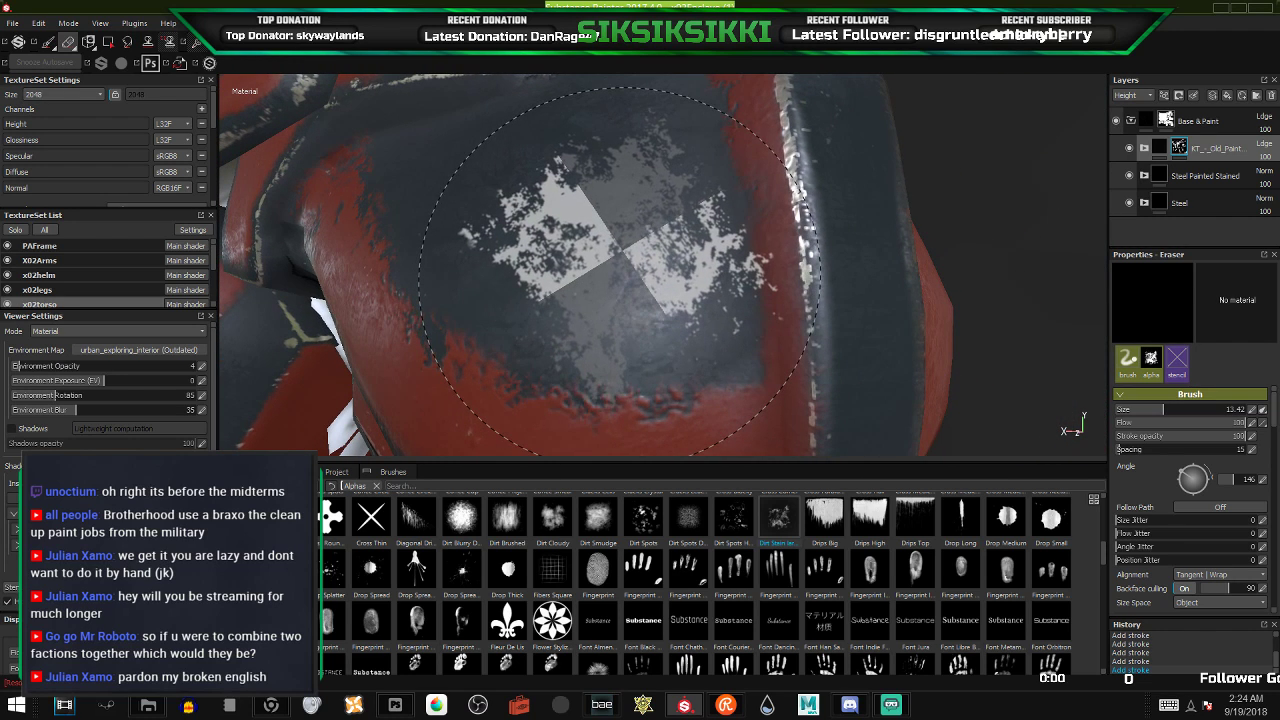
left_click_drag(621, 251, 621, 330, "ctrl")
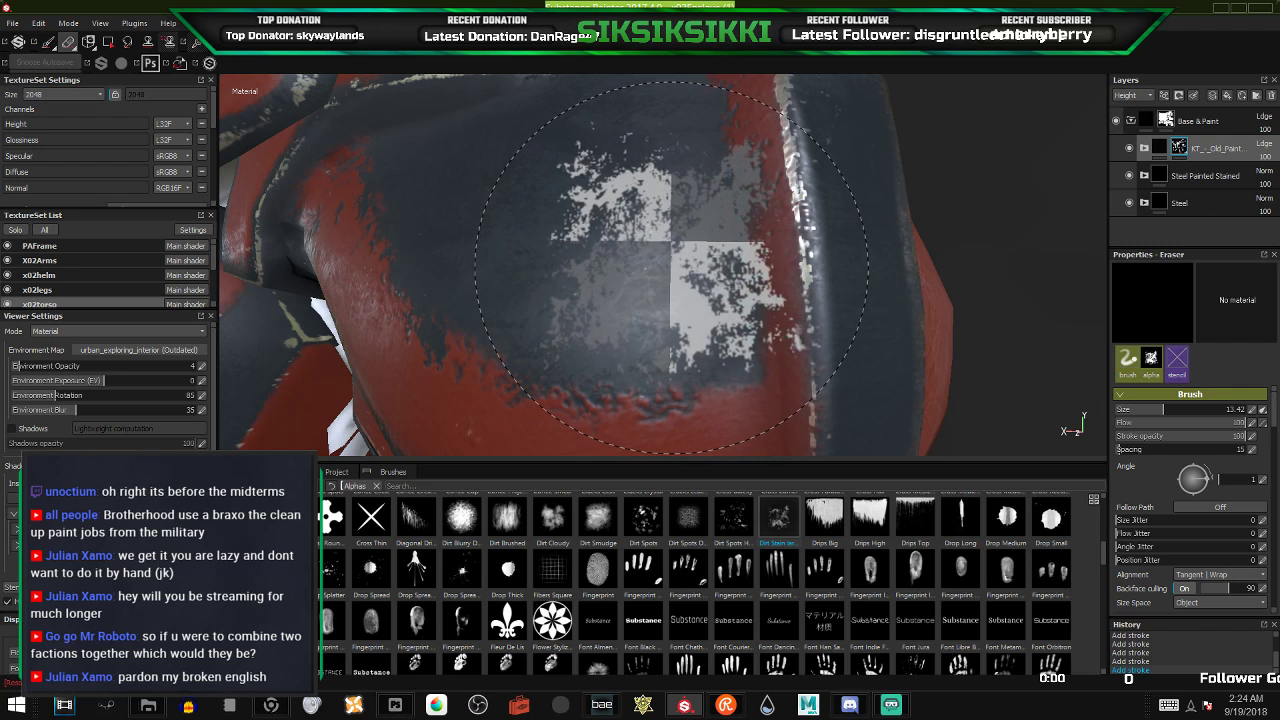
scroll(566, 275, "down", 5)
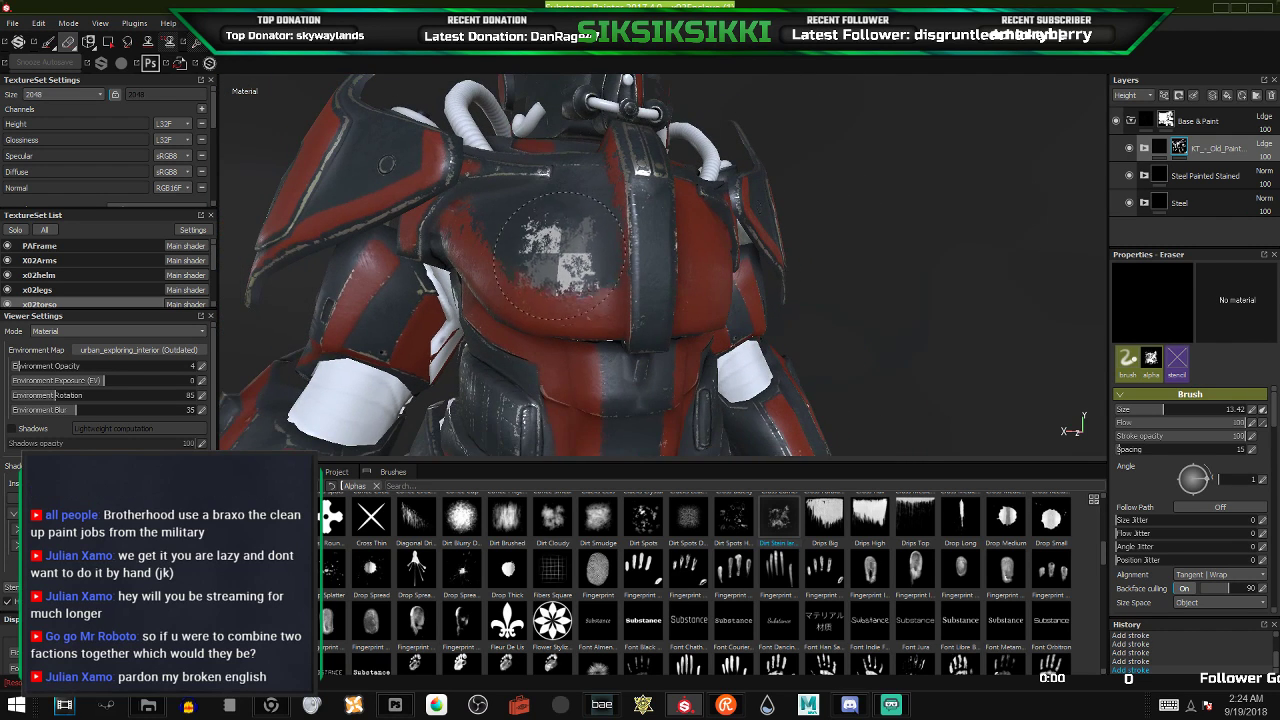
scroll(566, 283, "up", 5)
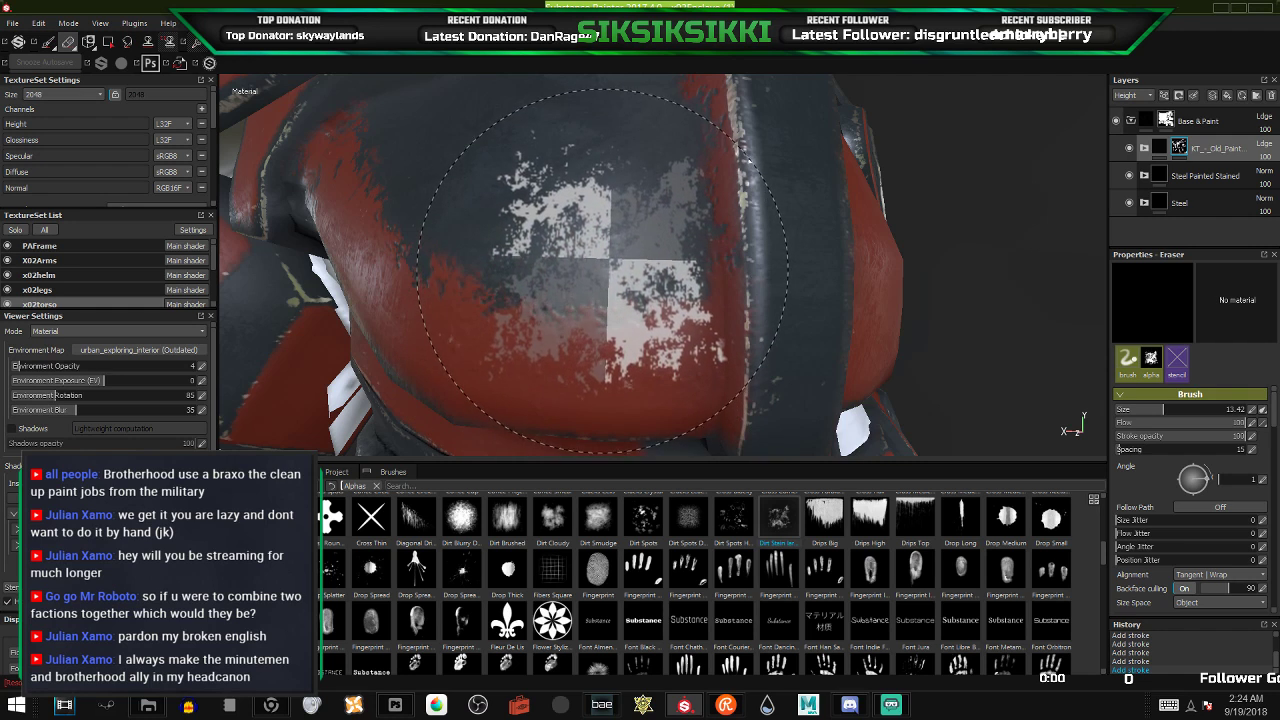
- Reduce the eraser to size 5.59 and chip the red paint below the raised clip on the opposite chest plate's upper trim
mouse_move(606, 263)
left_mouse_down("alt")
mouse_move(545, 187)
mouse_move(563, 286)
mouse_move(605, 289)
mouse_move(566, 240)
mouse_move(833, 288)
mouse_move(791, 254)
left_mouse_up("alt")
scroll(746, 252, "down", 5)
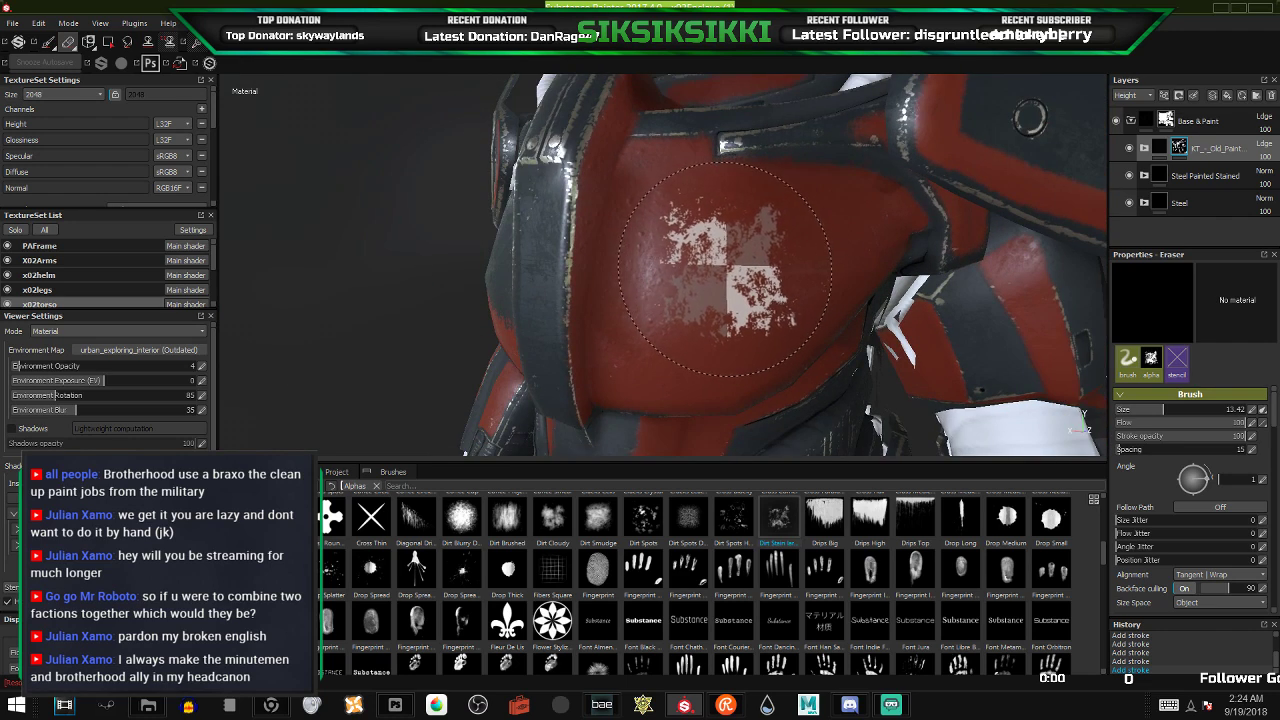
scroll(725, 270, "up", 2)
mouse_move(736, 185)
left_mouse_down("alt")
mouse_move(763, 194)
mouse_move(720, 269)
mouse_move(709, 263)
left_mouse_up("alt")
scroll(626, 207, "up", 3)
scroll(640, 225, "down", 4)
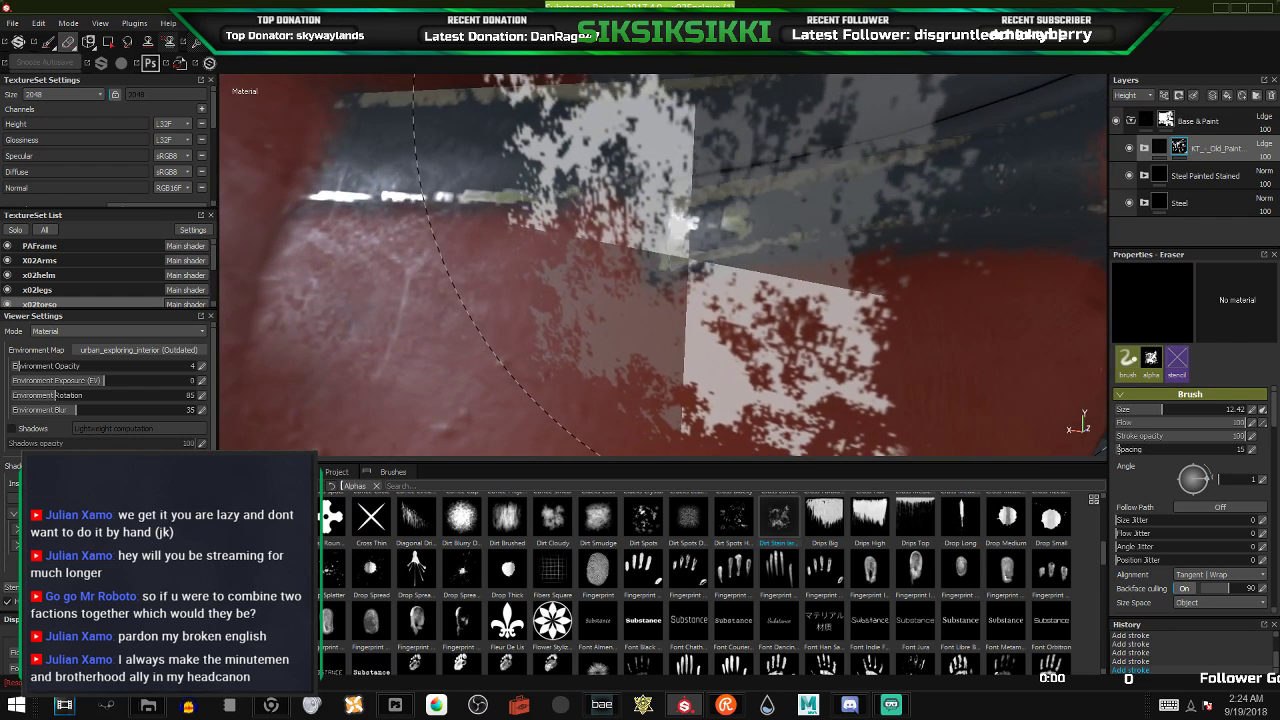
left_click_drag(713, 235, 686, 224)
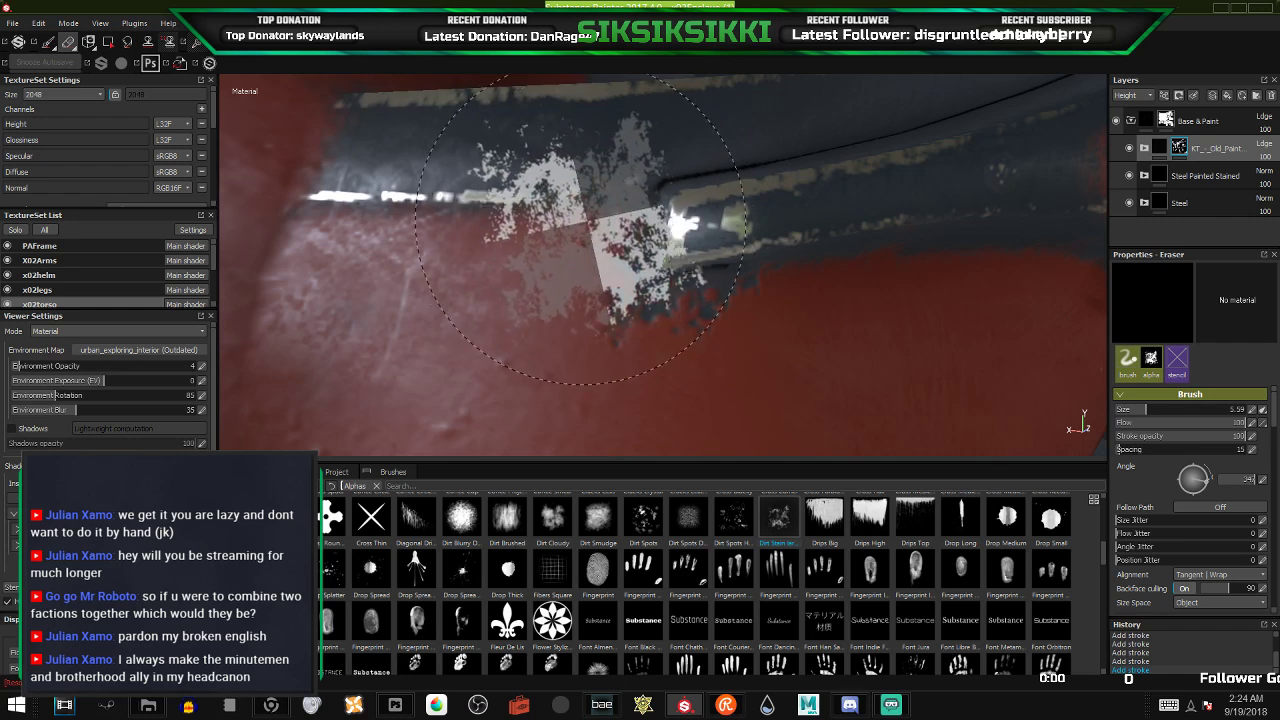
- Erase more red paint with the alpha at angle 1, extending the chipping from the clip towards the central ridge
middle_click_drag(608, 260, 672, 350, "alt")
left_click_drag(680, 250, 634, 251, "alt")
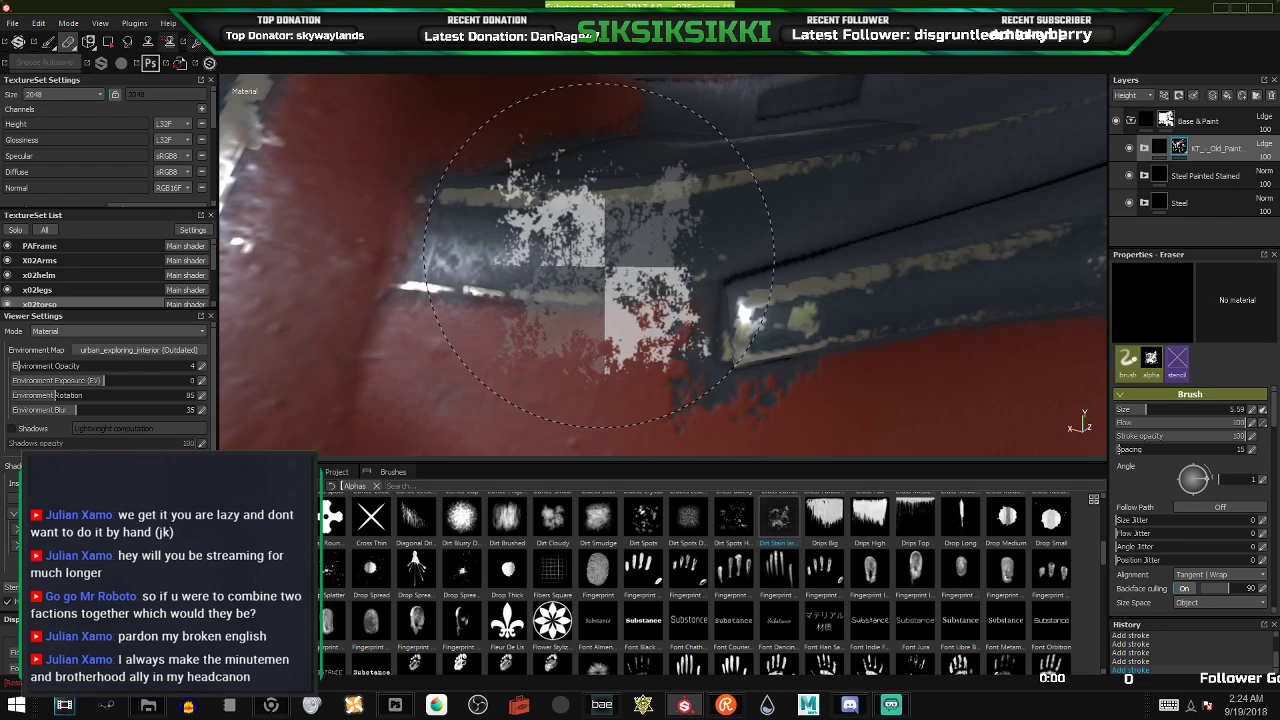
left_click_drag(599, 256, 599, 186, "ctrl")
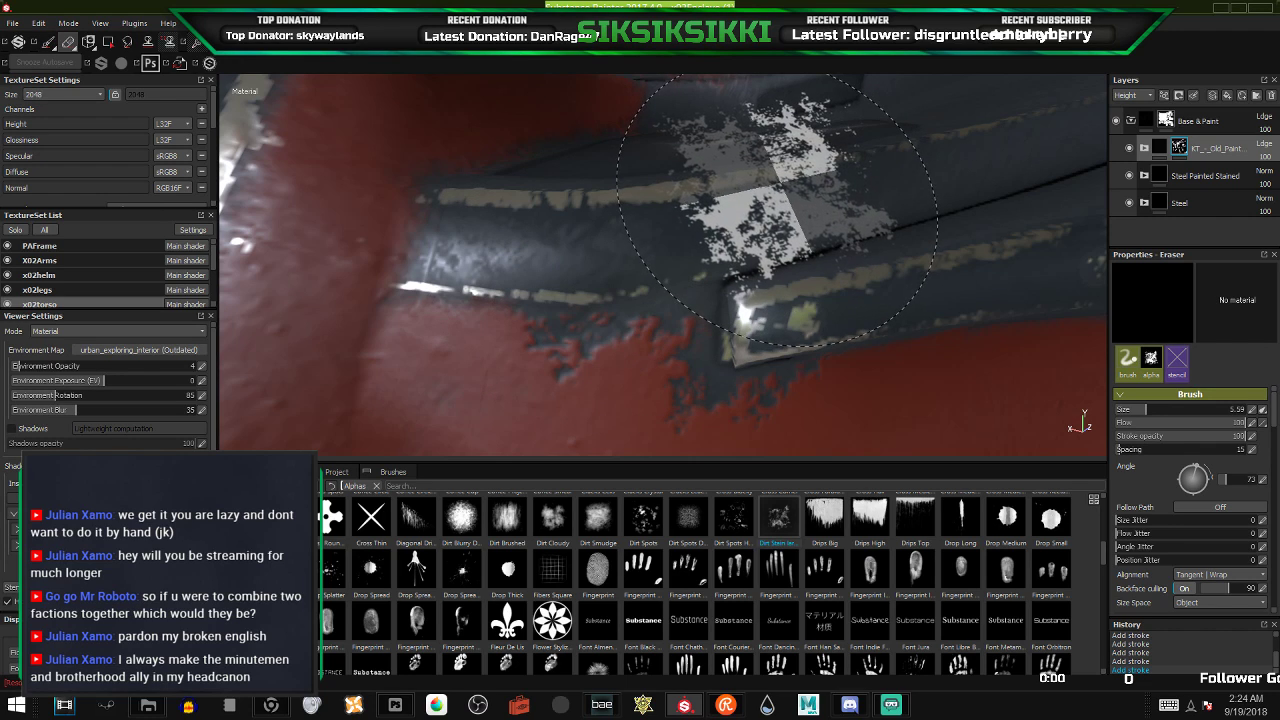
- Enlarge the eraser to size 9.03, rotate it to angle 94 and chip the red edge along the clip's outer side
left_click_drag(798, 210, 512, 113, "alt")
left_click_drag(686, 269, 674, 271, "ctrl")
right_click_drag(672, 270, 719, 268, "ctrl")
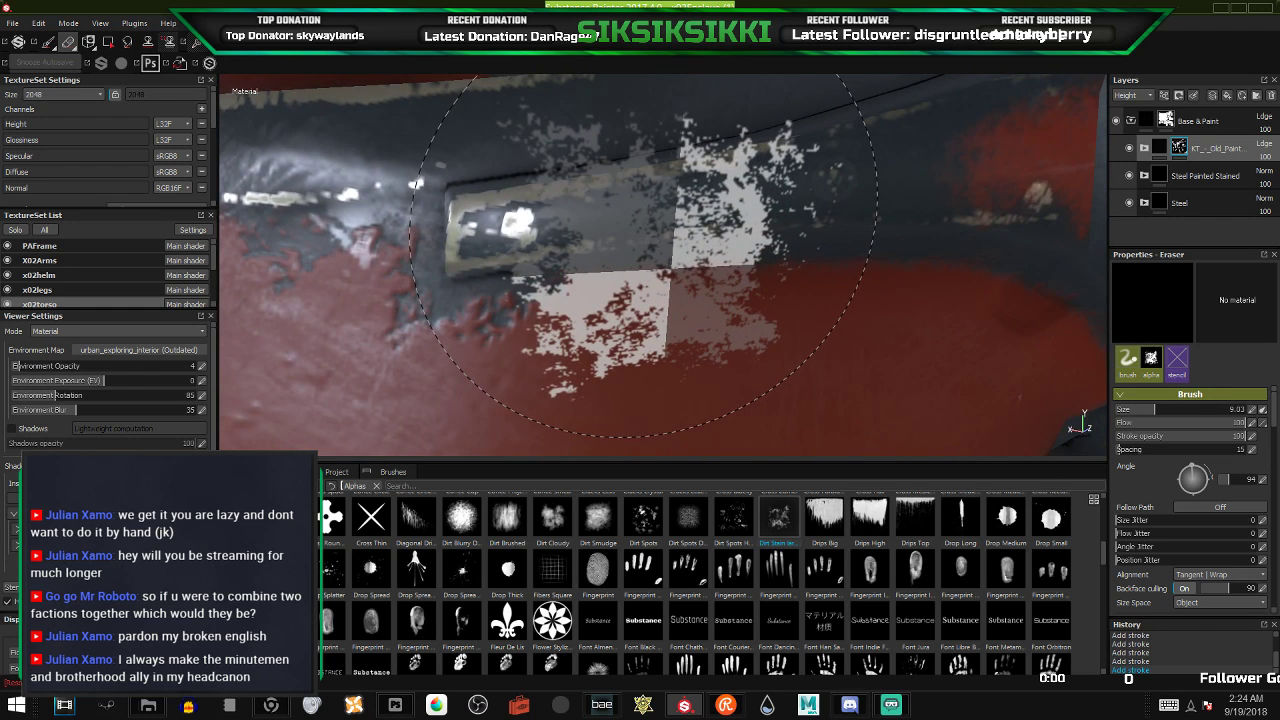
left_click(694, 246)
- Shrink the eraser to size 0.37 and scratch small chips into the red paint beside the chest's central ridge
scroll(731, 184, "down", 5)
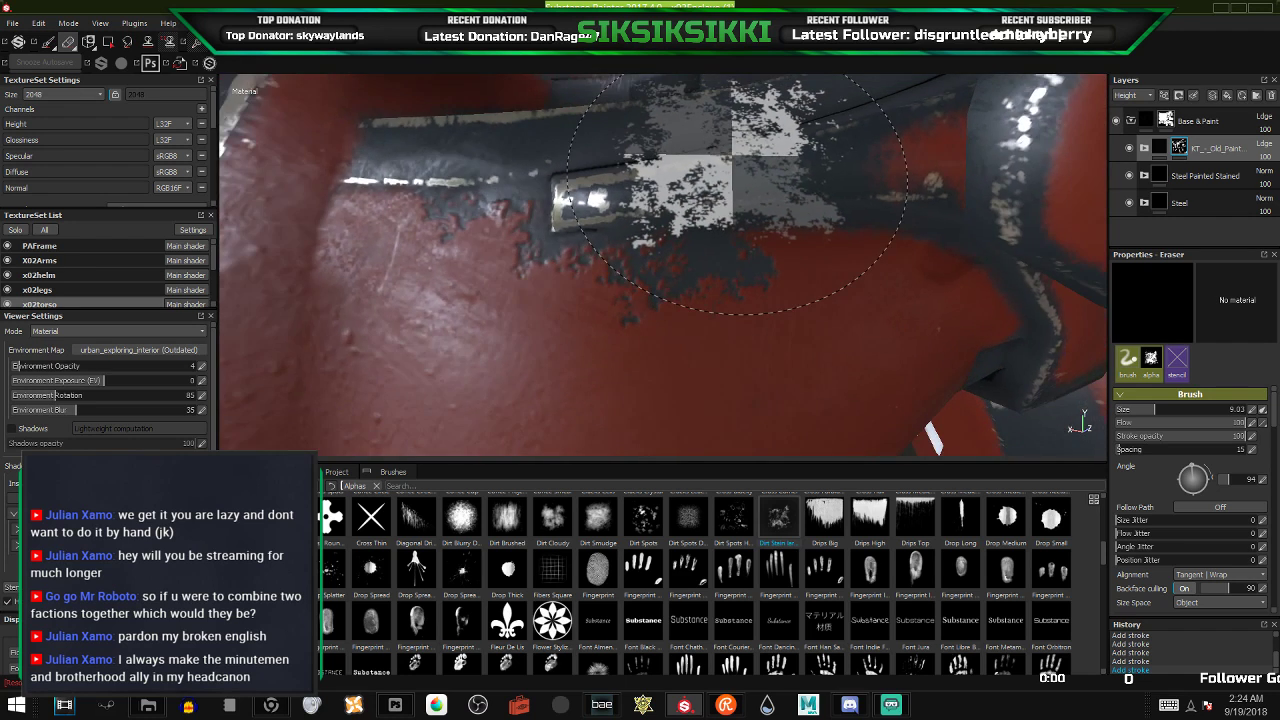
mouse_move(701, 262)
left_mouse_down("alt")
mouse_move(643, 243)
mouse_move(697, 217)
left_mouse_up("alt")
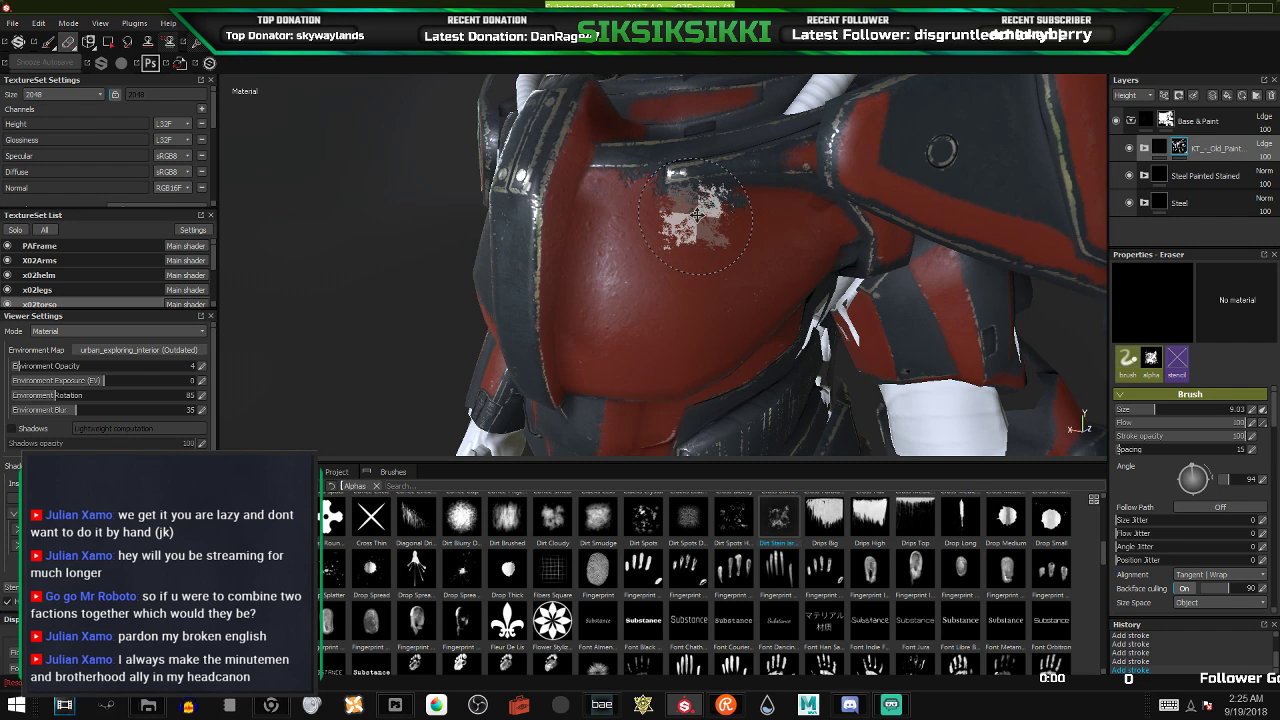
scroll(697, 213, "up", 6)
right_click_drag(515, 266, 355, 266, "ctrl")
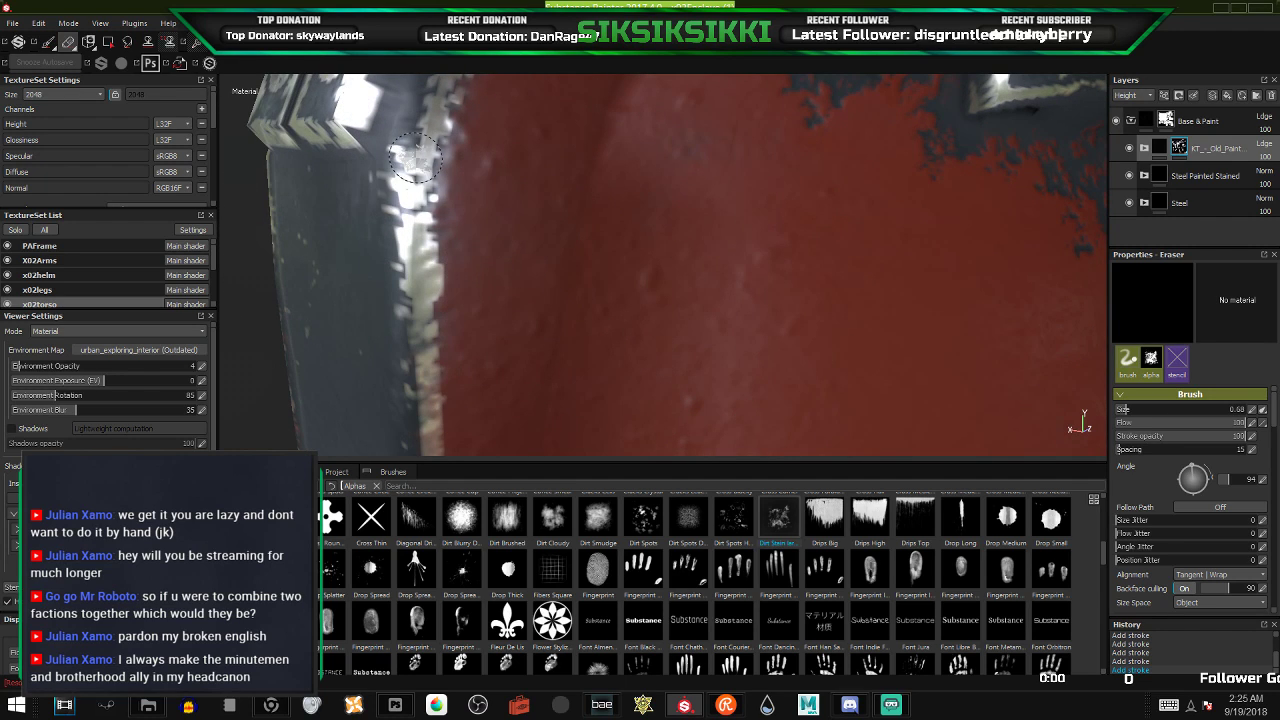
left_click_drag(445, 207, 414, 268)
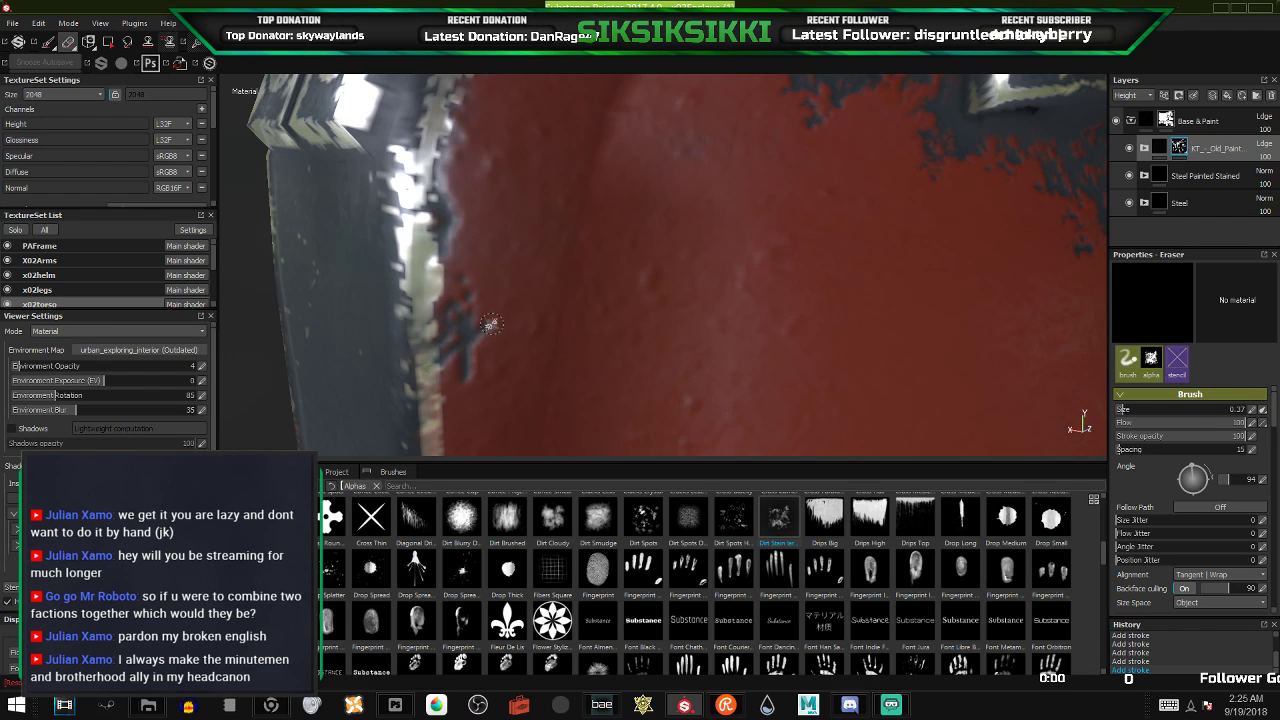
mouse_move(481, 280)
left_mouse_down()
mouse_move(443, 208)
mouse_move(468, 200)
mouse_move(409, 200)
mouse_move(426, 374)
mouse_move(442, 348)
left_mouse_up()
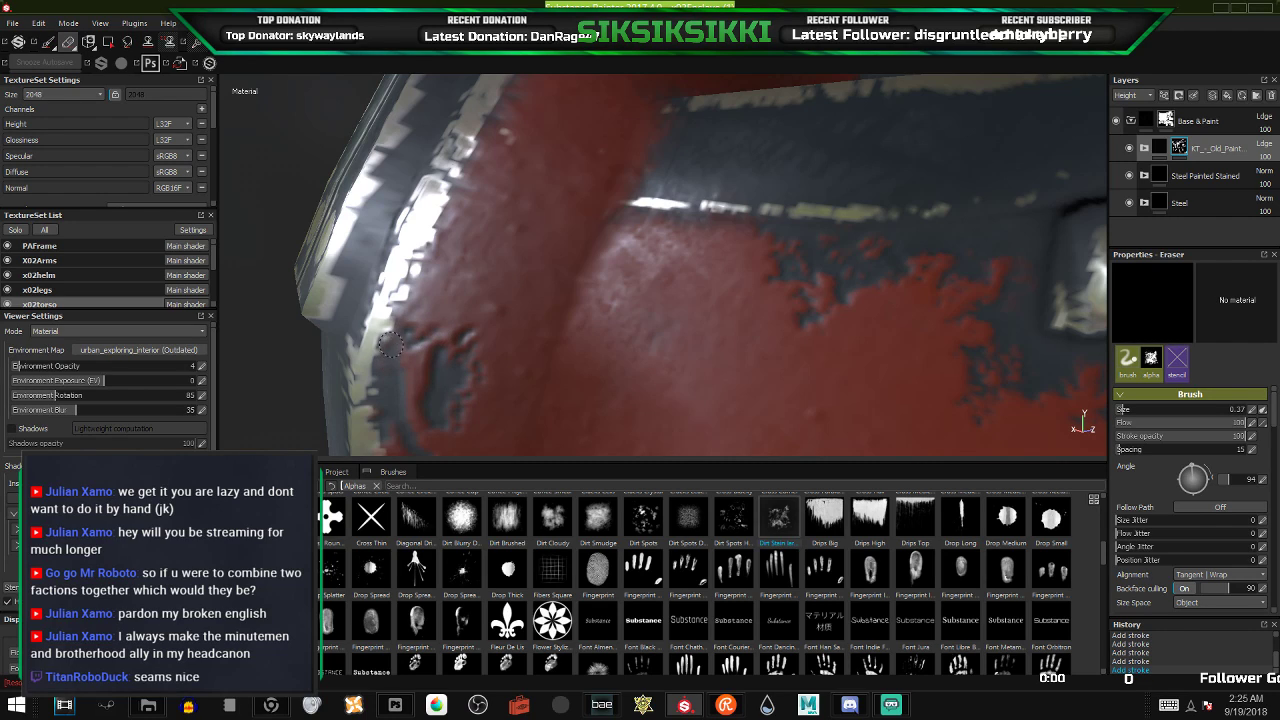
left_click_drag(429, 252, 416, 289)
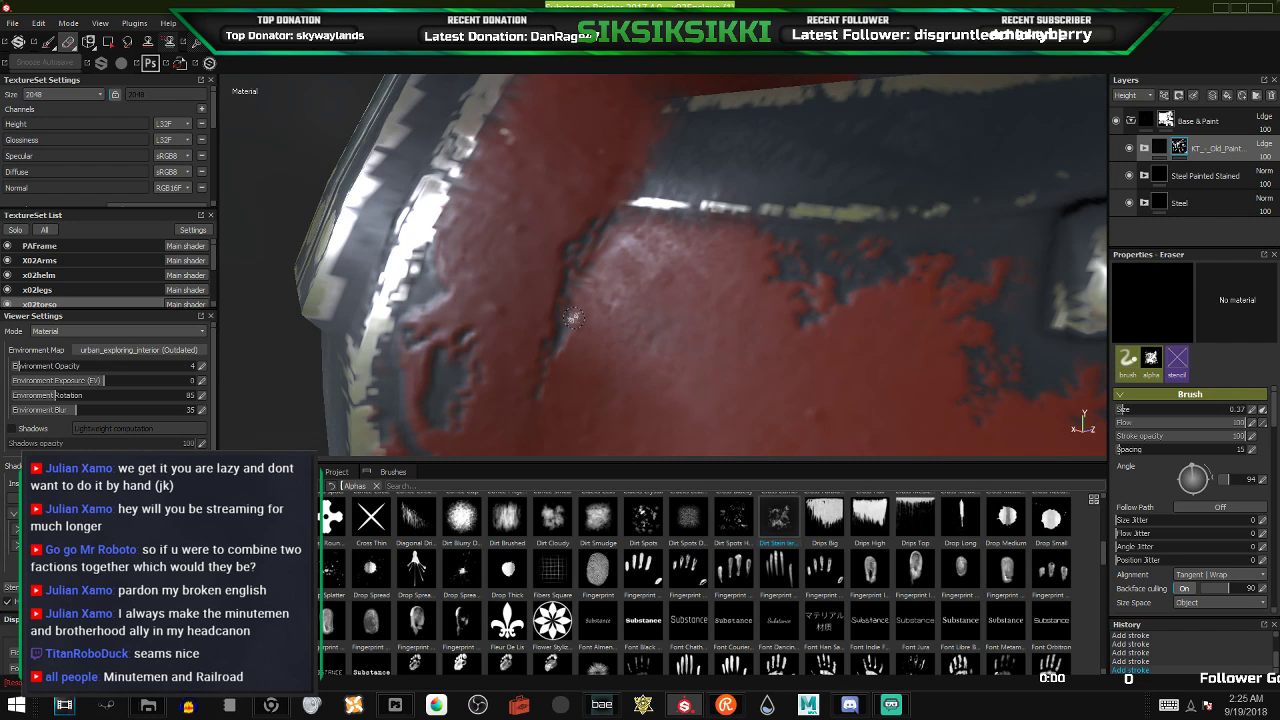
- Scratch fine wear into the red paint at the corner where the central ridge meets the upper chest trim
left_click_drag(553, 259, 529, 287, "alt")
middle_click_drag(546, 274, 547, 374, "alt")
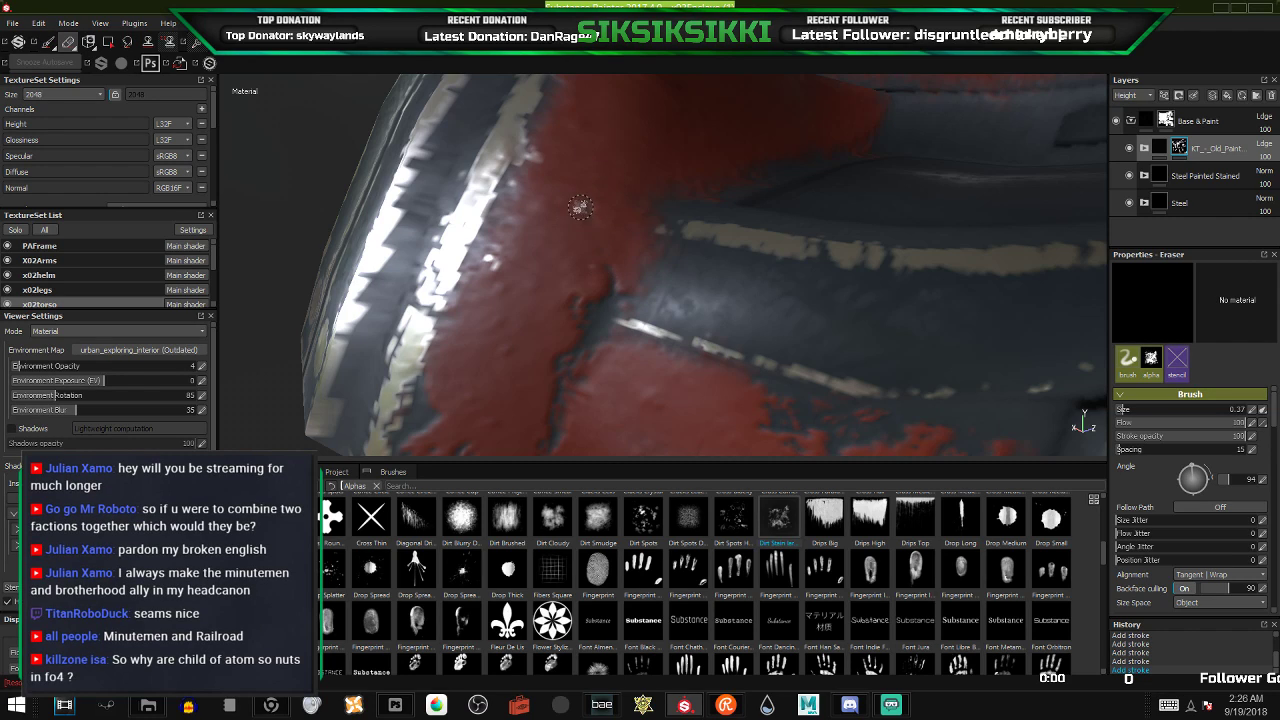
mouse_move(548, 235)
left_mouse_down("alt")
mouse_move(527, 234)
mouse_move(584, 234)
left_mouse_up("alt")
mouse_move(605, 106)
left_mouse_down()
mouse_move(596, 180)
mouse_move(568, 245)
mouse_move(592, 255)
mouse_move(610, 207)
mouse_move(640, 275)
mouse_move(626, 293)
mouse_move(619, 256)
mouse_move(640, 225)
mouse_move(652, 244)
left_mouse_up()
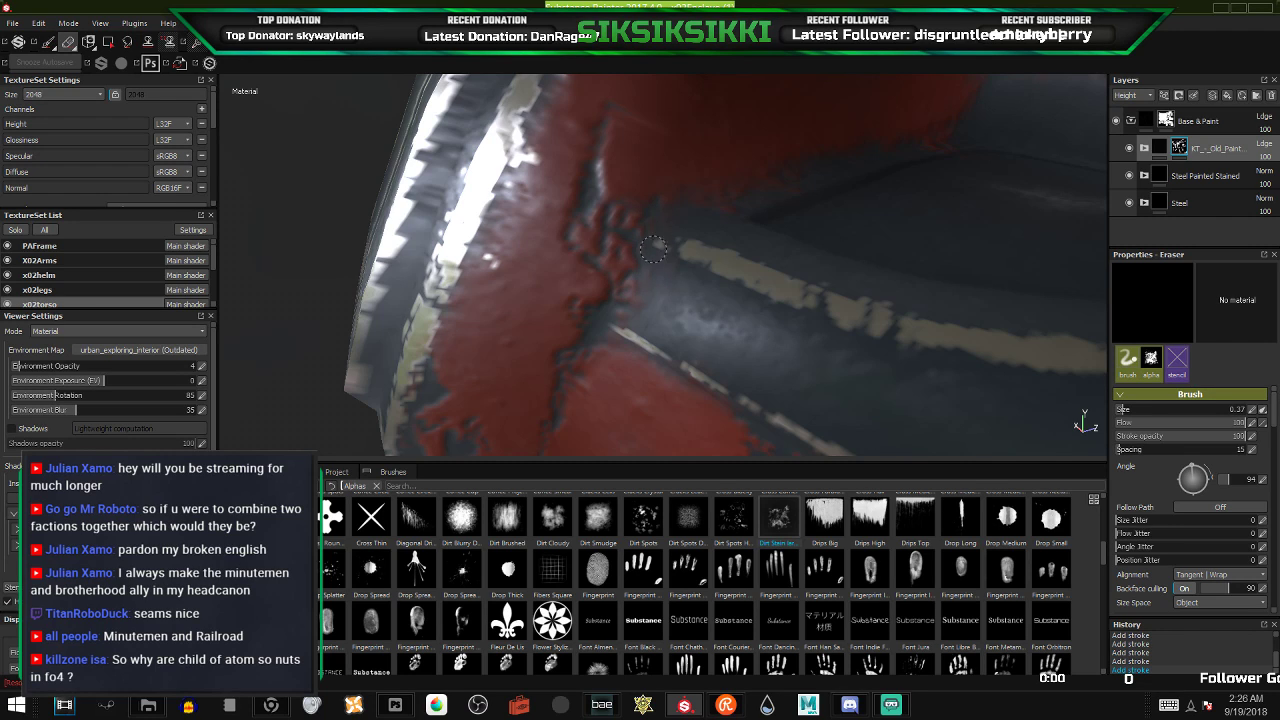
- Set the eraser's flow jitter to 57 and scratch the red paint along the central ridge's metal edge
mouse_move(649, 296)
left_mouse_down("alt")
mouse_move(600, 305)
mouse_move(672, 300)
mouse_move(645, 291)
left_mouse_up("alt")
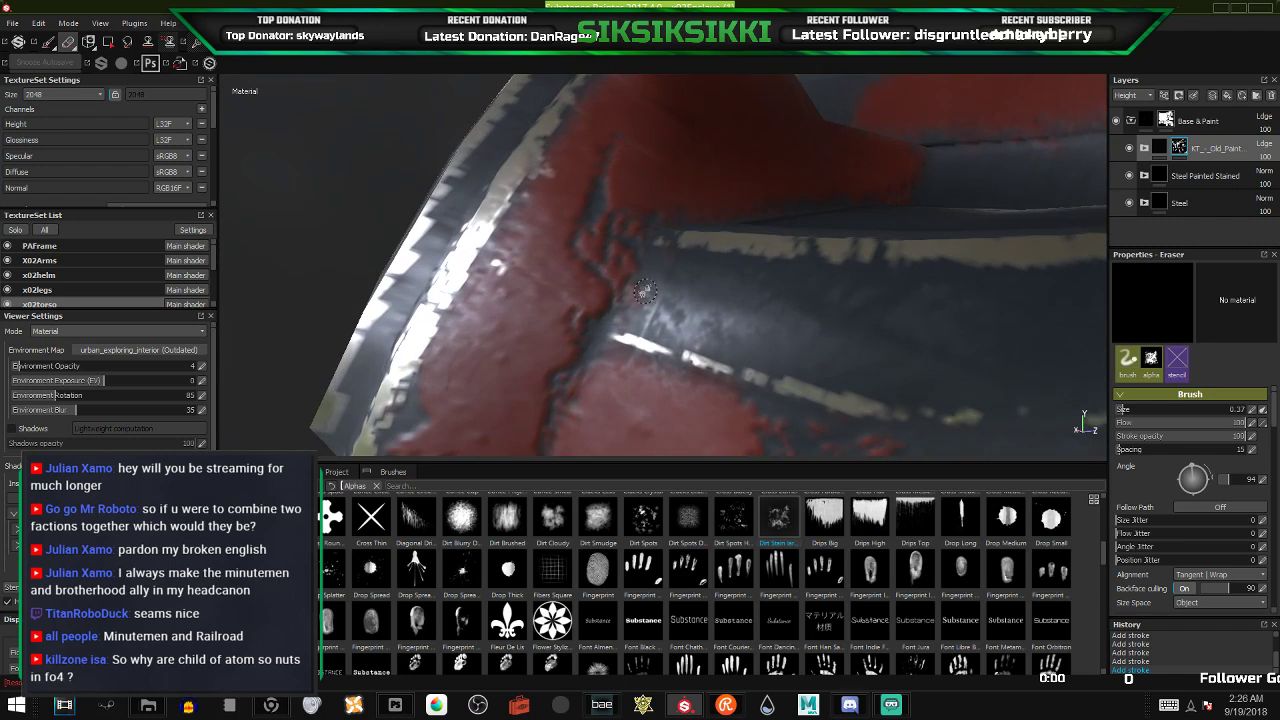
middle_click_drag(588, 322, 680, 320, "alt")
left_click_drag(680, 319, 578, 341, "alt")
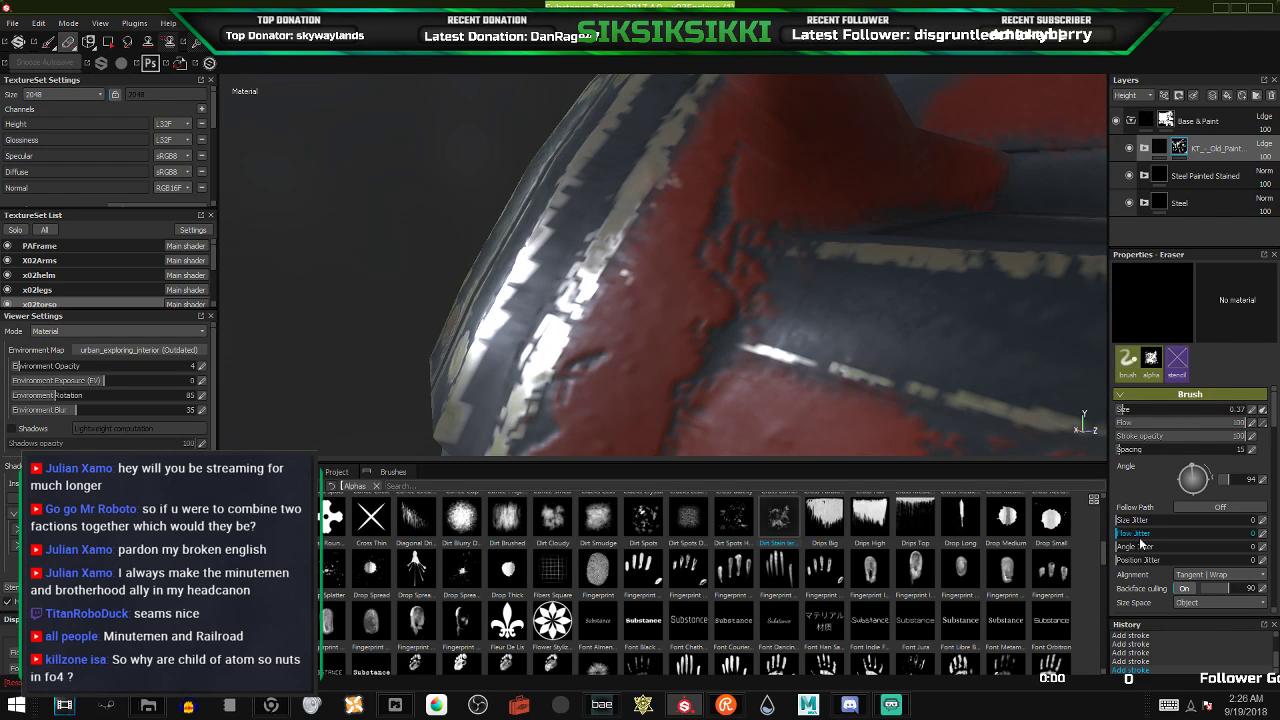
left_click(1148, 533)
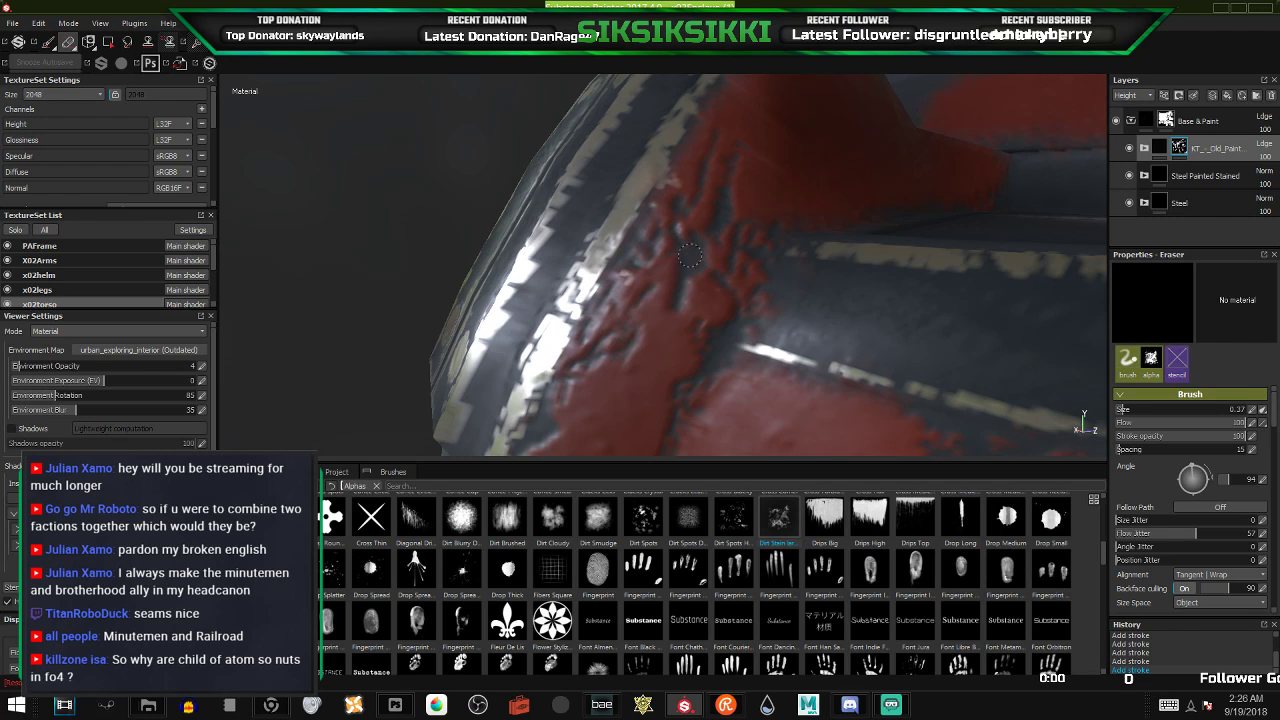
- Wear the lower edge of the red collar patch using the Drips High alpha at size 4.92 and angle 4
mouse_move(727, 249)
left_mouse_down("alt")
mouse_move(651, 340)
mouse_move(636, 331)
left_mouse_up("alt")
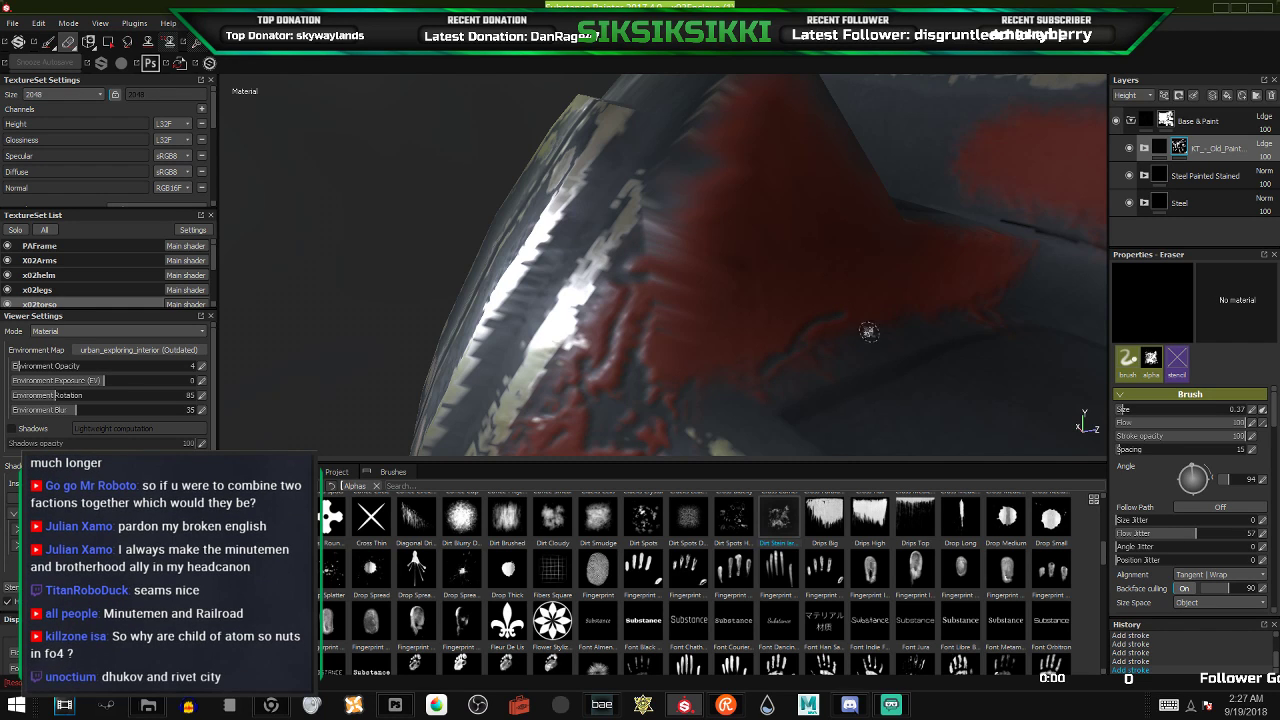
mouse_move(834, 343)
left_mouse_down("alt")
mouse_move(800, 360)
mouse_move(840, 343)
mouse_move(685, 350)
left_mouse_up("alt")
left_click(870, 518)
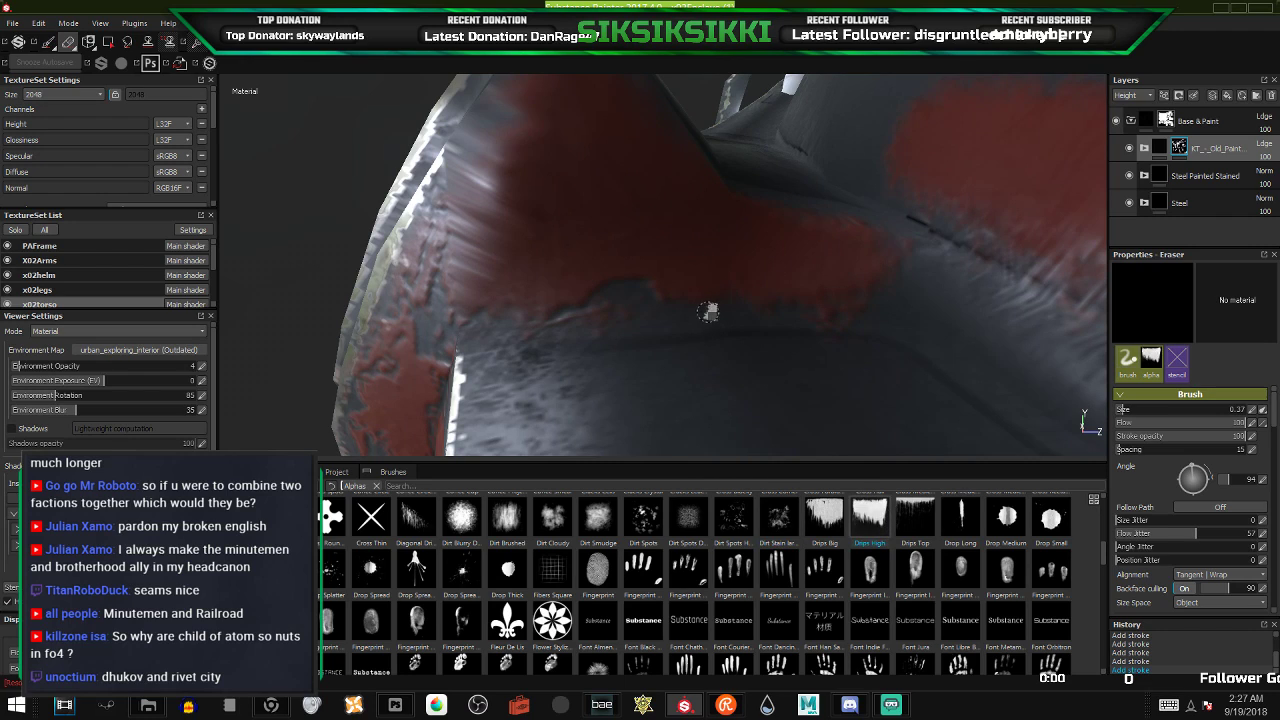
left_click_drag(697, 346, 695, 346, "ctrl")
right_click_drag(695, 346, 715, 346, "ctrl")
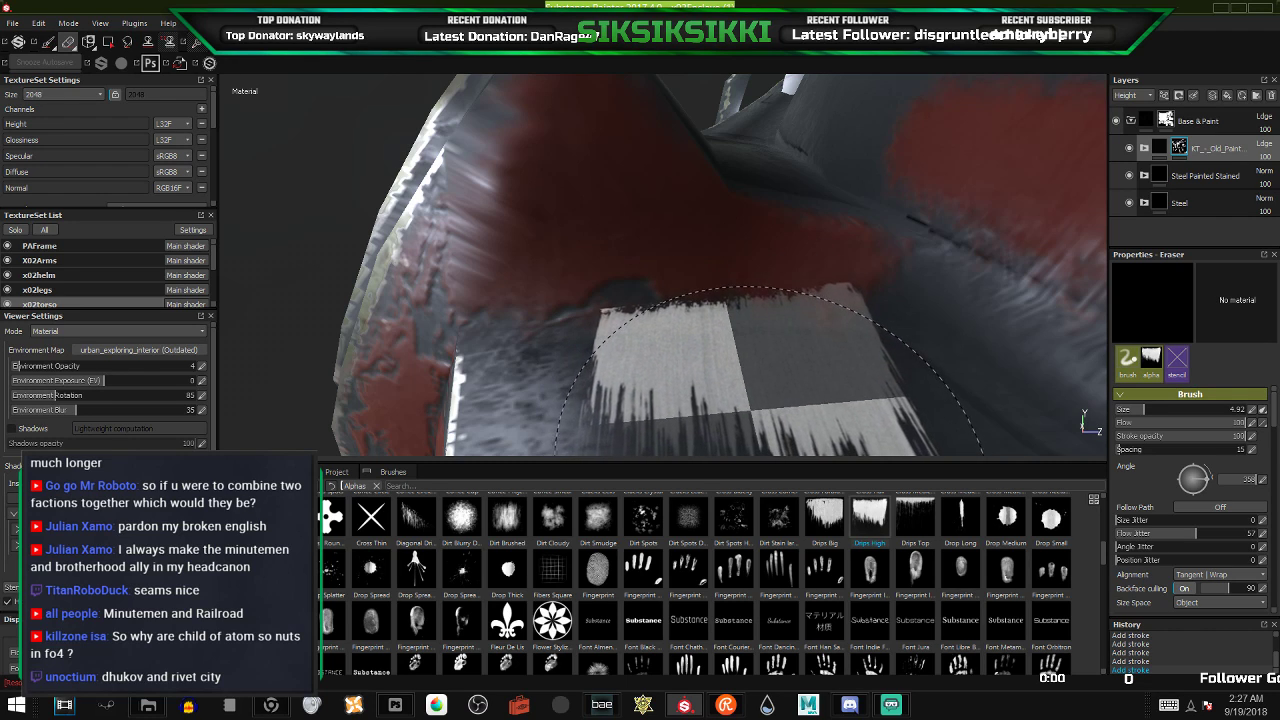
left_click_drag(751, 405, 752, 402, "ctrl")
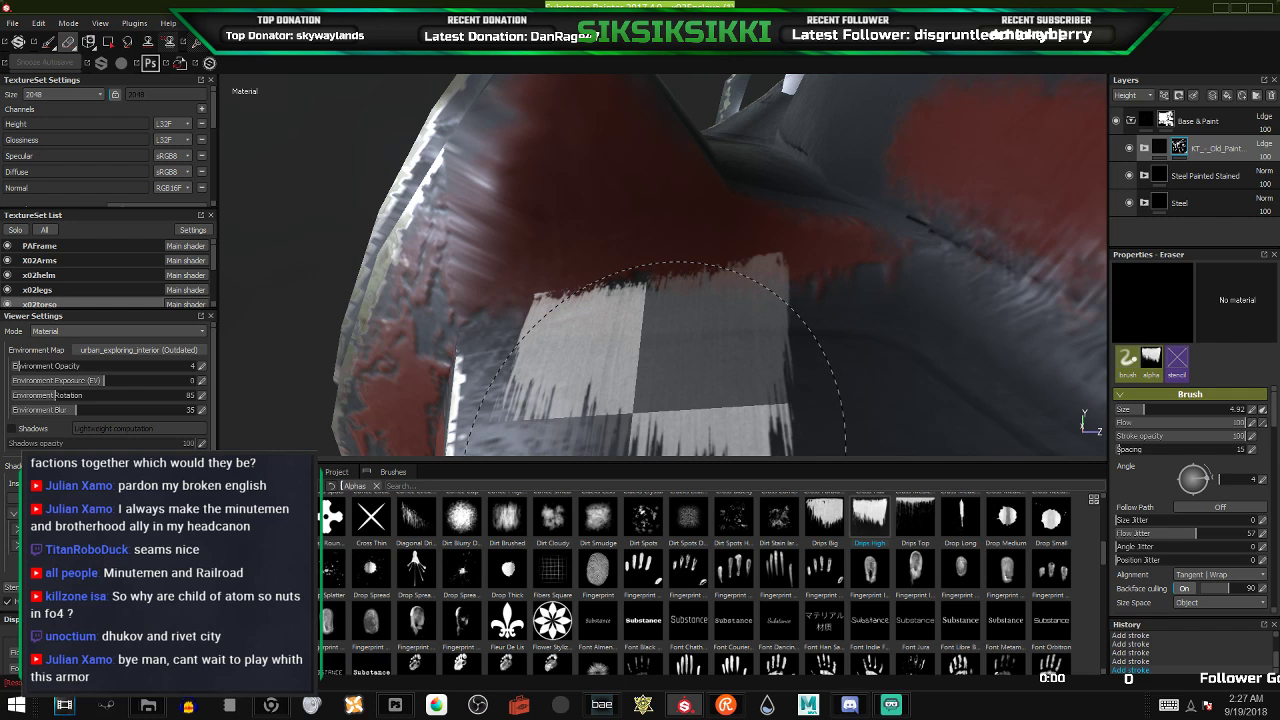
- Switch back to the dirt stain alpha at size 2.92 and chip the red collar patch's outer edge, varying the angle between 42 and 16
mouse_move(650, 316)
left_mouse_down("alt")
mouse_move(657, 301)
mouse_move(645, 324)
mouse_move(648, 312)
left_mouse_up("alt")
middle_click_drag(668, 283, 654, 383, "alt")
scroll(668, 312, "up", 1)
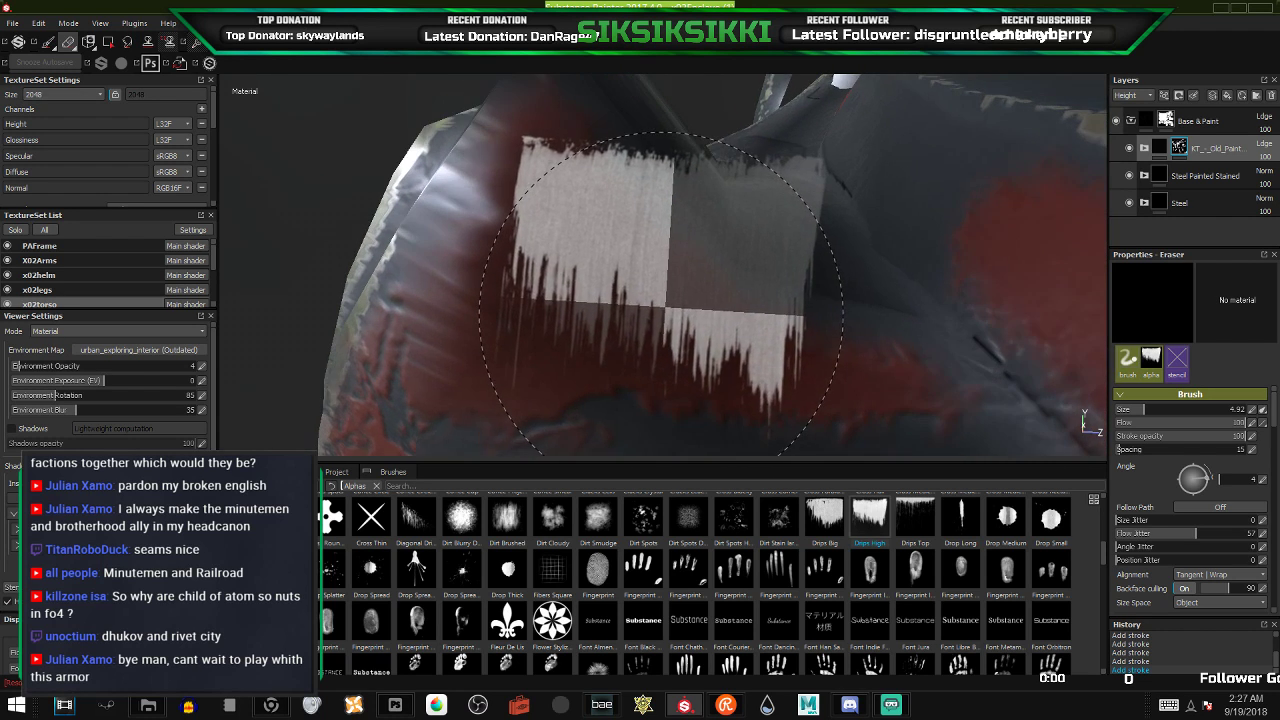
left_click(779, 517)
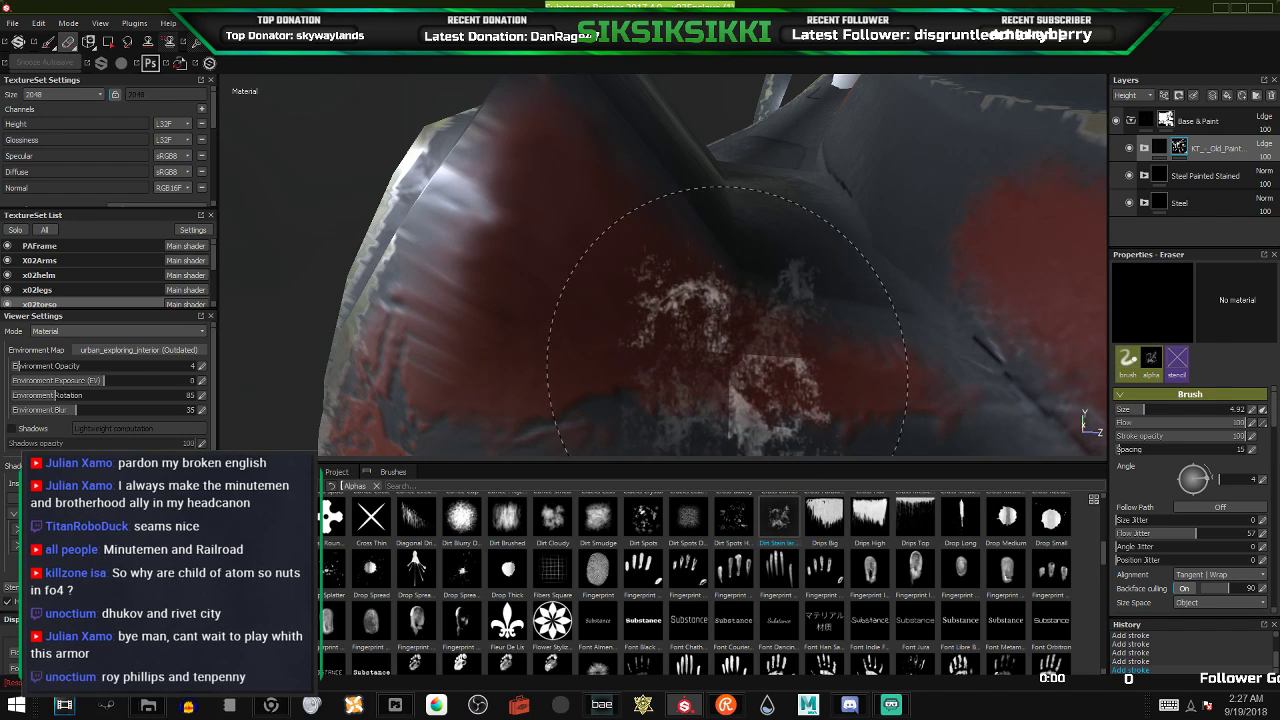
mouse_move(708, 301)
right_mouse_down("ctrl")
mouse_move(752, 301)
mouse_move(678, 298)
right_mouse_up("ctrl")
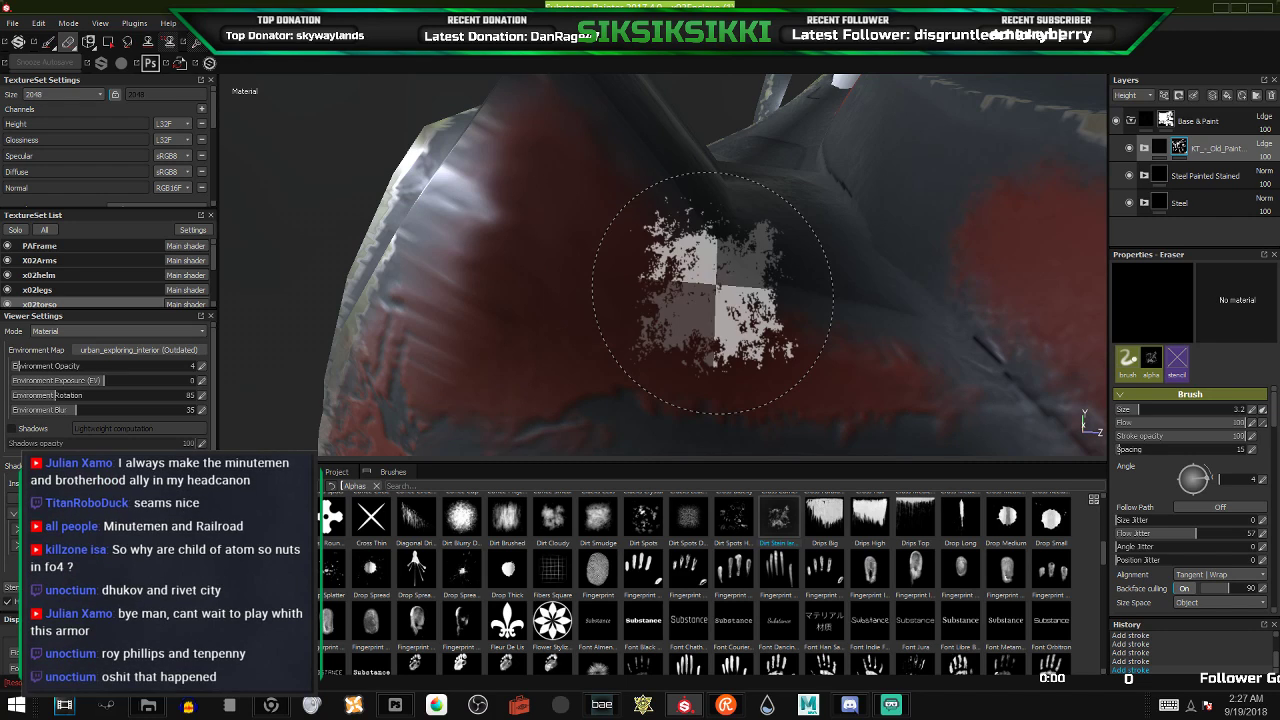
right_click_drag(712, 292, 716, 296, "ctrl")
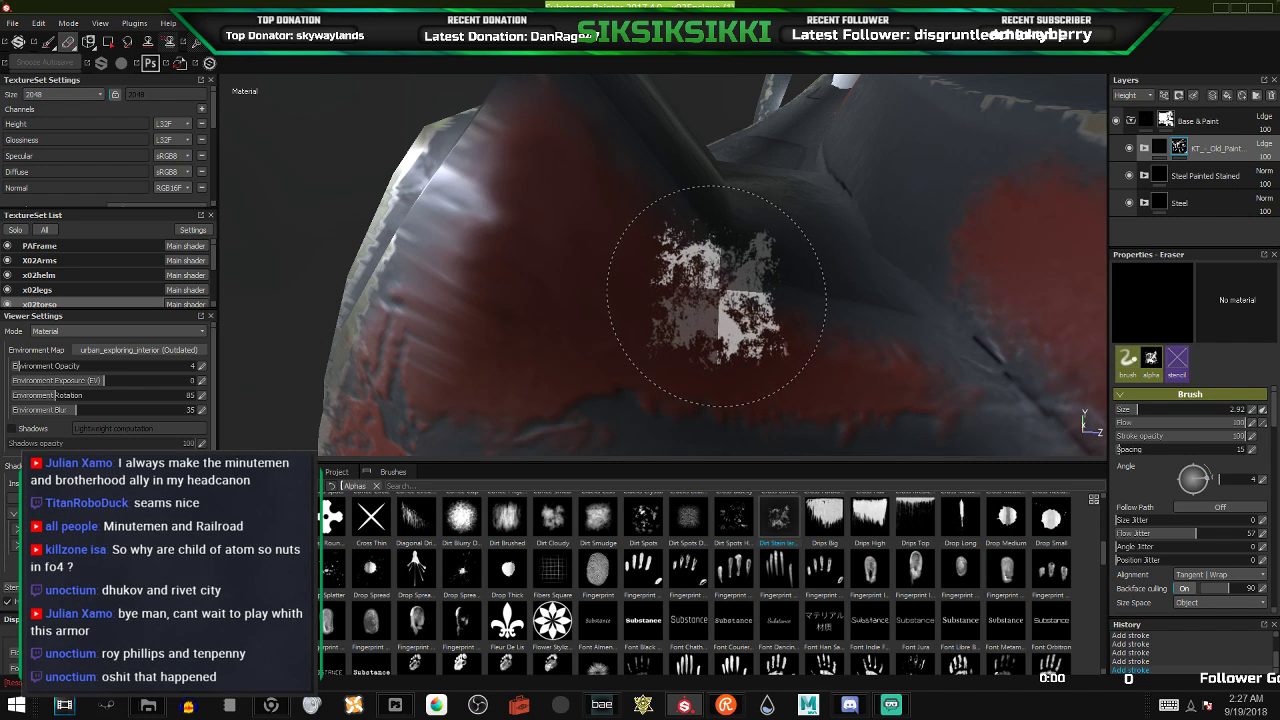
left_click_drag(716, 296, 739, 290, "ctrl")
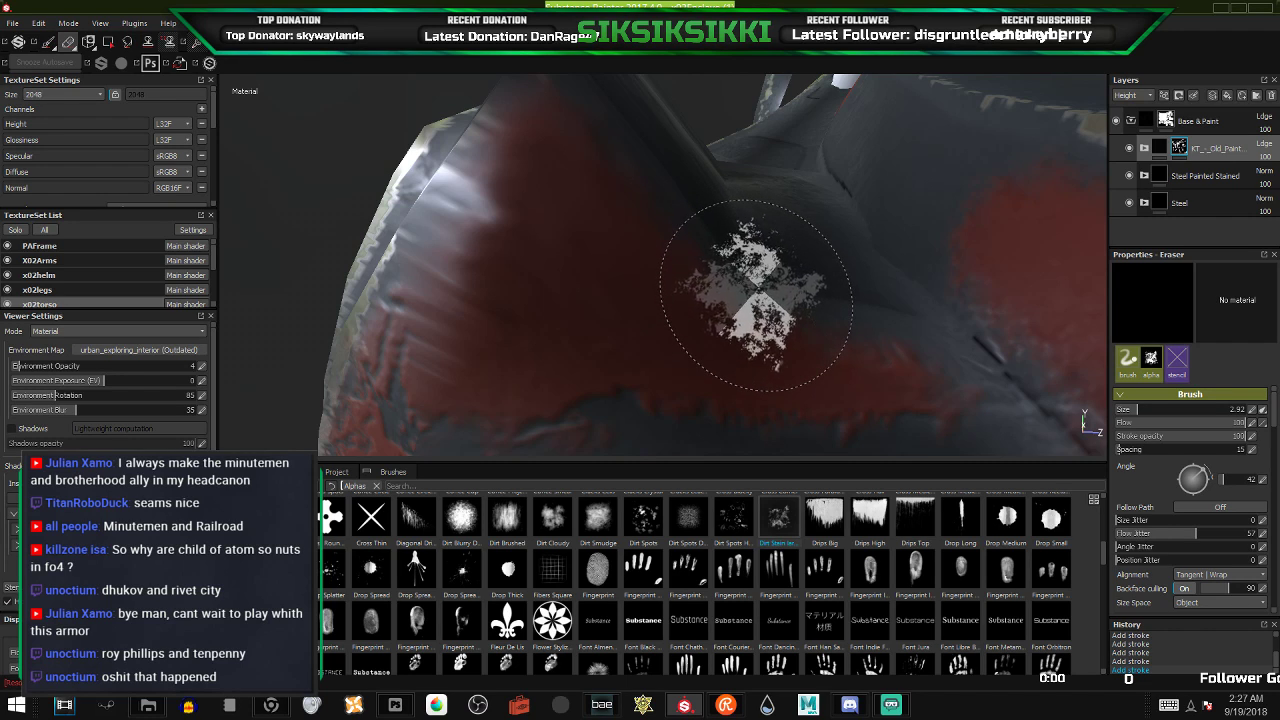
left_click_drag(889, 306, 860, 329, "ctrl")
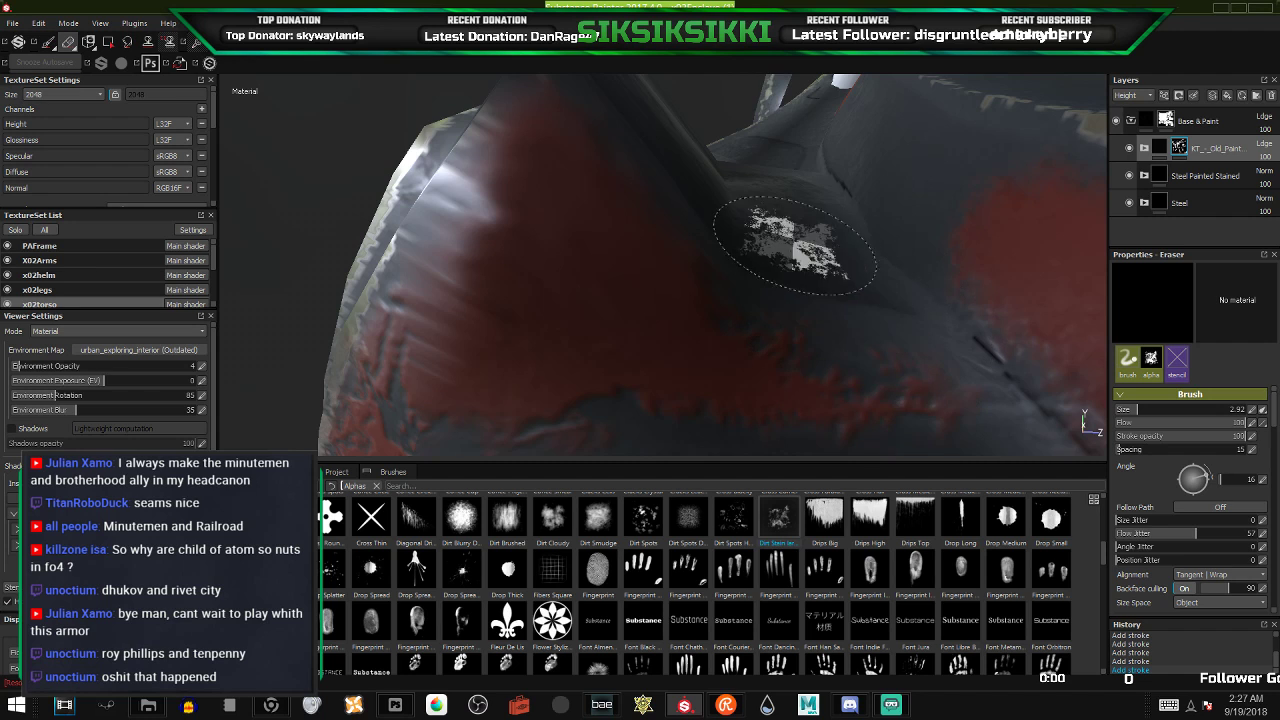
- Enlarge the eraser to size 6.66 and chip the red paint under the upper chest trim beside the central ridge
scroll(791, 240, "down", 3)
mouse_move(791, 240)
left_mouse_down("alt")
mouse_move(917, 280)
mouse_move(1045, 235)
mouse_move(757, 283)
left_mouse_up("alt")
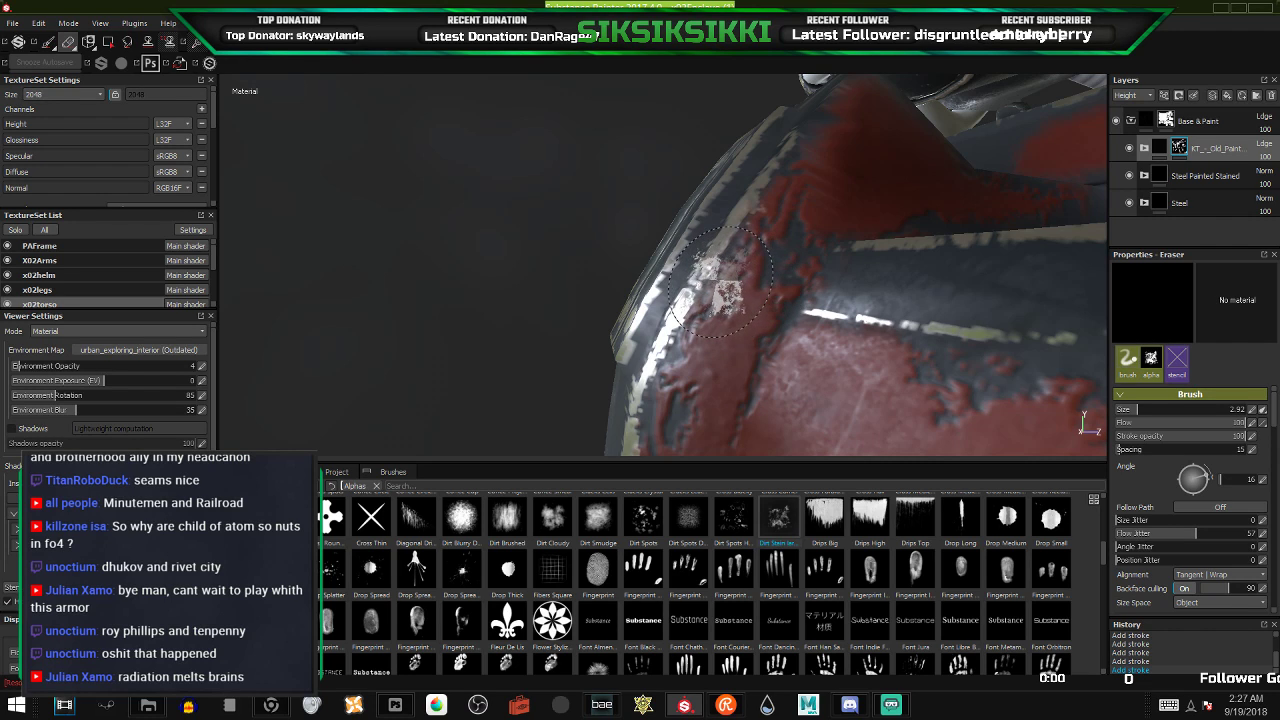
right_click_drag(717, 281, 754, 281, "ctrl")
mouse_move(735, 275)
left_mouse_down("alt")
mouse_move(797, 360)
mouse_move(688, 266)
mouse_move(688, 240)
left_mouse_up("alt")
right_click_drag(687, 266, 708, 266, "ctrl")
left_click(692, 225)
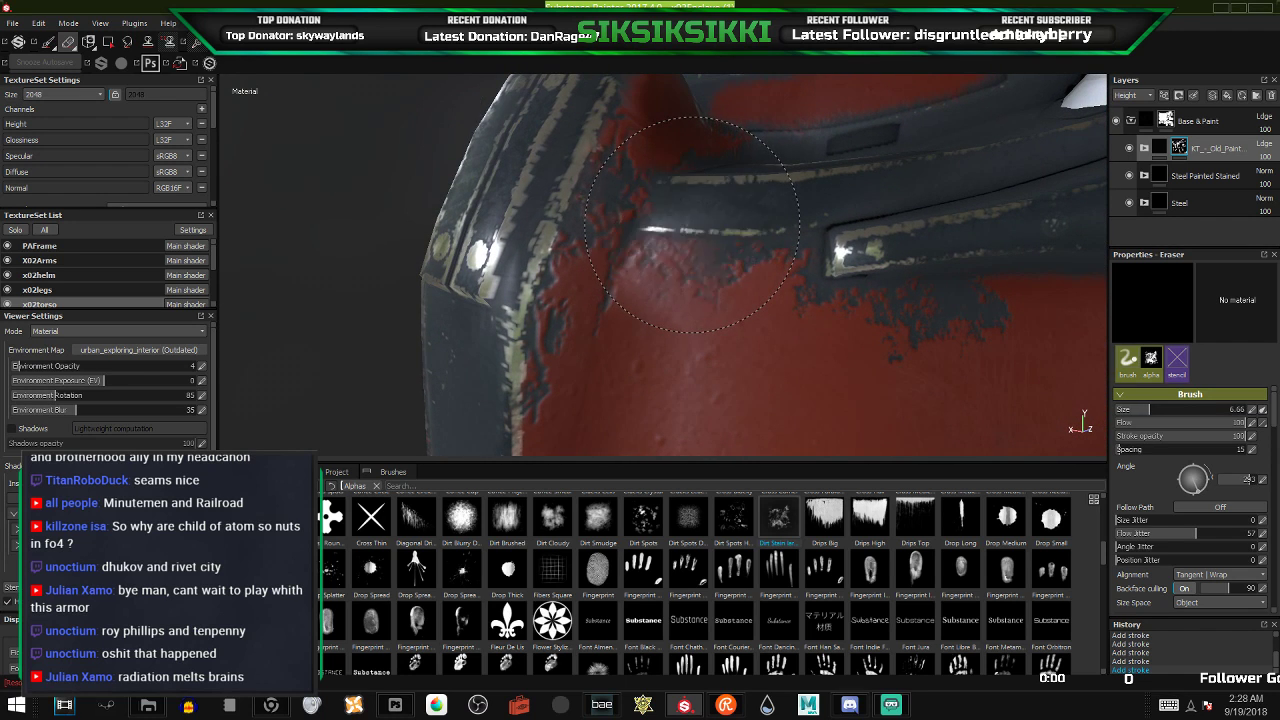
left_click_drag(600, 298, 535, 350, "alt")
middle_click_drag(535, 375, 662, 213, "alt")
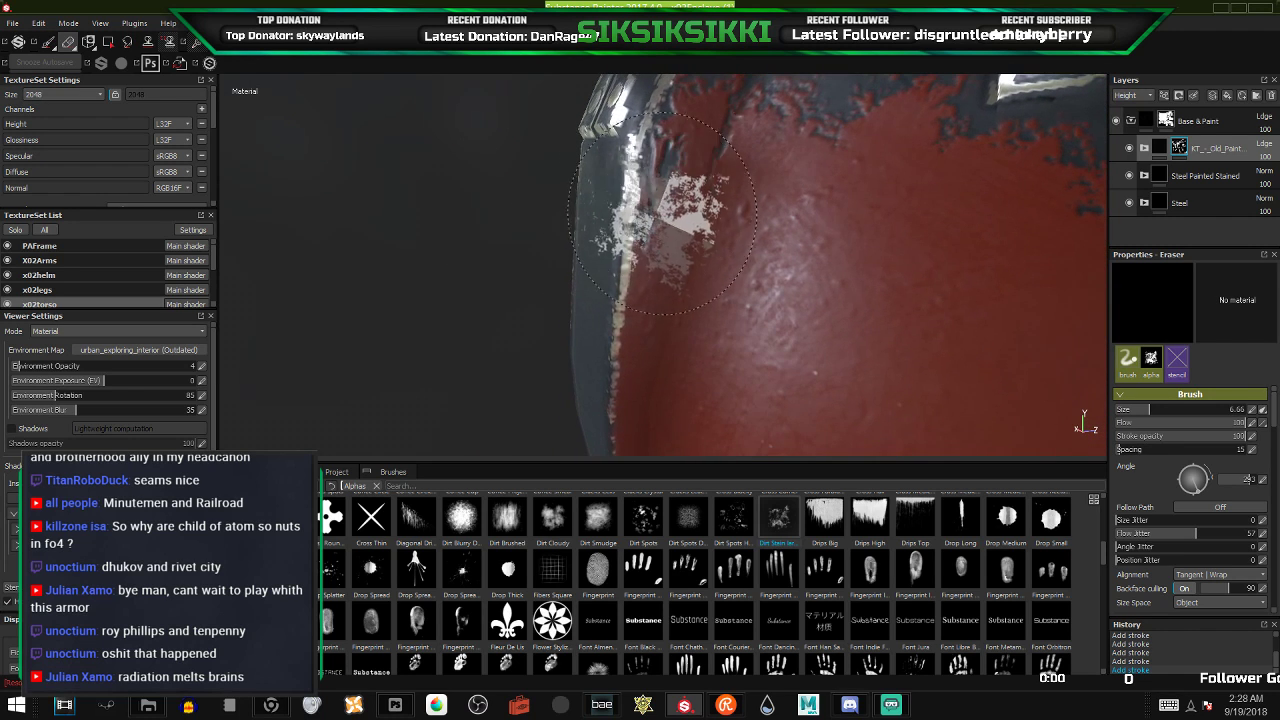
scroll(652, 300, "down", 5)
left_click_drag(652, 300, 716, 346, "alt")
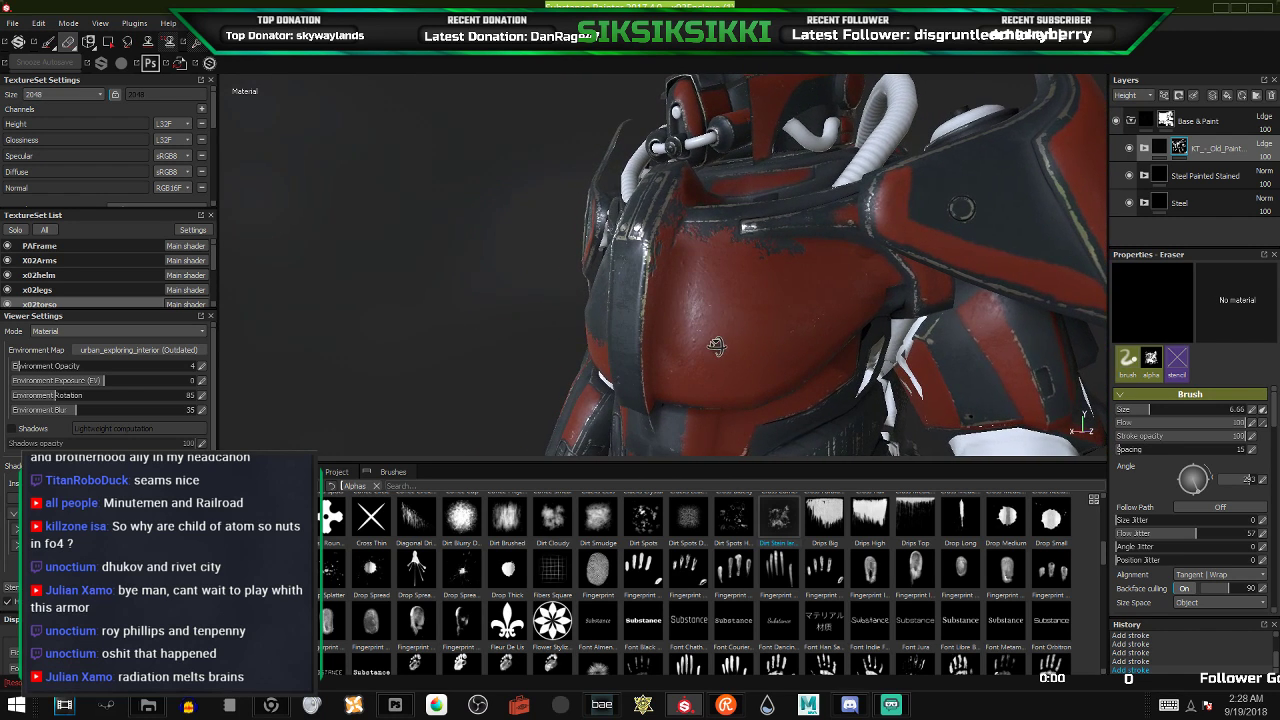
left_click(703, 326)
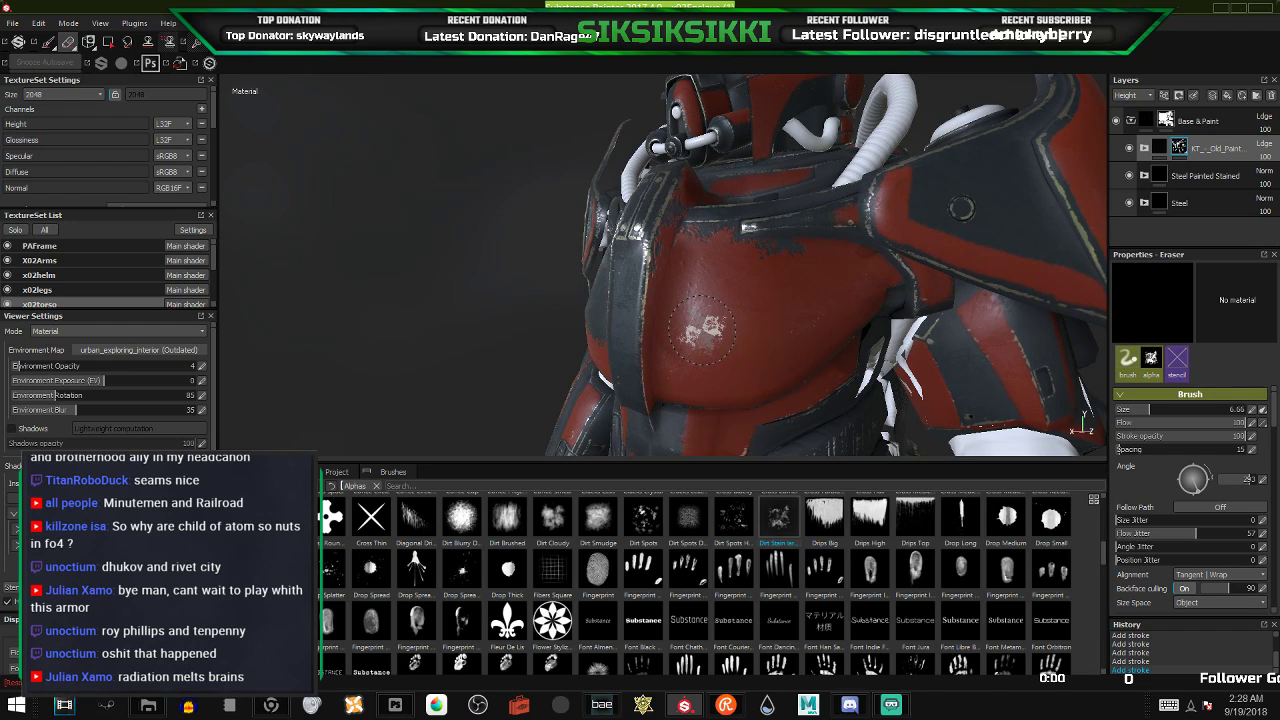
scroll(703, 326, "up", 2)
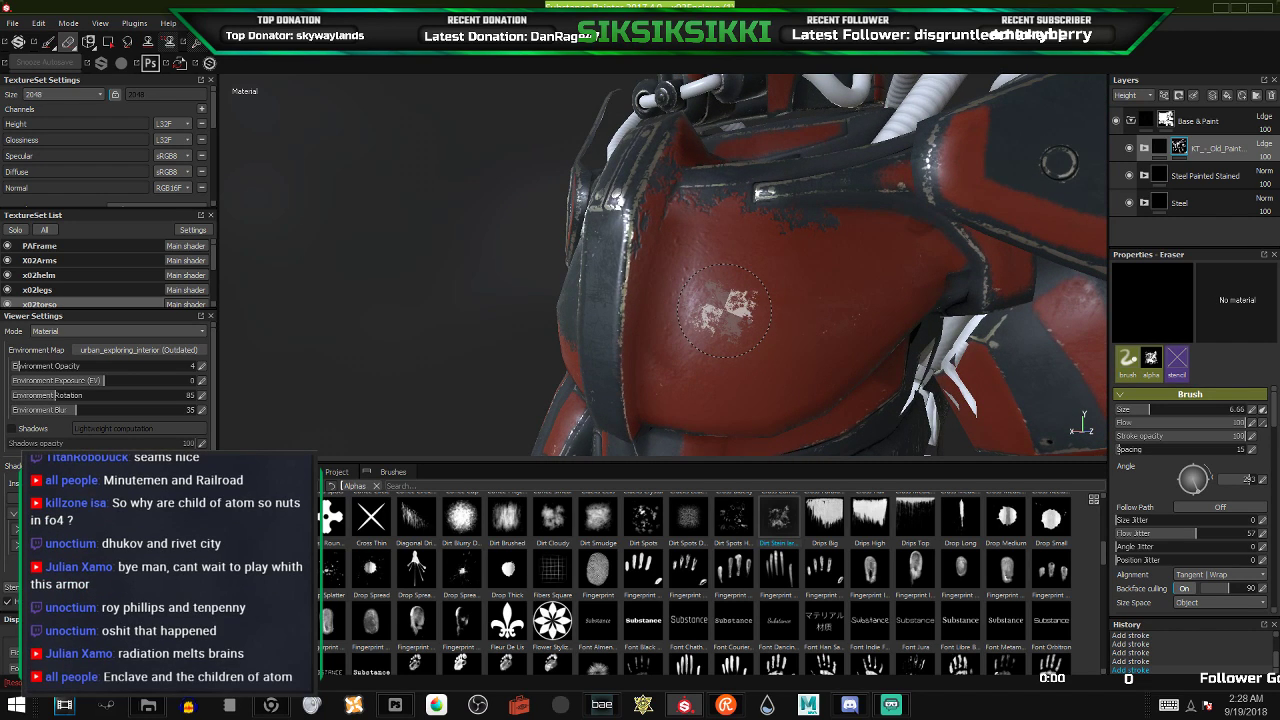
key("ctrl+z")
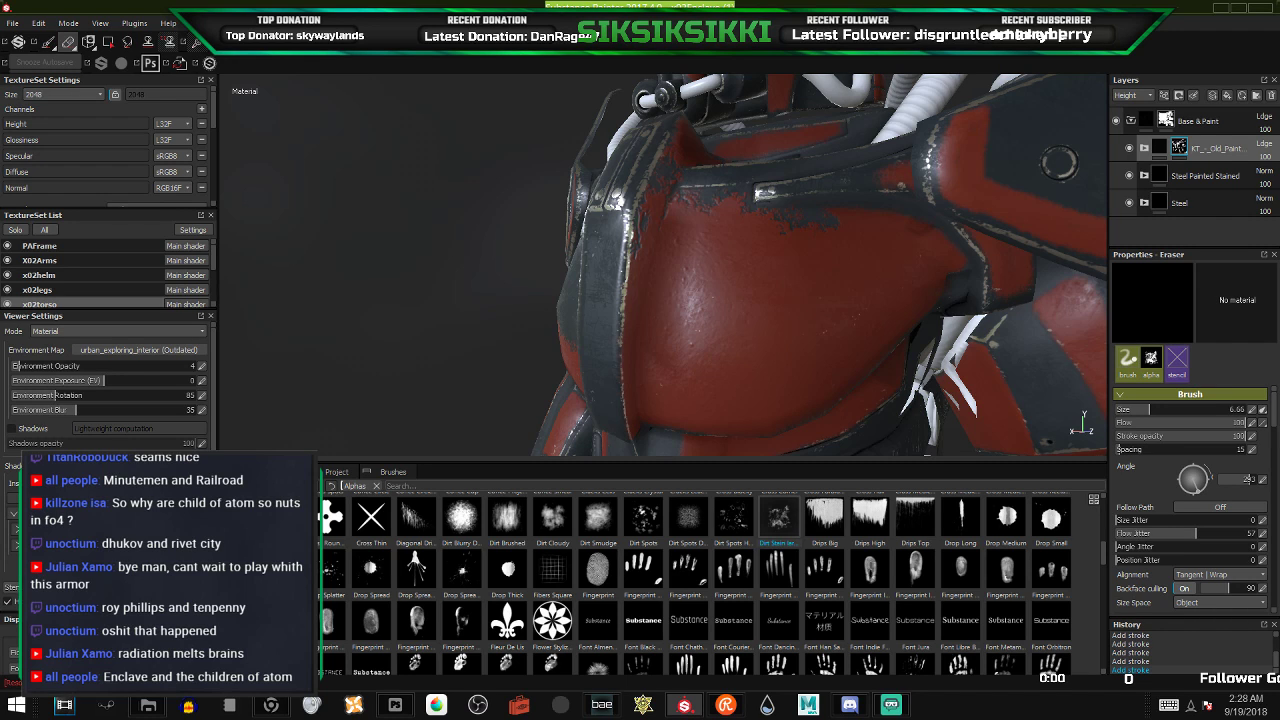
left_click(684, 705)
left_click(684, 705)
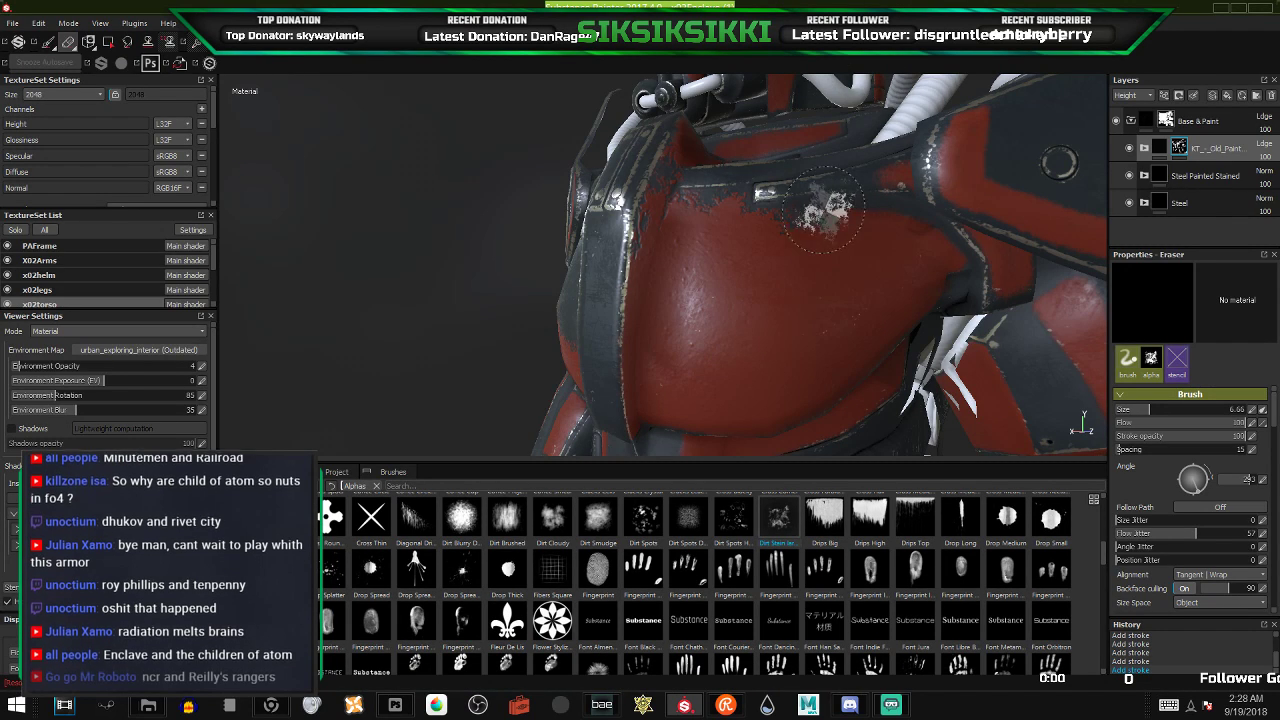
- Rotate the dirt stain alpha and chip the red paint at the chest plate's upper corner beside the central ridge
left_click_drag(770, 266, 783, 266, "alt")
scroll(772, 280, "up", 4)
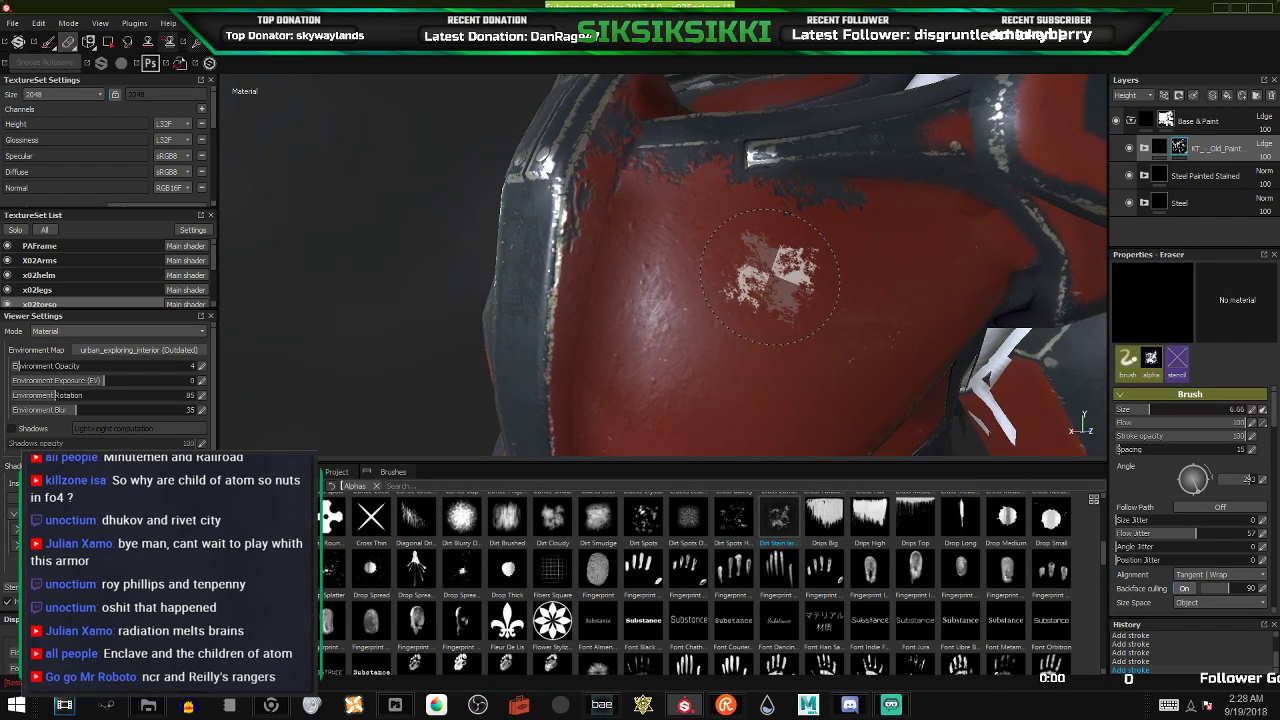
left_click_drag(606, 234, 540, 248, "alt")
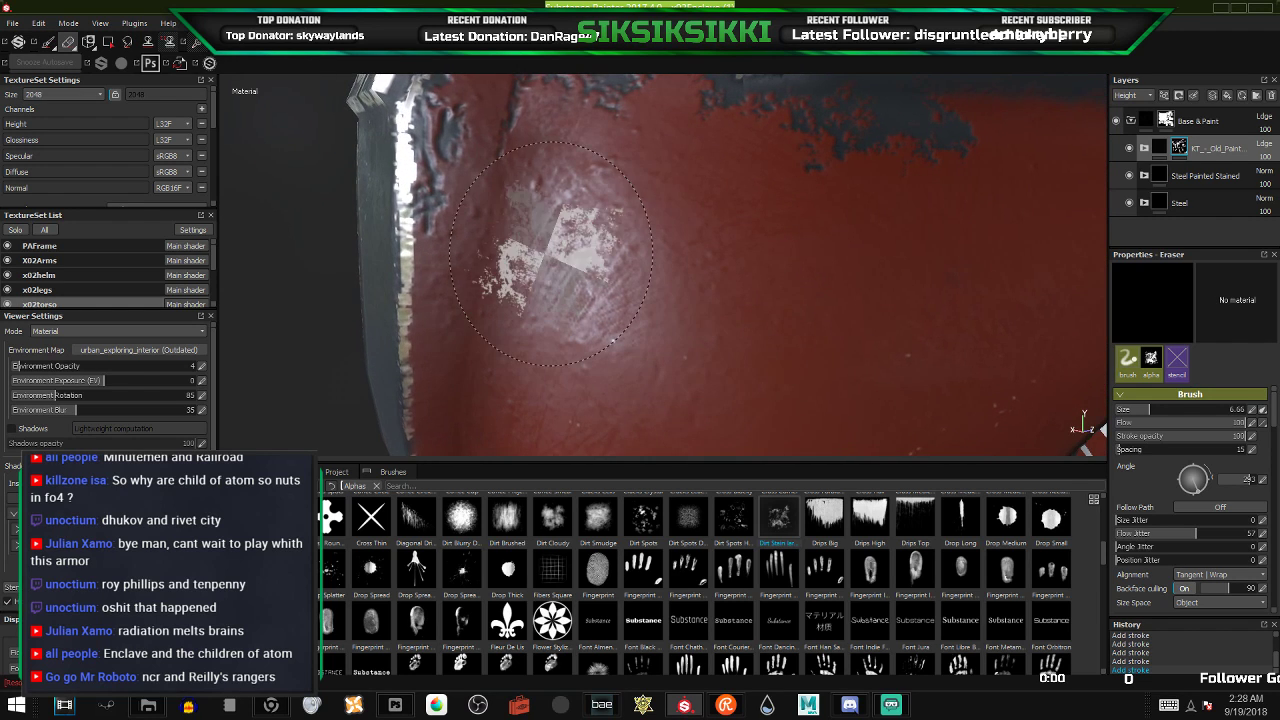
middle_click_drag(545, 254, 652, 304, "alt")
left_click_drag(582, 263, 586, 240, "ctrl")
left_click(586, 263)
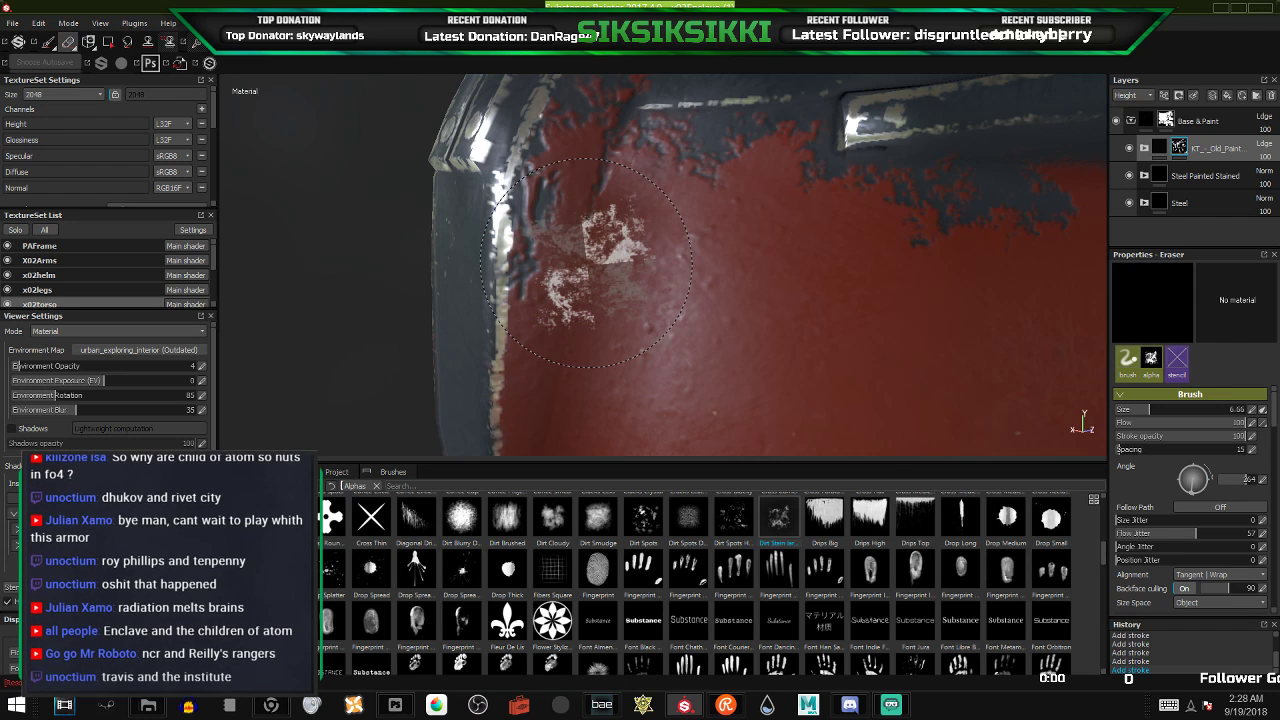
- Break up the worn patch at the upper corner using the Dirt Spots alpha at size 8.65 and angle 212
left_click_drag(823, 222, 849, 210, "alt")
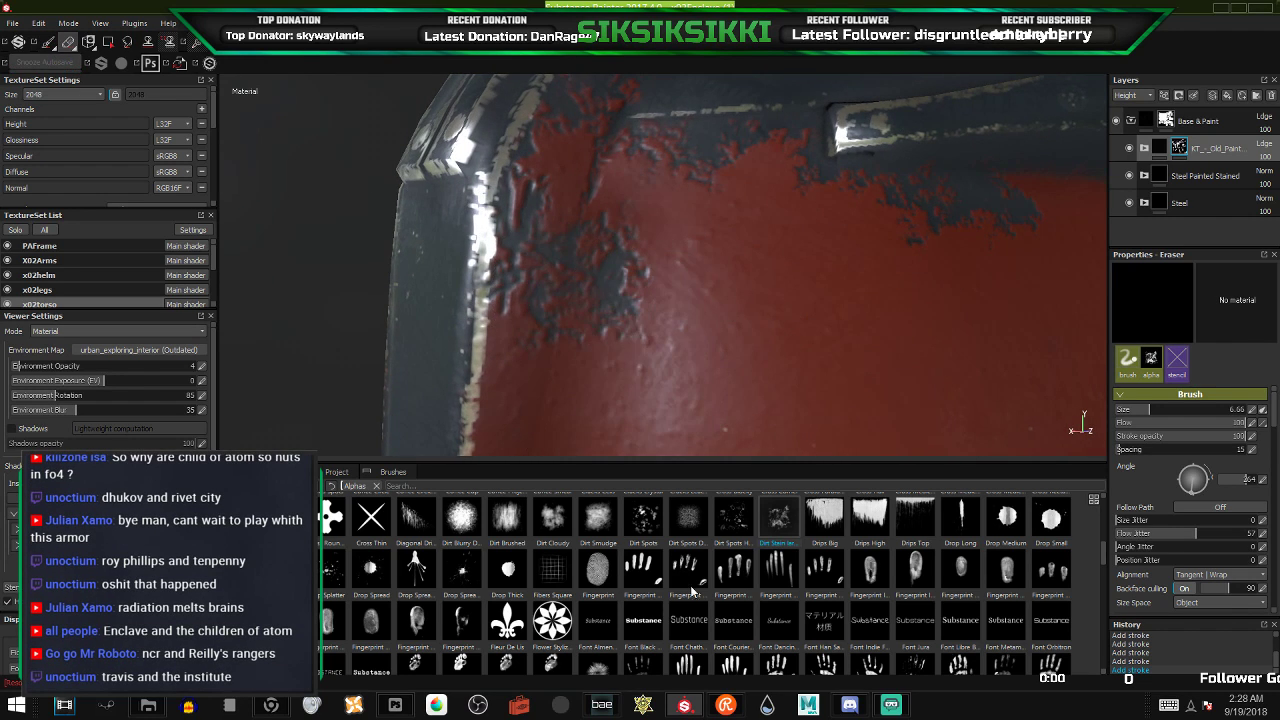
left_click(643, 518)
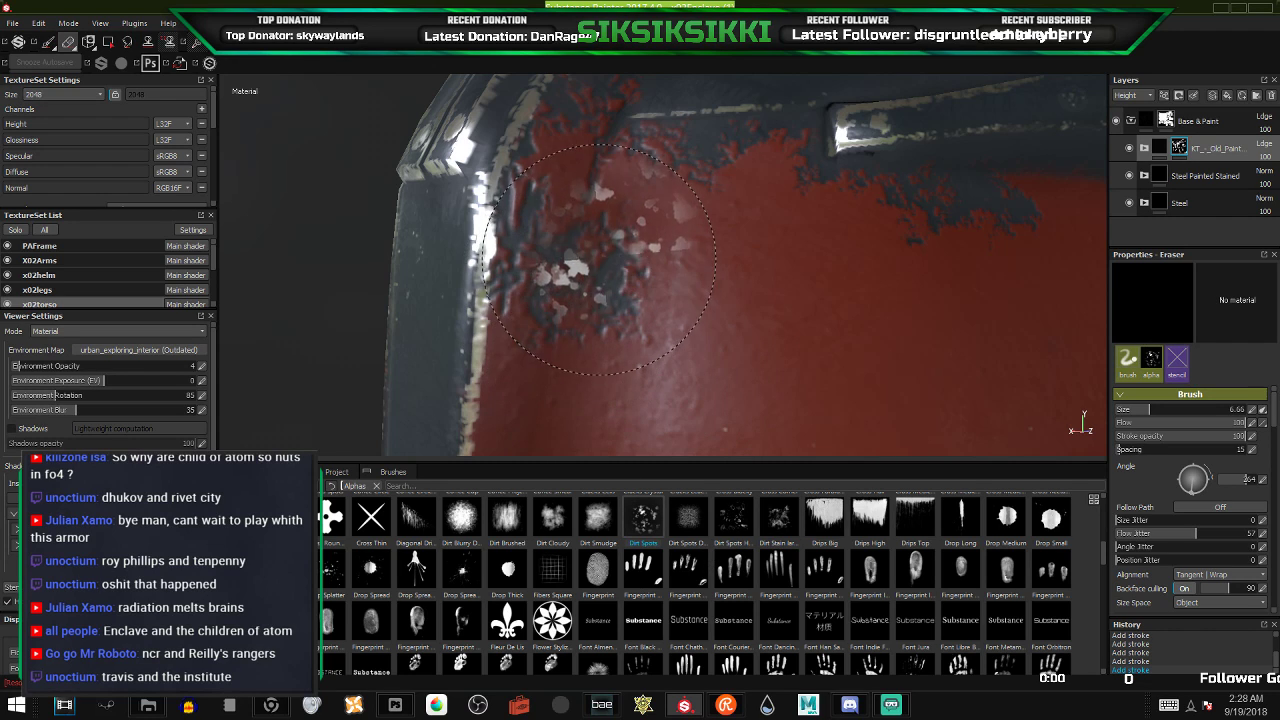
right_click_drag(586, 281, 620, 281, "ctrl")
left_click_drag(586, 281, 586, 333, "ctrl")
left_click(581, 288)
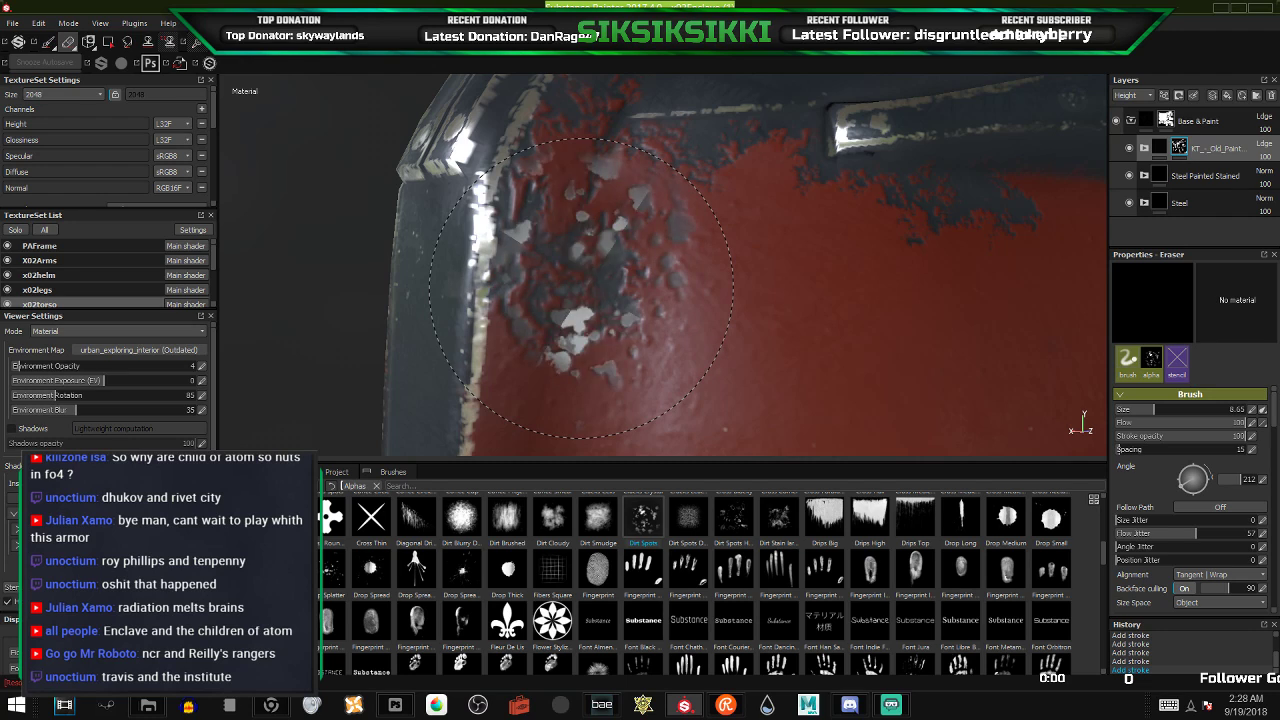
- Wear the red paint along the central ridge's edge with a Brush Paper alpha at size 12.26 and angle 7
scroll(903, 570, "up", 3)
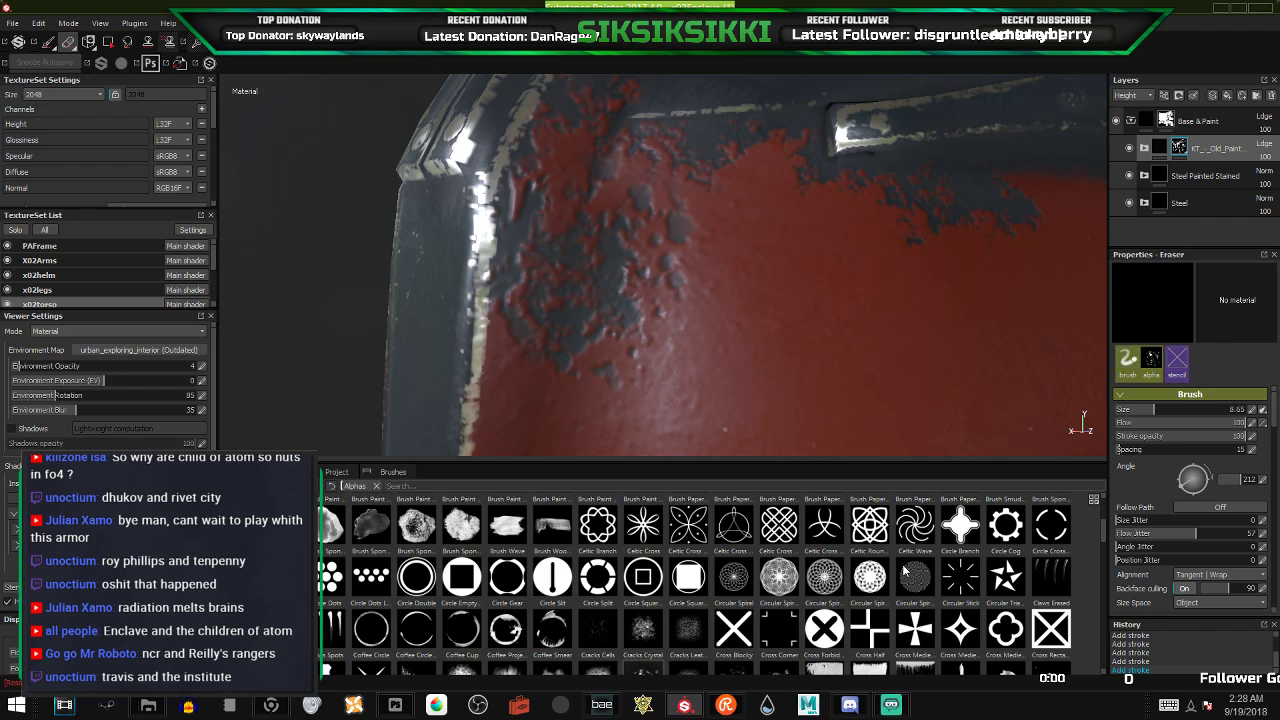
scroll(692, 637, "up", 4)
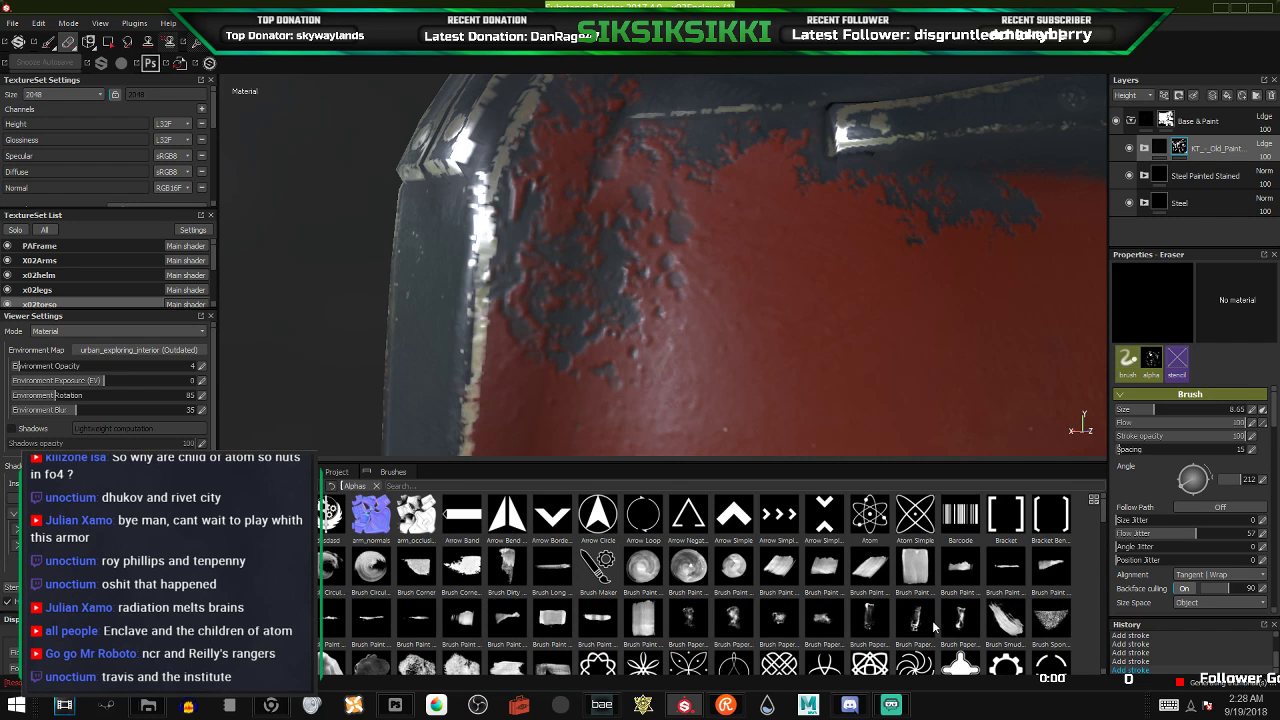
left_click(870, 617)
left_click_drag(528, 307, 528, 310, "ctrl")
right_click_drag(528, 310, 570, 310, "ctrl")
left_click_drag(517, 285, 517, 285)
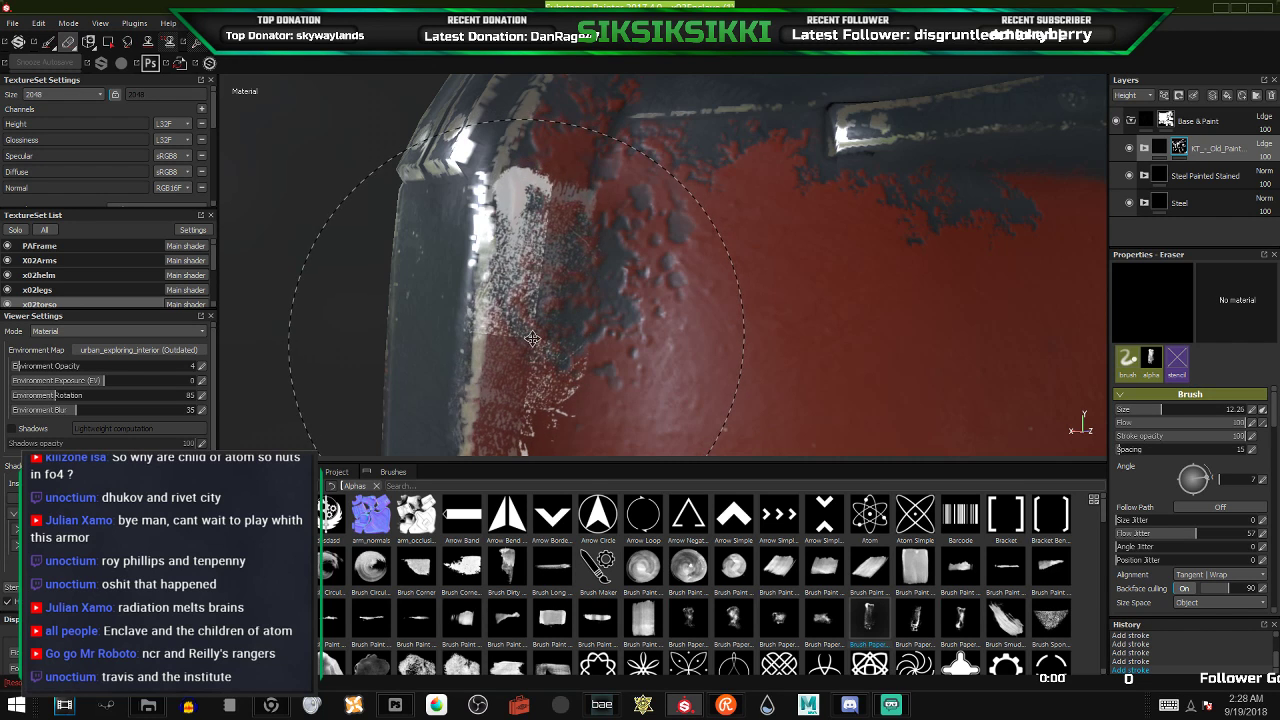
middle_click_drag(517, 334, 546, 244, "alt")
left_click(492, 368)
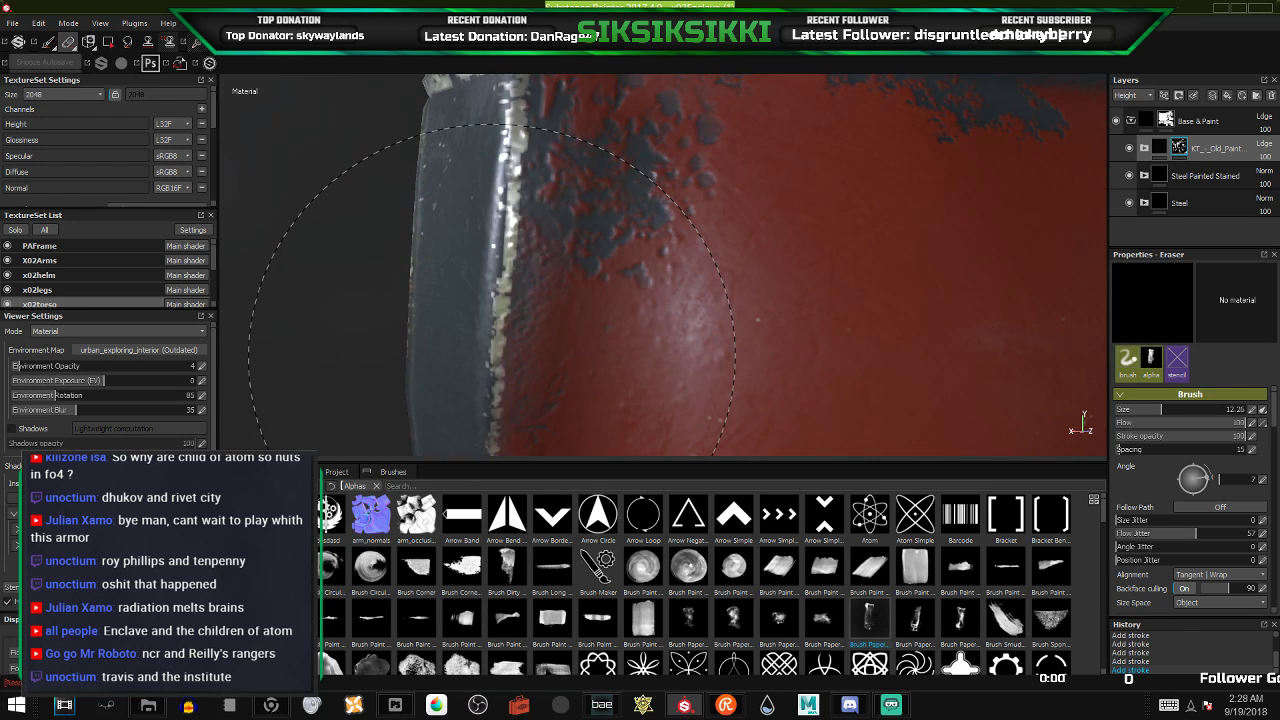
- Switch back to the dirt stain alpha at size 7.95 and chip the lower chest plate, turning the angle to 54
scroll(688, 296, "down", 3)
mouse_move(696, 289)
left_mouse_down("alt")
mouse_move(694, 316)
mouse_move(698, 281)
left_mouse_up("alt")
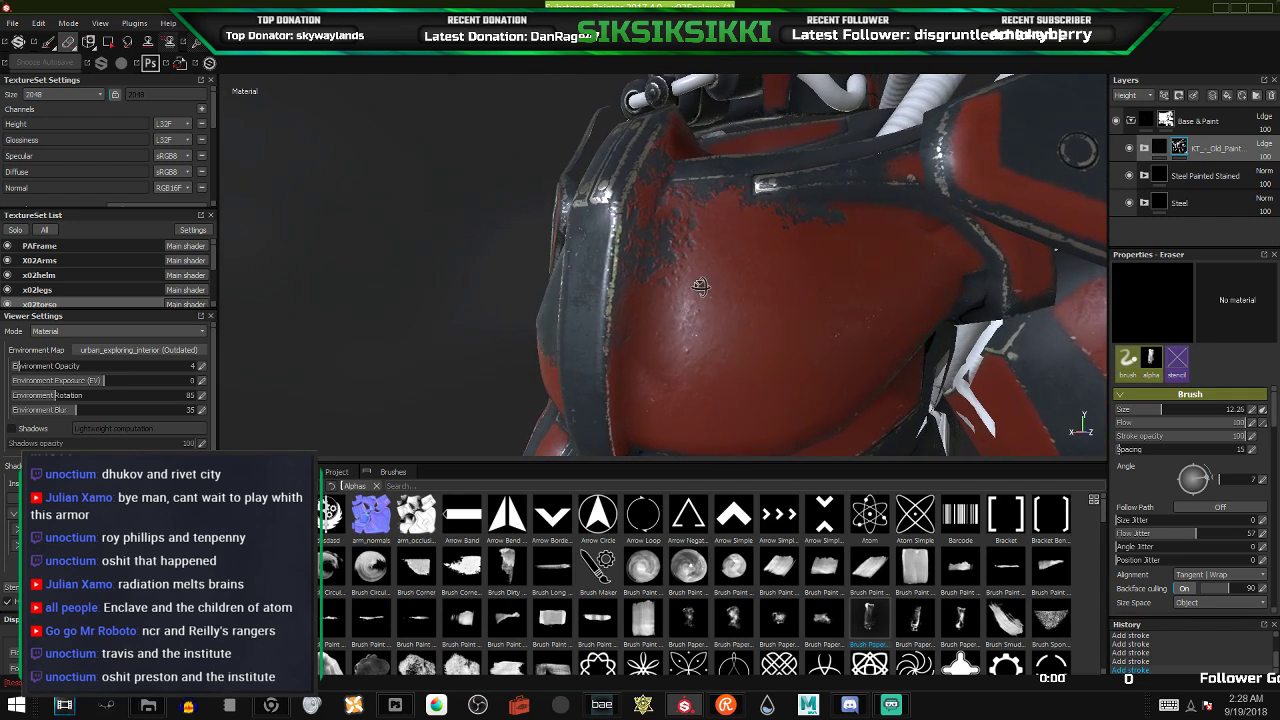
left_click_drag(769, 343, 722, 250, "alt")
middle_click_drag(786, 332, 746, 267, "alt")
scroll(746, 267, "up", 2)
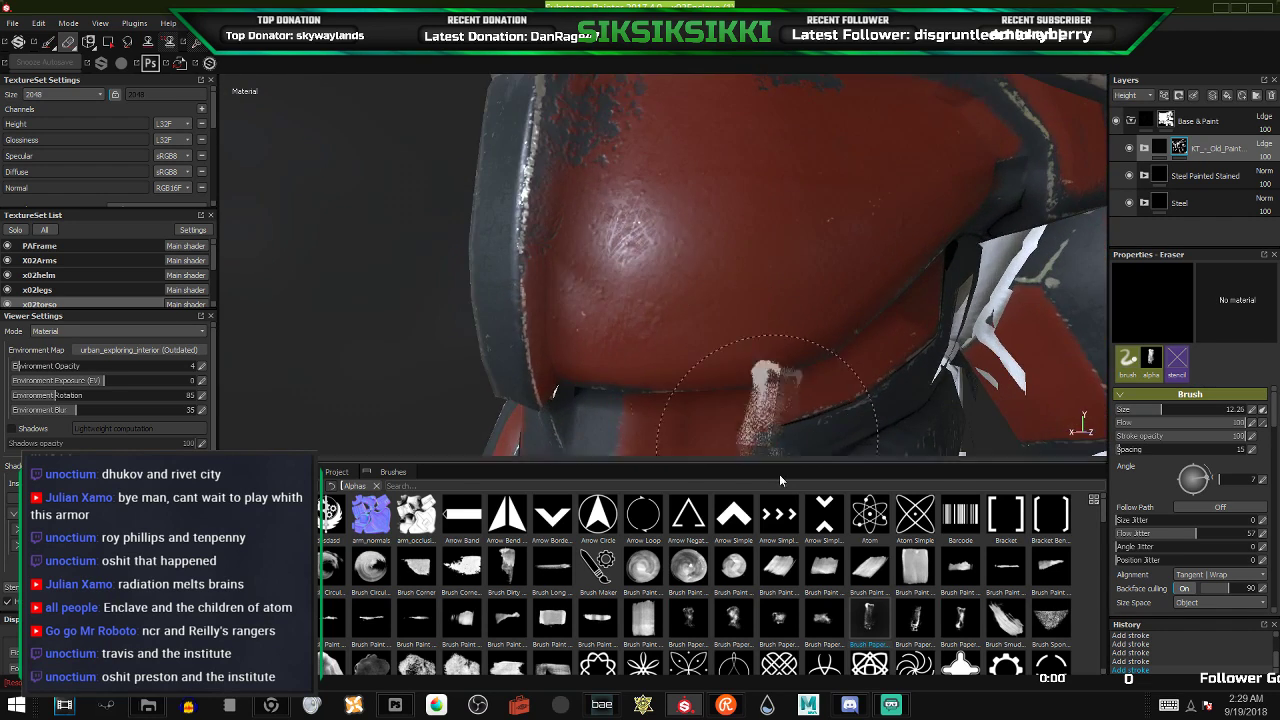
scroll(720, 601, "down", 3)
left_click(775, 661)
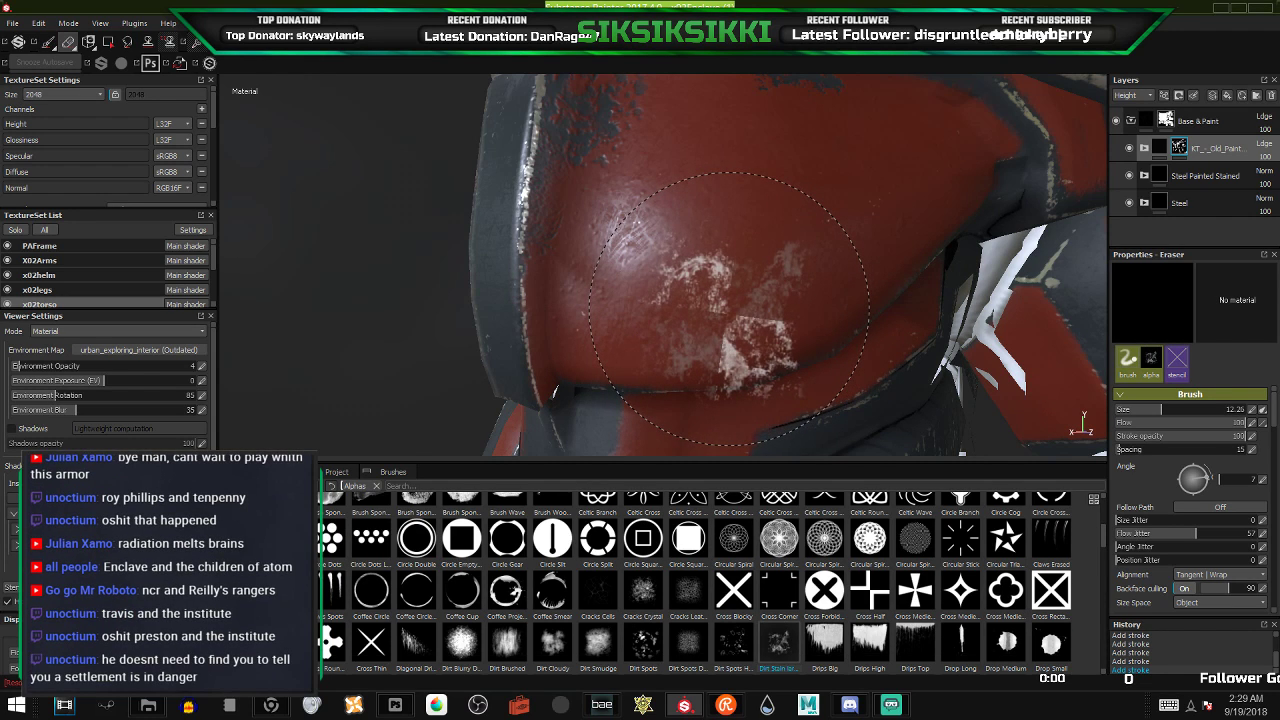
left_click_drag(730, 308, 684, 361, "alt")
right_click_drag(684, 360, 685, 356, "ctrl")
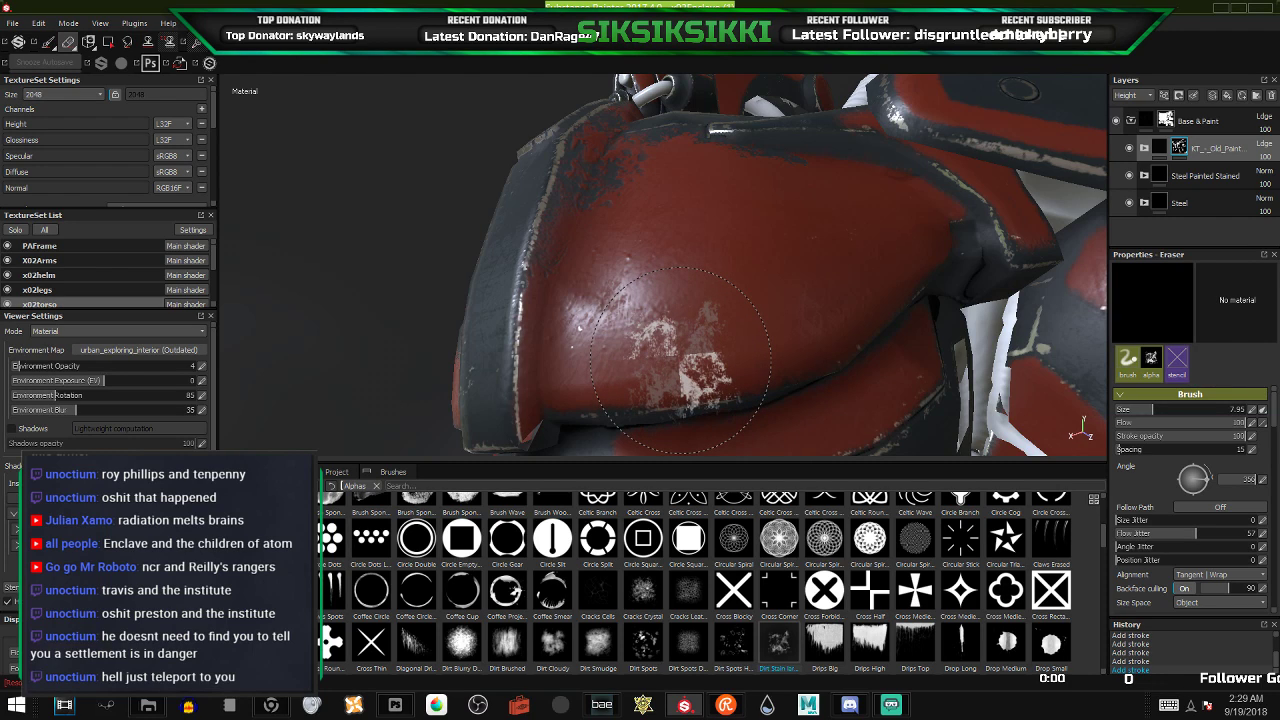
left_click_drag(745, 352, 746, 353, "ctrl")
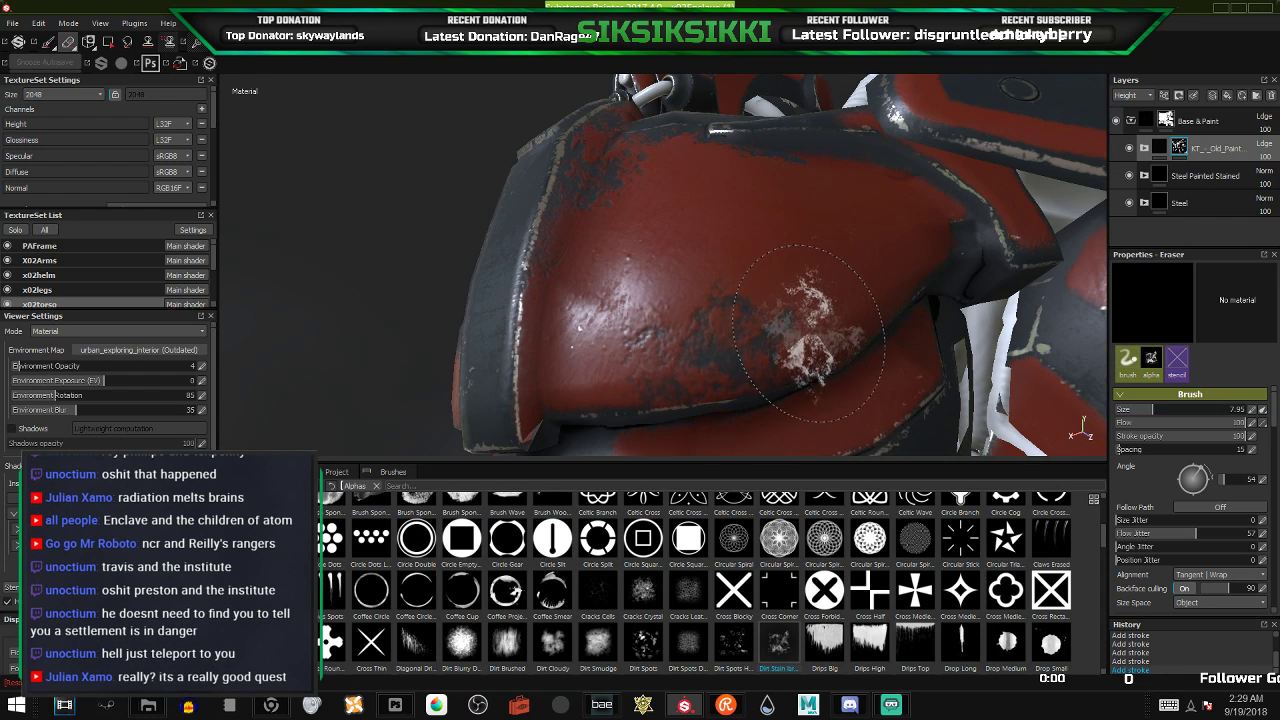
left_click_drag(821, 337, 821, 338, "ctrl")
- Reduce the eraser to size 4.76 and chip the red paint along the chest plate's lower edge toward the armpit
left_click_drag(650, 310, 688, 303, "alt")
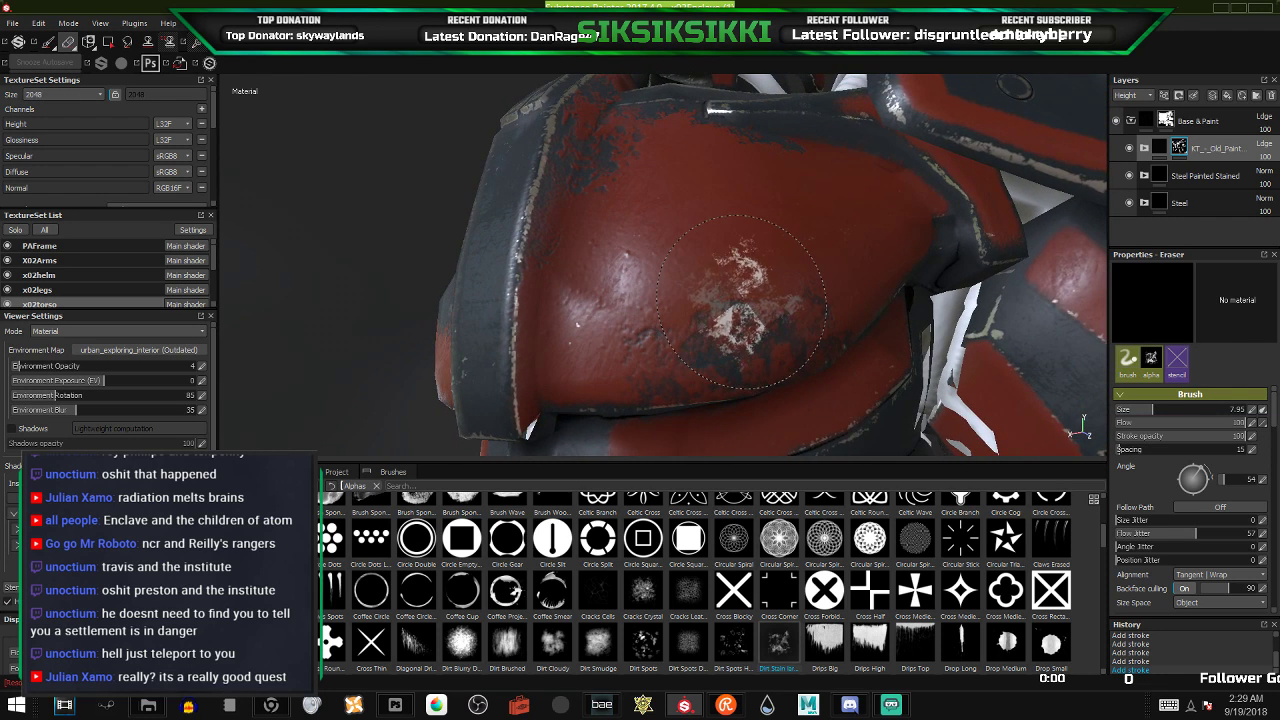
scroll(737, 380, "up", 3)
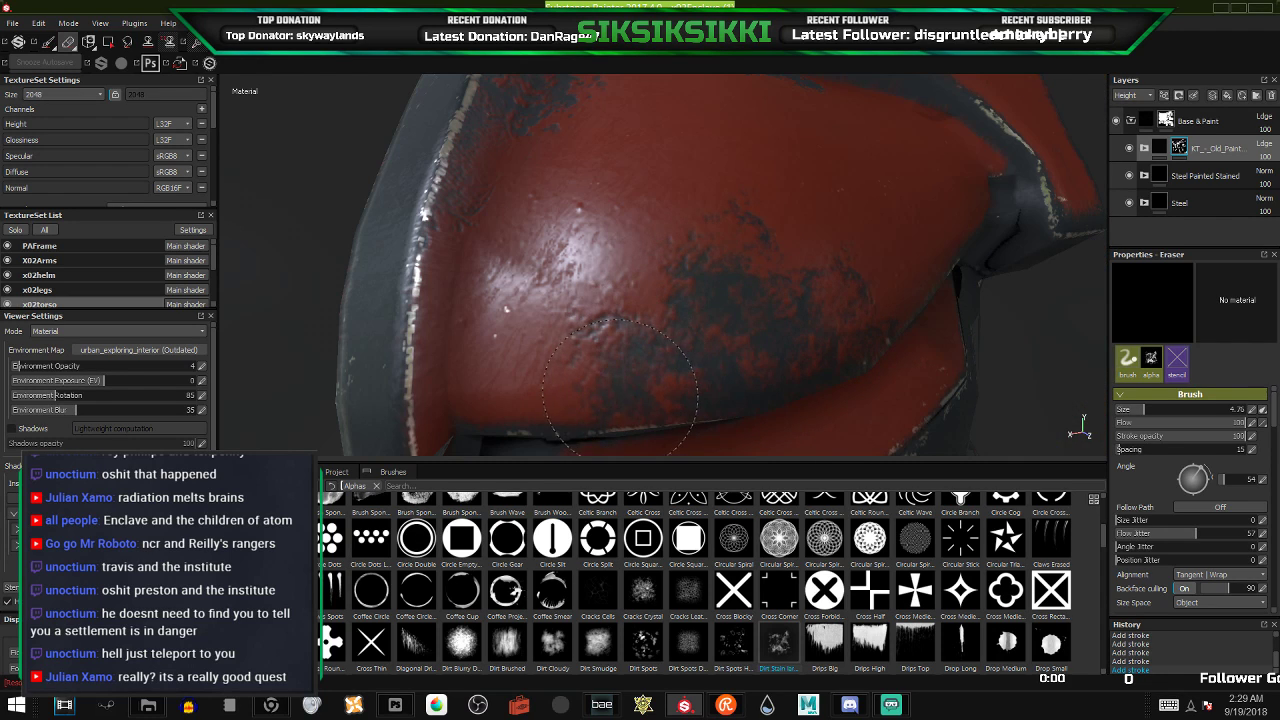
left_click_drag(565, 367, 610, 415, "alt")
scroll(720, 286, "up", 2)
middle_click_drag(717, 277, 470, 366, "alt")
left_click_drag(632, 362, 668, 361)
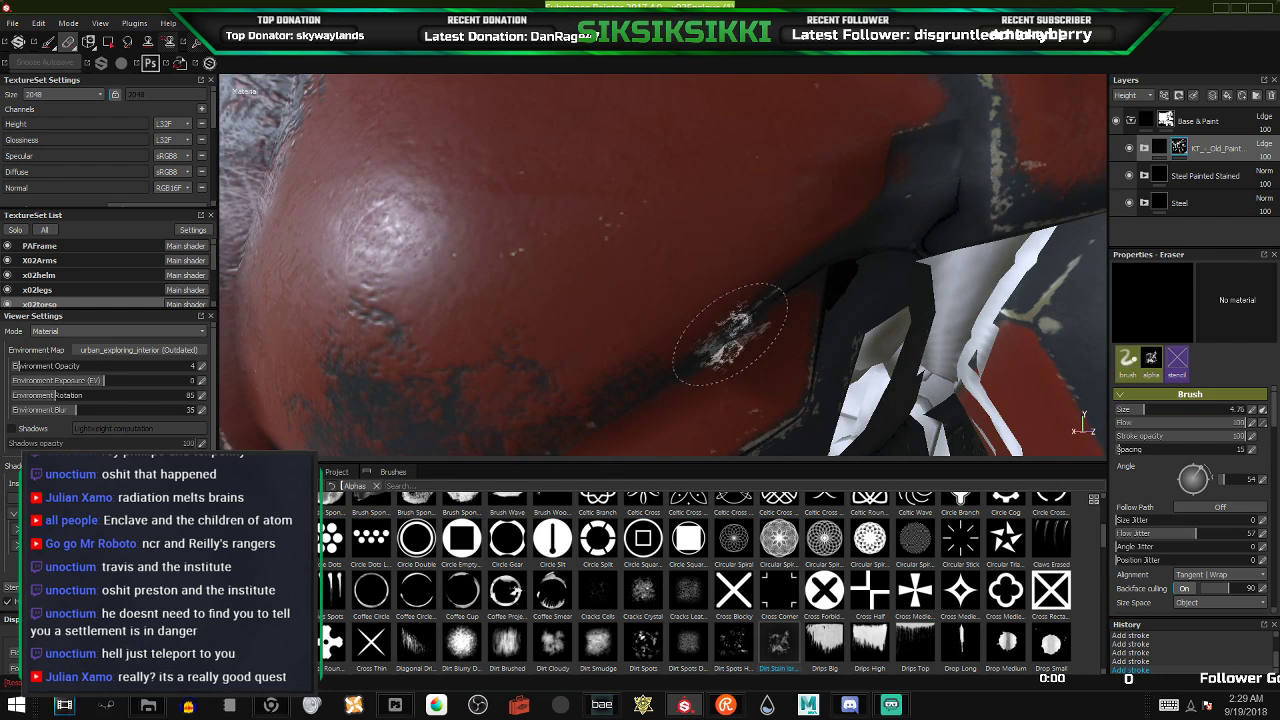
- Enlarge the eraser to size 12 and wear the outer chest paint near the armpit, turning the angle to 12
right_click_drag(704, 306, 770, 306, "ctrl")
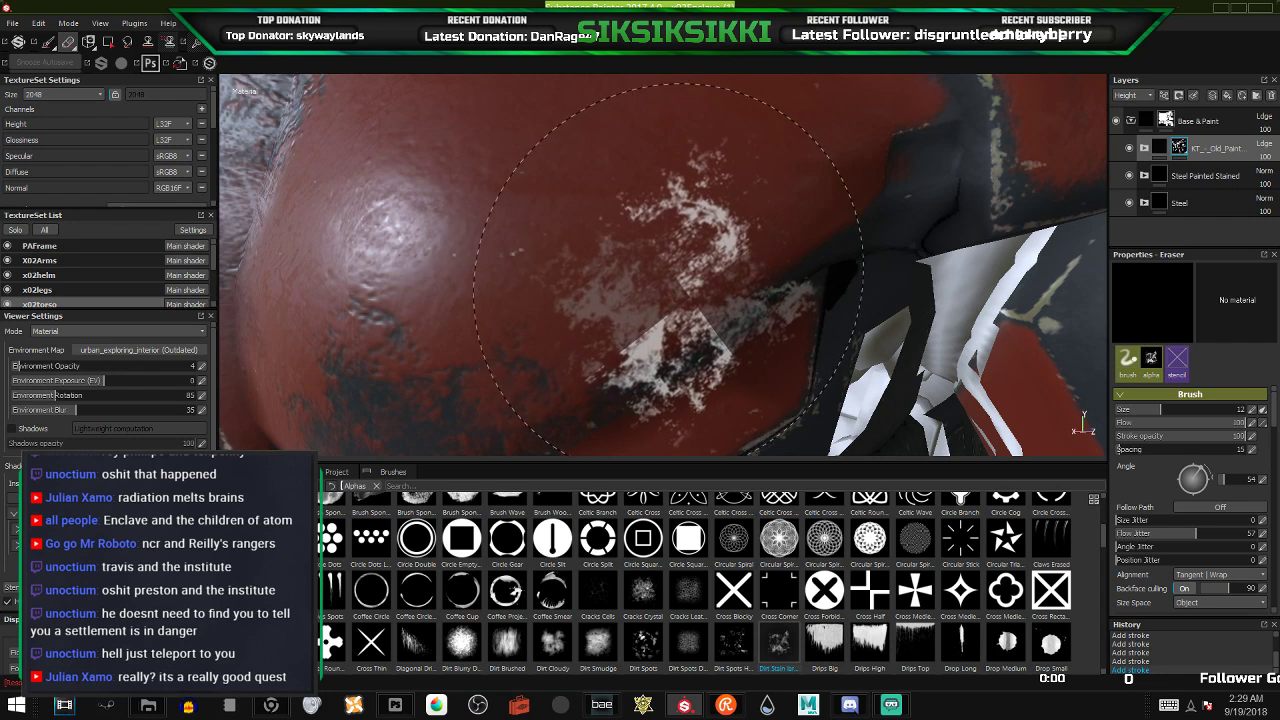
left_click(652, 285)
mouse_move(814, 189)
left_mouse_down("ctrl")
mouse_move(694, 286)
mouse_move(800, 243)
mouse_move(800, 292)
left_mouse_up("ctrl")
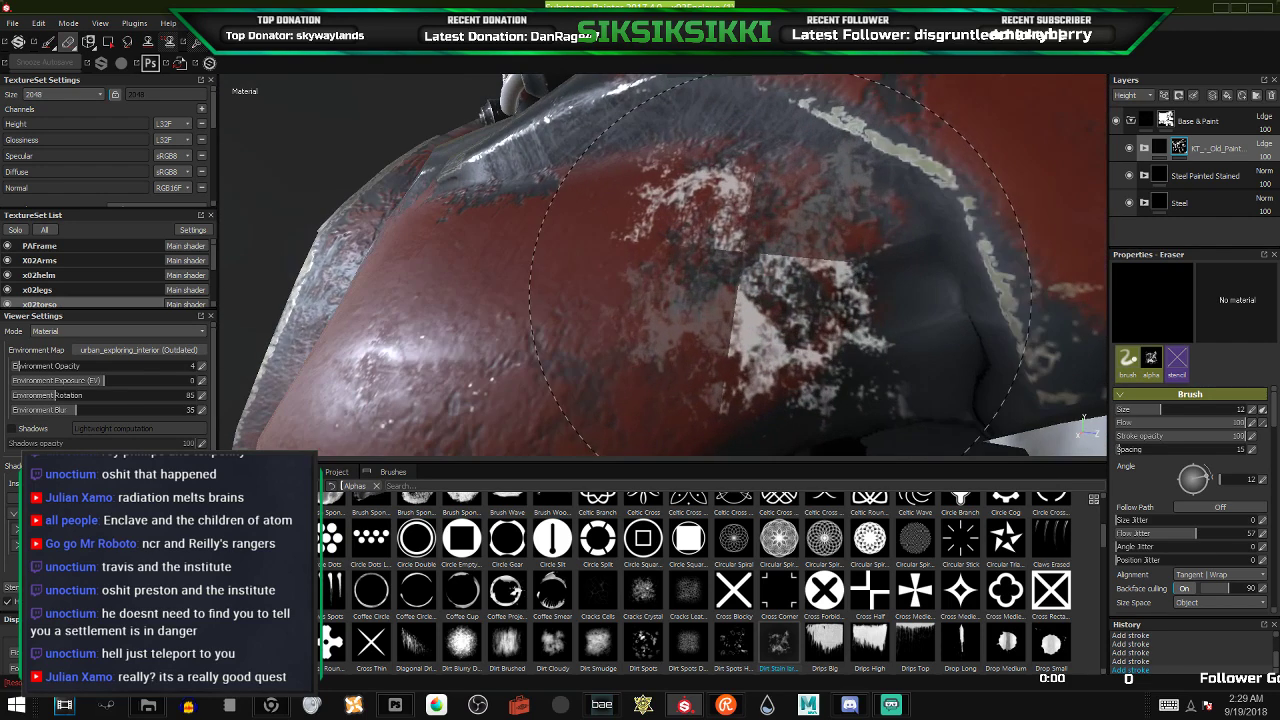
right_click_drag(800, 292, 770, 275, "alt")
mouse_move(770, 275)
left_mouse_down("alt")
mouse_move(768, 286)
mouse_move(700, 271)
left_mouse_up("alt")
right_click_drag(700, 271, 650, 142, "alt")
- Chip the red paint beneath the upper chest trim, varying the eraser's angle between 87 and 72
left_click_drag(668, 163, 668, 210, "ctrl")
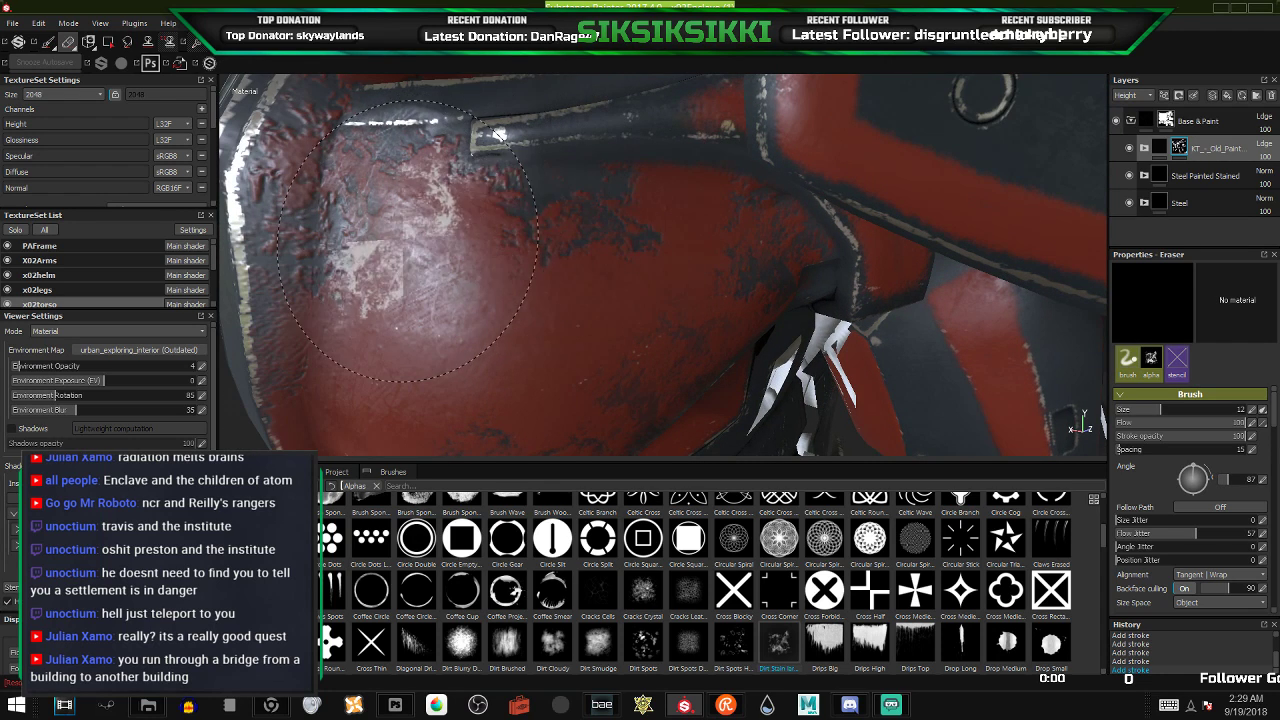
mouse_move(505, 245)
left_mouse_down("ctrl")
mouse_move(517, 208)
mouse_move(509, 231)
left_mouse_up("ctrl")
left_click(505, 235)
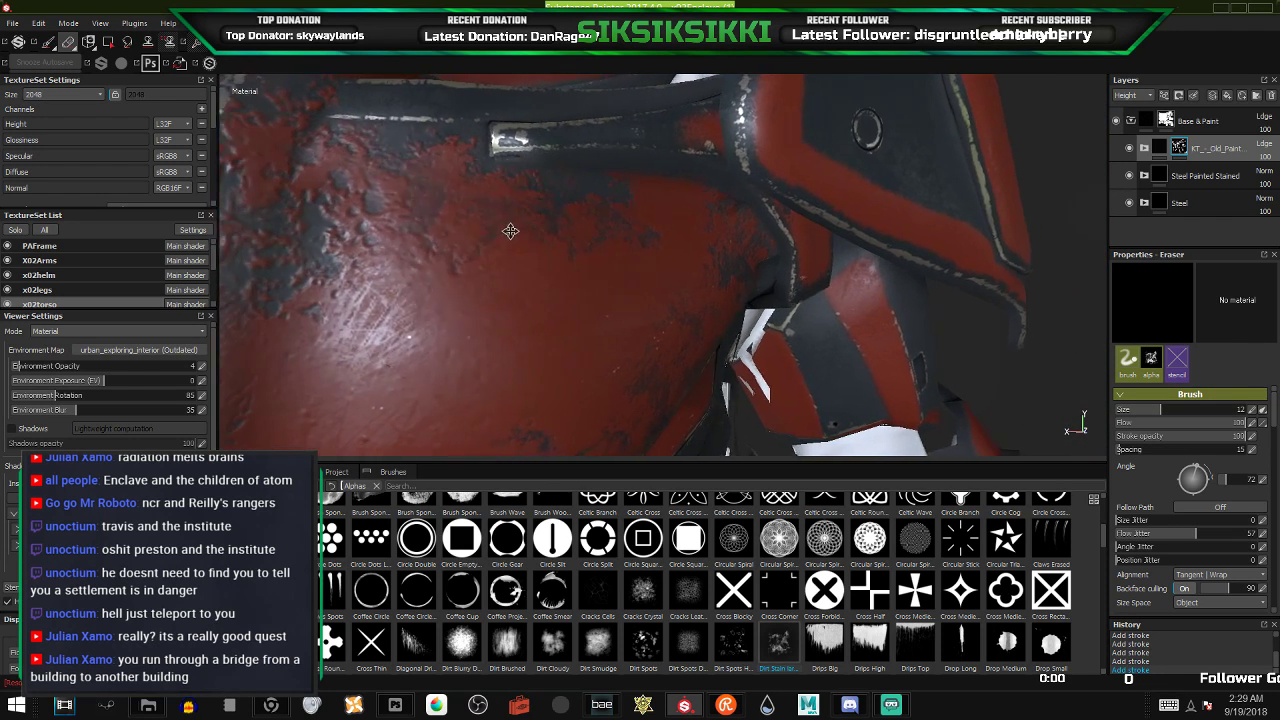
middle_click_drag(509, 231, 610, 236, "alt")
left_click_drag(467, 252, 467, 227, "ctrl")
left_click(467, 252)
- Enlarge the eraser to size 17.84, lower its flow to 74 and wear the red paint across the middle of the chest plate
scroll(677, 318, "down", 2)
scroll(677, 318, "down", 4)
left_click_drag(800, 355, 657, 385, "alt")
scroll(611, 325, "up", 3)
scroll(611, 325, "up", 2)
right_click_drag(623, 296, 668, 296, "ctrl")
left_click_drag(623, 296, 623, 276, "ctrl")
right_click_drag(623, 296, 631, 296, "ctrl")
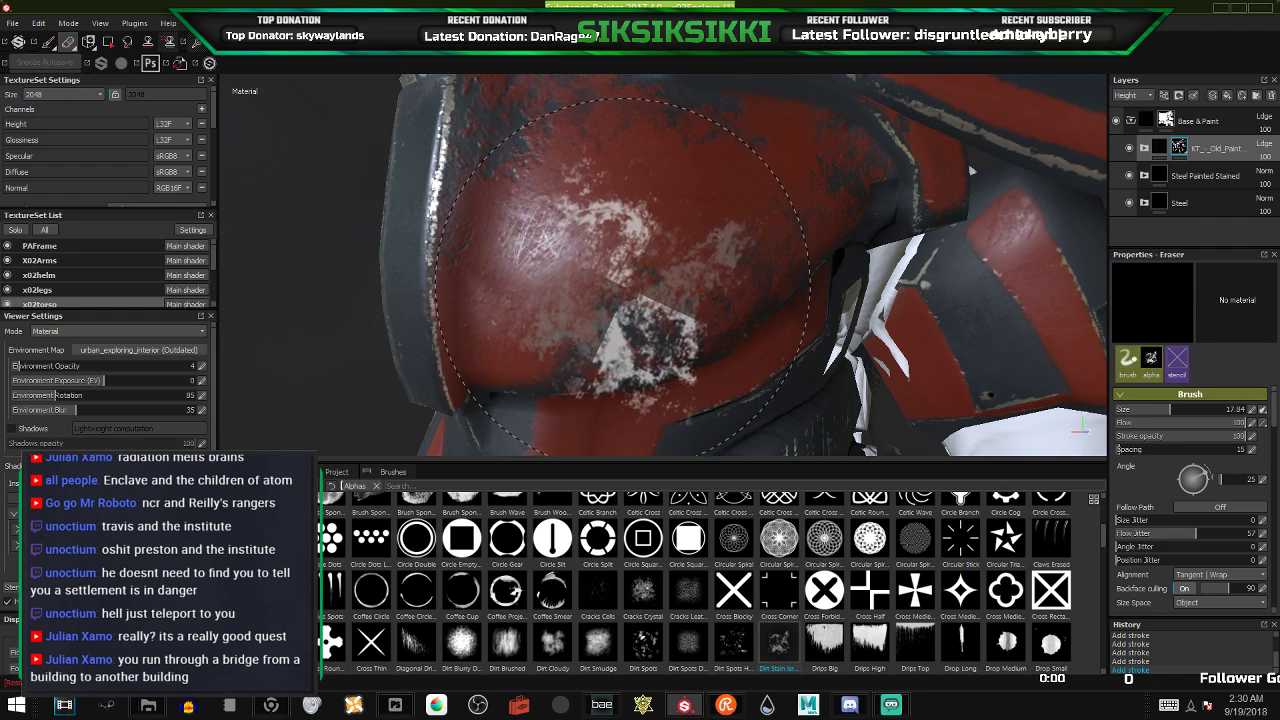
left_click(623, 285)
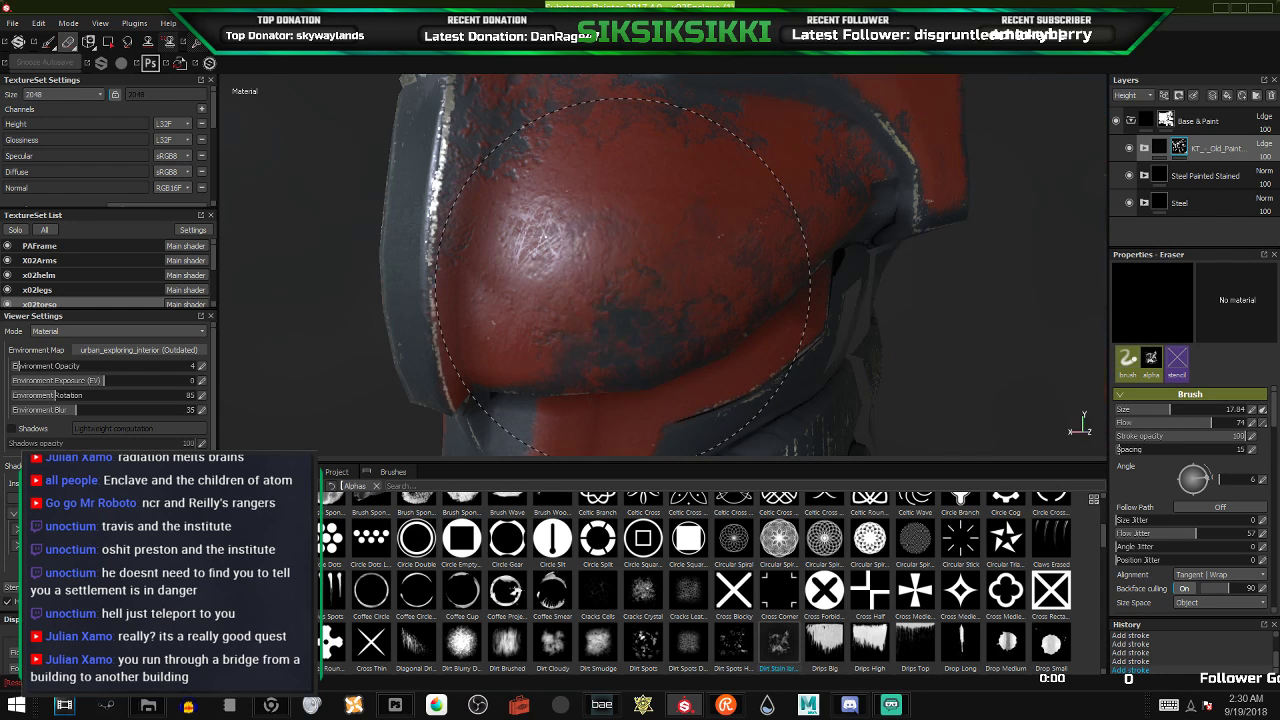
- Undo the last two eraser strokes and wear the upper outer part of the chest plate near the armpit again
scroll(873, 328, "down", 3)
left_click_drag(873, 328, 813, 284, "alt")
left_click(837, 218)
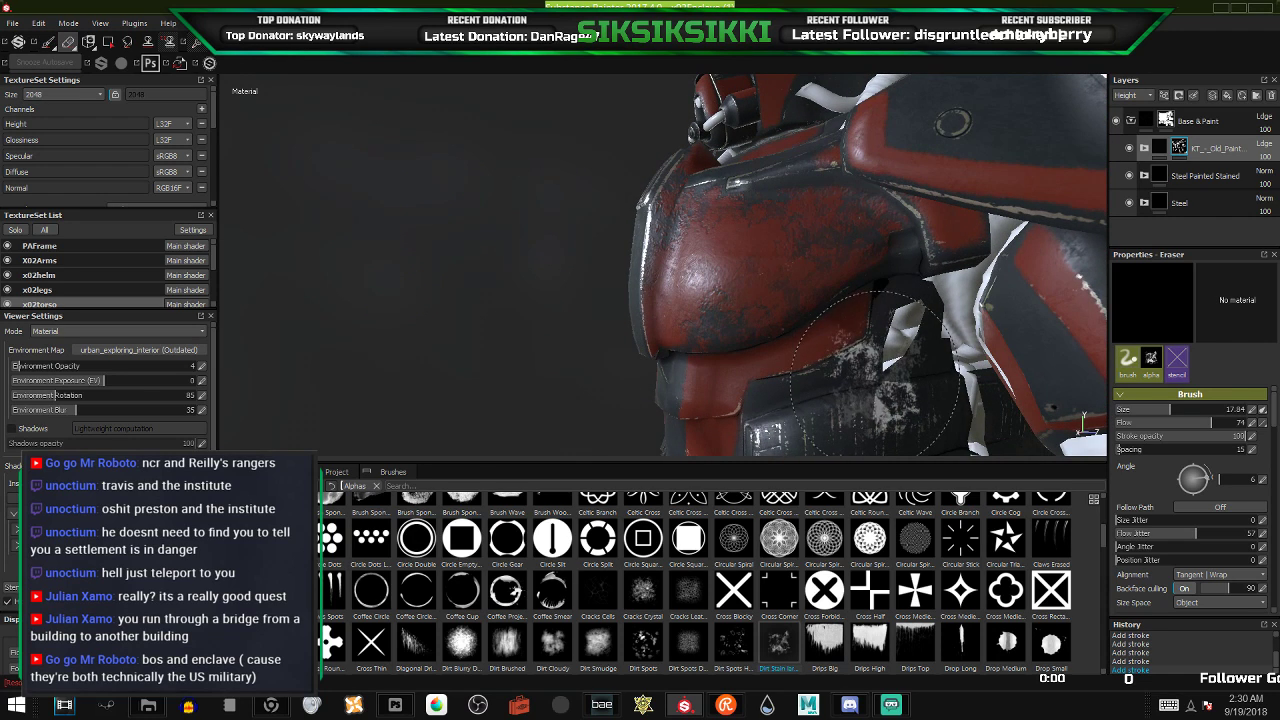
key("ctrl+z")
key("ctrl+z")
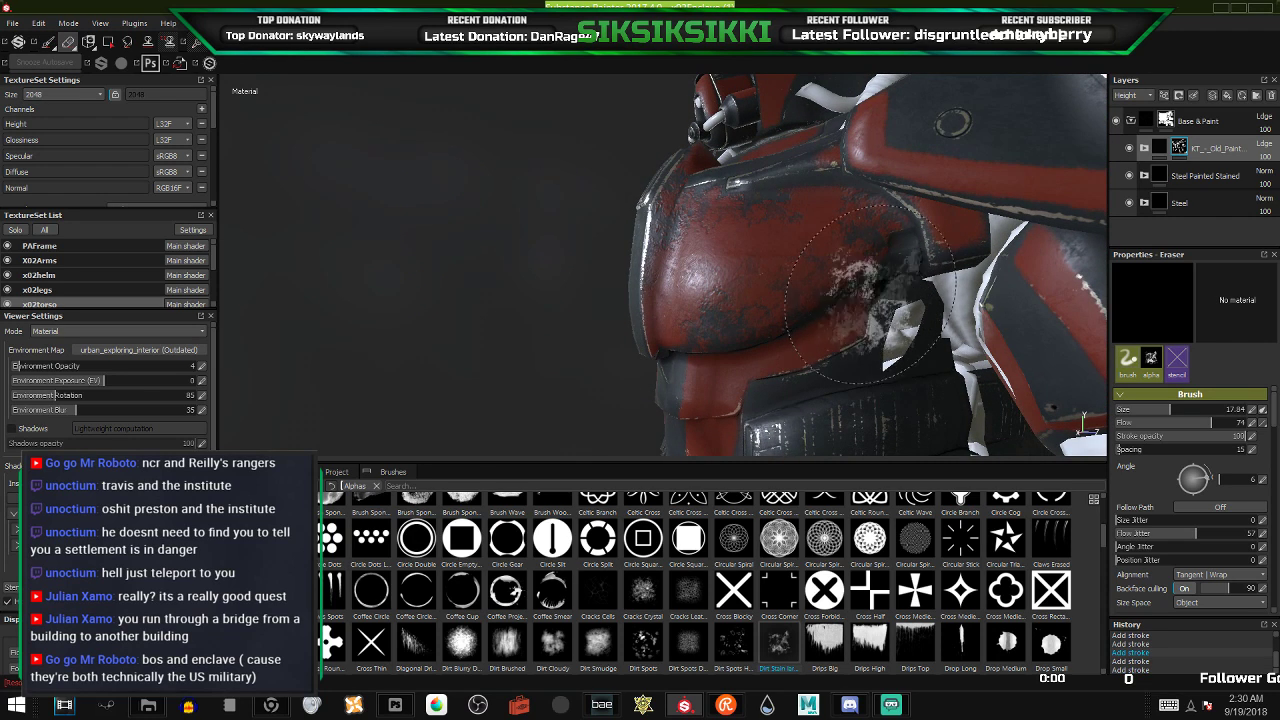
left_click(832, 220)
left_click_drag(712, 343, 540, 300, "alt")
key("alt+q")
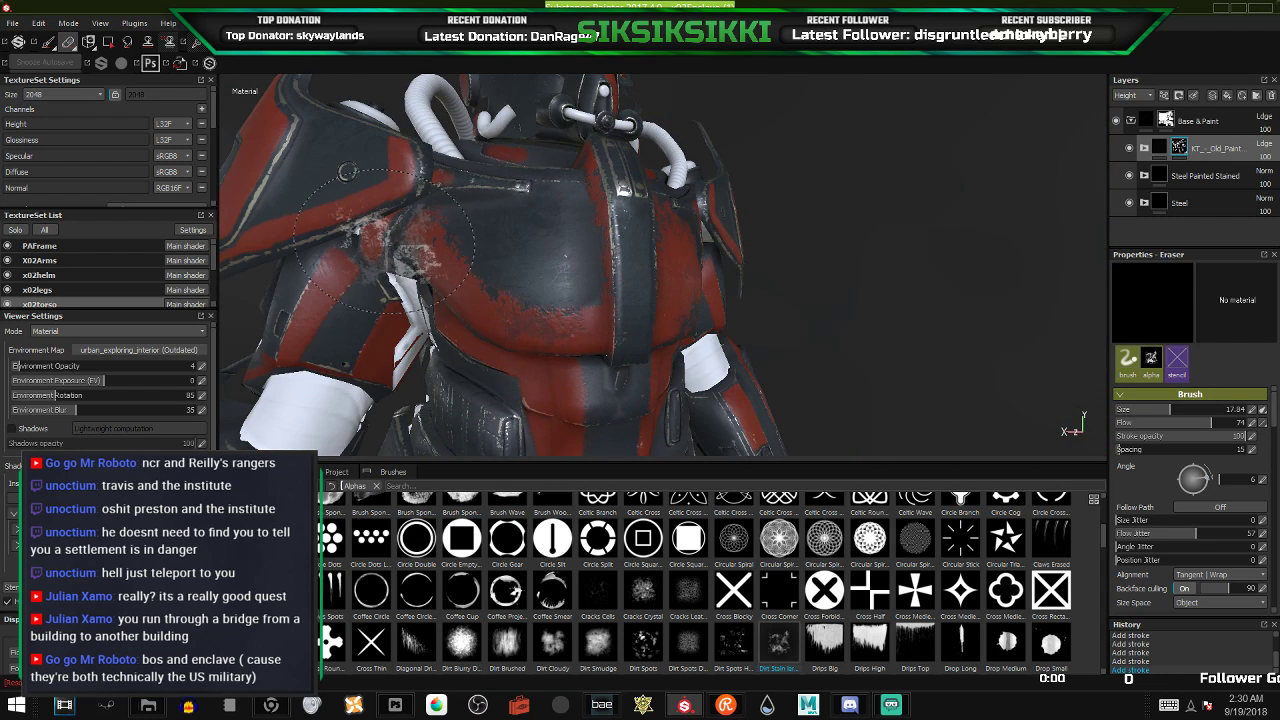
- Shrink the eraser to size 11.3, then 12.26, and wear the dark chest half's lower outer red paint, varying the angle between 48 and 121
right_click_drag(400, 244, 450, 248, "alt")
right_click_drag(600, 300, 546, 296, "ctrl")
left_click_drag(530, 300, 552, 317)
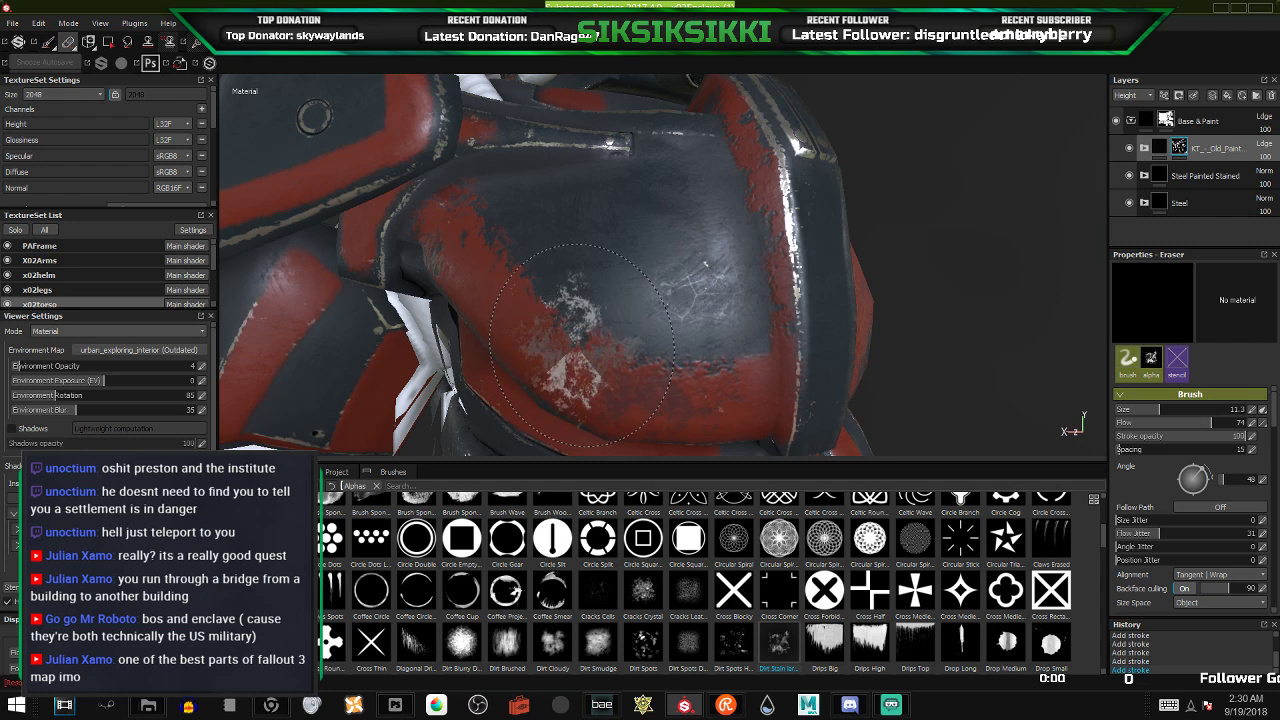
left_click_drag(597, 315, 597, 296, "ctrl")
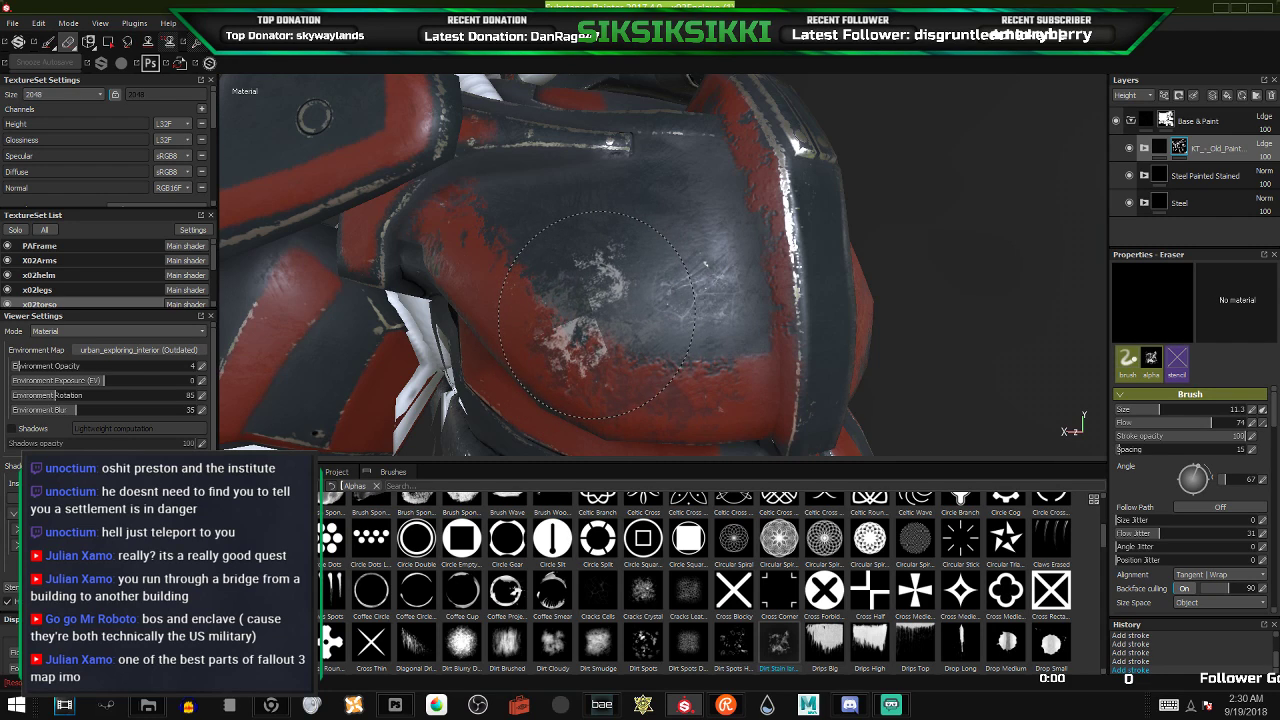
right_click_drag(597, 315, 607, 315, "ctrl")
left_click(607, 318)
left_click_drag(607, 320, 650, 284)
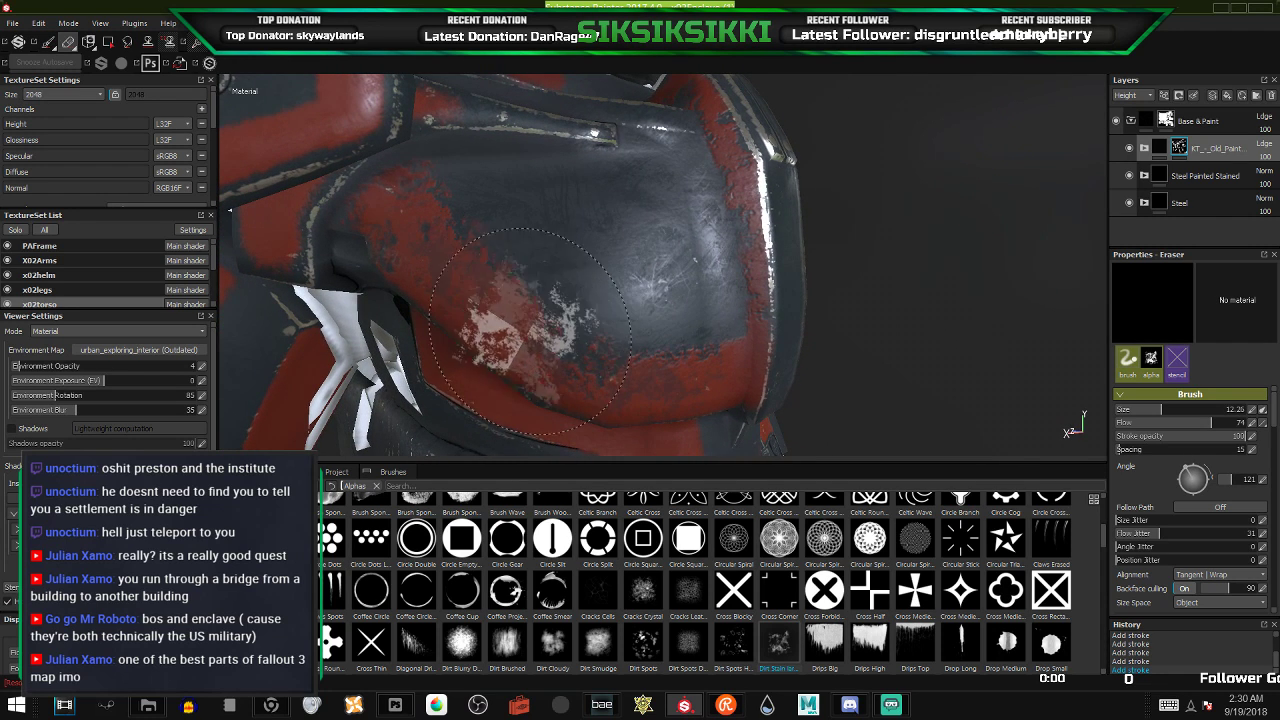
- Turn the eraser's angle to 7 and wear the lower red paint beside the central chest trim
left_click_drag(462, 300, 580, 348, "ctrl")
left_click_drag(501, 256, 528, 270, "ctrl")
left_click(532, 270)
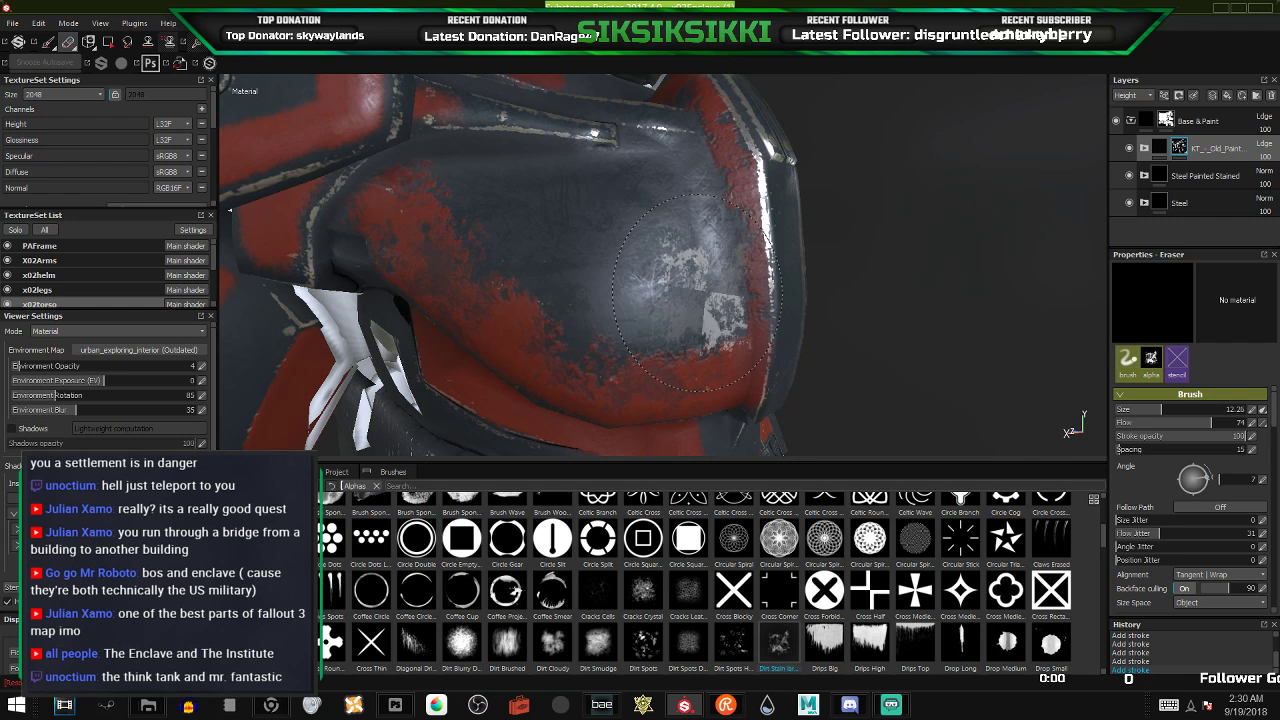
- Wear the lower inner part of the opposite, red chest half, shrinking the eraser to 7.64 and 6.88 and turning its angle to 88
mouse_move(664, 264)
left_mouse_down("alt")
mouse_move(340, 240)
mouse_move(700, 246)
mouse_move(600, 250)
mouse_move(643, 320)
left_mouse_up("alt")
scroll(640, 282, "up", 3)
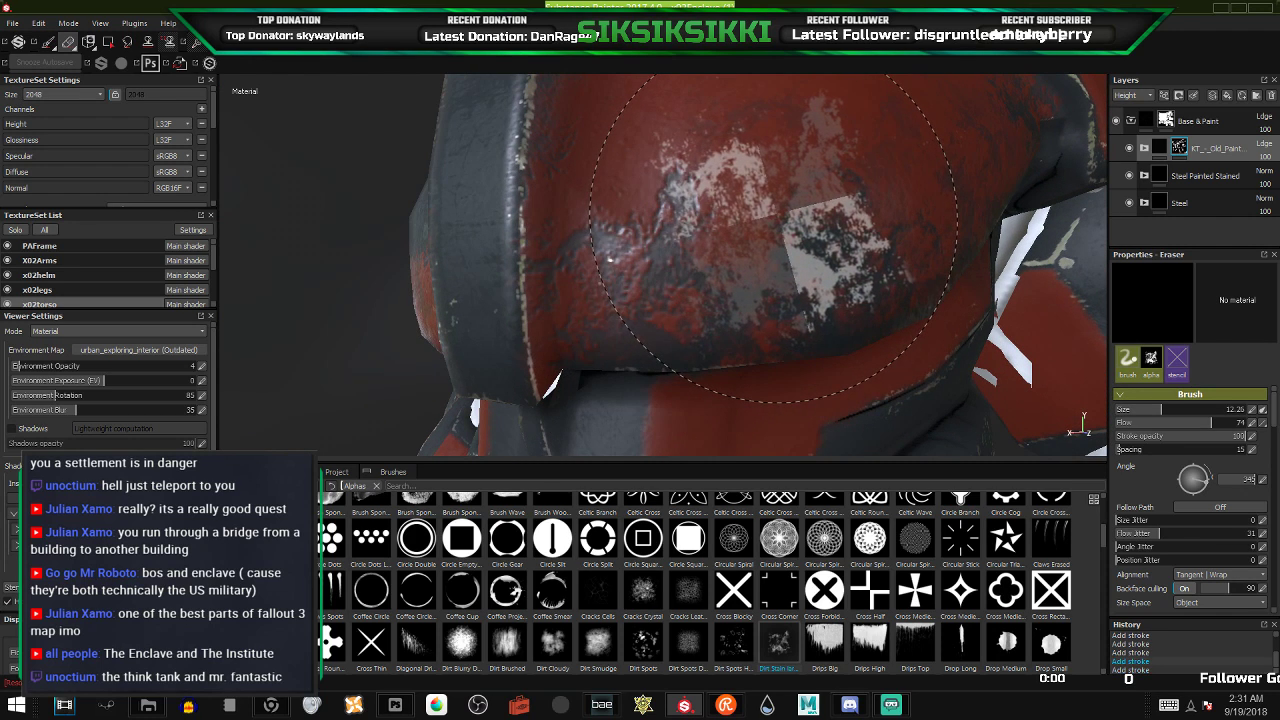
right_click_drag(668, 278, 588, 278, "ctrl")
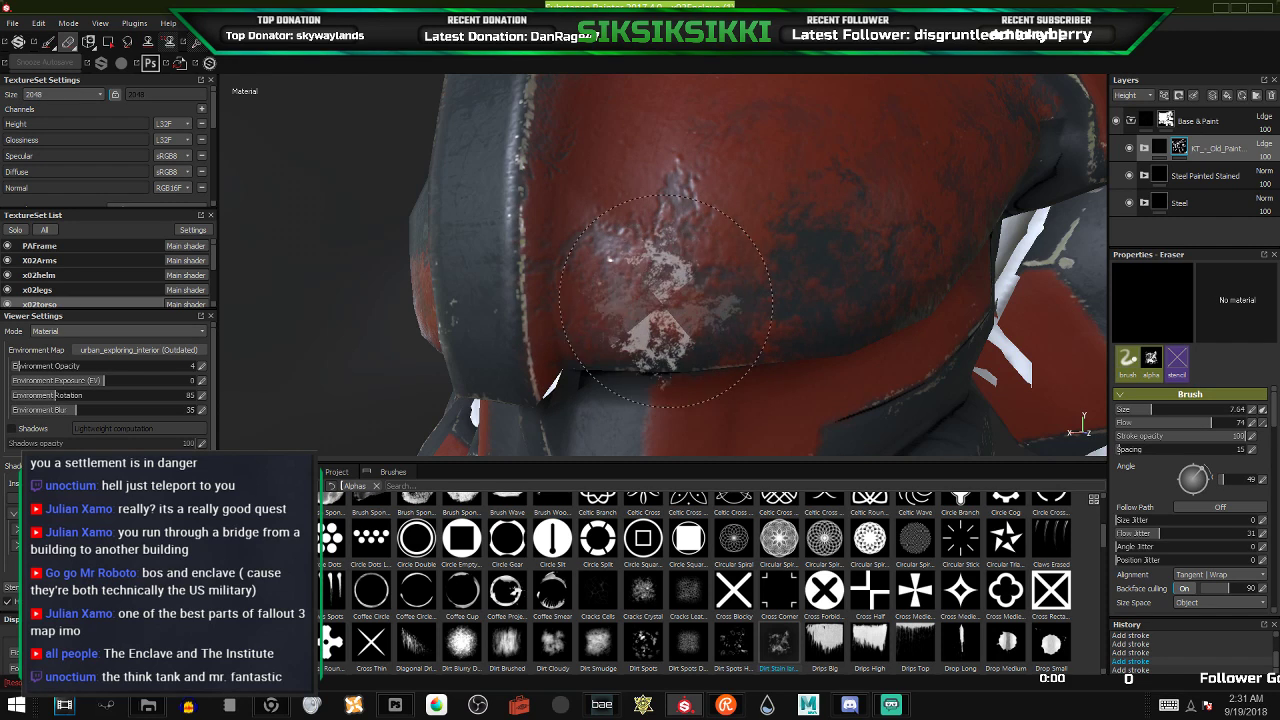
left_click_drag(665, 302, 548, 290, "alt")
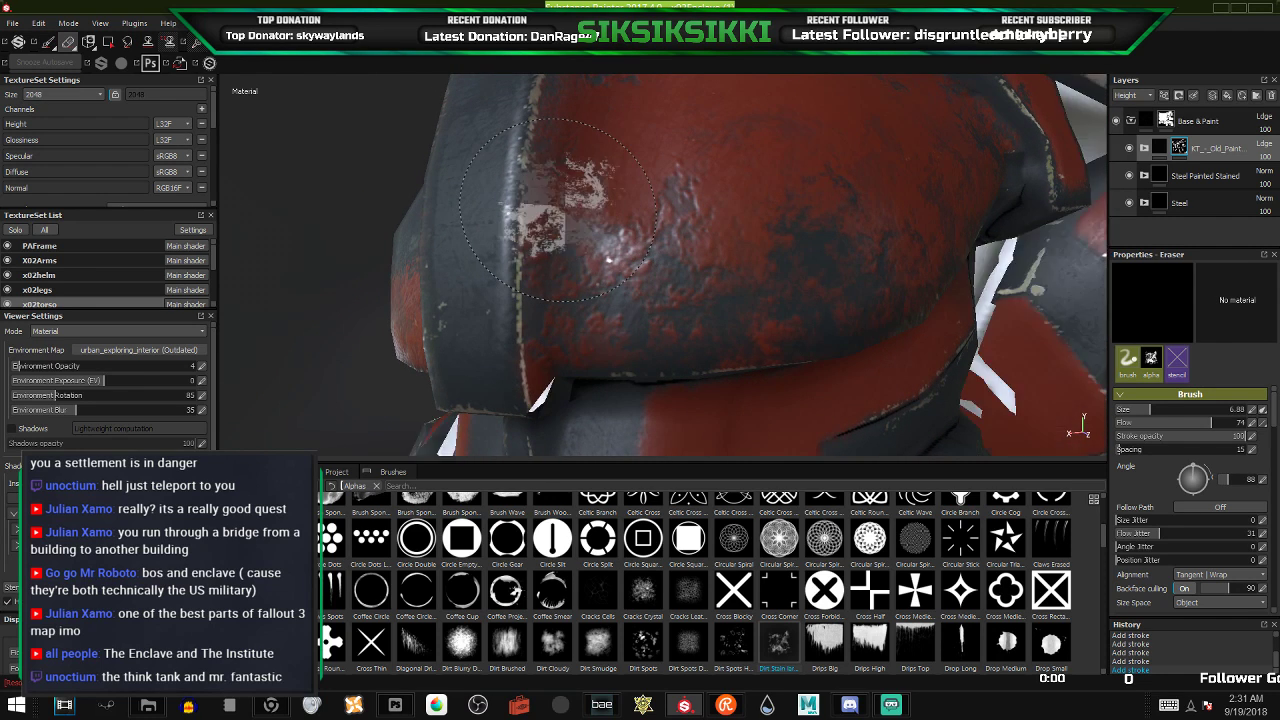
- Enlarge the eraser to size 10.12 and wear the upper middle of the red chest half below the raised trim
left_click_drag(766, 271, 700, 309, "alt")
mouse_move(770, 262)
middle_mouse_down("alt")
mouse_move(711, 251)
mouse_move(568, 272)
middle_mouse_up("alt")
left_click_drag(568, 272, 620, 229, "alt")
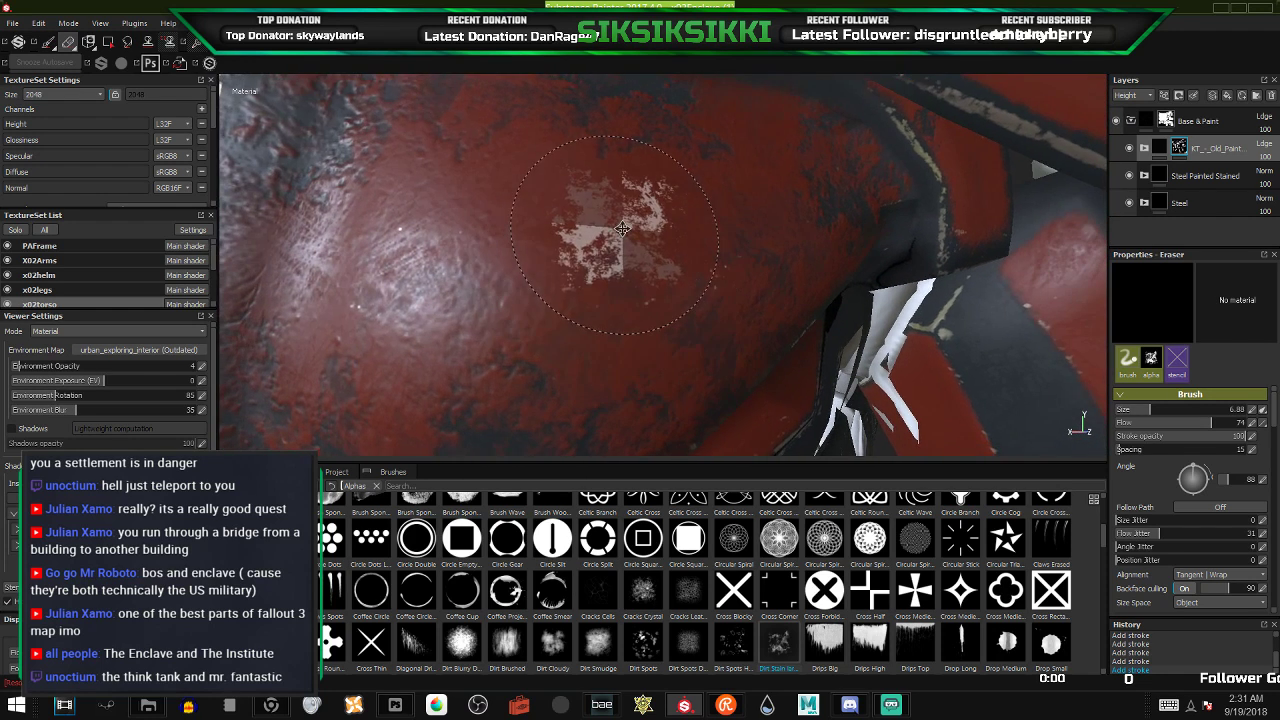
middle_click_drag(622, 229, 700, 314, "alt")
right_click_drag(651, 314, 712, 284, "ctrl")
left_click(712, 284)
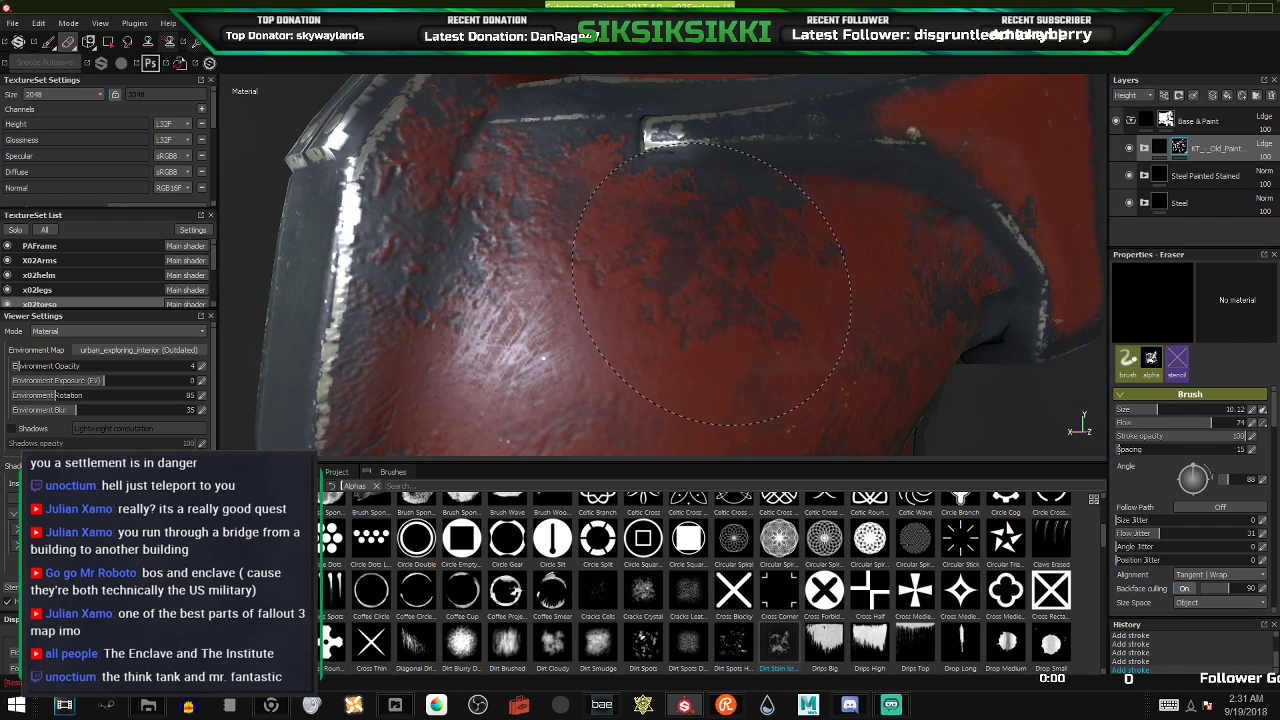
left_click_drag(704, 286, 691, 297, "alt")
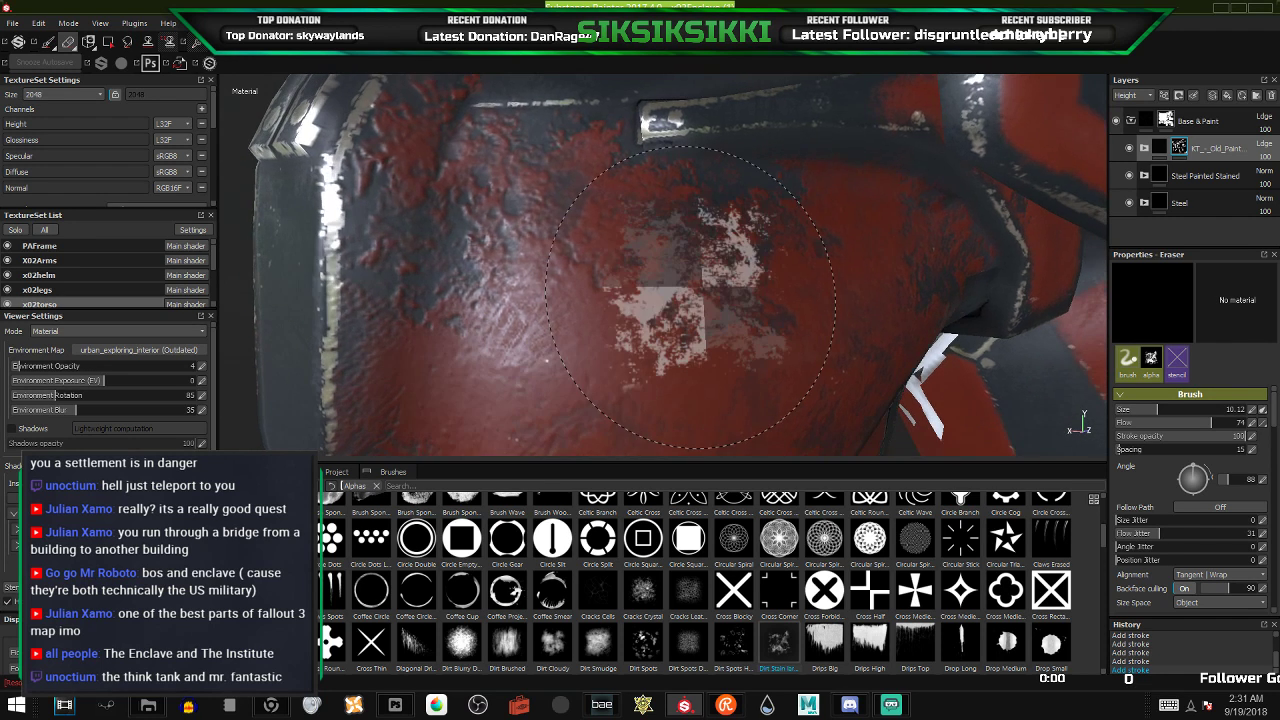
- Switch the eraser's alpha to Dirt Spots for chipping the chest paint
scroll(691, 292, "down", 8)
left_click_drag(559, 227, 641, 254, "alt")
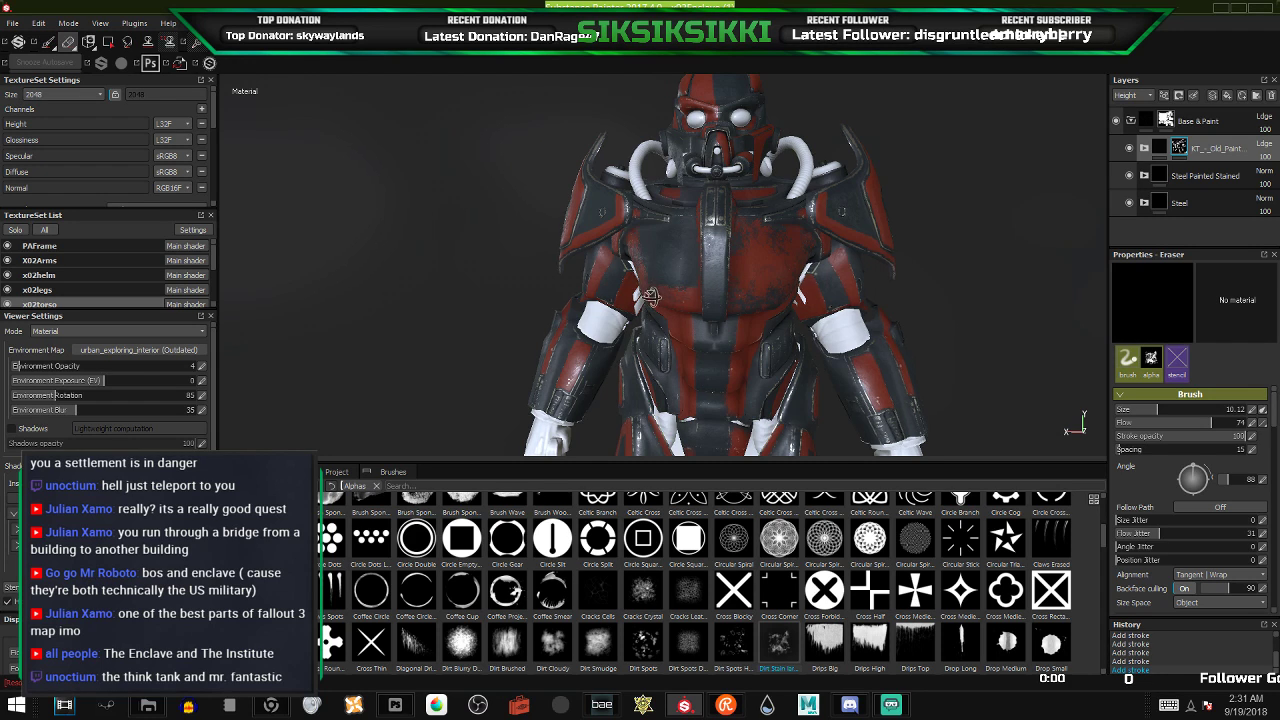
left_click_drag(650, 294, 716, 298, "alt")
scroll(718, 300, "up", 5)
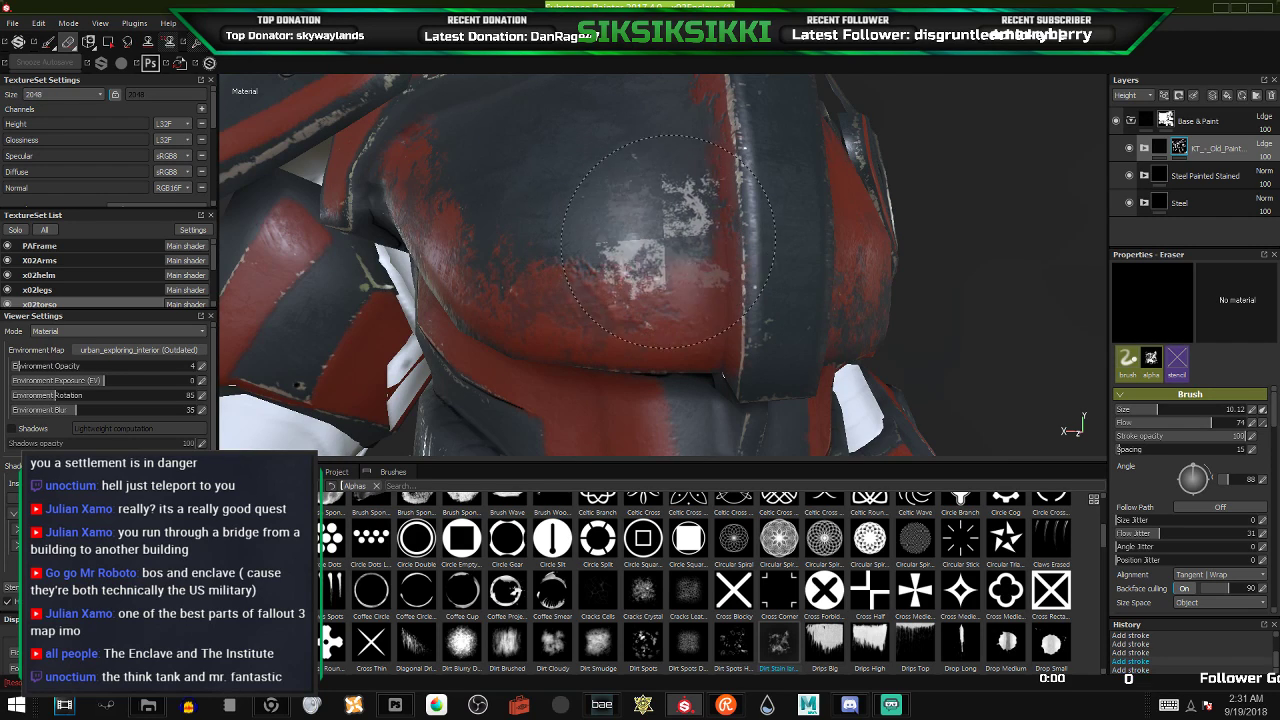
left_click(646, 591)
left_click(598, 592)
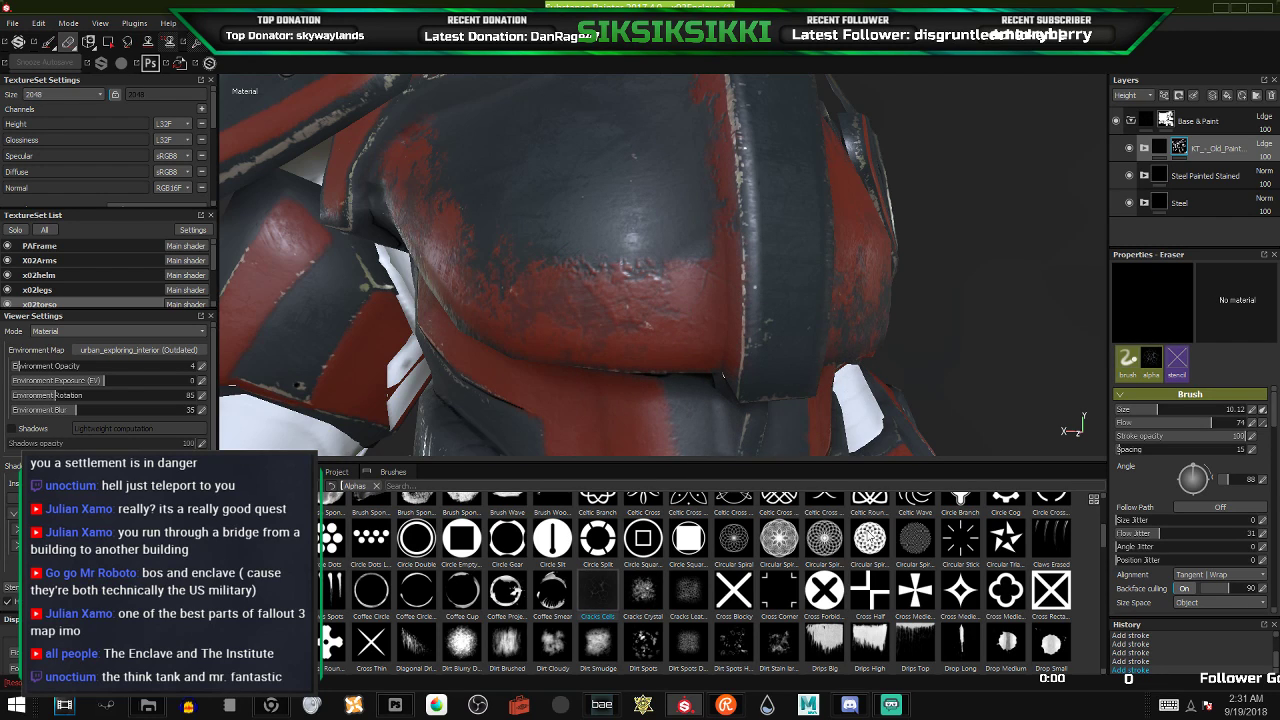
left_click(645, 645)
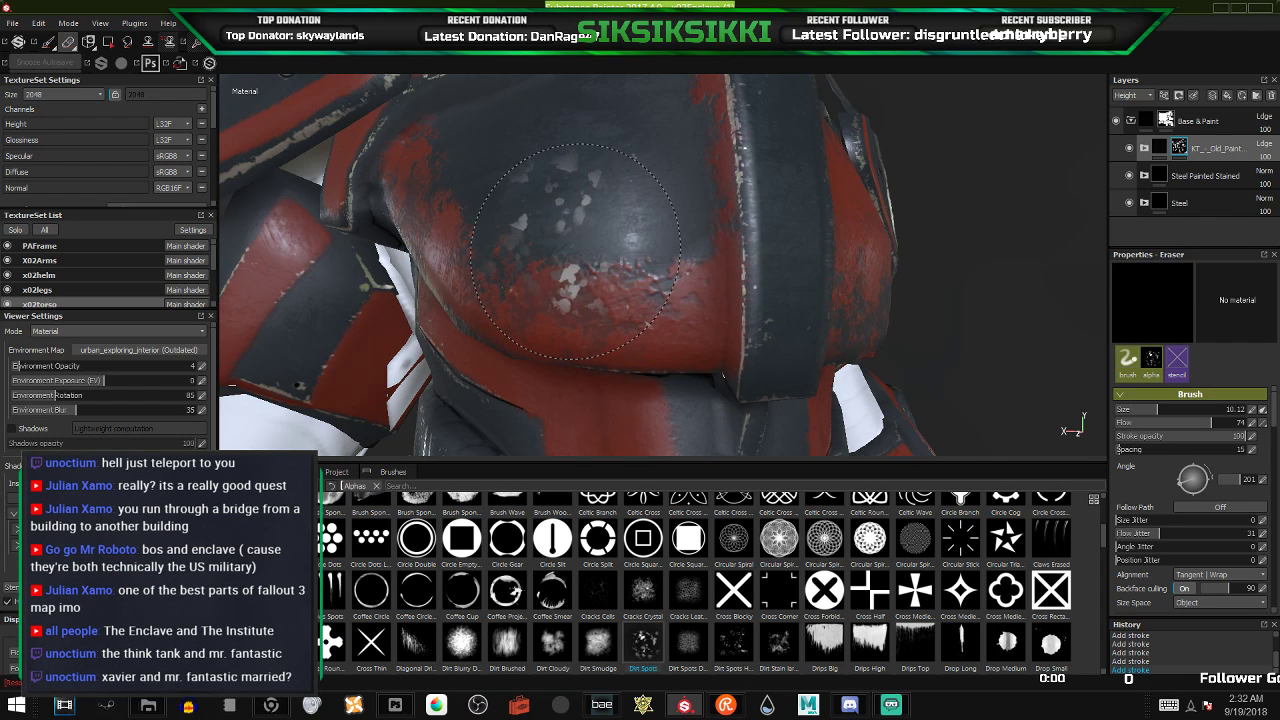
- Chip the red chest half's outer edge near the armpit at angle 201, and snooze the autosave
scroll(690, 224, "down", 3)
mouse_move(690, 224)
left_mouse_down("alt")
mouse_move(490, 224)
mouse_move(569, 263)
left_mouse_up("alt")
right_click_drag(569, 263, 808, 205, "alt")
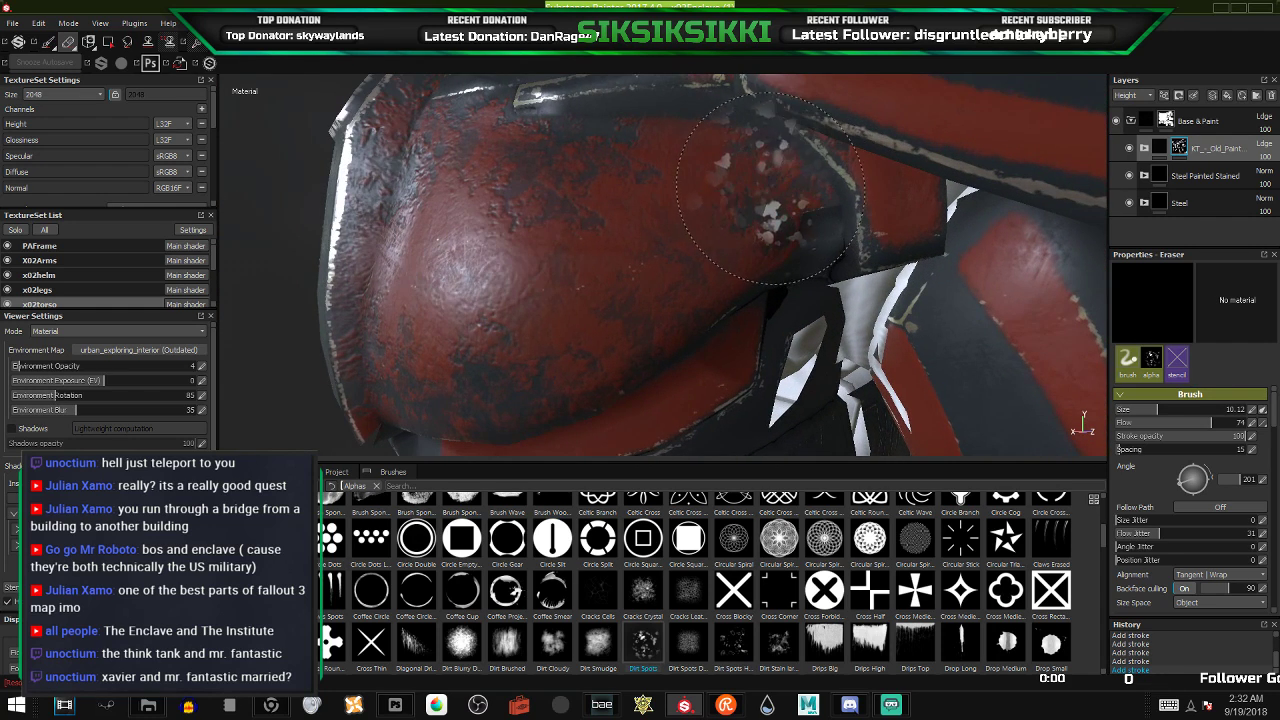
key("alt+q")
left_click_drag(642, 242, 745, 316, "alt")
scroll(700, 262, "down", 5)
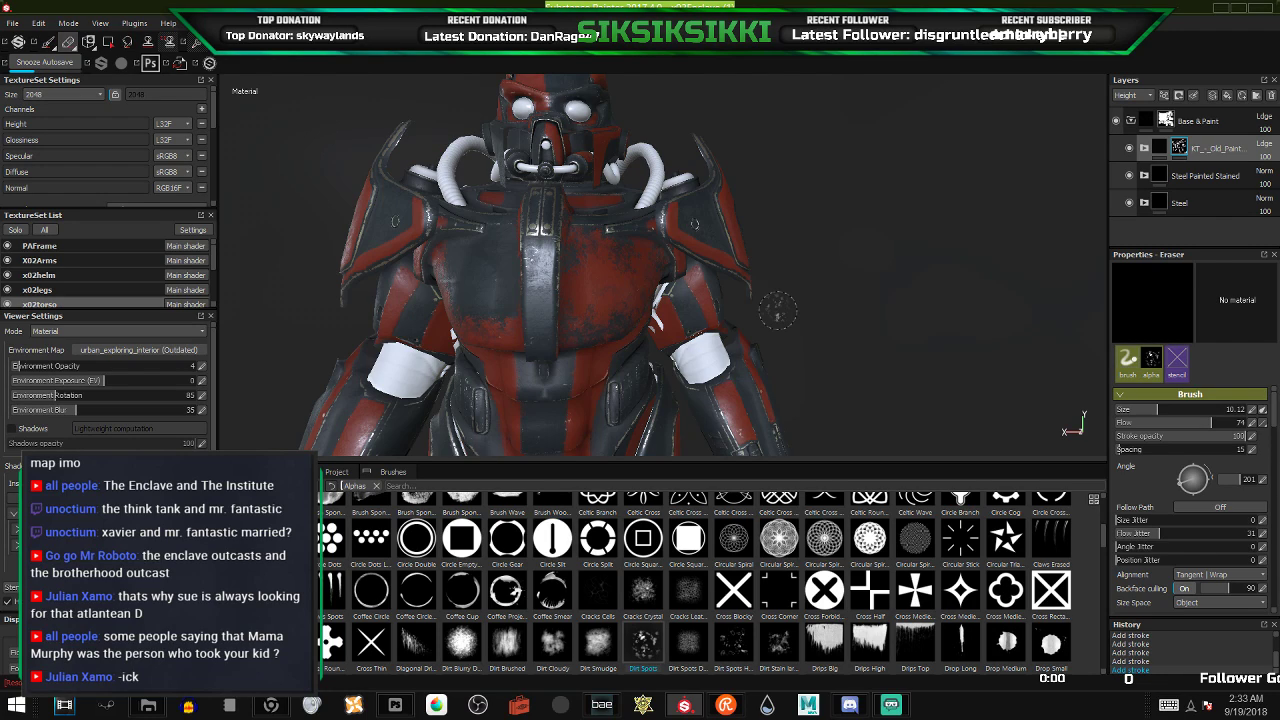
left_click(53, 68)
- Switch the eraser's alpha back to Dirt Stain and wear the red stripe's inner edge on the upper abdomen plate at angle 177
left_click_drag(590, 311, 620, 334, "alt")
middle_click_drag(620, 334, 640, 230, "alt")
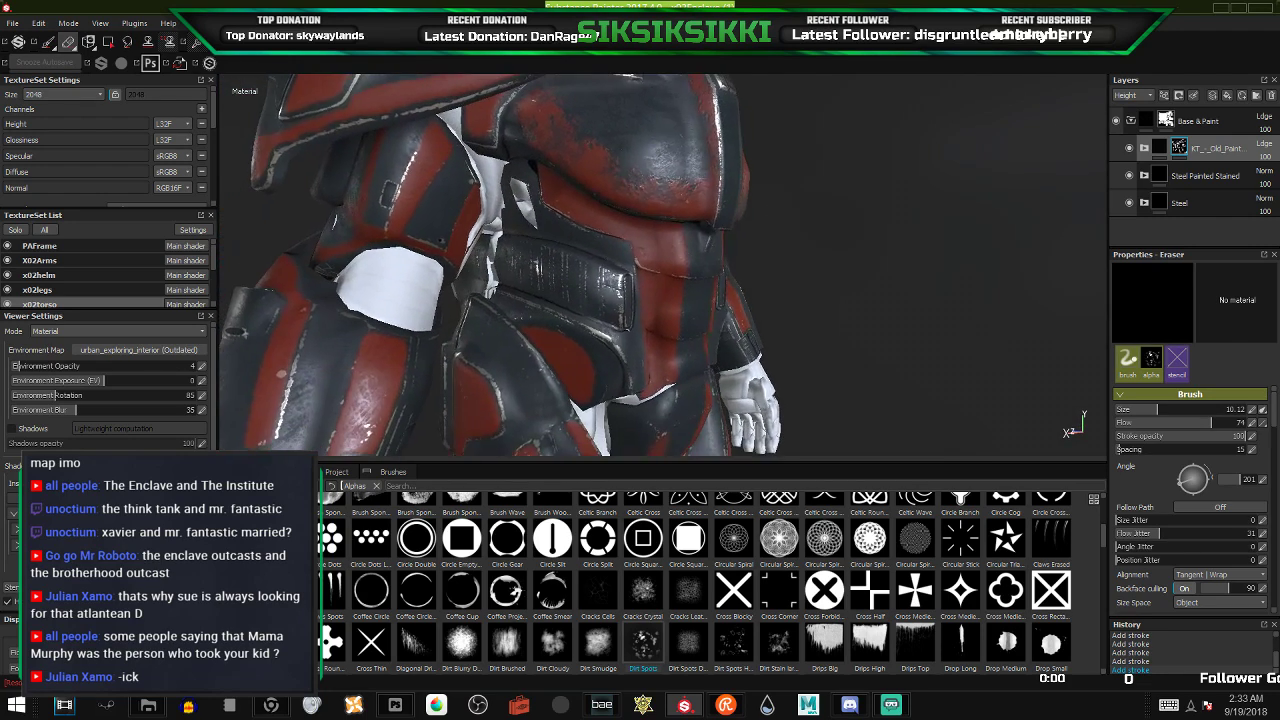
right_click_drag(640, 230, 701, 285, "alt")
left_click_drag(589, 369, 539, 335, "alt")
middle_click_drag(582, 386, 627, 303, "alt")
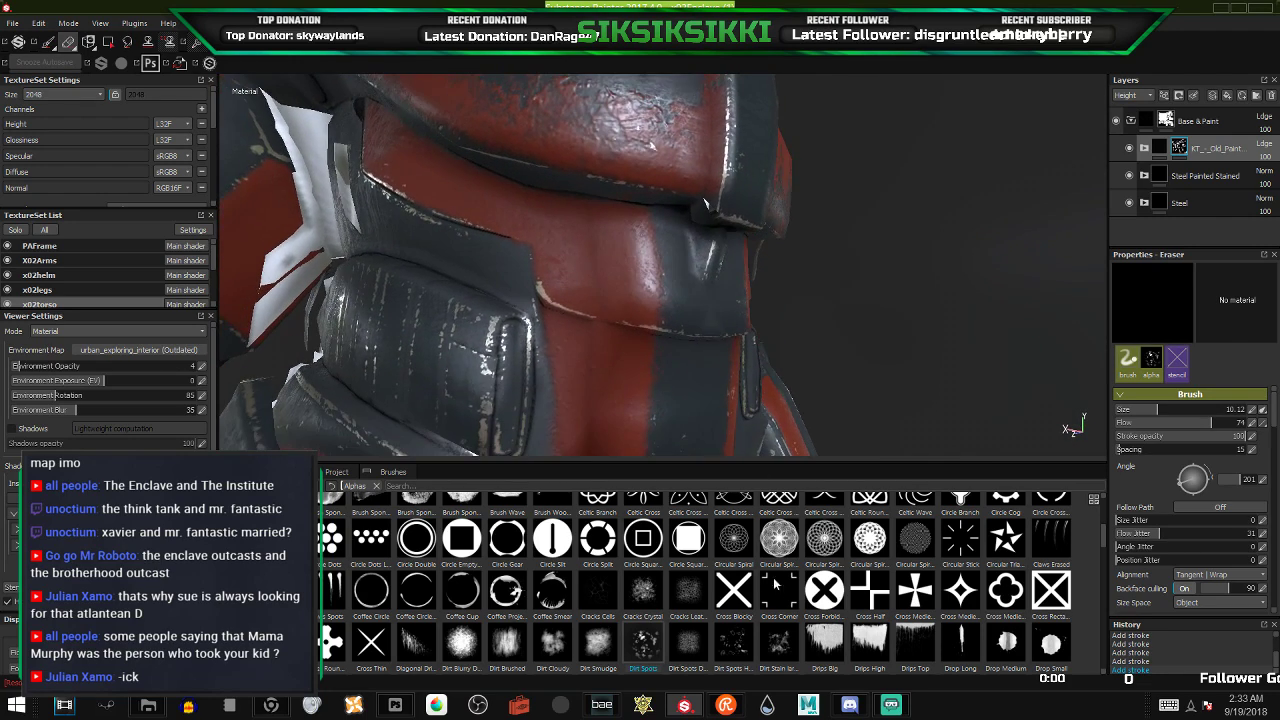
left_click(785, 652)
right_click_drag(600, 245, 649, 291, "alt")
mouse_move(649, 291)
left_mouse_down("ctrl")
mouse_move(649, 315)
mouse_move(603, 294)
left_mouse_up("ctrl")
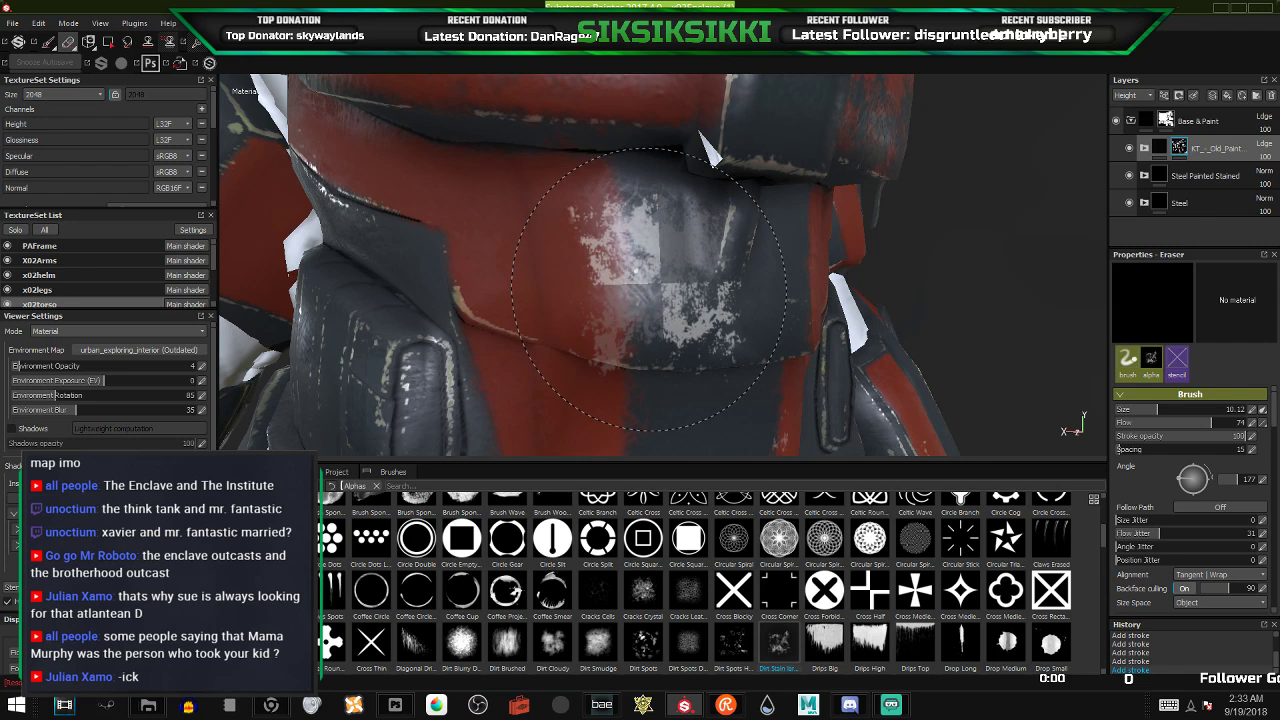
left_click(656, 249)
- Enlarge the eraser to size 12.27 and wear the middle abdomen's red stripe edge, undoing the last stroke and repeating it at a new angle
mouse_move(635, 270)
left_mouse_down("alt")
mouse_move(734, 300)
mouse_move(691, 340)
mouse_move(663, 285)
mouse_move(676, 322)
left_mouse_up("alt")
right_click_drag(670, 291, 671, 291, "ctrl")
left_click_drag(671, 291, 671, 291, "ctrl")
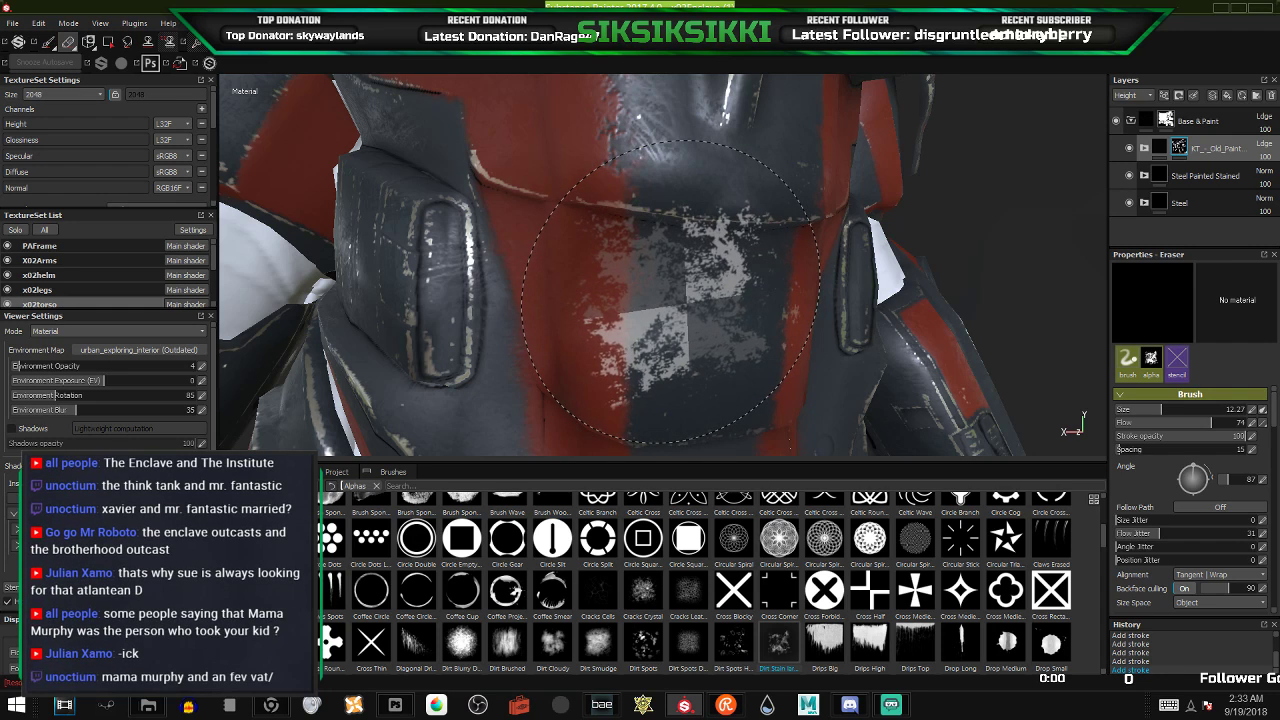
left_click_drag(806, 318, 672, 290, "alt")
left_click(672, 290)
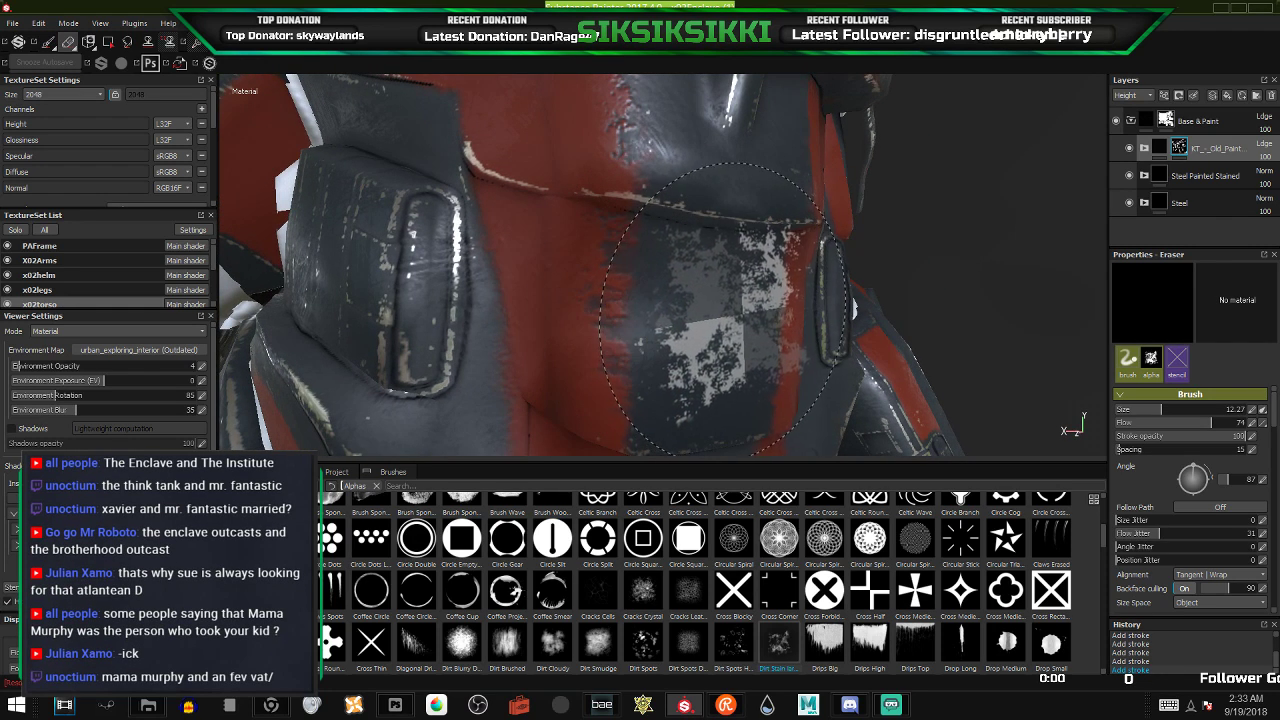
key("ctrl+z")
left_click_drag(691, 311, 691, 387, "ctrl")
left_click(674, 299)
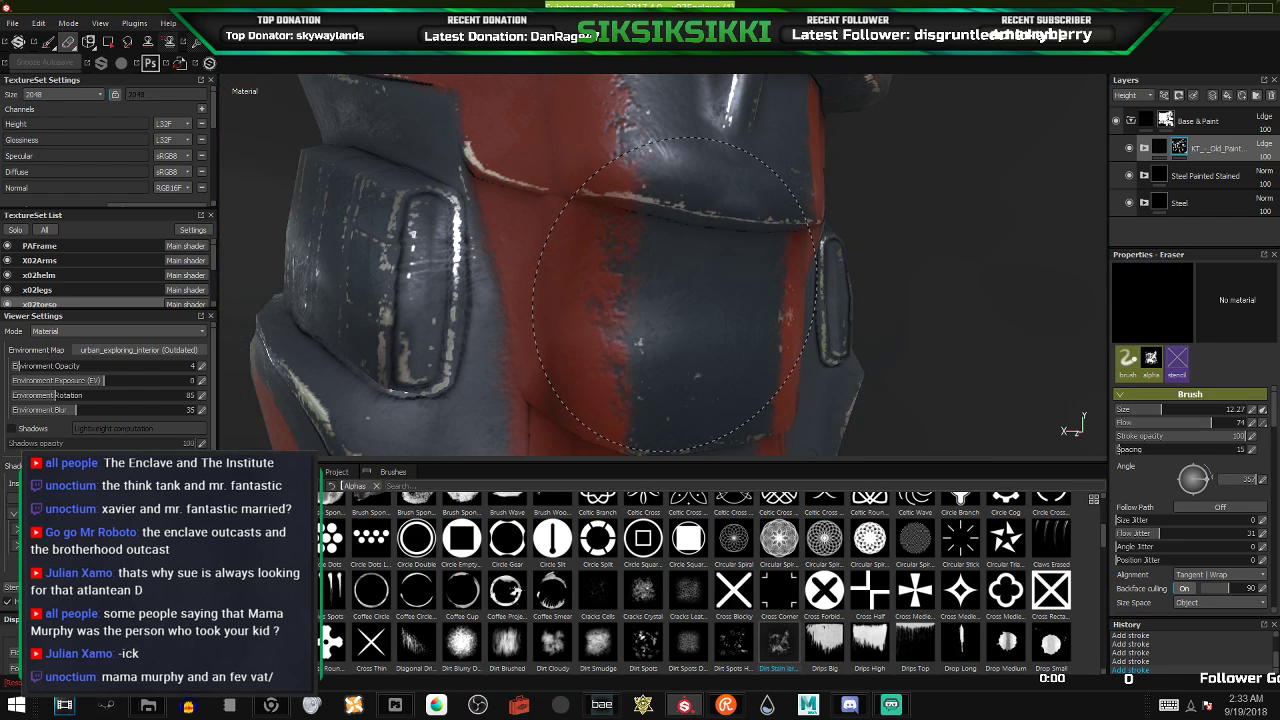
- Wear the red stripe edges on the lower abdomen with the eraser at size 12.41, undoing one stroke and turning the angle to 8
mouse_move(752, 298)
left_mouse_down("alt")
mouse_move(761, 279)
mouse_move(757, 309)
left_mouse_up("alt")
scroll(757, 309, "down", 5)
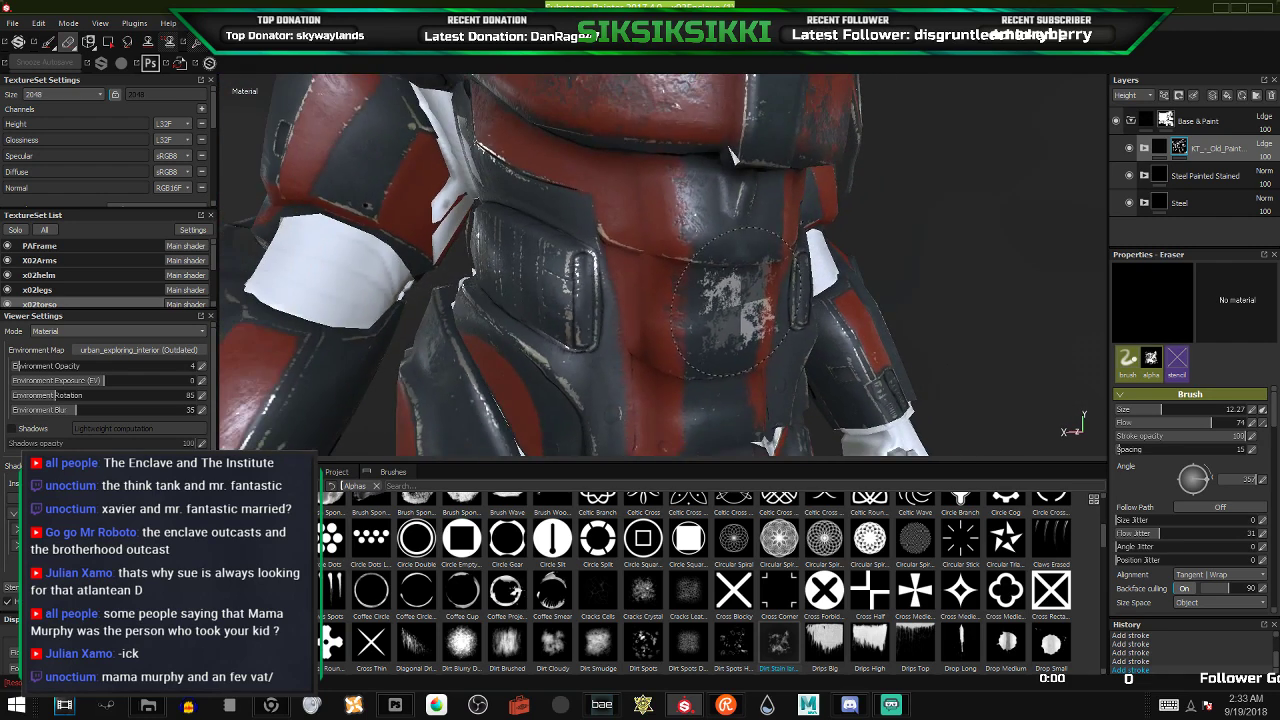
scroll(714, 337, "up", 5)
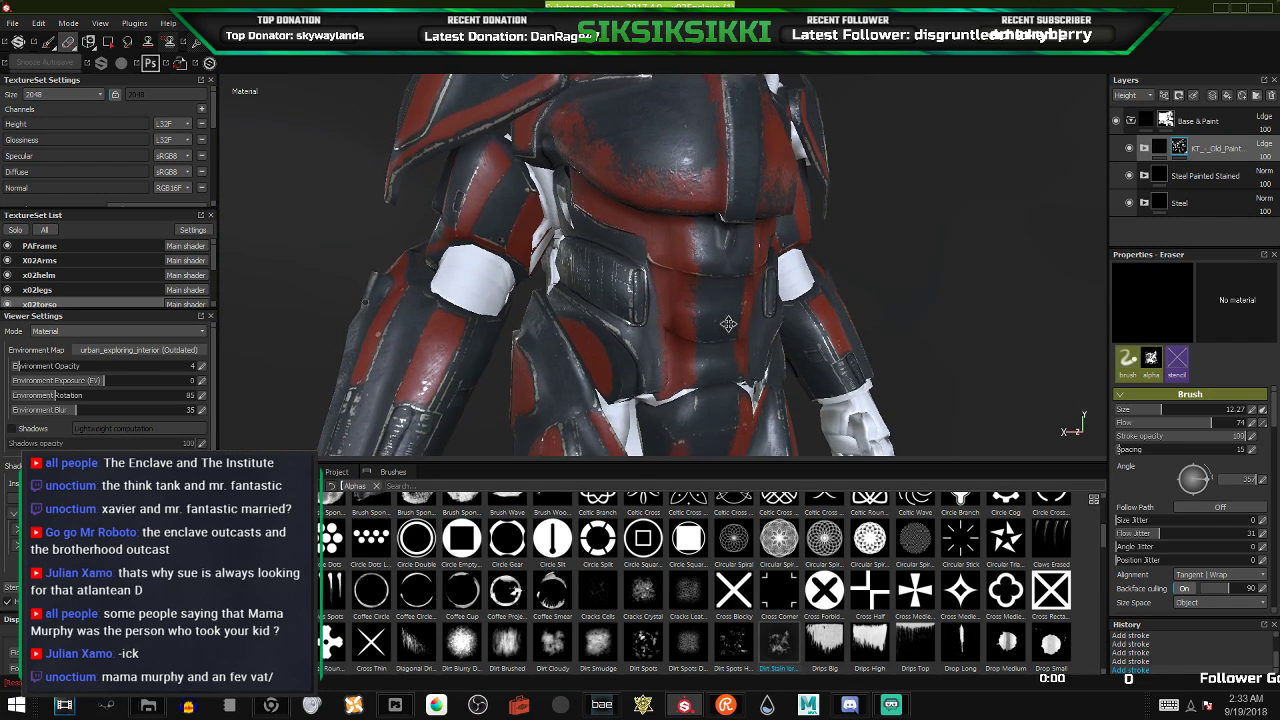
mouse_move(717, 324)
left_mouse_down("alt")
mouse_move(634, 291)
mouse_move(631, 388)
left_mouse_up("alt")
scroll(631, 288, "up", 1)
left_click_drag(631, 287, 618, 288)
right_click_drag(620, 291, 622, 291, "ctrl")
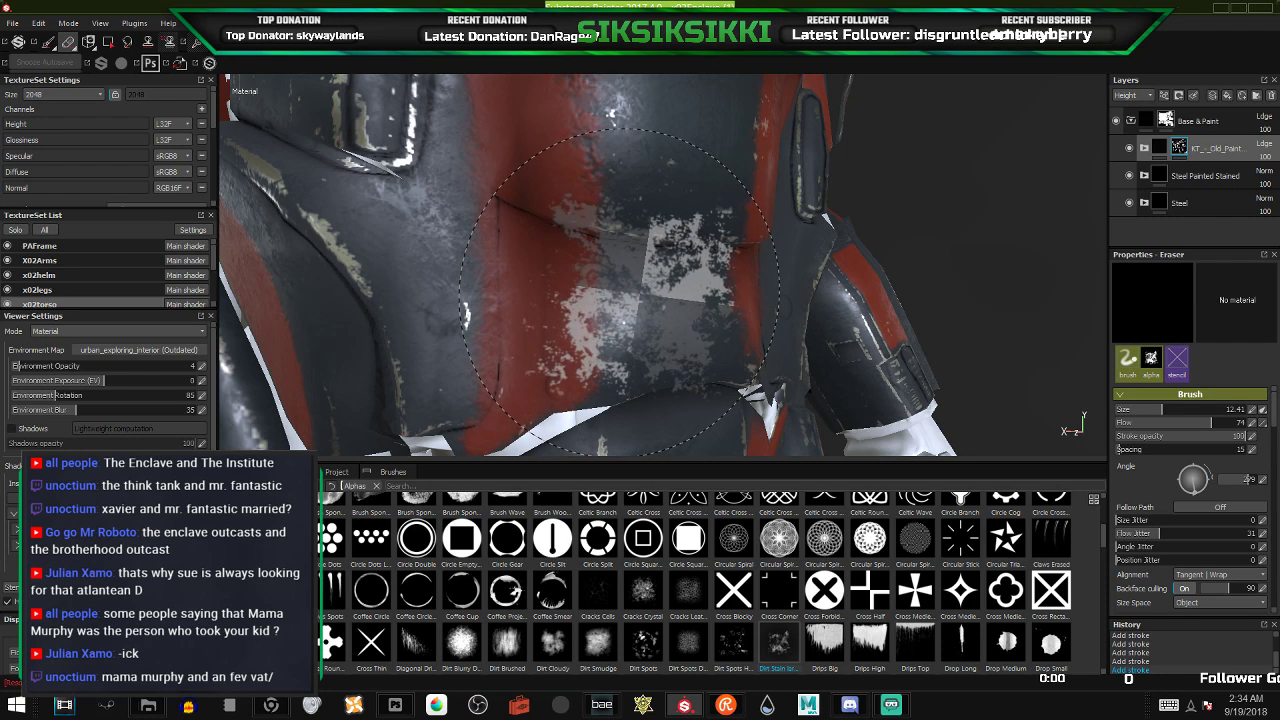
key("ctrl+z")
left_click_drag(654, 310, 654, 300, "ctrl")
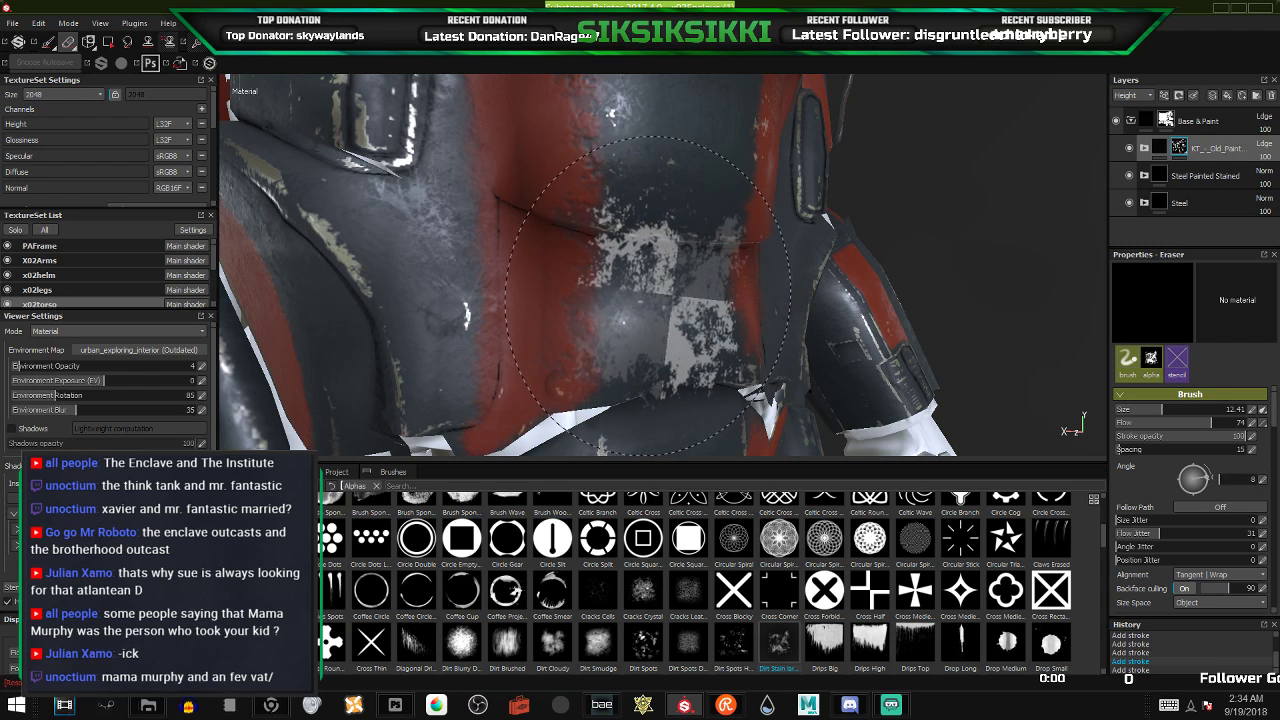
left_click(638, 298)
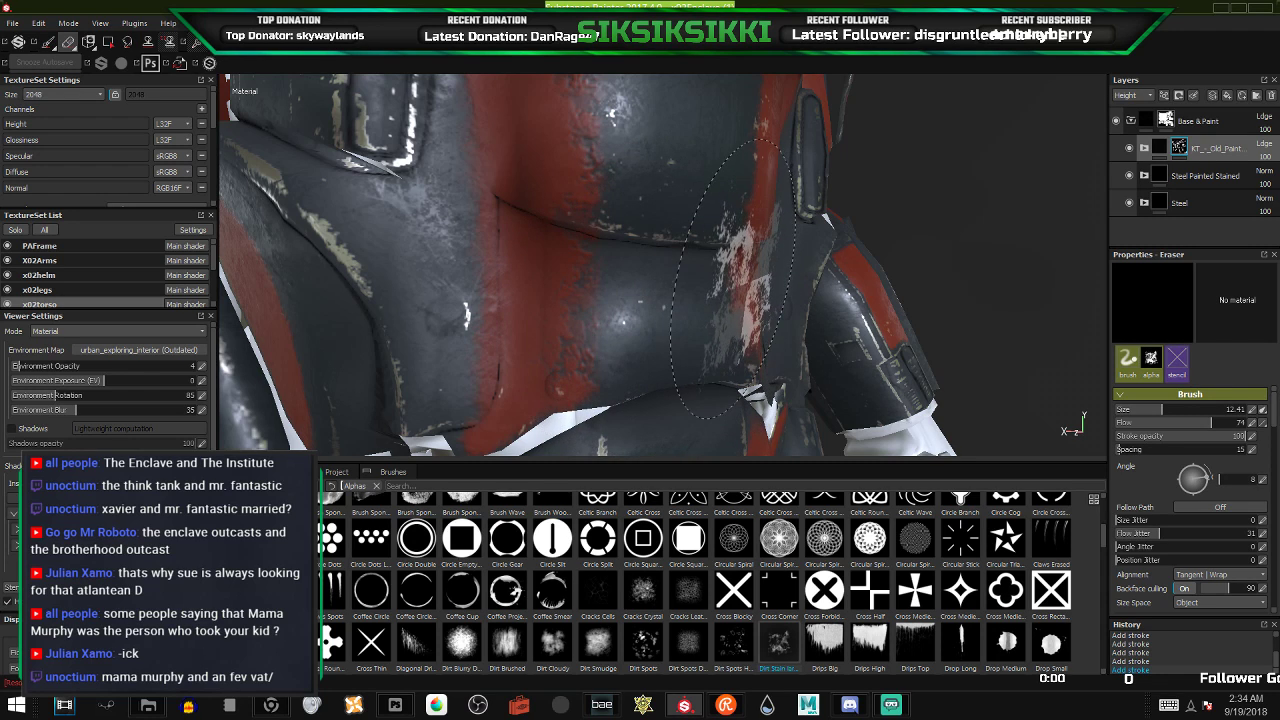
- Set the eraser to flow 75 and size 16.33, and wear the abdomen stripe's outer edge beside the side pouch
mouse_move(728, 280)
left_mouse_down("alt")
mouse_move(660, 240)
mouse_move(574, 217)
mouse_move(792, 374)
mouse_move(633, 271)
mouse_move(647, 275)
left_mouse_up("alt")
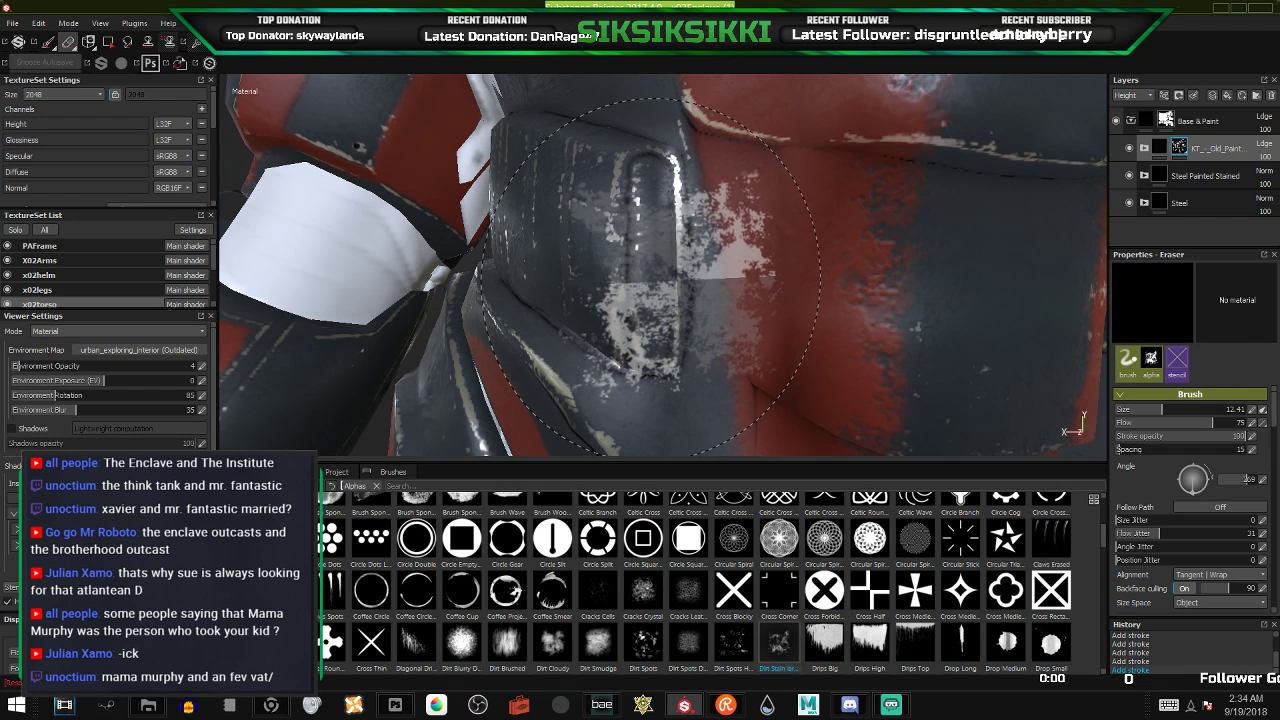
right_click_drag(628, 256, 688, 257, "ctrl")
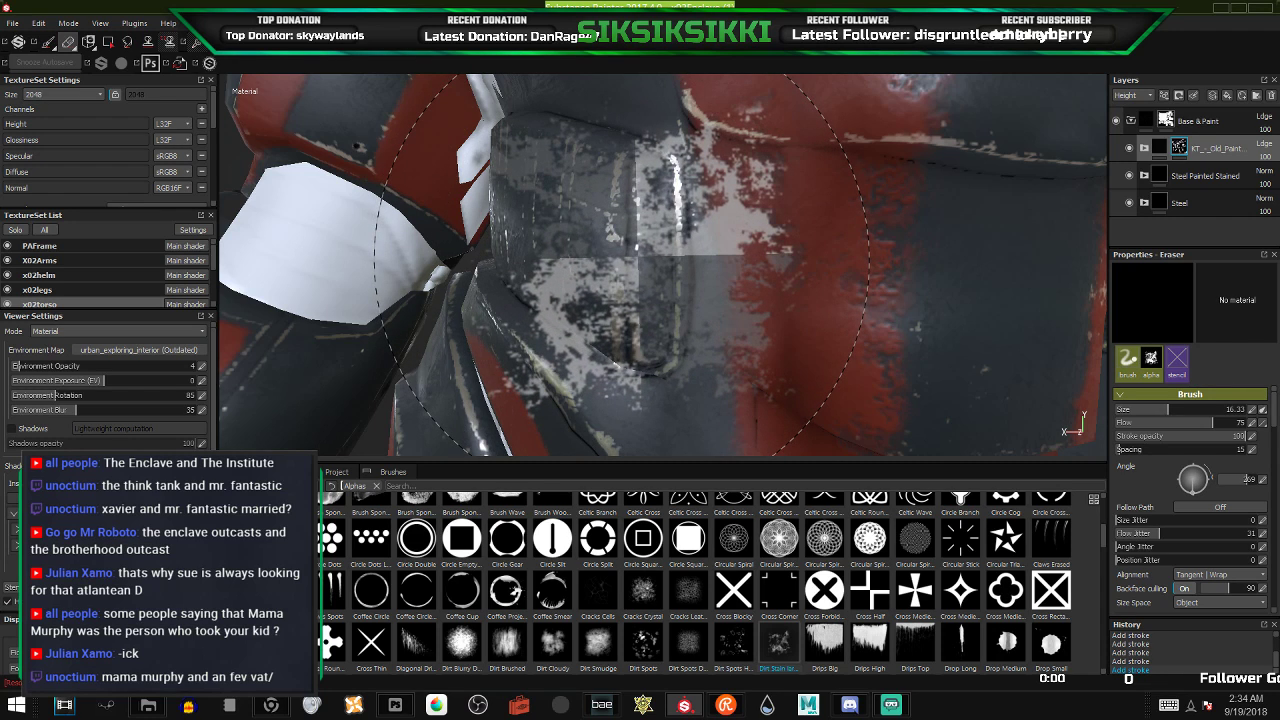
mouse_move(630, 258)
left_mouse_down("alt")
mouse_move(648, 264)
mouse_move(660, 250)
left_mouse_up("alt")
left_click(640, 265)
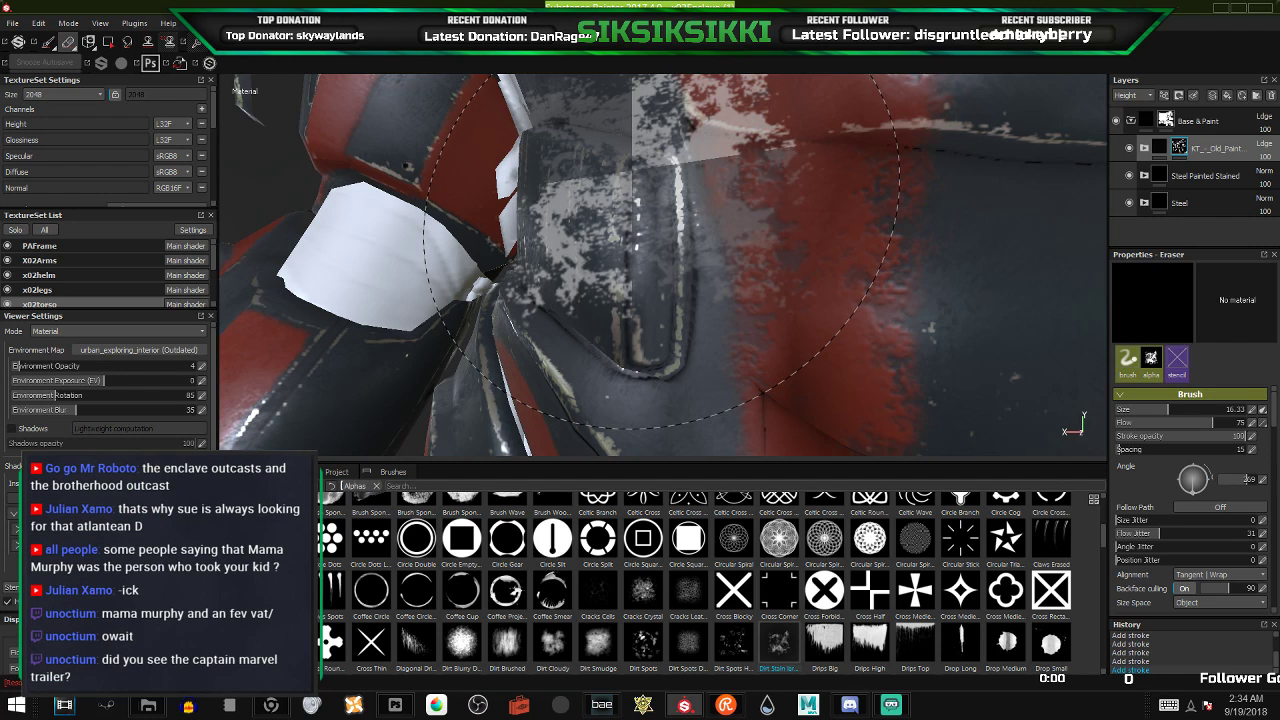
left_click_drag(660, 250, 652, 248)
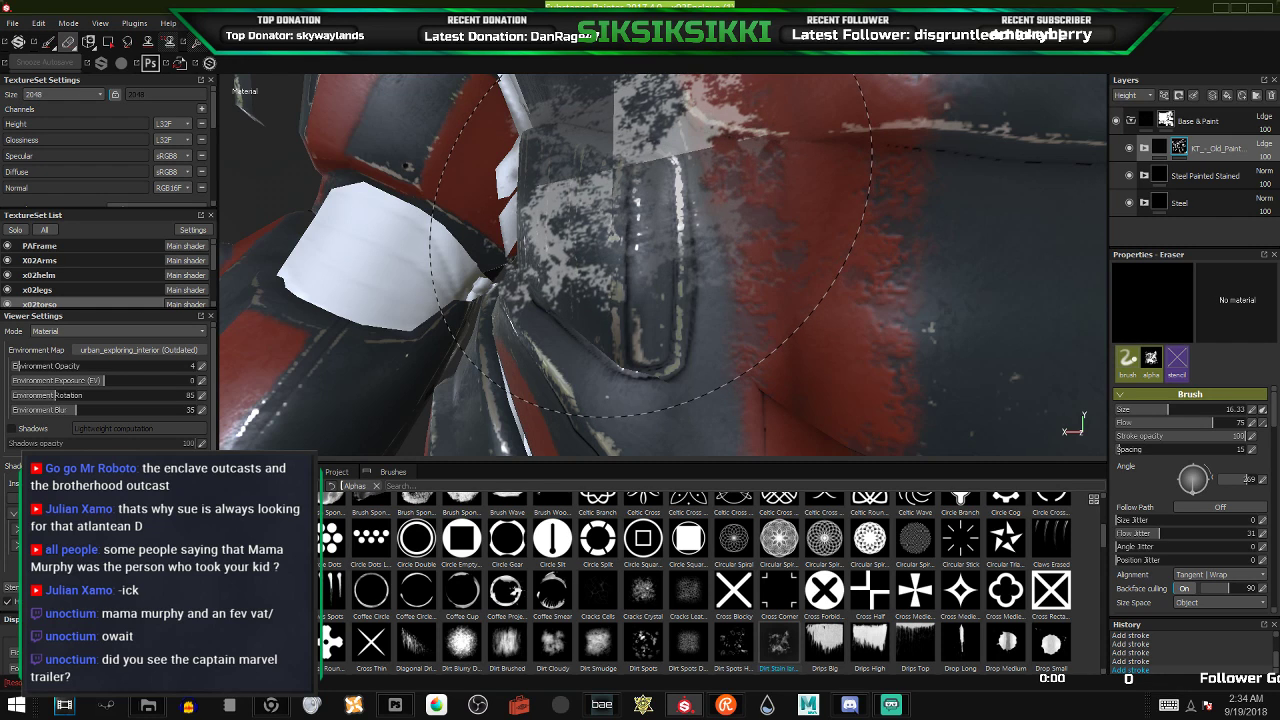
- Reduce the eraser to size 8.63 and wear the red paint's lower edge above the side pouch at varied angles
mouse_move(684, 188)
left_mouse_down("alt")
mouse_move(662, 182)
mouse_move(680, 283)
left_mouse_up("alt")
right_click_drag(680, 283, 636, 283, "ctrl")
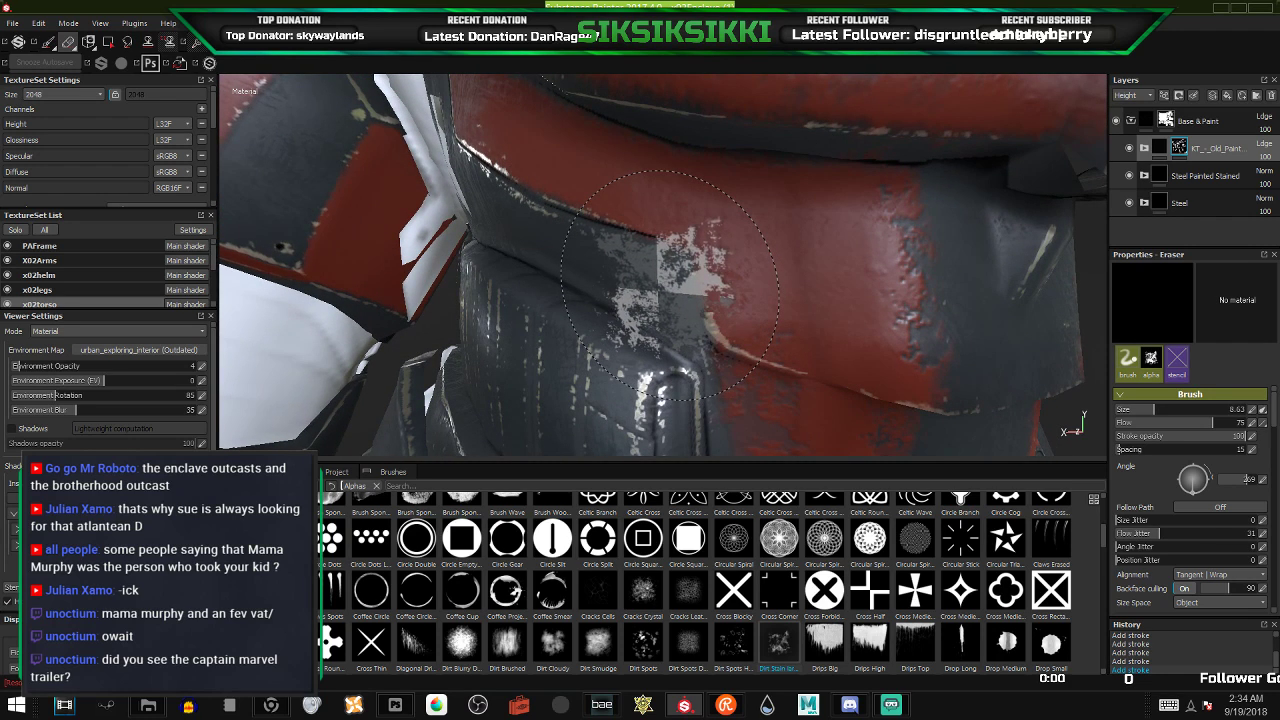
left_click_drag(670, 285, 643, 280, "alt")
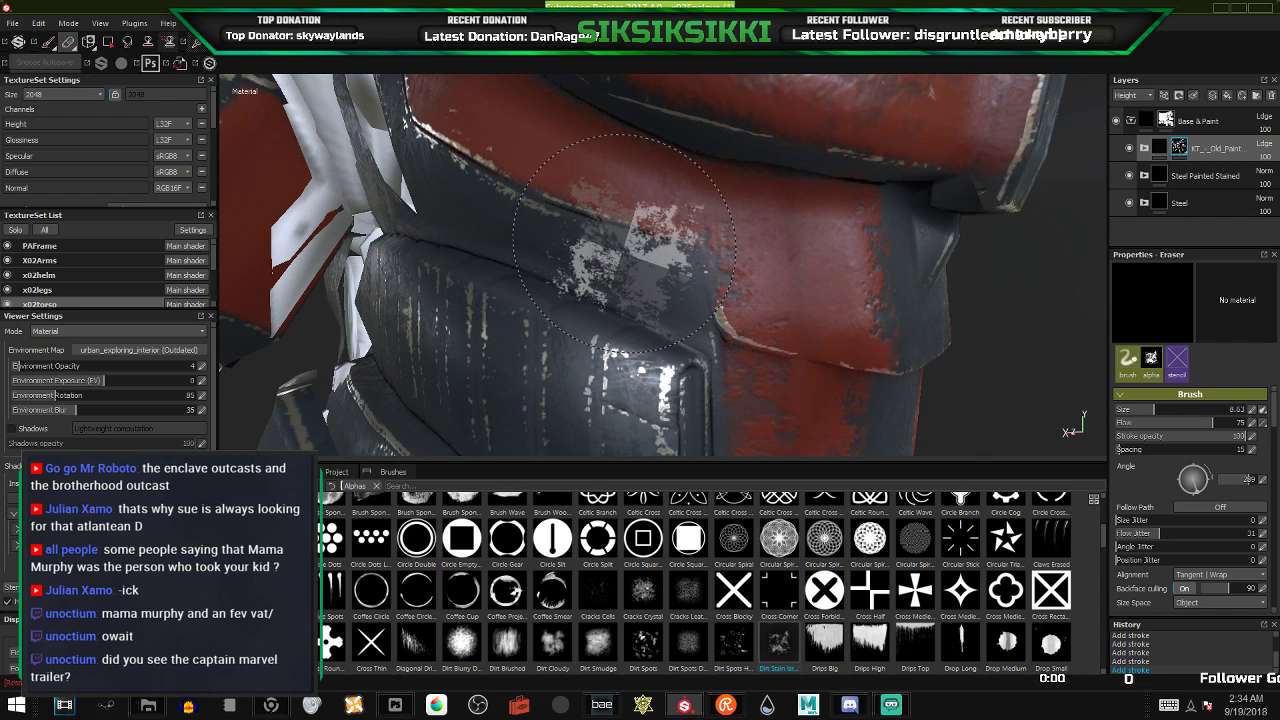
mouse_move(625, 250)
left_mouse_down("alt")
mouse_move(490, 262)
mouse_move(588, 262)
left_mouse_up("alt")
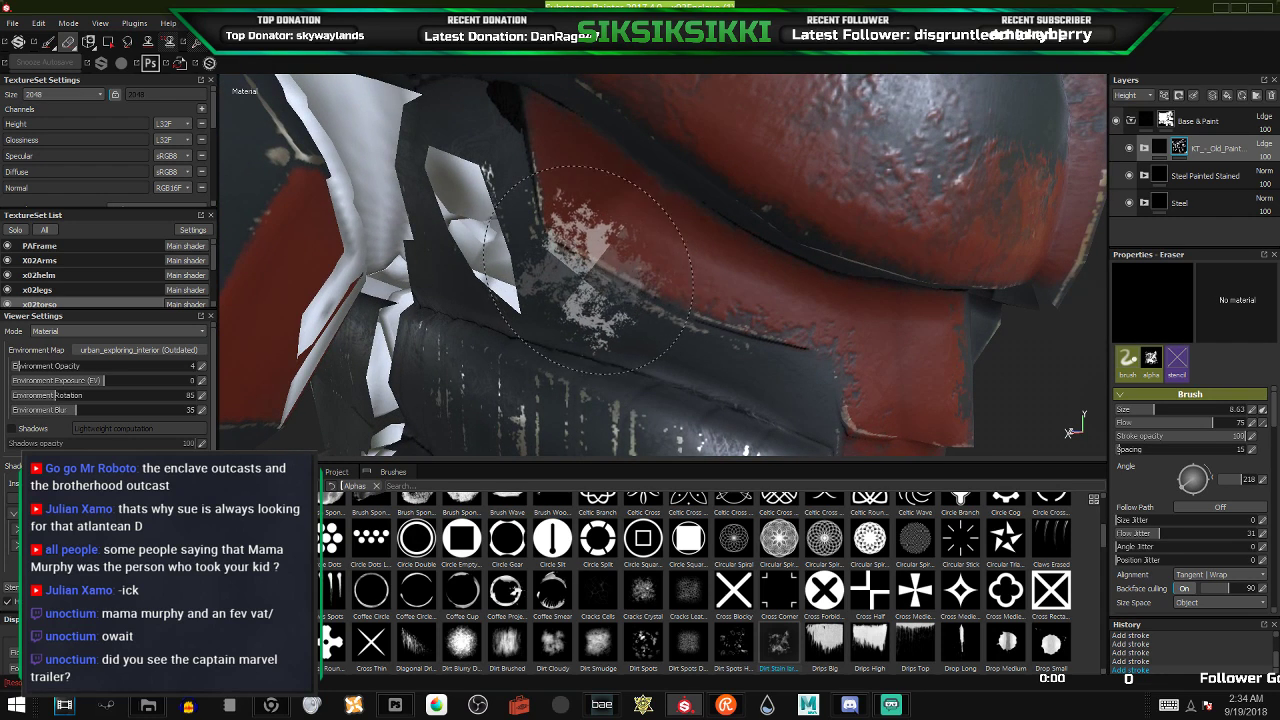
left_click_drag(585, 284, 585, 272, "ctrl")
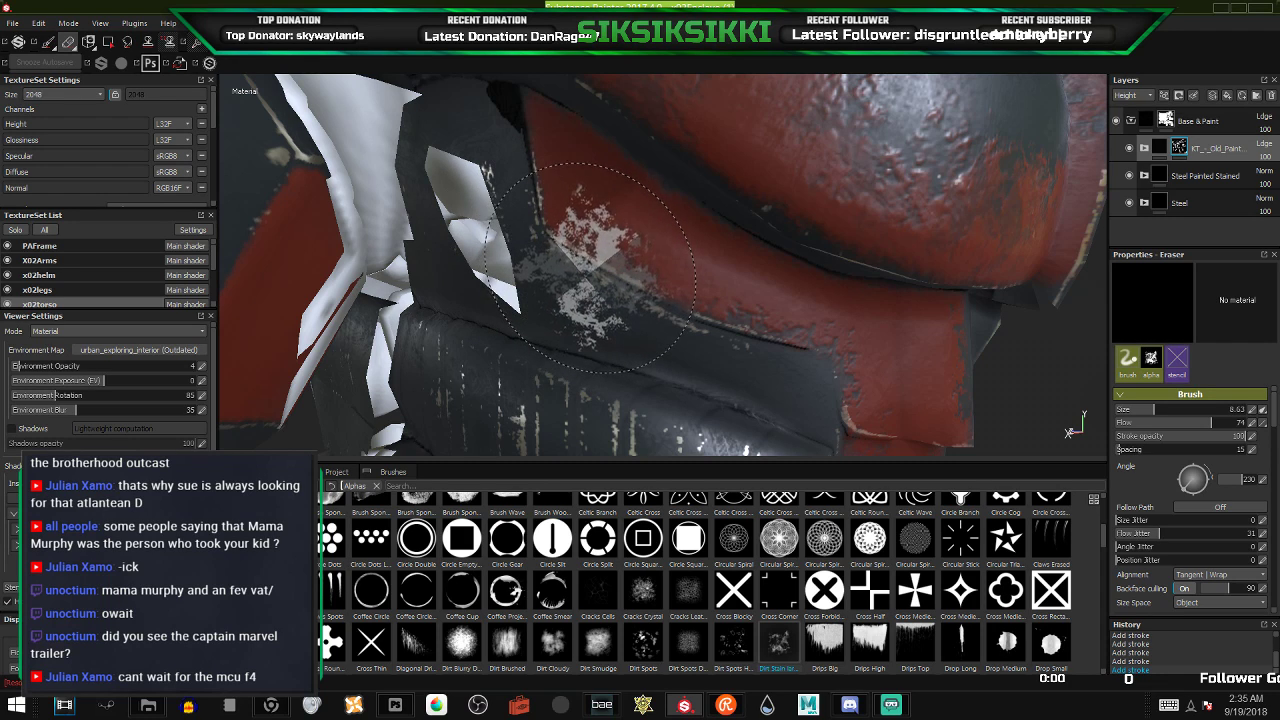
left_click_drag(532, 228, 523, 186)
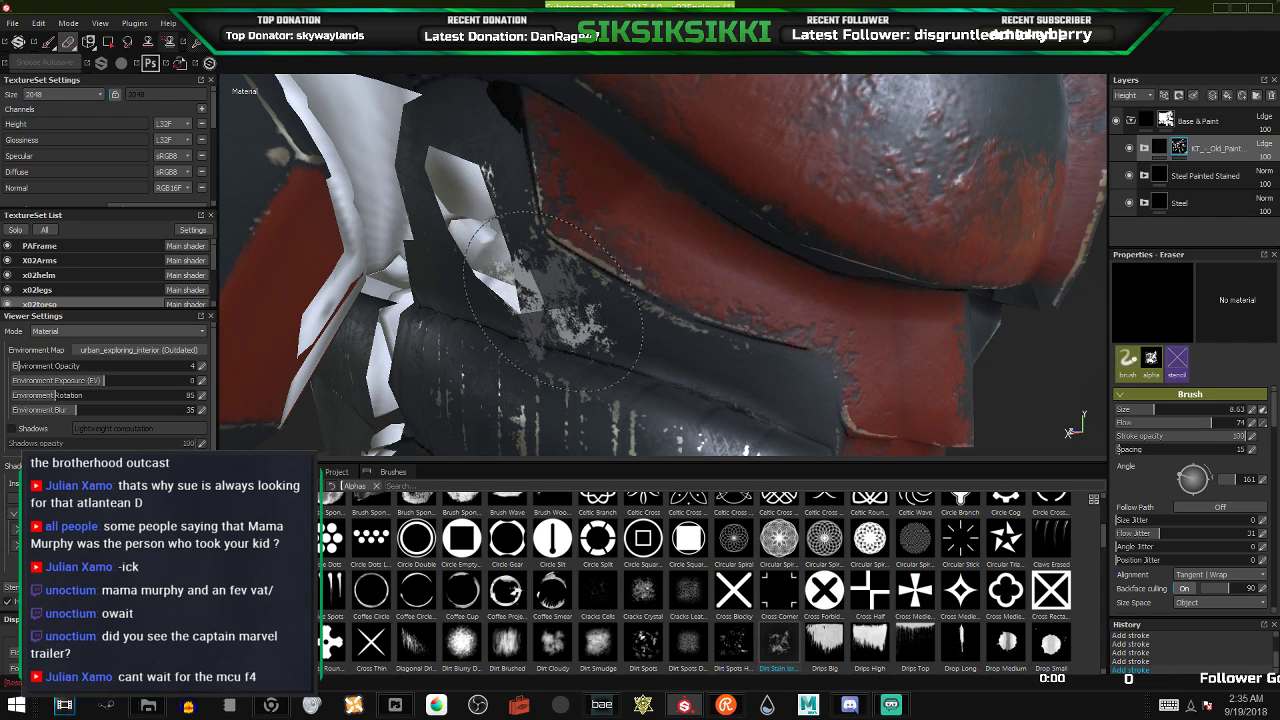
mouse_move(560, 283)
left_mouse_down("ctrl")
mouse_move(570, 248)
mouse_move(563, 318)
left_mouse_up("ctrl")
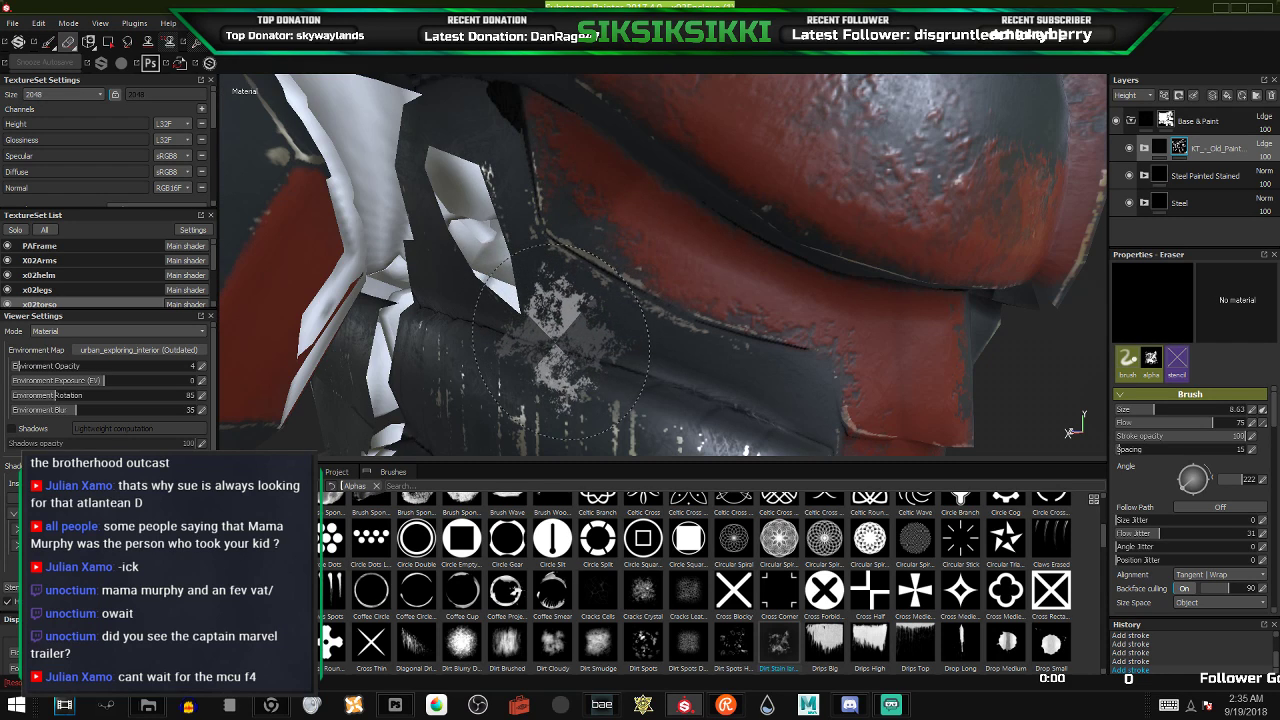
- Wear both red stripe edges on the lower abdomen plate at changing angles, raising the eraser's flow to 79
mouse_move(690, 367)
left_mouse_down("alt")
mouse_move(715, 350)
mouse_move(563, 297)
mouse_move(538, 329)
mouse_move(574, 354)
mouse_move(690, 277)
mouse_move(620, 256)
left_mouse_up("alt")
left_click(536, 287)
mouse_move(712, 261)
left_mouse_down("ctrl")
mouse_move(713, 292)
mouse_move(759, 260)
left_mouse_up("ctrl")
left_click(713, 290)
mouse_move(759, 260)
middle_mouse_down("alt")
mouse_move(723, 150)
mouse_move(759, 72)
middle_mouse_up("alt")
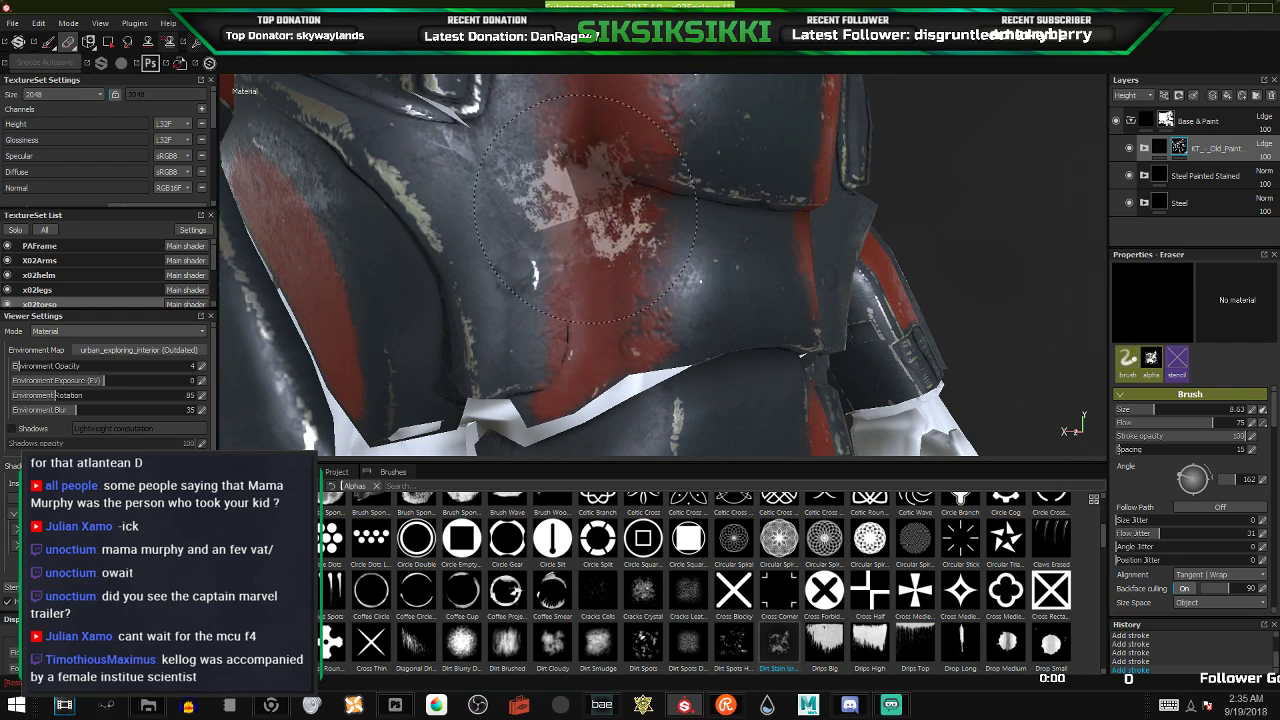
mouse_move(525, 300)
left_mouse_down()
mouse_move(489, 175)
mouse_move(490, 195)
left_mouse_up()
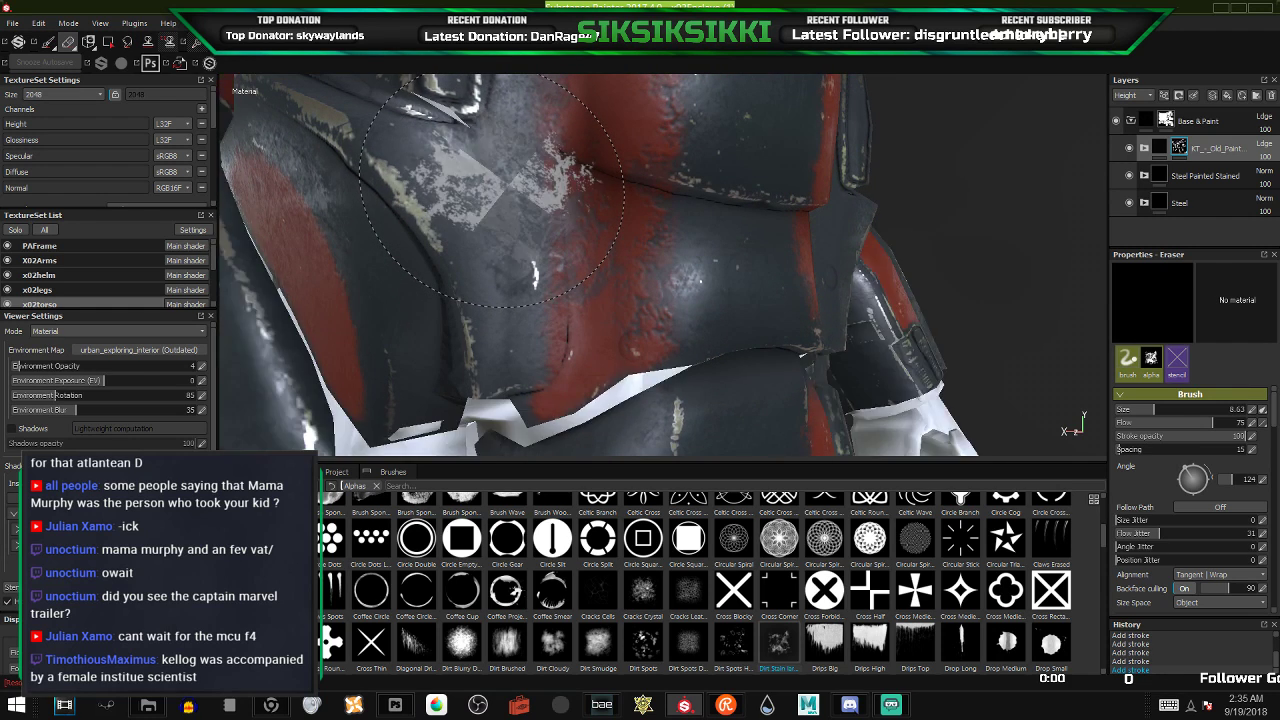
mouse_move(525, 262)
left_mouse_down("alt")
mouse_move(517, 240)
mouse_move(672, 289)
mouse_move(635, 306)
mouse_move(700, 266)
left_mouse_up("alt")
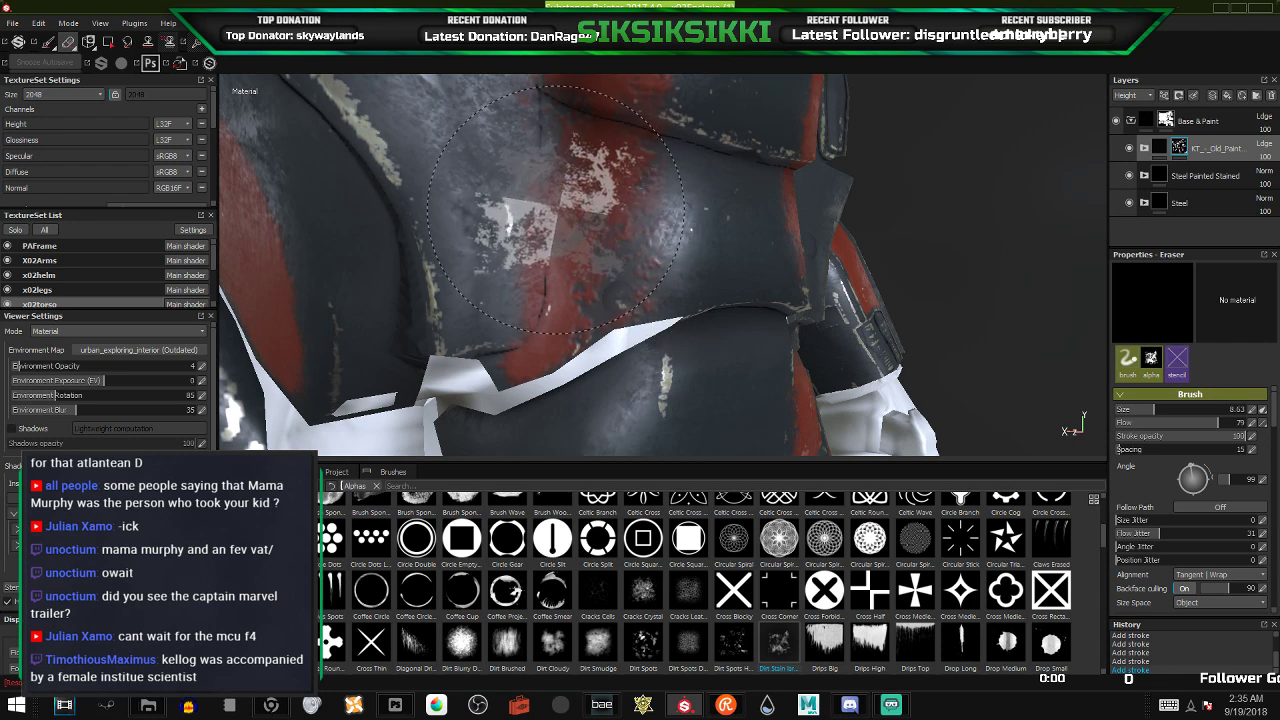
- Reduce the eraser to size 6.75 on the opposite side's upper abdomen stripe and undo the last stroke along its inner edge
scroll(560, 212, "down", 5)
mouse_move(590, 255)
left_mouse_down("alt")
mouse_move(486, 322)
mouse_move(633, 308)
left_mouse_up("alt")
scroll(688, 180, "up", 4)
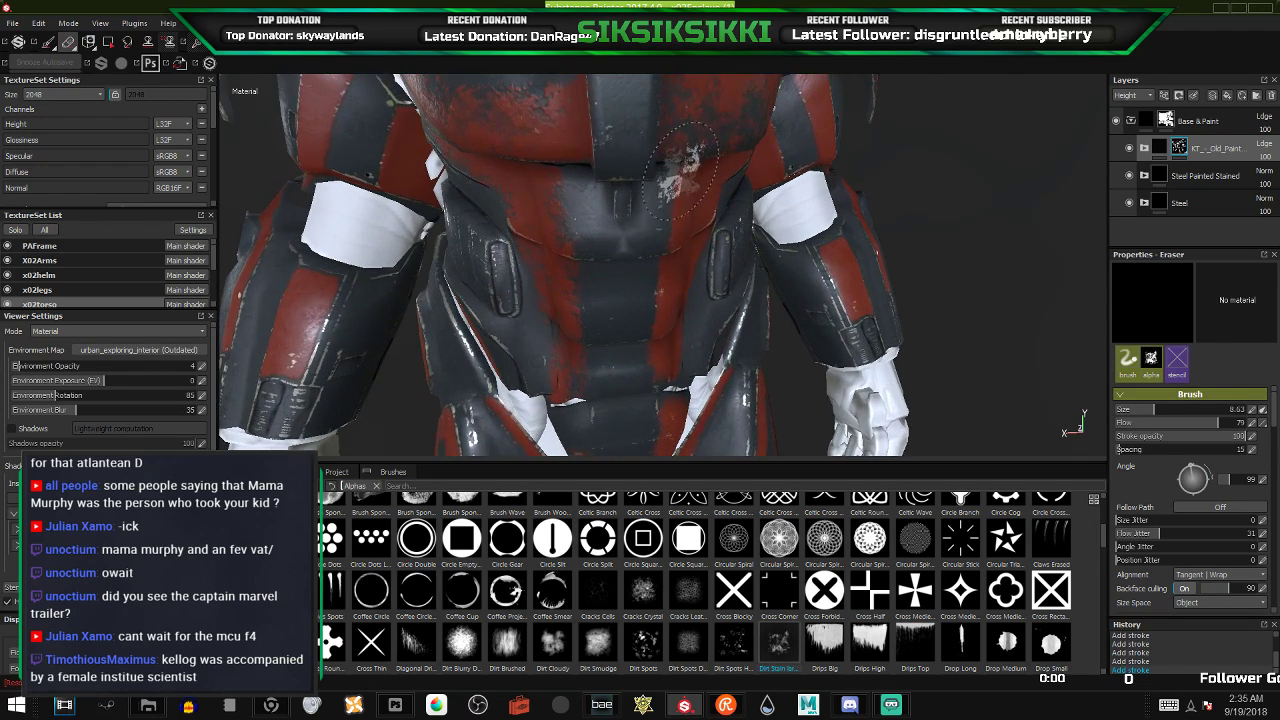
left_click_drag(634, 240, 522, 254, "alt")
scroll(525, 258, "up", 5)
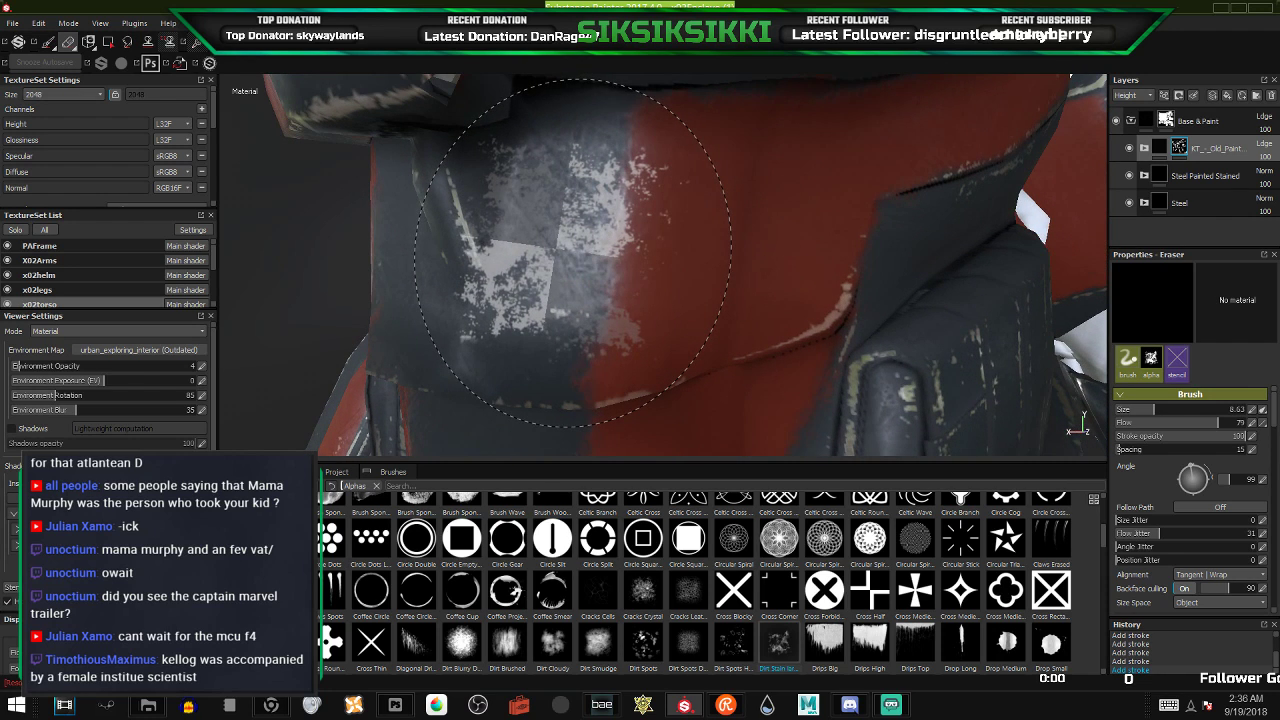
key("bracketleft")
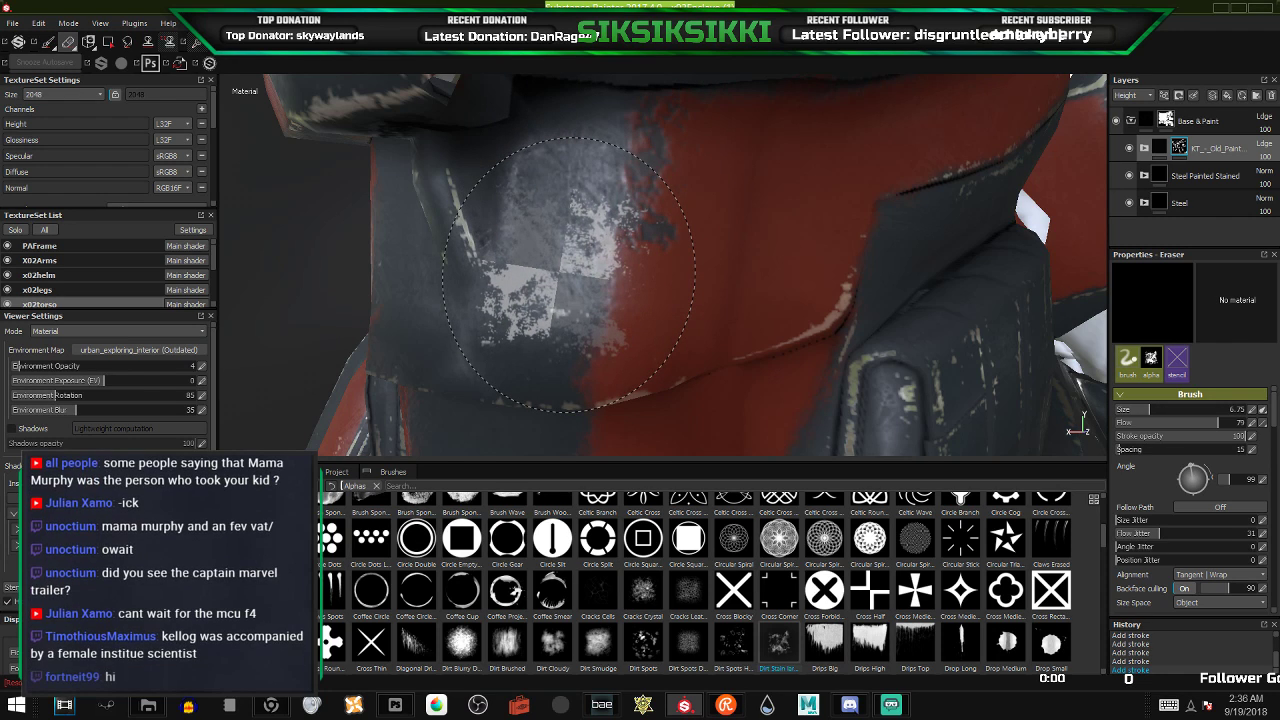
key("ctrl+z")
- Wear the upper abdomen stripe's inner edge down to the plate's lower seam, changing the angle from 70 to 36 and the size to 7.28
left_click_drag(600, 305, 585, 250, "alt")
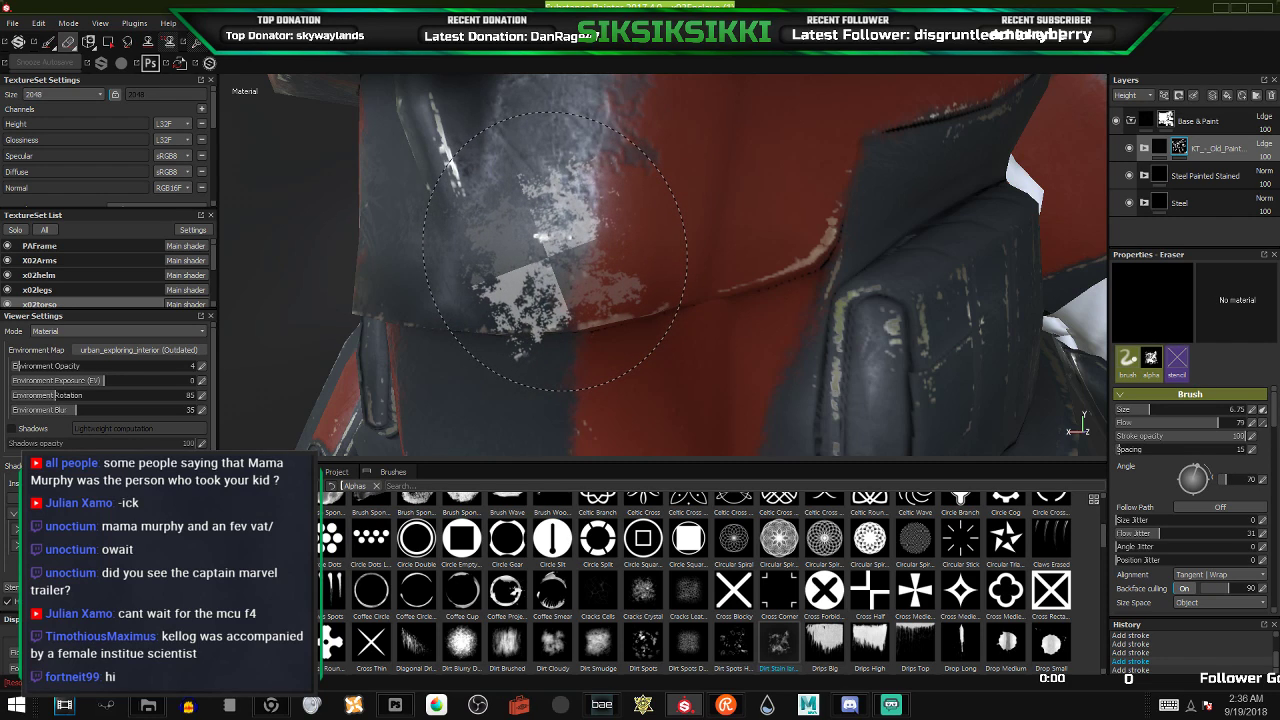
right_click_drag(555, 251, 575, 252, "ctrl")
left_click(575, 252)
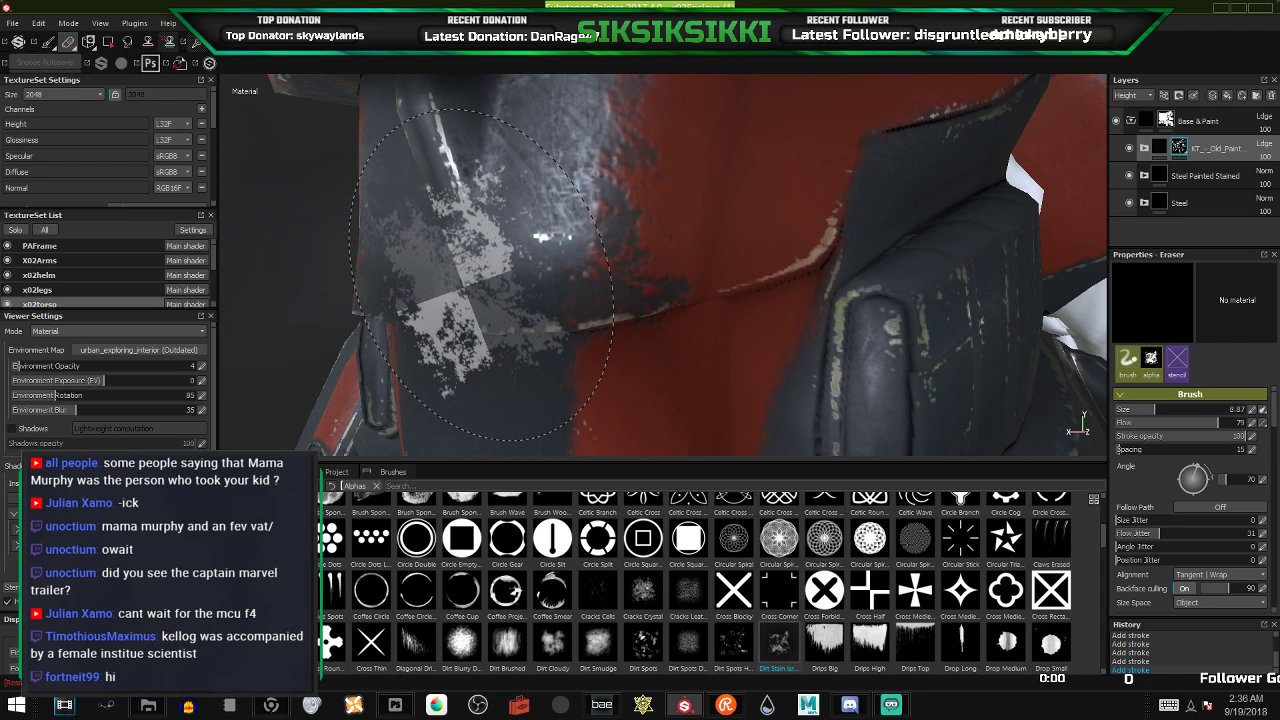
right_click_drag(481, 275, 470, 275, "ctrl")
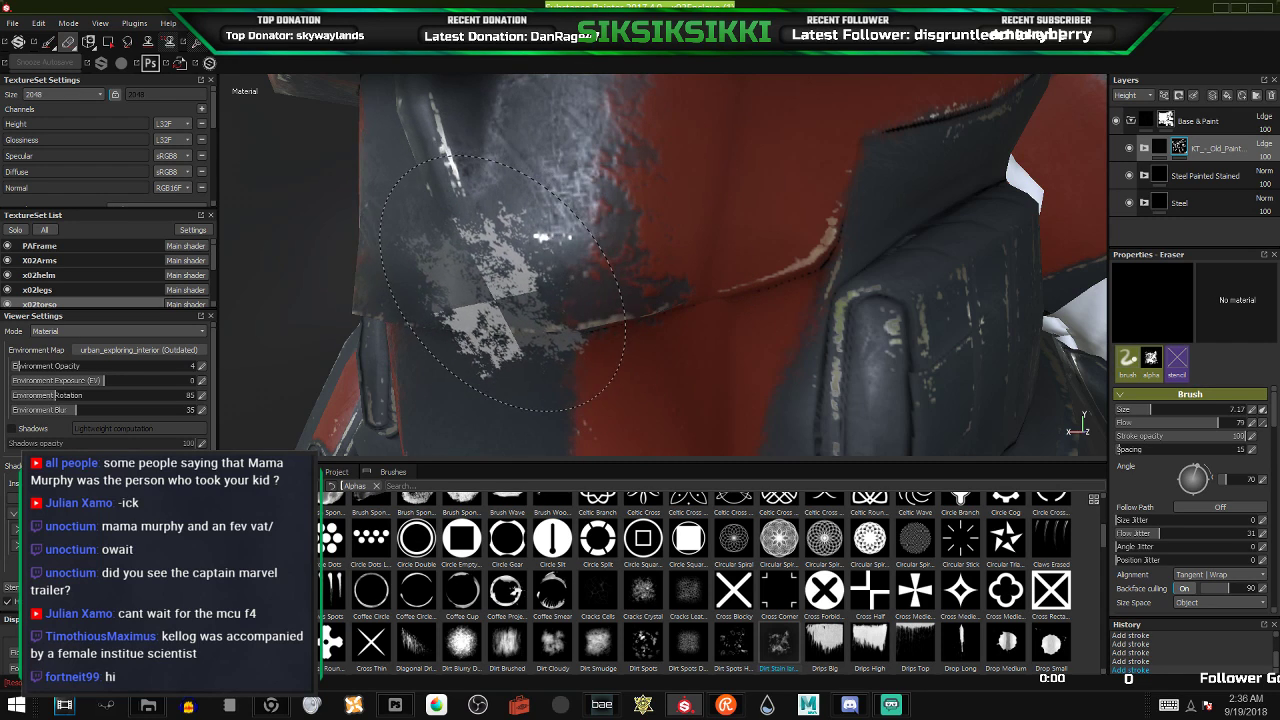
mouse_move(525, 290)
left_mouse_down("alt")
mouse_move(540, 305)
mouse_move(571, 258)
mouse_move(575, 222)
mouse_move(575, 246)
left_mouse_up("alt")
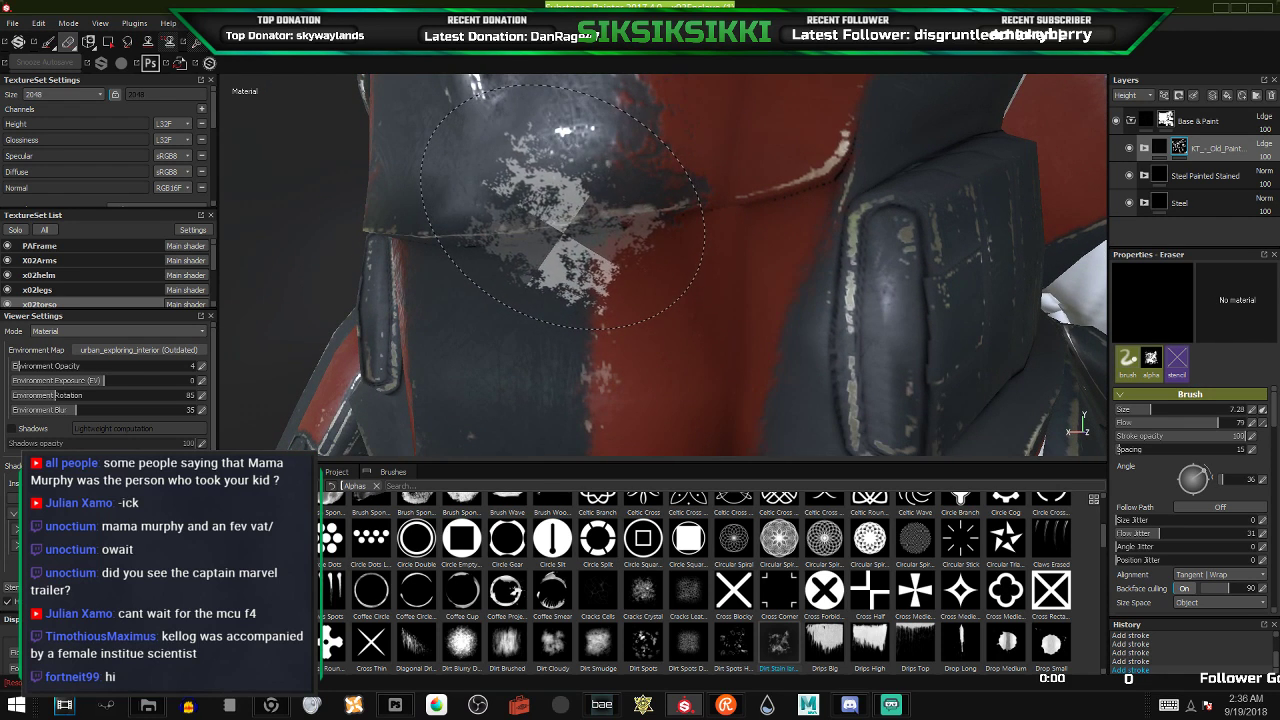
left_click(570, 238)
- Wear the stripe's inner edge on the middle abdomen plate, turning the alpha and enlarging the eraser to size 9.23
middle_click_drag(552, 269, 559, 205, "alt")
left_click_drag(561, 282, 561, 322, "ctrl")
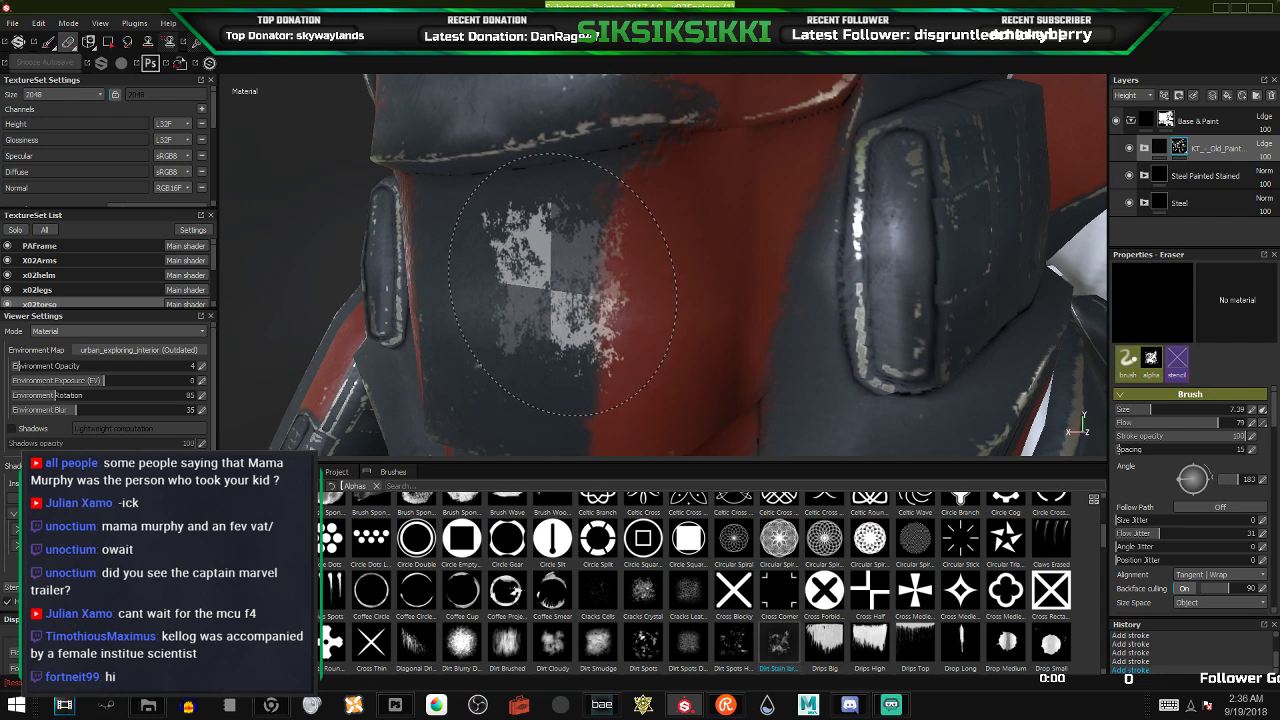
mouse_move(533, 330)
middle_mouse_down("alt")
mouse_move(527, 183)
mouse_move(516, 272)
middle_mouse_up("alt")
mouse_move(516, 272)
left_mouse_down("ctrl")
mouse_move(516, 312)
mouse_move(514, 272)
left_mouse_up("ctrl")
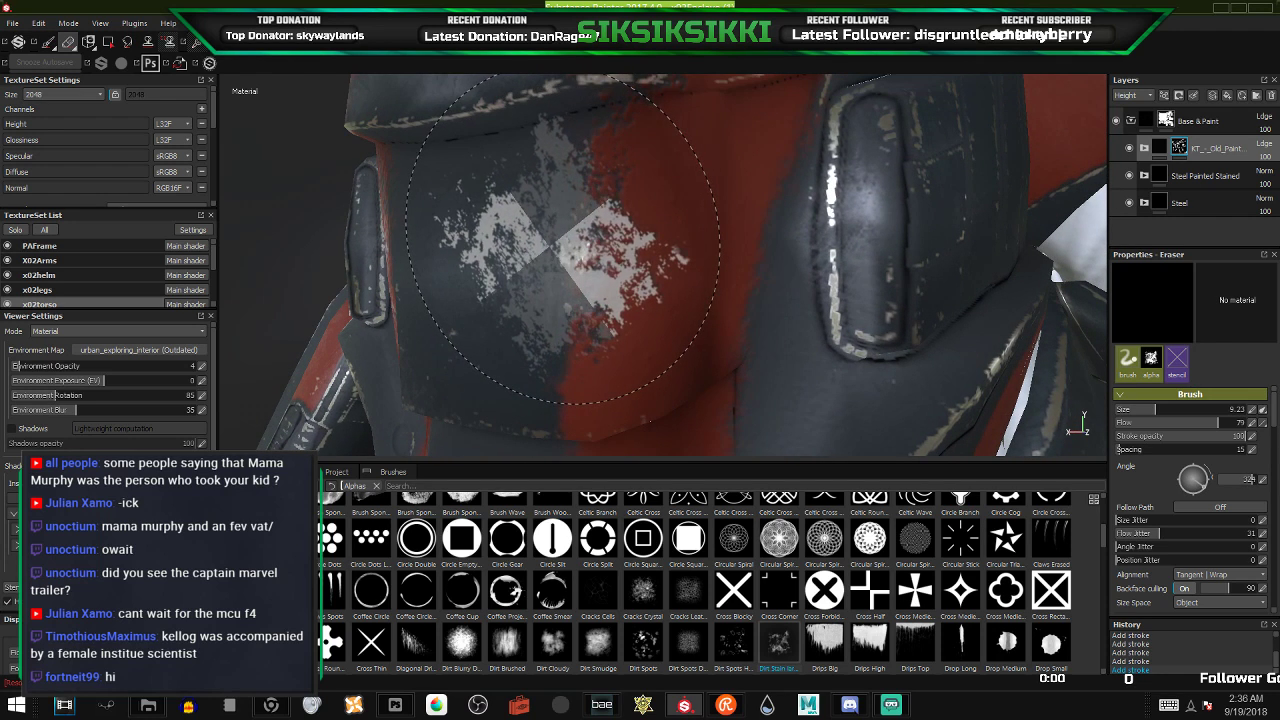
- Continue the wear across the middle abdomen plate's lower seam at angle 108 and onto the lower plate with flow 81 and angle 85
middle_click_drag(491, 325, 540, 240, "alt")
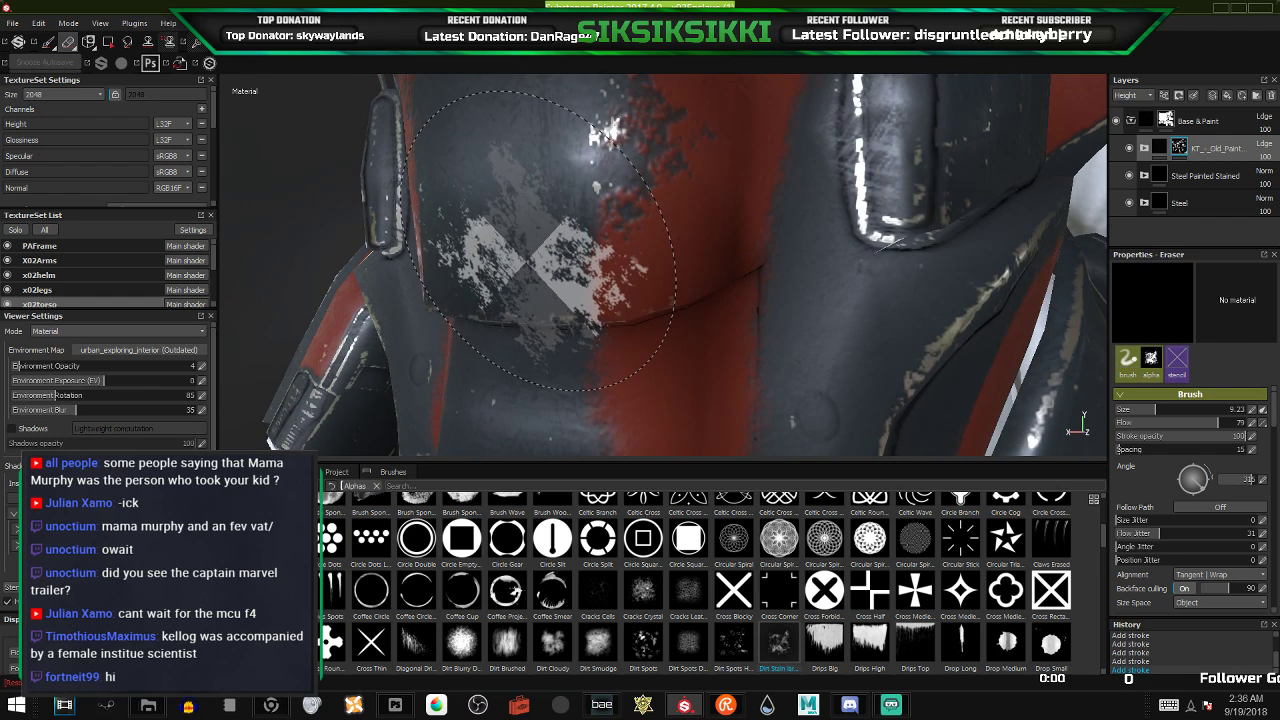
mouse_move(563, 265)
left_mouse_down("ctrl")
mouse_move(556, 303)
mouse_move(562, 278)
mouse_move(572, 290)
left_mouse_up("ctrl")
left_click(556, 279)
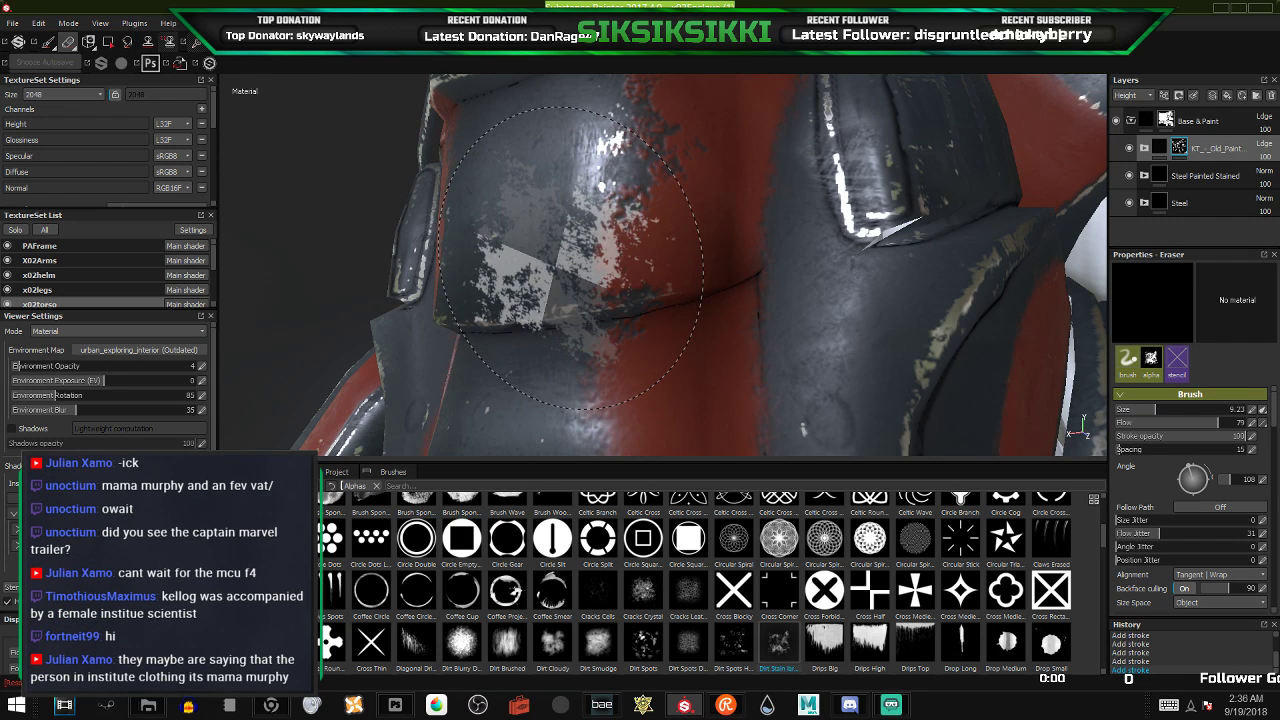
middle_click_drag(584, 290, 528, 150, "alt")
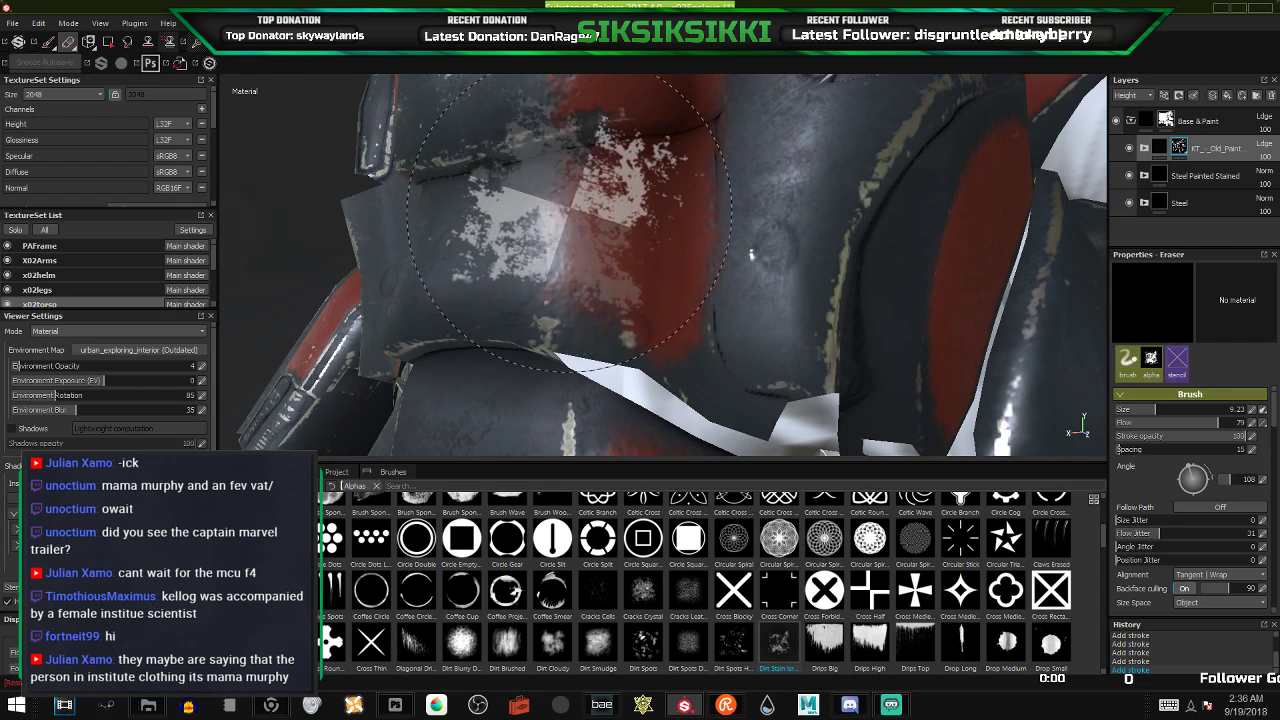
left_click_drag(511, 252, 513, 242, "ctrl")
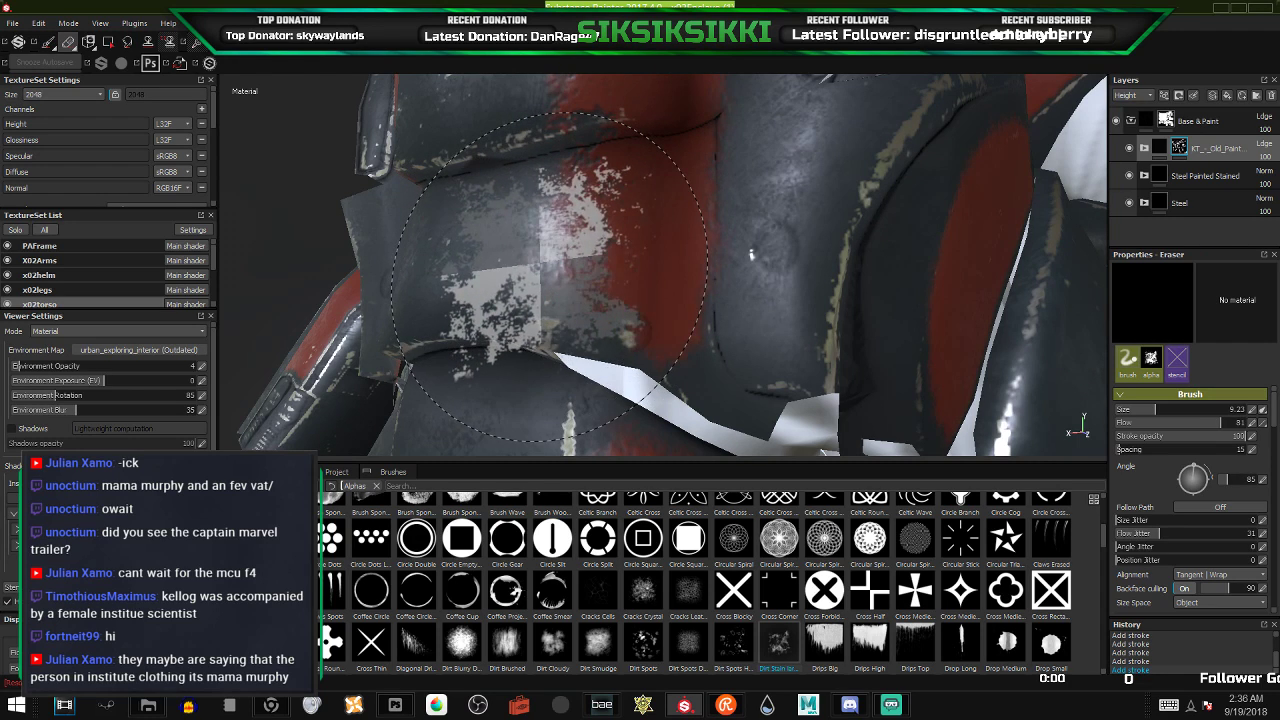
- Enlarge the eraser to size 10.23, raise its flow to 85, and wear the abdomen stripes' outer edges beside the side pouches
scroll(505, 276, "down", 5)
left_click_drag(505, 276, 668, 333, "alt")
scroll(667, 333, "up", 6)
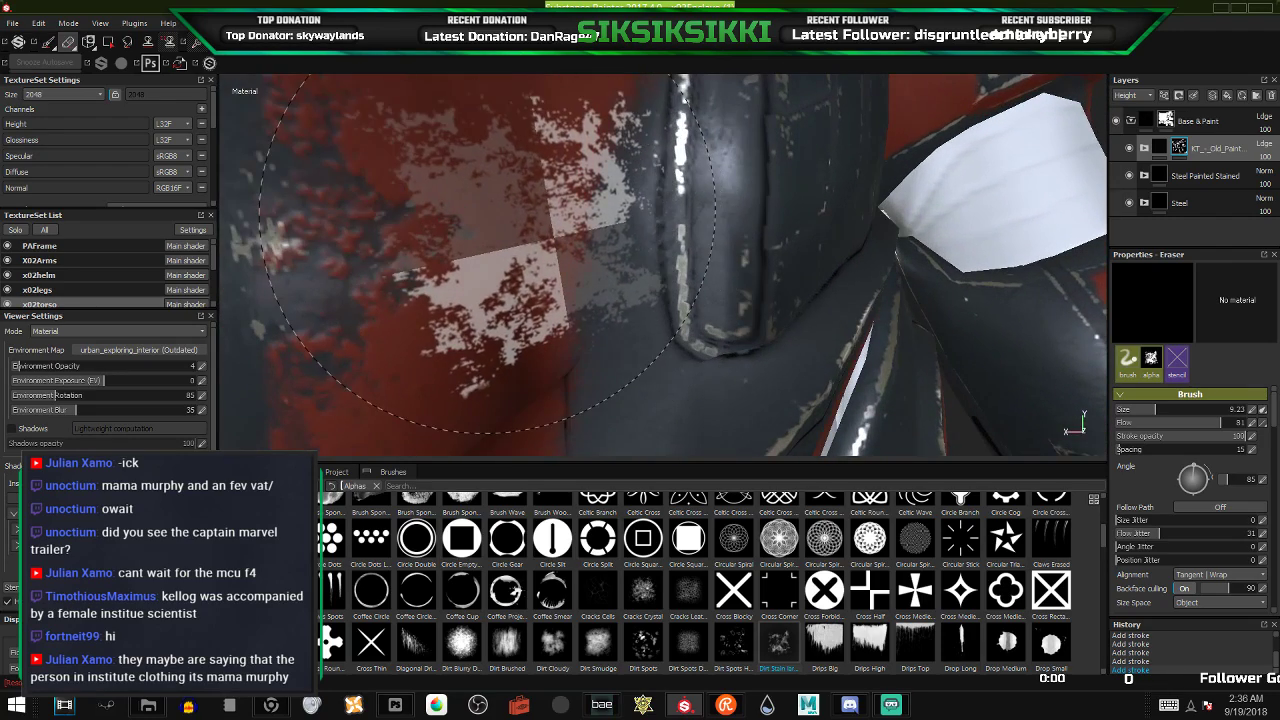
key("bracketright")
left_click(475, 200)
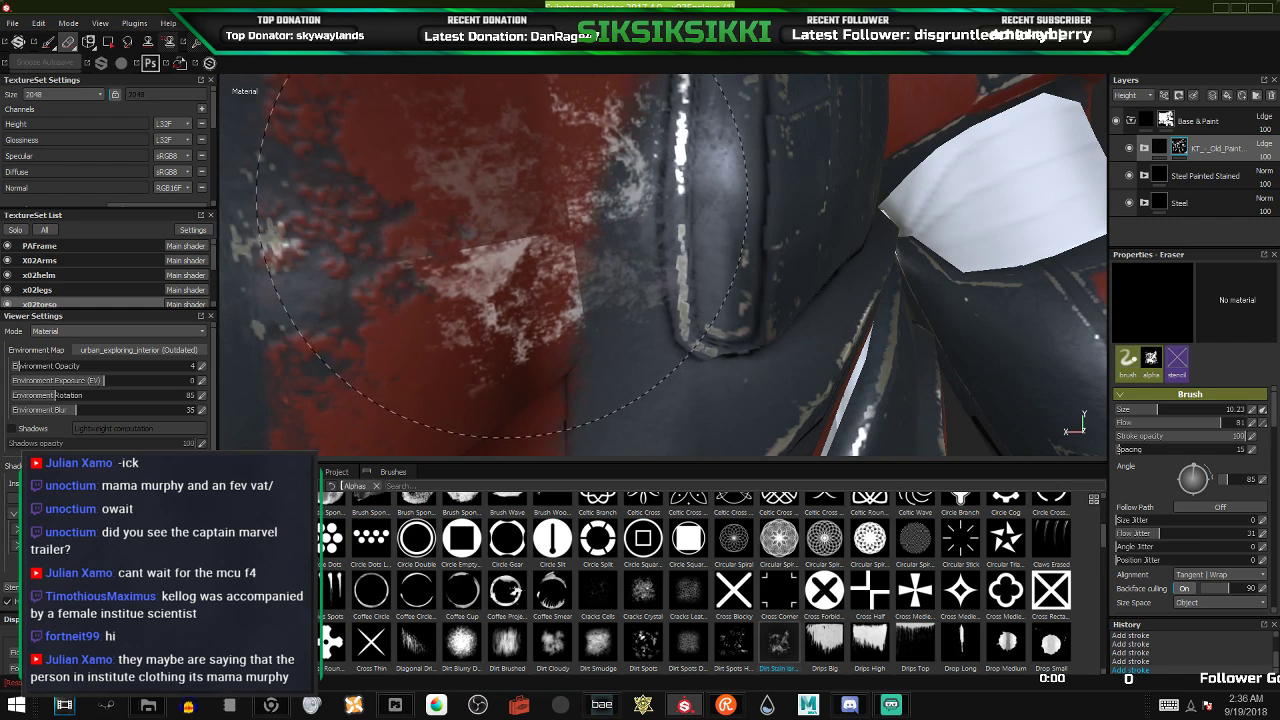
scroll(643, 286, "down", 2)
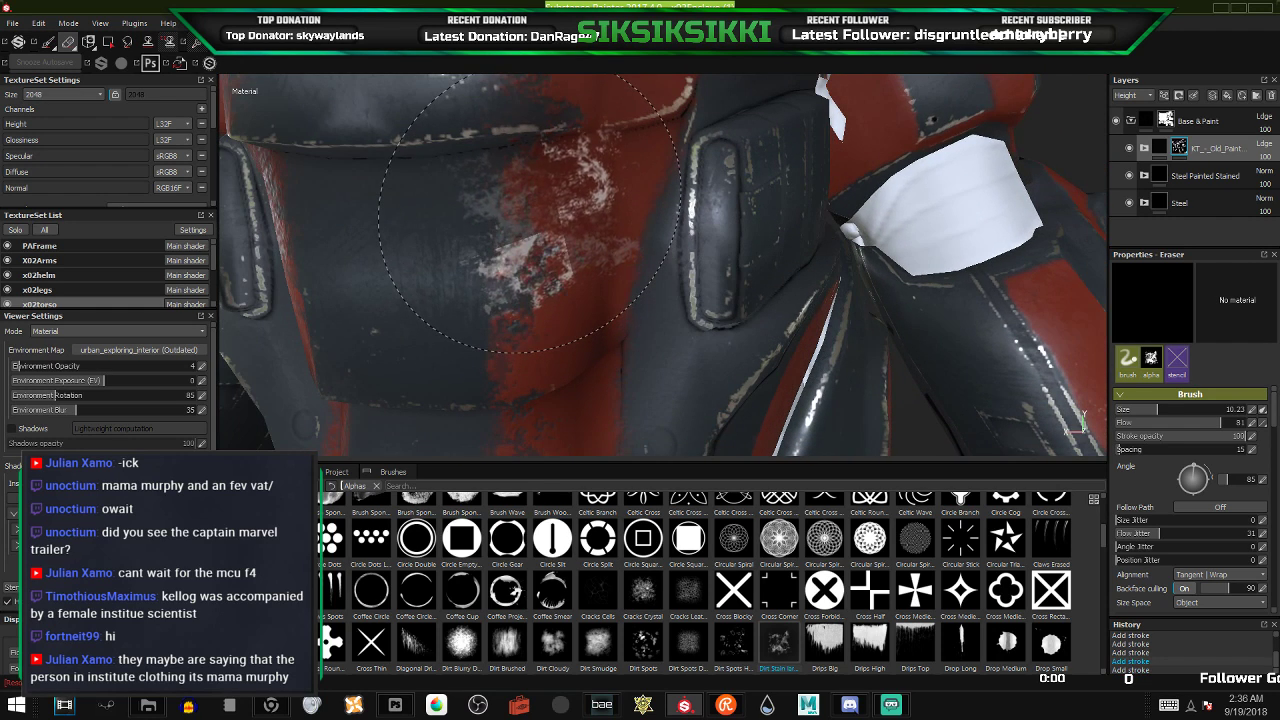
mouse_move(530, 237)
left_mouse_down("alt")
mouse_move(455, 286)
mouse_move(460, 252)
mouse_move(510, 300)
mouse_move(640, 280)
mouse_move(886, 296)
mouse_move(818, 290)
left_mouse_up("alt")
left_click_drag(842, 219, 856, 219, "alt")
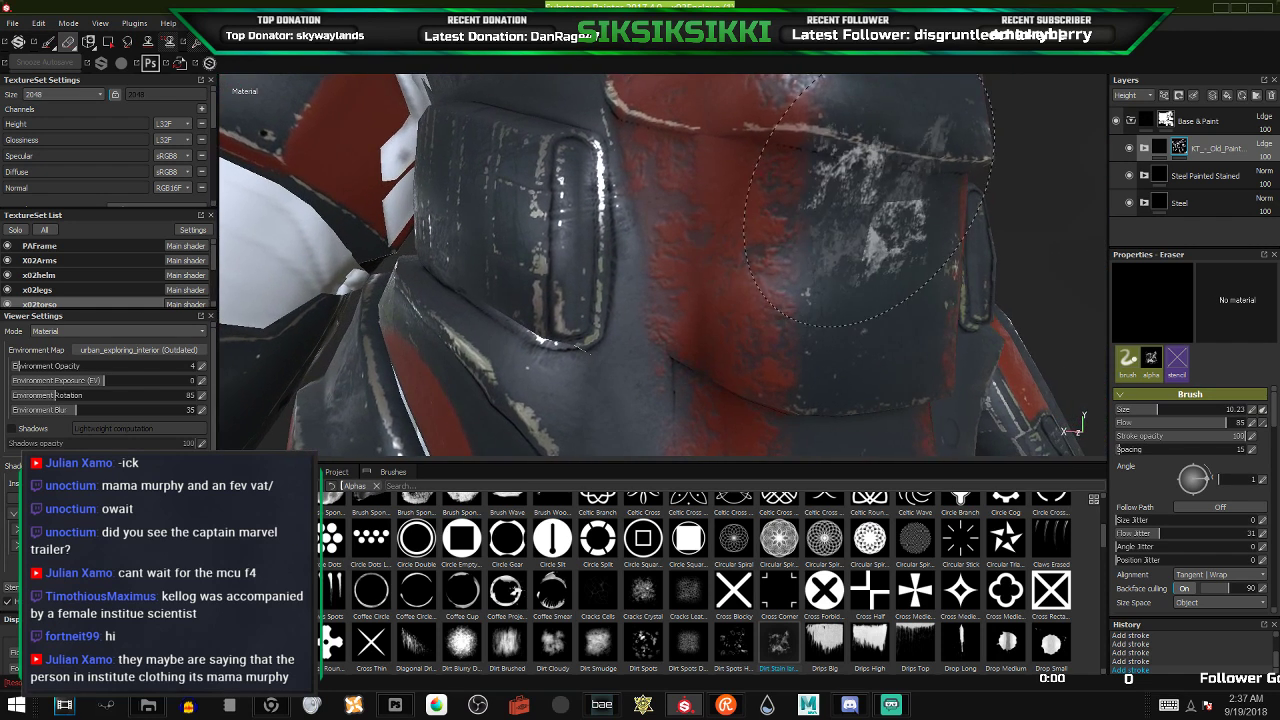
- Toggle isolation of the torso texture set and examine the chest and abdomen paint wear from both sides
middle_click_drag(856, 219, 847, 347, "alt")
left_click_drag(847, 347, 812, 302, "alt")
scroll(829, 298, "down", 3)
key("alt+q")
key("alt+q")
key("alt+q")
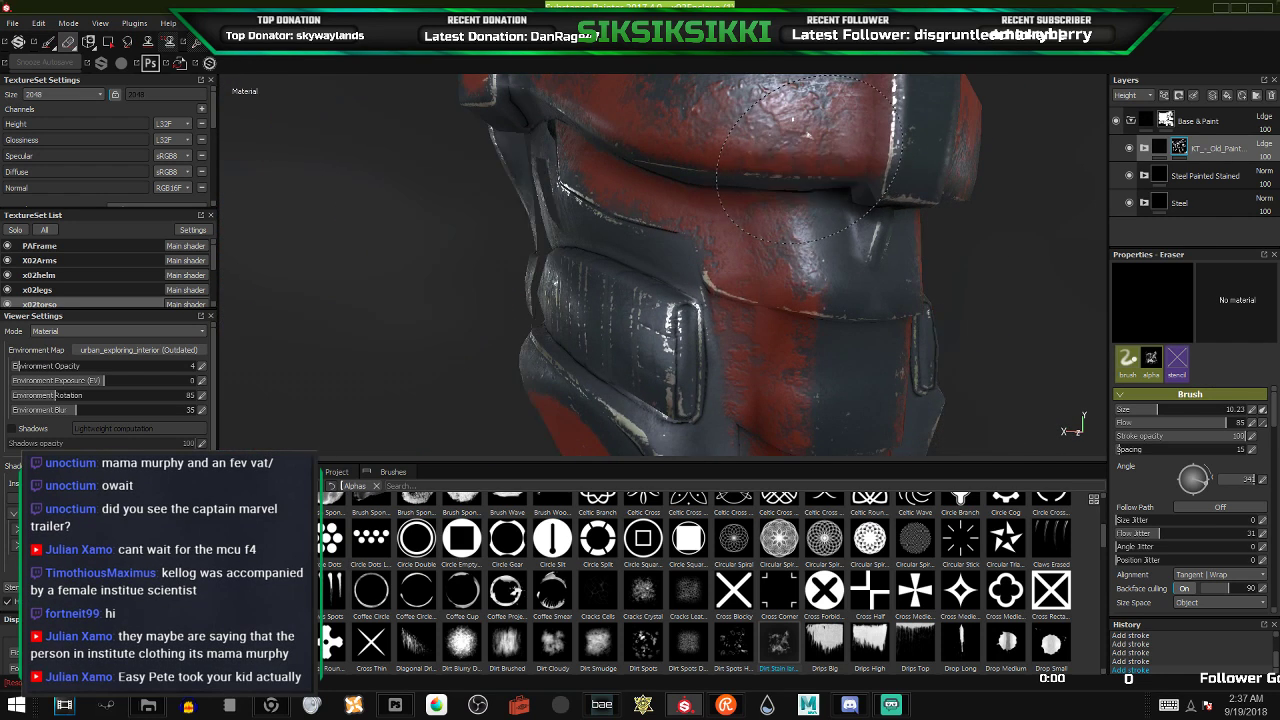
key("alt+q")
mouse_move(850, 250)
left_mouse_down("alt")
mouse_move(563, 280)
mouse_move(635, 330)
mouse_move(606, 328)
mouse_move(617, 311)
left_mouse_up("alt")
key("alt+q")
key("alt+q")
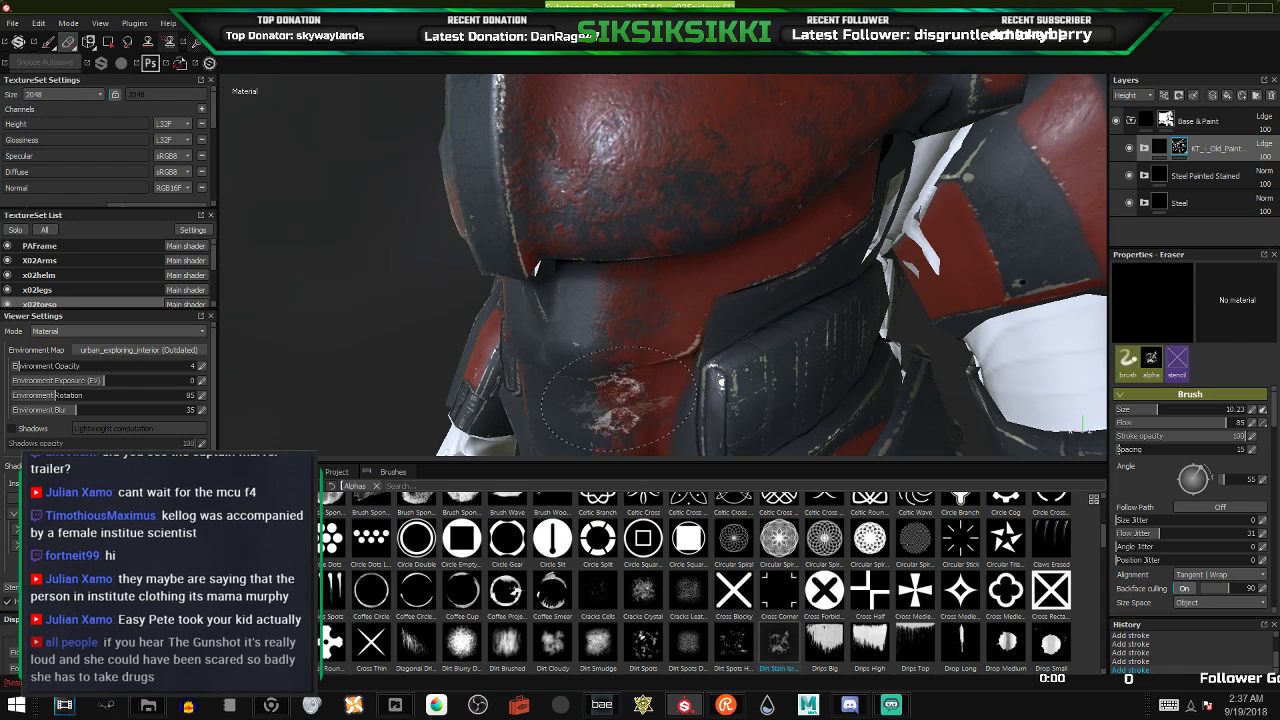
- Touch up the abdomen stripe's outer edge next to the side pouch with the eraser at angle 91
mouse_move(603, 305)
left_mouse_down("alt")
mouse_move(638, 358)
mouse_move(650, 287)
left_mouse_up("alt")
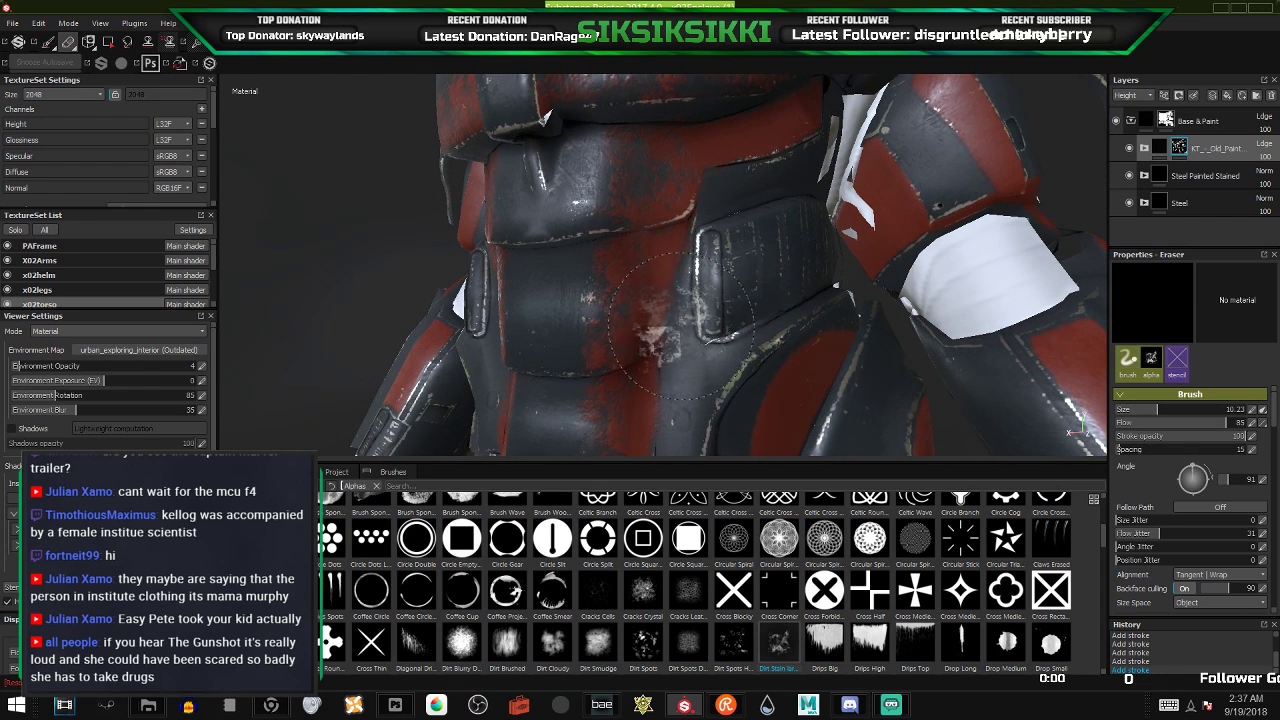
left_click_drag(690, 295, 668, 366)
middle_click_drag(758, 229, 833, 402, "alt")
scroll(754, 240, "up", 2)
left_click_drag(754, 240, 613, 330, "alt")
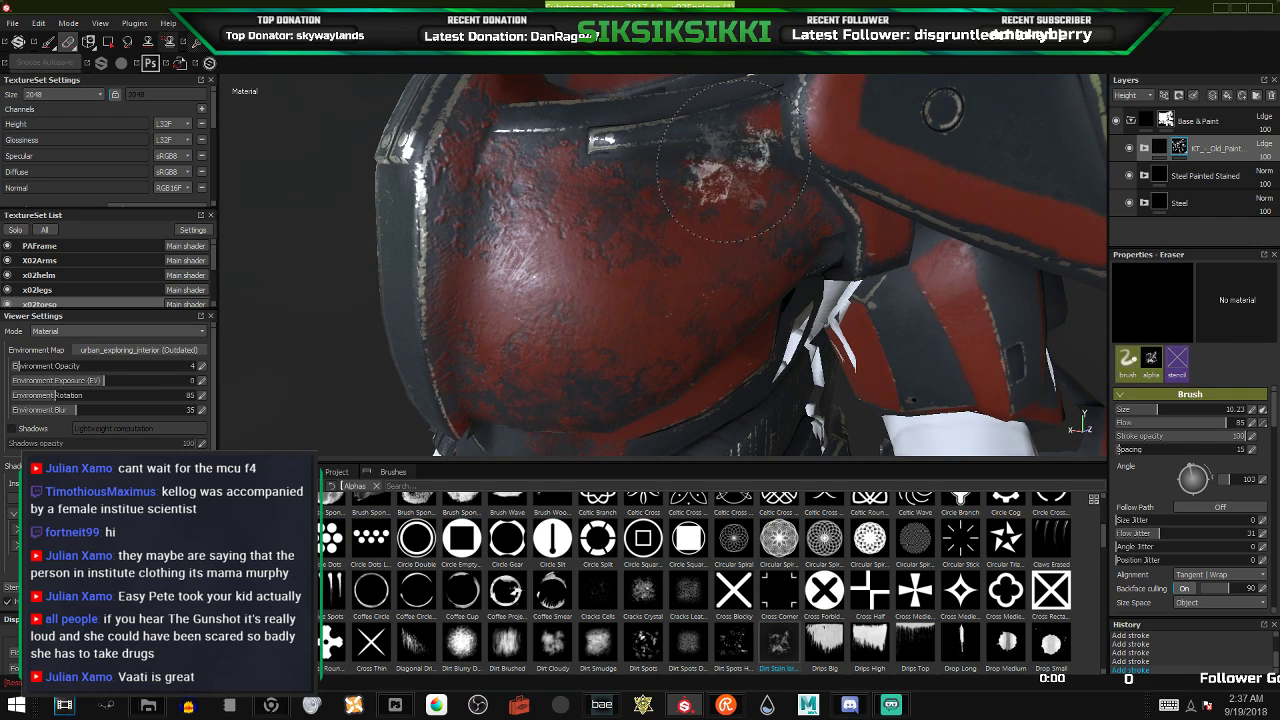
- Wear the inner edge of the pelvis plate's red stripe using the size 10.23 eraser rotated to angle 92
scroll(673, 251, "down", 3)
scroll(673, 251, "down", 4)
left_click_drag(673, 251, 786, 258, "alt")
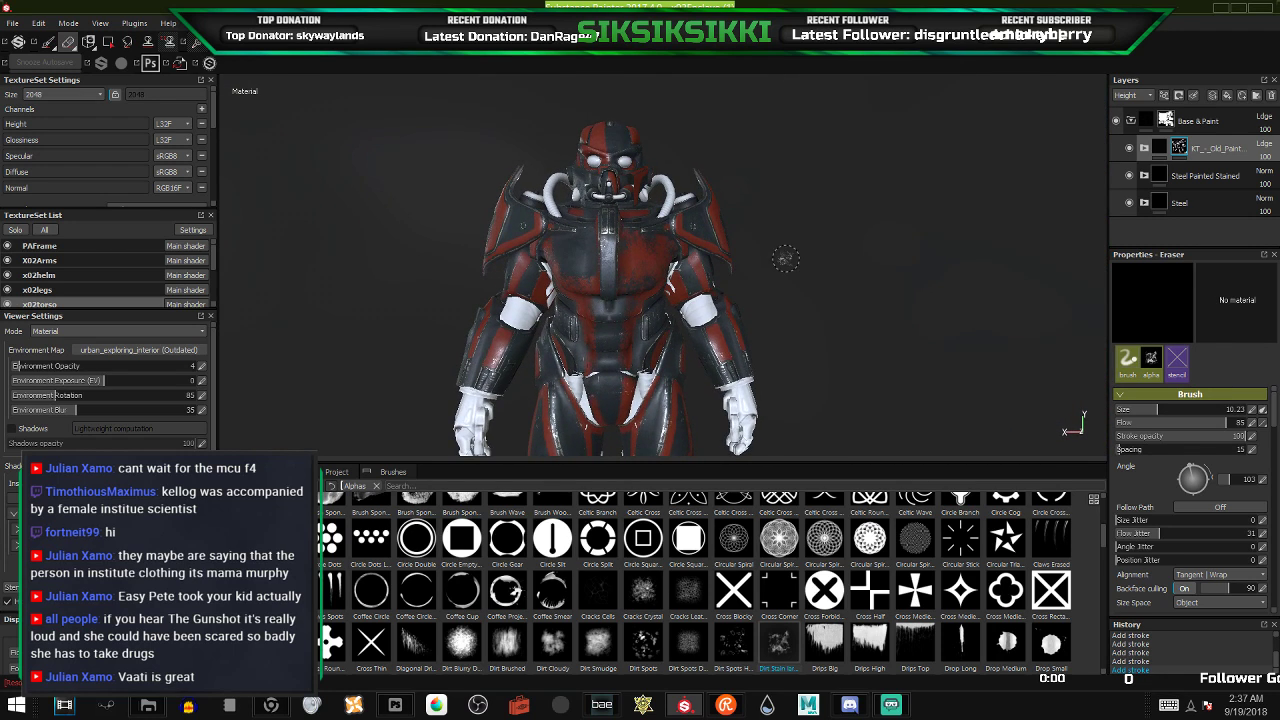
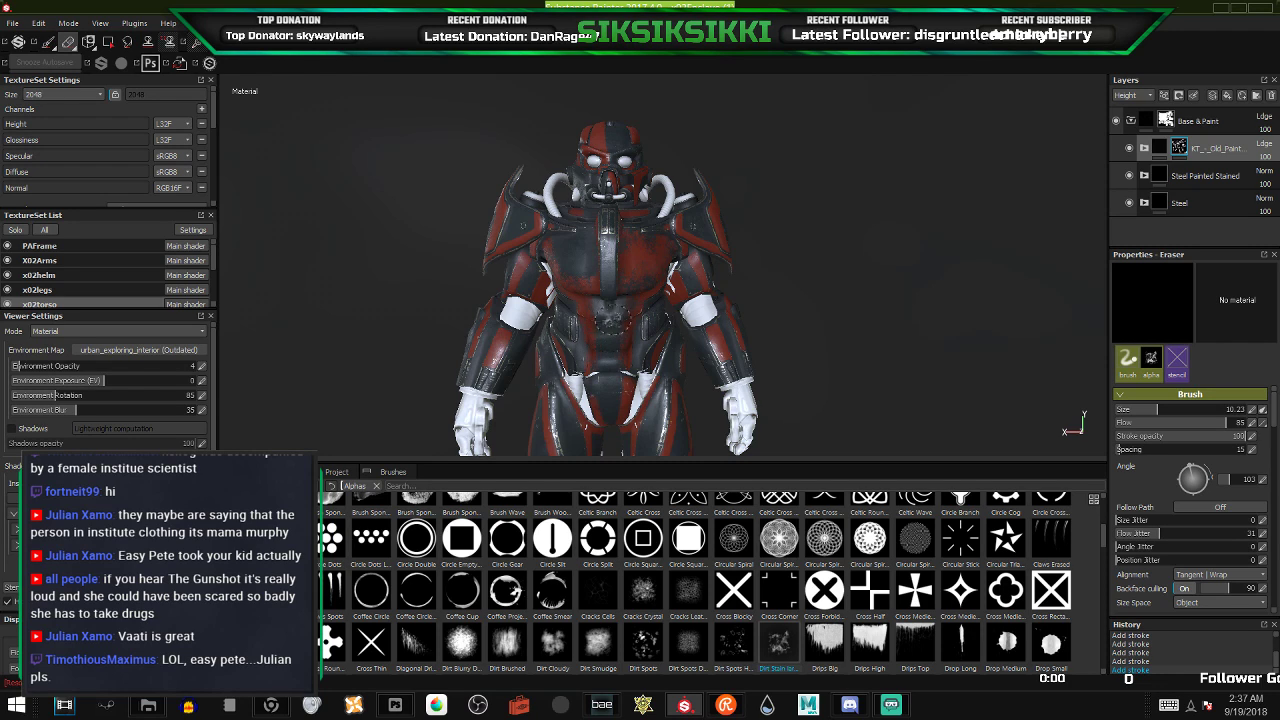
middle_click_drag(599, 304, 589, 242, "alt")
scroll(590, 242, "up", 5)
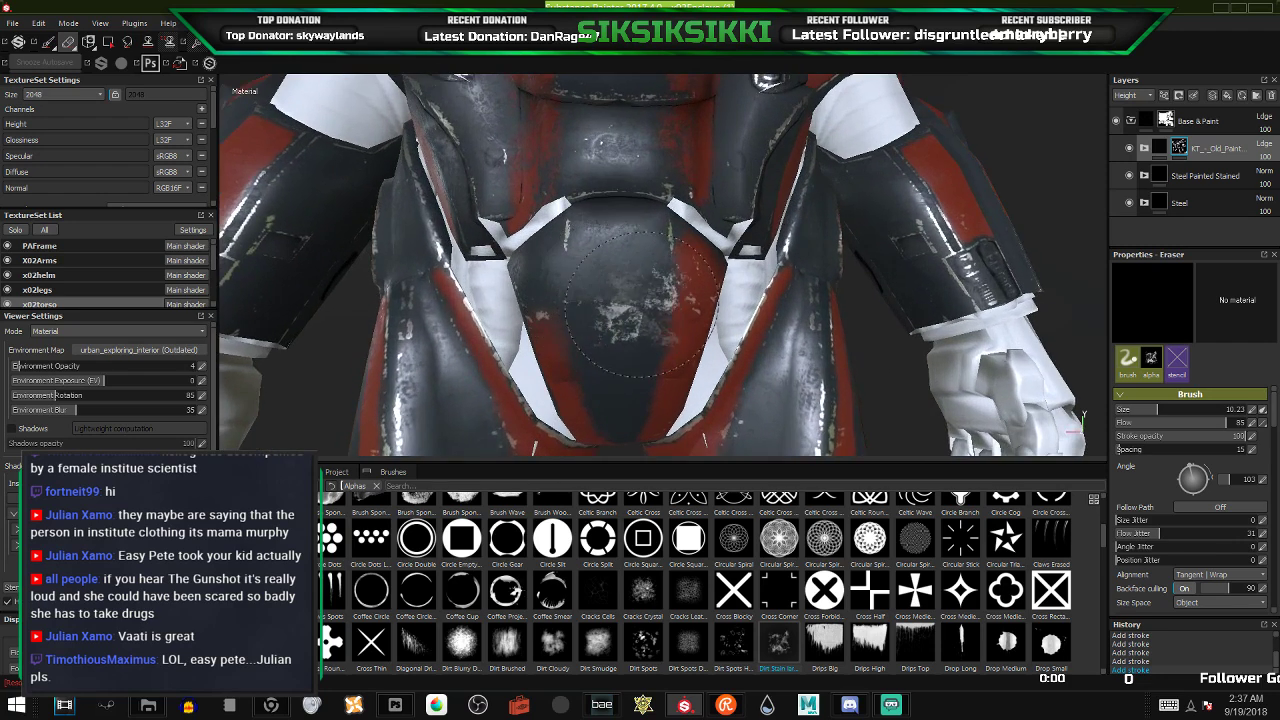
left_click_drag(537, 290, 470, 291, "alt")
scroll(590, 292, "up", 3)
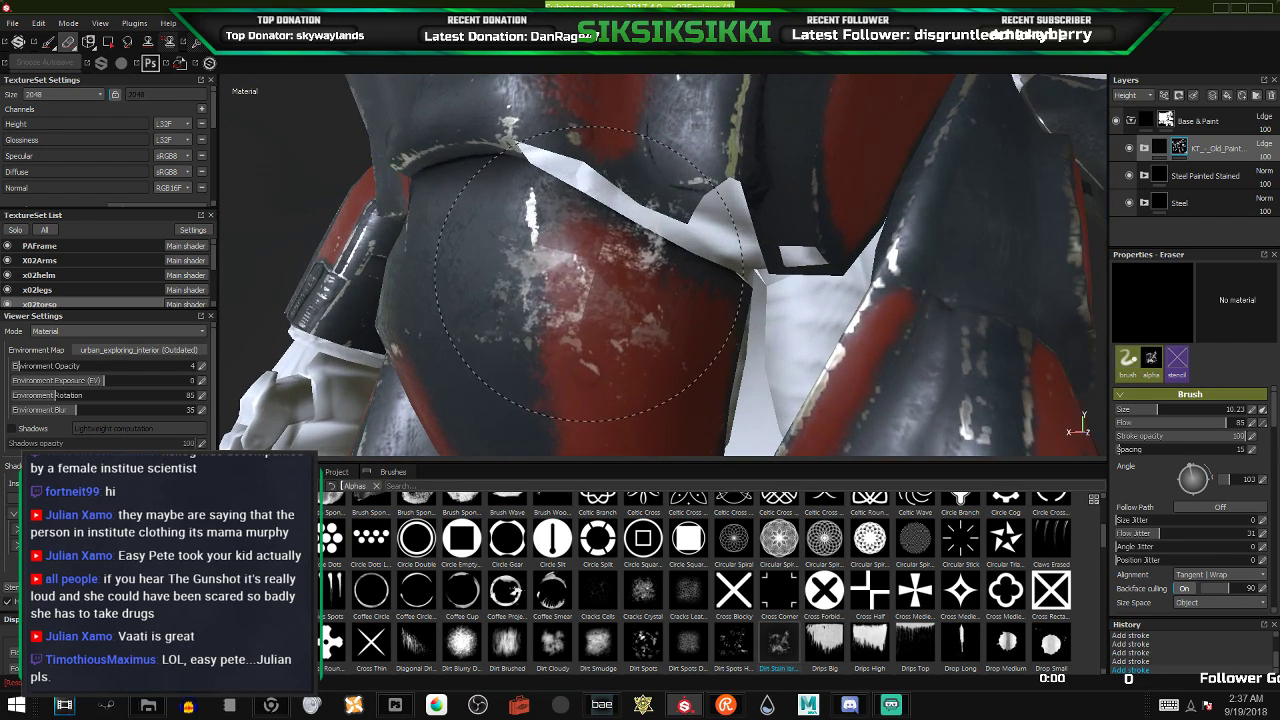
mouse_move(579, 291)
left_mouse_down("ctrl")
mouse_move(579, 257)
mouse_move(569, 344)
left_mouse_up("ctrl")
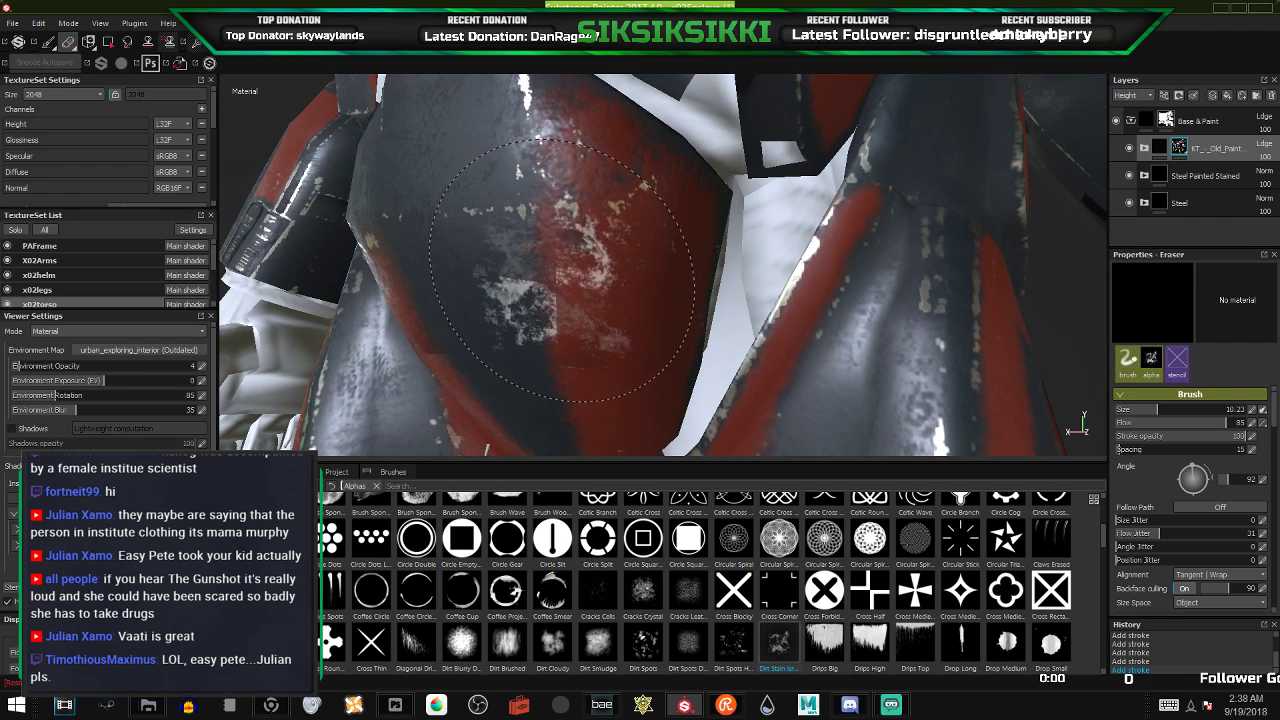
mouse_move(568, 281)
left_mouse_down("alt")
mouse_move(496, 276)
mouse_move(570, 245)
mouse_move(580, 270)
mouse_move(597, 244)
left_mouse_up("alt")
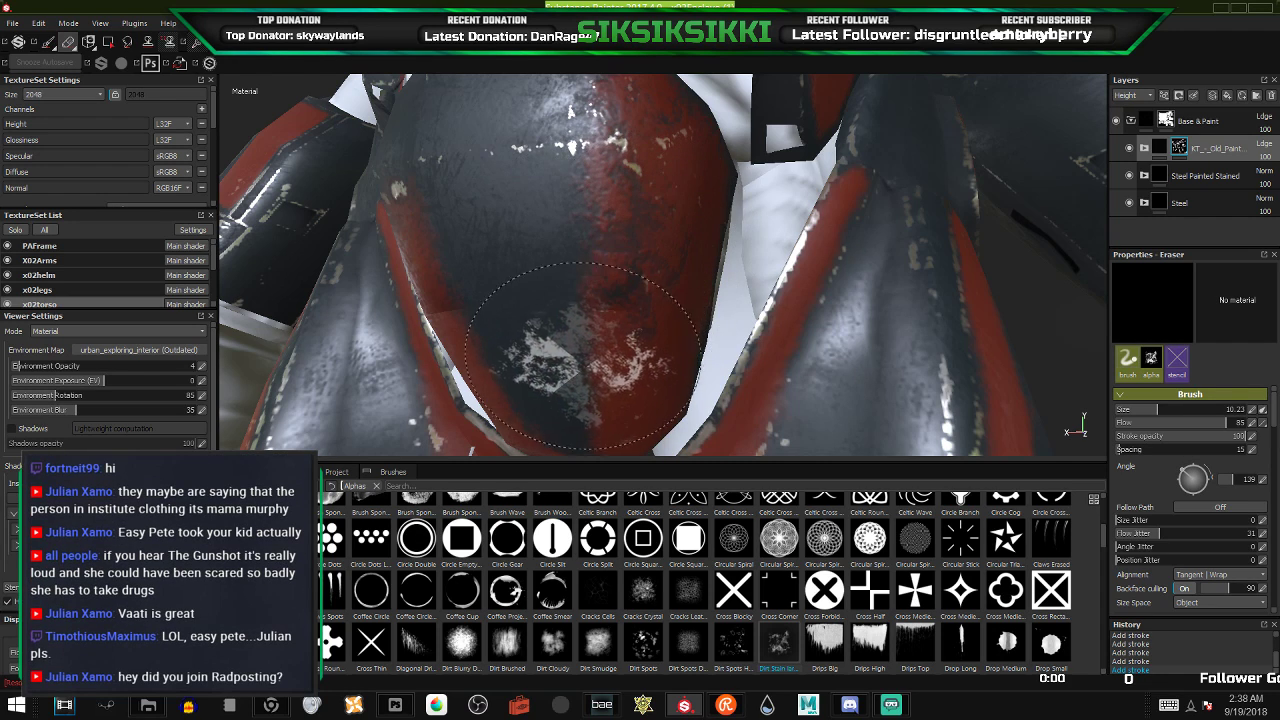
- Erase worn patches into the lower pelvis stripe at angle 124, then reduce the eraser to size 8.05 with angle 216
left_click_drag(573, 333, 558, 325, "alt")
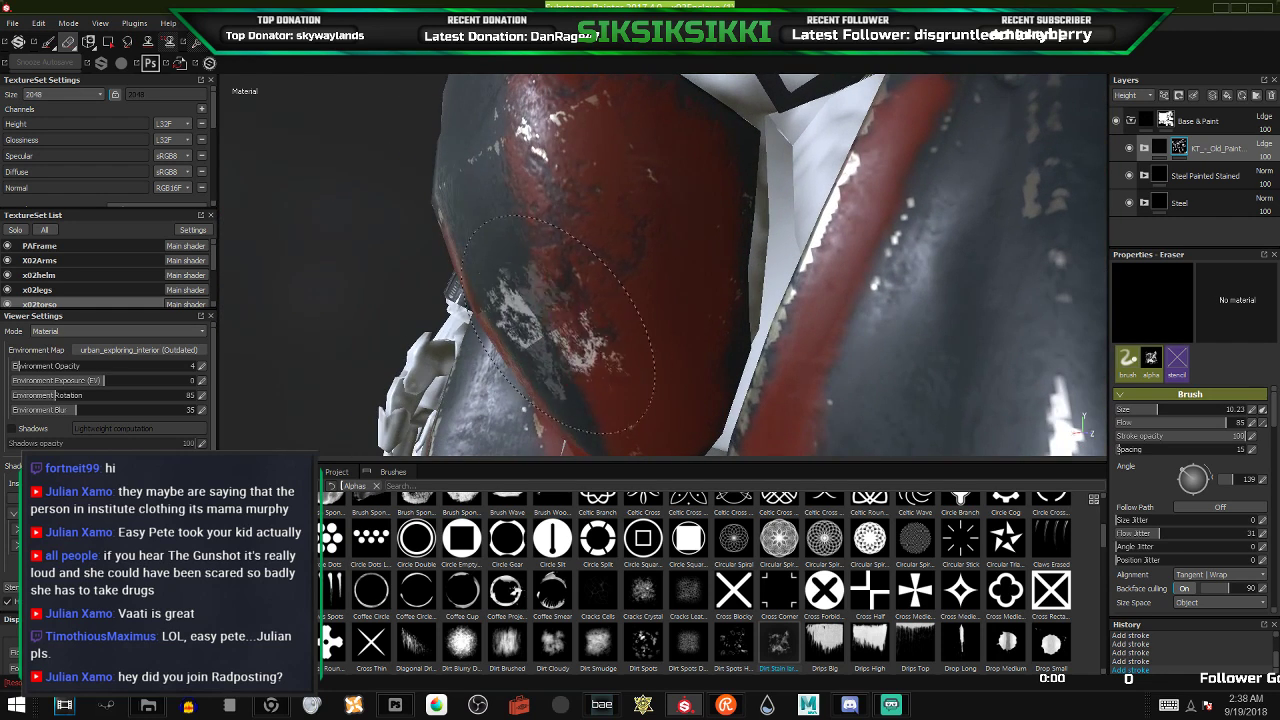
left_click_drag(597, 258, 662, 279, "alt")
left_click(606, 314)
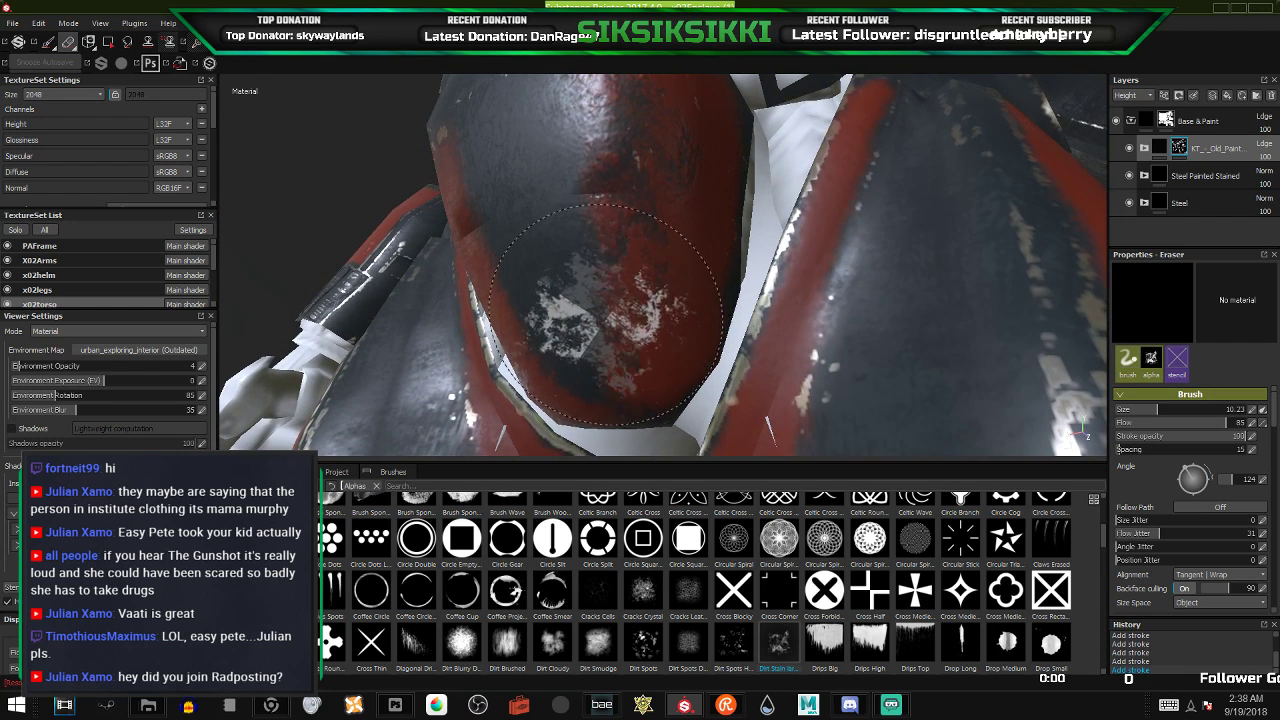
left_click(597, 365)
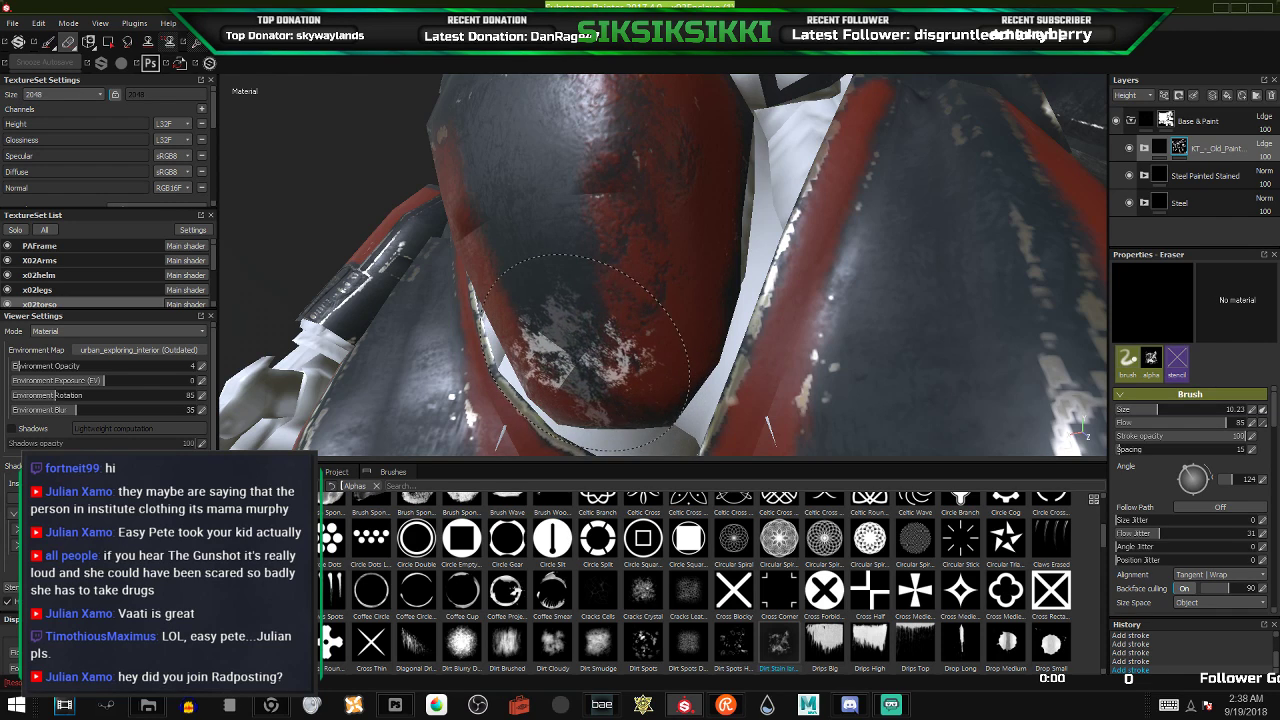
left_click_drag(588, 350, 580, 264, "ctrl")
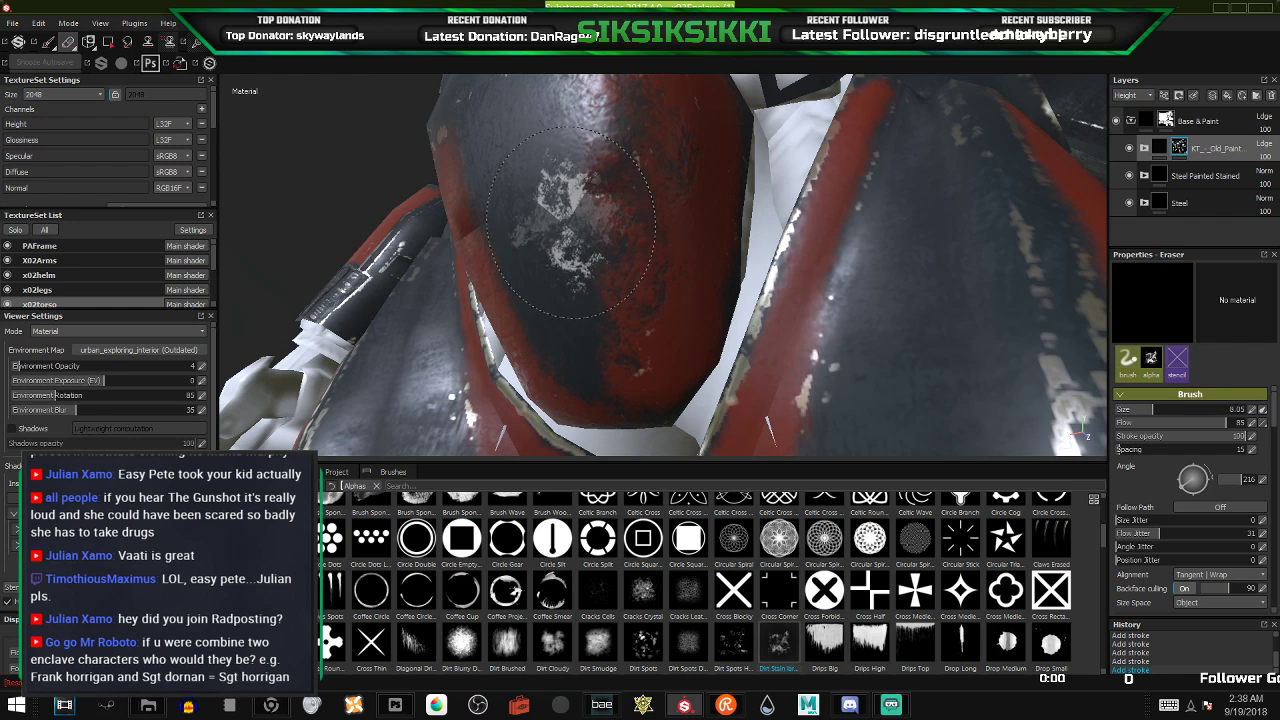
- Toggle isolation of the torso texture set and wear the pelvis plate's other stripe at size 9.83 with angles 157 and 202
key("alt+q")
key("alt+q")
mouse_move(640, 308)
left_mouse_down("alt")
mouse_move(565, 300)
mouse_move(651, 360)
mouse_move(561, 283)
mouse_move(683, 318)
mouse_move(690, 262)
mouse_move(630, 277)
left_mouse_up("alt")
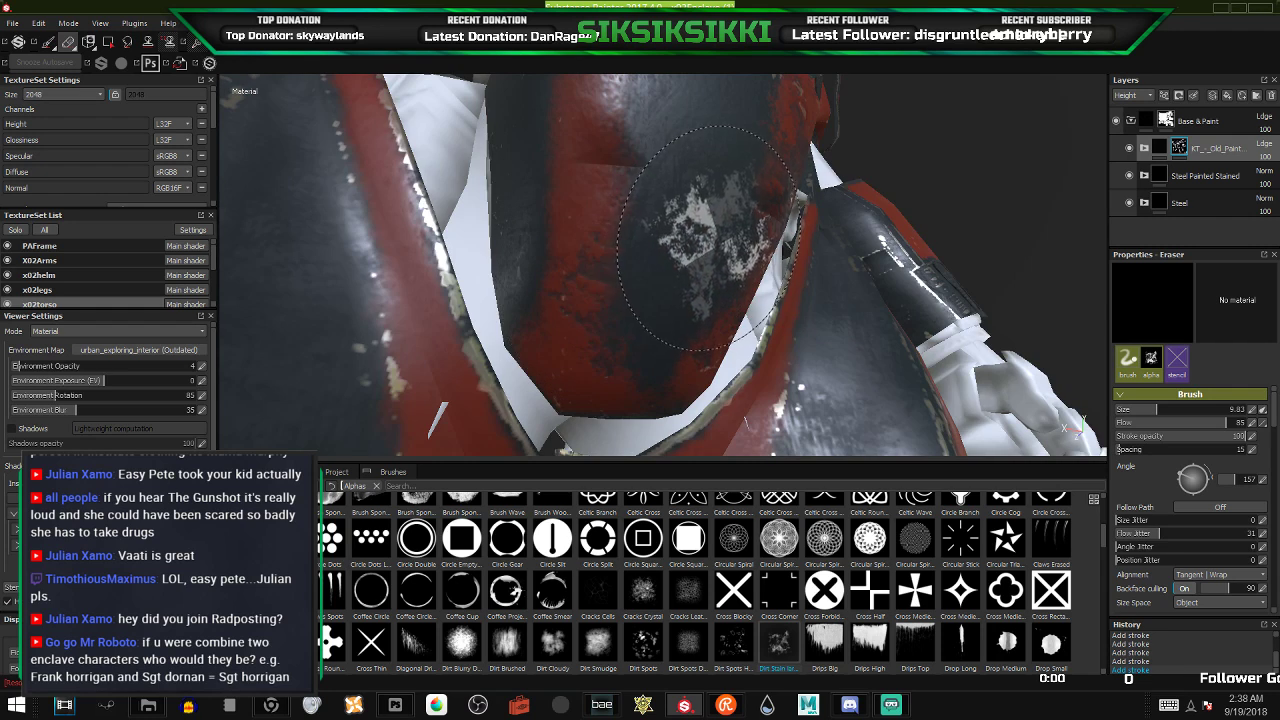
mouse_move(661, 281)
left_mouse_down("ctrl")
mouse_move(655, 266)
mouse_move(691, 351)
mouse_move(674, 334)
mouse_move(744, 319)
mouse_move(734, 297)
left_mouse_up("ctrl")
middle_click_drag(734, 297, 760, 243, "alt")
left_click(643, 294)
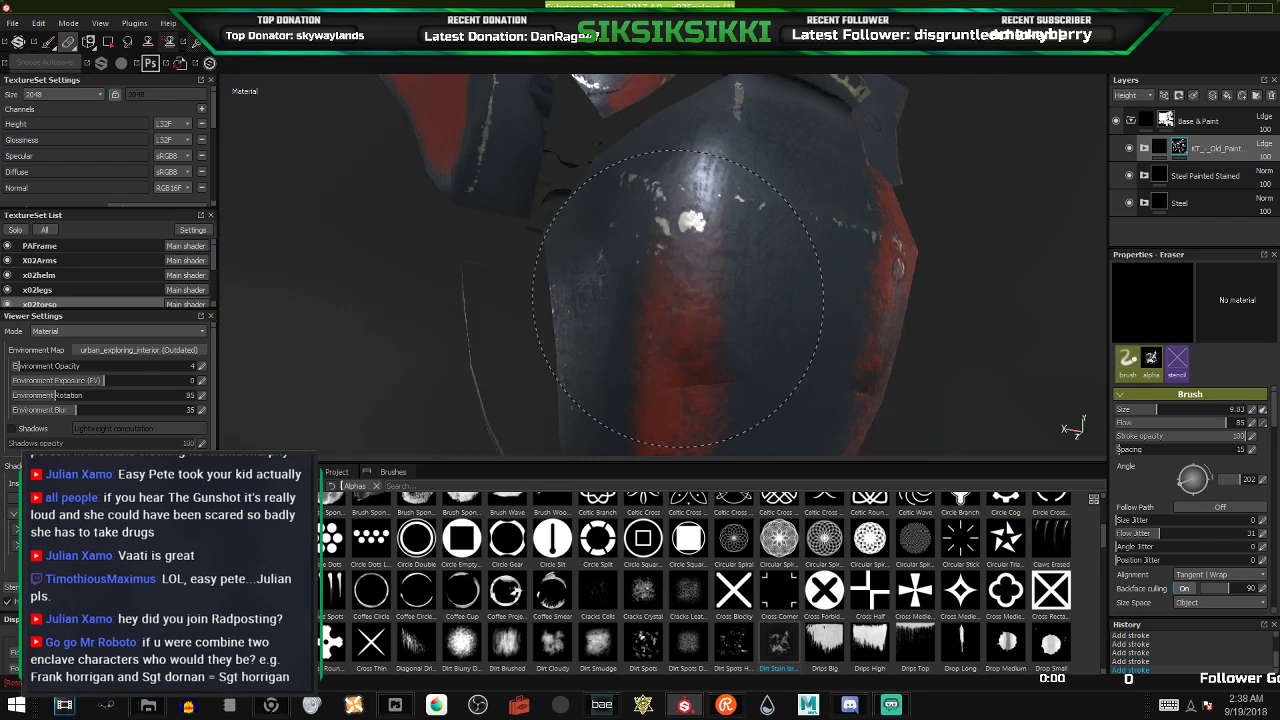
mouse_move(812, 280)
left_mouse_down("alt")
mouse_move(800, 300)
mouse_move(760, 275)
left_mouse_up("alt")
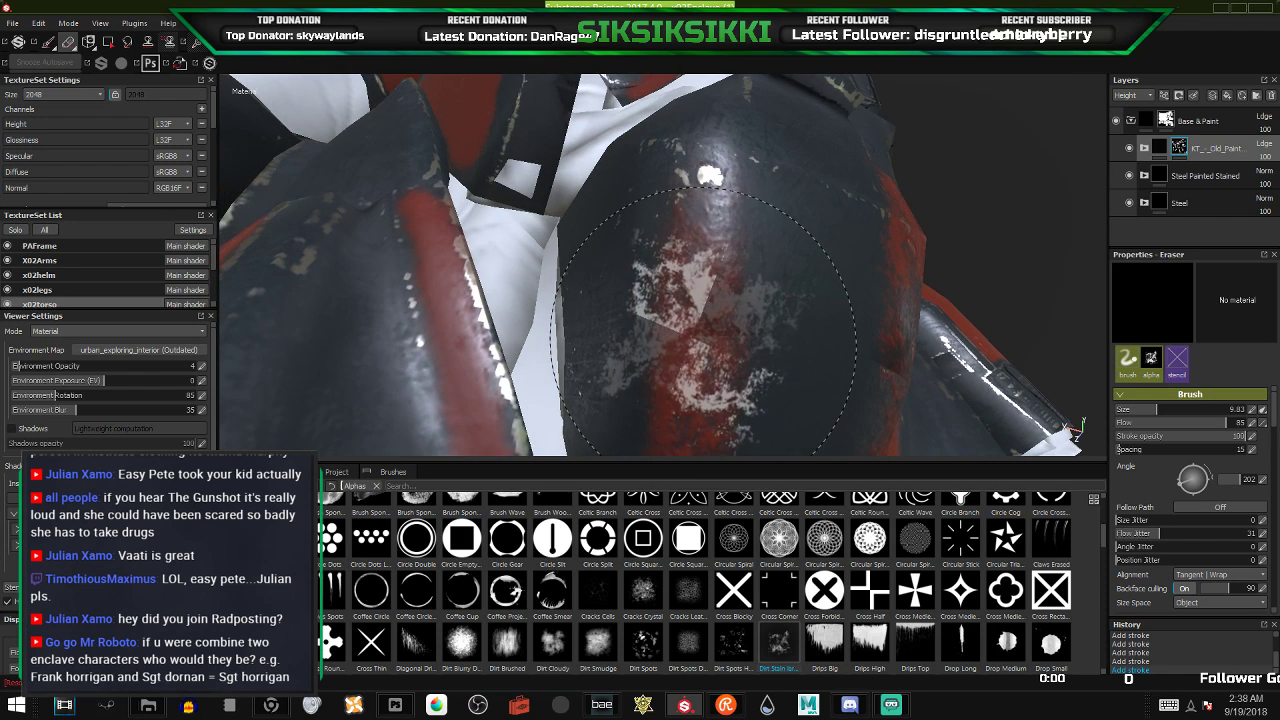
left_click(722, 250)
- Erase worn paint at the lower end of the pelvis plate with flow 86 and angle 48
scroll(800, 292, "down", 5)
mouse_move(800, 292)
left_mouse_down("alt")
mouse_move(762, 330)
mouse_move(800, 345)
left_mouse_up("alt")
scroll(810, 348, "up", 4)
left_click(840, 318)
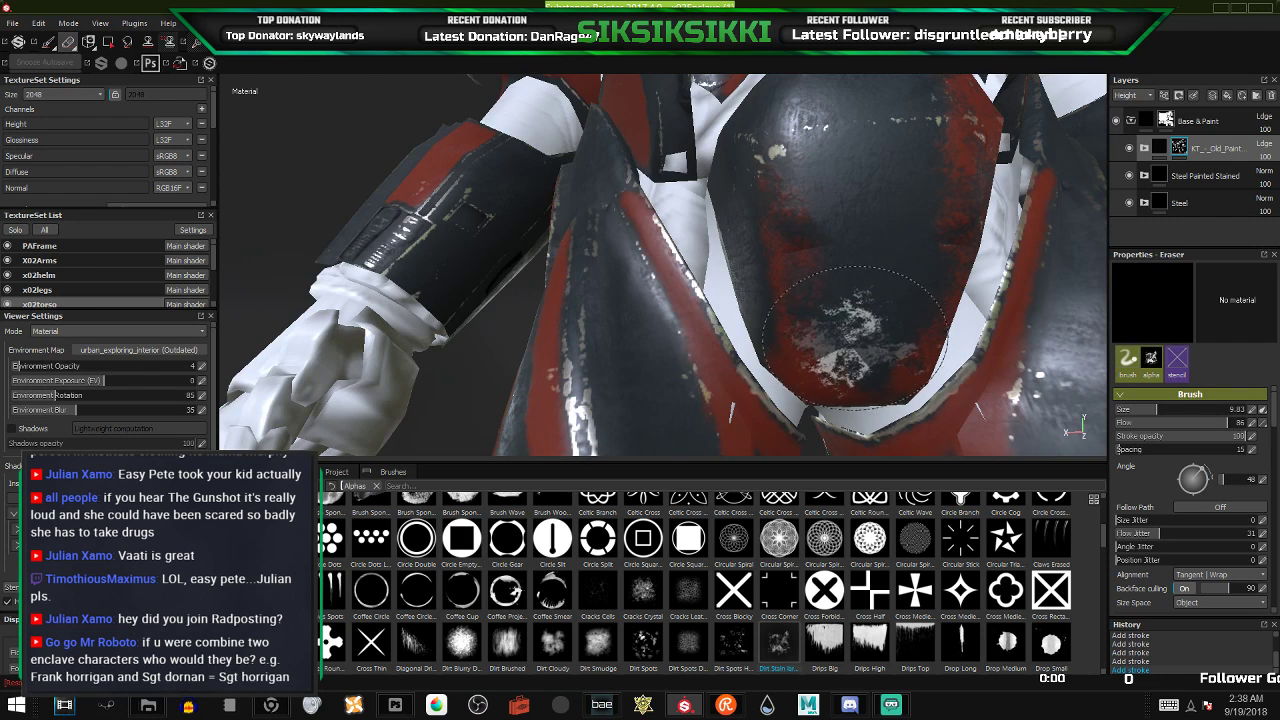
scroll(863, 383, "down", 1)
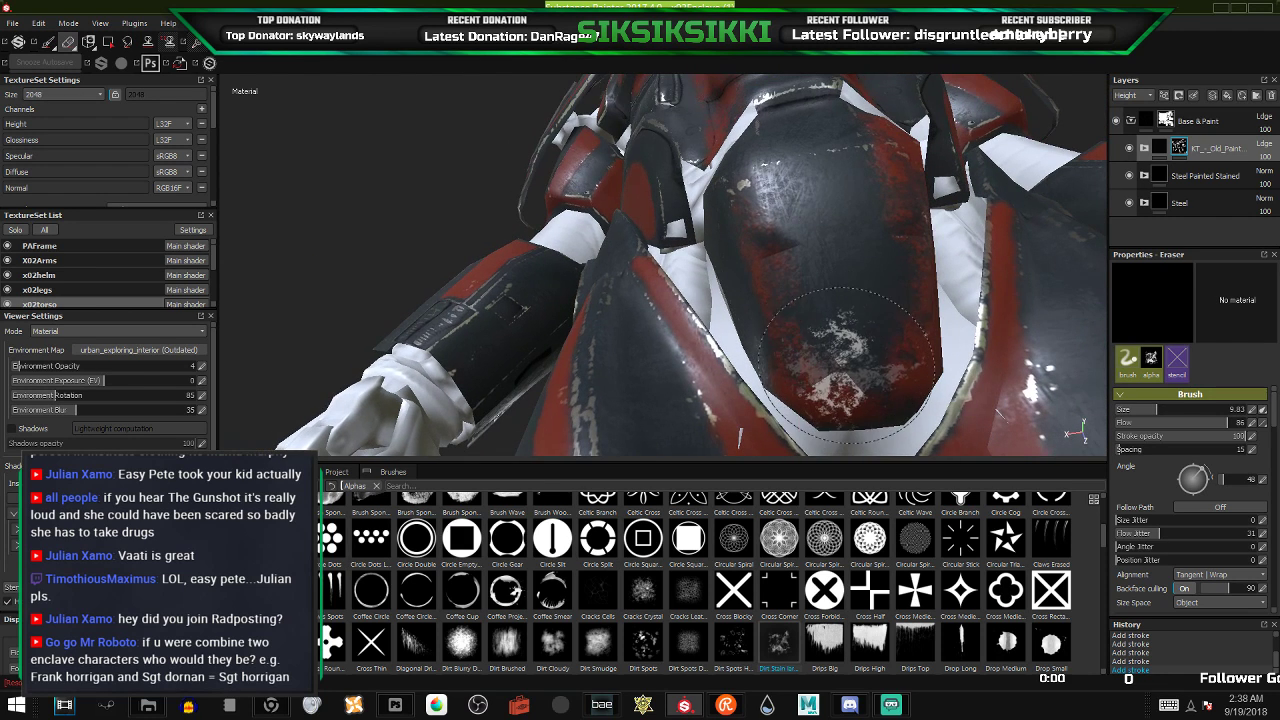
- Reduce the eraser to size 6.23 at angle 108 and wear the pelvis stripe's upper outer edge
left_click_drag(863, 383, 600, 372, "alt")
mouse_move(815, 300)
left_mouse_down("alt")
mouse_move(743, 406)
mouse_move(735, 390)
left_mouse_up("alt")
mouse_move(752, 334)
left_mouse_down("ctrl")
mouse_move(756, 306)
mouse_move(783, 300)
mouse_move(755, 201)
left_mouse_up("ctrl")
left_click(762, 316)
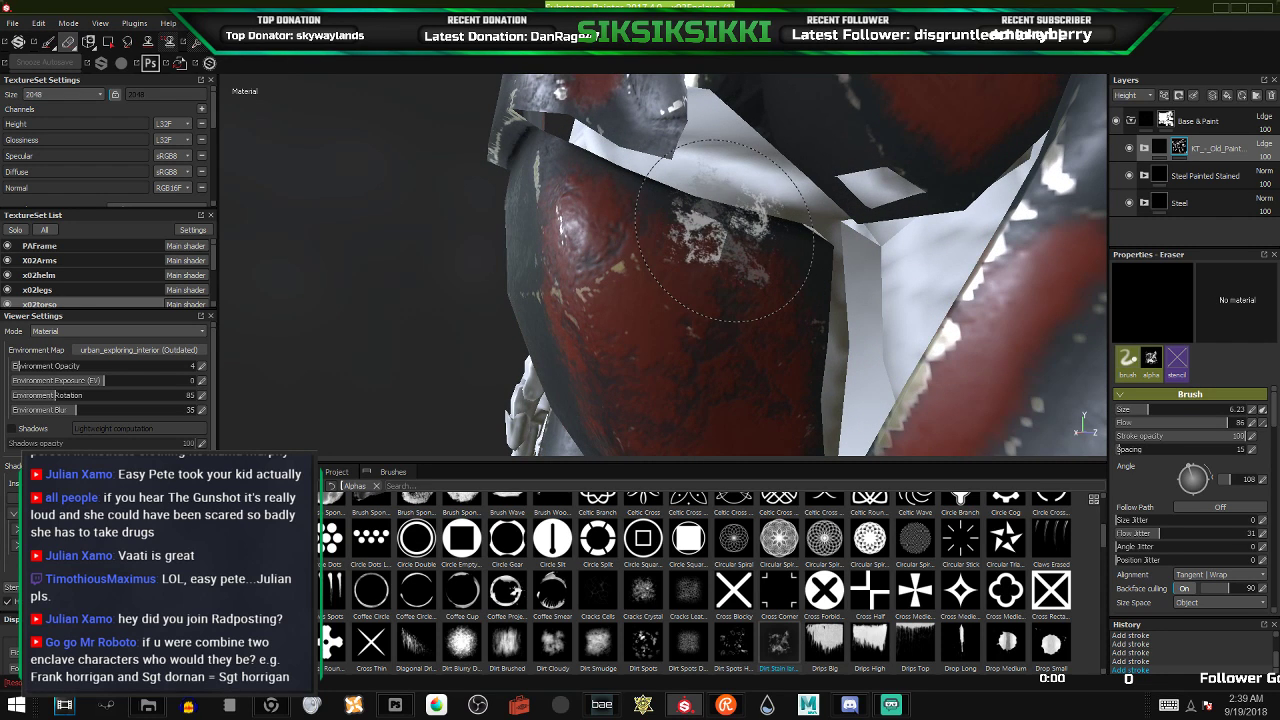
- Add small chips to the upper pelvis stripe and its inner edge with a size 2.17 eraser at angle 103
mouse_move(790, 295)
left_mouse_down("alt")
mouse_move(605, 275)
mouse_move(705, 237)
left_mouse_up("alt")
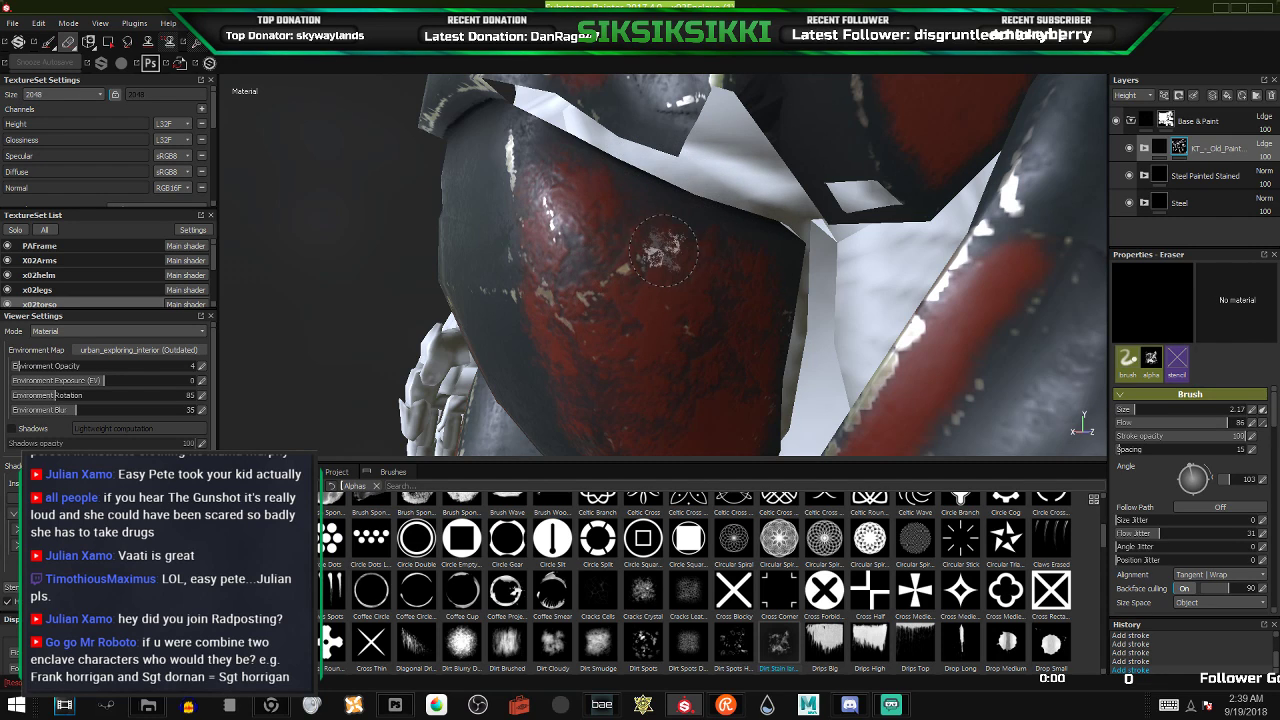
left_click(643, 255)
left_click(569, 298)
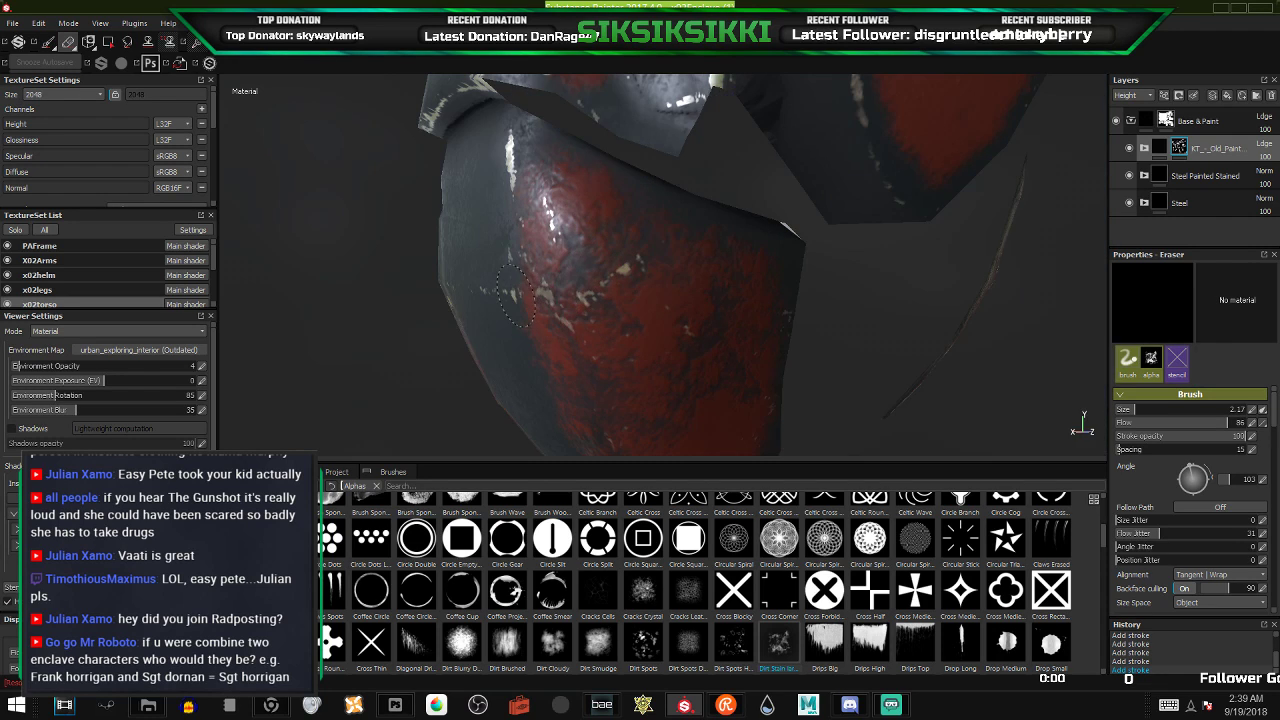
left_click(598, 288)
left_click(557, 316)
mouse_move(617, 283)
left_mouse_down("alt")
mouse_move(707, 320)
mouse_move(885, 329)
mouse_move(517, 271)
mouse_move(533, 276)
left_mouse_up("alt")
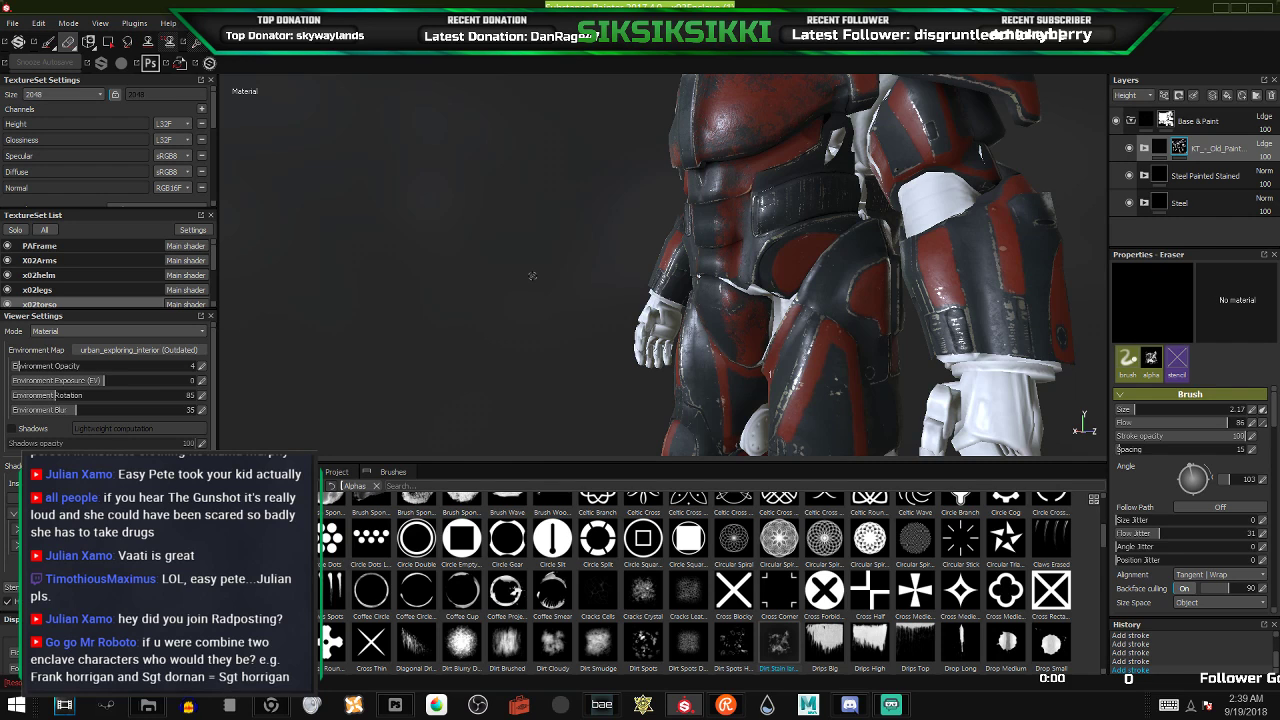
- Wear the abdomen's red paint edge above the side pouch with the eraser at size 7.43 and angle 109
left_click_drag(727, 201, 670, 235, "alt")
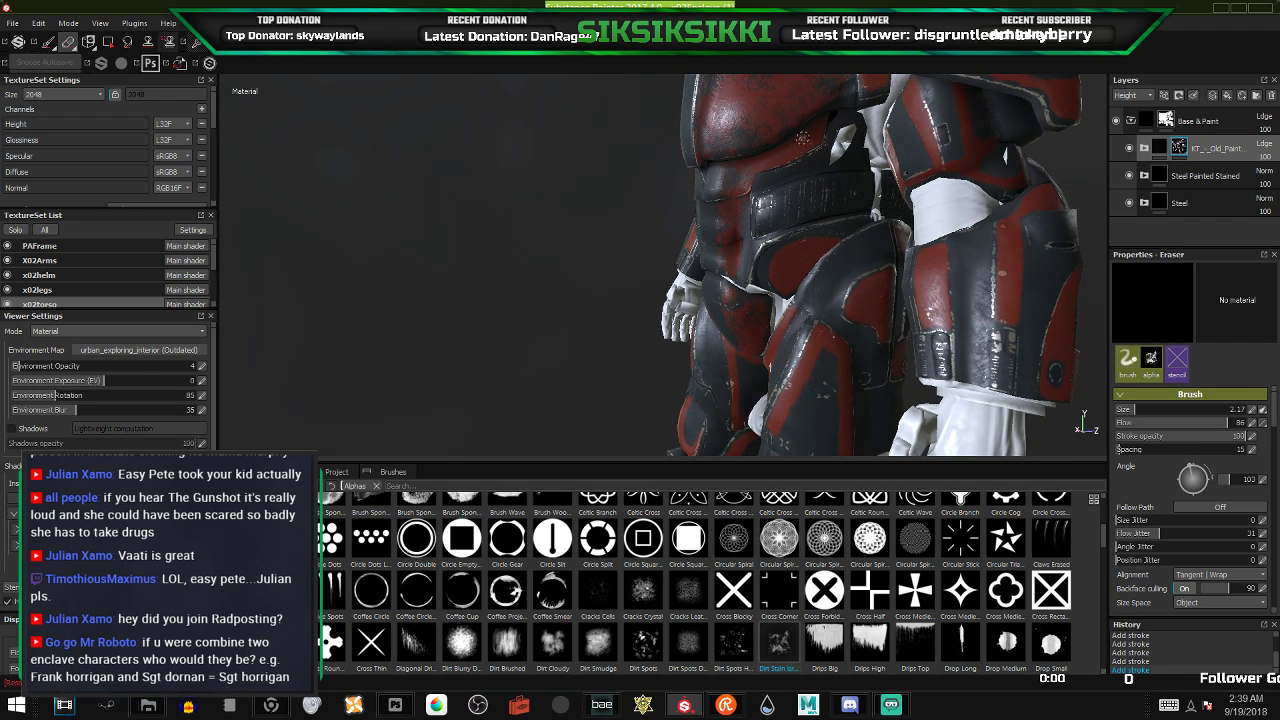
middle_click_drag(803, 138, 768, 129, "alt")
right_click_drag(768, 129, 669, 268, "alt")
left_click_drag(669, 268, 631, 266, "alt")
mouse_move(633, 265)
right_mouse_down("ctrl")
mouse_move(685, 265)
mouse_move(643, 265)
right_mouse_up("ctrl")
left_click_drag(643, 267, 704, 264, "alt")
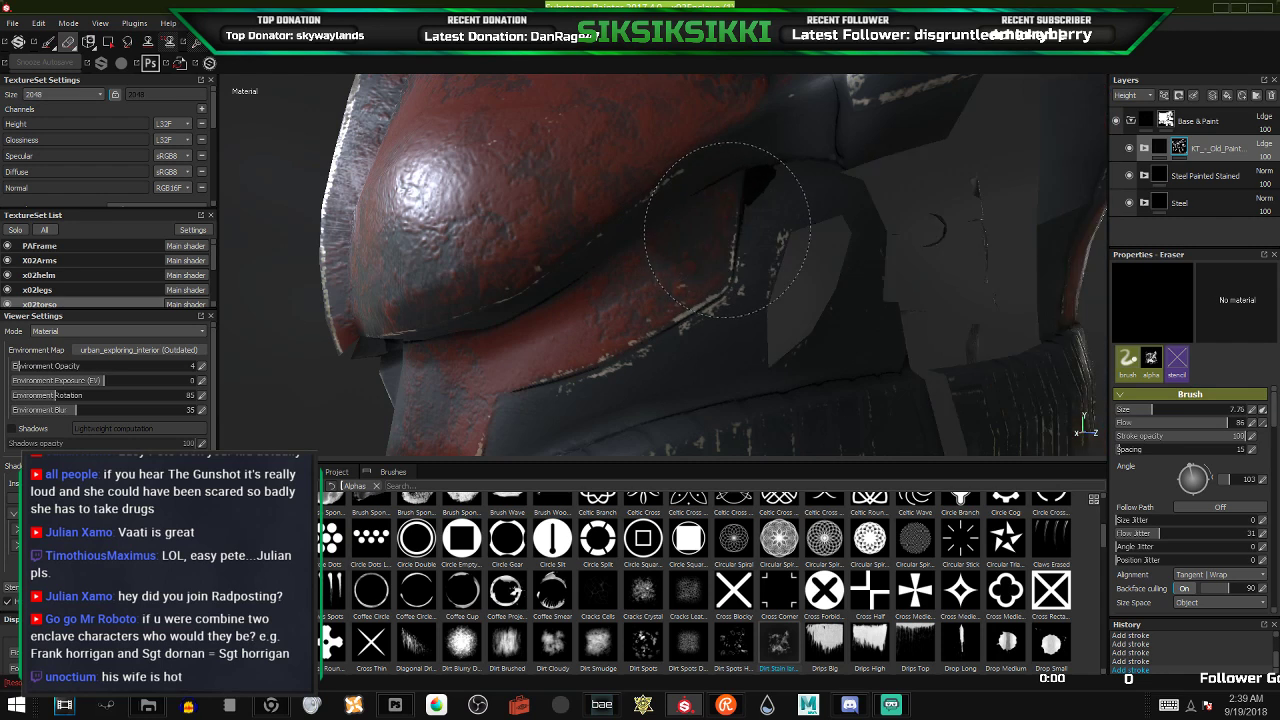
left_click_drag(768, 398, 872, 385, "alt")
scroll(750, 400, "down", 3)
scroll(740, 400, "up", 3)
left_click_drag(706, 344, 706, 420, "ctrl")
mouse_move(706, 344)
left_mouse_down()
mouse_move(689, 335)
mouse_move(724, 350)
mouse_move(743, 338)
left_mouse_up()
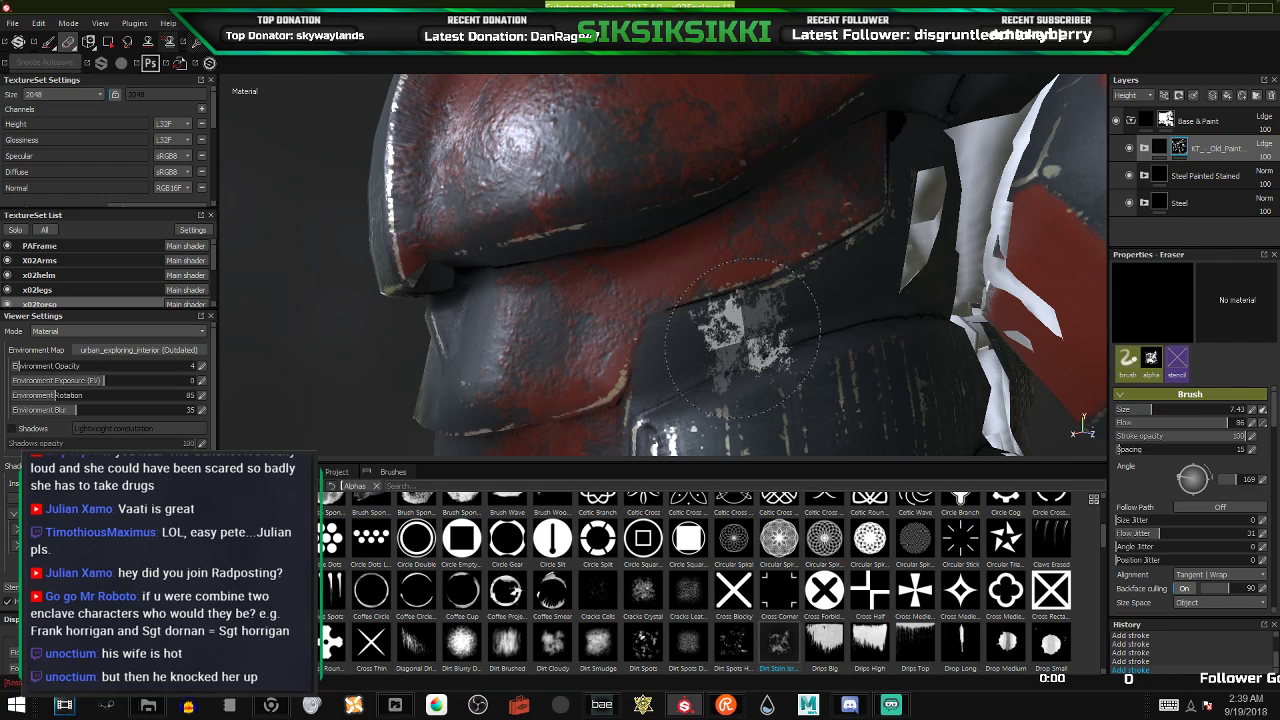
- Adjust the eraser to size 9.41, flow 84 and angle 183, and wear the red side band beneath the chest plate
left_click_drag(743, 338, 743, 340, "ctrl")
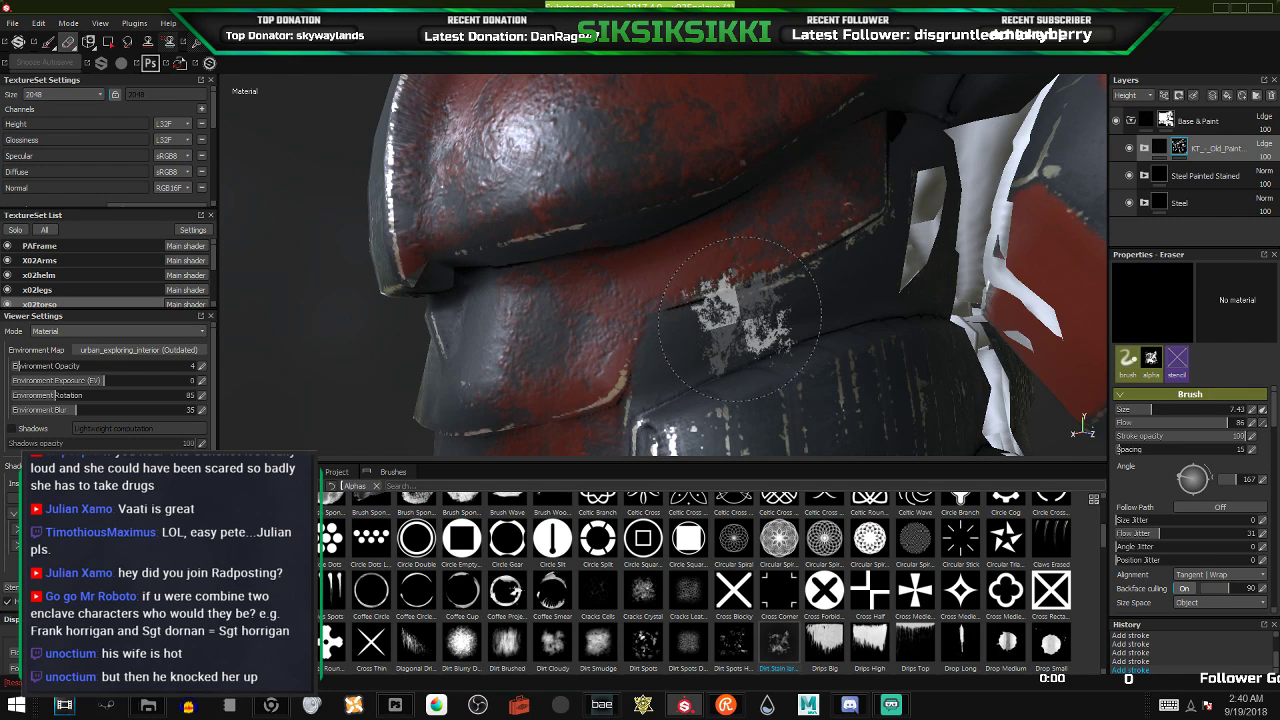
left_click_drag(728, 331, 730, 331, "ctrl")
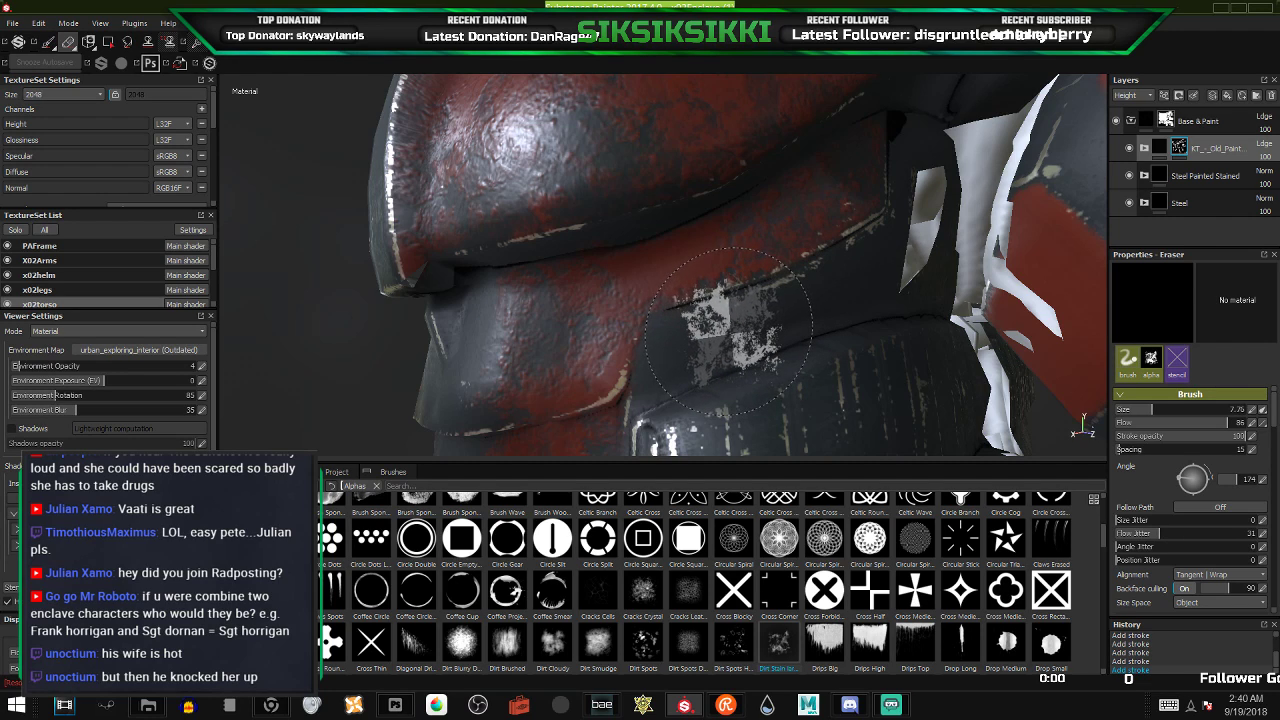
right_click_drag(729, 331, 715, 331, "ctrl")
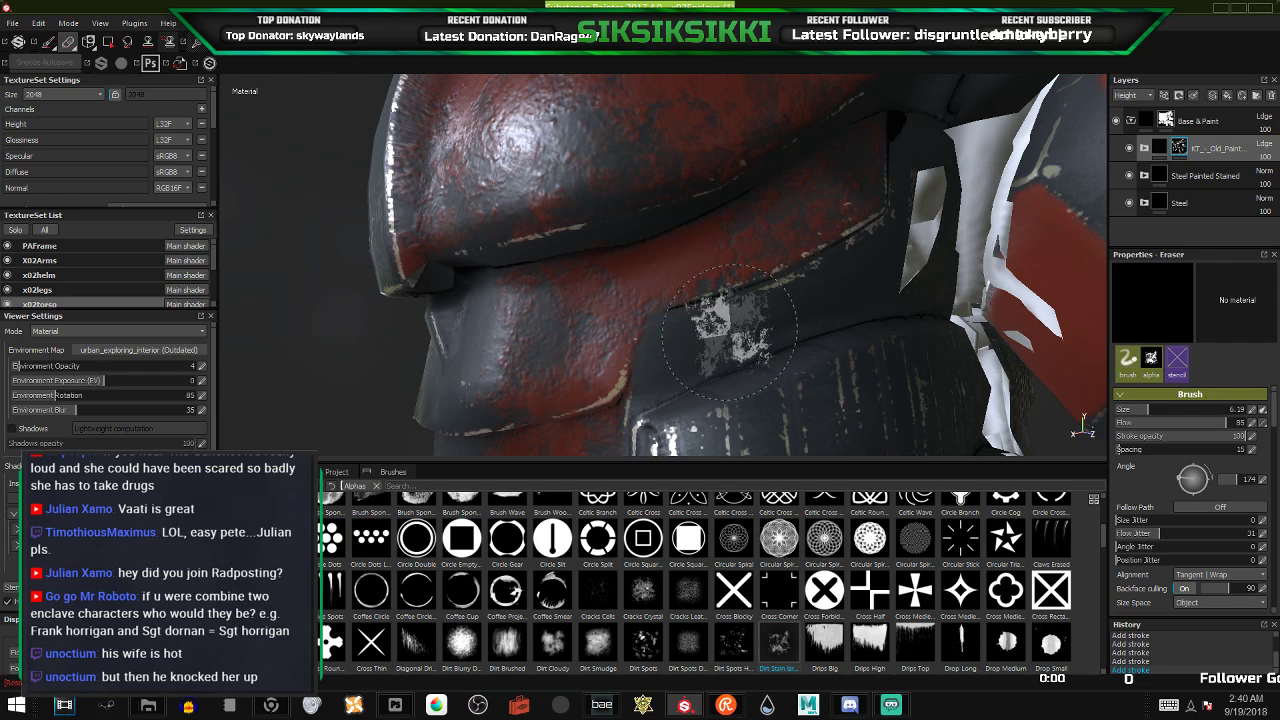
left_click_drag(729, 331, 730, 331, "ctrl")
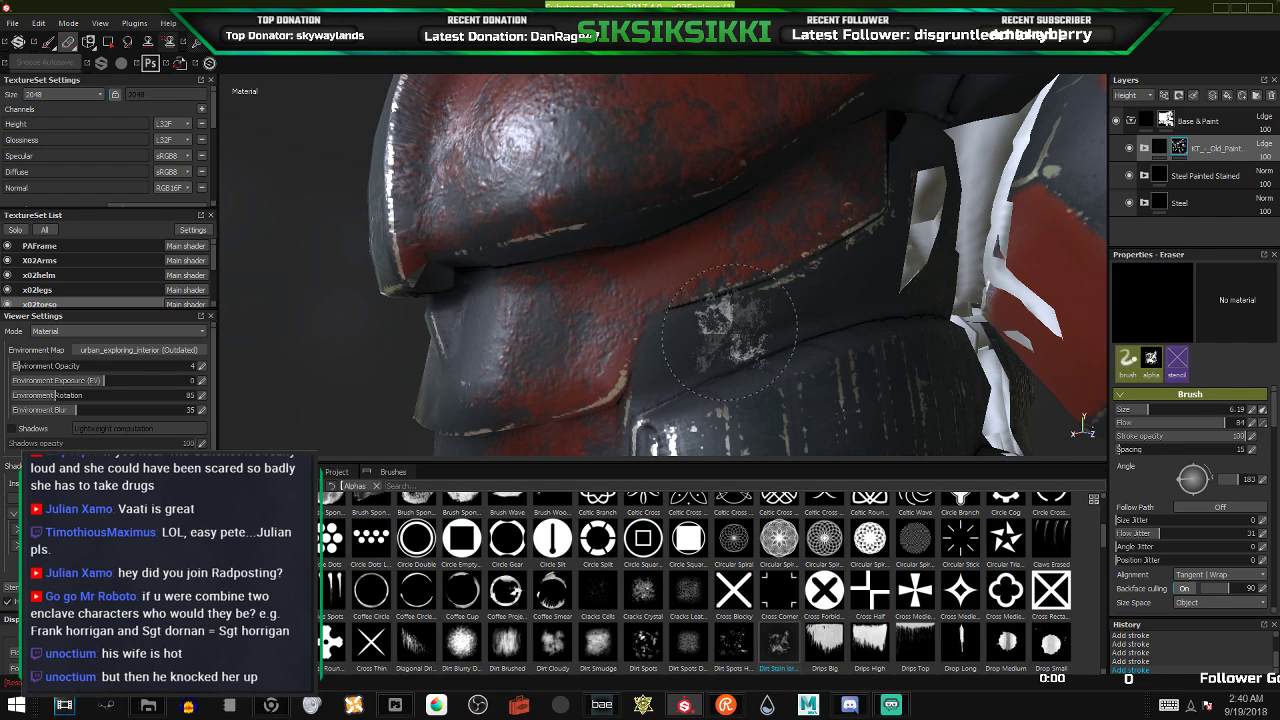
right_click_drag(729, 331, 765, 331, "ctrl")
left_click_drag(732, 354, 729, 240, "alt")
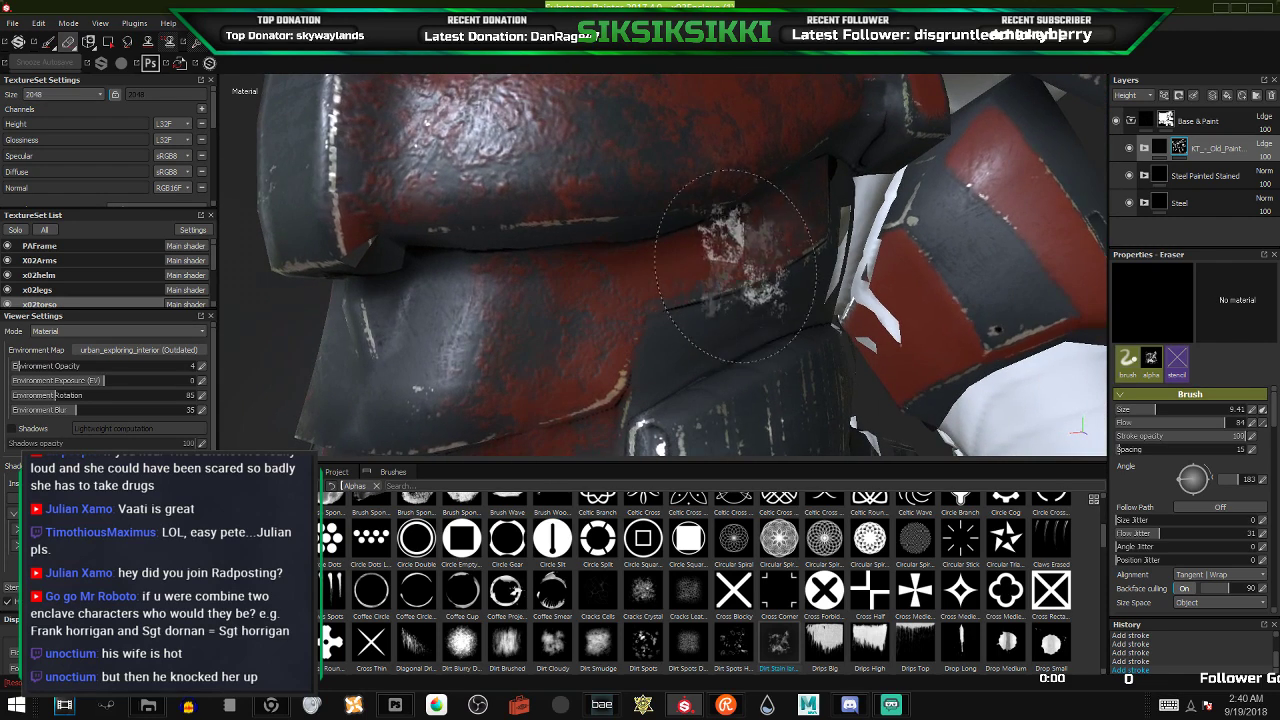
middle_click_drag(729, 240, 776, 366, "alt")
mouse_move(776, 366)
left_mouse_down("alt")
mouse_move(587, 188)
mouse_move(700, 180)
left_mouse_up("alt")
left_click(795, 175)
- Examine the paint wear on the chest, abdomen and pelvis plate from both sides
mouse_move(795, 175)
left_mouse_down("alt")
mouse_move(373, 203)
mouse_move(433, 274)
mouse_move(600, 230)
left_mouse_up("alt")
middle_click_drag(600, 230, 702, 218, "alt")
mouse_move(702, 218)
left_mouse_down("alt")
mouse_move(606, 240)
mouse_move(694, 170)
left_mouse_up("alt")
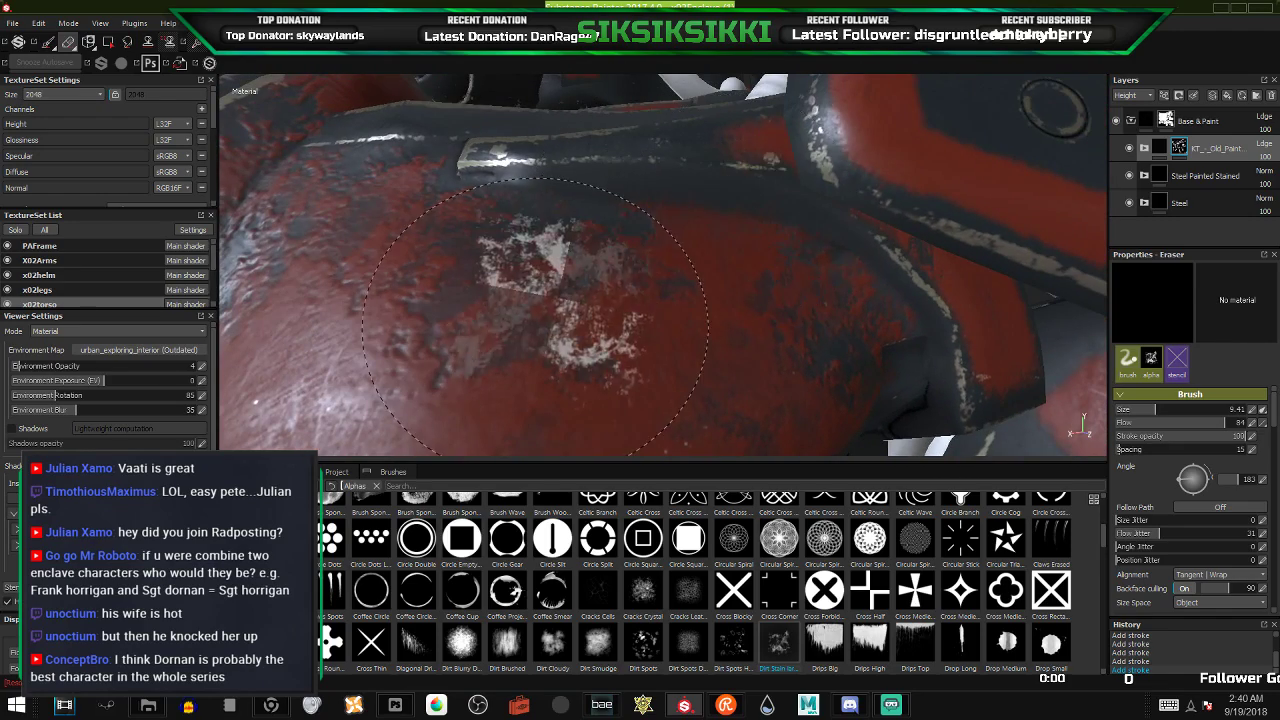
scroll(571, 295, "down", 4)
left_click_drag(555, 298, 740, 212, "alt")
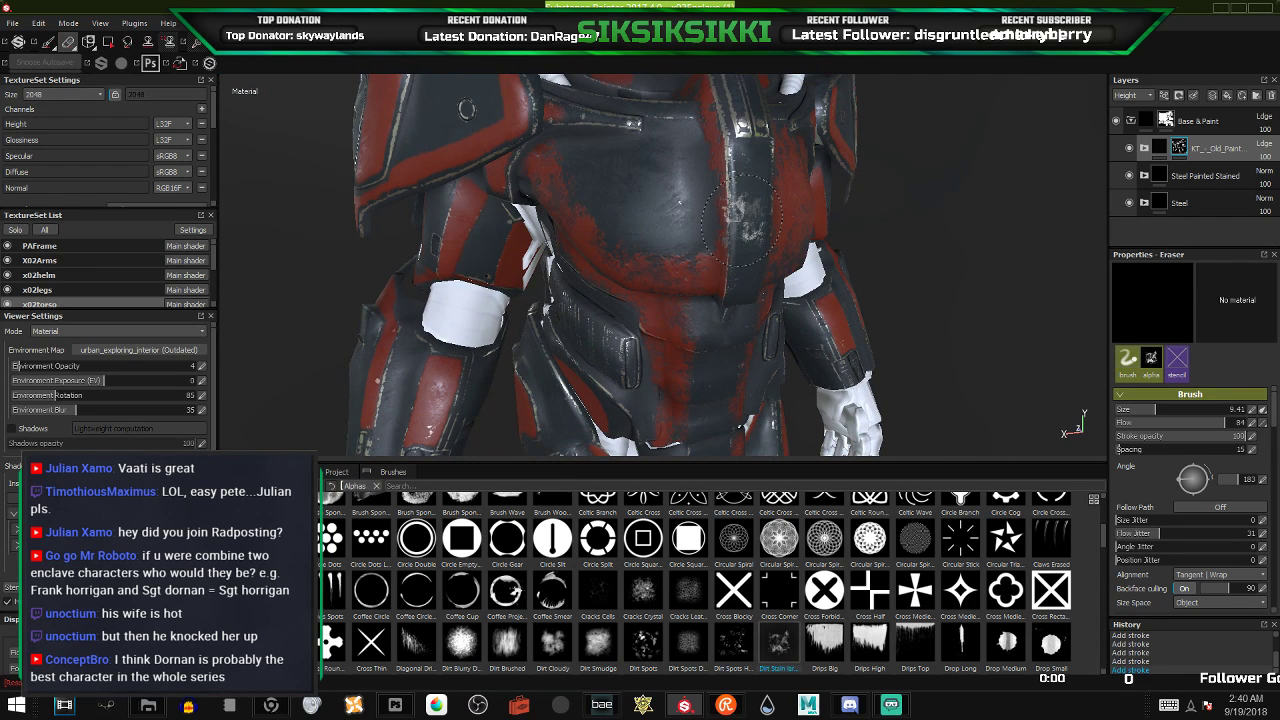
scroll(643, 340, "up", 4)
left_click_drag(614, 382, 626, 331, "alt")
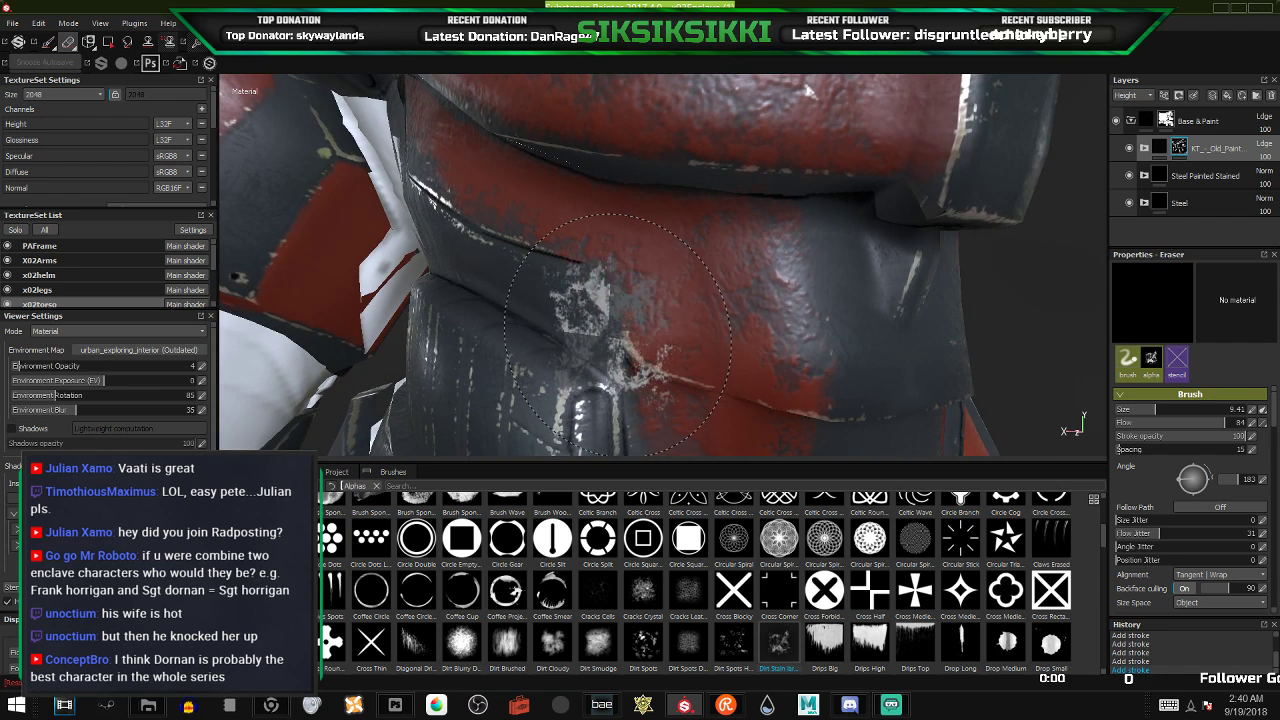
scroll(560, 276, "down", 4)
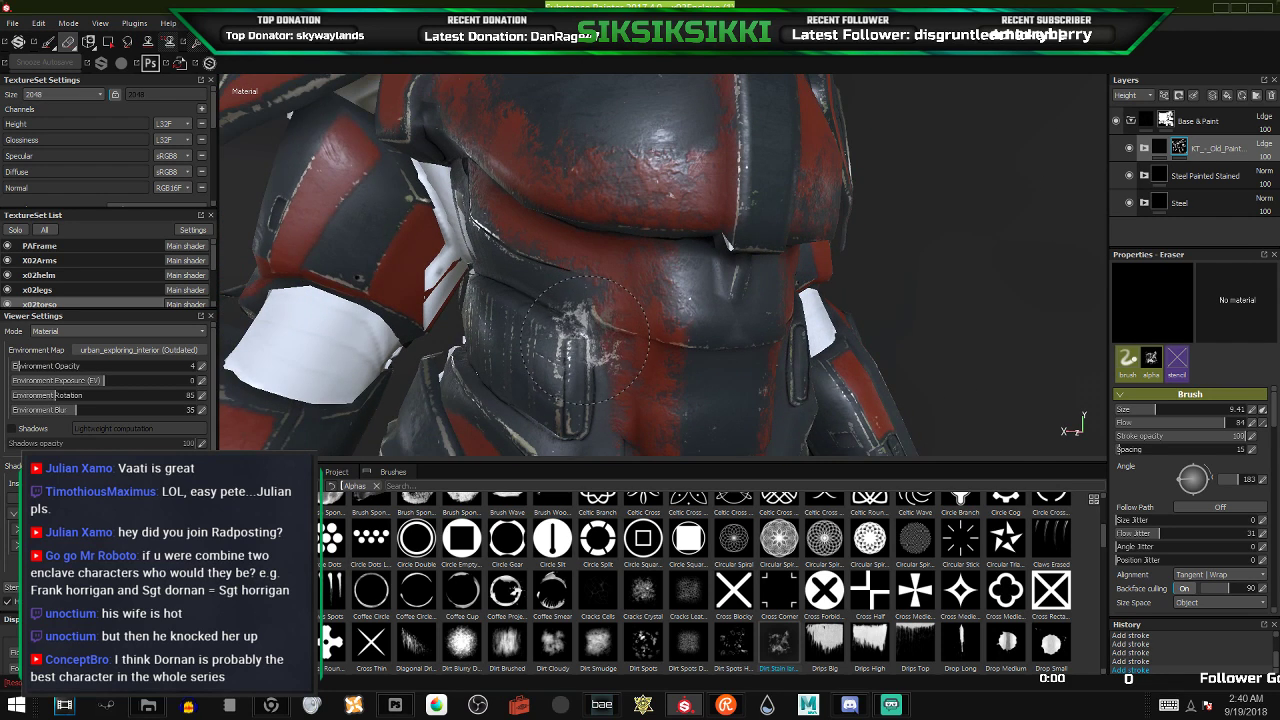
scroll(426, 305, "down", 5)
left_click_drag(440, 312, 334, 331, "alt")
middle_click_drag(485, 390, 569, 284, "alt")
scroll(568, 284, "up", 5)
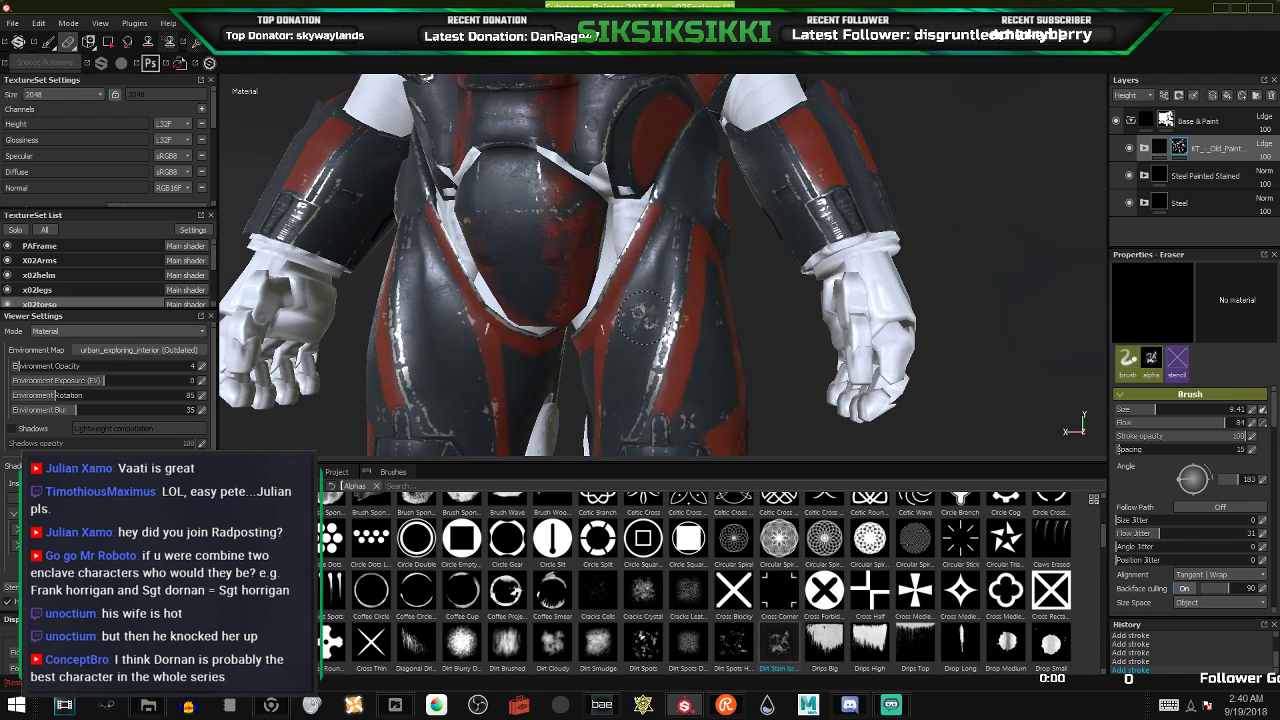
- Wear the upper part of the rounded red patch on the hip side plate with the eraser at size 12.32 and angle 183
left_click_drag(654, 331, 530, 318, "alt")
middle_click_drag(654, 171, 620, 264, "alt")
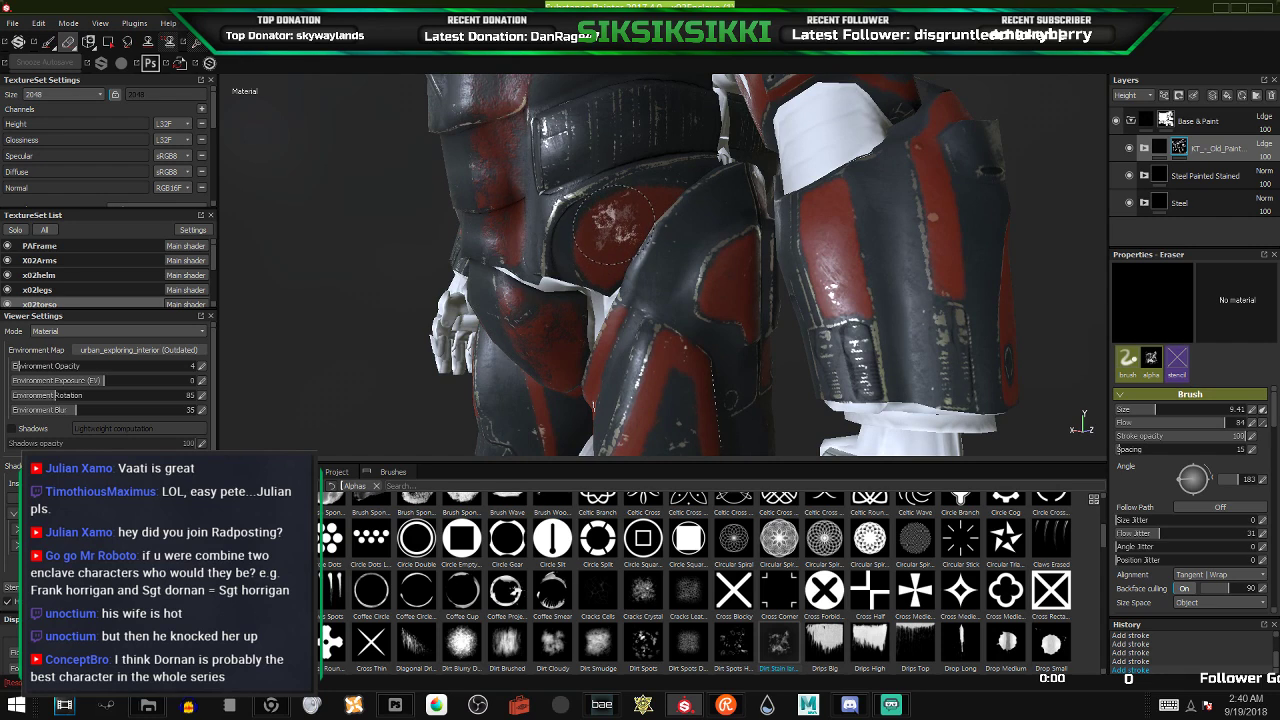
scroll(604, 226, "up", 3)
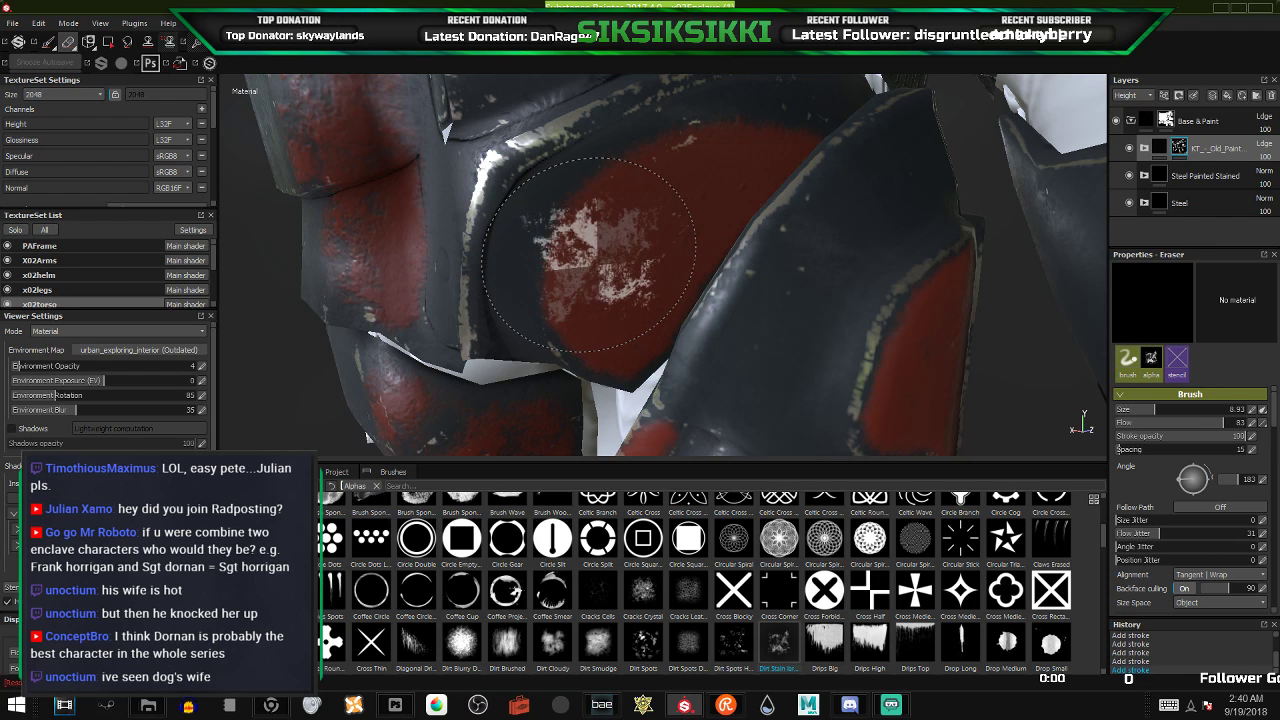
right_click_drag(600, 212, 624, 215, "ctrl")
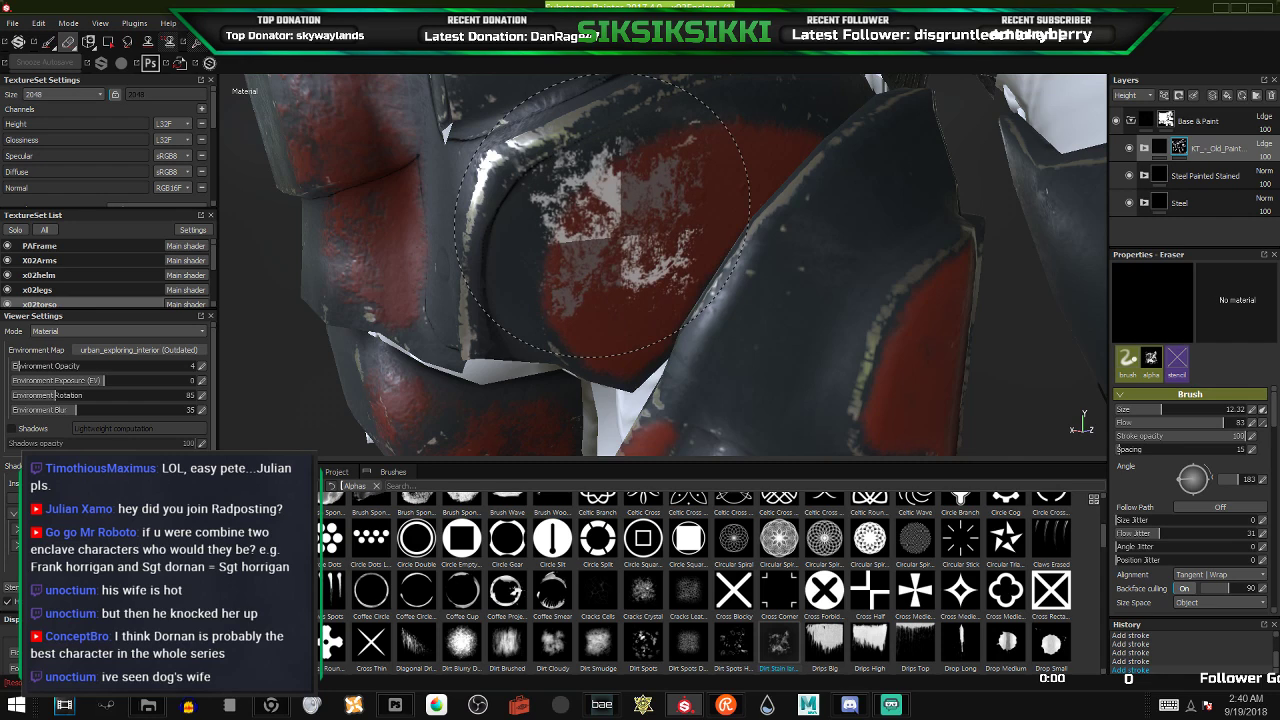
left_click_drag(628, 219, 630, 190, "ctrl")
- Chip the remaining edges of the red hip patch using eraser size 6.4 at angle 151 and size 7.65 at angle 87
left_click_drag(557, 240, 556, 300, "ctrl")
right_click_drag(597, 251, 562, 251, "ctrl")
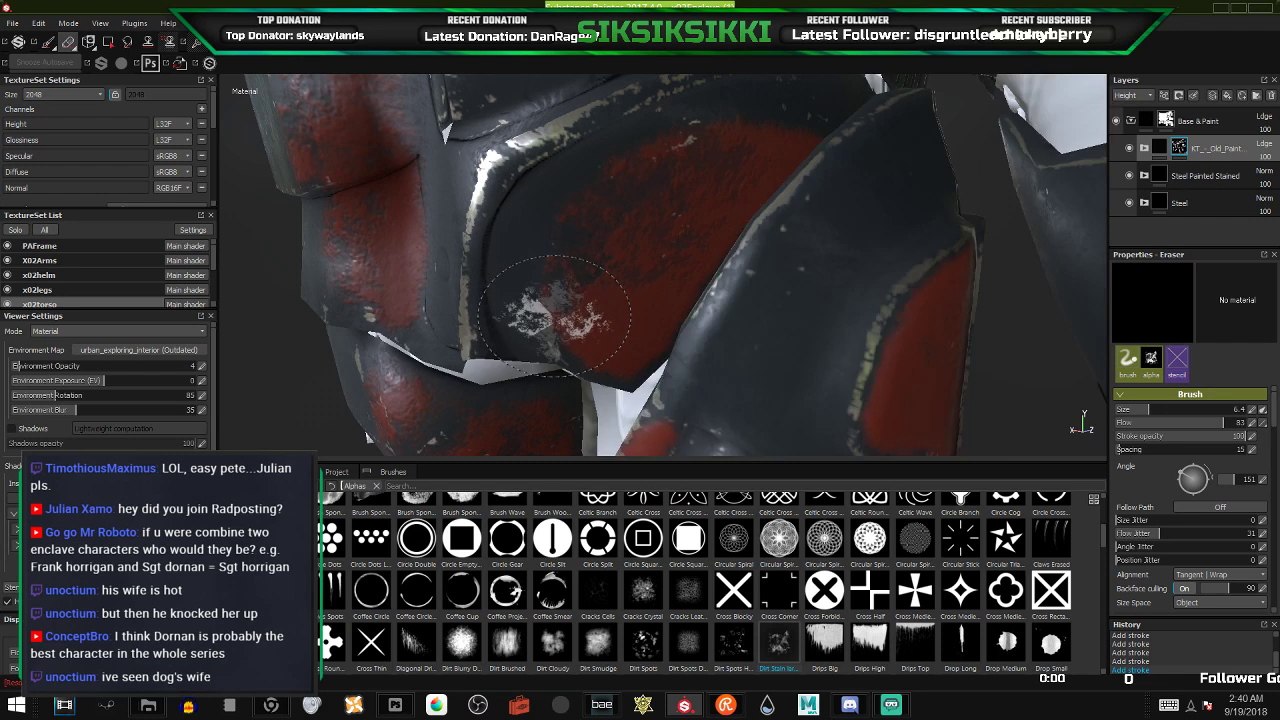
left_click(590, 349)
mouse_move(593, 350)
left_mouse_down("ctrl")
mouse_move(593, 323)
mouse_move(529, 231)
mouse_move(557, 188)
mouse_move(603, 226)
mouse_move(555, 222)
mouse_move(614, 226)
mouse_move(636, 200)
mouse_move(678, 200)
mouse_move(576, 188)
mouse_move(713, 275)
mouse_move(668, 277)
left_mouse_up("ctrl")
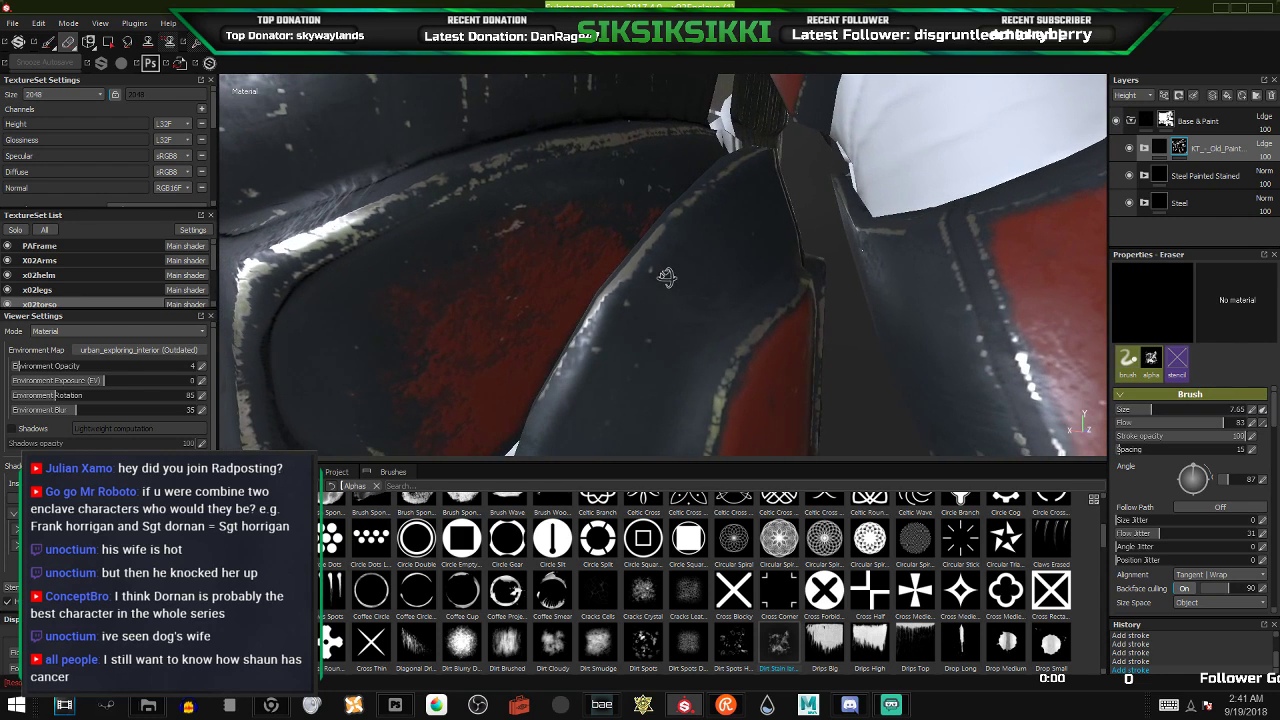
- Chip the outer edge of the narrow red stripe on the torso's back with the eraser at size 9.54 and angle 102
scroll(585, 300, "down", 5)
left_click_drag(590, 300, 798, 284, "alt")
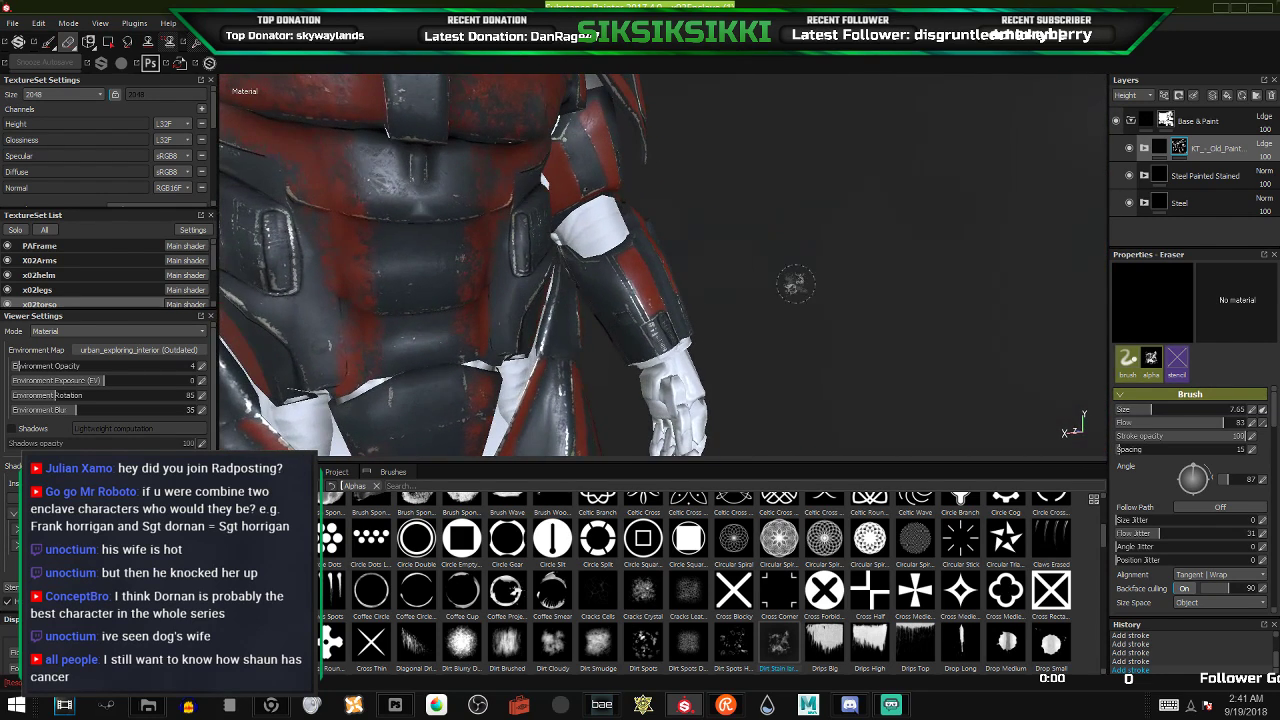
mouse_move(428, 310)
left_mouse_down("alt")
mouse_move(490, 312)
mouse_move(395, 297)
mouse_move(735, 265)
left_mouse_up("alt")
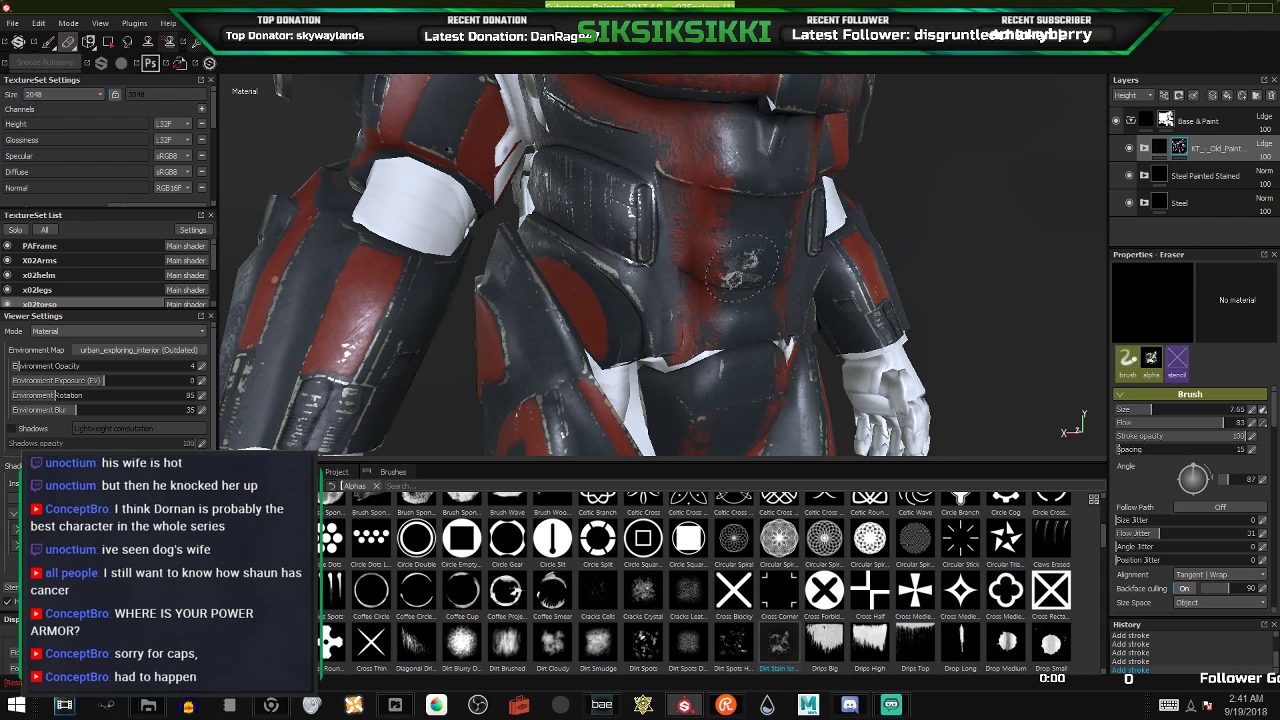
mouse_move(511, 335)
left_mouse_down("alt")
mouse_move(640, 280)
mouse_move(608, 271)
mouse_move(522, 349)
left_mouse_up("alt")
left_click_drag(637, 182, 752, 182, "alt")
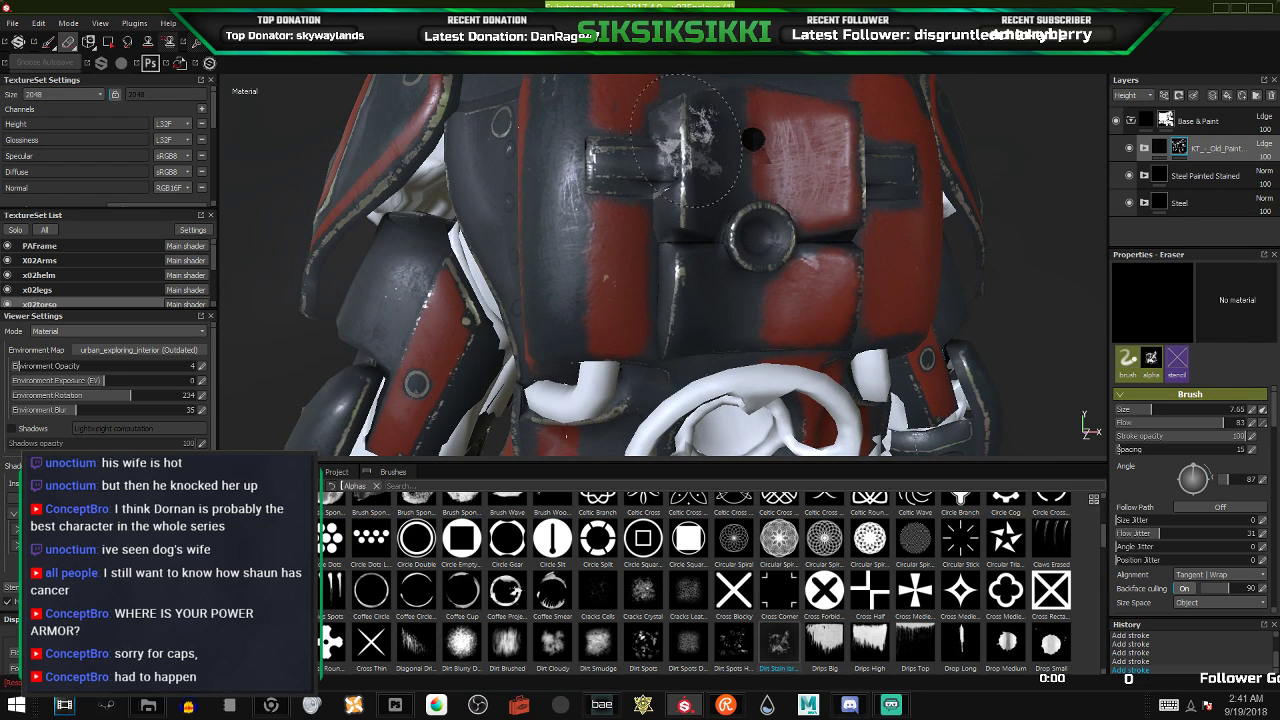
scroll(646, 174, "up", 3)
right_click_drag(529, 271, 556, 271, "ctrl")
left_click_drag(526, 270, 519, 284, "ctrl")
scroll(519, 285, "up", 2)
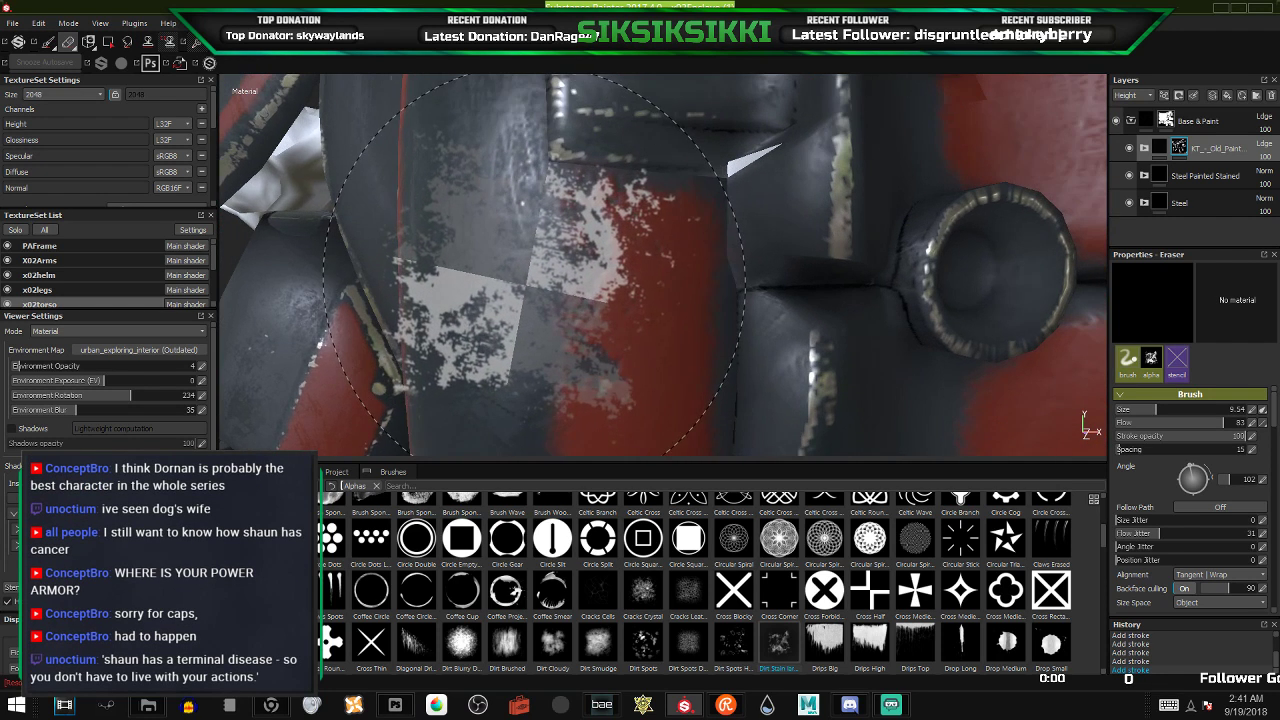
scroll(519, 288, "down", 3)
left_click_drag(592, 320, 649, 246, "alt")
- Switch the eraser's alpha to the finely speckled qdiqcfoc_4K_Brush
scroll(597, 617, "down", 3)
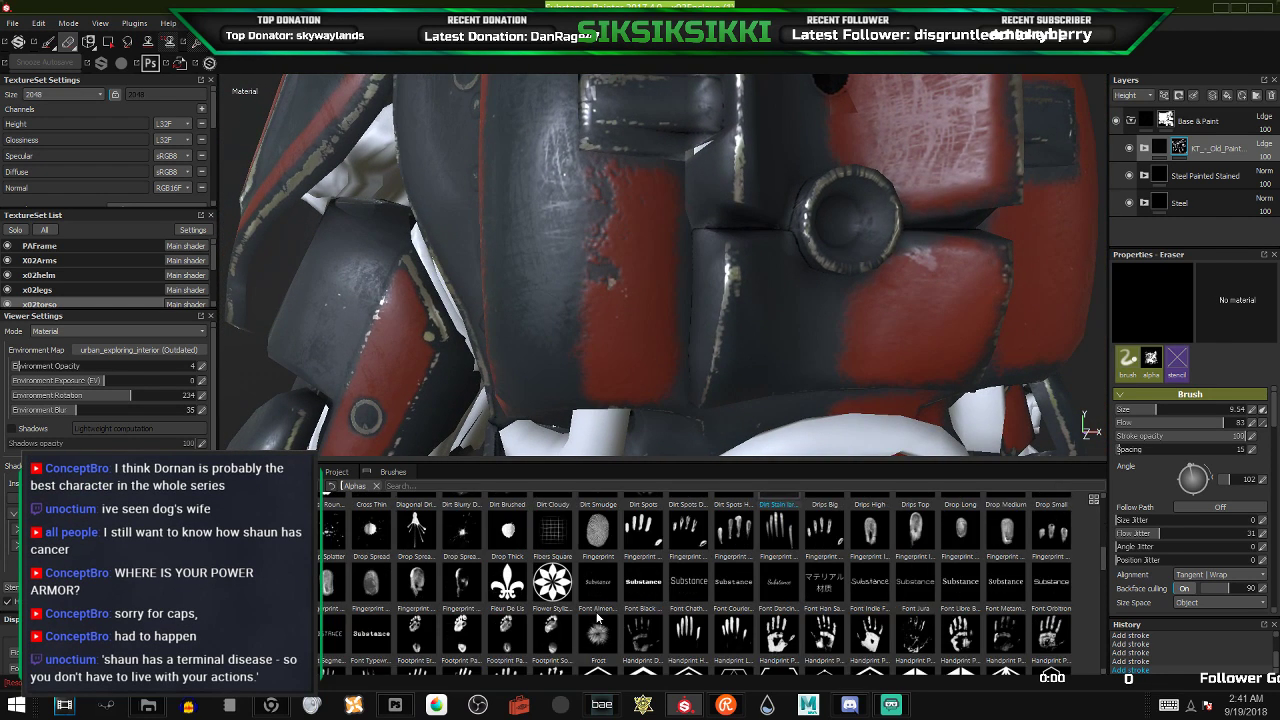
scroll(459, 558, "down", 3)
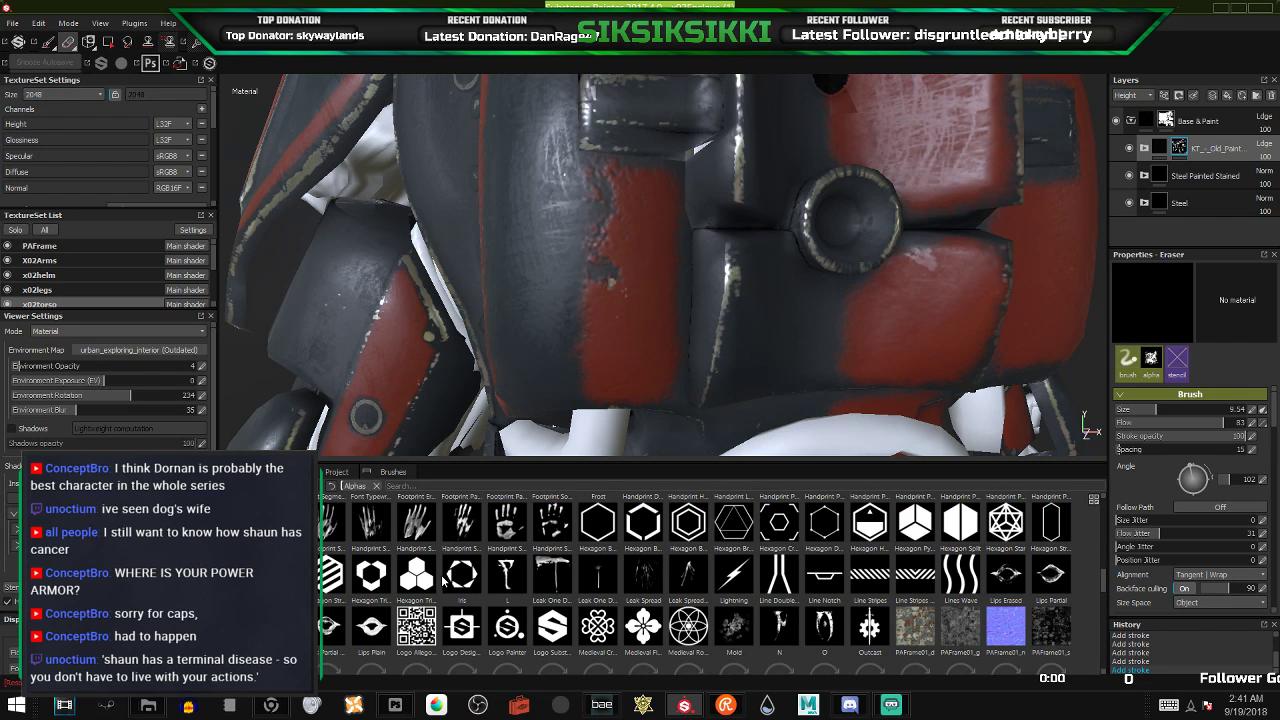
scroll(443, 580, "down", 5)
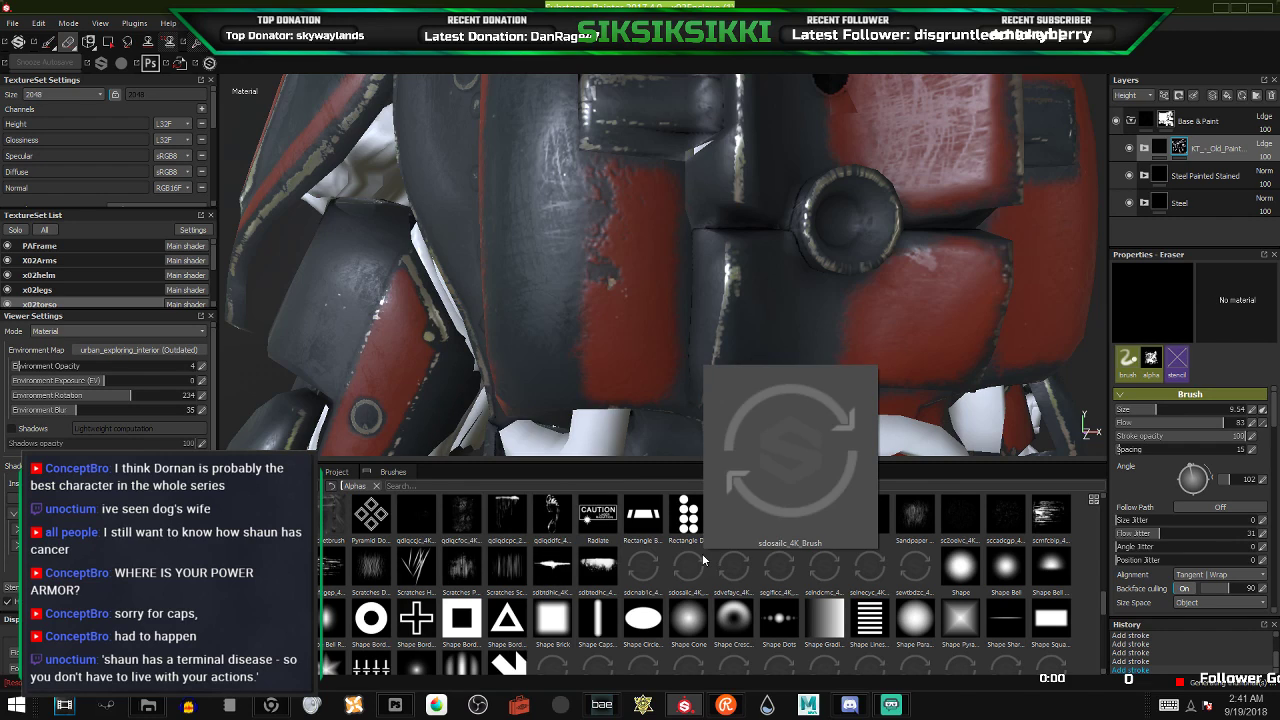
mouse_move(480, 510)
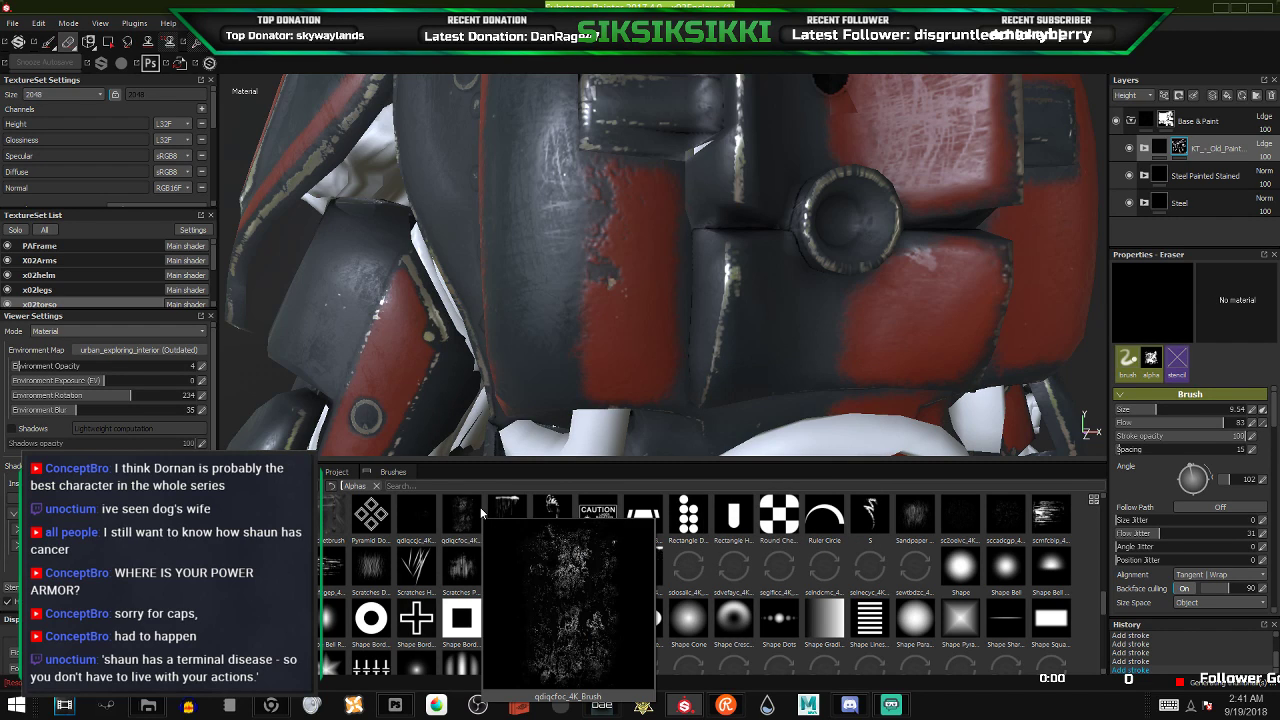
left_click(480, 507)
- Try erasing wear into the red back stripe at size 9.54 and angle 102, undoing each stroke
left_click_drag(575, 330, 590, 262)
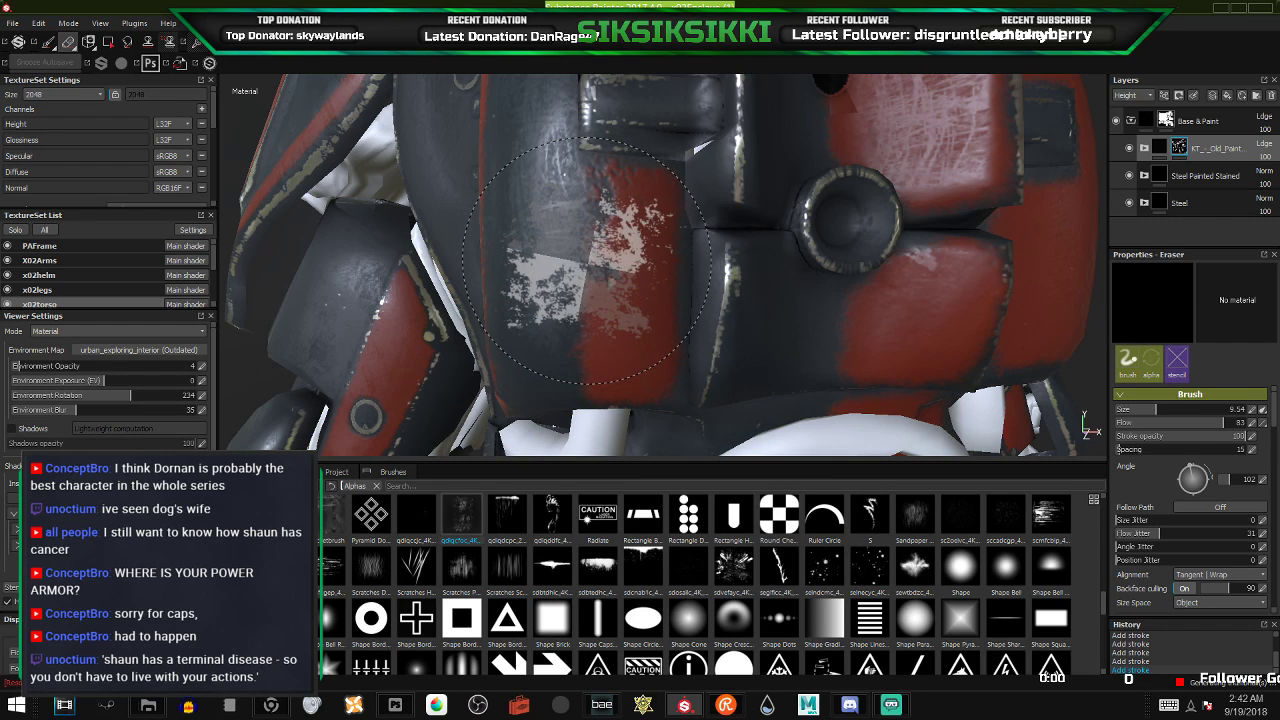
key("ctrl+z")
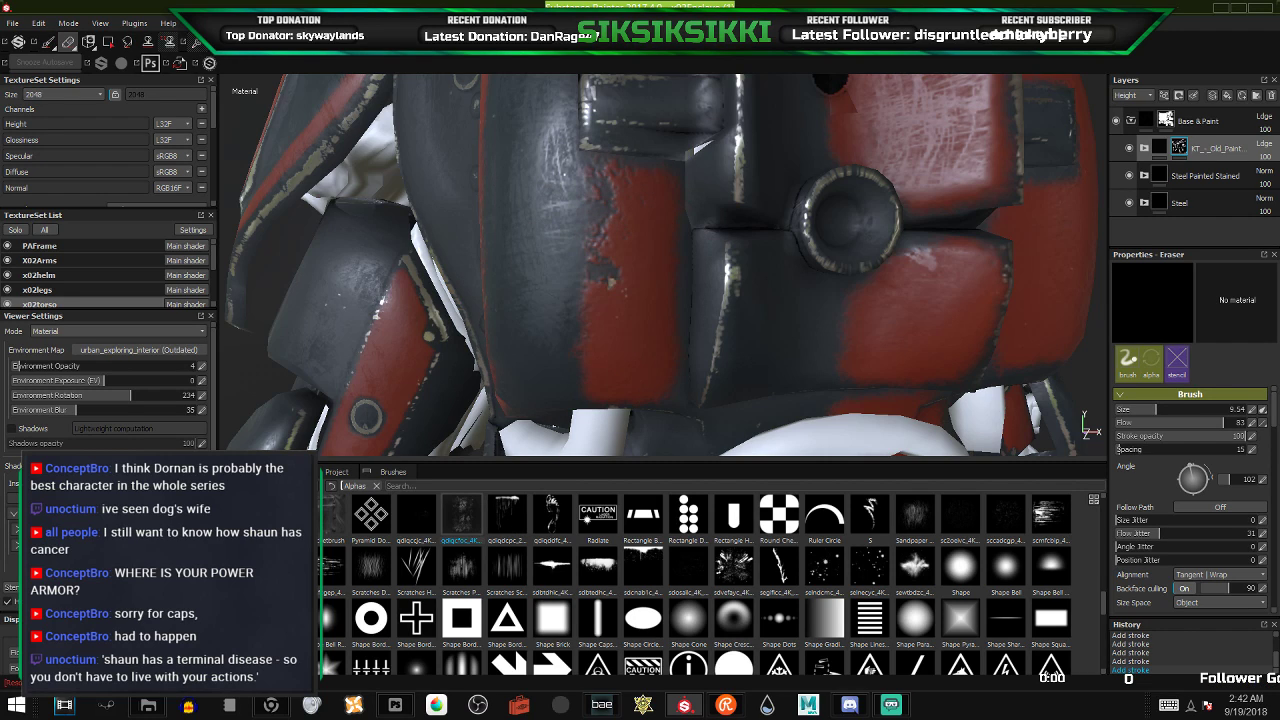
left_click(626, 206)
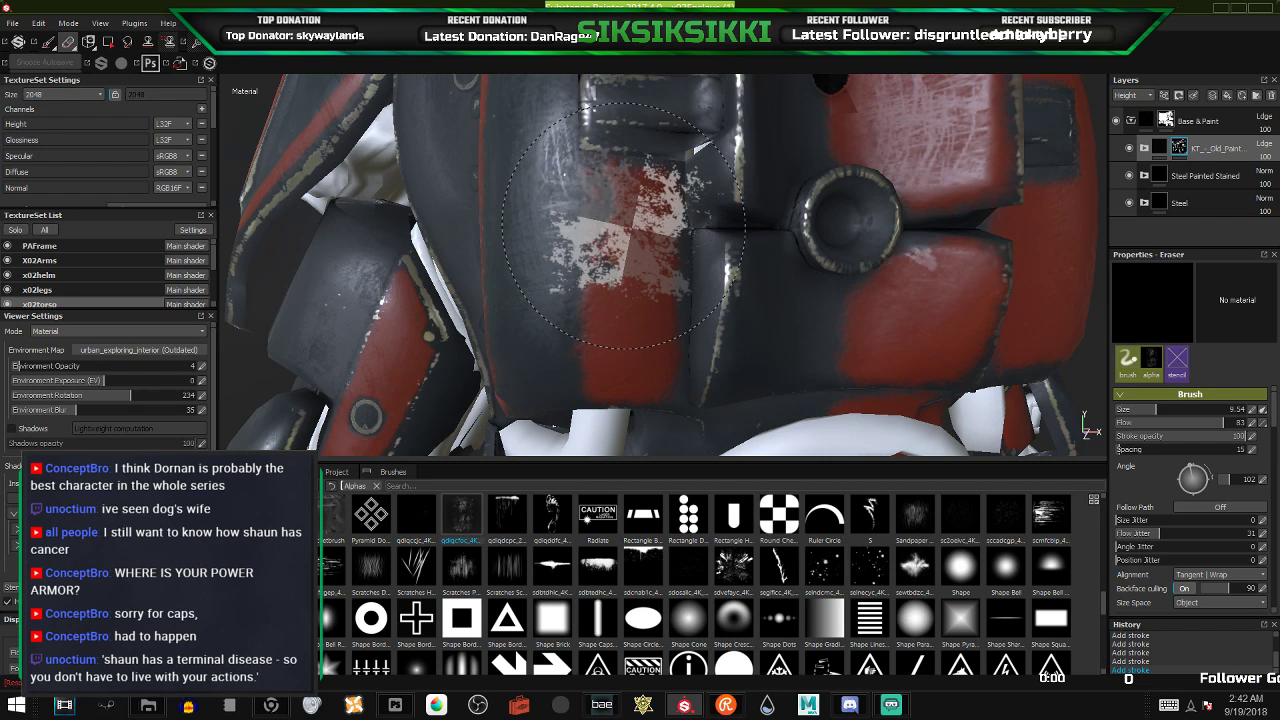
key("ctrl+z")
- Erase speckled wear along the red back stripe at angle 186, enlarging the eraser from size 9.54 to 14.95
left_click_drag(622, 273, 621, 284)
left_click_drag(620, 283, 612, 287)
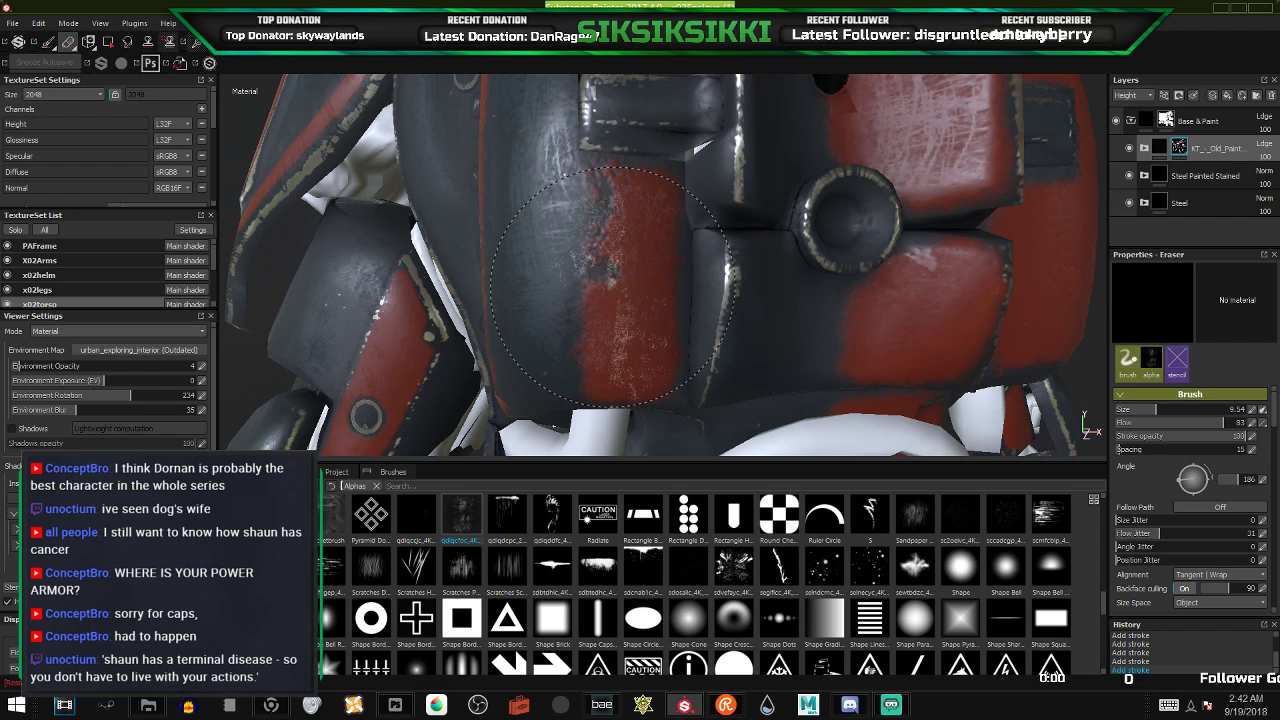
right_click_drag(612, 287, 604, 285, "ctrl")
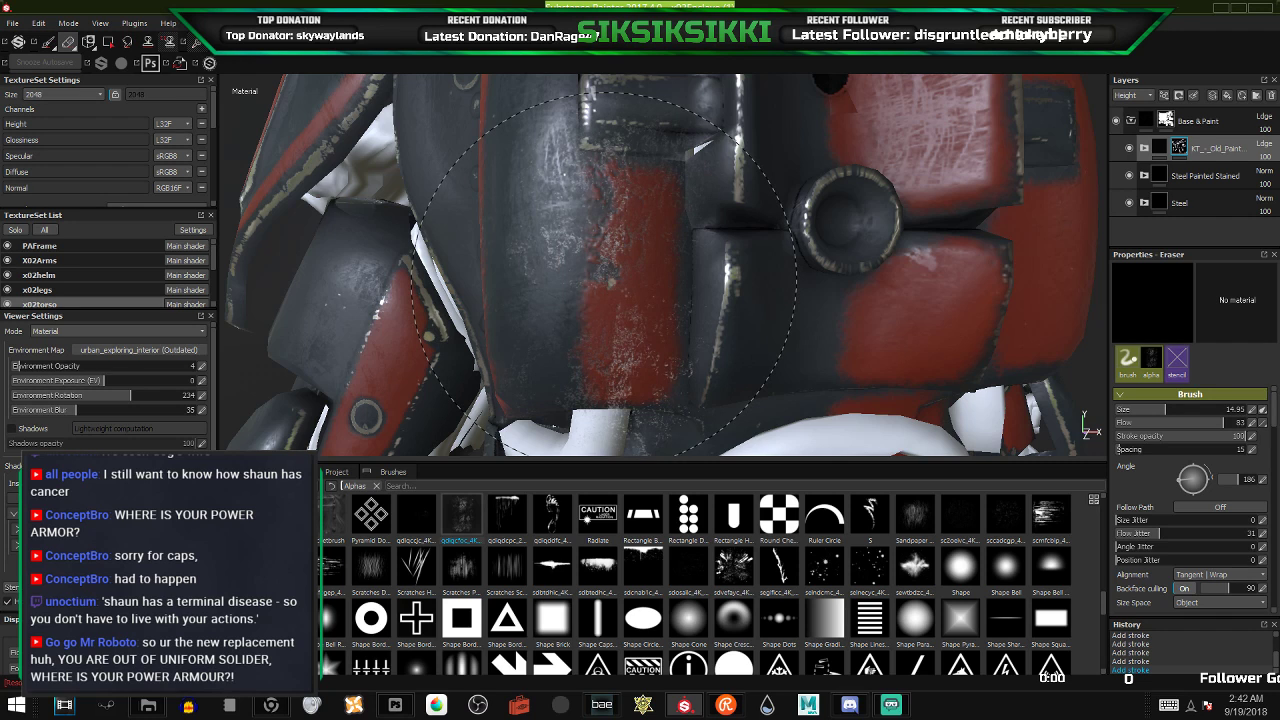
- Erase fine speckled wear into the wide red stripe on the opposite side of the back, enlarging the eraser to about size 17.88
mouse_move(956, 290)
left_mouse_down("alt")
mouse_move(921, 276)
mouse_move(640, 310)
mouse_move(630, 298)
mouse_move(540, 325)
left_mouse_up("alt")
scroll(668, 300, "up", 2)
scroll(668, 288, "down", 5)
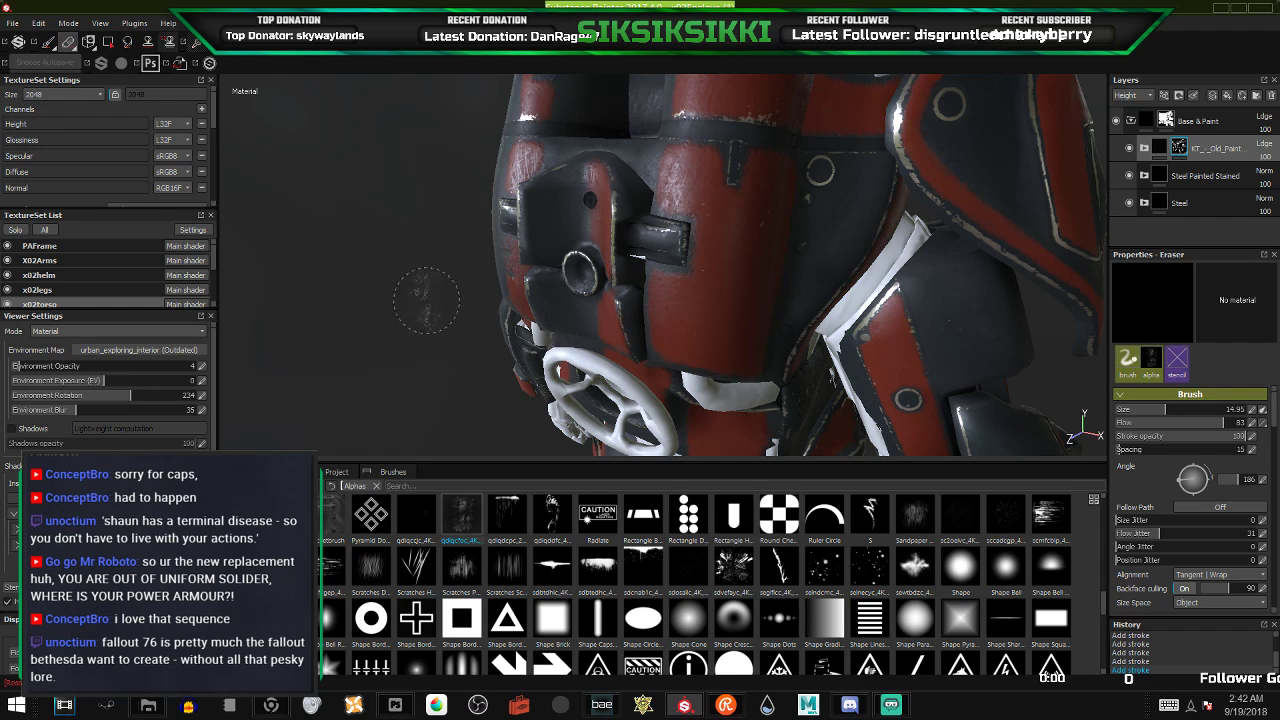
mouse_move(790, 305)
left_mouse_down("alt")
mouse_move(750, 256)
mouse_move(650, 270)
left_mouse_up("alt")
mouse_move(648, 271)
right_mouse_down("ctrl")
mouse_move(686, 271)
mouse_move(632, 268)
right_mouse_up("ctrl")
left_click_drag(648, 268, 658, 295)
right_click_drag(659, 296, 654, 296, "ctrl")
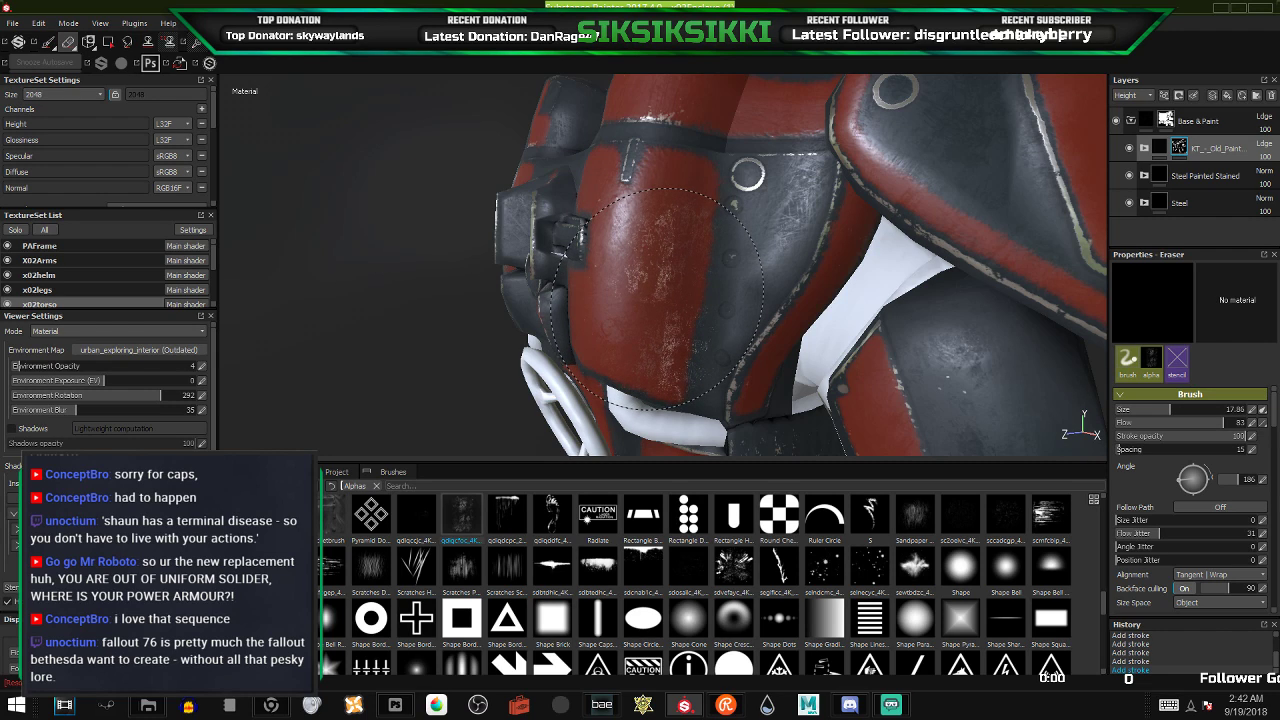
- Add broader speckled wear across the wide red back stripe with the eraser at sizes 21.23 and 23.51
mouse_move(671, 276)
right_mouse_down("ctrl")
mouse_move(697, 276)
mouse_move(668, 295)
right_mouse_up("ctrl")
left_click(666, 296)
left_click_drag(665, 294, 650, 280, "alt")
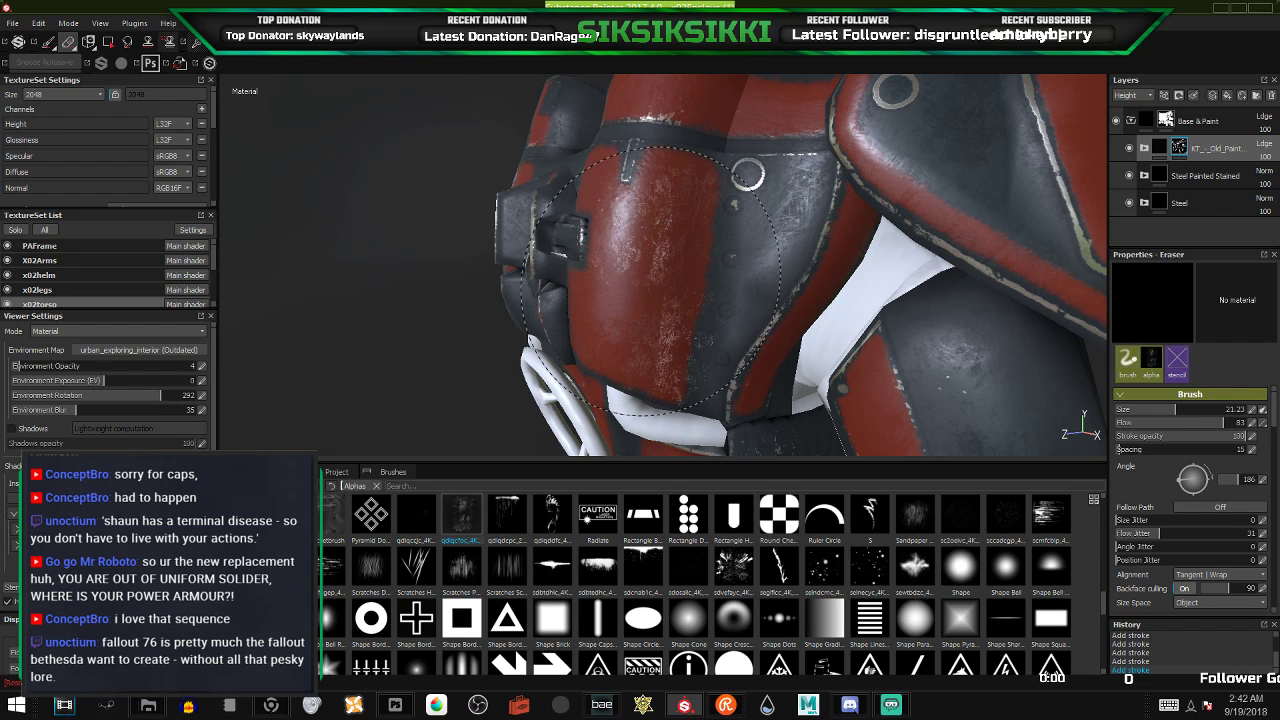
right_click_drag(650, 280, 646, 276, "ctrl")
left_click(646, 276)
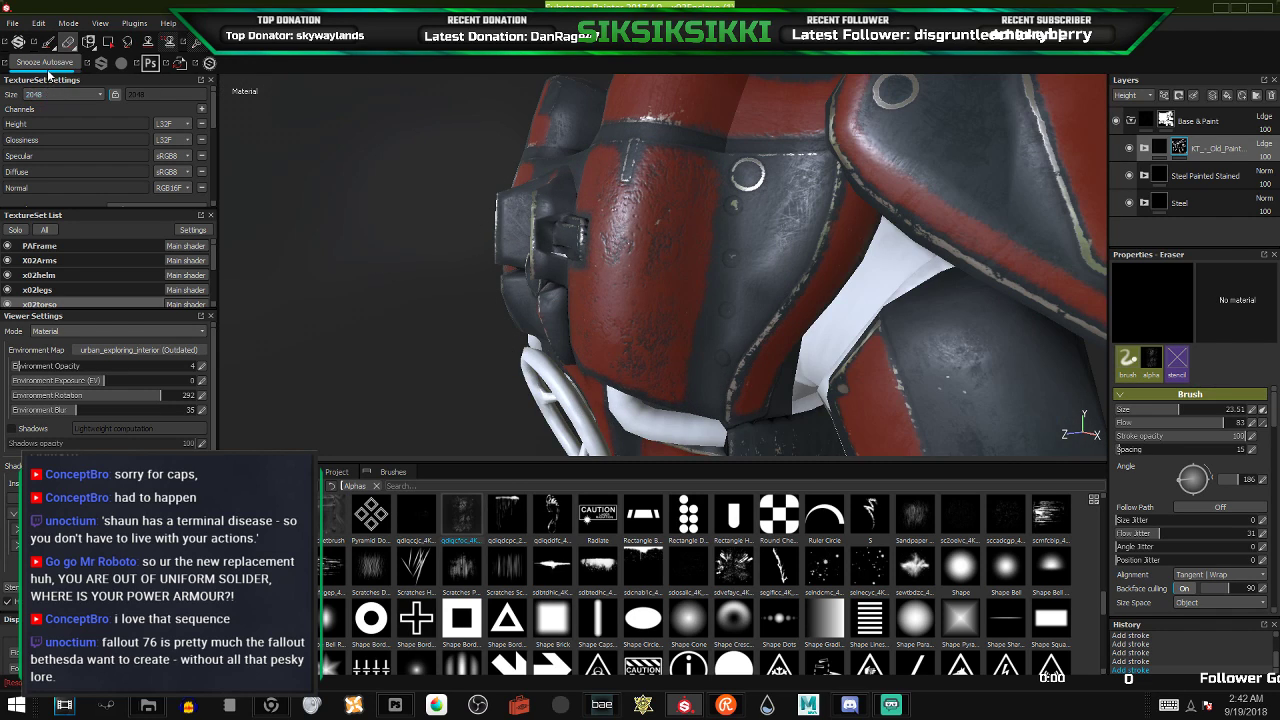
mouse_move(555, 300)
left_mouse_down("alt")
mouse_move(685, 303)
mouse_move(575, 306)
left_mouse_up("alt")
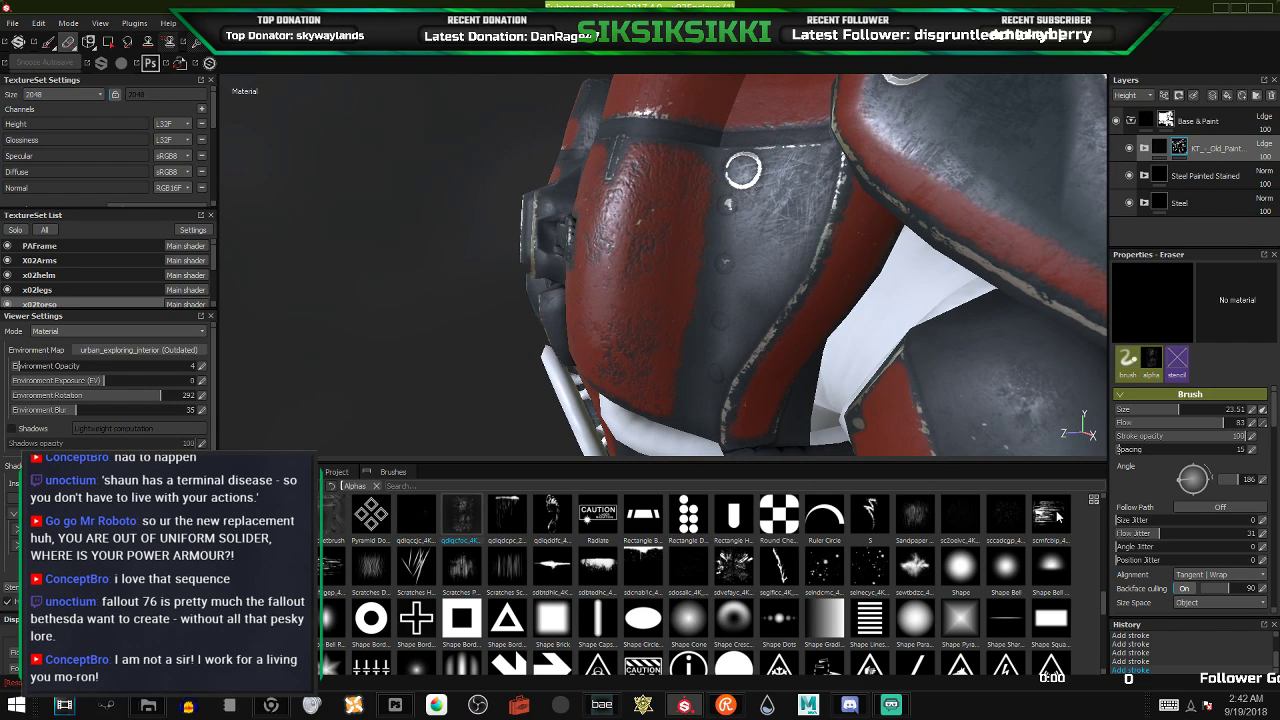
- Try scraping the wide red back stripe with the streaked scmfcbip_4K_Brush alpha at angle 148 and undo the stroke
mouse_move(1058, 516)
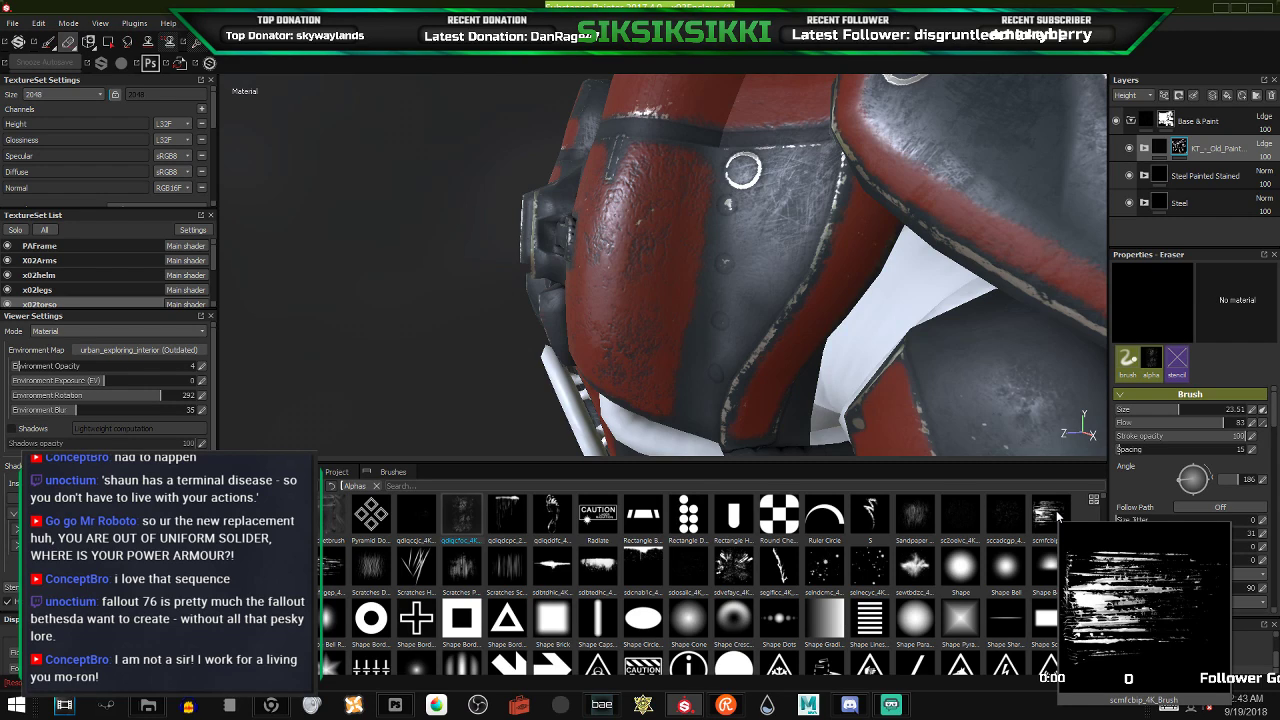
left_click(1058, 516)
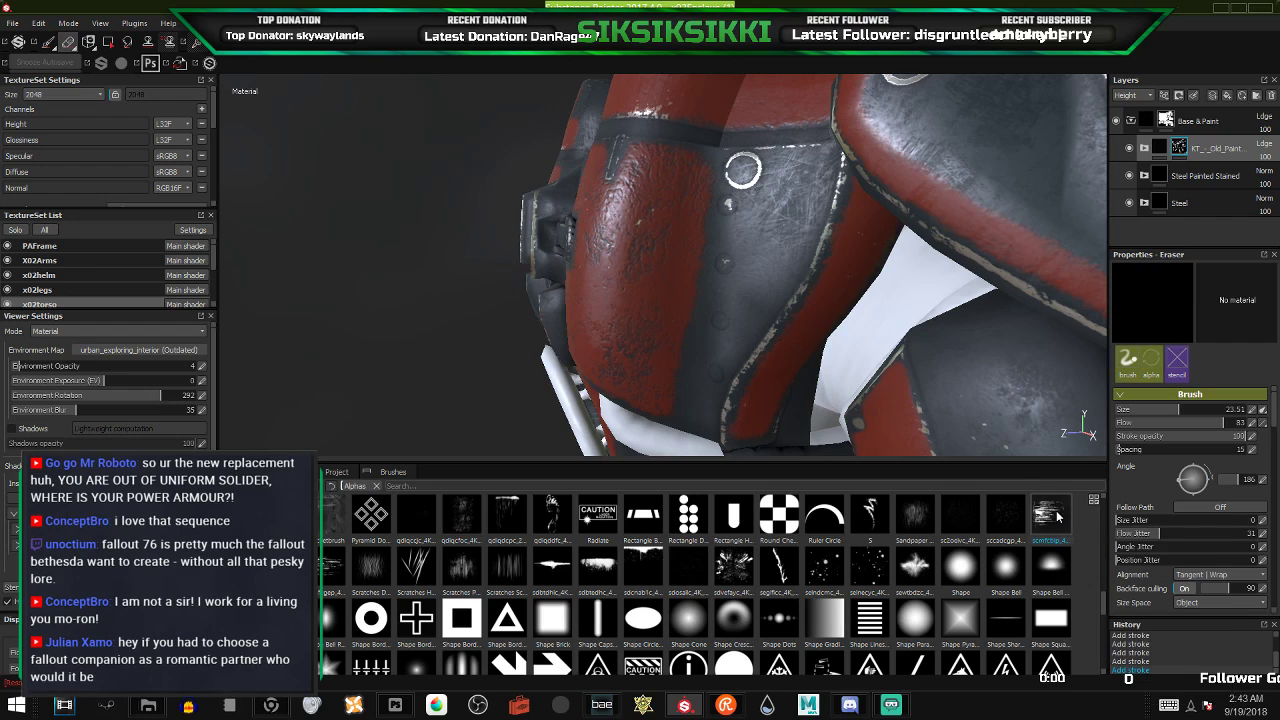
mouse_move(1051, 519)
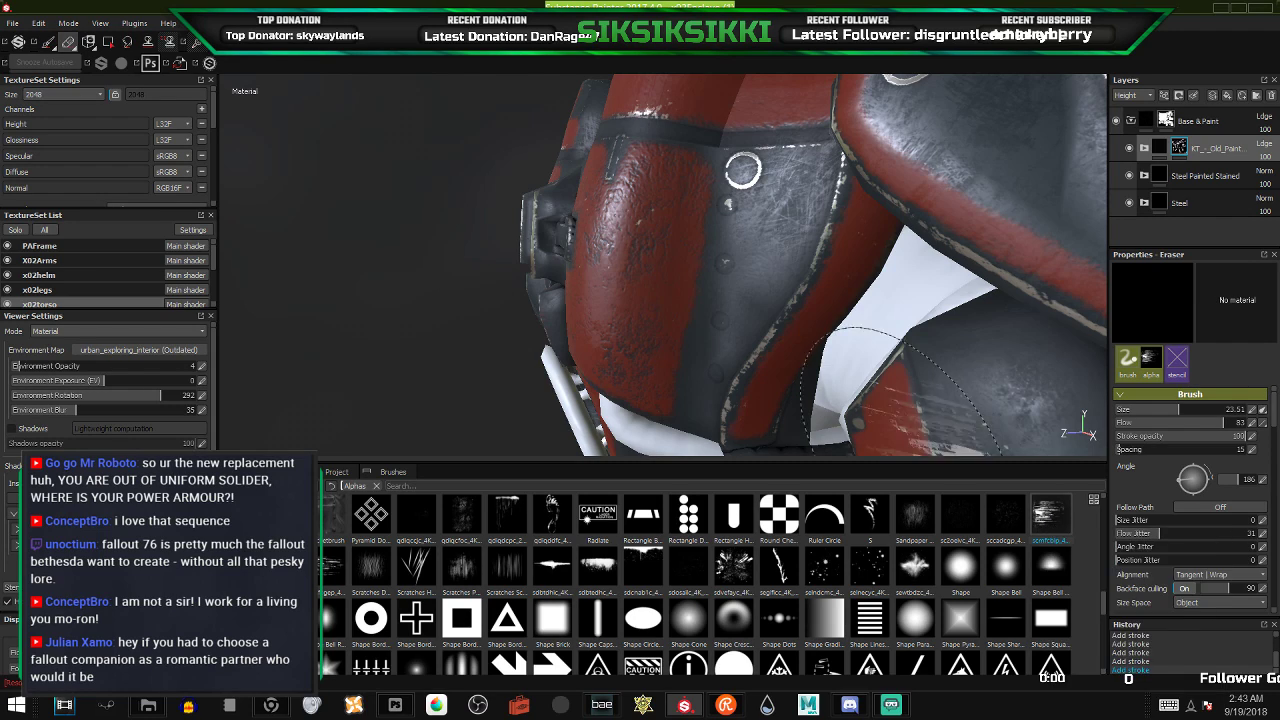
mouse_move(782, 288)
left_mouse_down()
mouse_move(705, 300)
mouse_move(720, 315)
mouse_move(683, 275)
left_mouse_up()
key("ctrl+z")
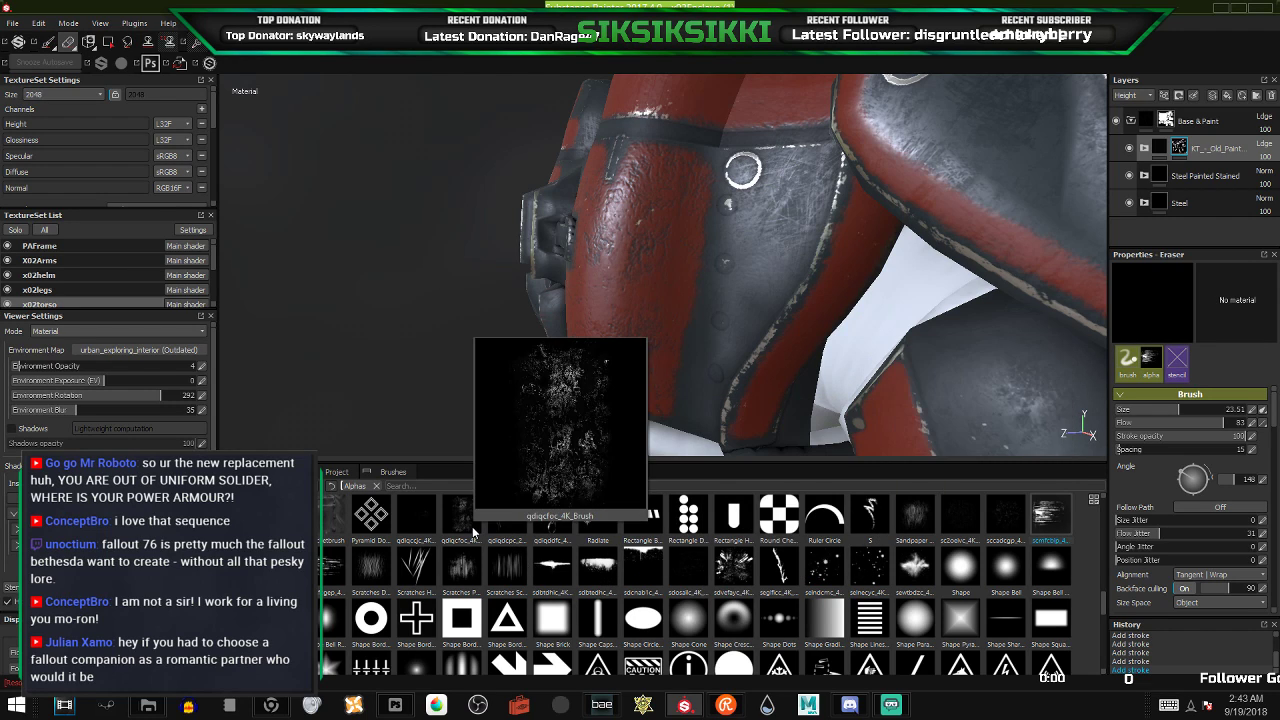
- Try the pointed sdbtidhc_4K alpha on the wide red back stripe's edge, undoing the first stroke and rotating the alpha along the edge
mouse_move(717, 583)
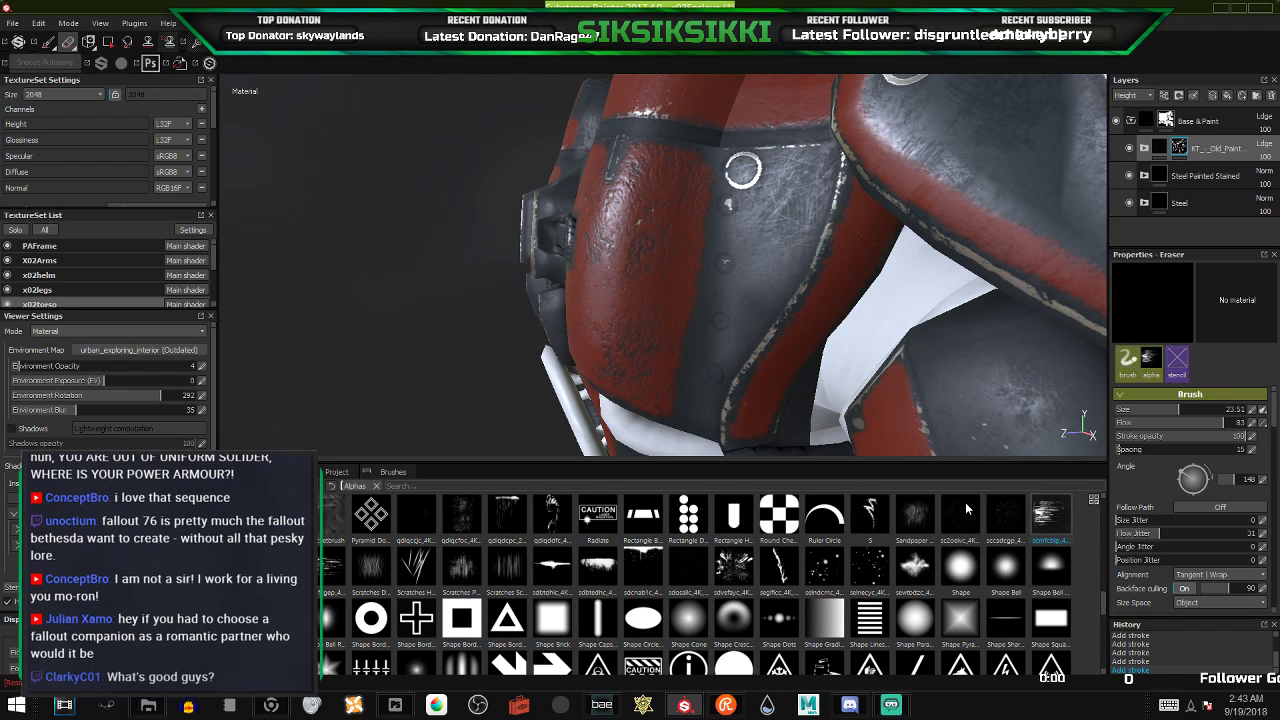
mouse_move(636, 561)
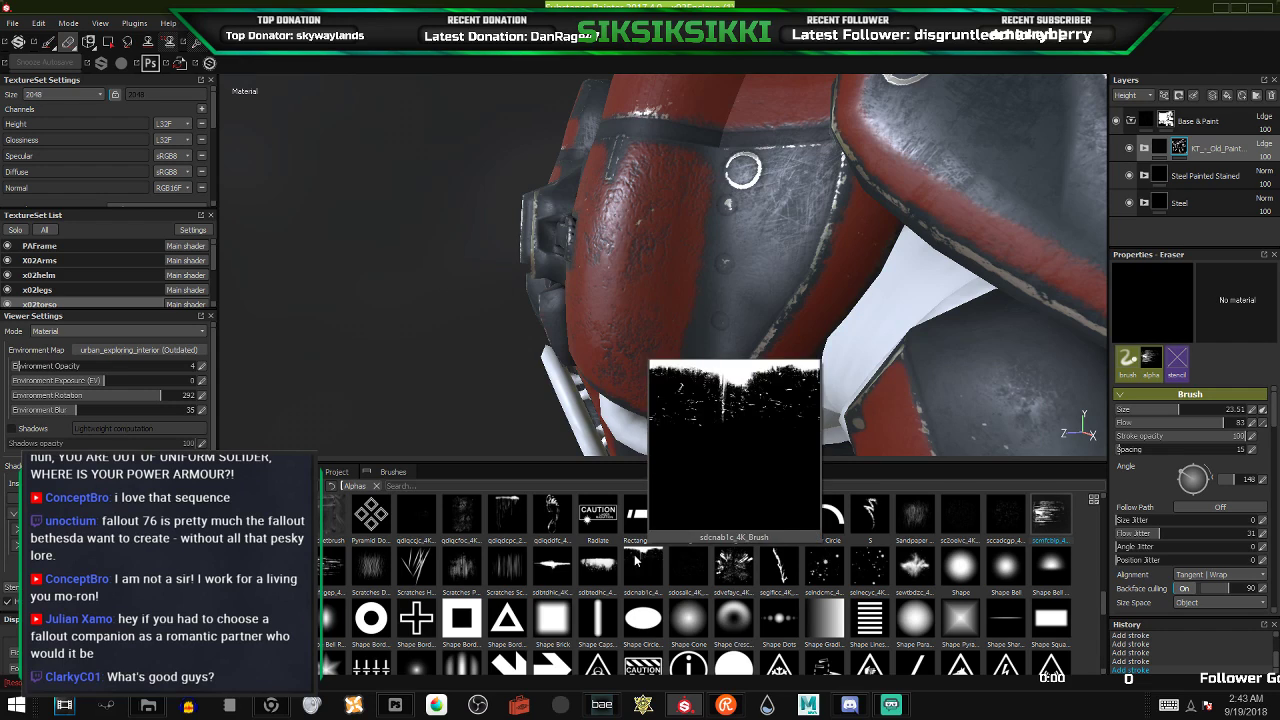
left_click(552, 563)
left_click_drag(780, 165, 655, 275)
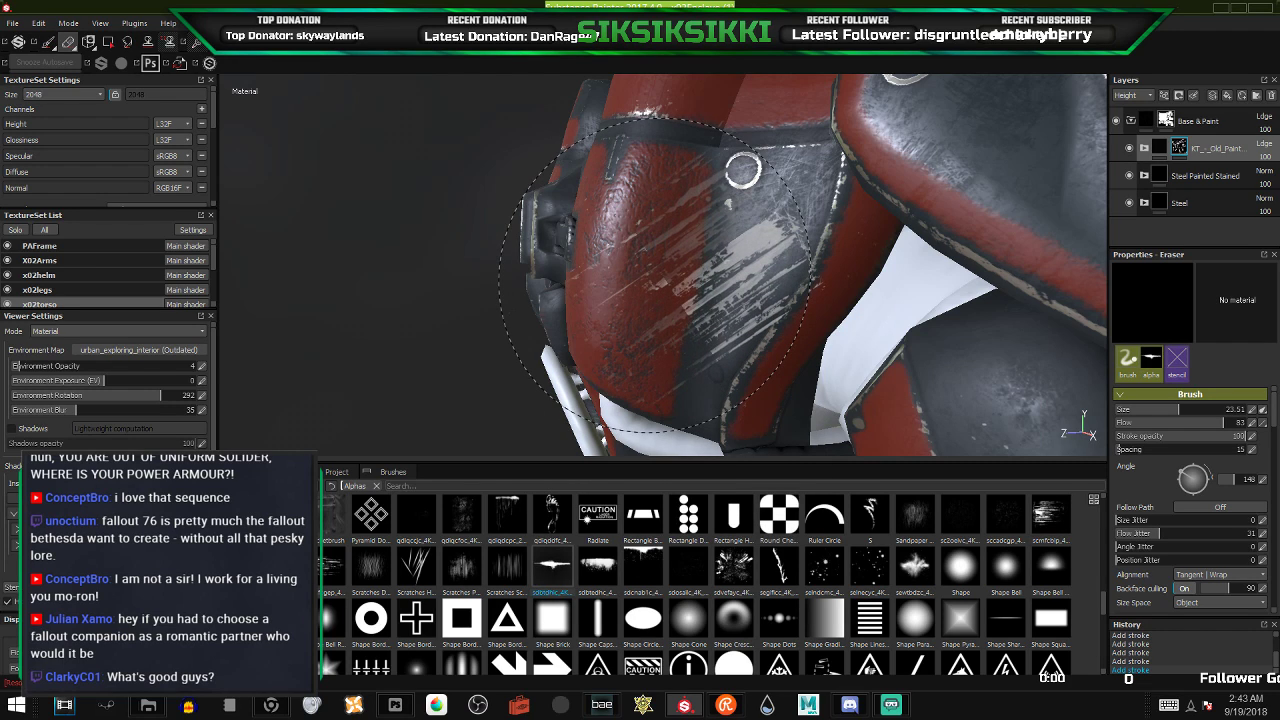
key("ctrl+z")
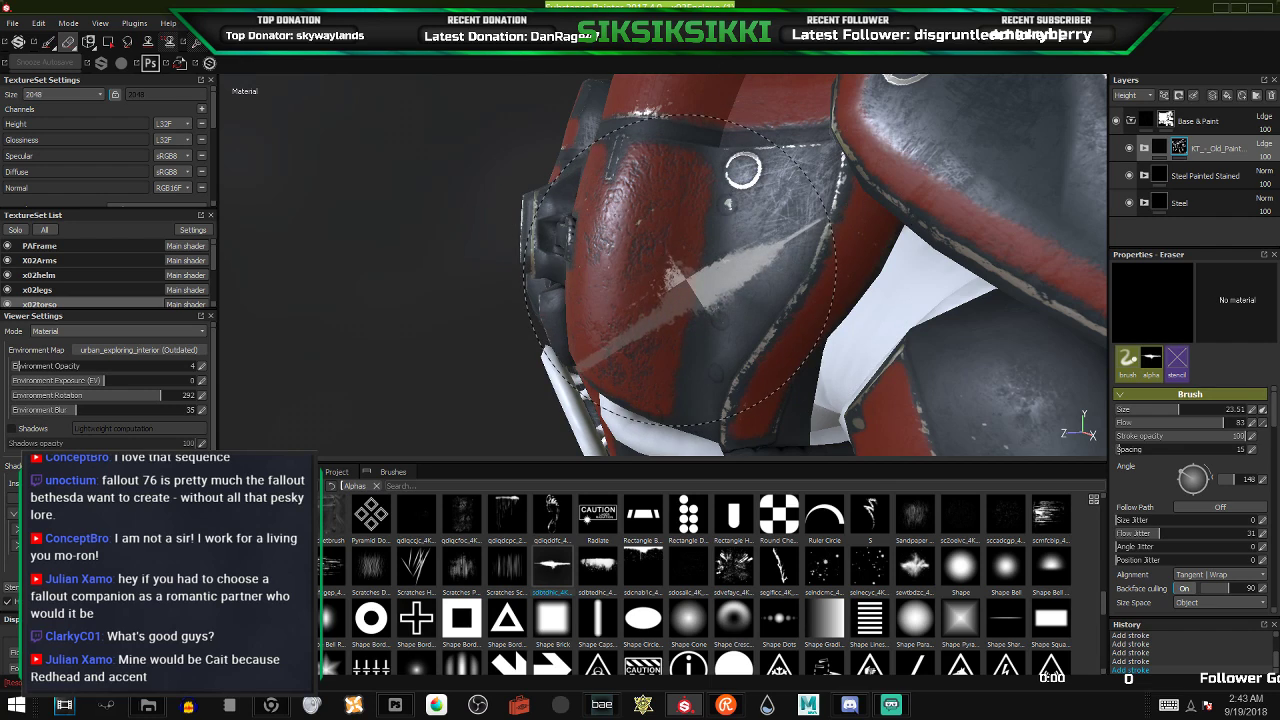
left_click_drag(681, 281, 681, 378, "ctrl")
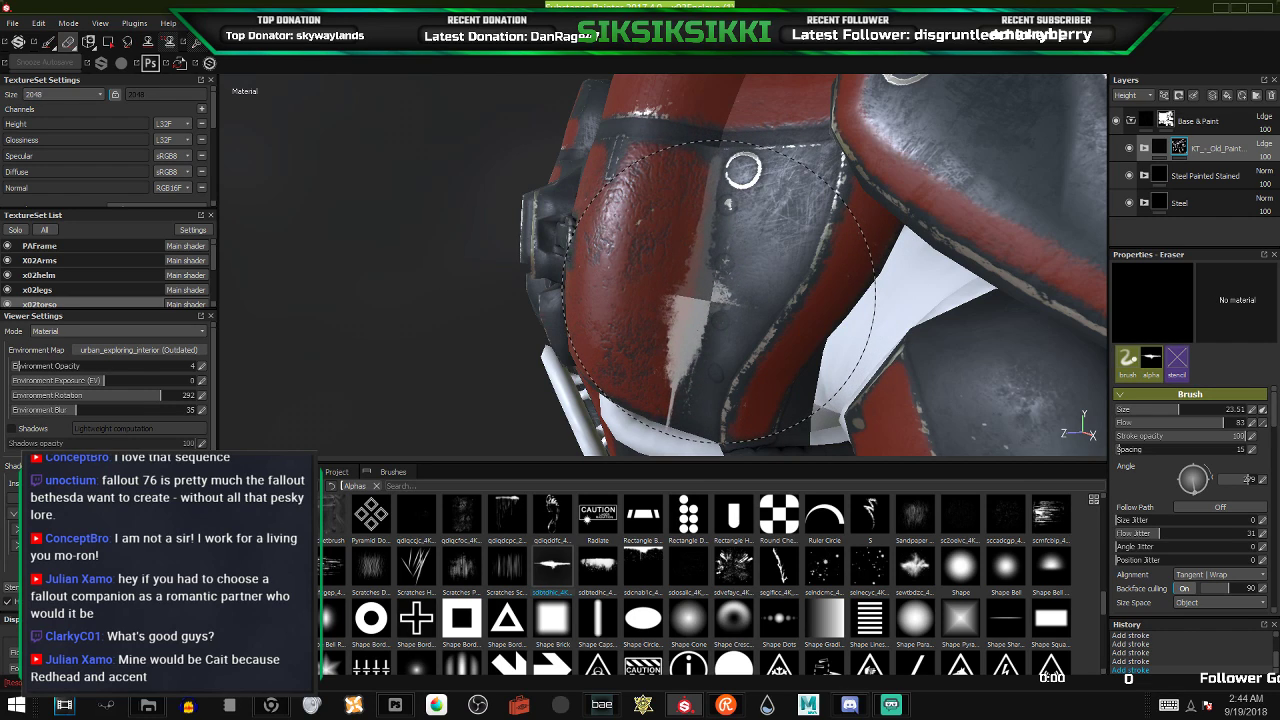
mouse_move(720, 290)
left_mouse_down()
mouse_move(796, 300)
mouse_move(795, 313)
left_mouse_up()
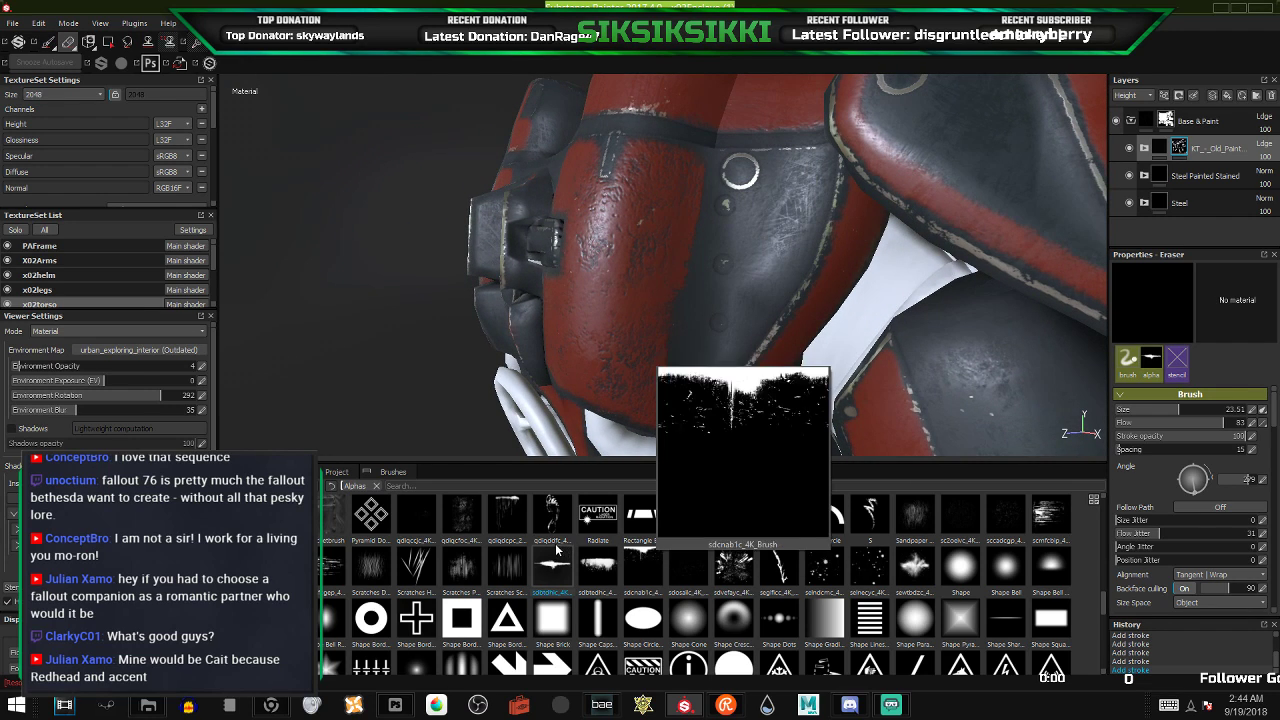
- Erase scratched wear into the outer edge of the wide red back stripe using the qdlqcfoc_4K alpha at angle 195
left_click(478, 512)
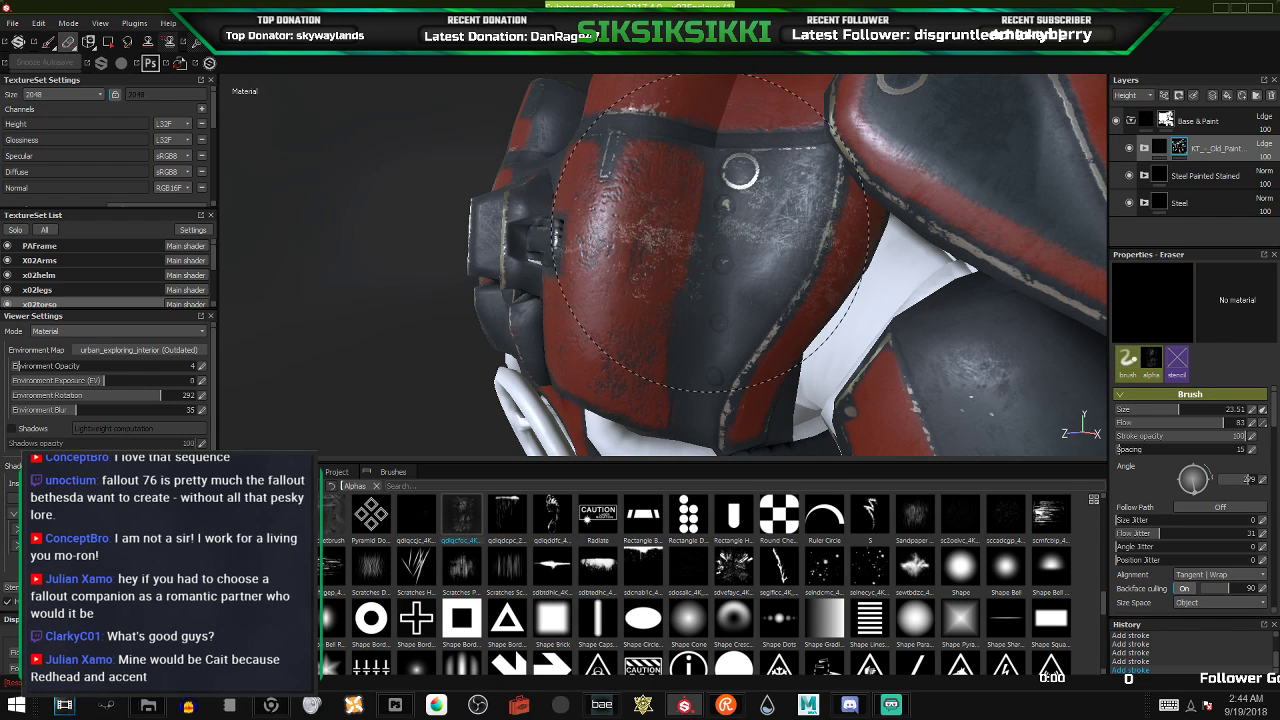
mouse_move(665, 250)
left_mouse_down("ctrl")
mouse_move(677, 248)
mouse_move(671, 285)
left_mouse_up("ctrl")
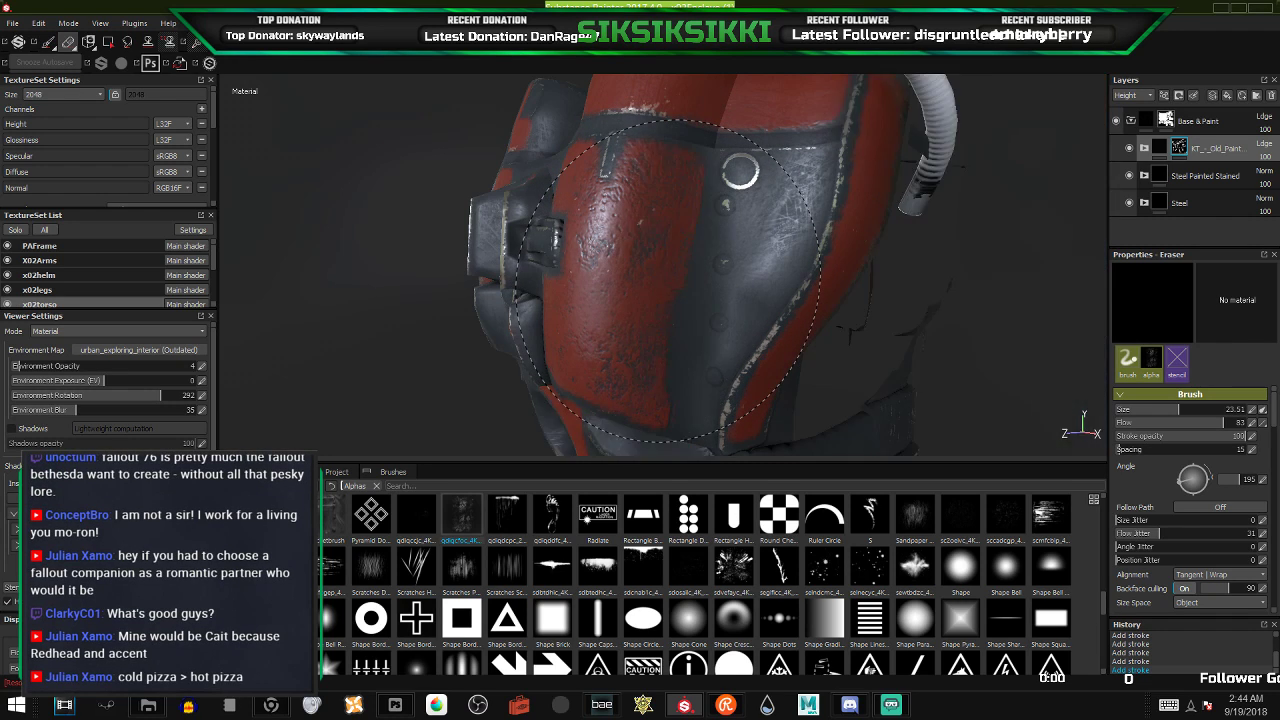
left_click(668, 281)
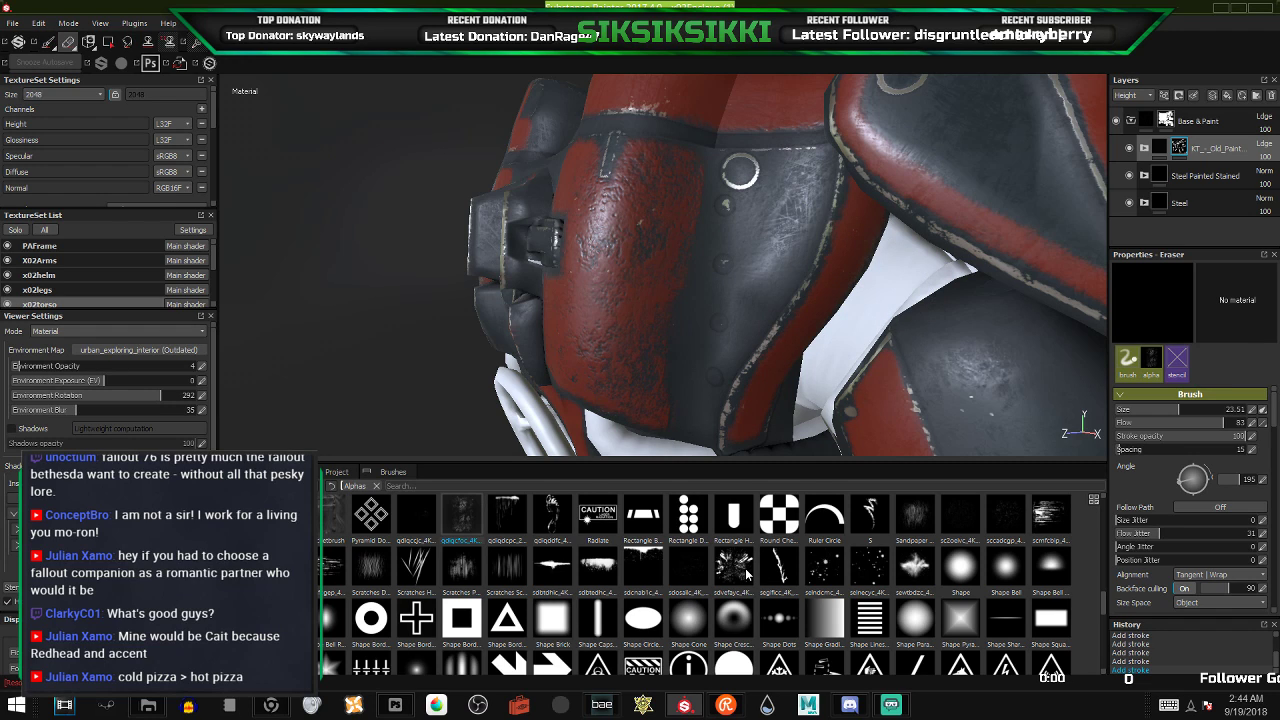
- Switch to the Dirt Stain alpha and erase patchy wear along the wide red back stripe's edge at eraser sizes 12.62 and 8.84
scroll(746, 573, "up", 5)
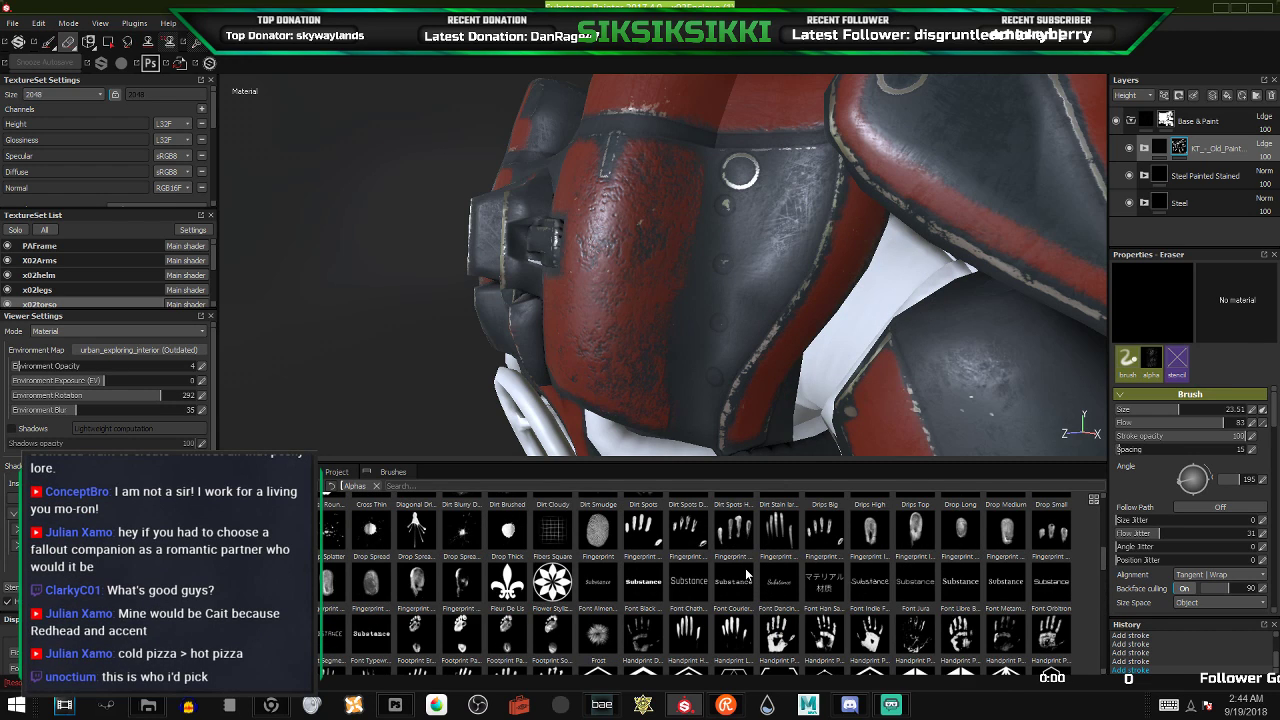
scroll(746, 573, "up", 3)
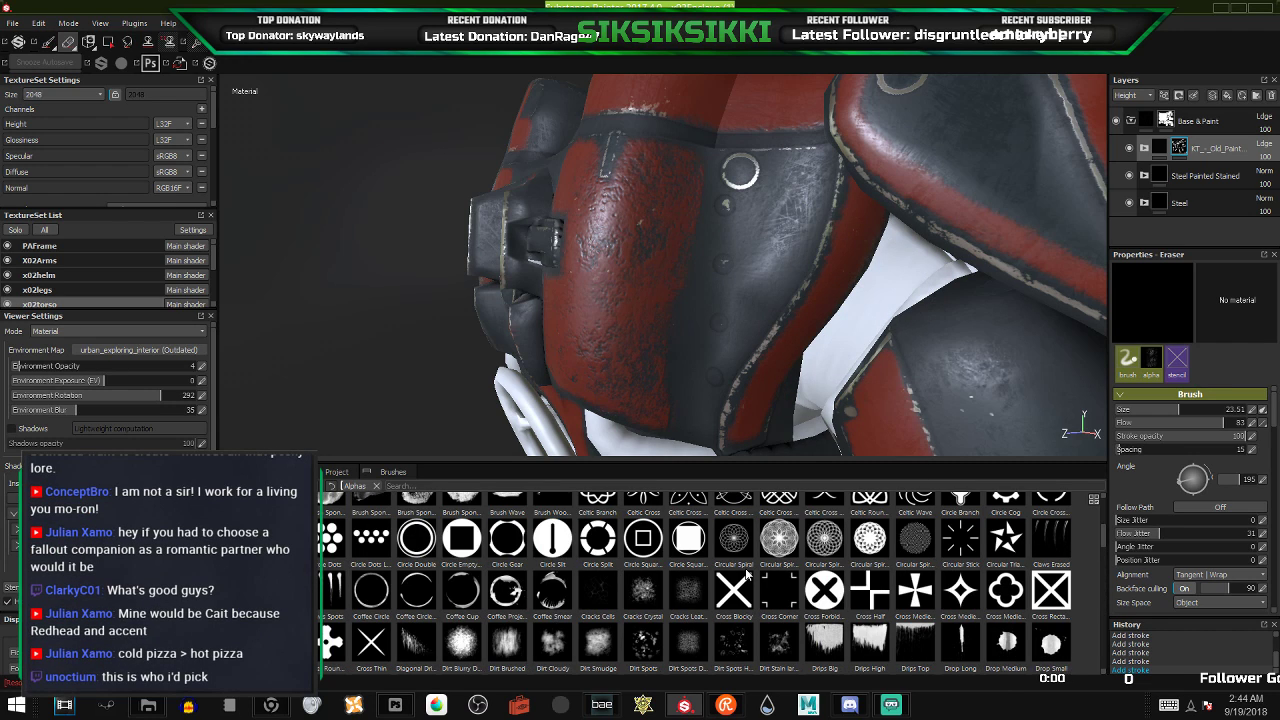
left_click(776, 642)
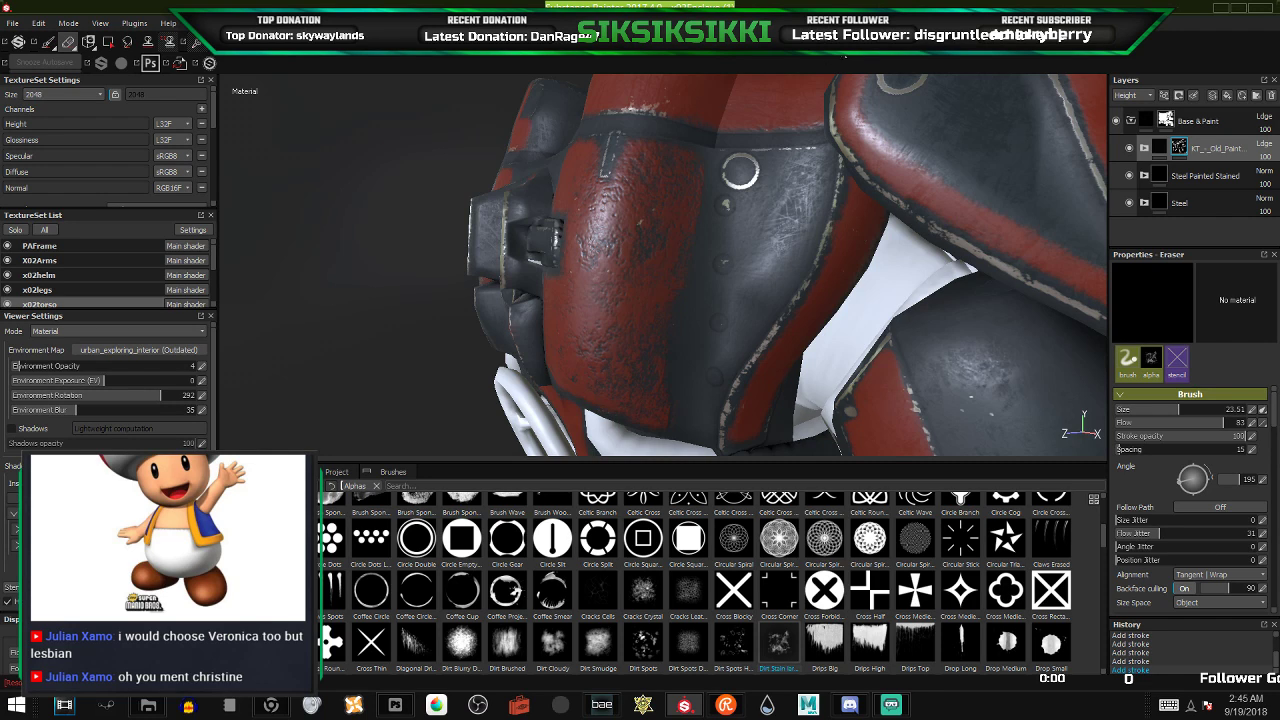
right_click_drag(702, 285, 680, 285, "ctrl")
mouse_move(685, 250)
left_mouse_down()
mouse_move(720, 320)
mouse_move(700, 280)
mouse_move(695, 304)
left_mouse_up()
key("alt+q")
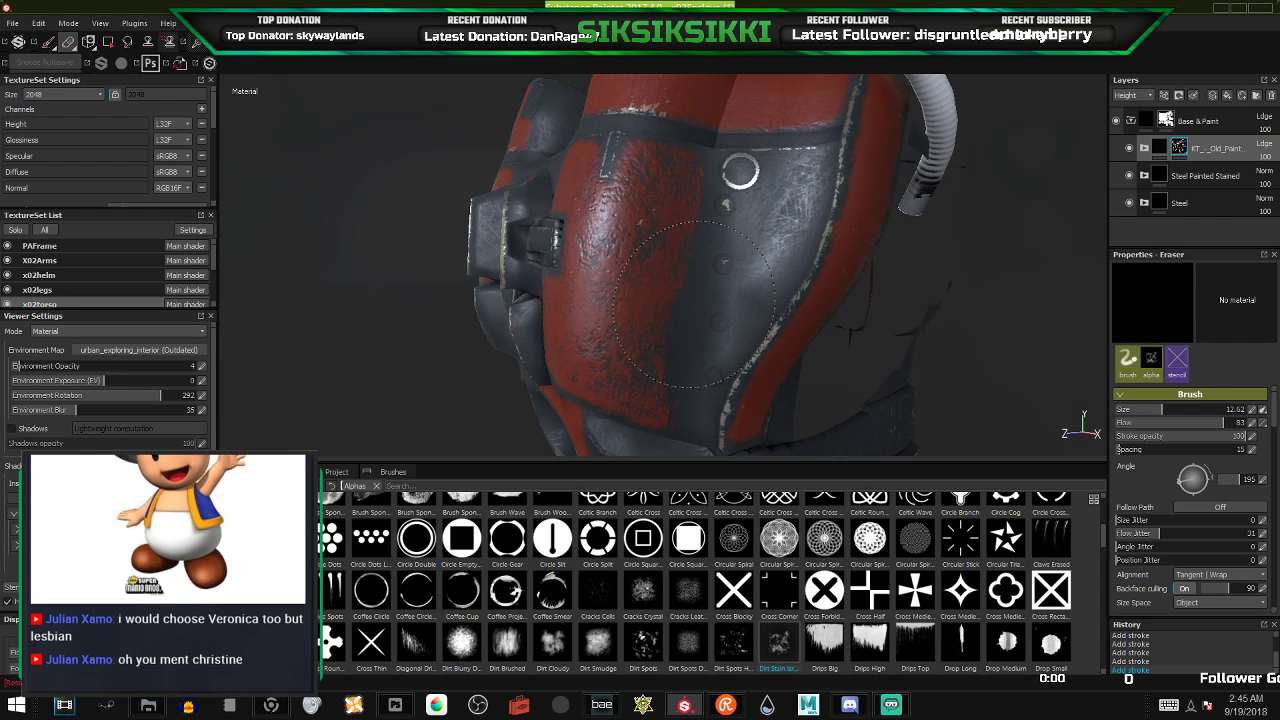
scroll(697, 300, "up", 2)
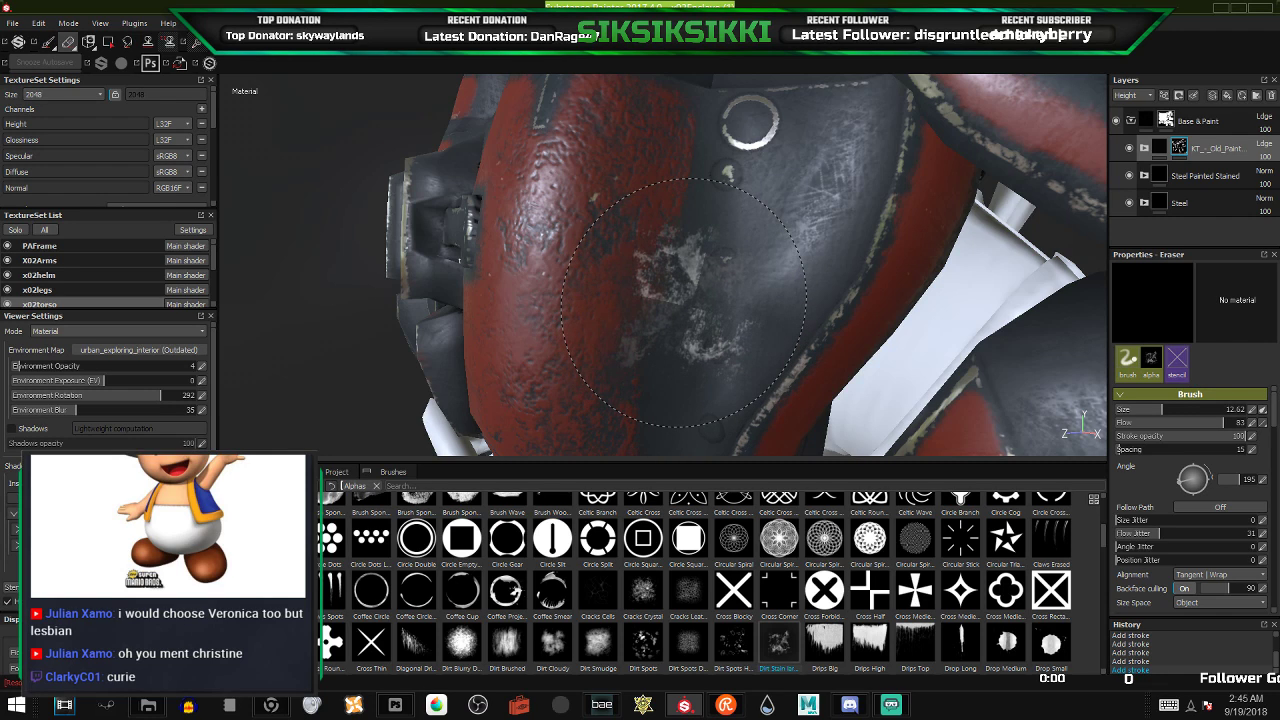
right_click_drag(672, 280, 650, 301, "ctrl")
left_click_drag(650, 301, 652, 300)
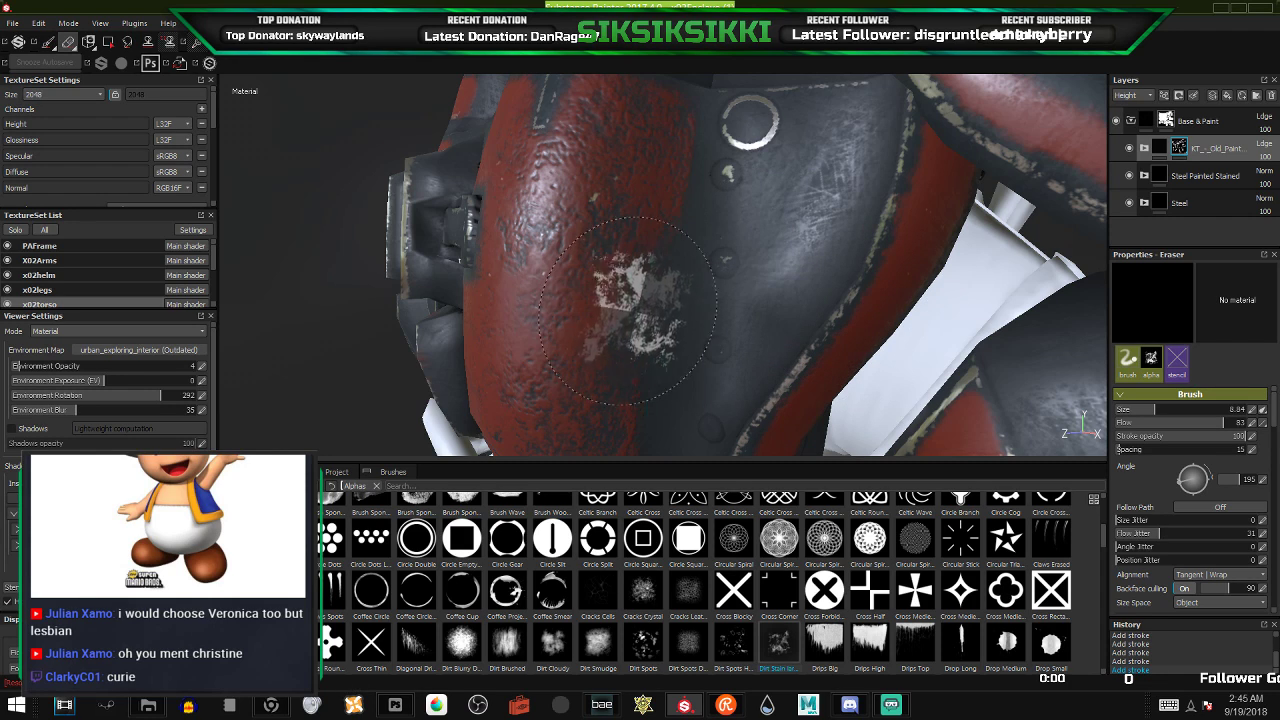
- Erase larger stained patches along the wide red back stripe's outer edge at eraser size 11.36 and angle 176
mouse_move(686, 266)
left_mouse_down("alt")
mouse_move(637, 263)
mouse_move(696, 258)
left_mouse_up("alt")
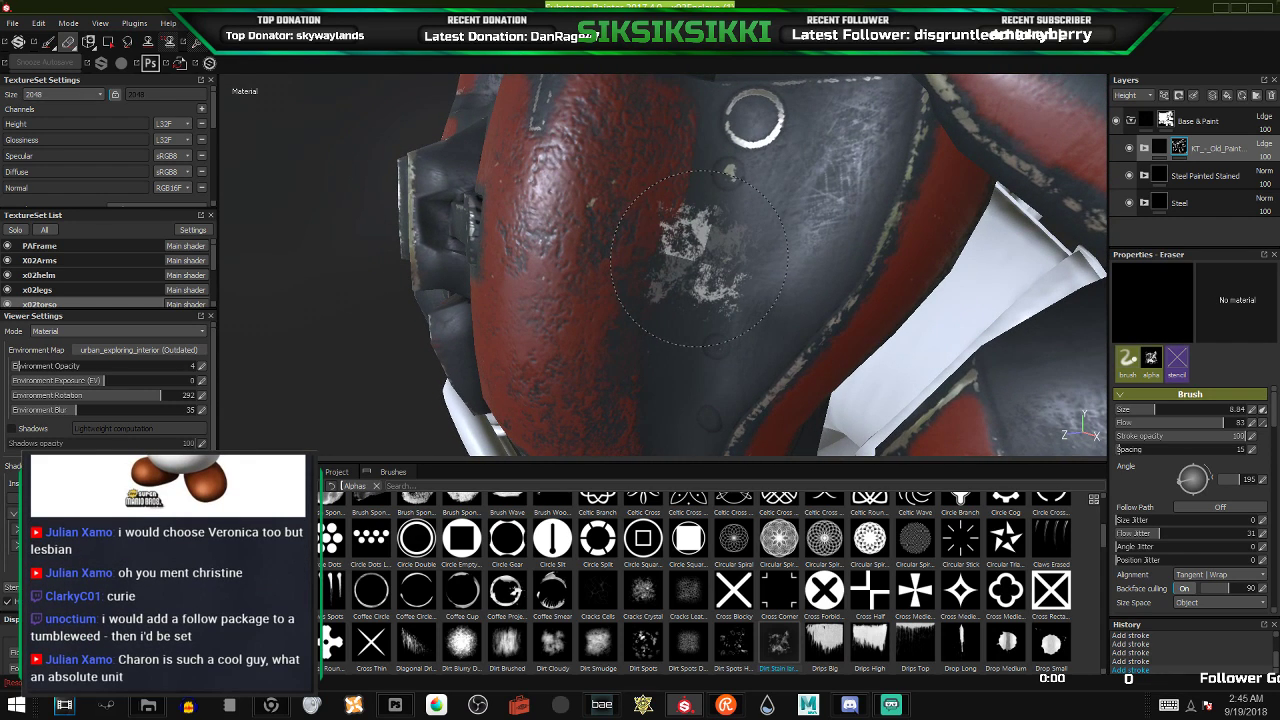
mouse_move(692, 262)
left_mouse_down("alt")
mouse_move(645, 288)
mouse_move(668, 239)
left_mouse_up("alt")
right_click_drag(668, 258, 700, 258, "ctrl")
left_click(670, 264)
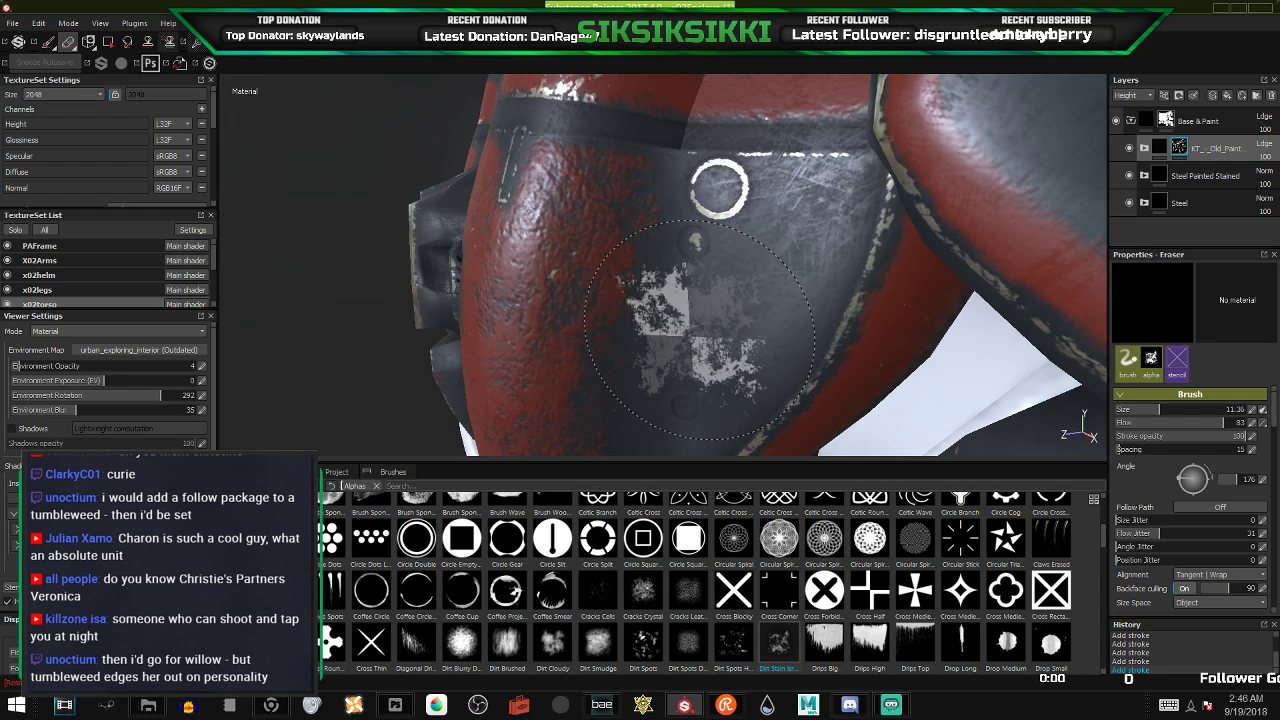
mouse_move(558, 280)
left_mouse_down("alt")
mouse_move(701, 322)
mouse_move(685, 287)
left_mouse_up("alt")
left_click(685, 287)
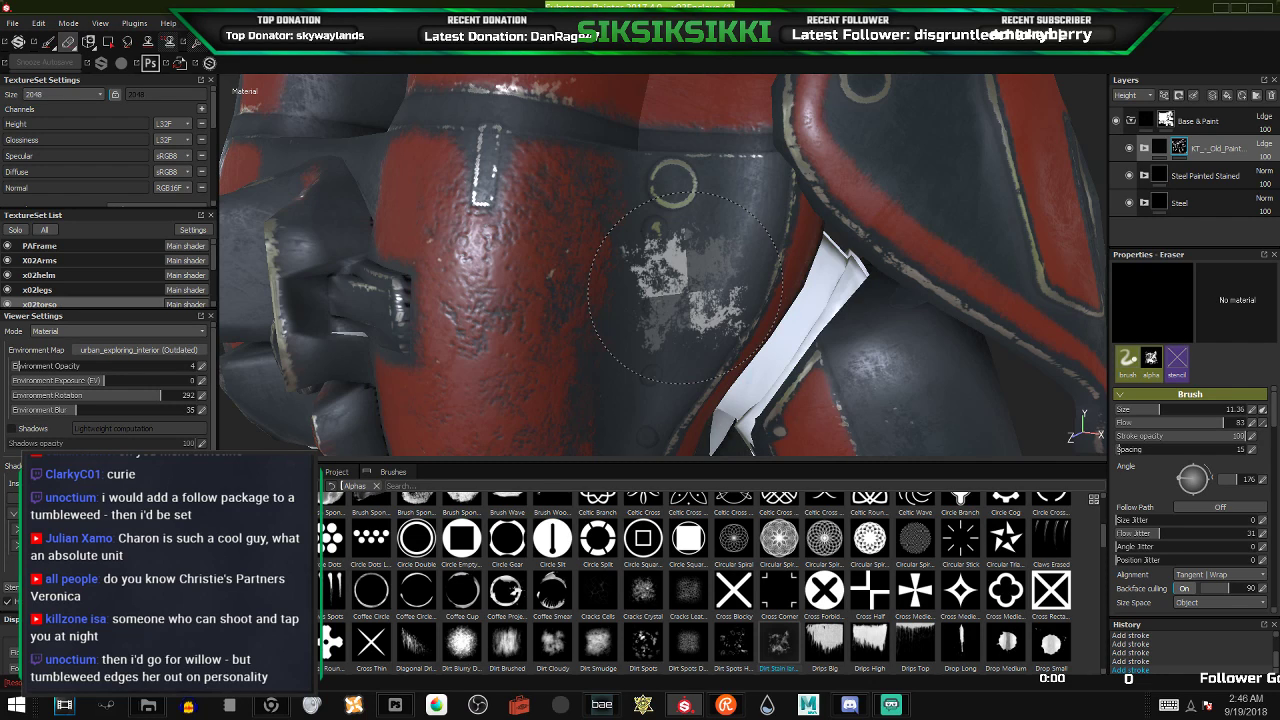
mouse_move(686, 287)
left_mouse_down()
mouse_move(710, 276)
mouse_move(635, 237)
left_mouse_up()
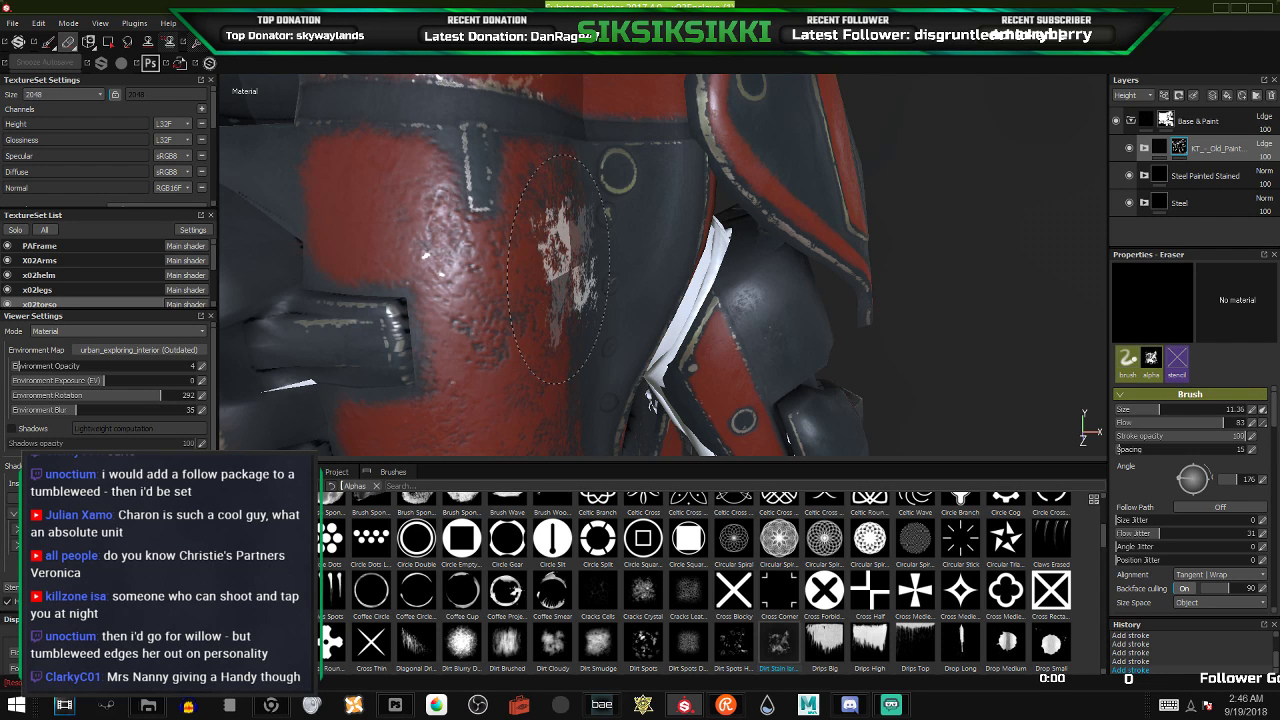
- Chip the inner edge of the wide red stripe above the backpack's side bracket with the dirt stain alpha
mouse_move(550, 267)
left_mouse_down("alt")
mouse_move(554, 283)
mouse_move(733, 326)
left_mouse_up("alt")
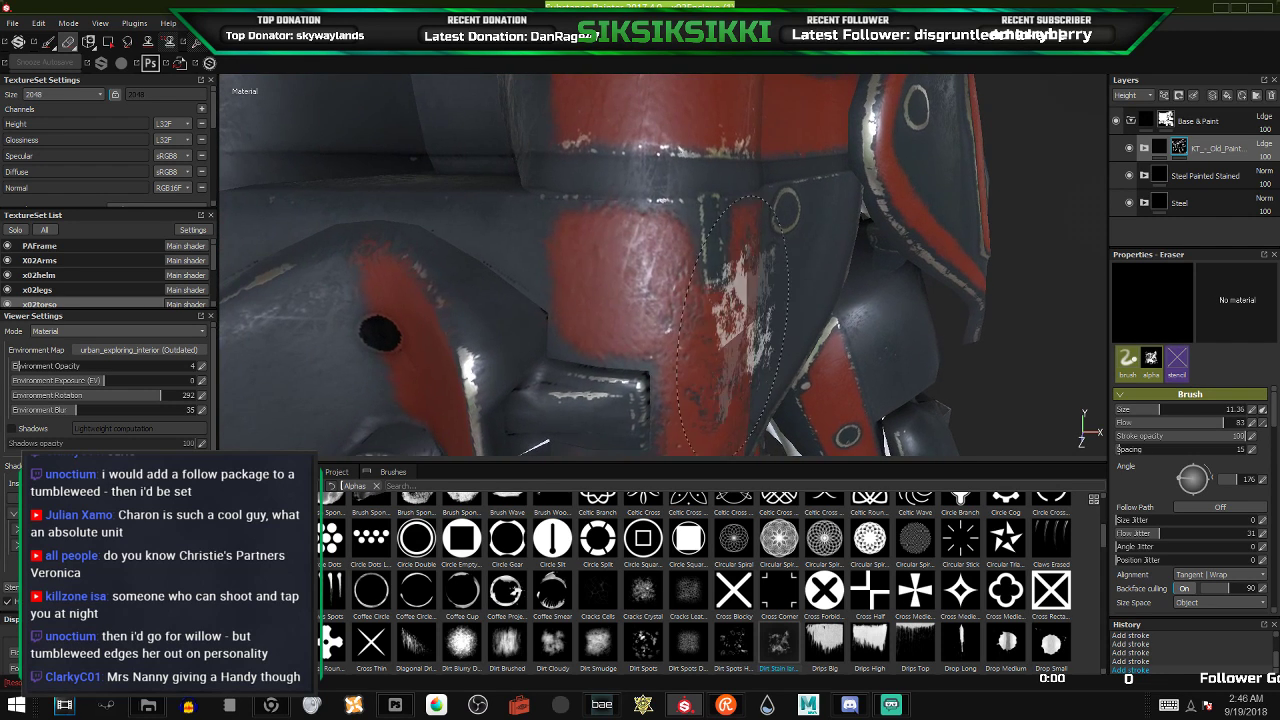
left_click(536, 292)
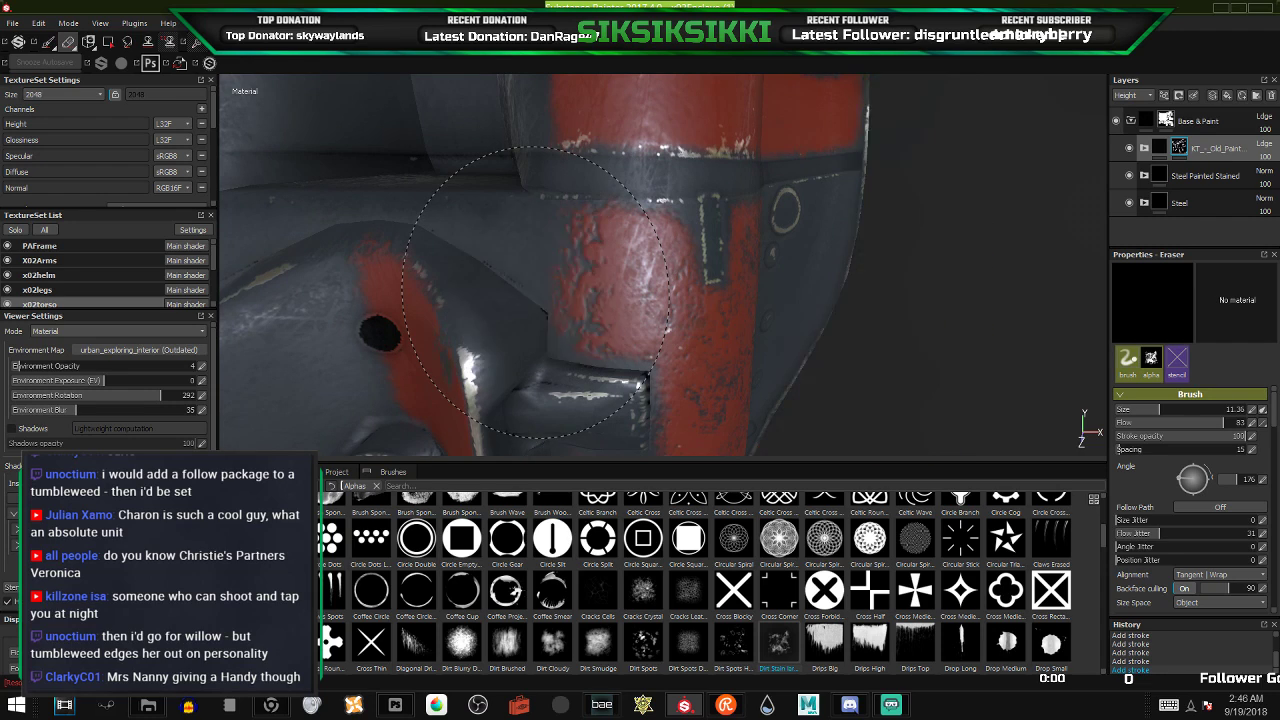
scroll(780, 290, "down", 5)
left_click_drag(765, 300, 594, 276, "alt")
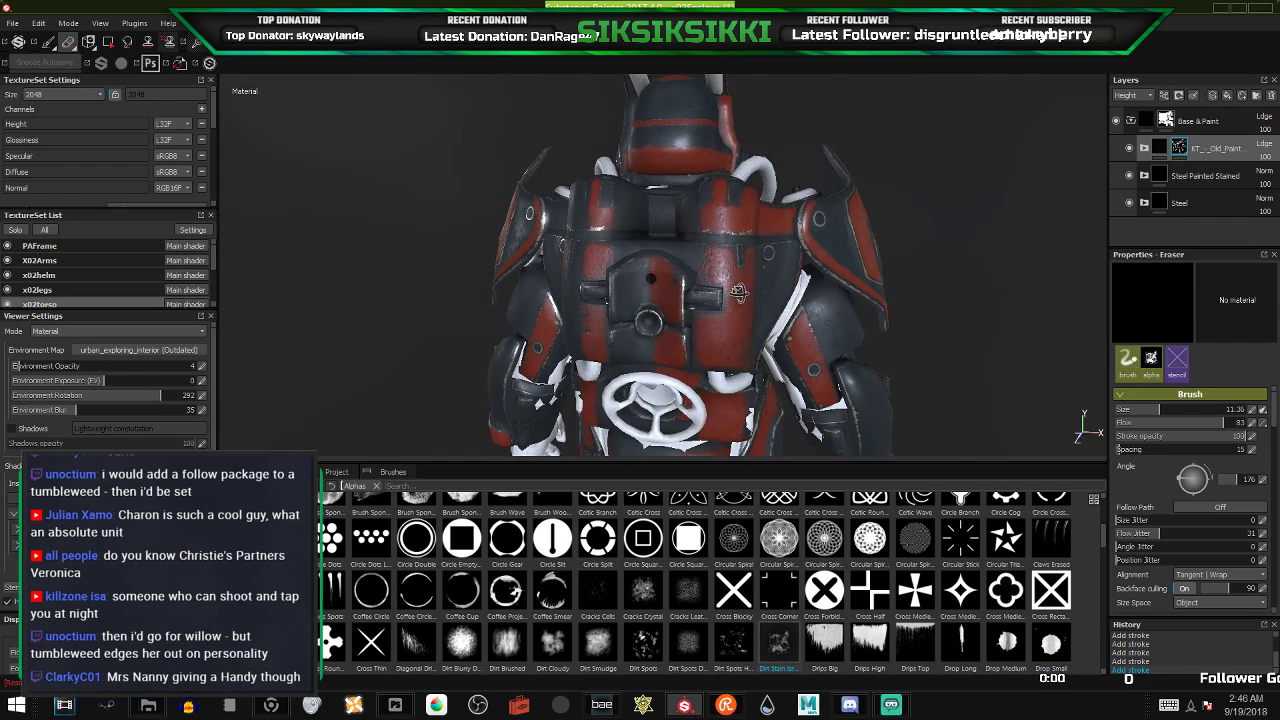
- Erode the lower end of the wide red back stripe above the white hose, with the alpha at angle 138
scroll(752, 334, "up", 6)
mouse_move(740, 332)
left_mouse_down("alt")
mouse_move(676, 319)
mouse_move(693, 307)
left_mouse_up("alt")
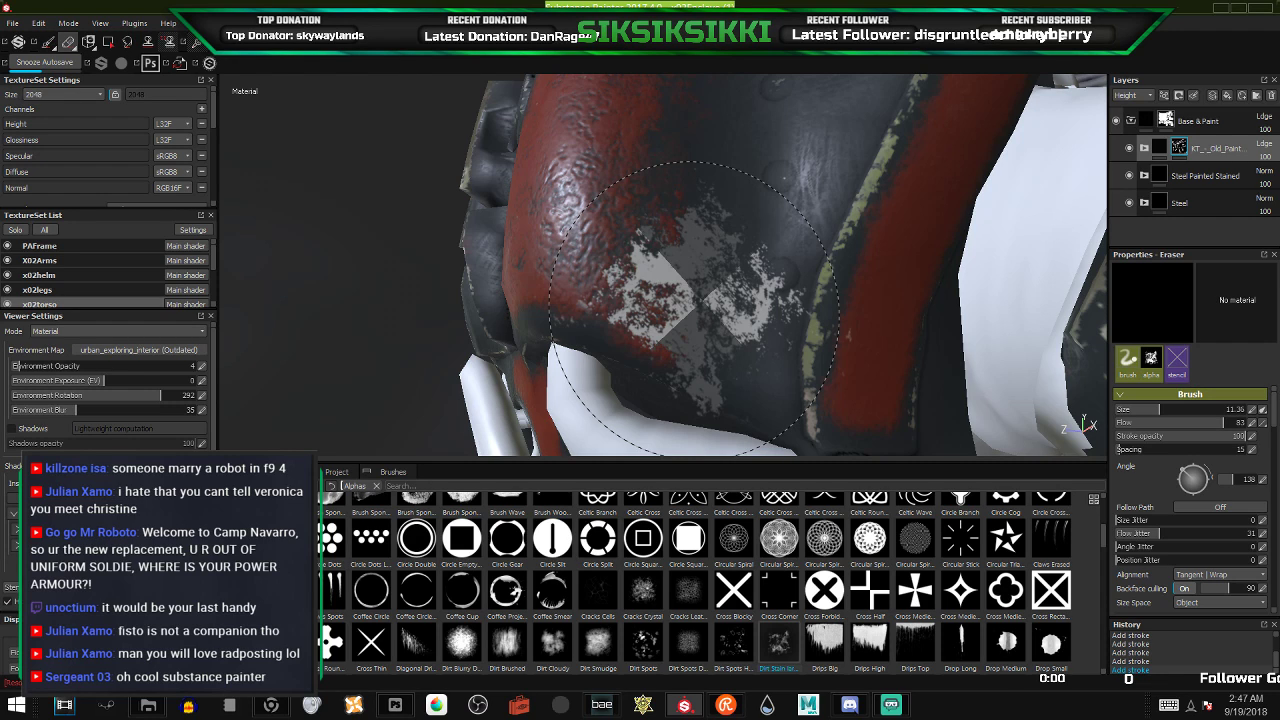
mouse_move(697, 287)
left_mouse_down("alt")
mouse_move(600, 270)
mouse_move(712, 213)
mouse_move(572, 240)
mouse_move(680, 229)
mouse_move(664, 245)
left_mouse_up("alt")
left_click(645, 255)
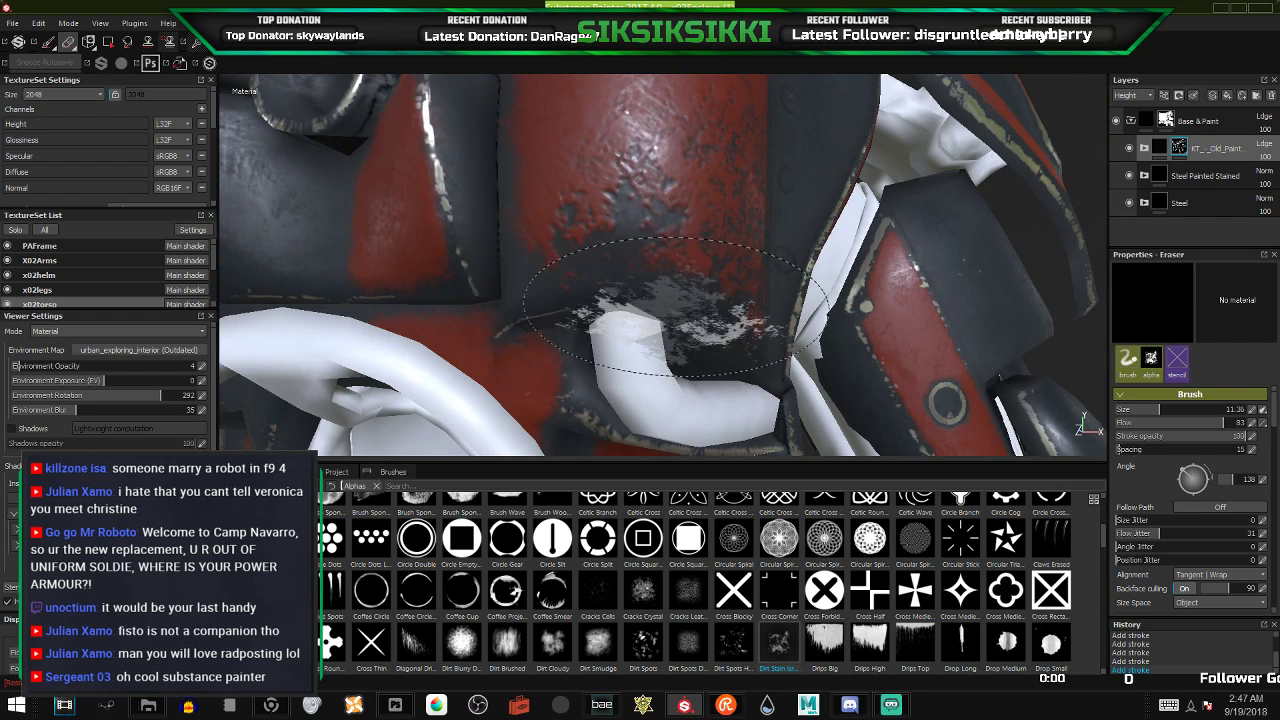
- Examine the worn red stripes across the armor's back from several angles and distances
scroll(740, 363, "down", 3)
scroll(740, 355, "down", 4)
left_click_drag(731, 347, 665, 358, "alt")
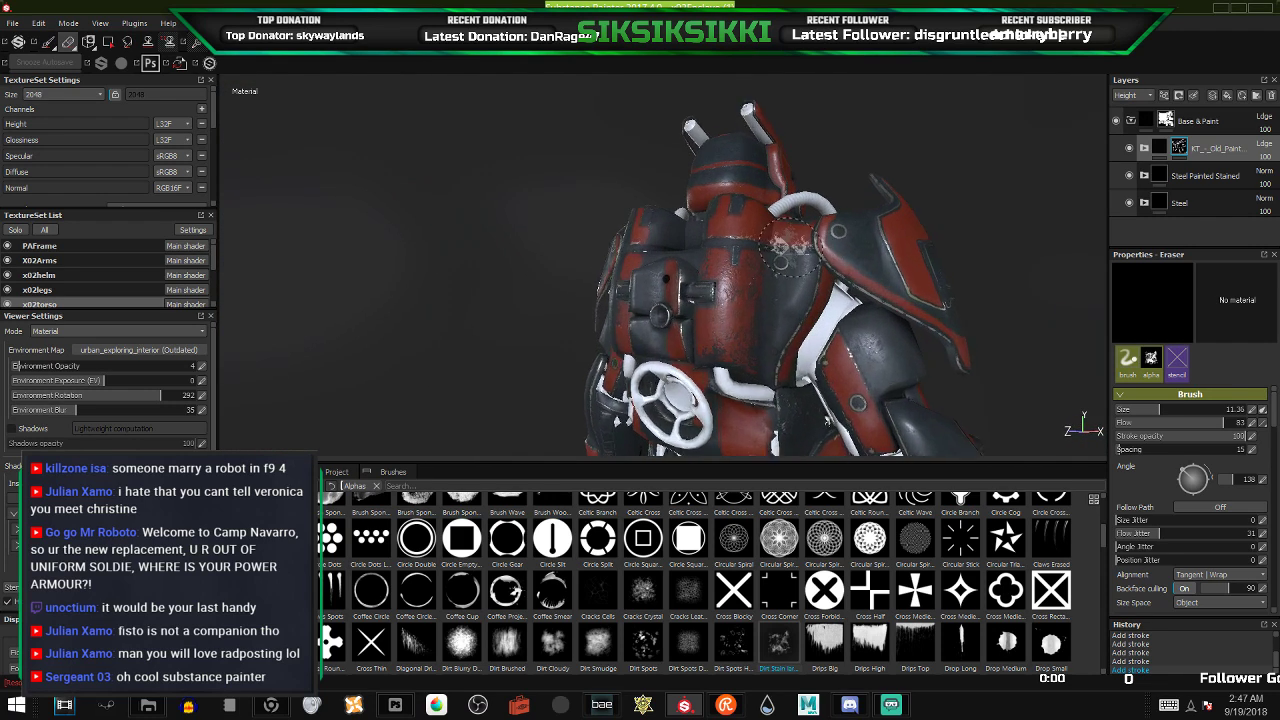
scroll(738, 337, "up", 5)
mouse_move(738, 337)
left_mouse_down("alt")
mouse_move(722, 338)
mouse_move(722, 362)
mouse_move(837, 316)
mouse_move(745, 345)
left_mouse_up("alt")
scroll(724, 337, "up", 4)
scroll(722, 322, "down", 2)
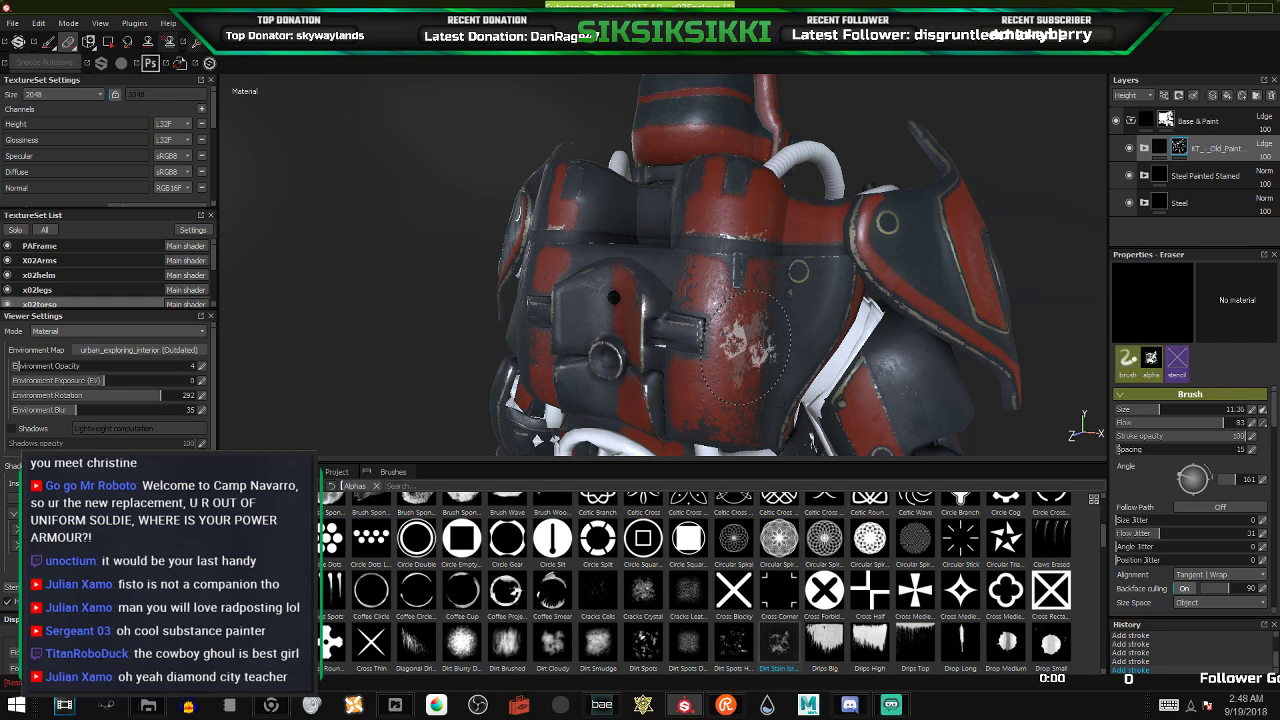
left_click_drag(611, 332, 720, 335, "alt")
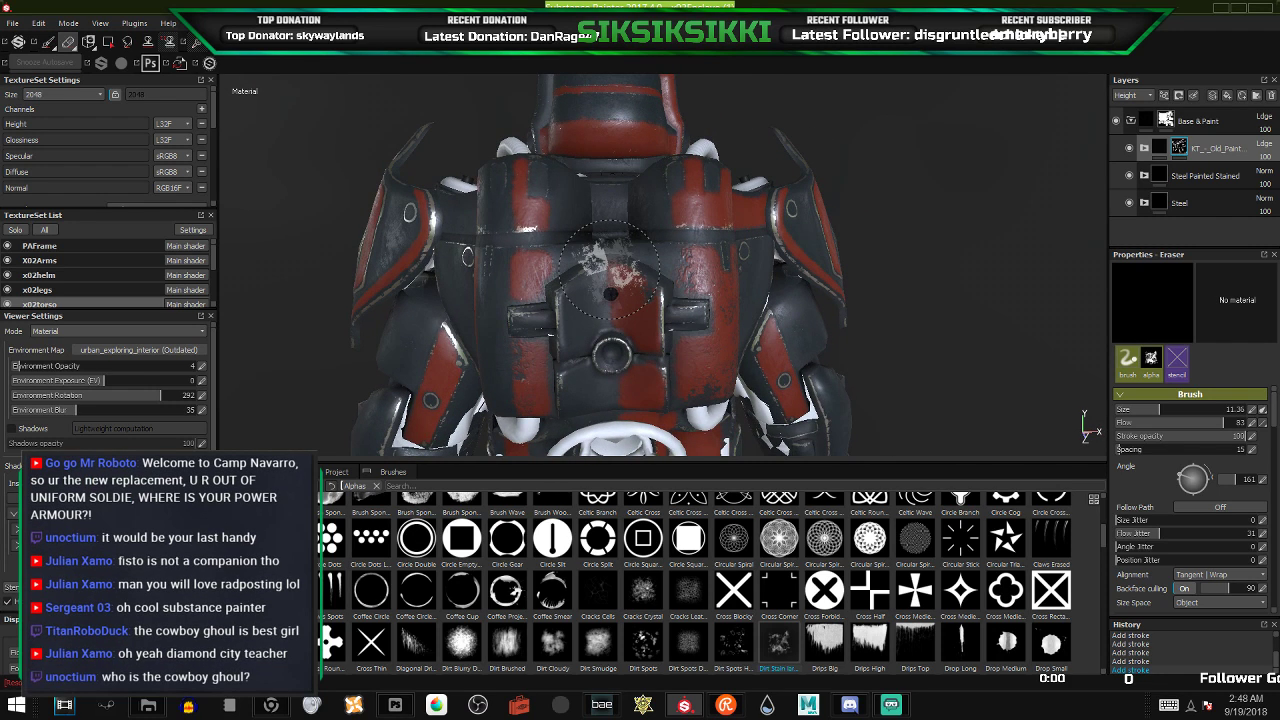
- Erase stained wear into the upper red stripe on the opposite side of the back at eraser size 7.59 and angle 192
left_click_drag(610, 268, 663, 268, "alt")
scroll(658, 271, "up", 6)
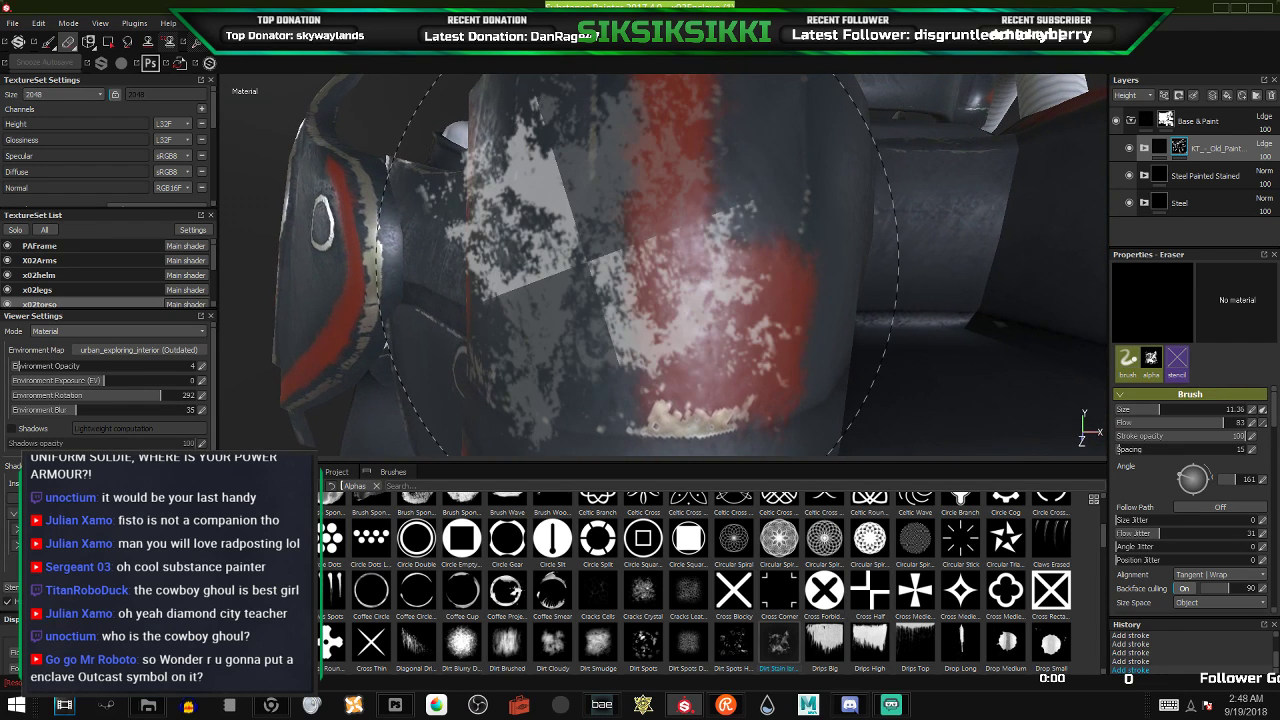
mouse_move(636, 262)
right_mouse_down("ctrl")
mouse_move(602, 256)
mouse_move(617, 256)
right_mouse_up("ctrl")
left_click(617, 256)
mouse_move(617, 256)
left_mouse_down("alt")
mouse_move(600, 275)
mouse_move(625, 305)
left_mouse_up("alt")
mouse_move(820, 280)
left_mouse_down("alt")
mouse_move(766, 263)
mouse_move(704, 268)
mouse_move(706, 234)
left_mouse_up("alt")
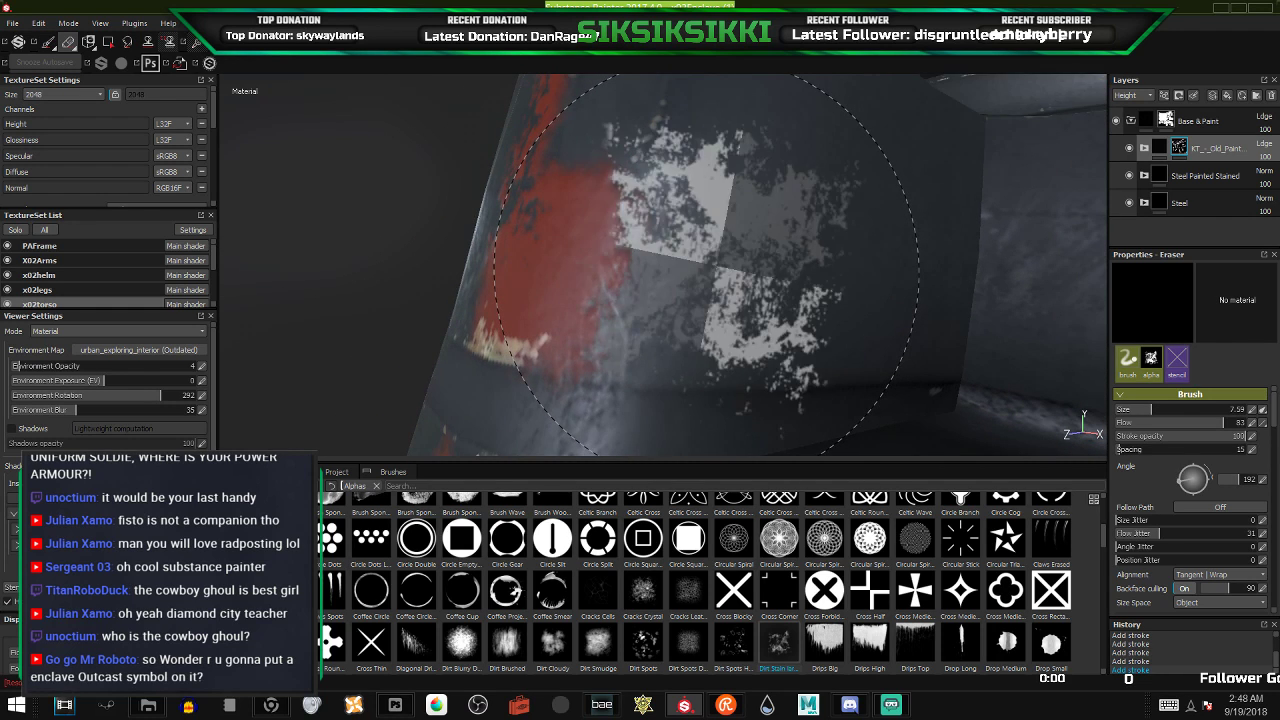
- Chip the upper corner of the red block below that stripe's dark band, with the alpha at angle 194
scroll(758, 290, "down", 5)
left_click_drag(787, 332, 880, 372, "alt")
left_click_drag(728, 210, 699, 187, "alt")
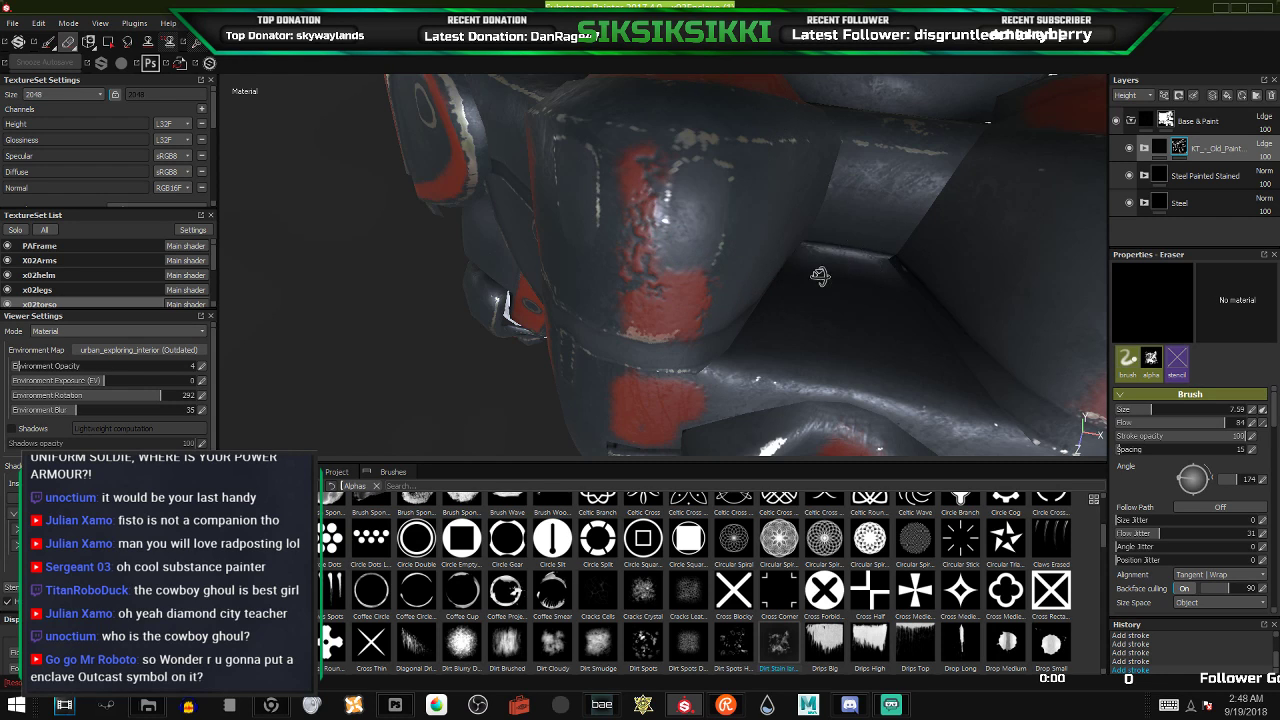
left_click_drag(820, 276, 825, 197, "alt")
mouse_move(636, 265)
left_mouse_down("ctrl")
mouse_move(609, 270)
mouse_move(797, 289)
left_mouse_up("ctrl")
left_click(609, 270)
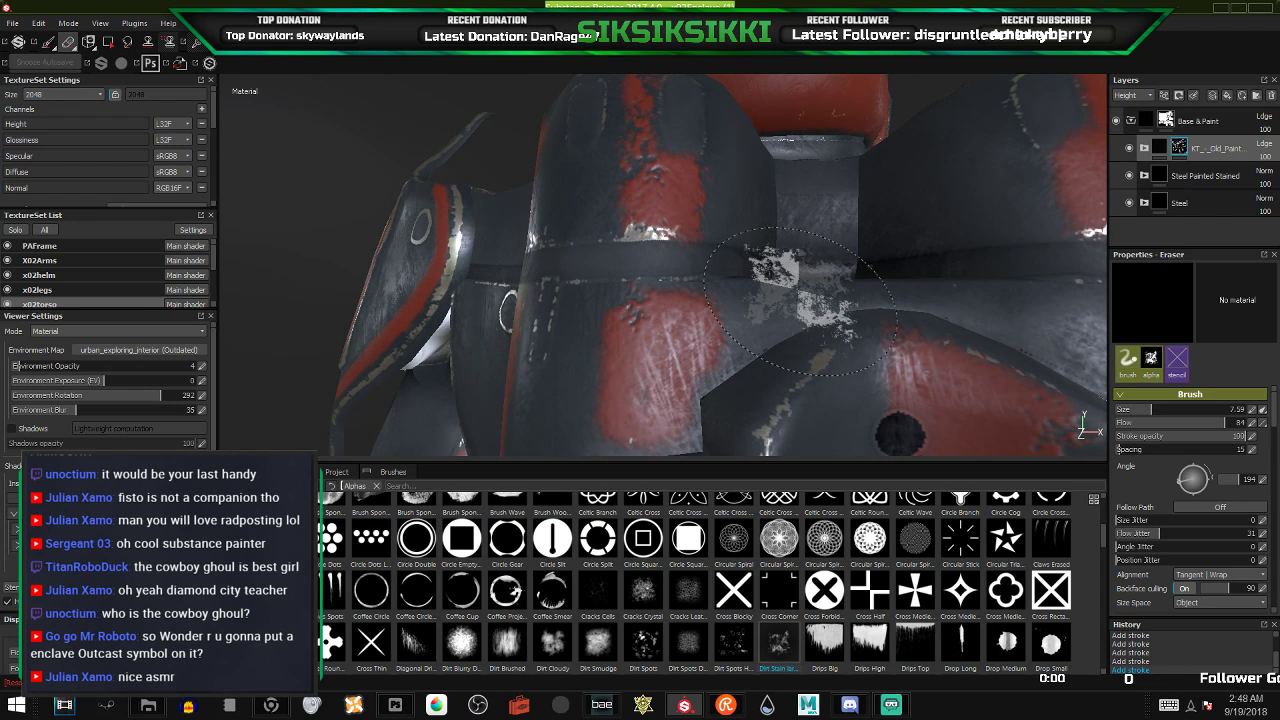
- Erode the outer side edge of the red block below the dark band at eraser size 8.37 and angle 189
middle_click_drag(699, 292, 712, 280, "alt")
middle_click_drag(640, 325, 668, 280, "alt")
scroll(637, 311, "up", 1)
scroll(637, 311, "up", 1)
left_click_drag(600, 303, 598, 312, "ctrl")
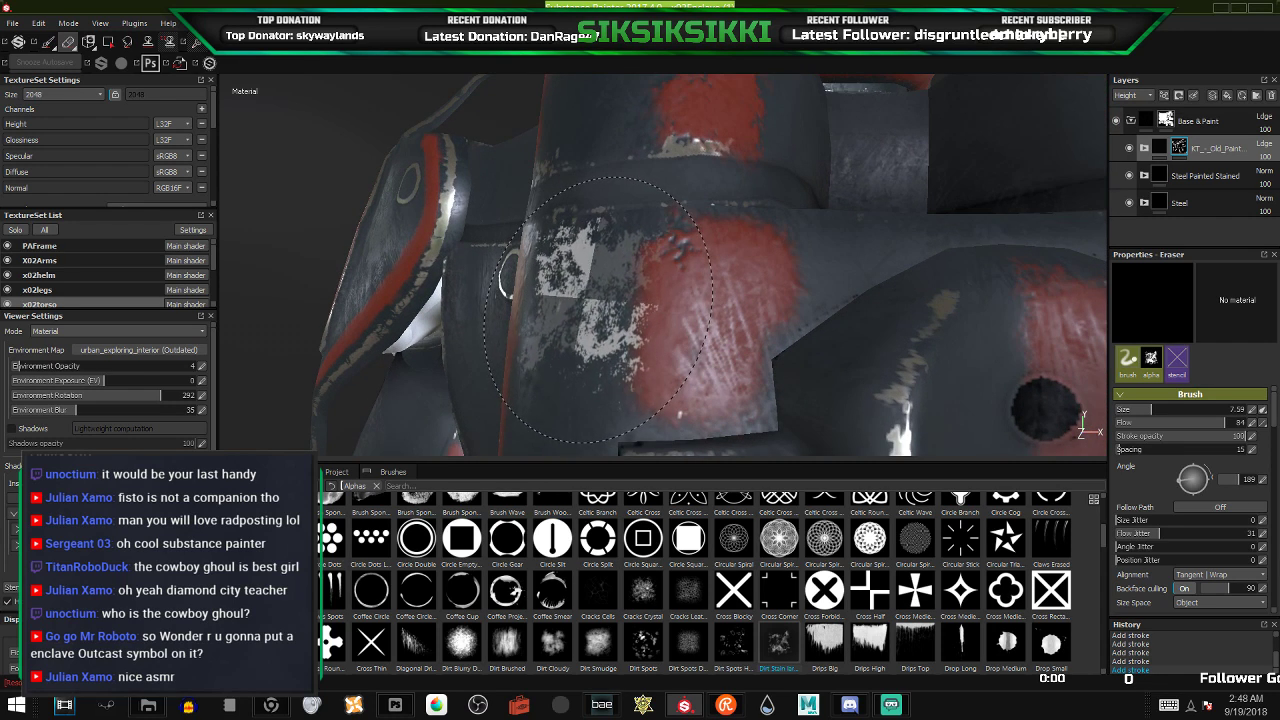
right_click_drag(598, 310, 612, 312, "ctrl")
left_click(611, 307)
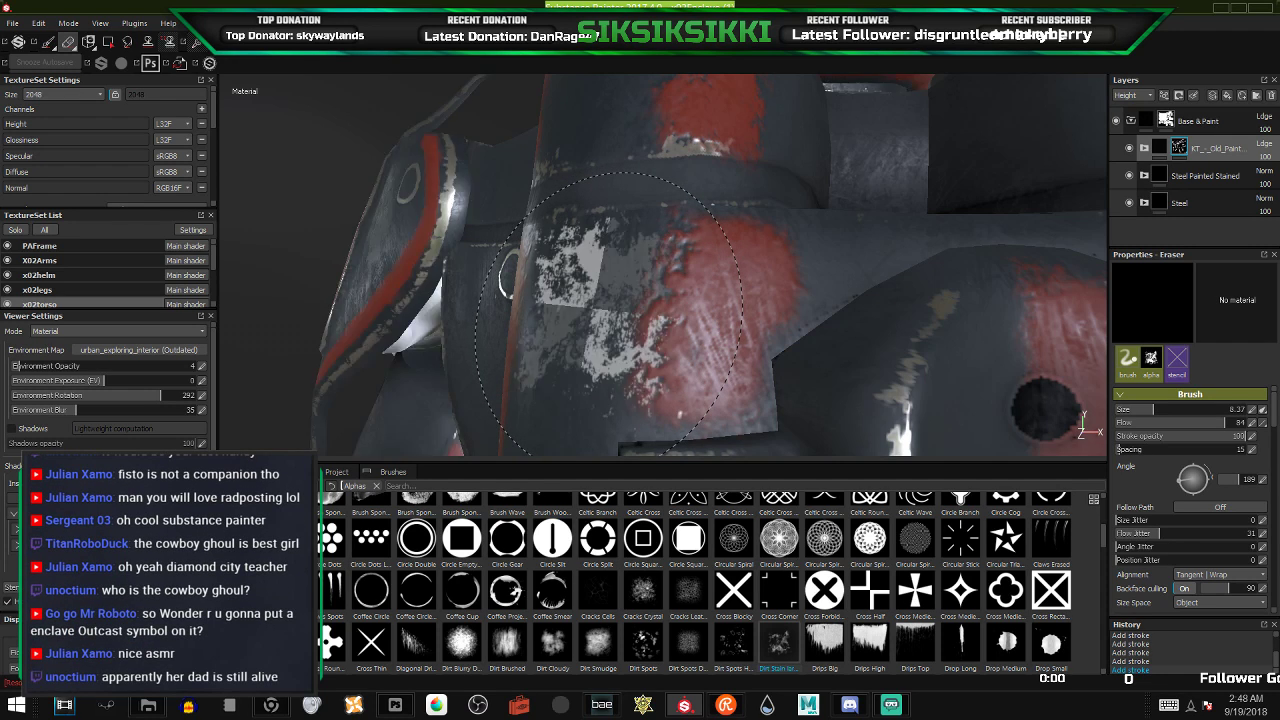
- Orient the dirt stain alpha to angle 261 over the side of the back between its two red stripes
left_click_drag(805, 286, 811, 298, "alt")
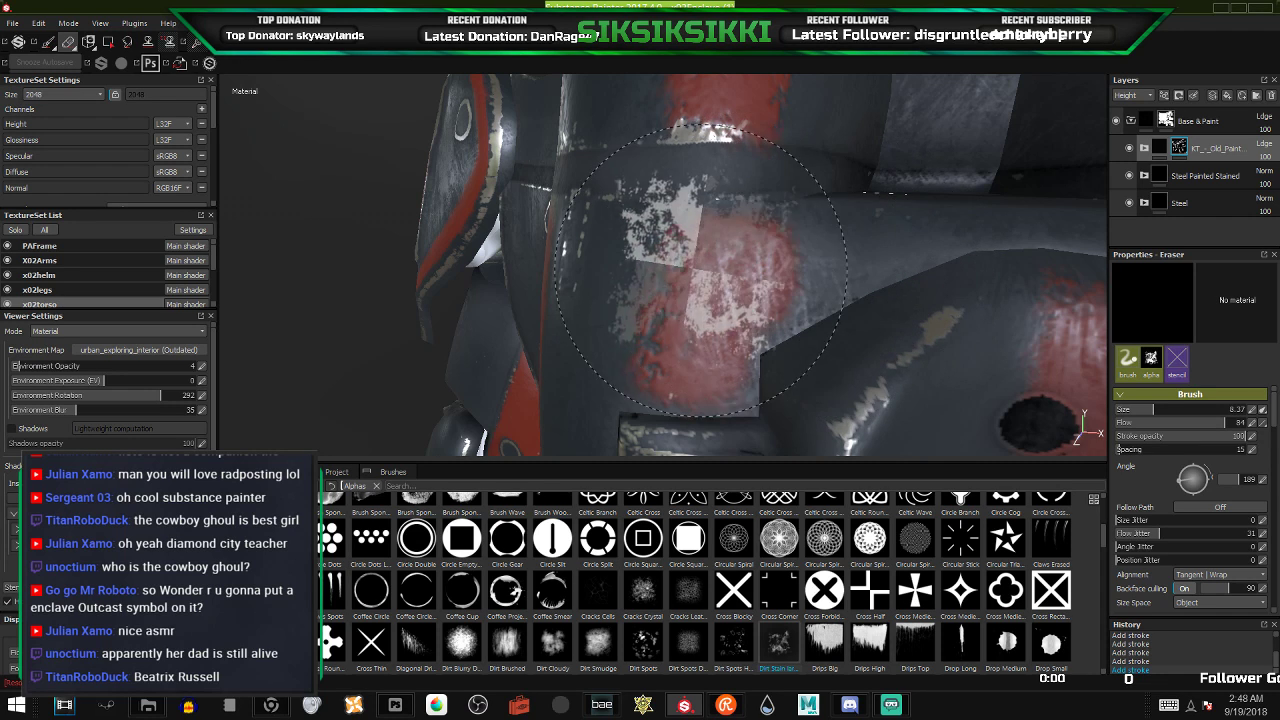
scroll(701, 271, "down", 5)
left_click_drag(757, 280, 540, 280, "alt")
right_click_drag(540, 280, 666, 243, "alt")
left_click_drag(666, 243, 745, 295, "alt")
scroll(681, 285, "down", 4)
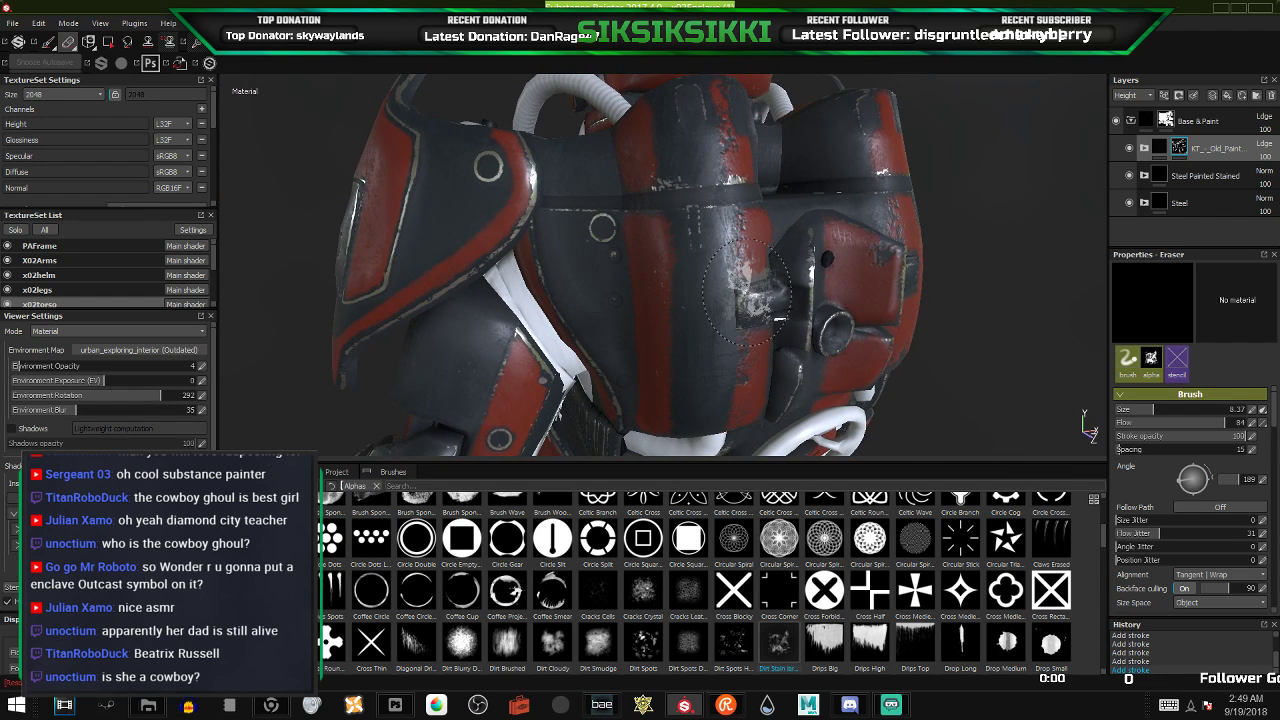
left_click_drag(702, 245, 766, 257, "alt")
scroll(764, 257, "up", 3)
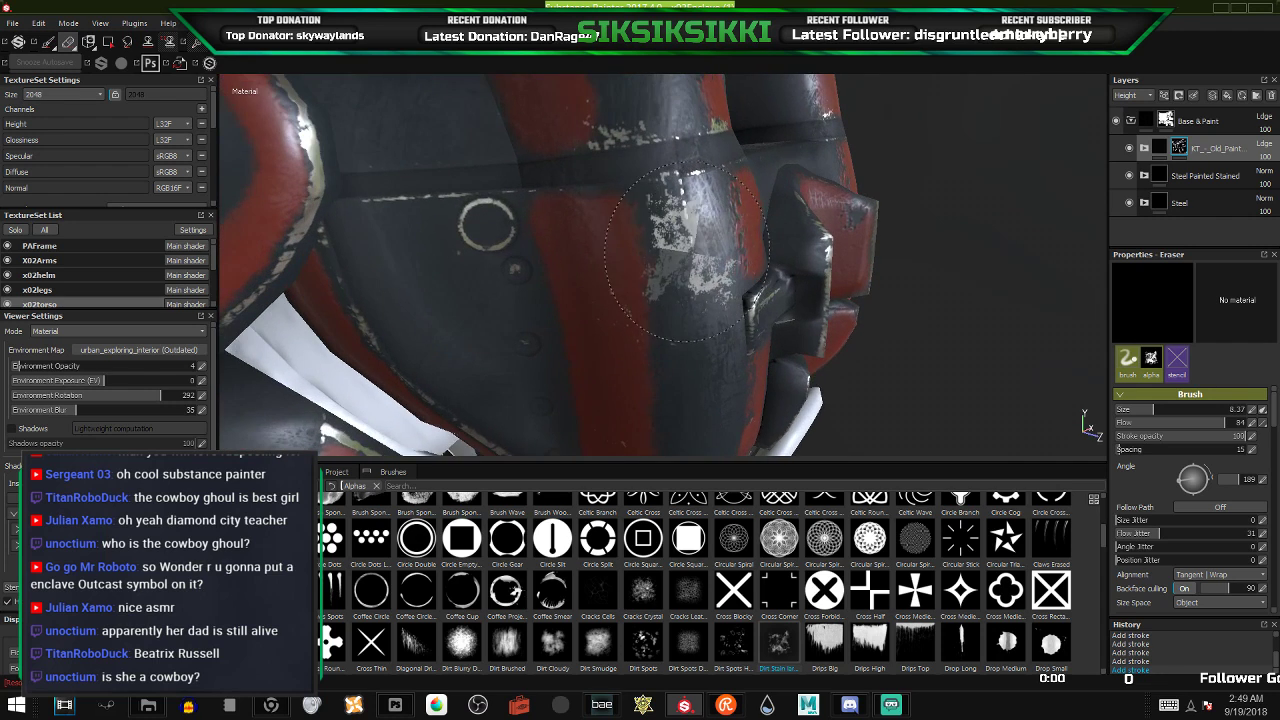
scroll(687, 251, "up", 1)
left_click_drag(664, 250, 664, 200, "ctrl")
- Switch to the browser, view the YouTube livestream page and an Imgur tab, and return to the armor in Substance Painter
left_click(271, 705)
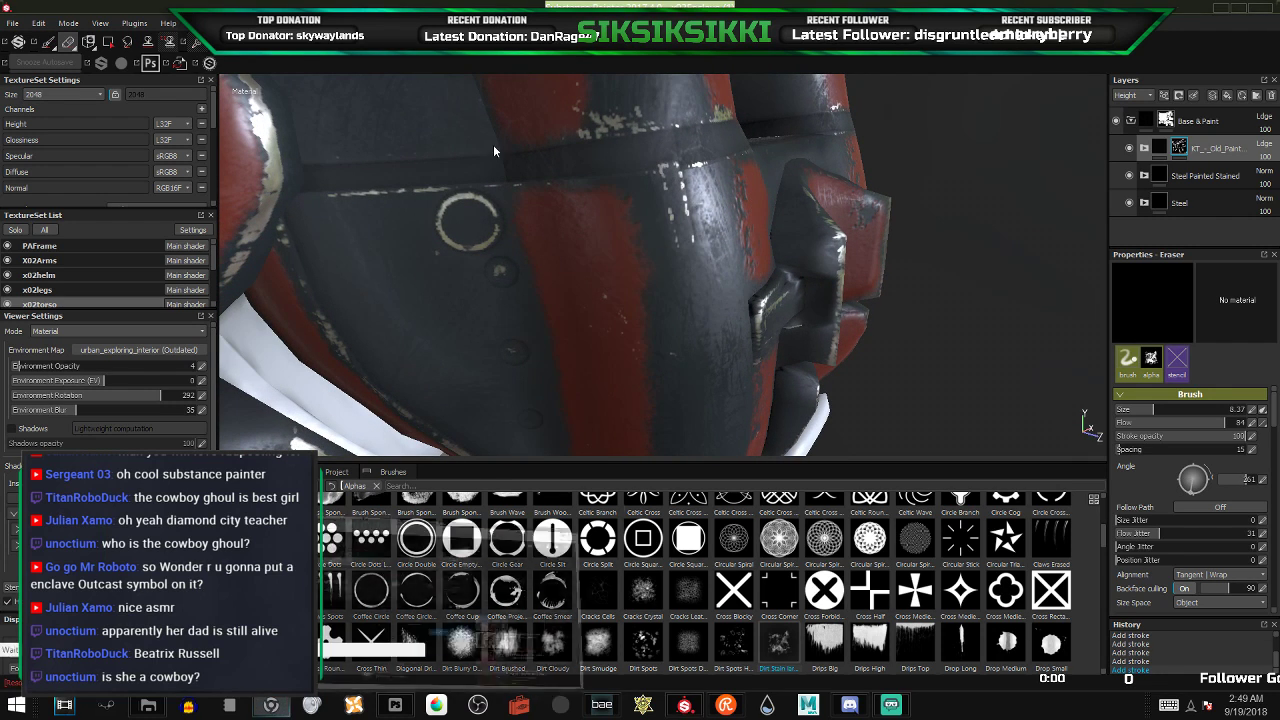
key("alt+Tab")
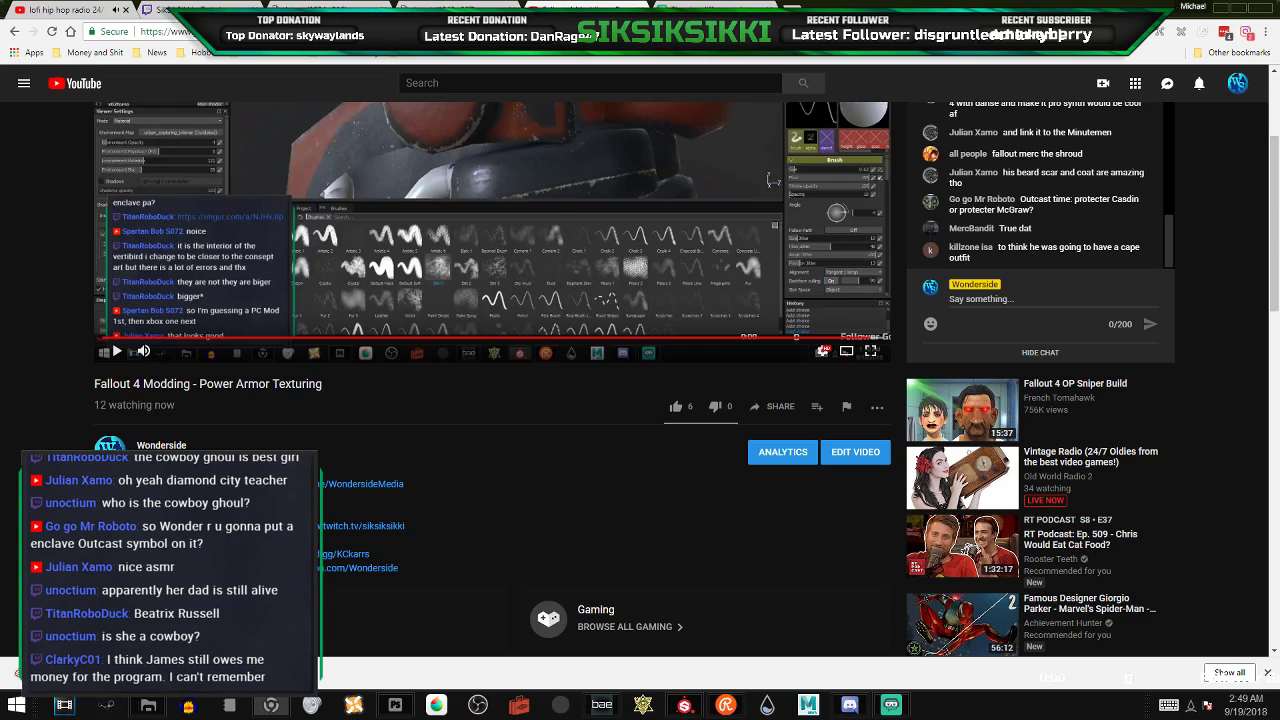
left_click(792, 6)
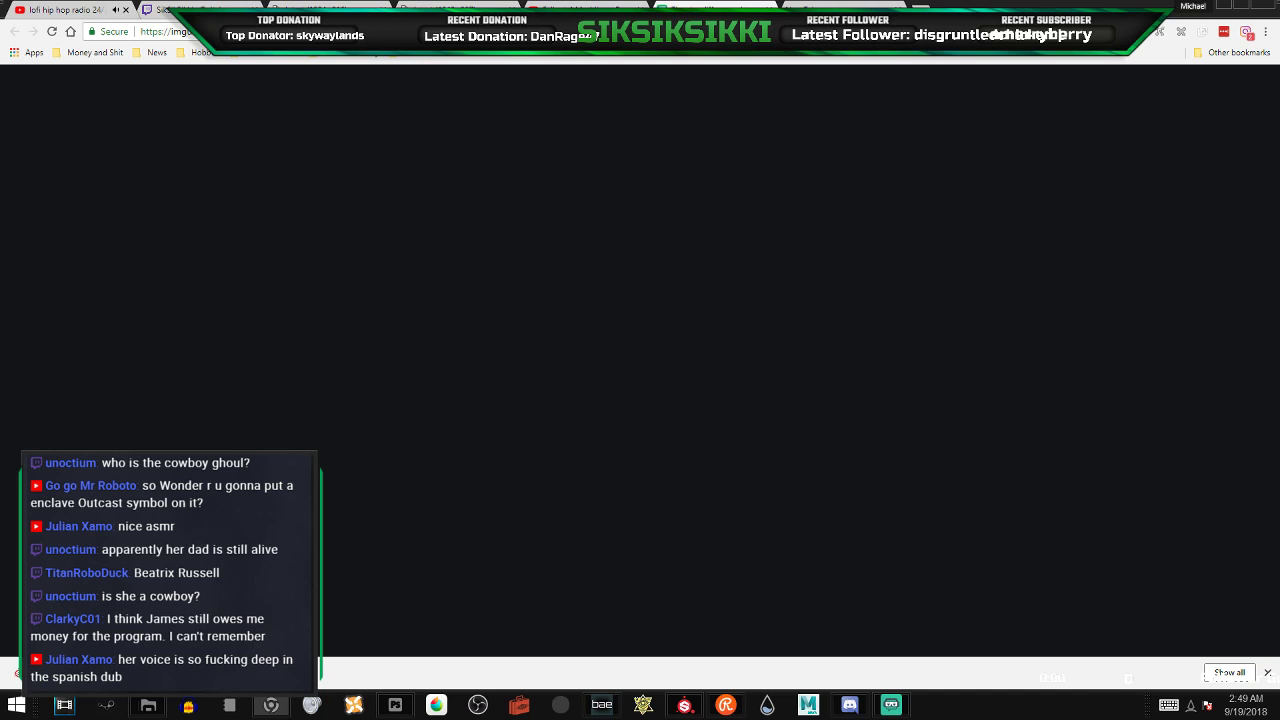
key("alt+Tab")
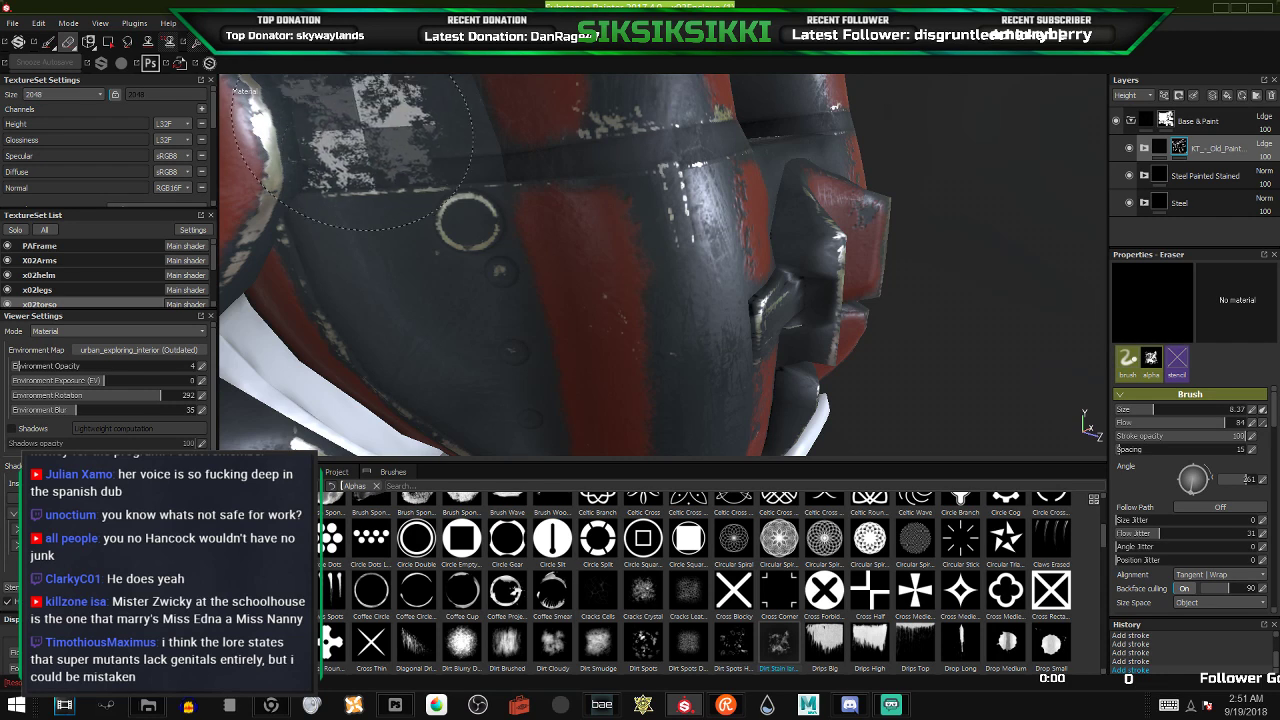
left_click_drag(586, 294, 510, 291, "alt")
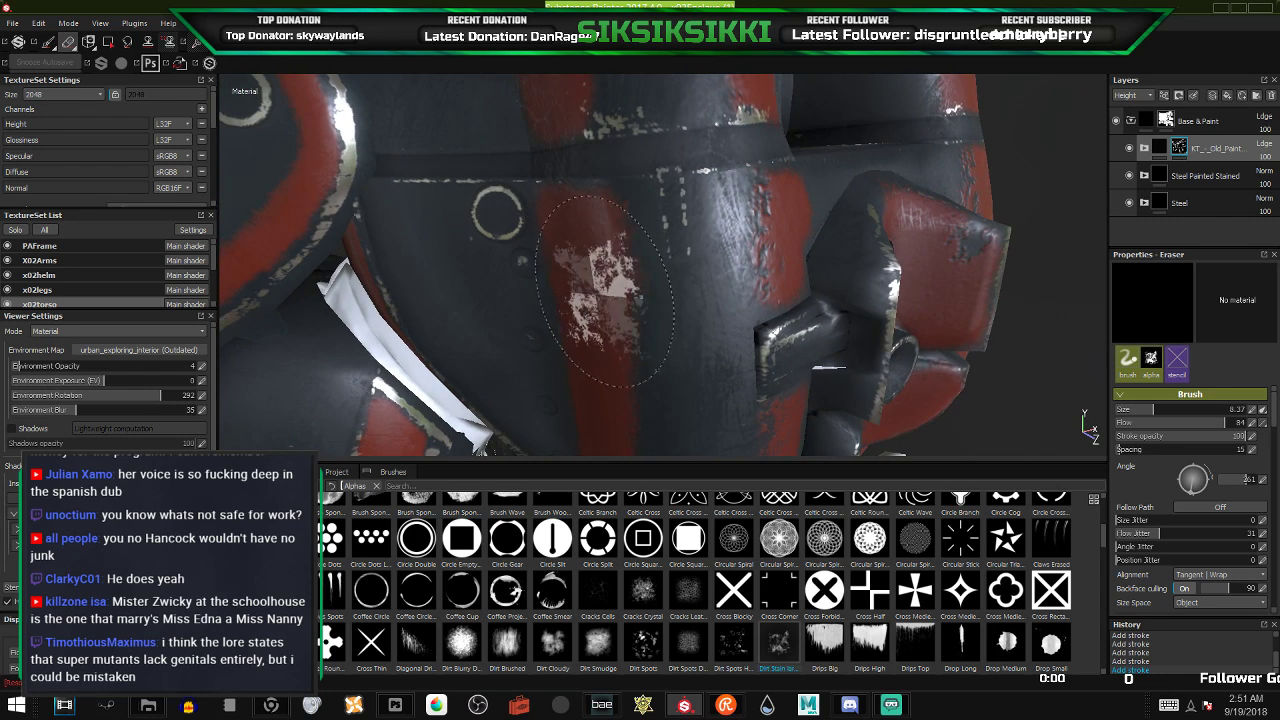
- Erode the red side stripe's edge facing the back plates with the dirt stain alpha, using eraser size 8.59 and angle 173
left_click_drag(602, 298, 666, 344, "alt")
right_click_drag(666, 344, 696, 344, "ctrl")
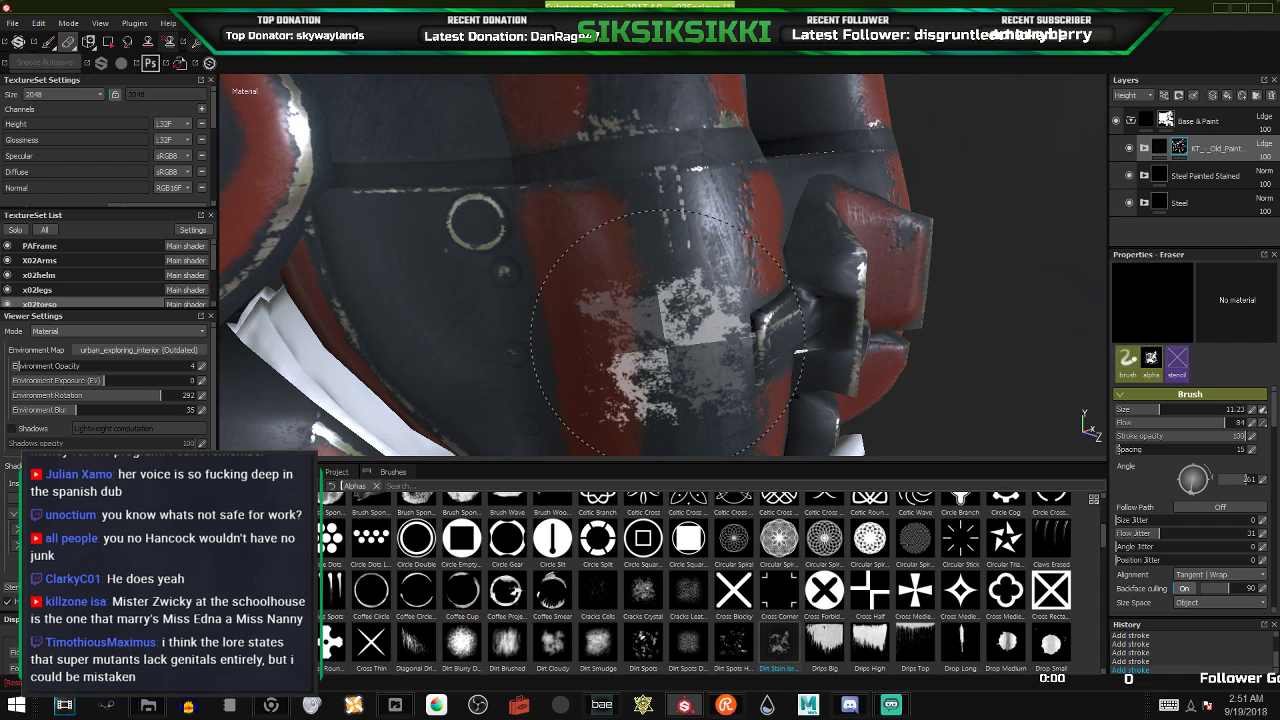
mouse_move(667, 346)
left_mouse_down("ctrl")
mouse_move(661, 245)
mouse_move(700, 290)
mouse_move(692, 322)
mouse_move(704, 225)
mouse_move(693, 338)
left_mouse_up("ctrl")
right_click_drag(692, 343, 689, 335, "ctrl")
left_click(689, 335)
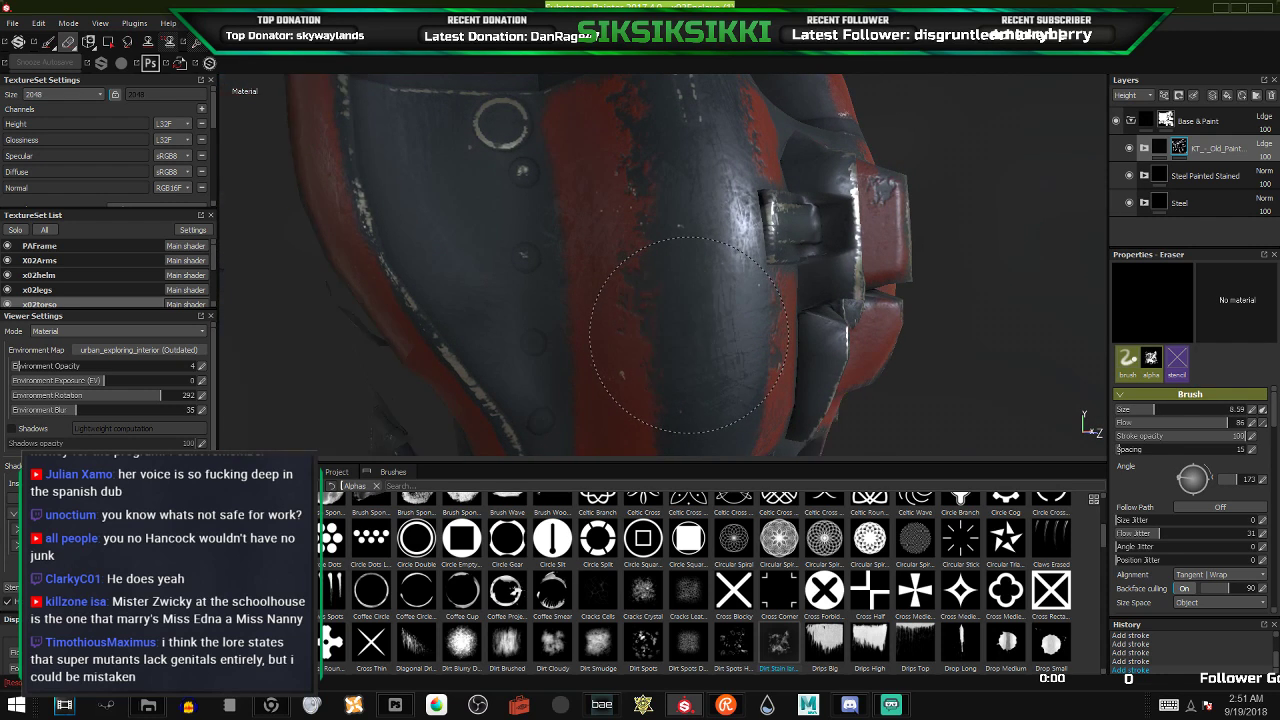
- Wear down the stripe's opposite edge along the row of rivets at eraser size 10.05 and angle 252
left_click_drag(603, 282, 652, 305, "alt")
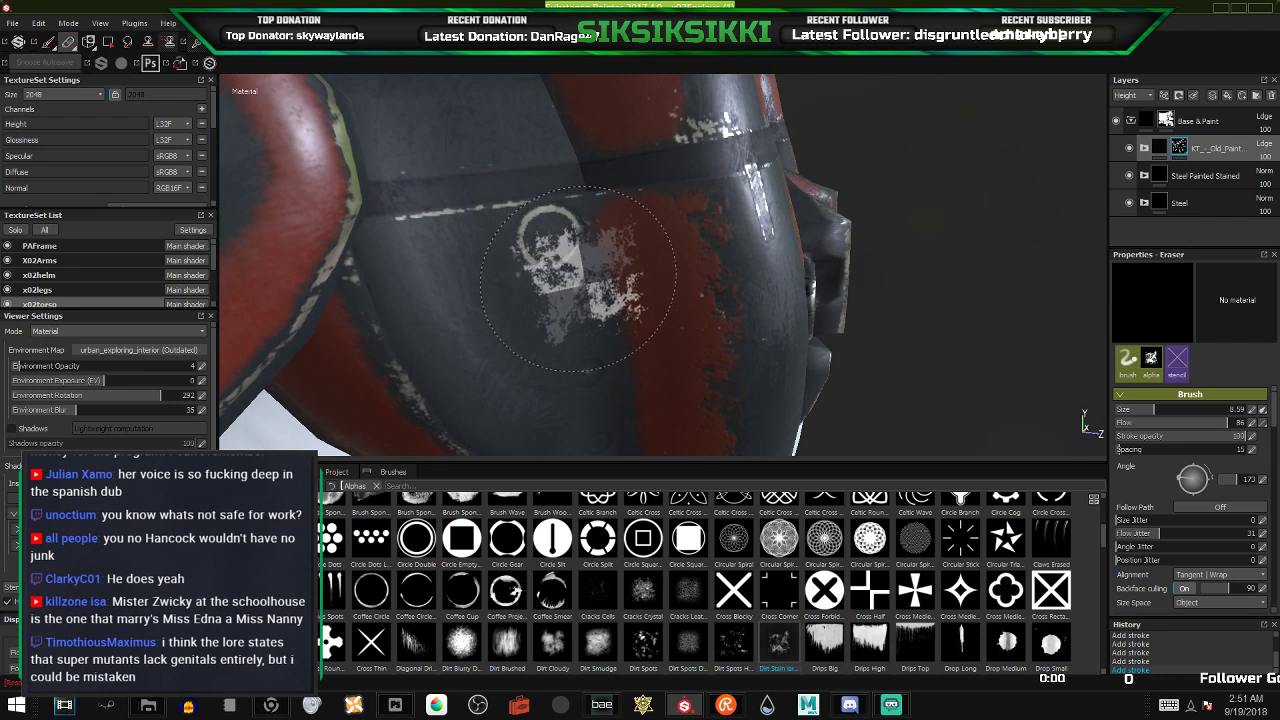
mouse_move(578, 350)
left_mouse_down("ctrl")
mouse_move(586, 362)
mouse_move(572, 309)
mouse_move(583, 291)
mouse_move(583, 308)
left_mouse_up("ctrl")
right_click_drag(573, 316, 583, 316, "ctrl")
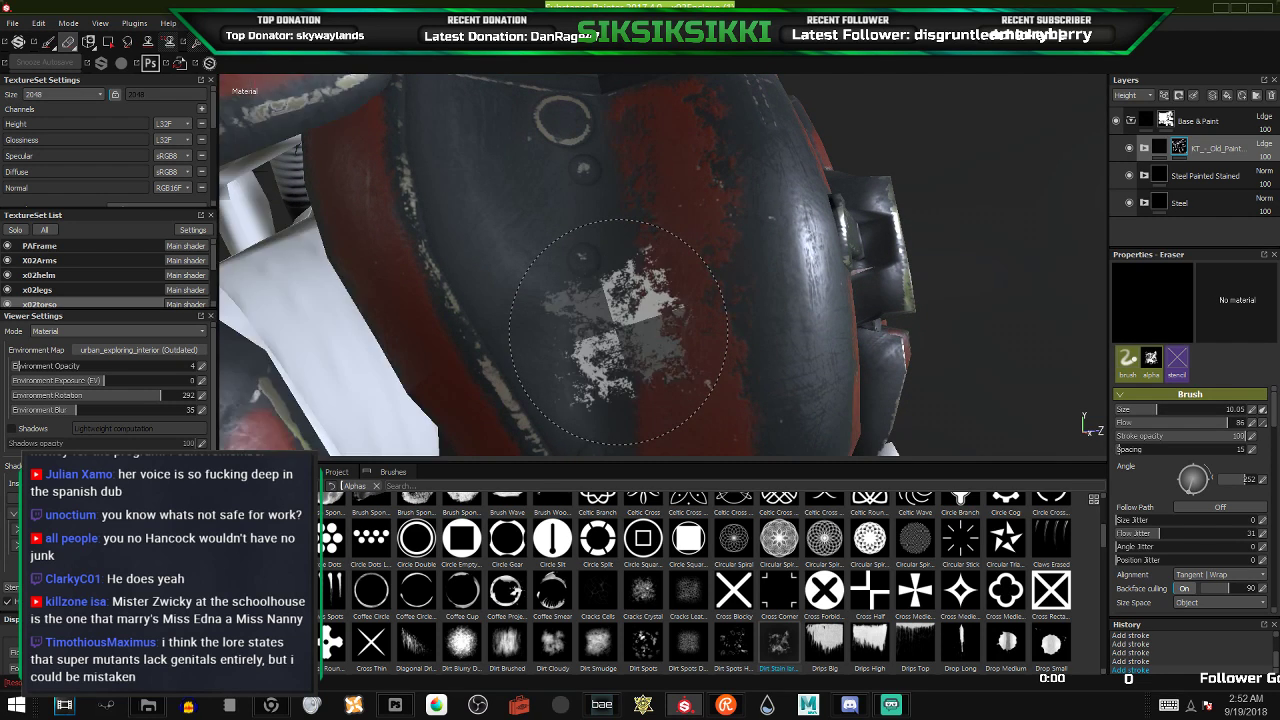
mouse_move(548, 364)
left_mouse_down("alt")
mouse_move(580, 345)
mouse_move(618, 275)
left_mouse_up("alt")
middle_click_drag(618, 275, 633, 135, "alt")
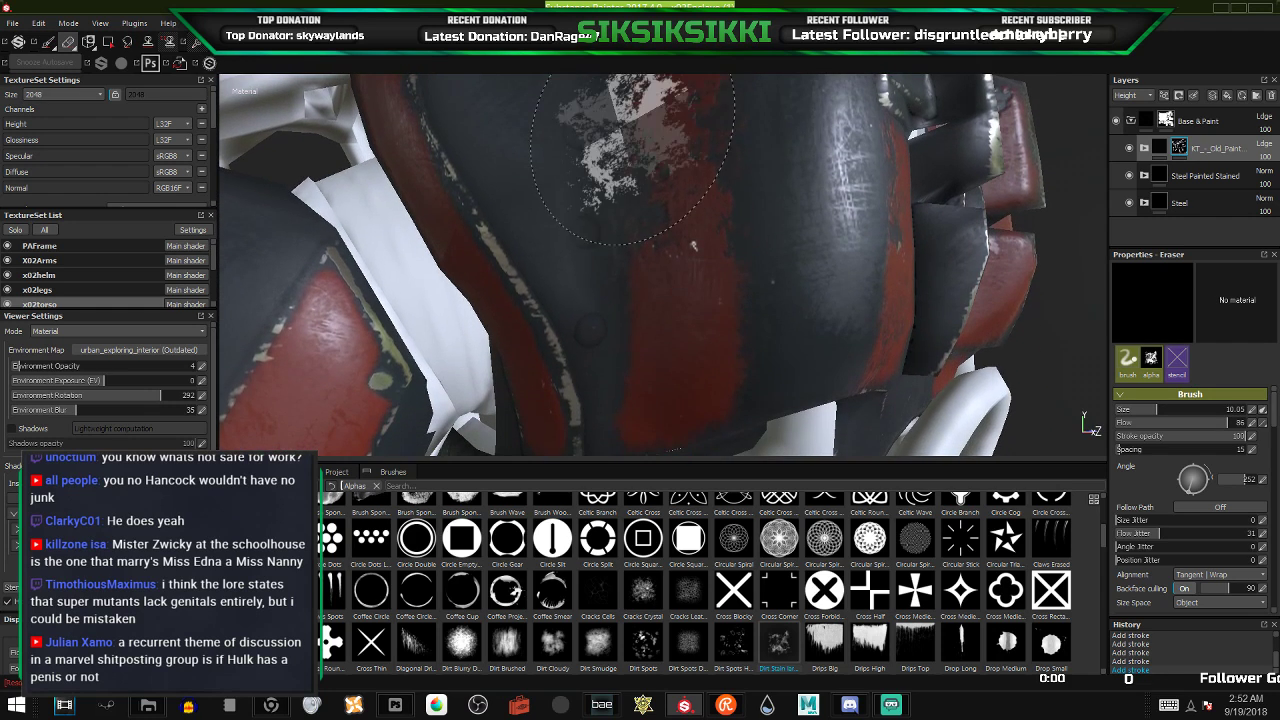
left_click_drag(751, 243, 661, 254, "alt")
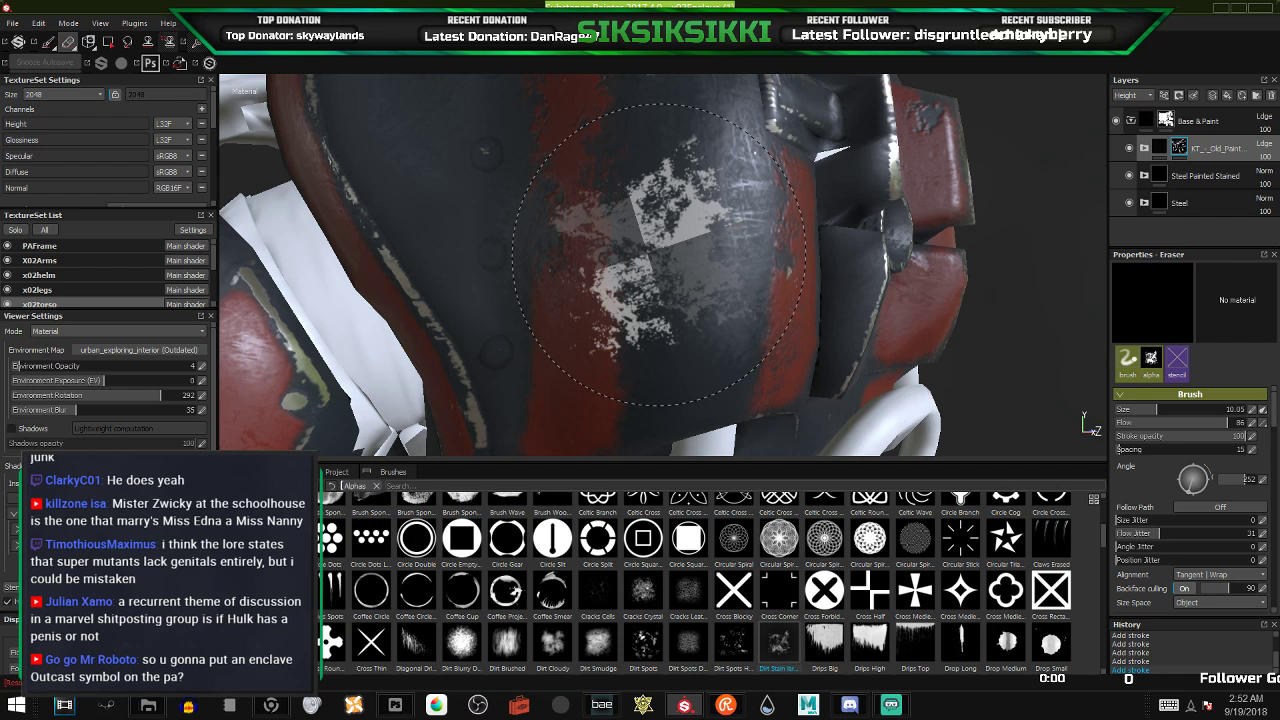
- Snooze the autosave
scroll(686, 262, "down", 6)
mouse_move(493, 269)
left_mouse_down("alt")
mouse_move(772, 248)
mouse_move(689, 280)
mouse_move(408, 308)
mouse_move(740, 296)
mouse_move(672, 302)
left_mouse_up("alt")
right_click_drag(586, 318, 624, 308, "shift")
left_click_drag(580, 290, 674, 302, "alt")
middle_click_drag(379, 304, 743, 336, "alt")
left_click_drag(581, 301, 765, 292, "alt")
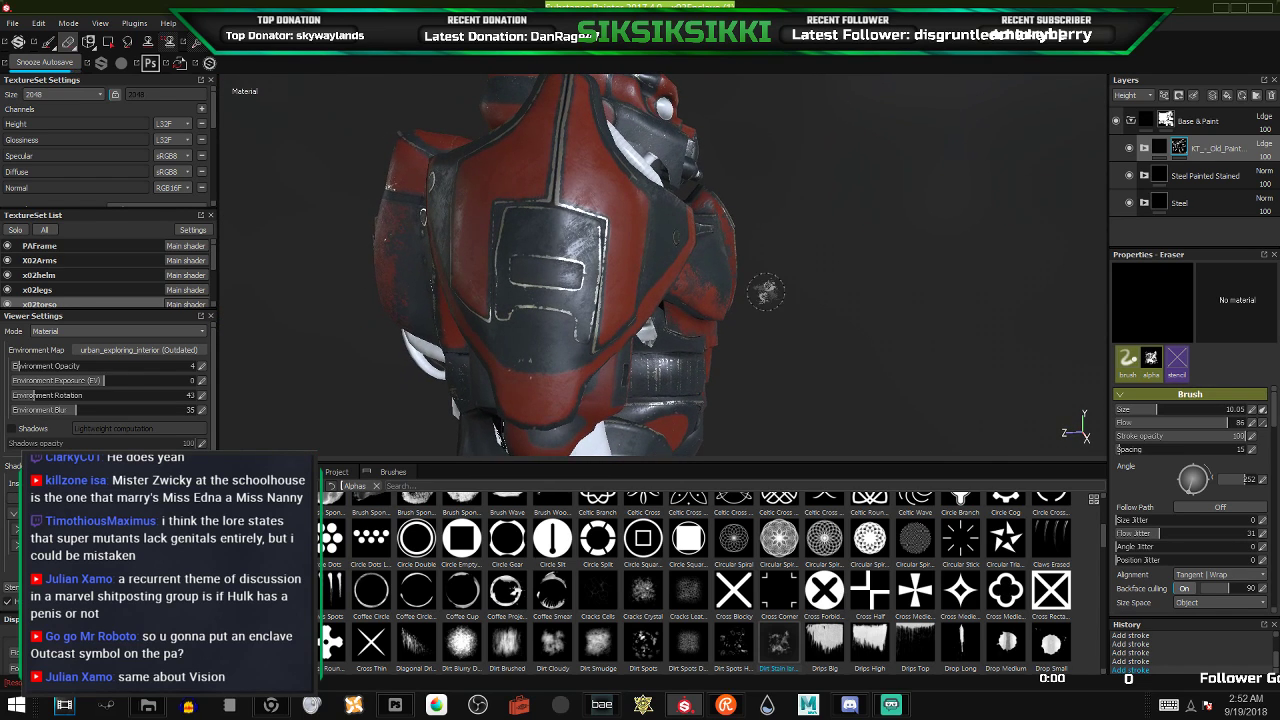
left_click(63, 64)
- Look through the alpha shelf for a faction emblem, including the Outcast symbol
left_click_drag(556, 342, 543, 288, "alt")
scroll(616, 321, "up", 2)
scroll(709, 565, "down", 4)
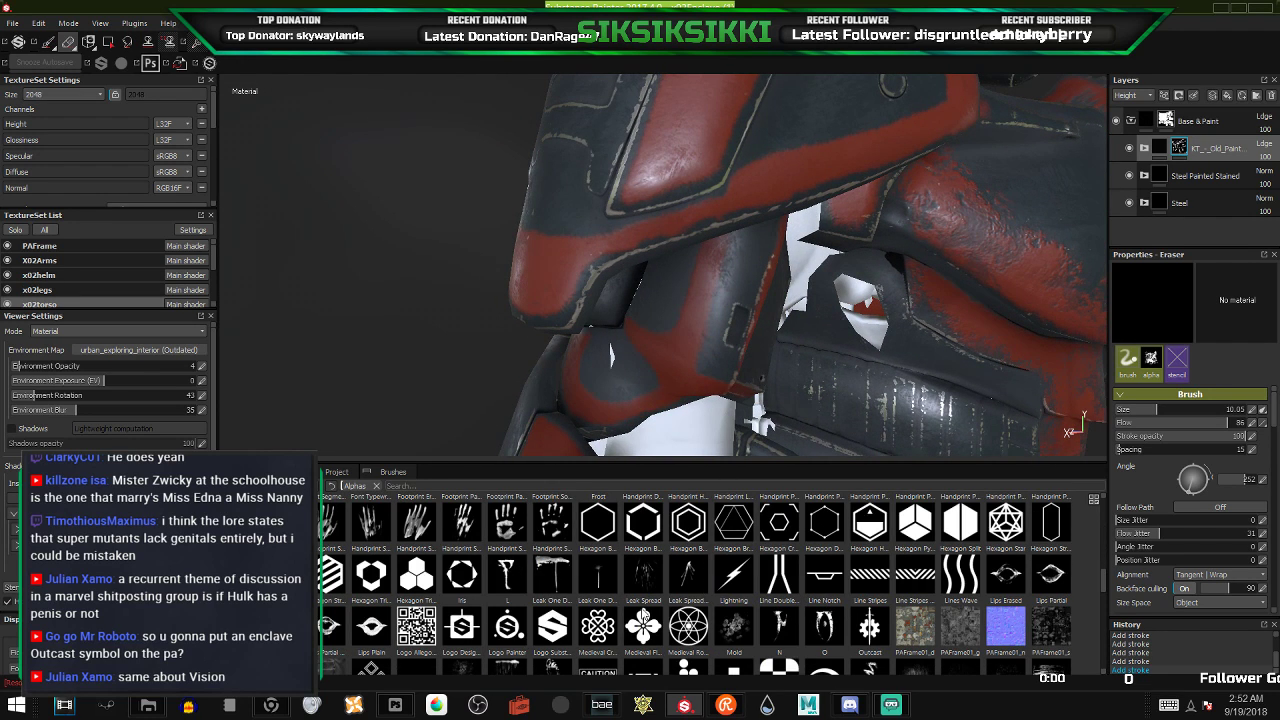
scroll(876, 611, "down", 5)
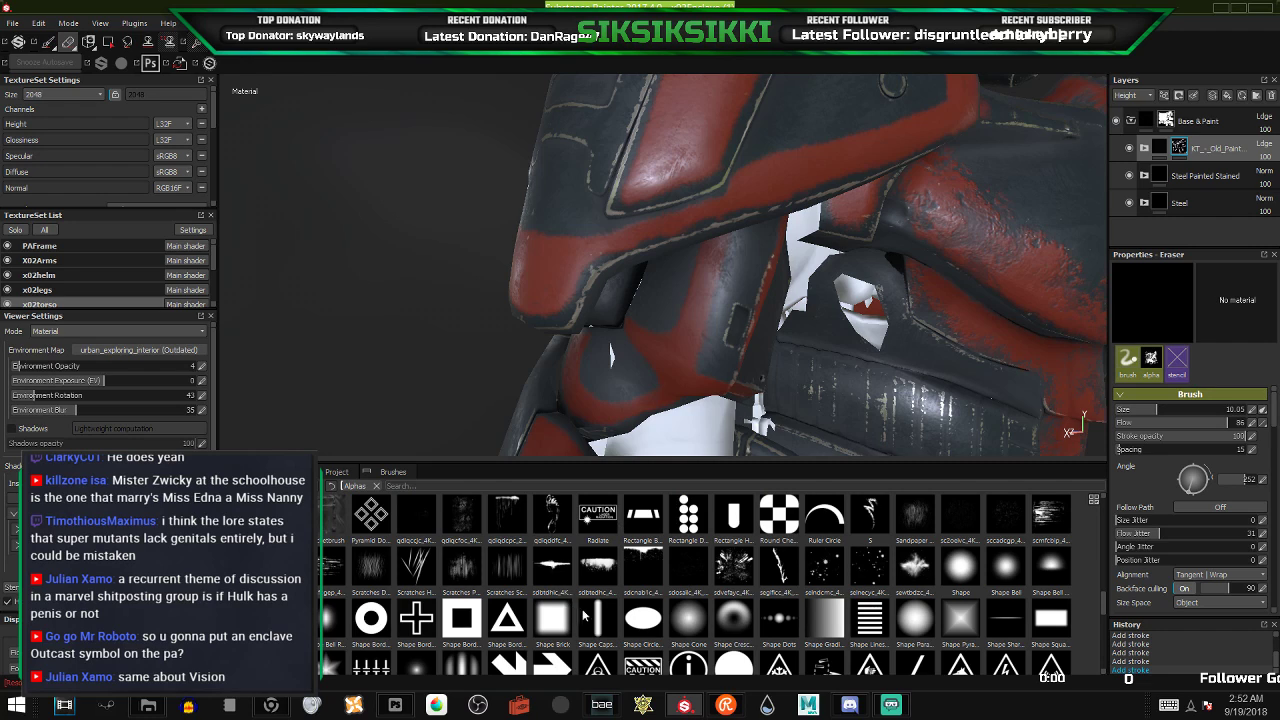
scroll(585, 615, "down", 5)
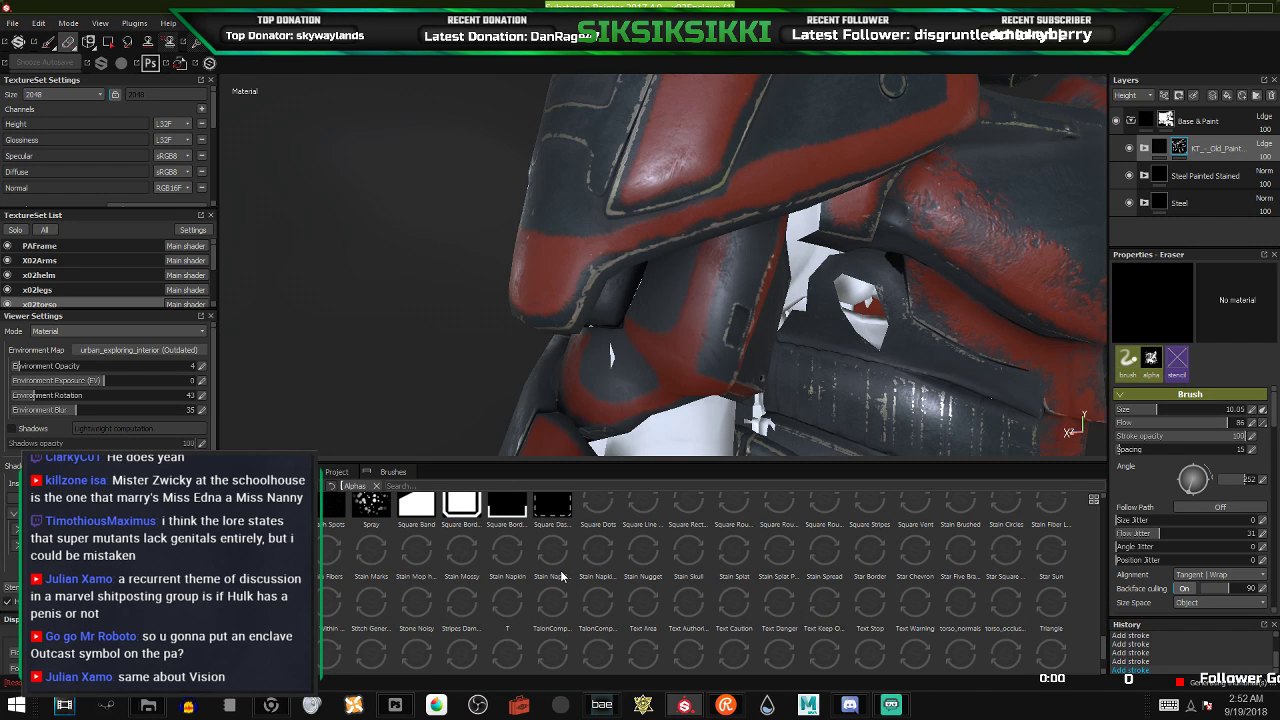
mouse_move(779, 580)
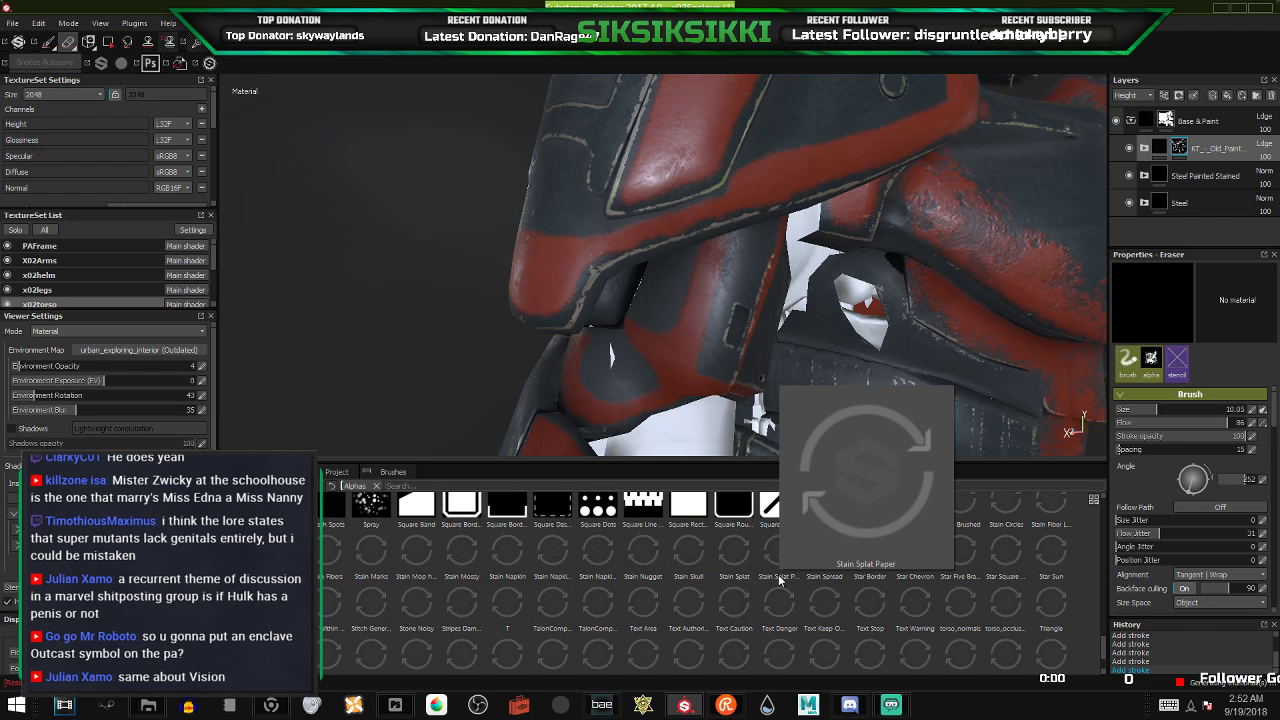
scroll(779, 580, "up", 3)
scroll(779, 580, "up", 3)
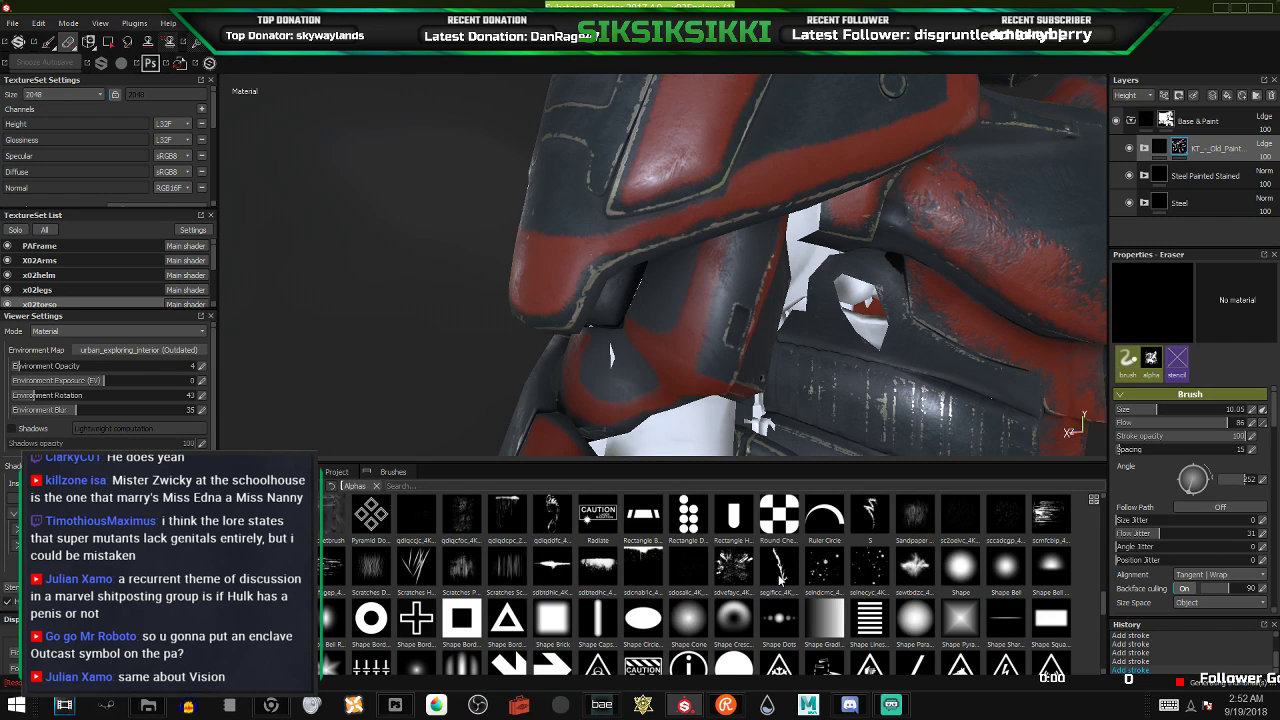
scroll(750, 588, "up", 3)
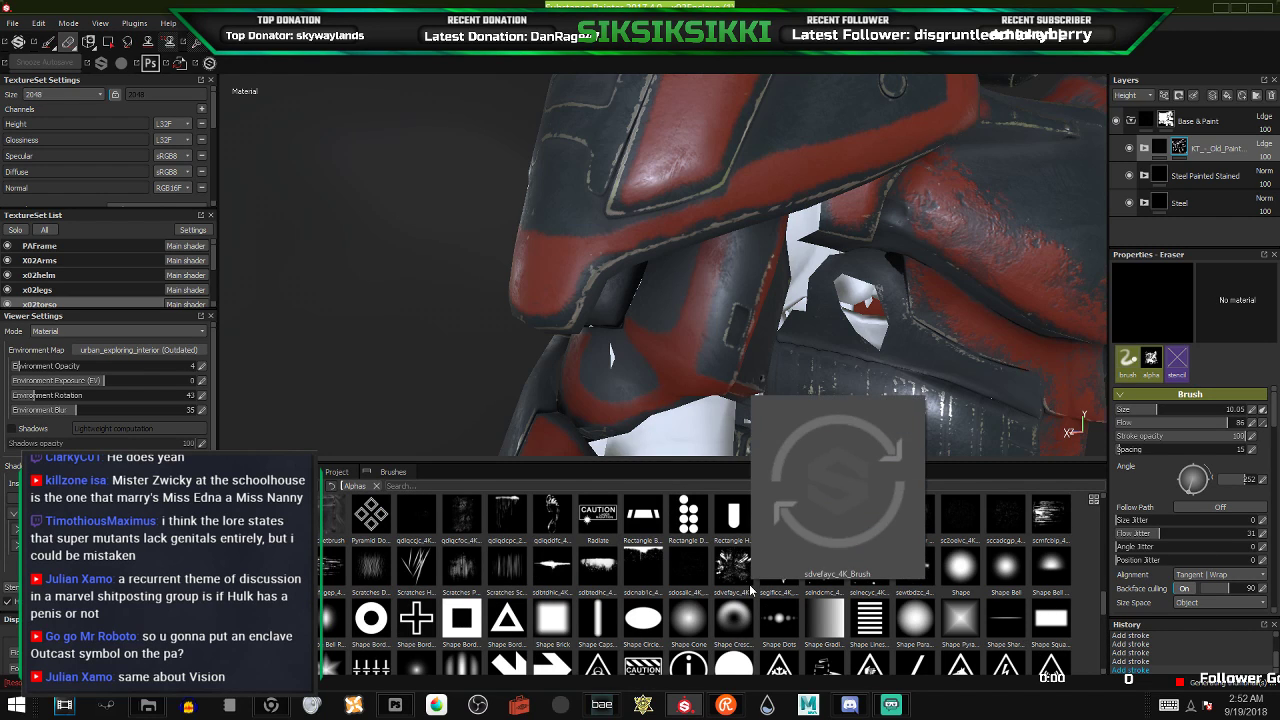
scroll(749, 584, "up", 3)
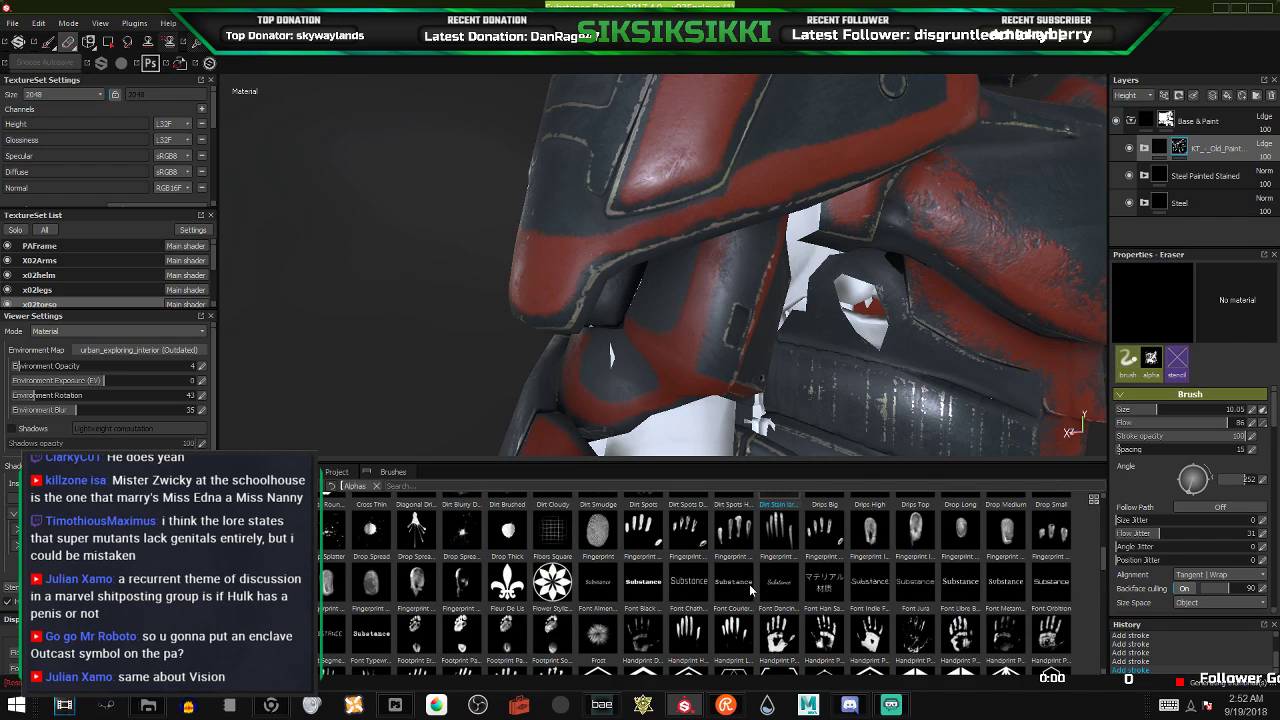
scroll(749, 584, "up", 3)
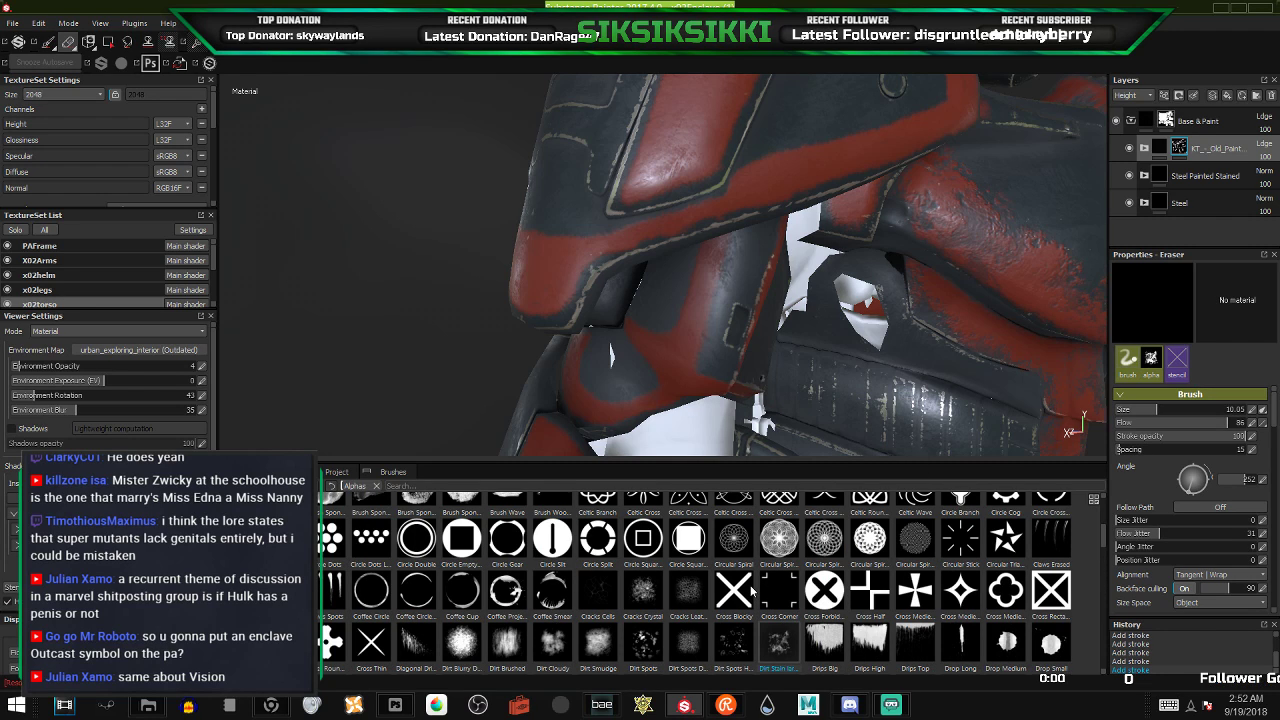
scroll(751, 588, "up", 3)
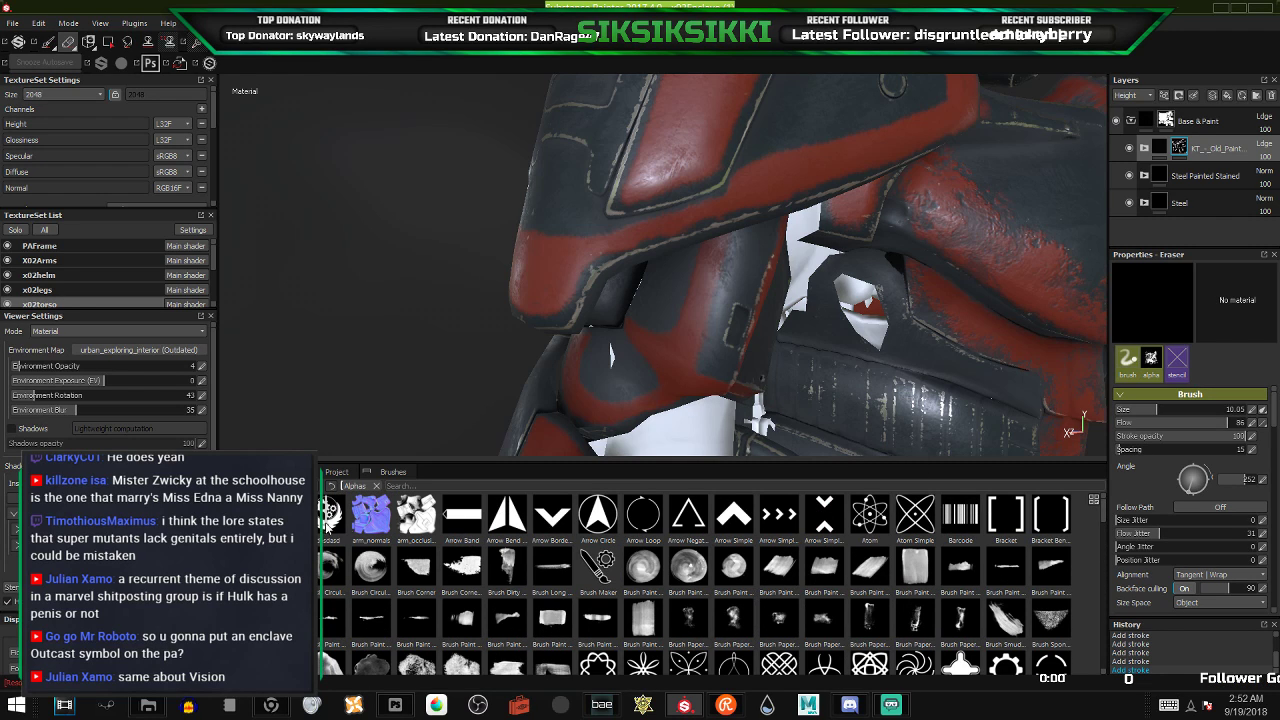
mouse_move(328, 528)
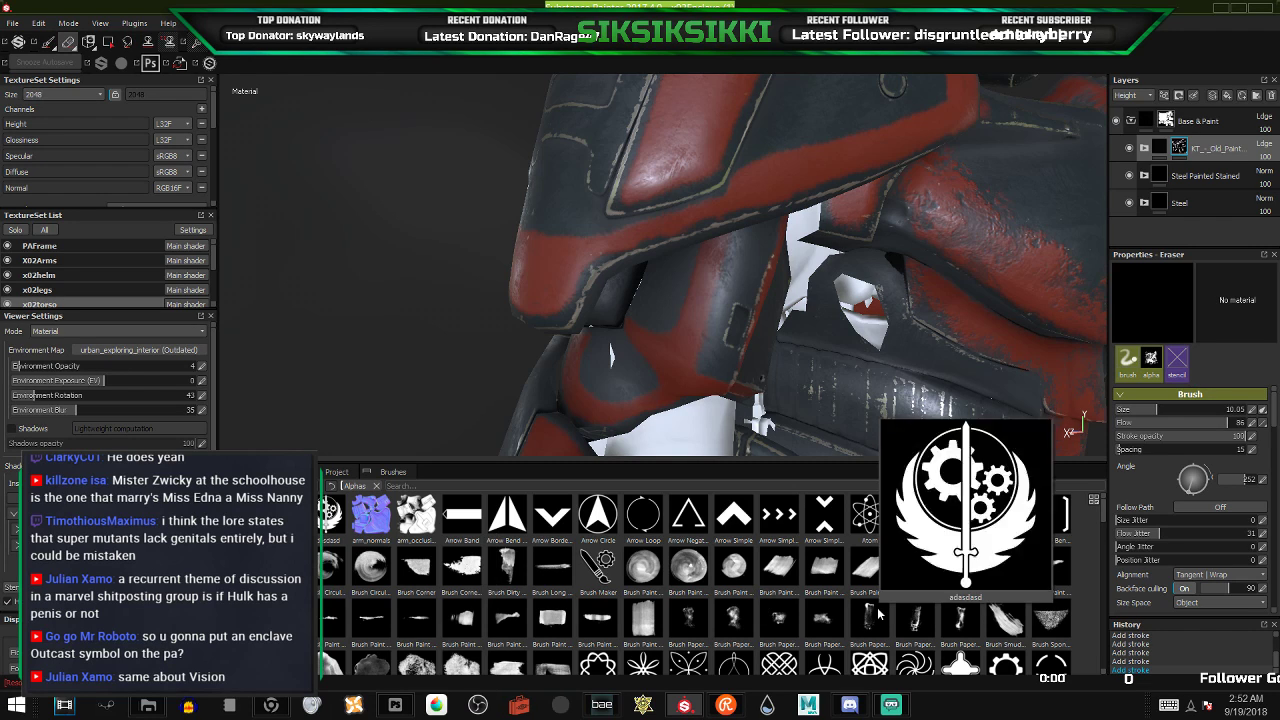
scroll(881, 574, "down", 3)
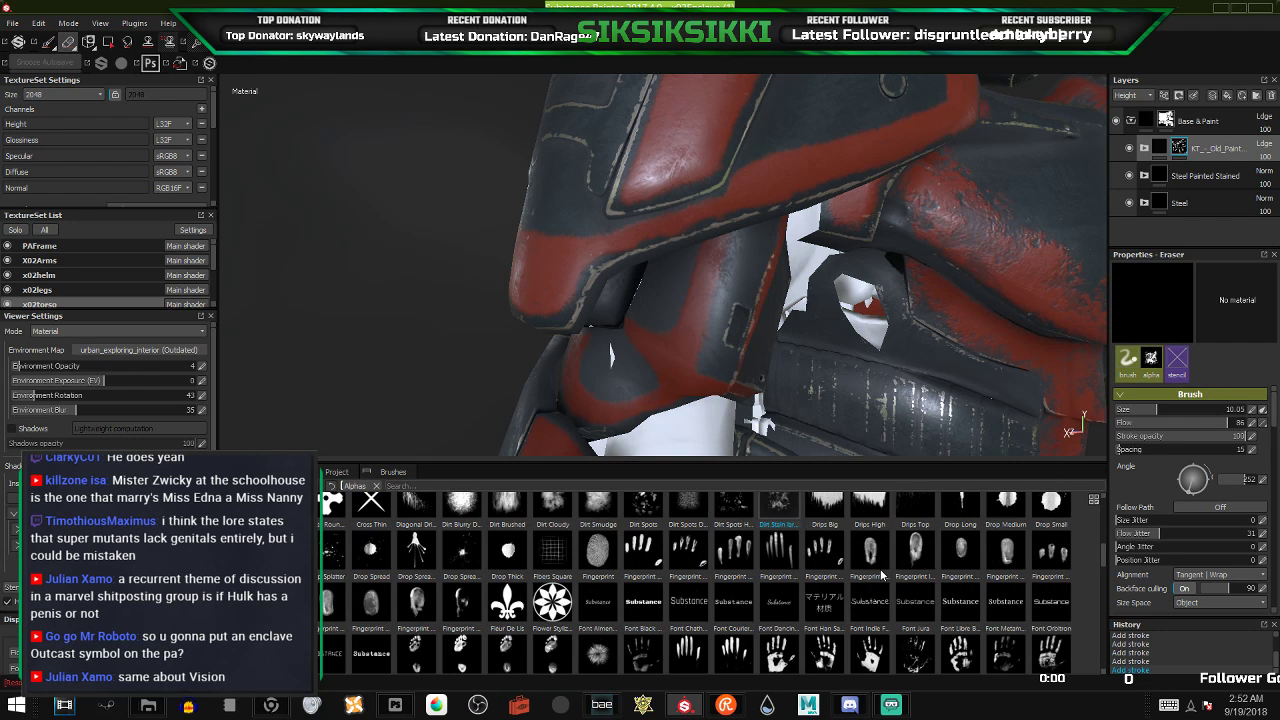
scroll(881, 574, "down", 3)
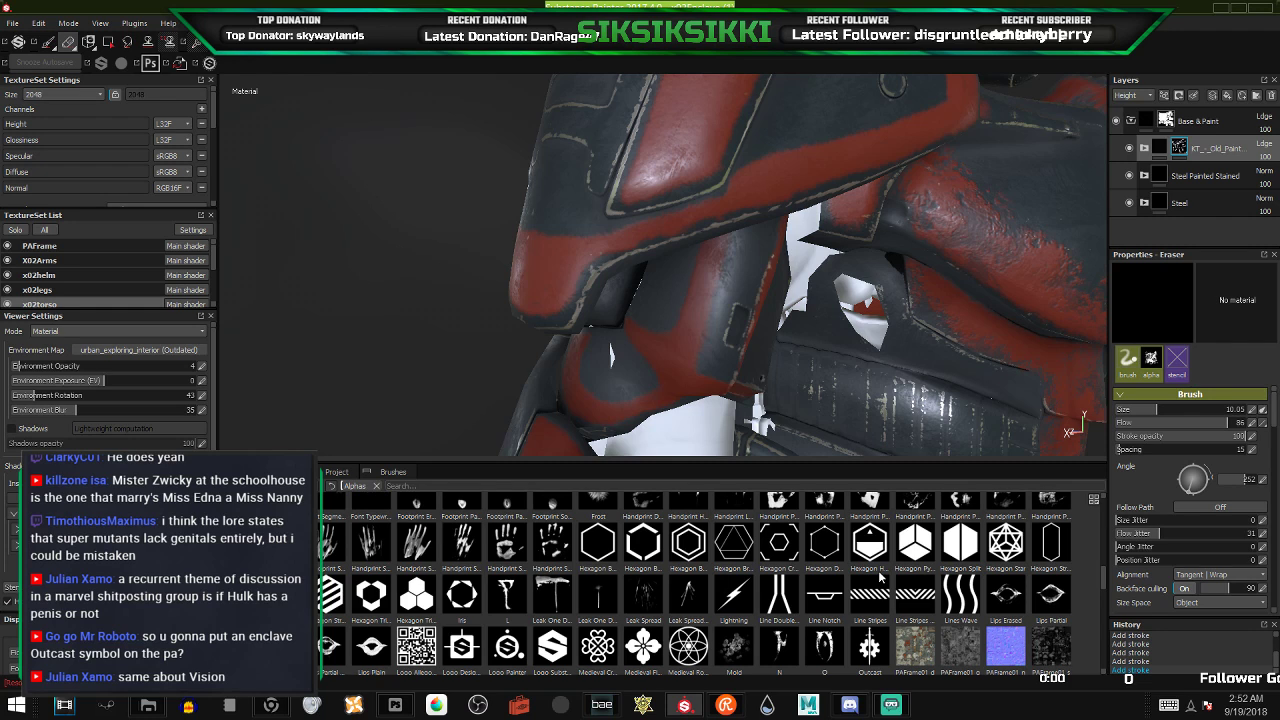
- Try stamping the Outcast alpha onto the red half of the chest at size 10.05 and angle 184, then undo it
left_click(869, 645)
left_click_drag(786, 314, 623, 320, "alt")
scroll(670, 250, "up", 2)
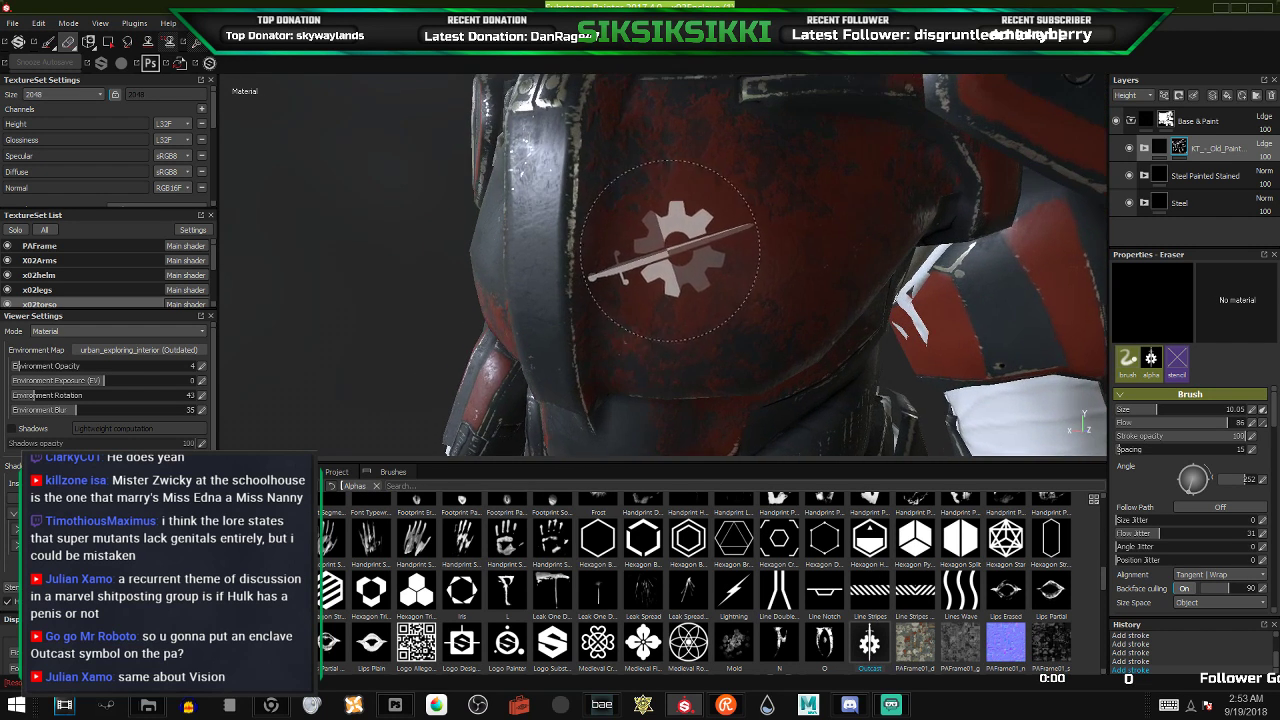
left_click_drag(694, 240, 694, 308, "ctrl")
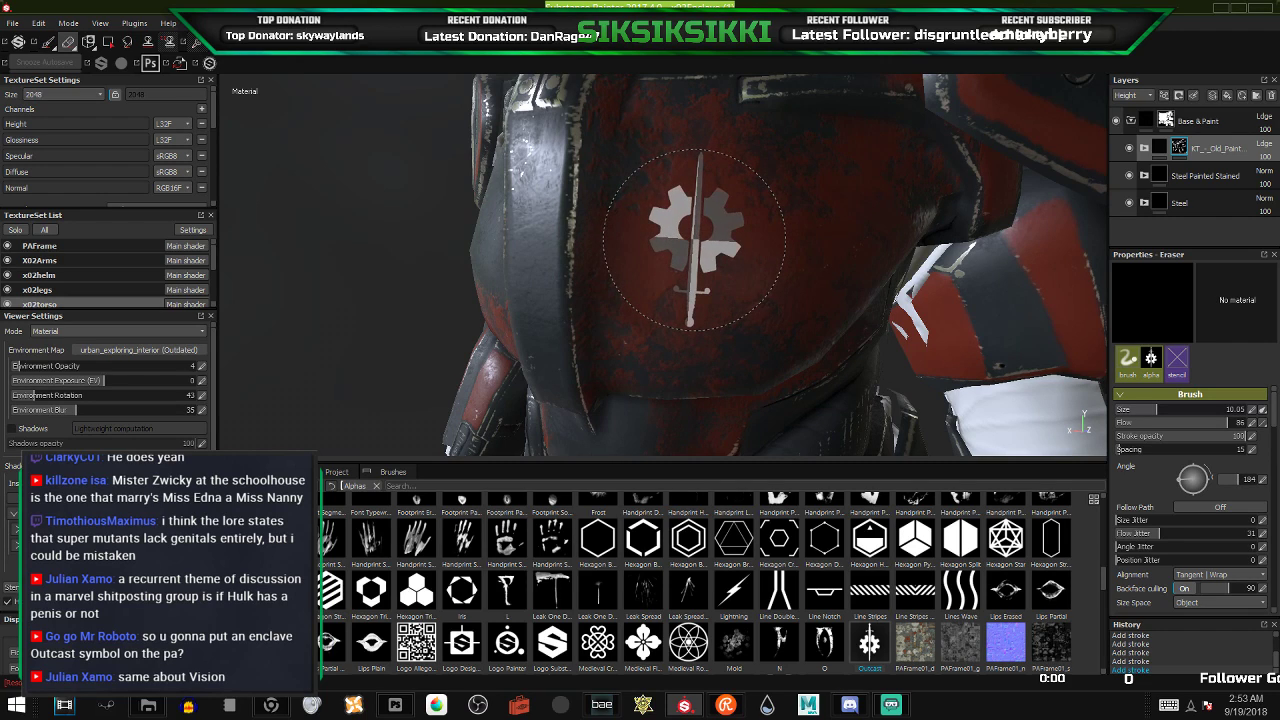
left_click(694, 240)
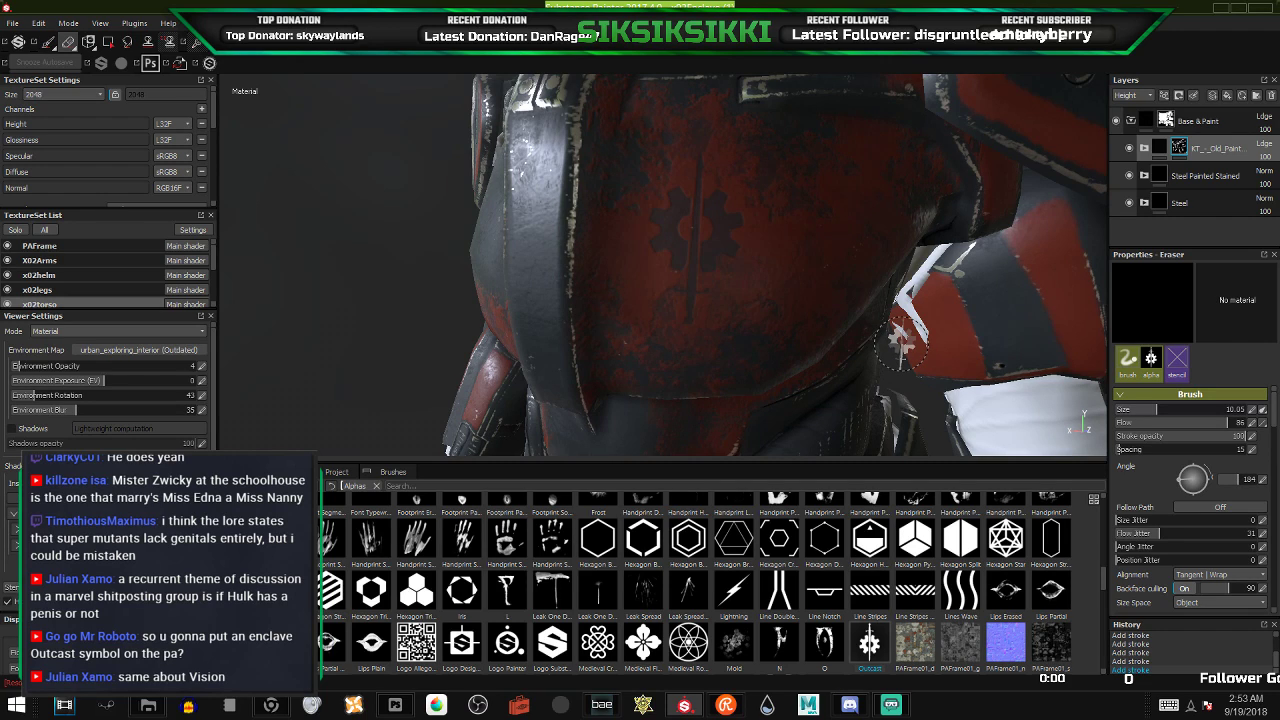
key("ctrl+z")
- Solo the x02torso texture set to isolate the torso parts from the rest of the armor
left_click_drag(677, 350, 772, 340, "alt")
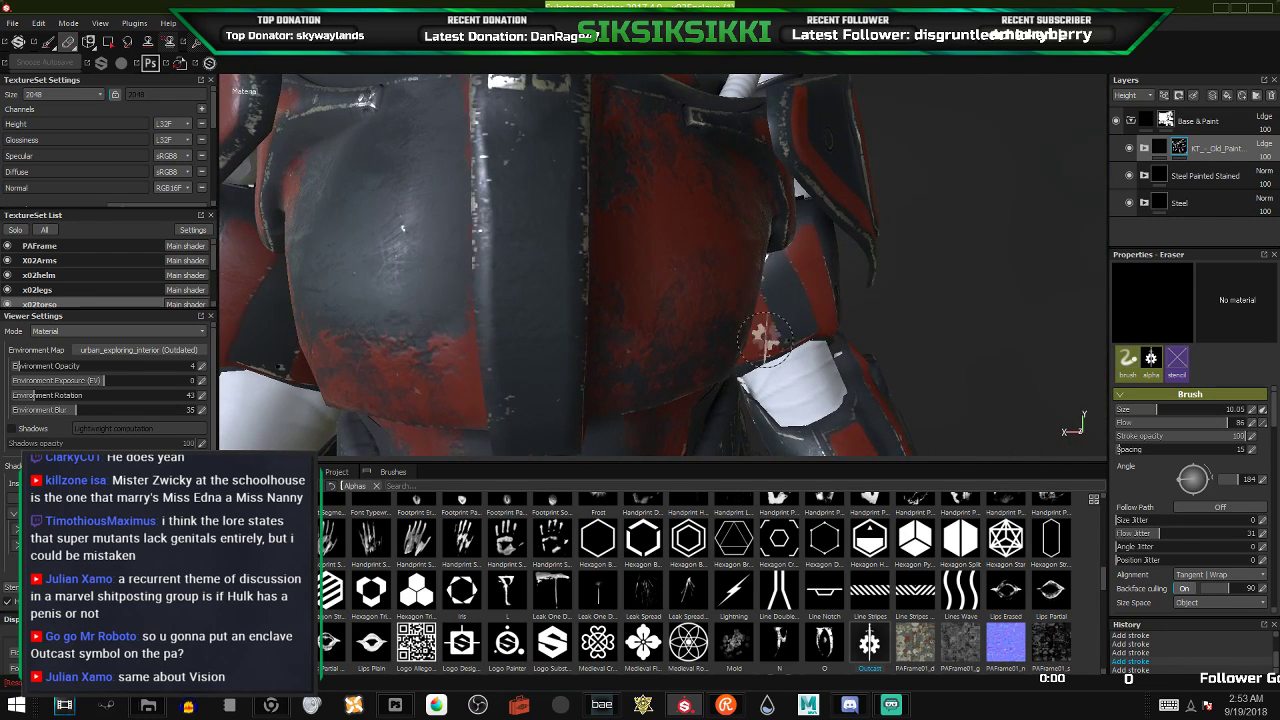
scroll(632, 305, "down", 3)
scroll(632, 305, "down", 3)
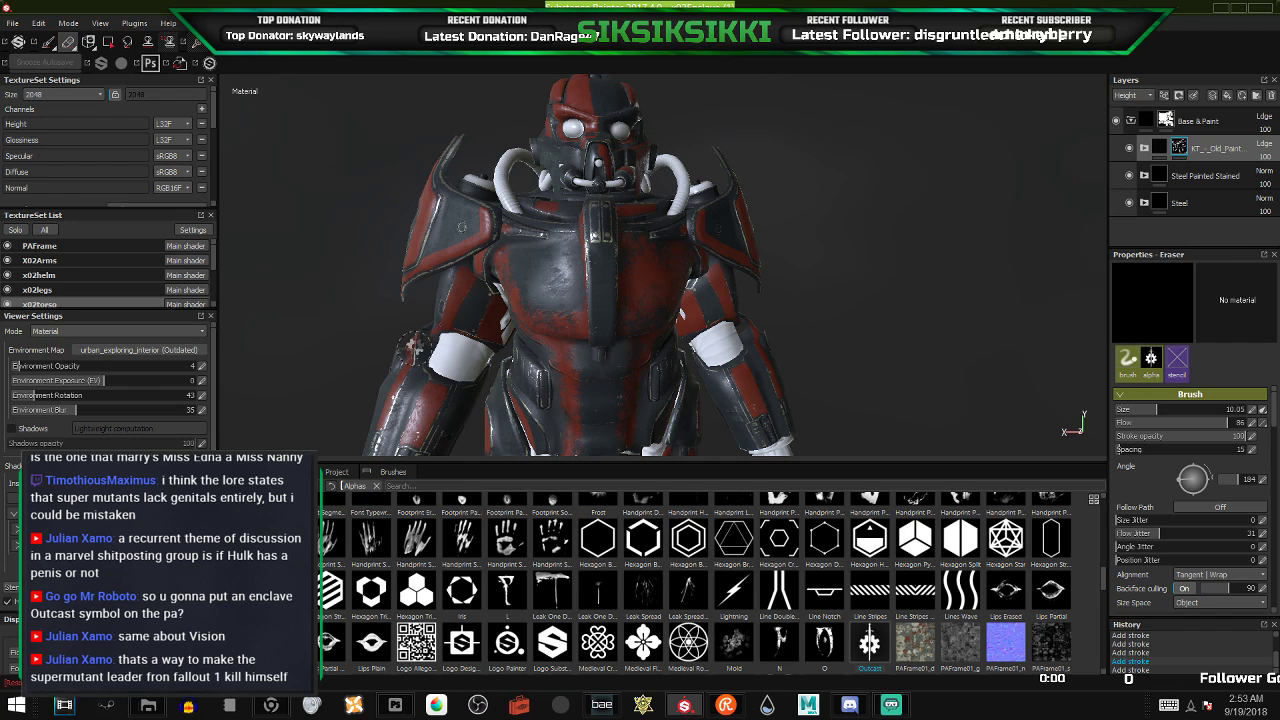
mouse_move(571, 284)
left_mouse_down("alt")
mouse_move(456, 281)
mouse_move(464, 290)
left_mouse_up("alt")
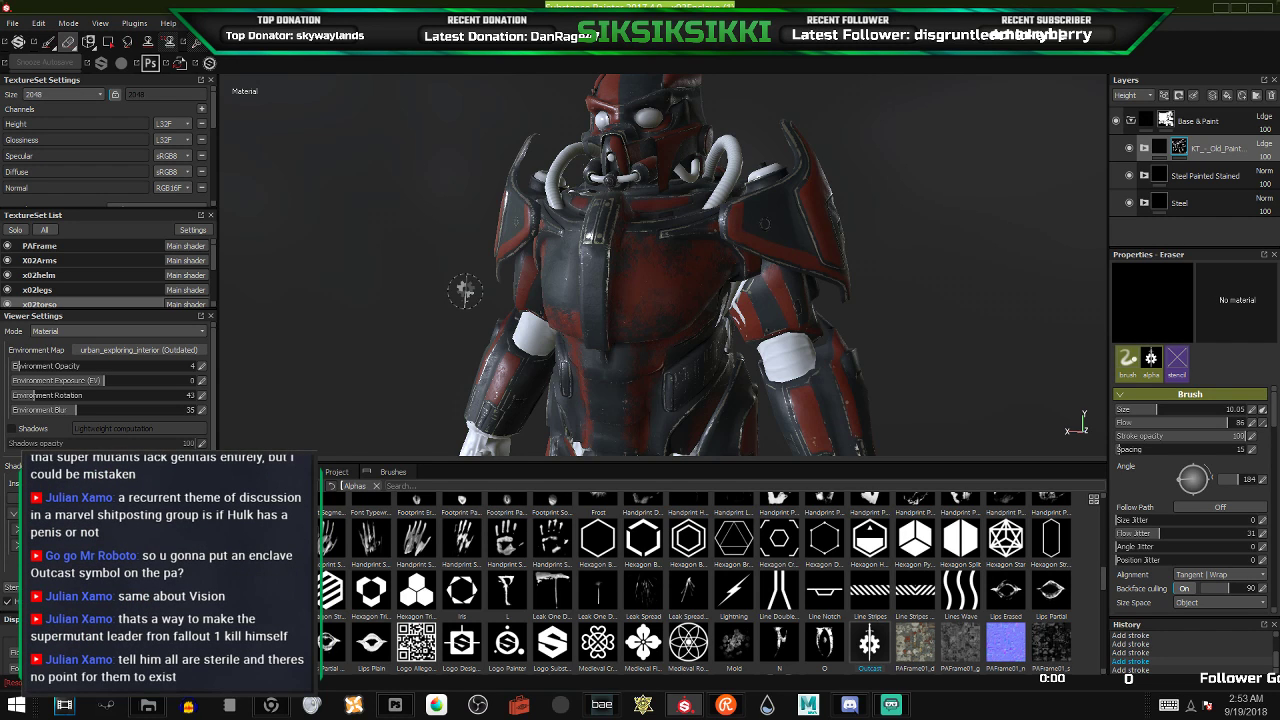
left_click_drag(690, 338, 834, 336, "alt")
middle_click_drag(622, 356, 668, 235, "alt")
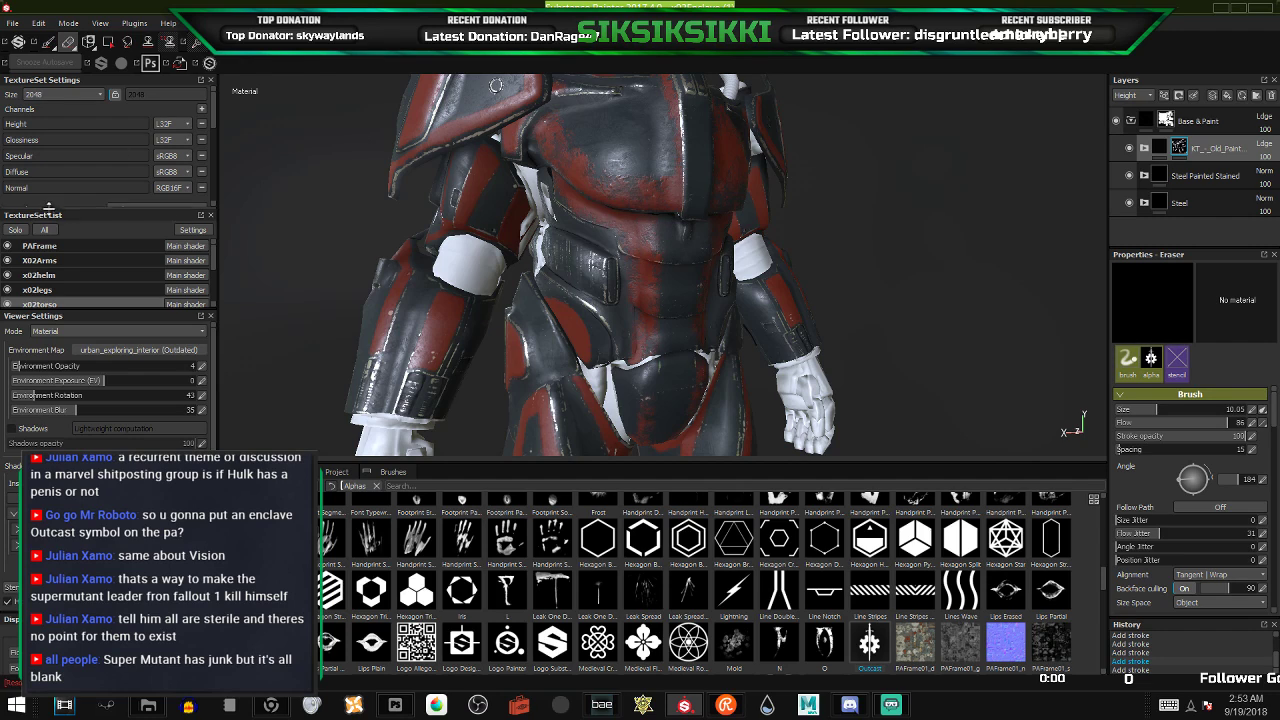
left_click(25, 233)
left_click_drag(595, 208, 766, 220, "alt")
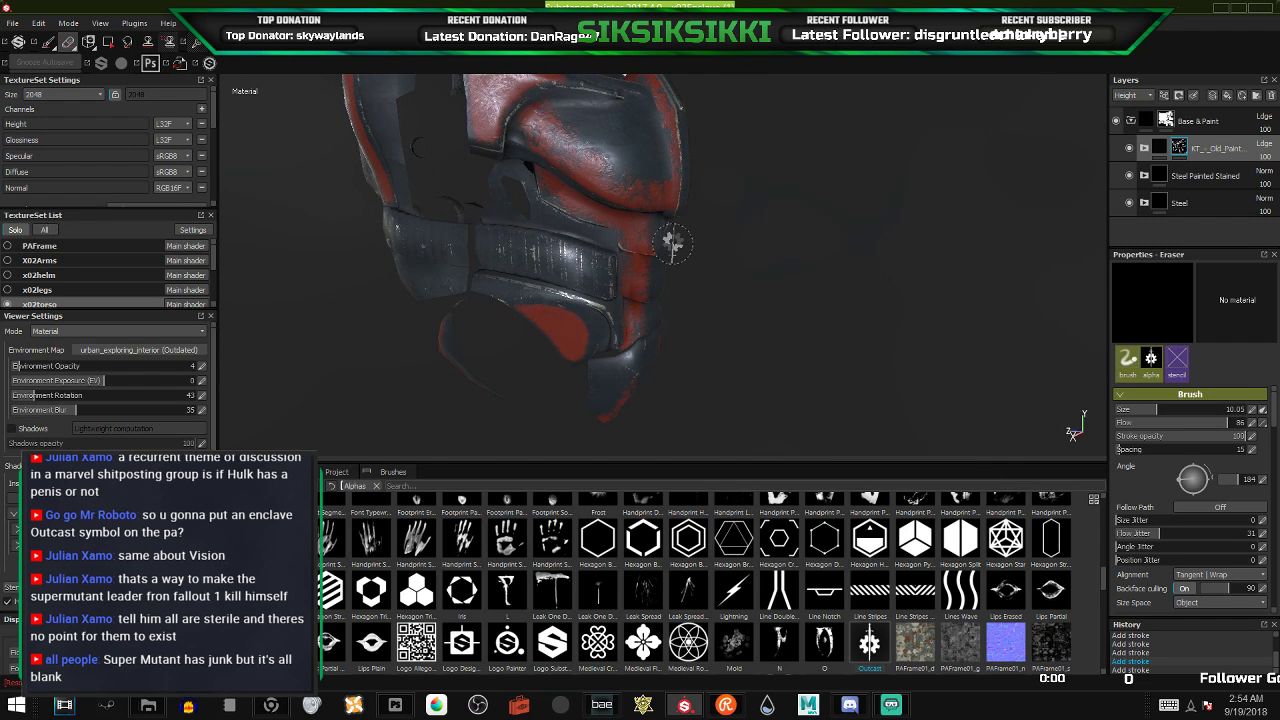
- Erase mottled spots into the outer edge of the red hip patch with the Mold alpha at size 10.05 and angle 184
left_click_drag(560, 303, 523, 320, "alt")
scroll(526, 310, "up", 5)
mouse_move(705, 287)
left_mouse_down("alt")
mouse_move(666, 286)
mouse_move(503, 349)
left_mouse_up("alt")
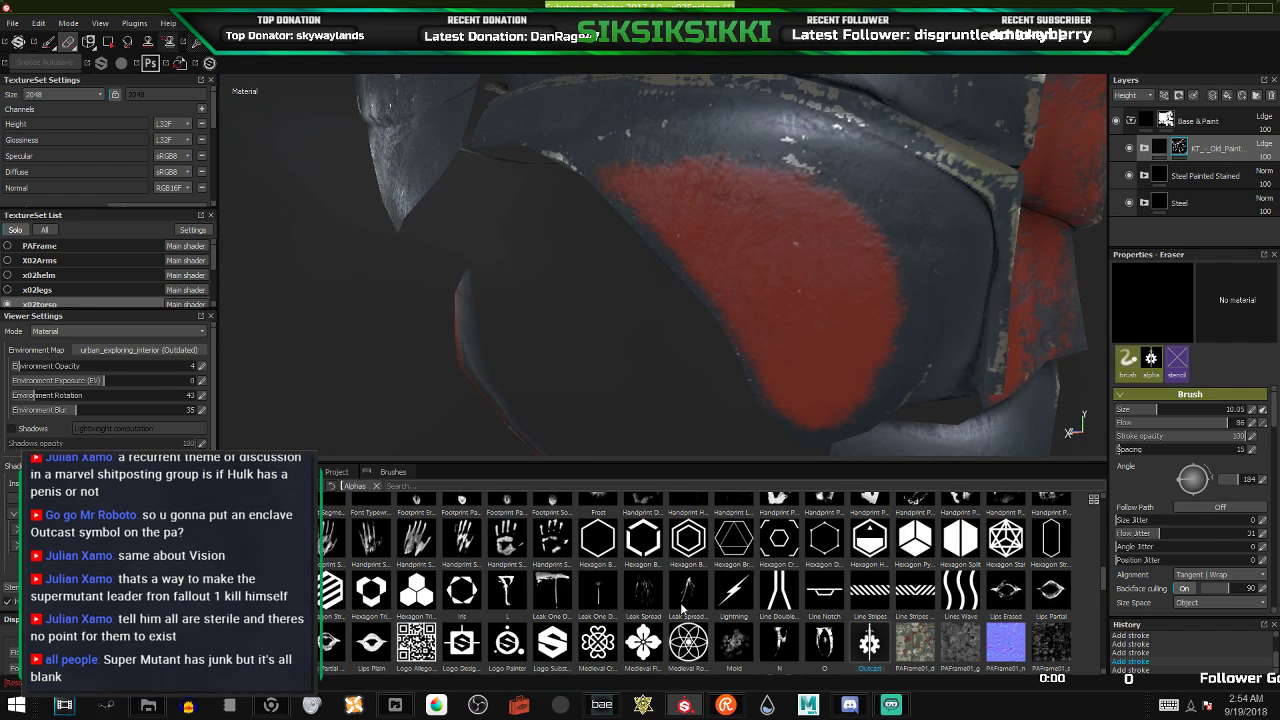
left_click(733, 642)
left_click(820, 328)
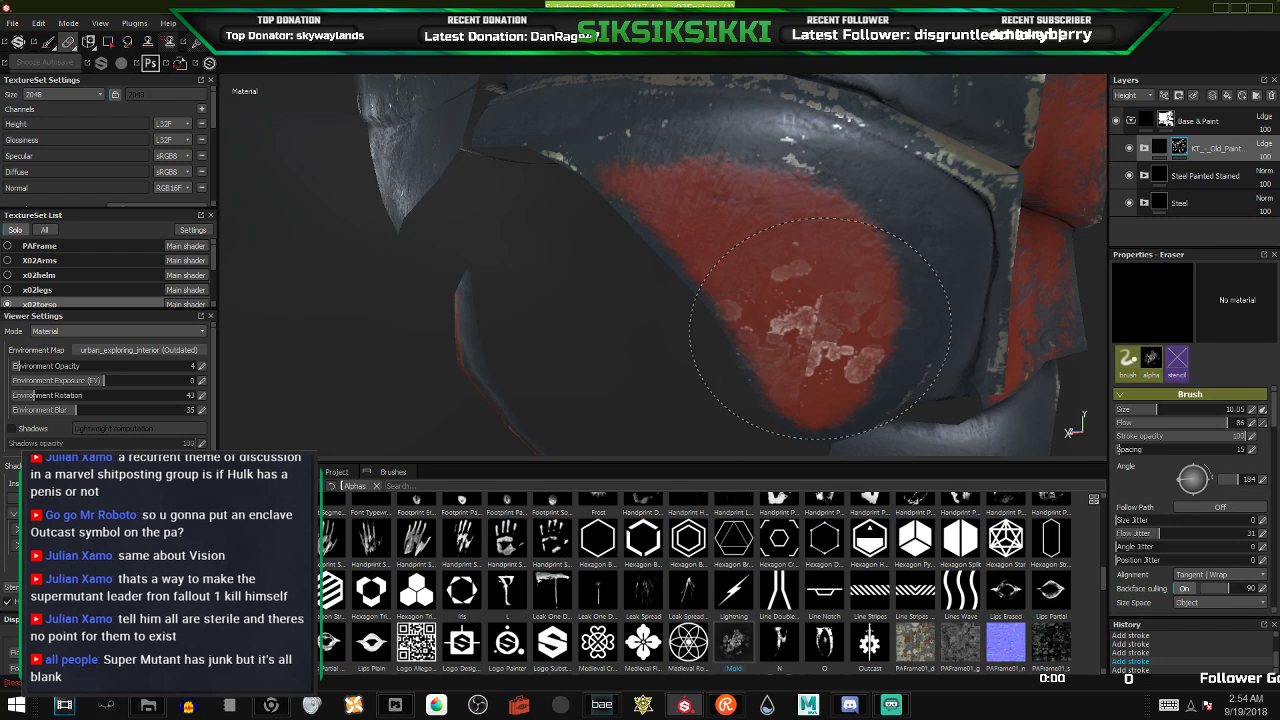
mouse_move(816, 238)
left_mouse_down("alt")
mouse_move(703, 251)
mouse_move(672, 238)
left_mouse_up("alt")
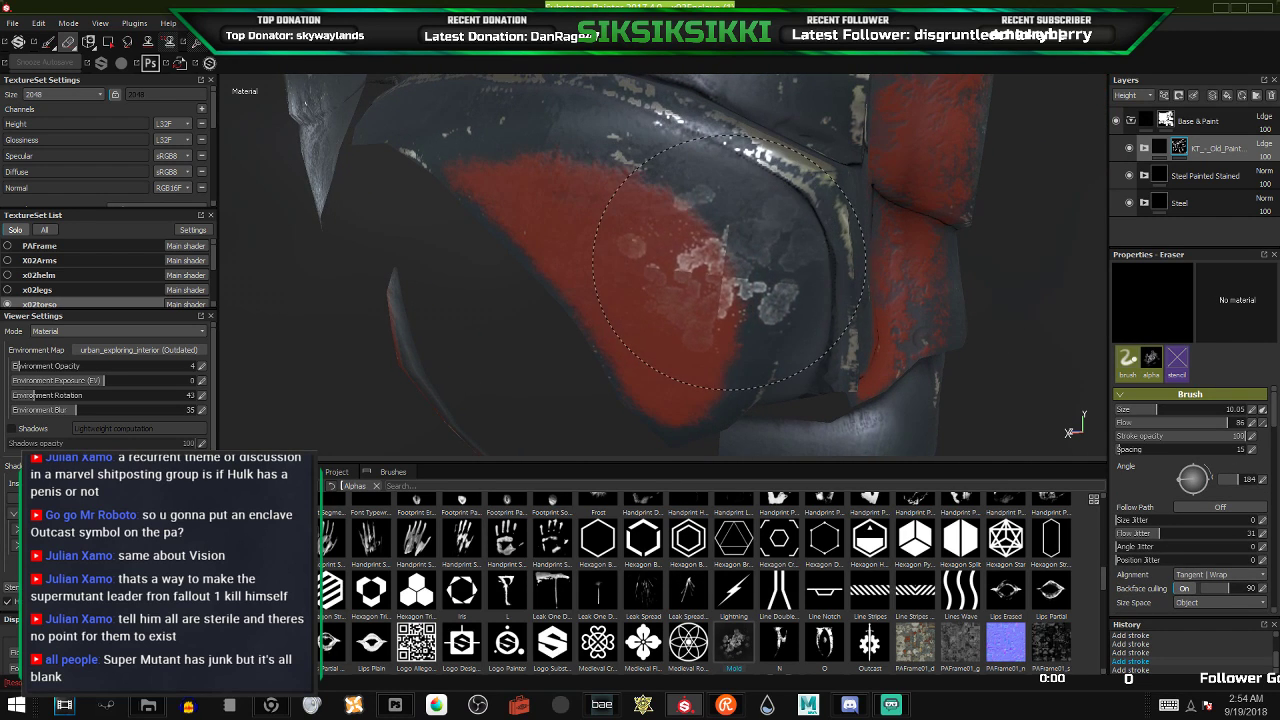
left_click(765, 293)
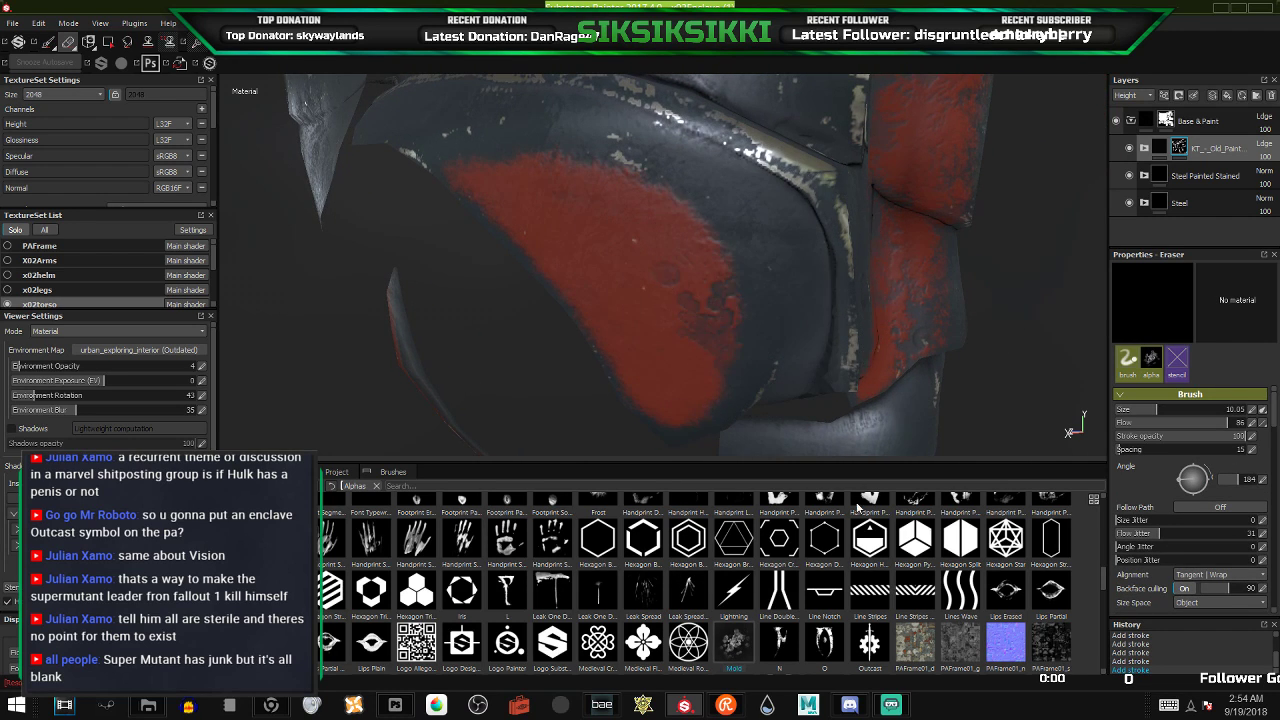
- Chip the hip patch's outer curved edge with the dirt stain alpha at eraser size 7.47 and angle 184
scroll(683, 586, "up", 5)
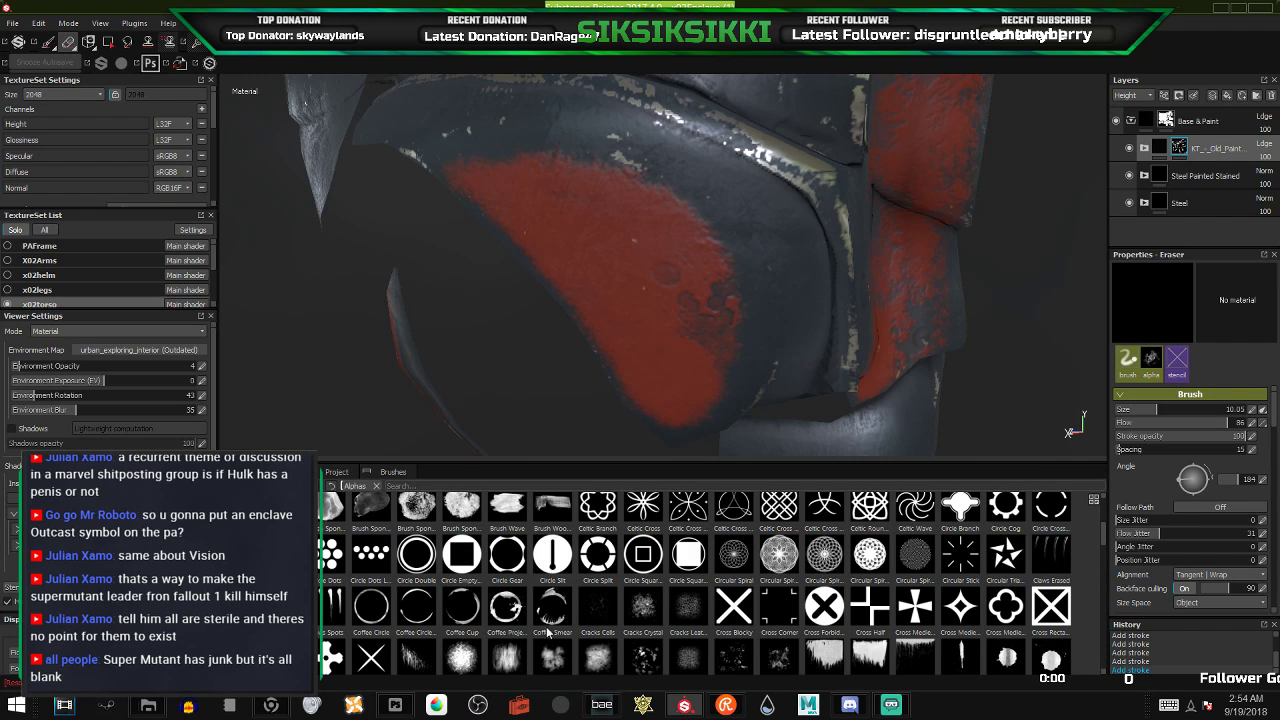
left_click(764, 661)
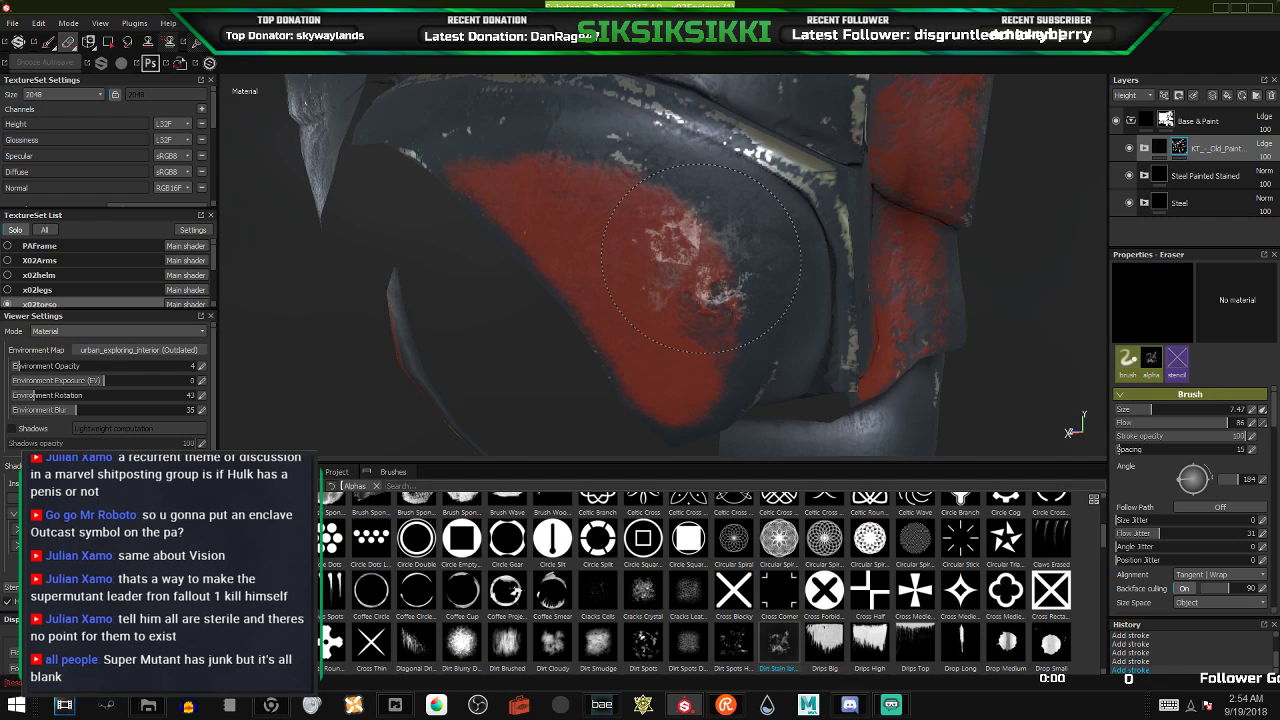
left_click(701, 258)
left_click(701, 258)
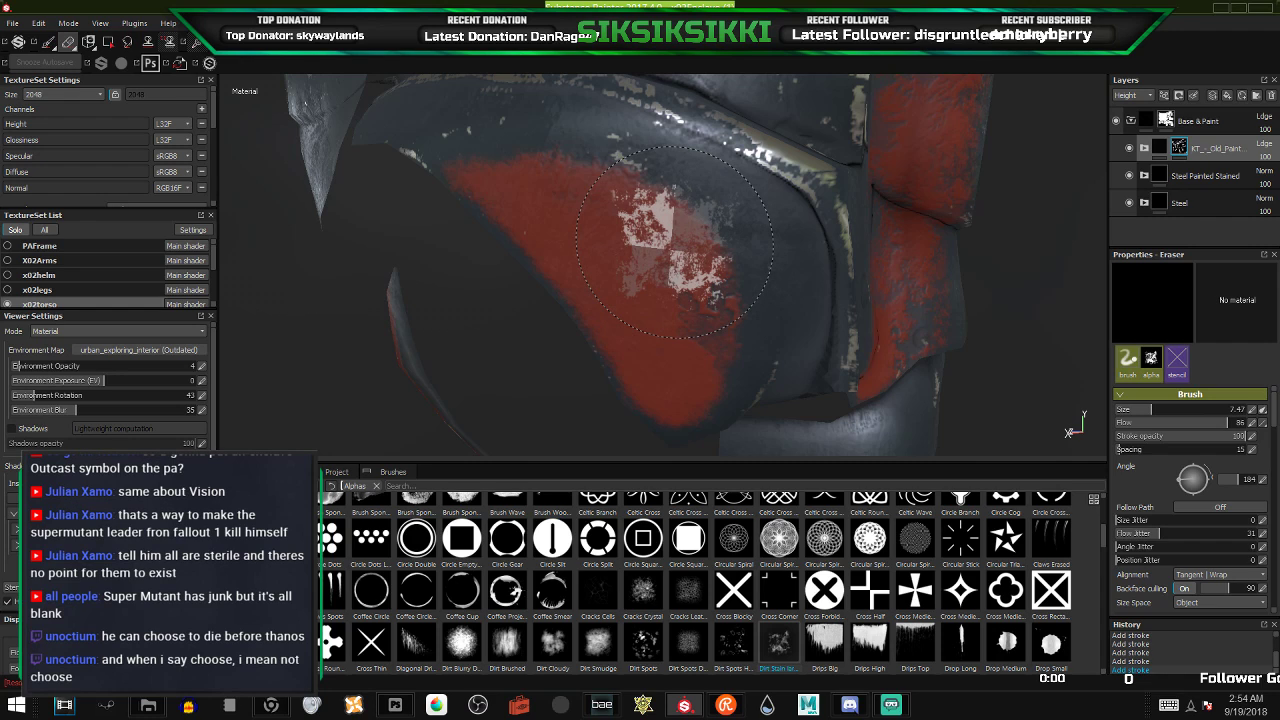
- Erode the upper edge of the red hip patch at eraser size 9.92 and angle 196
mouse_move(652, 213)
left_mouse_down("ctrl")
mouse_move(636, 244)
mouse_move(640, 338)
left_mouse_up("ctrl")
left_click_drag(591, 250, 588, 238, "ctrl")
right_click_drag(588, 238, 600, 223, "ctrl")
left_click(600, 223)
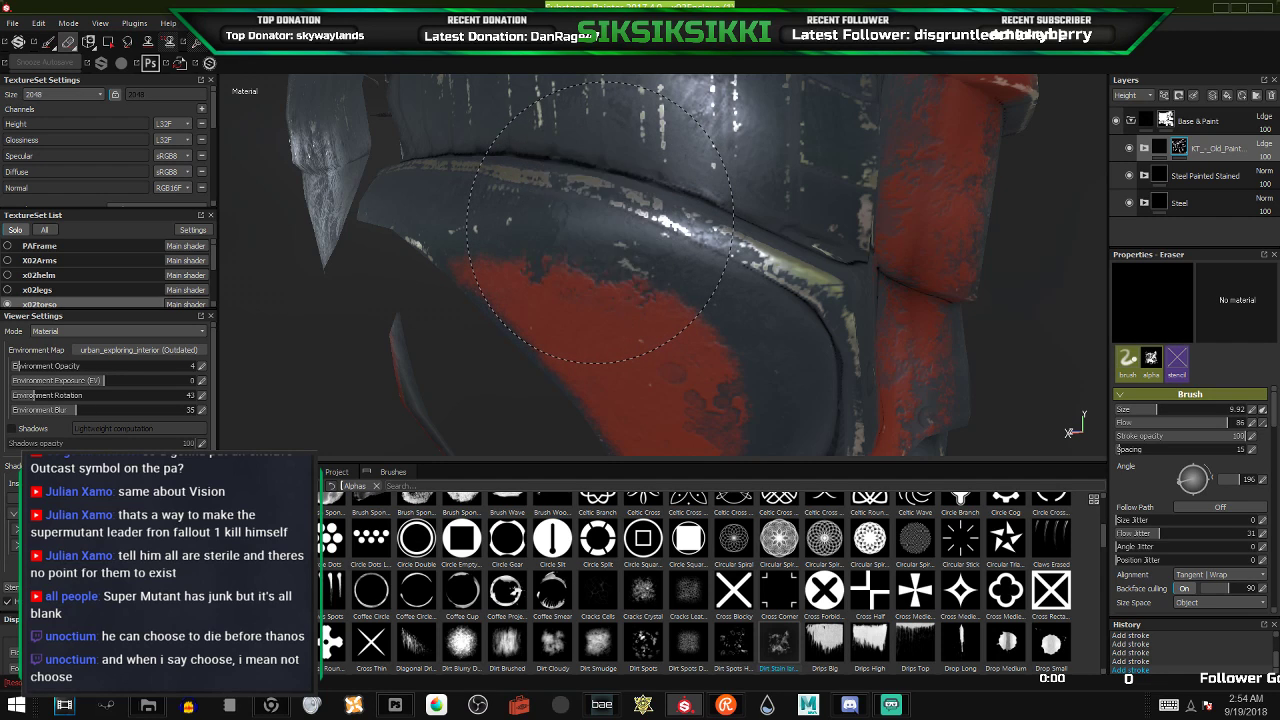
- Erode the upper and lower parts of the red hip patch at eraser size 9.92 and angles 149 and 133
mouse_move(748, 316)
left_mouse_down("ctrl")
mouse_move(744, 286)
mouse_move(460, 230)
left_mouse_up("ctrl")
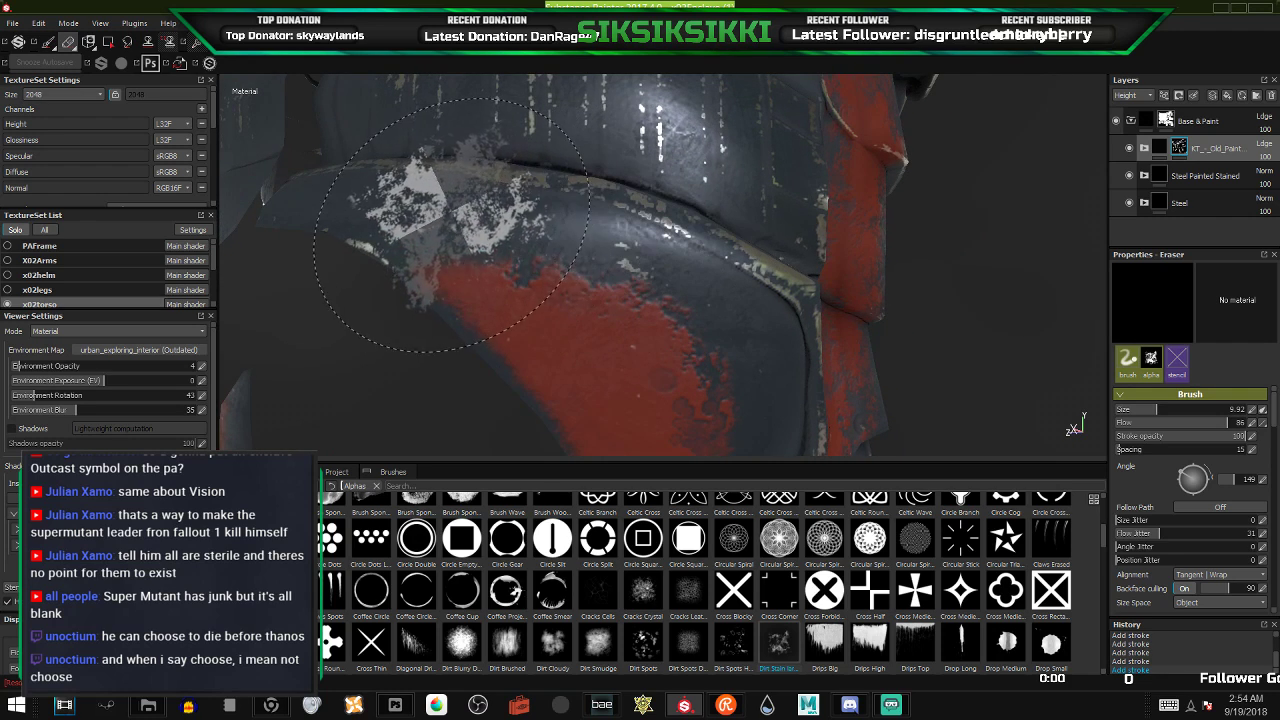
mouse_move(673, 303)
left_mouse_down("alt")
mouse_move(630, 183)
mouse_move(660, 233)
left_mouse_up("alt")
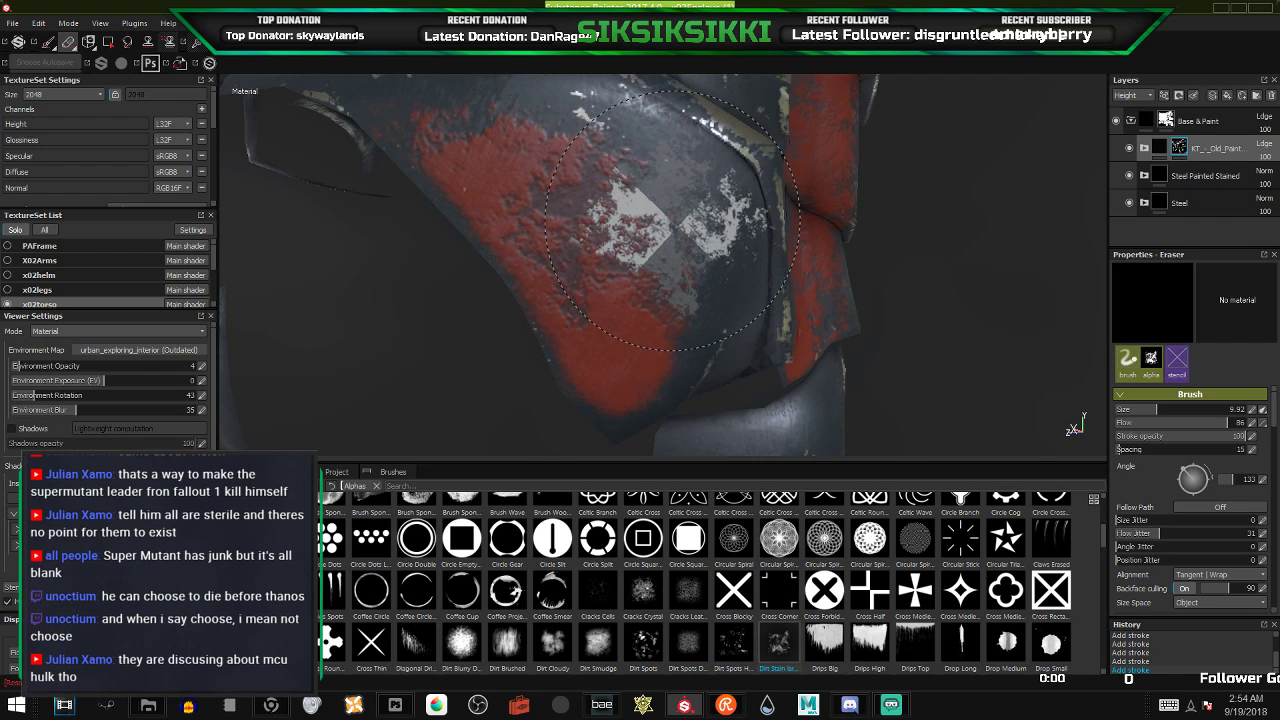
left_click(648, 427)
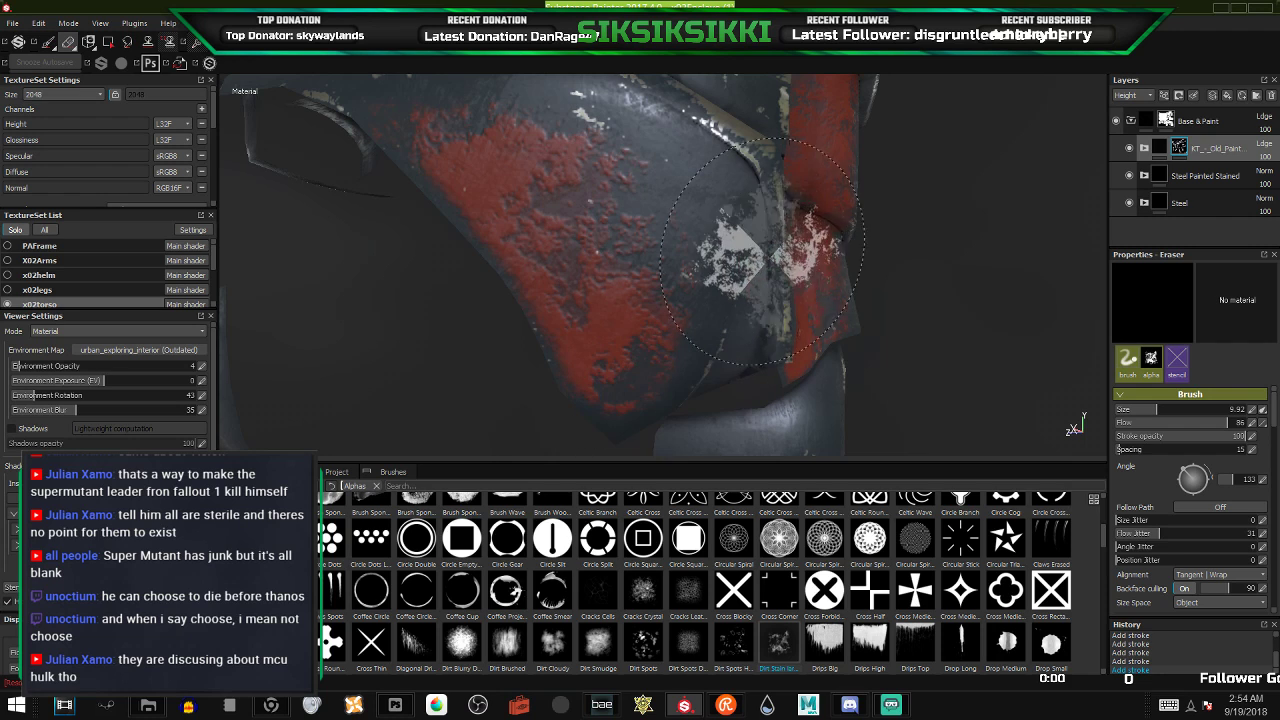
- Rotate the environment lighting to 283 and erase mottled patches into the red back stripe at size 9.92 and angle 133
left_click_drag(693, 276, 528, 289, "alt")
scroll(698, 311, "down", 6)
mouse_move(698, 314)
left_mouse_down("alt")
mouse_move(640, 289)
mouse_move(506, 329)
mouse_move(411, 329)
mouse_move(345, 309)
mouse_move(446, 320)
mouse_move(460, 294)
mouse_move(618, 335)
mouse_move(669, 269)
mouse_move(583, 306)
left_mouse_up("alt")
scroll(669, 269, "down", 7)
right_click_drag(668, 256, 756, 259, "shift")
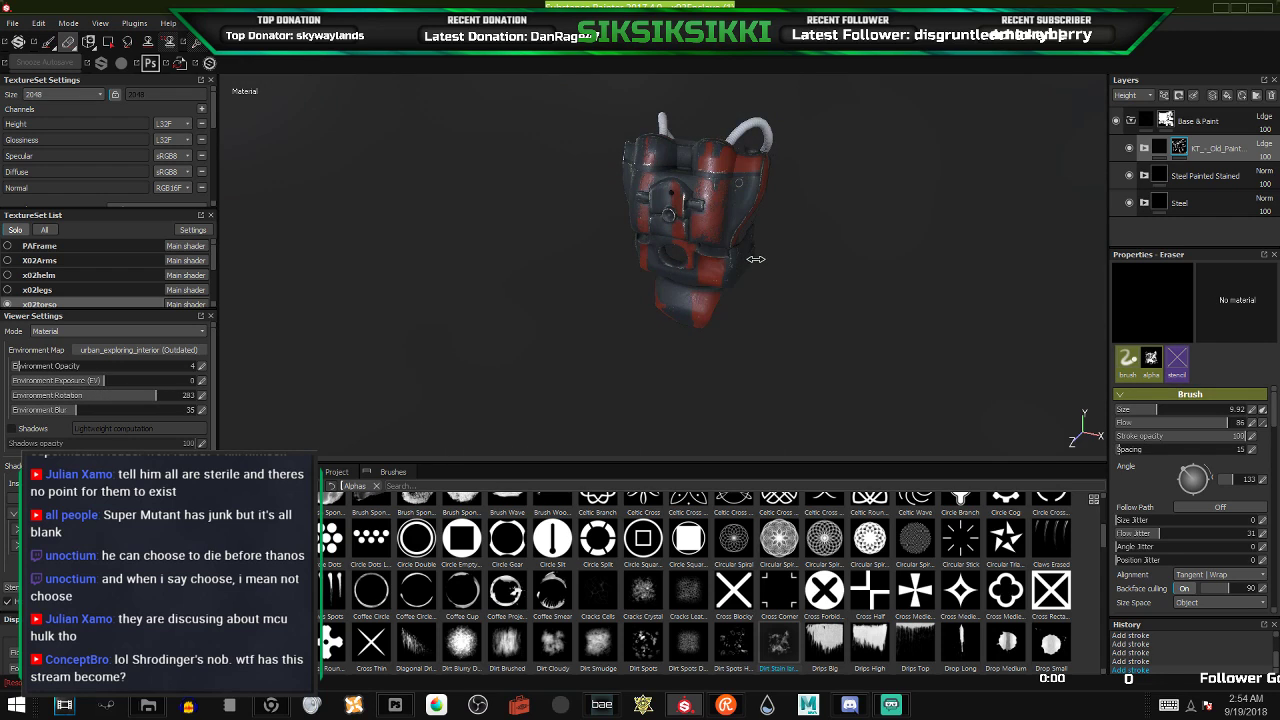
scroll(744, 200, "up", 8)
left_click_drag(737, 252, 643, 237, "alt")
left_click(643, 237)
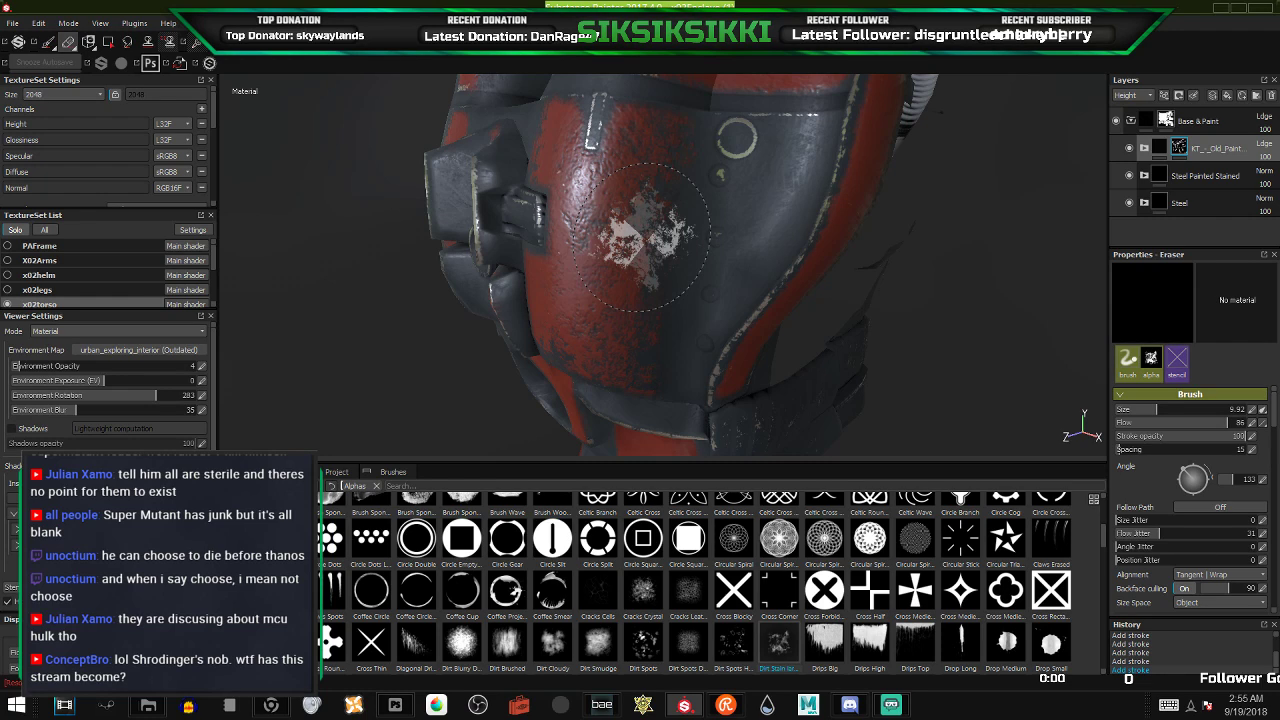
mouse_move(590, 262)
left_mouse_down("alt")
mouse_move(629, 245)
mouse_move(738, 255)
left_mouse_up("alt")
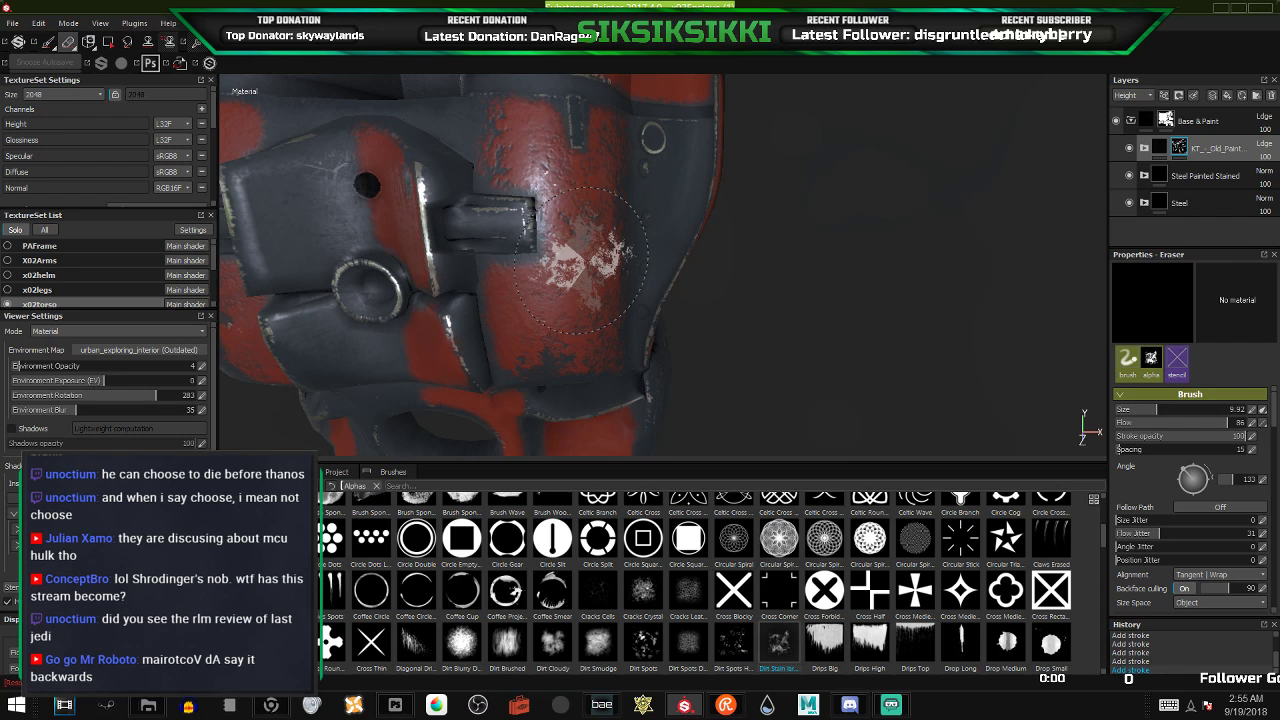
- Wear the inner edge of the red stripe's upper section above the back seam at eraser angle 75
left_click_drag(508, 320, 700, 330, "alt")
left_click_drag(483, 265, 468, 290, "alt")
middle_click_drag(488, 326, 433, 392, "alt")
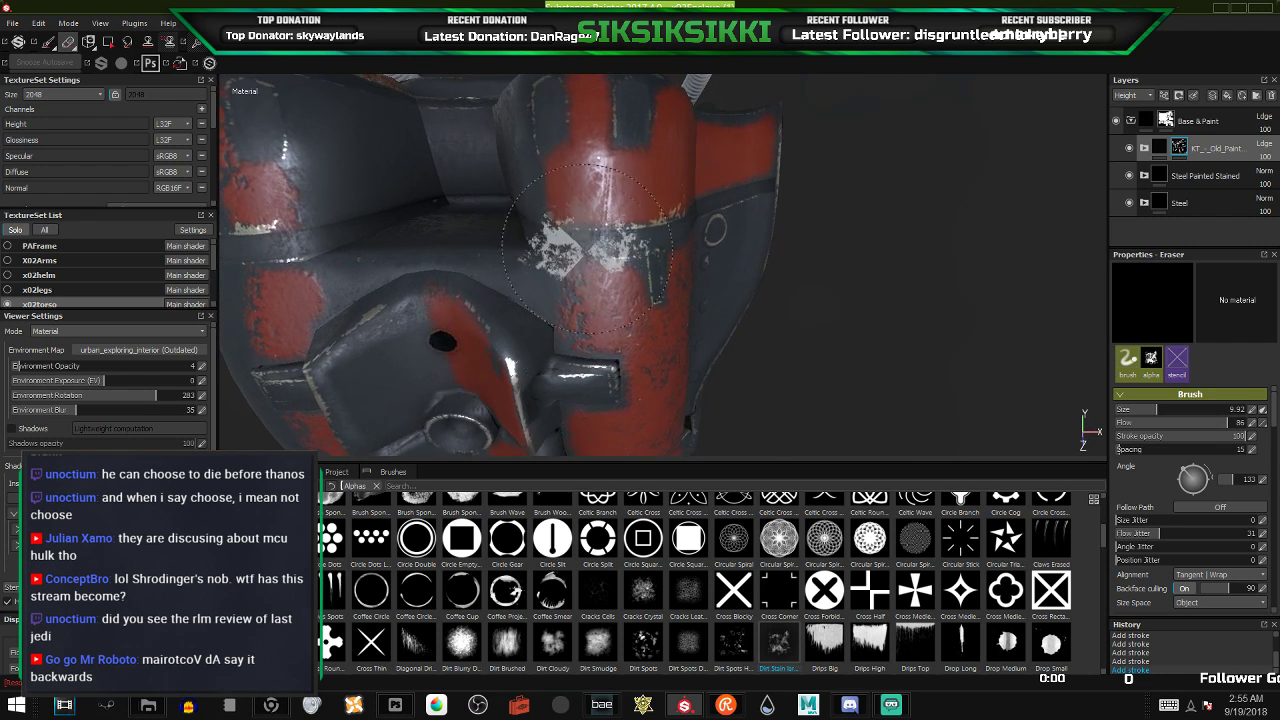
mouse_move(558, 230)
left_mouse_down("alt")
mouse_move(614, 386)
mouse_move(585, 280)
mouse_move(619, 268)
mouse_move(619, 303)
left_mouse_up("alt")
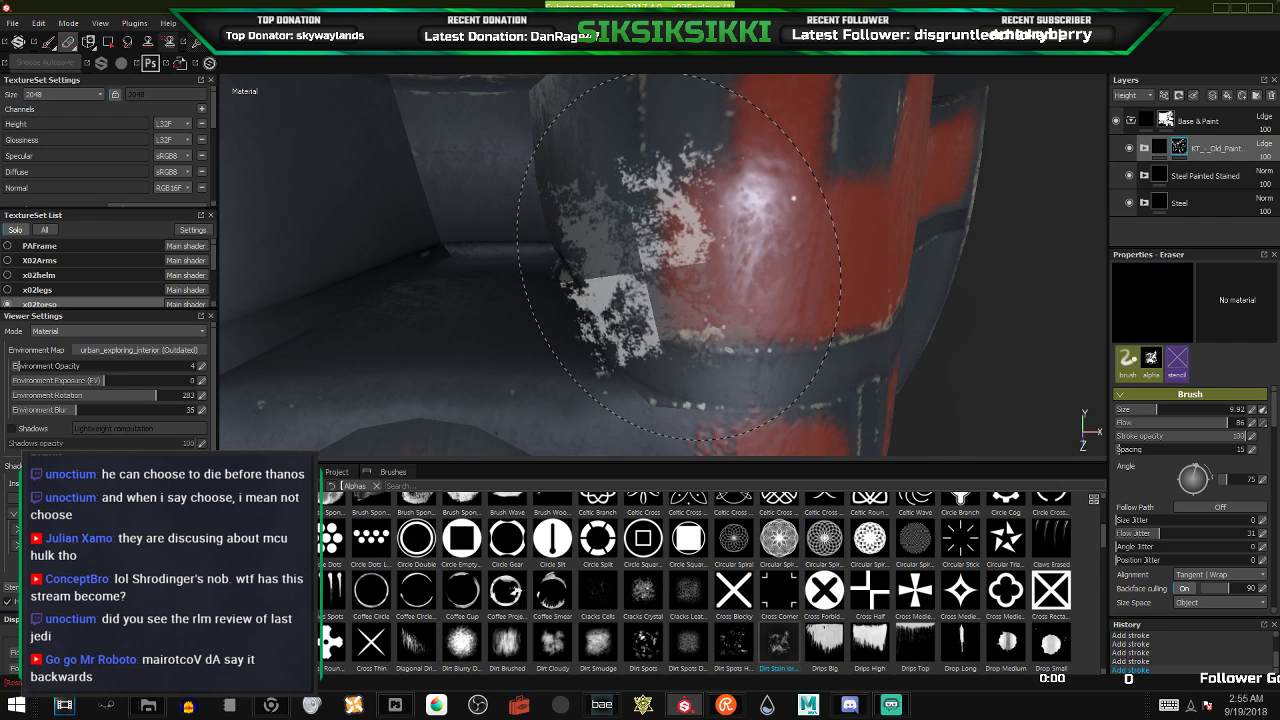
left_click_drag(678, 258, 594, 289, "alt")
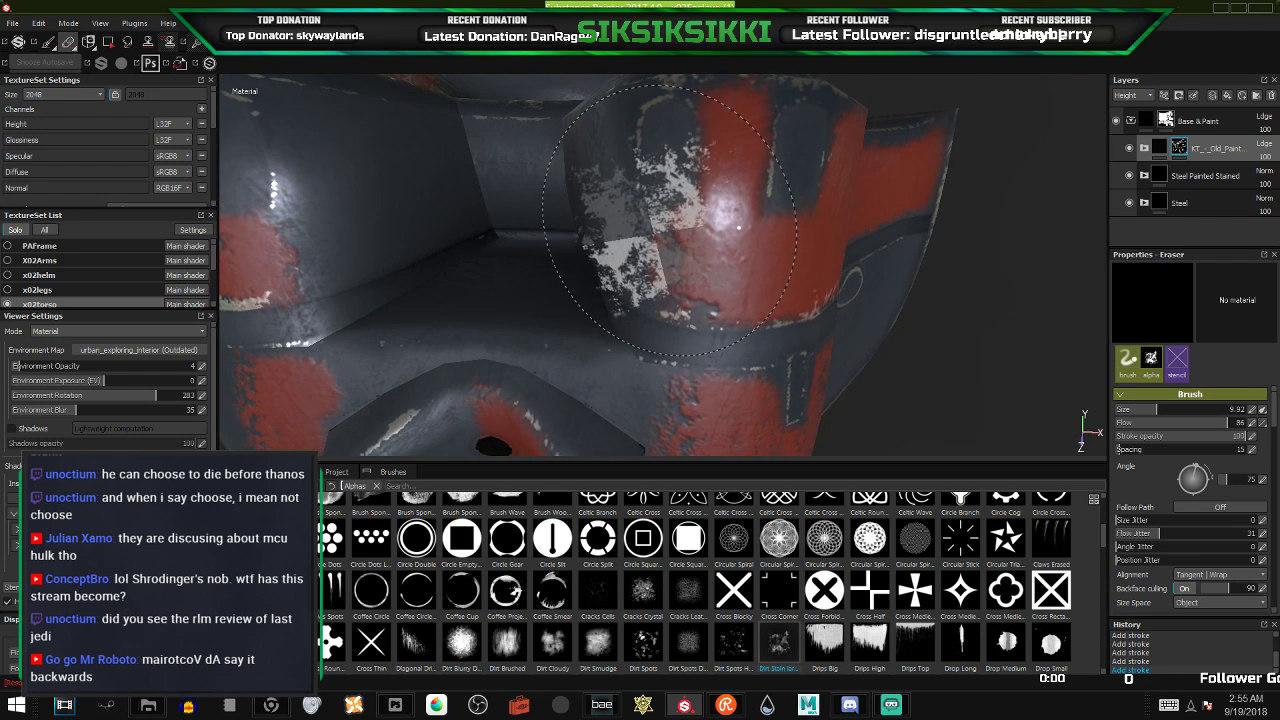
- Erase worn patches across the red top of the rounded back housing at sizes 6.8 and 4.78 and angles 19, 16 and 52
middle_click_drag(668, 218, 602, 284, "alt")
left_click_drag(602, 278, 730, 385, "alt")
left_click_drag(625, 308, 625, 364, "ctrl")
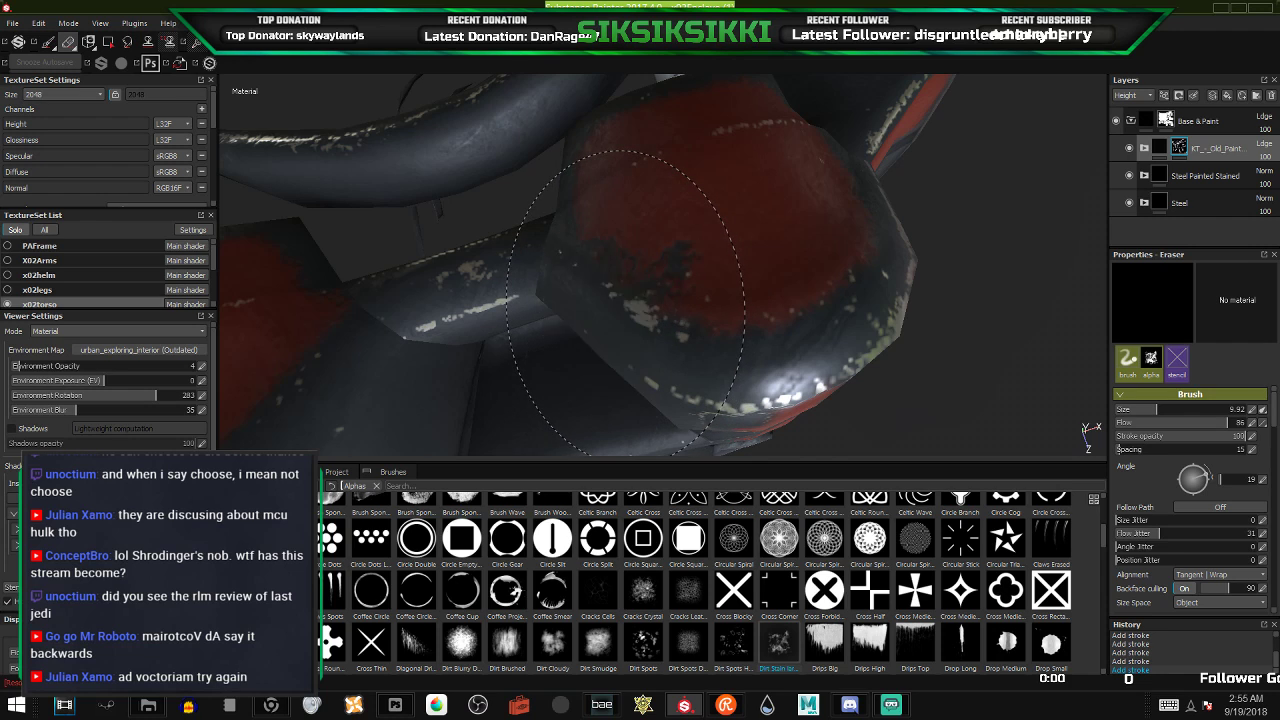
right_click_drag(741, 308, 688, 308, "ctrl")
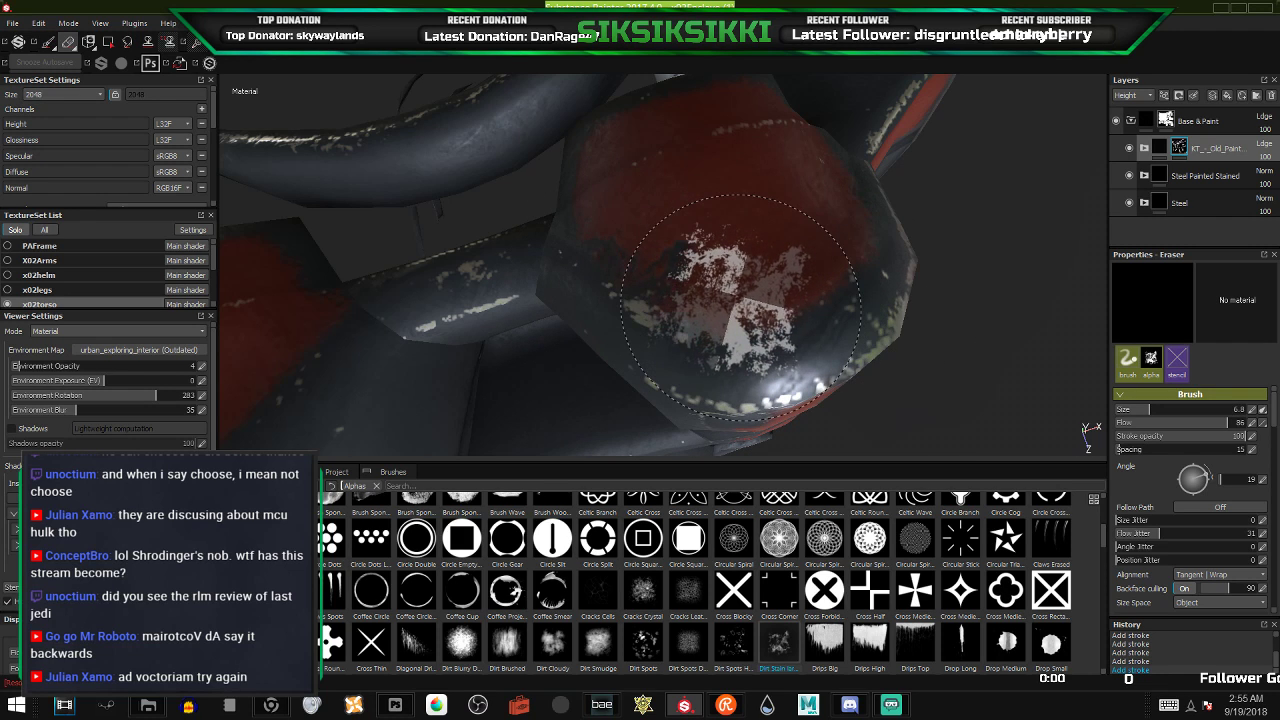
mouse_move(836, 282)
left_mouse_down("alt")
mouse_move(757, 274)
mouse_move(649, 229)
mouse_move(625, 298)
mouse_move(660, 330)
left_mouse_up("alt")
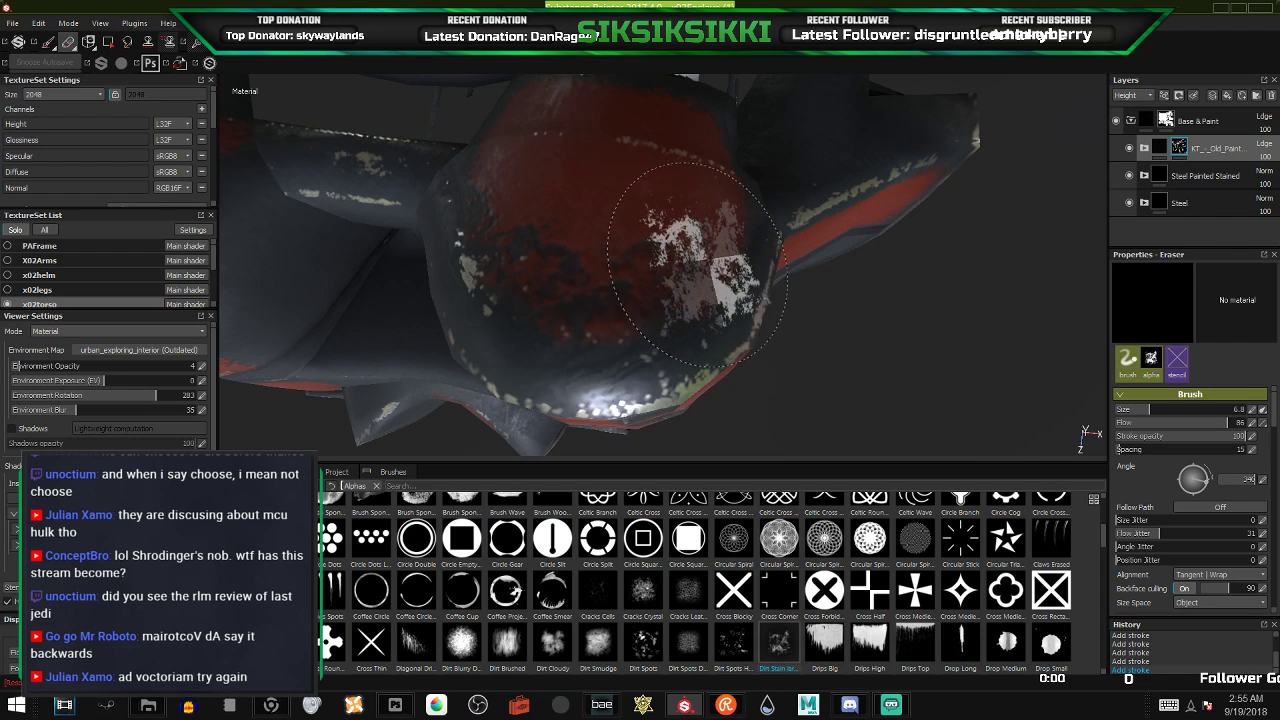
mouse_move(686, 231)
left_mouse_down("ctrl")
mouse_move(660, 231)
mouse_move(622, 170)
mouse_move(620, 90)
left_mouse_up("ctrl")
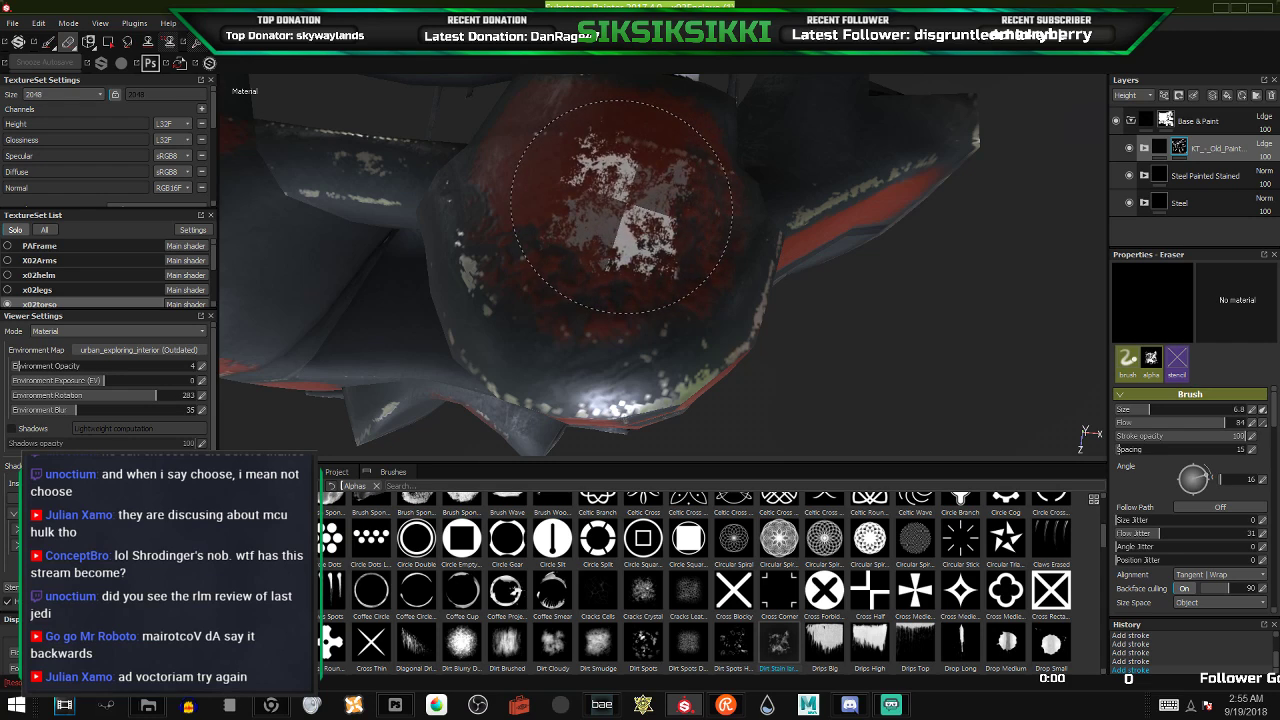
right_click_drag(655, 313, 605, 313, "ctrl")
left_click_drag(655, 313, 655, 273, "ctrl")
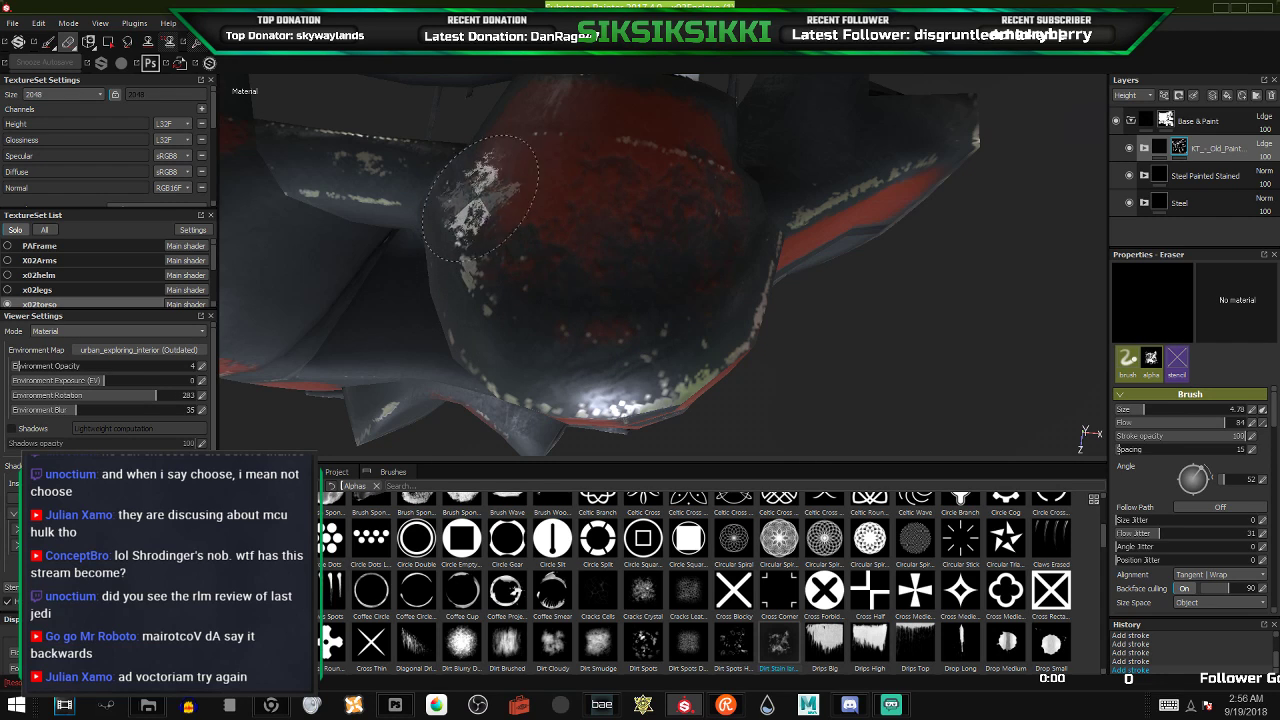
- Erode the lower edge of the opposite housing's red top at eraser sizes 9.79 and 8.58 and angles 52, 163 and 133
mouse_move(528, 271)
left_mouse_down("alt")
mouse_move(568, 305)
mouse_move(860, 287)
mouse_move(550, 300)
left_mouse_up("alt")
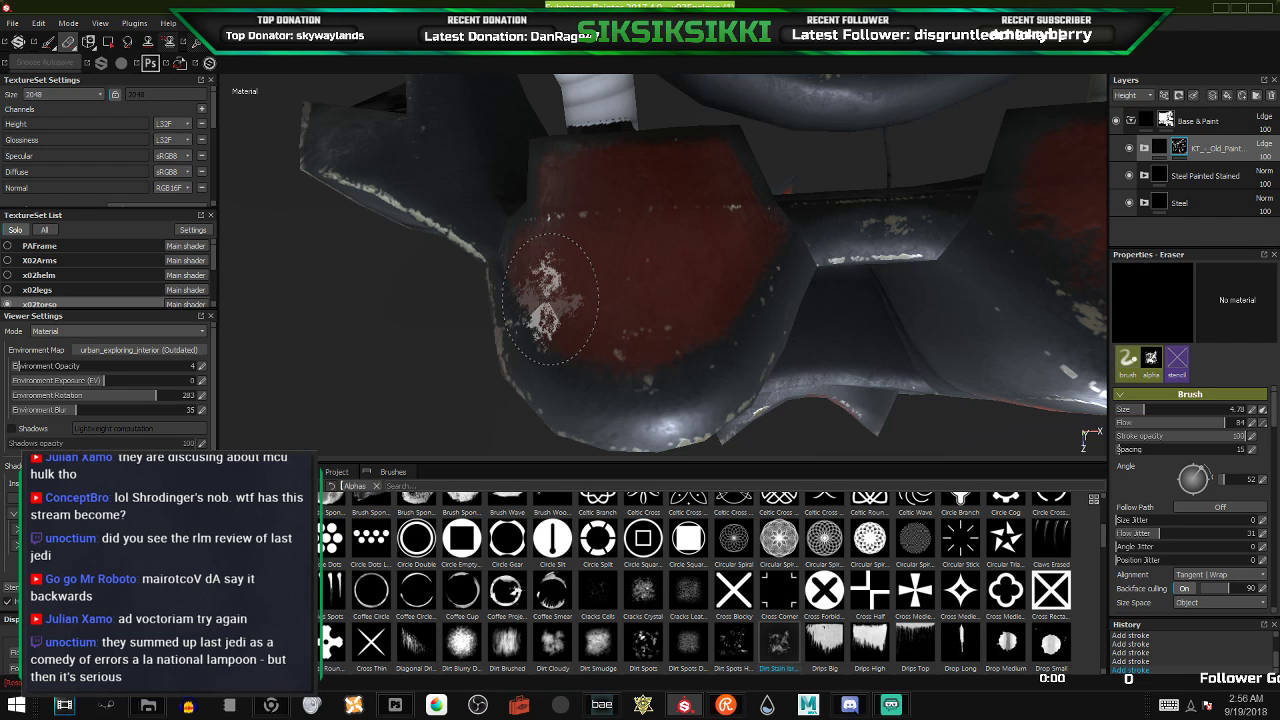
left_click_drag(571, 334, 574, 330, "alt")
mouse_move(579, 337)
right_mouse_down("ctrl")
mouse_move(625, 337)
mouse_move(590, 336)
right_mouse_up("ctrl")
left_click(585, 326)
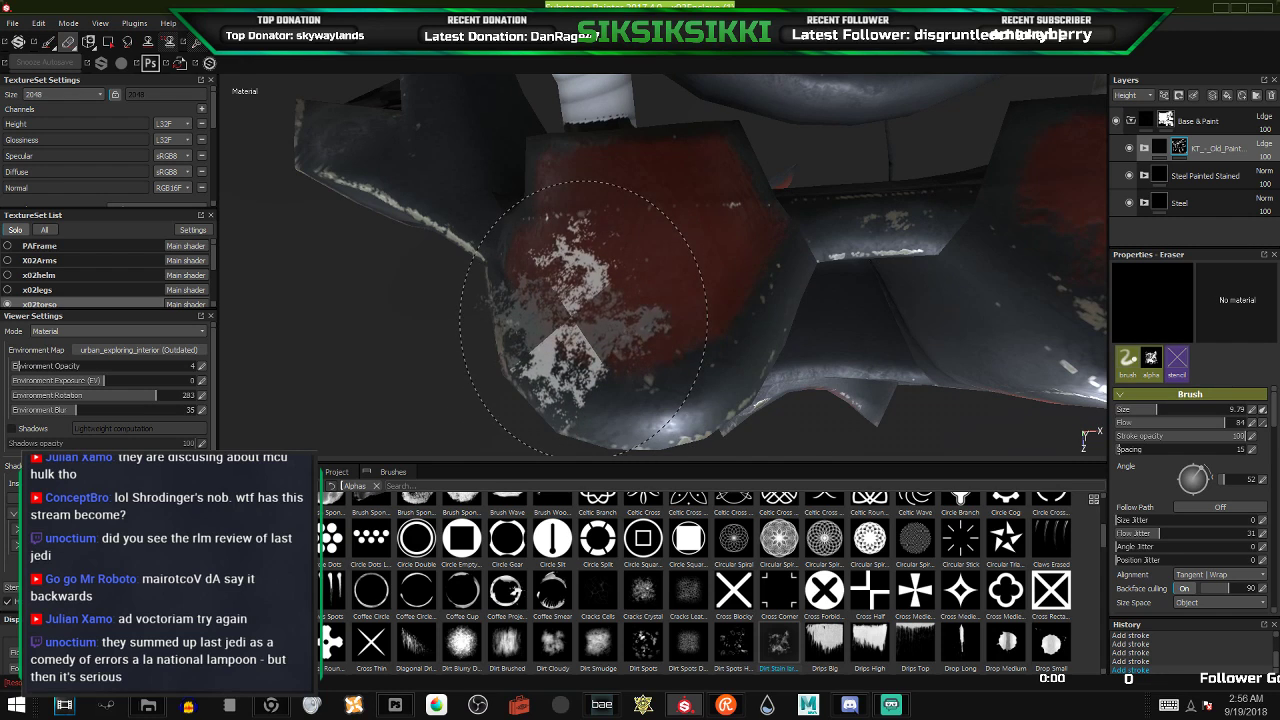
mouse_move(715, 318)
left_mouse_down("ctrl")
mouse_move(703, 308)
mouse_move(692, 330)
left_mouse_up("ctrl")
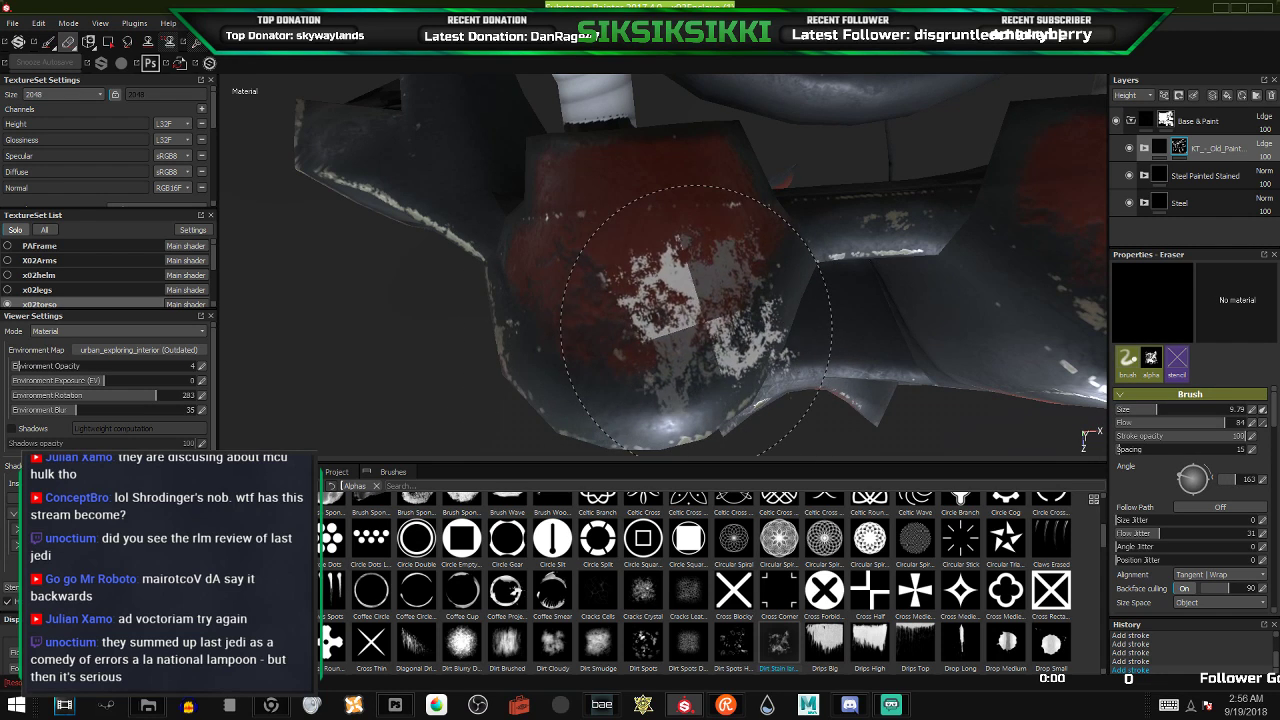
left_click_drag(643, 390, 645, 370, "ctrl")
right_click_drag(647, 369, 634, 369, "ctrl")
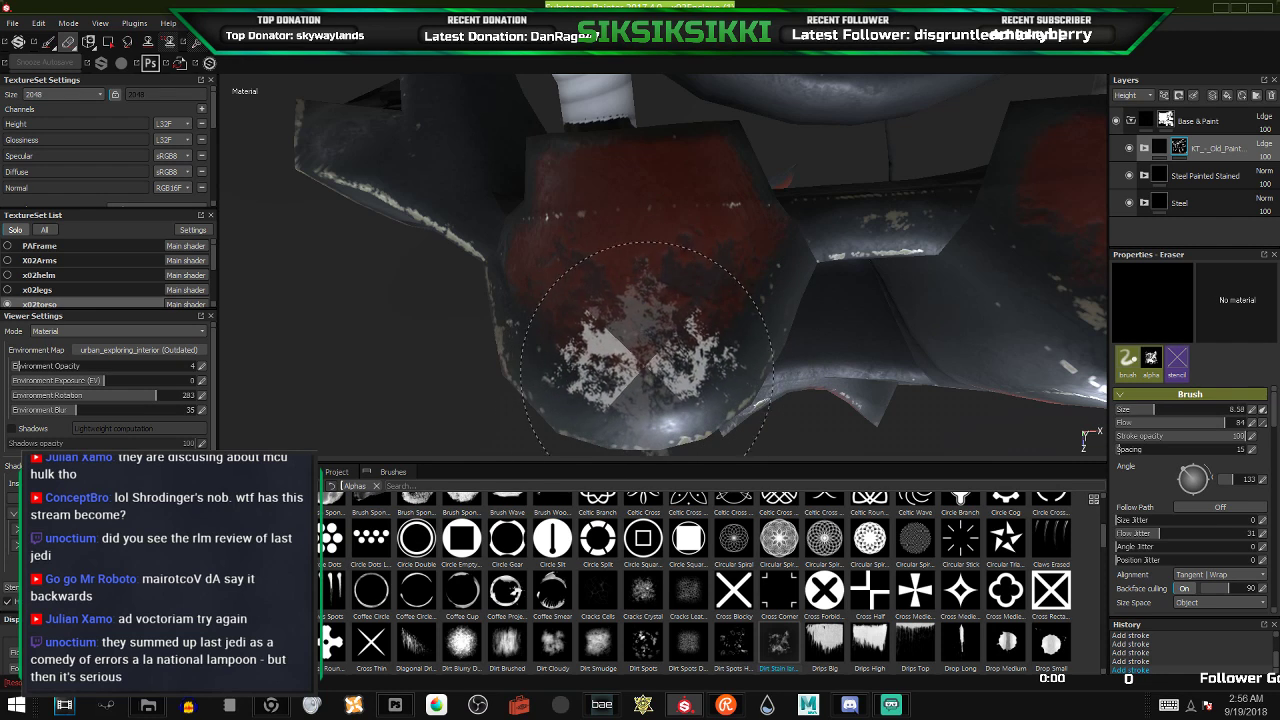
mouse_move(655, 345)
left_mouse_down()
mouse_move(615, 370)
mouse_move(560, 333)
left_mouse_up()
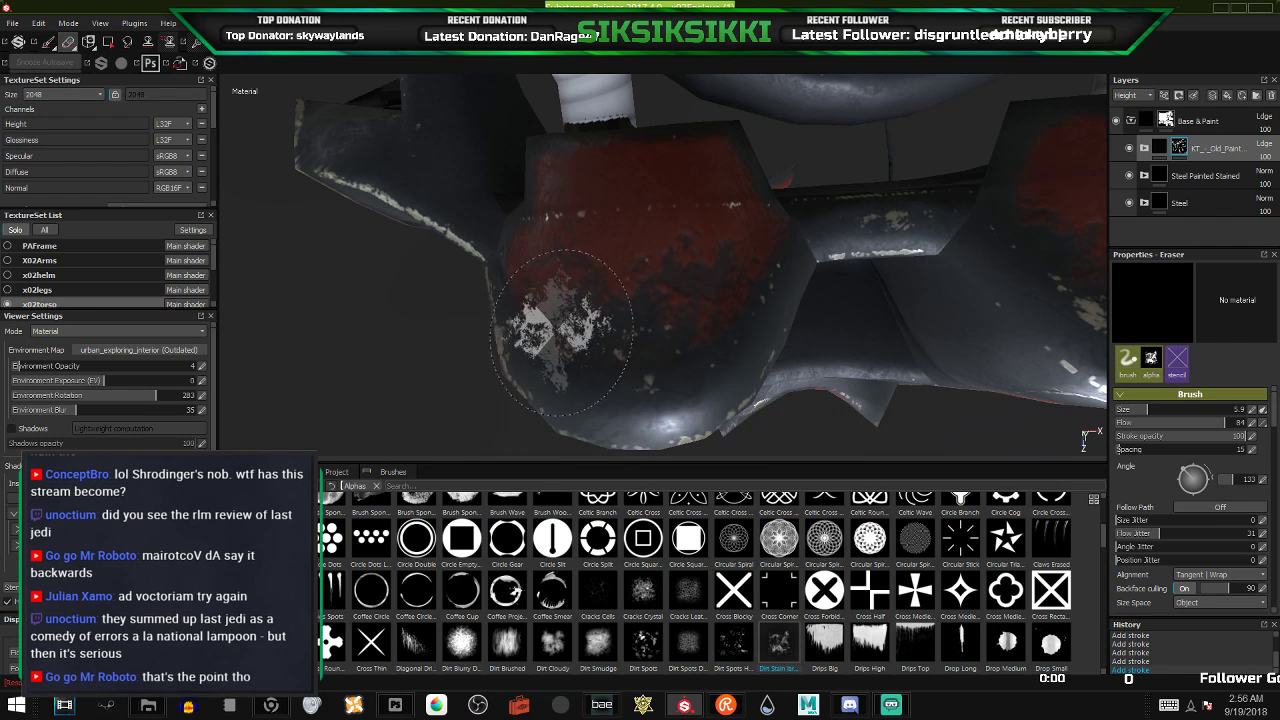
- Chip both edges of the red patch on the housing's side at sizes 8.49 and 5.26 and angles 241 and 202
mouse_move(615, 365)
left_mouse_down("alt")
mouse_move(625, 290)
mouse_move(790, 345)
mouse_move(681, 281)
left_mouse_up("alt")
scroll(681, 281, "up", 4)
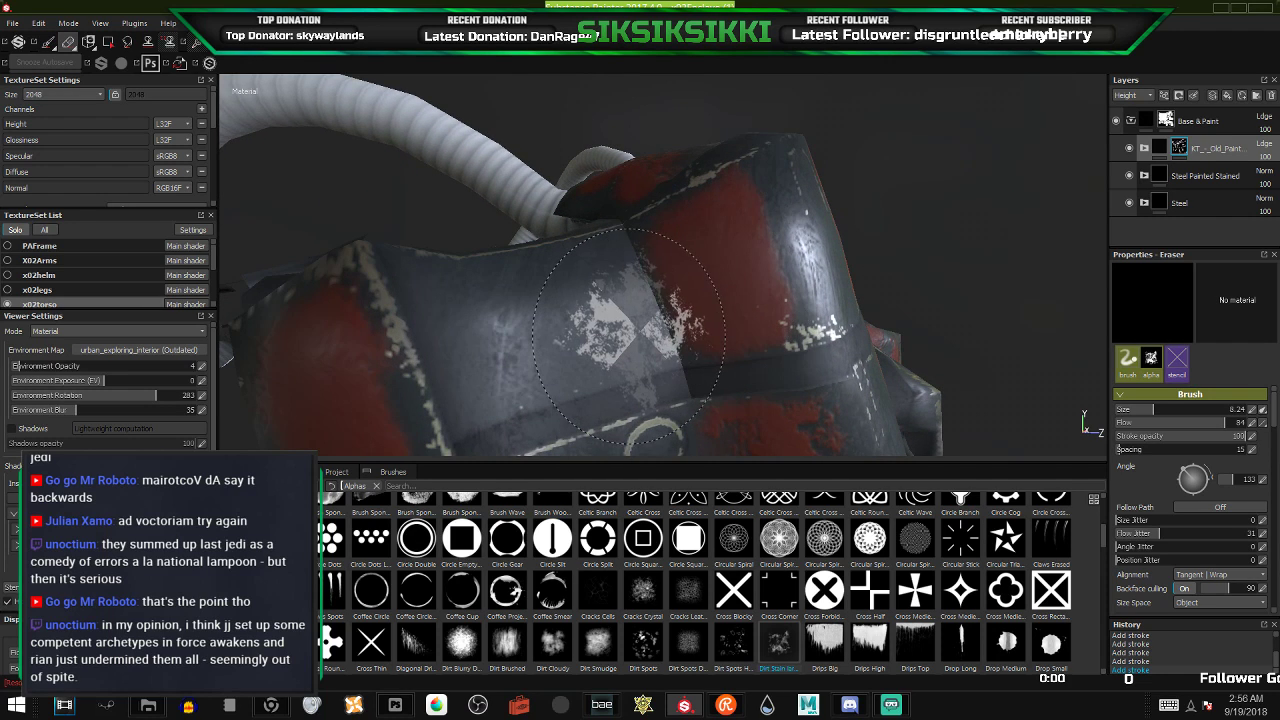
left_click_drag(625, 347, 625, 345, "ctrl")
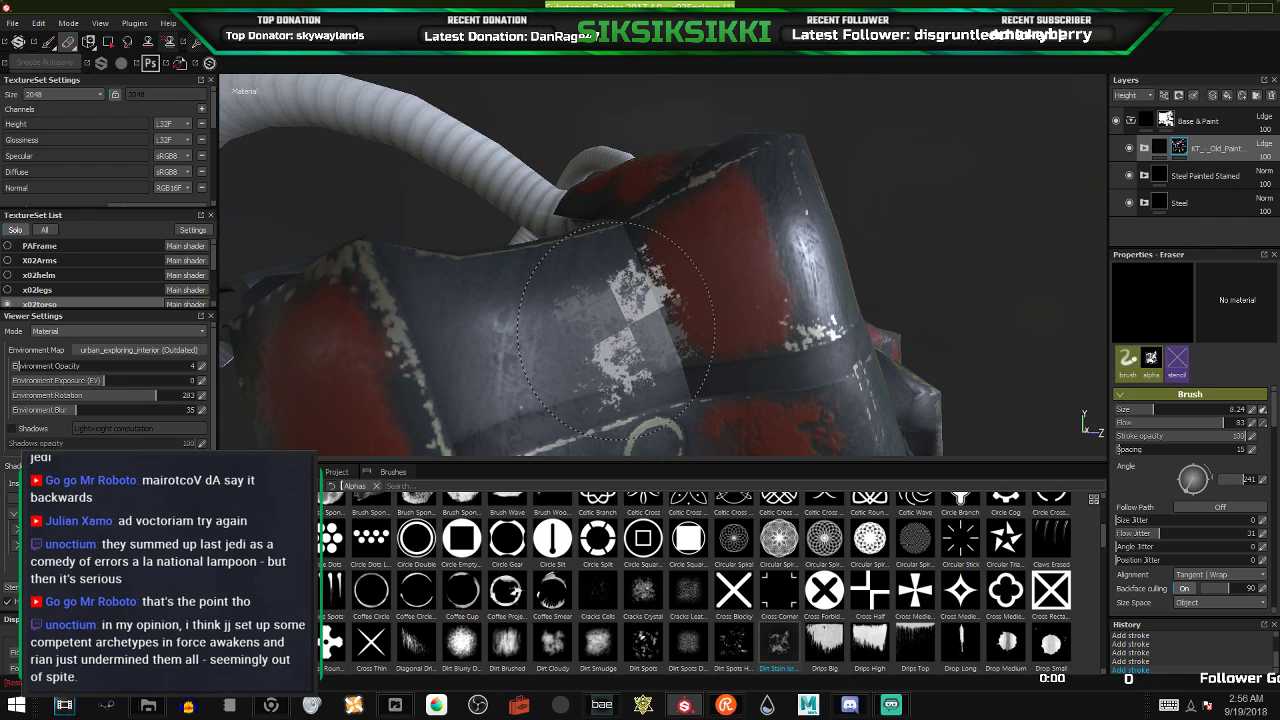
mouse_move(617, 331)
right_mouse_down("ctrl")
mouse_move(597, 325)
mouse_move(613, 342)
right_mouse_up("ctrl")
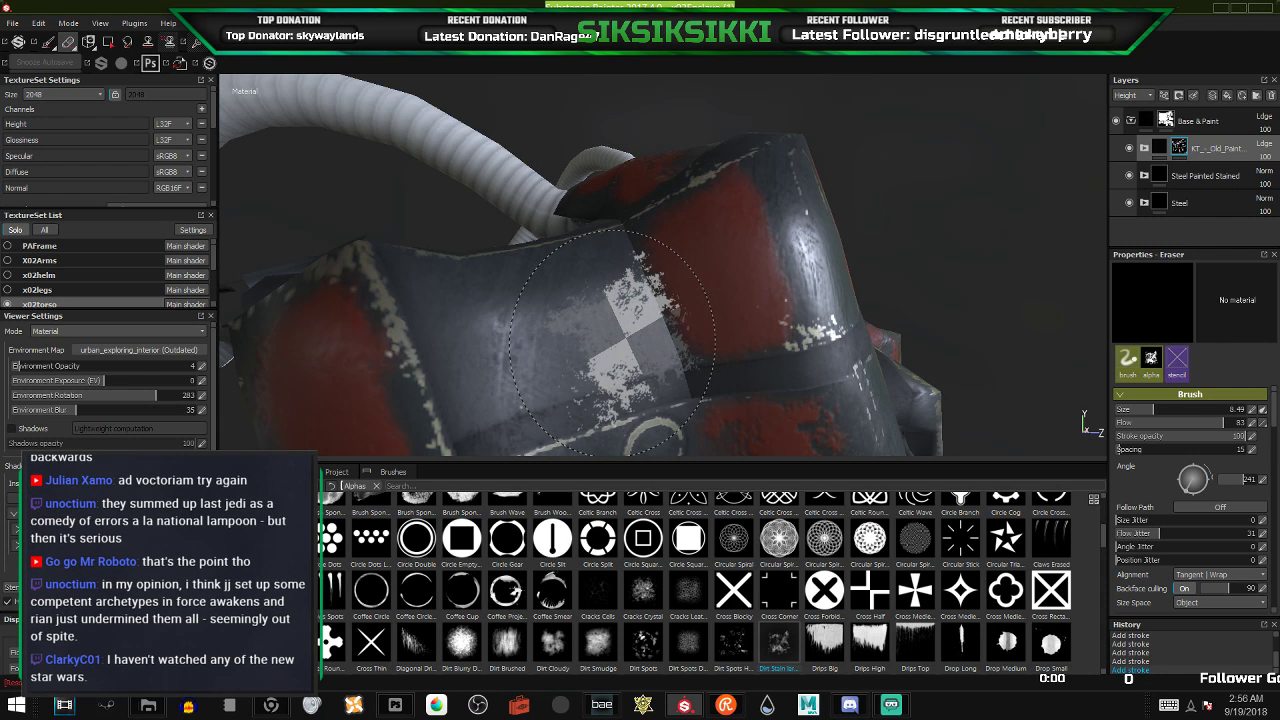
mouse_move(612, 327)
left_mouse_down("alt")
mouse_move(688, 280)
mouse_move(693, 326)
mouse_move(700, 295)
left_mouse_up("alt")
right_click_drag(700, 295, 662, 295, "ctrl")
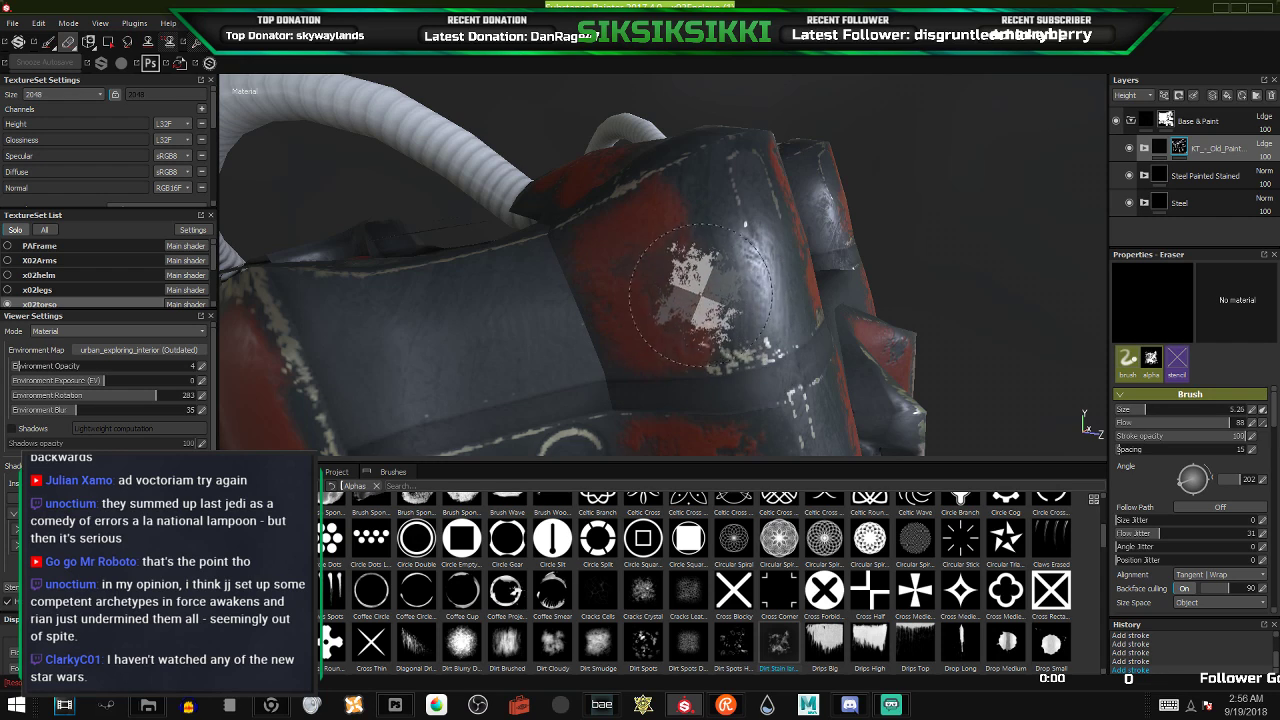
left_click_drag(716, 290, 708, 338)
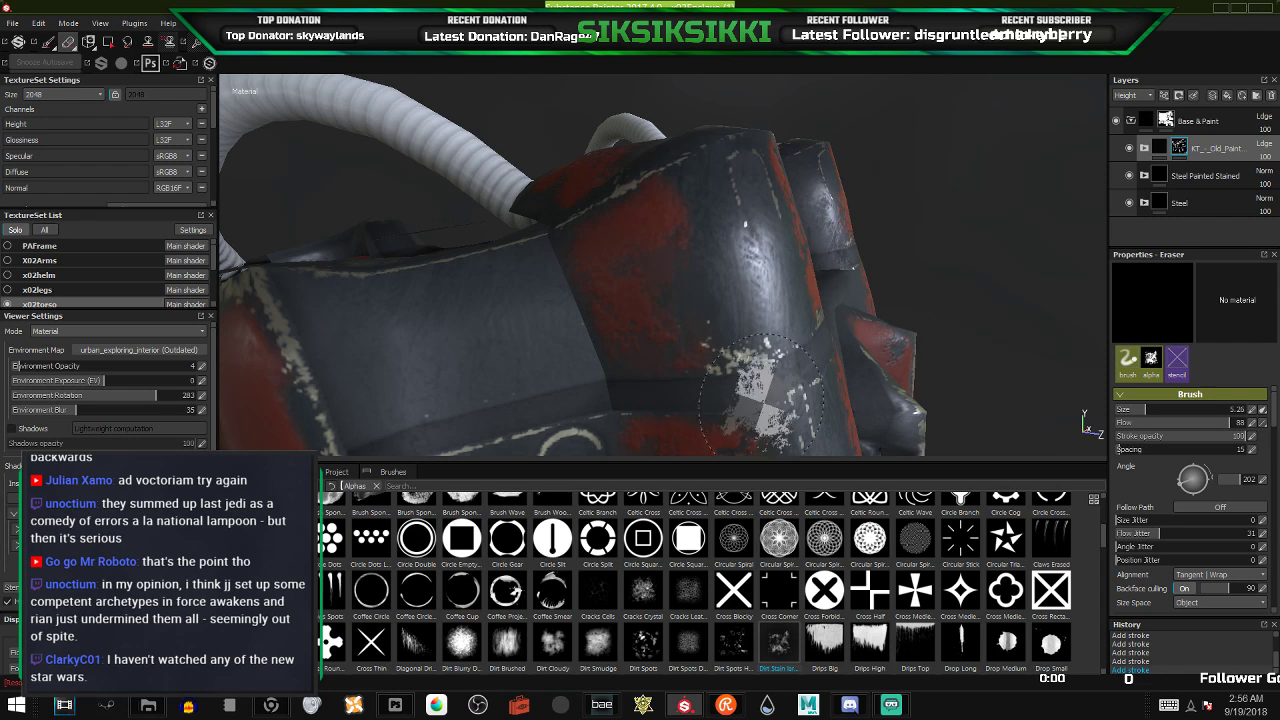
- Wear the red stripe below the housing's side seam at eraser size 9.94 and angle 202
mouse_move(700, 190)
left_mouse_down("alt")
mouse_move(745, 308)
mouse_move(683, 355)
left_mouse_up("alt")
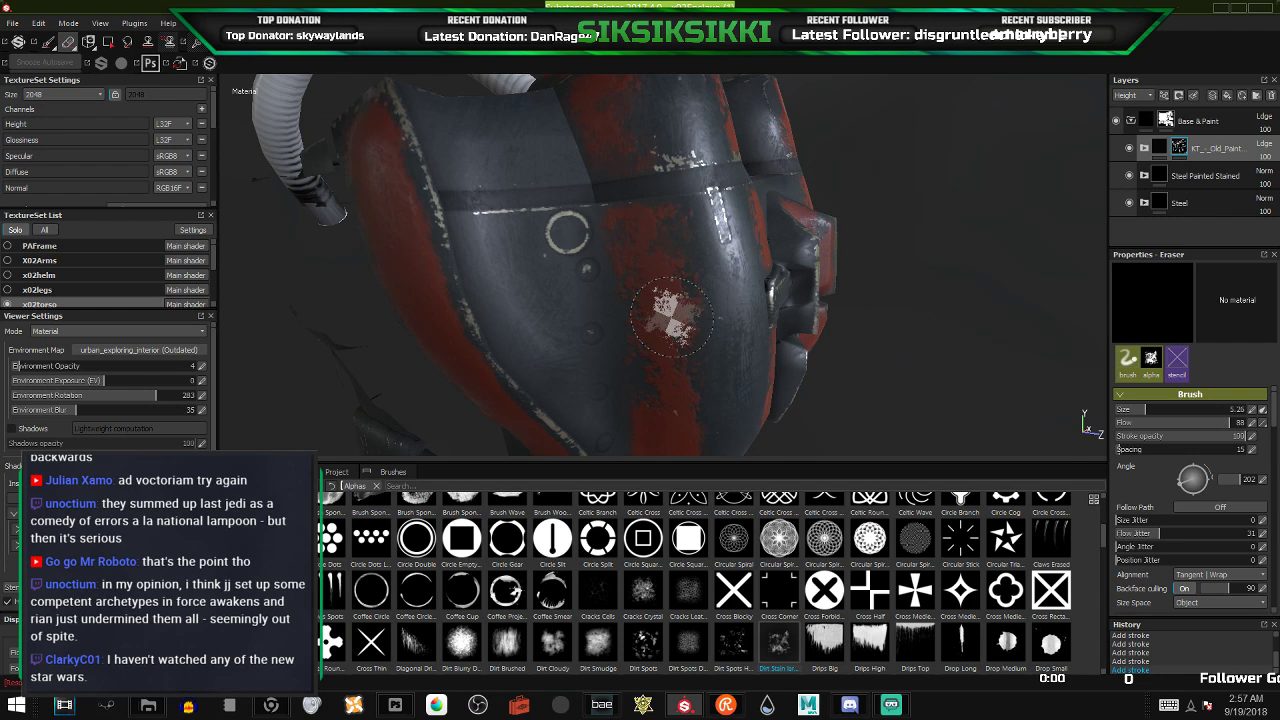
right_click_drag(655, 321, 697, 365, "ctrl")
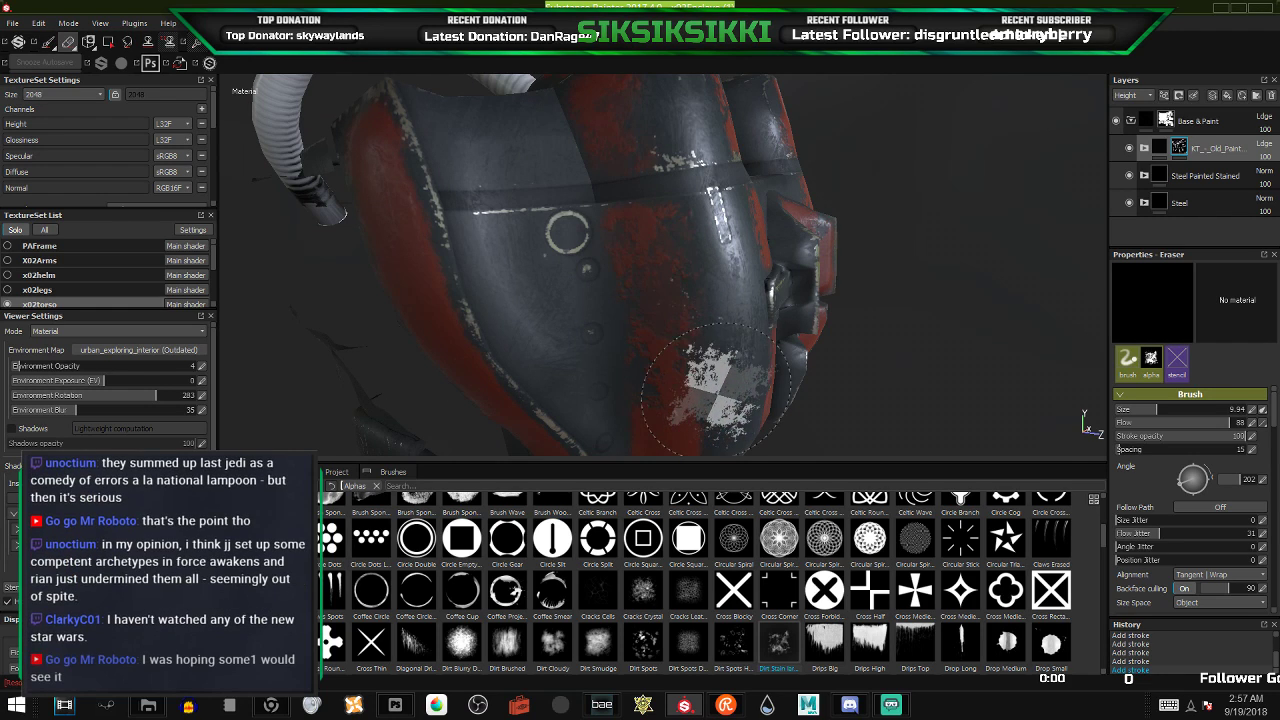
left_click_drag(700, 348, 665, 270, "alt")
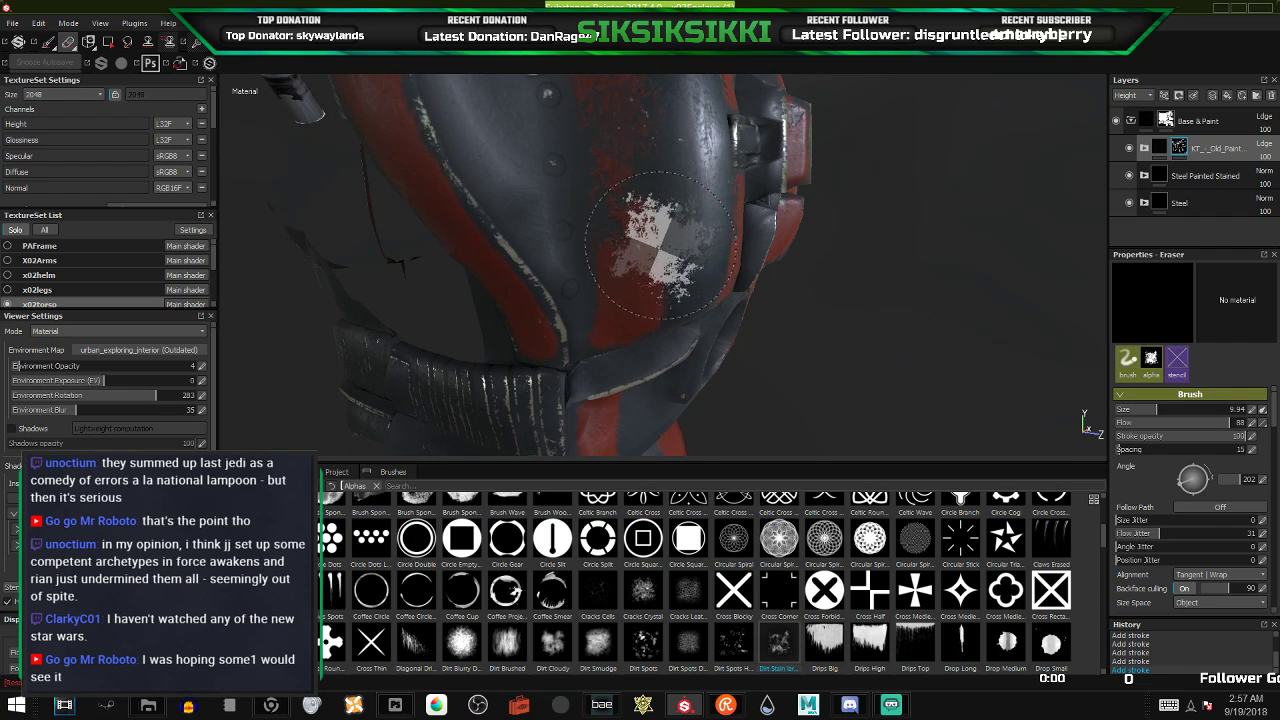
- Undo the last strokes on the stripe's lower end and erase its edges again at angles 173 and 160
key("ctrl+z")
key("ctrl+z")
key("ctrl+z")
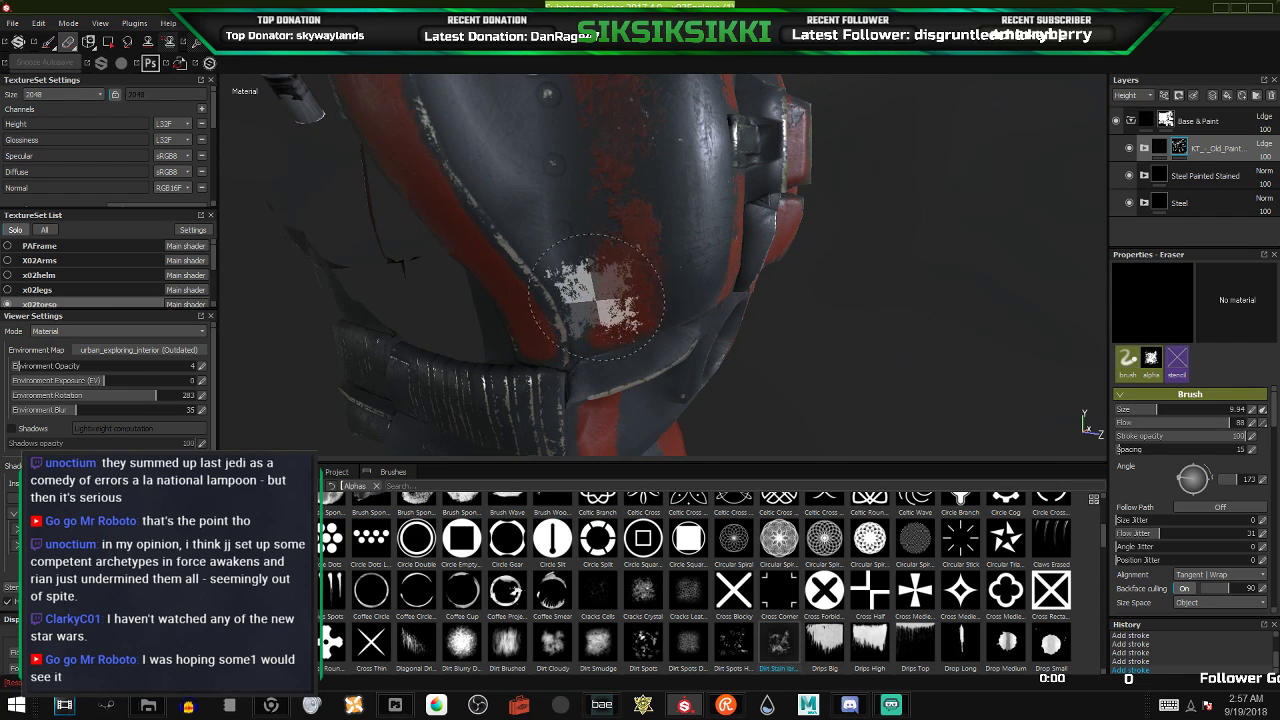
left_click_drag(620, 368, 605, 292)
key("ctrl+z")
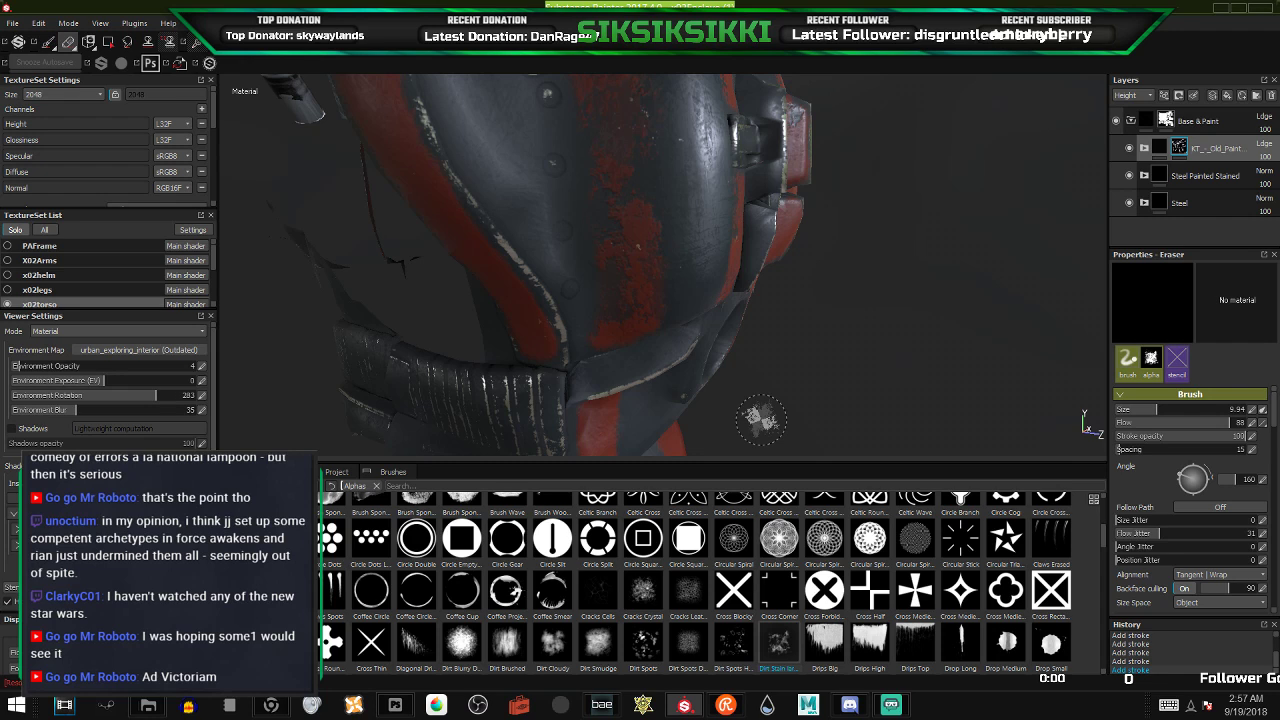
- Erode the outer edge of the red stripe's bottom section on the back at eraser size 9.2 and angle 109
left_click_drag(603, 304, 553, 243, "alt")
scroll(600, 357, "up", 2)
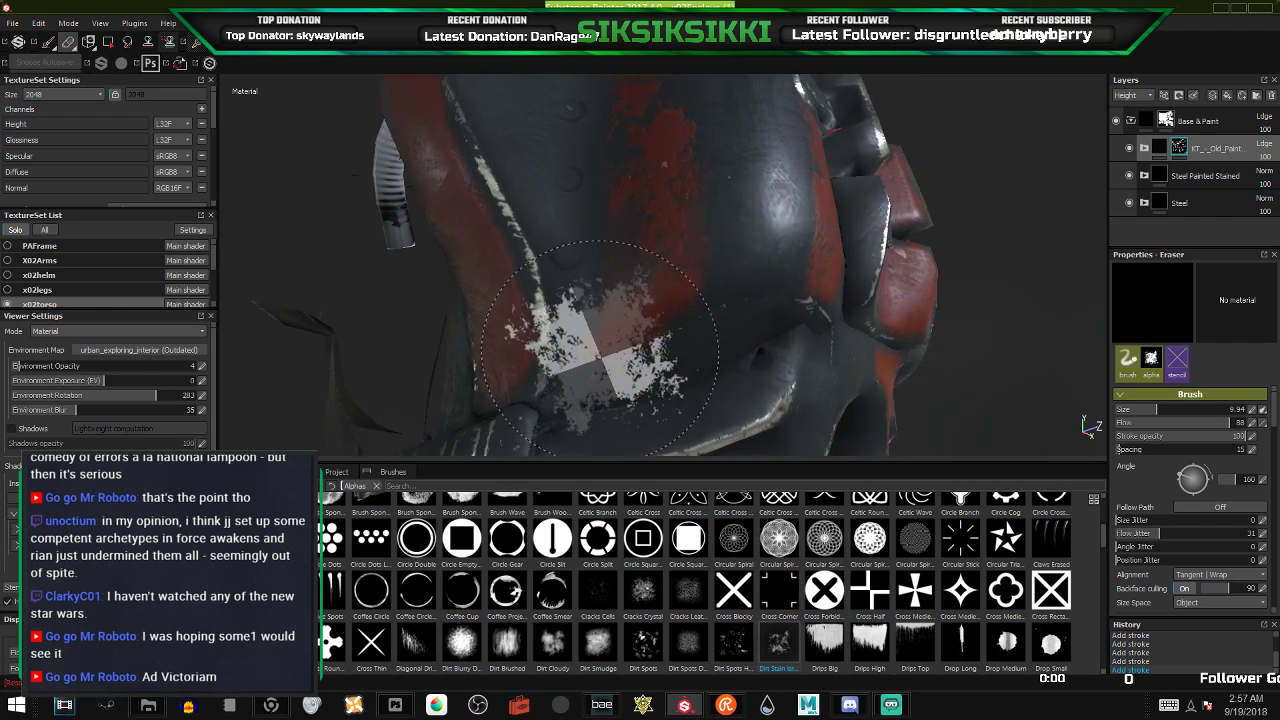
scroll(600, 357, "up", 1)
left_click_drag(657, 357, 615, 282, "alt")
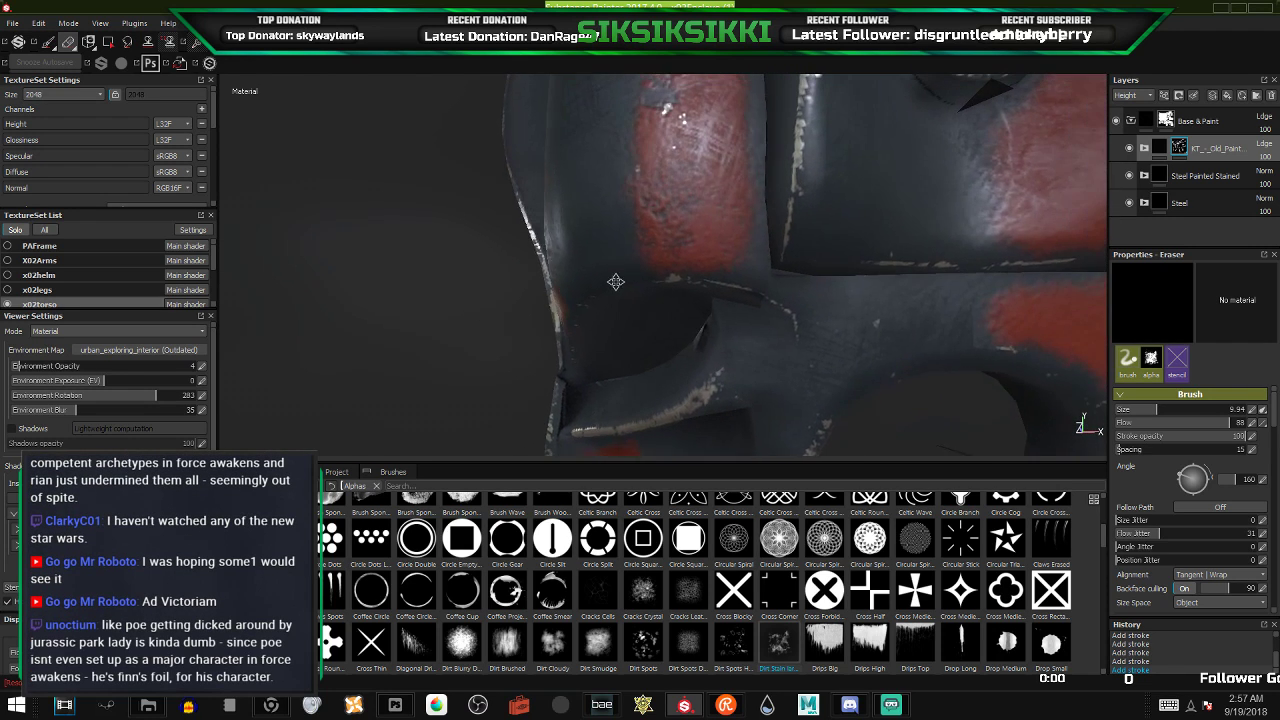
middle_click_drag(616, 282, 606, 300, "alt")
right_click_drag(679, 261, 634, 261, "ctrl")
mouse_move(612, 254)
left_mouse_down("alt")
mouse_move(669, 263)
mouse_move(676, 285)
mouse_move(617, 261)
left_mouse_up("alt")
right_click_drag(611, 261, 646, 261, "ctrl")
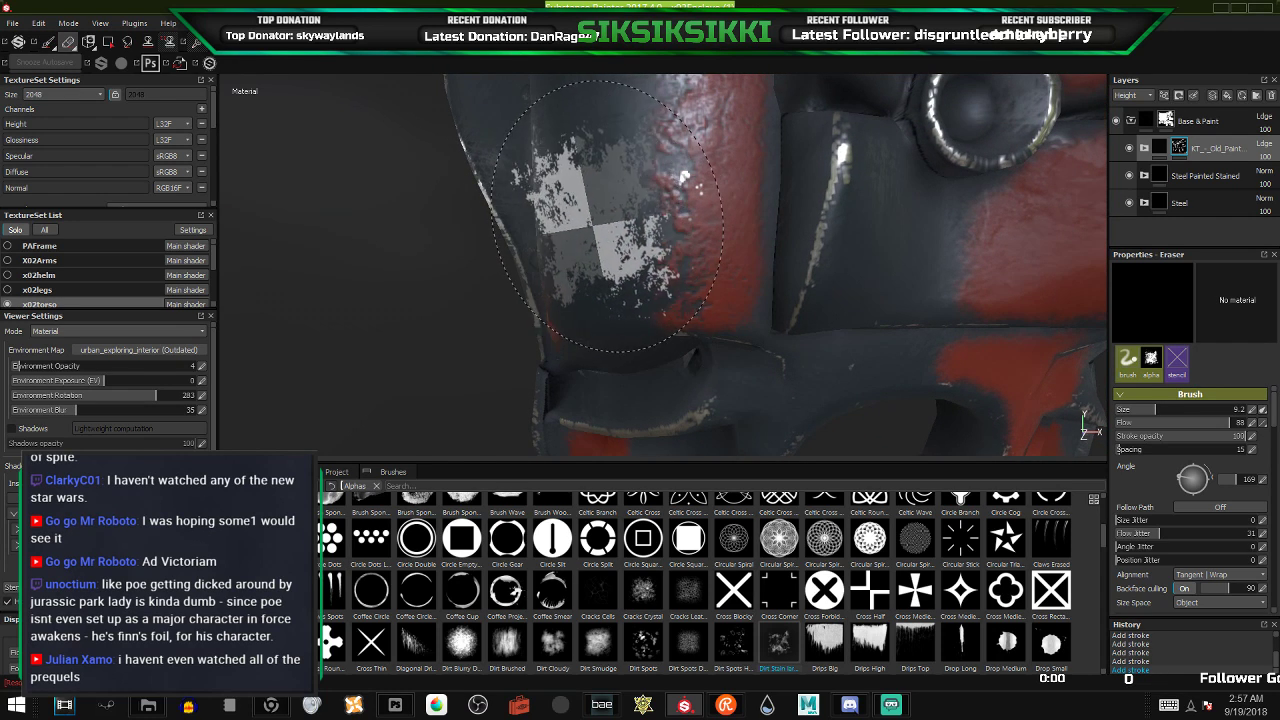
- Chip the stripe's outer edge just beneath the side bracket at eraser size 9.2 and angle 237
middle_click_drag(600, 202, 556, 364, "alt")
mouse_move(589, 288)
left_mouse_down("ctrl")
mouse_move(589, 262)
mouse_move(589, 279)
left_mouse_up("ctrl")
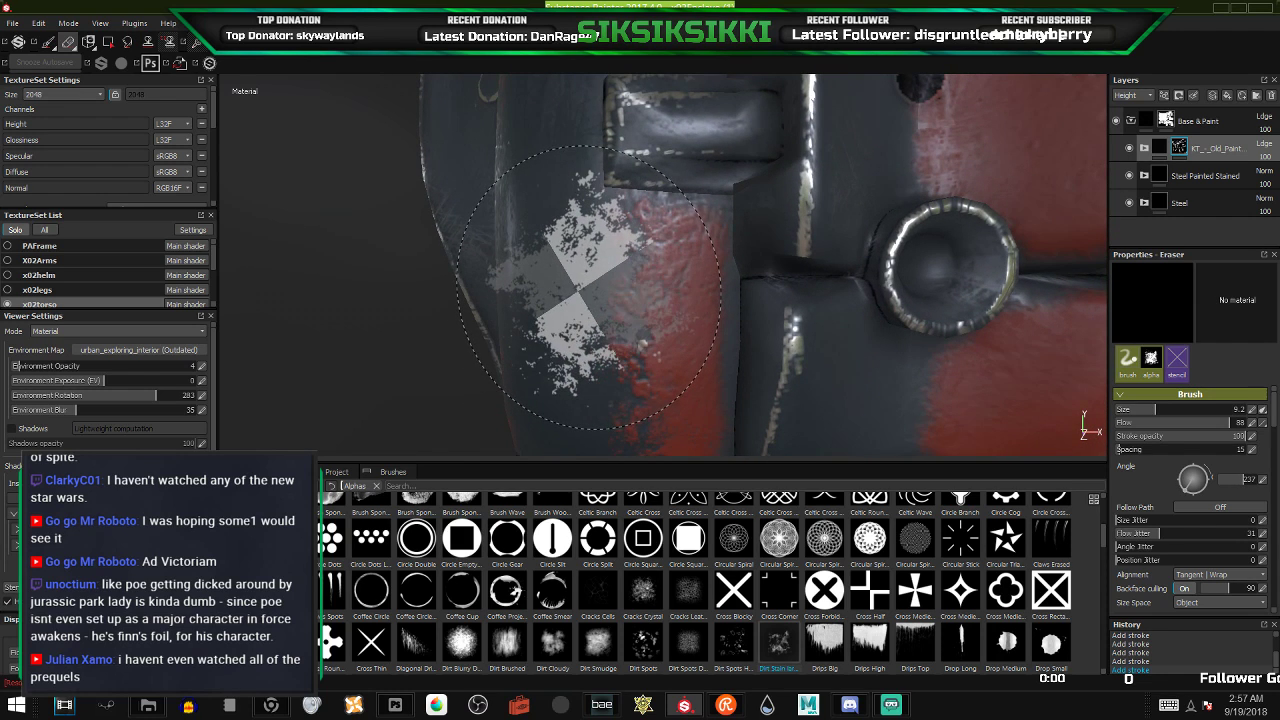
left_click(599, 245)
scroll(597, 298, "down", 6)
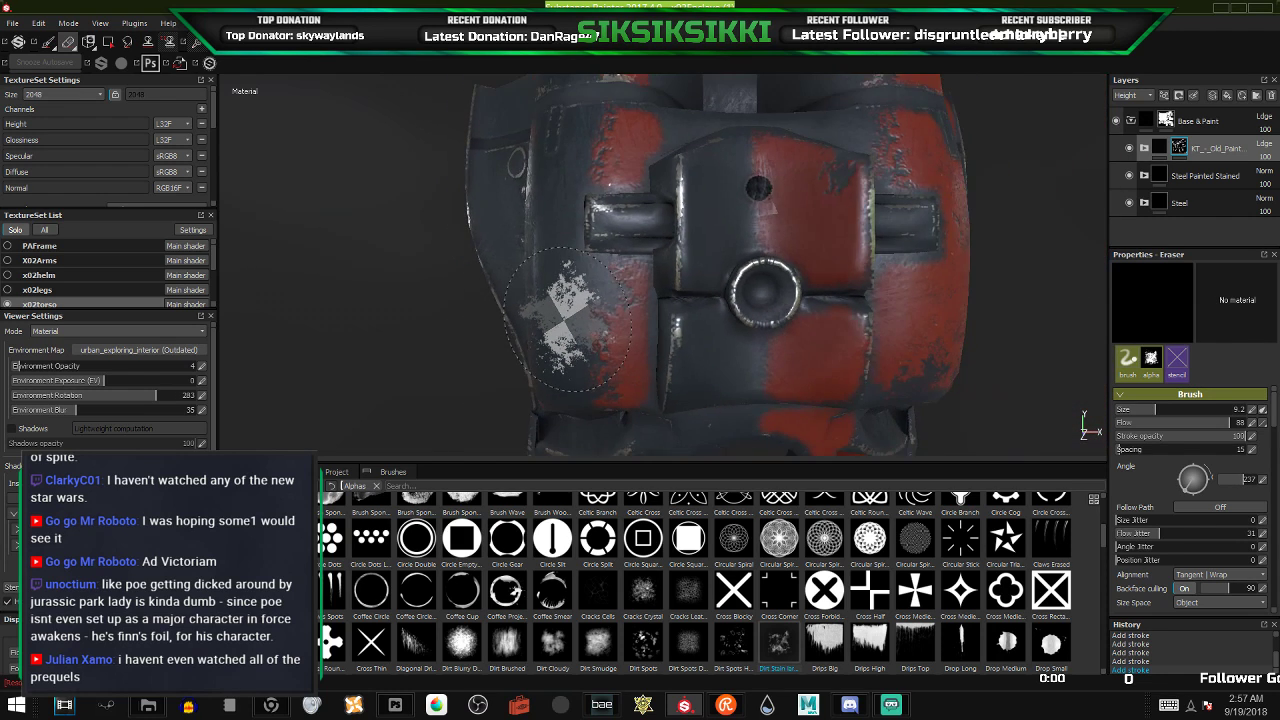
left_click_drag(607, 302, 473, 304, "alt")
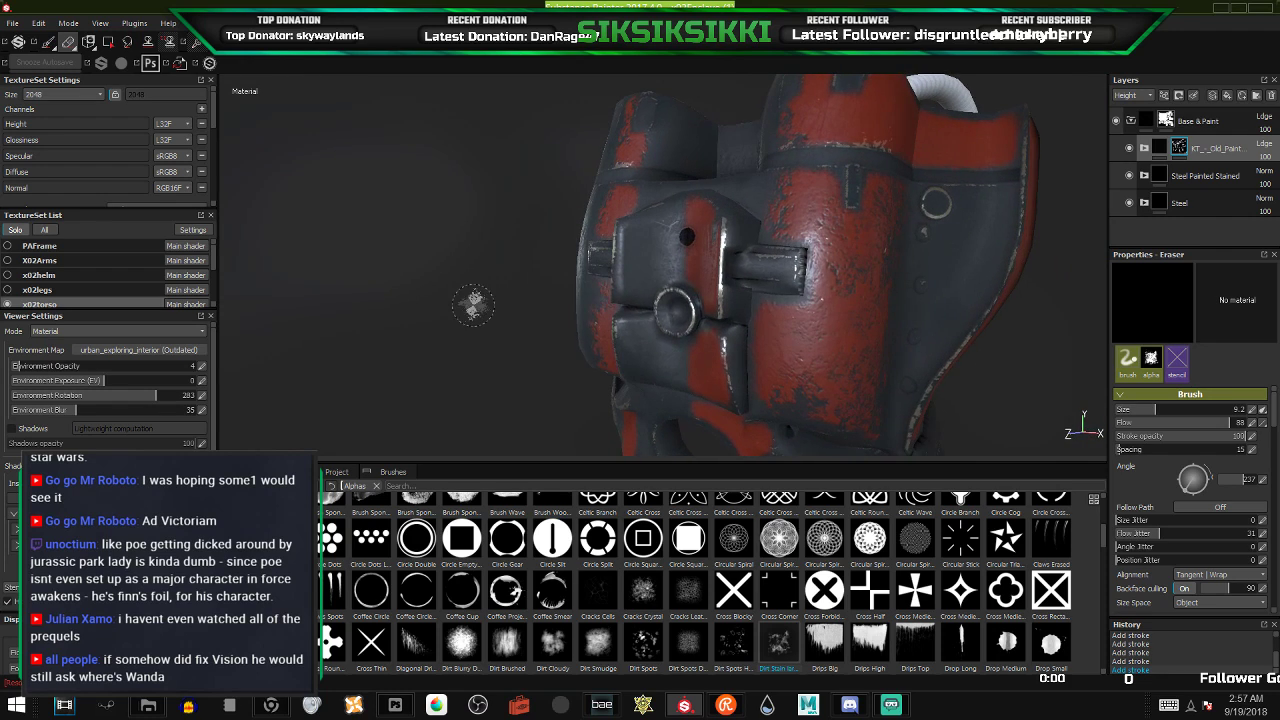
- Erode the inner edge of the red stripe on the lower hip section at eraser size 9.2 and angle 221
middle_click_drag(799, 364, 744, 192, "alt")
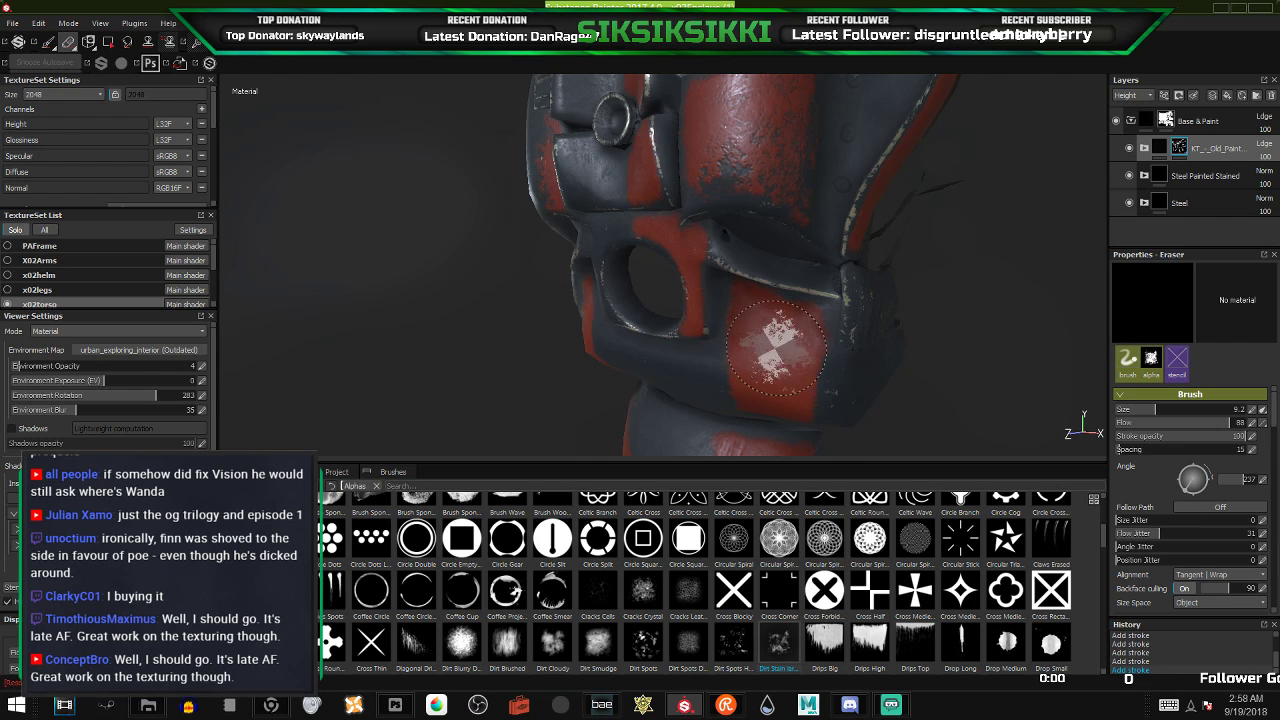
mouse_move(690, 360)
left_mouse_down("alt")
mouse_move(792, 350)
mouse_move(663, 229)
left_mouse_up("alt")
mouse_move(663, 229)
right_mouse_down("alt")
mouse_move(603, 296)
mouse_move(590, 284)
right_mouse_up("alt")
left_click_drag(597, 250, 594, 248, "ctrl")
right_click(604, 256)
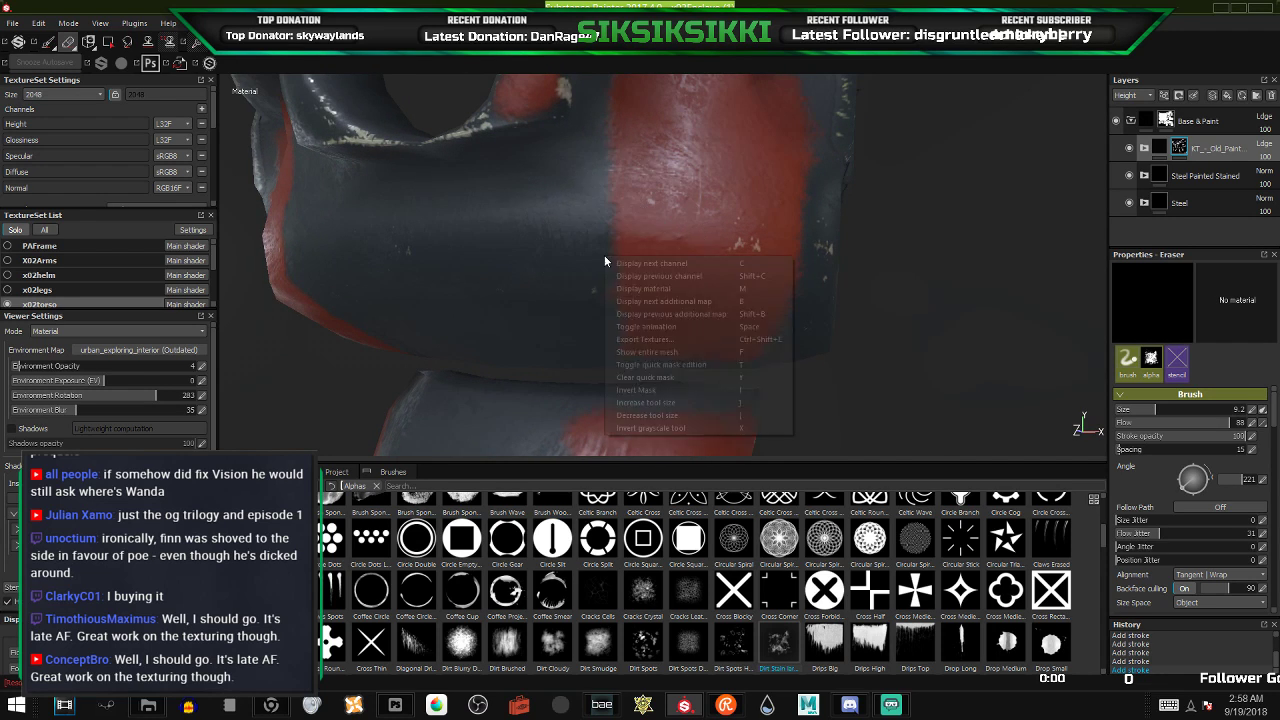
left_click(557, 276)
left_click(628, 255)
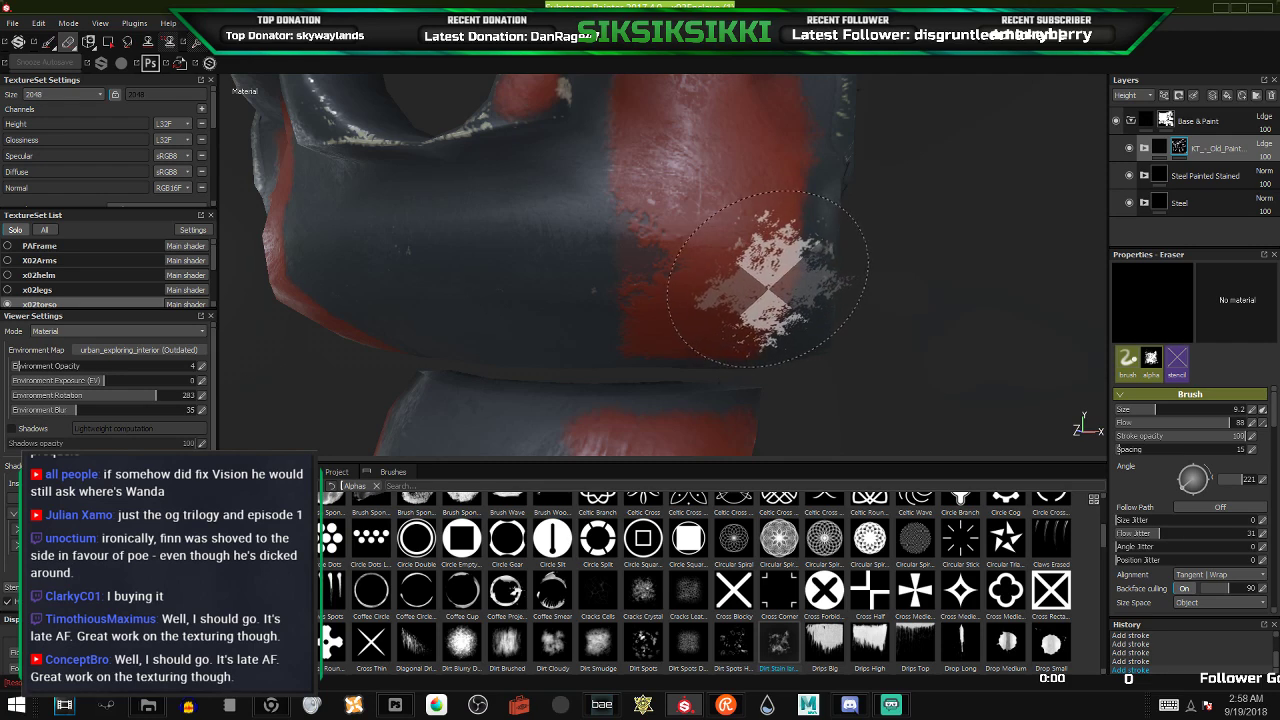
- Wear a bare band through the middle of the hip stripe at eraser sizes 7.82 and 2.96, angle 180
key("bracketleft")
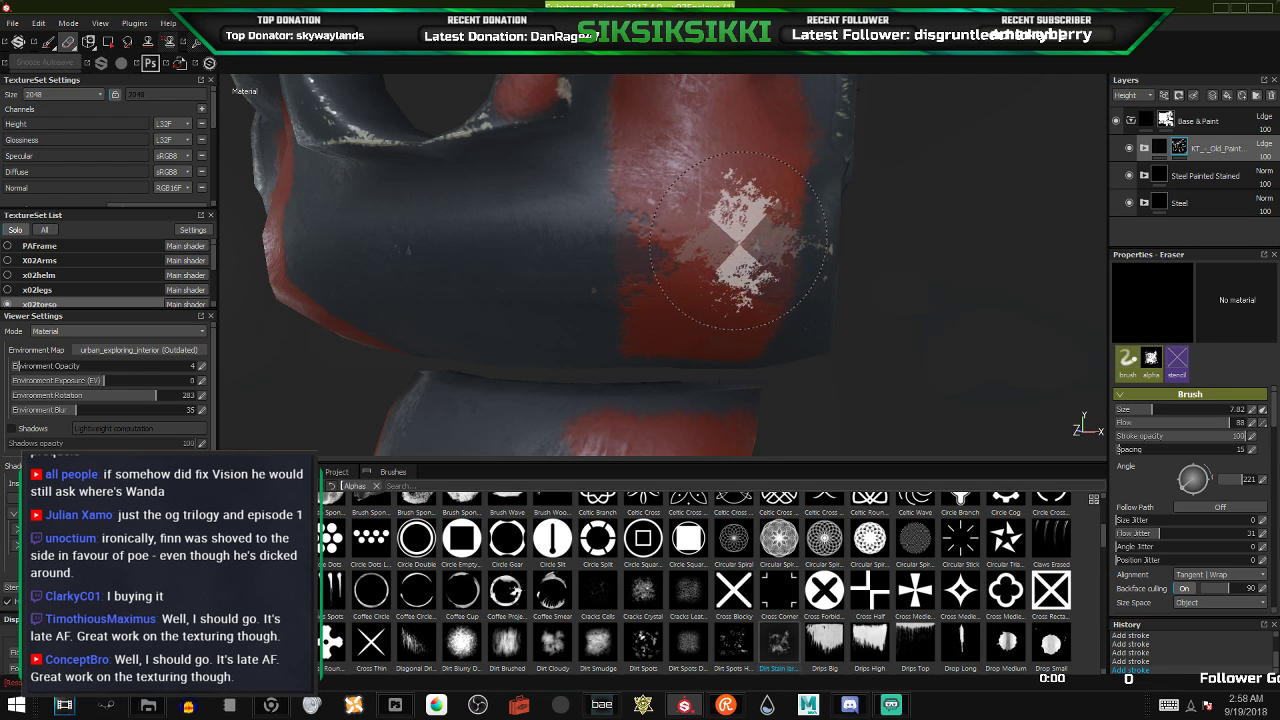
left_click_drag(708, 260, 706, 263, "ctrl")
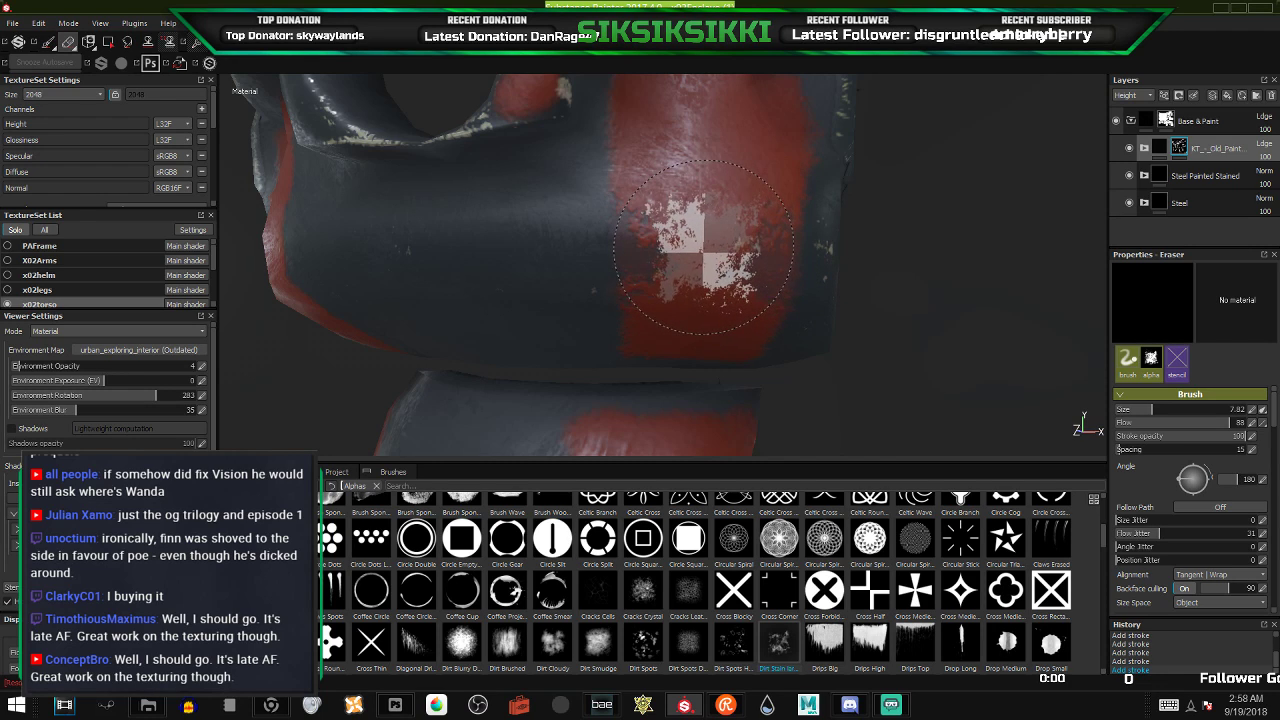
scroll(688, 226, "up", 2)
scroll(688, 226, "up", 2)
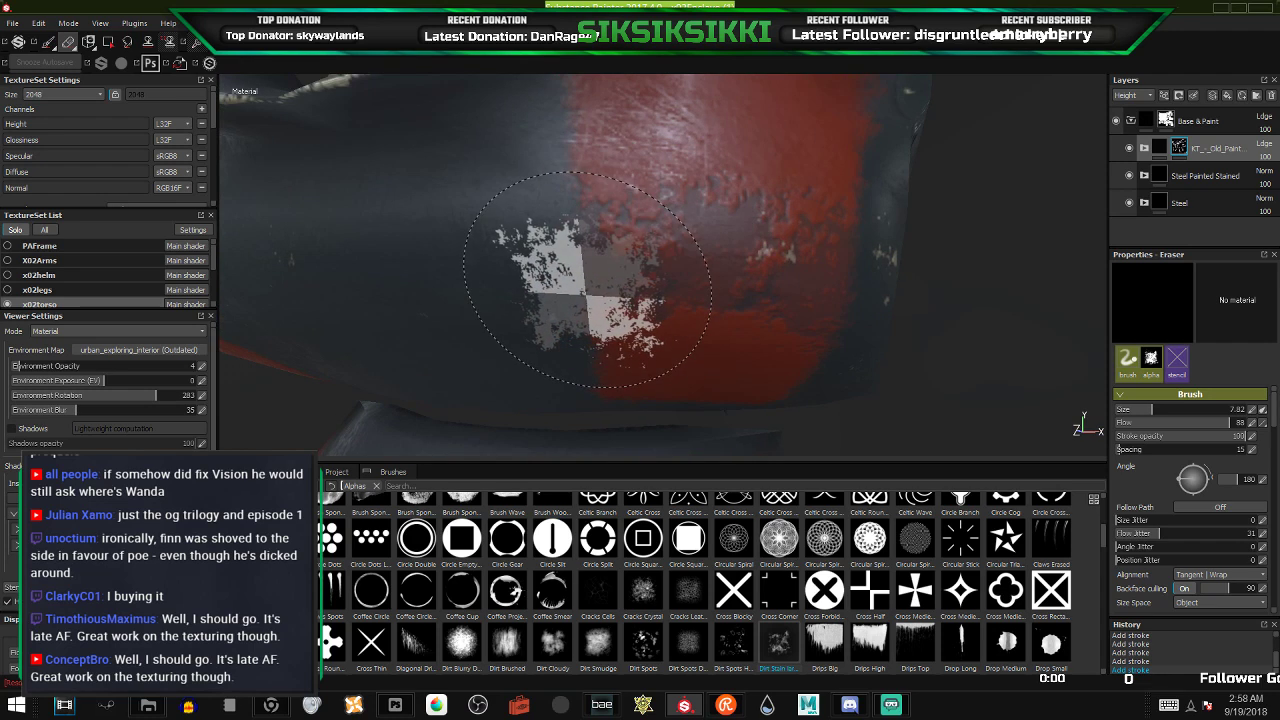
right_click_drag(587, 290, 580, 288, "ctrl")
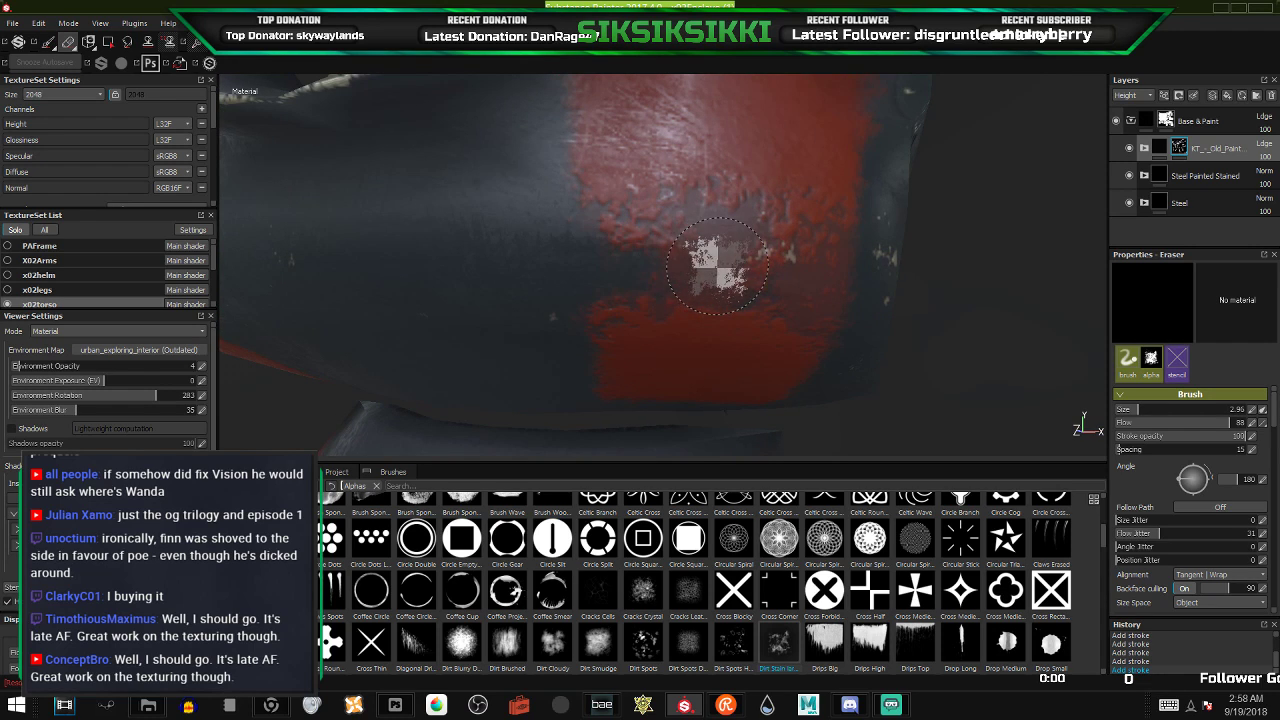
- Chip the side edges of the hip stripe's upper part at eraser size 7.18 and angle 172
mouse_move(852, 341)
left_mouse_down("alt")
mouse_move(840, 305)
mouse_move(805, 274)
mouse_move(721, 321)
left_mouse_up("alt")
right_click_drag(723, 305, 752, 305, "ctrl")
mouse_move(723, 305)
left_mouse_down("ctrl")
mouse_move(723, 280)
mouse_move(808, 266)
mouse_move(730, 294)
left_mouse_up("ctrl")
left_click(726, 303)
mouse_move(509, 304)
left_mouse_down("ctrl")
mouse_move(509, 330)
mouse_move(509, 300)
mouse_move(509, 312)
left_mouse_up("ctrl")
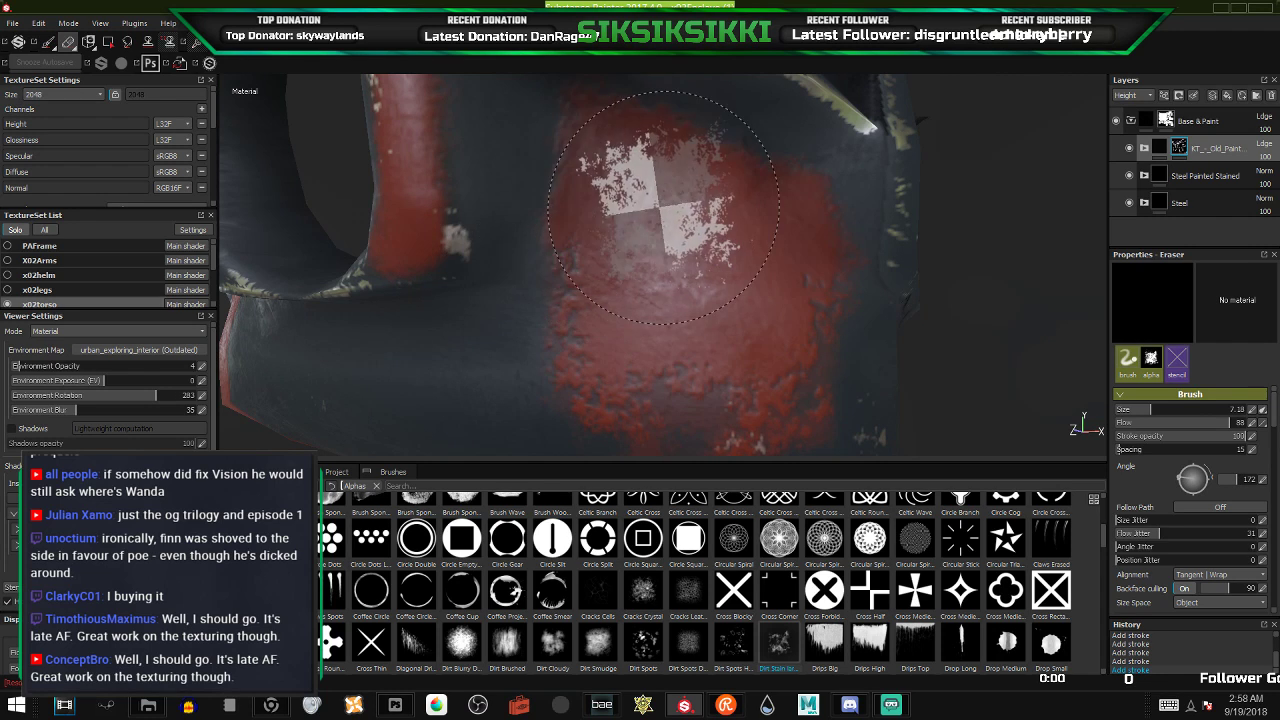
- Erode the upper end of the hip stripe below the worn ridge at eraser size 8.41 and angle 107
middle_click_drag(660, 194, 690, 253, "alt")
left_click_drag(561, 215, 561, 194, "ctrl")
right_click_drag(561, 215, 556, 215, "ctrl")
mouse_move(671, 237)
left_mouse_down("alt")
mouse_move(725, 226)
mouse_move(731, 315)
left_mouse_up("alt")
mouse_move(760, 258)
left_mouse_down("alt")
mouse_move(709, 284)
mouse_move(704, 254)
left_mouse_up("alt")
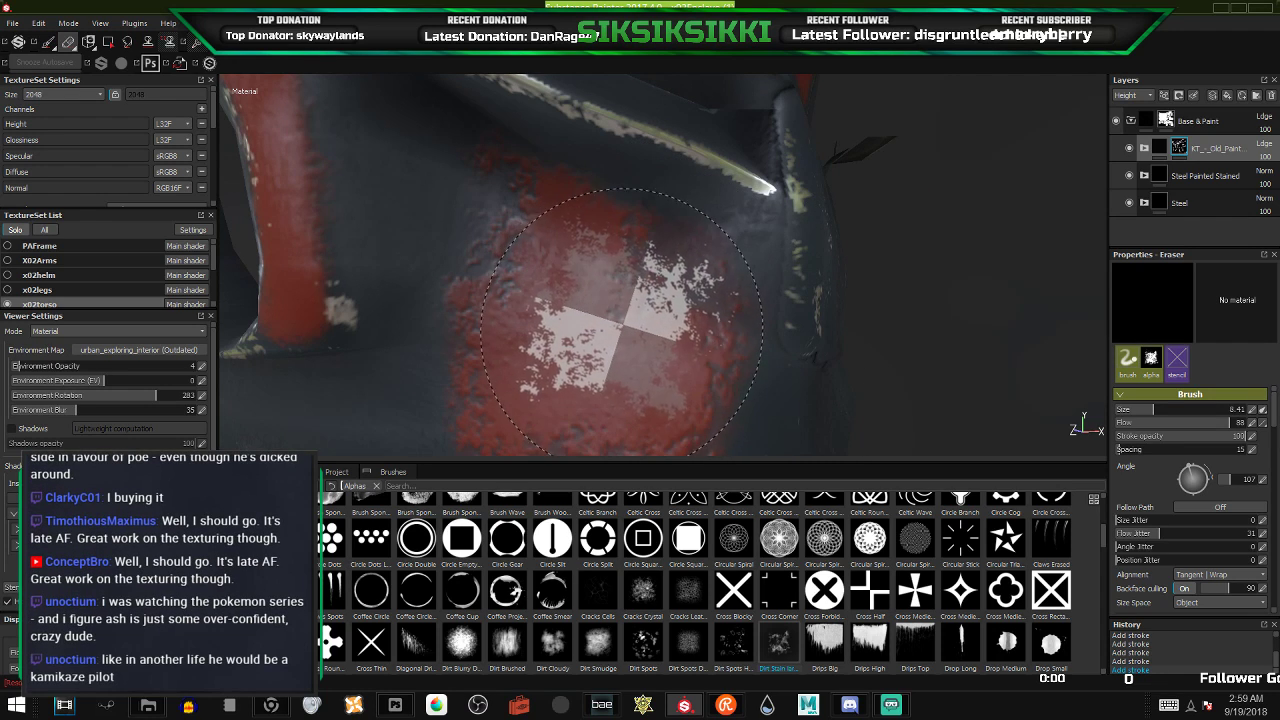
- Erase a small bare patch into the middle of the upper hip stripe at eraser size 3.38 and angle 107
right_click_drag(591, 314, 540, 314, "ctrl")
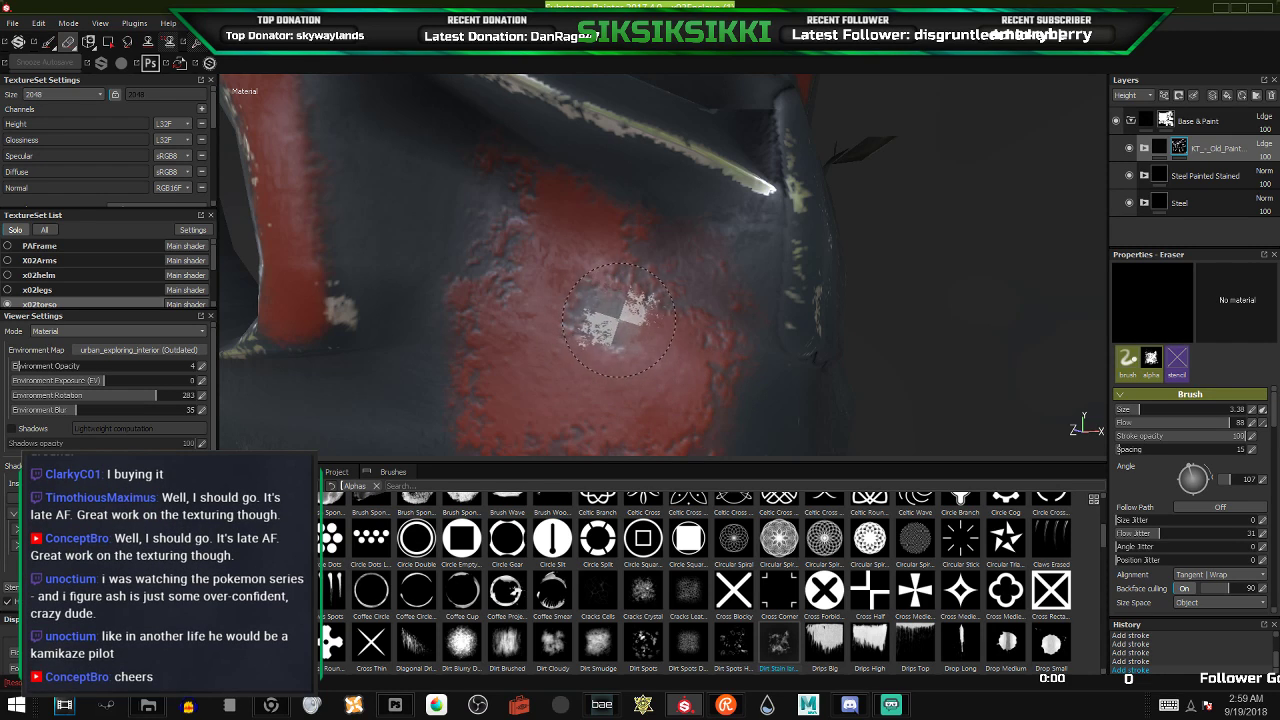
left_click_drag(700, 308, 717, 286, "alt")
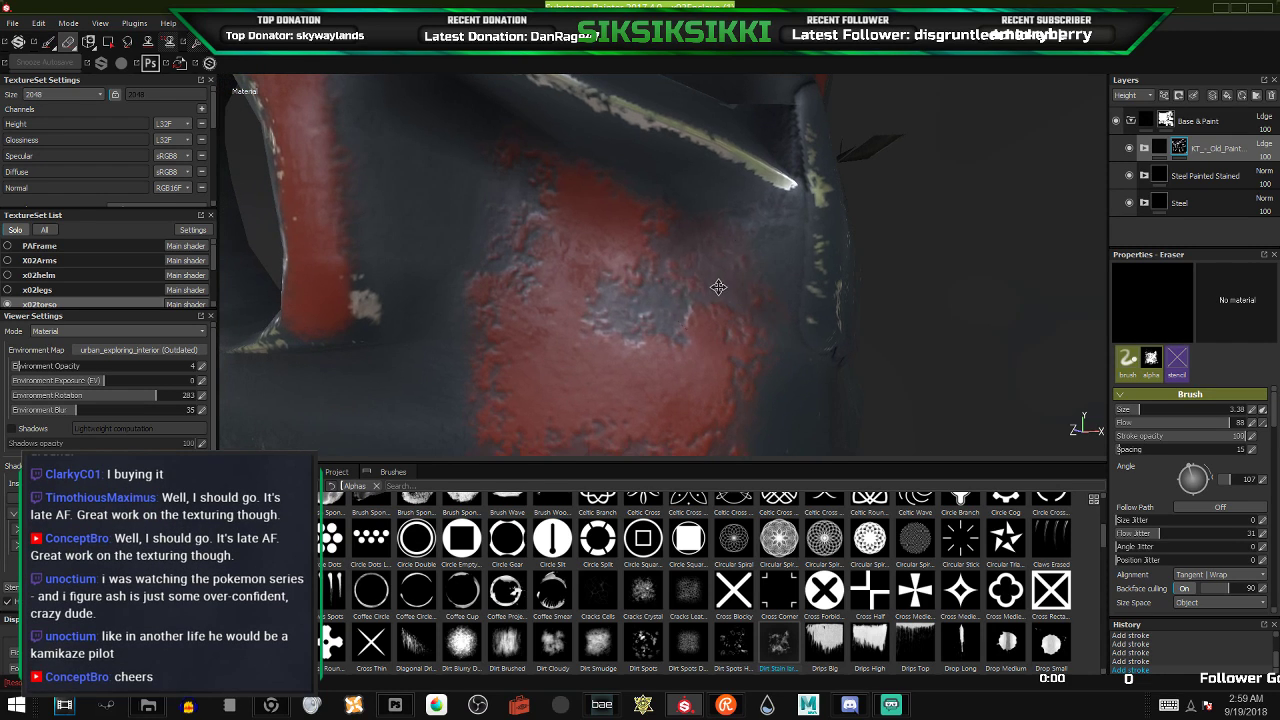
left_click_drag(714, 214, 760, 286, "alt")
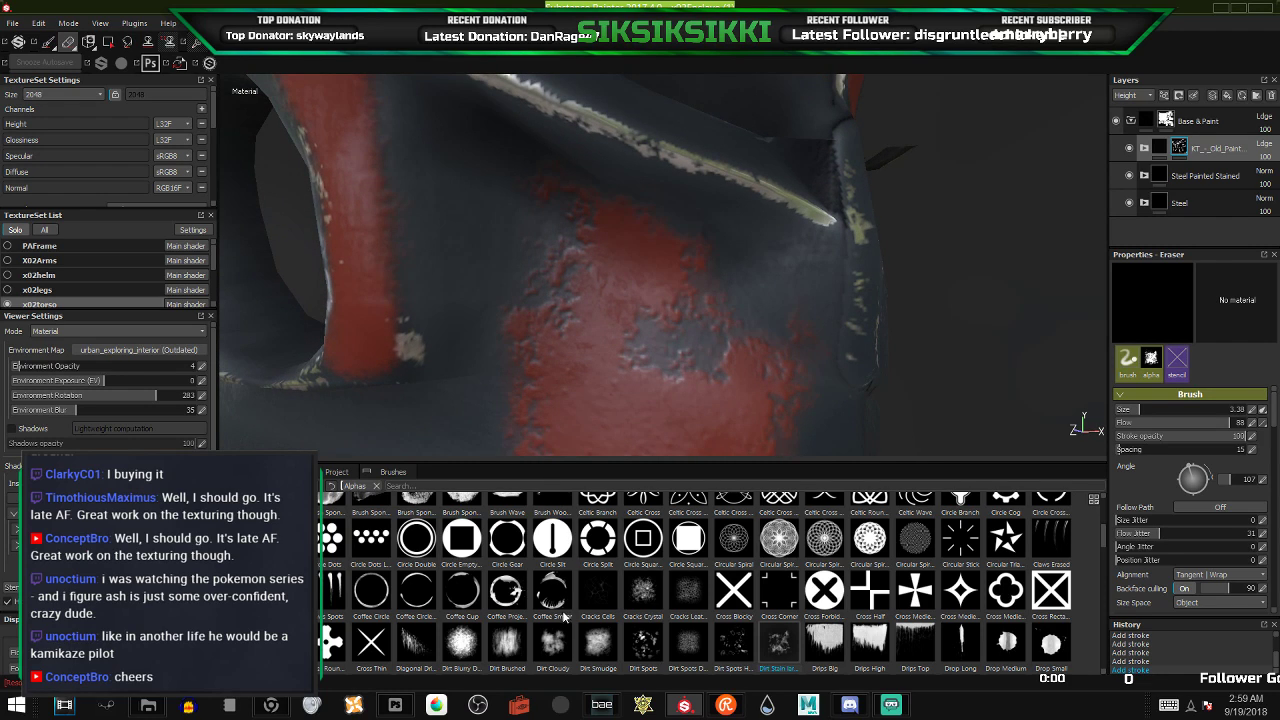
- Speckle the hip stripe with the Dirt Spots alpha at eraser size 10.85 and angle 147
left_click(735, 640)
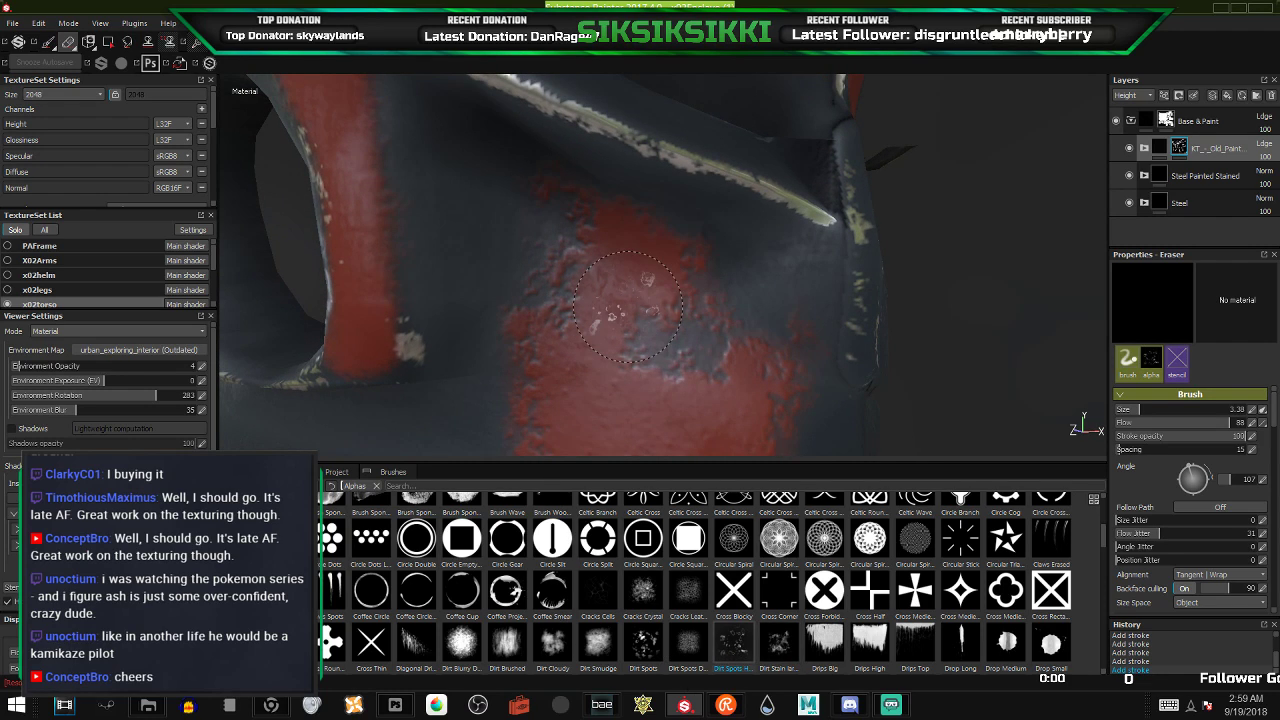
left_click_drag(626, 314, 626, 240, "ctrl")
right_click_drag(620, 280, 705, 280, "ctrl")
middle_click_drag(776, 376, 754, 240, "alt")
left_click_drag(765, 345, 765, 392, "ctrl")
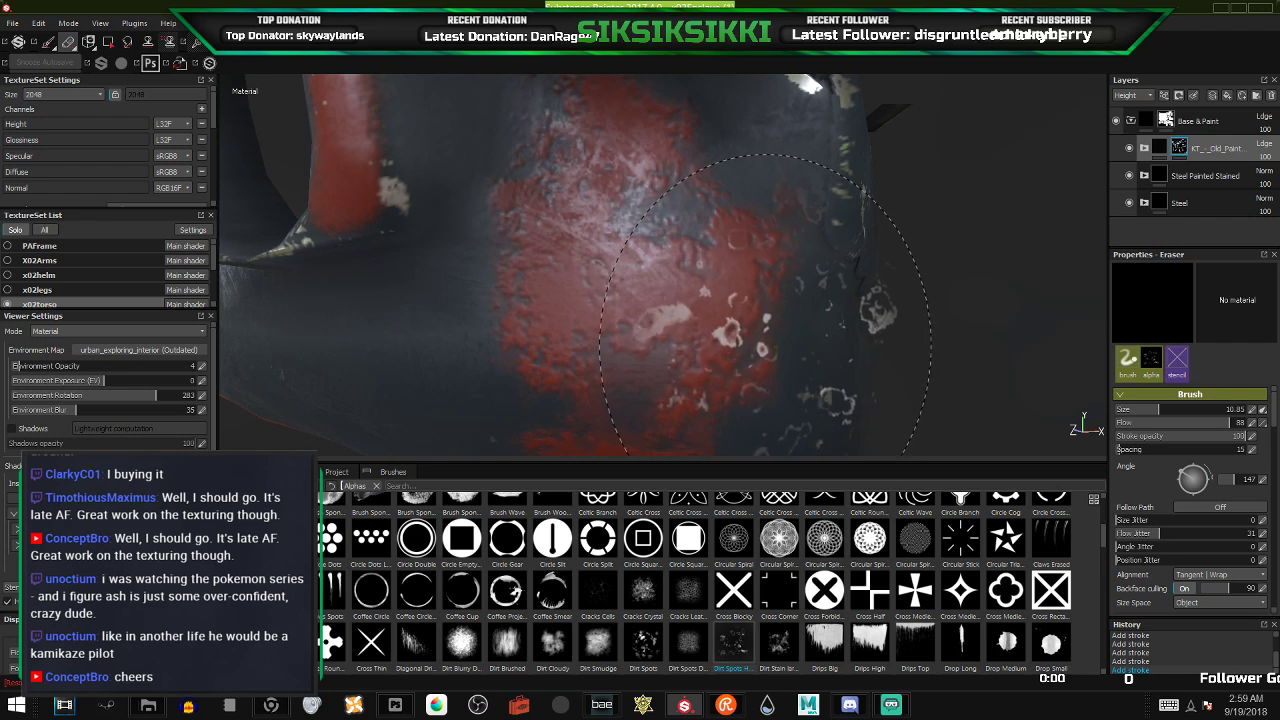
- Speckle the red stripes on the back housing with Dirt Spots at eraser sizes 10.85 and 5.47, angles 147 and 271
scroll(765, 305, "down", 6)
left_click_drag(703, 258, 622, 340, "alt")
left_click(622, 340)
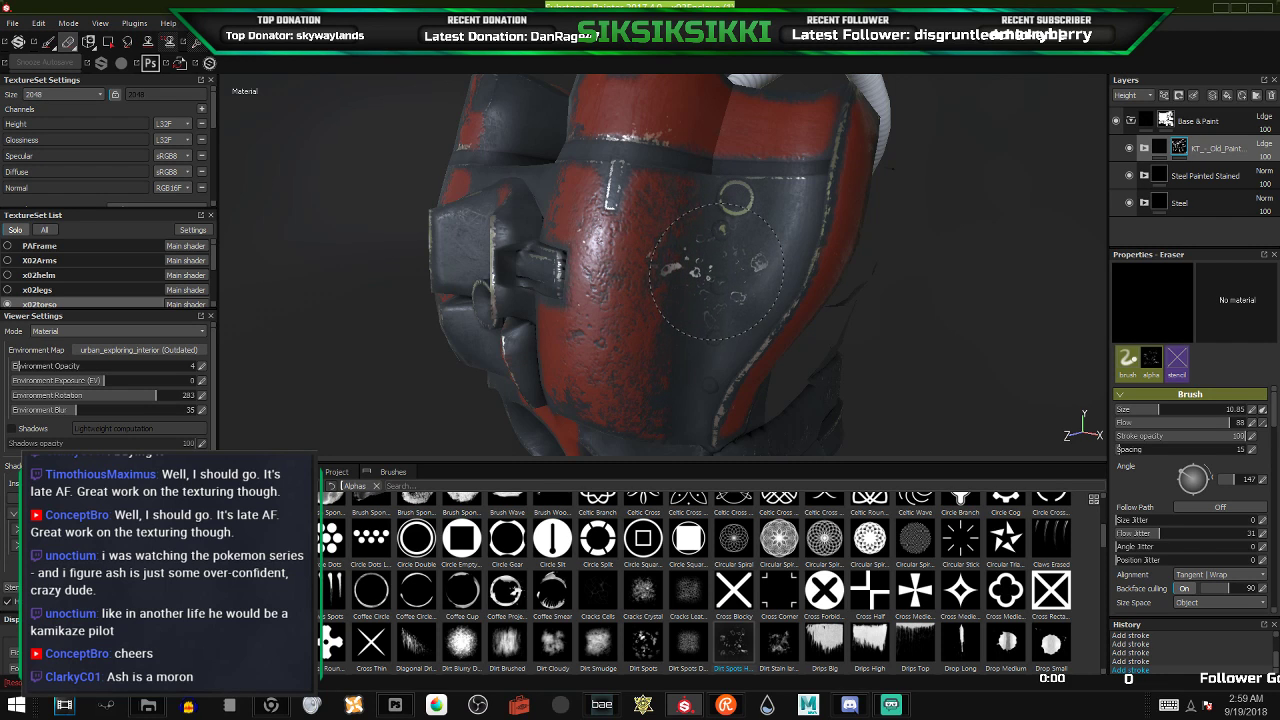
mouse_move(748, 248)
left_mouse_down("alt")
mouse_move(806, 256)
mouse_move(733, 348)
mouse_move(636, 330)
left_mouse_up("alt")
right_click_drag(638, 331, 603, 332, "ctrl")
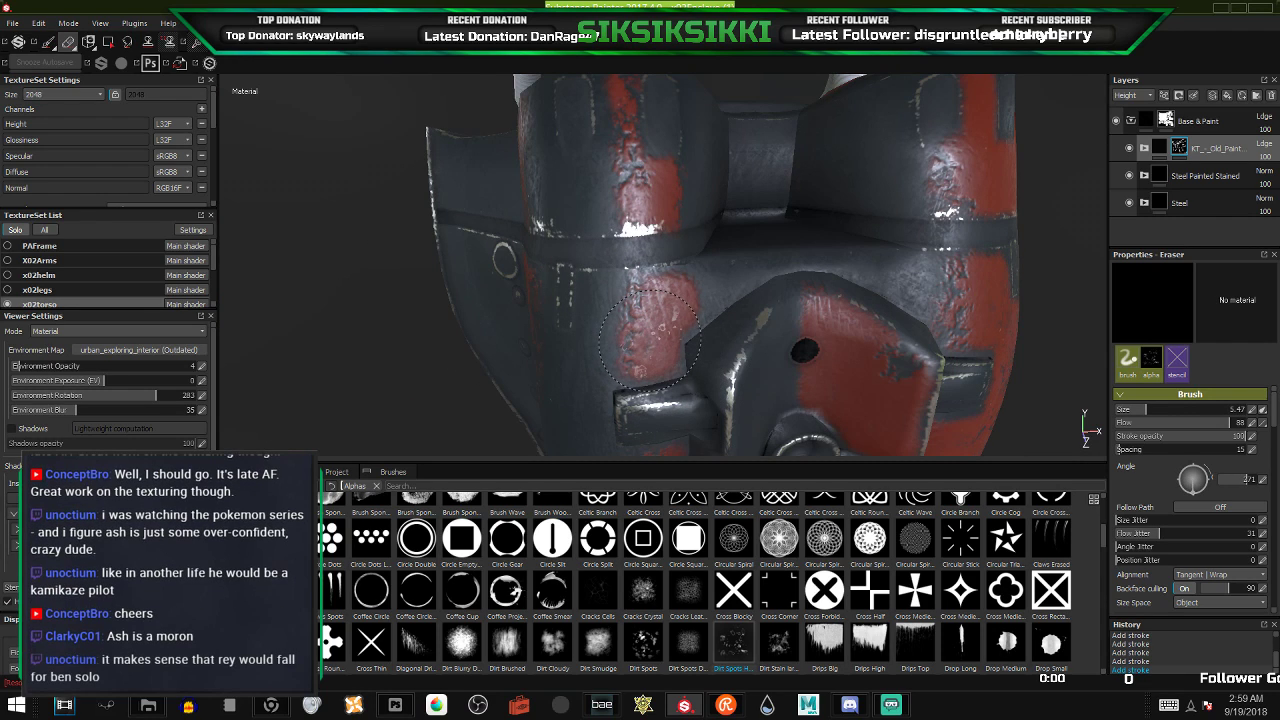
- Erode both edges of the red patch on the hip's underside with the Dirt Stain alpha at eraser size 8.5 and angle 271
left_click_drag(692, 268, 551, 262, "alt")
mouse_move(561, 330)
left_mouse_down("alt")
mouse_move(667, 190)
mouse_move(620, 322)
left_mouse_up("alt")
mouse_move(700, 400)
left_mouse_down("alt")
mouse_move(670, 395)
mouse_move(785, 400)
mouse_move(650, 278)
left_mouse_up("alt")
scroll(660, 326, "up", 2)
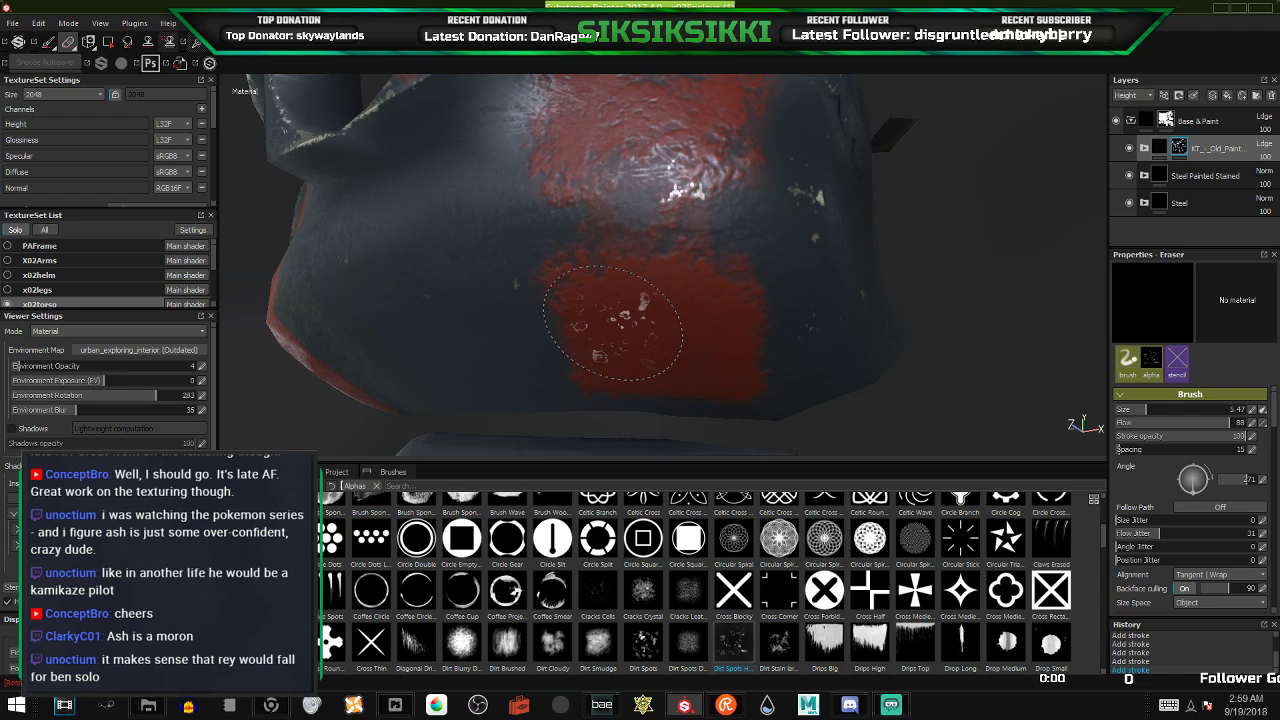
left_click(780, 640)
left_click_drag(609, 238, 590, 275, "alt")
right_click_drag(532, 294, 572, 294, "ctrl")
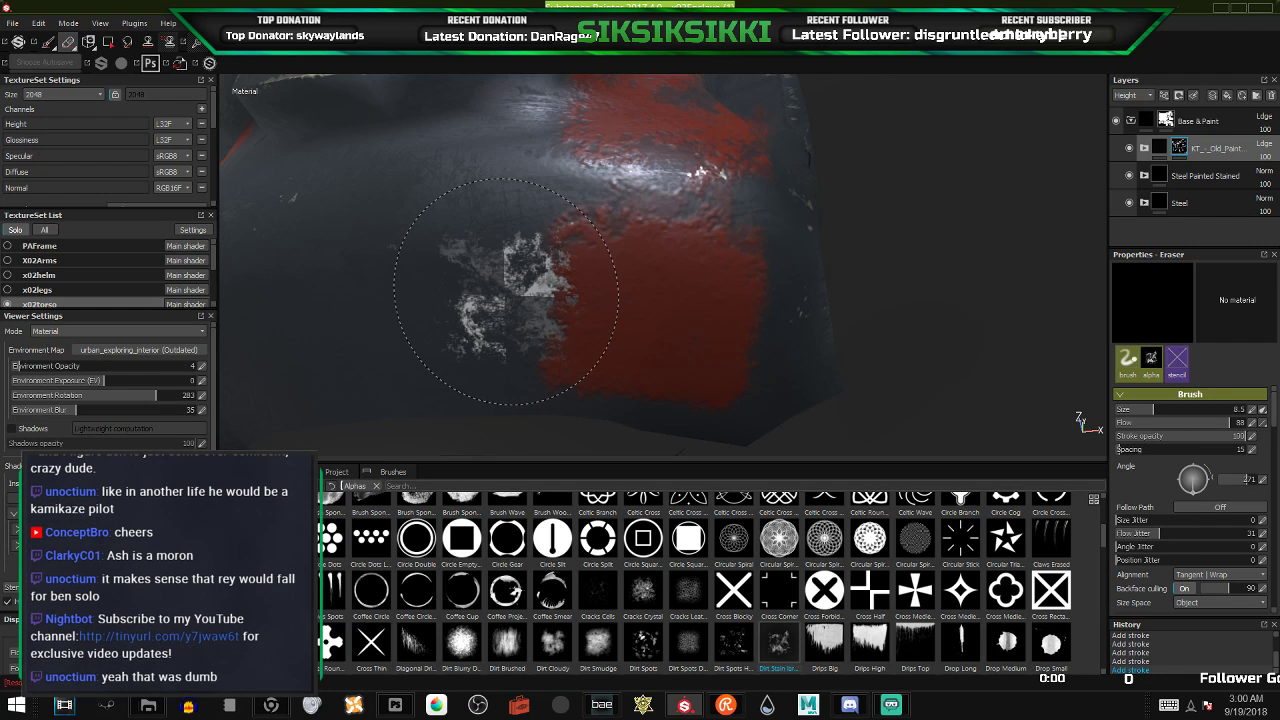
mouse_move(506, 292)
left_mouse_down("alt")
mouse_move(543, 309)
mouse_move(700, 300)
mouse_move(857, 314)
left_mouse_up("alt")
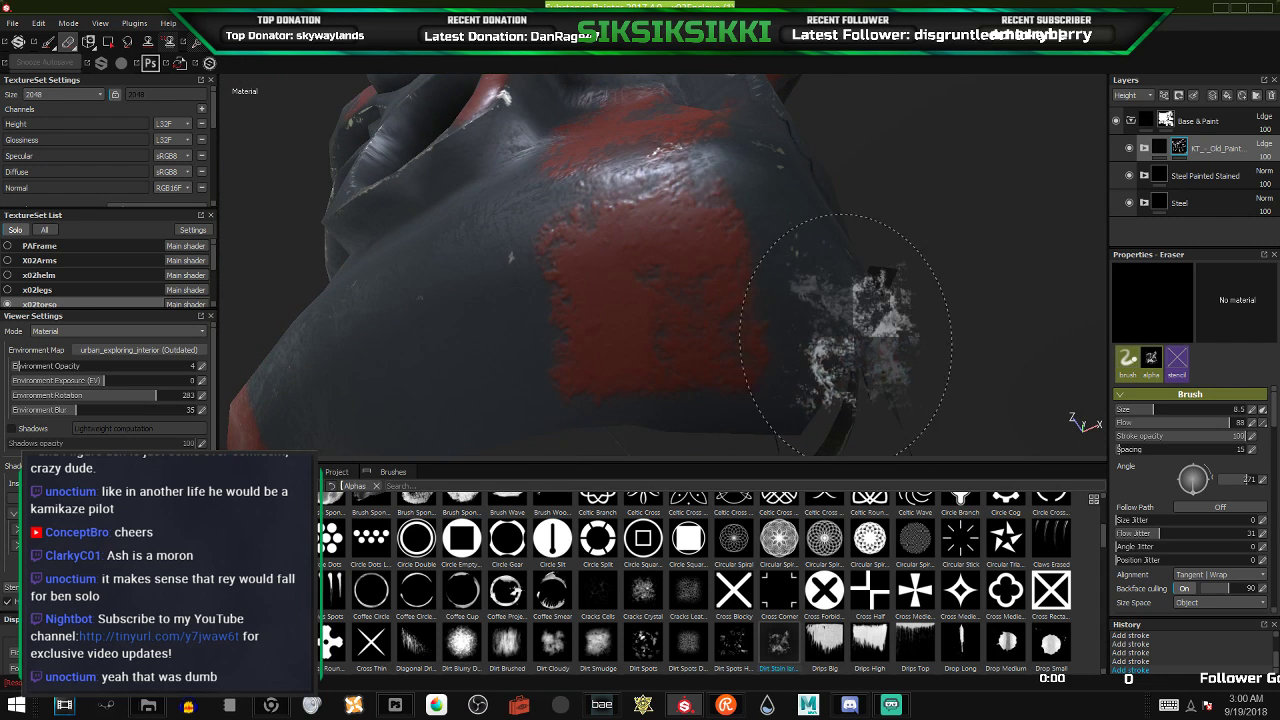
- Break up the underside patch's corners and inner edge at flow 92, eraser sizes 8.5 and 8.15, angles 73 and 35
mouse_move(724, 352)
left_mouse_down("ctrl")
mouse_move(763, 352)
mouse_move(766, 221)
left_mouse_up("ctrl")
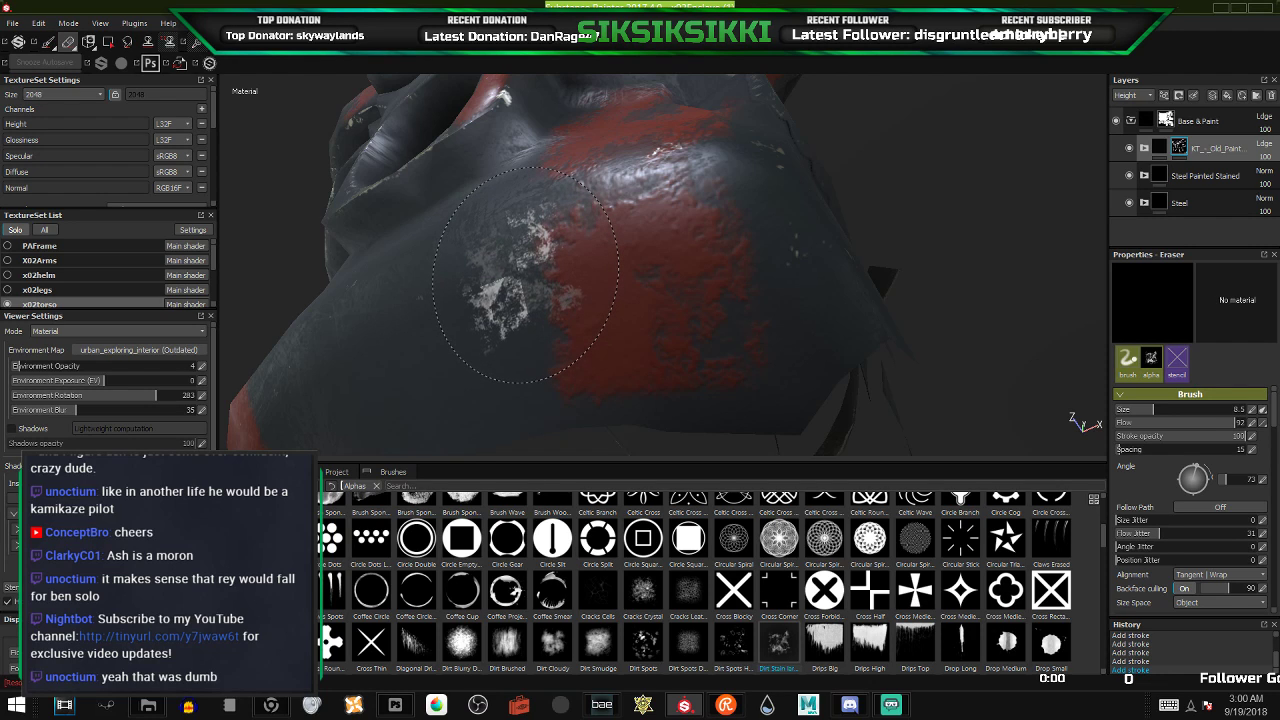
left_click_drag(523, 277, 530, 291, "ctrl")
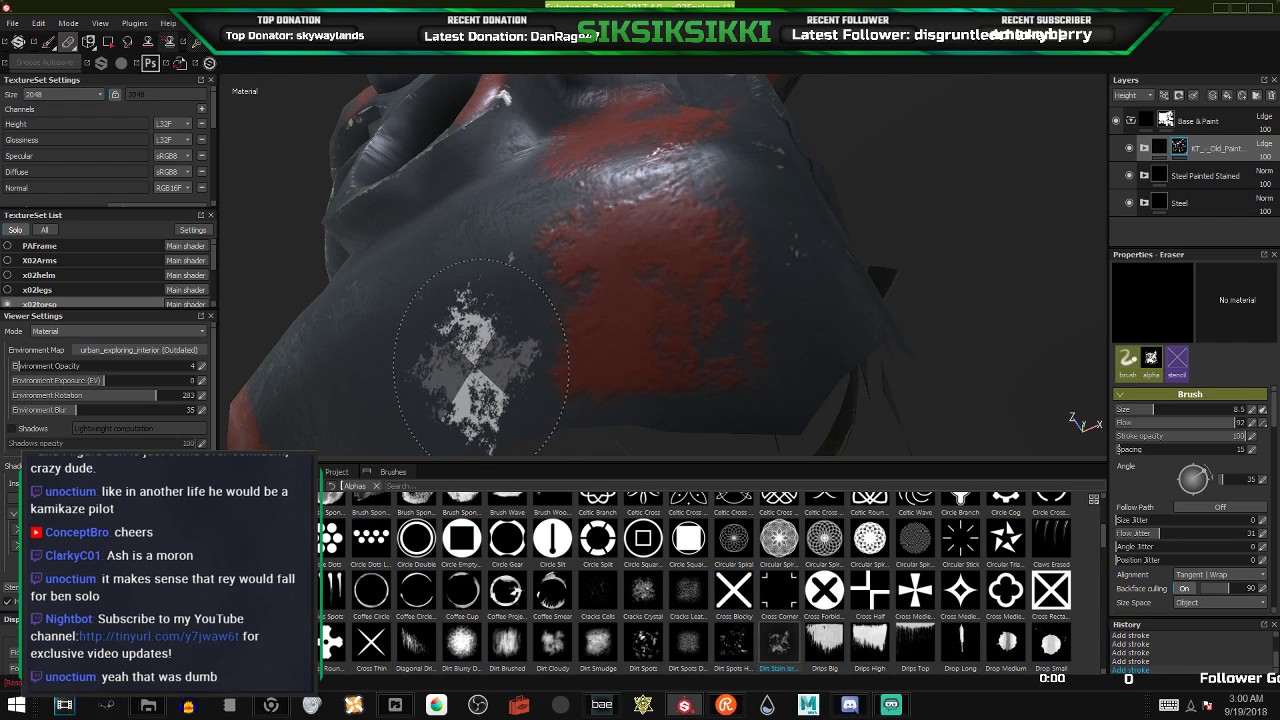
right_click_drag(525, 354, 521, 348, "ctrl")
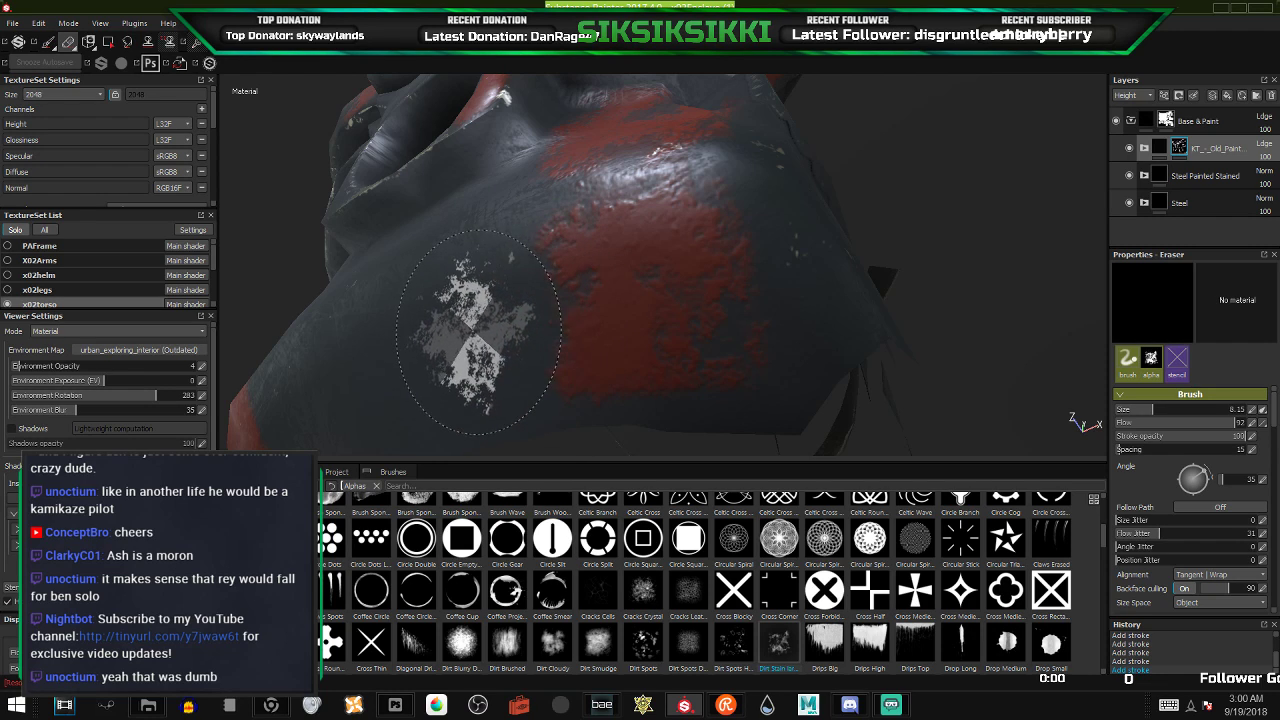
mouse_move(487, 365)
left_mouse_down("ctrl")
mouse_move(481, 350)
mouse_move(537, 296)
mouse_move(489, 286)
mouse_move(489, 300)
left_mouse_up("ctrl")
mouse_move(477, 252)
left_mouse_down("alt")
mouse_move(624, 352)
mouse_move(618, 340)
left_mouse_up("alt")
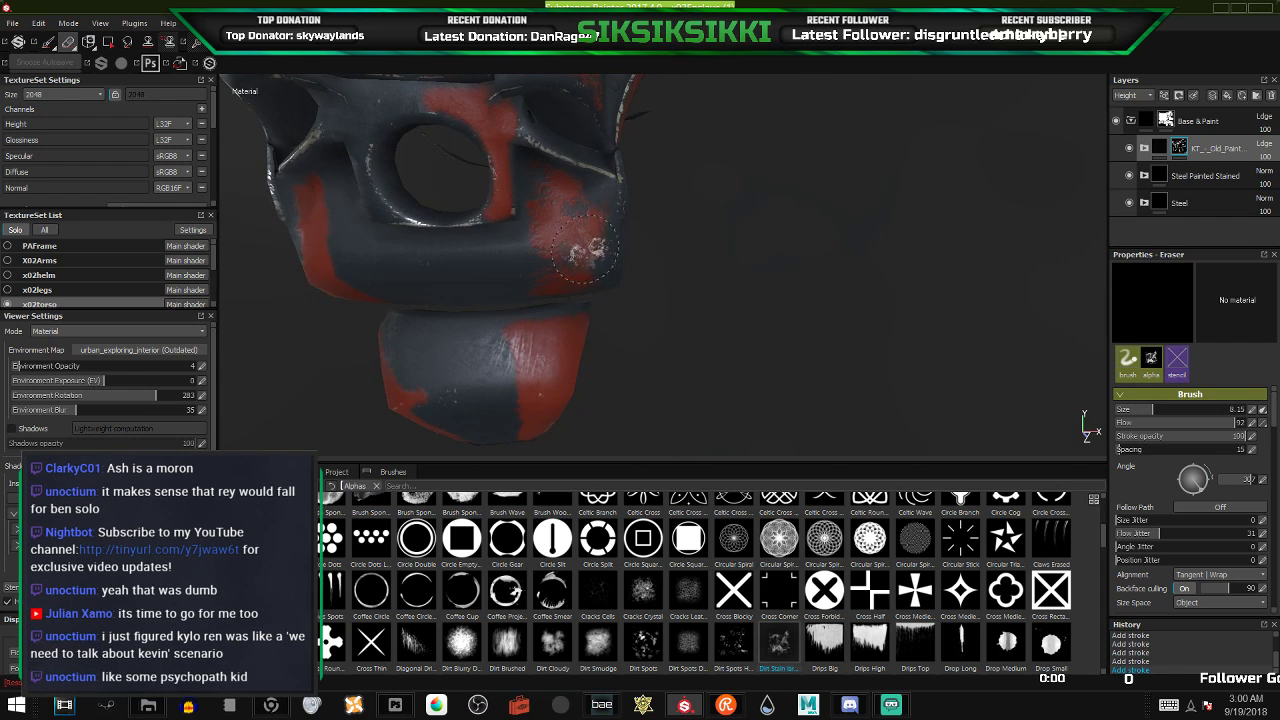
- Wear the upper part of the opposite hip's red stripe at eraser size 10.46 and angles 270 and 219
right_click_drag(574, 229, 596, 229, "ctrl")
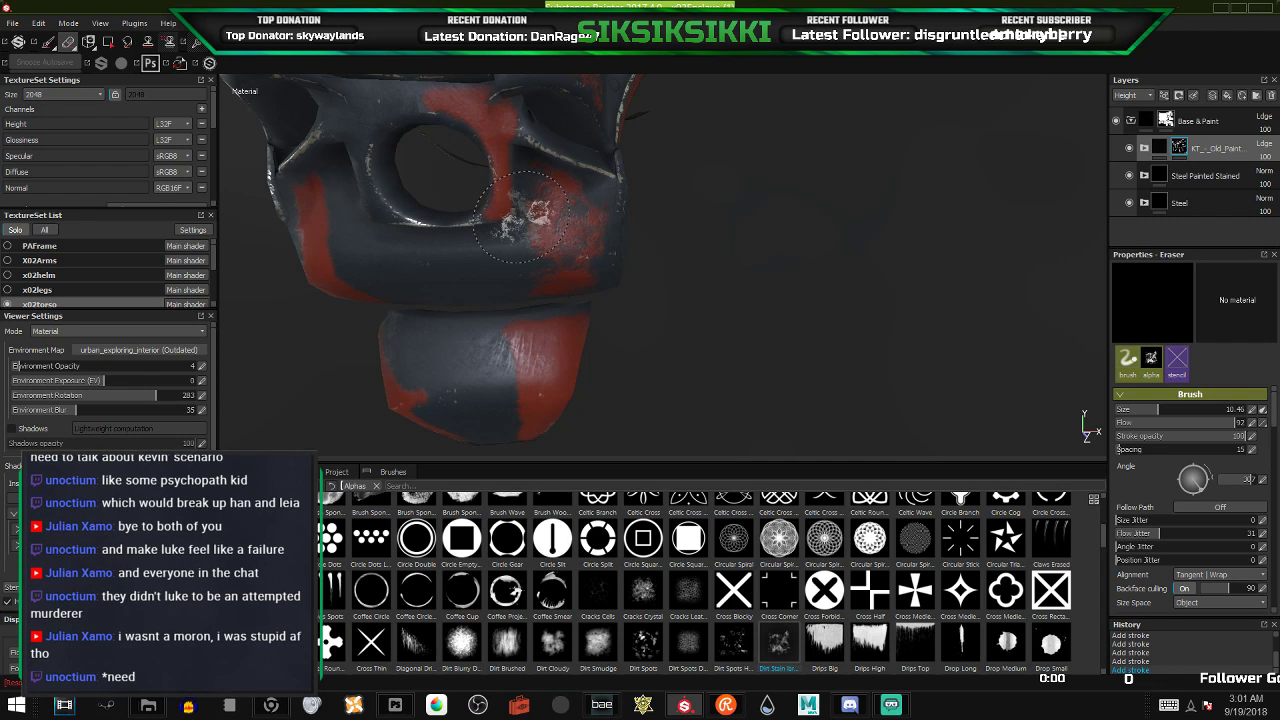
left_click_drag(487, 212, 572, 186, "alt")
mouse_move(452, 258)
left_mouse_down("alt")
mouse_move(655, 308)
mouse_move(619, 336)
left_mouse_up("alt")
scroll(648, 304, "up", 3)
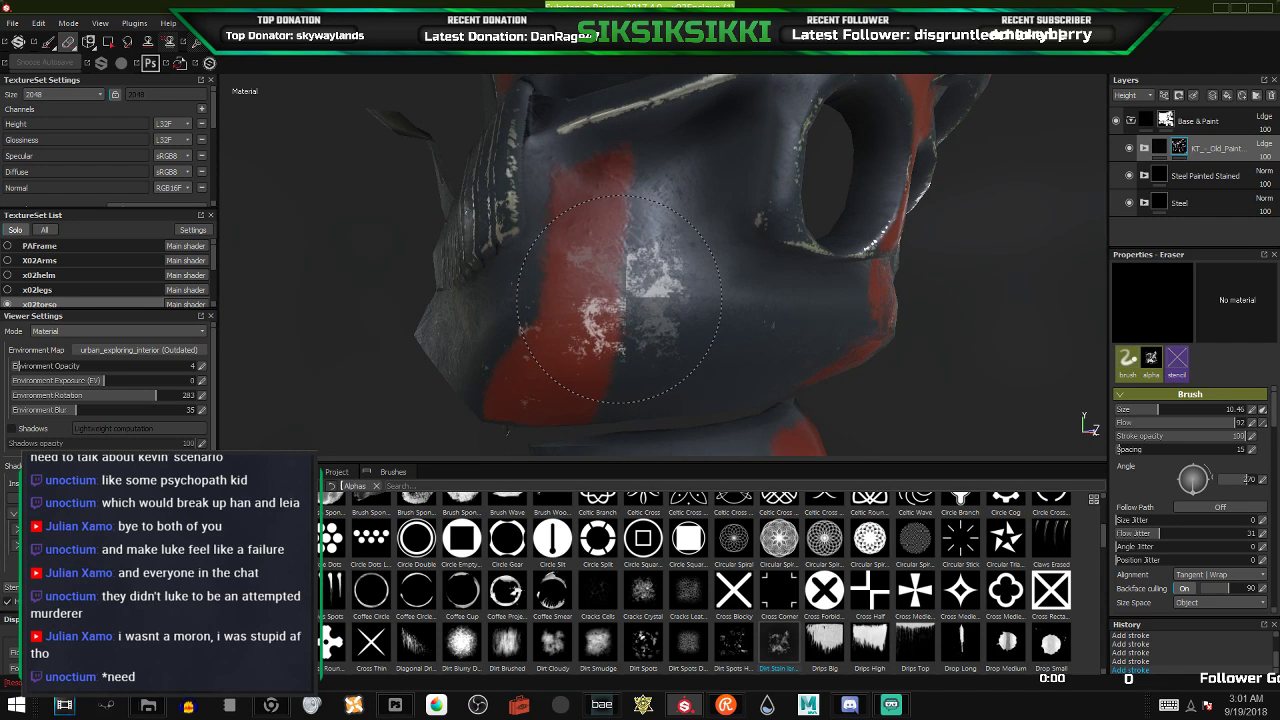
left_click(620, 299)
left_click_drag(592, 216, 611, 236, "ctrl")
left_click(583, 195)
left_click(617, 238)
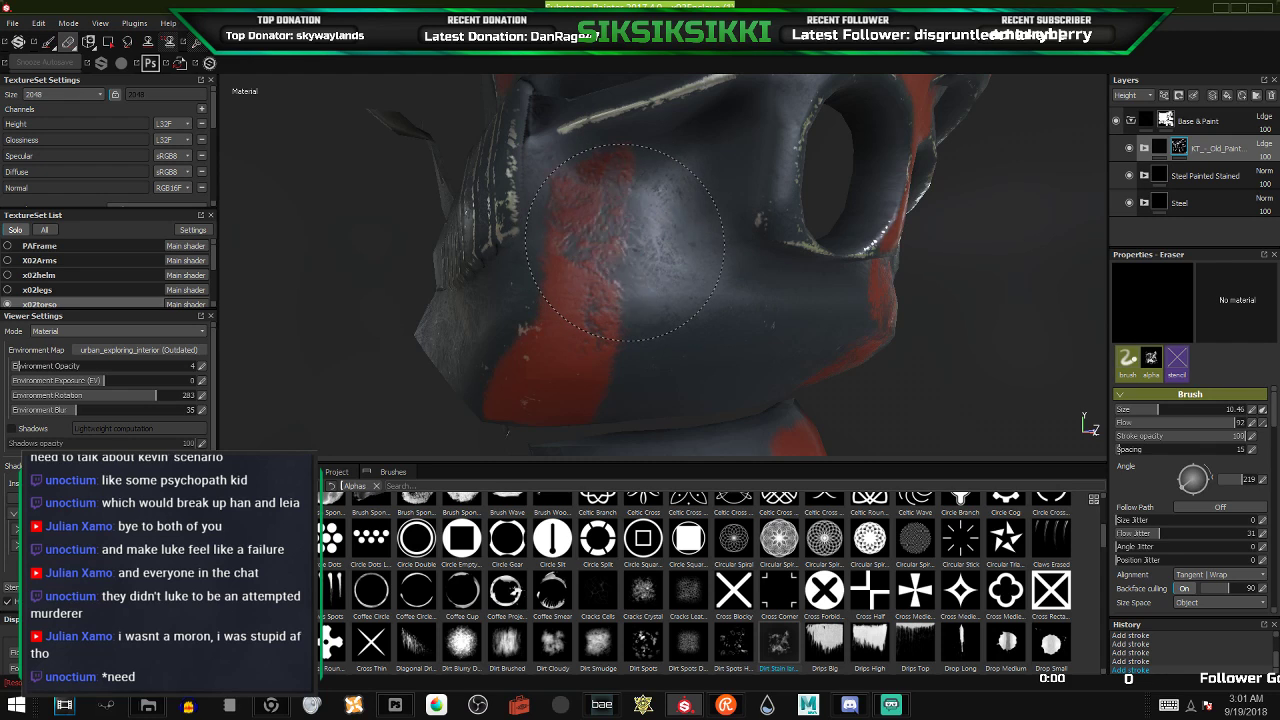
left_click(637, 162)
- Chip the outer edge of the opposite hip stripe's lower part at eraser size 10.46 and angle 235, and snooze the autosave
left_click_drag(634, 308, 732, 185, "alt")
left_click(604, 272)
mouse_move(552, 250)
left_mouse_down("ctrl")
mouse_move(556, 264)
mouse_move(584, 228)
left_mouse_up("ctrl")
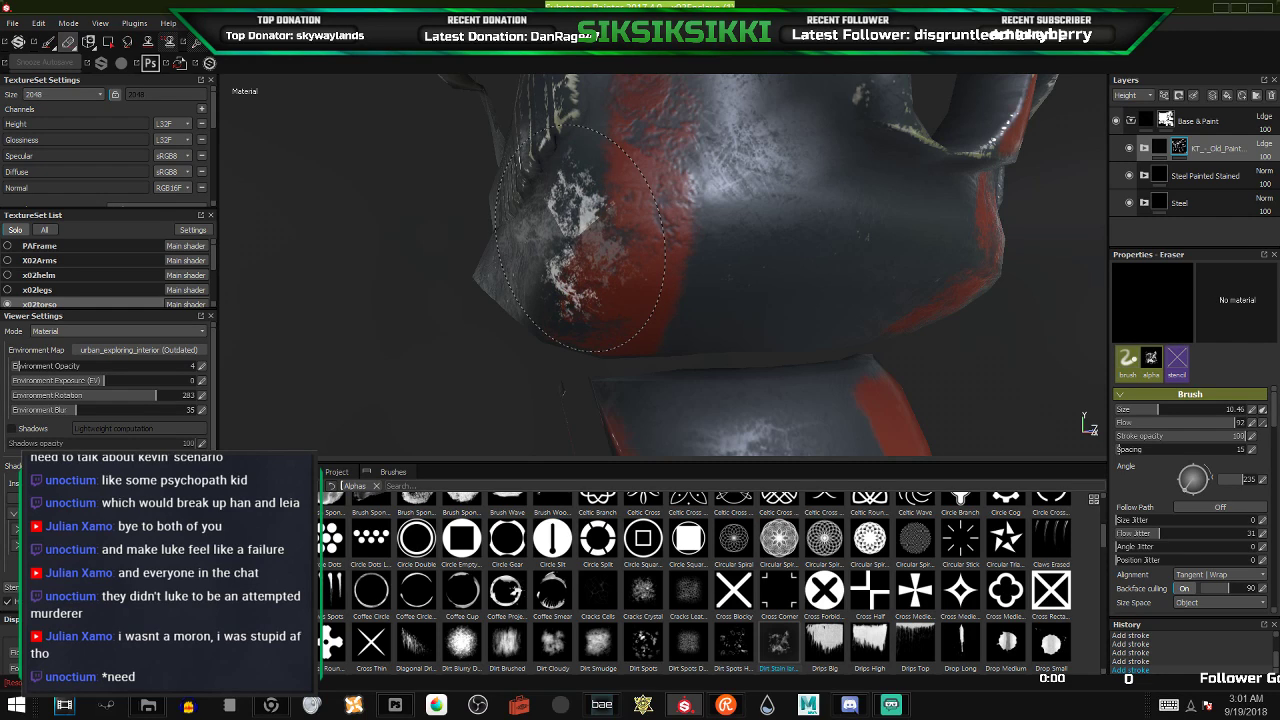
left_click(580, 238)
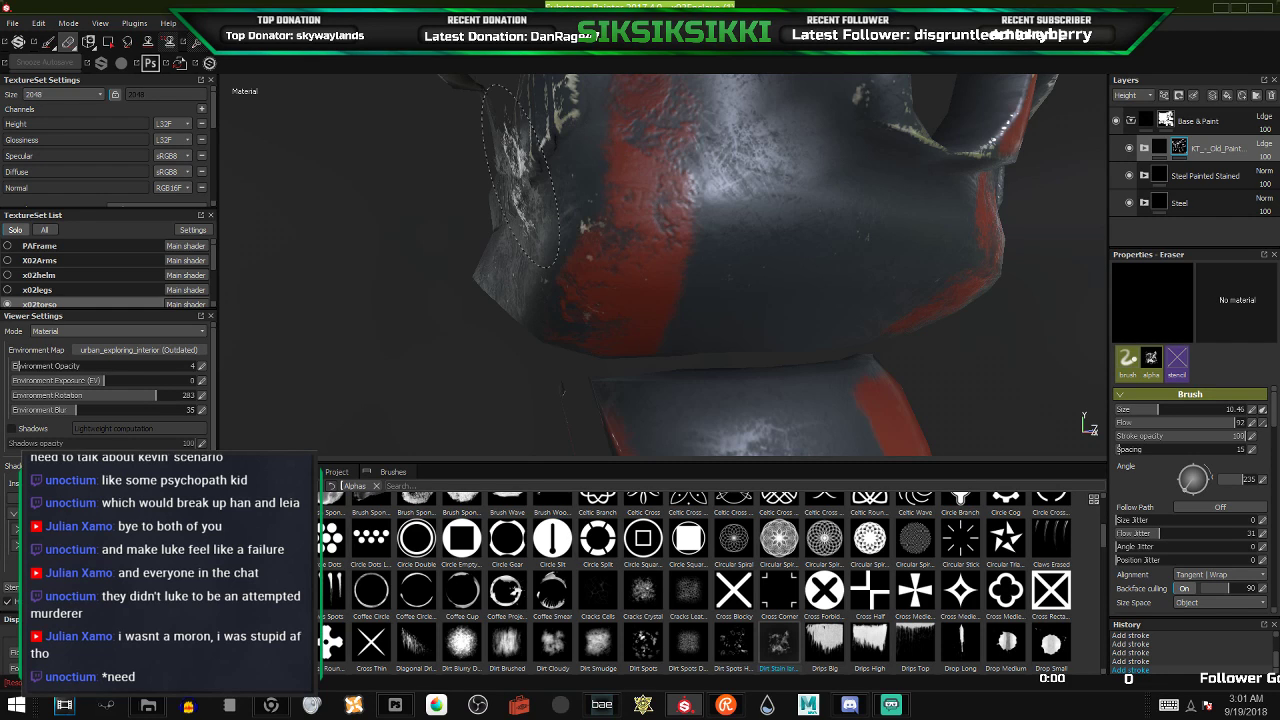
left_click(60, 62)
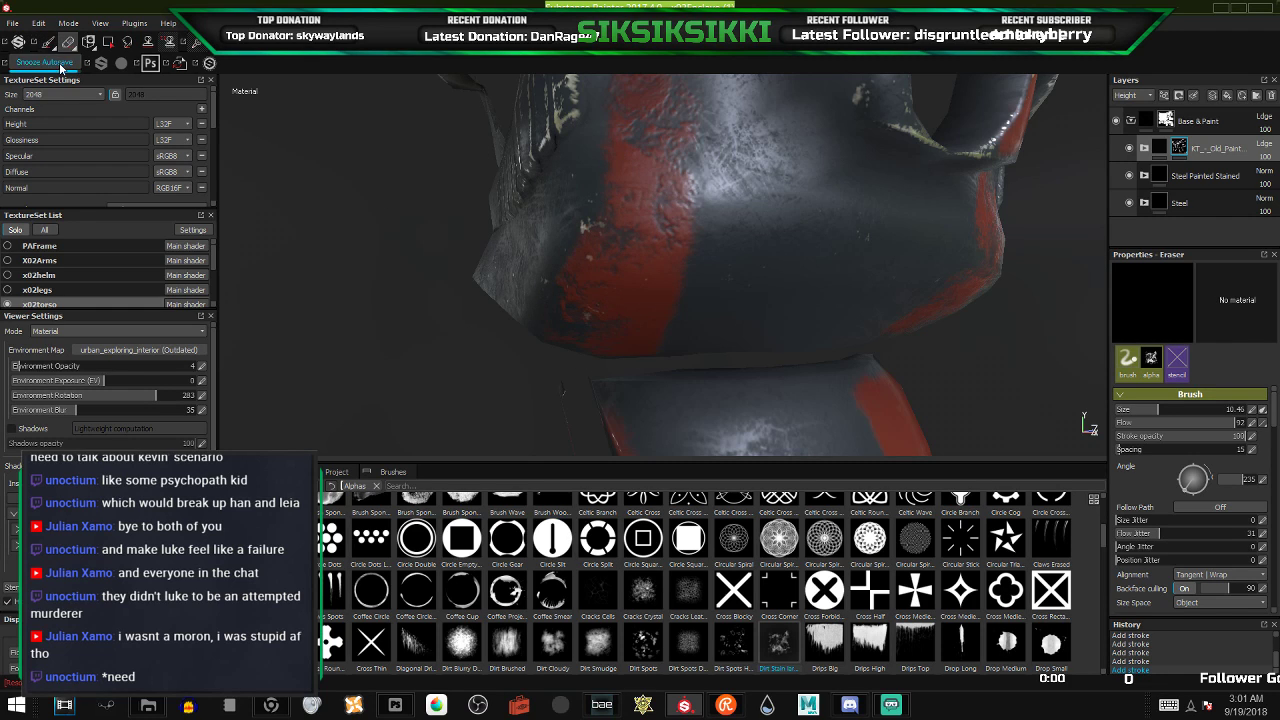
- Erode the inner edge of the opposite hip stripe's bottom end at eraser size 10.46 and angle 269
left_click_drag(692, 272, 688, 238, "alt")
middle_click_drag(696, 256, 660, 200, "alt")
left_click_drag(656, 257, 656, 224, "ctrl")
left_click(656, 258)
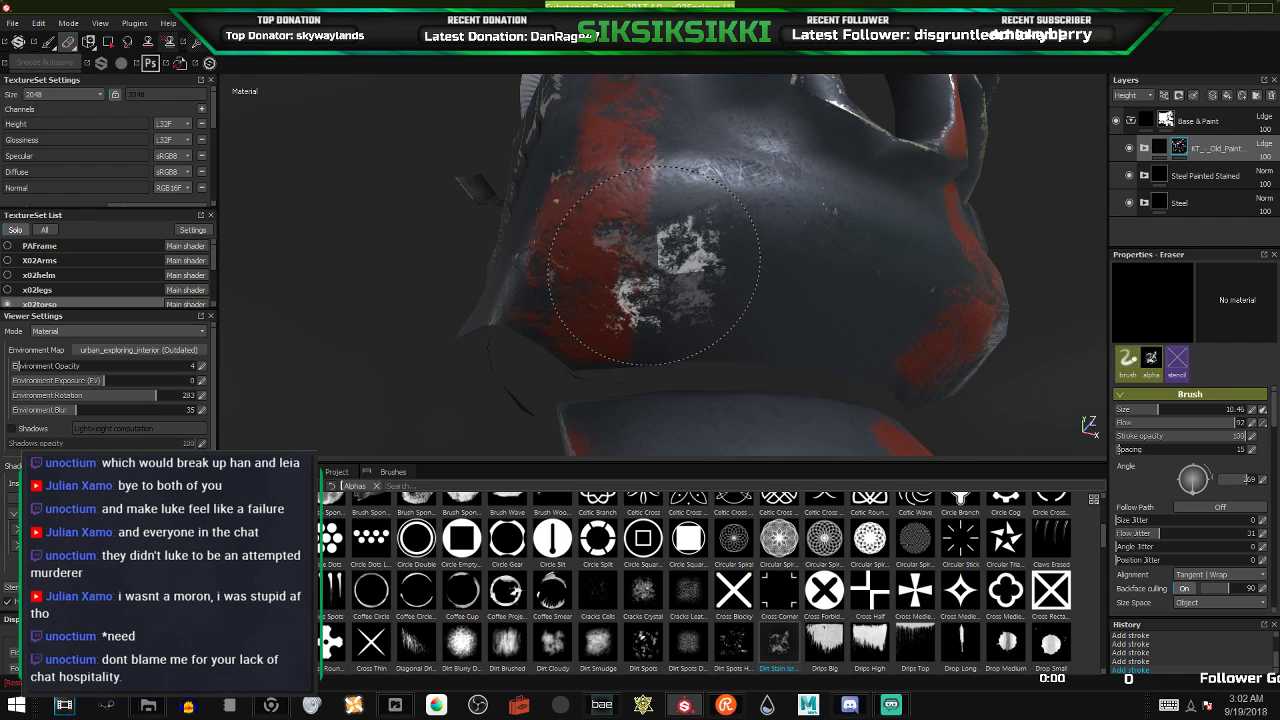
left_click_drag(667, 267, 829, 309, "alt")
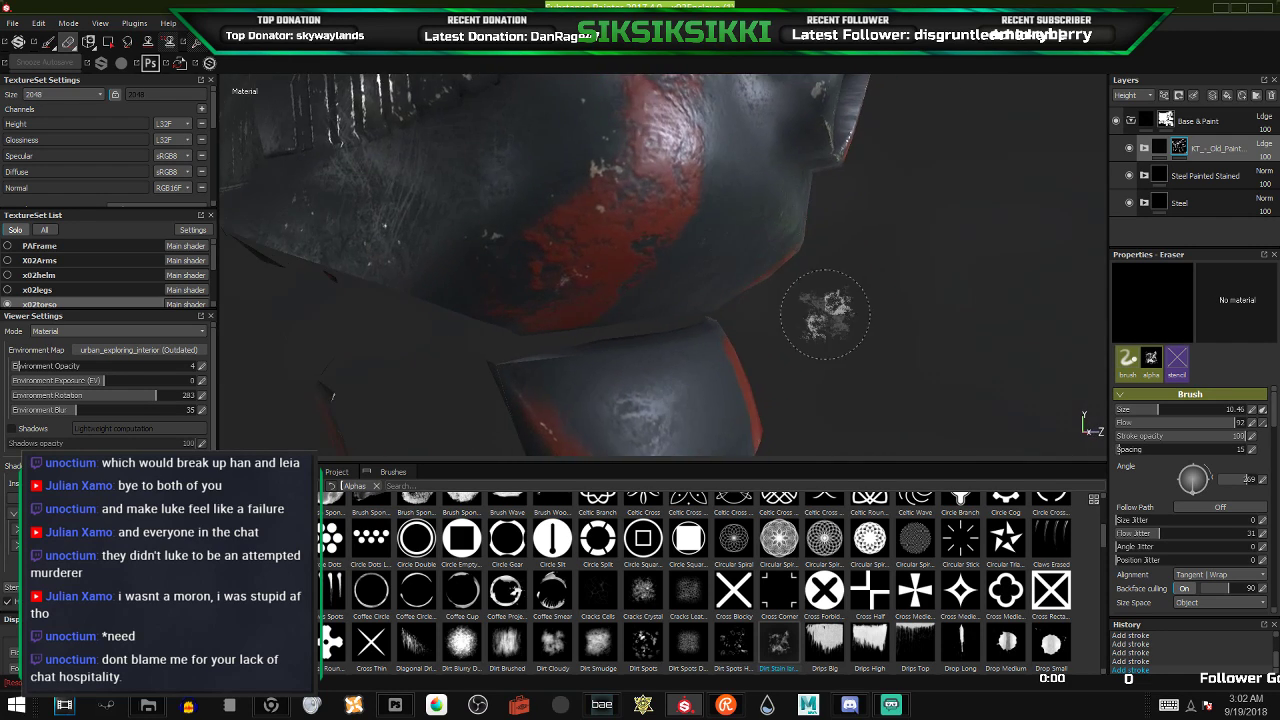
- Rotate the environment lighting to 57 and inspect the front of the torso
scroll(800, 300, "down", 8)
left_click_drag(535, 330, 864, 300, "alt")
right_click_drag(702, 285, 759, 276, "shift")
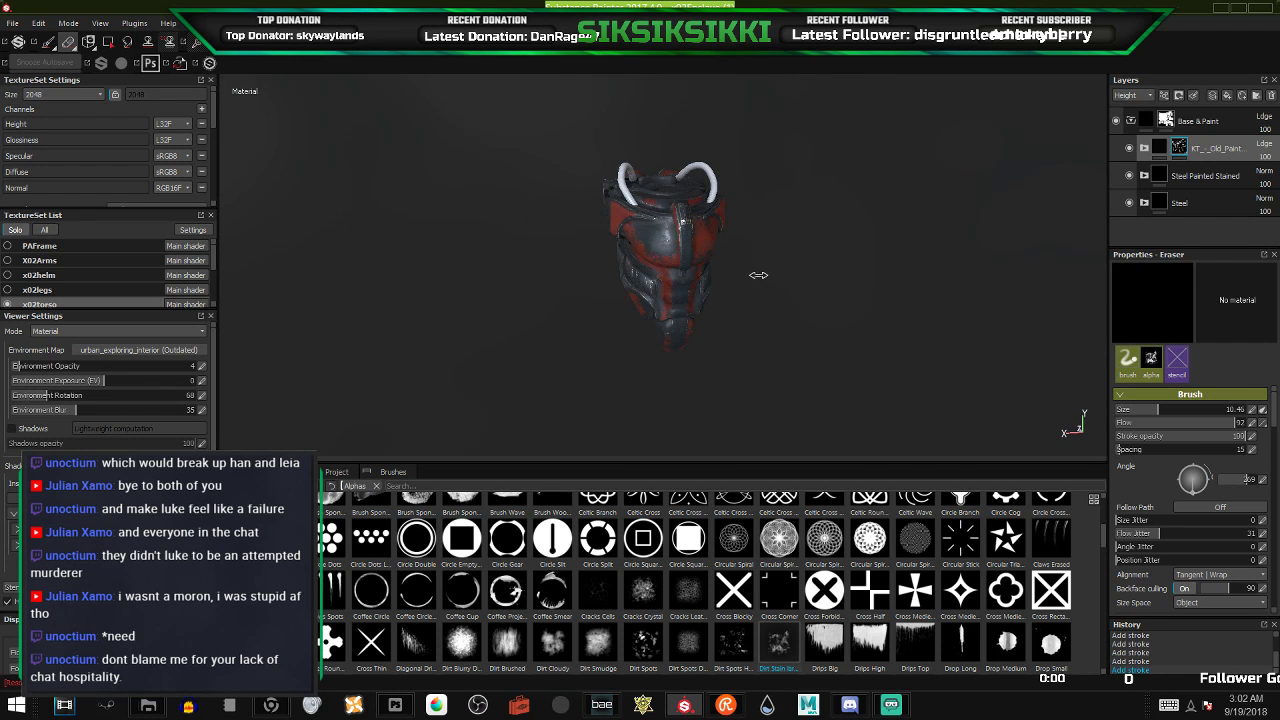
scroll(709, 212, "up", 5)
mouse_move(650, 252)
left_mouse_down("alt")
mouse_move(571, 300)
mouse_move(452, 228)
left_mouse_up("alt")
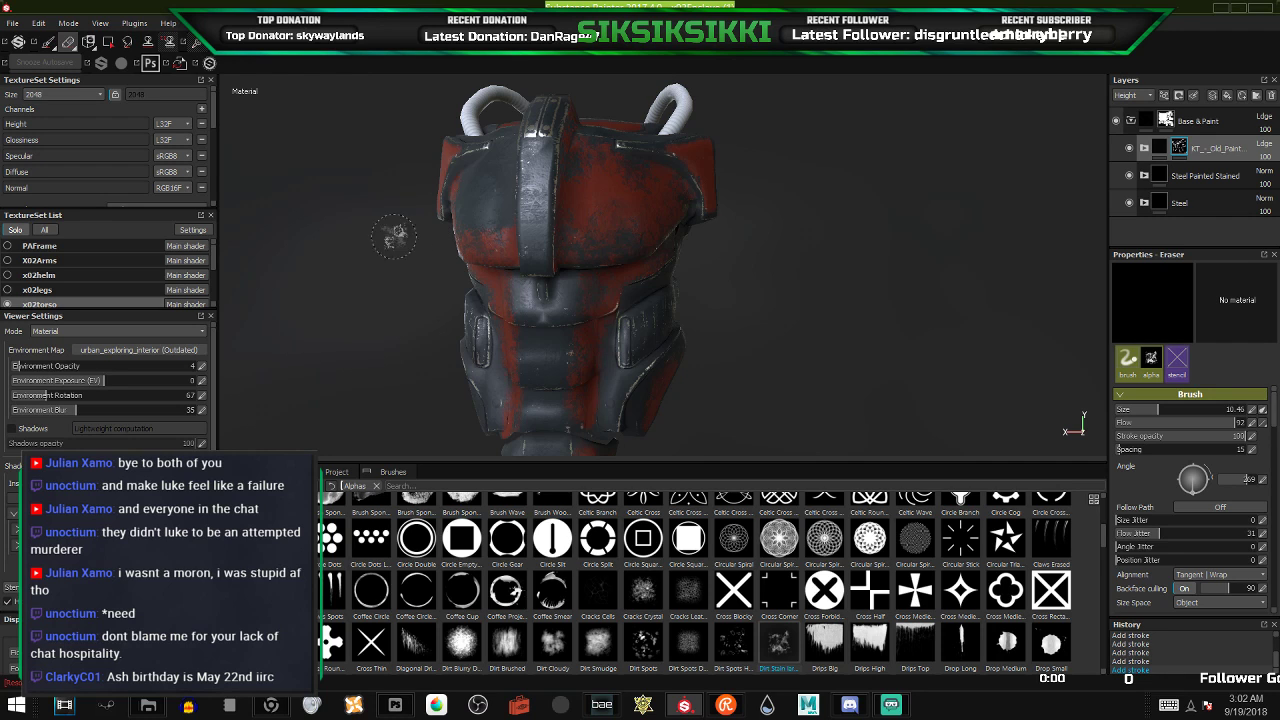
- Wear the red panel at the chest's side below the hose at eraser size 10.46 and angle 269
mouse_move(575, 241)
left_mouse_down("alt")
mouse_move(601, 232)
mouse_move(357, 229)
mouse_move(520, 229)
left_mouse_up("alt")
middle_click_drag(522, 229, 357, 362, "alt")
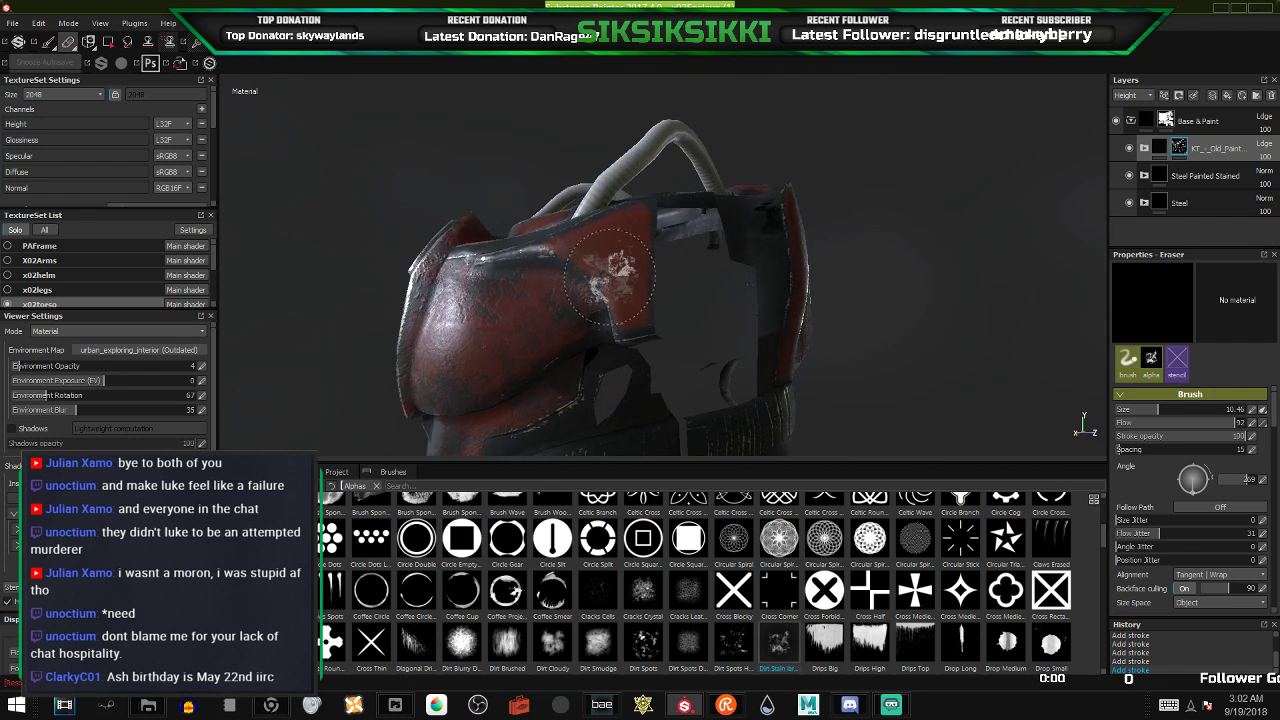
scroll(566, 230, "up", 4)
left_click(575, 239)
left_click(645, 328)
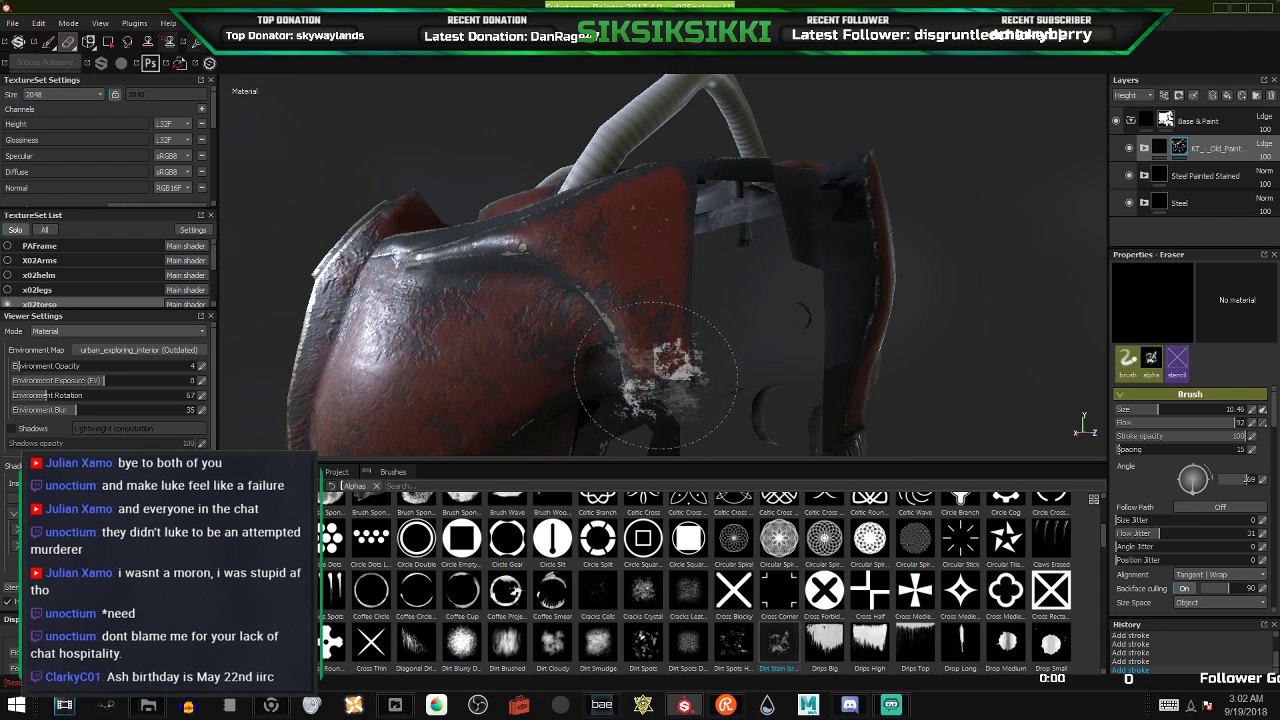
- Wear the lower part of the red chest-side panel below the hose at eraser size 8.03 and angle 269
scroll(653, 378, "up", 1)
scroll(653, 374, "up", 1)
right_click_drag(650, 340, 590, 357, "ctrl")
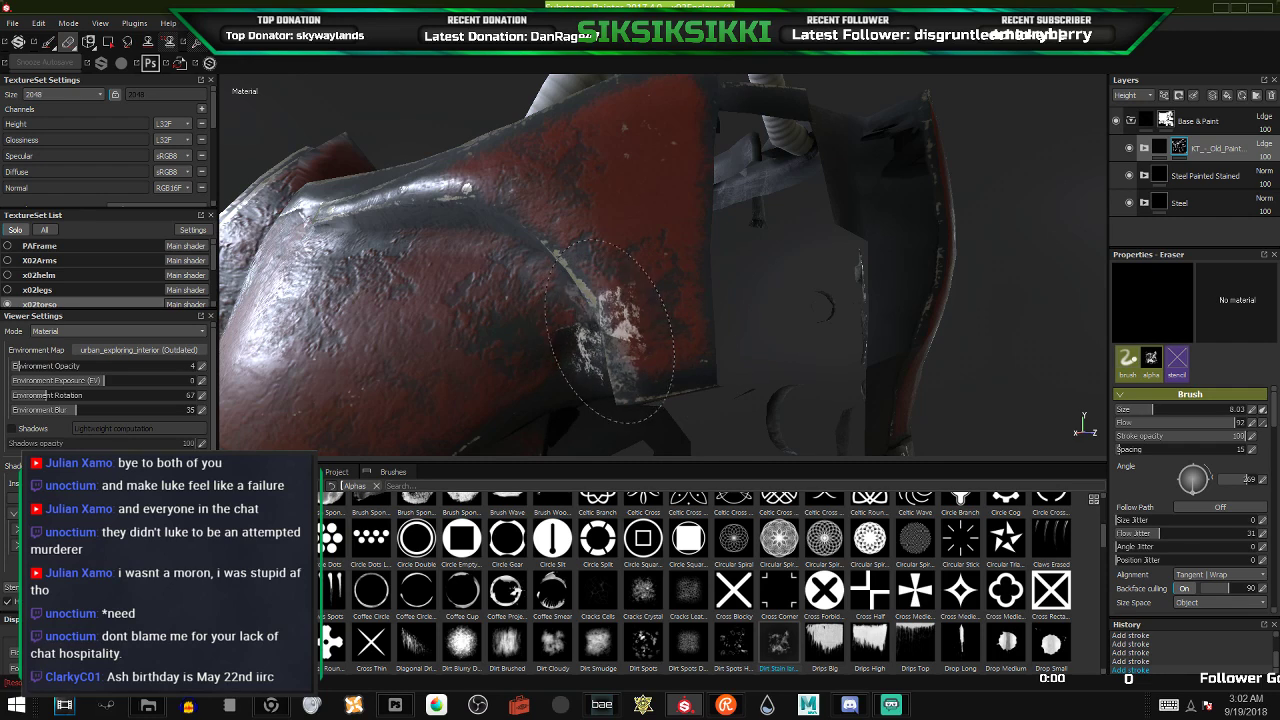
mouse_move(612, 340)
left_mouse_down()
mouse_move(600, 352)
mouse_move(625, 322)
mouse_move(600, 308)
mouse_move(590, 265)
mouse_move(737, 305)
left_mouse_up()
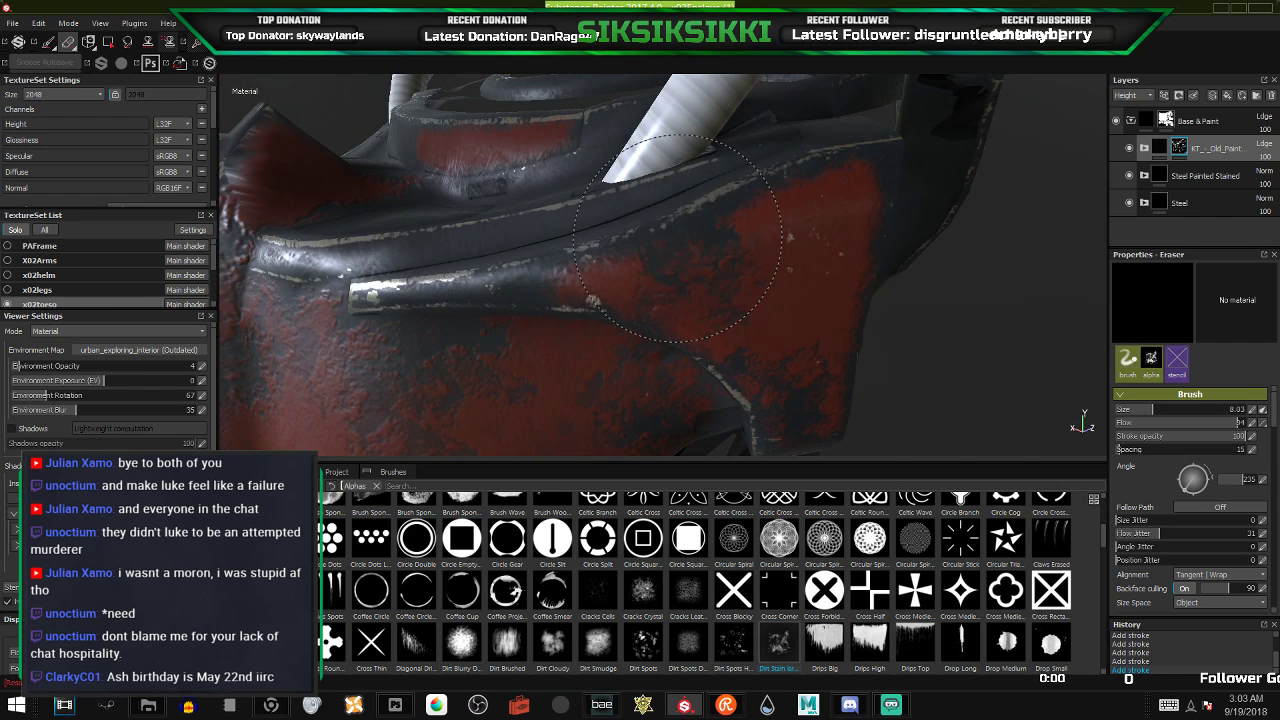
- Wear the upper outer corner of the chest-side panel at eraser size 8.03 and angle 160, and inspect the torso from the front
mouse_move(749, 310)
left_mouse_down("alt")
mouse_move(691, 223)
mouse_move(732, 265)
mouse_move(731, 298)
left_mouse_up("alt")
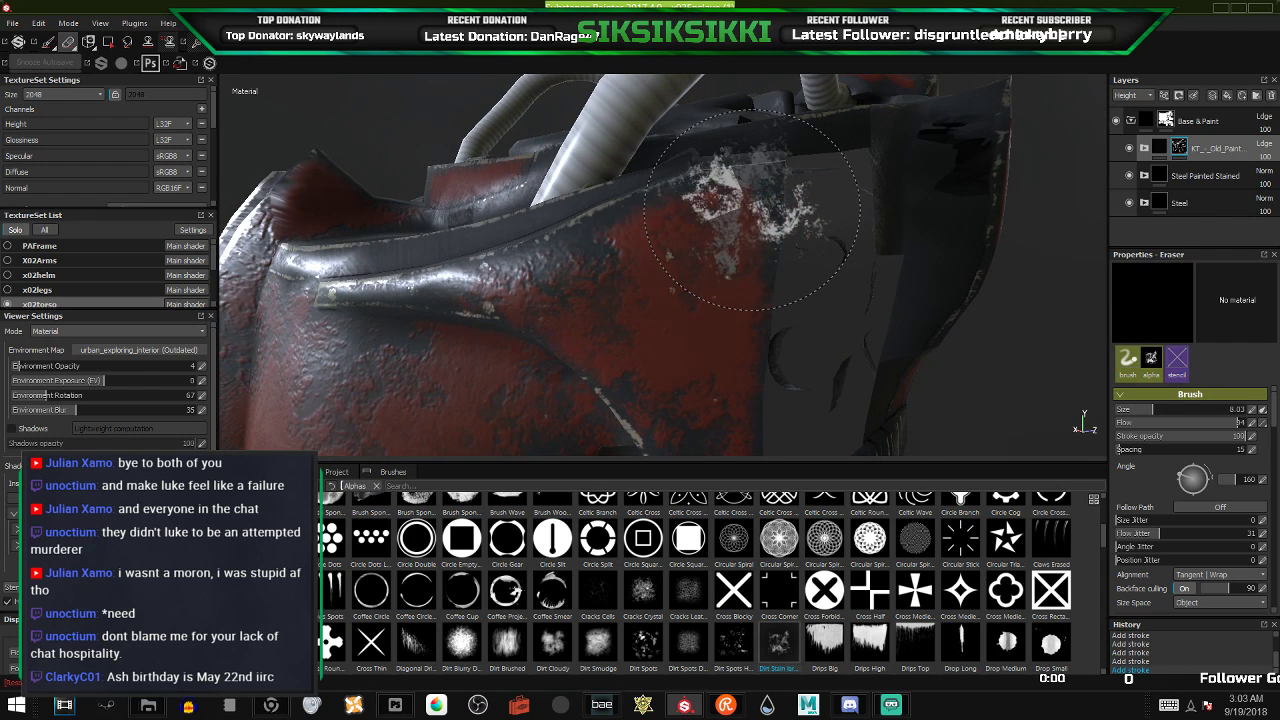
scroll(628, 314, "down", 4)
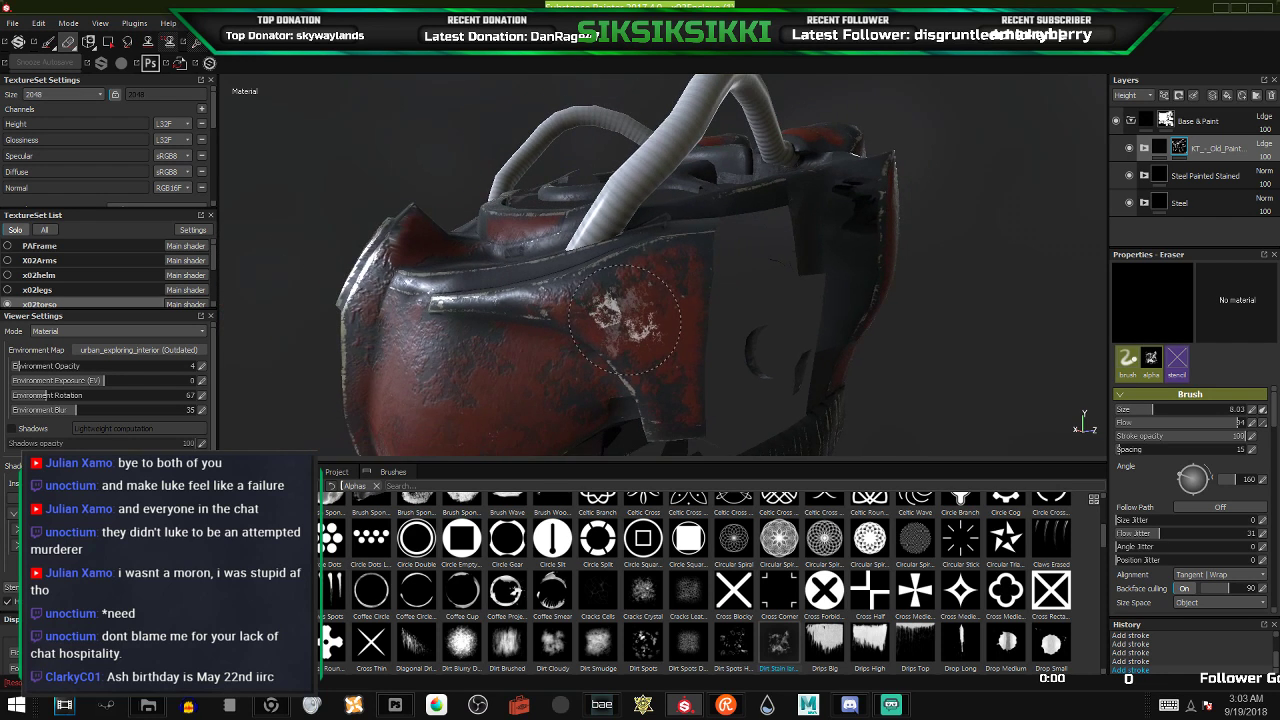
mouse_move(624, 329)
left_mouse_down("alt")
mouse_move(789, 340)
mouse_move(778, 344)
left_mouse_up("alt")
scroll(652, 340, "up", 5)
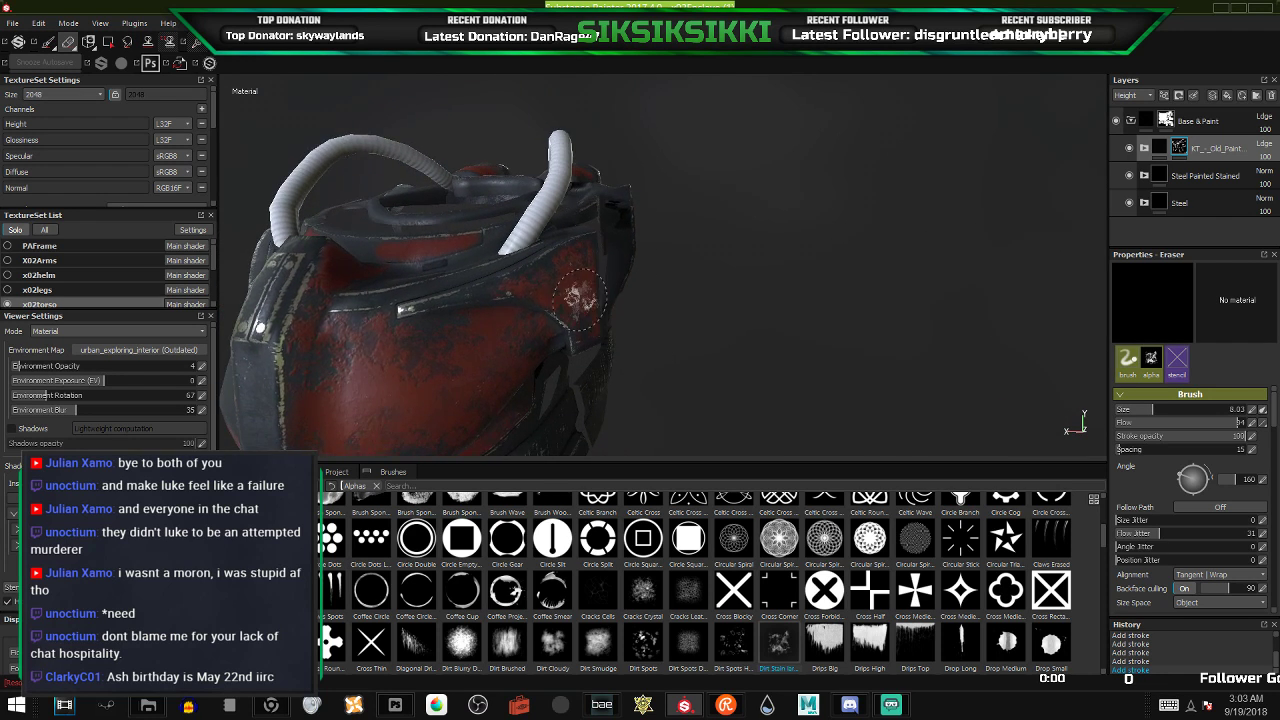
scroll(652, 355, "down", 5)
left_click_drag(652, 355, 786, 235, "alt")
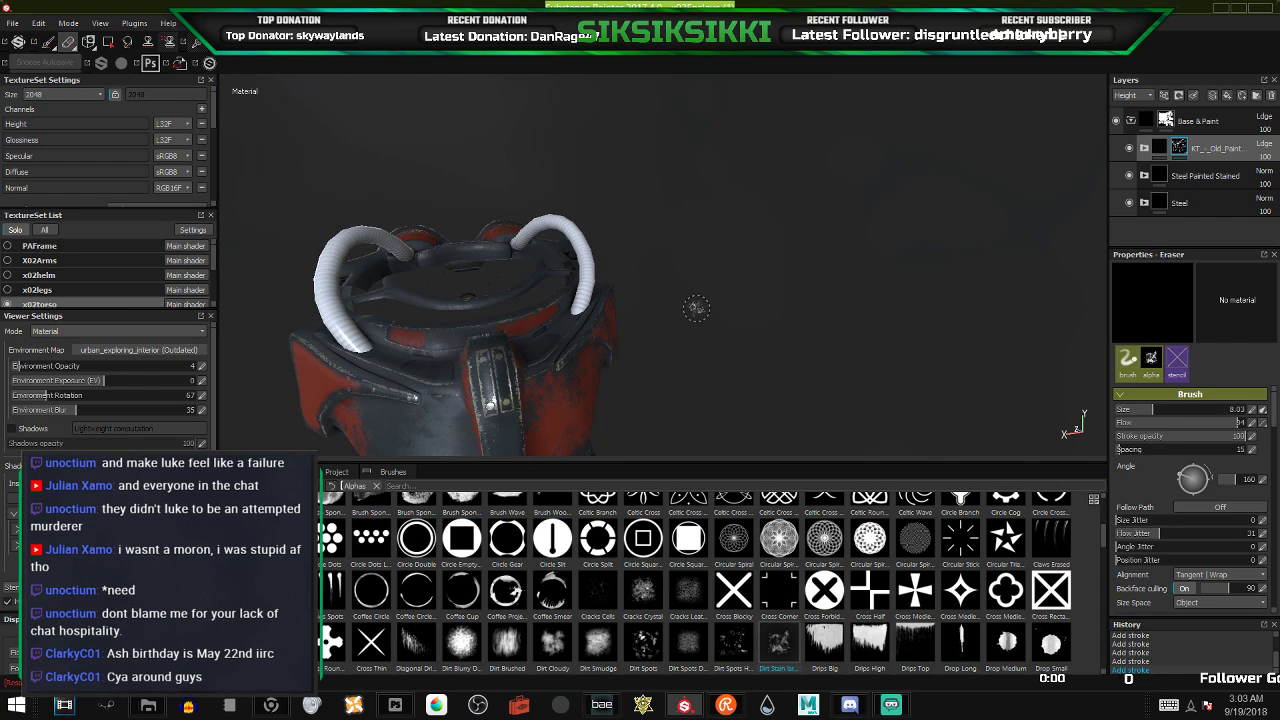